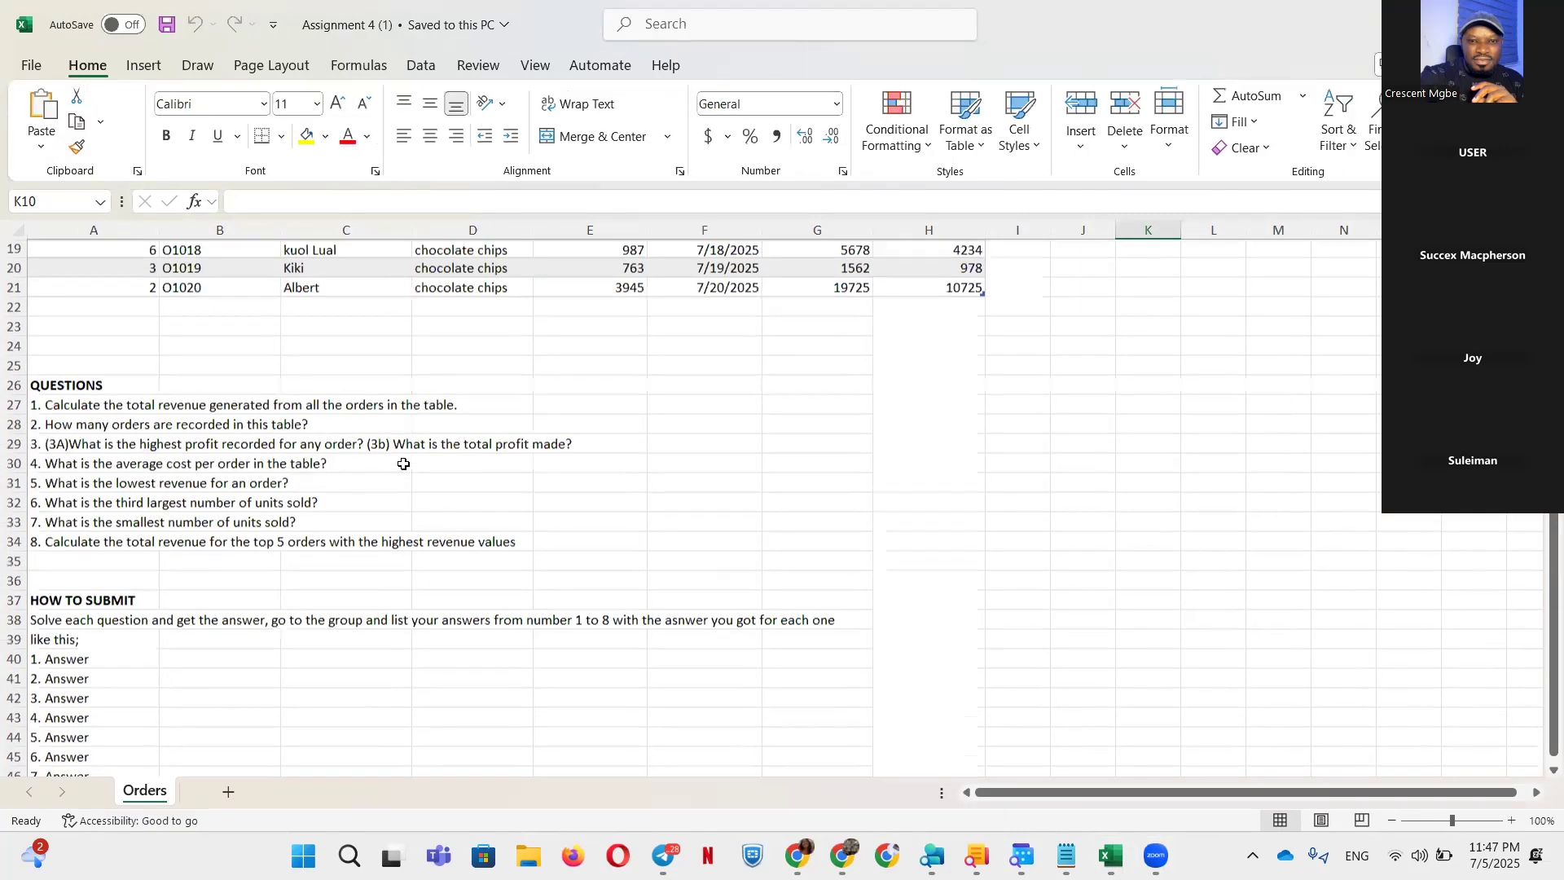
Calculate the smallest number of units sold in cell J24 with a MIN formula over the table's whole Unit Sold column
scroll(404, 463, up, 6)
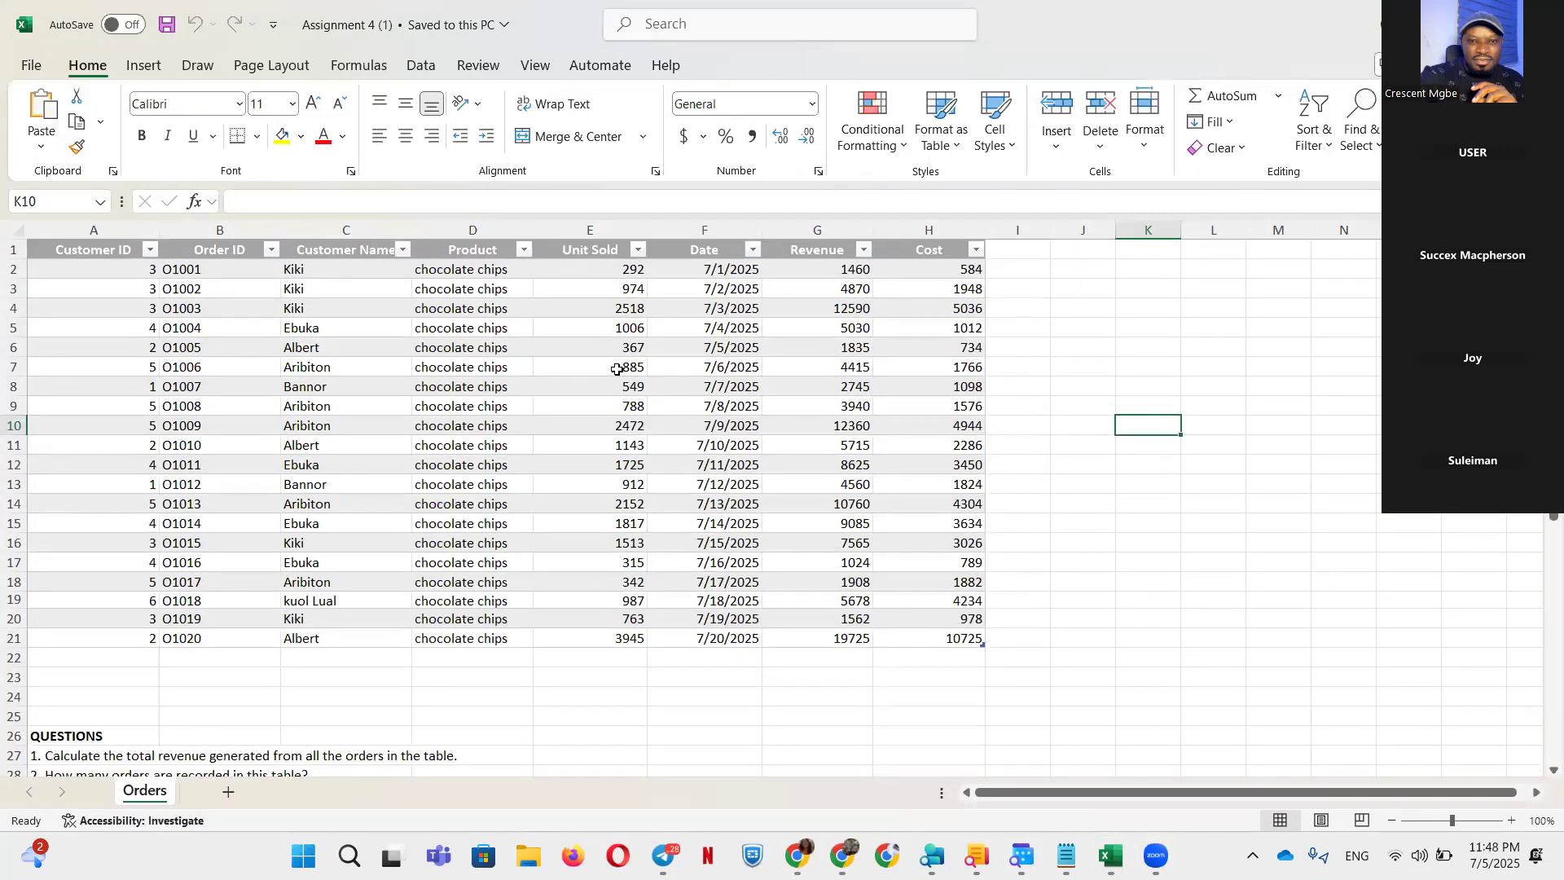
scroll(607, 581, down, 6)
scroll(607, 581, down, 1)
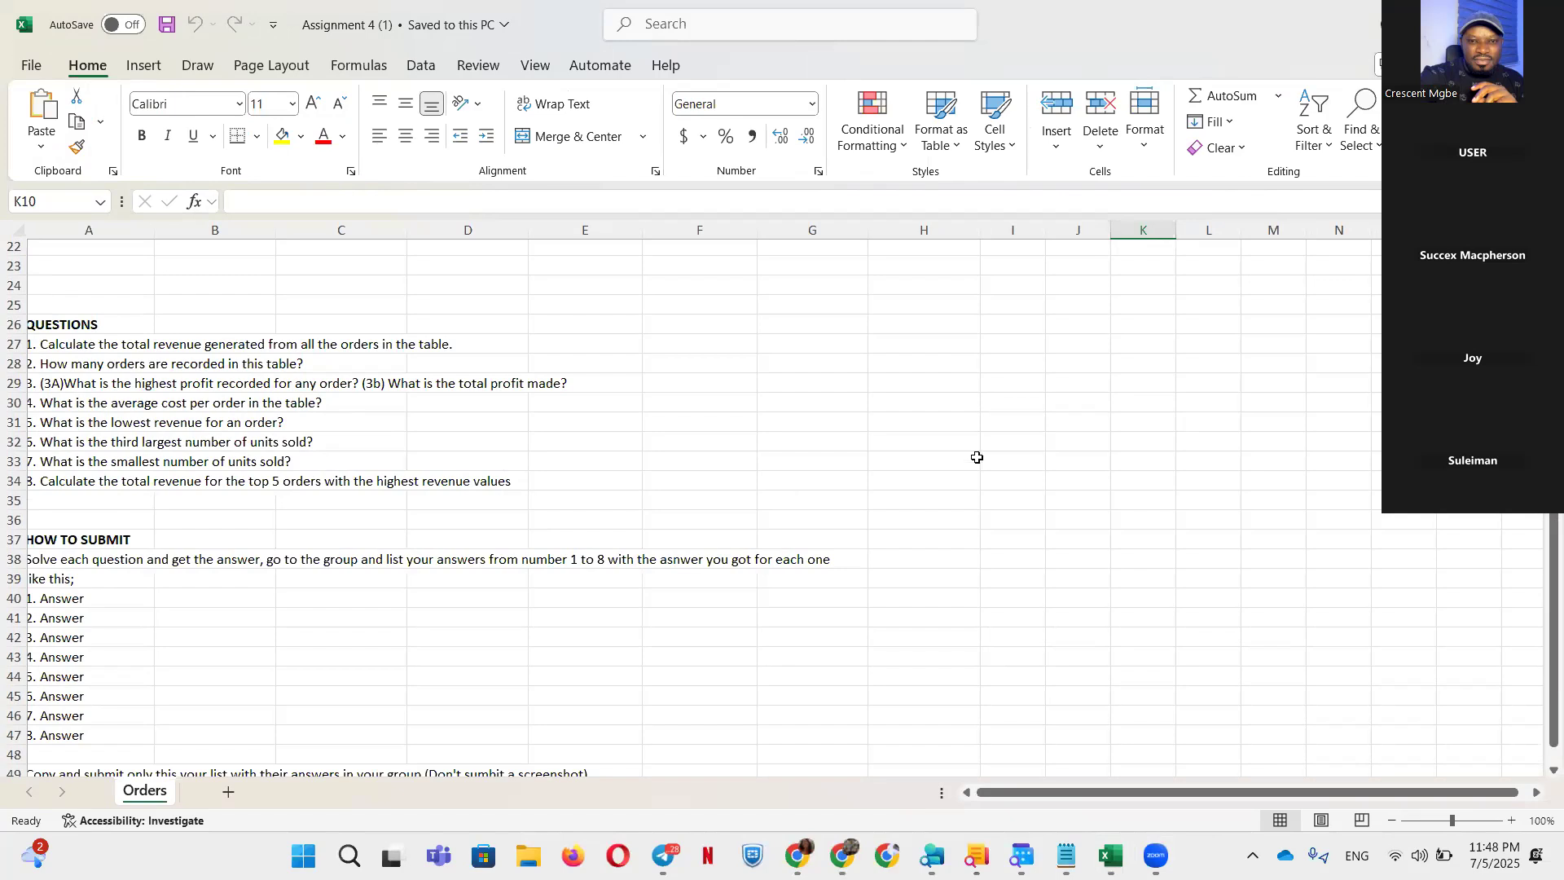
scroll(373, 447, left, 1)
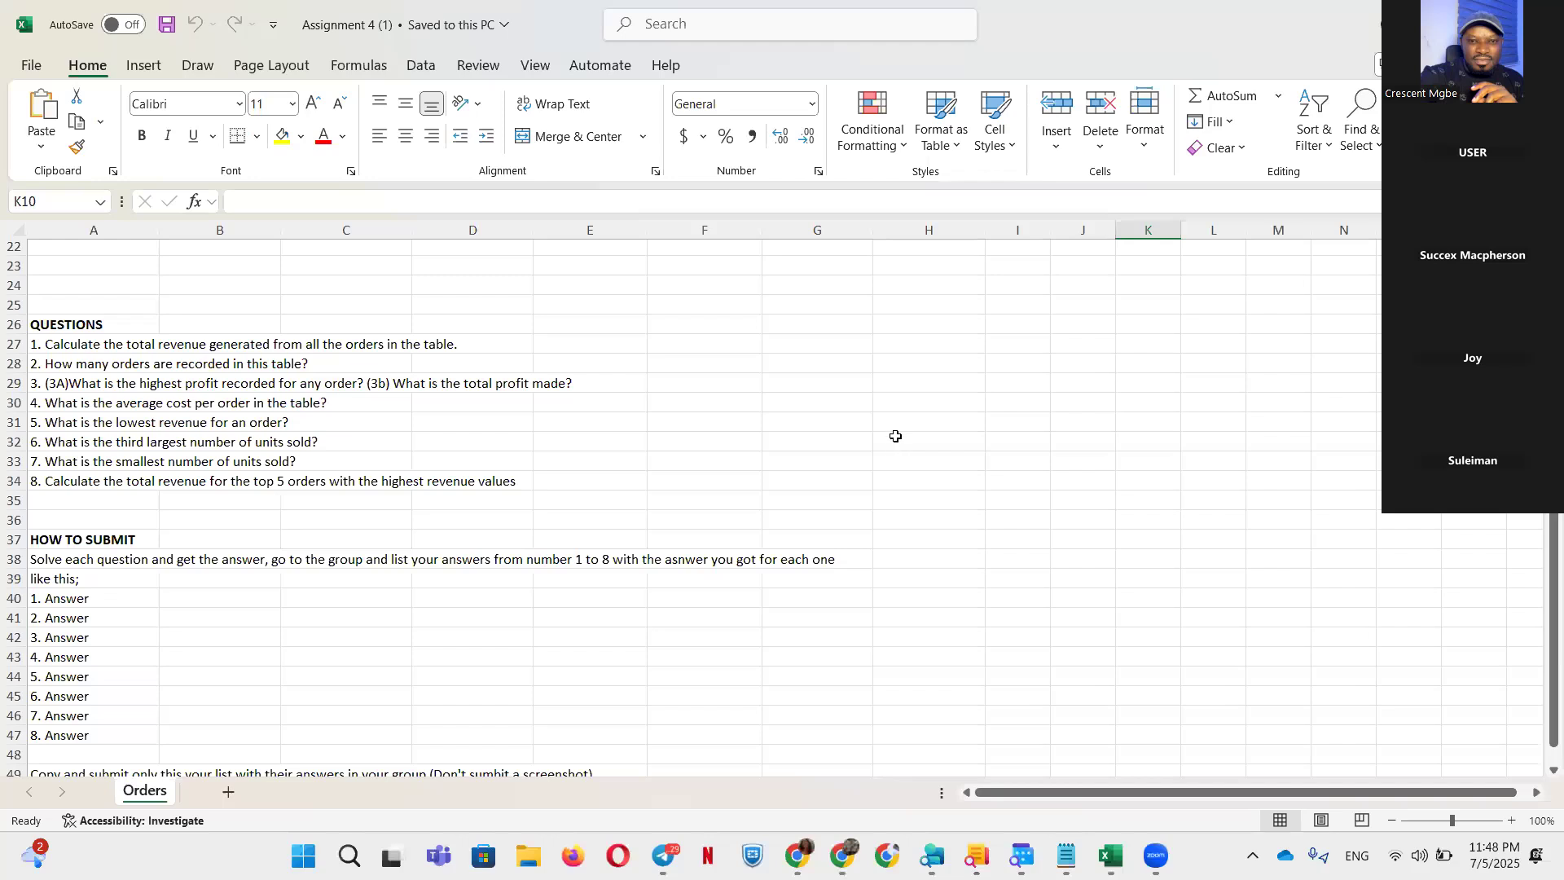
scroll(964, 408, up, 3)
click(1061, 433)
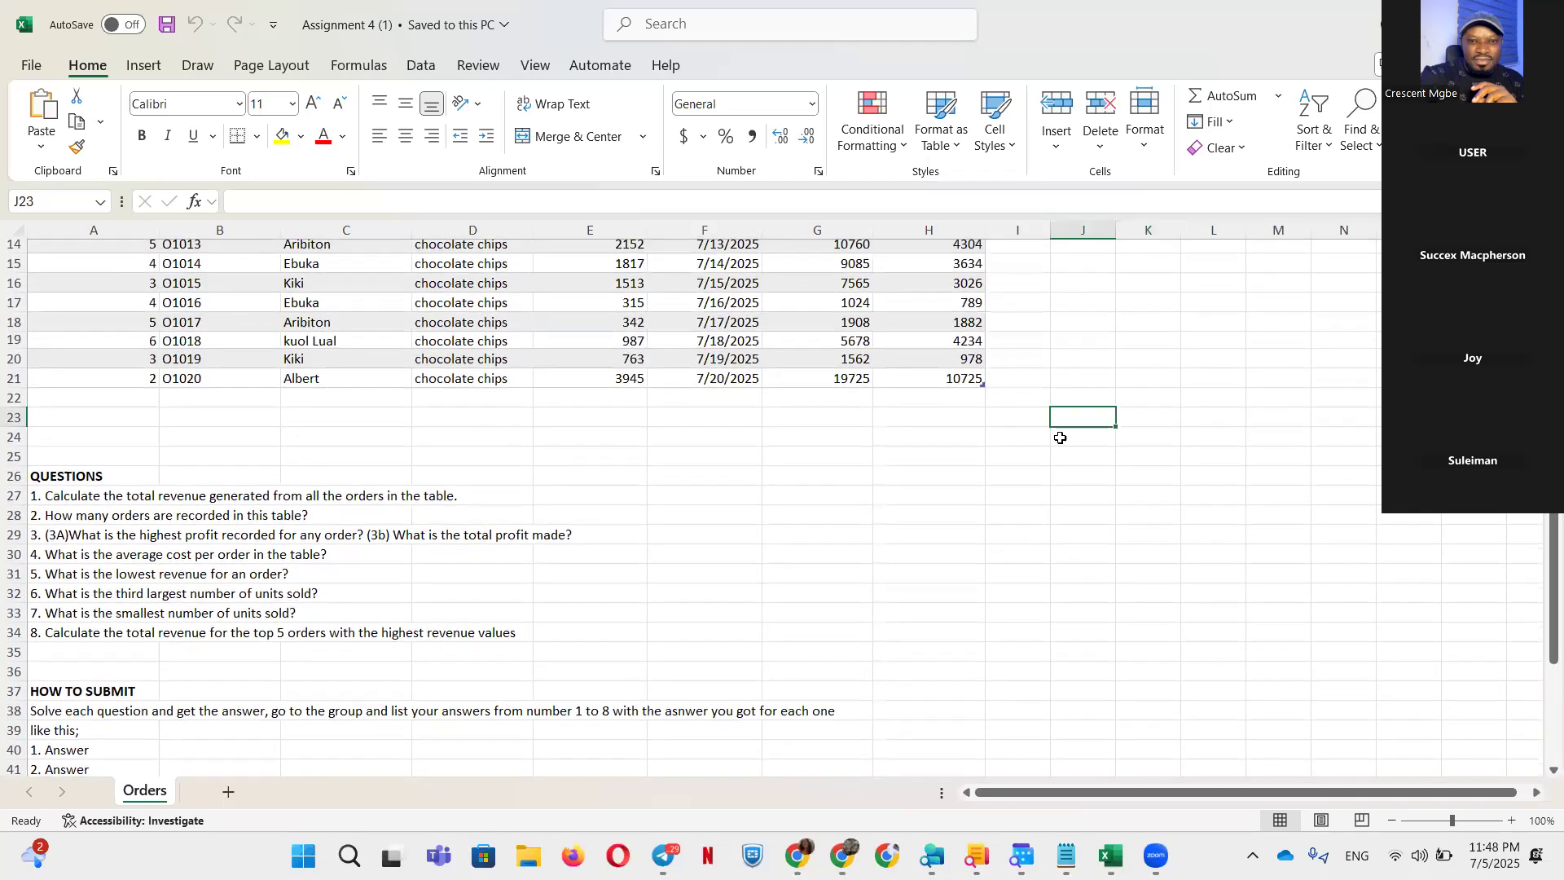
text(=)
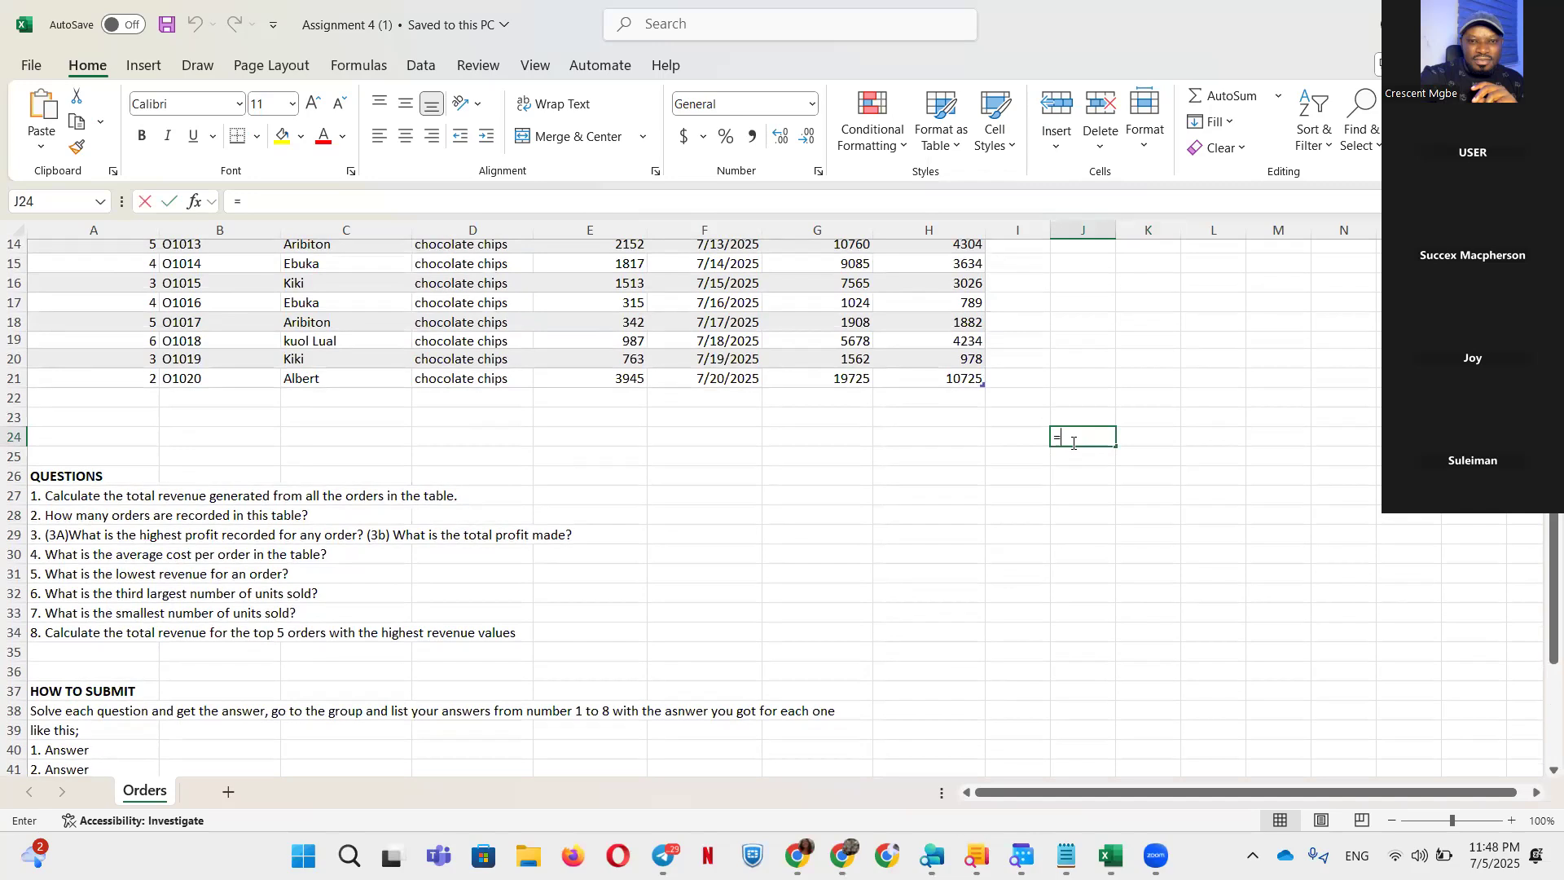
text(min)
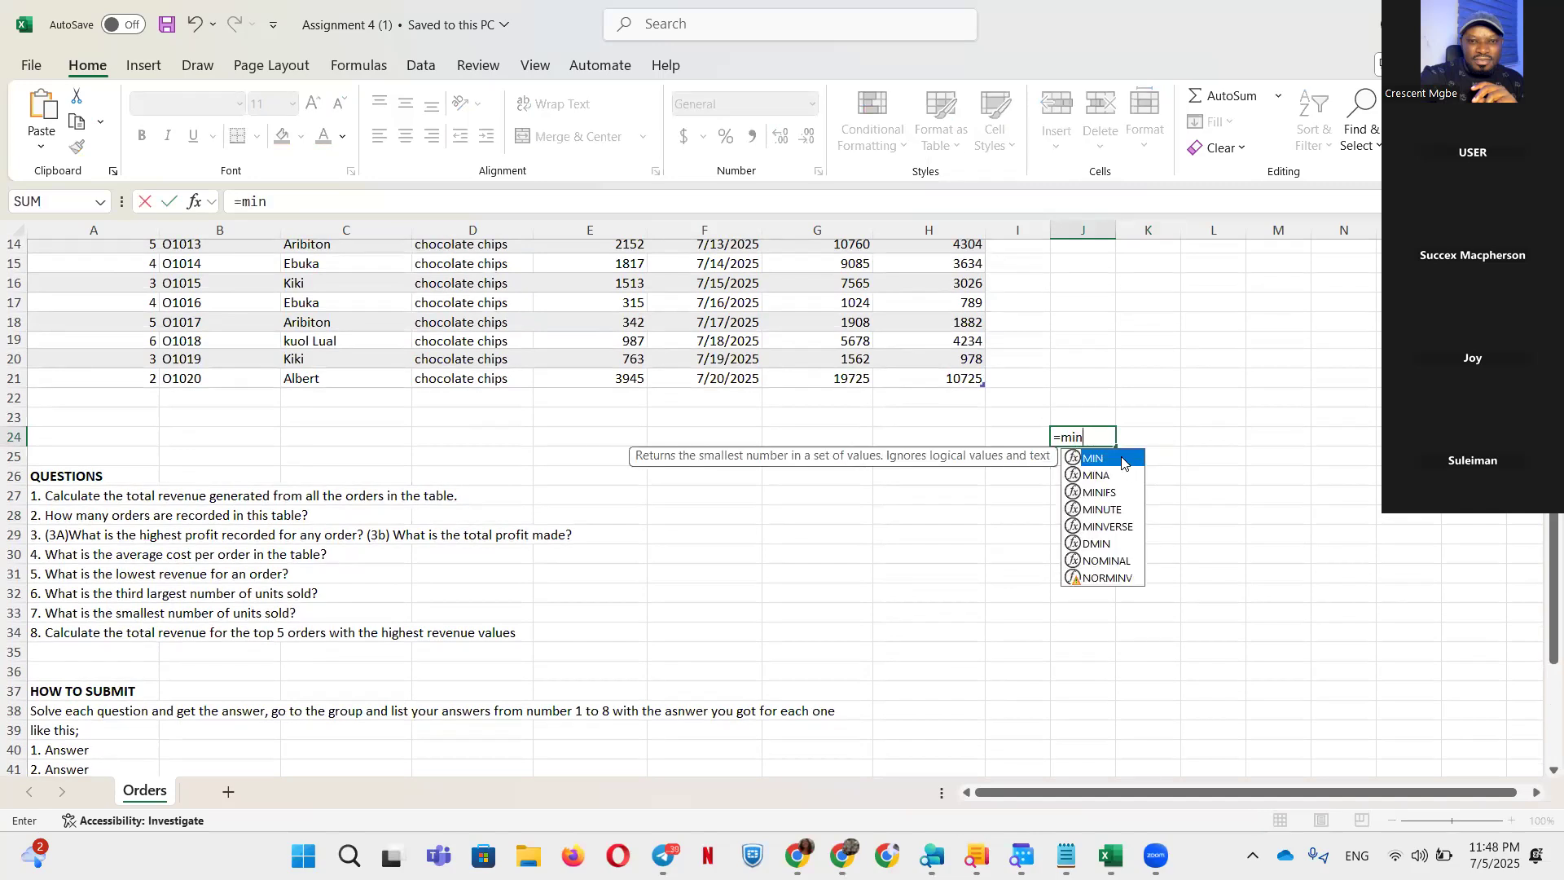
double_click(1122, 461)
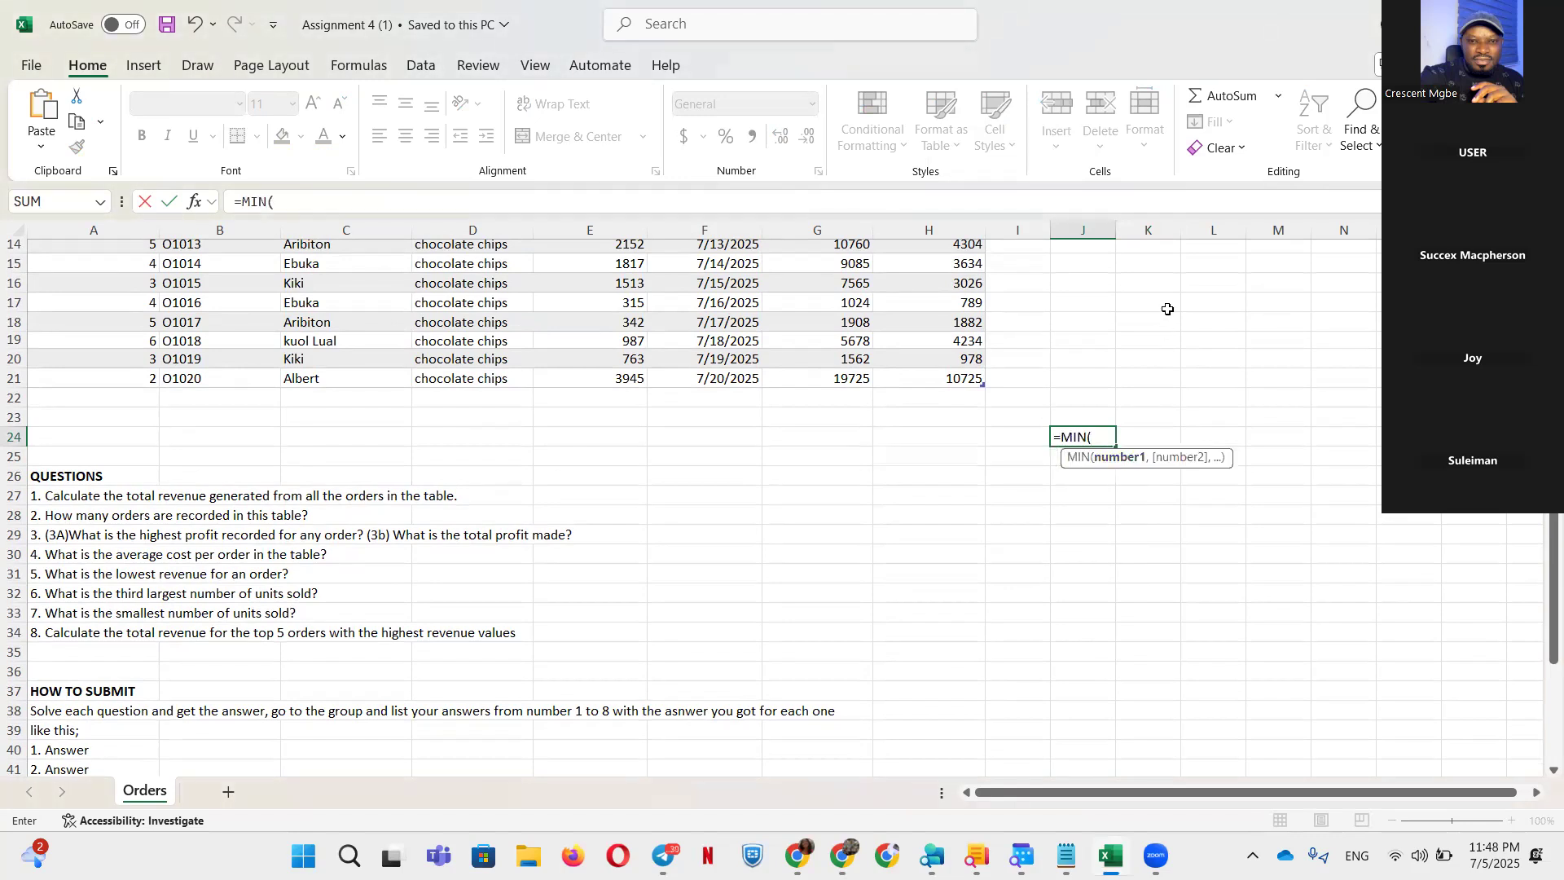
scroll(1167, 308, up, 5)
click(599, 271)
drag(591, 271, 621, 636)
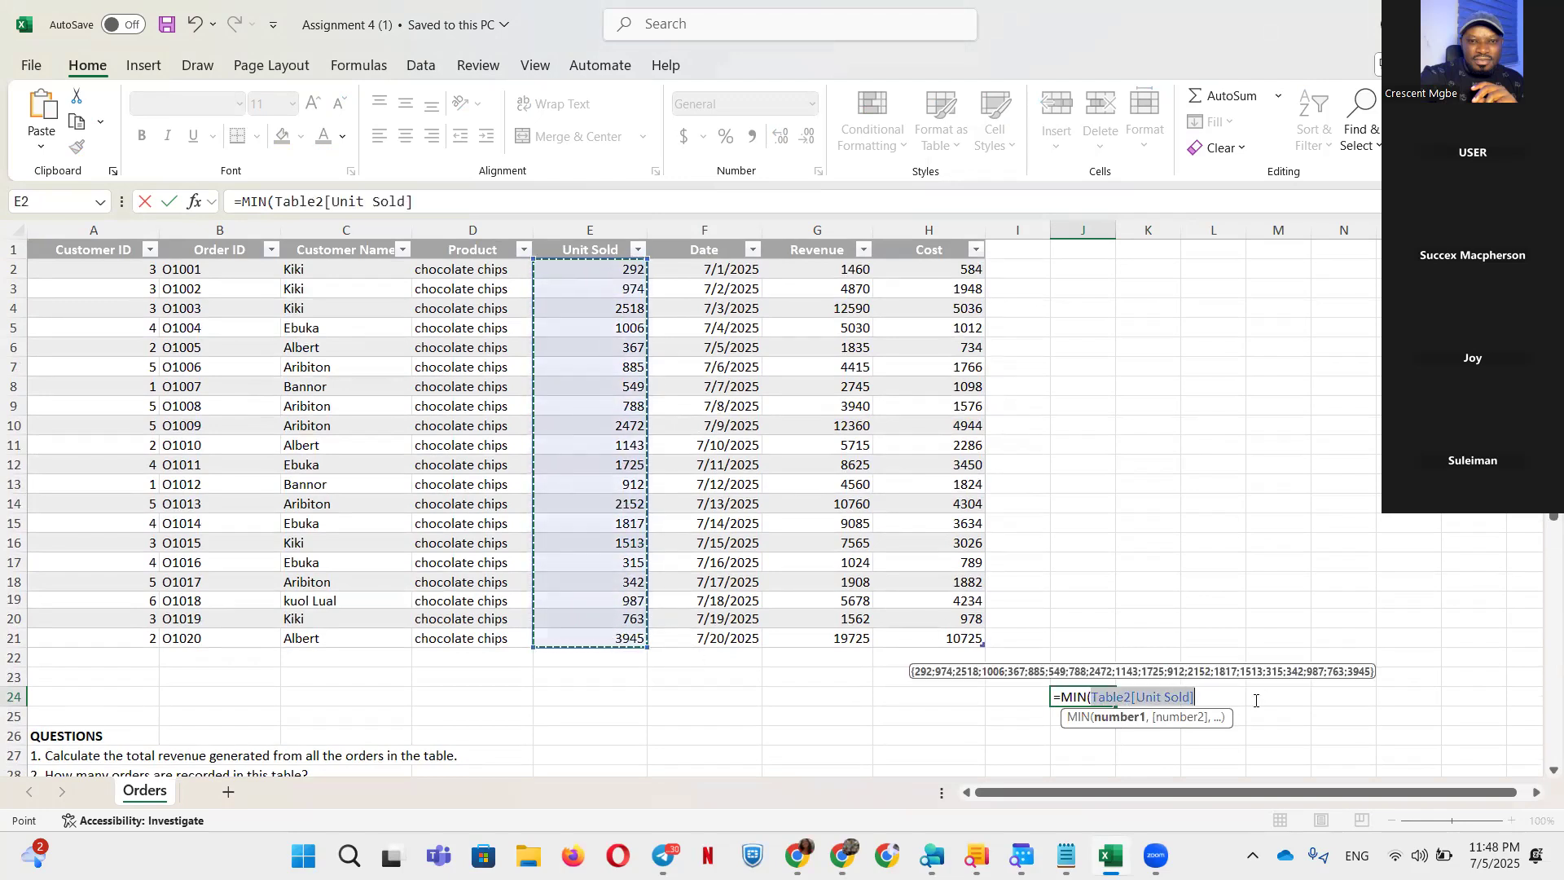
text())
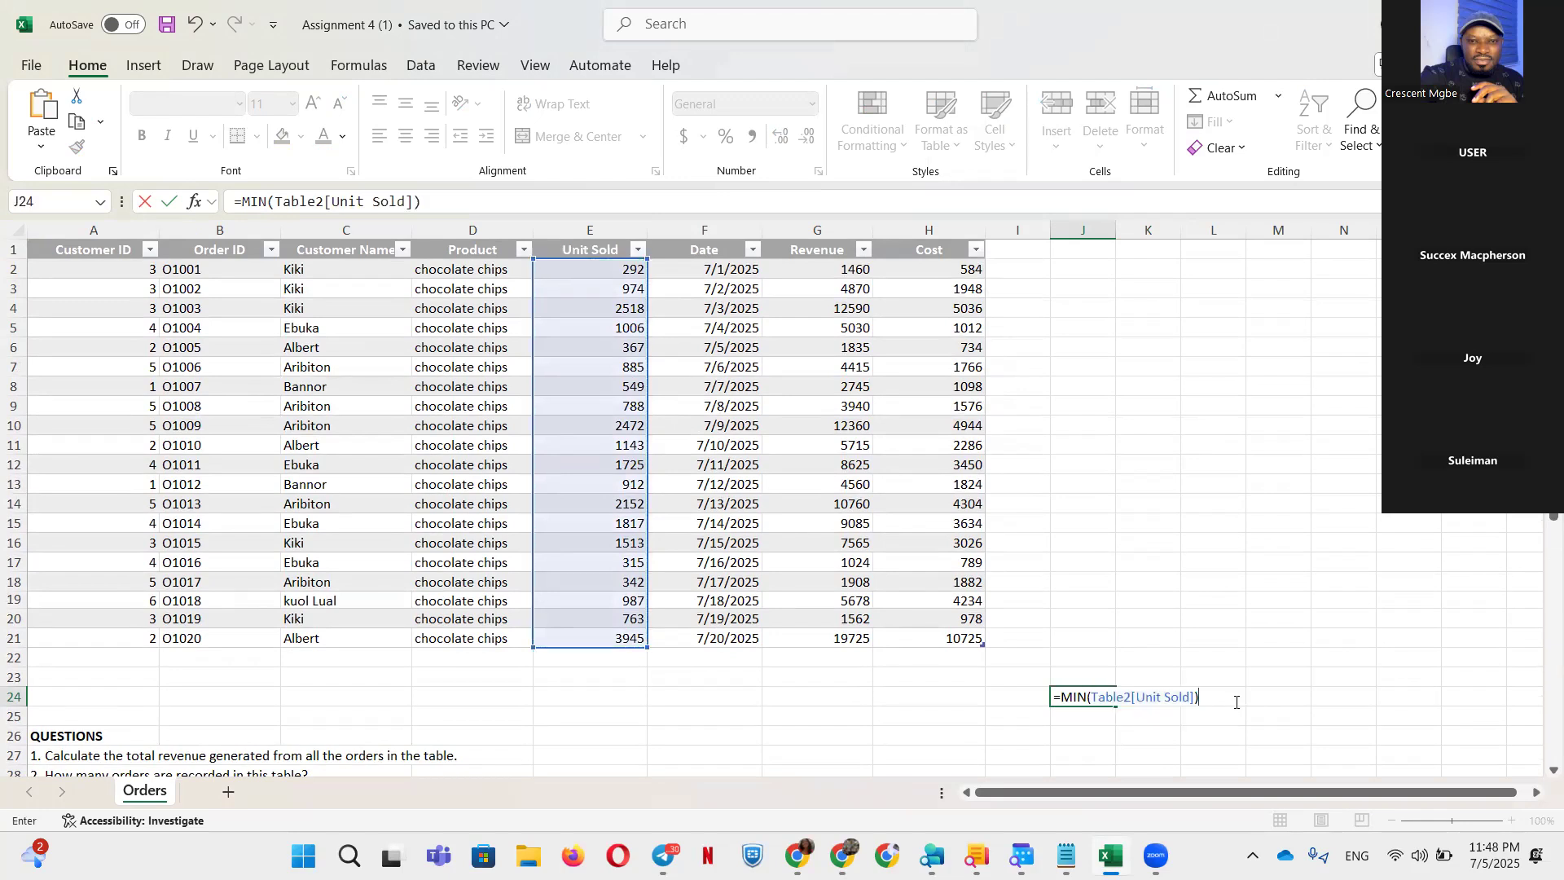
key(Return)
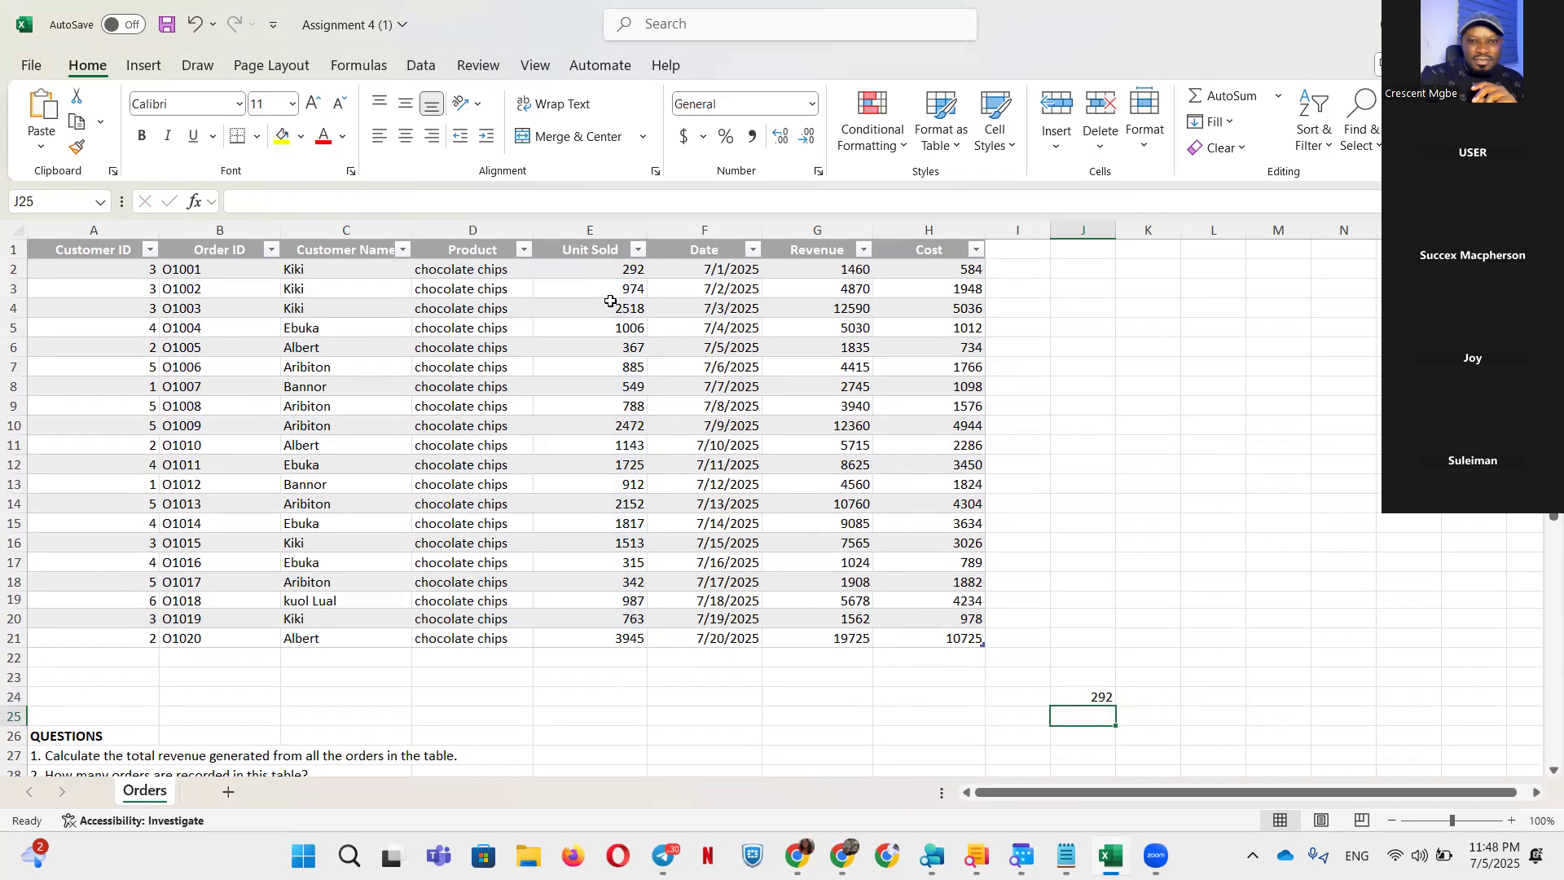
Sort the orders table by Unit Sold from smallest to largest
click(642, 252)
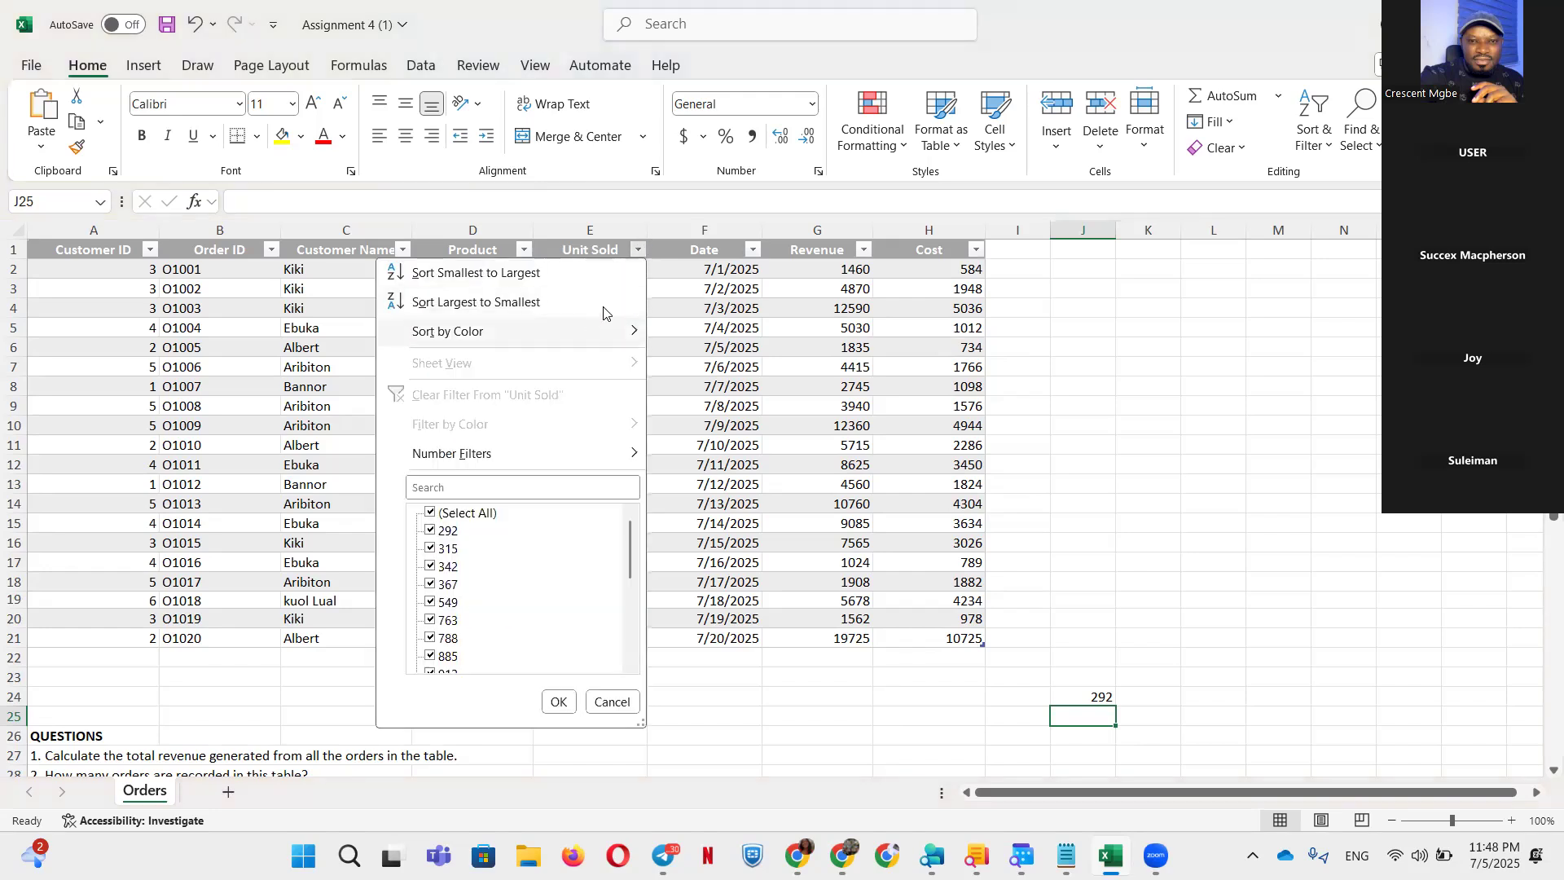
click(553, 273)
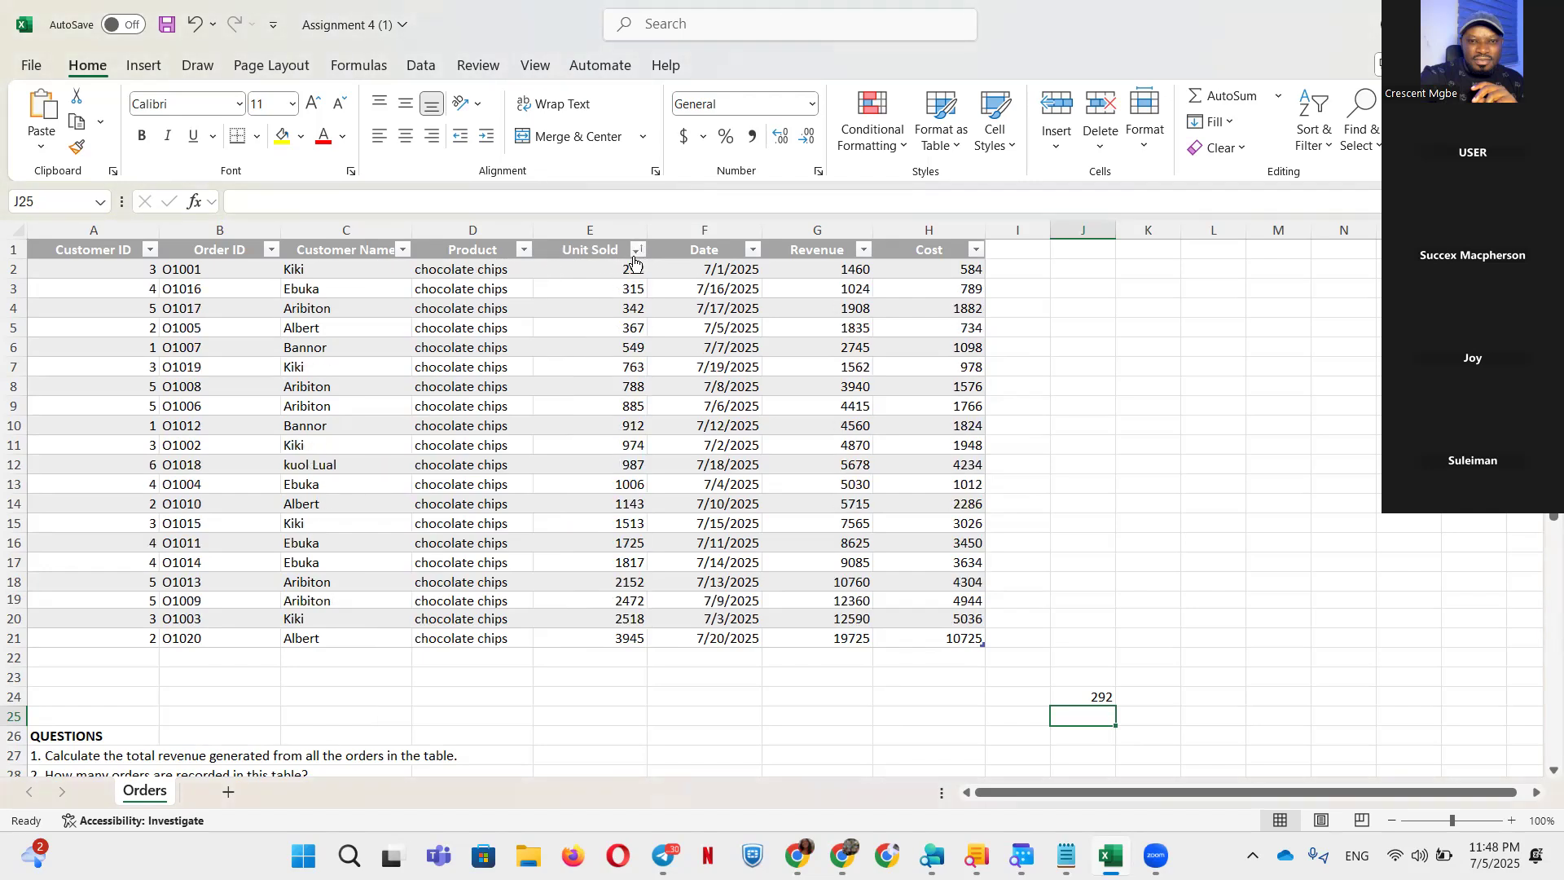
Sort the orders table by Revenue from largest to smallest
scroll(586, 556, down, 6)
scroll(570, 545, down, 2)
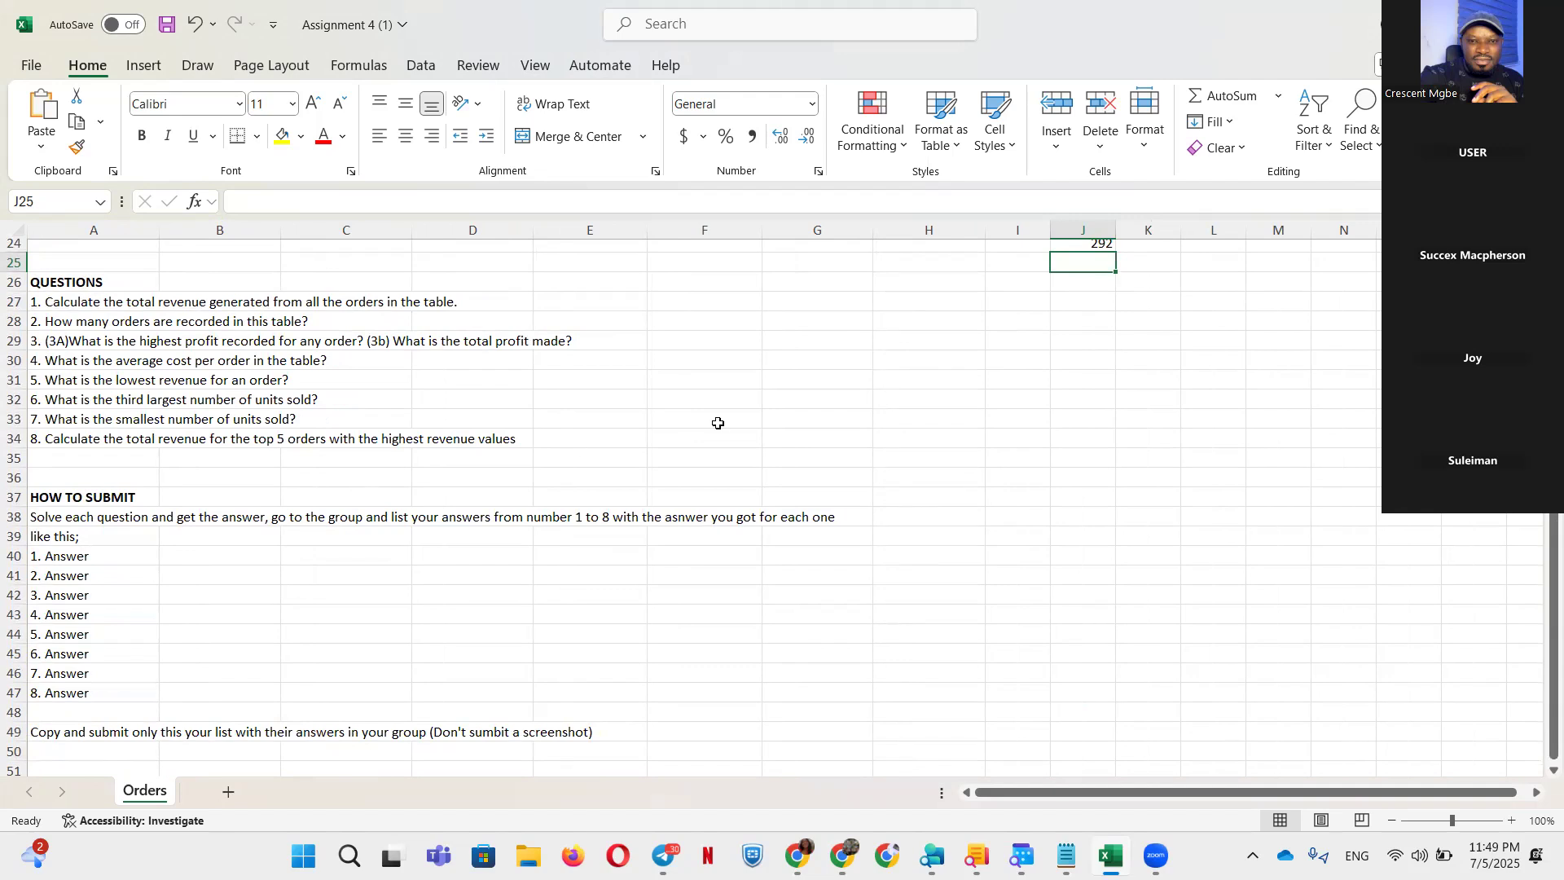
scroll(716, 422, up, 8)
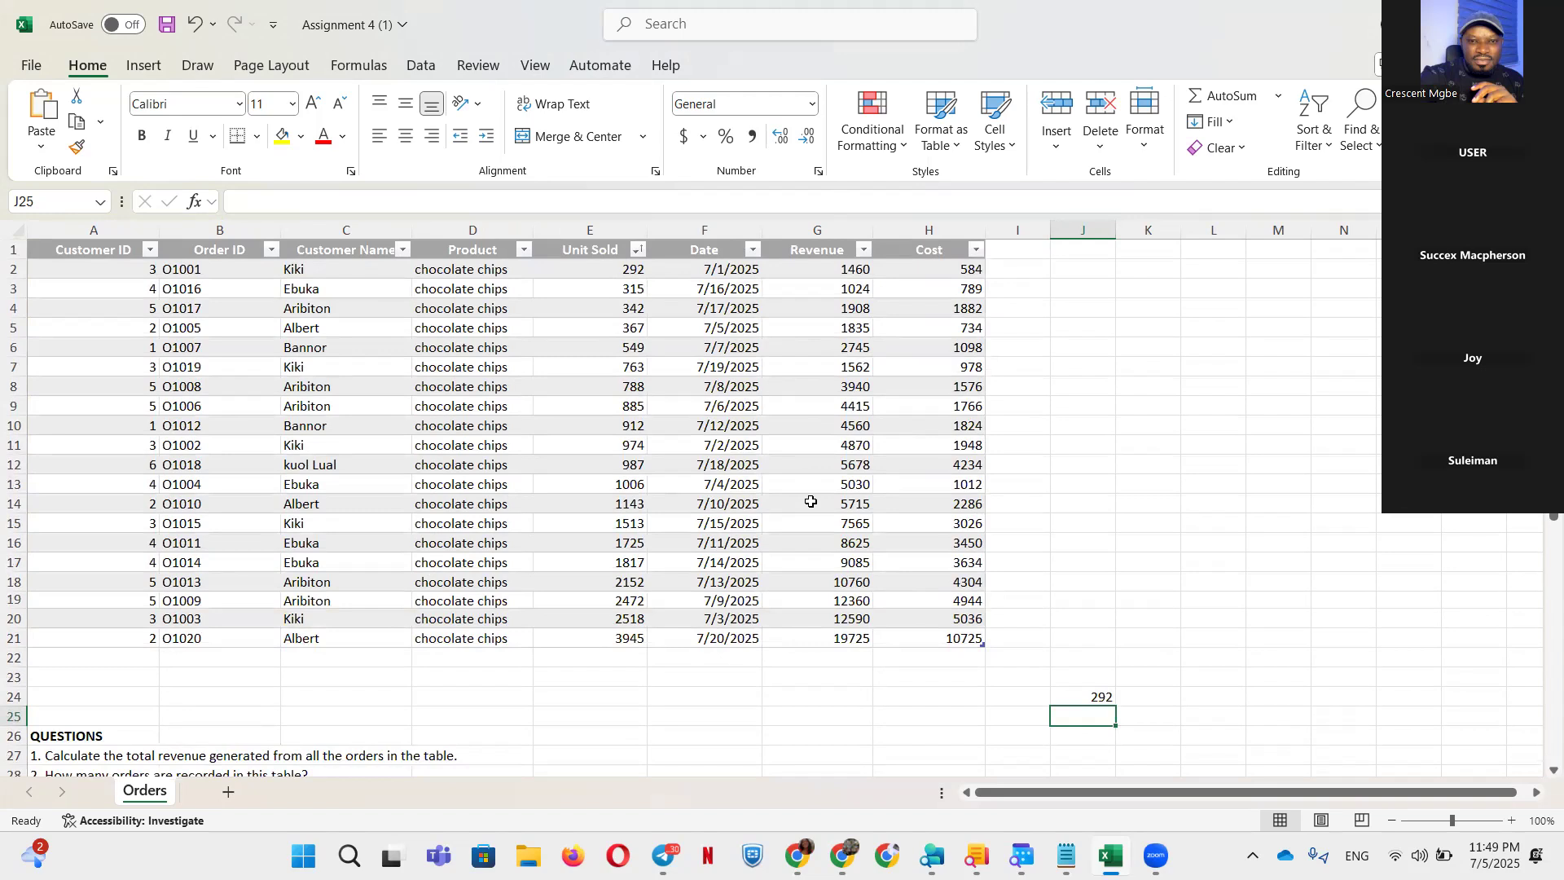
click(863, 250)
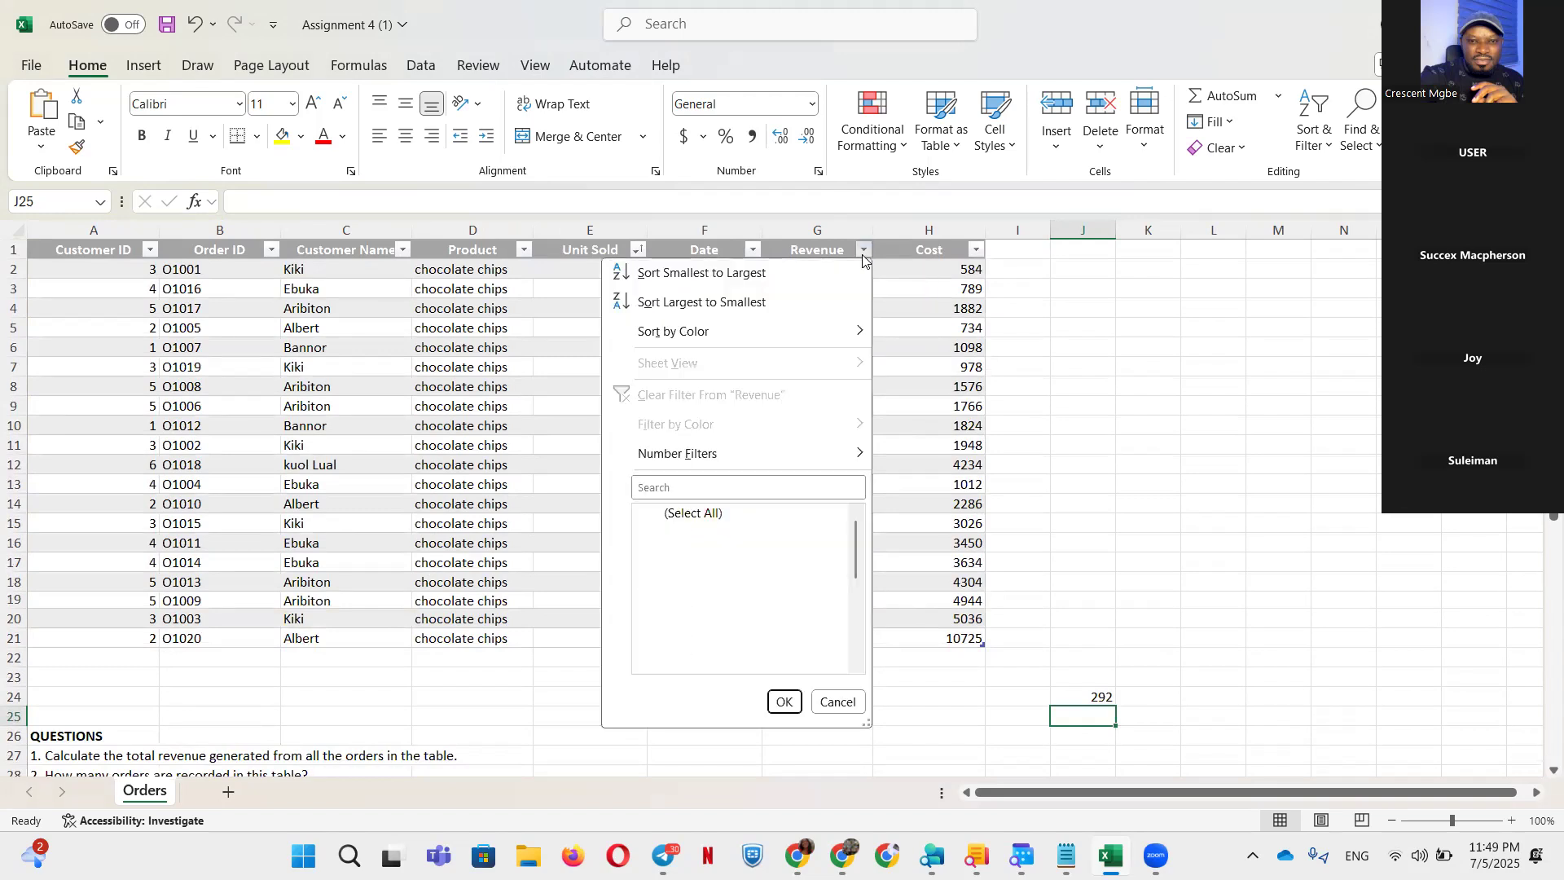
click(786, 303)
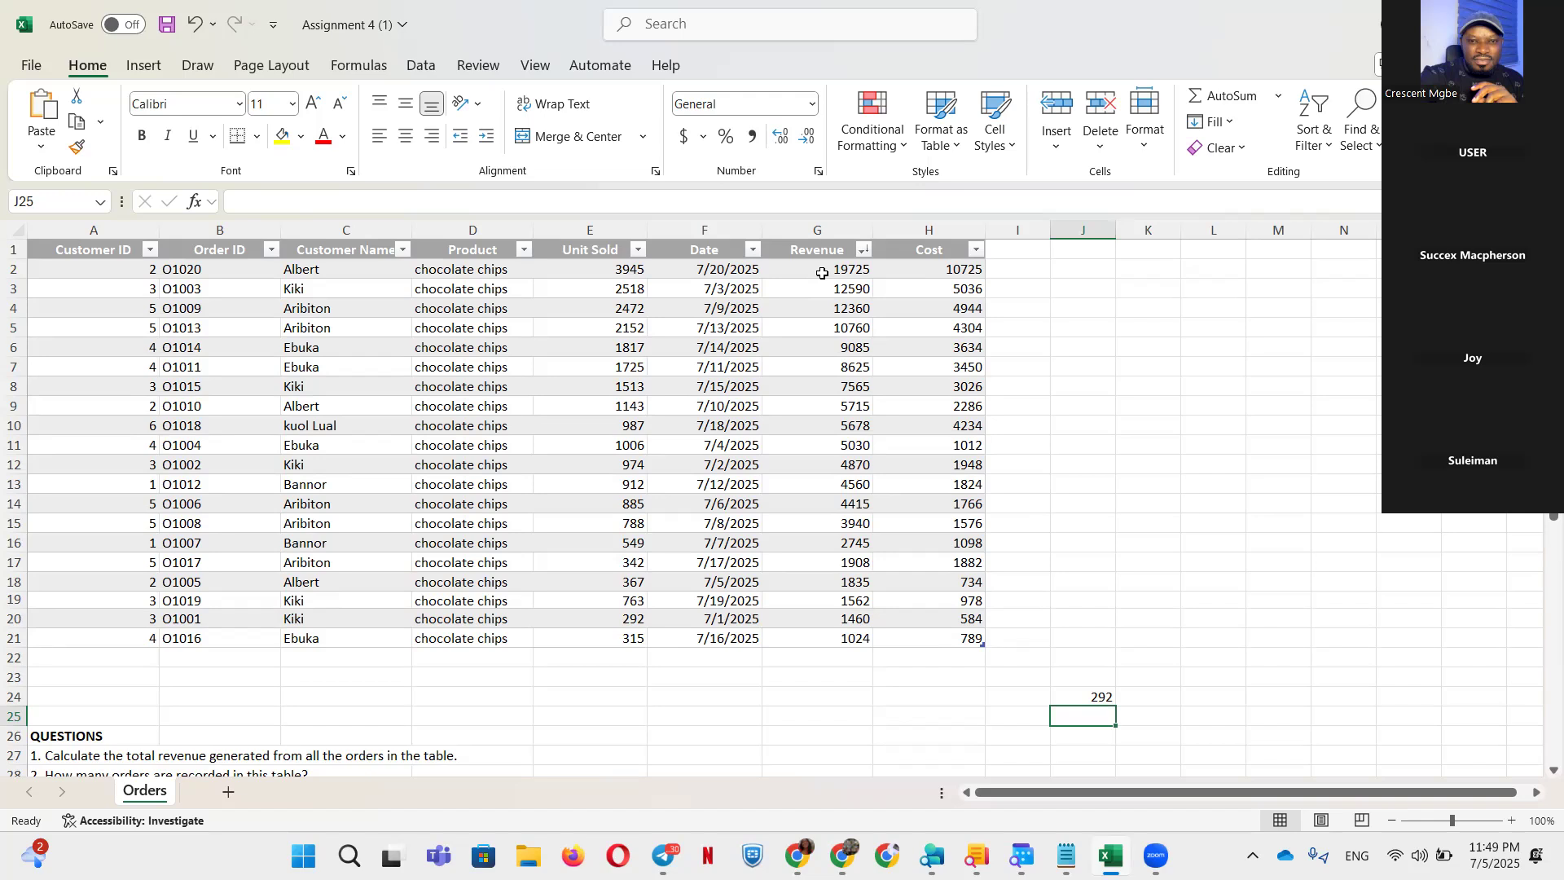
Calculate the total revenue of the top 5 orders in cell J8 with a SUM formula over G2:G6
click(1100, 383)
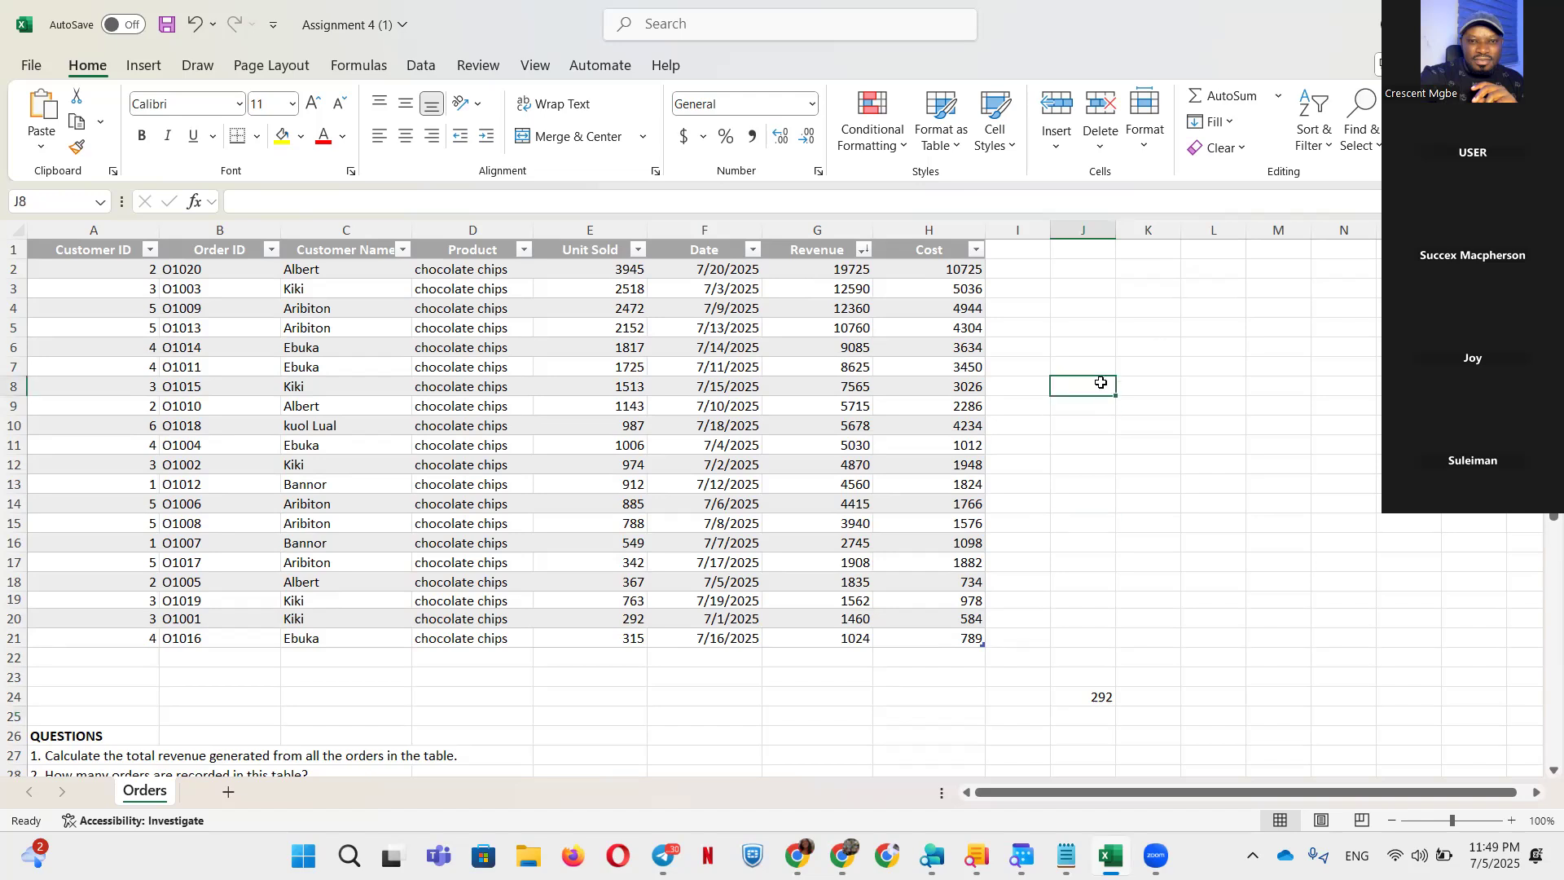
text(=)
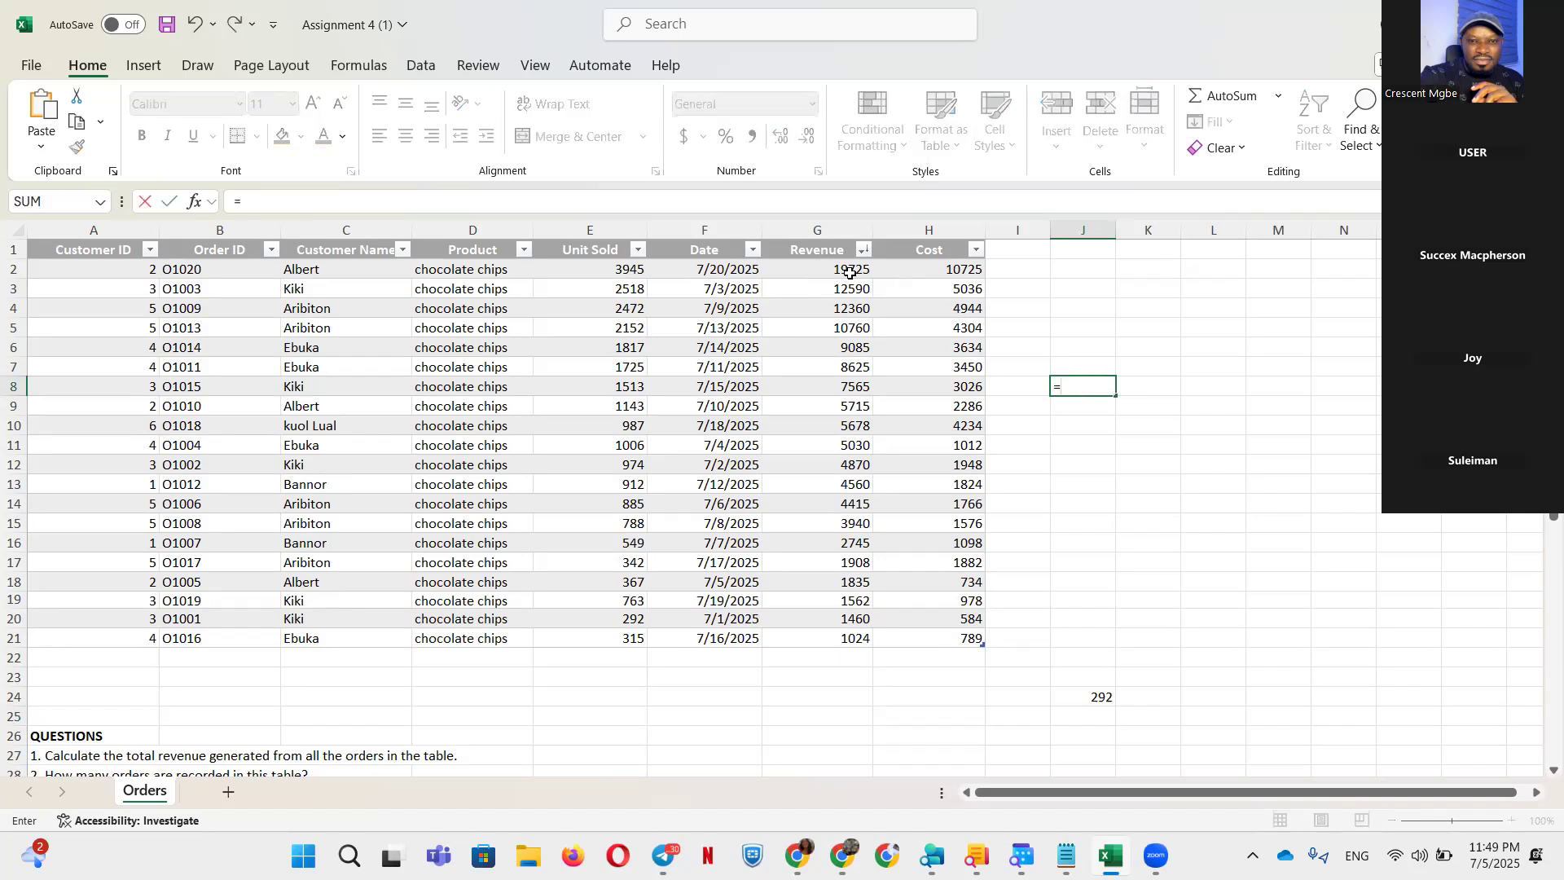
text(sum)
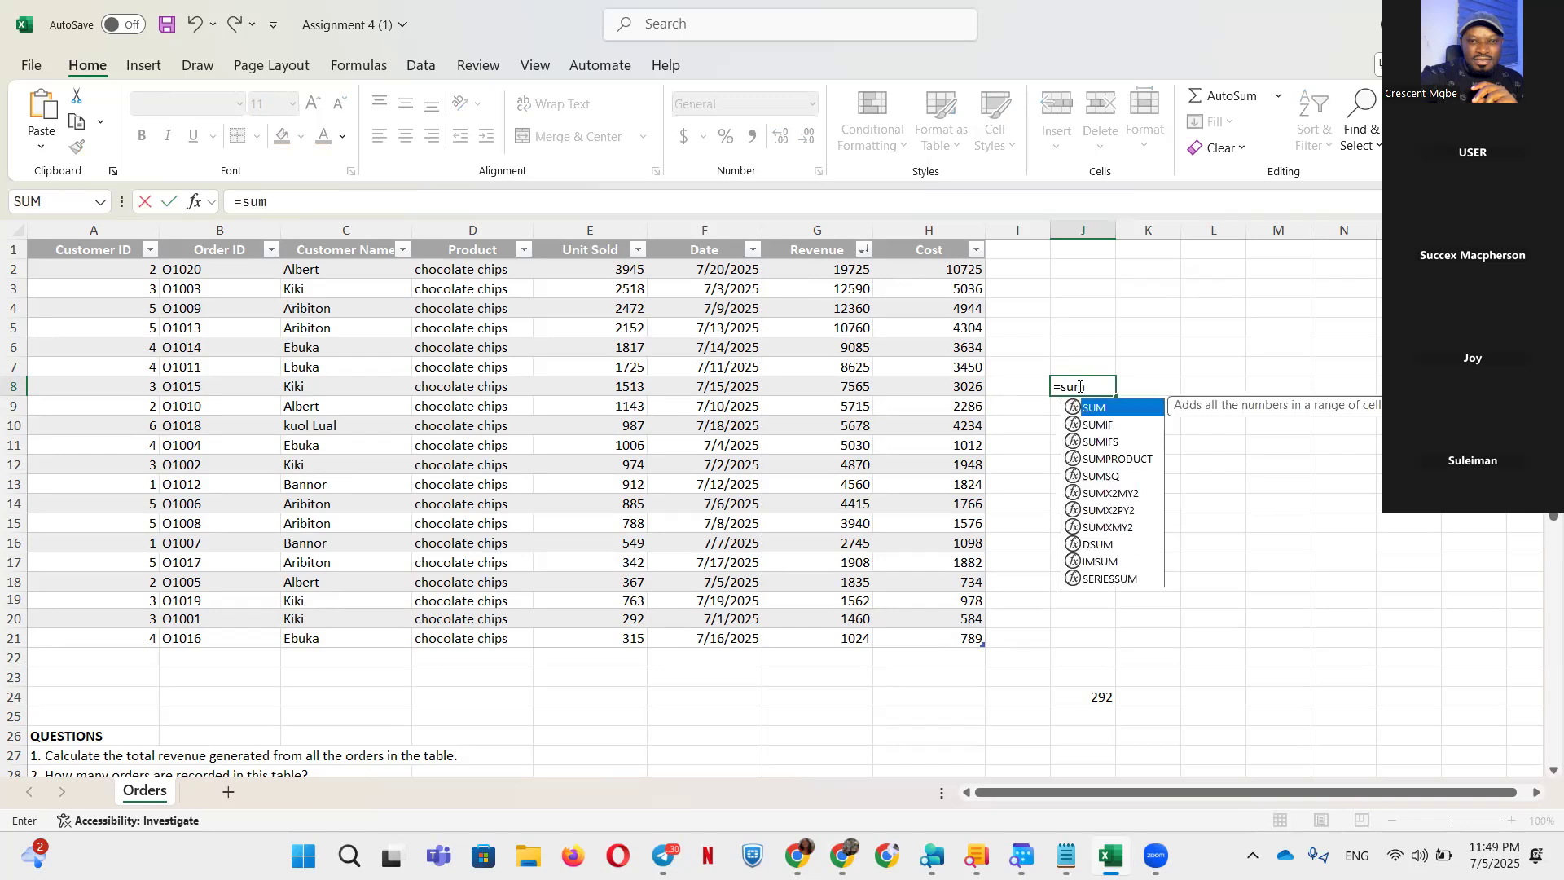
text(()
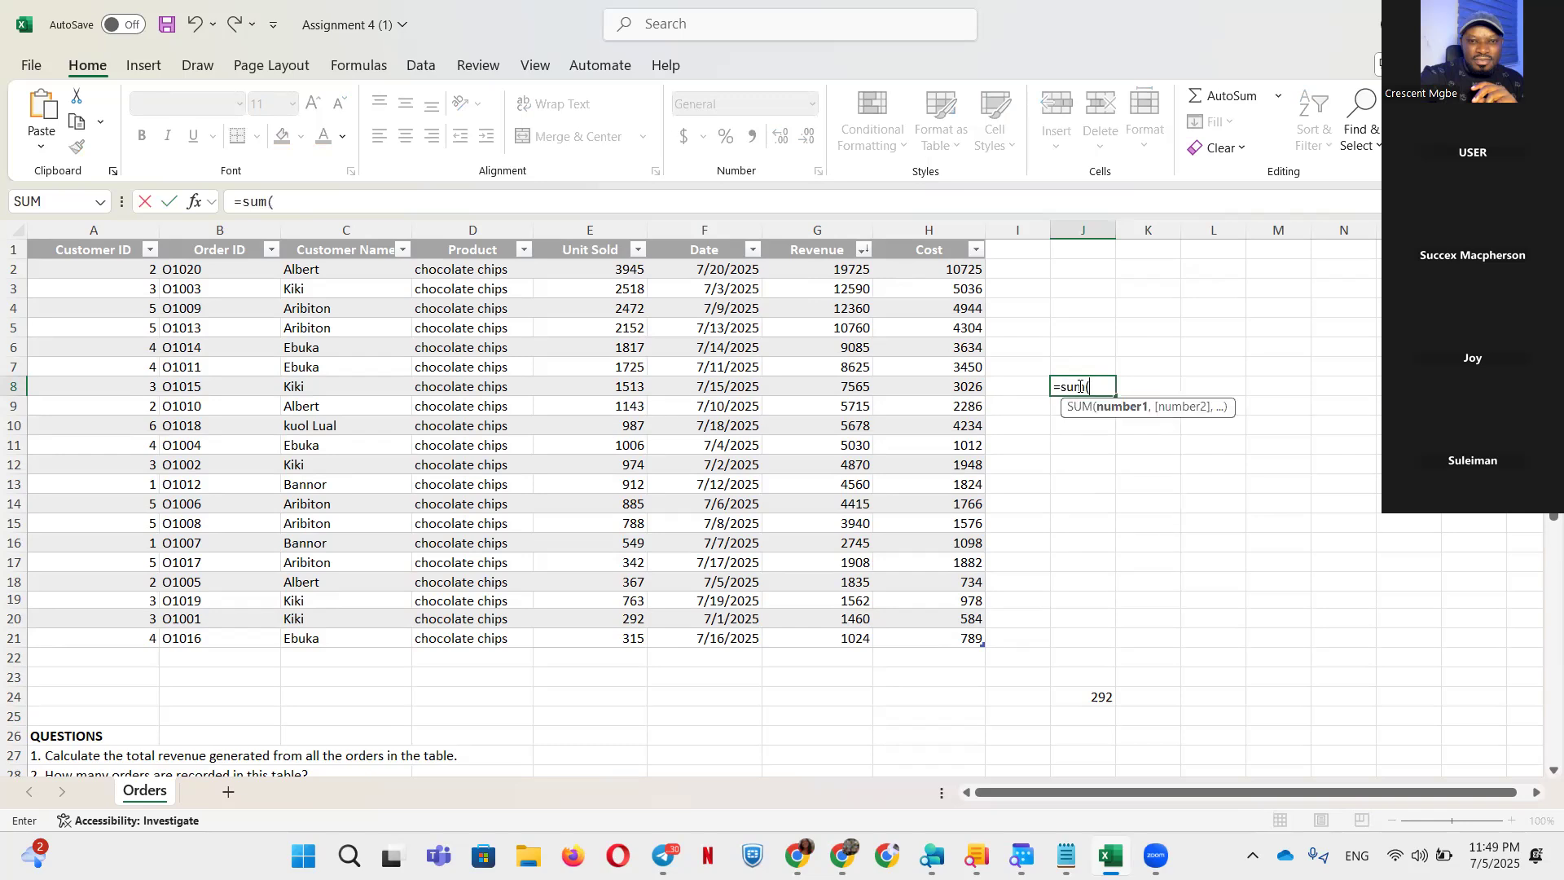
click(809, 268)
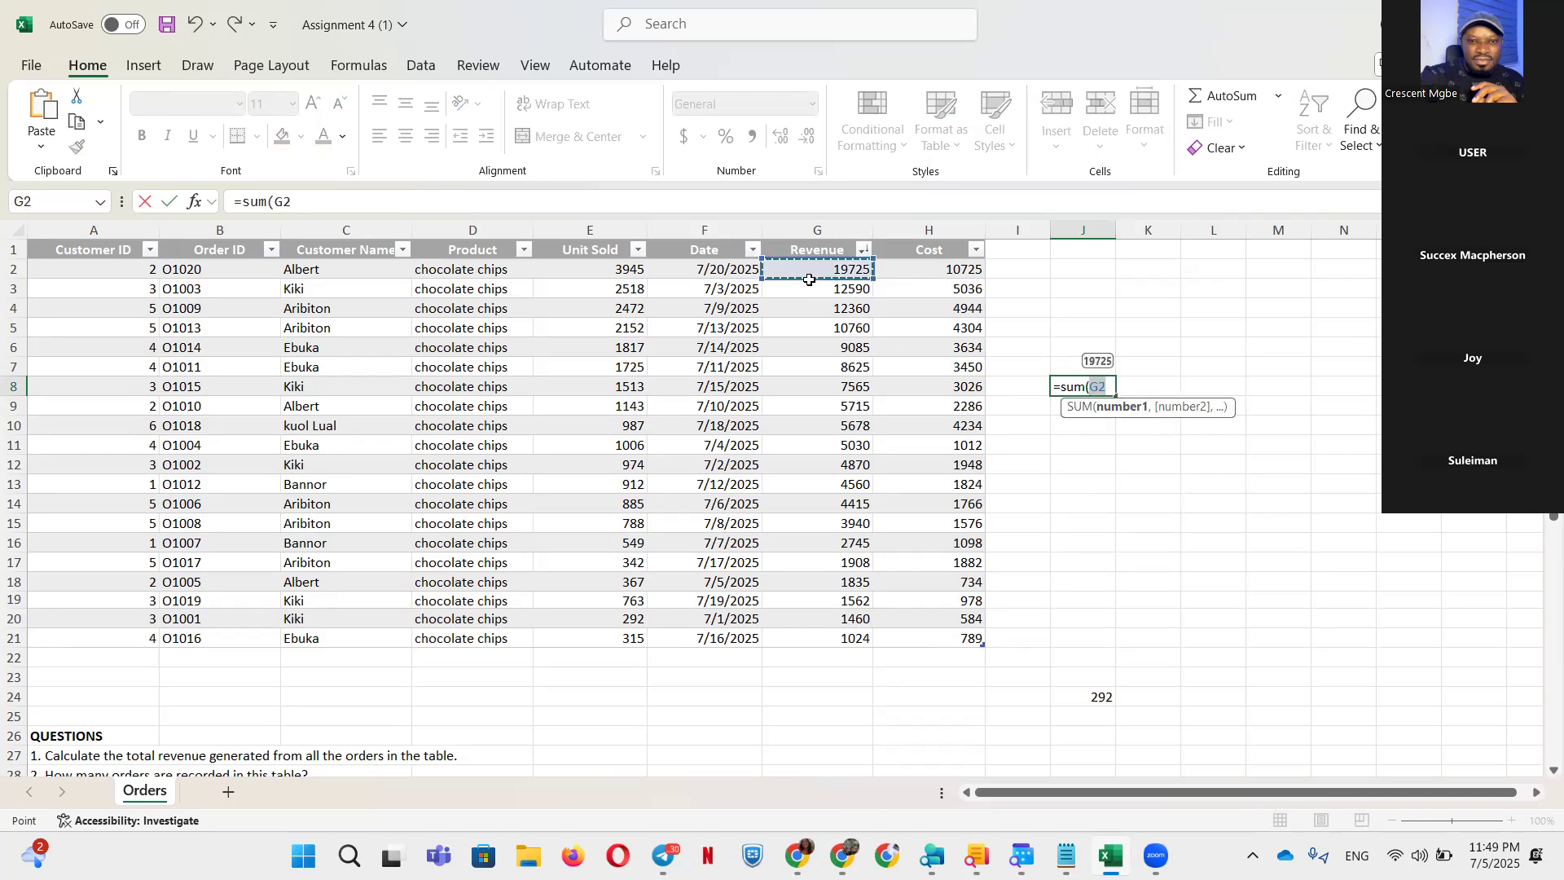
drag(813, 270, 811, 340)
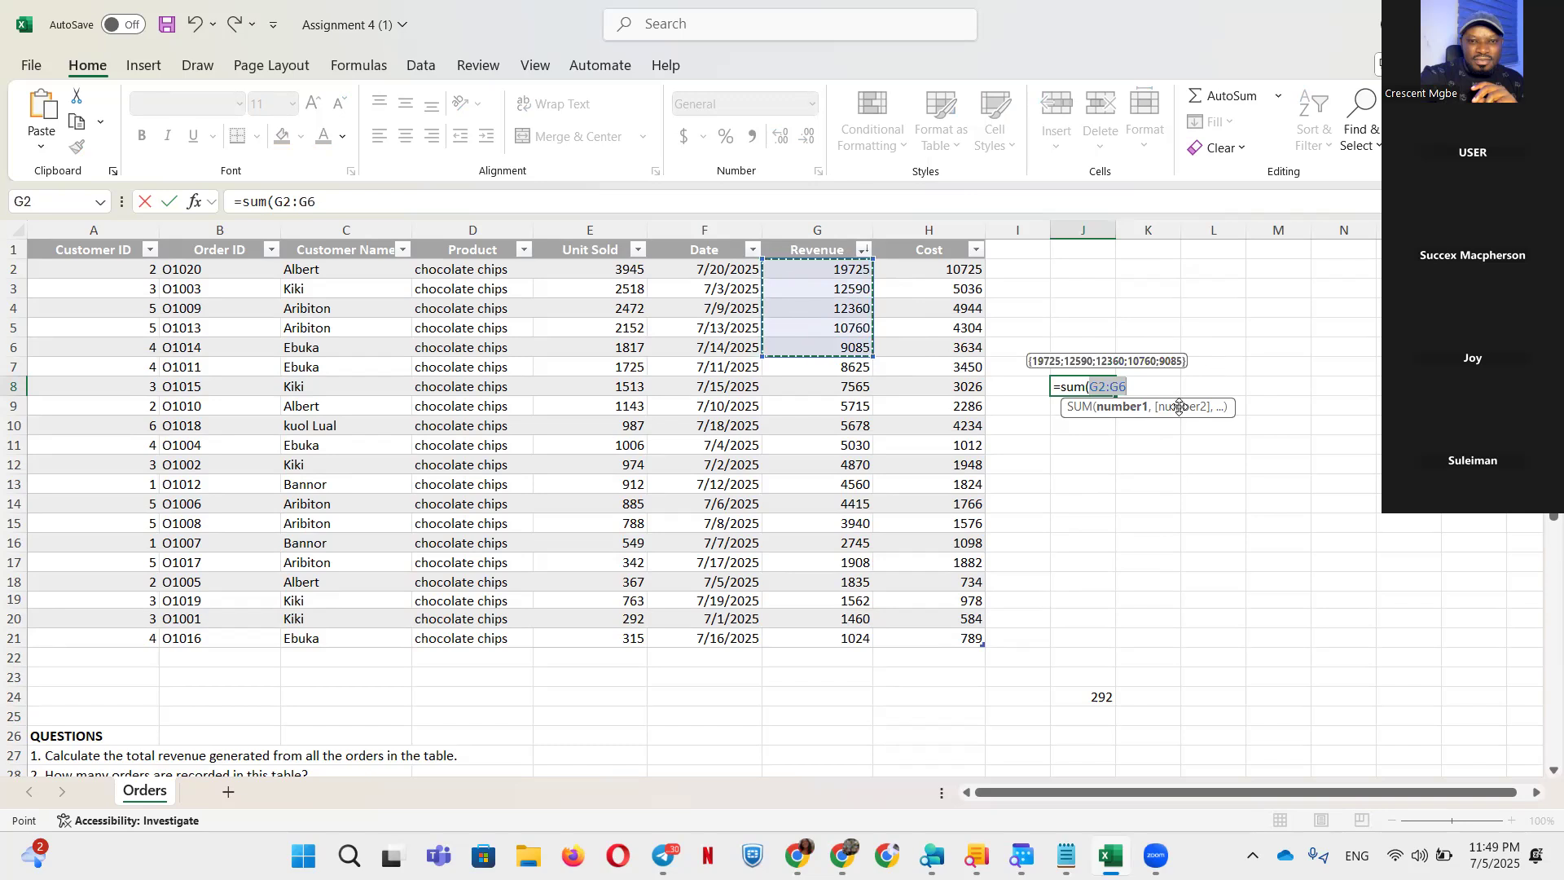
text())
key(Return)
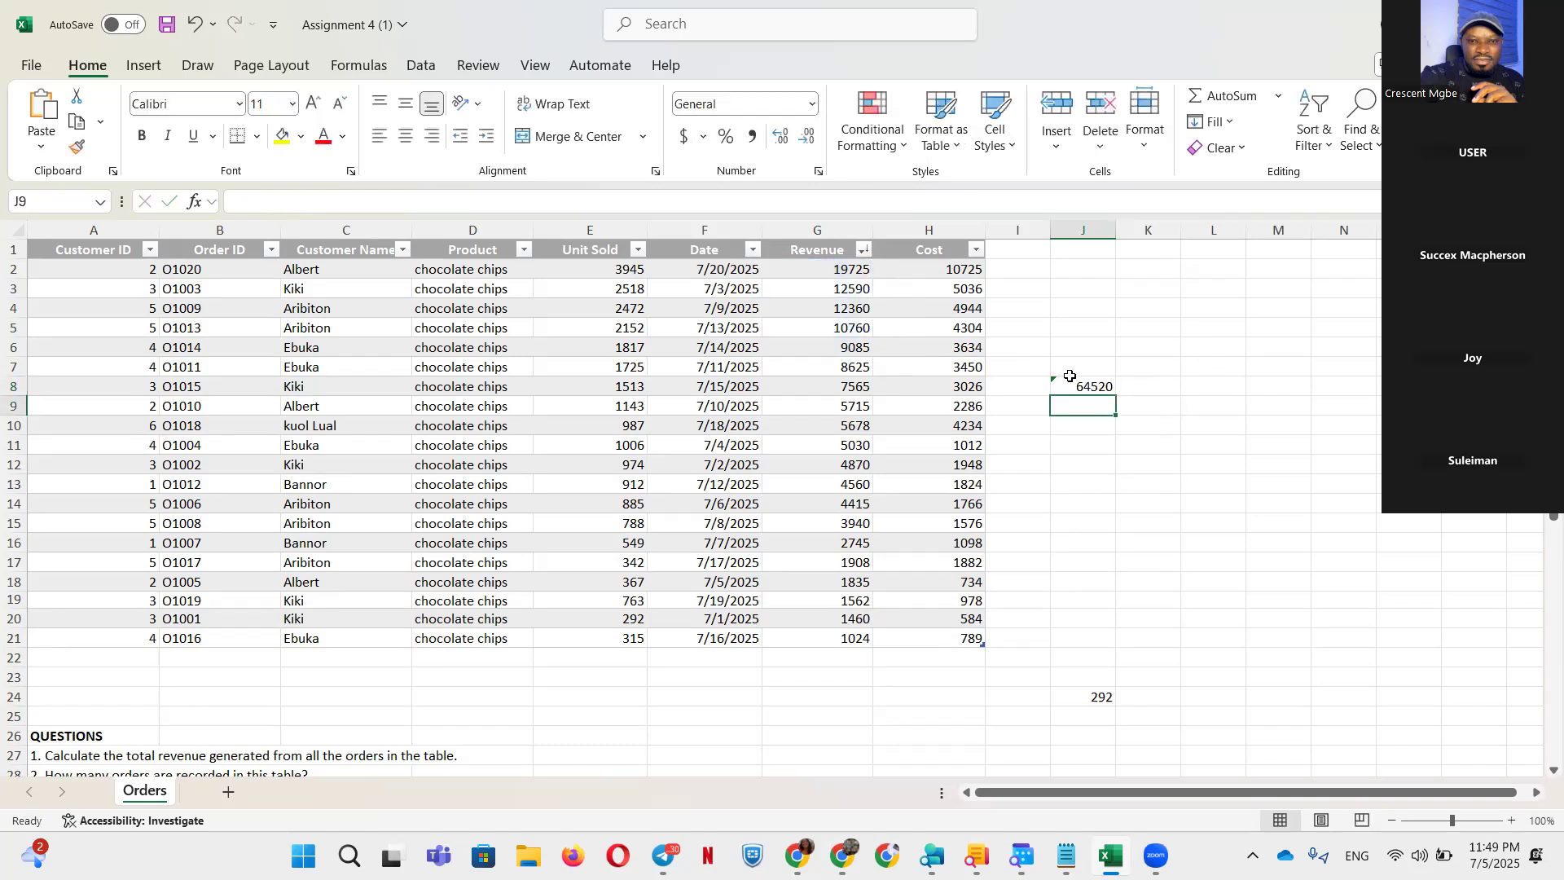
scroll(1079, 386, down, 2)
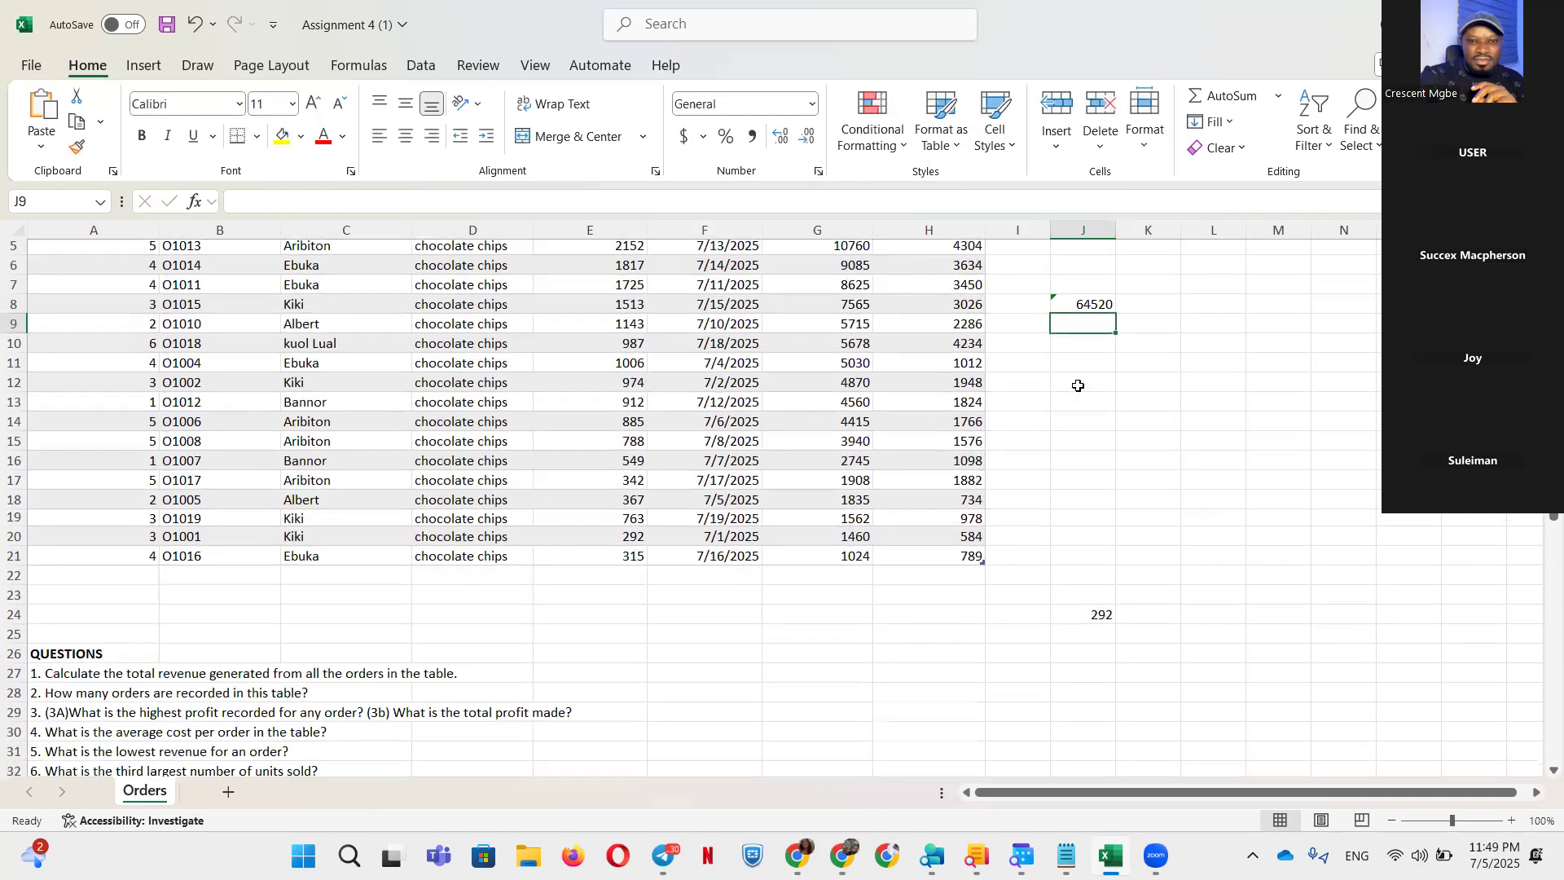
mouse_move(1109, 855)
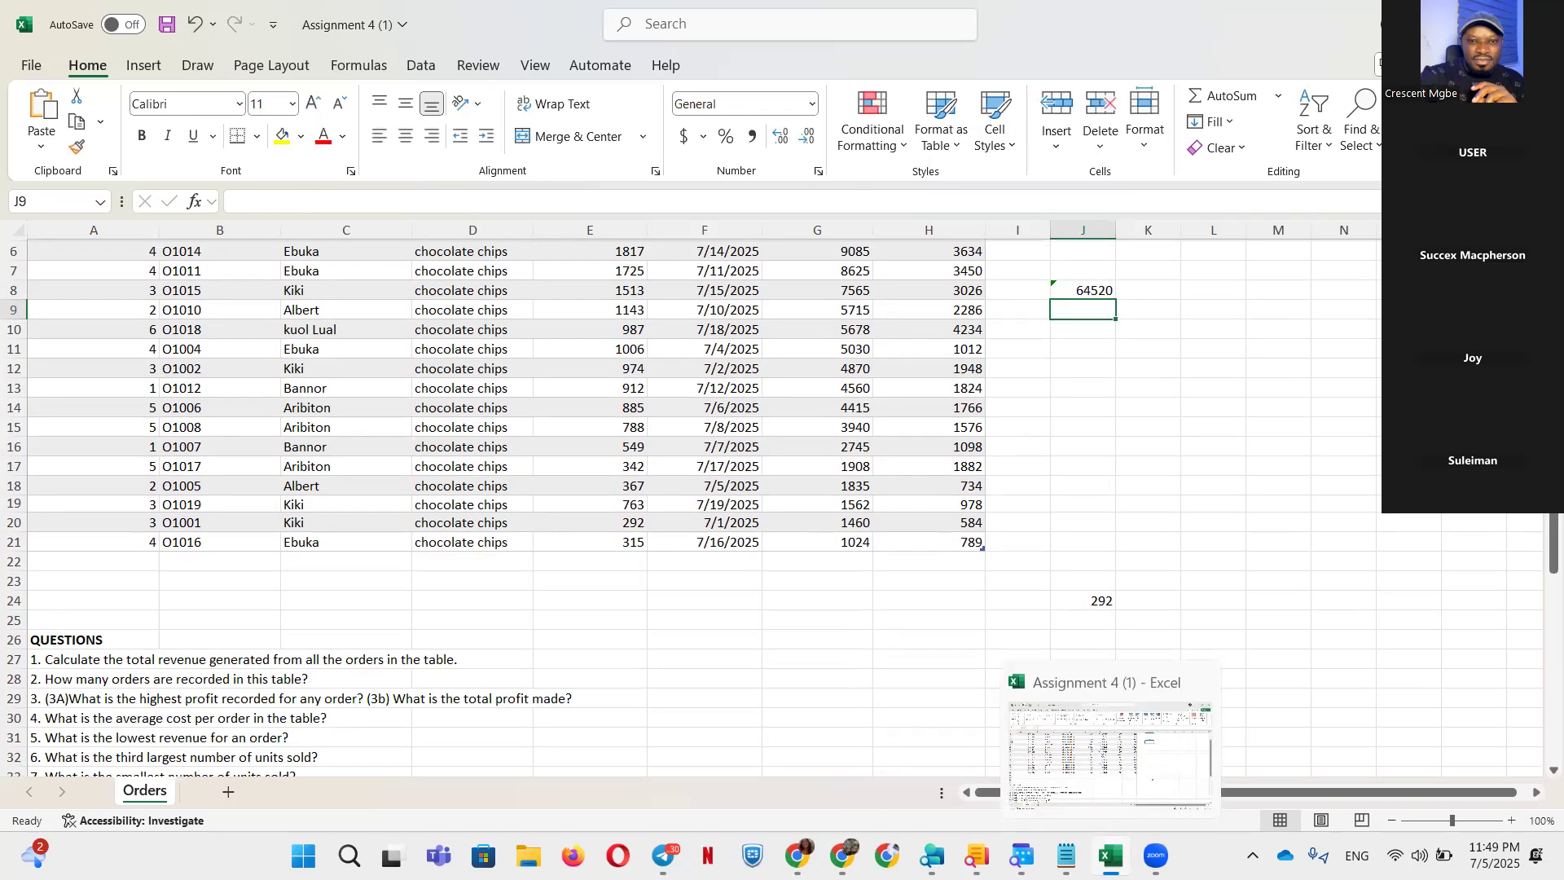
click(1109, 855)
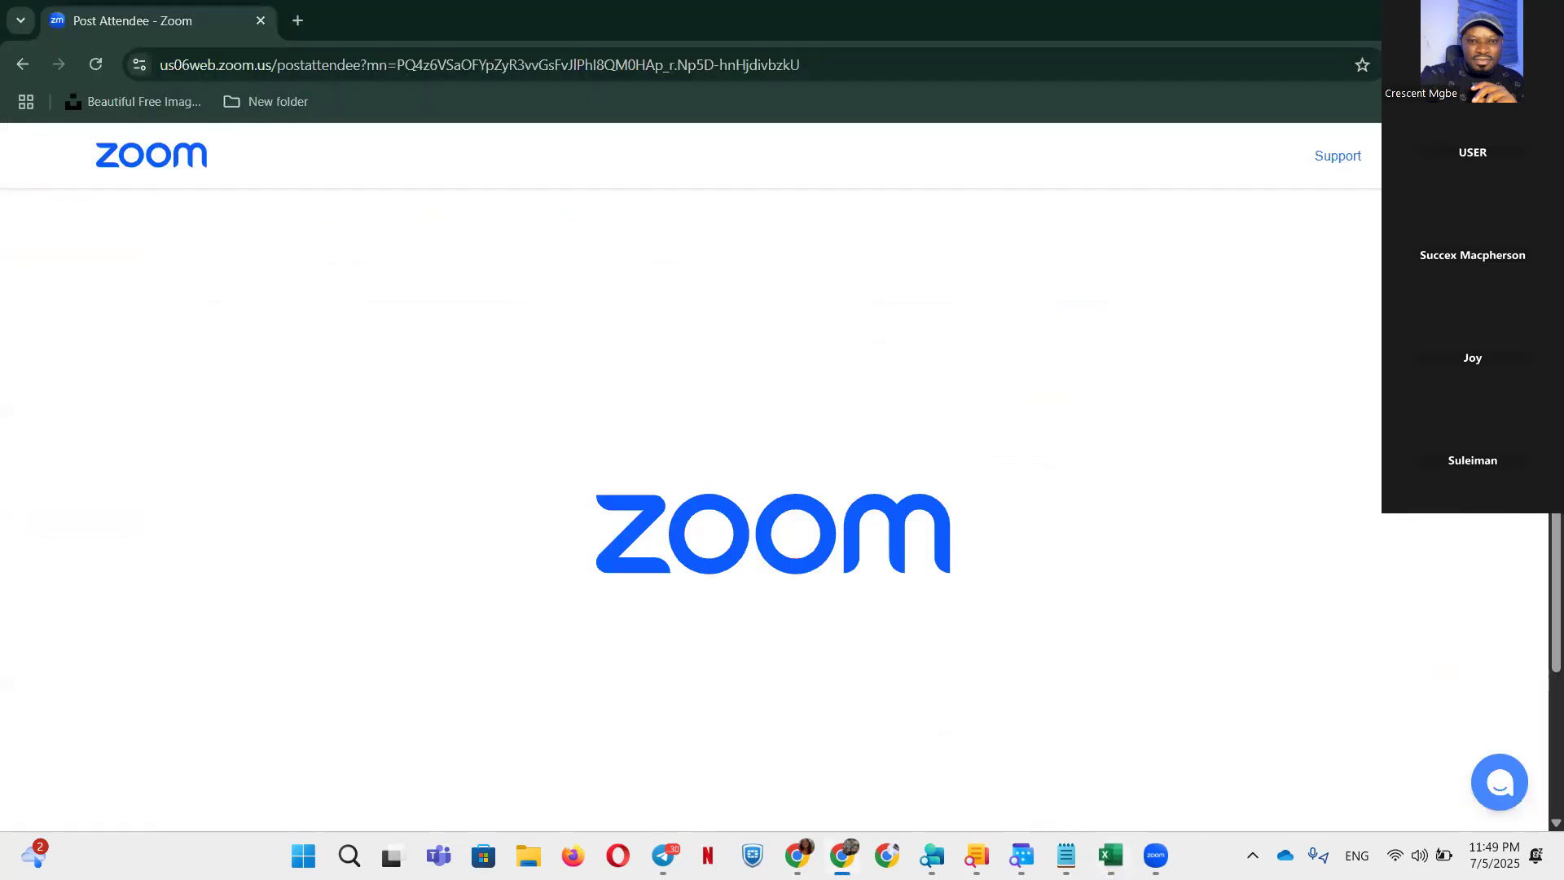
click(1109, 855)
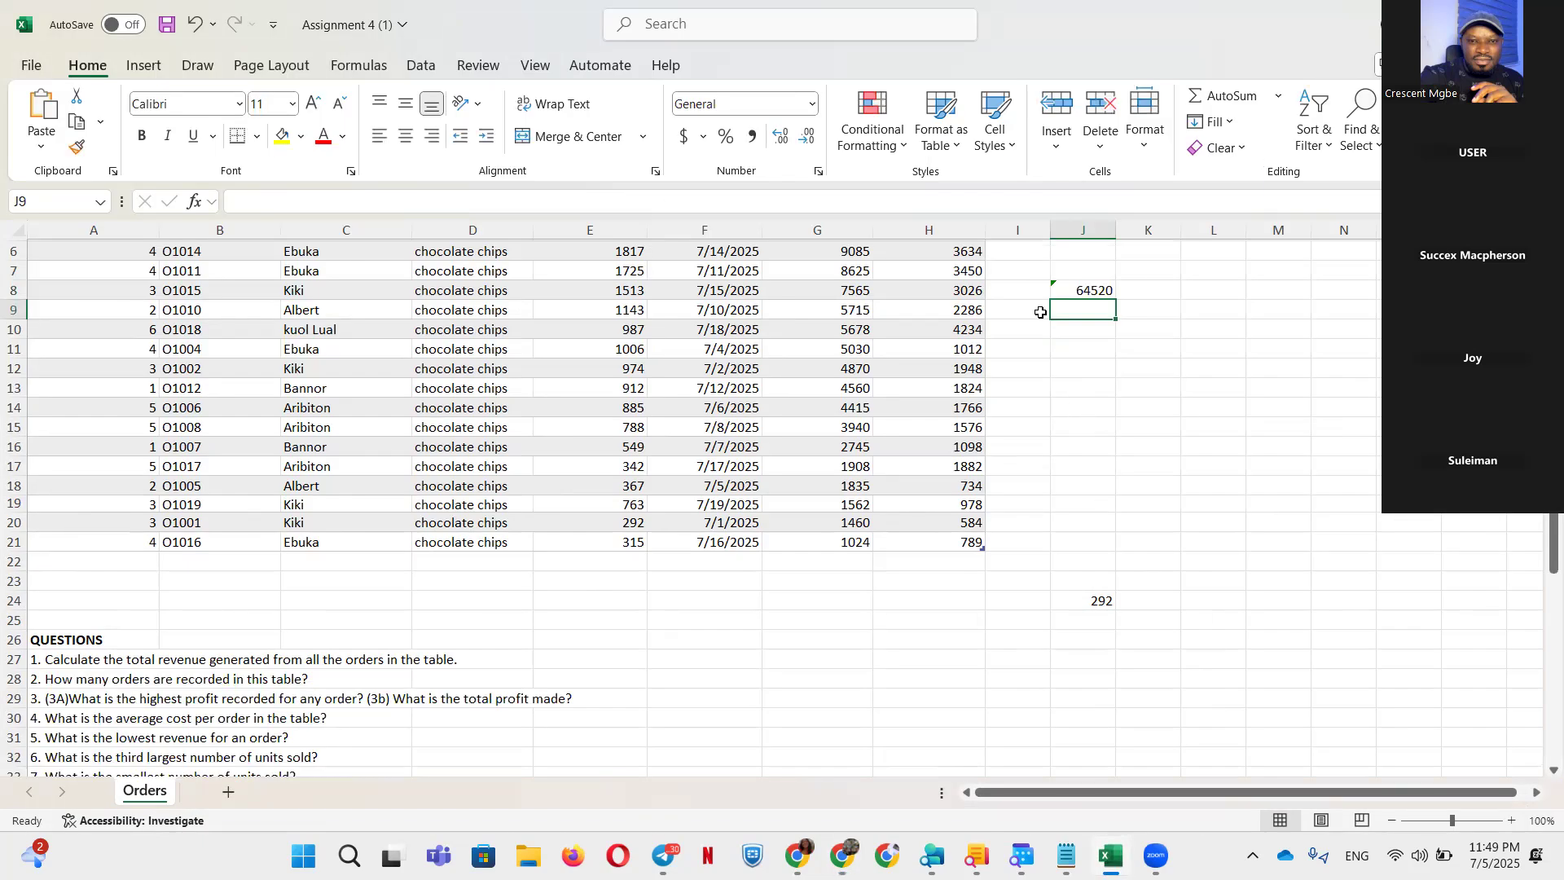
scroll(791, 689, down, 11)
scroll(602, 586, up, 6)
scroll(601, 586, up, 2)
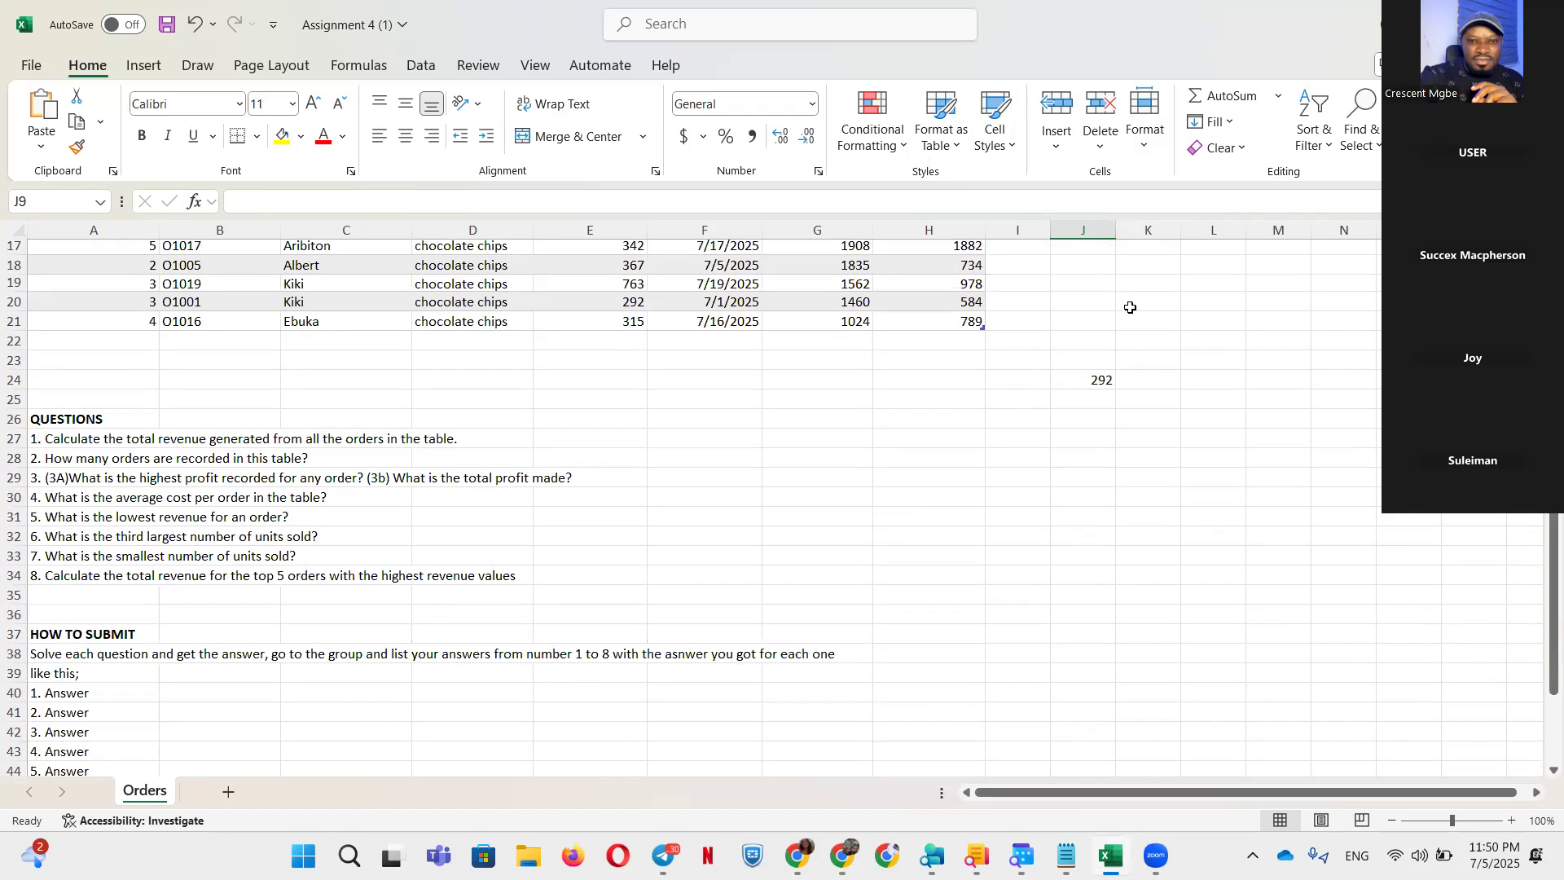
scroll(1100, 418, up, 1)
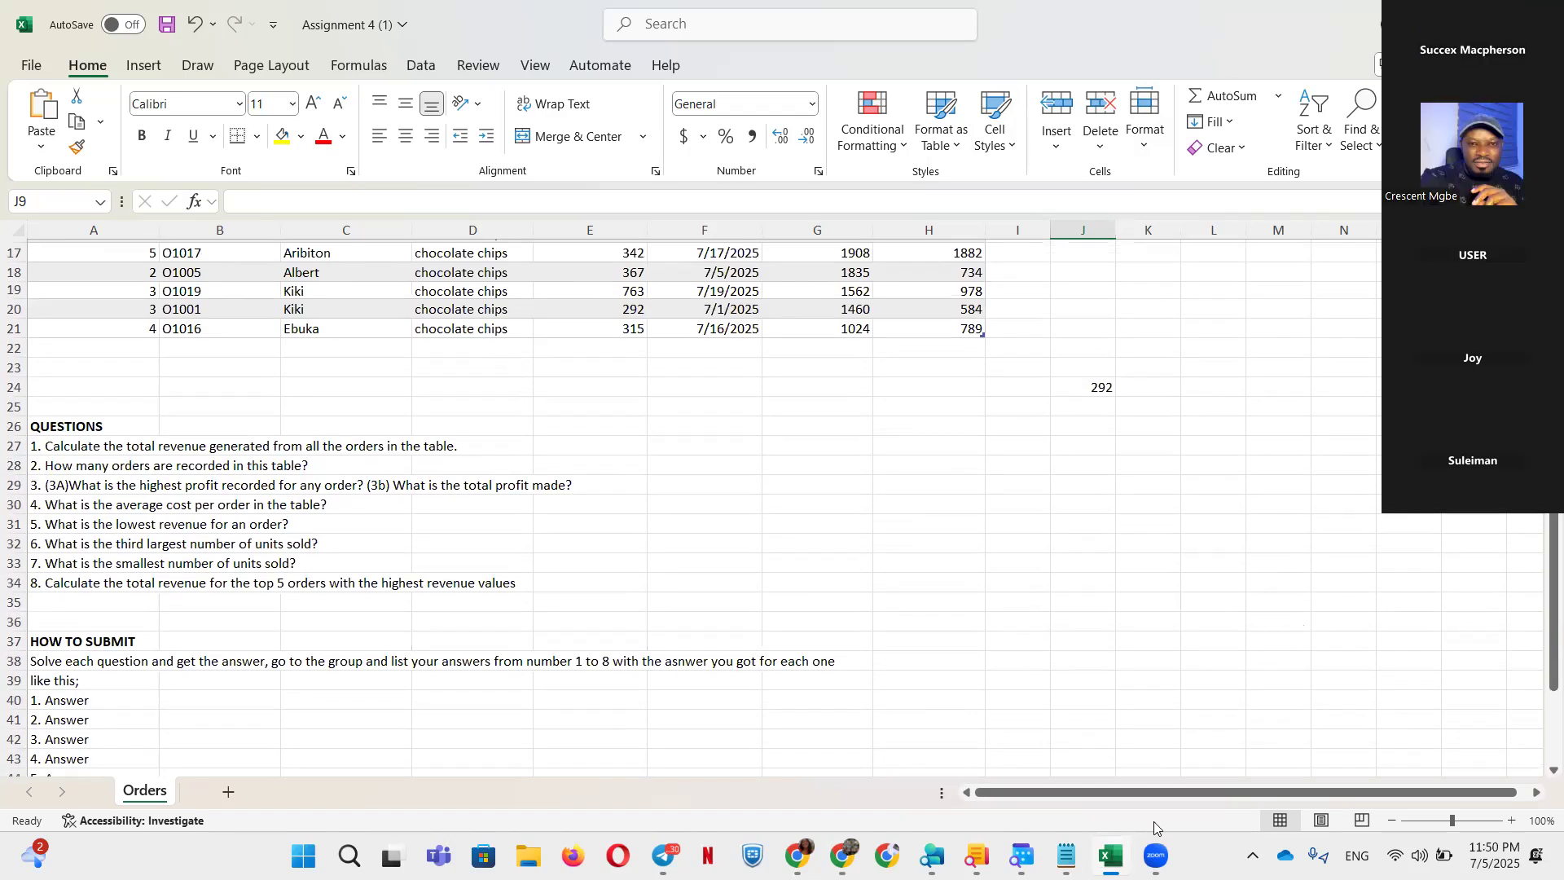
click(1155, 855)
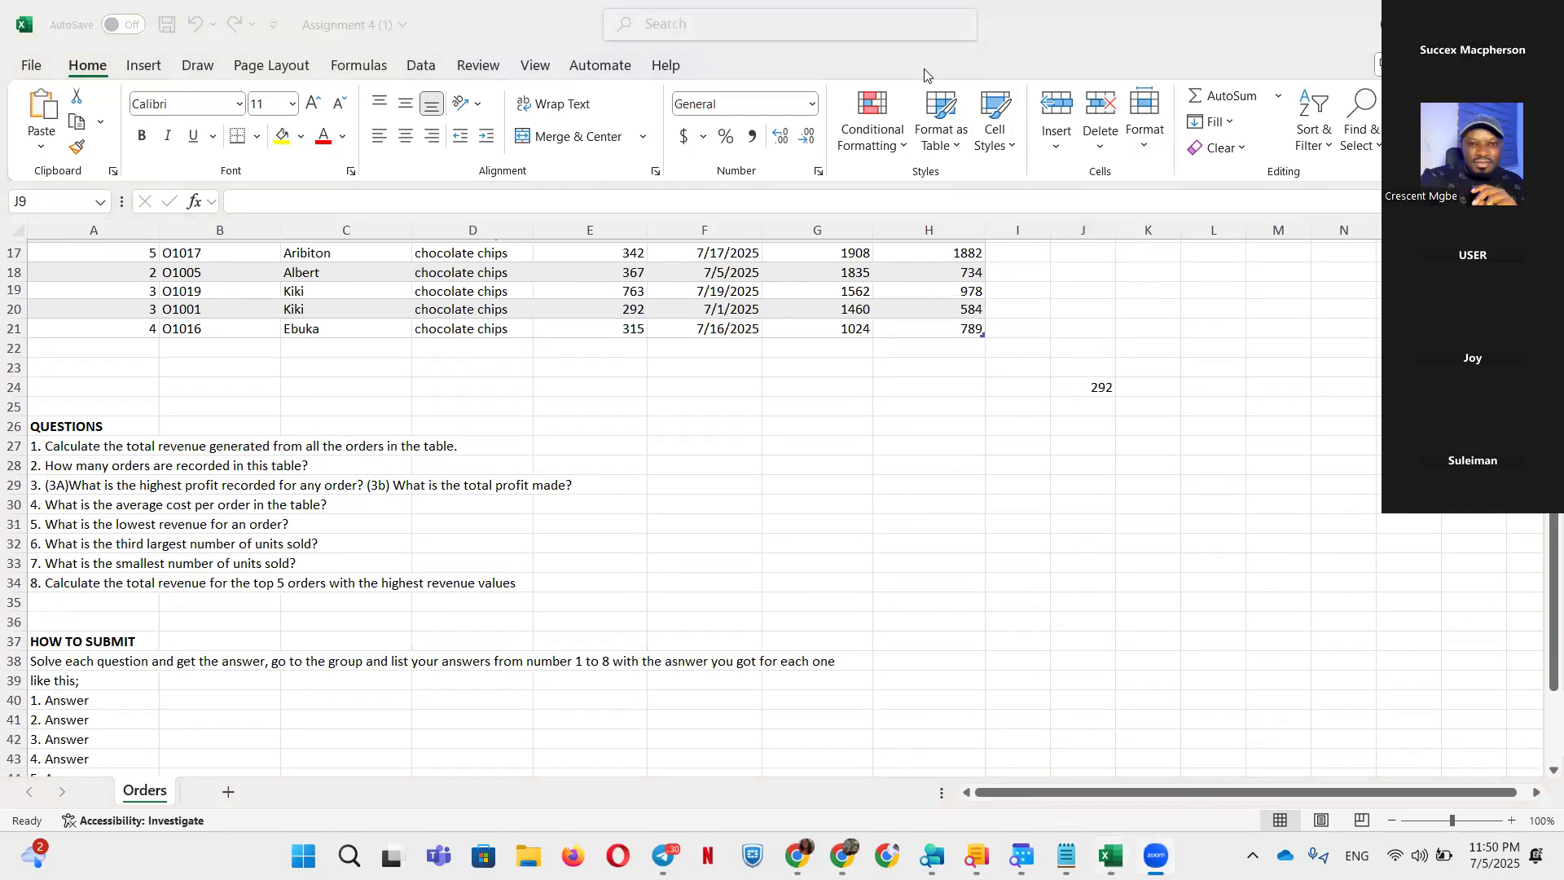
click(928, 76)
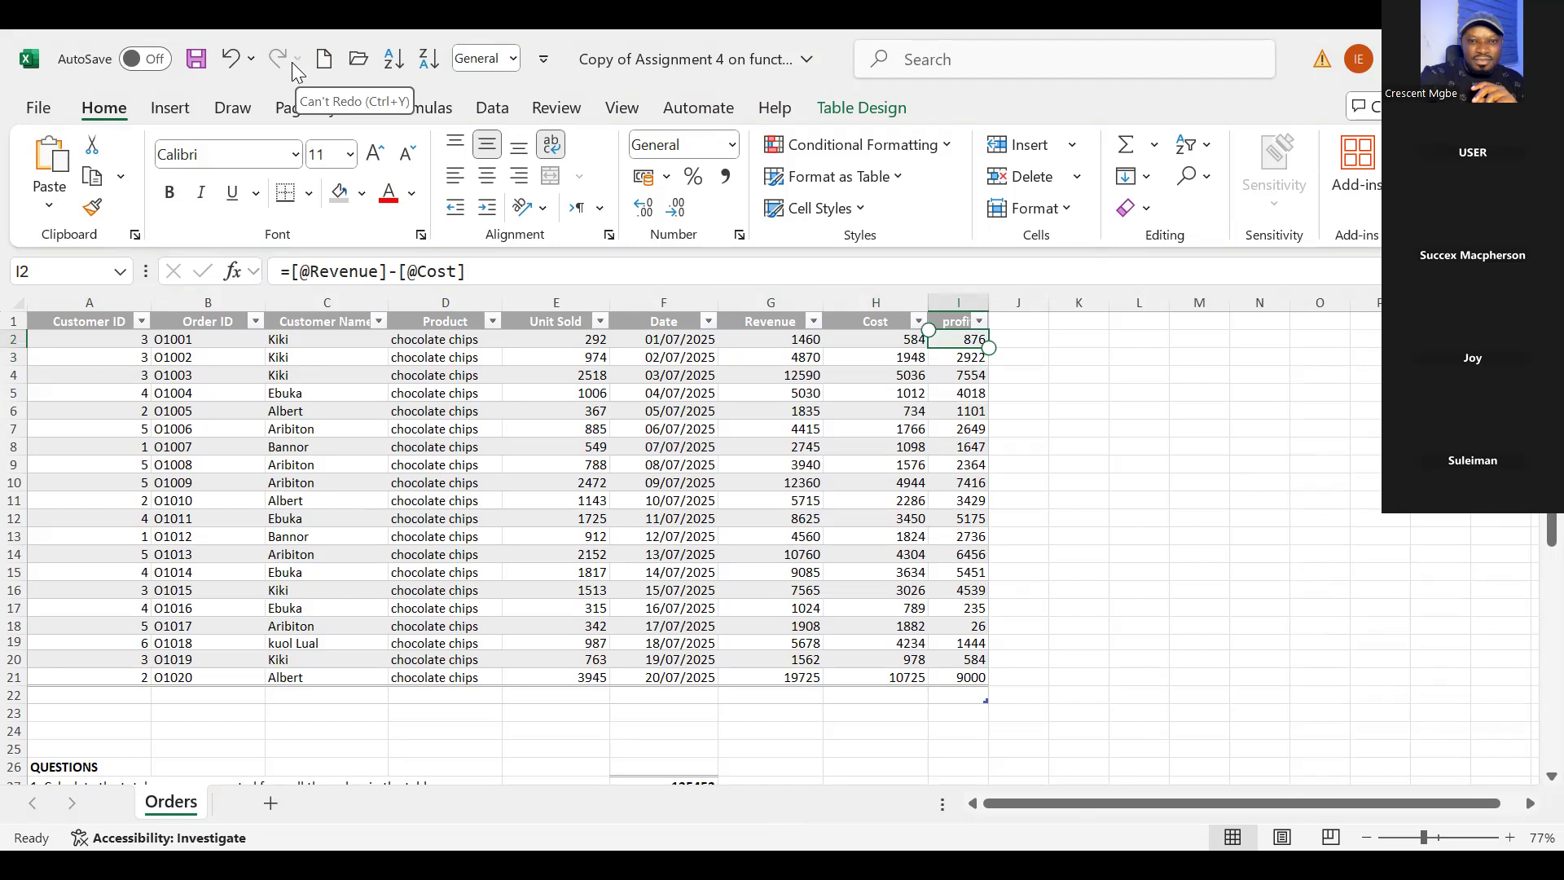
key(Up)
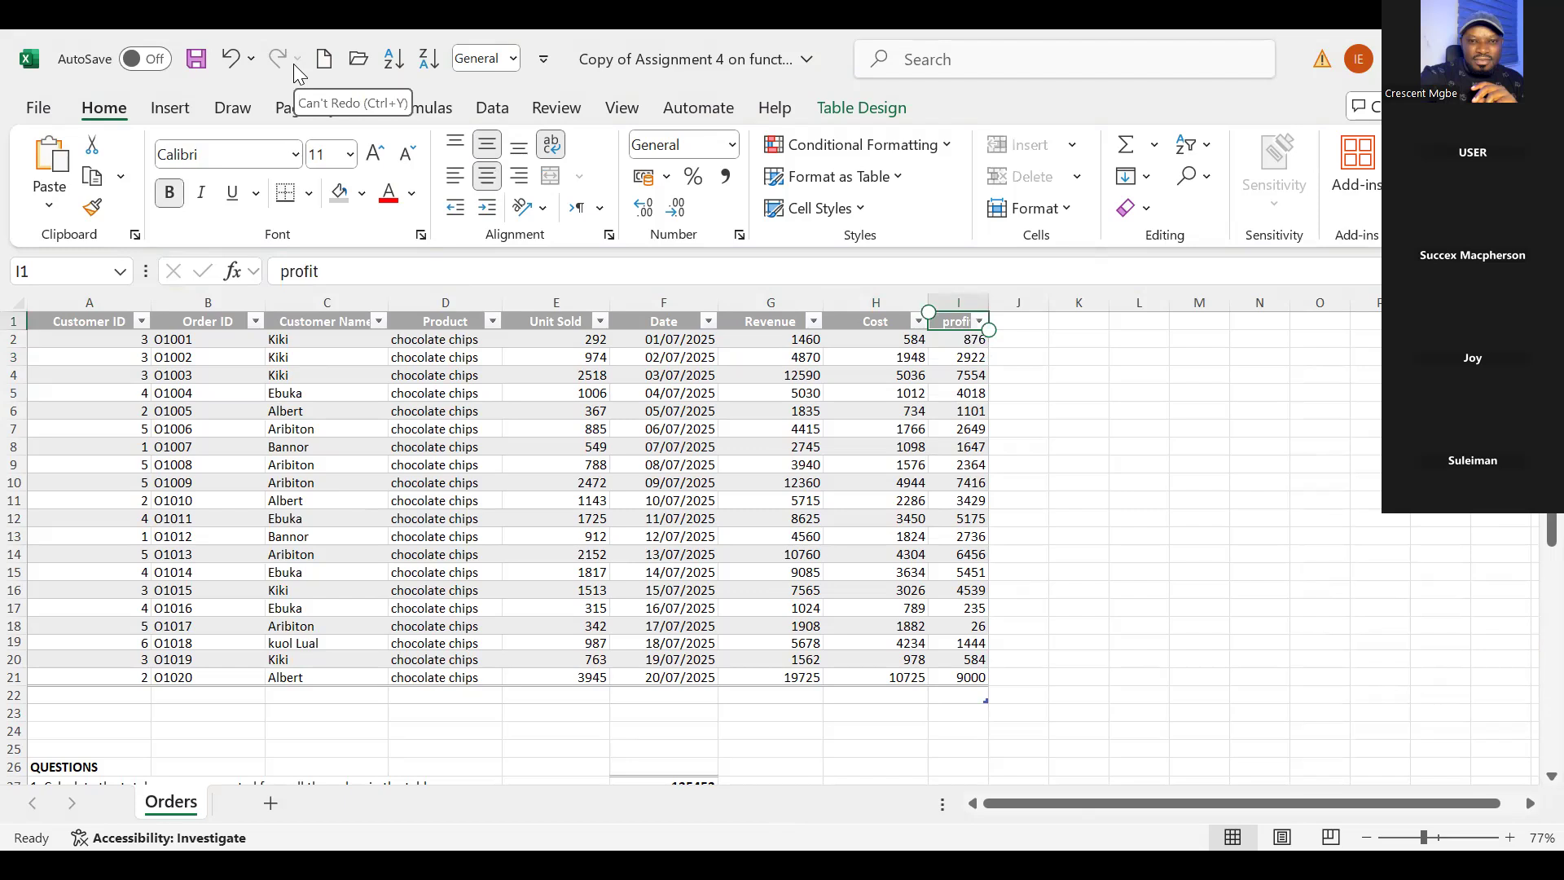
key(Down)
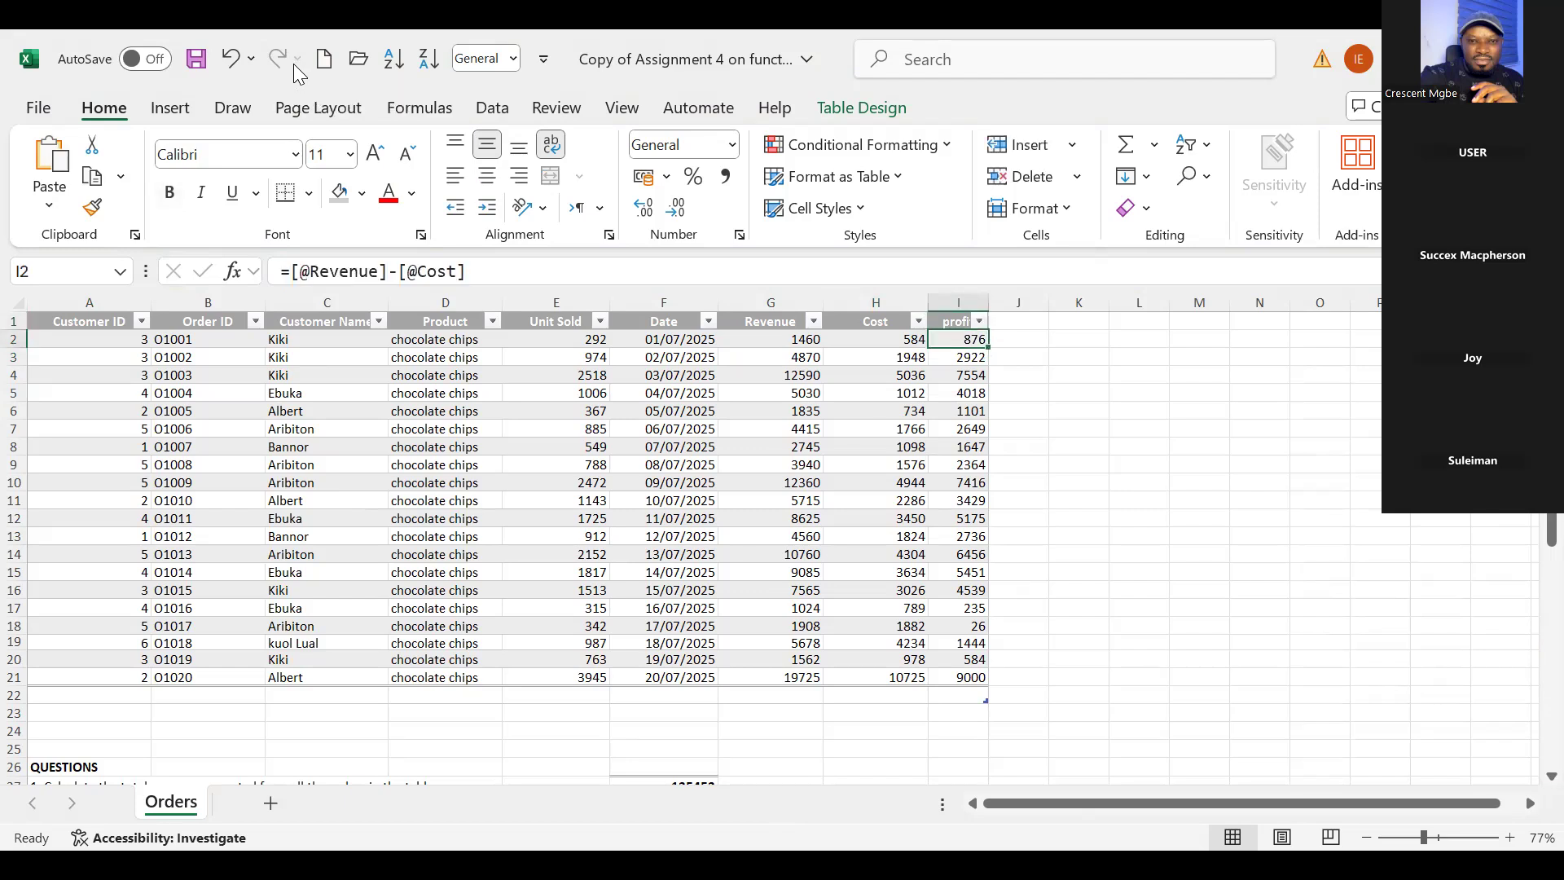
key(F2)
key(Escape)
text(=)
key(Left)
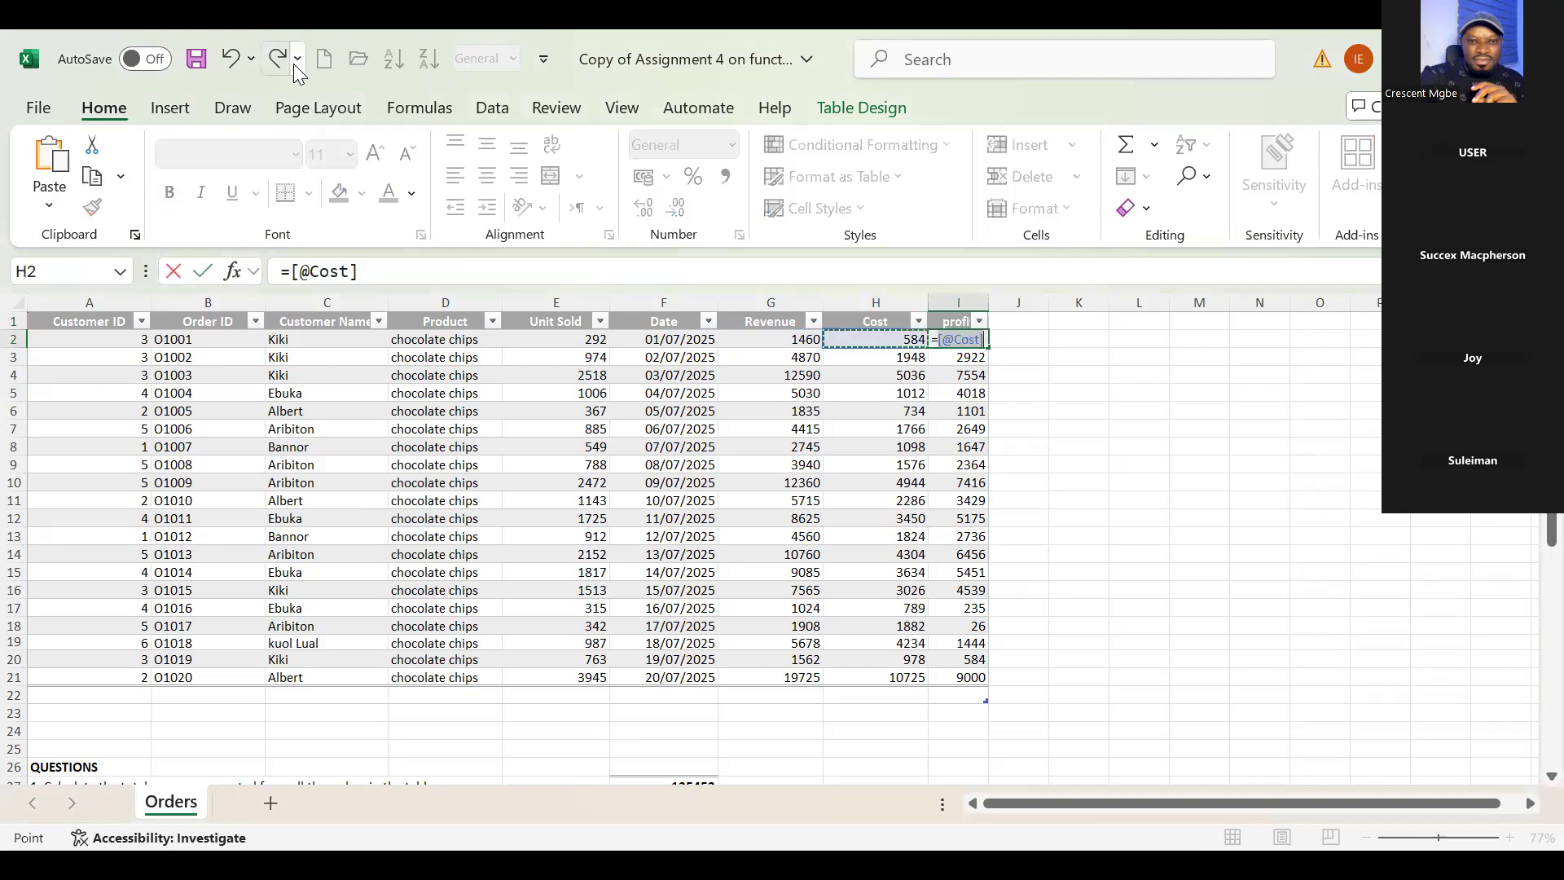
text(-)
key(Left)
key(Left)
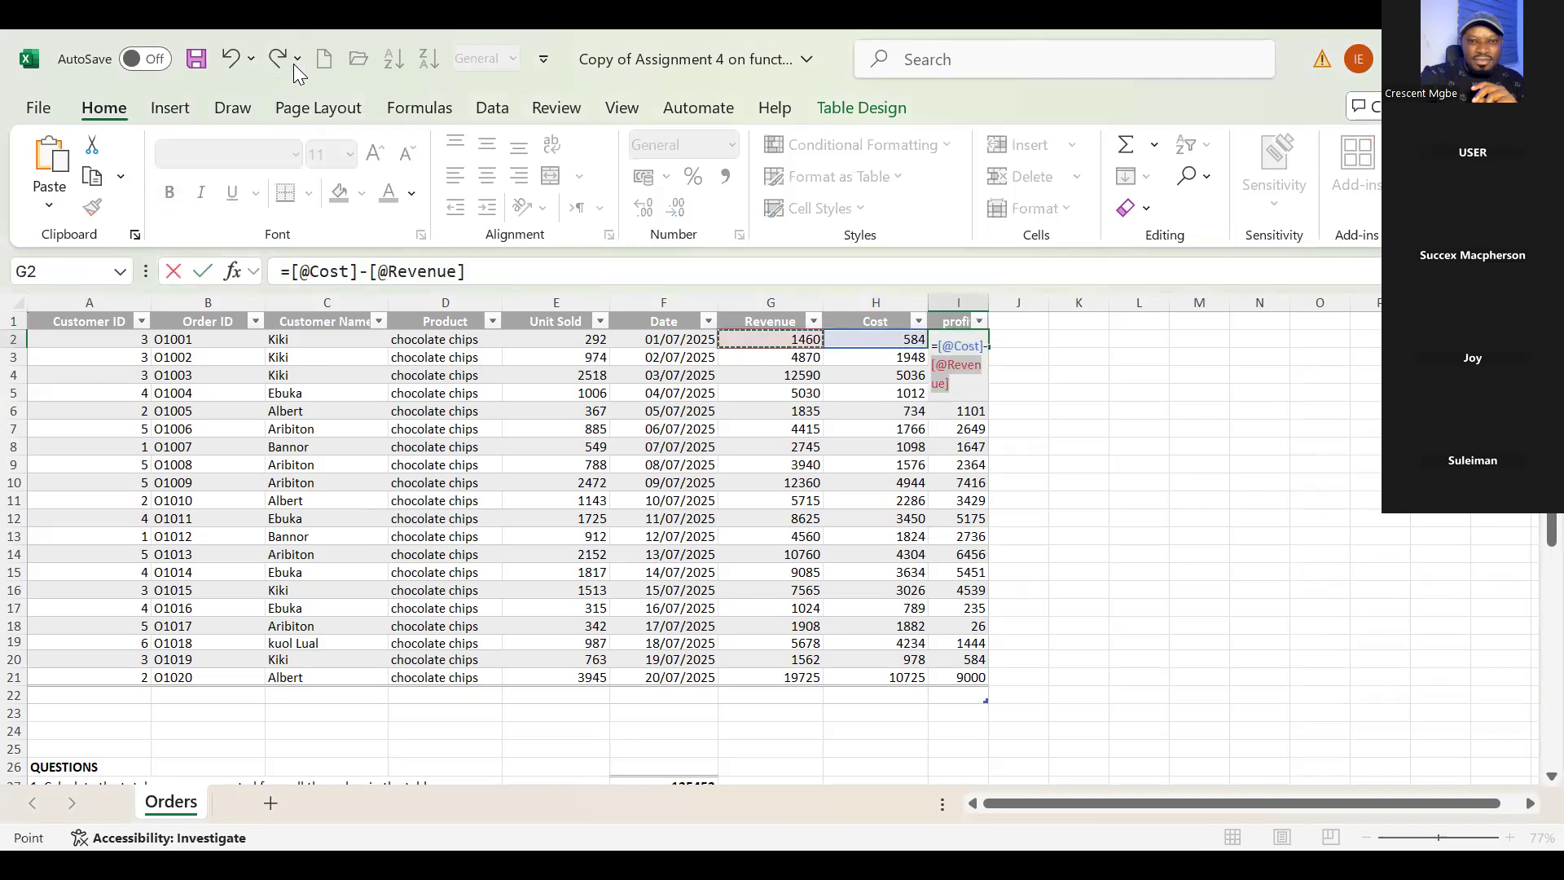
key(Right)
key(Right)
key(Right)
key(Right)
key(Down)
key(Down)
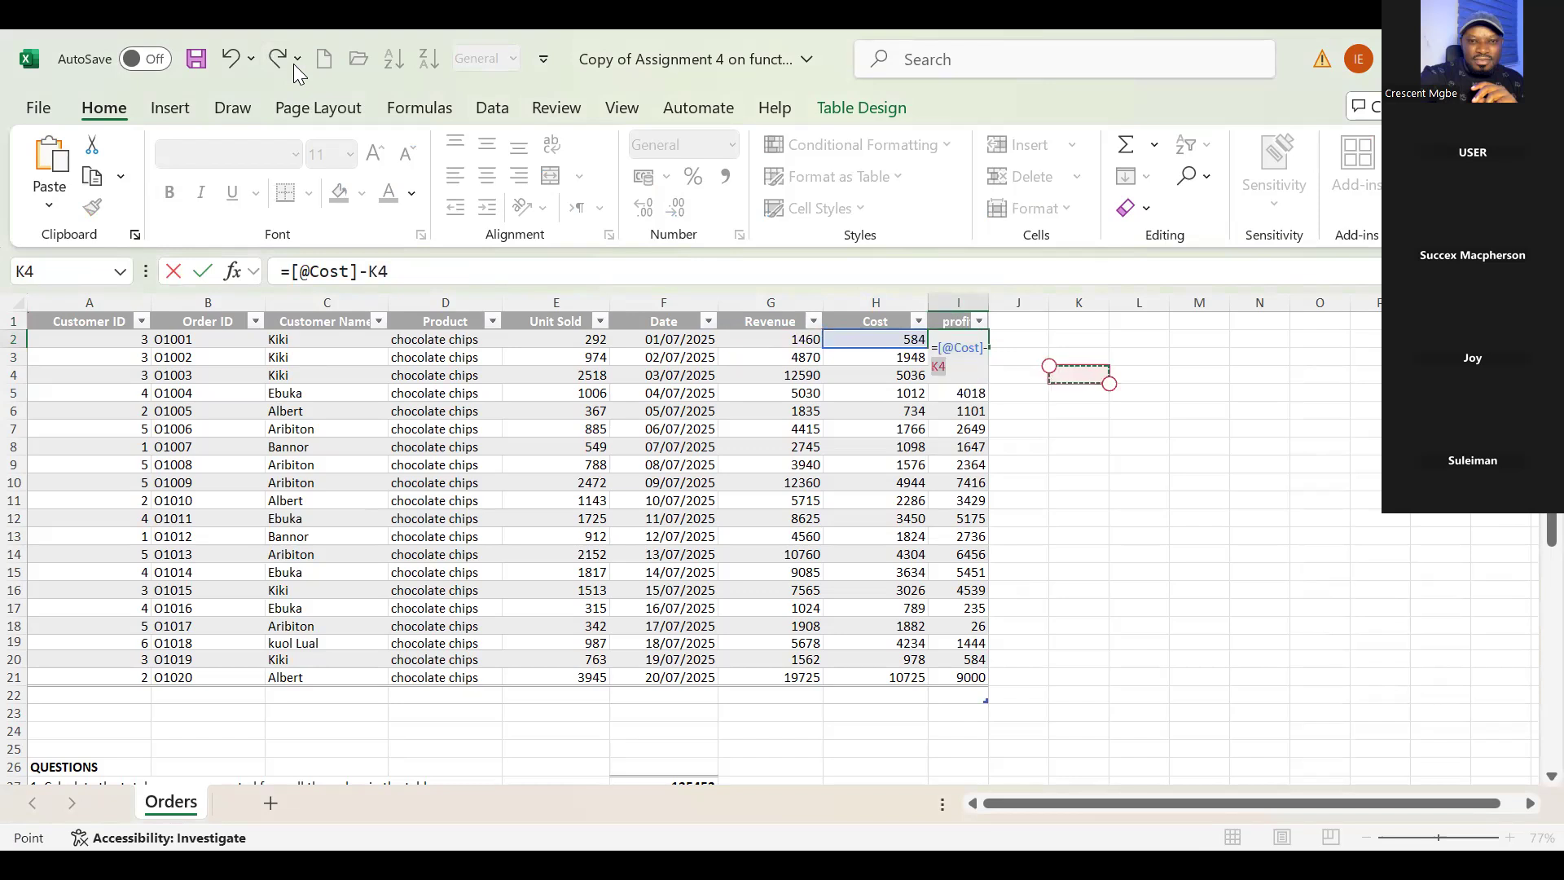
key(Up)
key(Up)
key(Left)
key(Left)
key(Left)
key(Left)
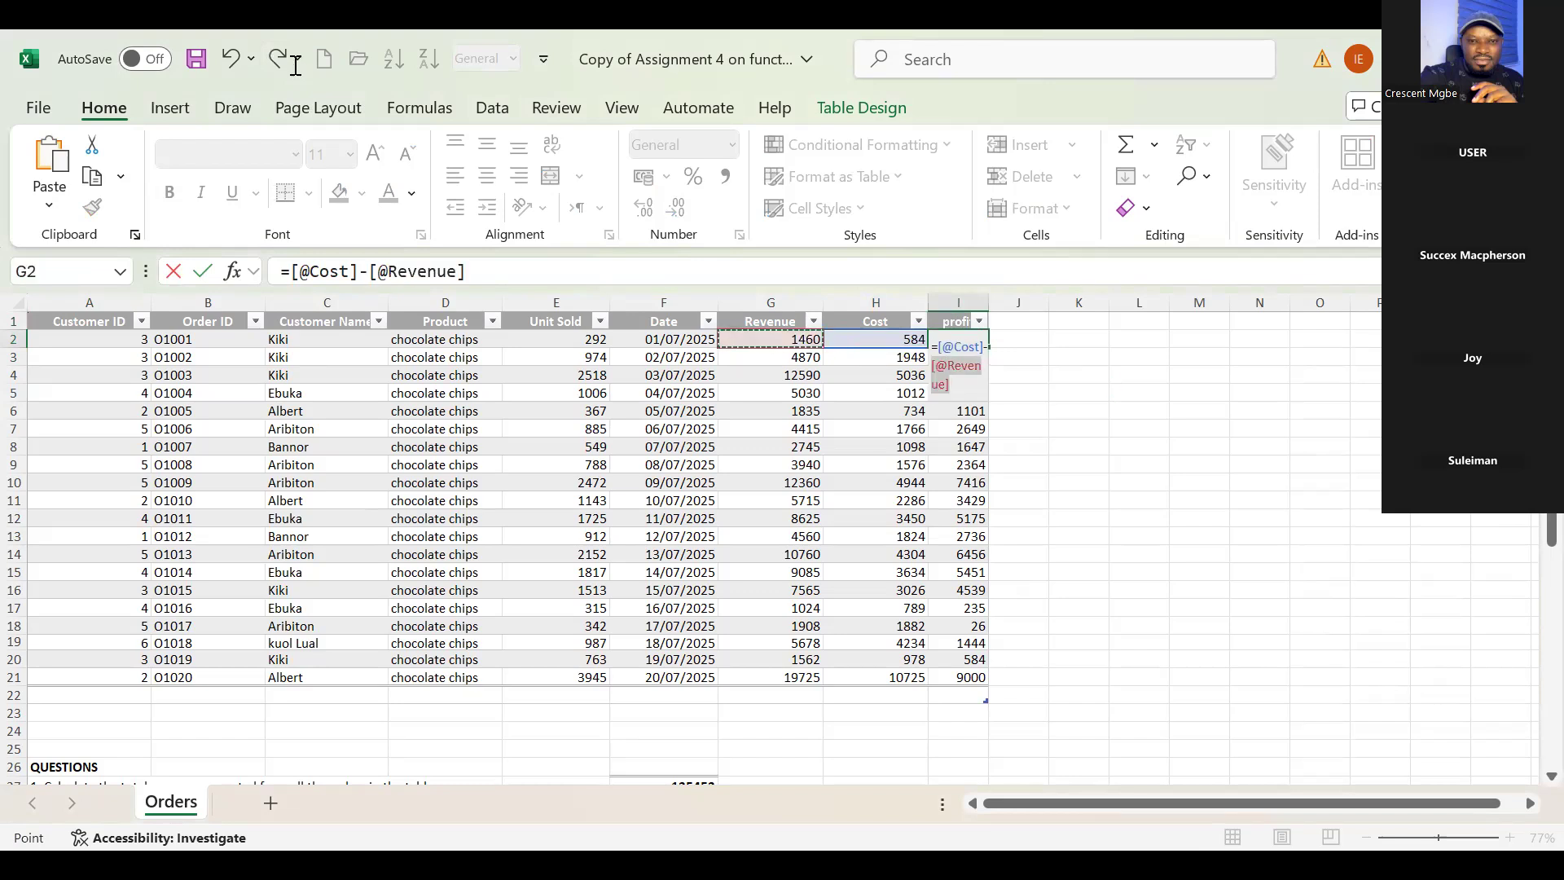
click(957, 347)
key(BackSpace)
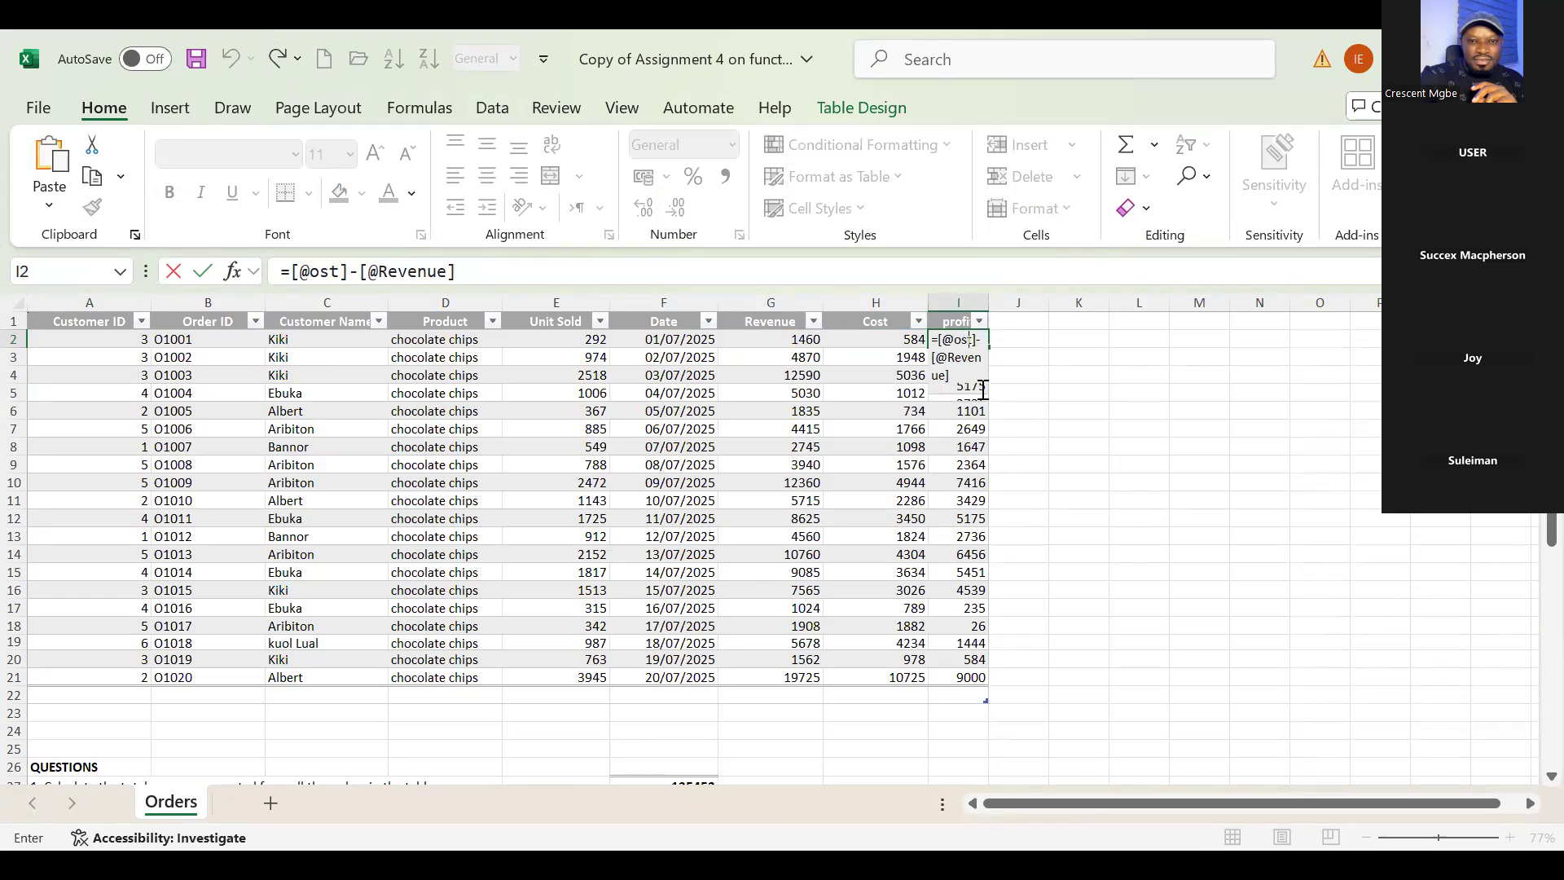
key(Right)
key(Right)
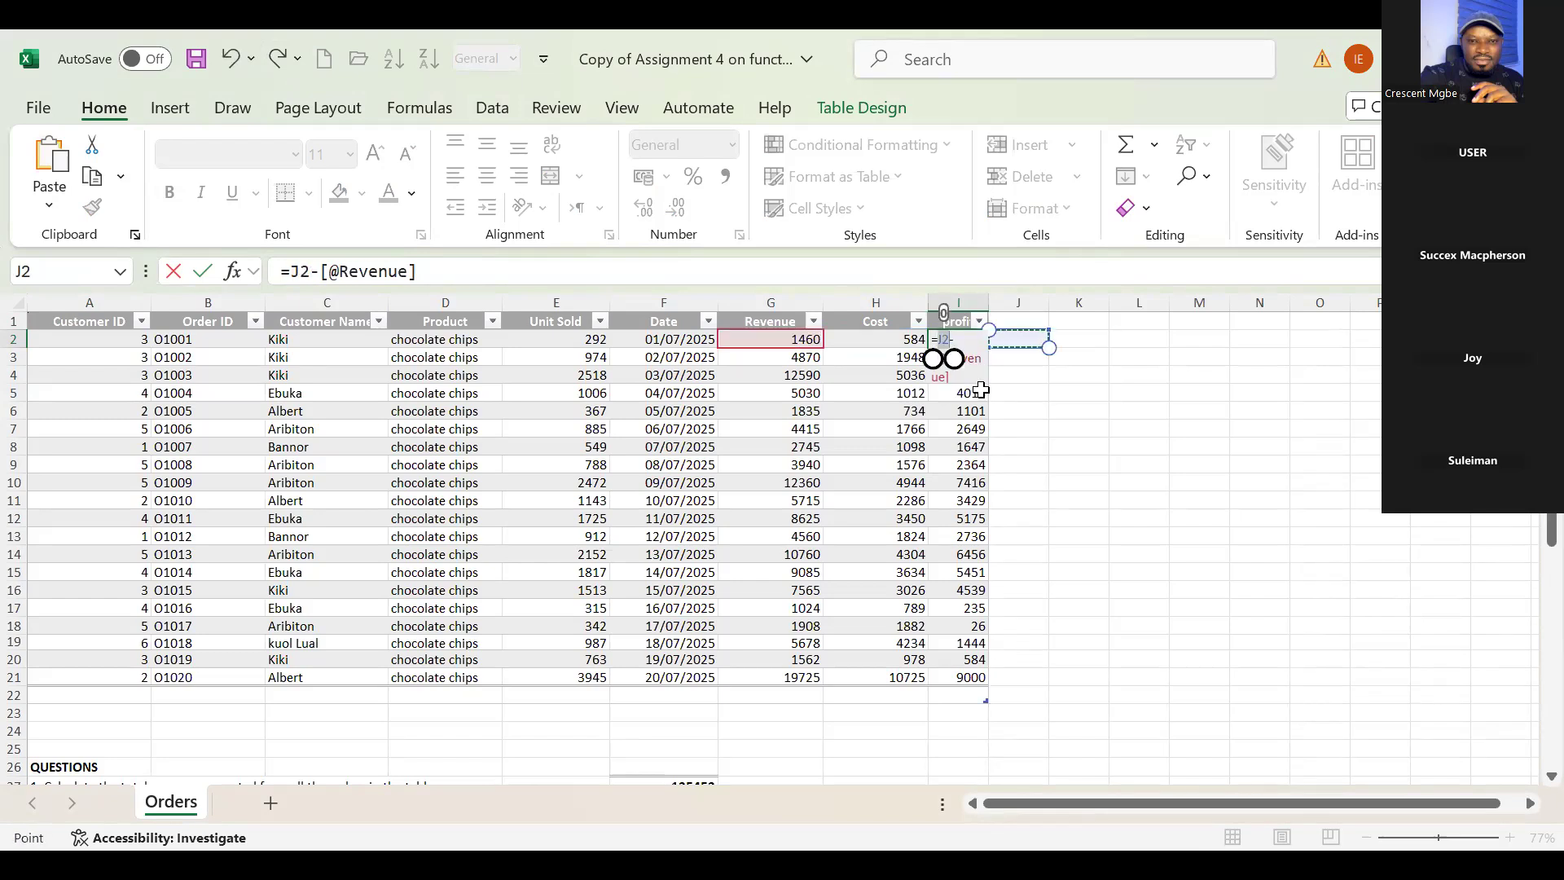
key(Escape)
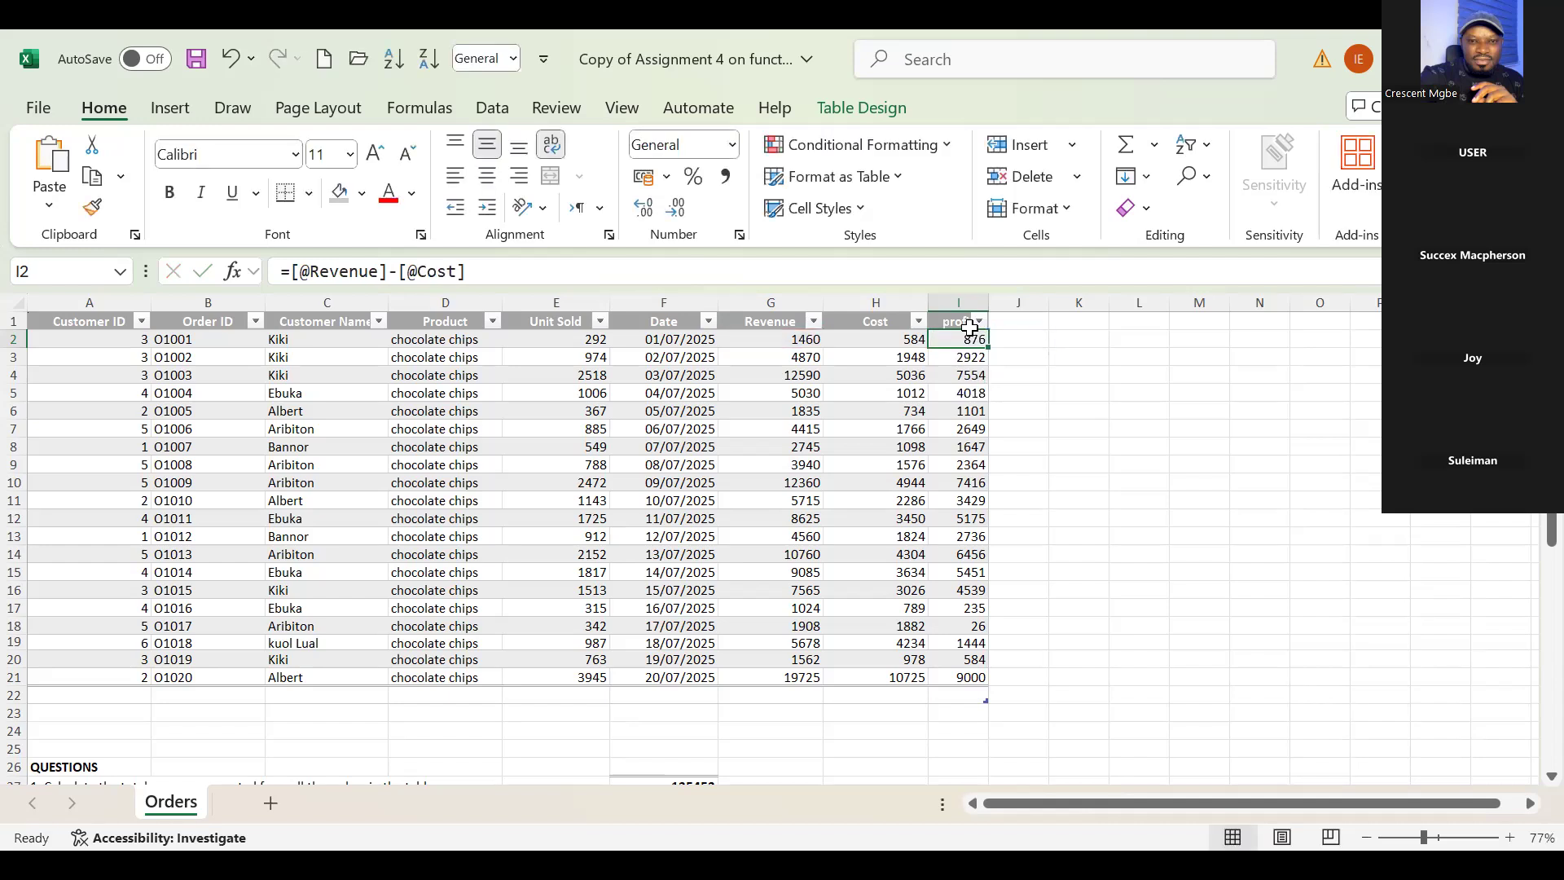
click(1068, 375)
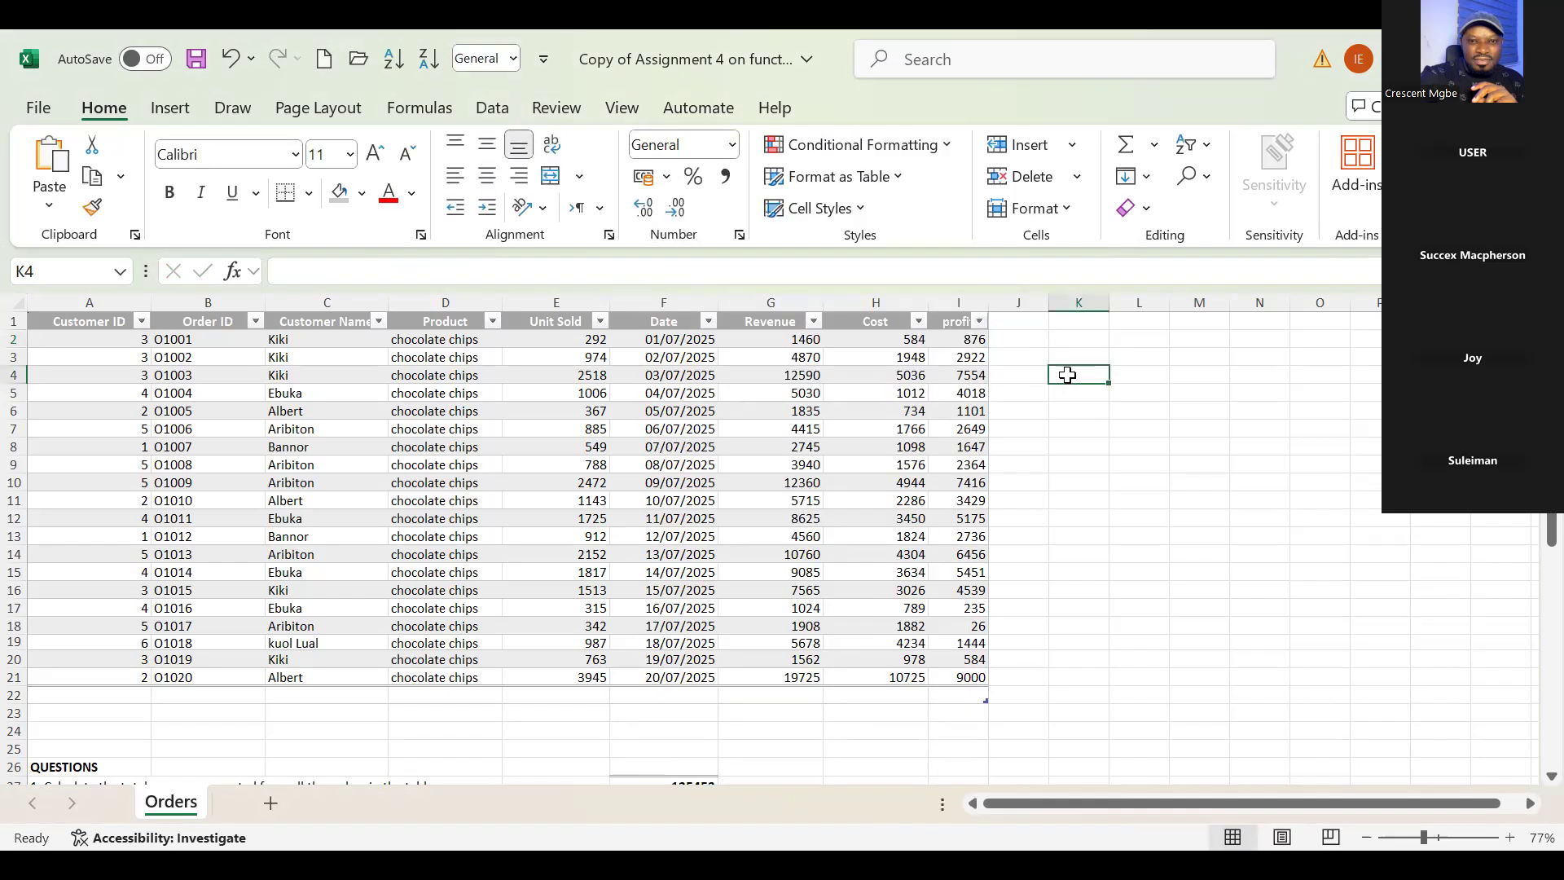
Clear profit cell I2 and re-enter its formula as the order's Revenue minus its Cost
click(967, 332)
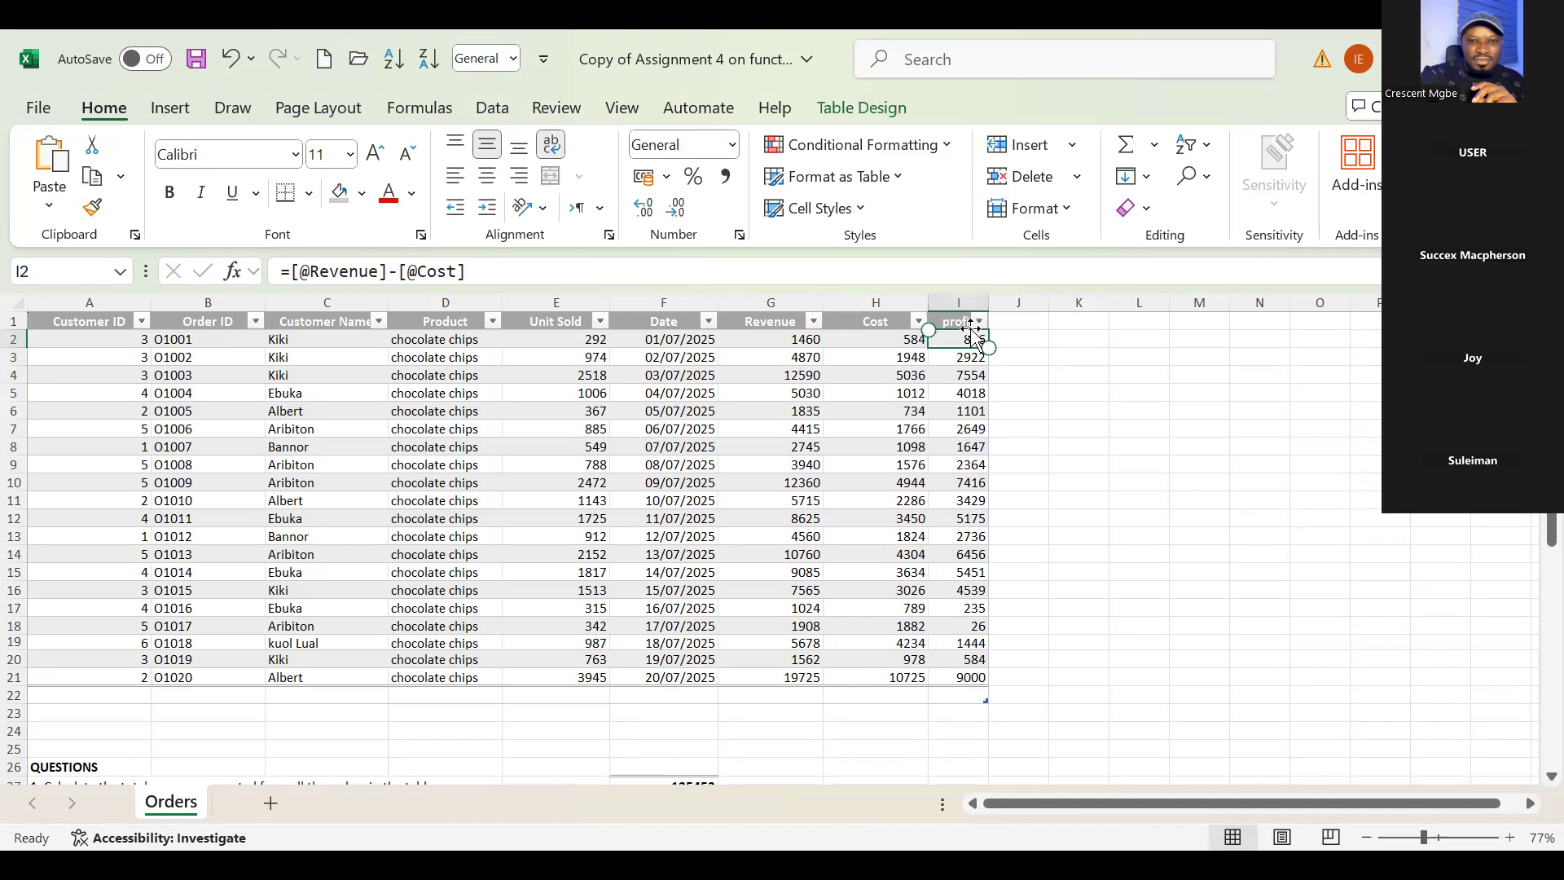
click(1041, 328)
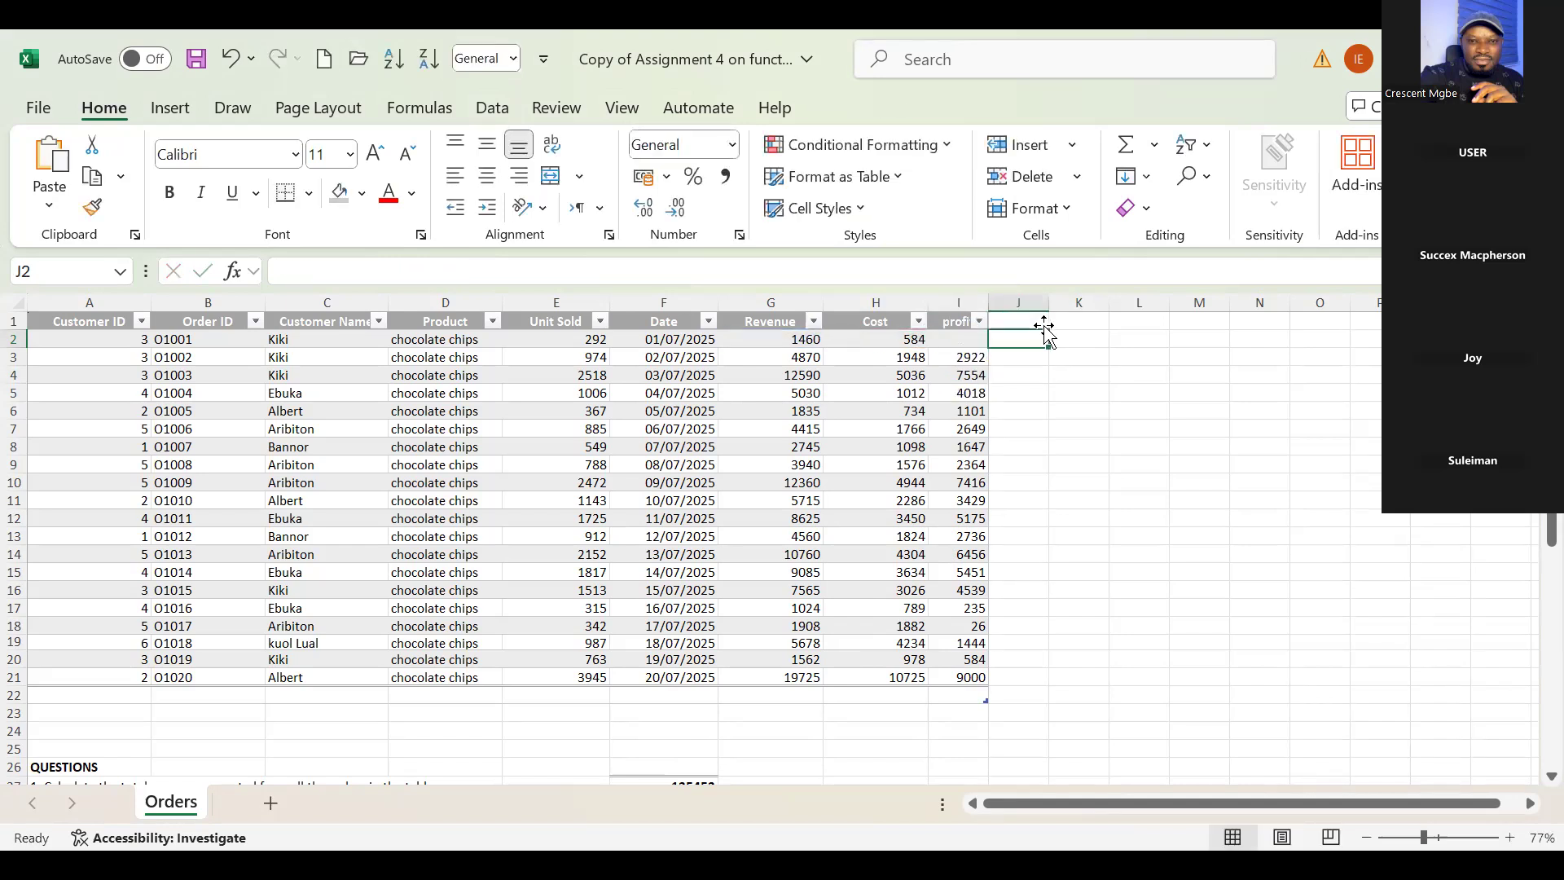
key(Left)
text(=)
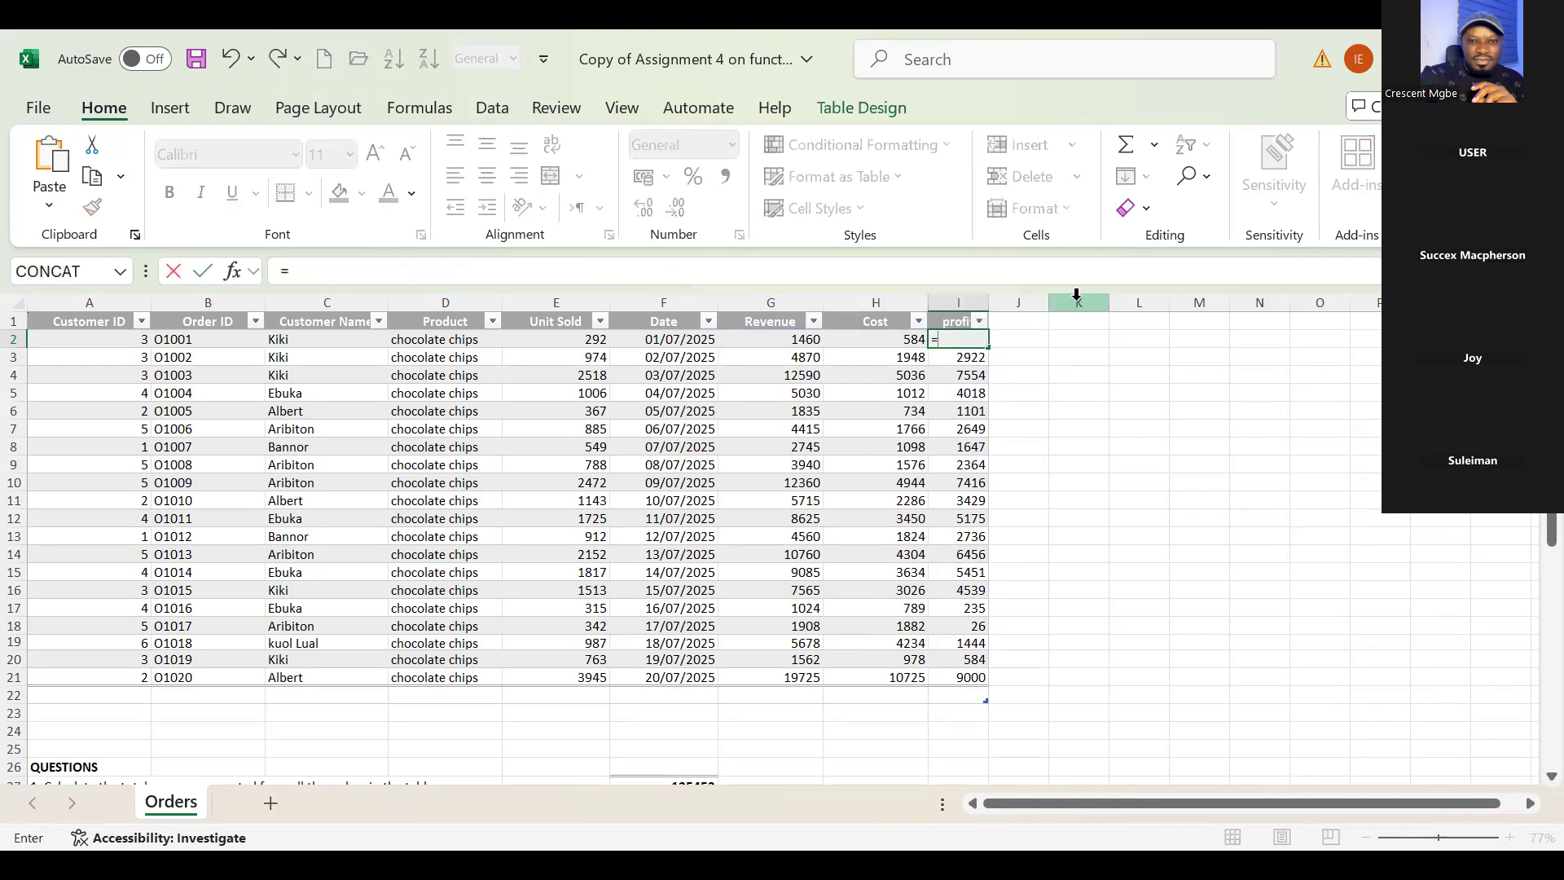
key(Left)
key(Left)
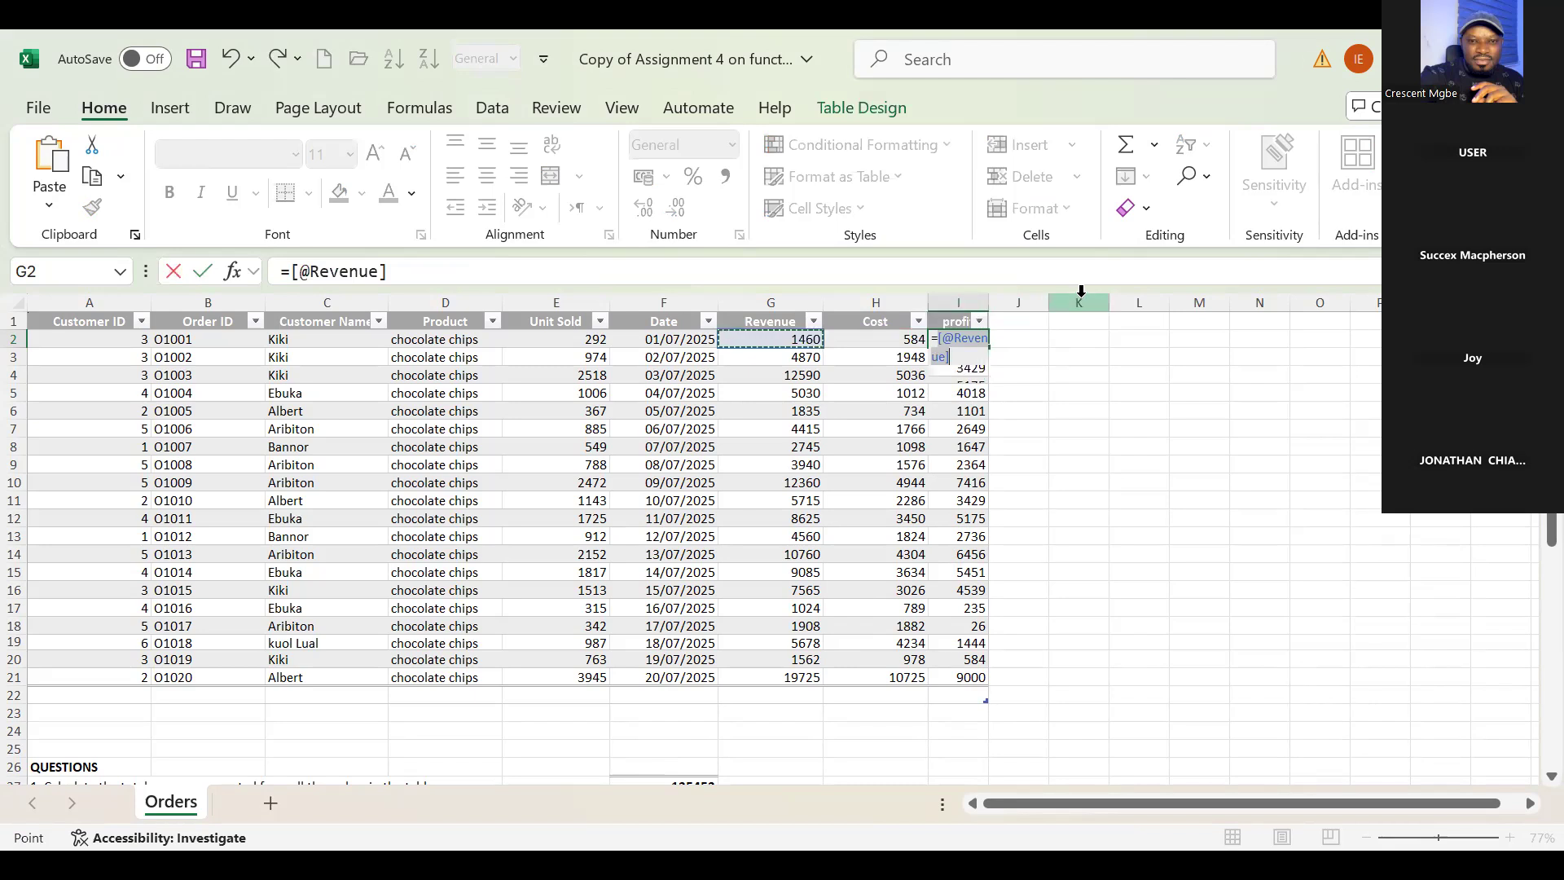
text(-)
key(Left)
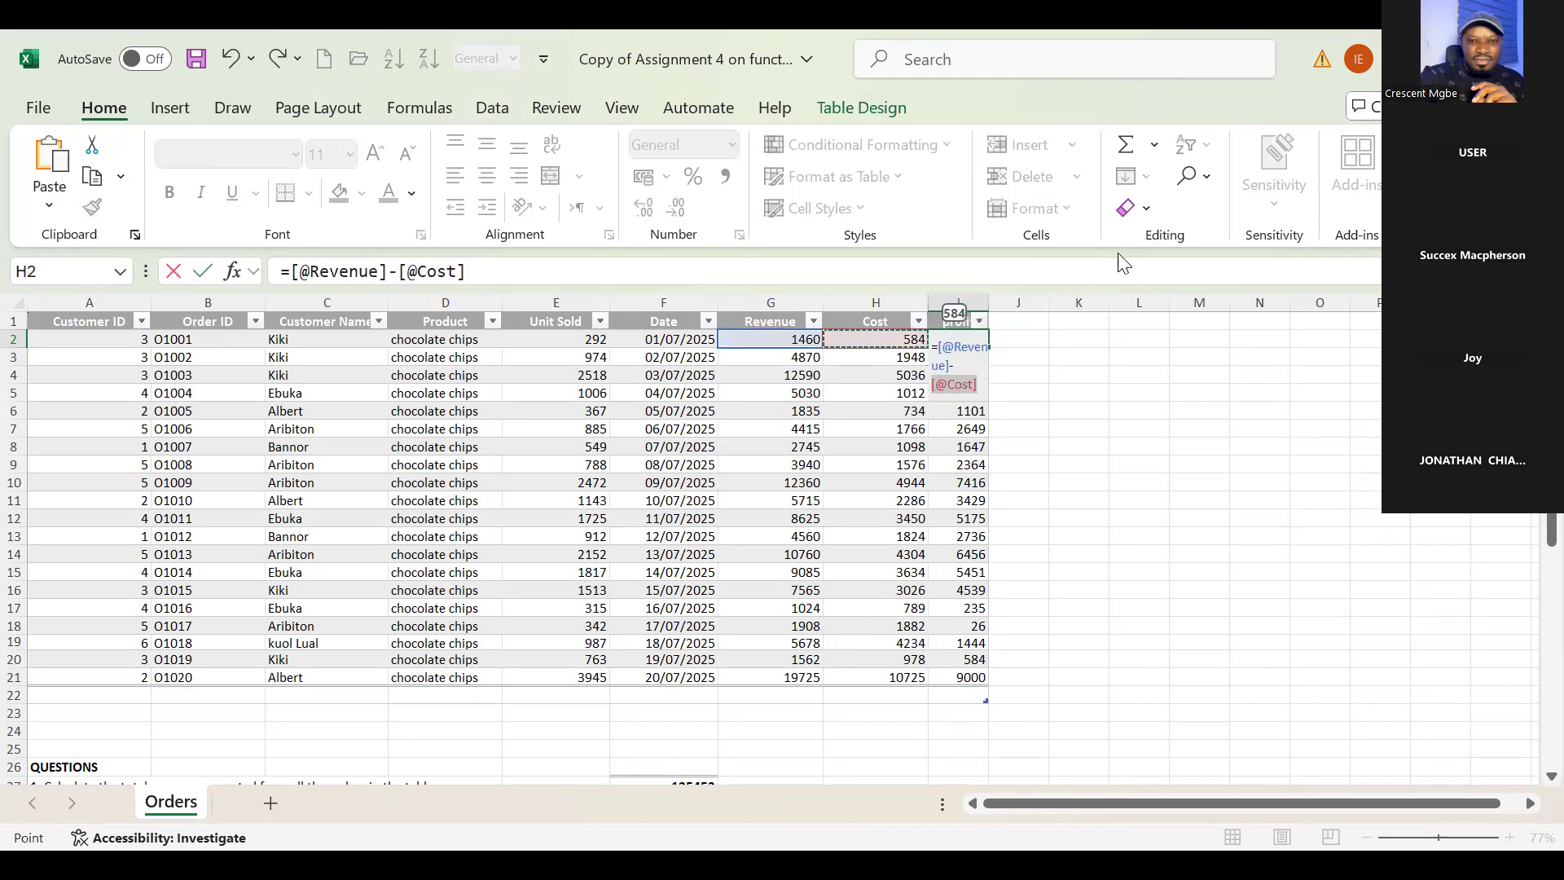
key(Return)
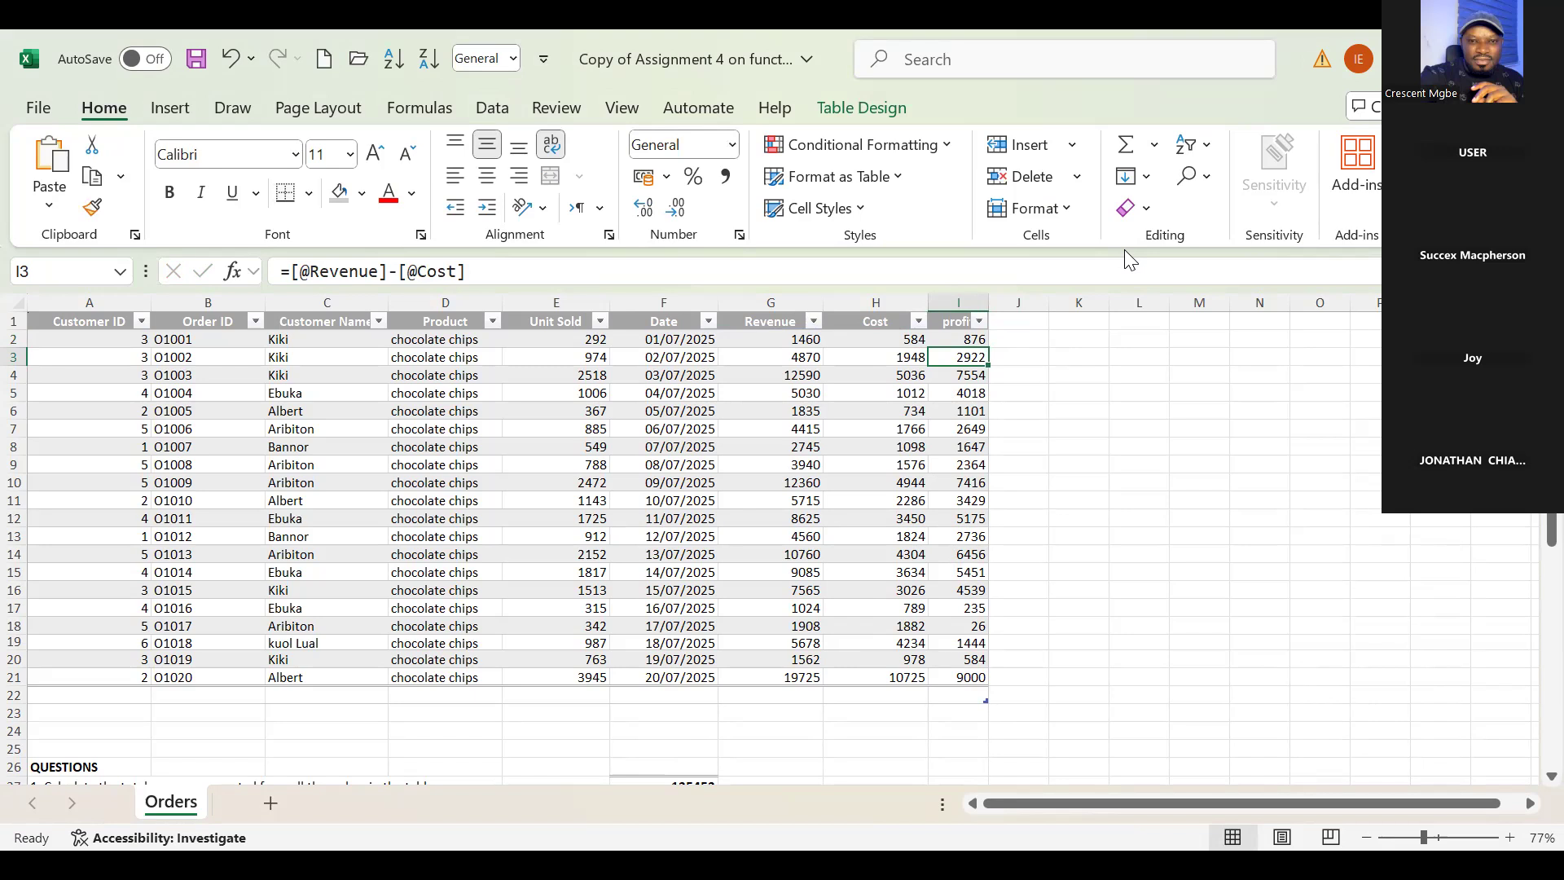
Calculate the total profit in cell I23 with a SUM formula over the table's whole profit column
scroll(1128, 259, down, 3)
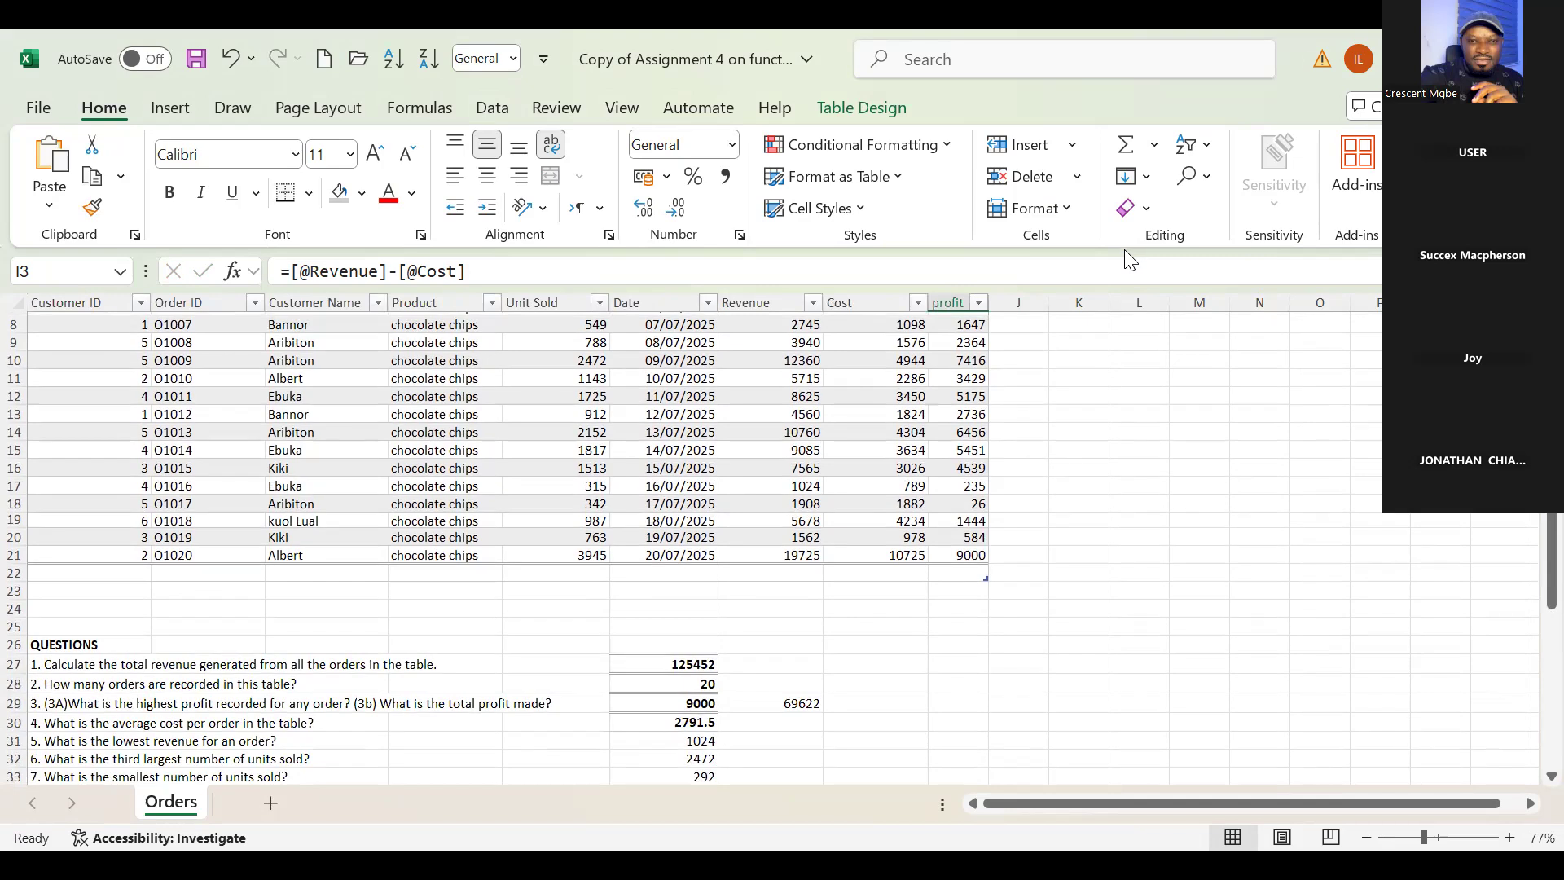
scroll(1125, 252, up, 2)
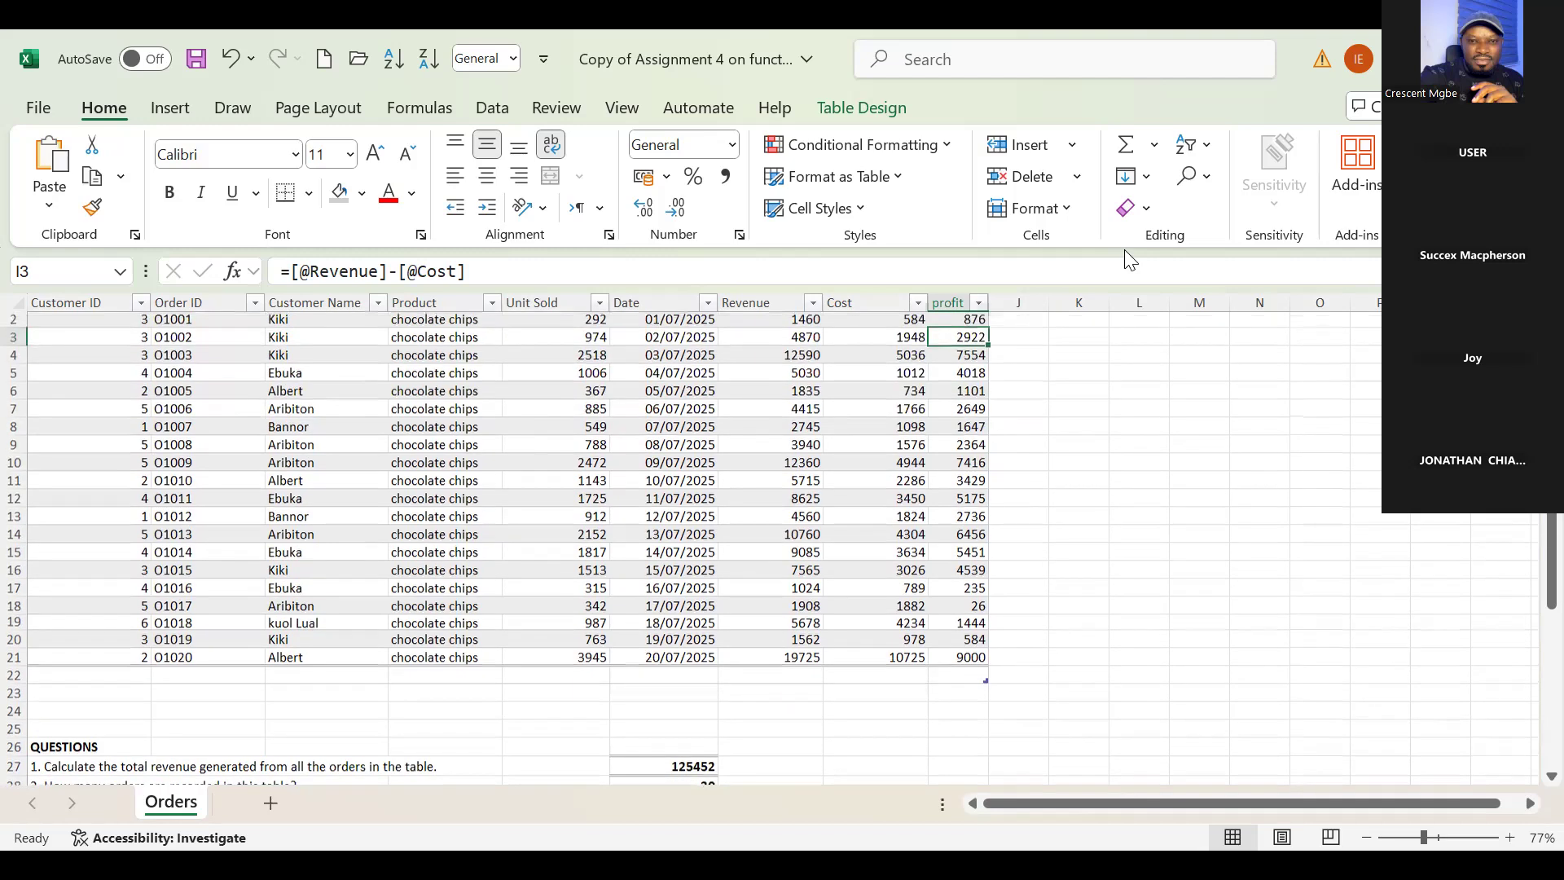
scroll(1128, 259, up, 1)
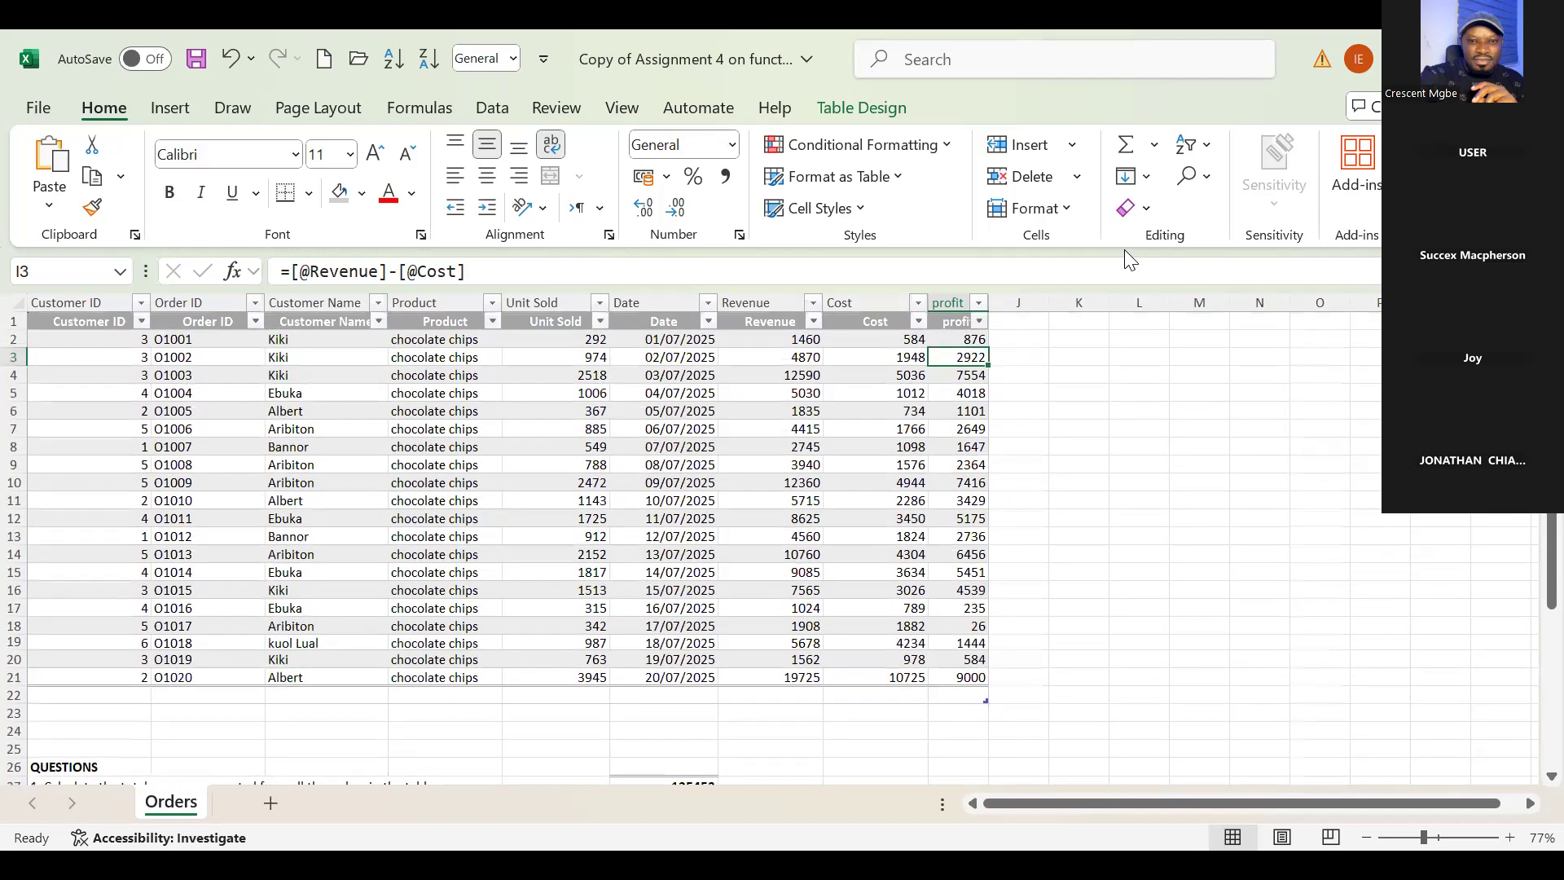
click(958, 713)
text(=)
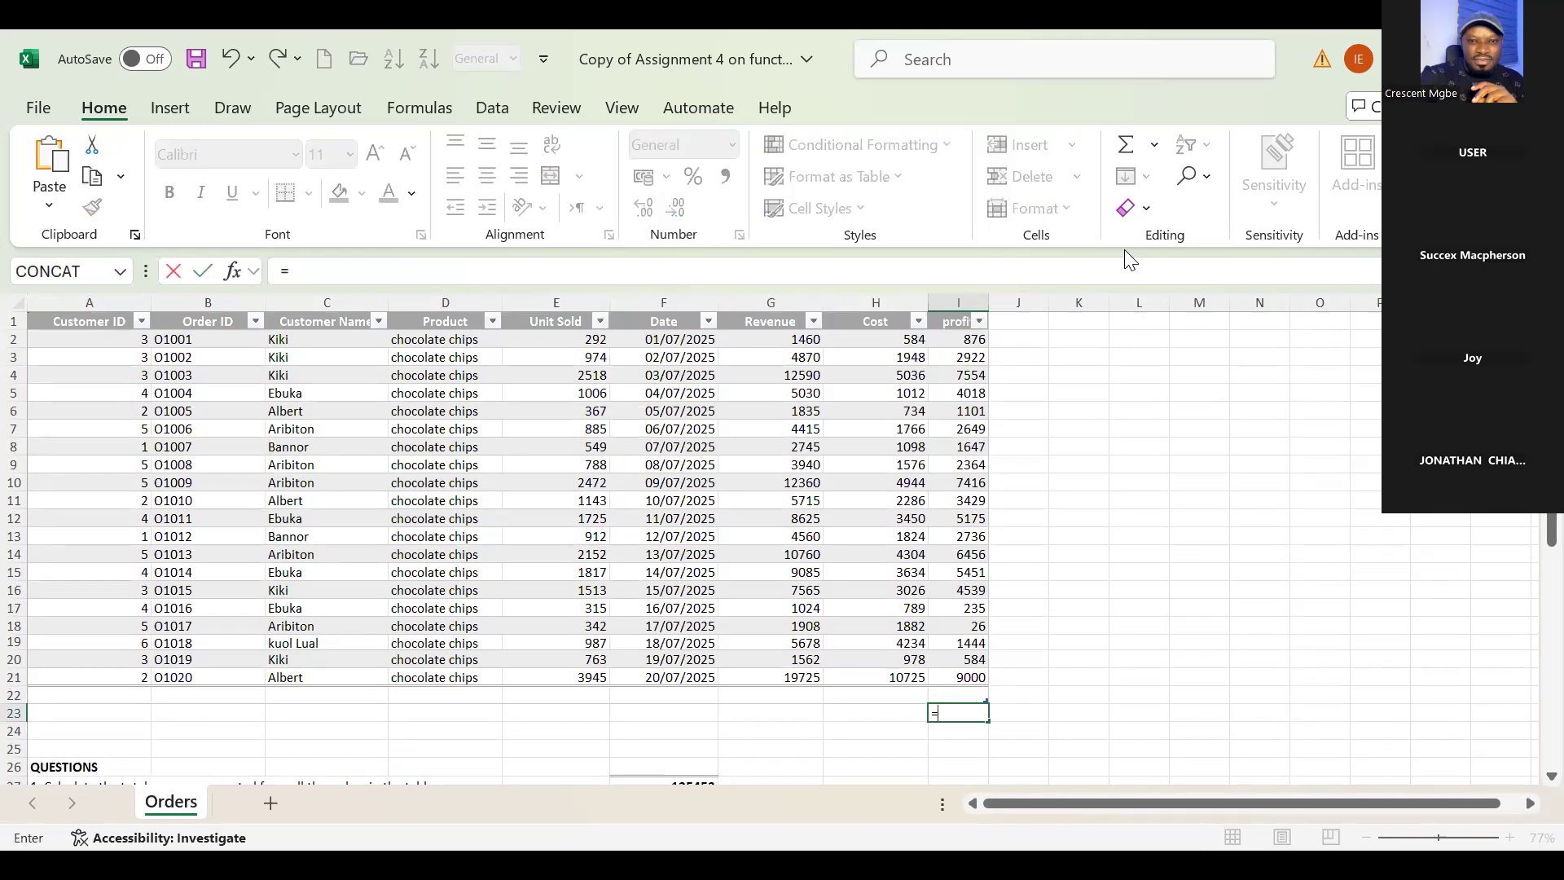
text(SUM()
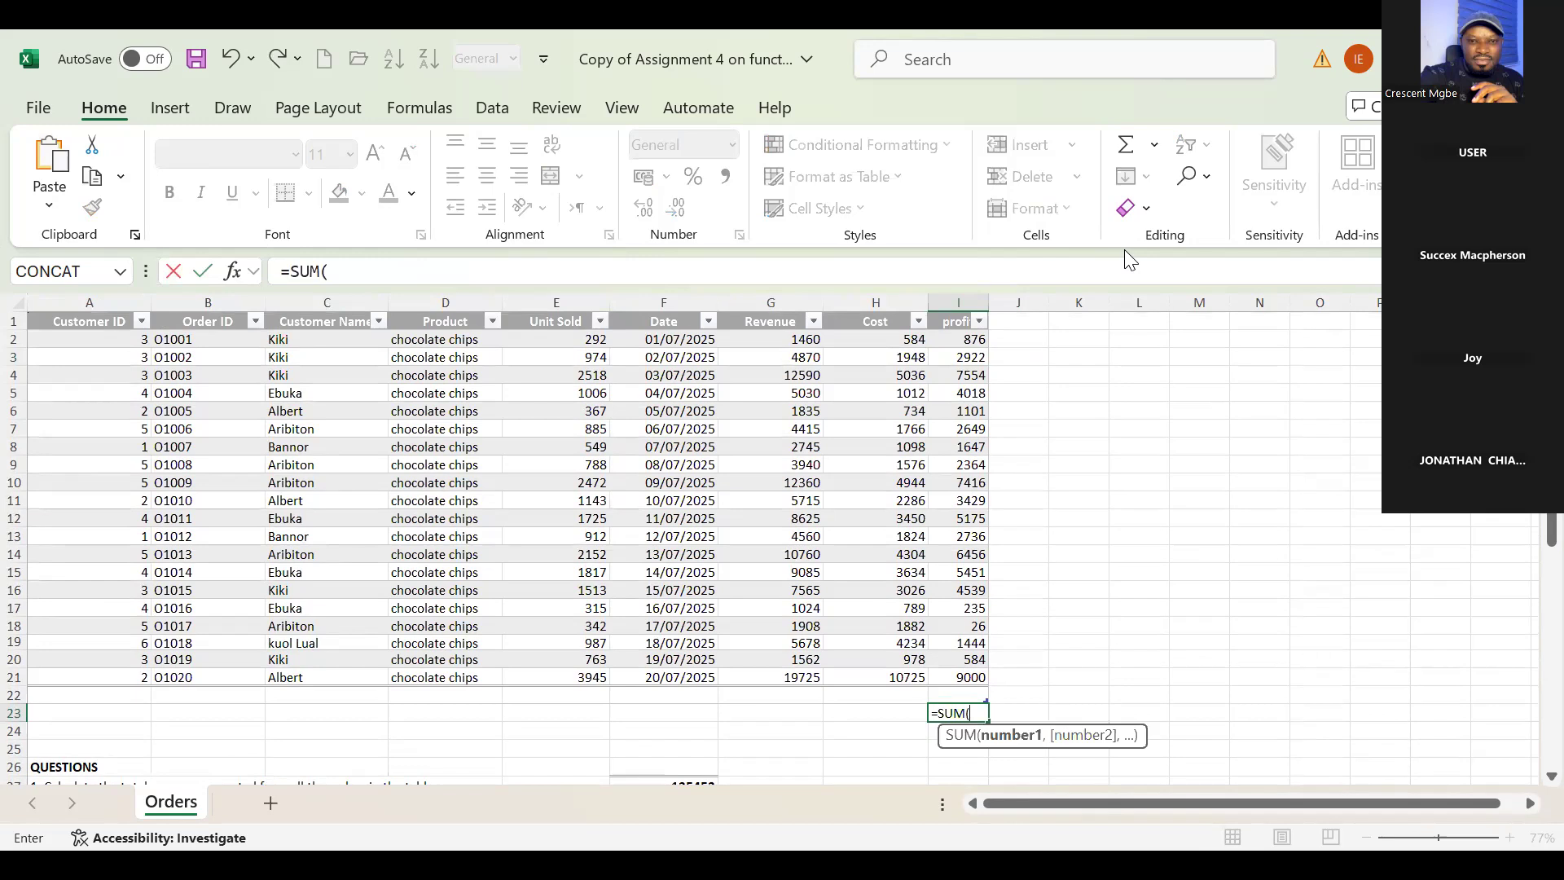
key(ctrl+Up)
key(ctrl+Up)
key(Down)
key(shift+Down)
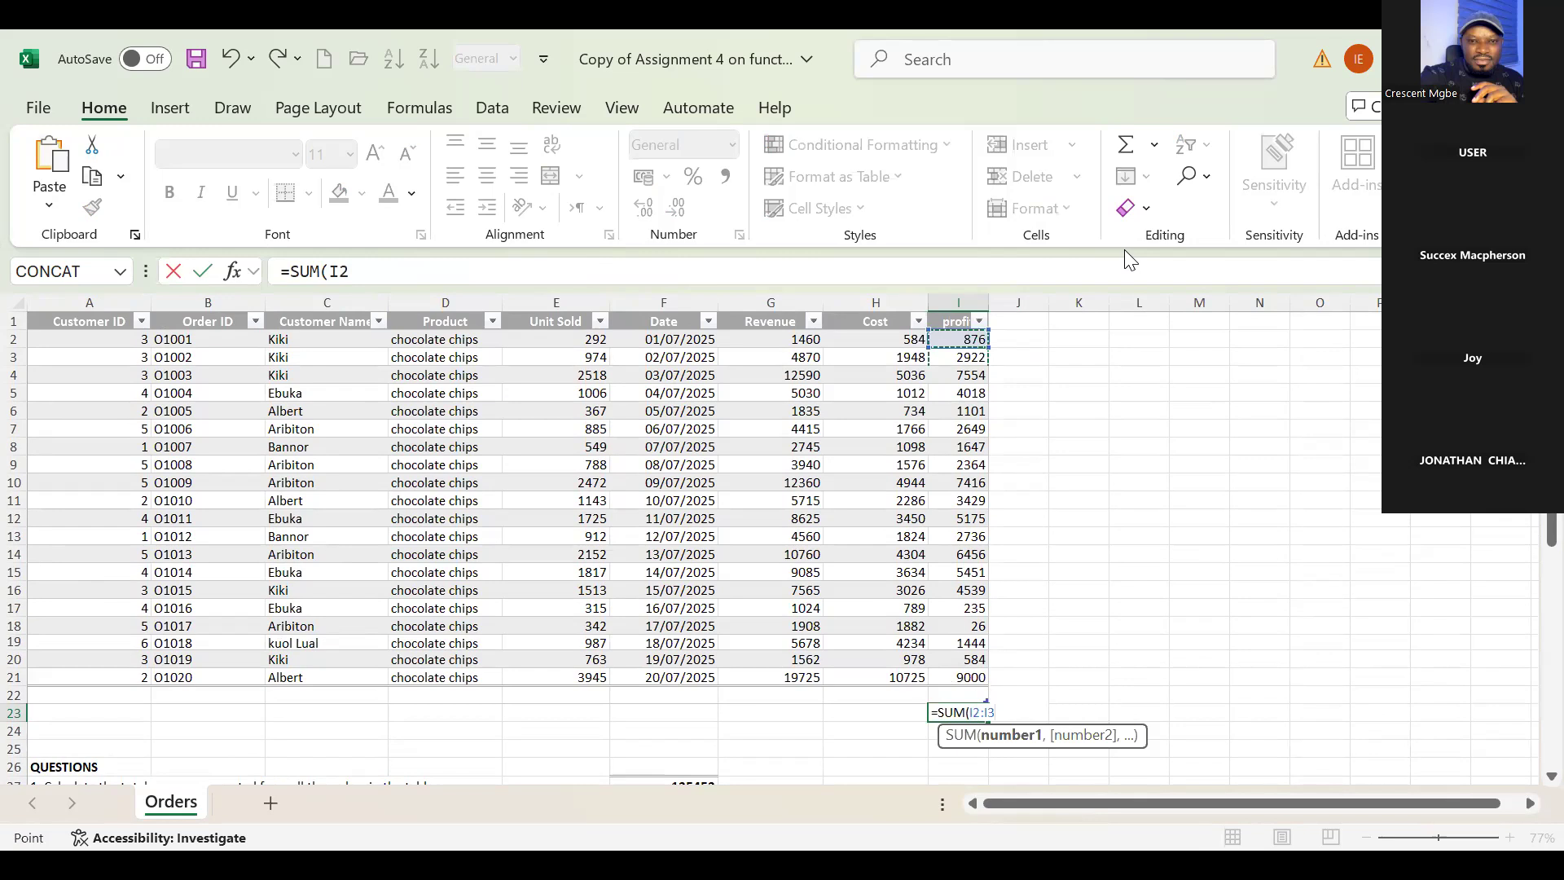
key(ctrl+shift+Down)
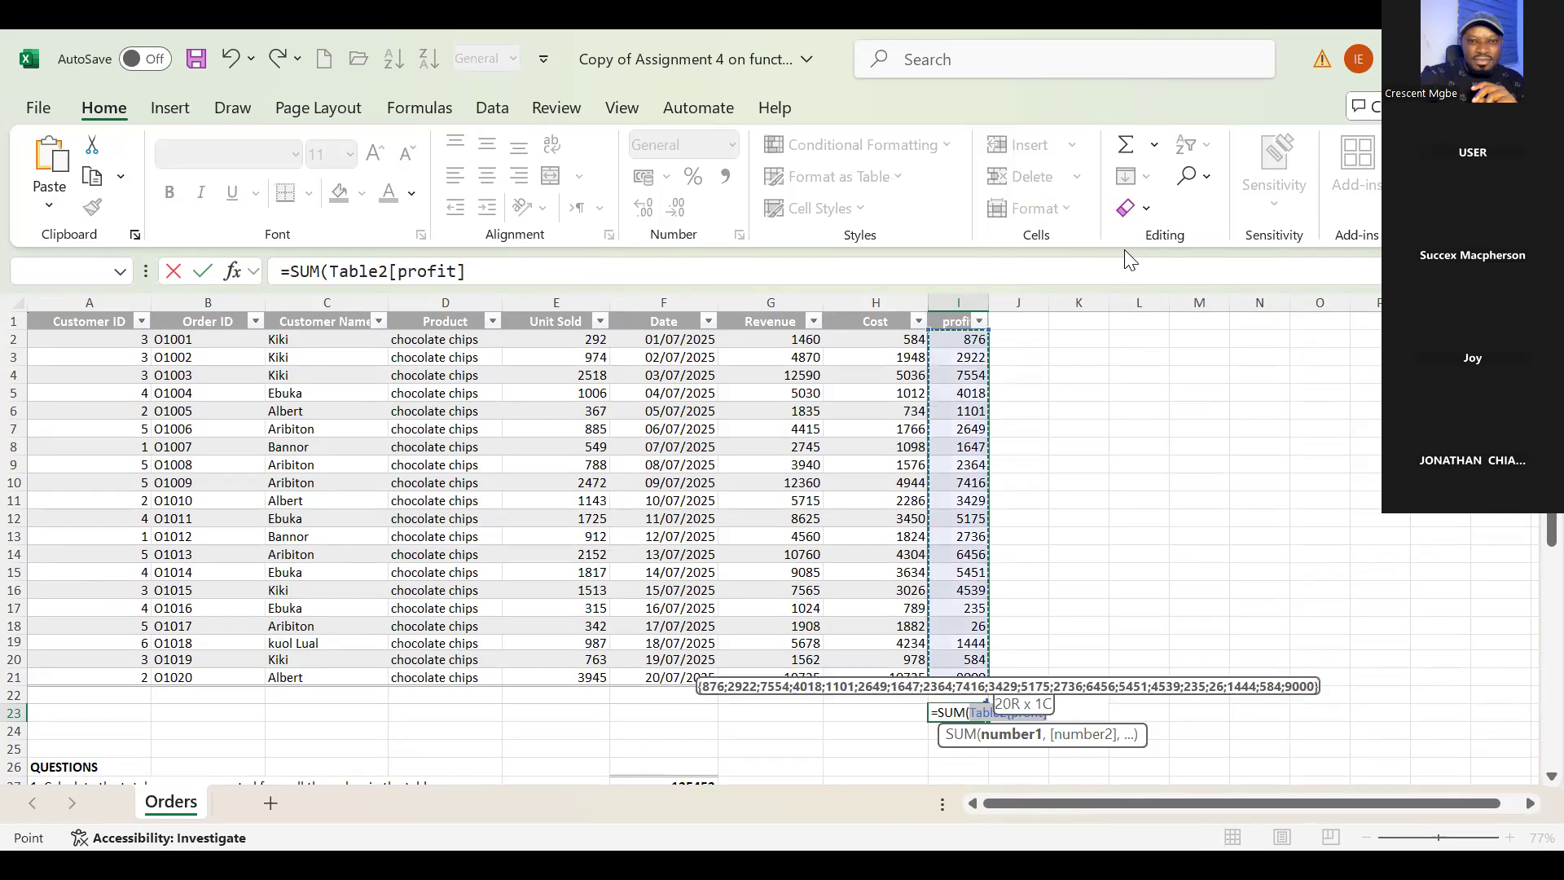
key(Return)
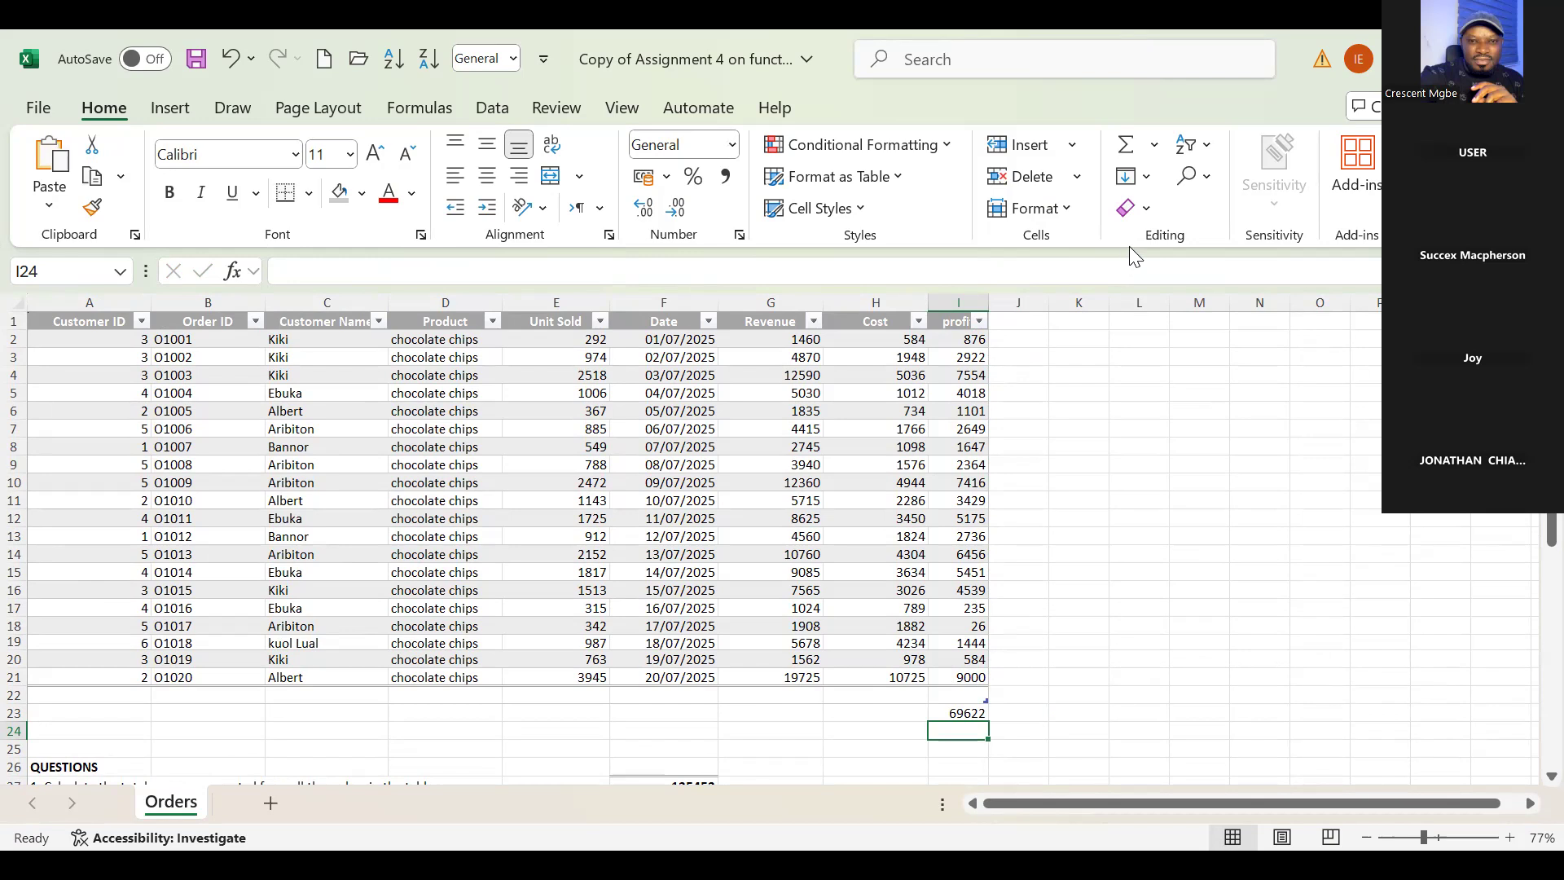
Format the total profit in cell I23 as Currency with the $ English (Canada) symbol
key(Up)
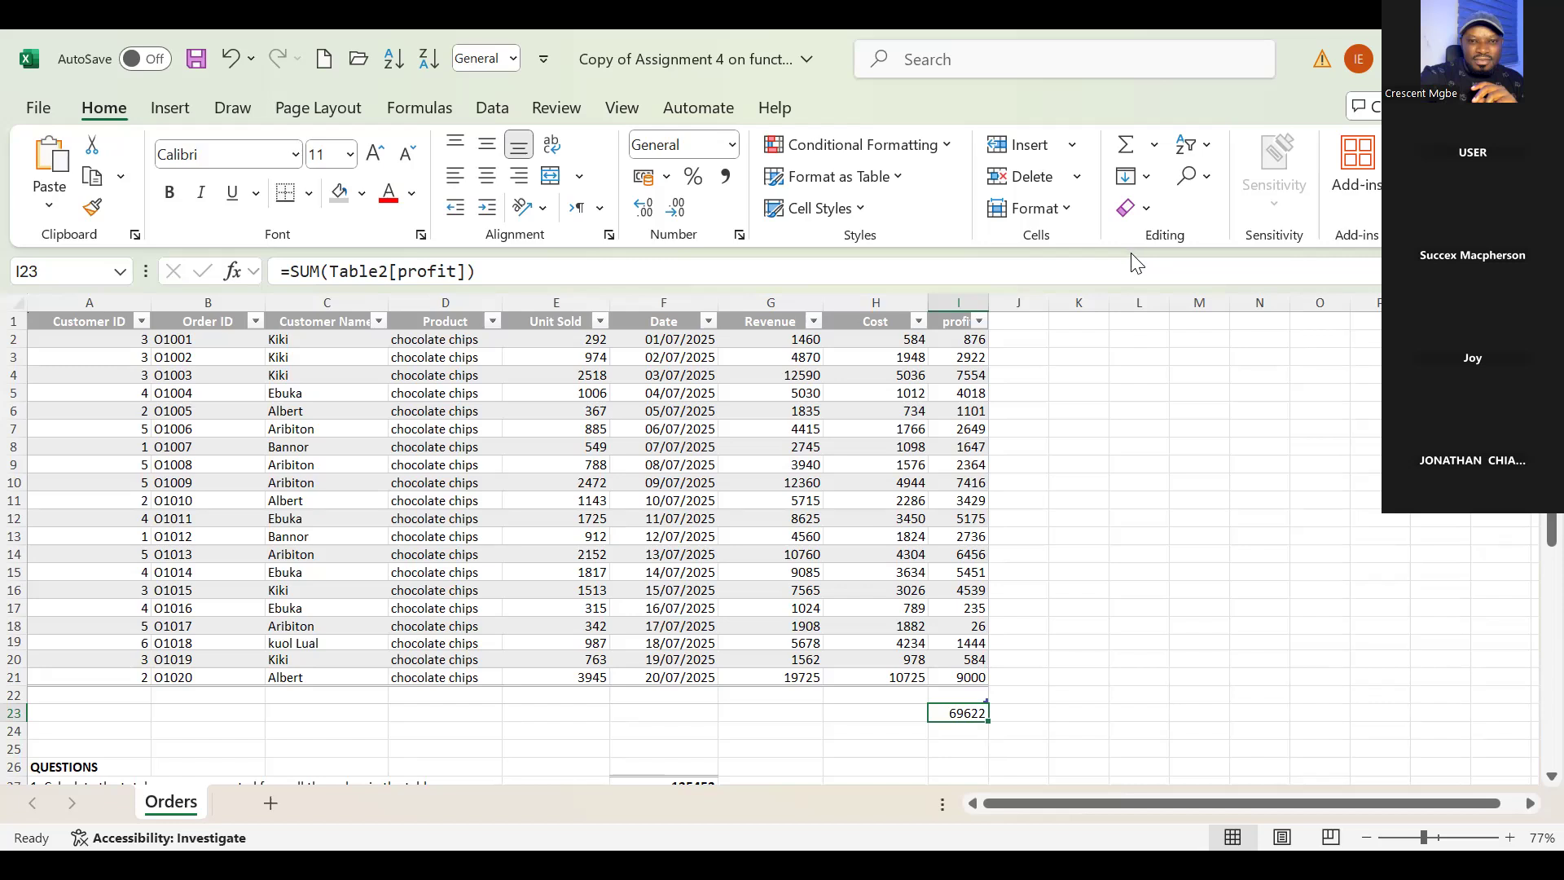
click(739, 236)
click(911, 212)
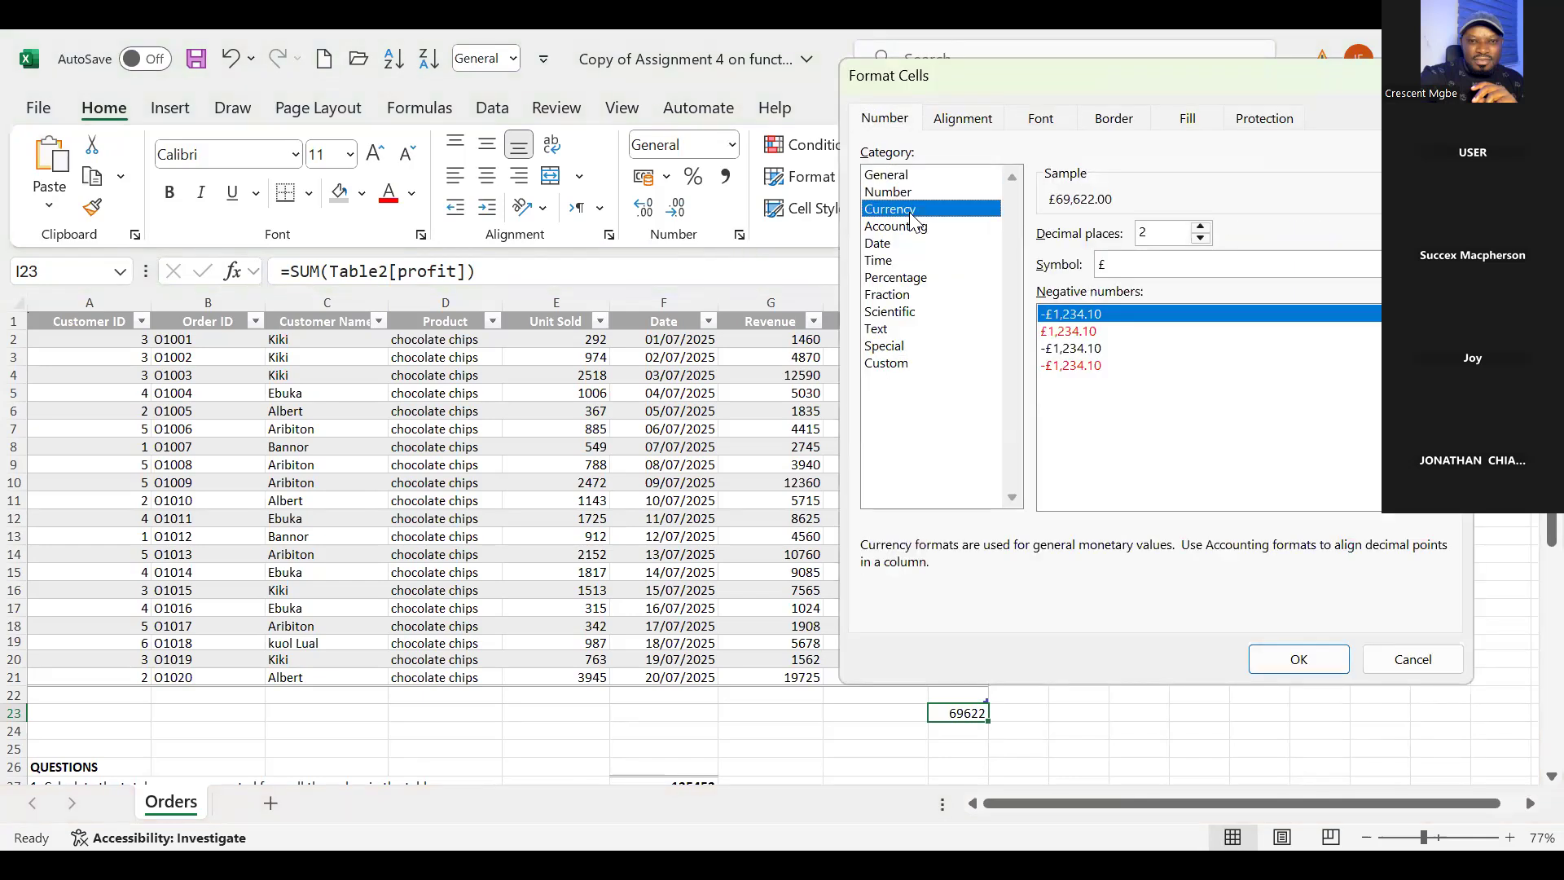
click(1223, 278)
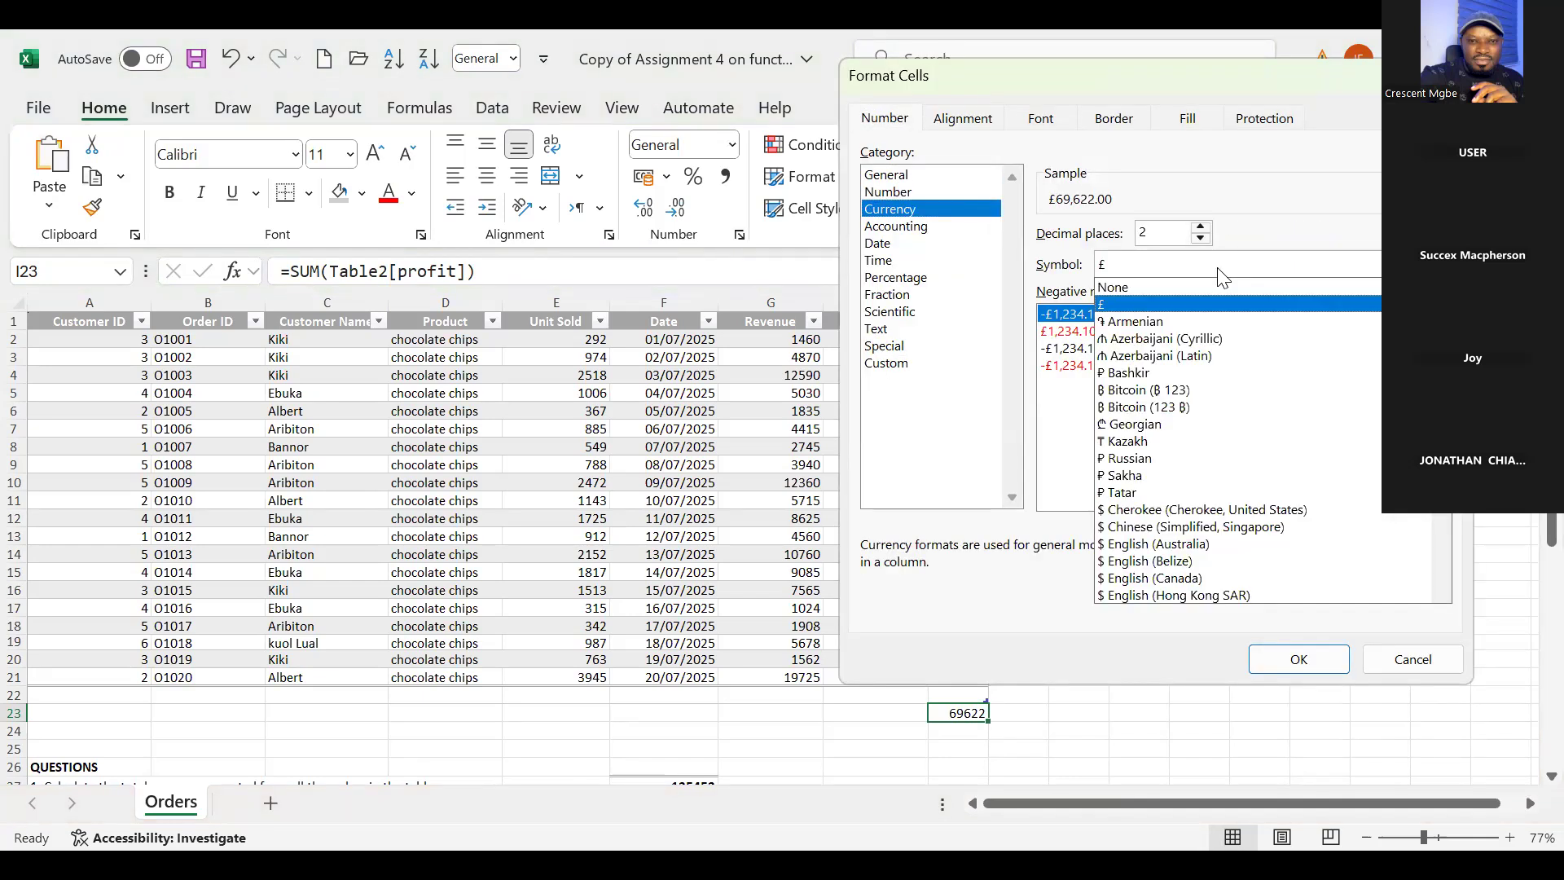
scroll(1222, 277, down, 2)
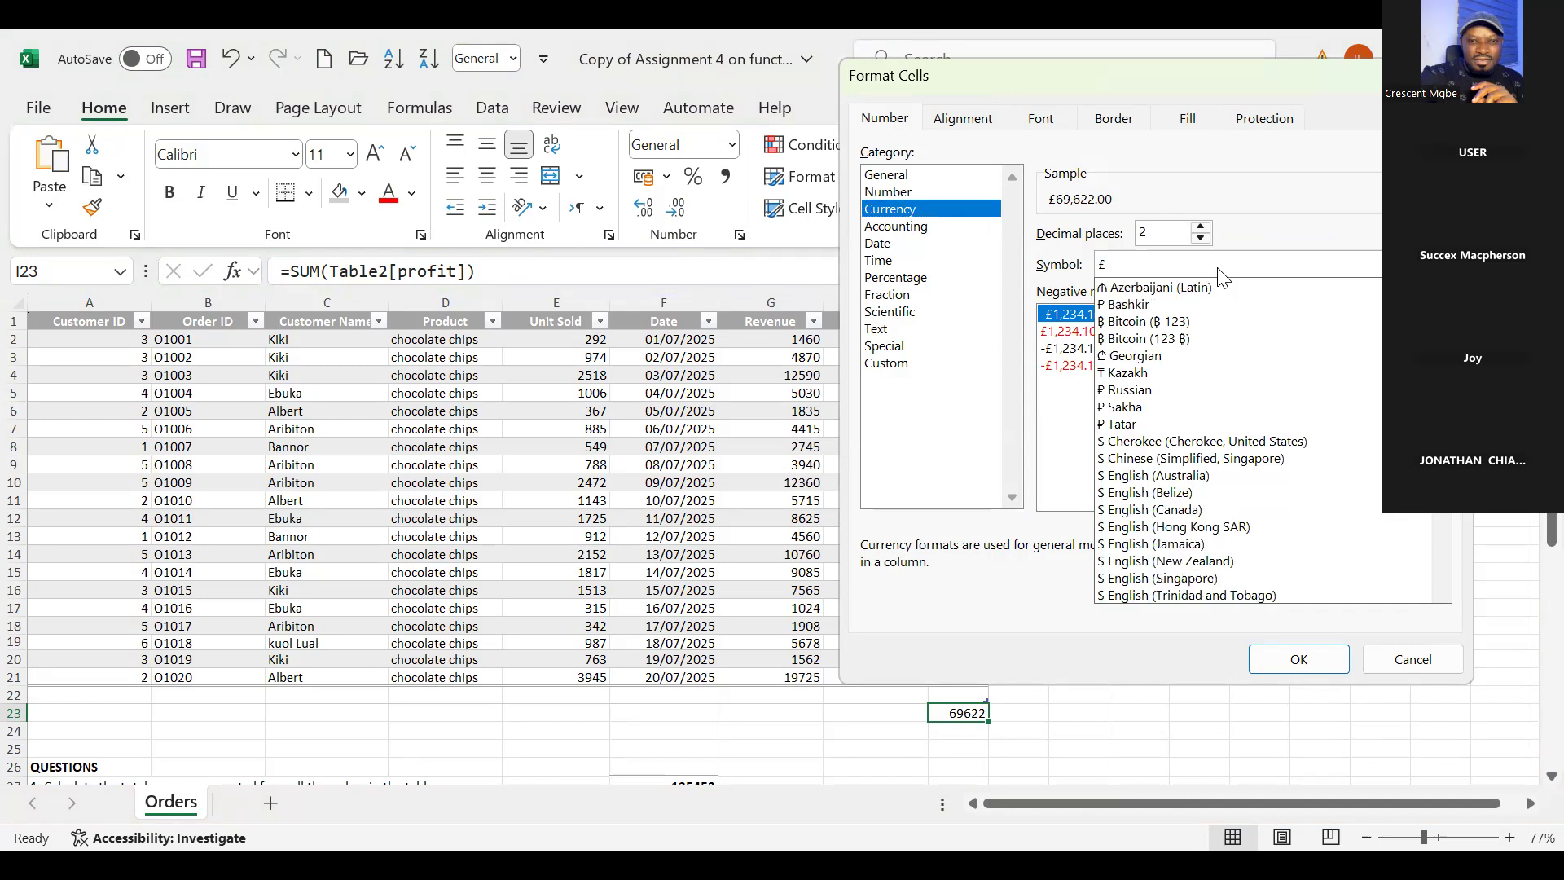
click(1181, 513)
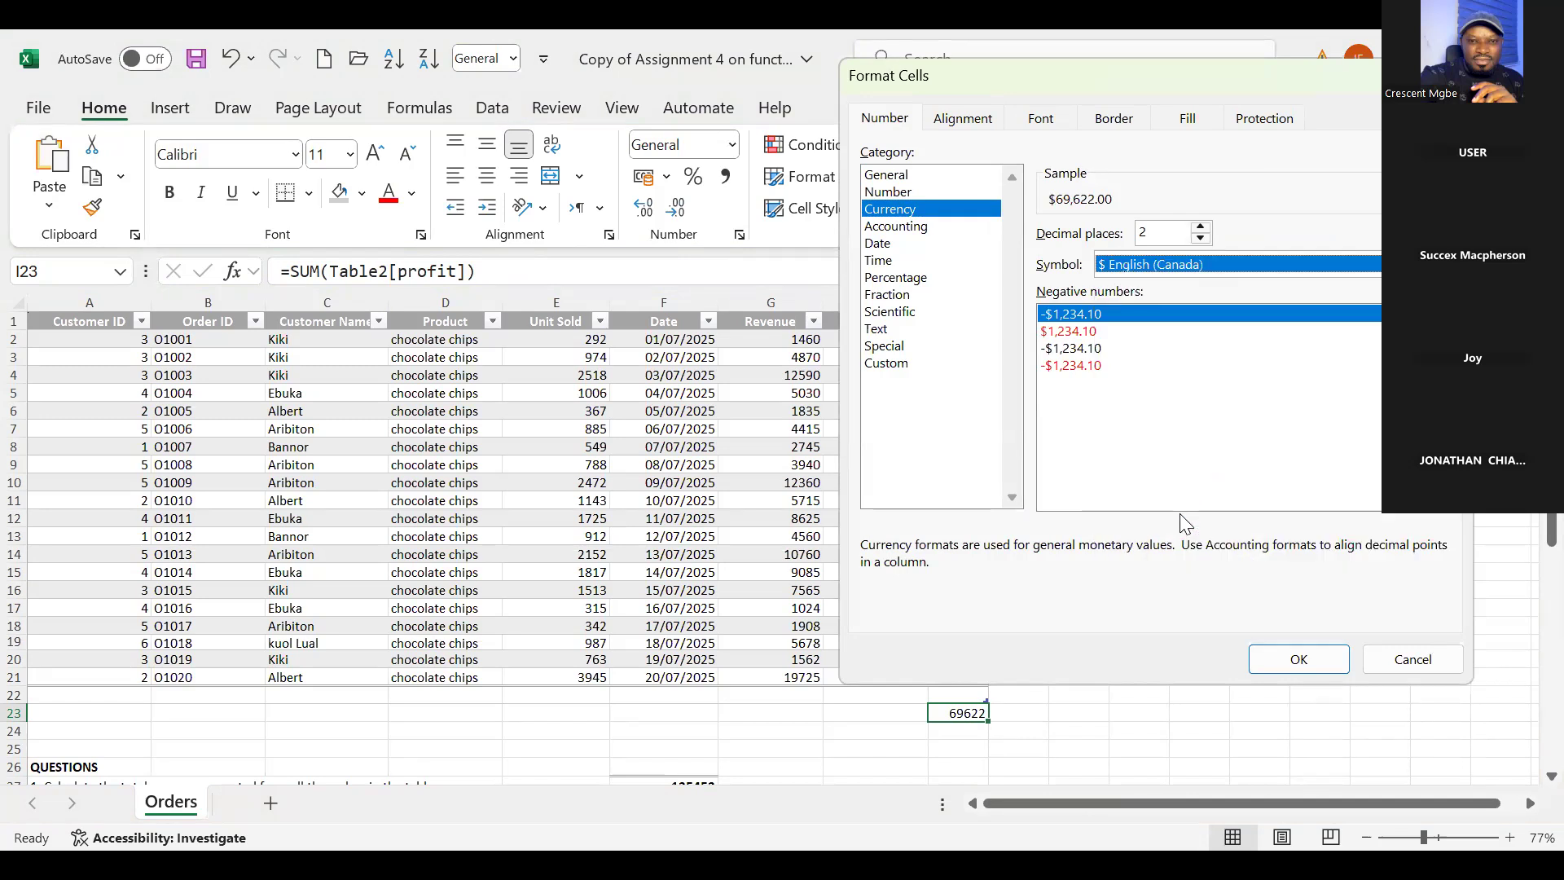
click(1112, 430)
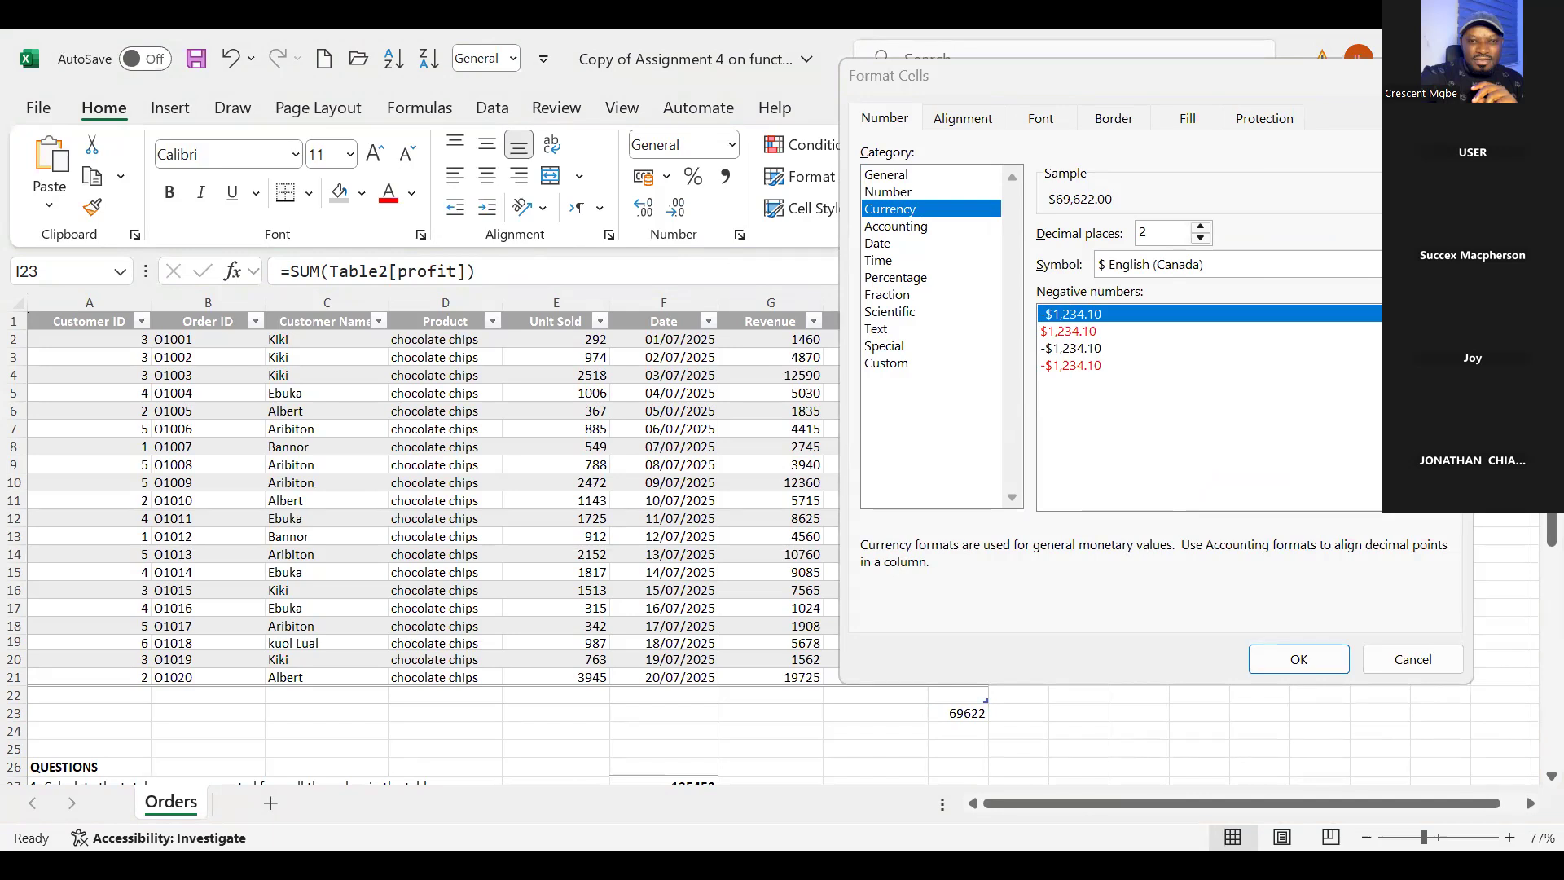
click(1440, 264)
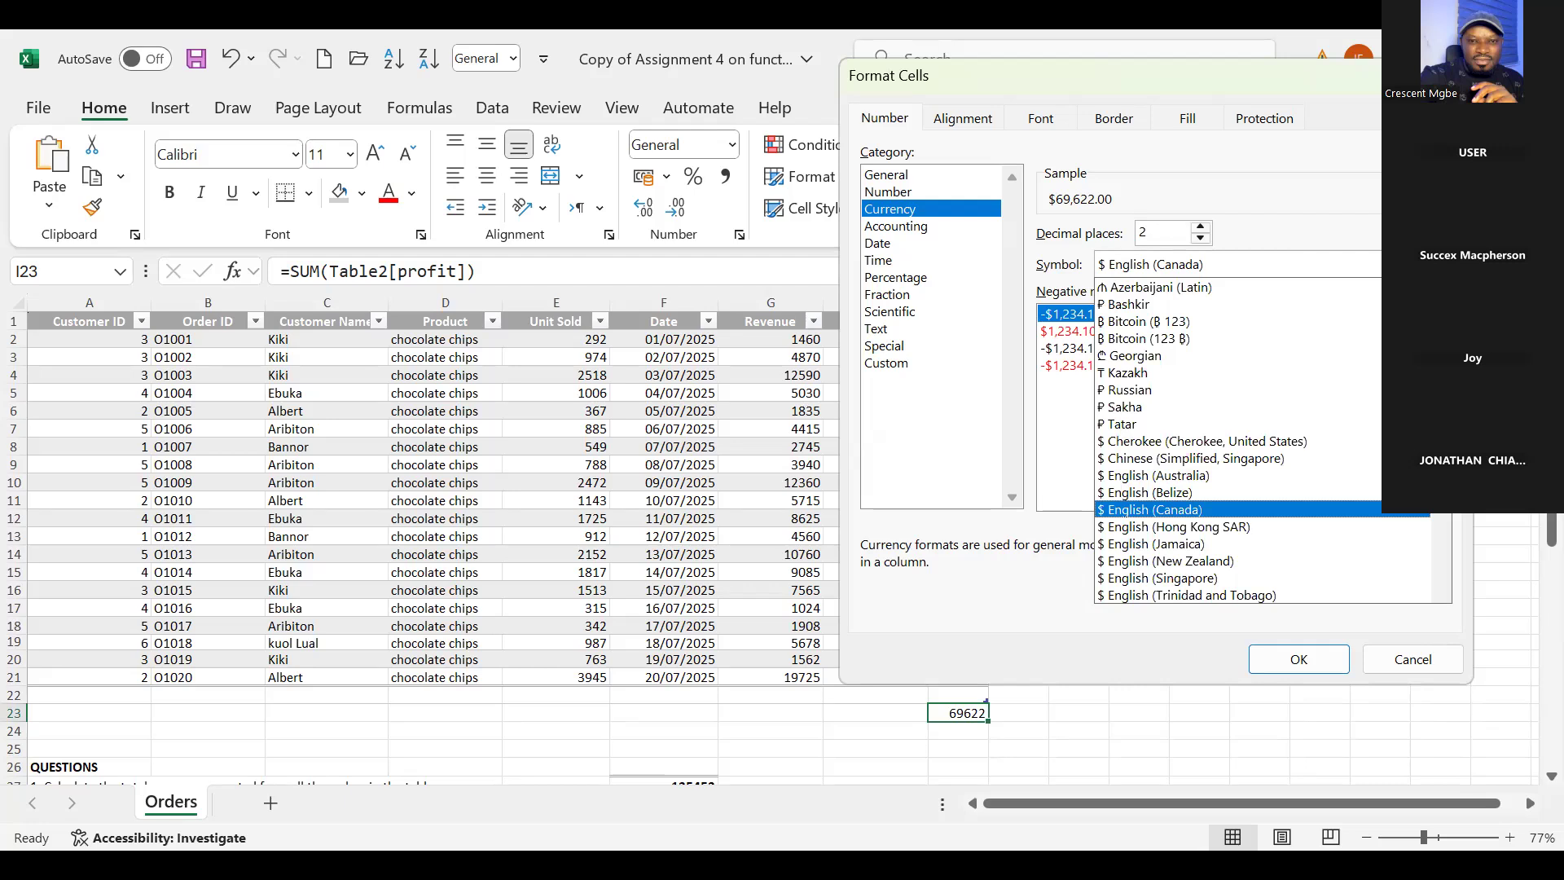
scroll(1263, 509, down, 1)
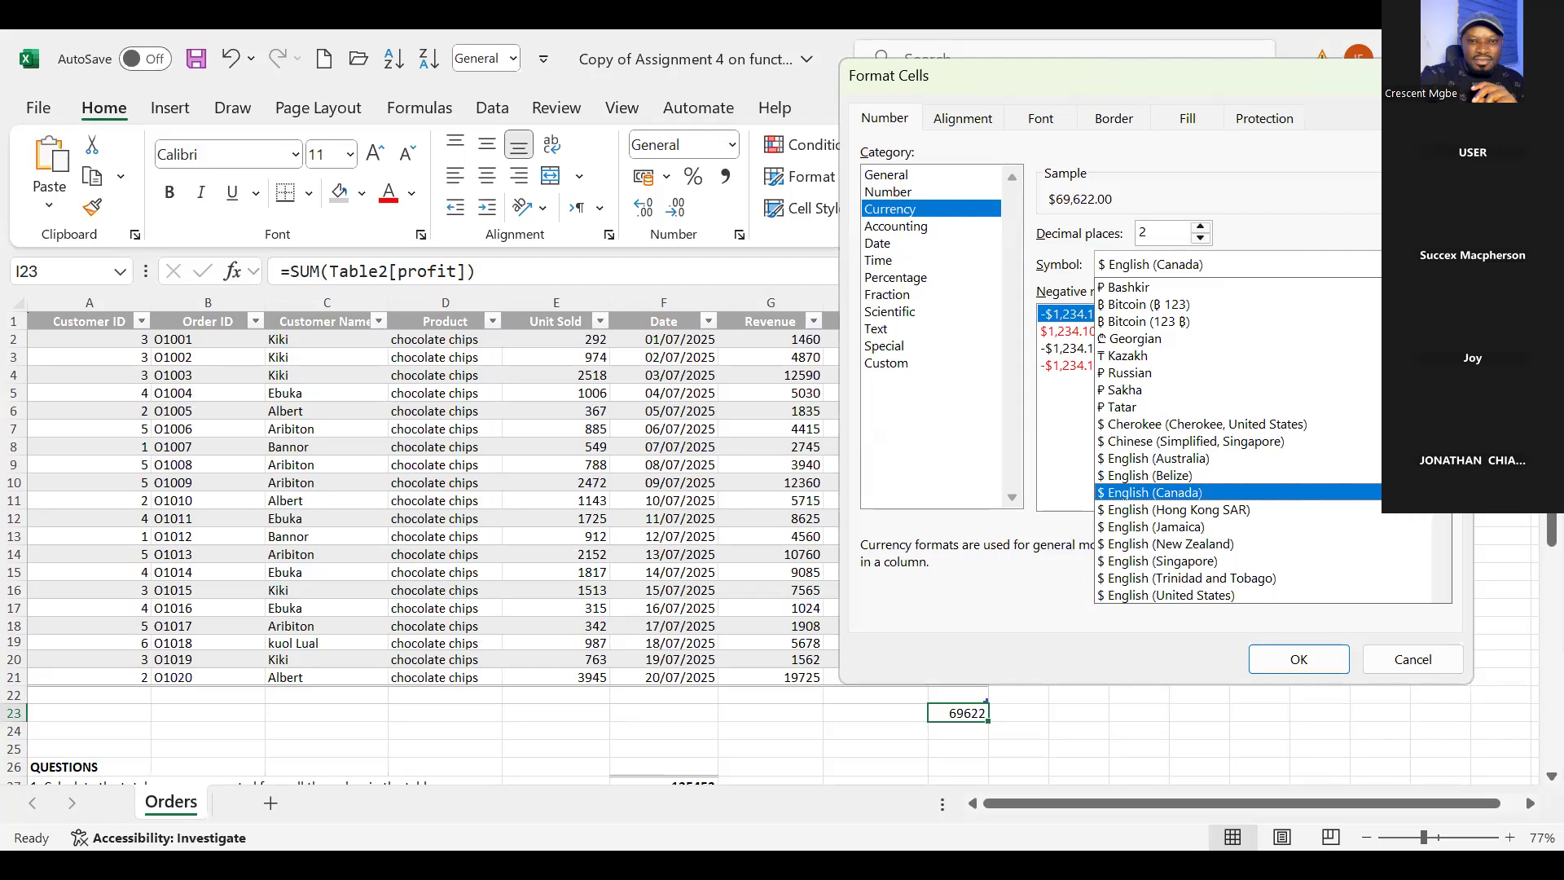
click(1228, 498)
click(1304, 661)
click(1151, 695)
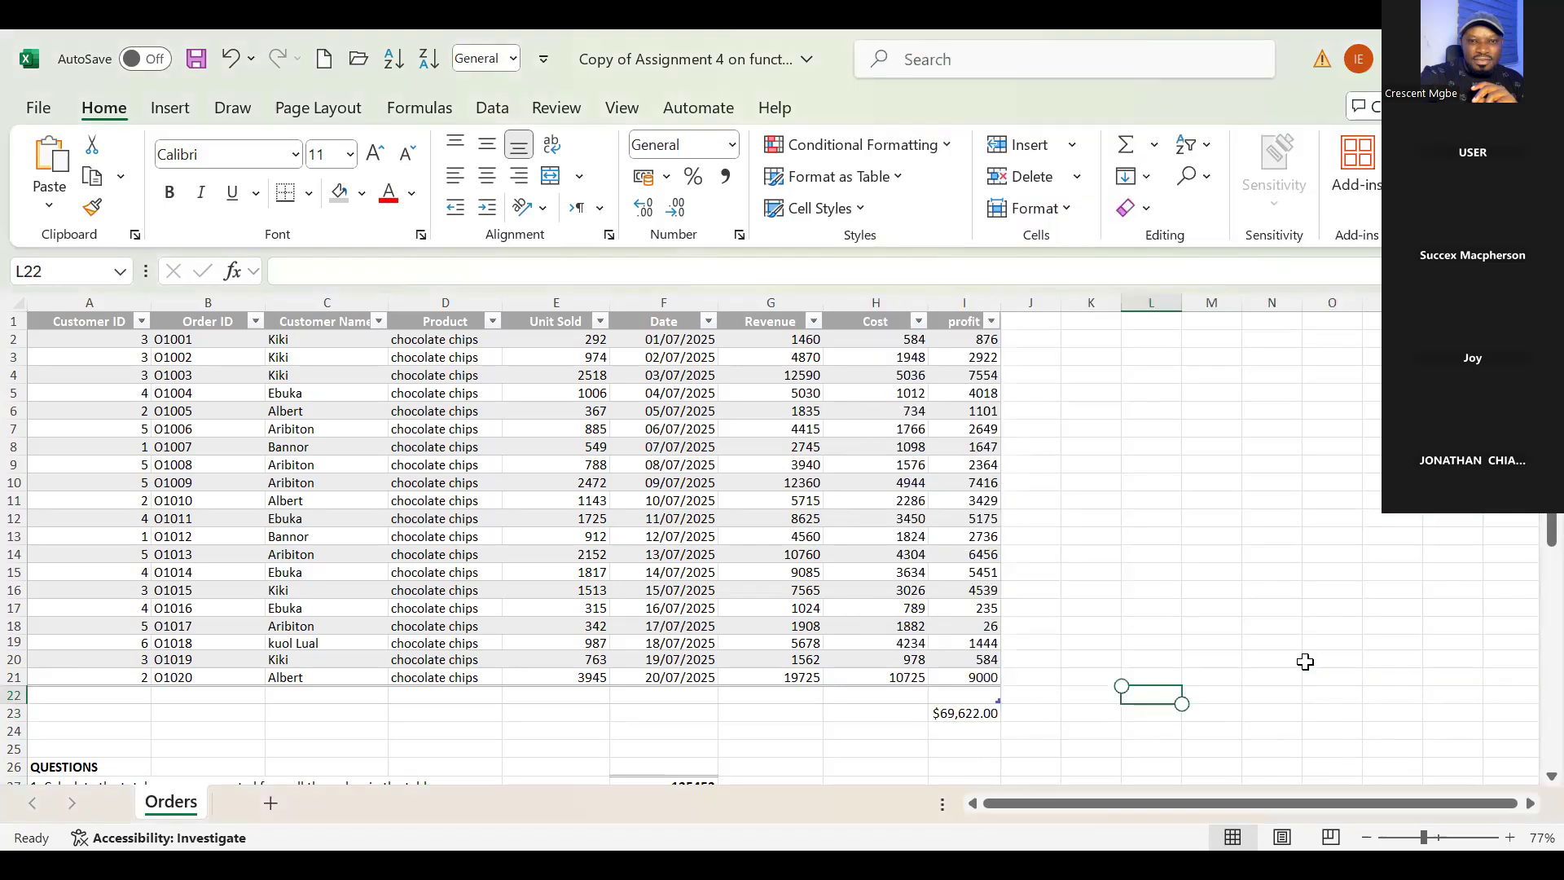
click(964, 695)
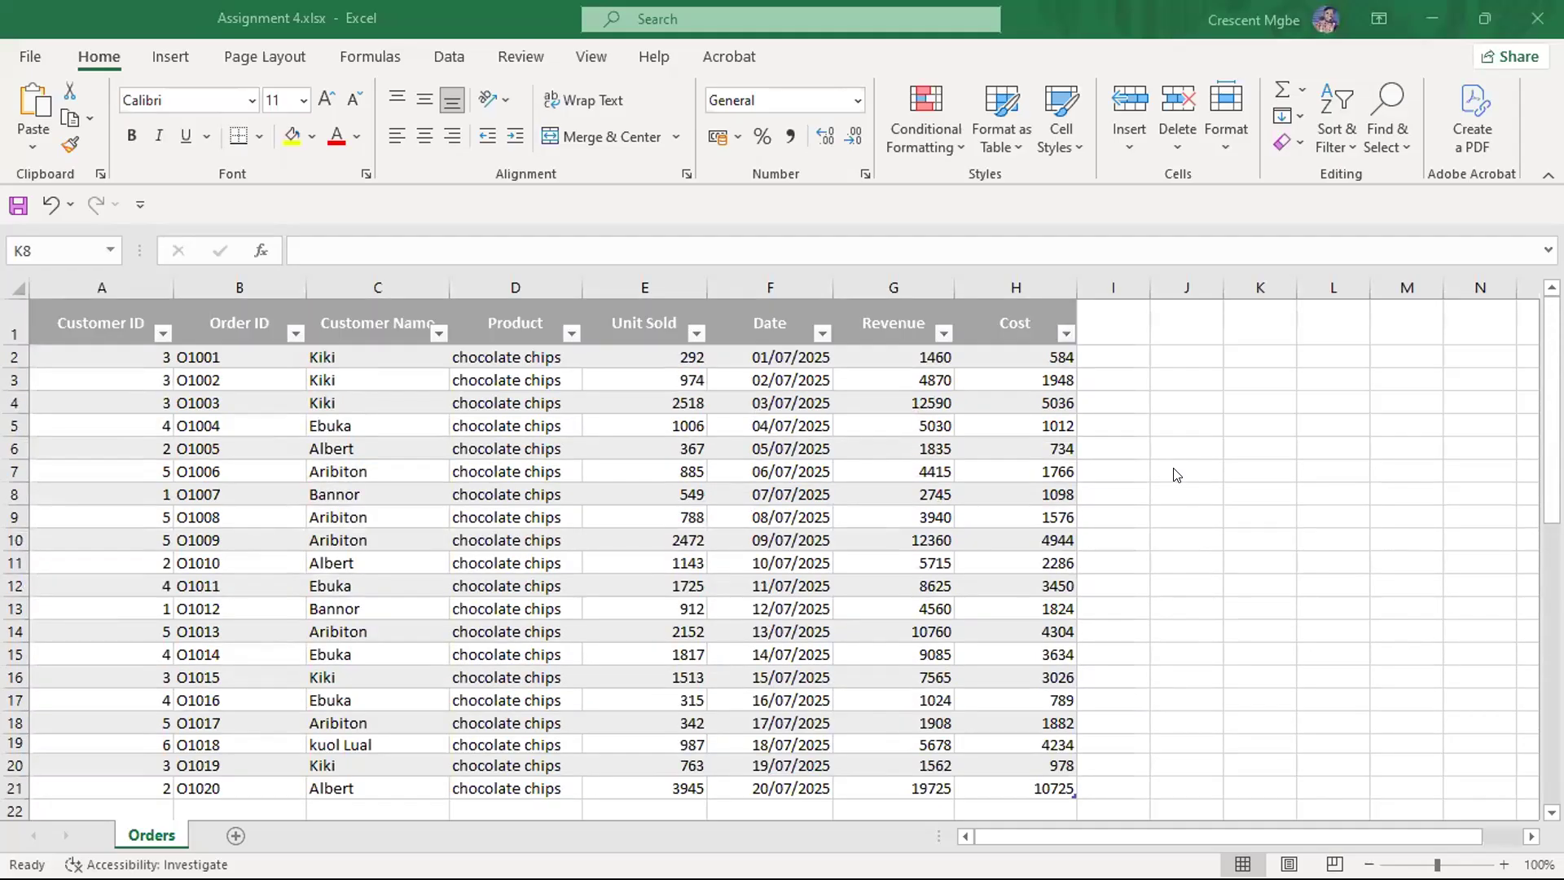
Review the orders table and the list of assignment questions beneath it
scroll(1175, 475, down, 1)
scroll(1176, 475, down, 4)
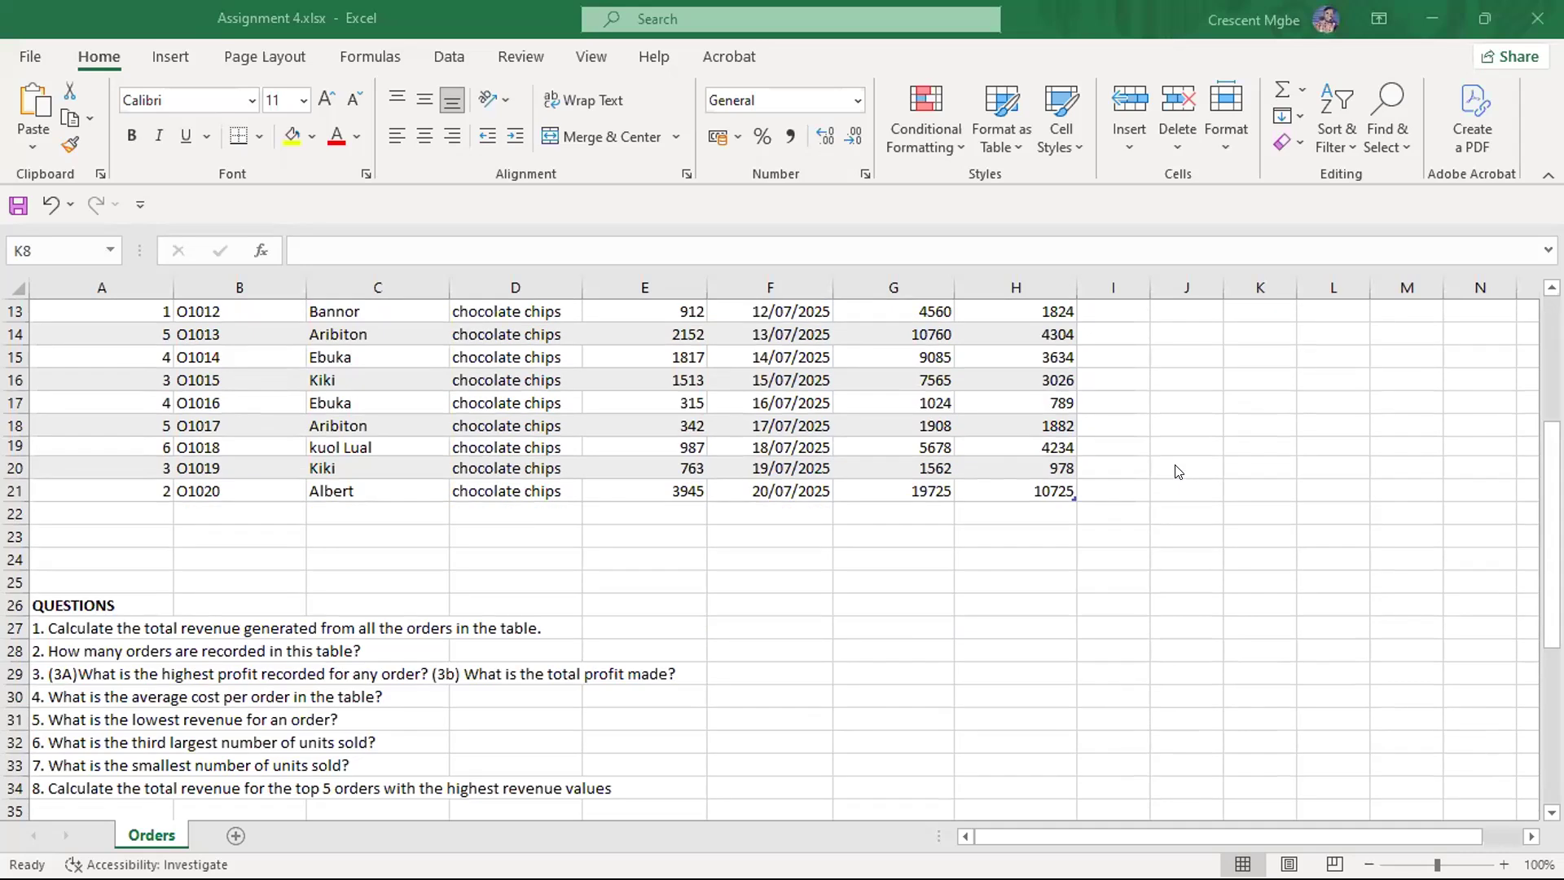
click(1040, 623)
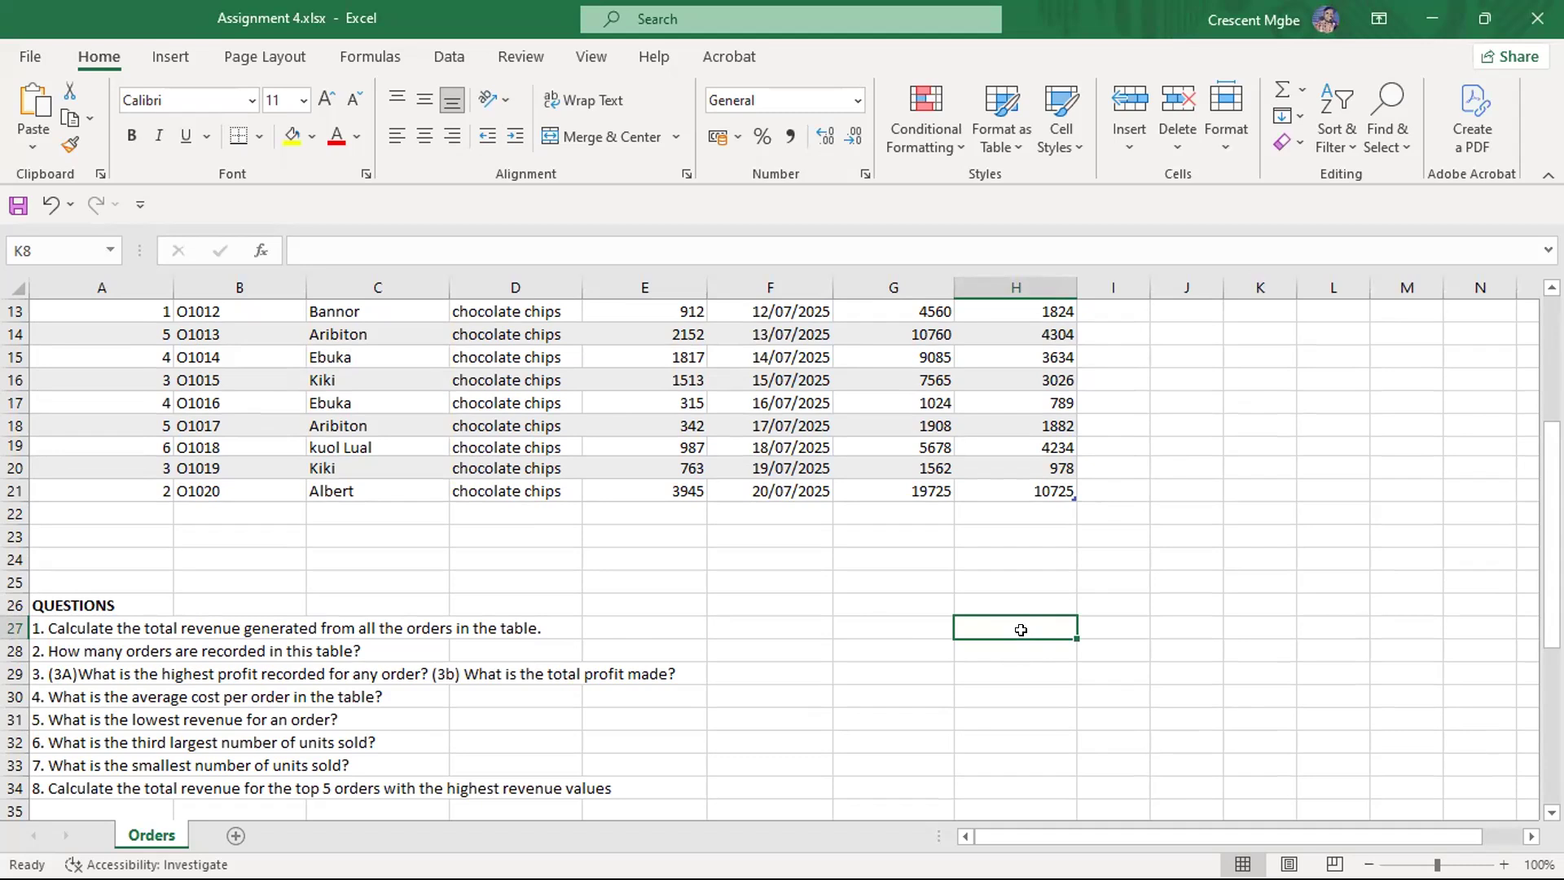
scroll(1035, 600, up, 4)
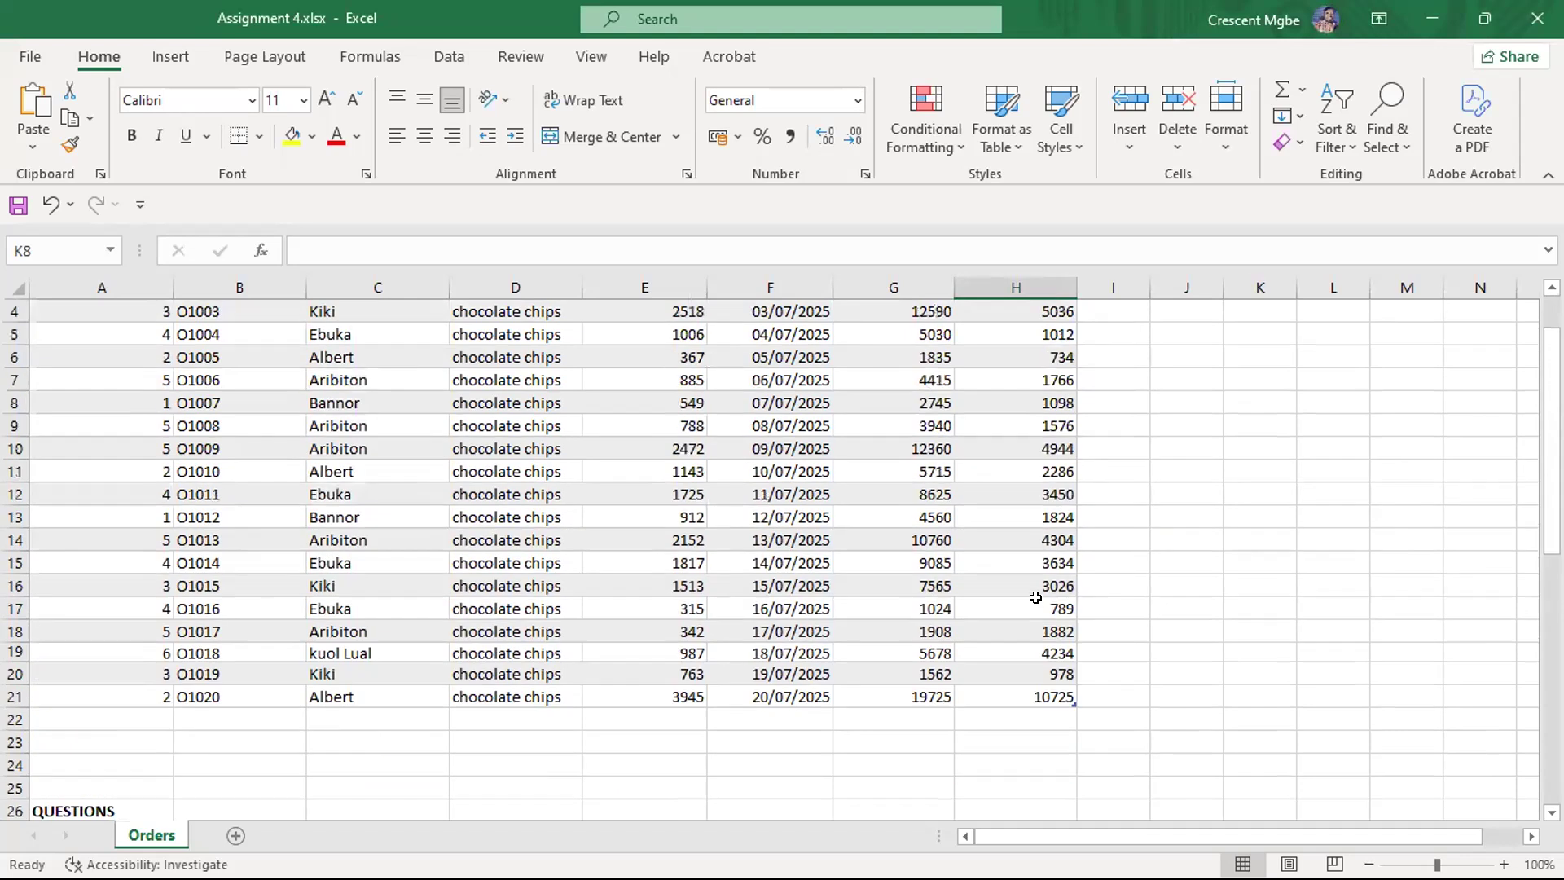
scroll(1109, 509, down, 4)
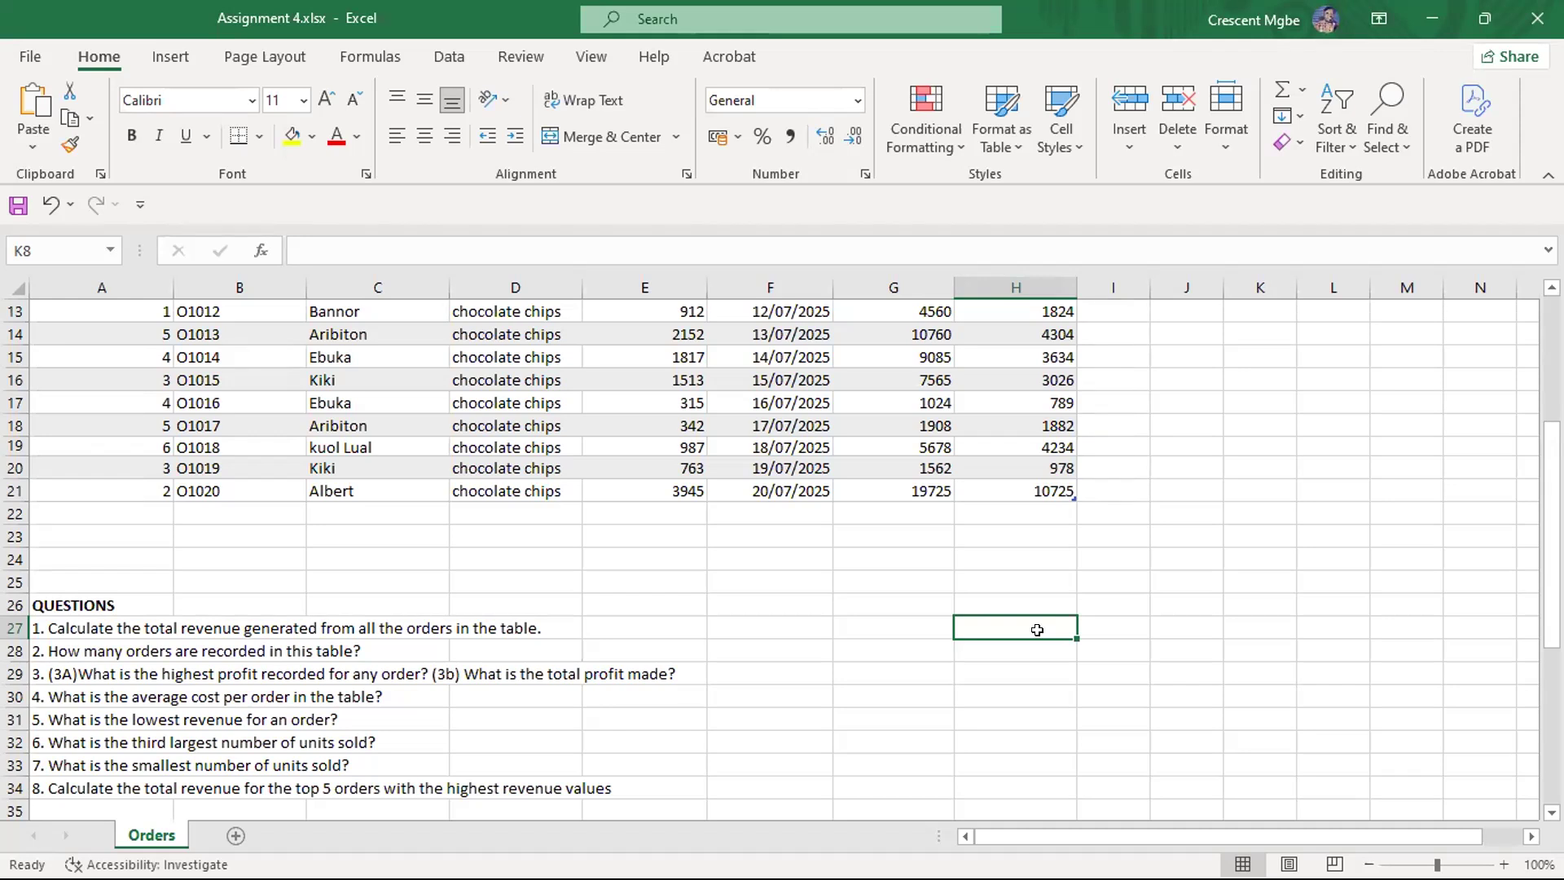
scroll(977, 565, up, 4)
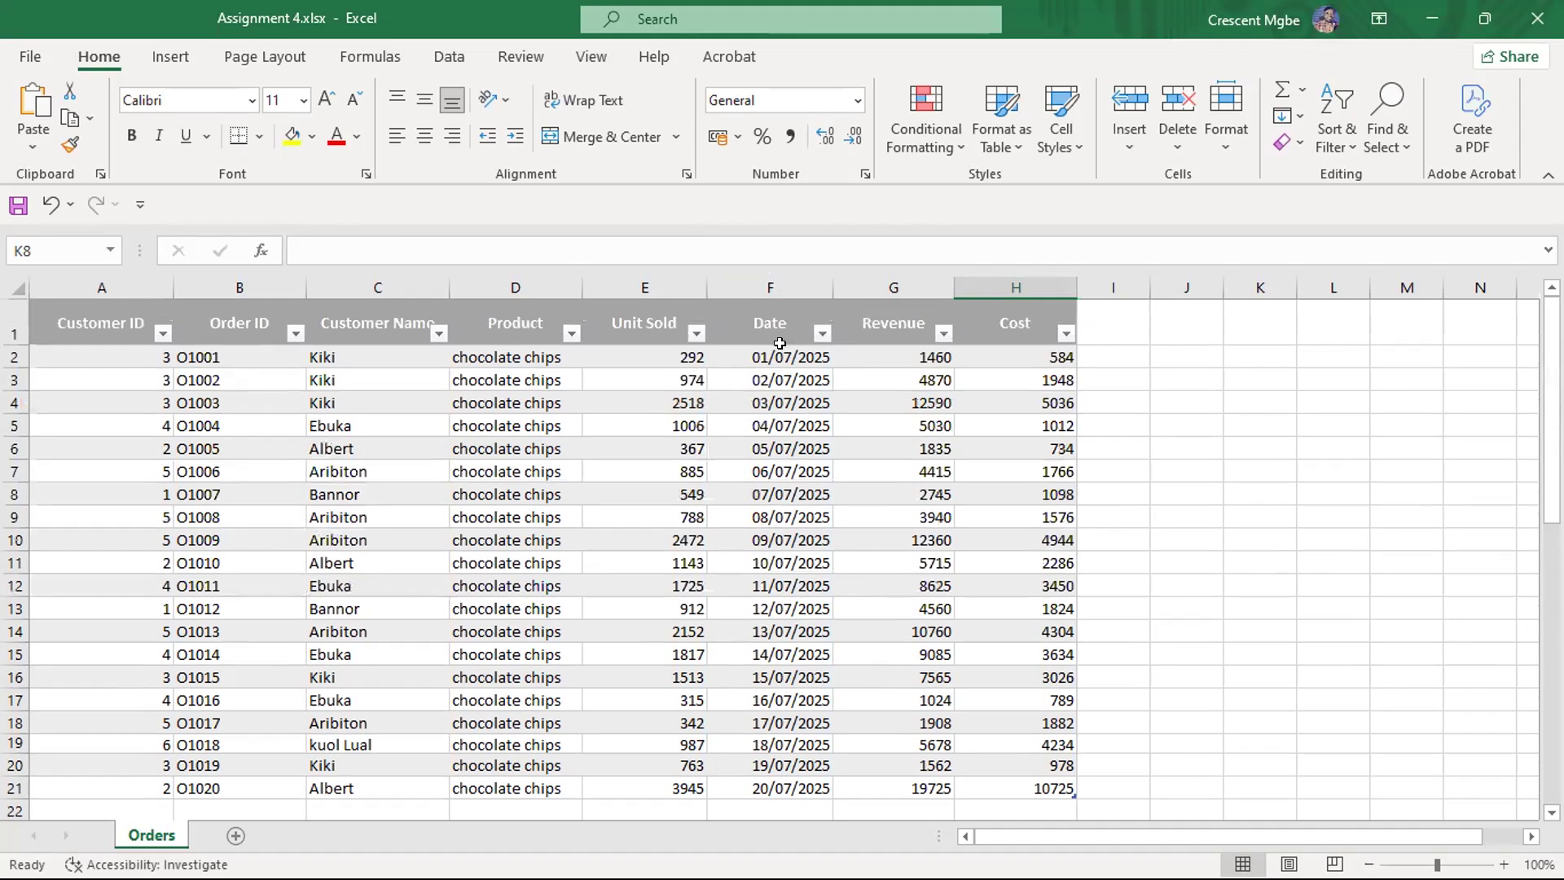
Begin a formula in cell G22, directly below the table's Revenue column
scroll(911, 451, down, 3)
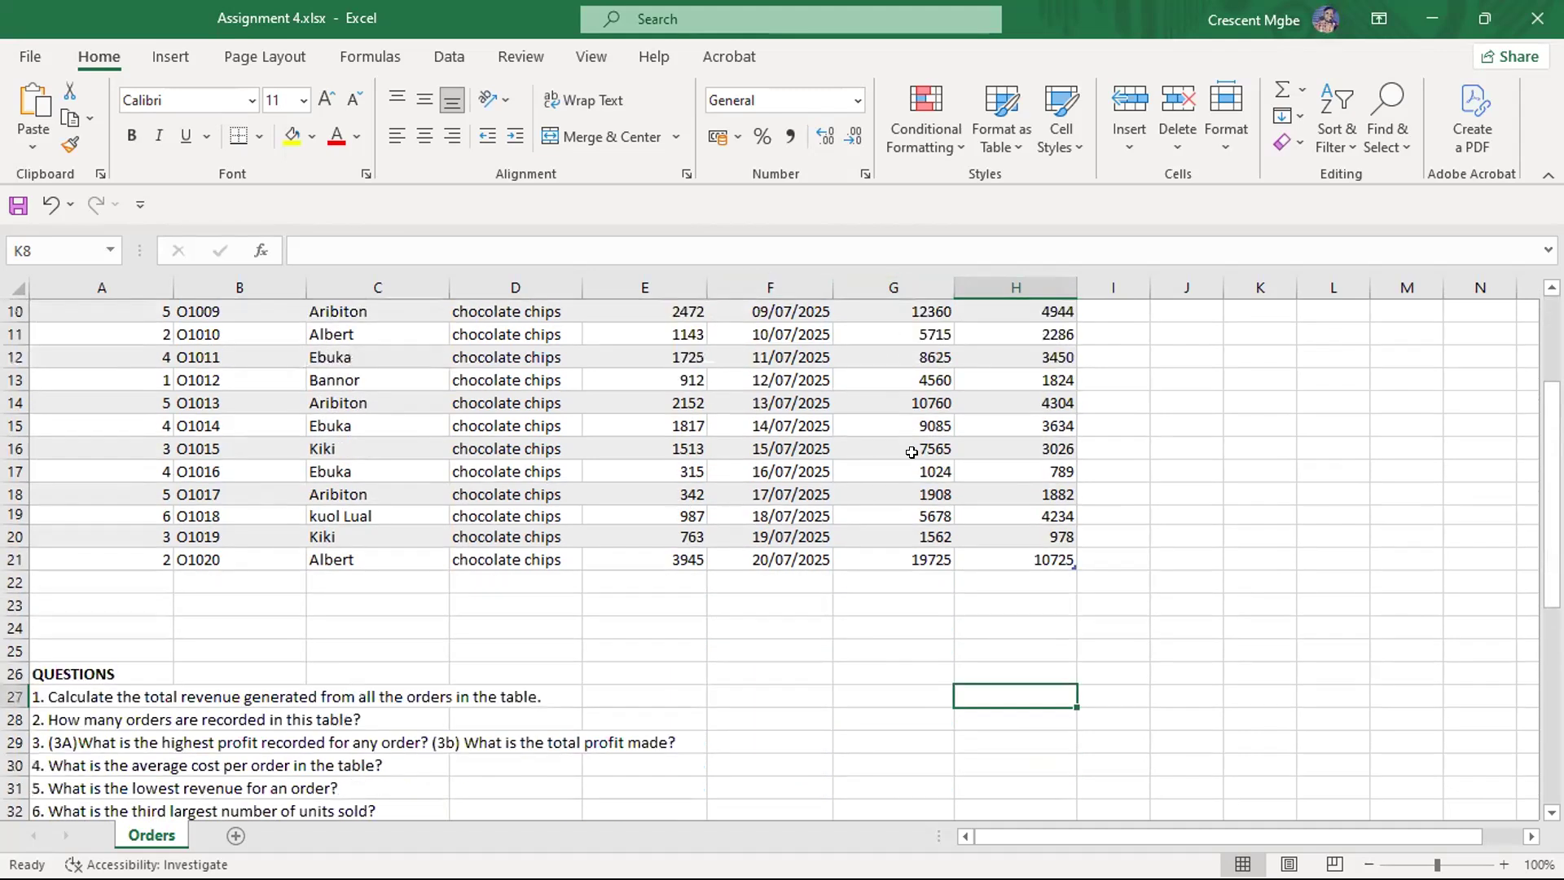
click(905, 581)
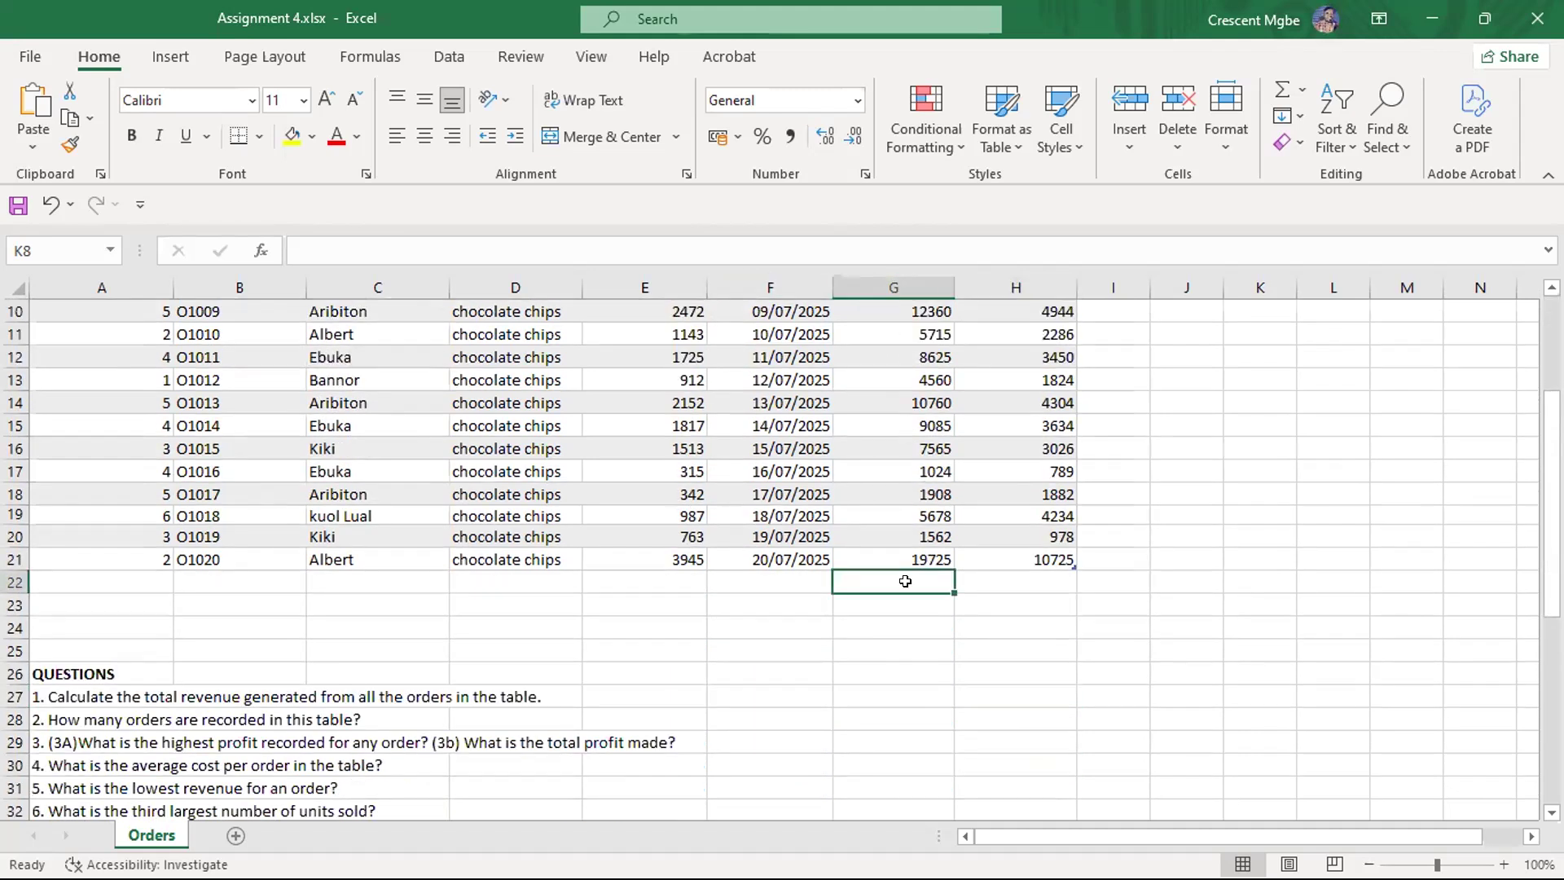
text(=)
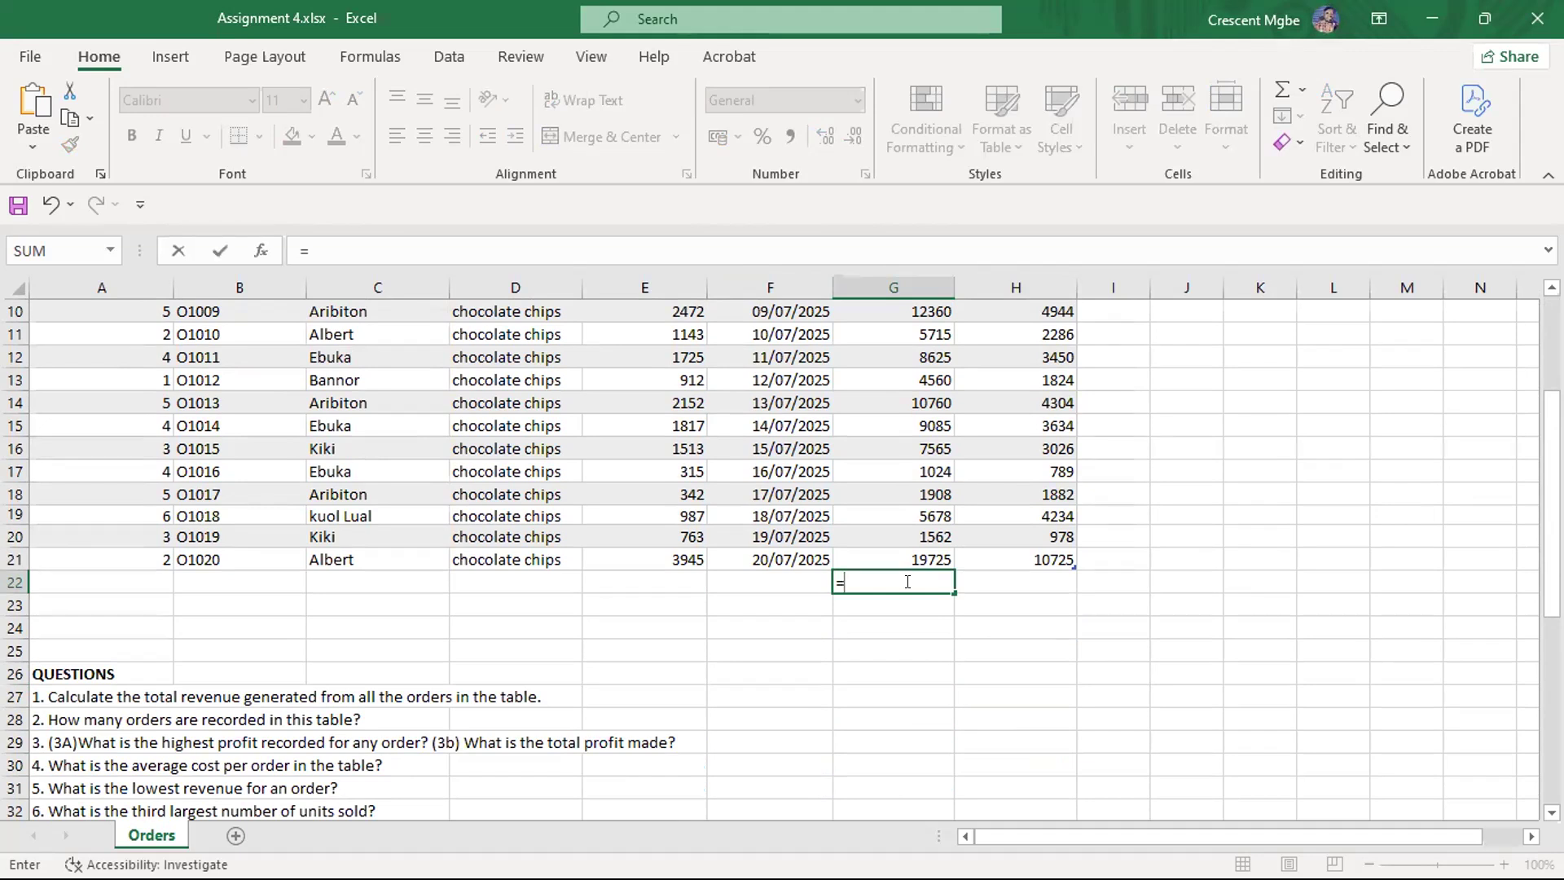
text(REVE)
key(BackSpace)
key(BackSpace)
key(BackSpace)
key(BackSpace)
Complete the formula in G22 as a SUM over the table's whole Revenue column, and check it against the questions
scroll(906, 595, up, 3)
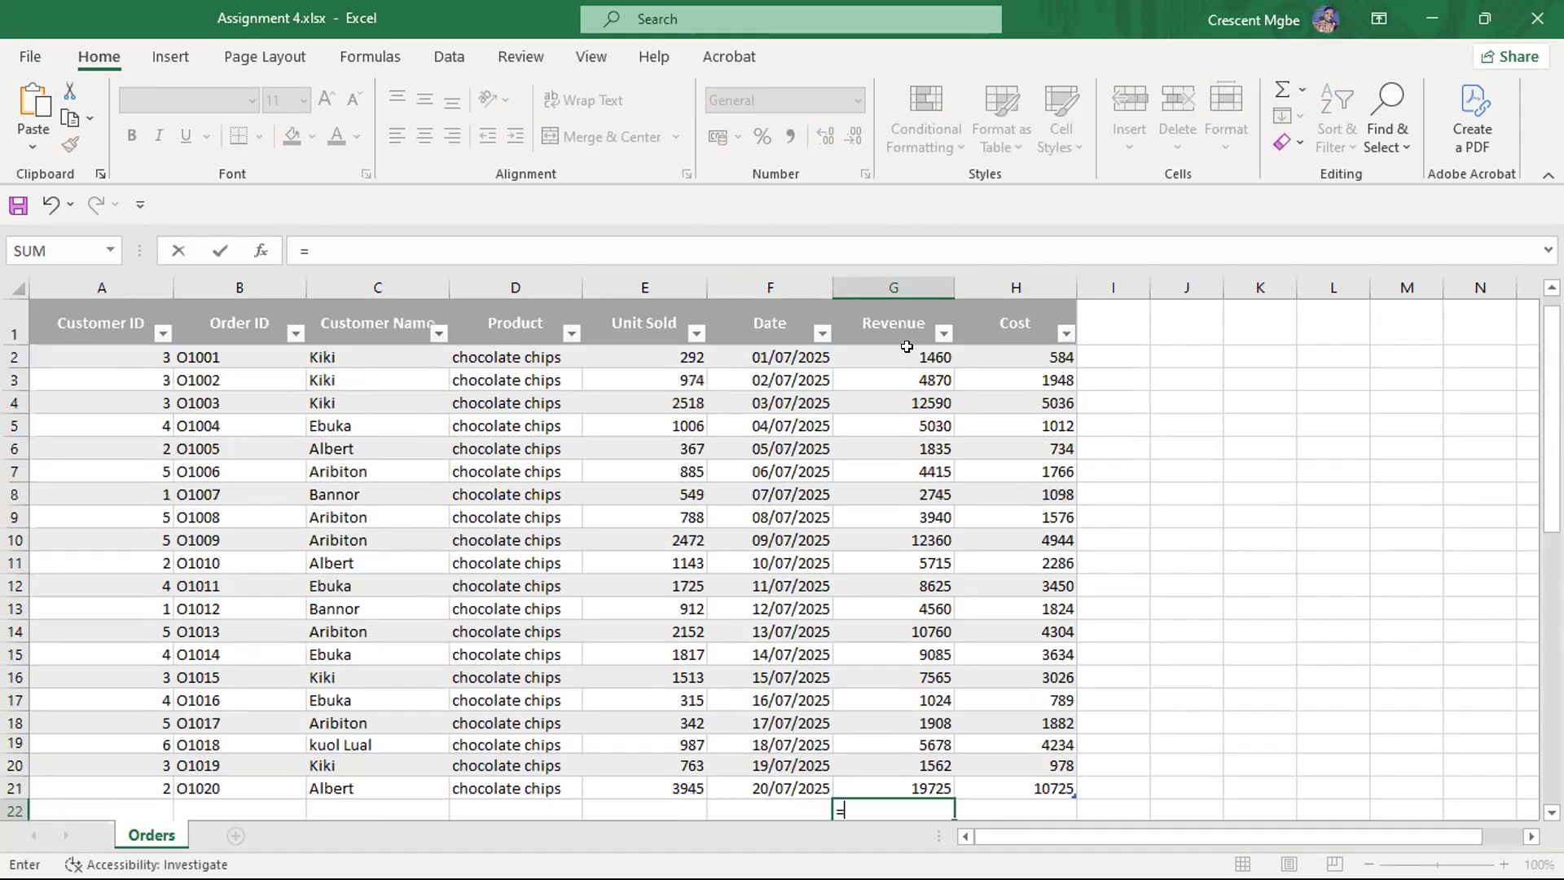
scroll(897, 310, down, 3)
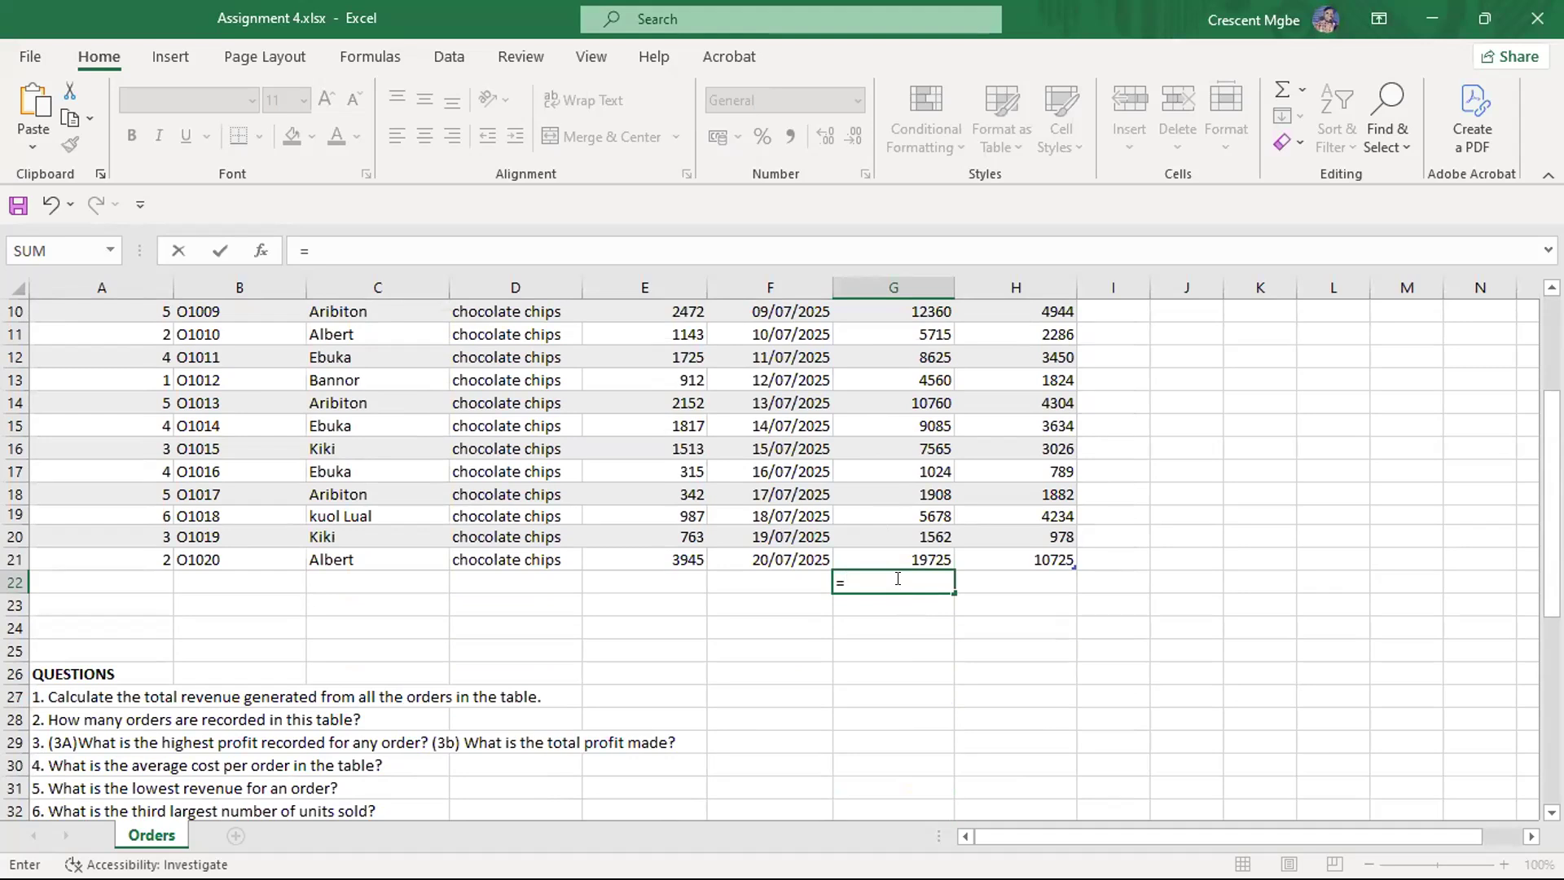
text(SUM)
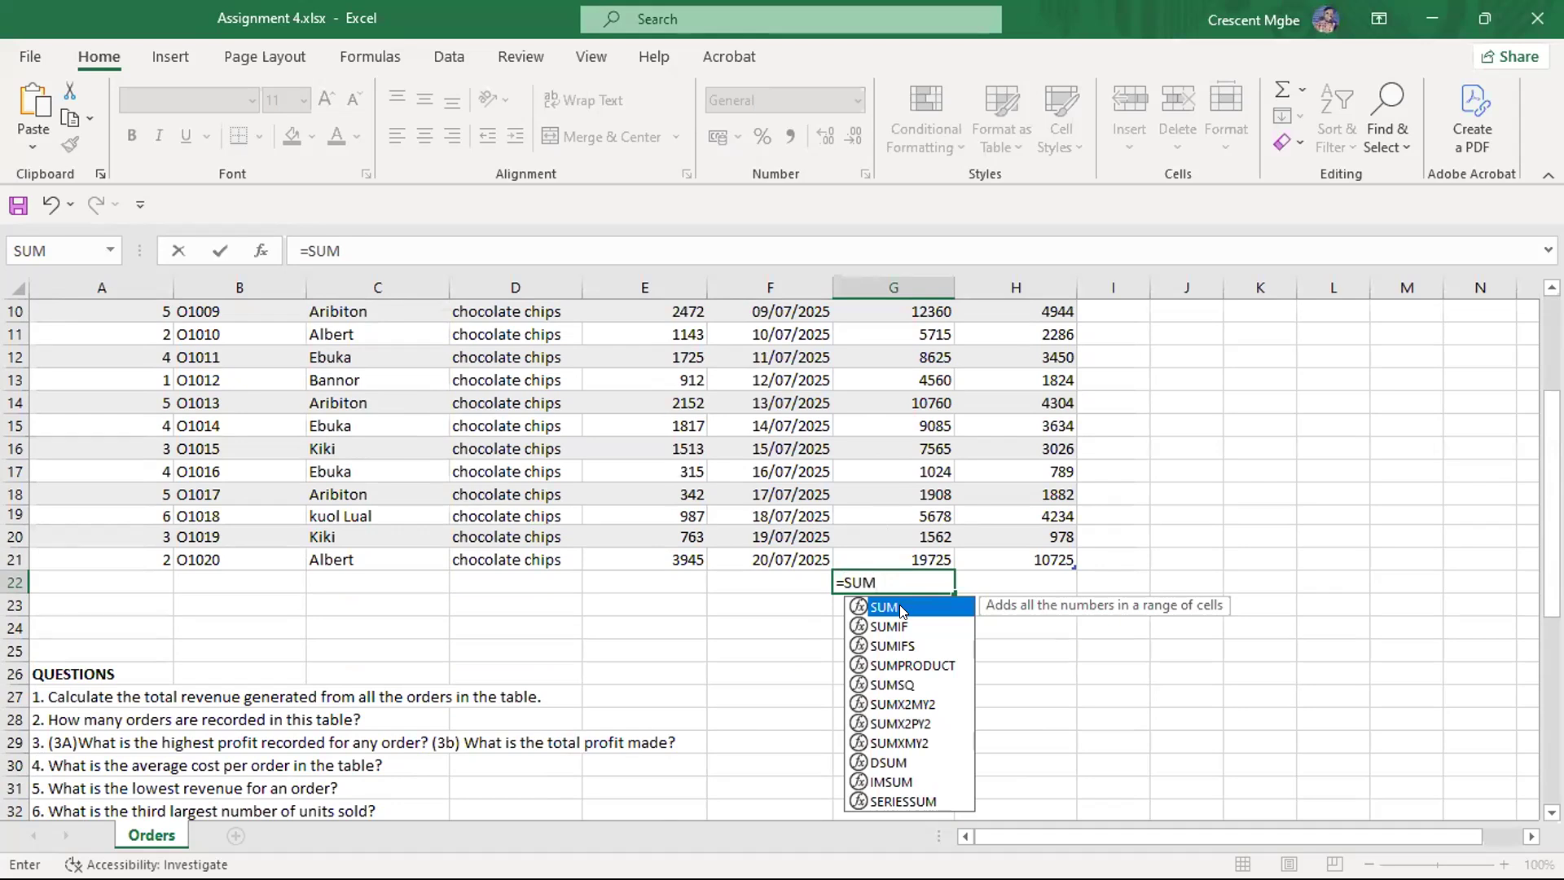
double_click(901, 609)
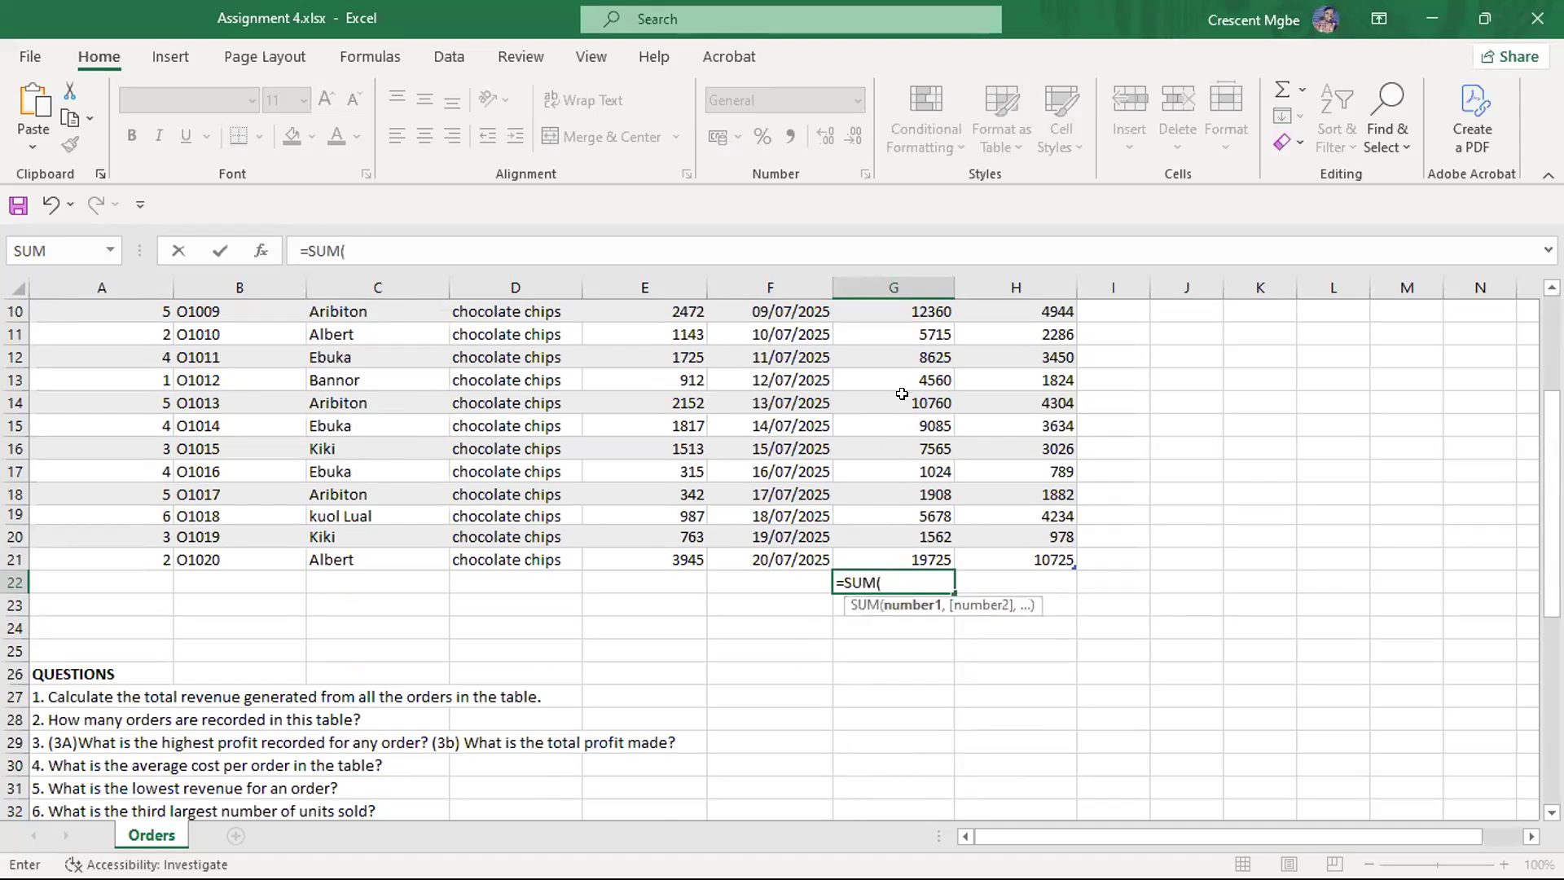
scroll(902, 393, up, 3)
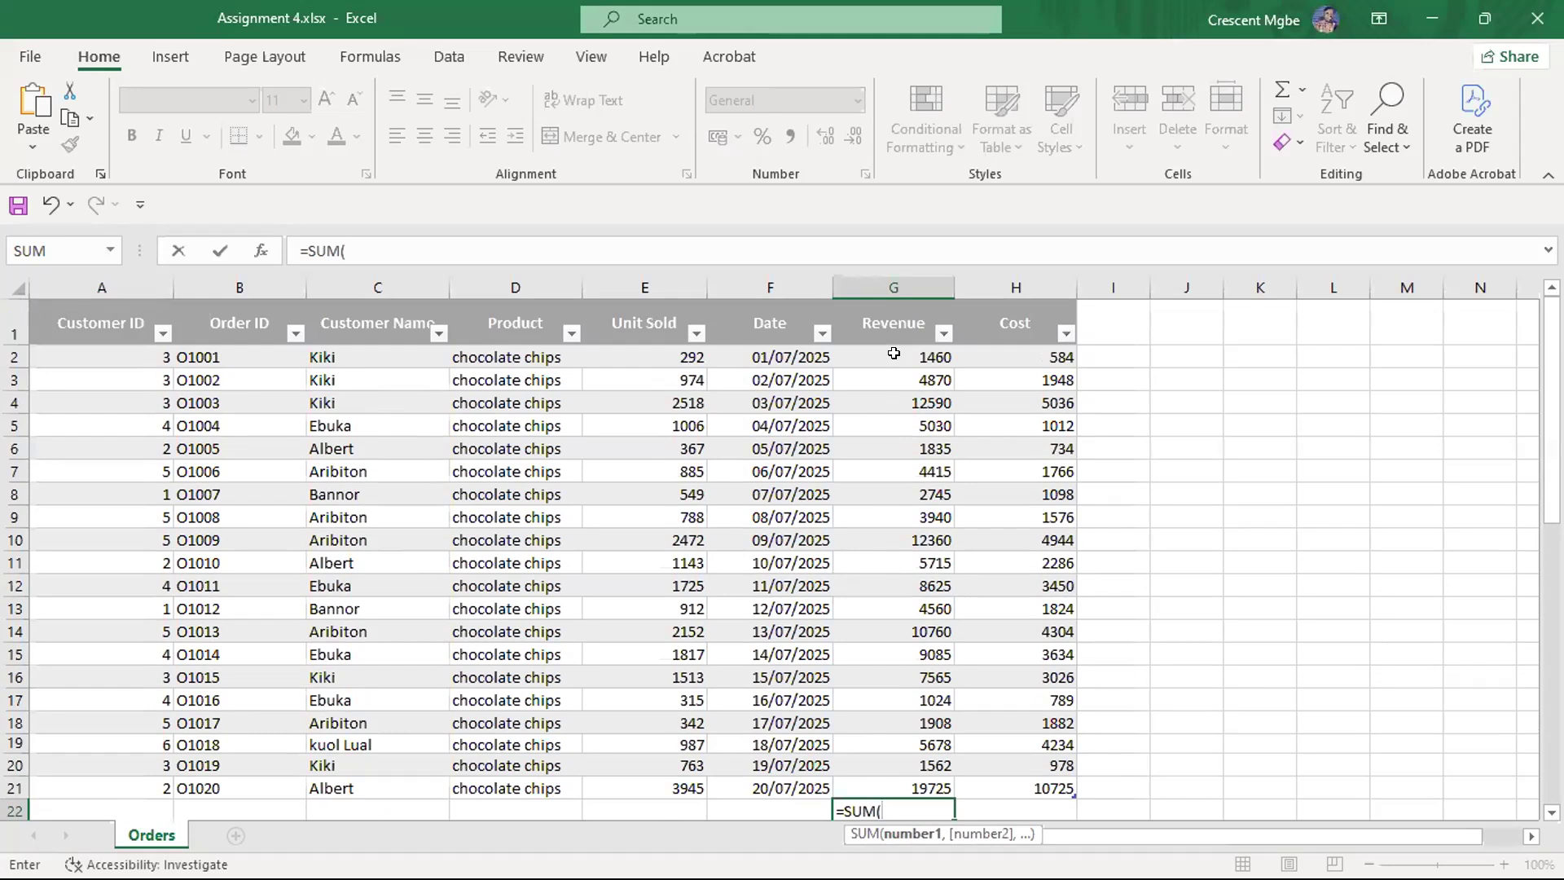
drag(893, 346, 906, 383)
drag(907, 629, 931, 781)
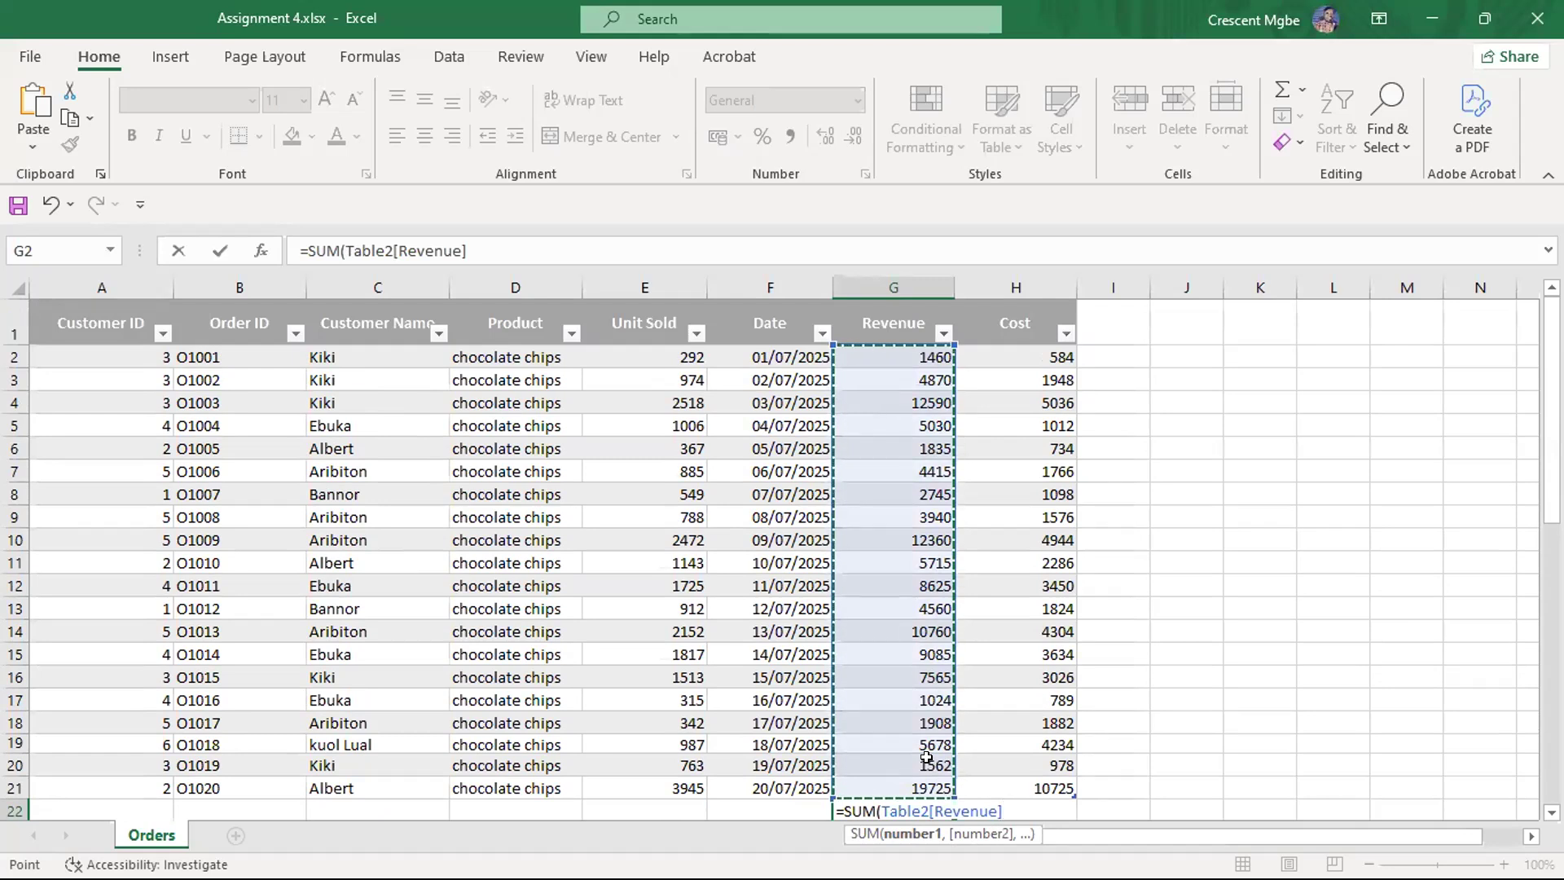
key(Return)
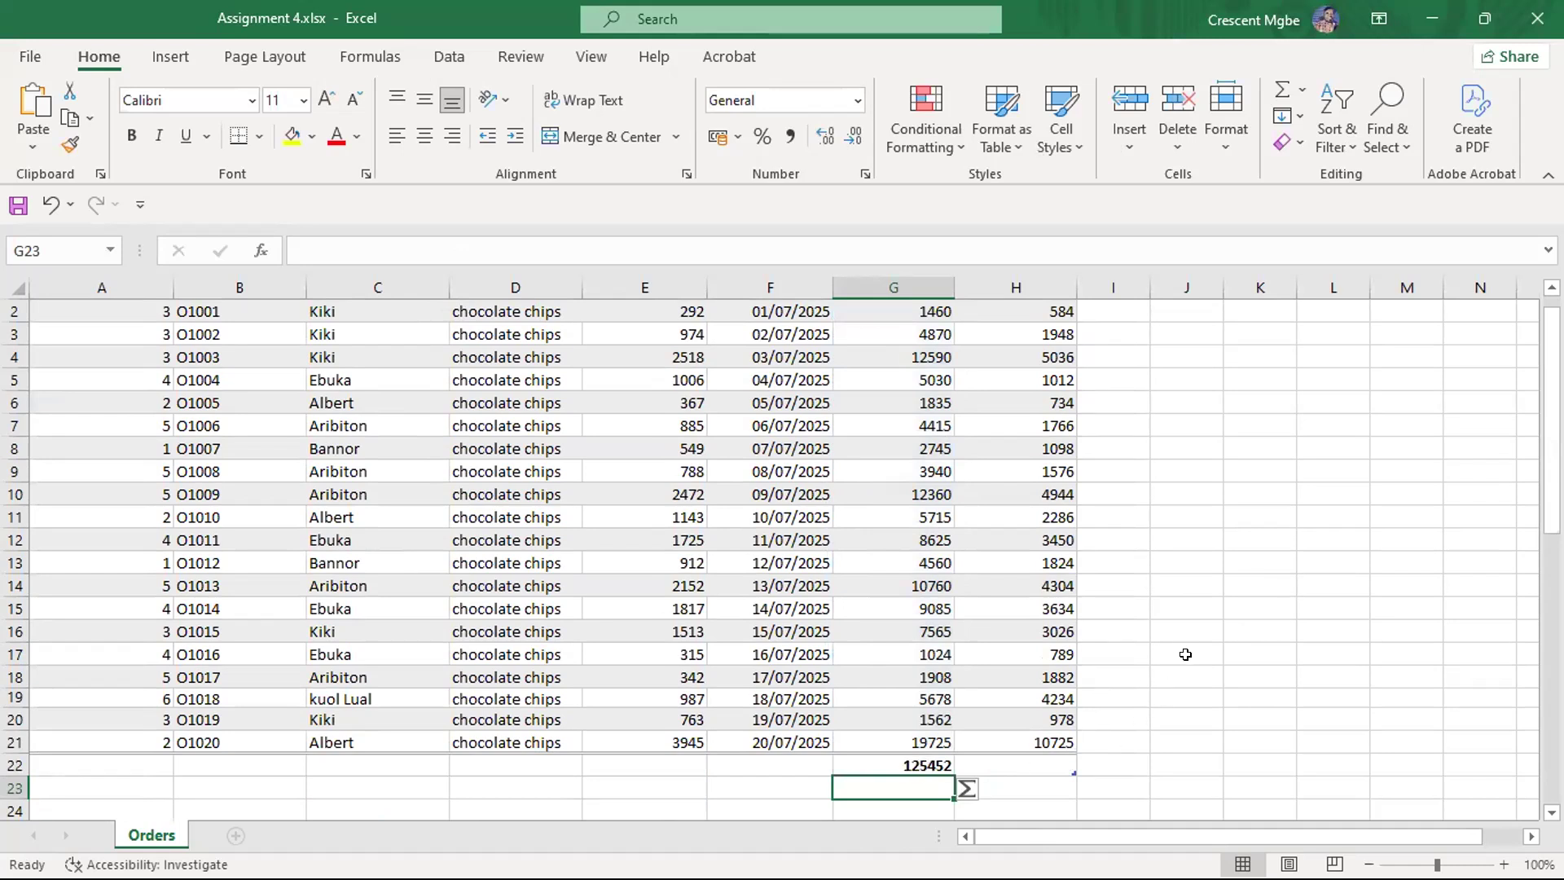
scroll(1185, 654, down, 2)
click(905, 713)
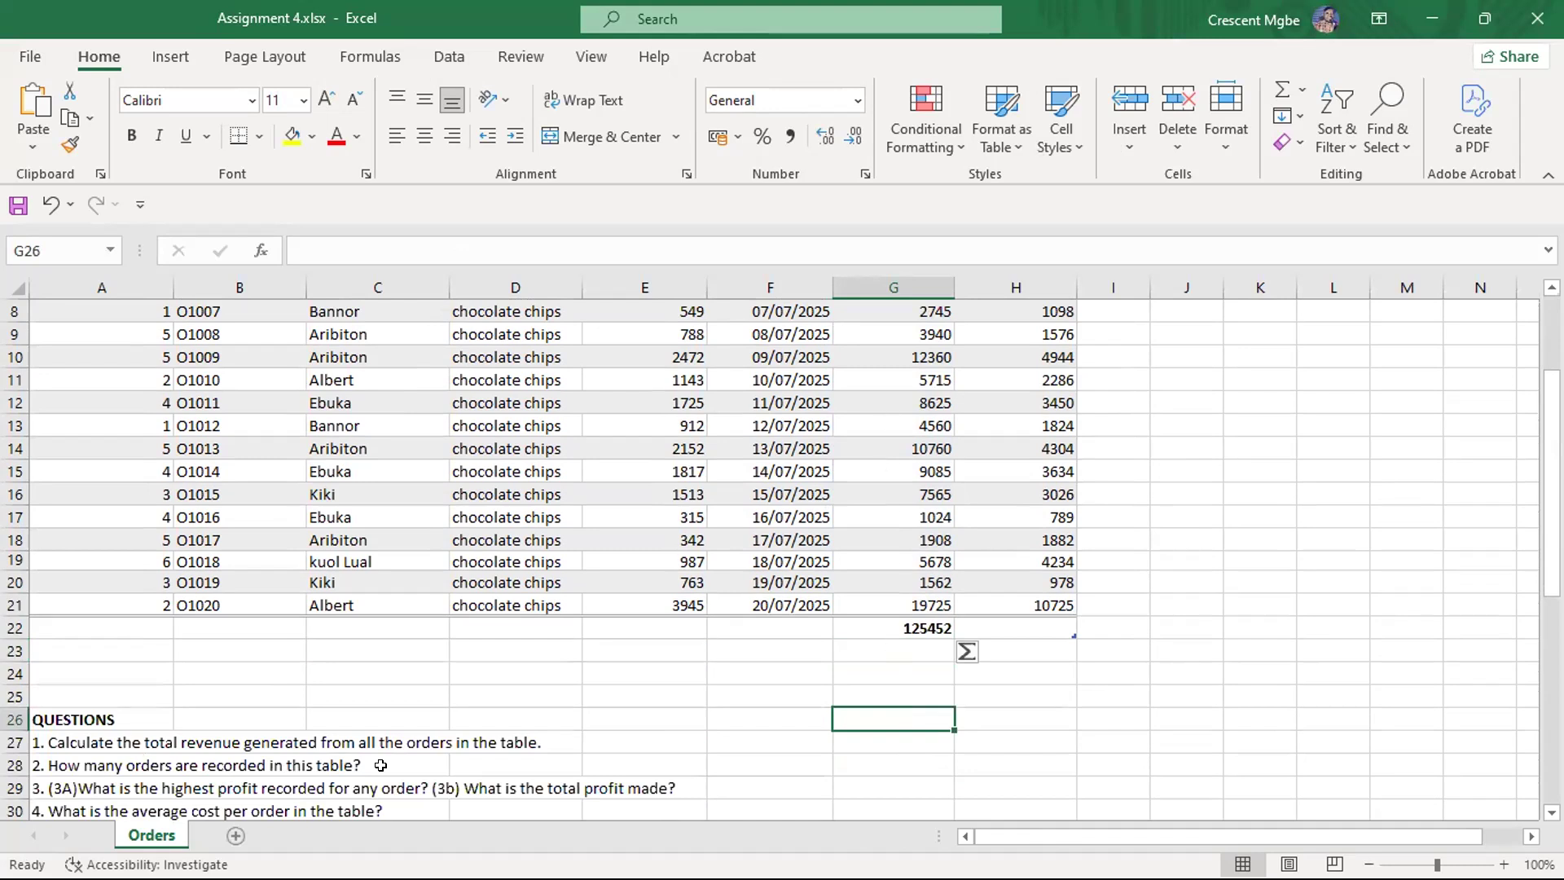
click(920, 628)
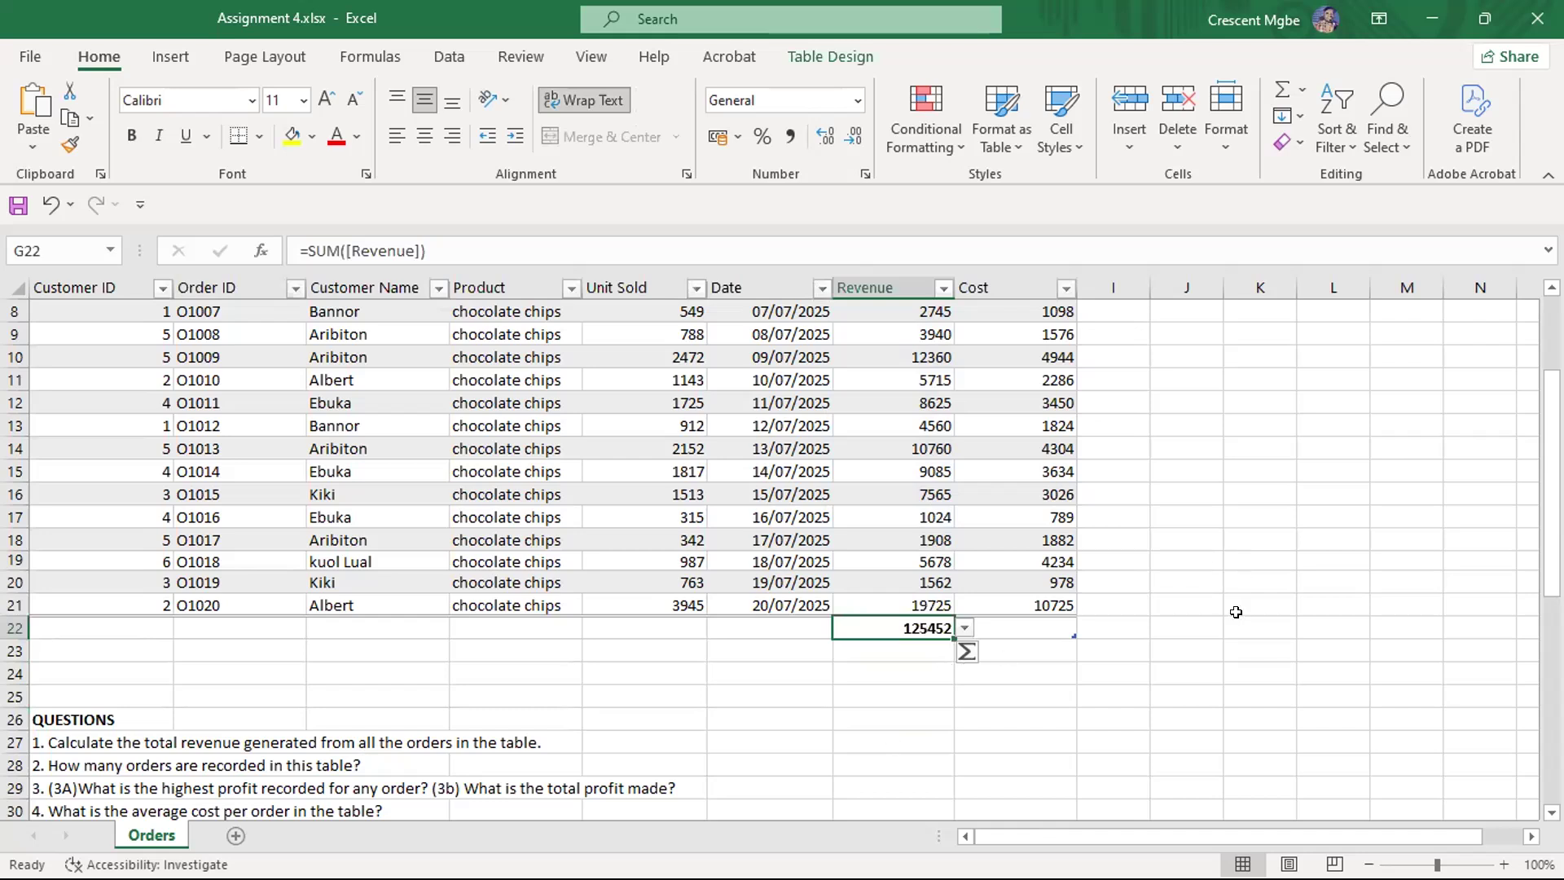
Start a COUNT formula in cell K22 for the number of orders in the table
click(1260, 628)
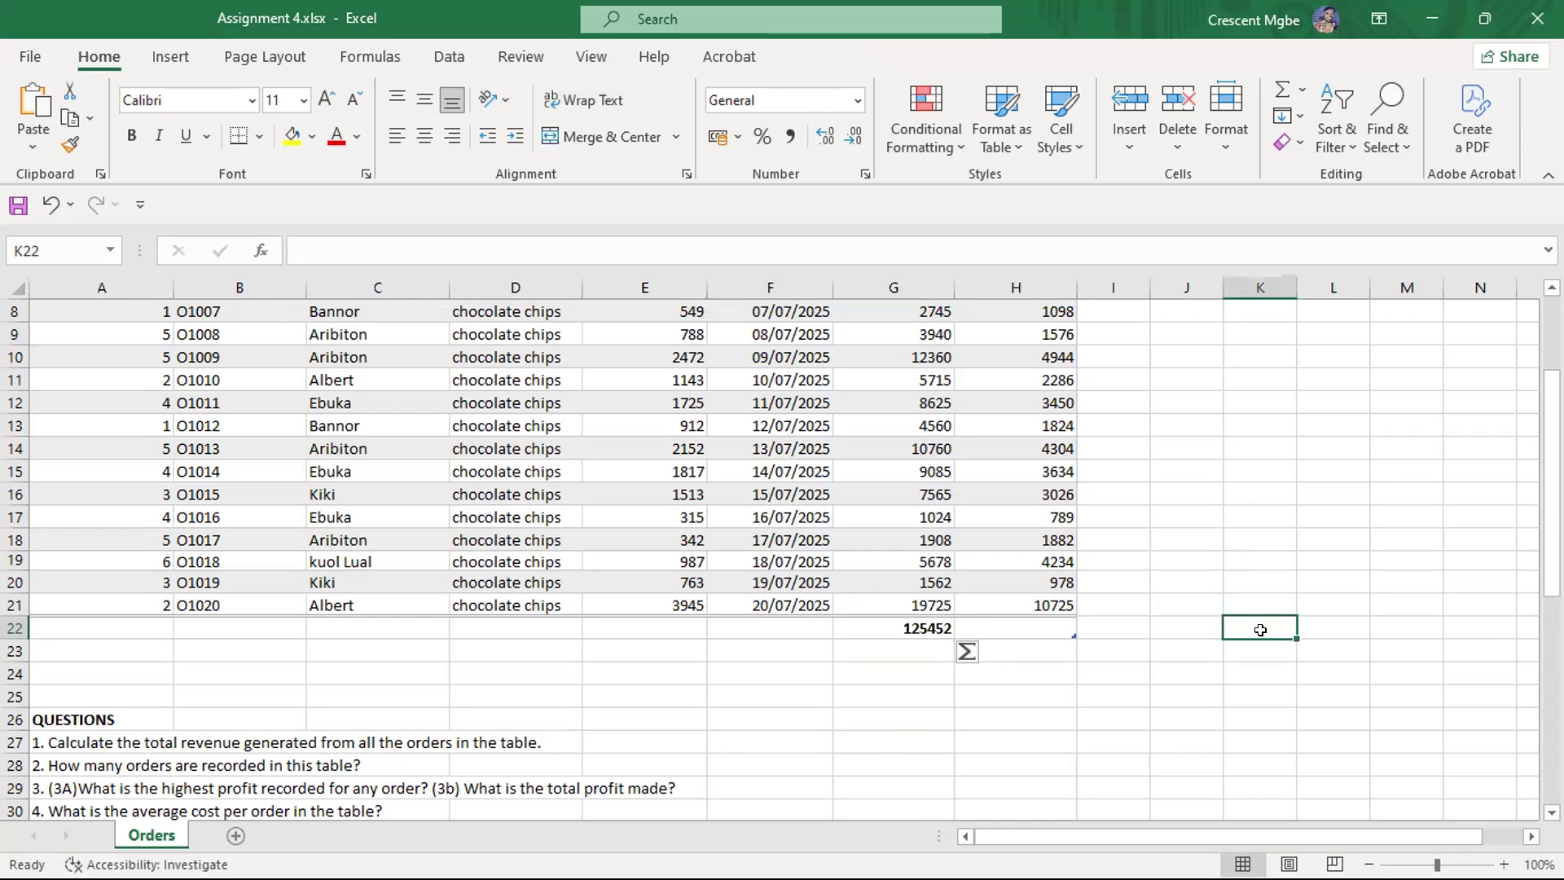
text(=)
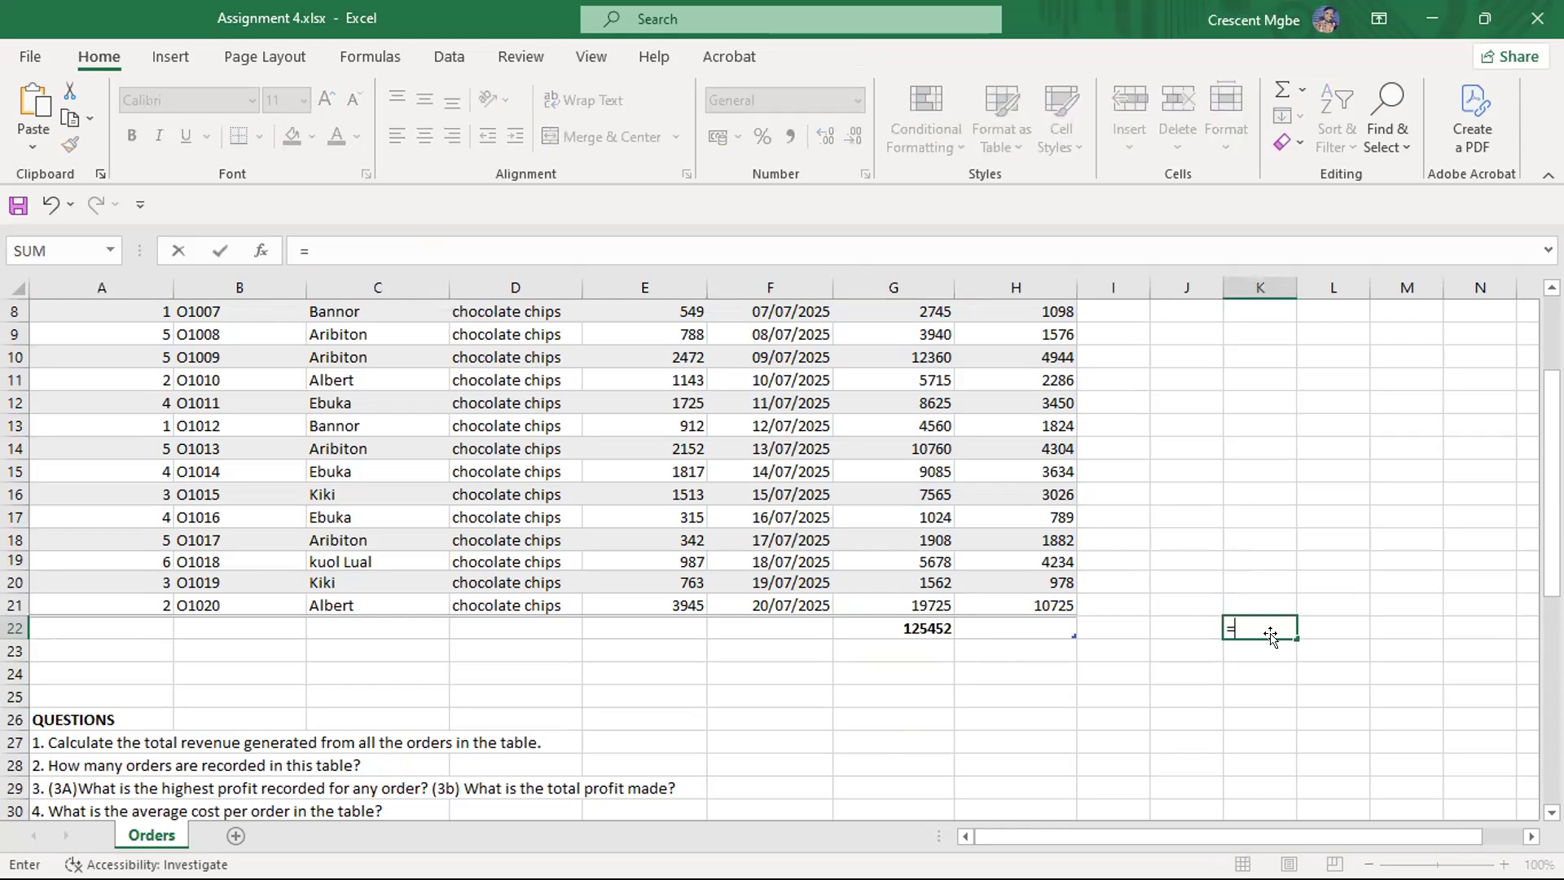
text(COUNT)
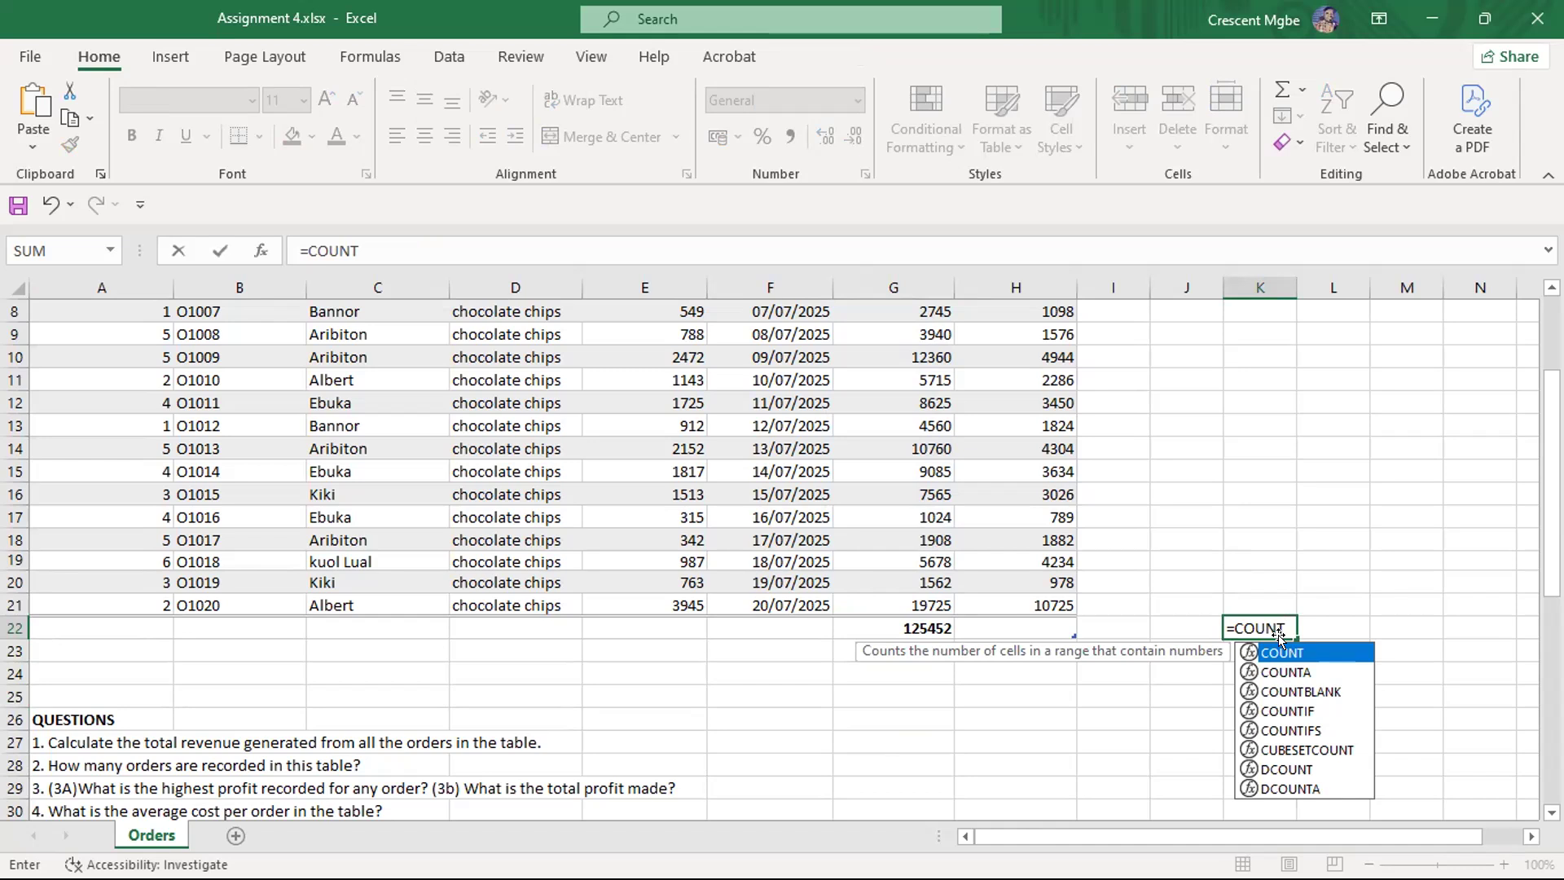
text(()
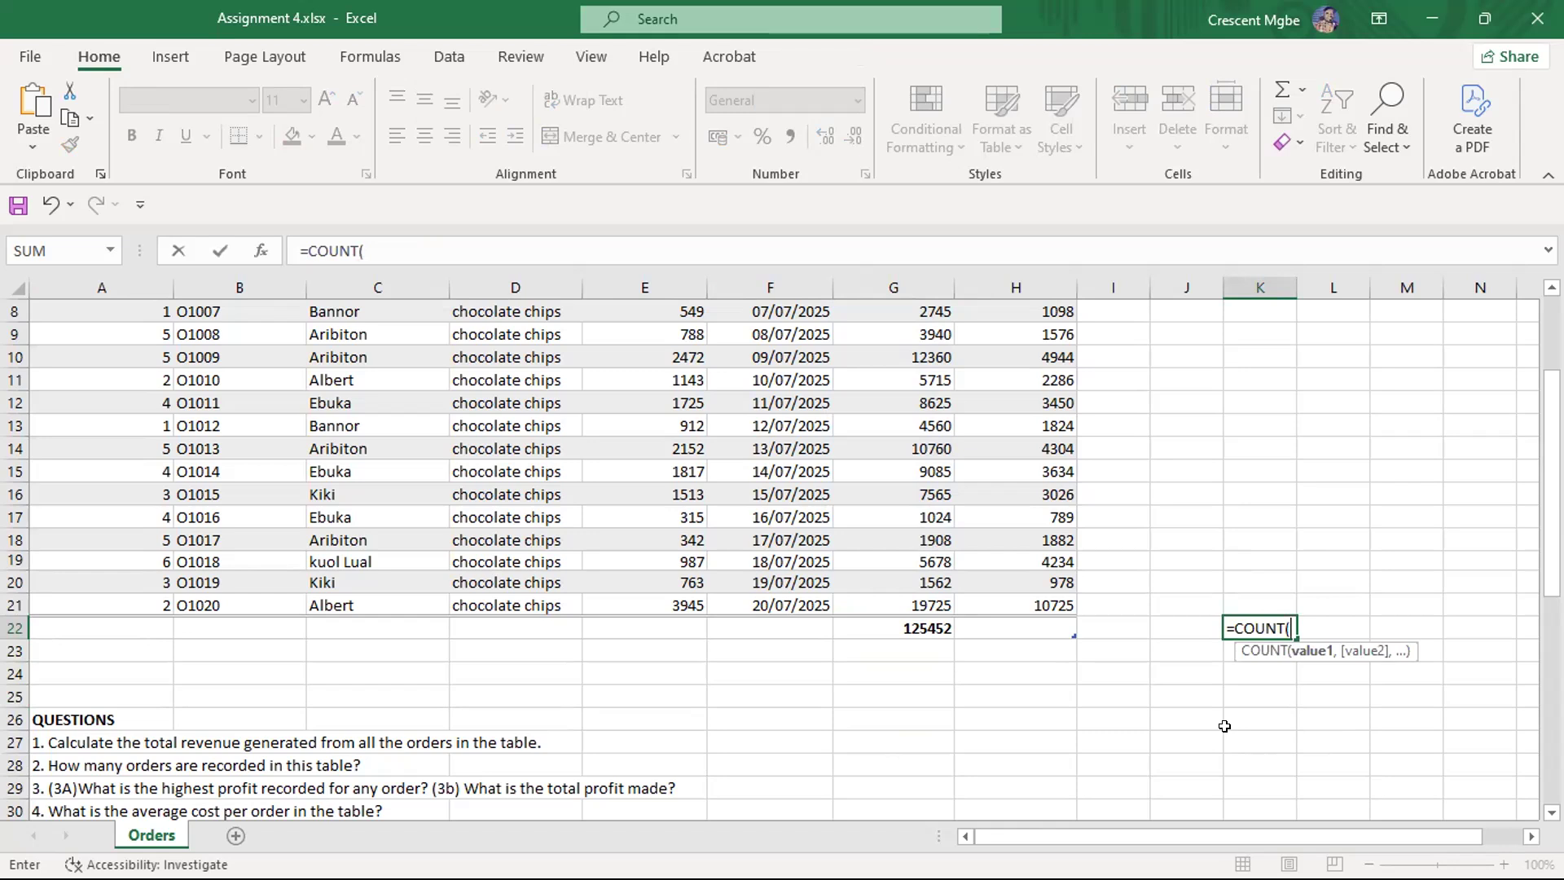
text(B)
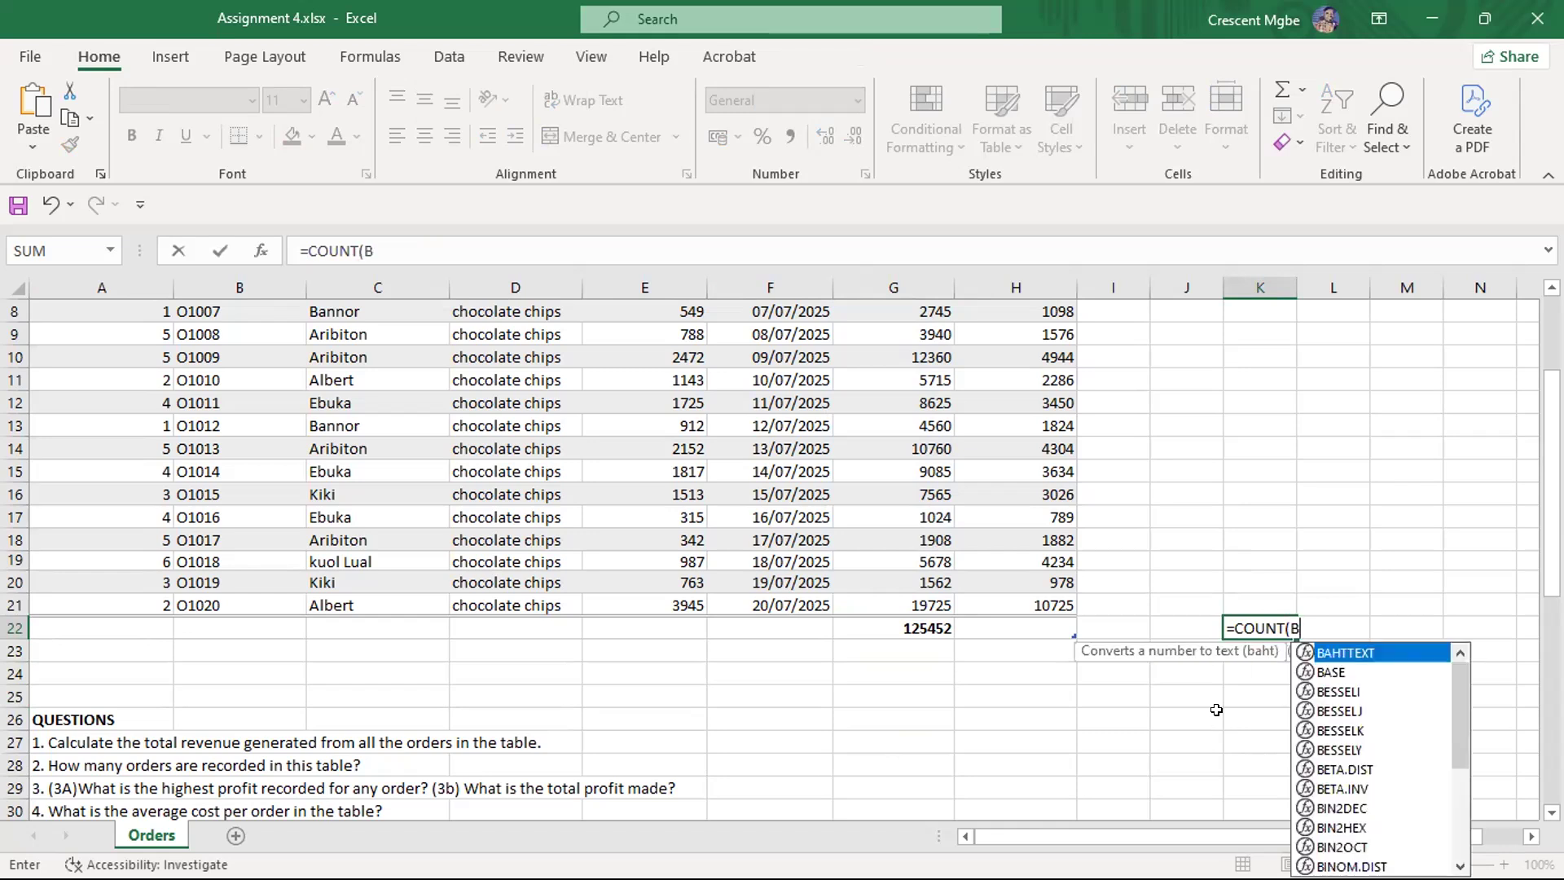
key(BackSpace)
text(D)
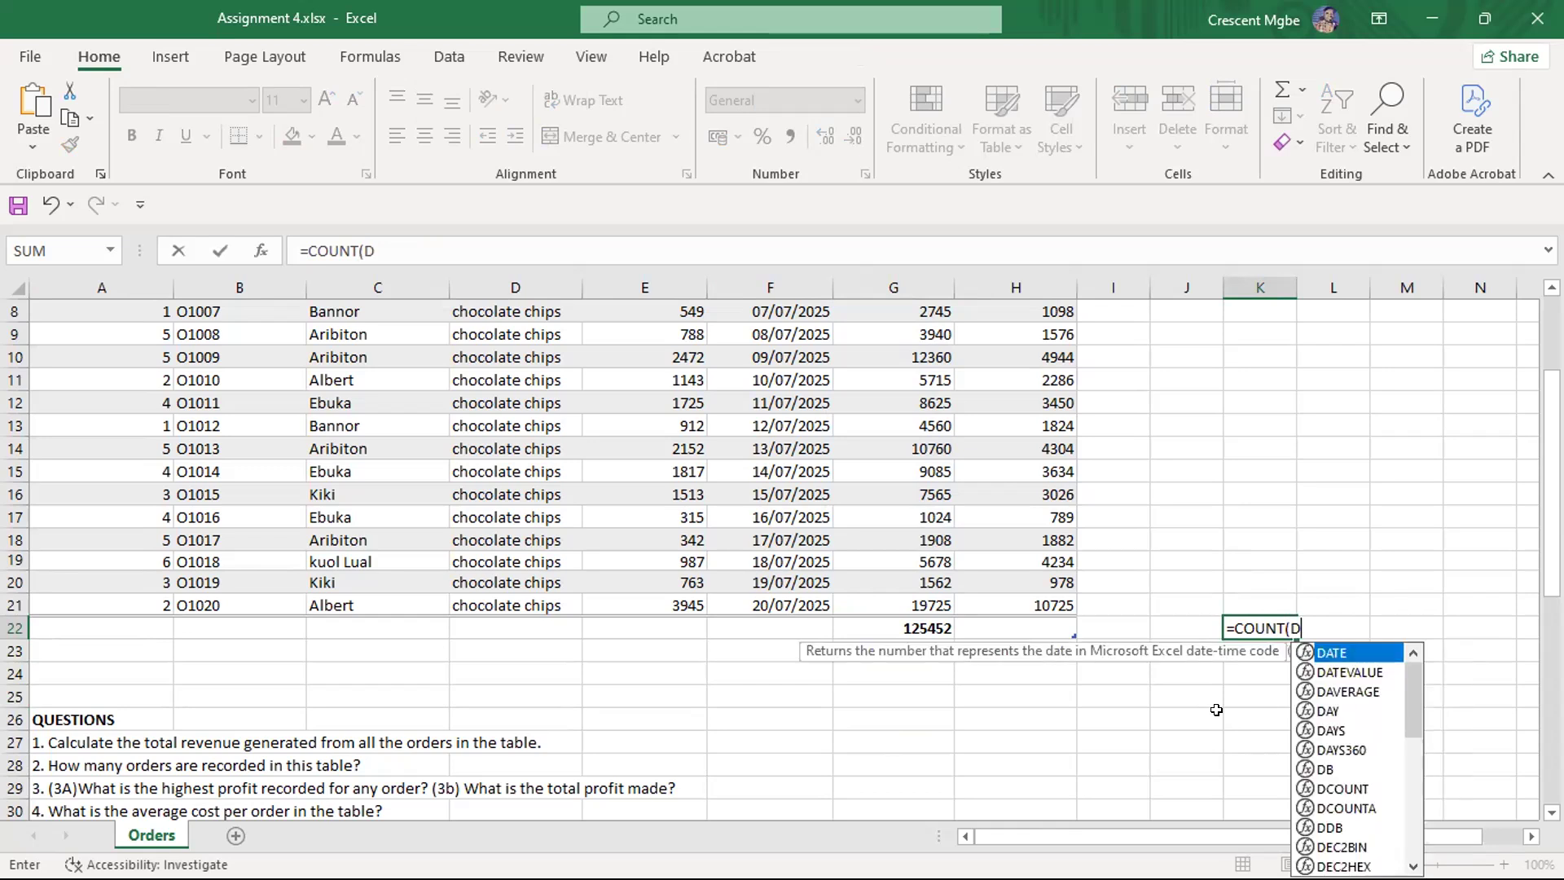
key(BackSpace)
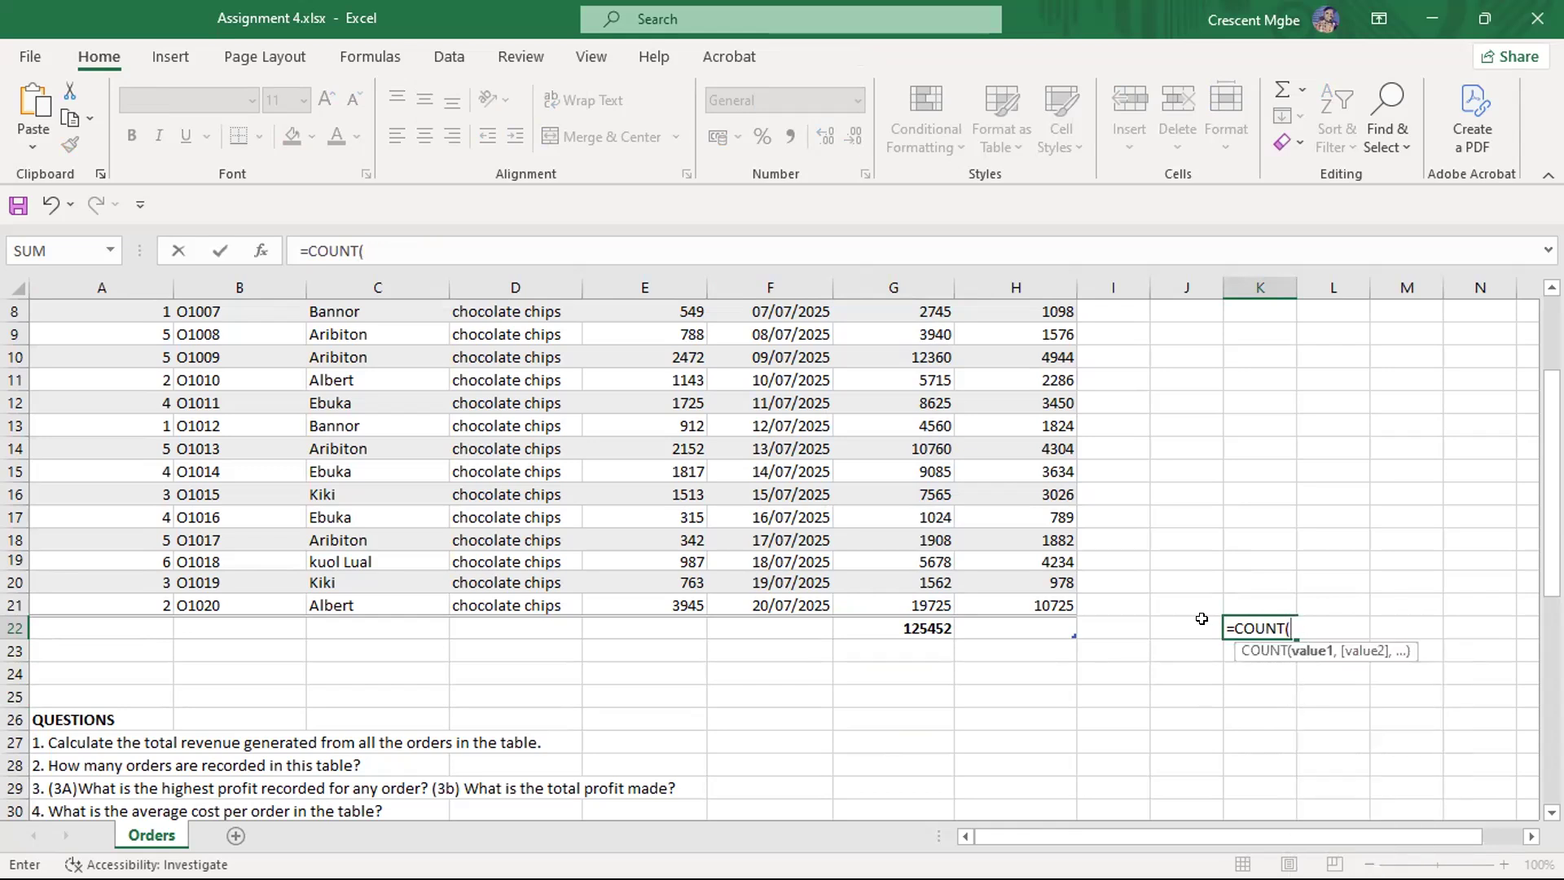
text(B)
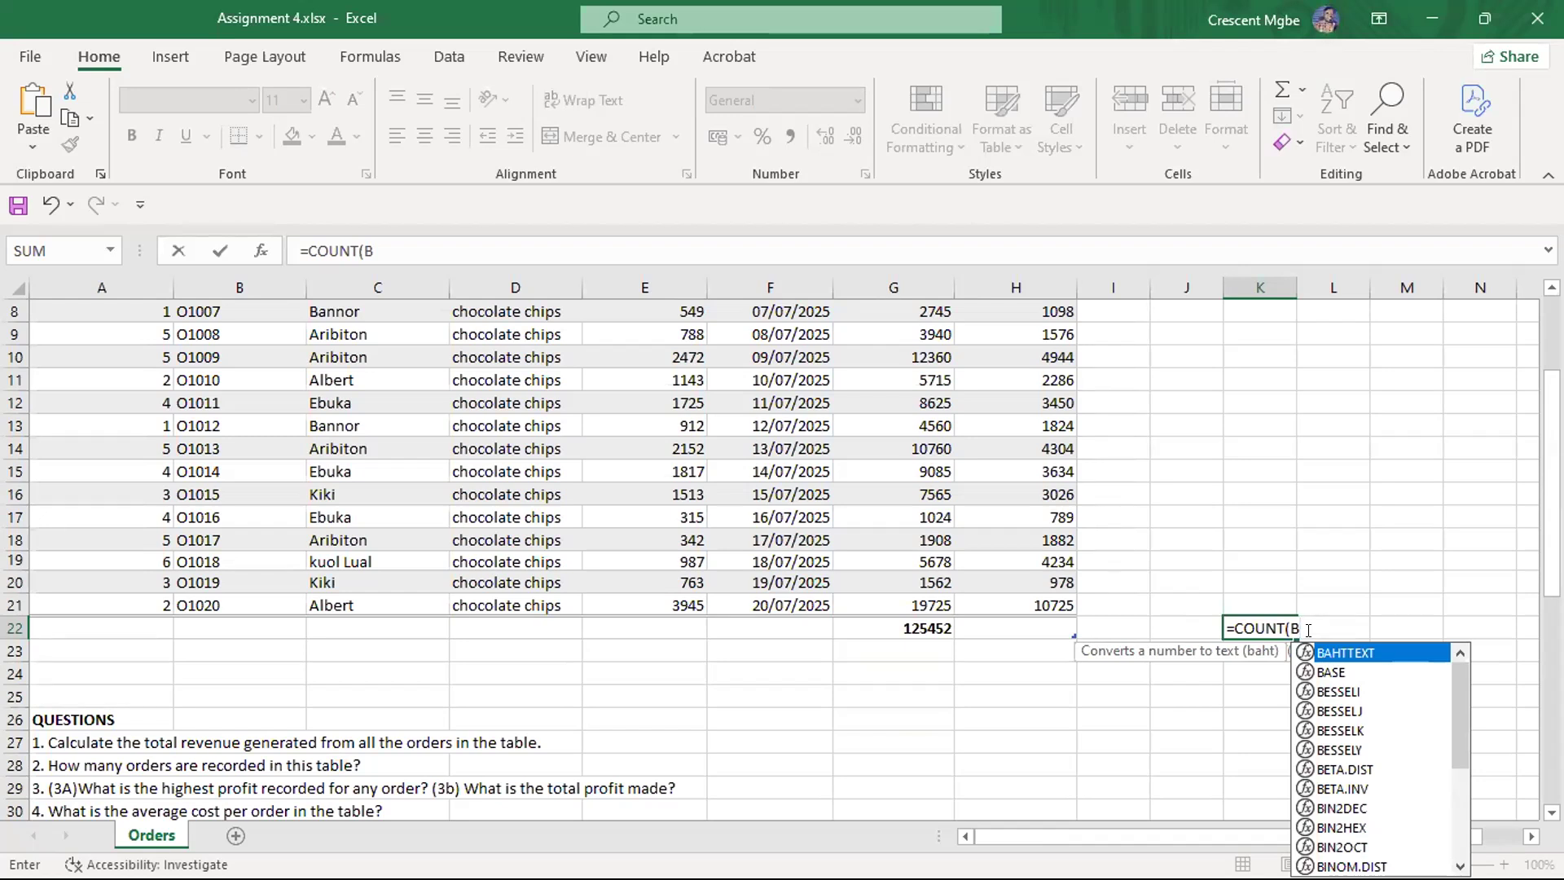
key(BackSpace)
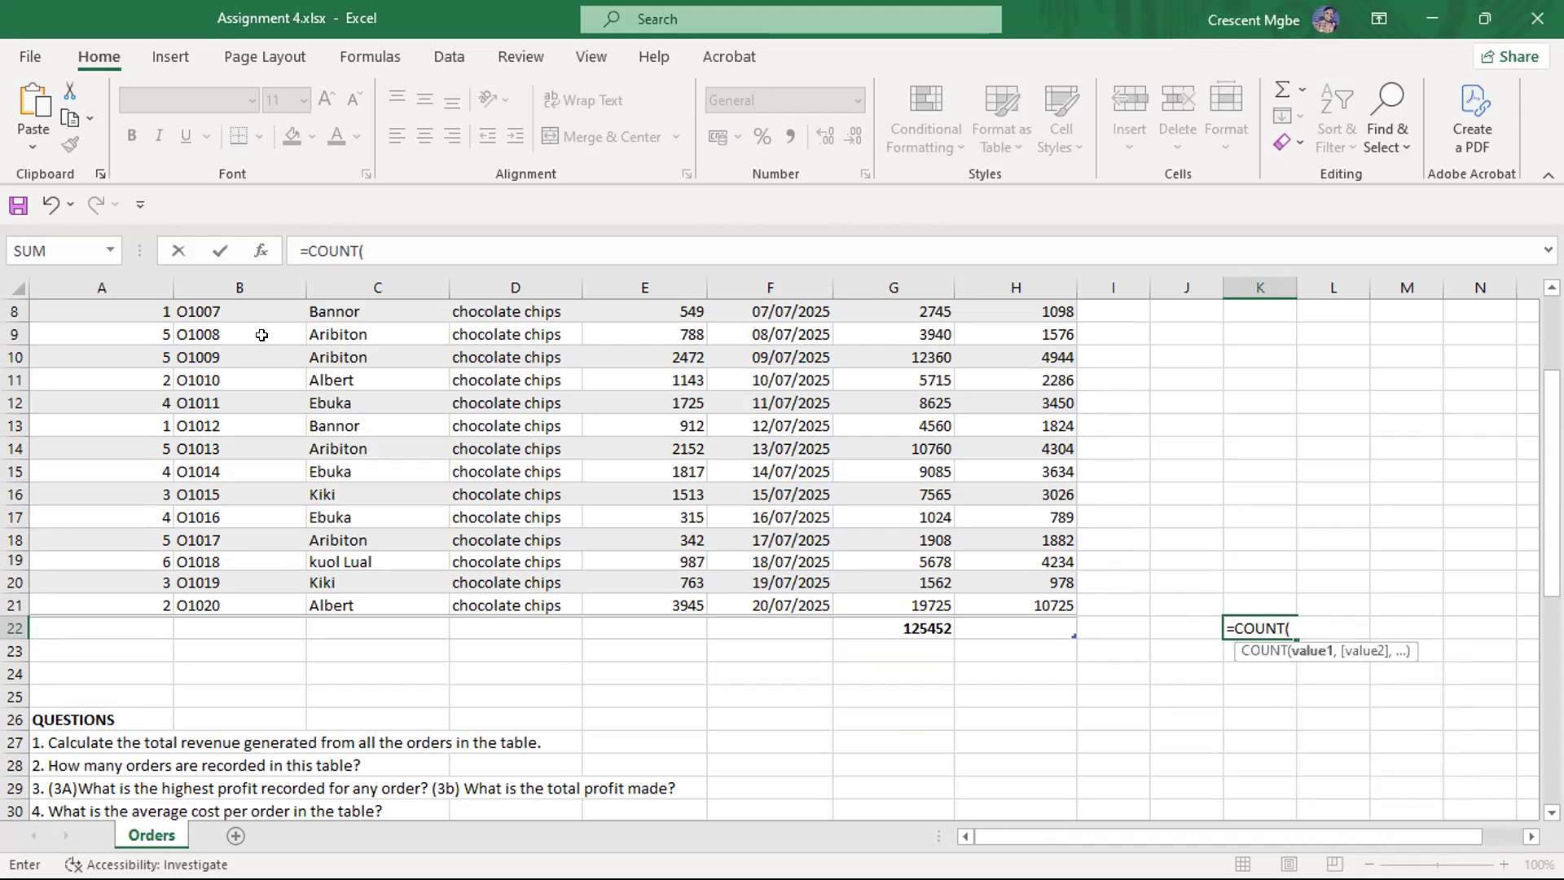
Complete the COUNT formula in K22 with the table's whole Order ID column as its range
scroll(260, 407, up, 3)
drag(231, 356, 217, 730)
key(Return)
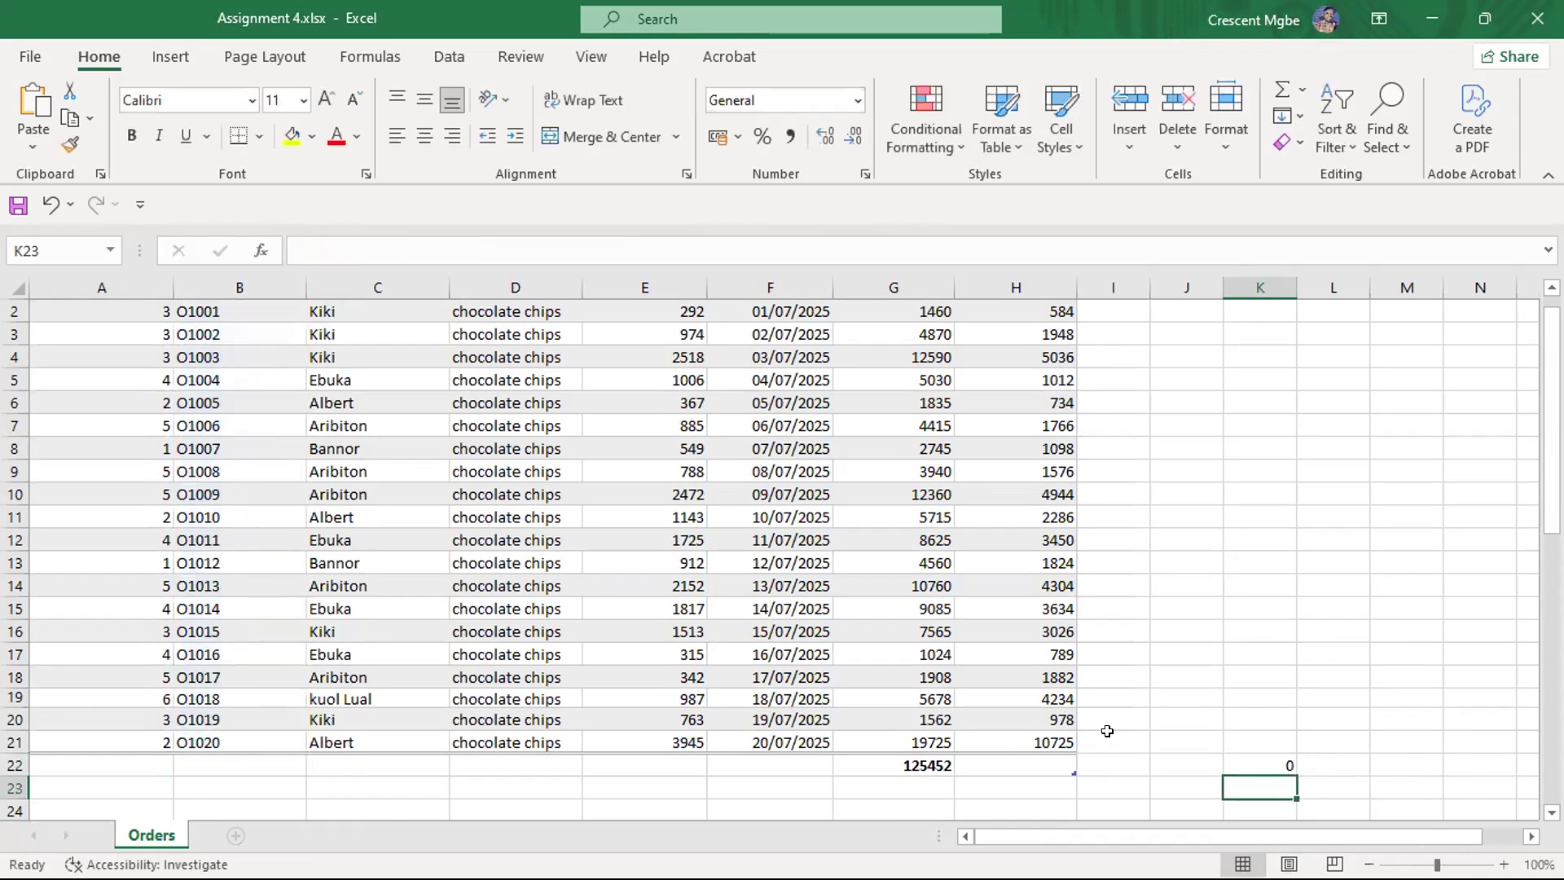
Replace the Order ID table reference in K22's COUNT formula with the cell range B2:B21
click(1275, 764)
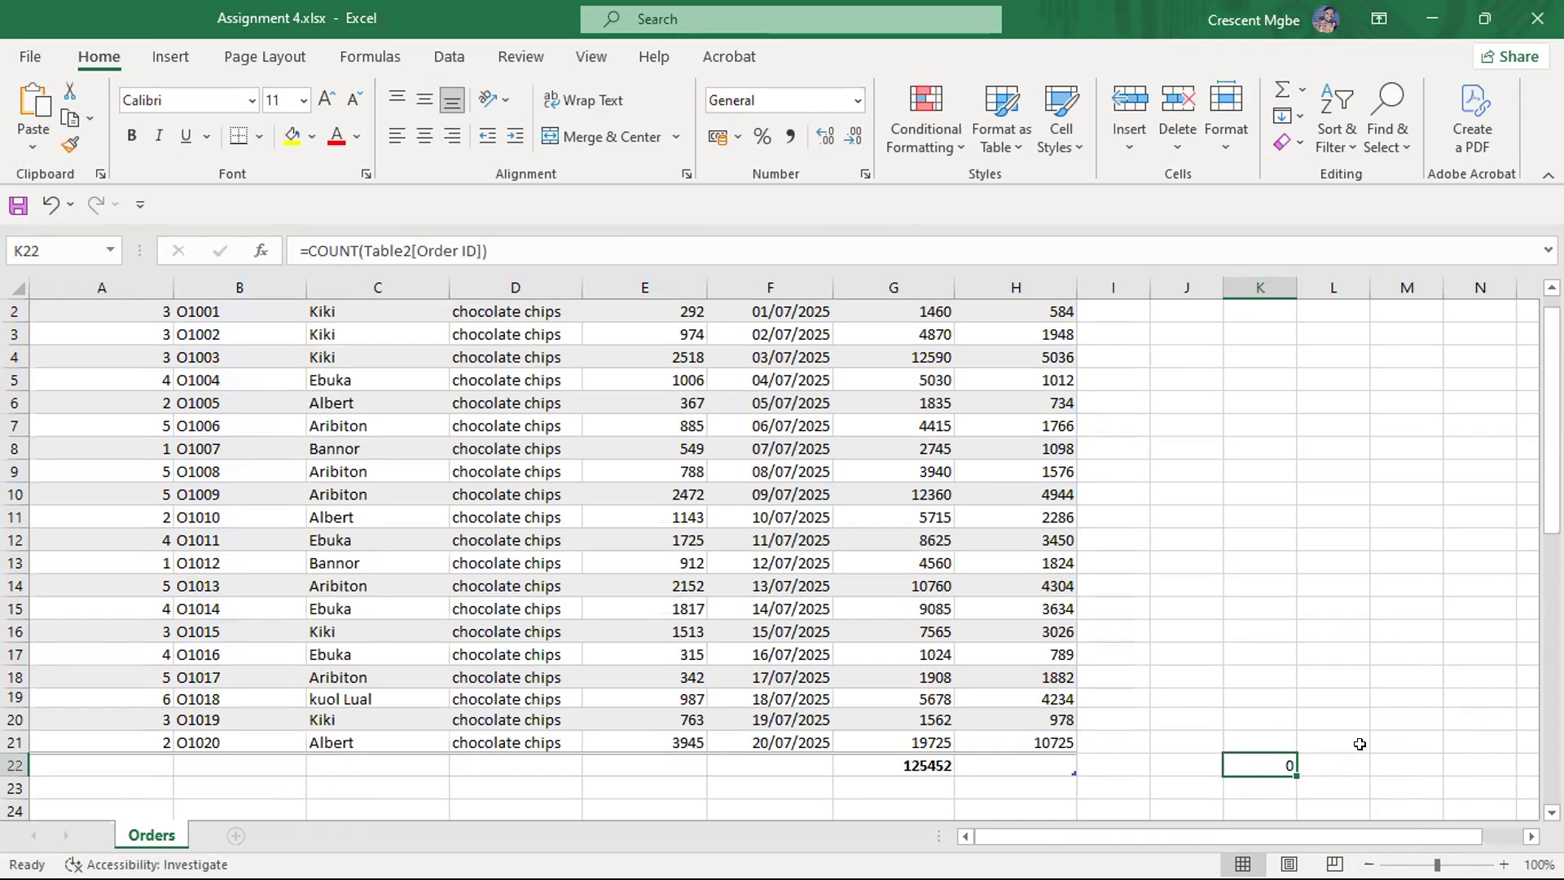
double_click(1259, 760)
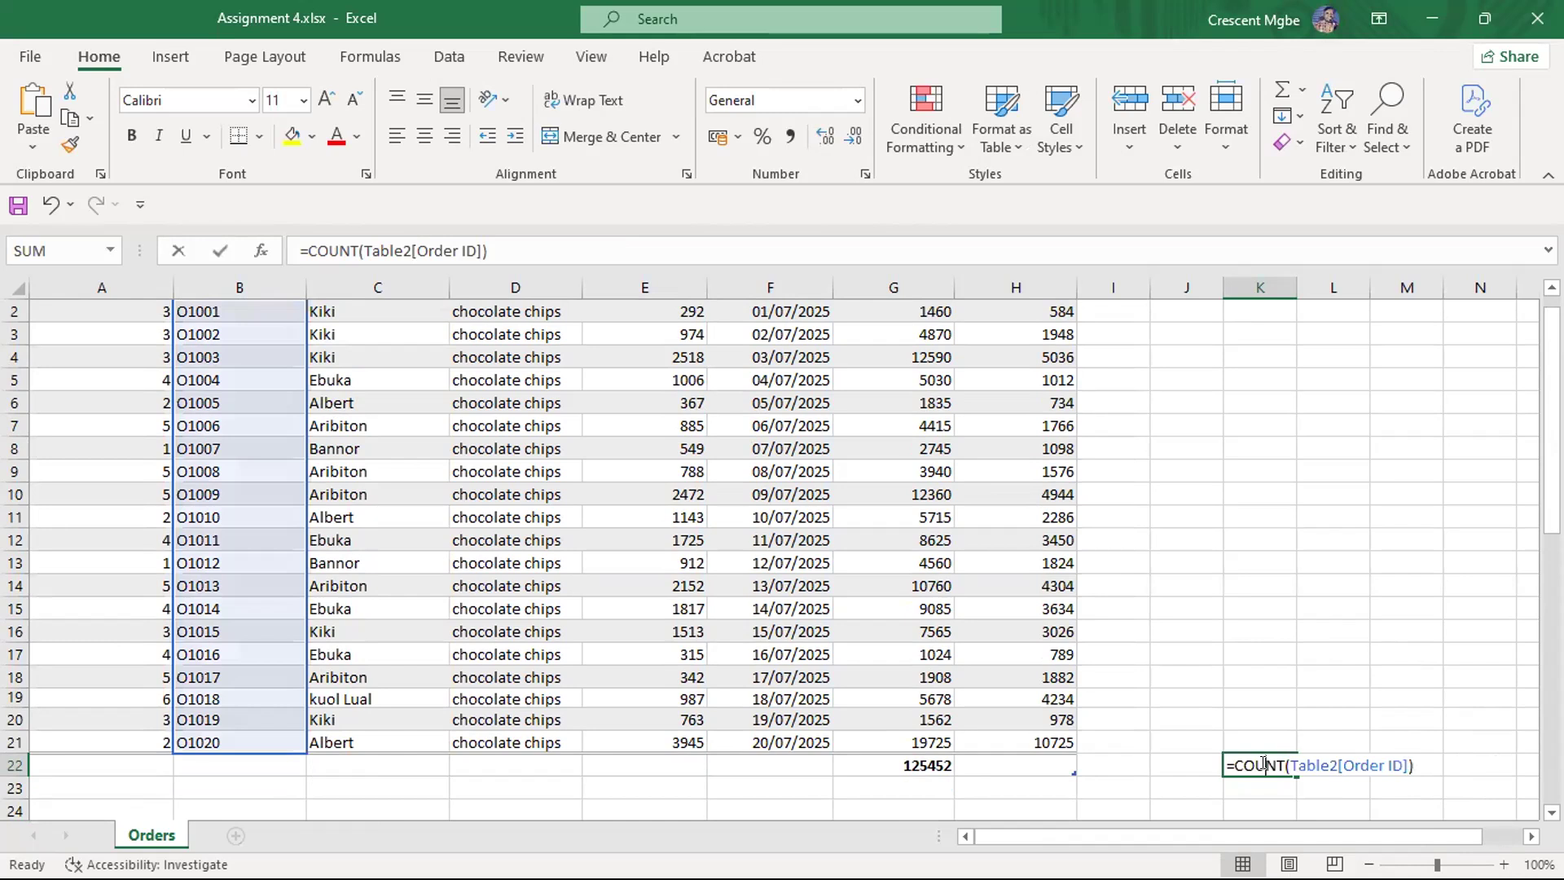
click(1411, 752)
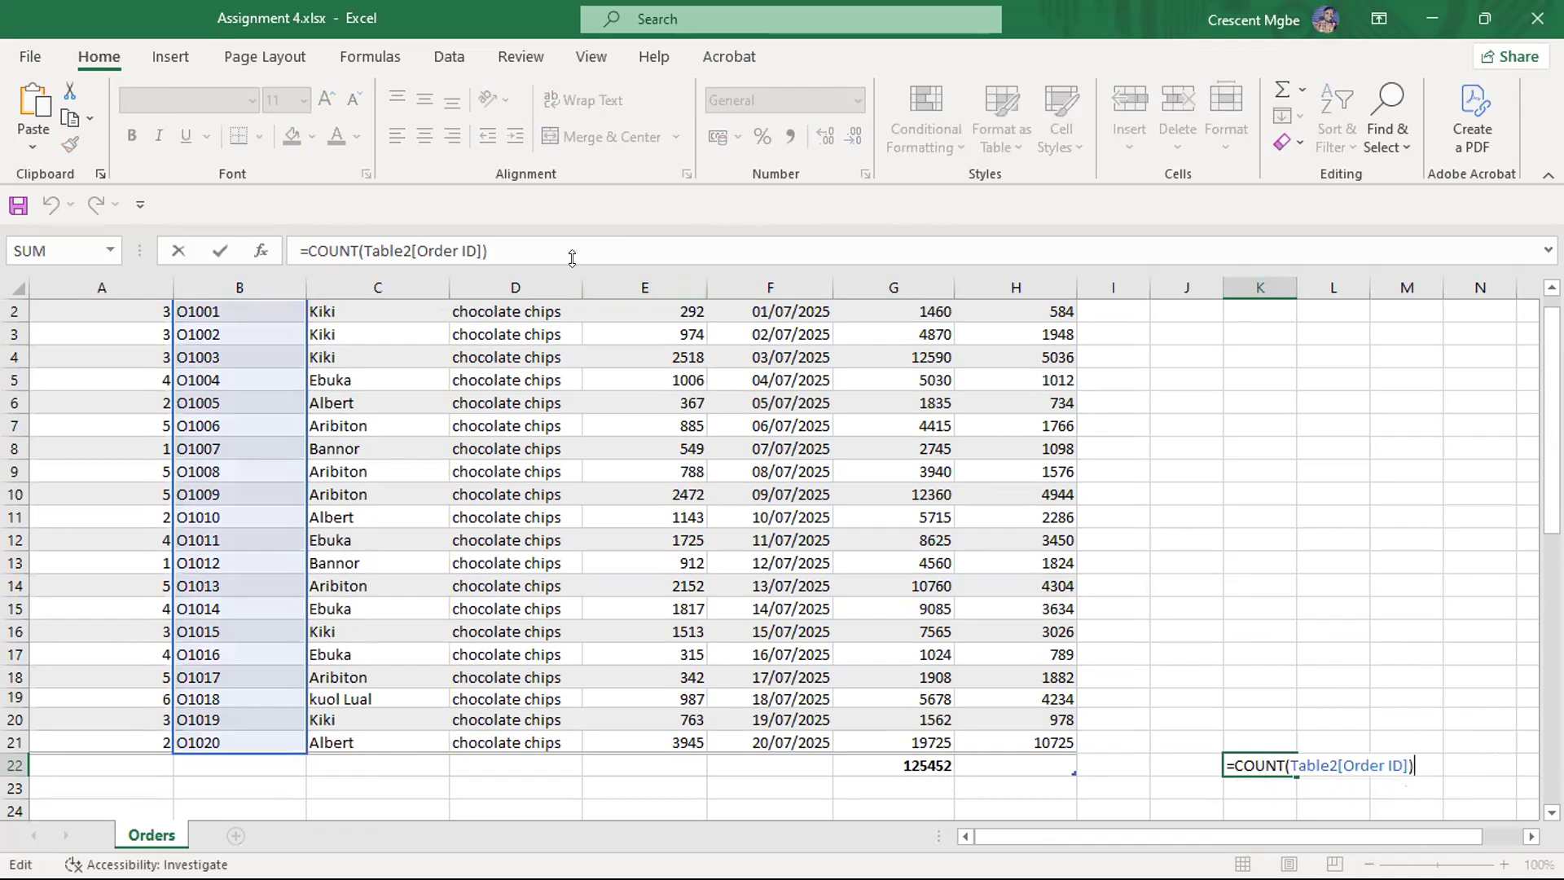
click(508, 237)
click(1420, 766)
key(BackSpace)
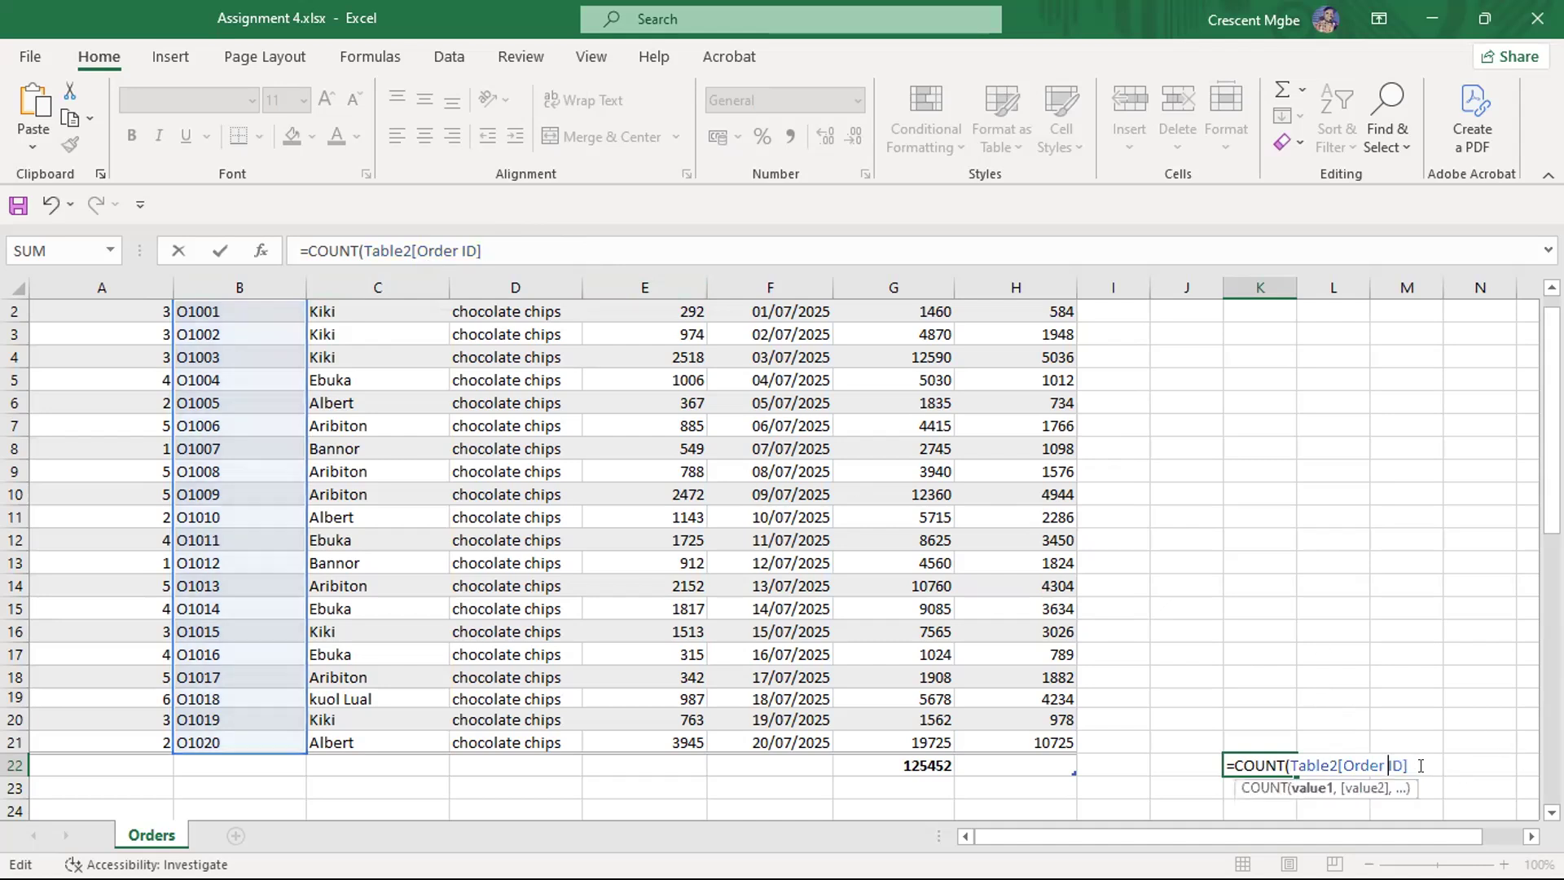
key(BackSpace)
key(BackSpace)
key(BackSpace)
key(BackSpace)
key(BackSpace)
key(BackSpace)
key(BackSpace)
key(BackSpace)
key(BackSpace)
key(BackSpace)
key(BackSpace)
key(BackSpace)
key(BackSpace)
key(BackSpace)
key(BackSpace)
key(BackSpace)
text(B2:)
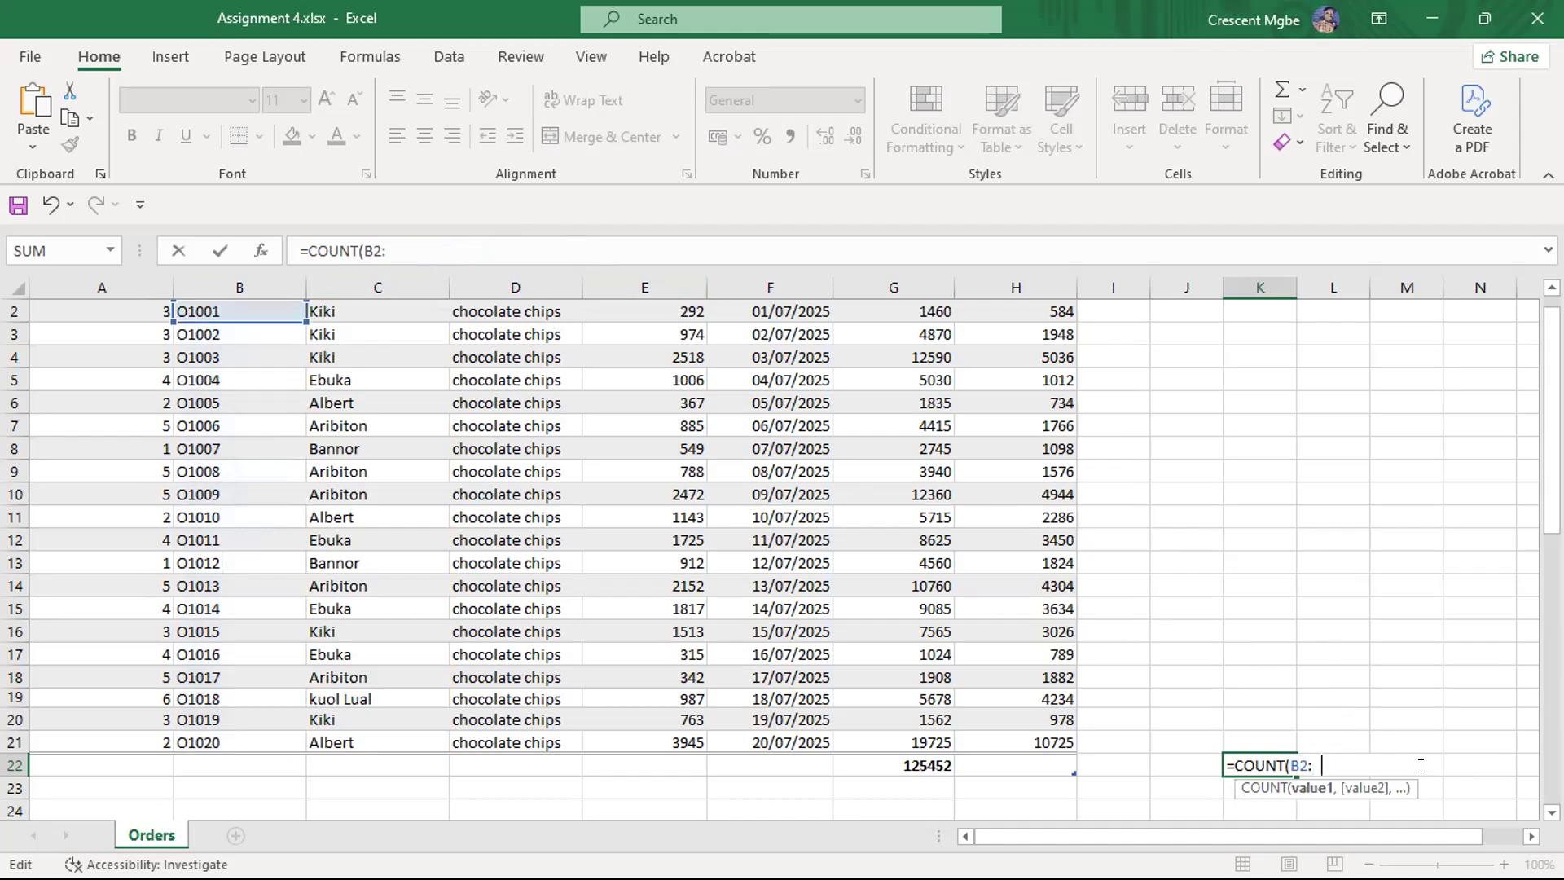
key(BackSpace)
text(B21)
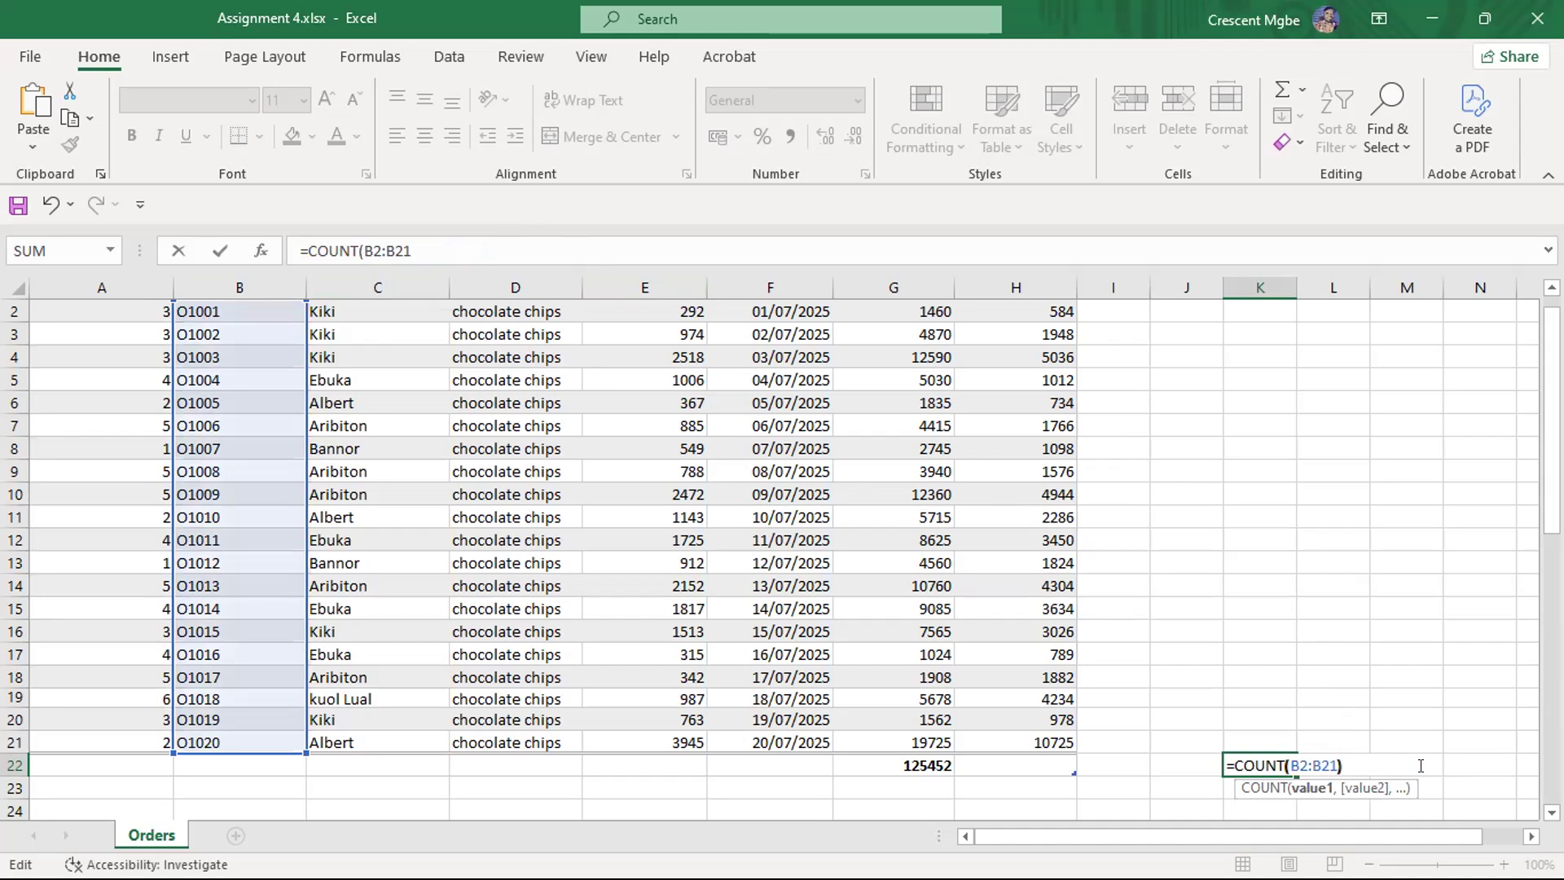
text())
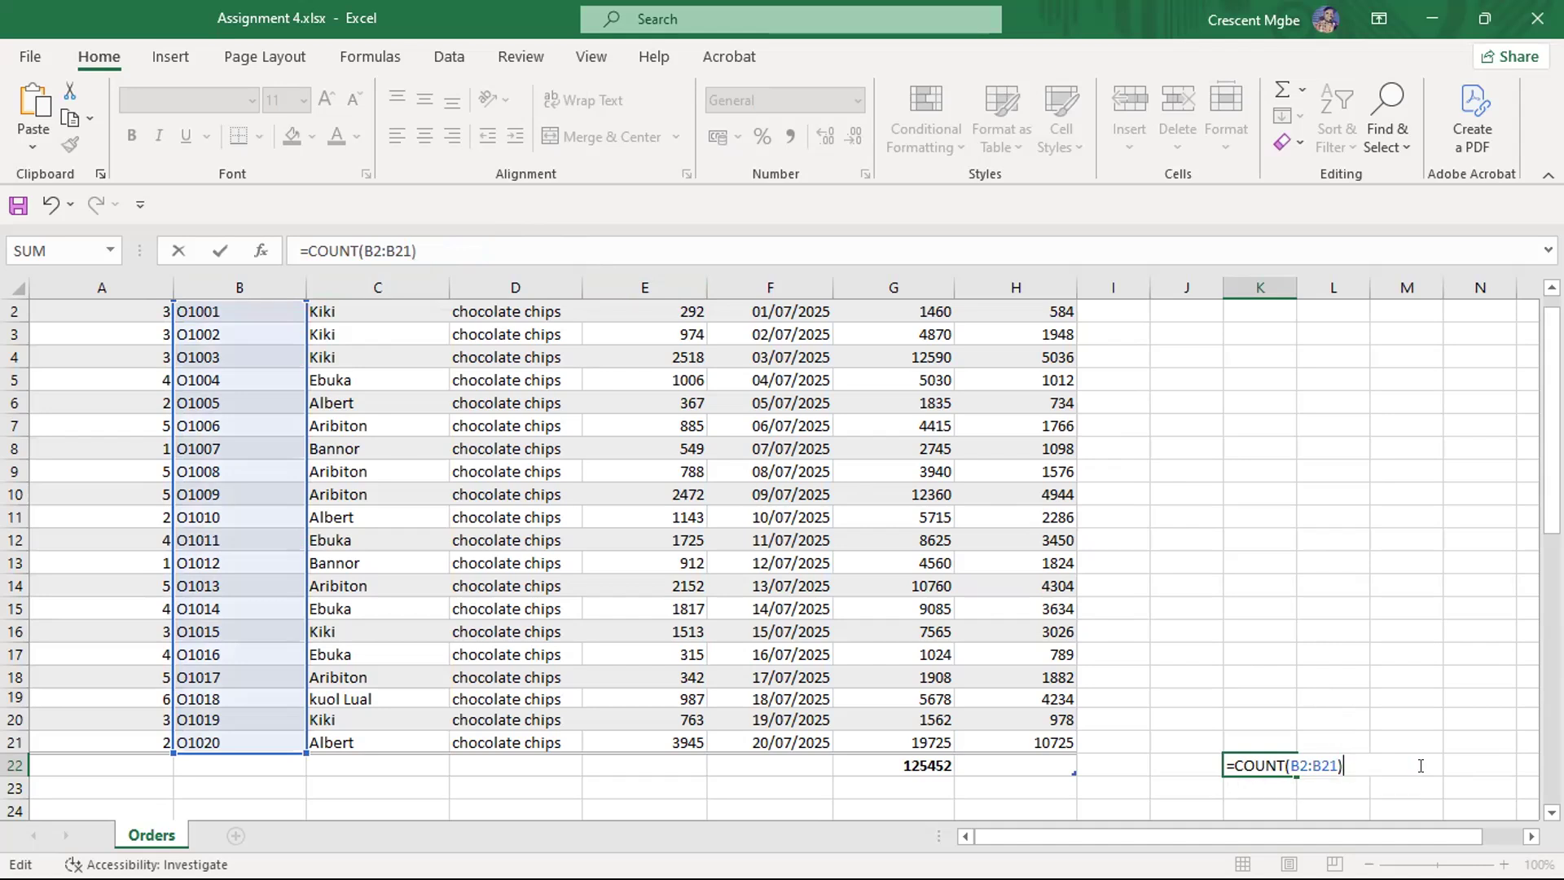
key(Return)
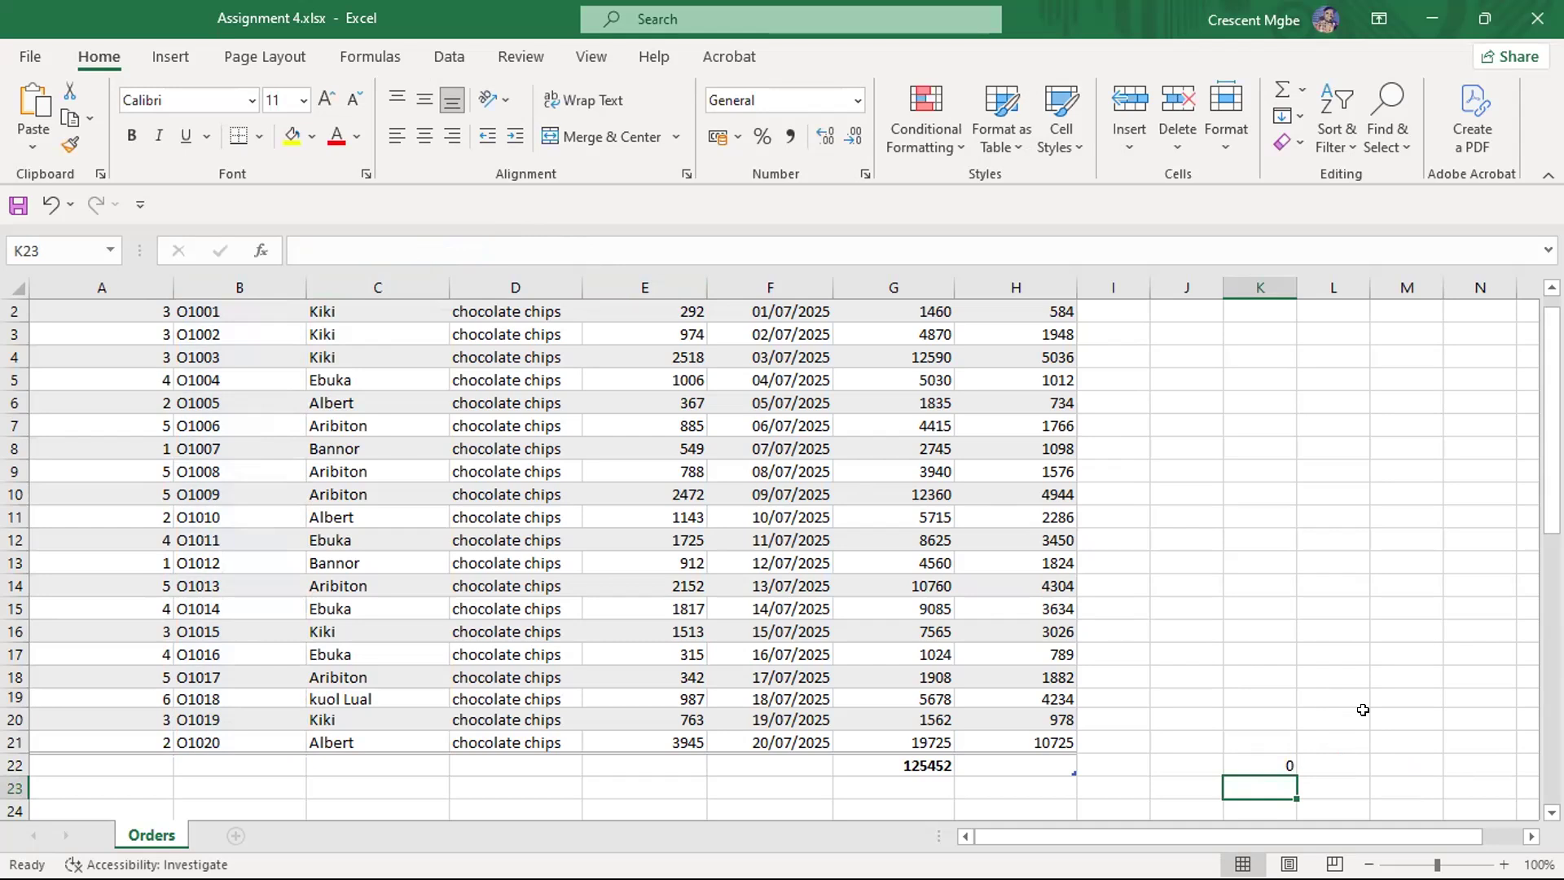
Examine the COUNT formula in K22 against the Order ID column and question 2 on the number of orders
click(1259, 764)
scroll(1327, 599, up, 1)
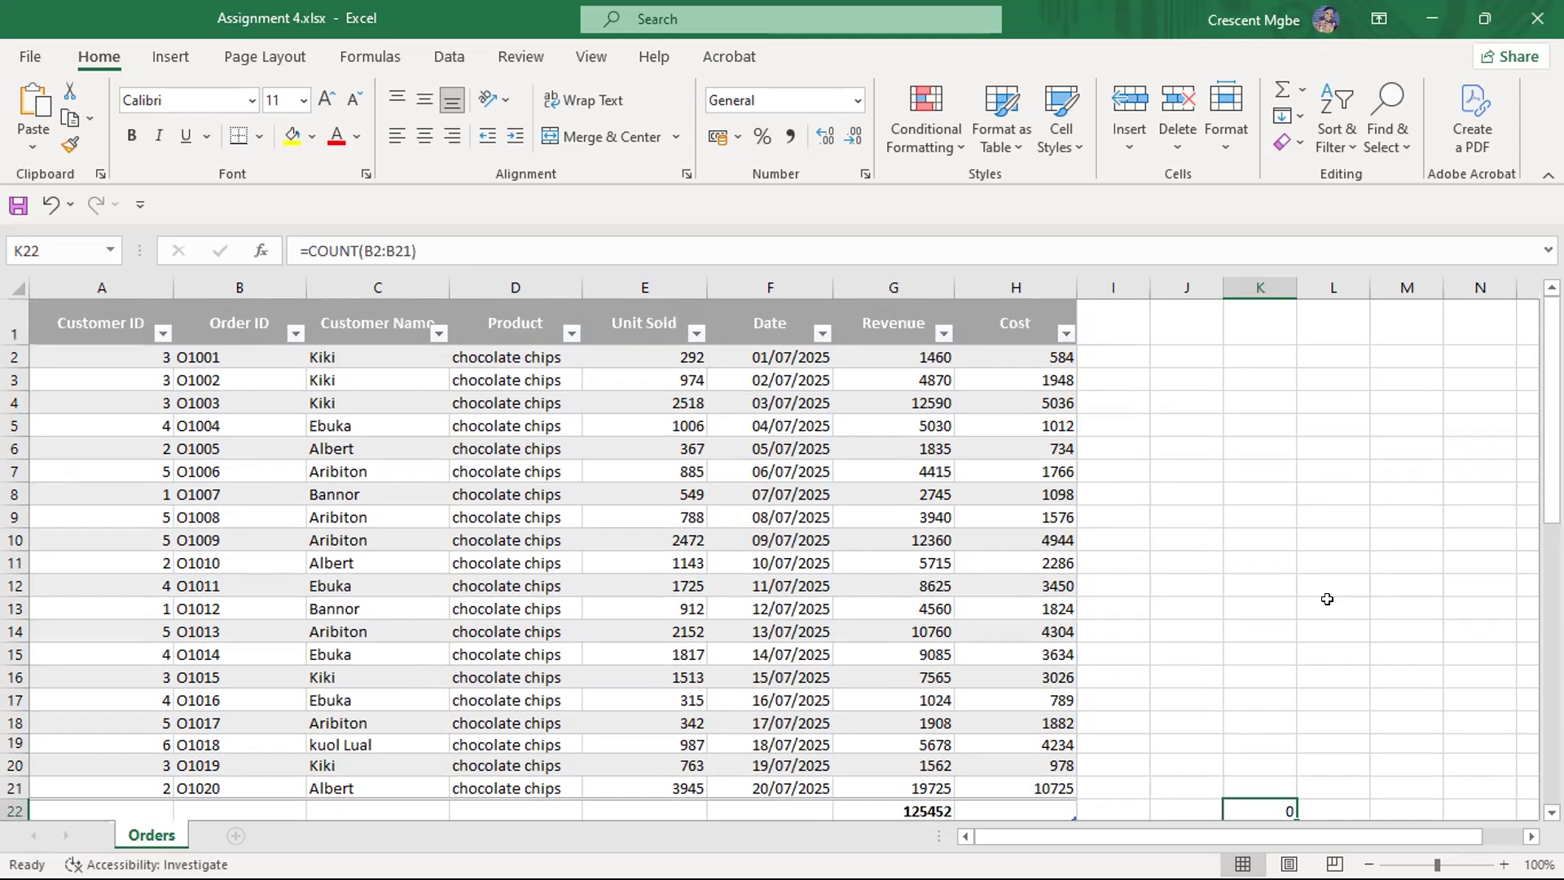
scroll(1327, 599, down, 1)
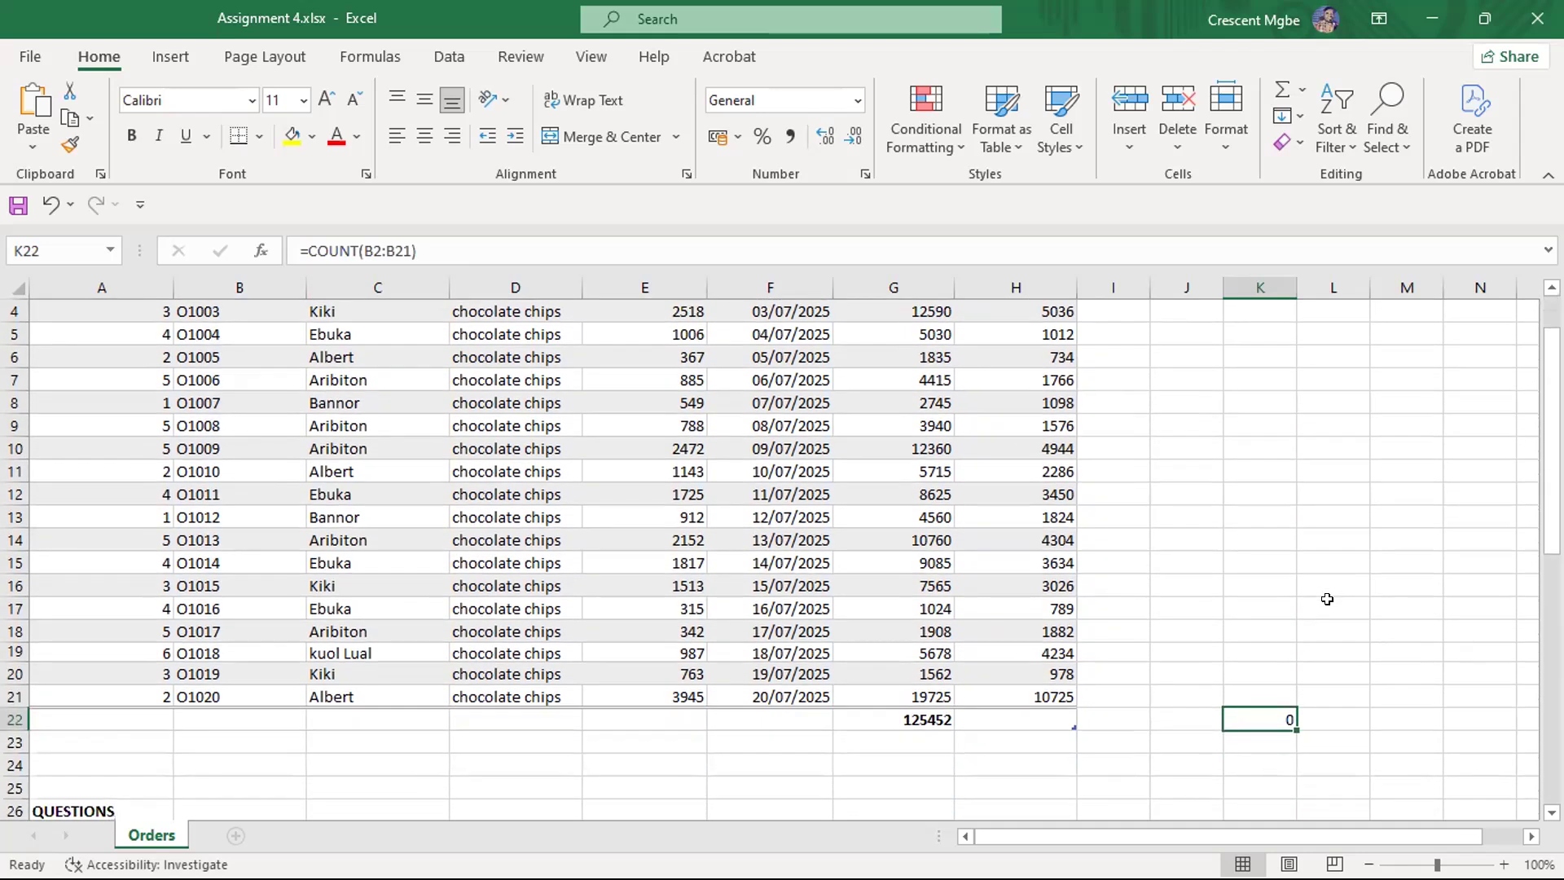
scroll(1327, 599, up, 1)
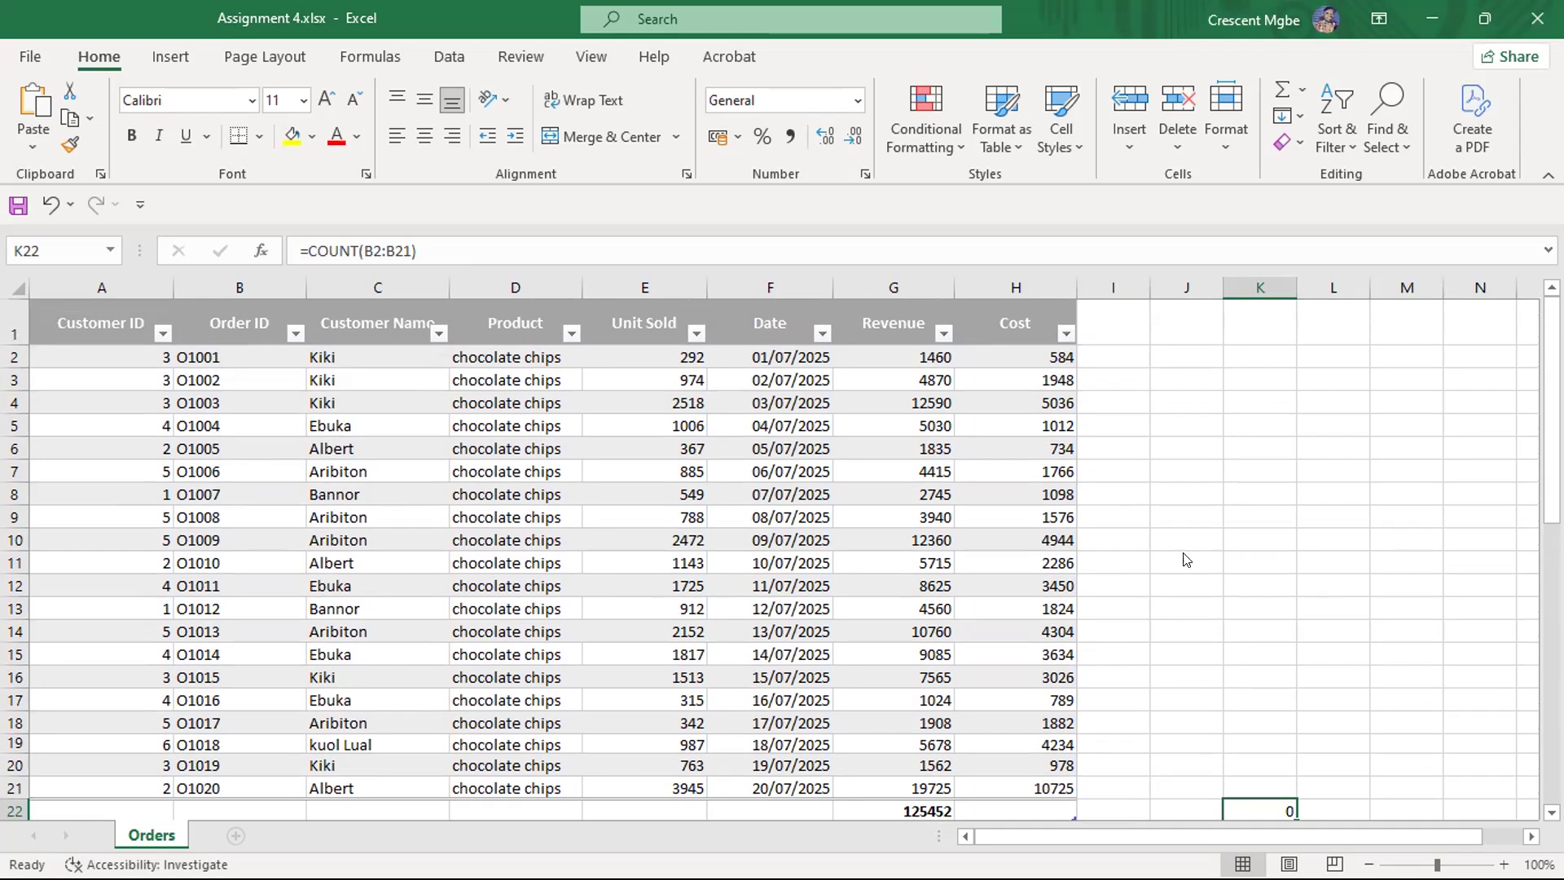
scroll(1273, 610, down, 1)
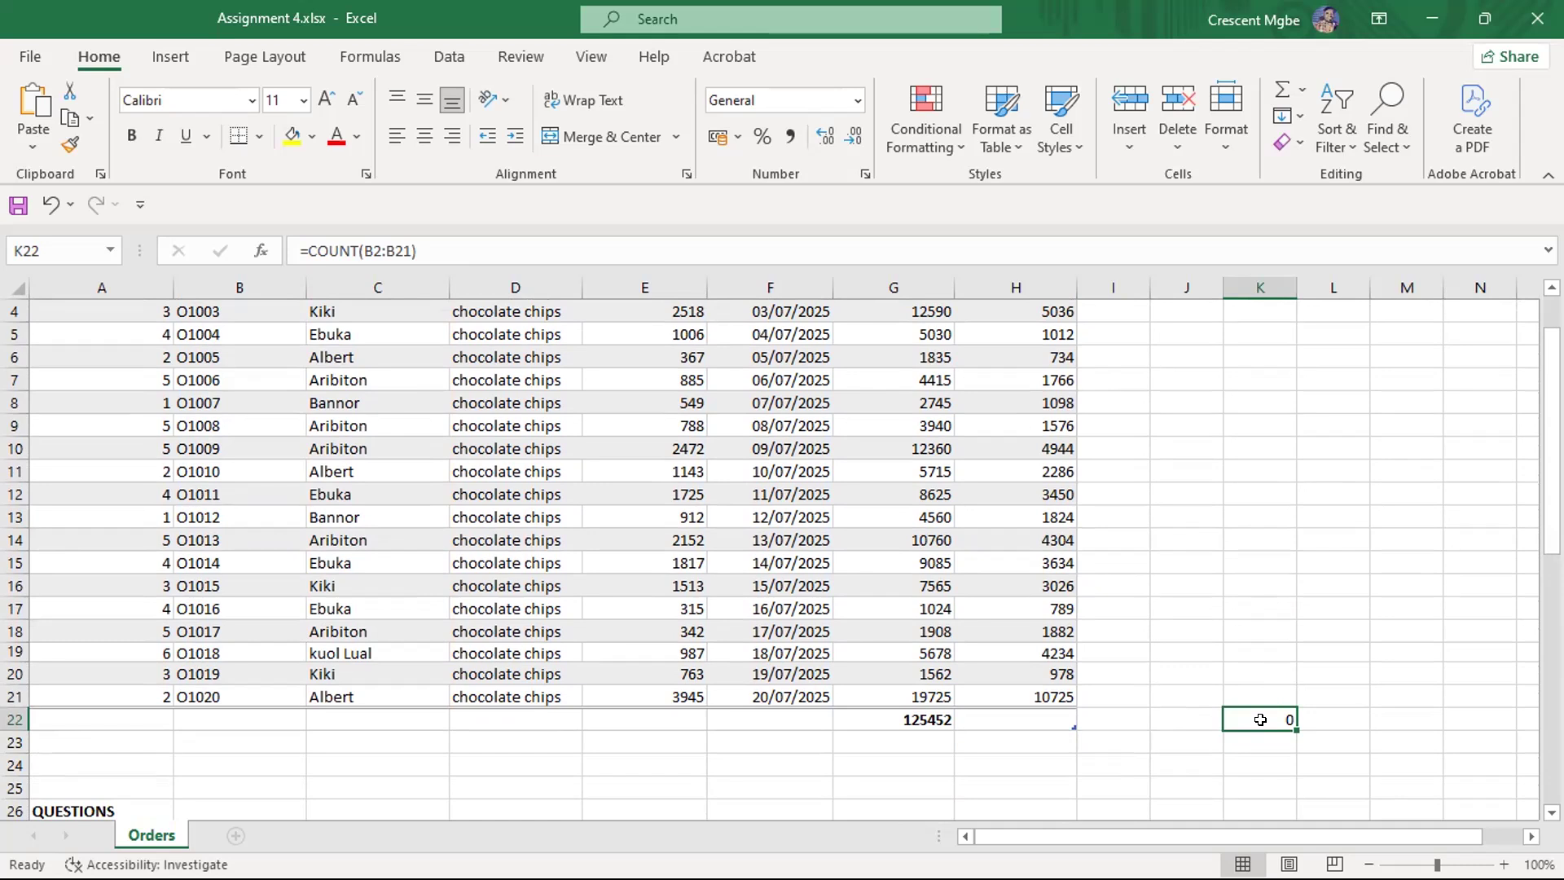
scroll(627, 576, down, 5)
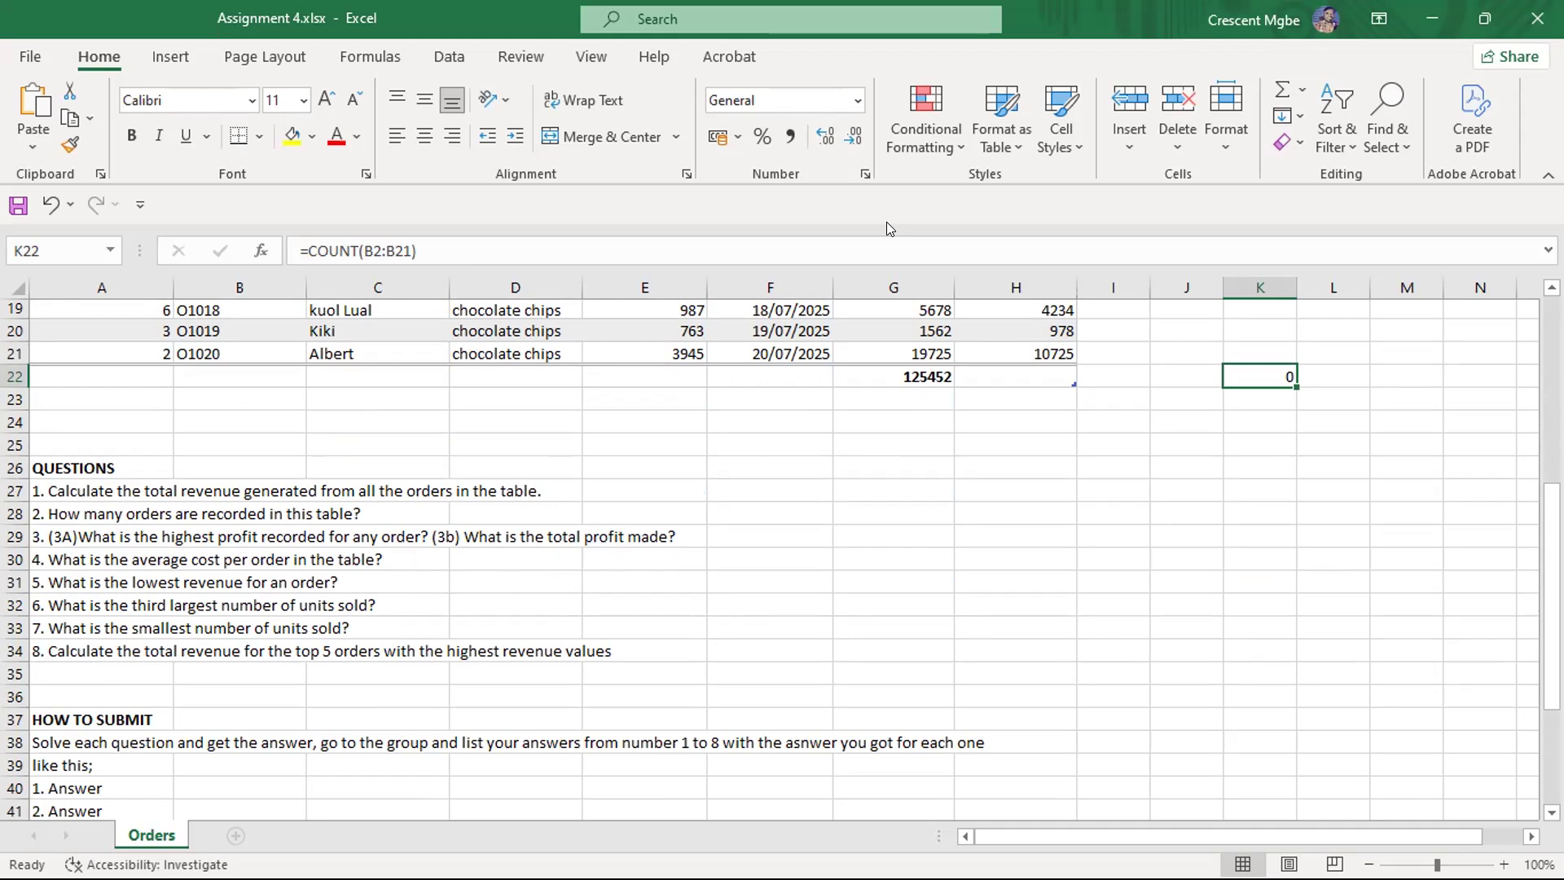
key(alt+Tab)
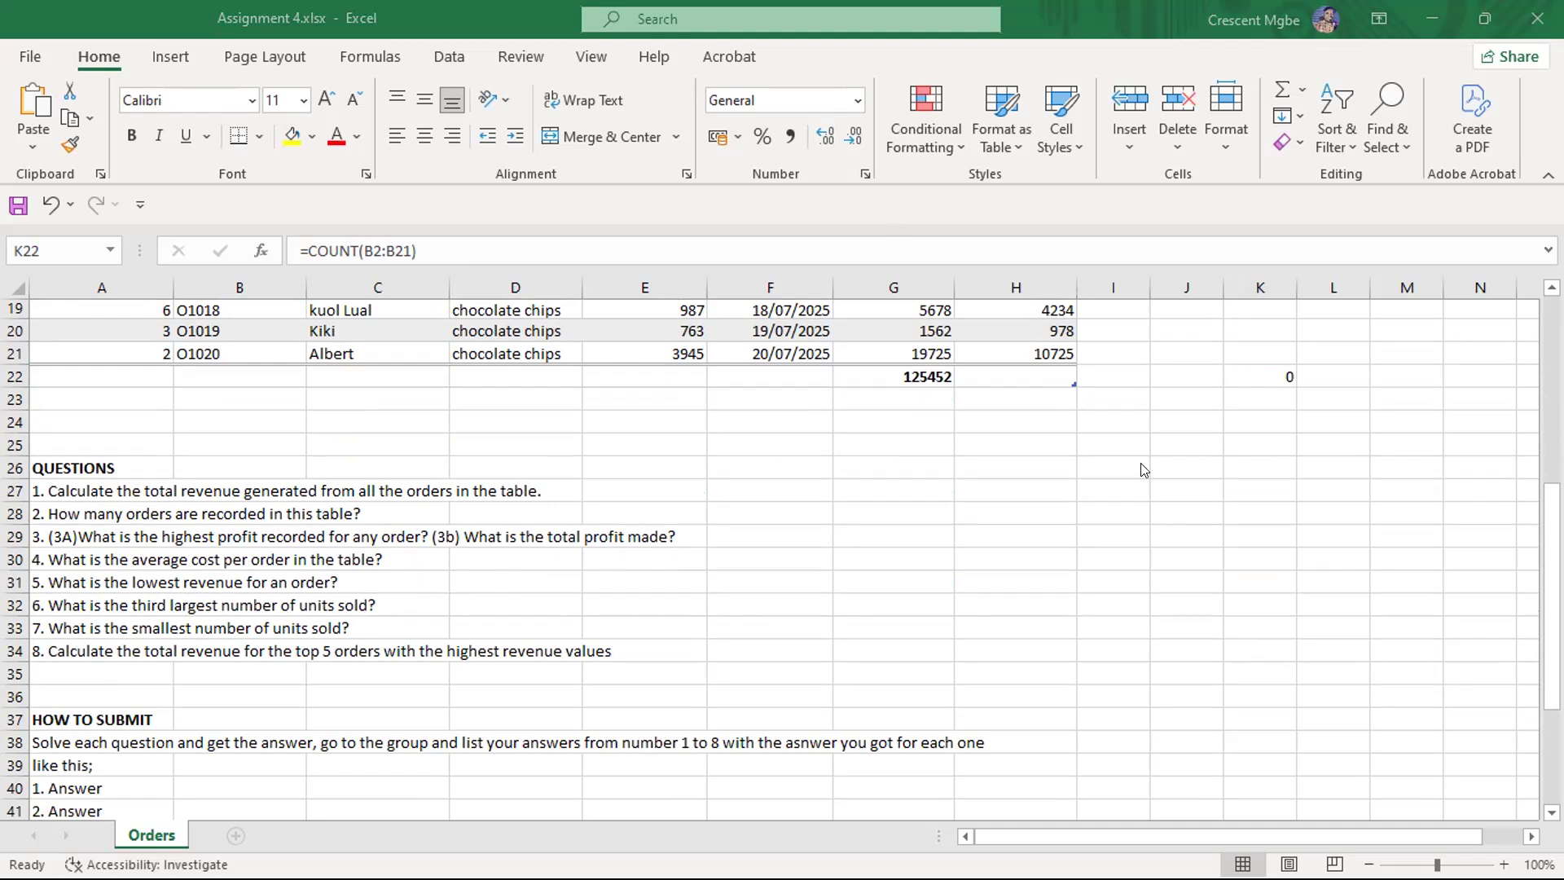
scroll(1200, 444, up, 3)
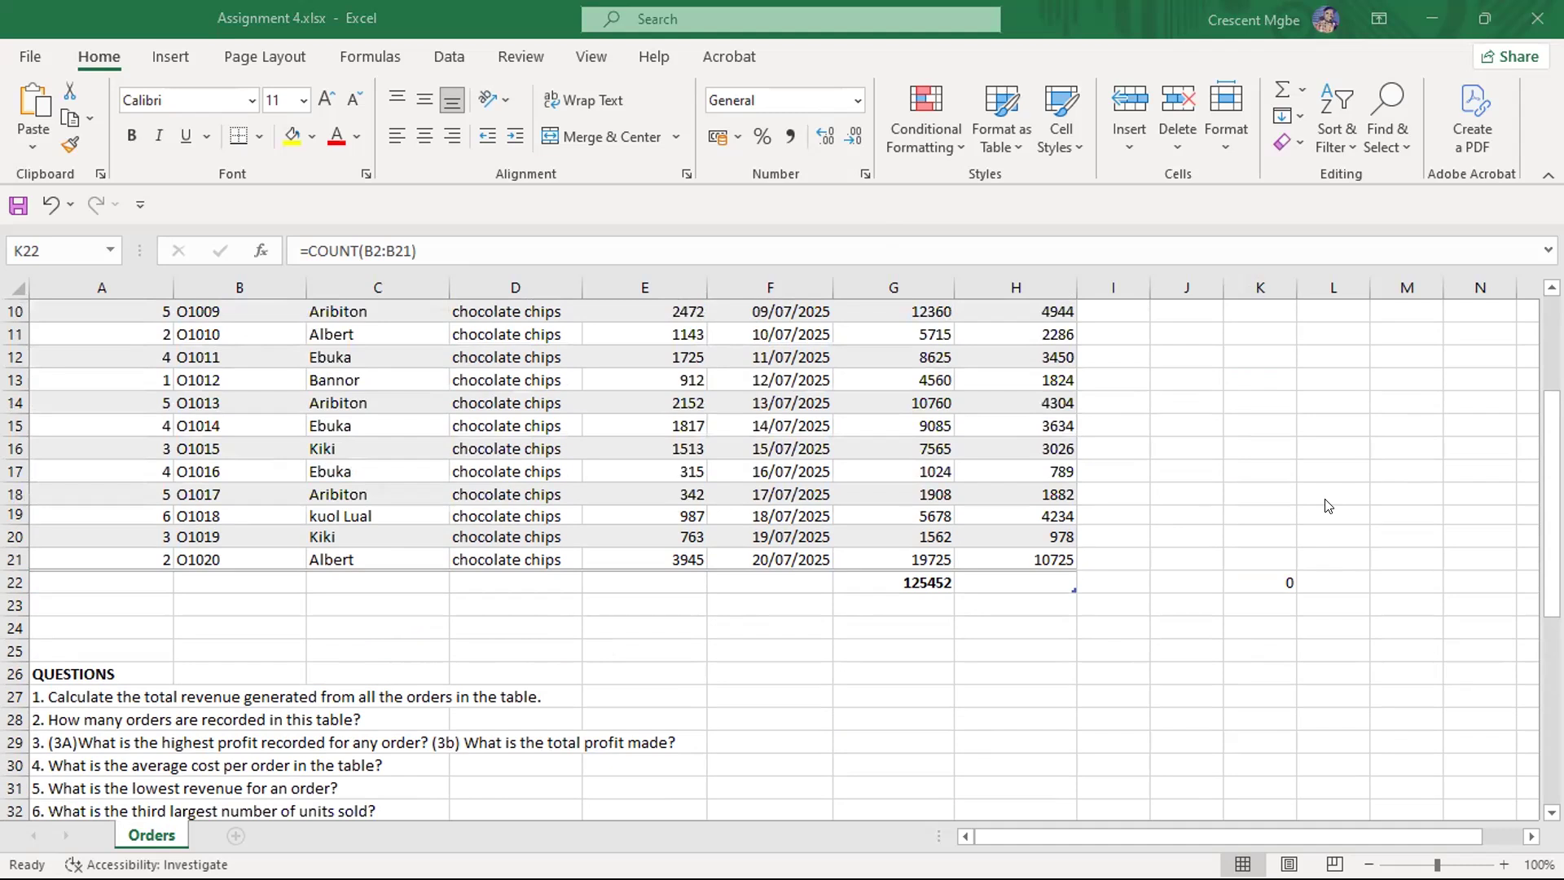
click(1259, 572)
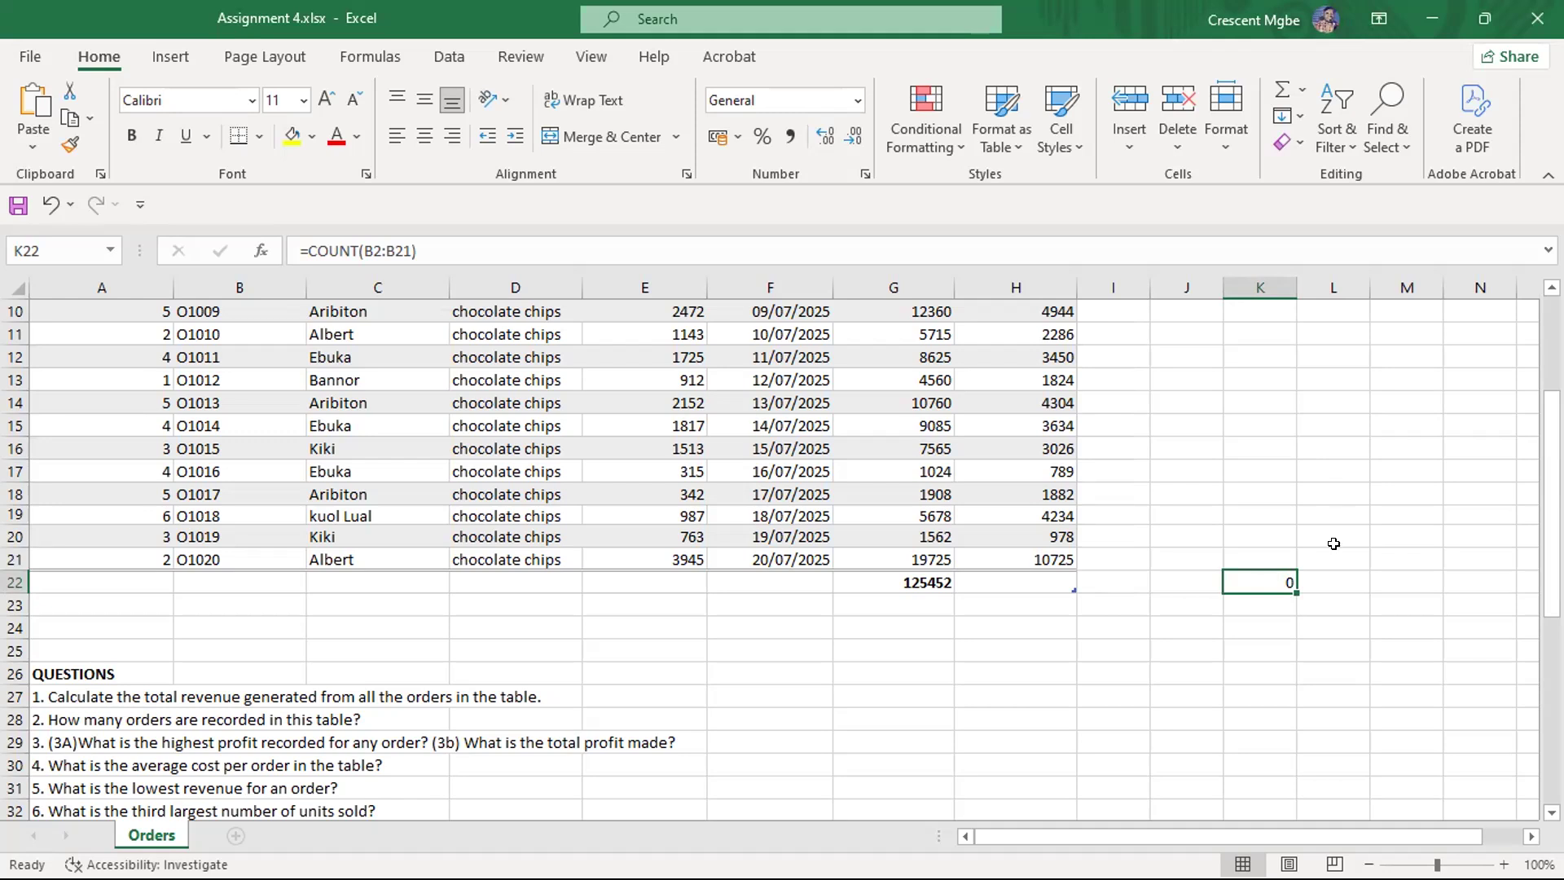
Enter a COUNTA formula over the Order ID range B2:B21 in cell K23
click(1269, 600)
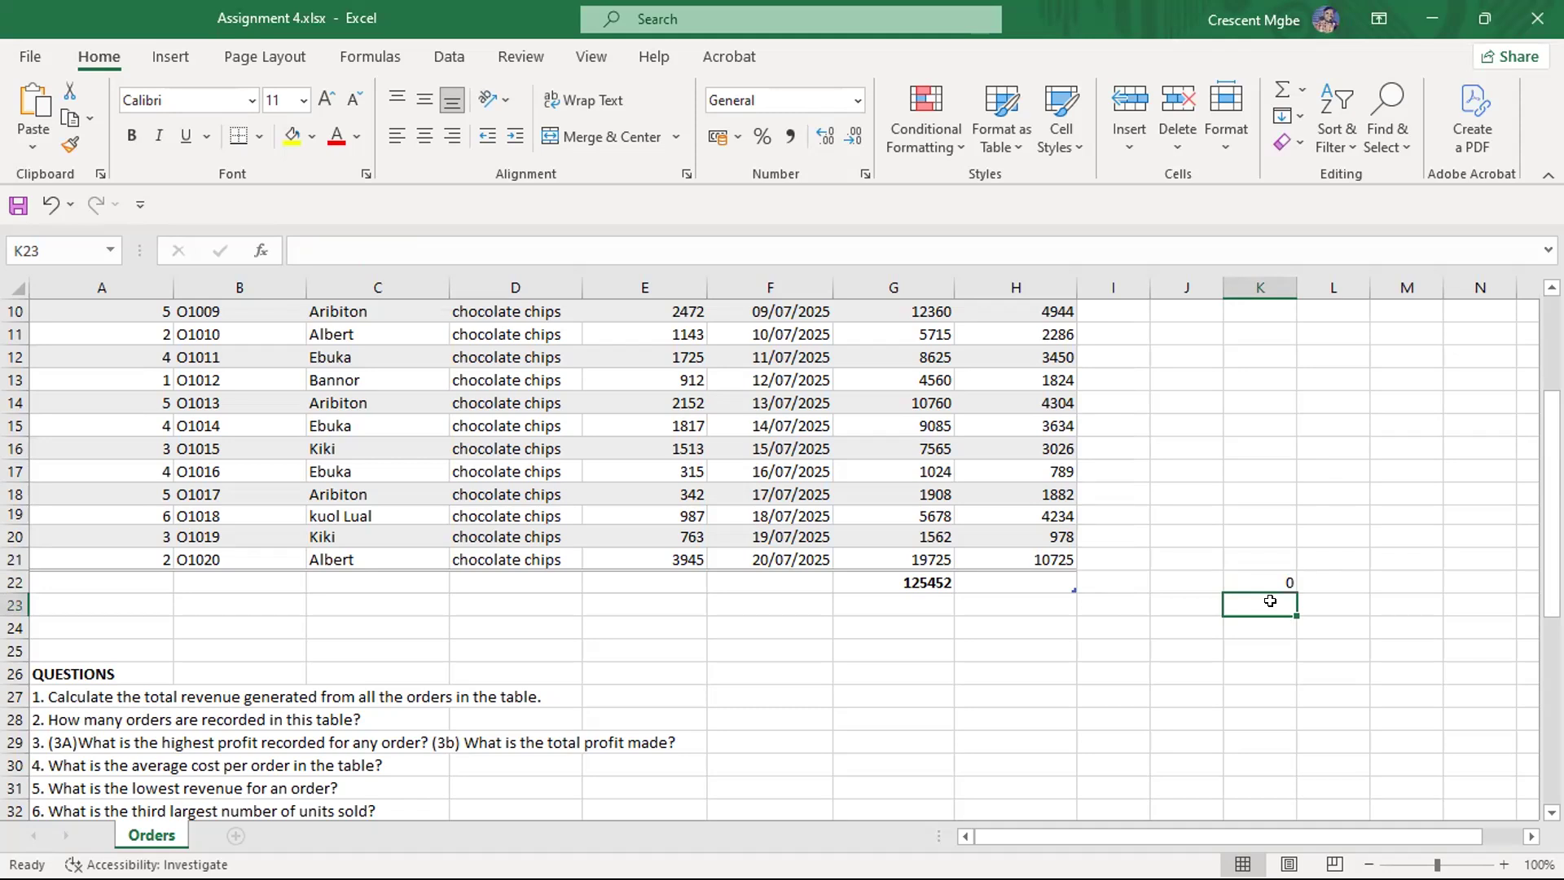
text(=)
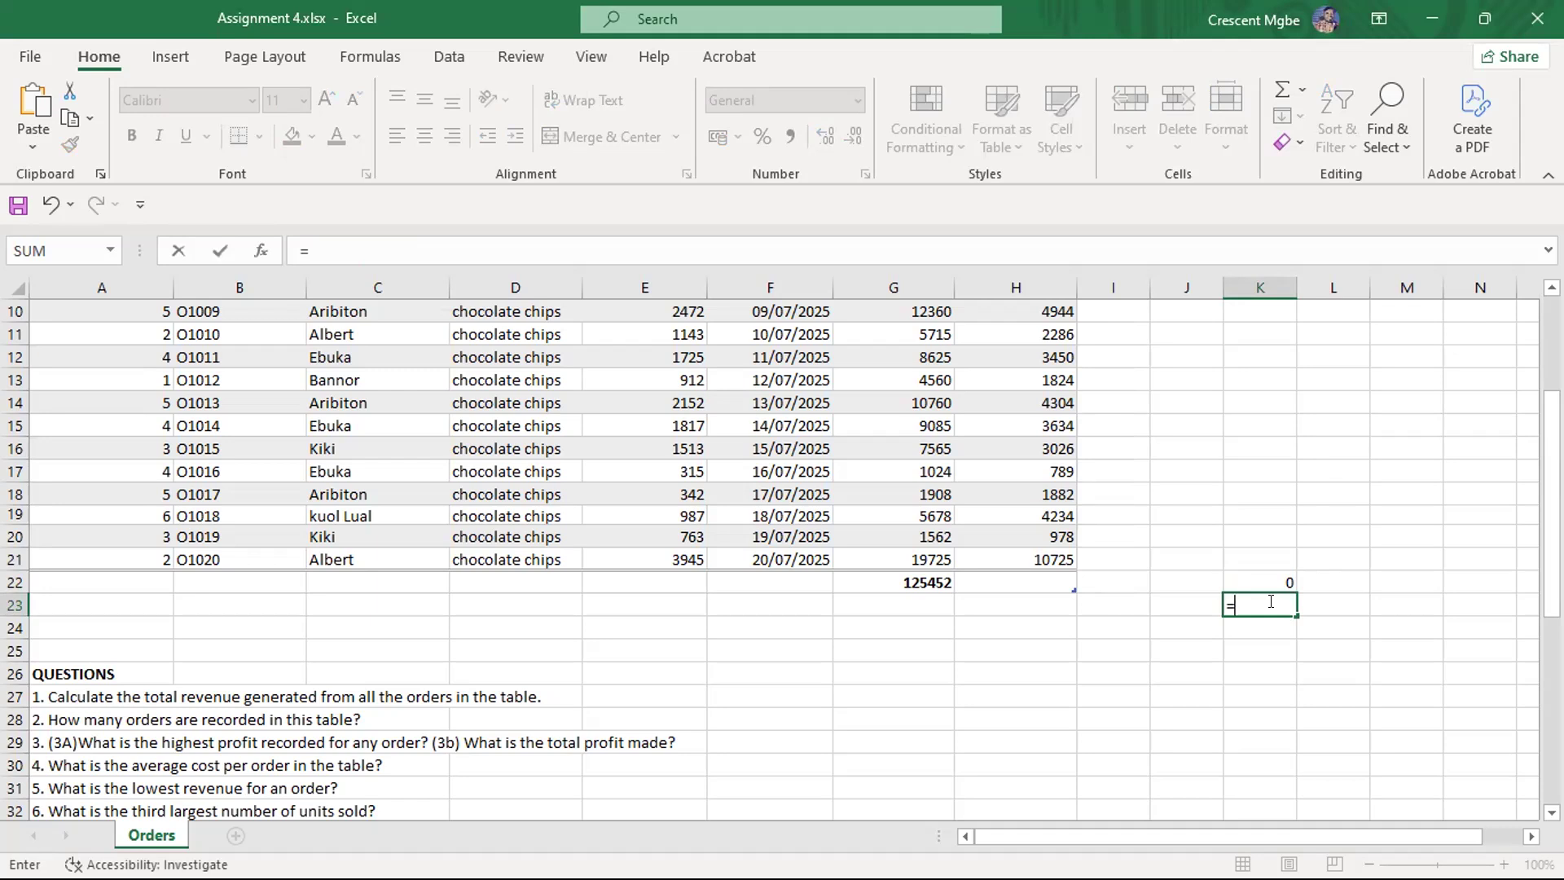
text(COUNT)
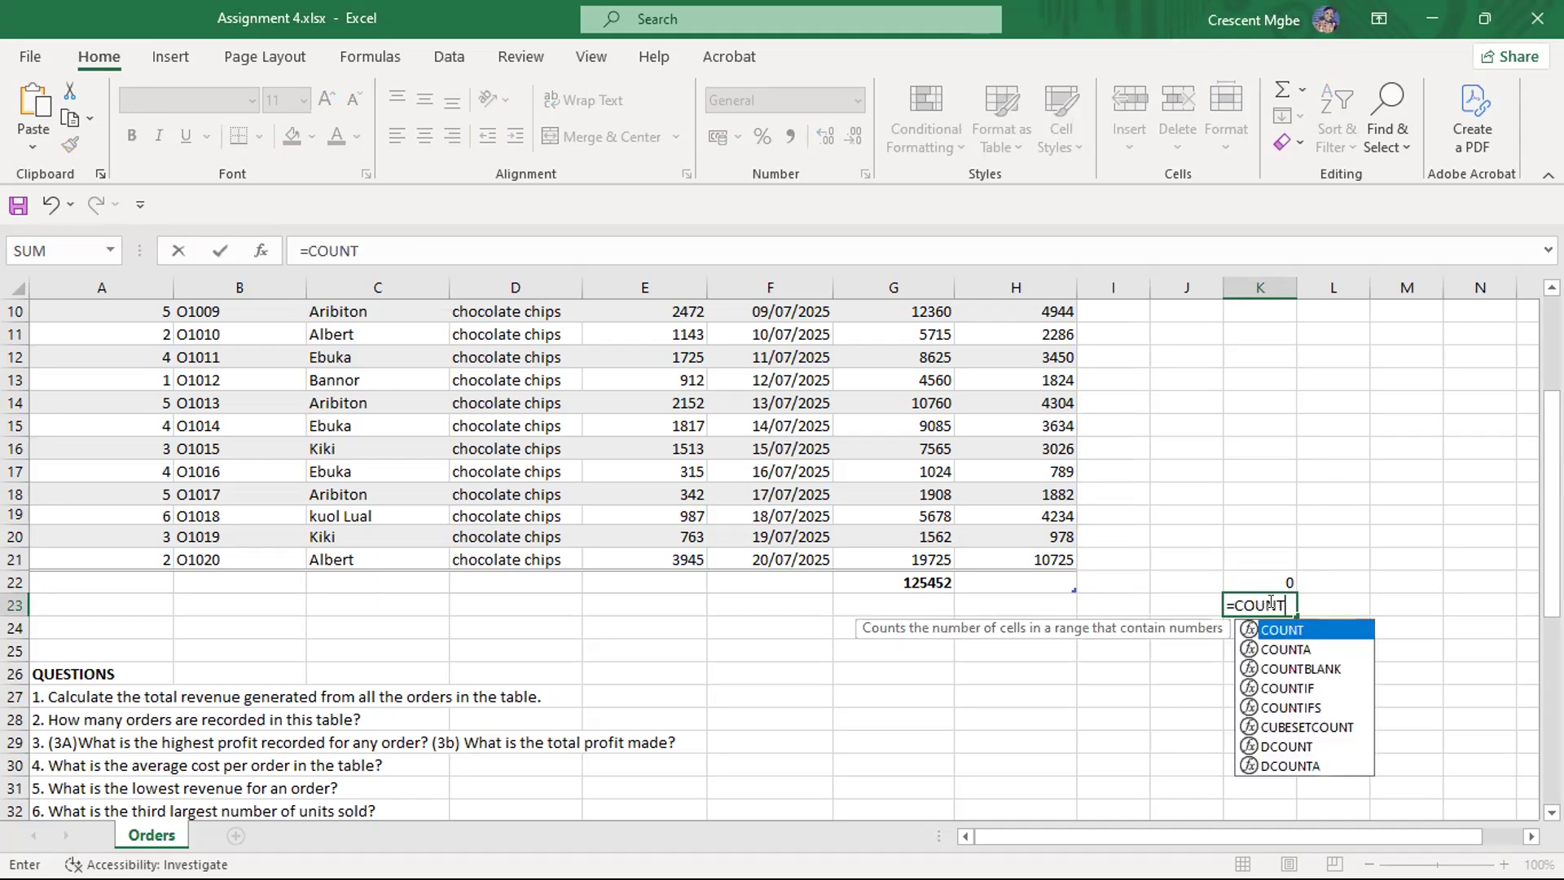
key(Down)
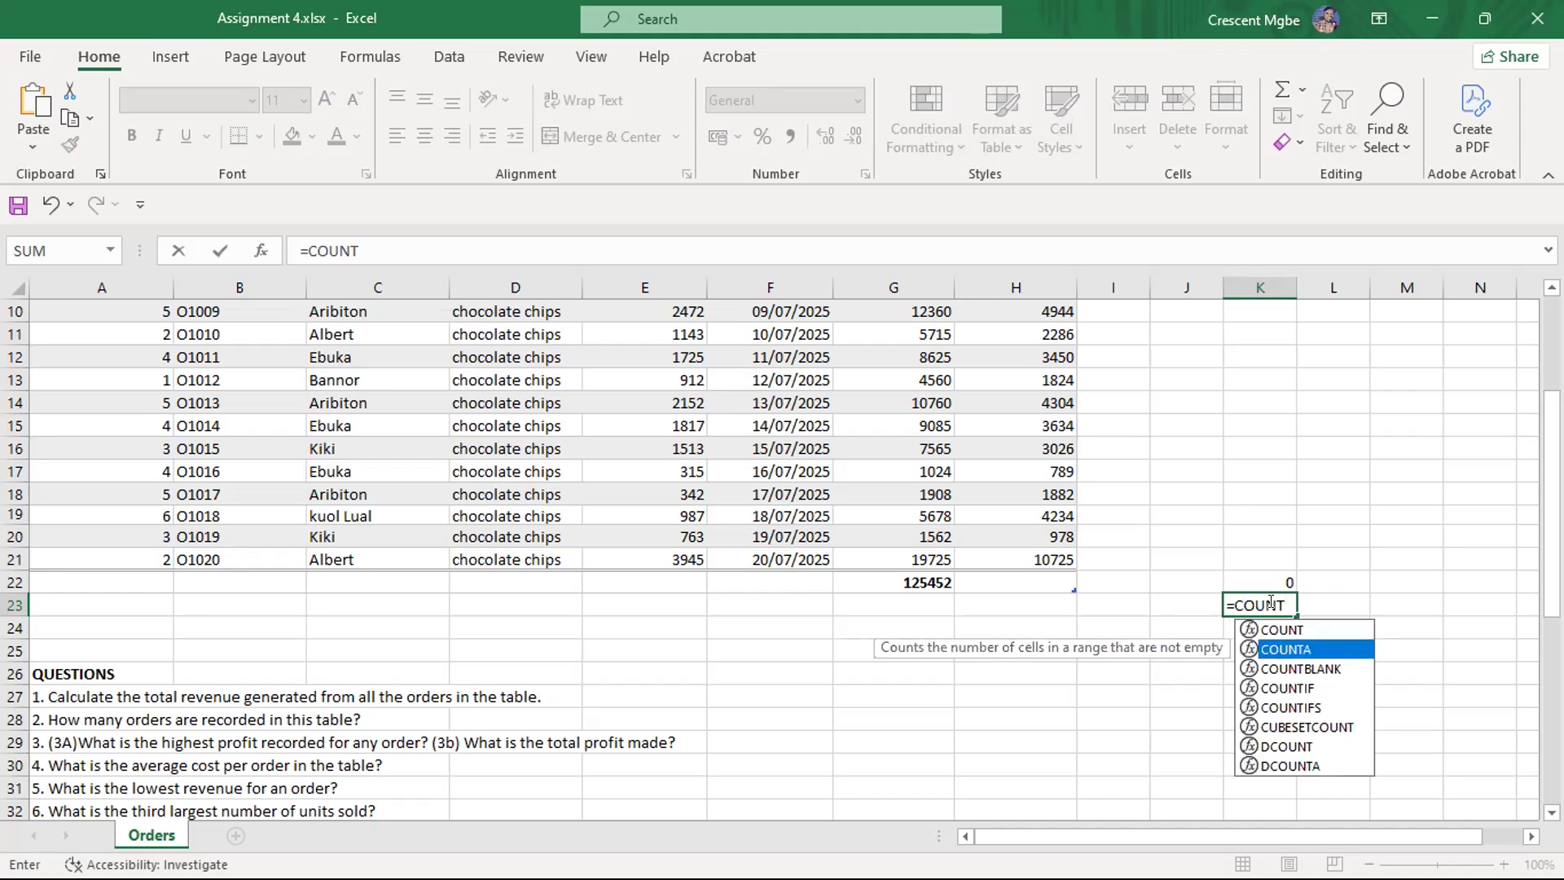
key(Tab)
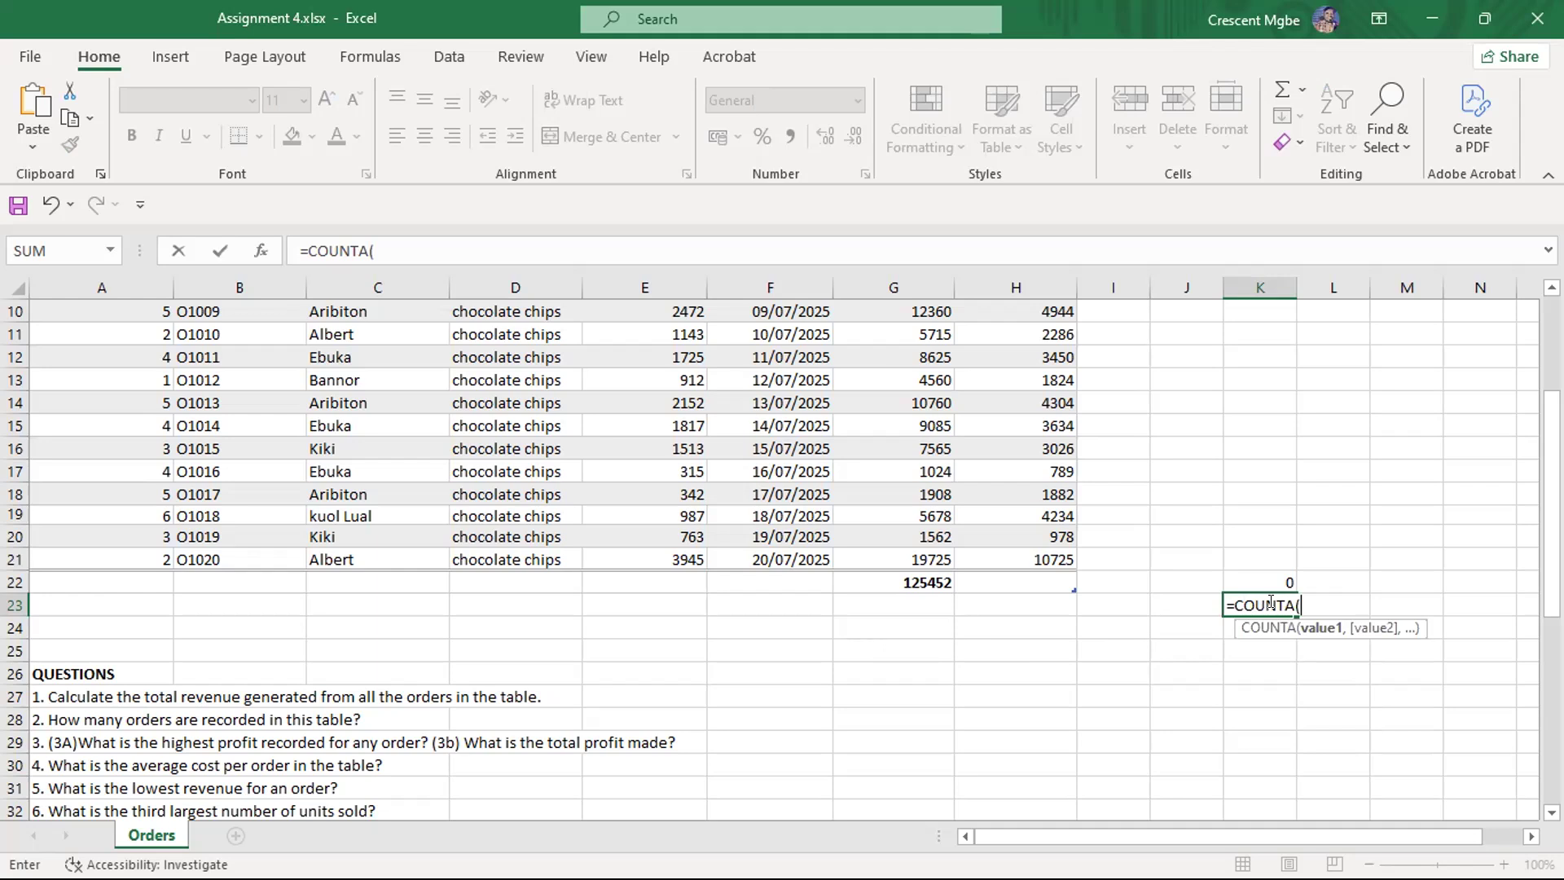
scroll(271, 418, up, 3)
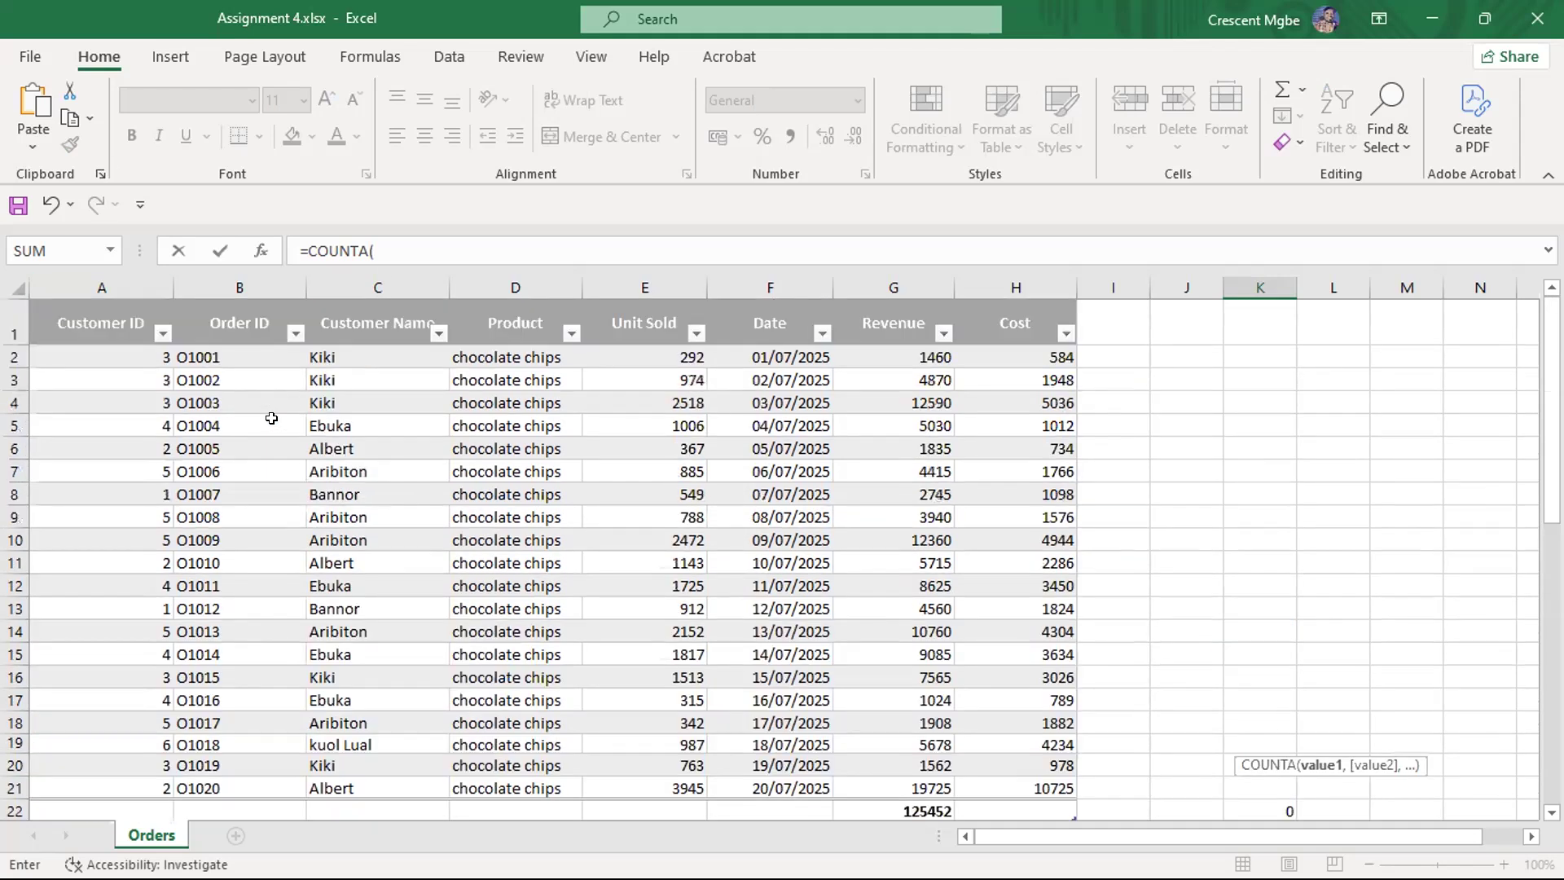
scroll(1197, 611, down, 2)
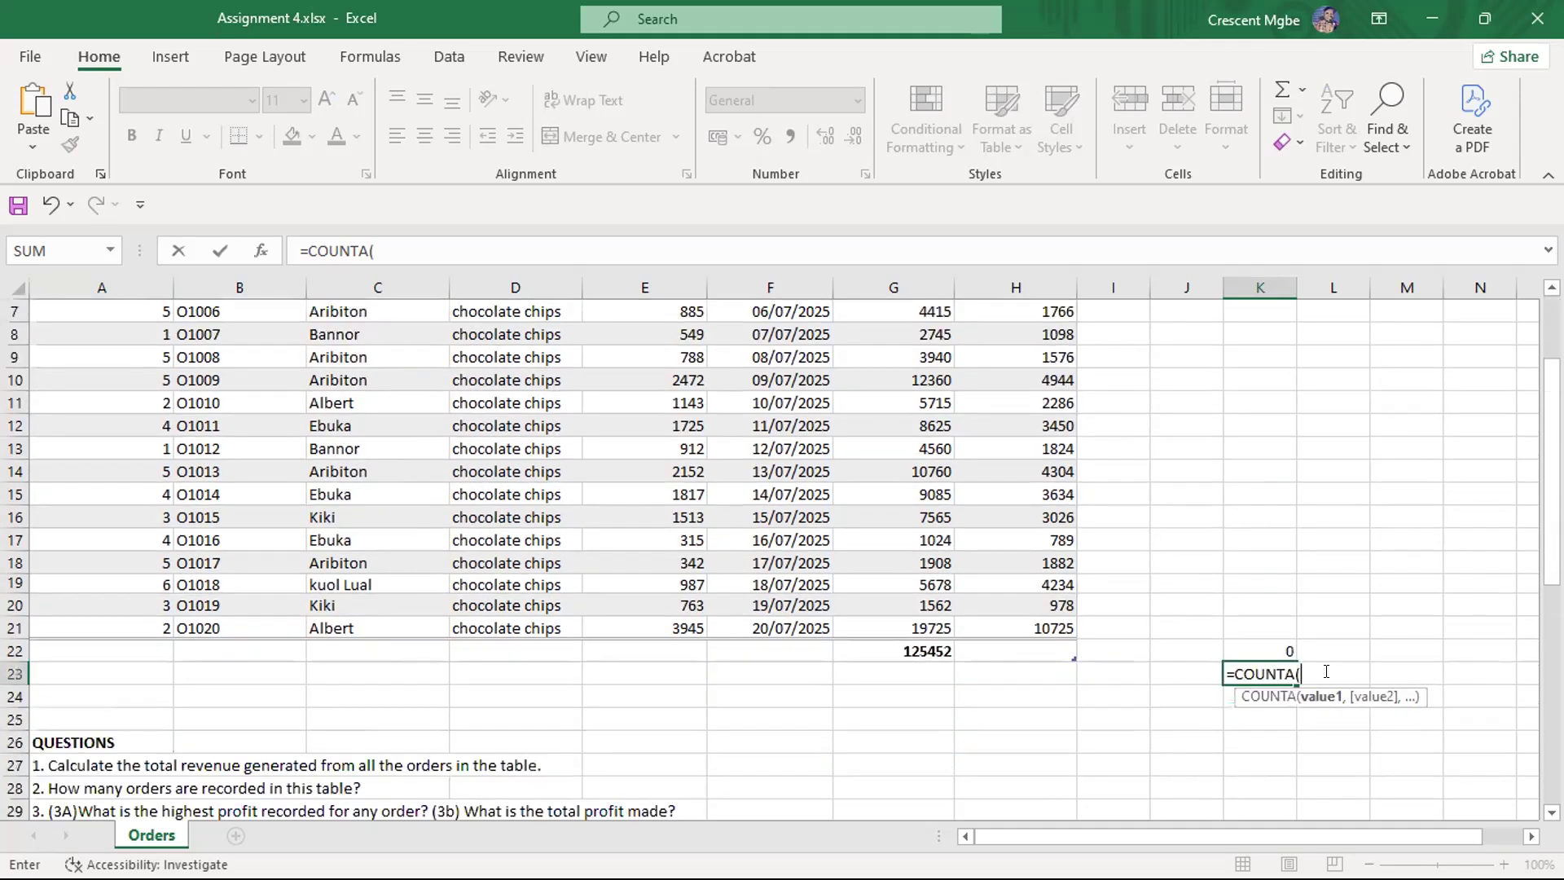
click(1326, 671)
text(B2:B21))
key(Return)
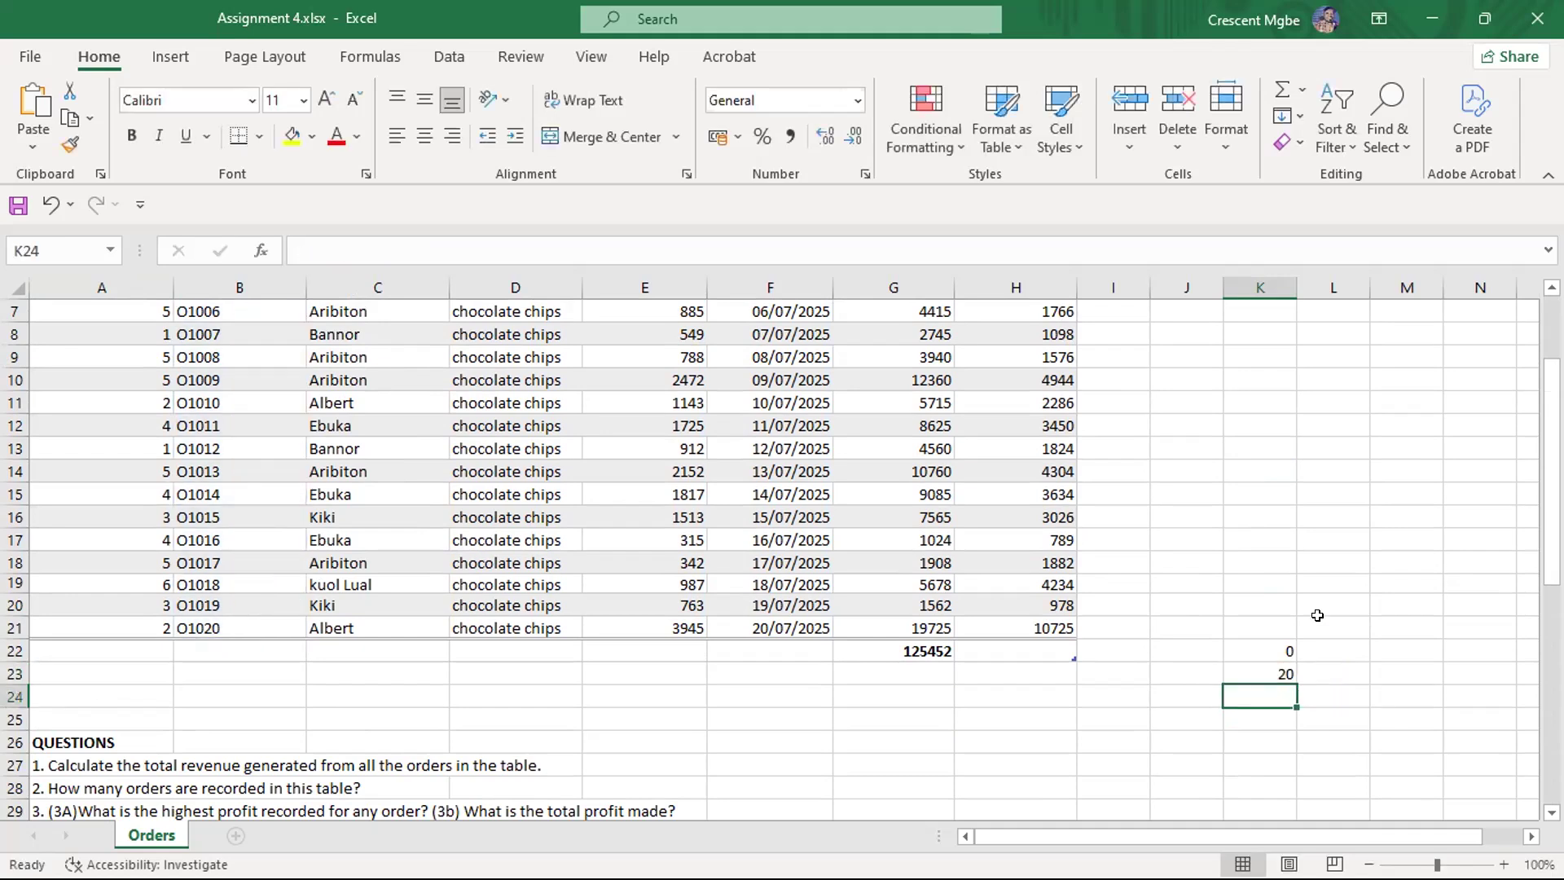
Compare the COUNT and COUNTA cells, checking which of the Order ID, Customer Name, Product and Unit Sold columns hold text or numbers
drag(1240, 621, 1263, 692)
click(1401, 651)
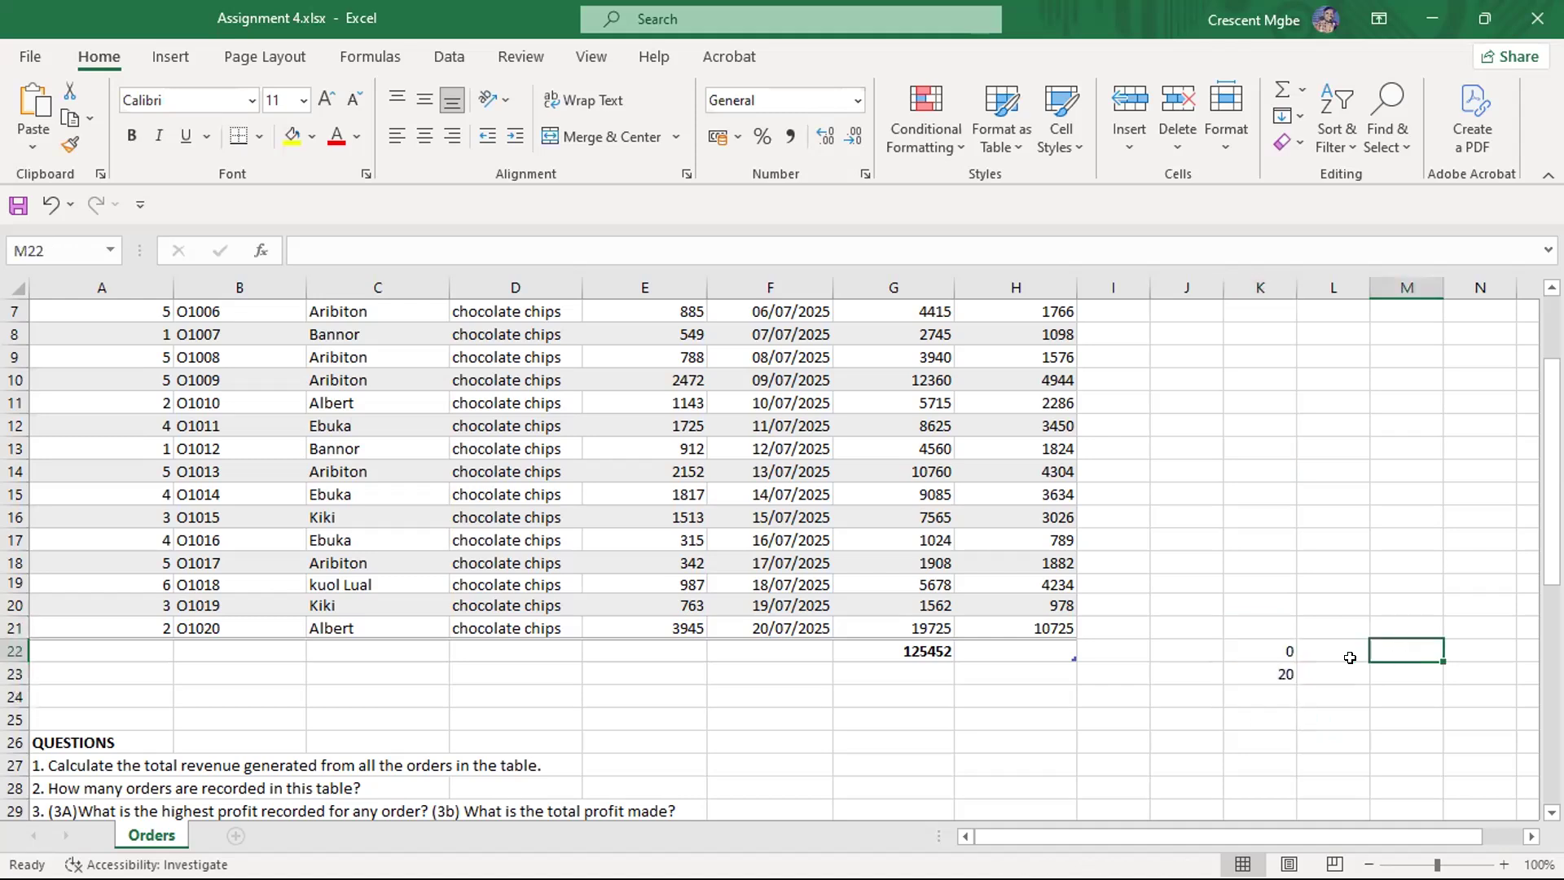
click(1257, 651)
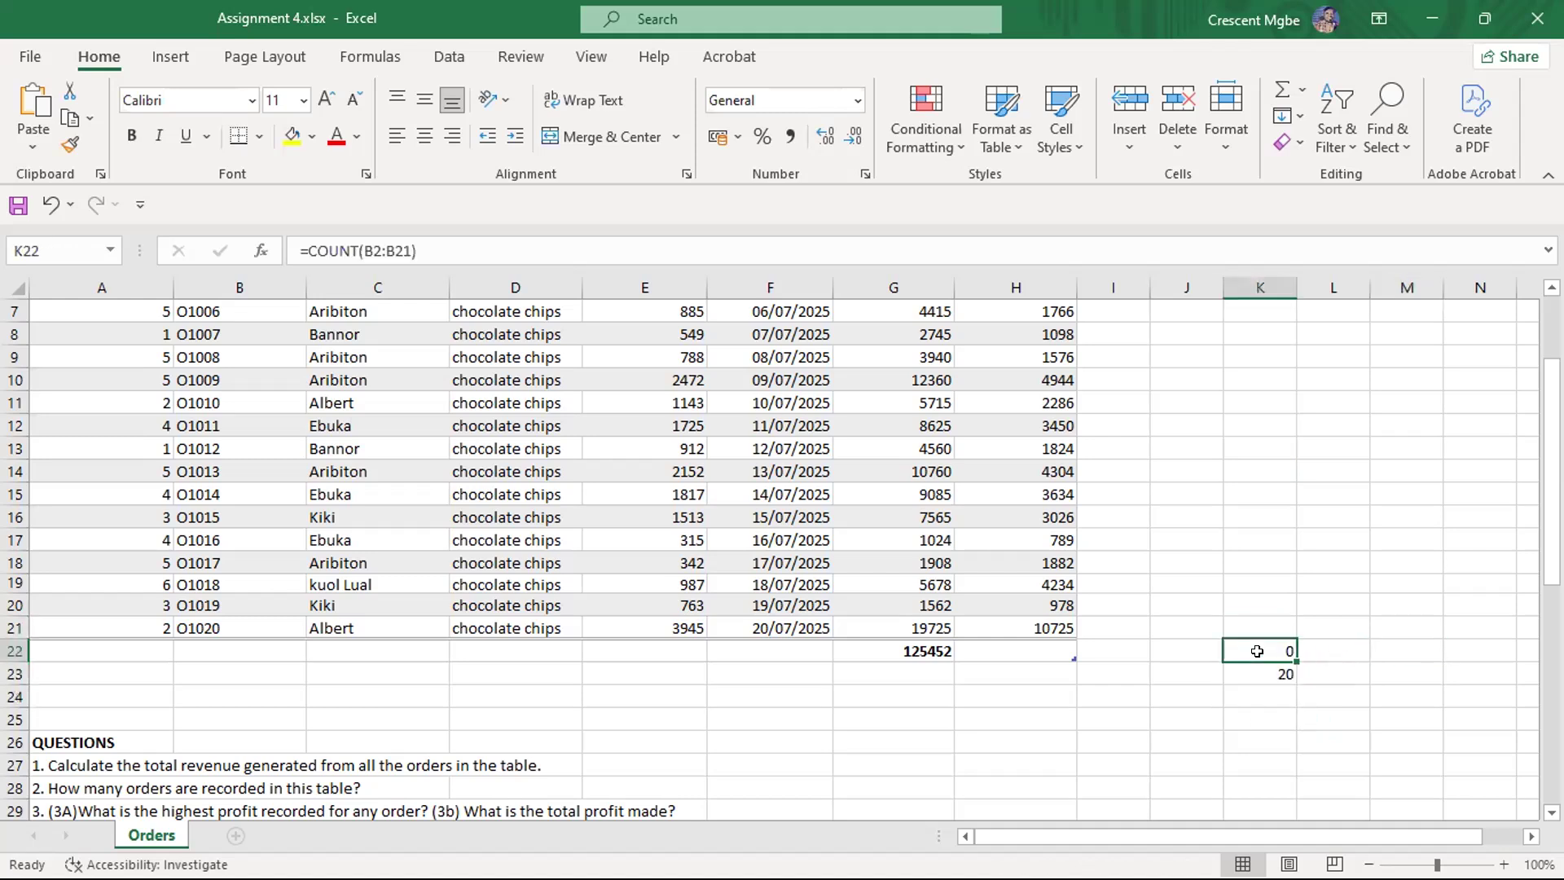
scroll(342, 456, up, 2)
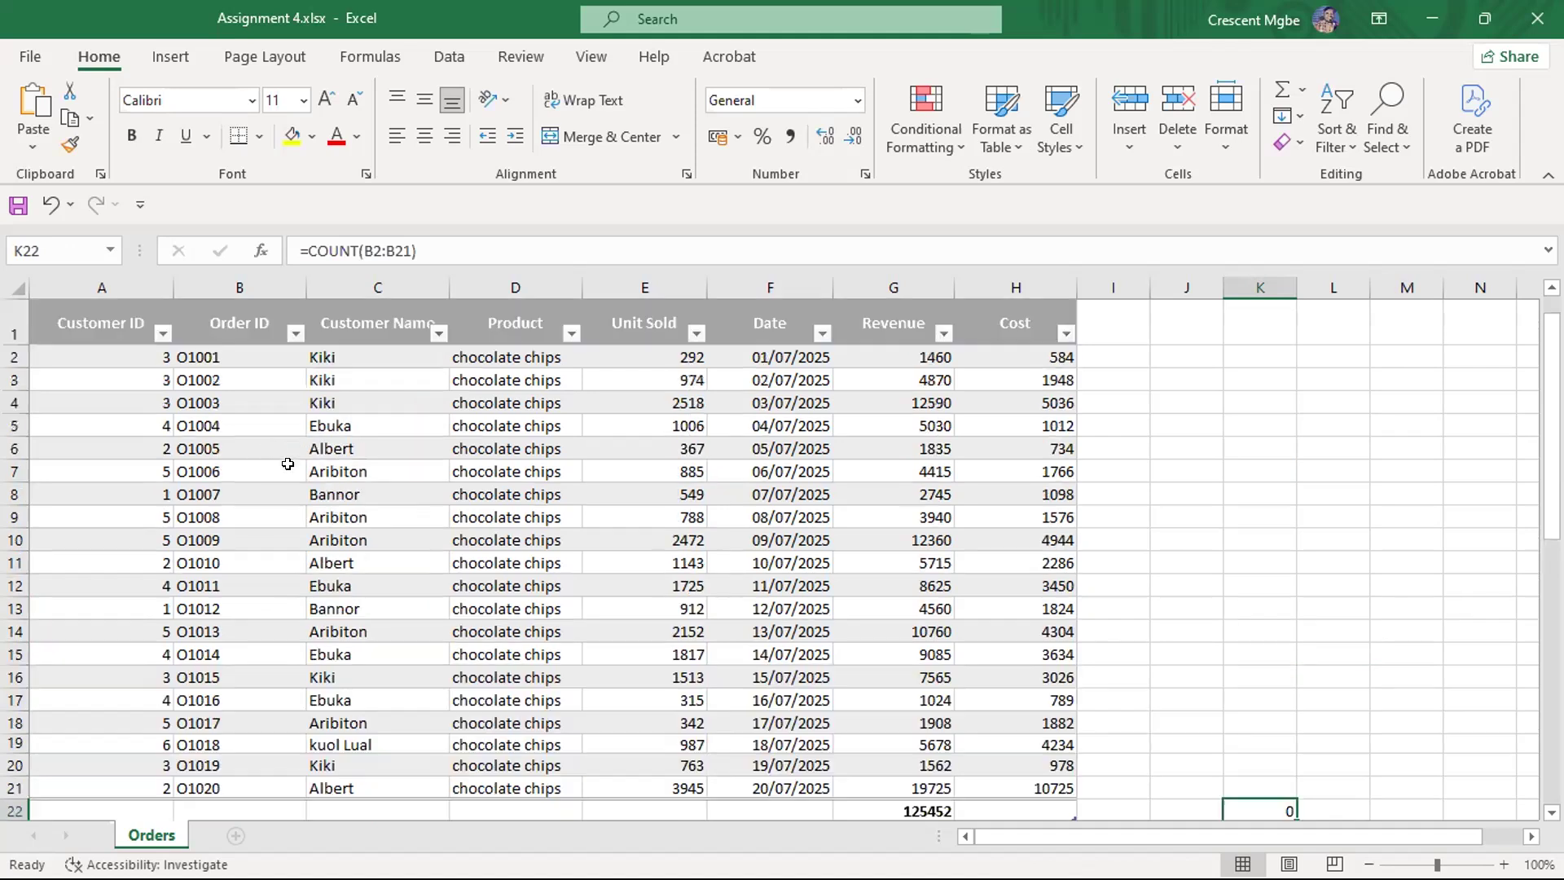
click(217, 287)
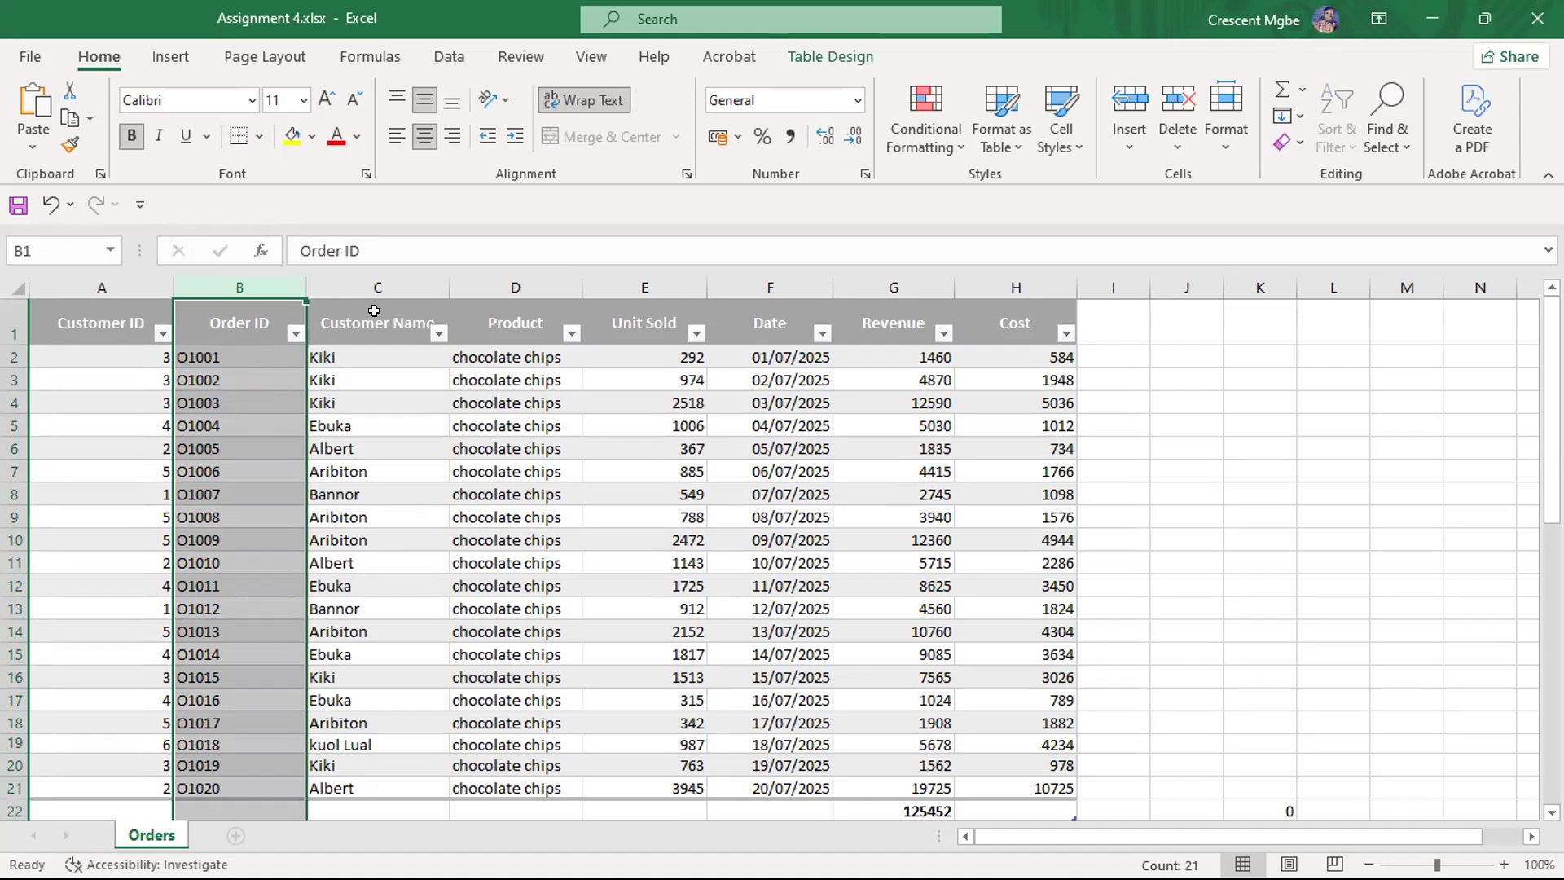
click(378, 280)
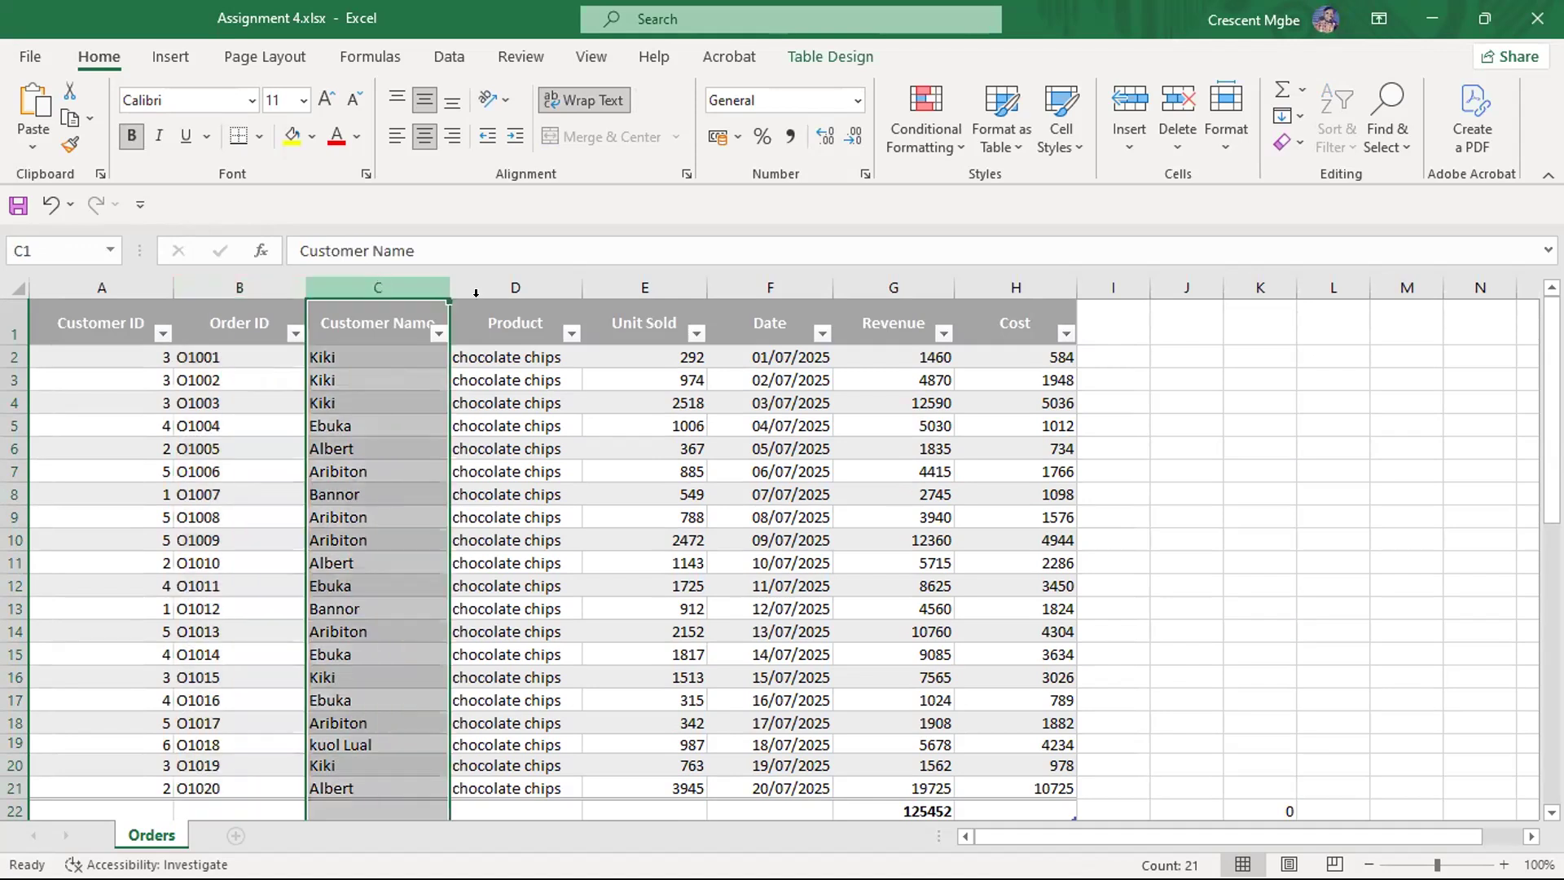
click(525, 289)
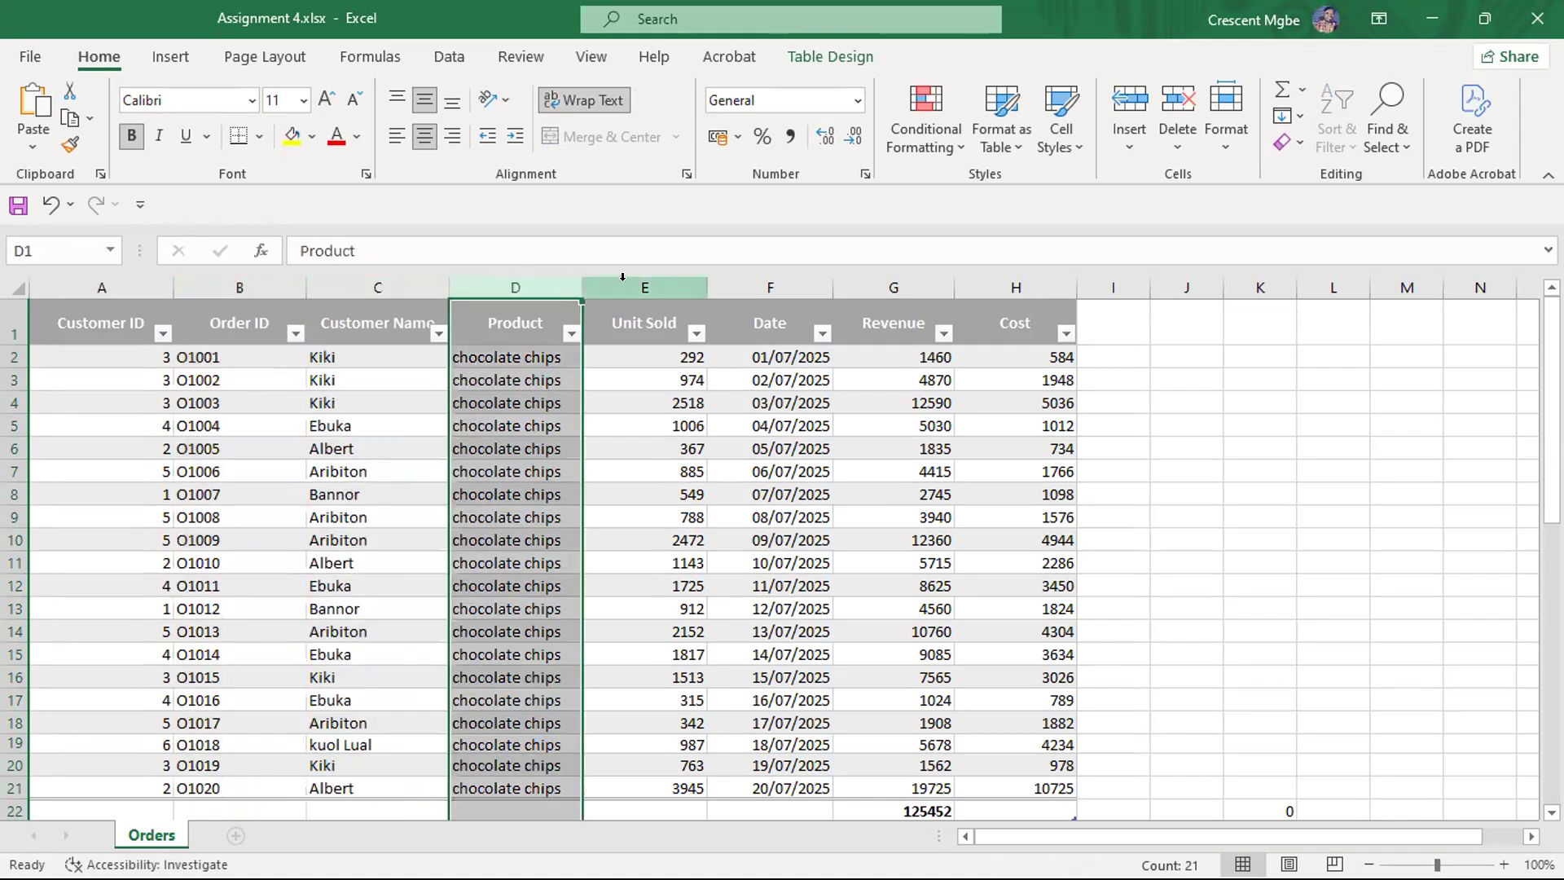
click(624, 277)
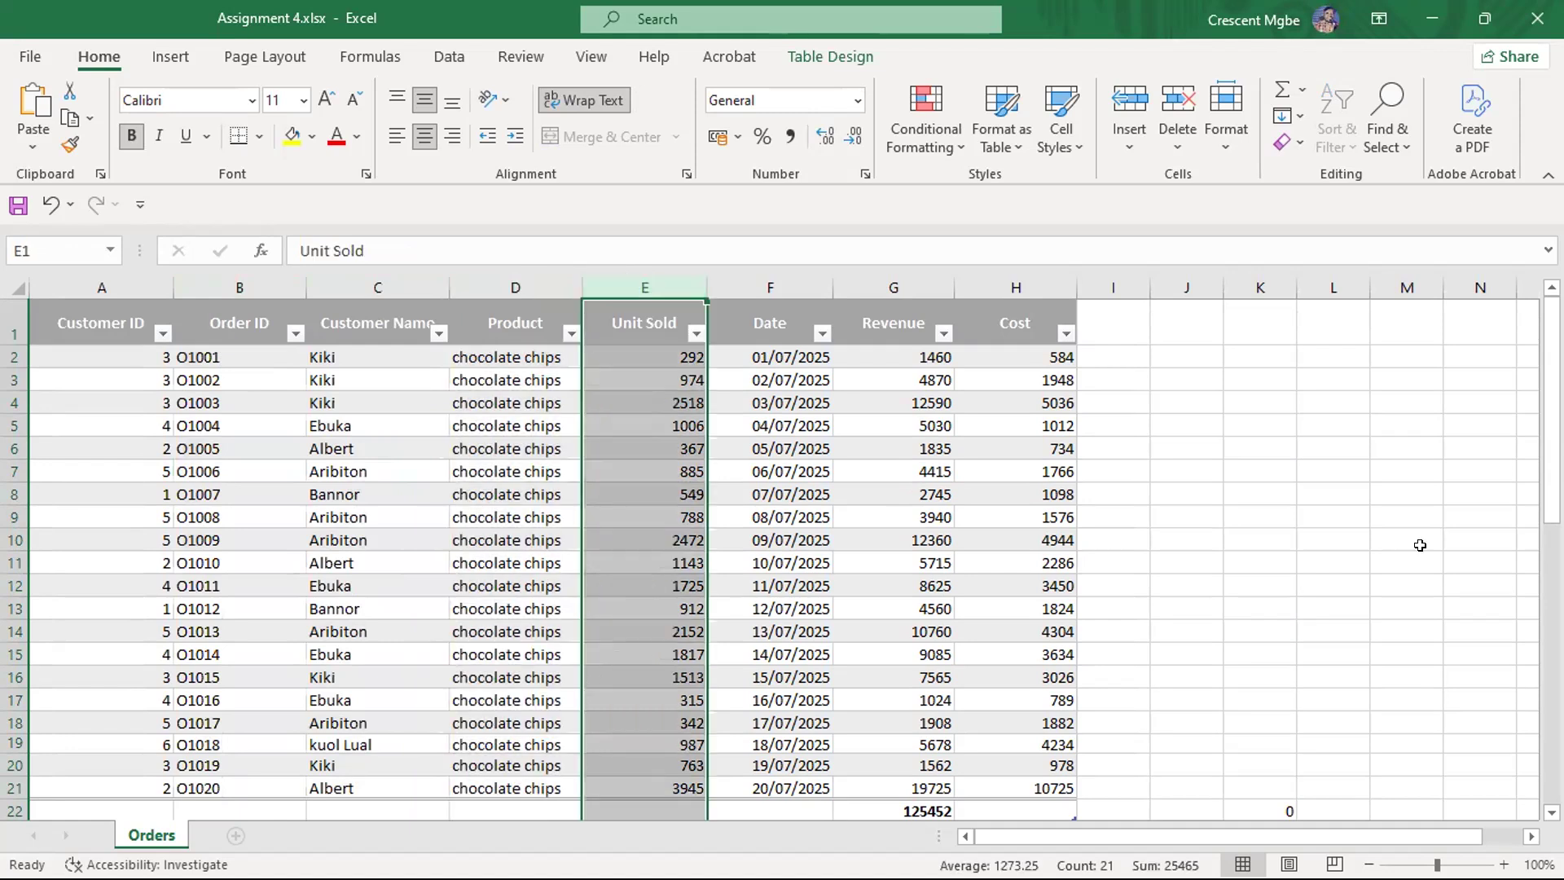
Clear the COUNT and COUNTA formulas beside the table by emptying K20:L24
scroll(1349, 548, down, 2)
drag(1253, 612, 1298, 701)
key(Delete)
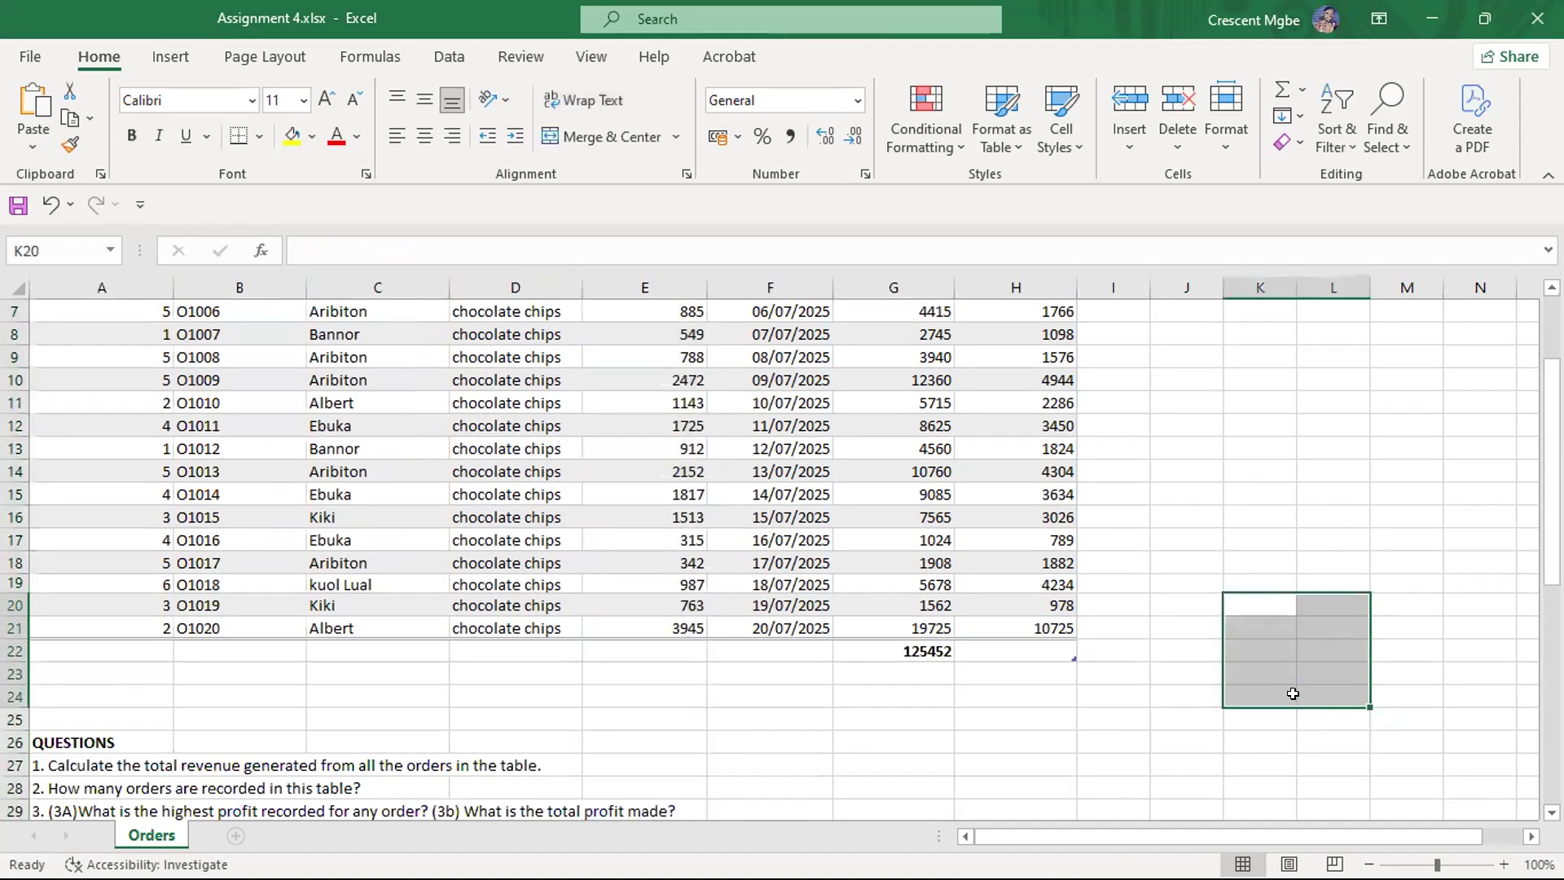
click(1263, 565)
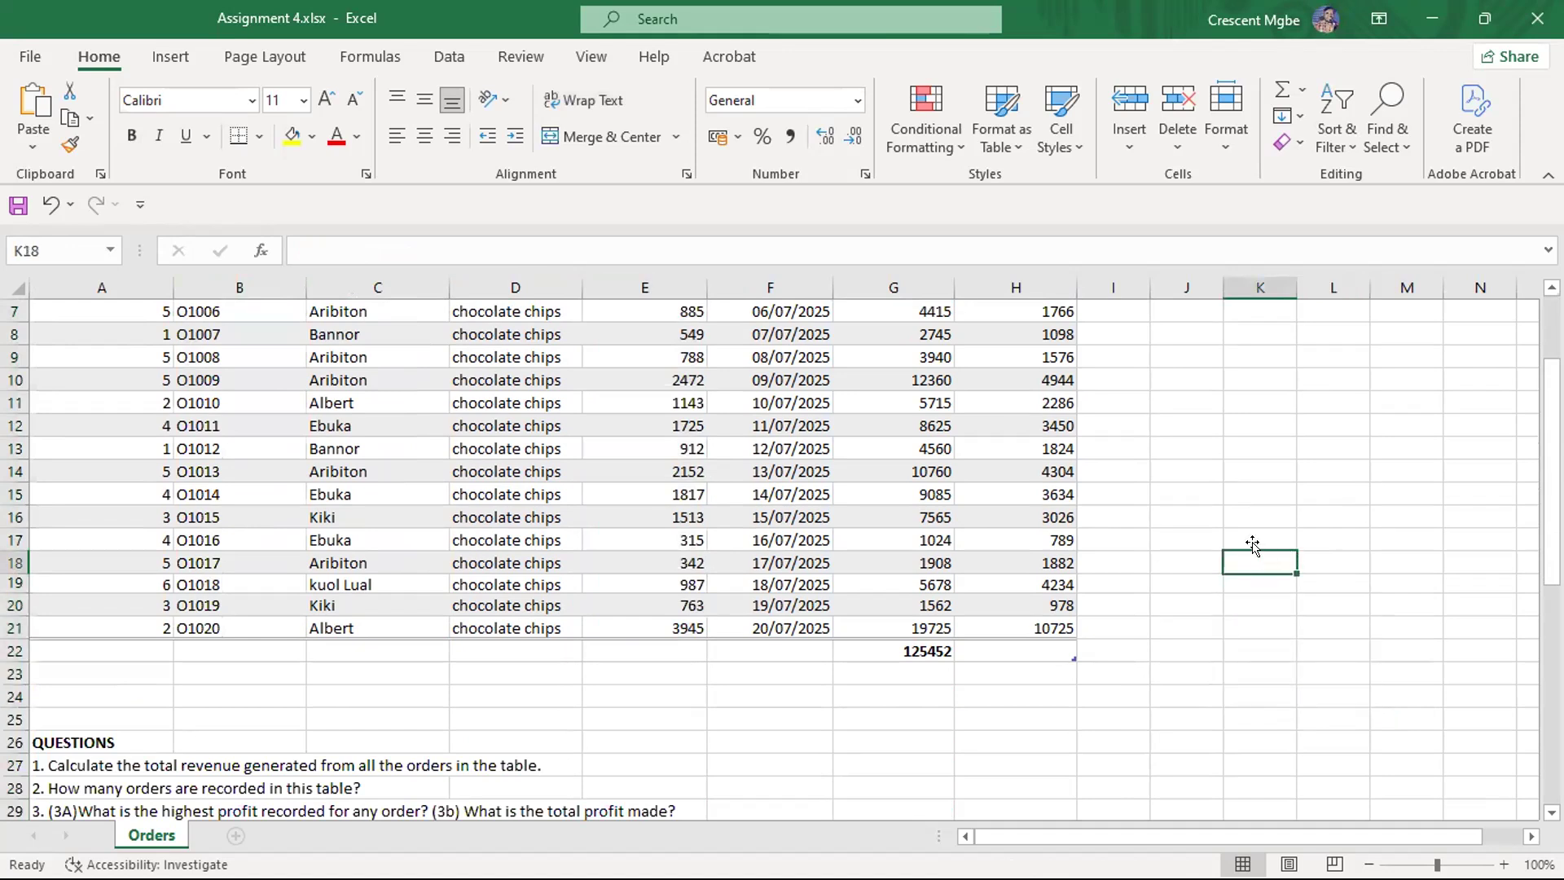
click(1260, 669)
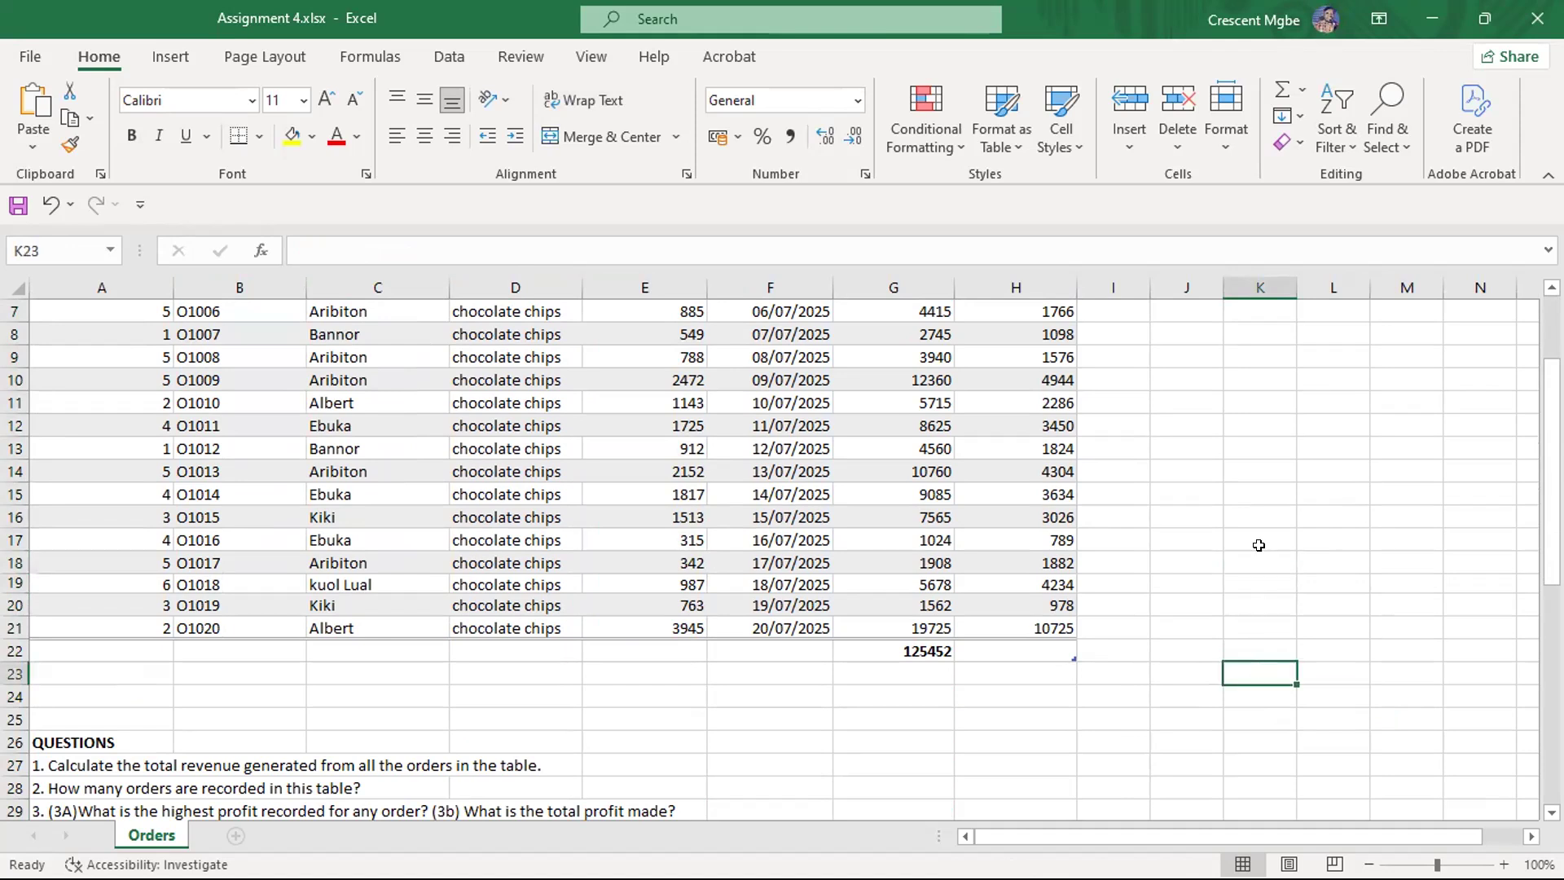
Review the orders table, the eight assignment questions and the submission instructions below it
scroll(1258, 545, up, 2)
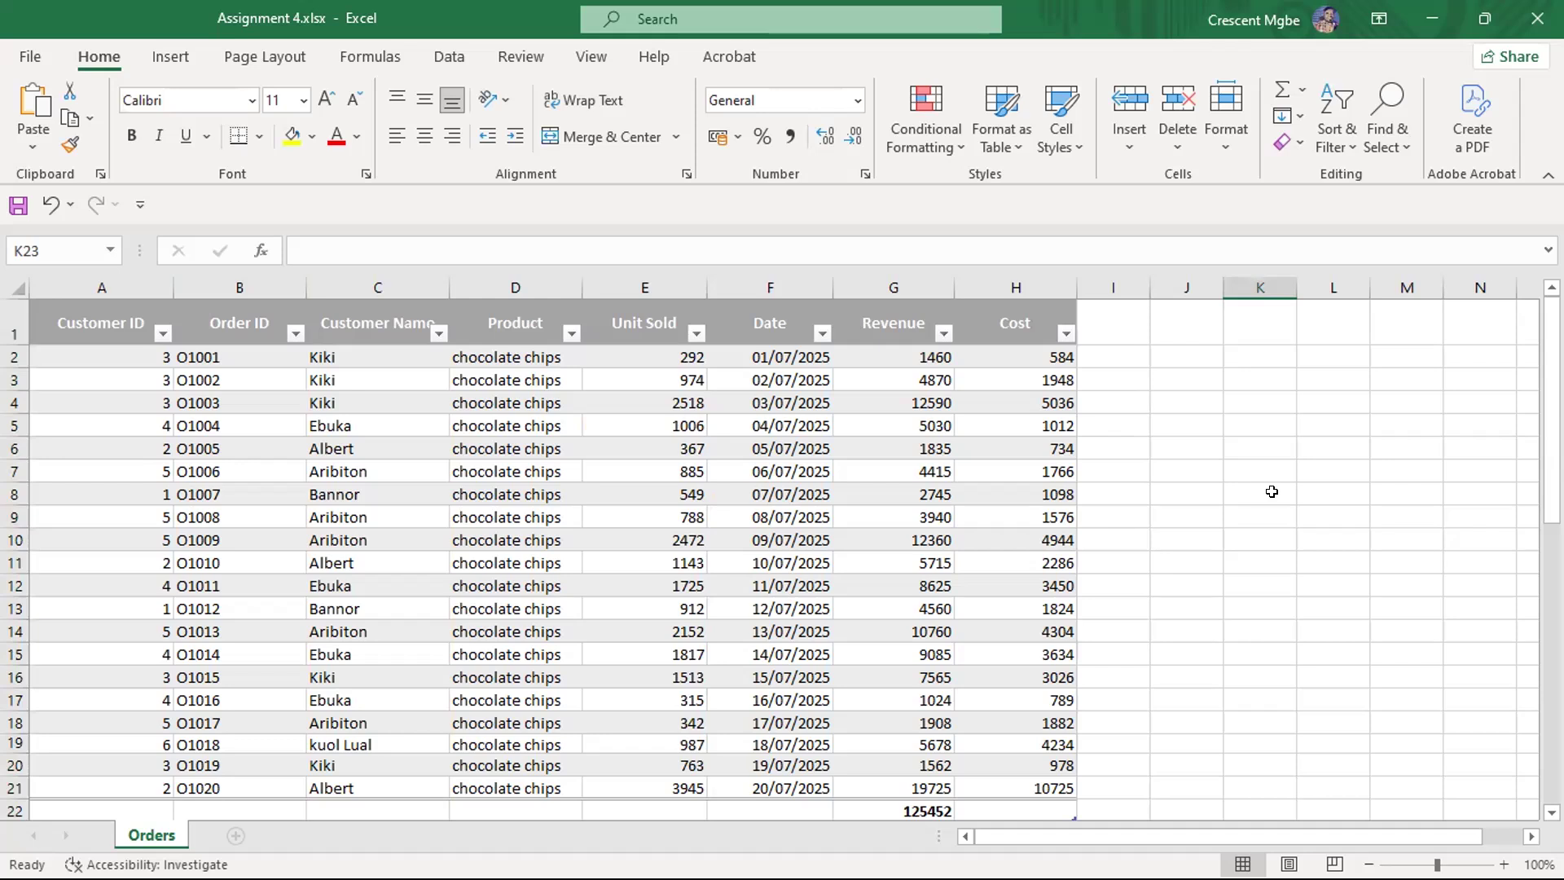
scroll(1271, 492, down, 2)
scroll(1271, 491, down, 1)
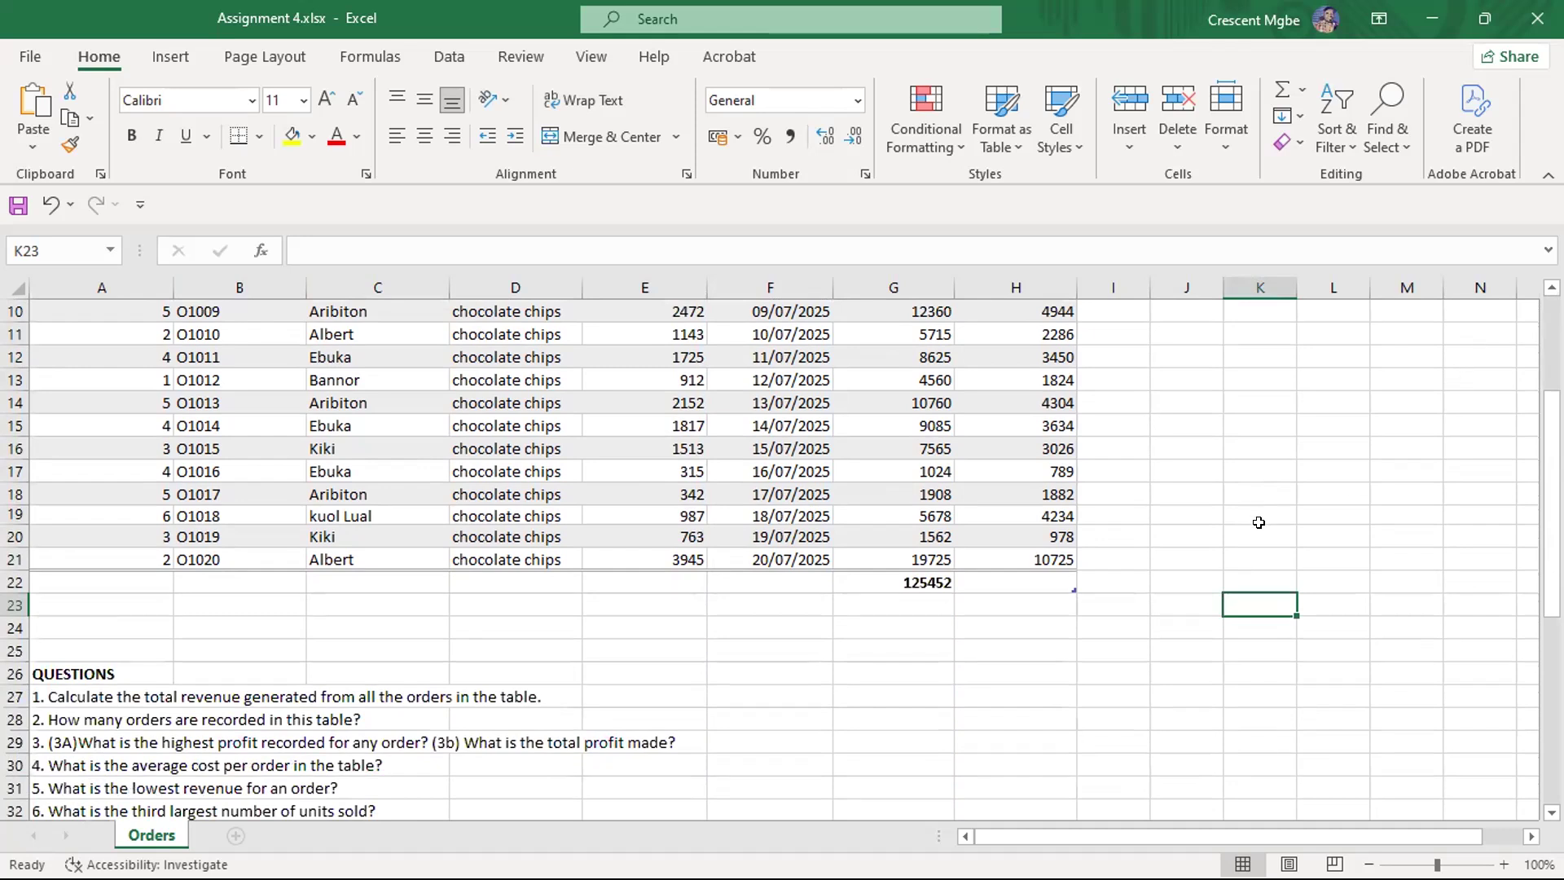
scroll(1246, 529, down, 3)
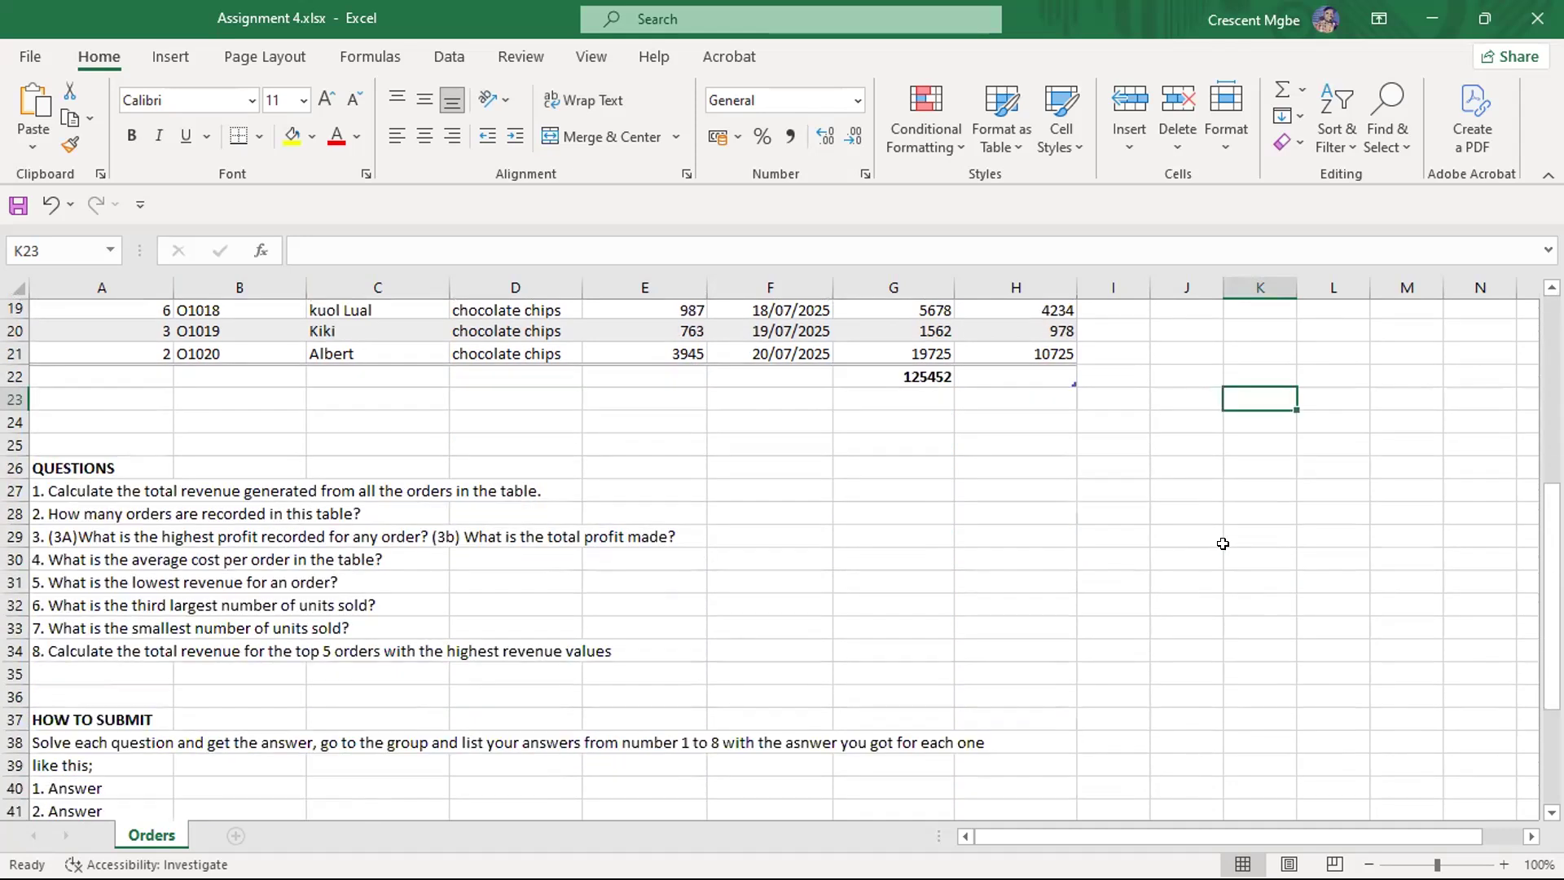
scroll(1006, 560, up, 2)
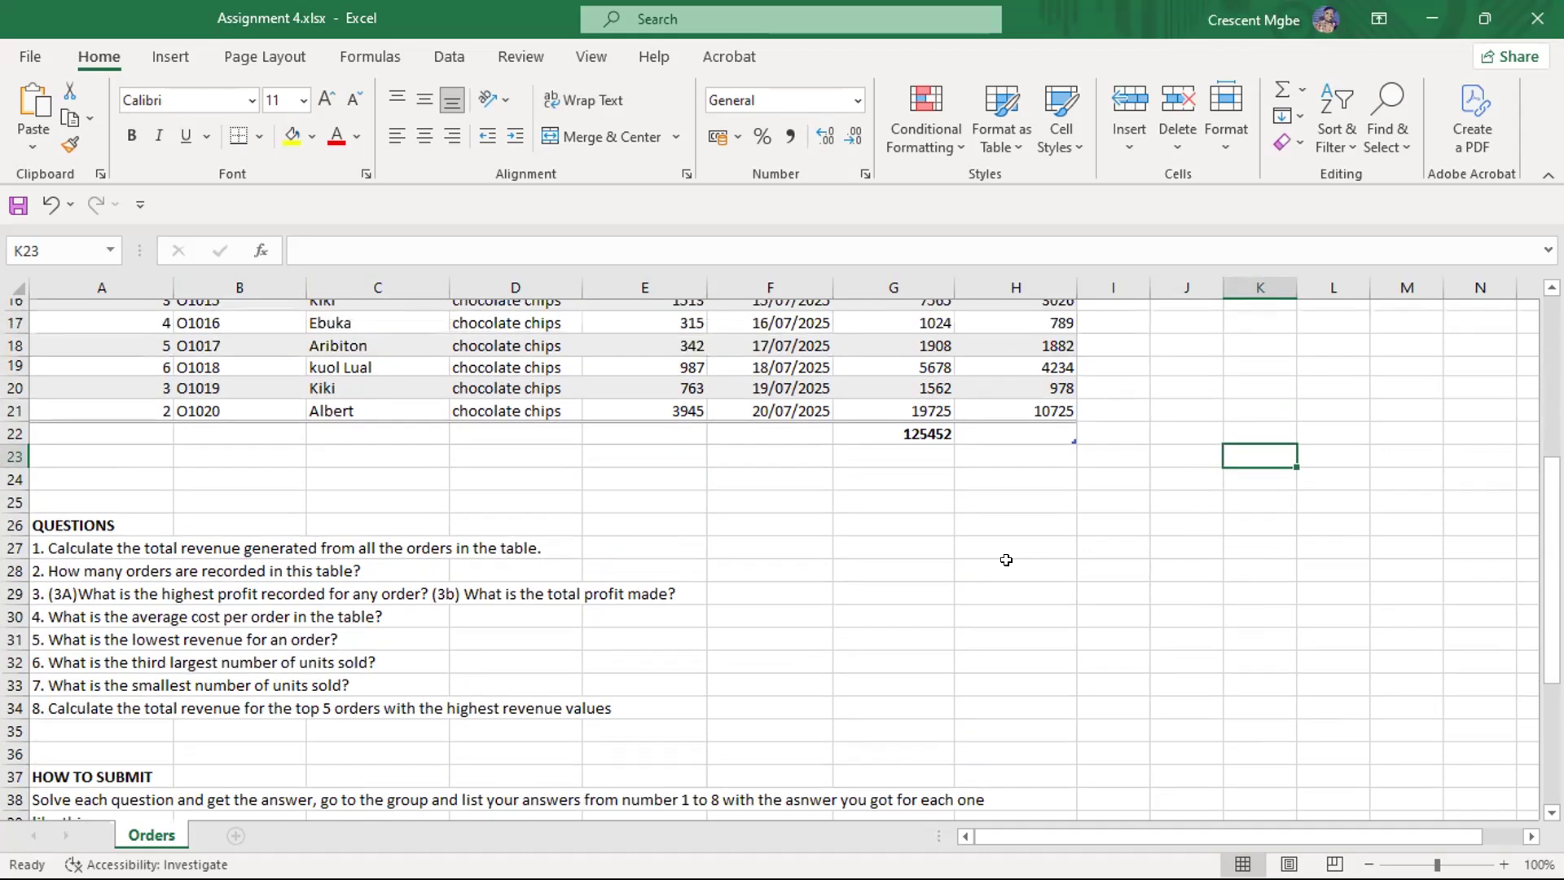
scroll(915, 562, down, 2)
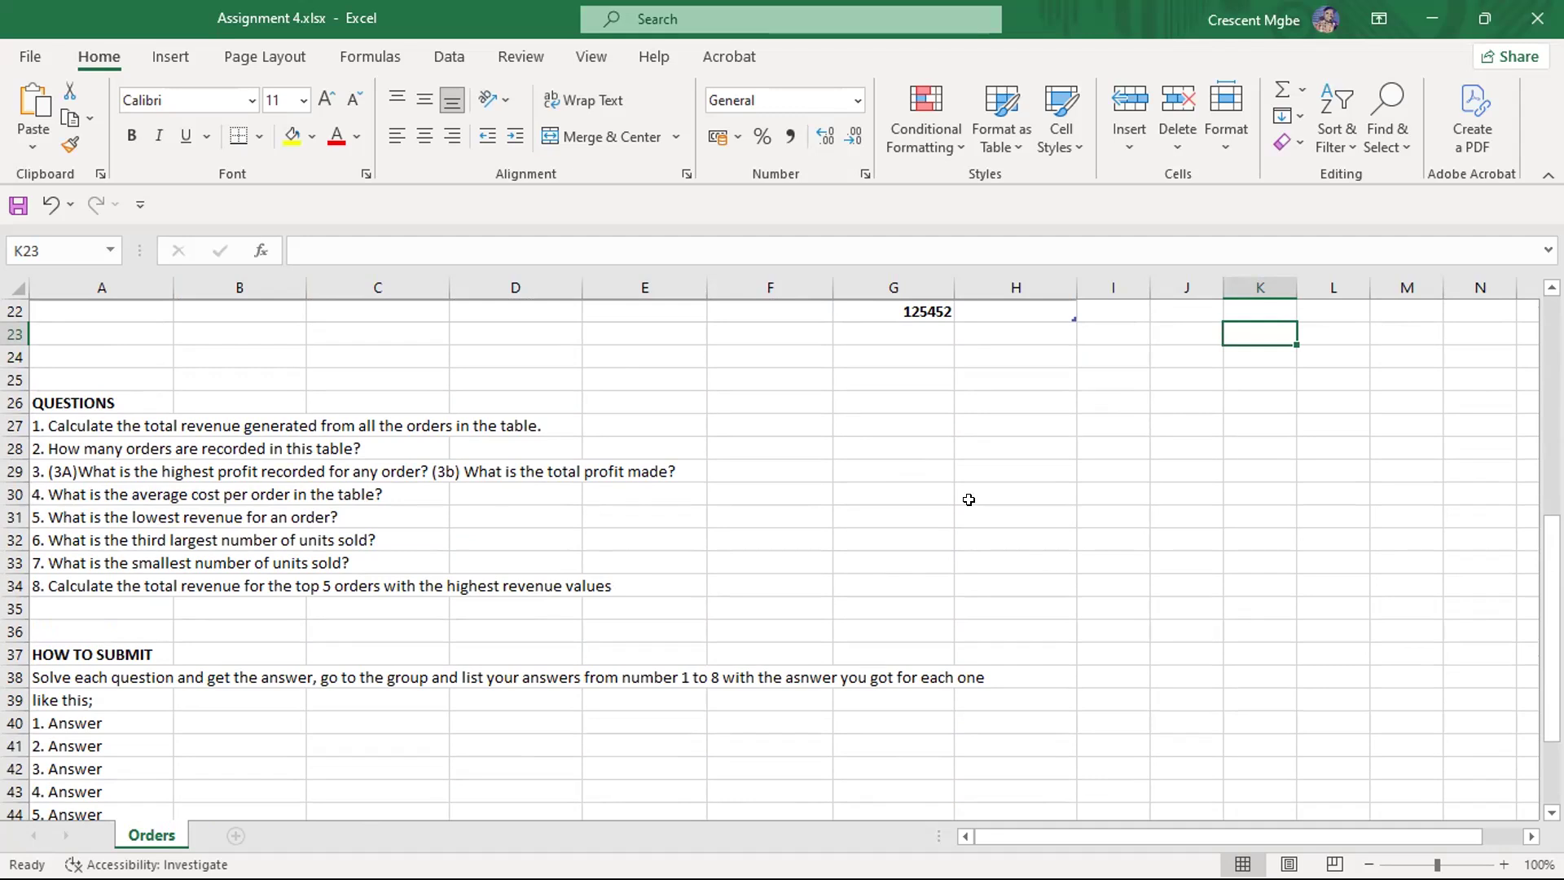
scroll(968, 500, up, 2)
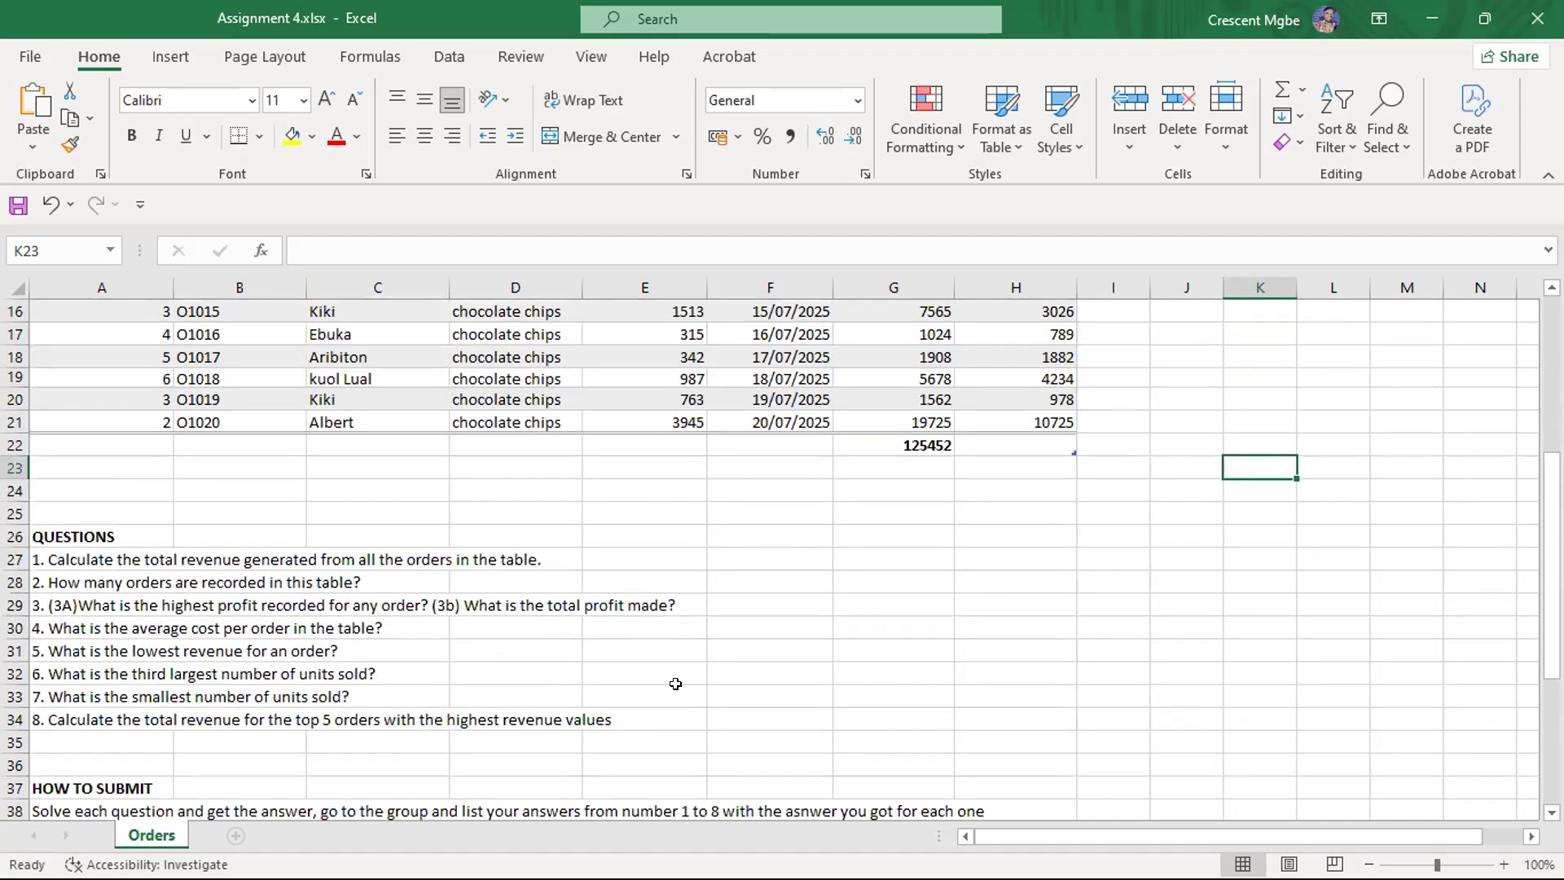
Switch to the shared Data Afric Class assignments workbook and view the orders table and questions on Sheet1
key(alt+Tab)
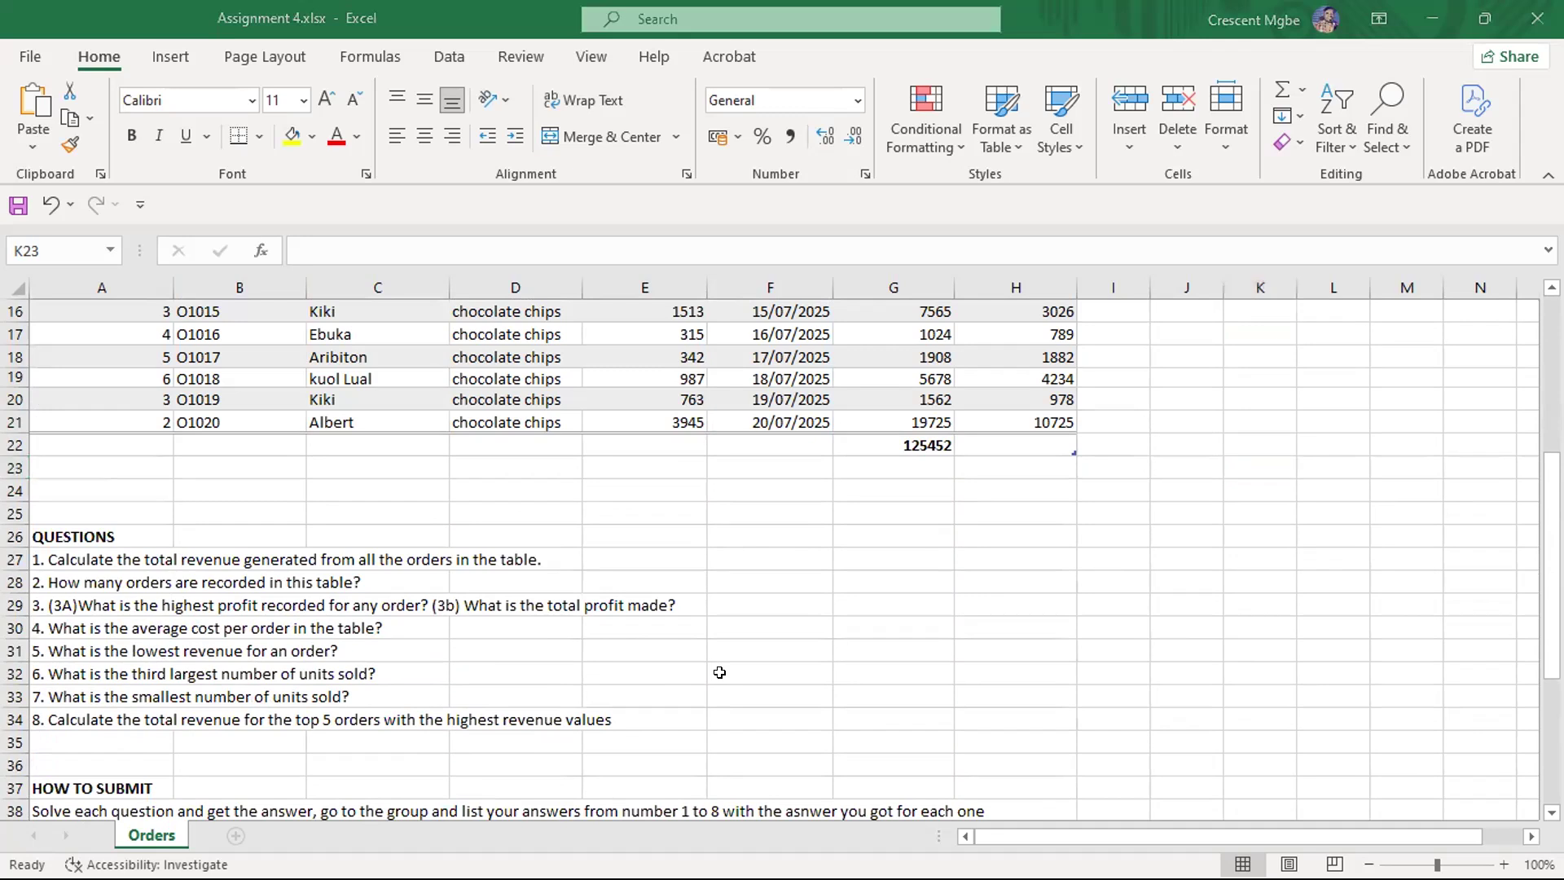
click(1050, 194)
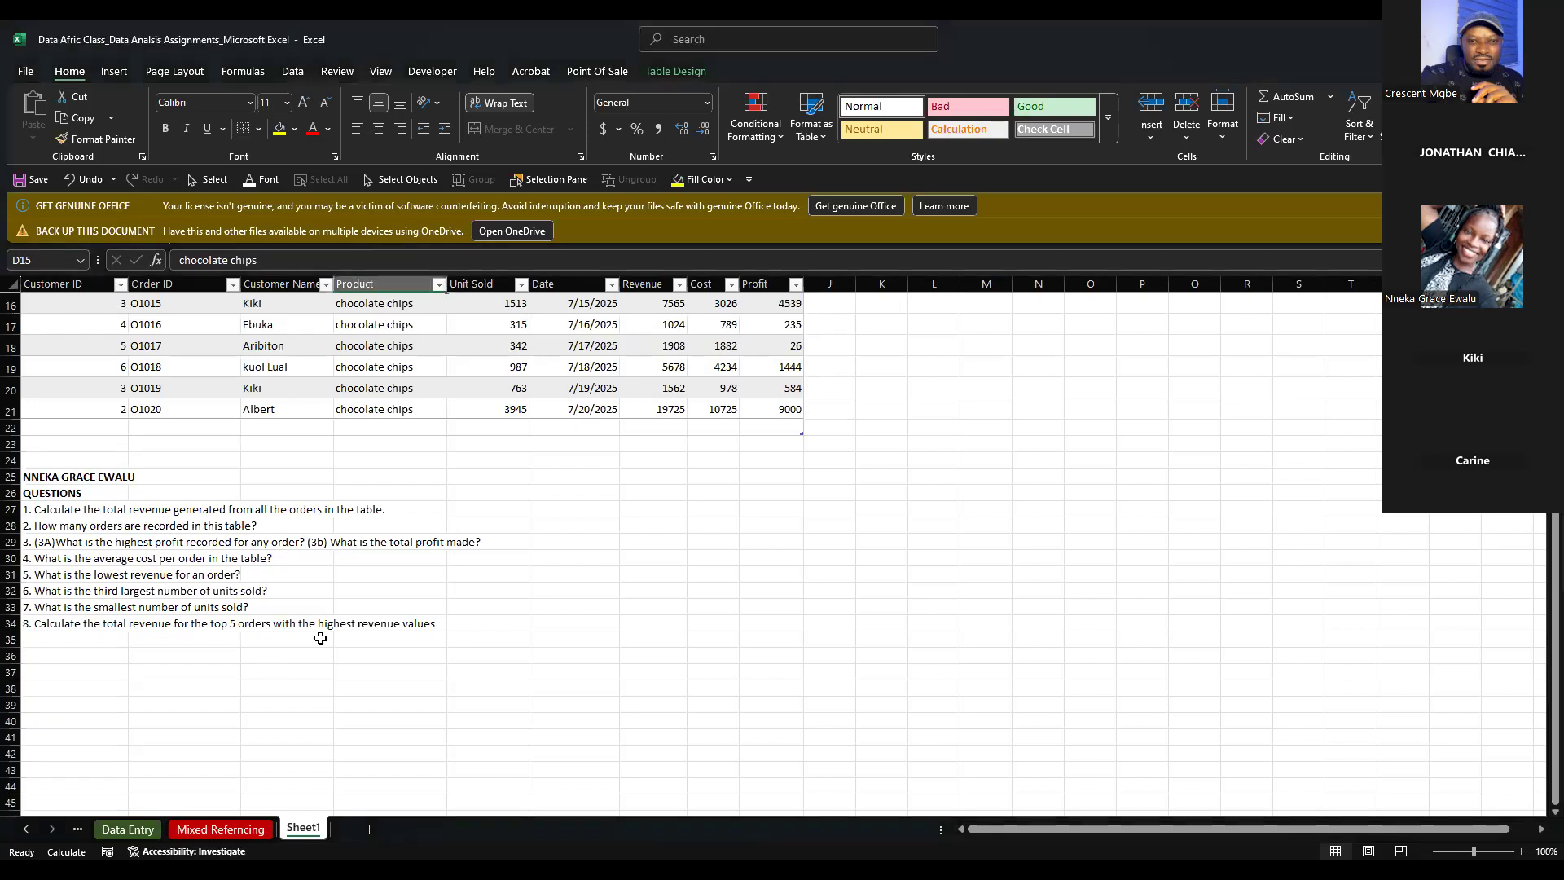
scroll(302, 637, up, 2)
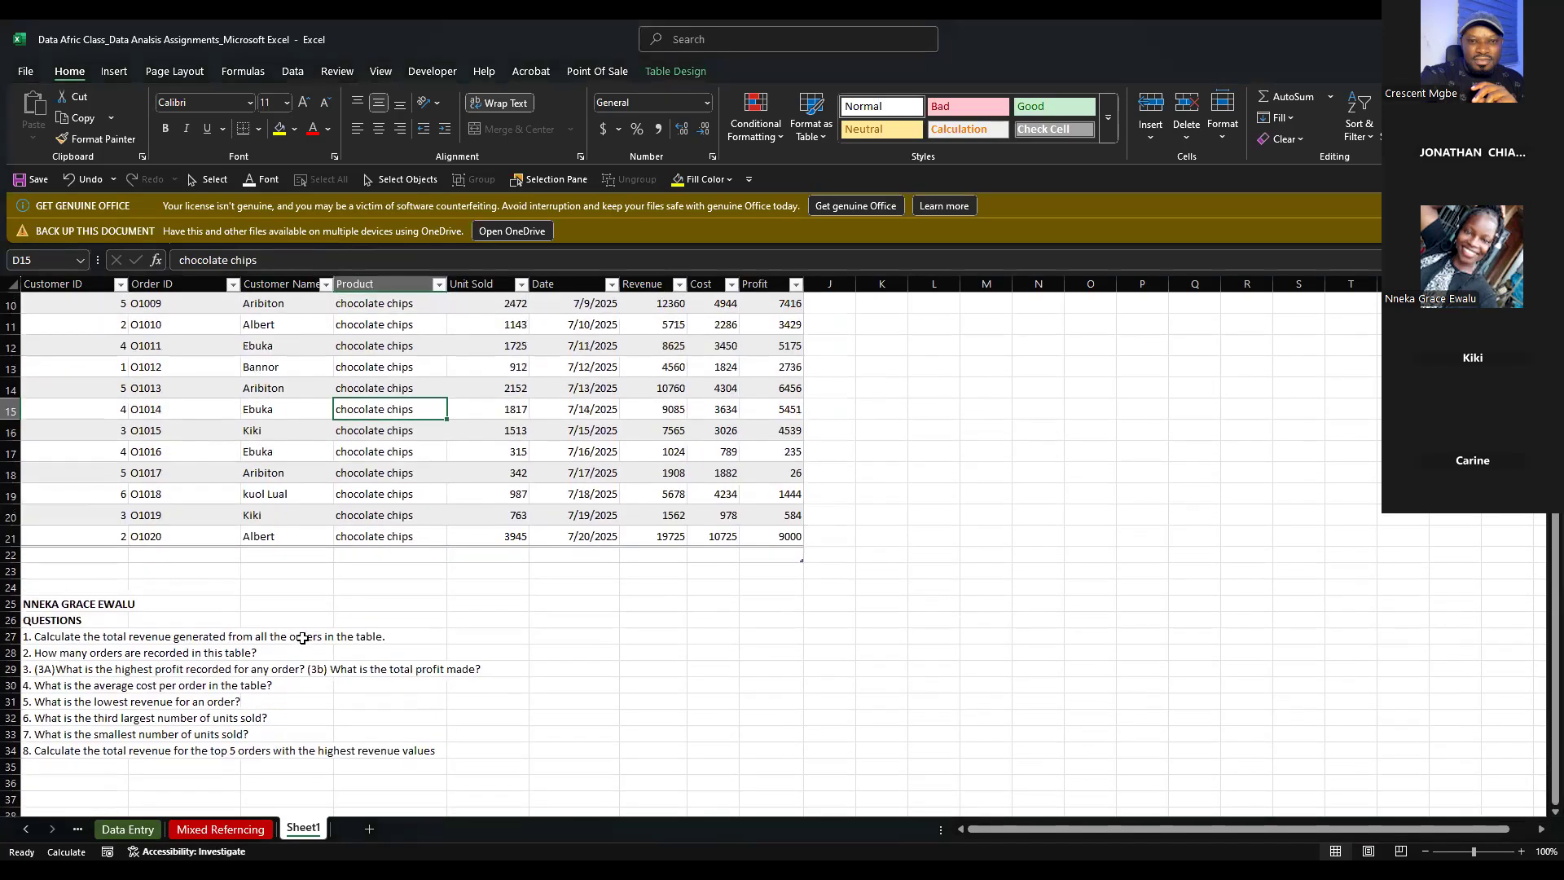
Answer question 5 in C31 with =MIN(G2:G21) to find the lowest revenue for an order
scroll(306, 633, down, 1)
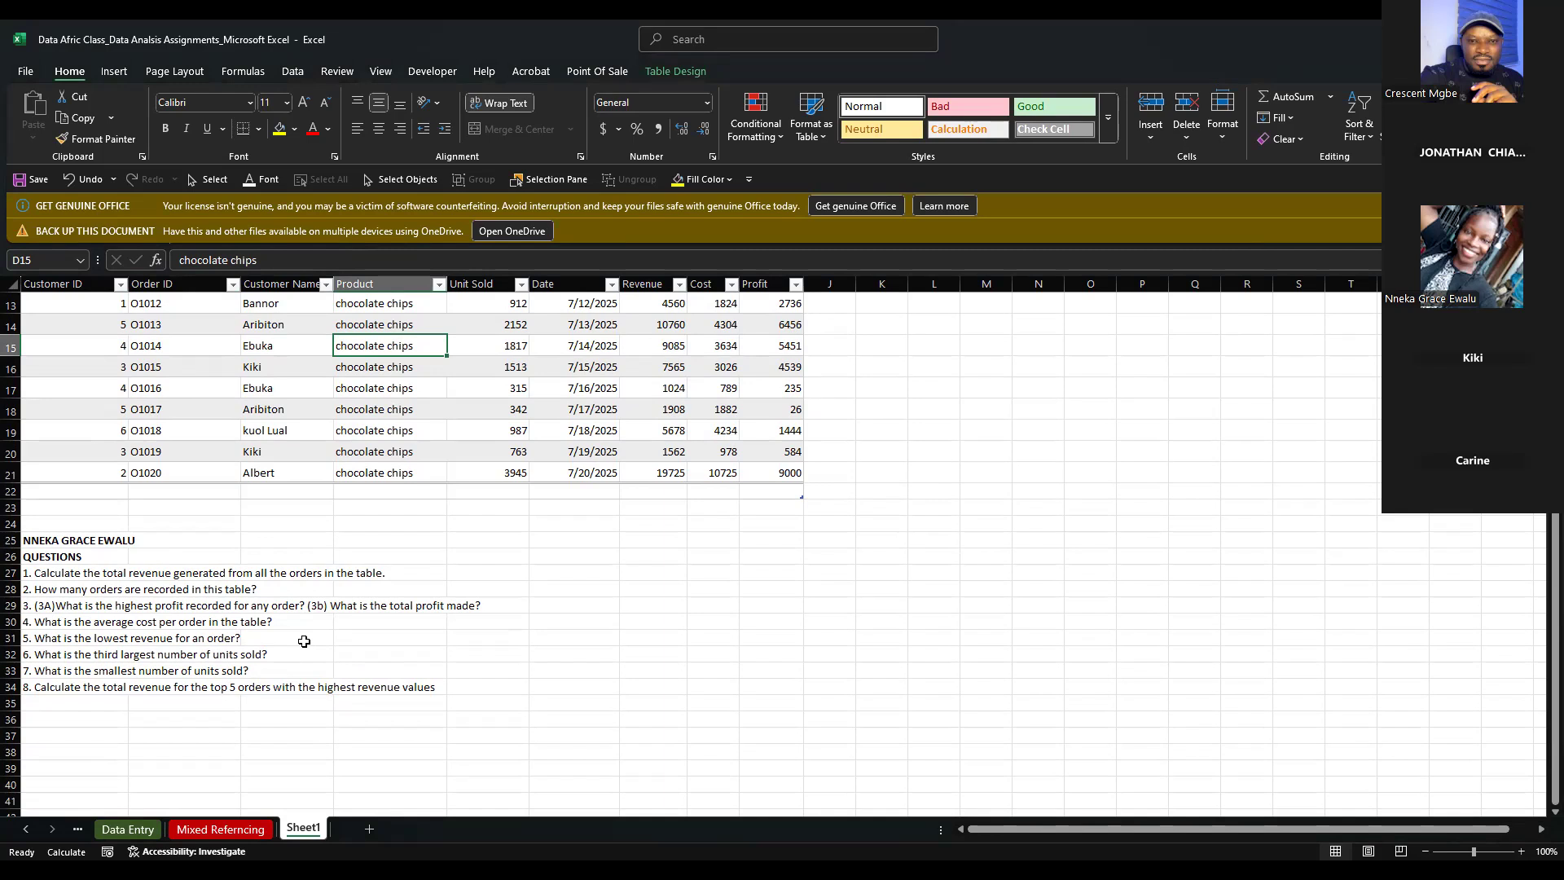
scroll(631, 309, up, 4)
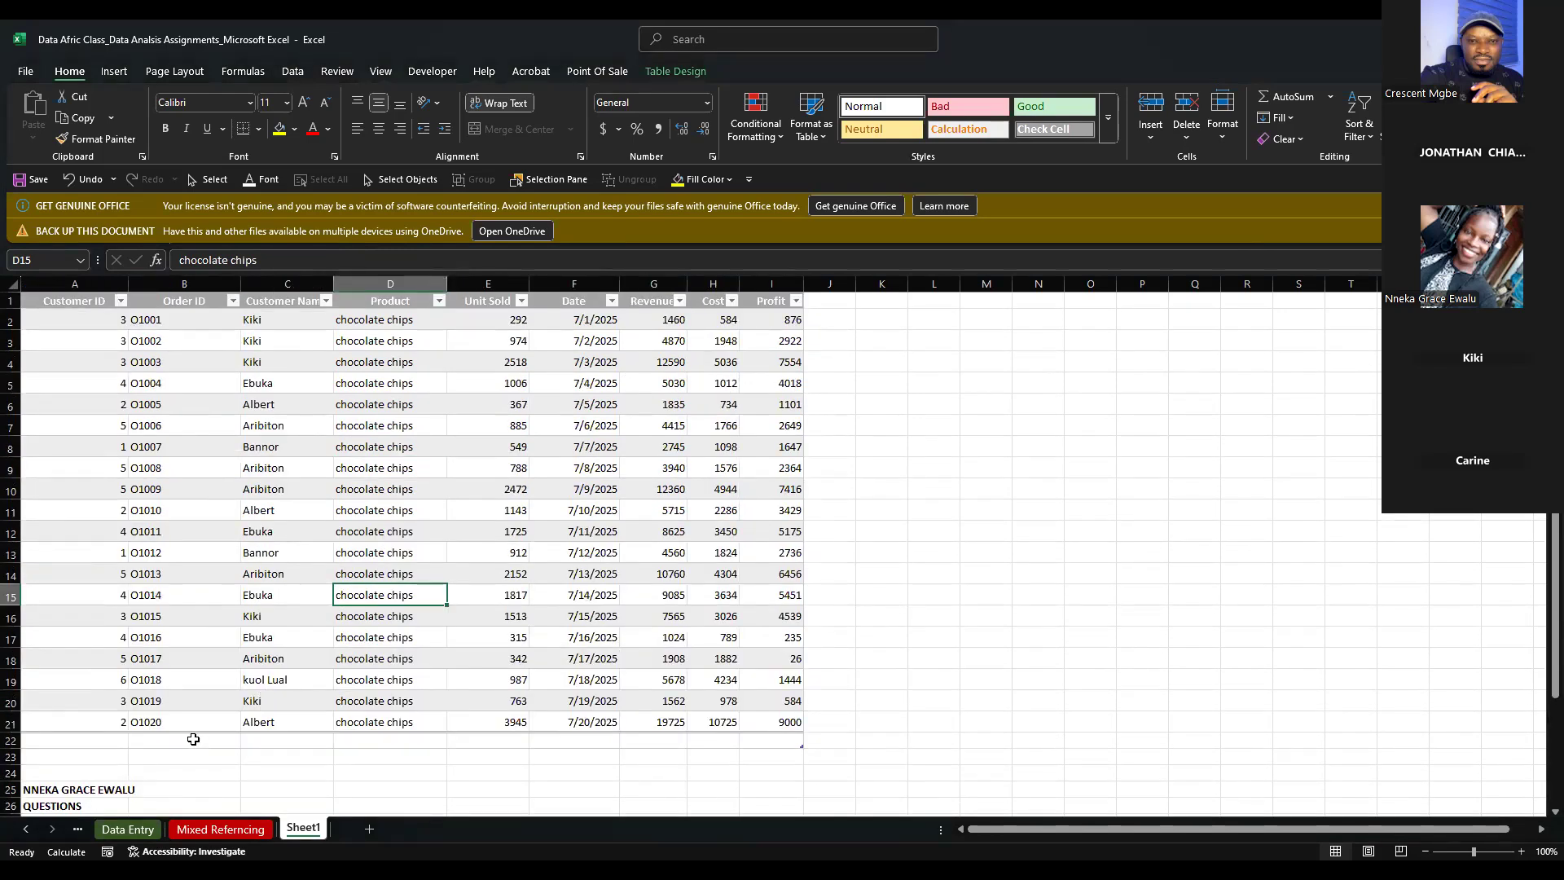
scroll(219, 727, down, 4)
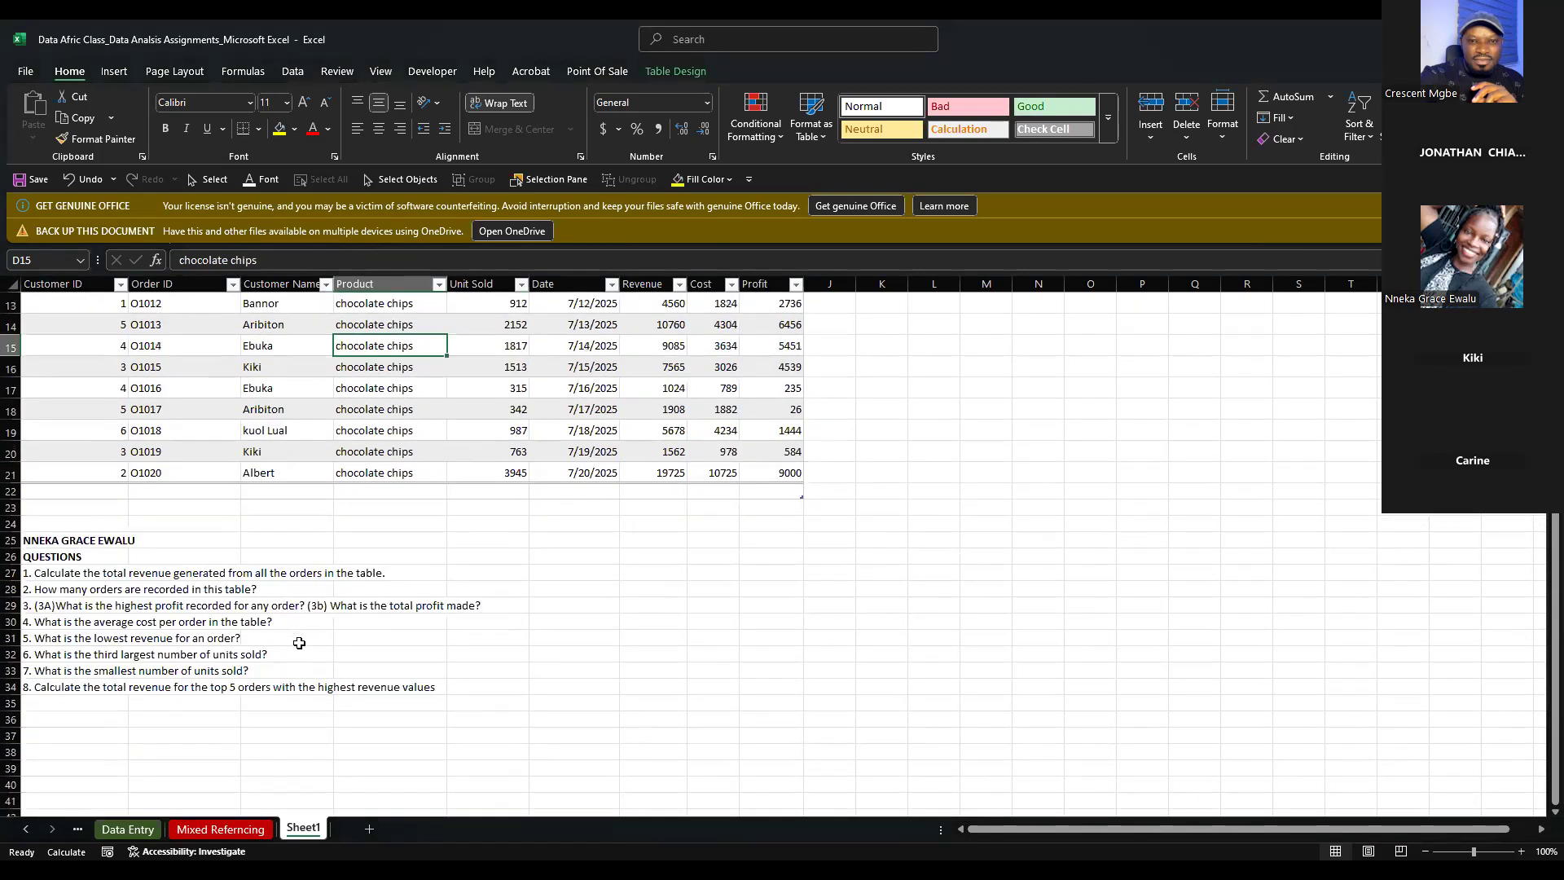
click(301, 639)
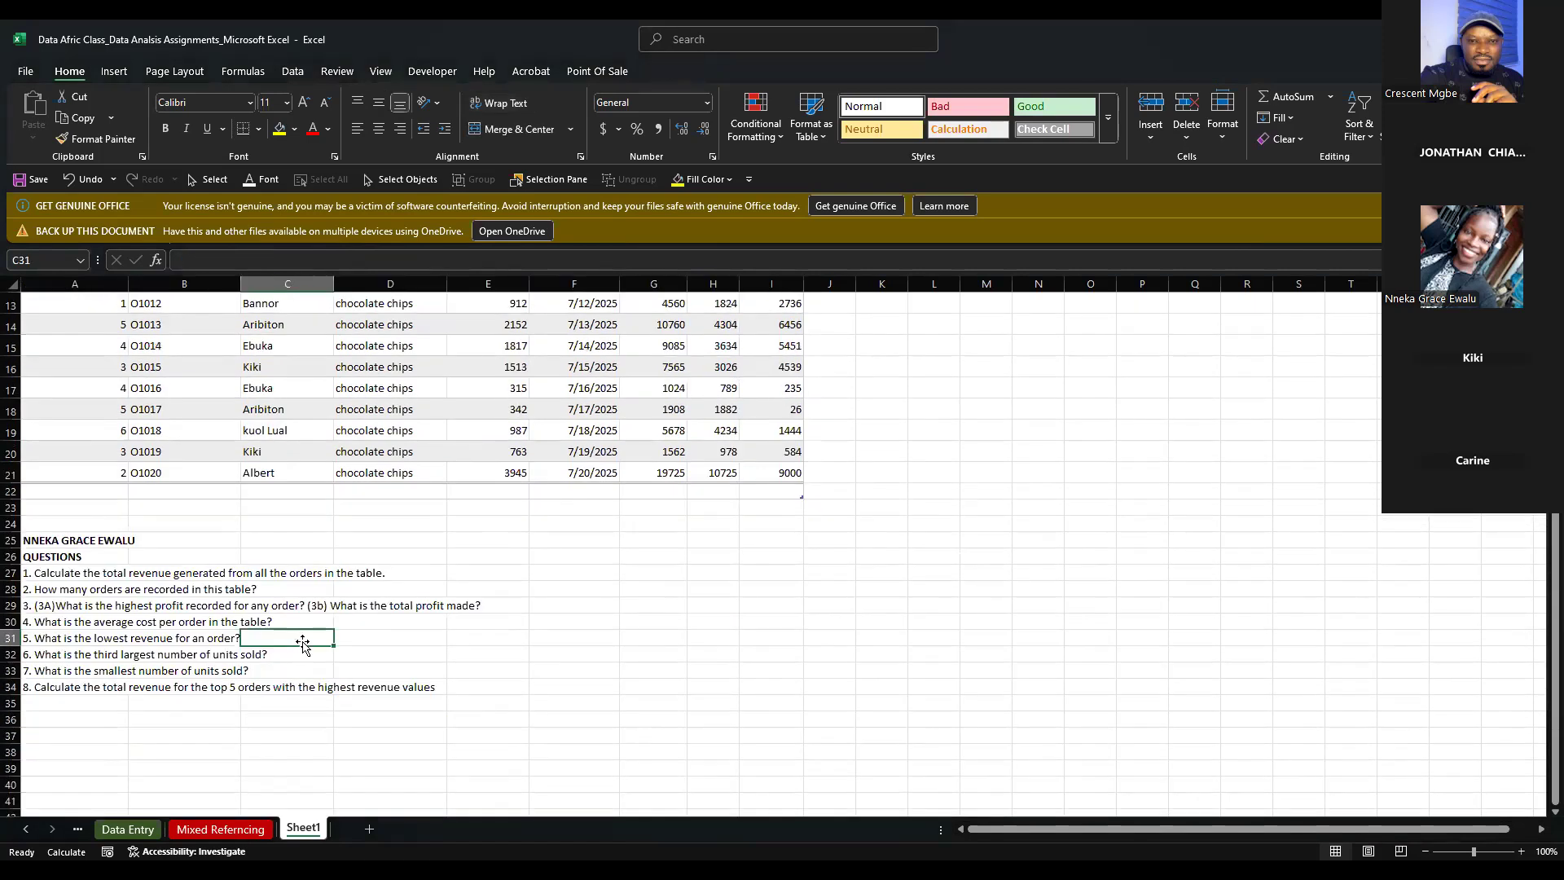
text(=)
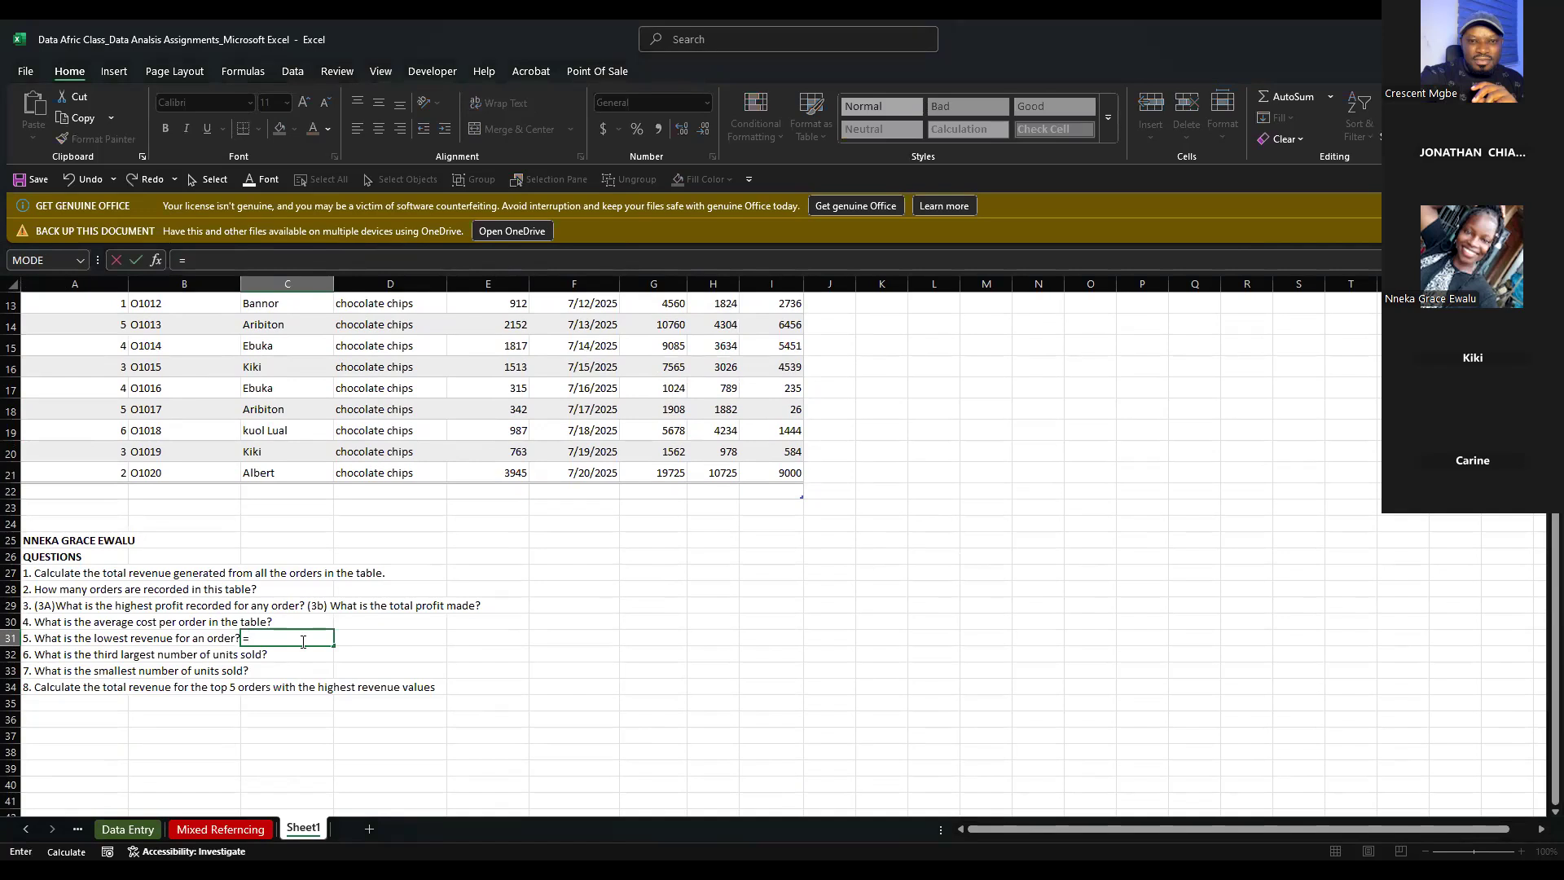
text(min)
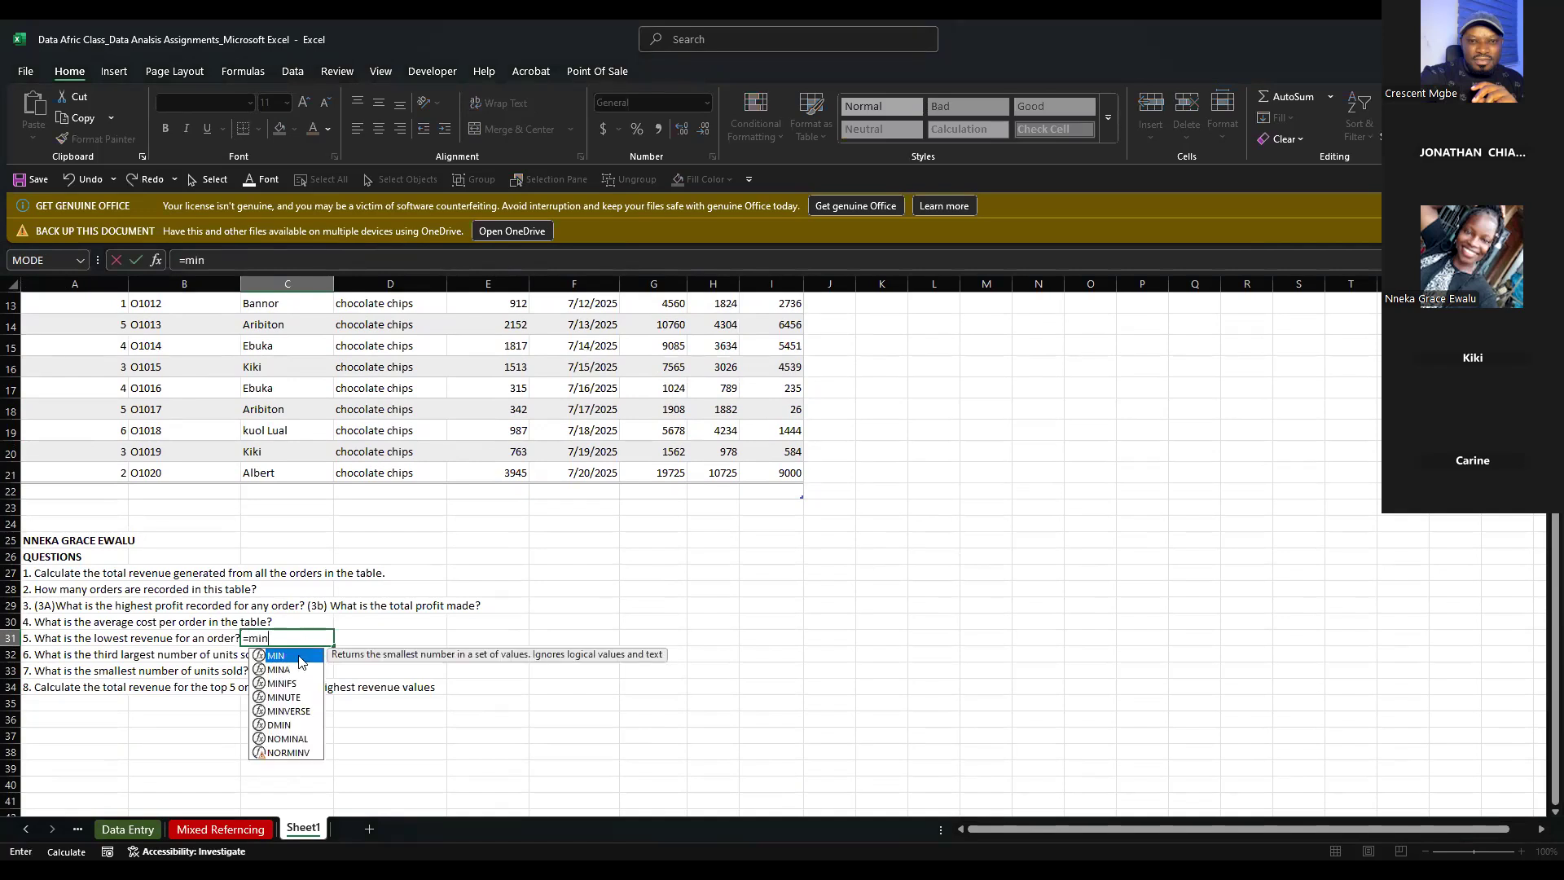
double_click(301, 662)
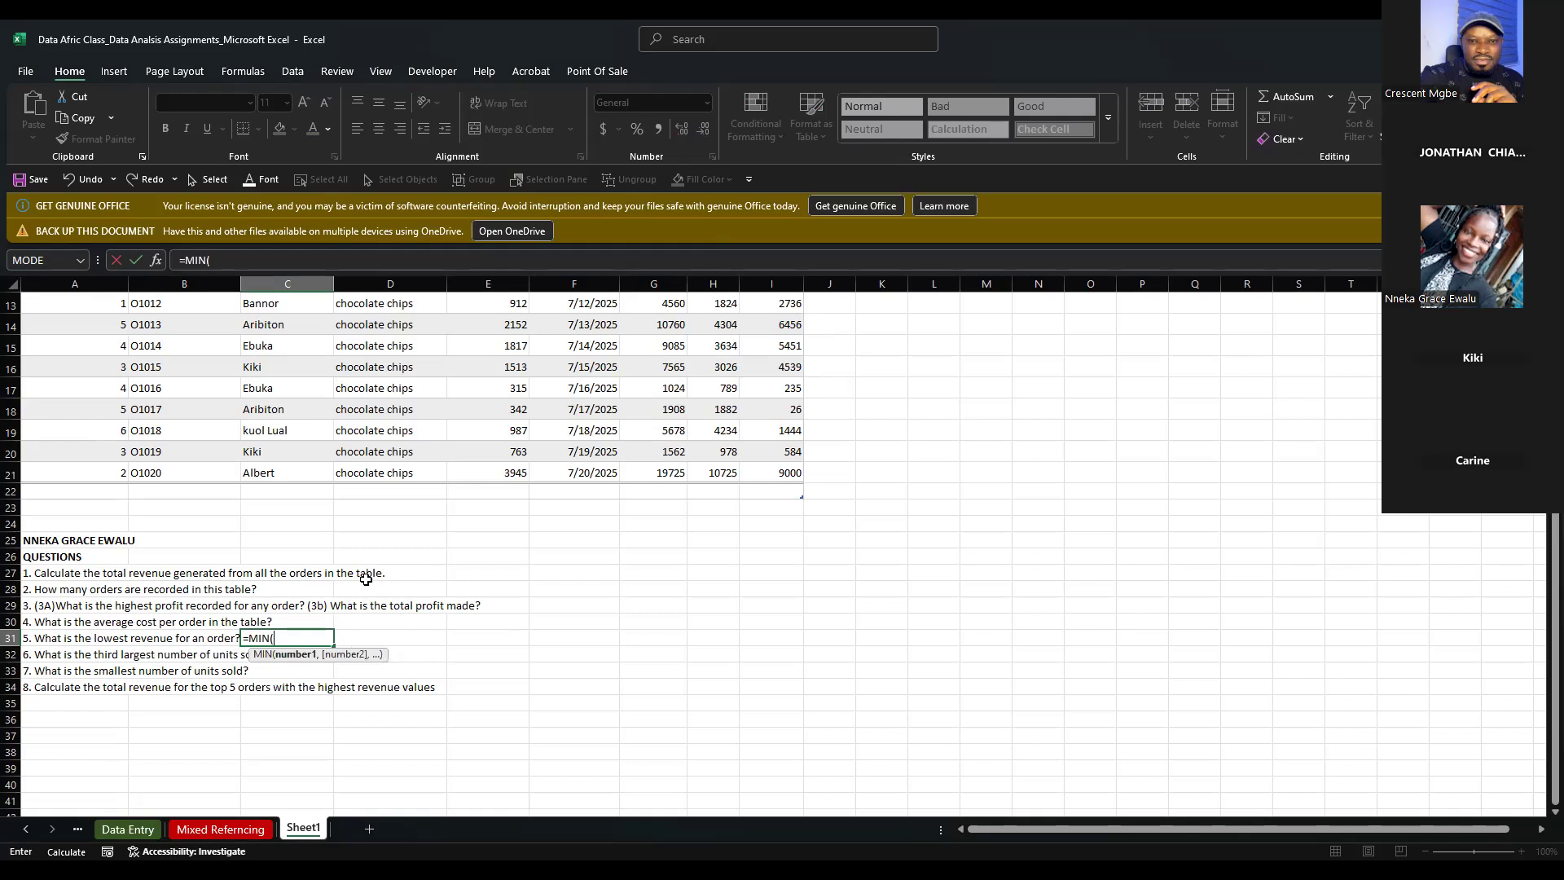
text(G)
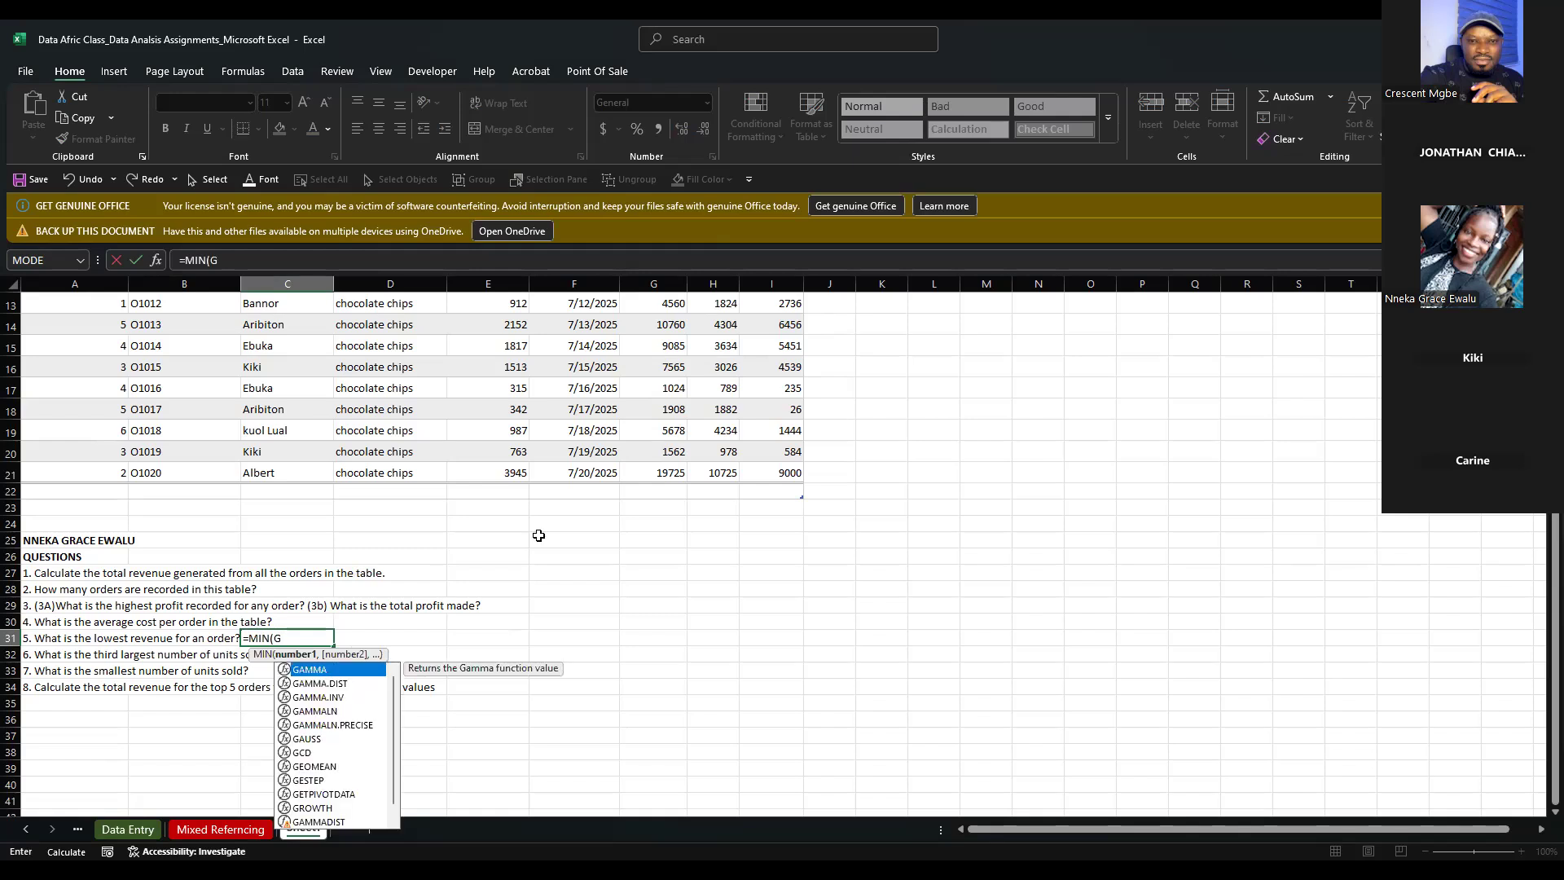
text(2)
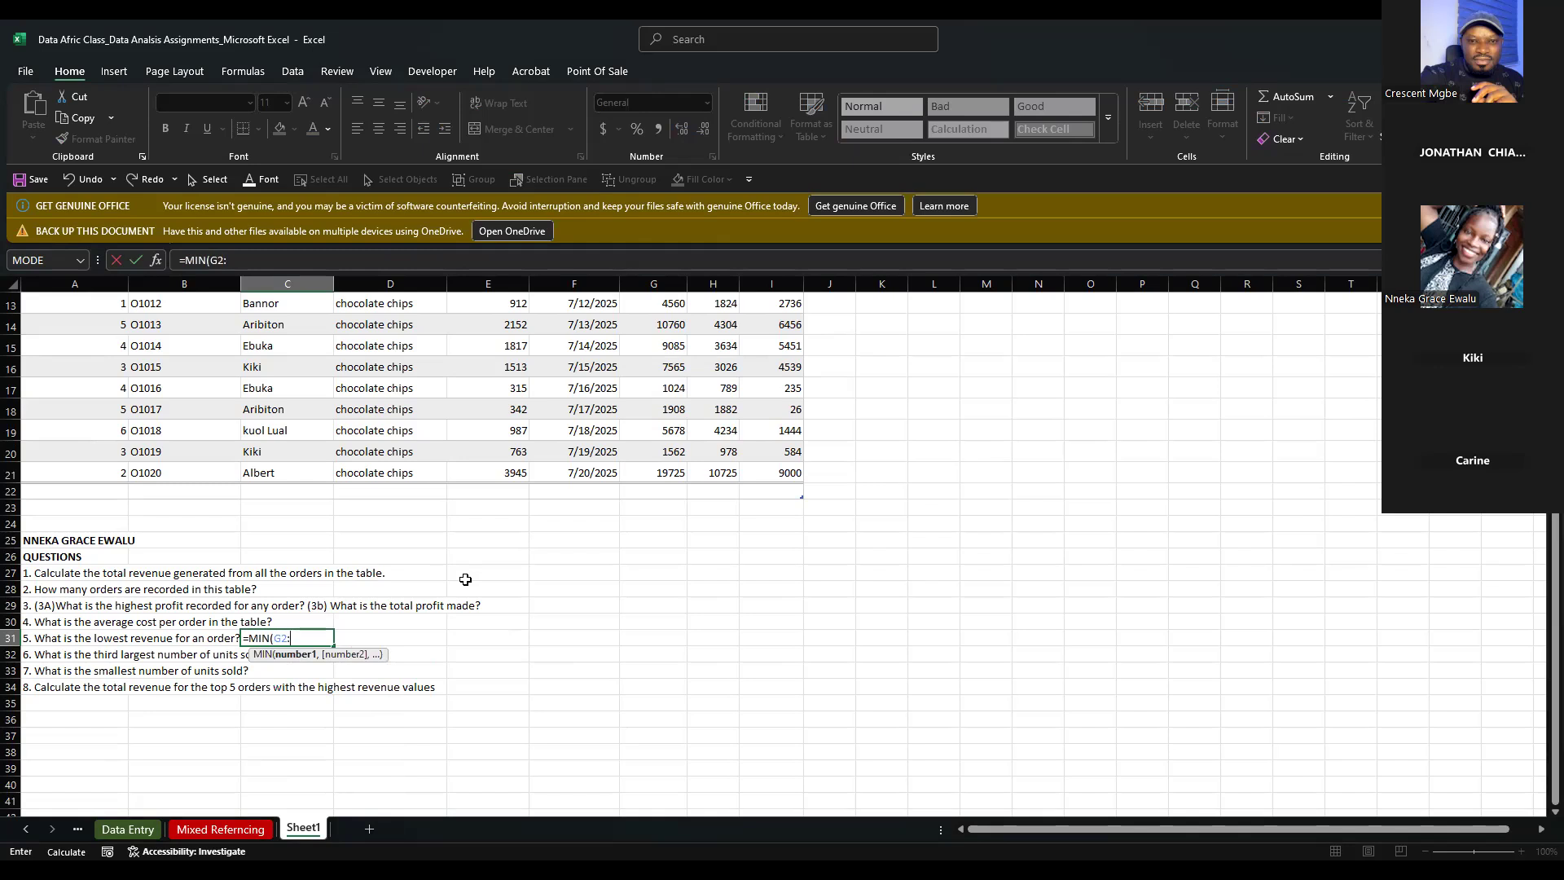
text(:G21)
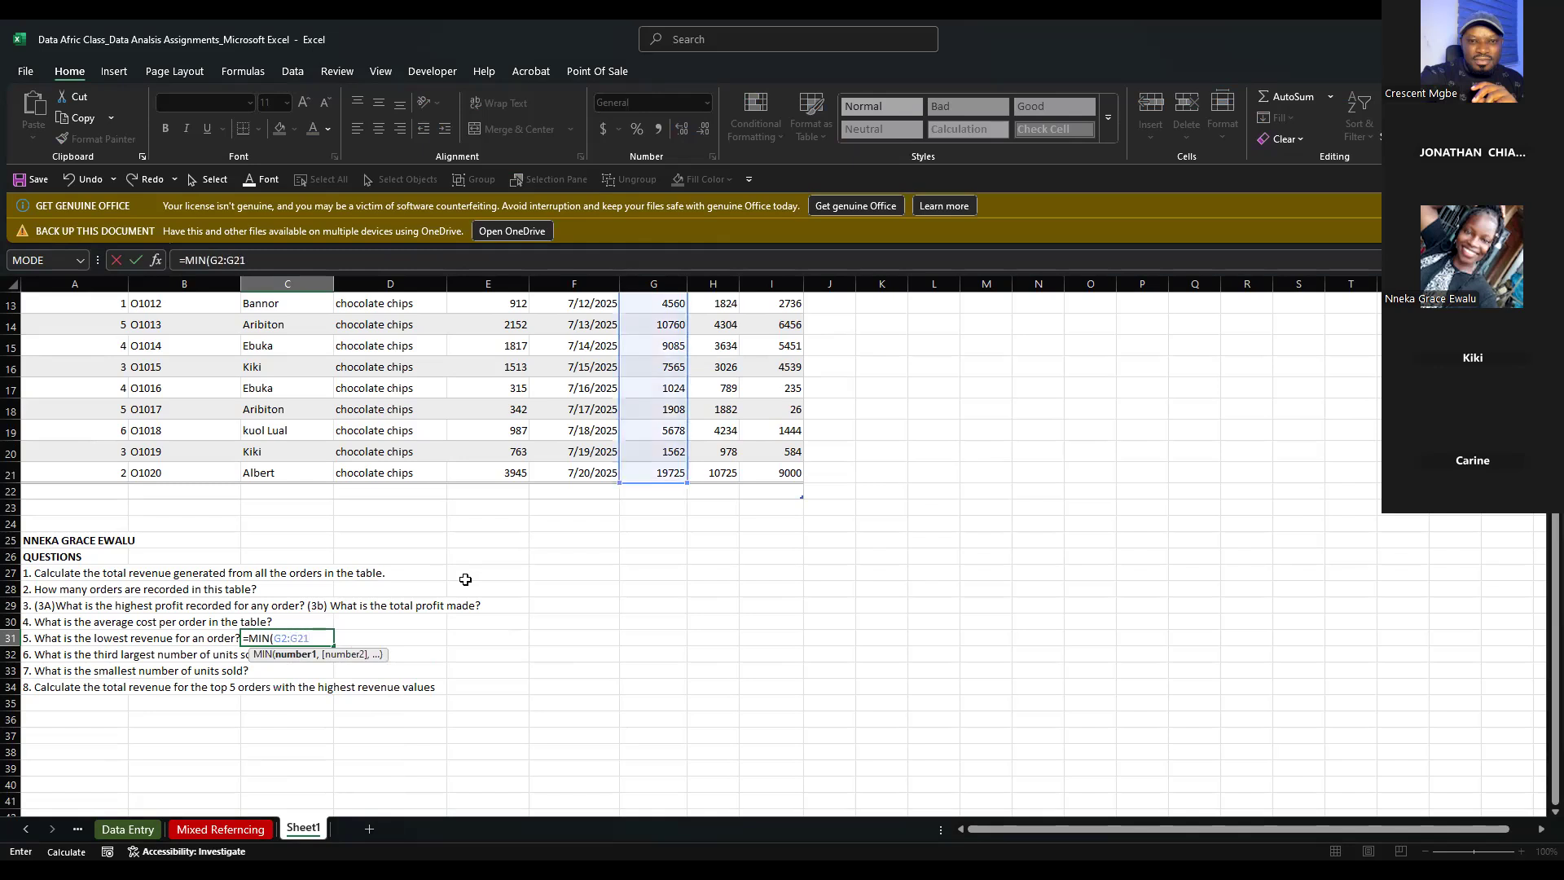
key(Return)
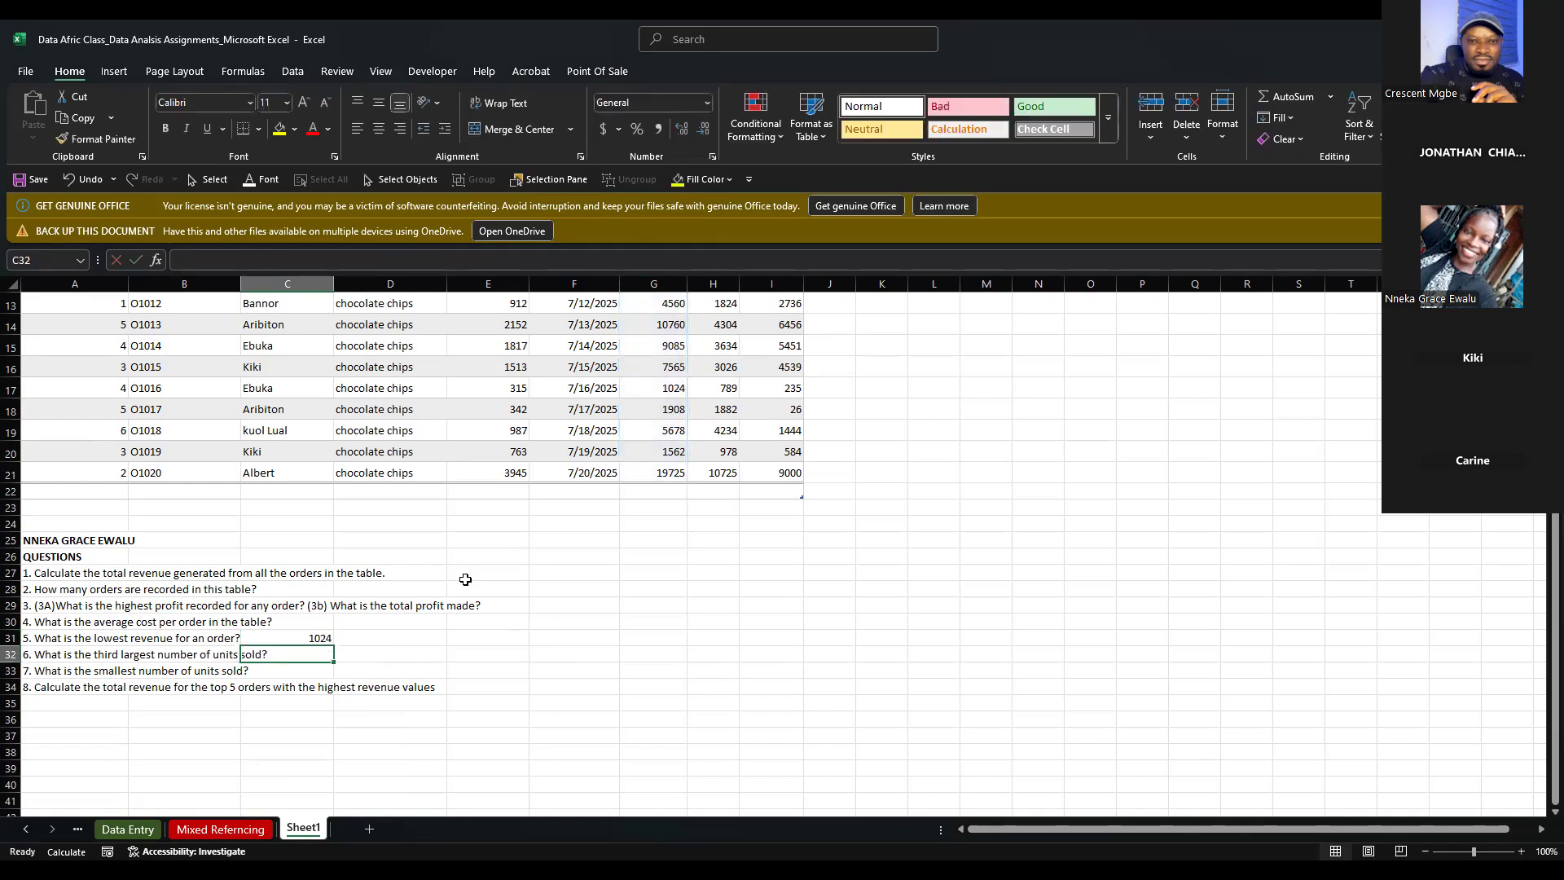
Check the MIN formula in C31 against the values in the table's Revenue column
click(314, 642)
scroll(316, 644, up, 2)
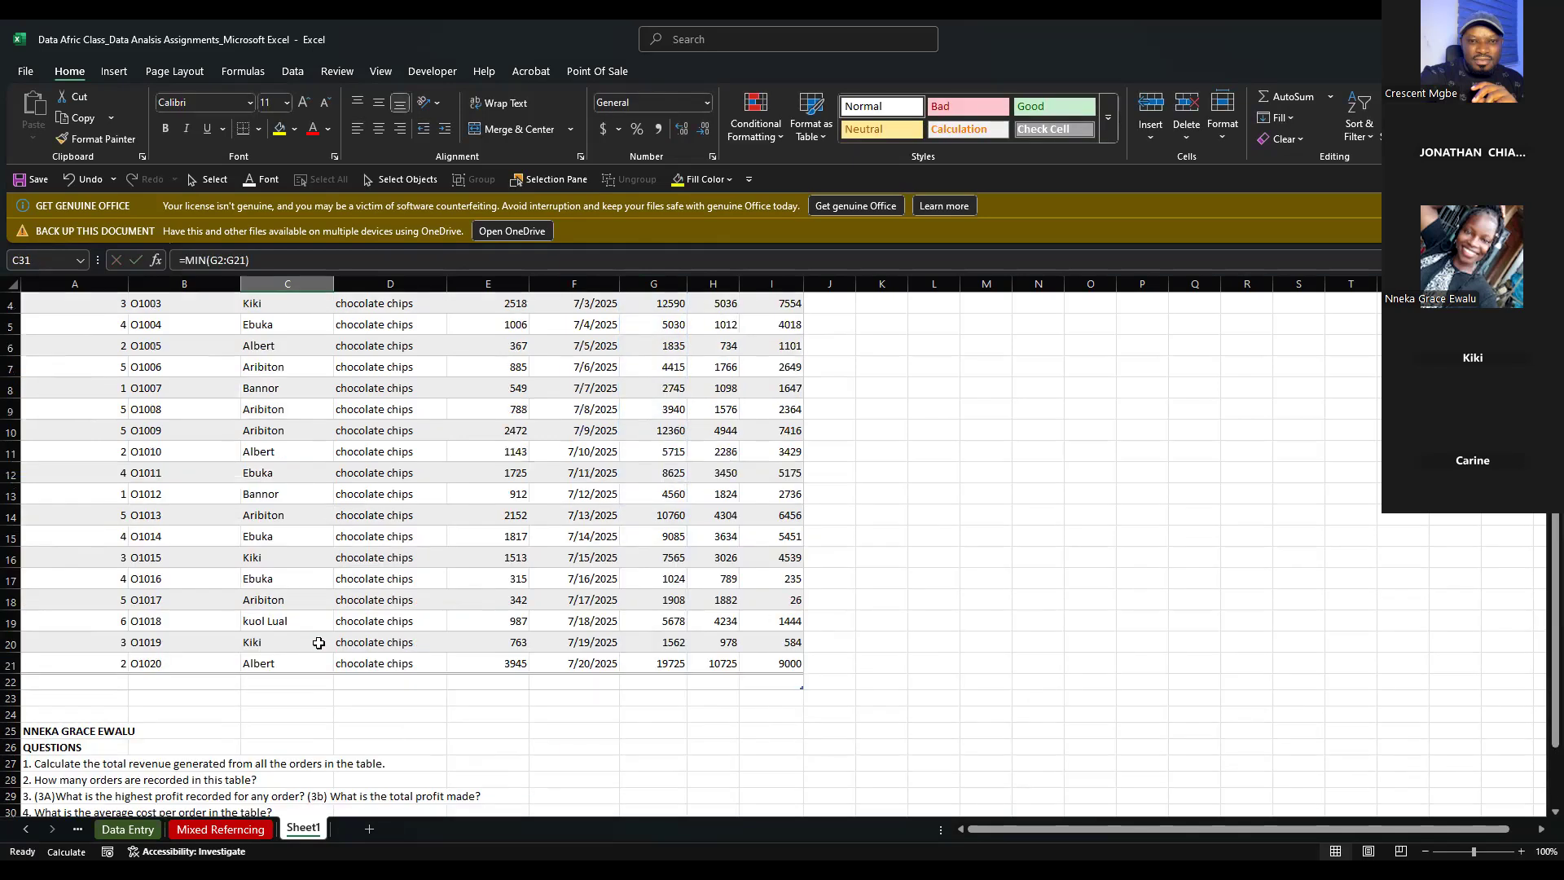
scroll(684, 505, up, 2)
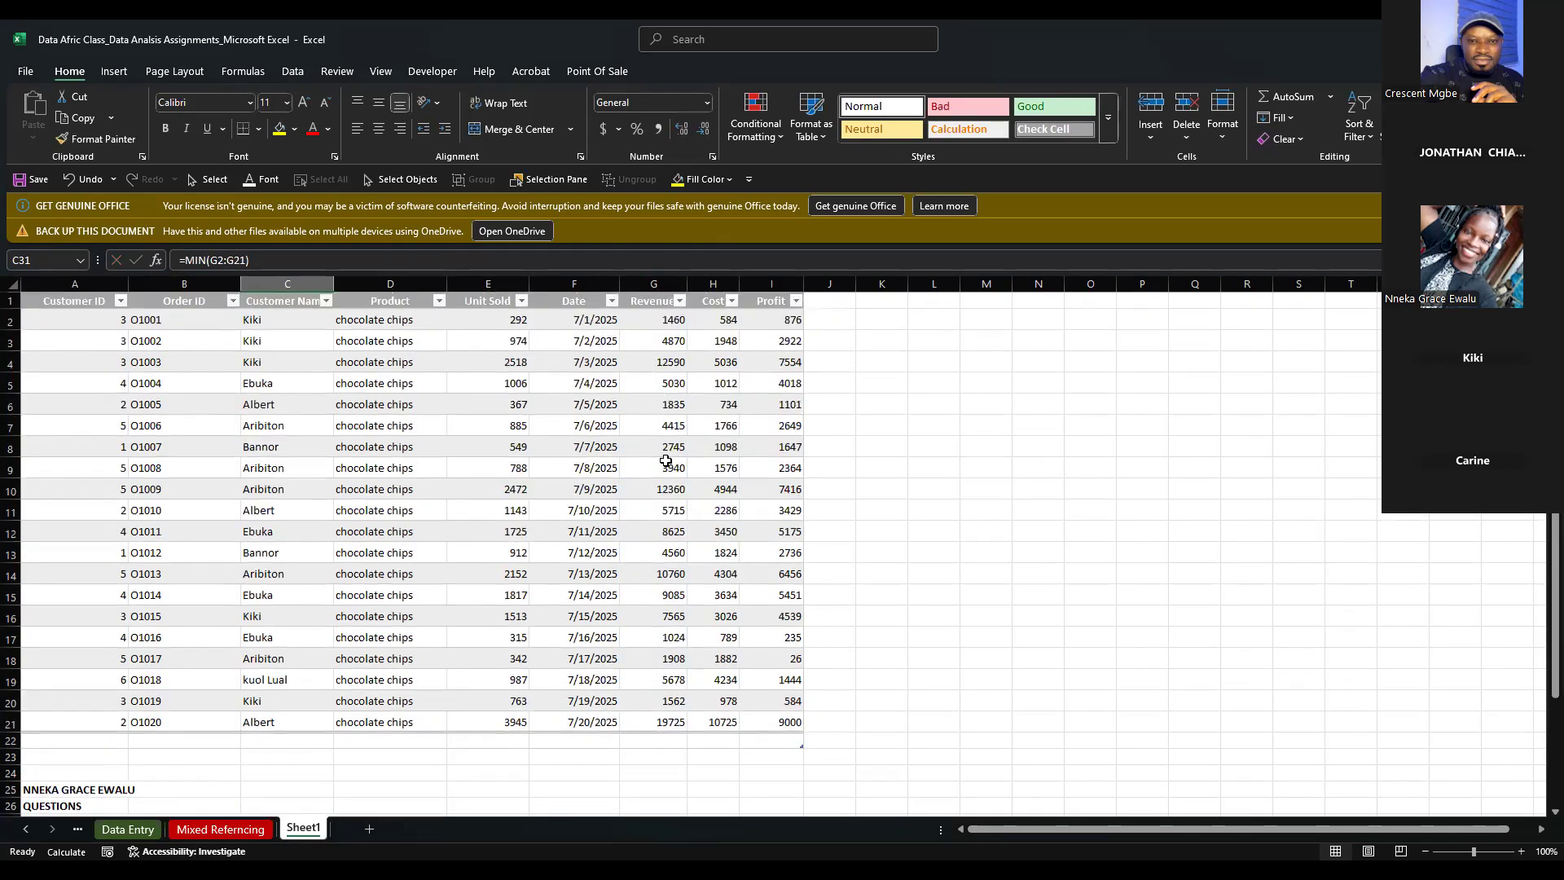
scroll(656, 496, down, 1)
scroll(656, 496, down, 1)
scroll(656, 496, up, 2)
scroll(656, 492, down, 3)
scroll(656, 493, up, 3)
scroll(301, 685, down, 3)
scroll(301, 686, down, 2)
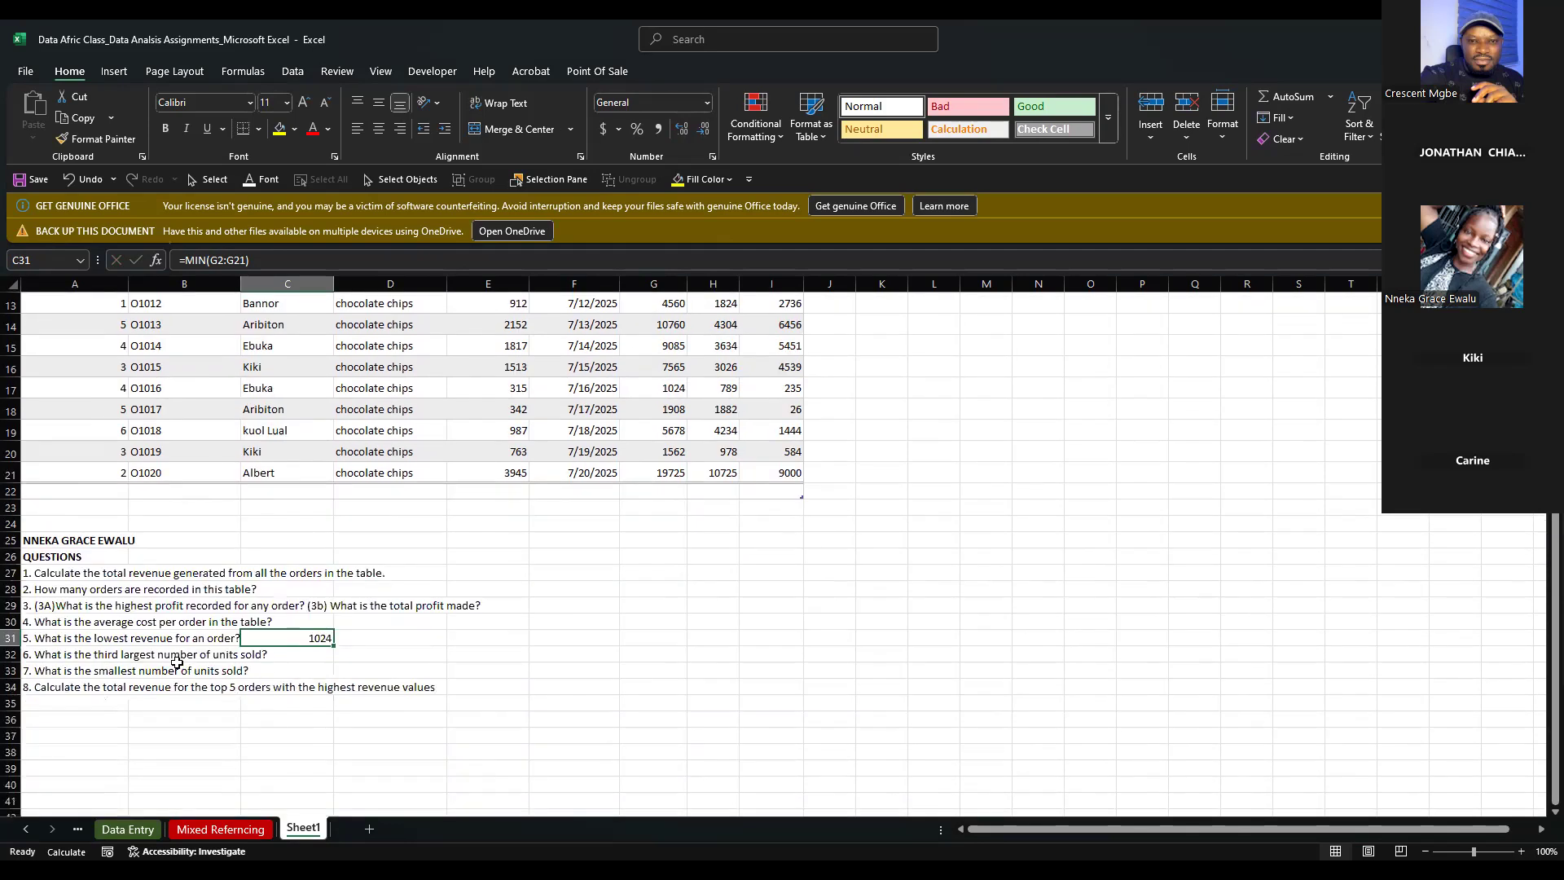
Answer question 6 in C32 with =LARGE(E2:E21,3) to find the third largest number of units sold
click(291, 659)
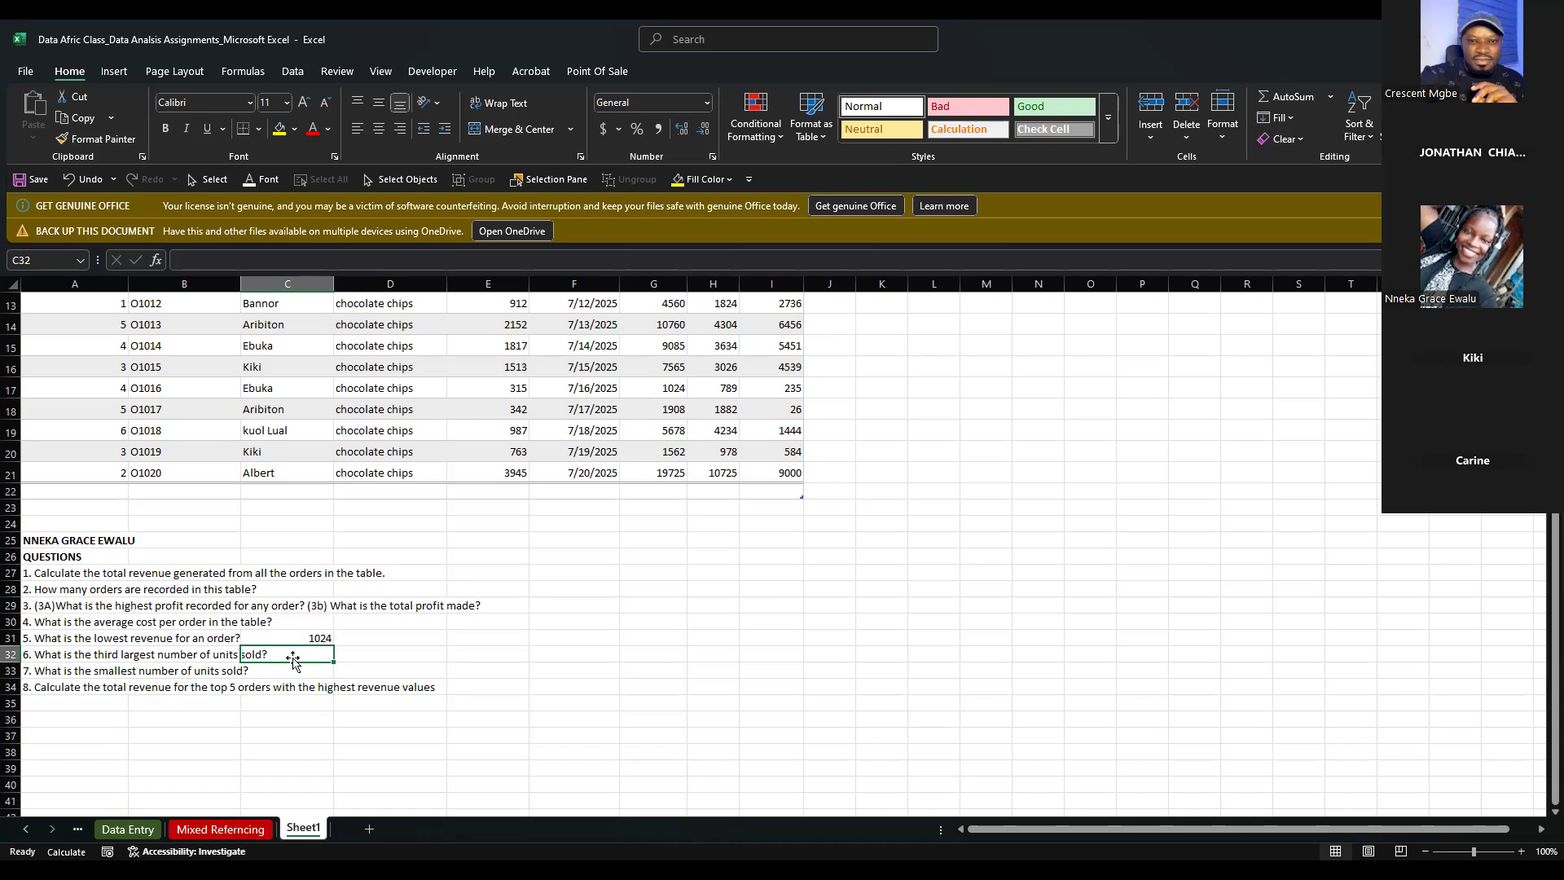
text(=)
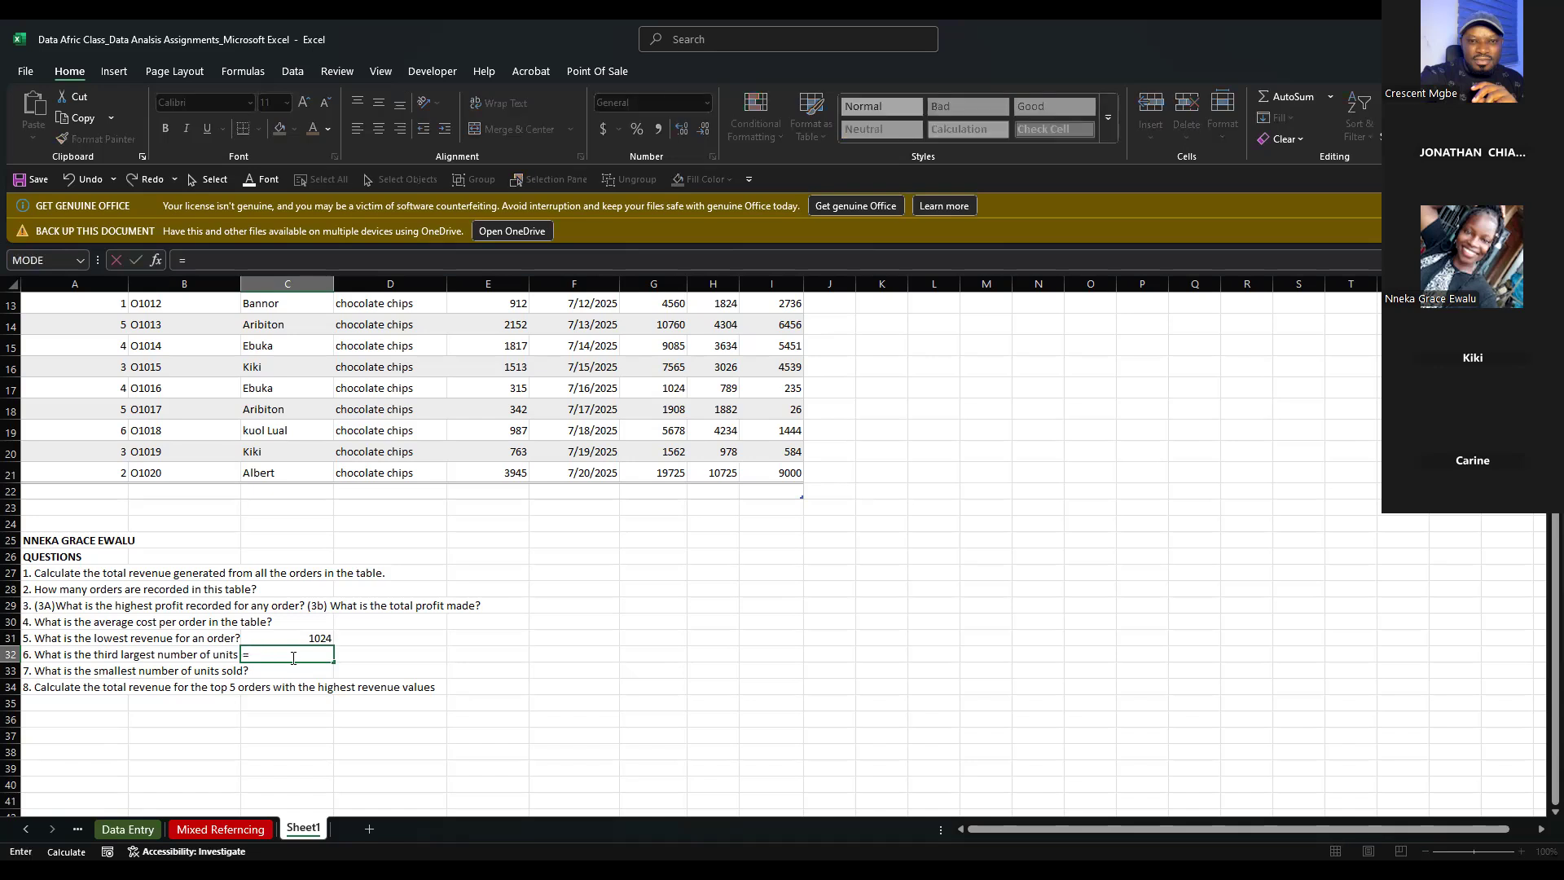
text(large)
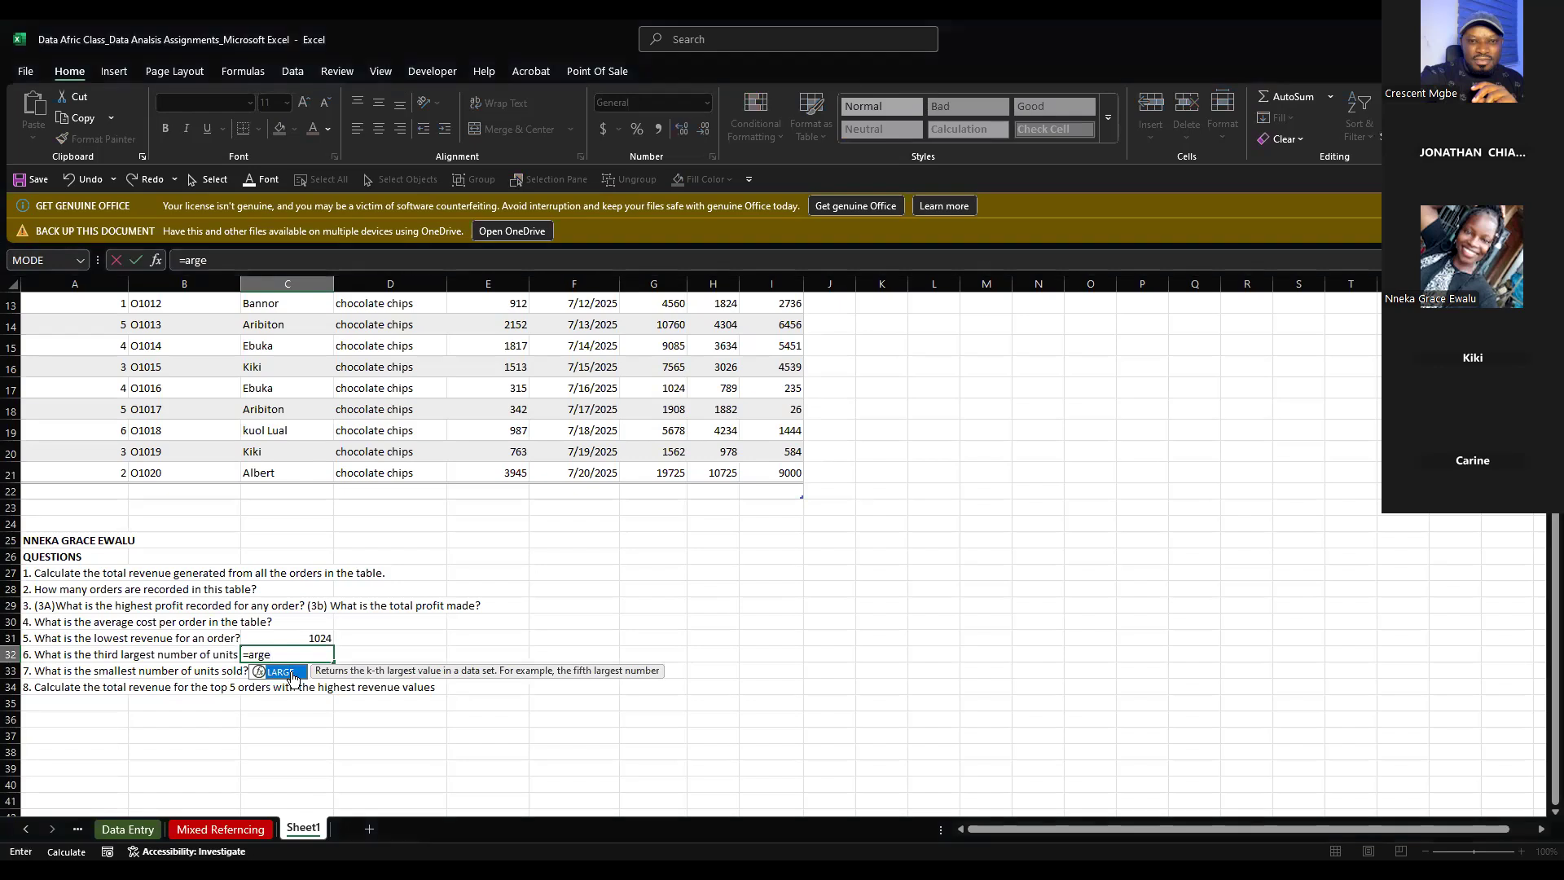
double_click(281, 672)
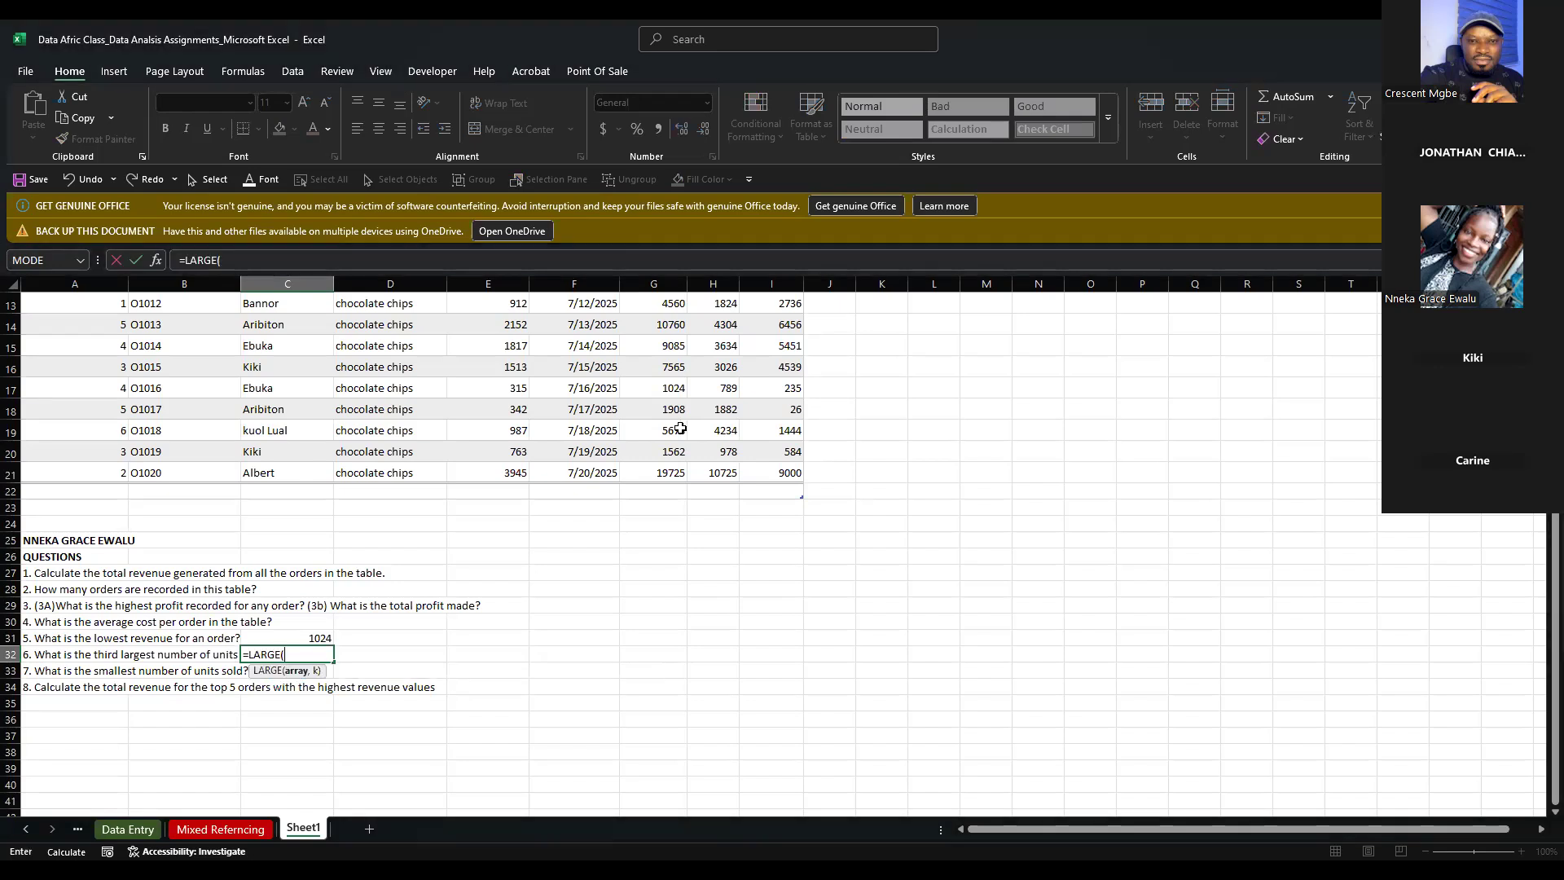
scroll(651, 444, up, 2)
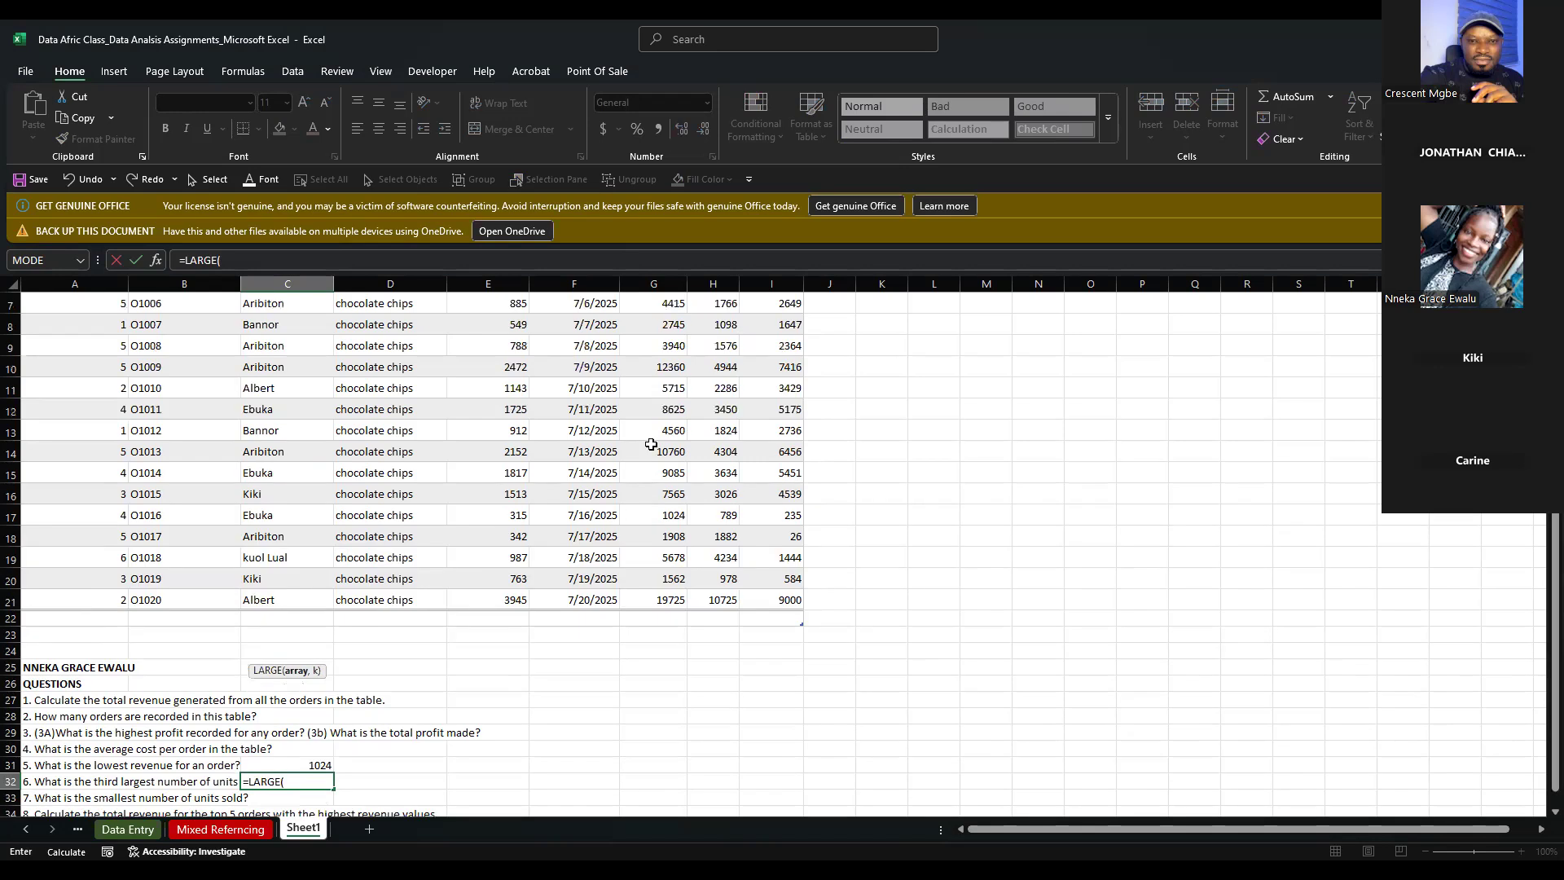
scroll(651, 444, up, 2)
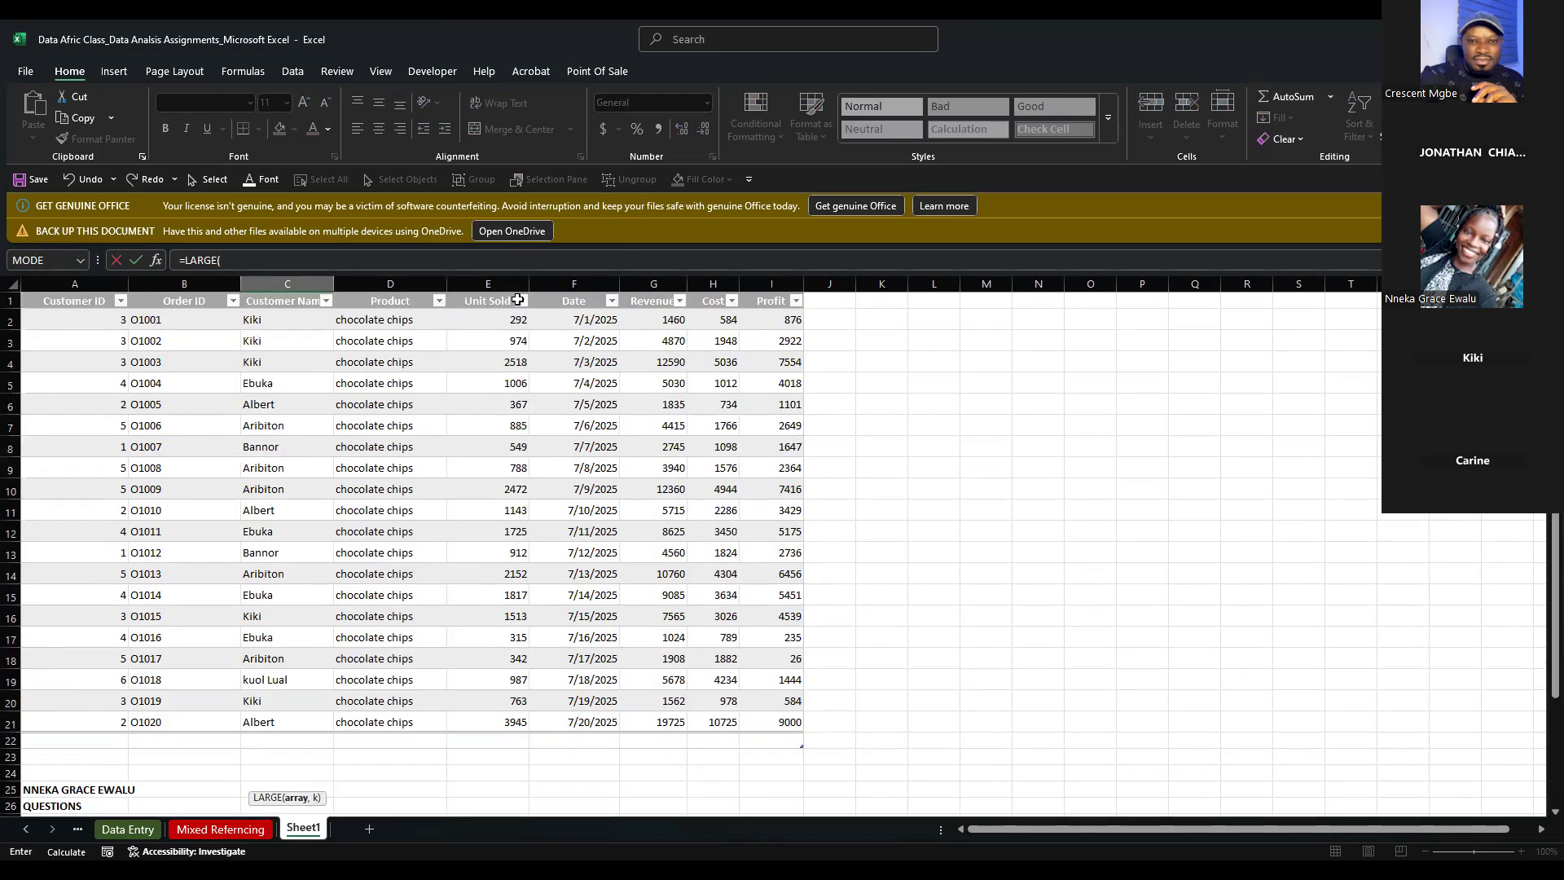
scroll(325, 631, down, 4)
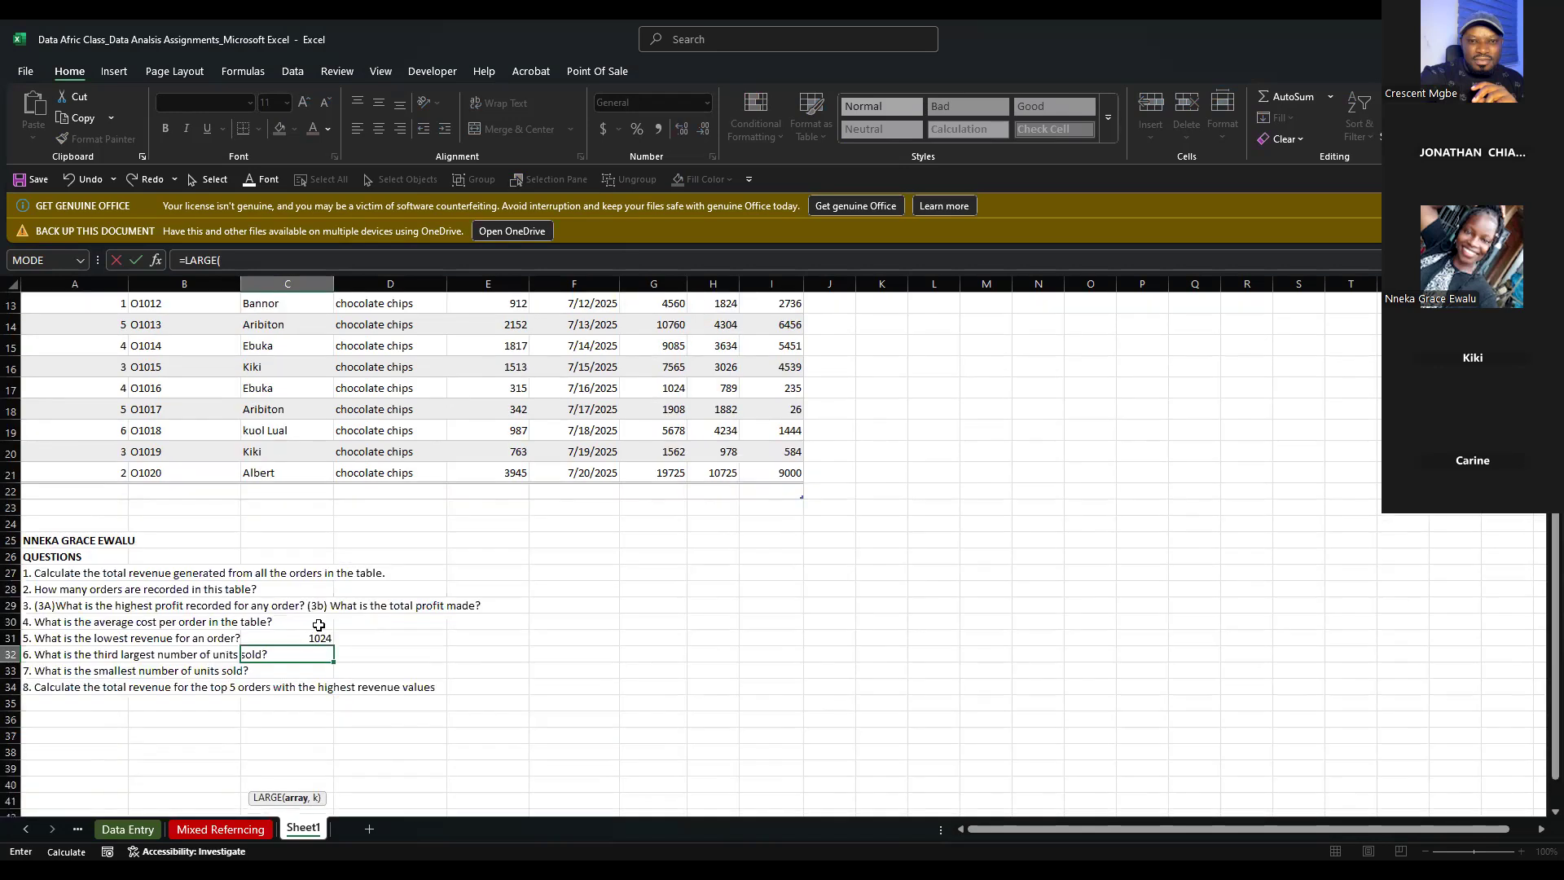
scroll(318, 625, down, 1)
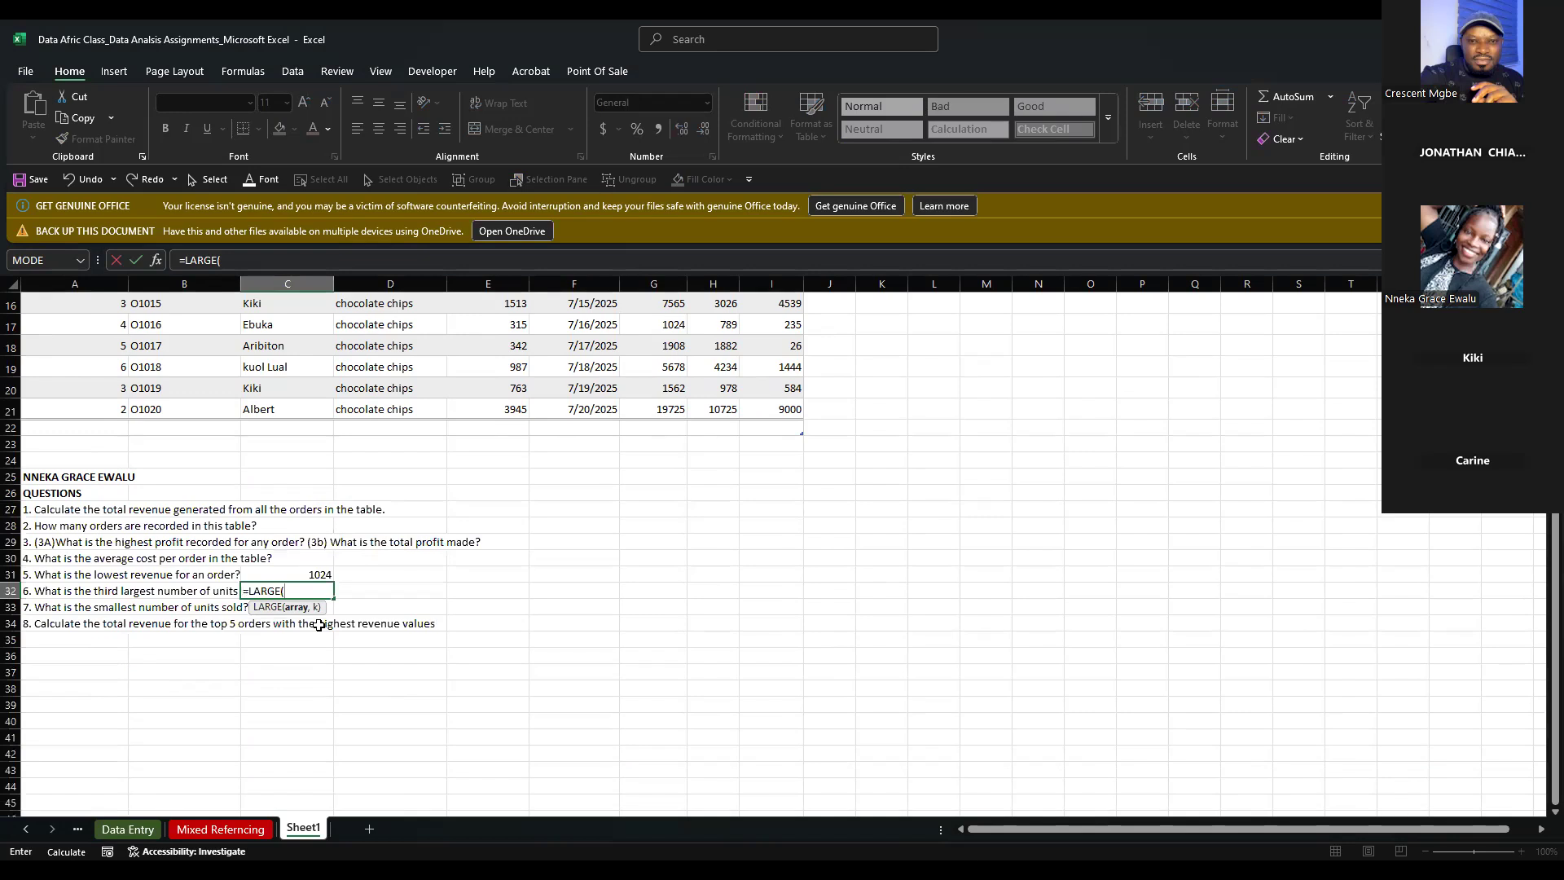
text(E2:E21)
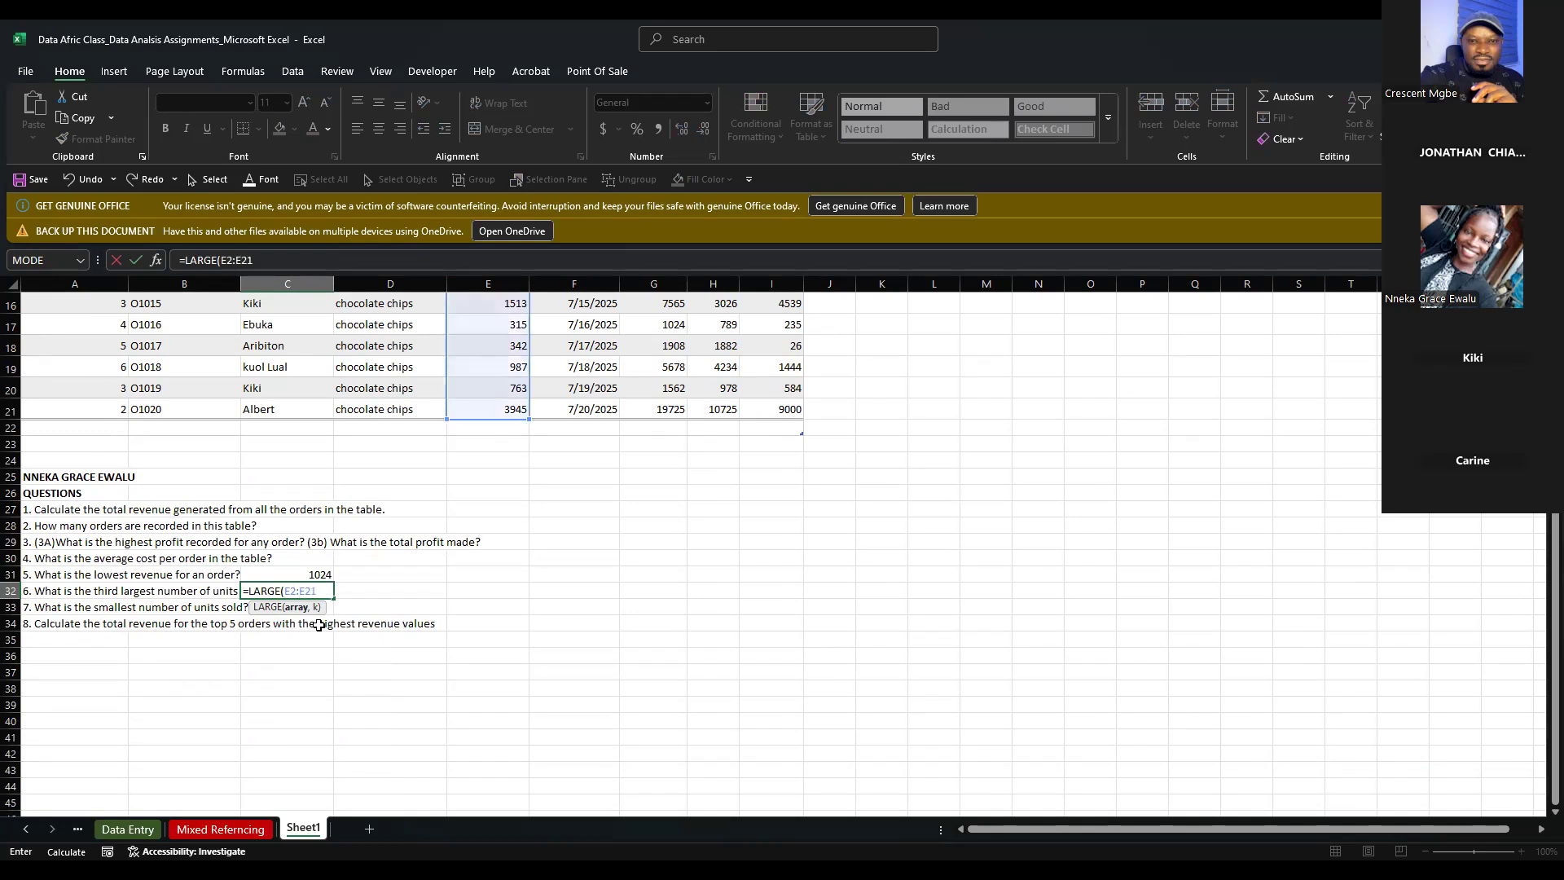
text(,3)
key(Return)
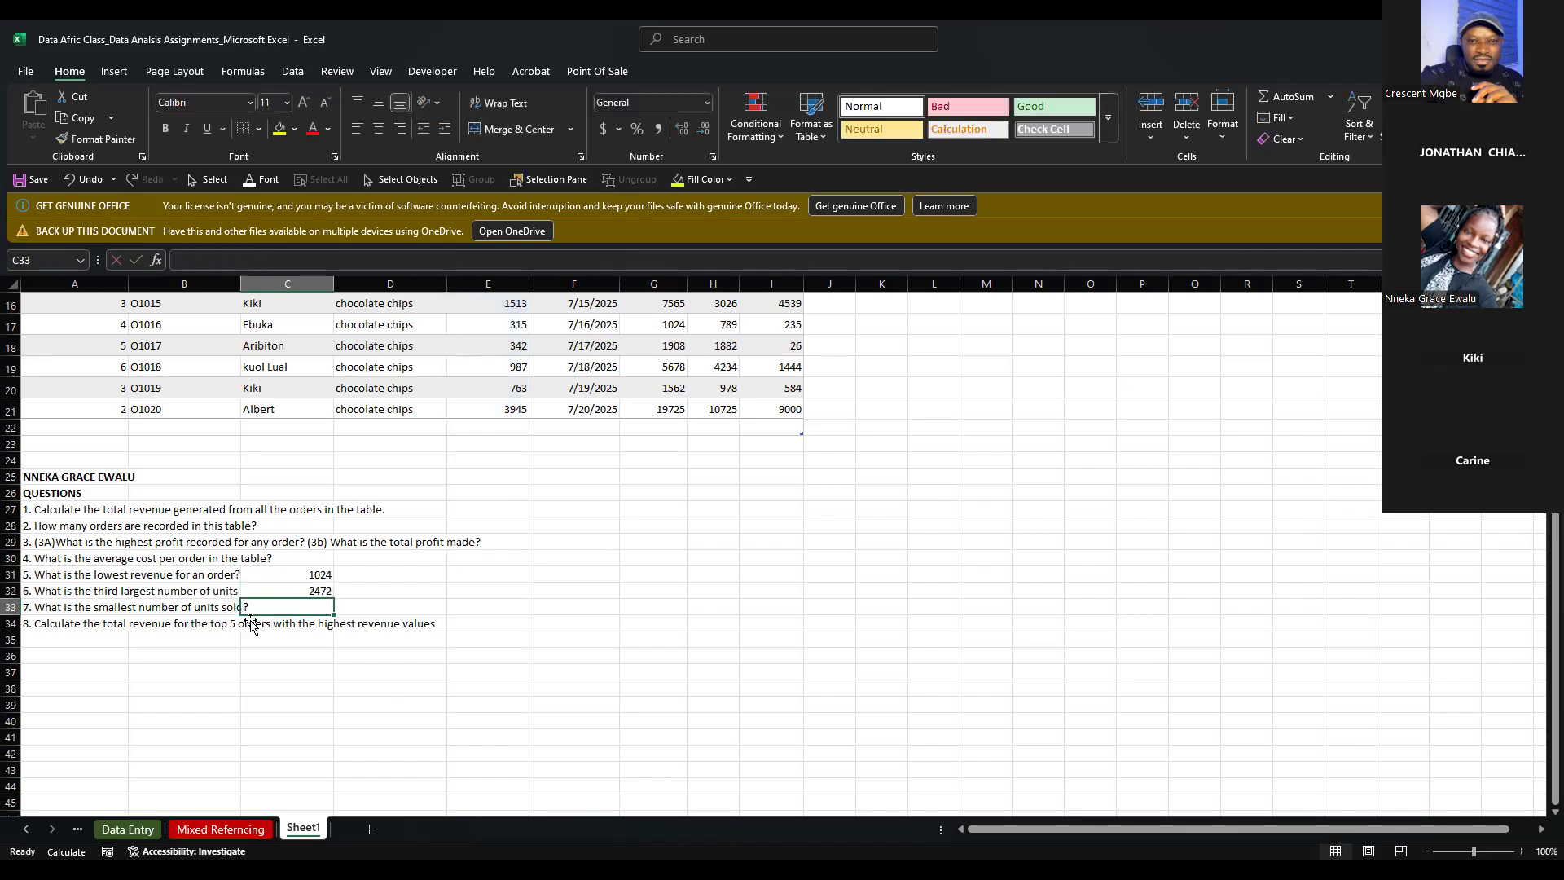
click(330, 592)
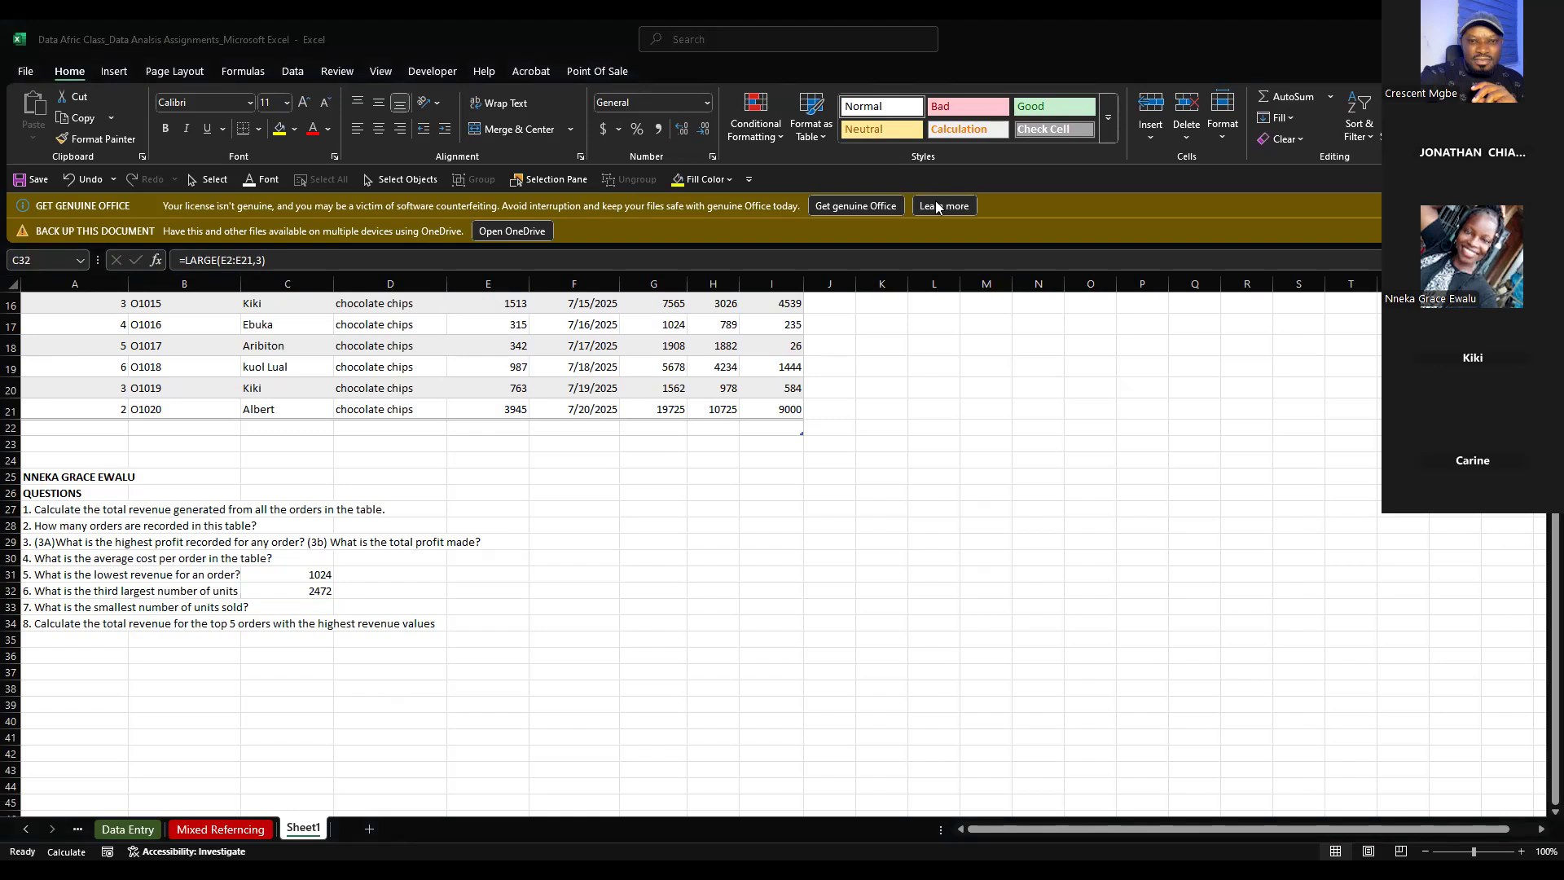
Switch to the Assignment 4 workbook and review question 8 on the top 5 orders together with the orders table
scroll(995, 507, up, 5)
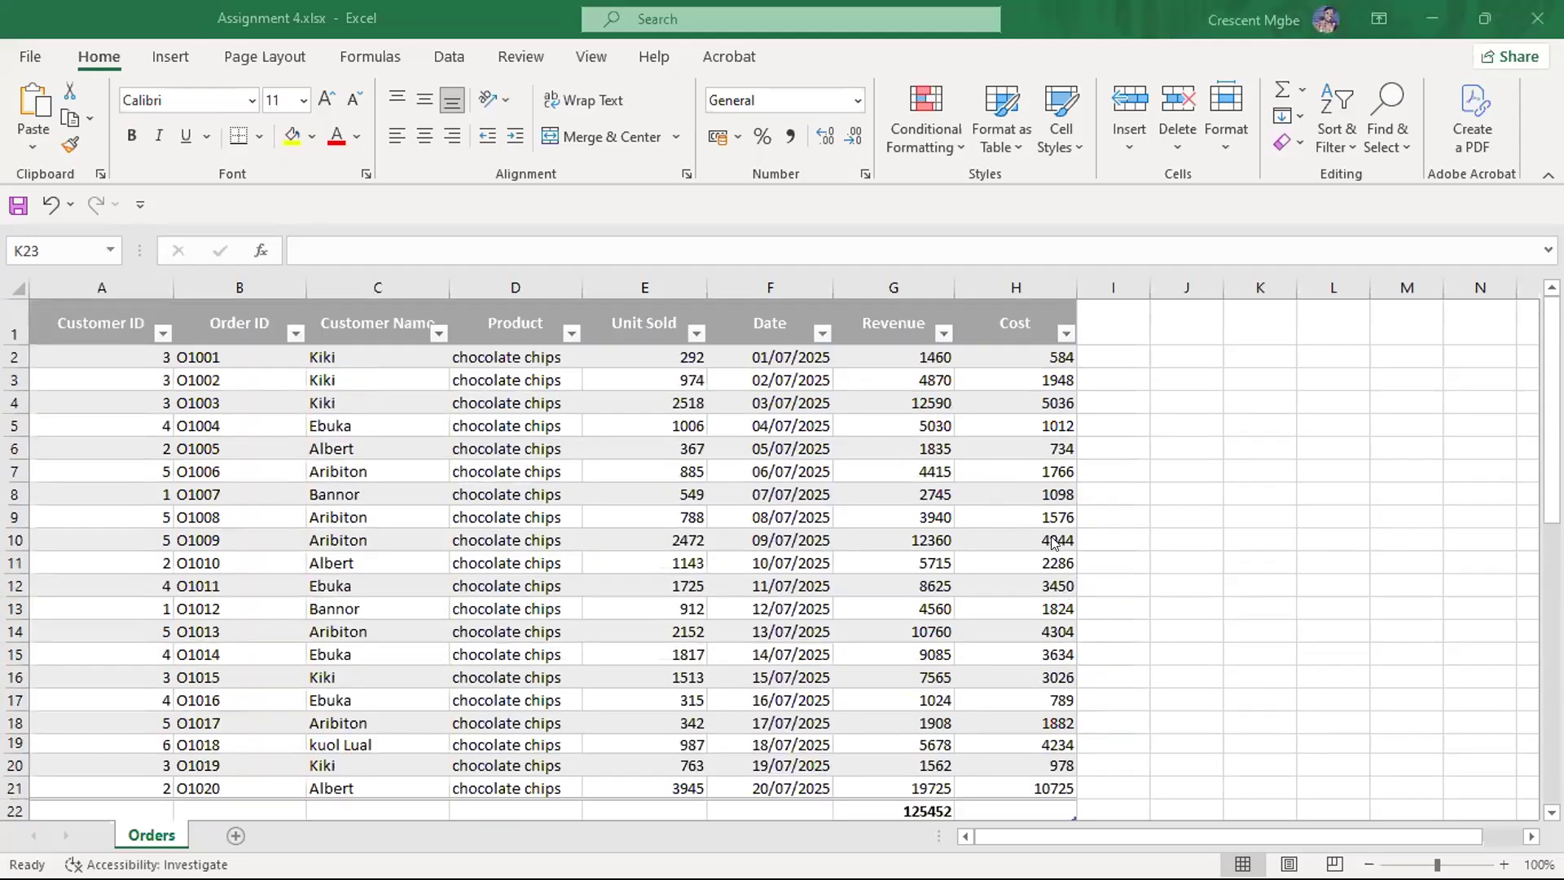
scroll(1012, 579, down, 4)
scroll(998, 620, down, 2)
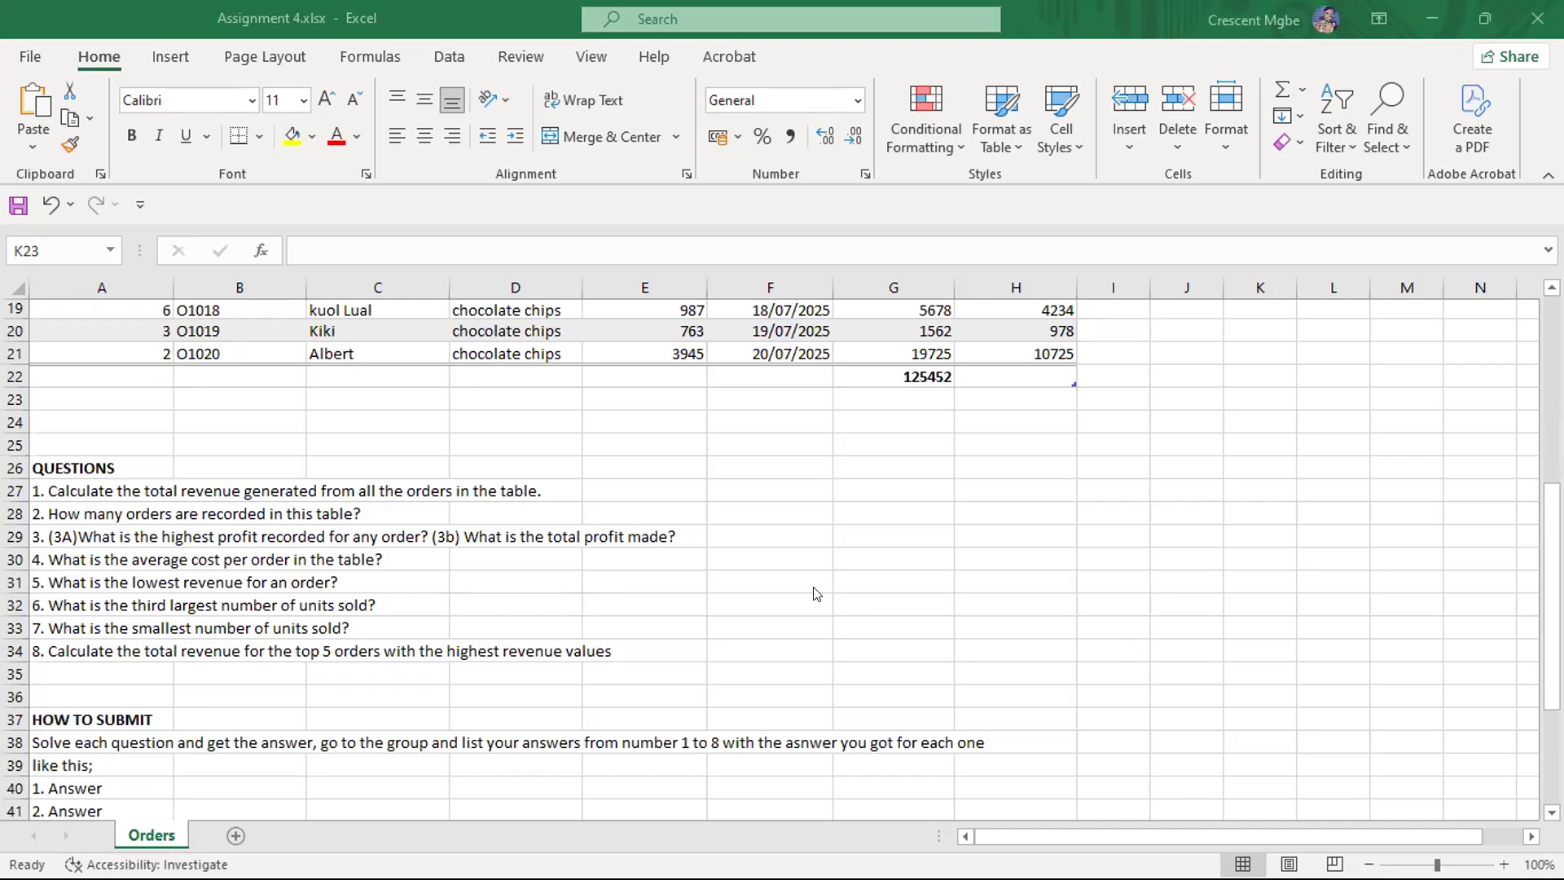
click(638, 651)
scroll(904, 583, up, 3)
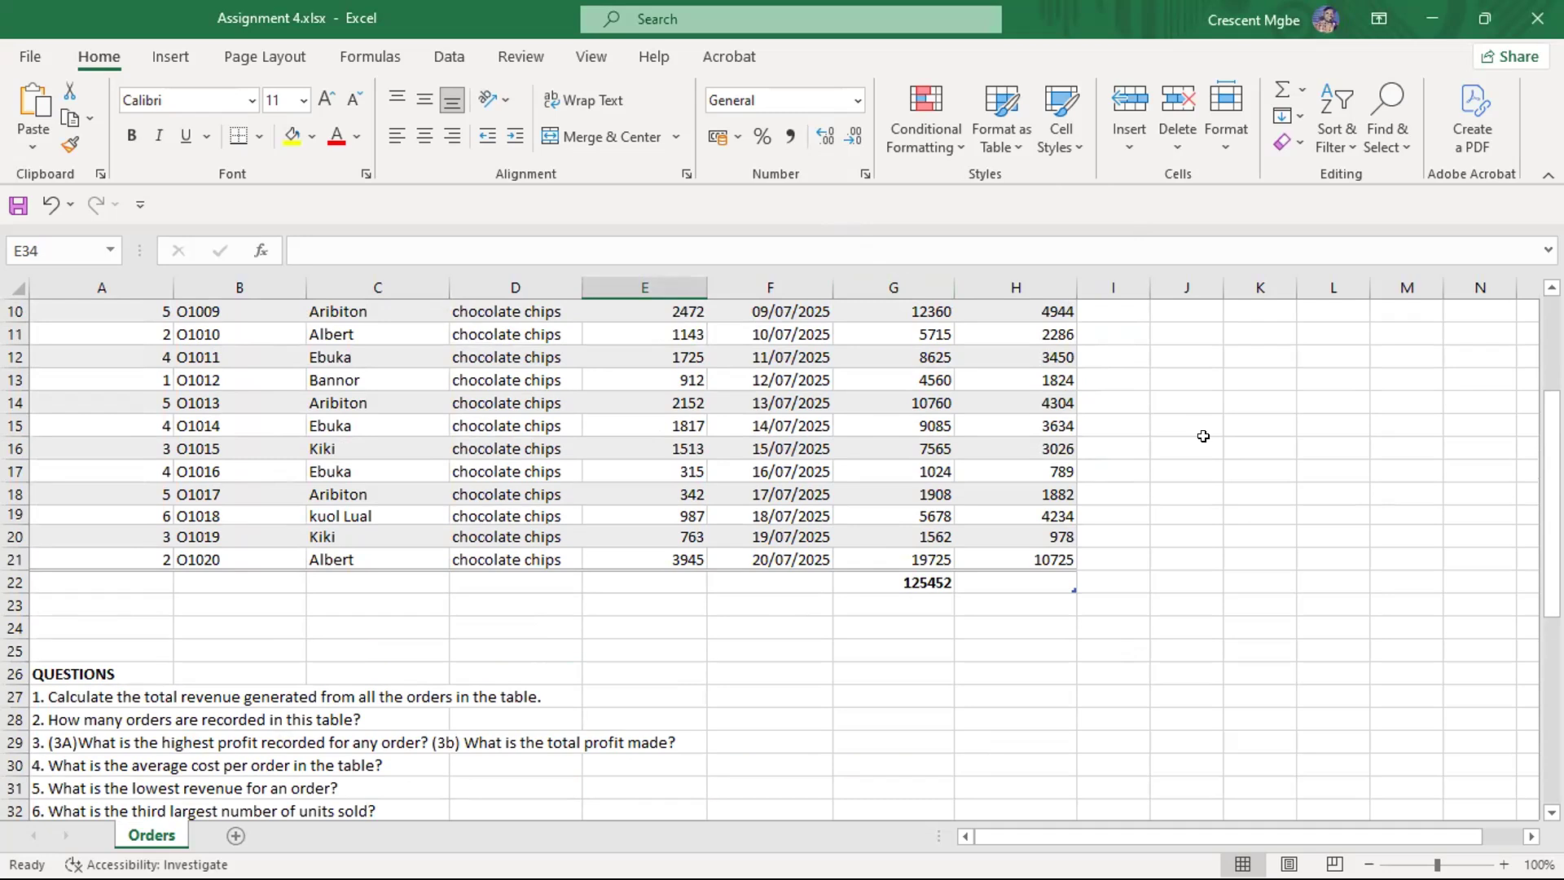
scroll(1203, 436, down, 1)
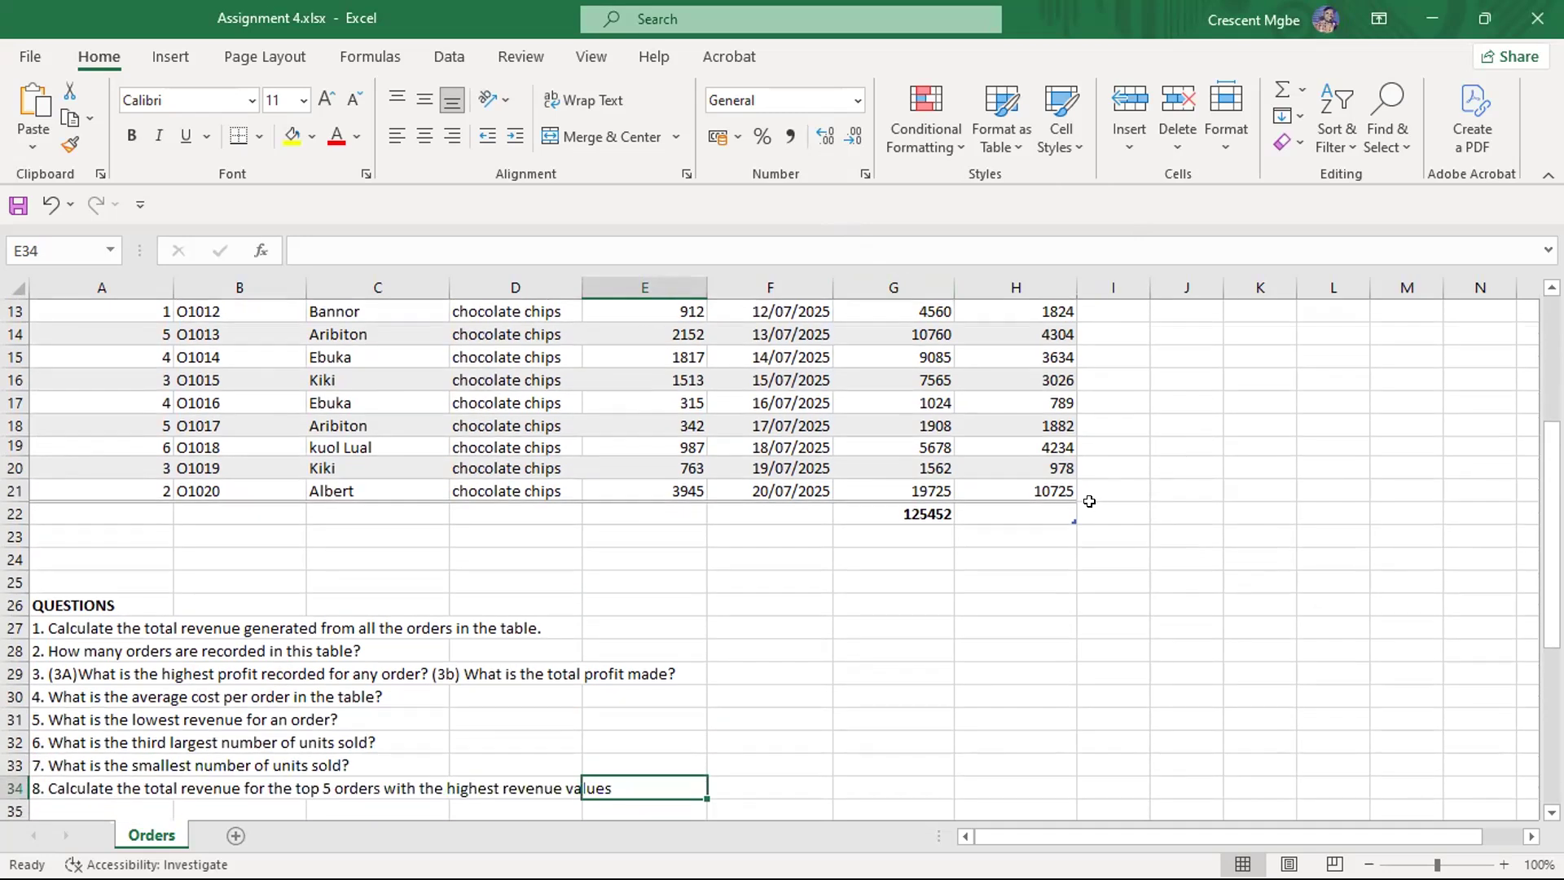
scroll(657, 663, down, 1)
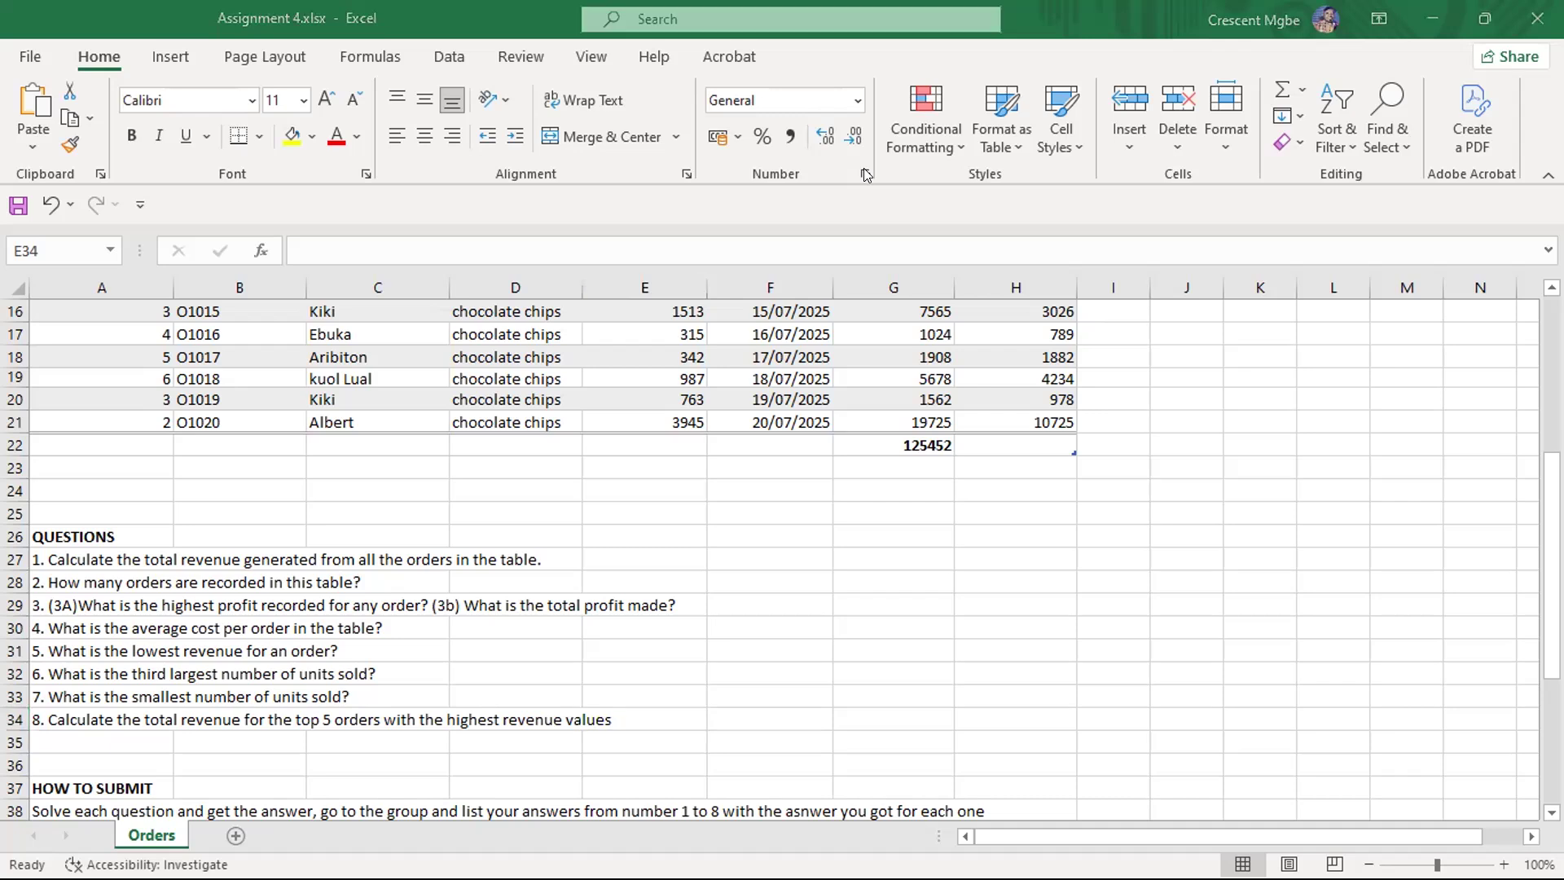
scroll(1140, 492, up, 3)
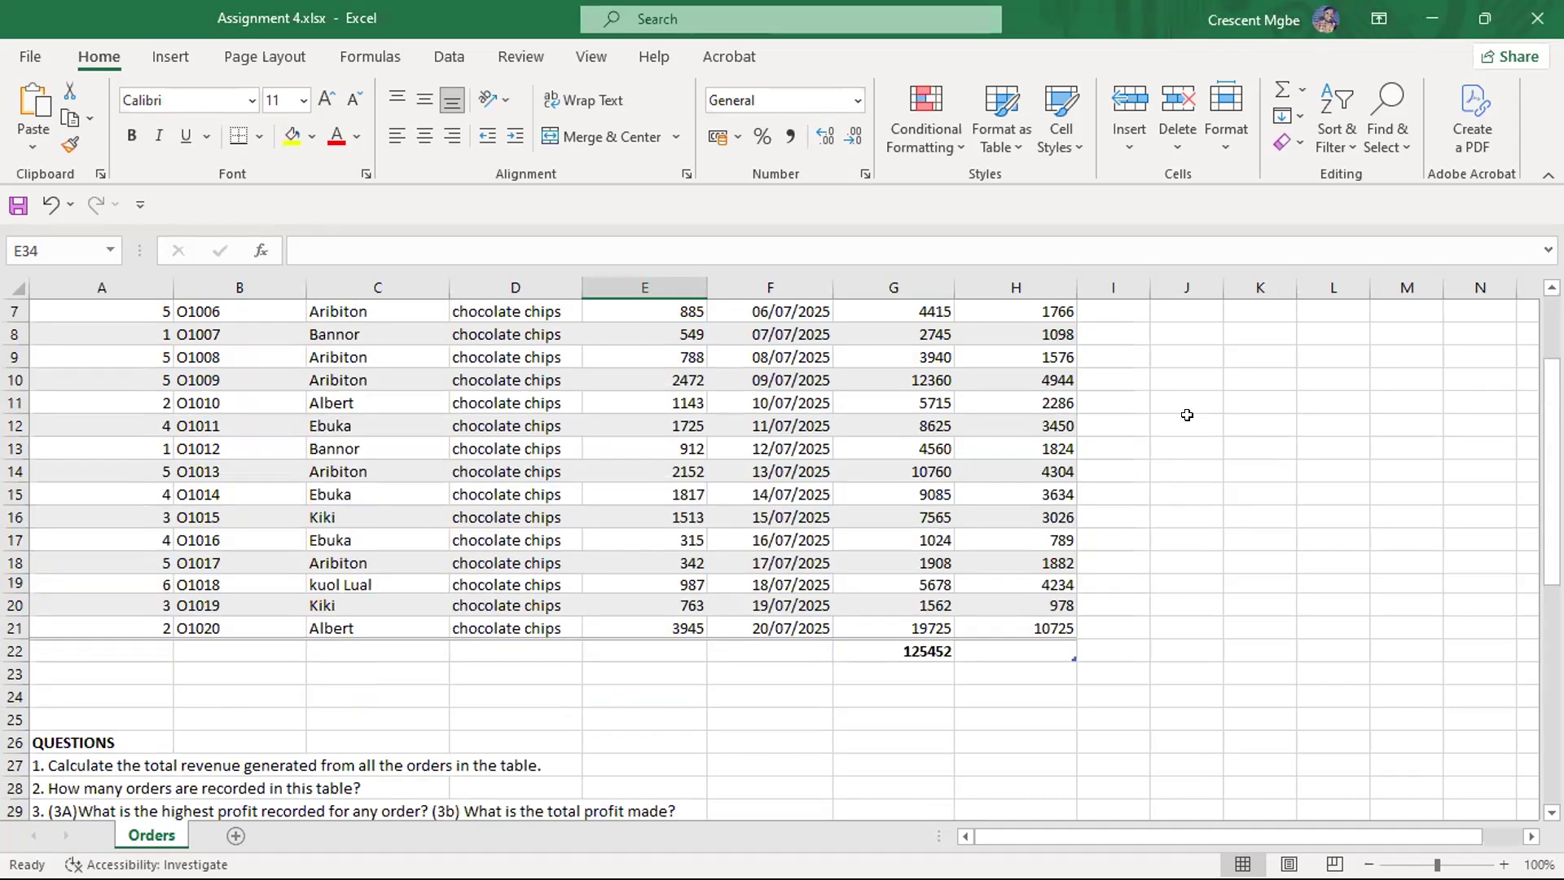
scroll(1193, 452, down, 4)
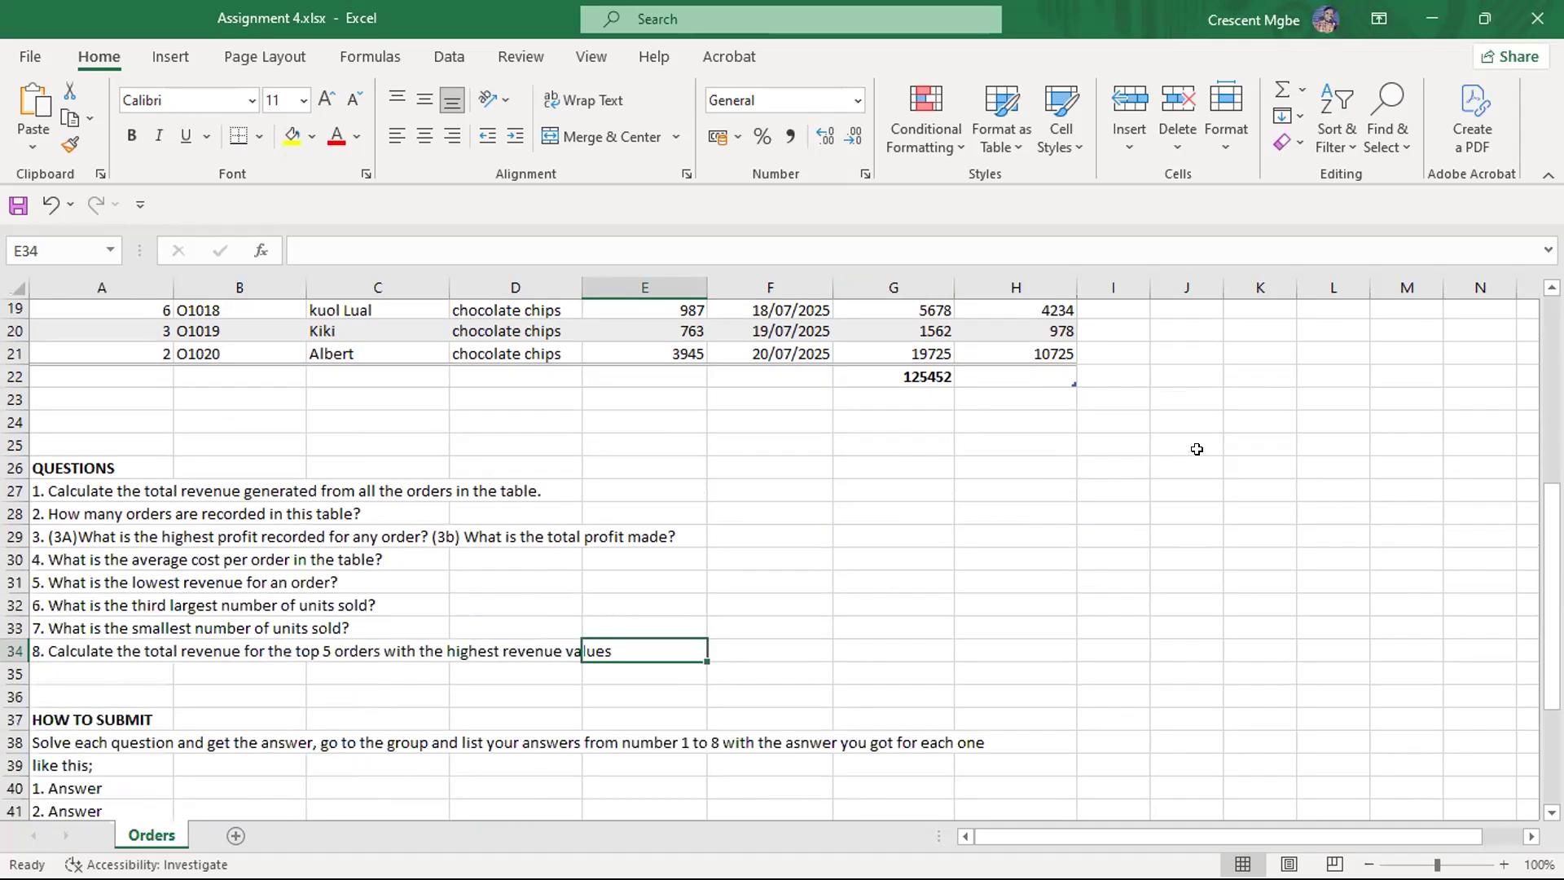
Try to total the first five values of the Revenue column, G2:G6, with a SUM formula in J8
scroll(1196, 457, up, 1)
scroll(1197, 457, up, 6)
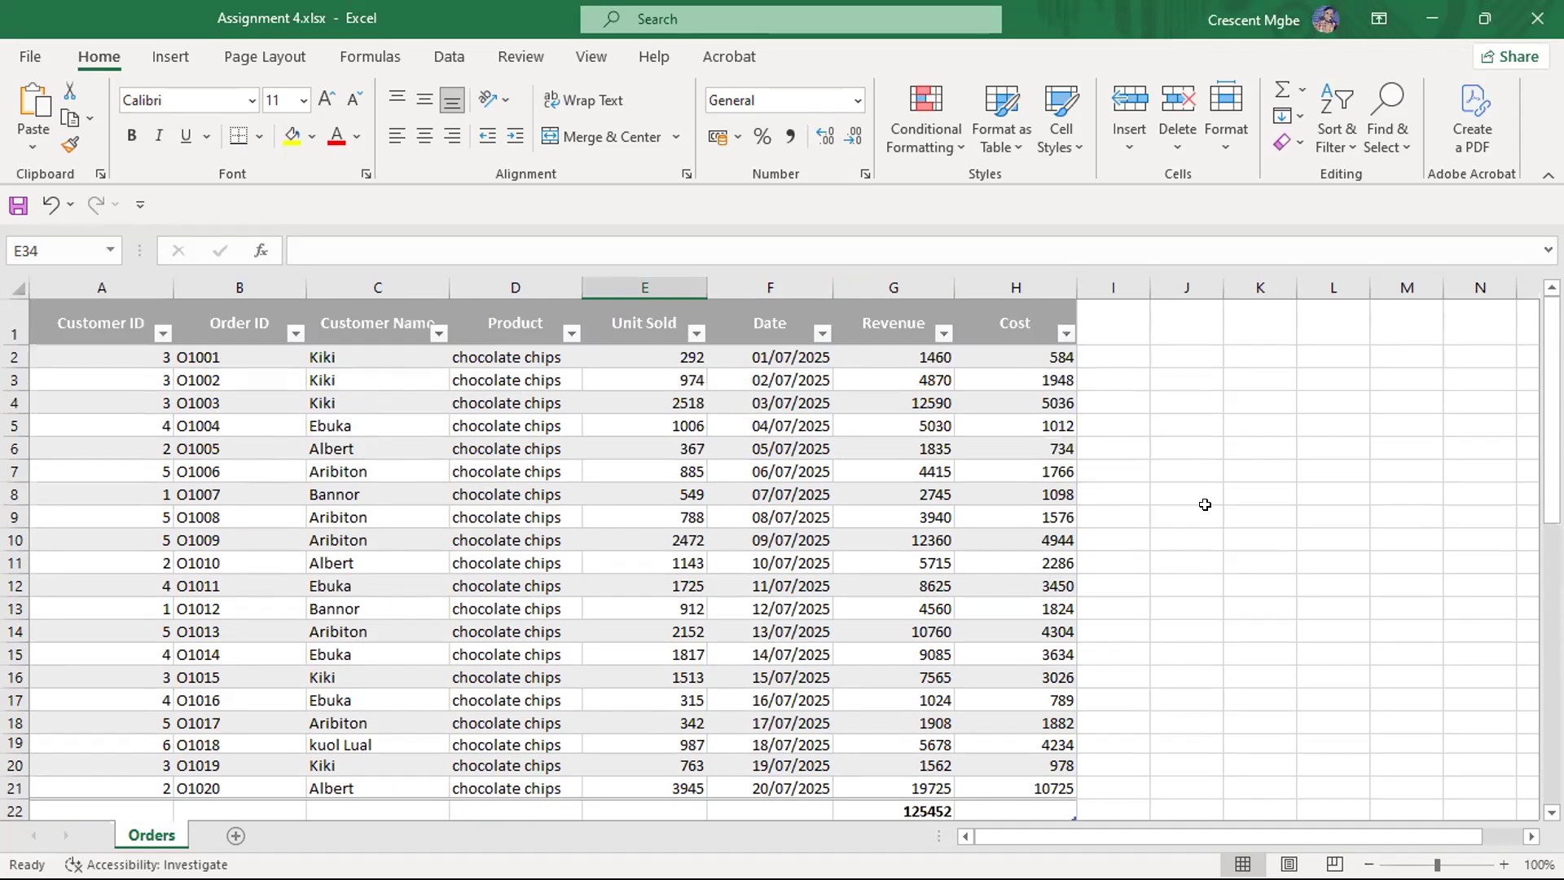
click(1201, 494)
text(=SUM)
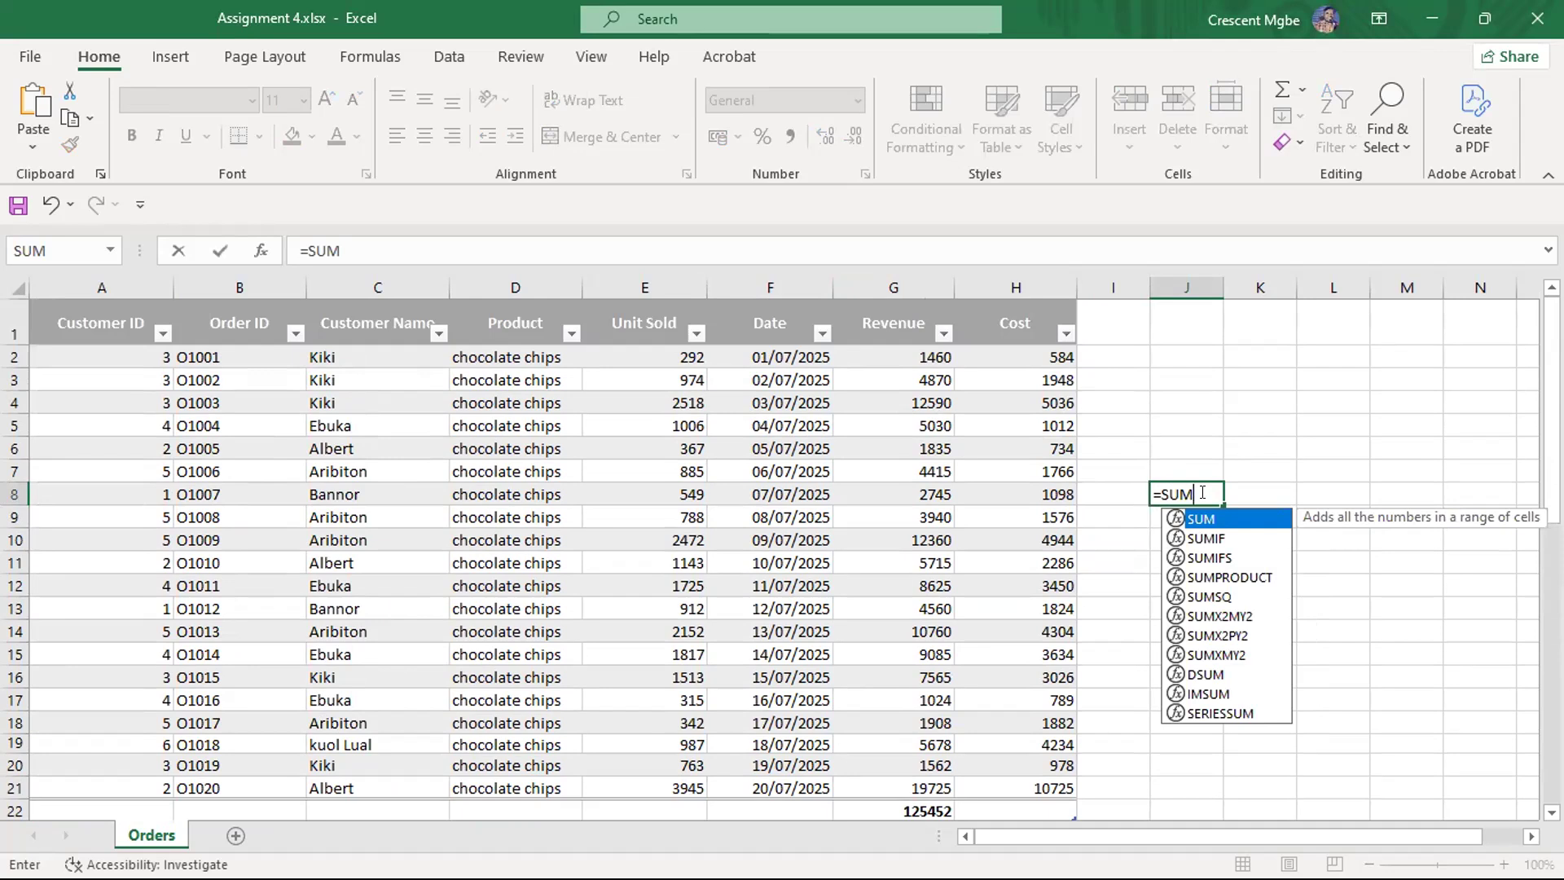
text(()
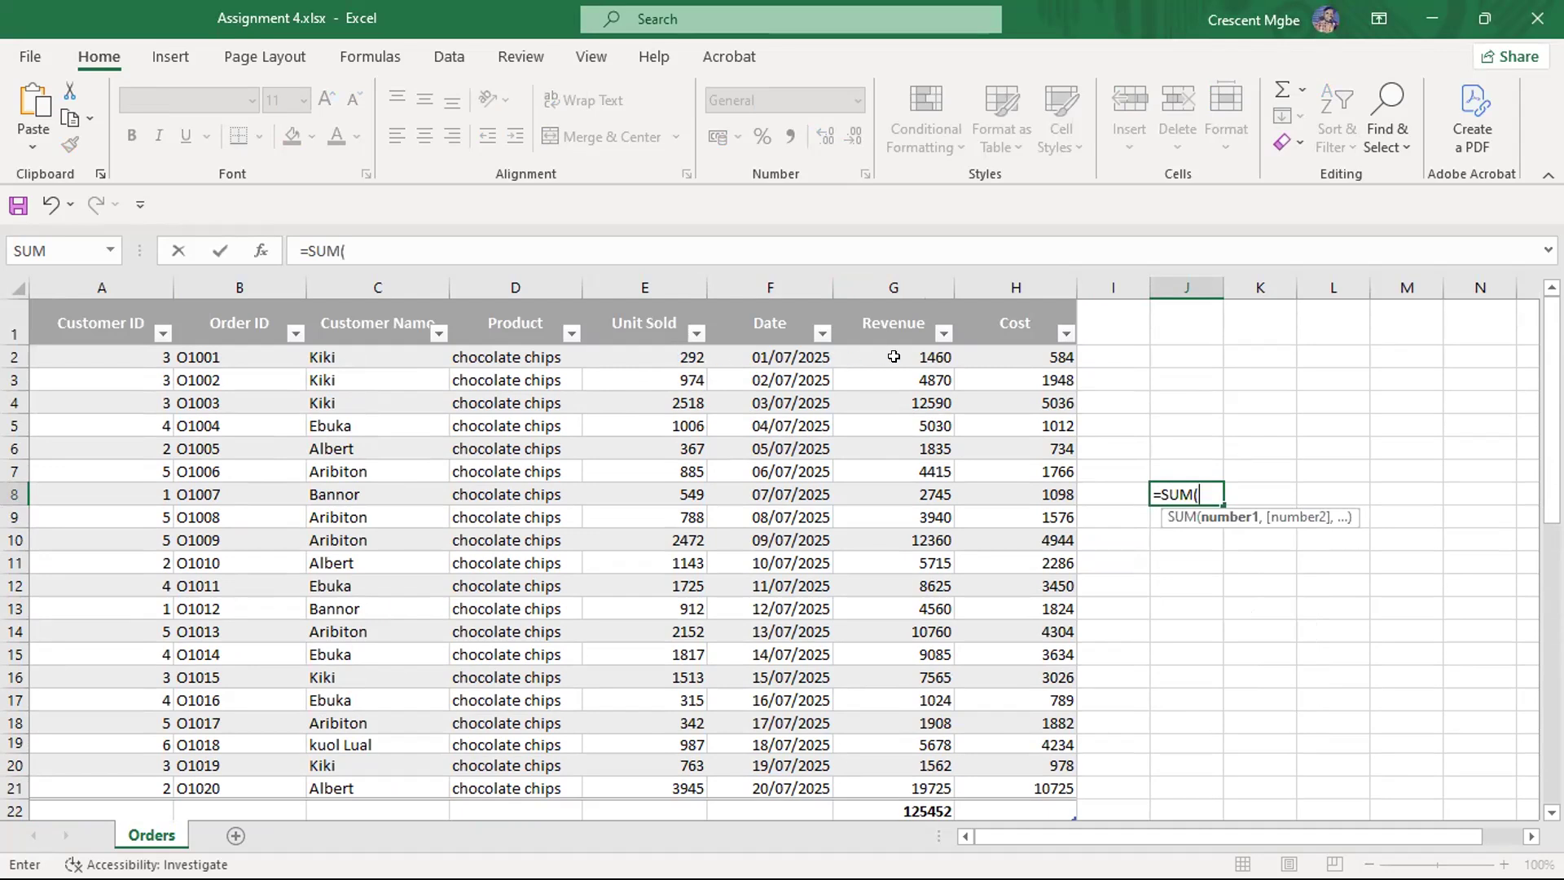
scroll(888, 420, down, 4)
scroll(710, 504, down, 1)
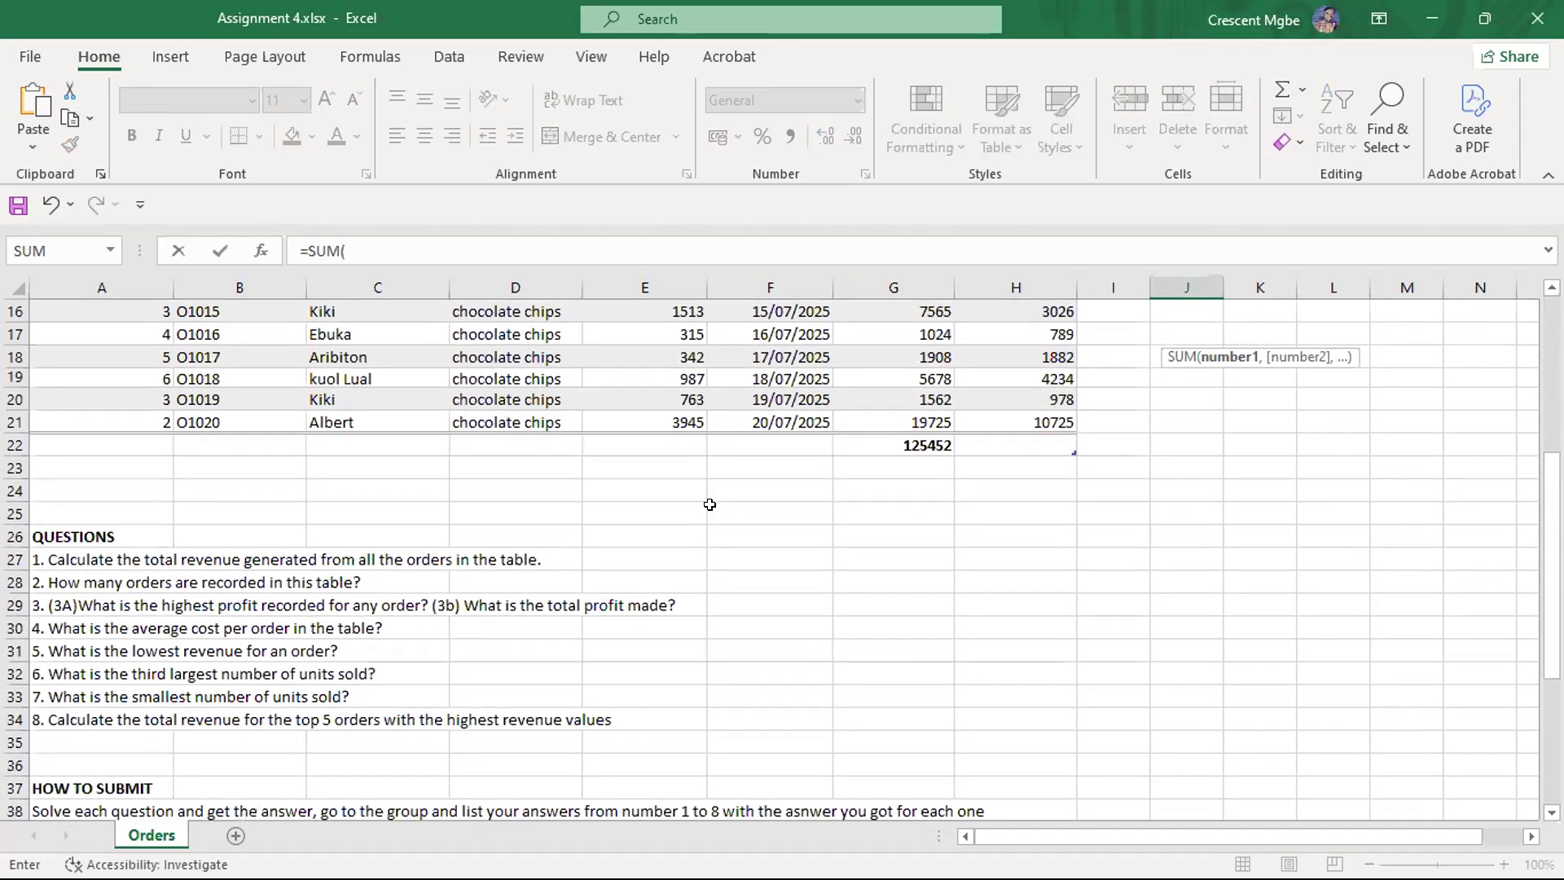
scroll(710, 505, up, 5)
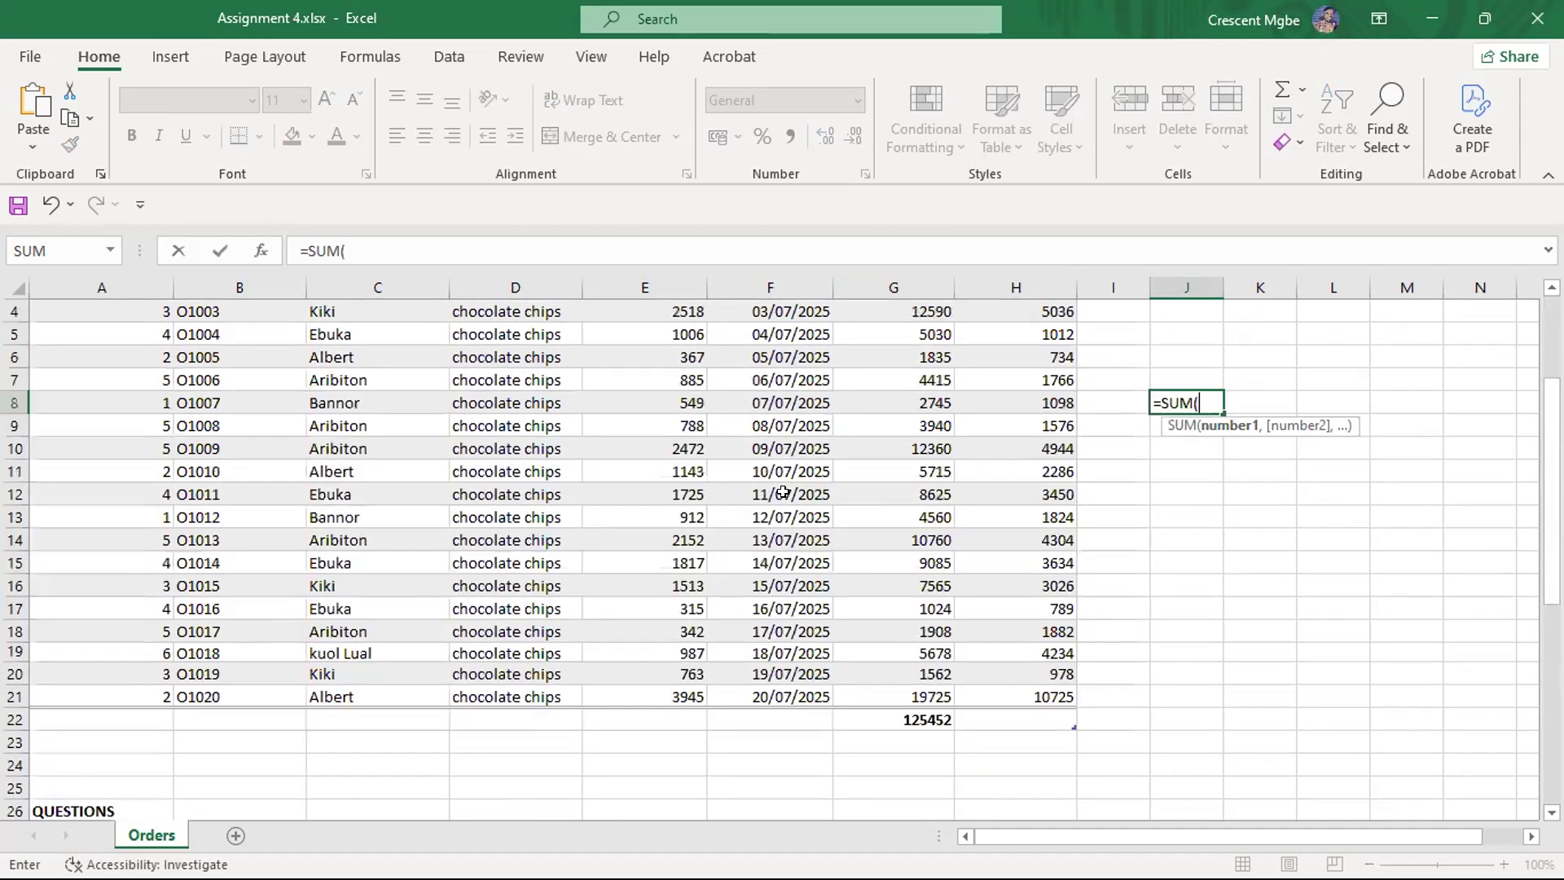
drag(895, 356, 904, 436)
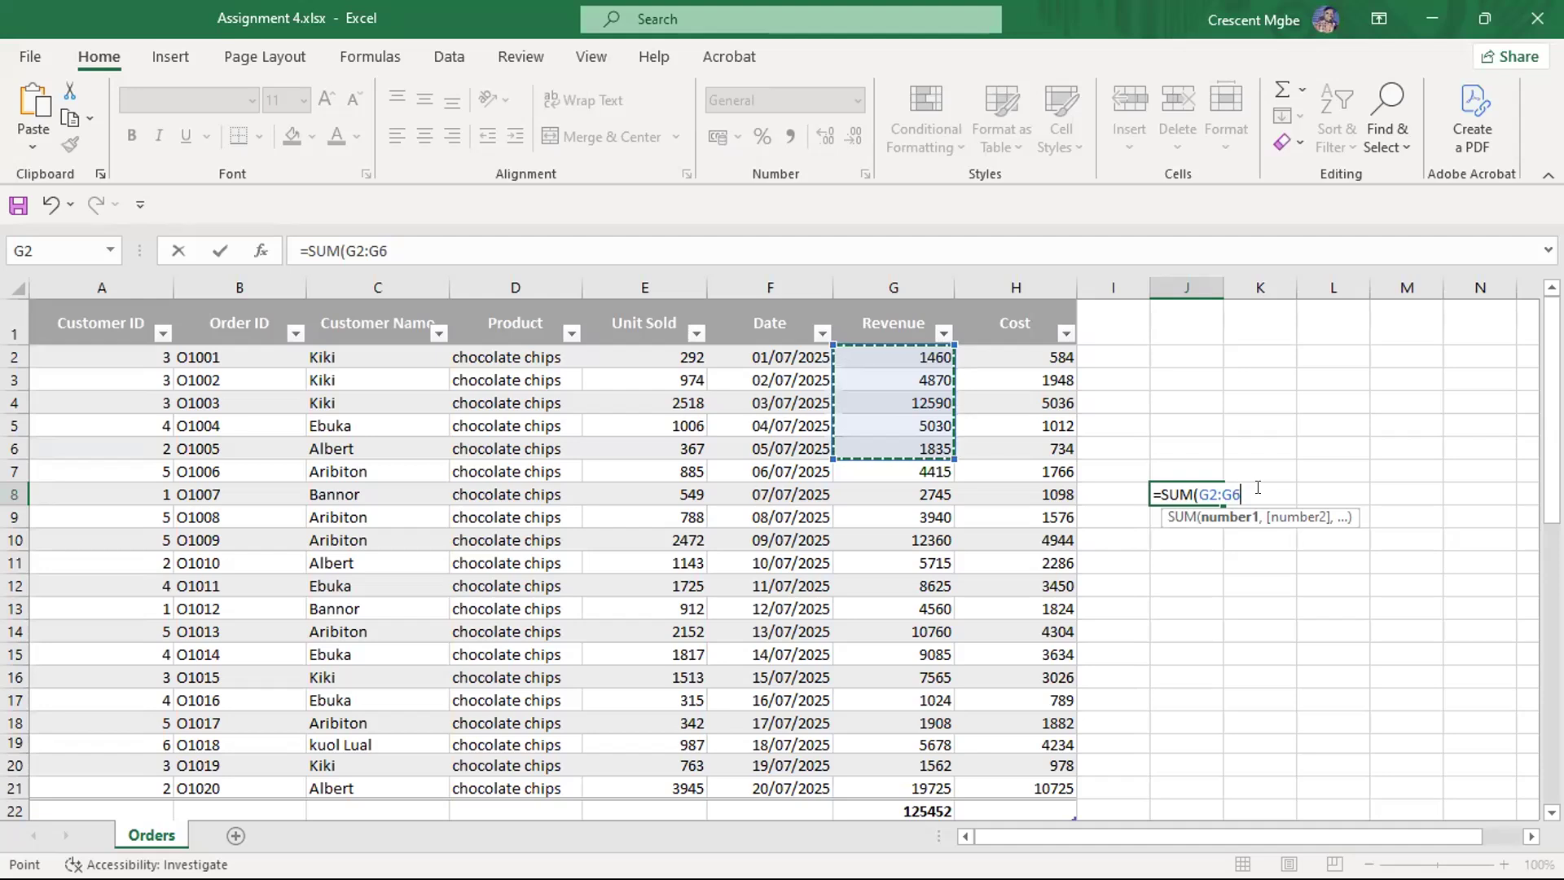
click(1195, 438)
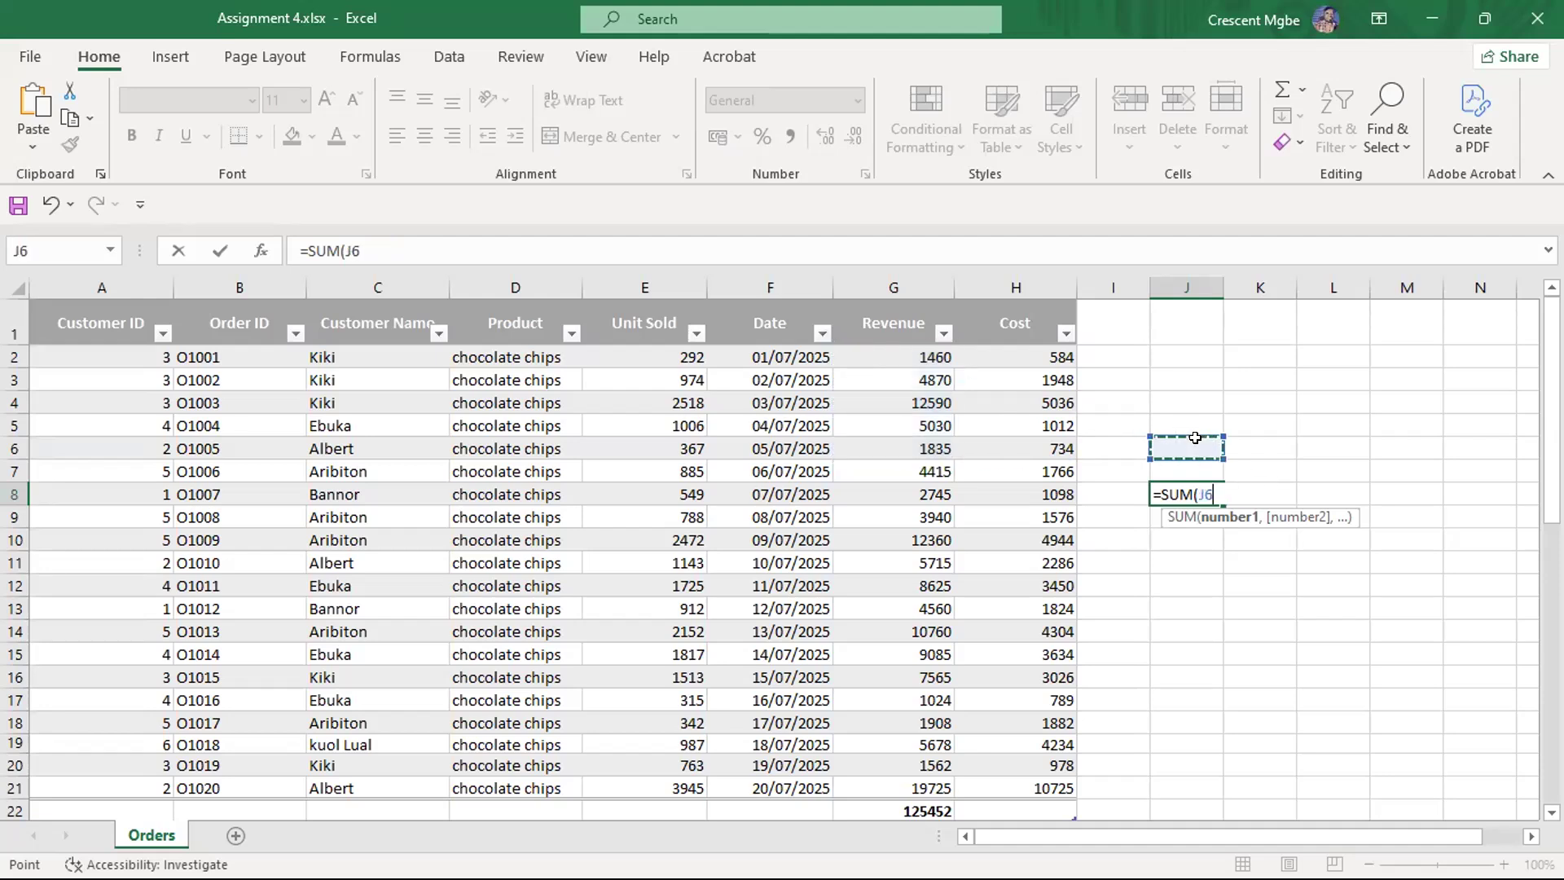
click(1129, 489)
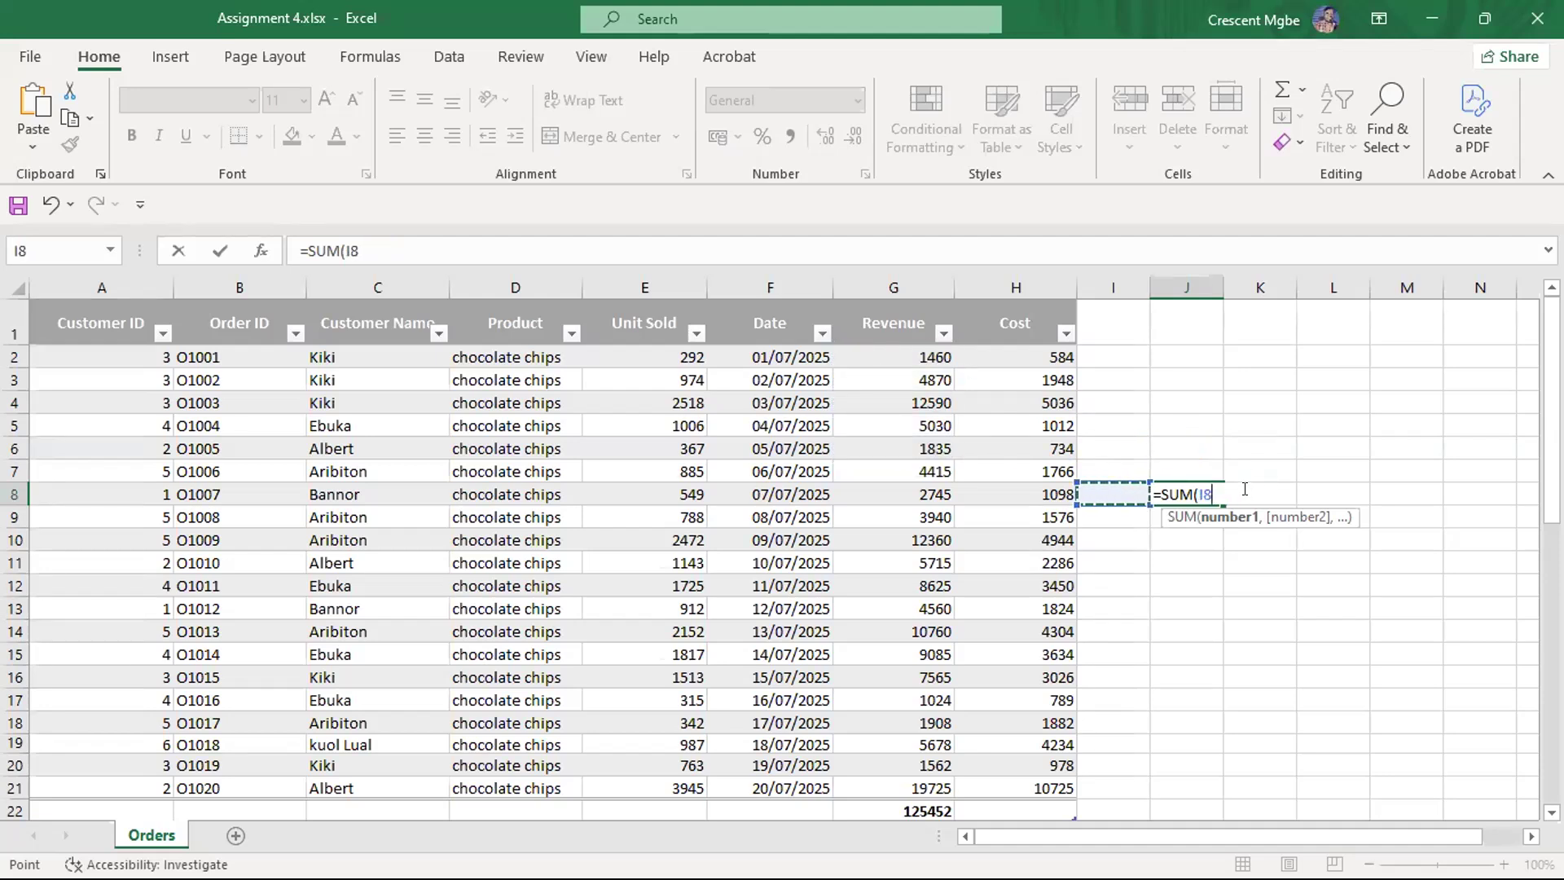
key(BackSpace)
key(BackSpace)
key(BackSpace)
key(BackSpace)
key(BackSpace)
key(BackSpace)
key(BackSpace)
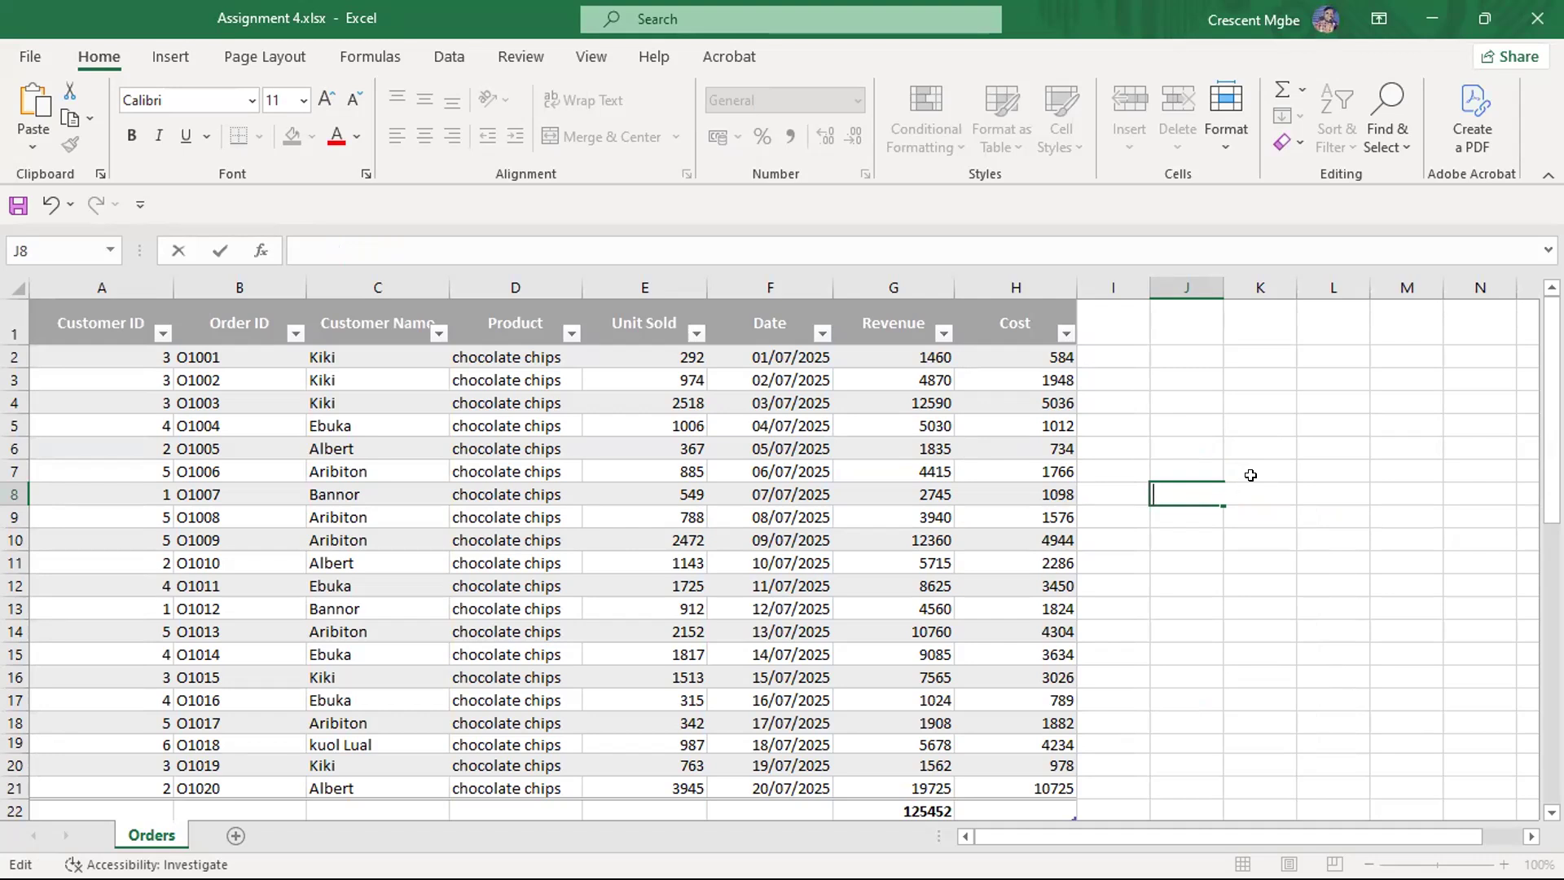
click(942, 333)
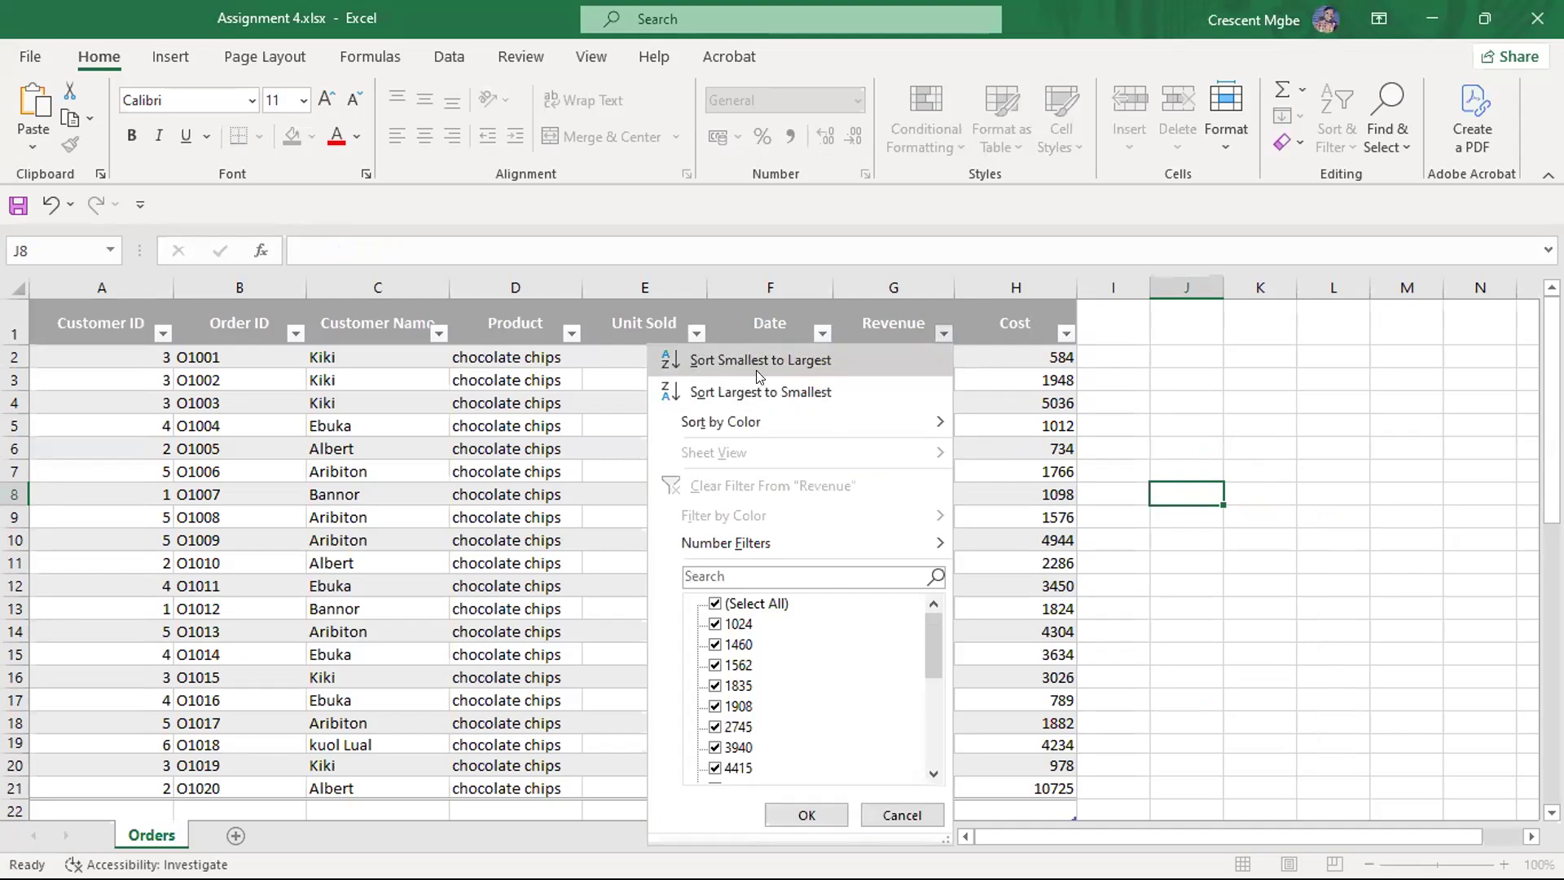
click(1202, 485)
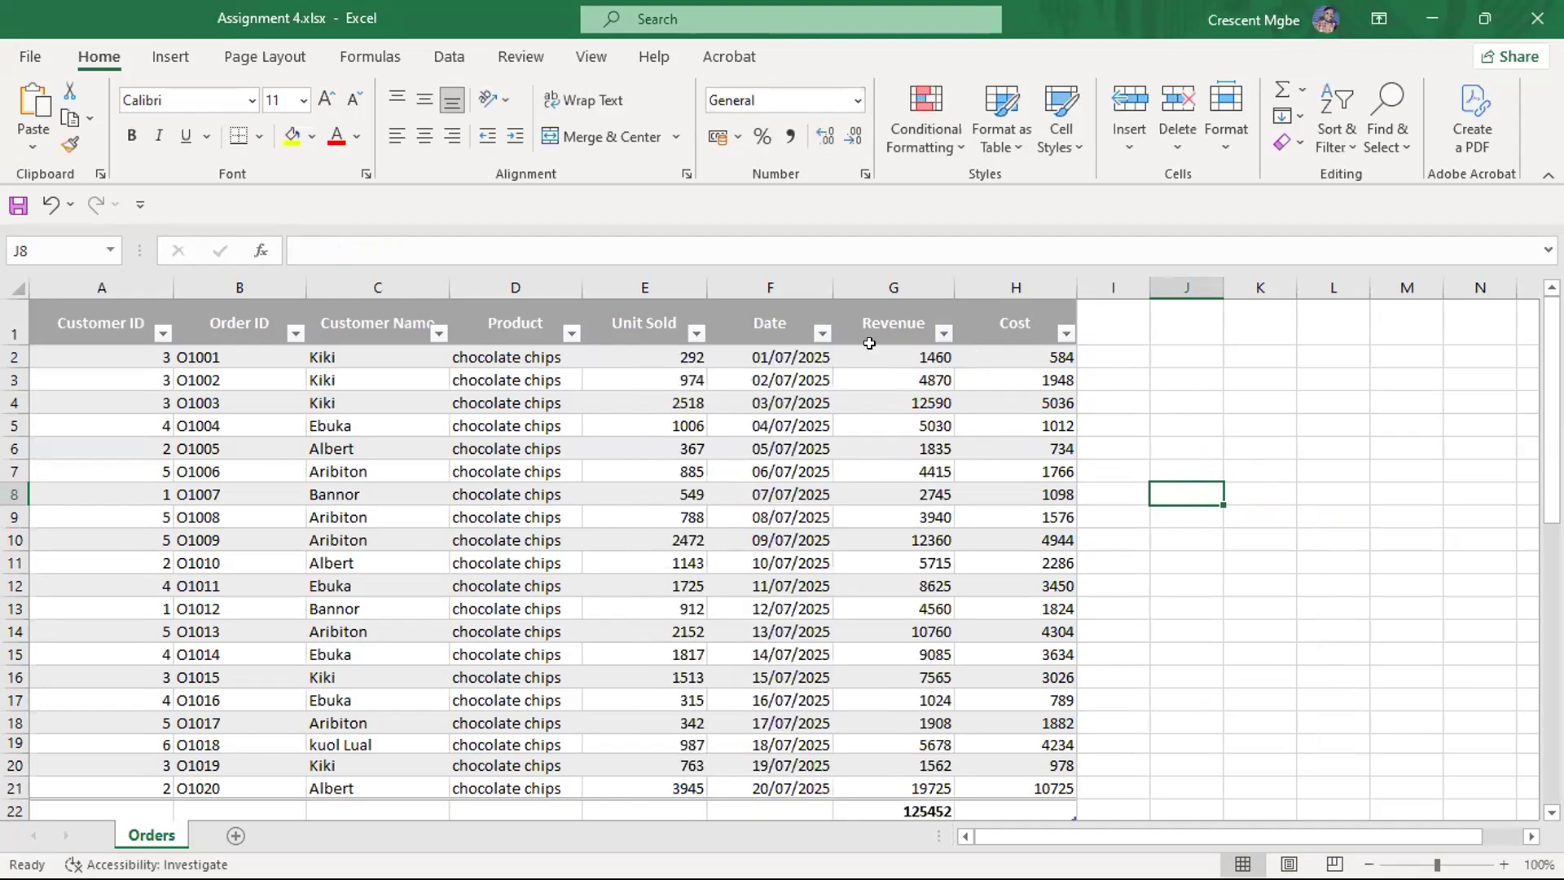
click(943, 333)
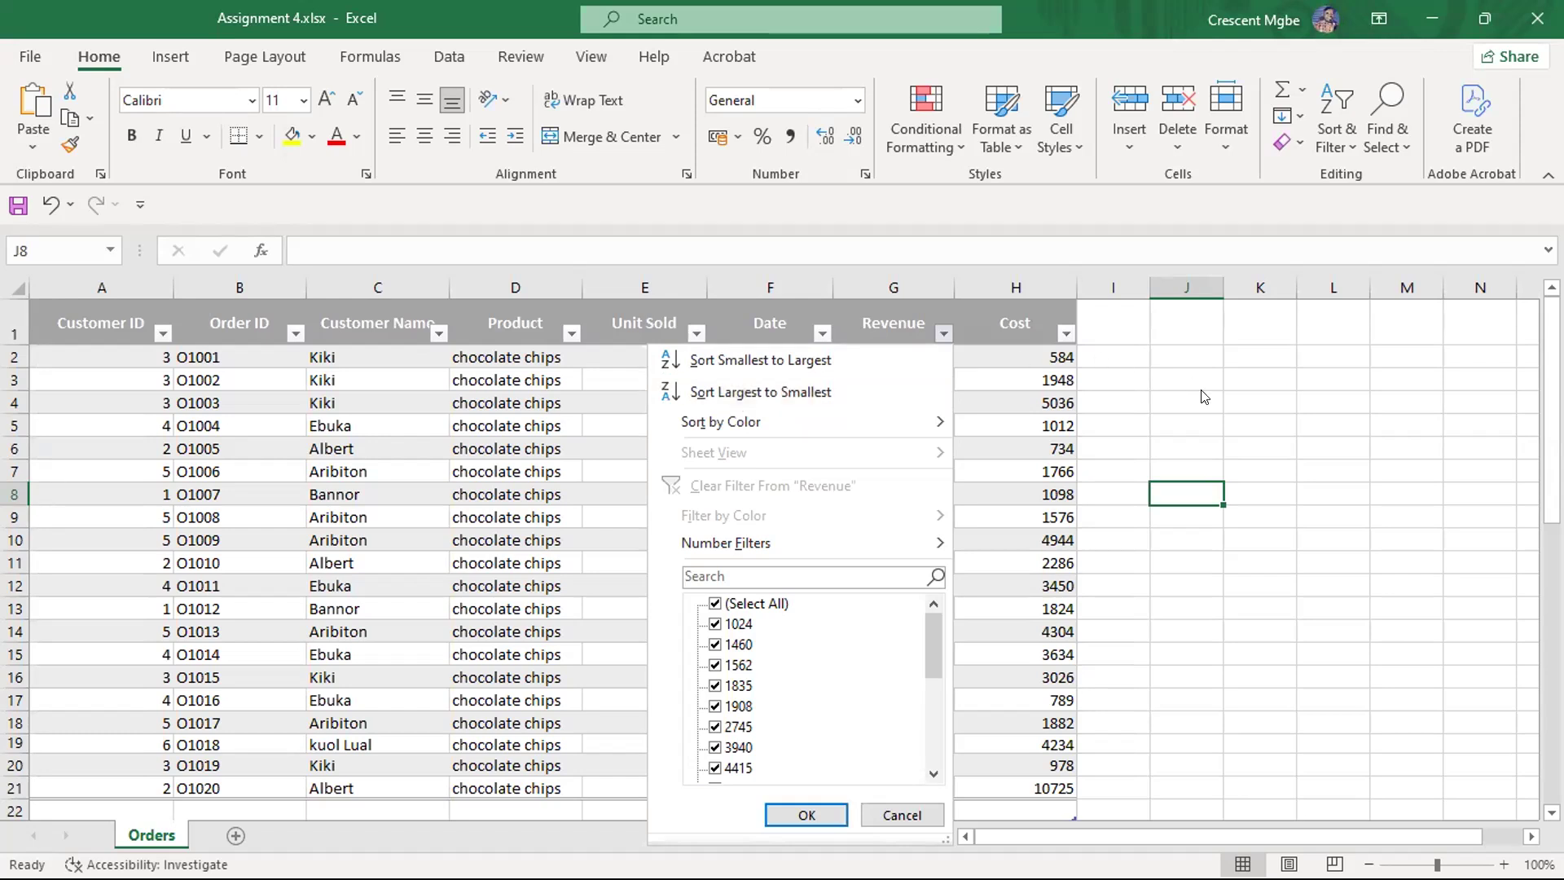
click(1186, 488)
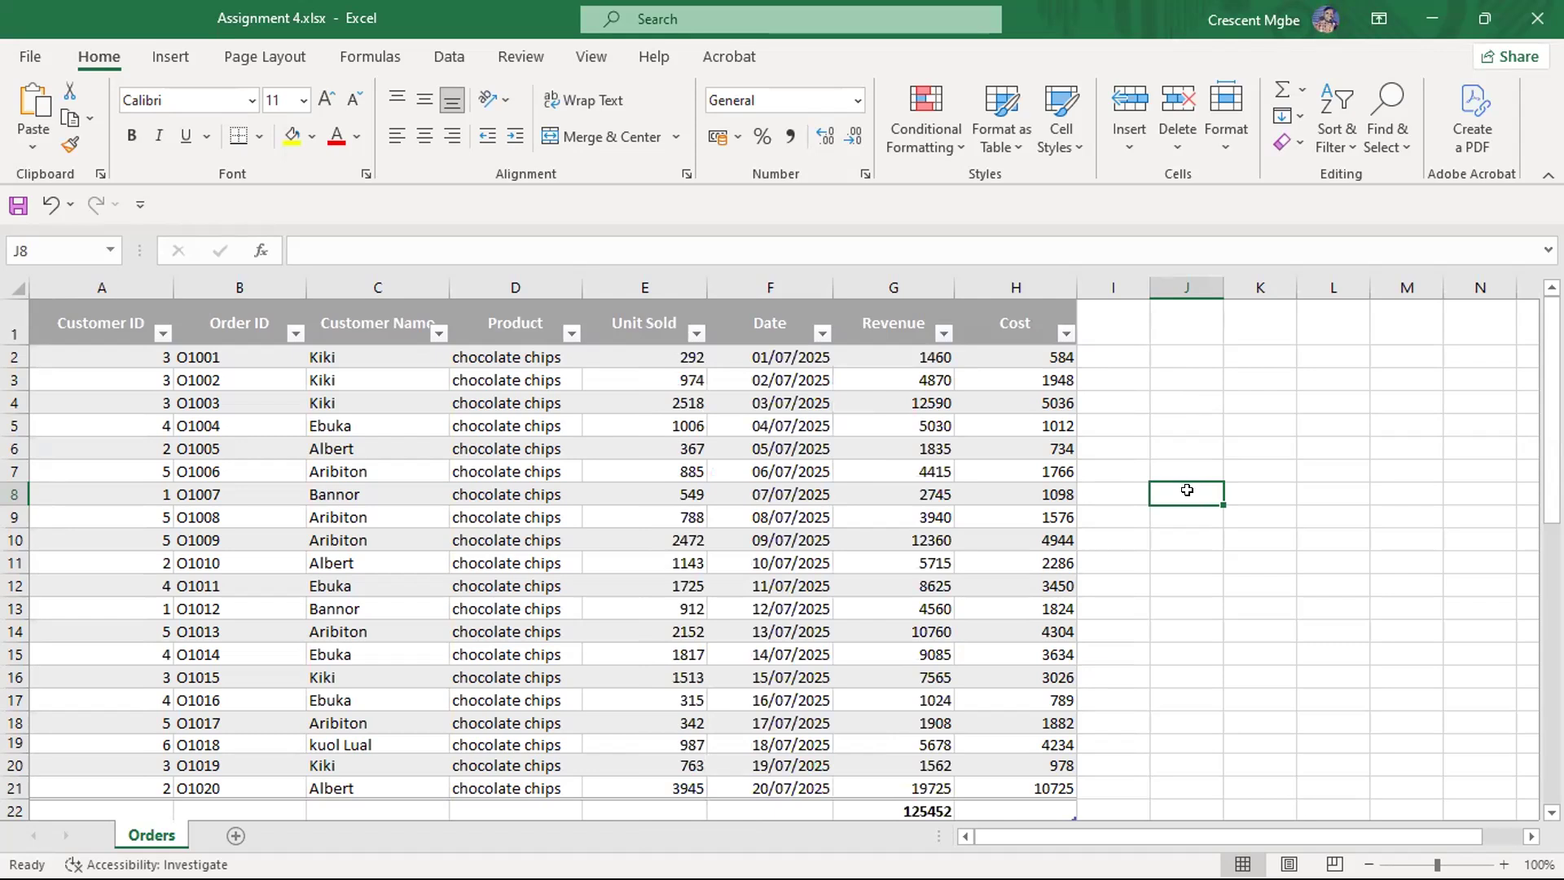
text(=SU)
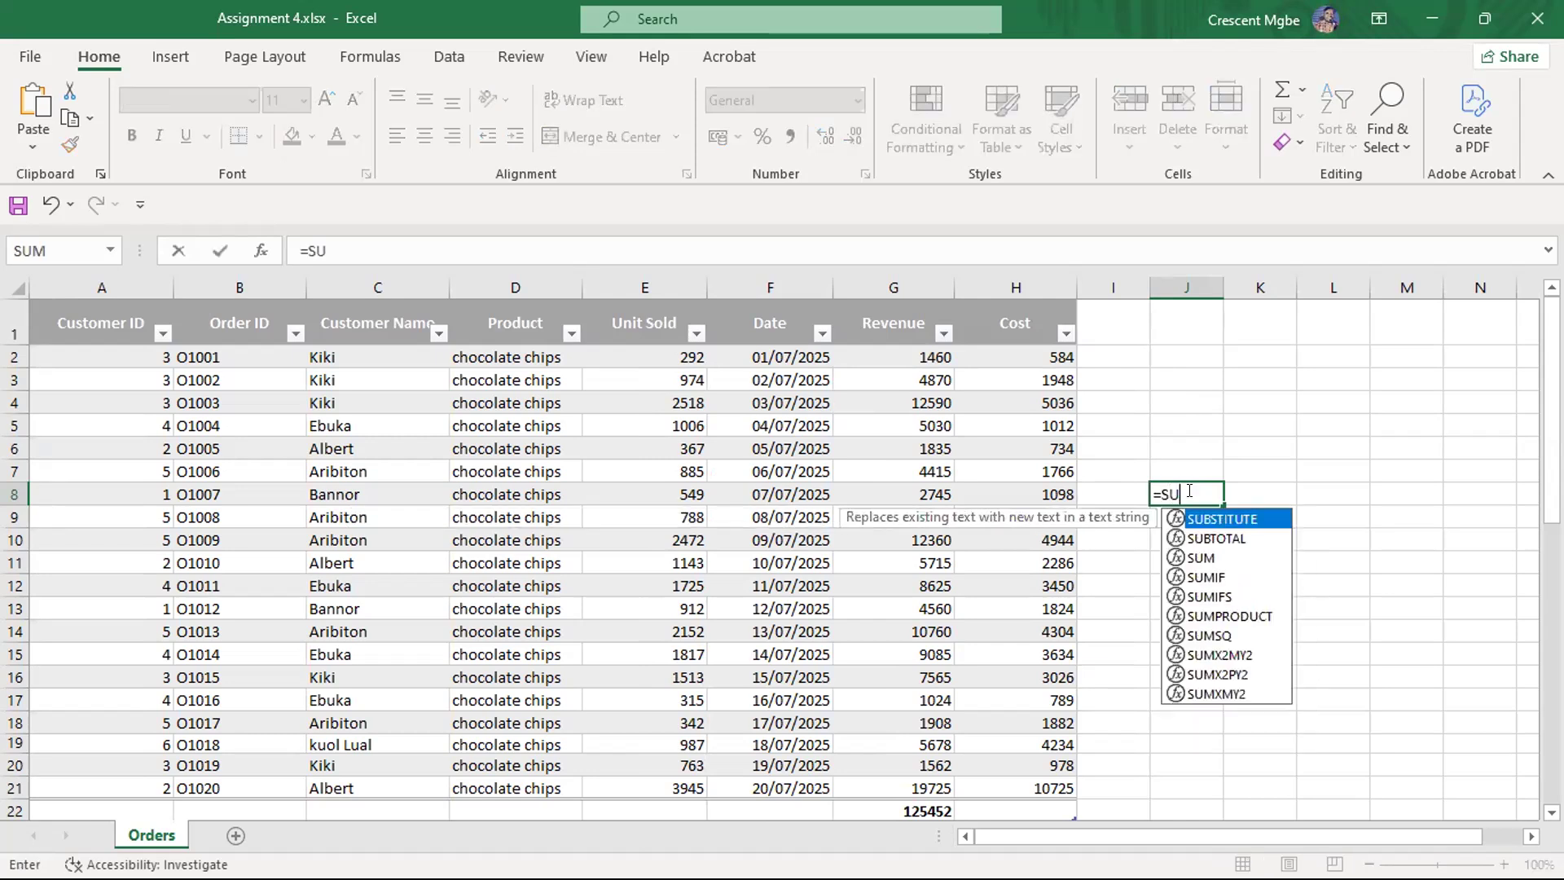
text(M)
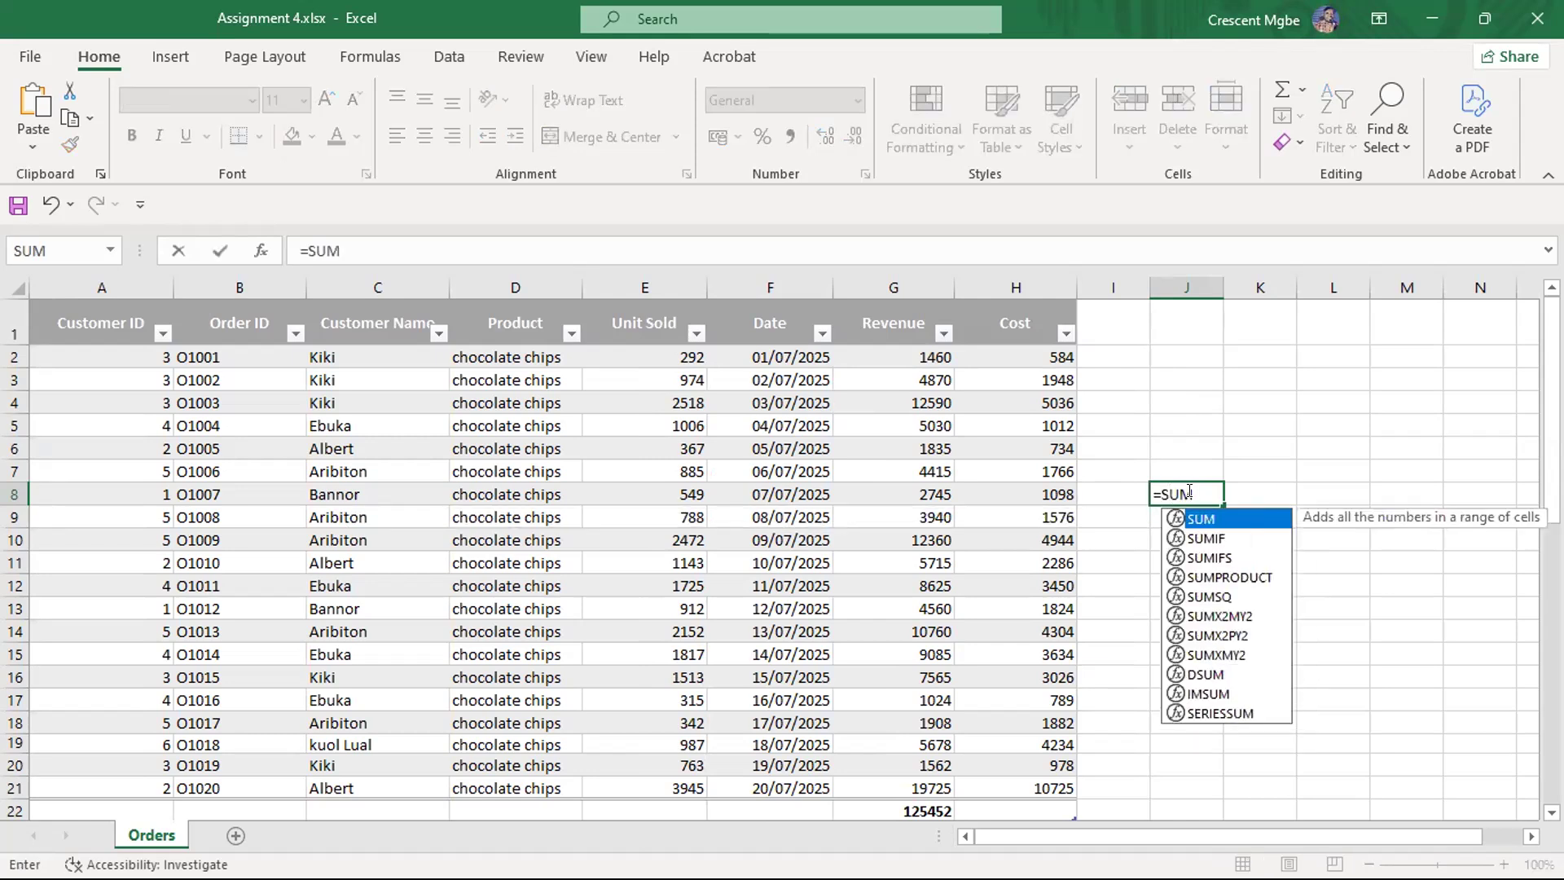
text(()
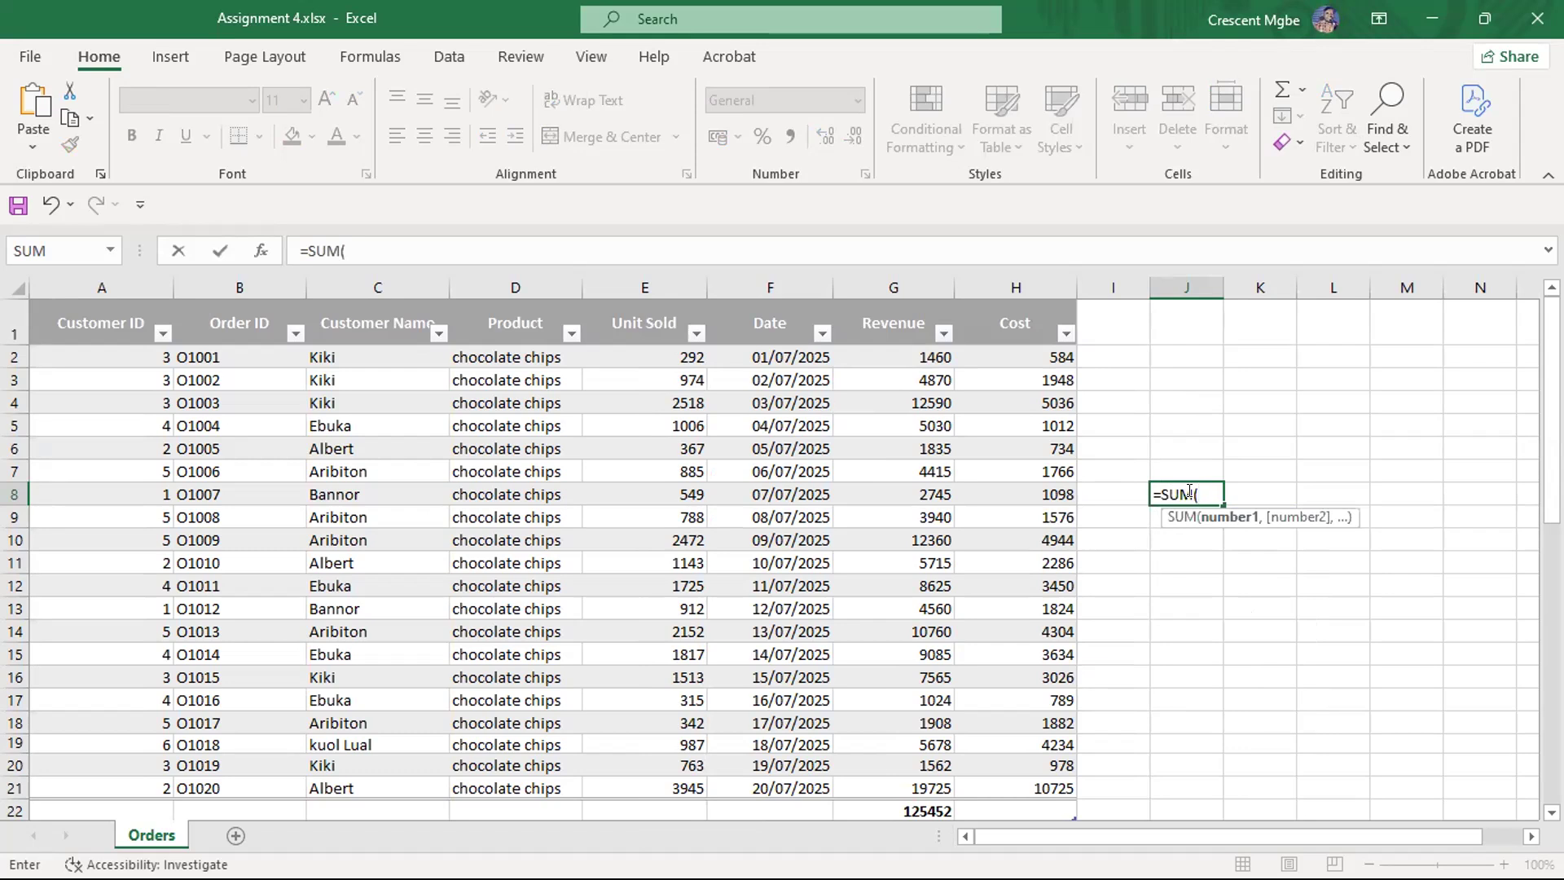
text(LAG)
key(BackSpace)
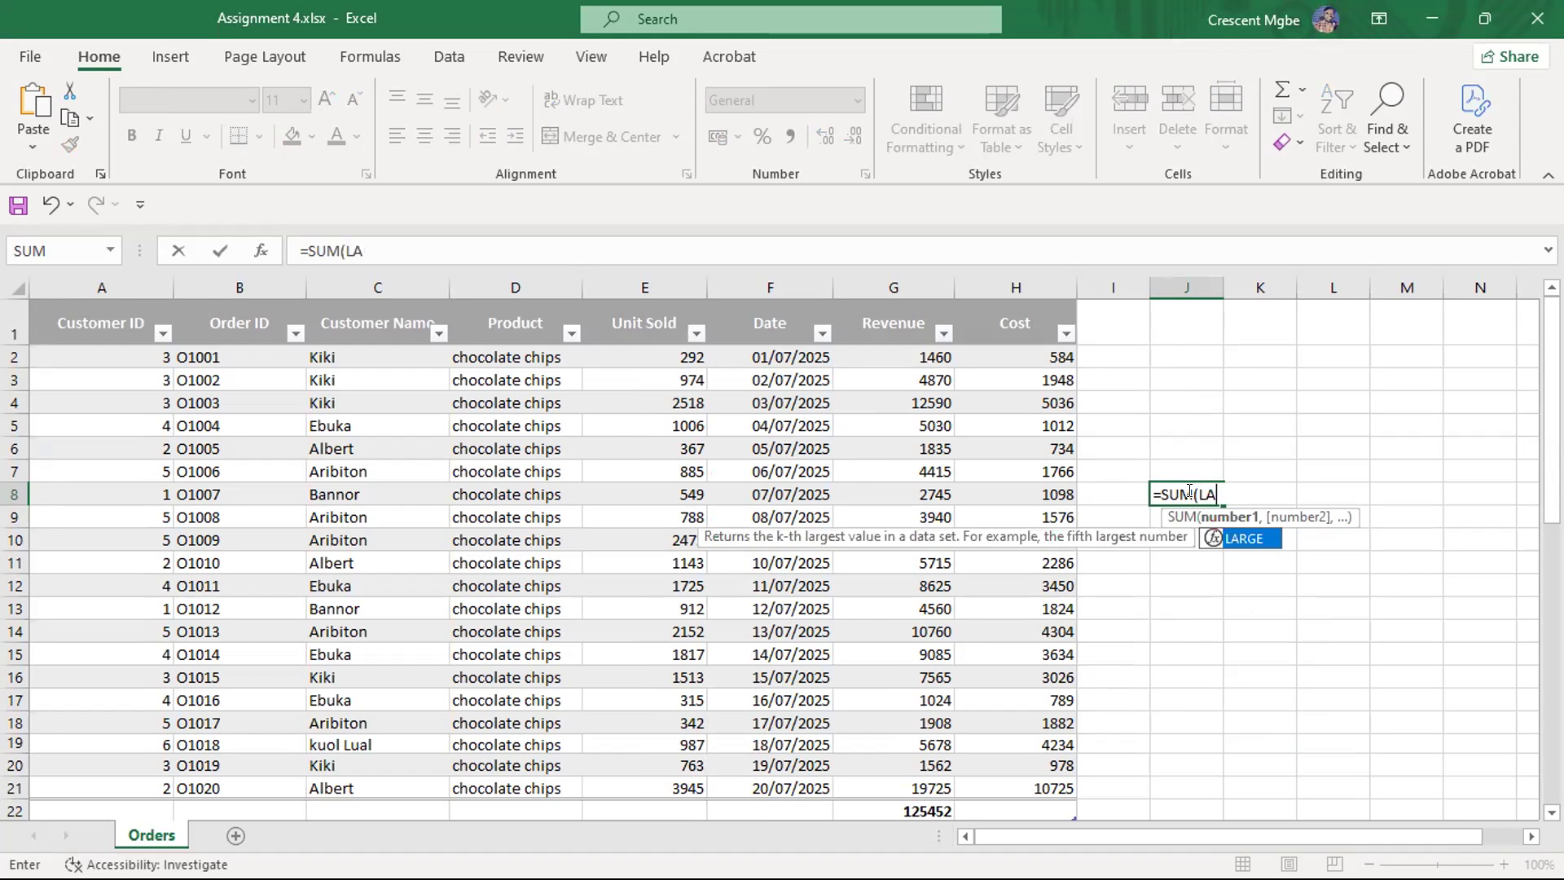
key(BackSpace)
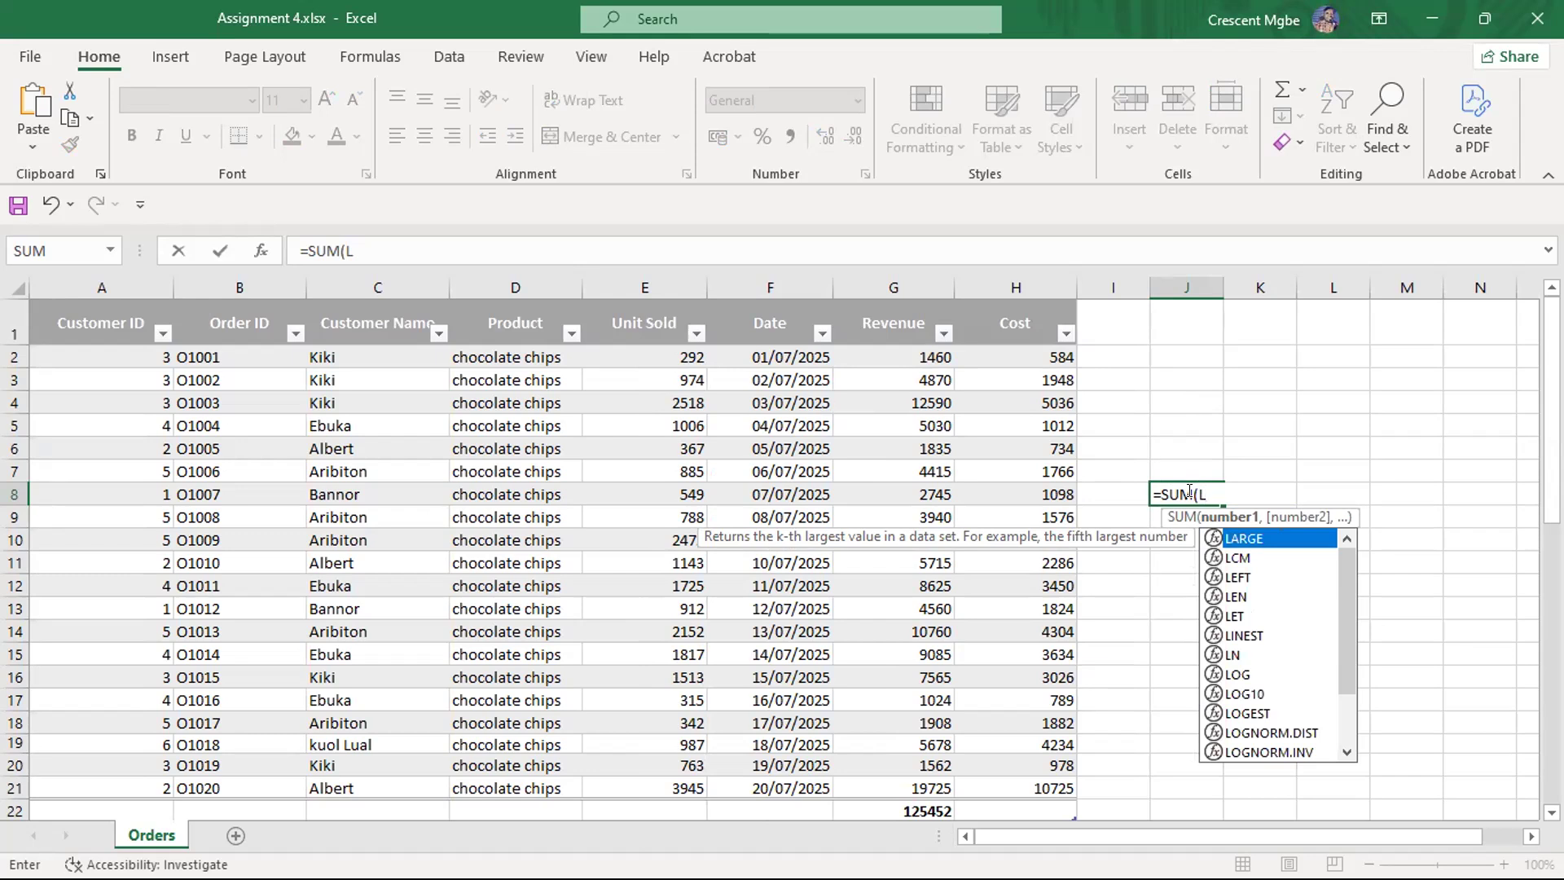
key(BackSpace)
key(BackSpace)
key(BackSpace)
key(BackSpace)
key(BackSpace)
key(BackSpace)
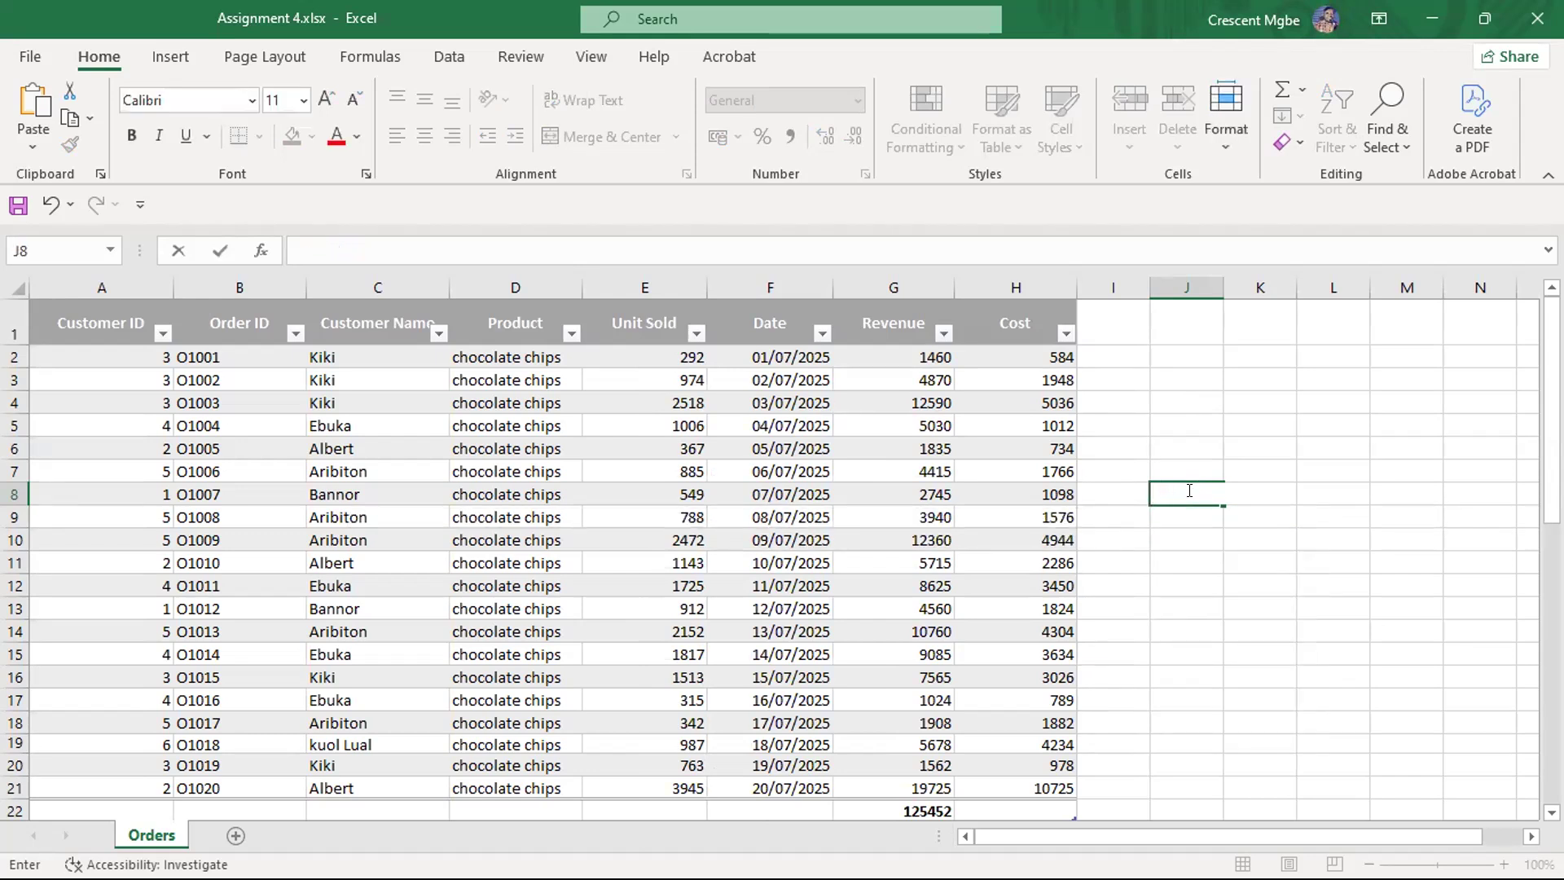
Sort the orders table by Revenue from largest to smallest
click(942, 334)
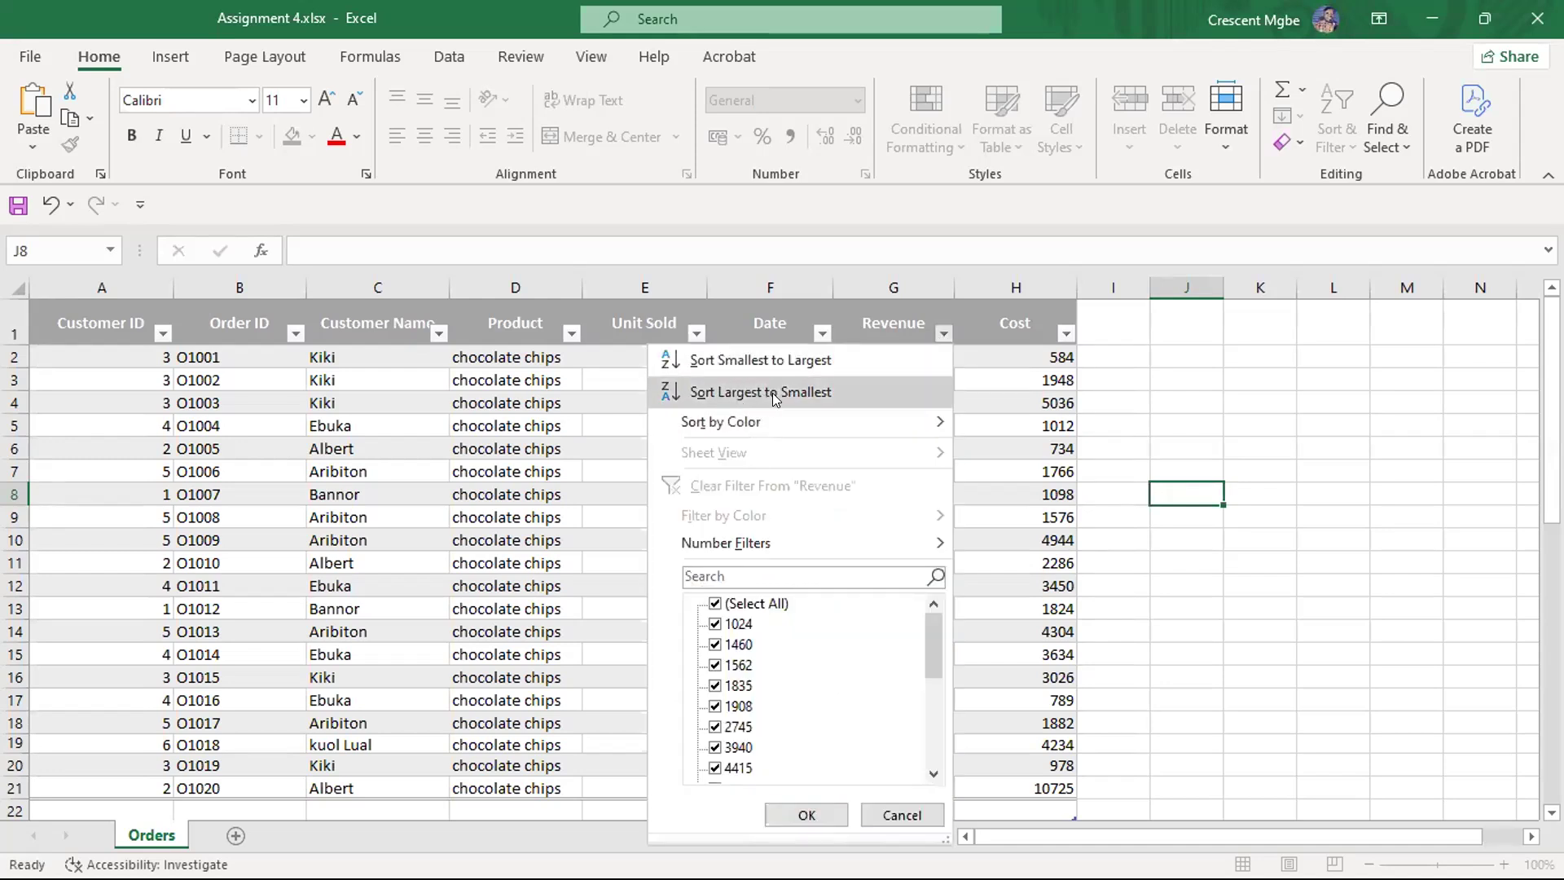
click(772, 393)
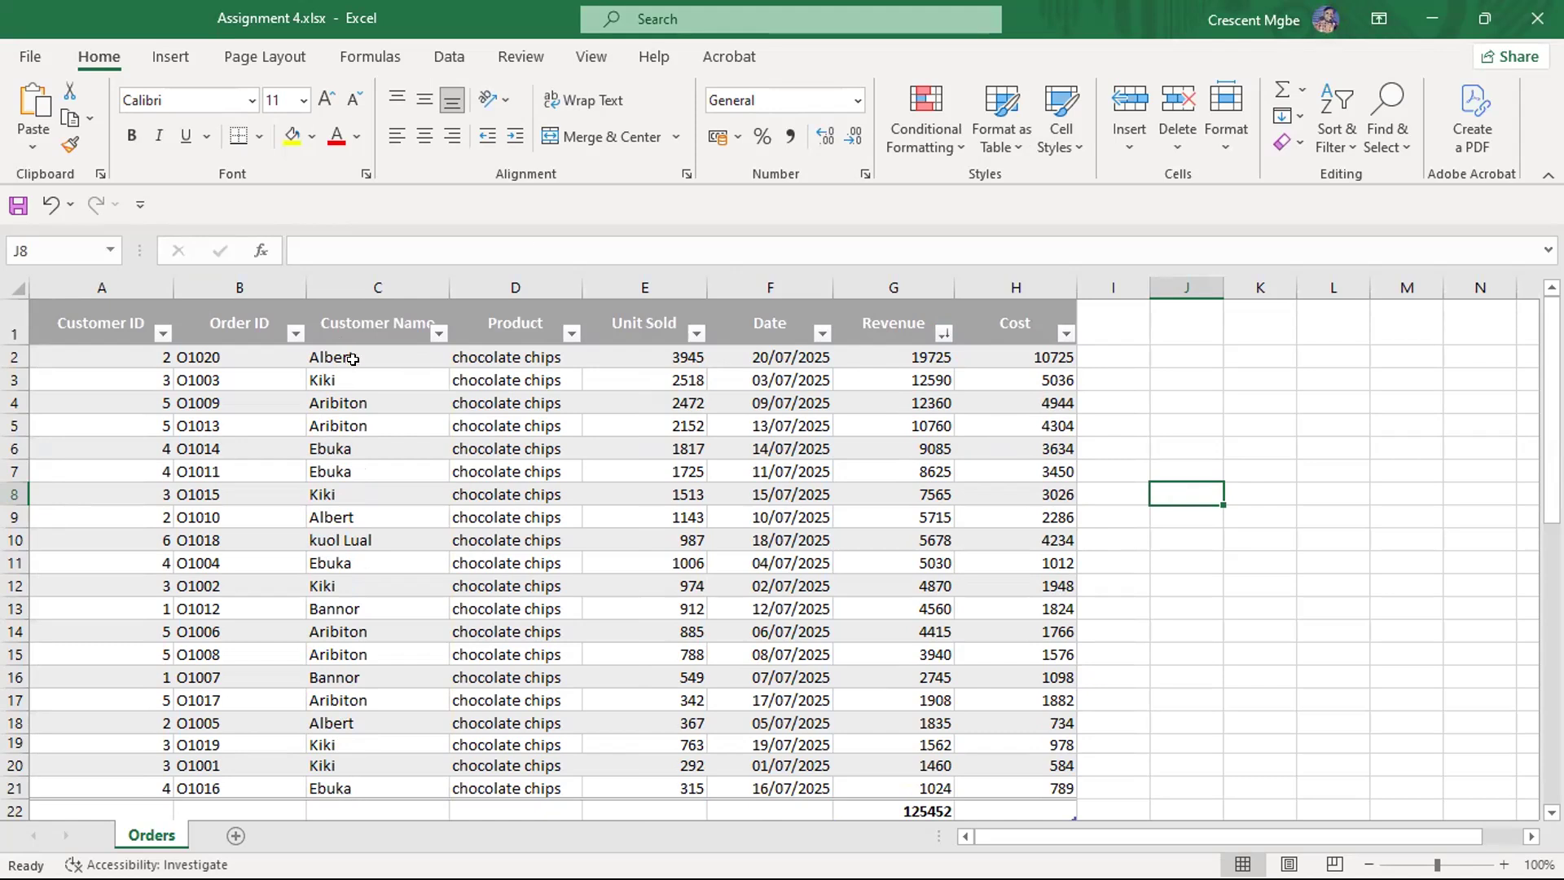
click(215, 275)
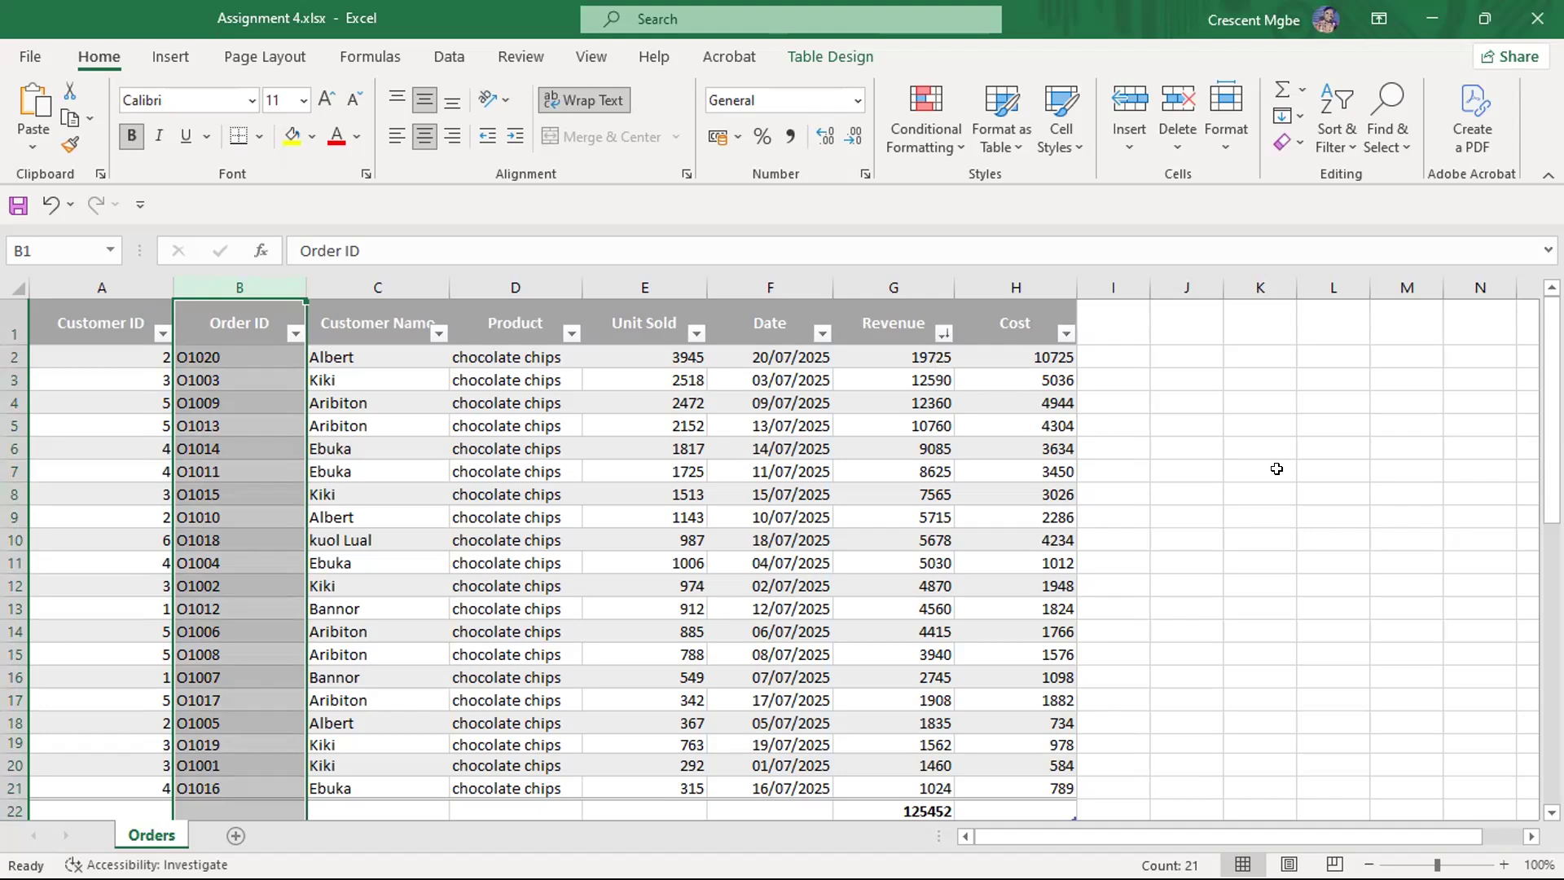
Begin a LARGE formula in J7 that uses the table's whole Revenue column, Table2[Revenue], as its array
click(1203, 470)
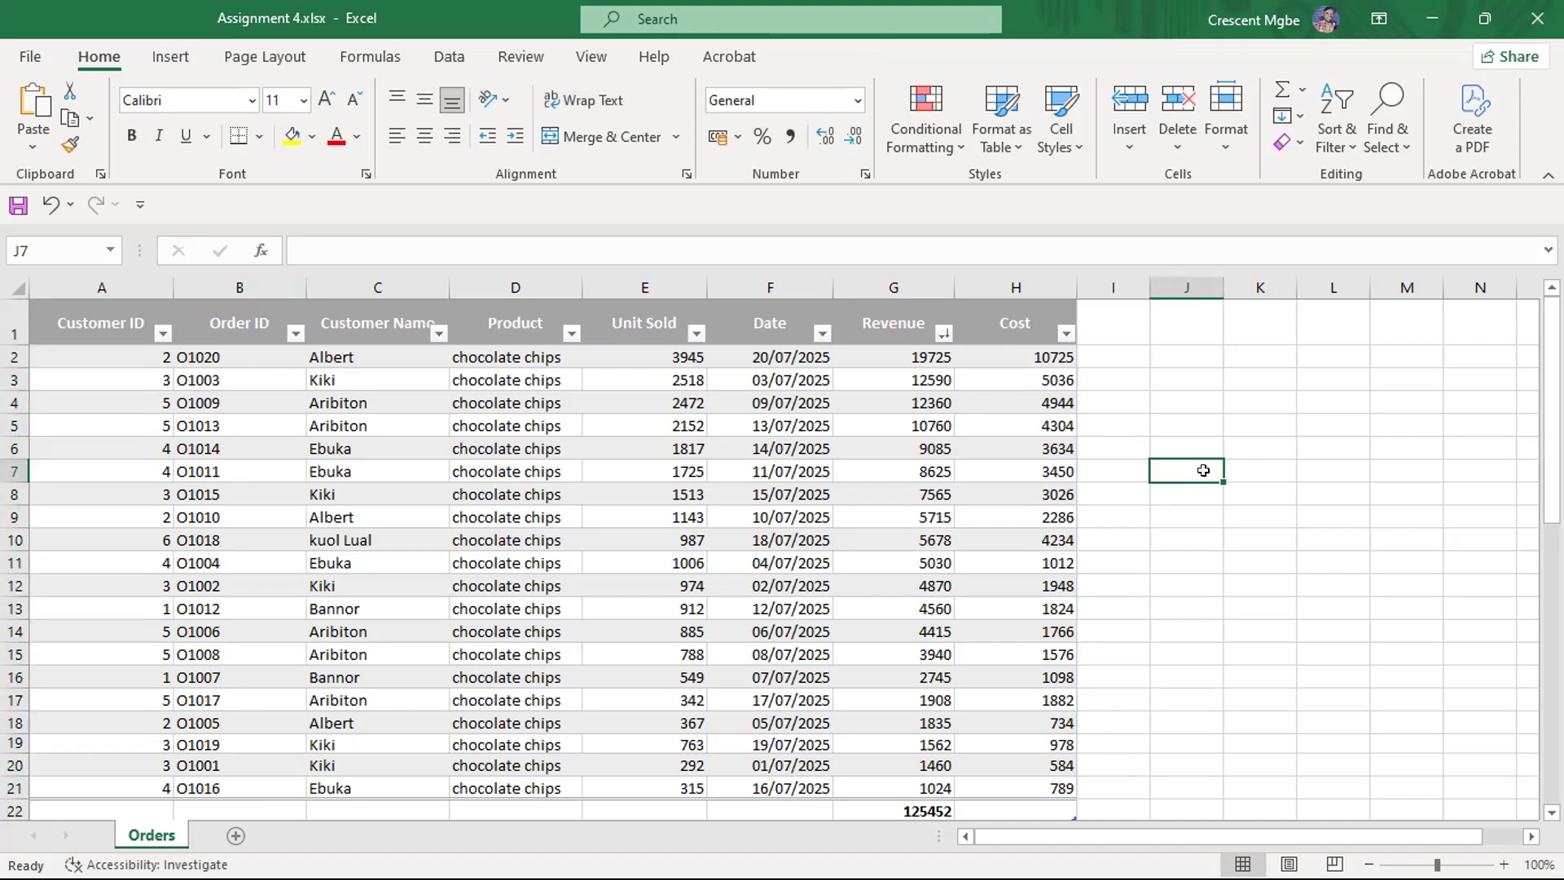
text(=)
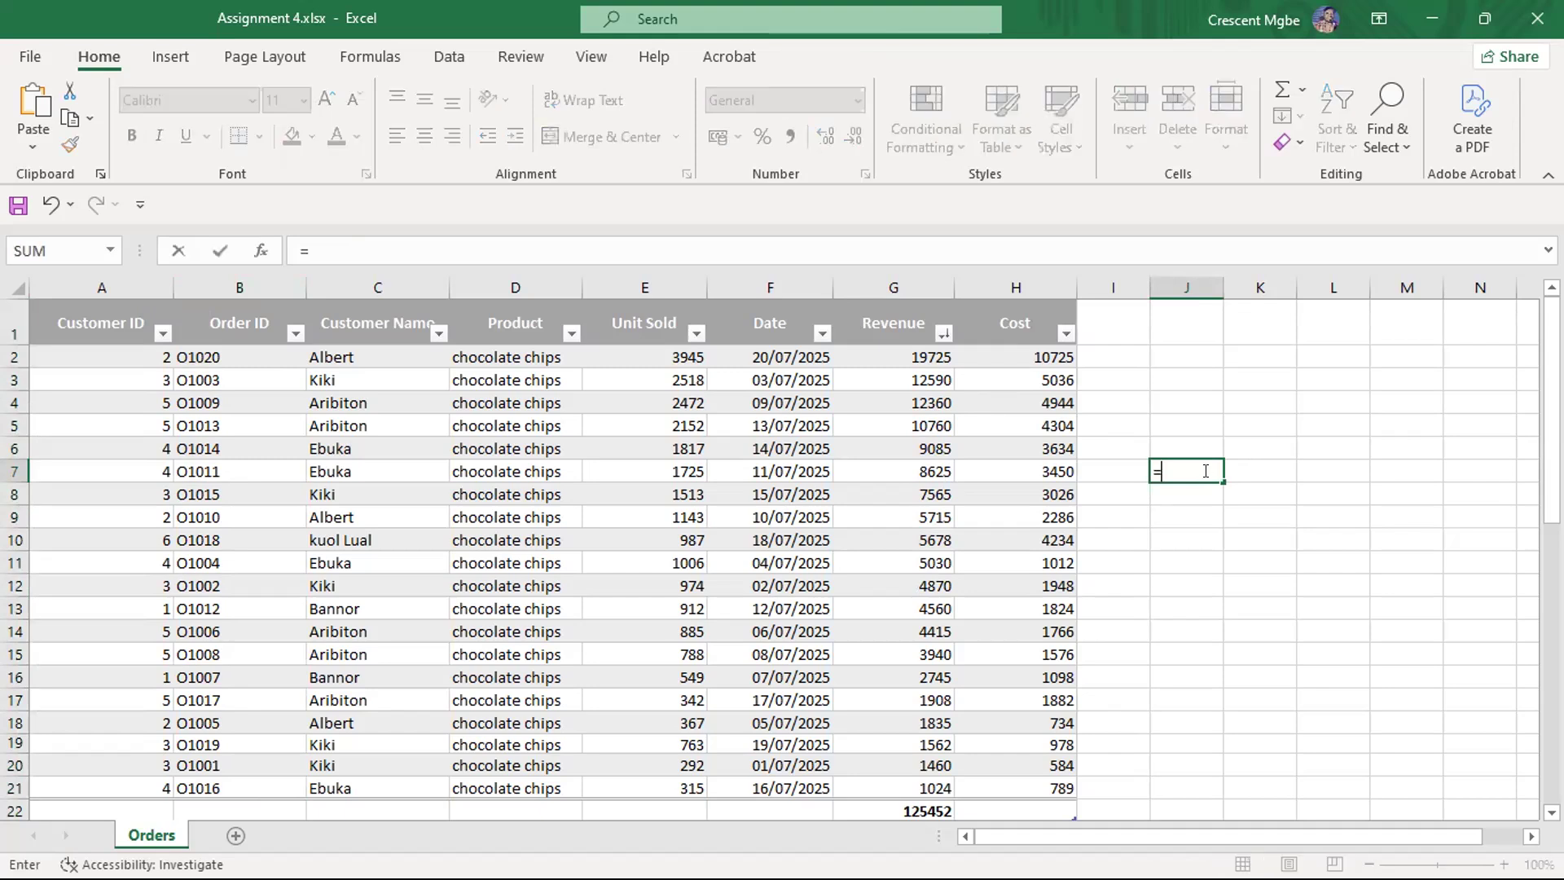
text(SUM)
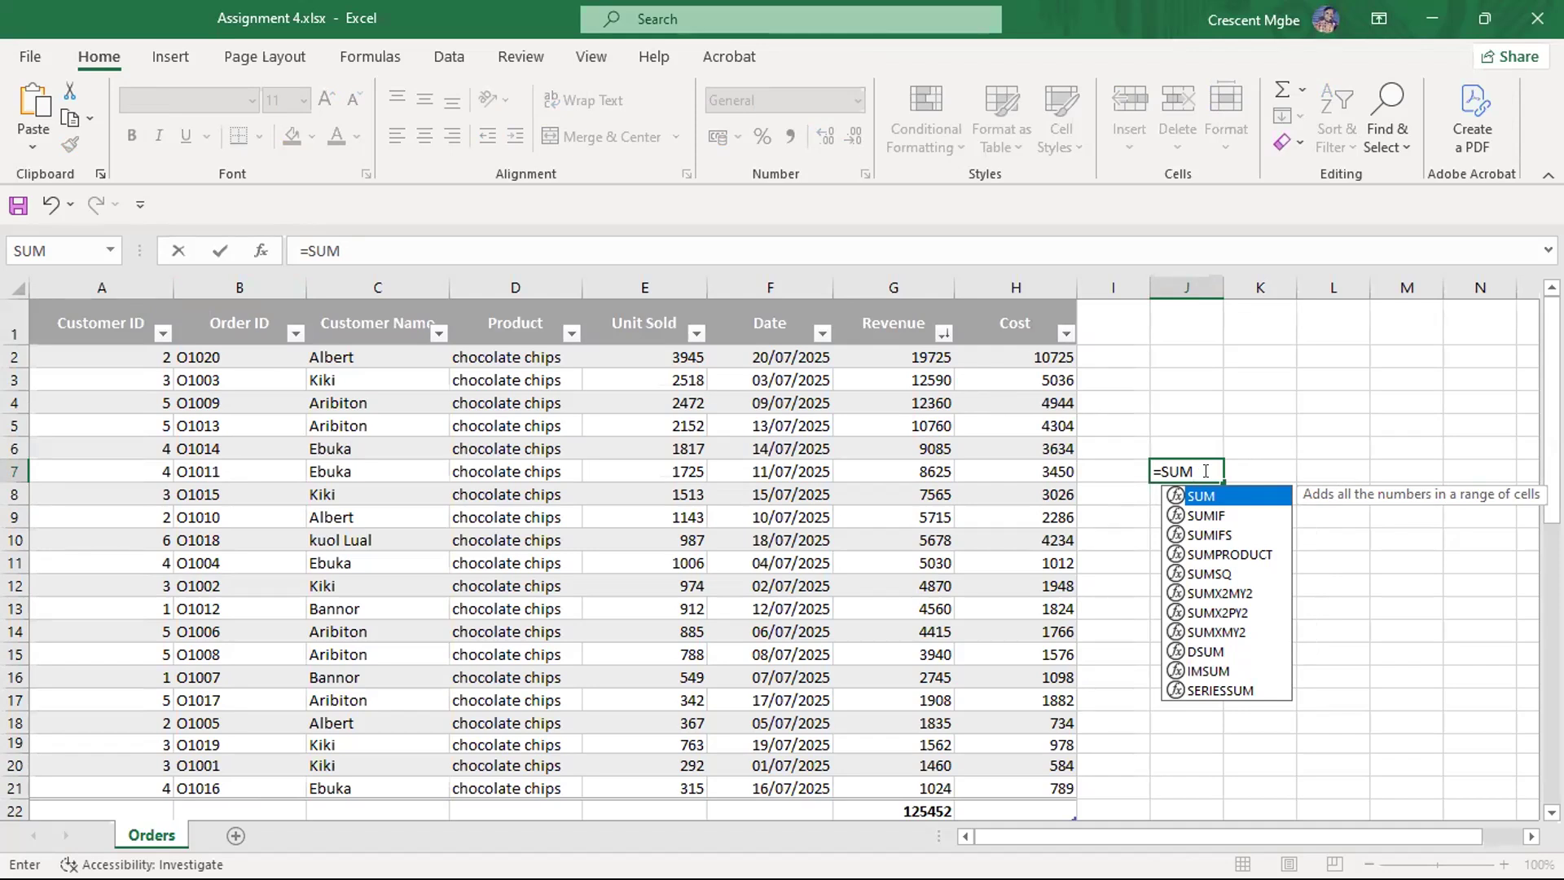
key(BackSpace)
key(BackSpace)
key(BackSpace)
text(LARGE)
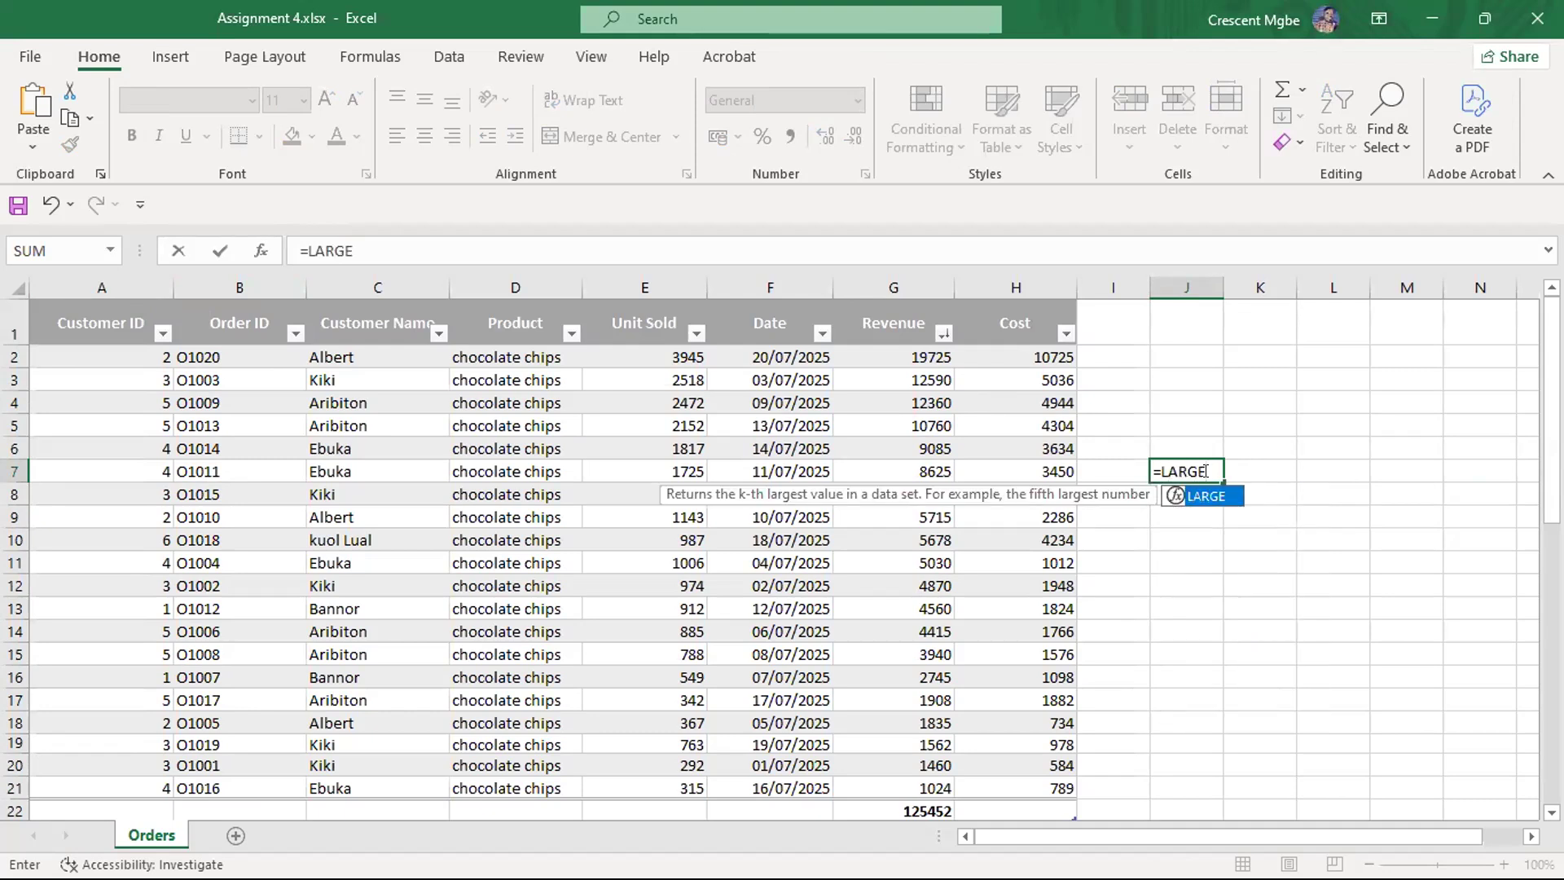
text(()
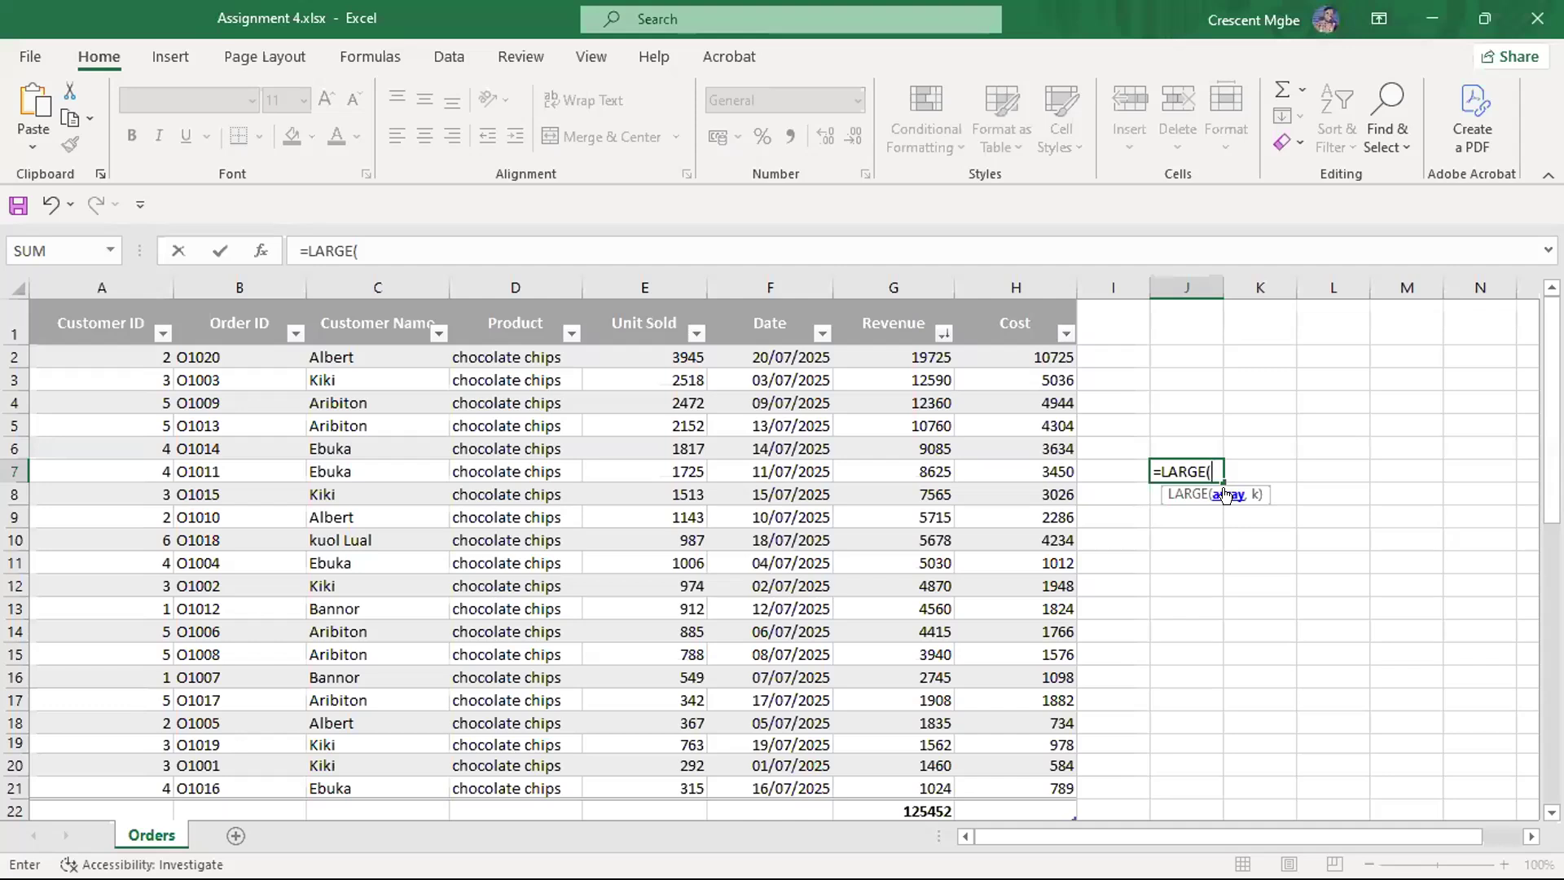
drag(870, 357, 931, 786)
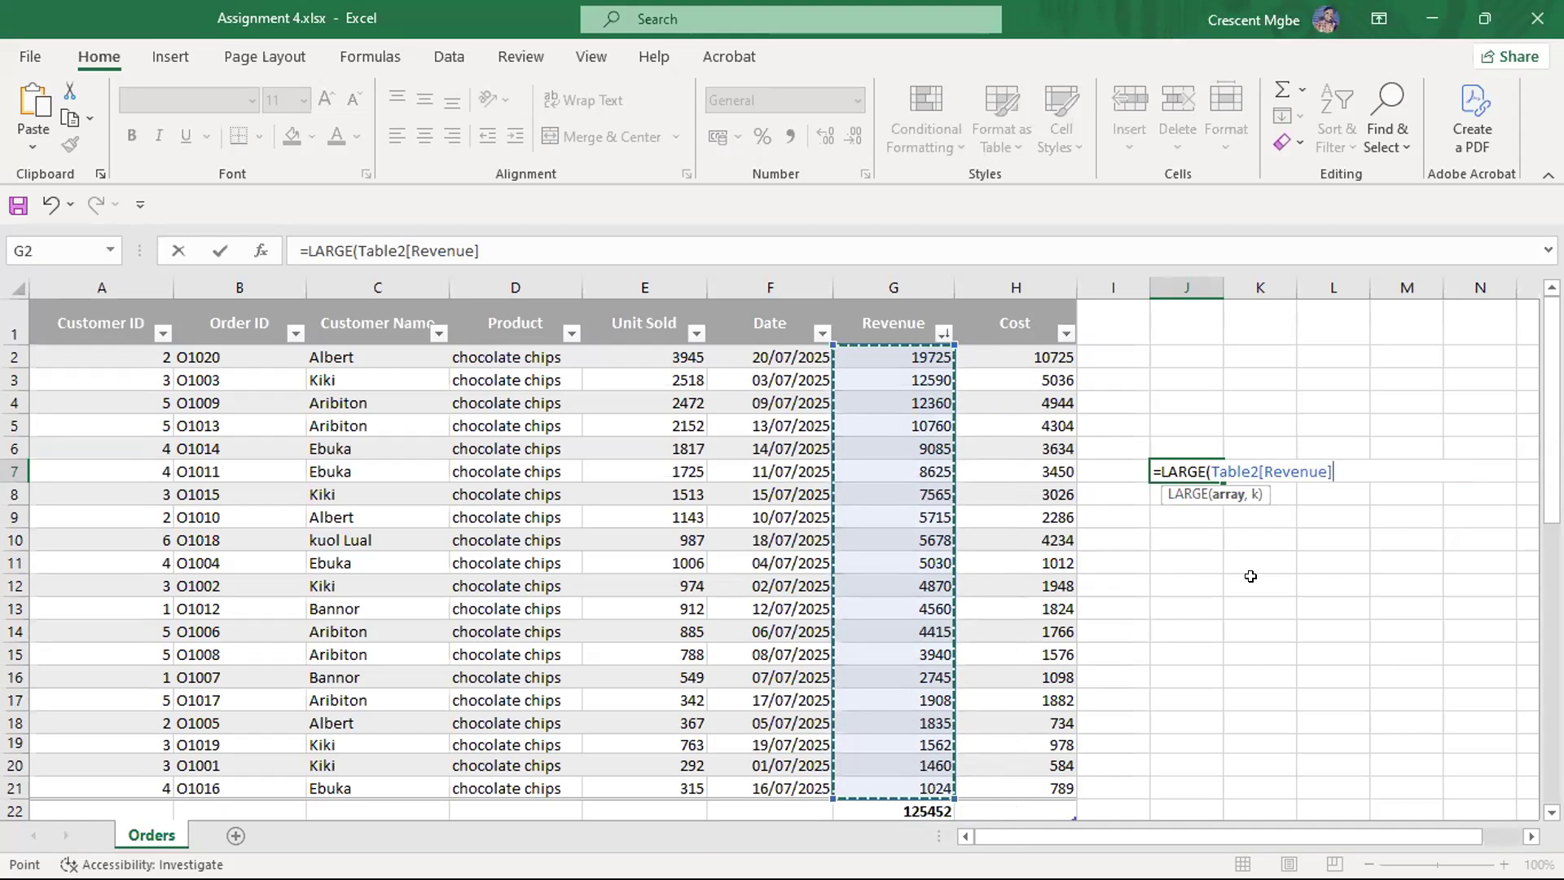
text(,)
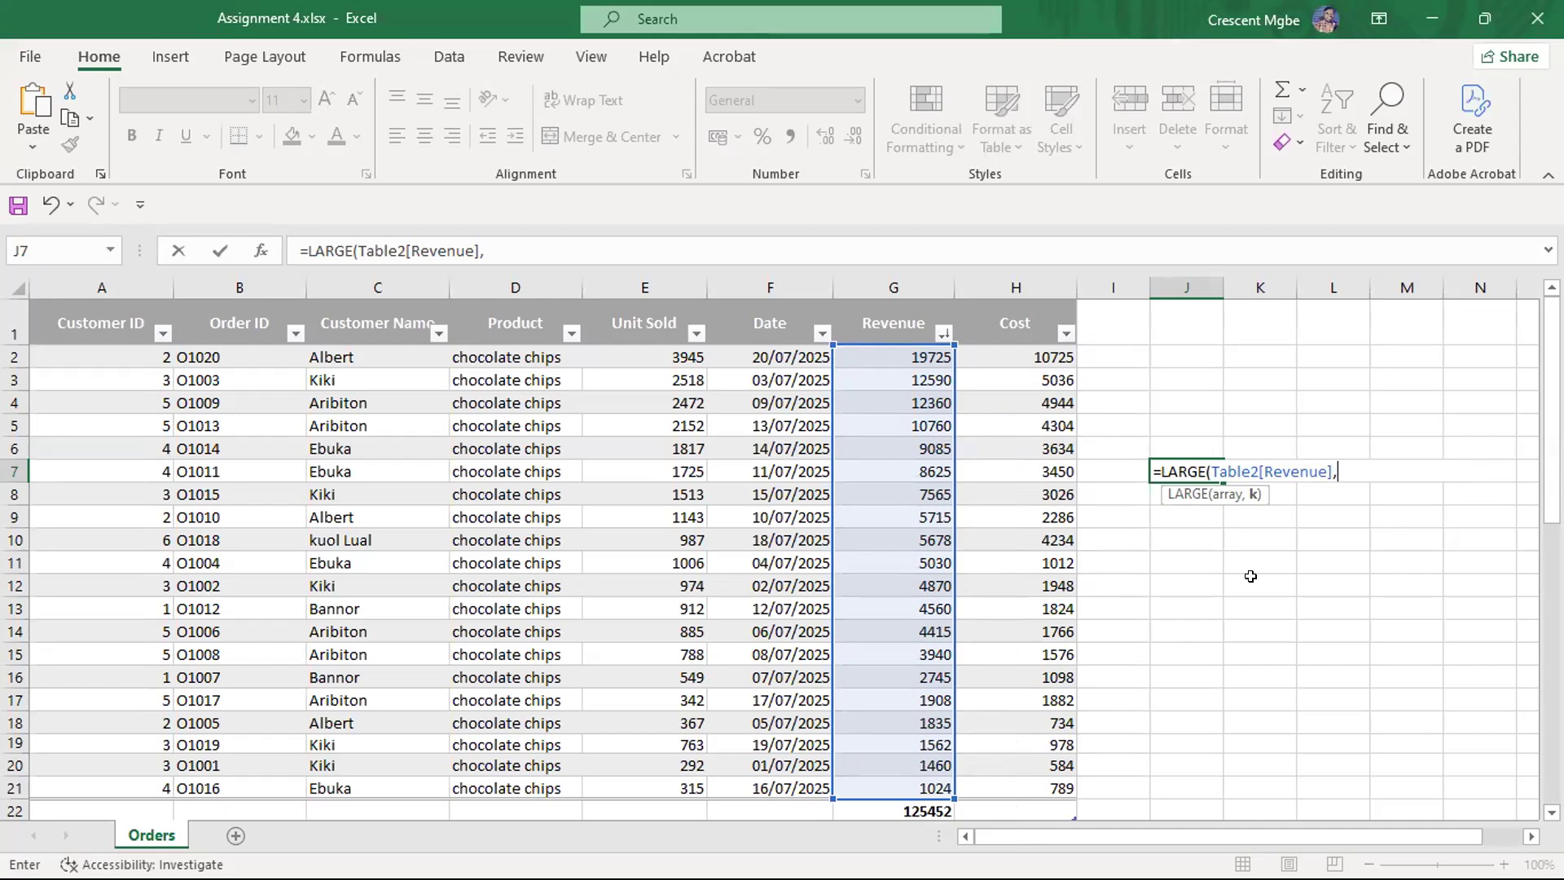
Enter the array constant {1,2,3,4,5} as the k argument of the LARGE formula in J7
text({})
key(Return)
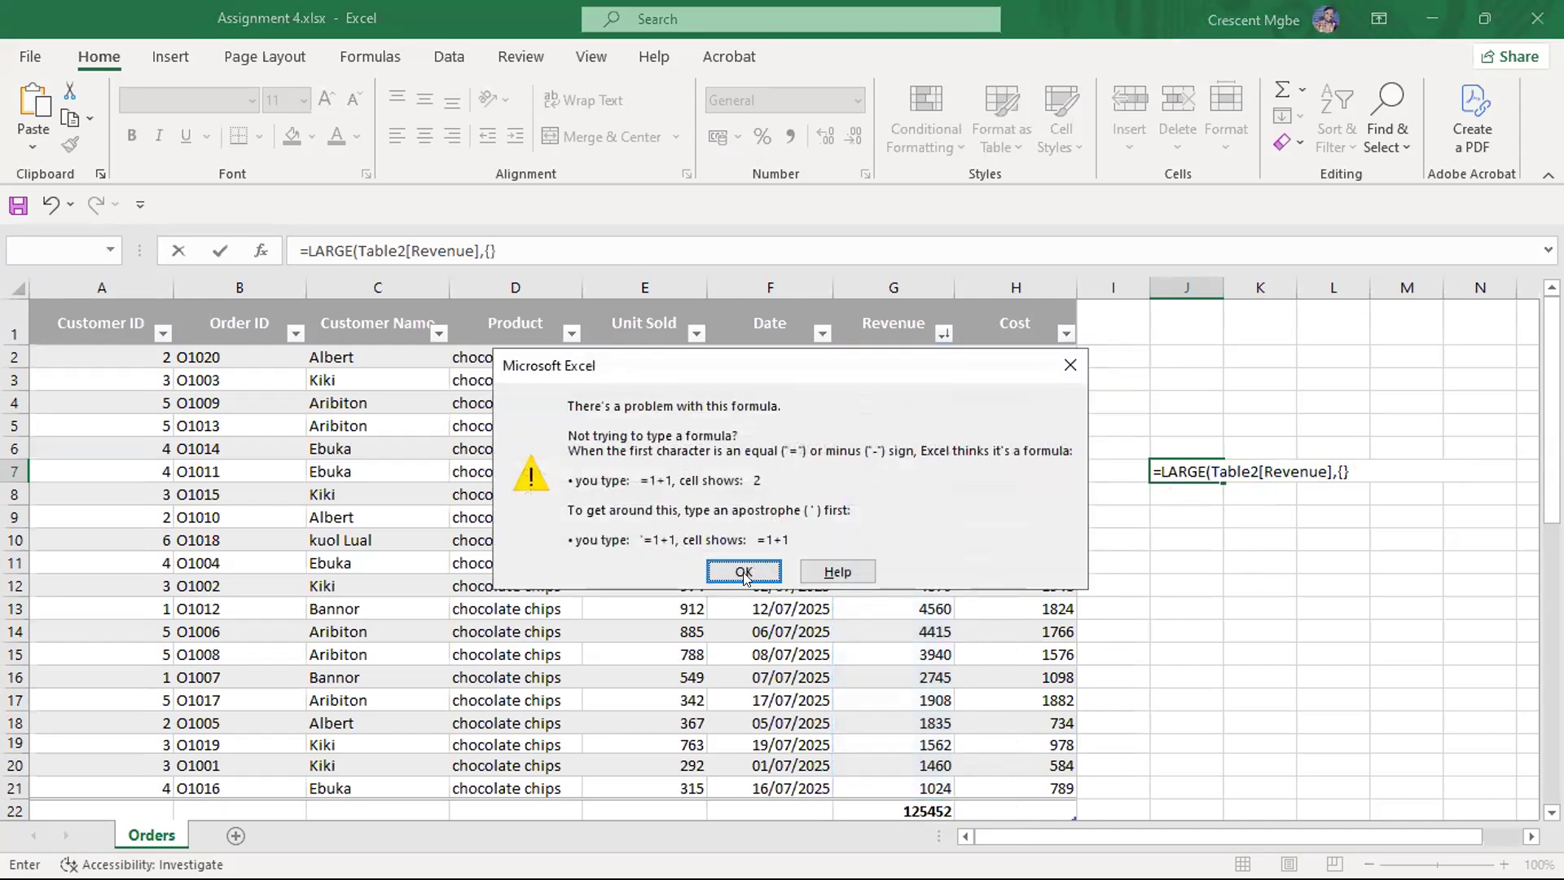
click(743, 570)
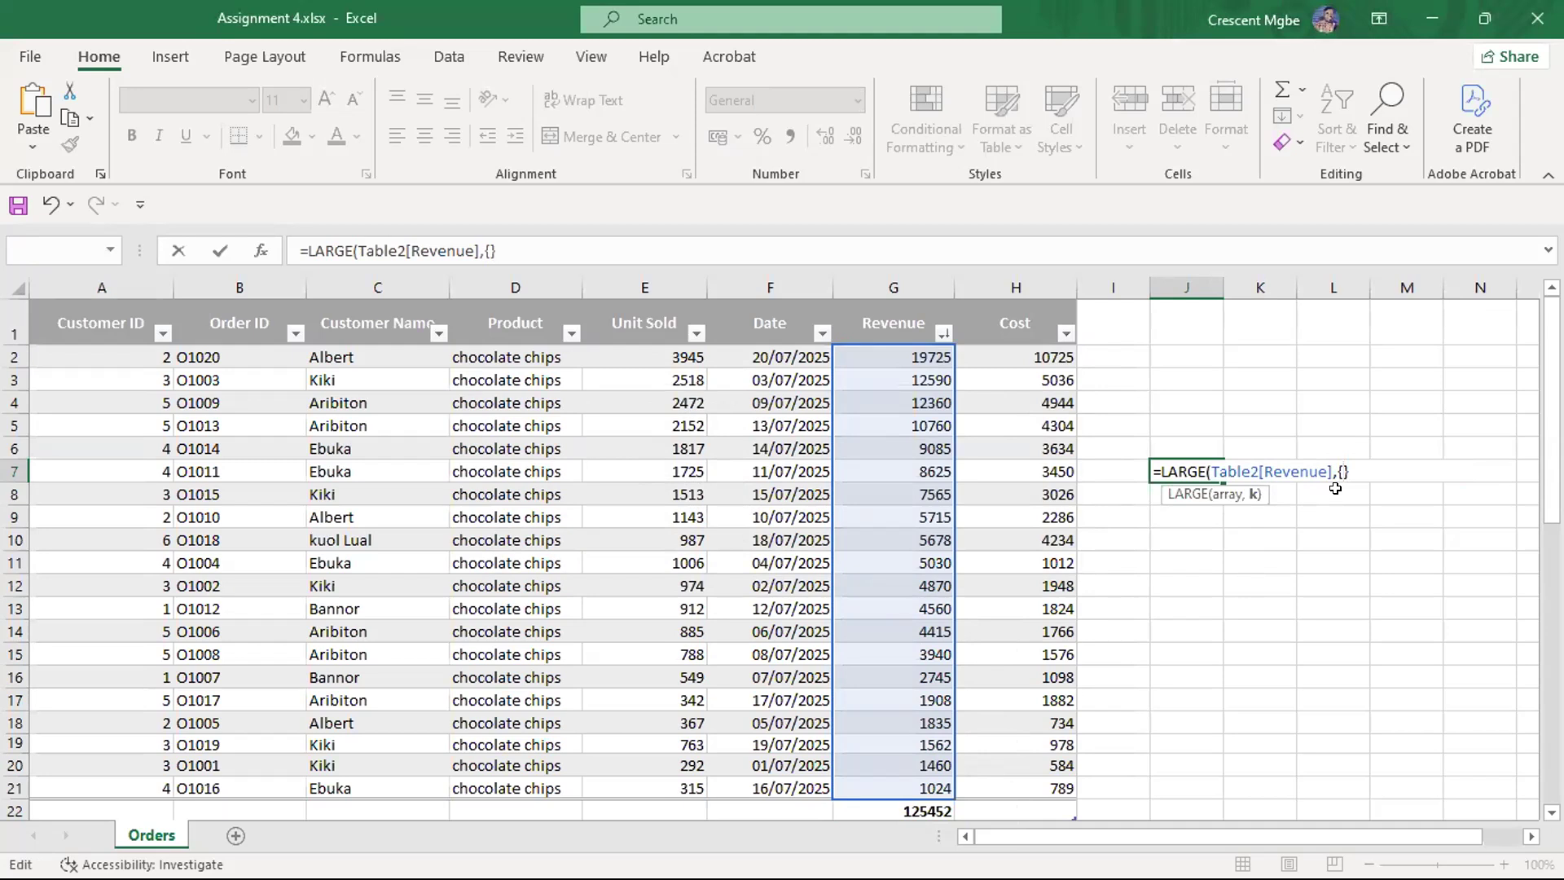
text(1,2,3,4,5)
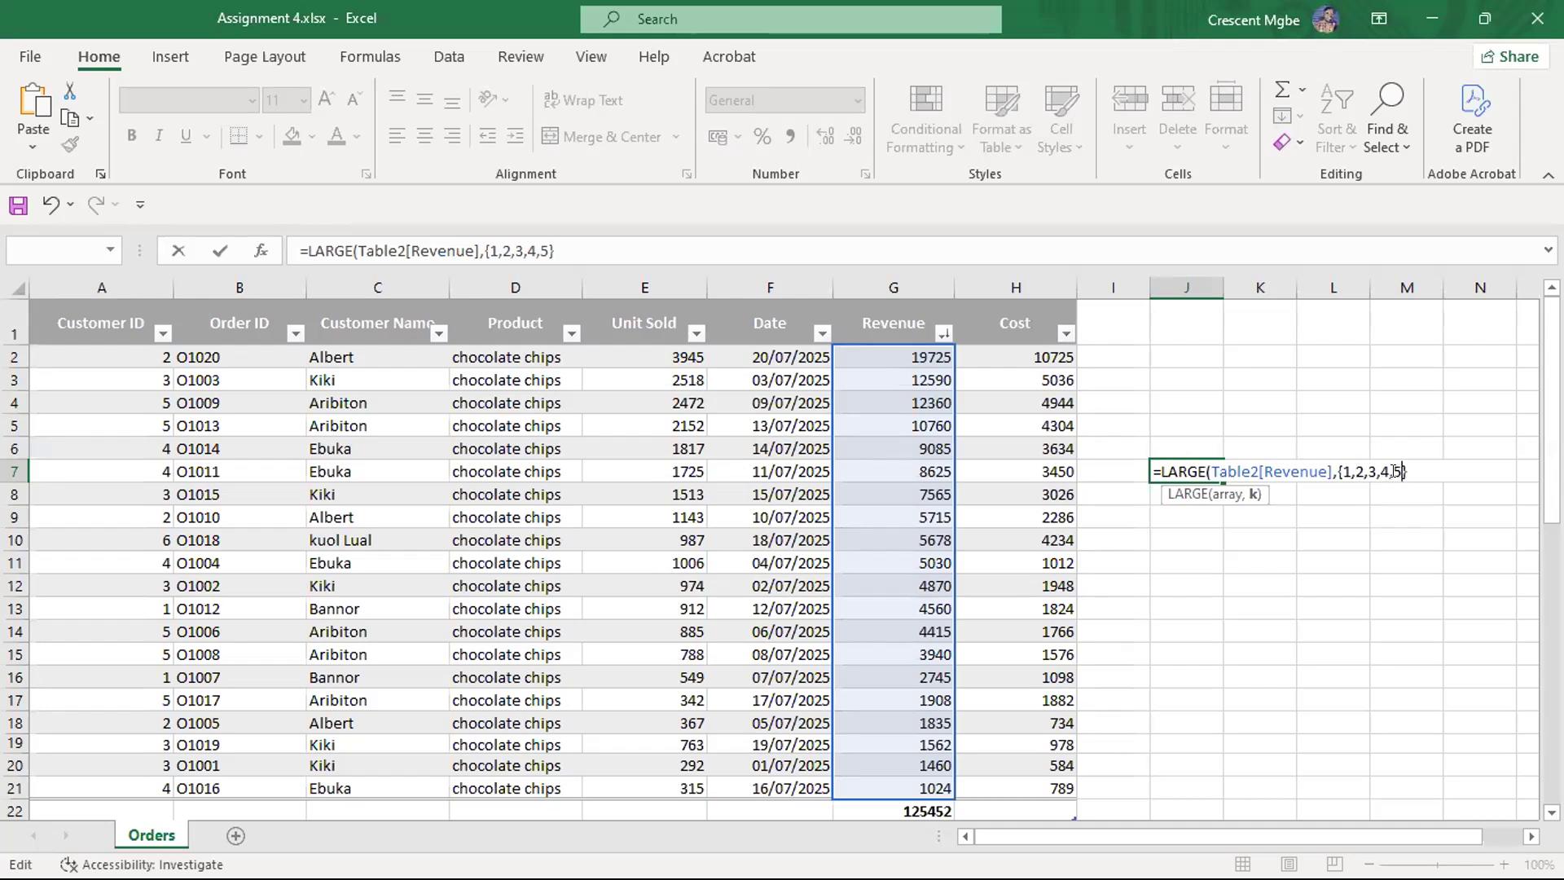
Wrap the LARGE formula in J7 in SUM, giving =SUM(LARGE(Table2[Revenue],{1,2,3,4,5})), and accept the suggested bracket correction
click(1157, 471)
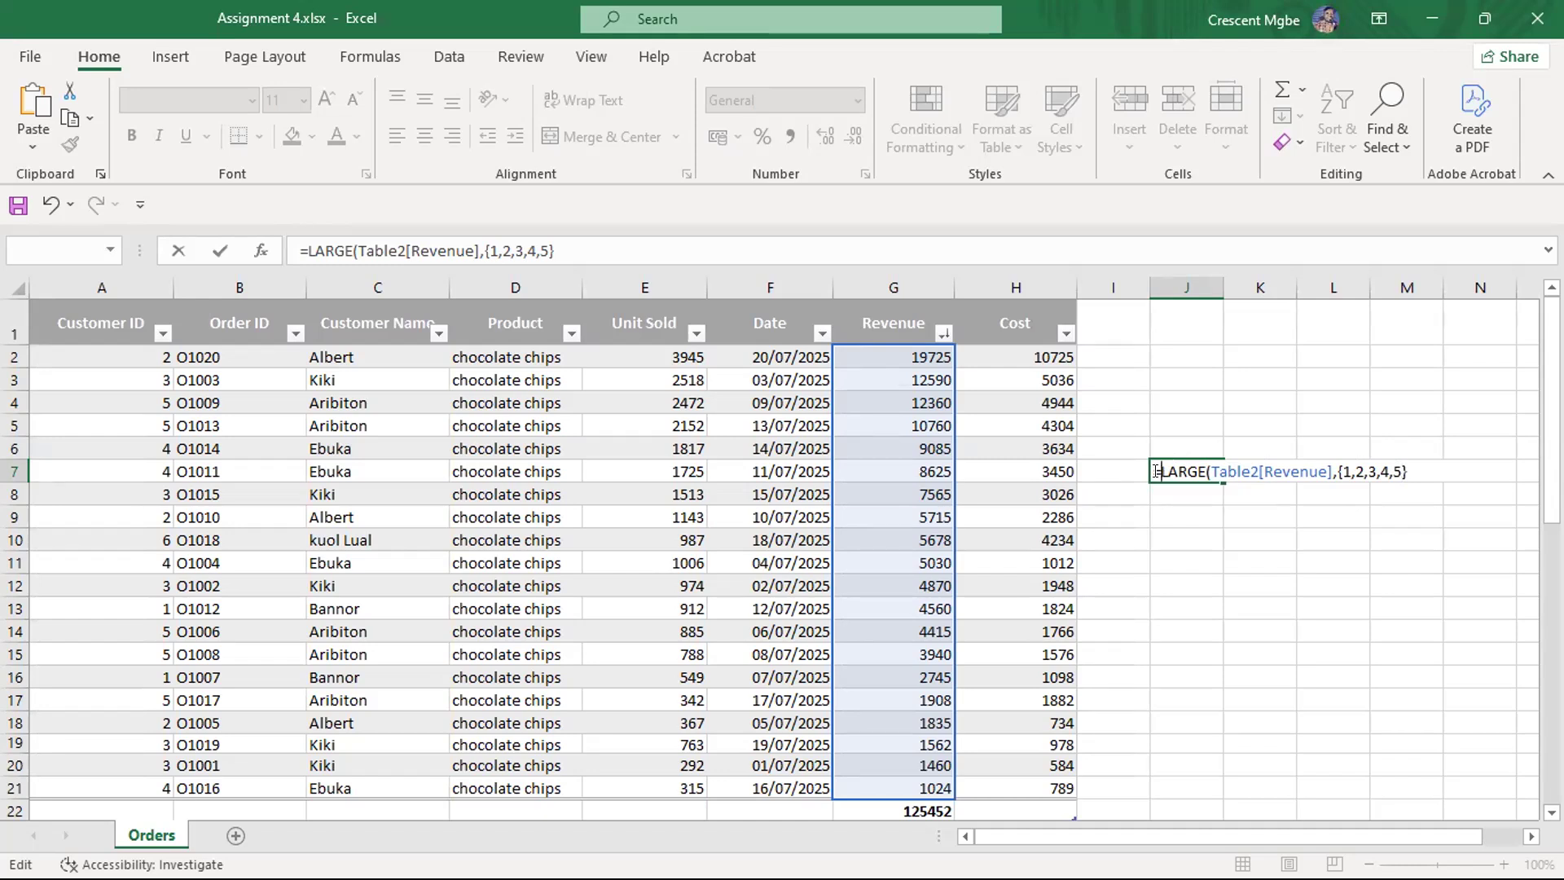
text(SUM()
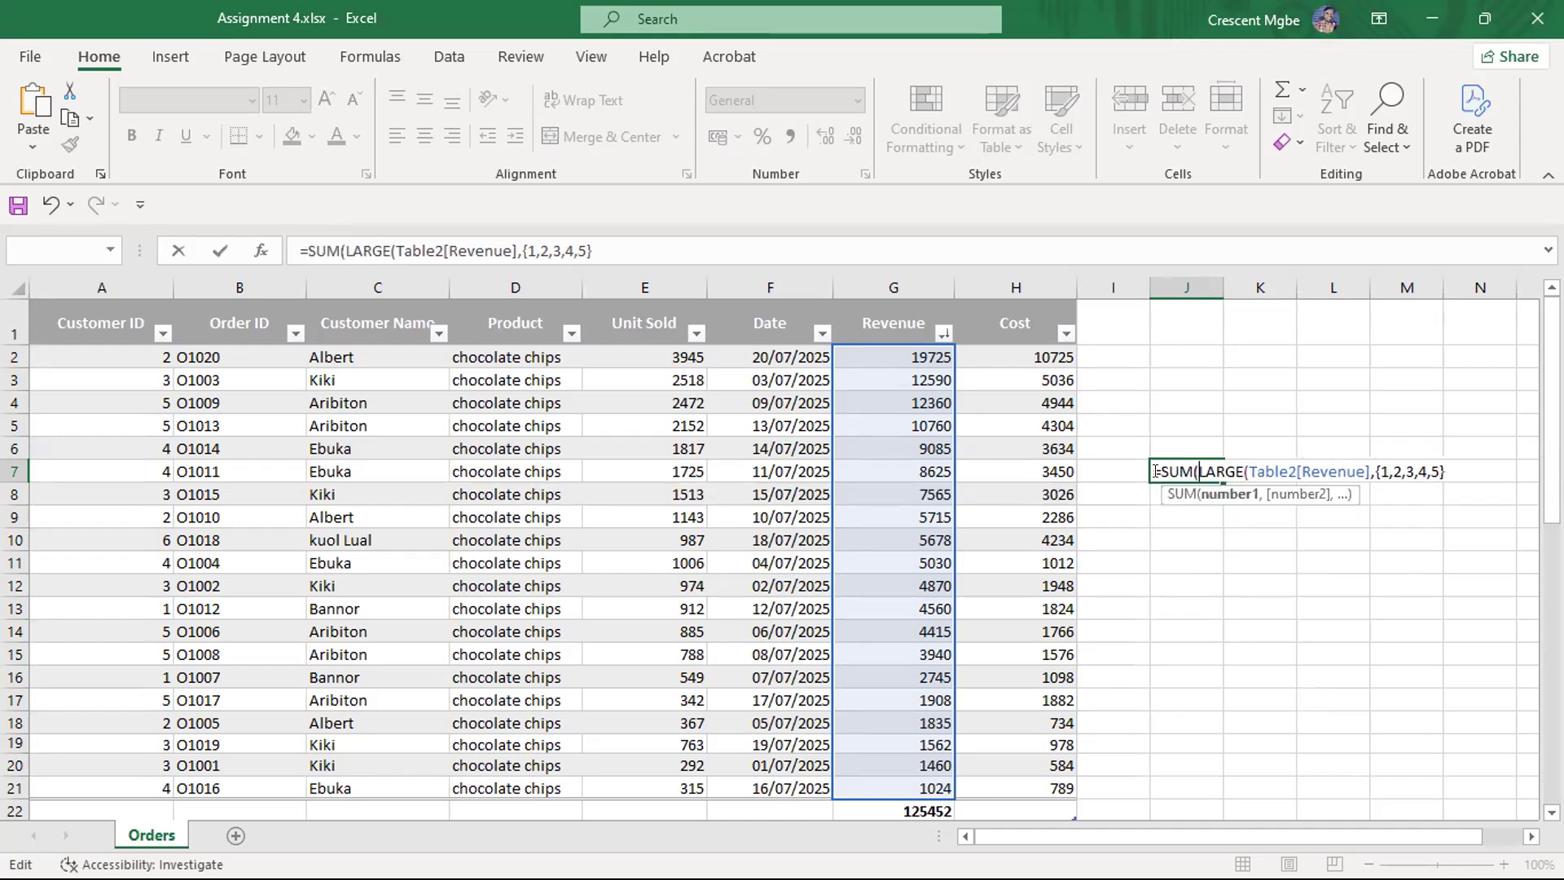
key(Right)
key(Right)
key(Right)
key(Right)
key(Right)
key(Right)
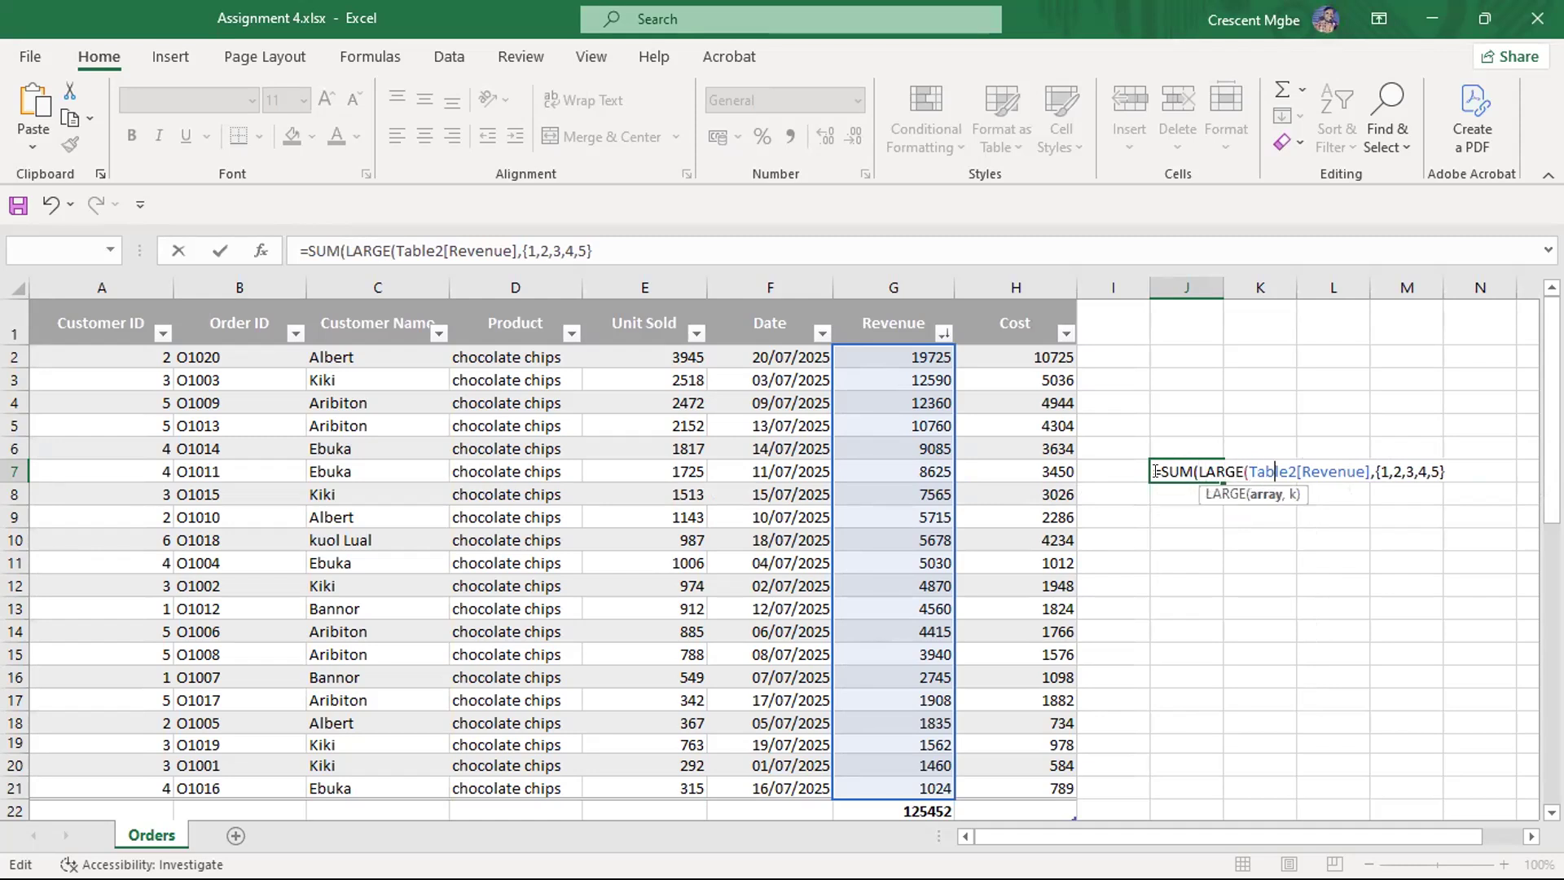
key(Right)
key(Right)
key(Right)
key(Right)
key(Right)
key(Right)
key(Right)
key(Right)
key(Right)
key(Right)
key(Right)
key(Right)
key(Right)
key(Right)
key(Right)
key(Right)
key(Right)
key(Right)
key(Right)
key(Right)
key(Right)
text())
key(Return)
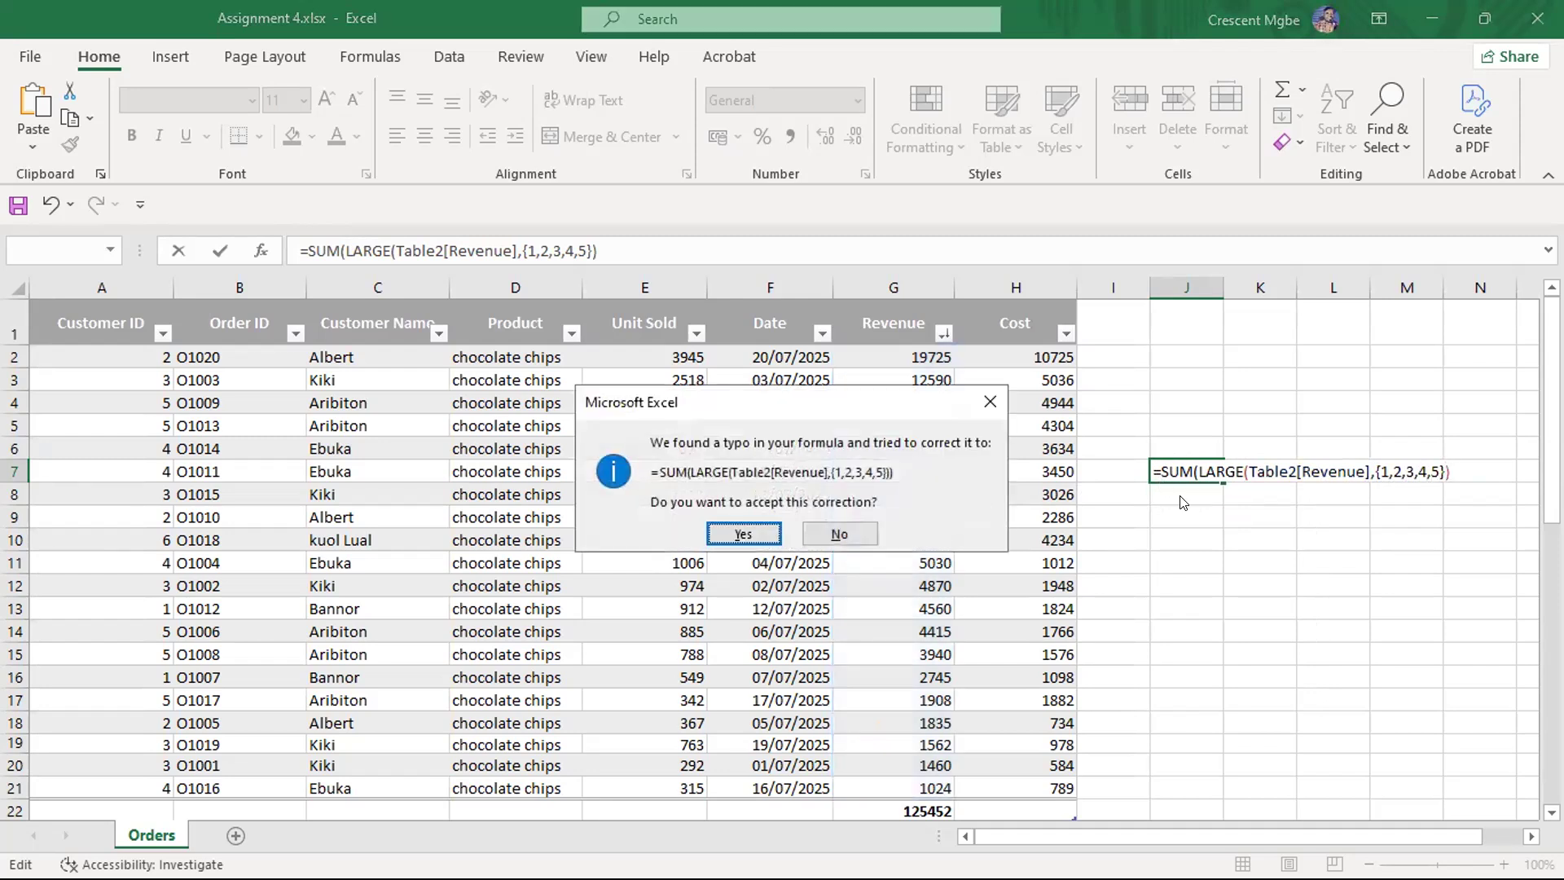
click(744, 533)
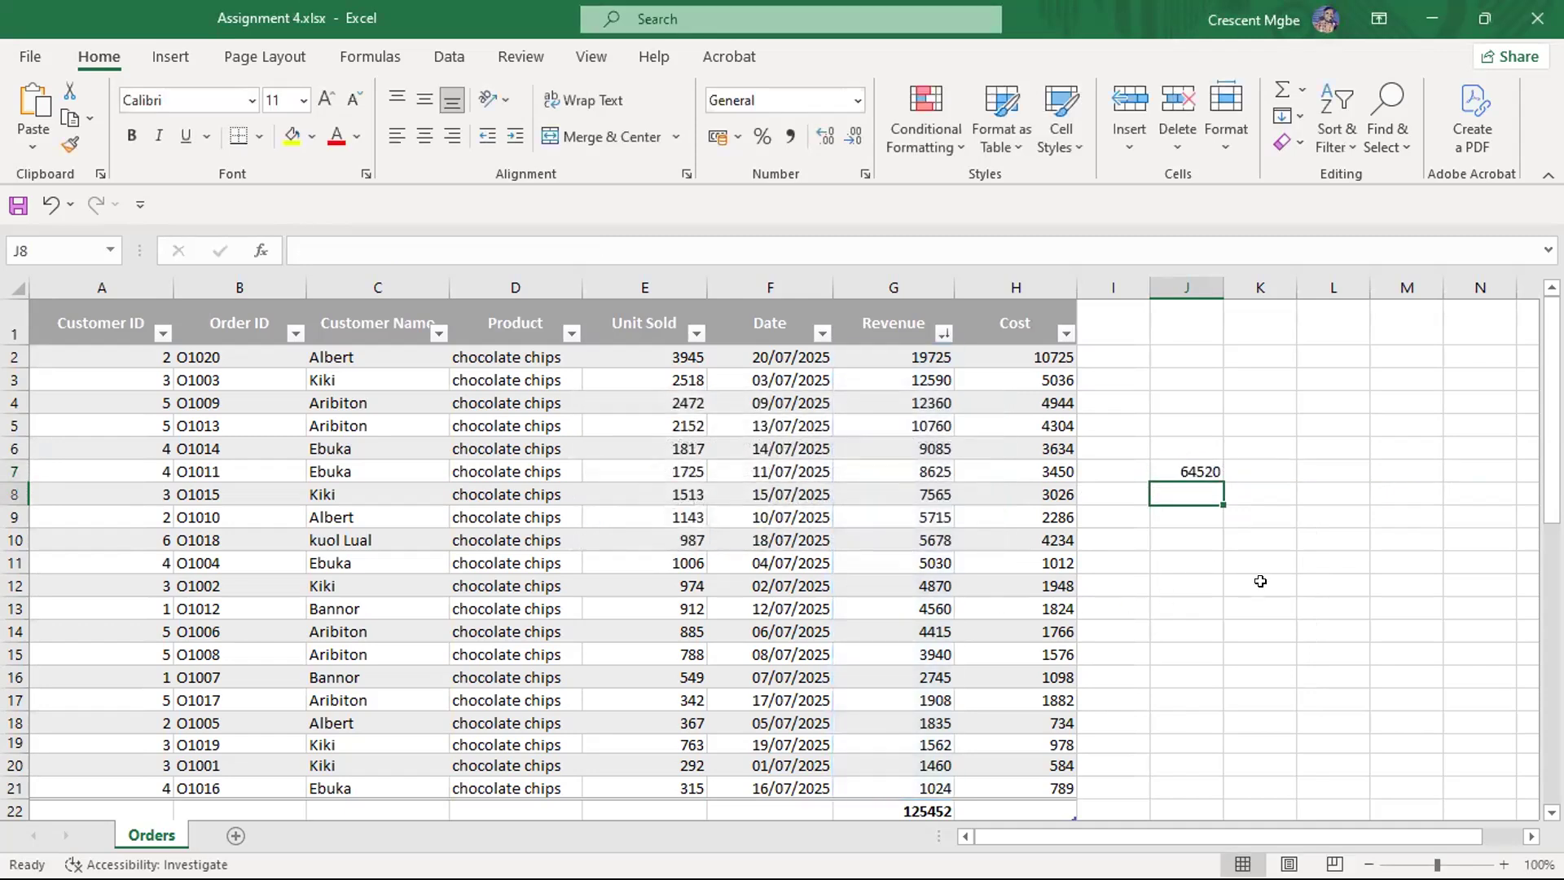
Review the finished formula in J7 and close Assignment 4.xlsx without saving the changes
click(1287, 576)
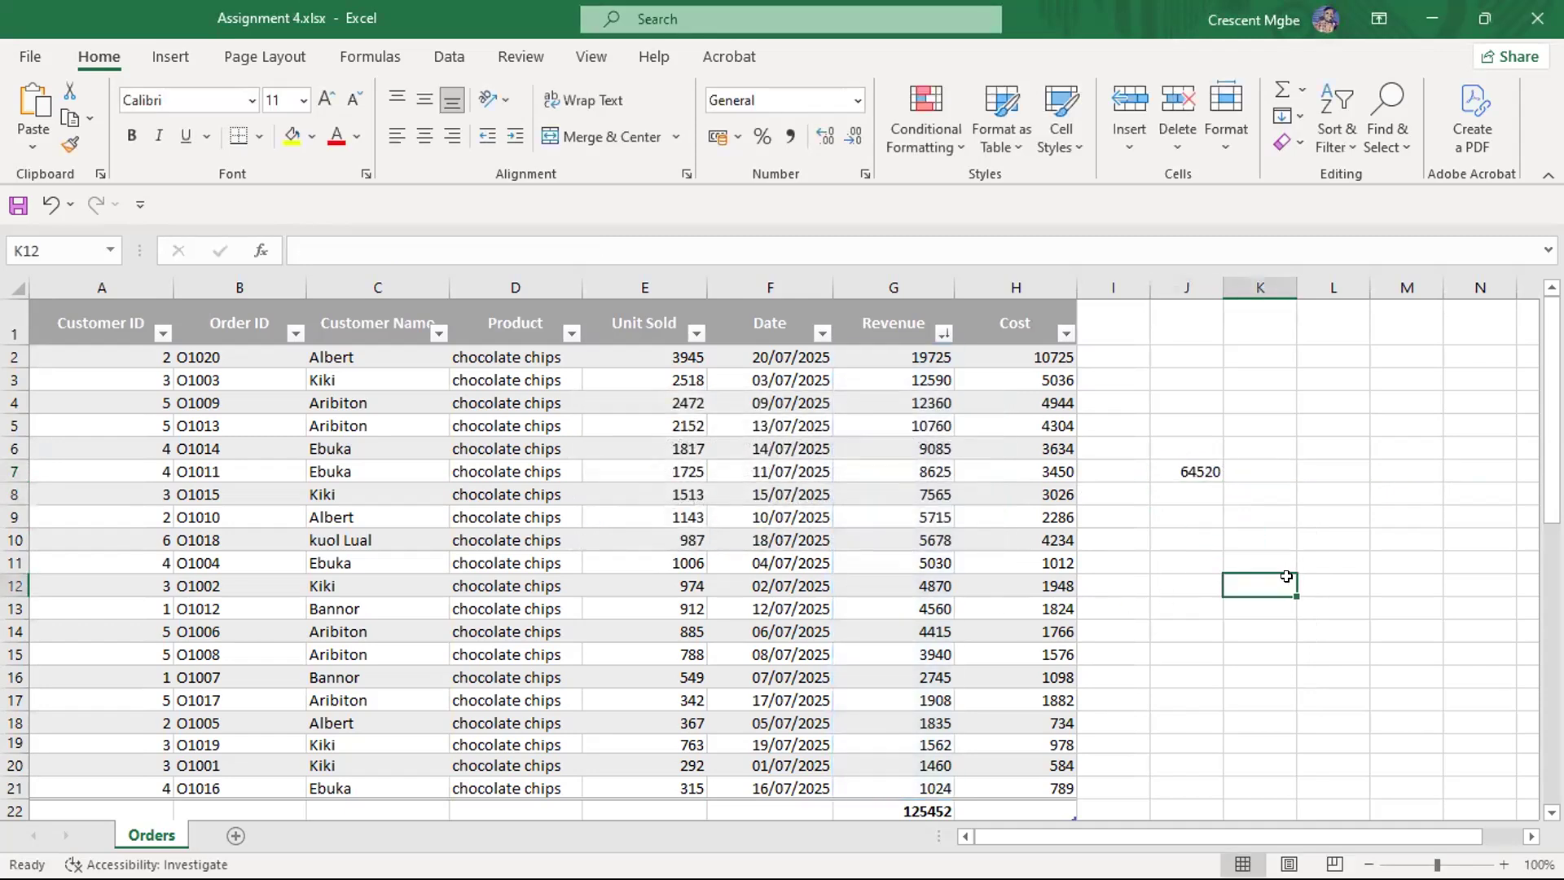
click(1198, 470)
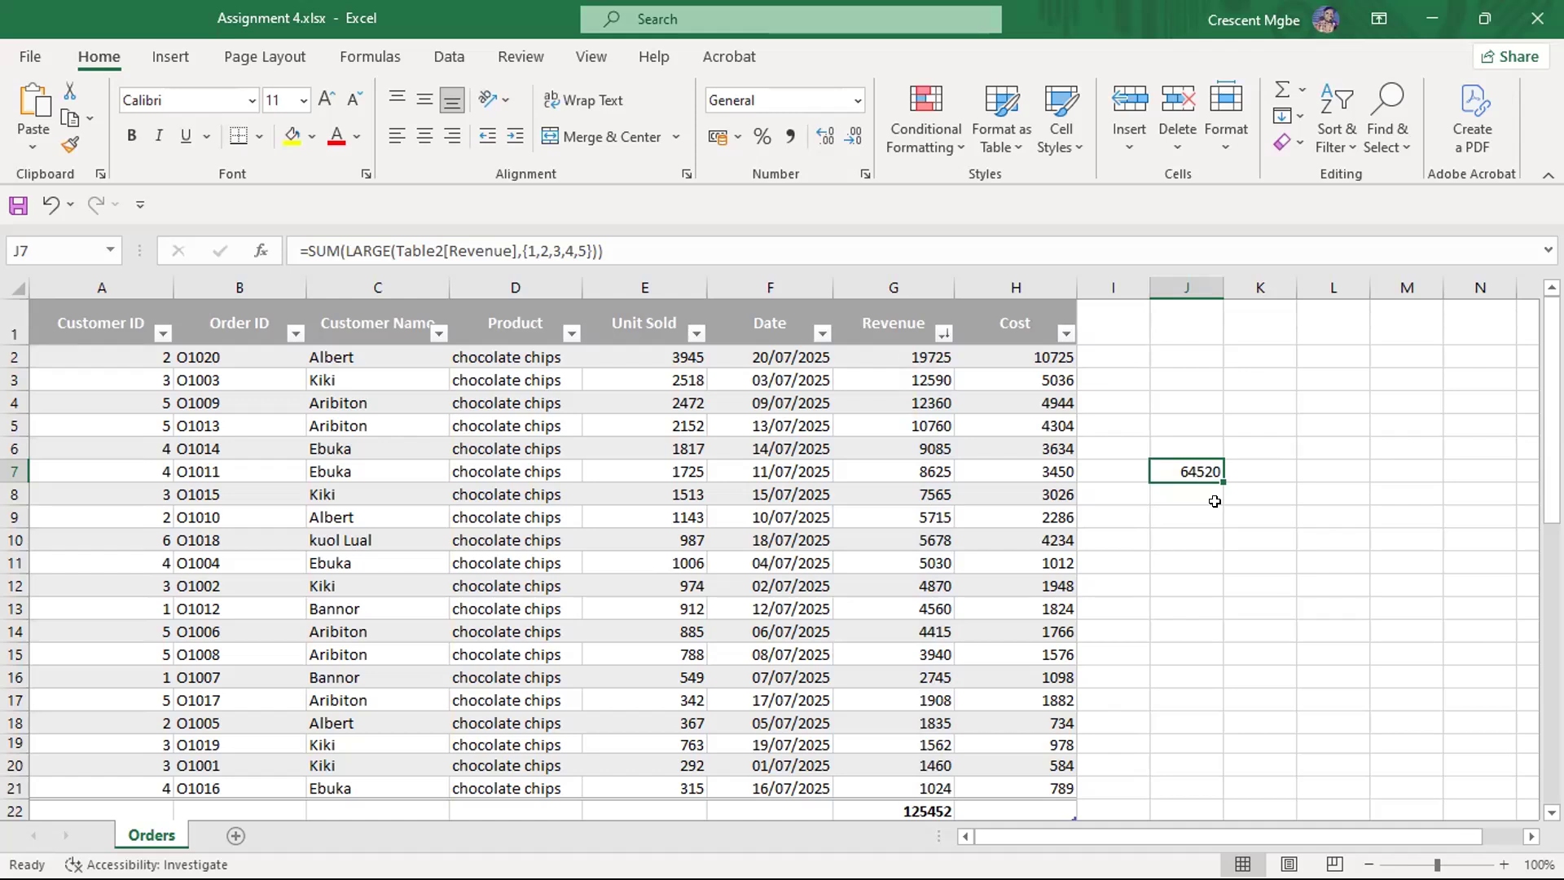
click(1228, 534)
click(1183, 472)
key(alt+F4)
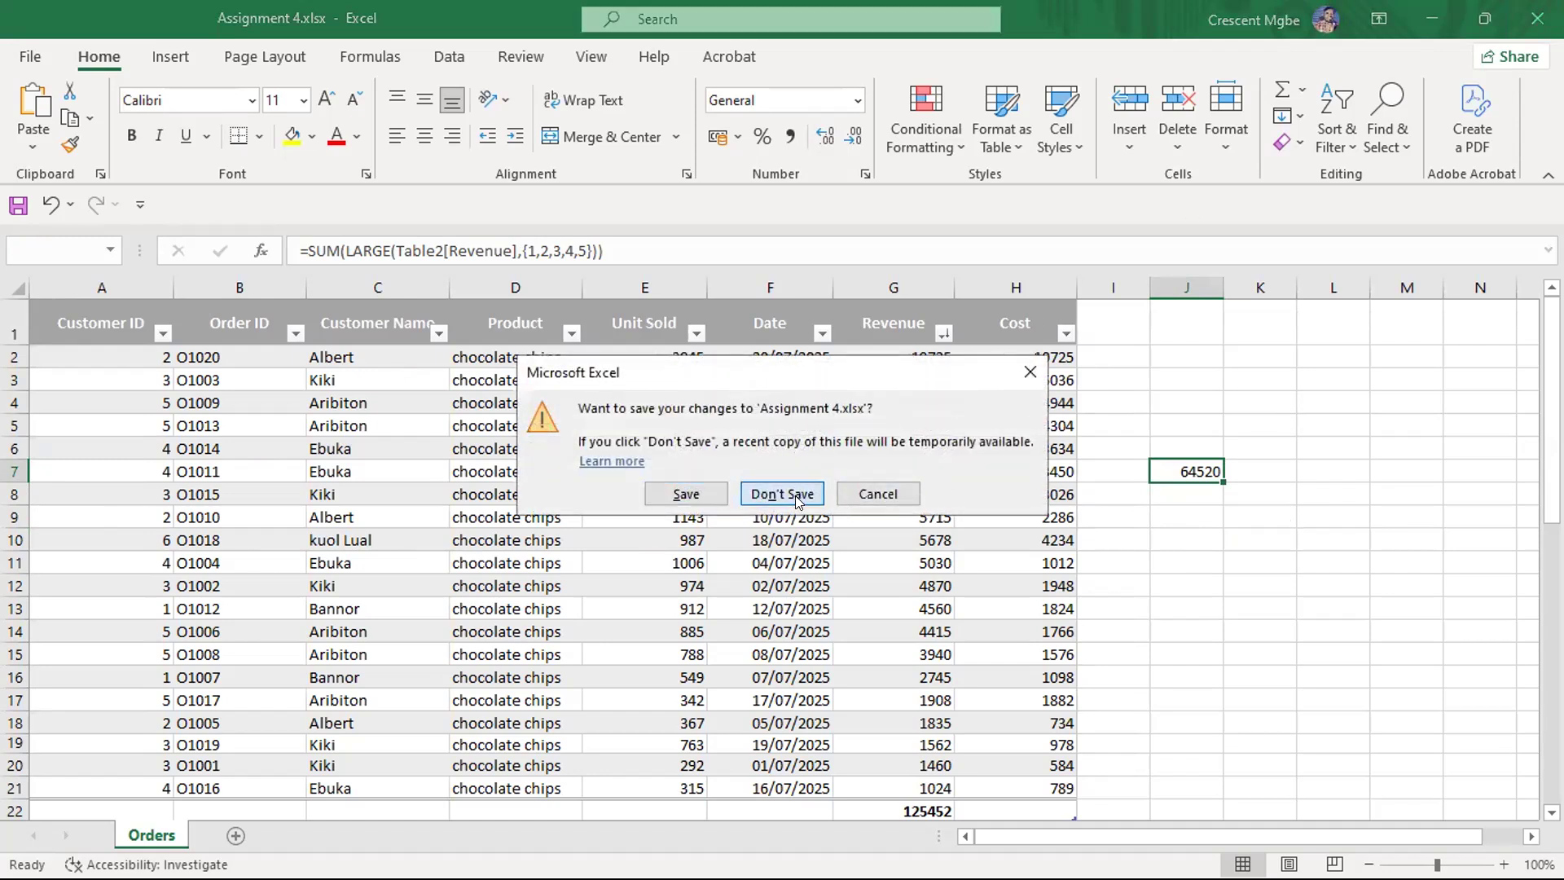
click(795, 496)
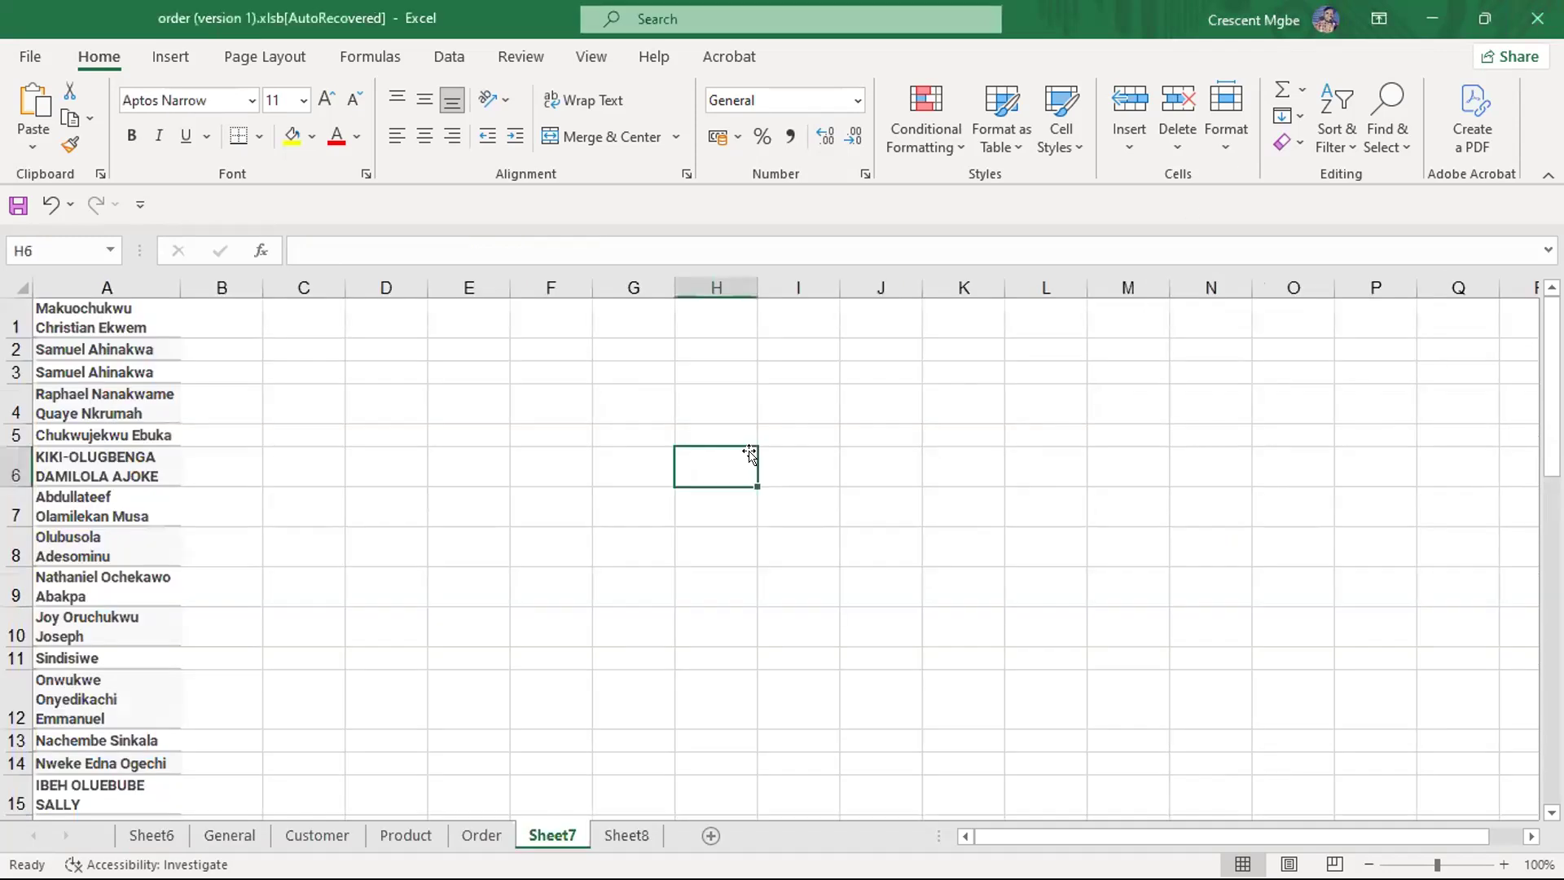
Show Sheet6 of the order workbook, close its PivotTable Fields pane and minimize the workbook
click(153, 835)
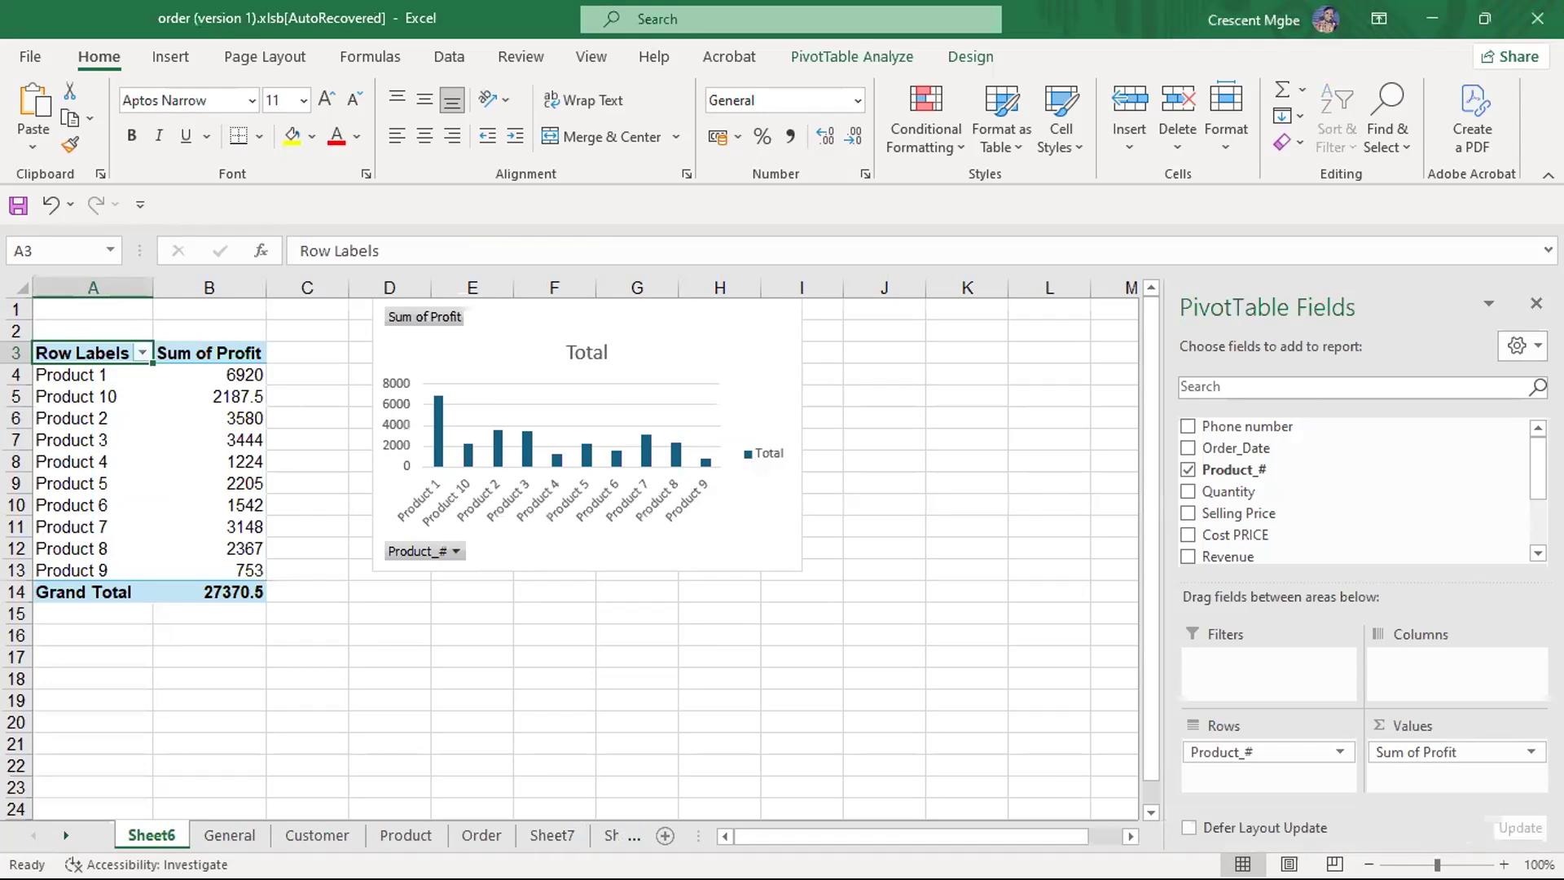
click(1537, 303)
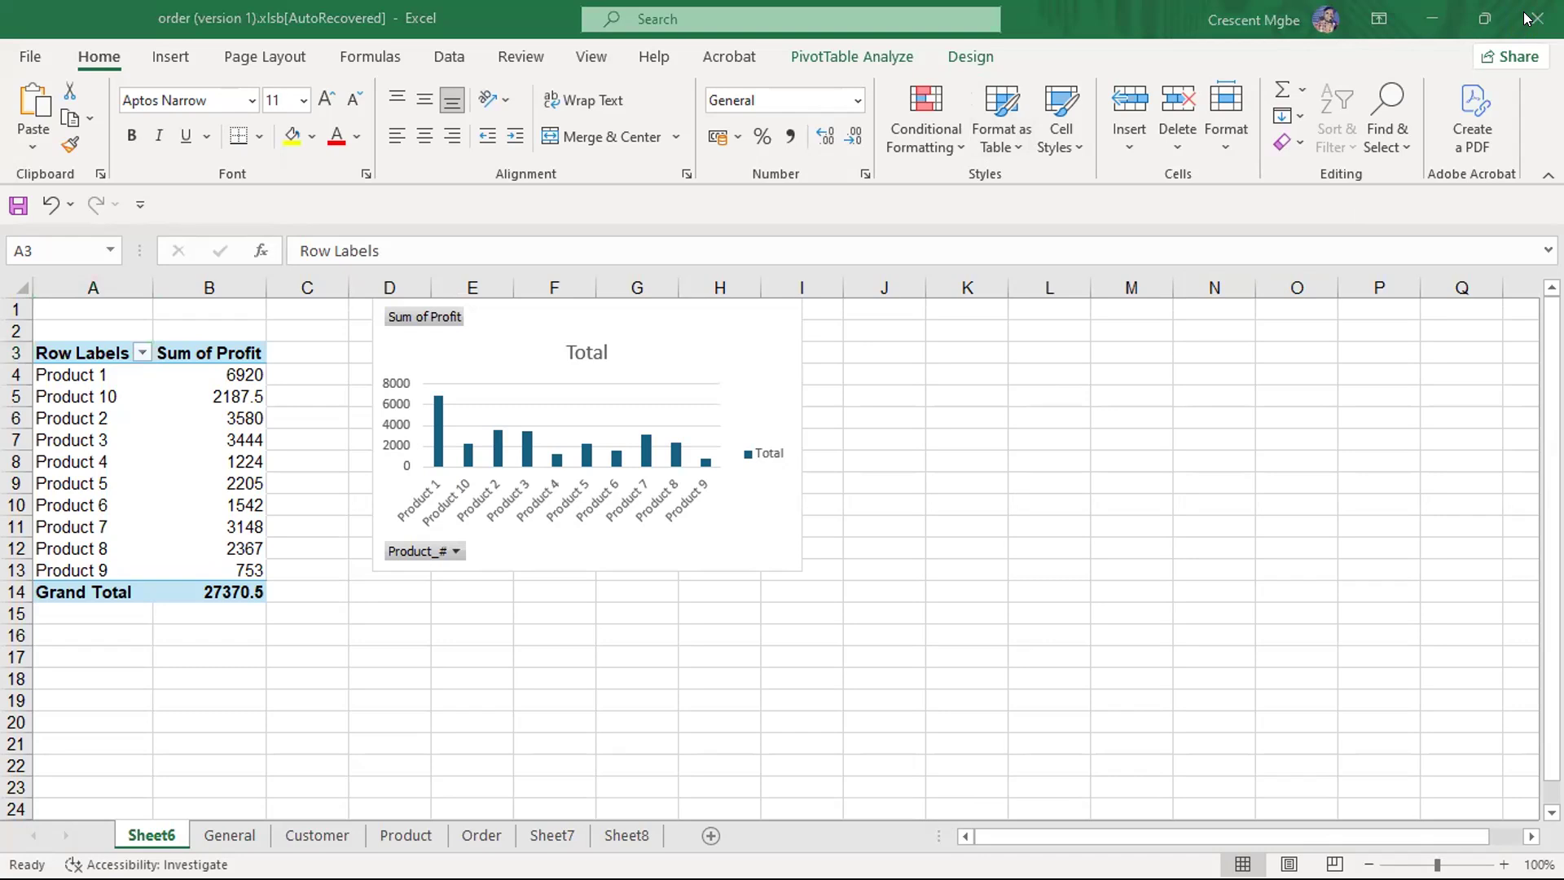
click(1427, 11)
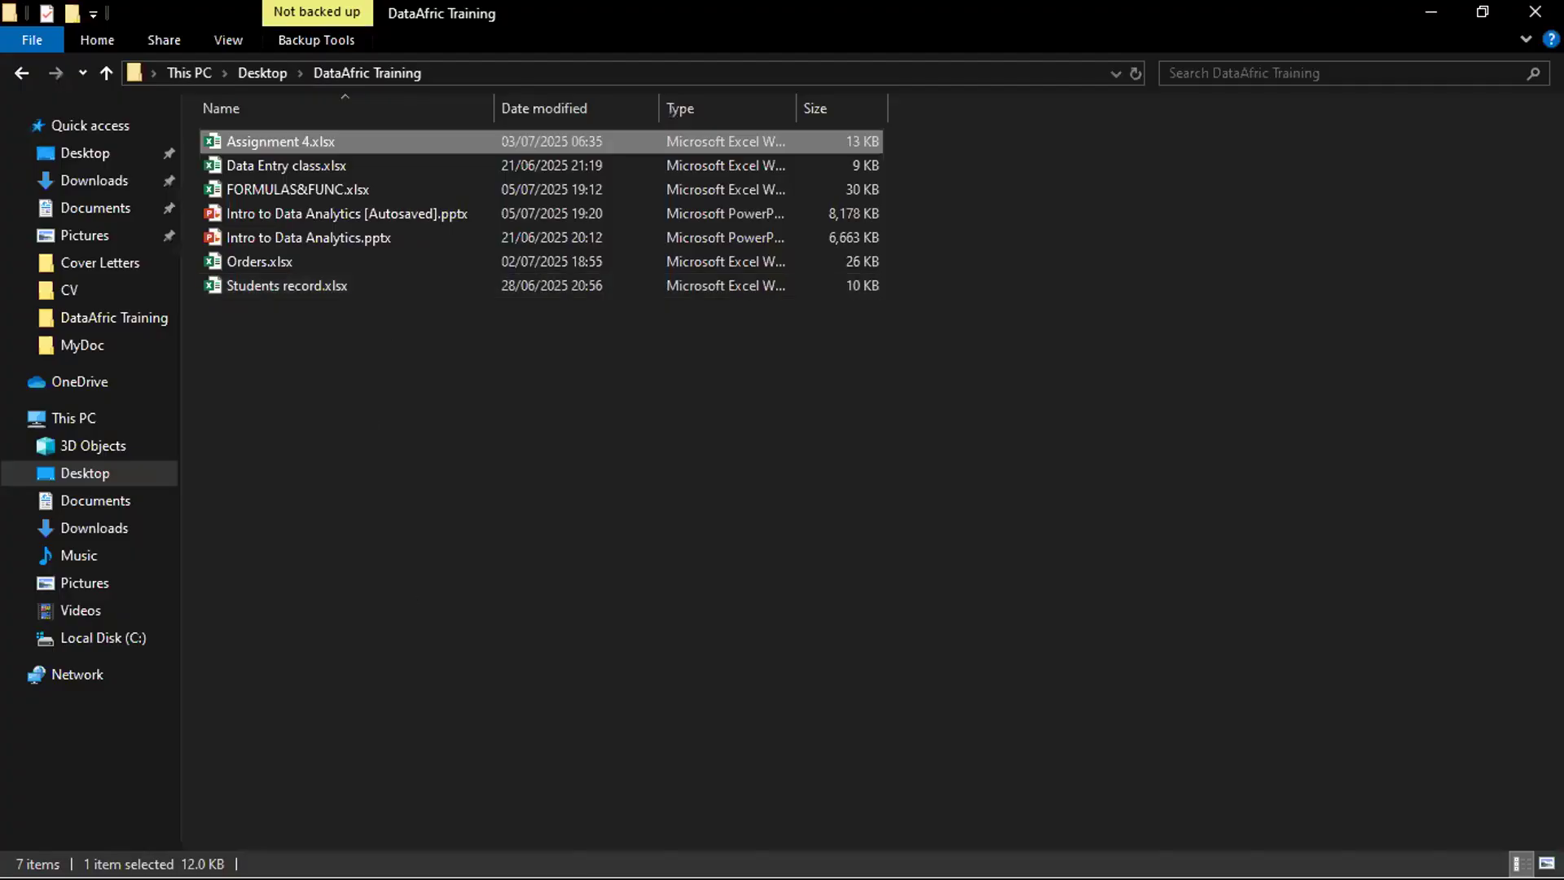
Switch to the FORMULAS&FUNC.xlsx workbook and look through its LookUp, Maths and Conditional sheets
key(super+Tab)
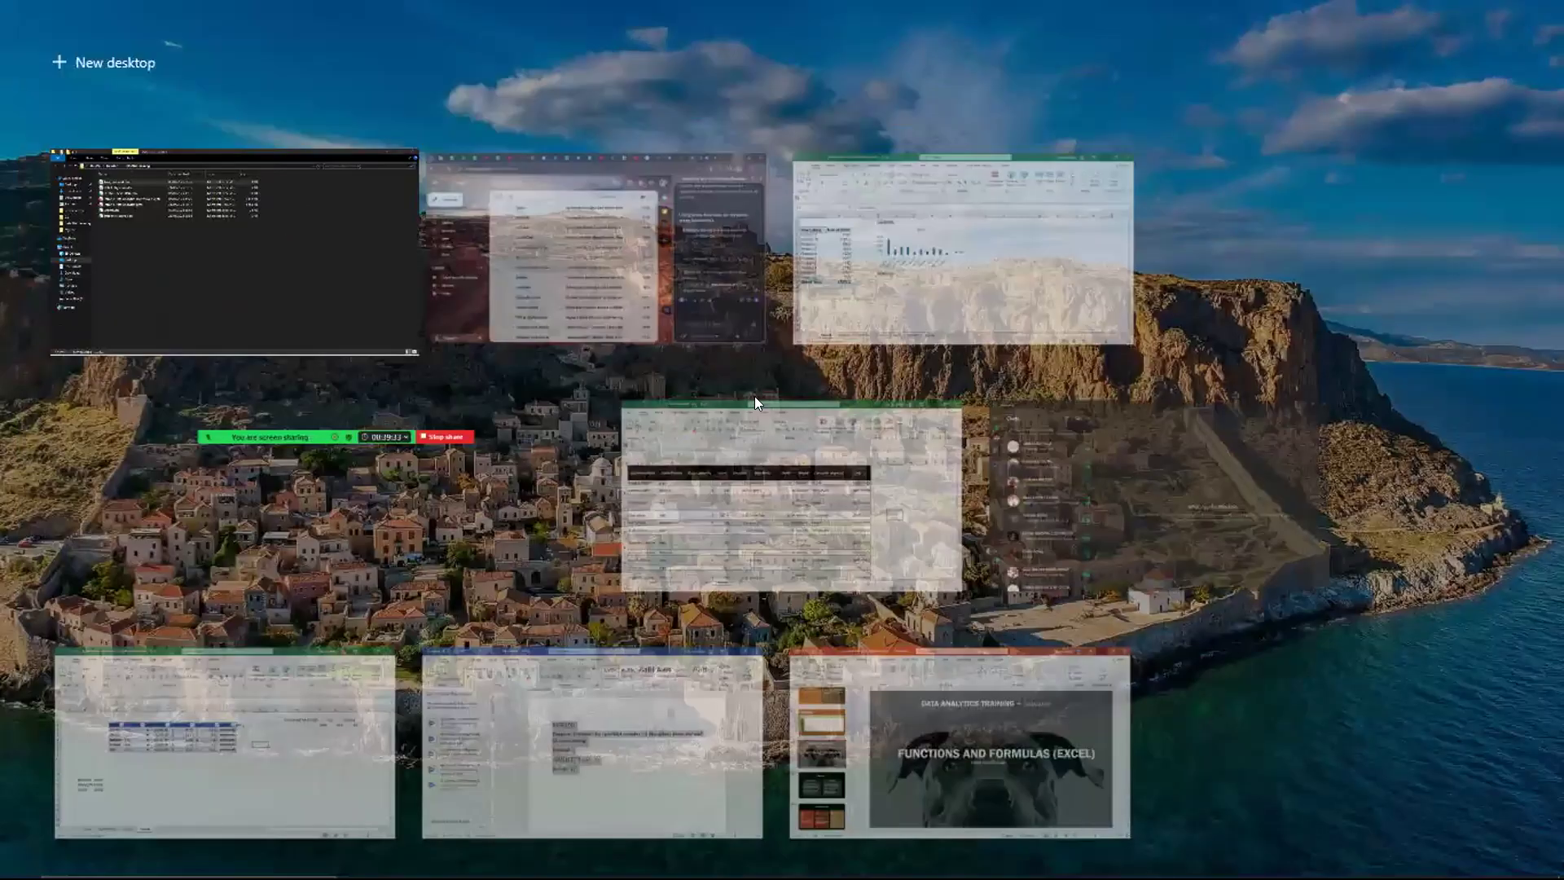
click(828, 448)
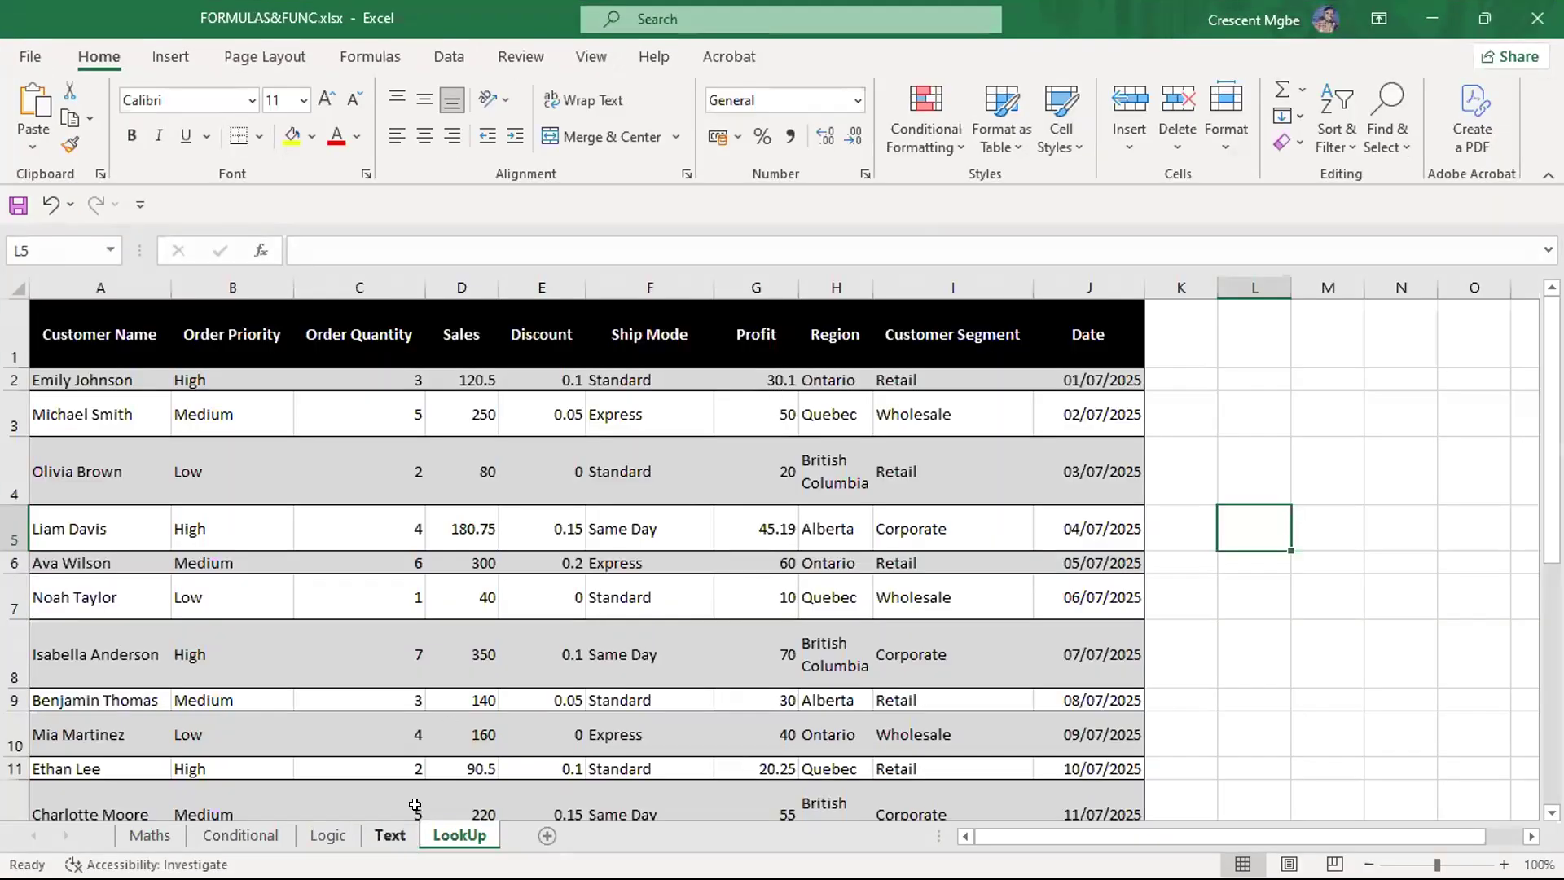
scroll(488, 668, down, 4)
scroll(544, 536, up, 4)
click(151, 834)
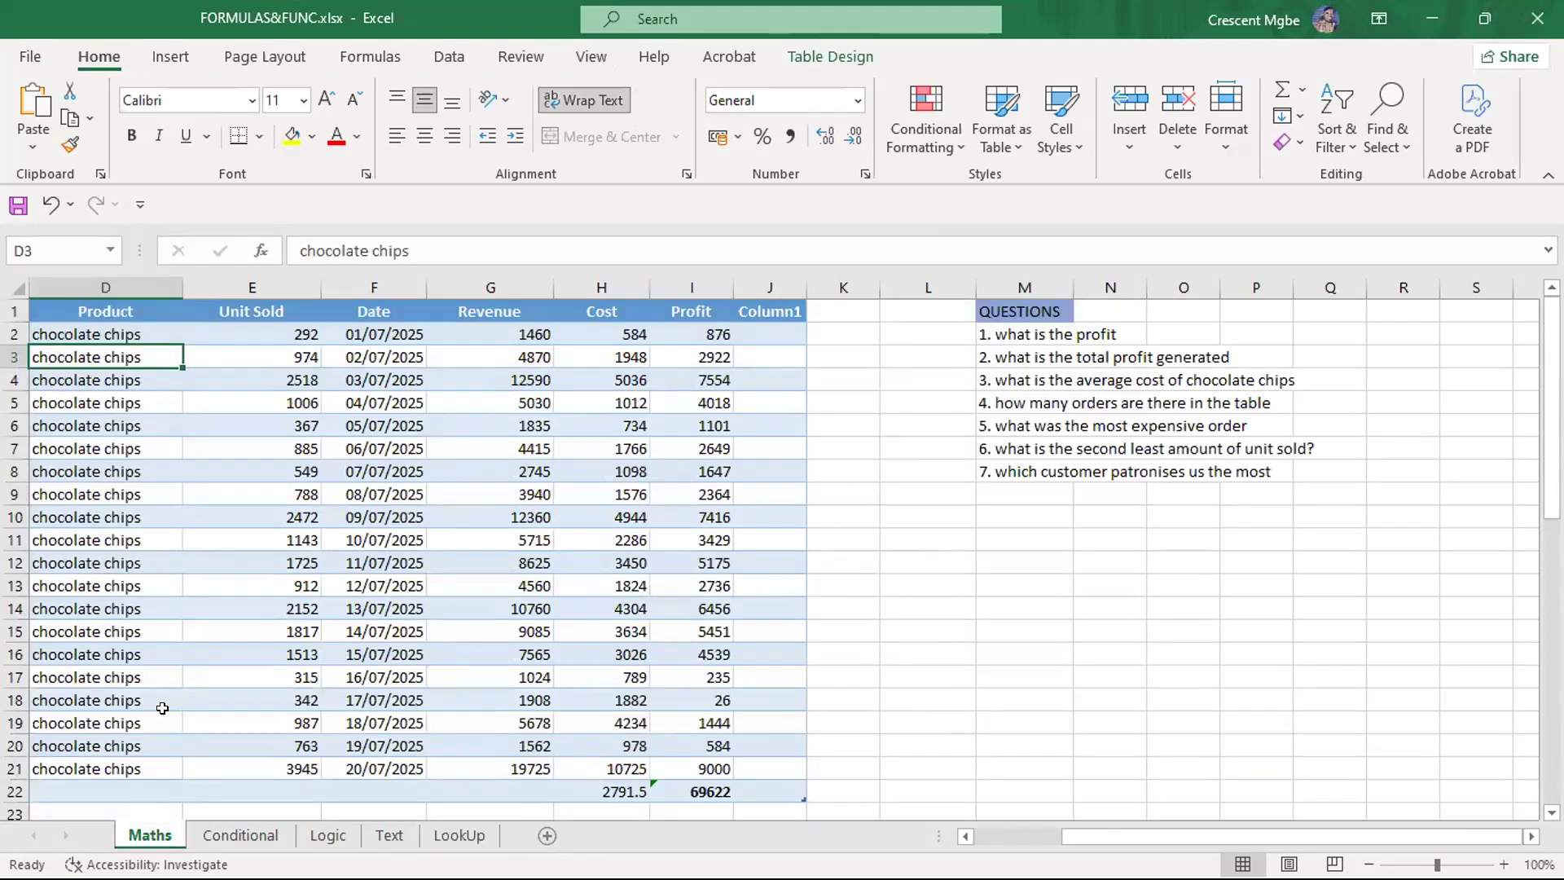
scroll(667, 474, down, 2)
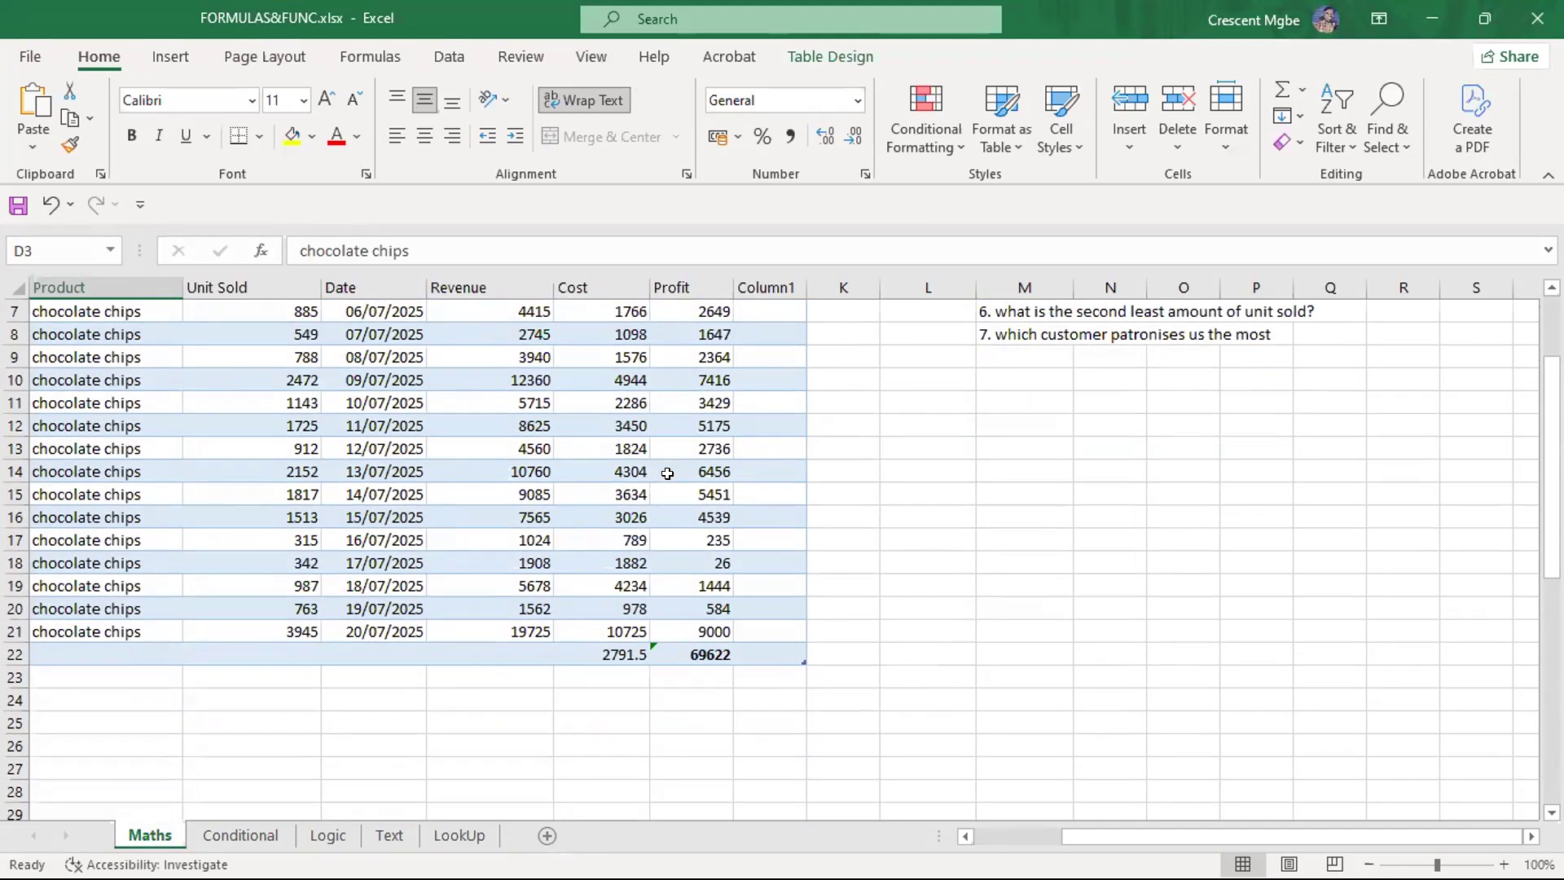
scroll(667, 473, up, 2)
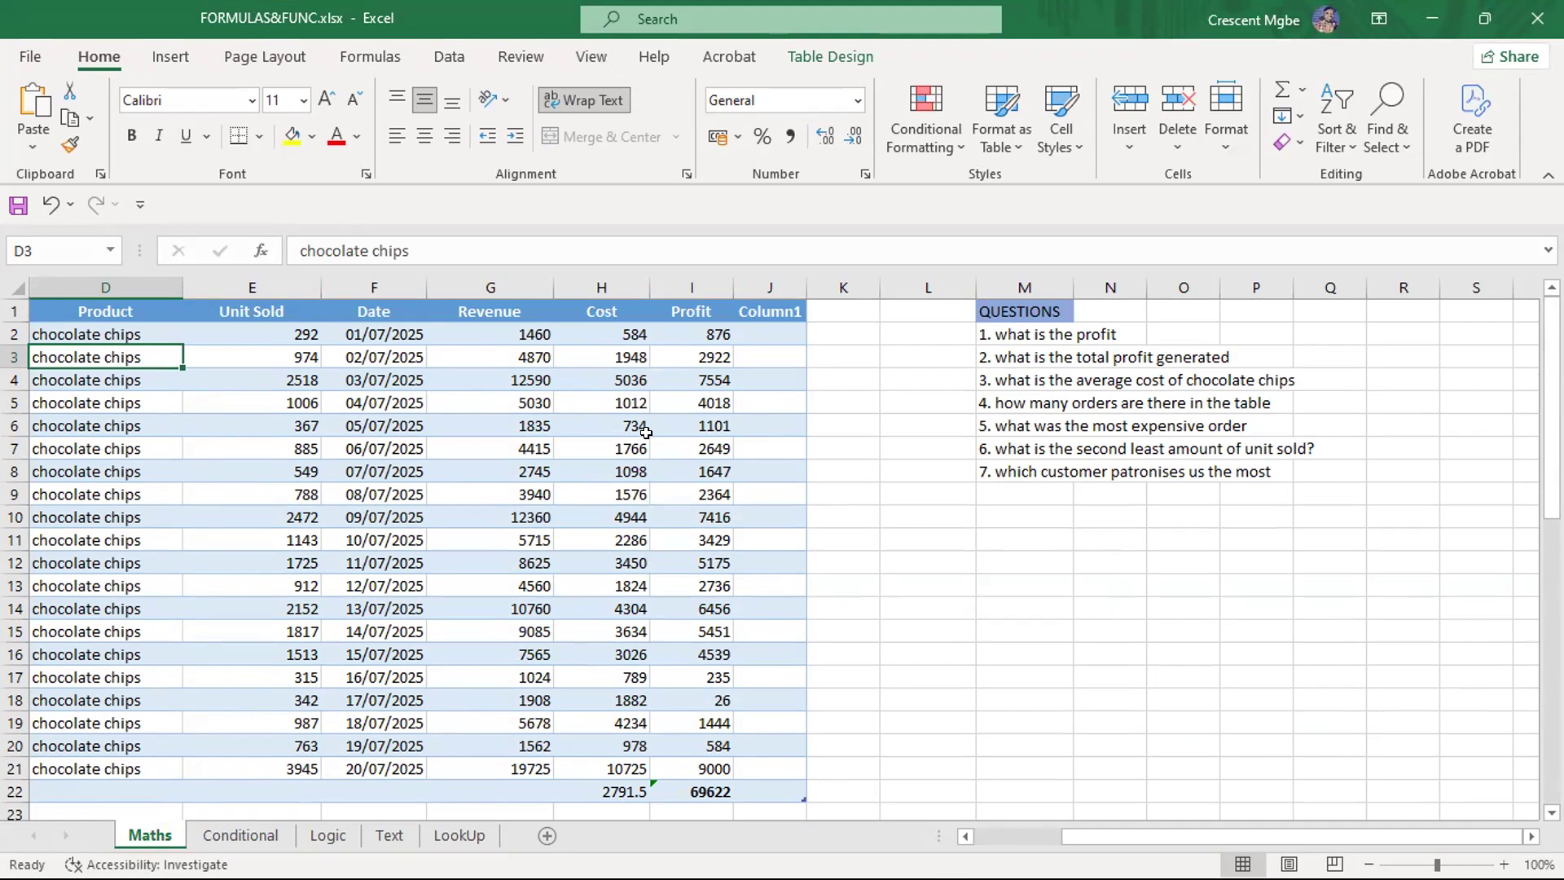
scroll(847, 519, down, 2)
scroll(863, 513, up, 2)
click(240, 836)
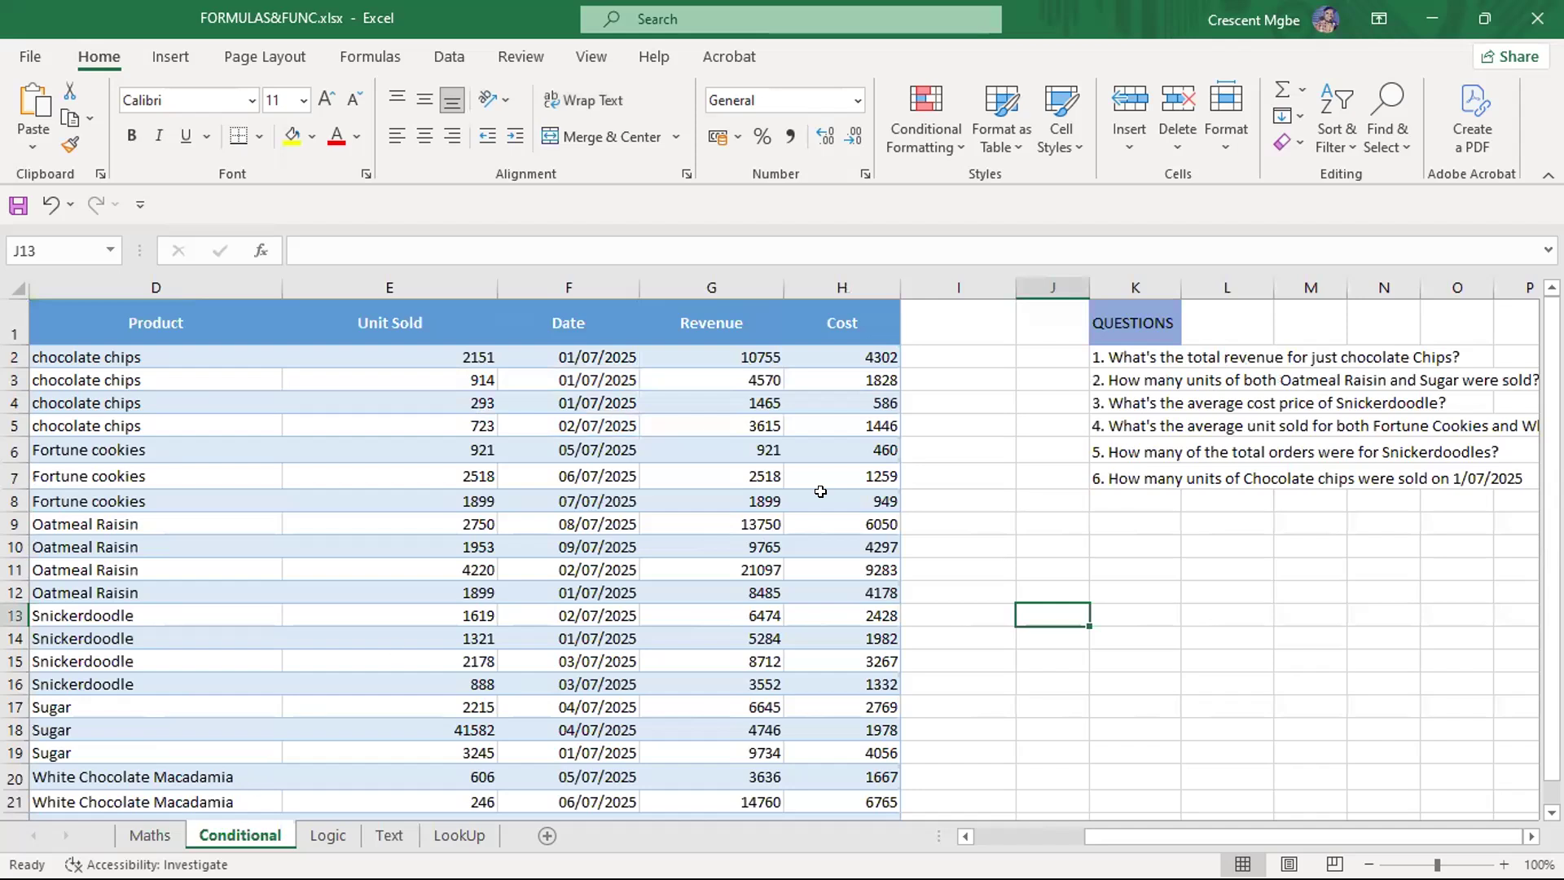
Switch to the Intro to Data Analytics presentation in PowerPoint at the Functions and Formulas (Excel) slide
key(super+Tab)
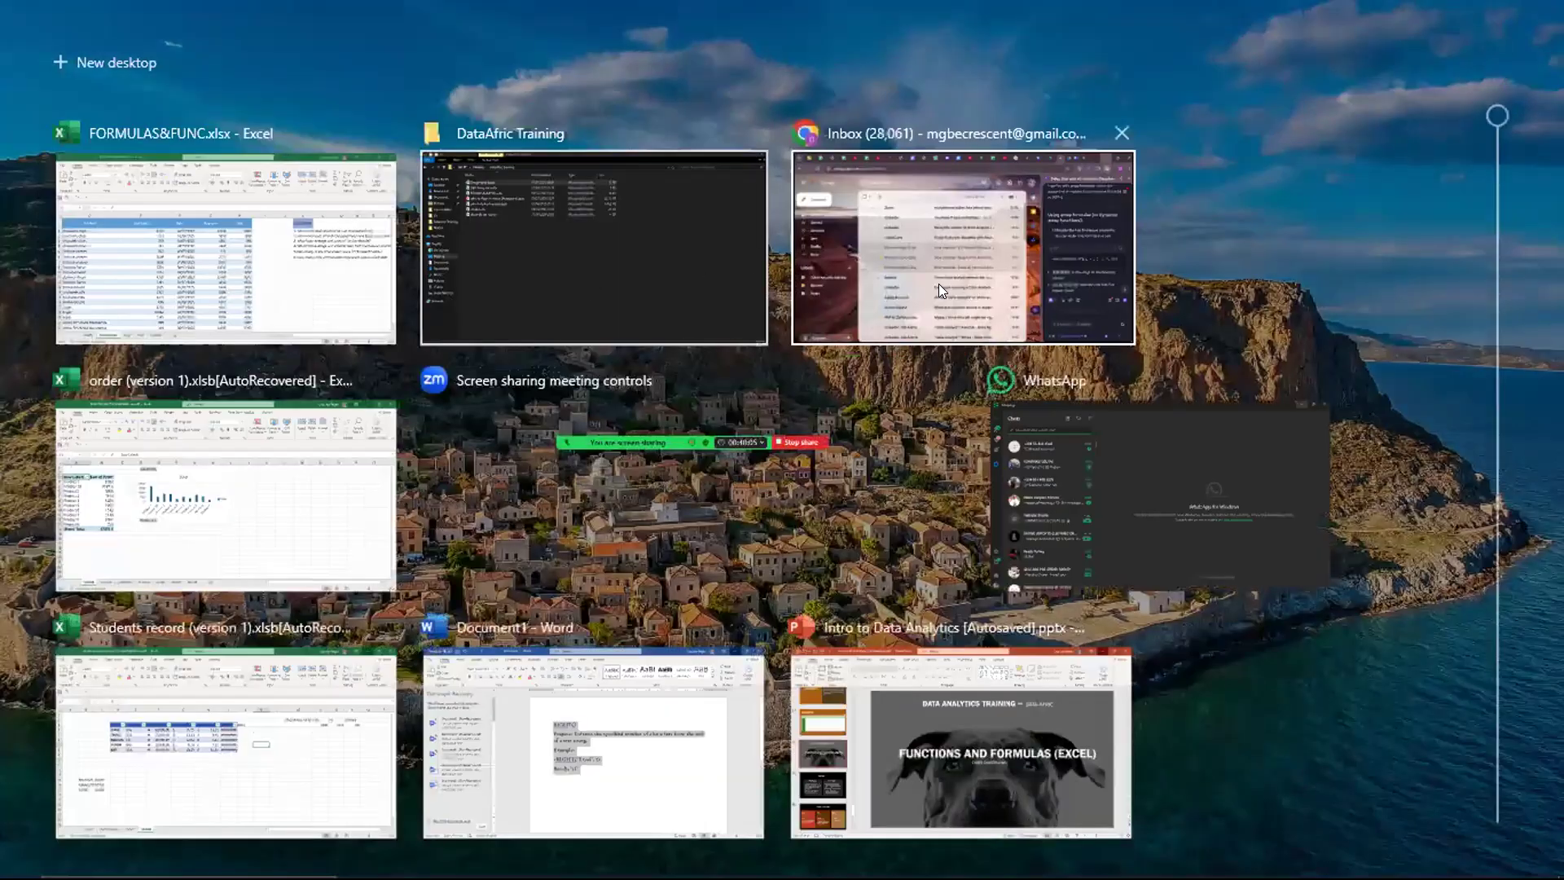
click(953, 737)
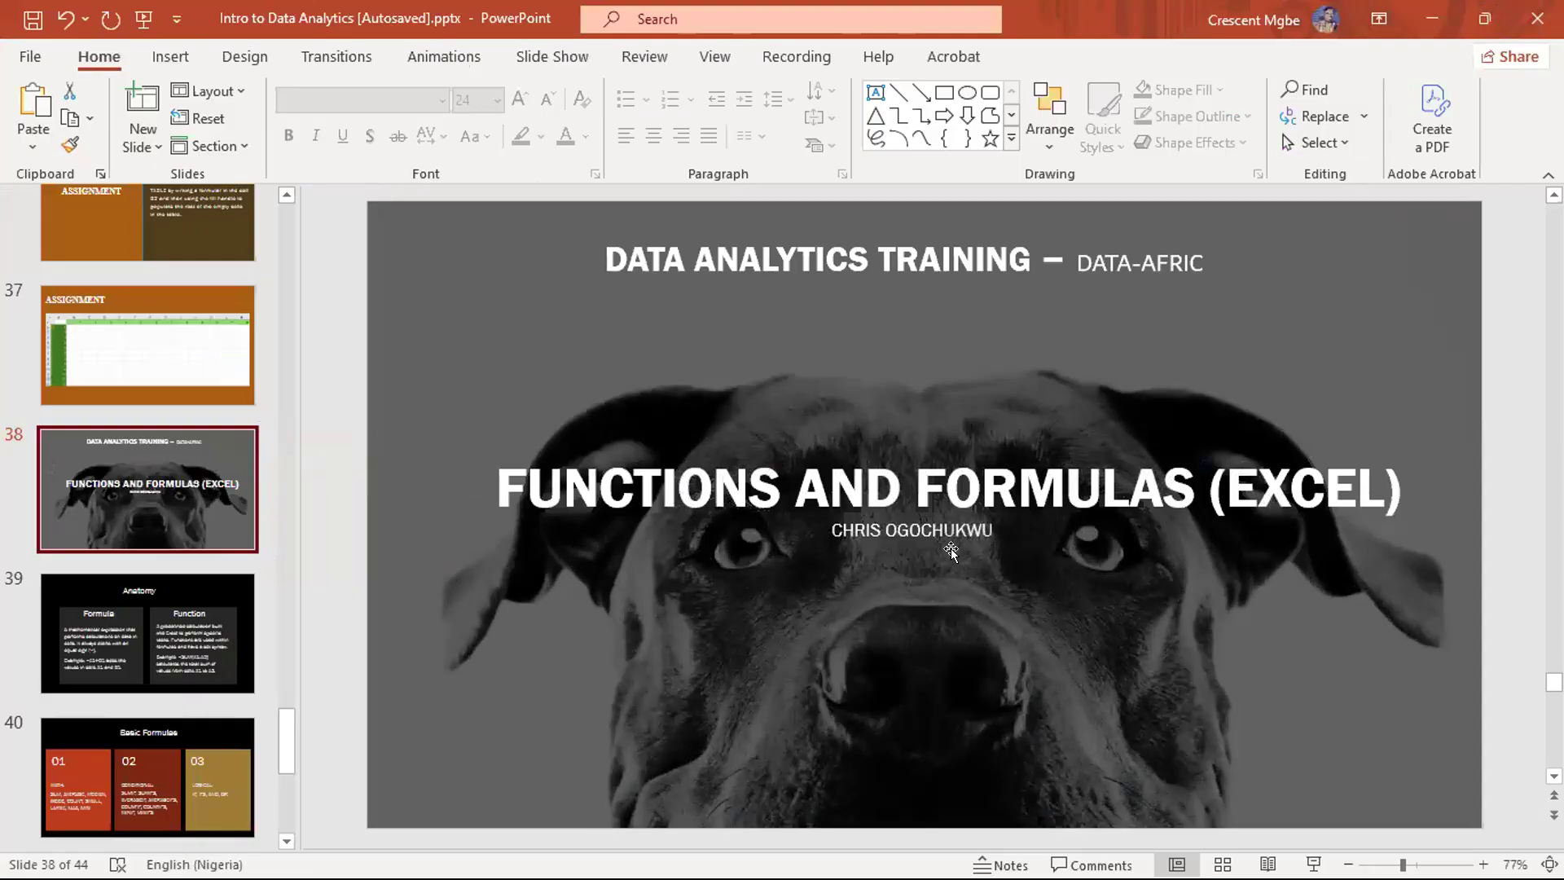
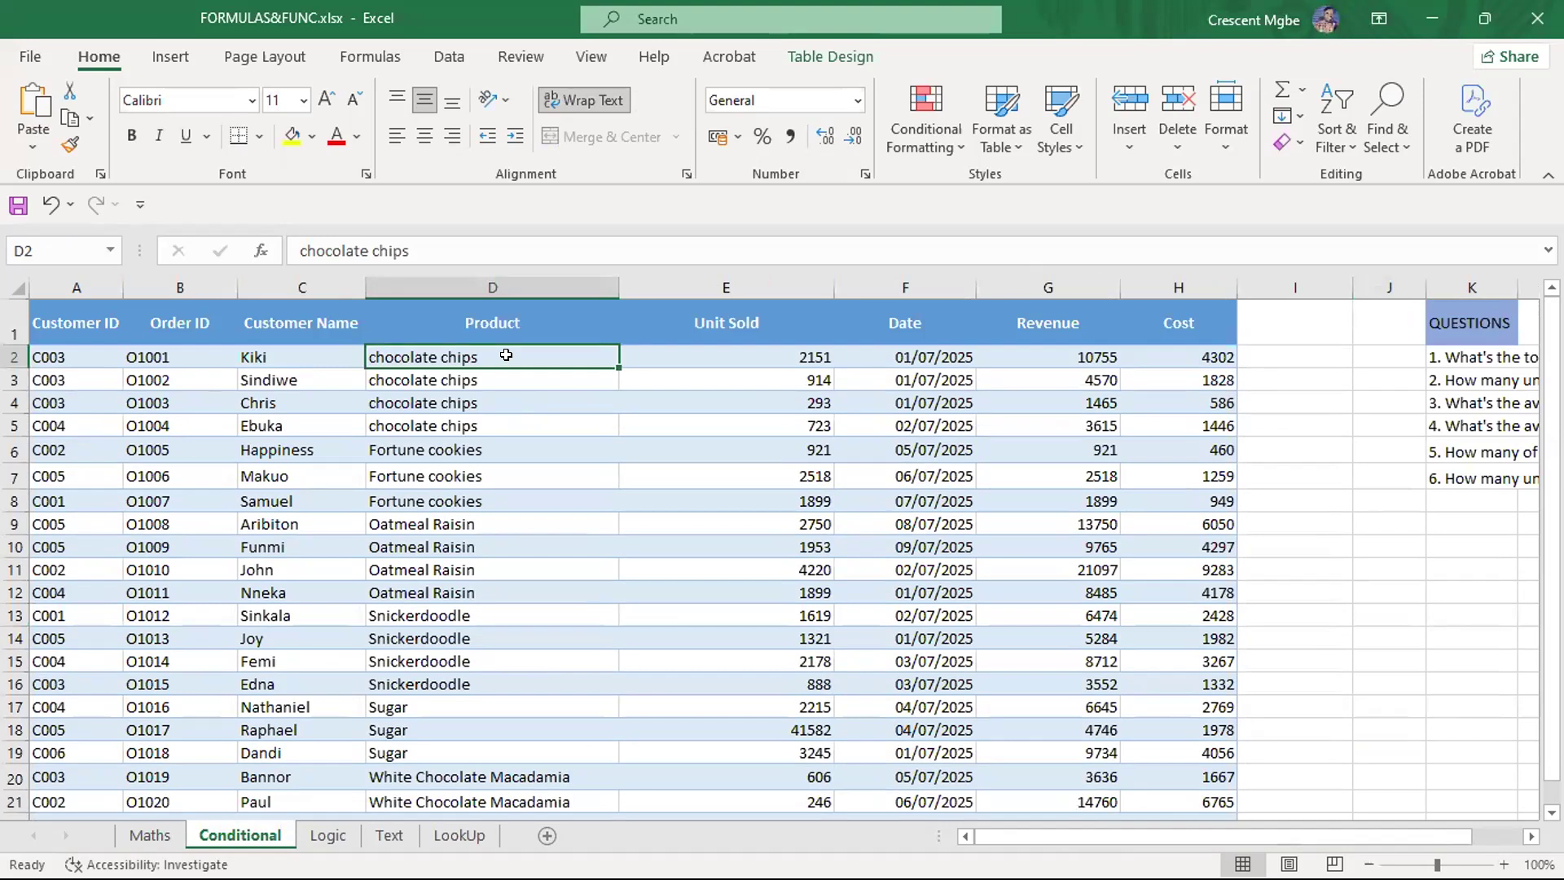
Examine the products, dates and costs in the orders table on the Conditional sheet down to its last row
click(507, 439)
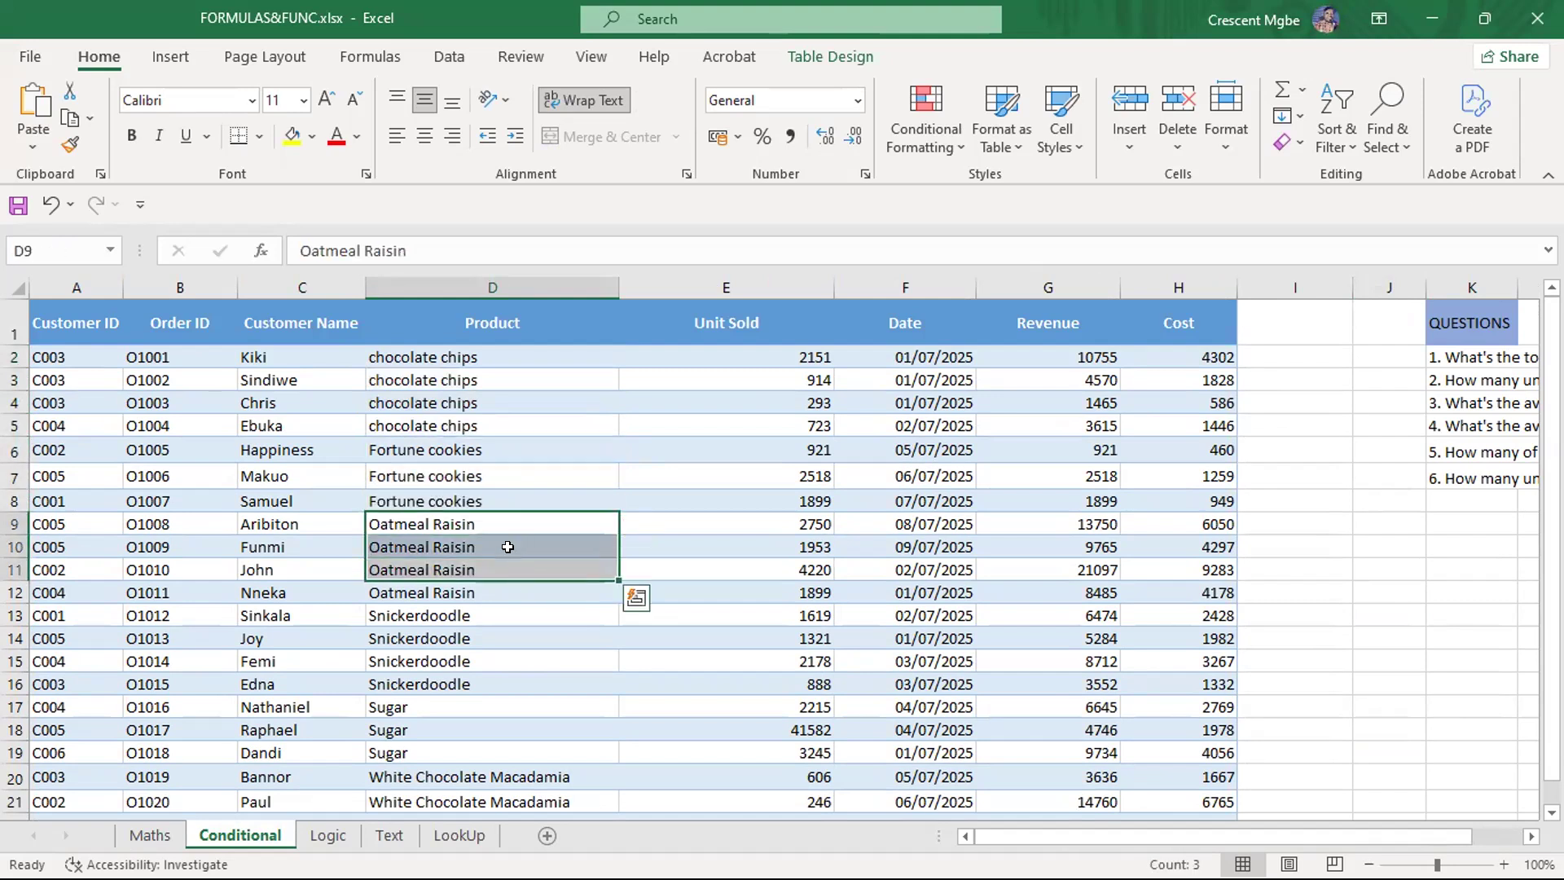
scroll(525, 627, down, 2)
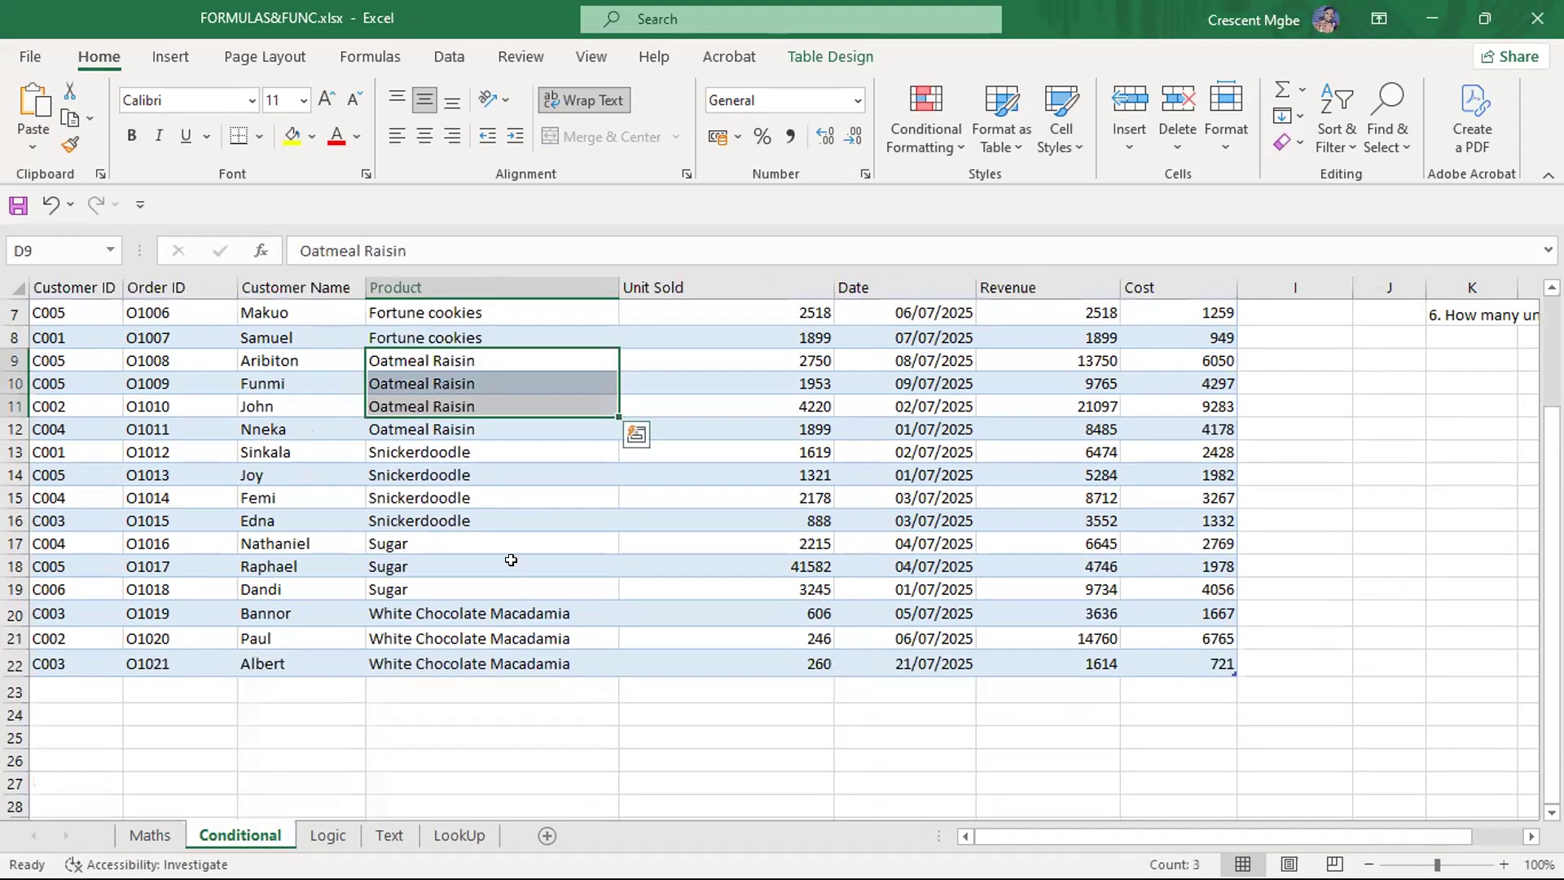
scroll(513, 615, up, 2)
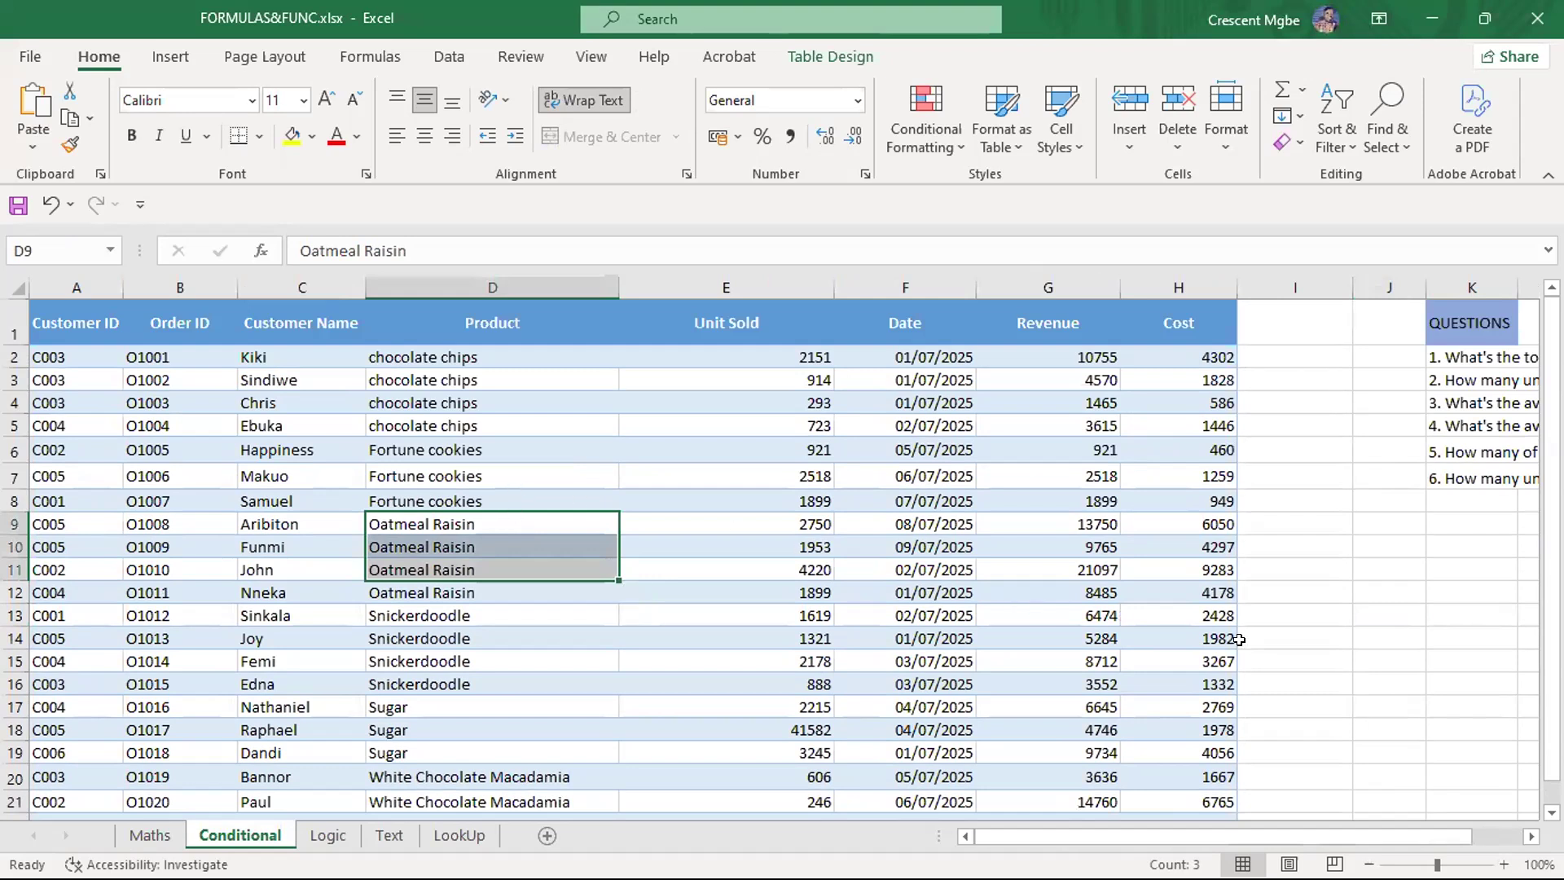
click(1372, 590)
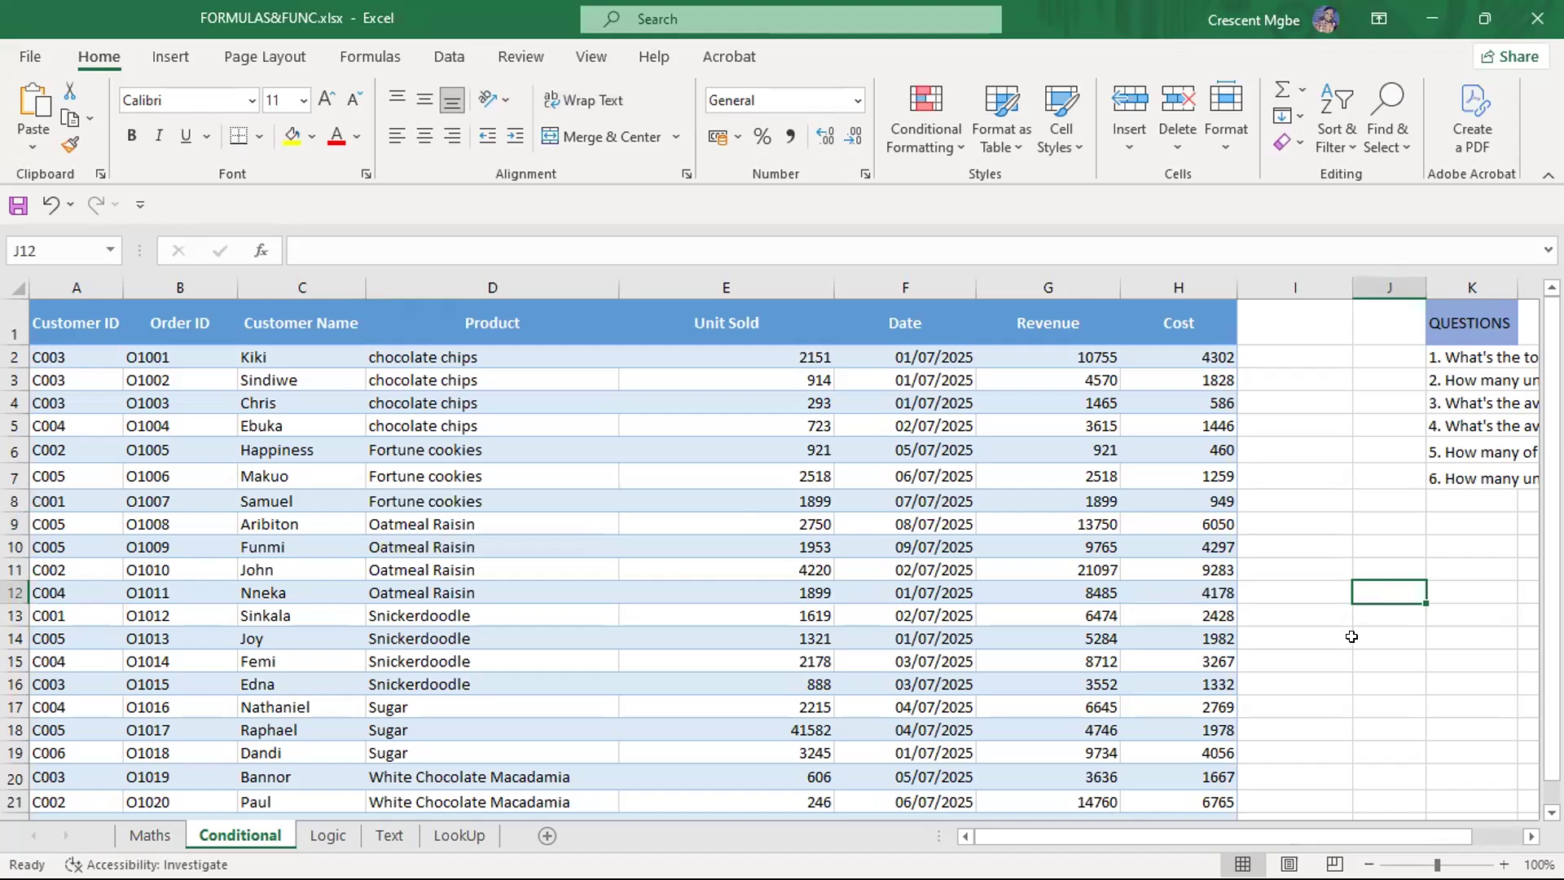
scroll(1213, 603, down, 1)
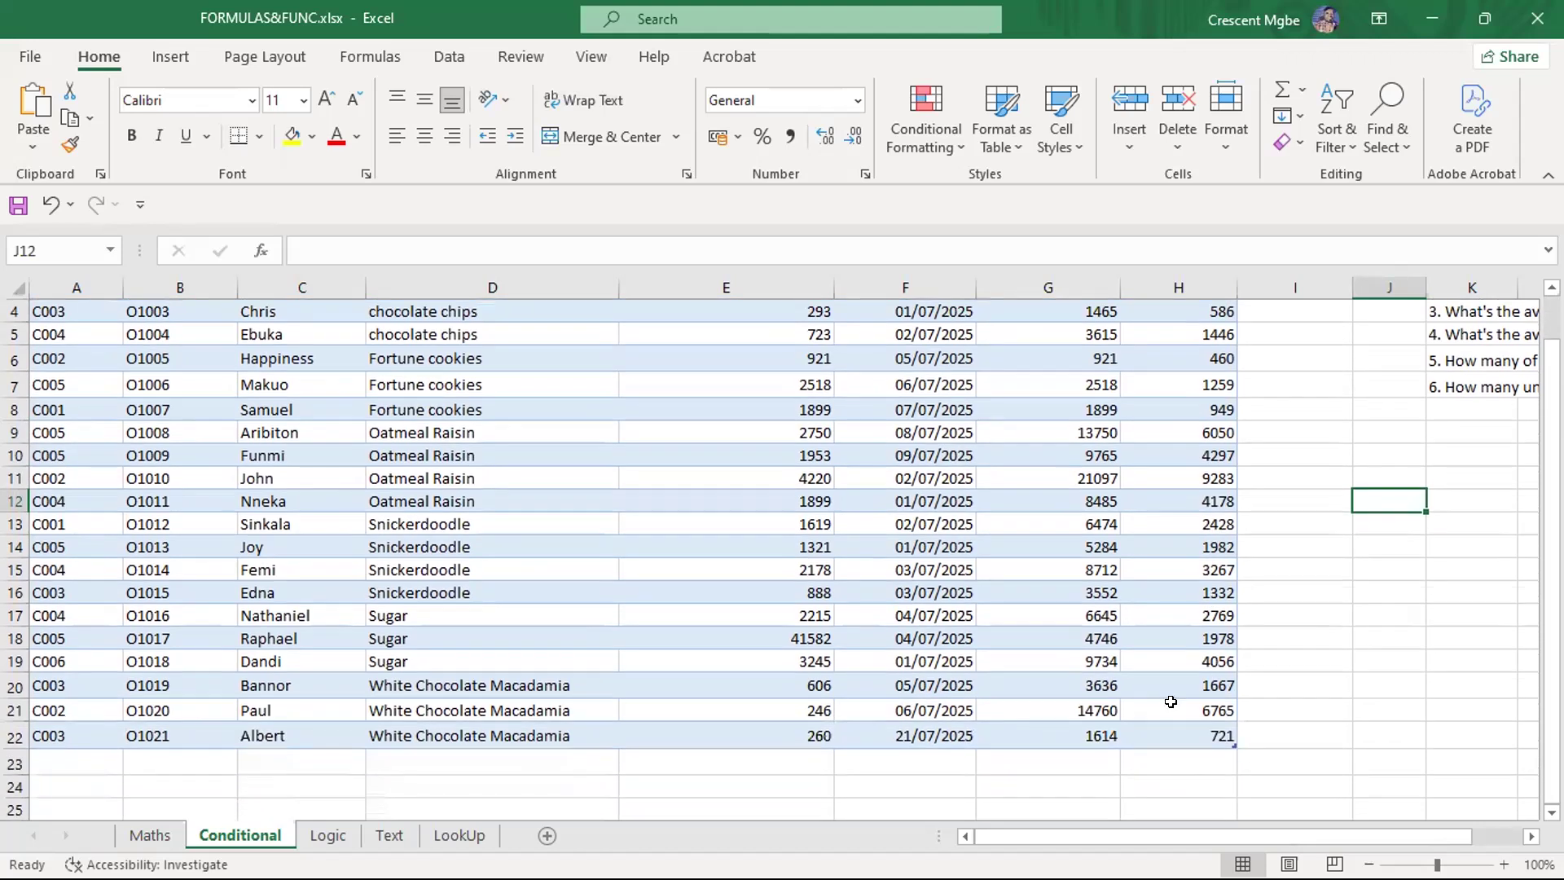
click(1169, 763)
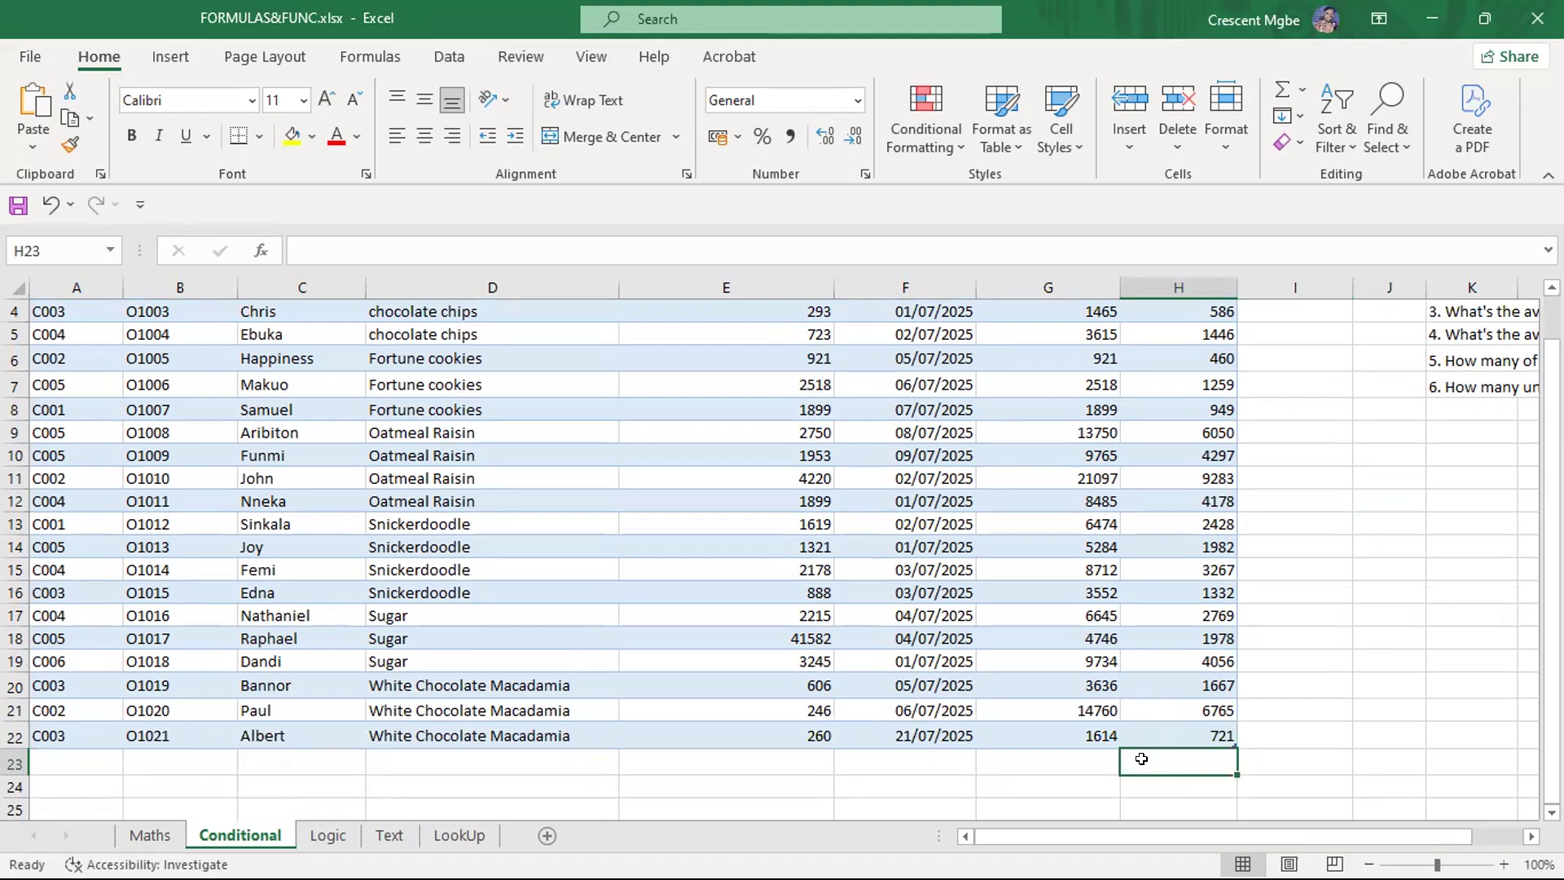
scroll(1166, 758, up, 1)
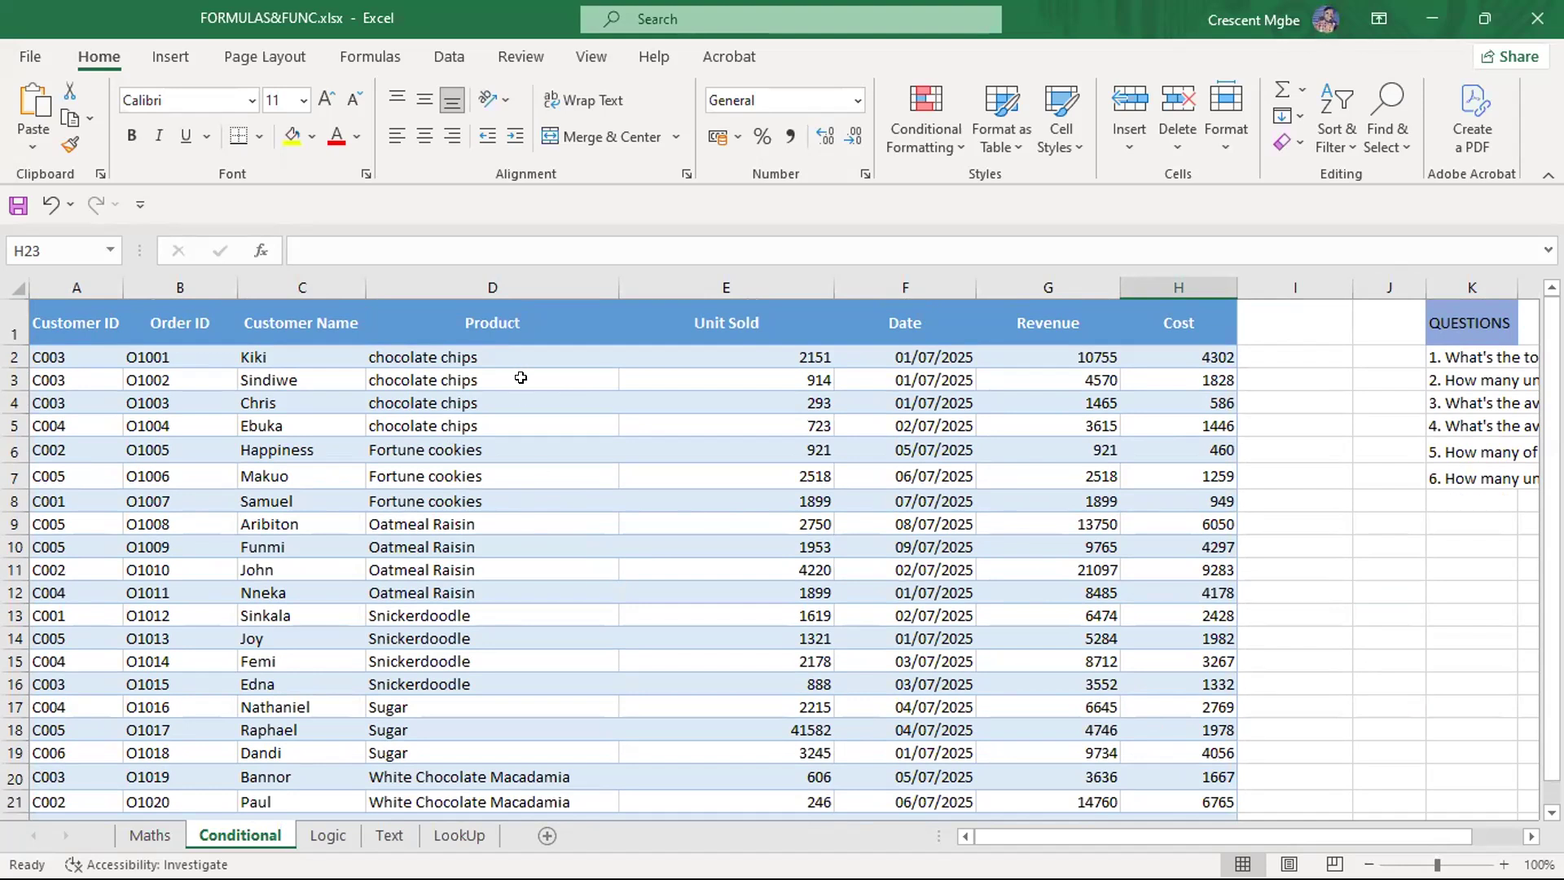
click(931, 374)
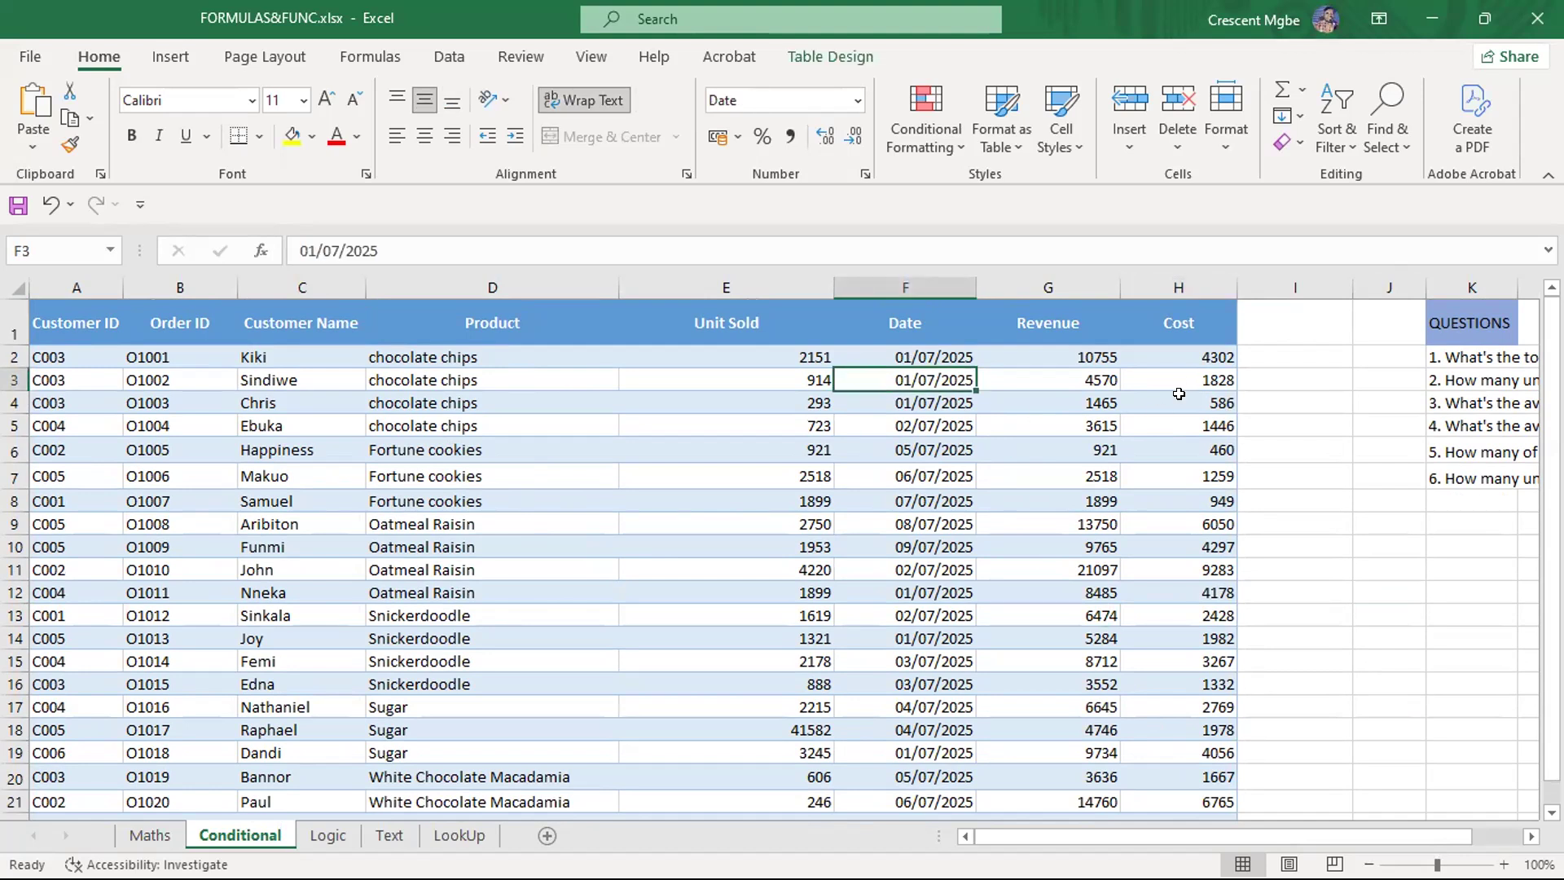
scroll(1132, 498, down, 3)
scroll(1159, 621, up, 3)
Switch to the PowerPoint slide show to read the conditional functions on the Basic Formulas slide
key(alt+Tab)
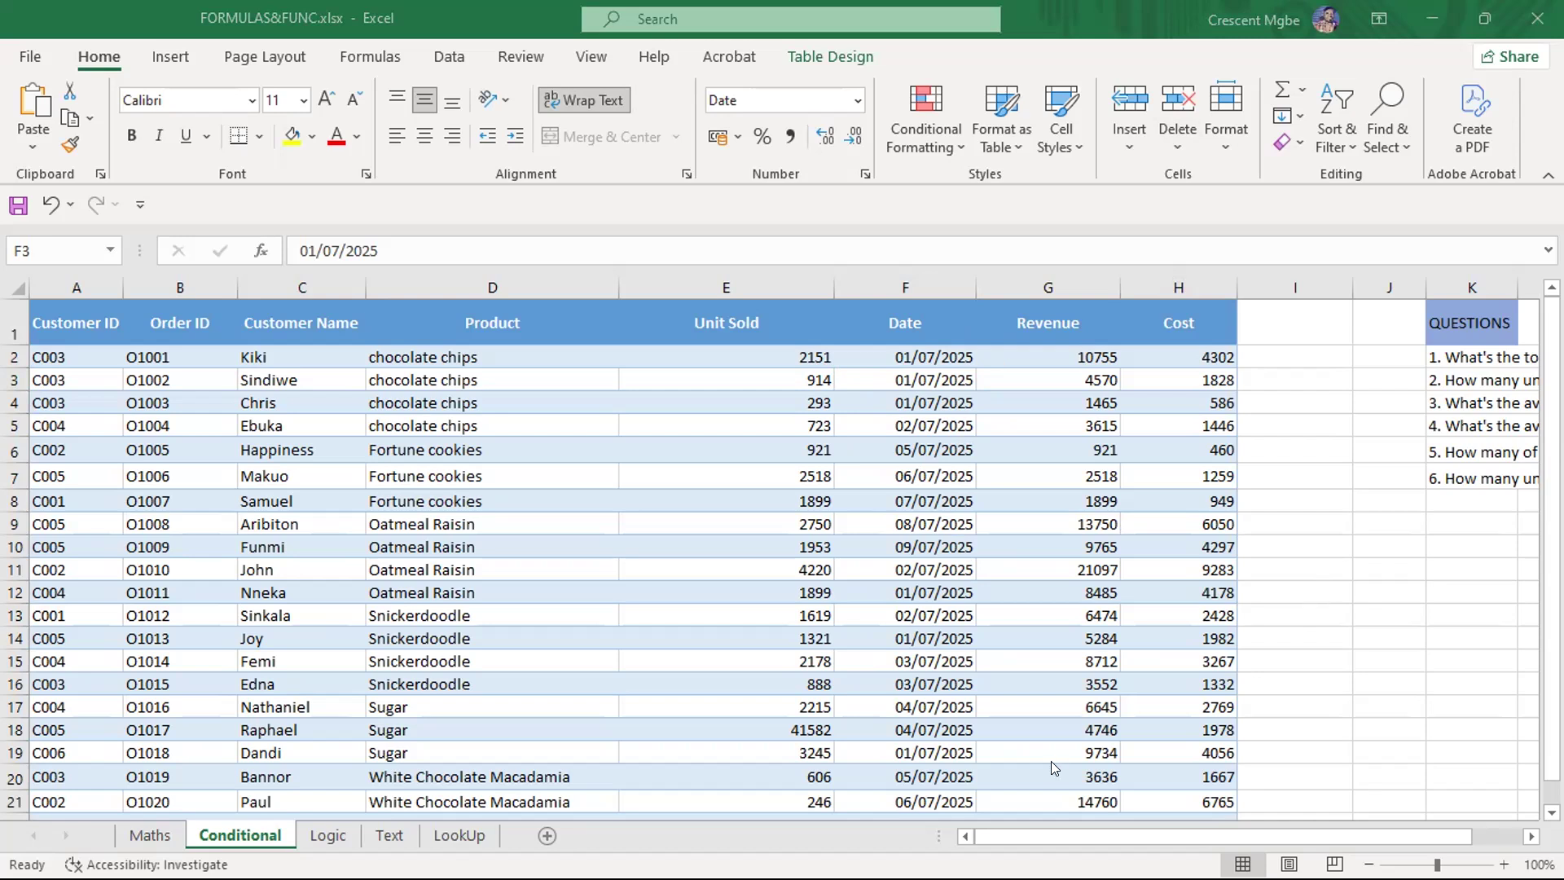
key(super+Tab)
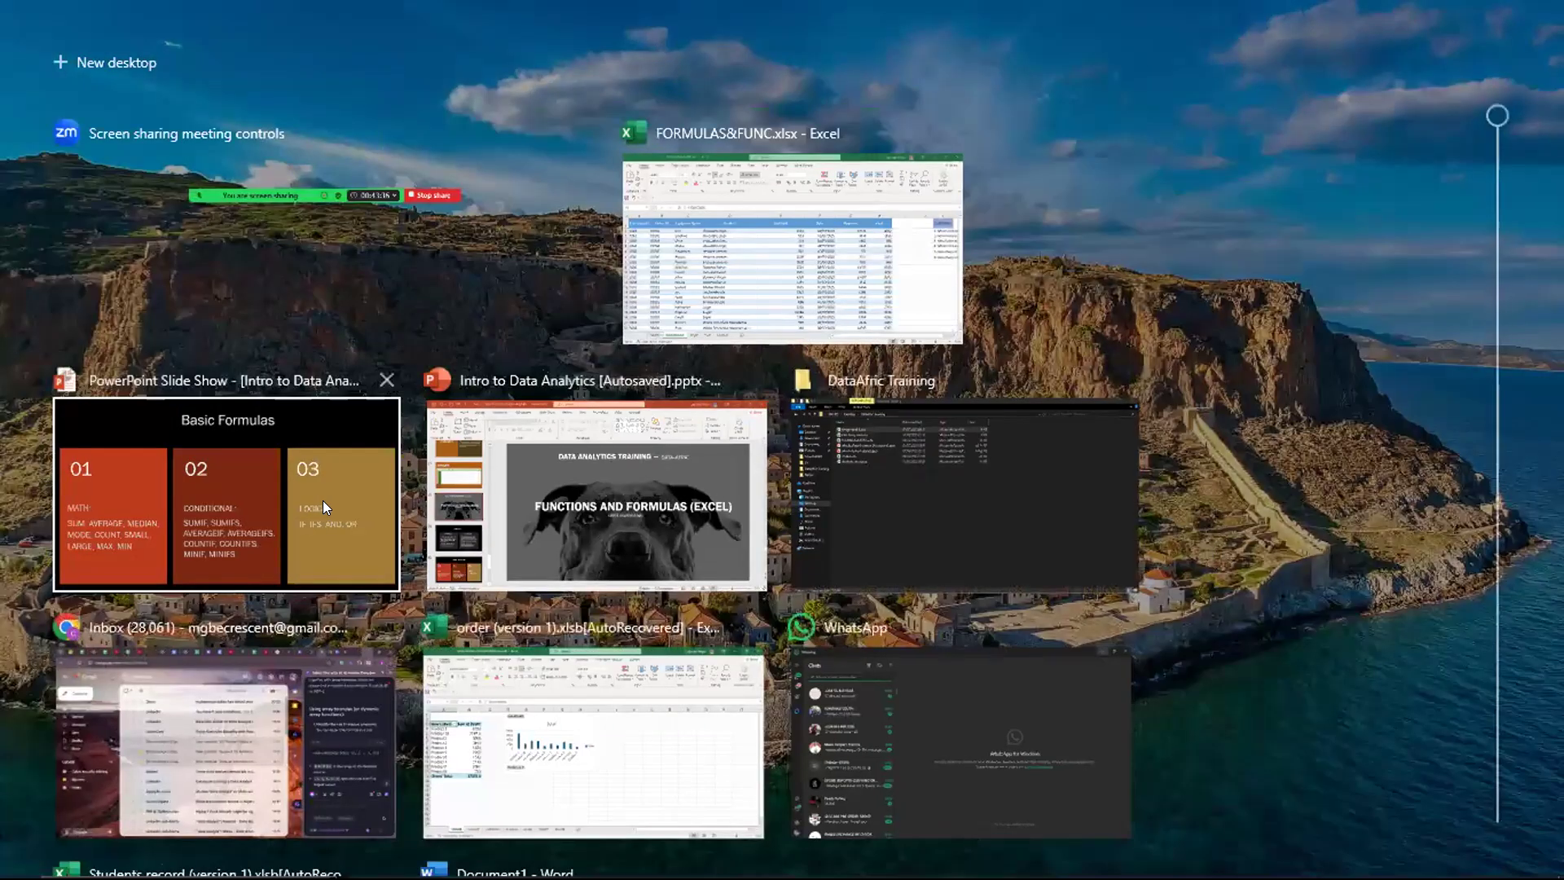
click(329, 500)
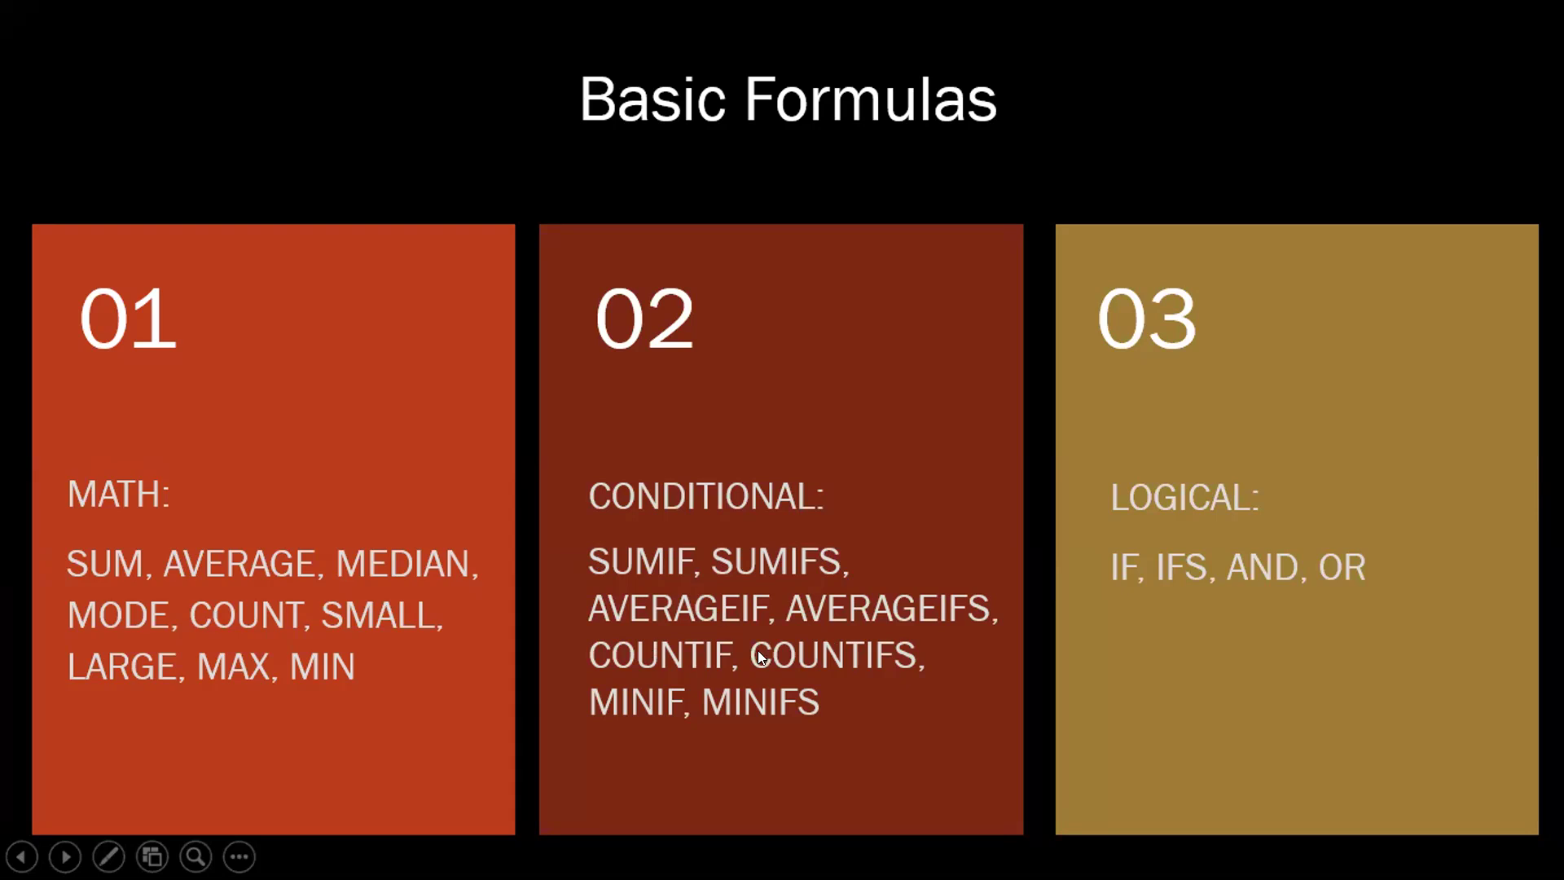
Return to FORMULAS&FUNC.xlsx in Excel and look over the last rows of the Conditional sheet's table
key(super+Tab)
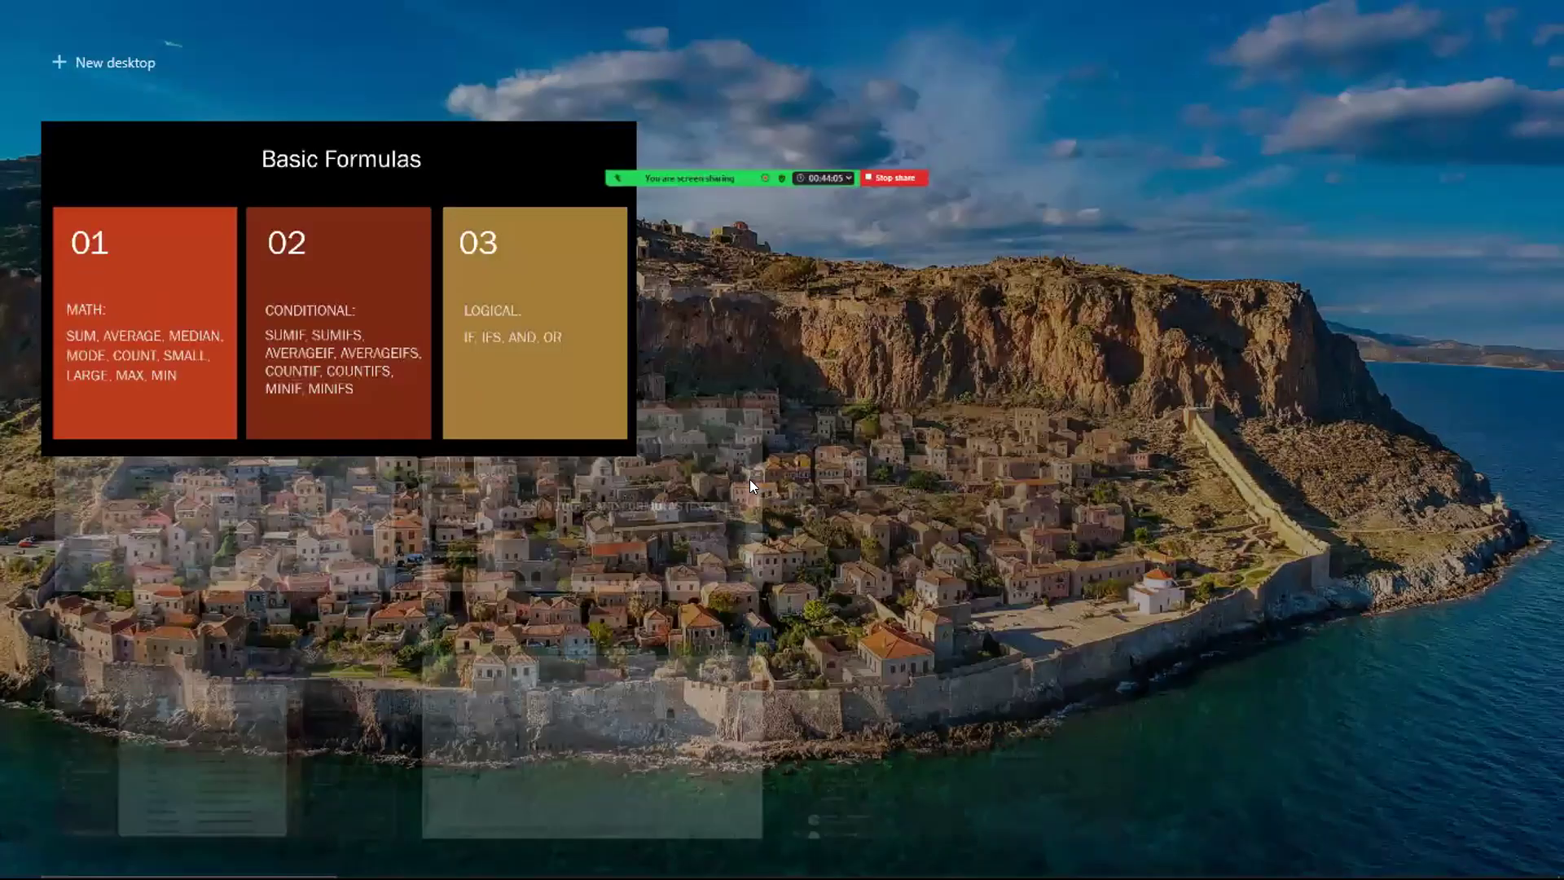
click(301, 486)
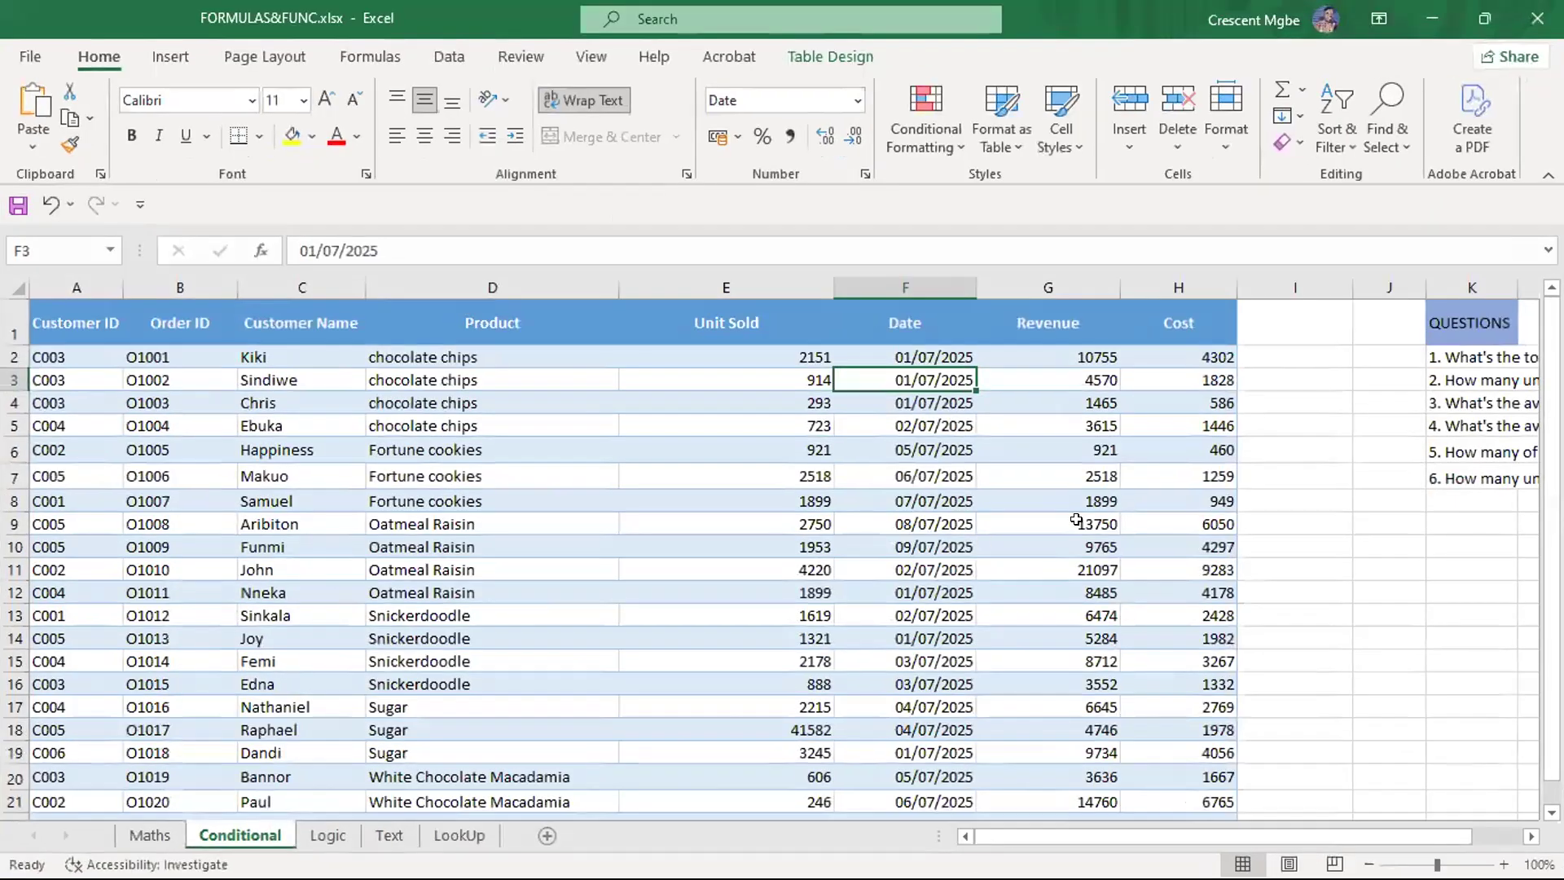
scroll(1087, 506, down, 3)
scroll(1096, 627, down, 1)
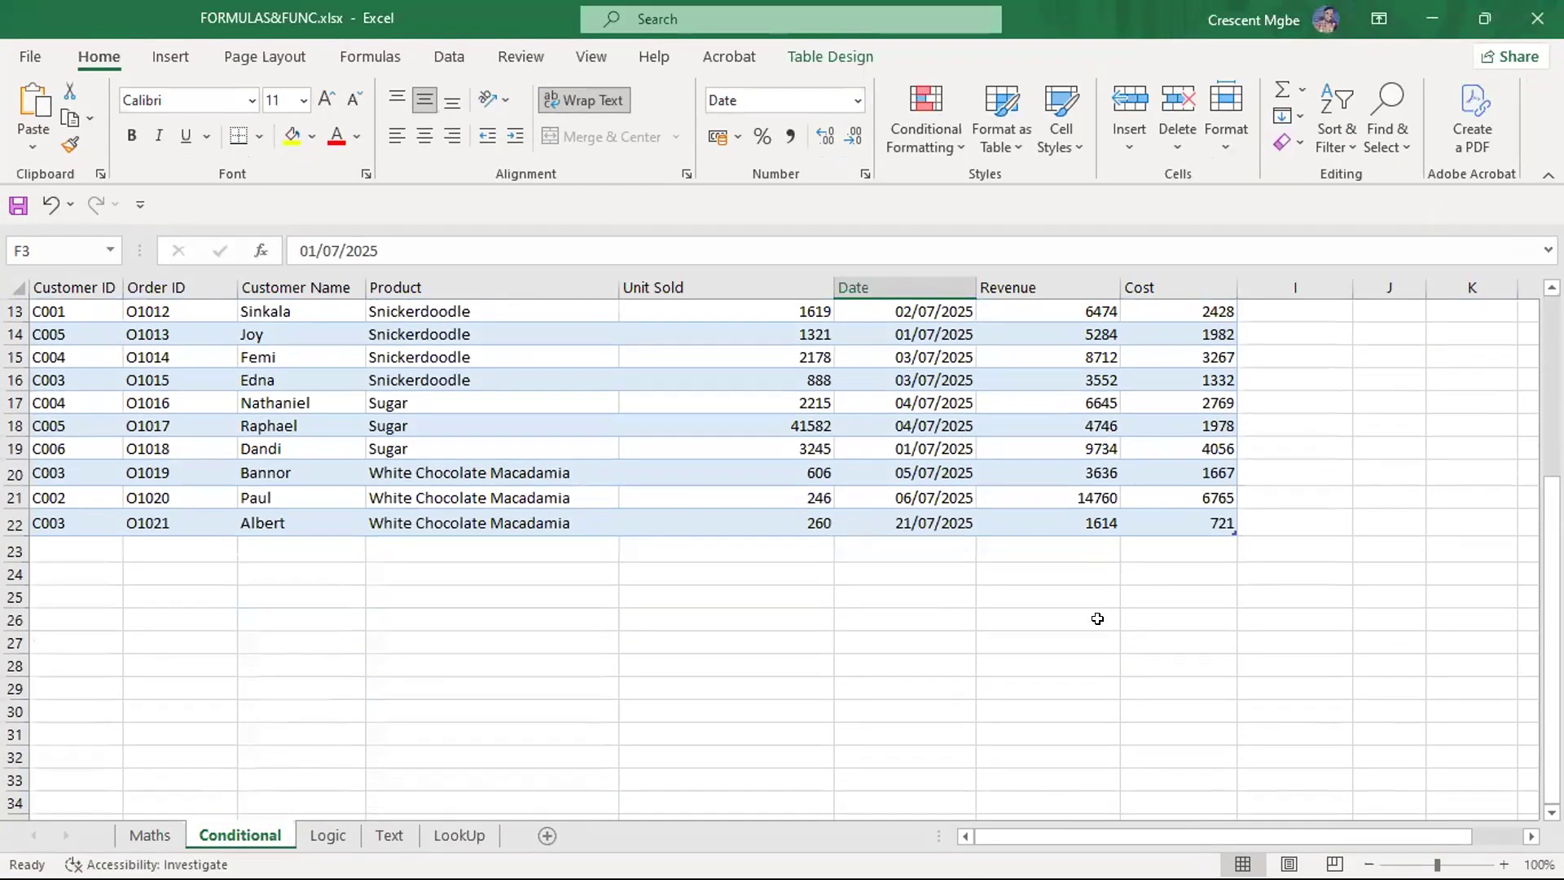
scroll(1100, 602, up, 4)
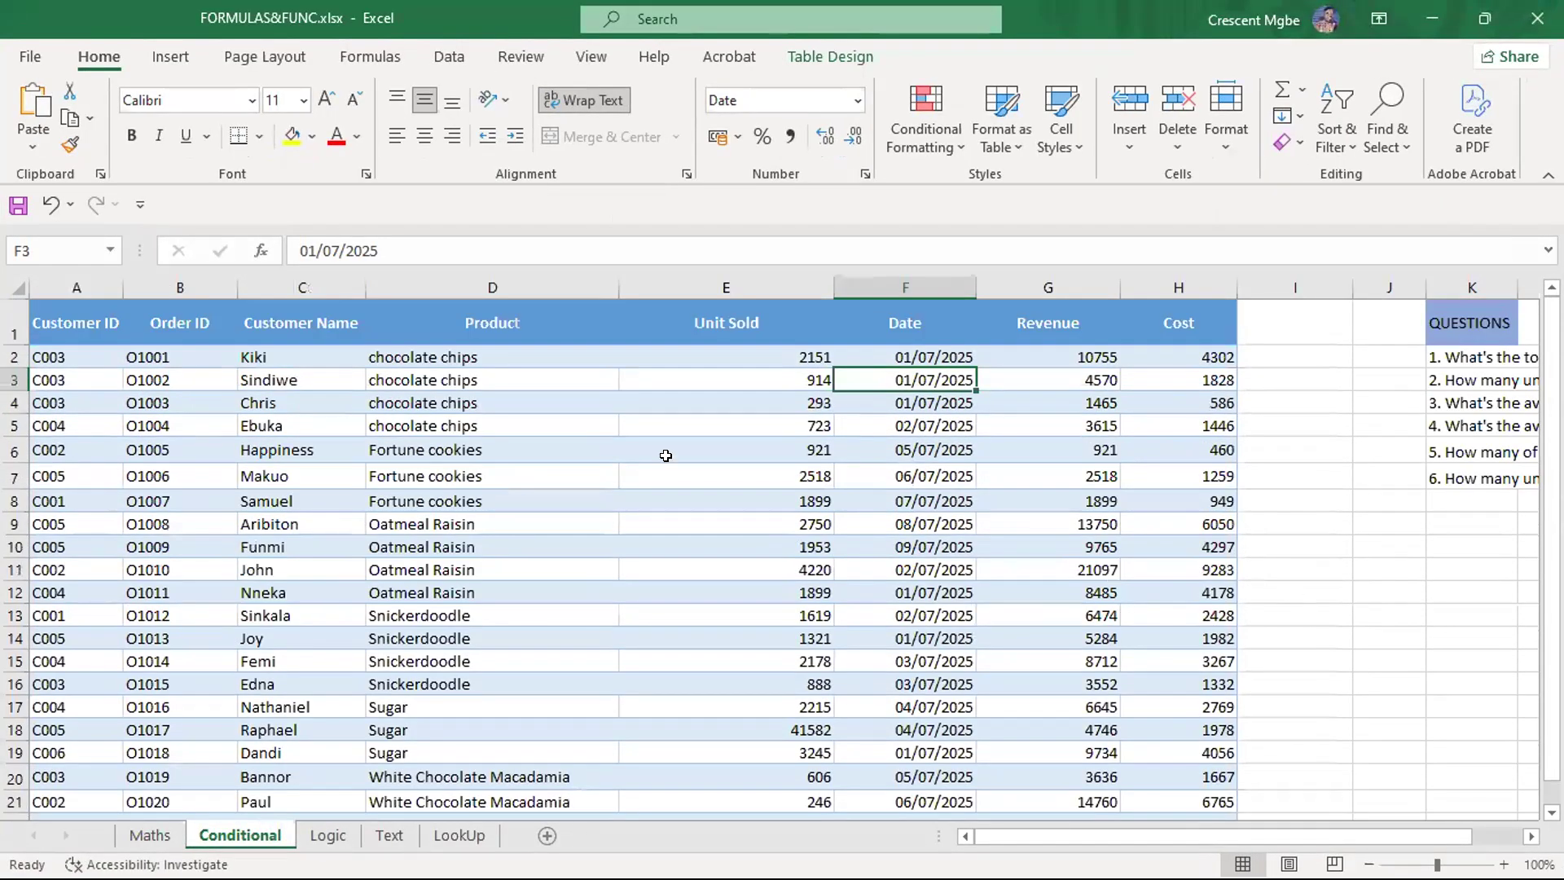
click(425, 357)
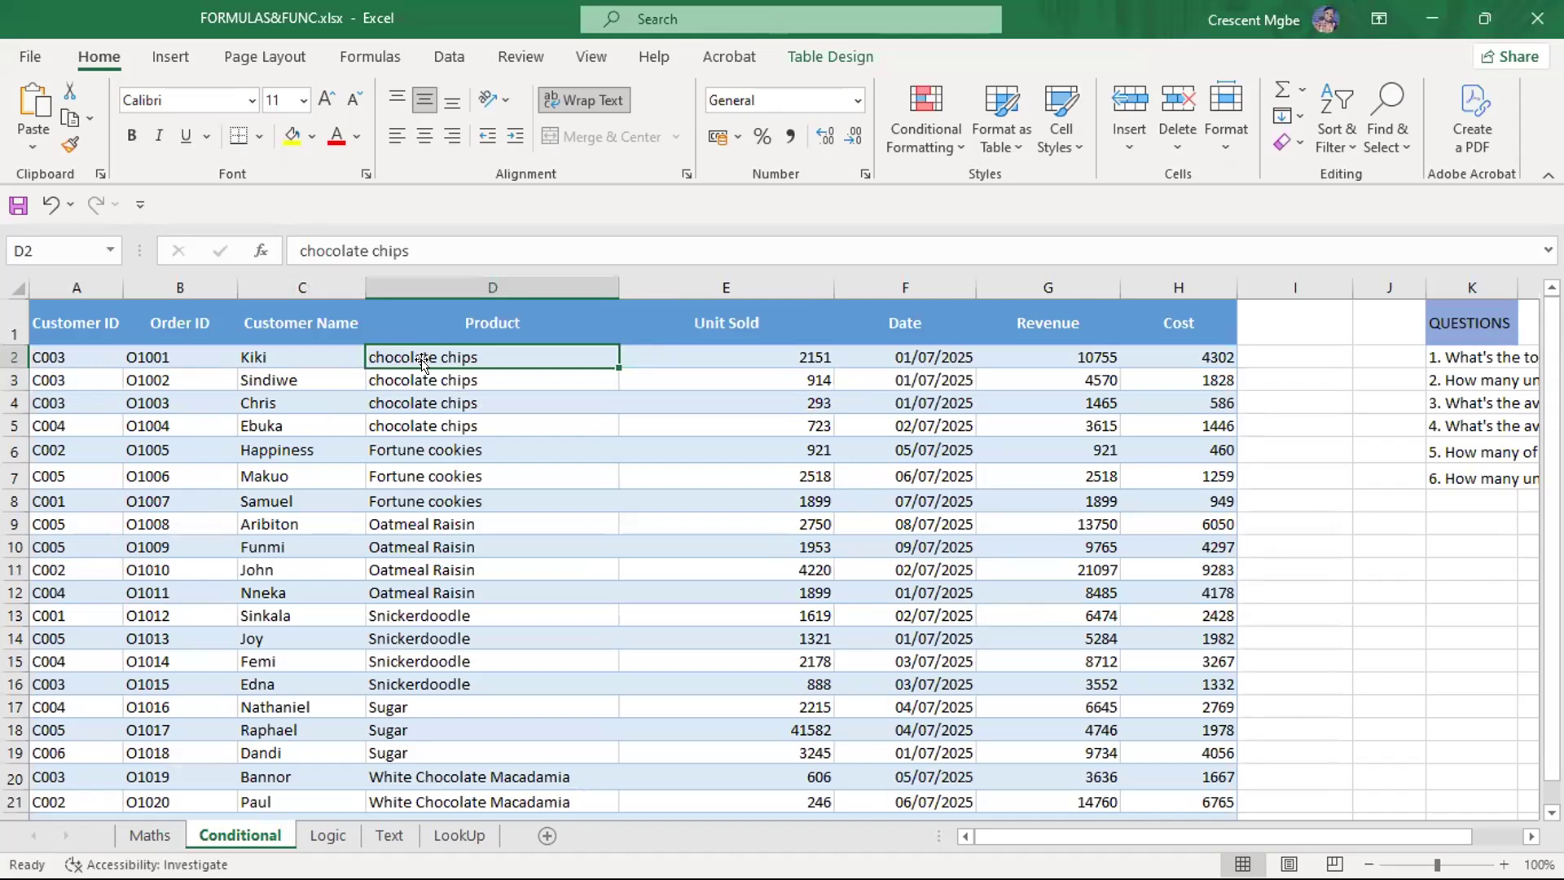
click(265, 57)
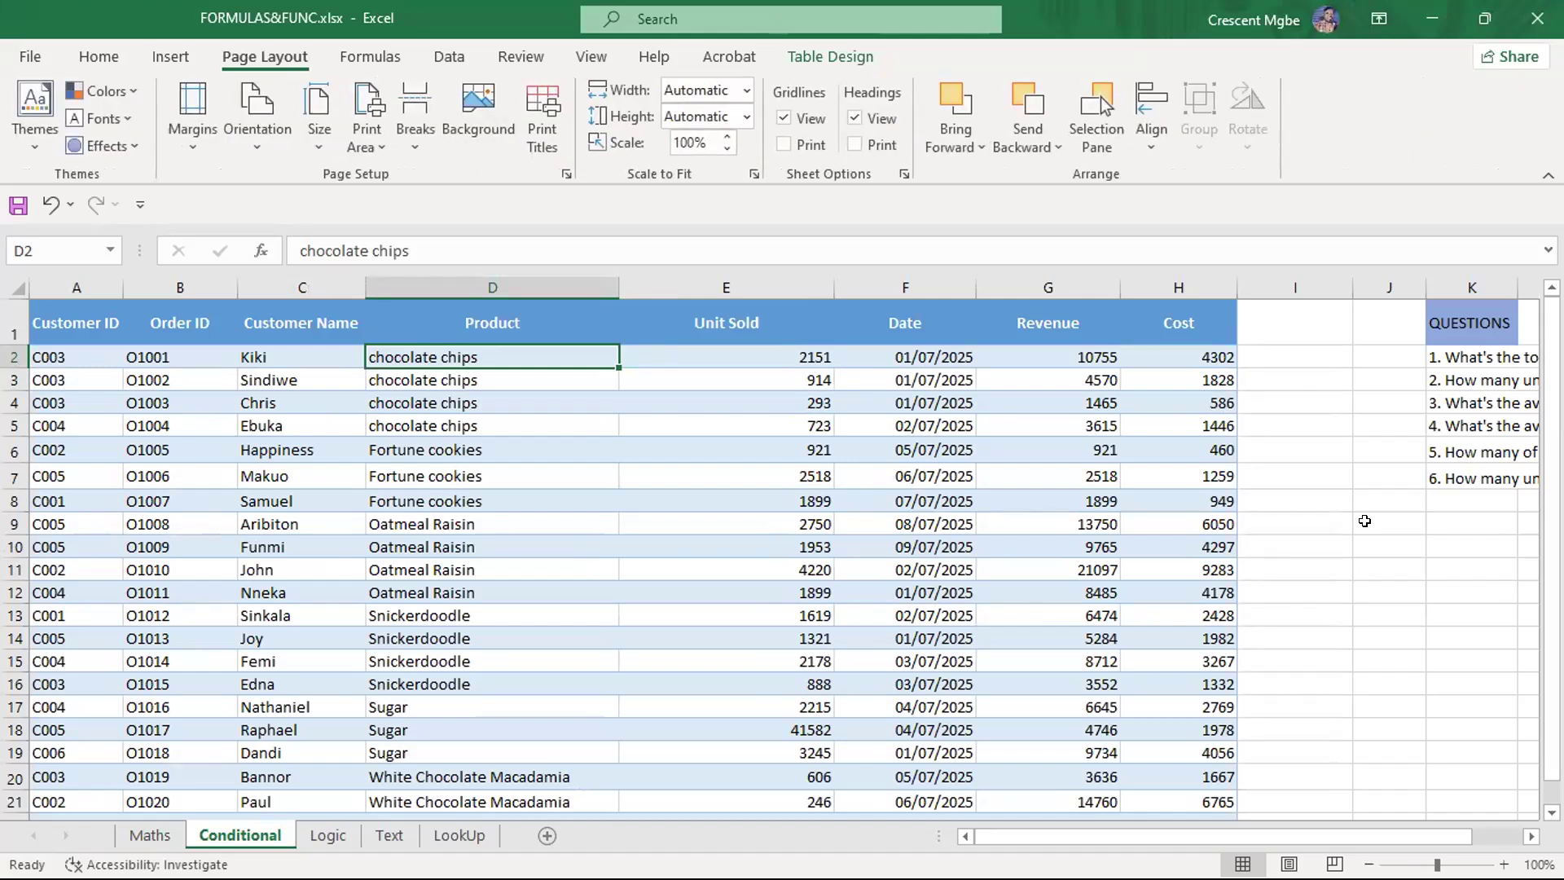
click(1303, 638)
Enter the labels SUMIF in cell G27 and SUMIFS in cell G28 below the orders table
scroll(1365, 685, down, 3)
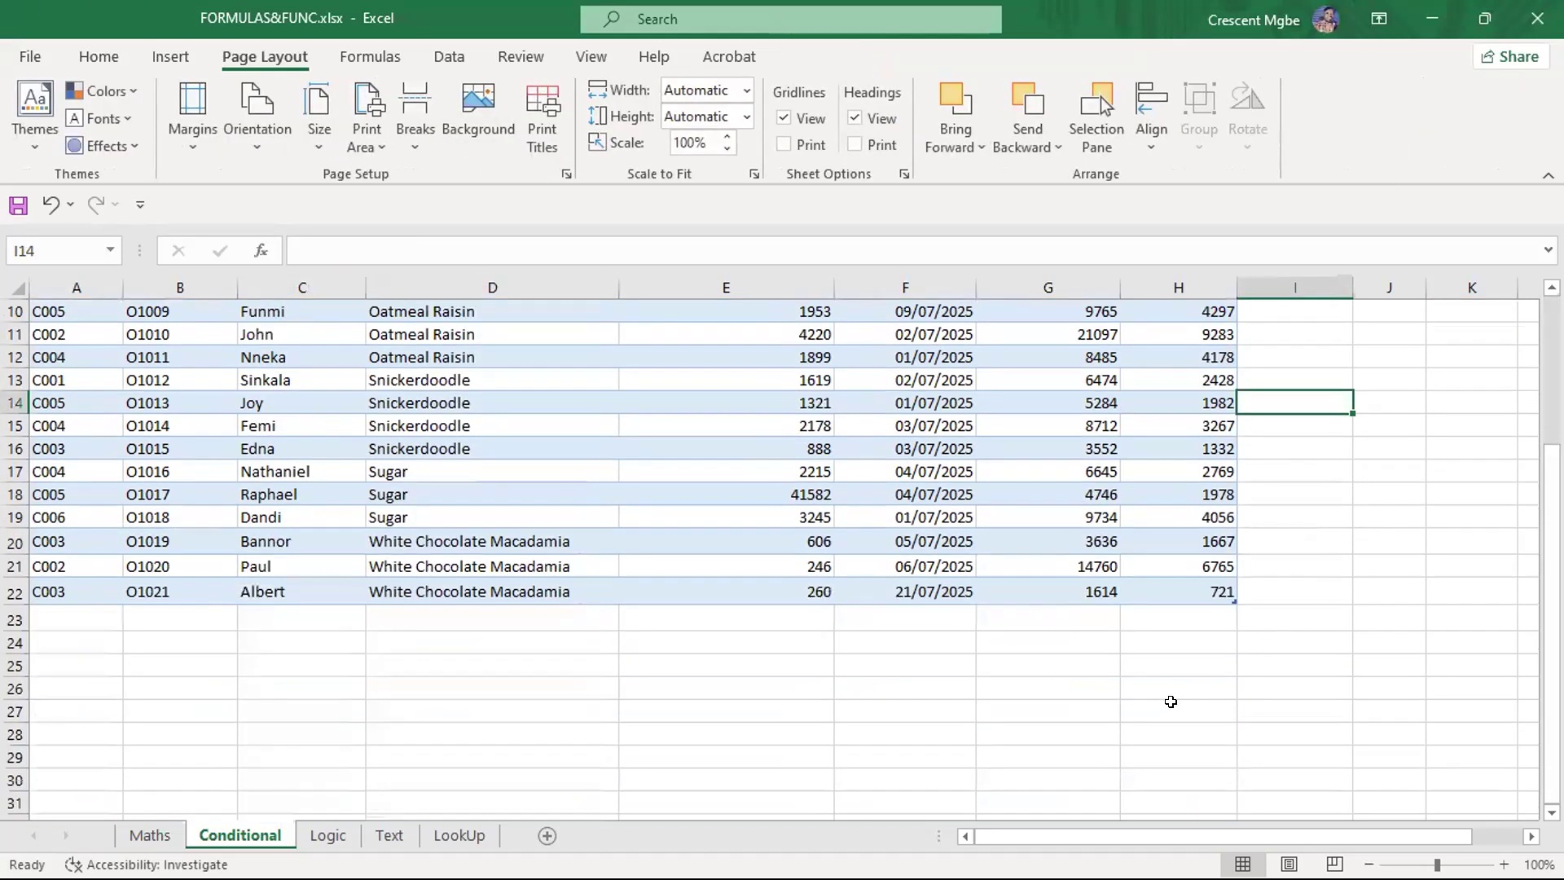
click(1009, 700)
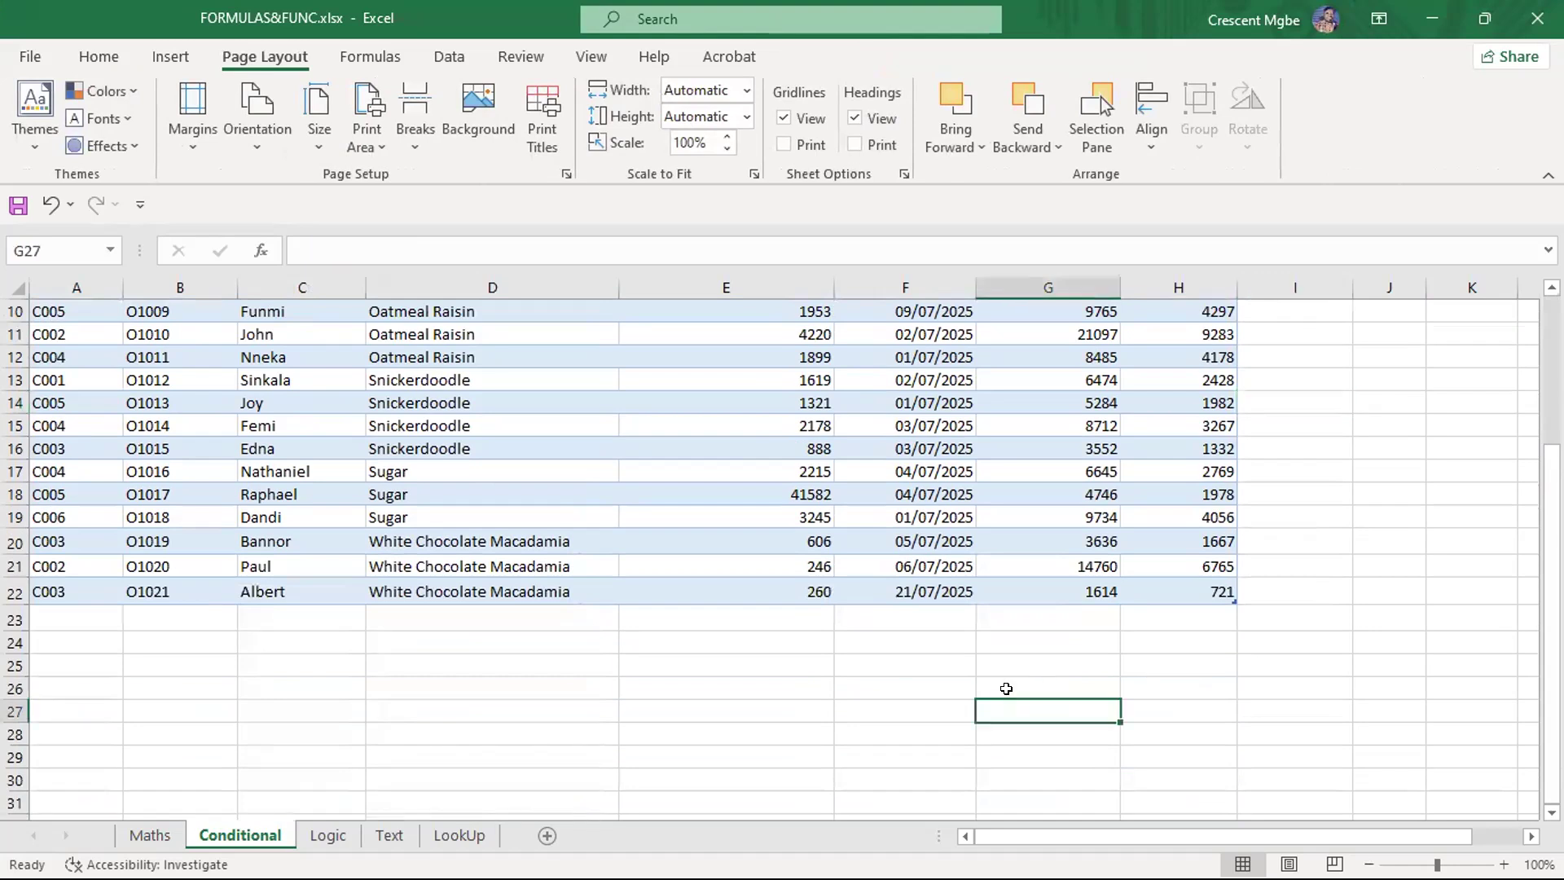
text(SUM)
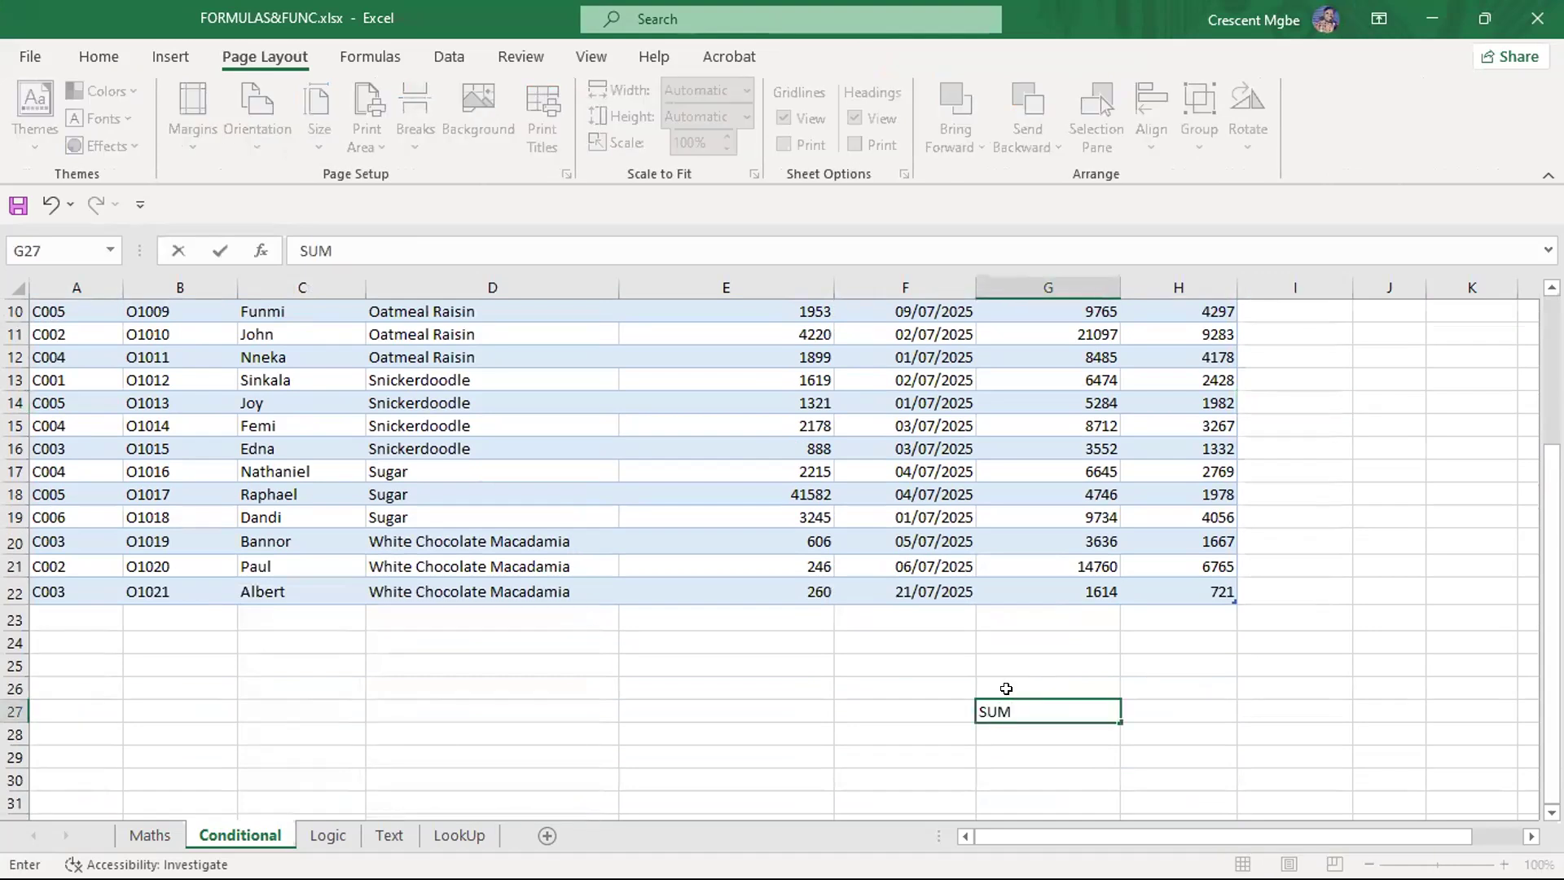
text(IF)
click(1018, 739)
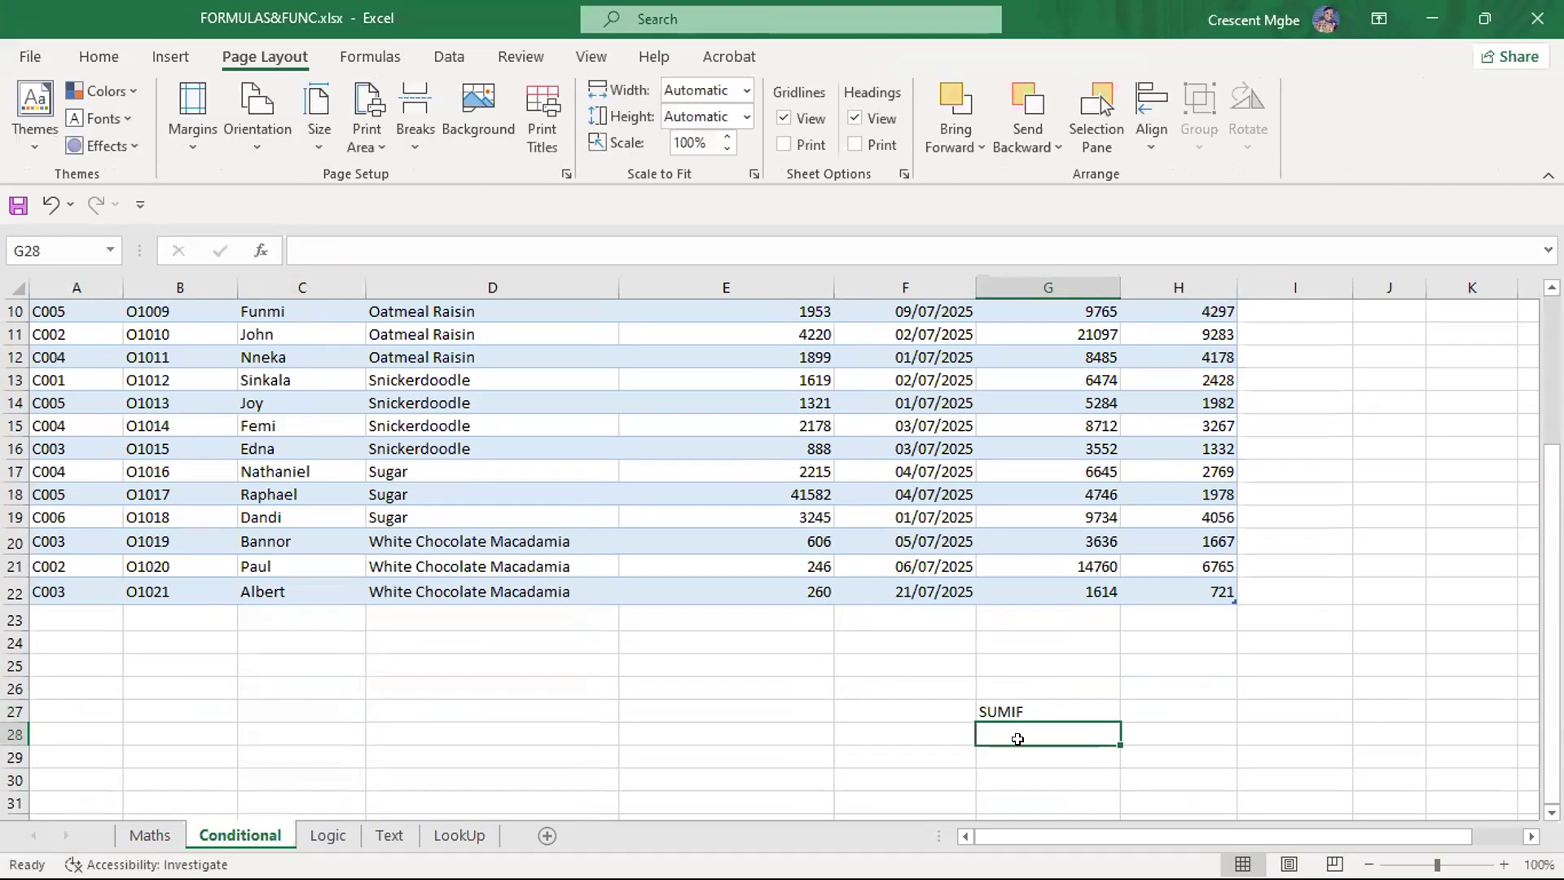
text(SUMI)
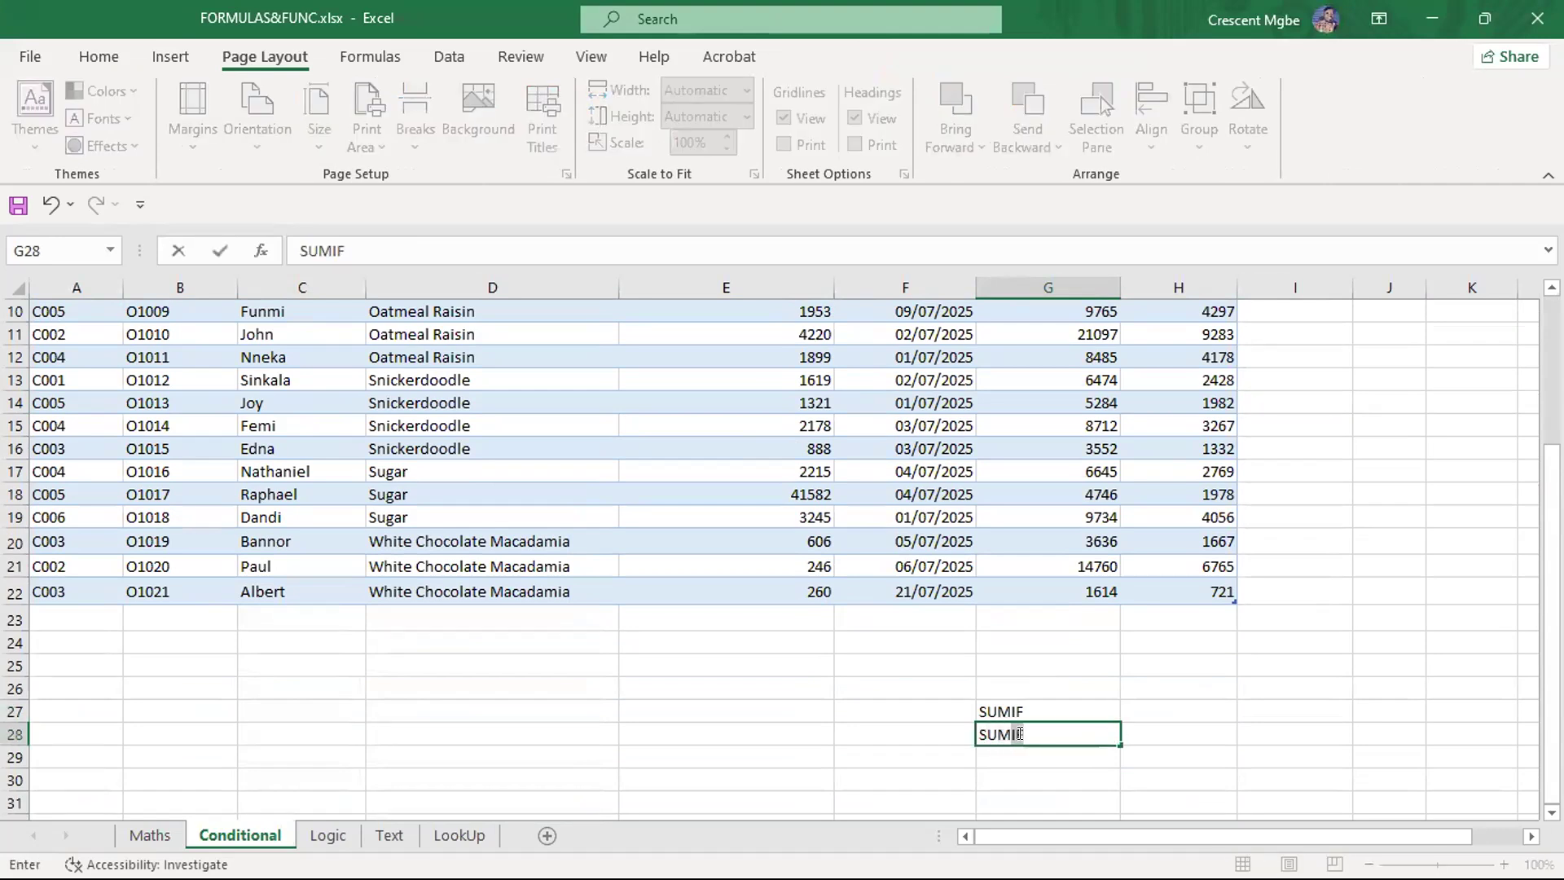
text(FS)
click(1184, 710)
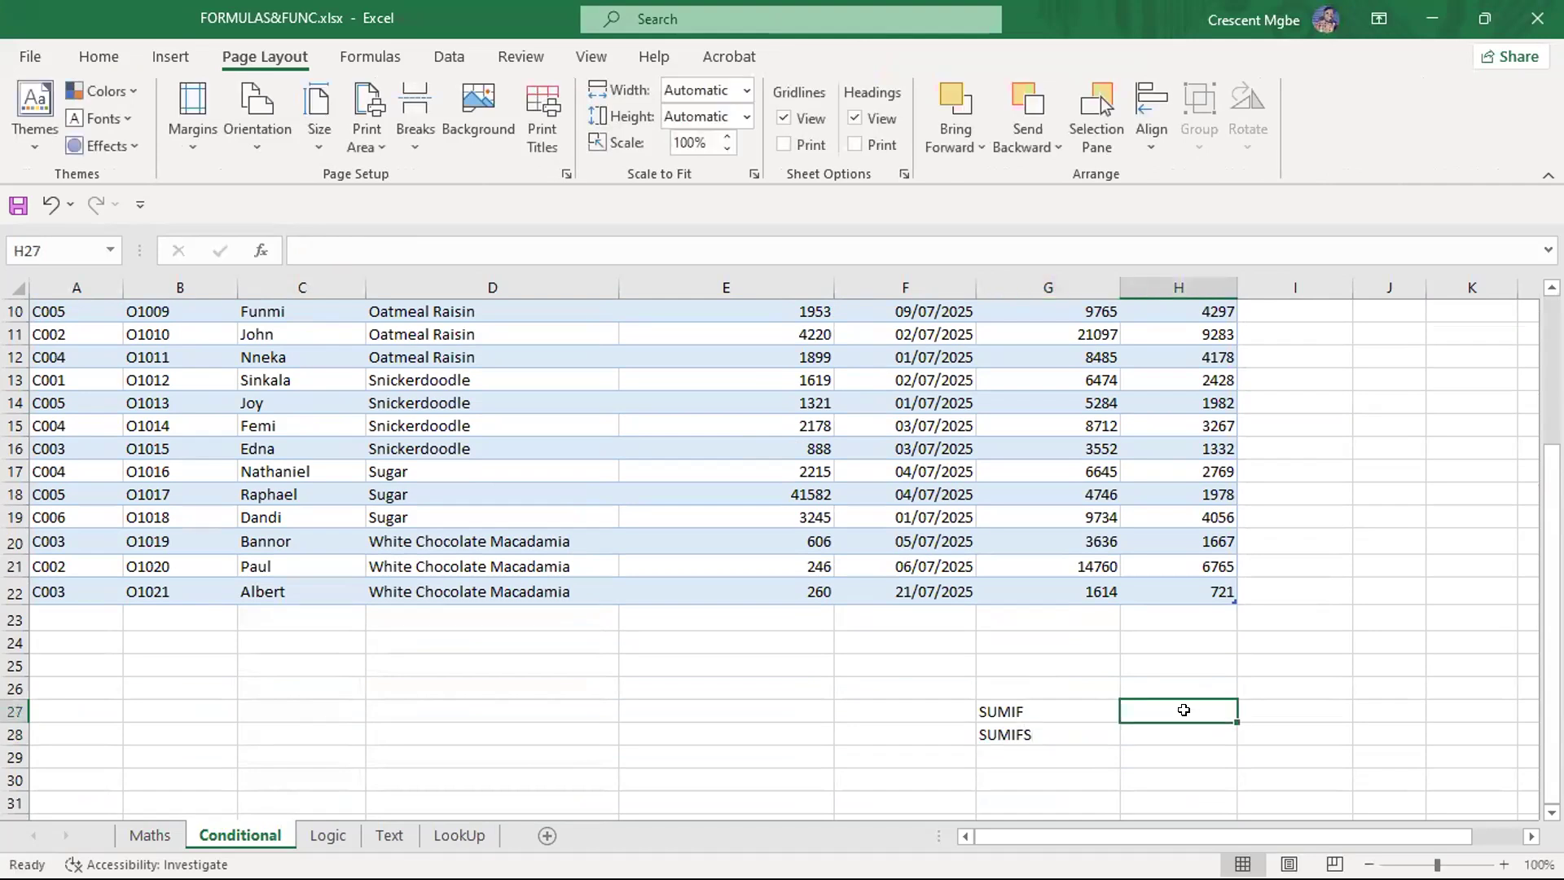
scroll(1184, 710, up, 3)
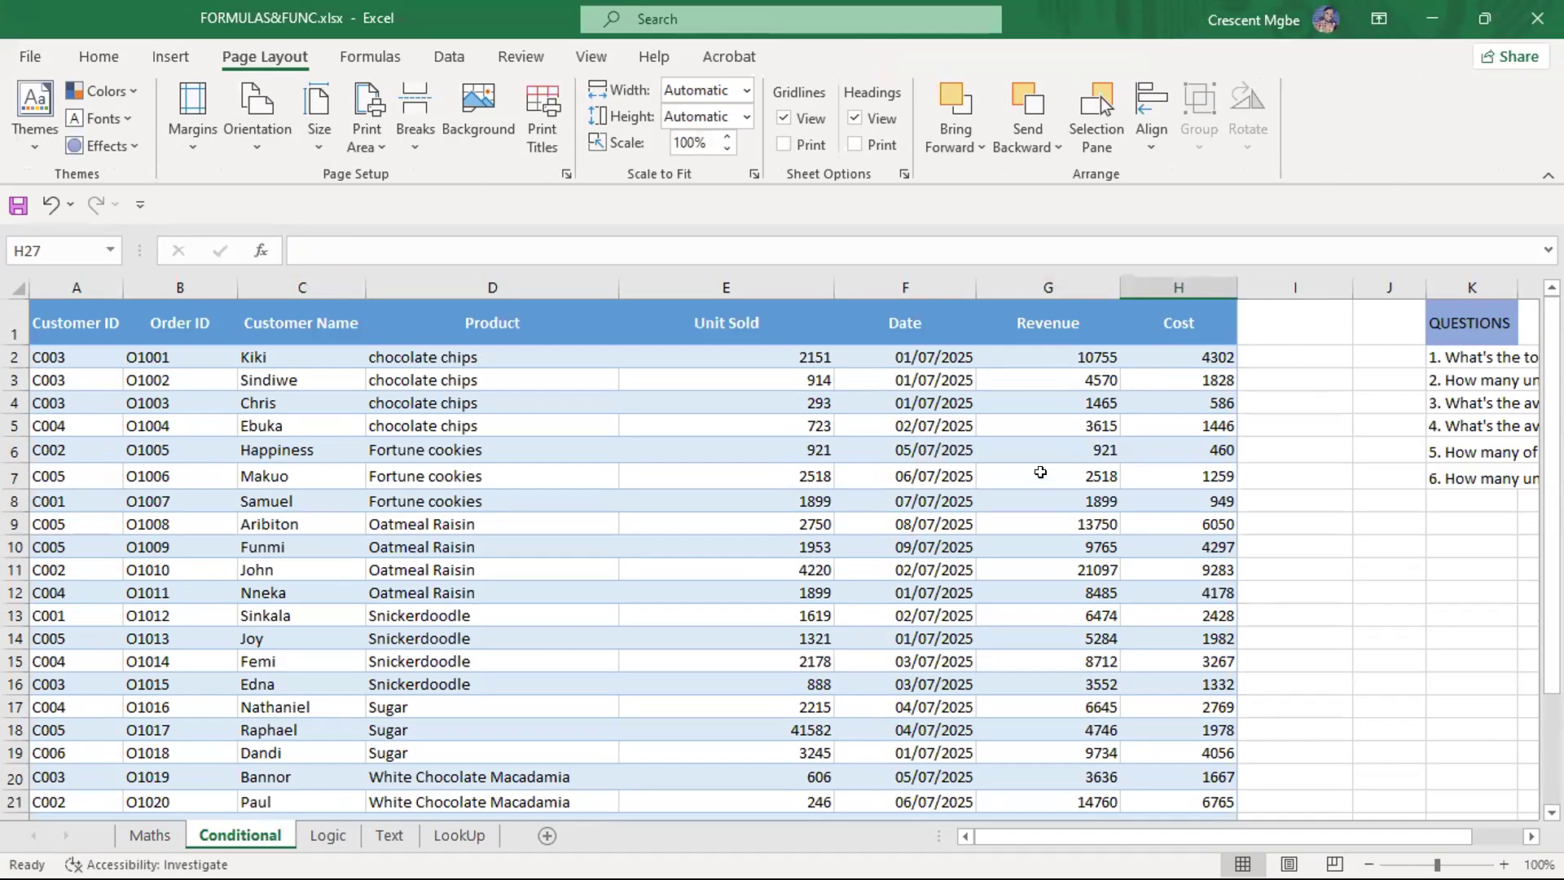
click(1288, 322)
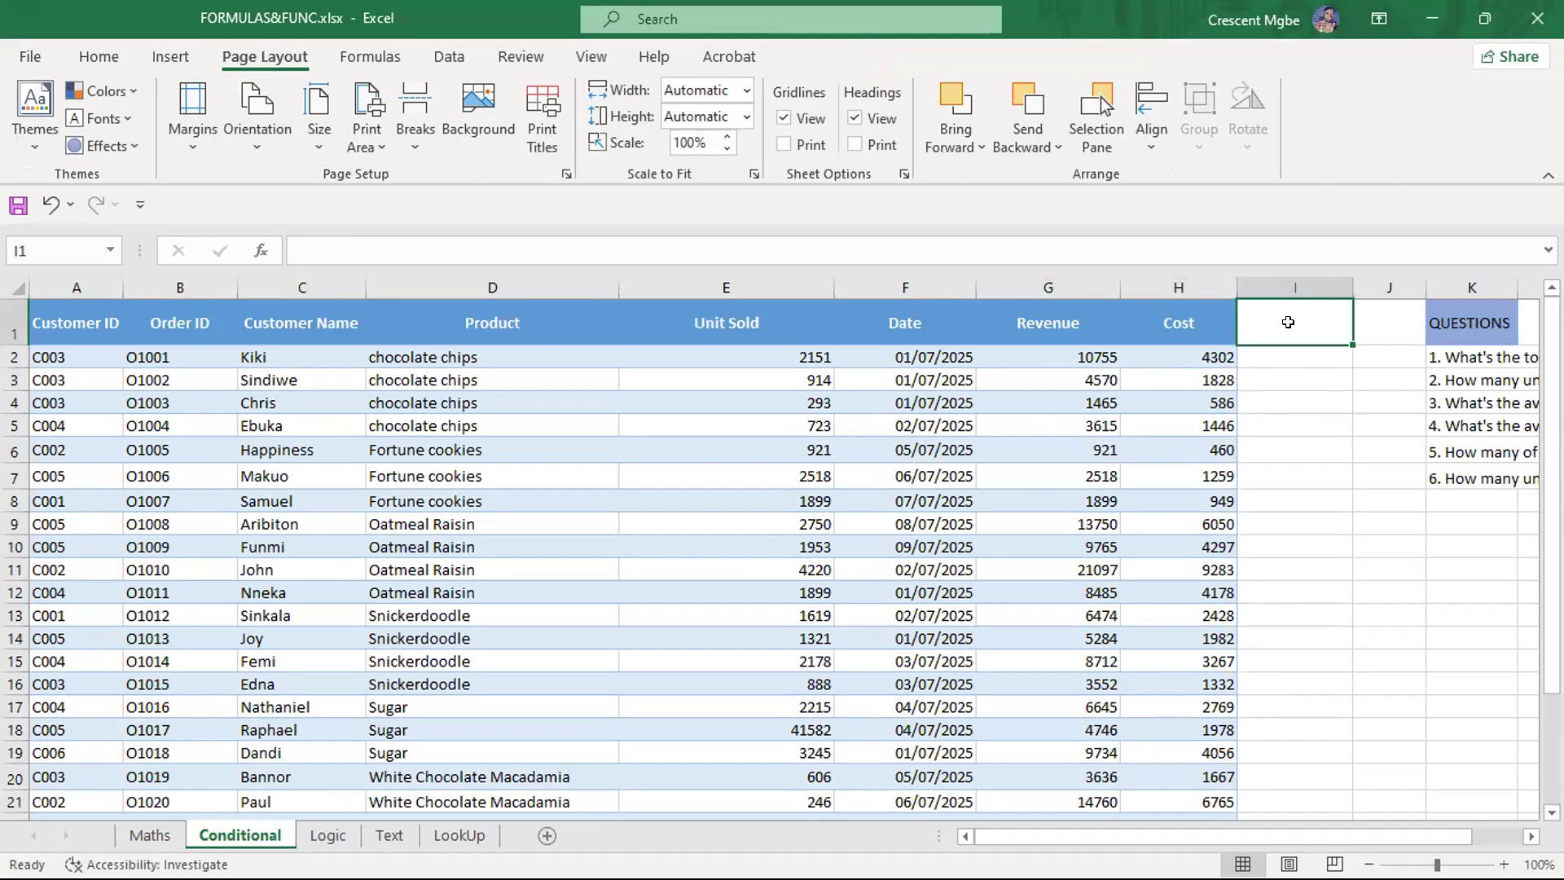
text(PROFIT)
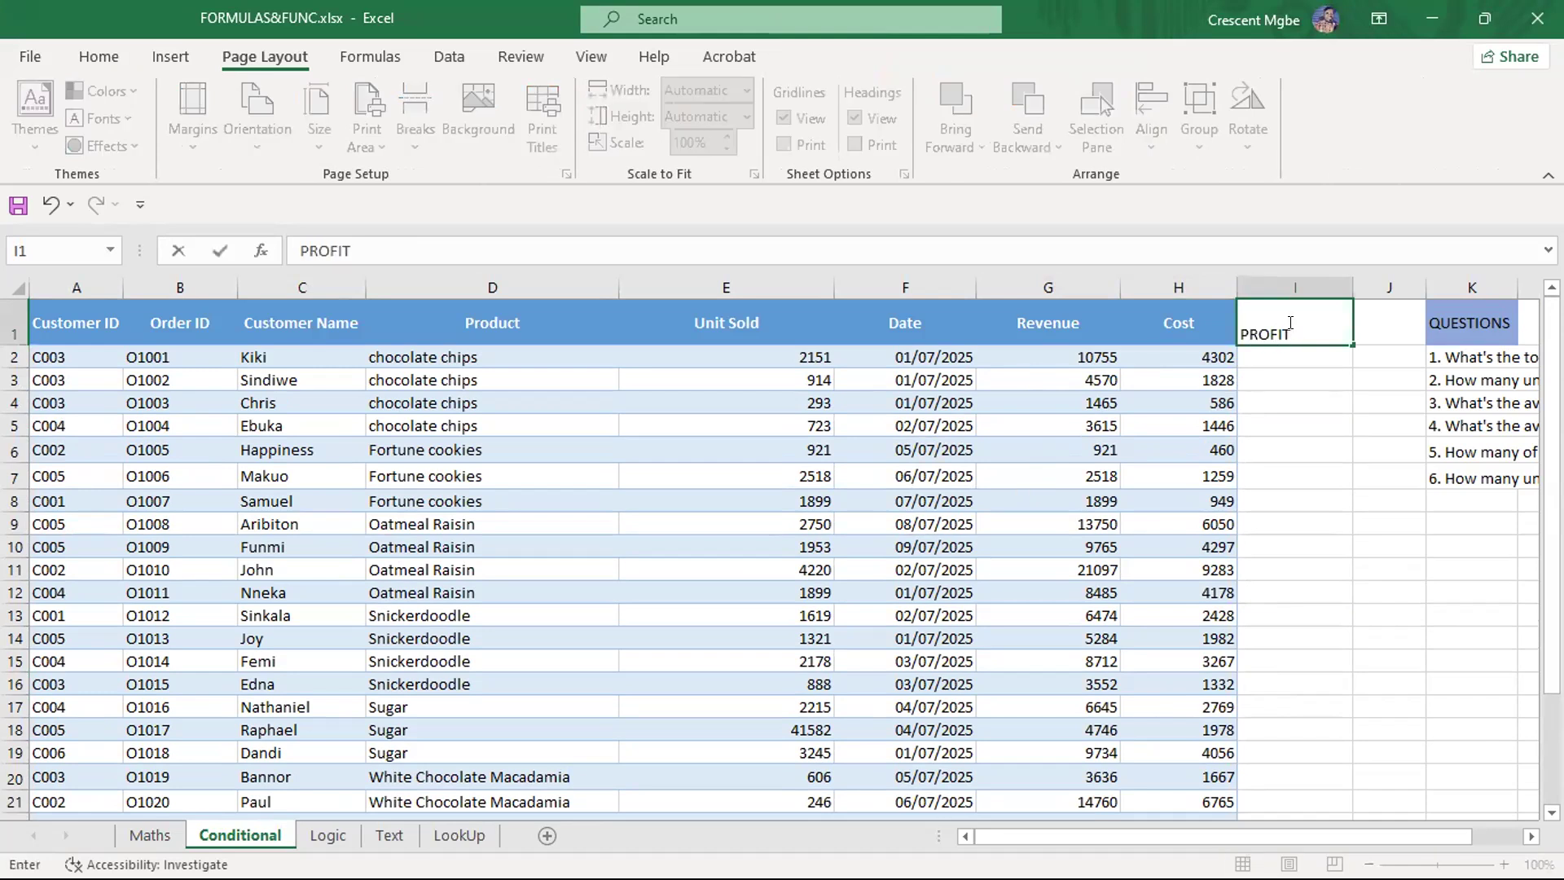
click(1294, 356)
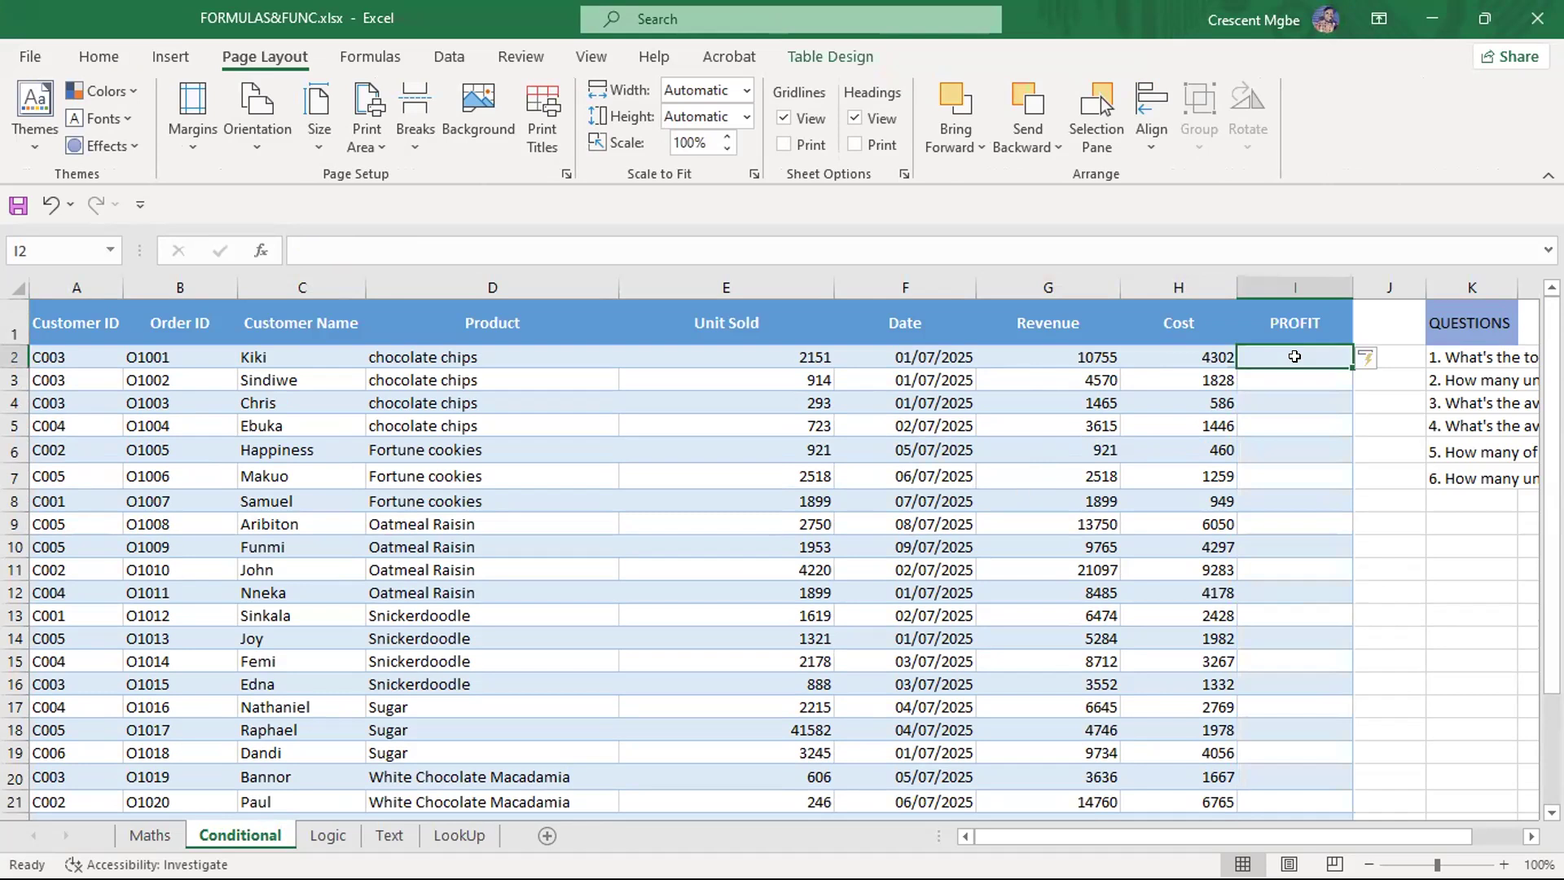
text(=)
click(1091, 356)
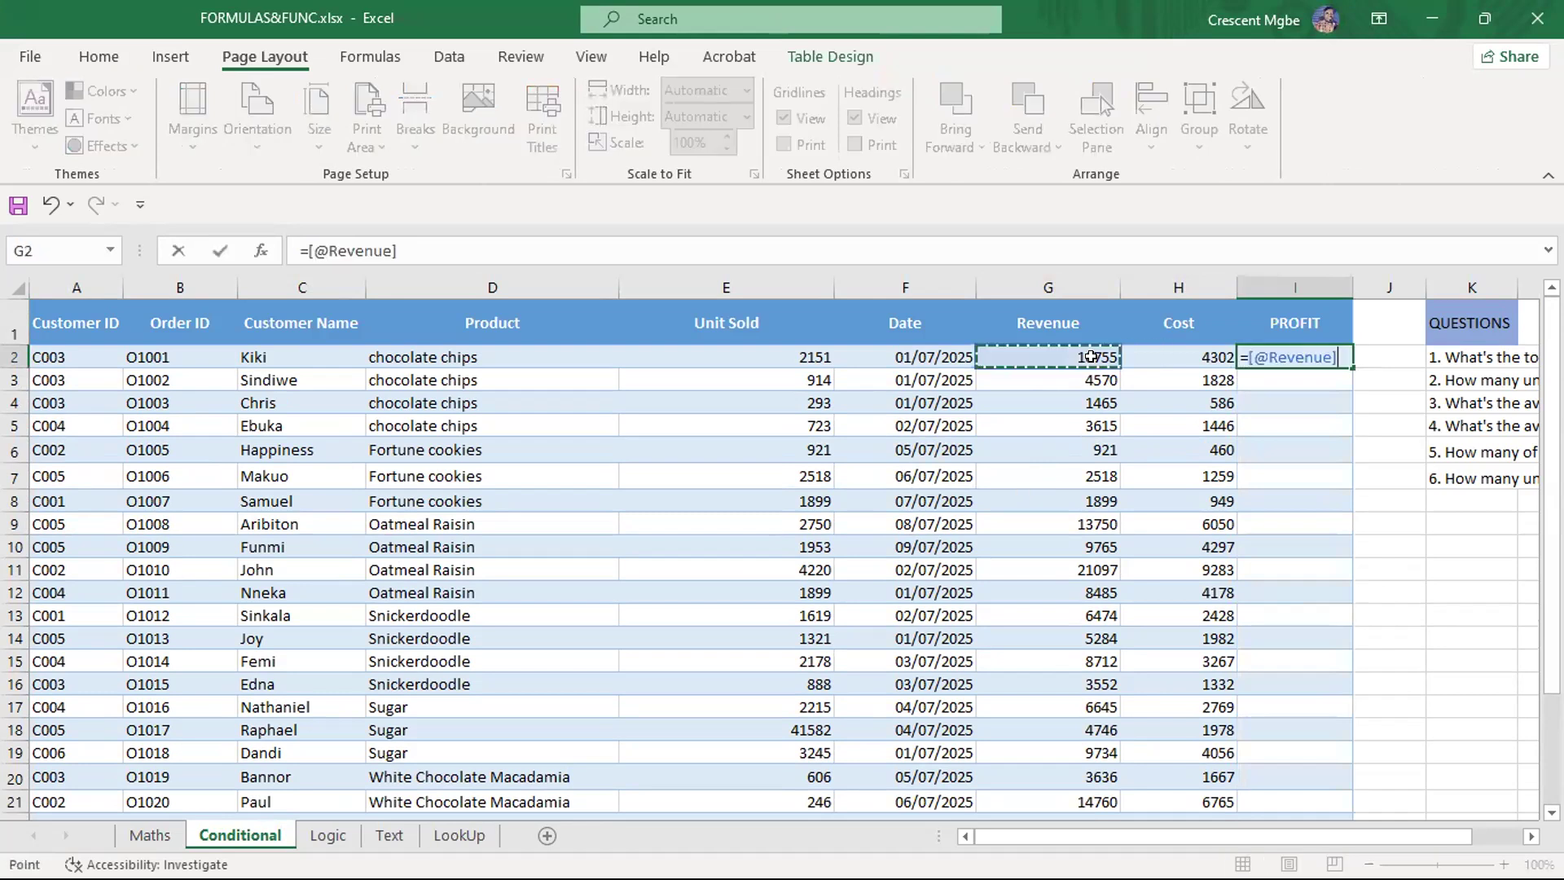
text(-)
click(1169, 356)
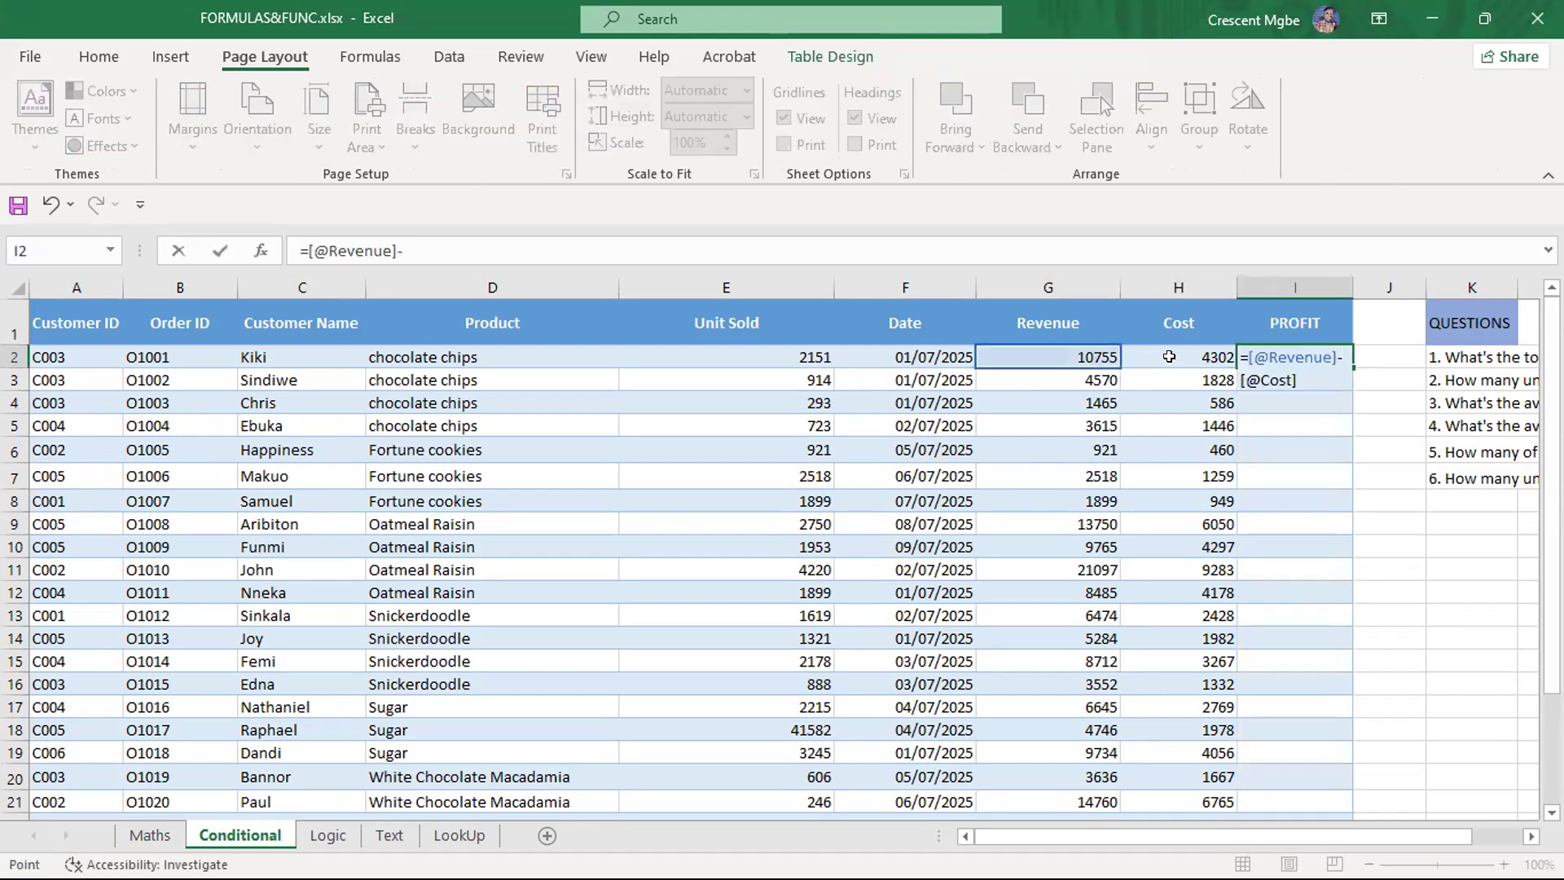
key(Return)
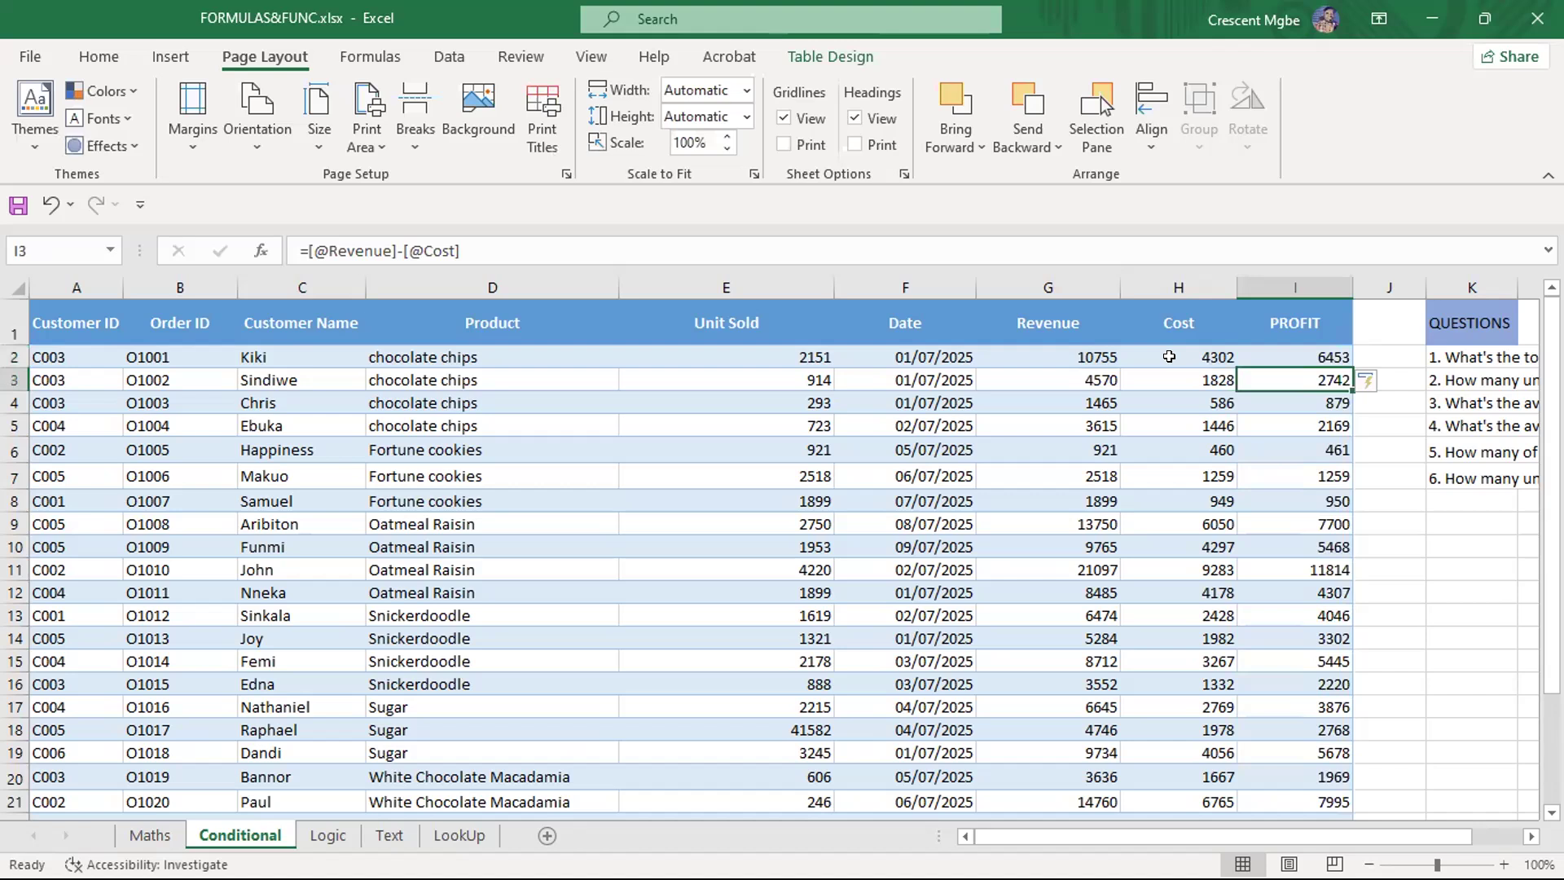
Start a SUMIF formula in cell H27, next to the SUMIF label
scroll(1336, 407, down, 2)
scroll(1319, 399, up, 2)
scroll(1218, 439, down, 2)
scroll(1168, 762, up, 2)
scroll(519, 704, down, 1)
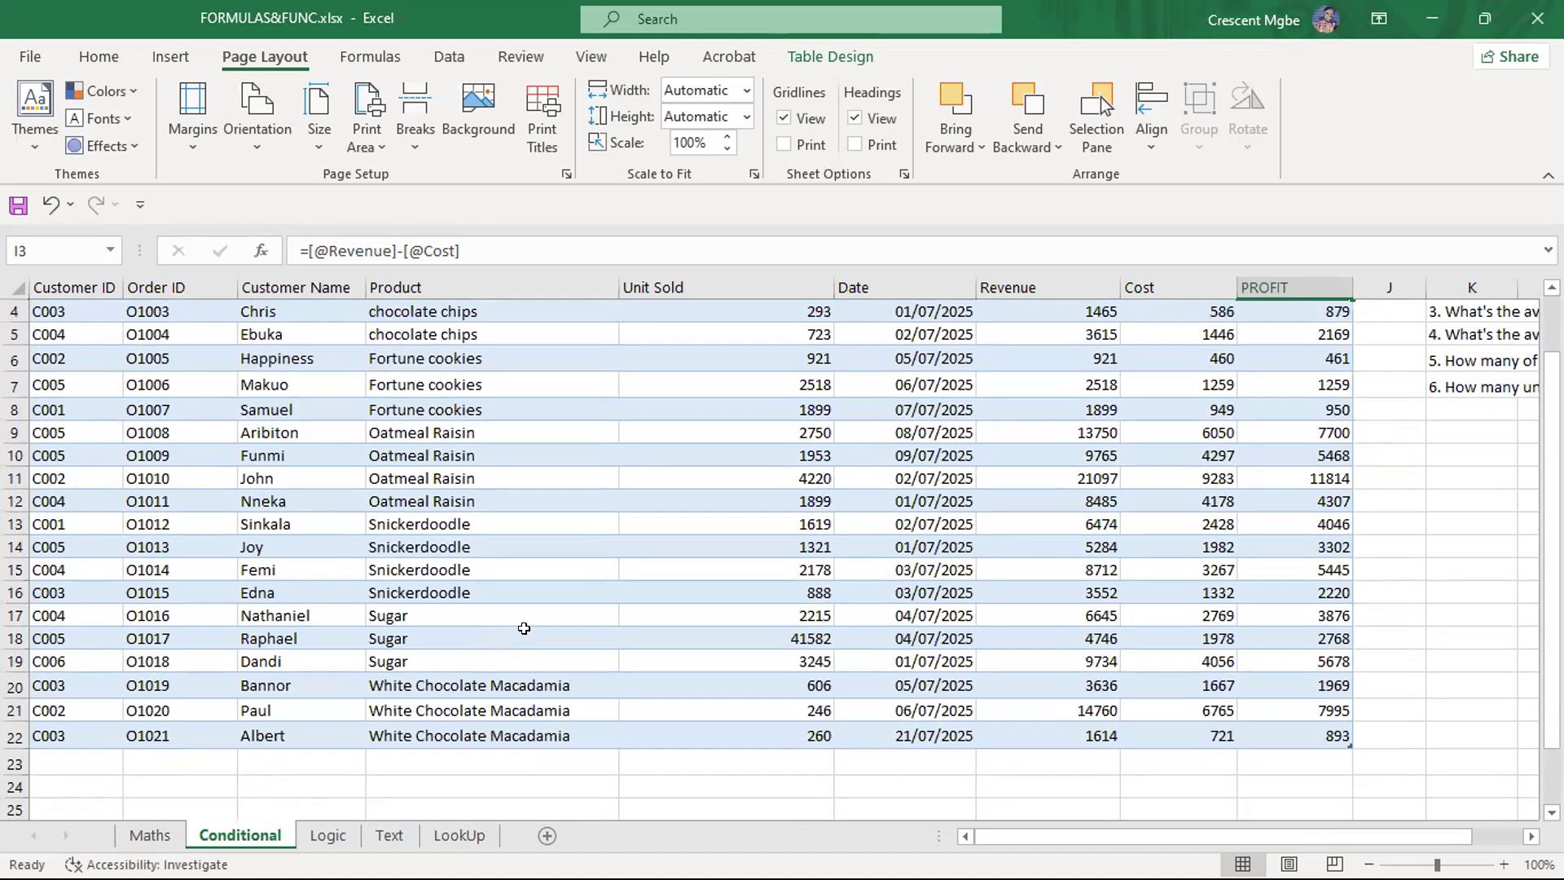
scroll(1256, 665, down, 1)
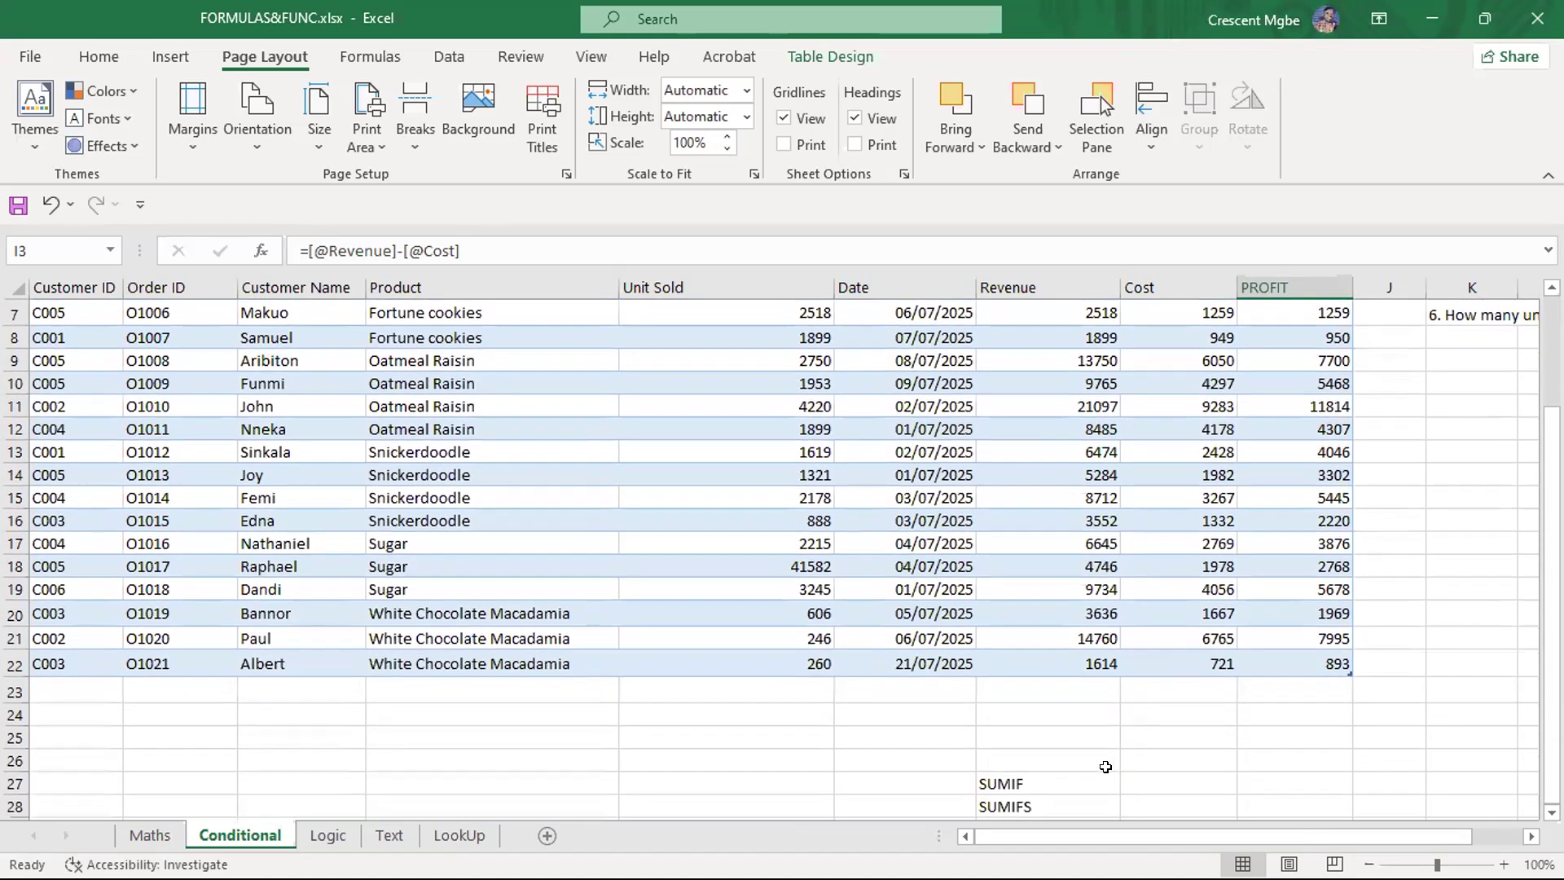
click(1169, 784)
text(=SUMI)
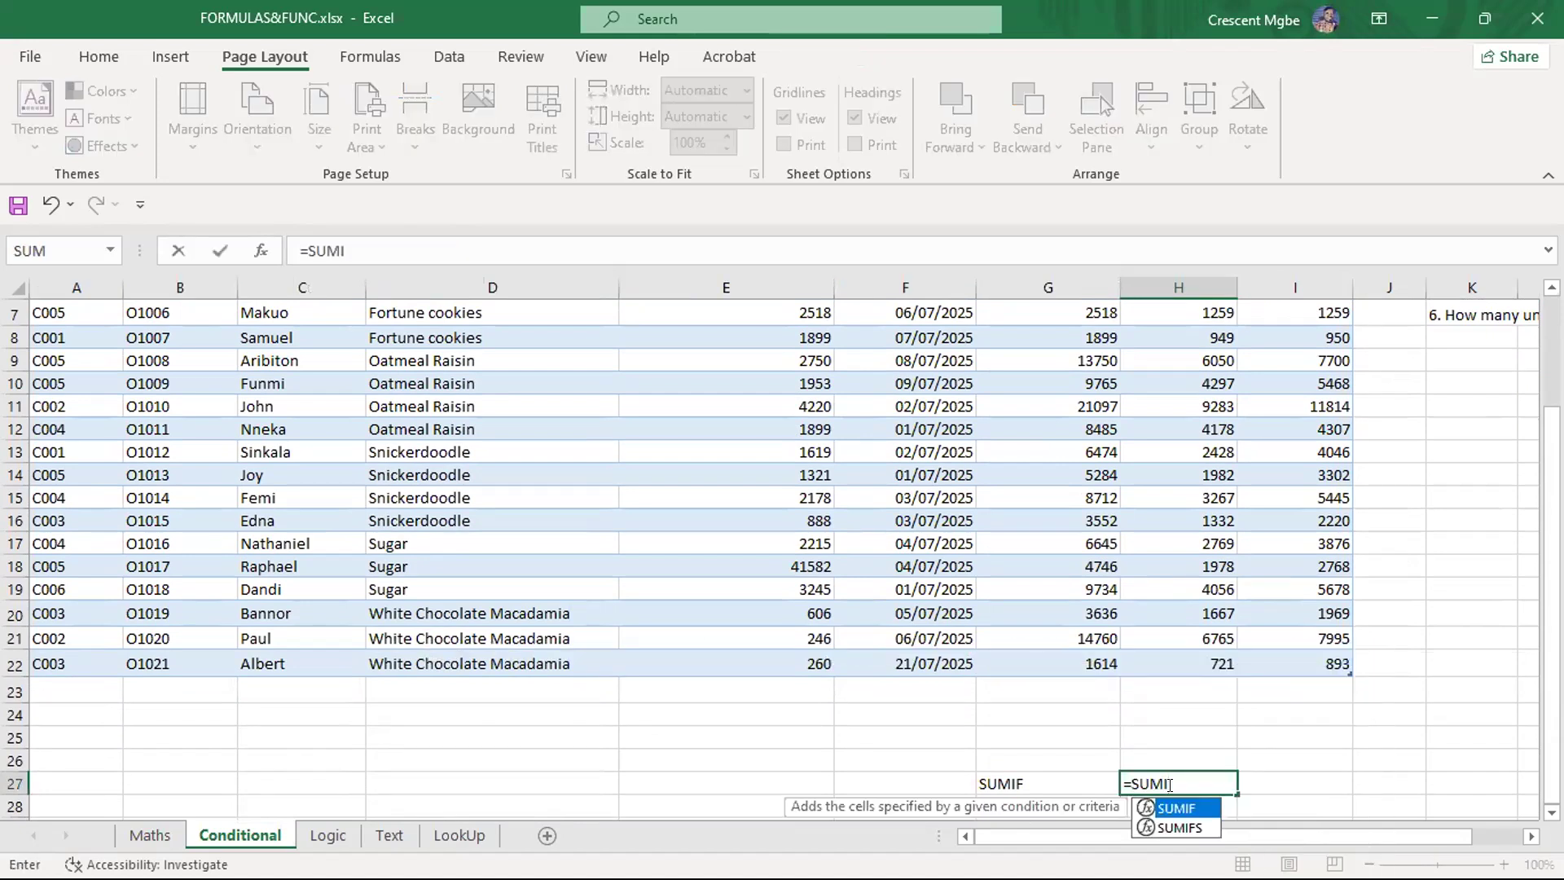
scroll(1188, 720, down, 2)
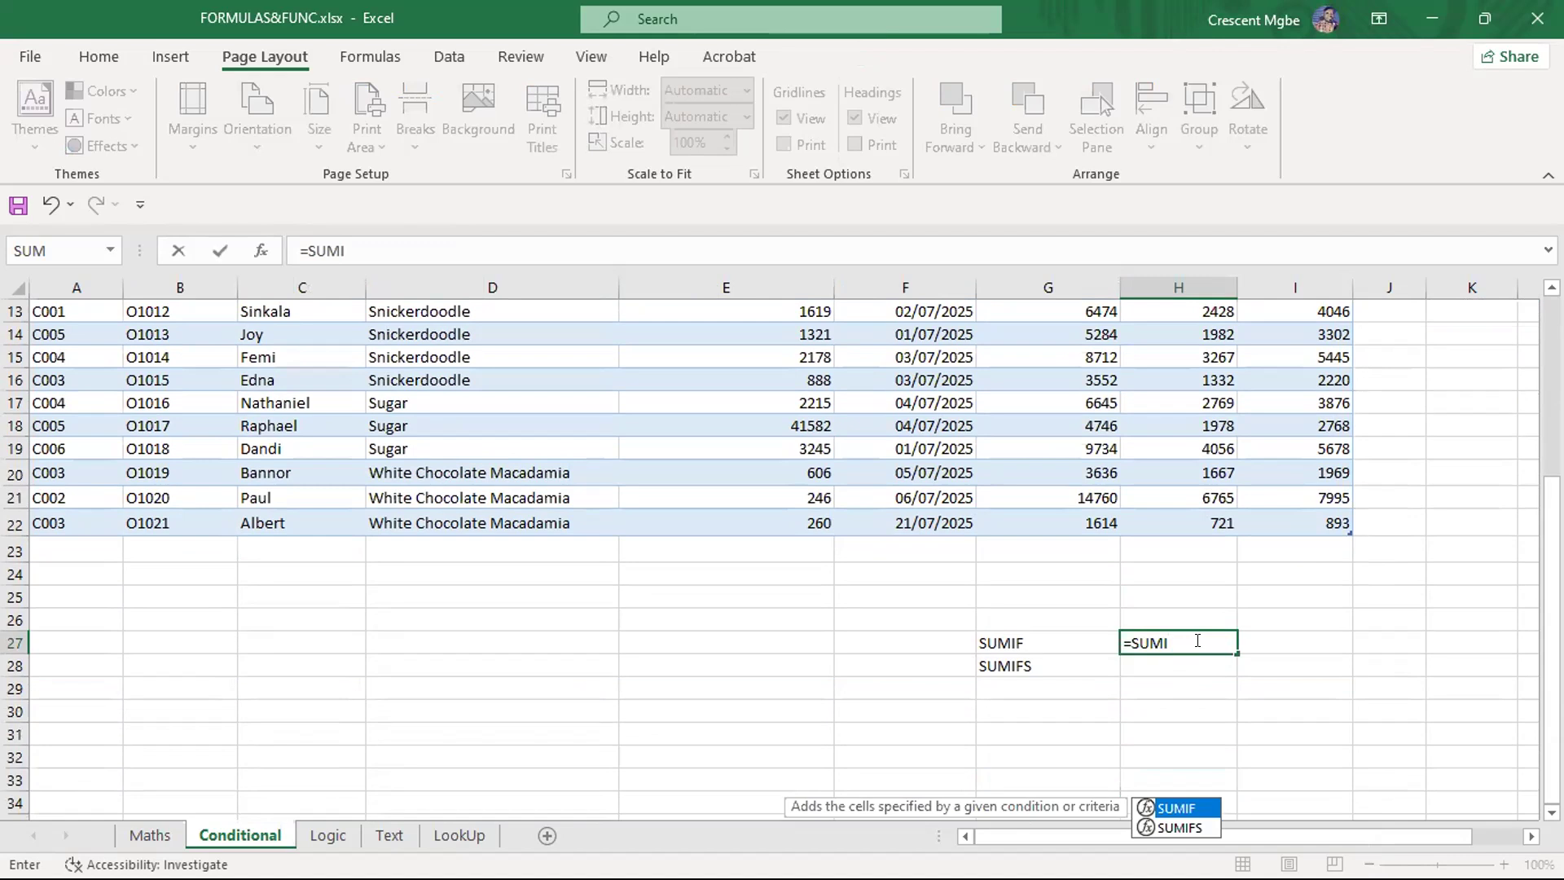
key(BackSpace)
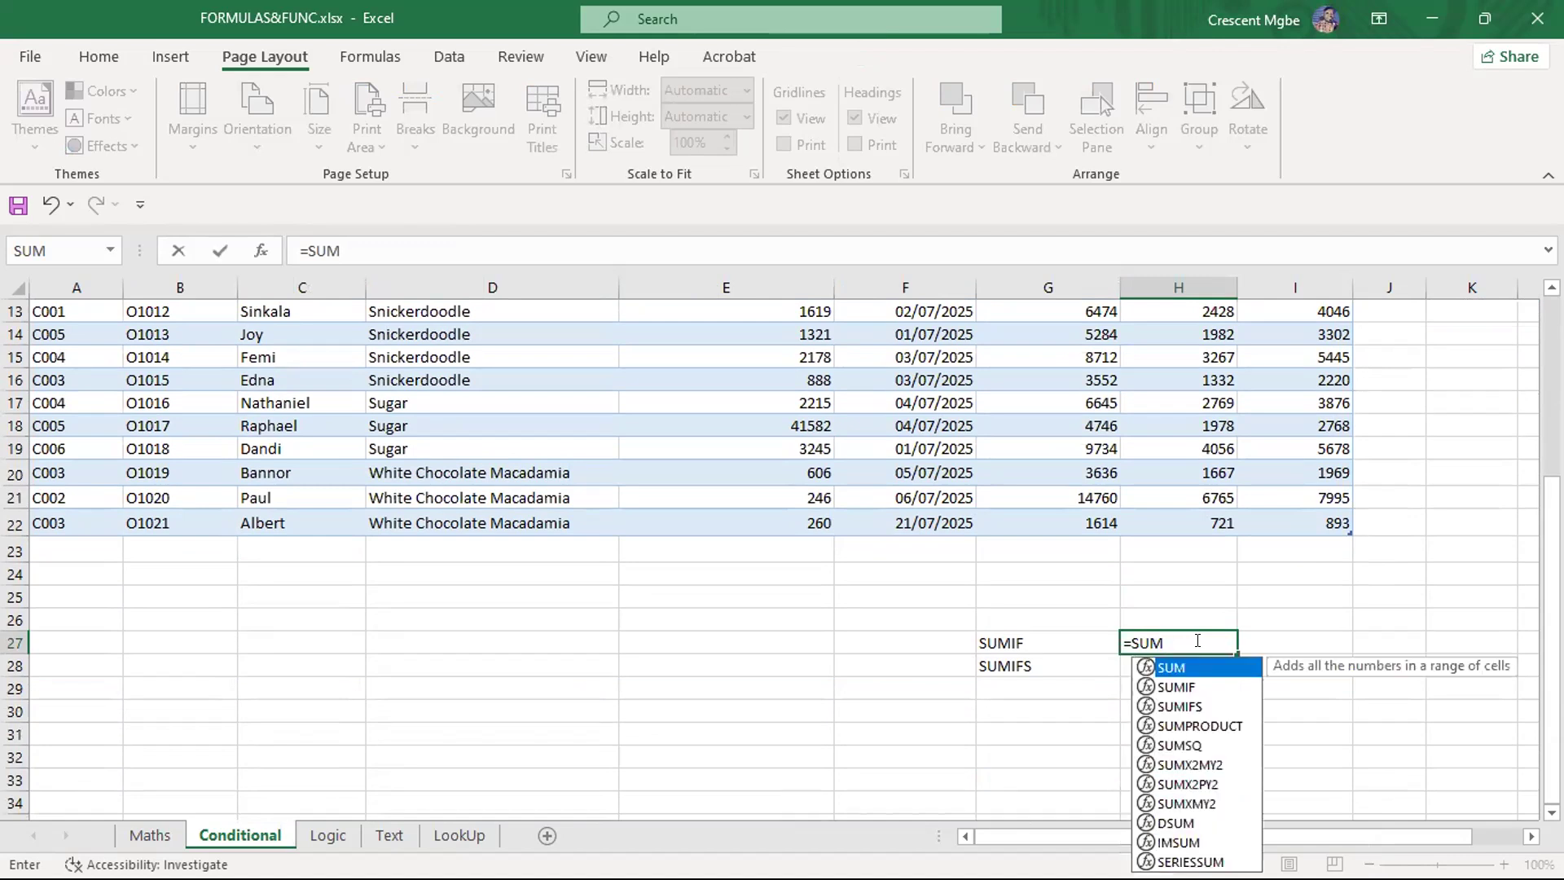
text(I)
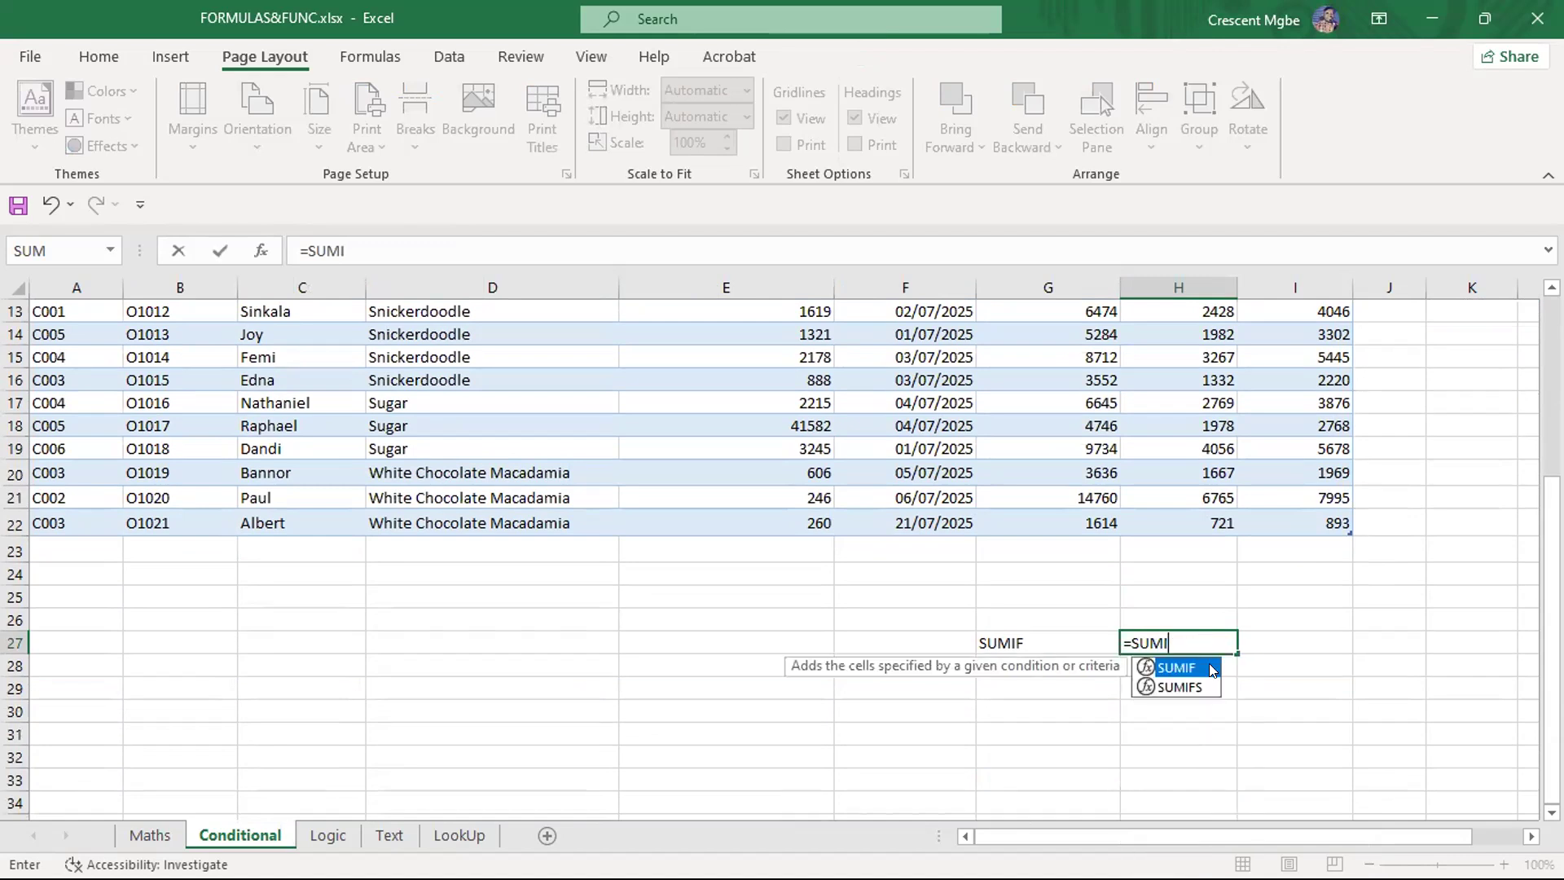
double_click(1209, 667)
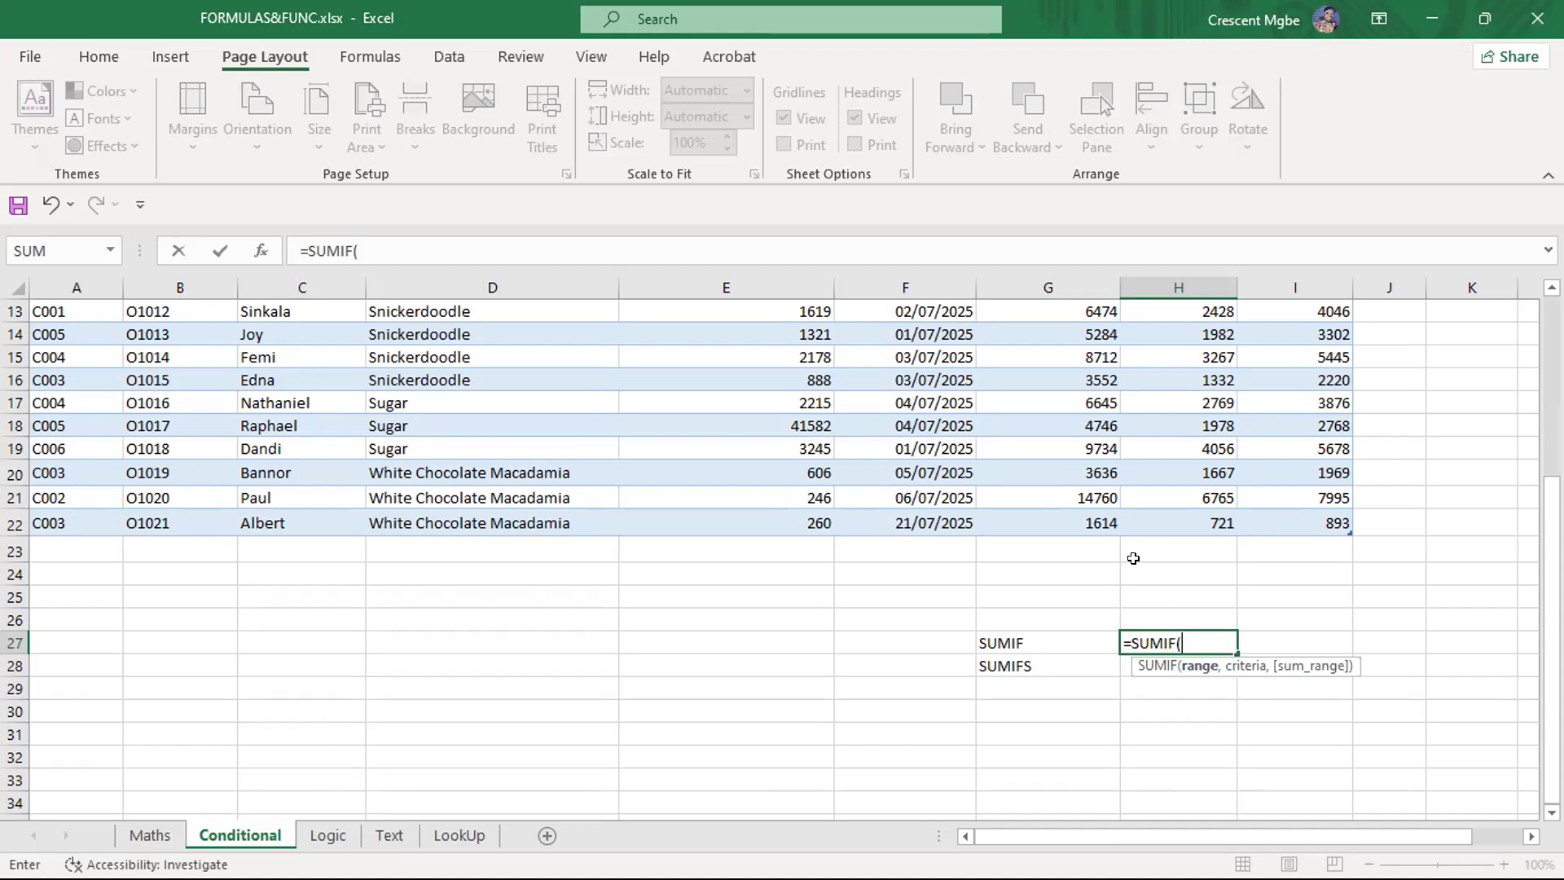
Set the SUMIF range to the table's Product column and the criteria to the Sugar cell D17
scroll(1133, 558, up, 4)
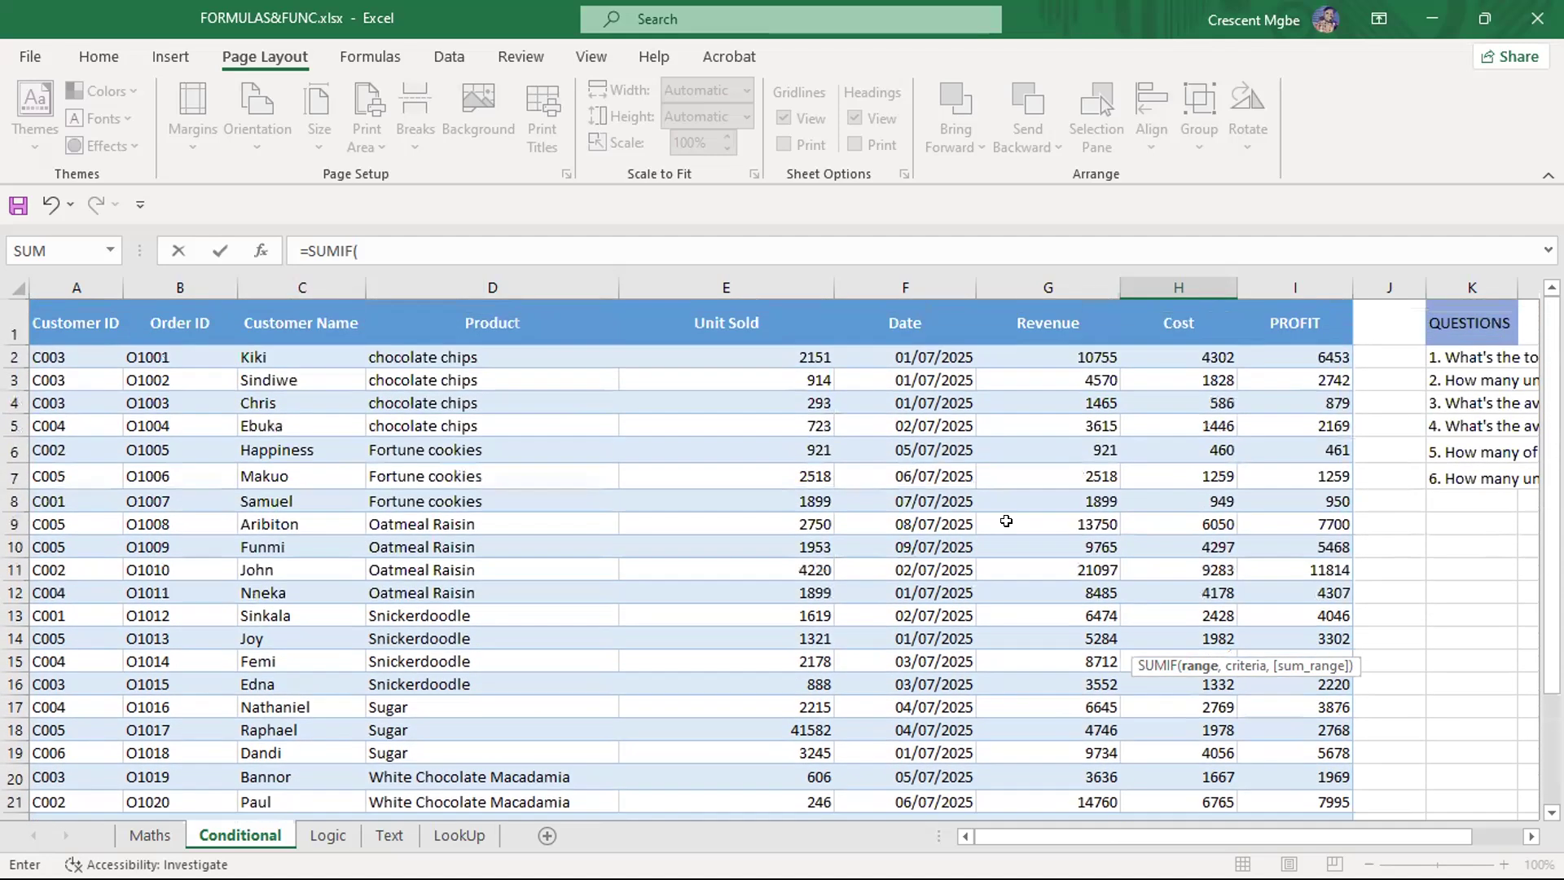
drag(482, 352, 548, 785)
scroll(1002, 719, down, 2)
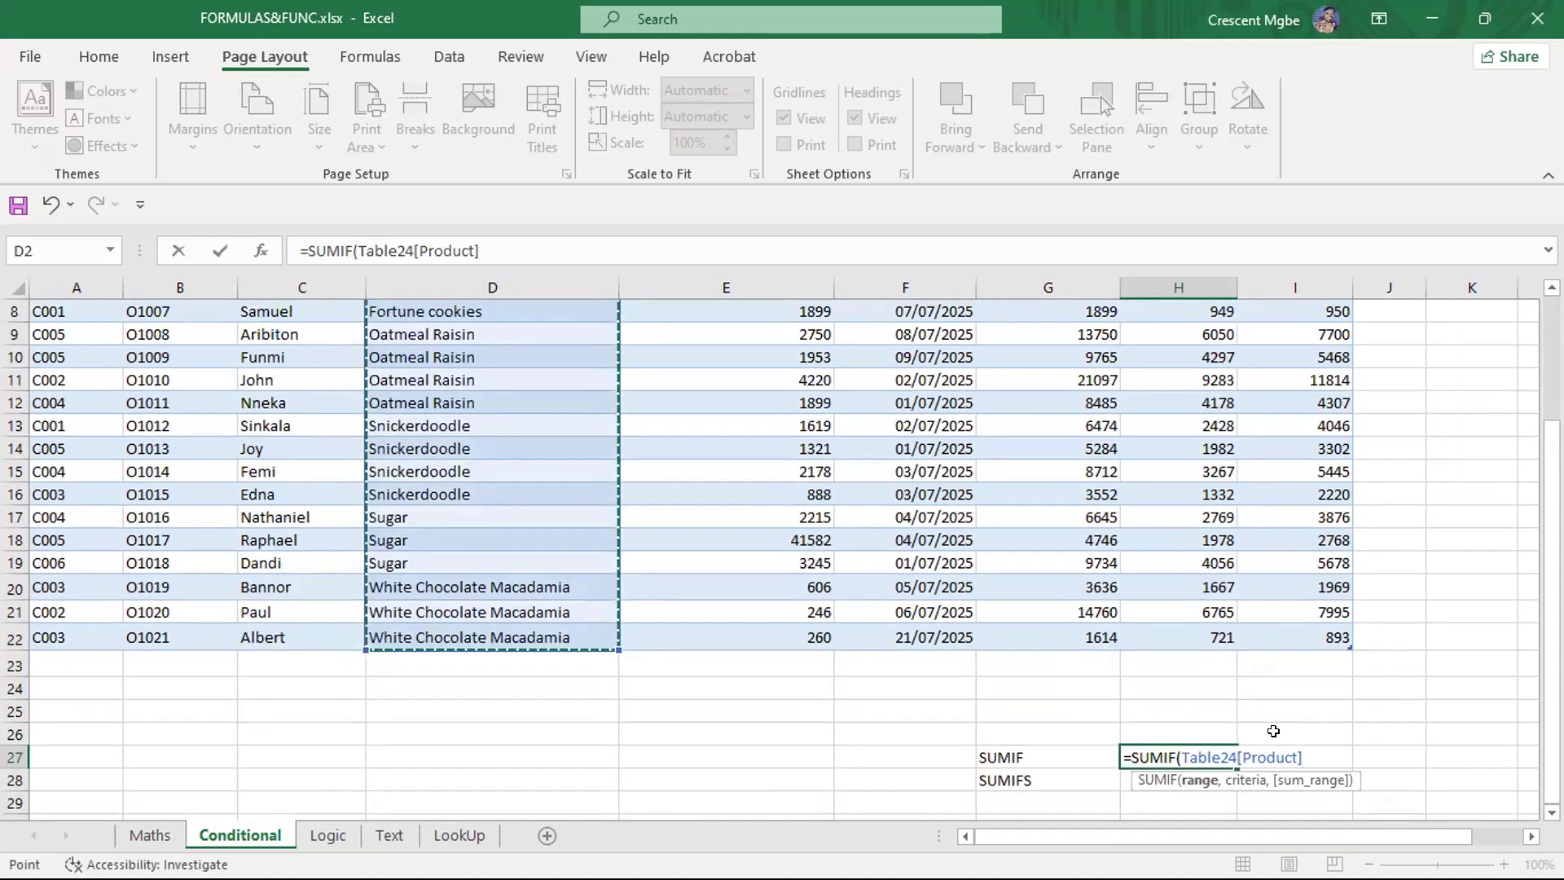
text(,)
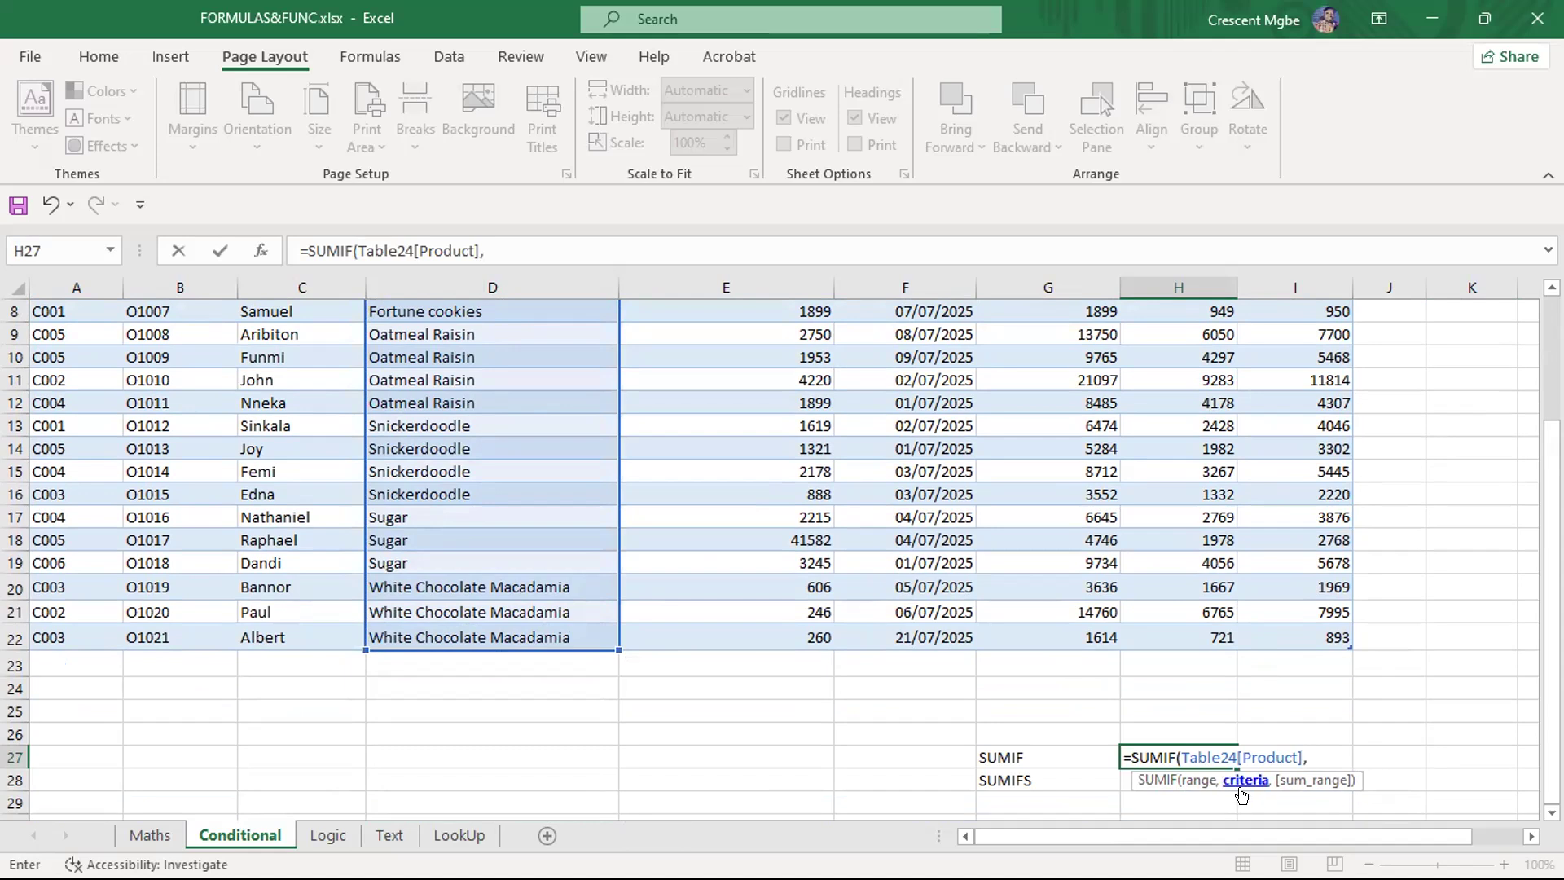
click(429, 513)
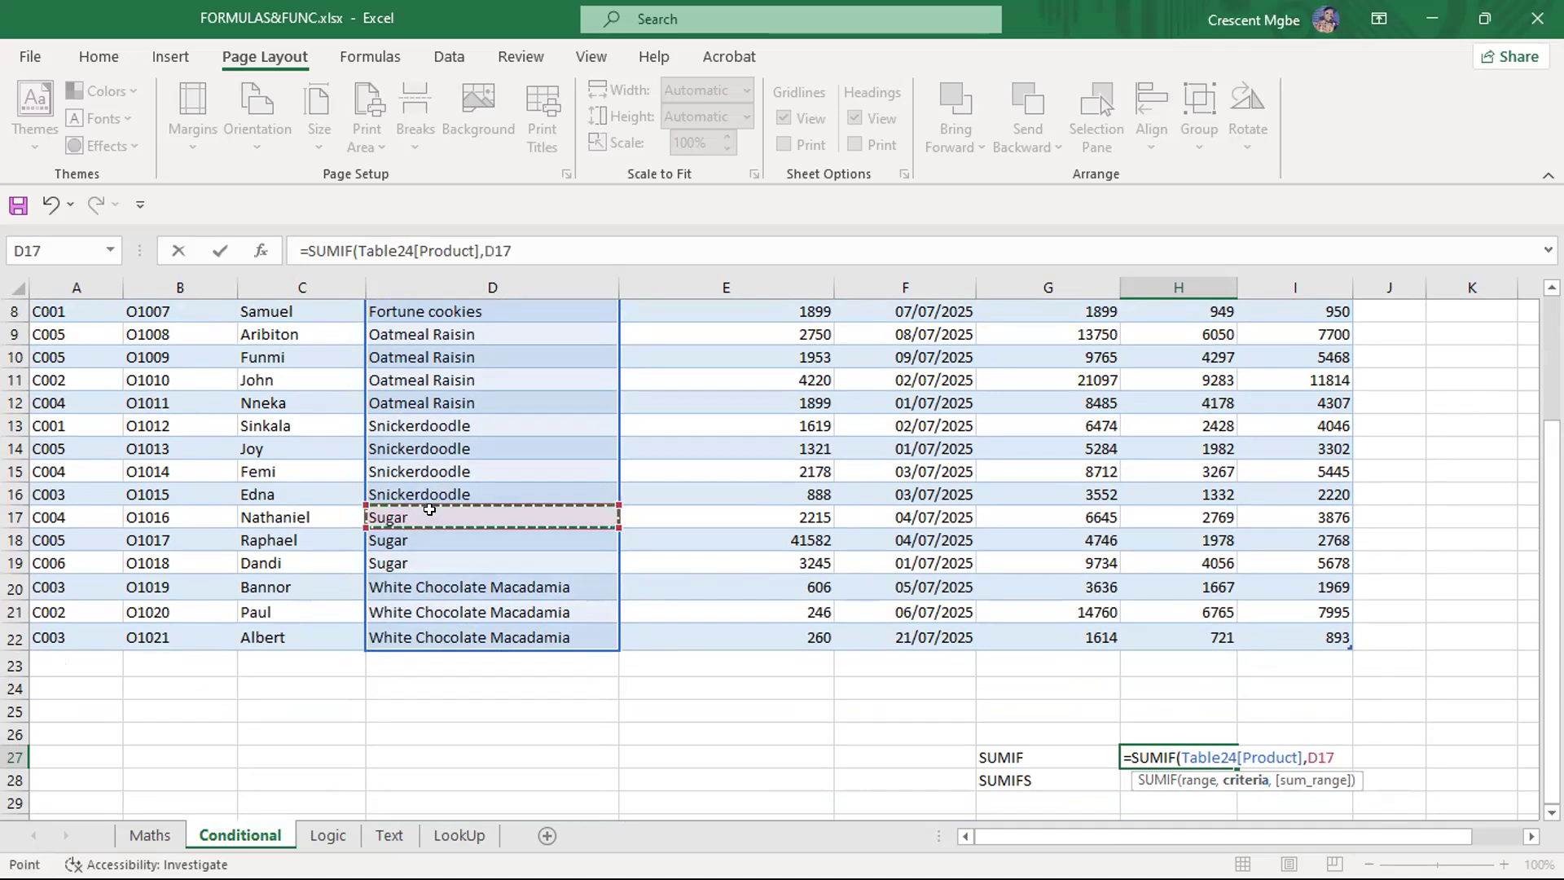
text(,)
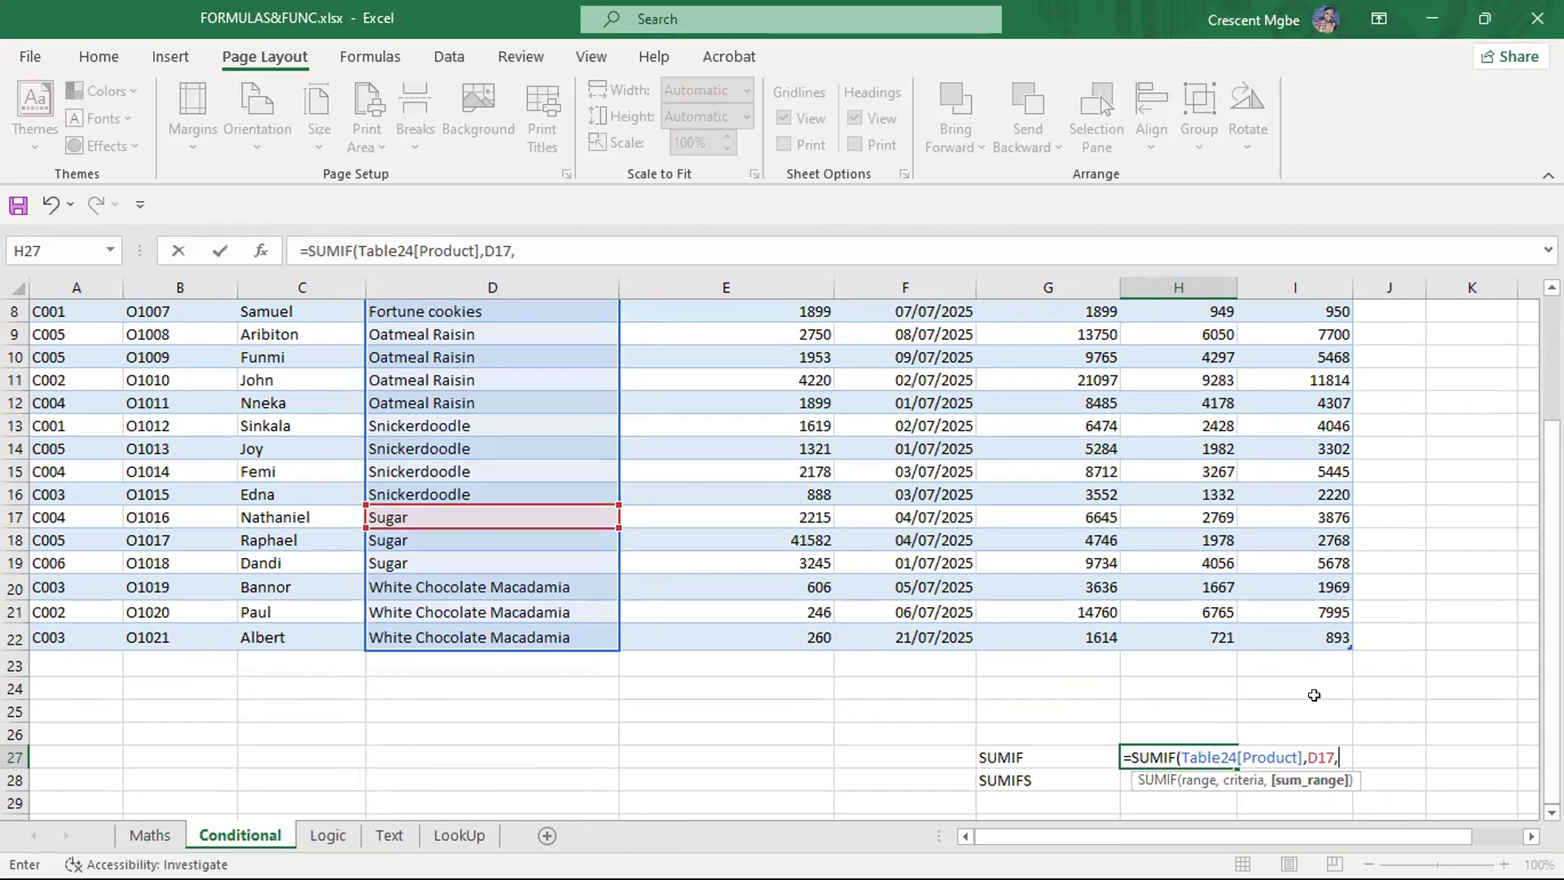
Complete the SUMIF formula in H27 with the table's PROFIT column as the sum range
scroll(1328, 599, up, 3)
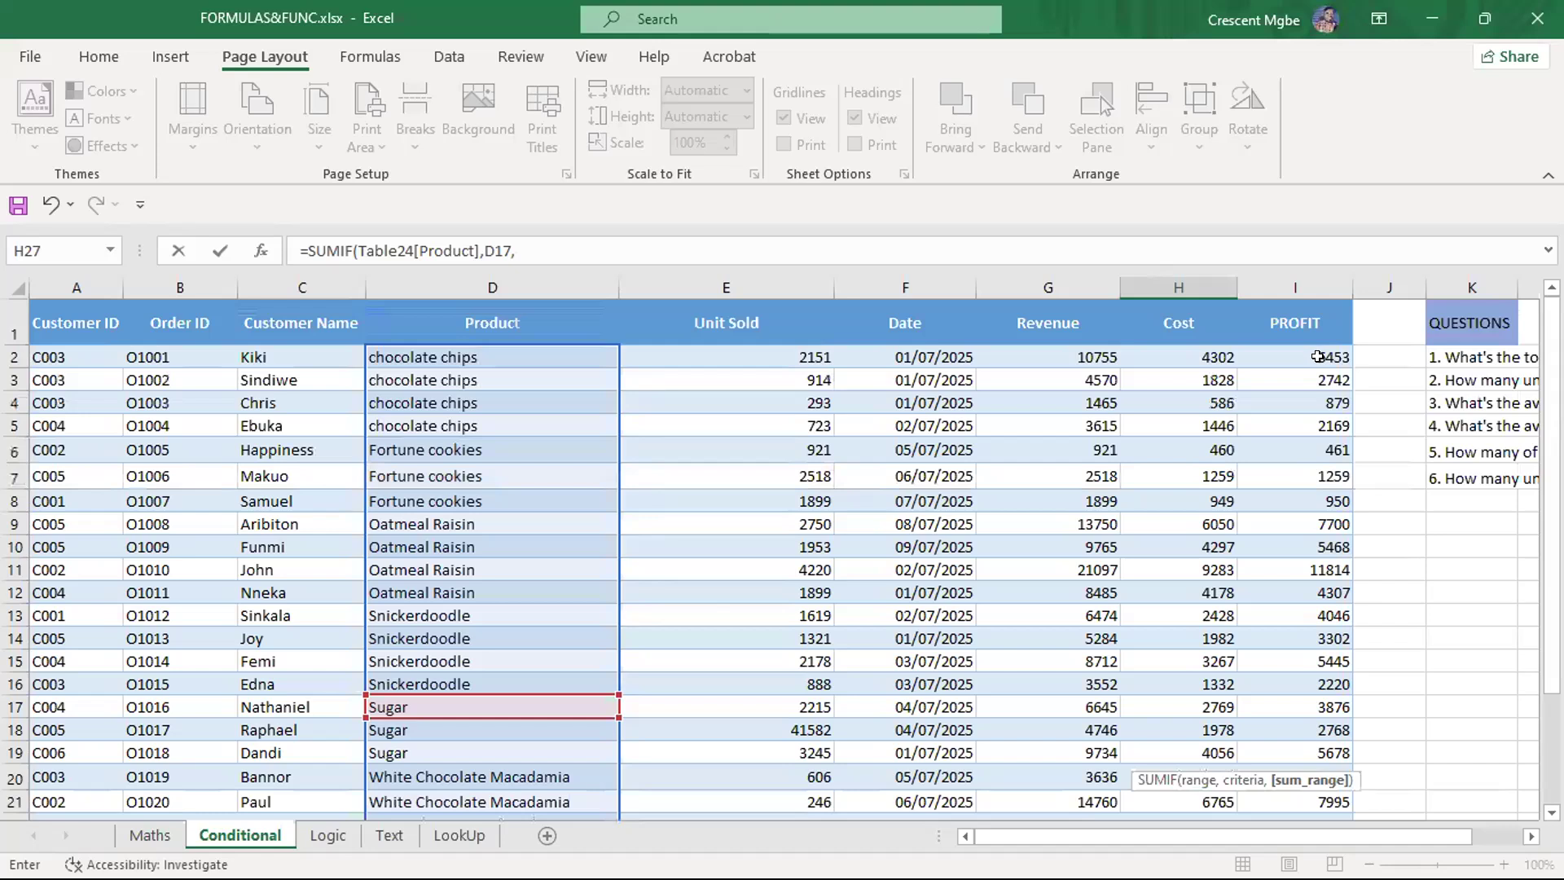
drag(1317, 356, 1295, 763)
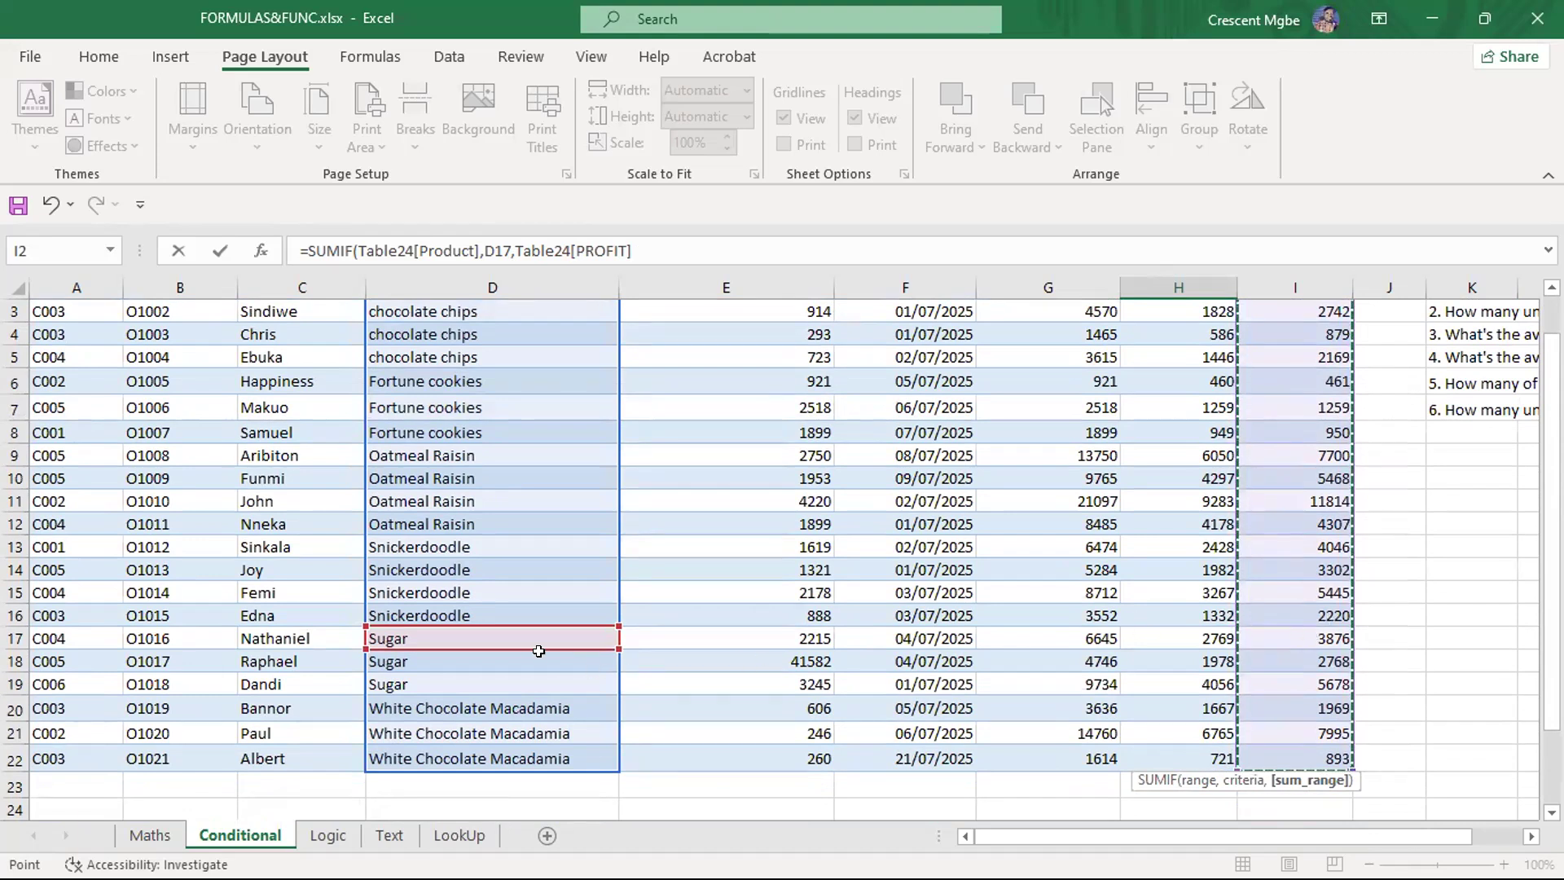
scroll(1141, 635, down, 2)
scroll(1258, 640, down, 1)
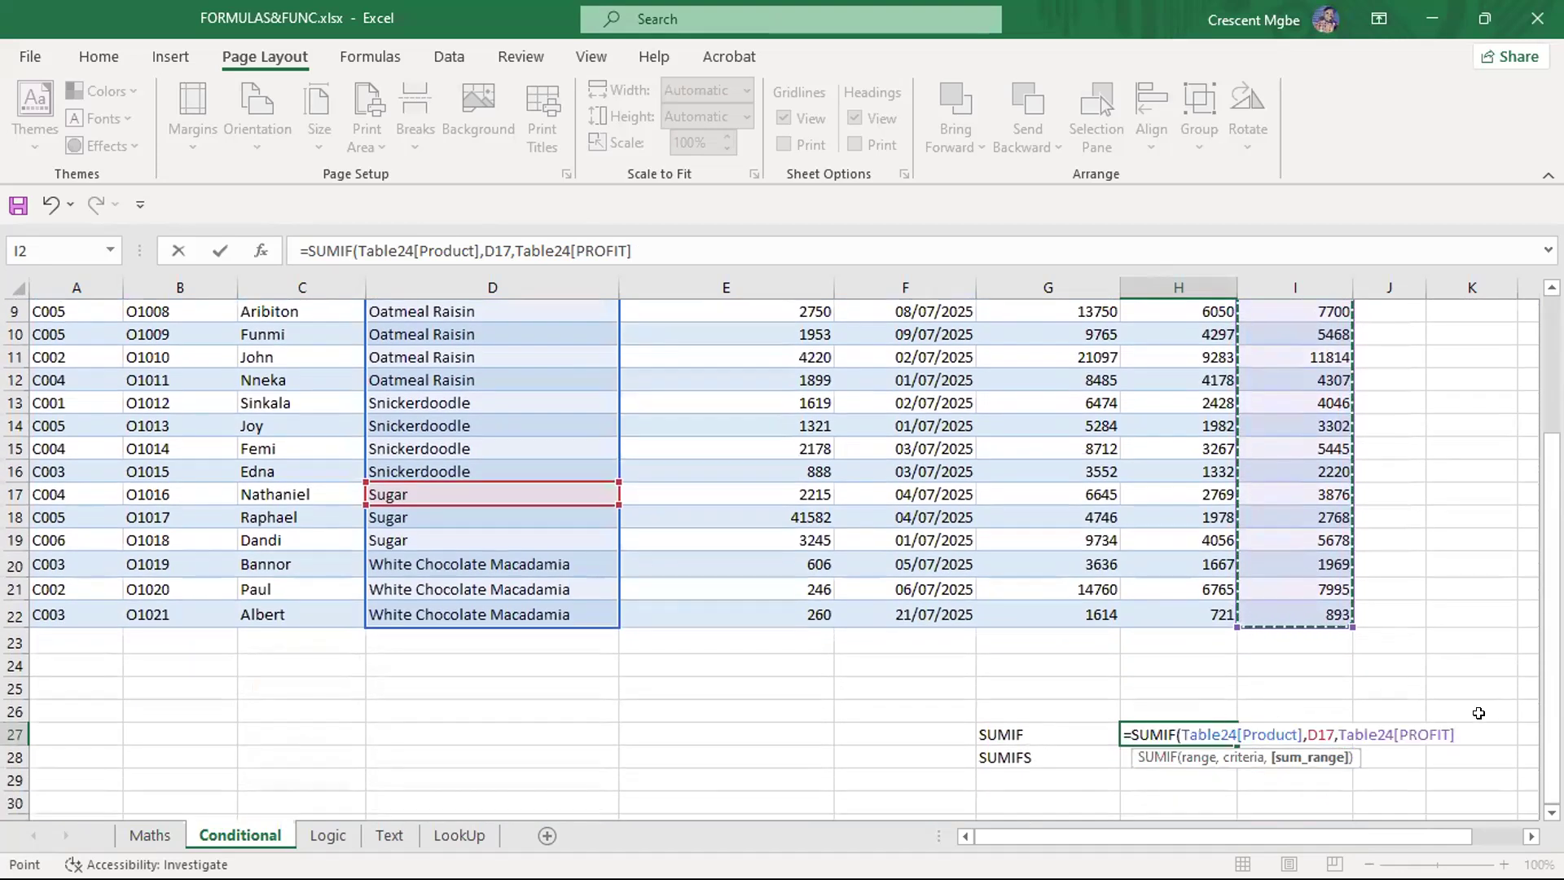
key(Return)
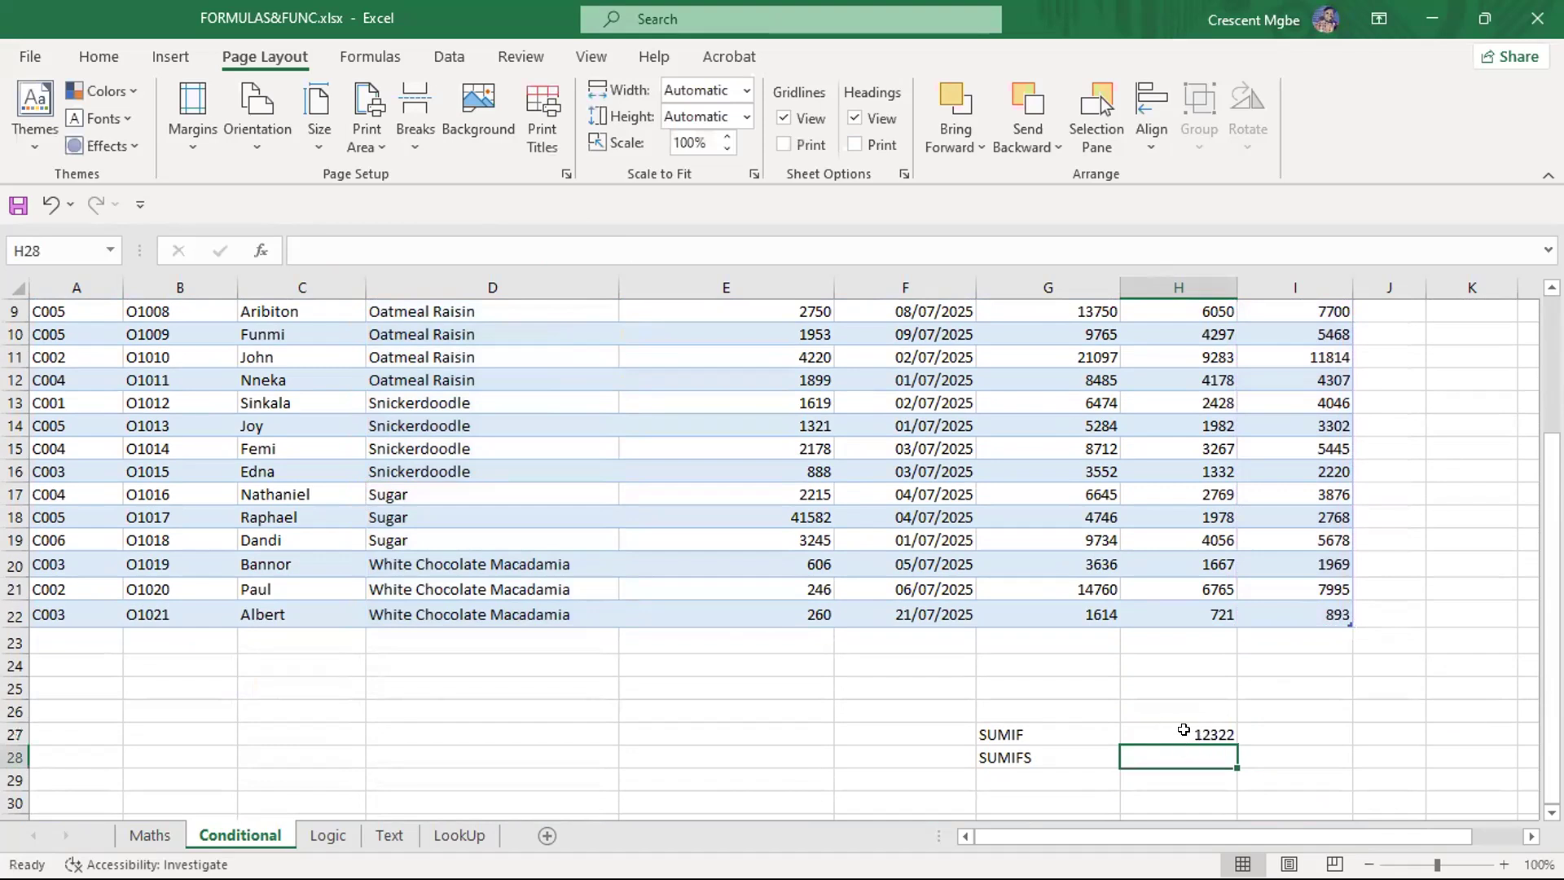
Sum the three Sugar profit values I17:I19 with a SUM formula in cell J27
click(1360, 739)
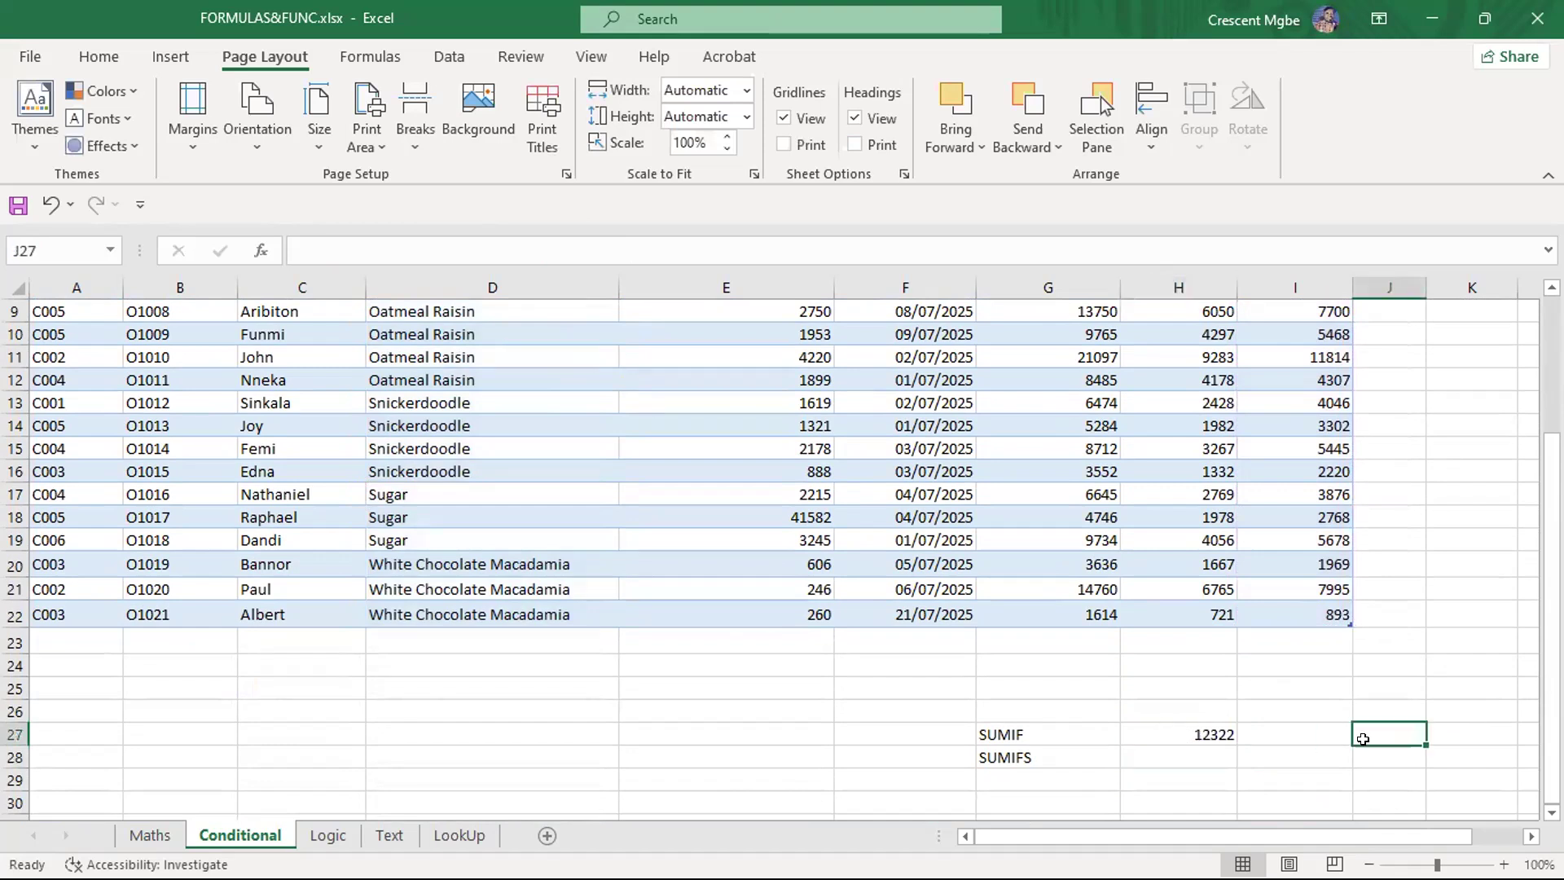
text(=SUM)
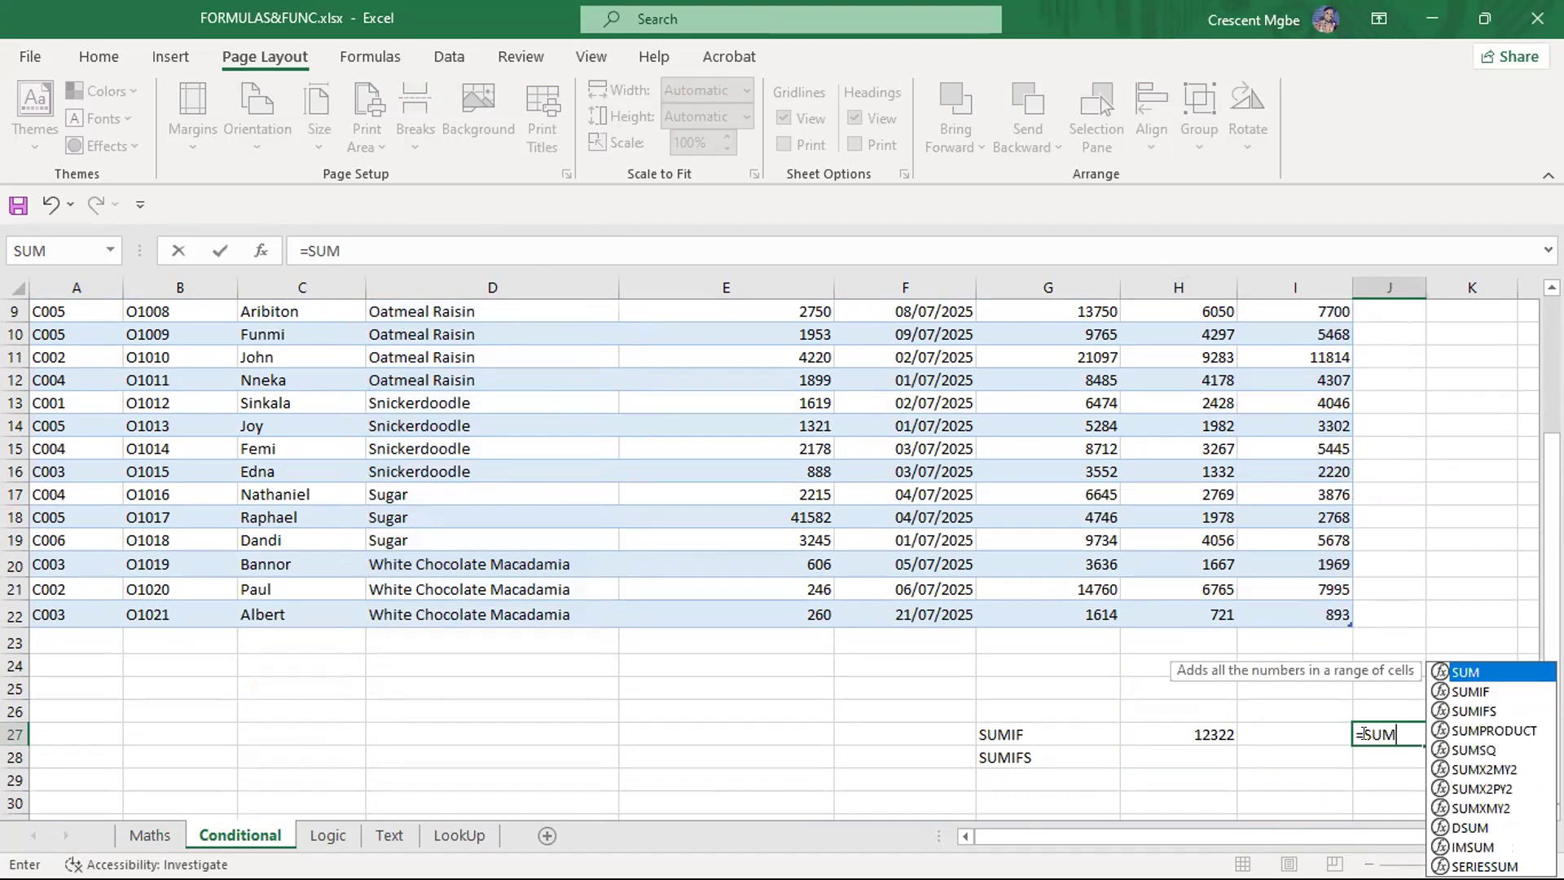
text(()
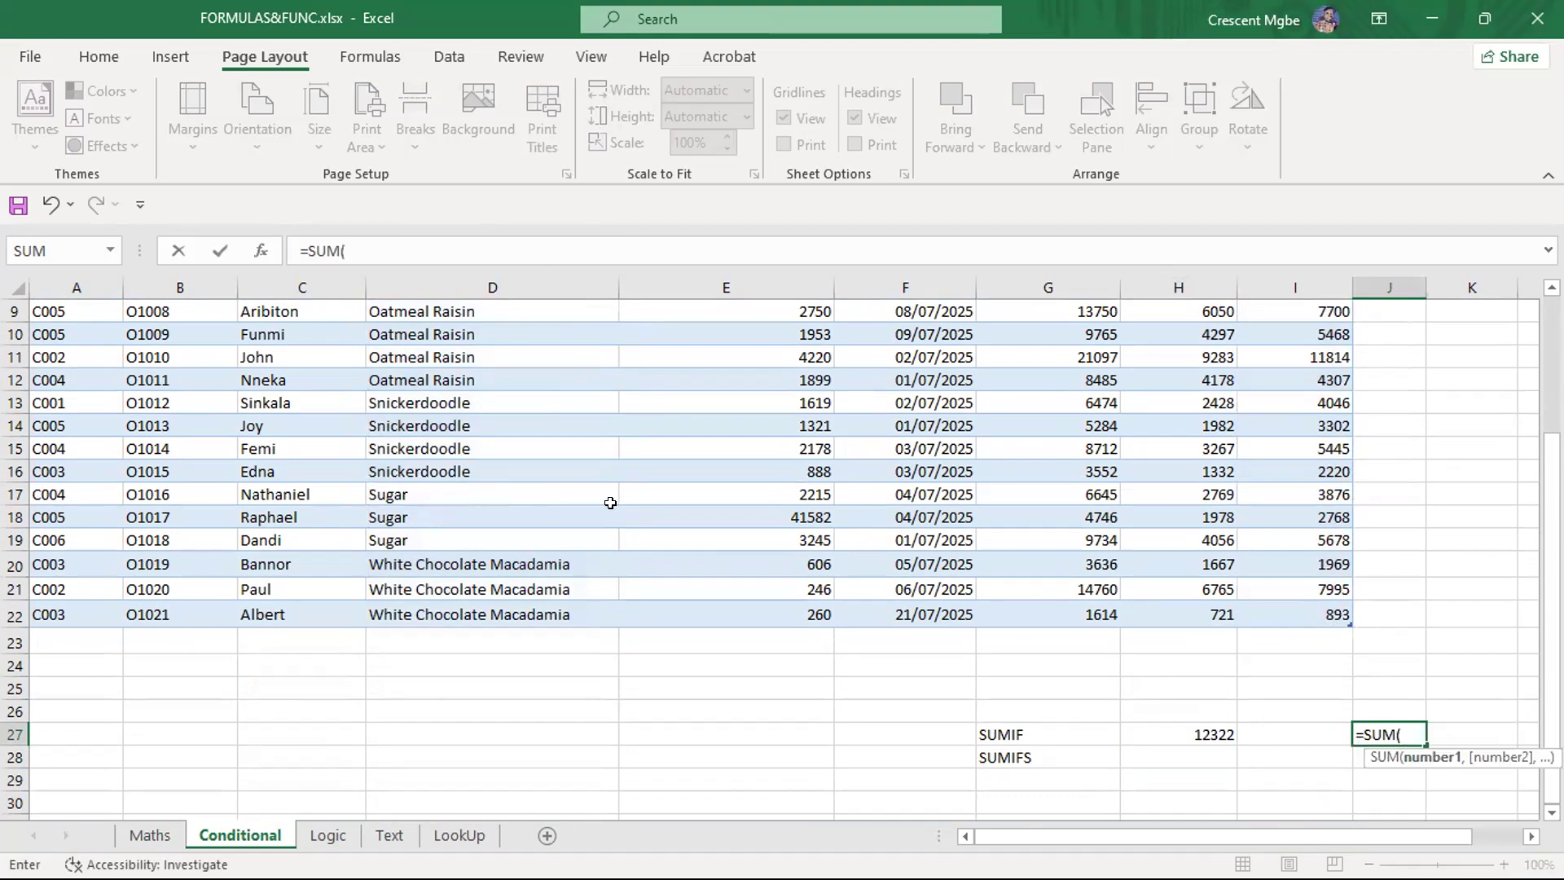
click(1311, 499)
drag(1312, 504, 1312, 536)
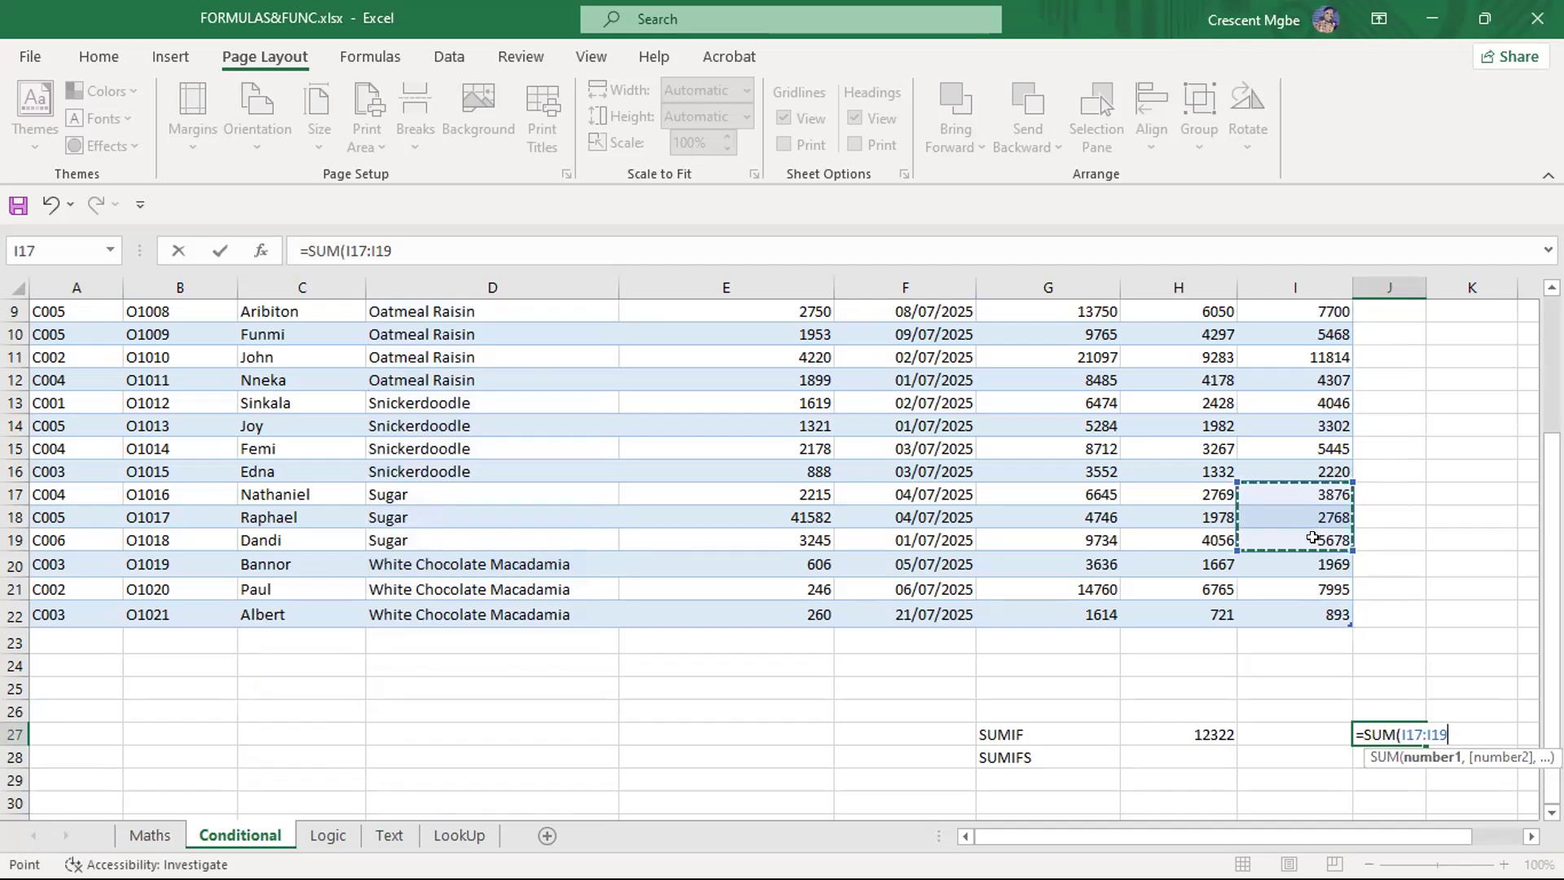
key(Return)
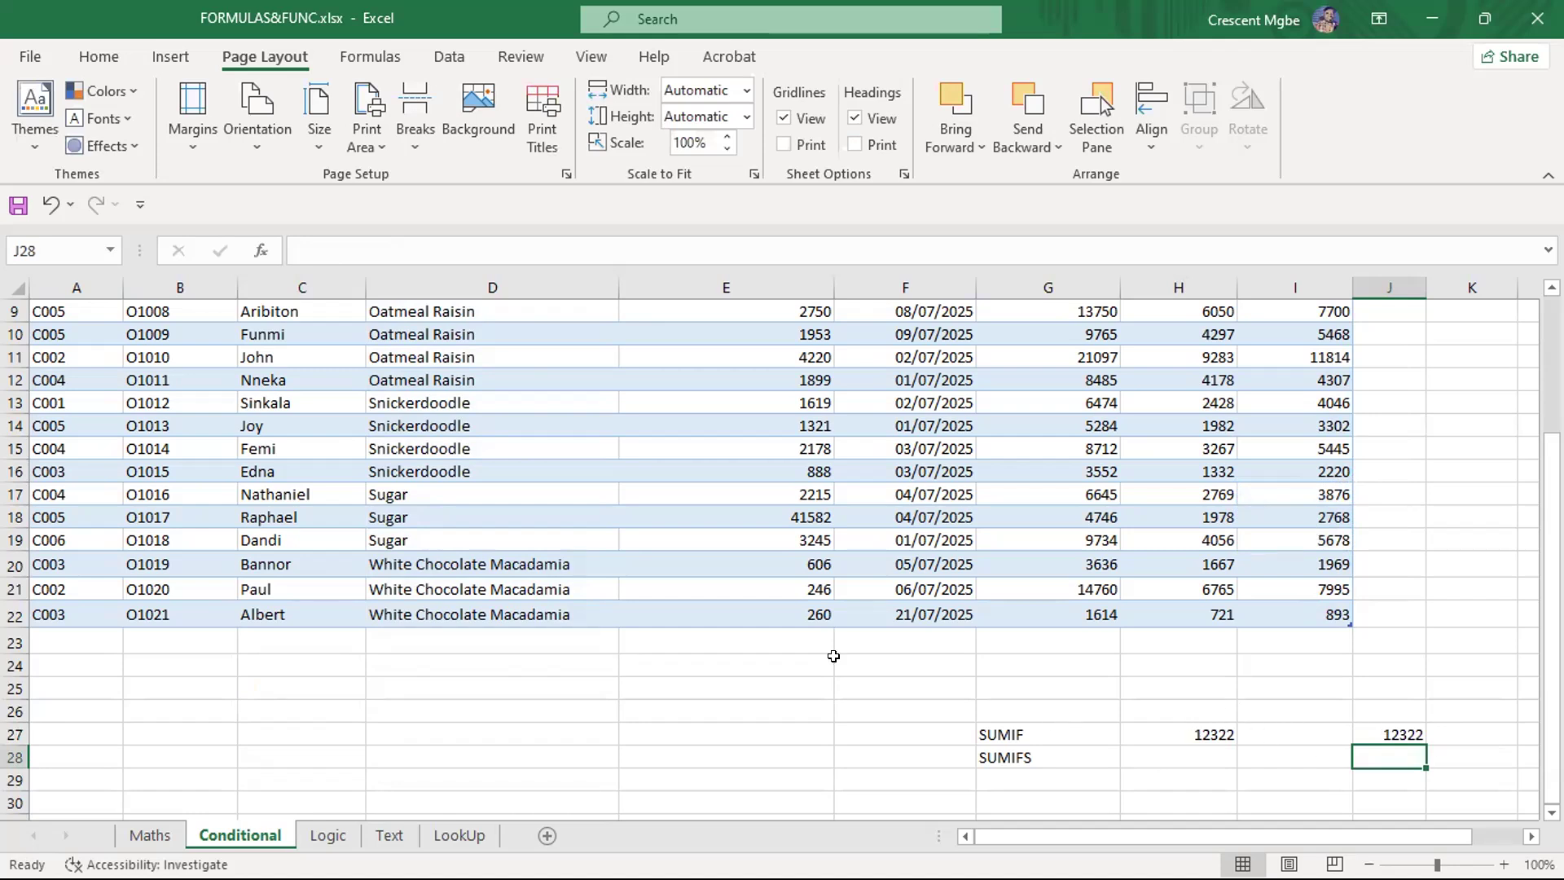
Start a SUMIF formula in cell I27 with the whole column D as the range and the Sugar cell D17 as the criteria
scroll(833, 655, up, 2)
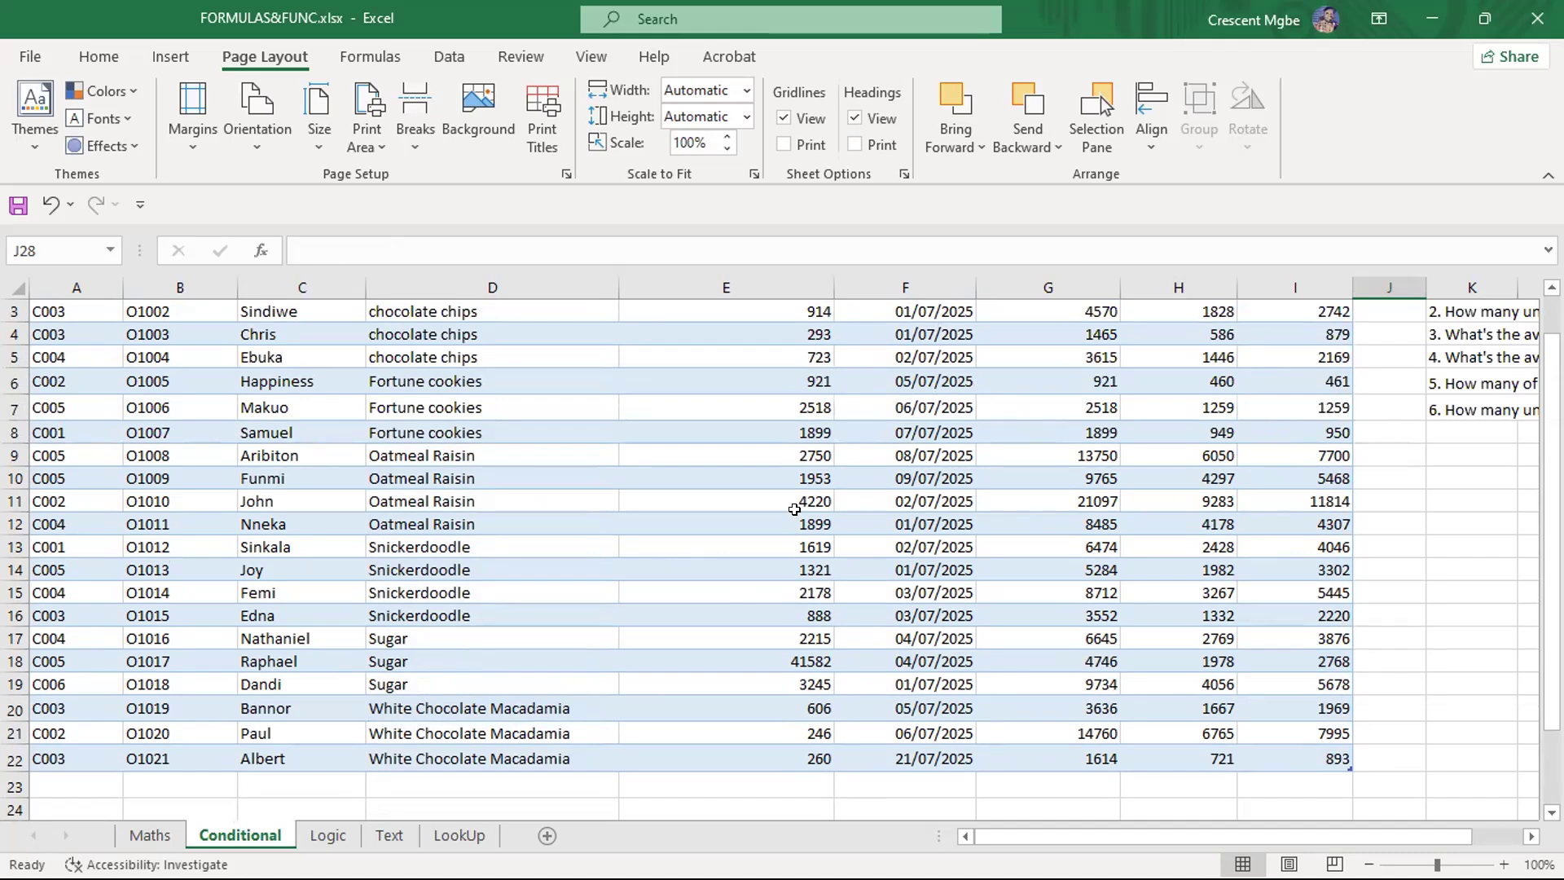
scroll(794, 470, up, 1)
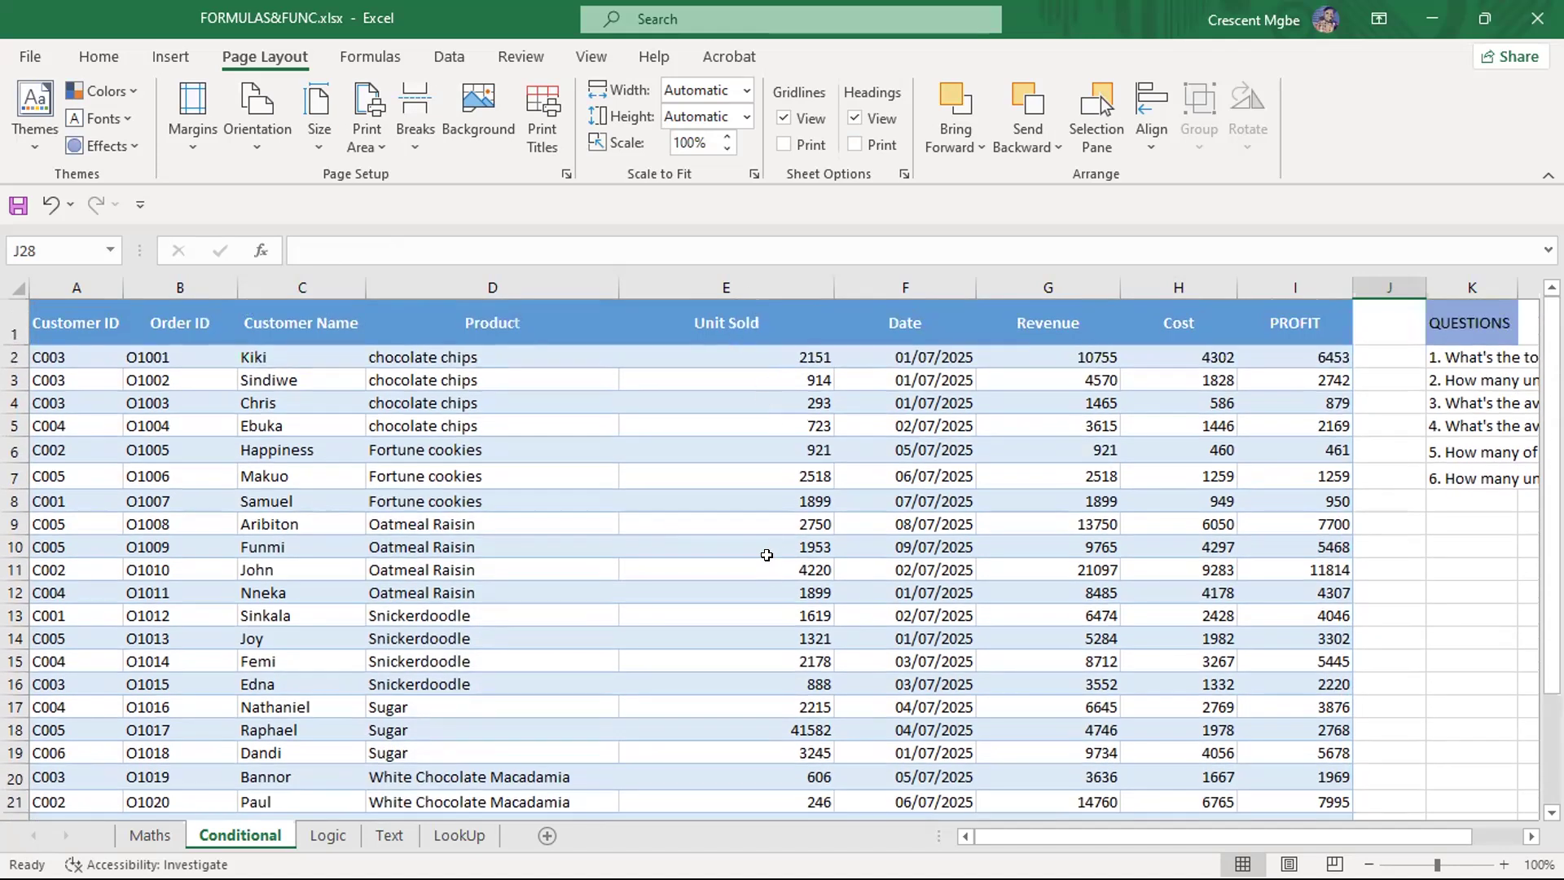
scroll(764, 548, down, 3)
scroll(760, 470, down, 1)
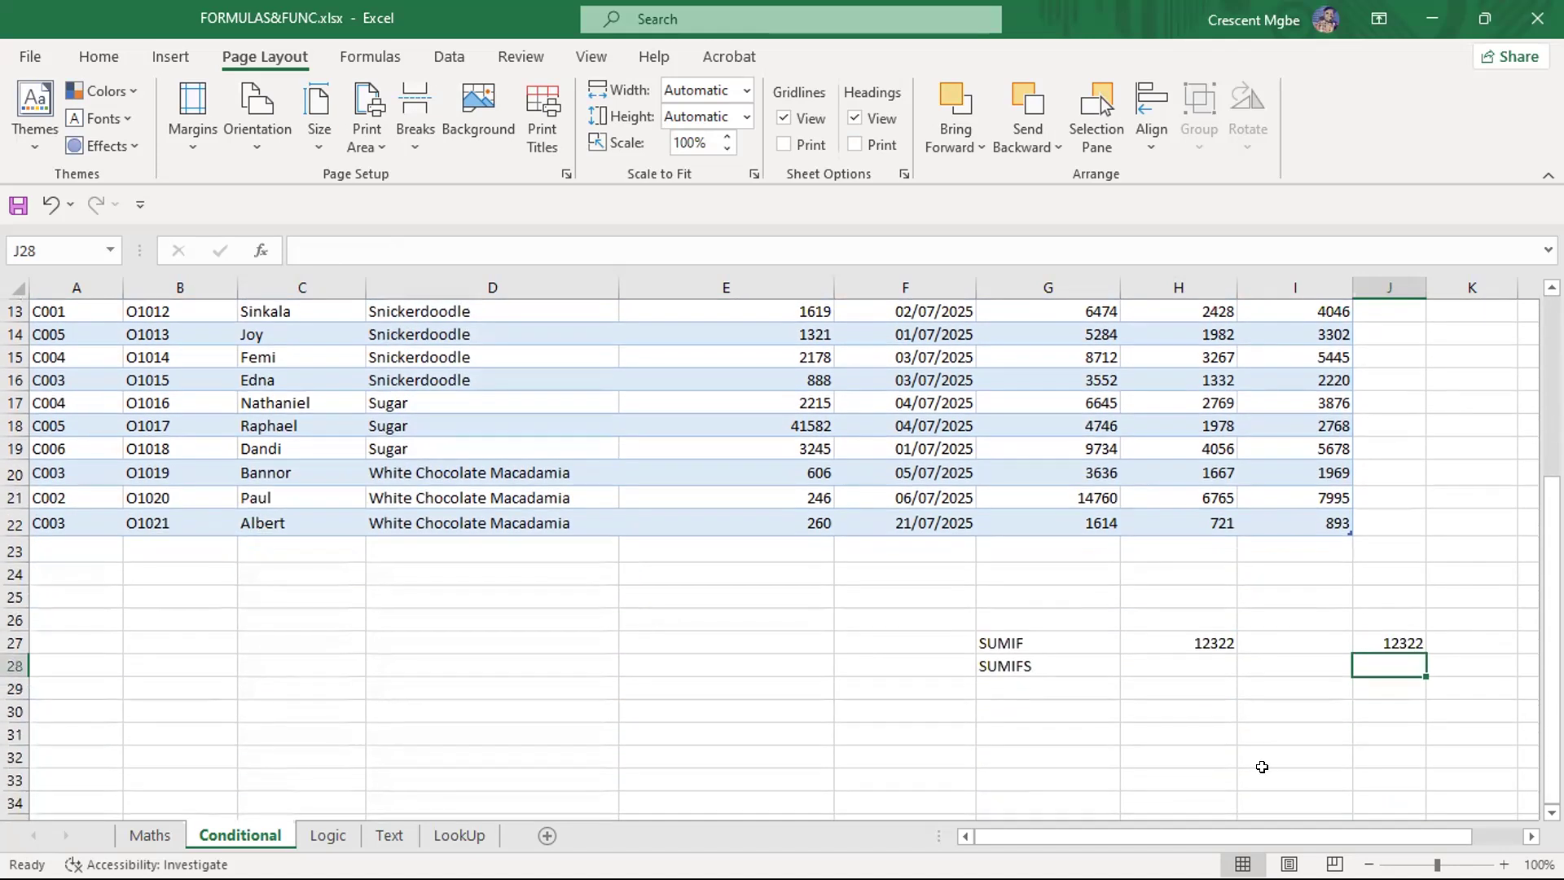
click(1293, 637)
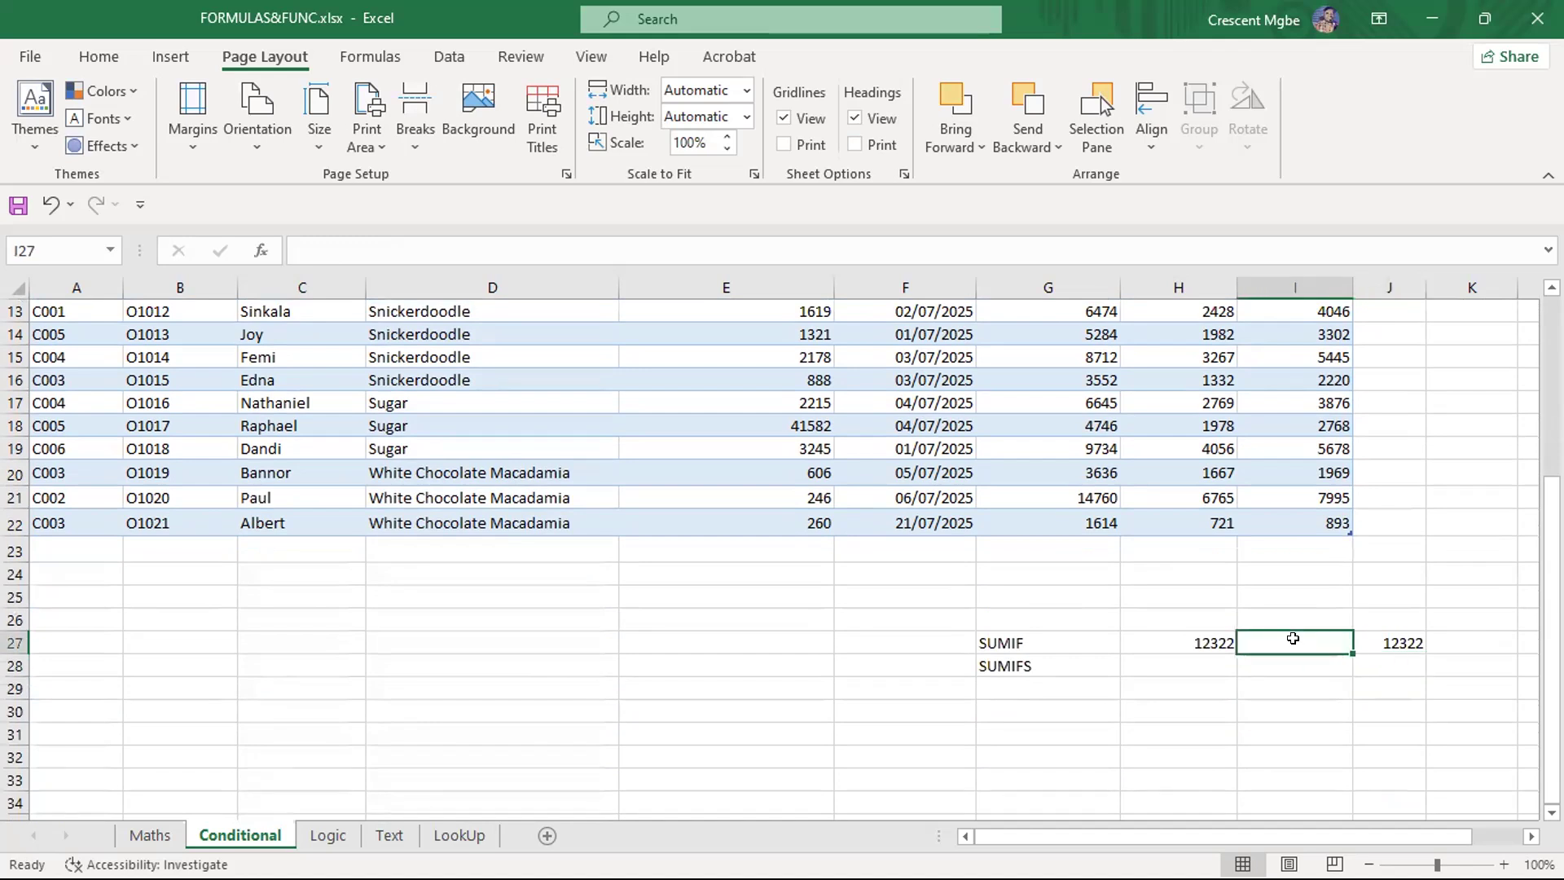
text(=SUMI)
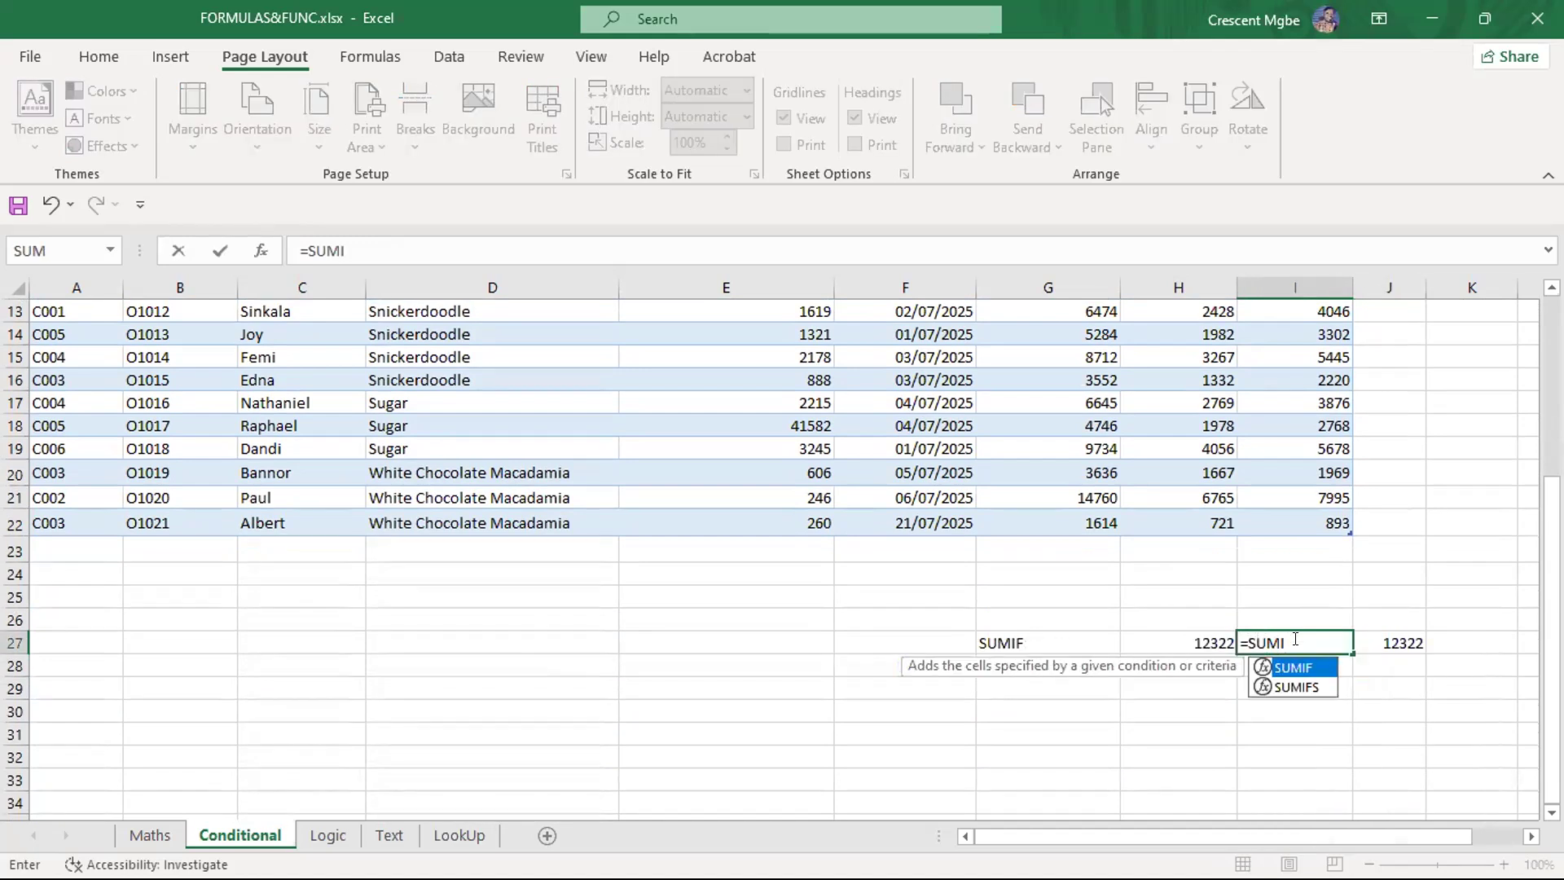
key(Tab)
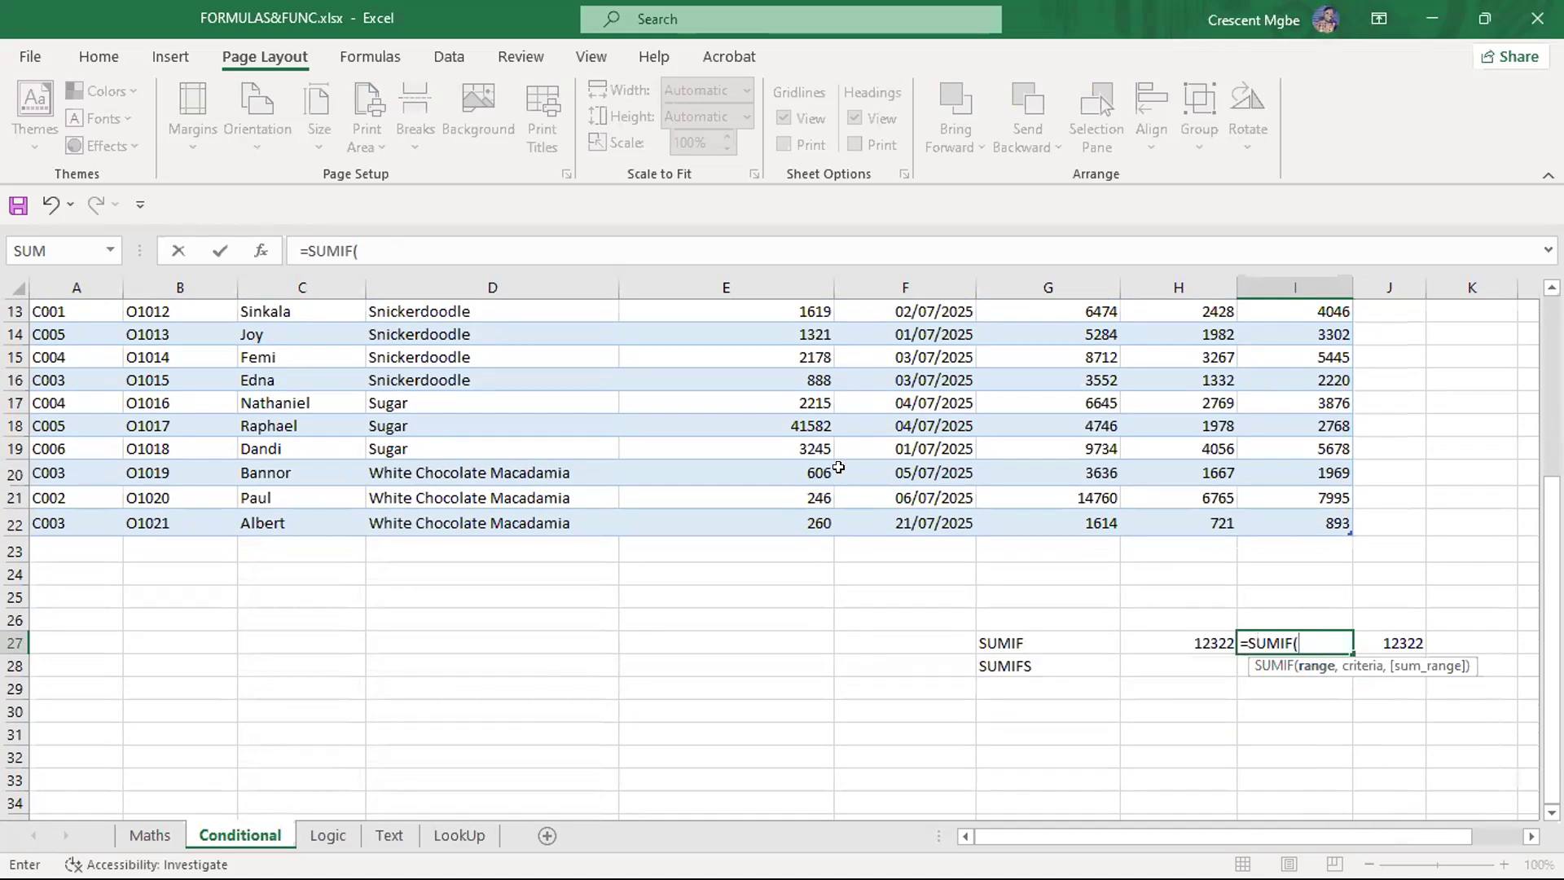
scroll(736, 468, up, 4)
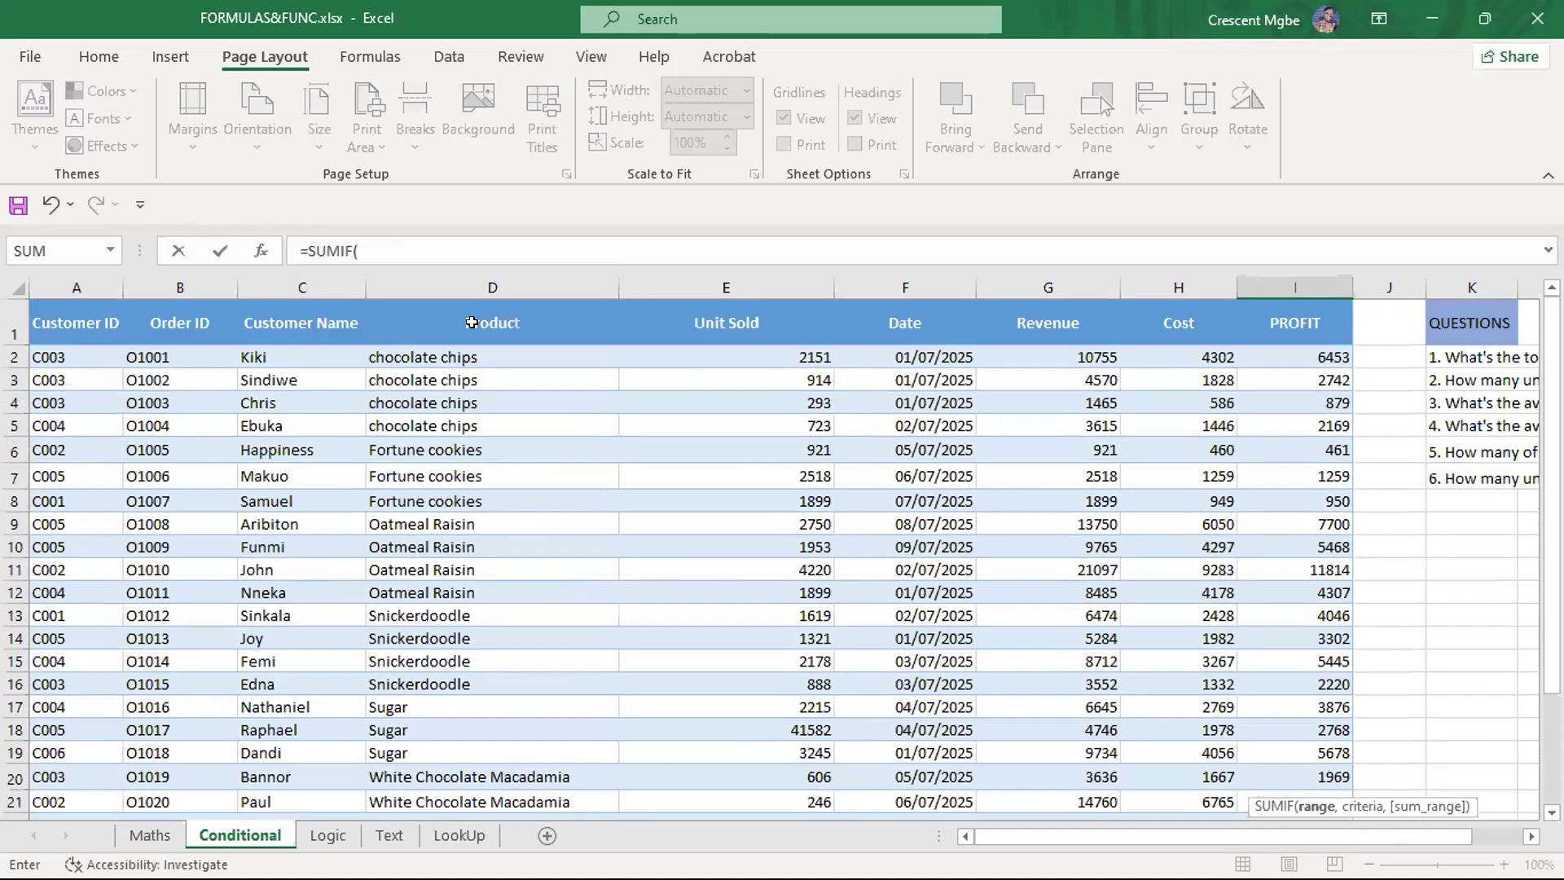
click(490, 269)
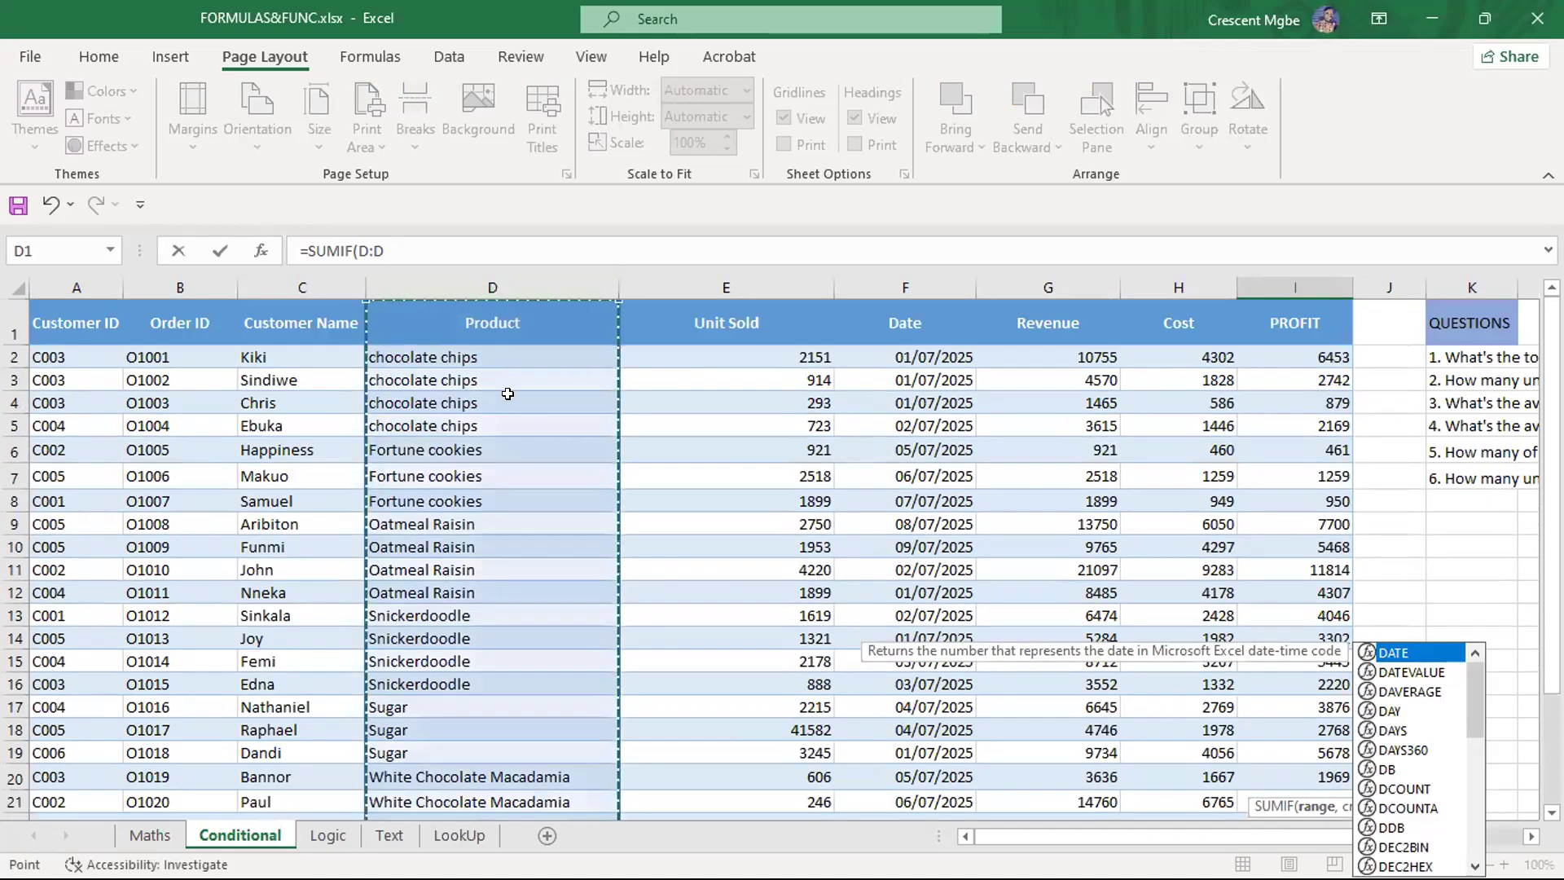
text(,)
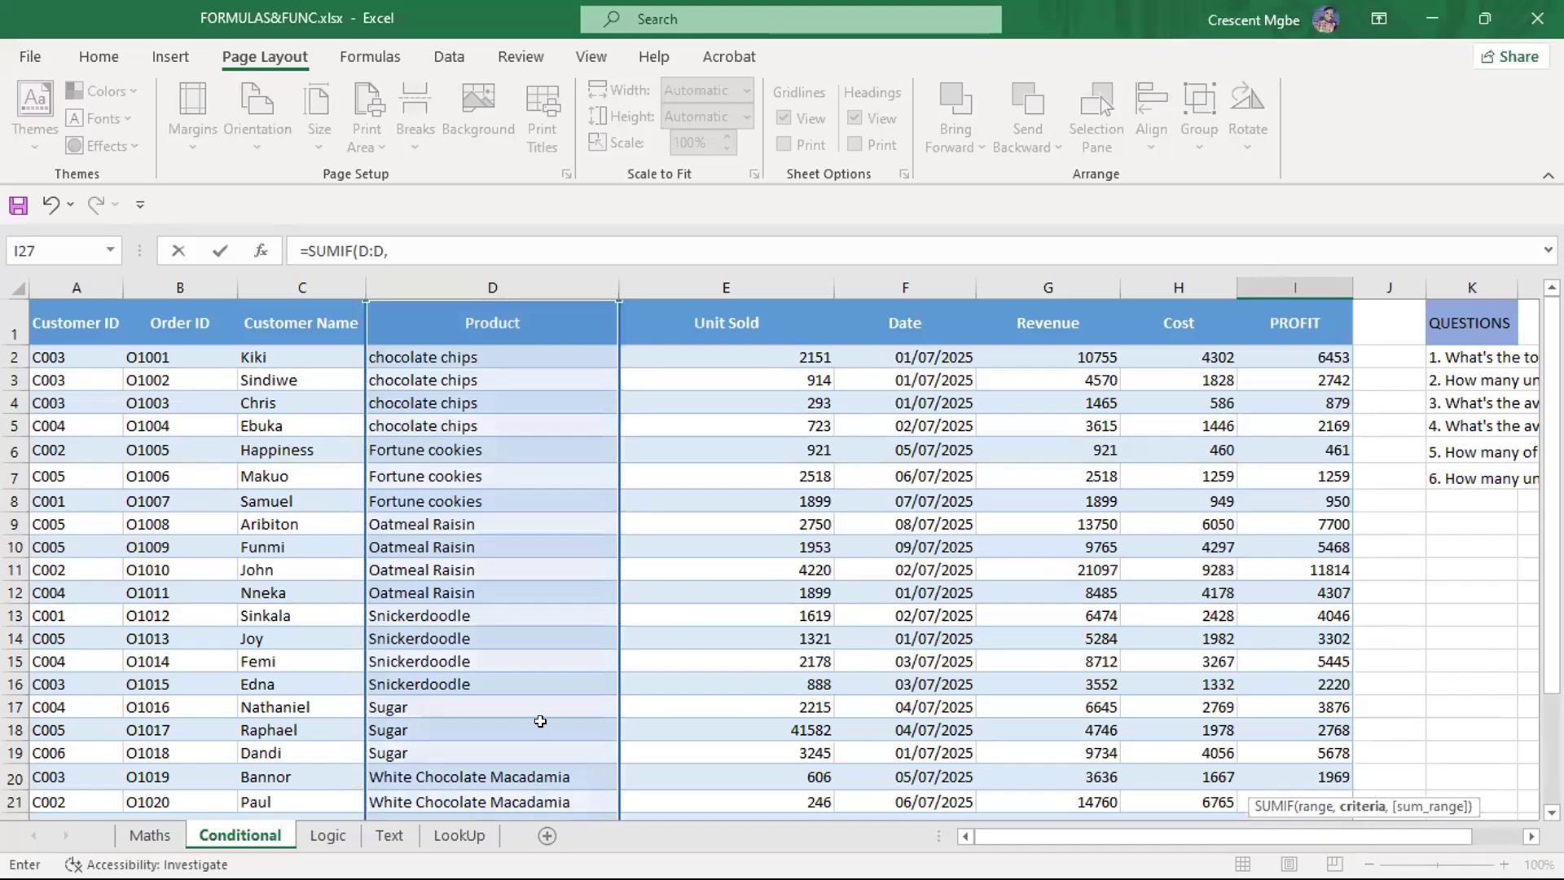
click(463, 704)
text(,)
Complete the SUMIF formula in I27 with the whole Unit Sold column E as the sum range
scroll(744, 622, down, 1)
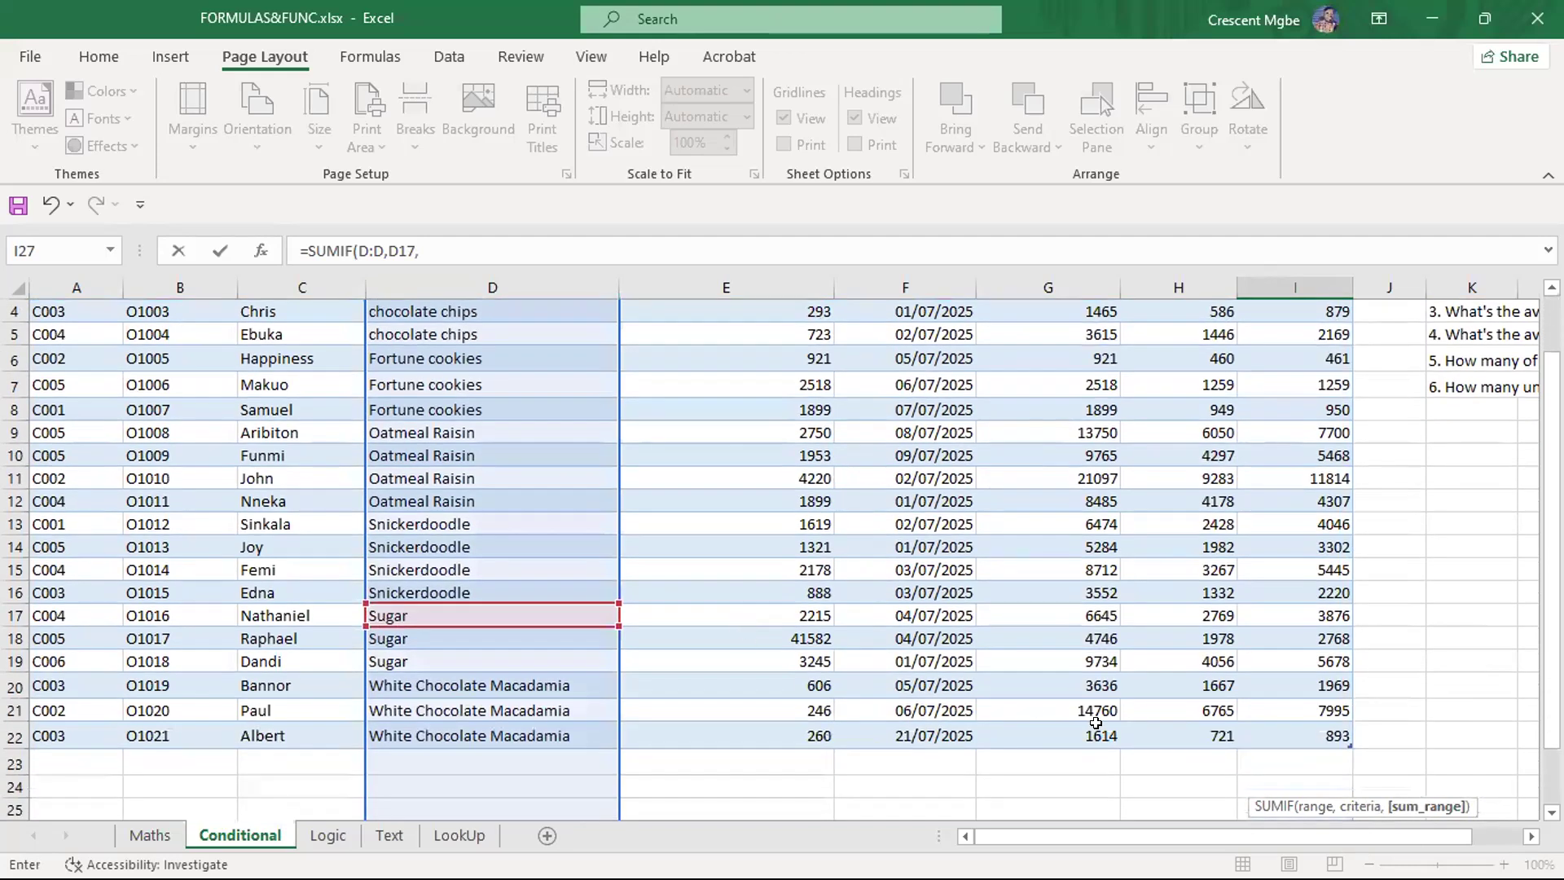
scroll(1291, 769, down, 2)
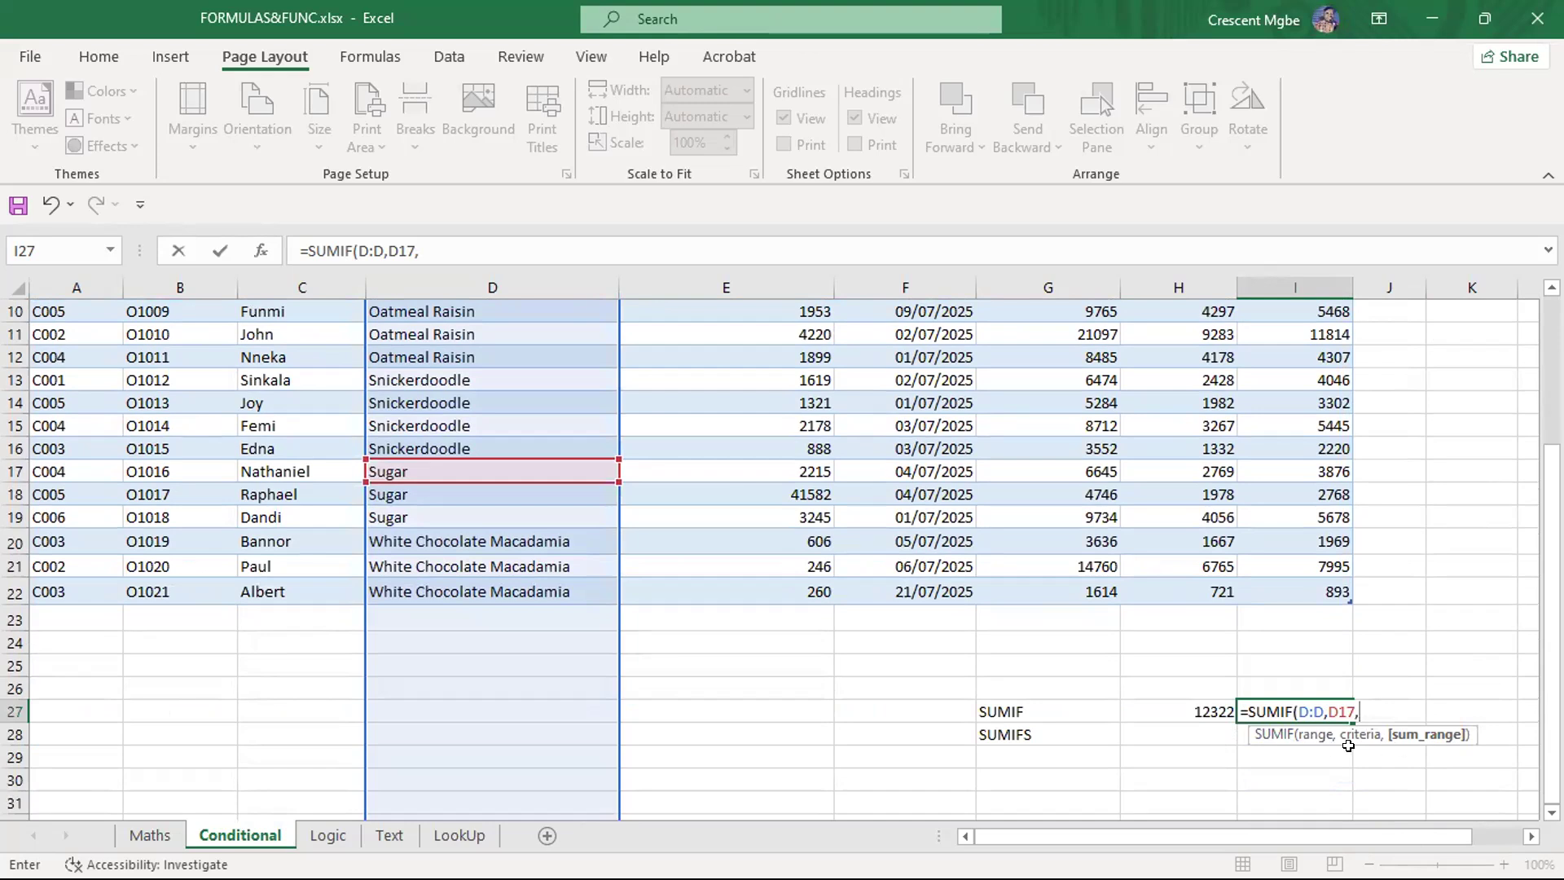
scroll(871, 541, up, 3)
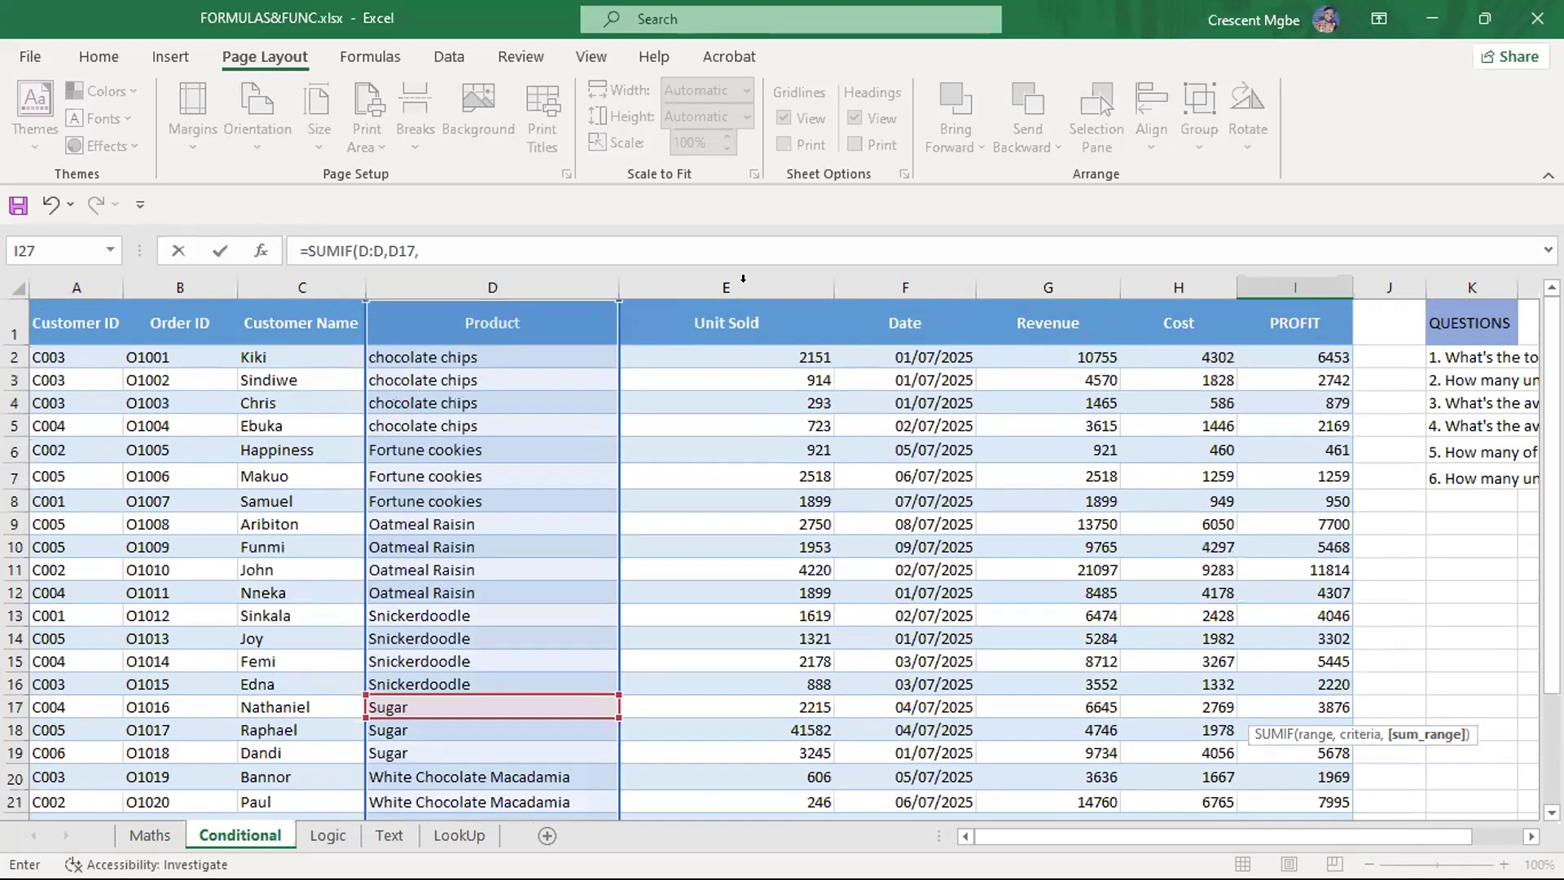
click(737, 275)
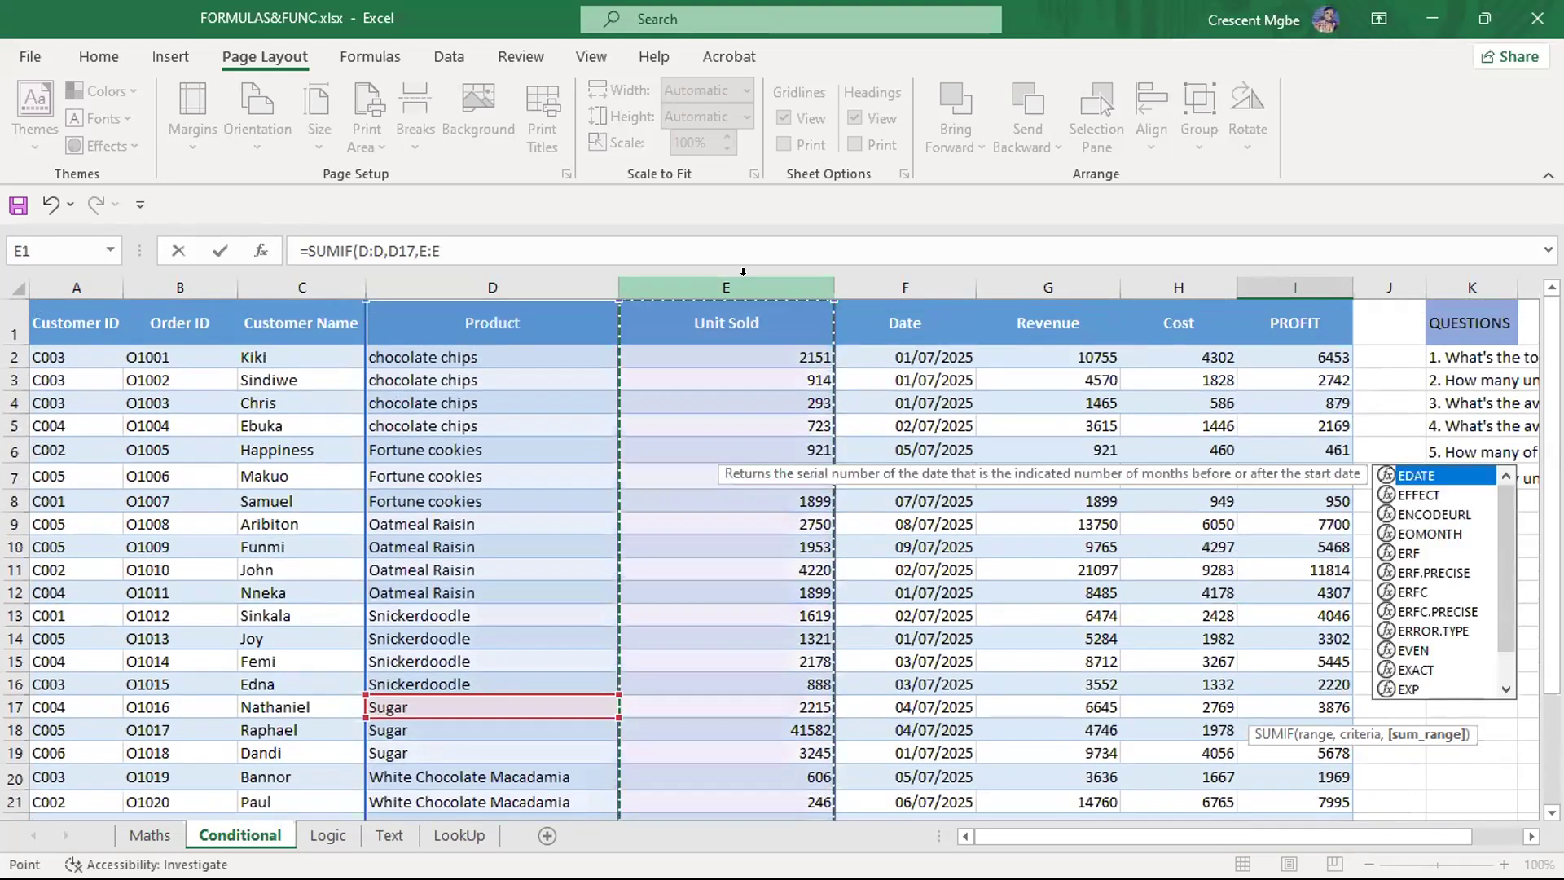
scroll(797, 437, down, 3)
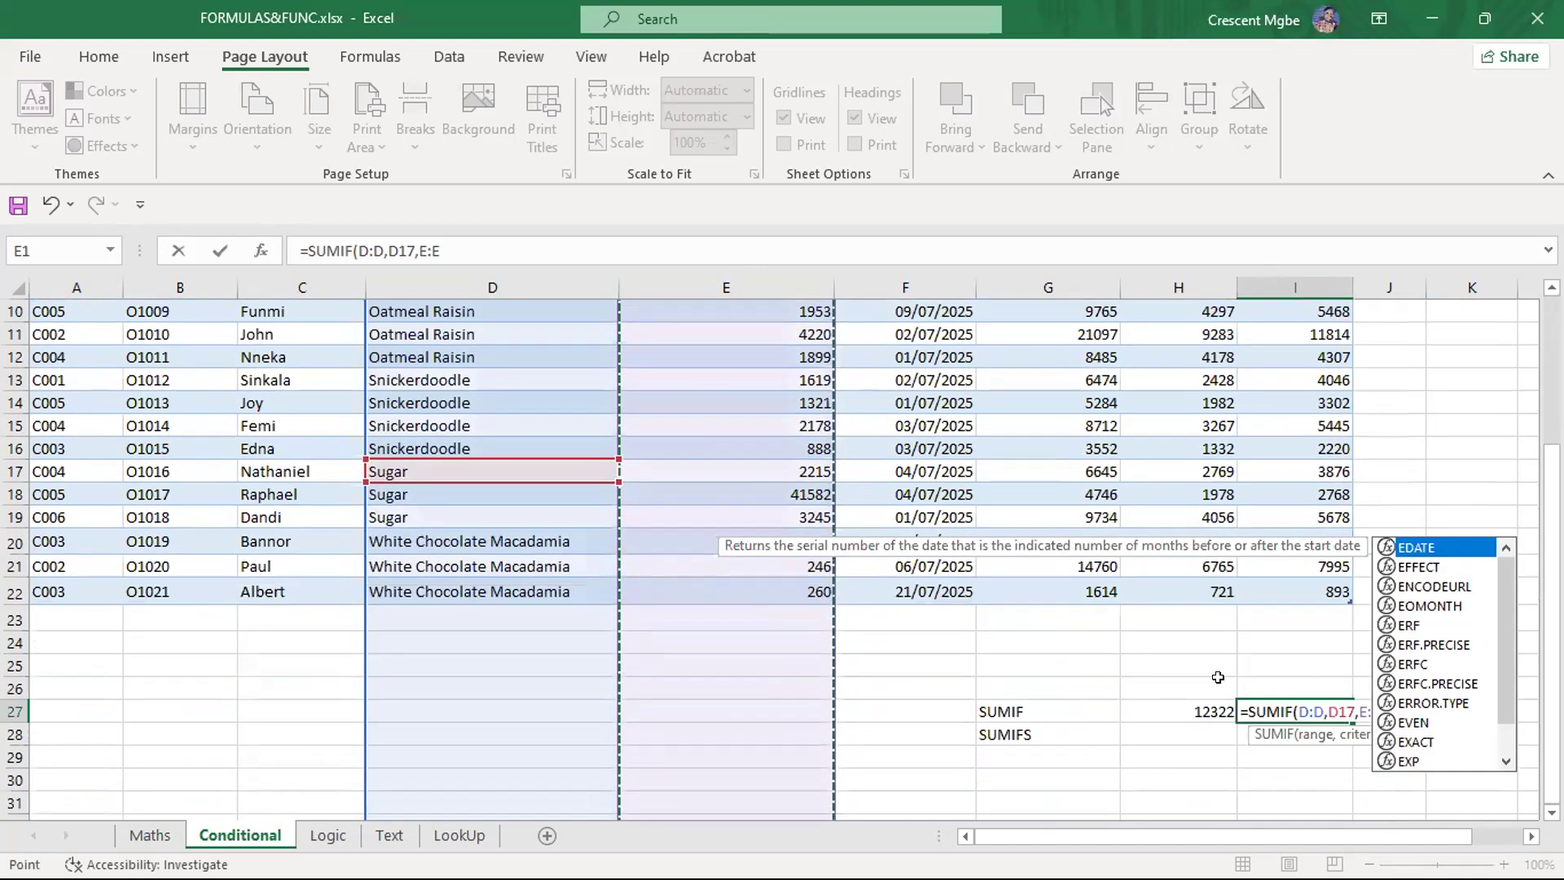
key(Return)
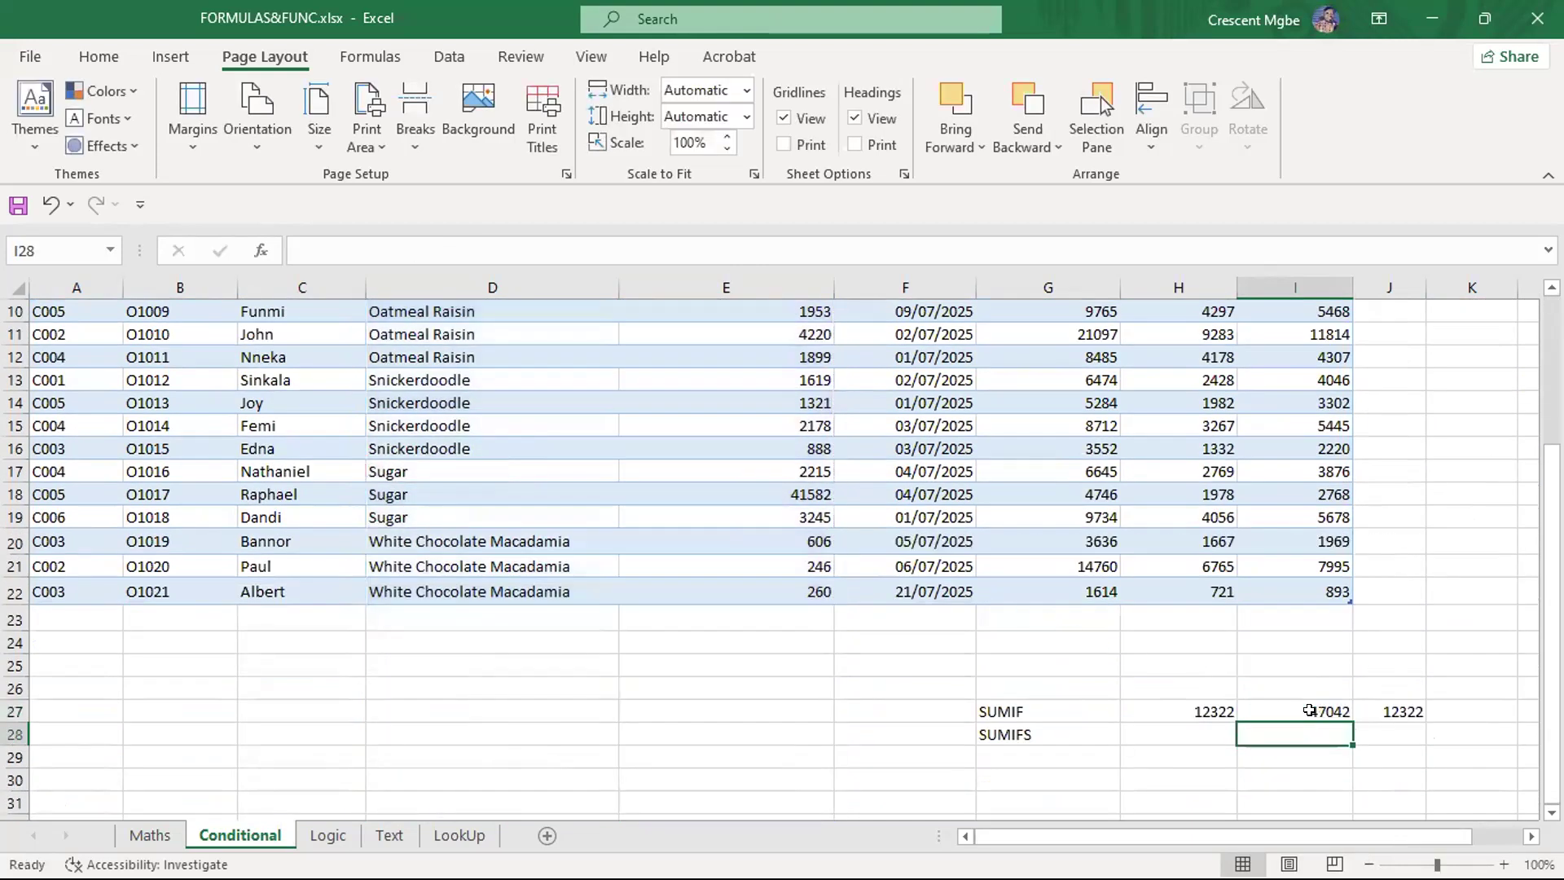
Compare the SUMIF formulas in H27 and I27, and clear the SUM check from J27
scroll(1361, 778, down, 1)
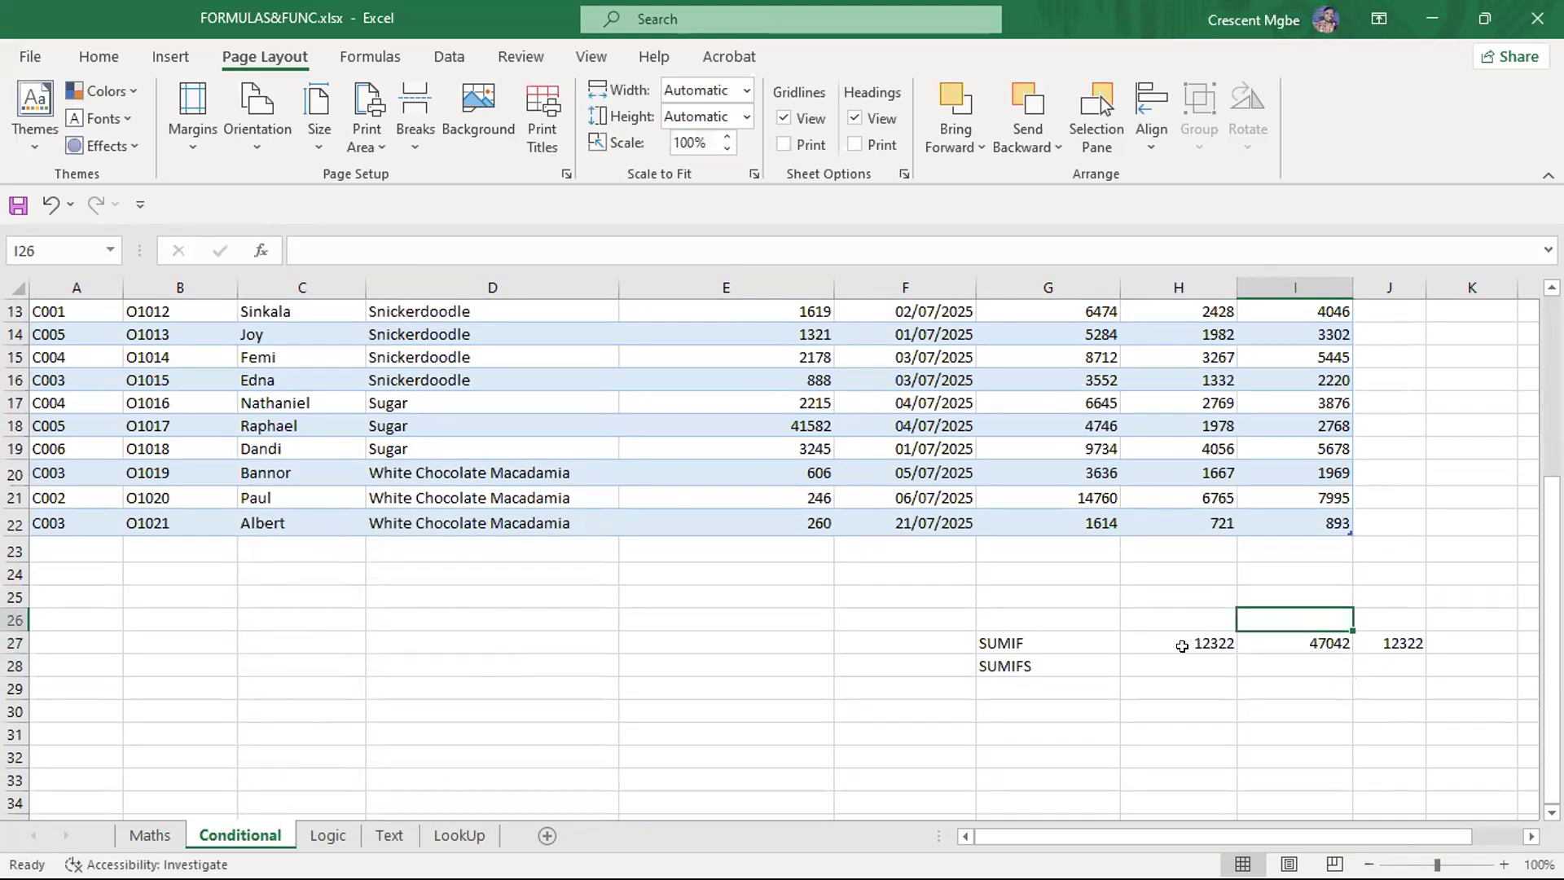
click(1180, 643)
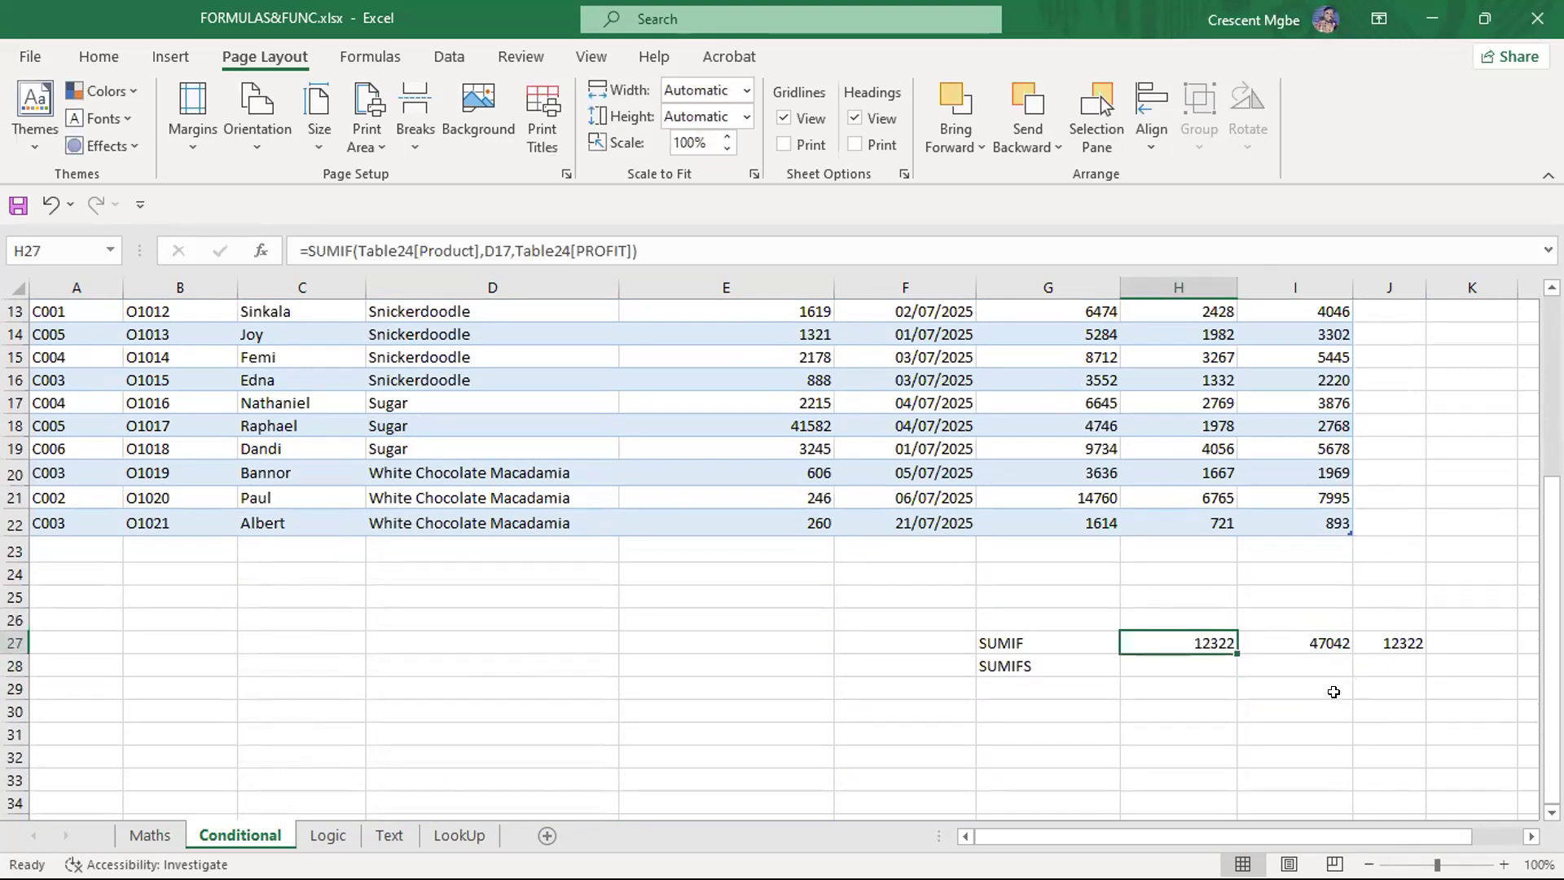
click(1333, 641)
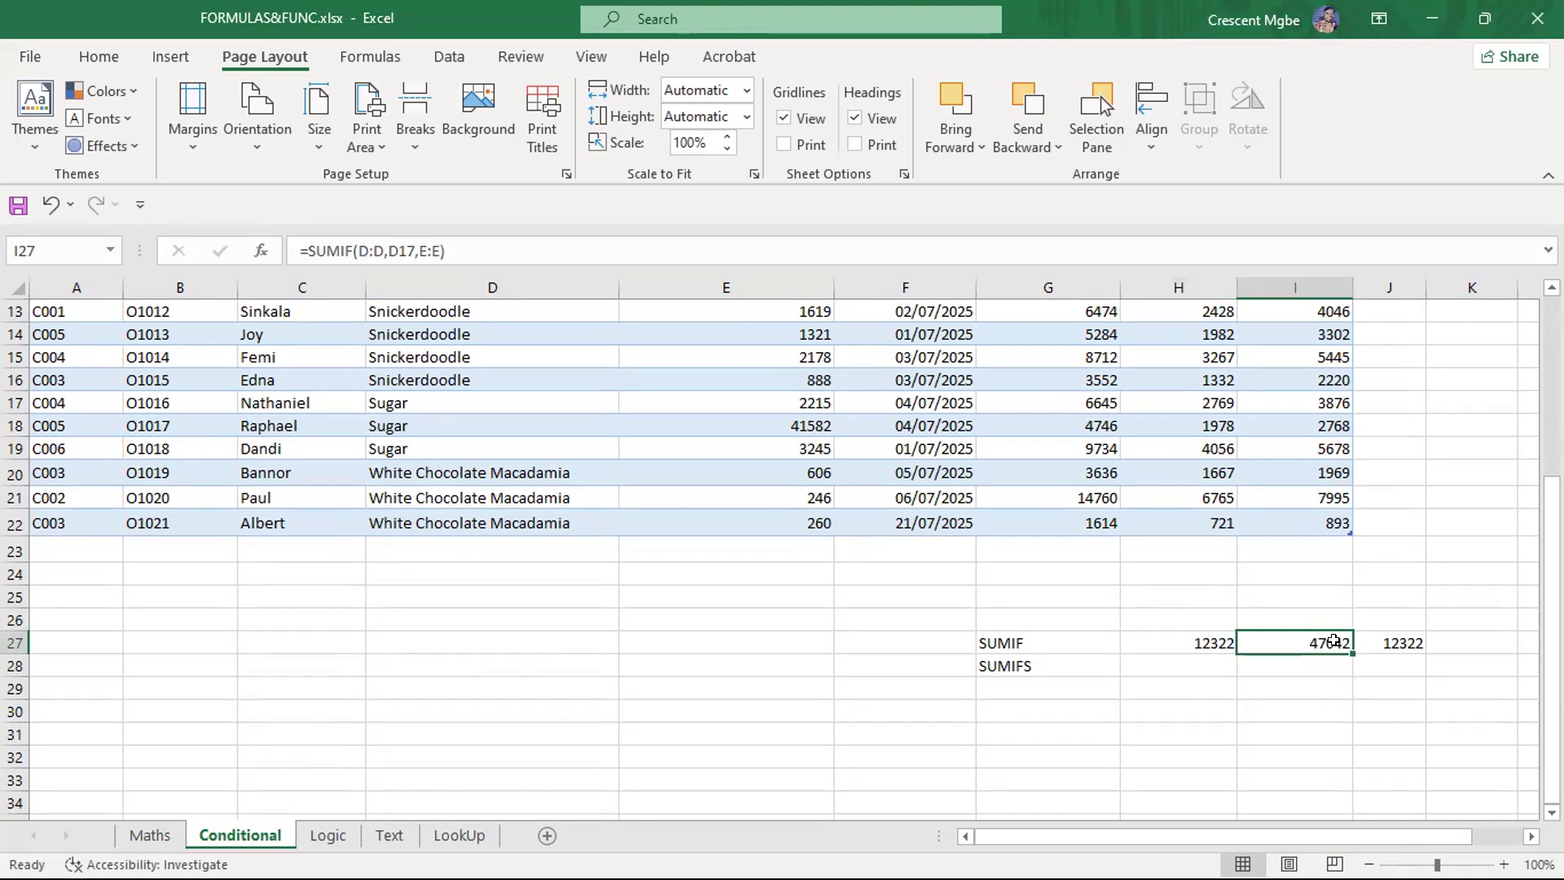
click(1186, 638)
click(1291, 646)
click(1384, 646)
key(BackSpace)
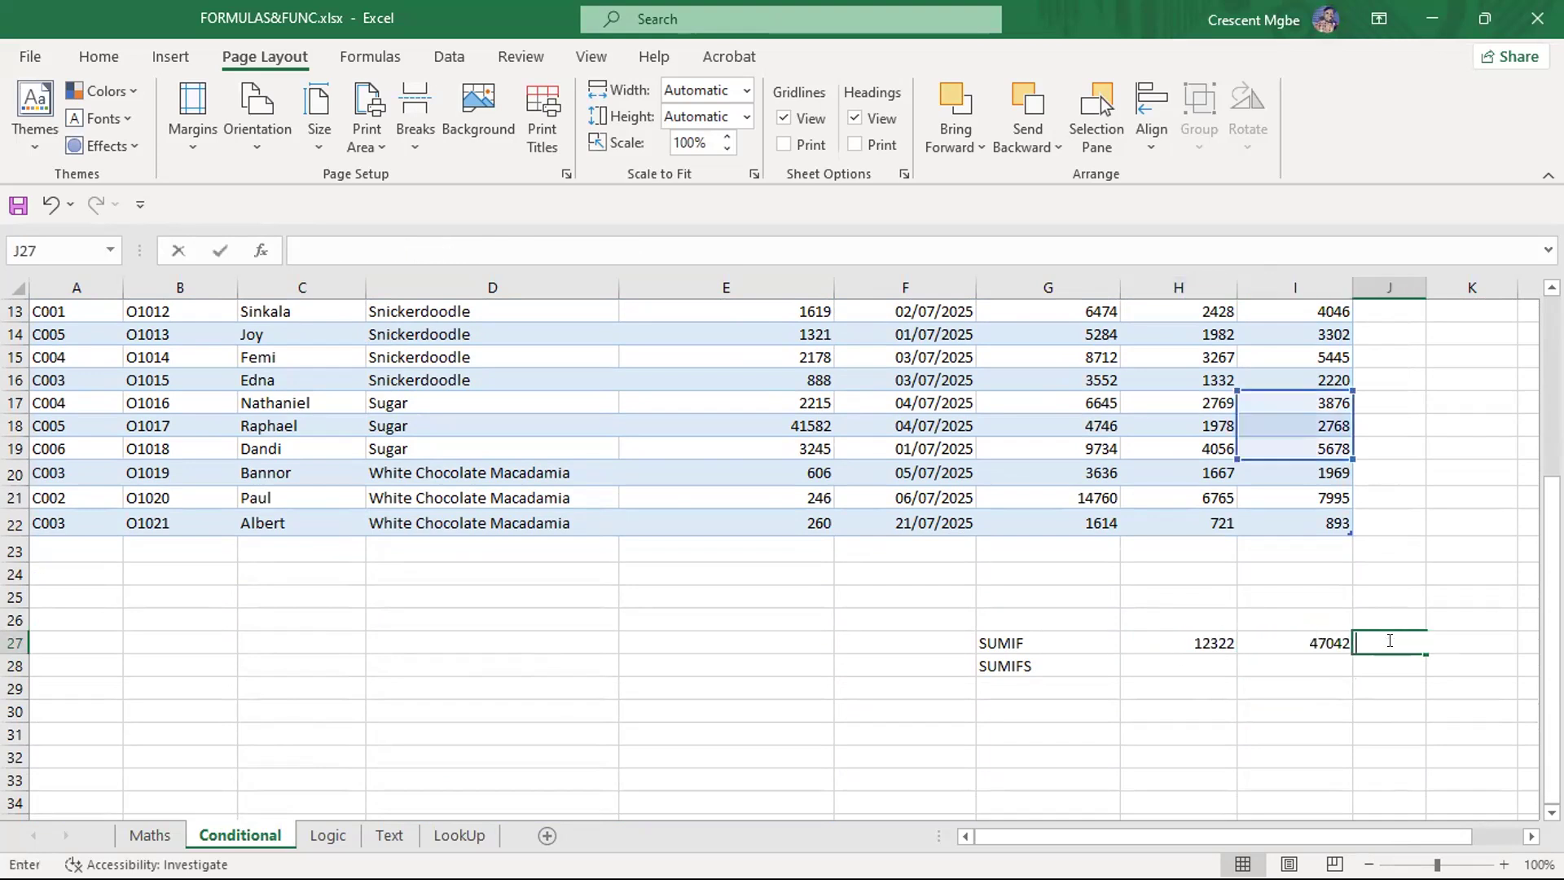
Examine the entries of the Product column and how far selecting the whole column D reaches beyond the table
scroll(1287, 667, up, 2)
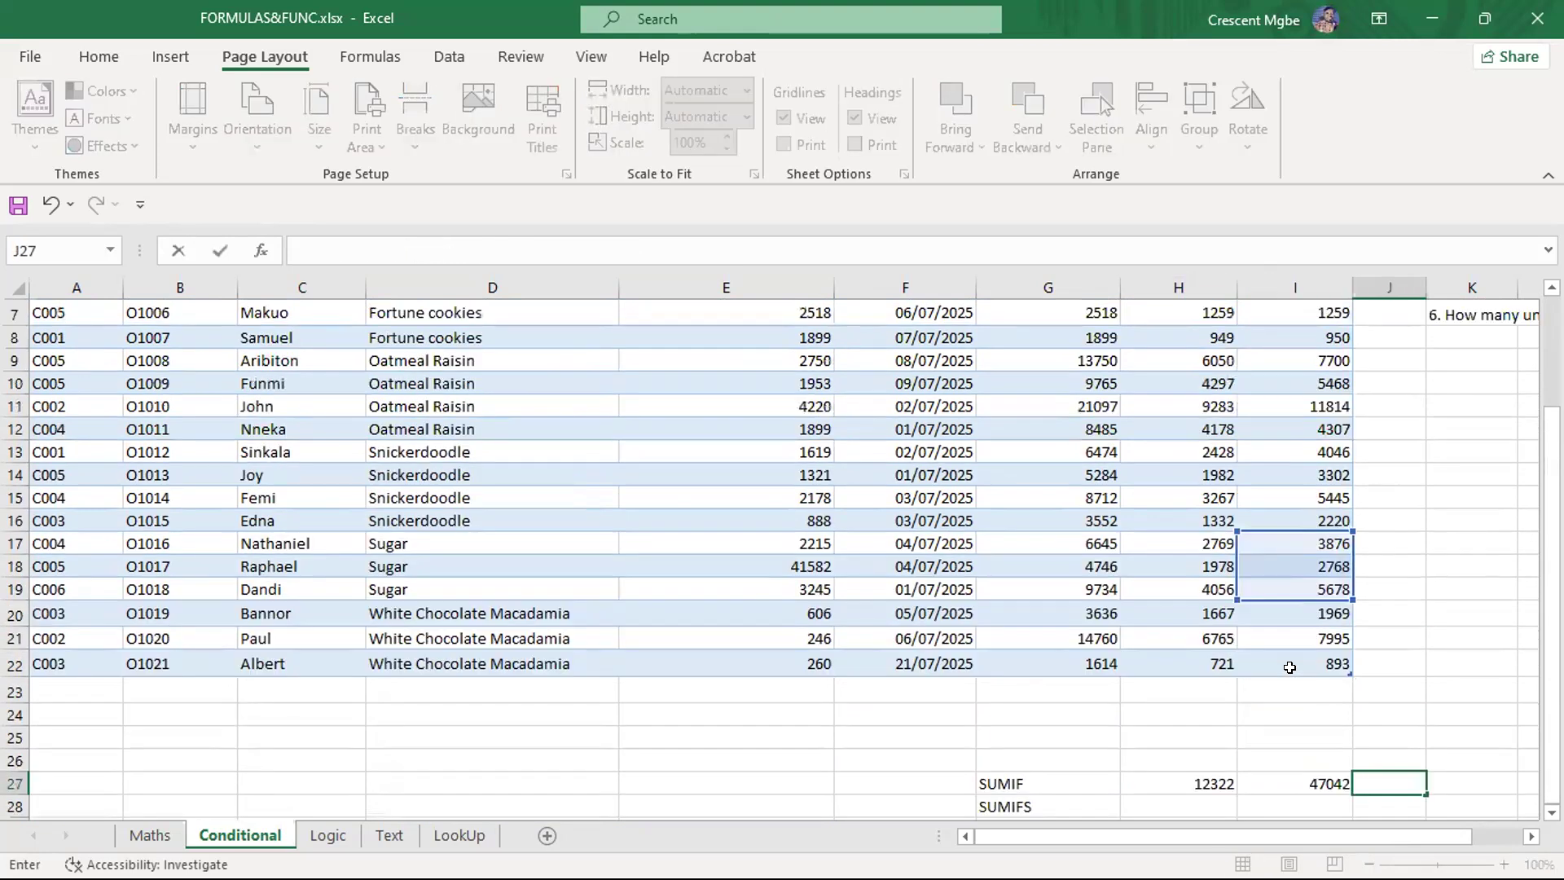
scroll(1289, 667, up, 2)
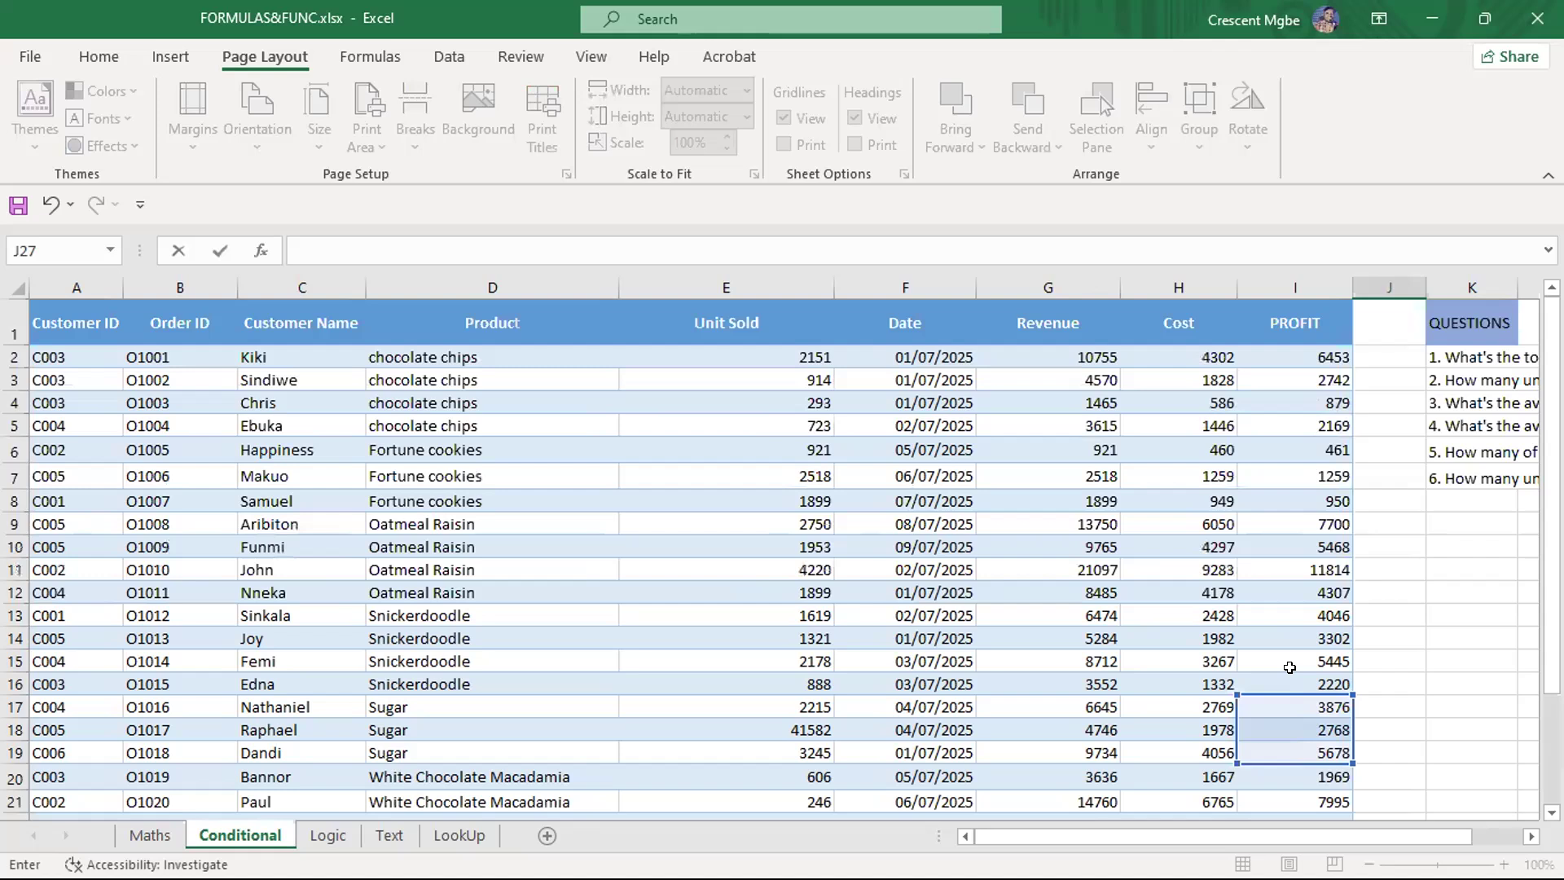
scroll(1290, 667, down, 2)
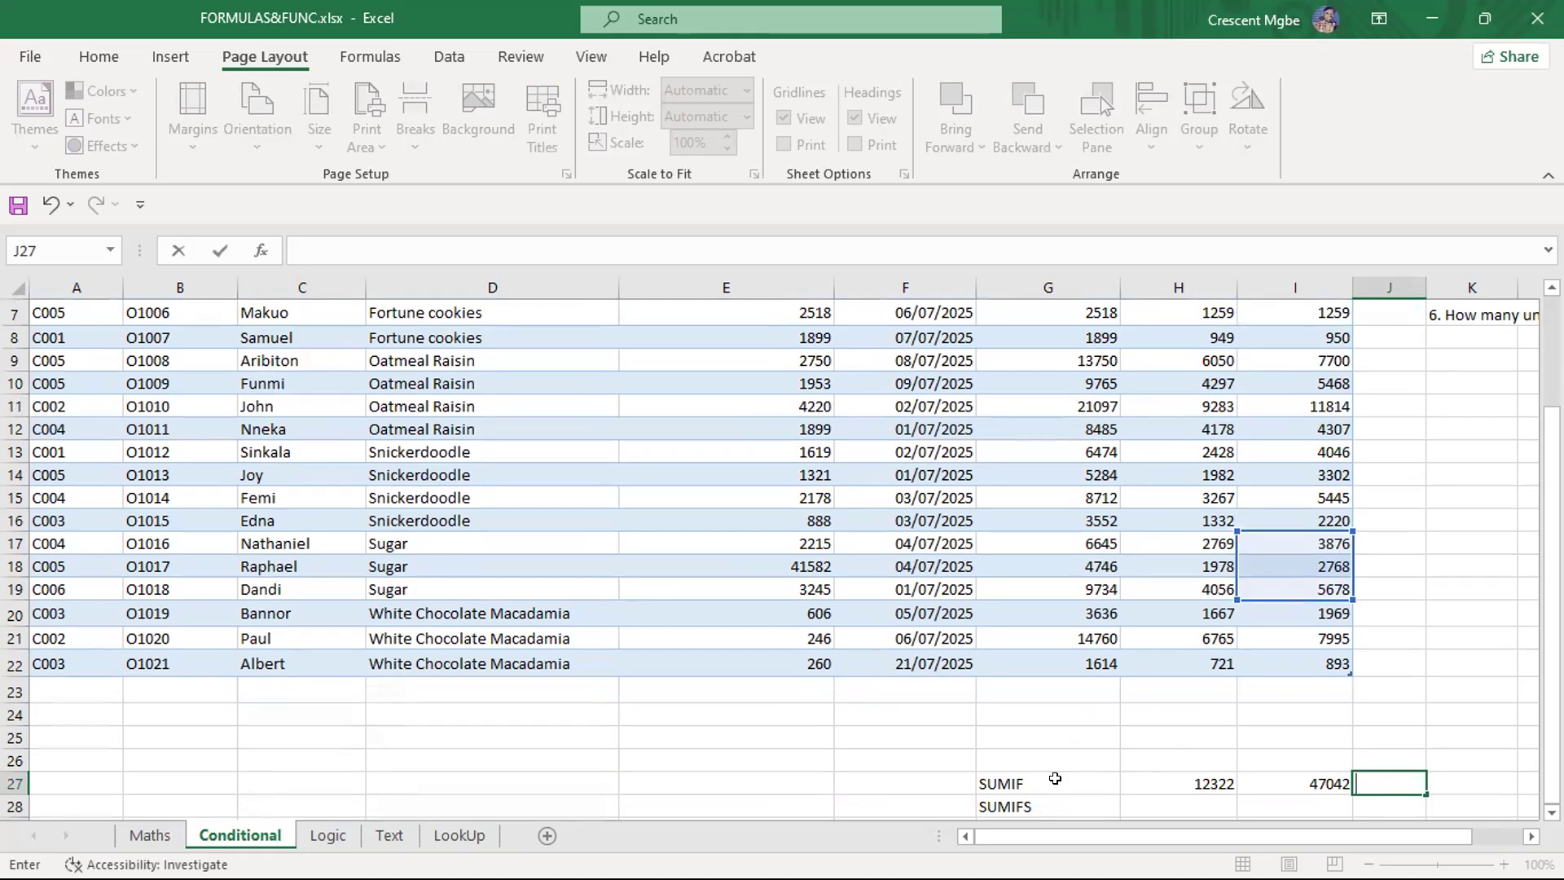
scroll(1020, 781, up, 2)
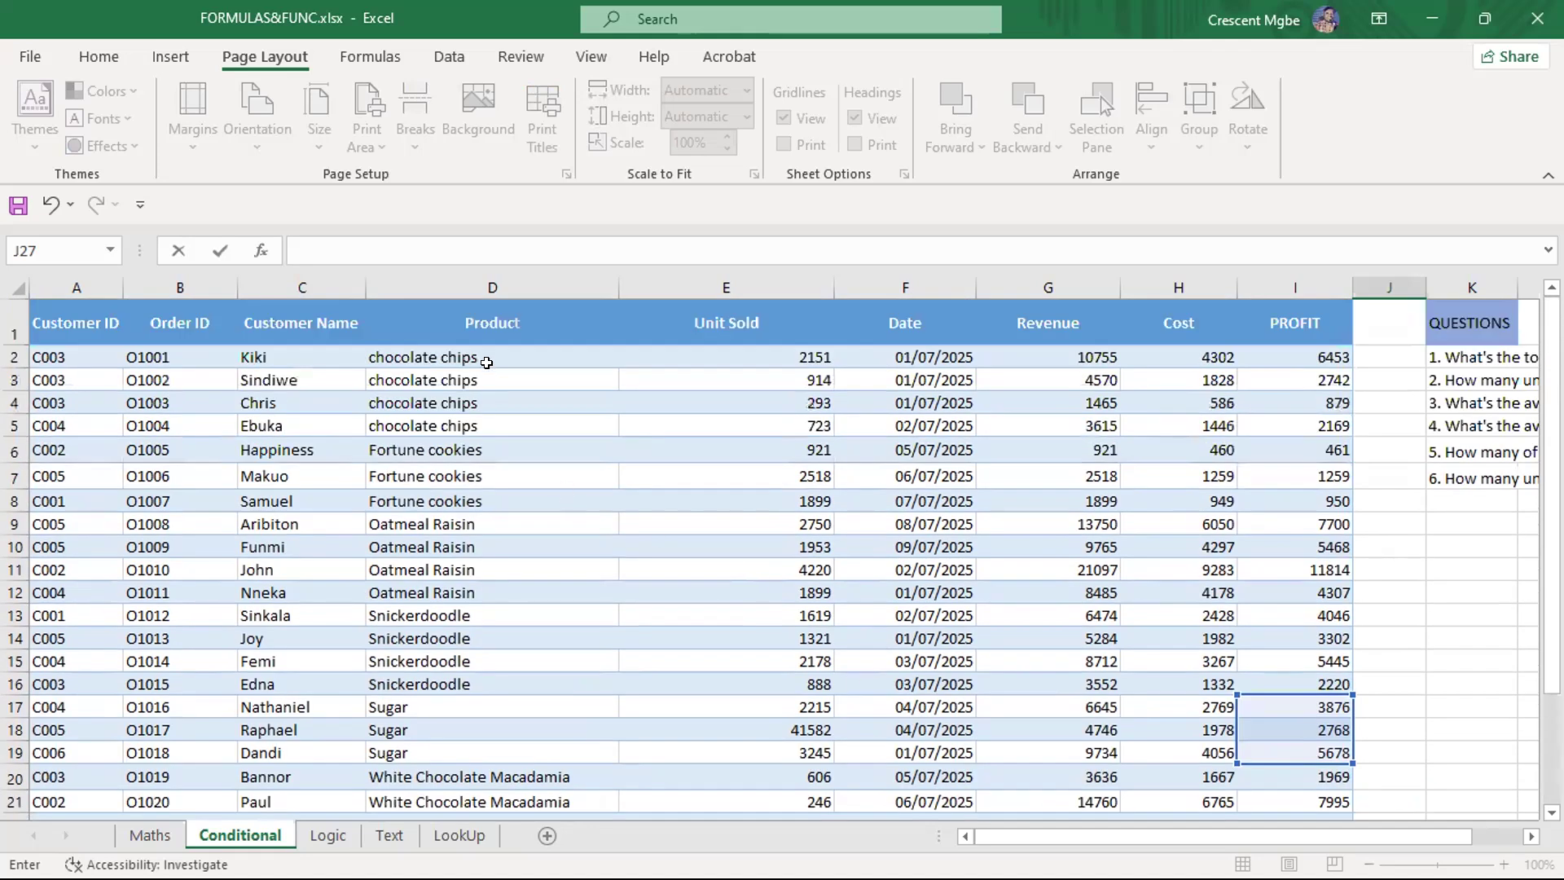
click(497, 277)
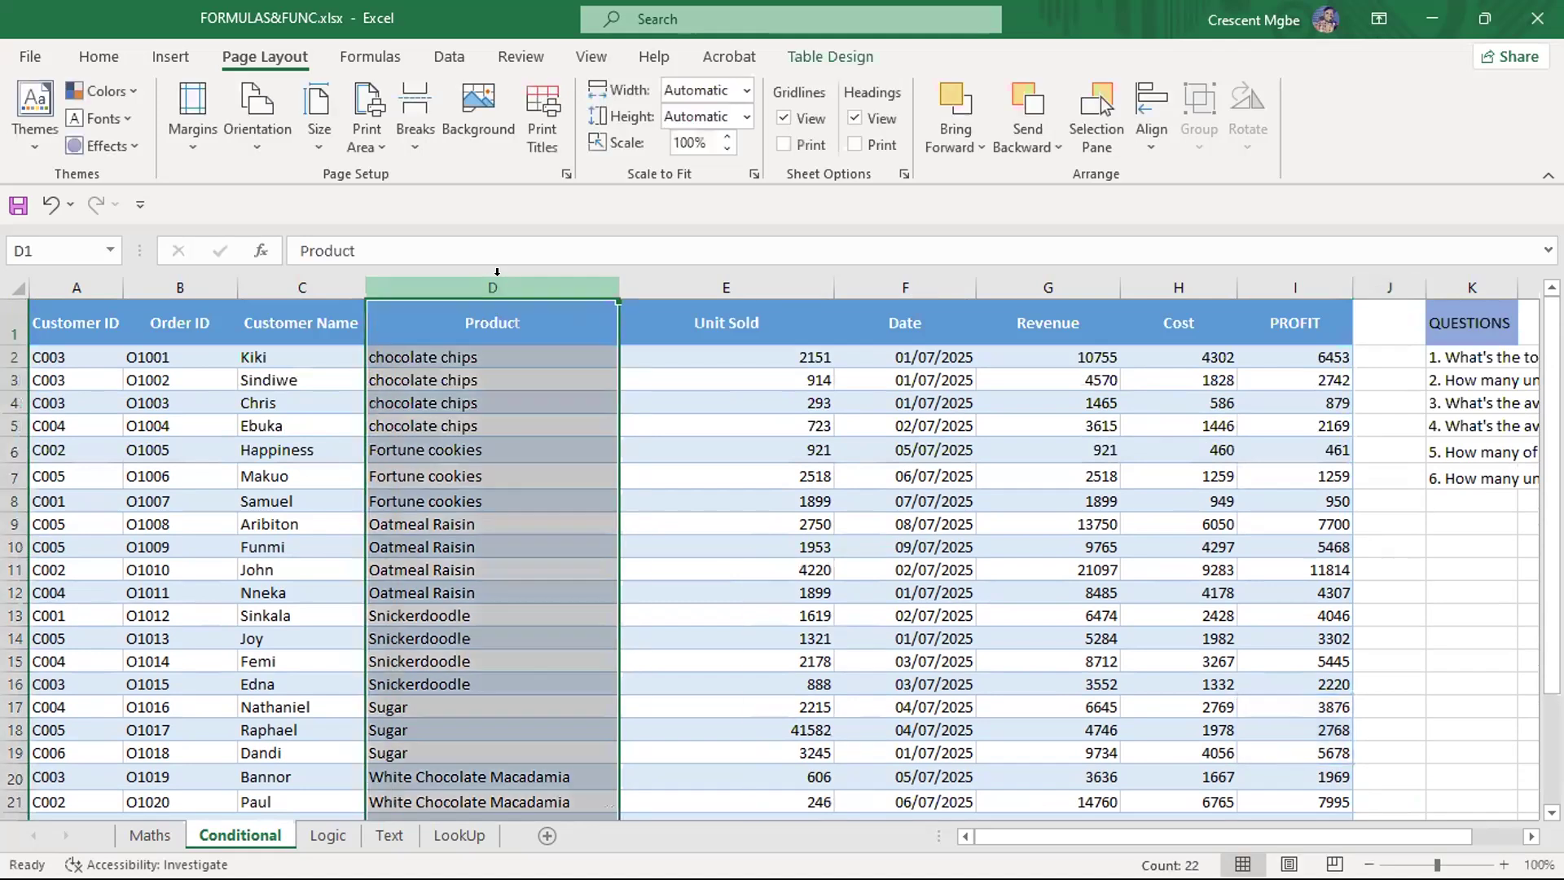
scroll(508, 358, down, 1)
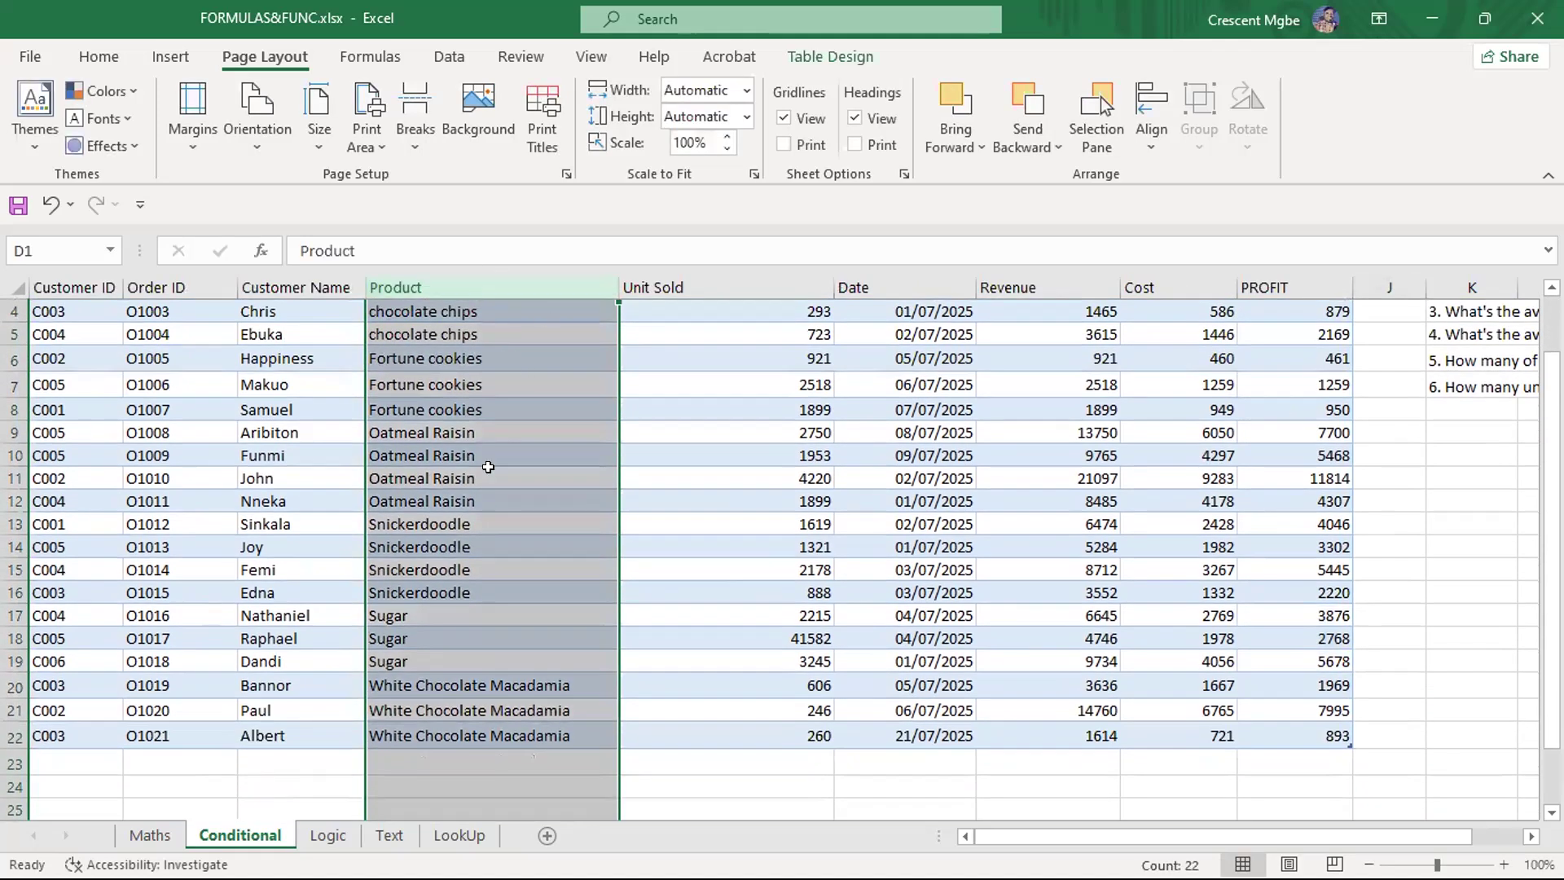
click(528, 612)
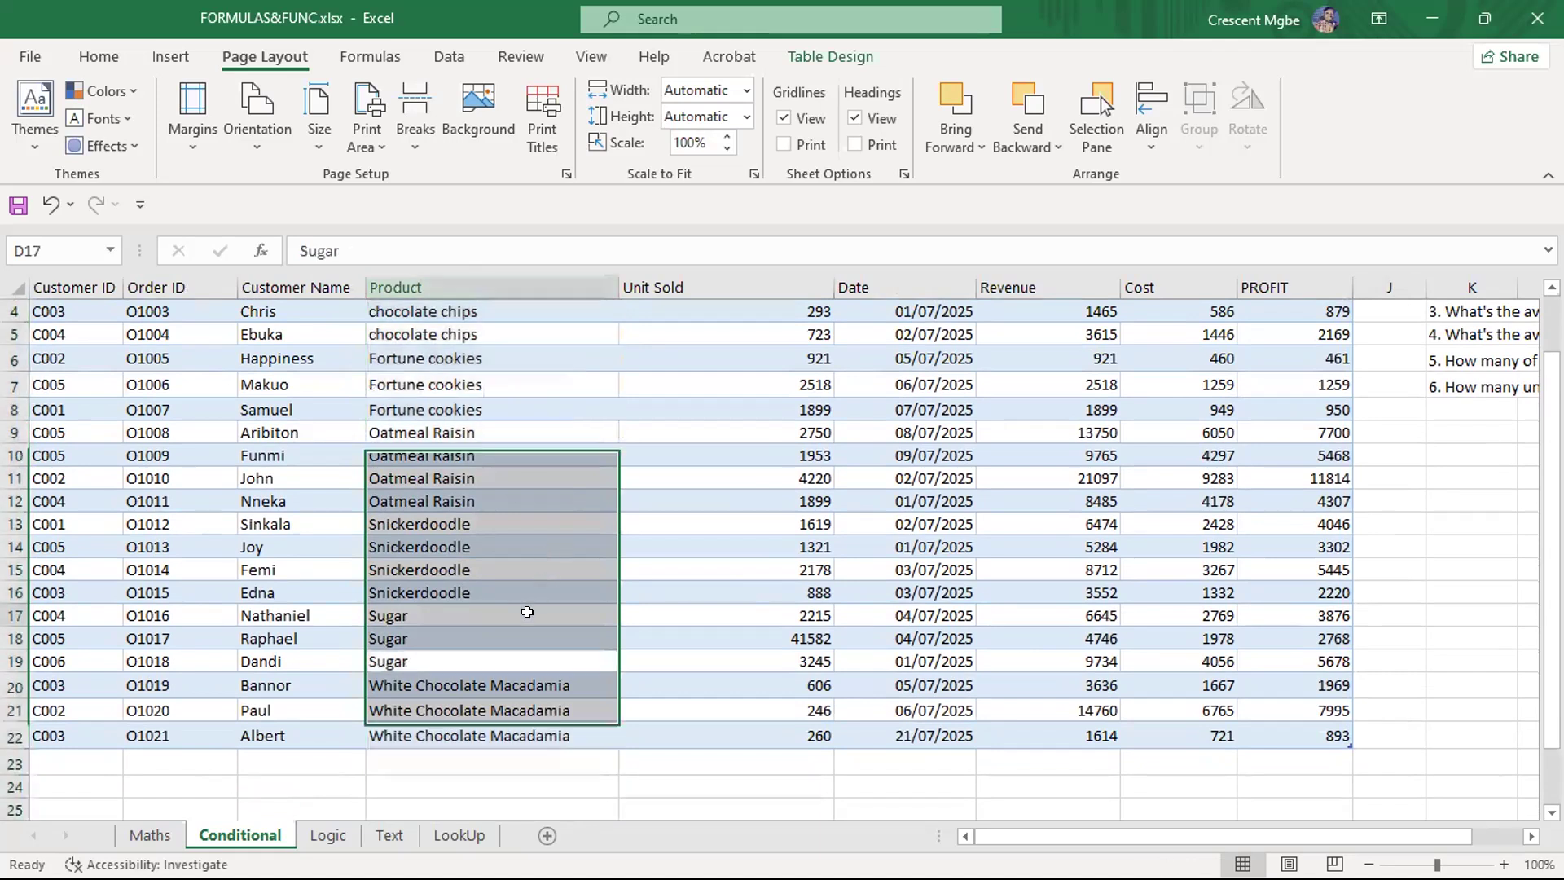
click(508, 473)
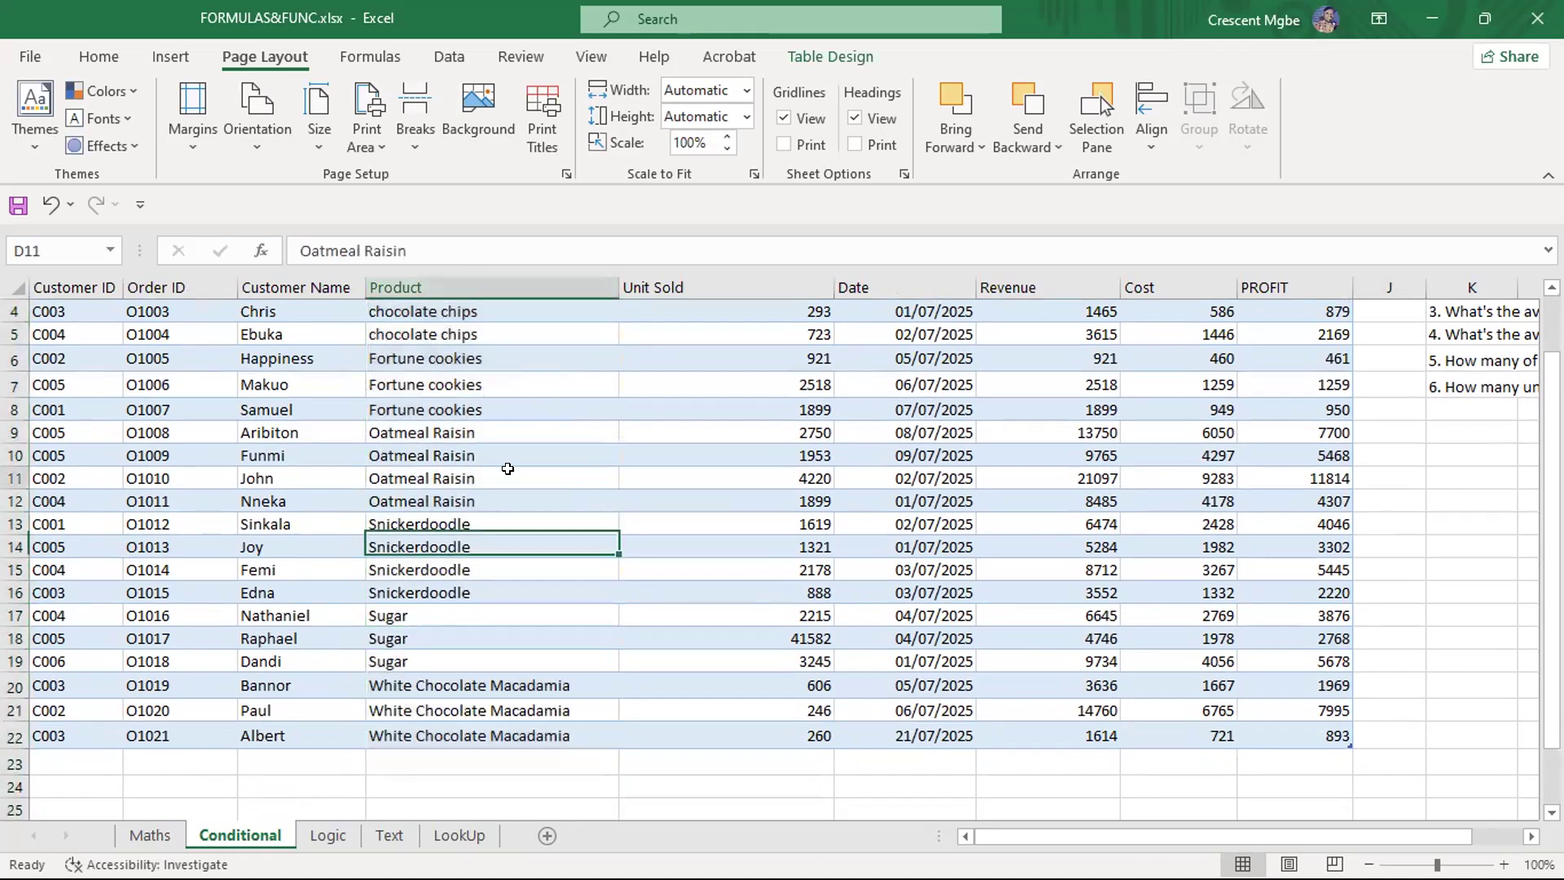
click(507, 432)
click(485, 348)
scroll(1032, 576, down, 3)
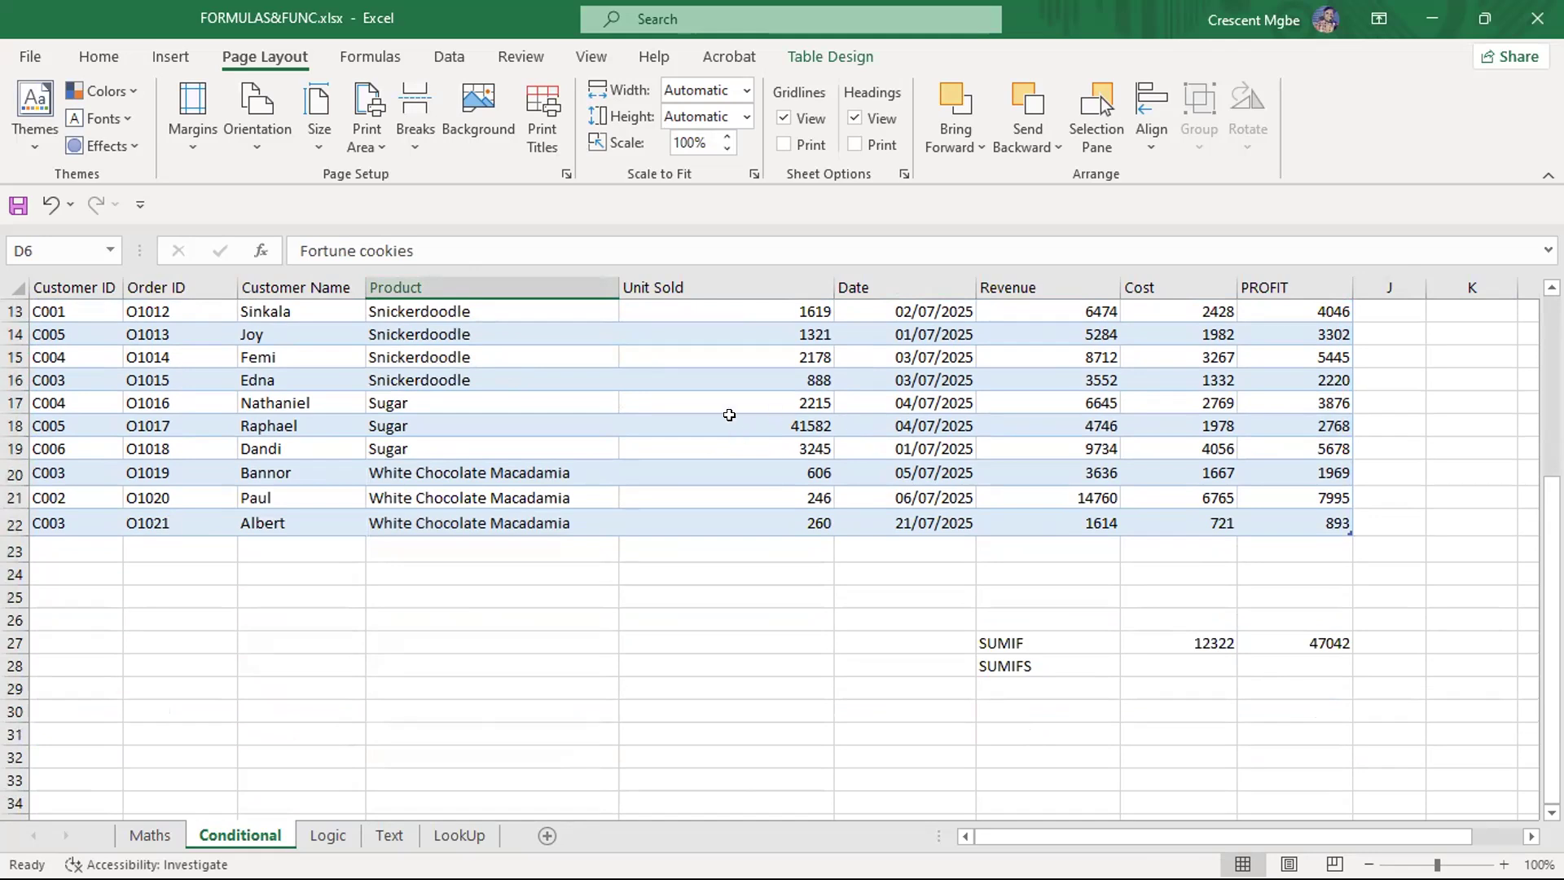
scroll(726, 415, up, 4)
click(498, 269)
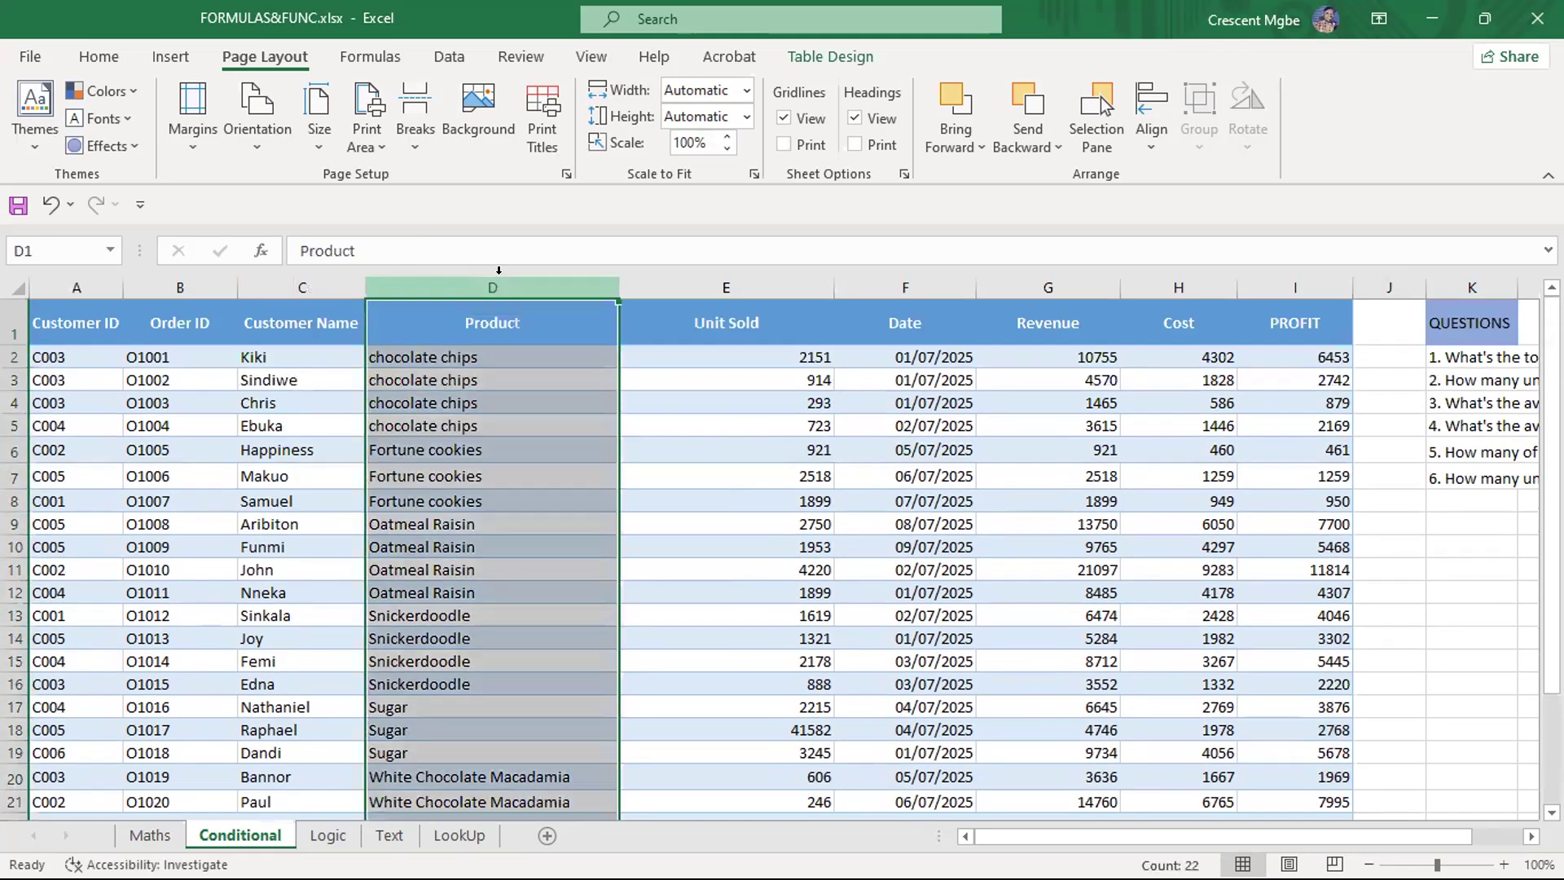
scroll(485, 635, down, 15)
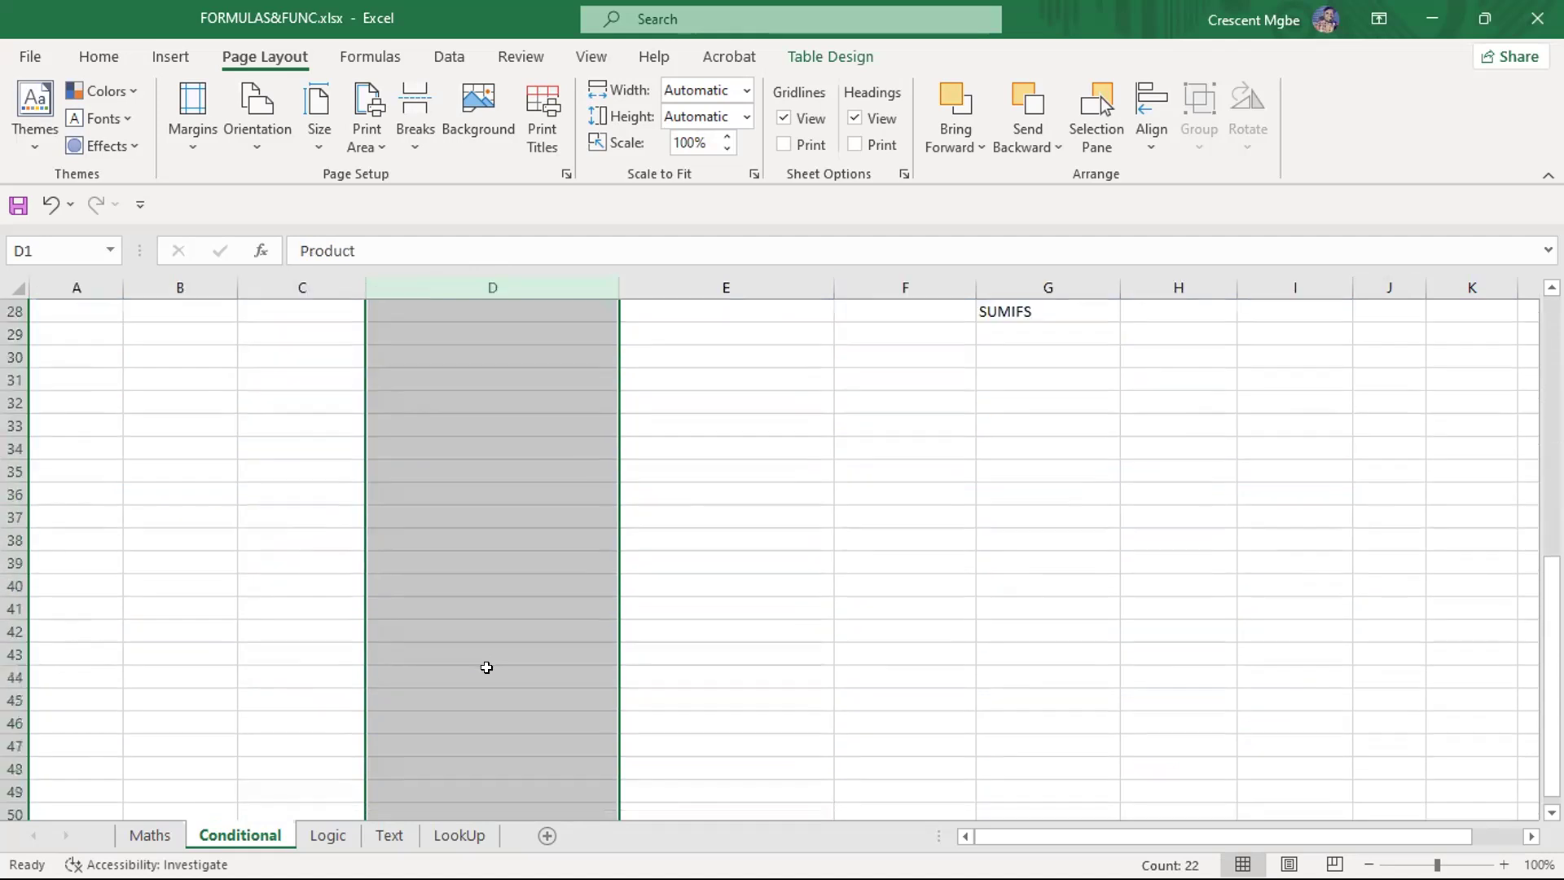
Check how the whole-column selection of column D extends through the empty rows far below the table, and return to the SUMIF results
scroll(489, 643, down, 3)
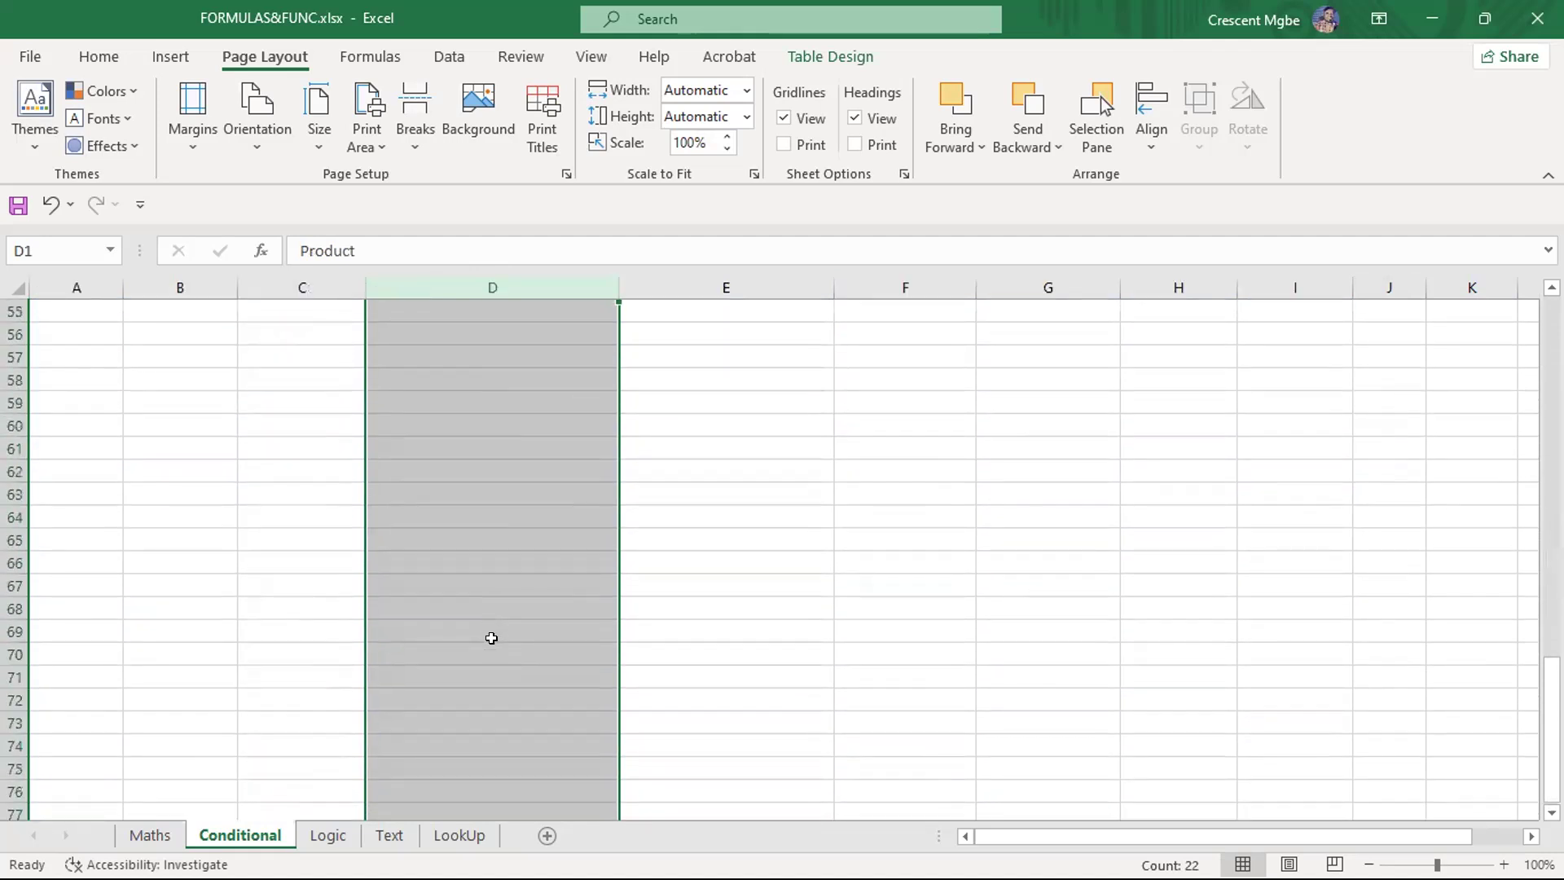
scroll(489, 628, down, 10)
scroll(517, 513, up, 16)
scroll(519, 511, down, 20)
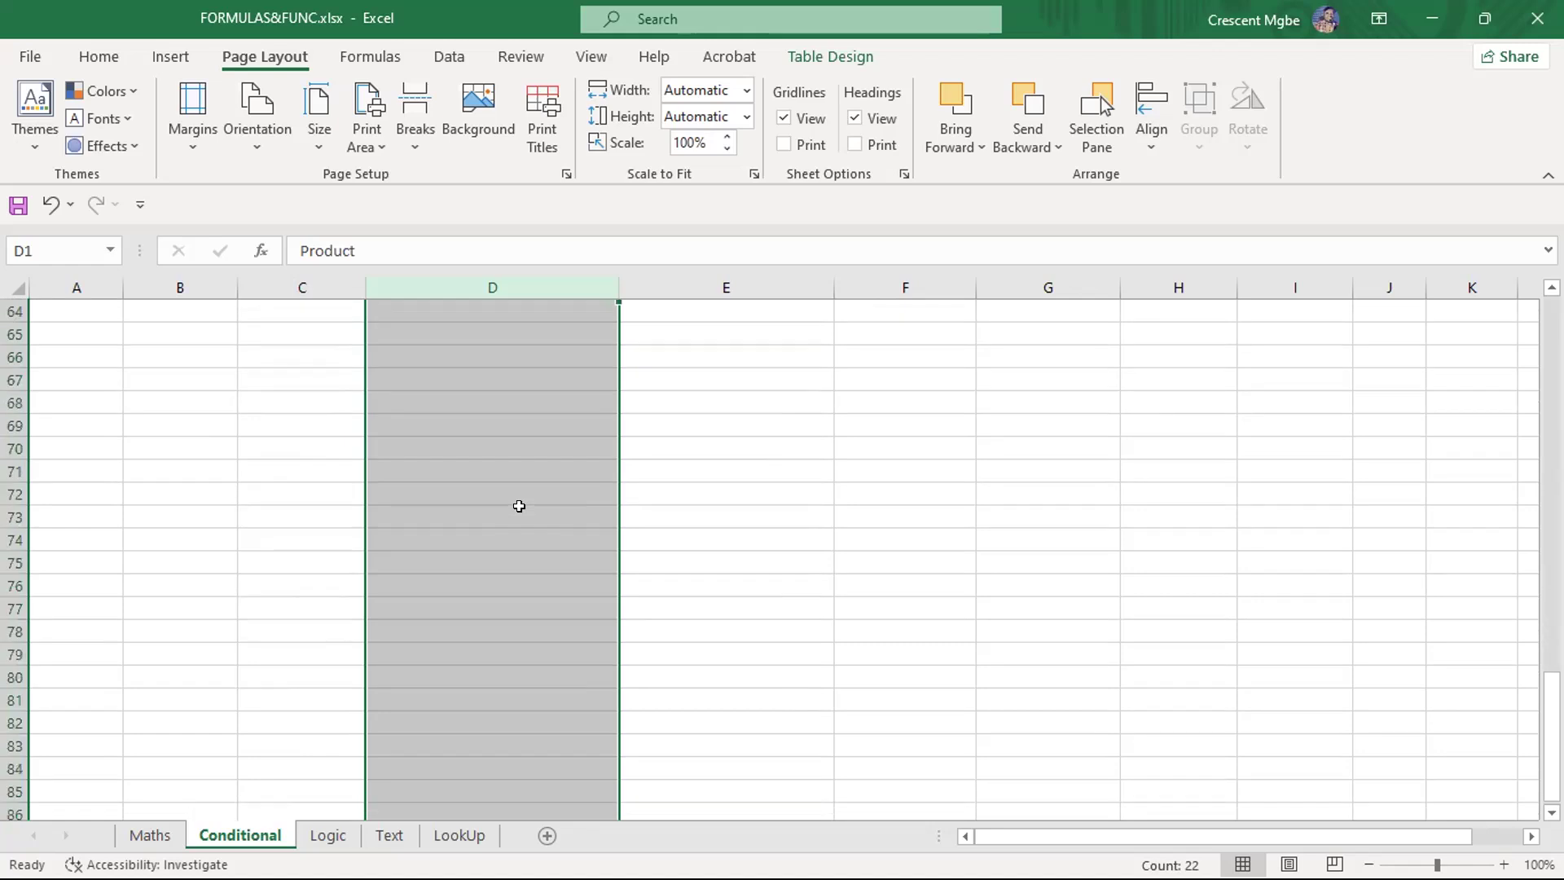
scroll(519, 511, down, 20)
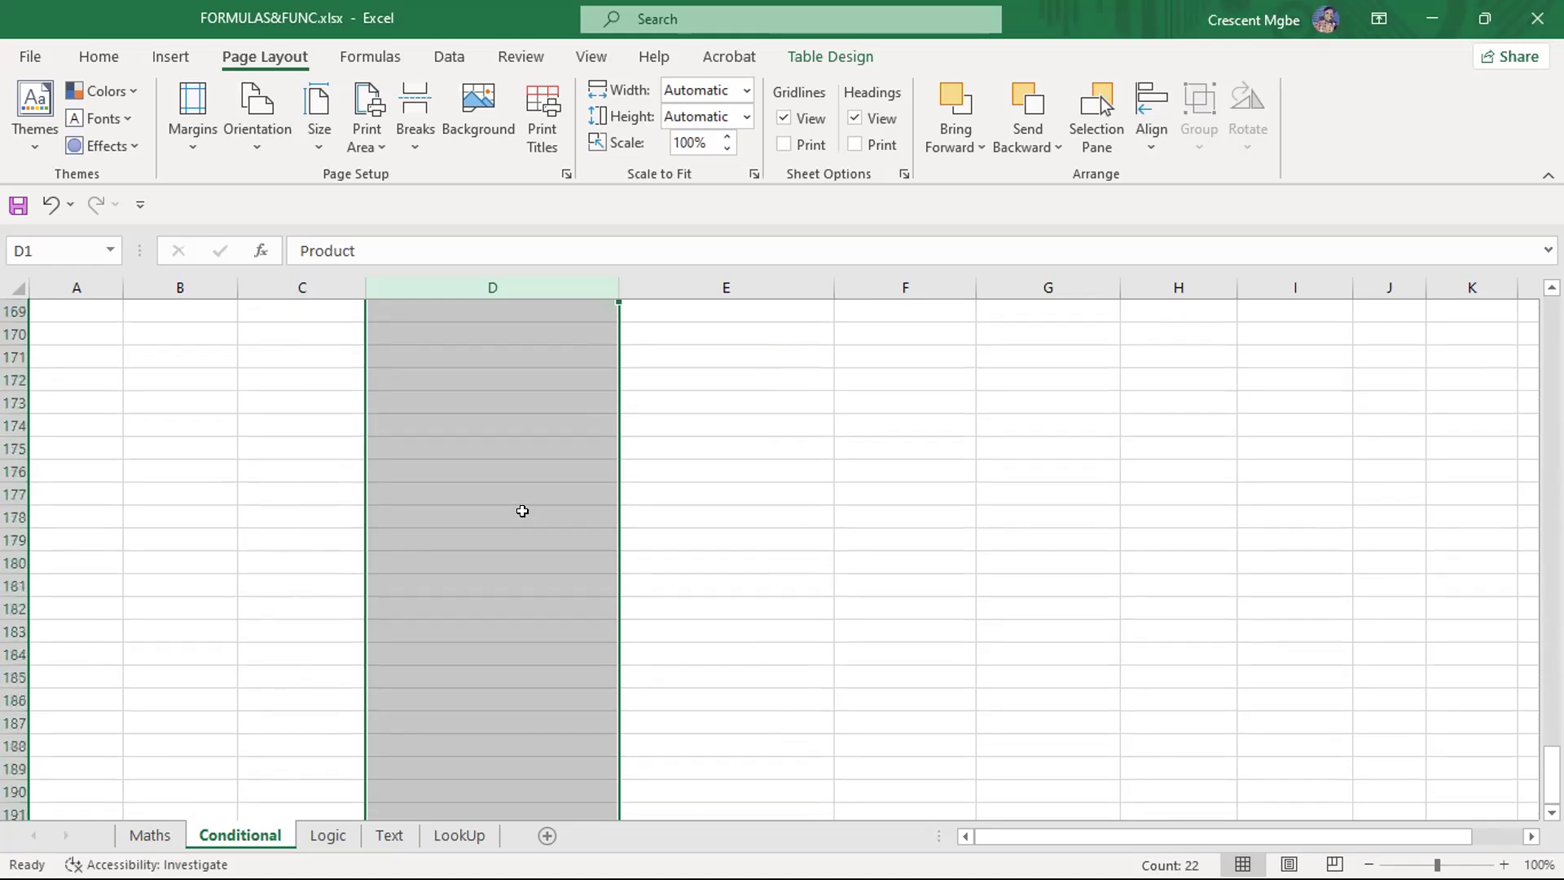
scroll(525, 505, down, 20)
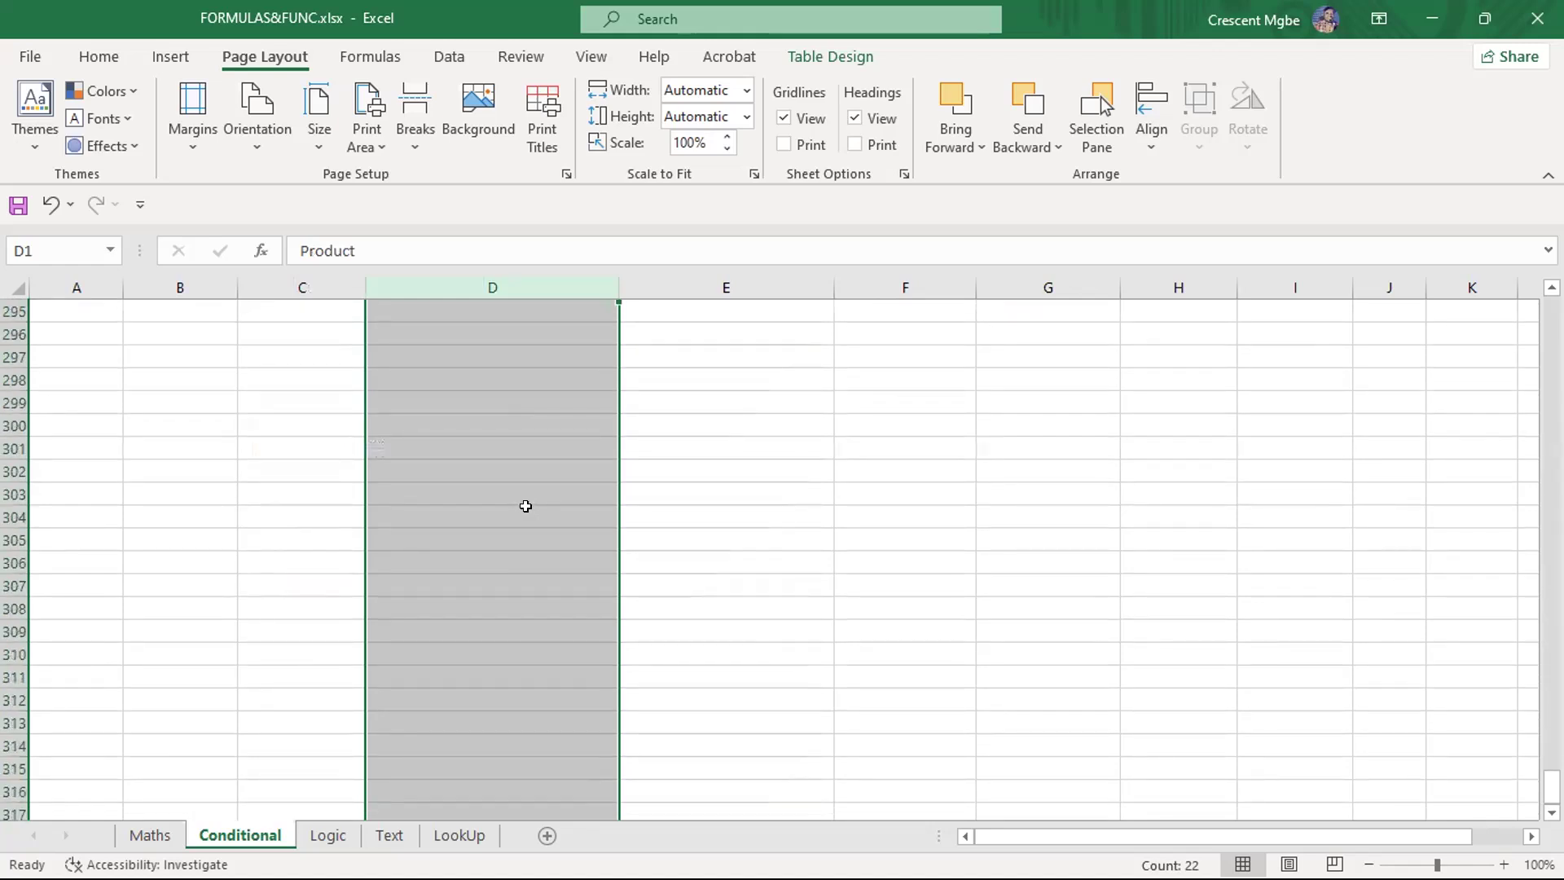
scroll(527, 503, down, 11)
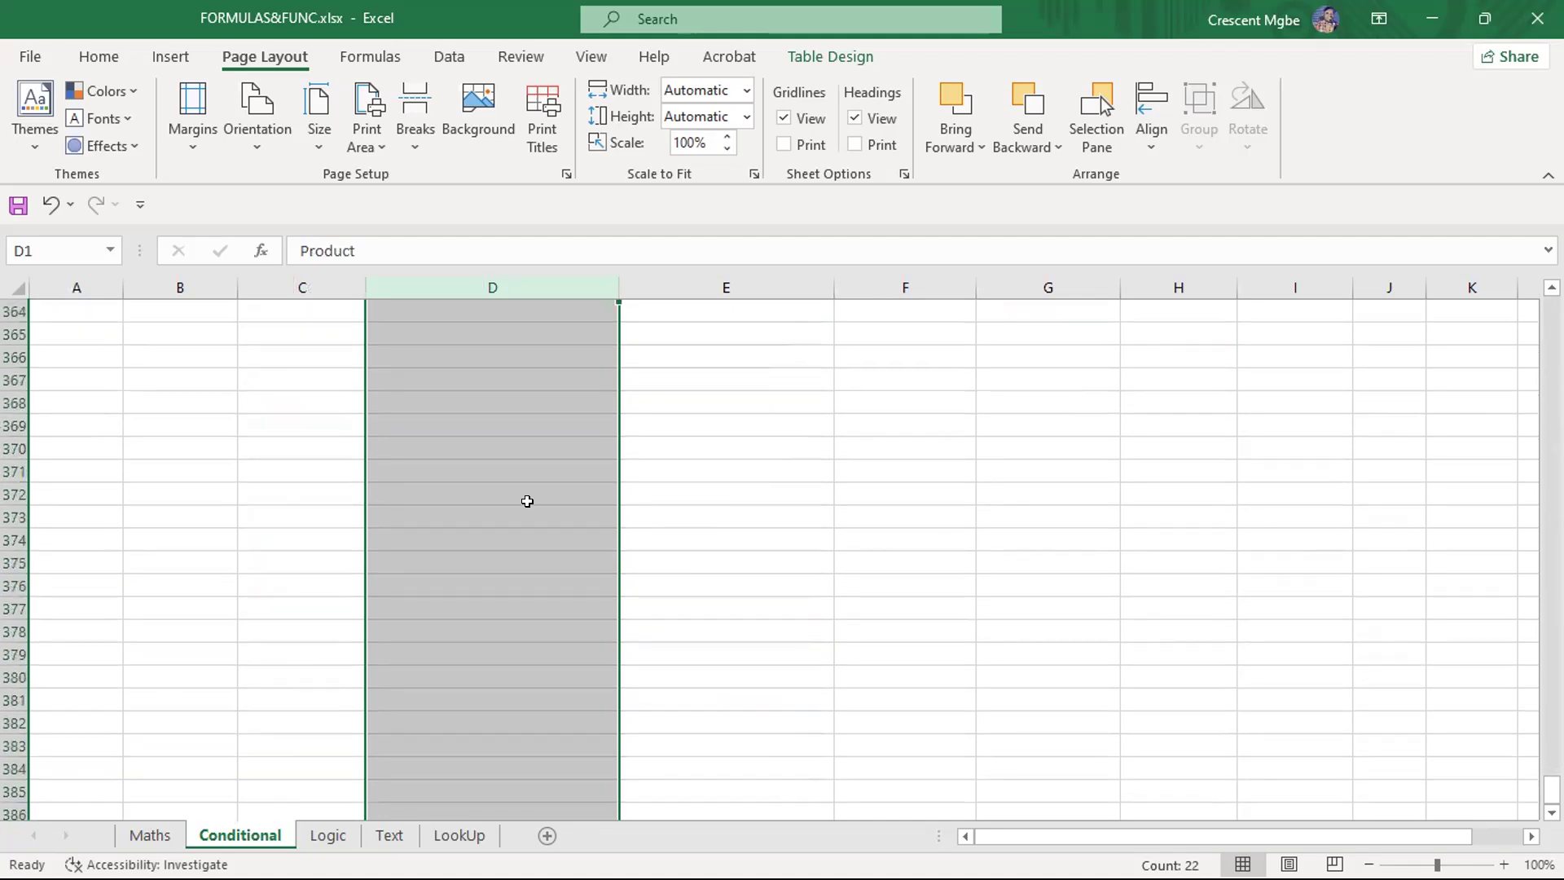
scroll(527, 500, down, 10)
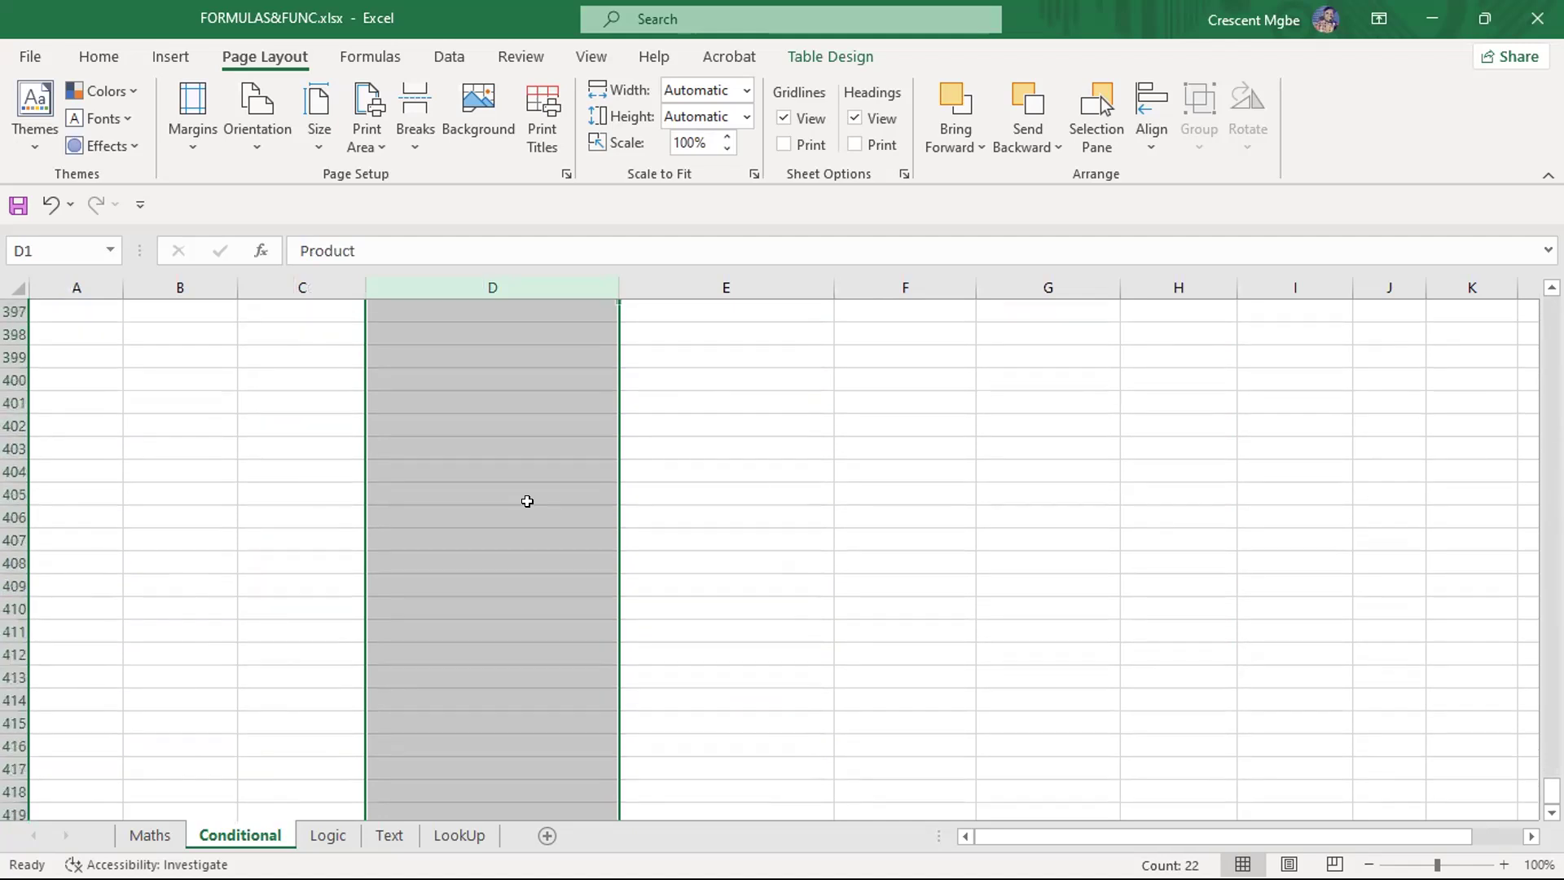
drag(1551, 789, 1552, 301)
scroll(1262, 583, down, 8)
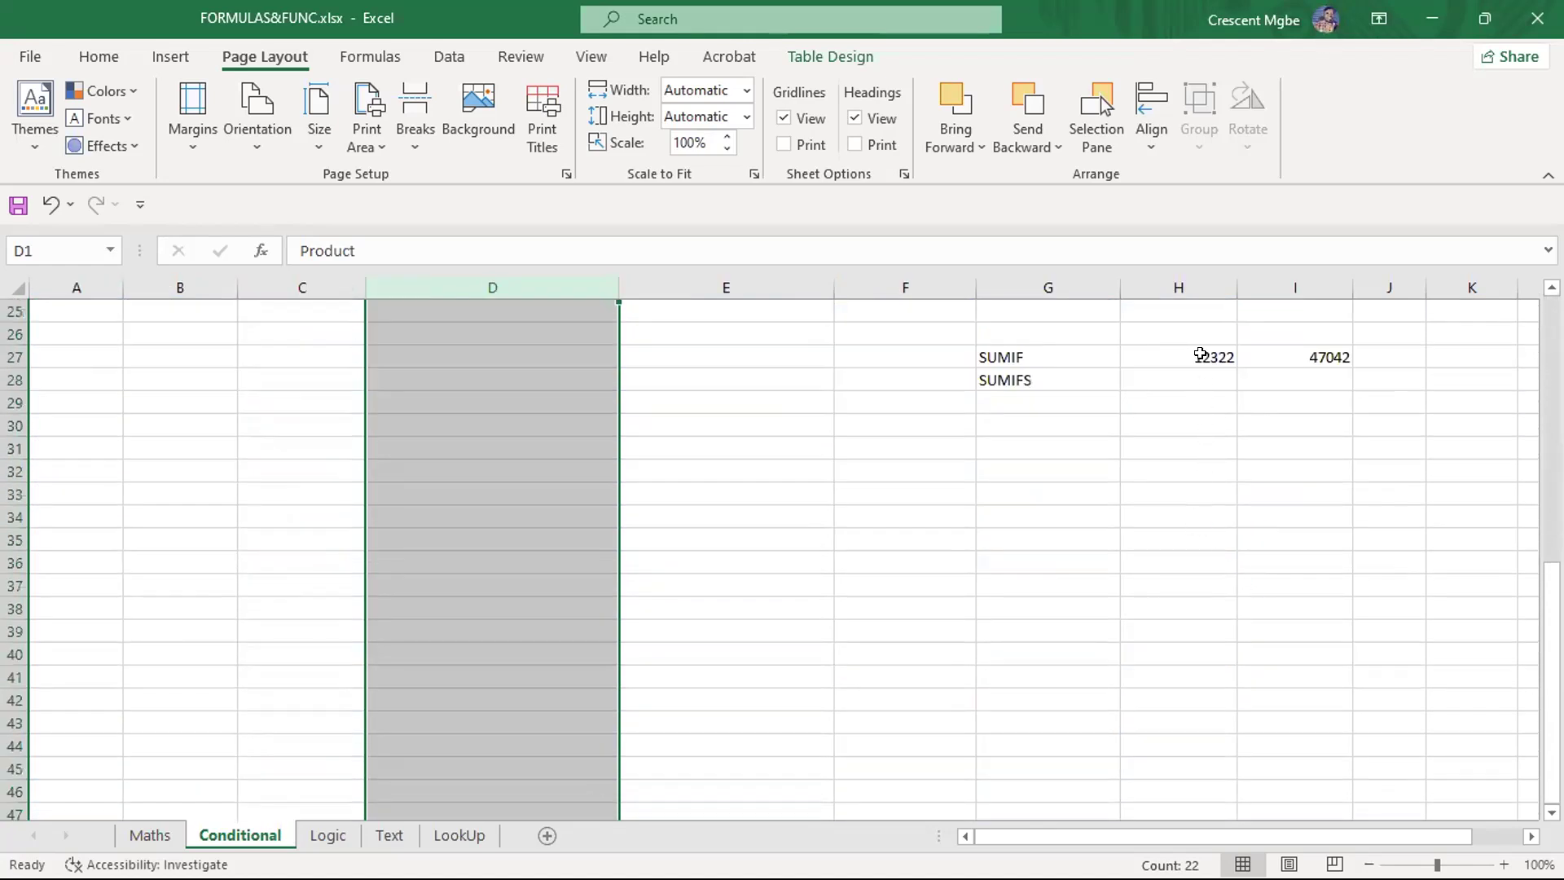
Examine the Revenue, Cost and PROFIT columns by selecting each whole column in turn, and select the empty cell J27
scroll(1197, 375, up, 8)
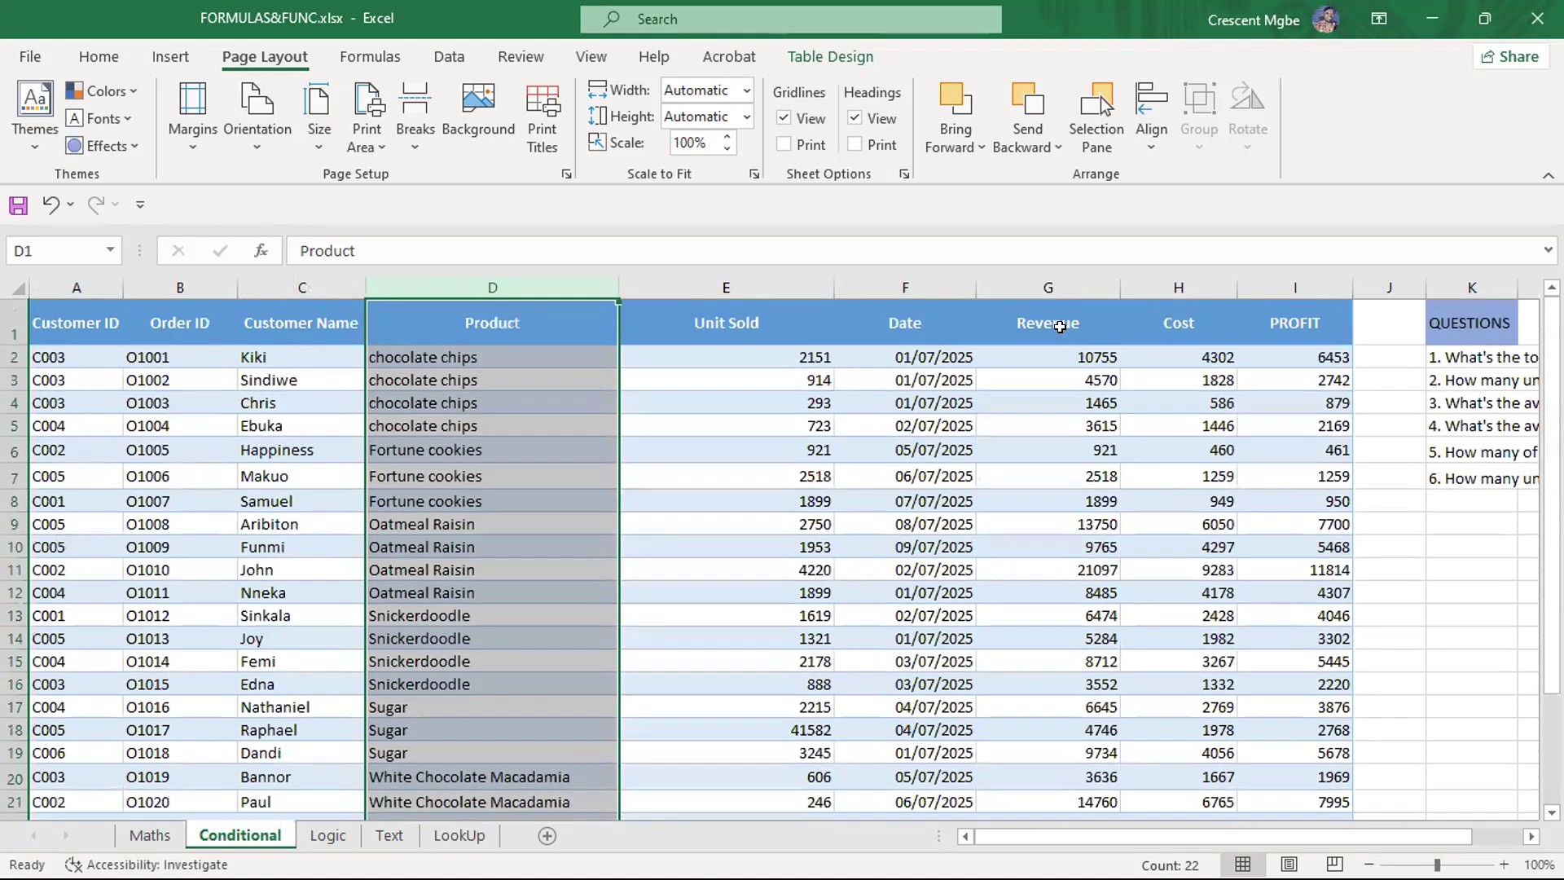
click(1059, 286)
click(1188, 277)
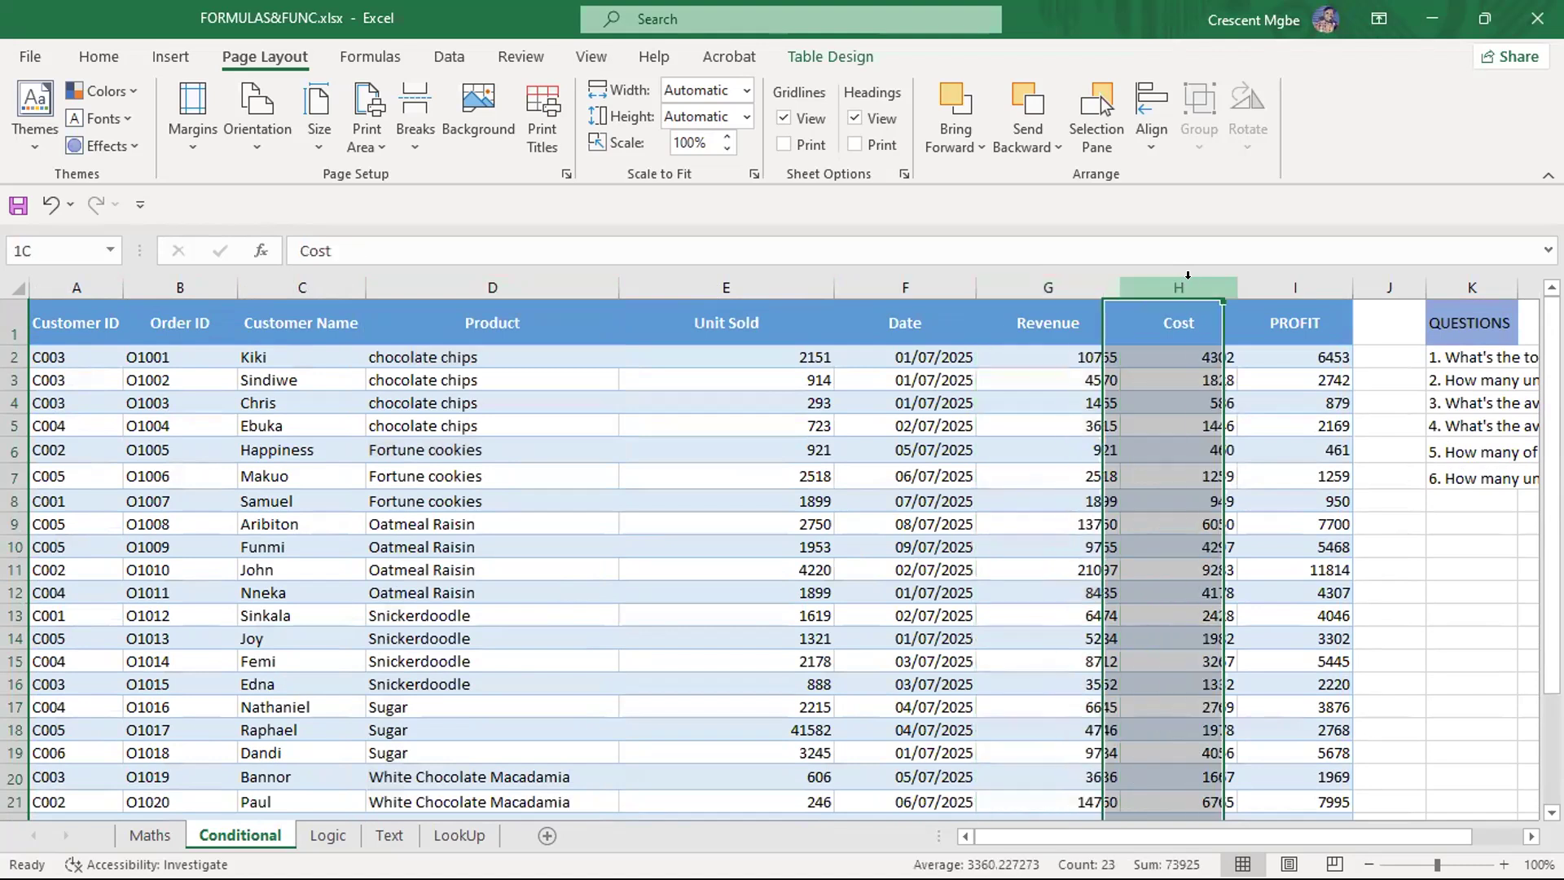
click(1301, 280)
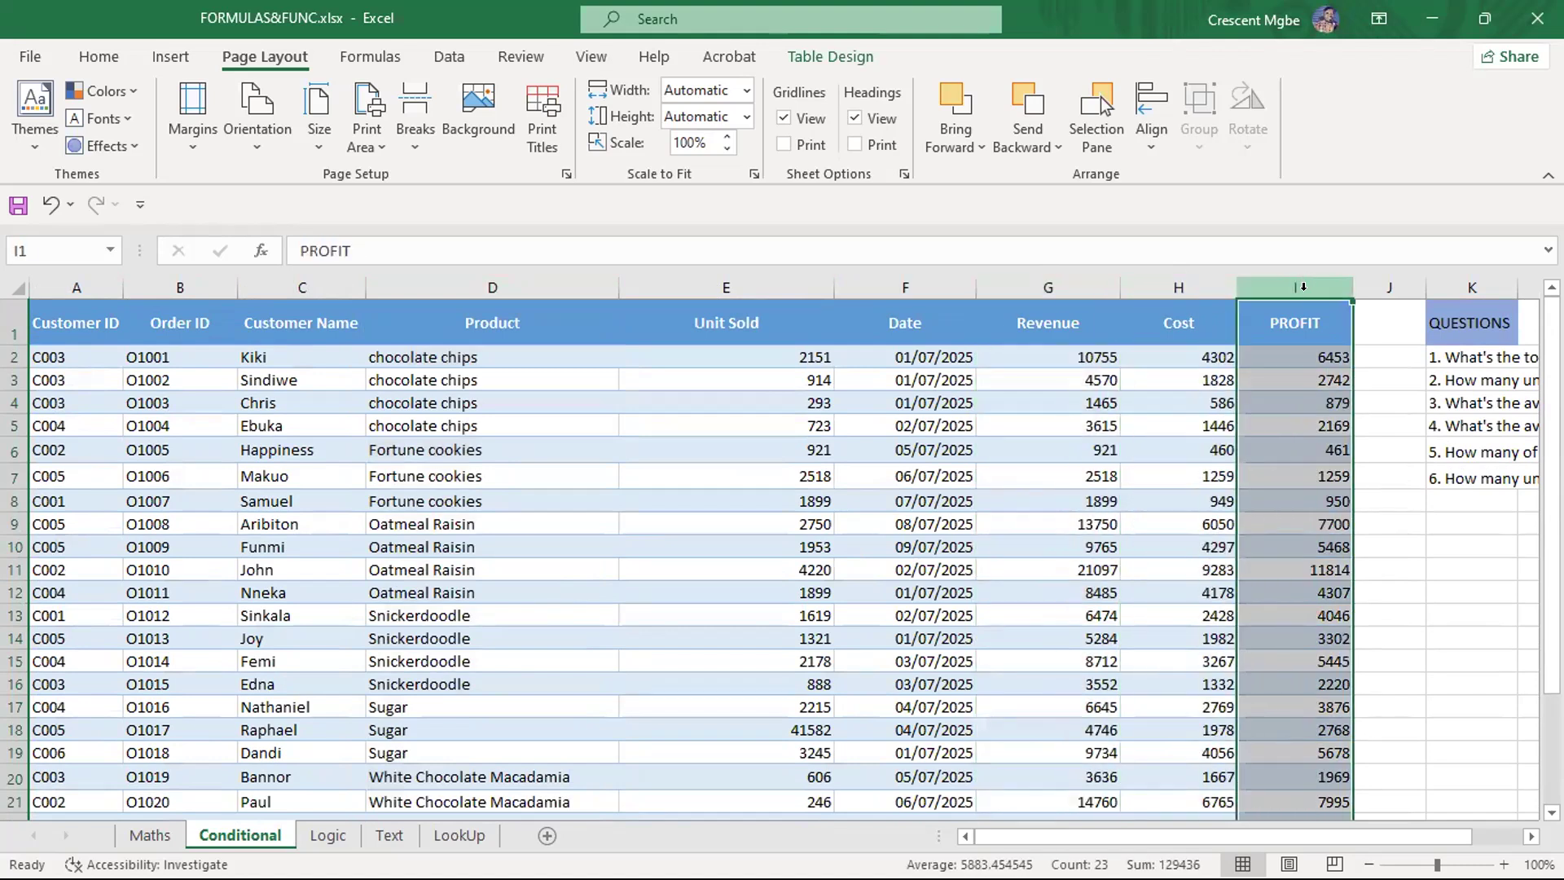
scroll(1199, 373, down, 3)
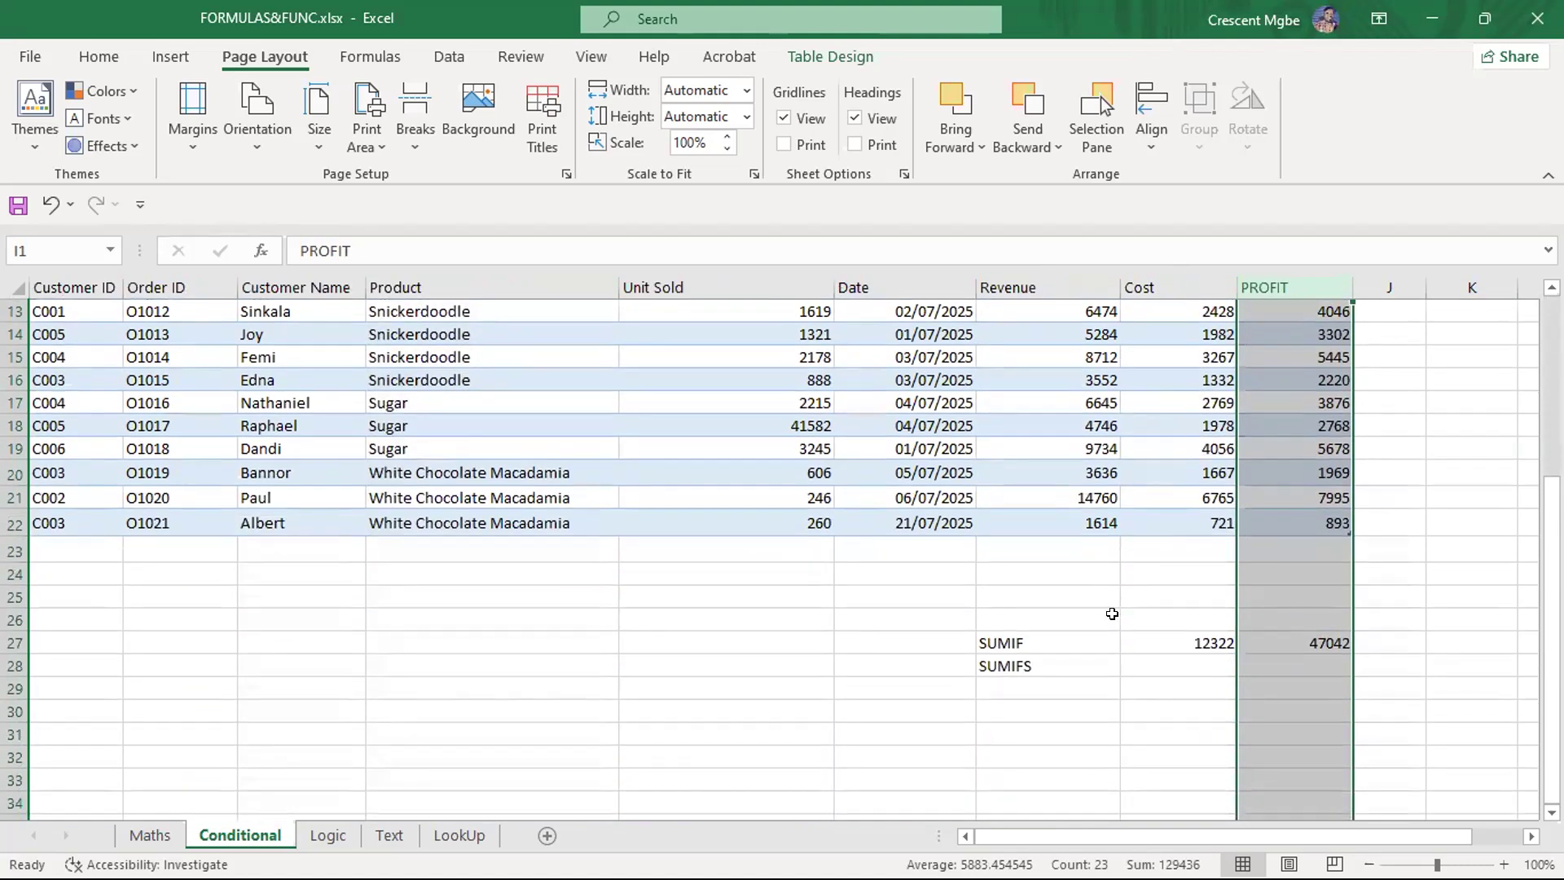
click(1397, 648)
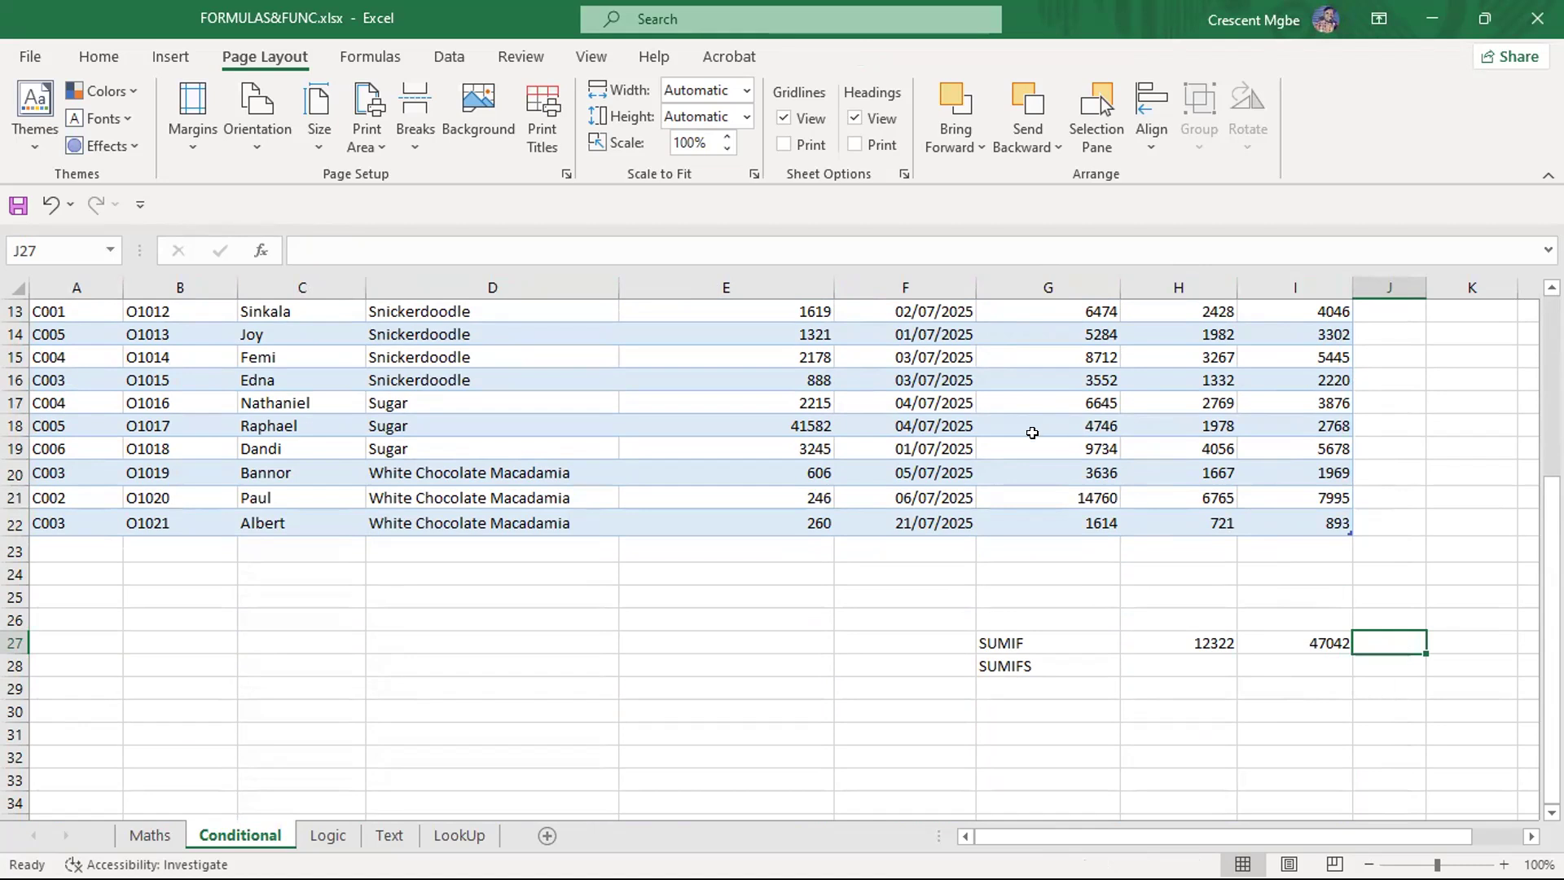
click(887, 7)
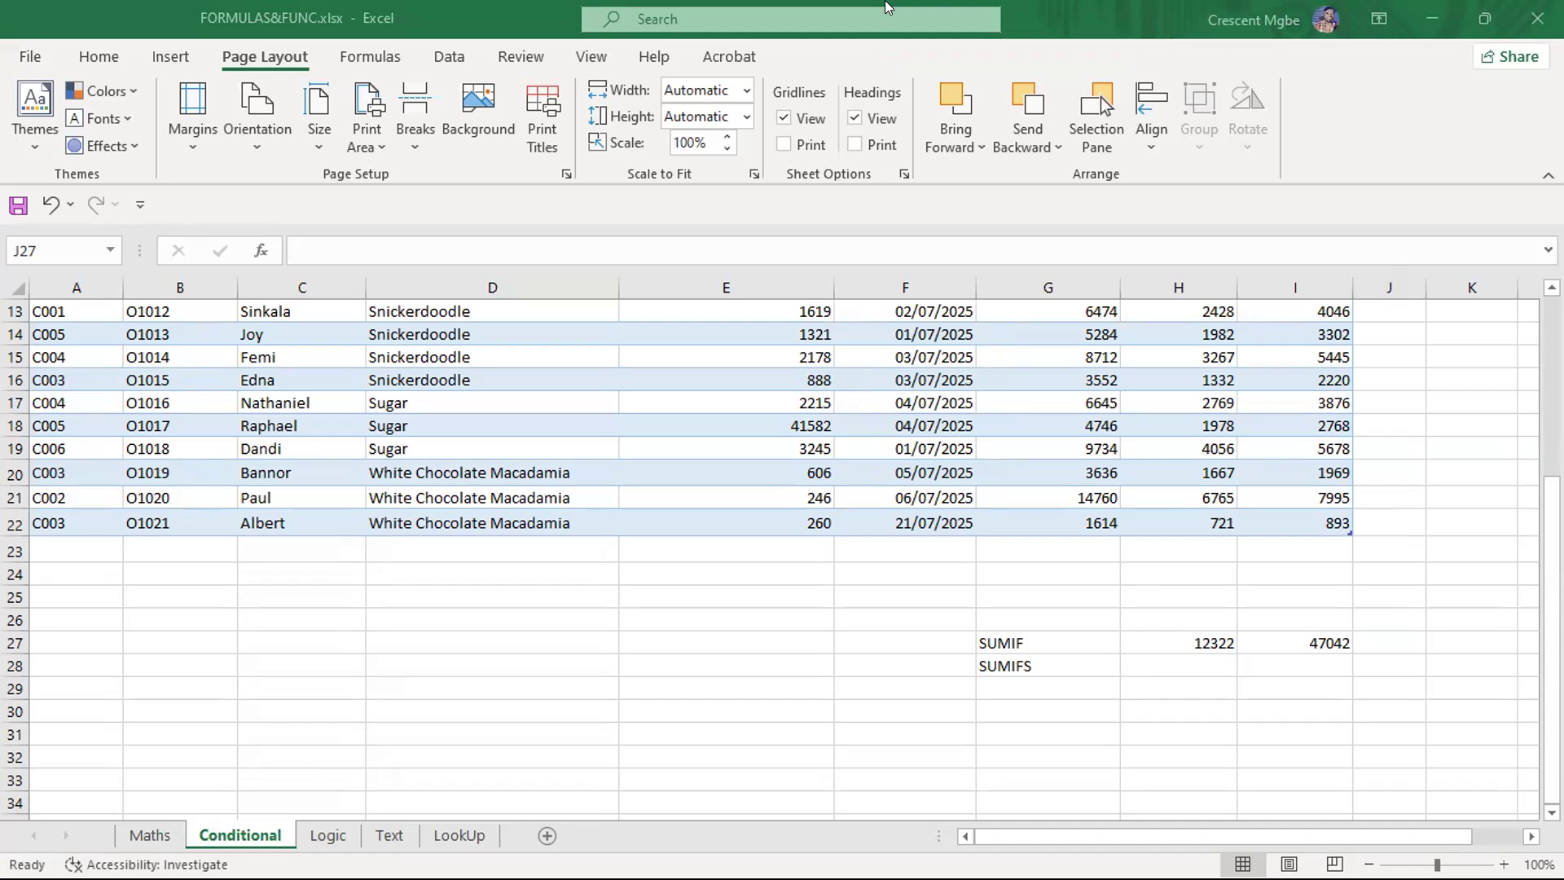
scroll(1267, 537, down, 1)
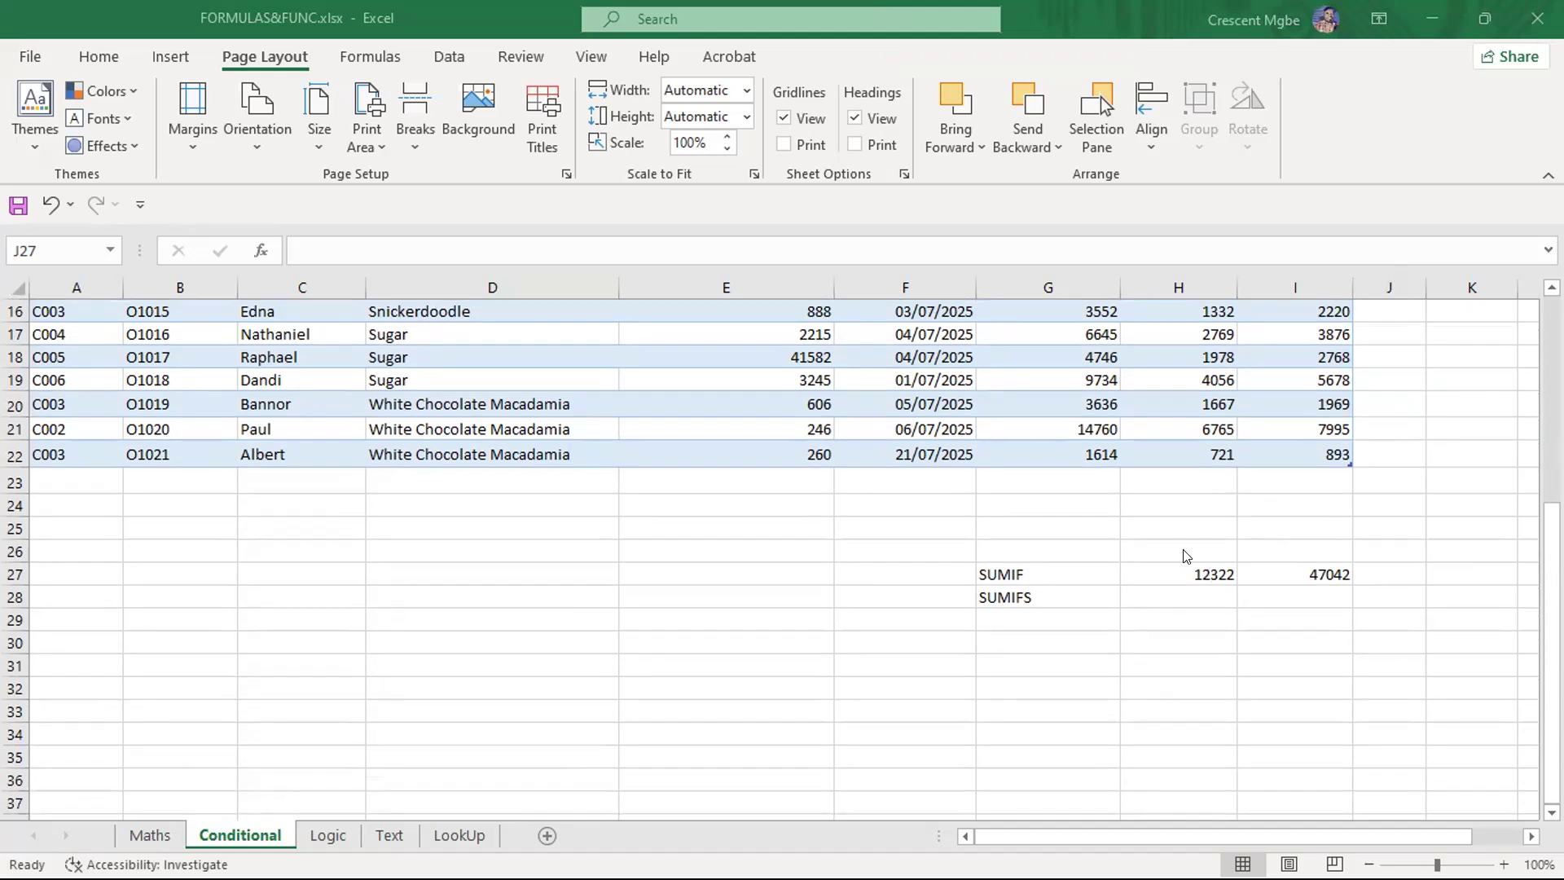
scroll(1111, 570, up, 1)
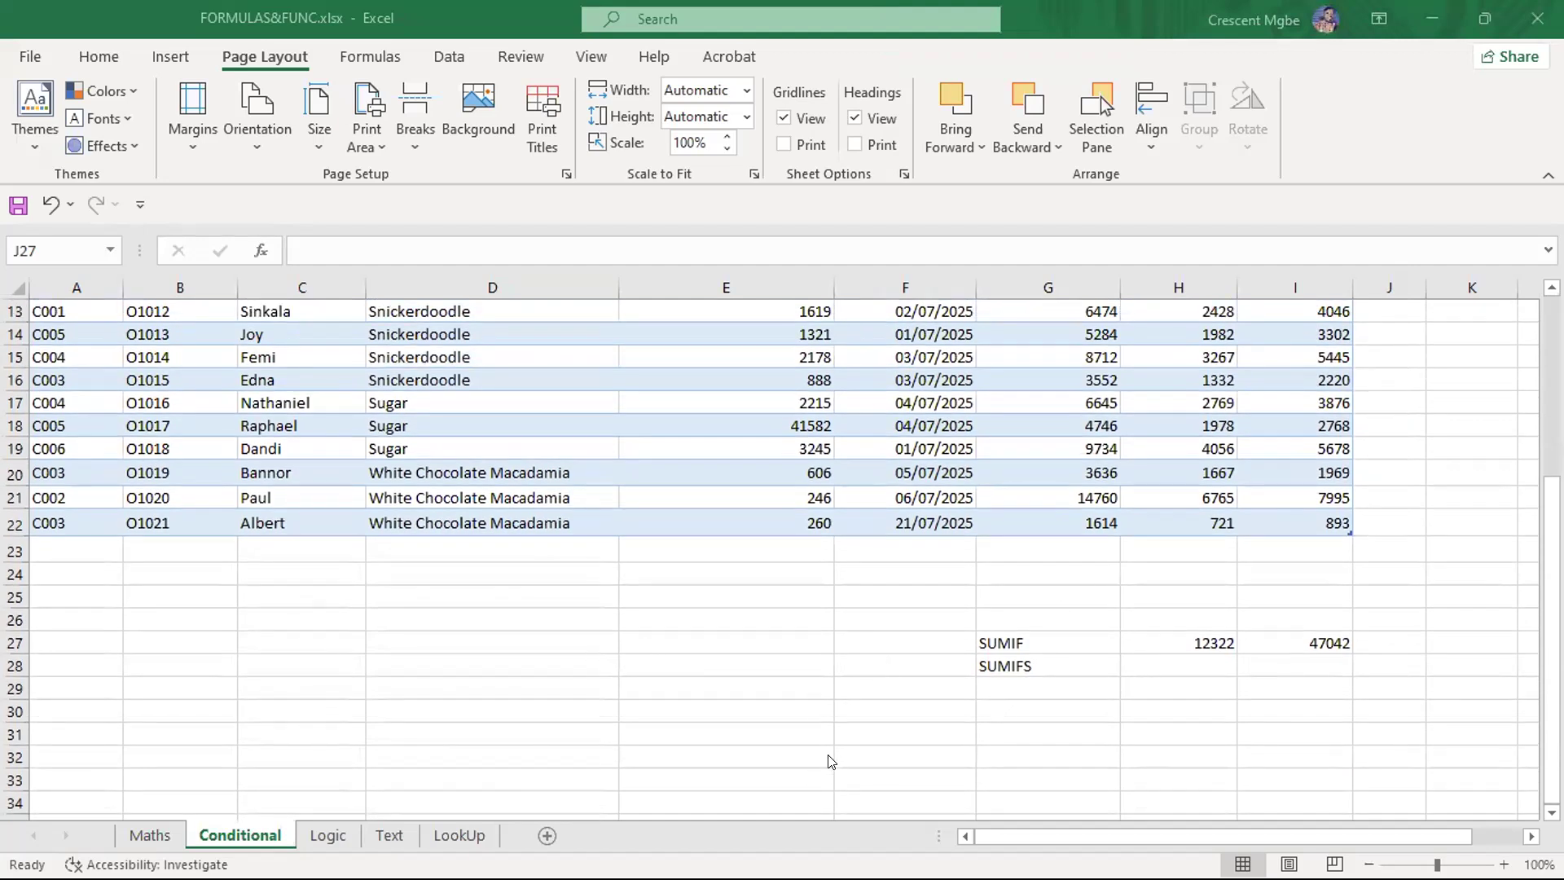
Switch to the PowerPoint slide show to review the Basic Formulas slide, and return to the FORMULAS&FUNC.xlsx workbook
key(super+Tab)
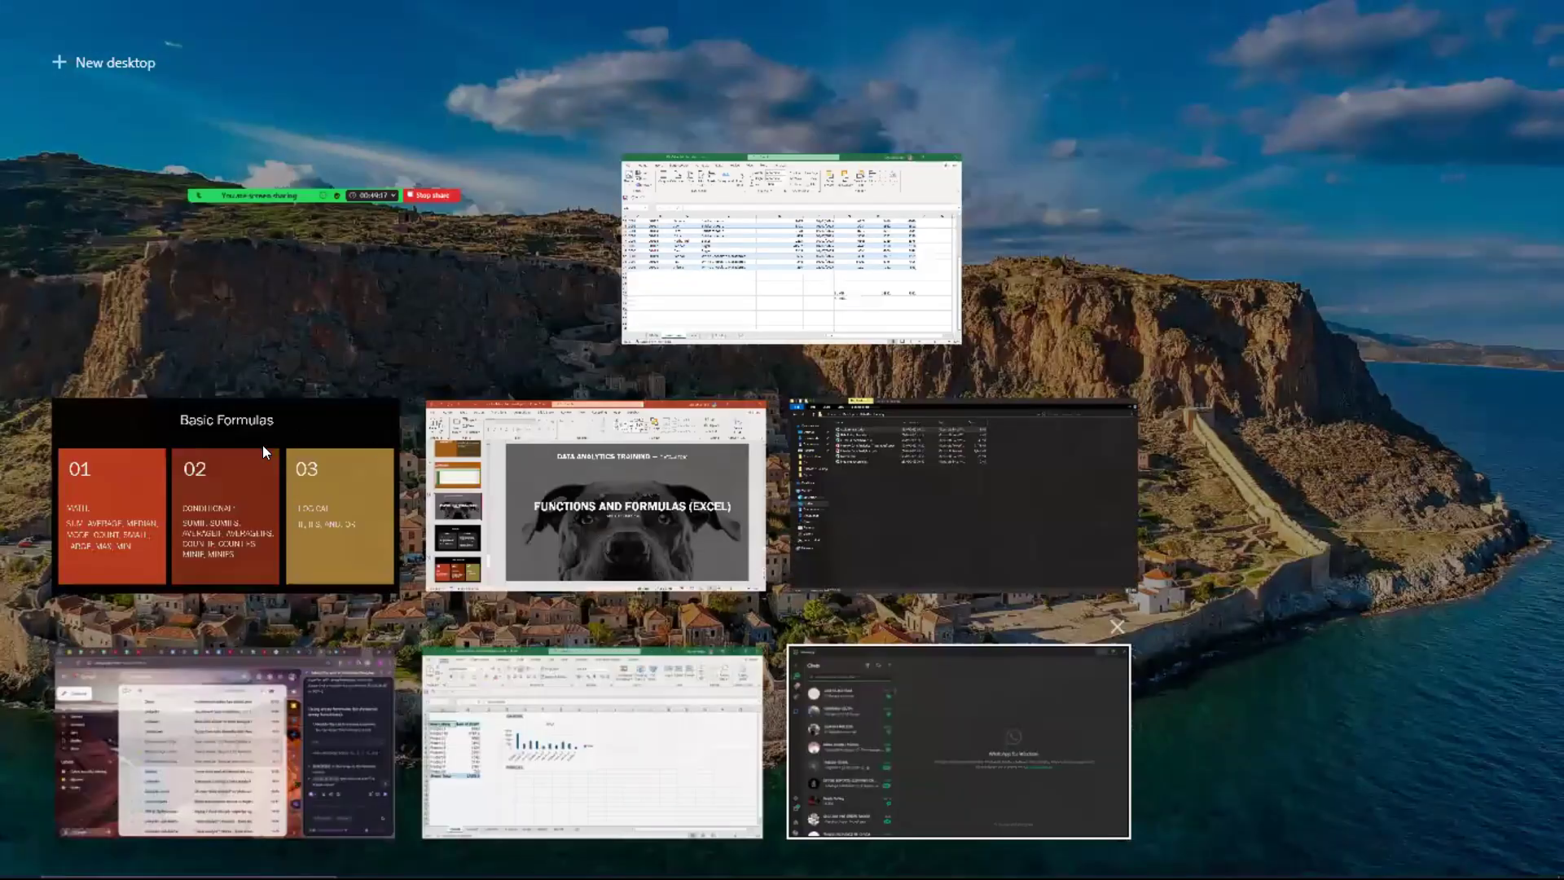
click(313, 465)
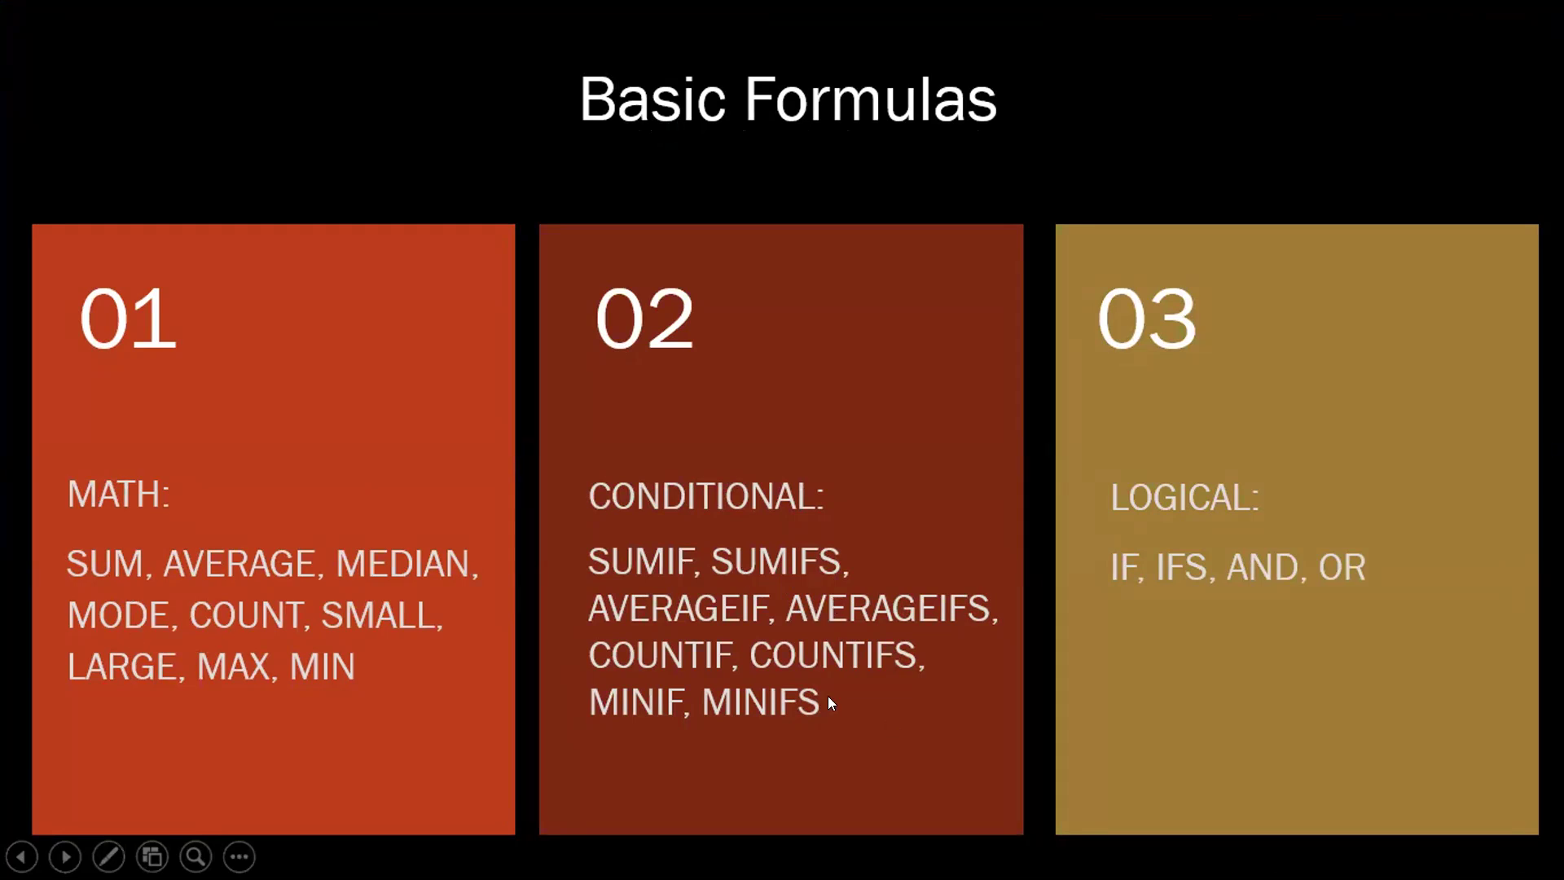
key(super+Tab)
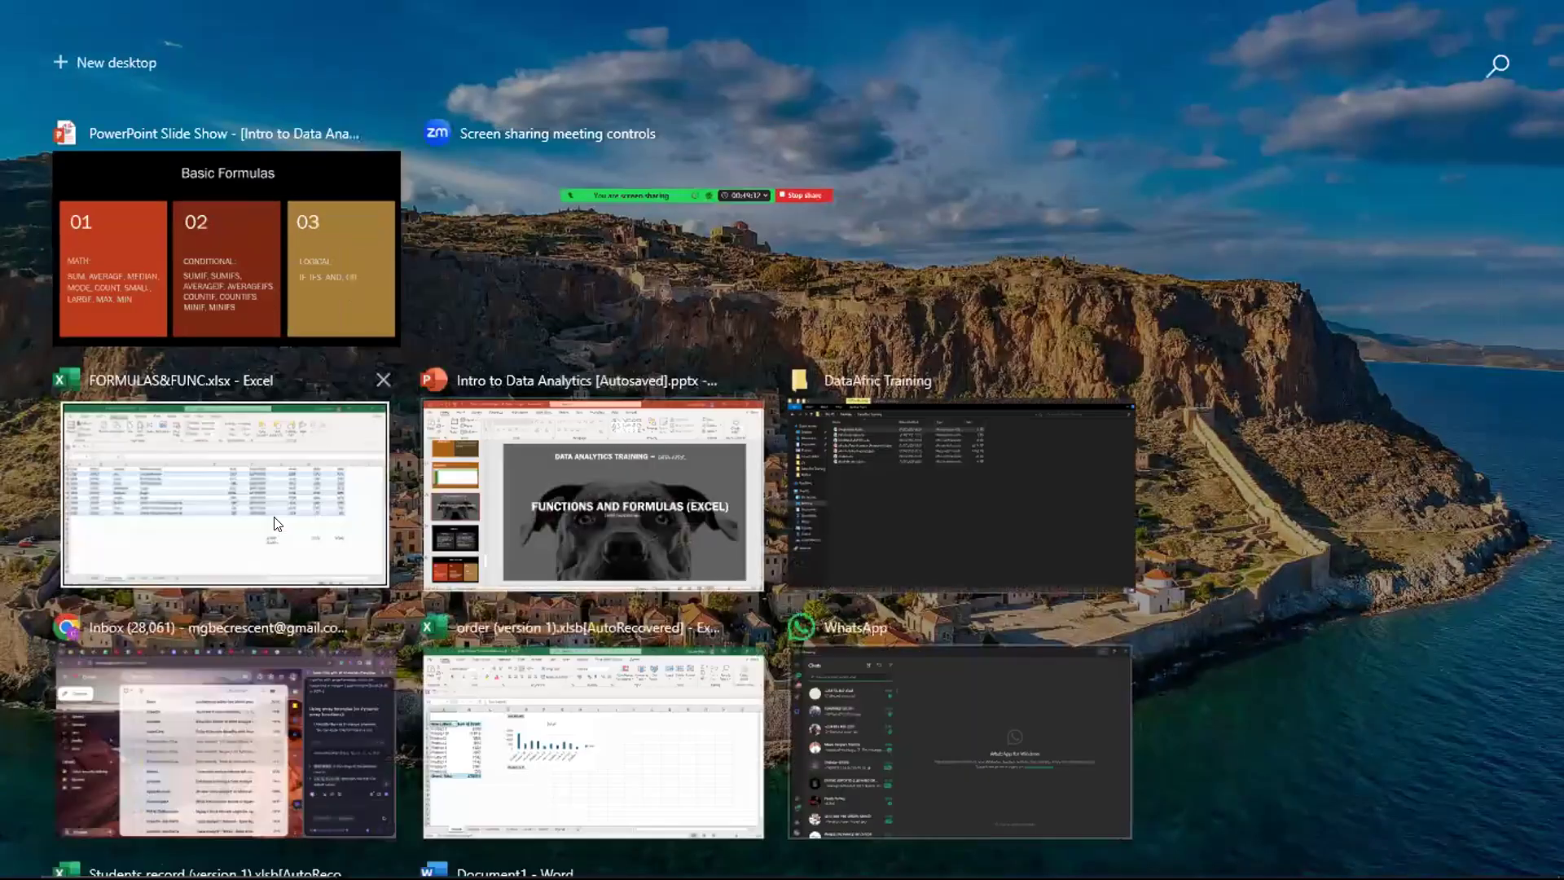
click(277, 524)
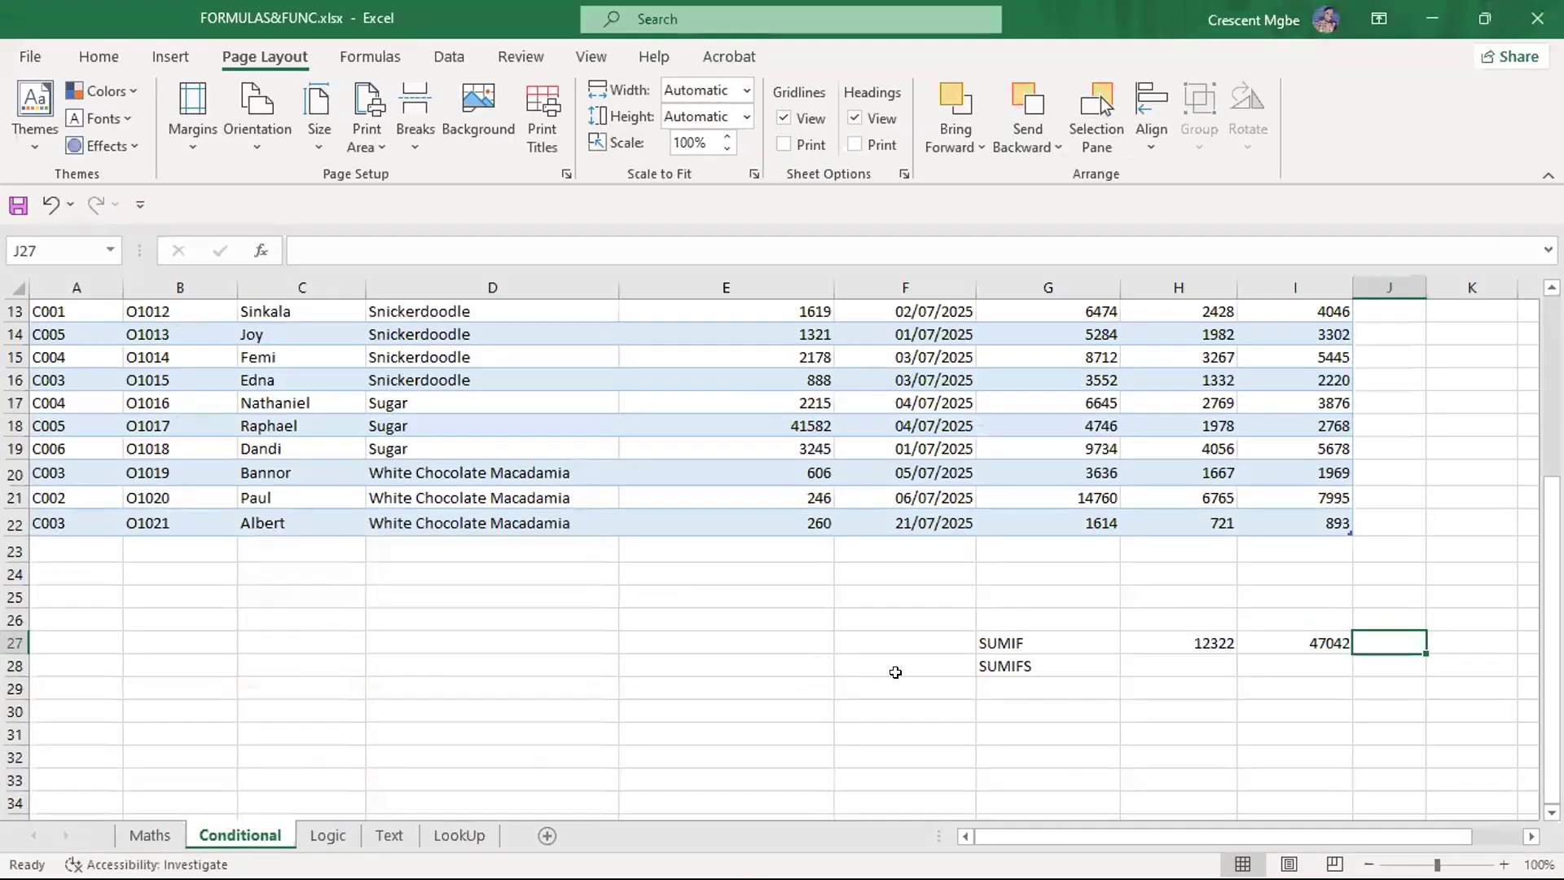
Review the order table and the questions list on the Conditional sheet at 80% zoom
scroll(1264, 673, up, 4)
scroll(1444, 582, down, 2)
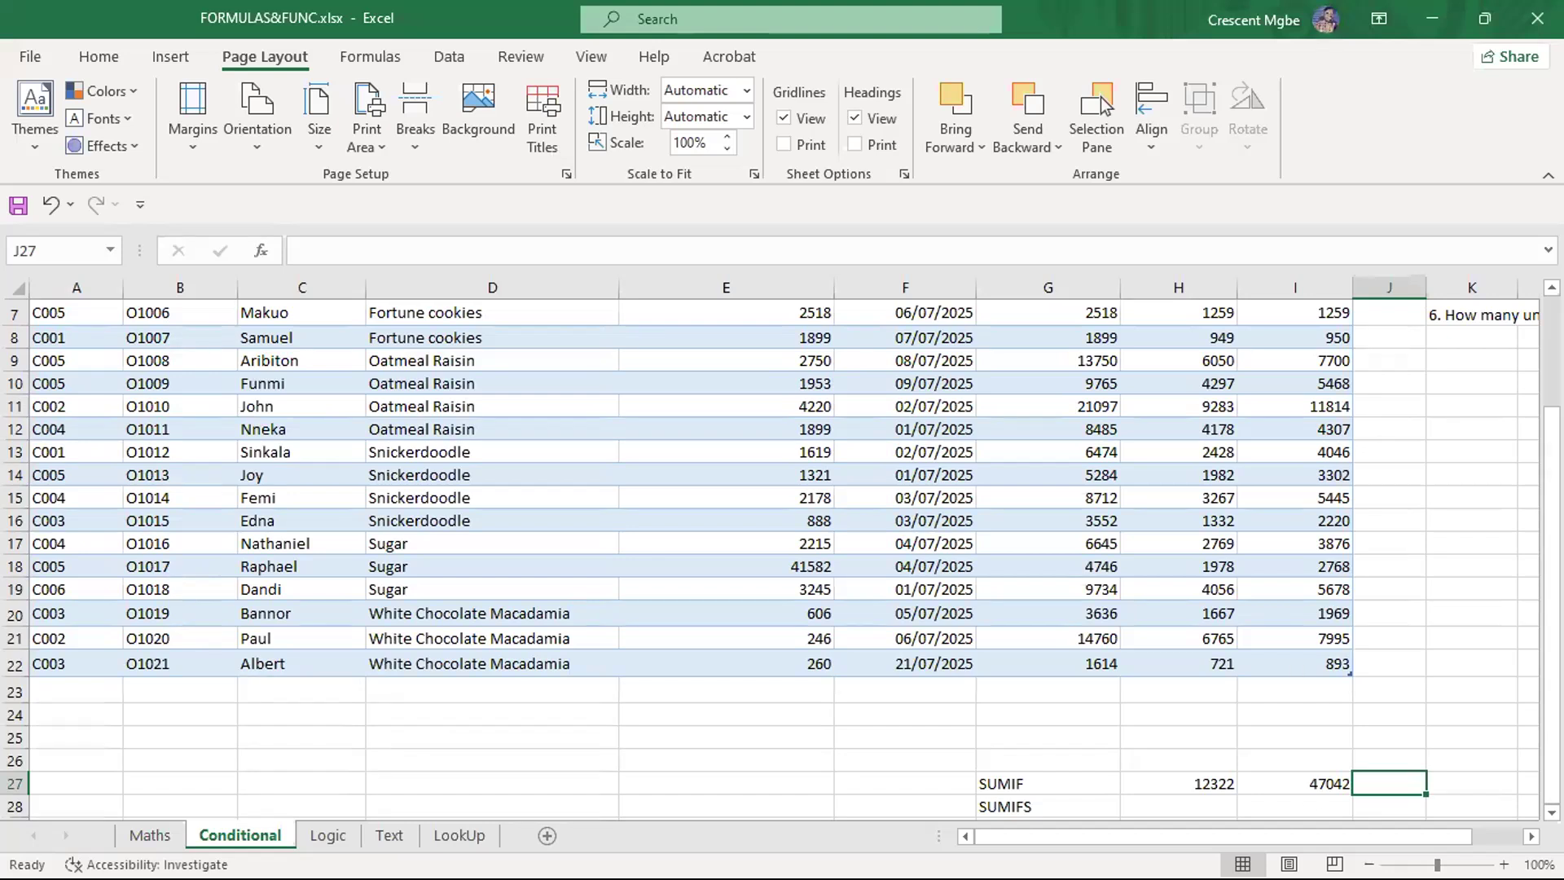
click(1368, 864)
click(1368, 864)
scroll(1202, 609, up, 1)
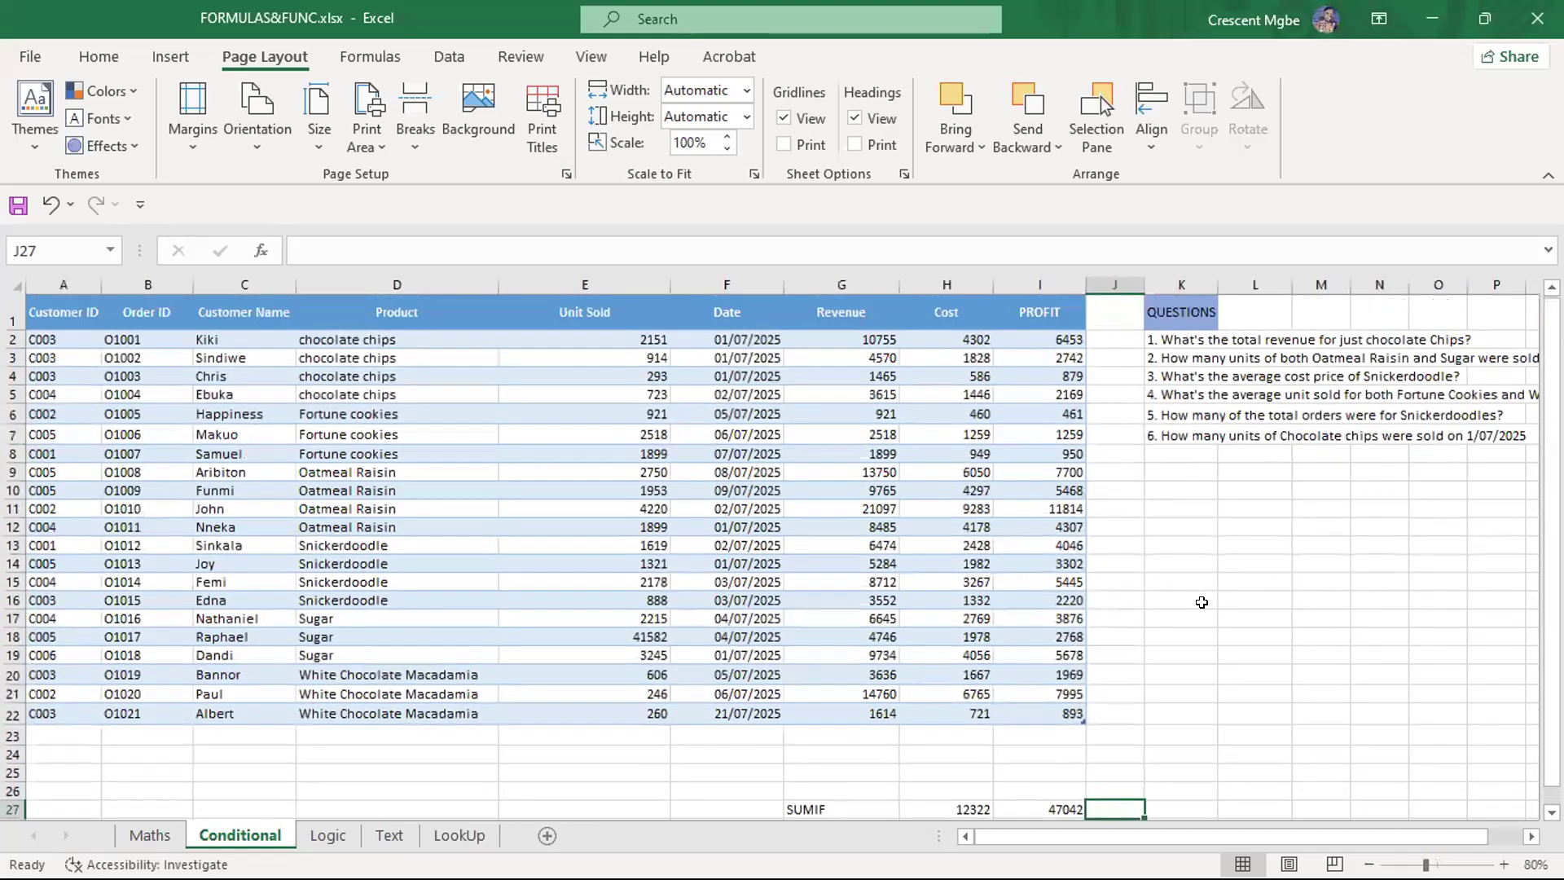
scroll(1200, 607, down, 1)
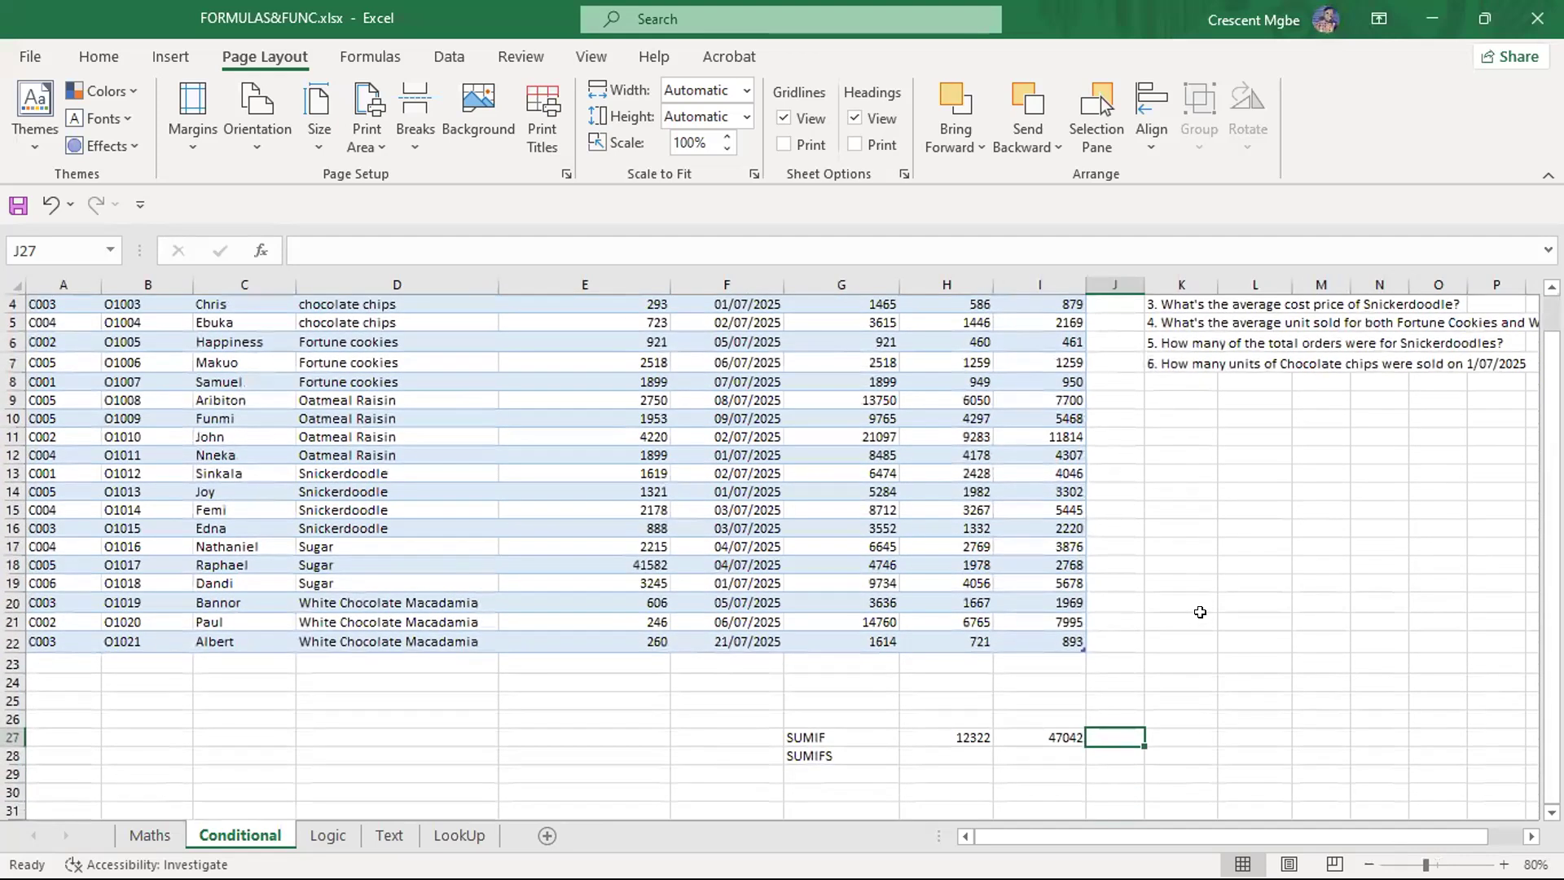
scroll(1200, 612, up, 1)
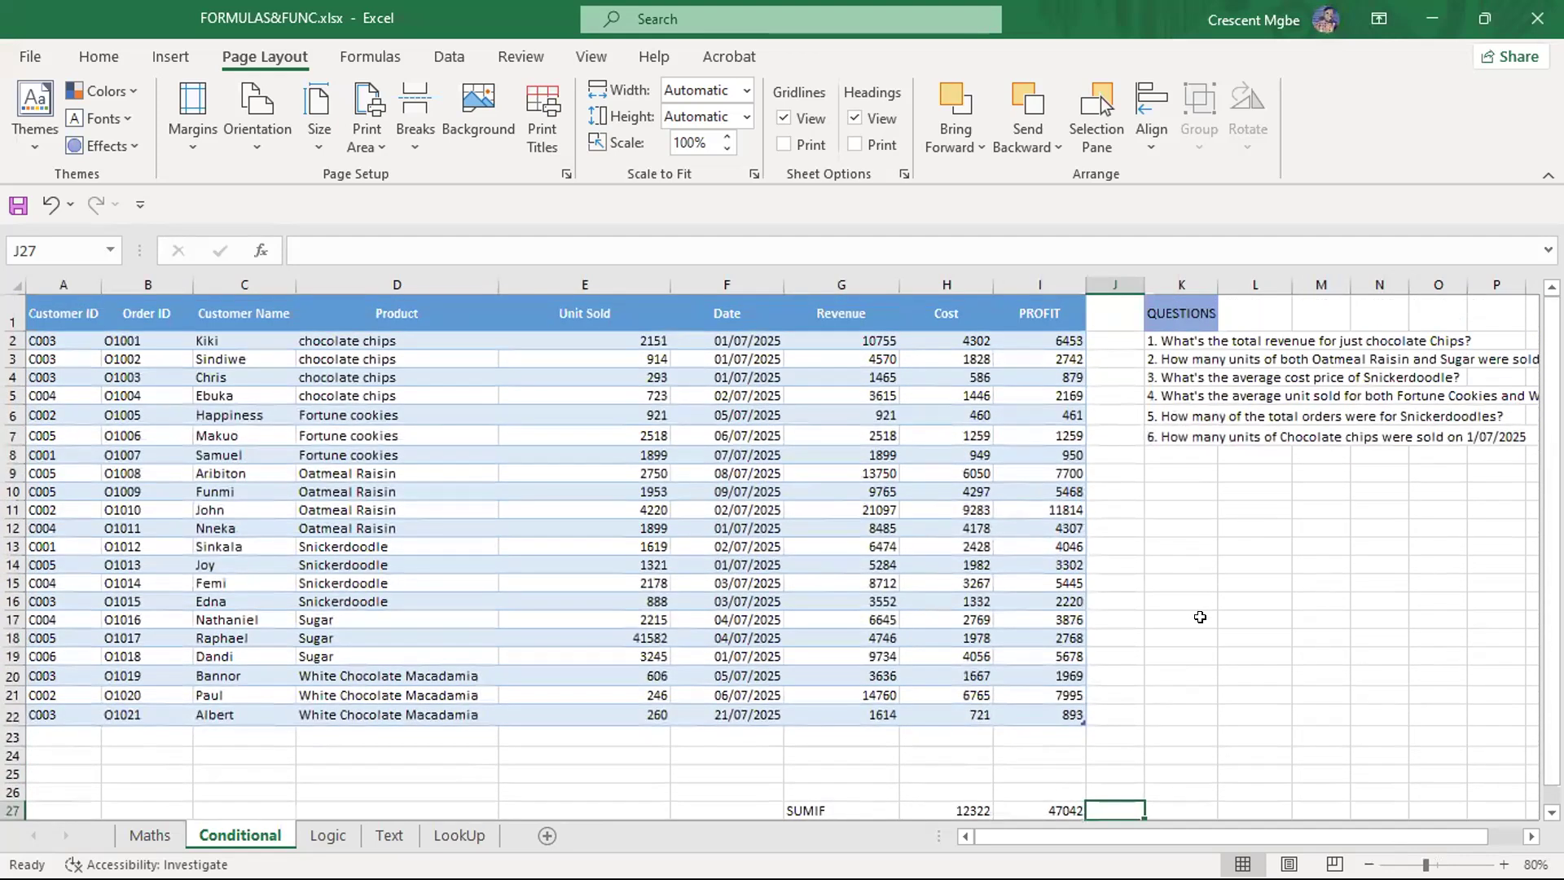
Enter the label AVERAGE FOR in cell L18
click(1244, 639)
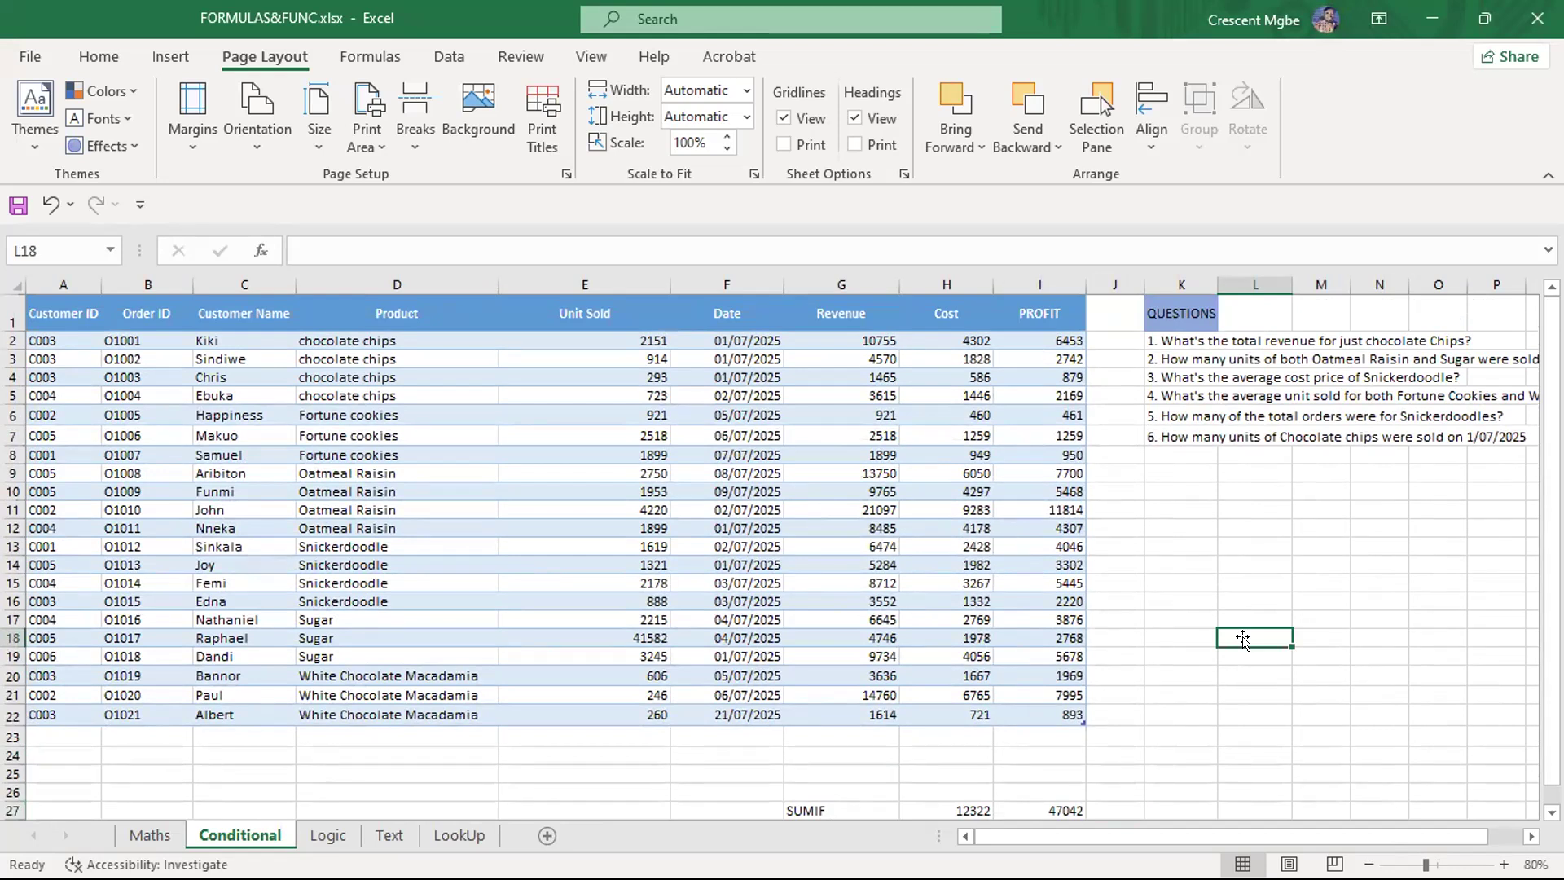
text(AVERAG)
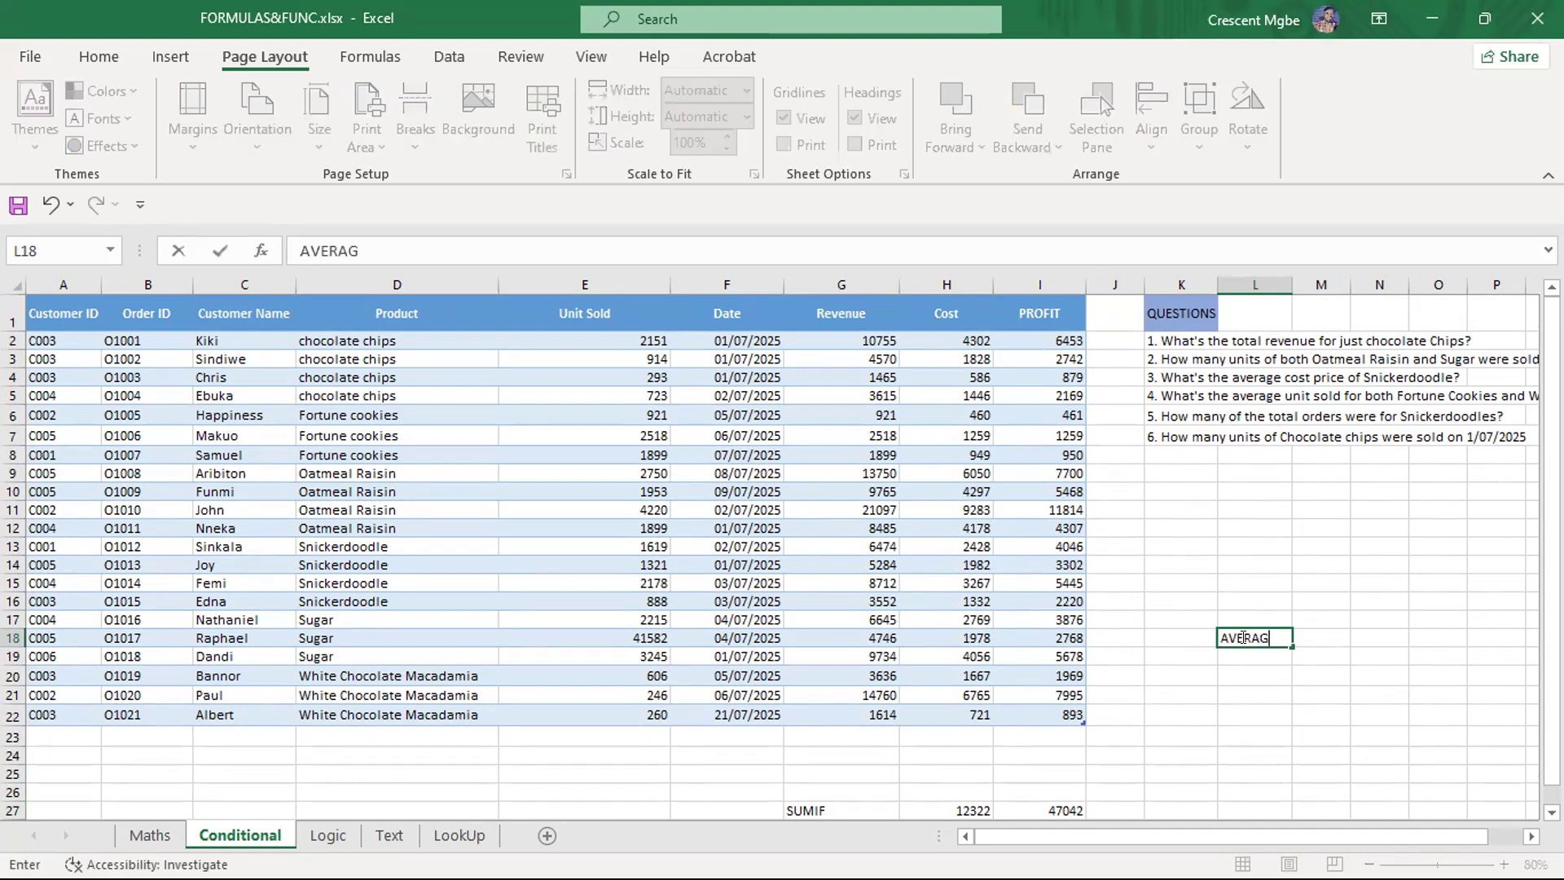
text(E FOR)
key(Return)
Average the chocolate chips revenue in L19 with =AVERAGEIF(Table24[Product],D2,Table24[Revenue]), and clear the cell again
text(=AVER)
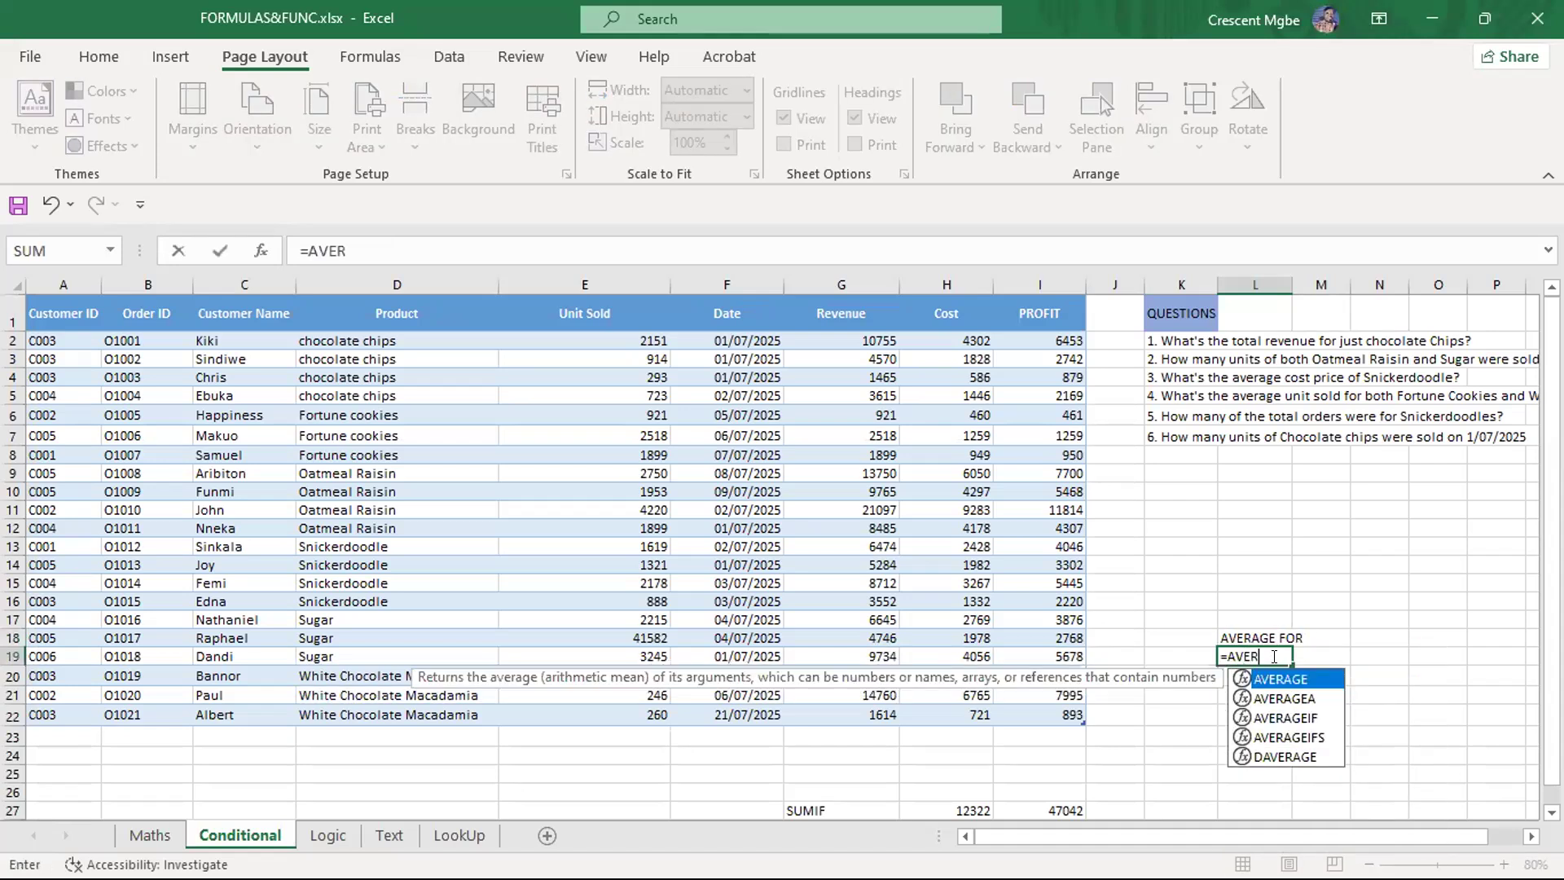
click(1302, 714)
double_click(1301, 717)
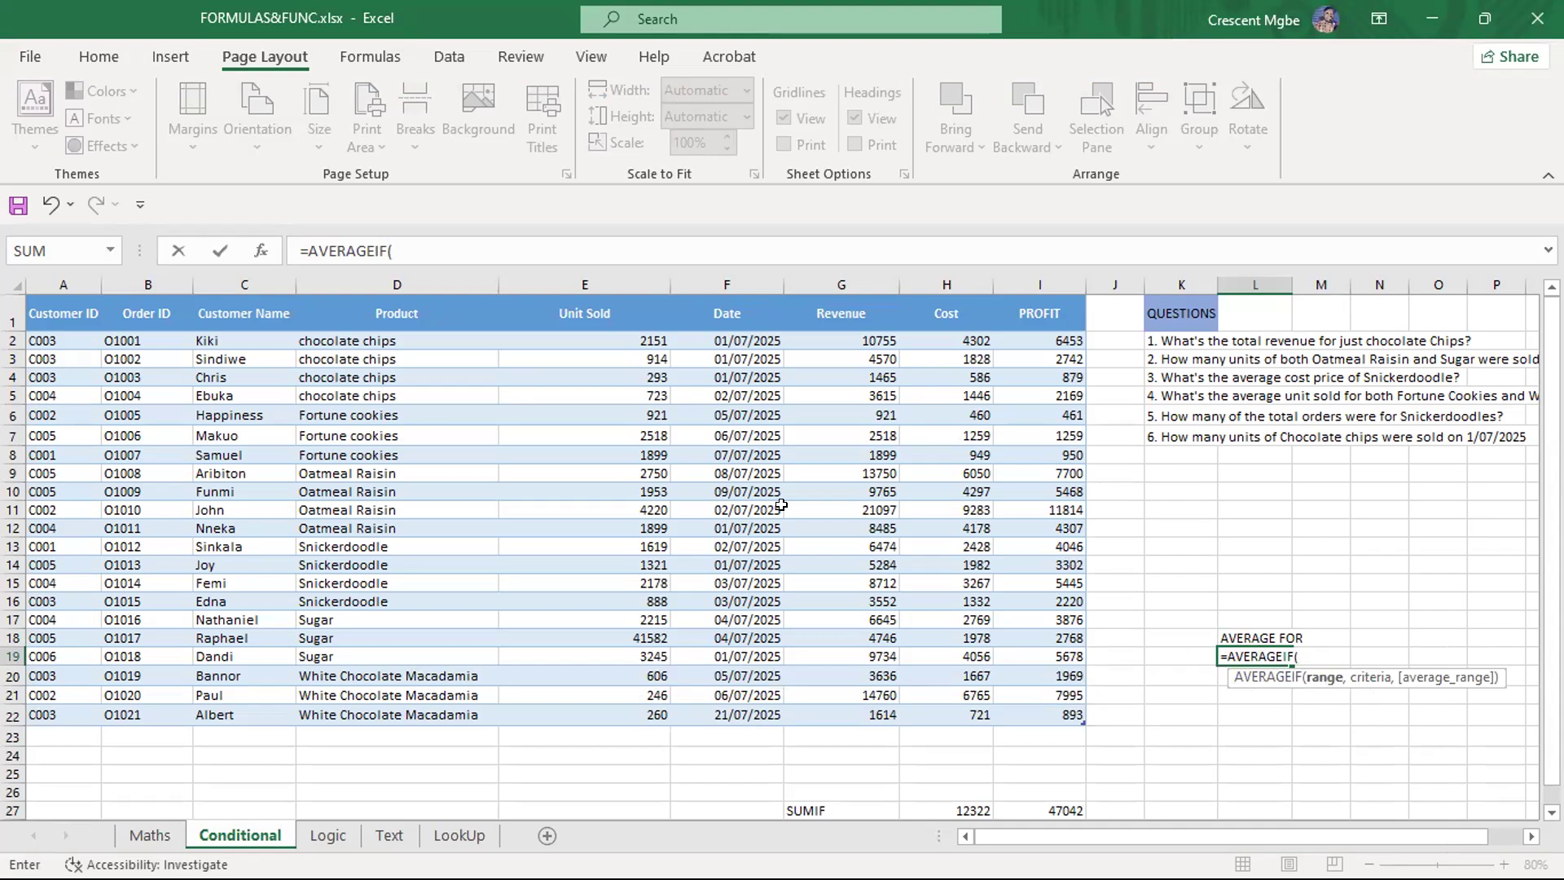
drag(362, 339, 396, 707)
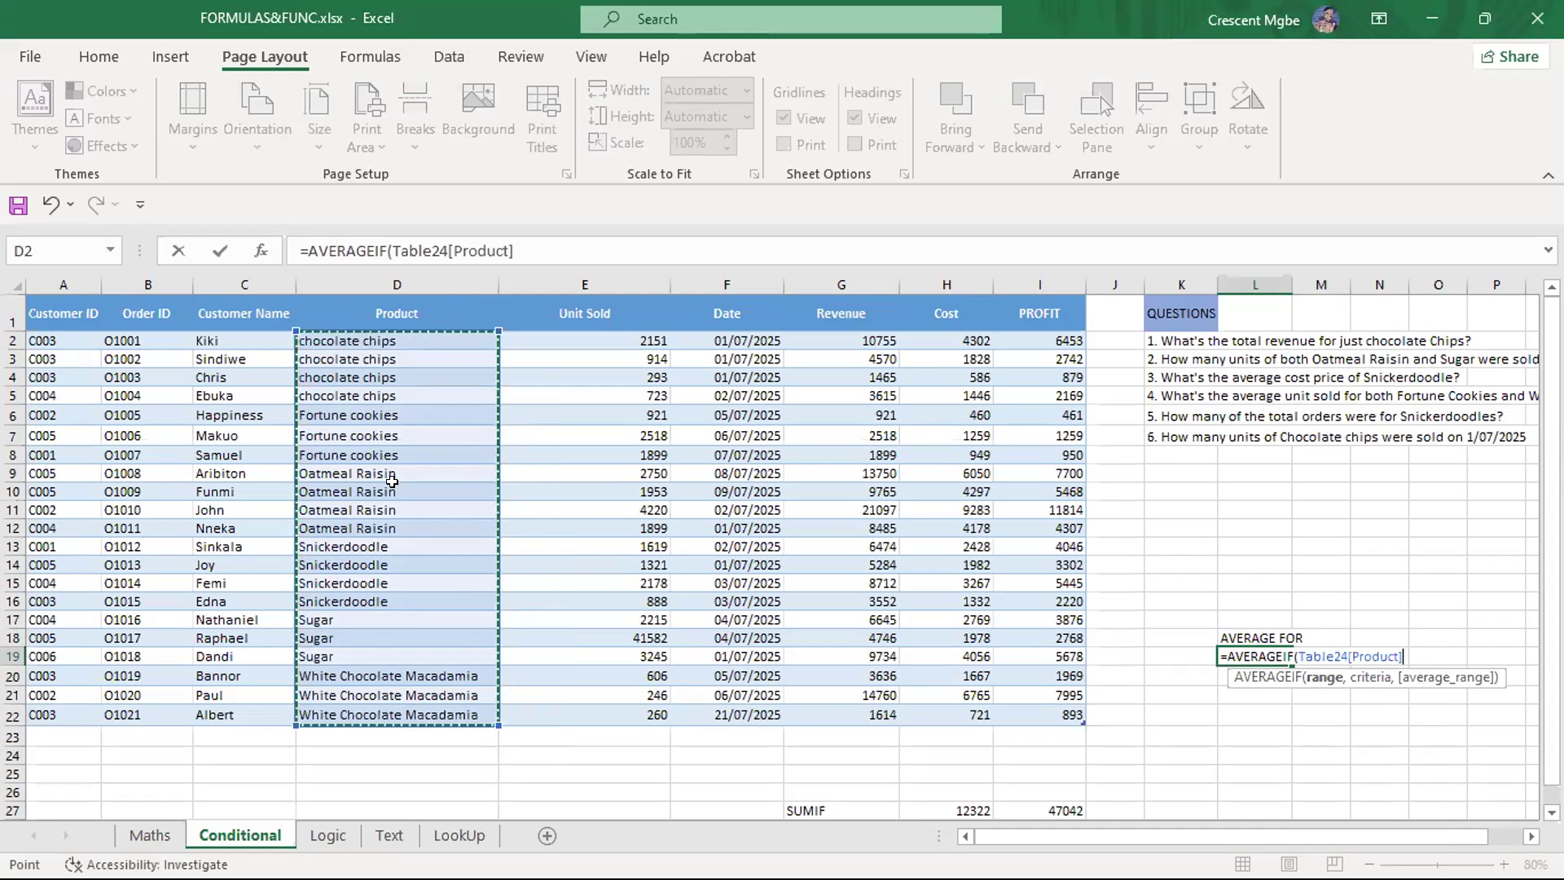
text(,)
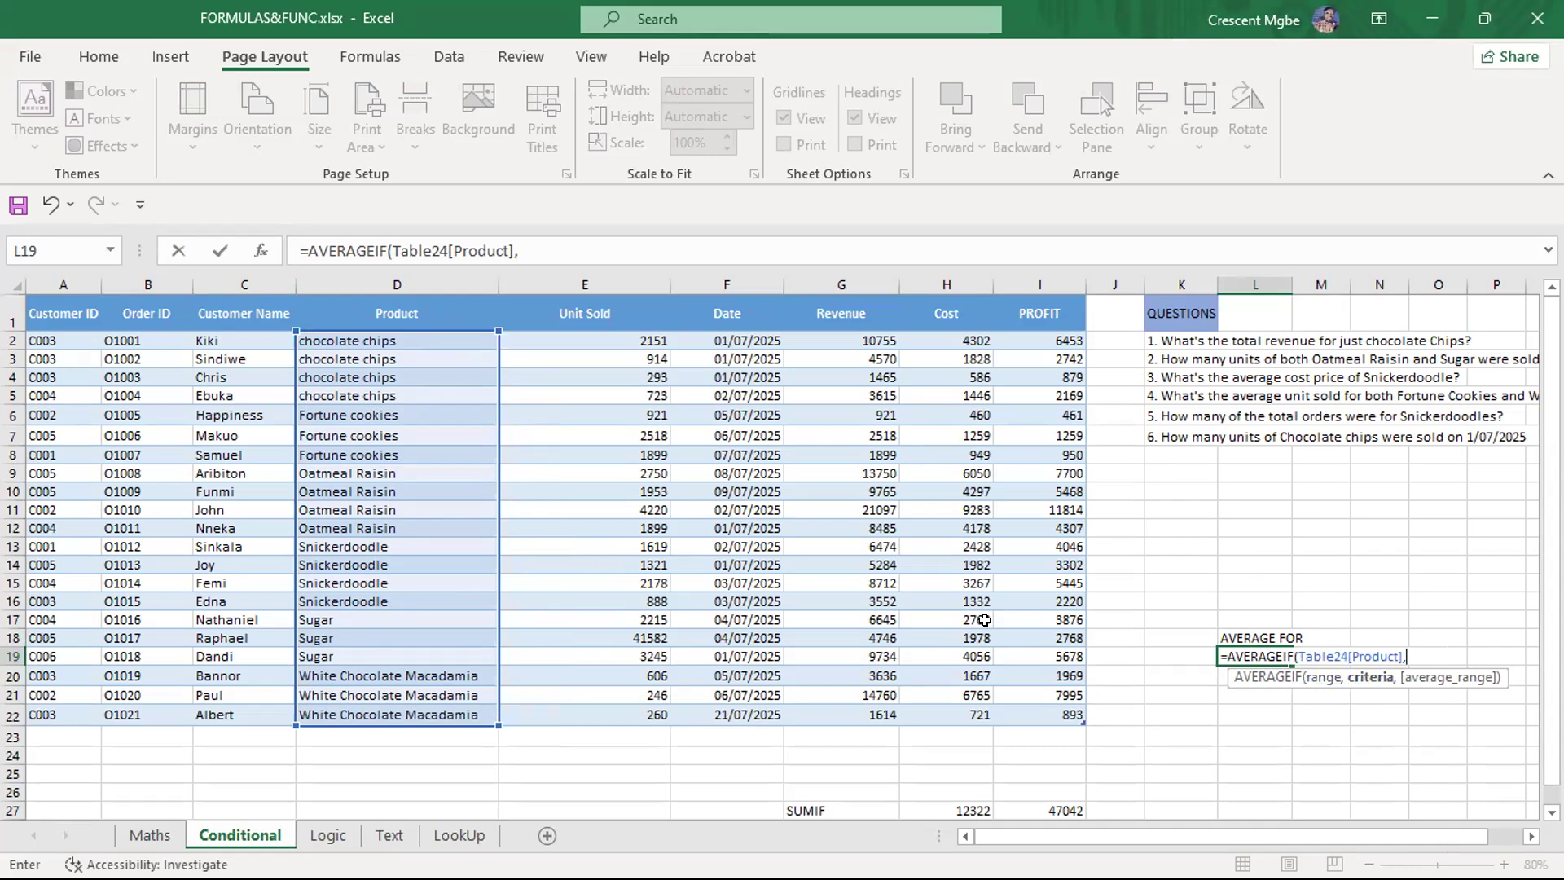
click(353, 339)
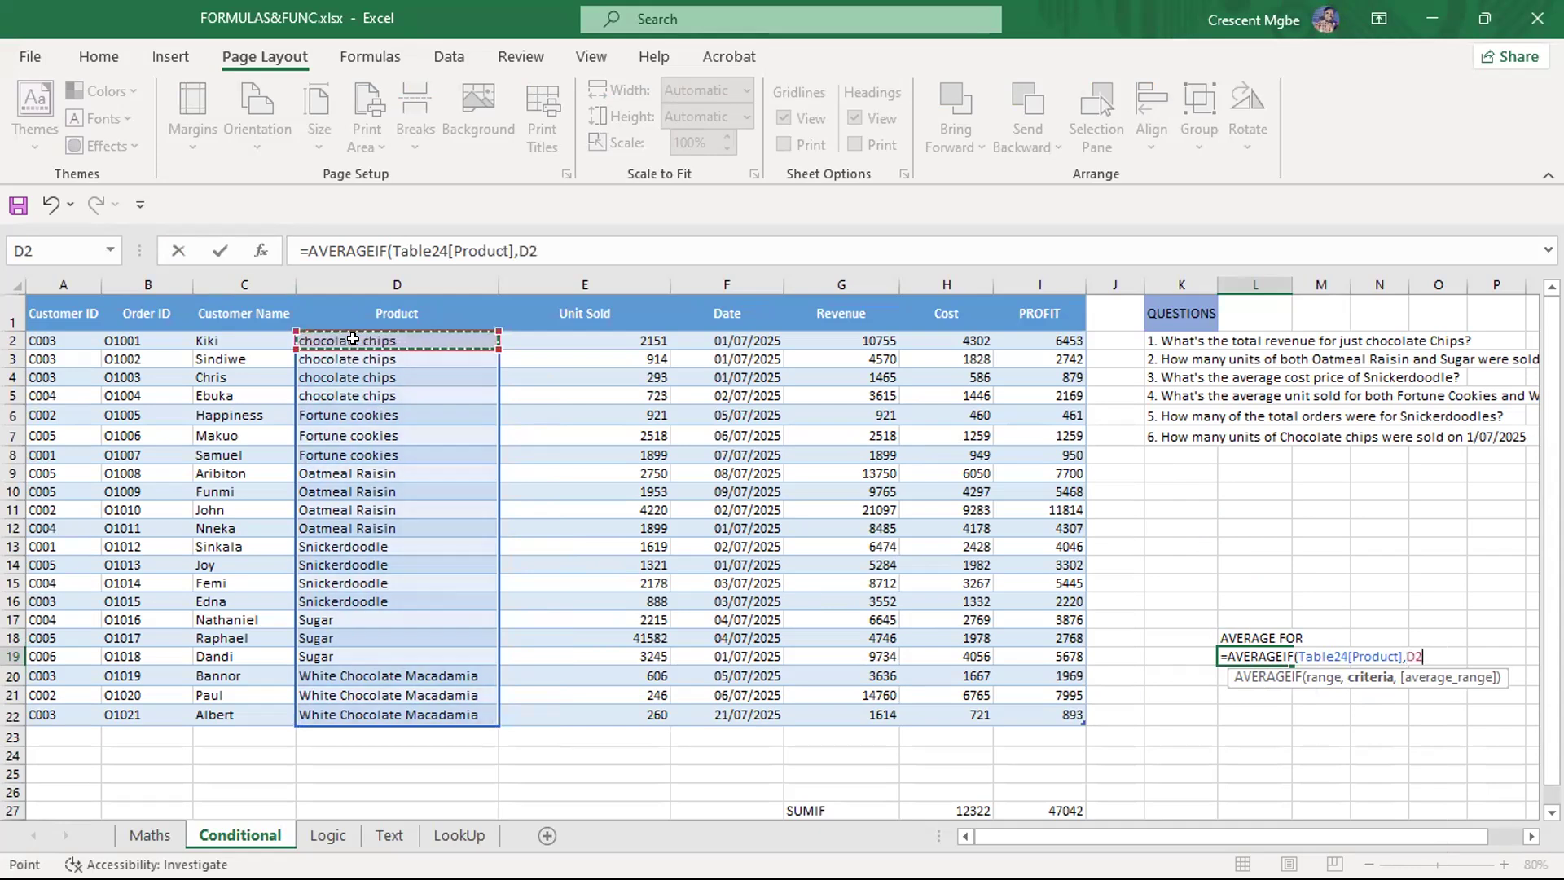
text(,)
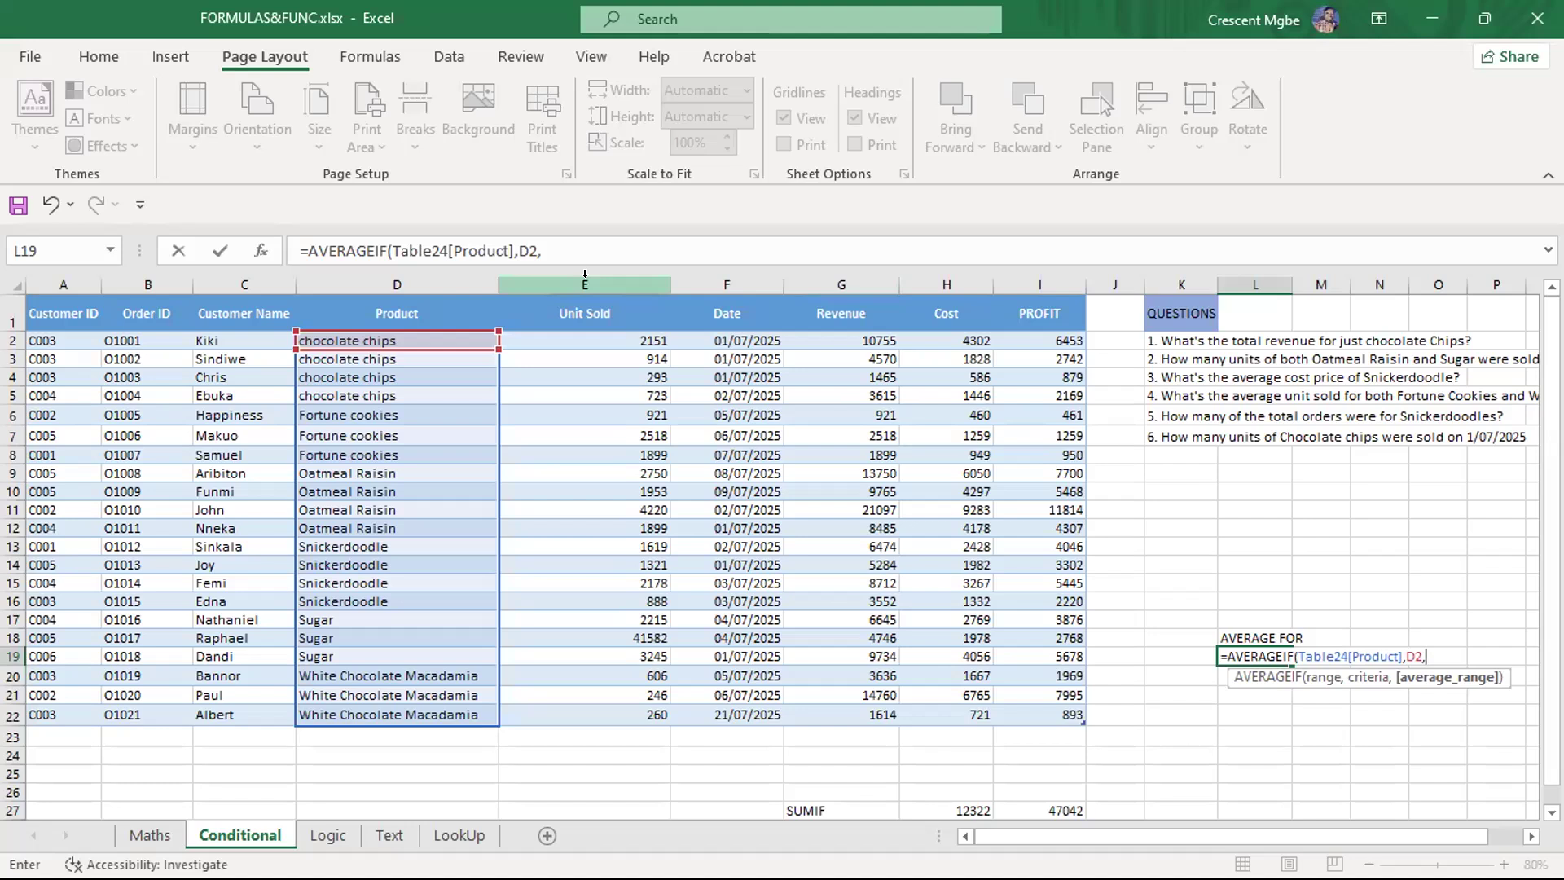
drag(857, 335, 874, 714)
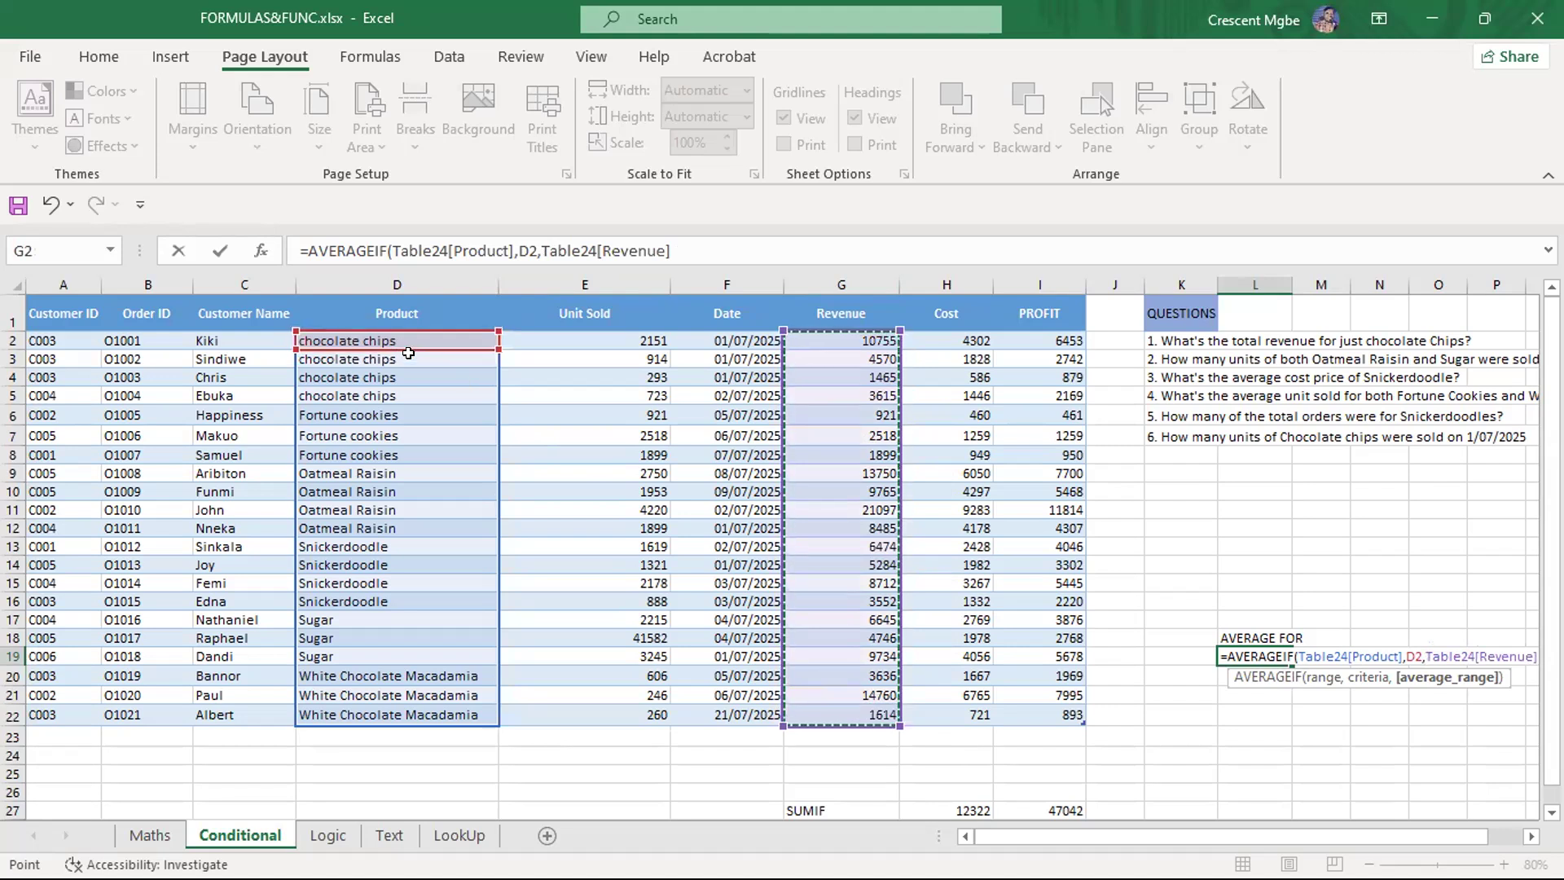
key(Return)
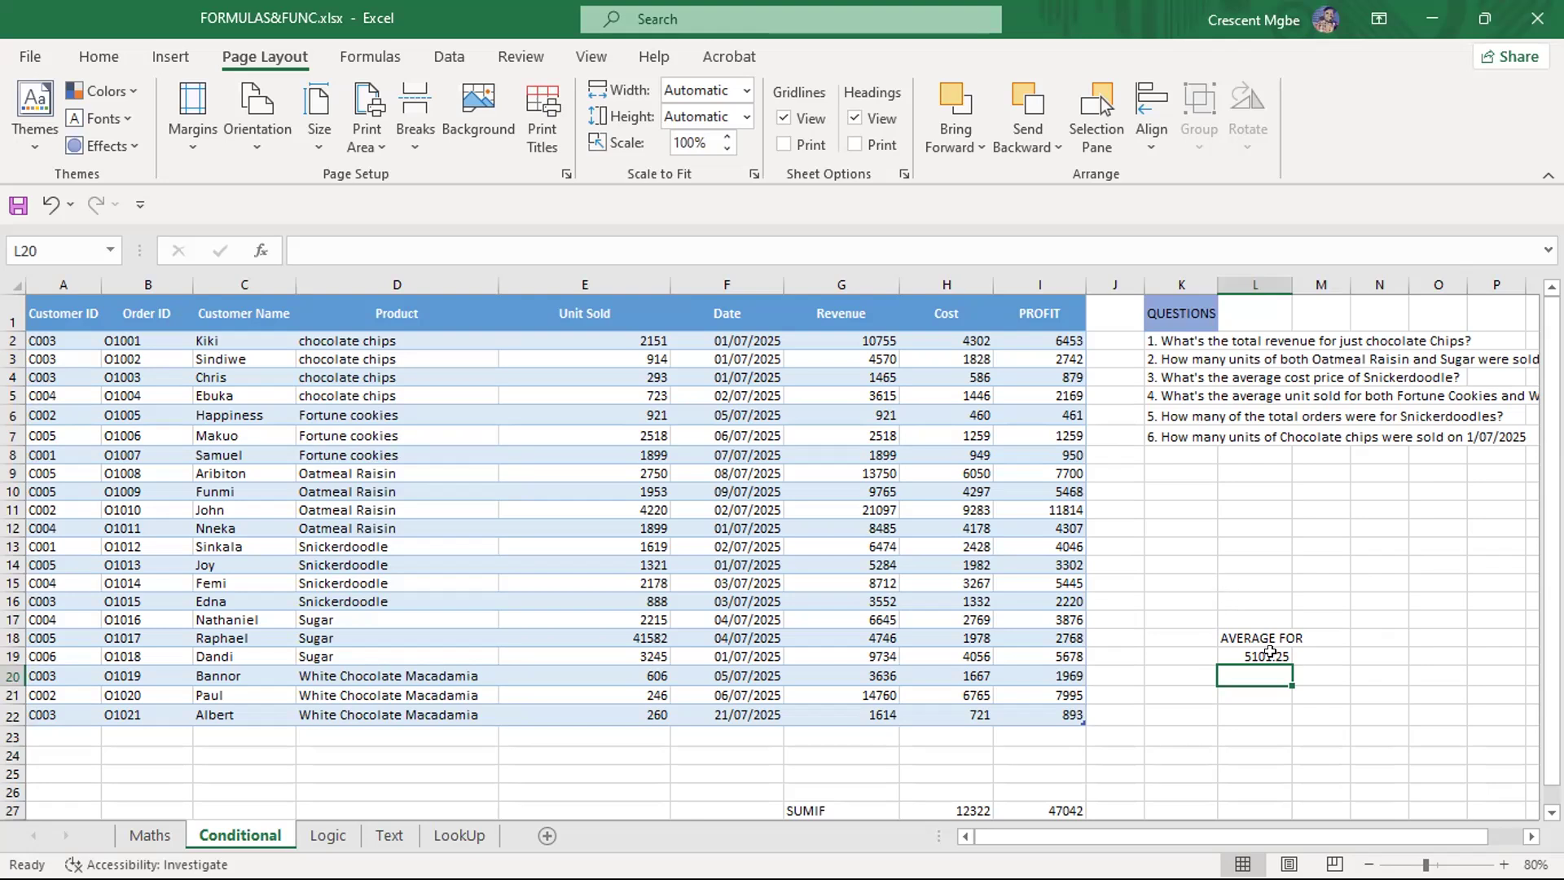
click(1275, 651)
key(Delete)
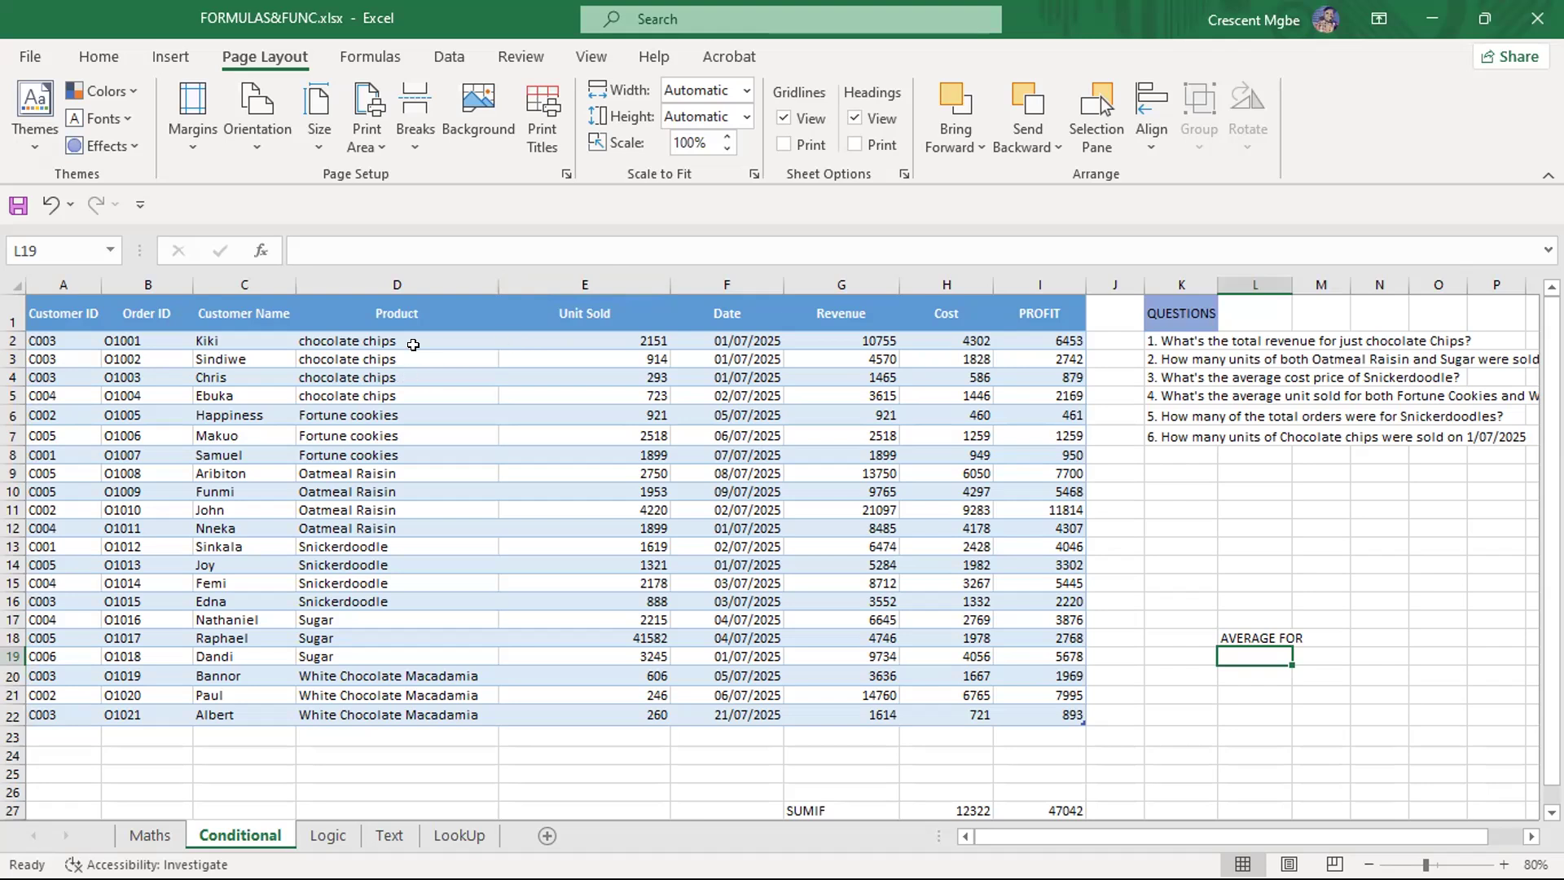
Try to enter a COUNTIF formula in cell L21 with only the range K17:N23 as its argument
click(1249, 692)
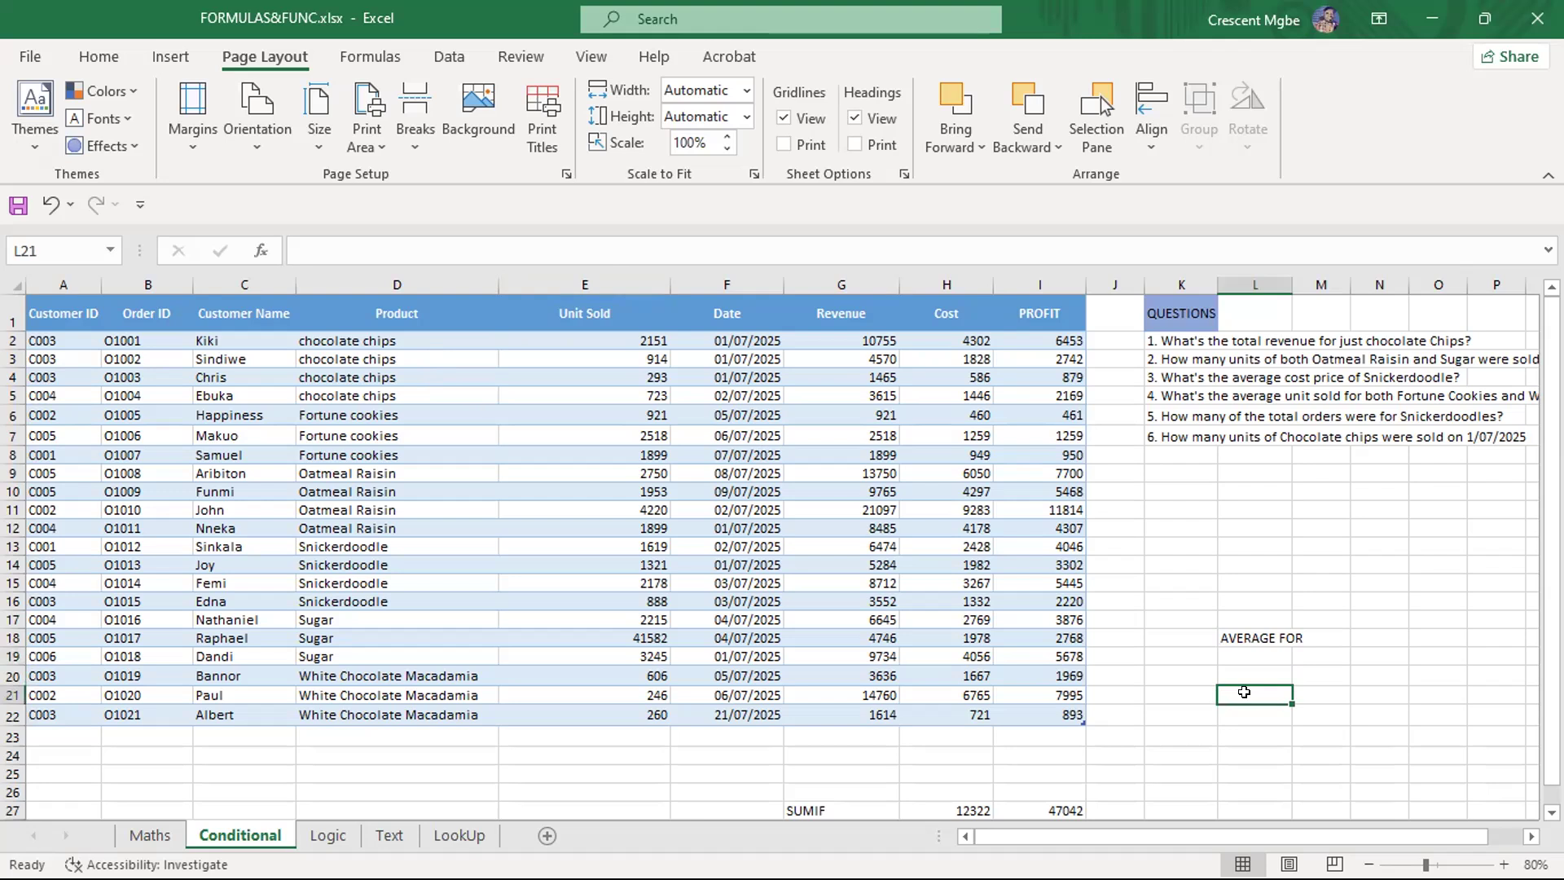
text(=COUN)
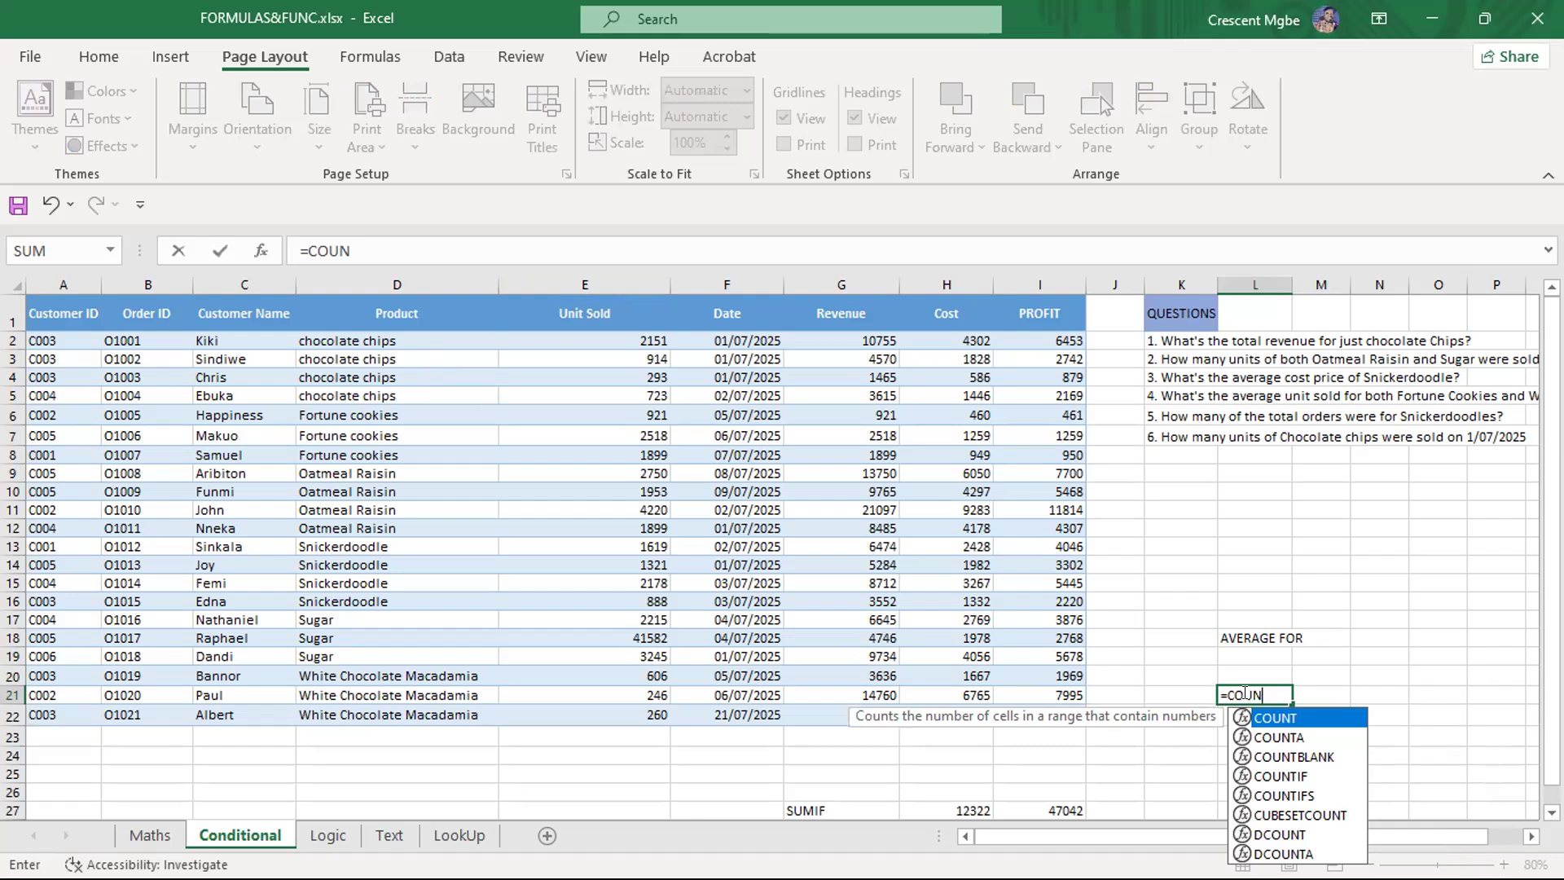
key(Down)
key(Down)
key(Down)
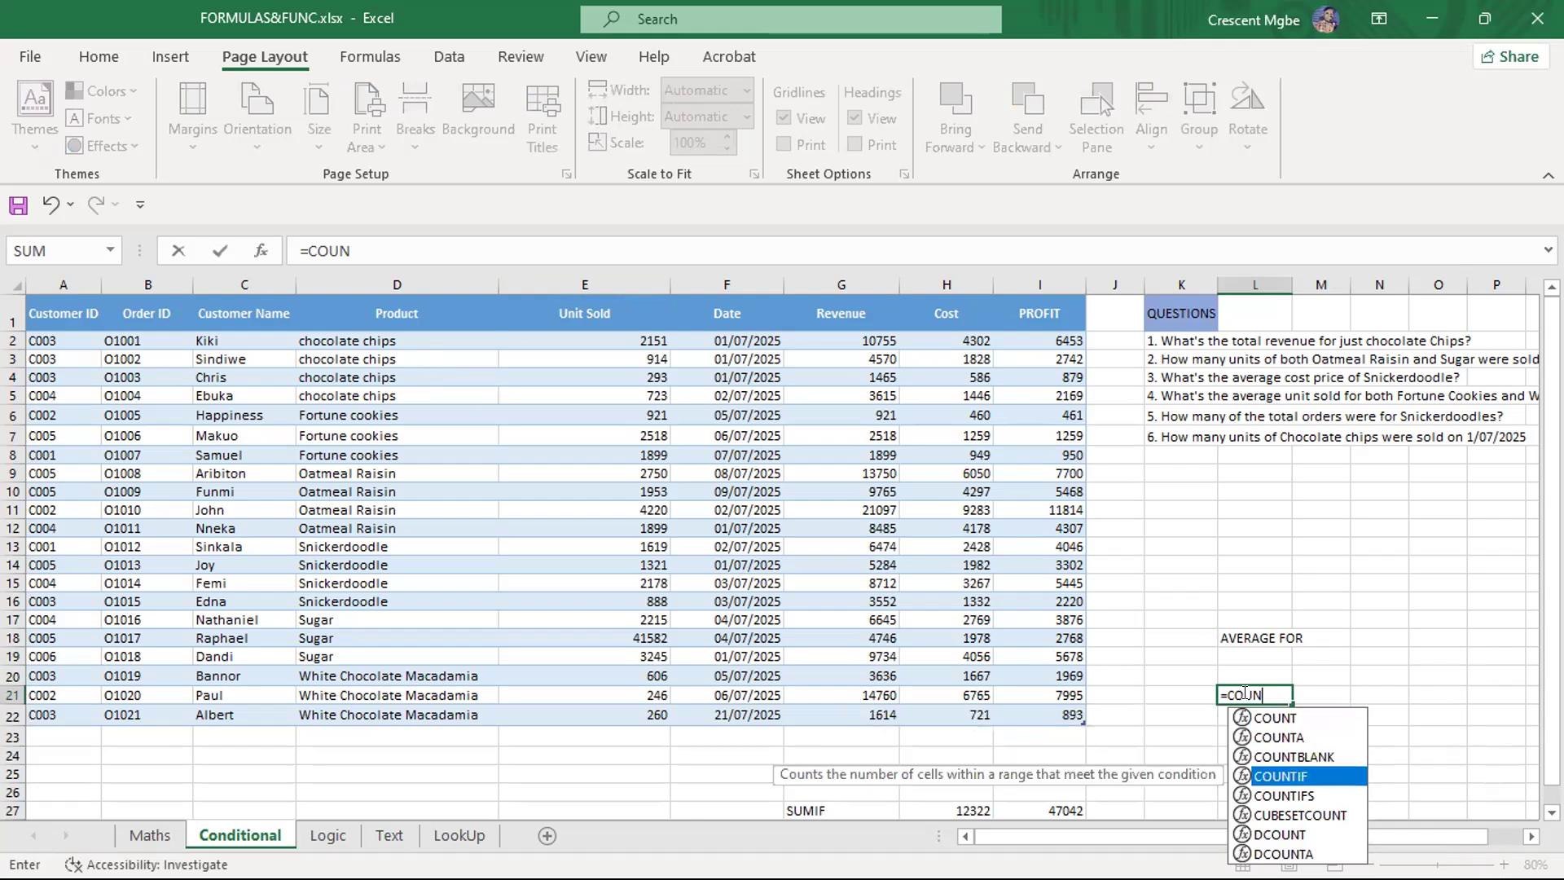
key(Tab)
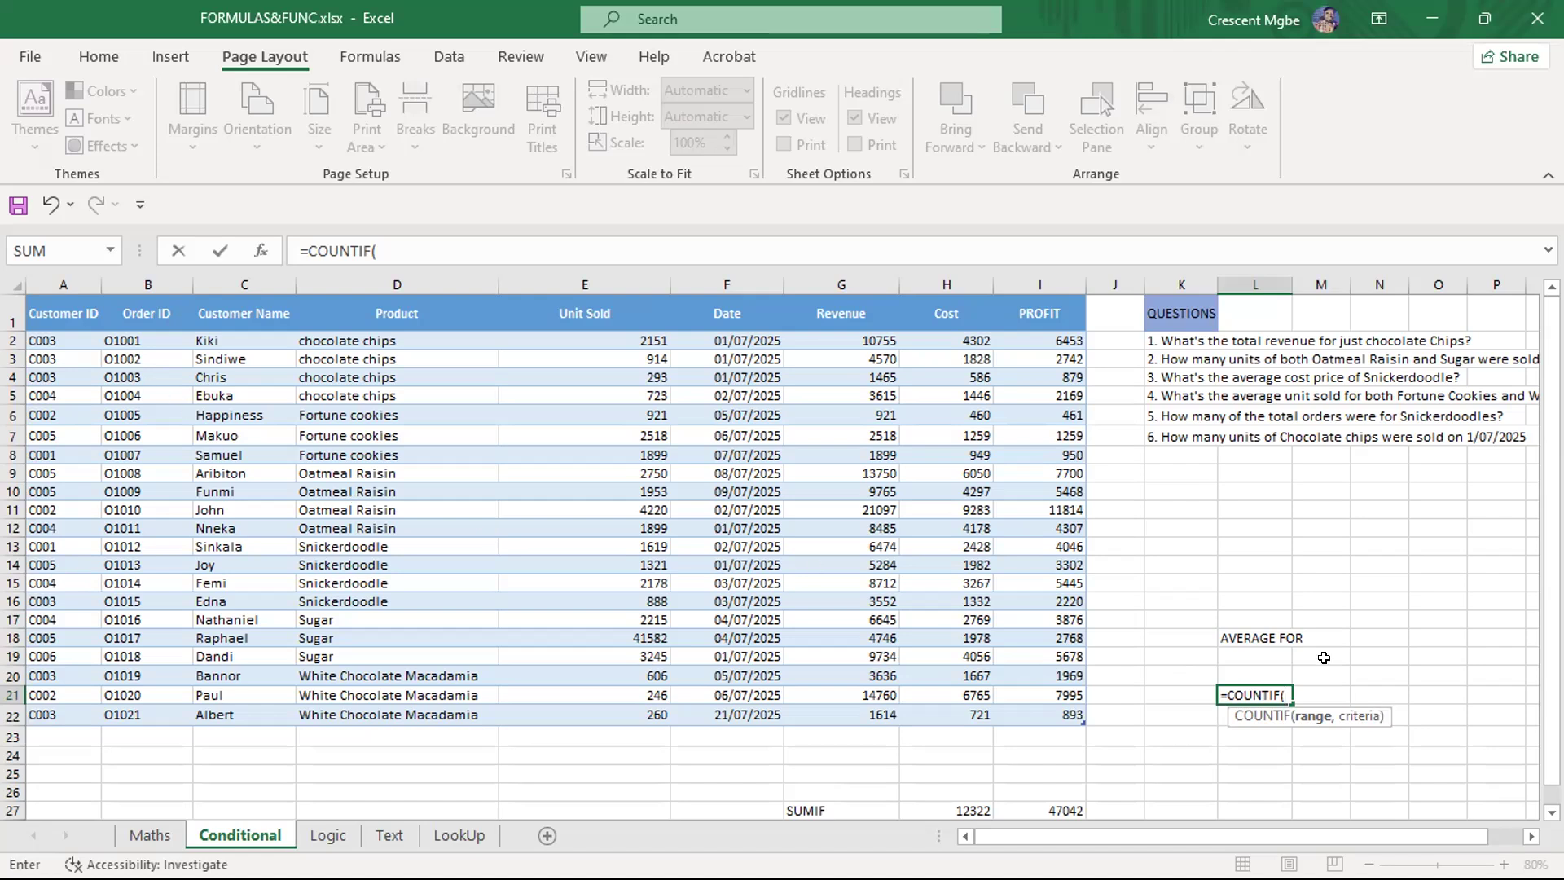
drag(1205, 619, 1348, 743)
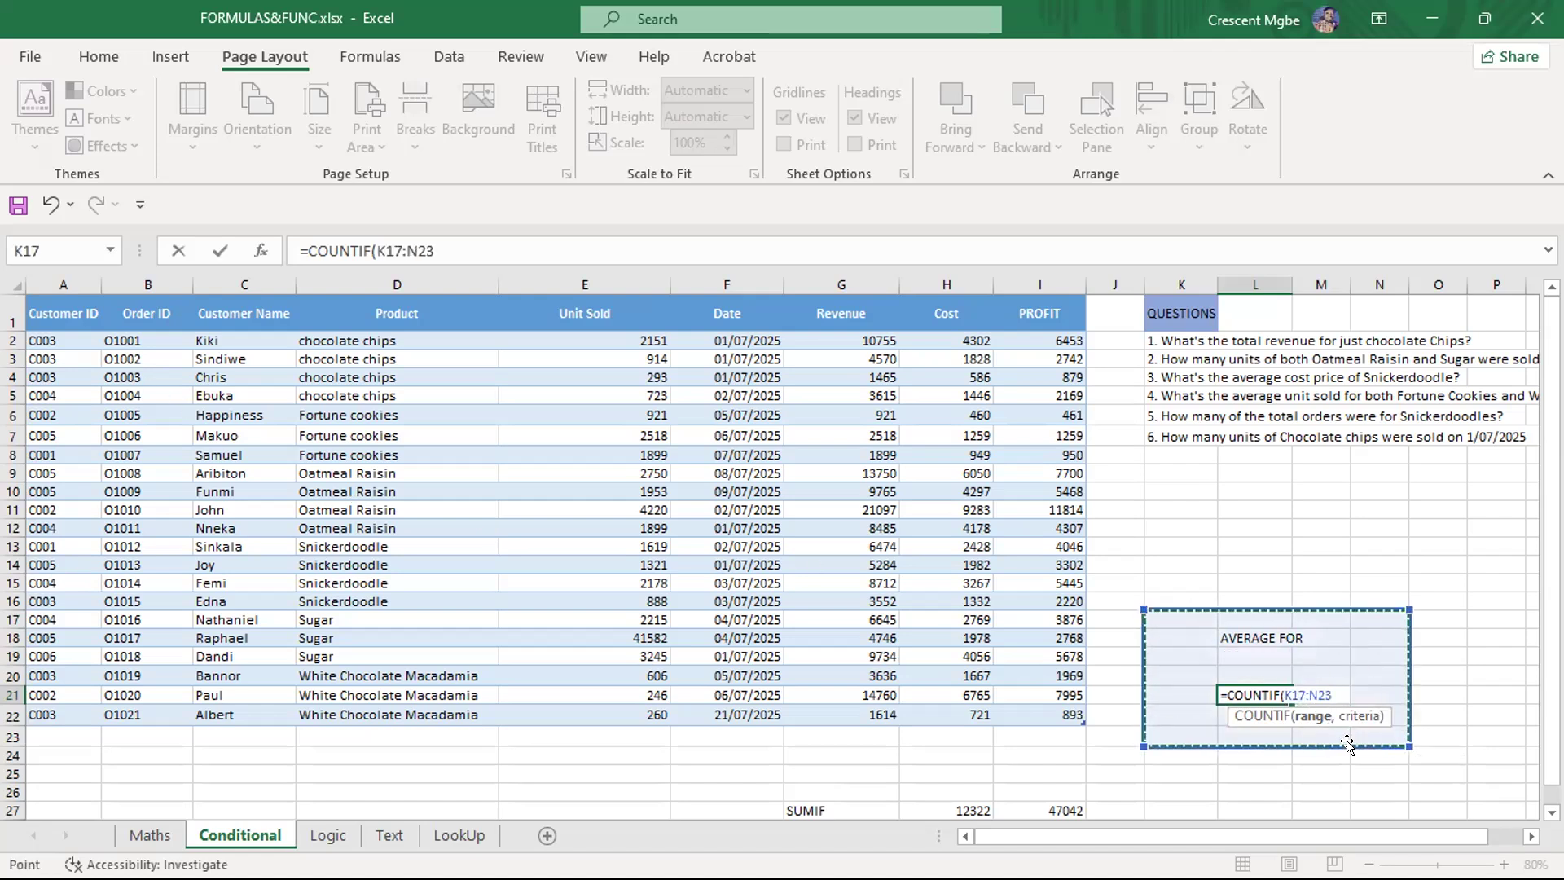
key(Return)
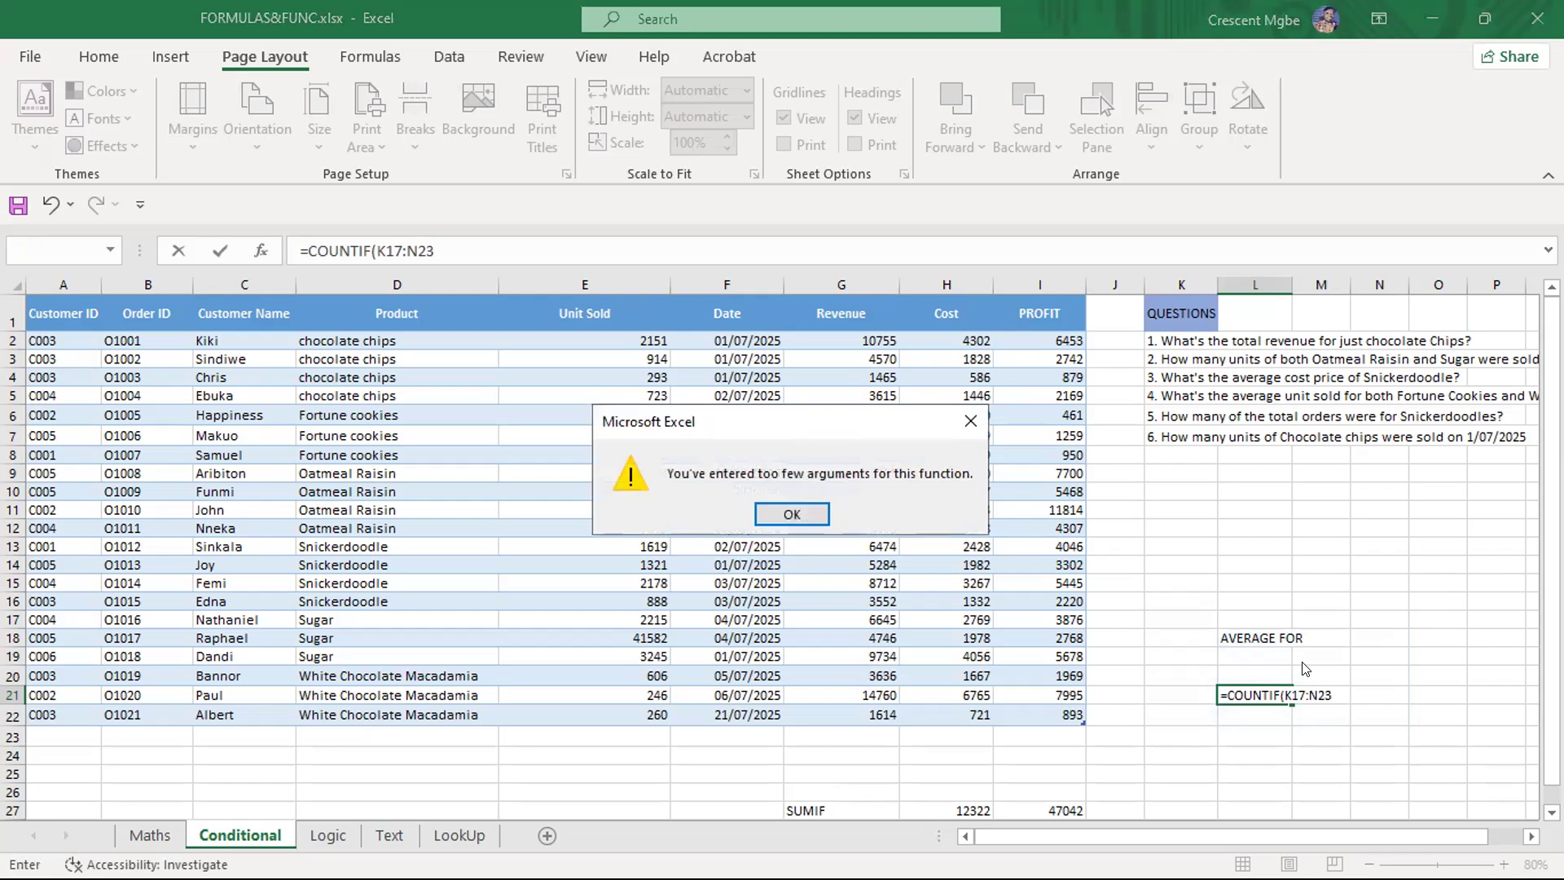
click(815, 513)
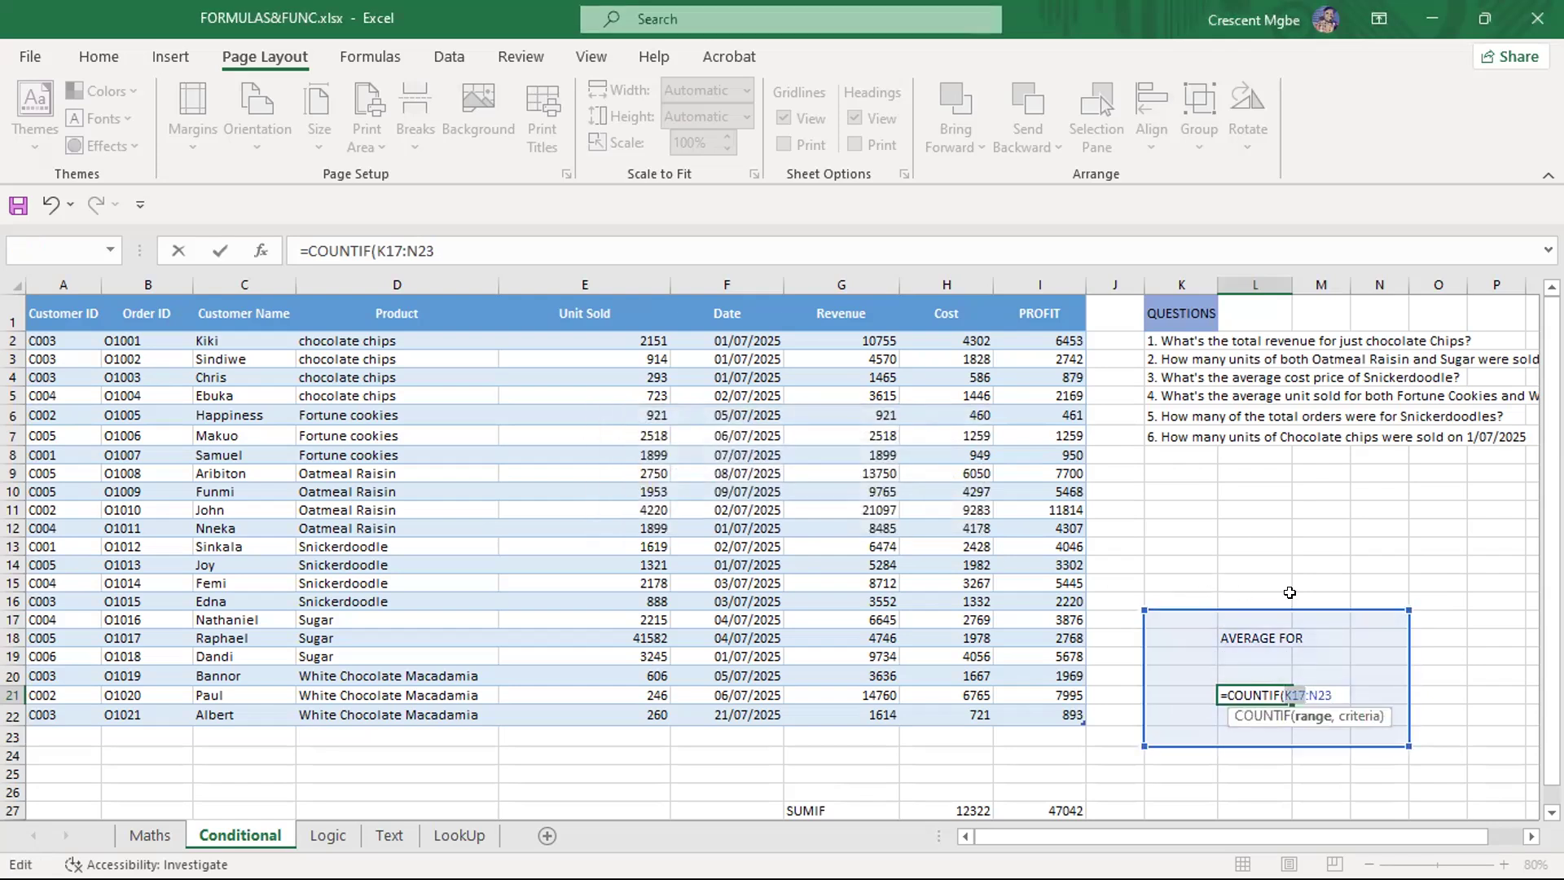
click(1214, 596)
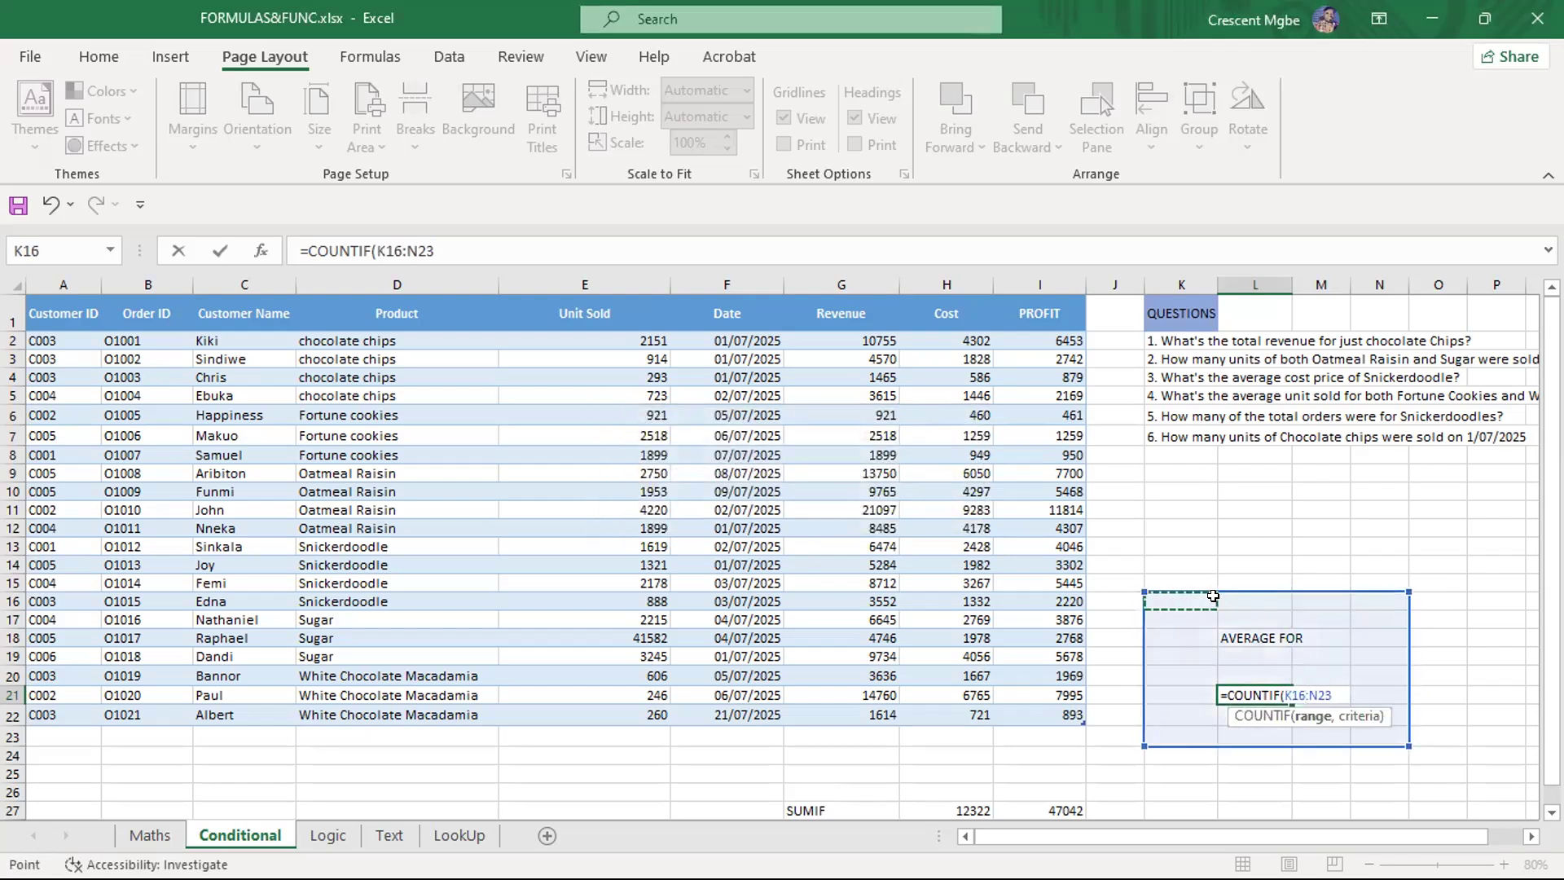
Erase the unfinished COUNTIF entry and clear the contents of cells K16:M21
key(BackSpace)
key(BackSpace)
key(BackSpace)
key(BackSpace)
key(BackSpace)
key(BackSpace)
key(BackSpace)
key(BackSpace)
key(BackSpace)
key(BackSpace)
key(BackSpace)
key(BackSpace)
key(BackSpace)
key(BackSpace)
key(BackSpace)
key(BackSpace)
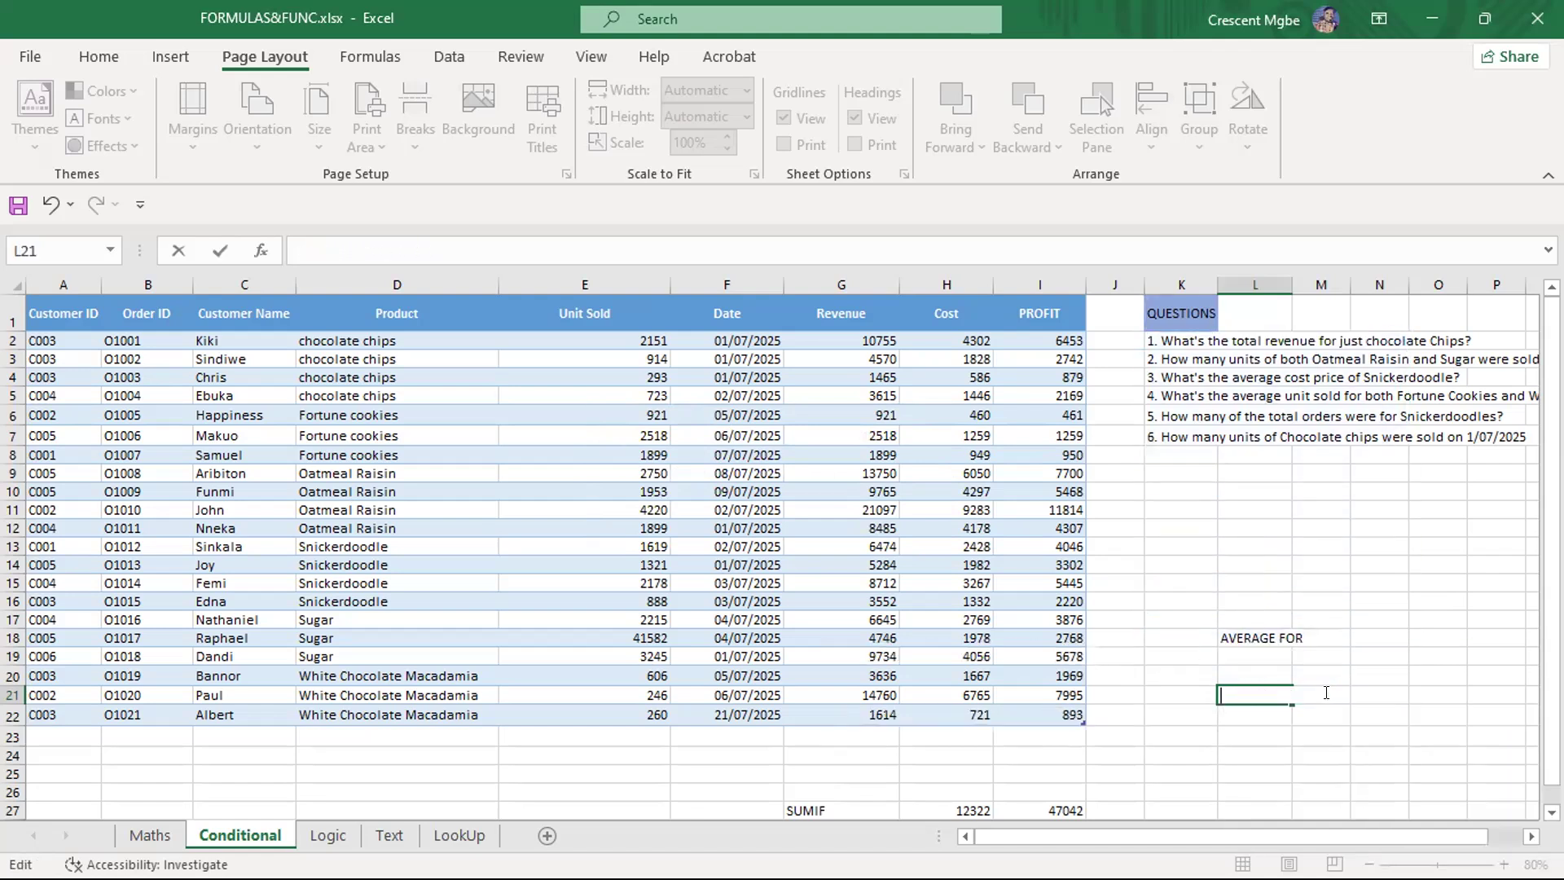
drag(1172, 603, 1343, 695)
key(Delete)
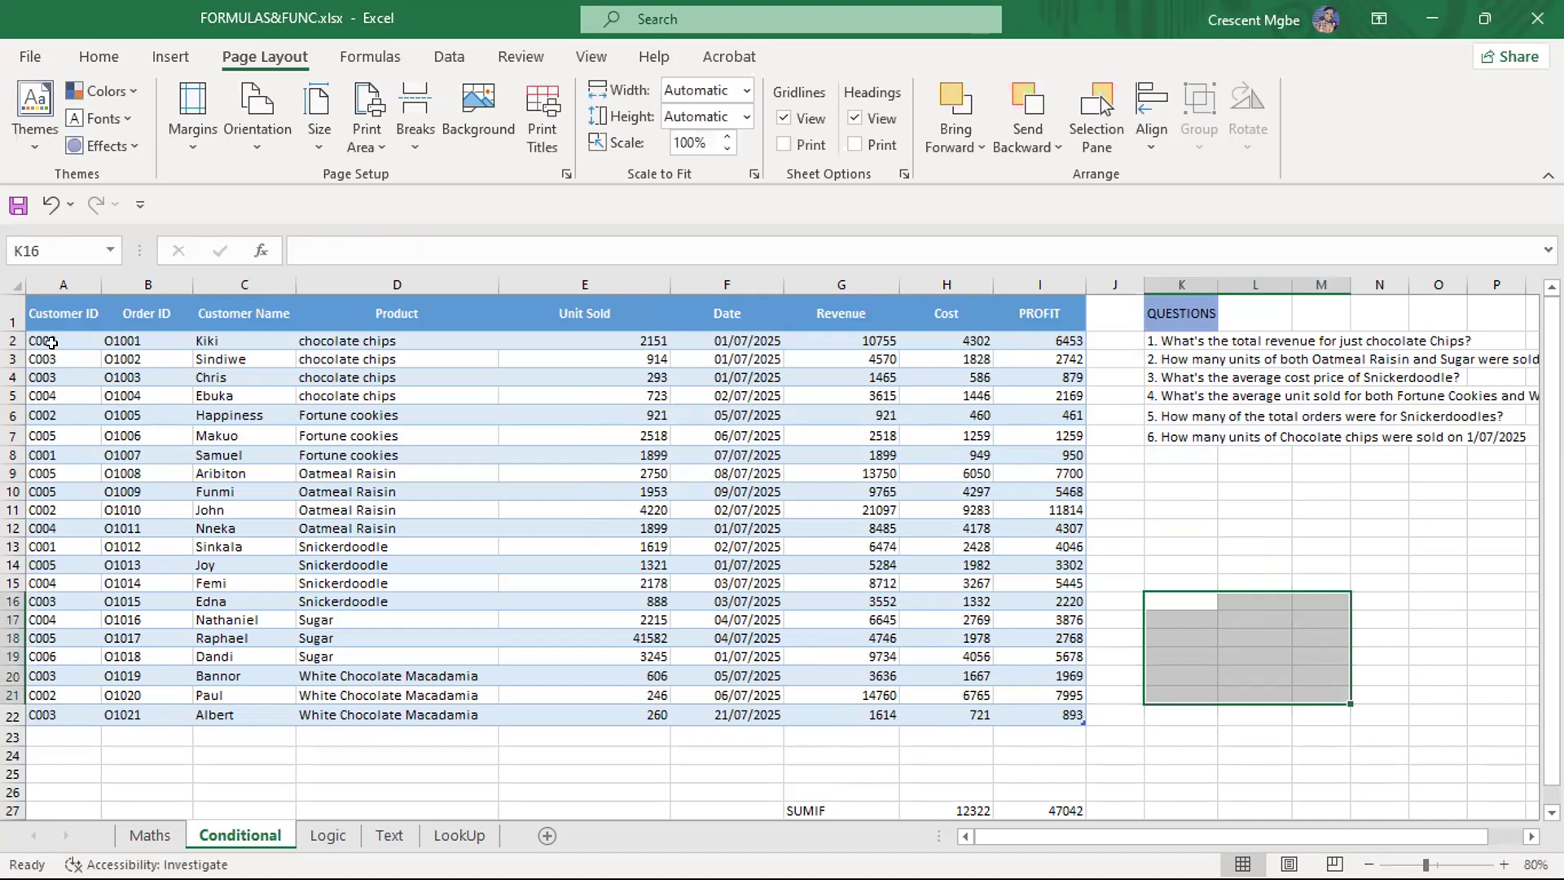
Examine the Customer ID column and its entries in cells A2 and A3
click(54, 277)
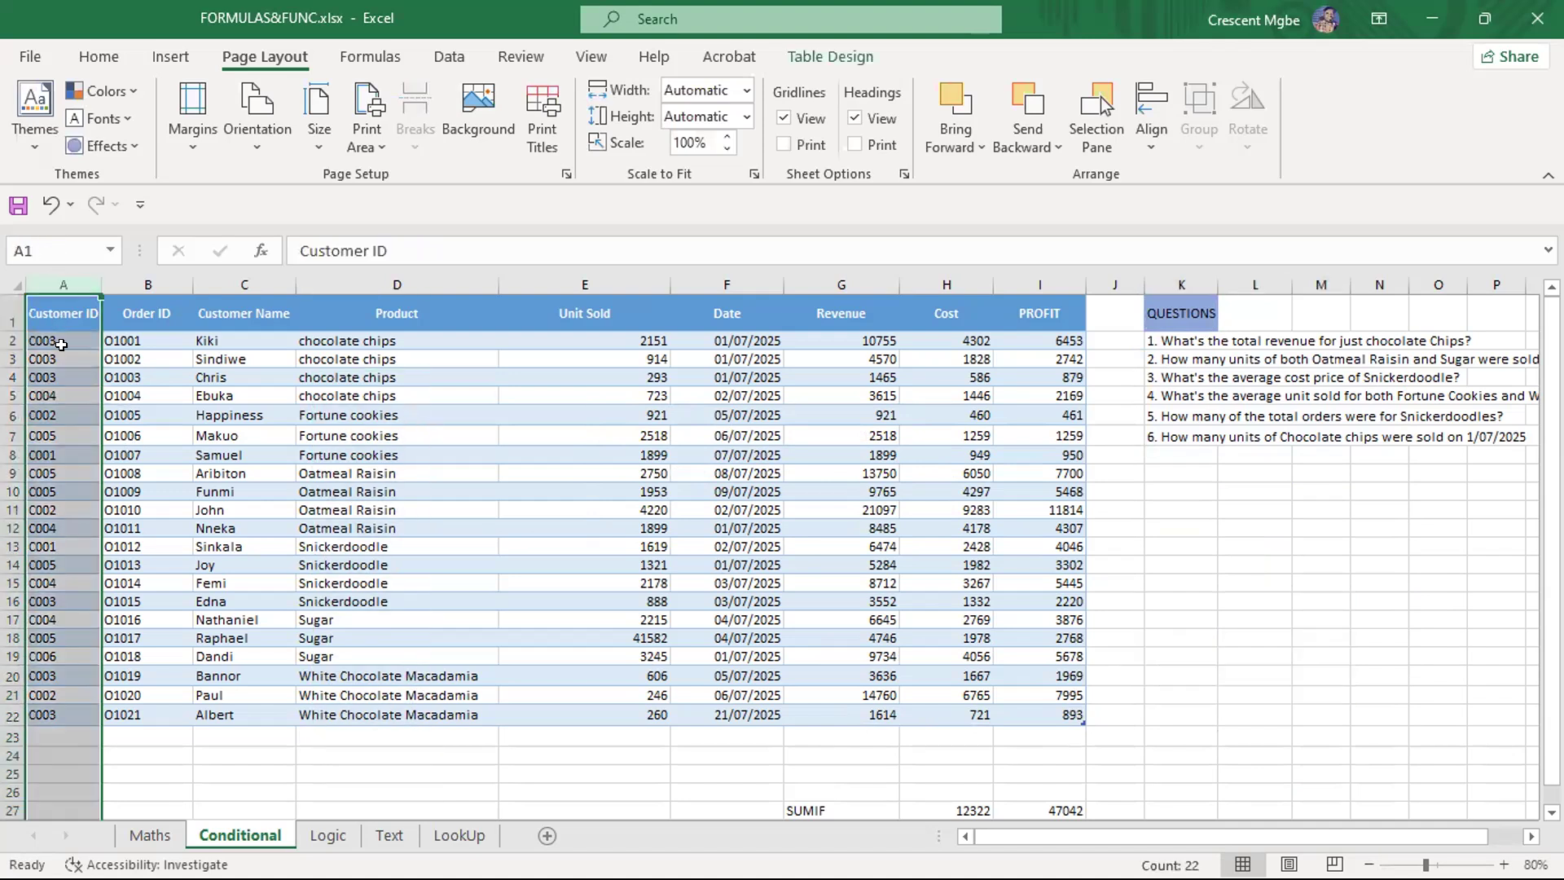
click(59, 338)
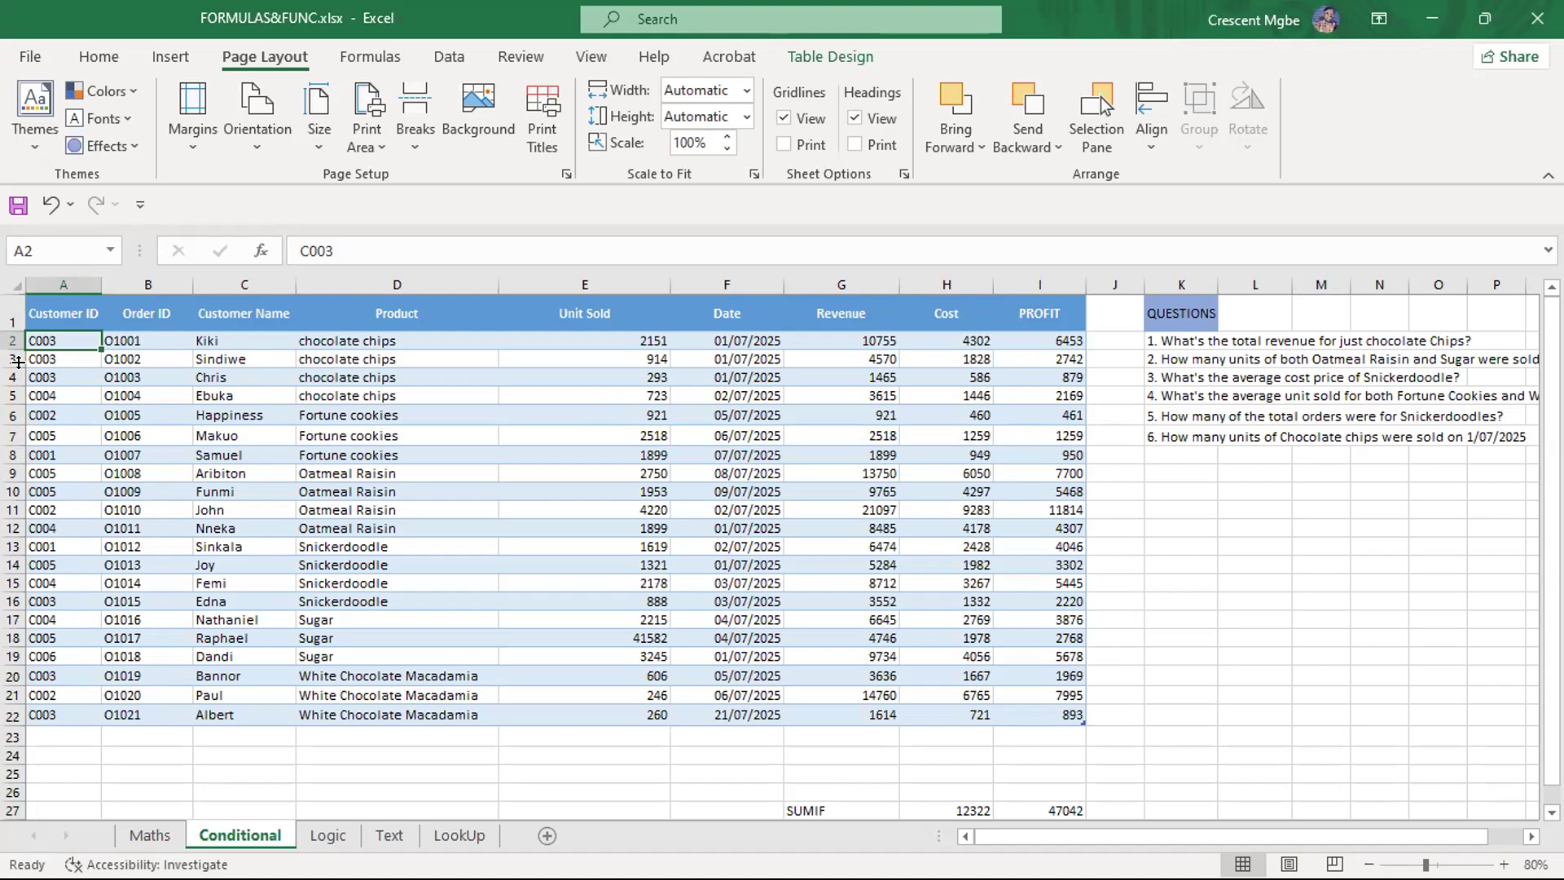
click(68, 357)
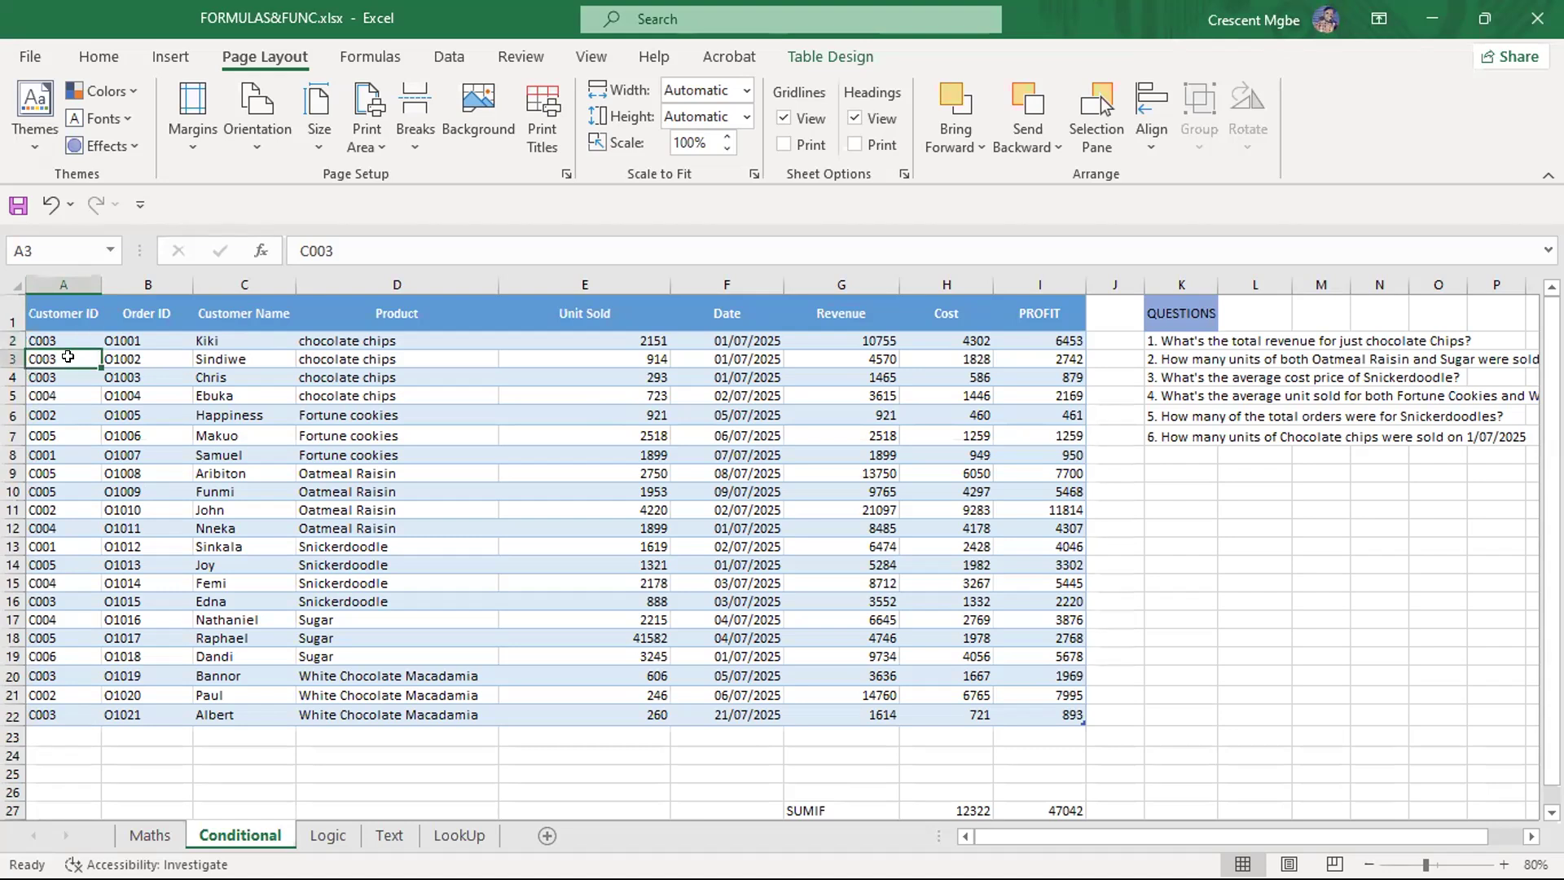
Copy the customer name in cell C2 into cells C3 and C4 of the Customer Name column
click(225, 340)
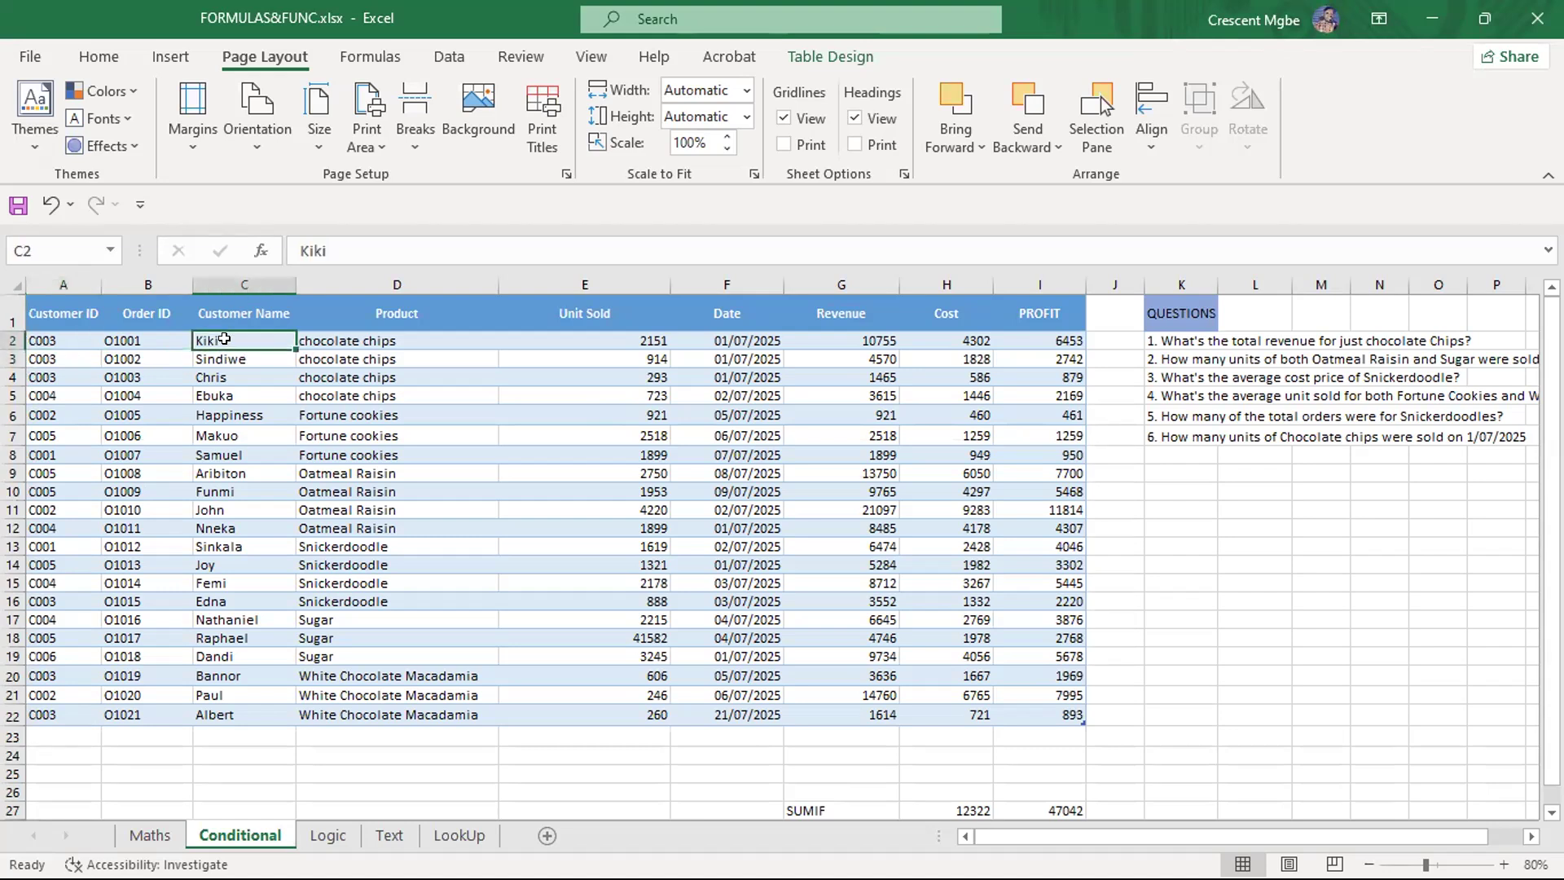
key(ctrl+c)
click(227, 358)
key(ctrl+c)
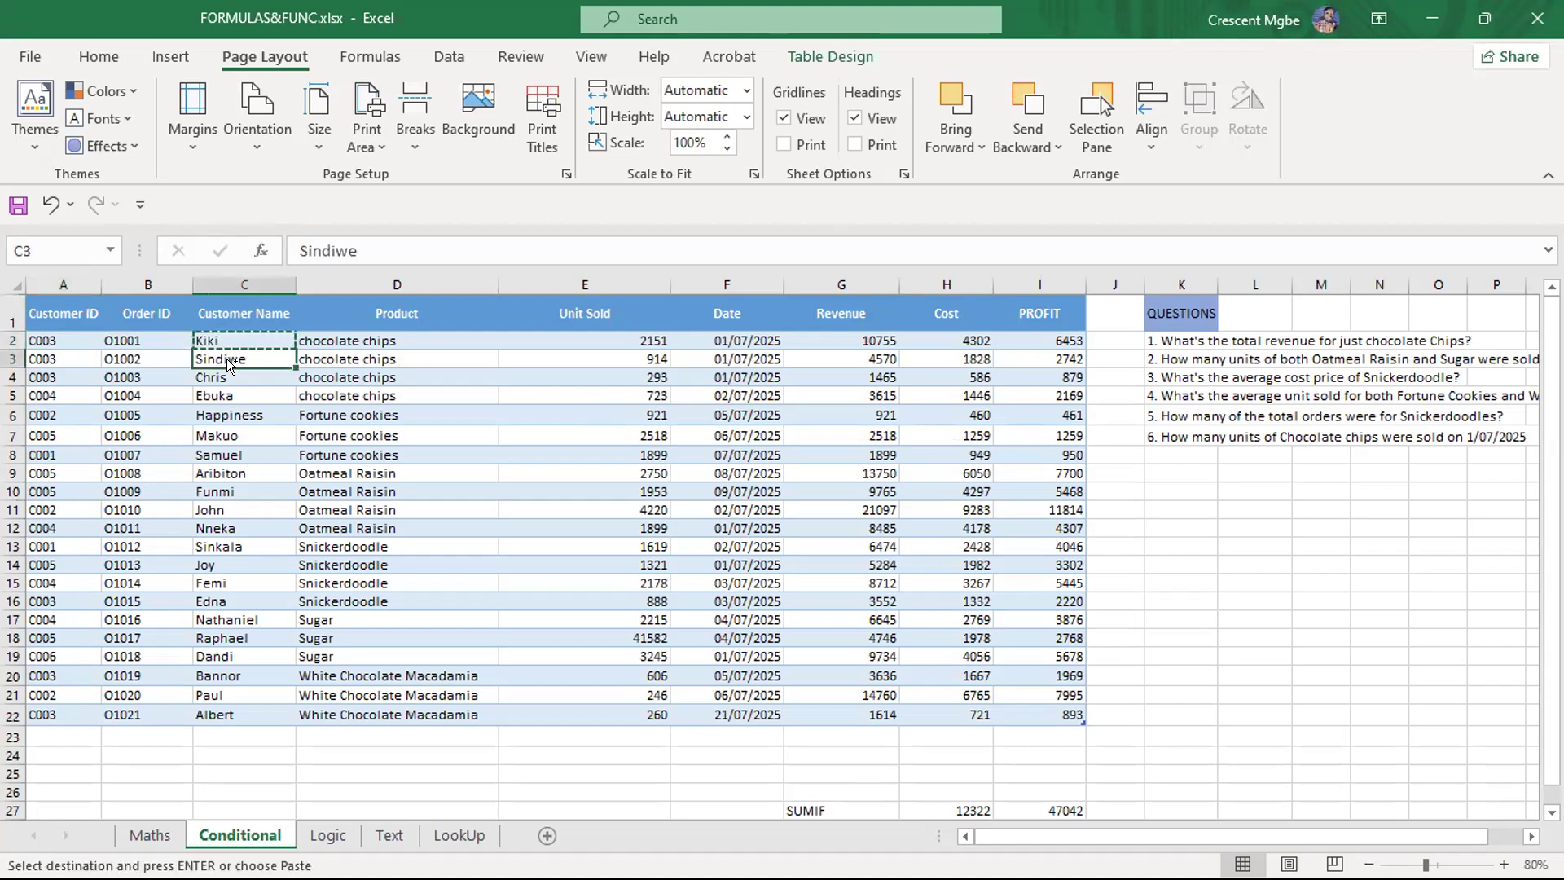
click(225, 337)
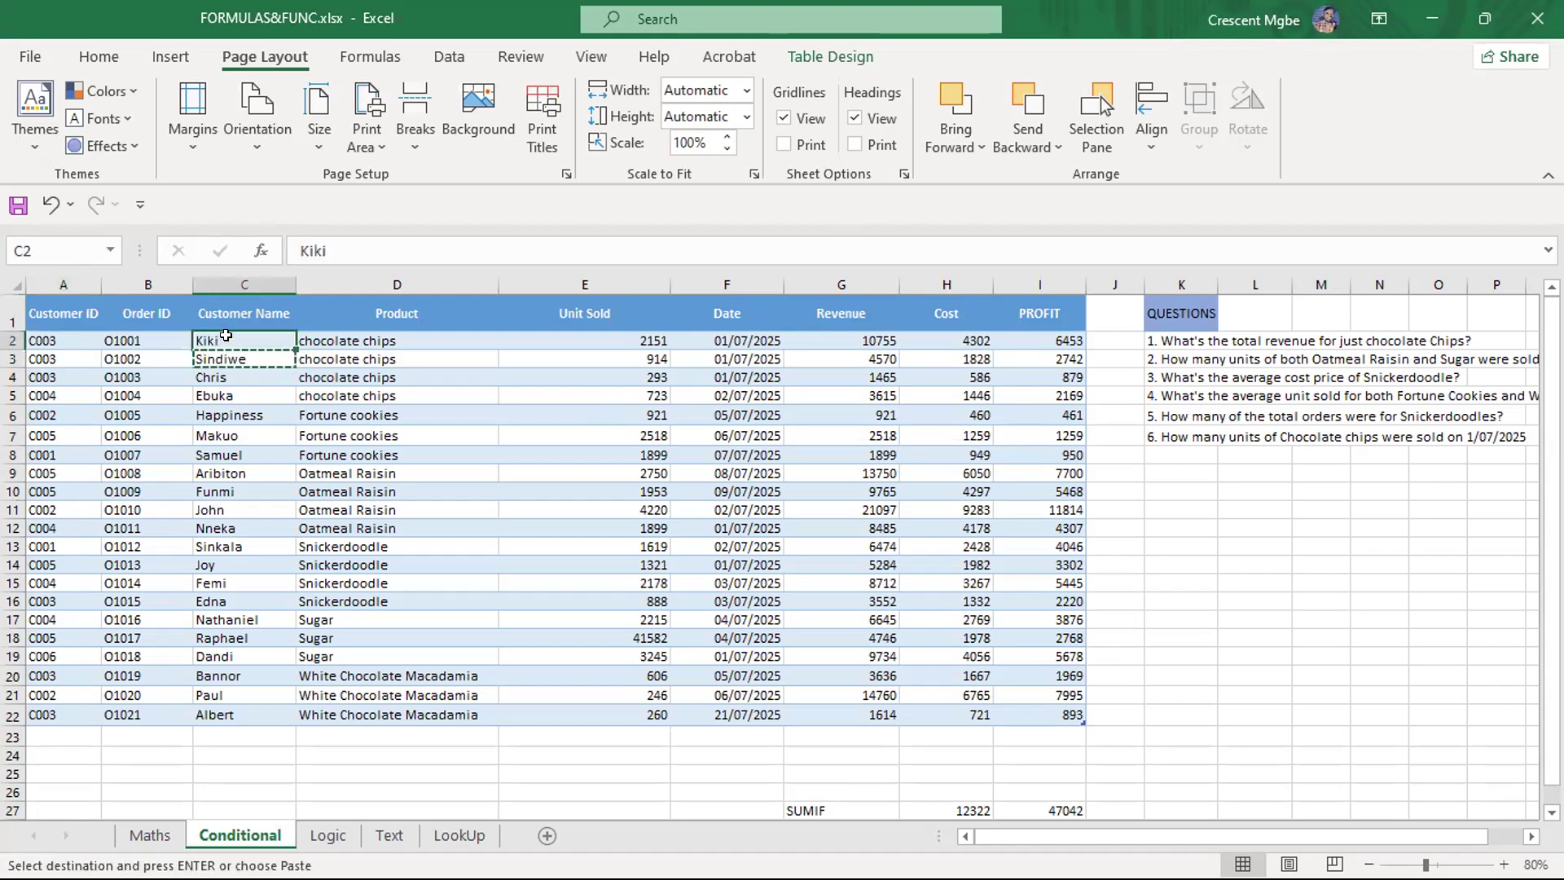
key(ctrl+c)
click(244, 362)
key(ctrl+v)
click(234, 376)
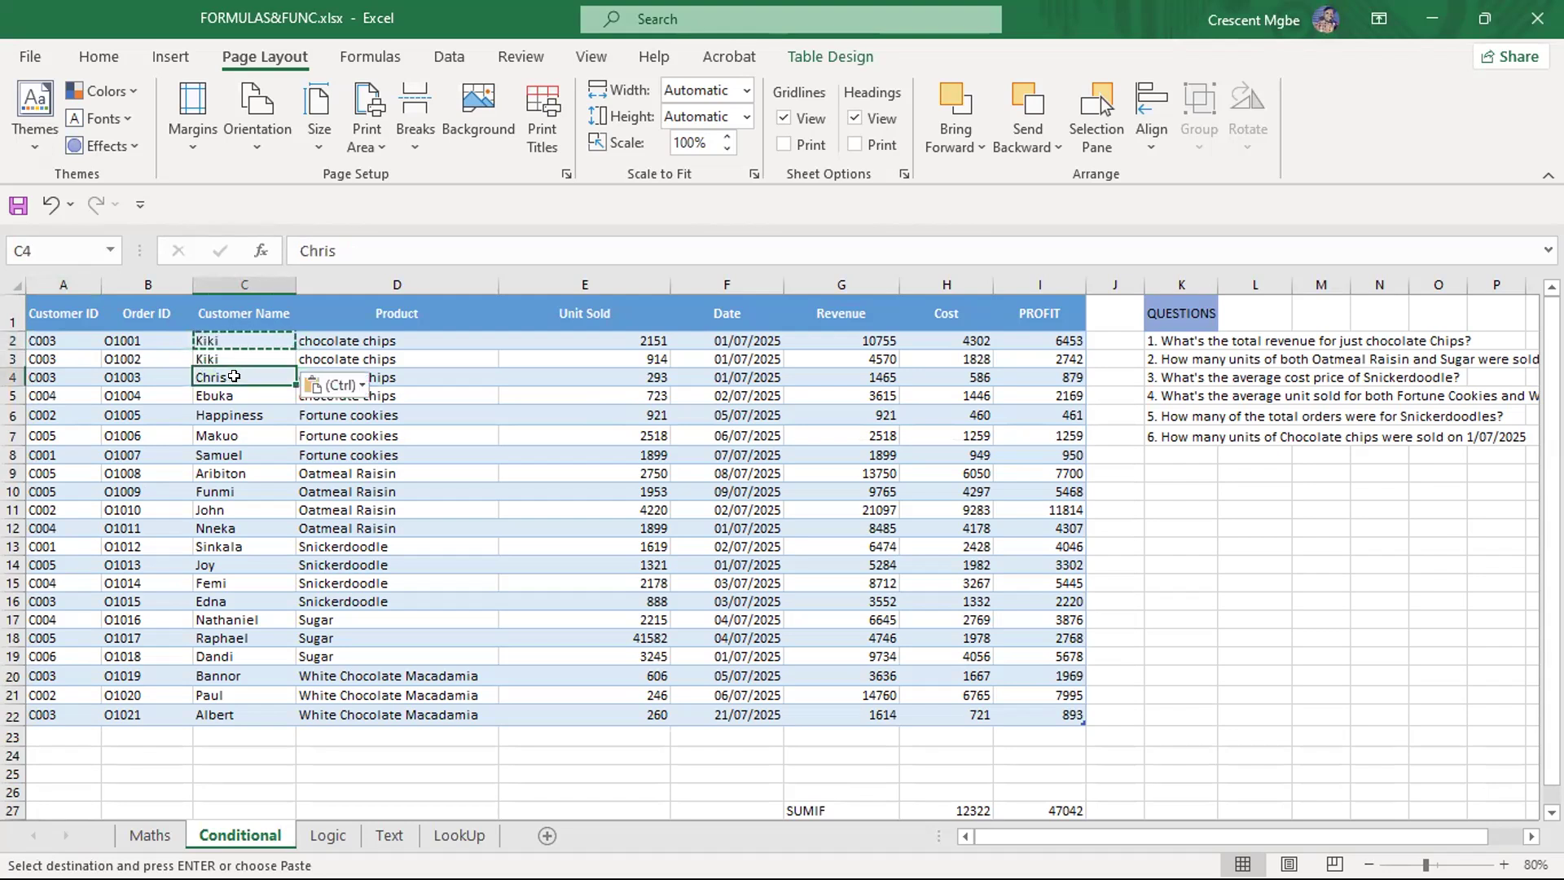
key(ctrl+v)
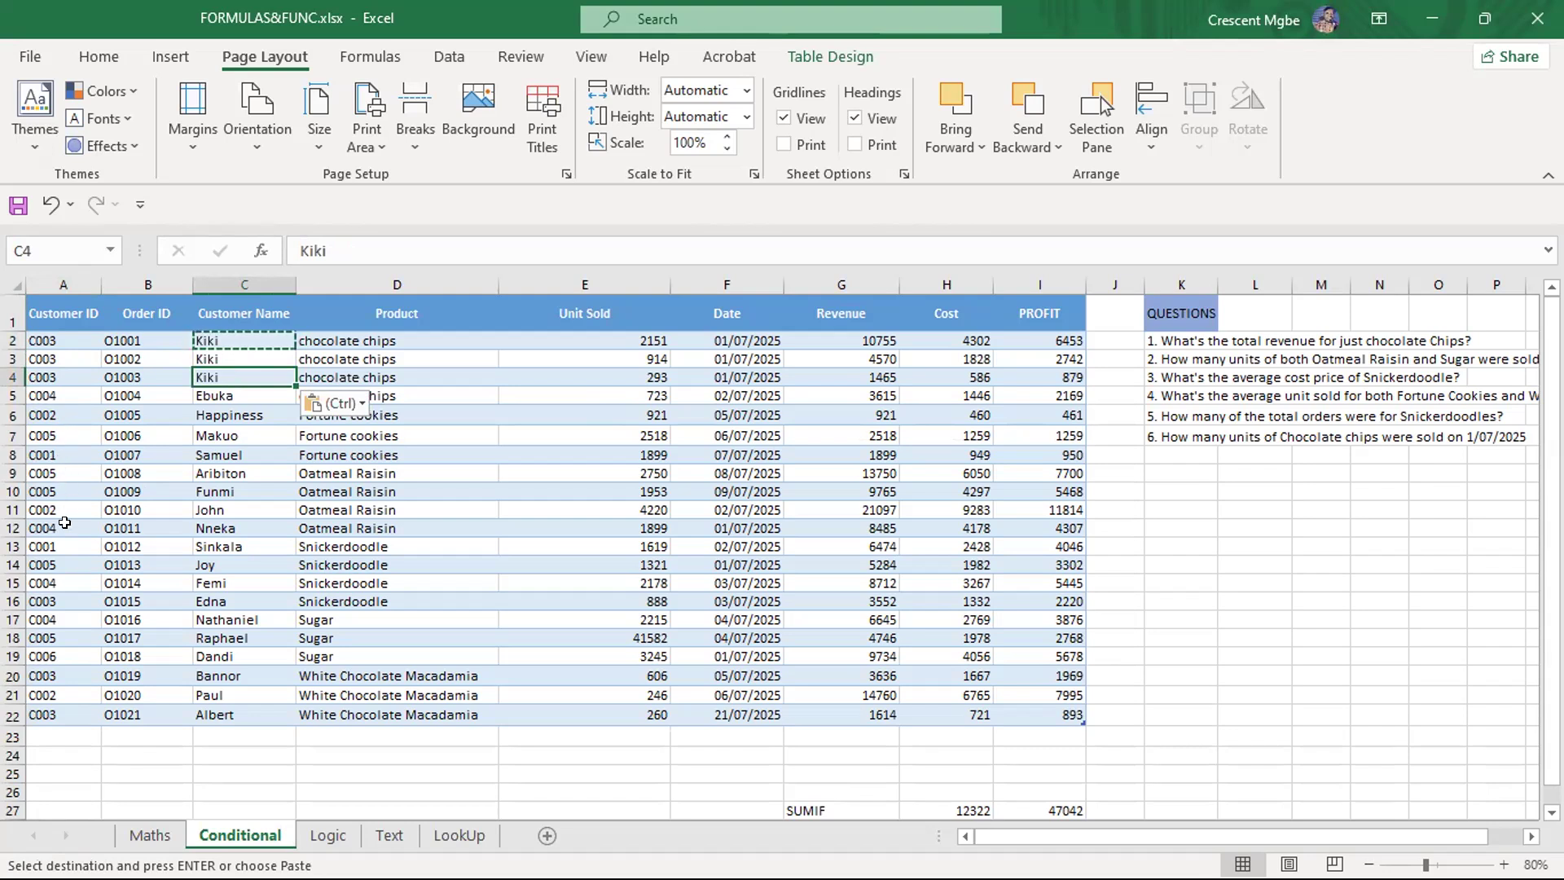
Paste the customer name copied from C2 into cells C16, C20 and C22
click(226, 600)
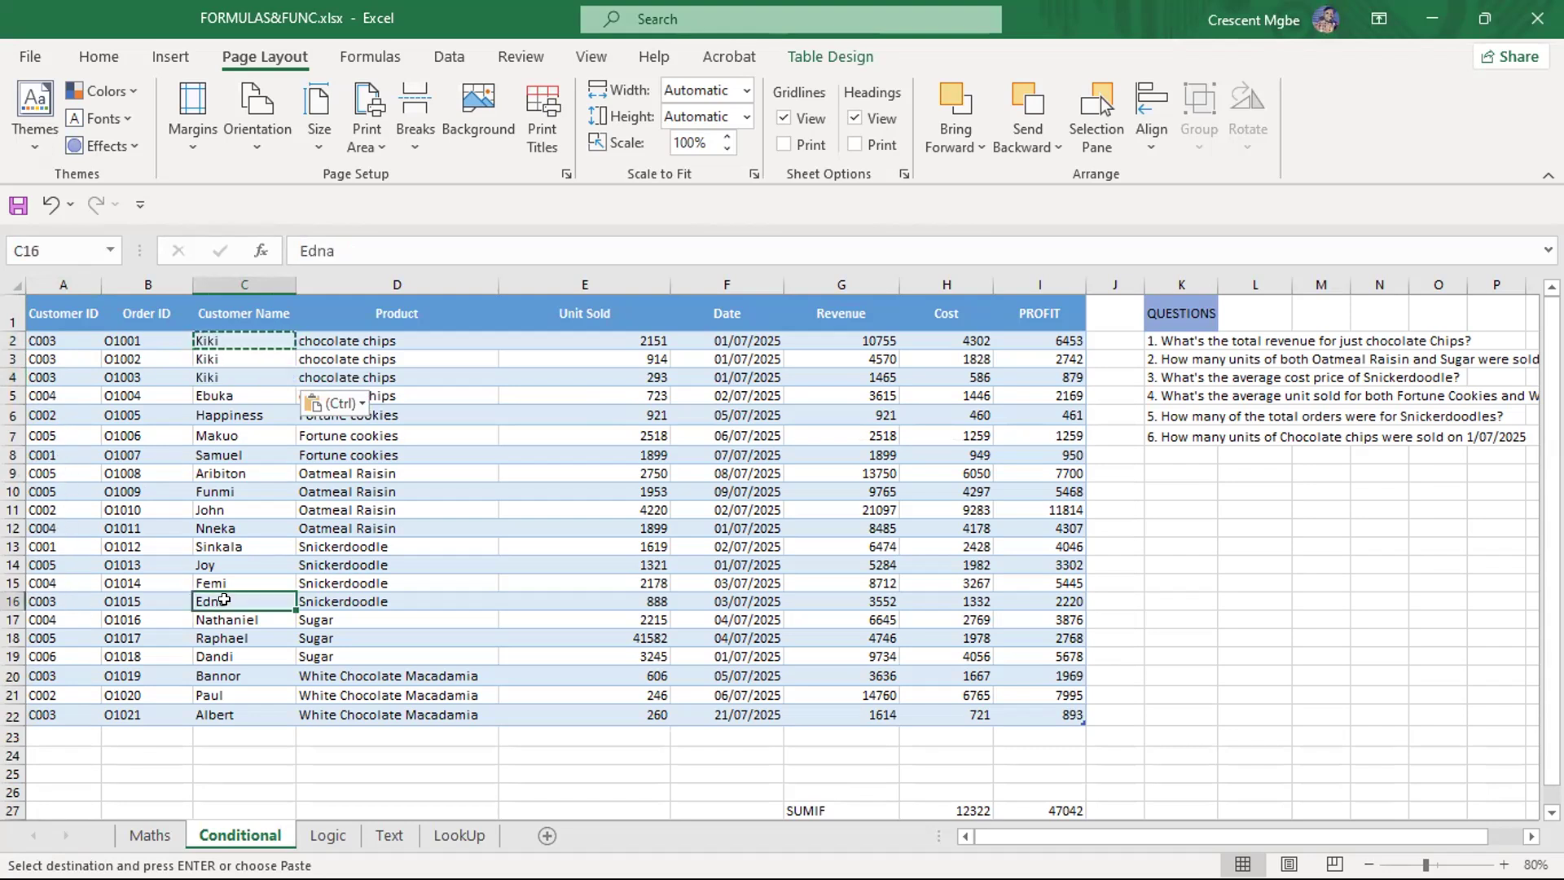
key(ctrl+v)
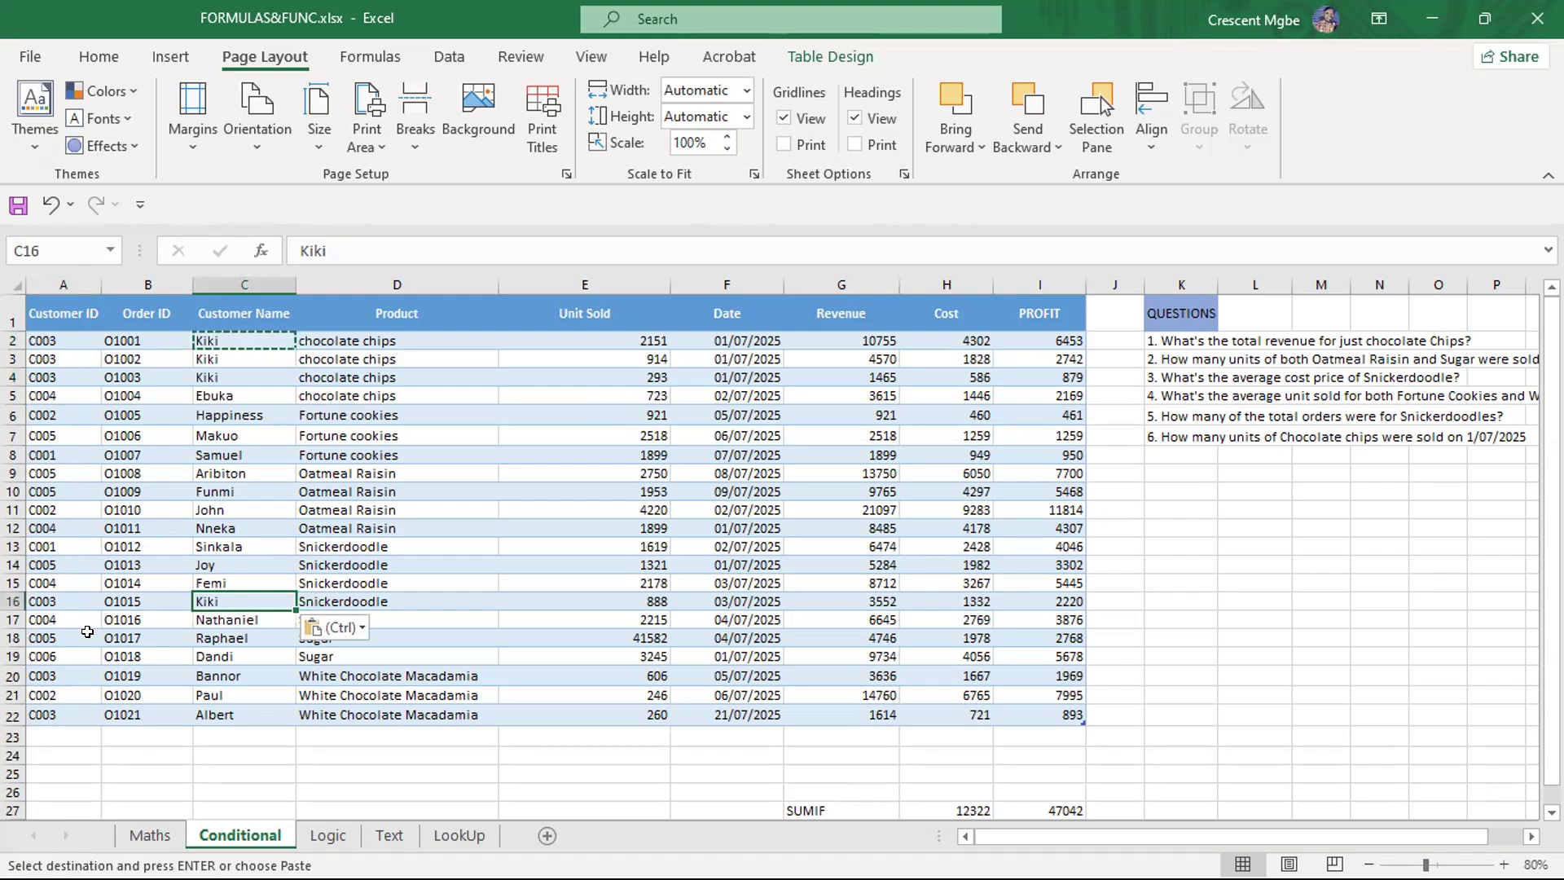
click(214, 676)
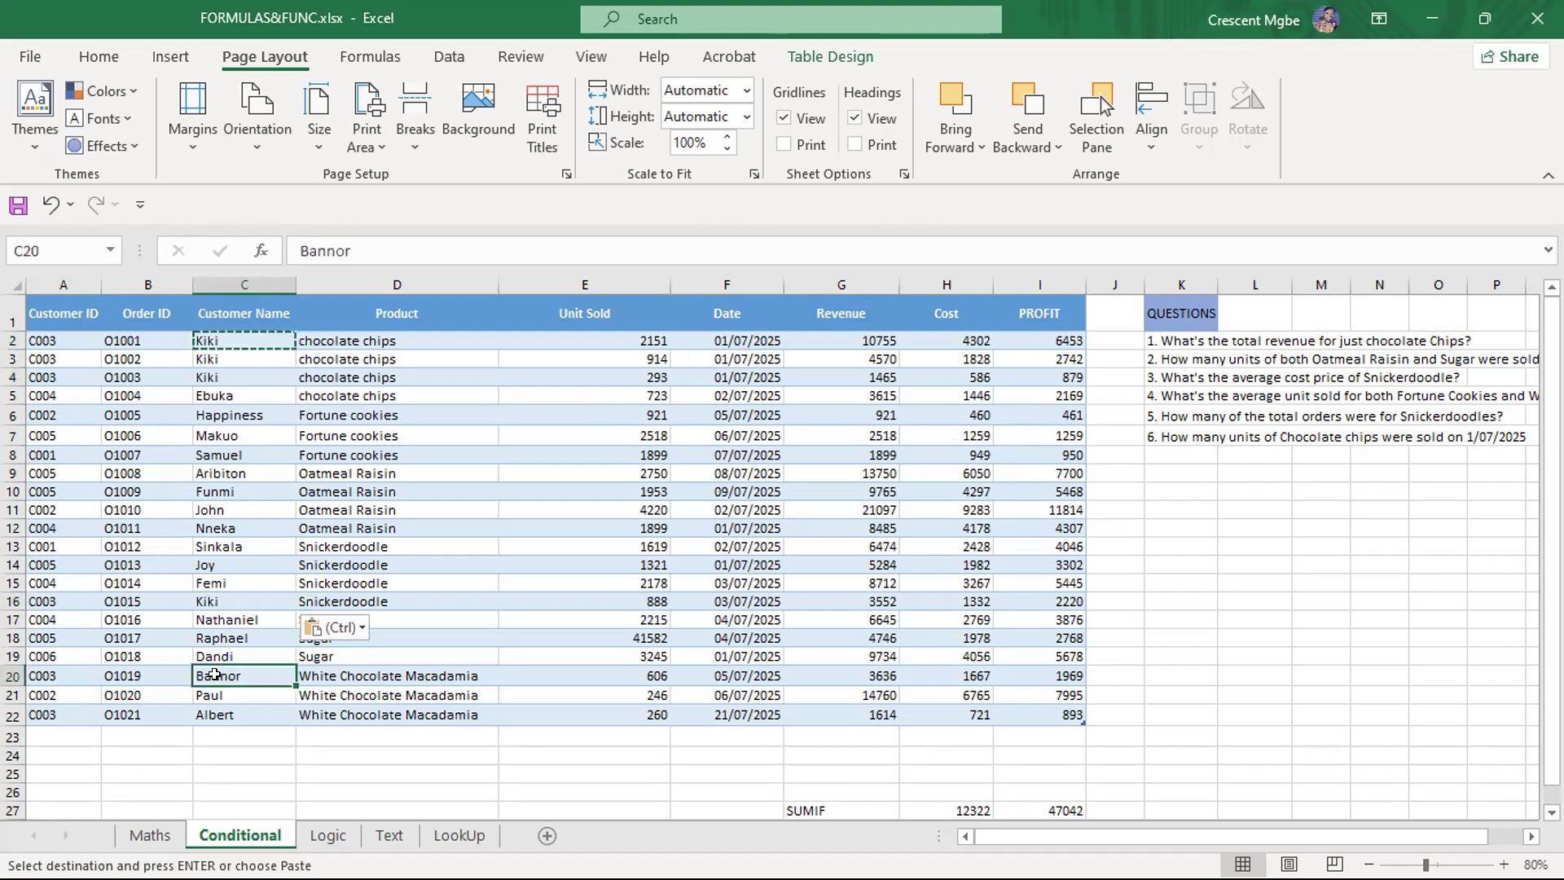
key(ctrl+v)
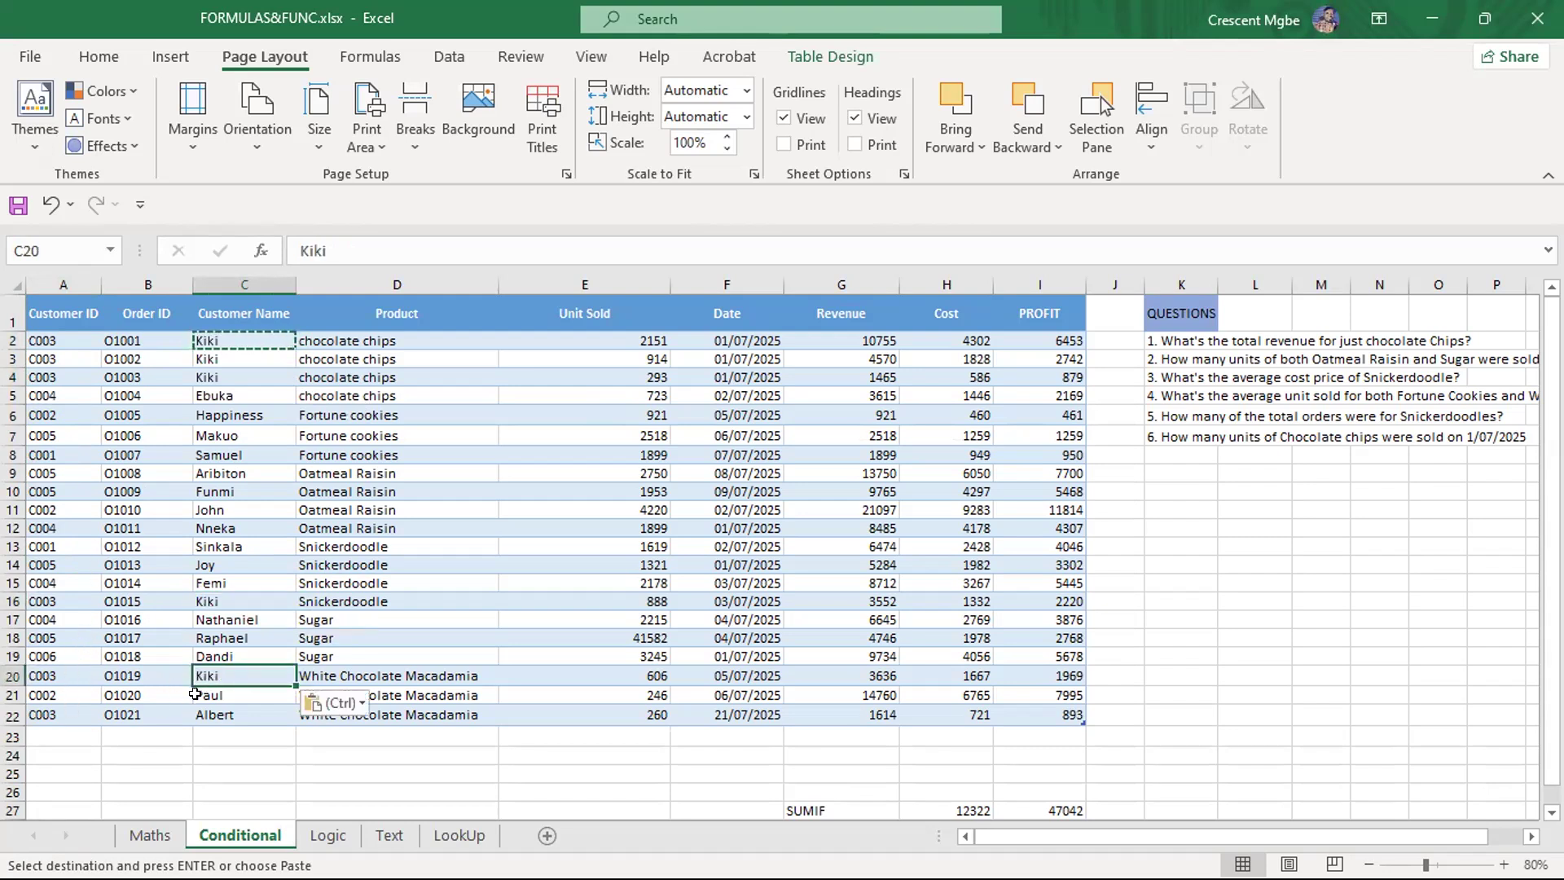
click(216, 714)
key(ctrl+v)
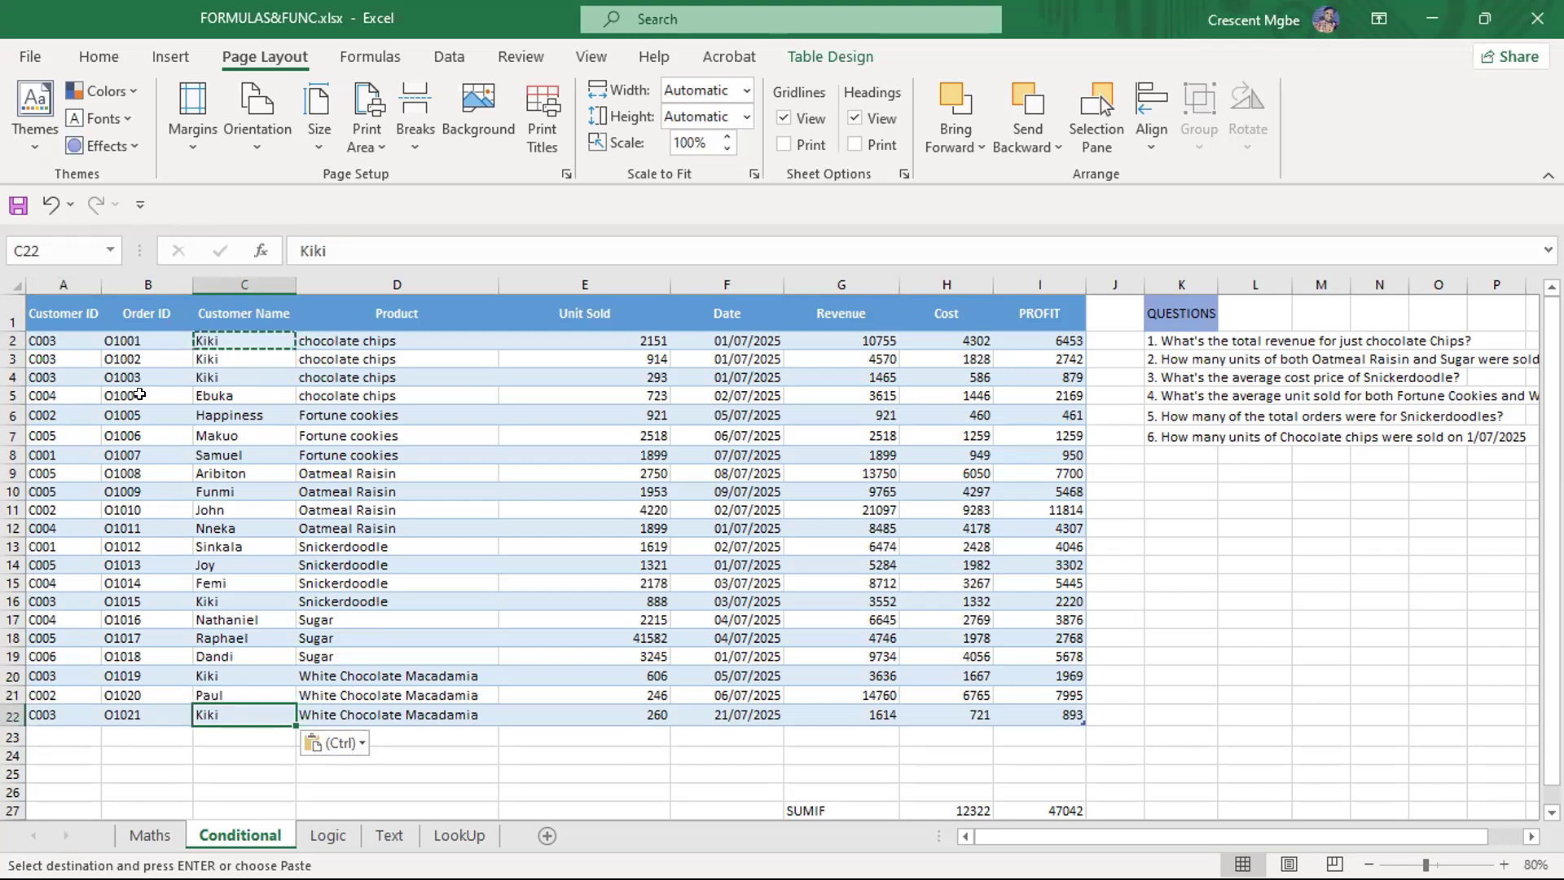
Copy the customer name in cell C5 into cells C12, C15 and C17
click(216, 395)
key(ctrl+c)
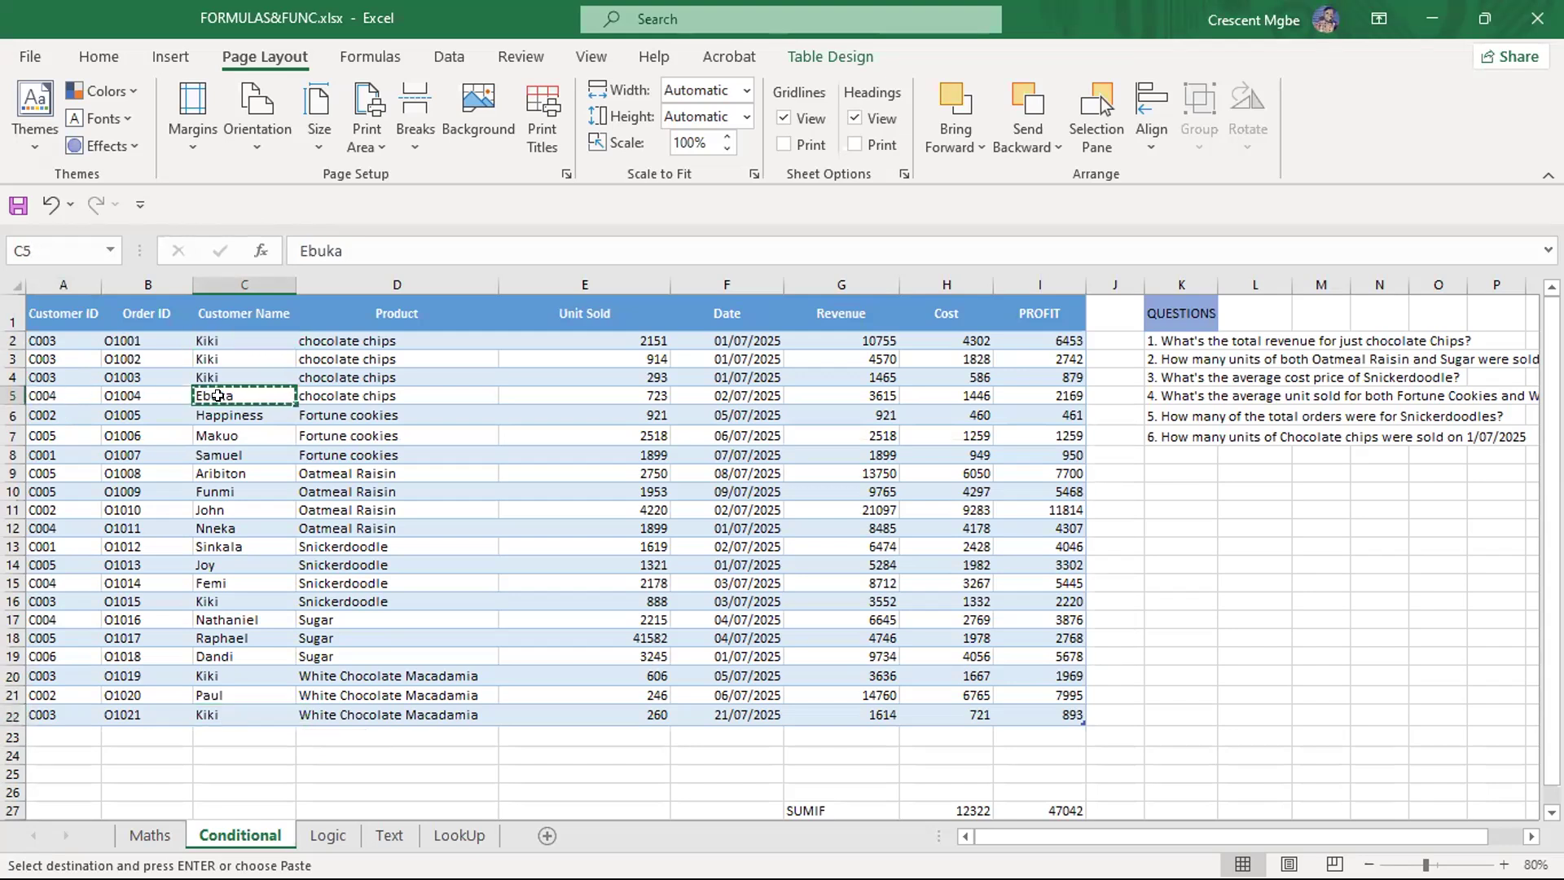
click(213, 530)
key(ctrl+v)
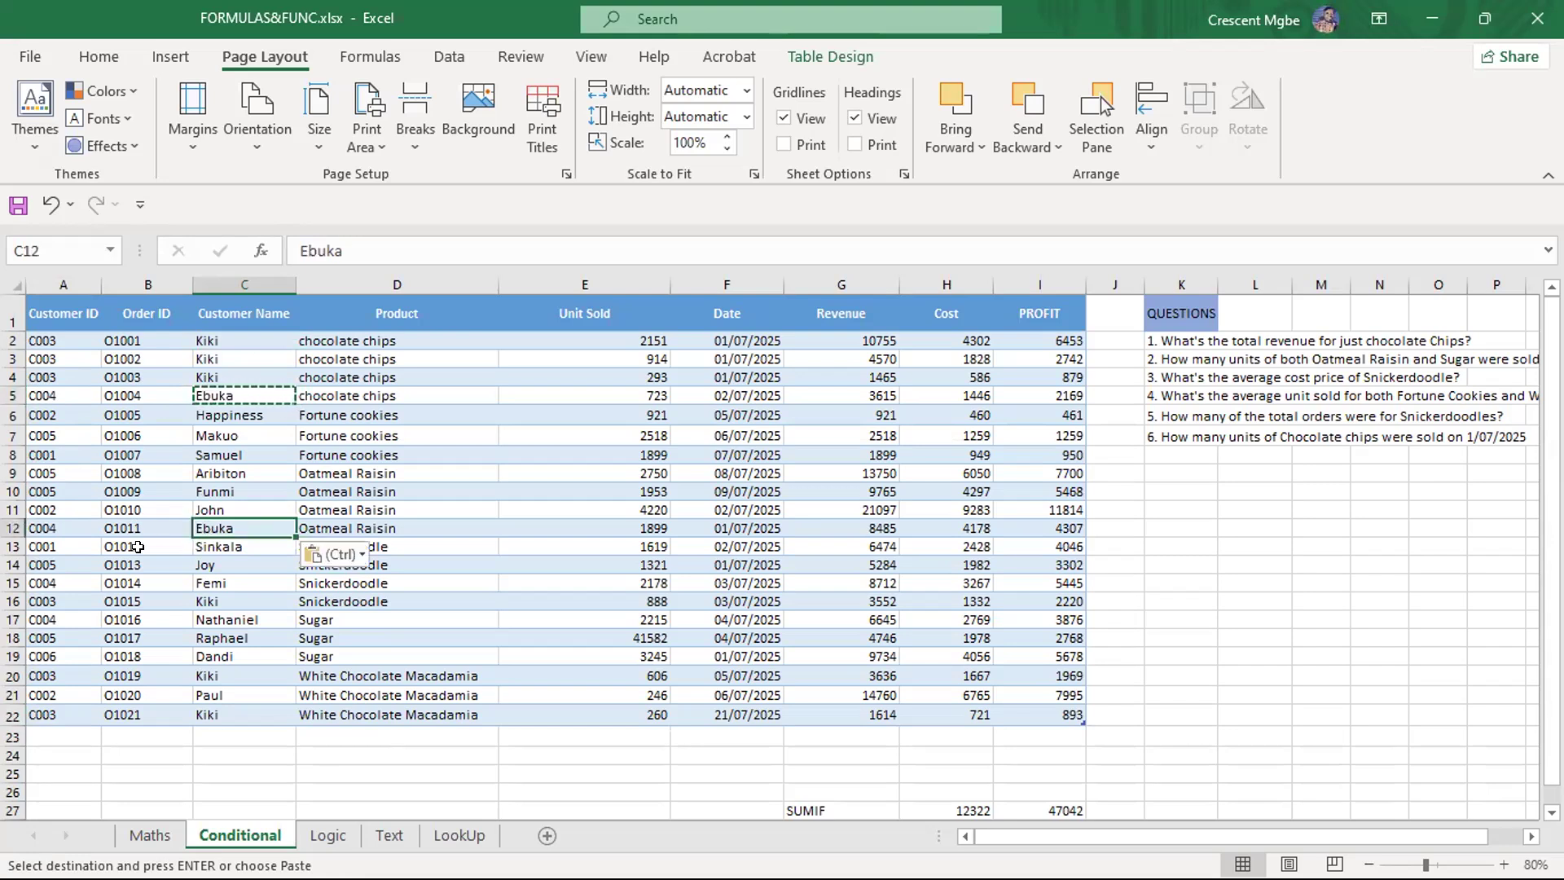
click(210, 580)
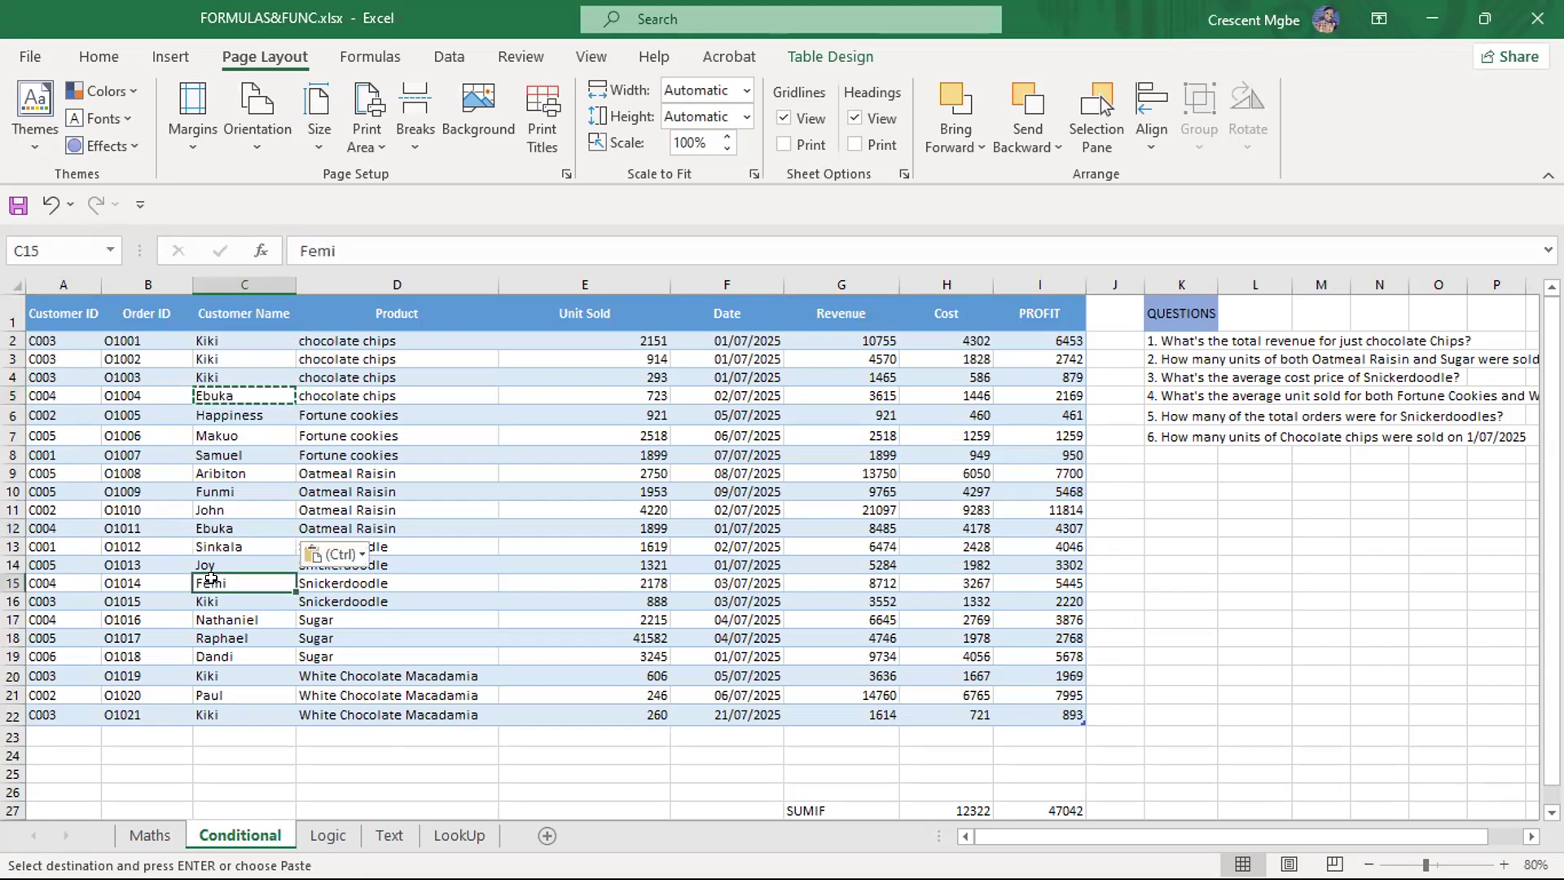
key(ctrl+v)
click(212, 617)
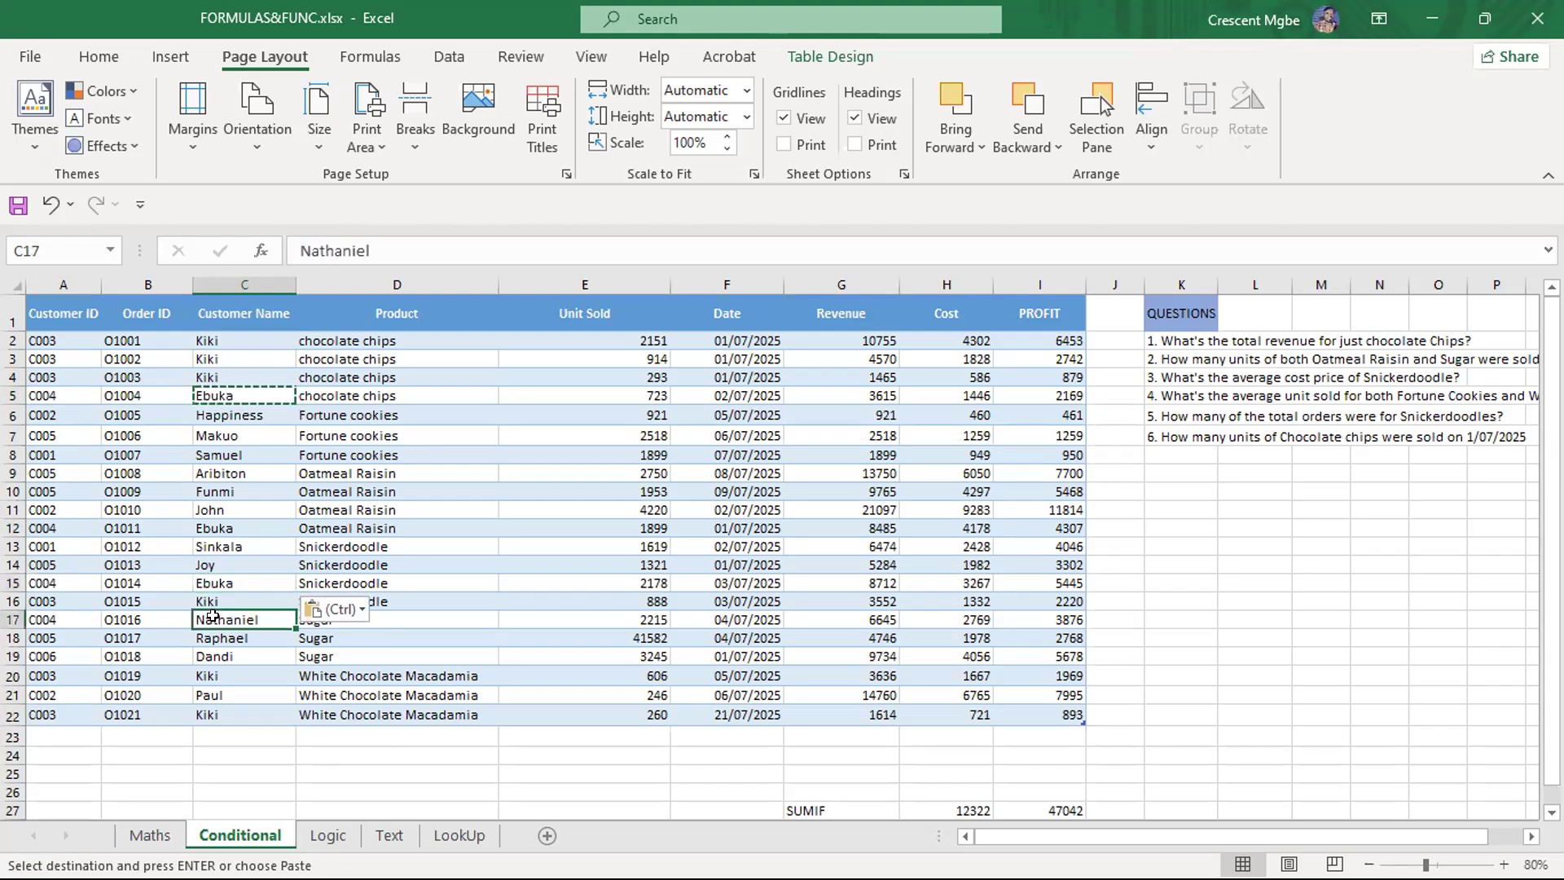
key(ctrl+v)
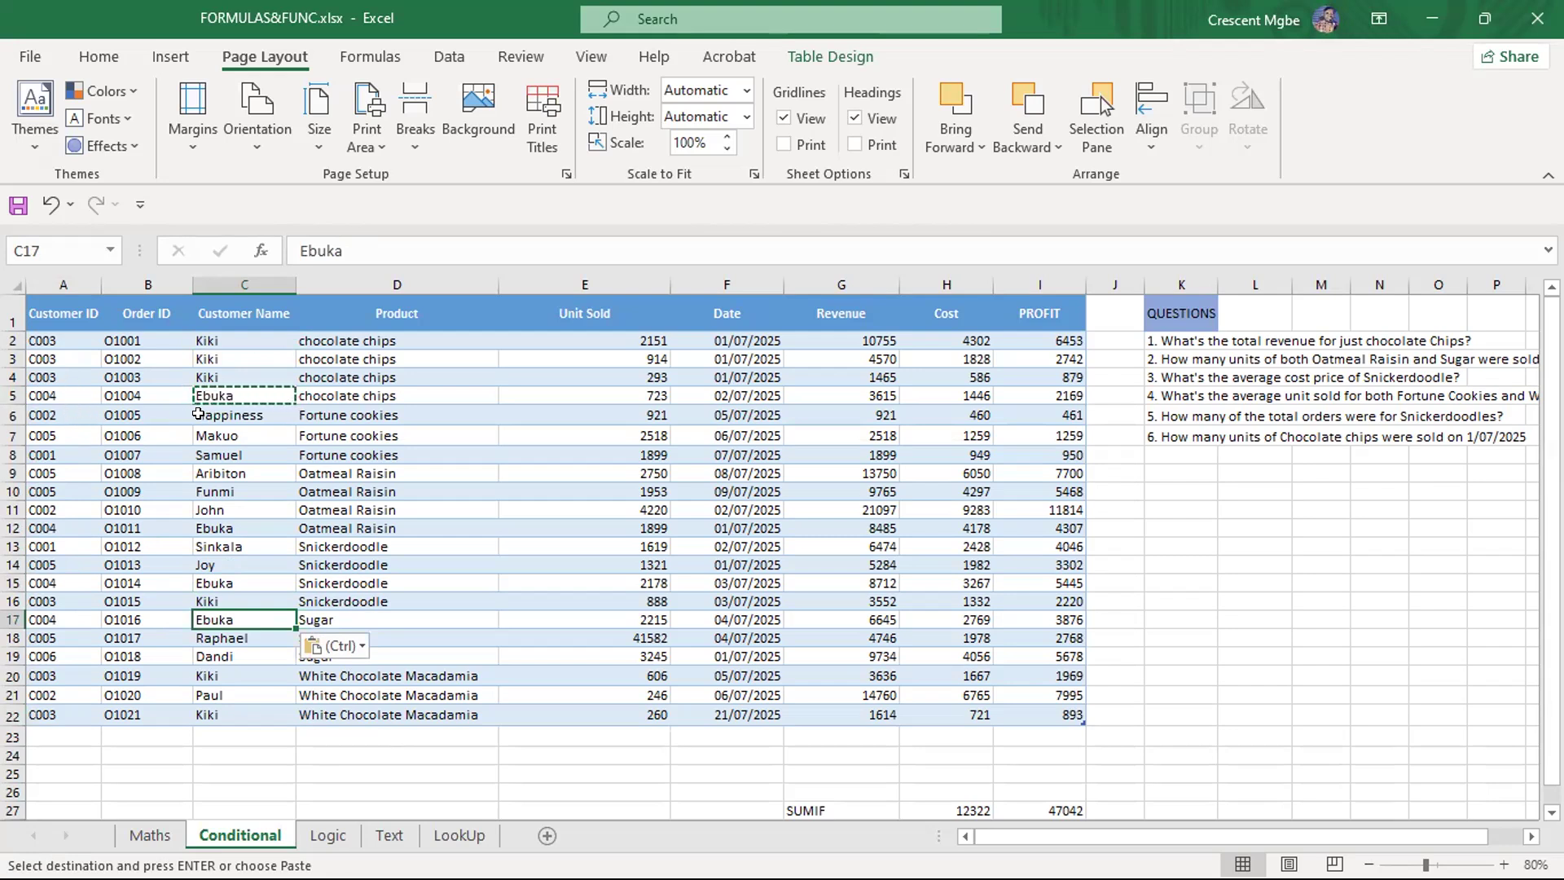
Copy the customer name in cell C6 into cells C11 and C21
click(232, 415)
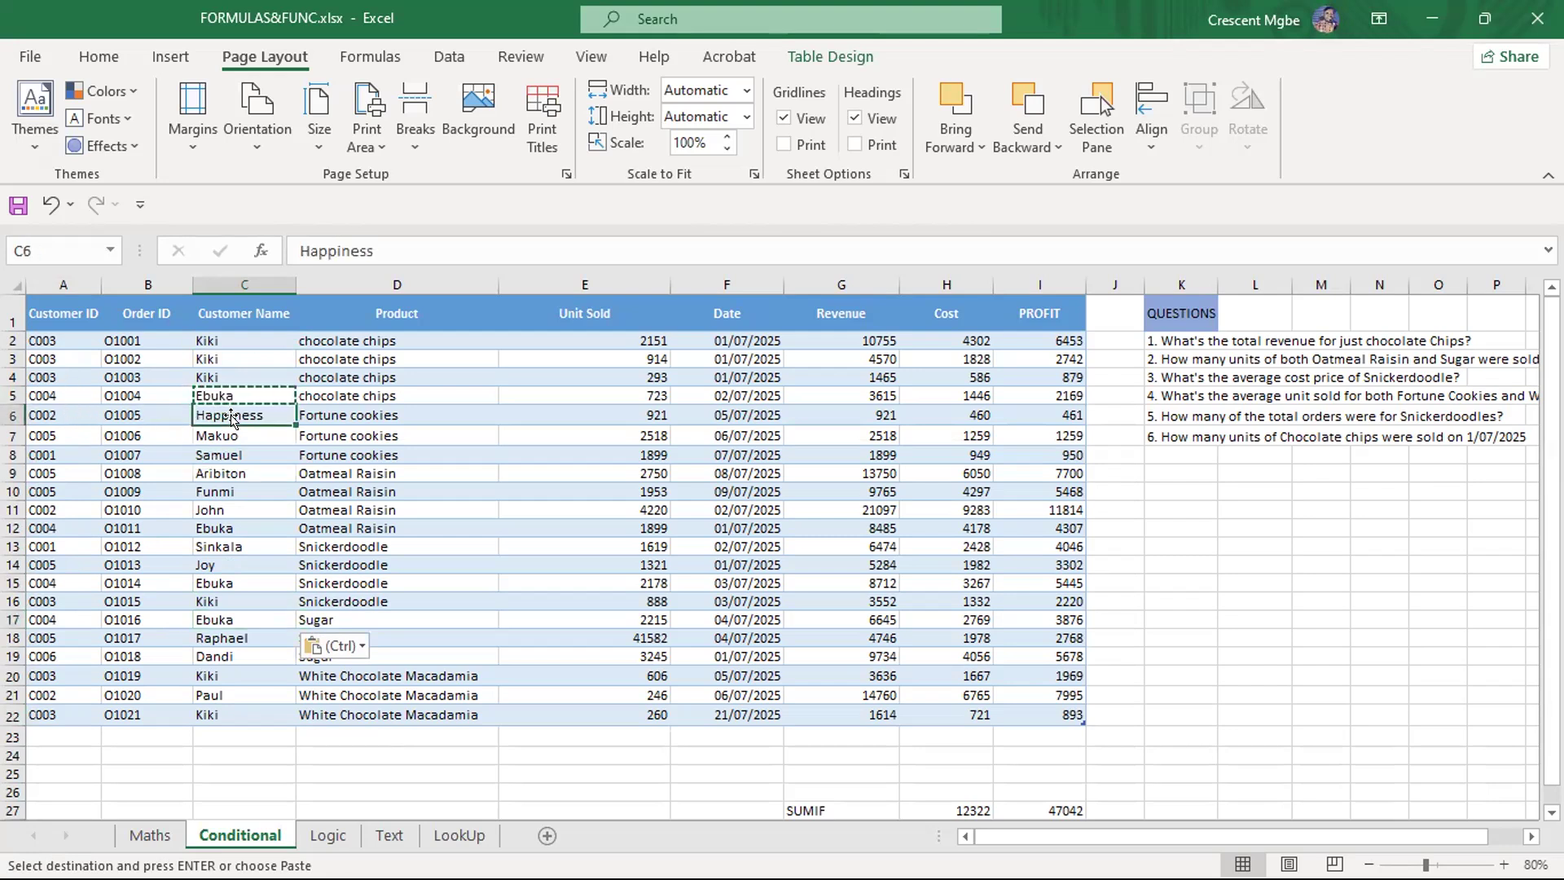
key(ctrl+c)
click(216, 506)
key(ctrl+v)
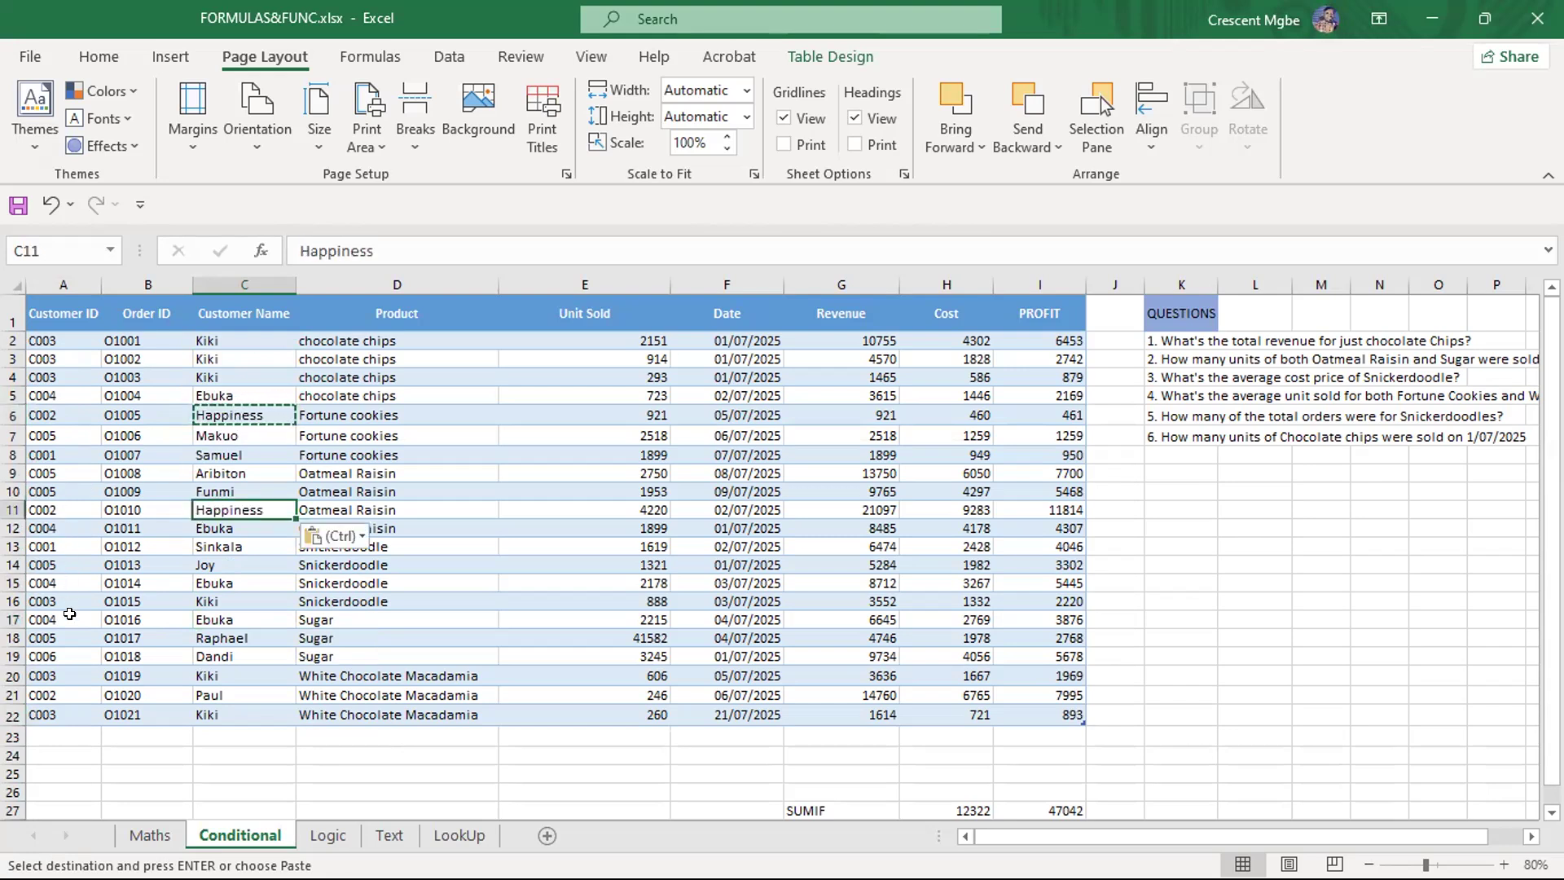
click(213, 699)
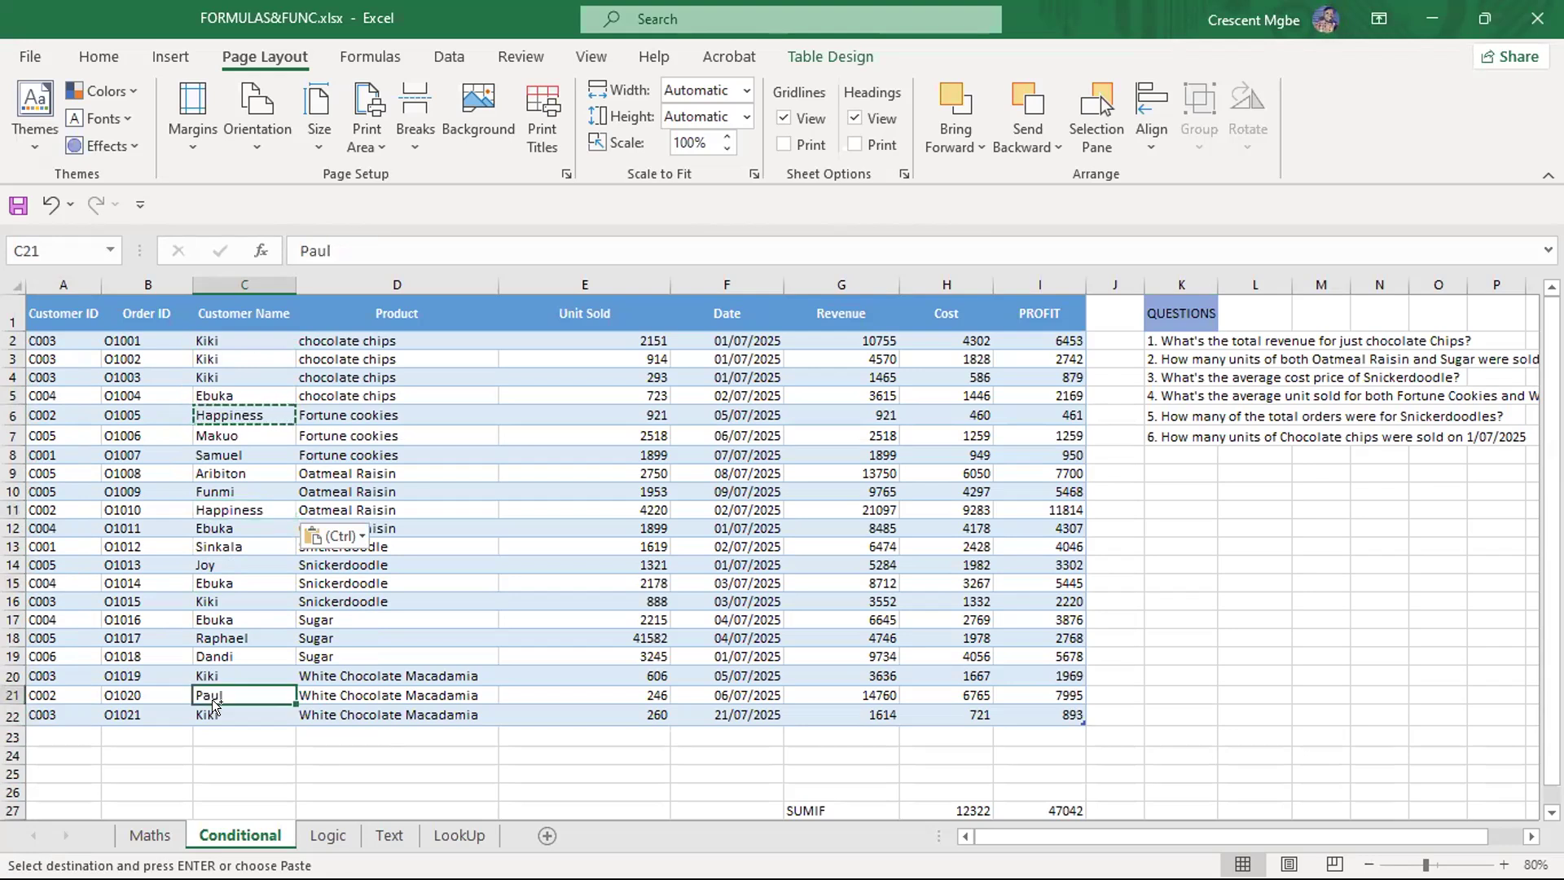
key(ctrl+v)
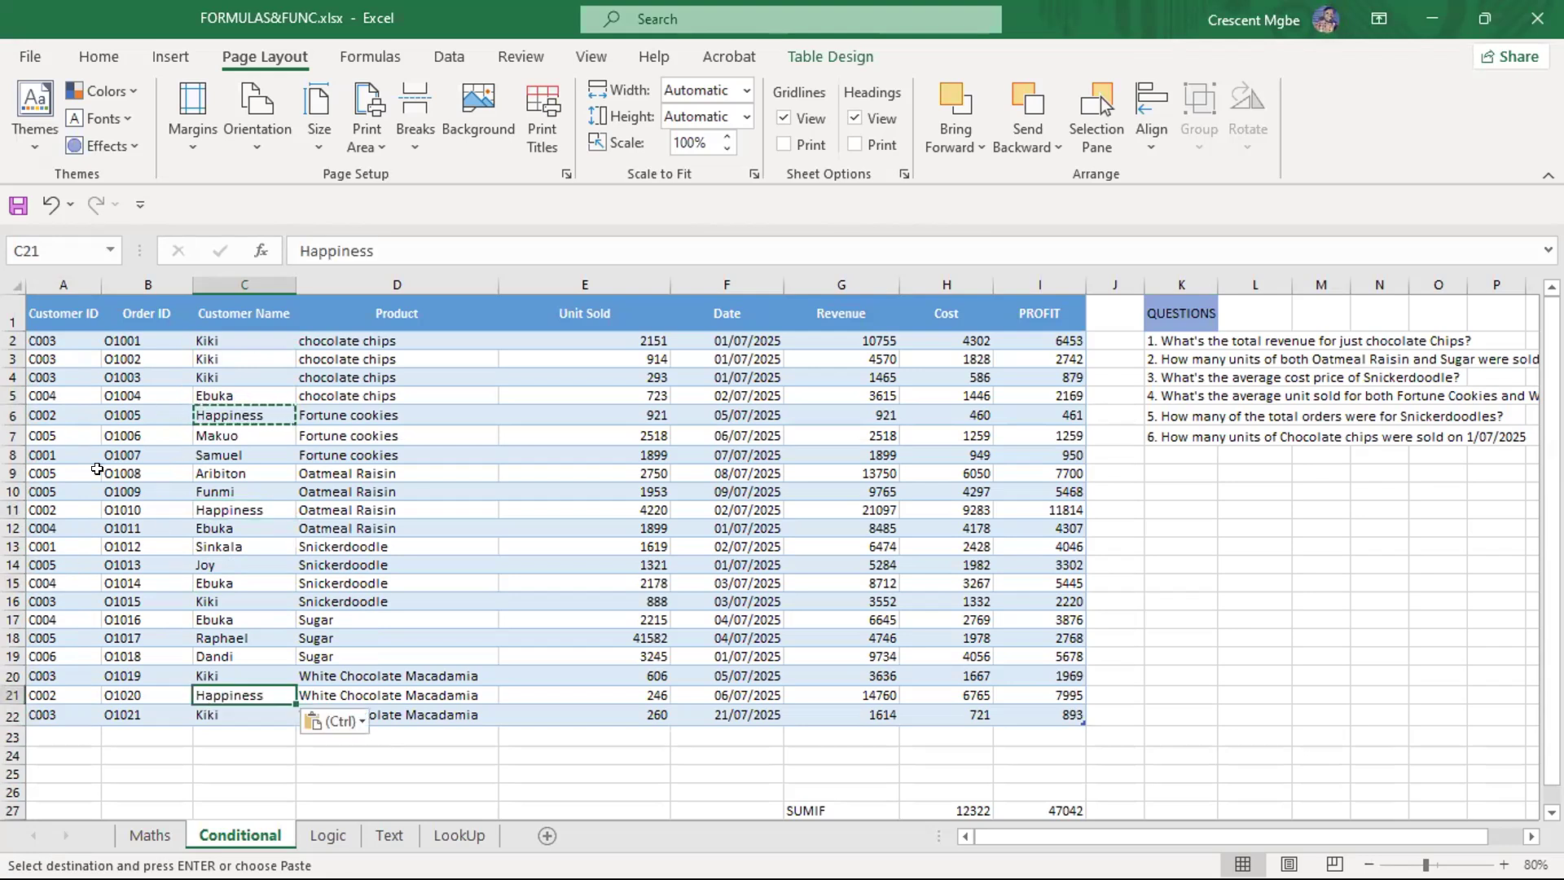
Count the orders of the customer named in C2 by entering =COUNTIF(Table24[Customer Name],C2) in cell L17
click(1204, 613)
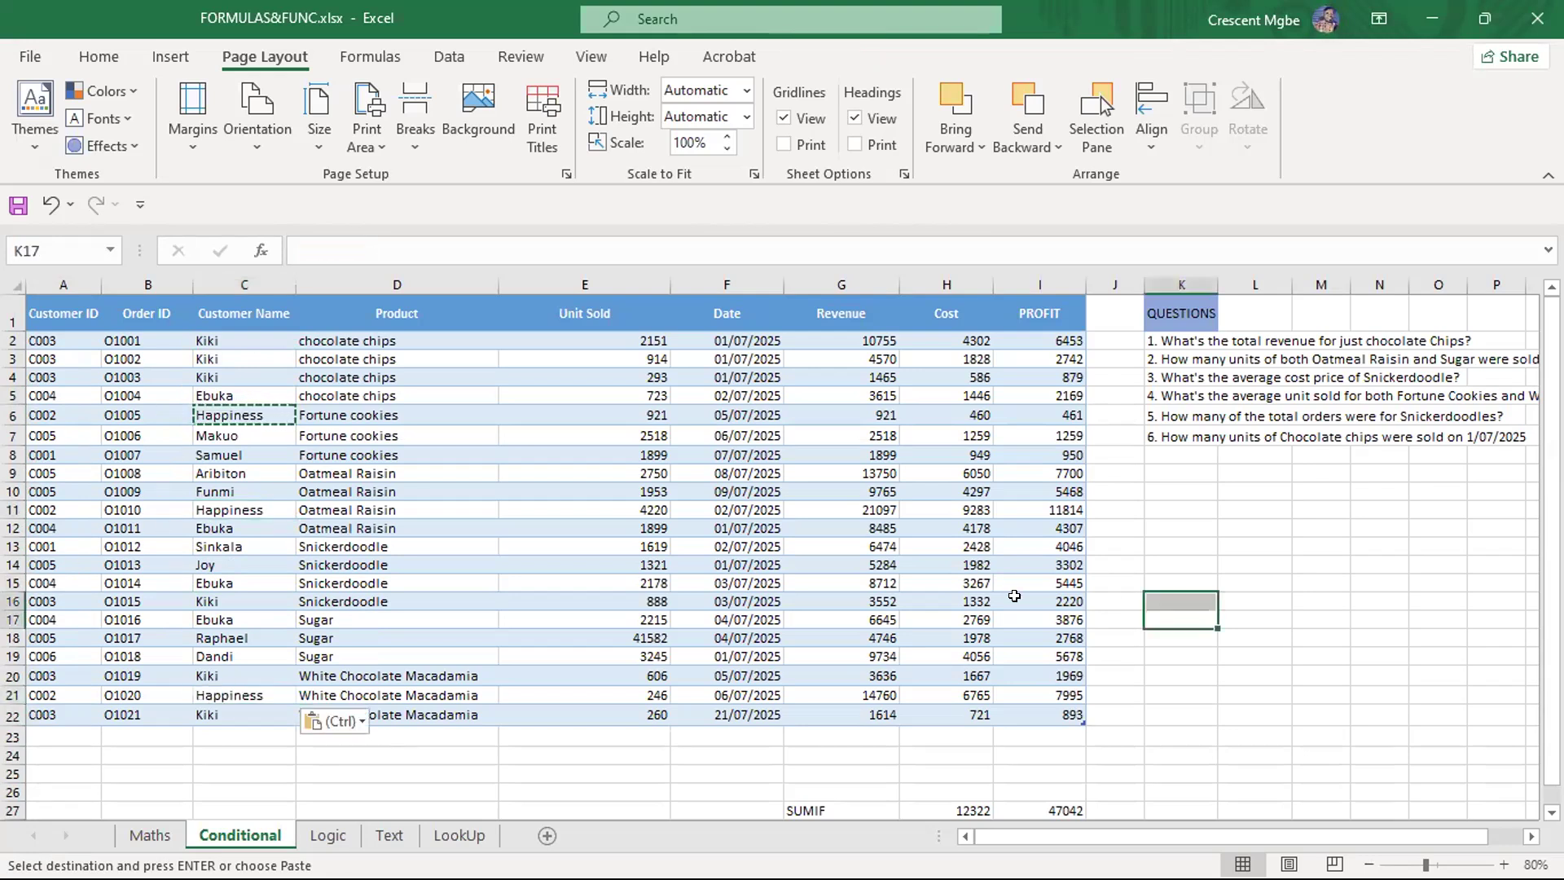
double_click(1160, 617)
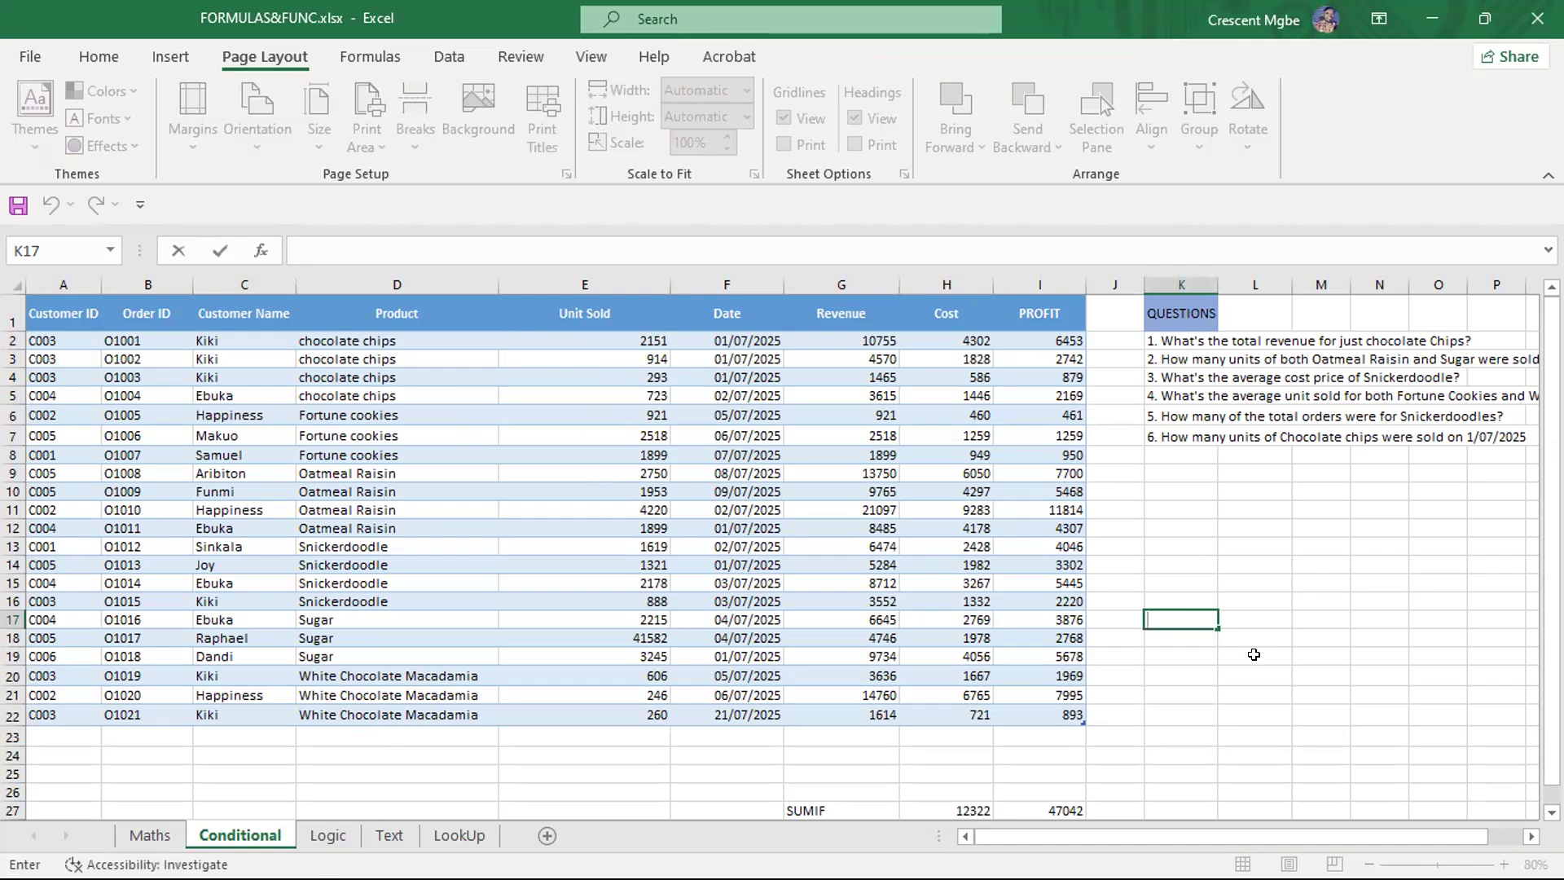
click(1251, 613)
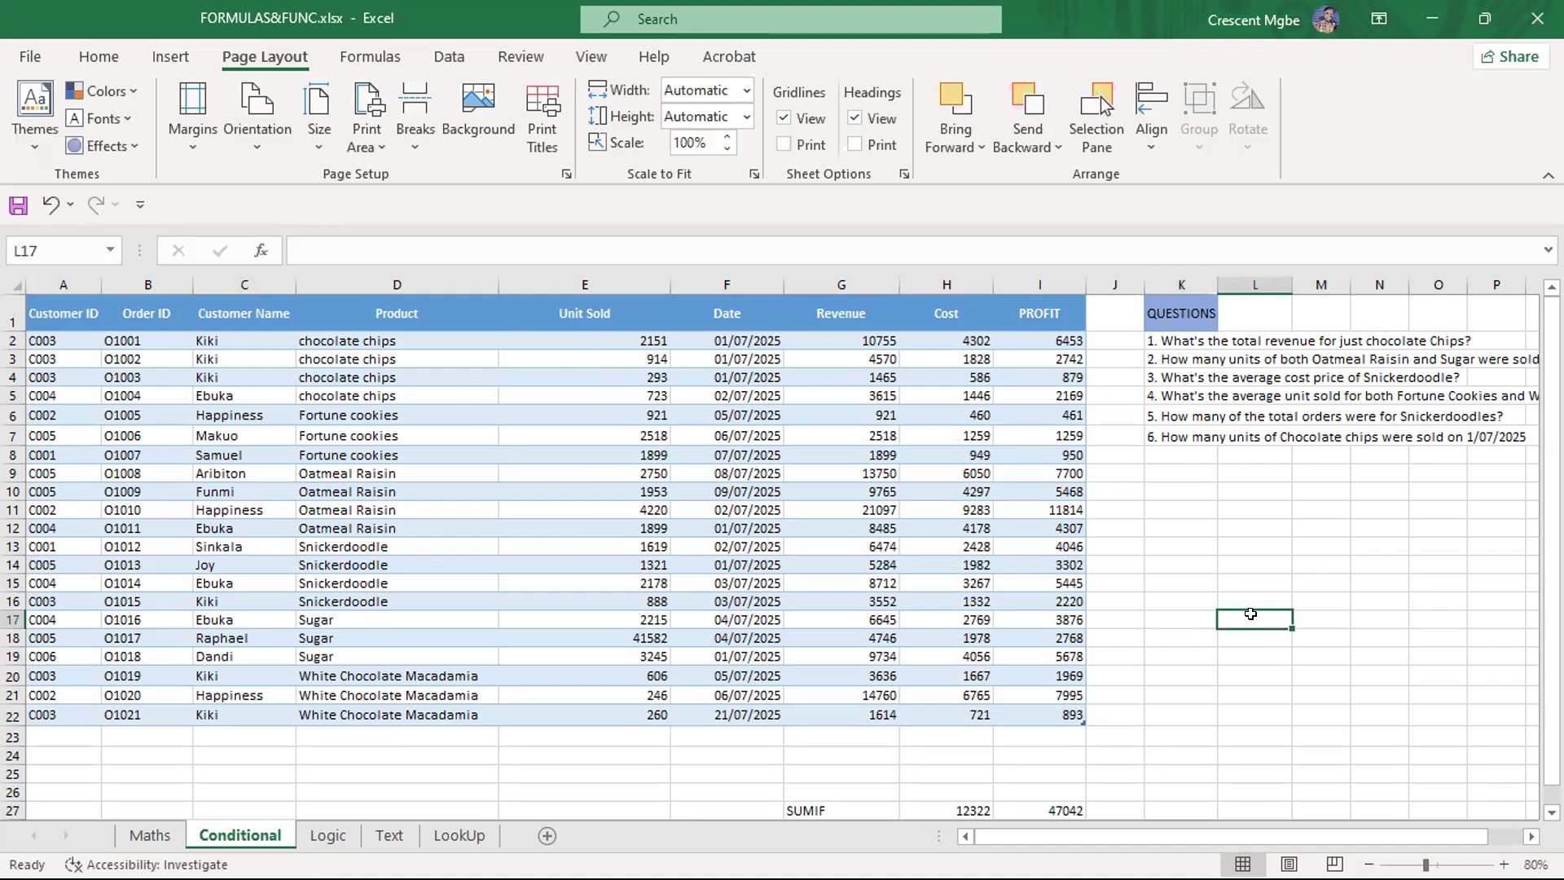
text(=COUNT)
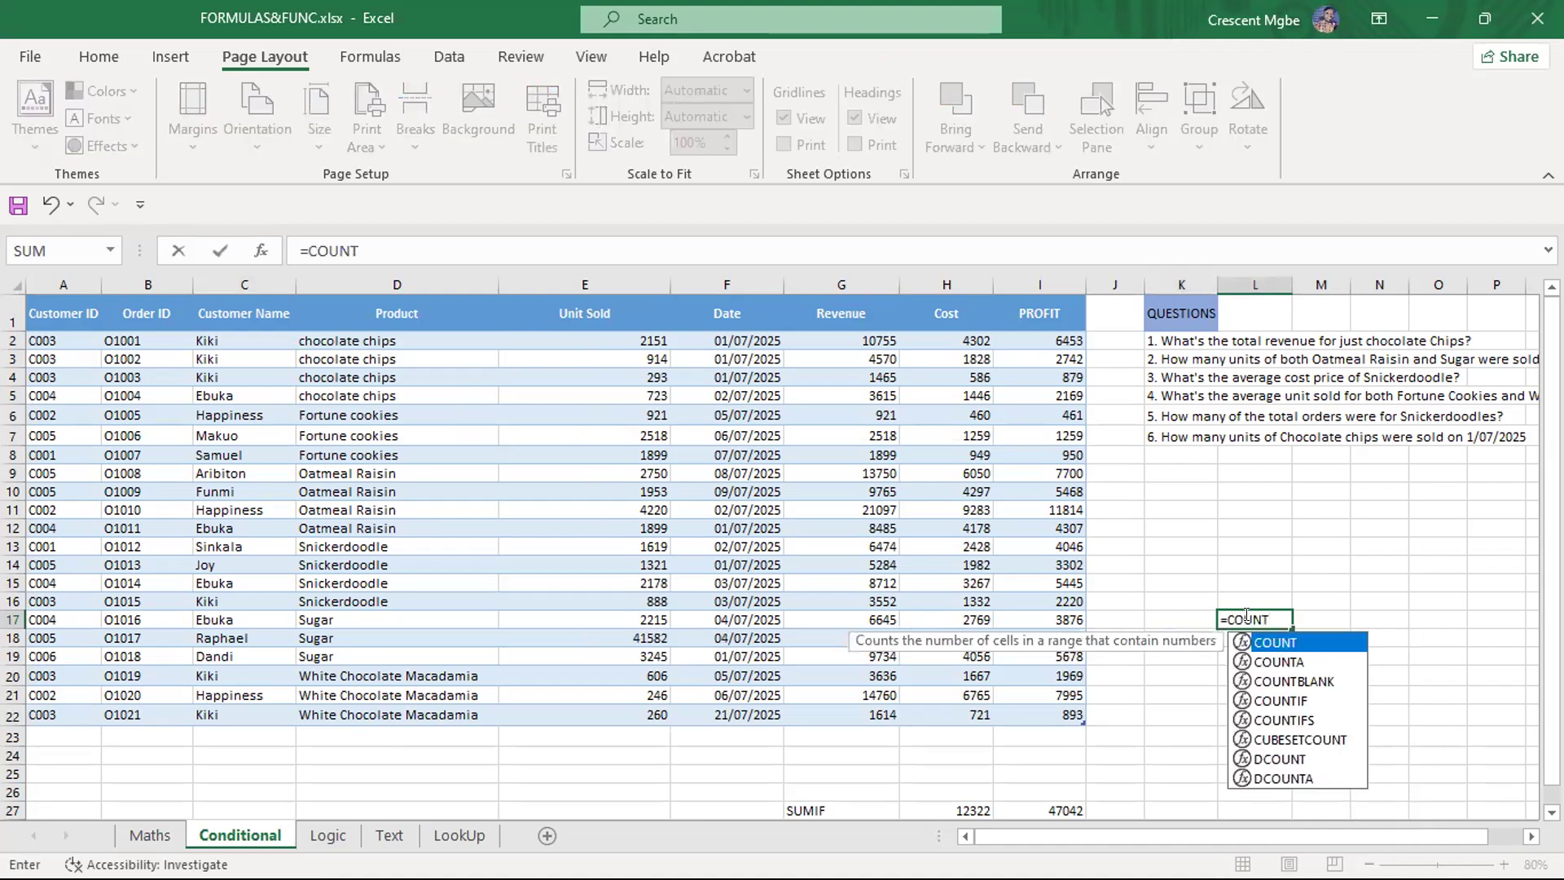
key(Down)
key(Down)
key(Down)
key(Tab)
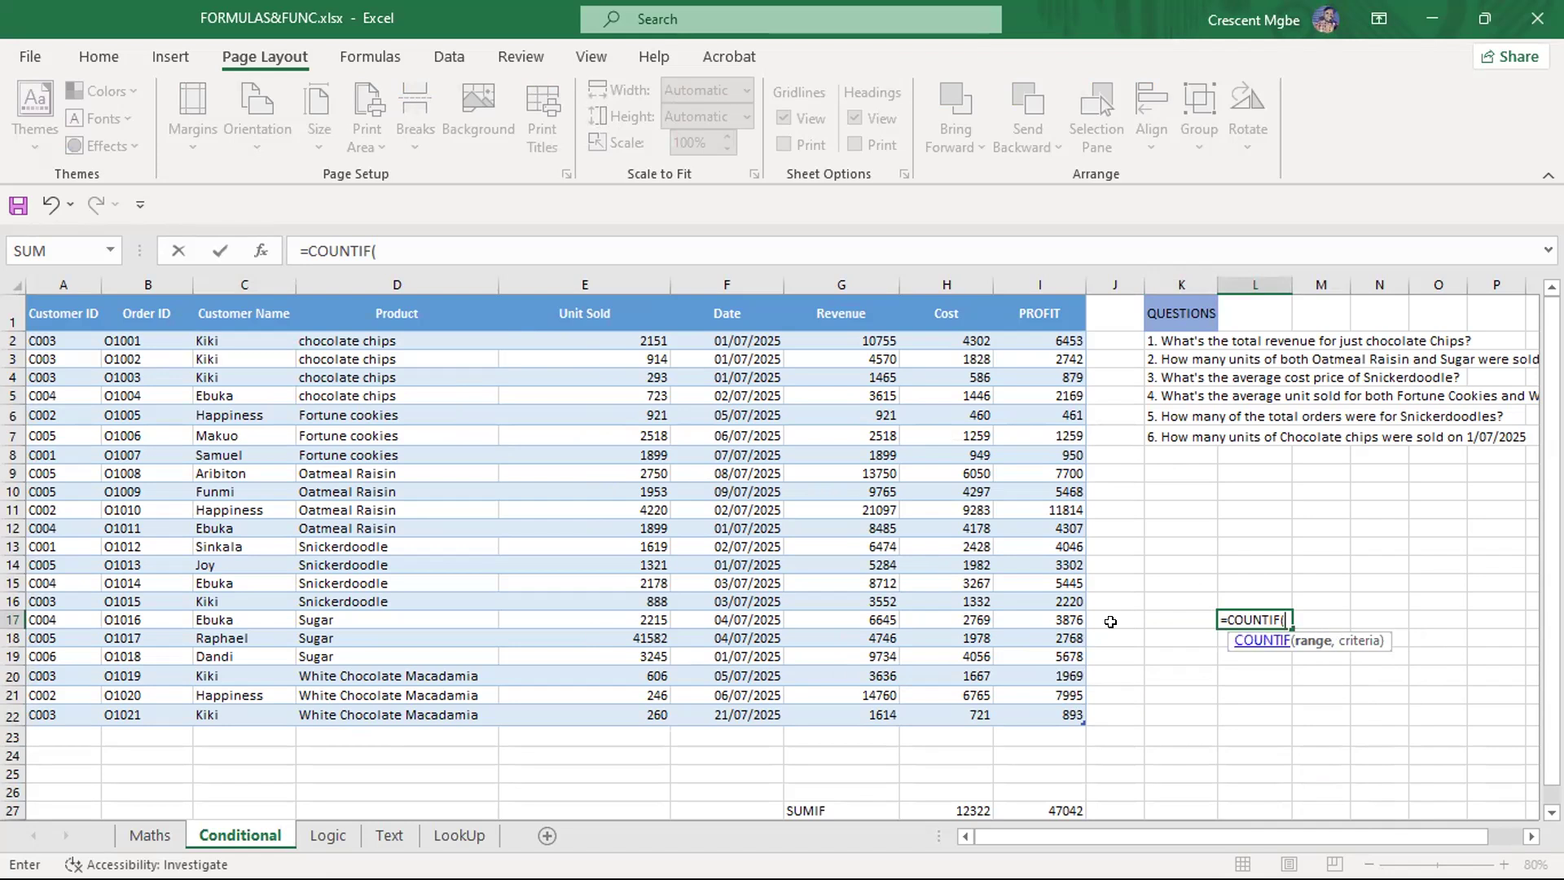
drag(244, 340, 265, 706)
text(,)
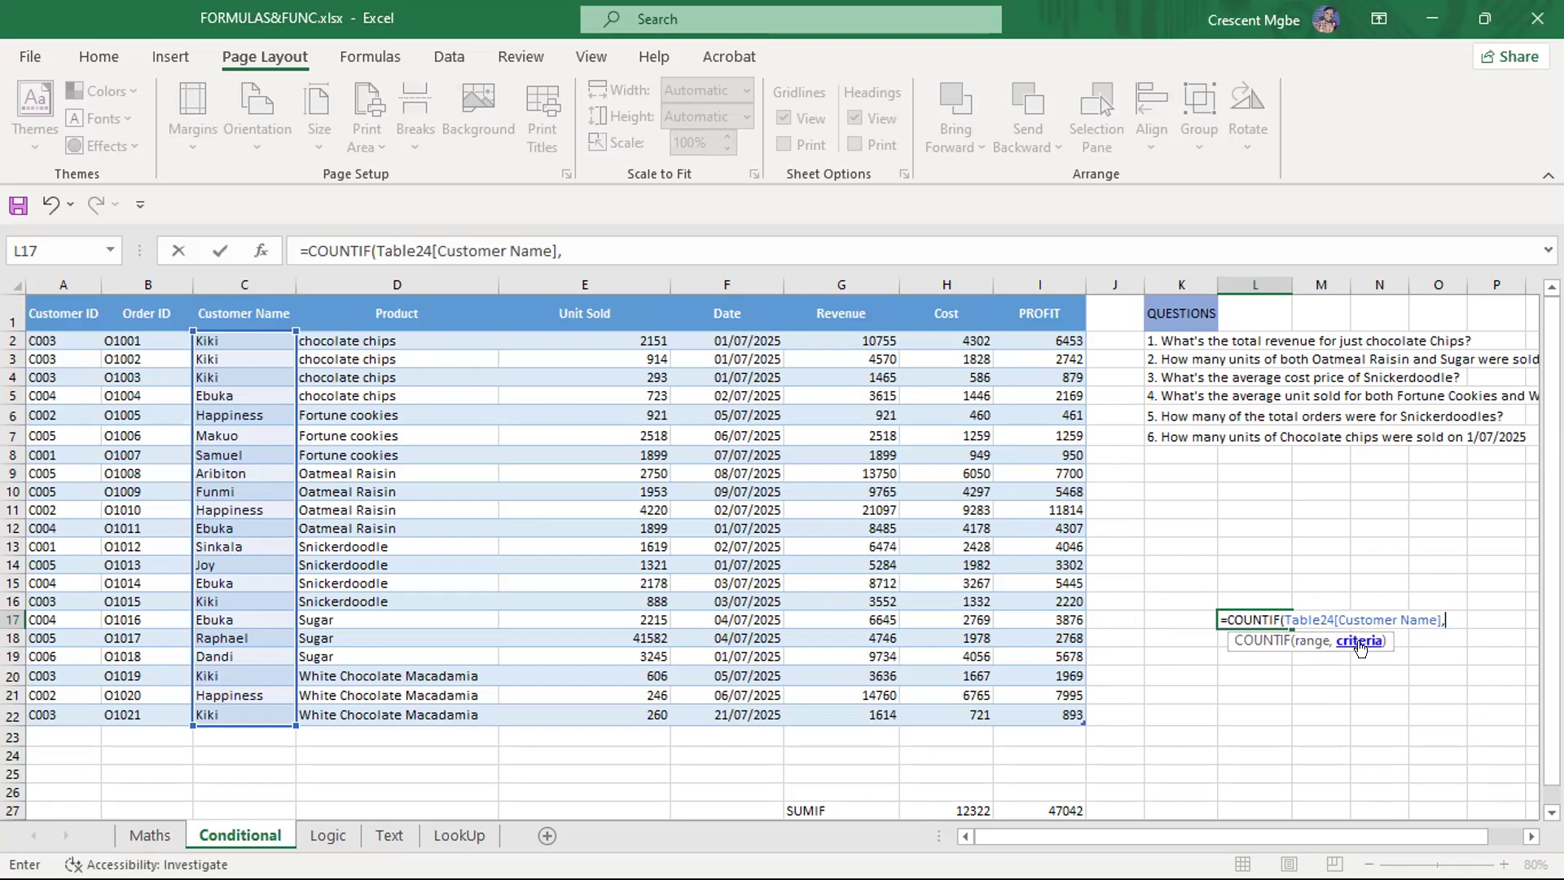
click(226, 344)
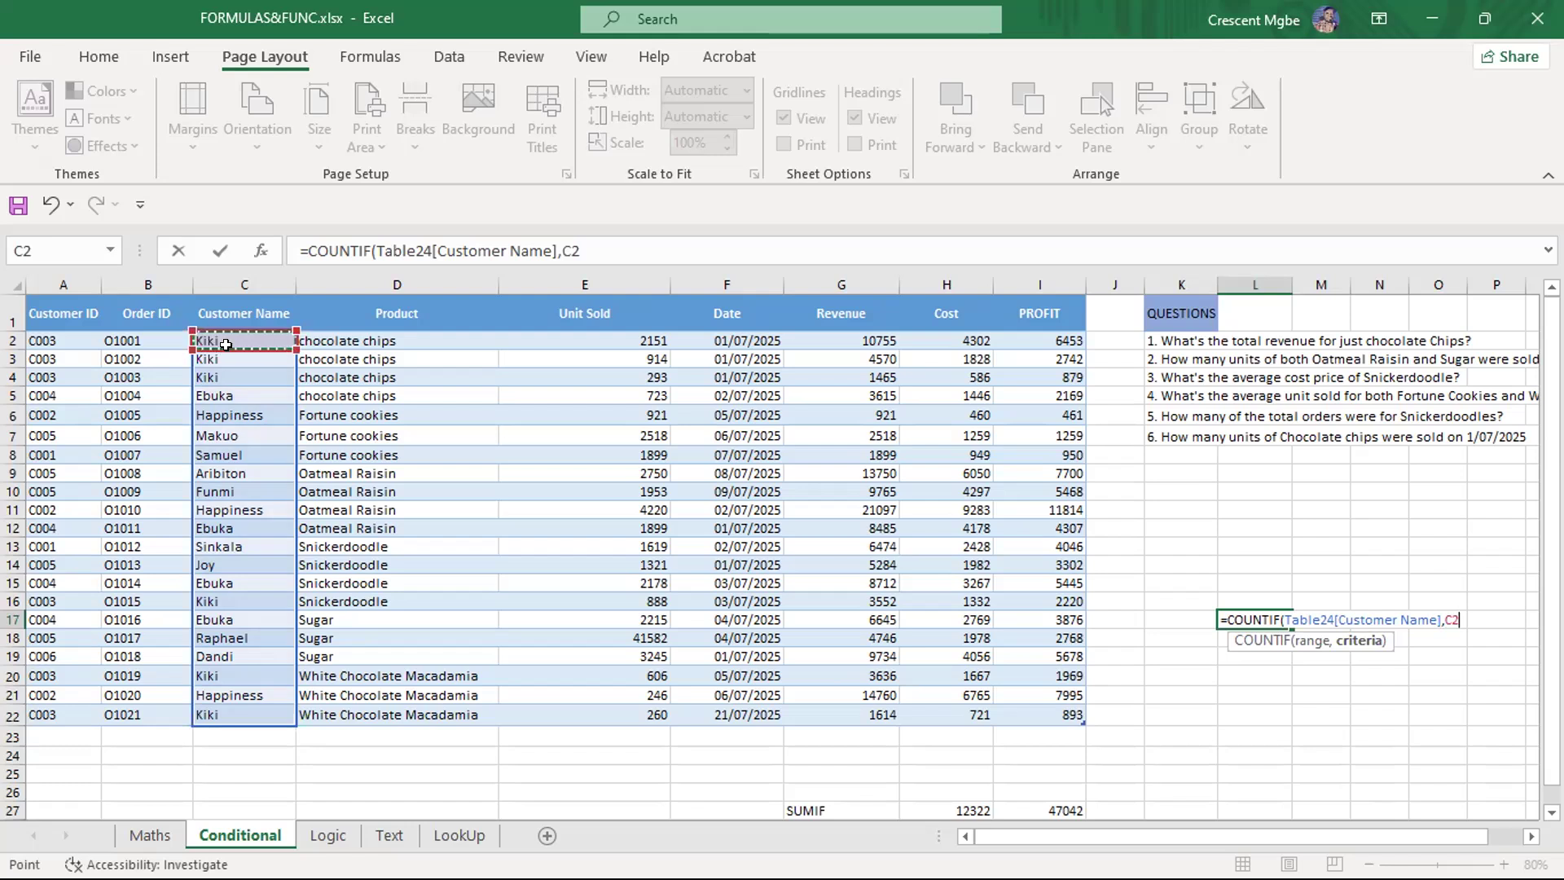
key(Return)
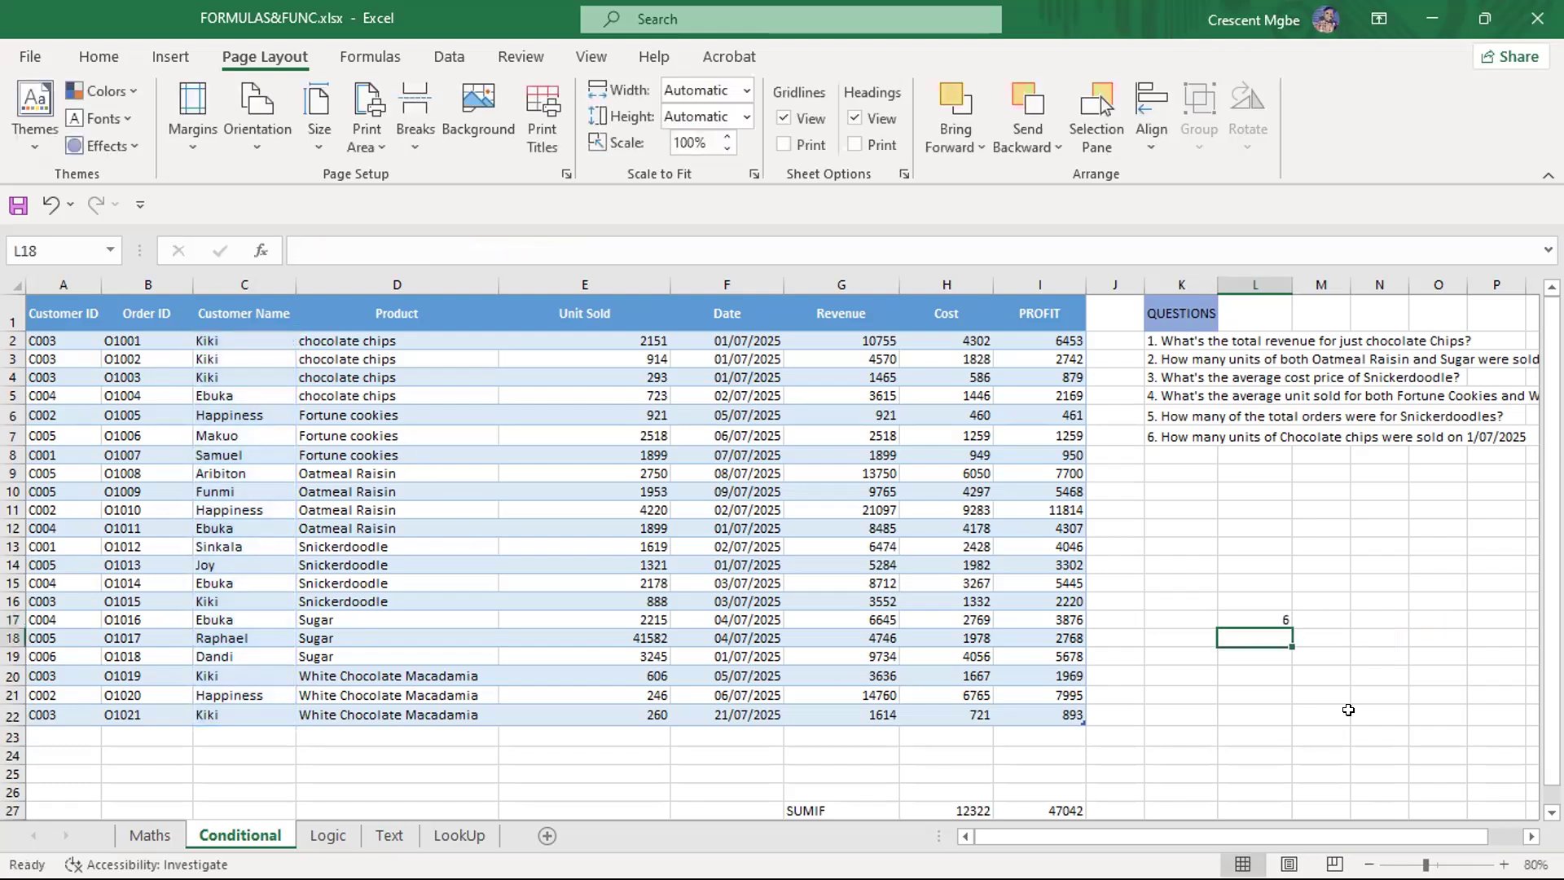
Review the COUNTIF formula in cell L17 and clear the cell
click(1348, 709)
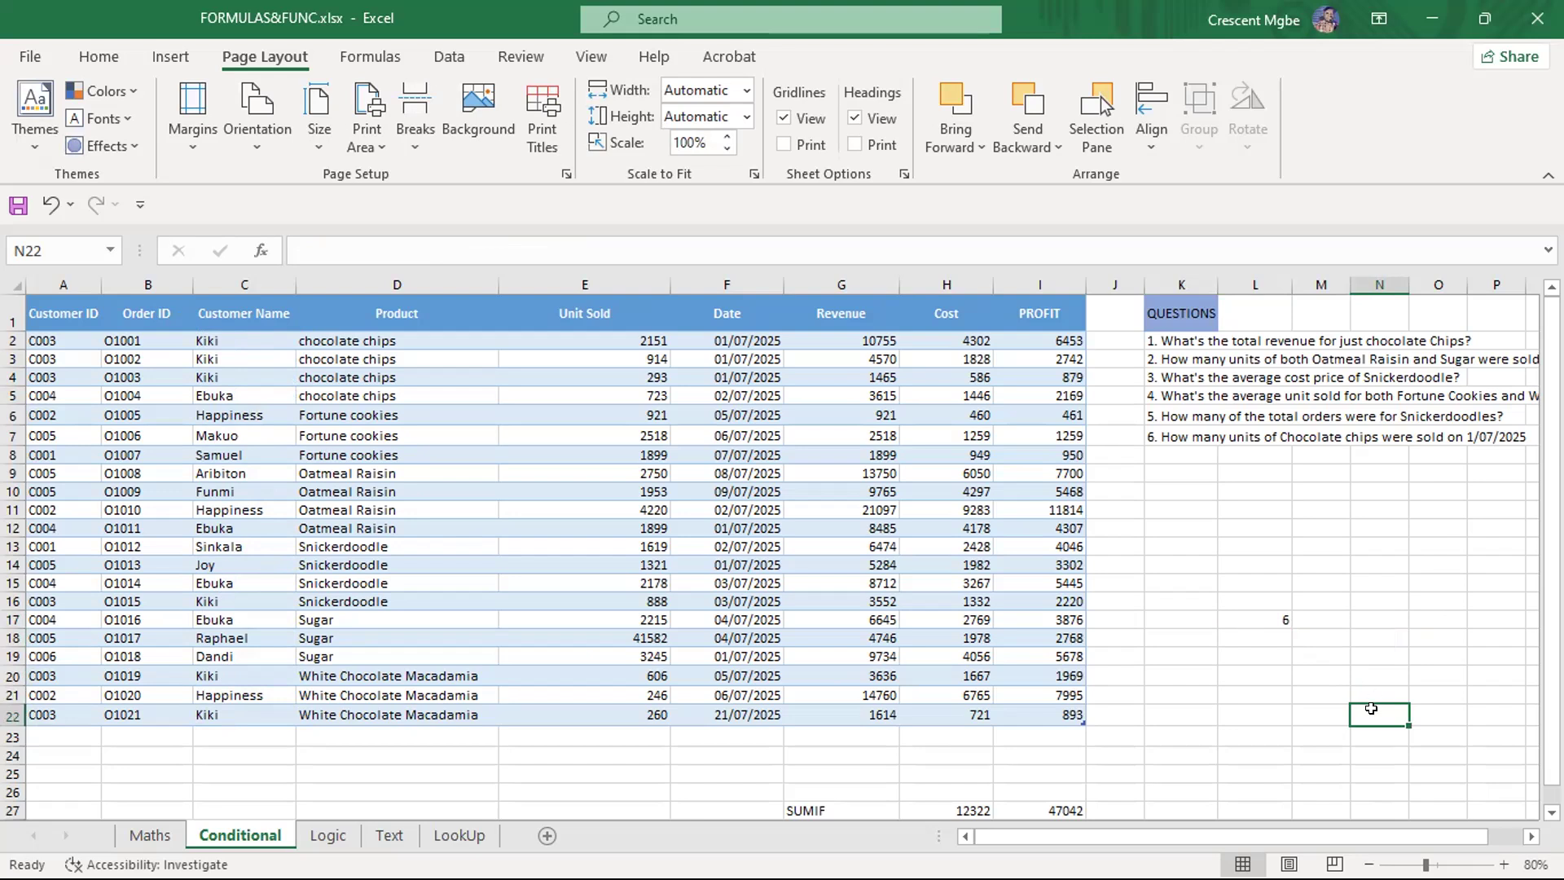
click(1271, 617)
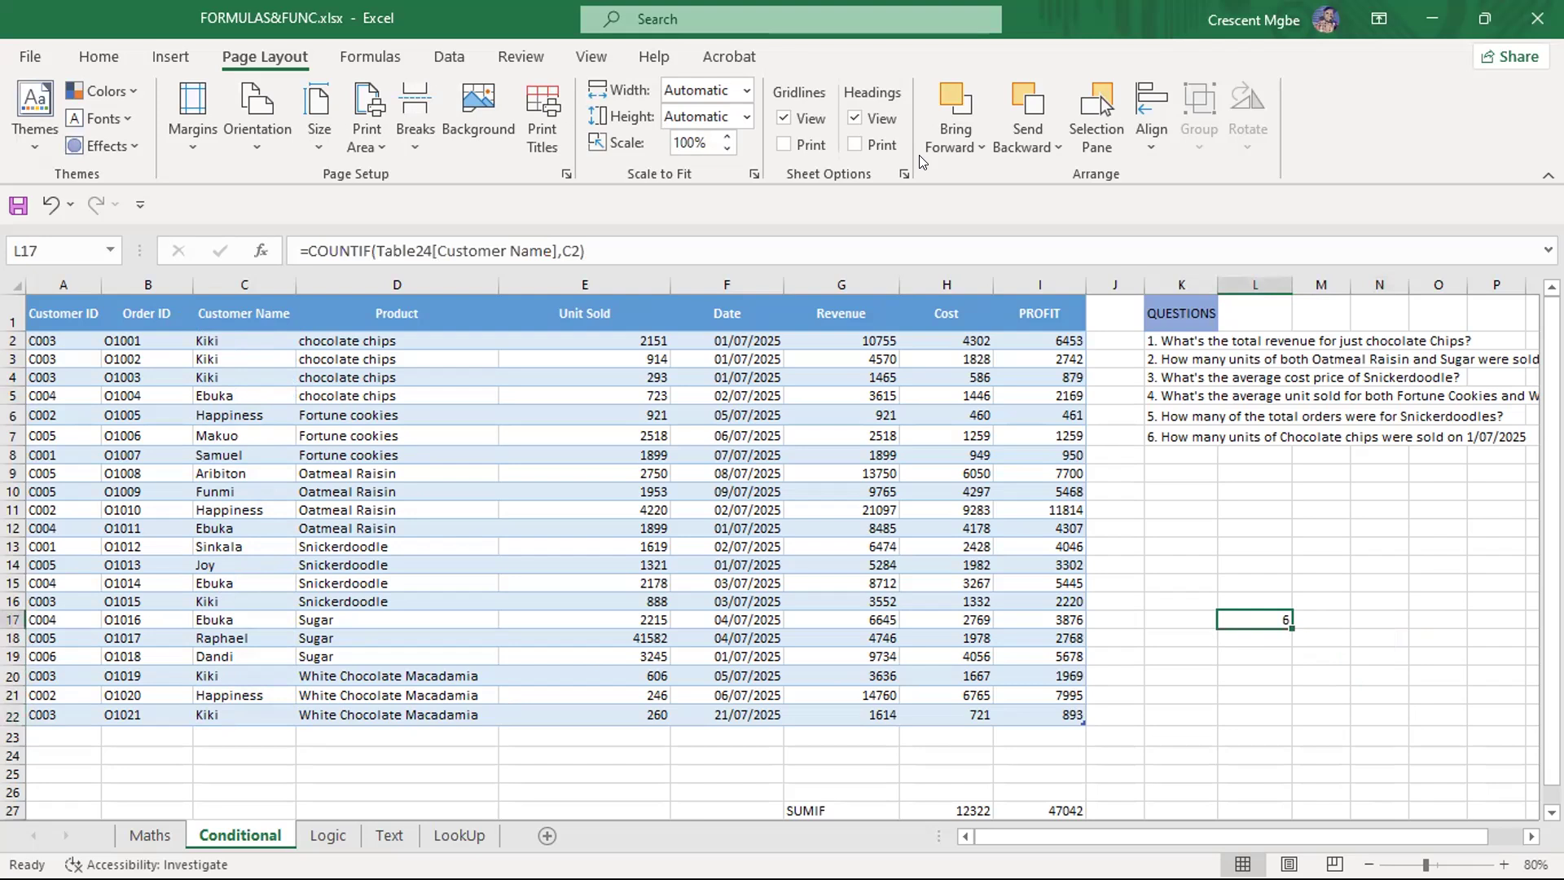
key(alt+Tab)
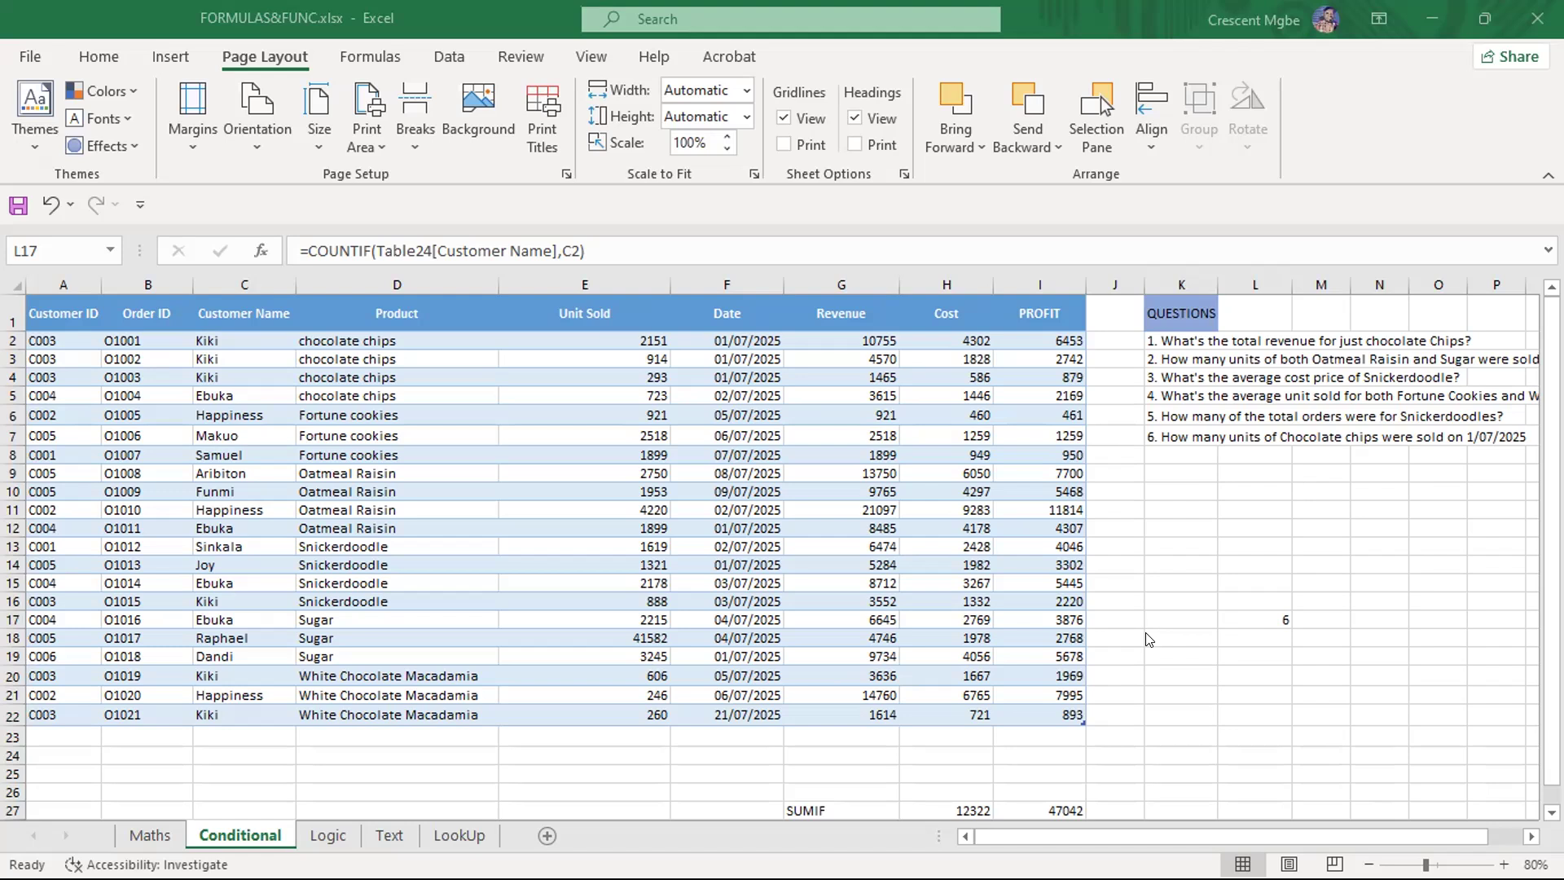
click(1261, 613)
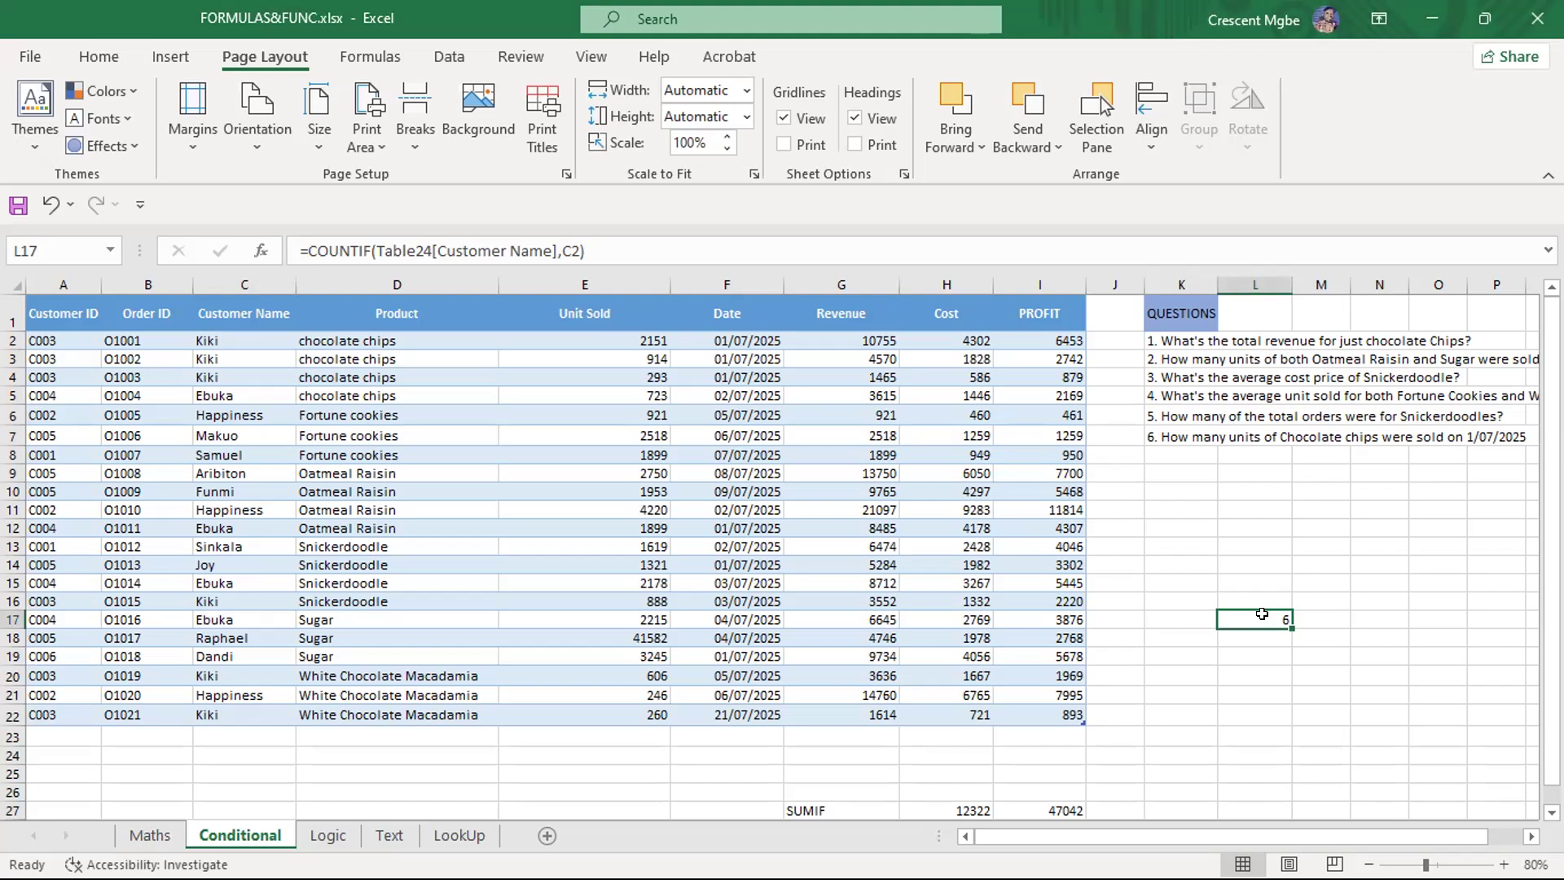
key(BackSpace)
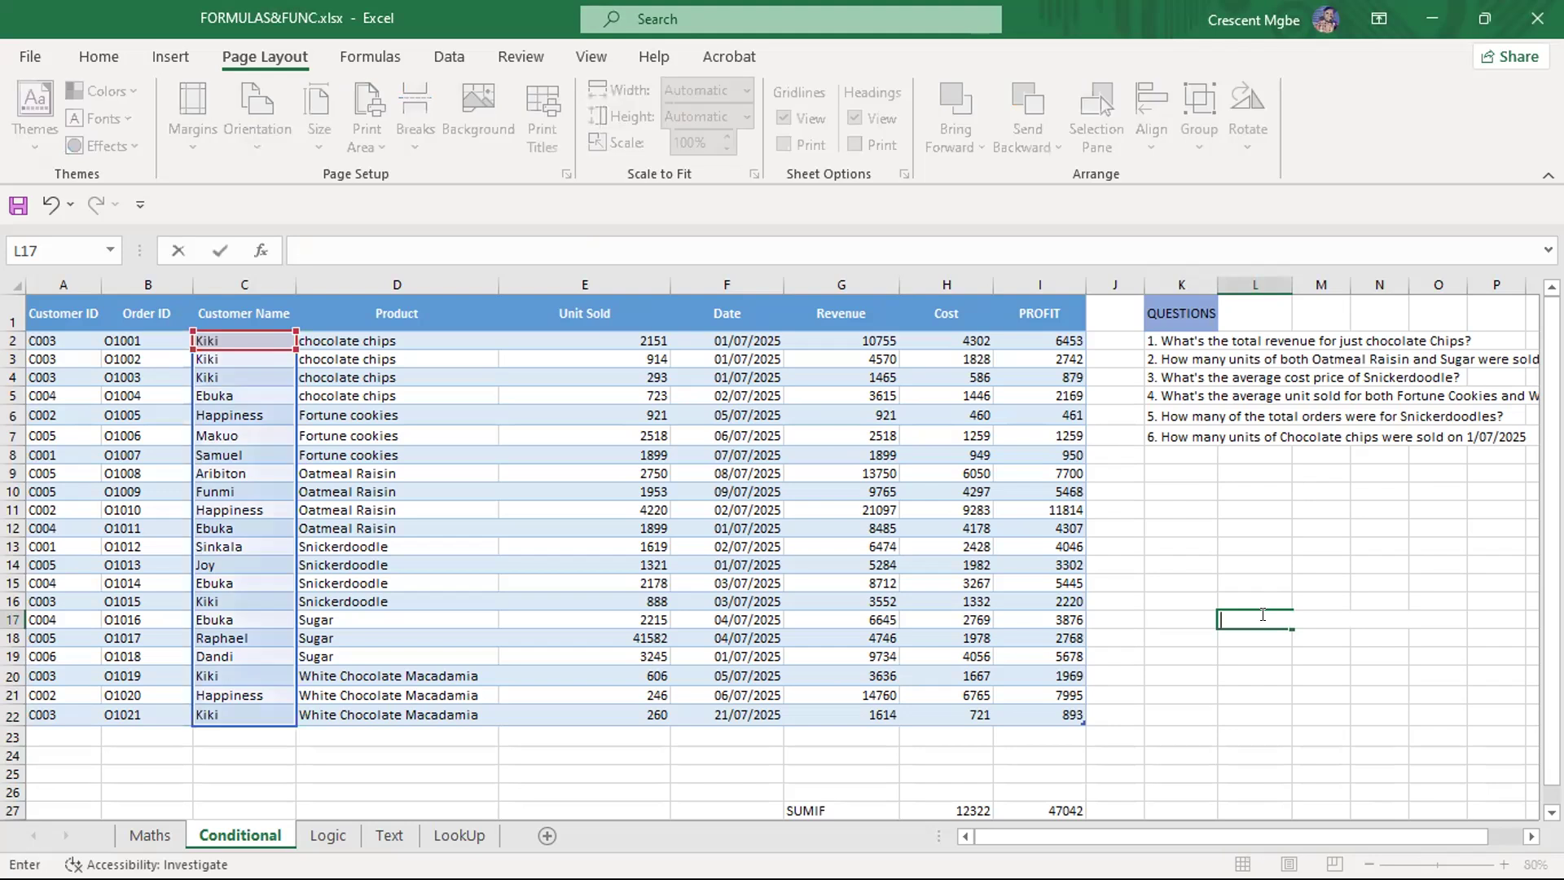
key(Escape)
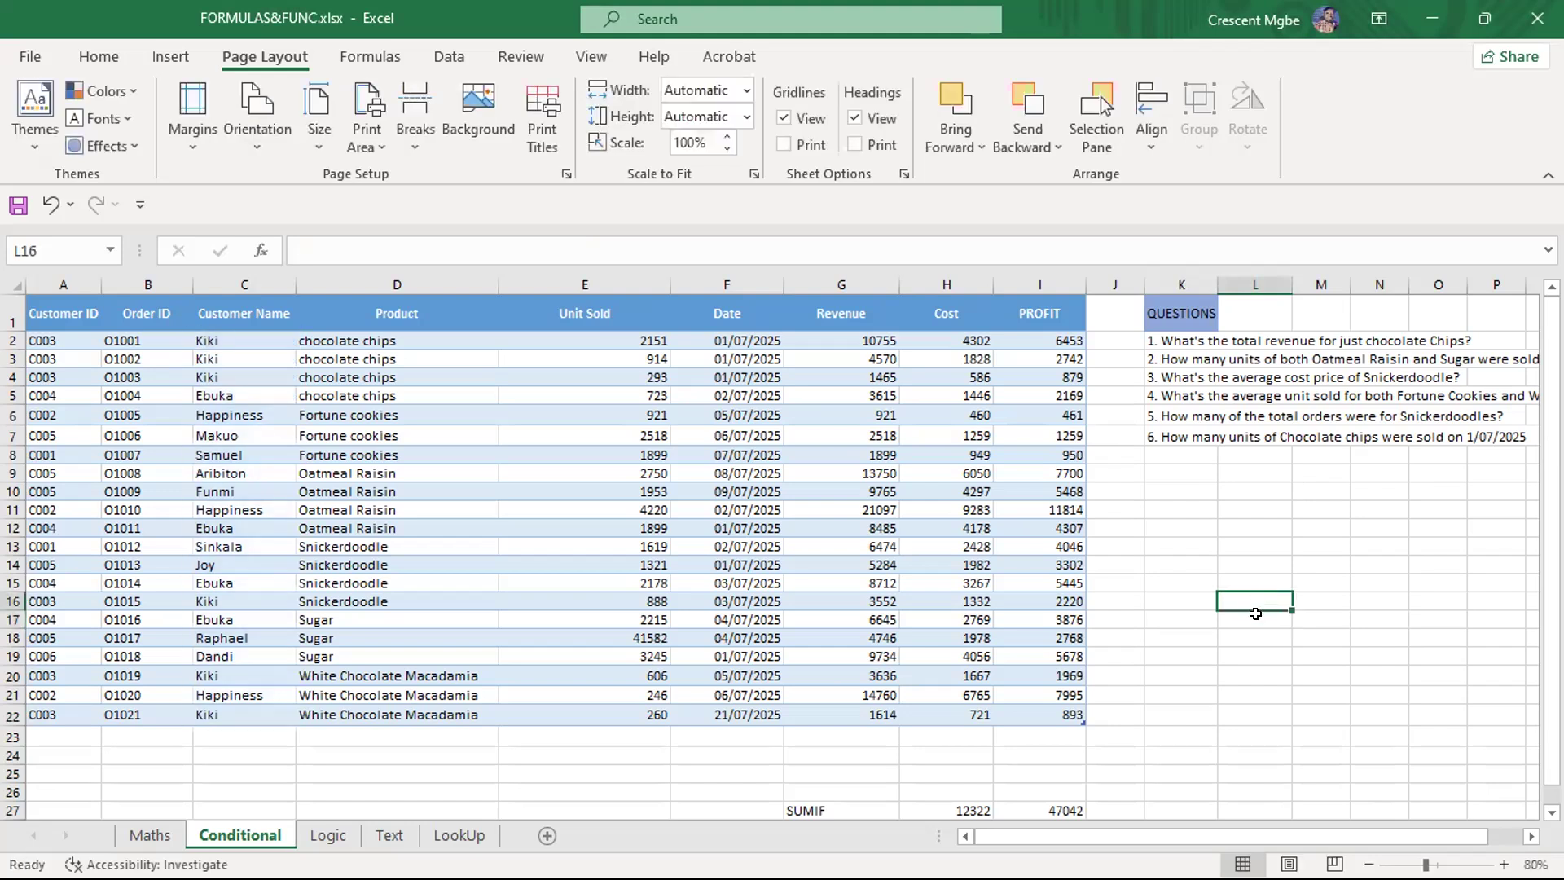
Examine the order dates in the Date column
click(736, 277)
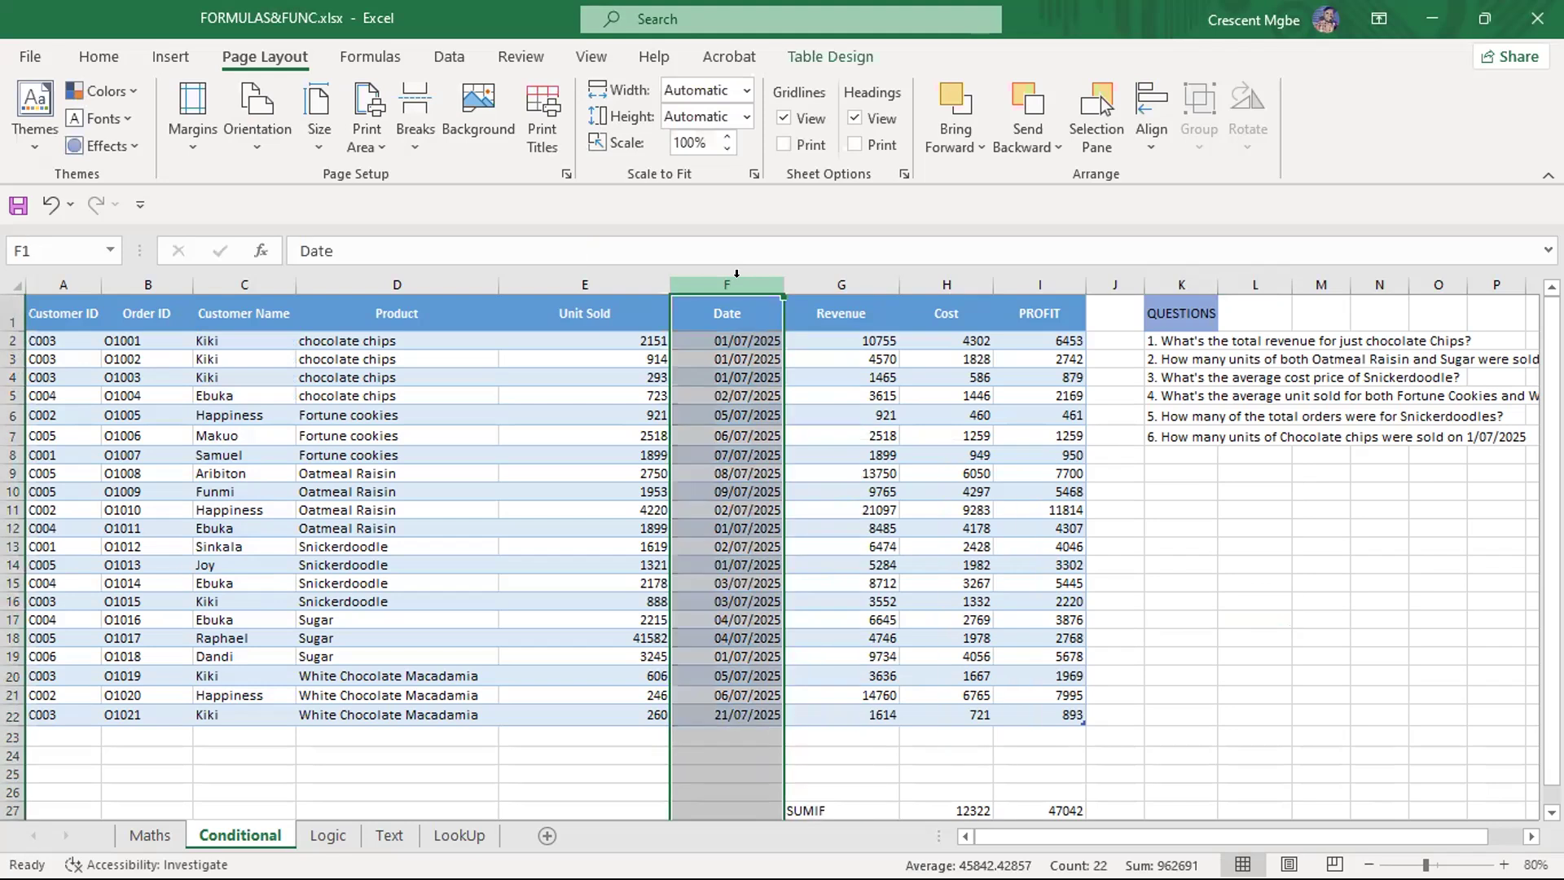
click(1262, 579)
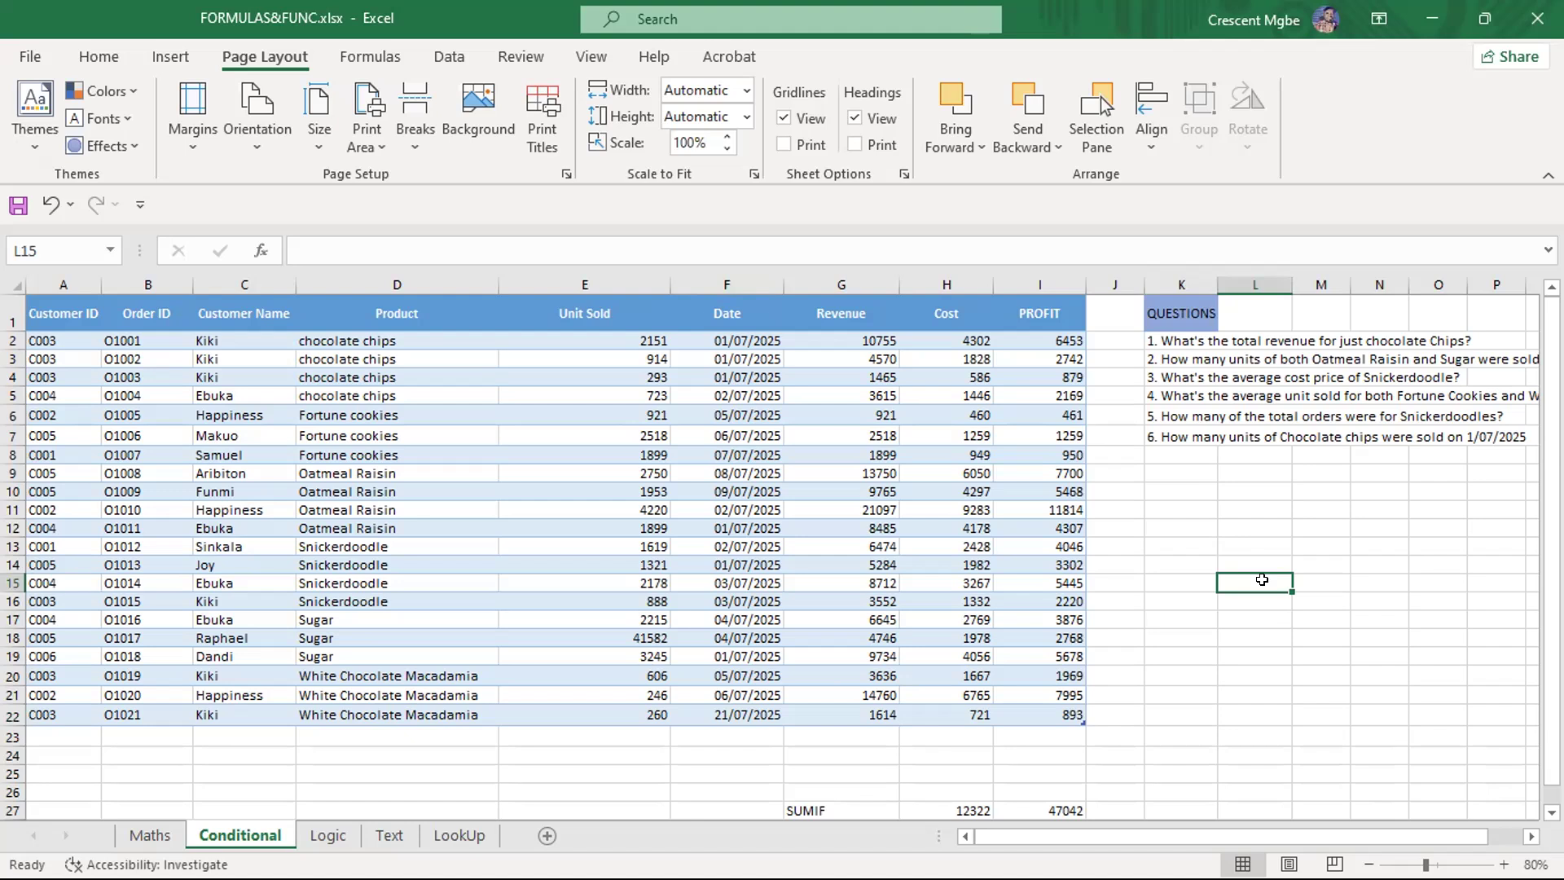
Count the orders dated the same as F2 by entering =COUNTIF(F2:F22,F2) in cell L15
text(=COUN)
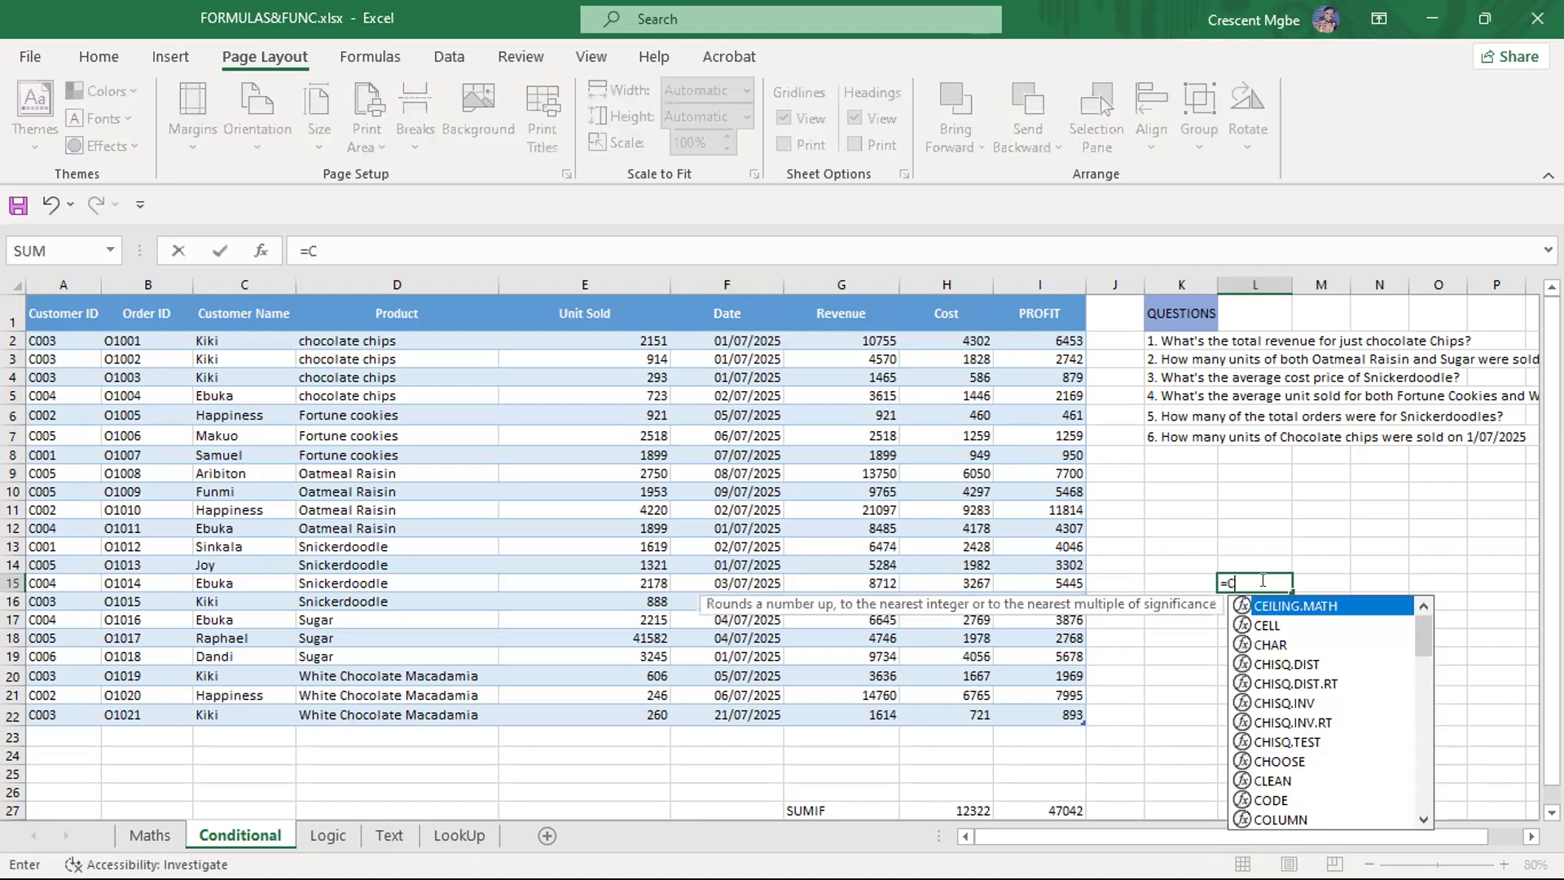
key(Down)
key(Down)
key(Down)
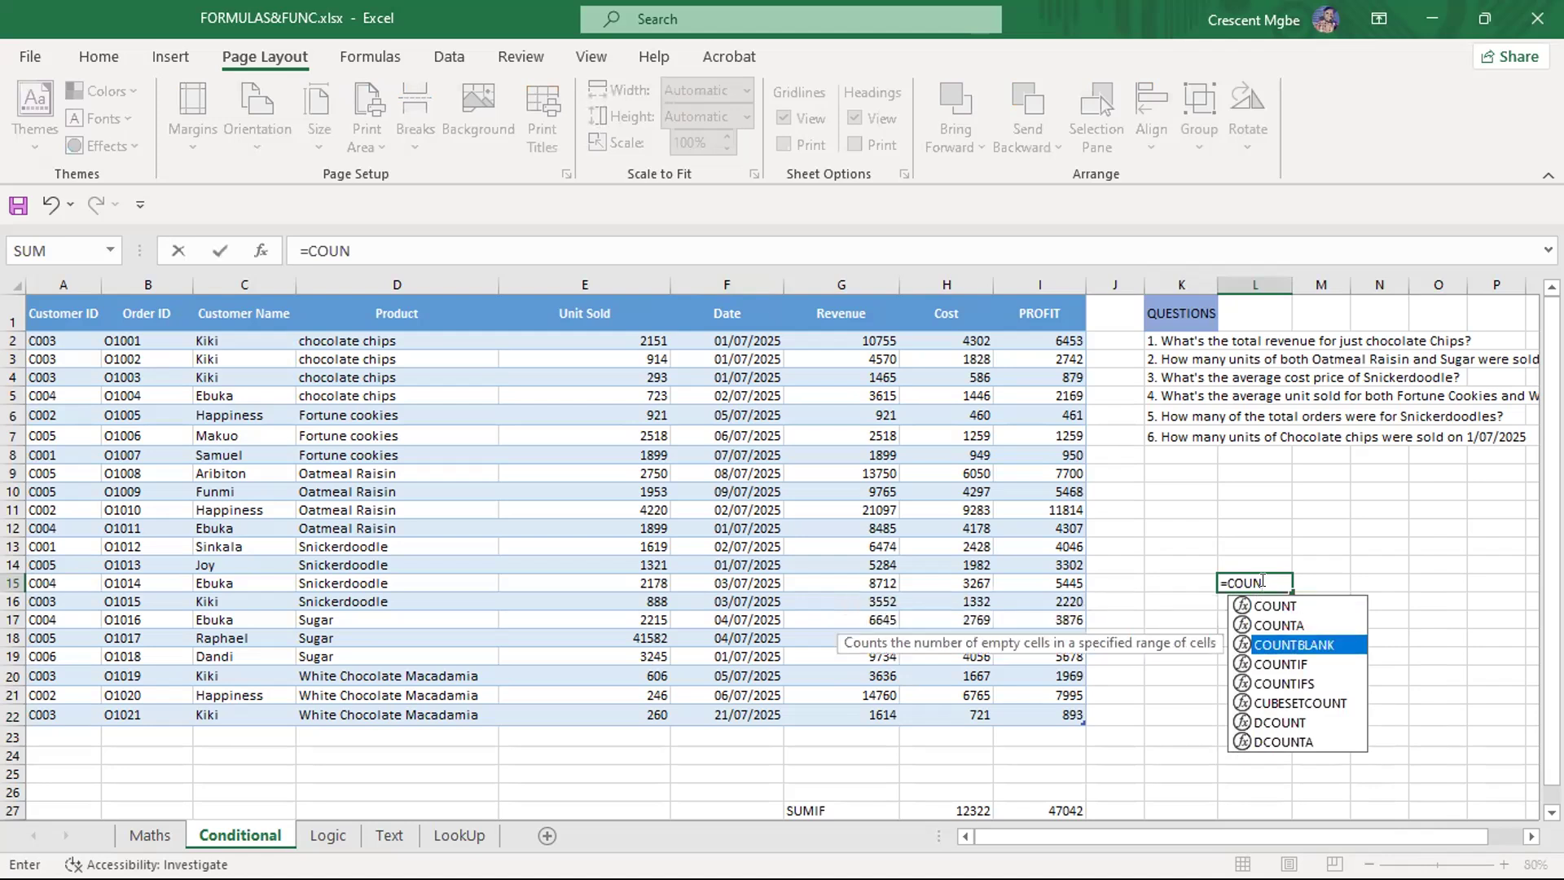
key(Tab)
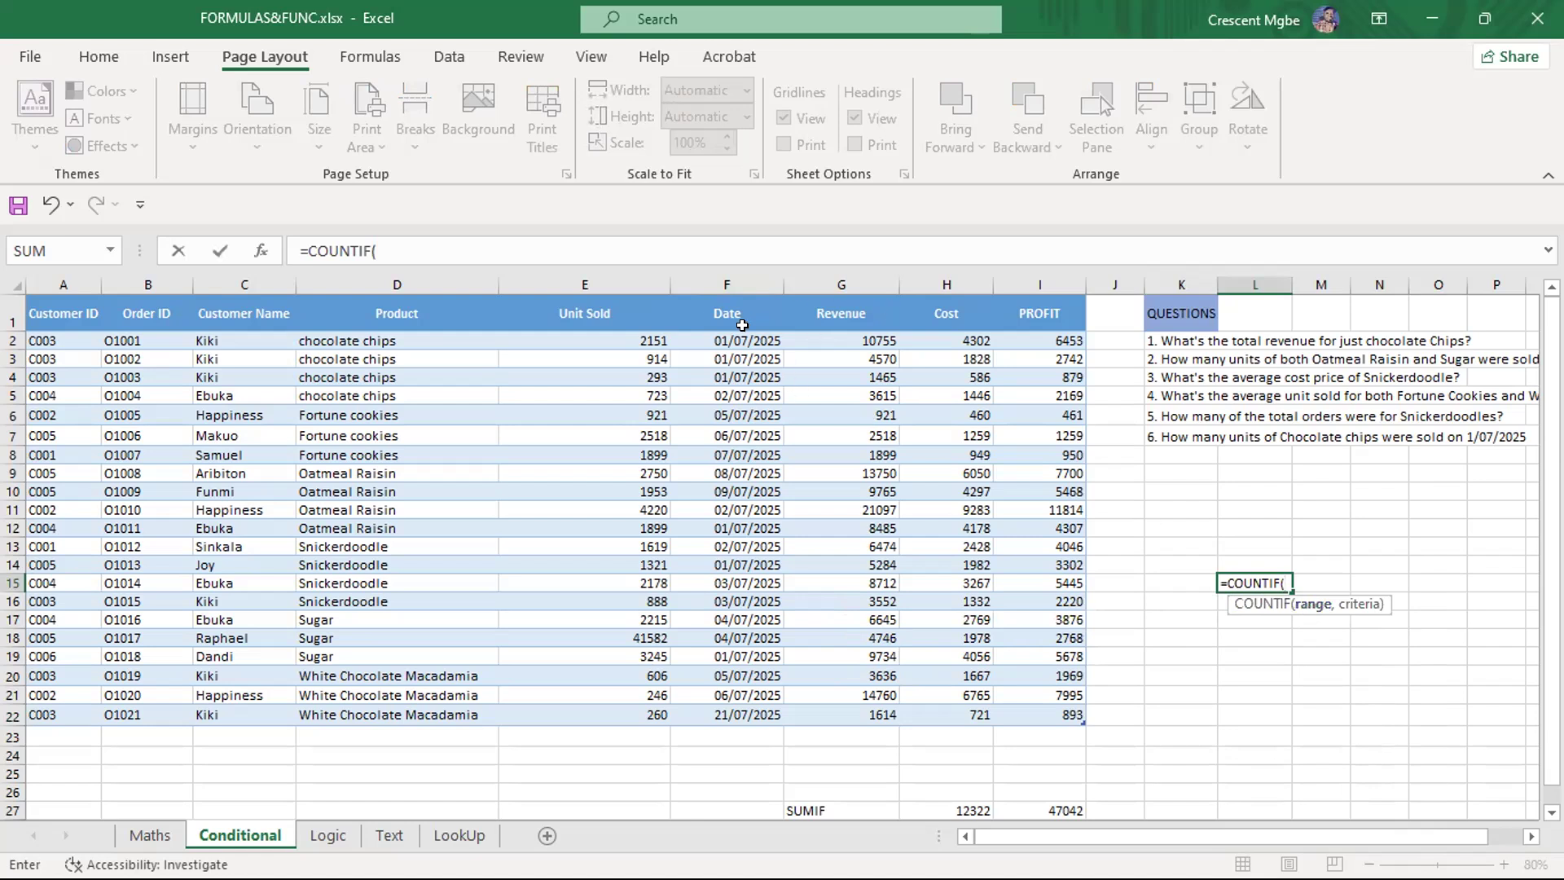
drag(723, 339, 776, 722)
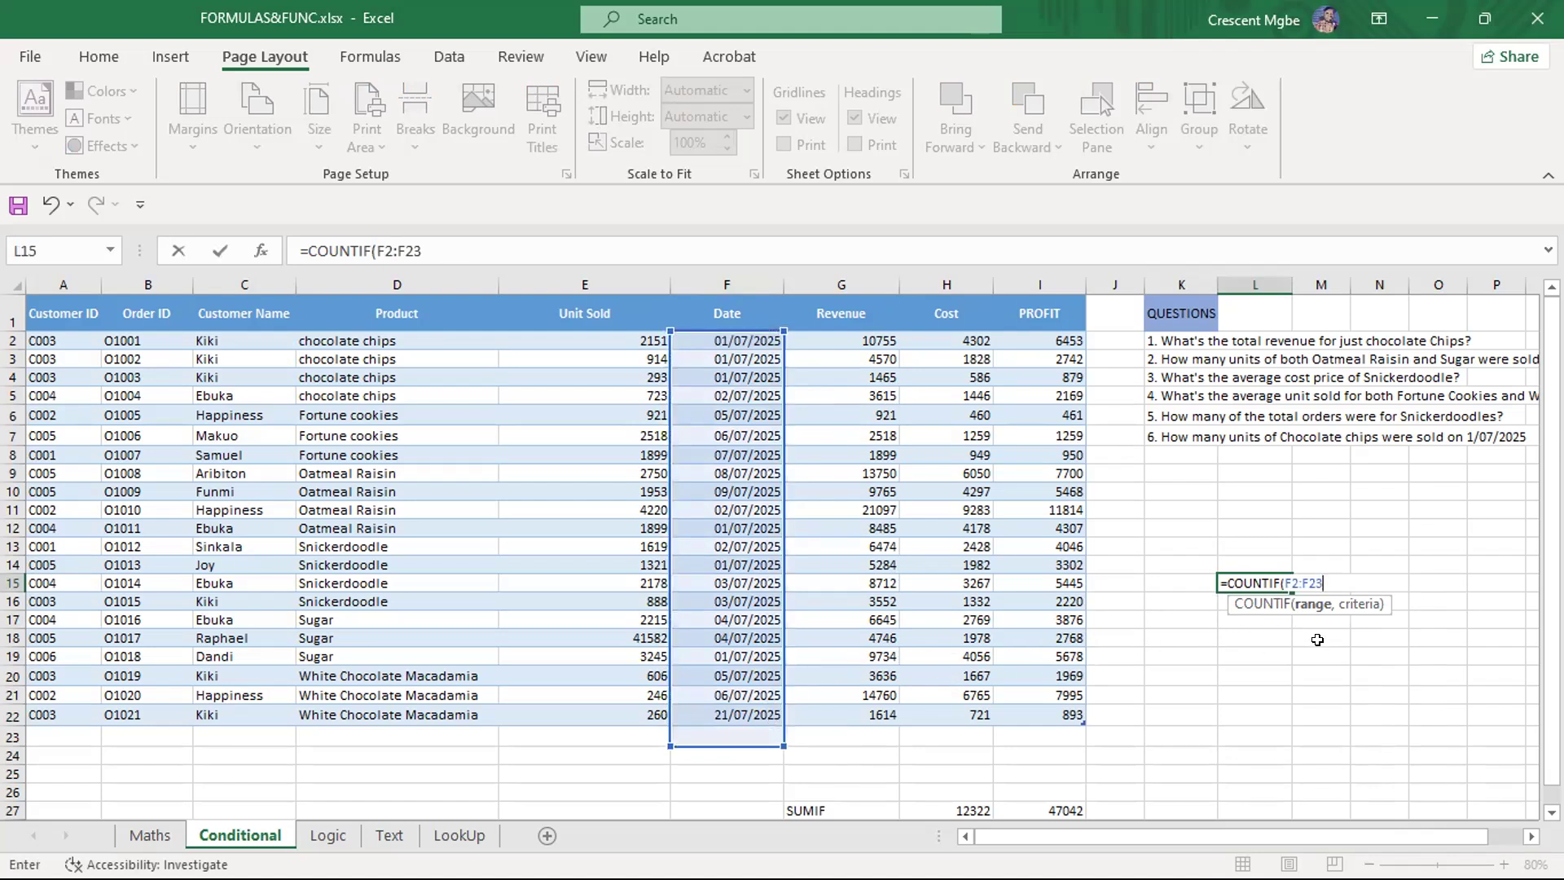
key(shift+Up)
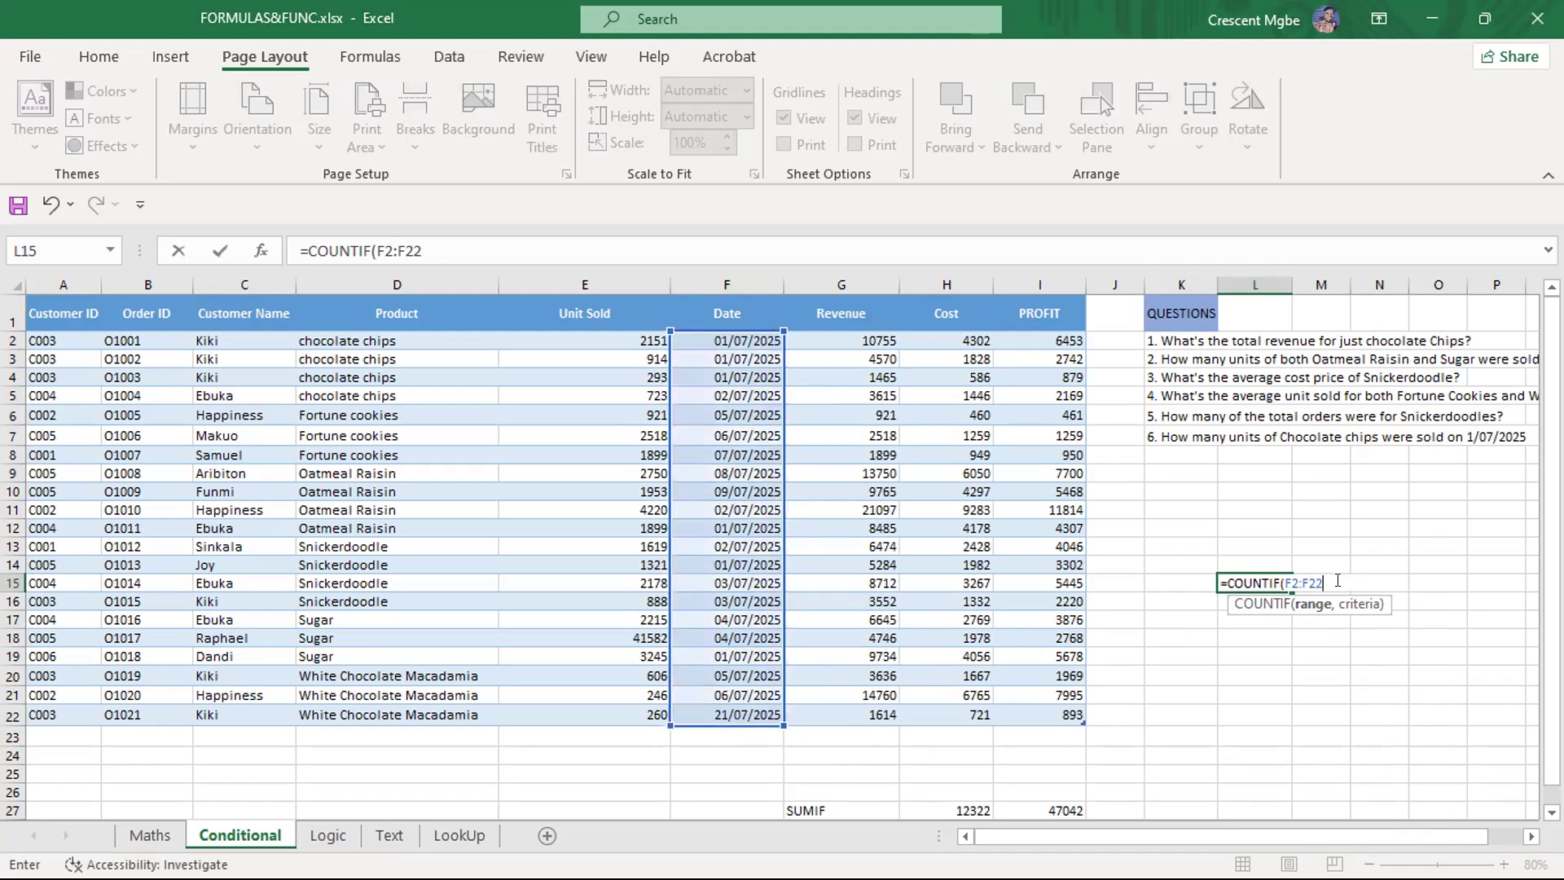
text(,)
click(744, 338)
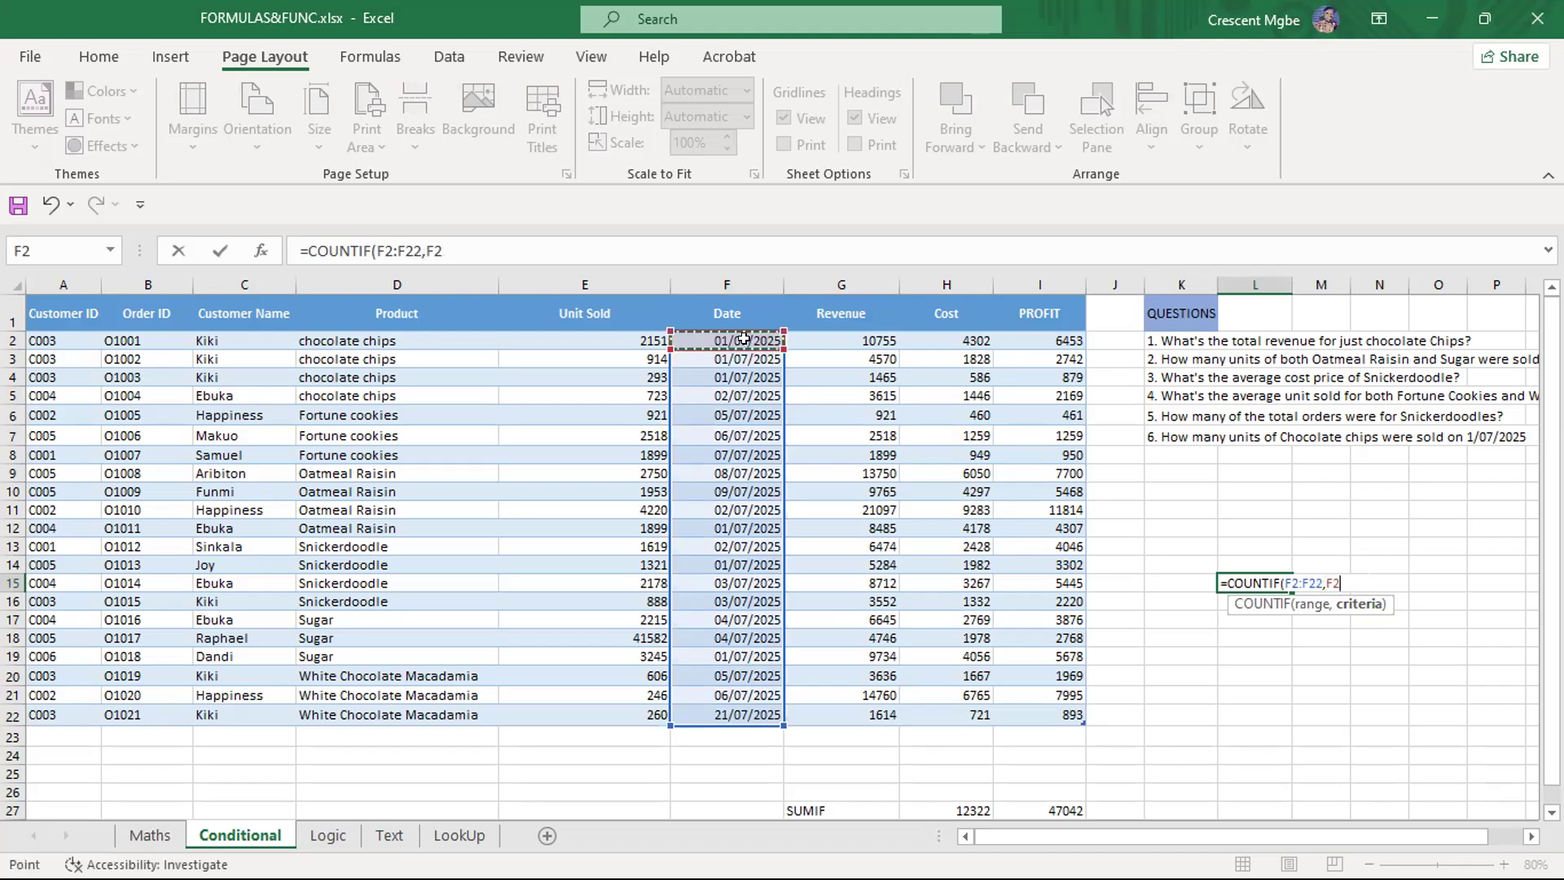
key(Return)
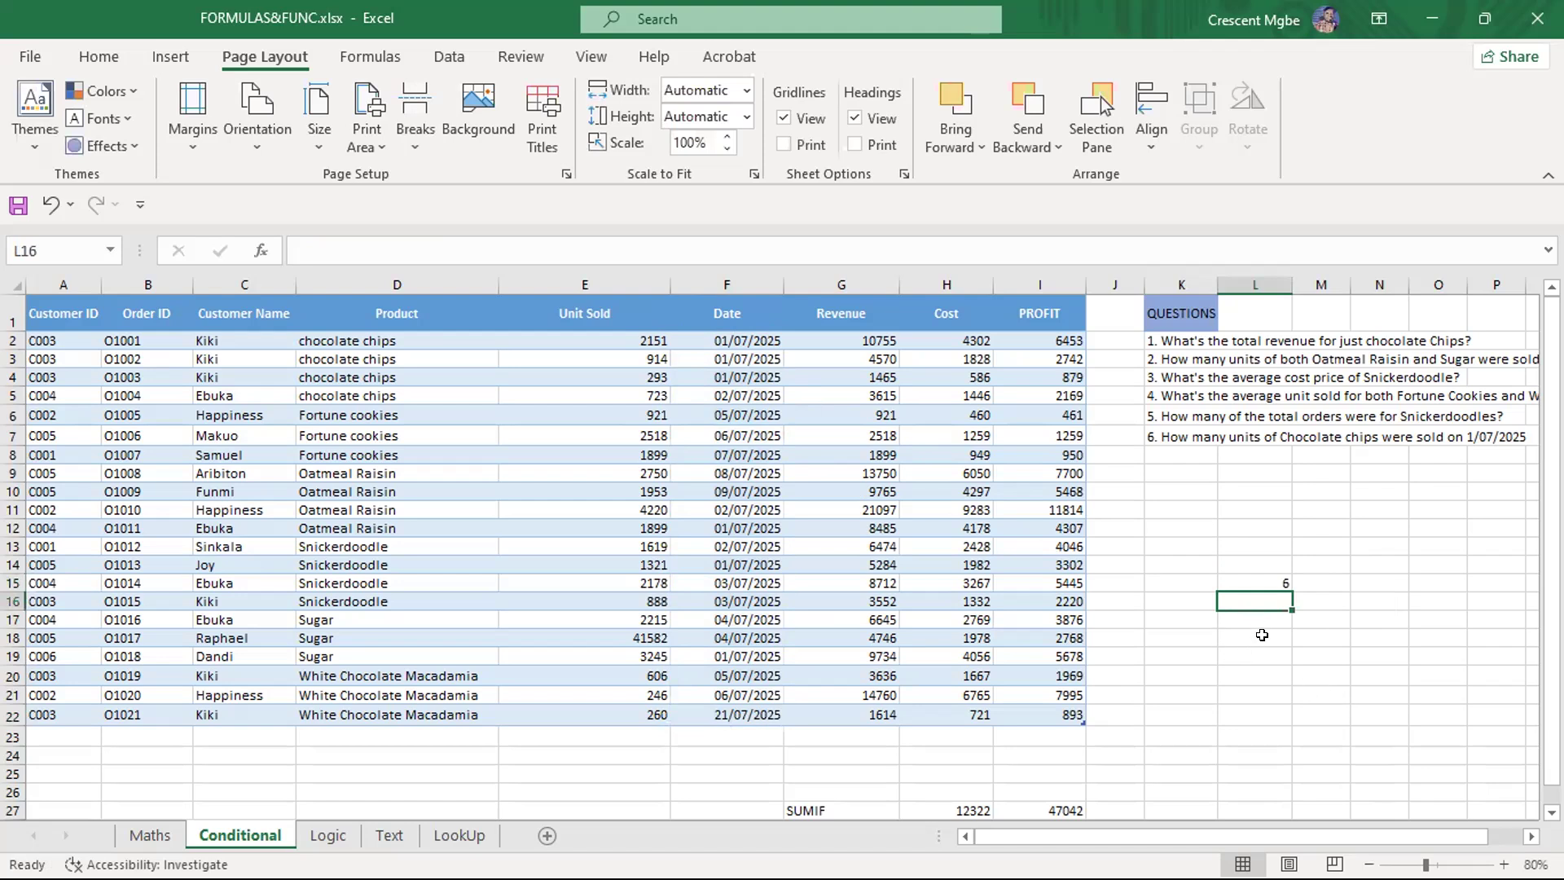
Check the COUNTIF result by going through the 01/07/2025 entries in the Date column
click(745, 338)
click(745, 358)
click(746, 376)
click(738, 528)
click(739, 563)
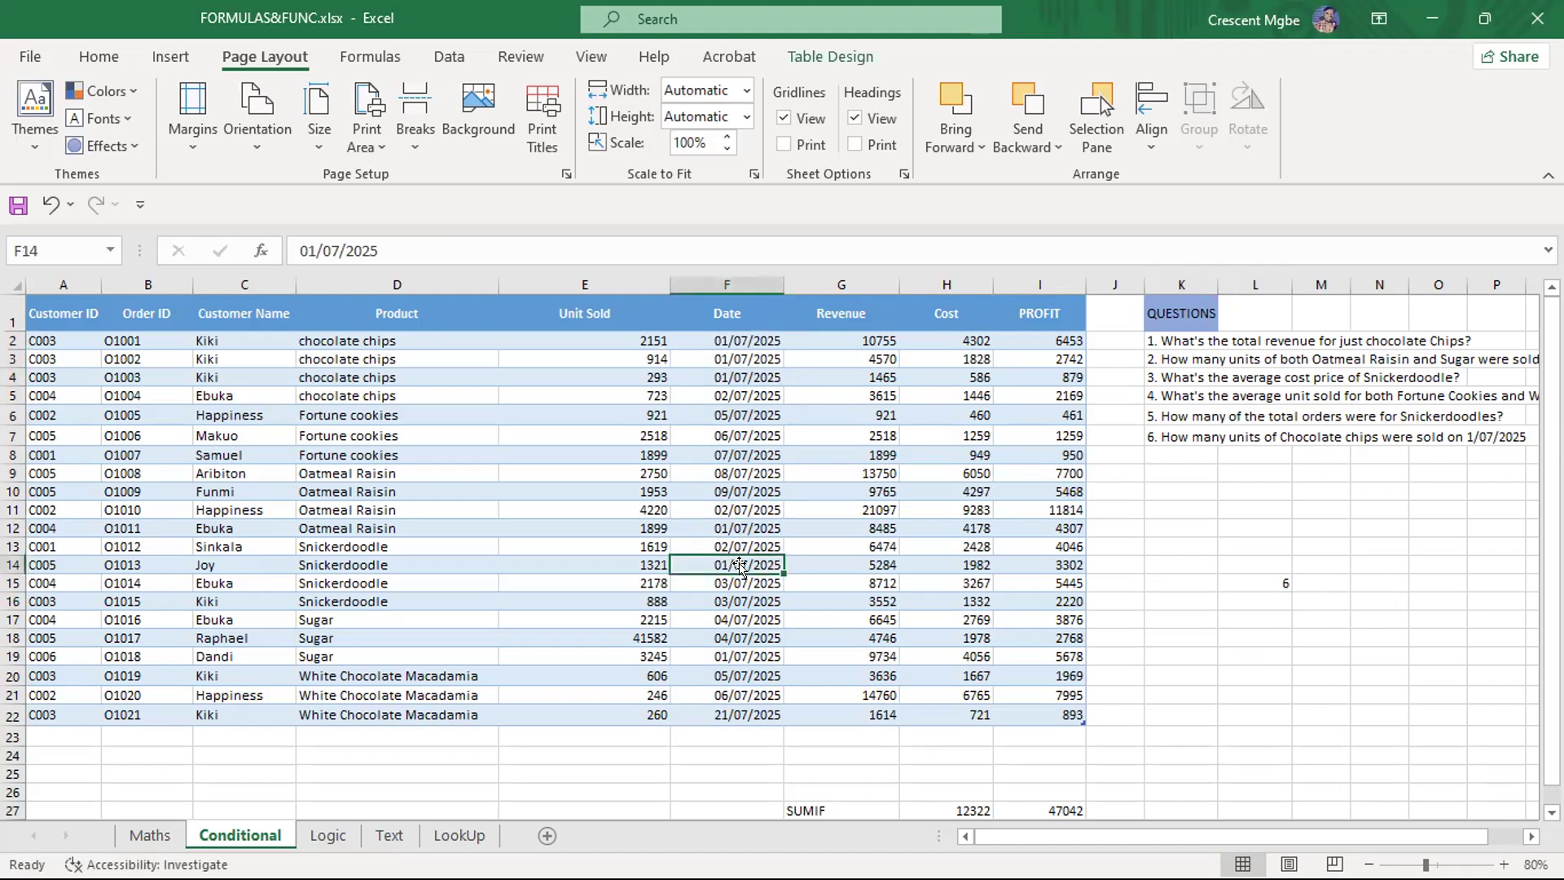
click(749, 654)
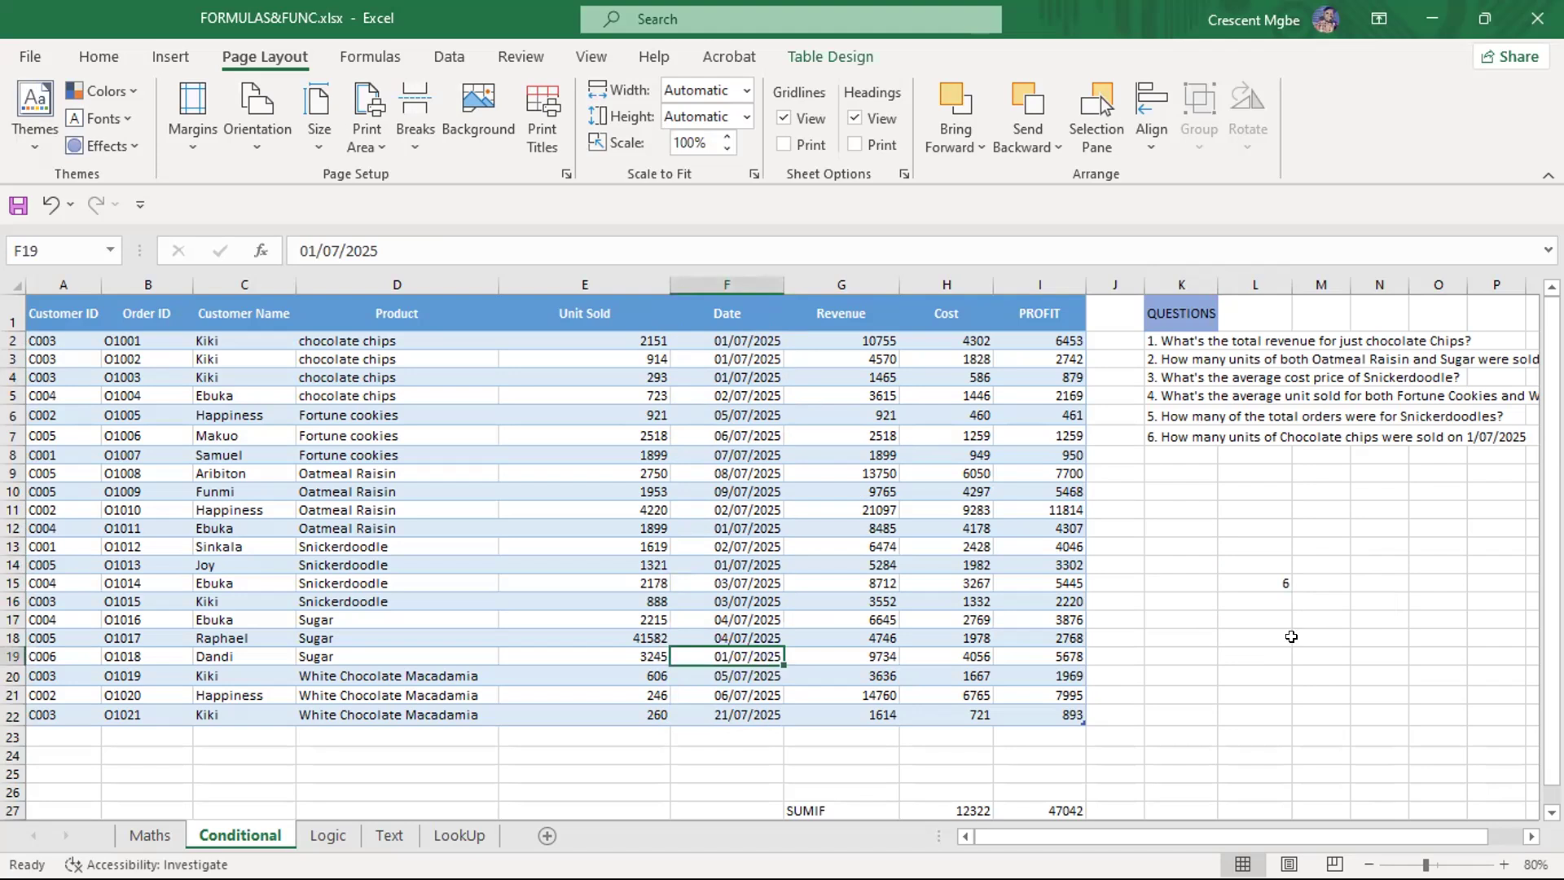
Clear the COUNTIF formula from cell L15
click(1274, 600)
click(1269, 580)
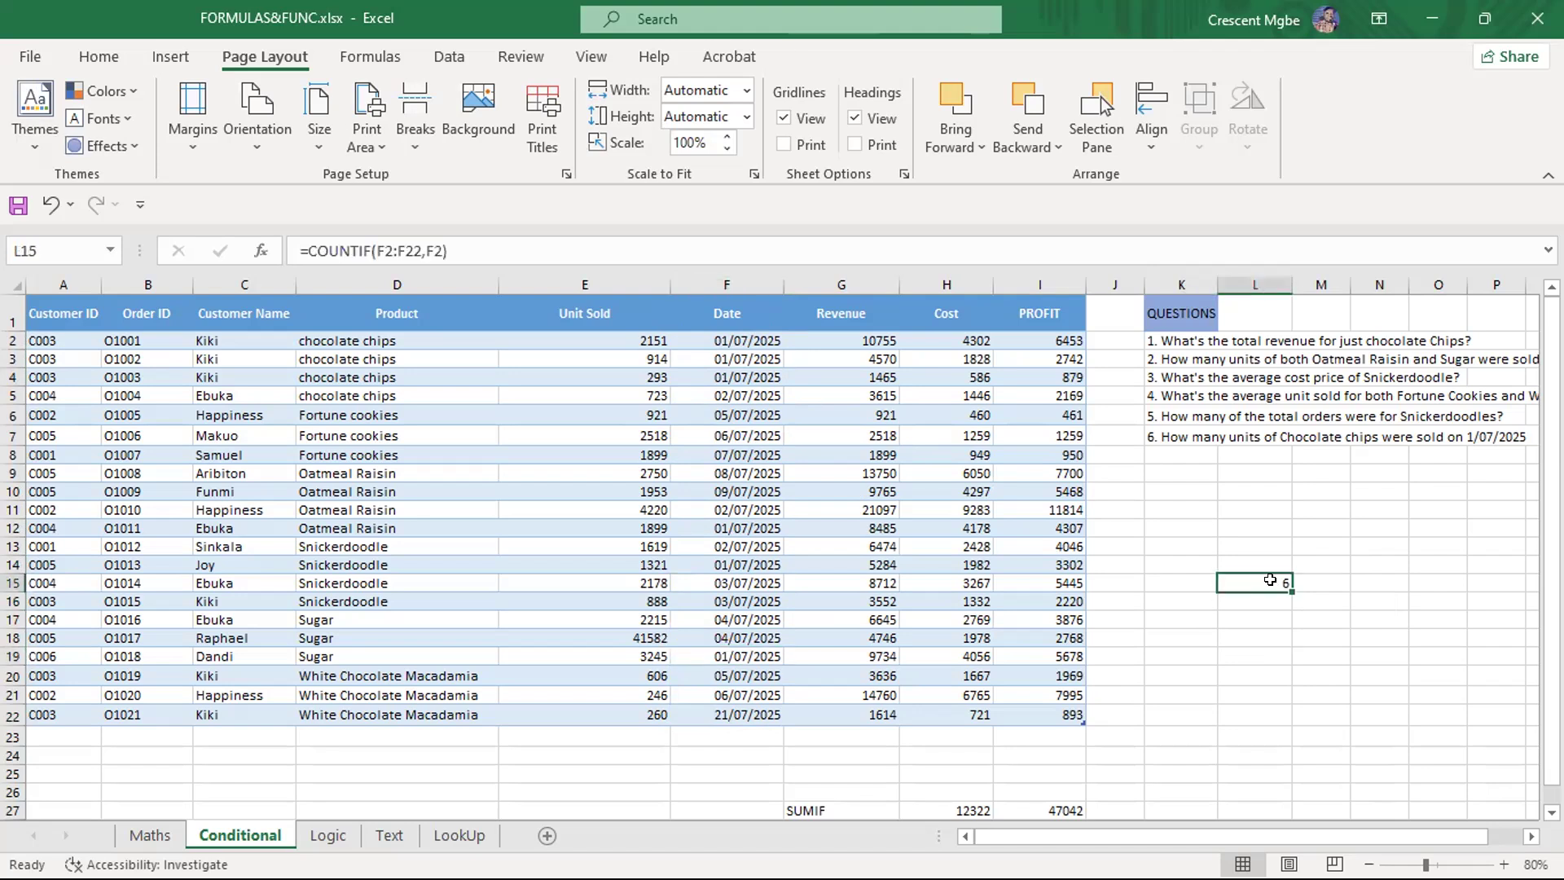
key(BackSpace)
click(1254, 651)
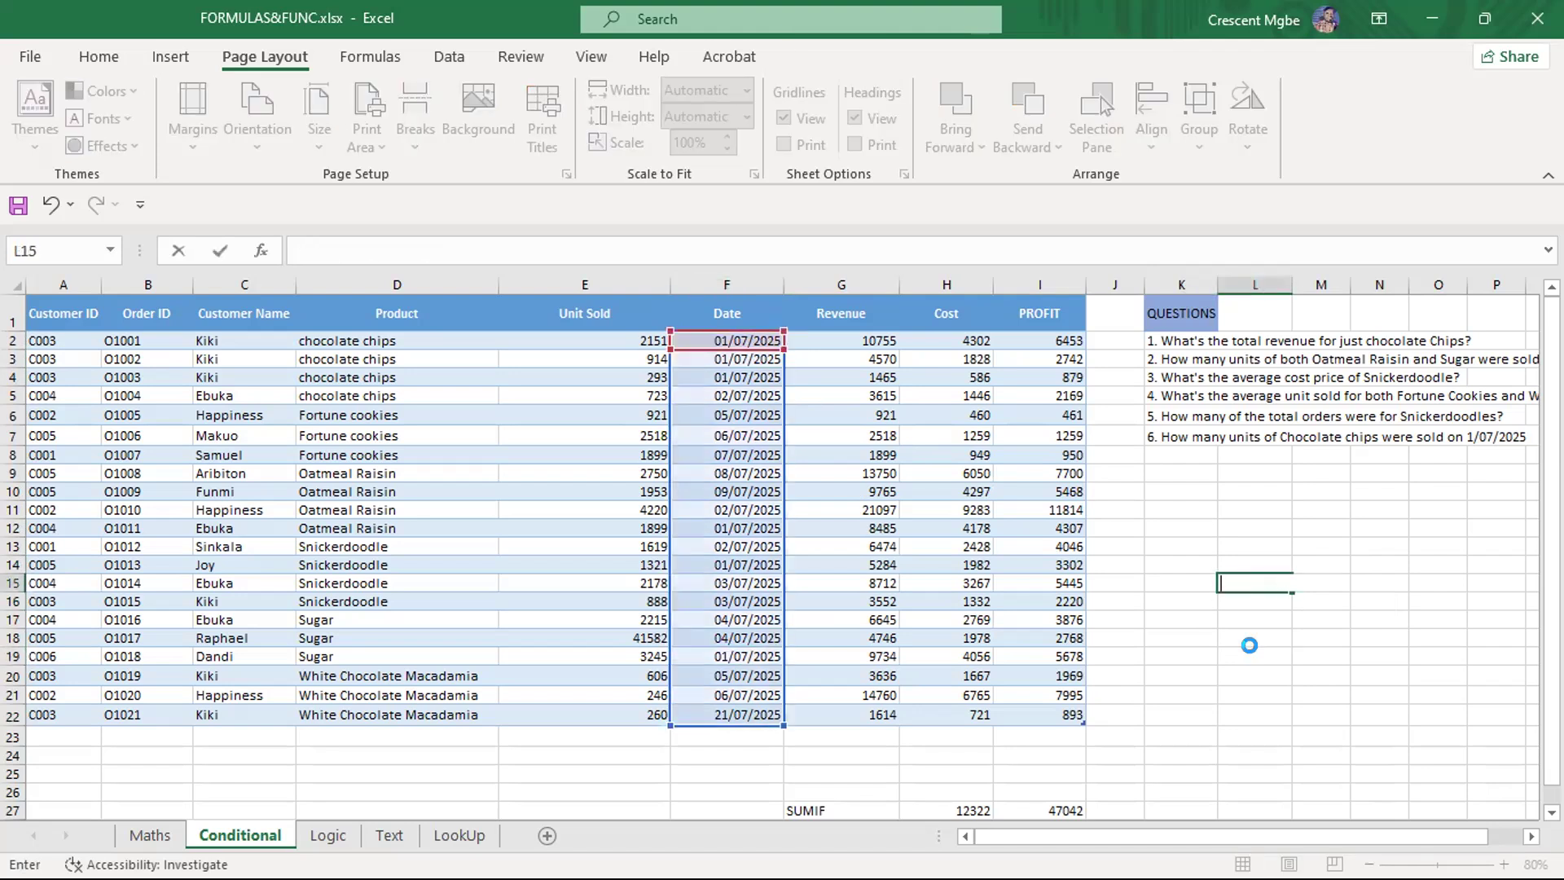
Switch to the Basic Formulas slide in PowerPoint to review the conditional functions, and return to the Excel workbook
scroll(1234, 617, down, 2)
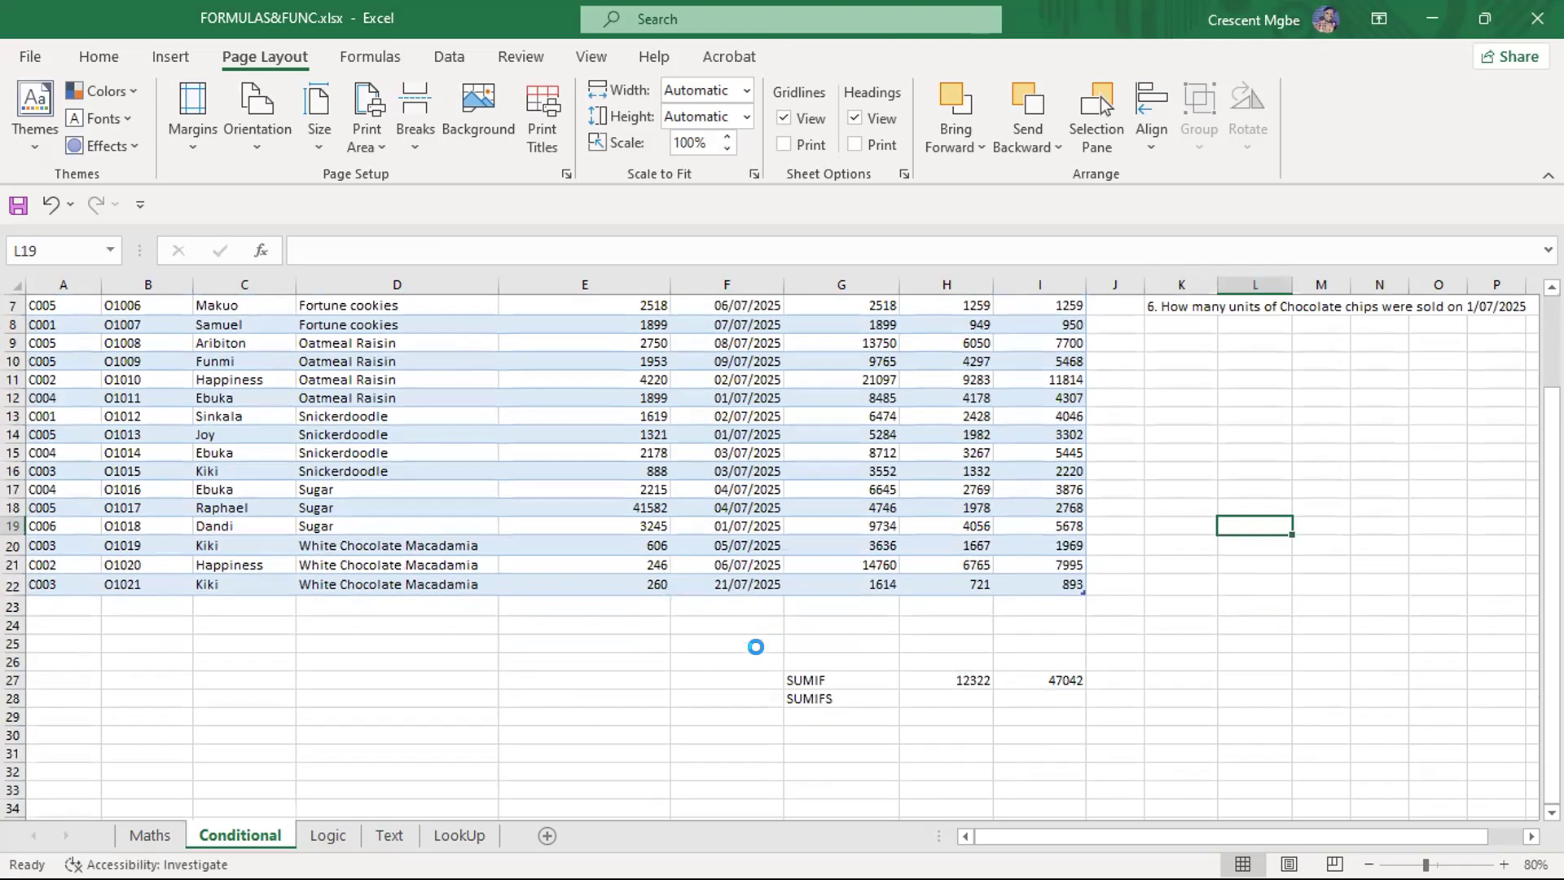
key(super+Tab)
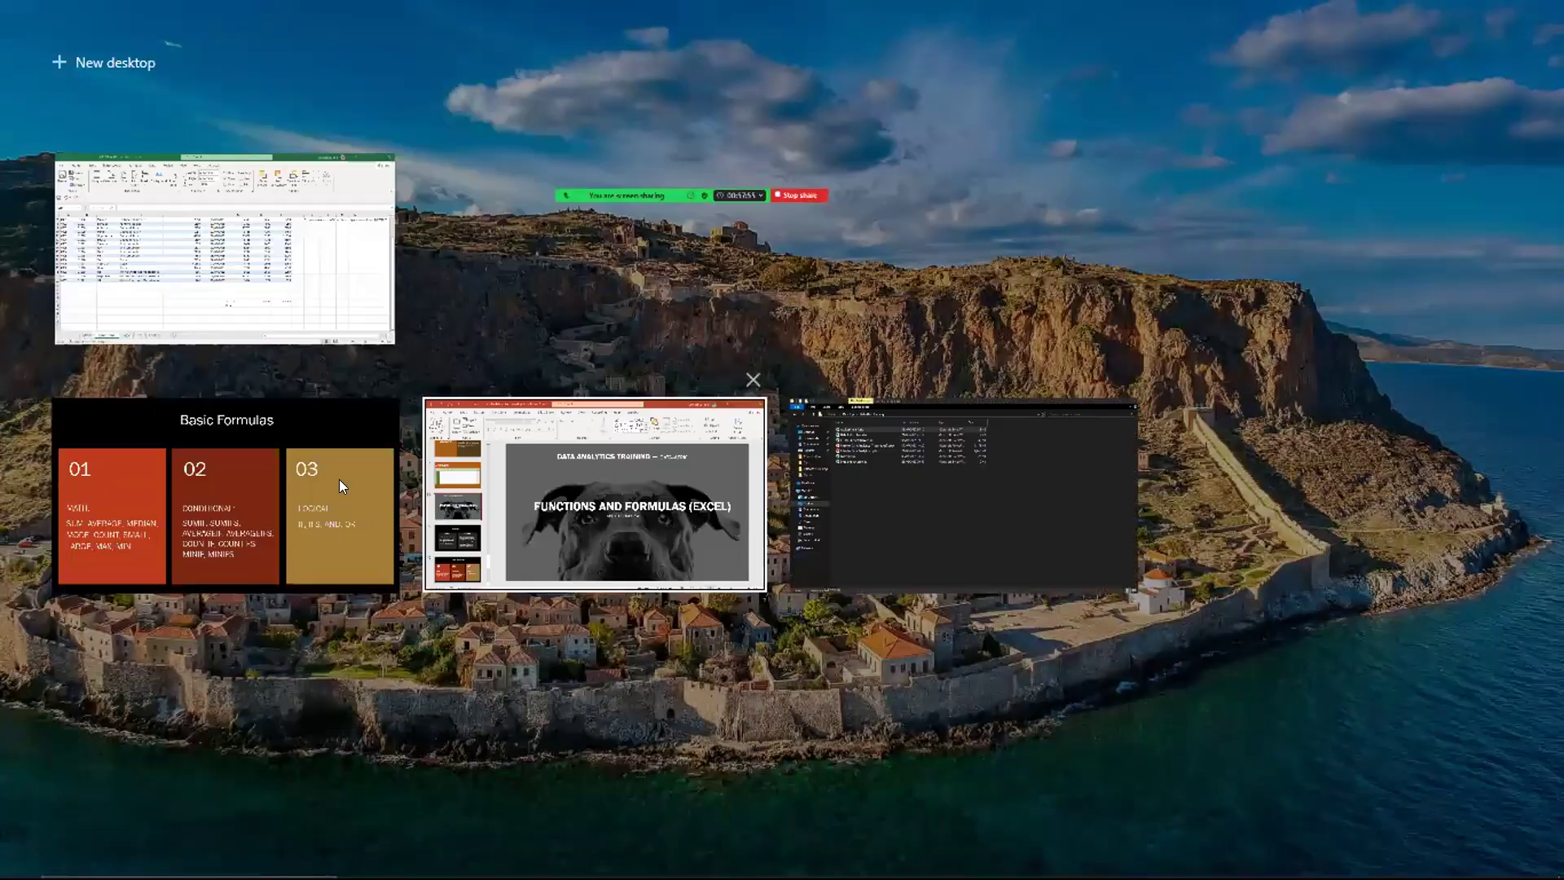
click(339, 483)
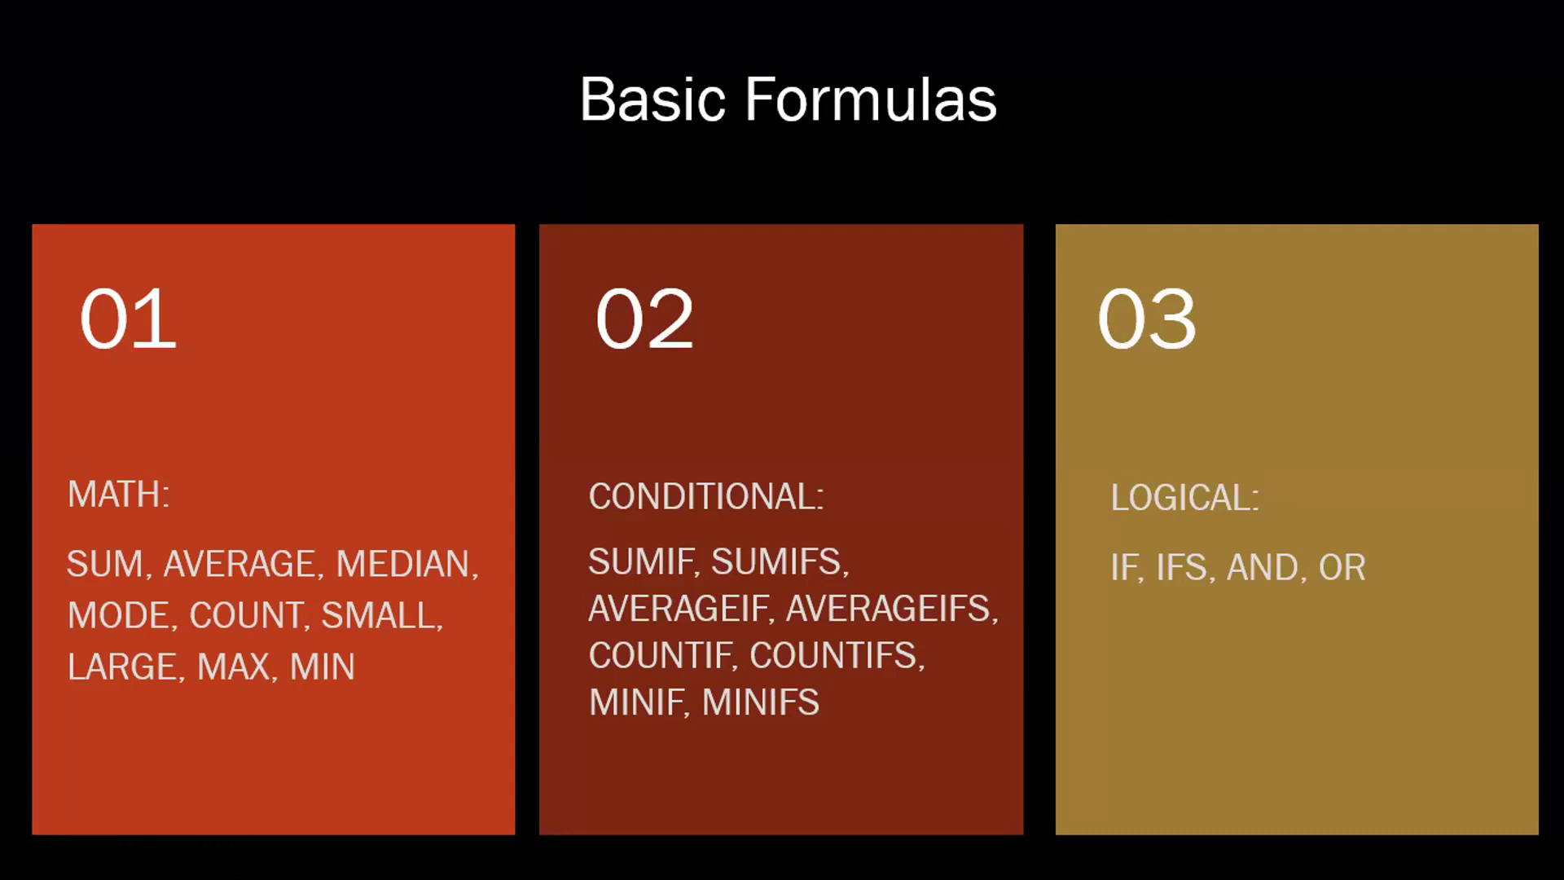
key(super+Tab)
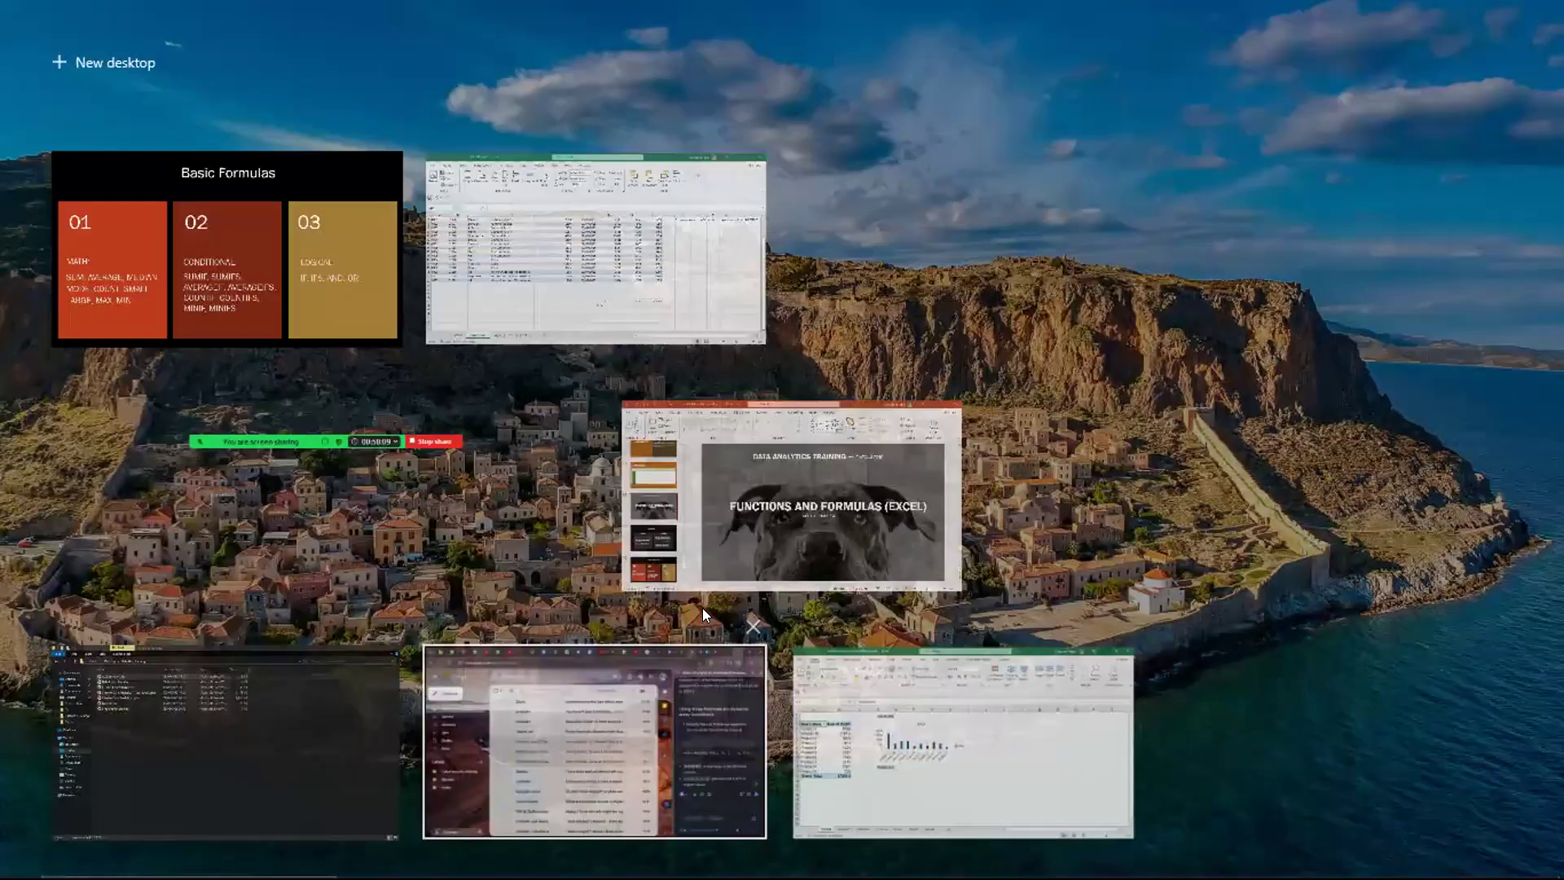
click(577, 262)
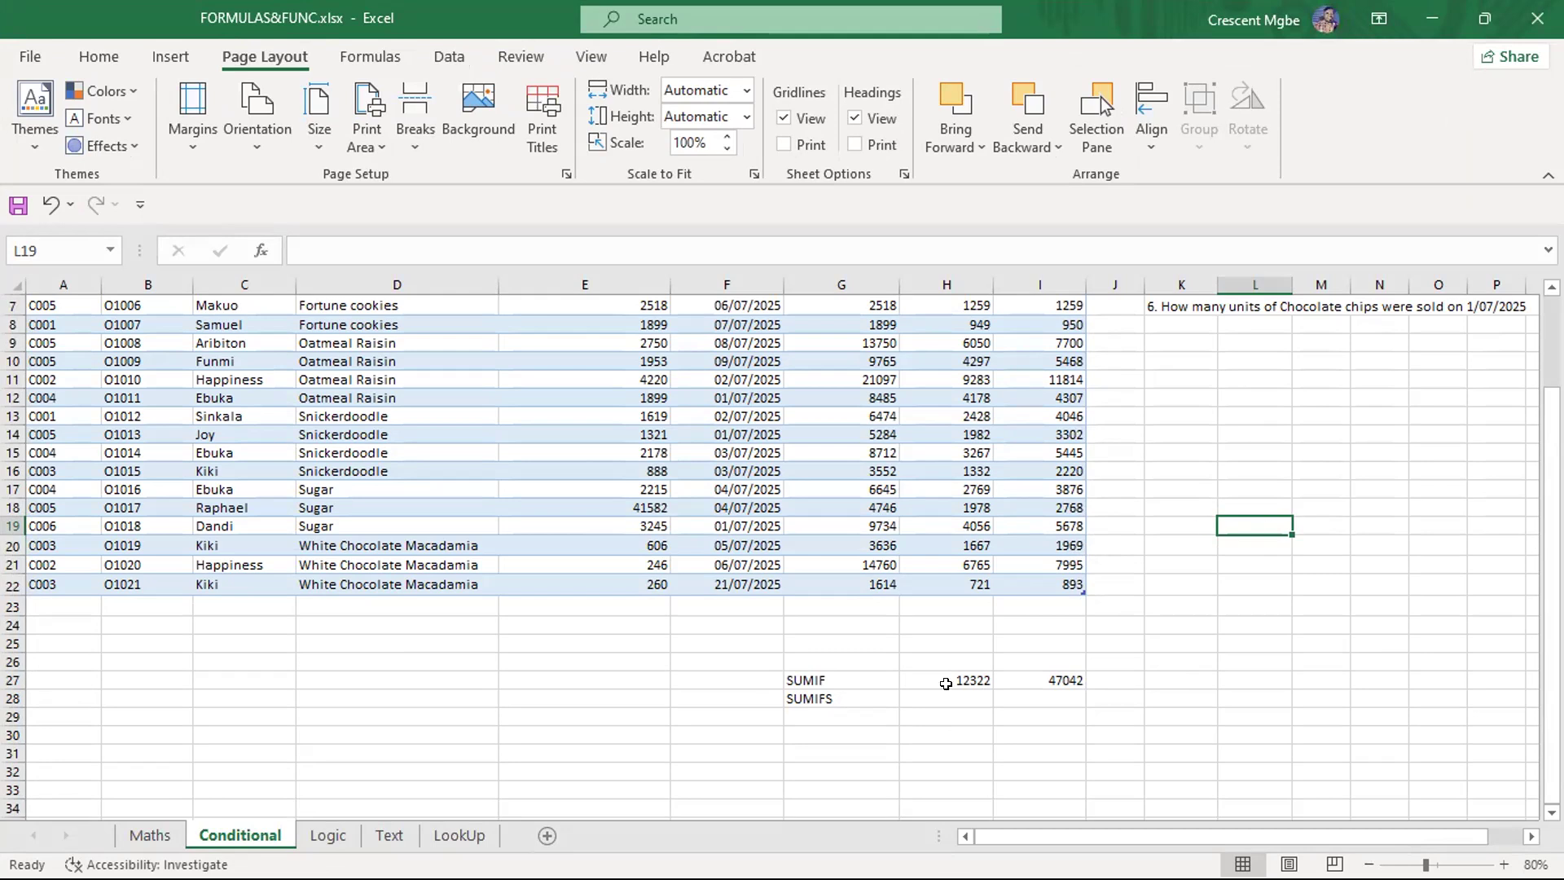
Examine the Product, Customer Name and Date columns of the order table as possible conditions for a sum
click(873, 681)
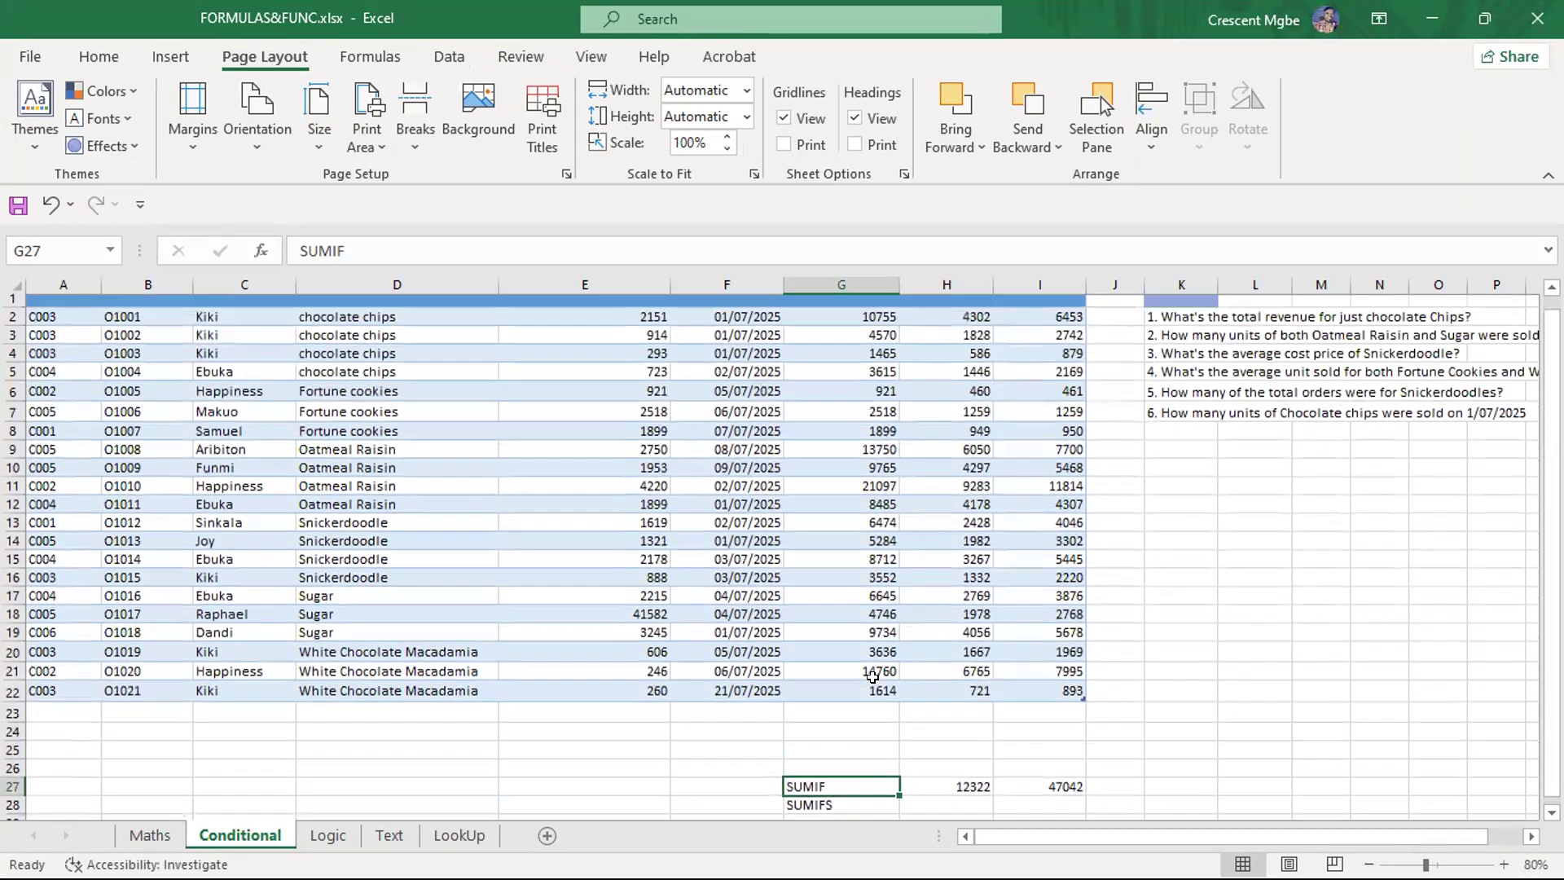
scroll(874, 681, up, 2)
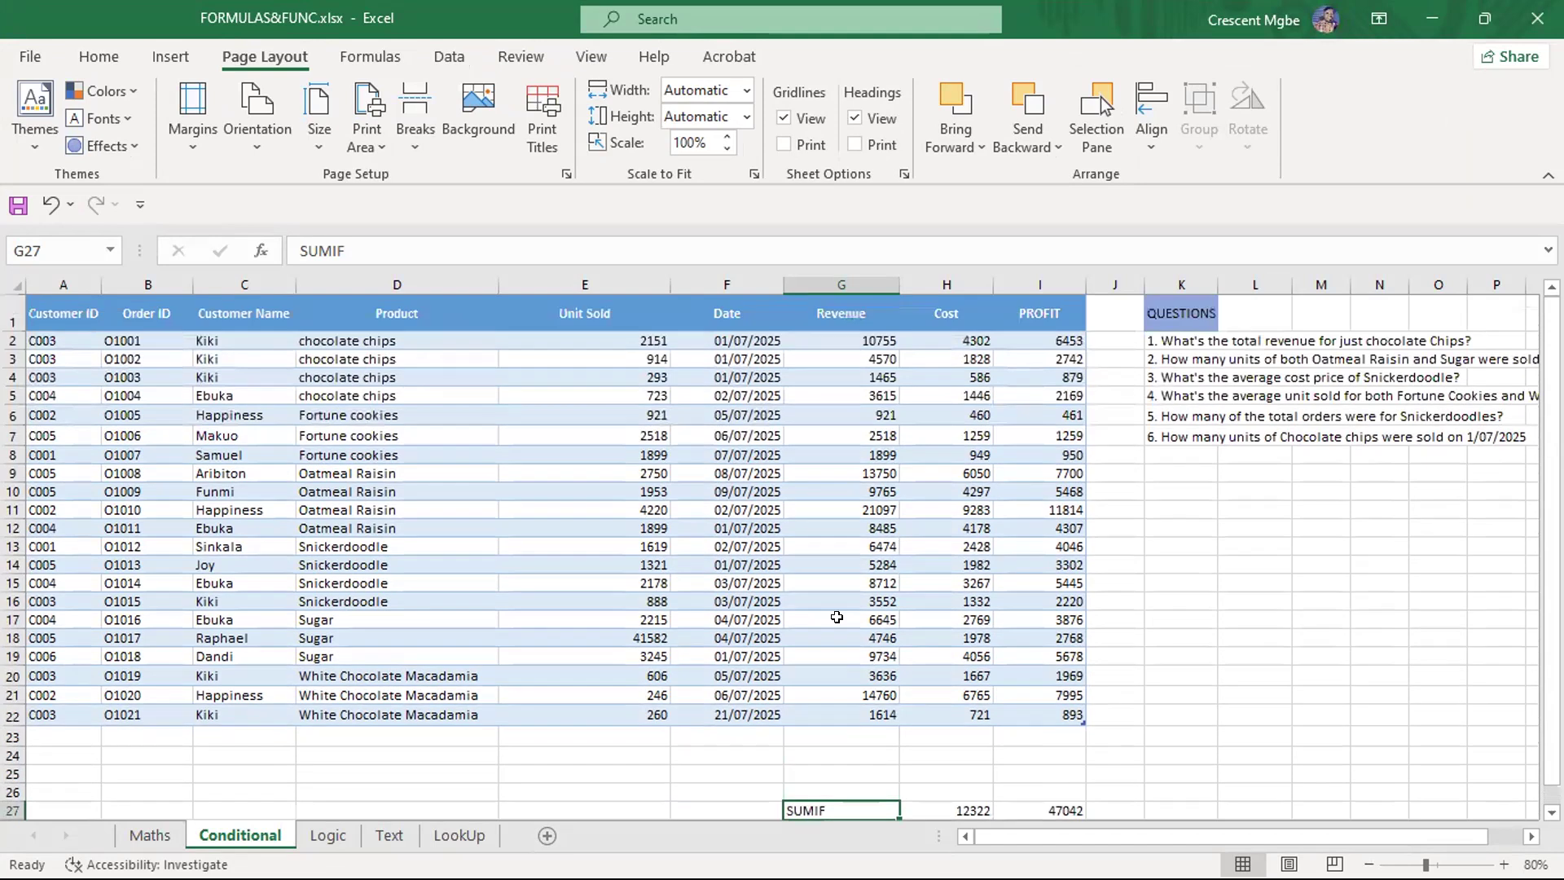
click(379, 393)
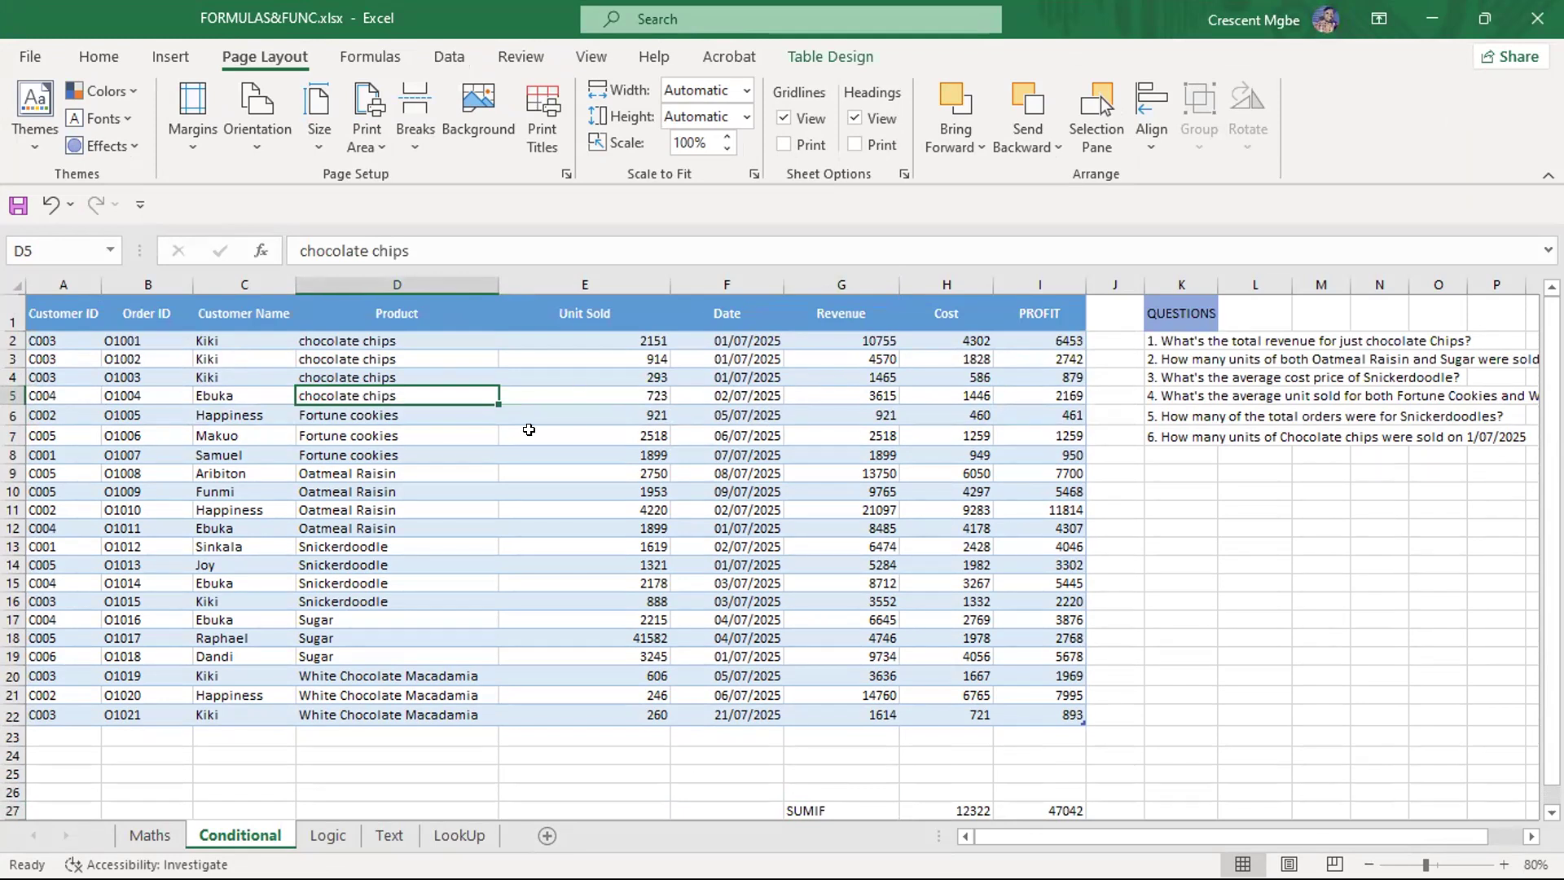
click(235, 340)
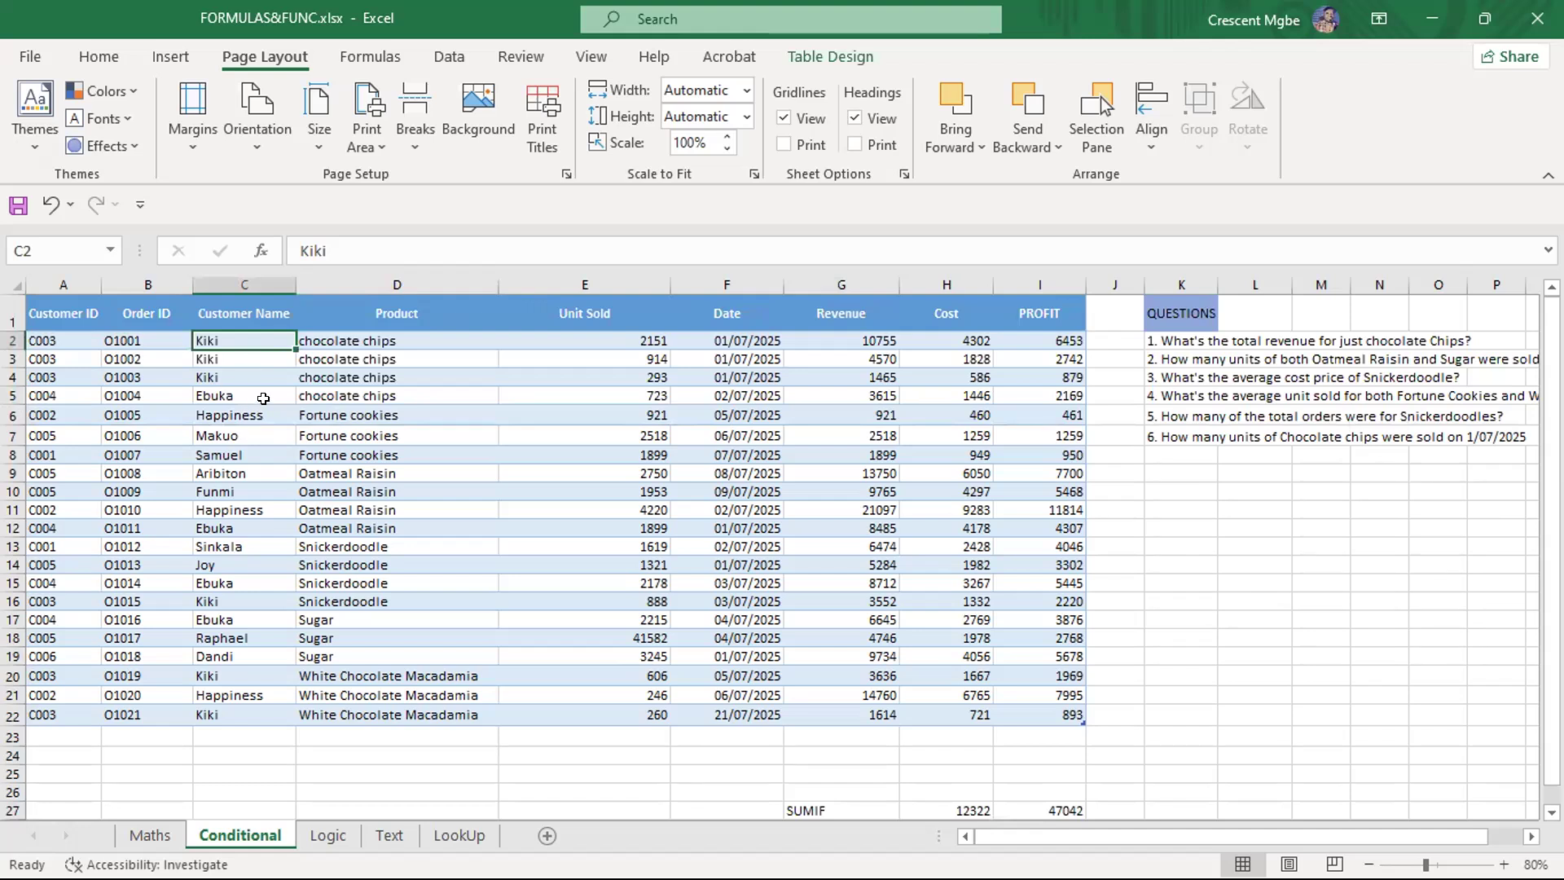
scroll(800, 377, down, 3)
scroll(850, 452, up, 3)
click(745, 344)
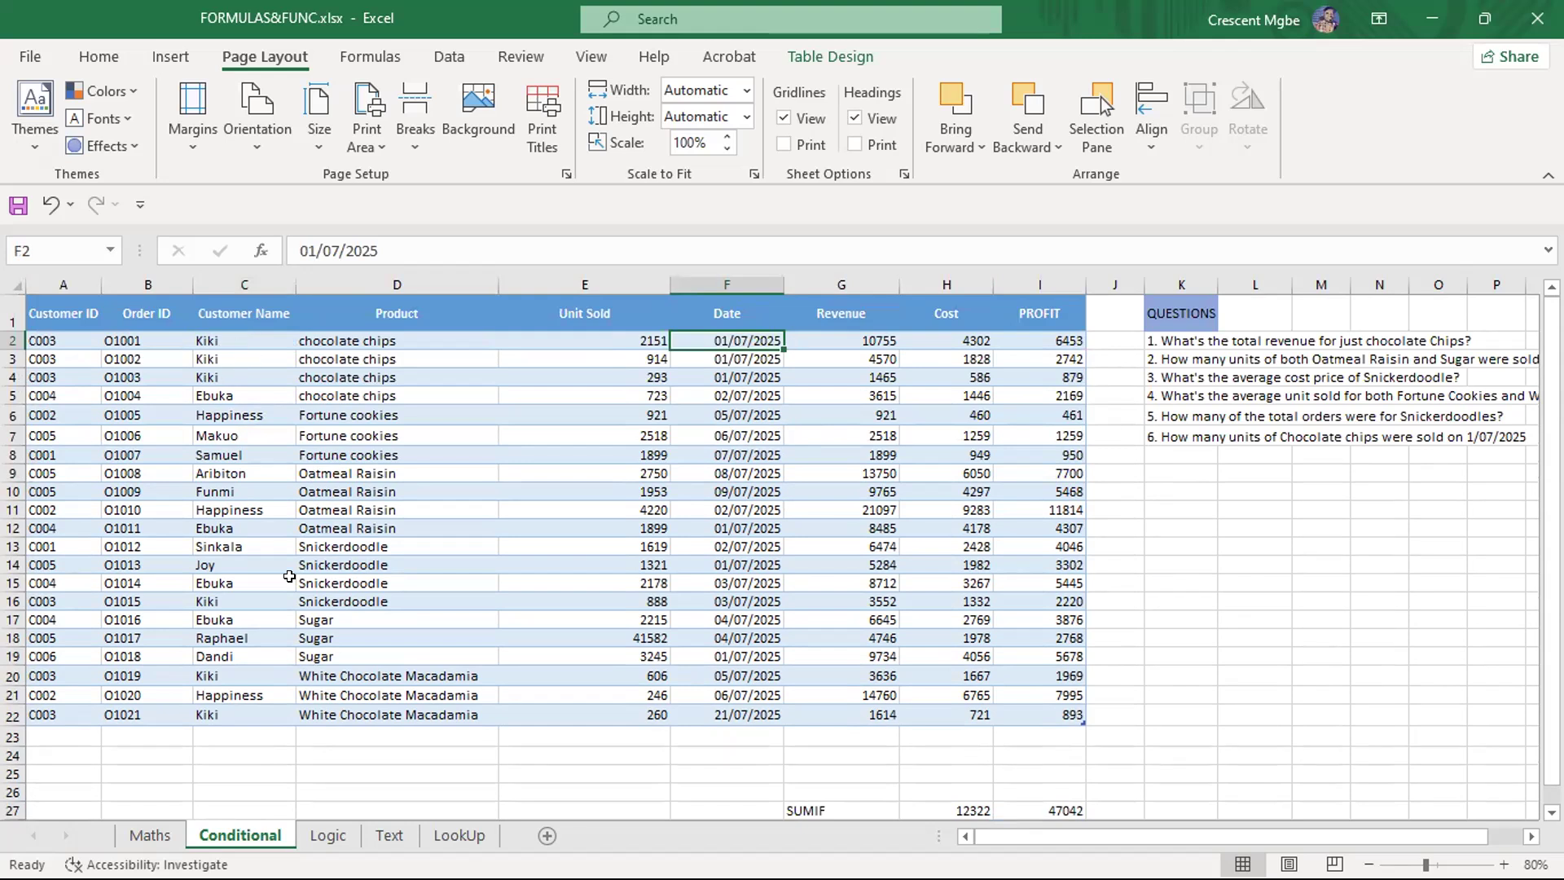
click(728, 603)
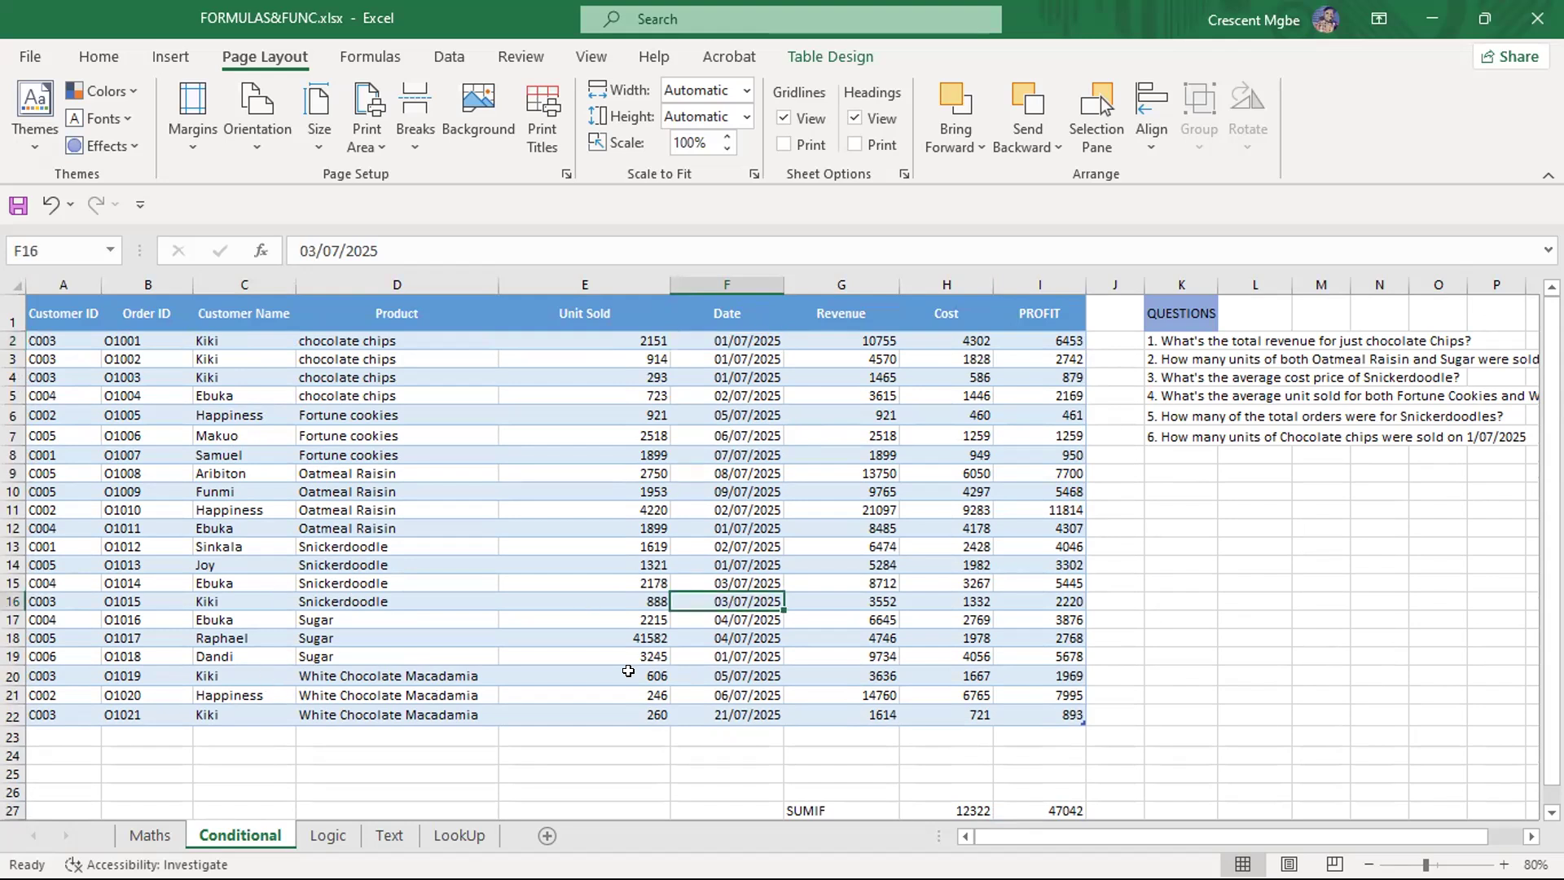
click(741, 657)
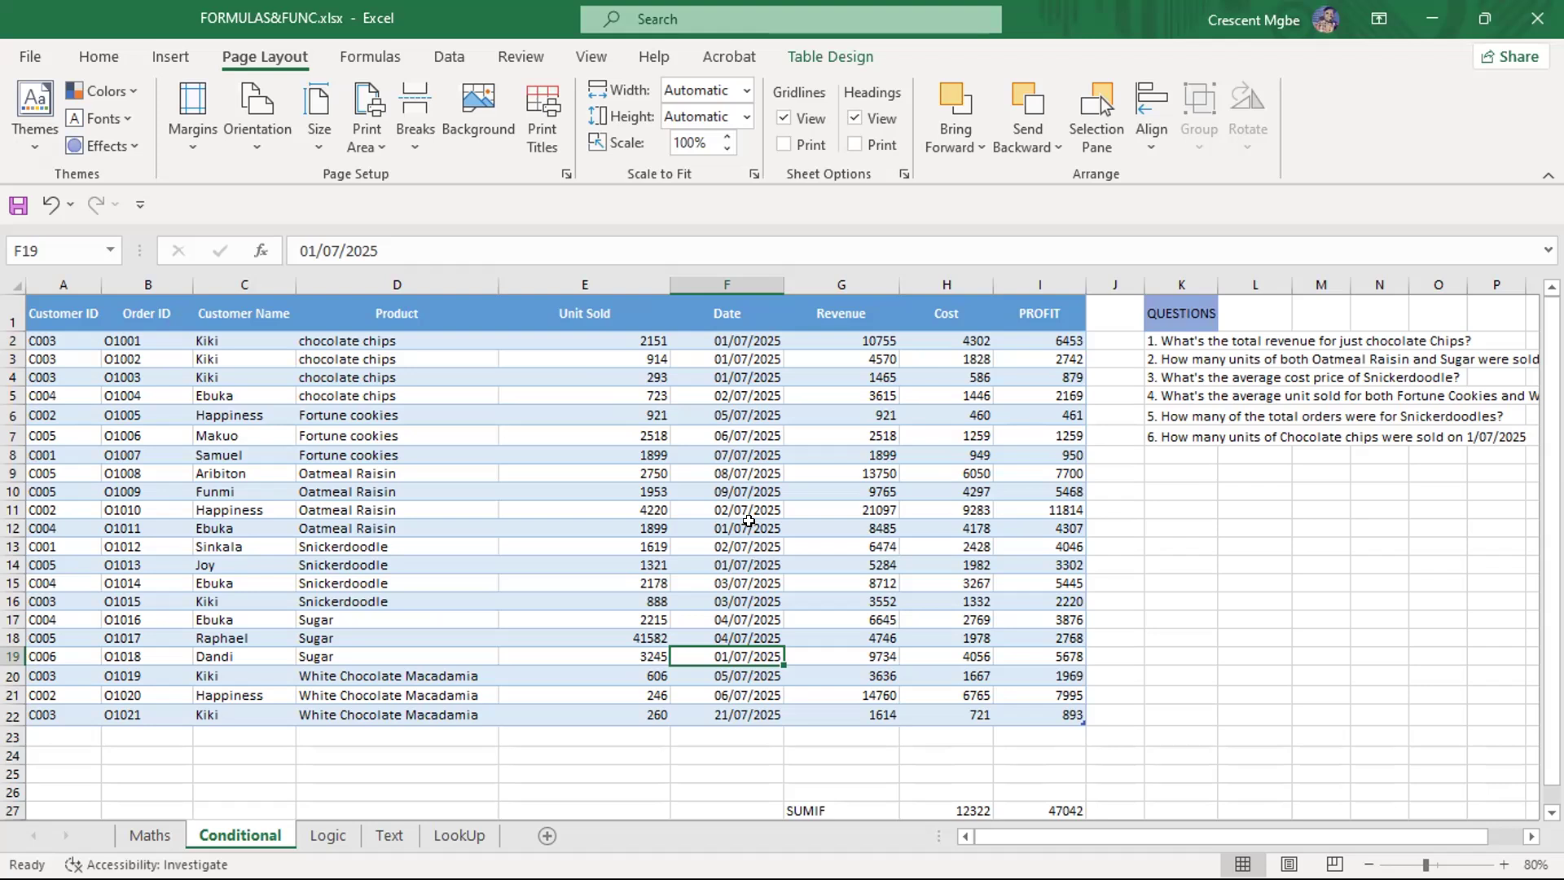
click(1238, 617)
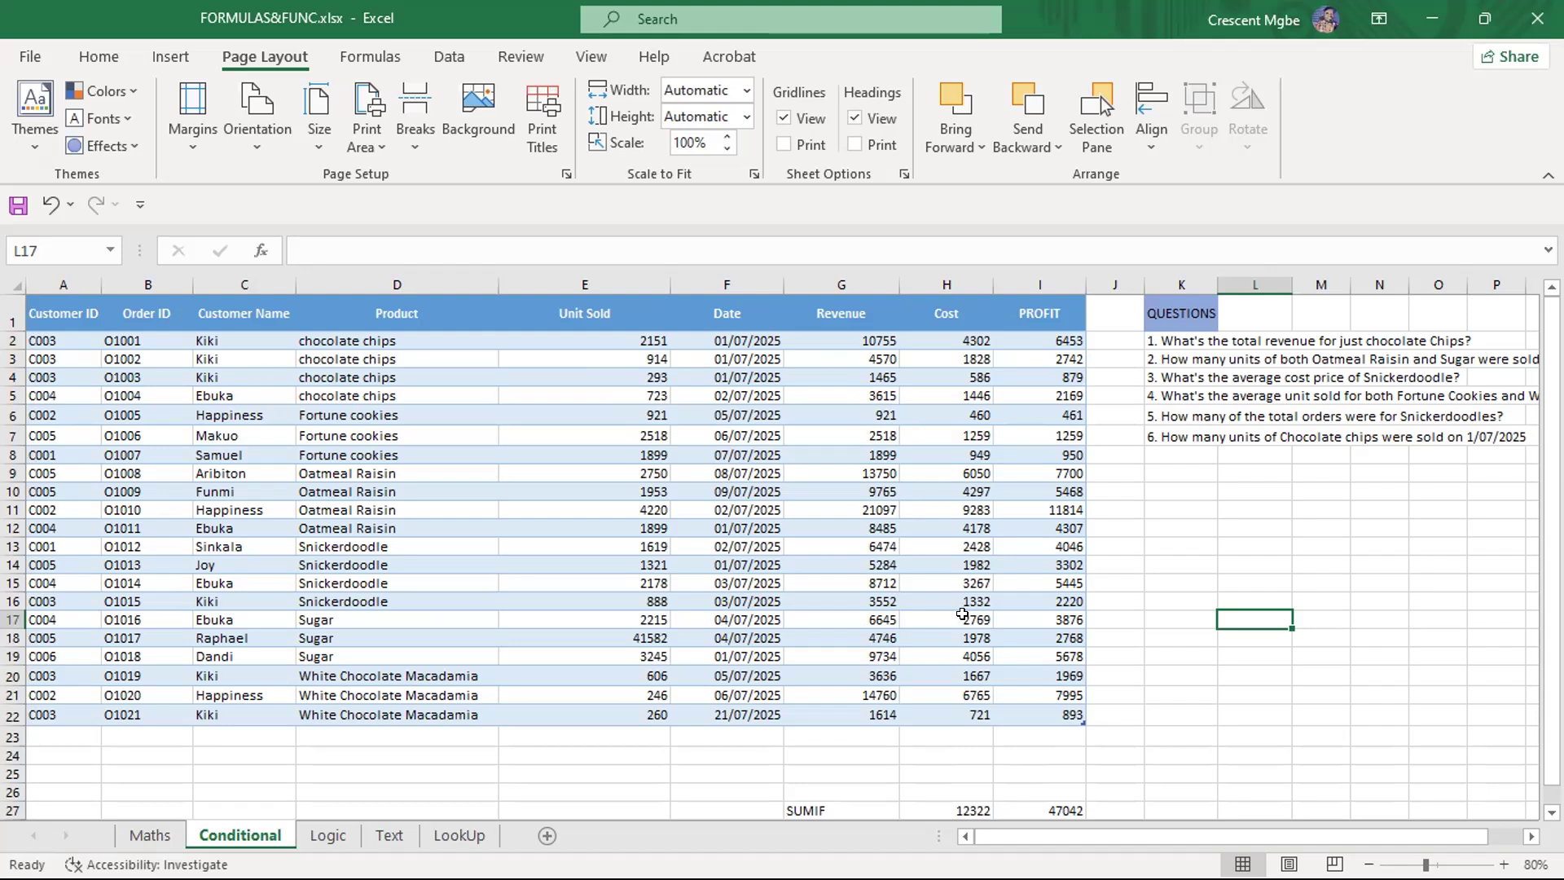
click(269, 340)
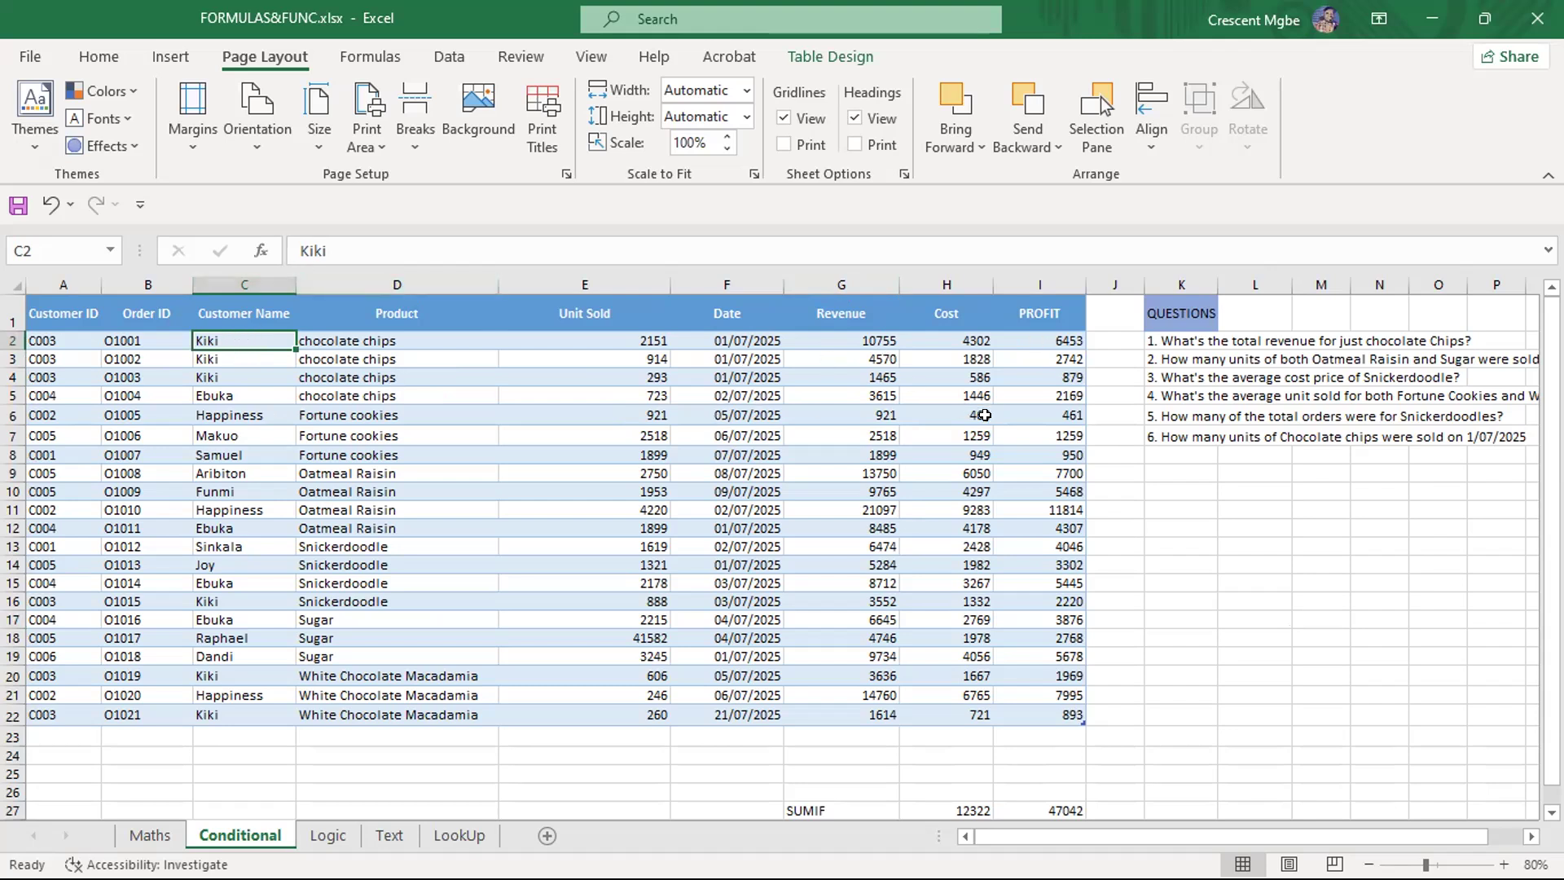
Start a SUMIFS formula in cell H28, beside the SUMIFS label below the order table
scroll(937, 423, down, 2)
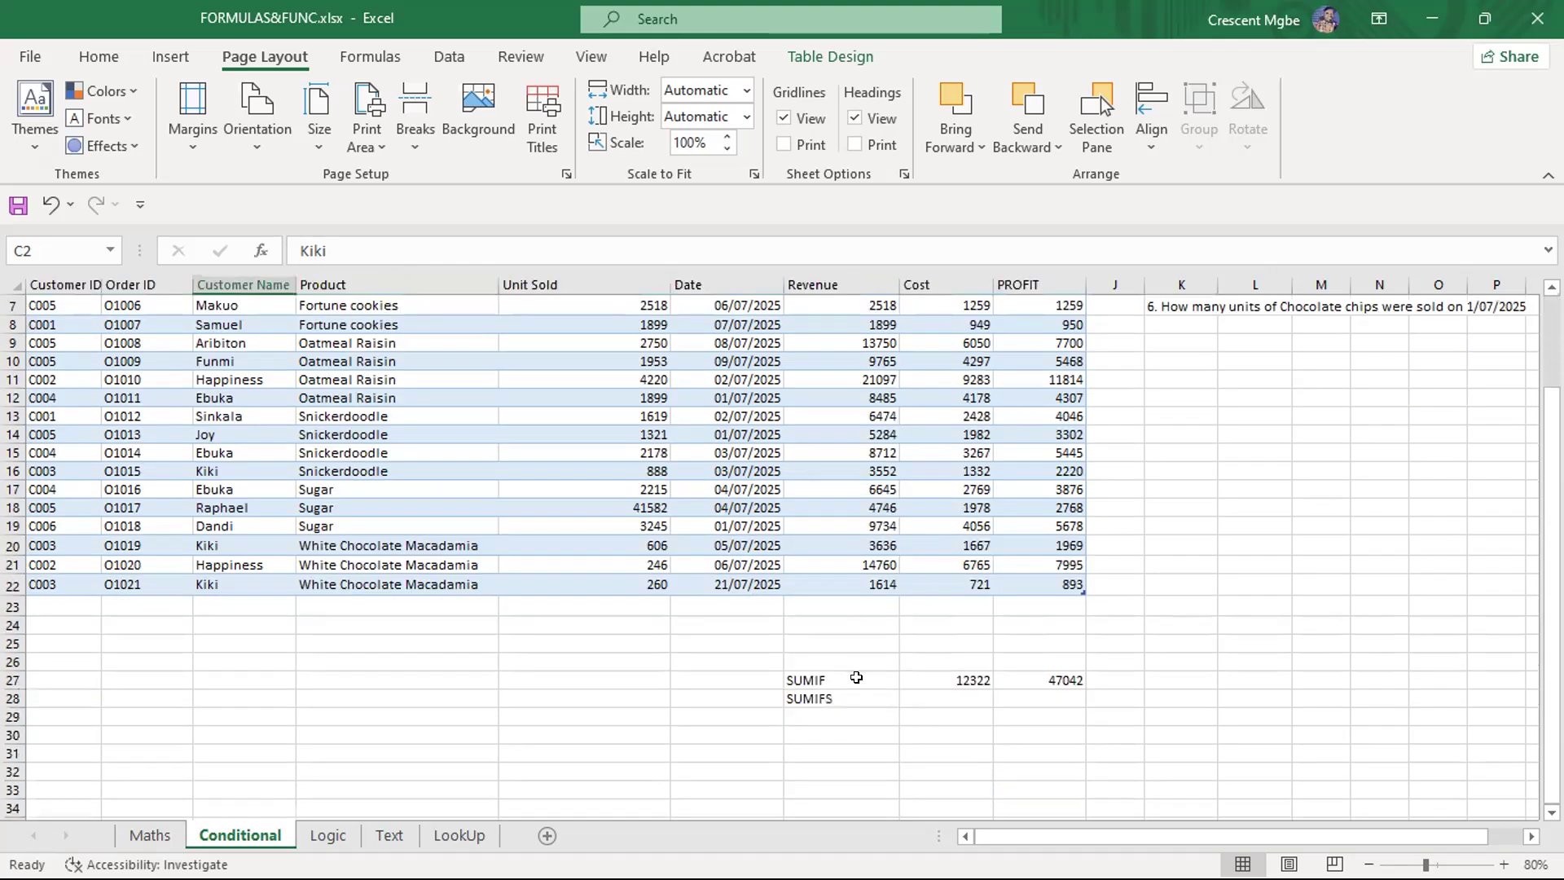
click(856, 677)
click(870, 700)
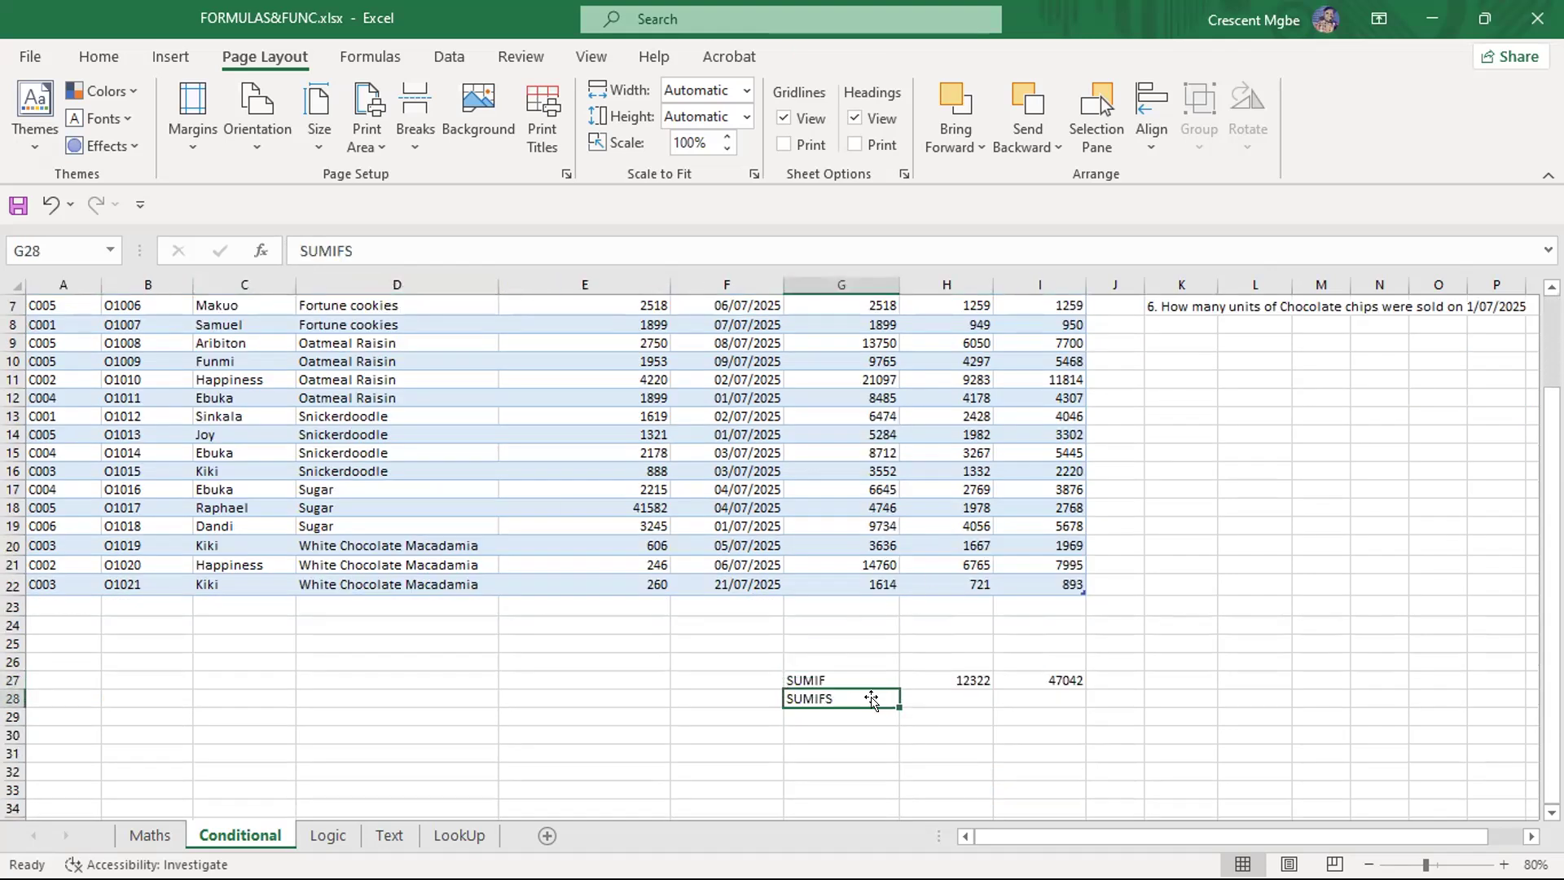
click(961, 695)
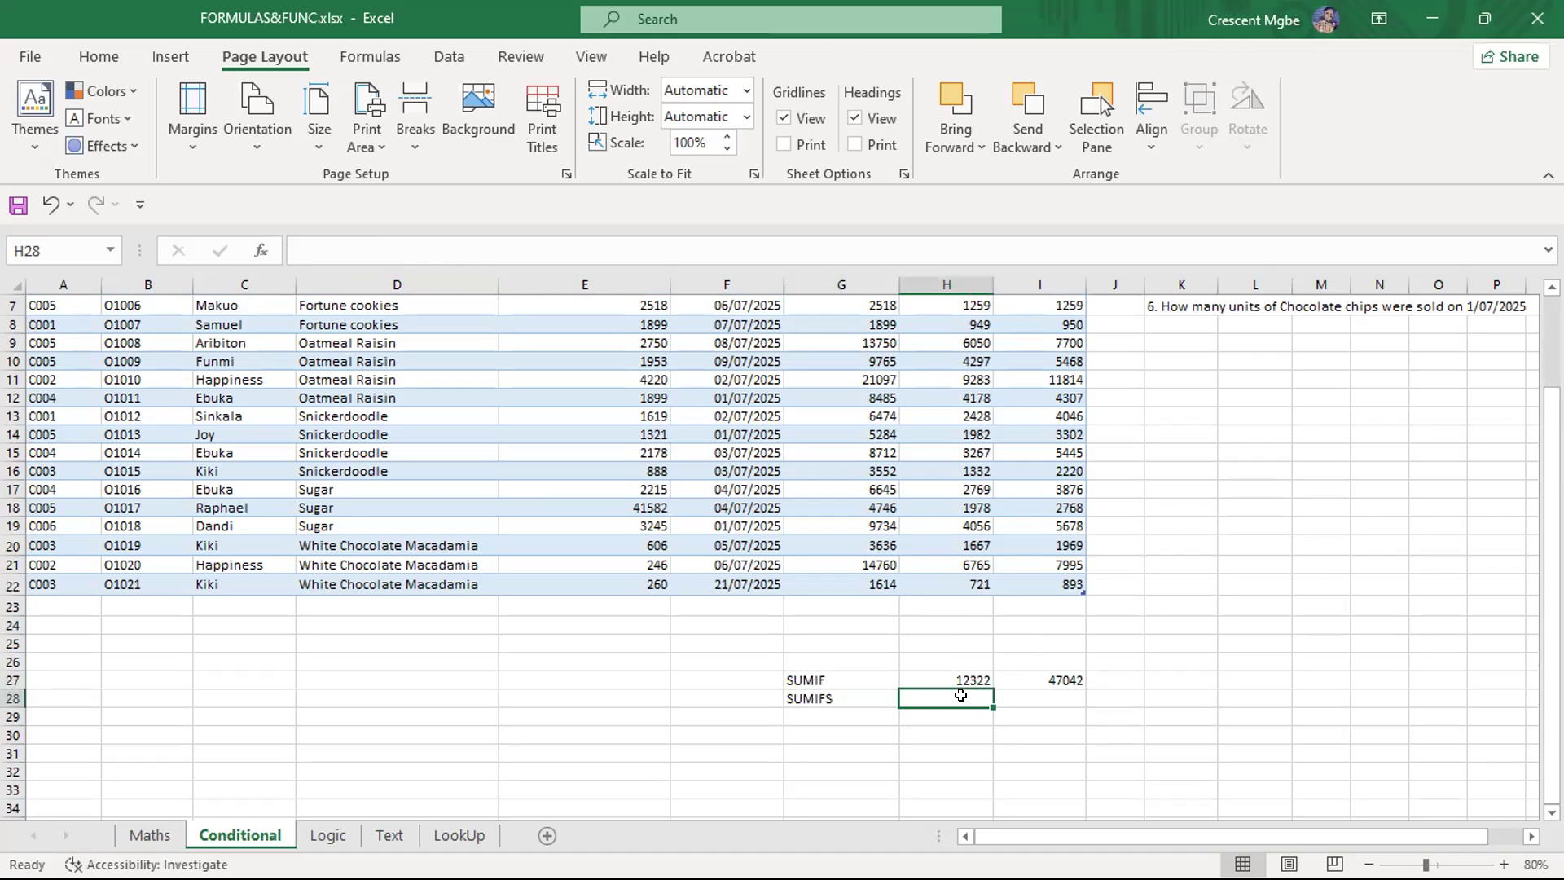
scroll(953, 696, up, 2)
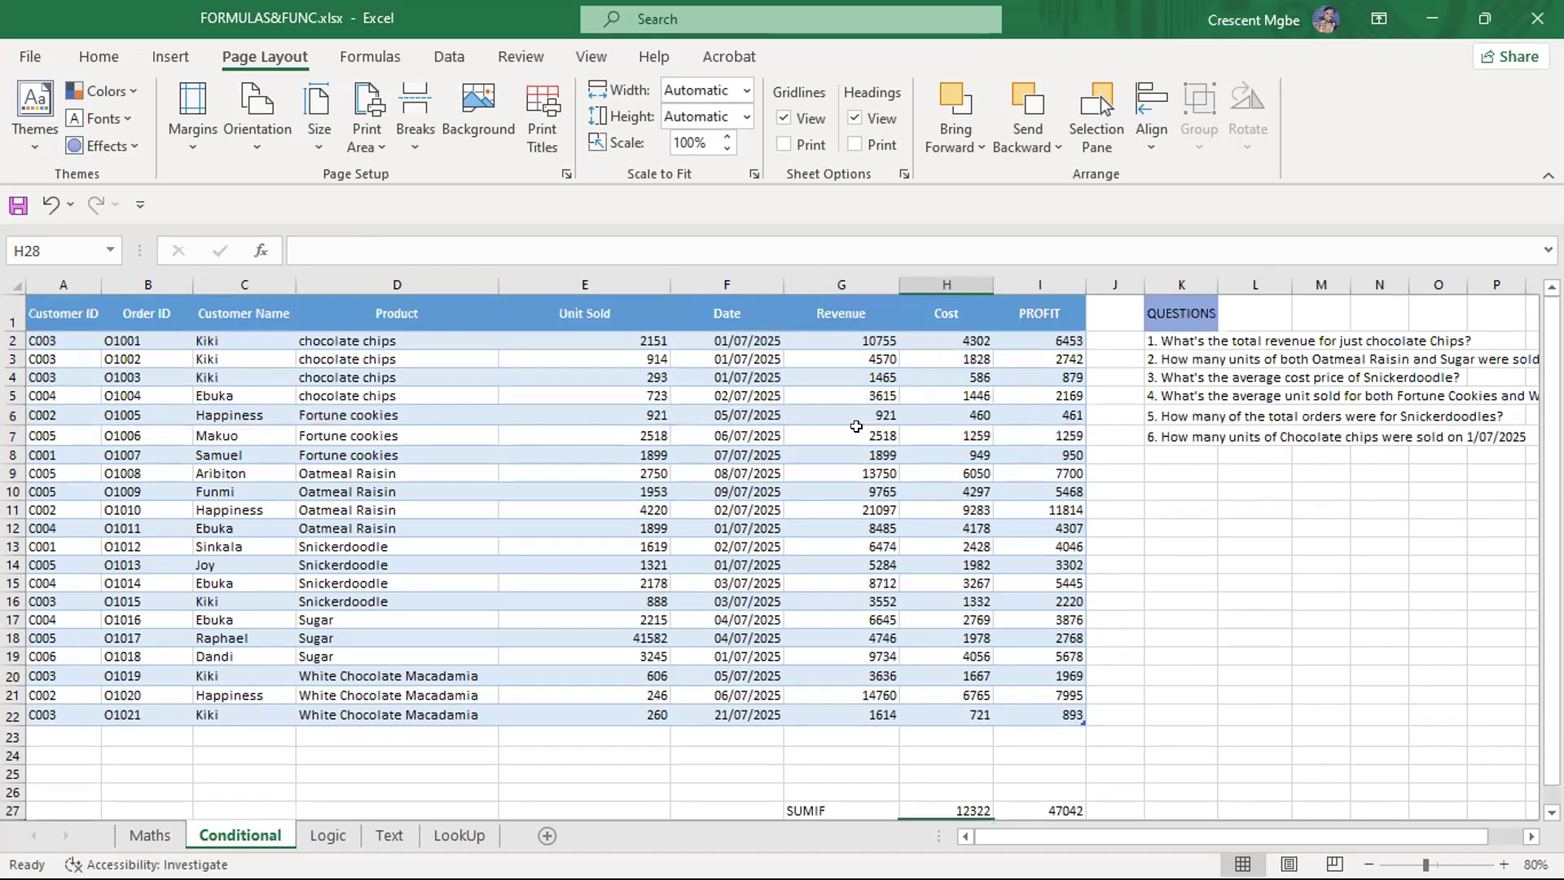
scroll(964, 731, down, 1)
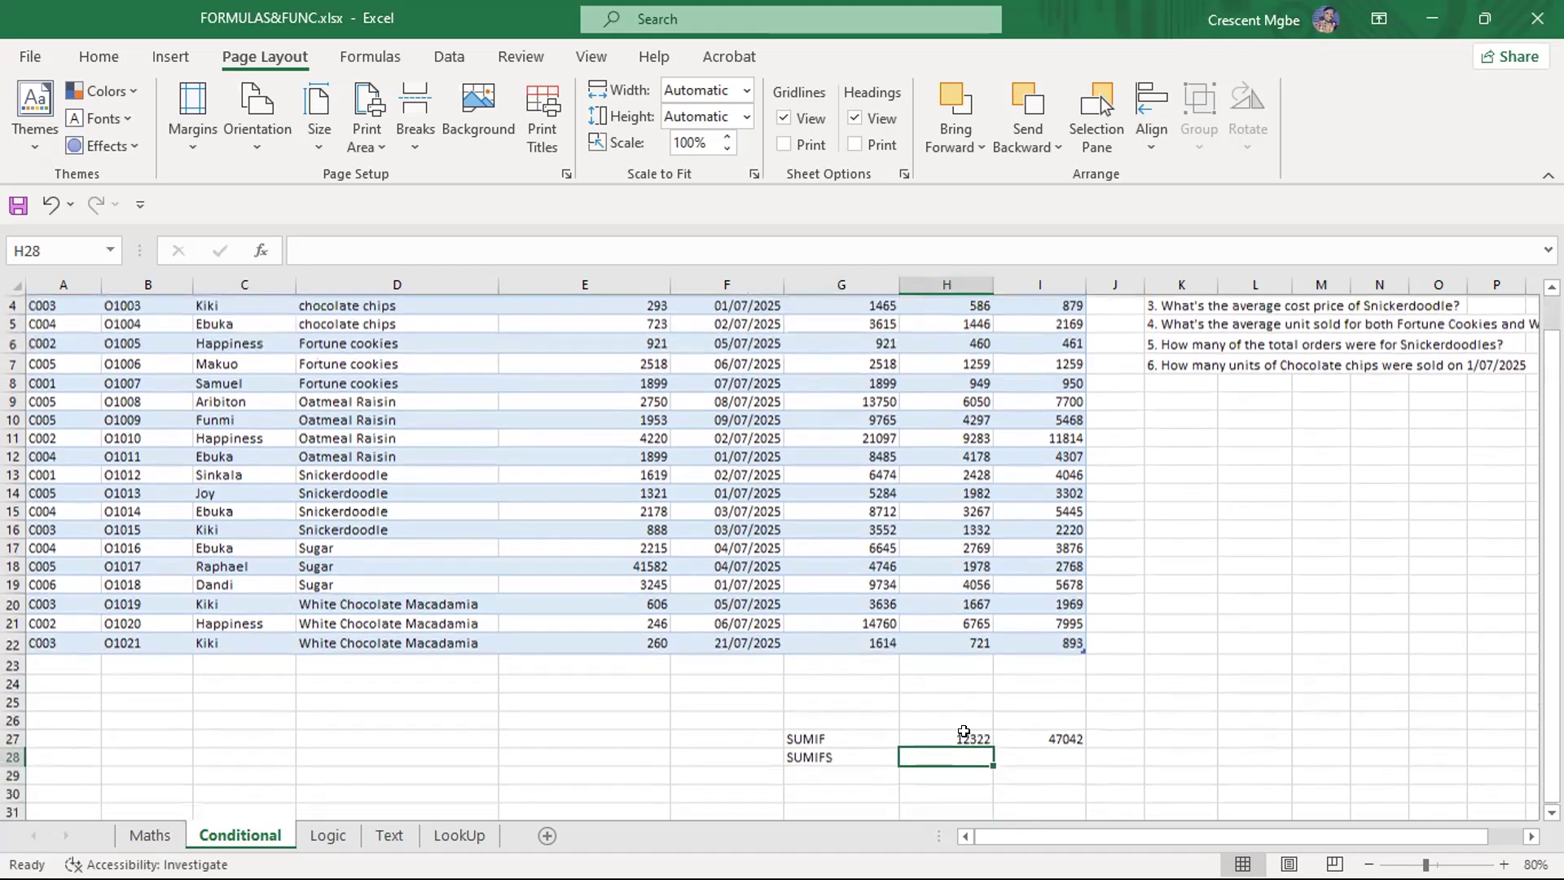
text(S)
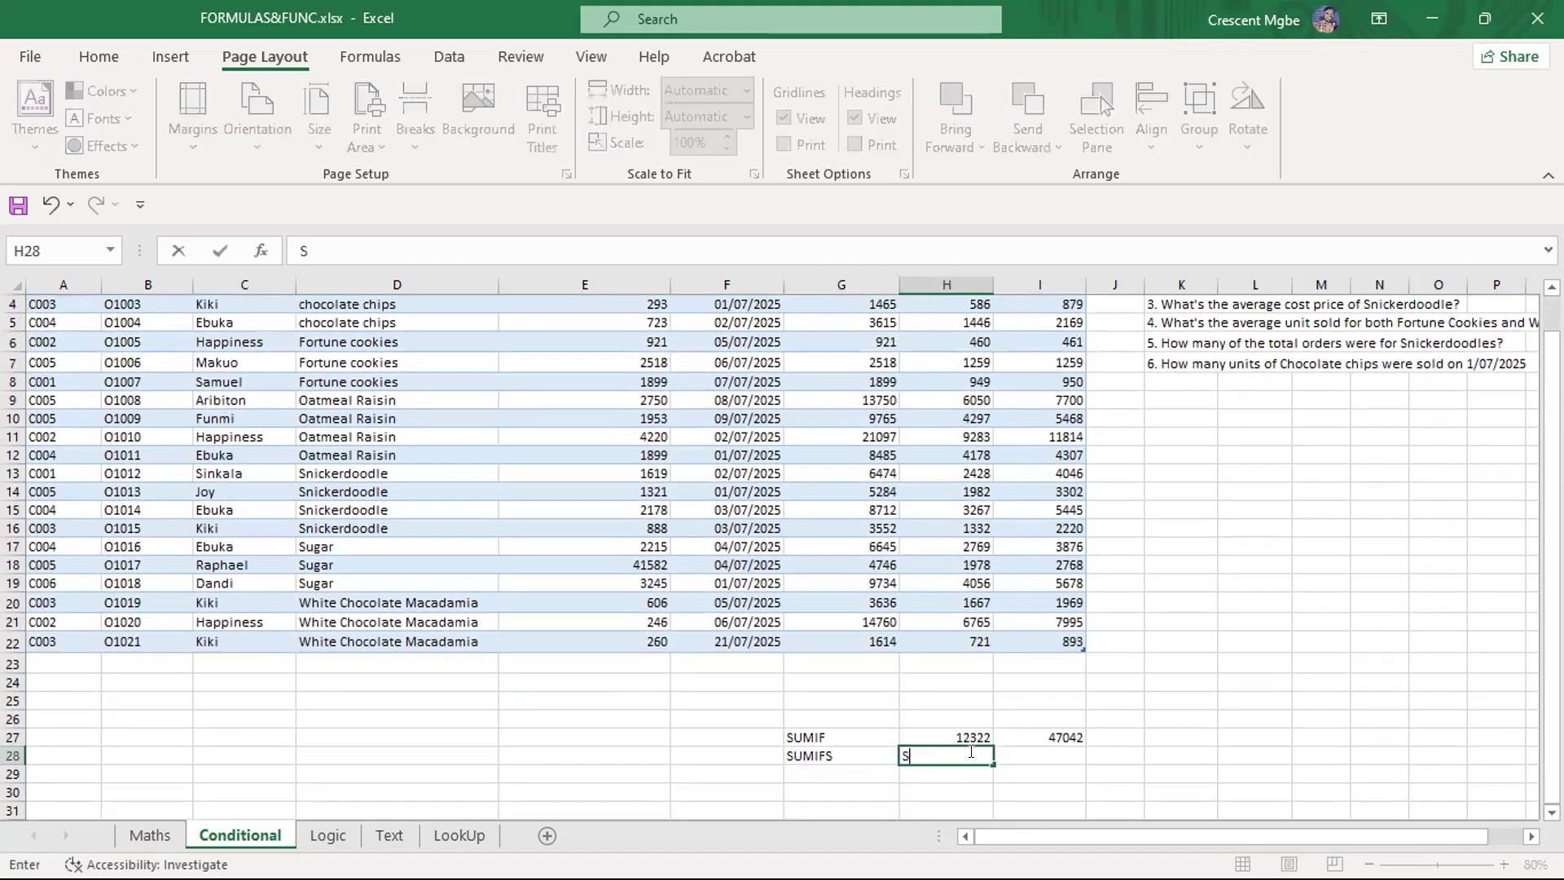
key(BackSpace)
text(=SUM)
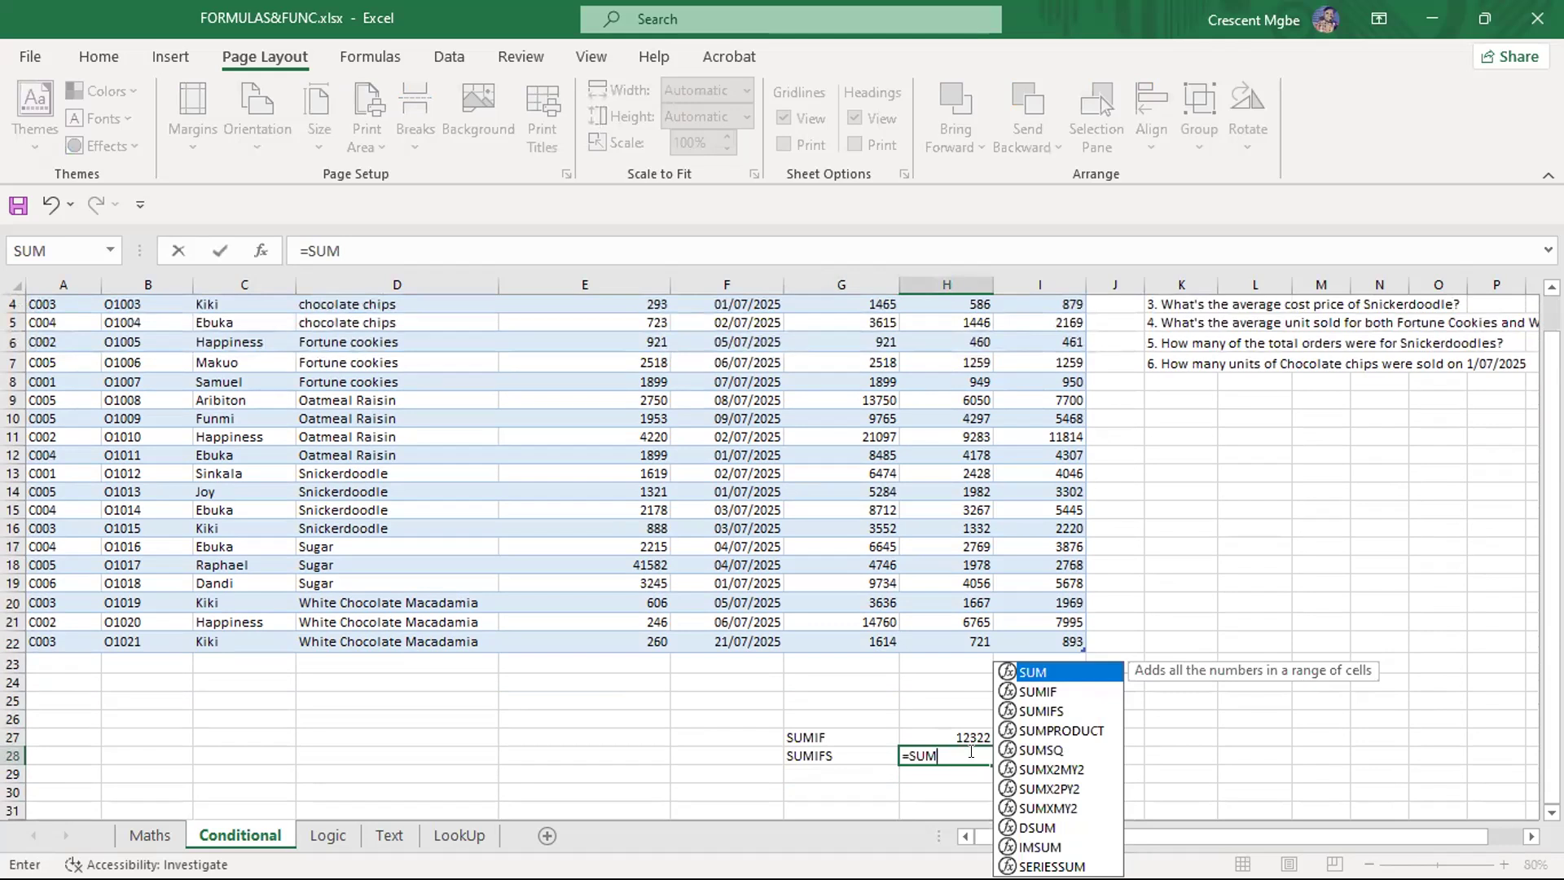
text(IF)
key(Down)
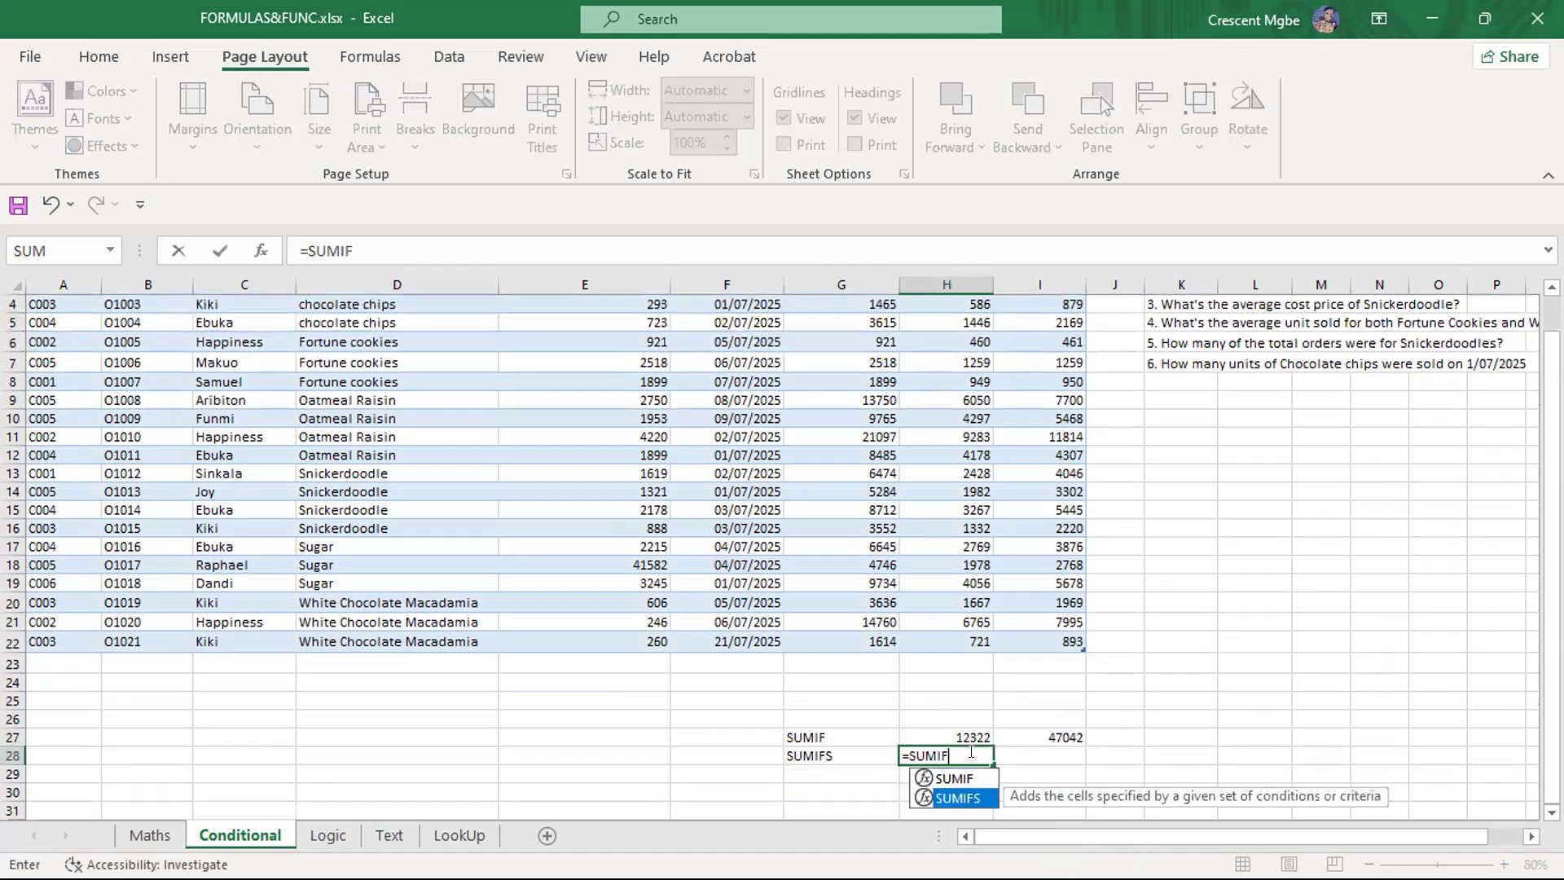
key(Tab)
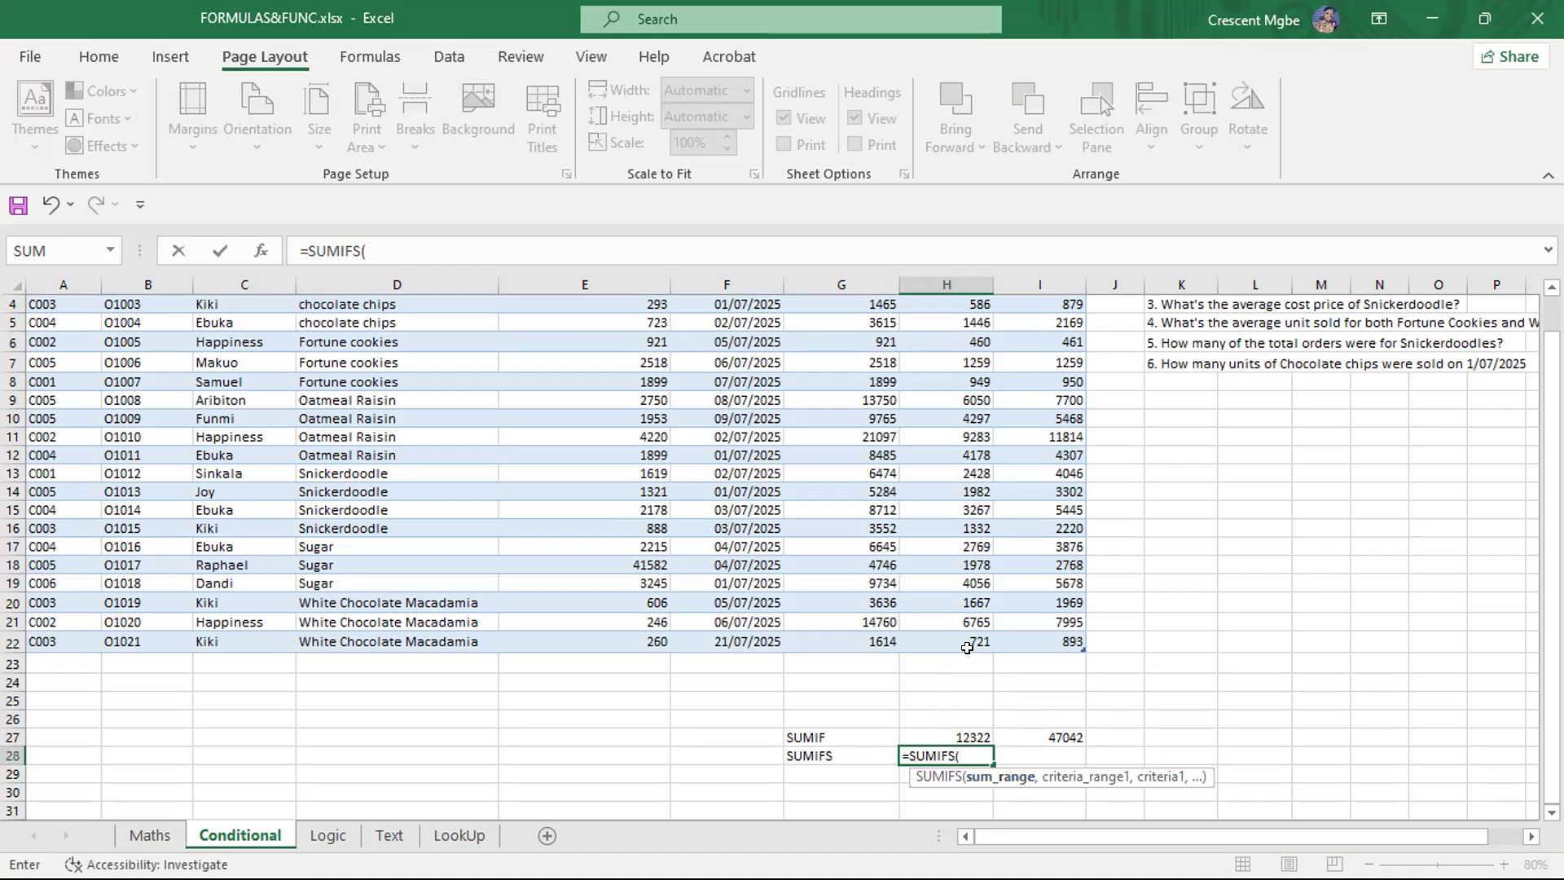
Set the table's whole PROFIT column as the sum range of the SUMIFS formula
scroll(927, 619, up, 1)
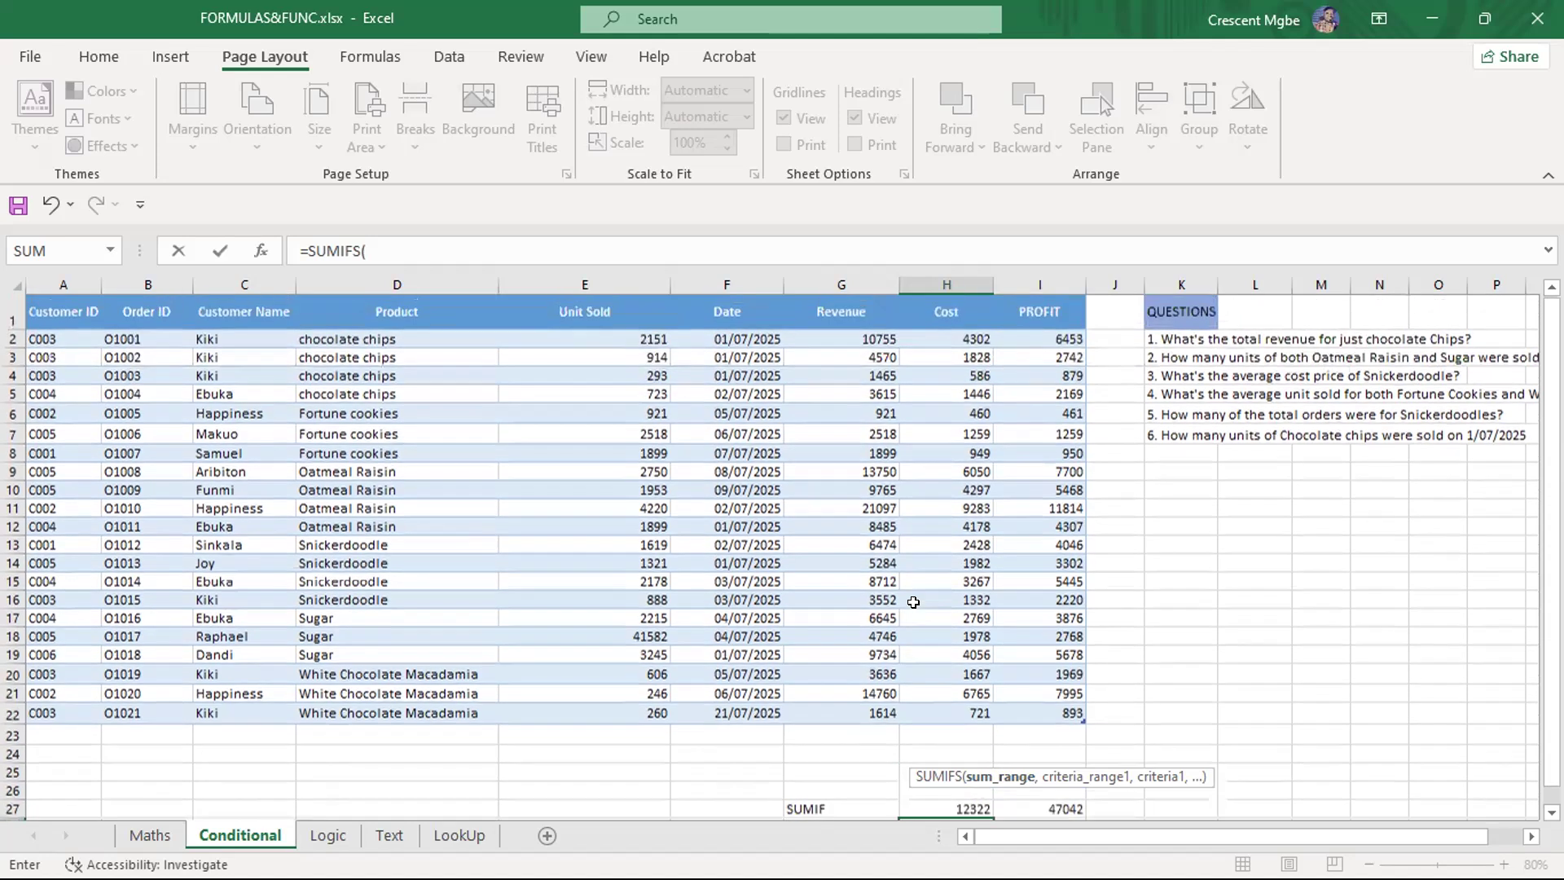
drag(1067, 336, 1051, 705)
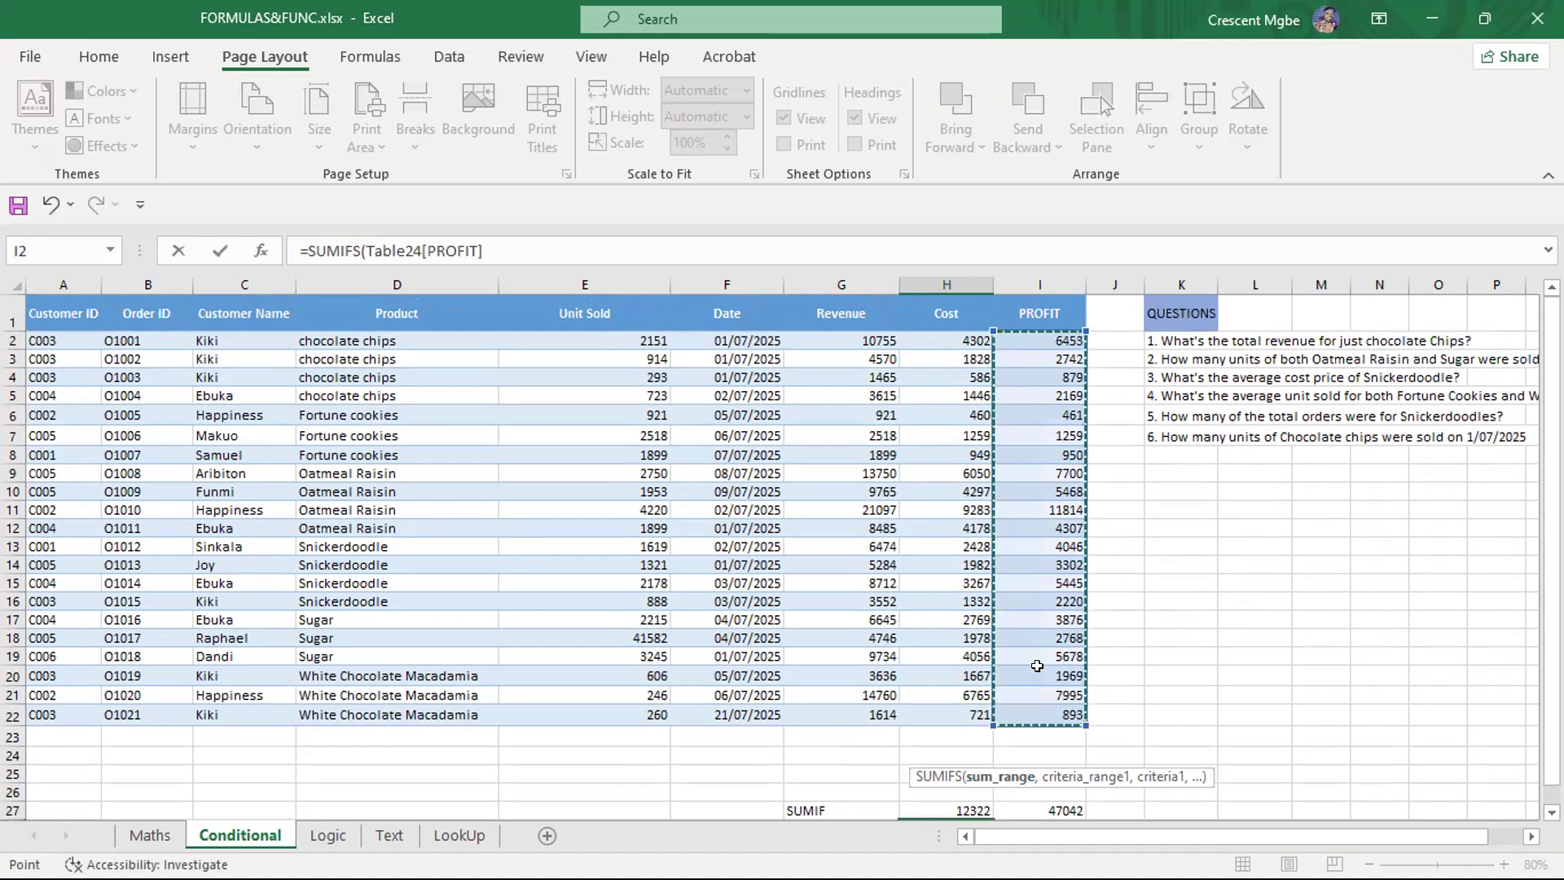
scroll(1036, 652, down, 1)
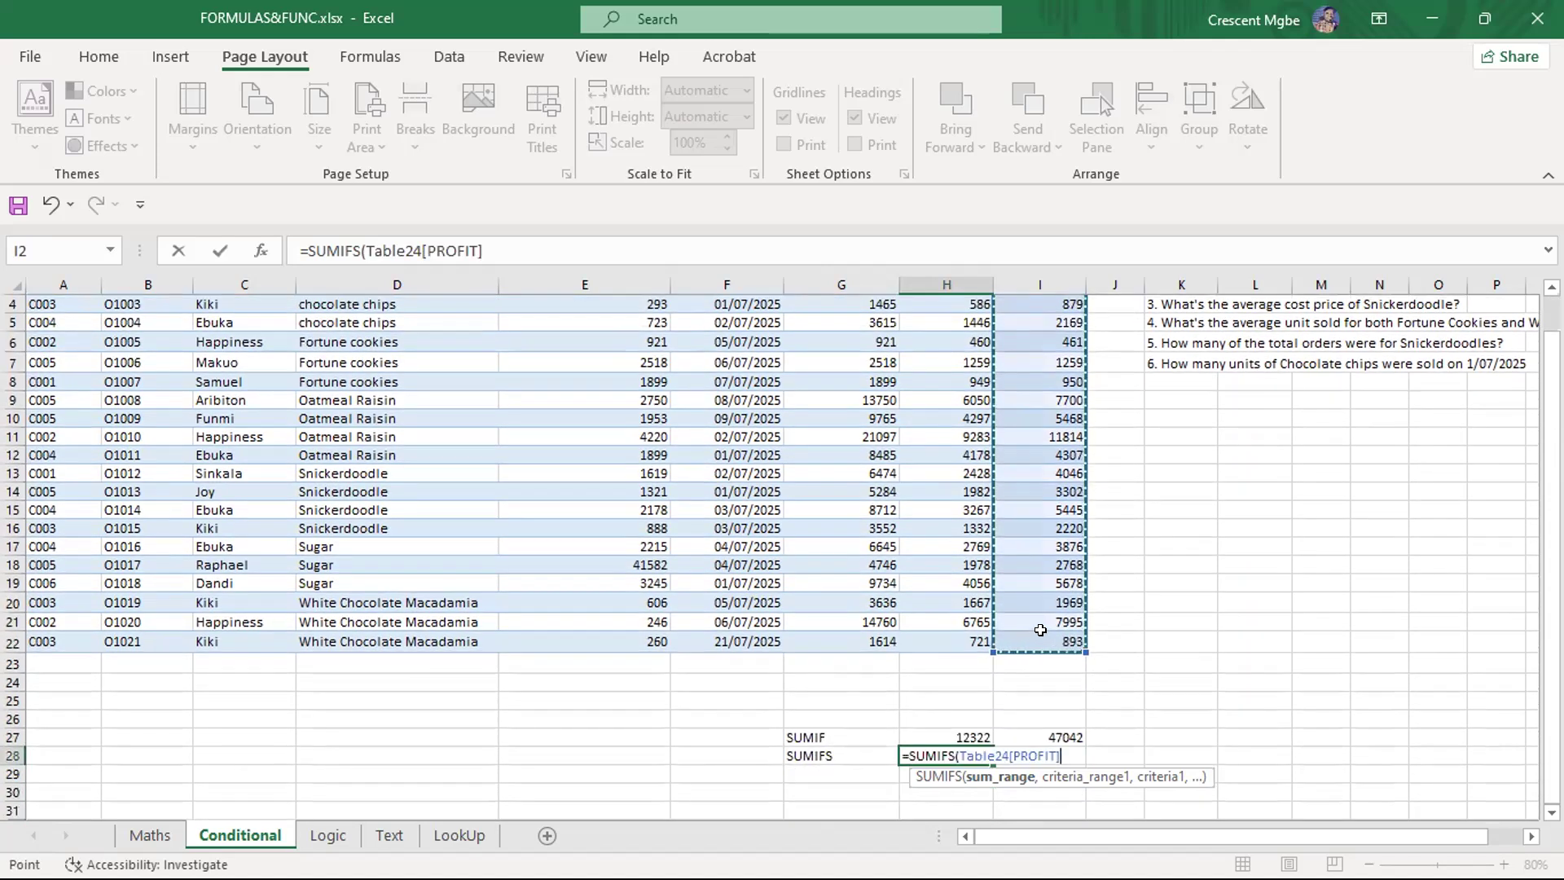
text(,)
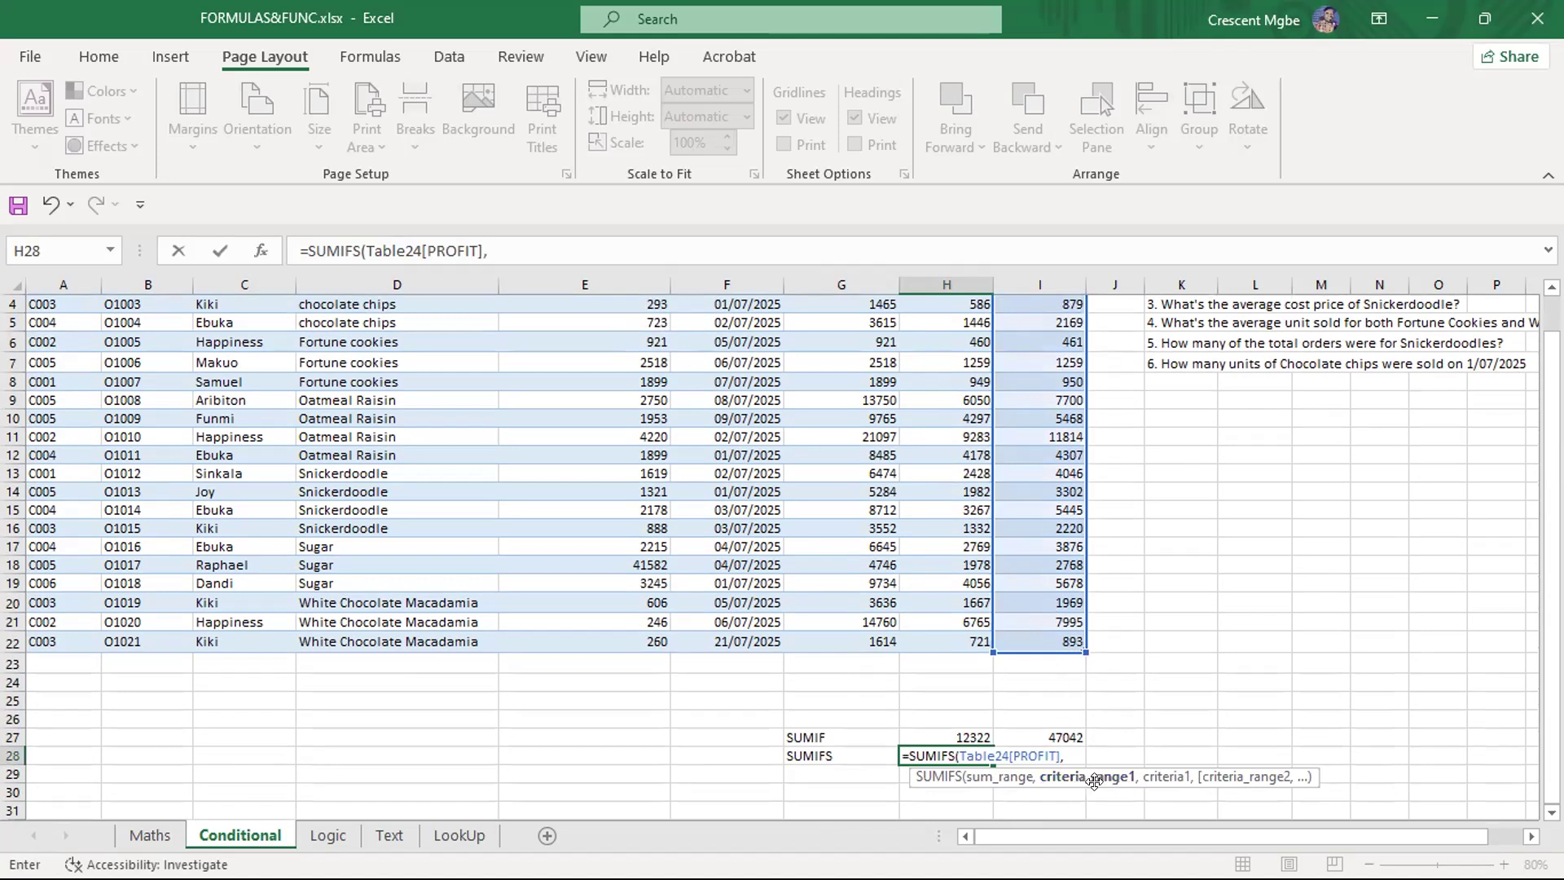
Add the first SUMIFS condition, using the Customer Name column as criteria range and cell C2 as its criterion
scroll(1056, 562, up, 1)
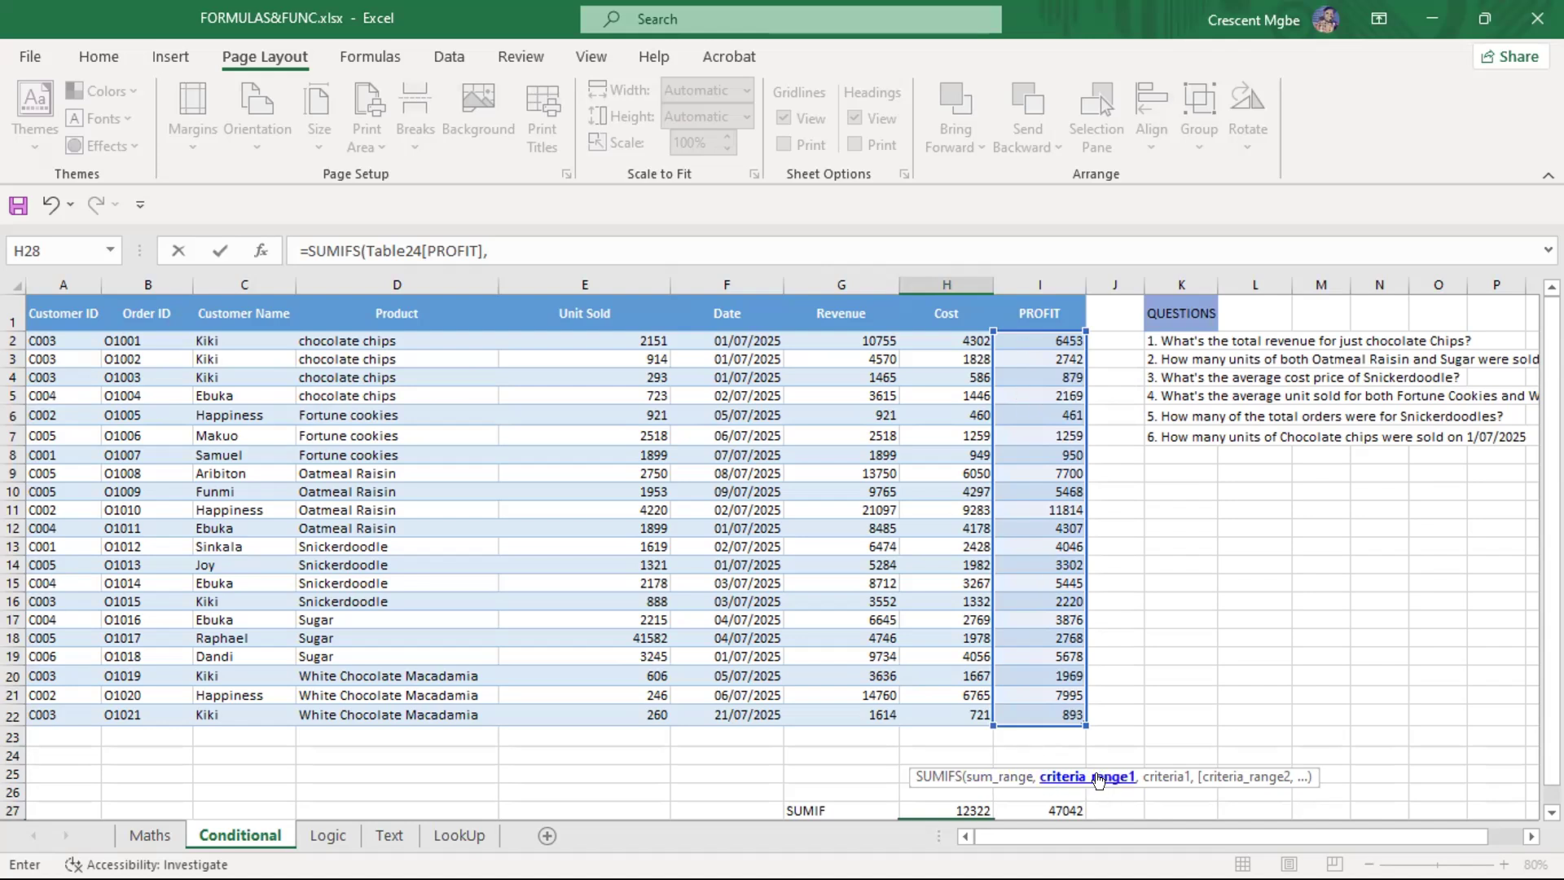
click(229, 330)
drag(229, 328, 283, 708)
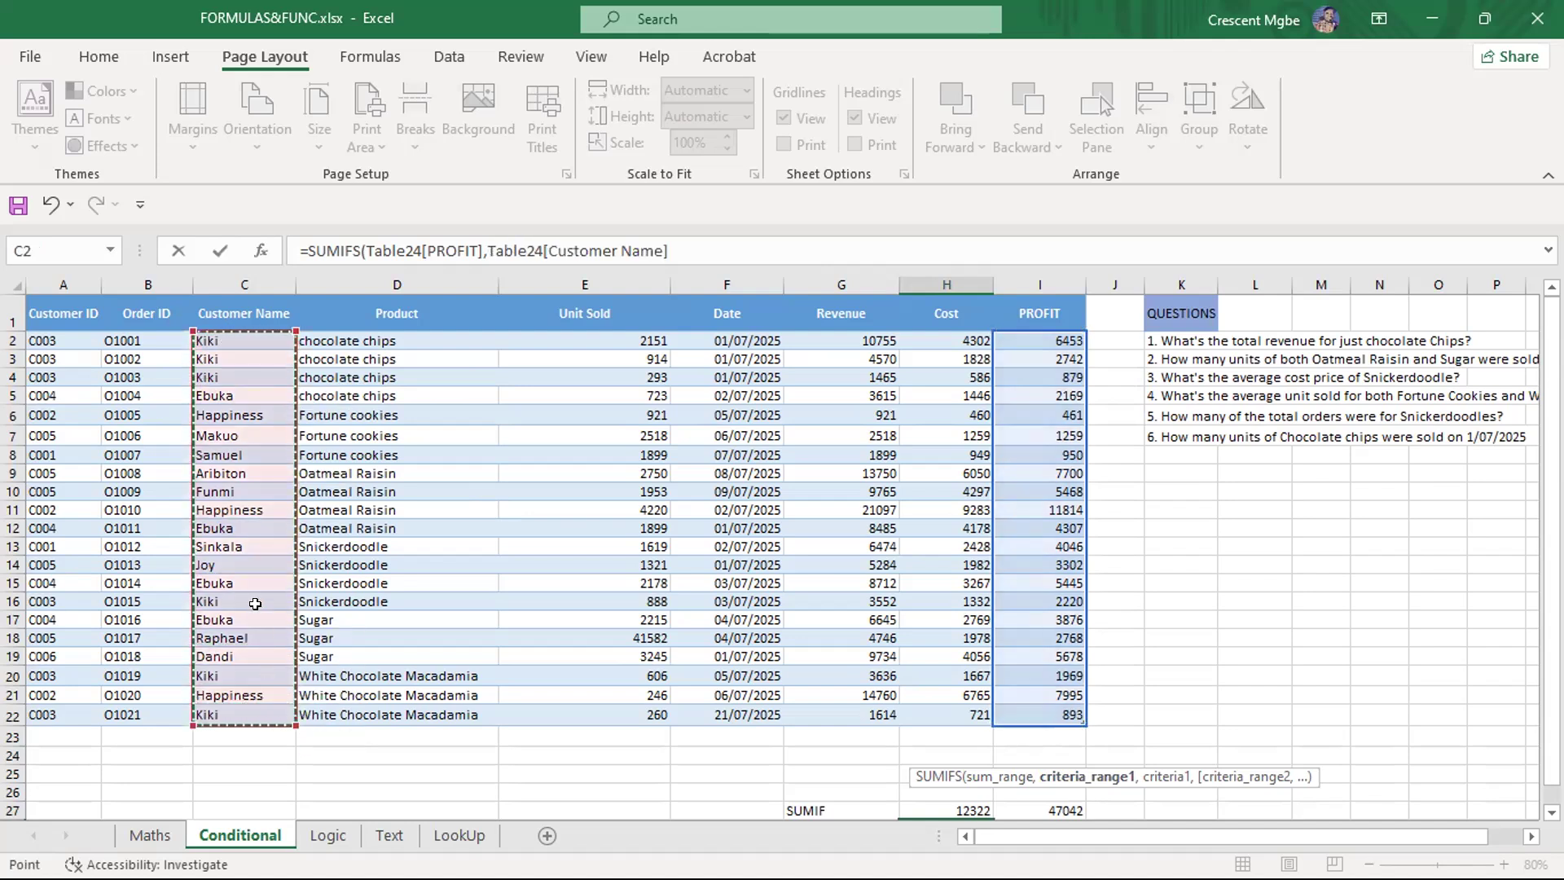
text(,)
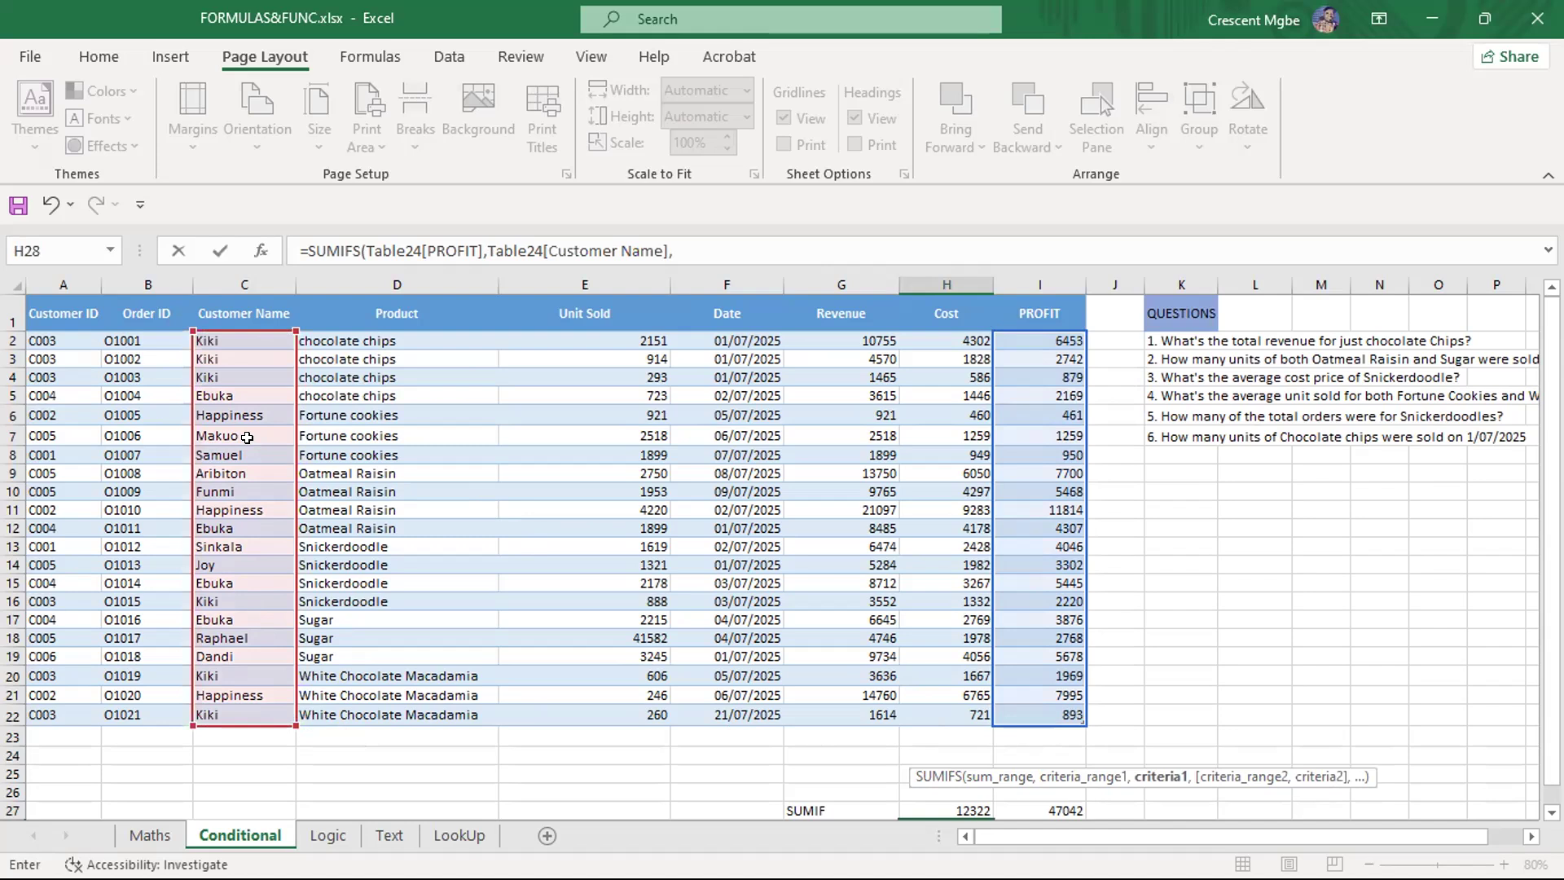
click(237, 342)
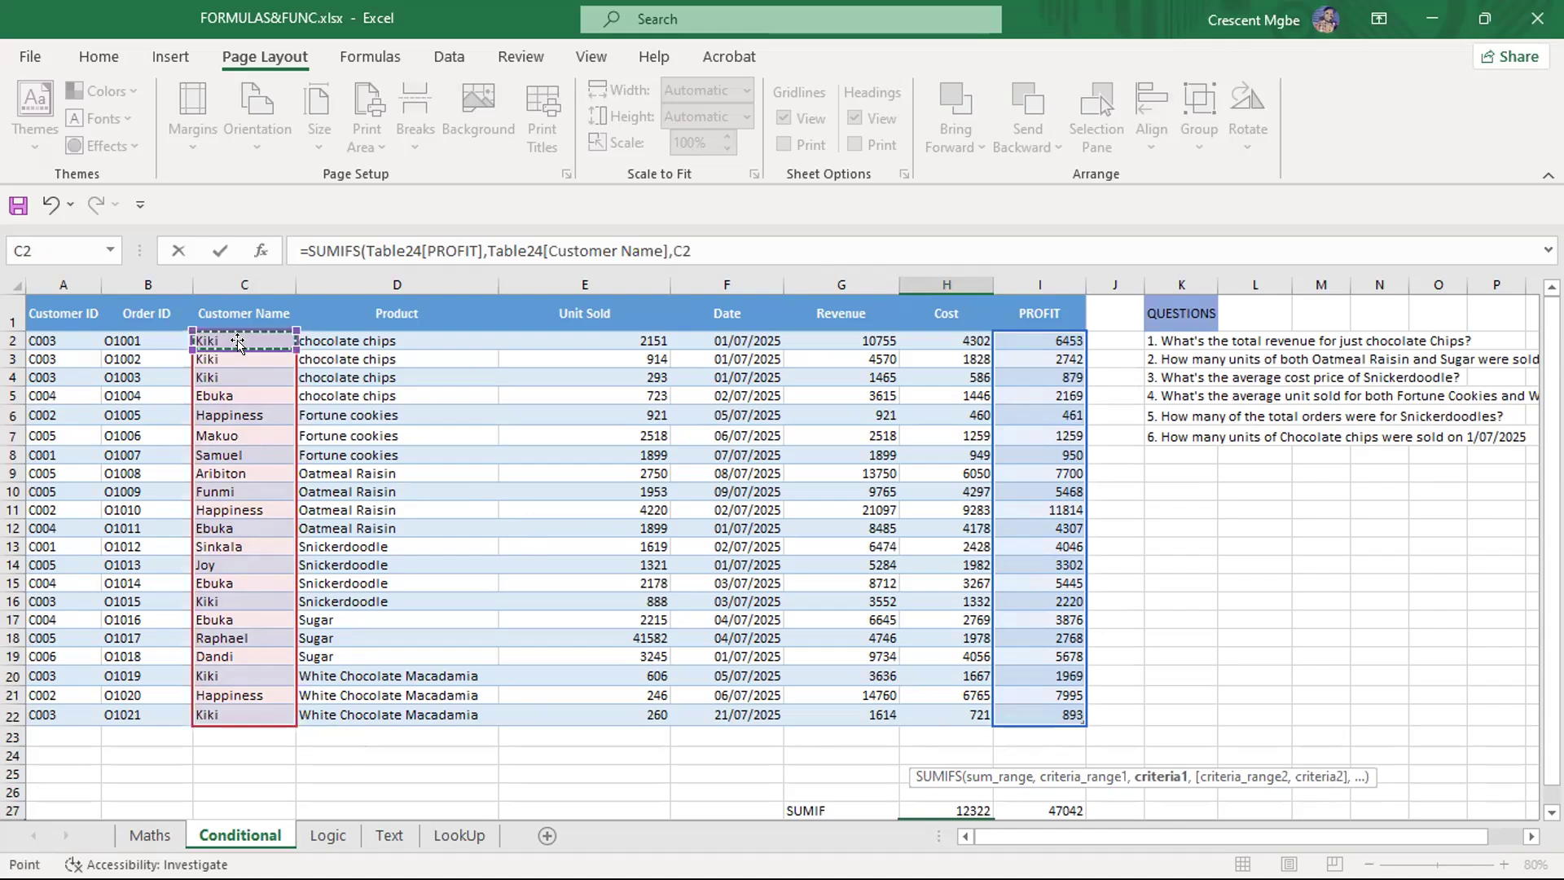
text(,)
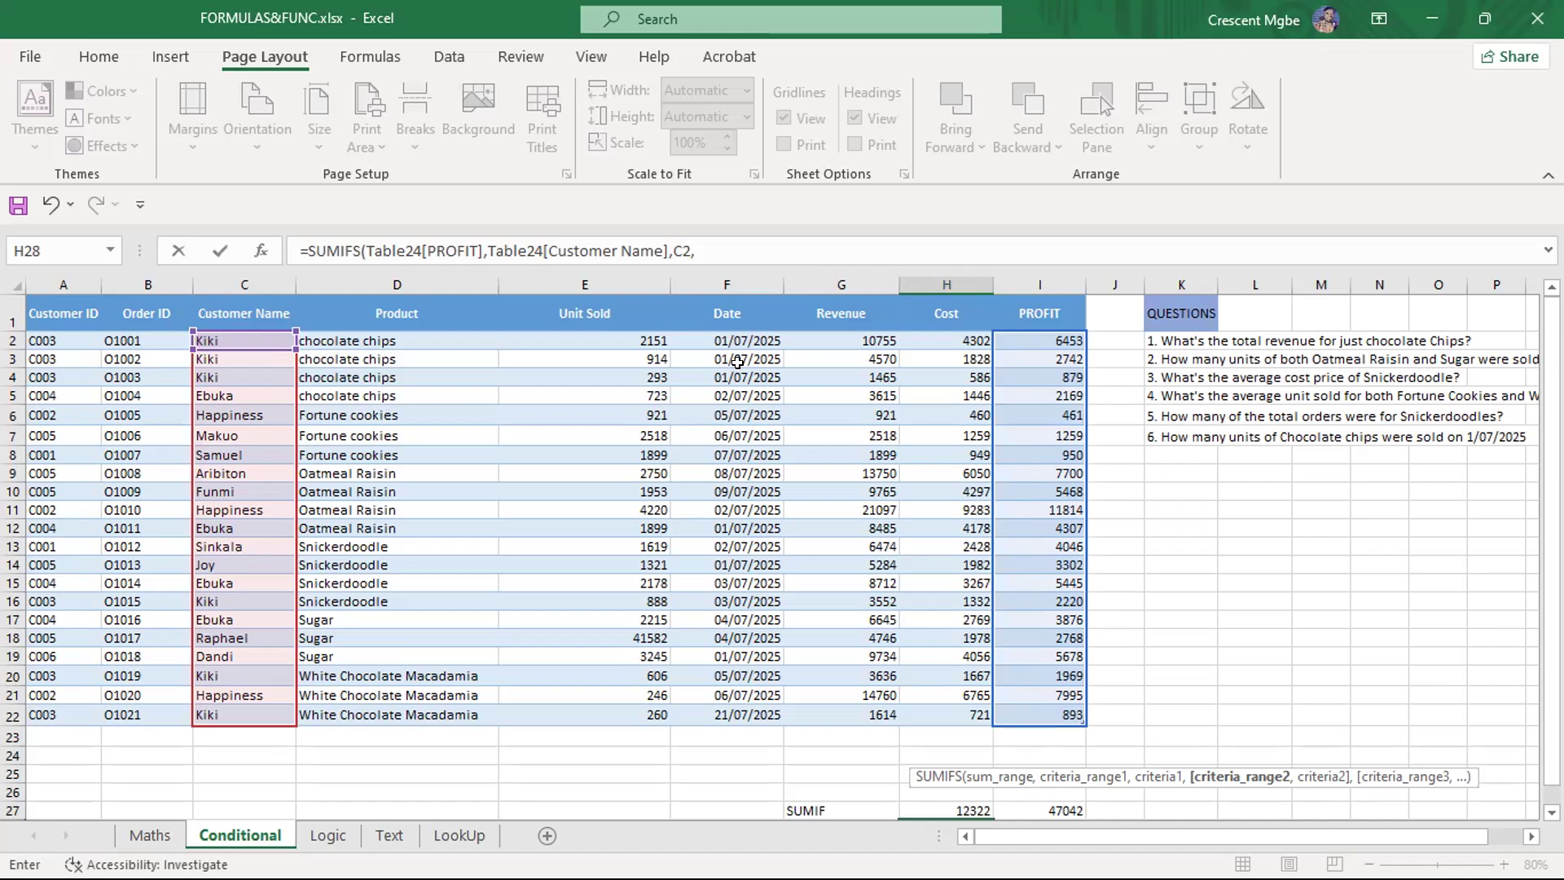
Add the second SUMIFS condition, using the Date column as criteria range and cell F2 as its criterion
drag(731, 337, 739, 715)
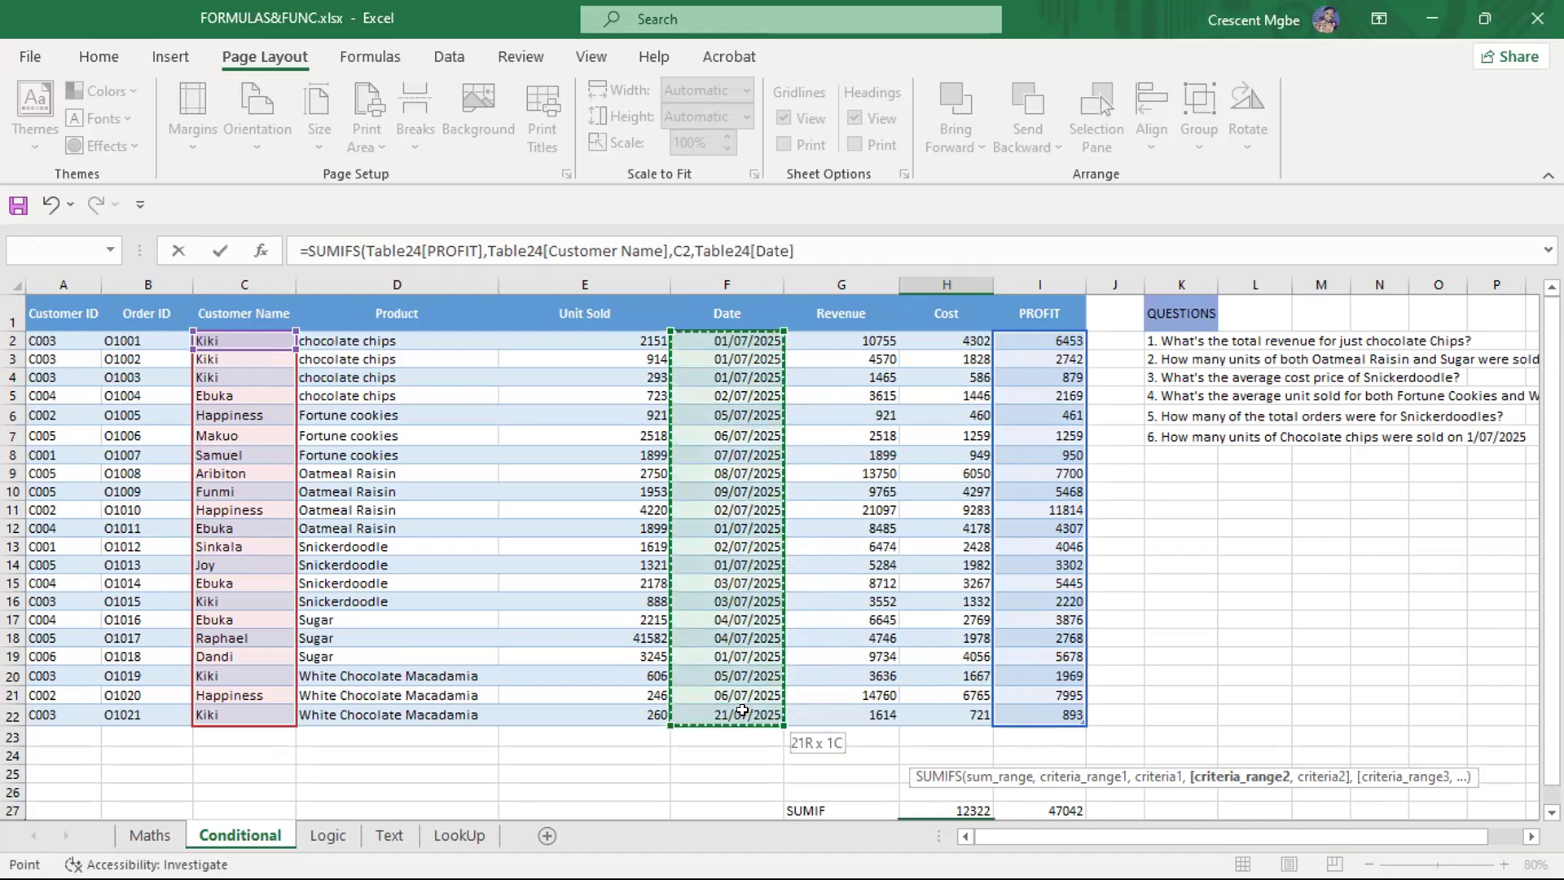
text(,)
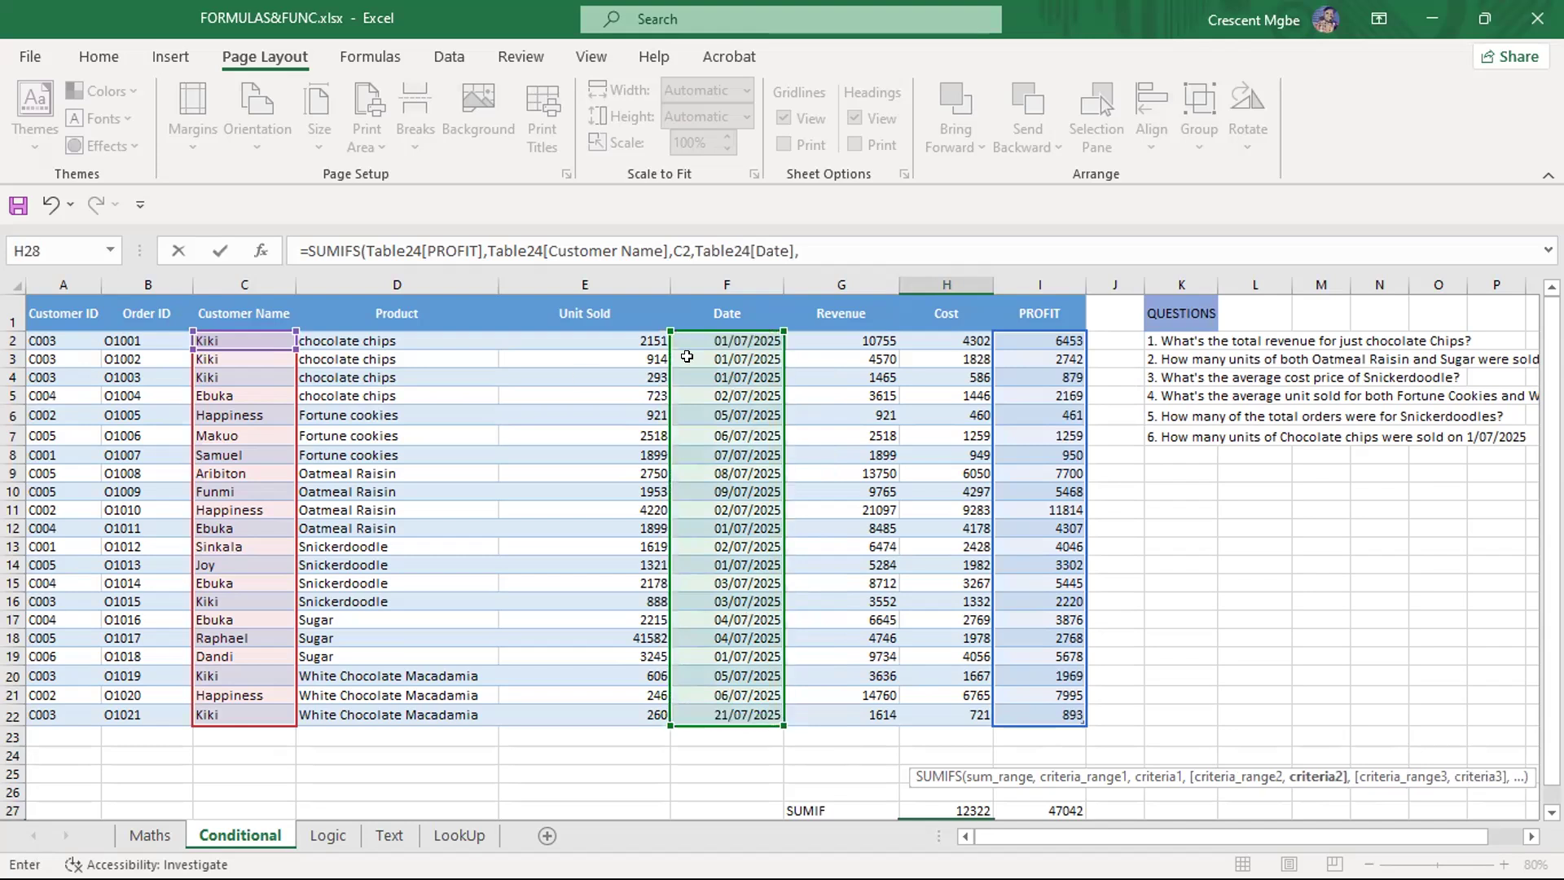
click(726, 339)
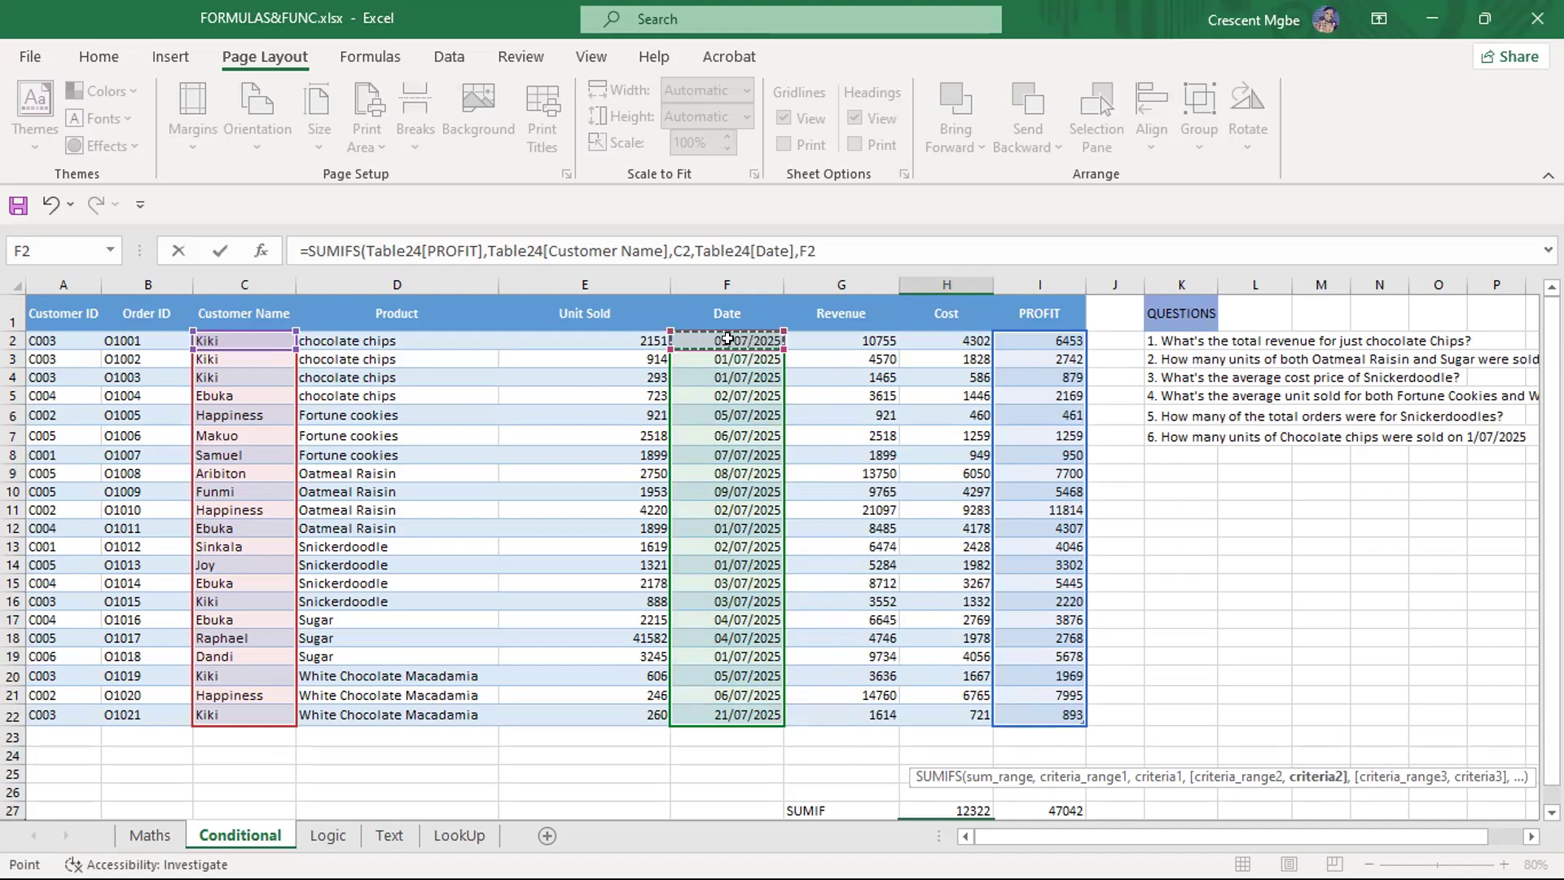
text(,,)
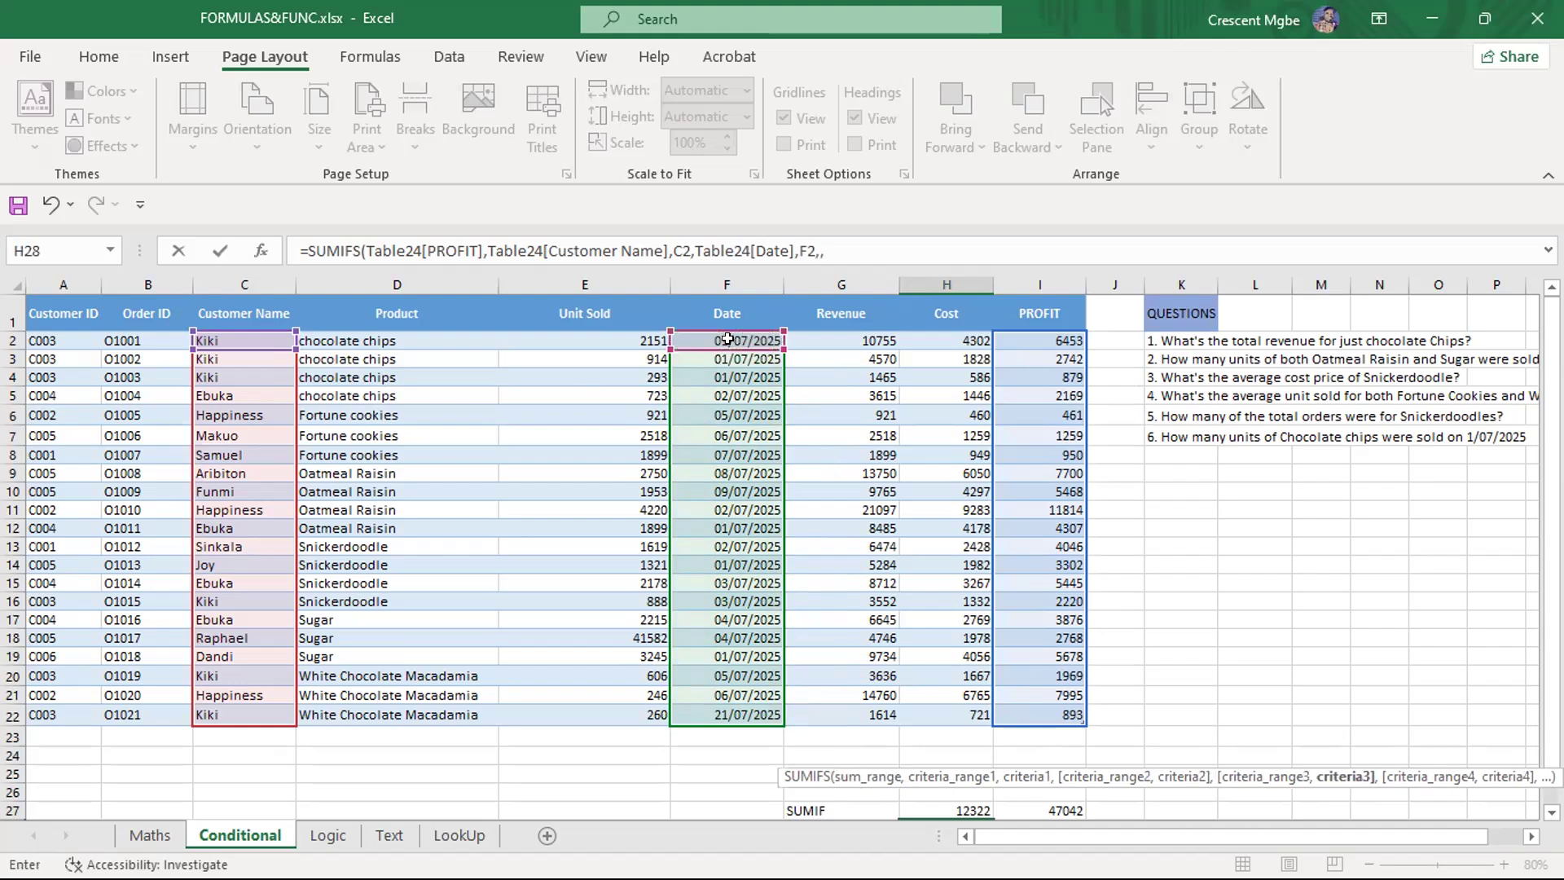
Remove the surplus commas after F2, close the SUMIFS formula's parenthesis and enter it in H28
scroll(1197, 684, down, 2)
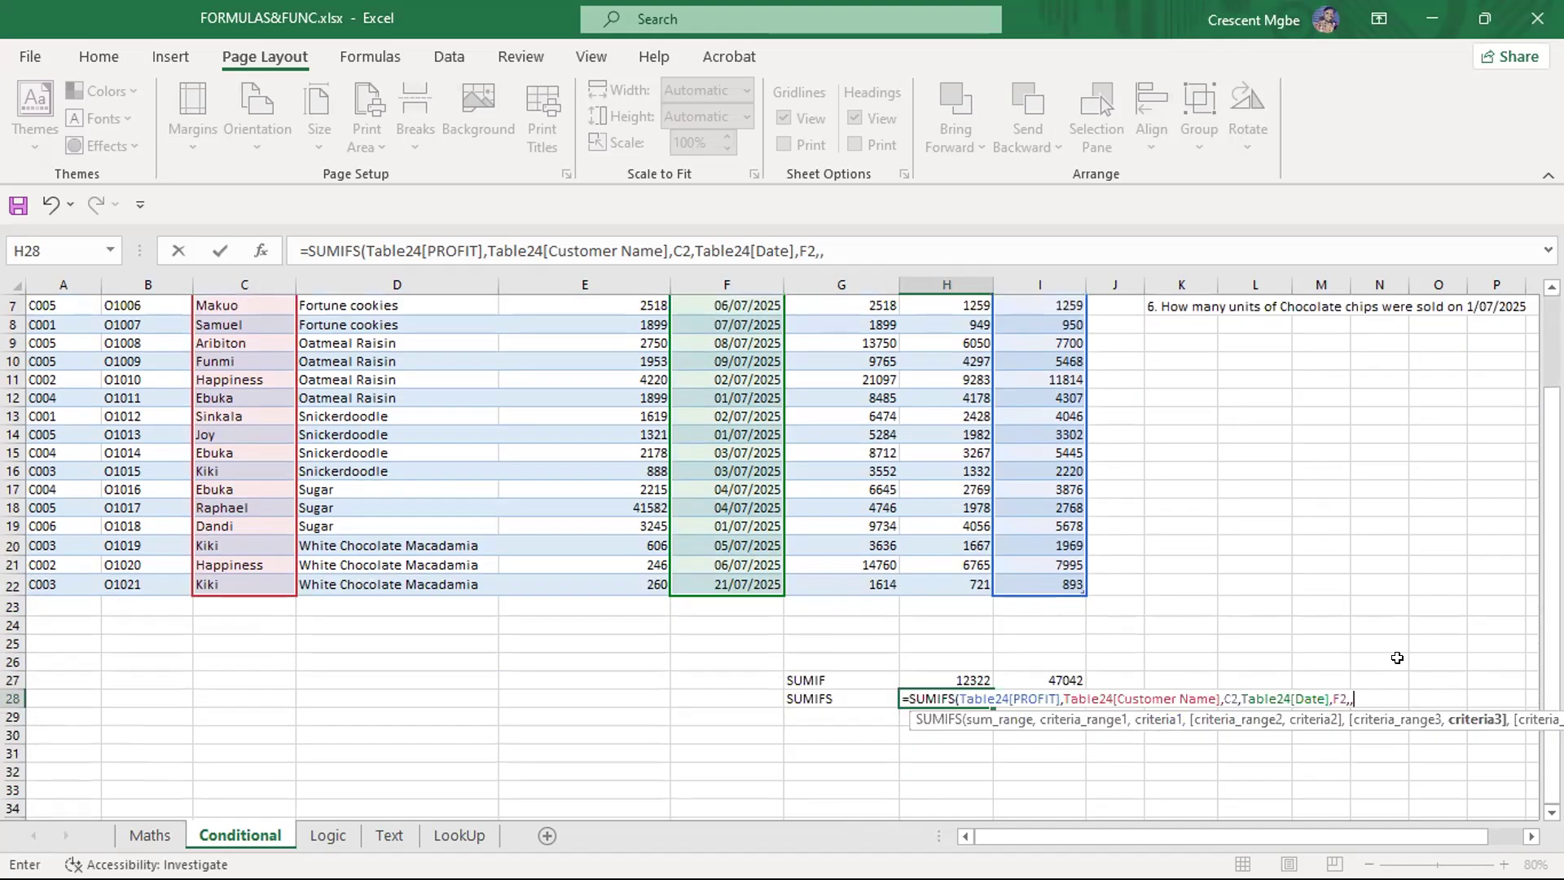
key(BackSpace)
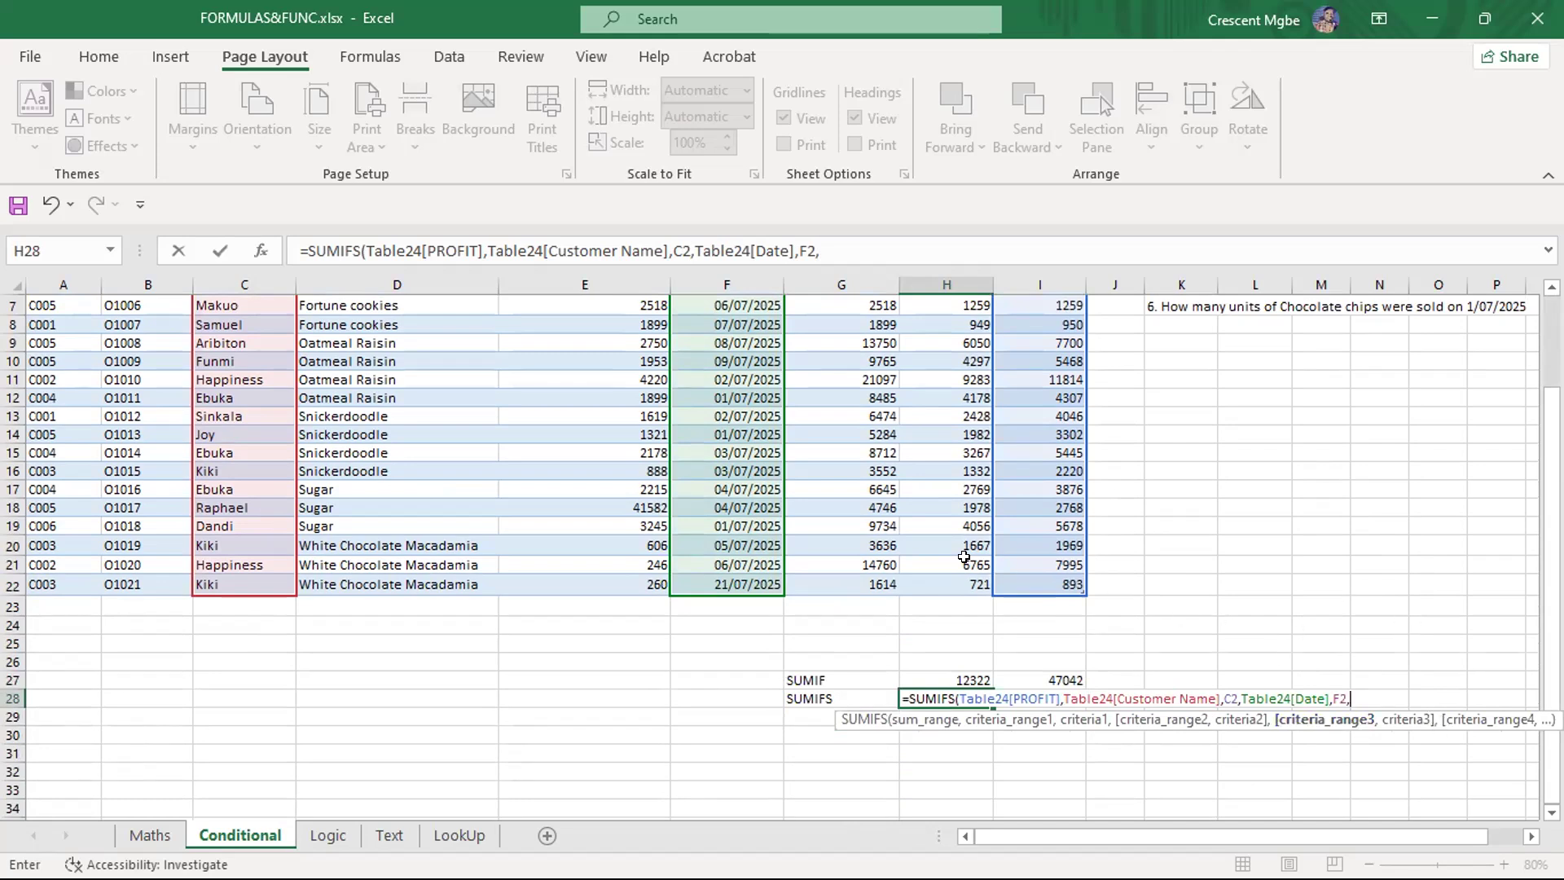
scroll(961, 554, up, 2)
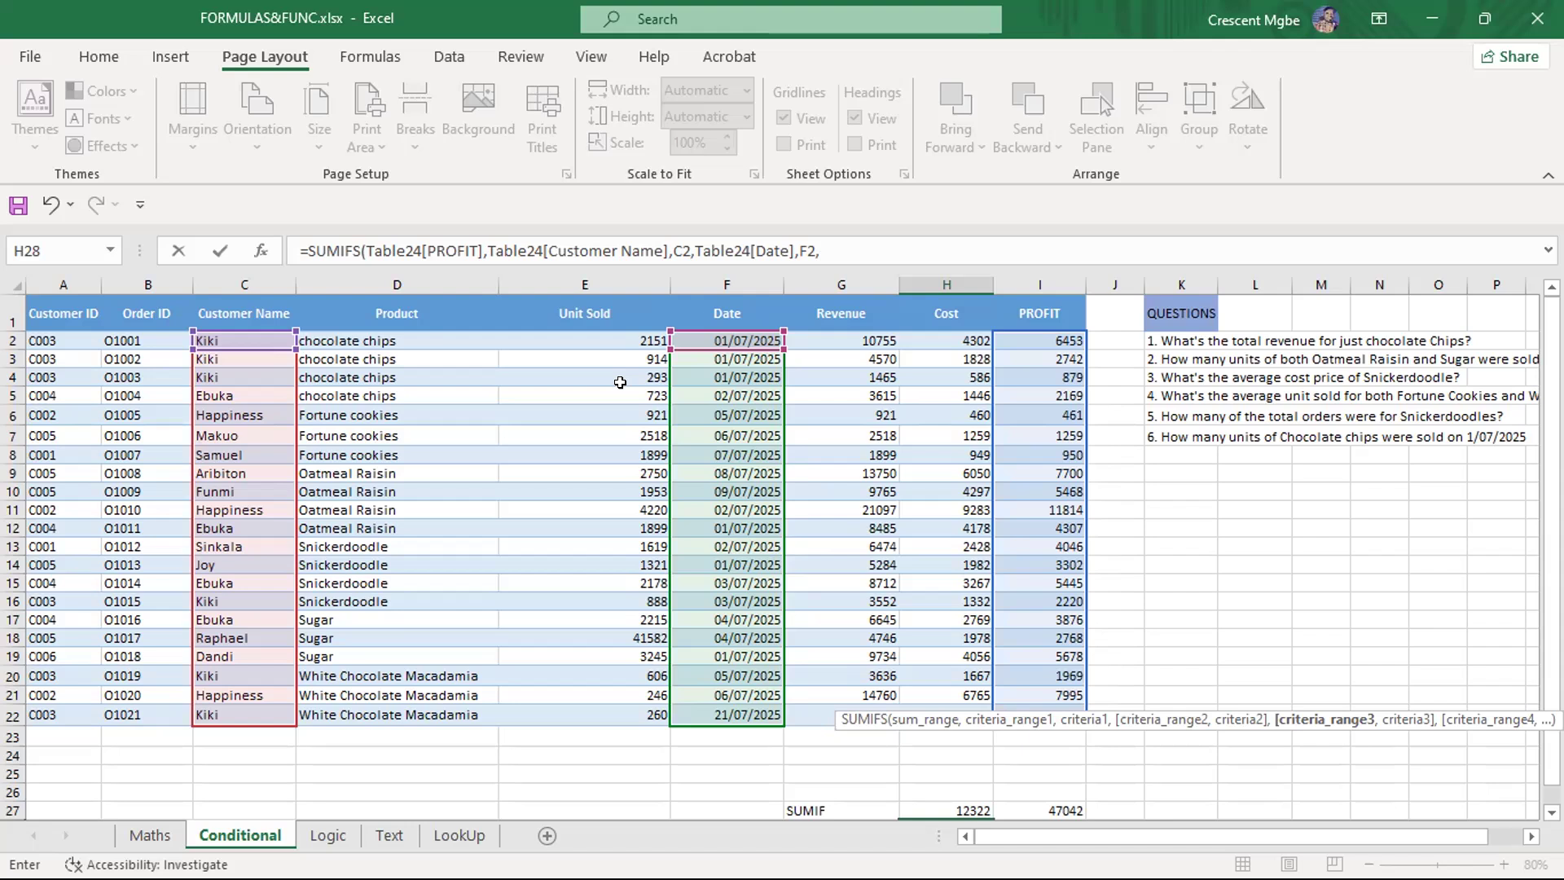
scroll(1166, 512, down, 2)
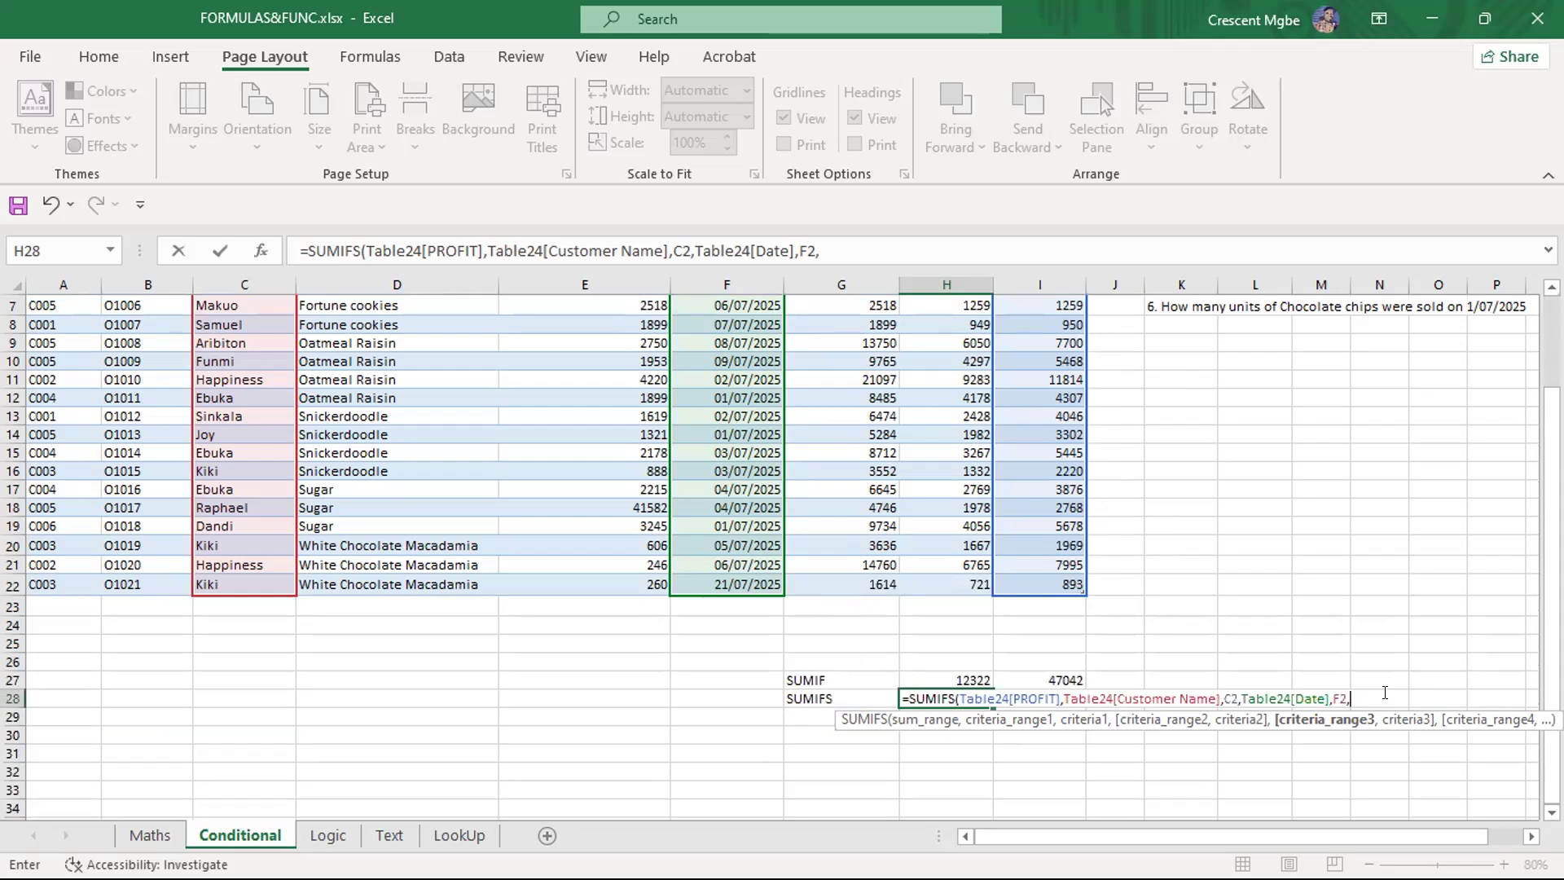
key(BackSpace)
text())
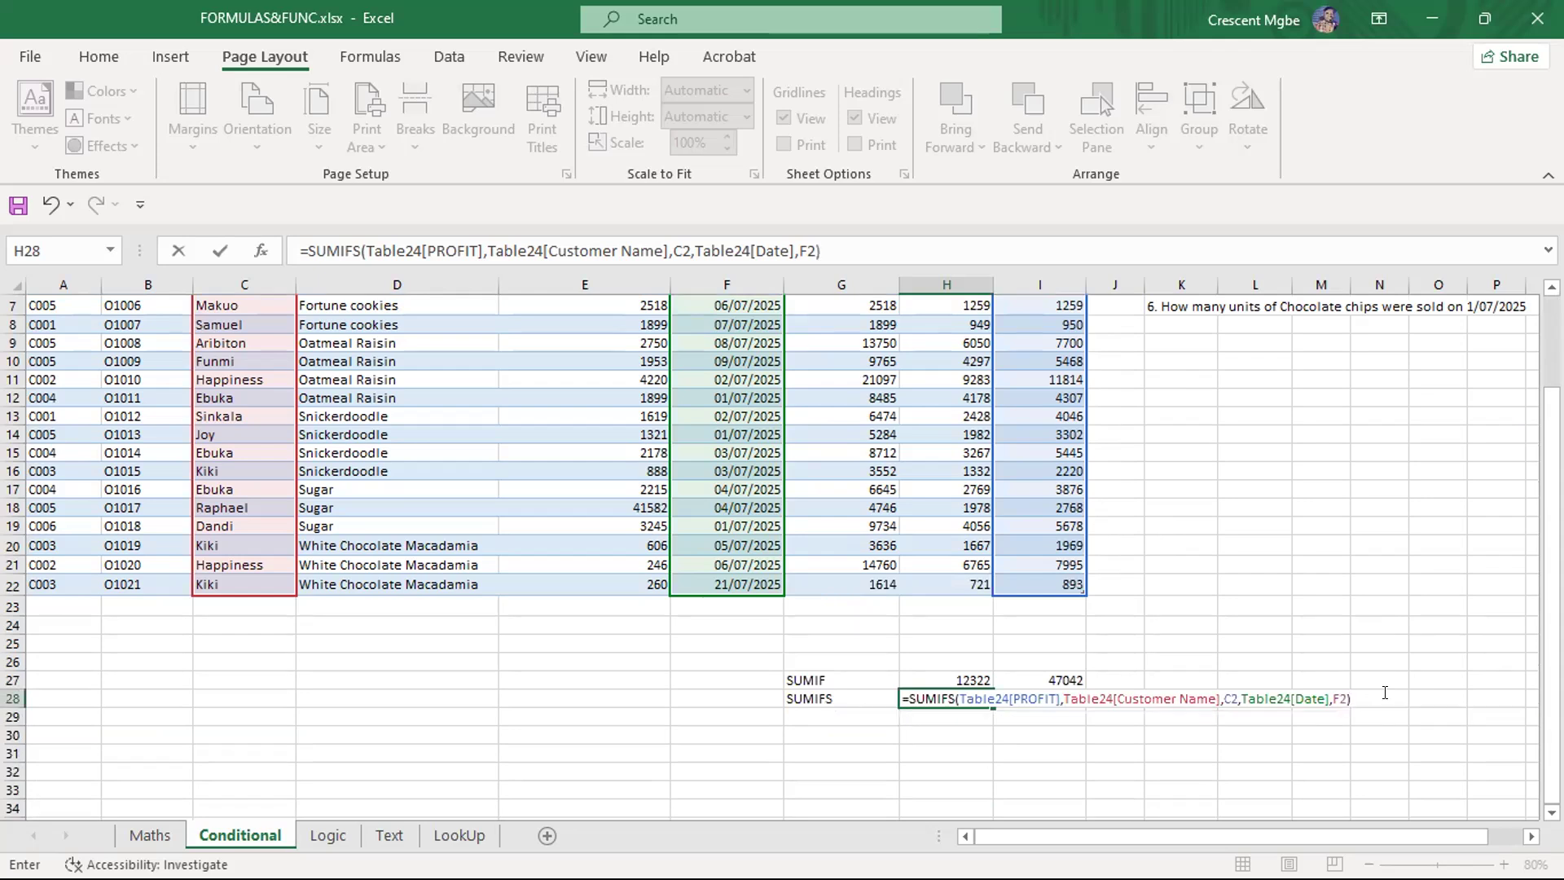
key(Return)
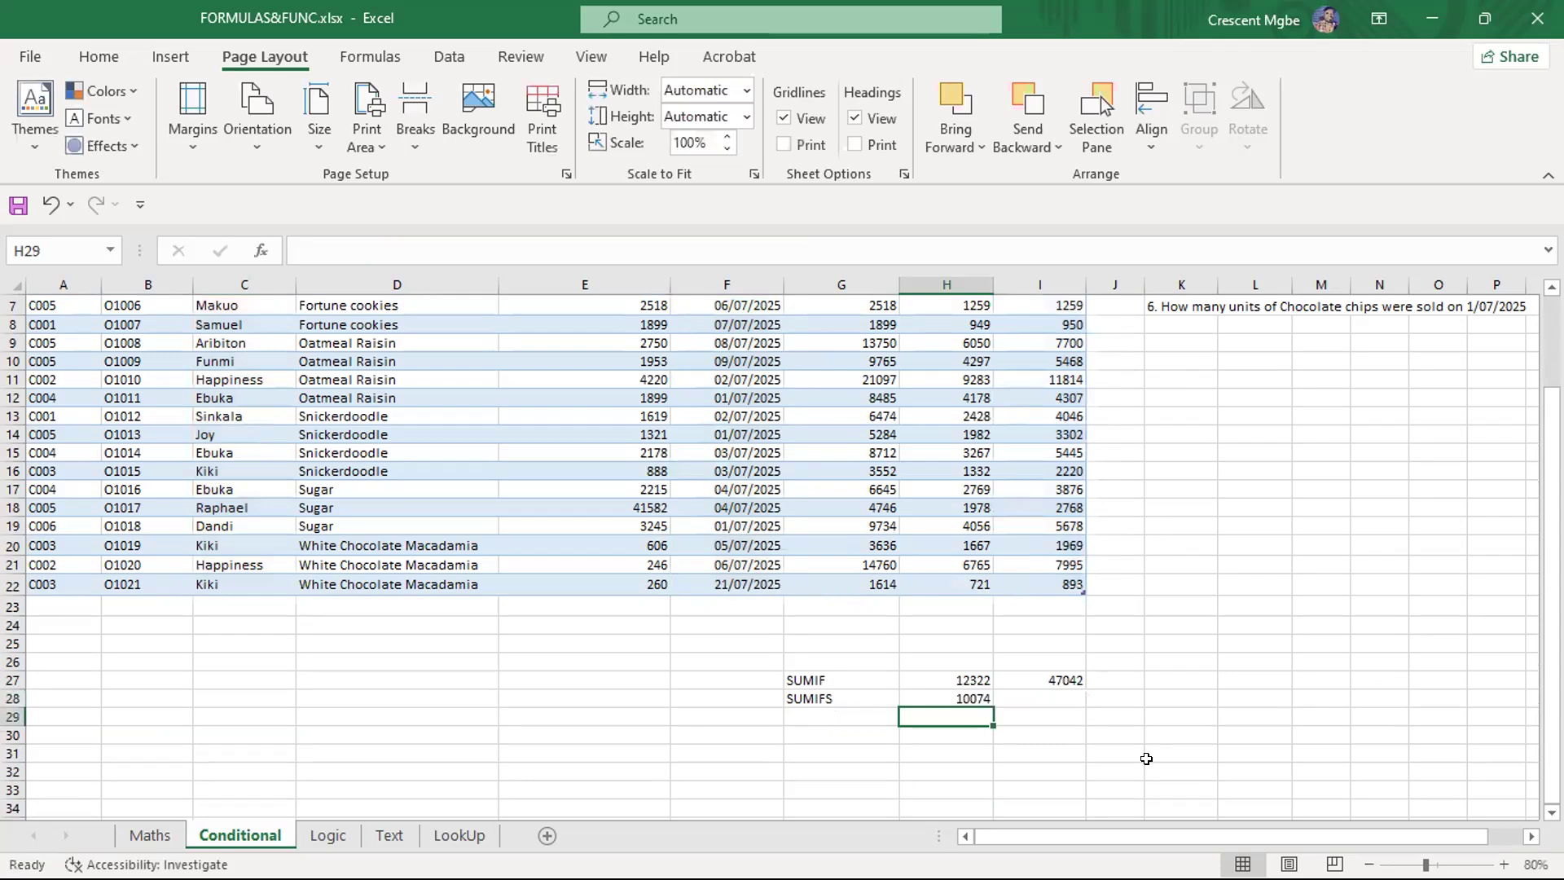
Start a SUM formula in L20 as a cross-check of H28, with the first matching profit cell, I2, as its first argument
click(1146, 758)
click(969, 701)
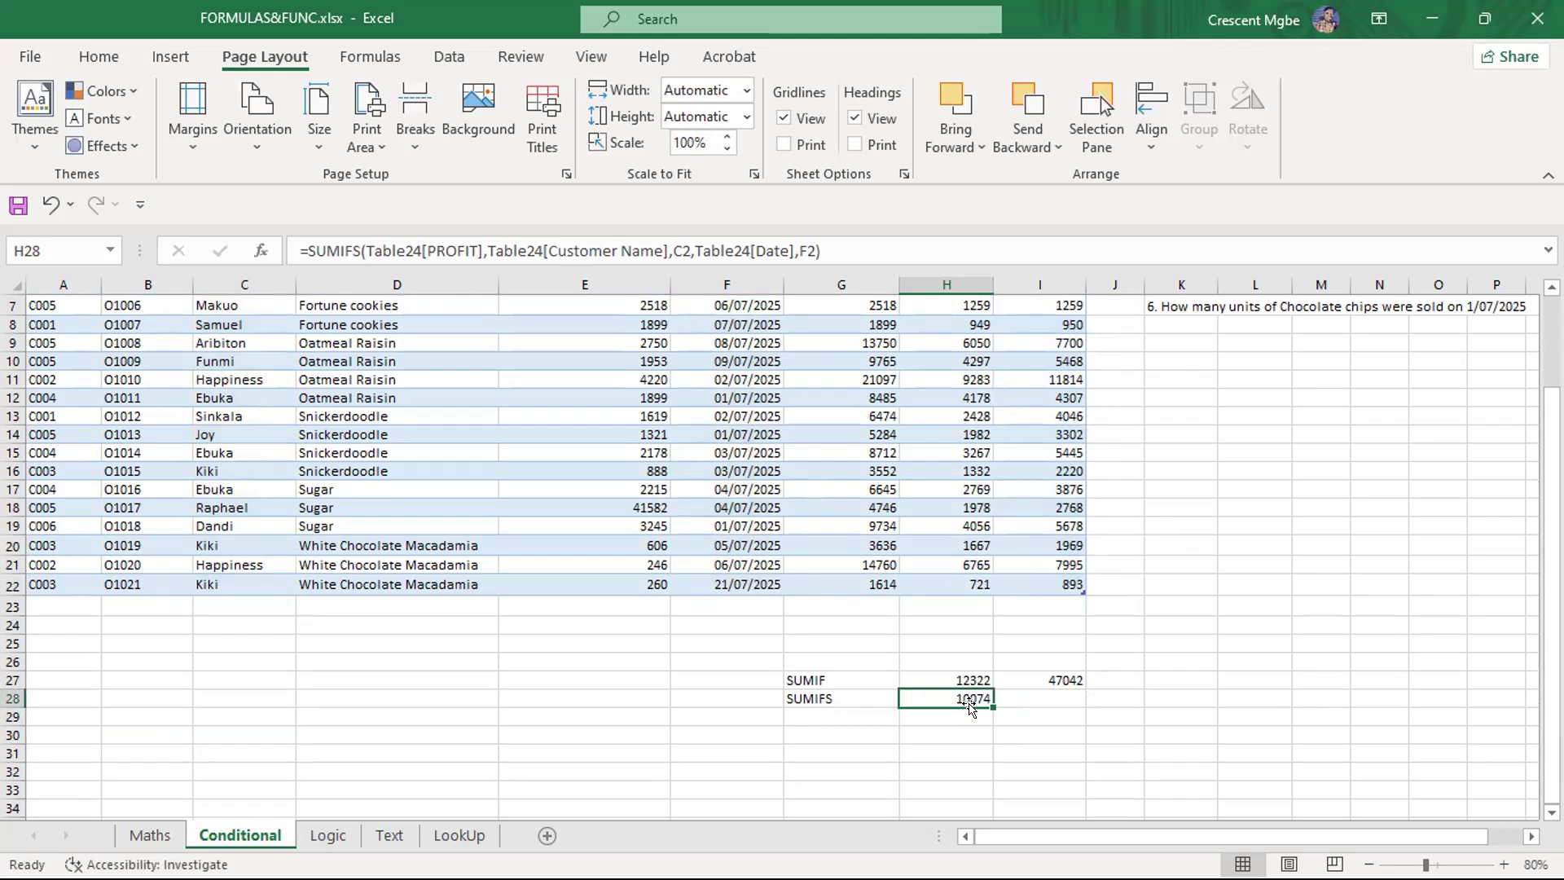
scroll(969, 707, up, 2)
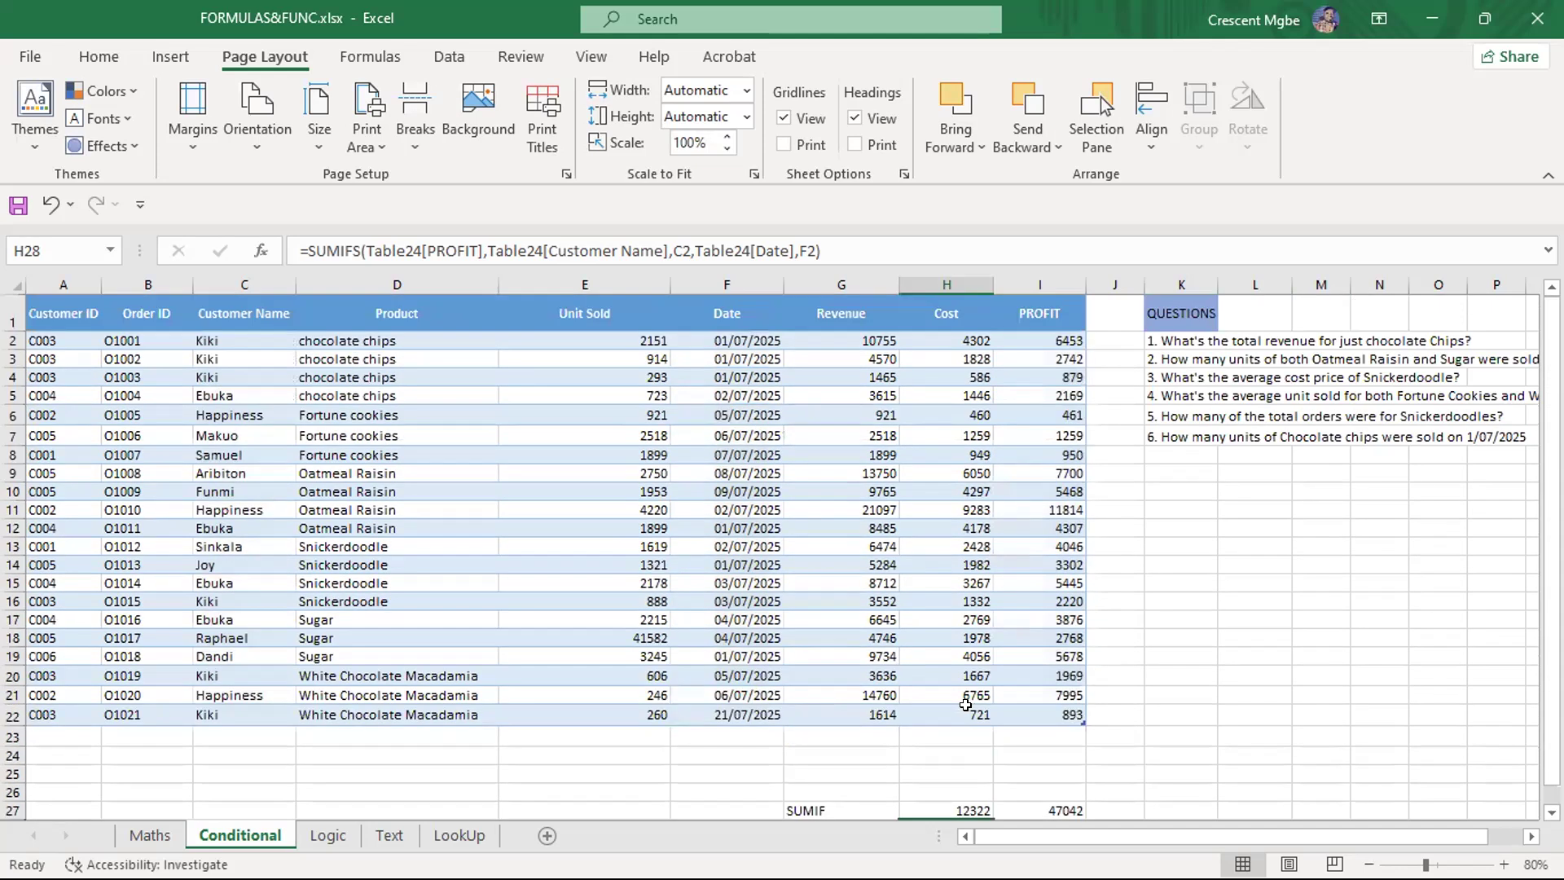
scroll(1236, 766, down, 1)
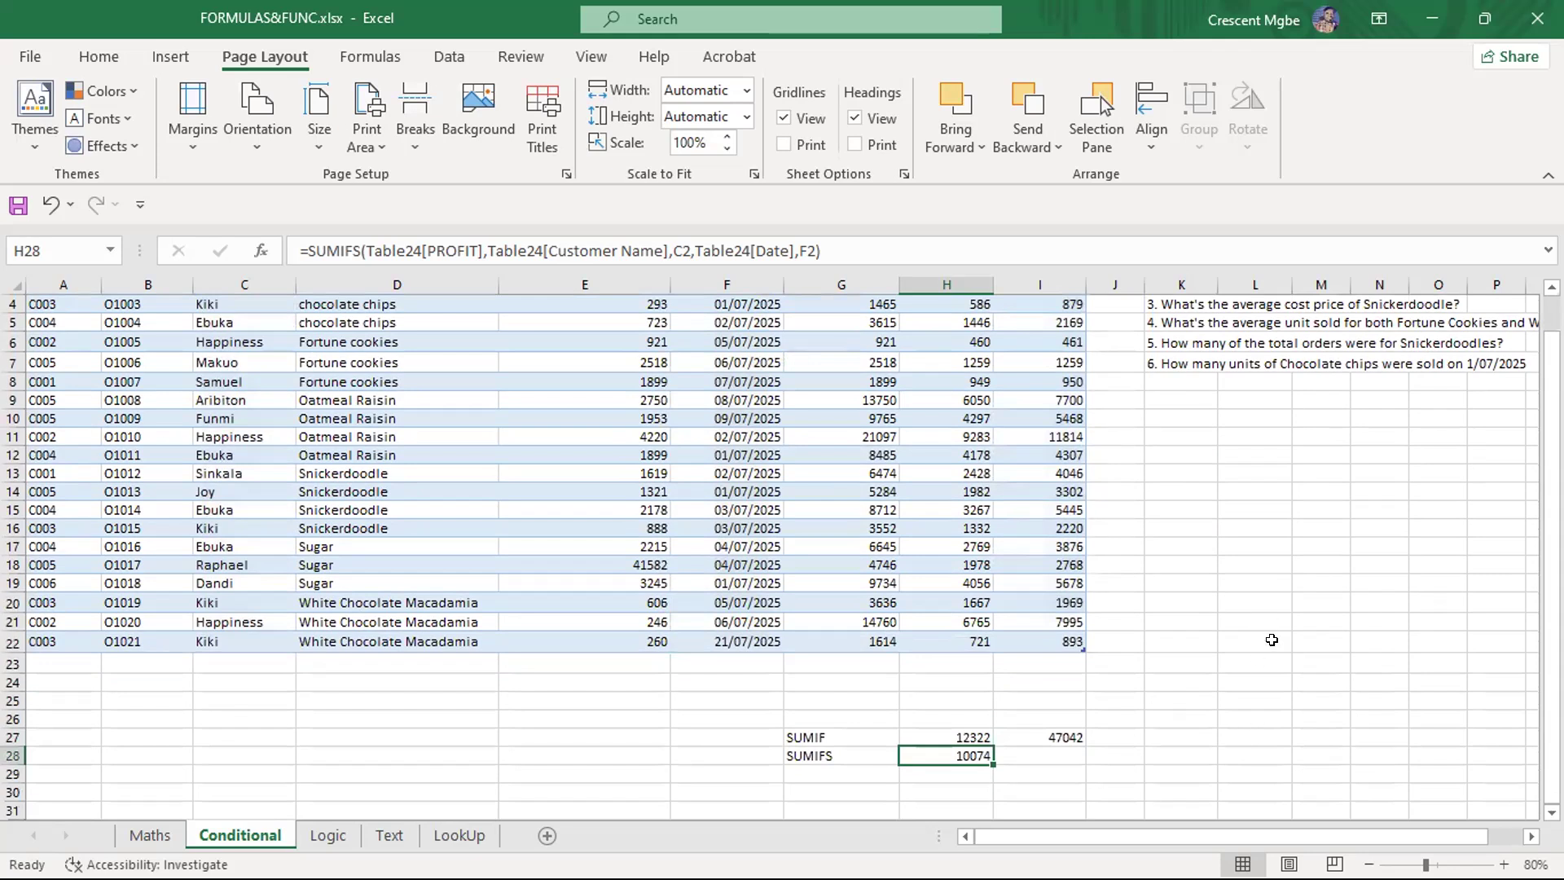
click(1271, 601)
text(=S)
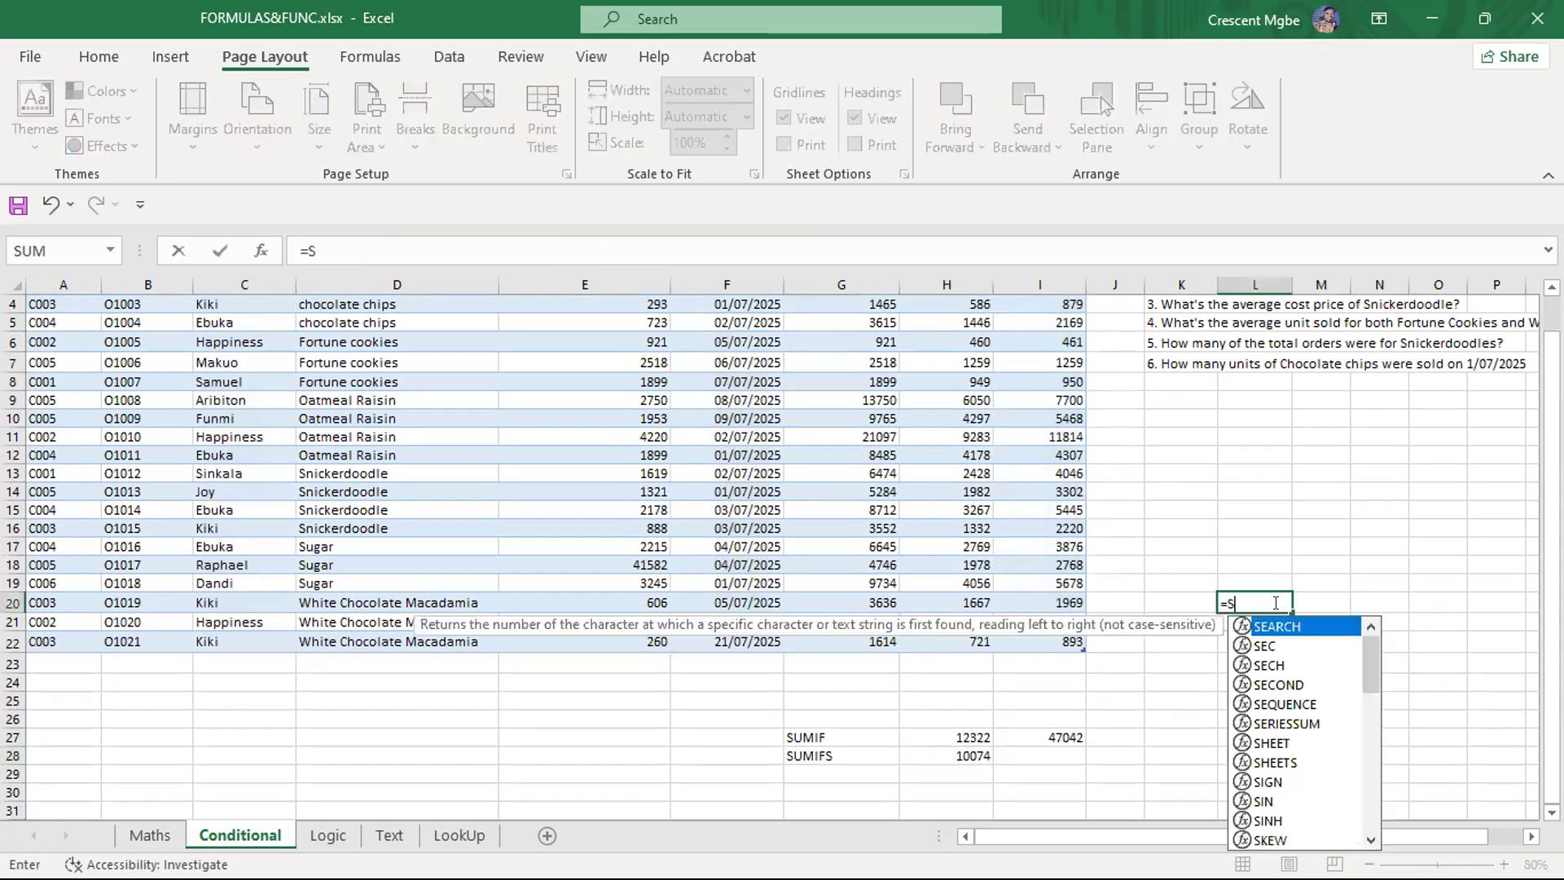
text(UM()
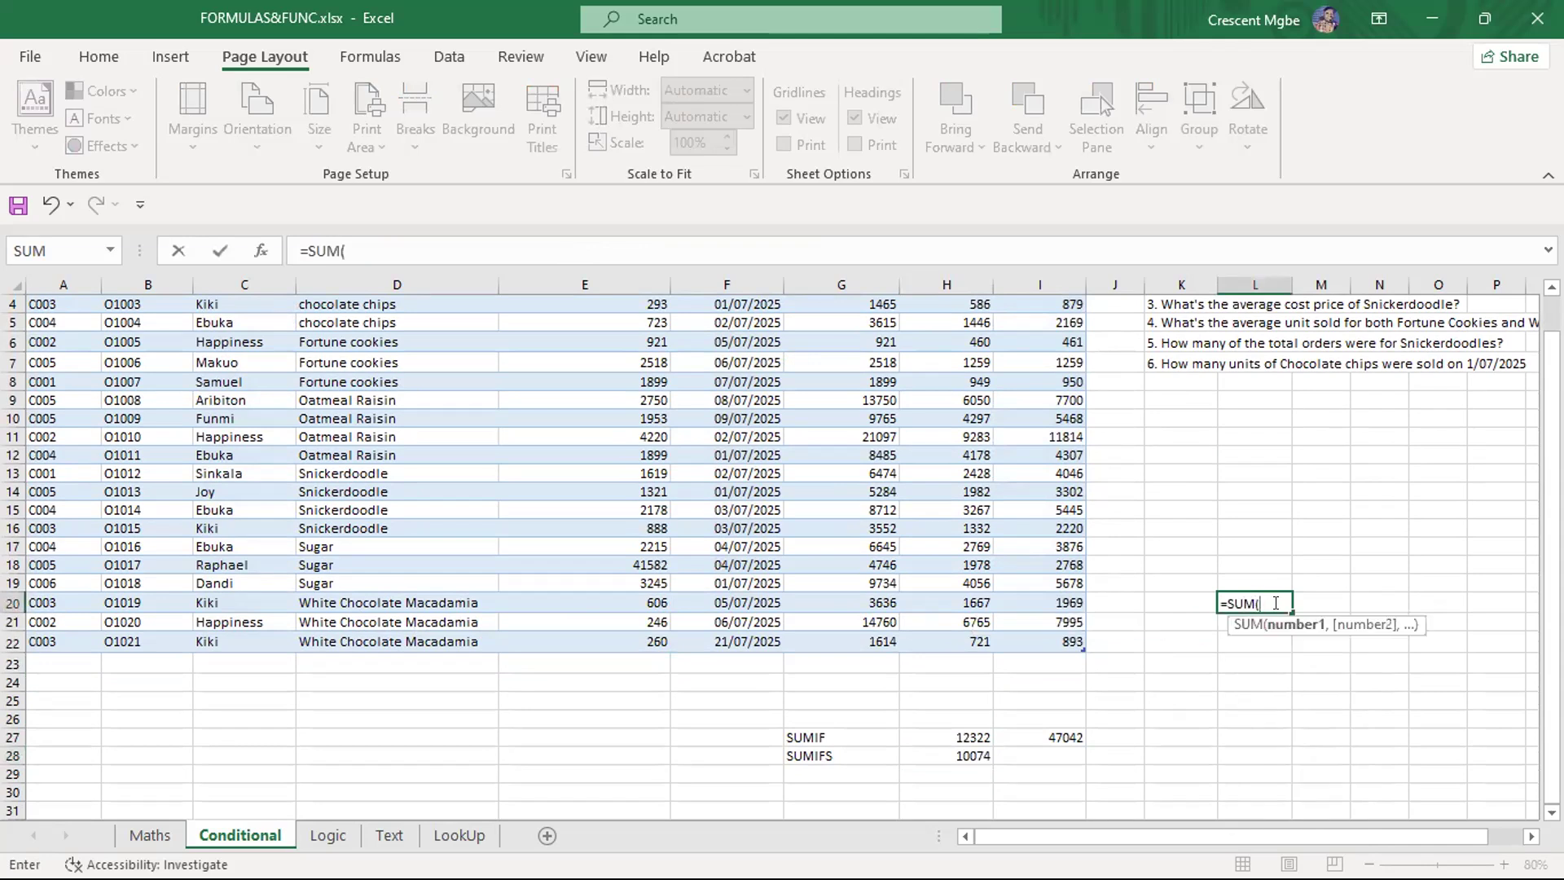
scroll(1295, 708, up, 1)
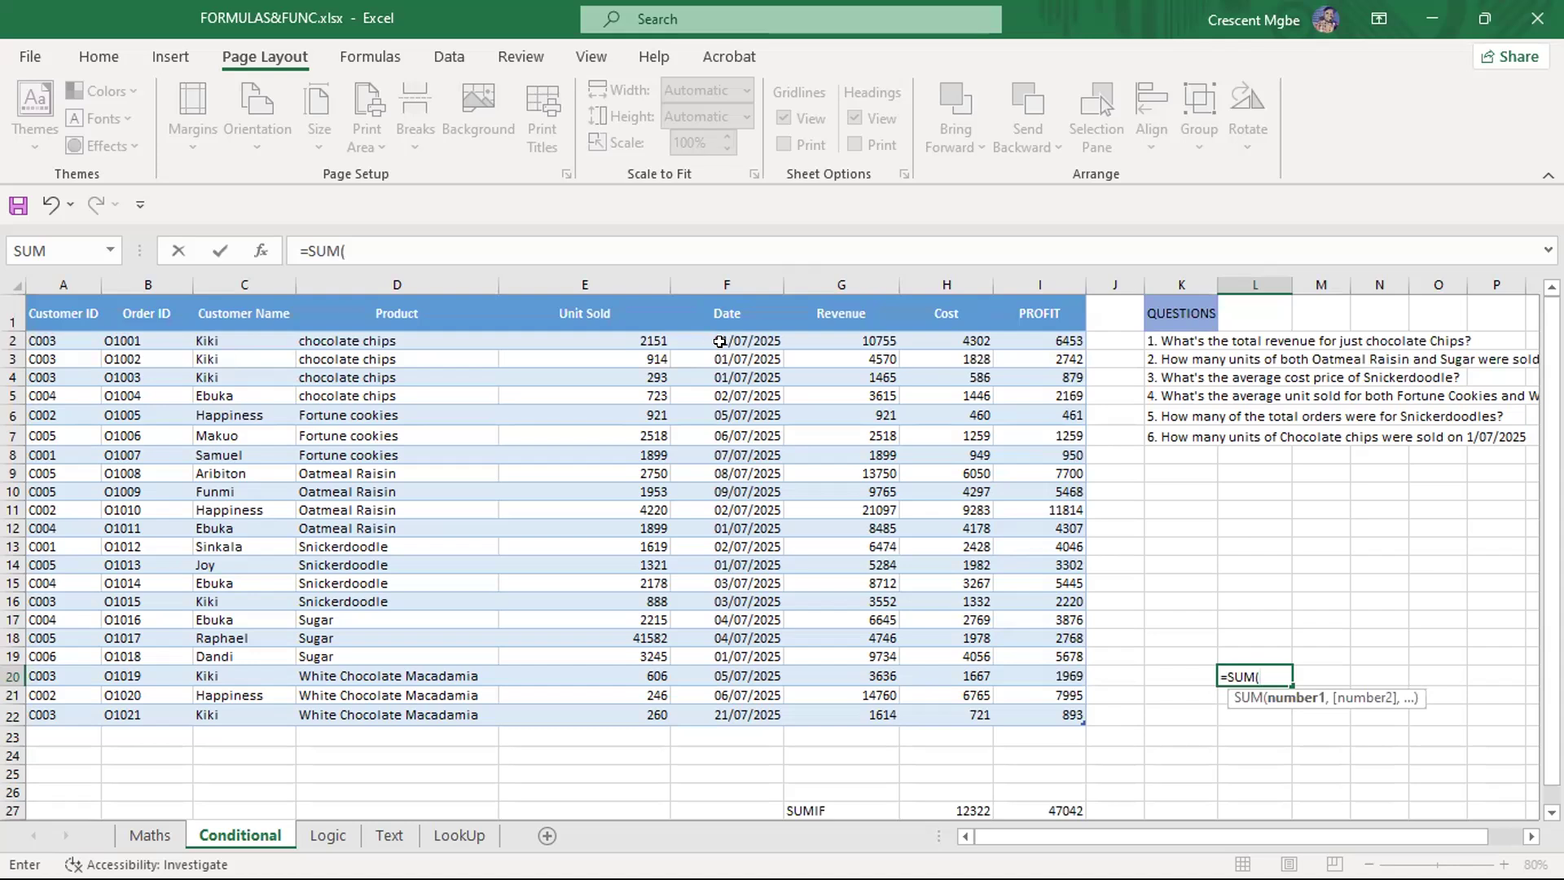
click(1050, 338)
text(,)
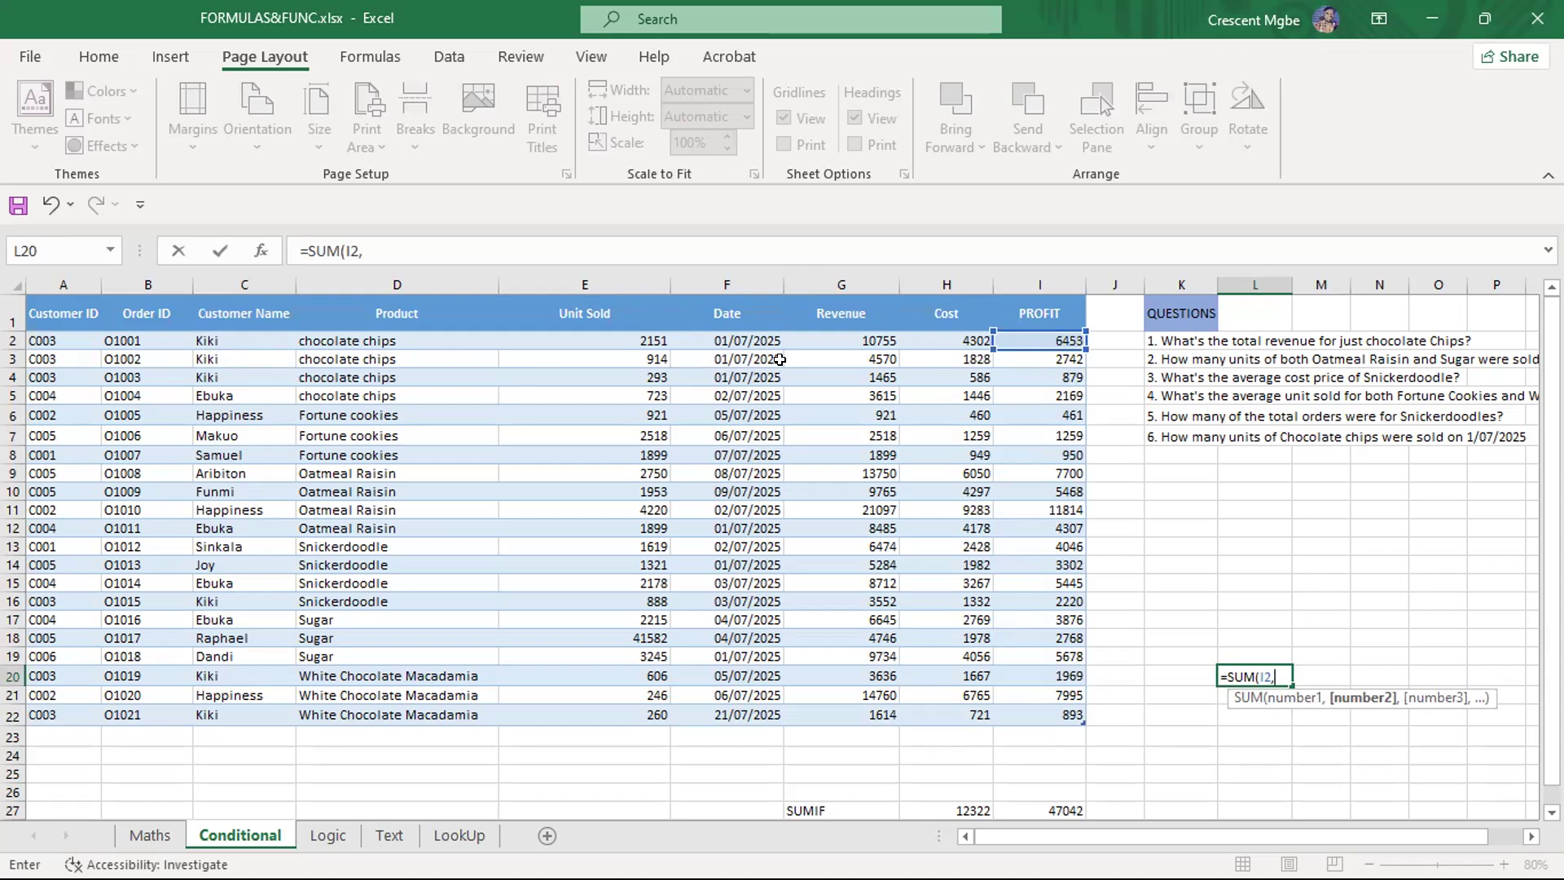
Add profit cells I3 and I4 to the SUM formula and enter it in L20
click(1042, 359)
text(,)
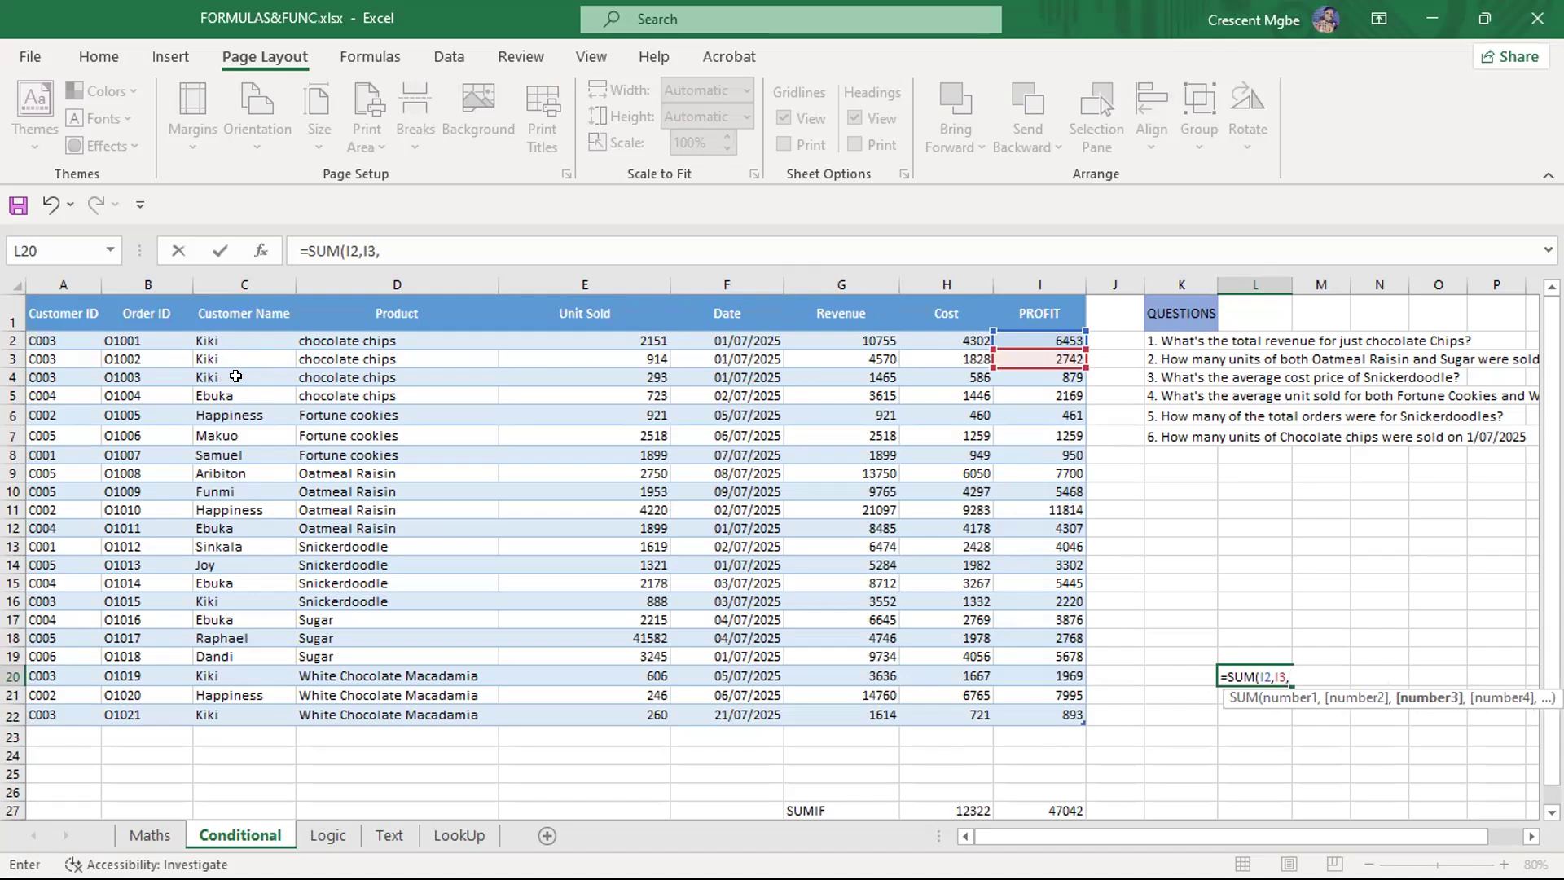
click(1022, 379)
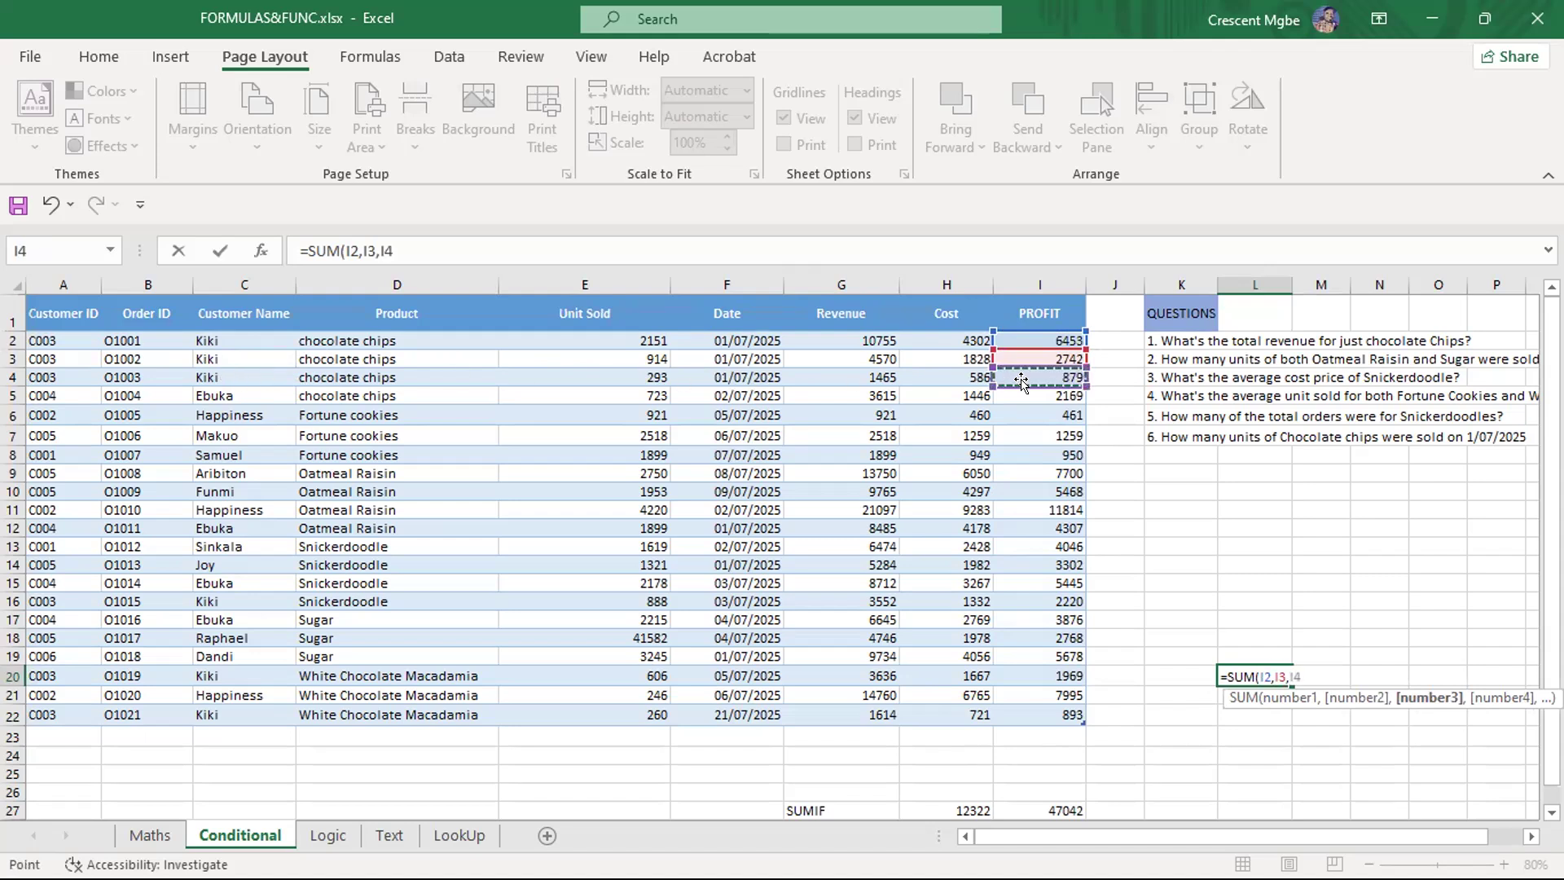
text(,)
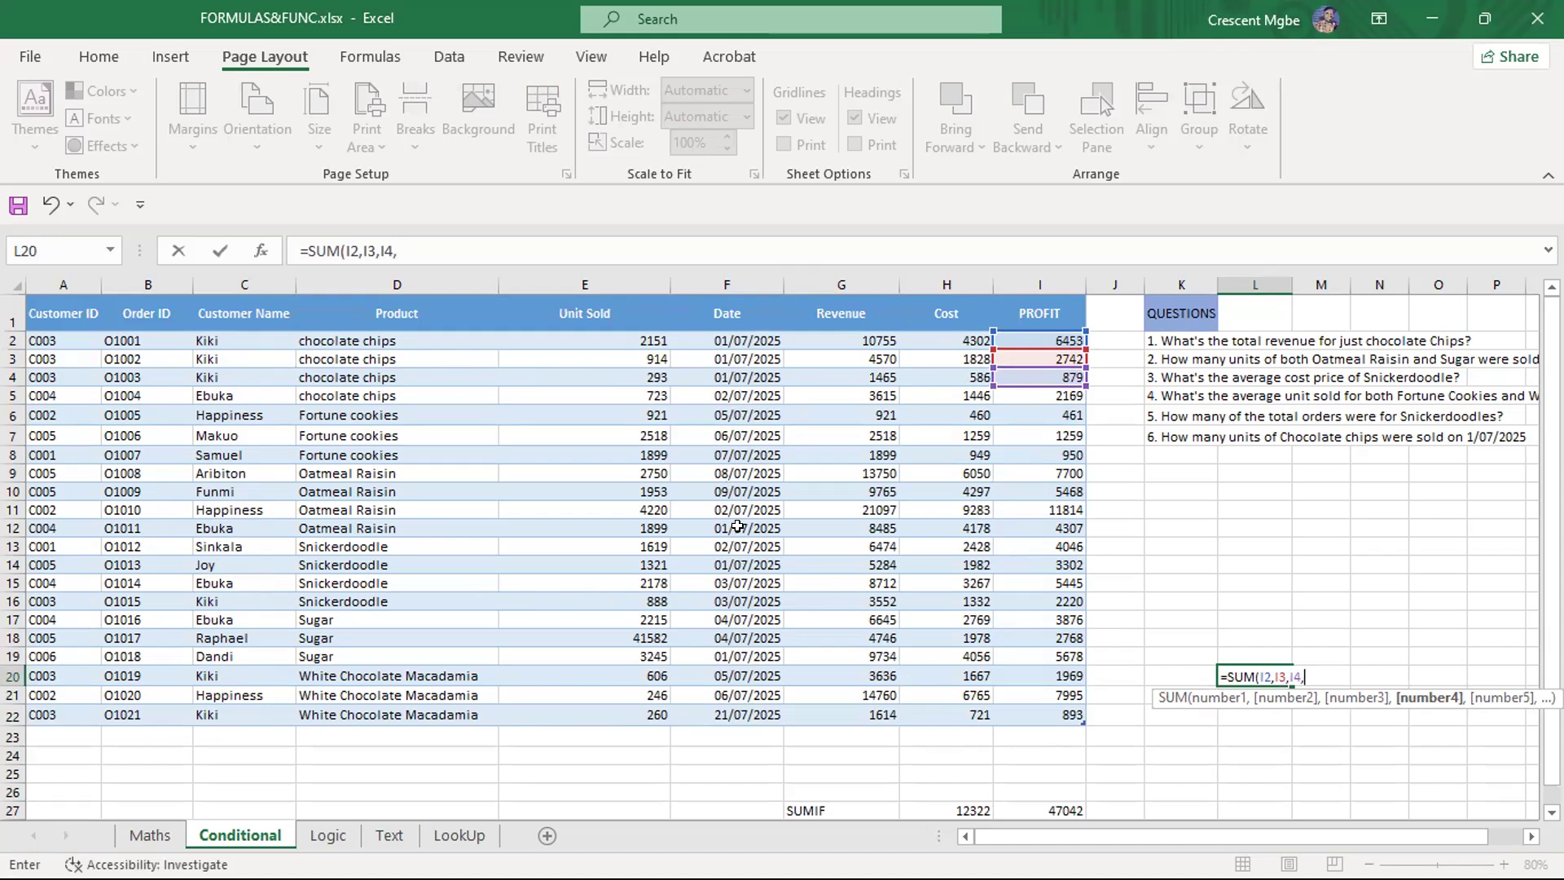
key(BackSpace)
key(Return)
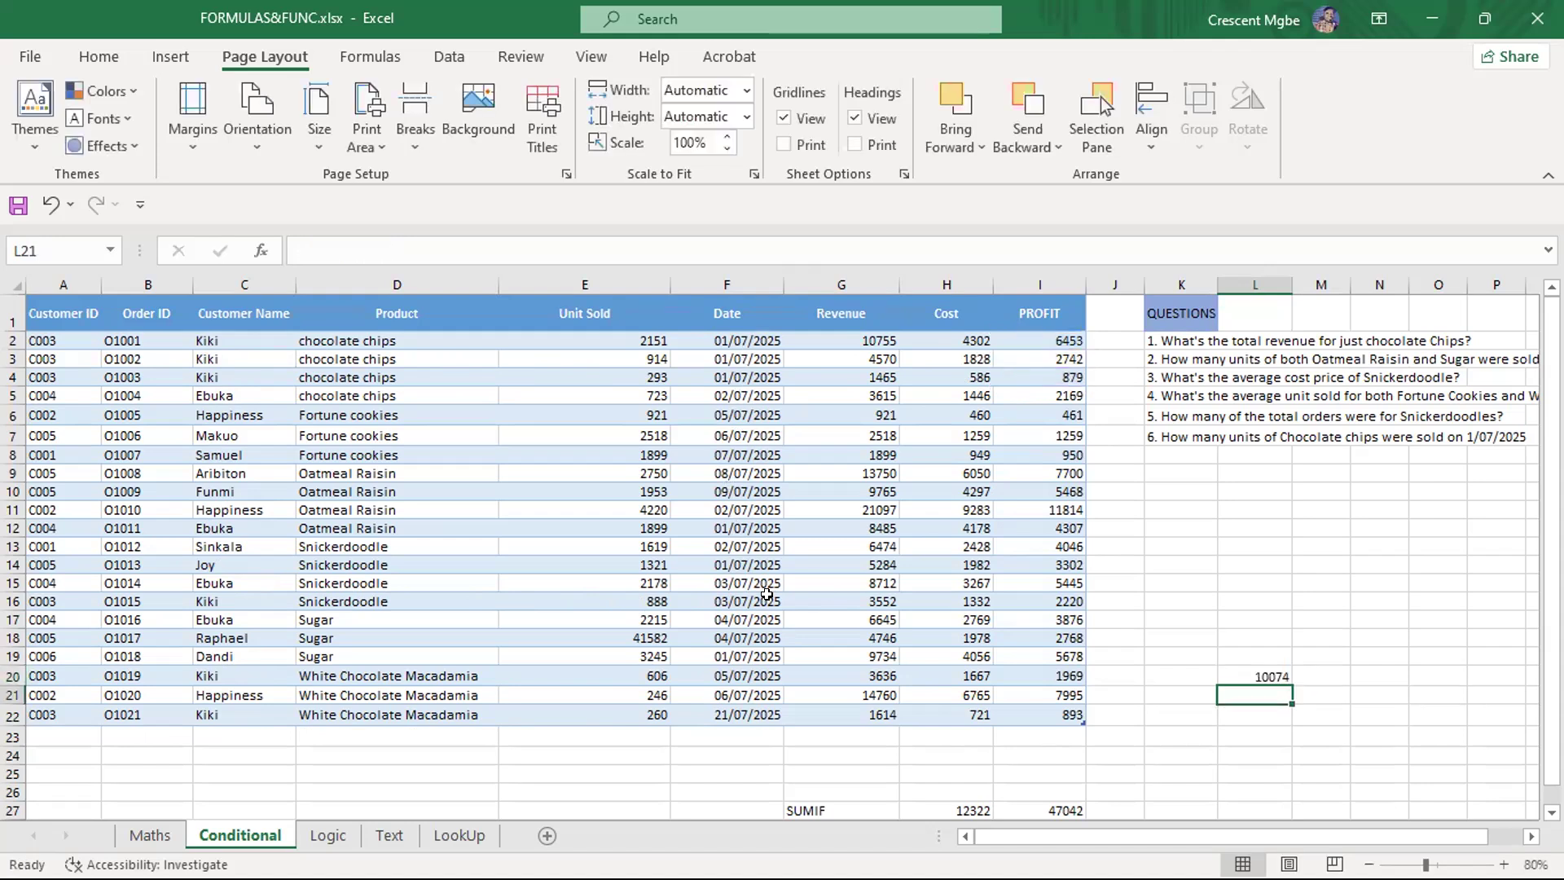
Compare the SUMIFS formula in H28 with the SUM cross-check in L20, referring back to the order table's rows
scroll(1352, 611, down, 2)
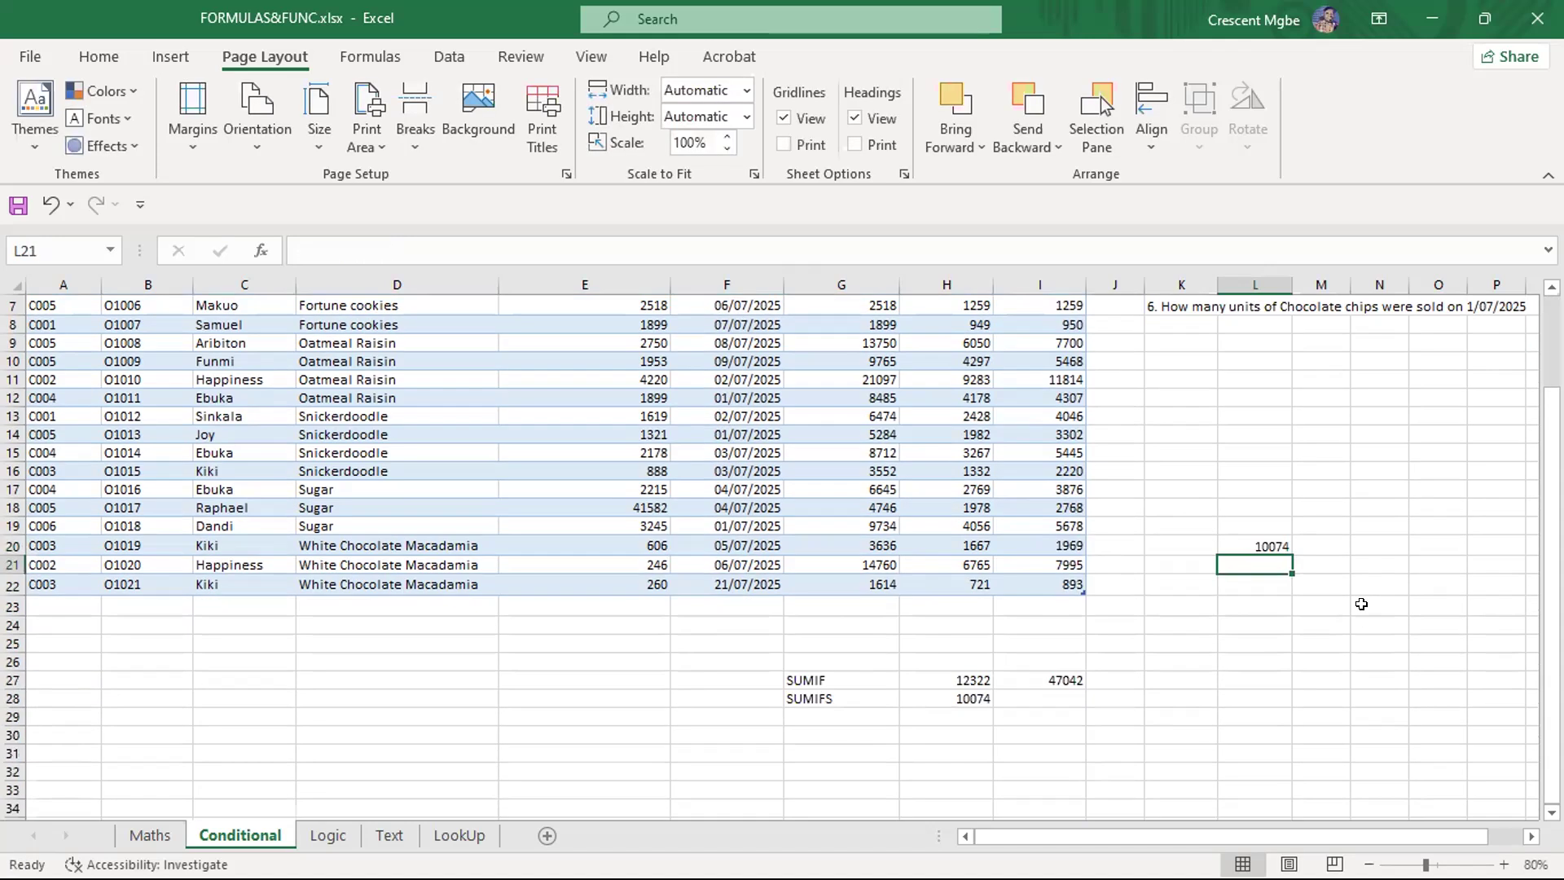
click(974, 701)
click(1275, 544)
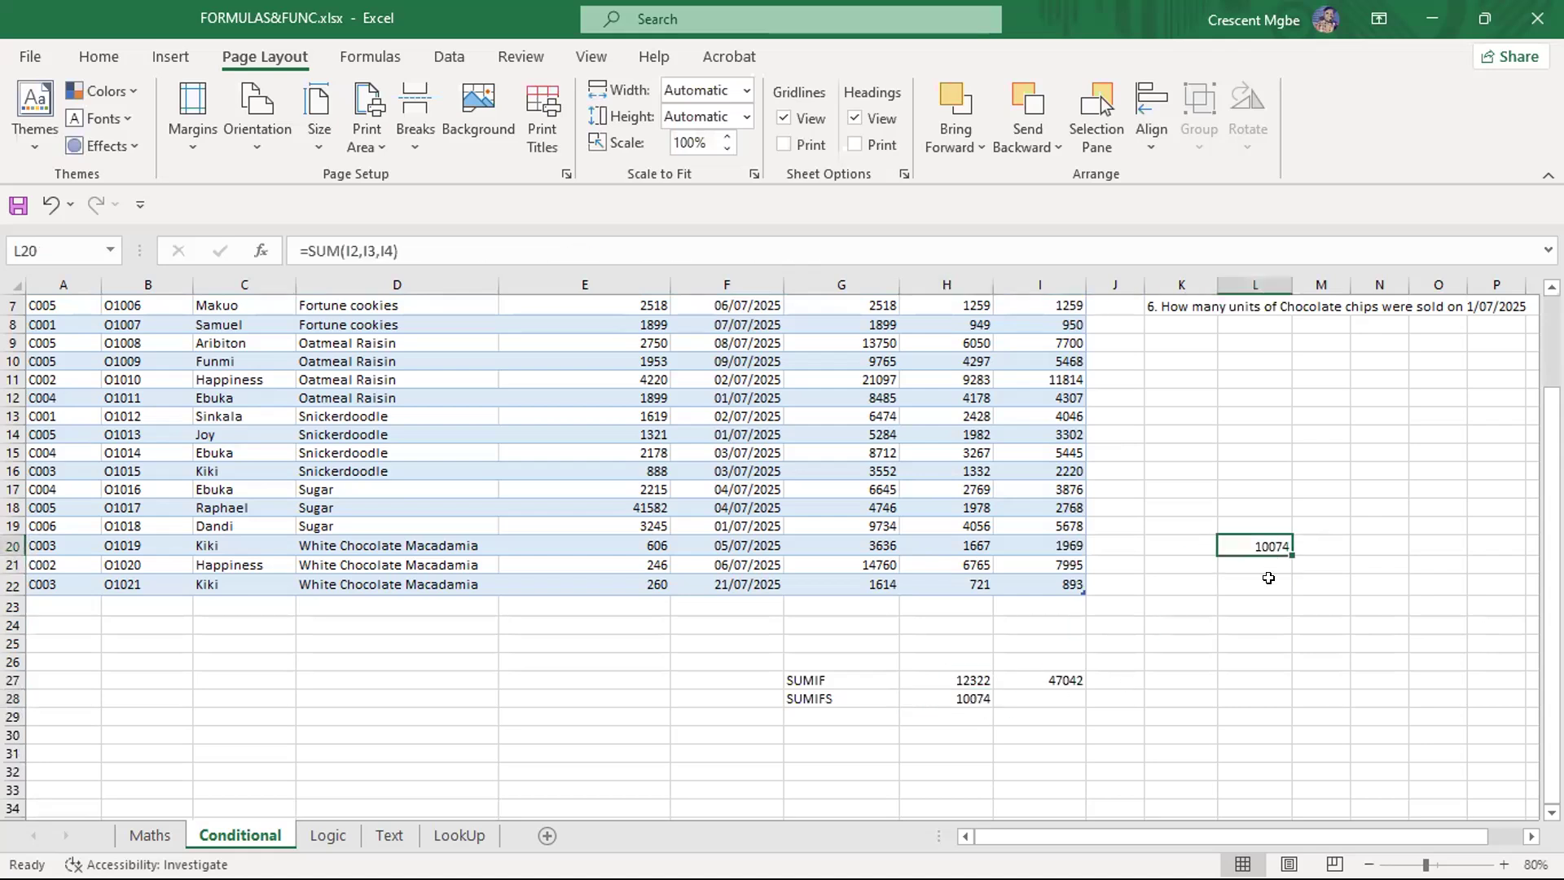
scroll(1376, 603, up, 2)
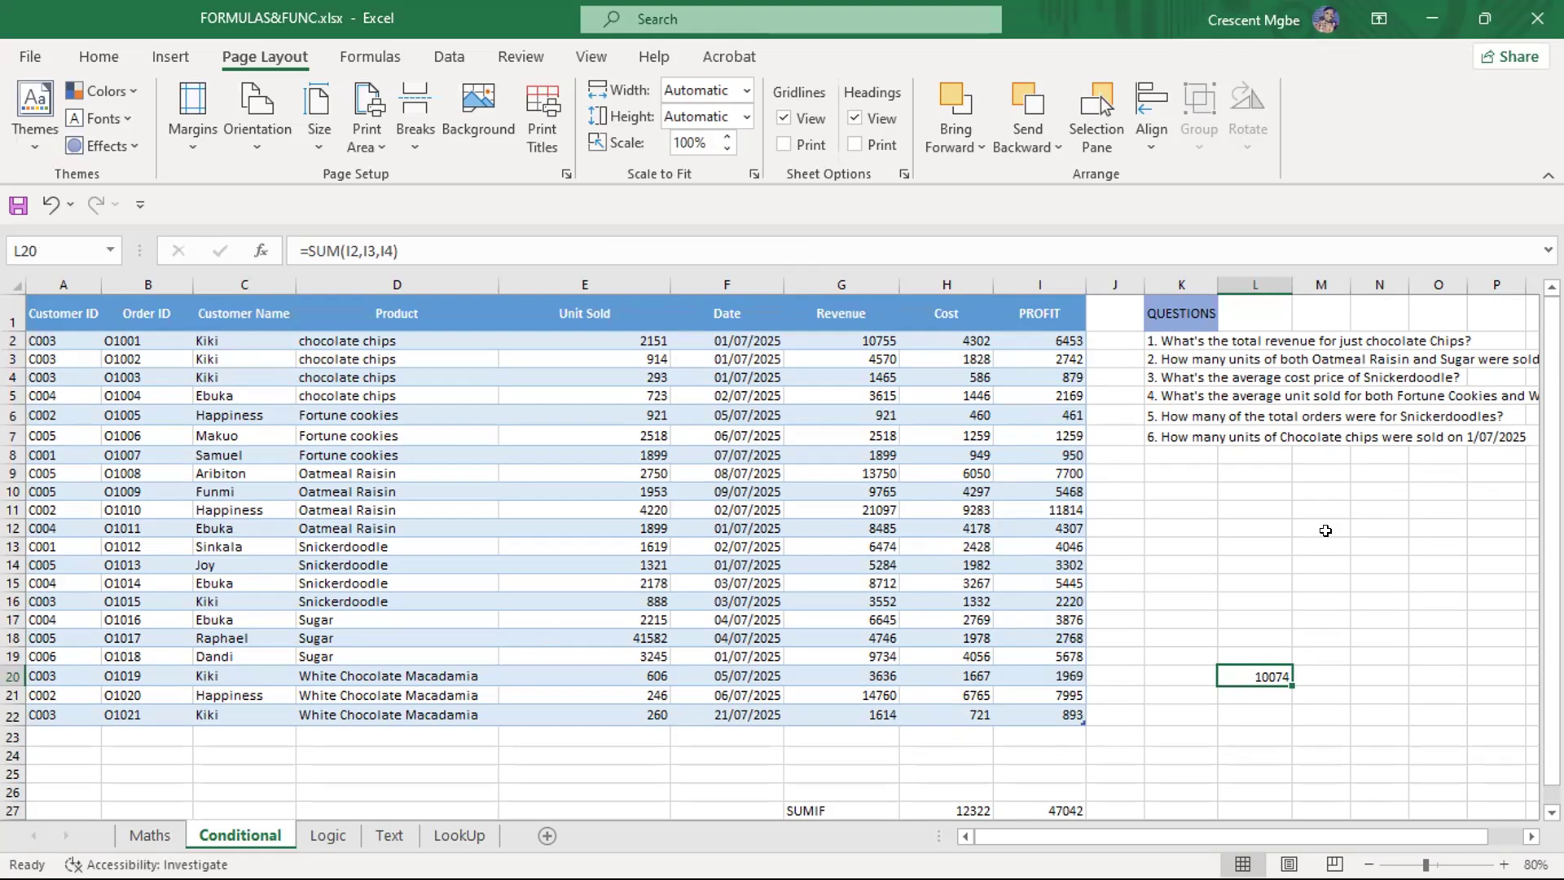
scroll(1323, 530, down, 1)
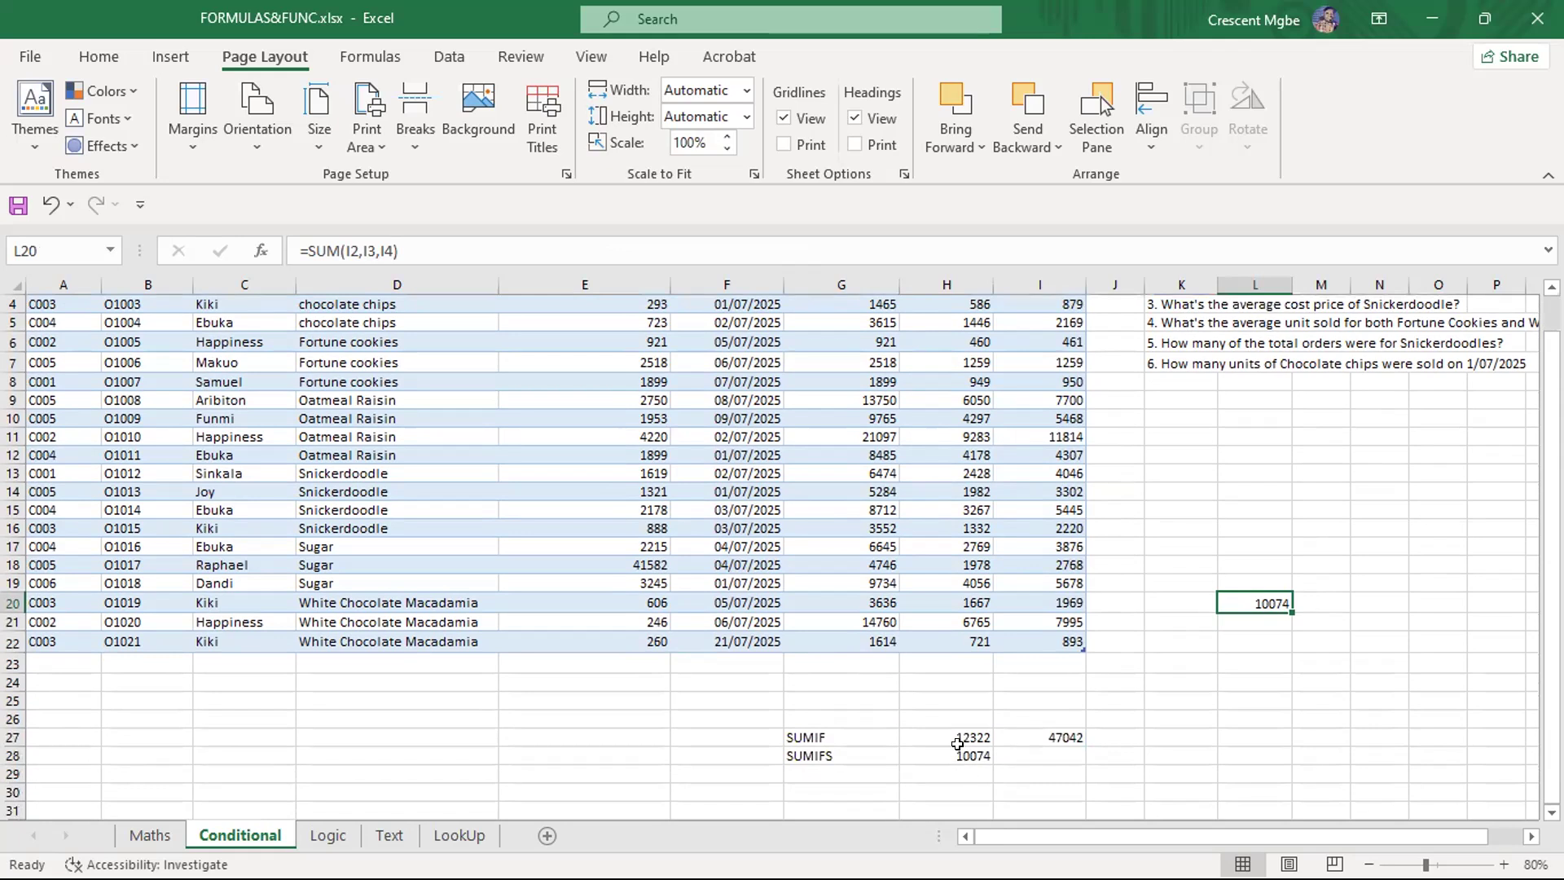
scroll(959, 745, up, 1)
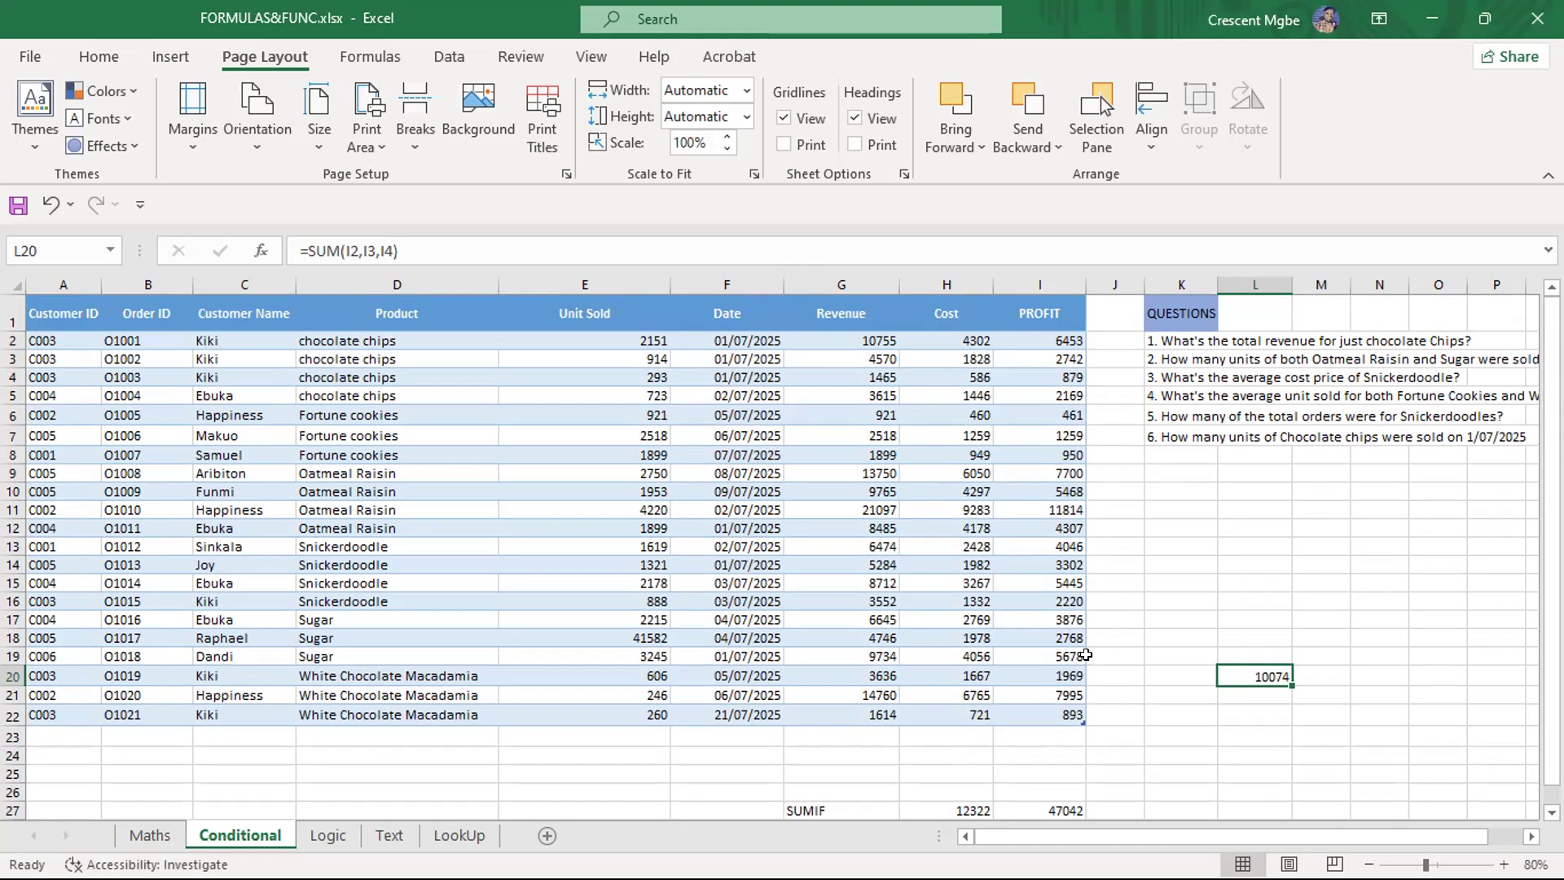
scroll(1018, 737, down, 1)
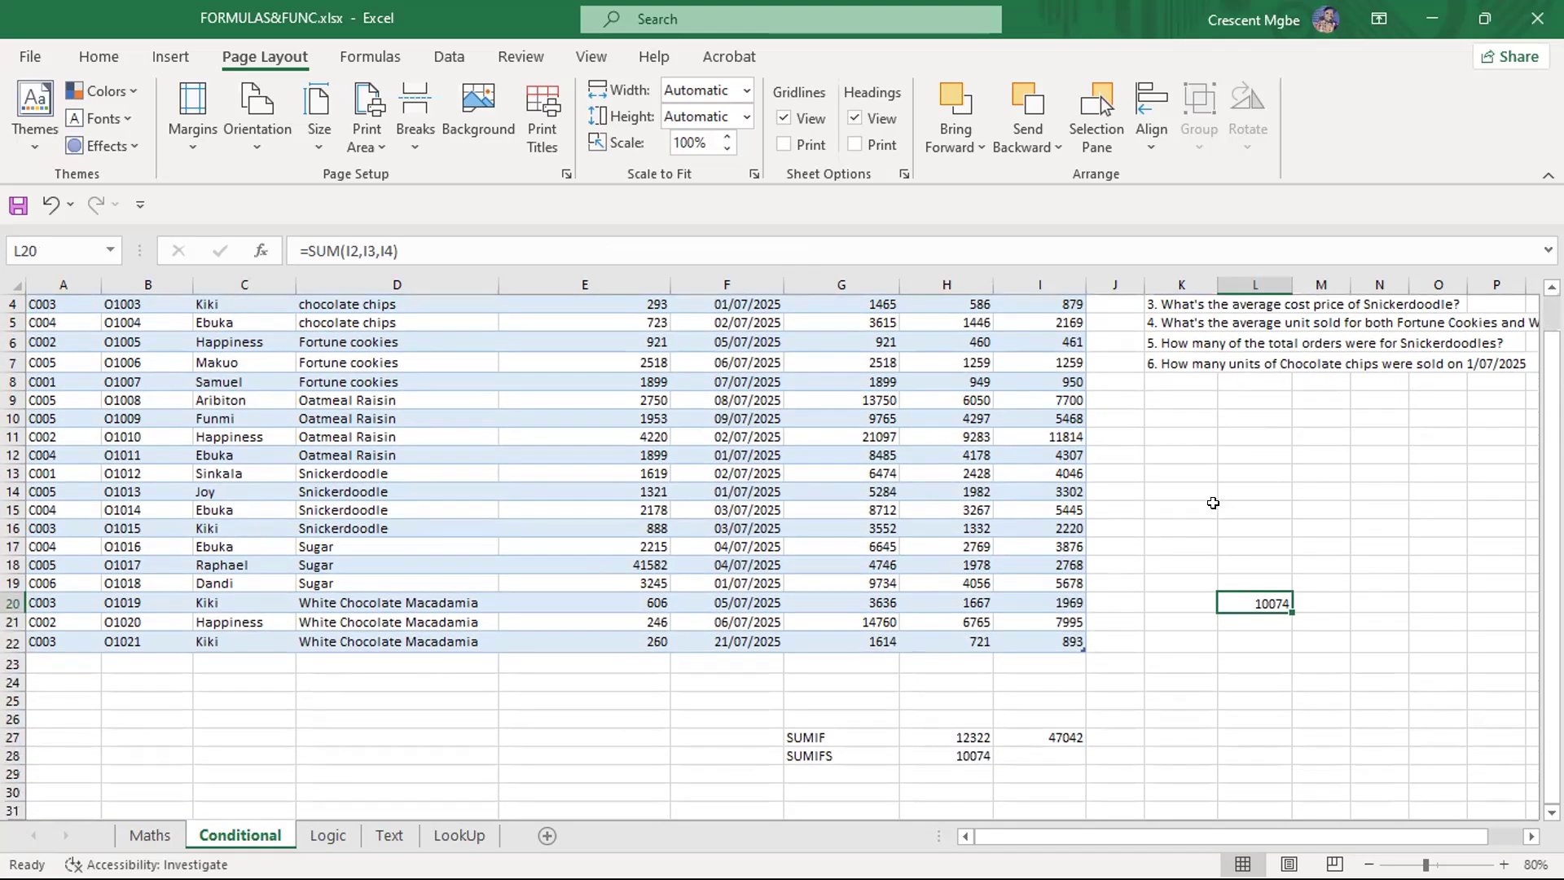
scroll(1203, 505, up, 1)
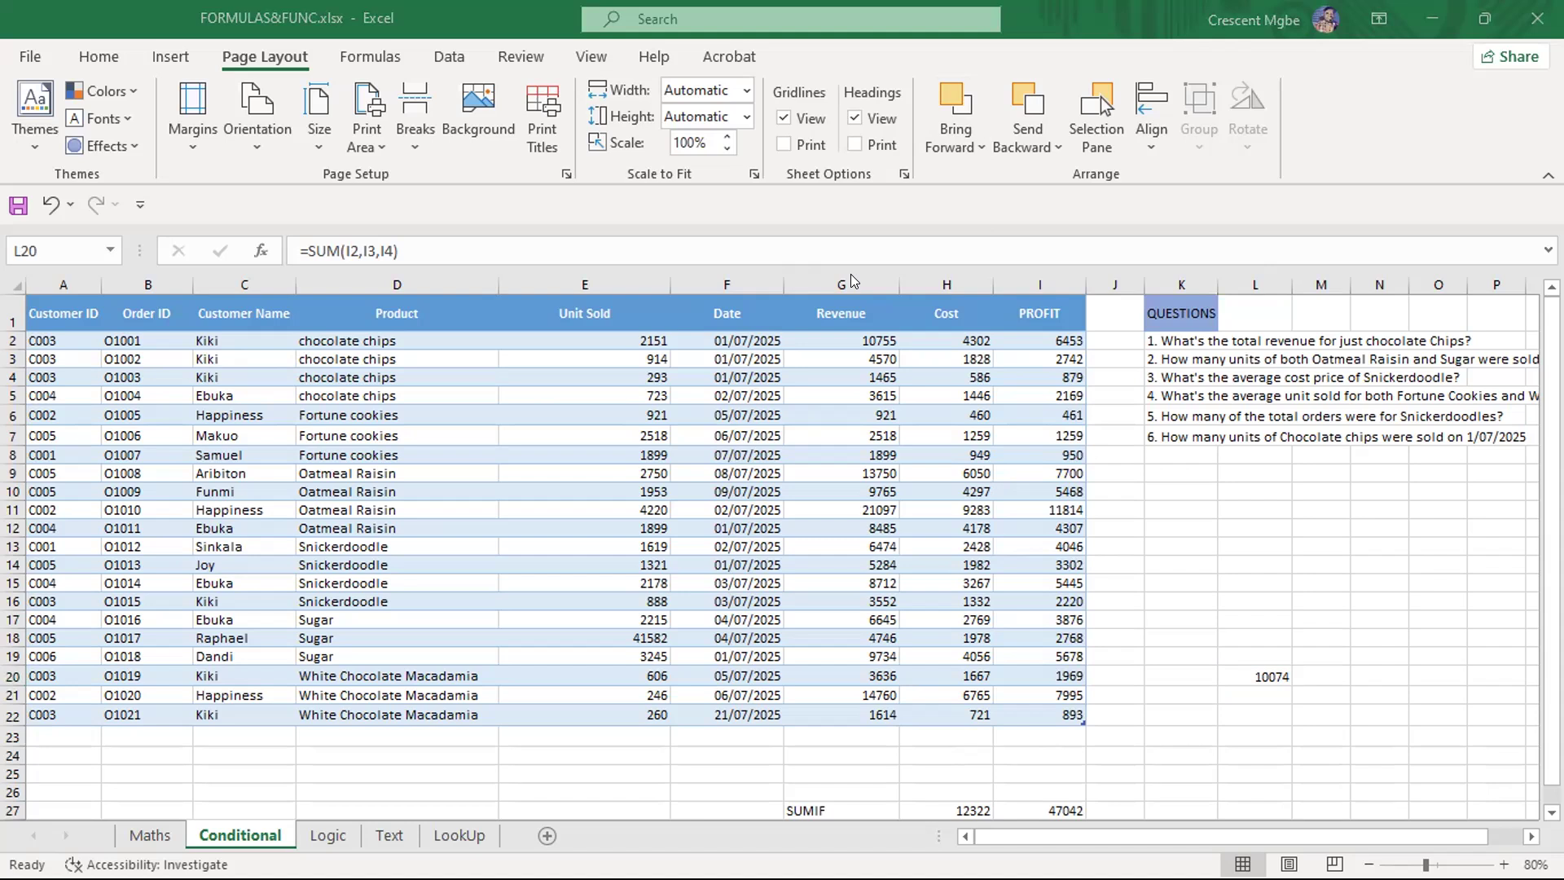
scroll(1238, 576, down, 4)
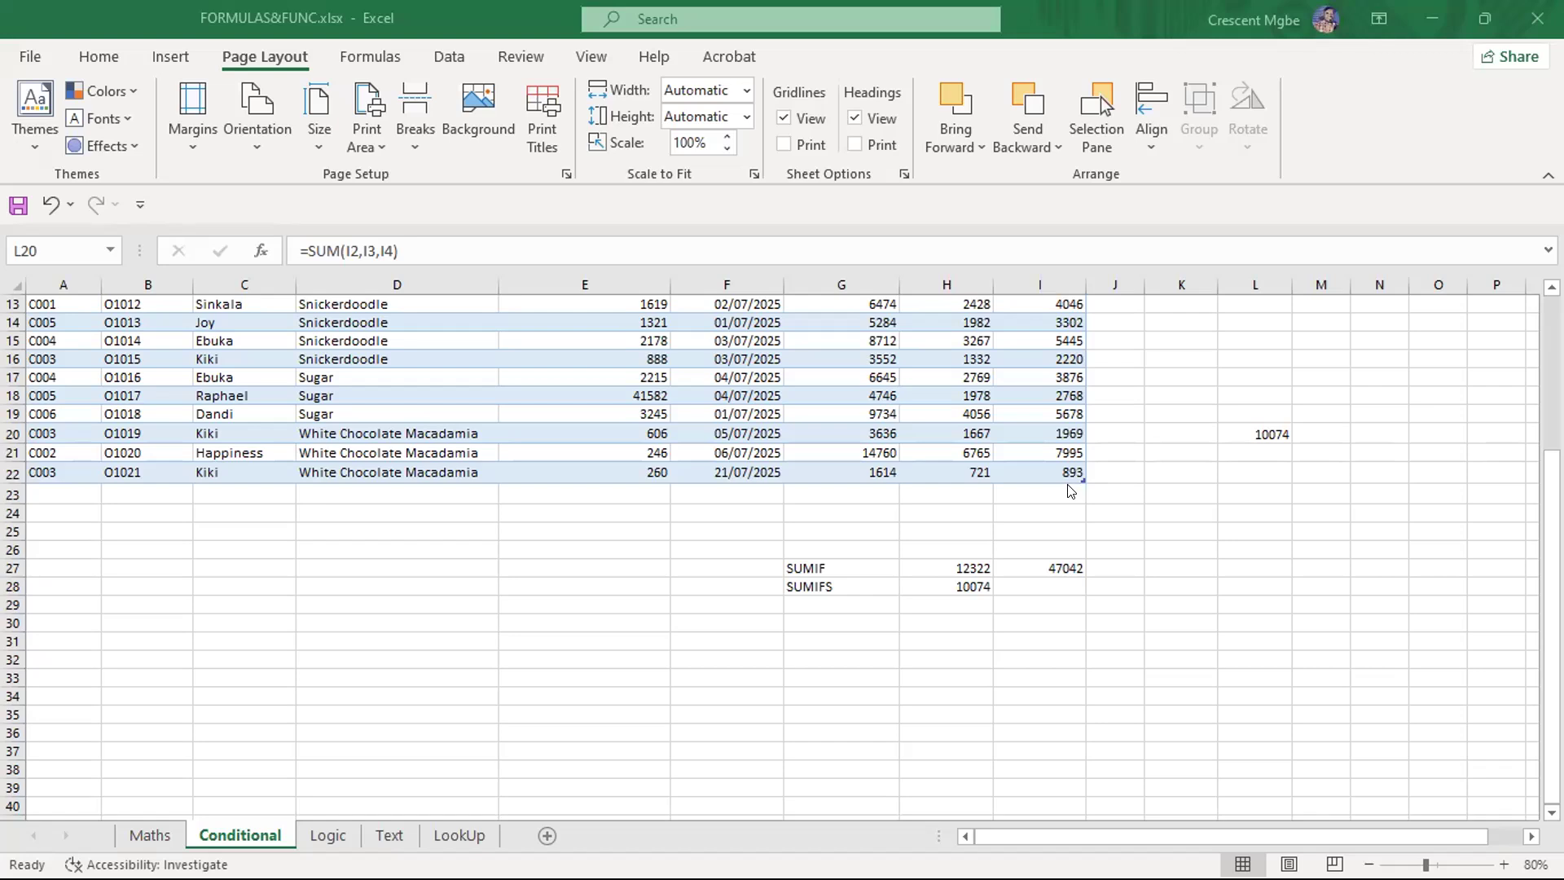
scroll(1066, 492, up, 4)
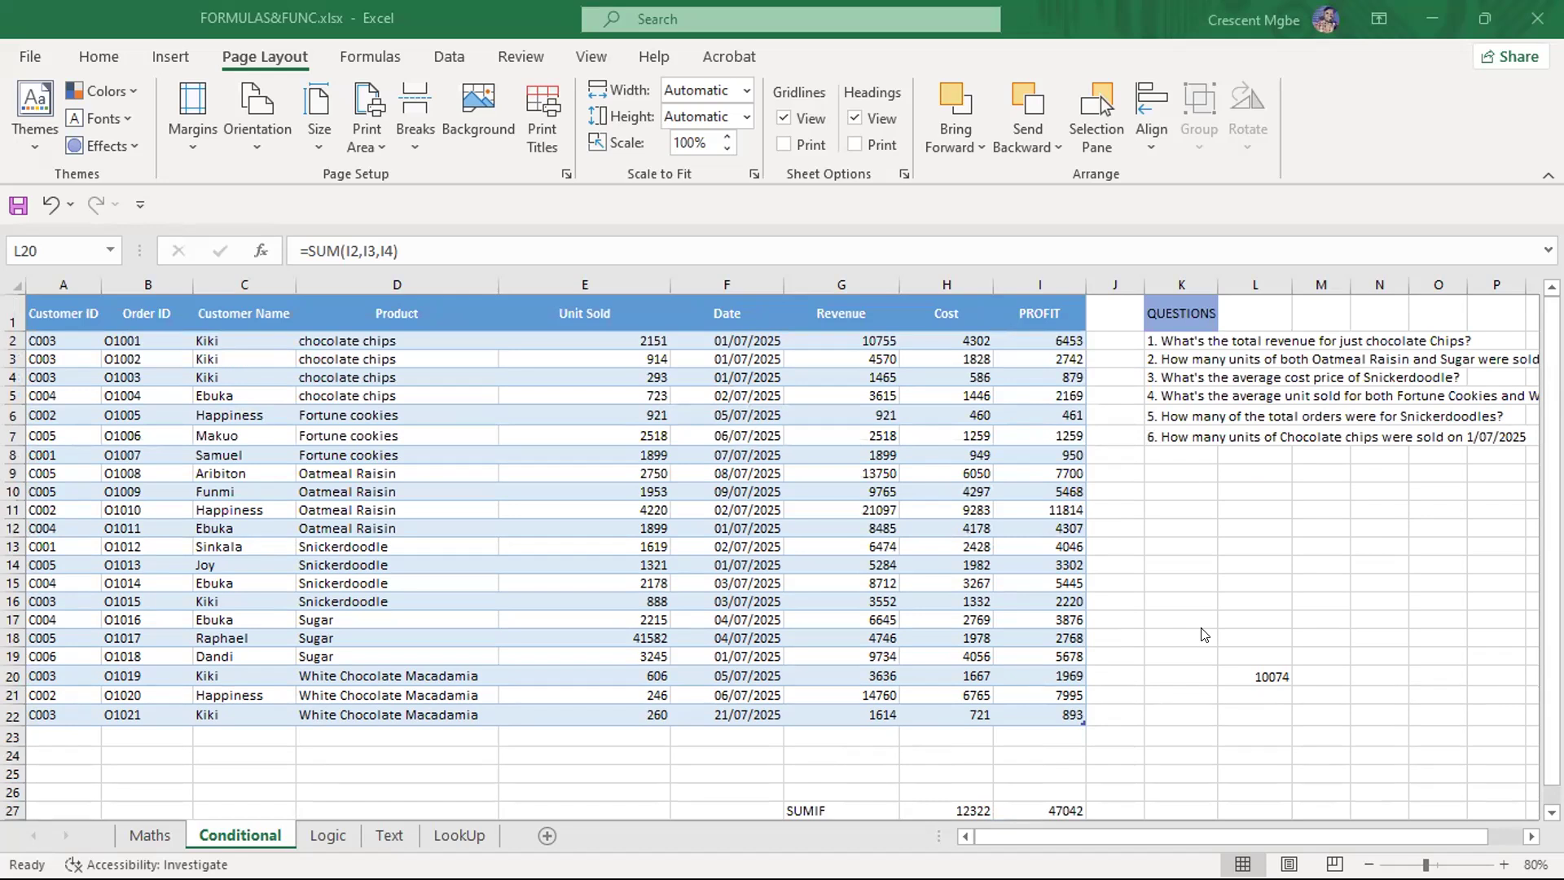
Clear the SUM cross-check in column L and the SUMIF and SUMIFS labels and results below the table
click(1240, 652)
drag(1242, 646, 1255, 677)
key(Delete)
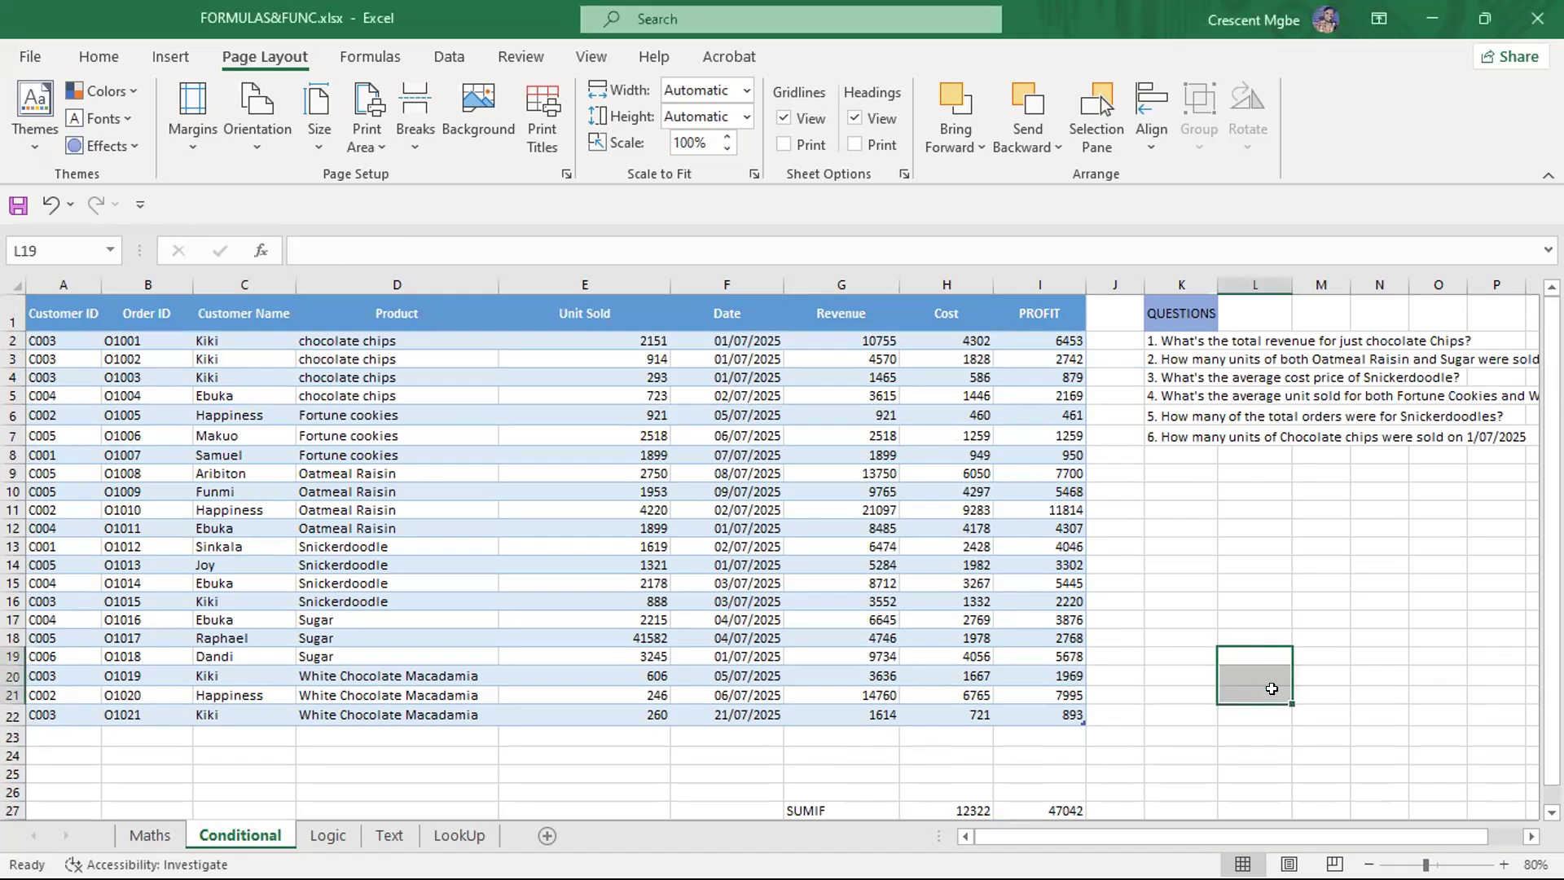
scroll(1255, 677, down, 3)
drag(786, 590, 1123, 690)
key(Delete)
scroll(1123, 690, up, 3)
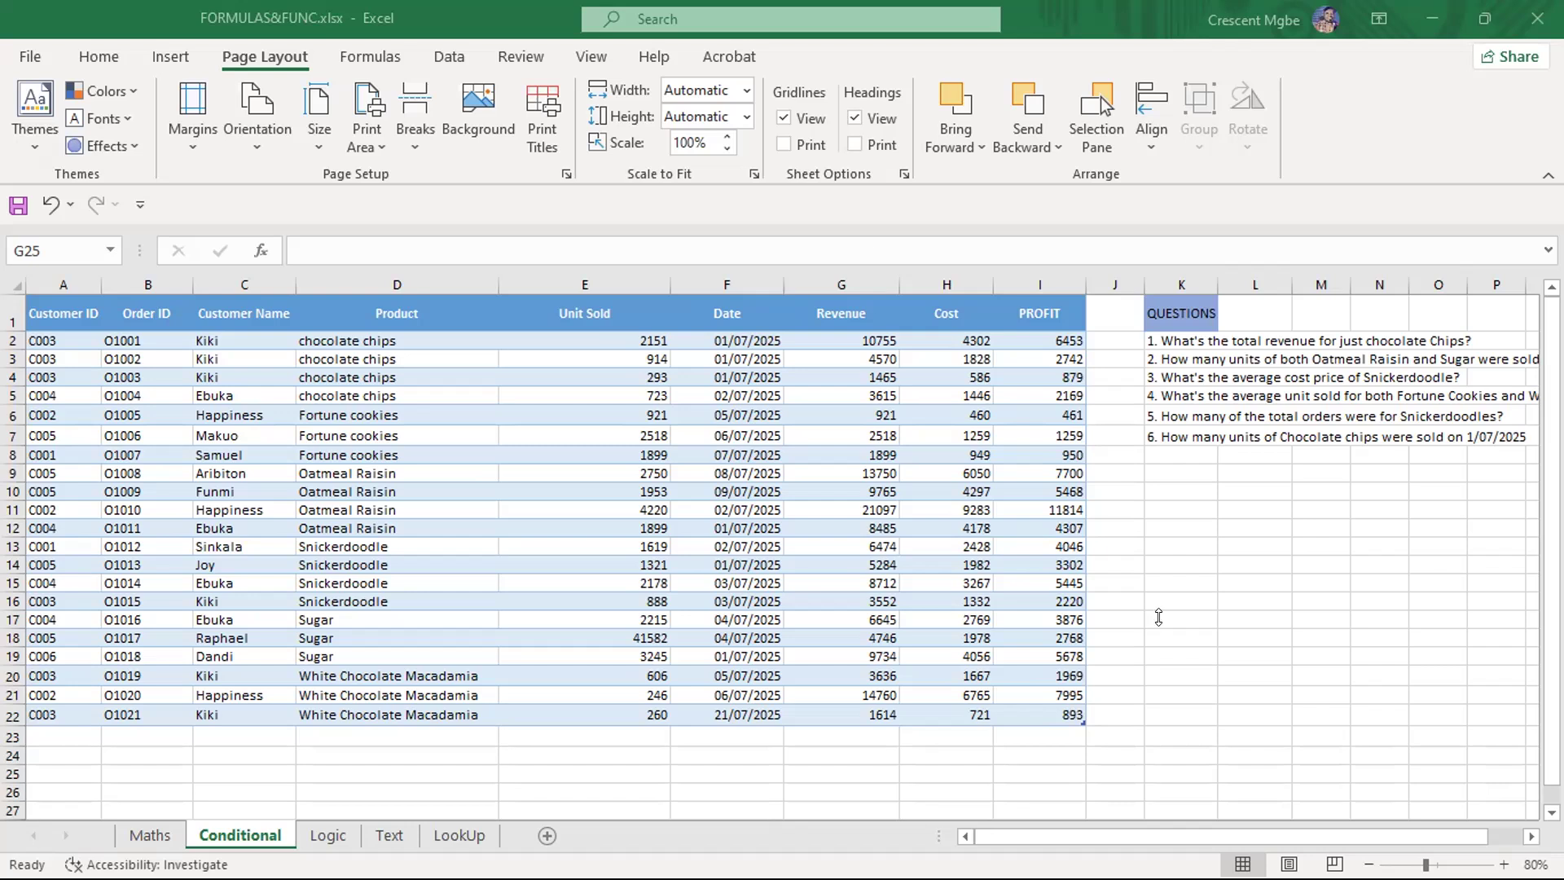
click(1256, 635)
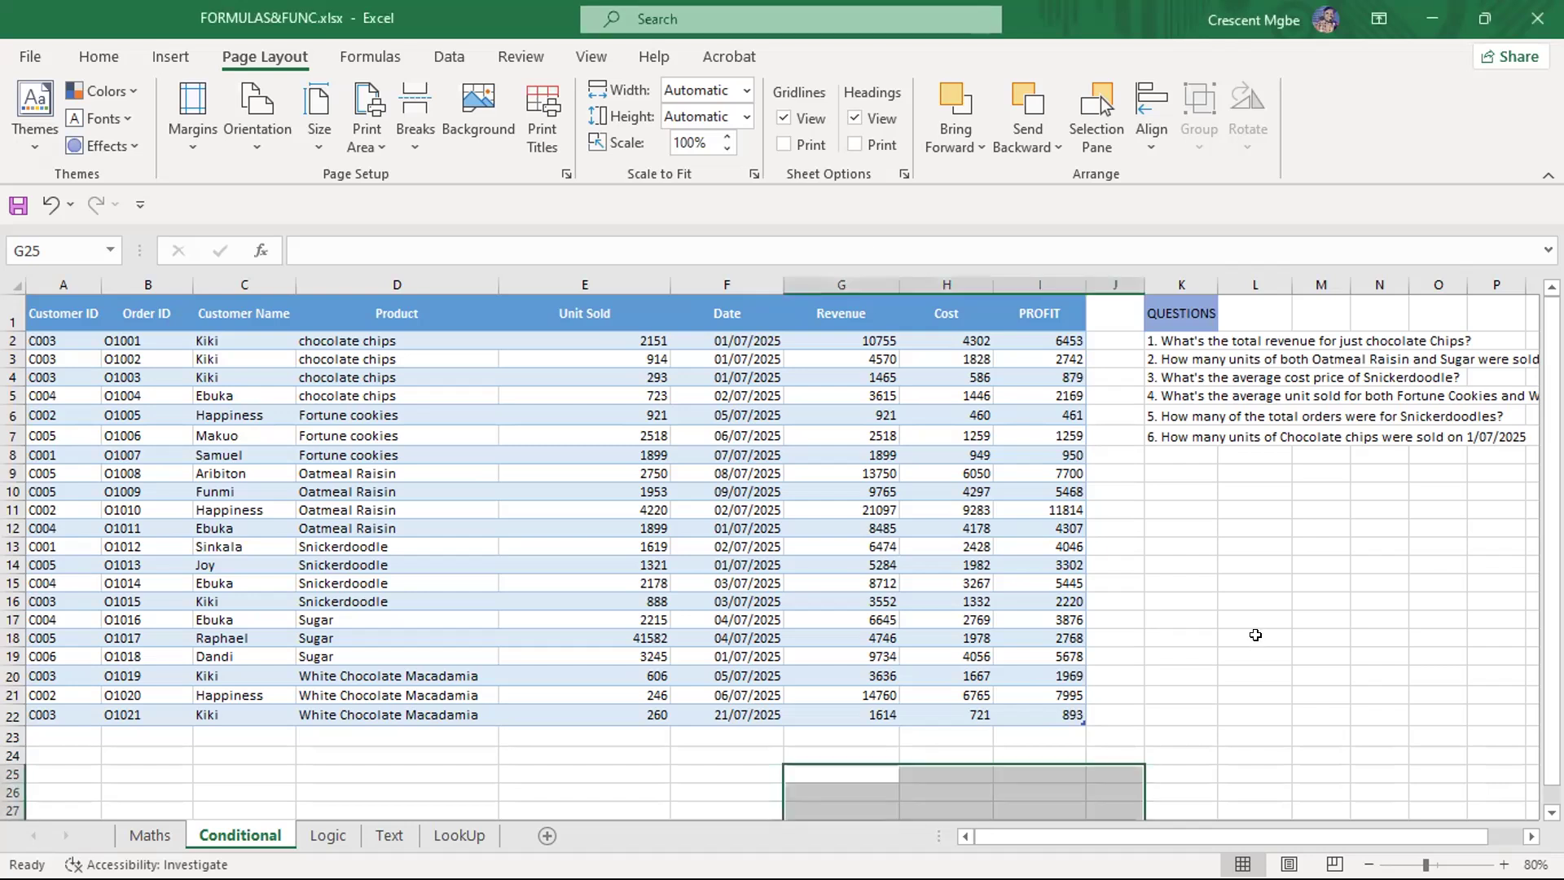
click(1255, 635)
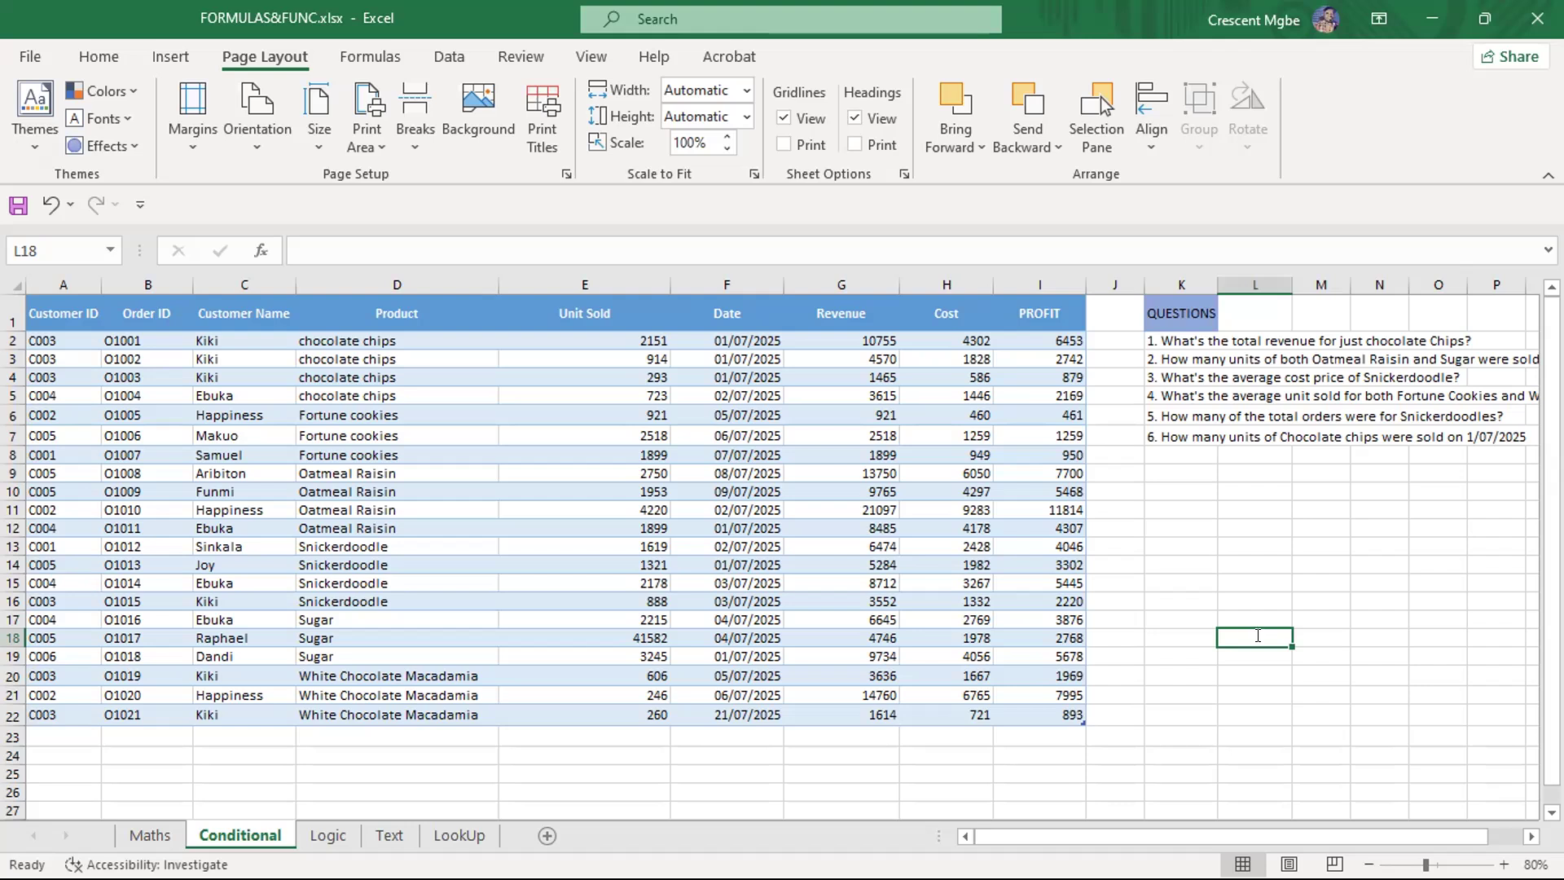
text(SUMIFS)
key(BackSpace)
key(BackSpace)
key(BackSpace)
key(BackSpace)
key(BackSpace)
key(BackSpace)
text(=)
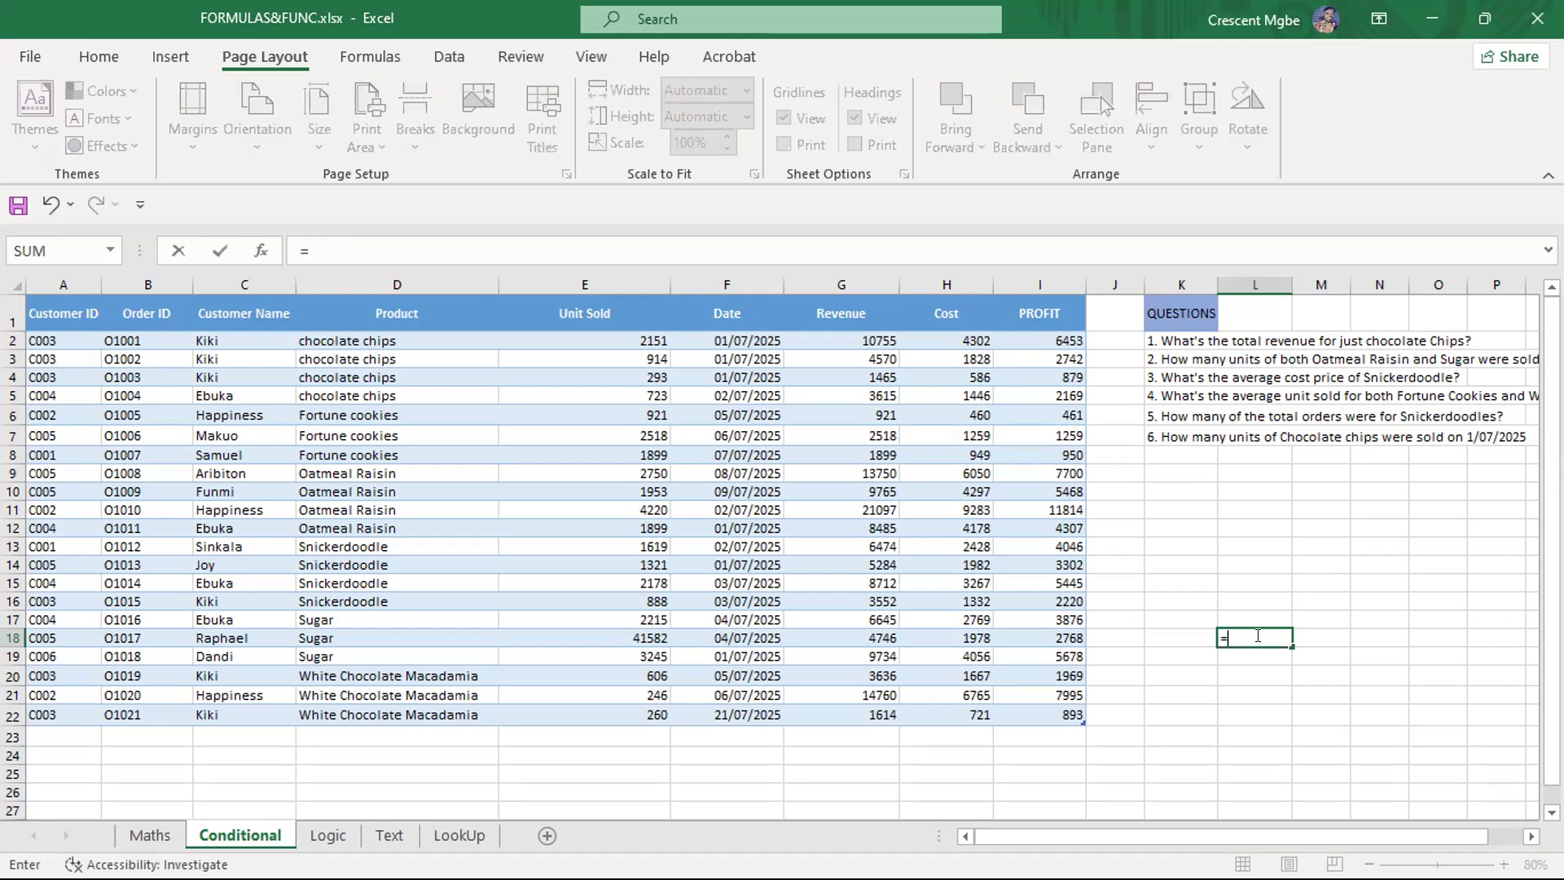
text(SUMIF)
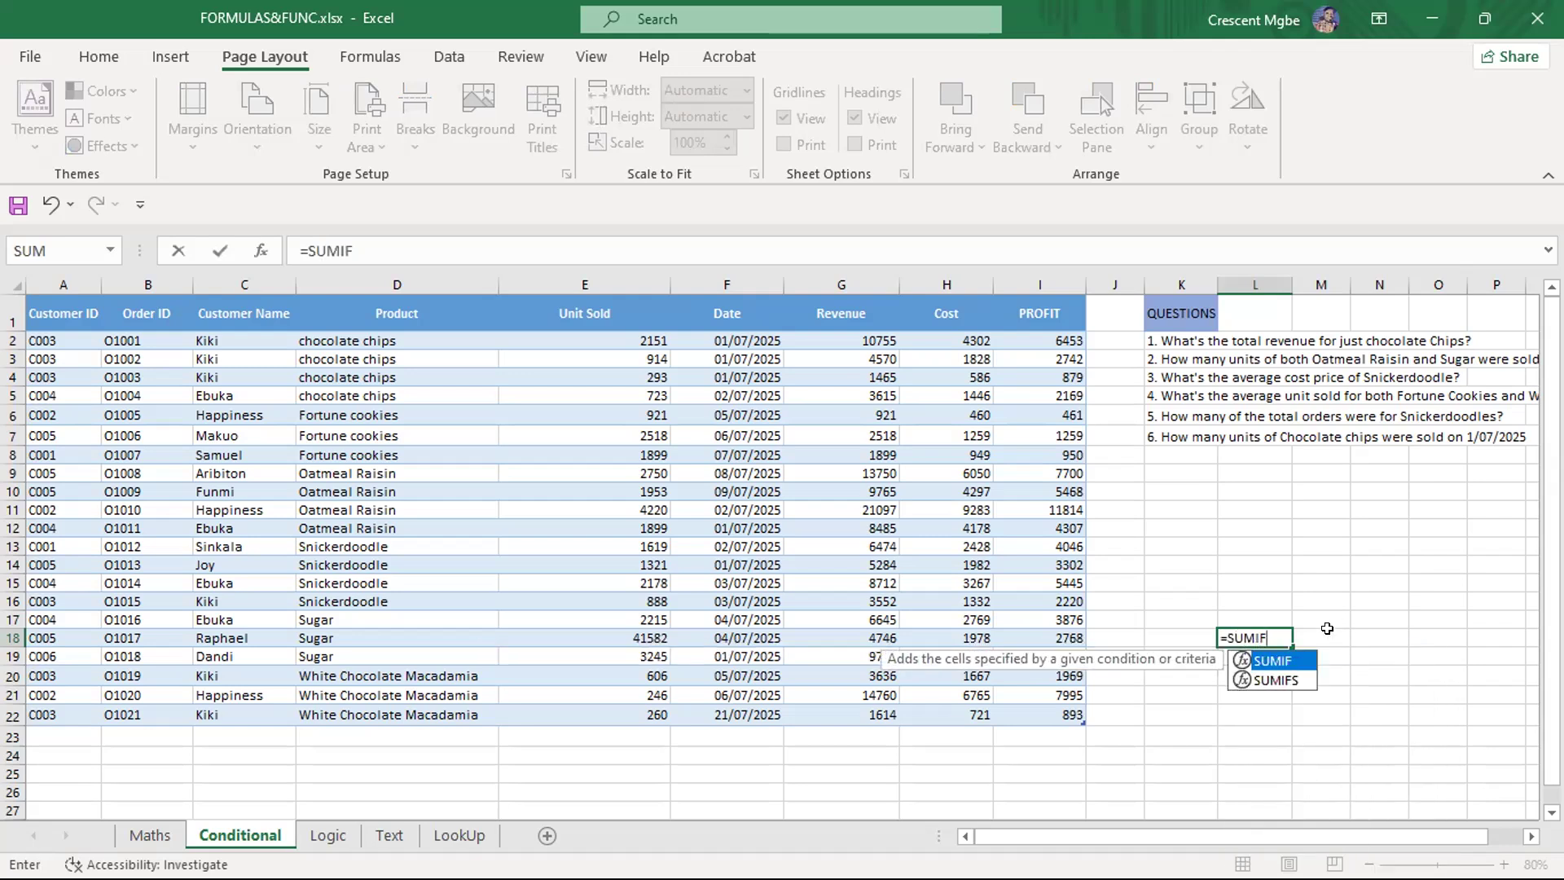
key(Down)
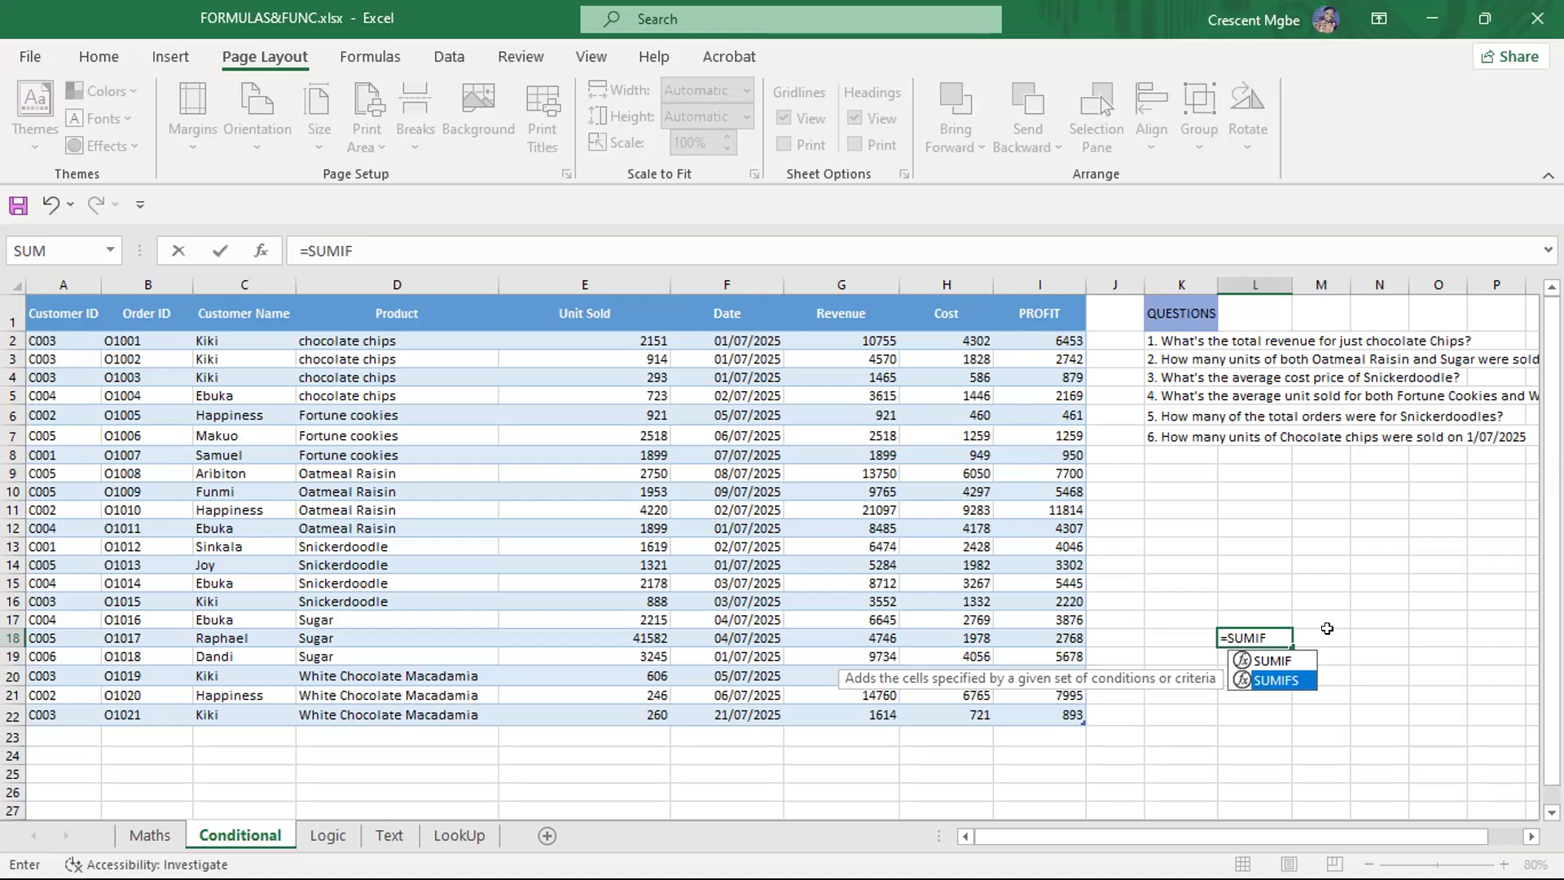
key(Tab)
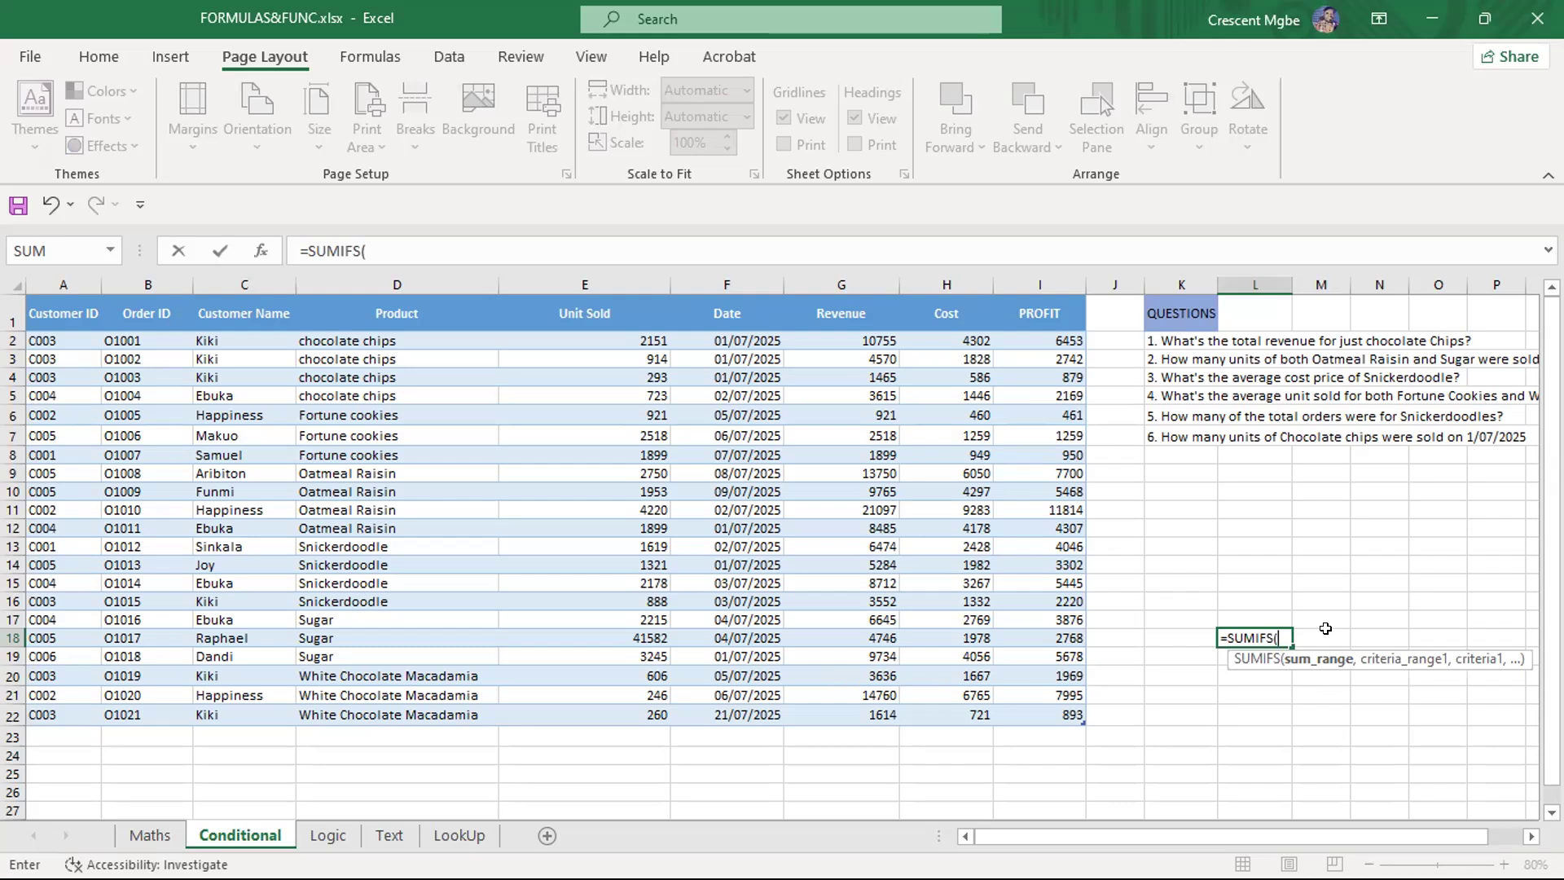
key(BackSpace)
key(BackSpace)
key(BackSpace)
key(BackSpace)
key(BackSpace)
key(BackSpace)
key(BackSpace)
key(BackSpace)
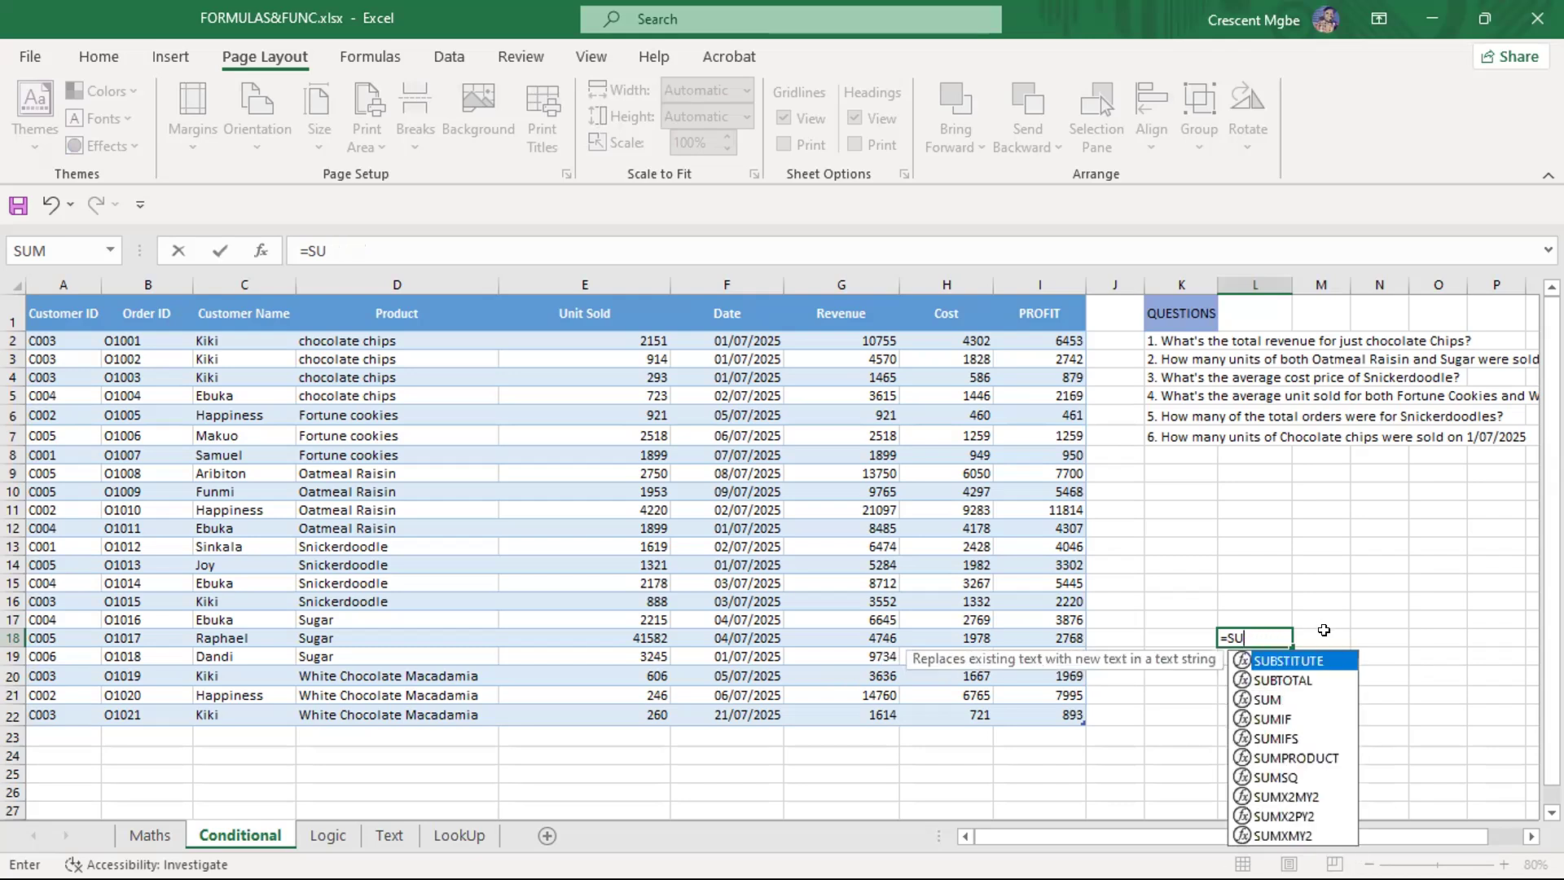
Enter the label PROFIT FROM CHOCOLATE CHIPS ON 1ST in cell L14
click(1272, 559)
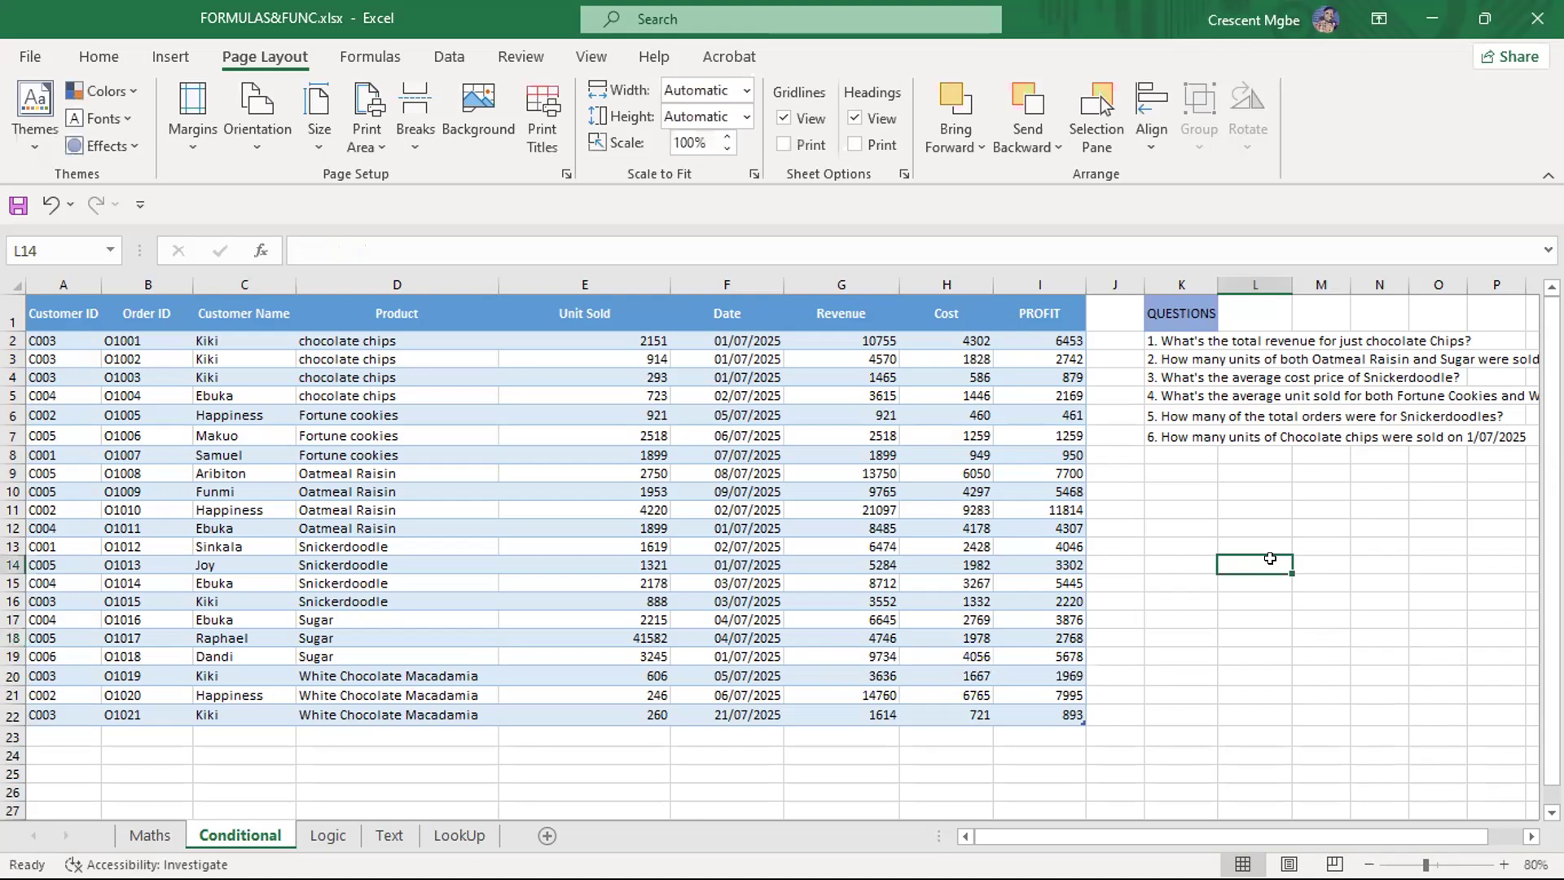
text(PROFIT)
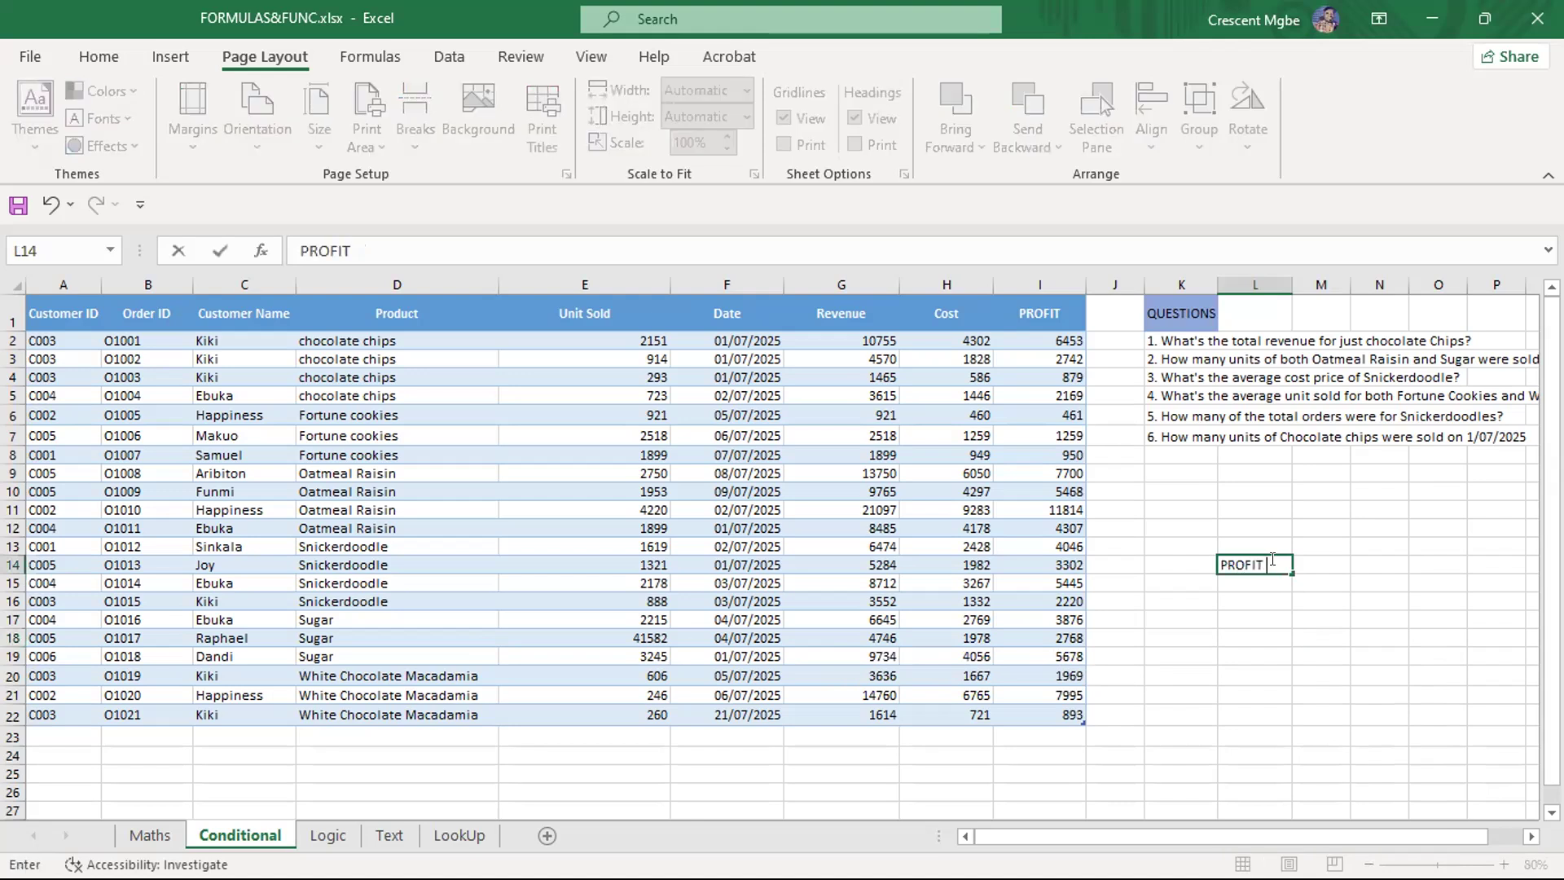
text( FROM CHOCOLAT)
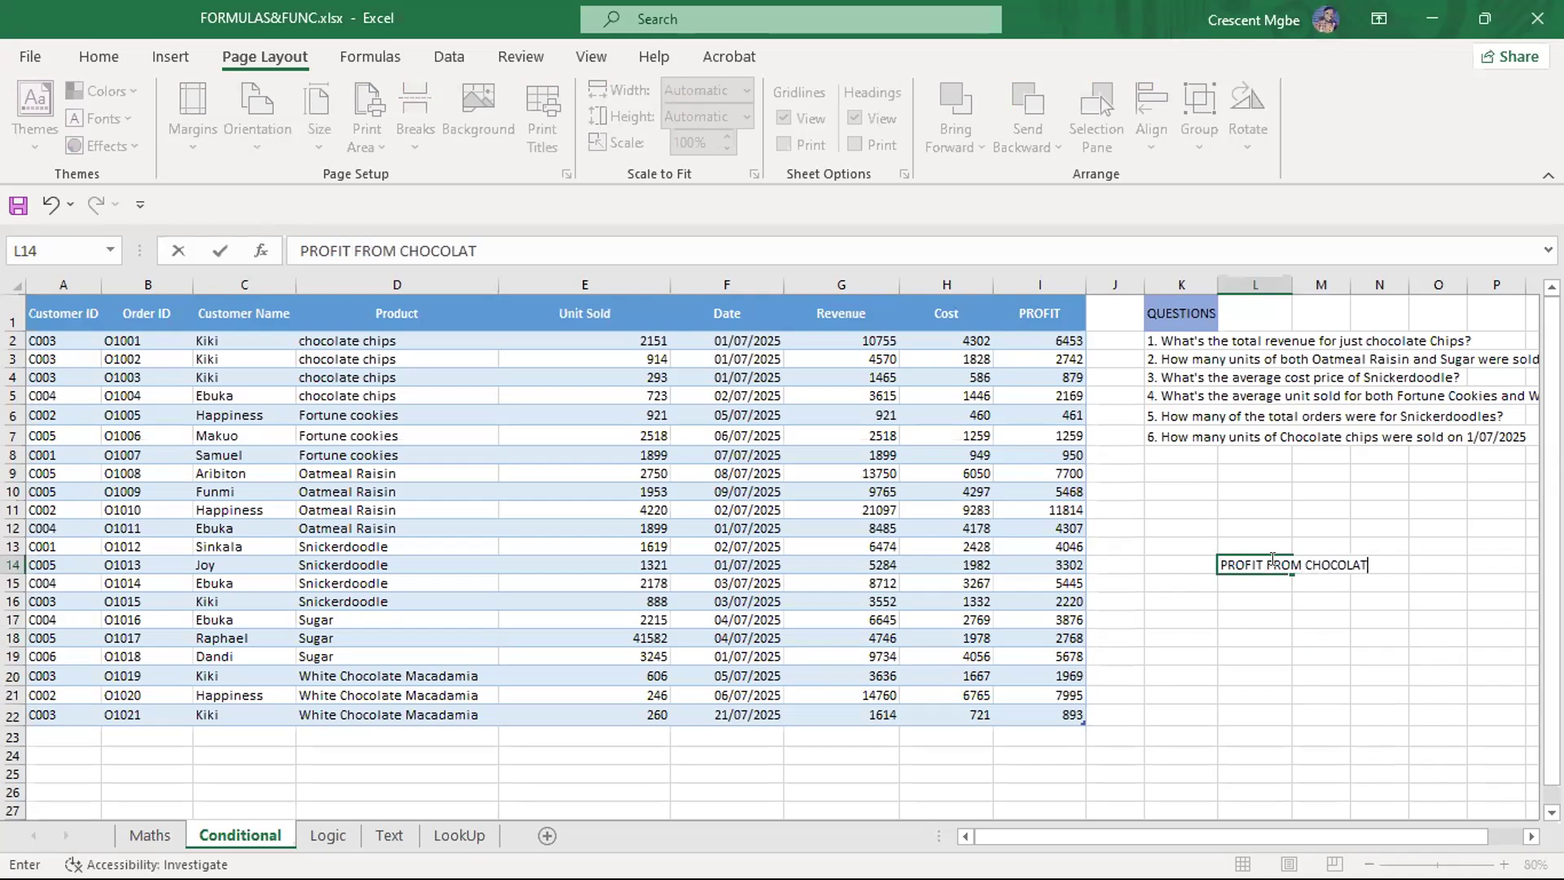
text(E CHIPS ON 1ST)
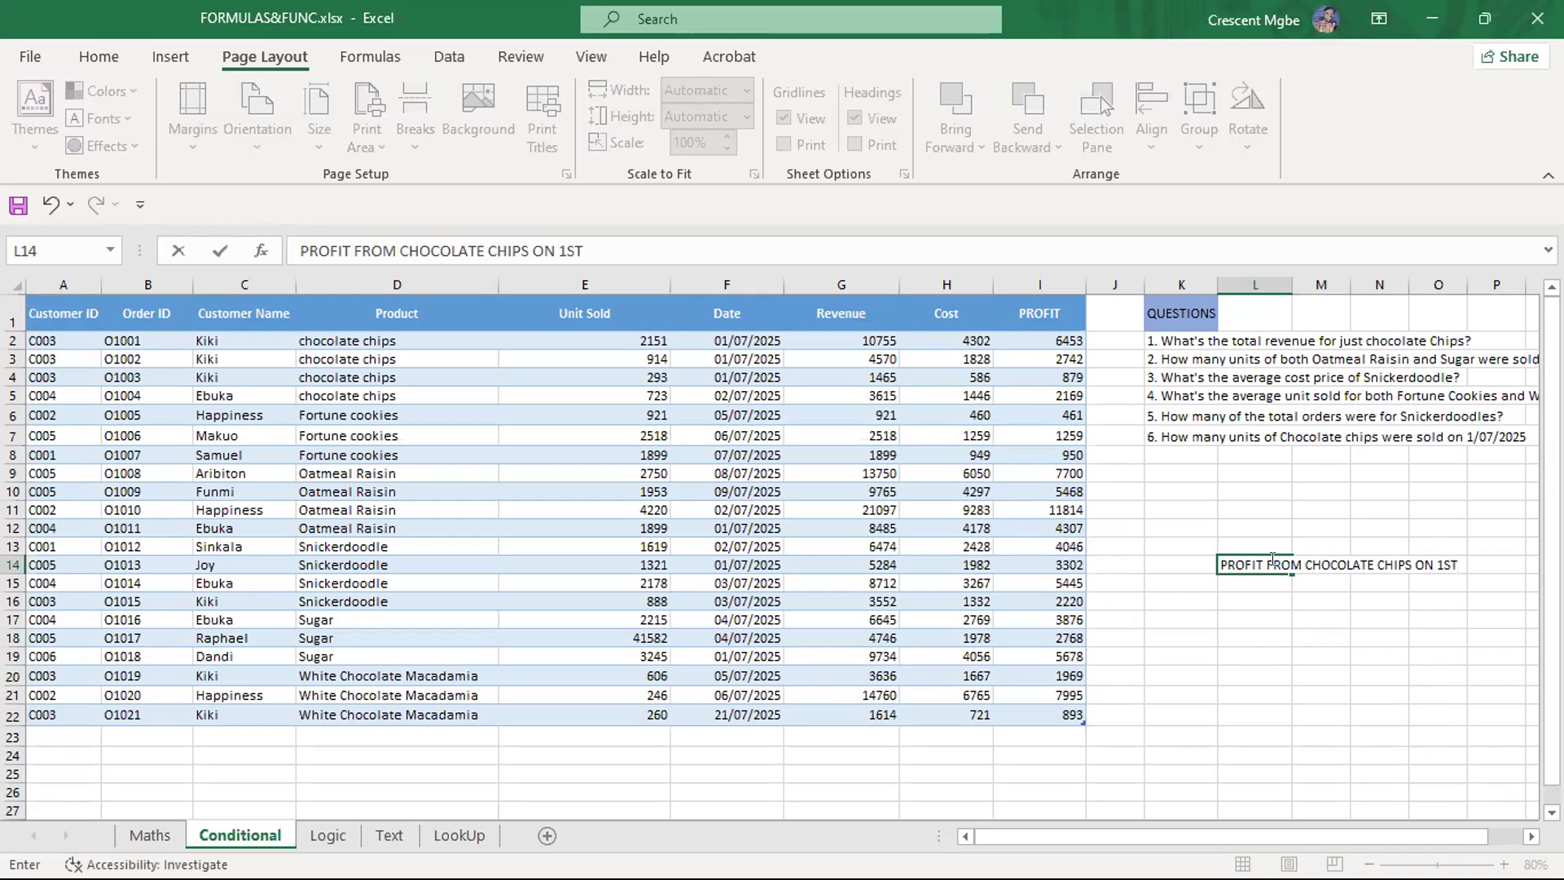
Try to enter a SUMIFS formula in L17 using the table's Product column and date cell F2
click(1252, 612)
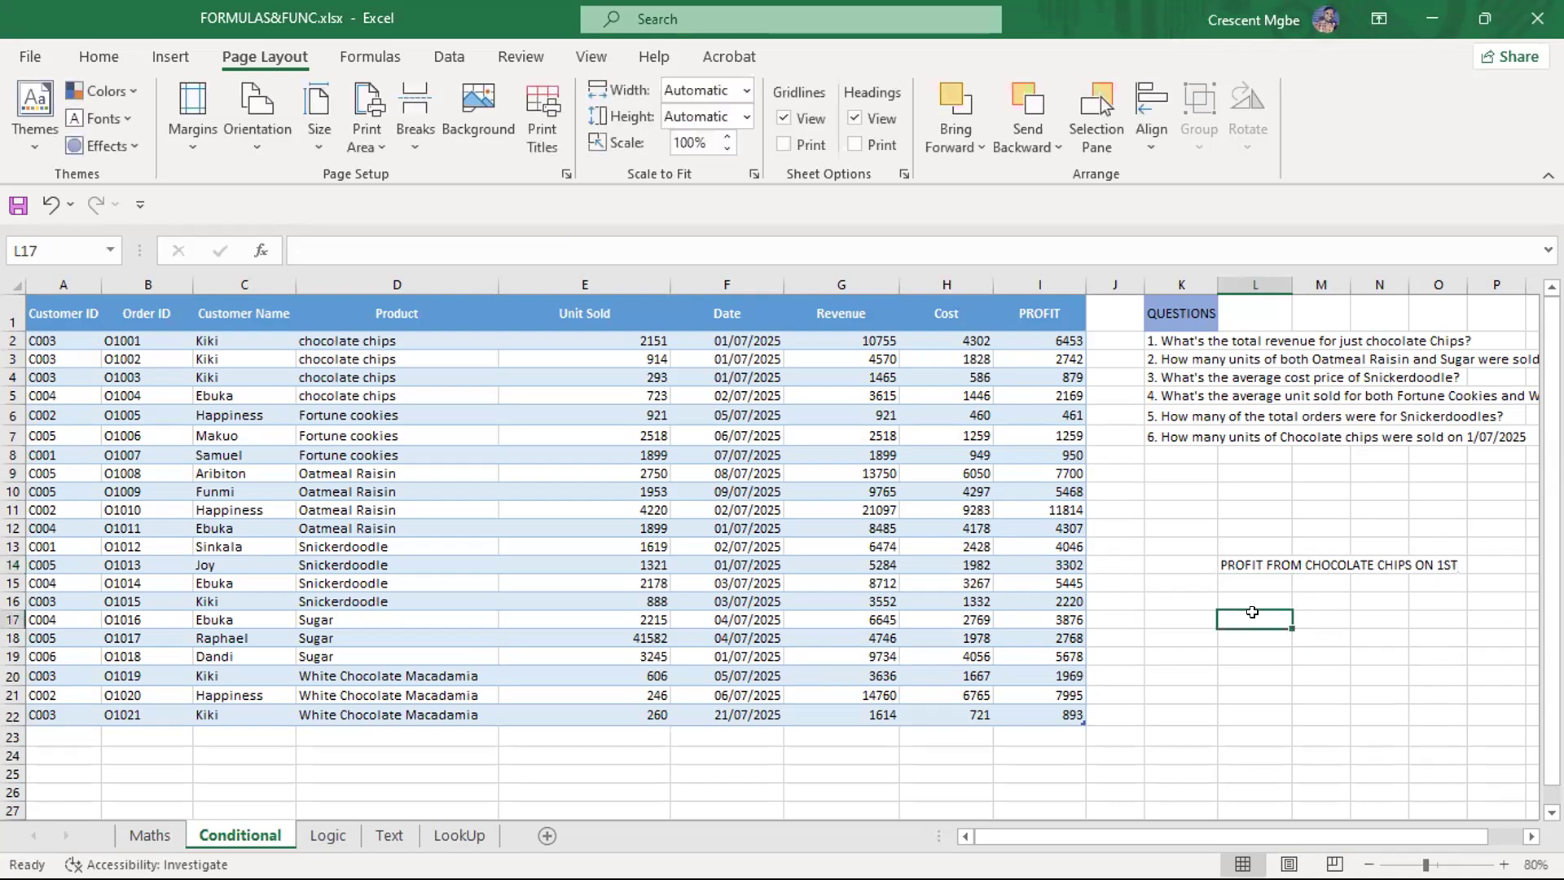
text(=SUM)
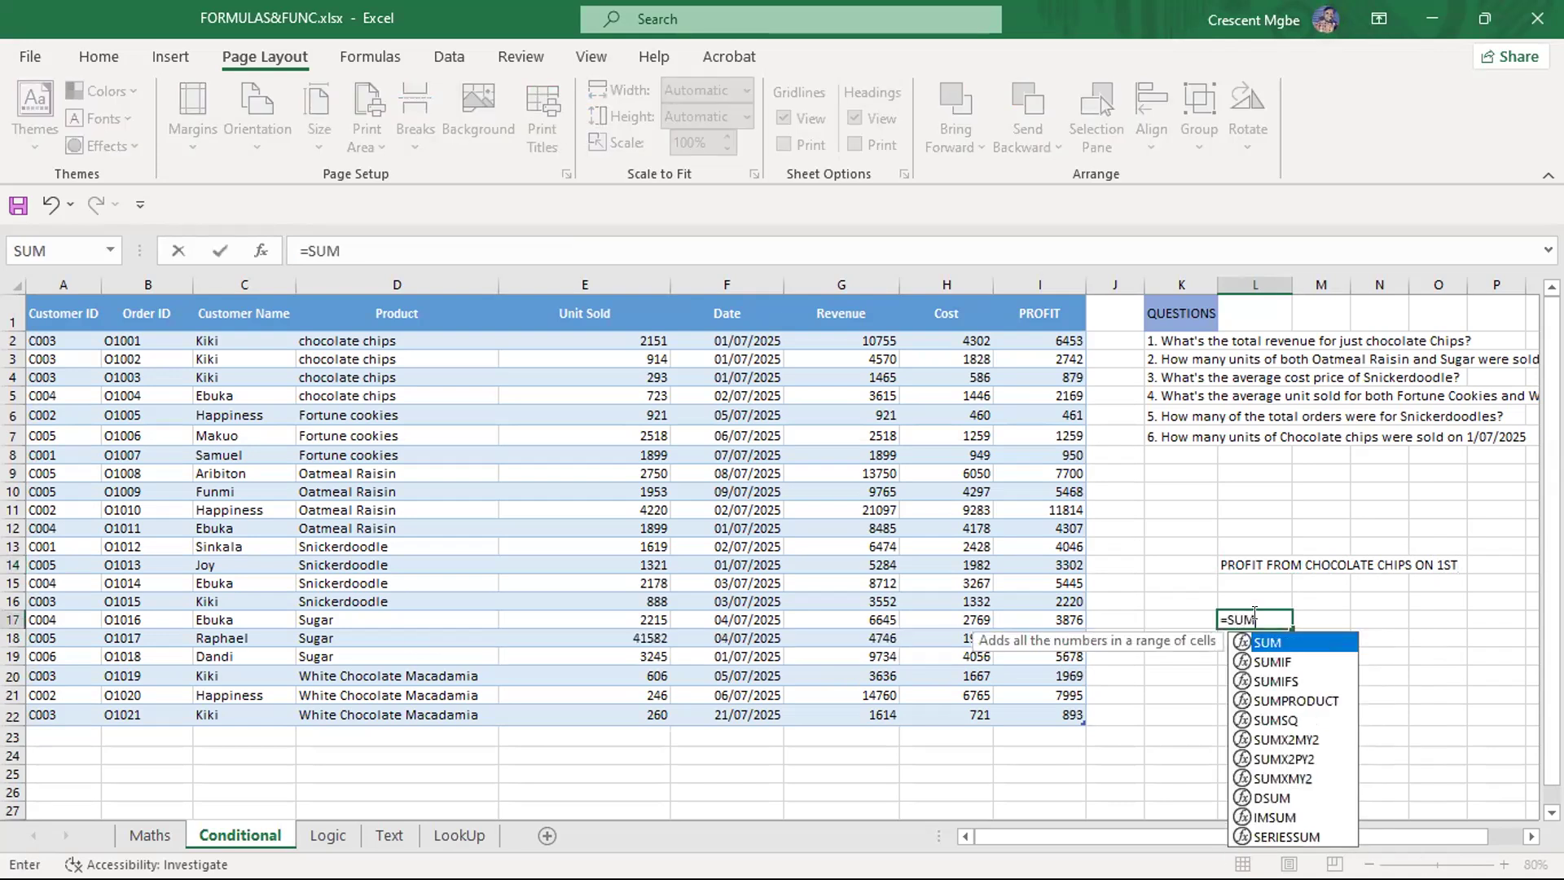
key(Down)
key(Down)
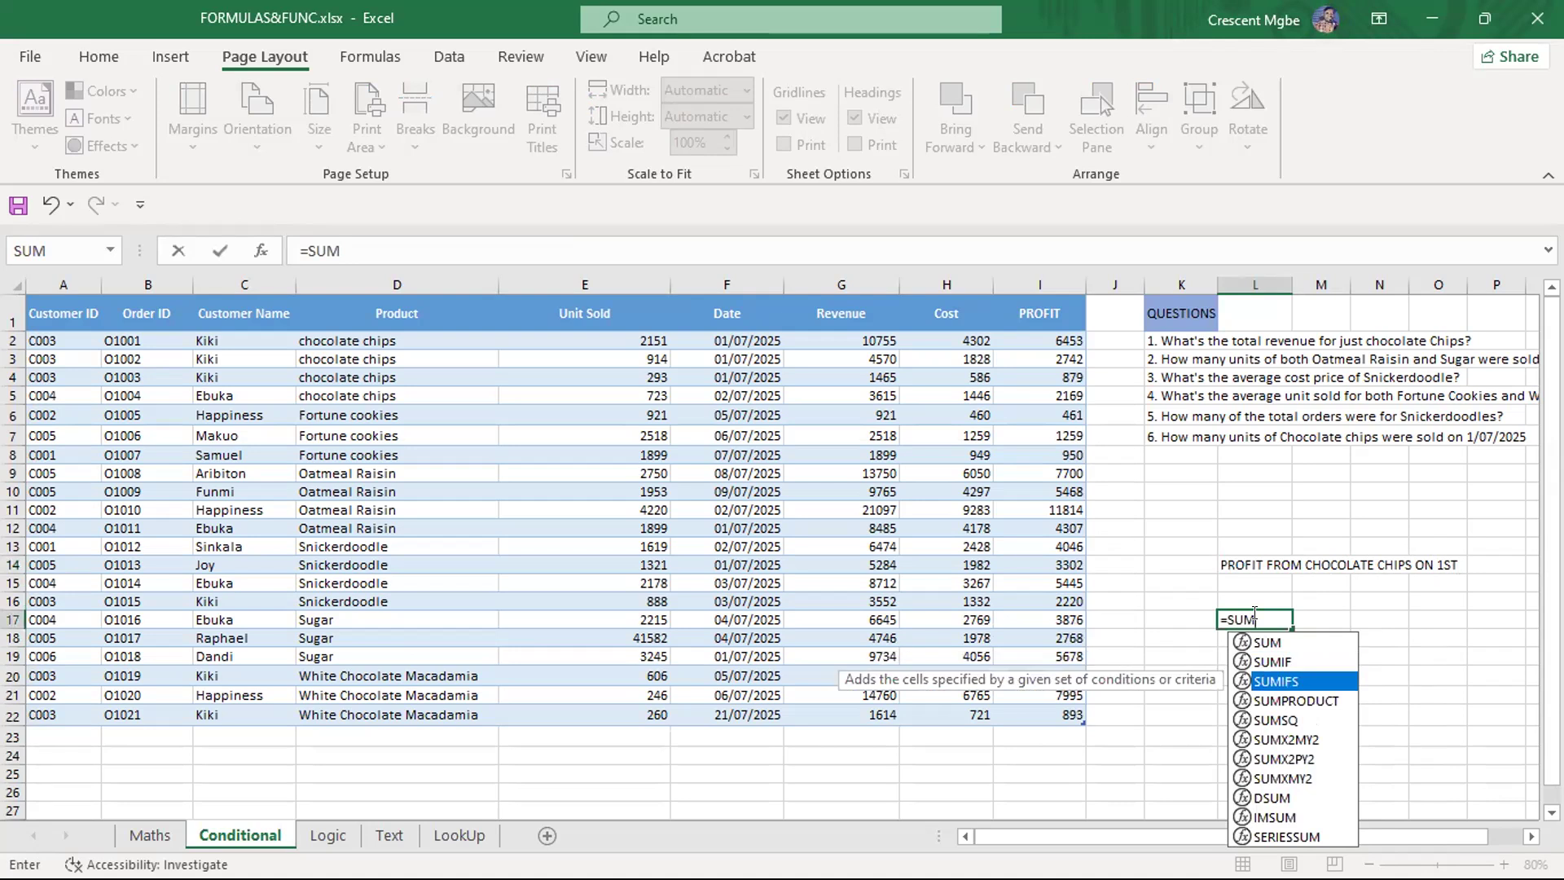
key(Tab)
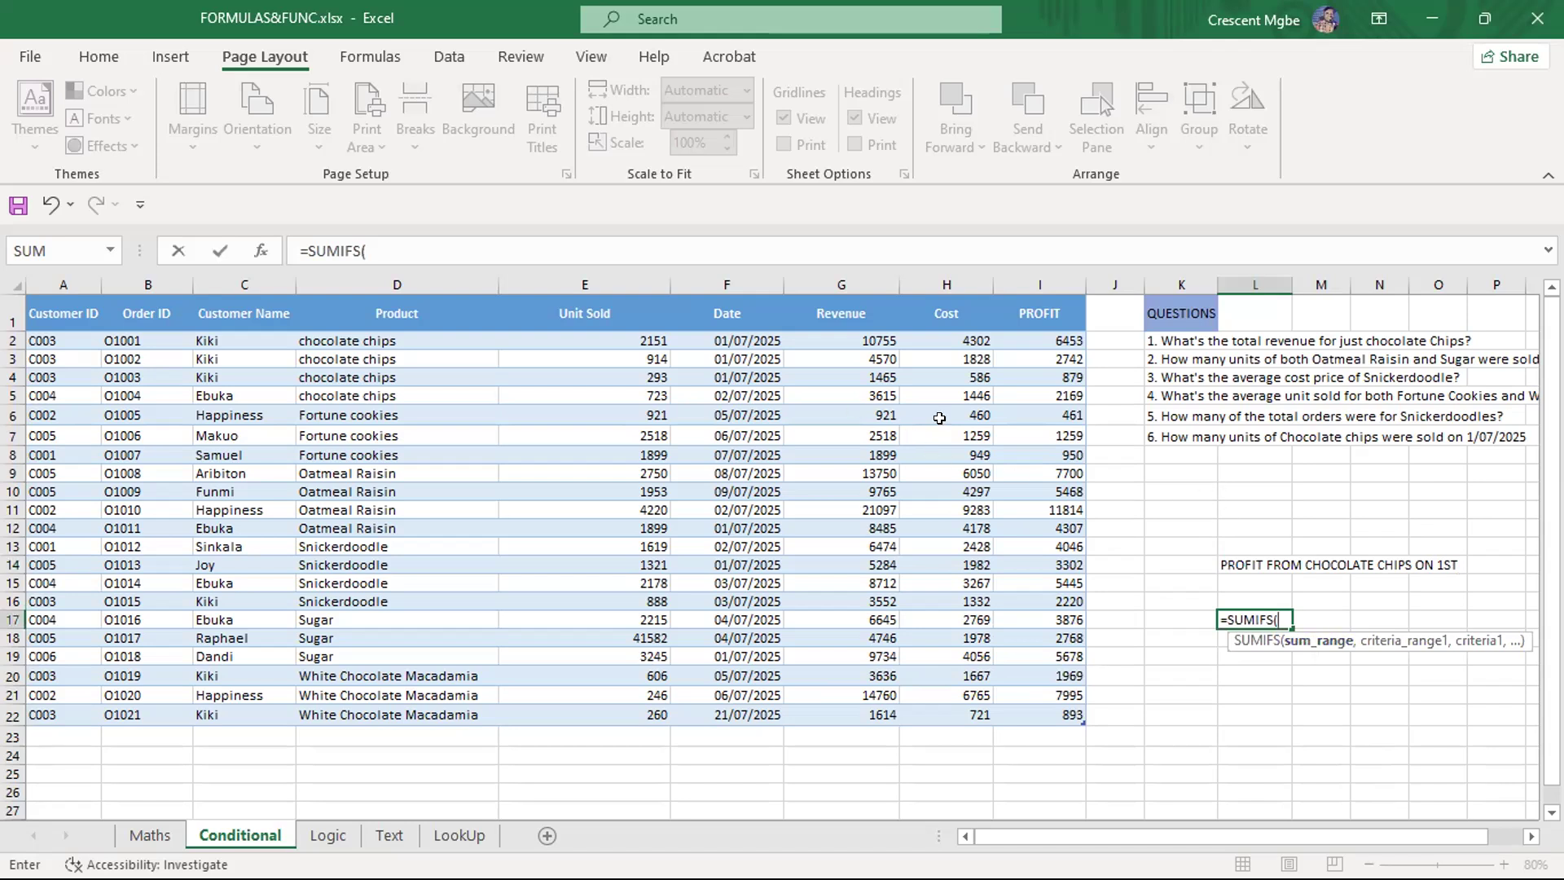
drag(414, 341, 397, 692)
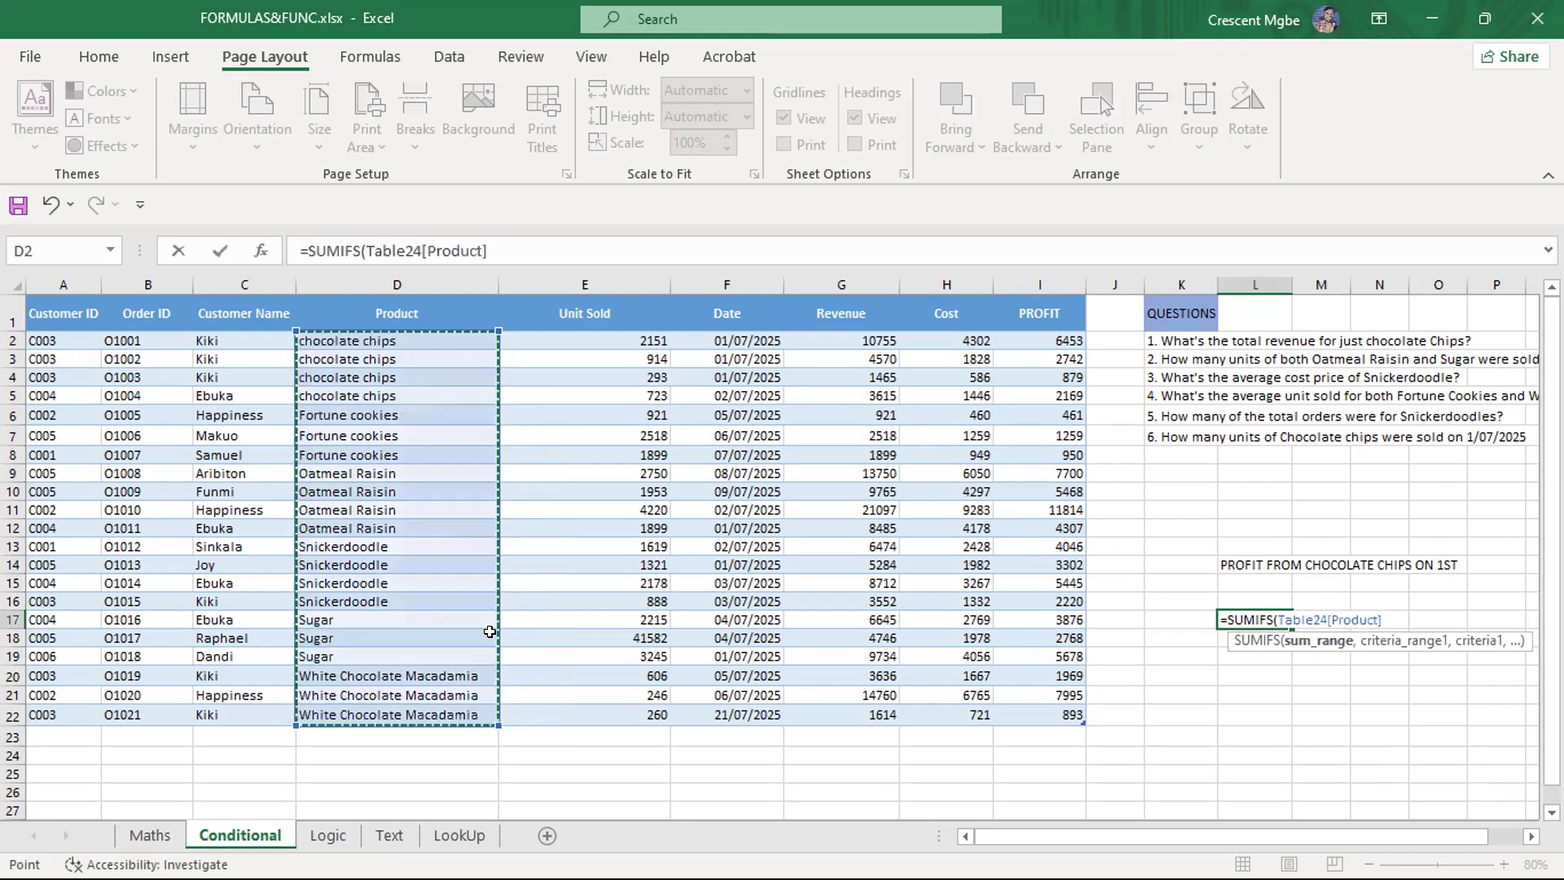
text(,)
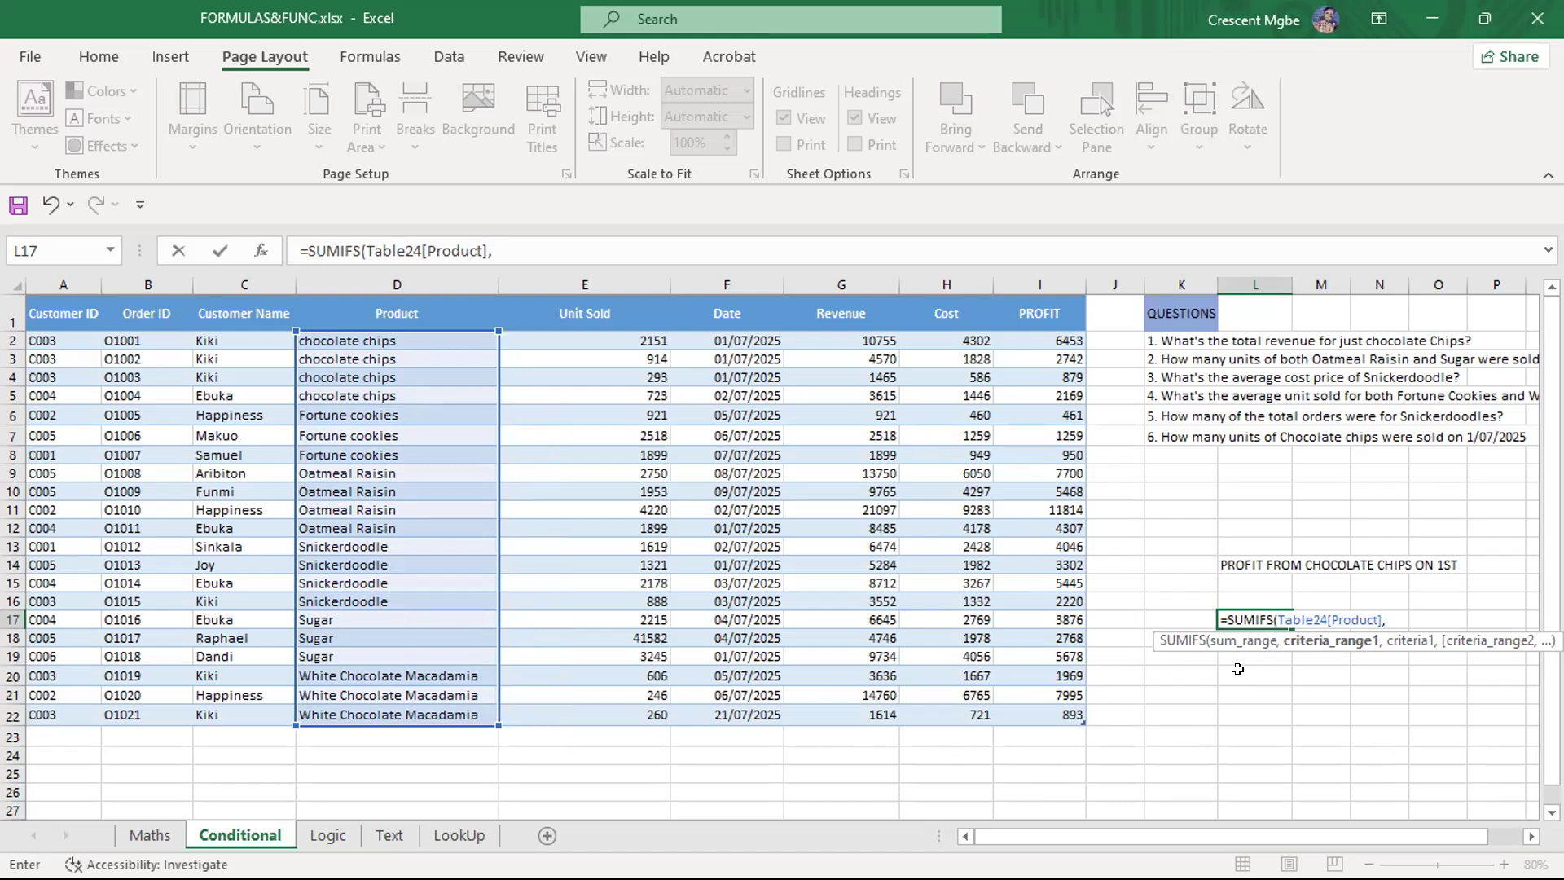
click(746, 341)
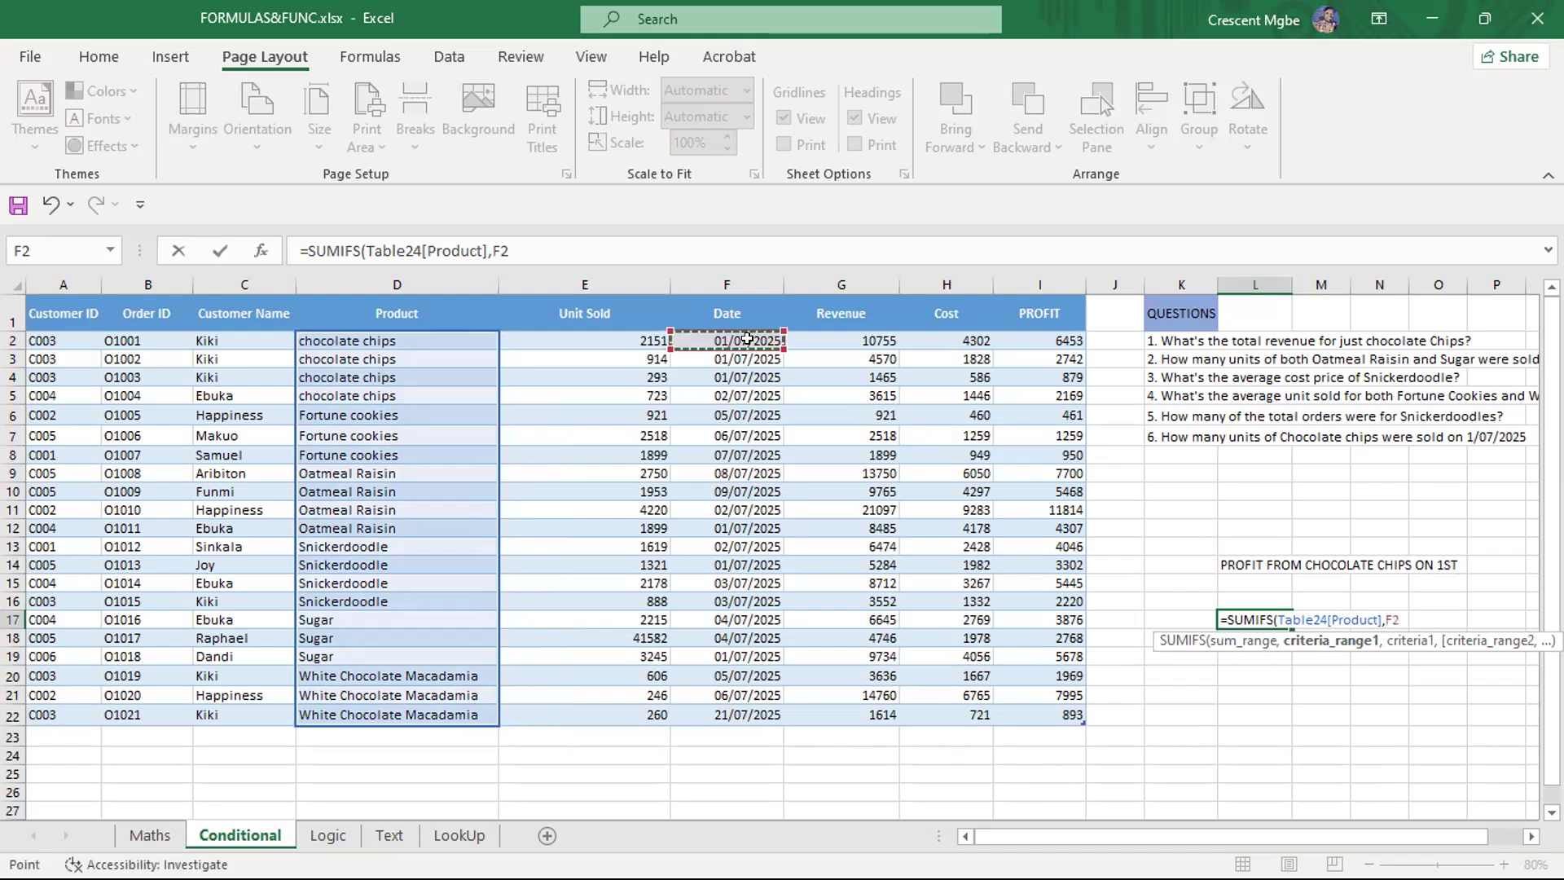
text(,)
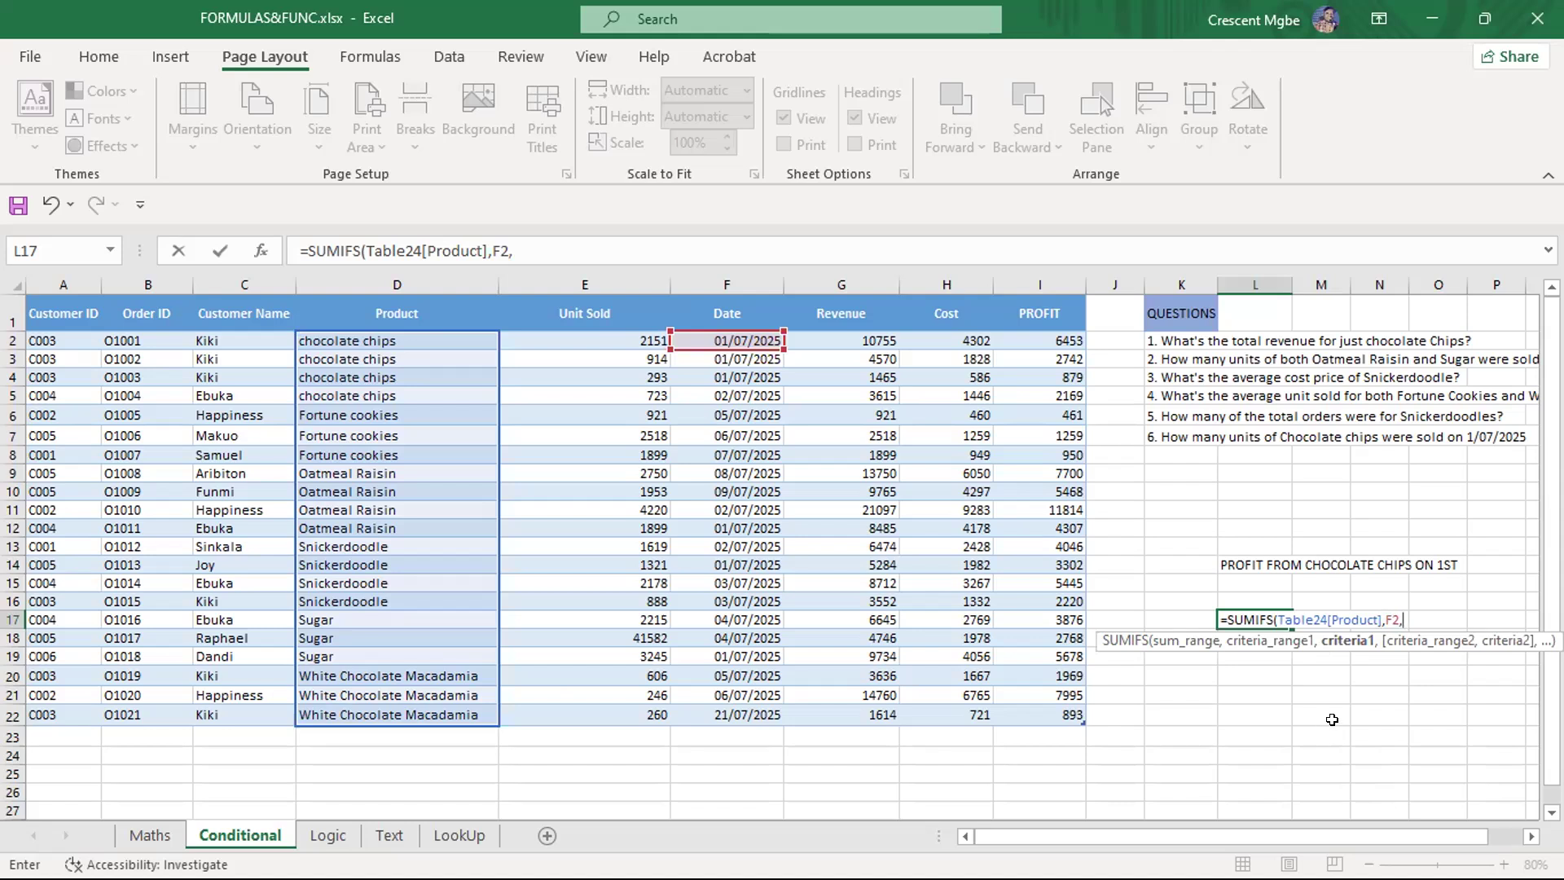
key(BackSpace)
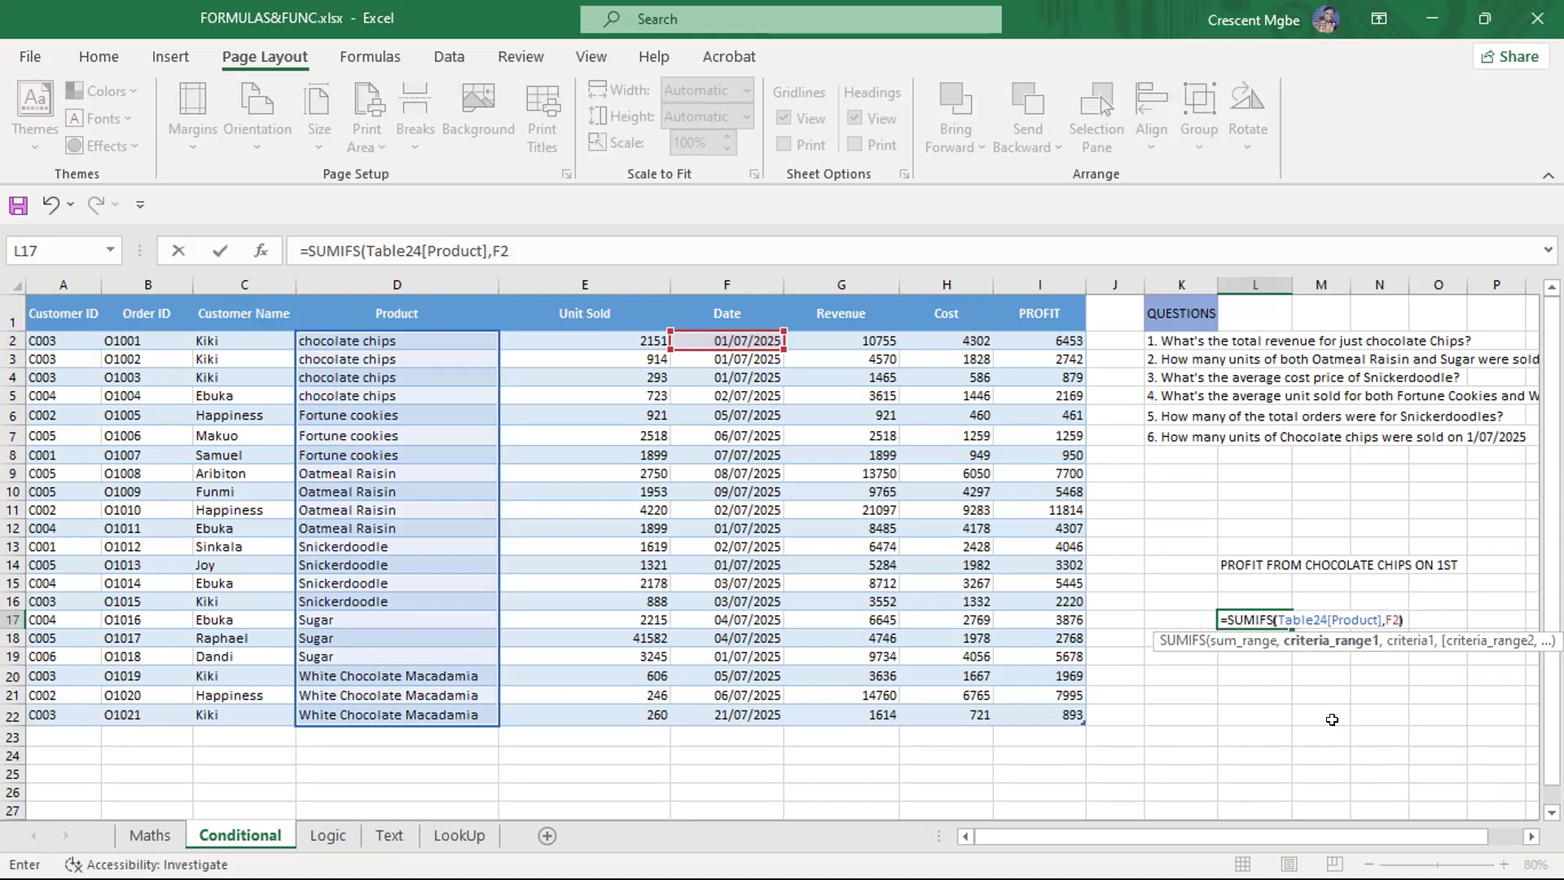
text())
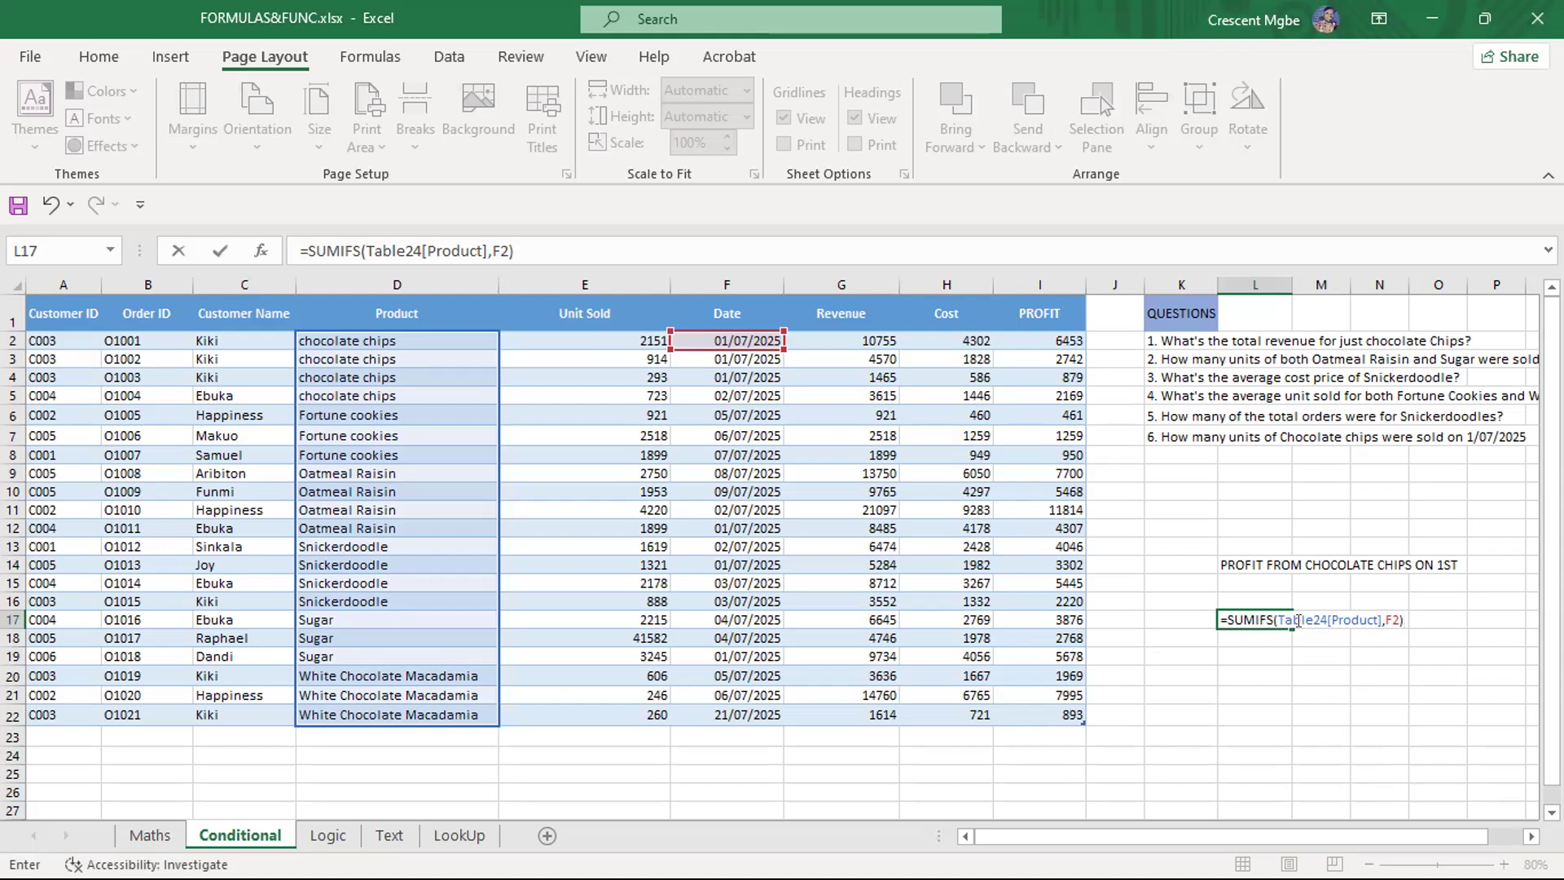
key(Return)
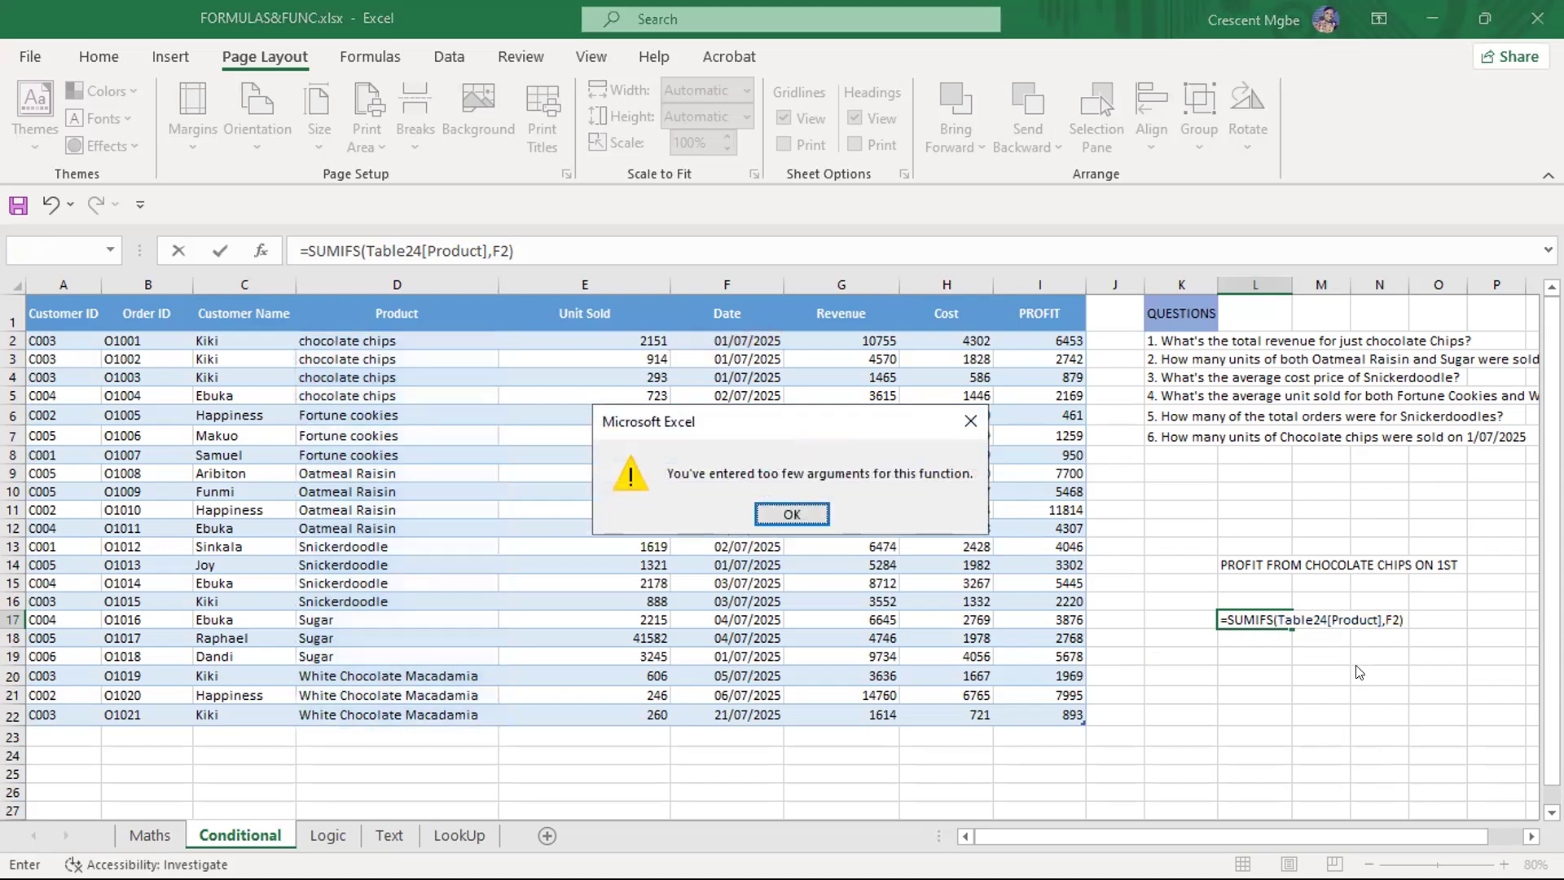
click(792, 514)
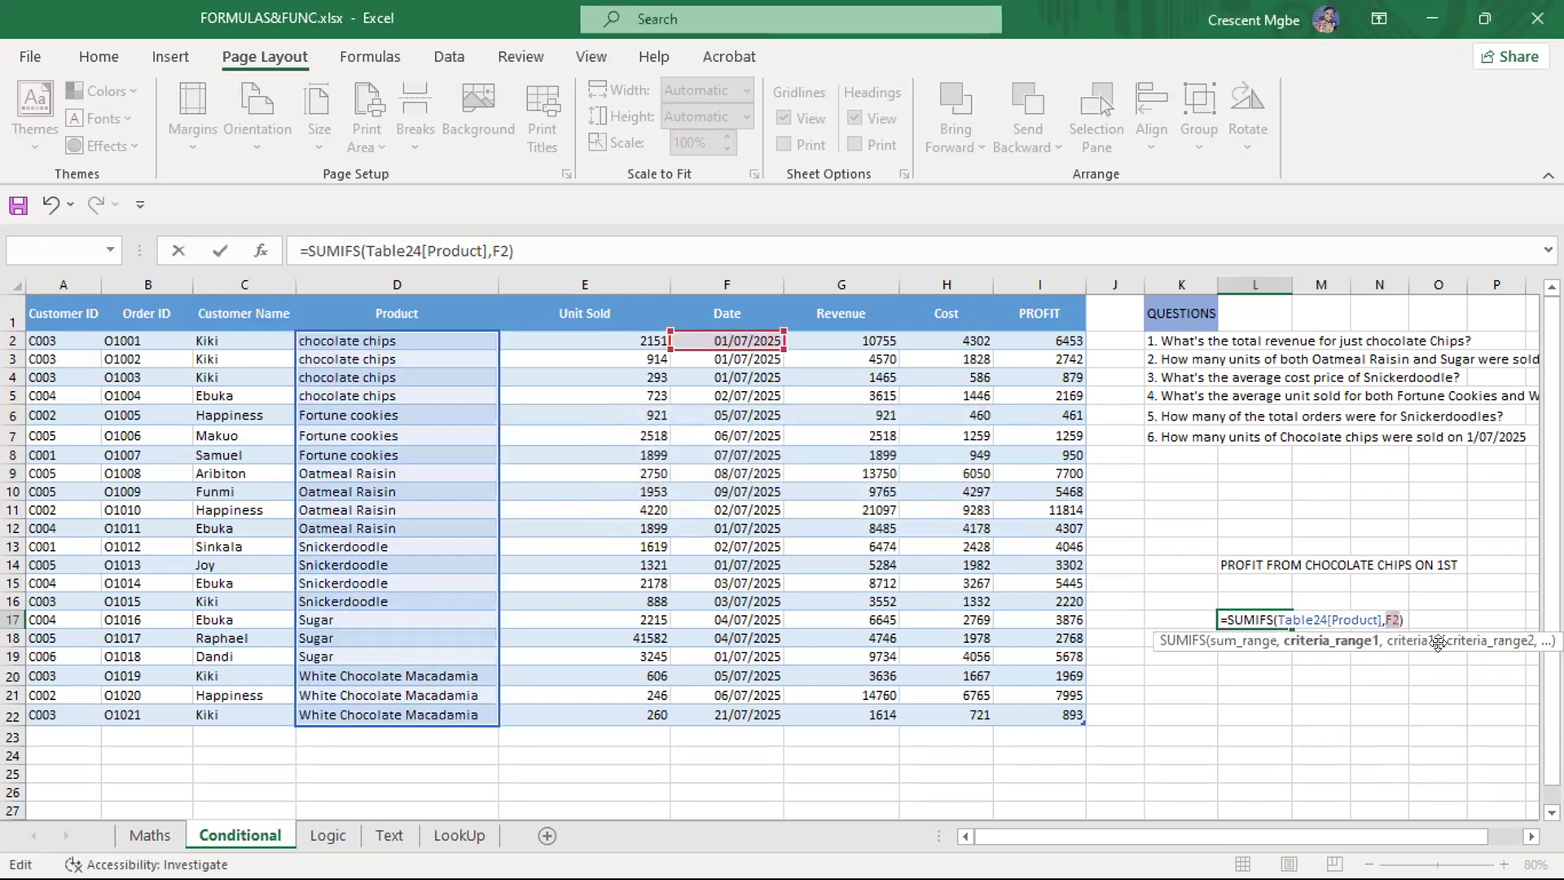
click(1437, 619)
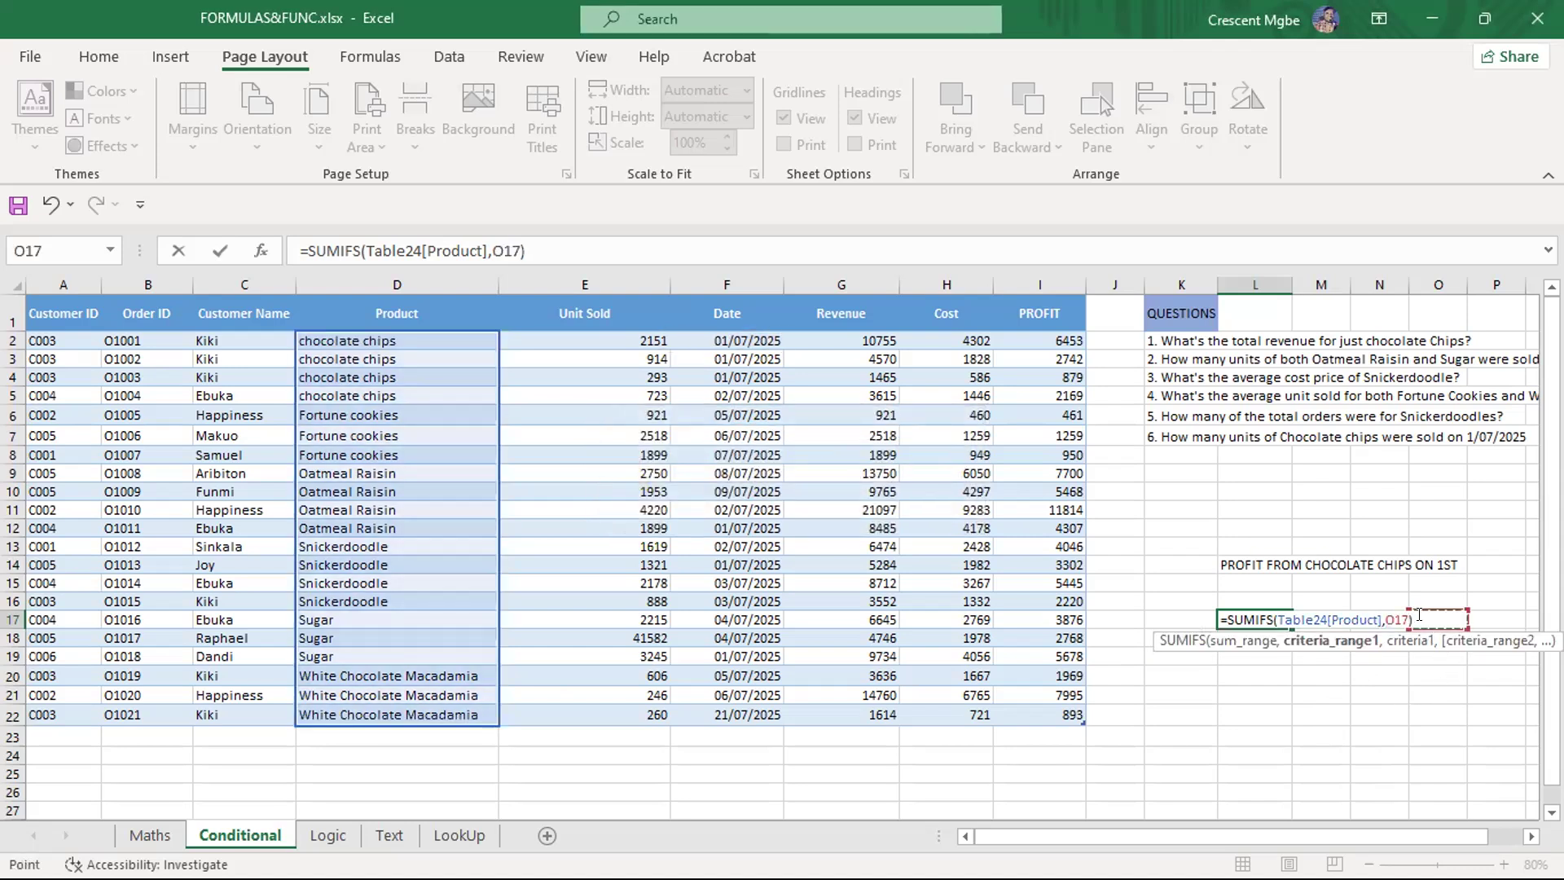
click(1262, 619)
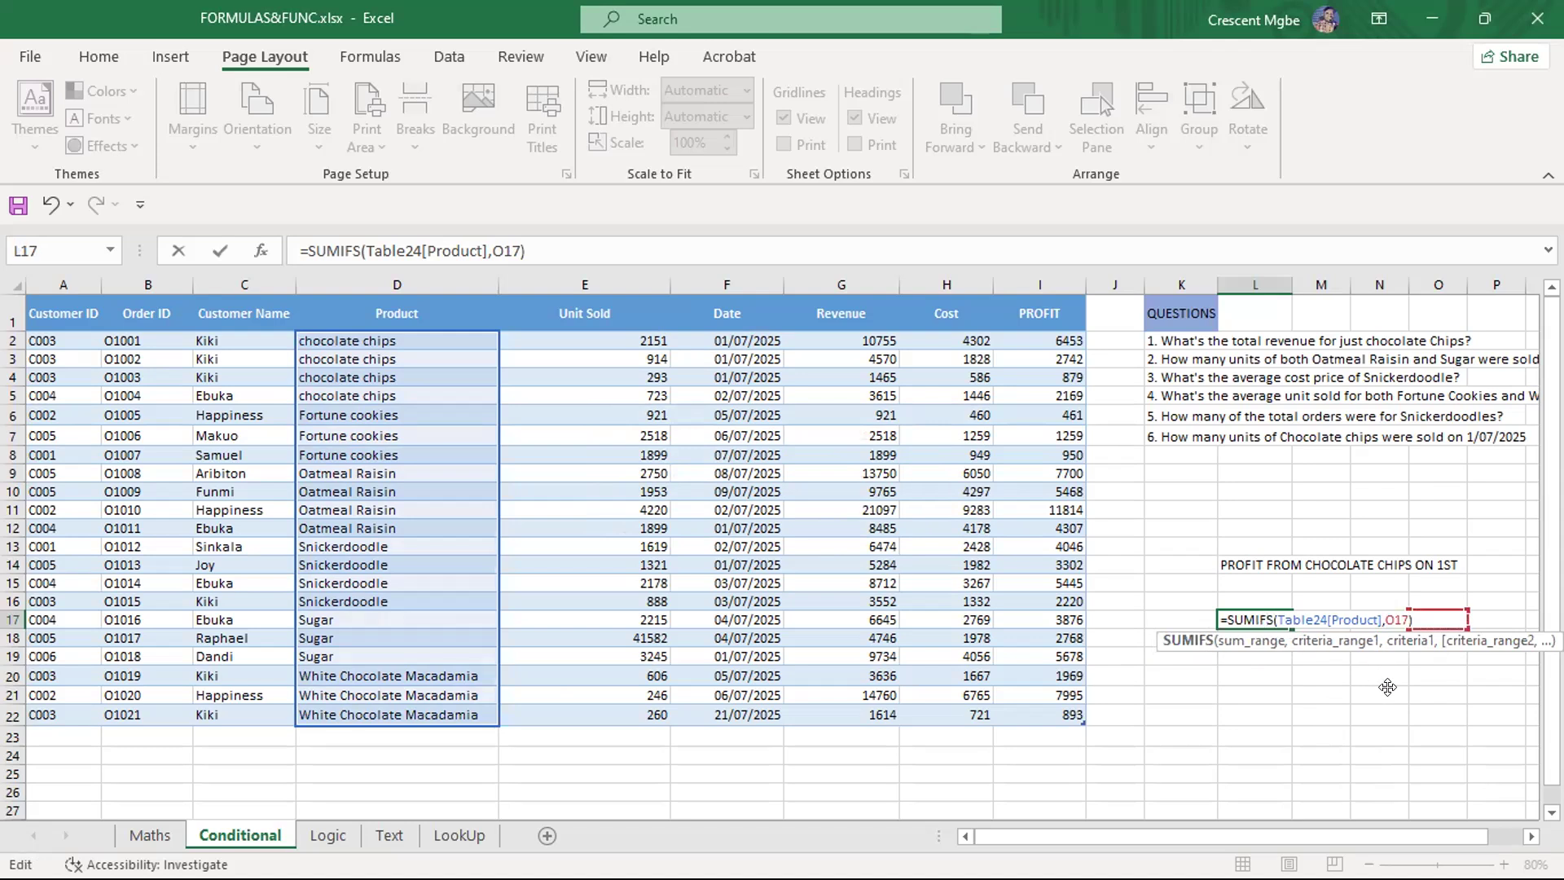
key(Return)
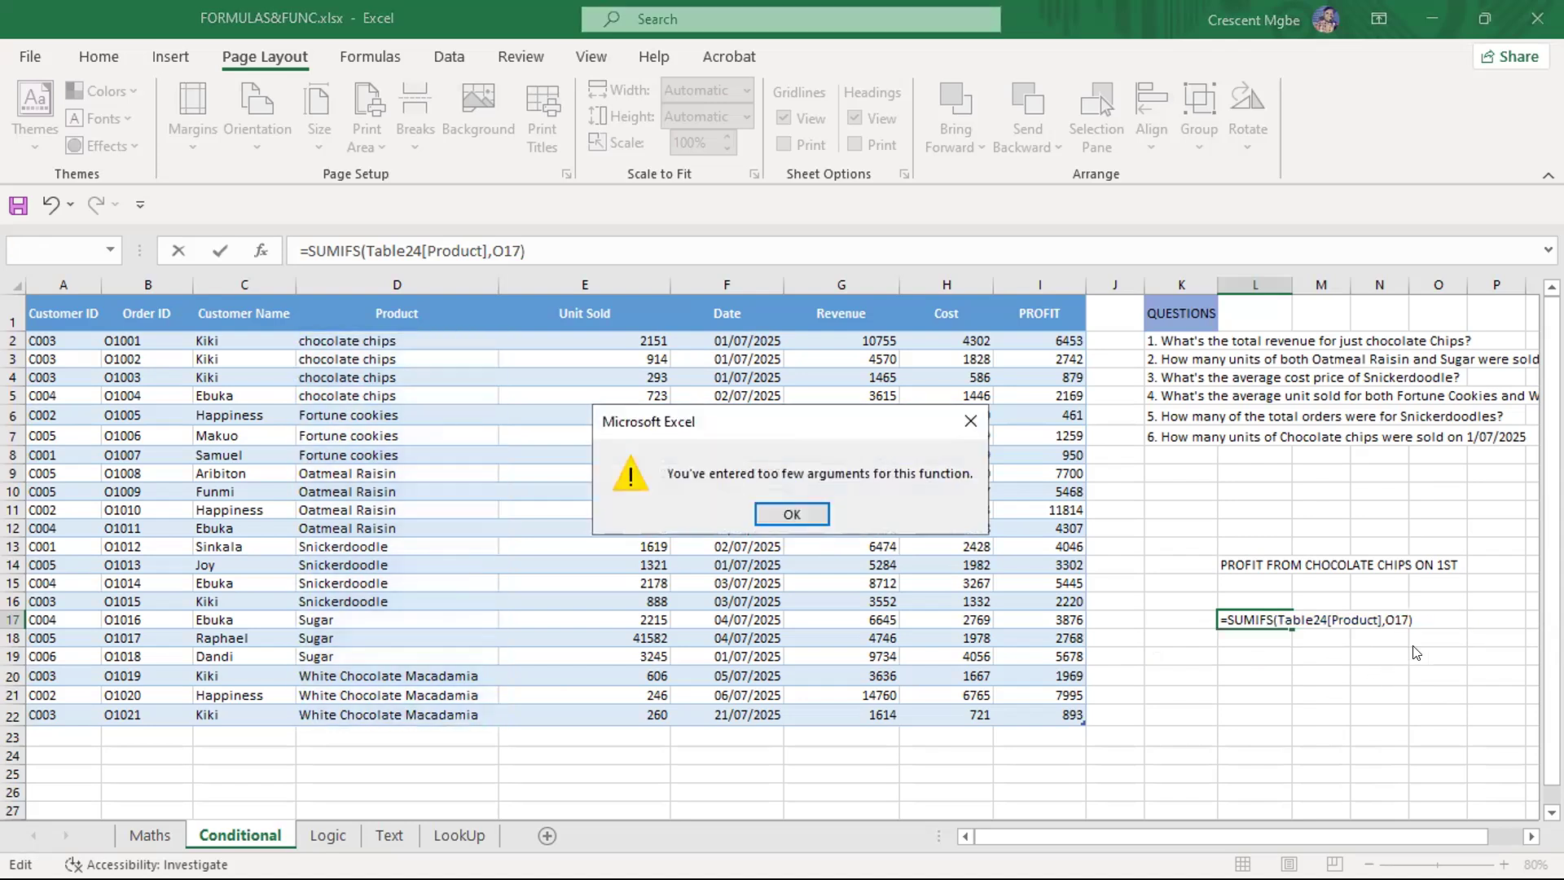
key(Return)
click(1359, 712)
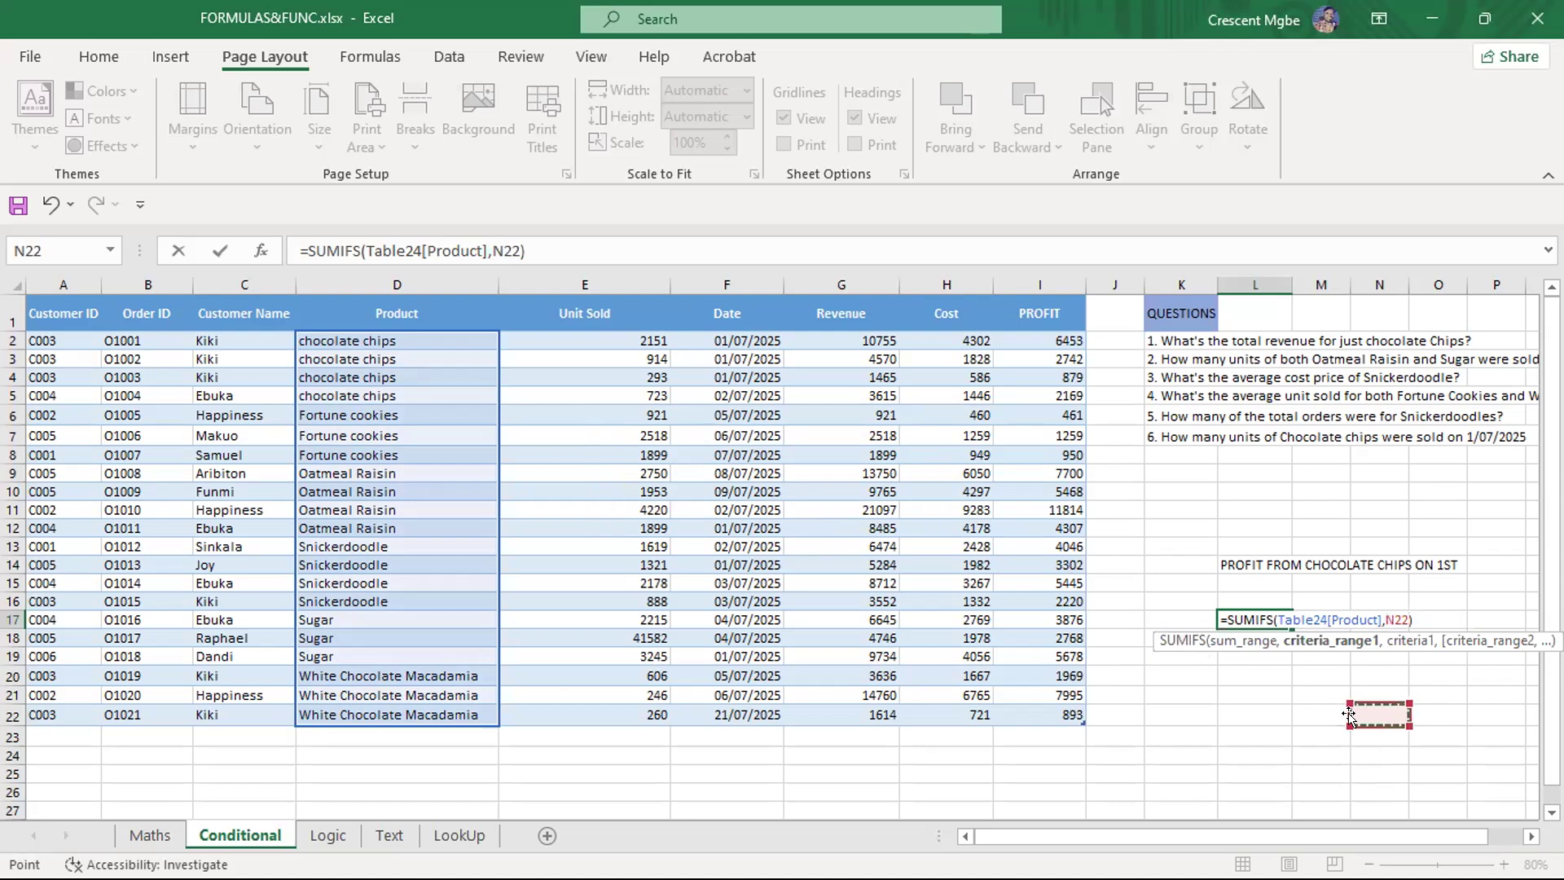
key(BackSpace)
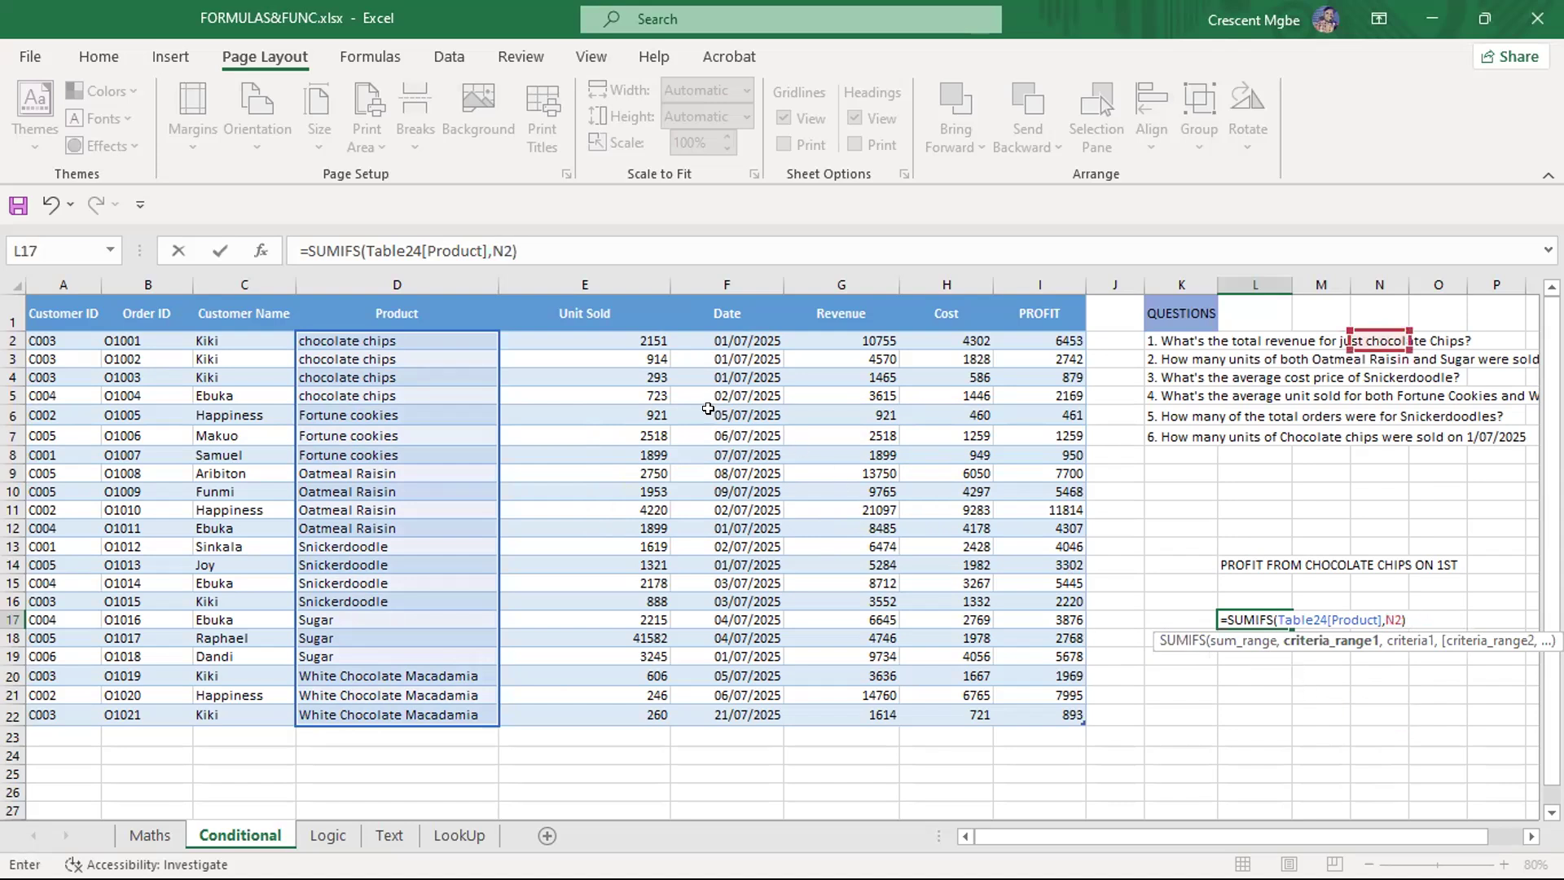
Erase the incomplete SUMIFS formula from cell L17
click(1335, 619)
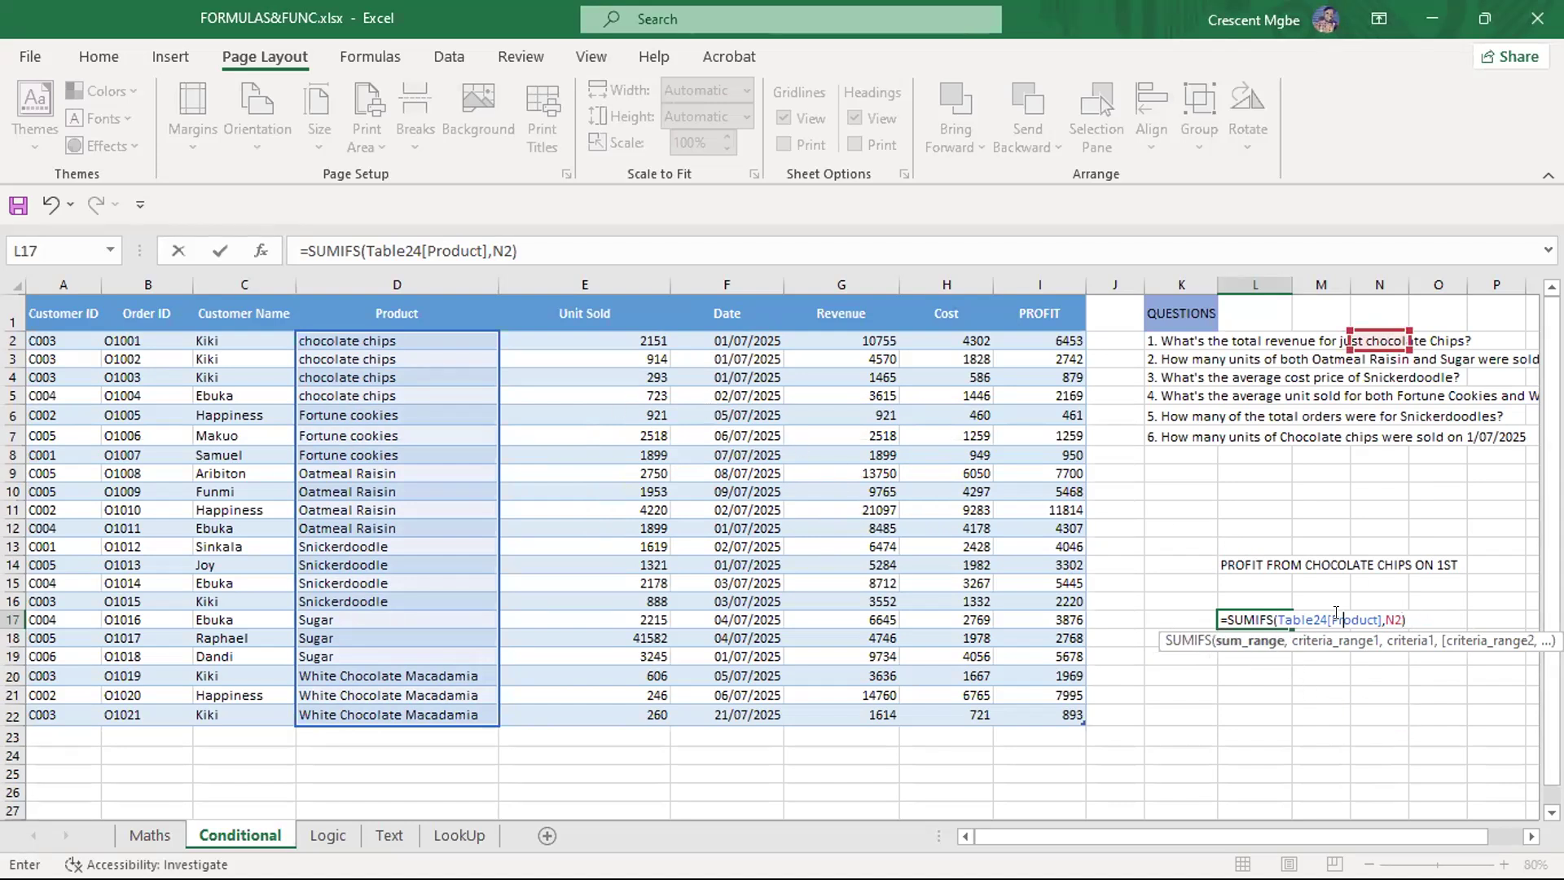
key(Delete)
key(Delete)
key(Delete)
key(Delete)
key(Delete)
key(Delete)
key(Delete)
key(Delete)
key(Delete)
key(Delete)
key(Delete)
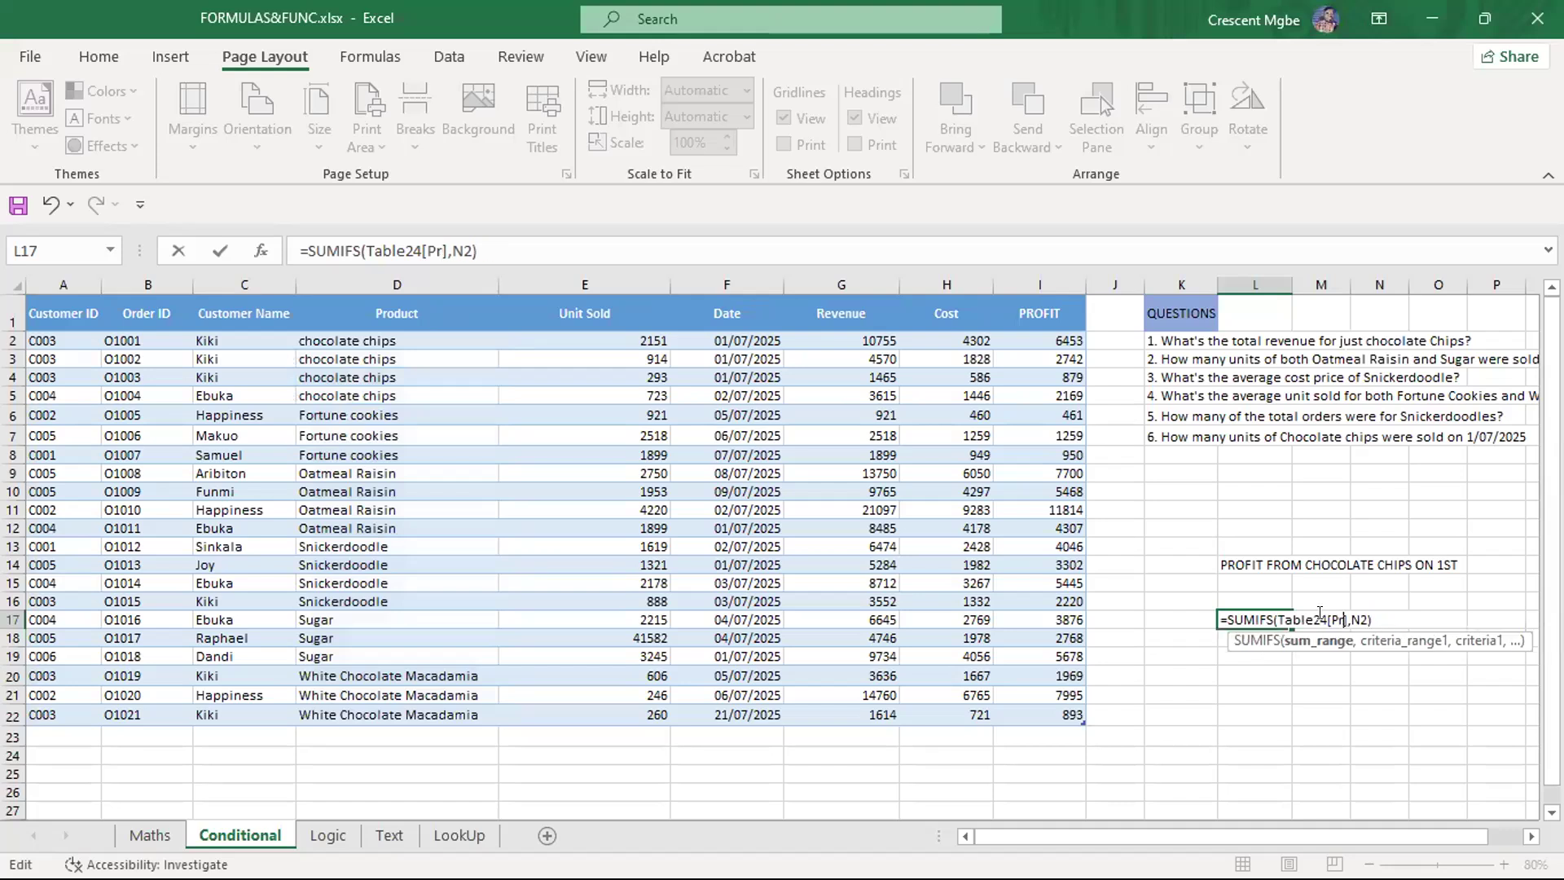
key(BackSpace)
key(BackSpace)
key(BackSpace)
key(BackSpace)
key(BackSpace)
key(BackSpace)
key(BackSpace)
key(BackSpace)
key(BackSpace)
key(BackSpace)
key(BackSpace)
key(BackSpace)
key(BackSpace)
key(BackSpace)
key(BackSpace)
key(BackSpace)
key(BackSpace)
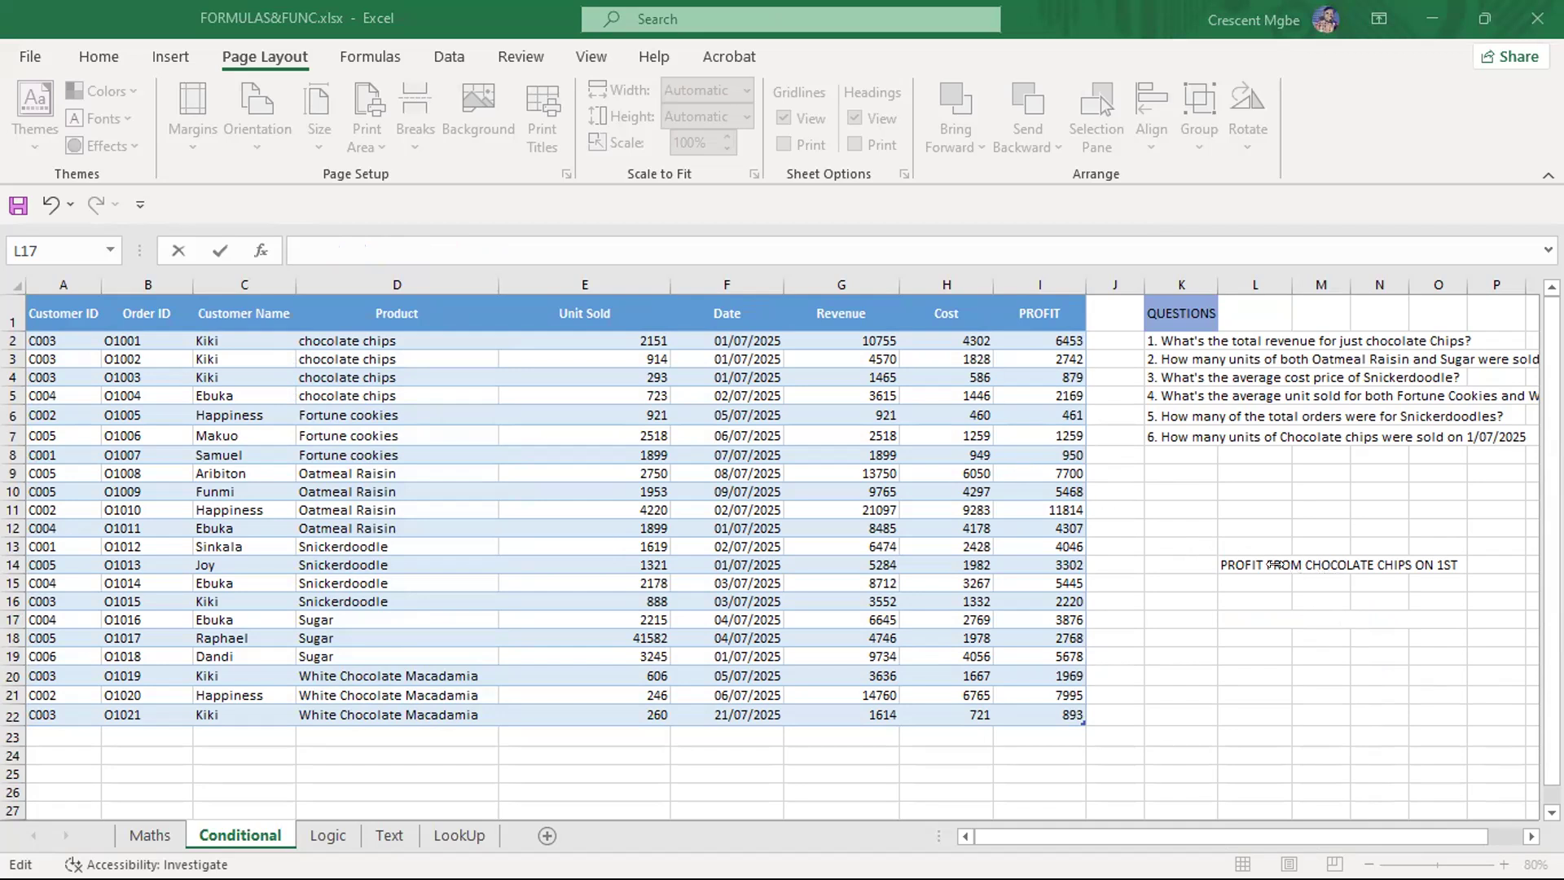
drag(1274, 584, 1274, 601)
click(1268, 619)
click(1271, 640)
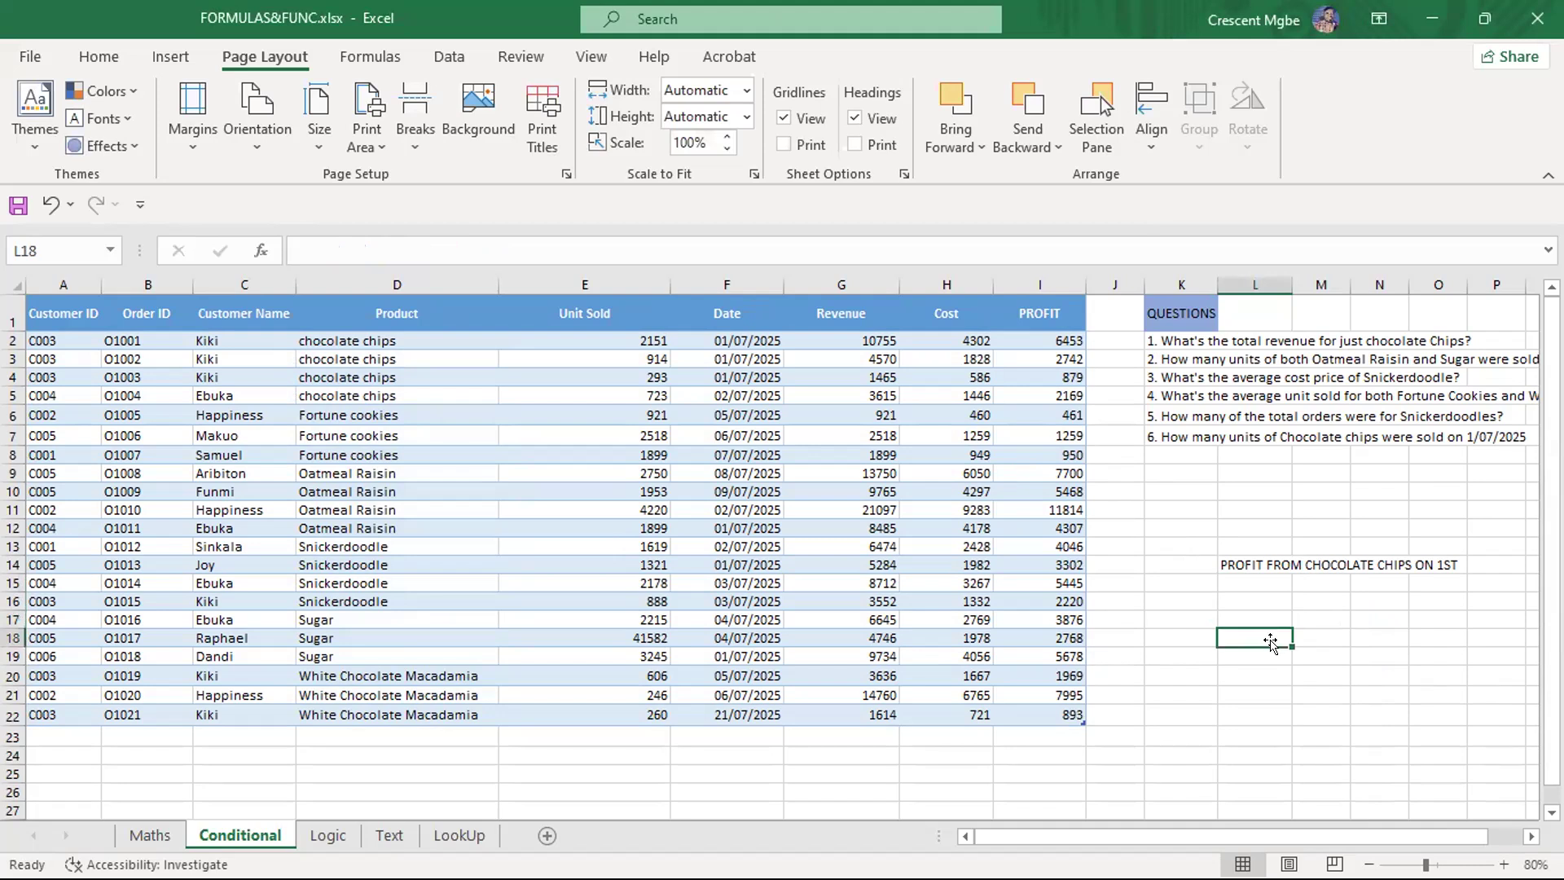
text(=SUM)
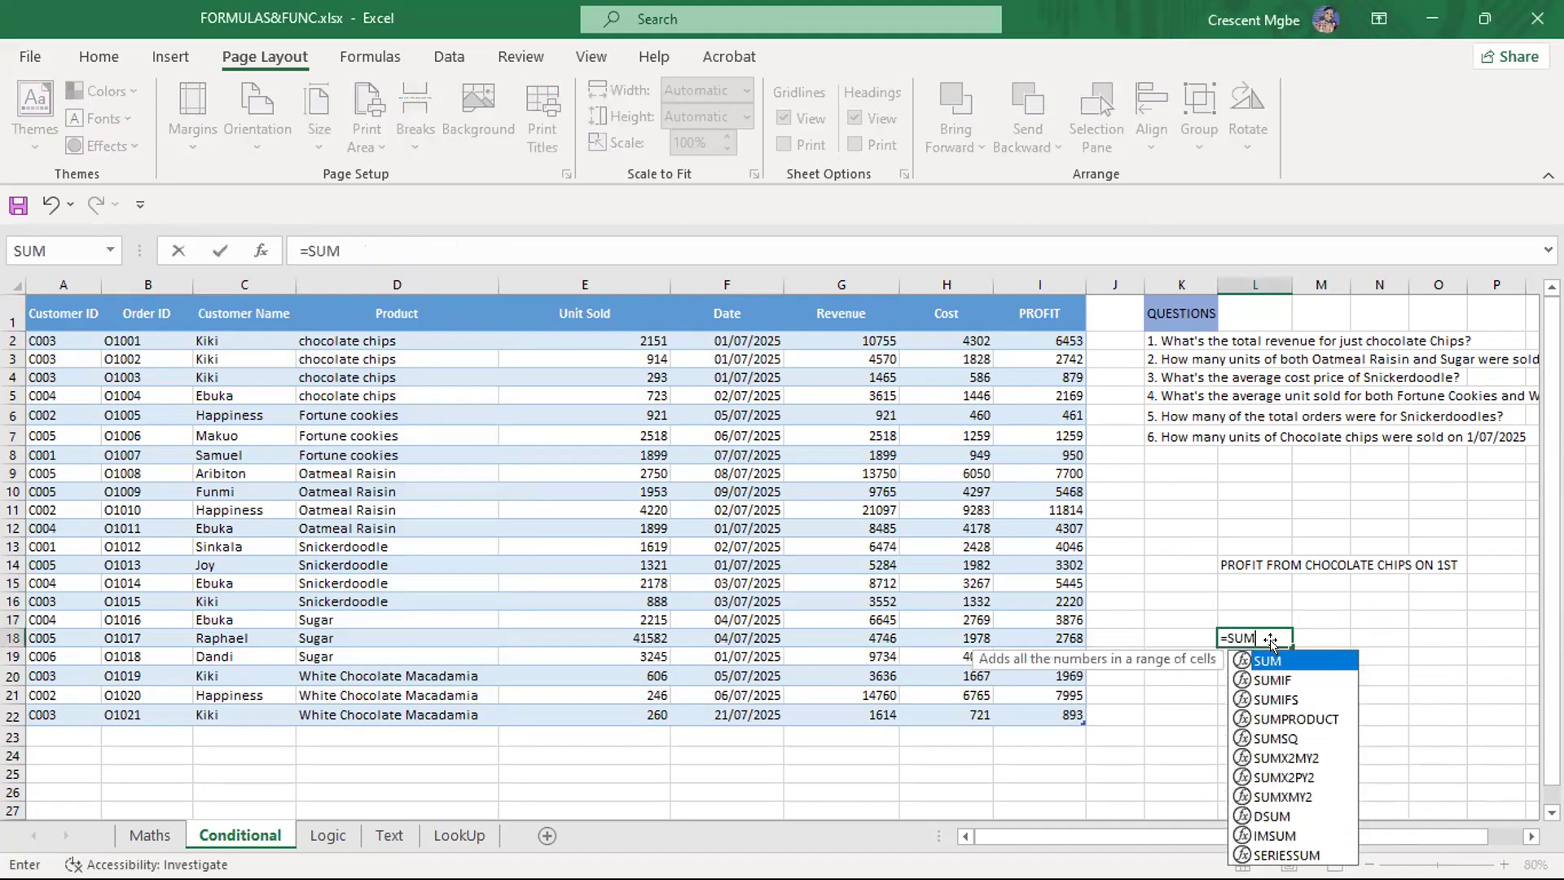
key(Down)
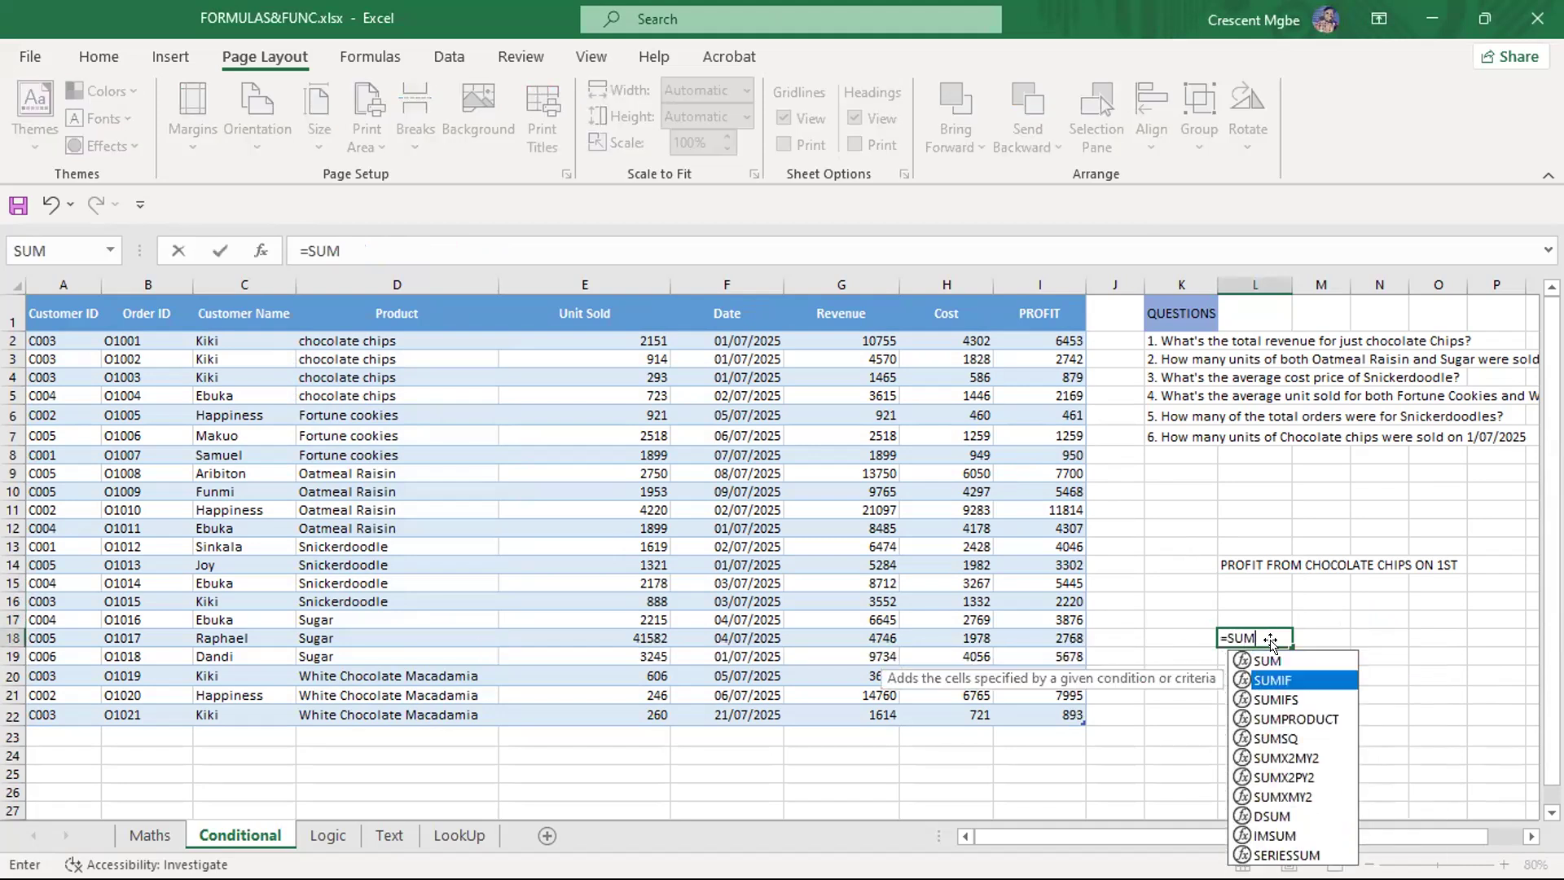
key(Return)
click(1269, 638)
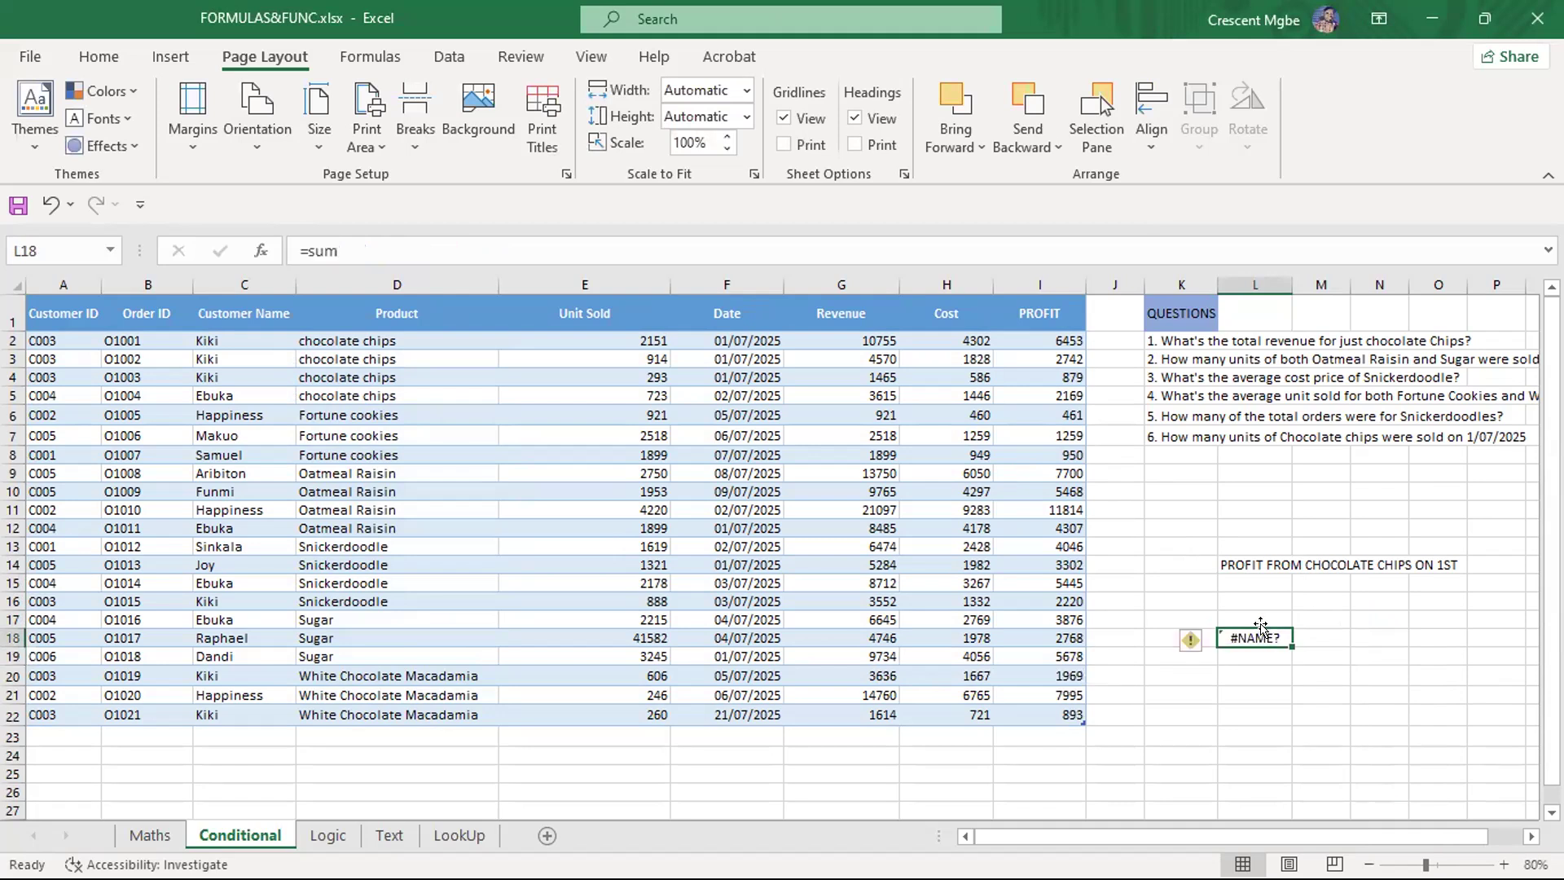
key(BackSpace)
Build the formula =SUMIF(Table24[Product],D2,Table24[PROFIT]) in cell L18 to sum the chocolate chips profit
text(=)
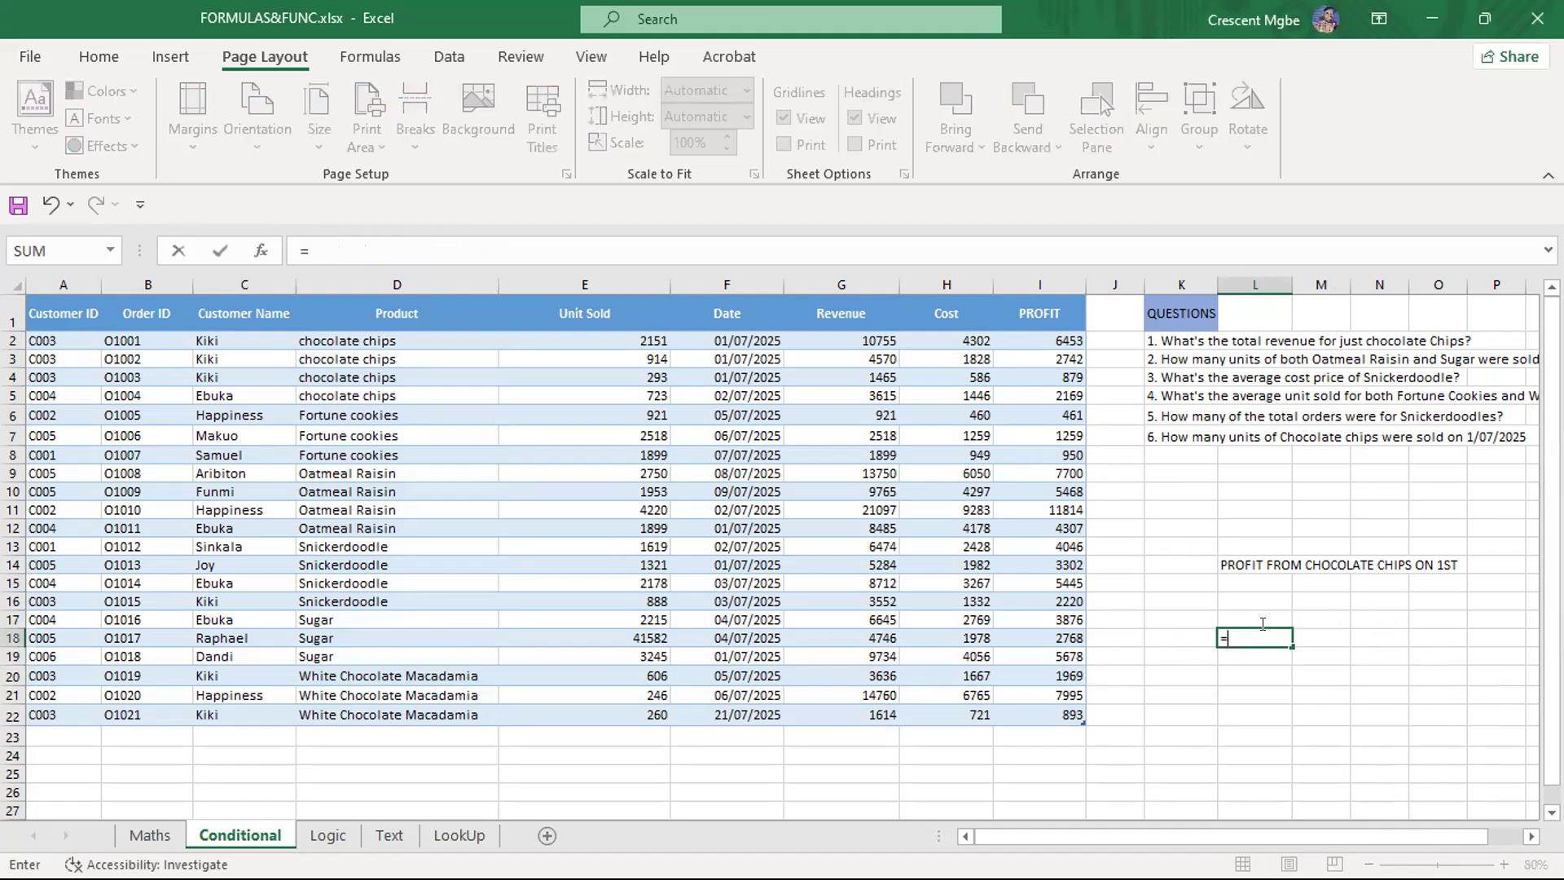
text(SUMIF)
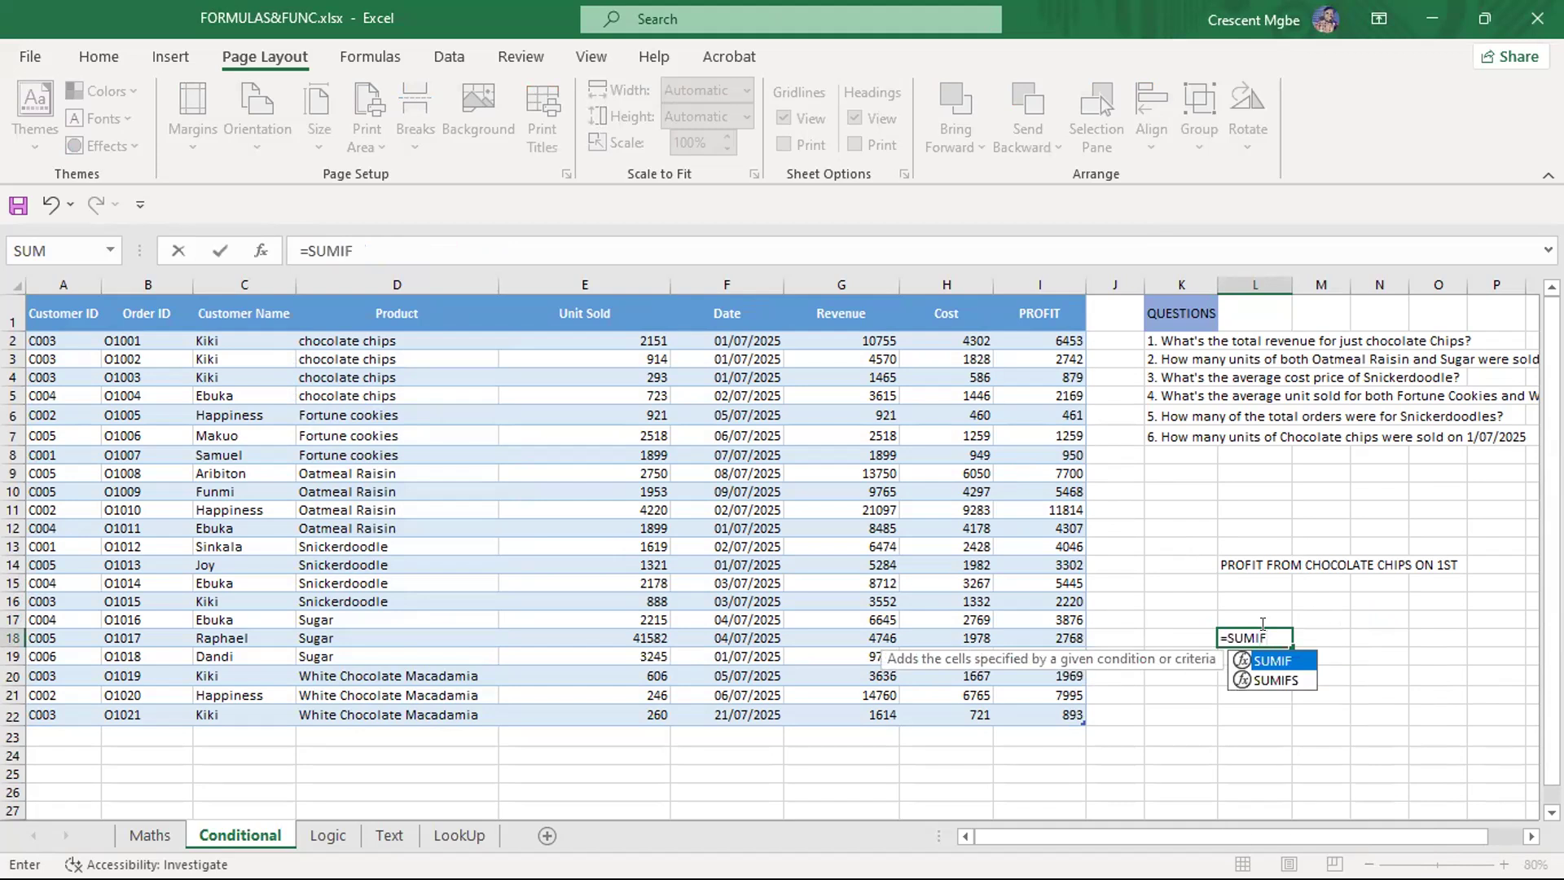
text(()
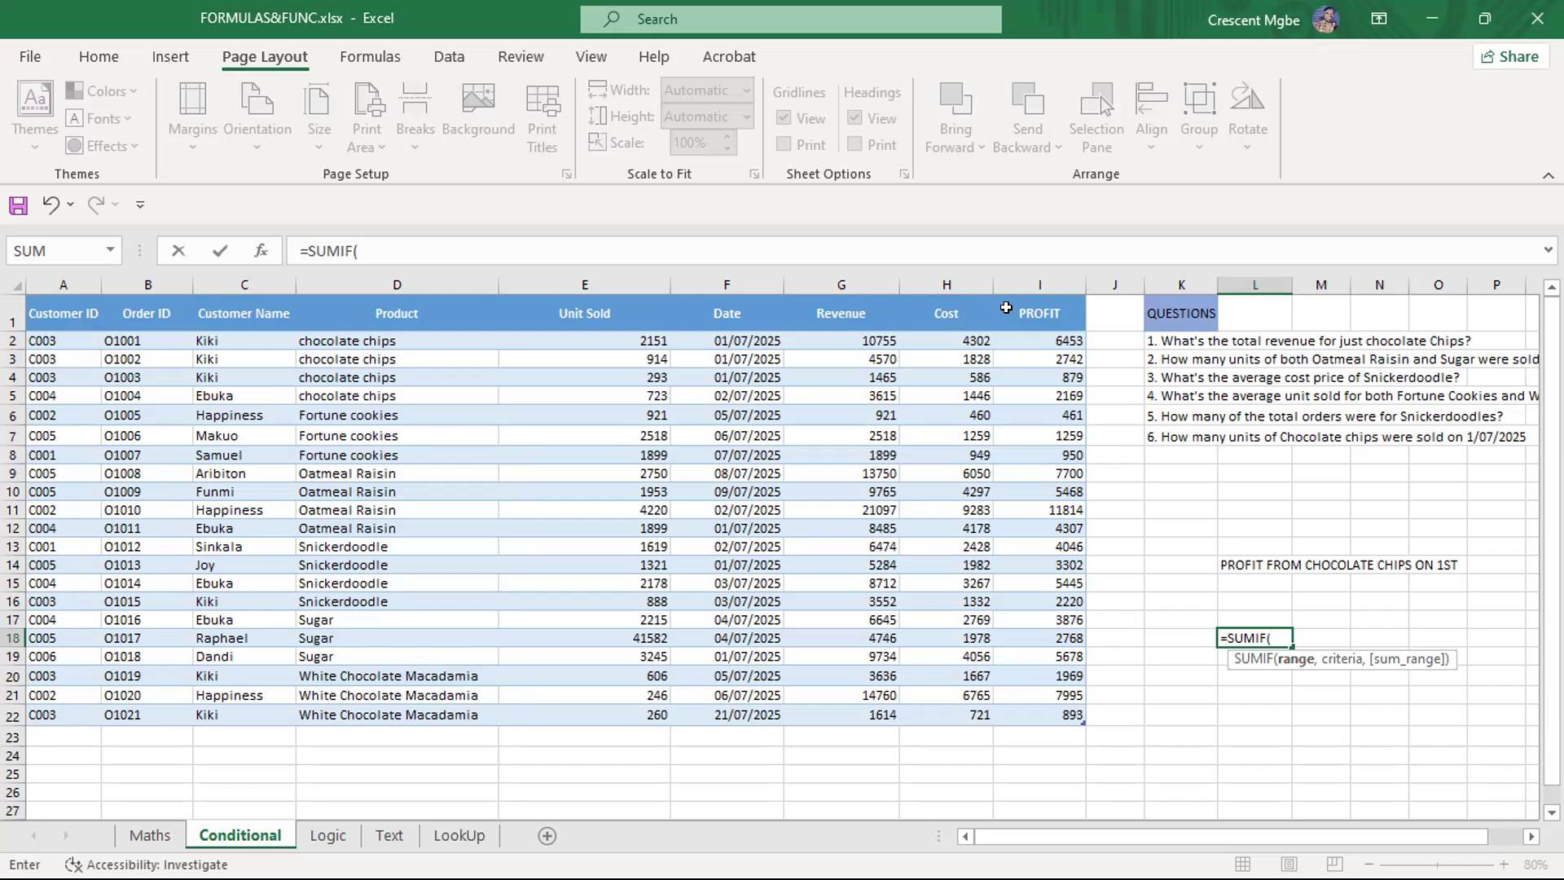
click(1265, 634)
drag(373, 341, 408, 706)
text(,)
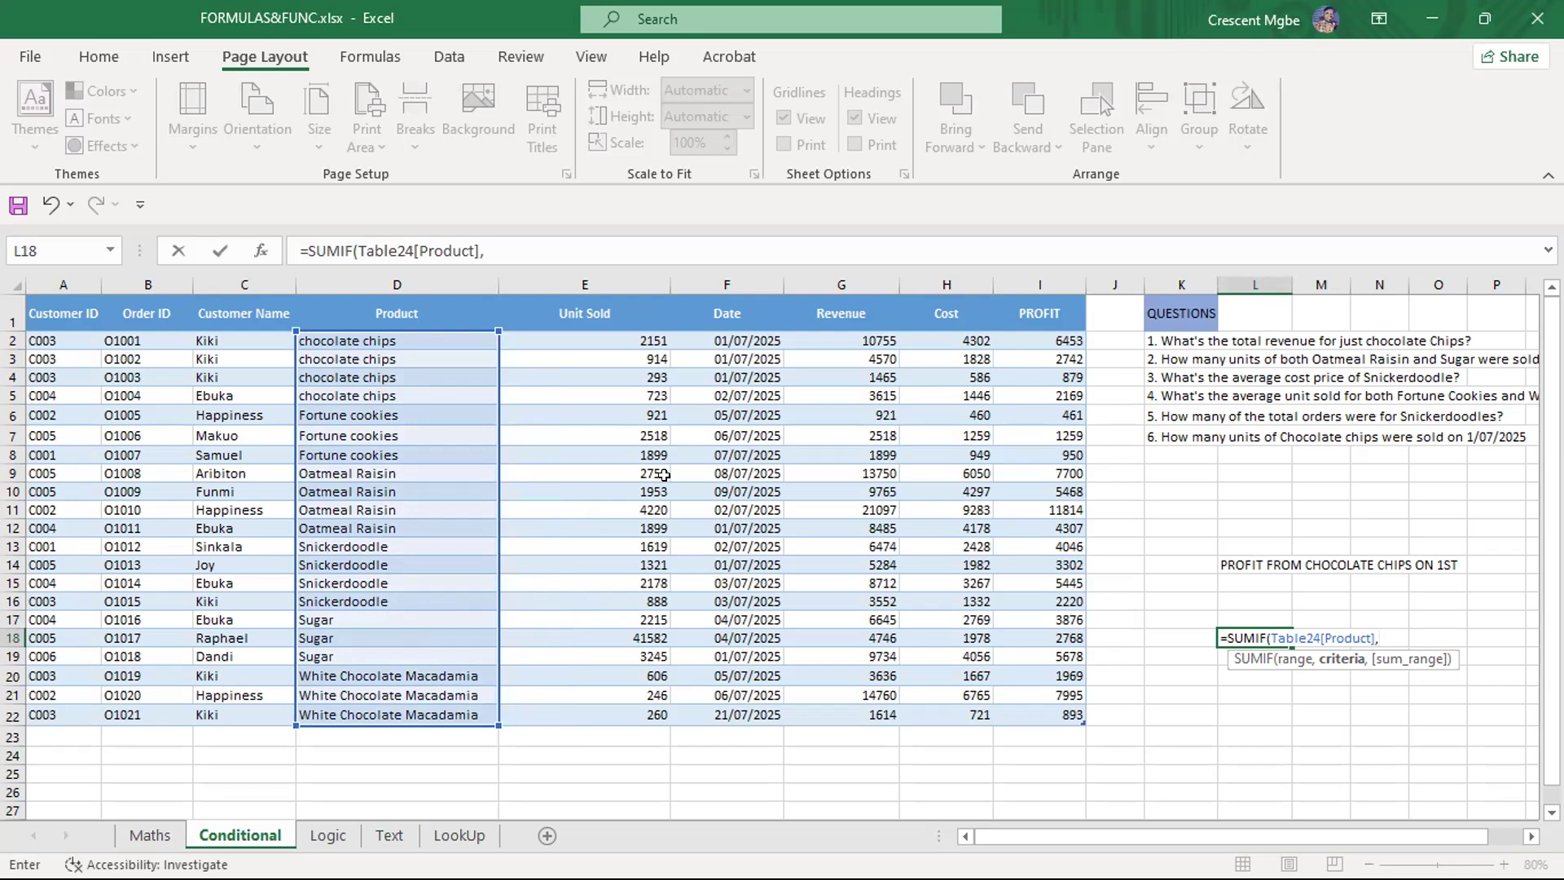
click(397, 339)
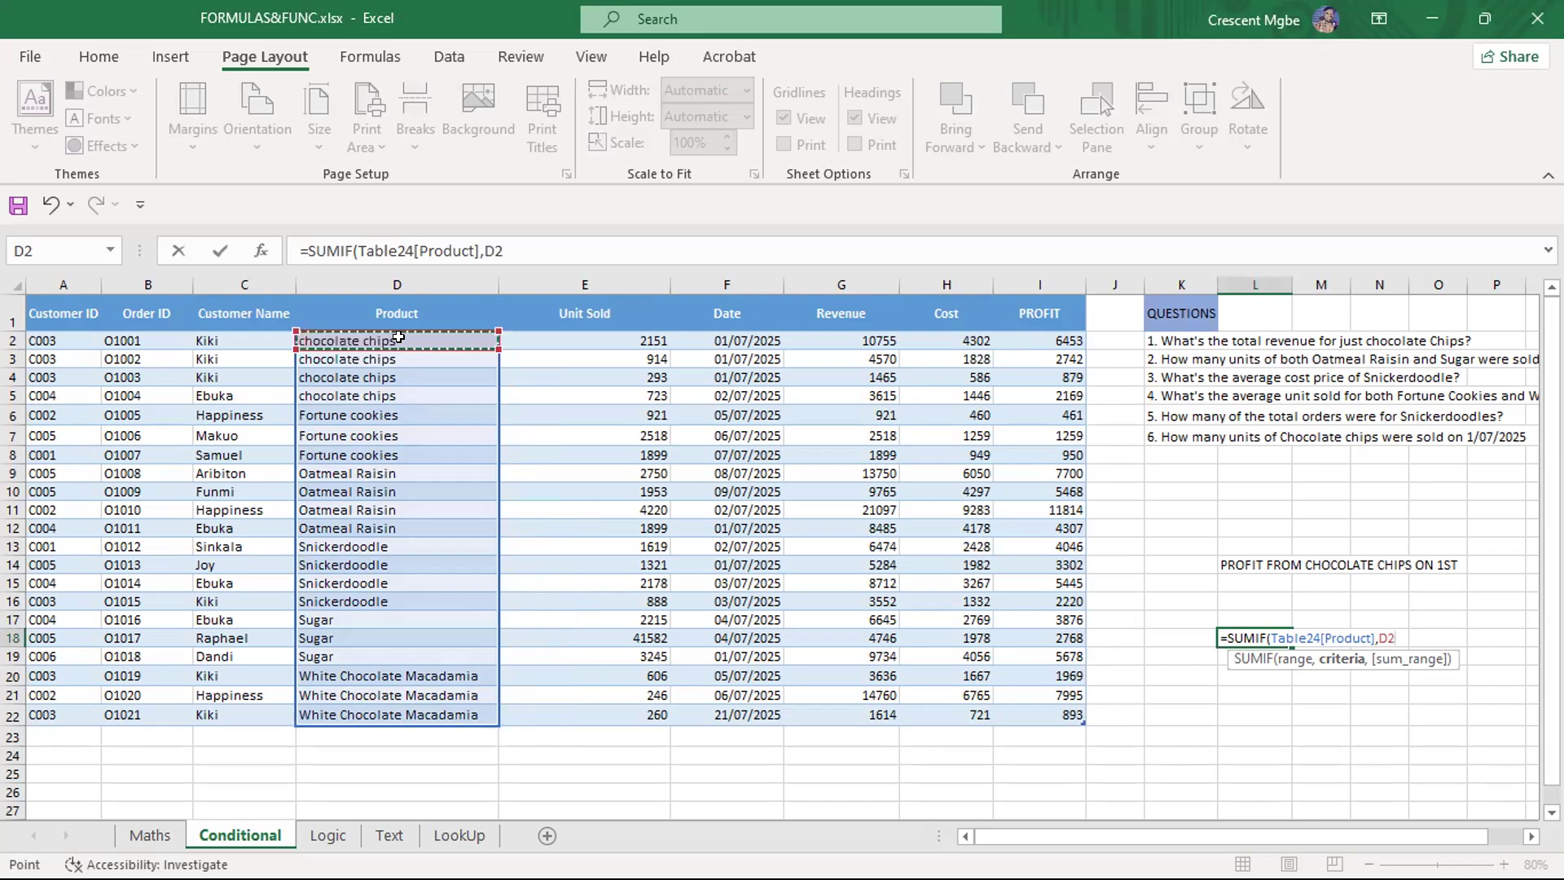
text(,)
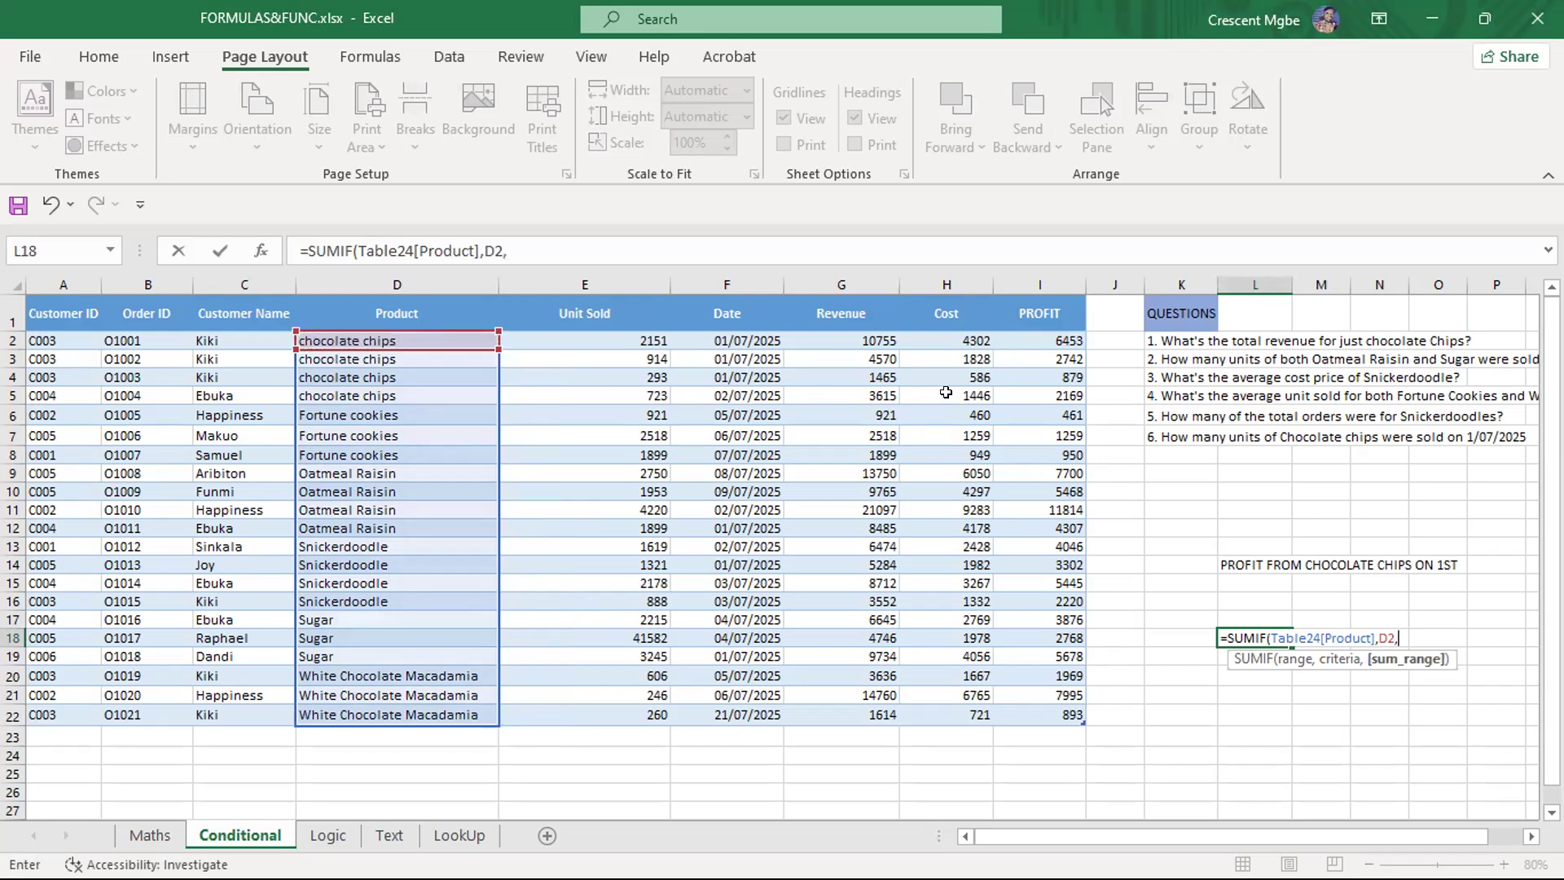
drag(1039, 339, 1054, 710)
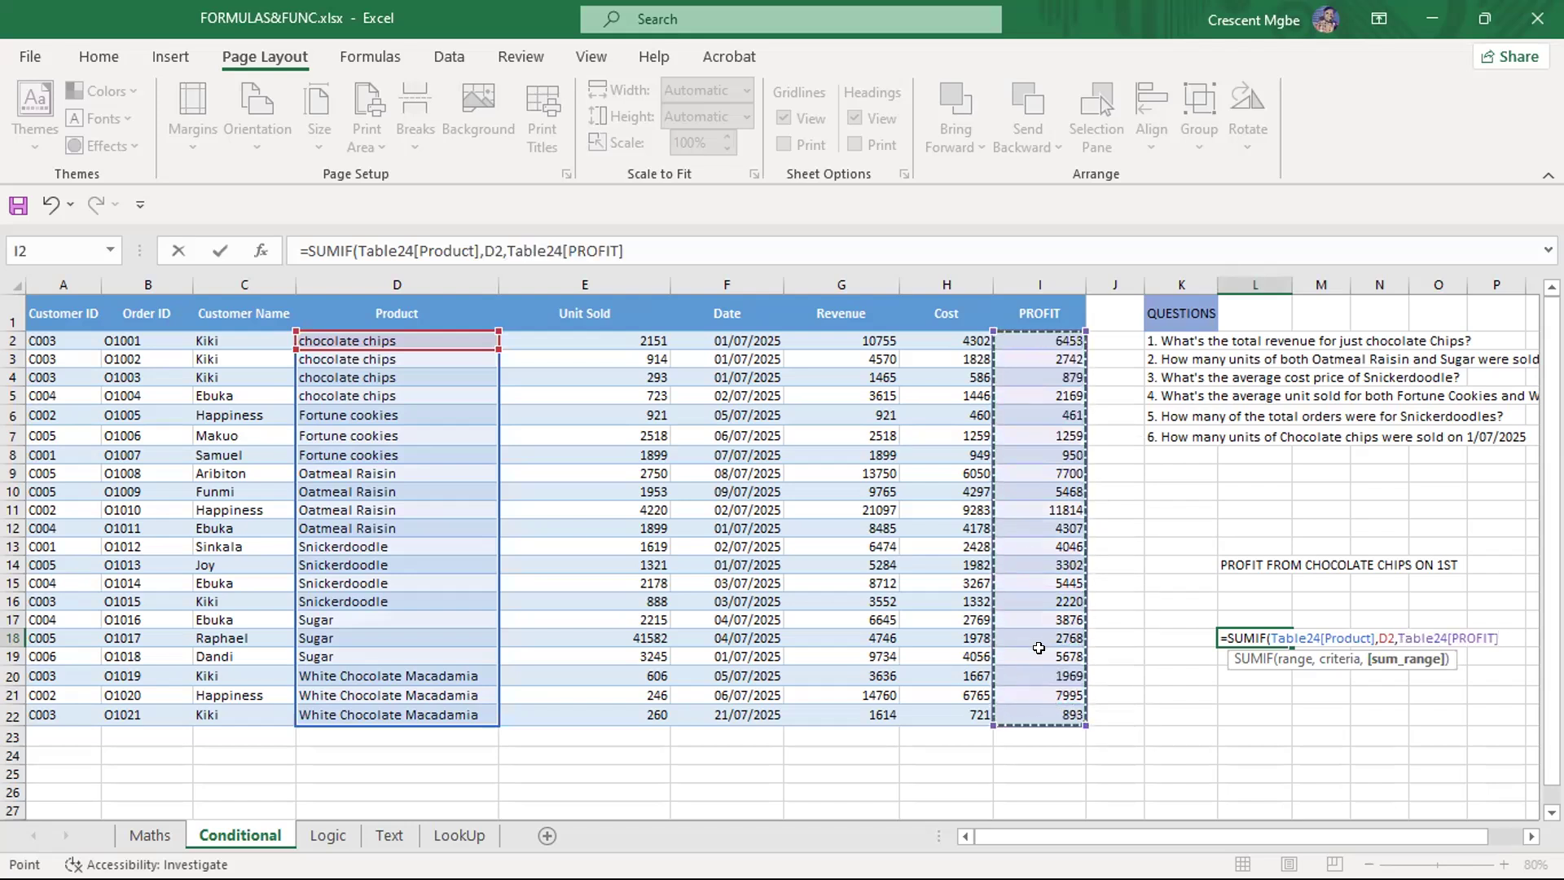
text())
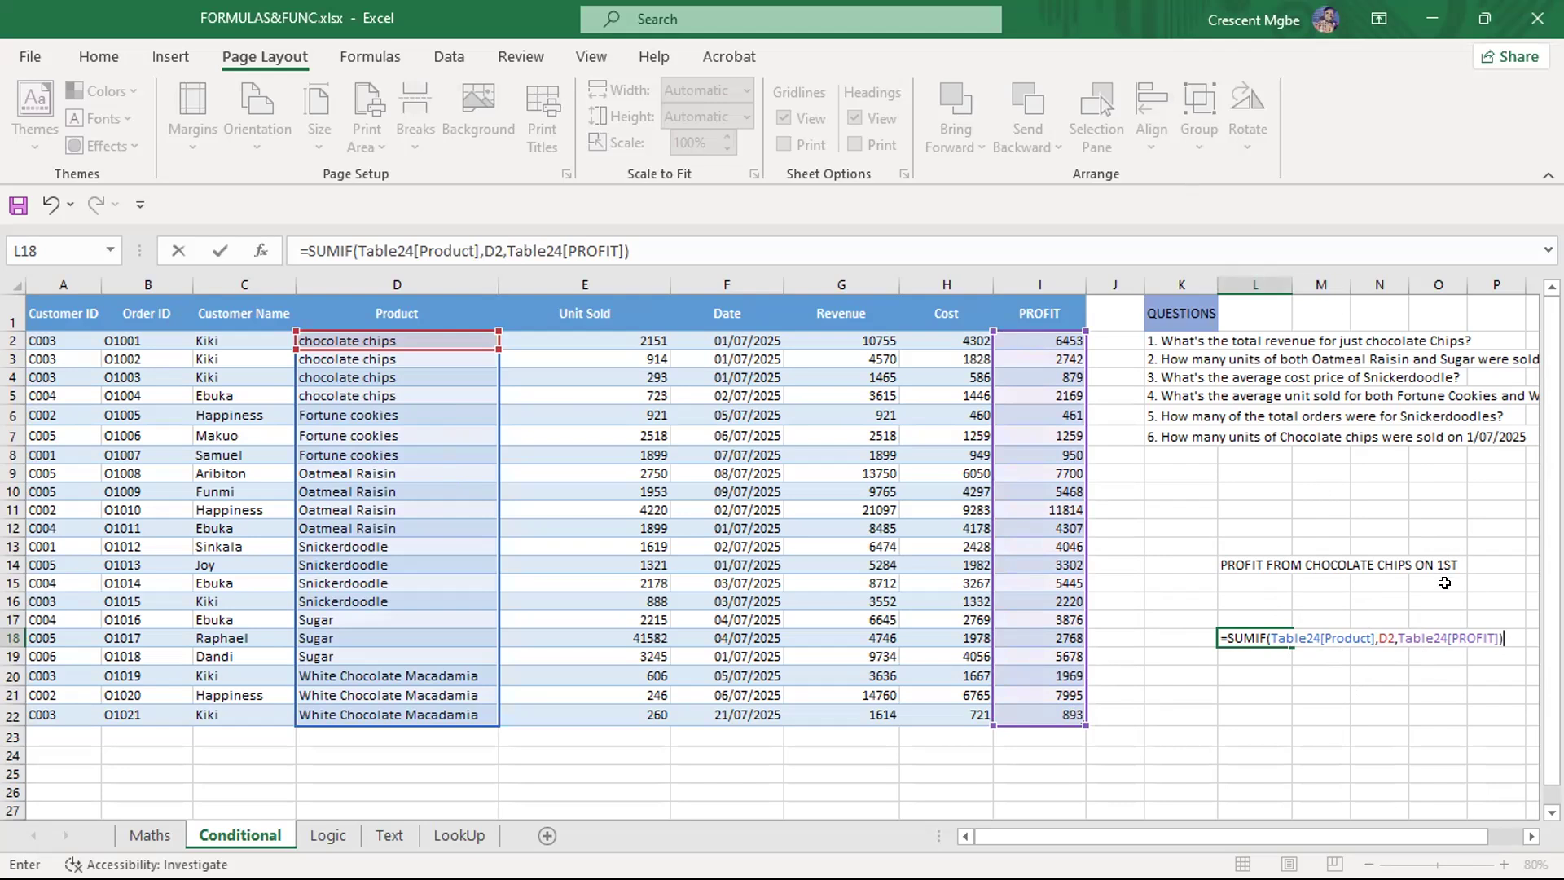
Erase the SUMIF formula from L18 and return to empty cell L17
key(BackSpace)
key(BackSpace)
key(BackSpace)
key(BackSpace)
key(BackSpace)
key(BackSpace)
key(BackSpace)
key(BackSpace)
key(BackSpace)
key(BackSpace)
key(BackSpace)
key(BackSpace)
key(BackSpace)
key(BackSpace)
key(BackSpace)
key(BackSpace)
key(BackSpace)
key(BackSpace)
key(BackSpace)
key(BackSpace)
key(BackSpace)
key(BackSpace)
key(BackSpace)
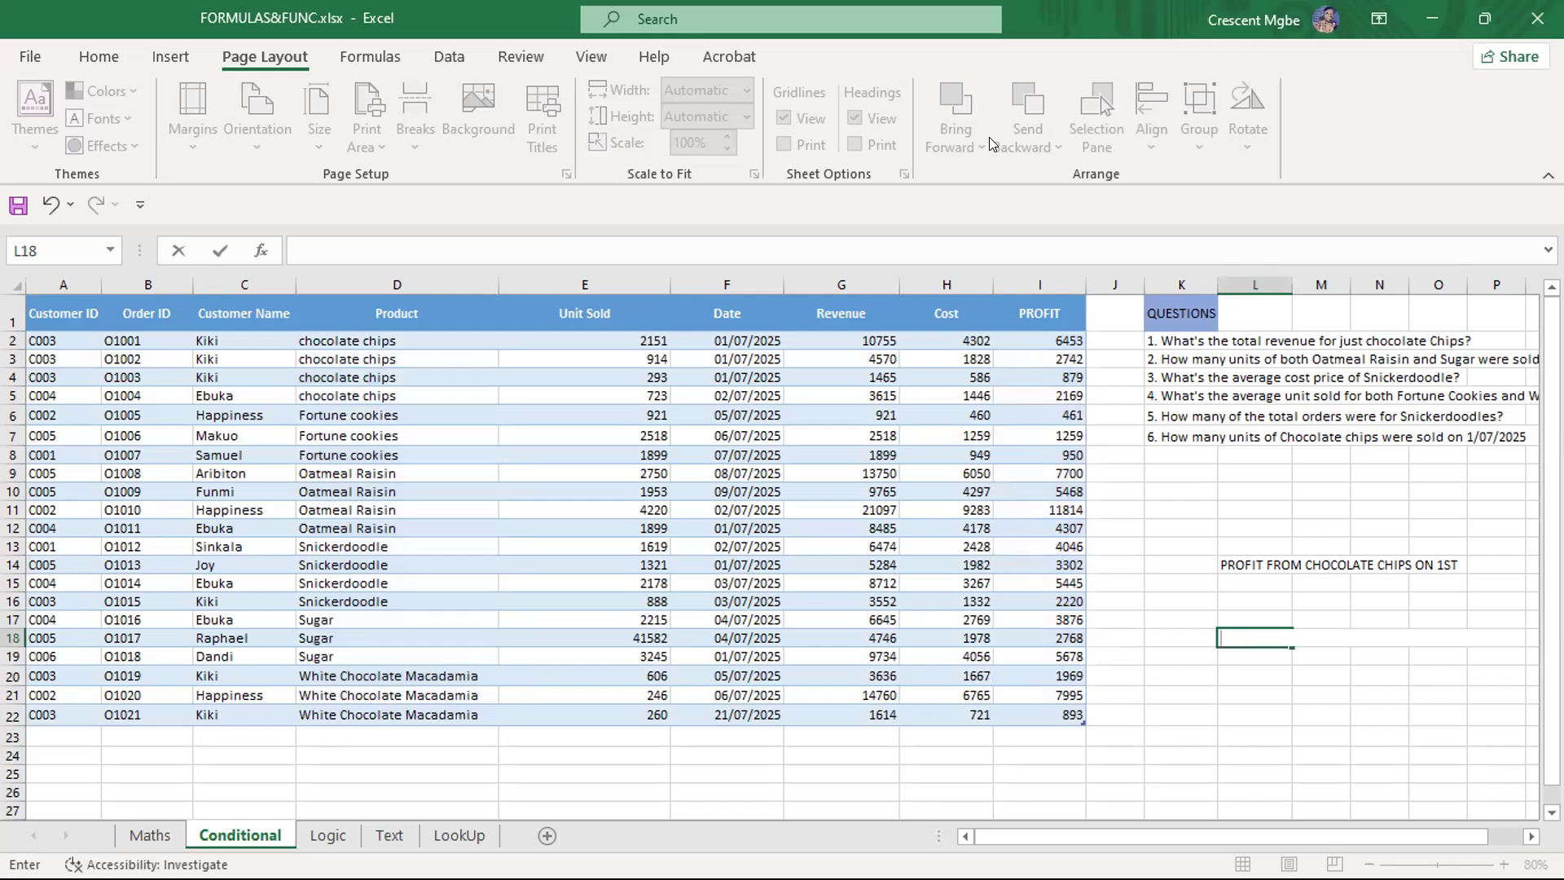
key(alt+Tab)
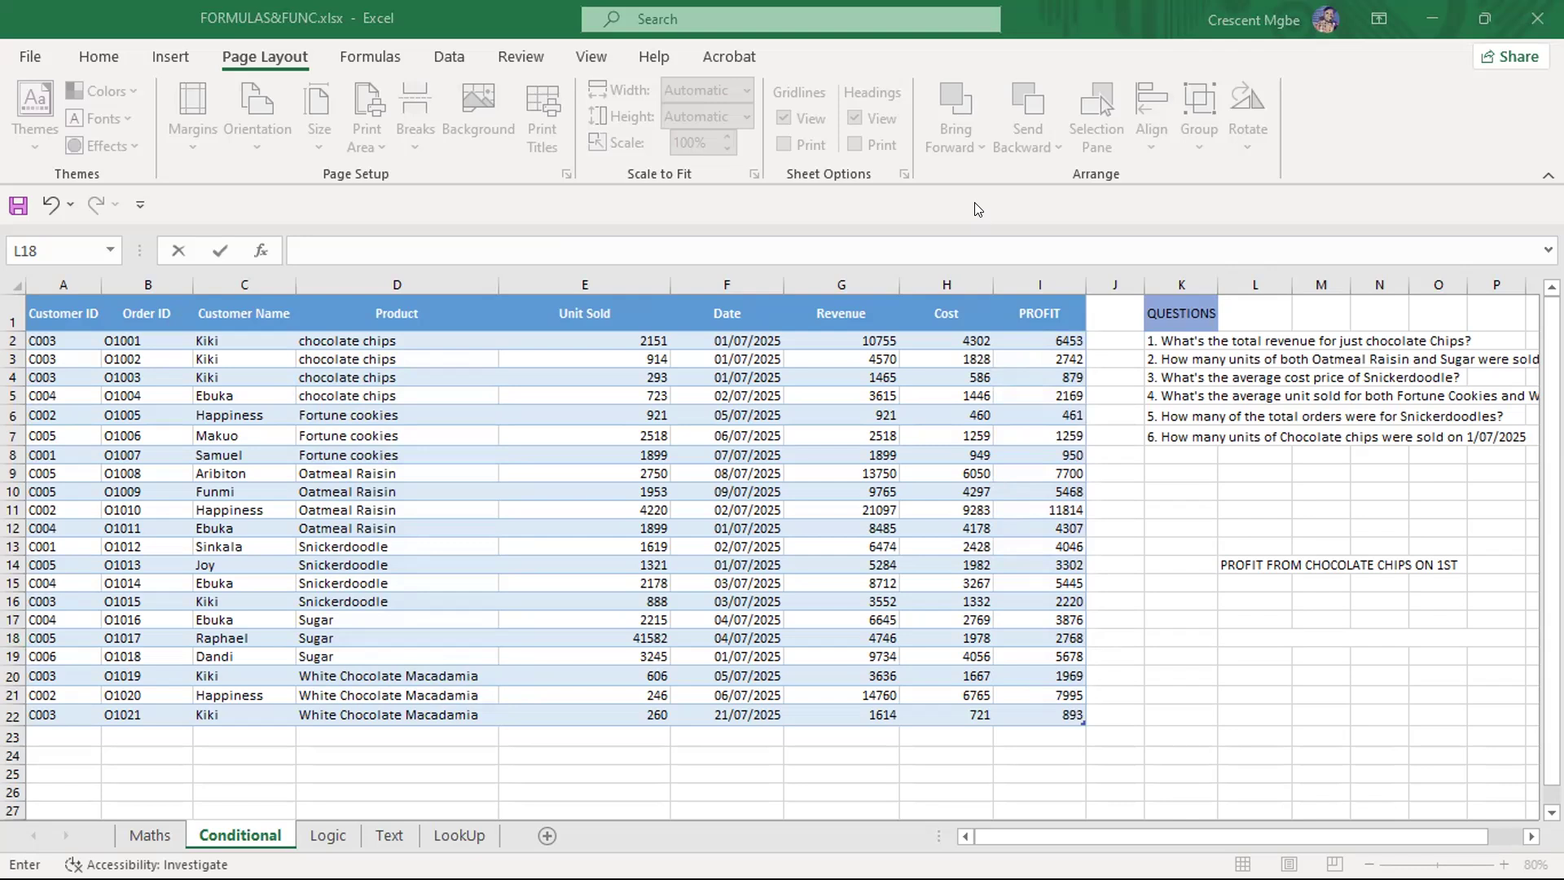
click(1273, 619)
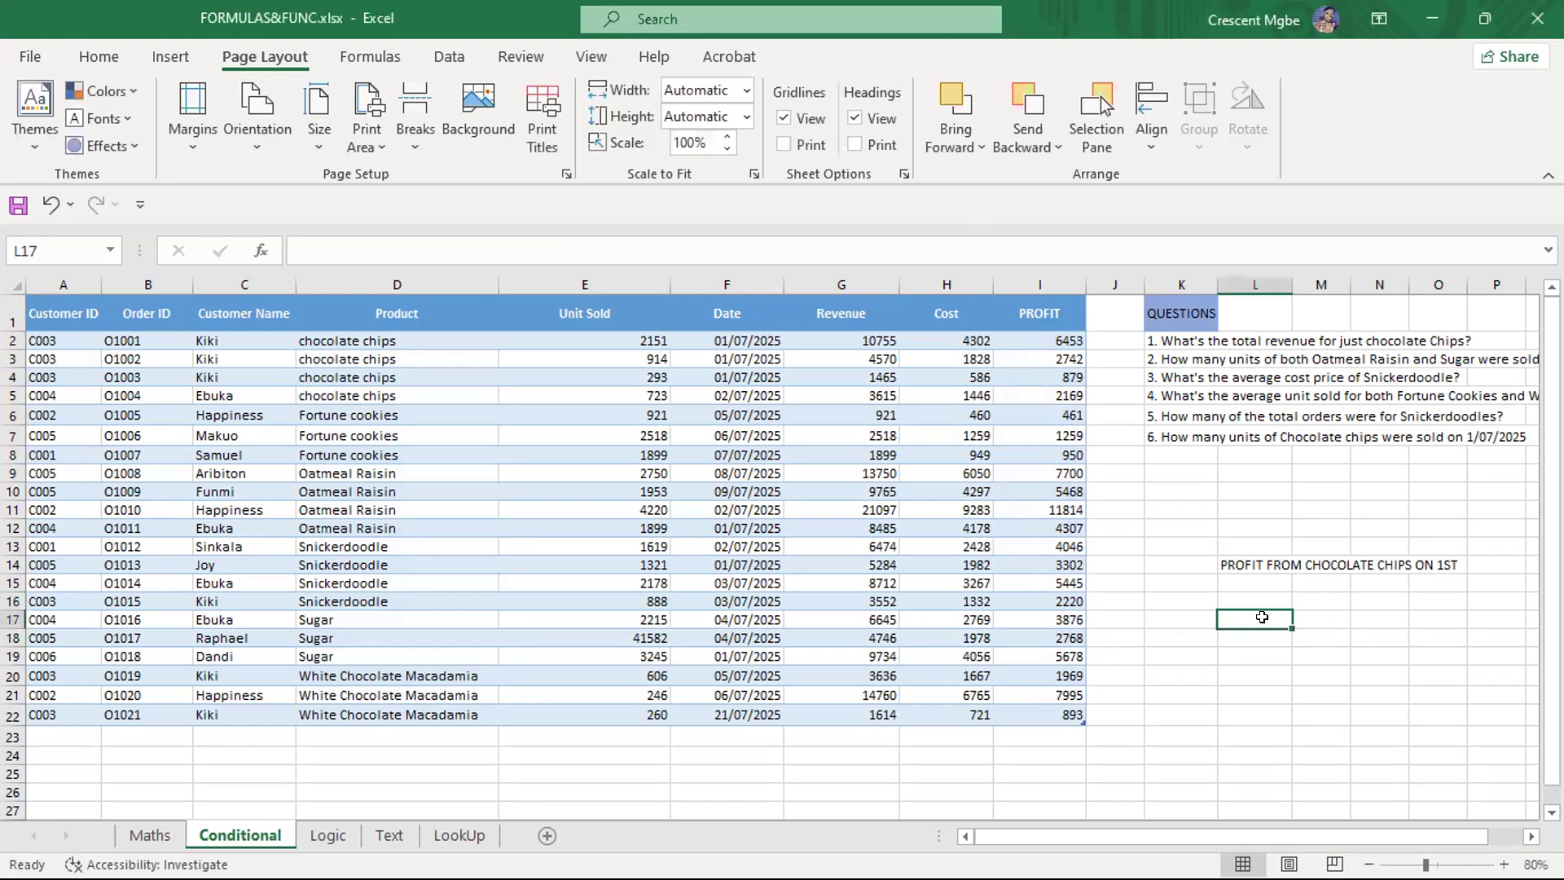
text(=SUMIF)
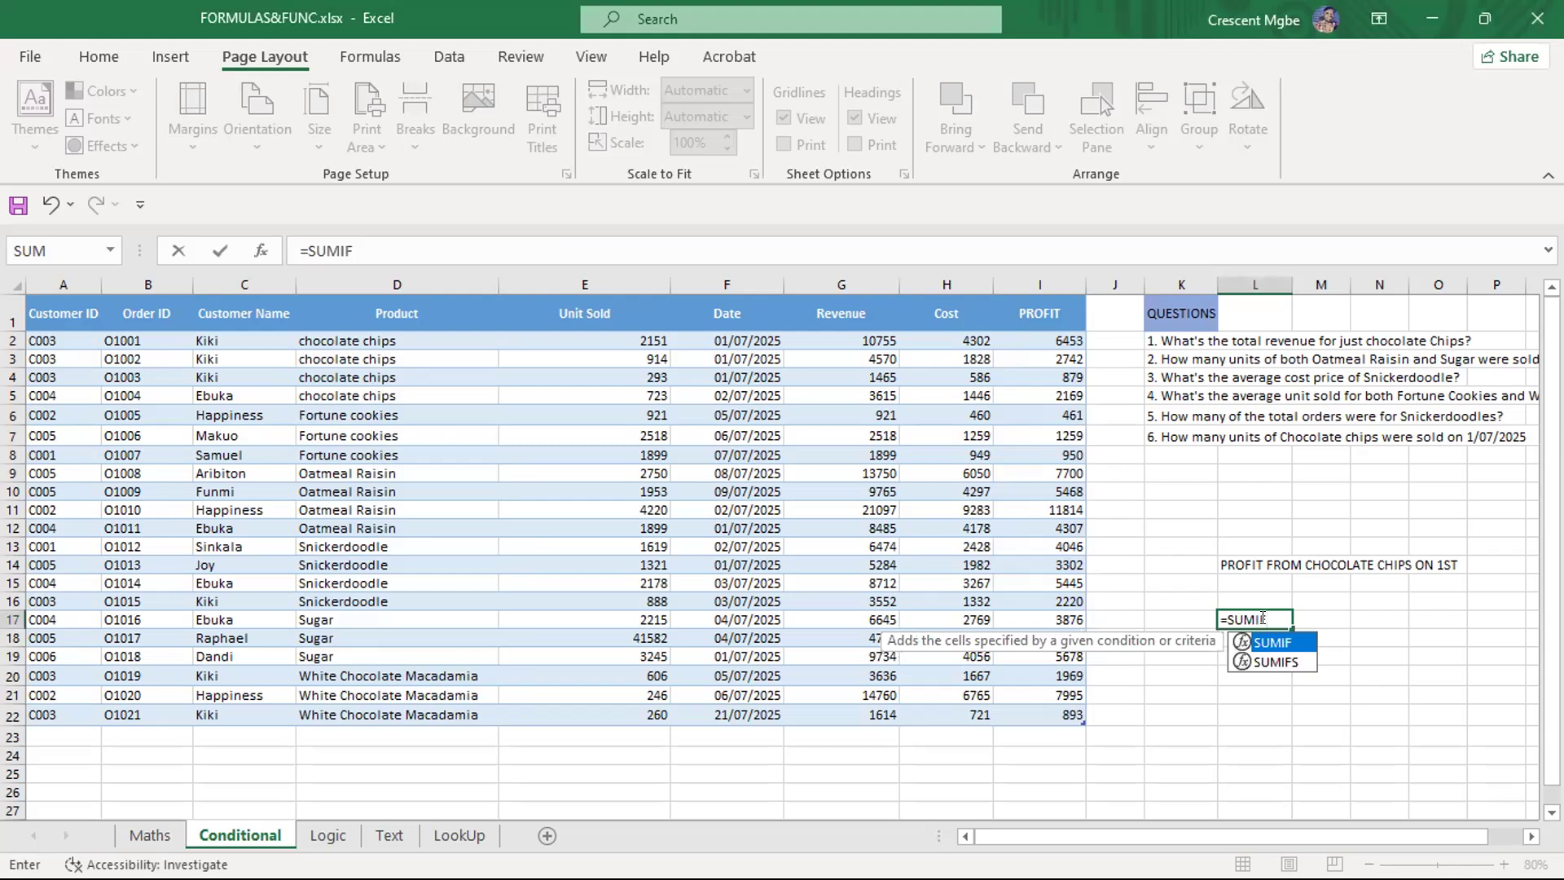
text(()
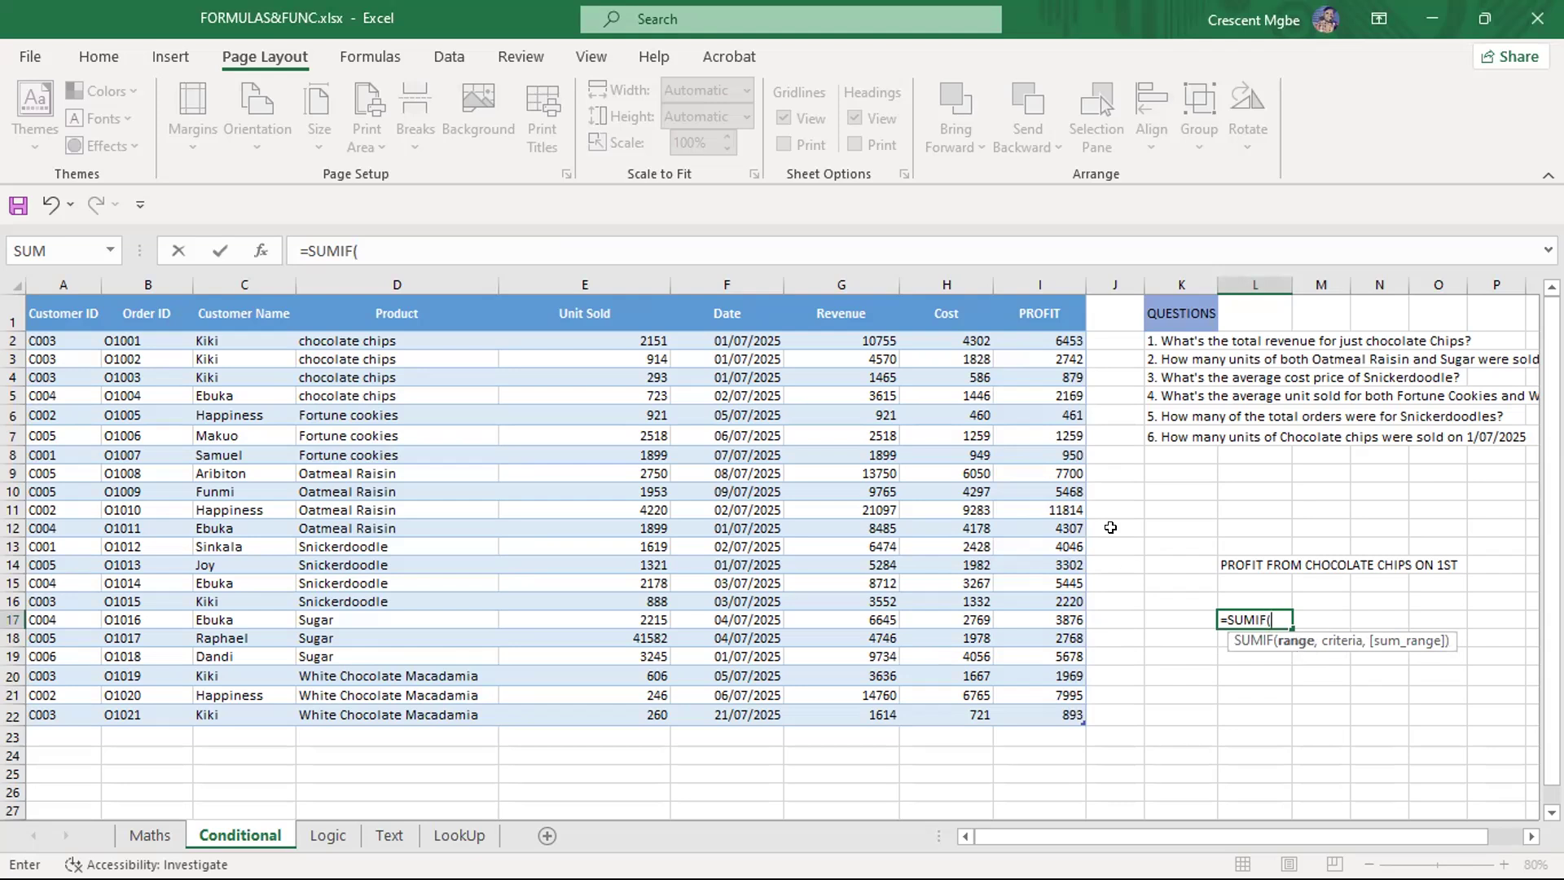
drag(1053, 339, 1077, 727)
text(,)
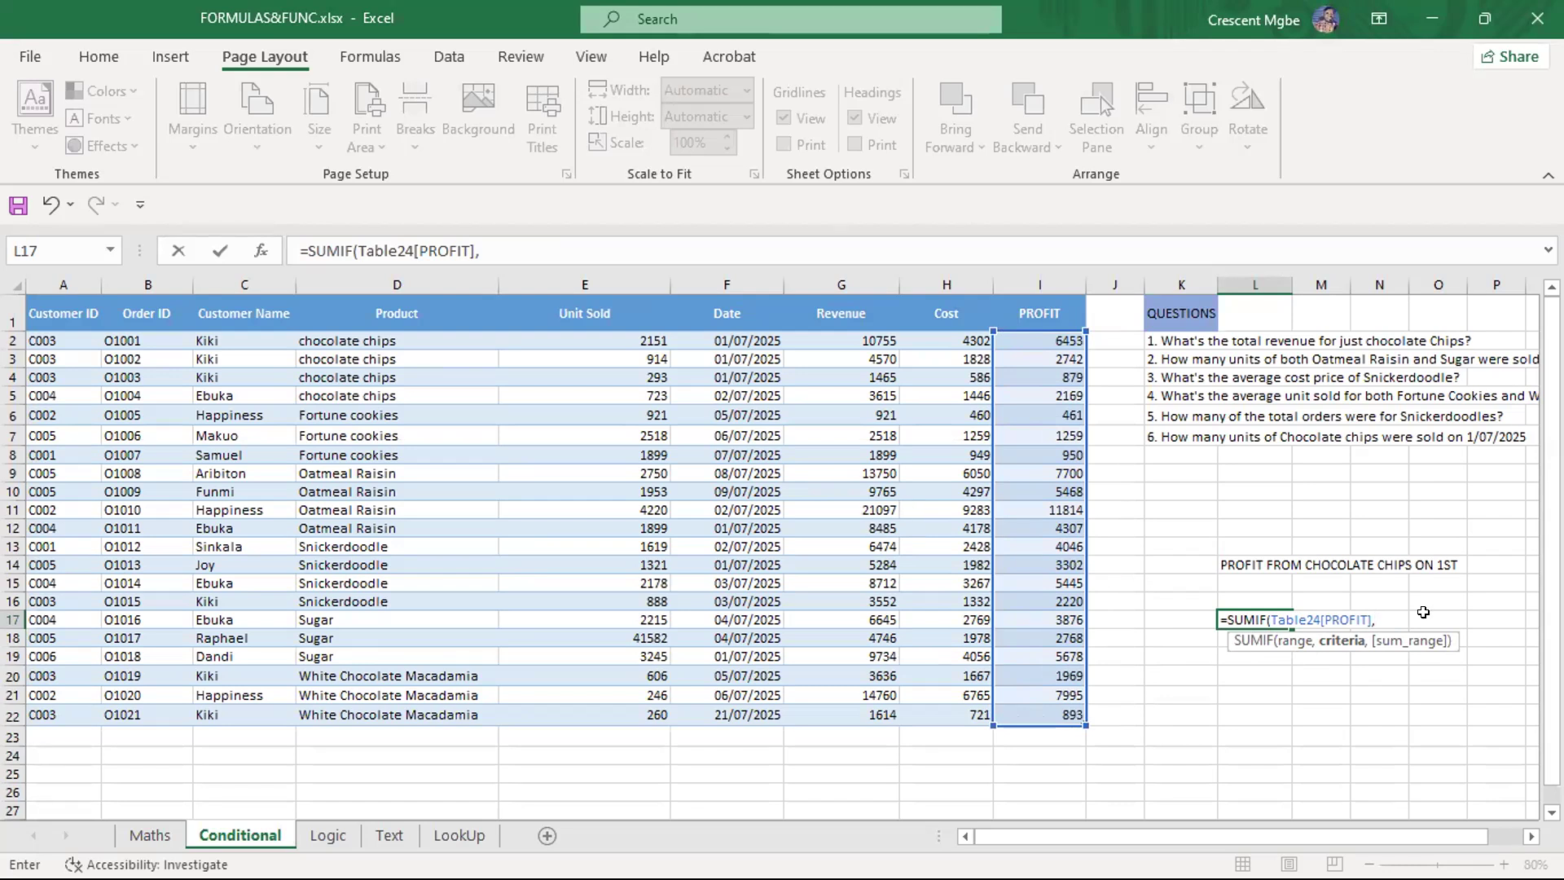
key(BackSpace)
key(BackSpace)
key(BackSpace)
key(BackSpace)
key(BackSpace)
key(BackSpace)
key(BackSpace)
key(BackSpace)
key(BackSpace)
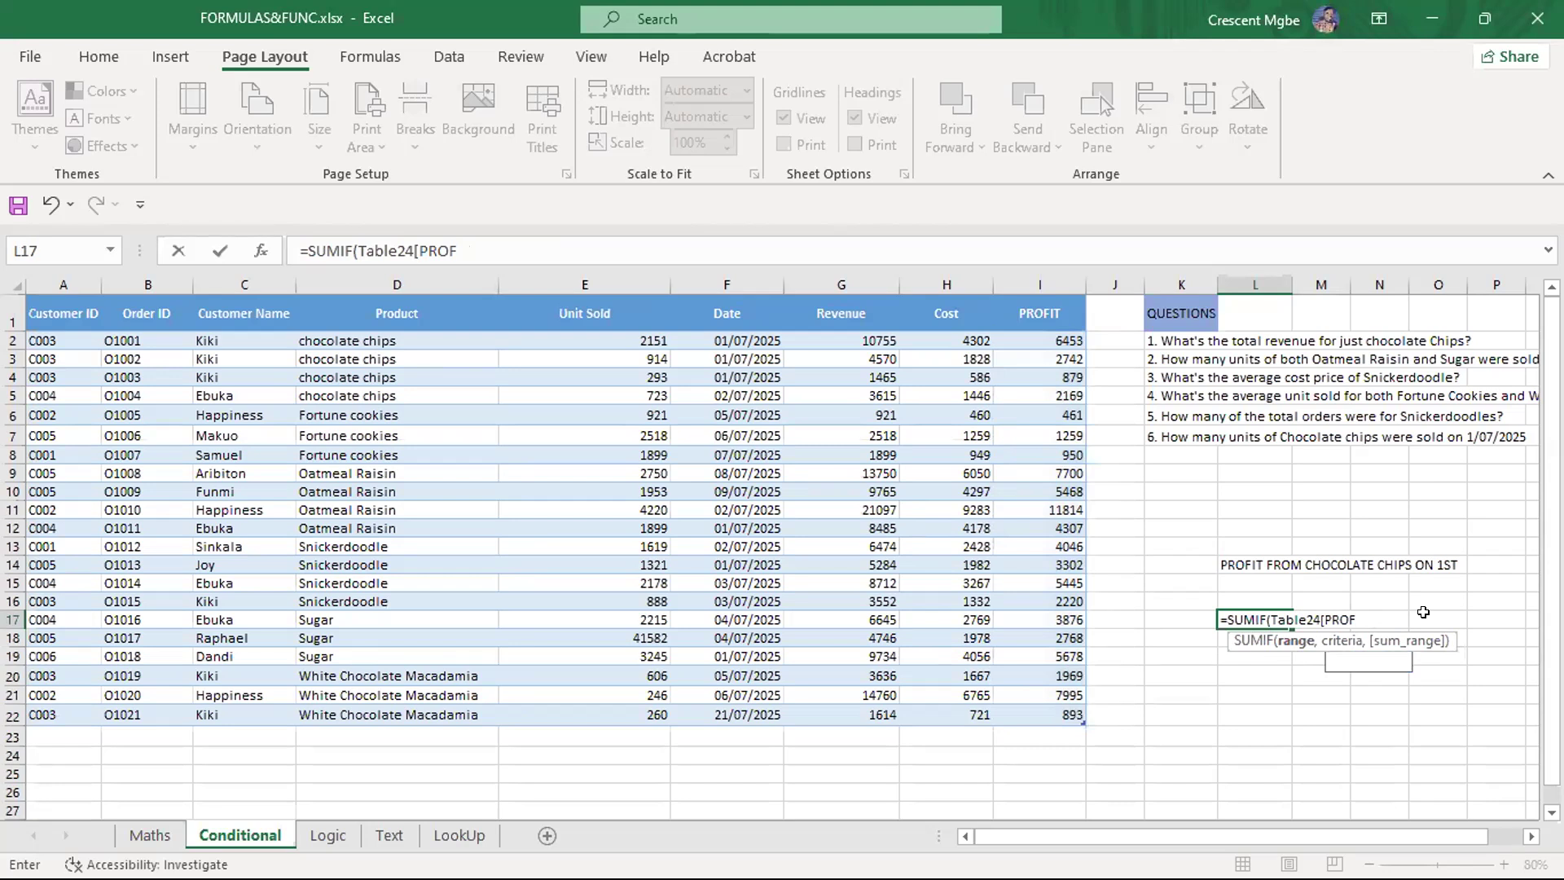
key(BackSpace)
key(BackSpace)
key(BackSpace)
key(BackSpace)
key(BackSpace)
key(BackSpace)
key(BackSpace)
key(BackSpace)
key(BackSpace)
key(BackSpace)
key(BackSpace)
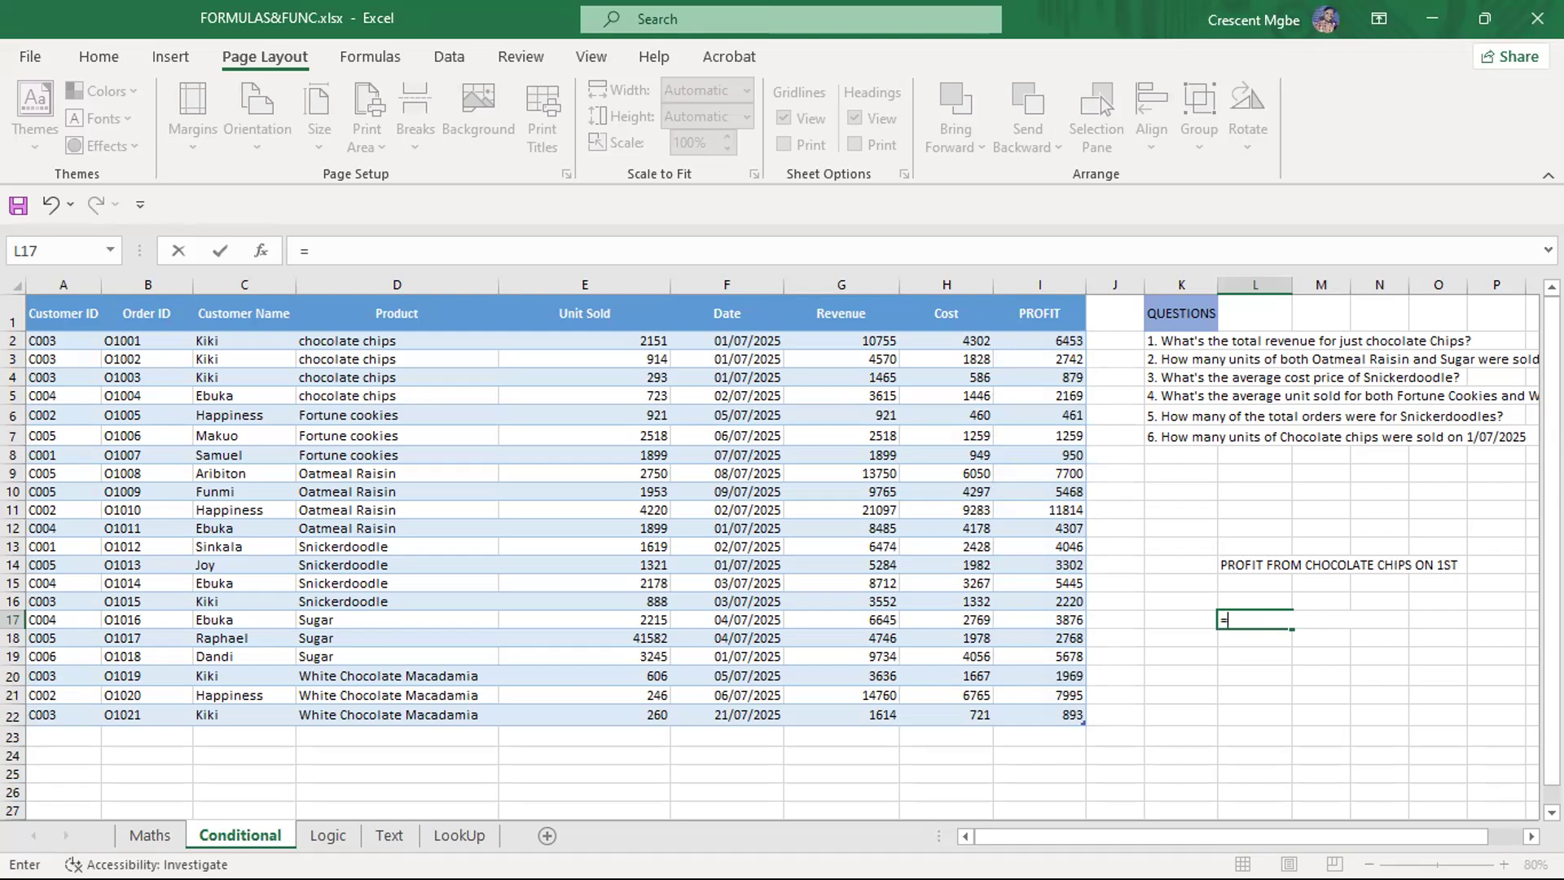
click(1225, 565)
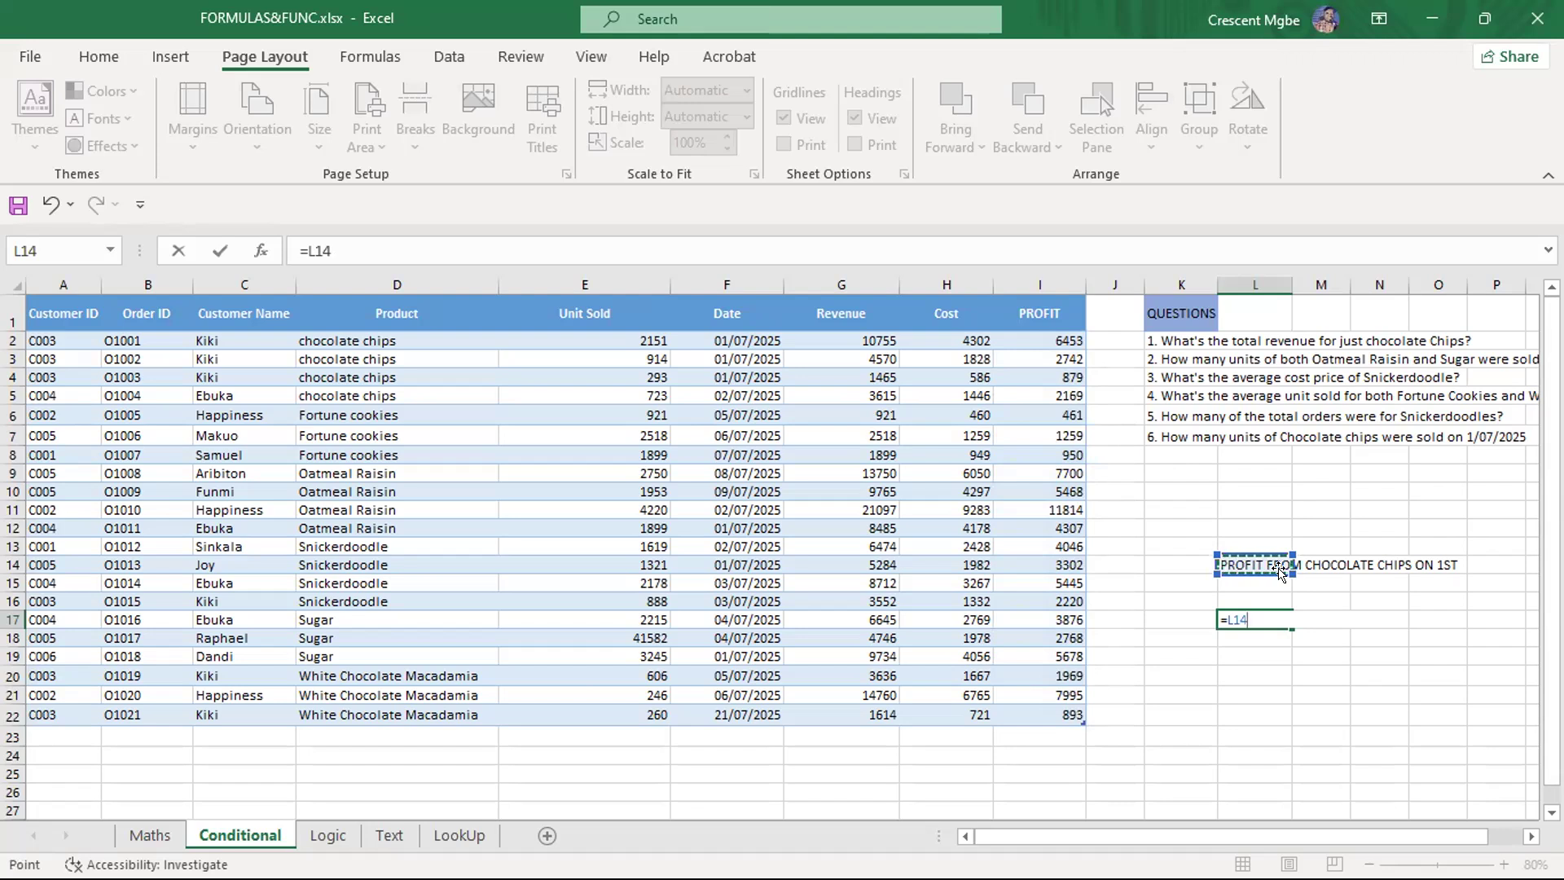
click(1328, 565)
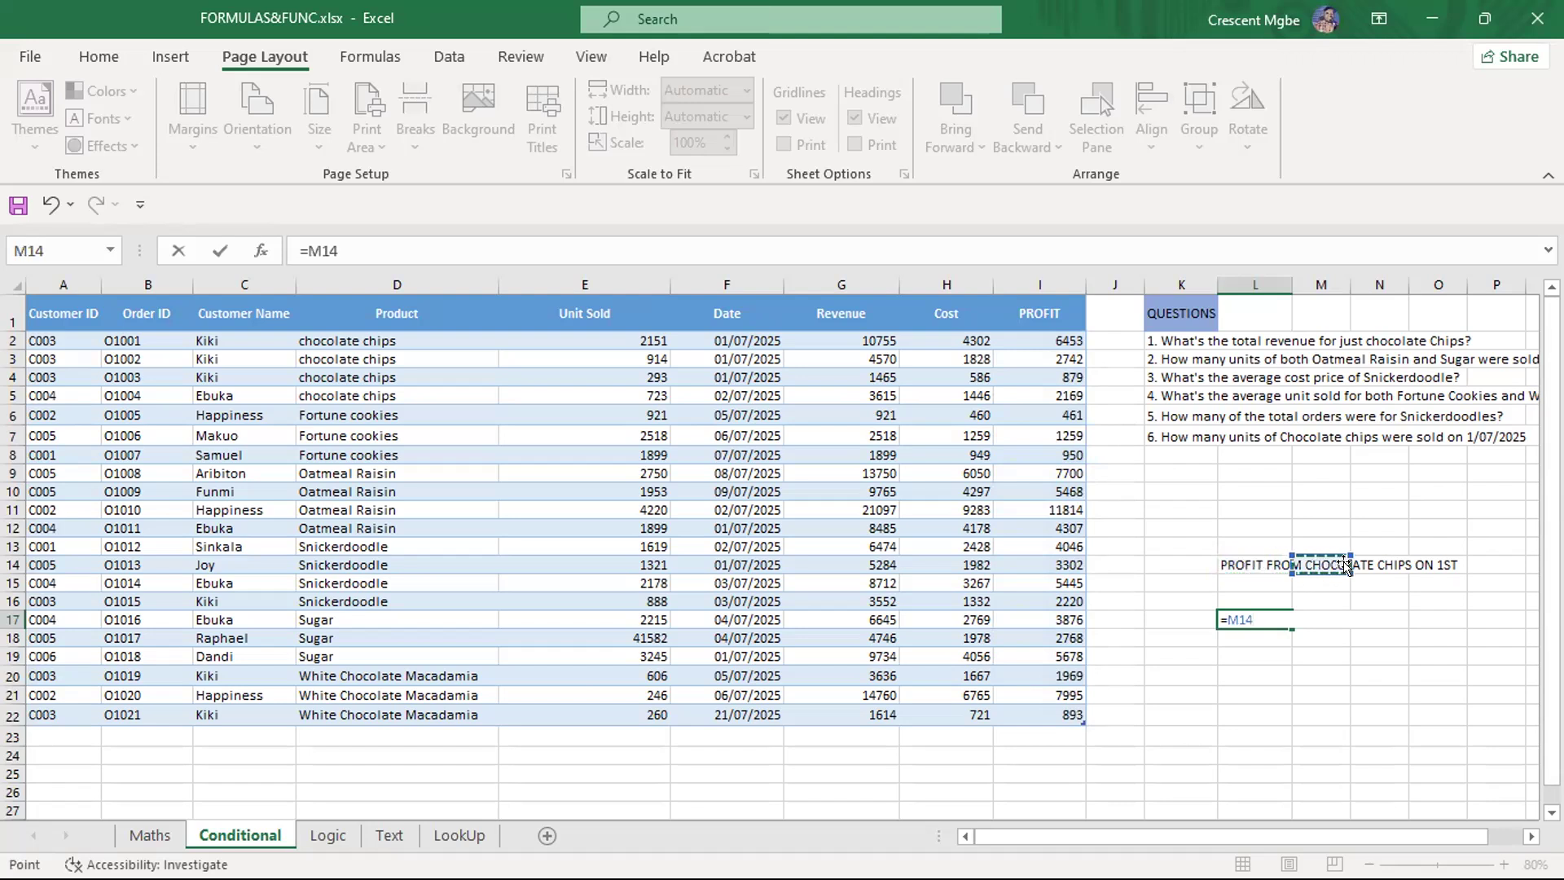
click(1444, 561)
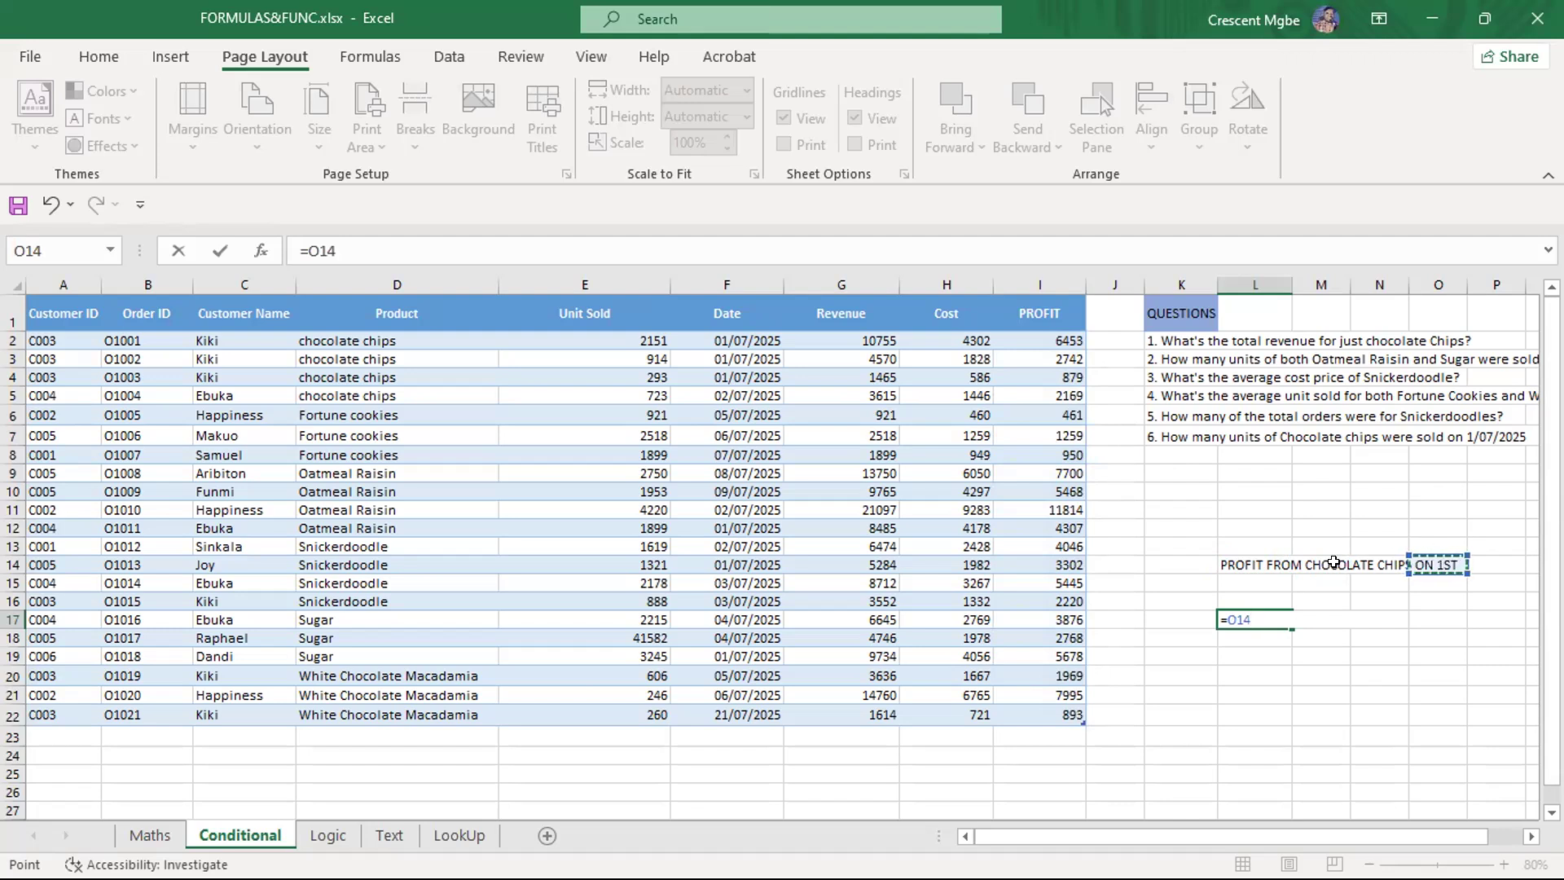
click(1252, 563)
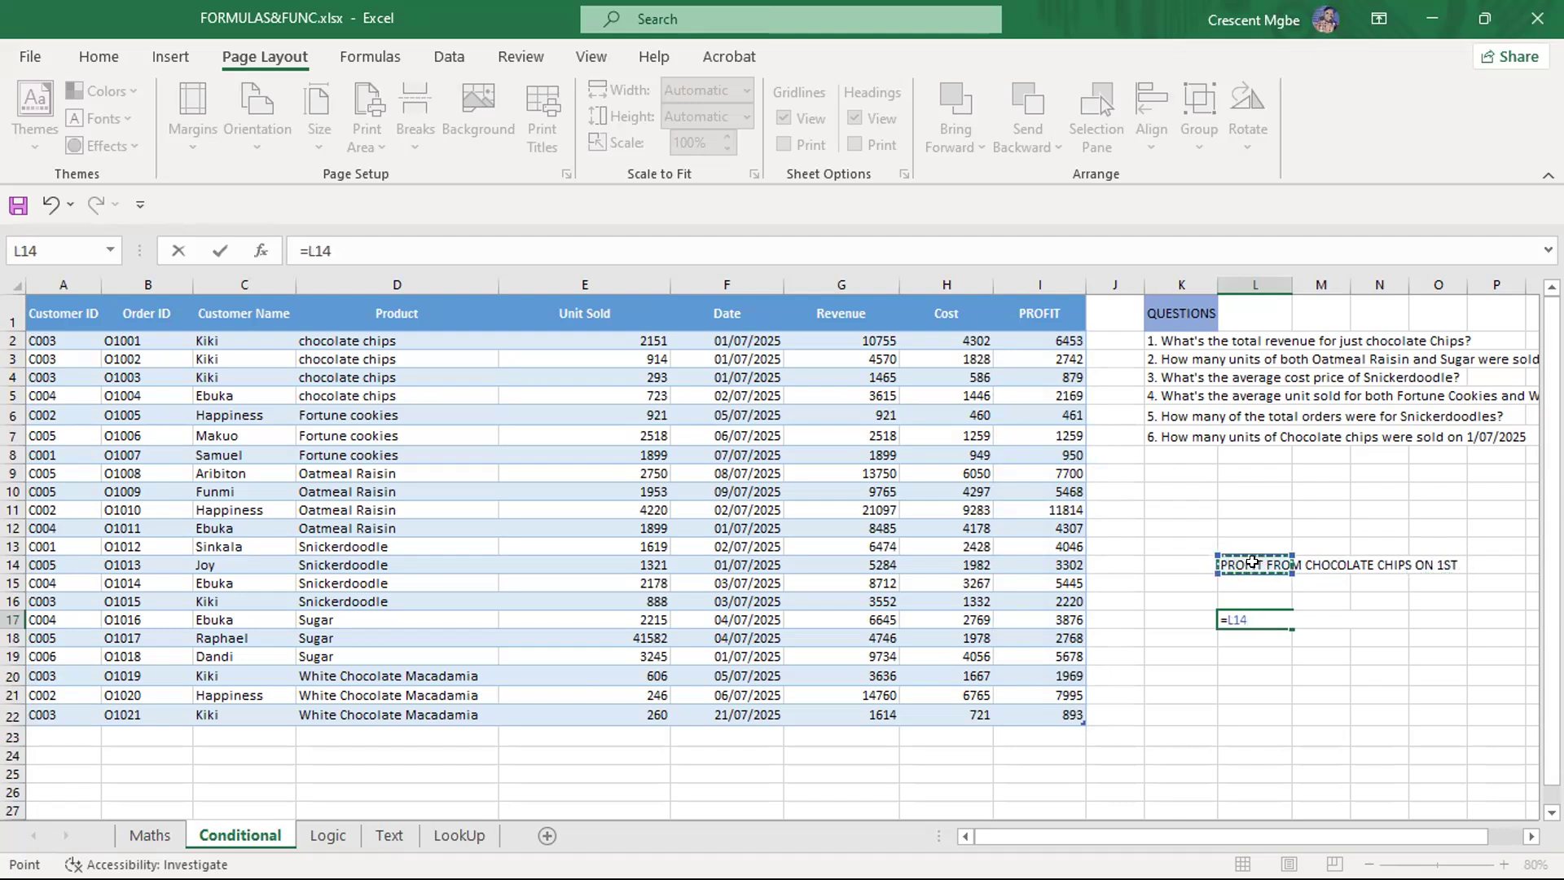
click(1322, 563)
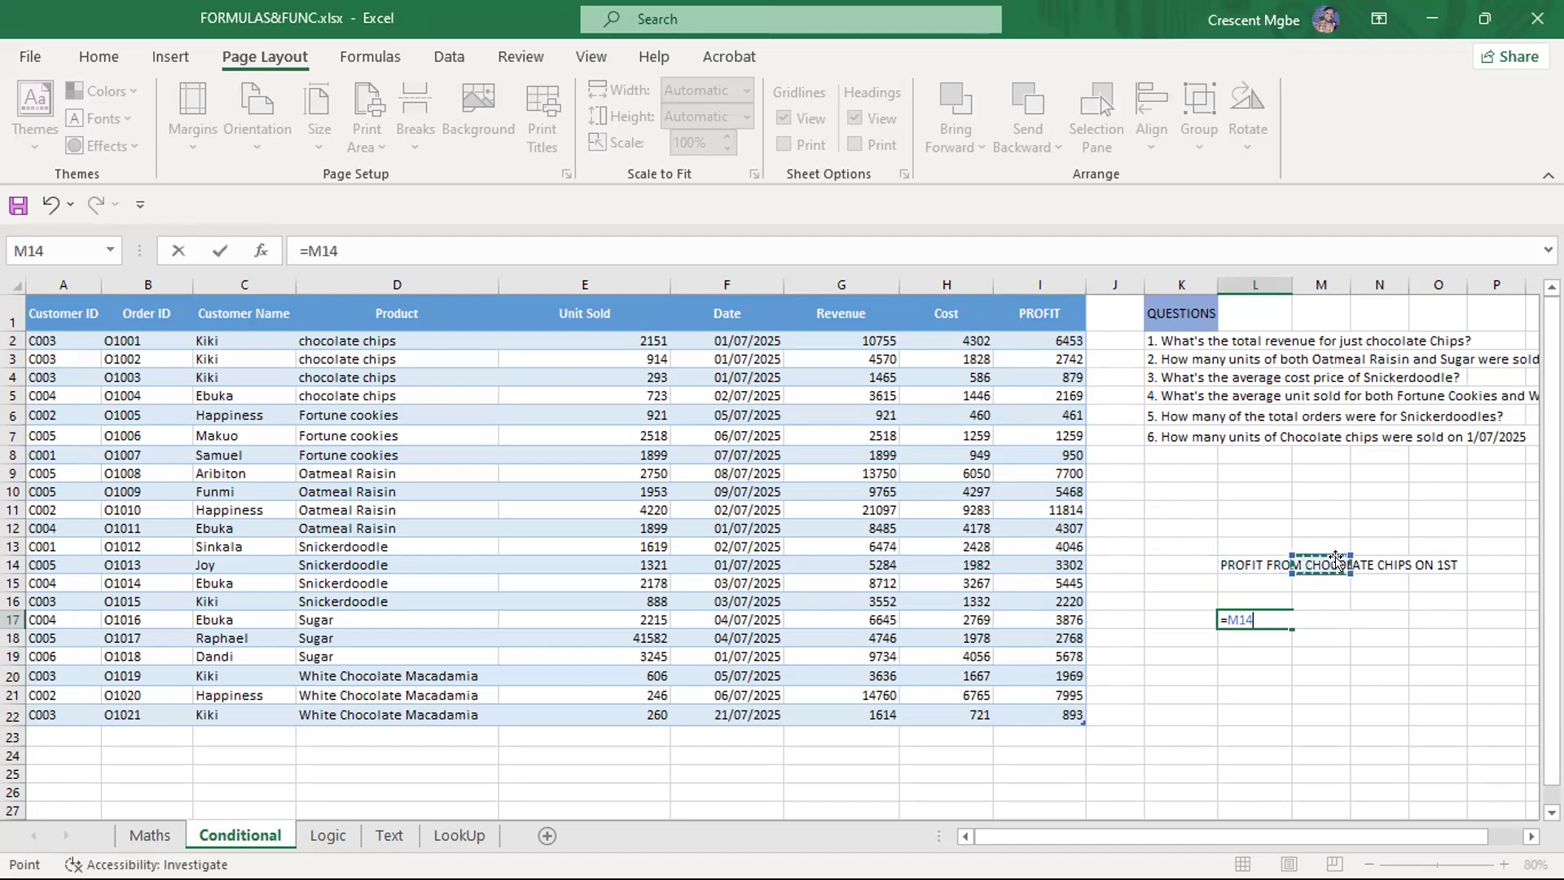
click(1442, 565)
click(1259, 622)
key(BackSpace)
key(BackSpace)
key(BackSpace)
key(BackSpace)
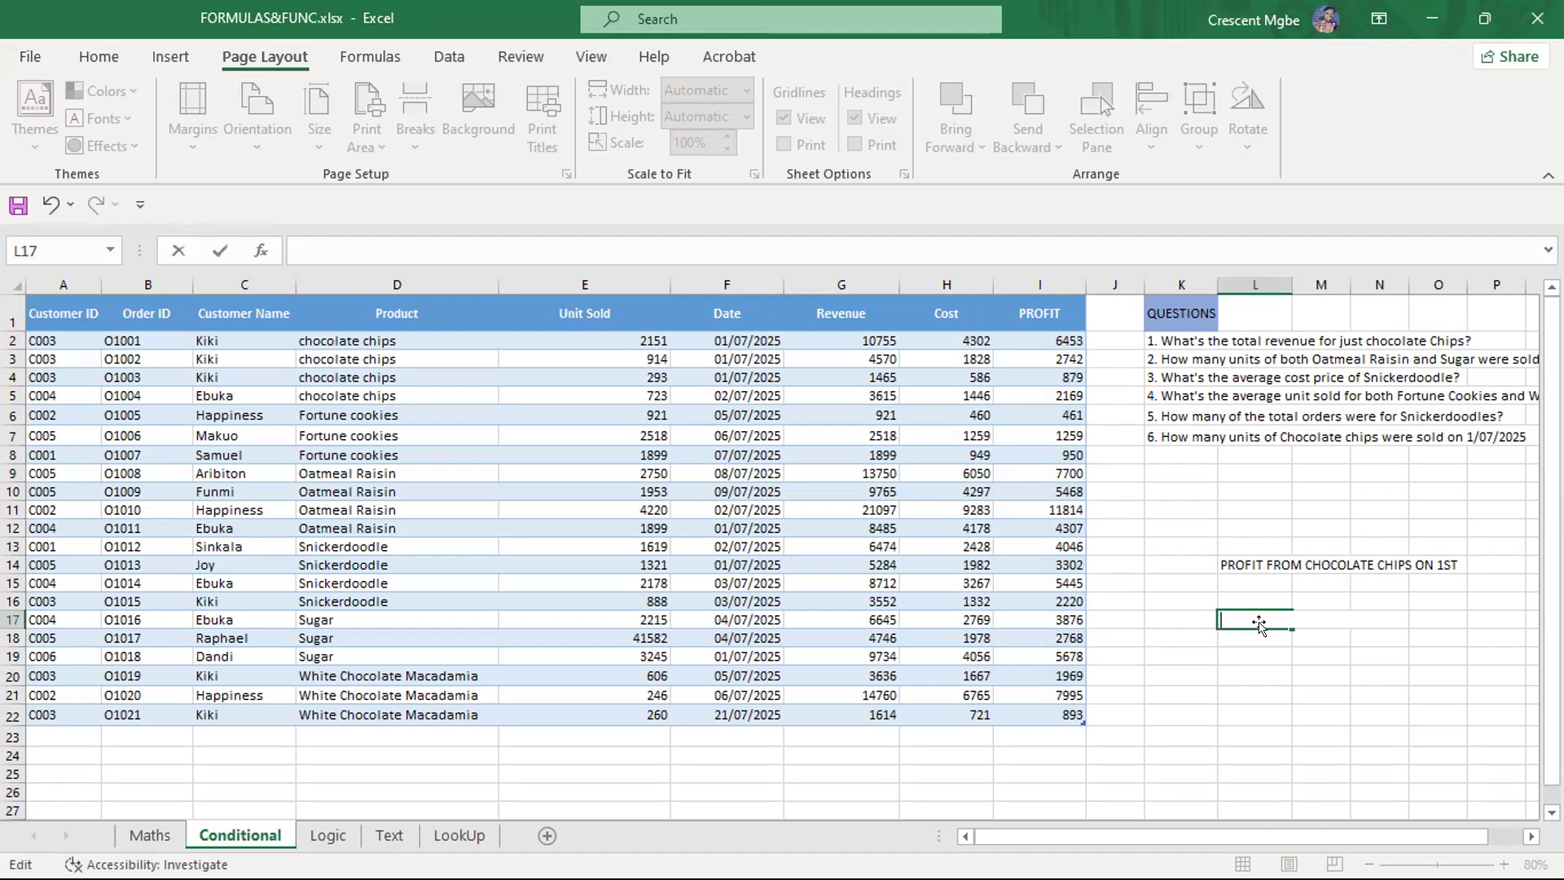
Start a SUMIFS formula in L17 with the table's PROFIT column as the sum range
text(=SUMI)
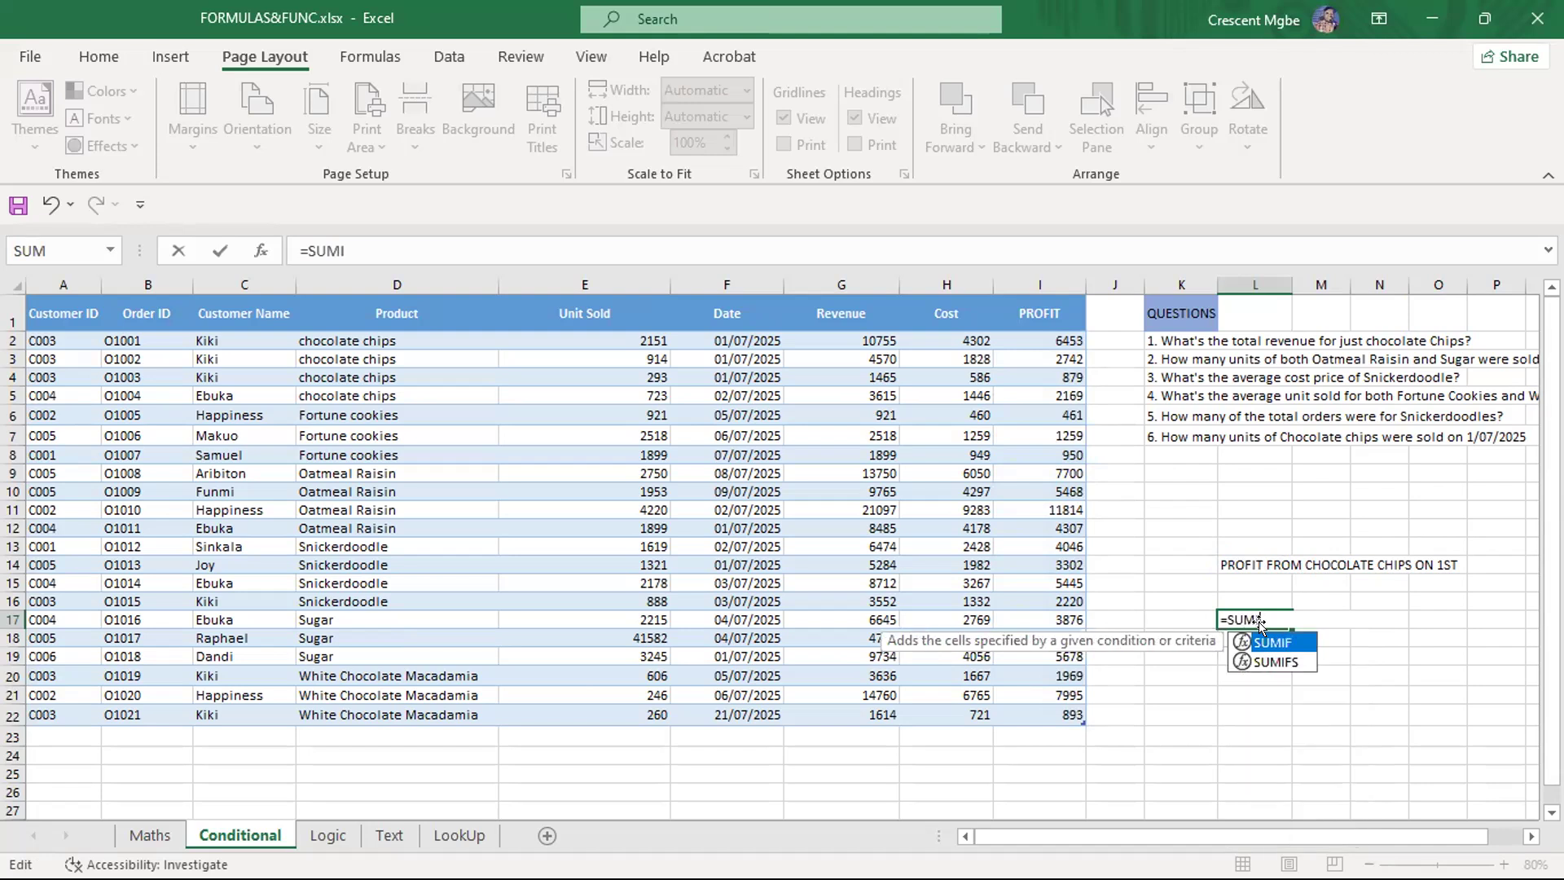
key(Down)
key(Tab)
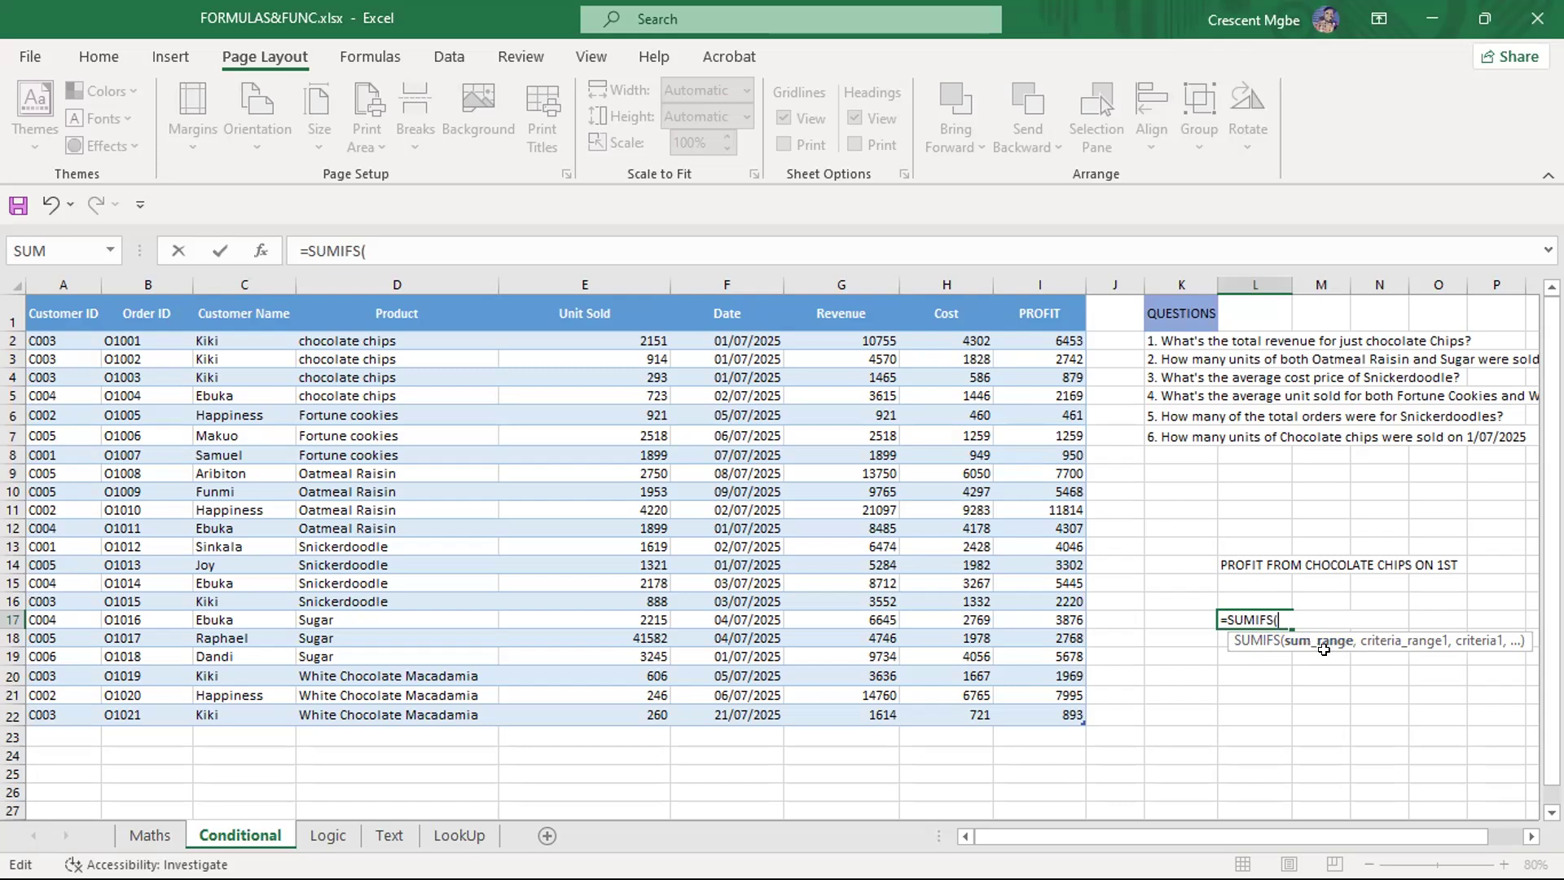
drag(1049, 340, 1073, 706)
text(,)
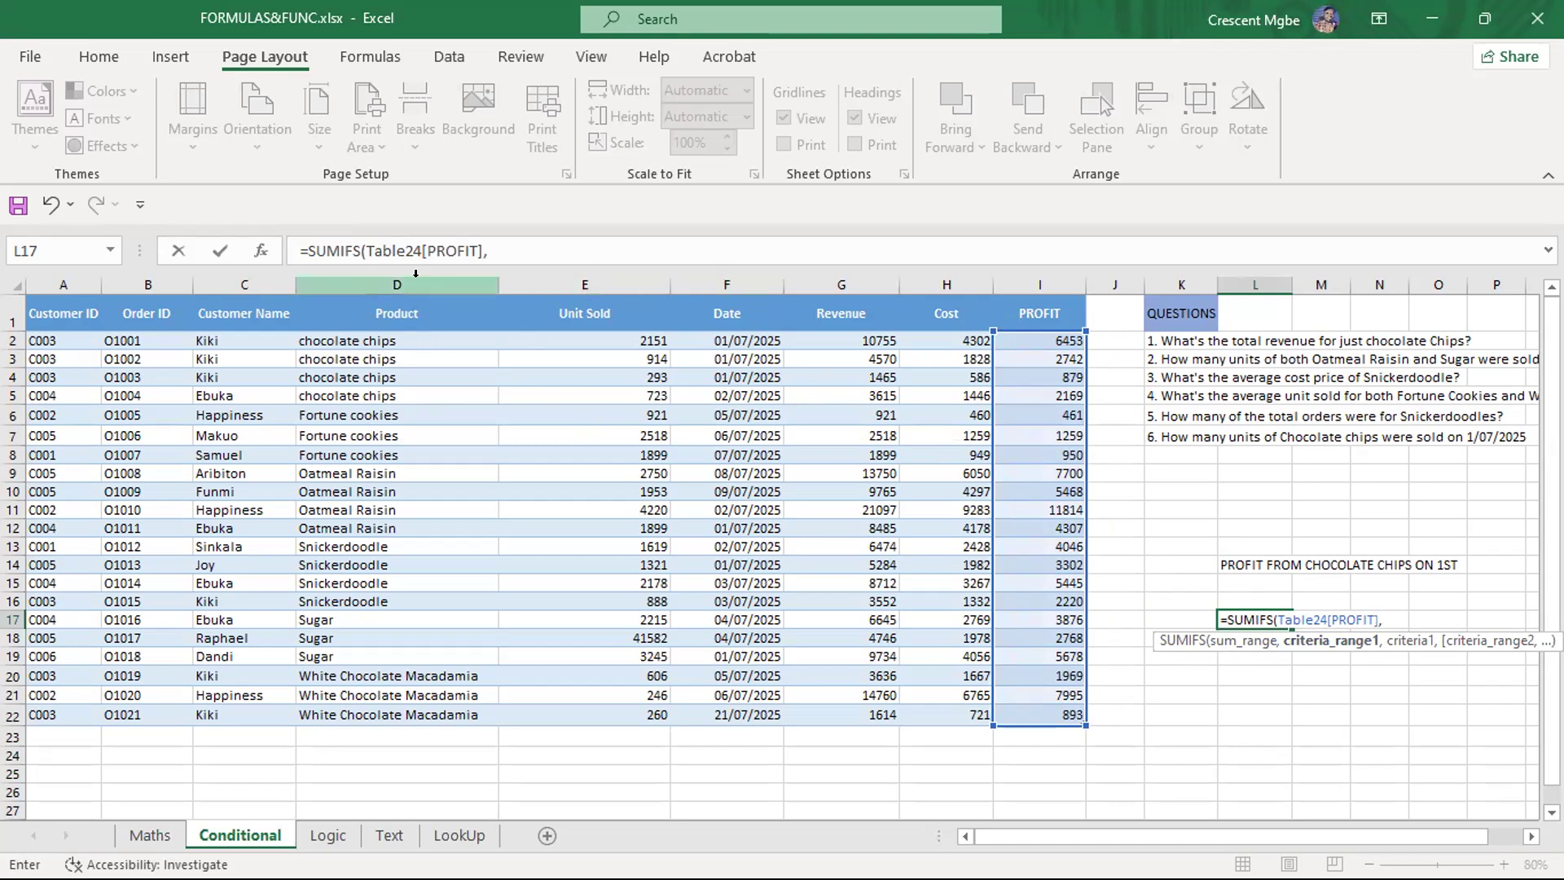
Add the table's Product column as the first criteria range and cell D2 as its criterion
drag(399, 340, 407, 716)
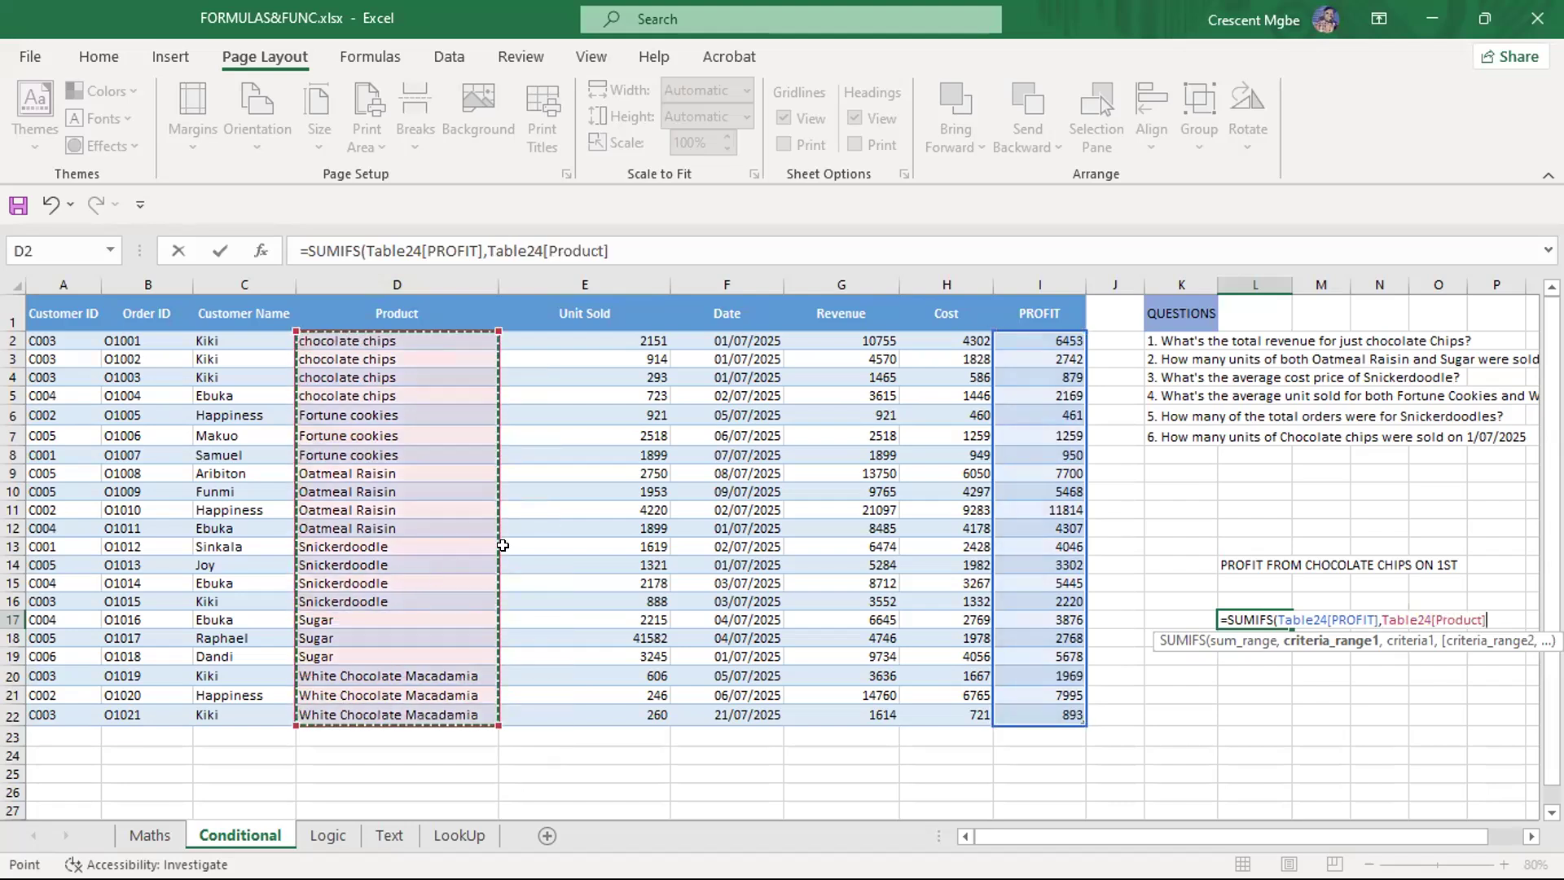
text(,)
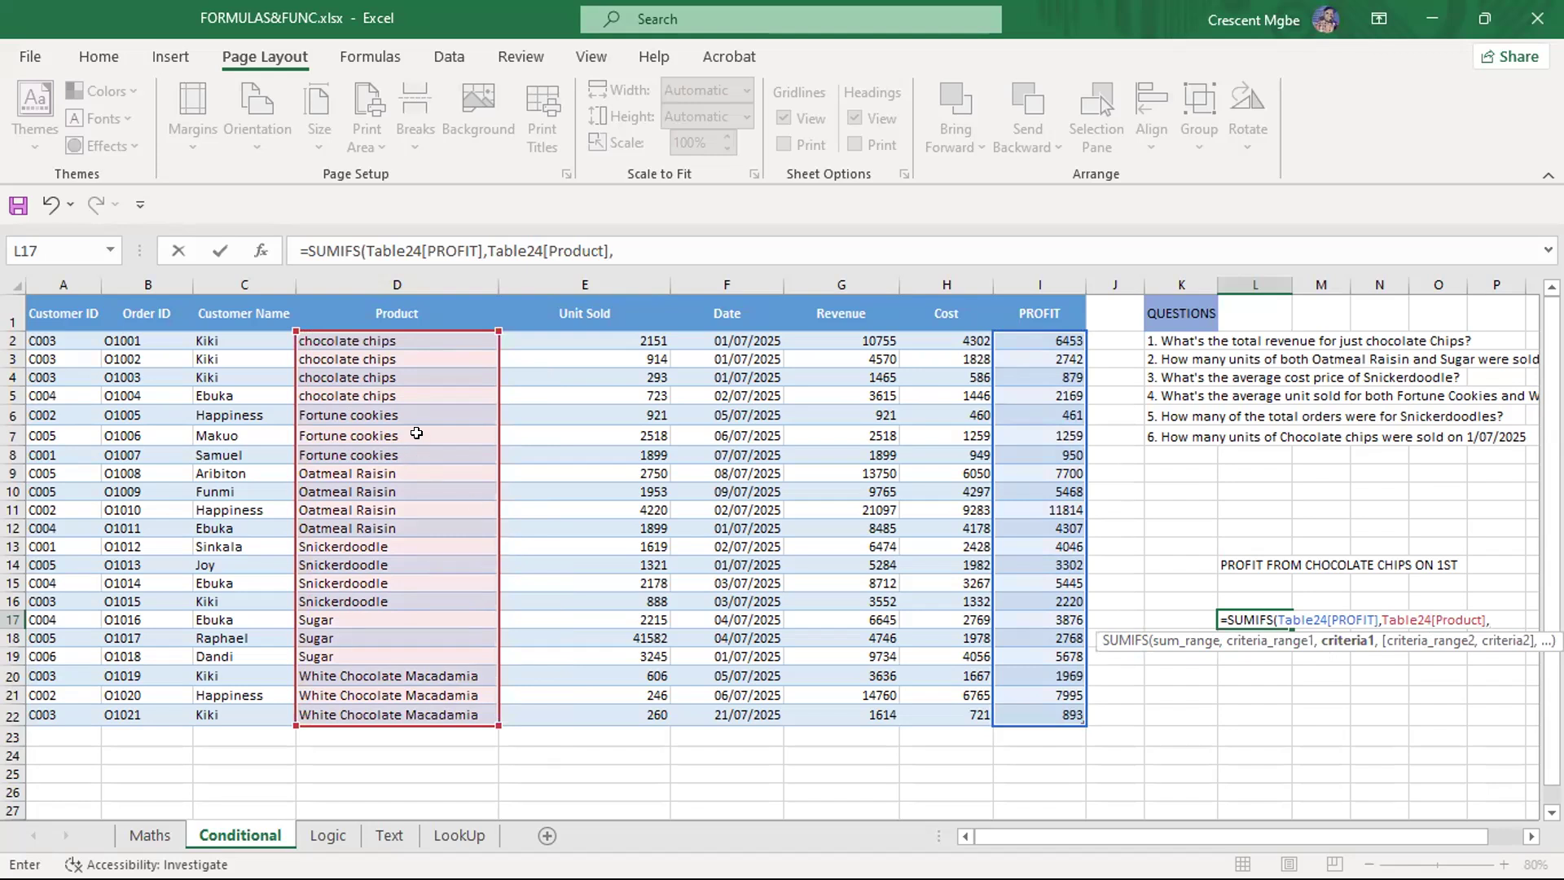
click(391, 338)
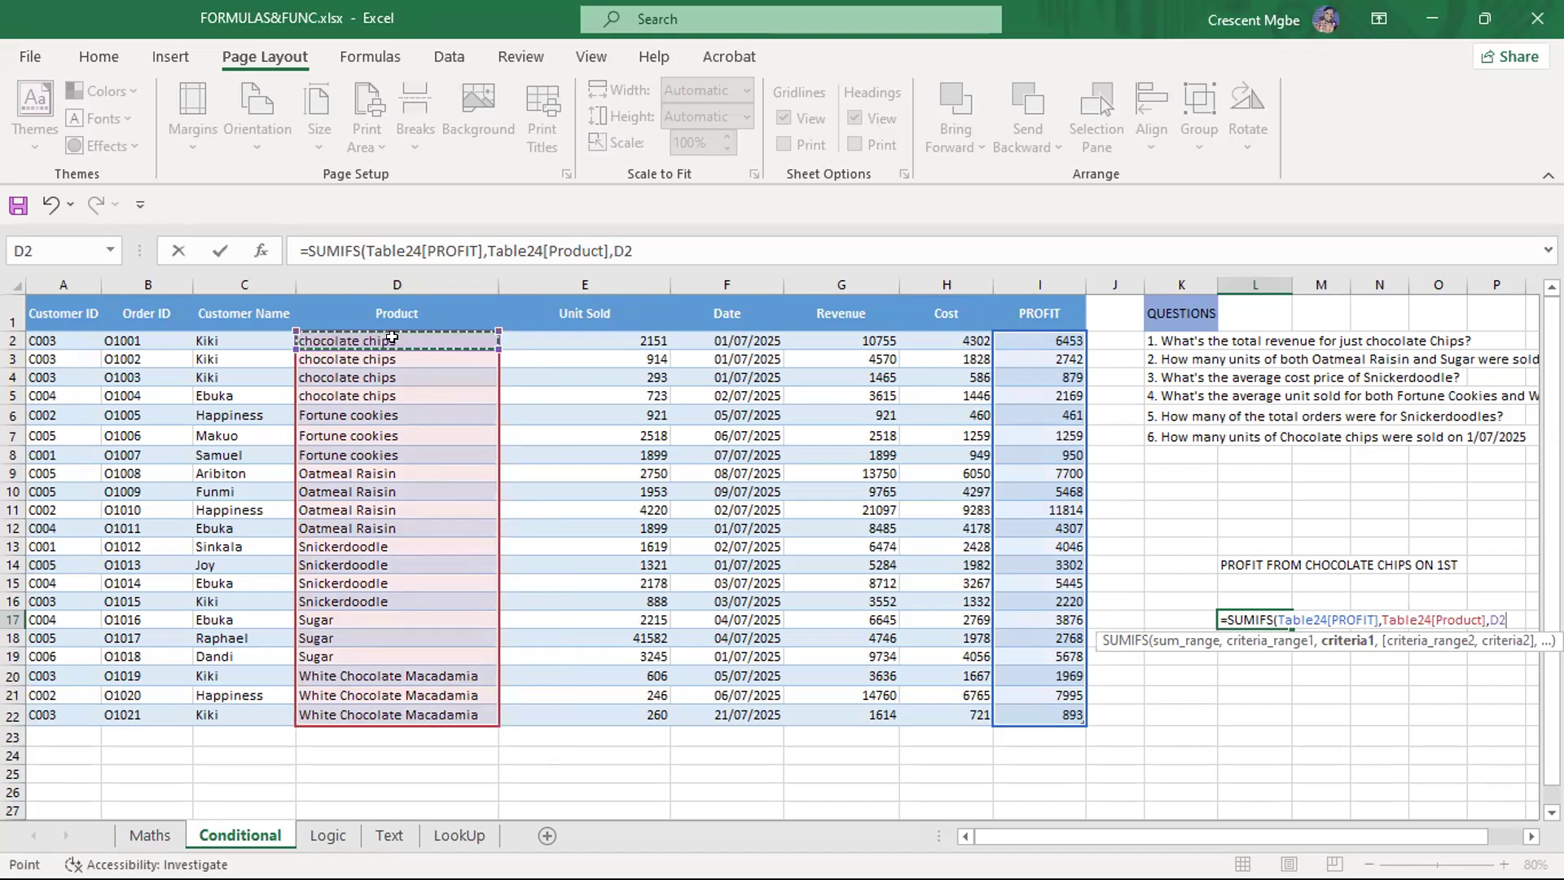
text(,)
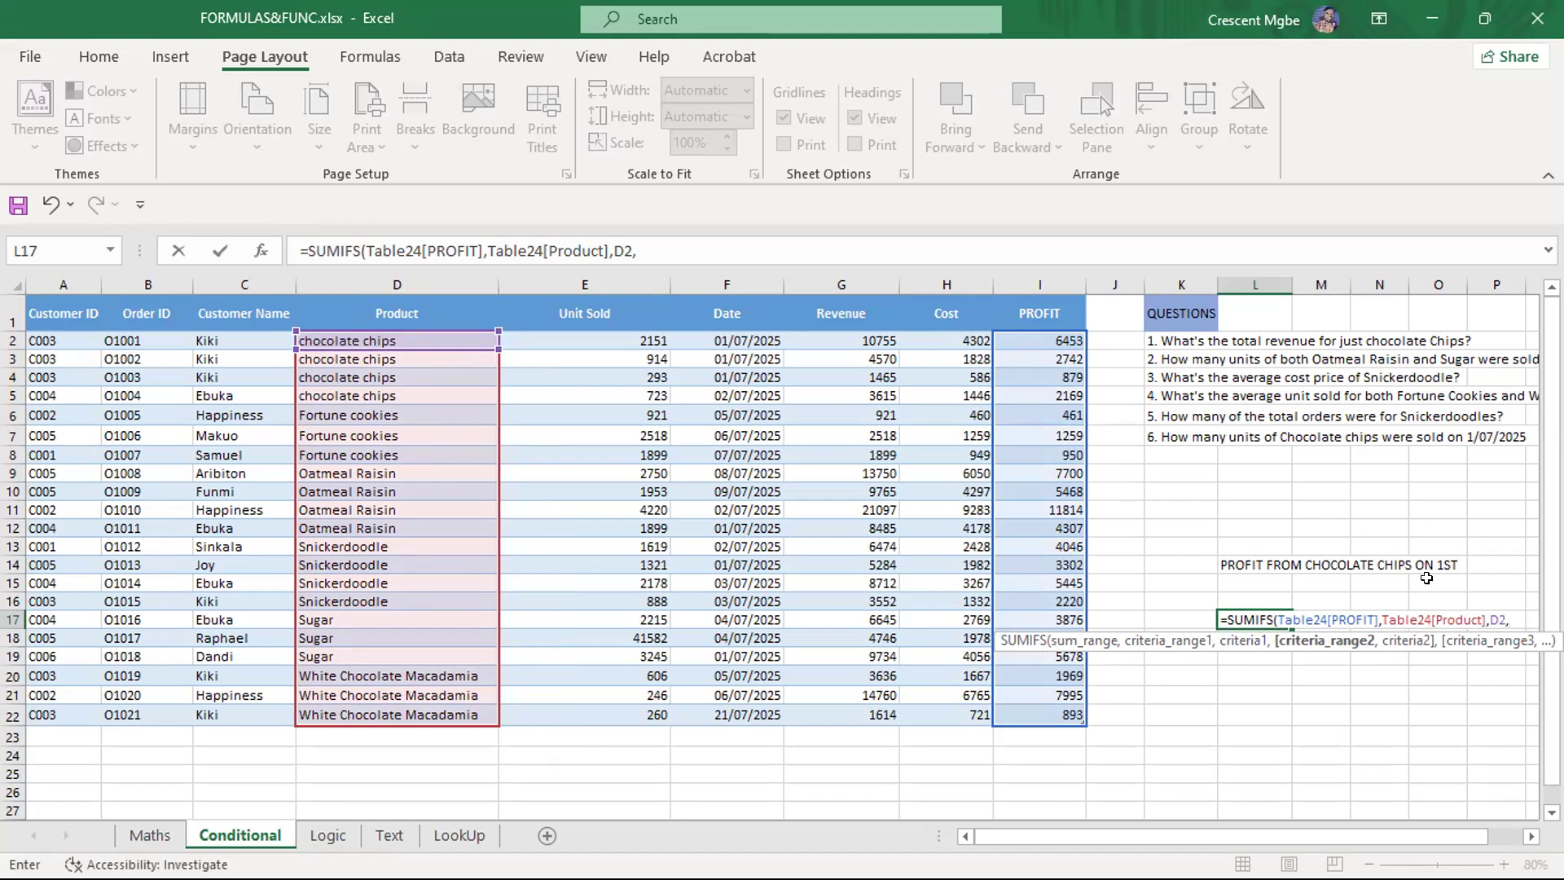
Add the Date column with criterion F2 and enter the formula =SUMIFS(Table24[PROFIT],Table24[Product],D2,Table24[Date],F2)
drag(728, 342, 763, 716)
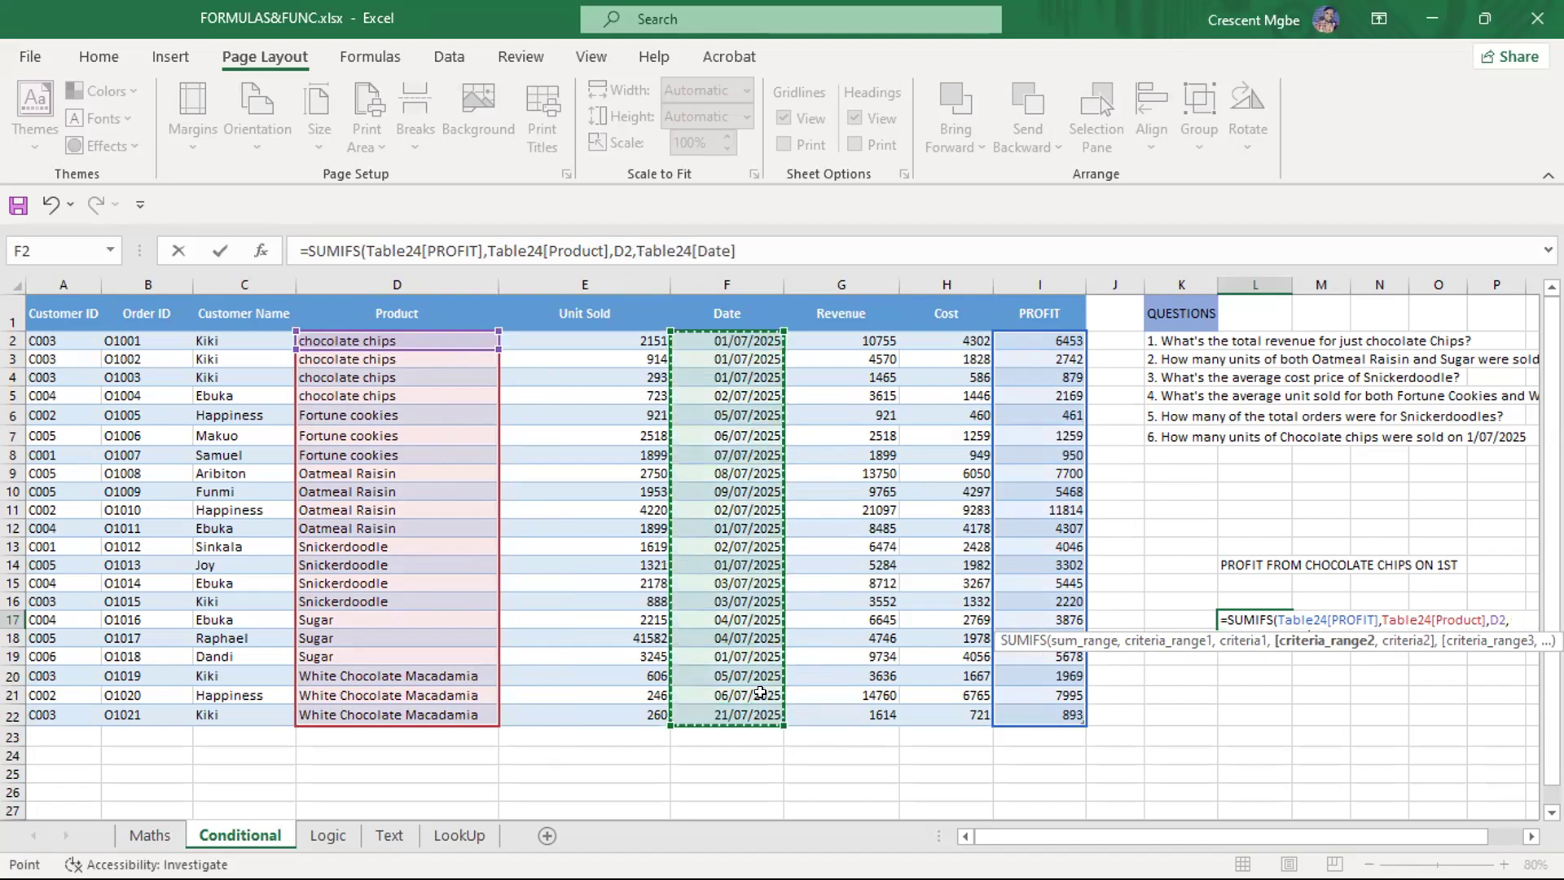
text(,)
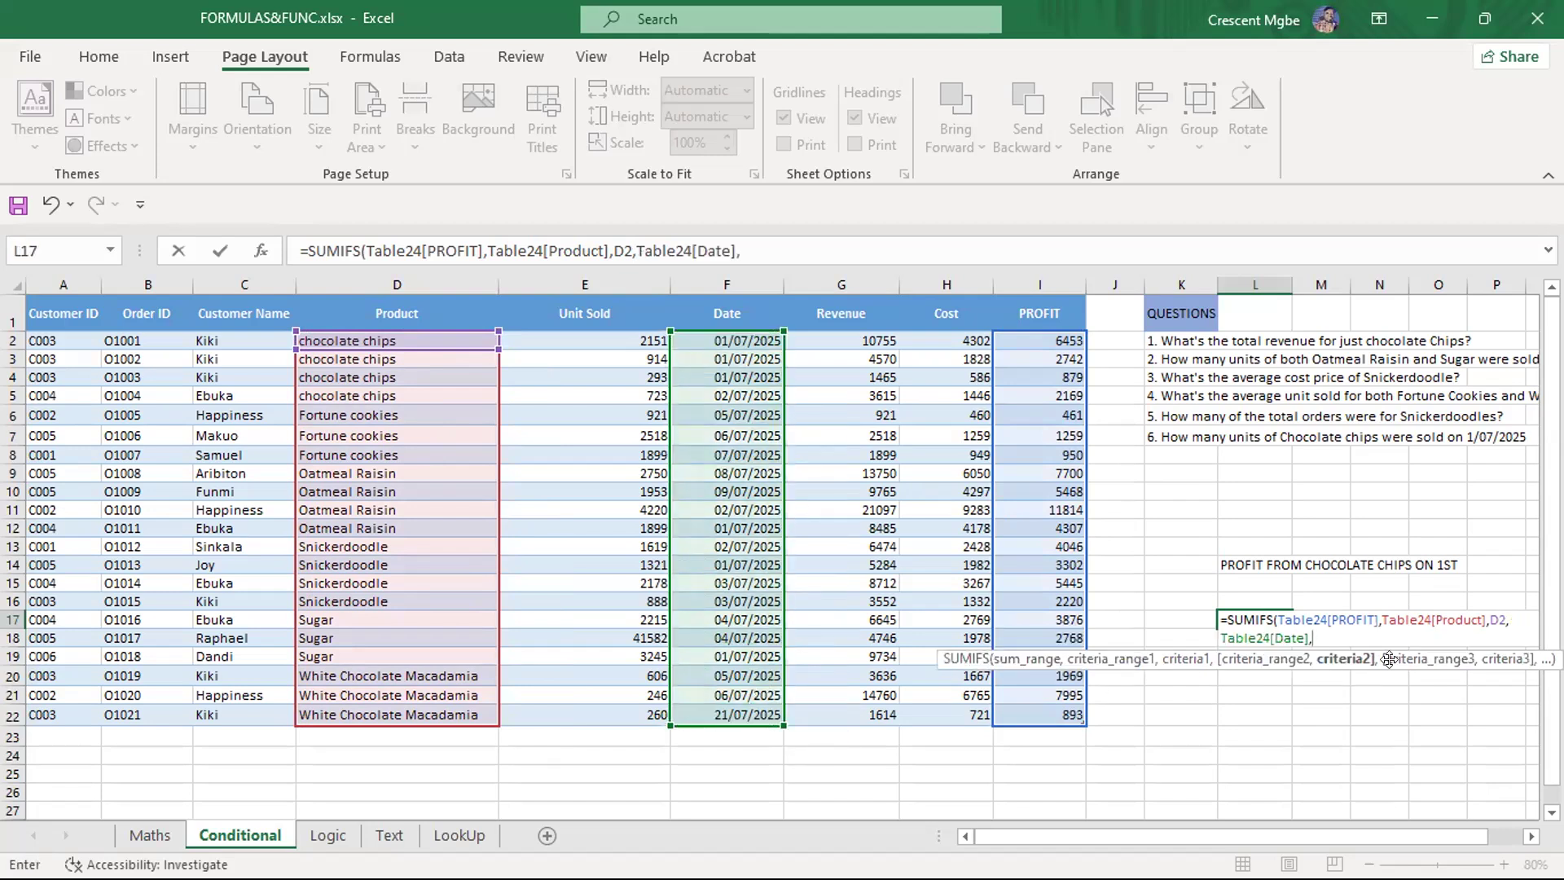
click(714, 342)
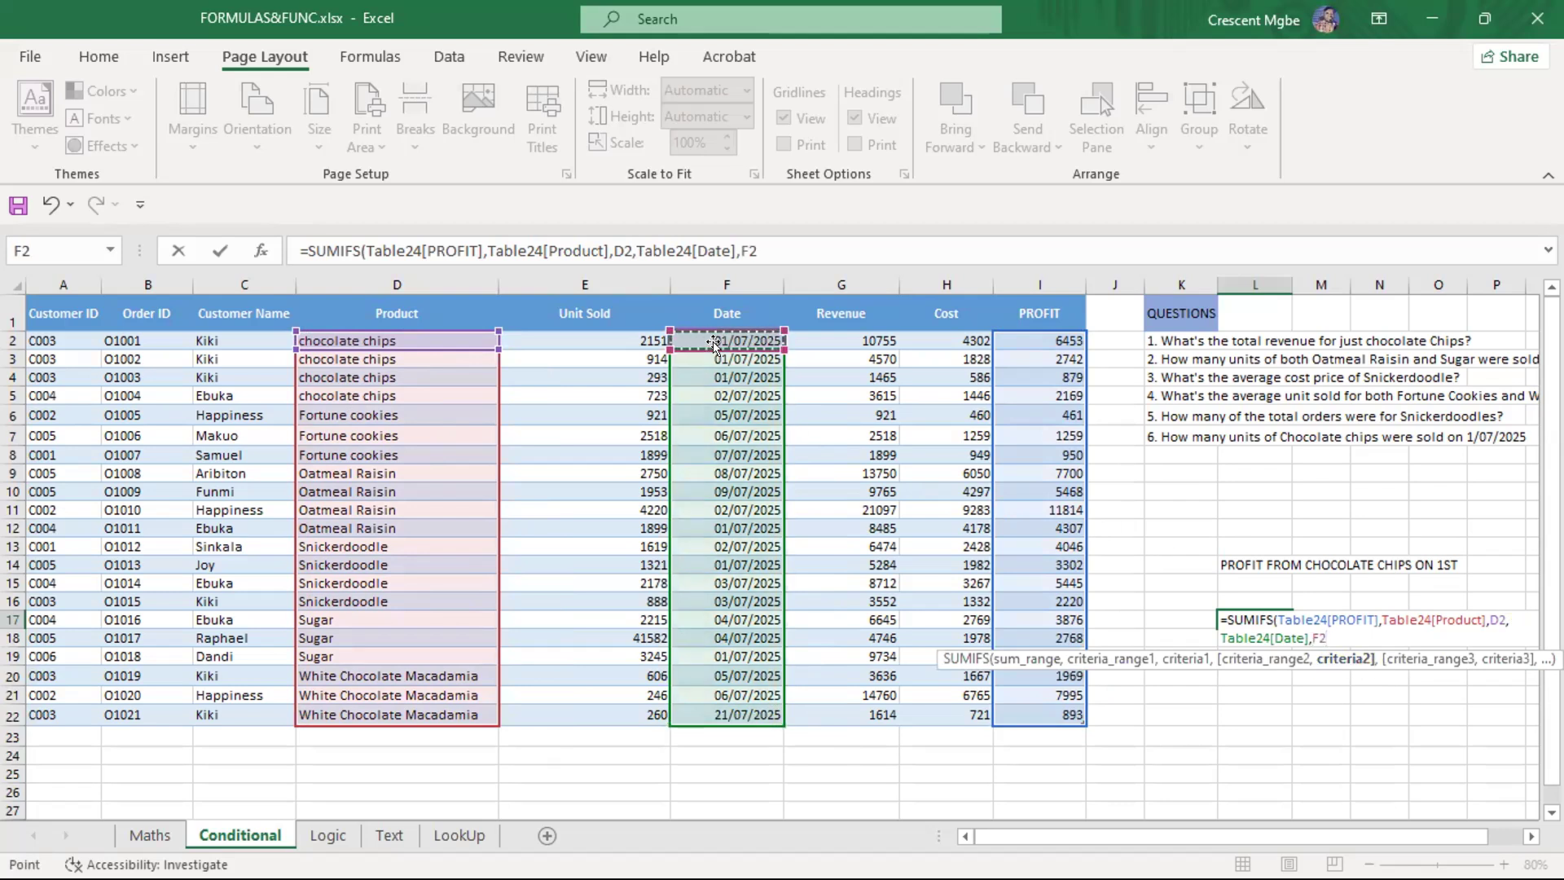
text(,)
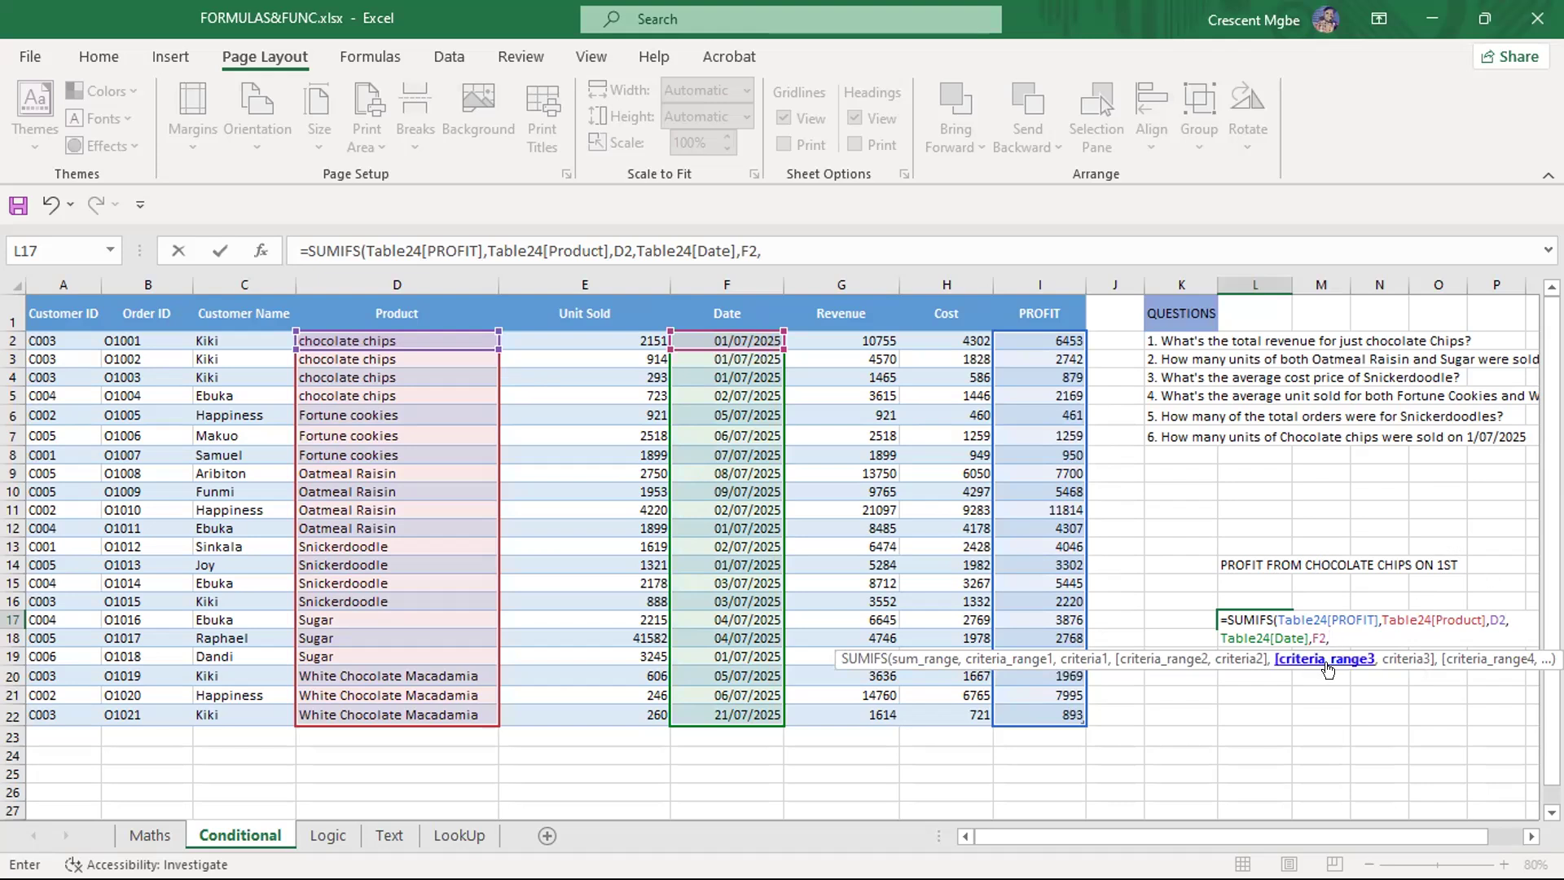
key(BackSpace)
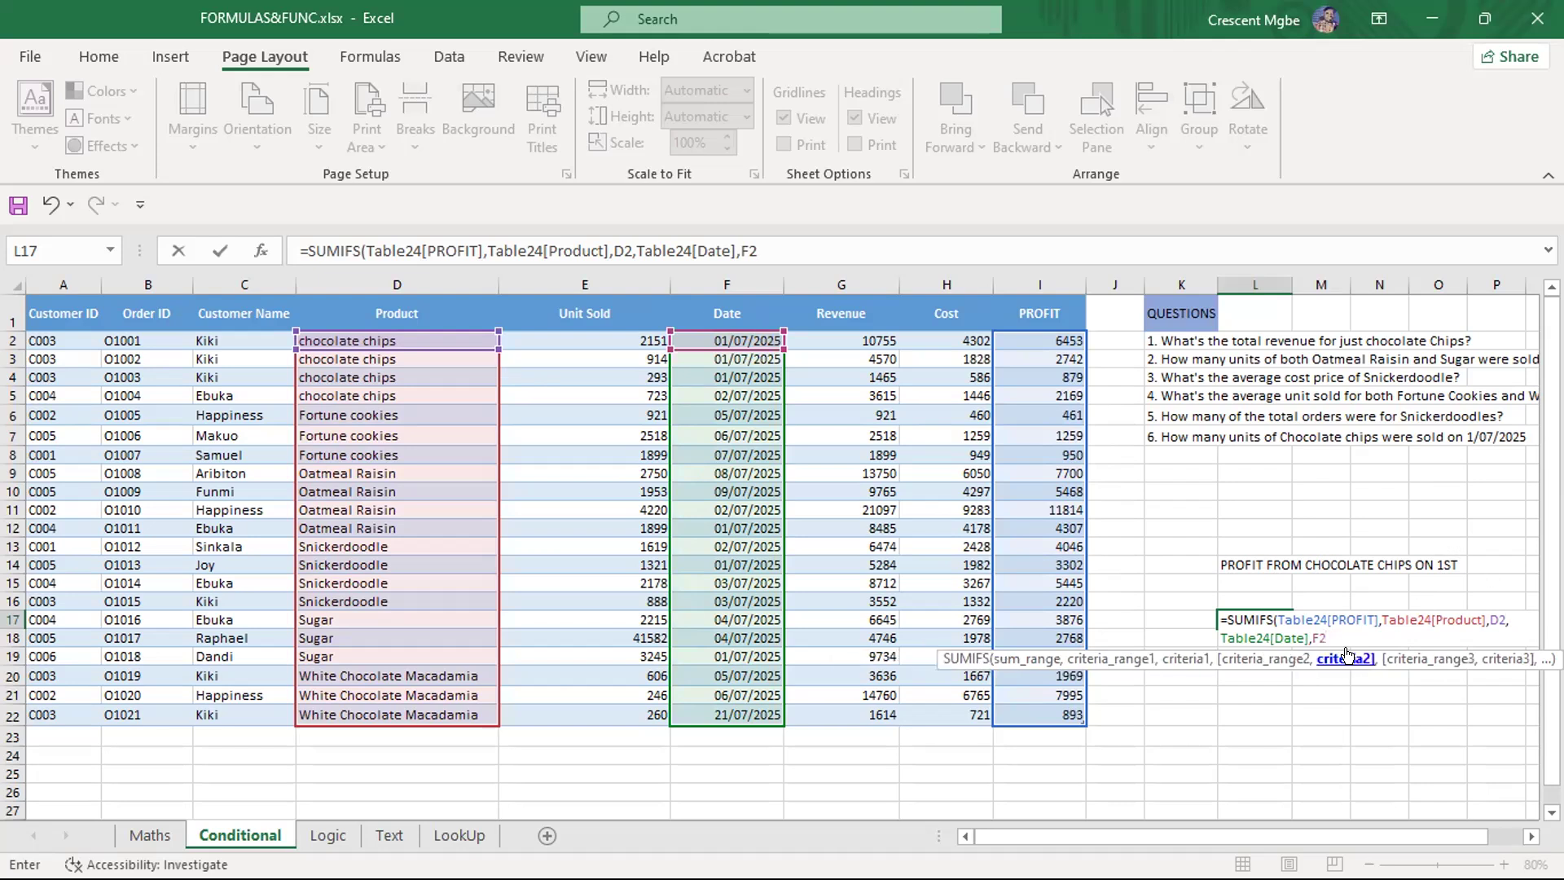
key(Return)
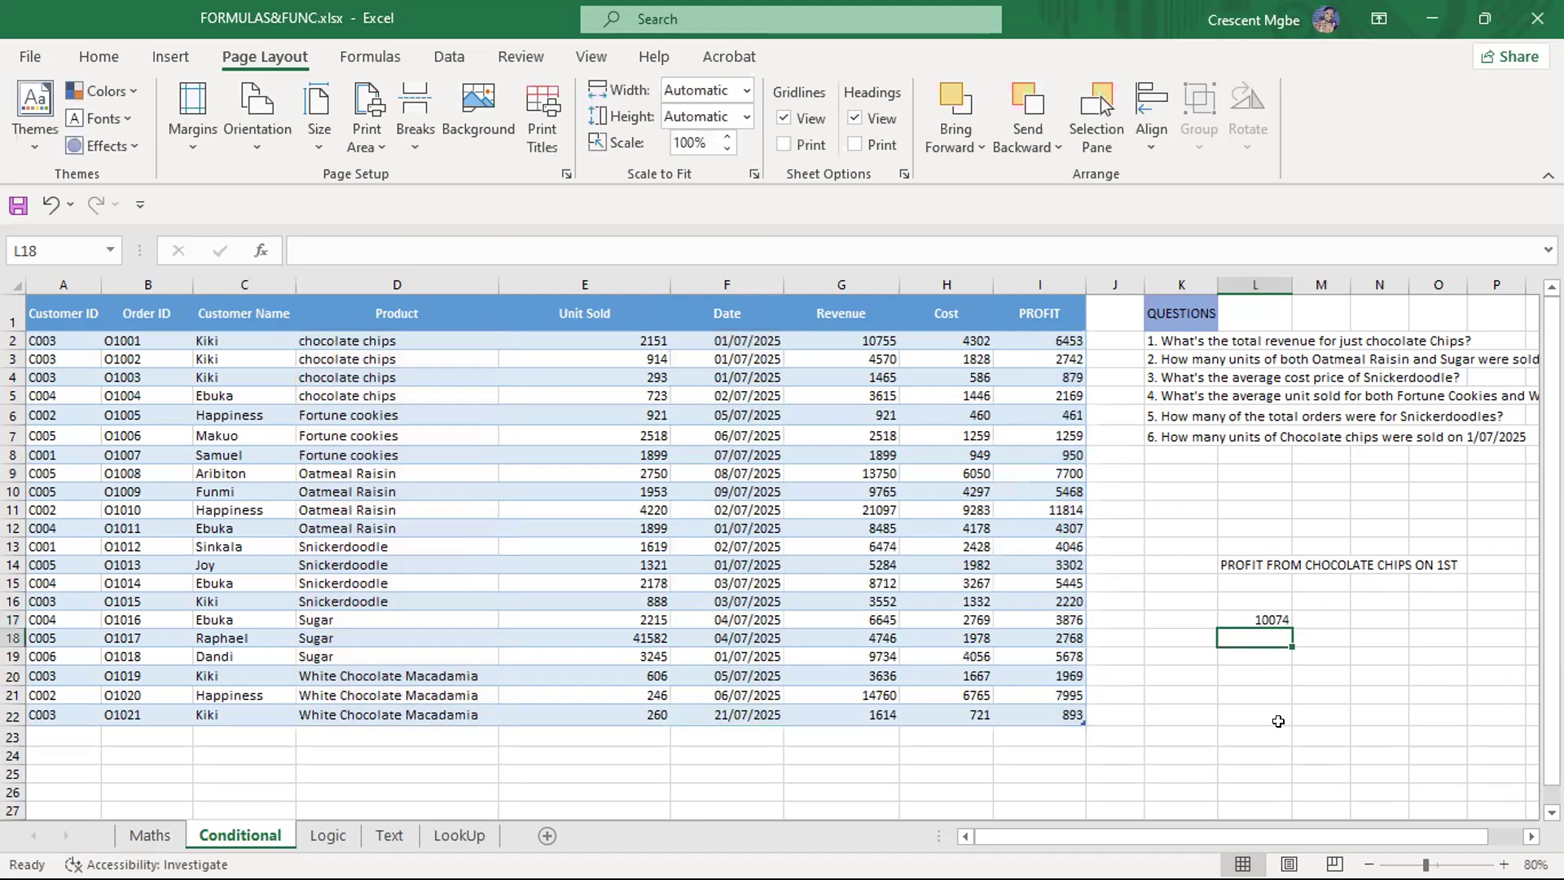
Clear the SUMIFS profit formula from cell L17 and keep that cell selected
click(1255, 620)
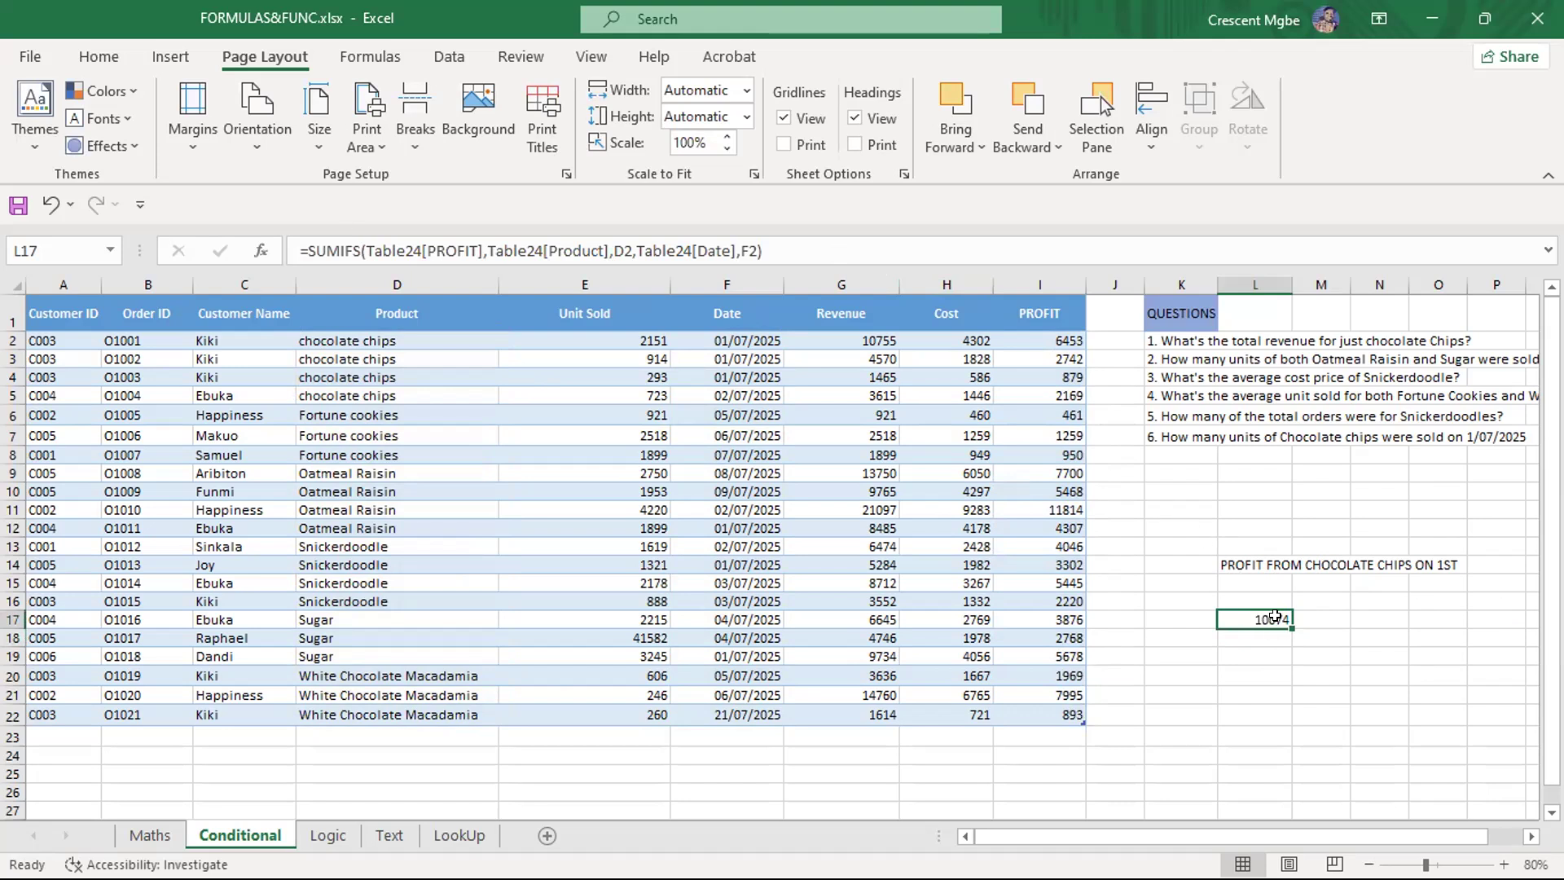
key(BackSpace)
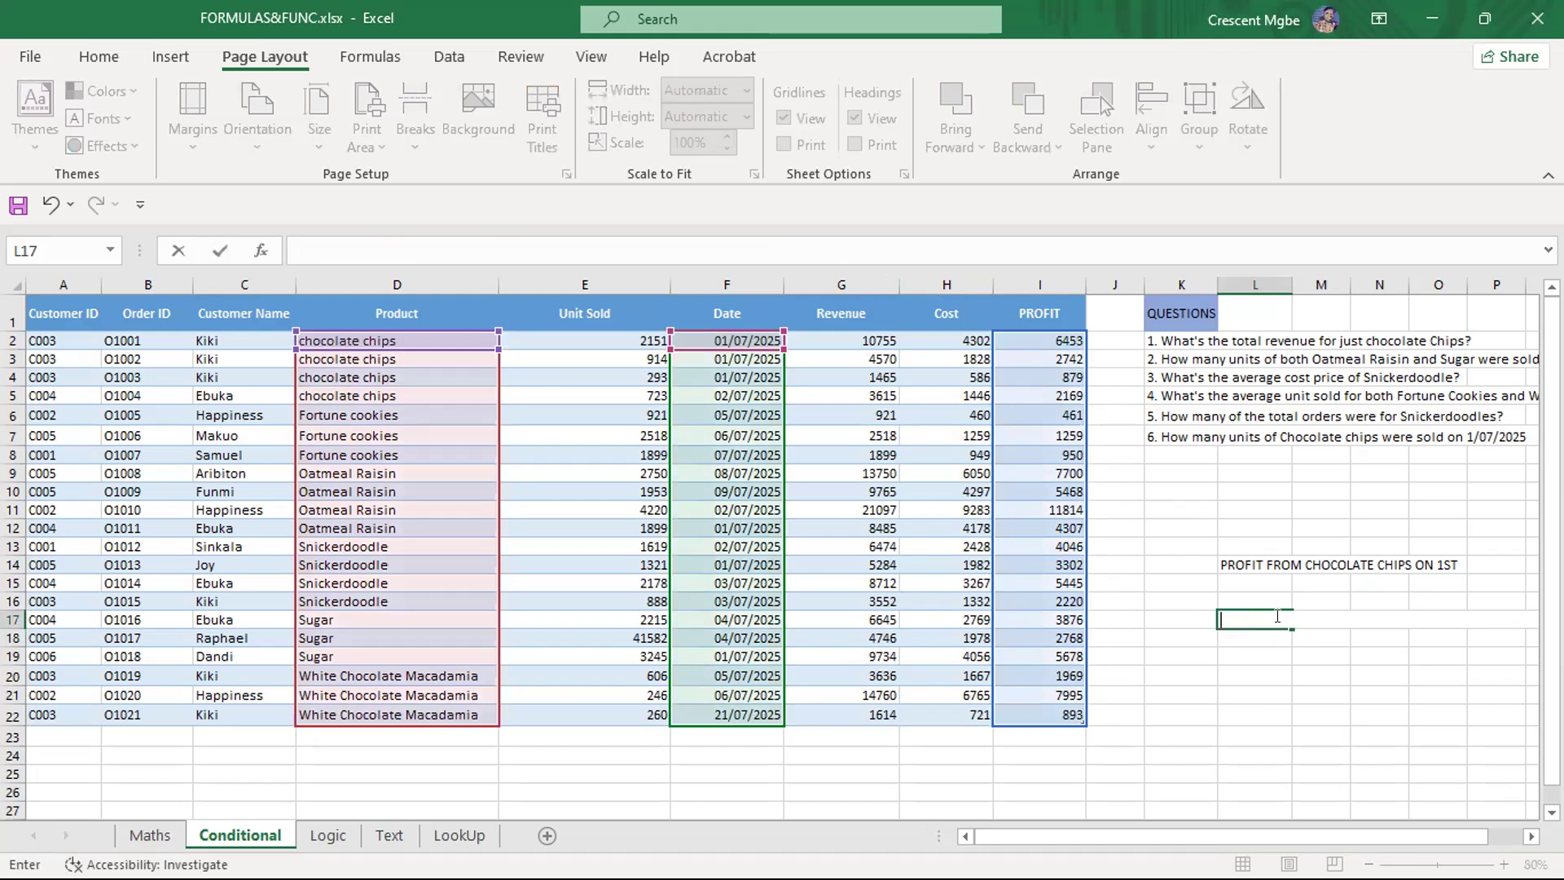
click(1271, 673)
click(1259, 619)
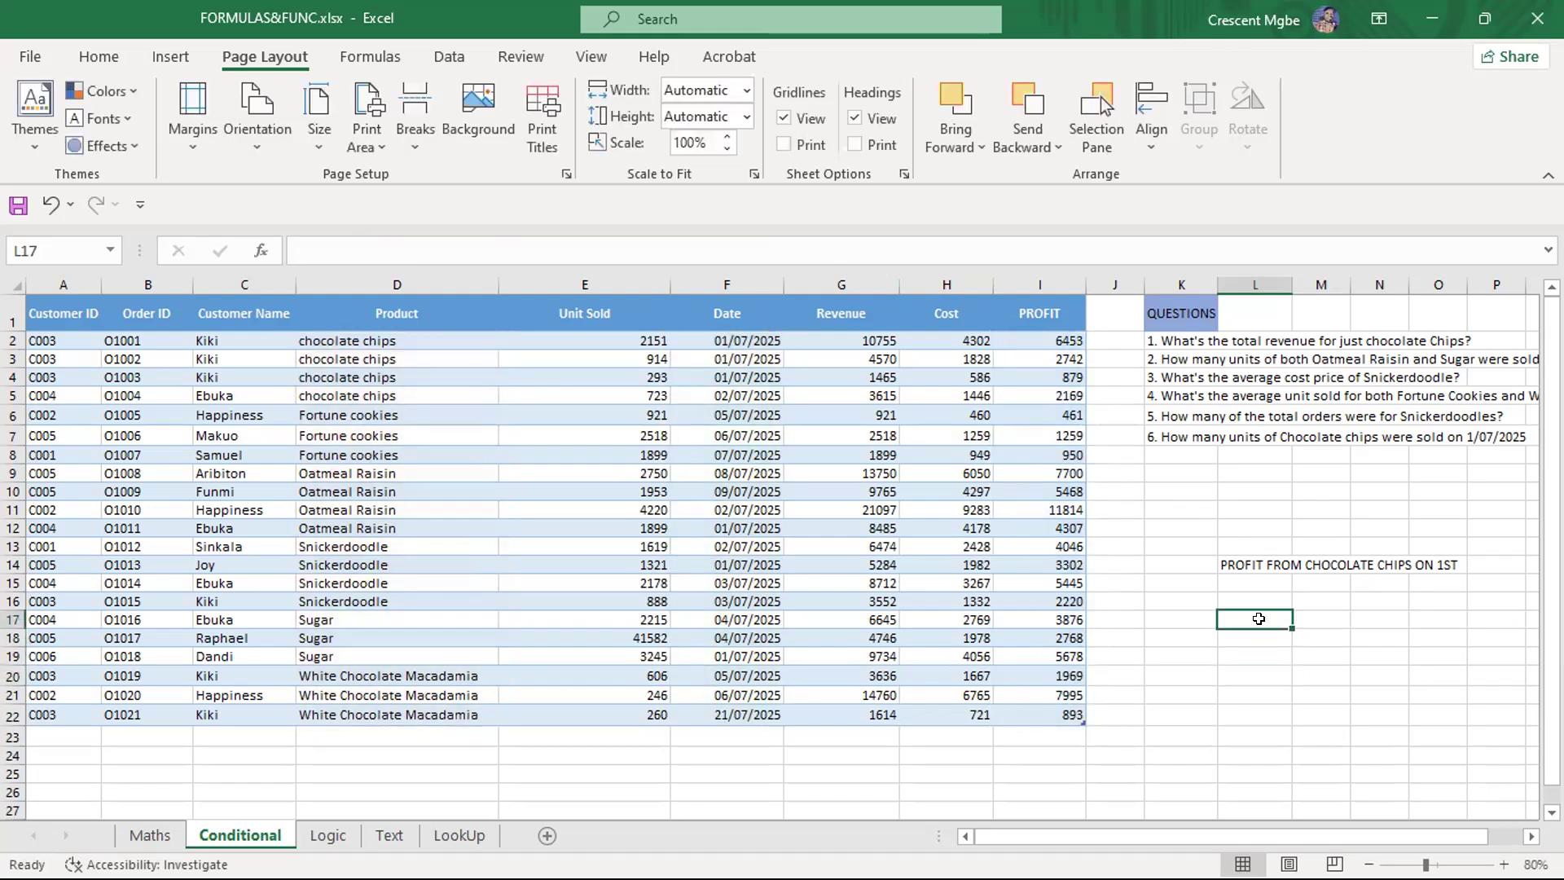
Start a SUMIFS formula in L17 with the table's Unit Sold column as the sum range
text(=SUMI)
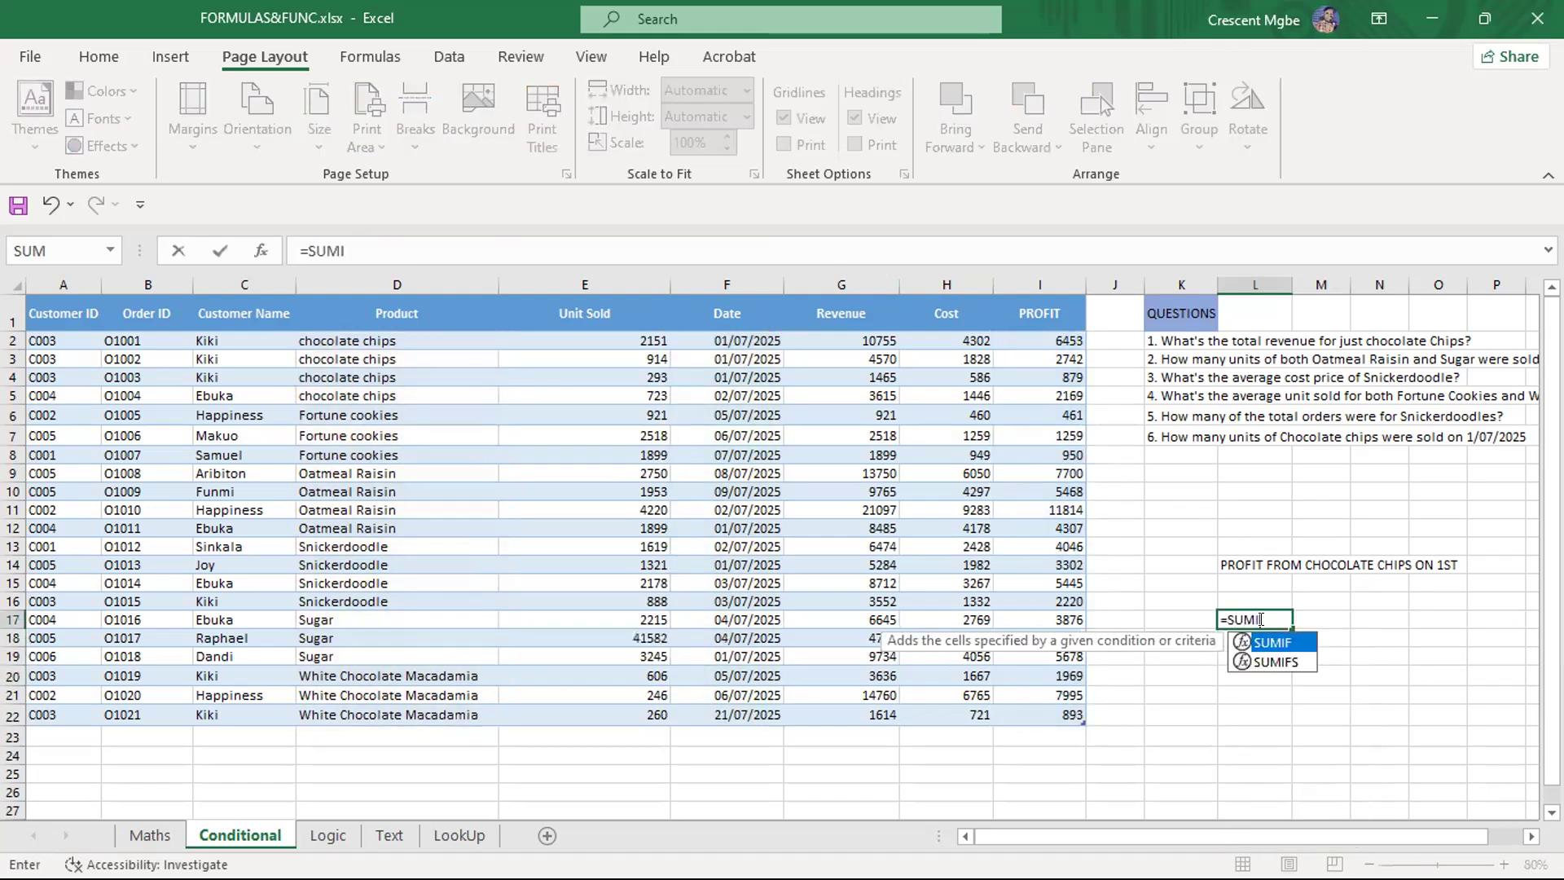
text(F)
key(Down)
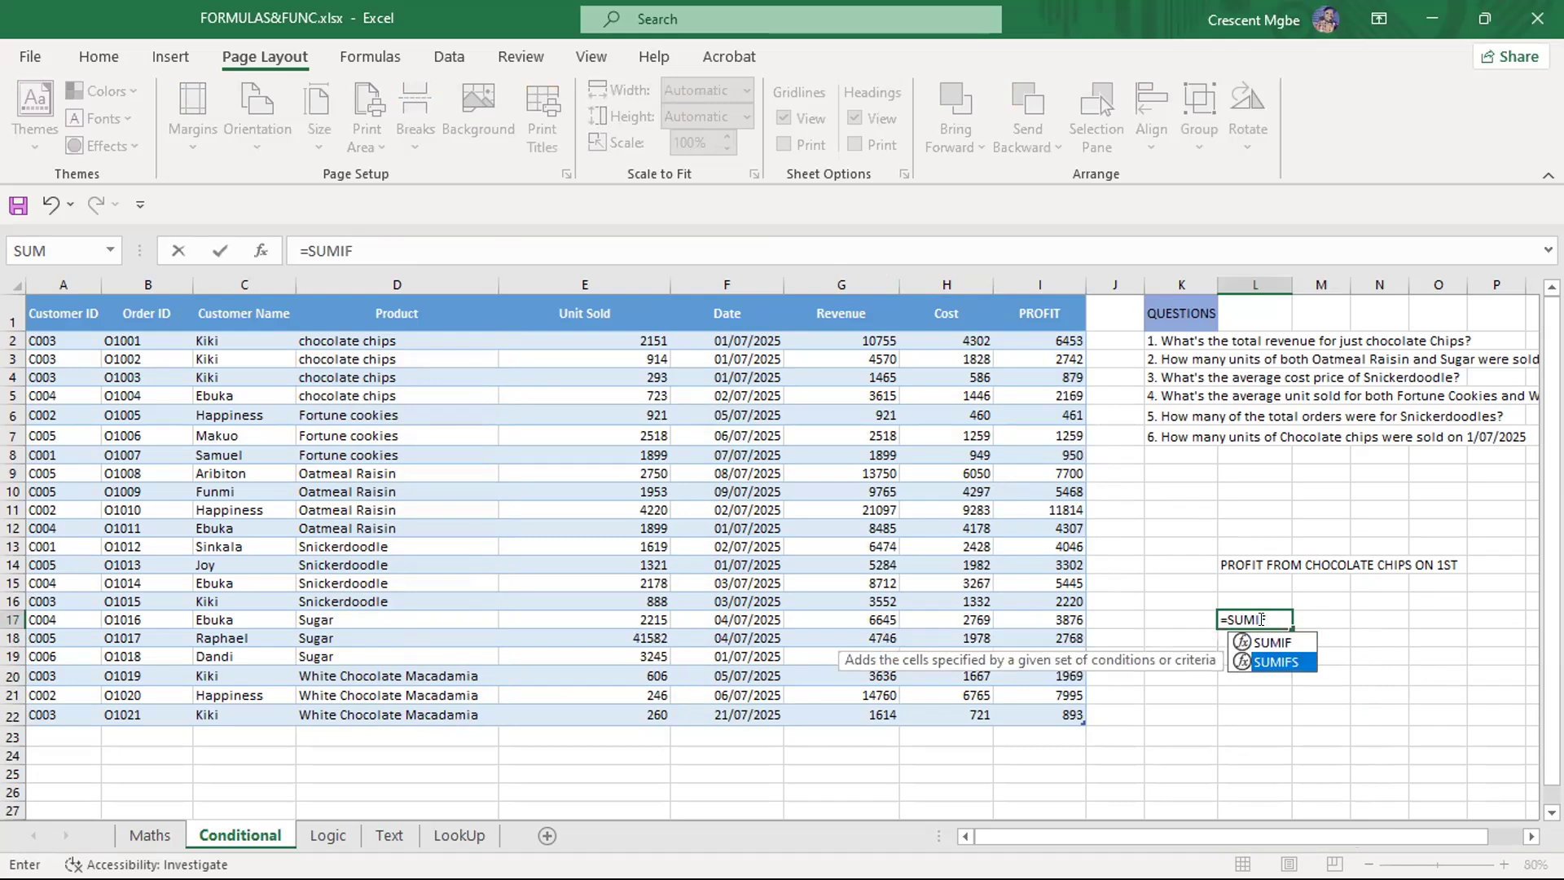
key(Tab)
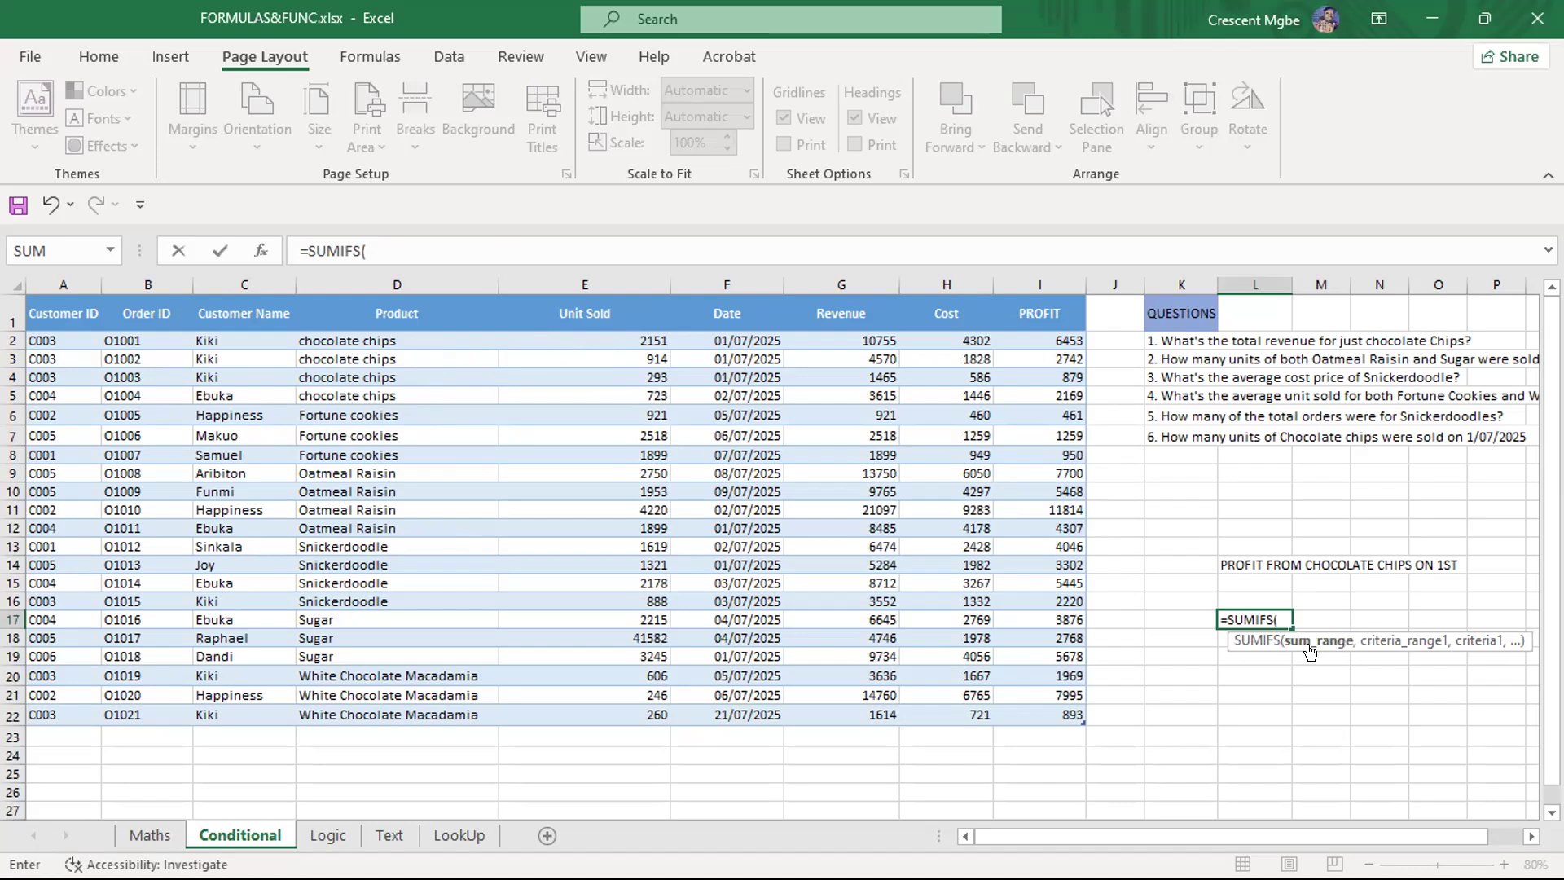
drag(646, 338, 657, 714)
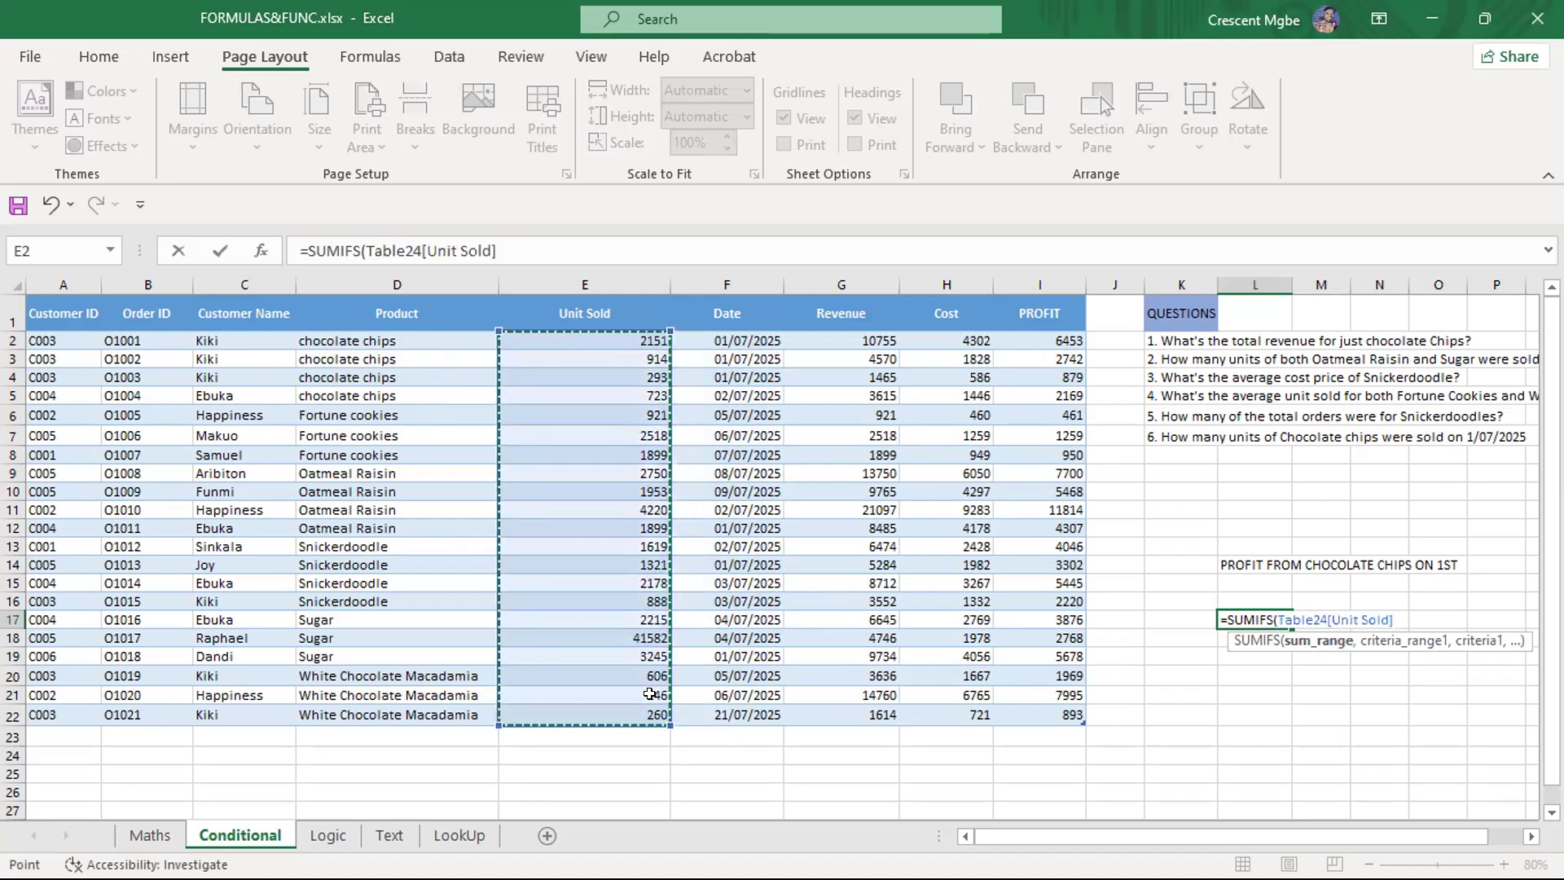
text(,)
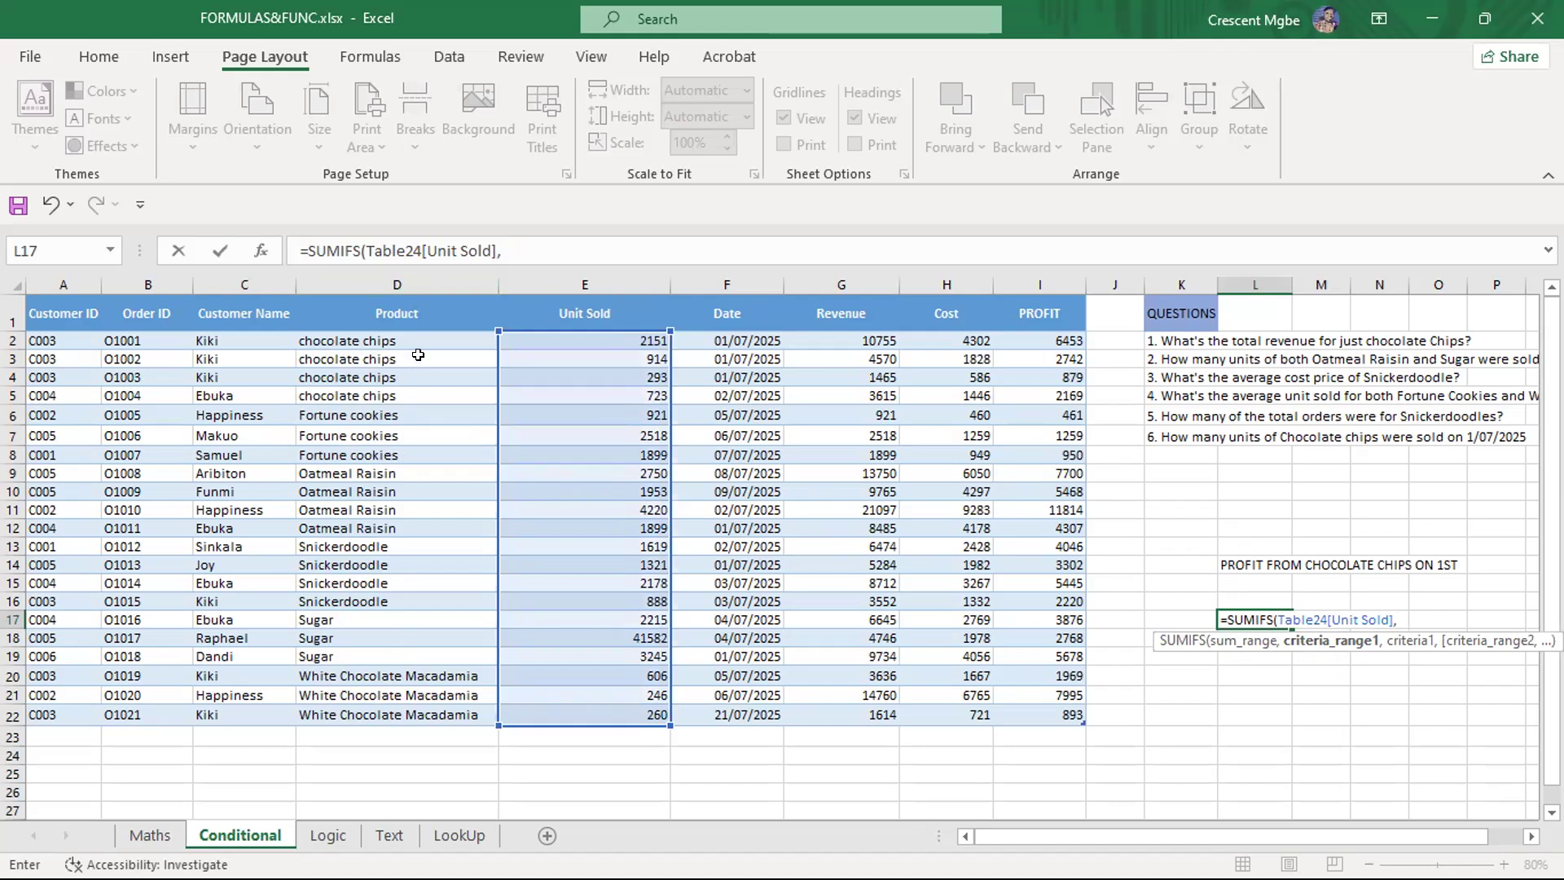
Add D2:D2 as the first criteria range in L17's SUMIFS formula, with "chocolate chips" as its criterion
text(D)
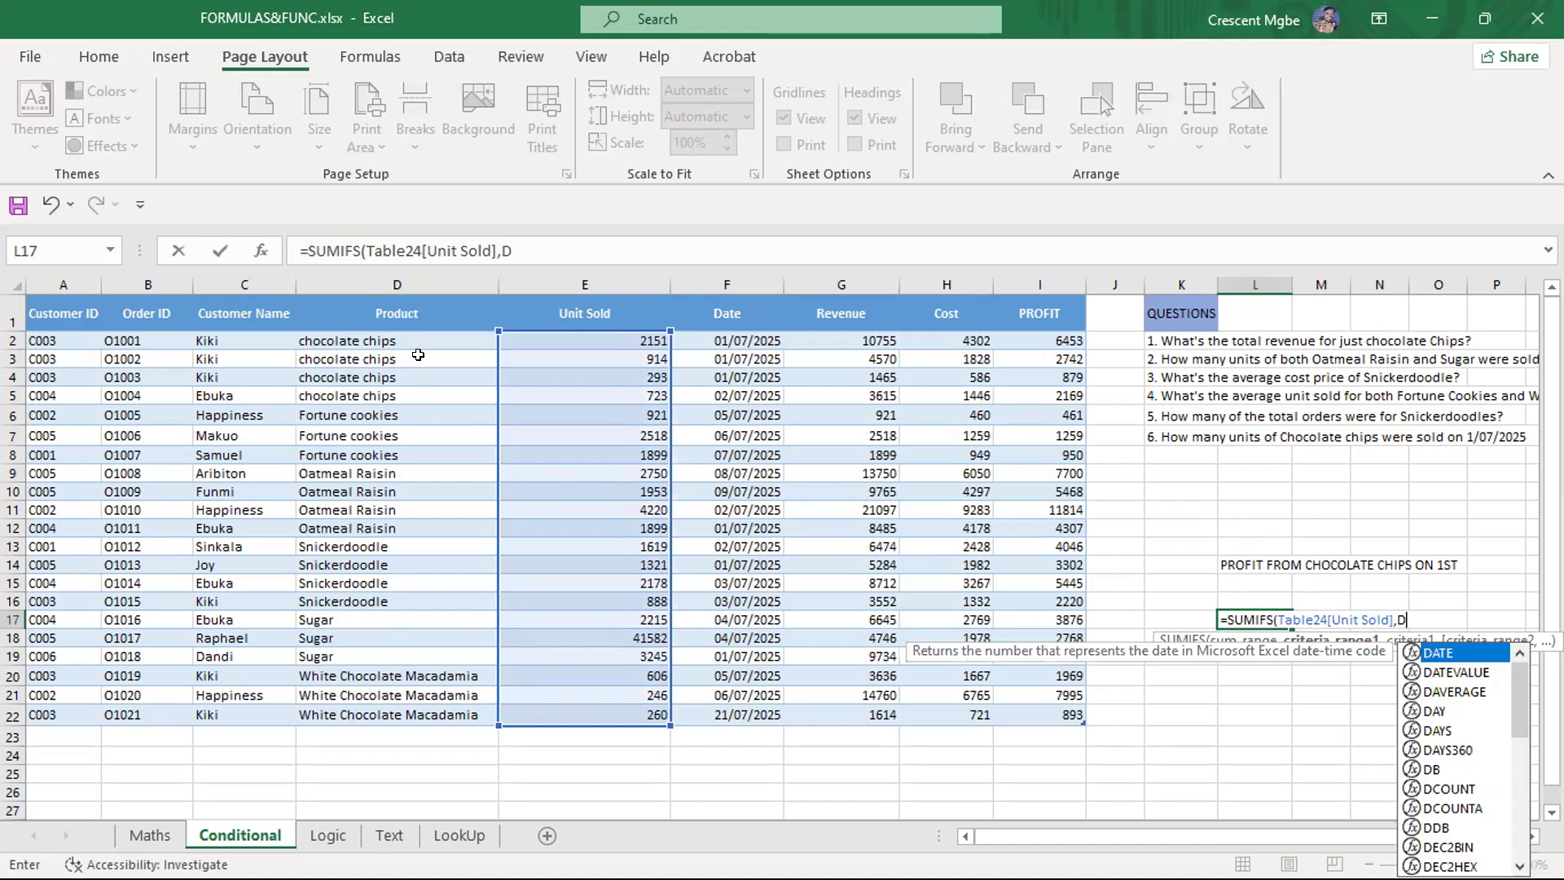
text(2)
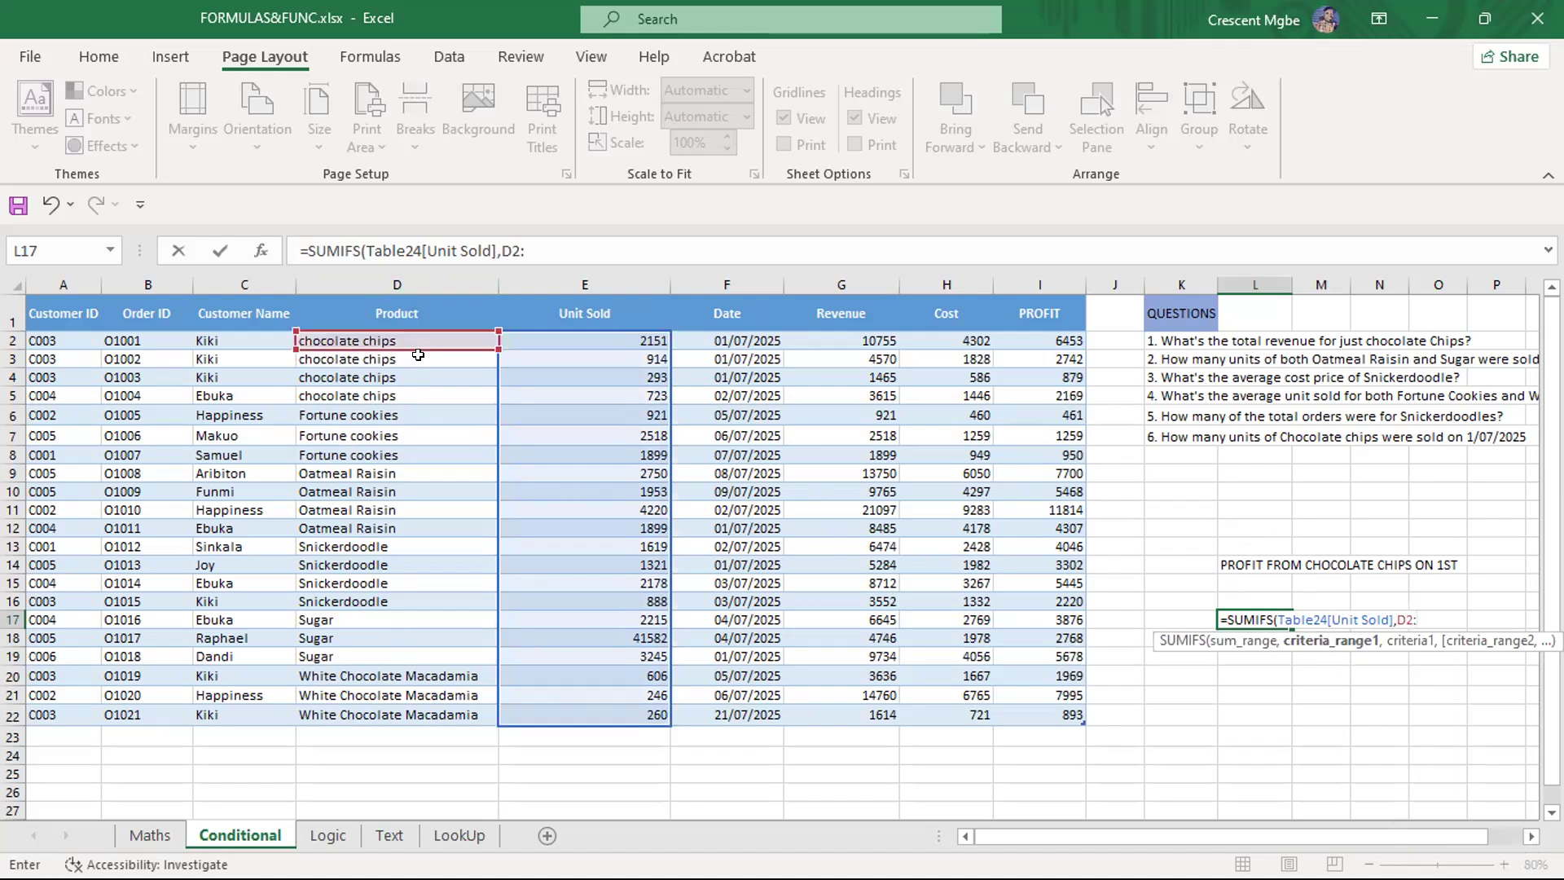
text(:D)
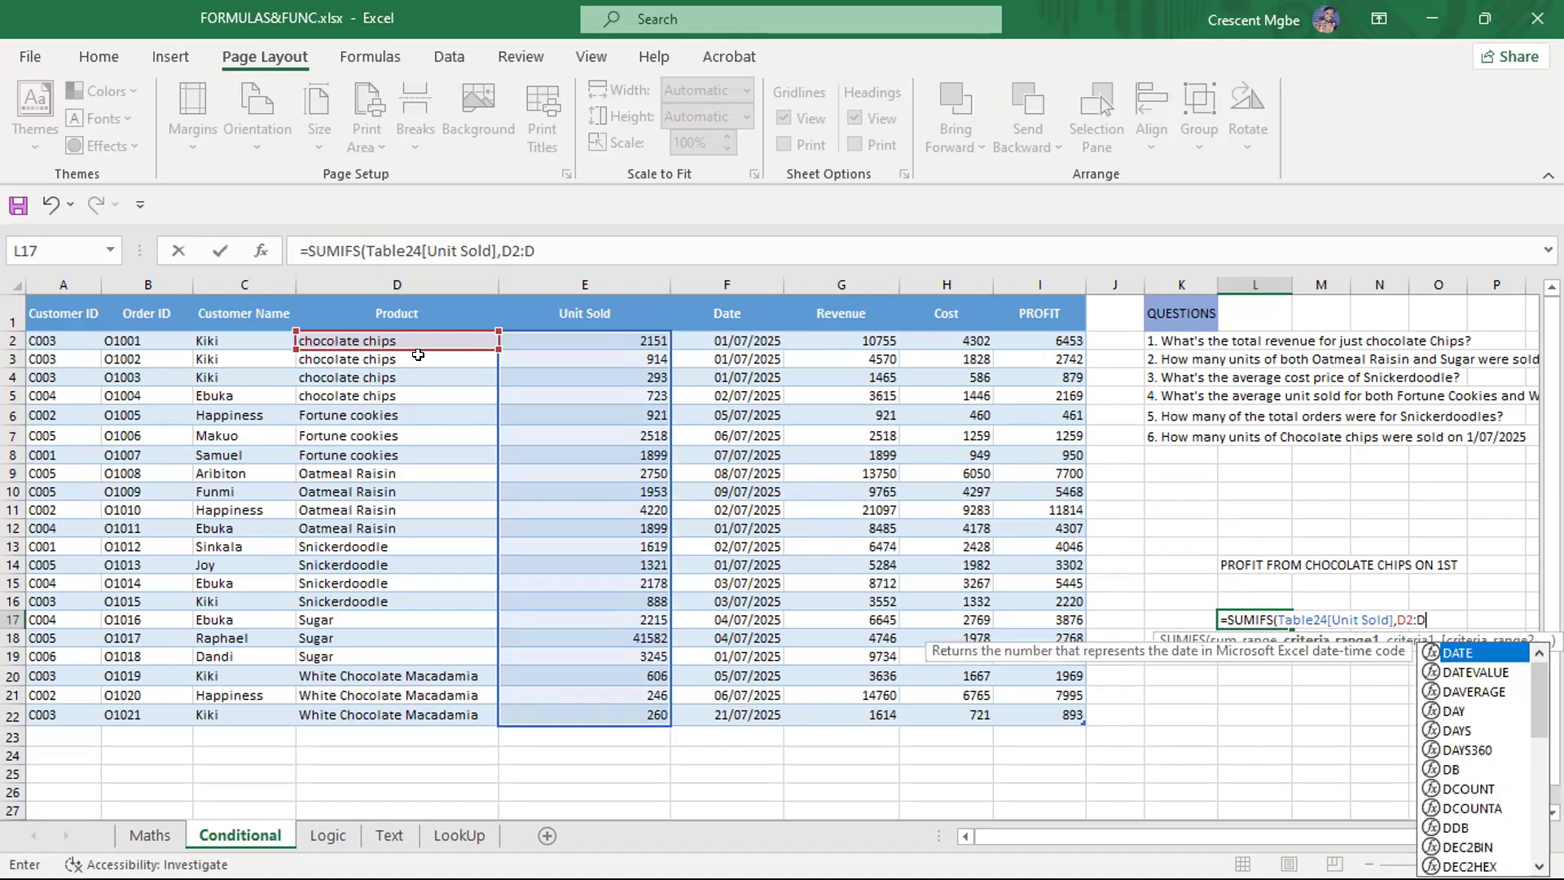
text(2,)
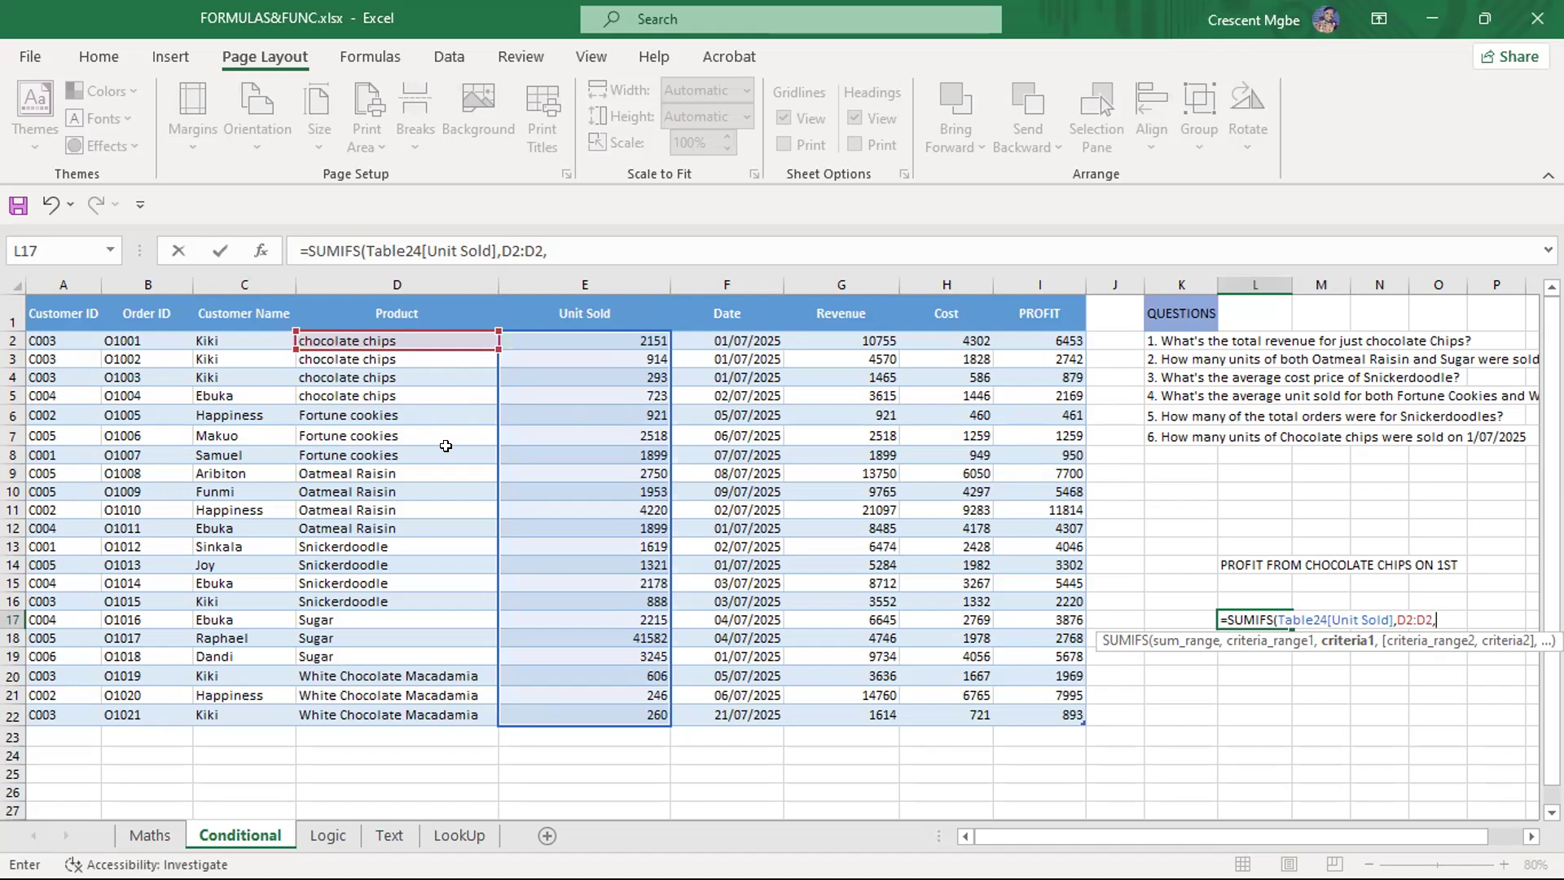
text("C)
key(BackSpace)
text(chocolate chi)
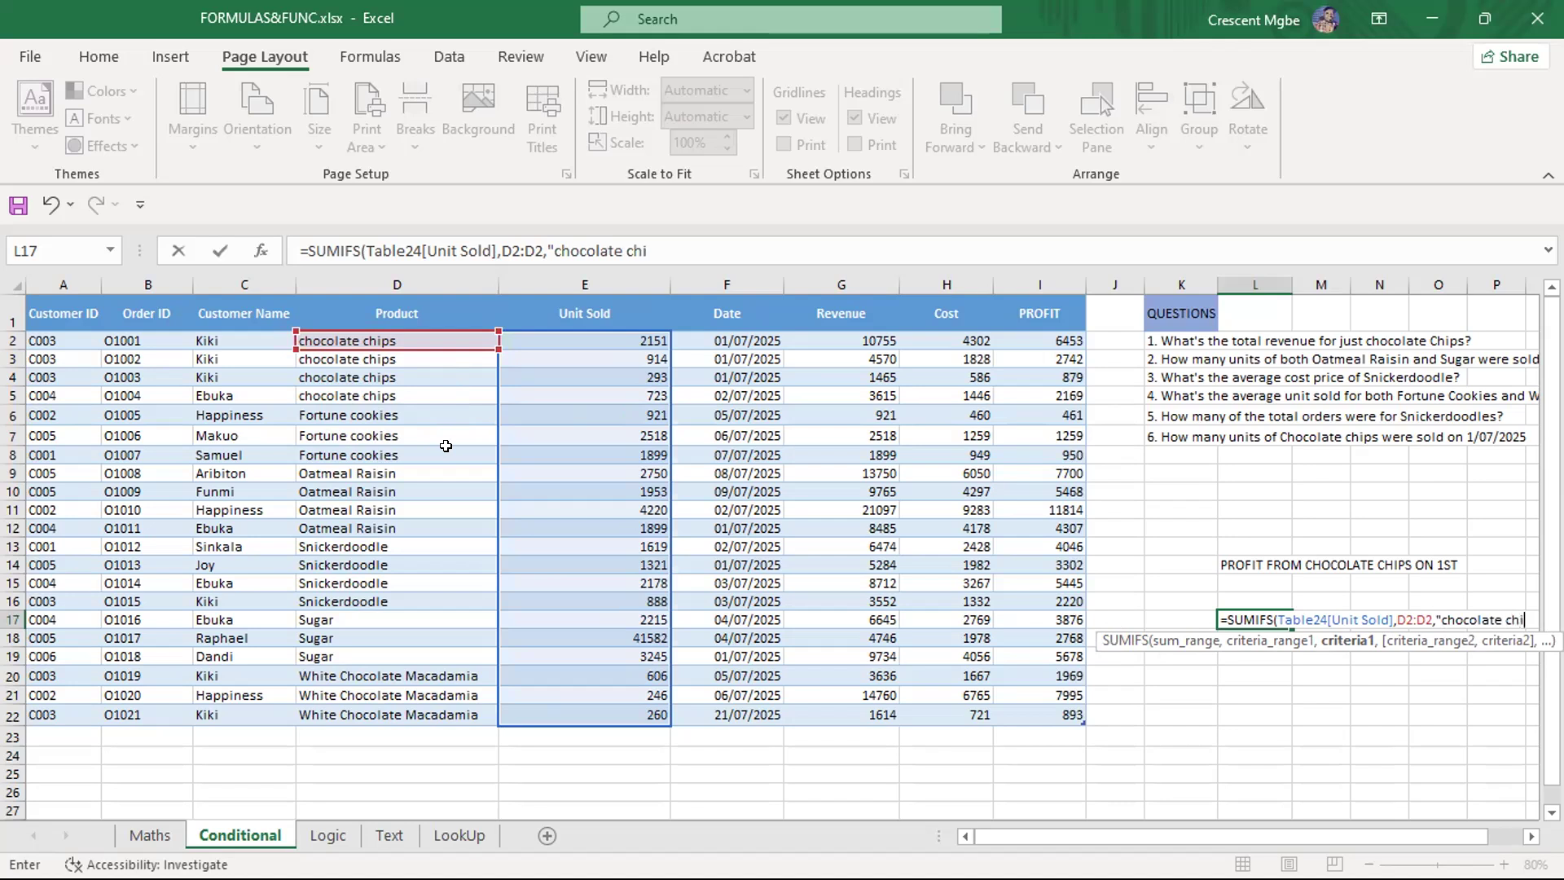
text(ps")
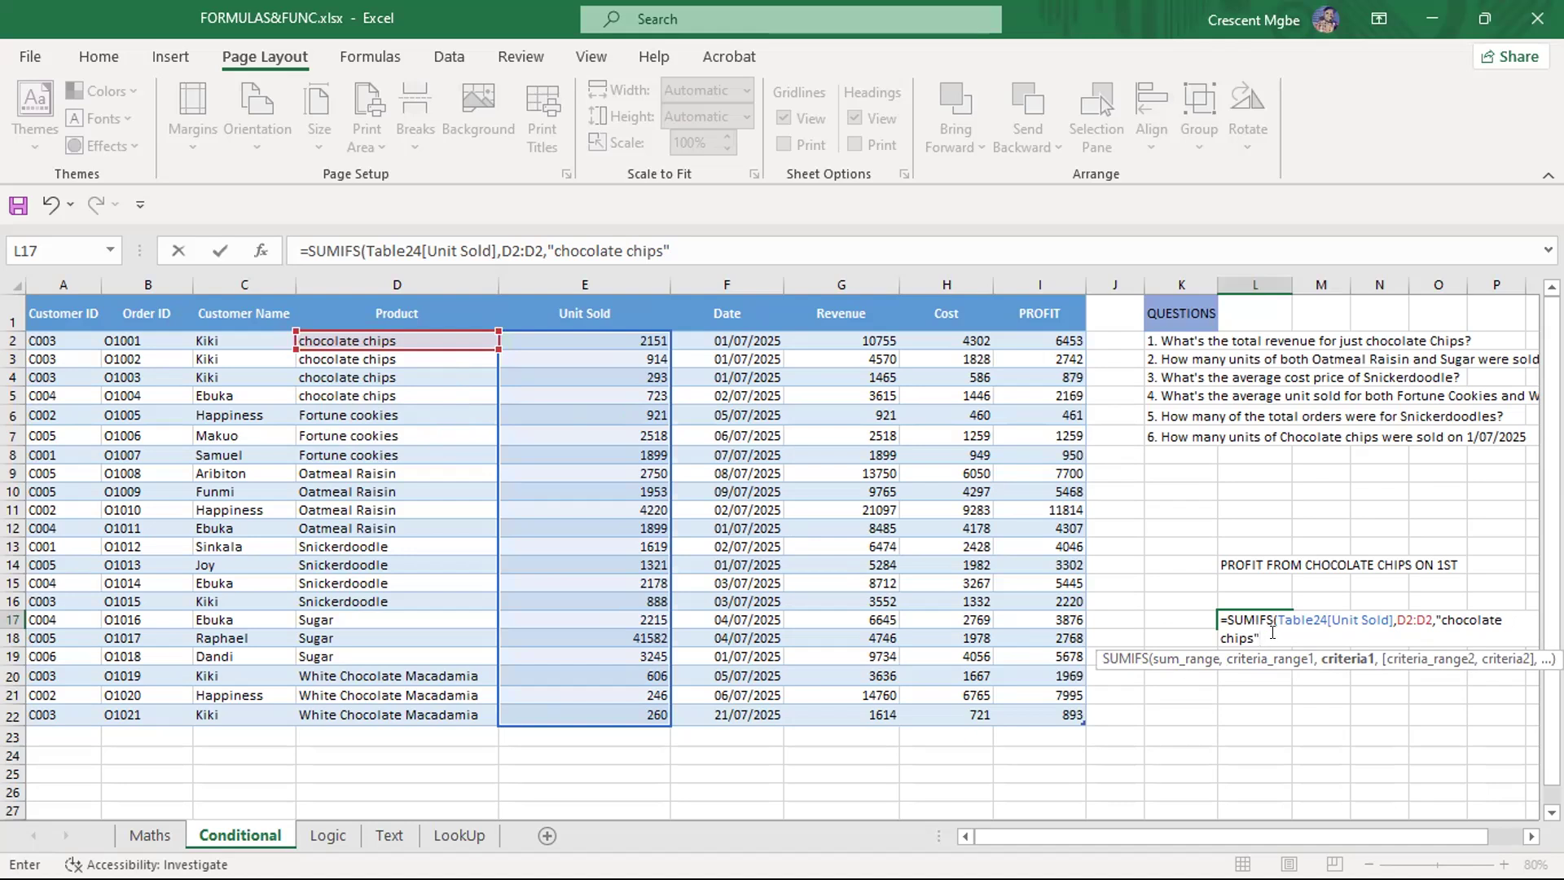
Add F2:F22 as the second criteria range with criterion F2 and enter the SUMIFS formula in L17
text(,)
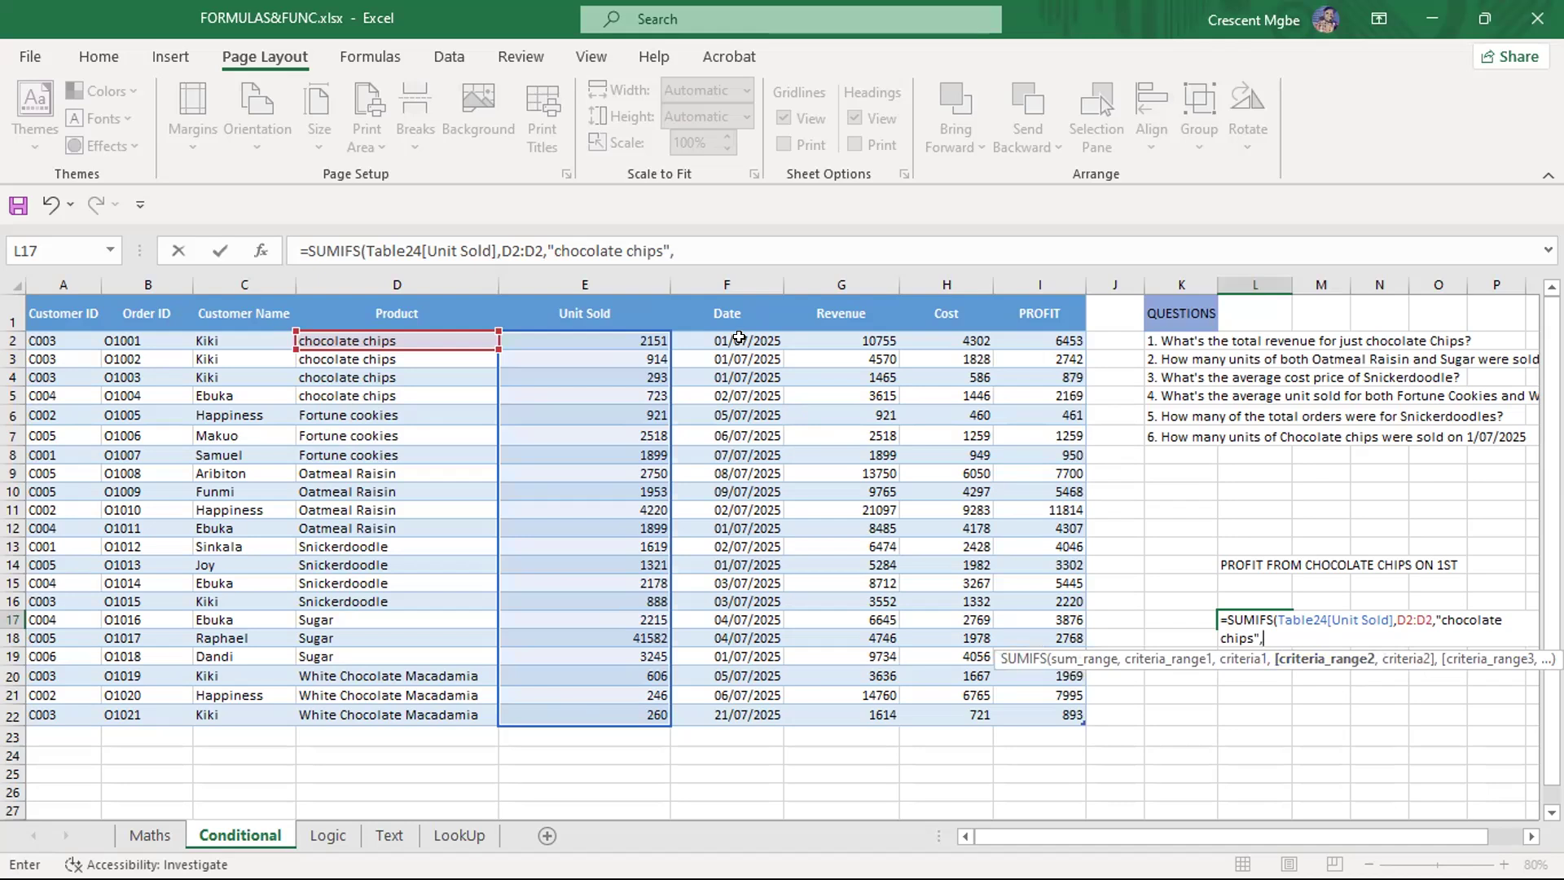
text(f2)
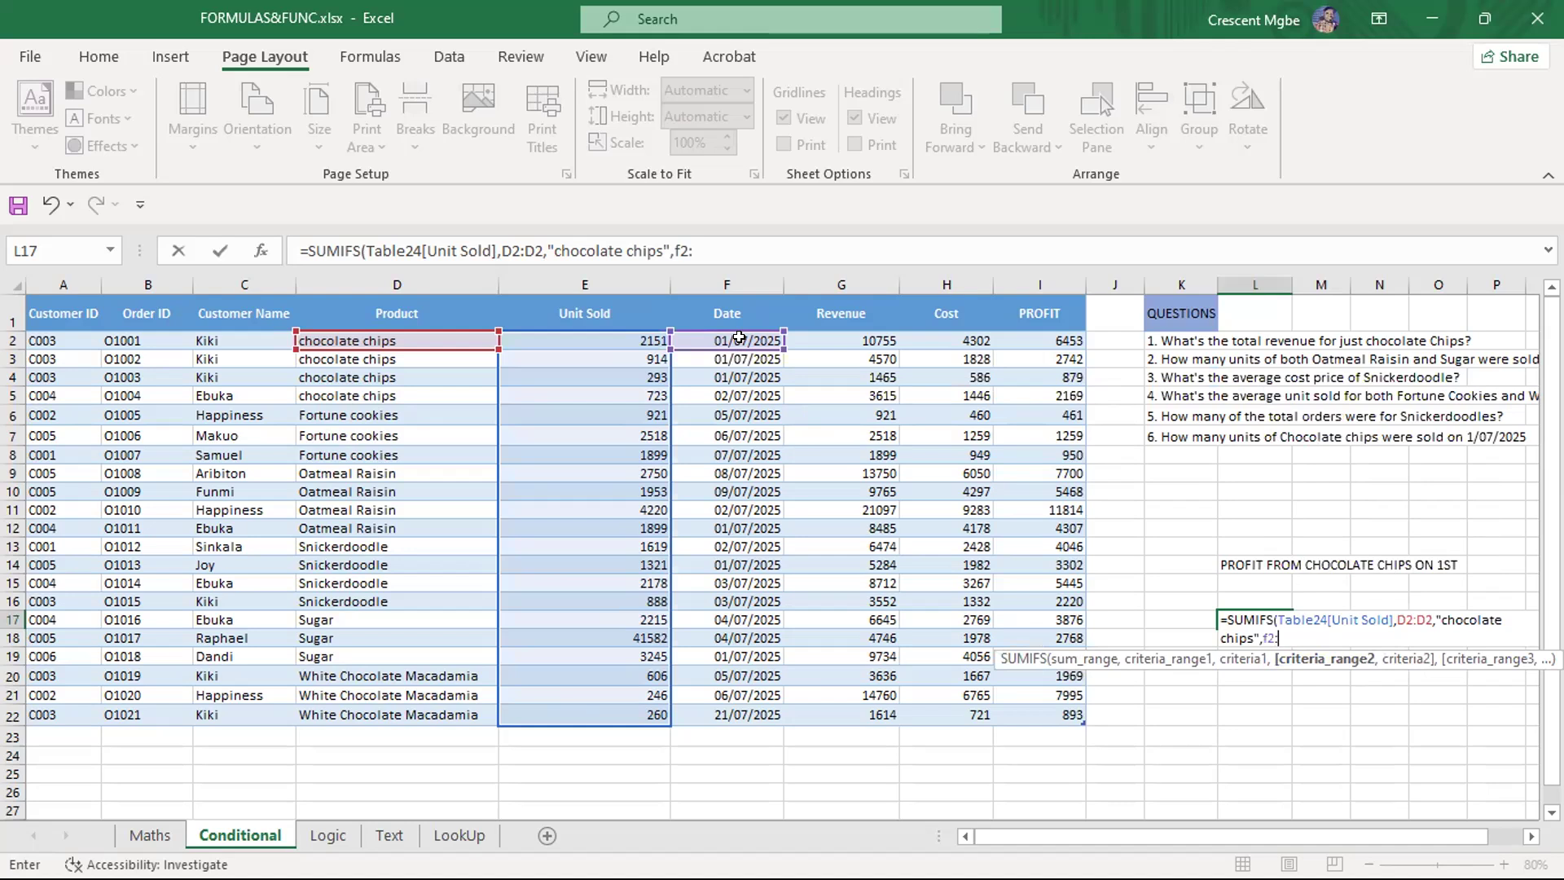
text(:f22)
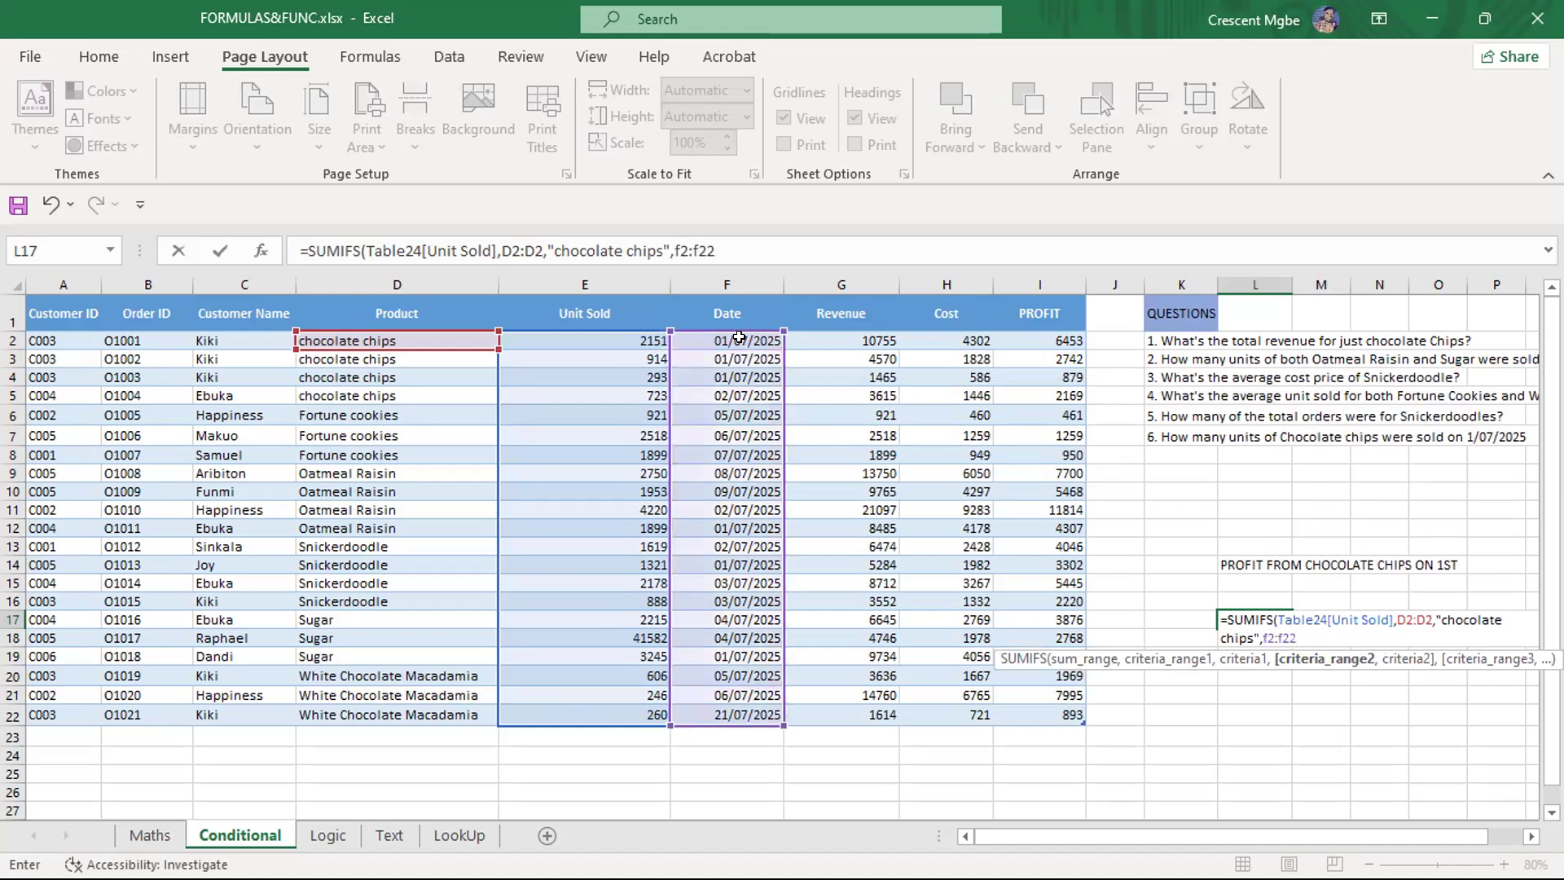
text(,)
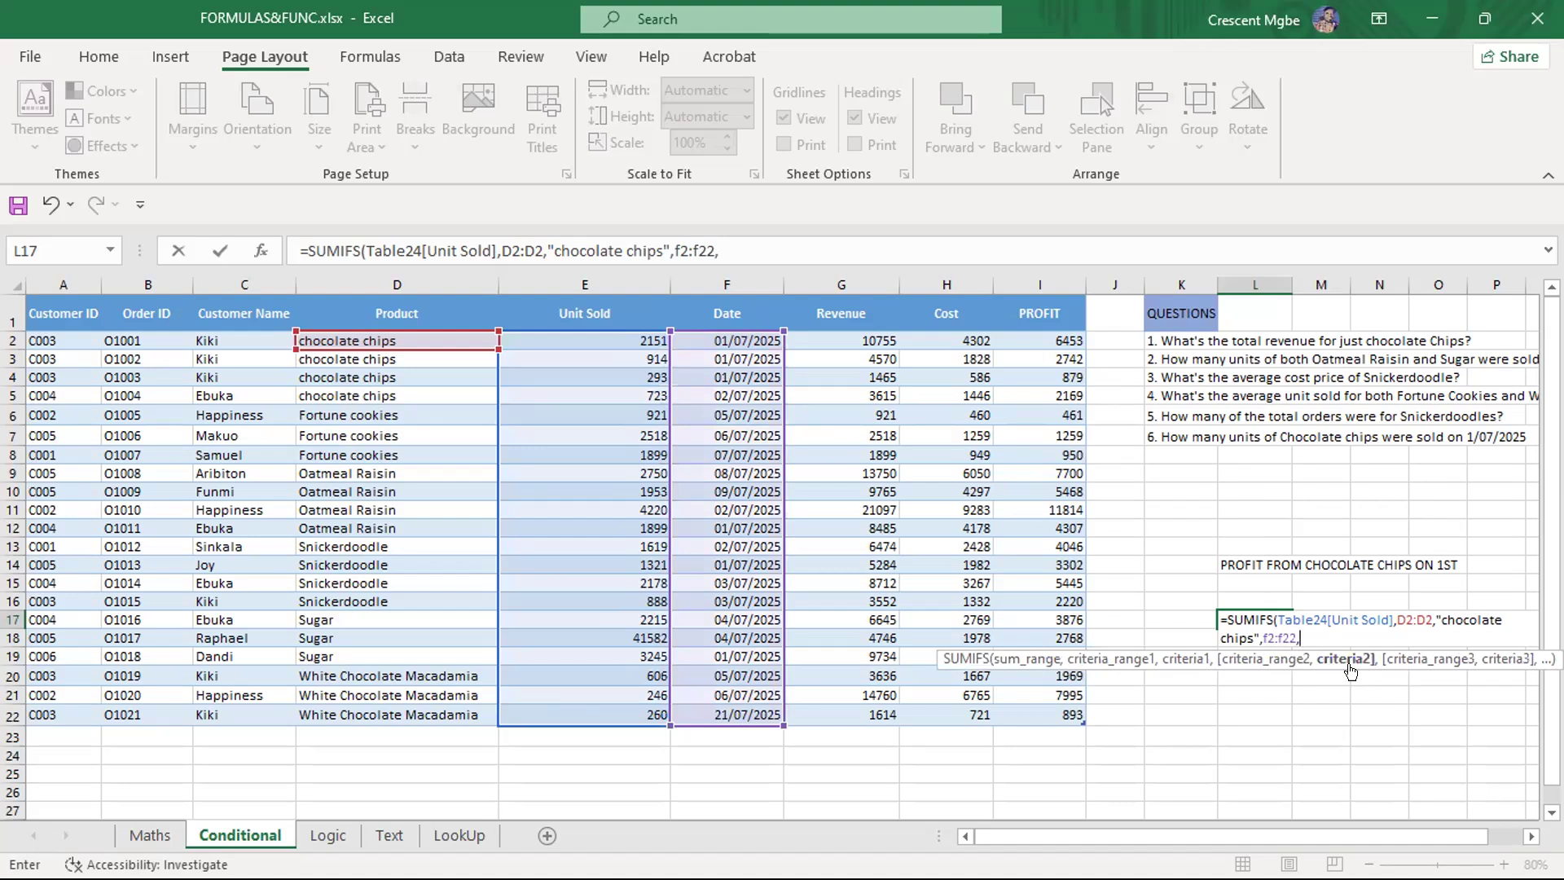
click(714, 337)
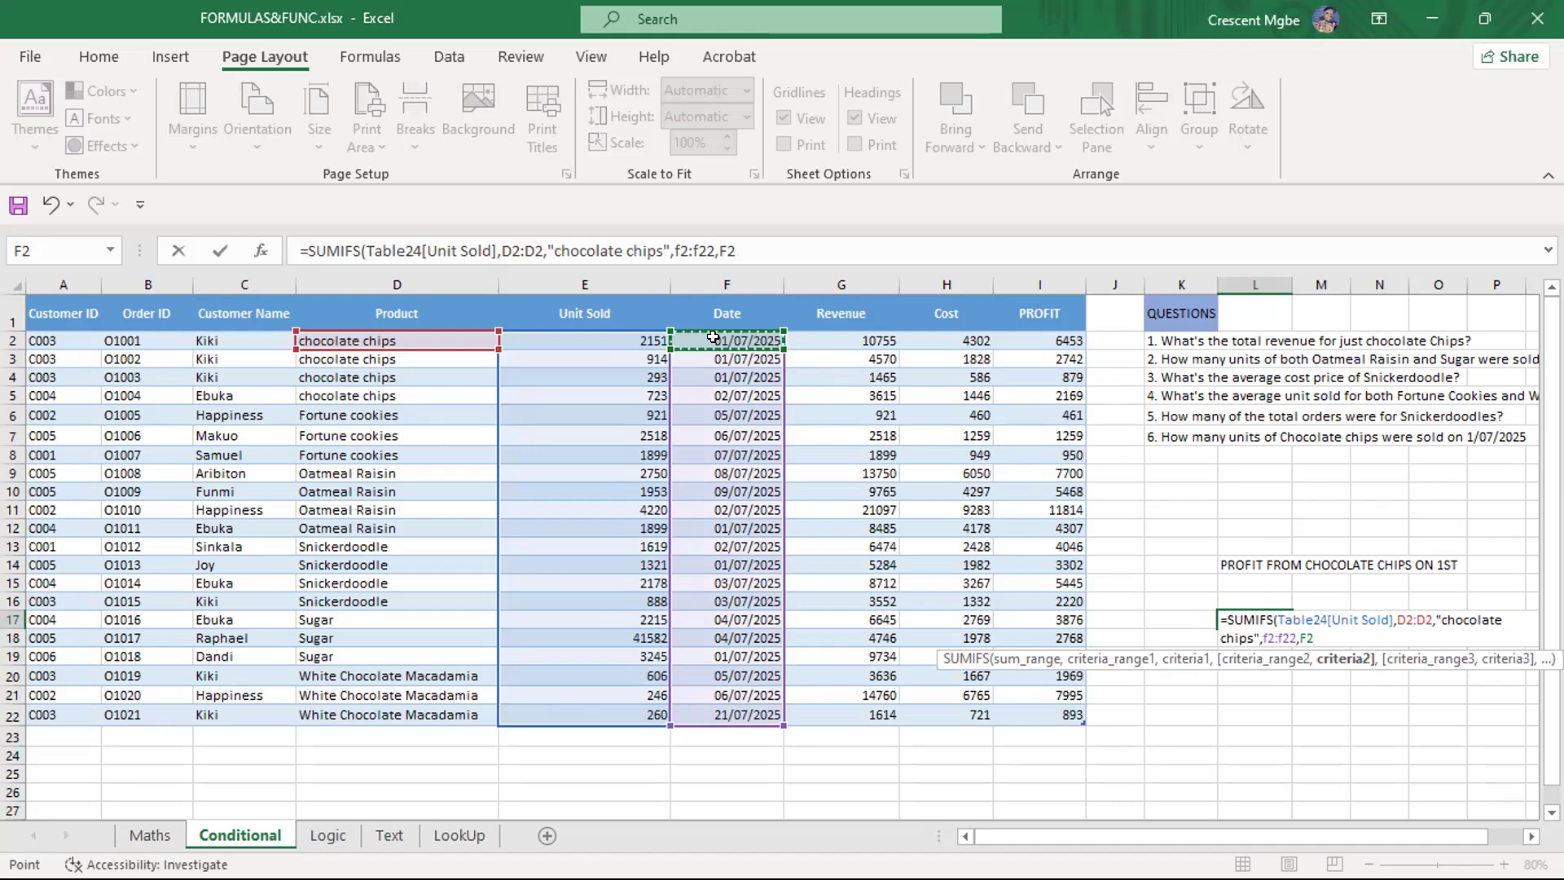
text())
key(Return)
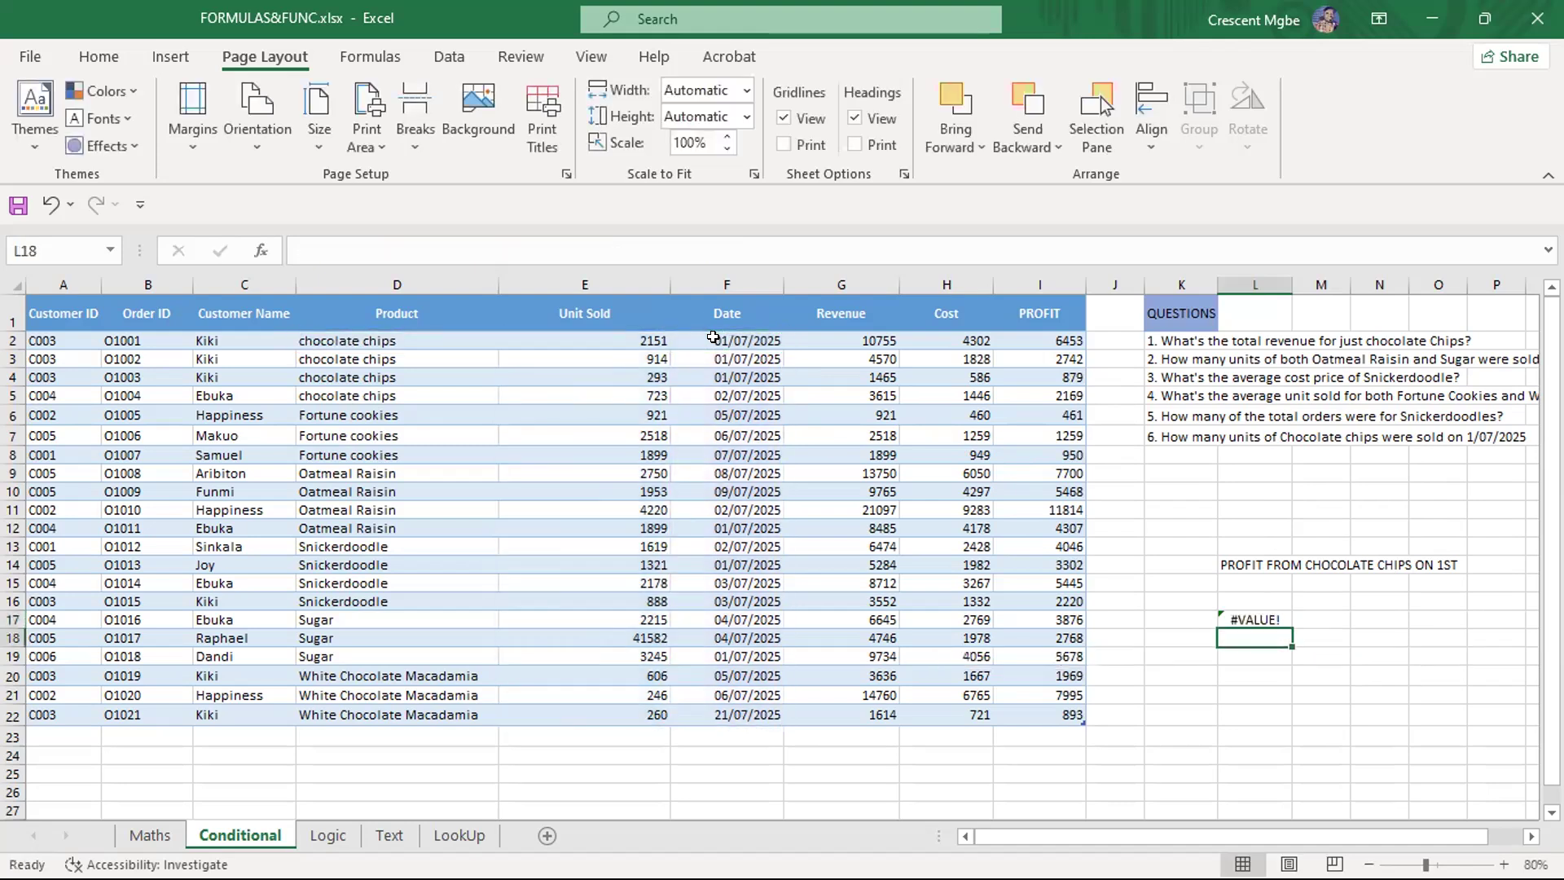
Reopen the formula in L17 and erase all its arguments back to =SUMIFS(
click(1258, 617)
double_click(1259, 616)
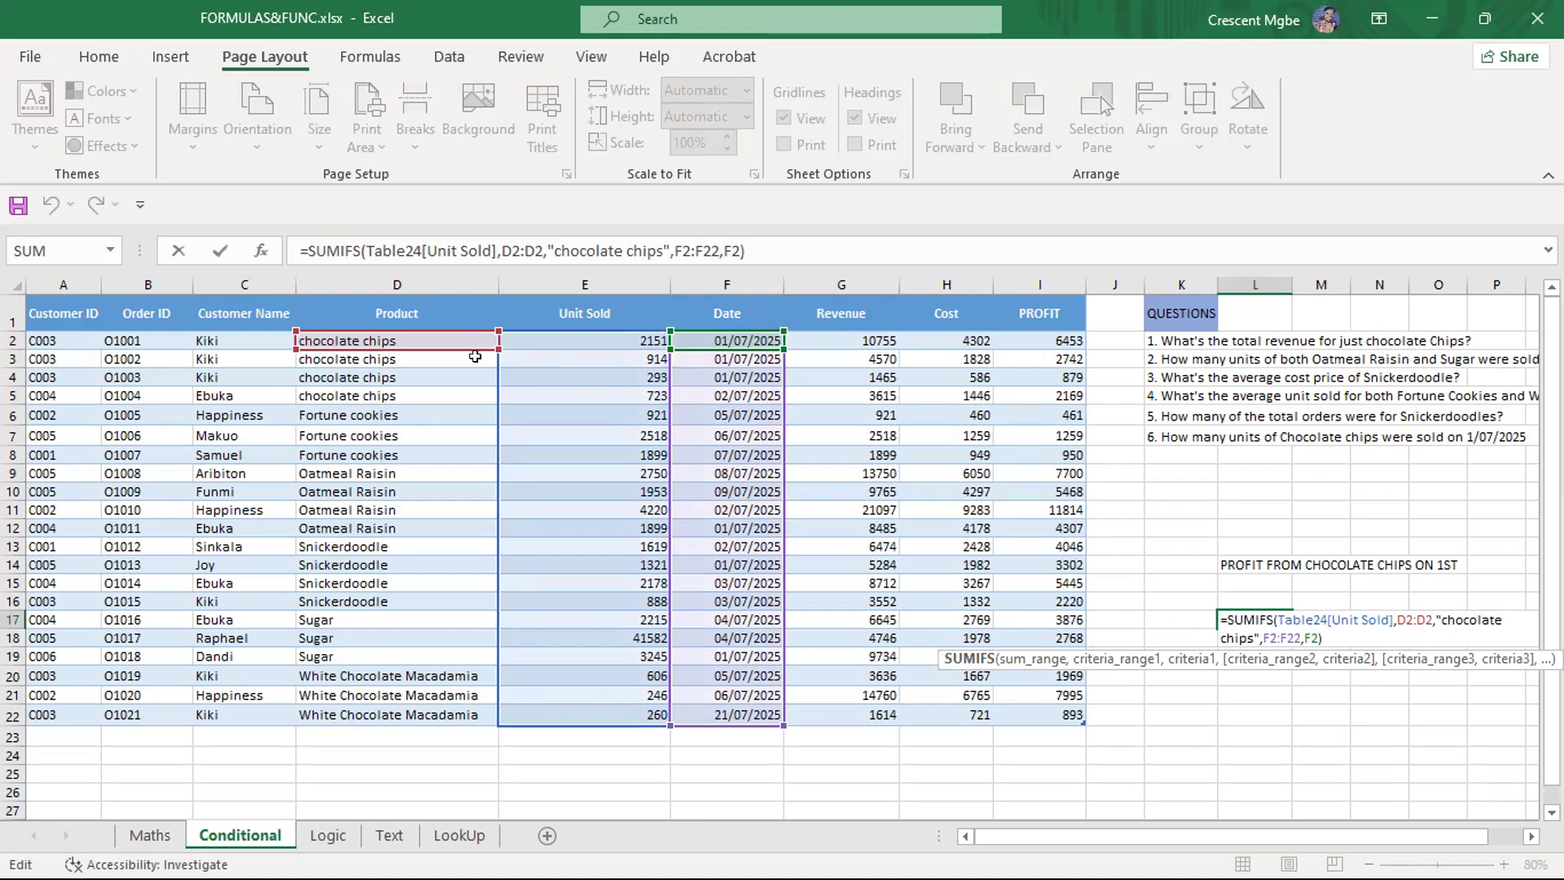
click(1344, 631)
key(BackSpace)
key(BackSpace)
key(BackSpace)
key(BackSpace)
key(BackSpace)
key(BackSpace)
key(BackSpace)
key(BackSpace)
key(BackSpace)
key(BackSpace)
key(BackSpace)
key(BackSpace)
key(BackSpace)
key(BackSpace)
key(BackSpace)
key(BackSpace)
key(BackSpace)
key(BackSpace)
key(BackSpace)
key(BackSpace)
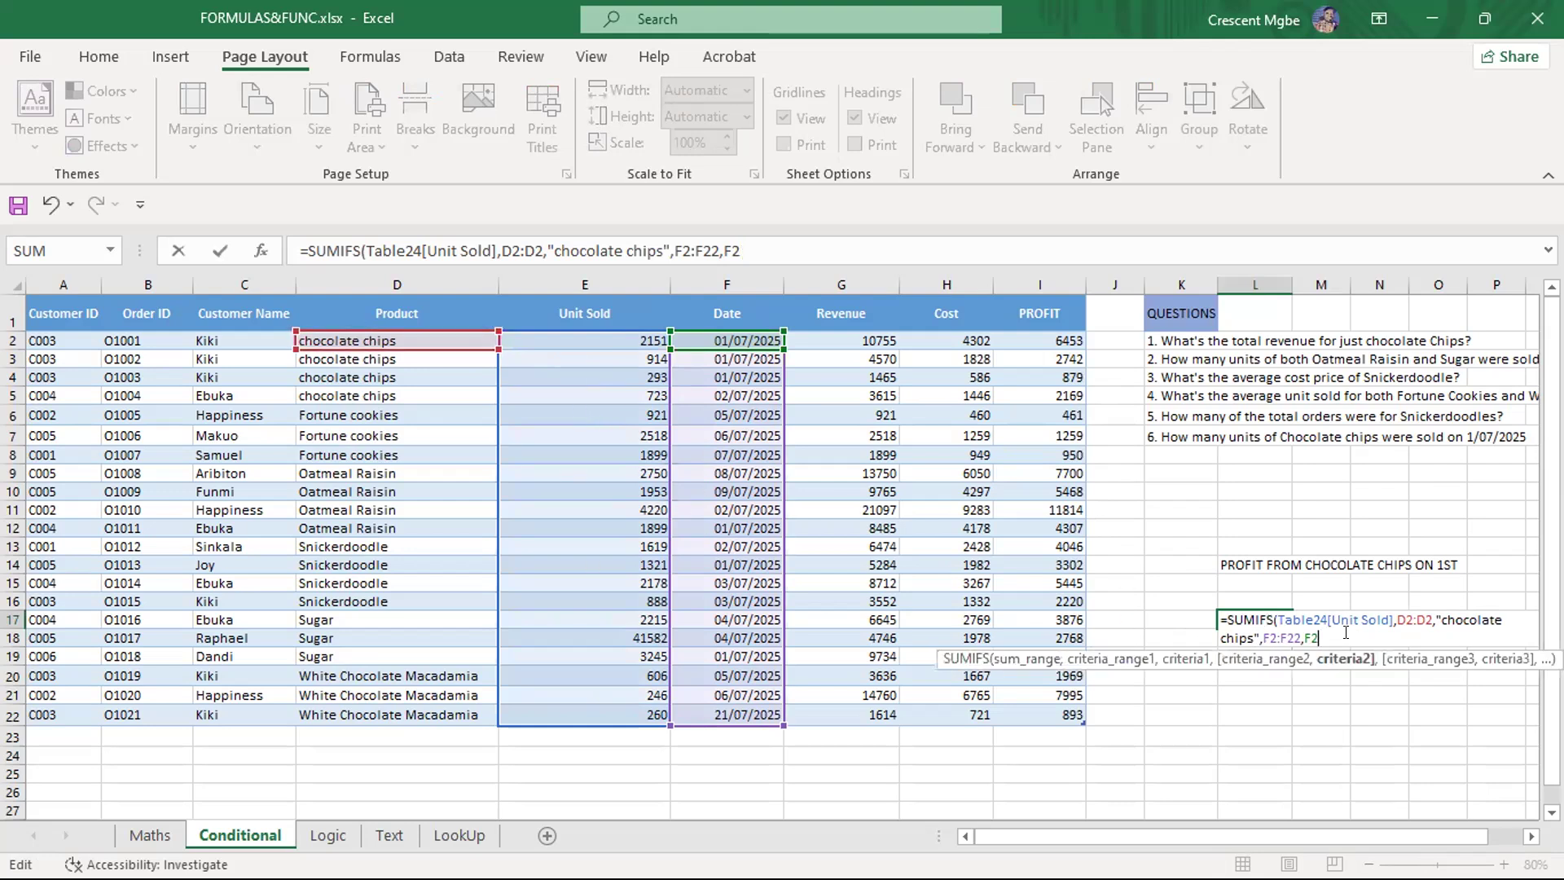
key(BackSpace)
key(BackSpace)
key(BackSpace)
key(BackSpace)
key(BackSpace)
key(BackSpace)
key(BackSpace)
key(BackSpace)
key(BackSpace)
key(BackSpace)
key(BackSpace)
key(BackSpace)
key(BackSpace)
key(BackSpace)
key(BackSpace)
key(BackSpace)
key(BackSpace)
key(BackSpace)
key(BackSpace)
key(BackSpace)
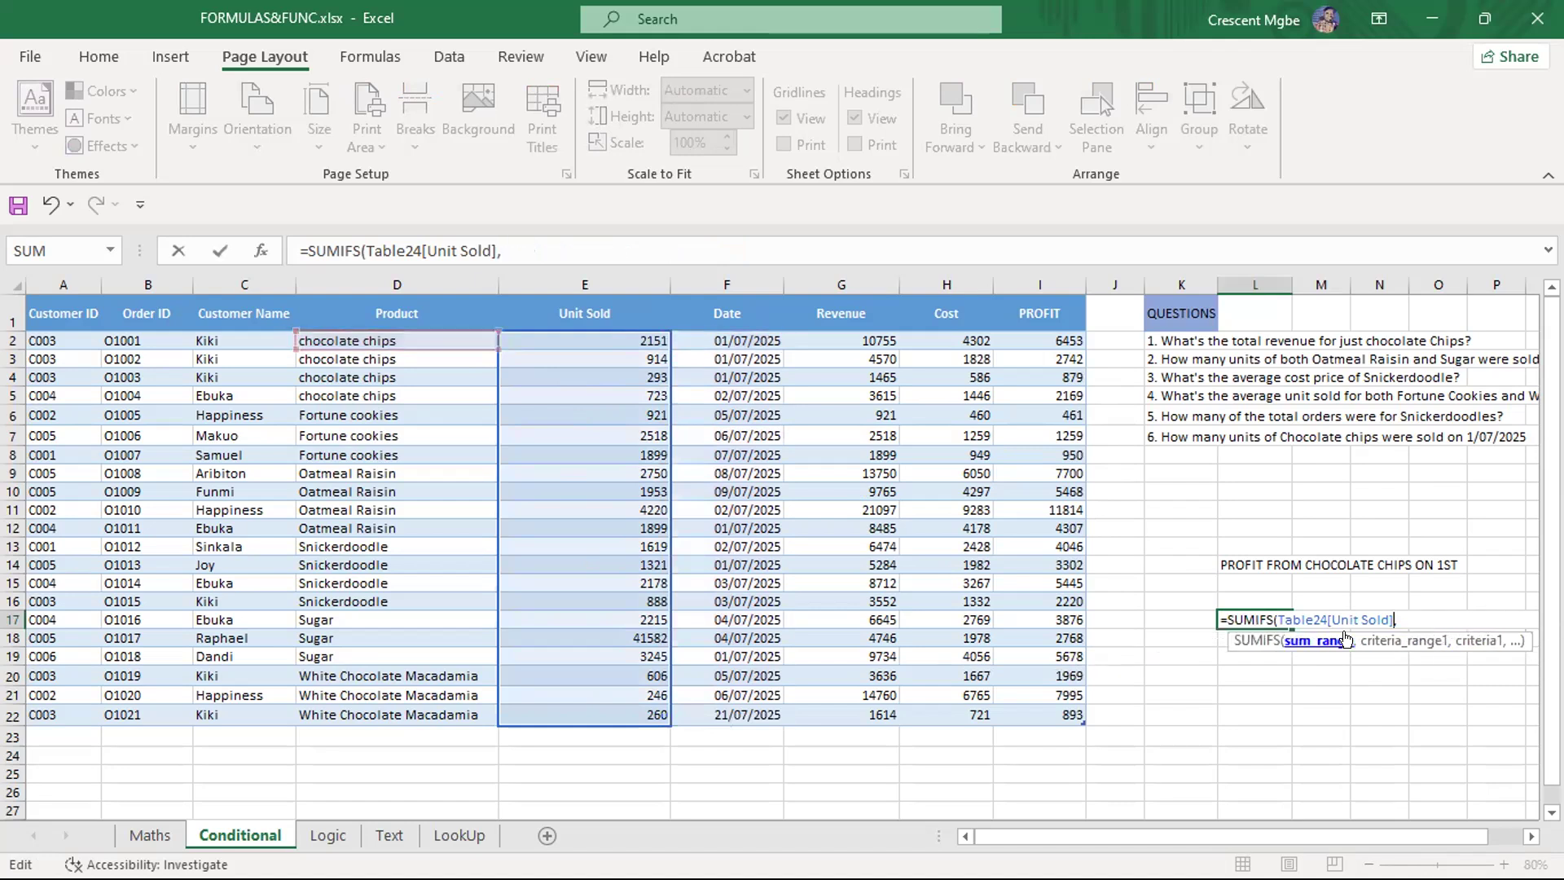
key(BackSpace)
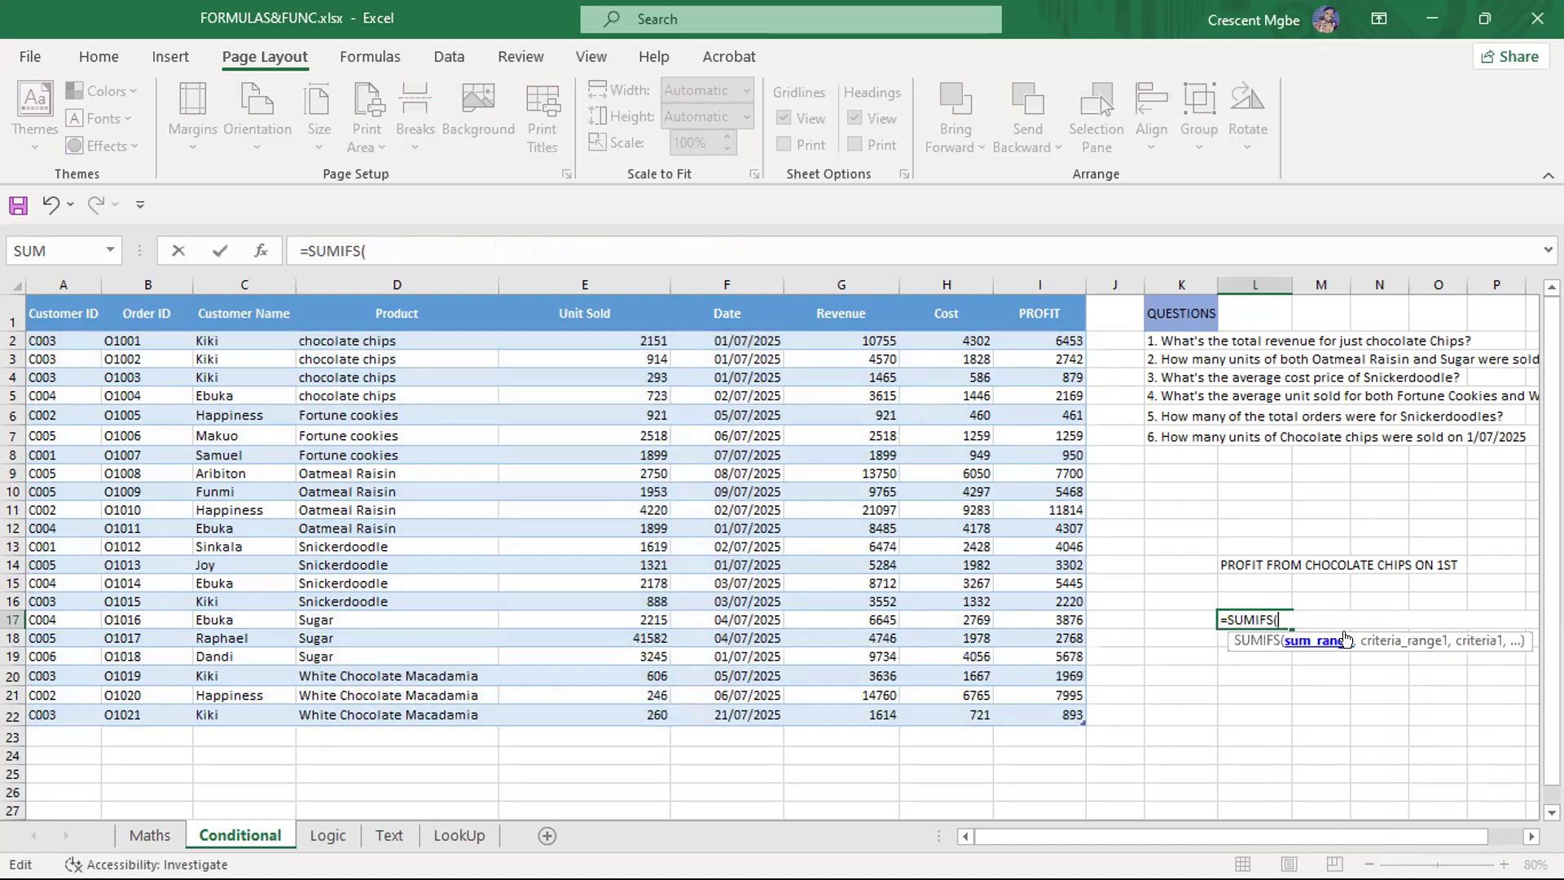
Set the table's Unit Sold column as the sum range and the Product column as first criteria range with criterion D2
drag(638, 340, 639, 708)
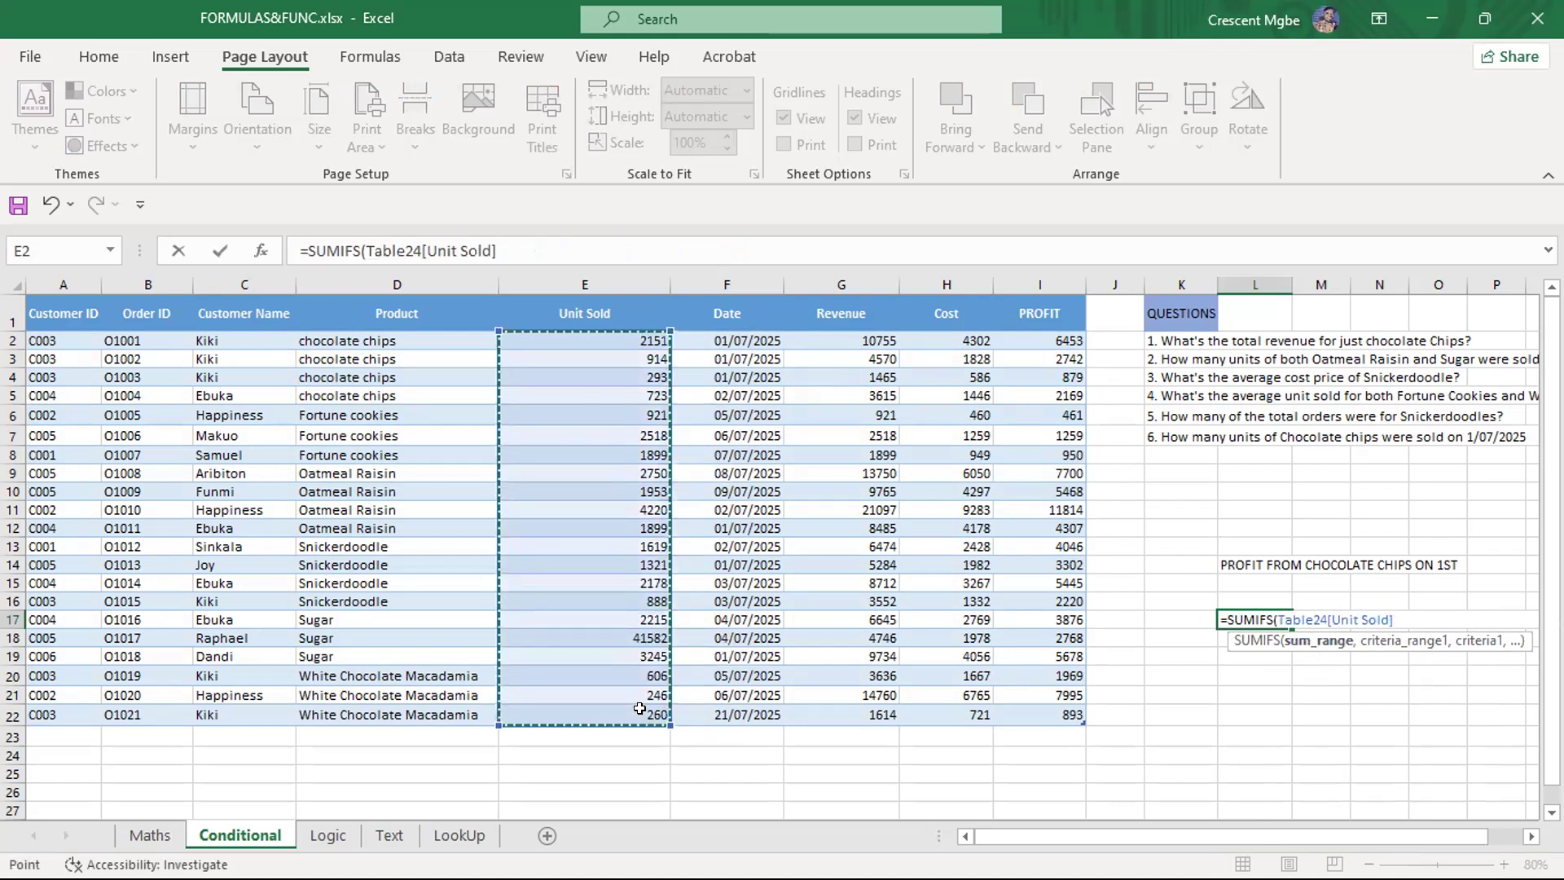
text(,)
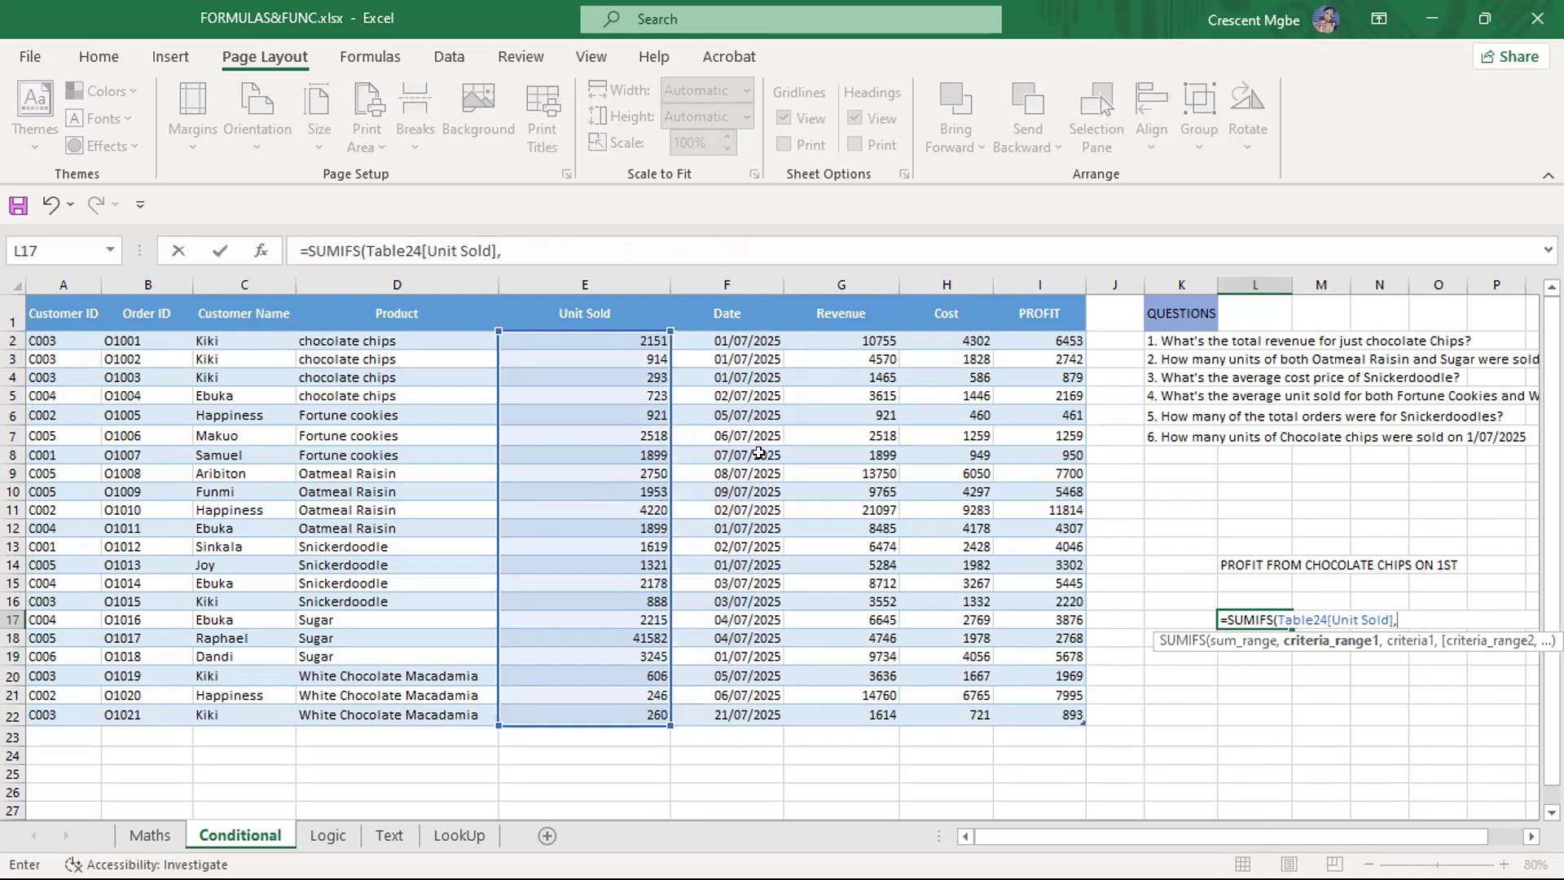
drag(397, 339, 433, 708)
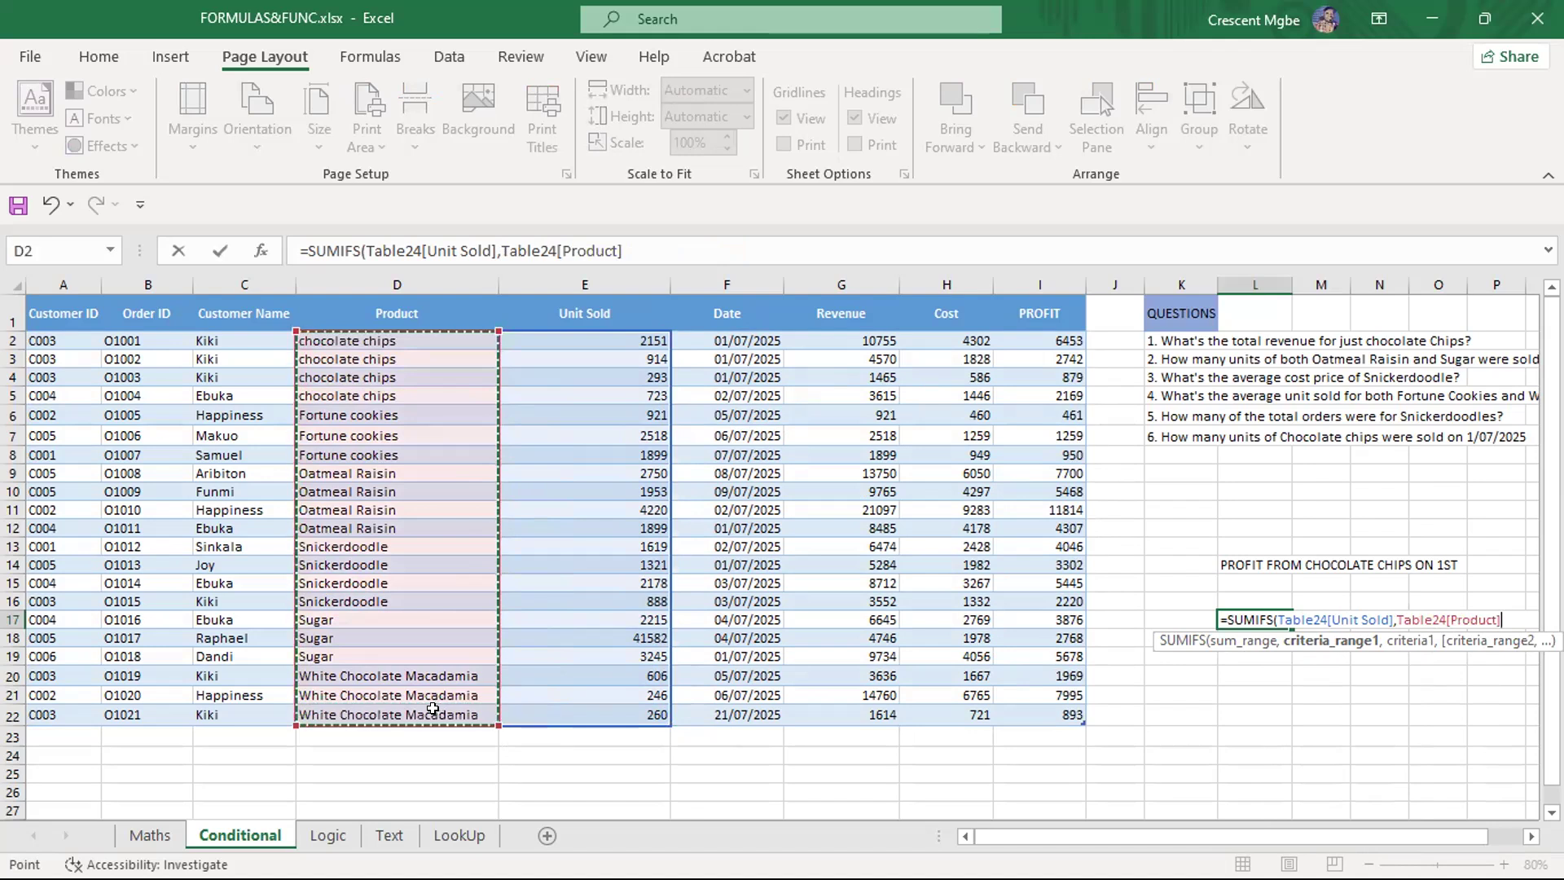
text(,)
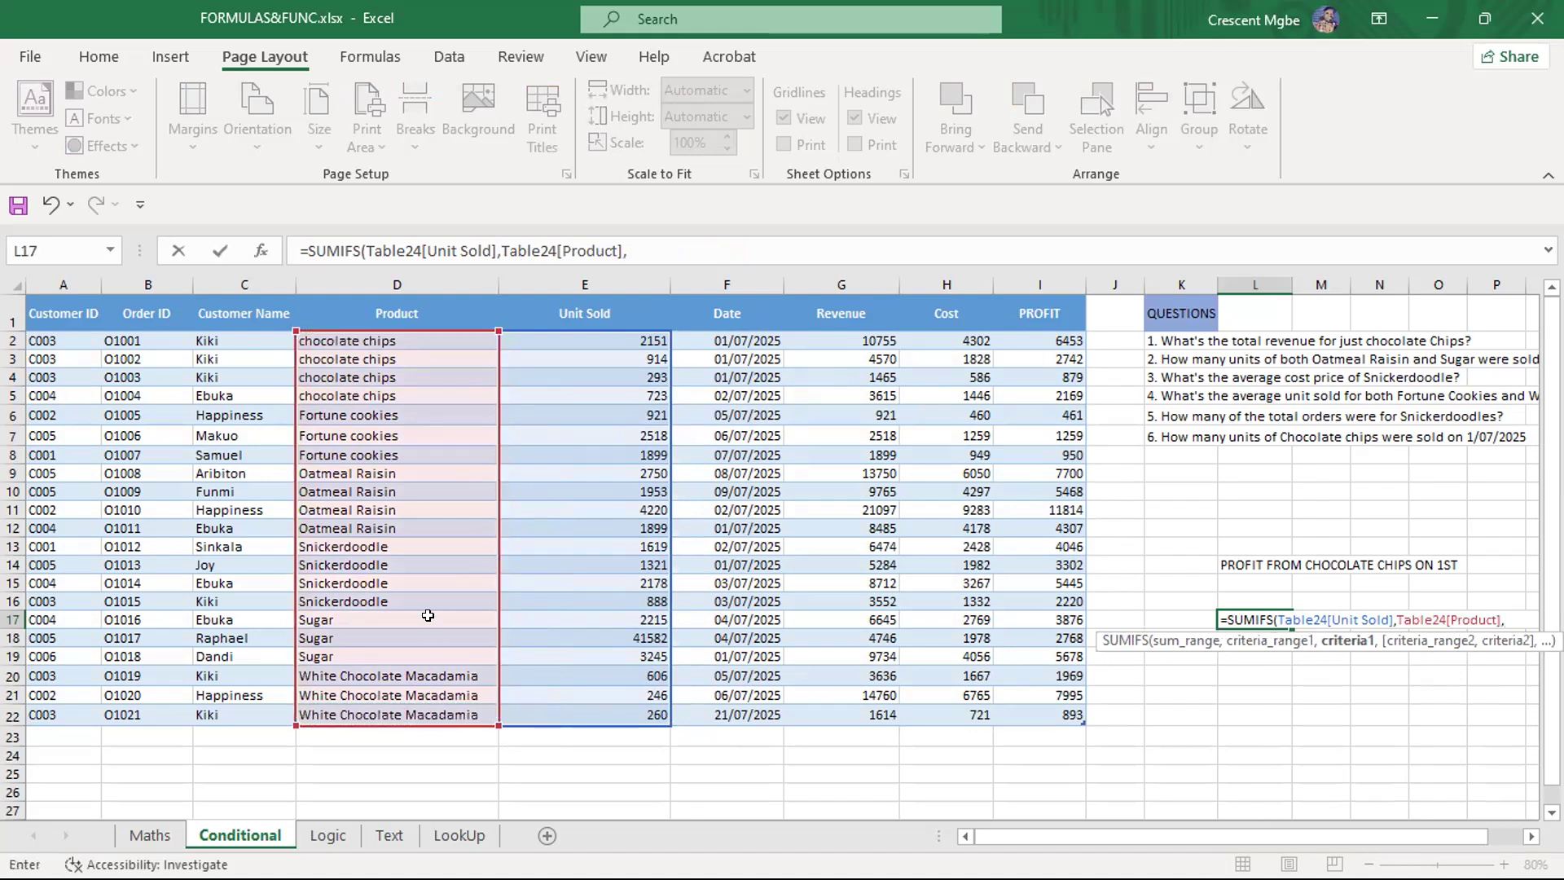
click(353, 339)
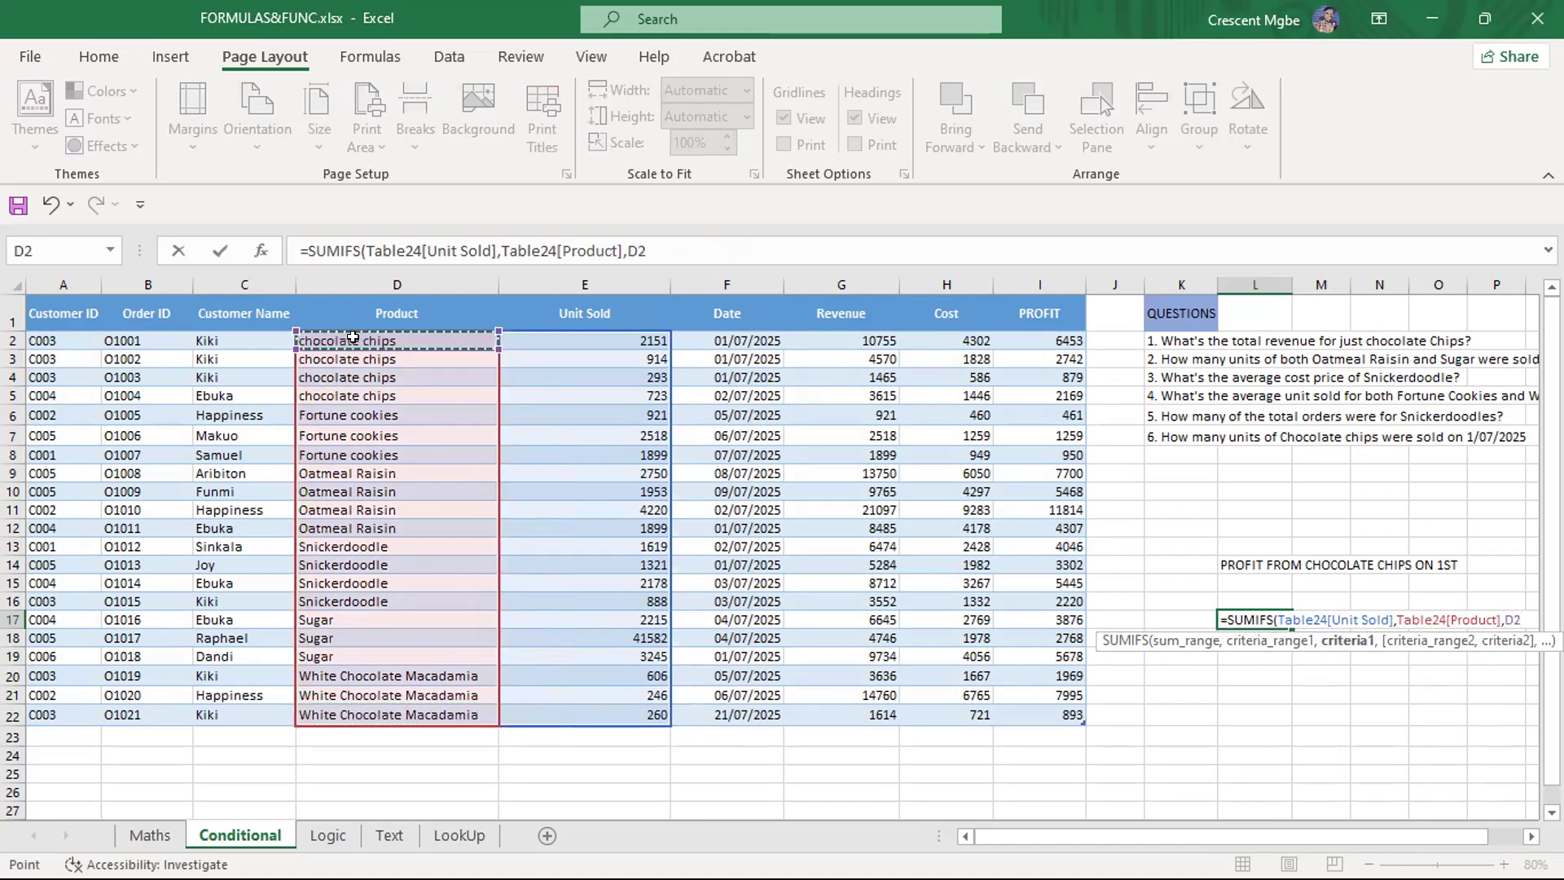
Add the Date column with criterion F2 and enter =SUMIFS(Table24[Unit Sold],Table24[Product],D2,Table24[Date],F2) in L17
text(,)
drag(725, 339, 728, 714)
text(,)
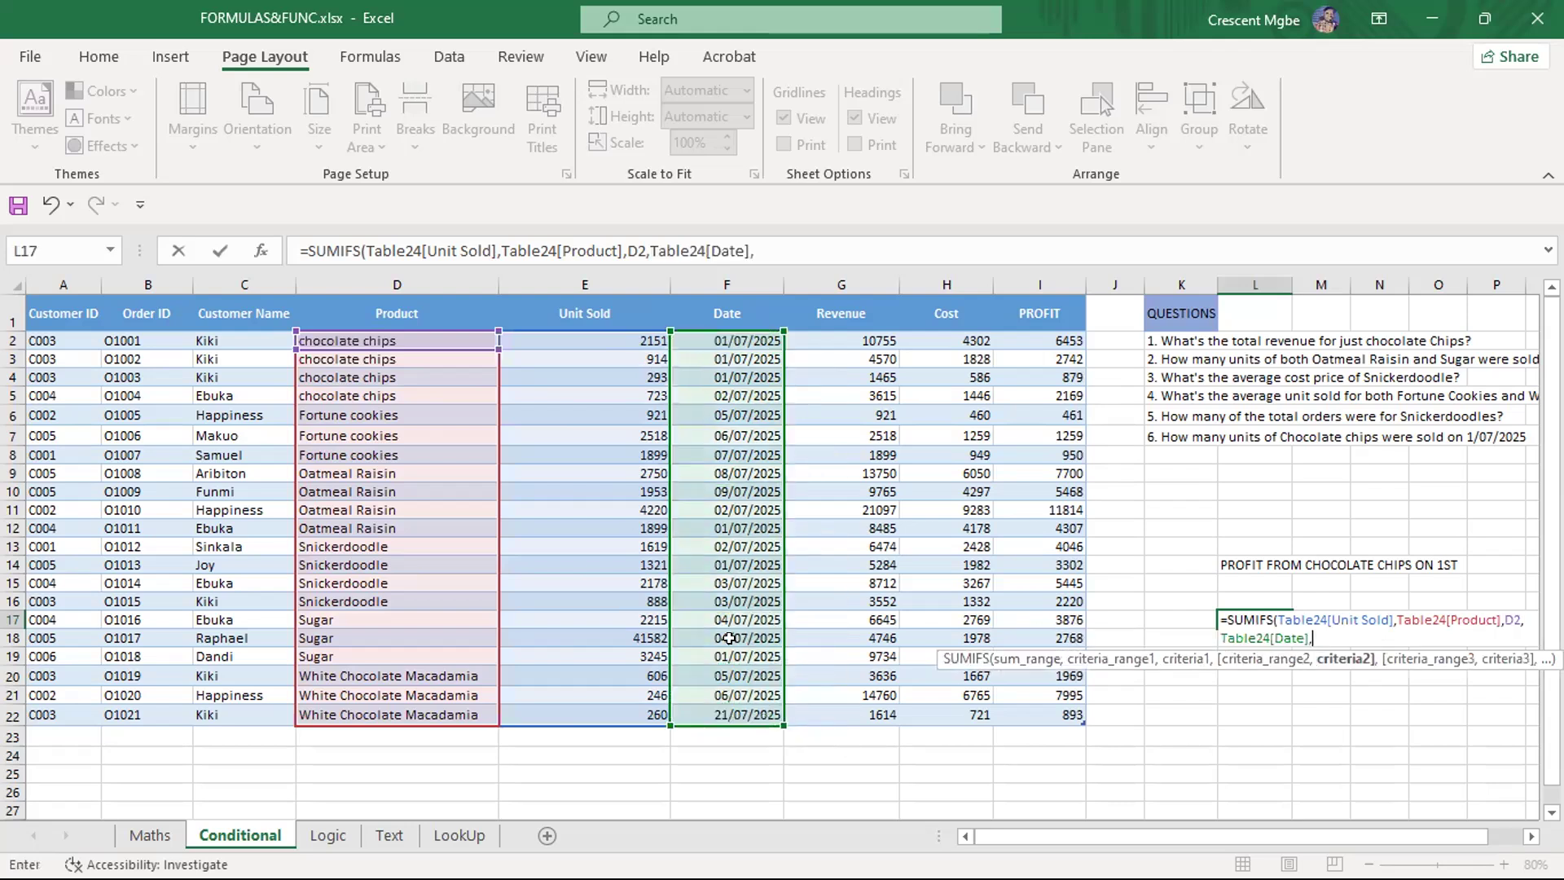
click(742, 338)
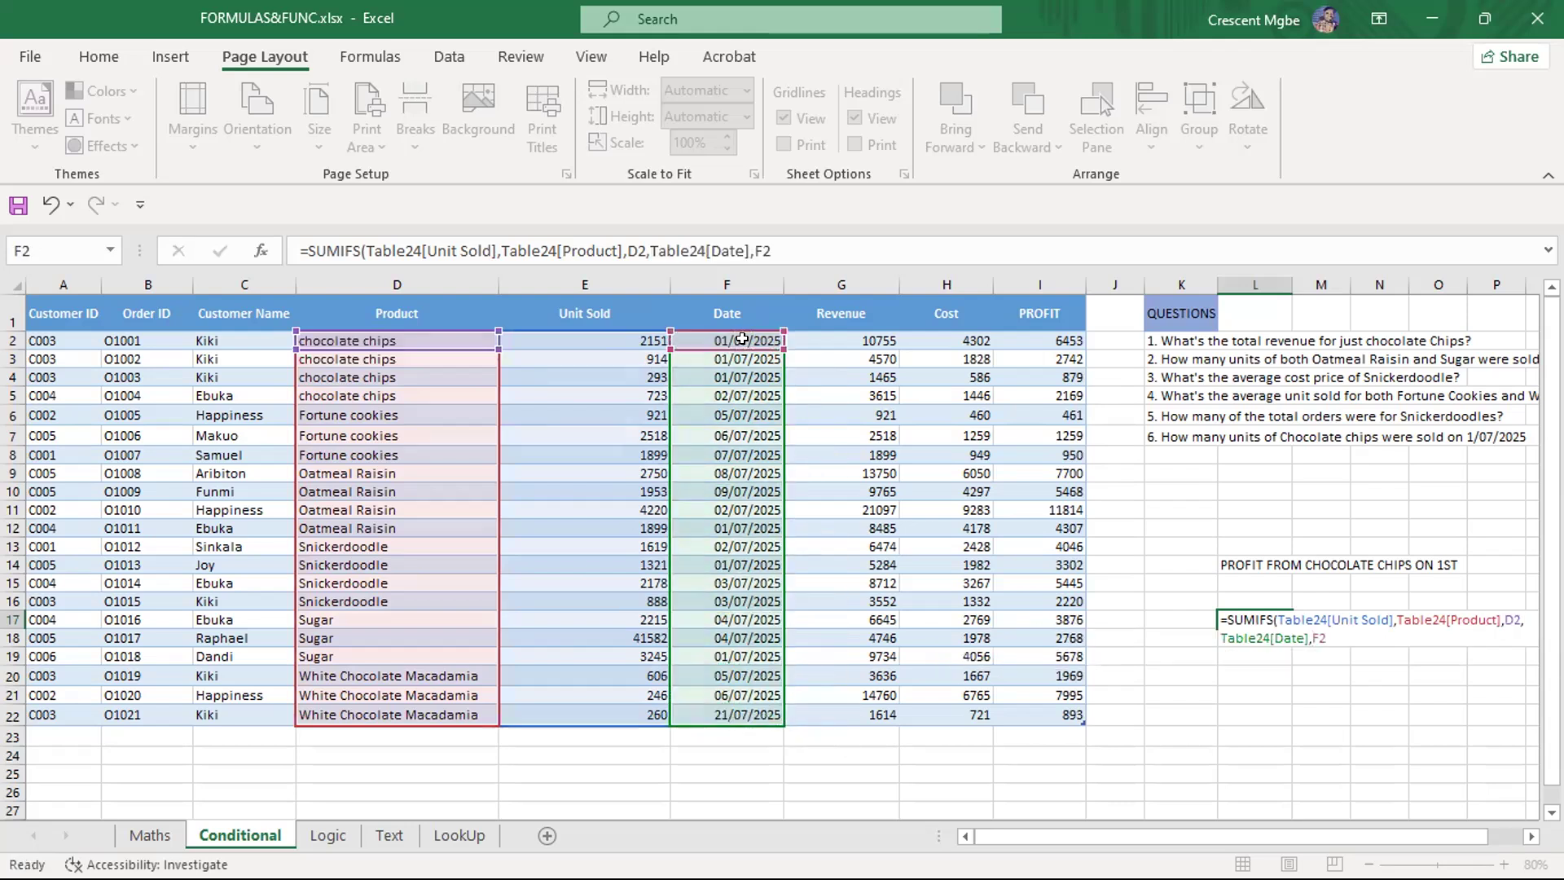
key(Return)
click(1323, 737)
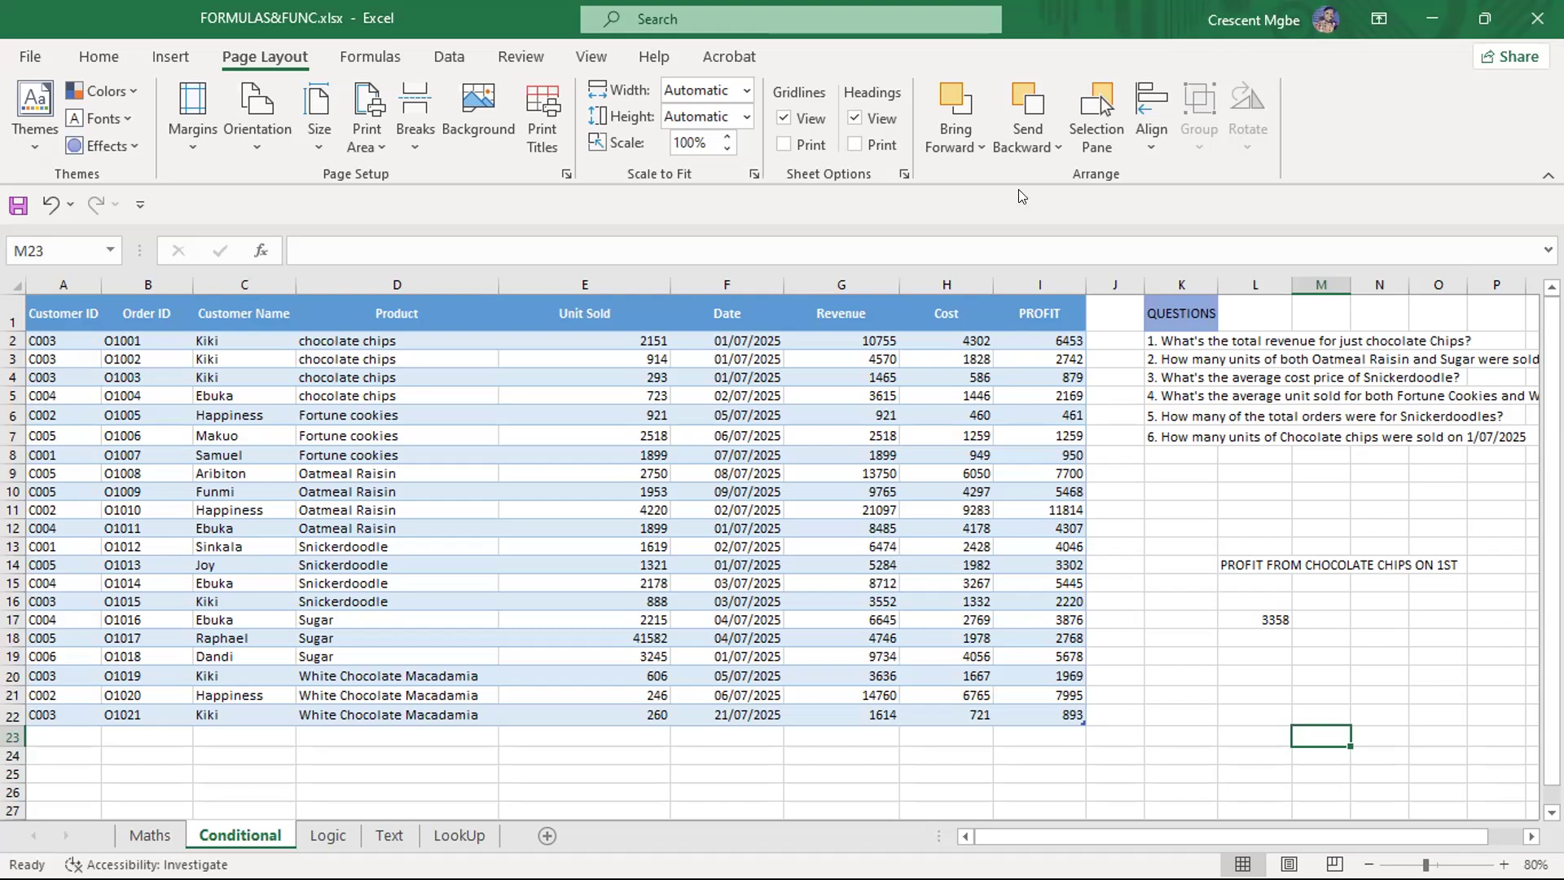
Clear the contents of K13:O20, including the chocolate chips profit label and the SUMIFS result
key(alt+Tab)
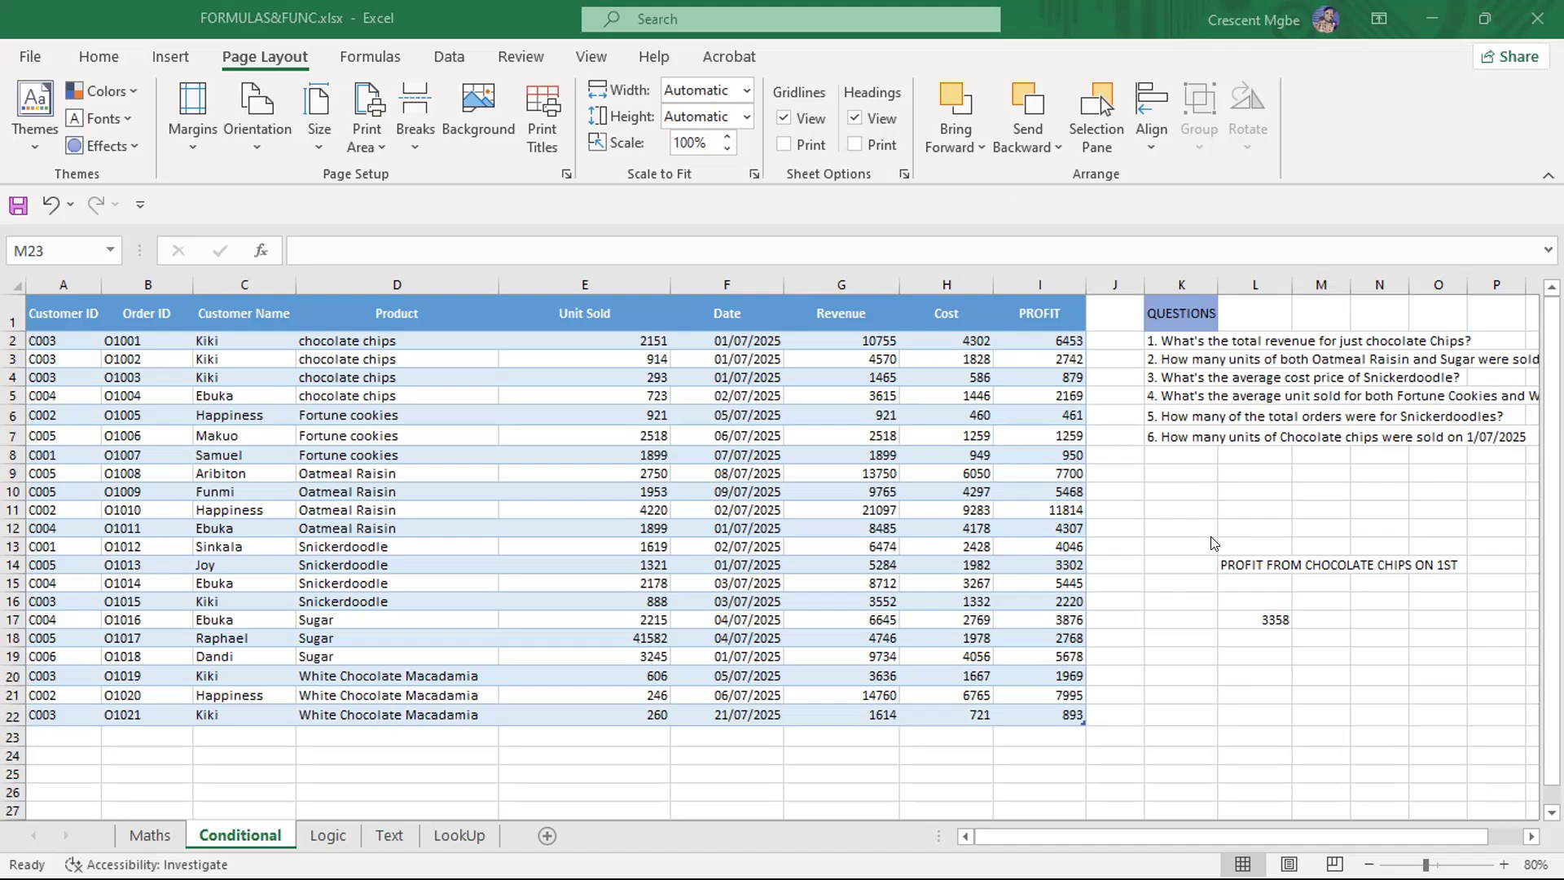
drag(1212, 543, 1436, 675)
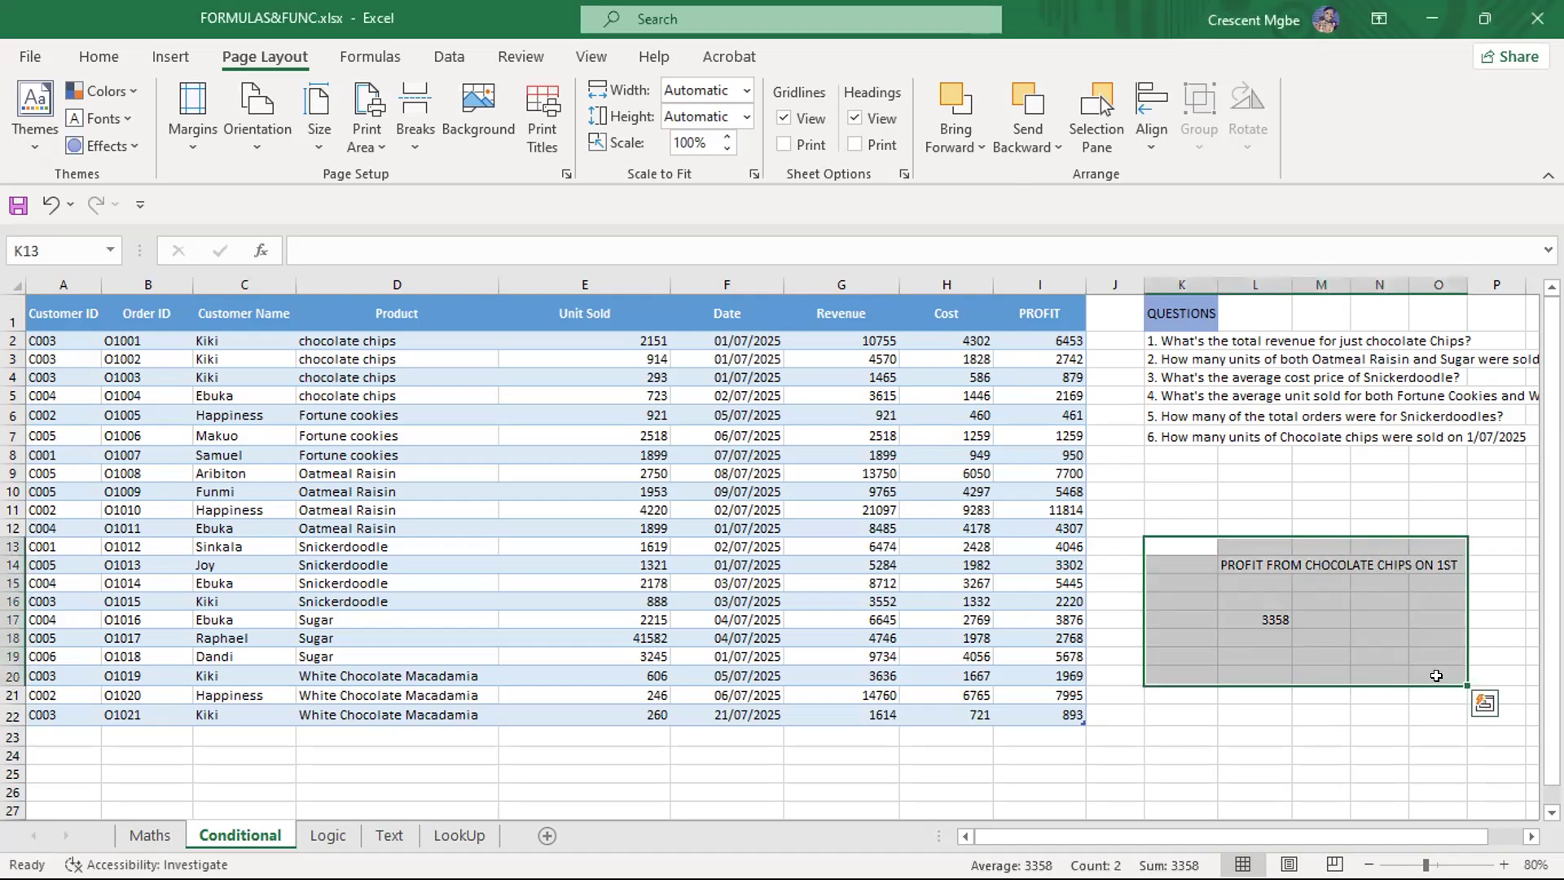
key(BackSpace)
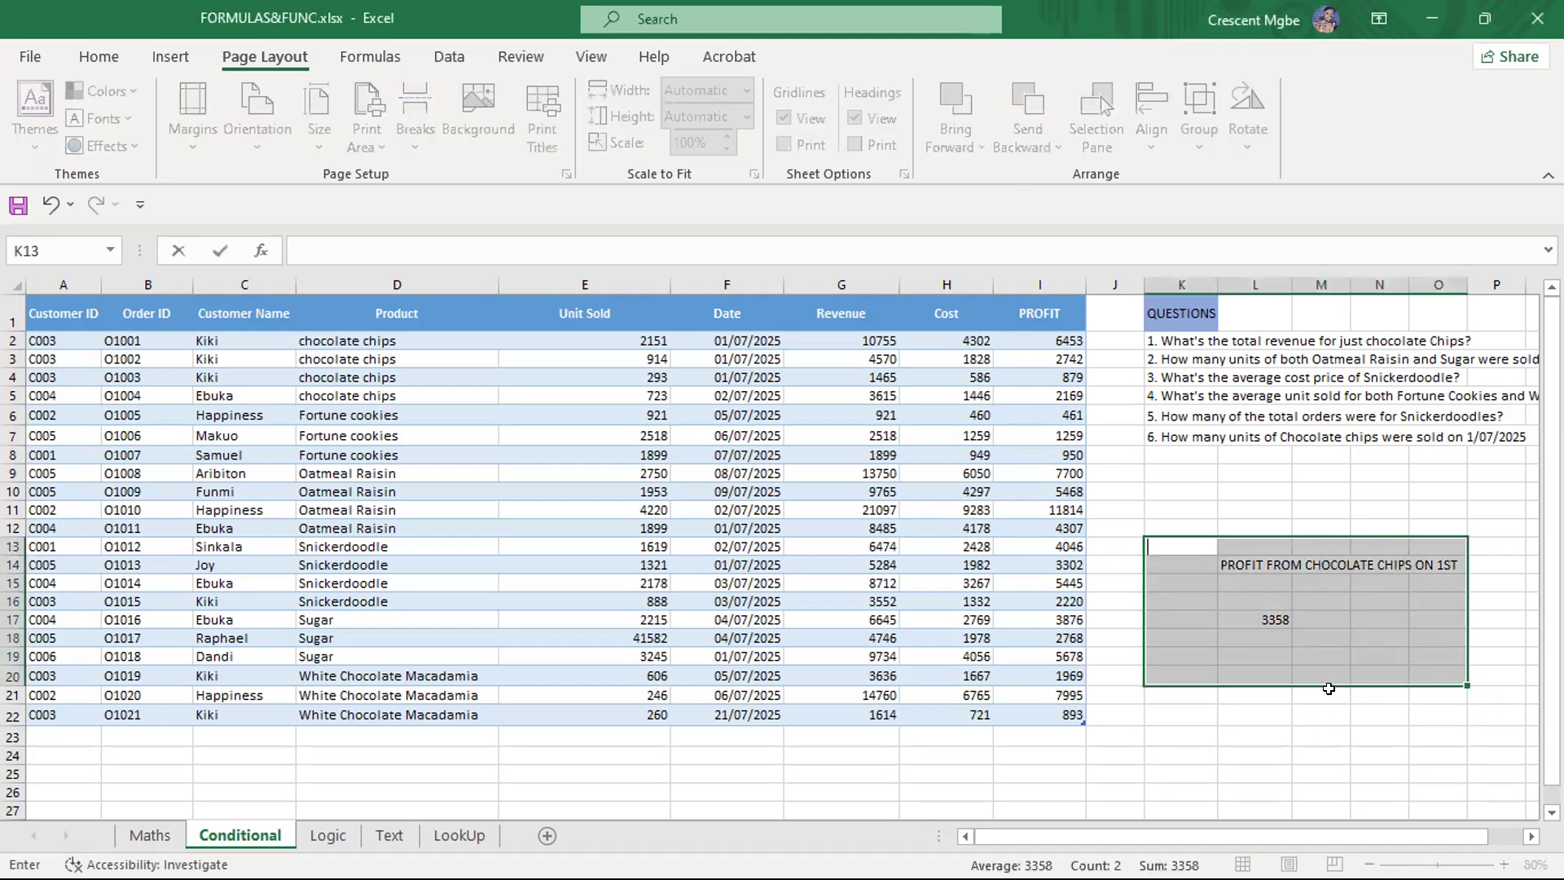
click(1326, 702)
drag(1197, 539, 1444, 667)
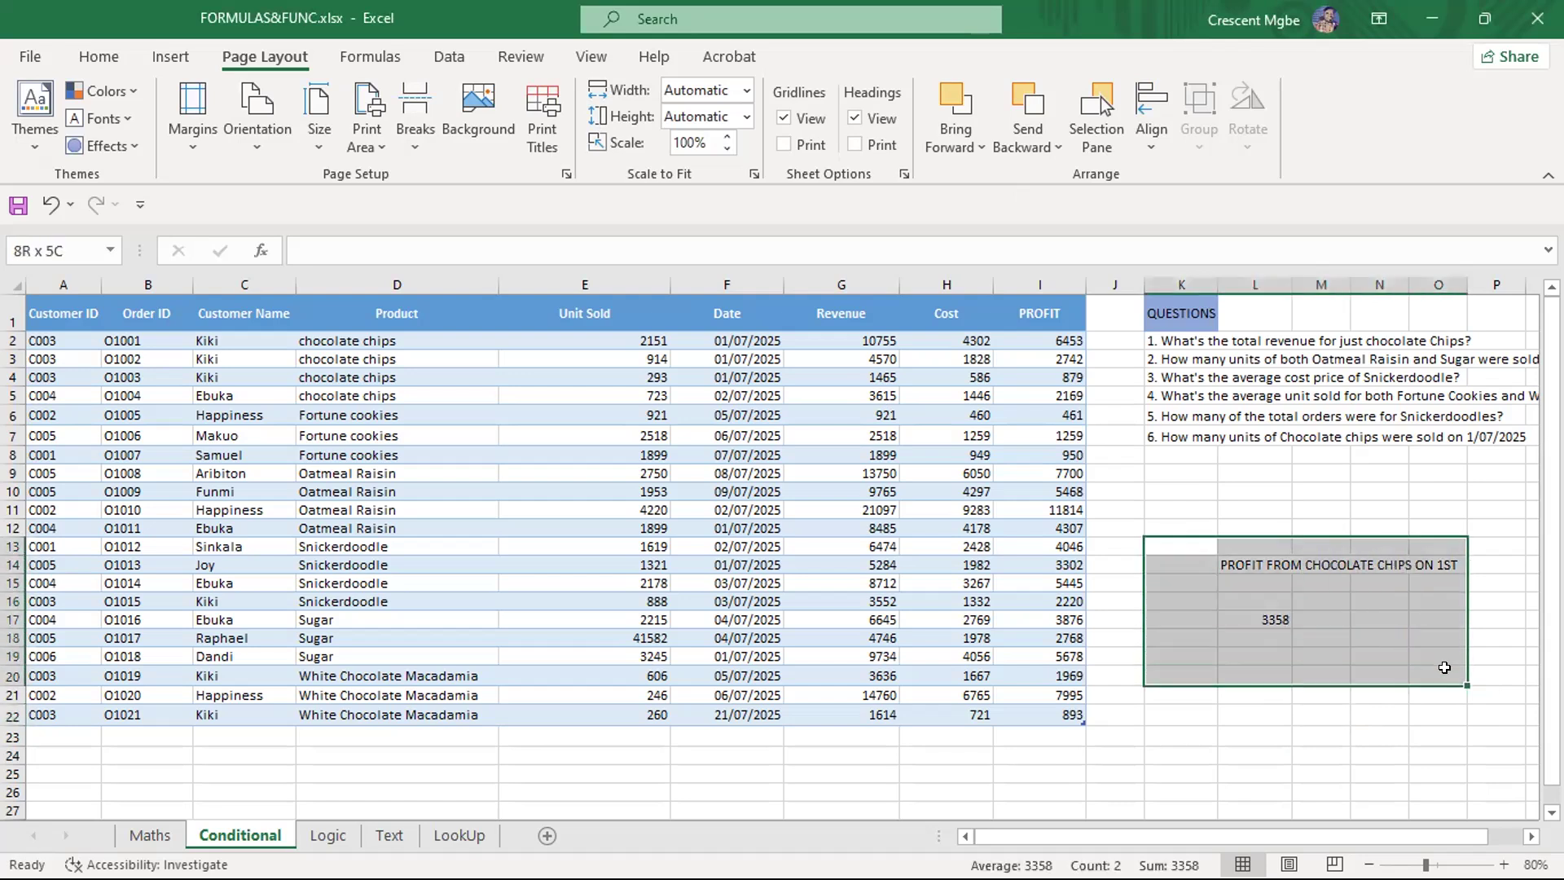
key(Delete)
click(1259, 744)
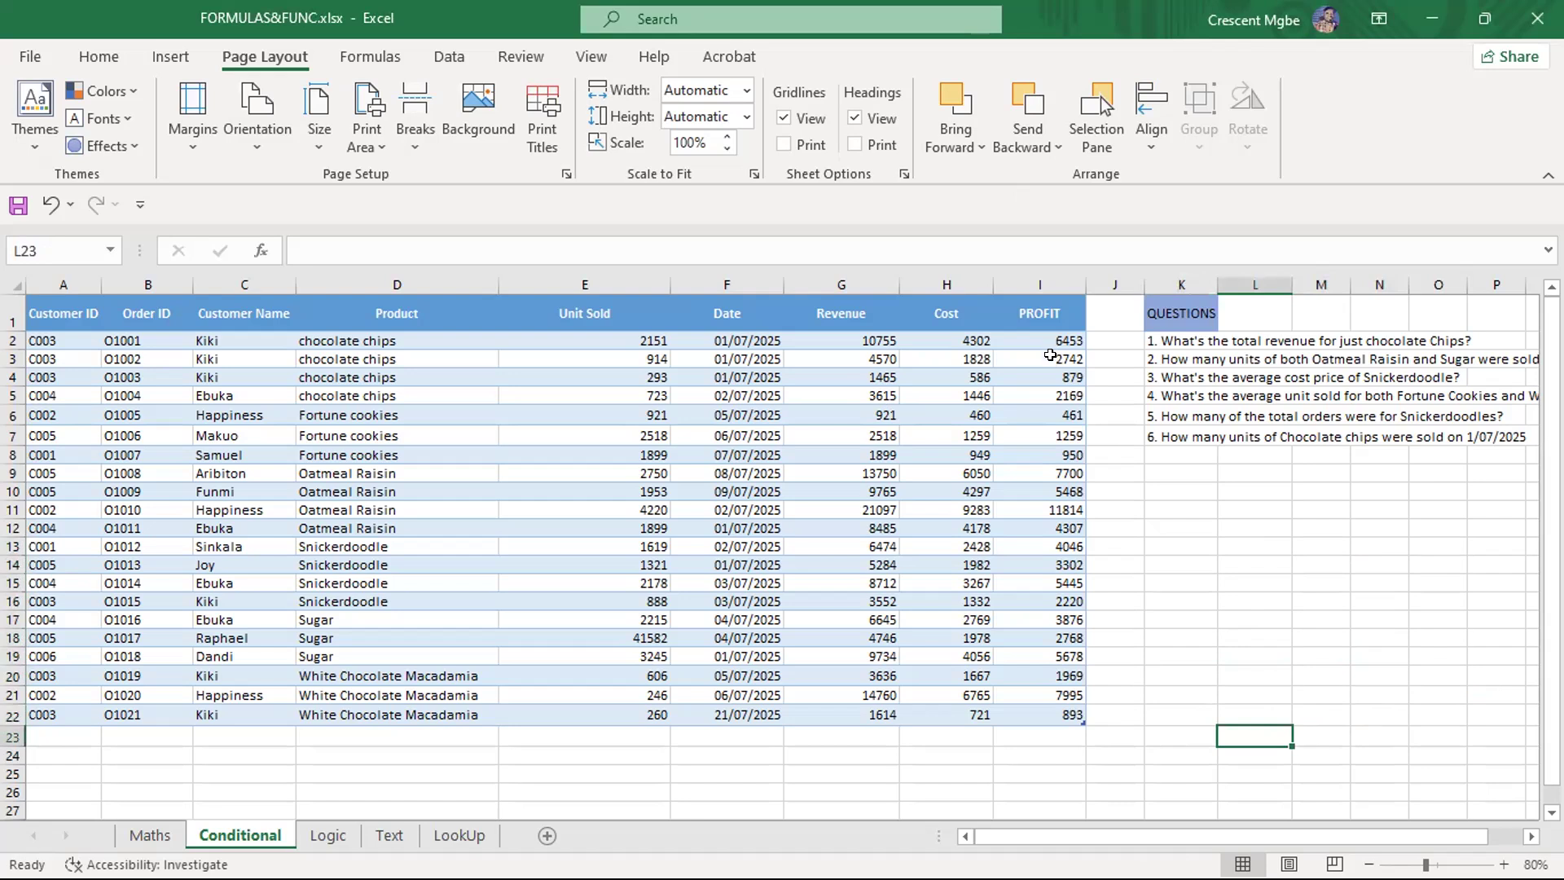
Enter the label SUMIF in cell L14 and the label SUMIFS in cell L15
click(1253, 562)
text(sumif)
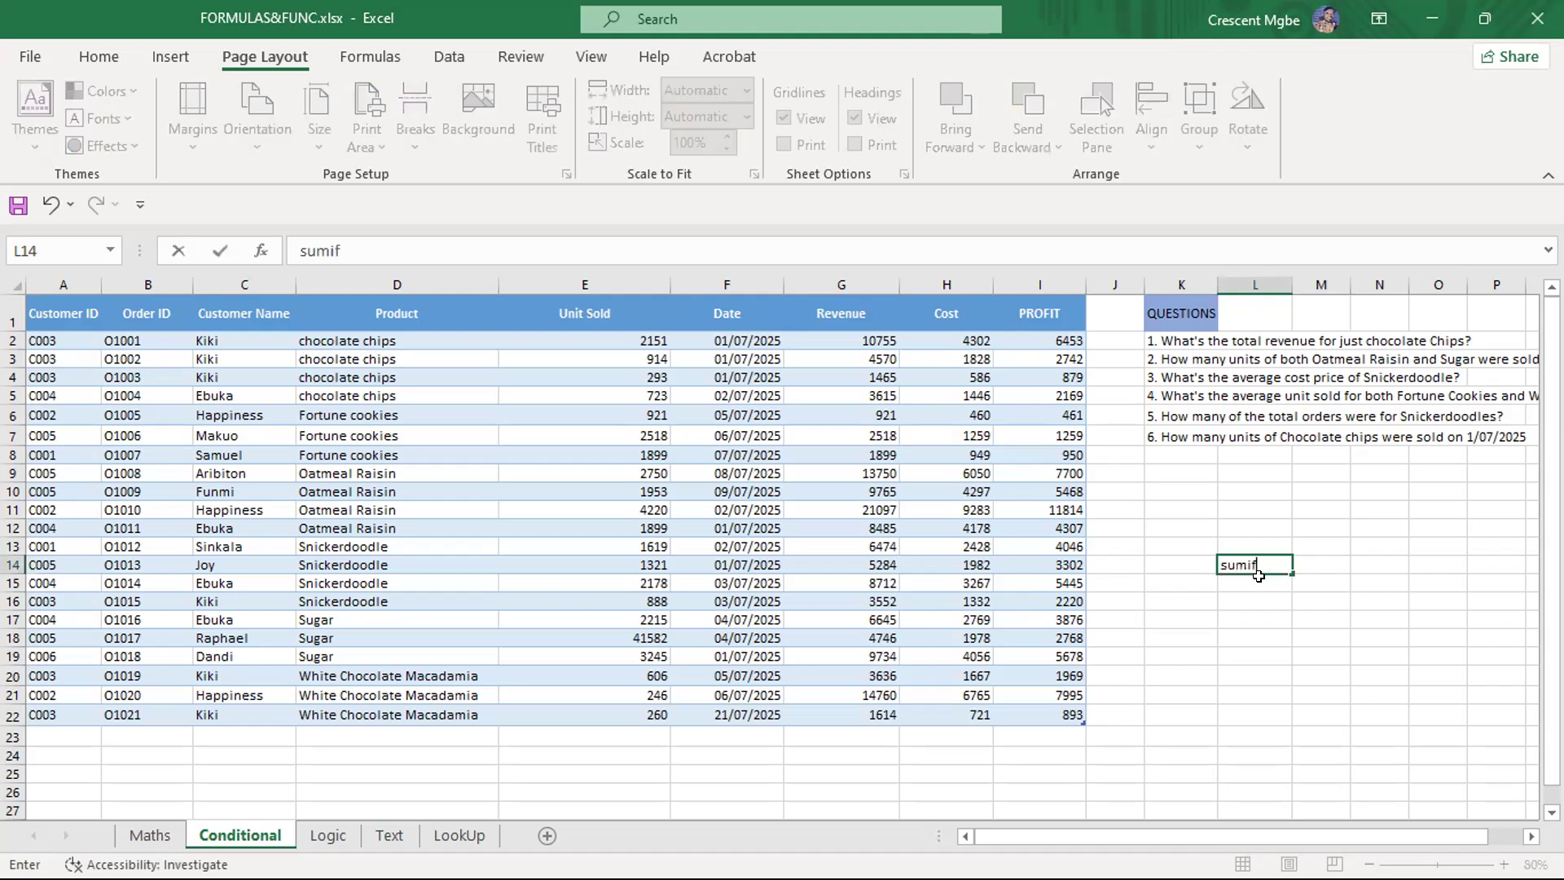
key(BackSpace)
key(BackSpace)
key(BackSpace)
key(BackSpace)
text(SUMIF)
key(Return)
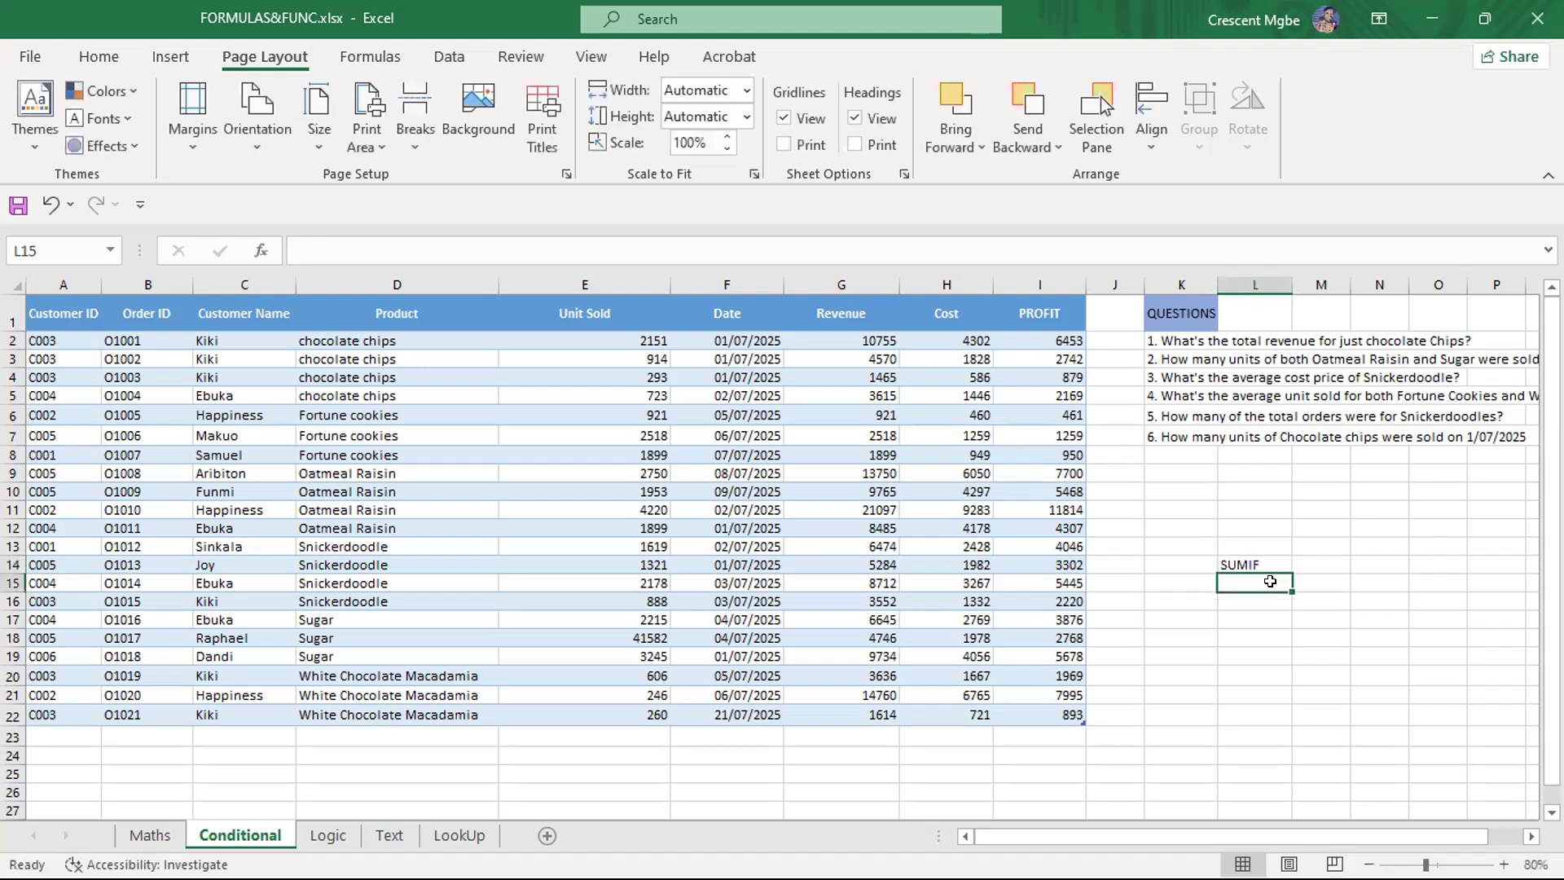
text(SUMIFS)
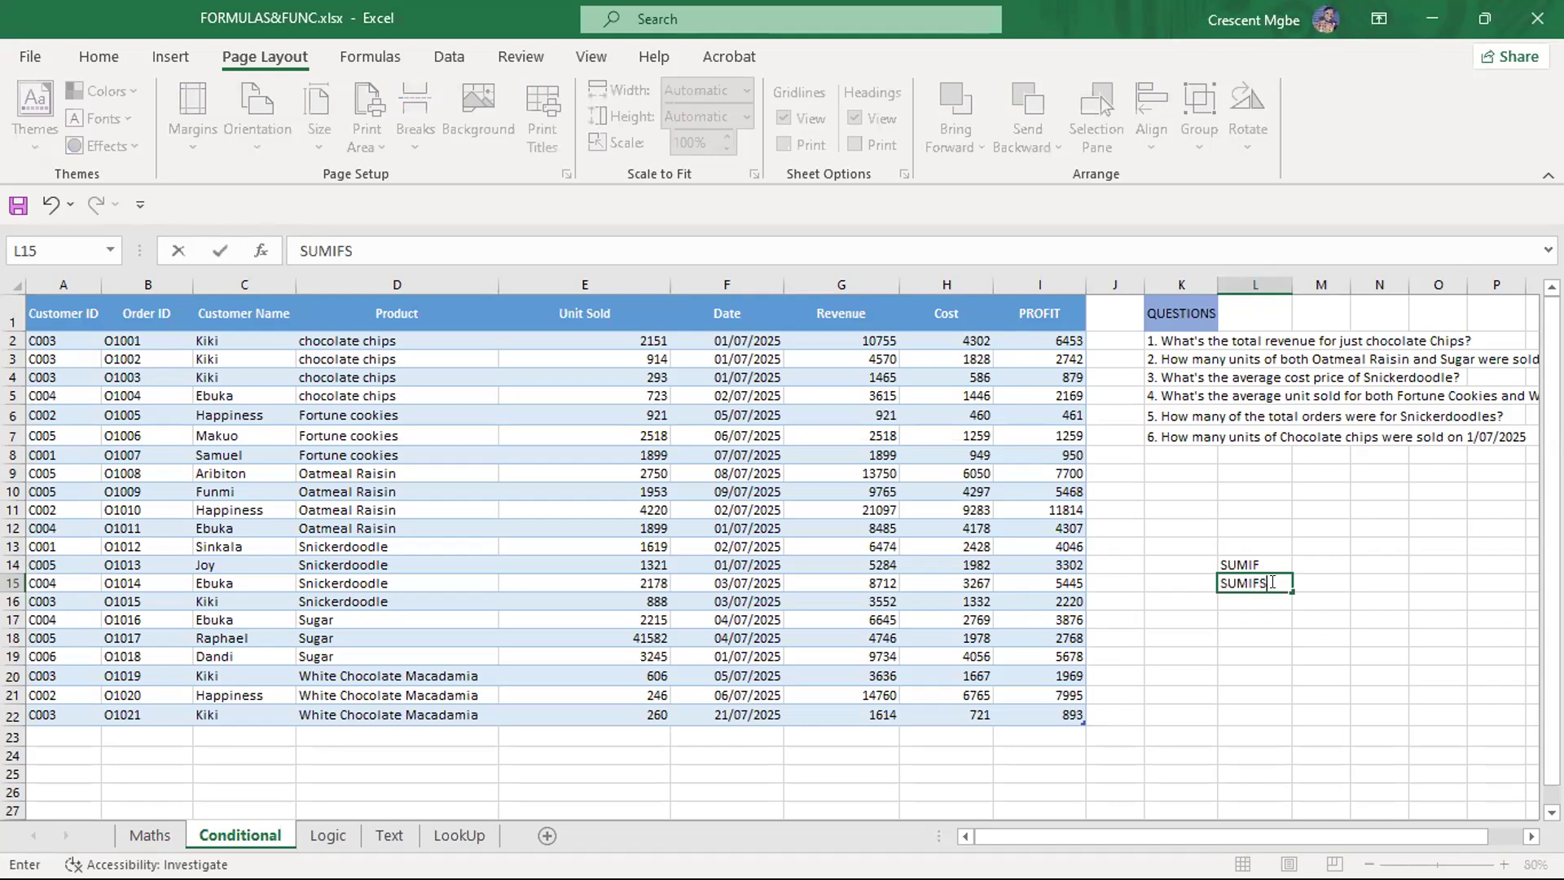
Enter =SUMIF(Table24[Product],D2,Table24[PROFIT]) in cell M14 to total the profit for chocolate chips
click(1322, 564)
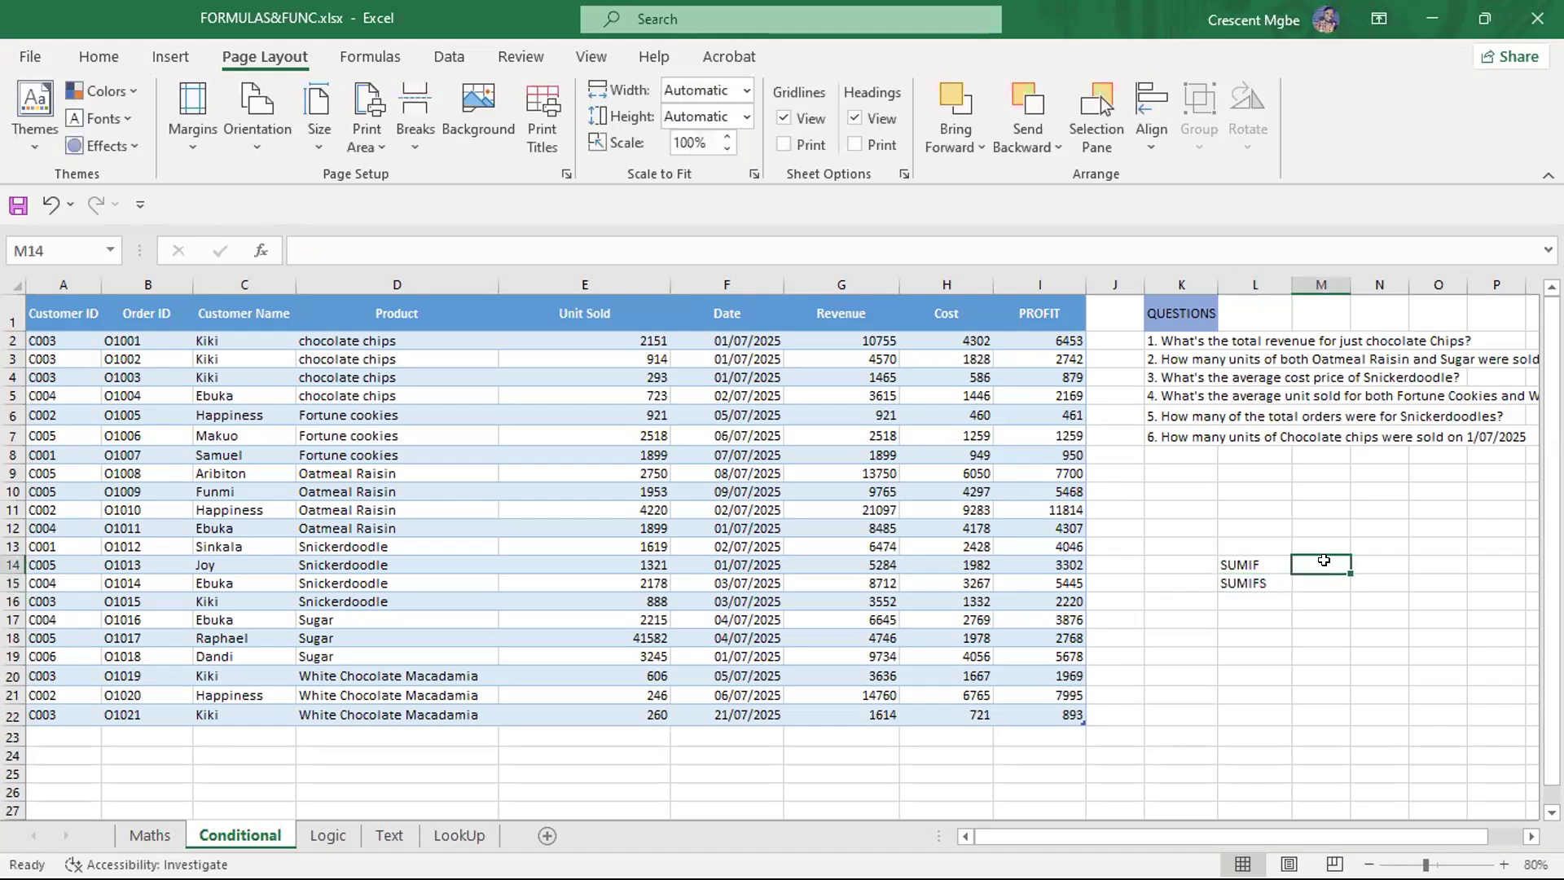
text(=SUMIF)
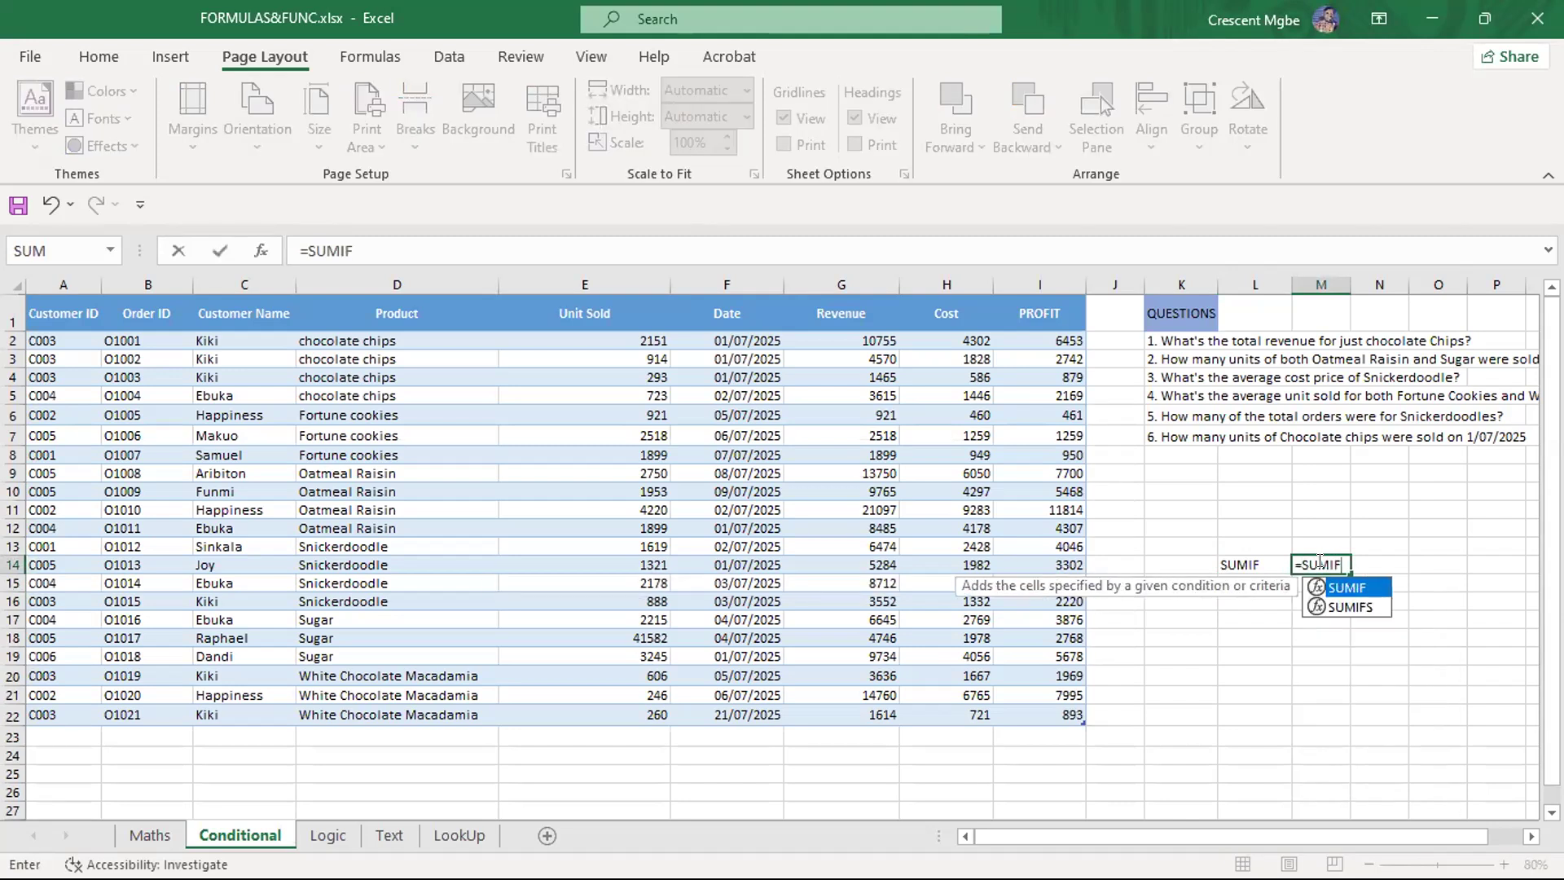
text(()
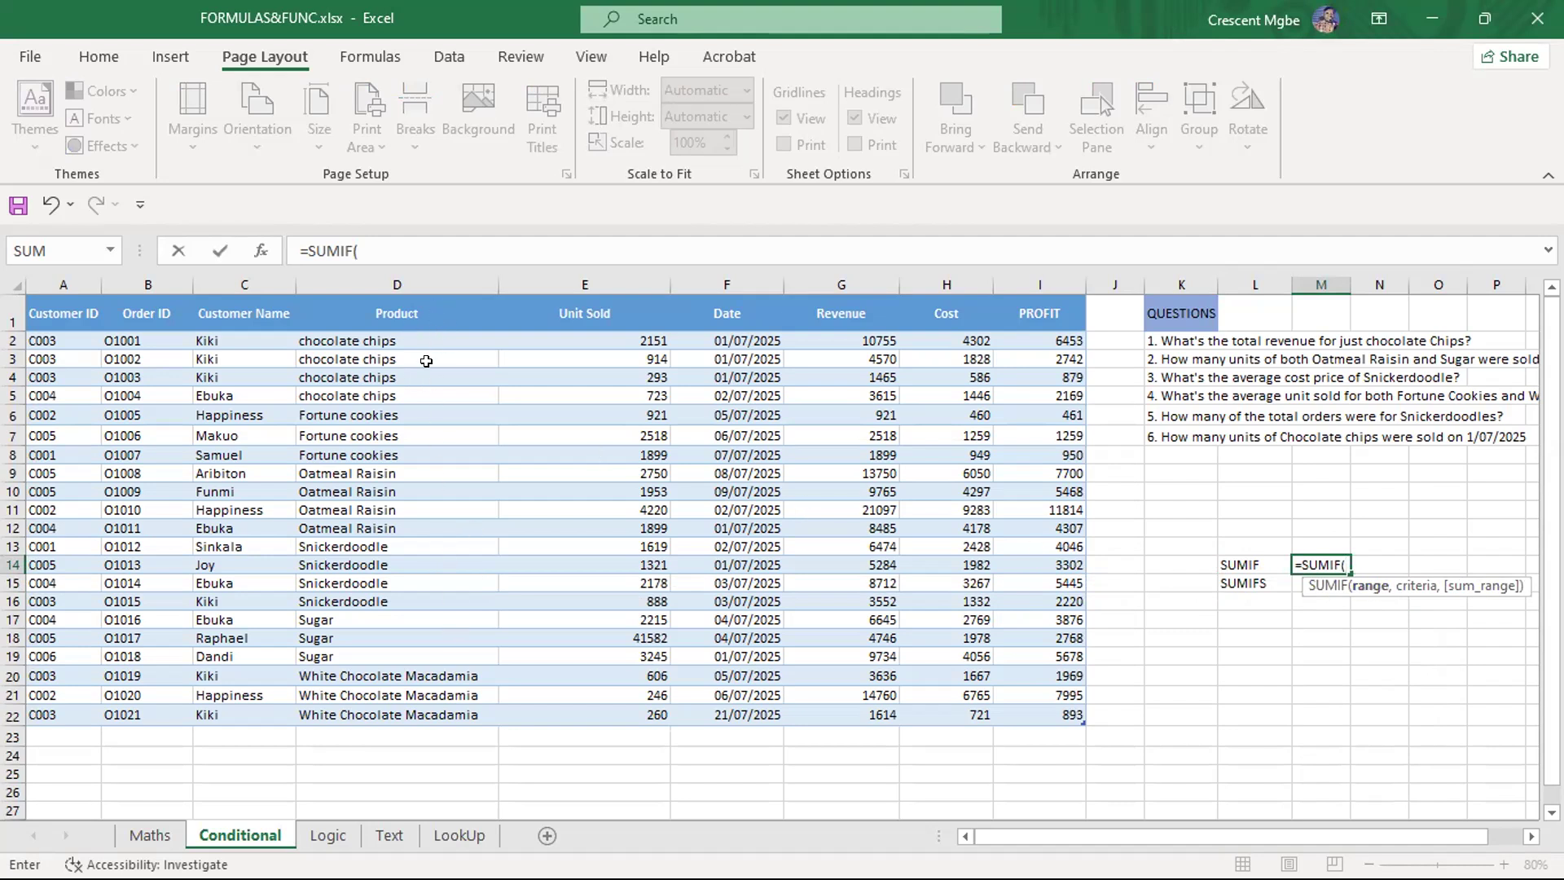
drag(416, 337, 426, 713)
text(,)
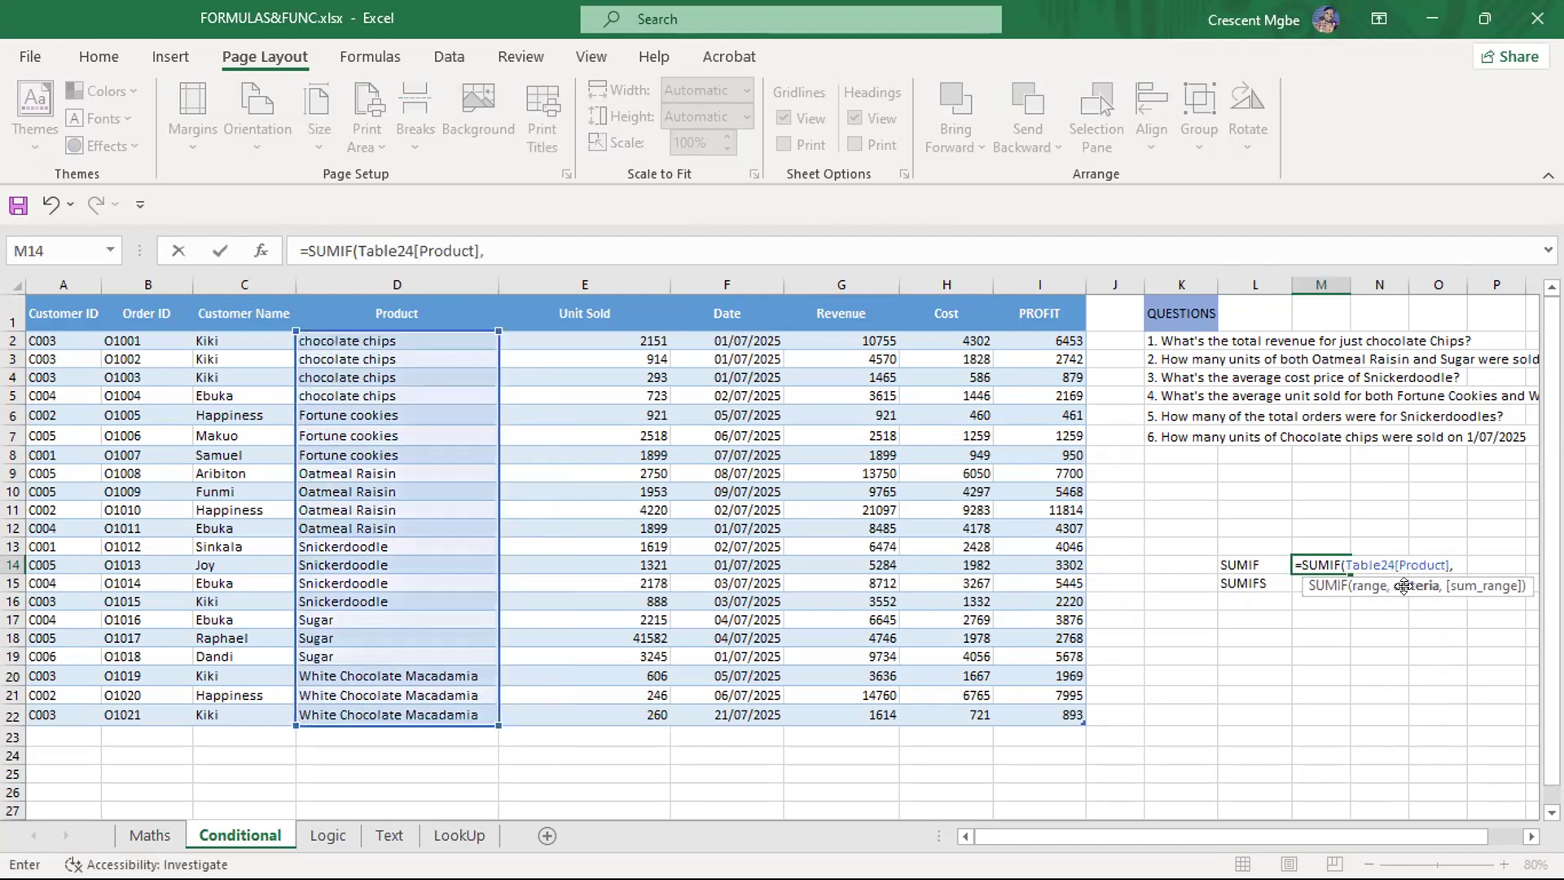
click(358, 341)
text(,)
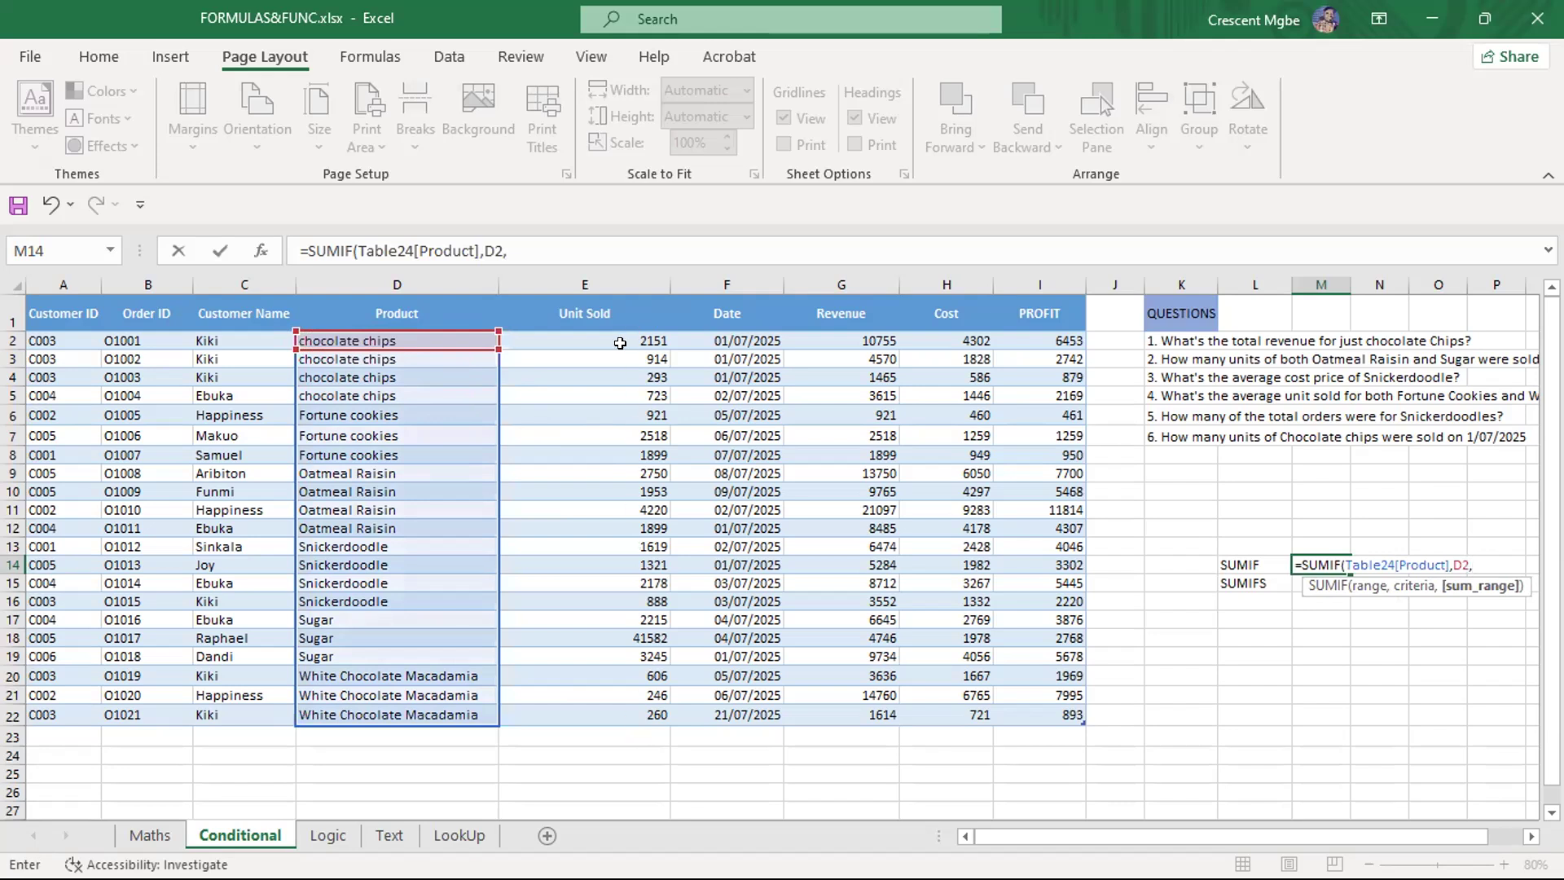
drag(1033, 340, 1035, 716)
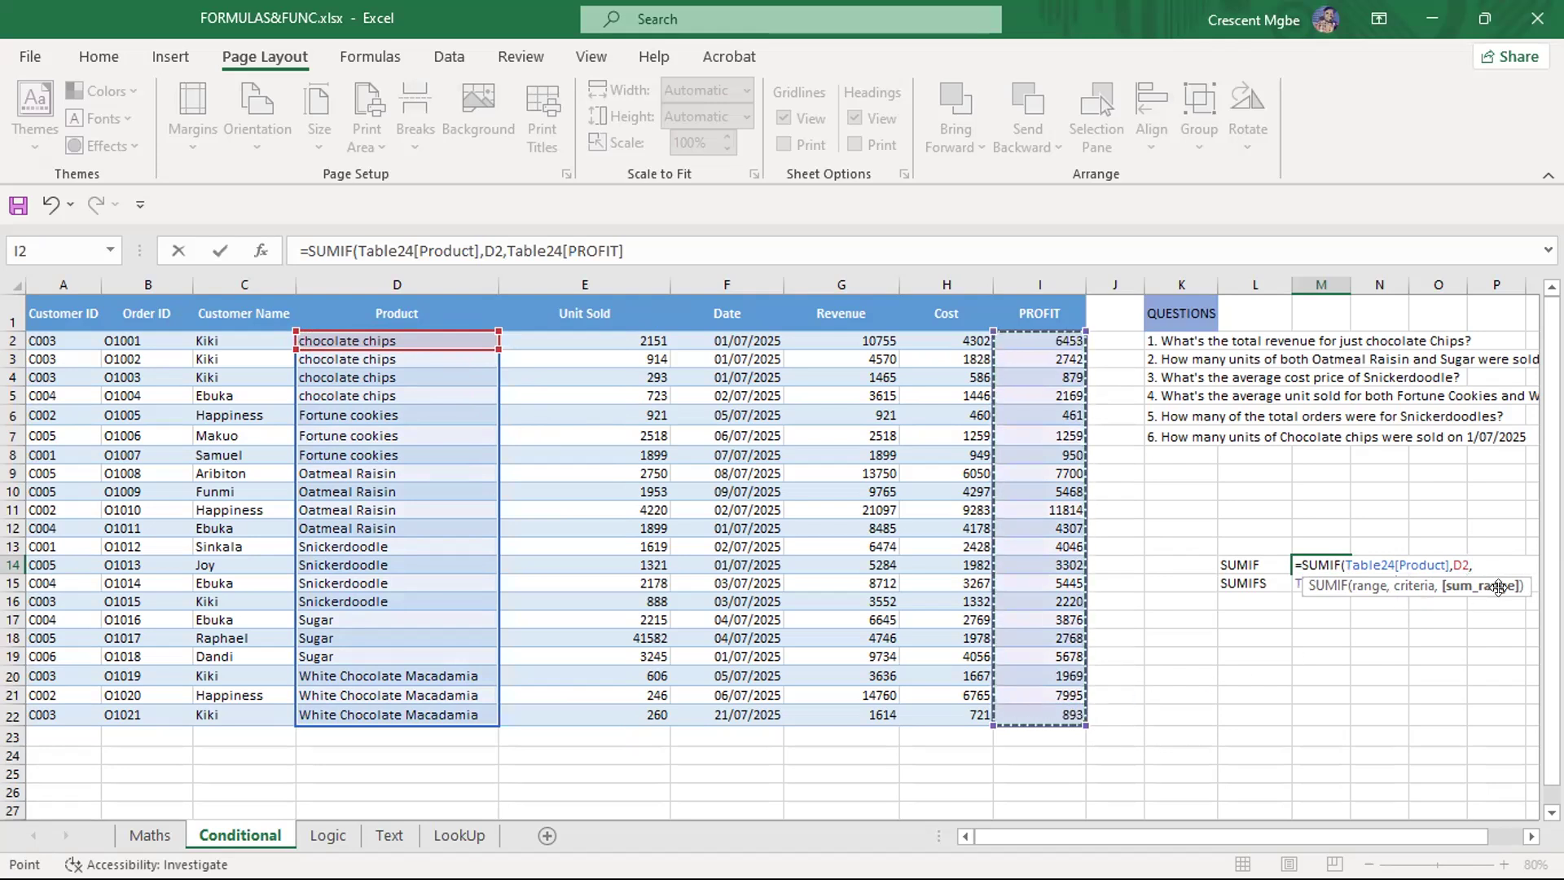
key(Return)
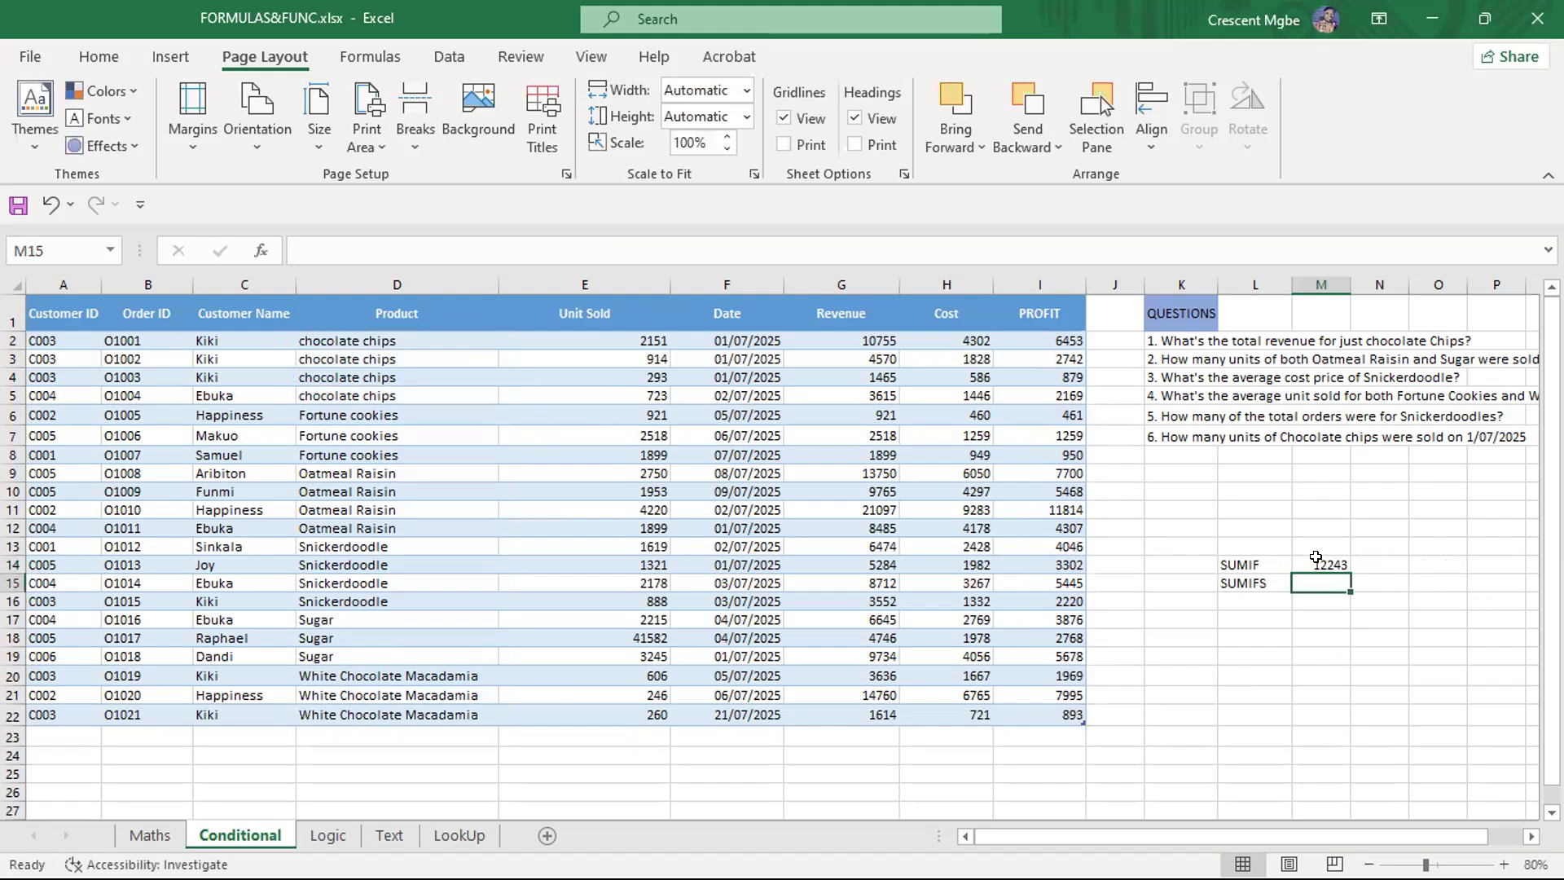
click(1317, 558)
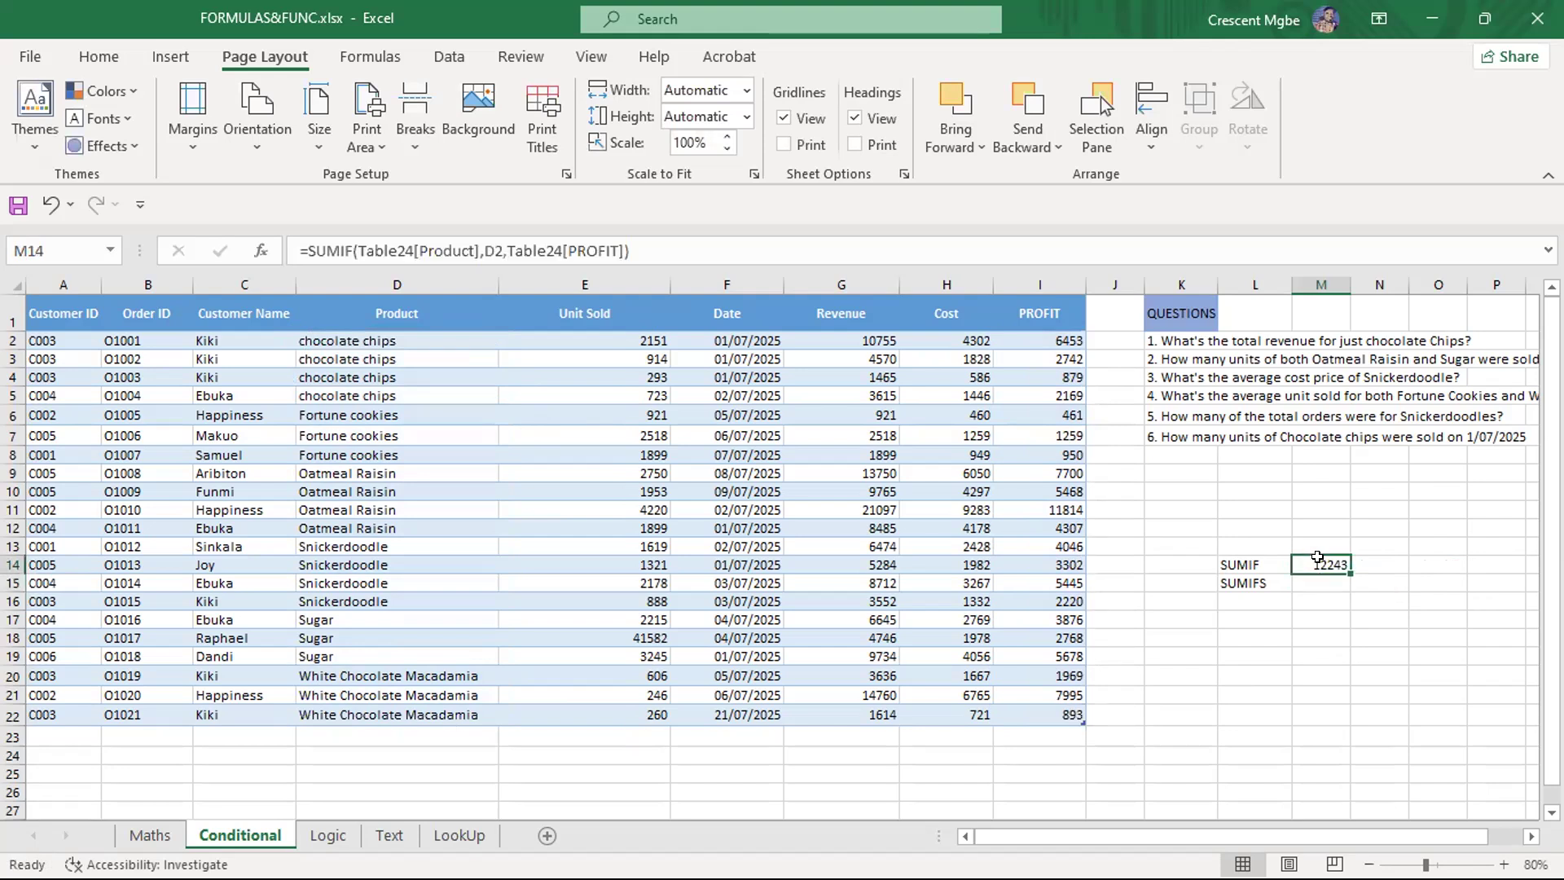
click(1368, 560)
text(=SUMIF)
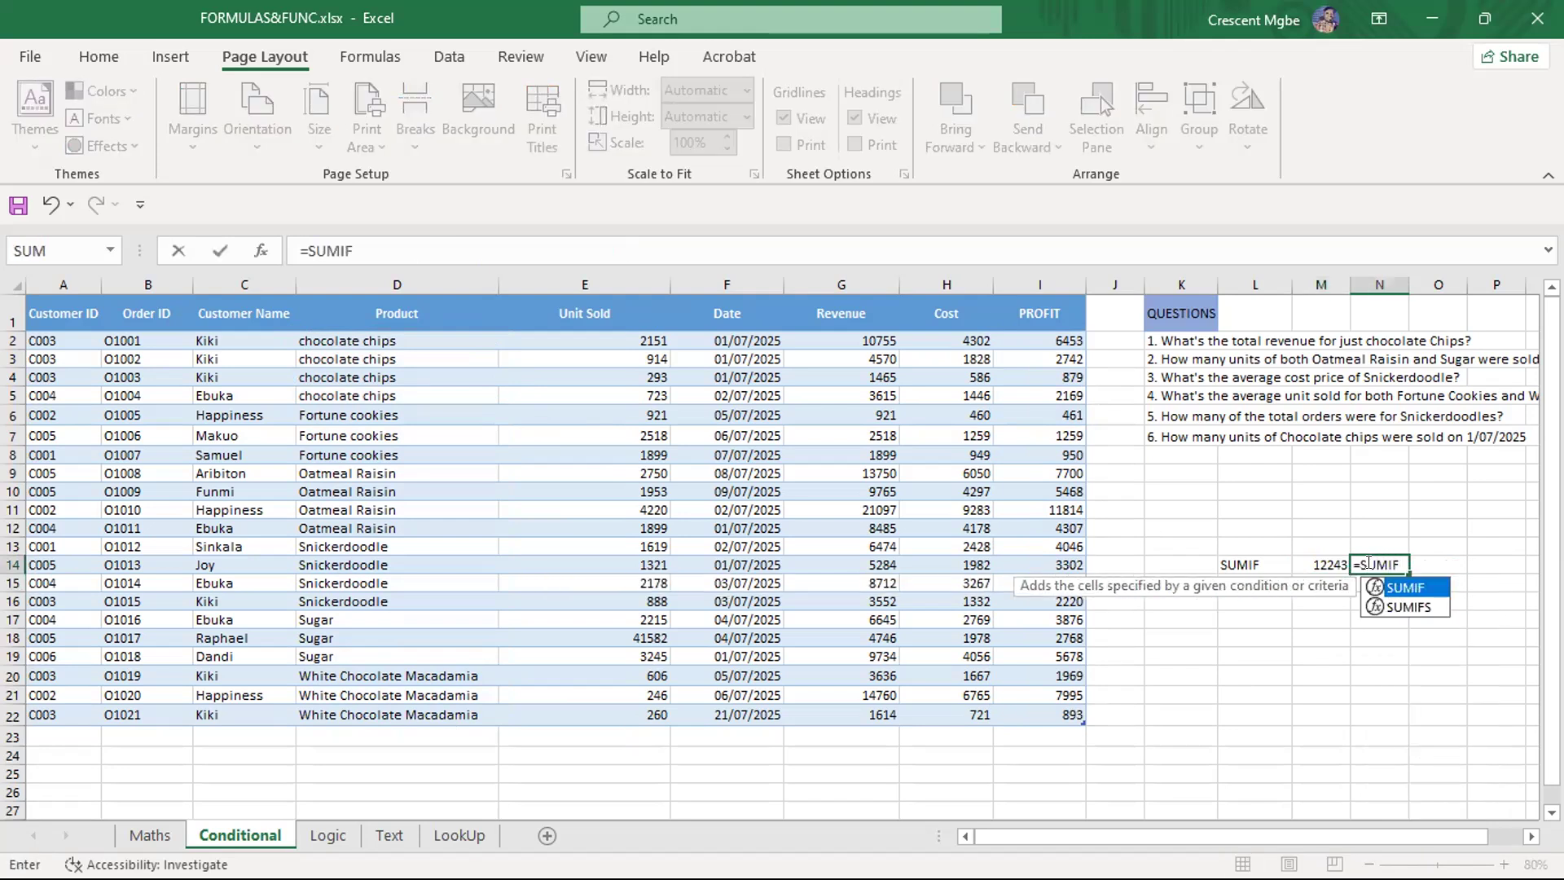
text(()
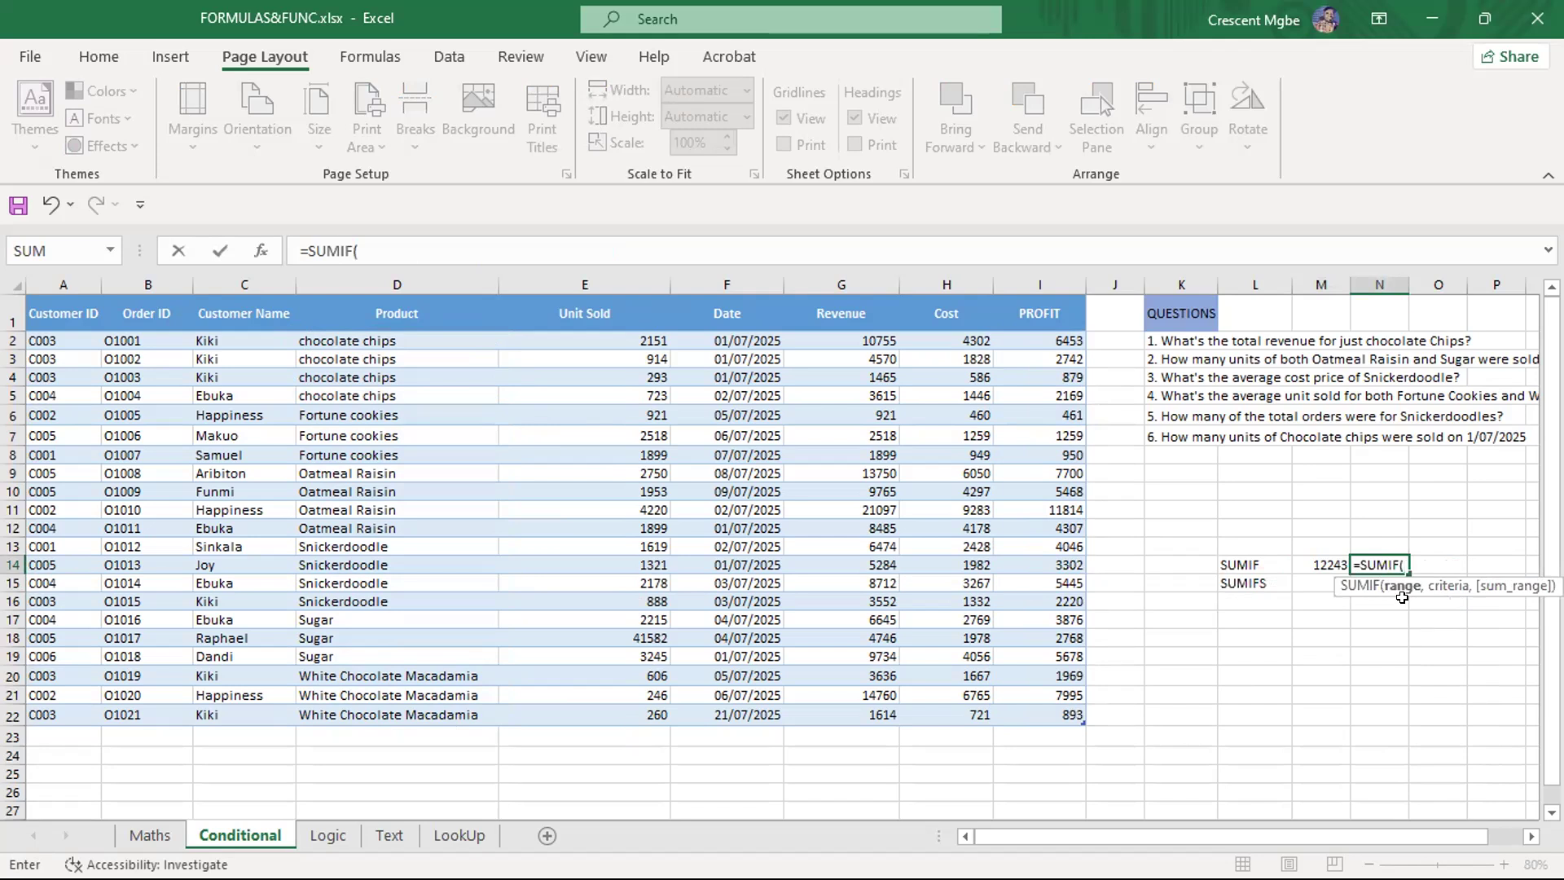
key(BackSpace)
key(Escape)
click(1309, 579)
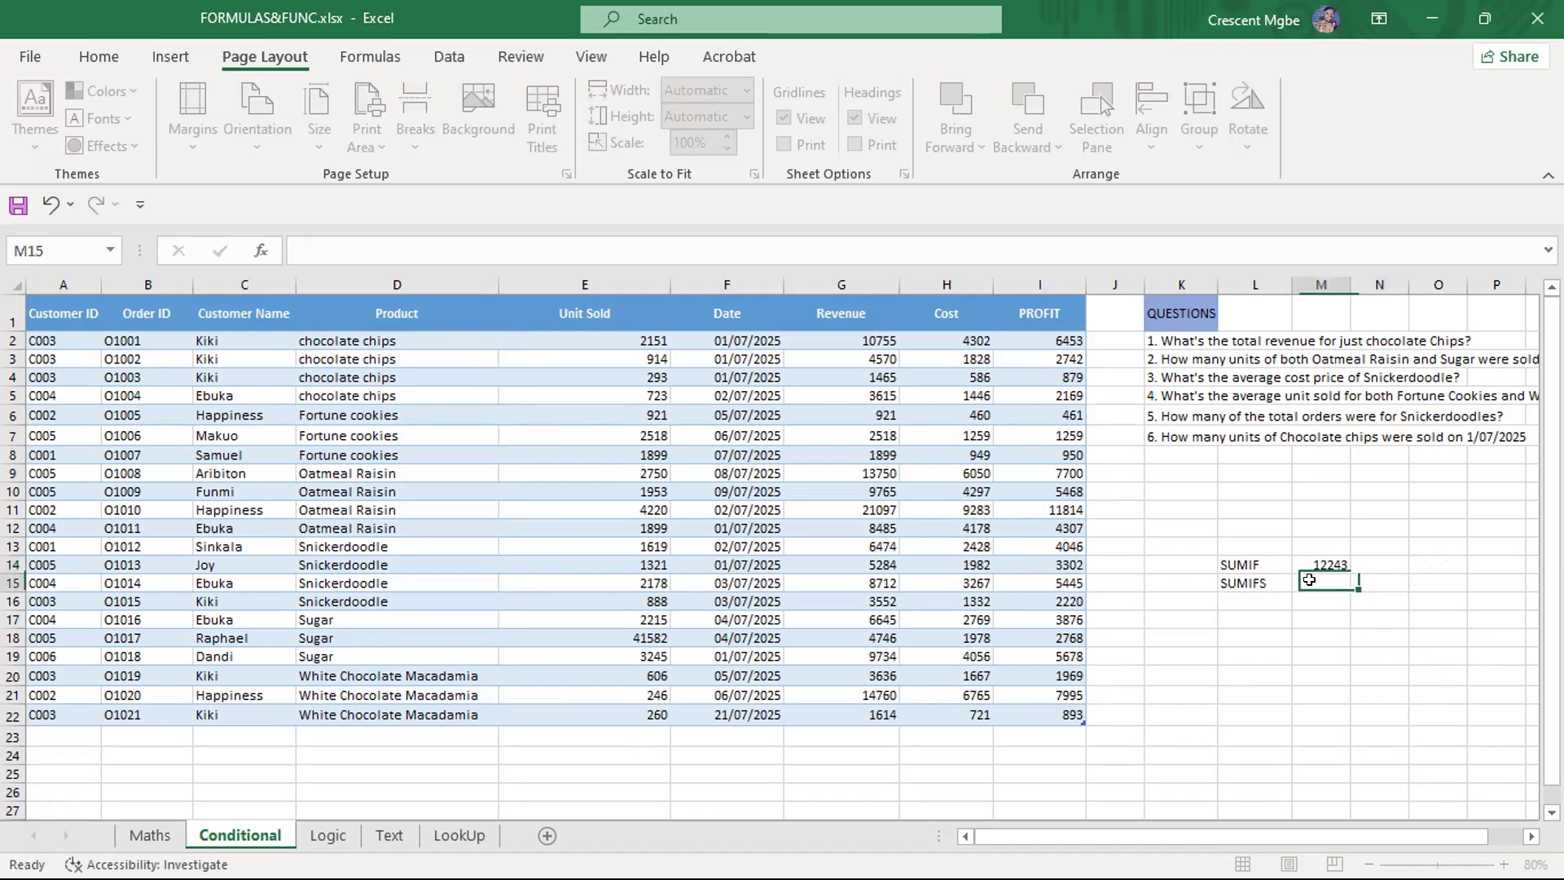
text(=SUM)
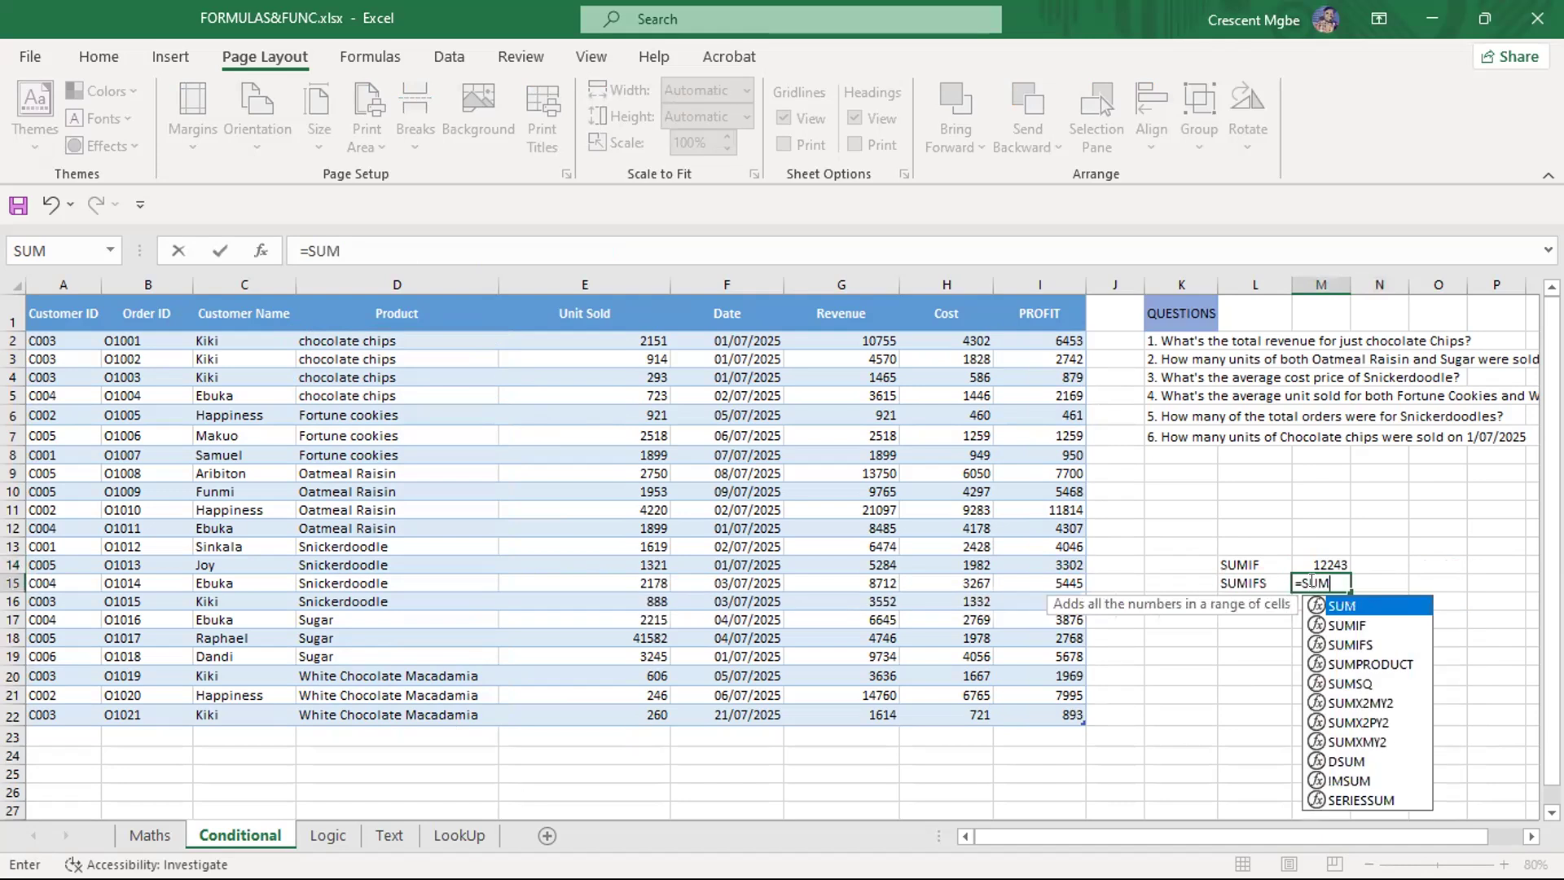
text(IF)
key(Down)
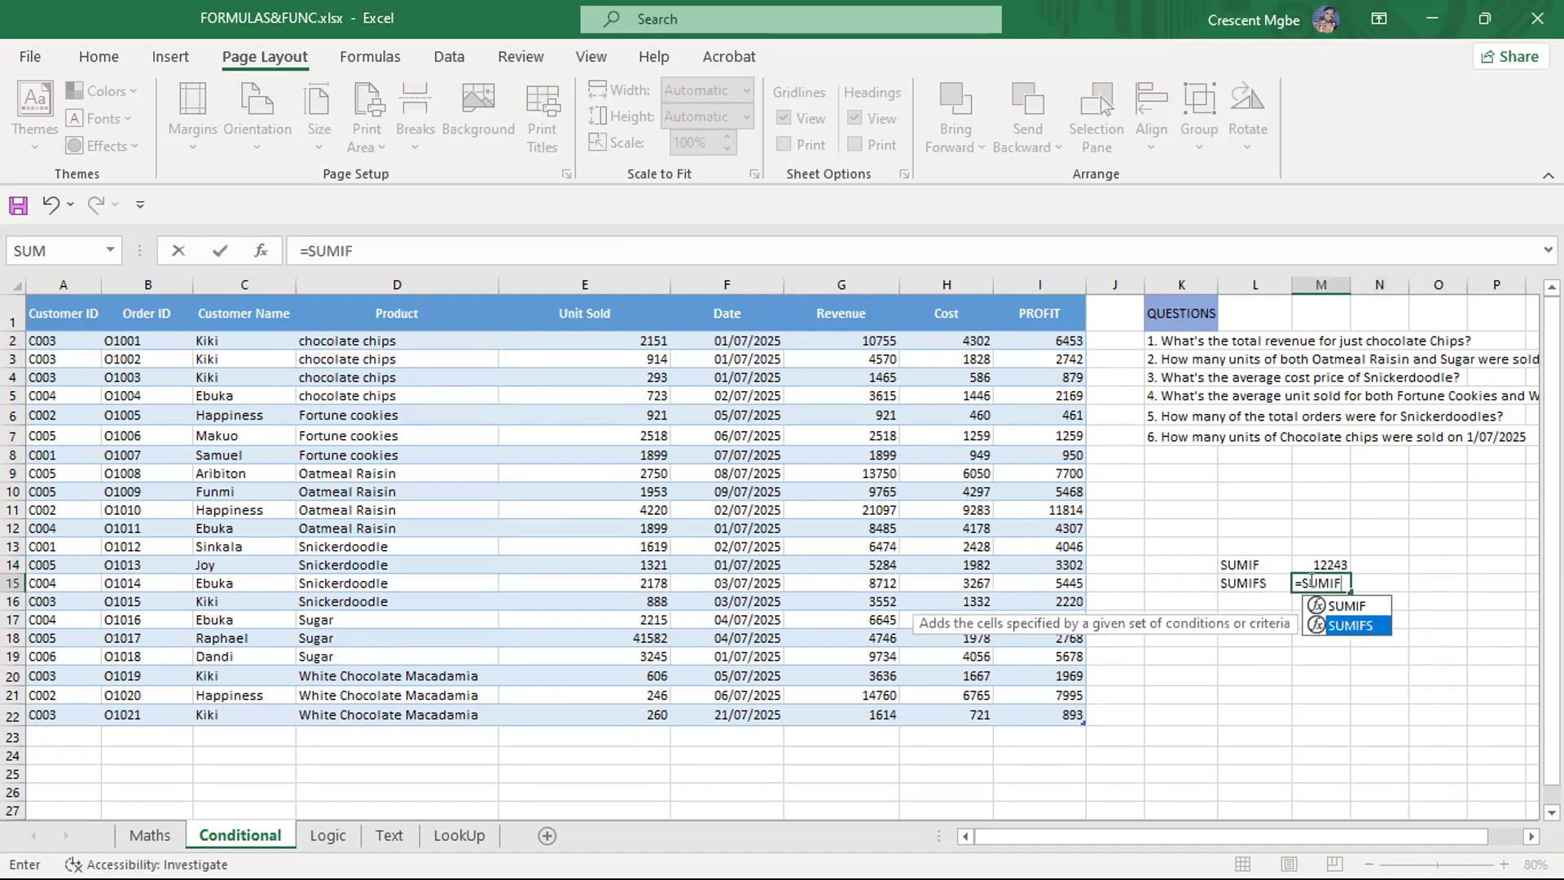
key(Tab)
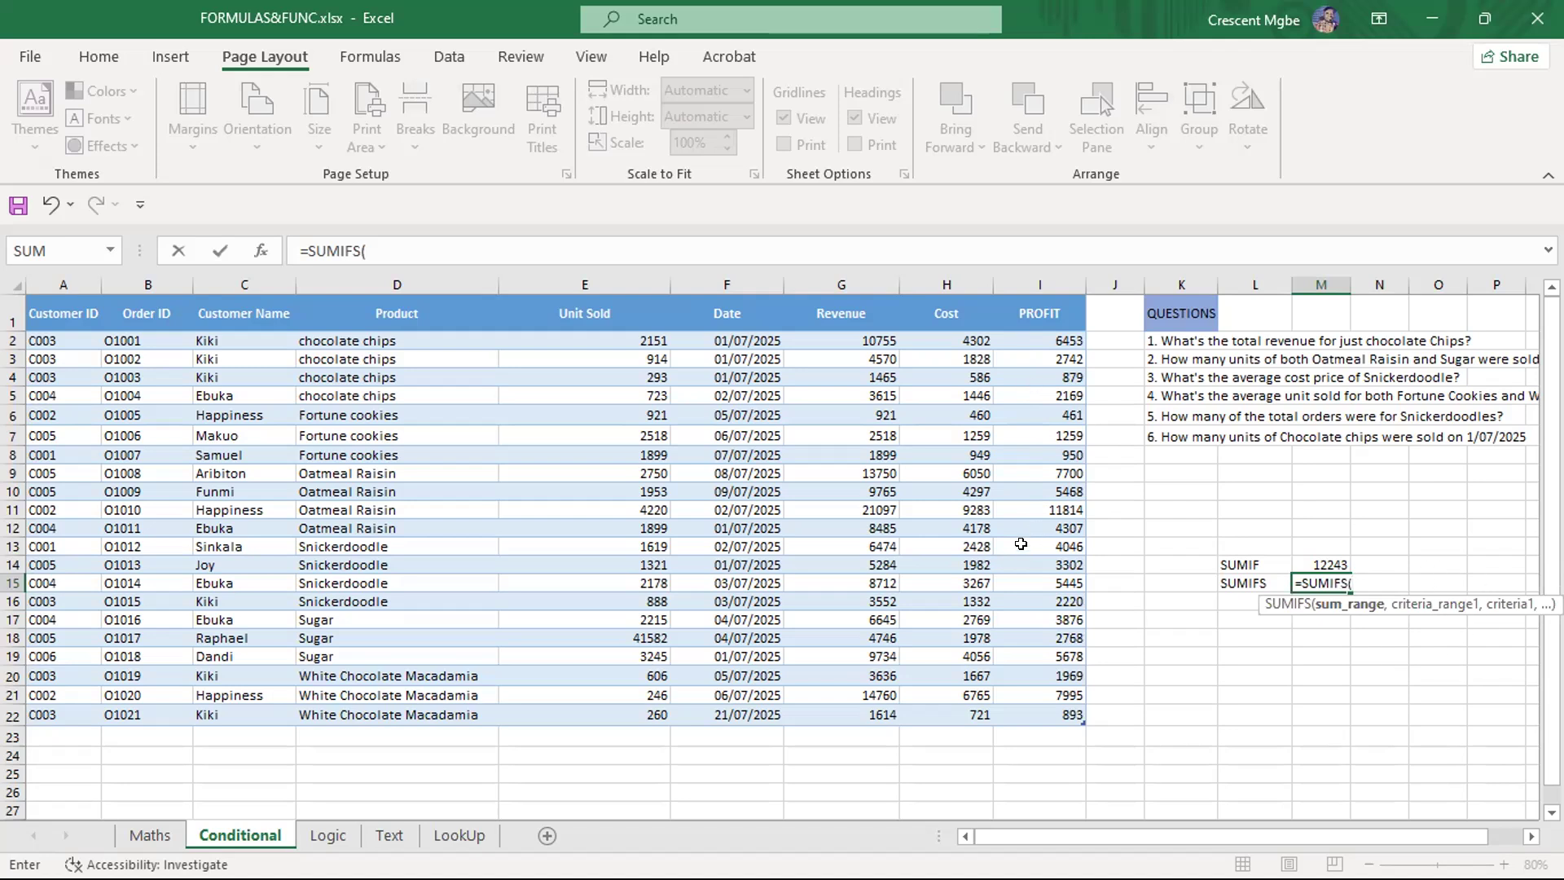
key(BackSpace)
key(BackSpace)
key(BackSpace)
key(BackSpace)
key(BackSpace)
key(BackSpace)
key(BackSpace)
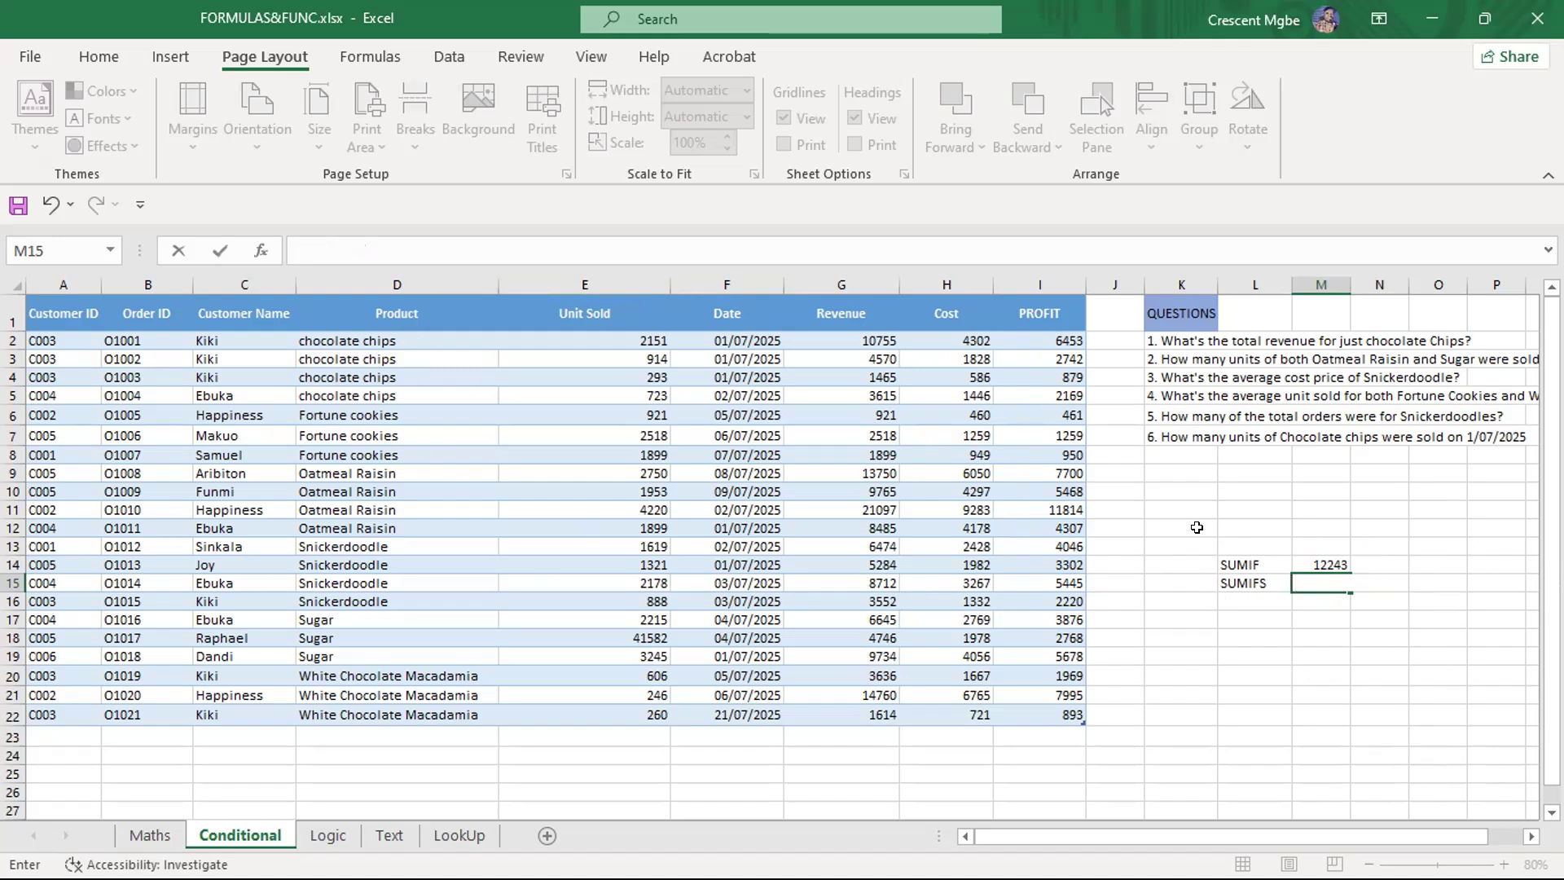
Clear the contents of L12:N17, including the SUMIF and SUMIFS labels and the SUMIF result
drag(1219, 527, 1348, 615)
key(Delete)
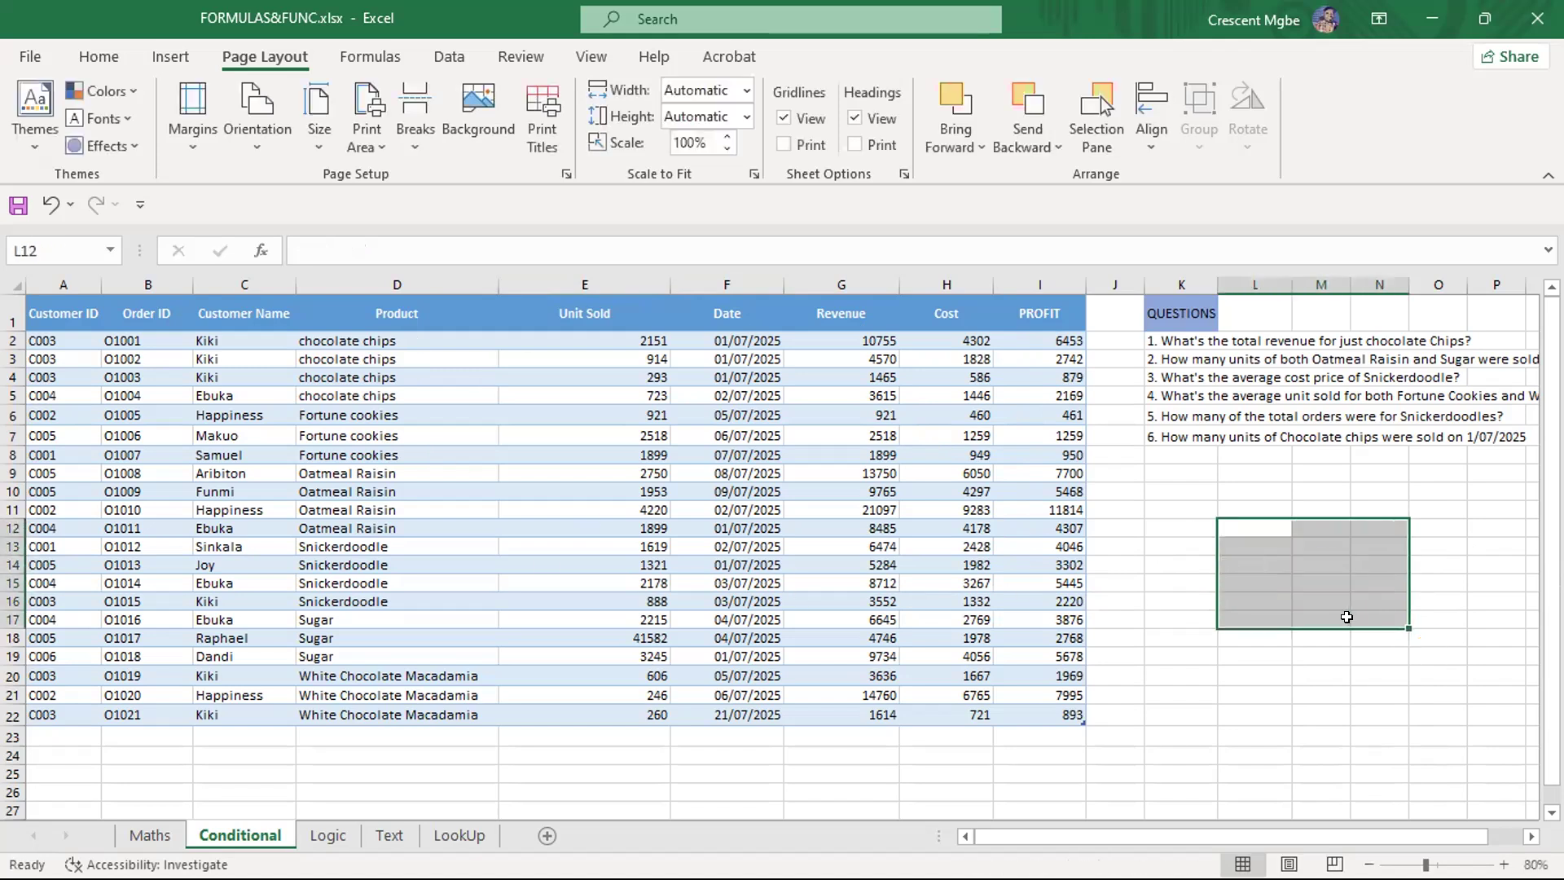
scroll(1151, 657, down, 3)
scroll(1152, 656, up, 3)
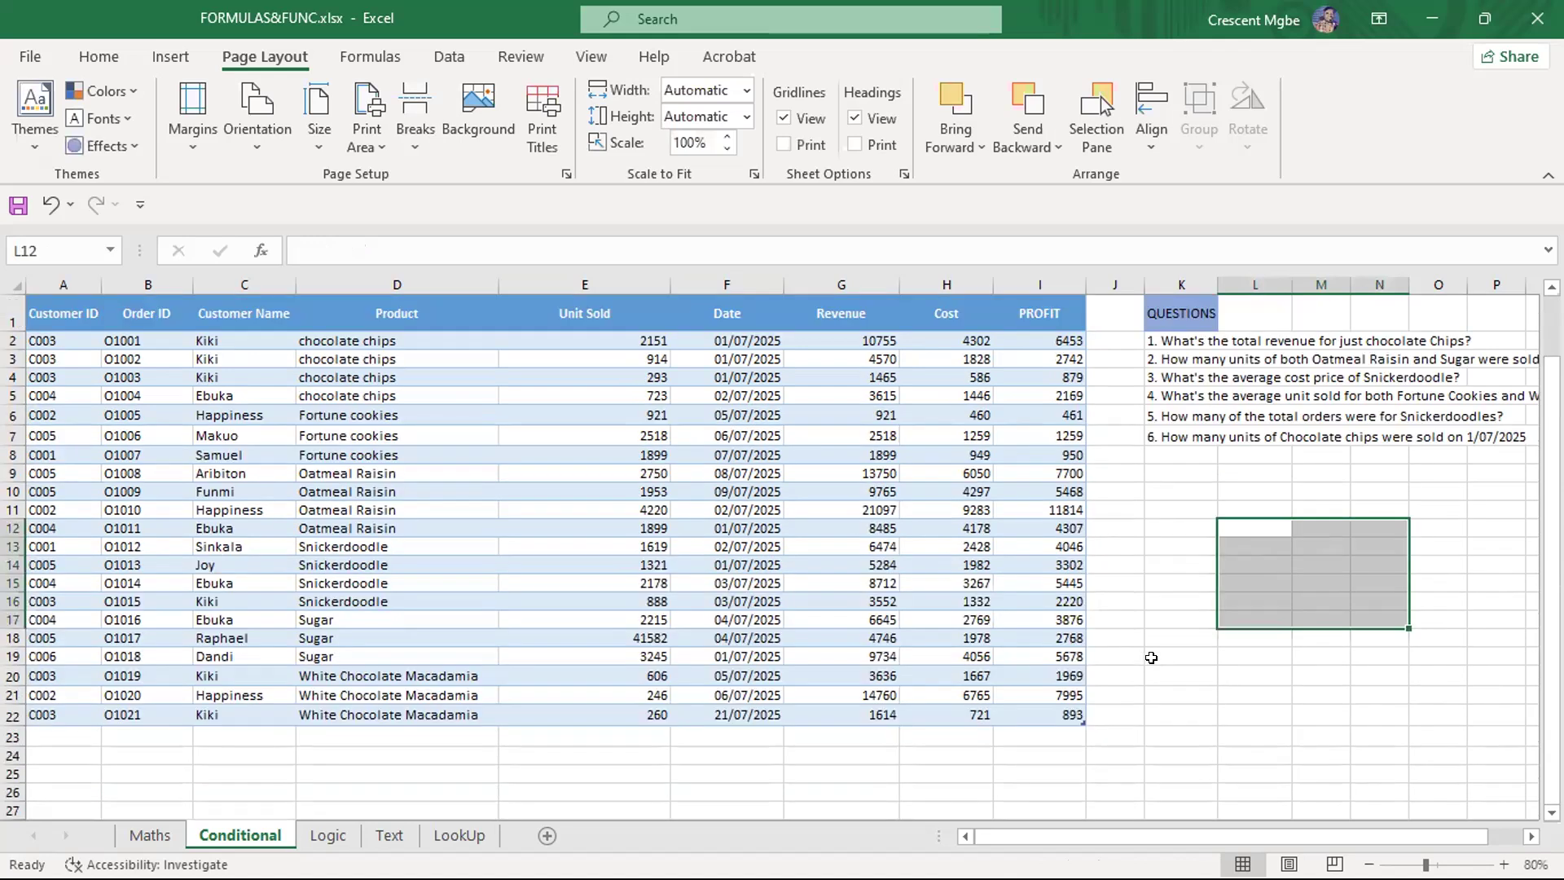
click(334, 837)
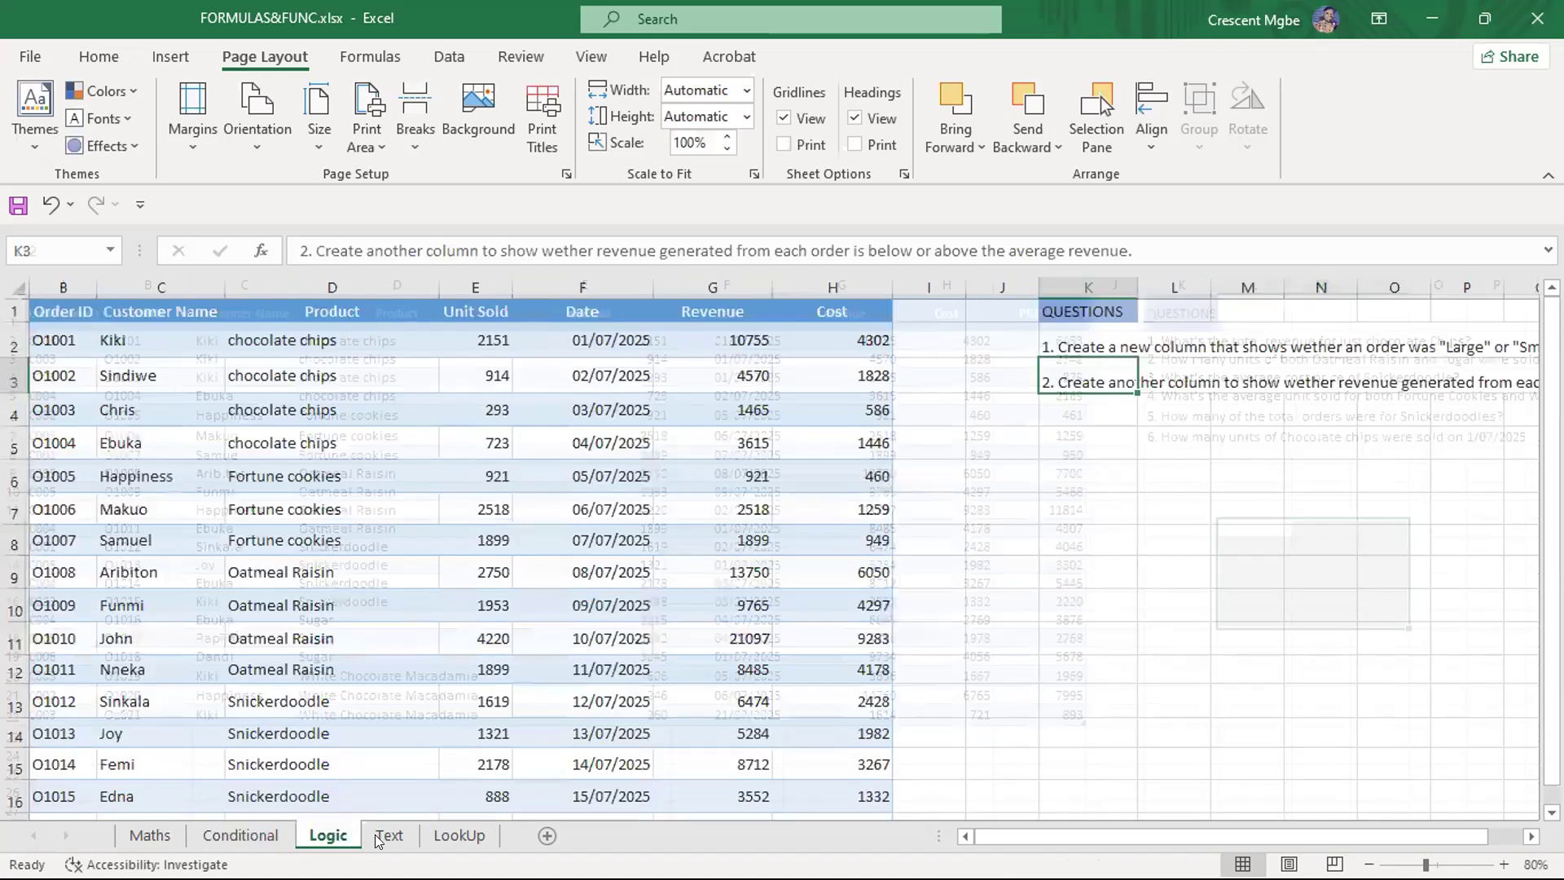
click(376, 835)
click(330, 835)
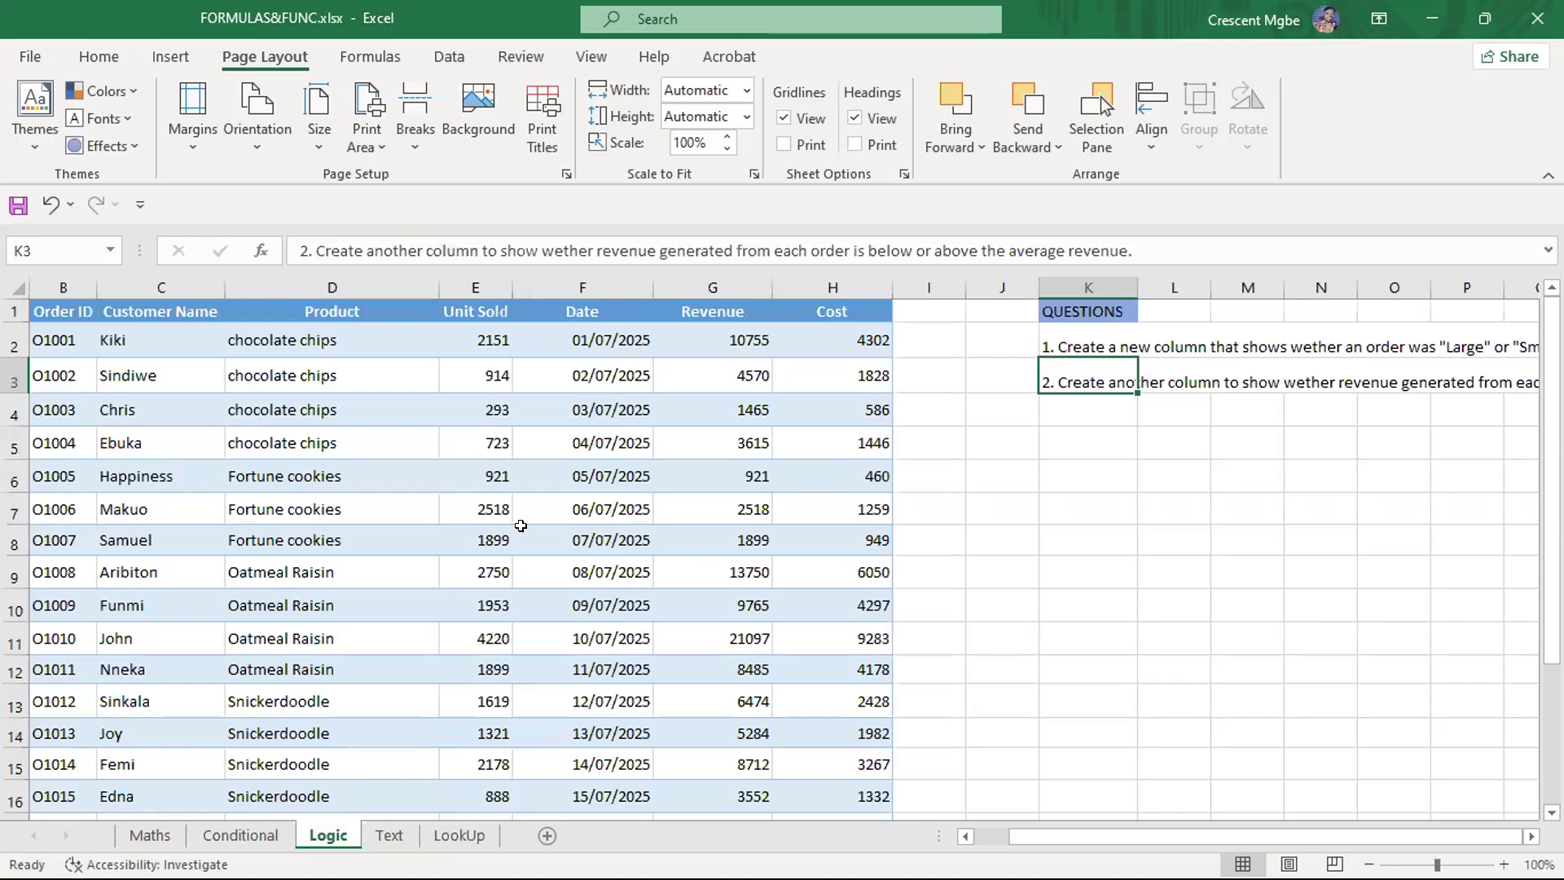
click(460, 834)
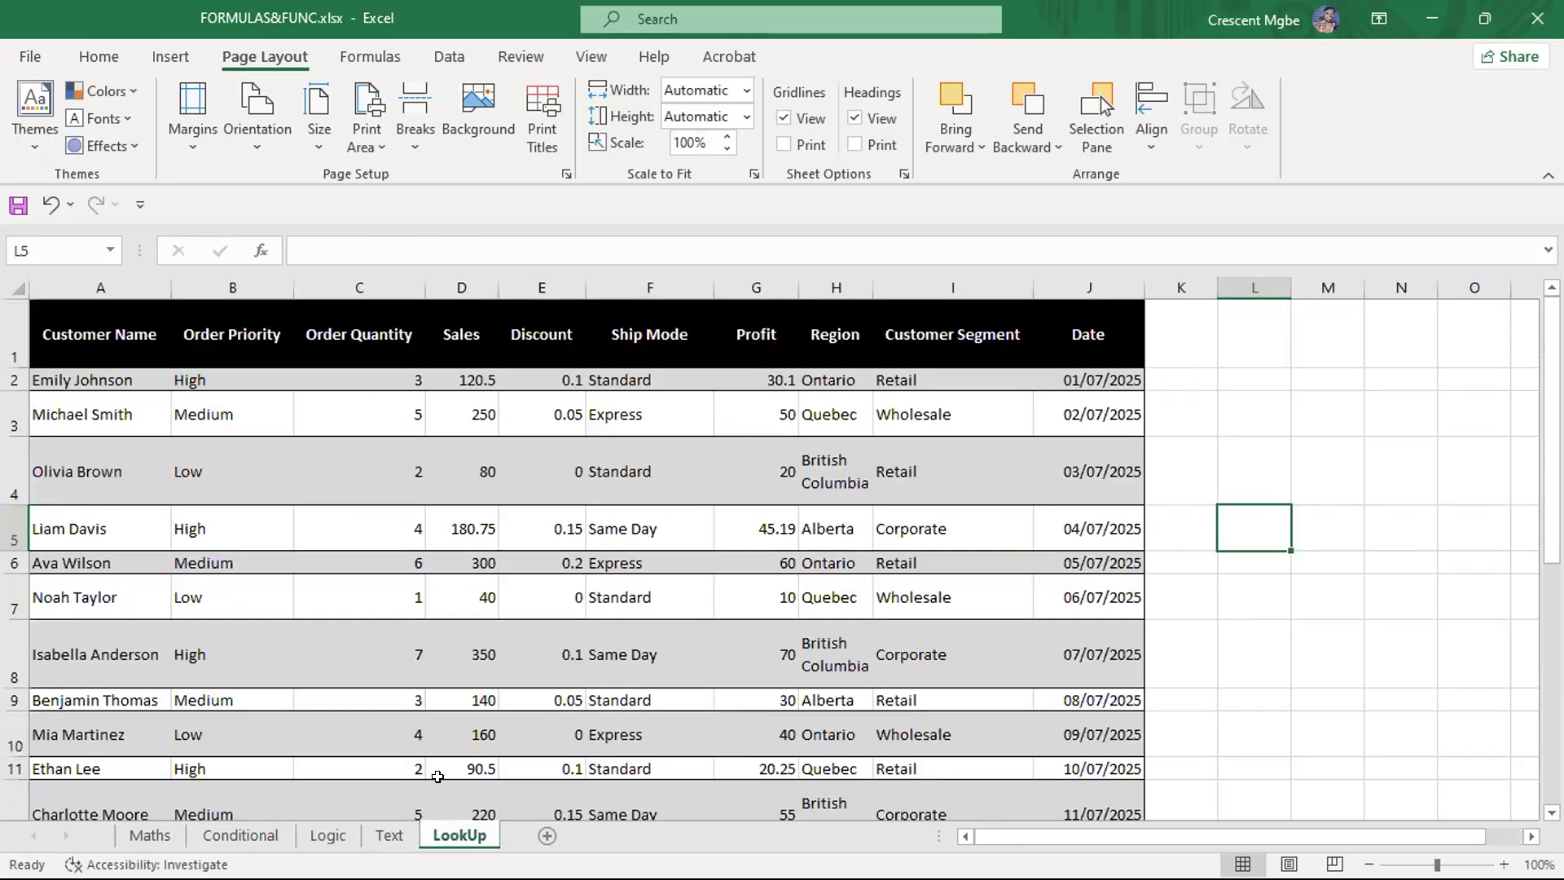
click(332, 843)
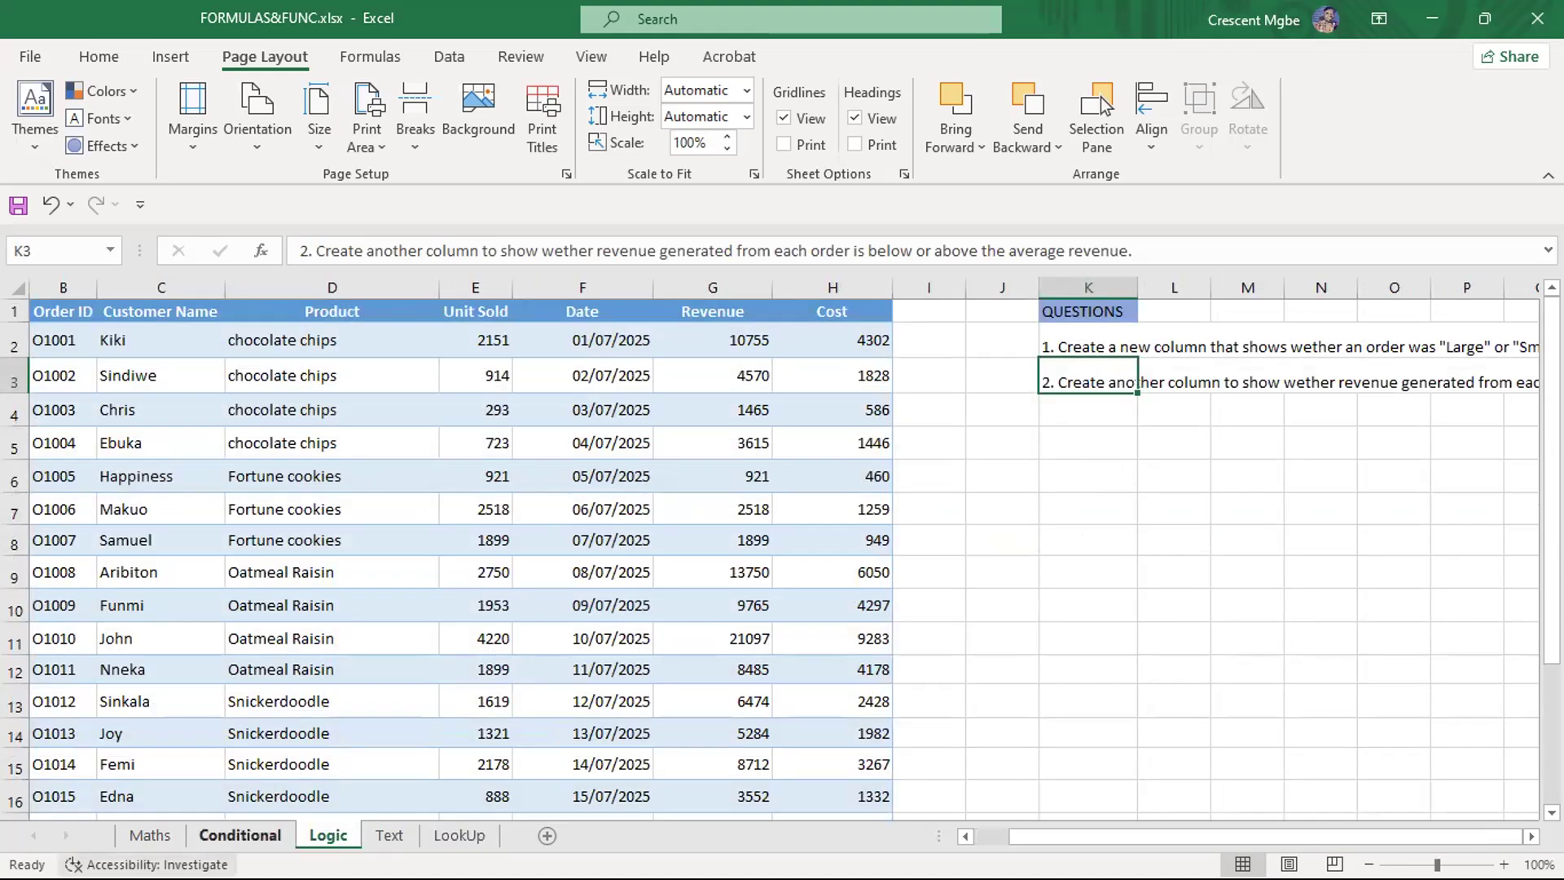
click(221, 834)
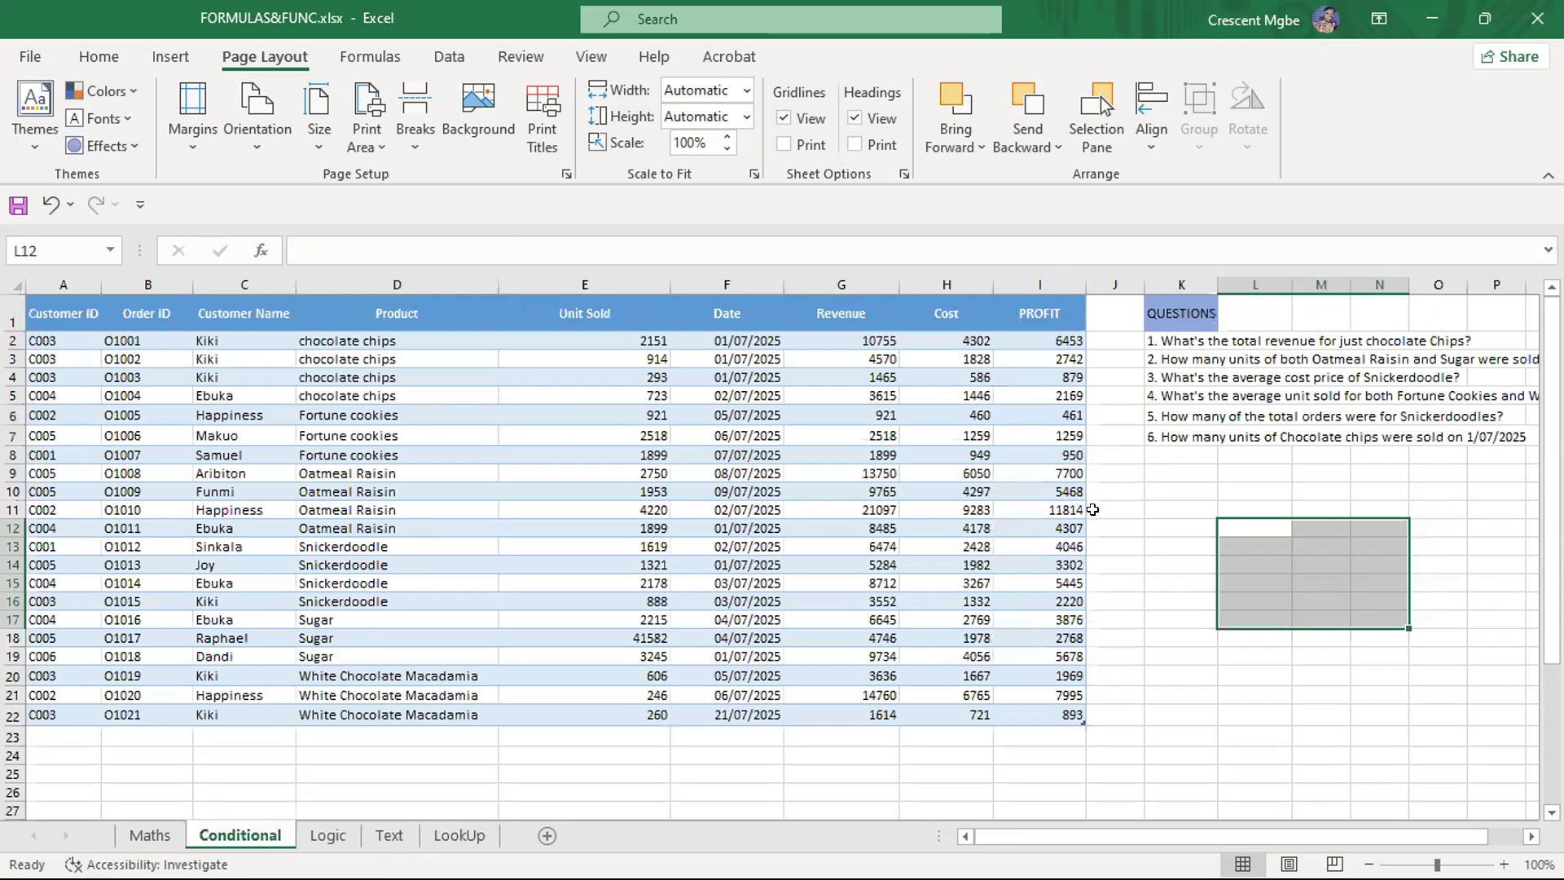
click(1205, 652)
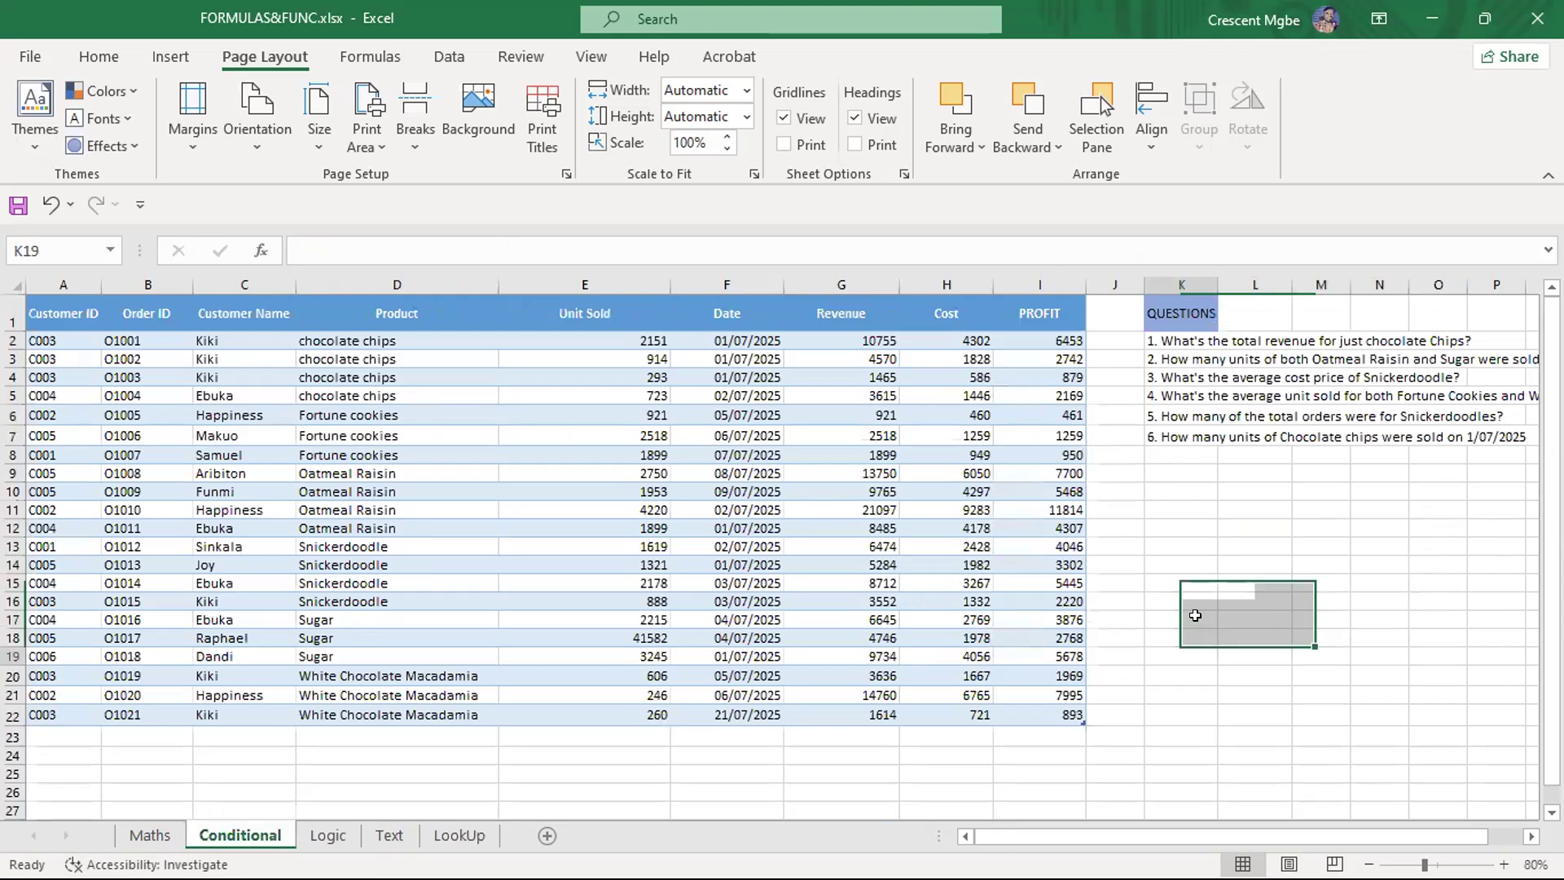
click(1195, 616)
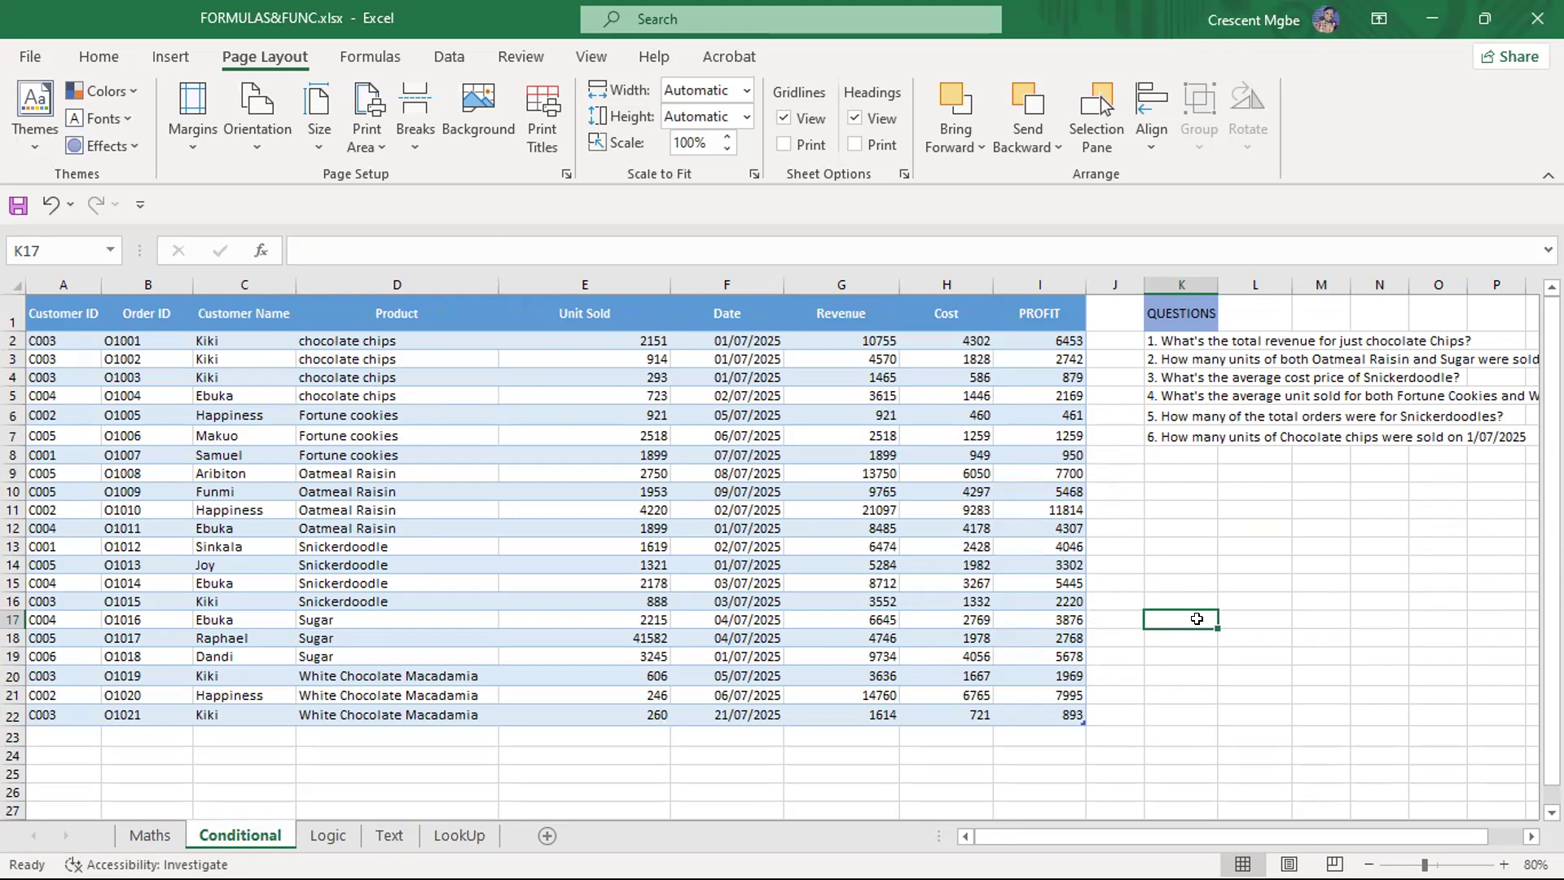
key(alt+Tab)
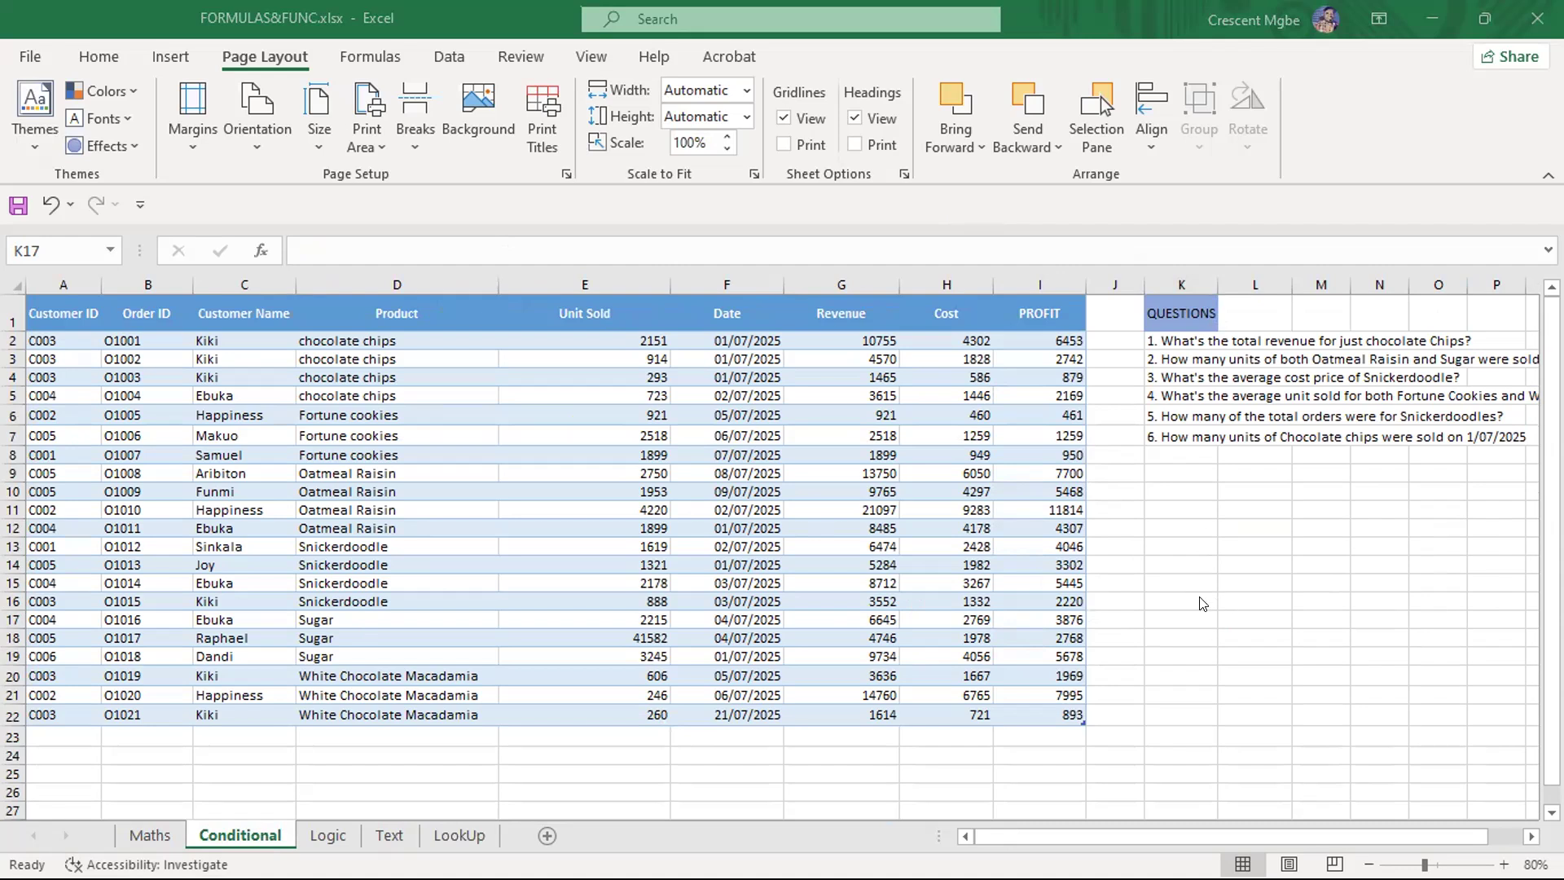
click(1216, 612)
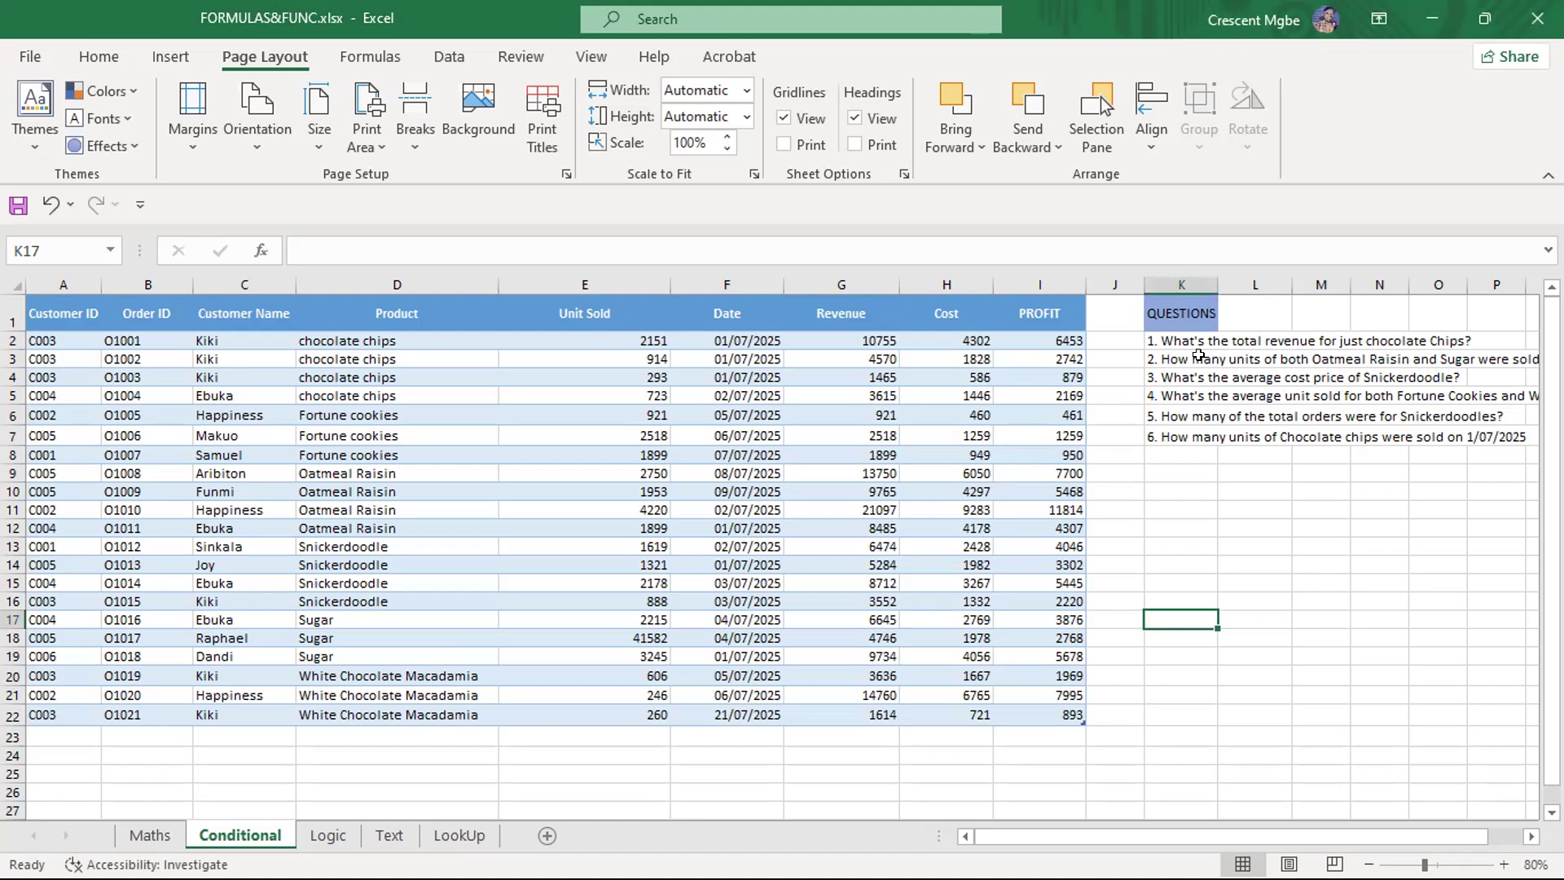
click(327, 835)
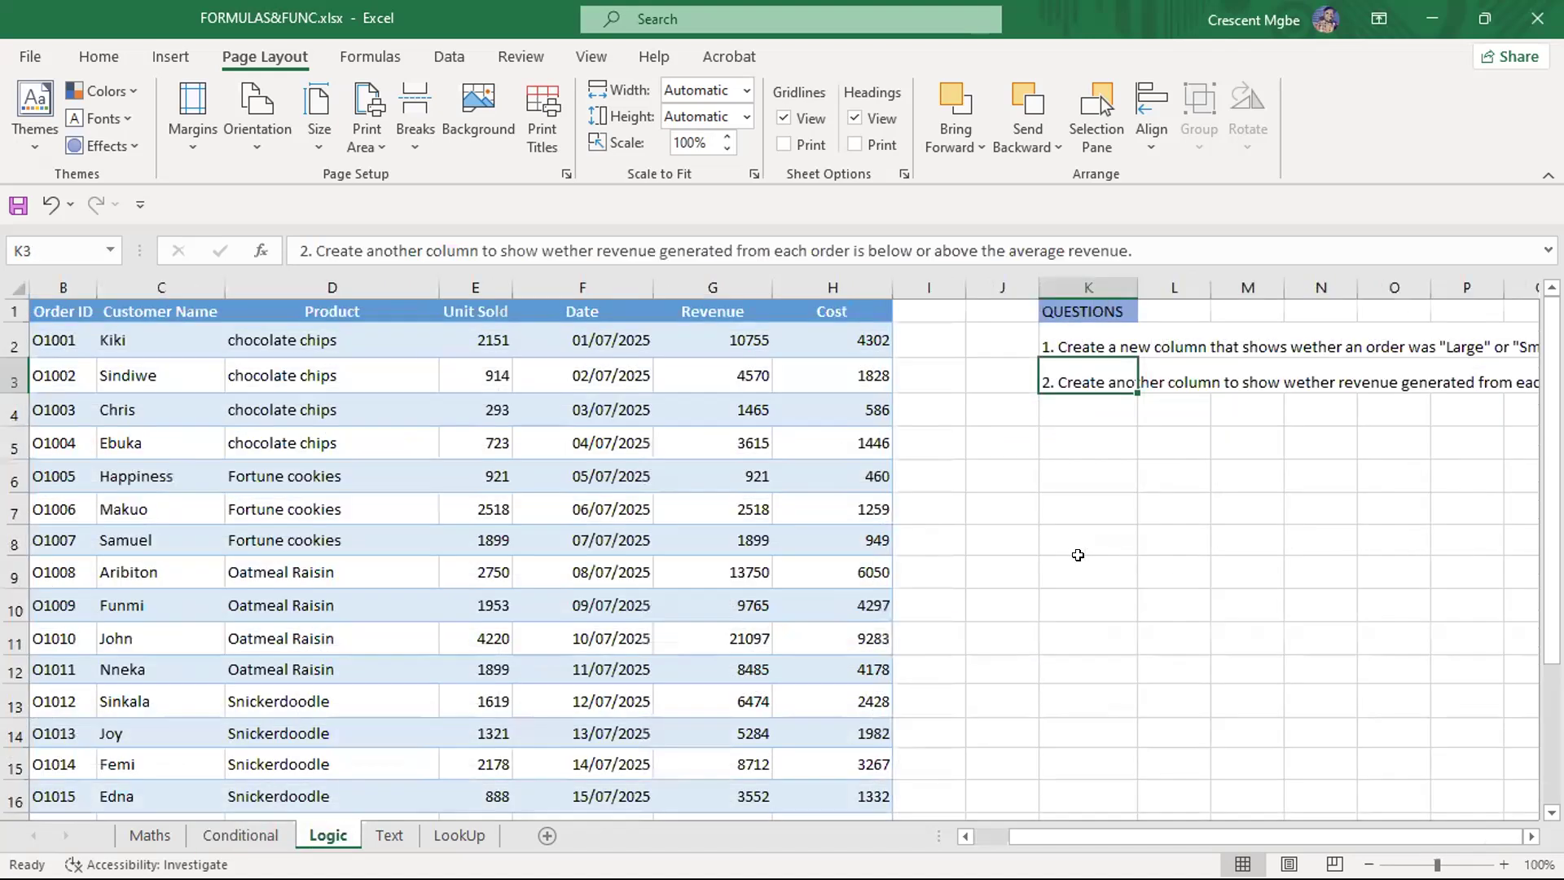
click(244, 835)
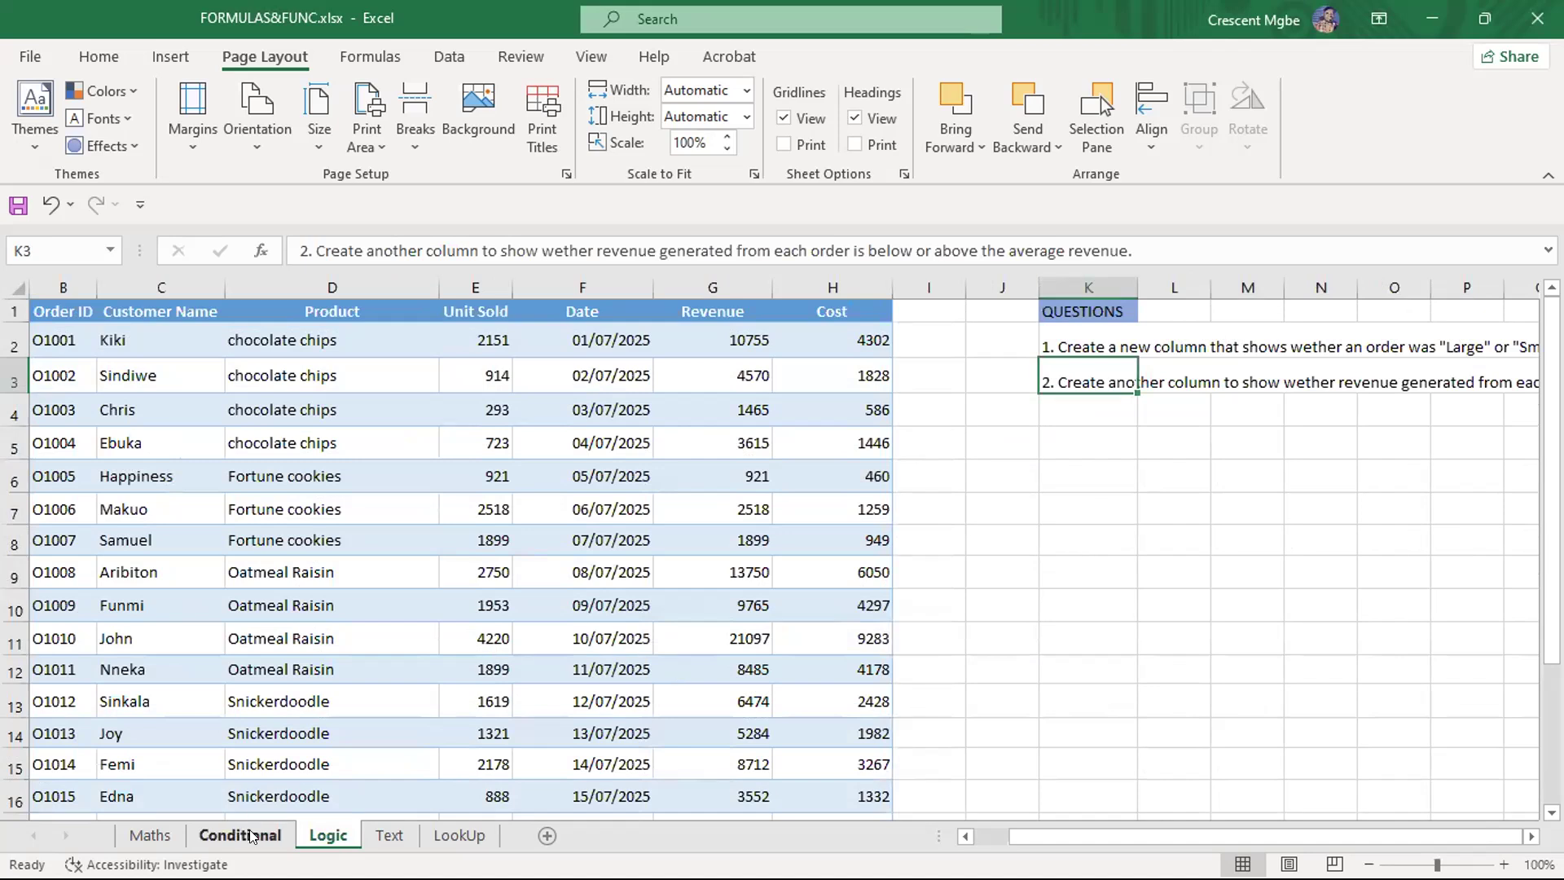
Add a QUNTITY LEVEL column header in cell I1 of the Logic sheet, next to the Cost column
click(316, 839)
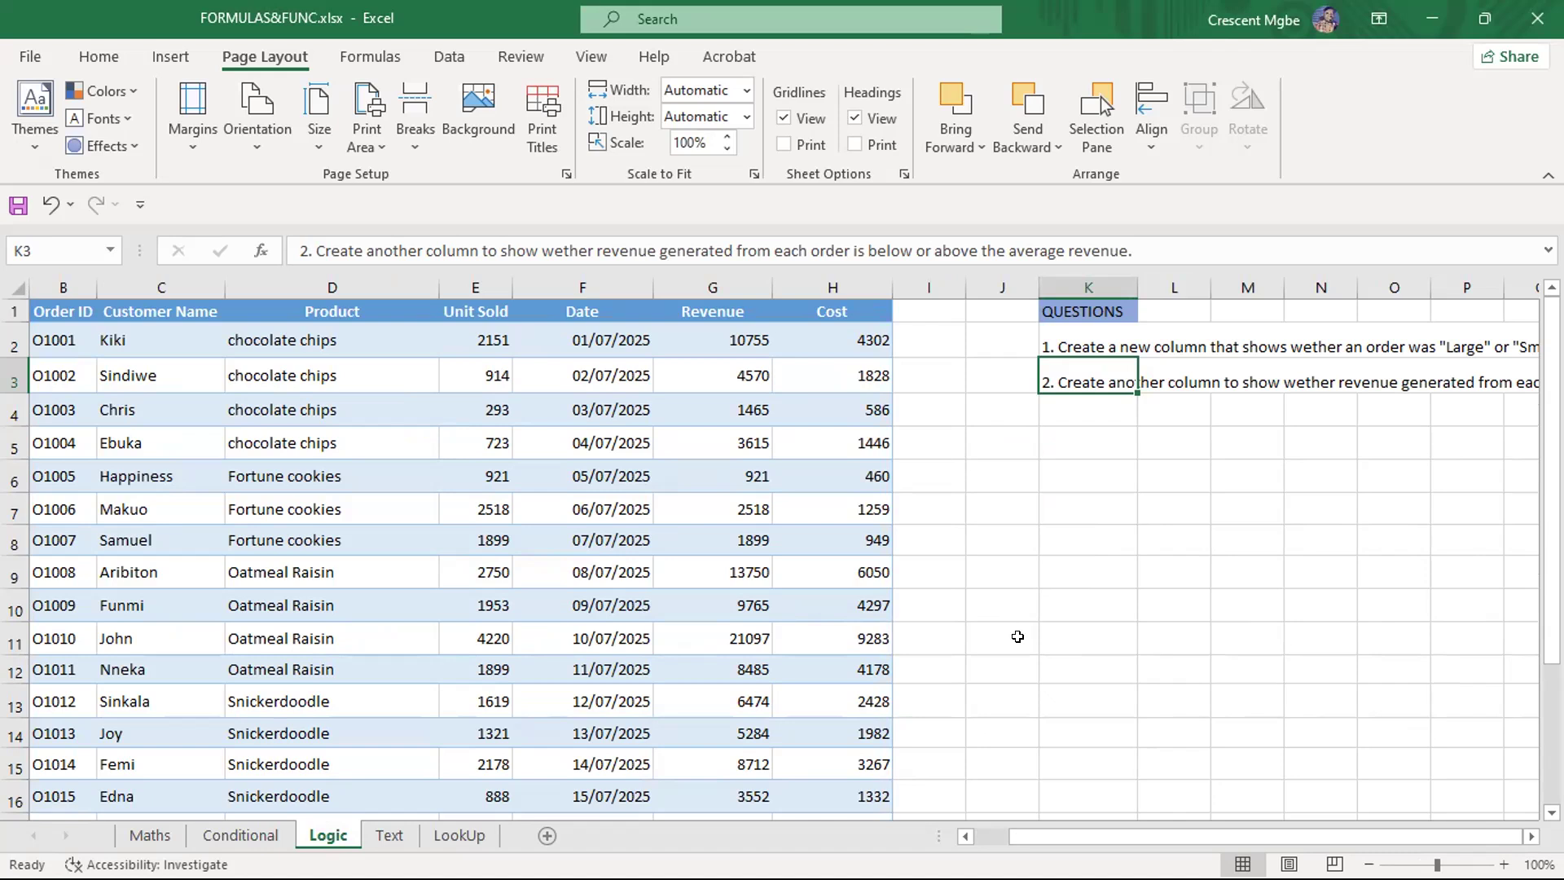
click(926, 306)
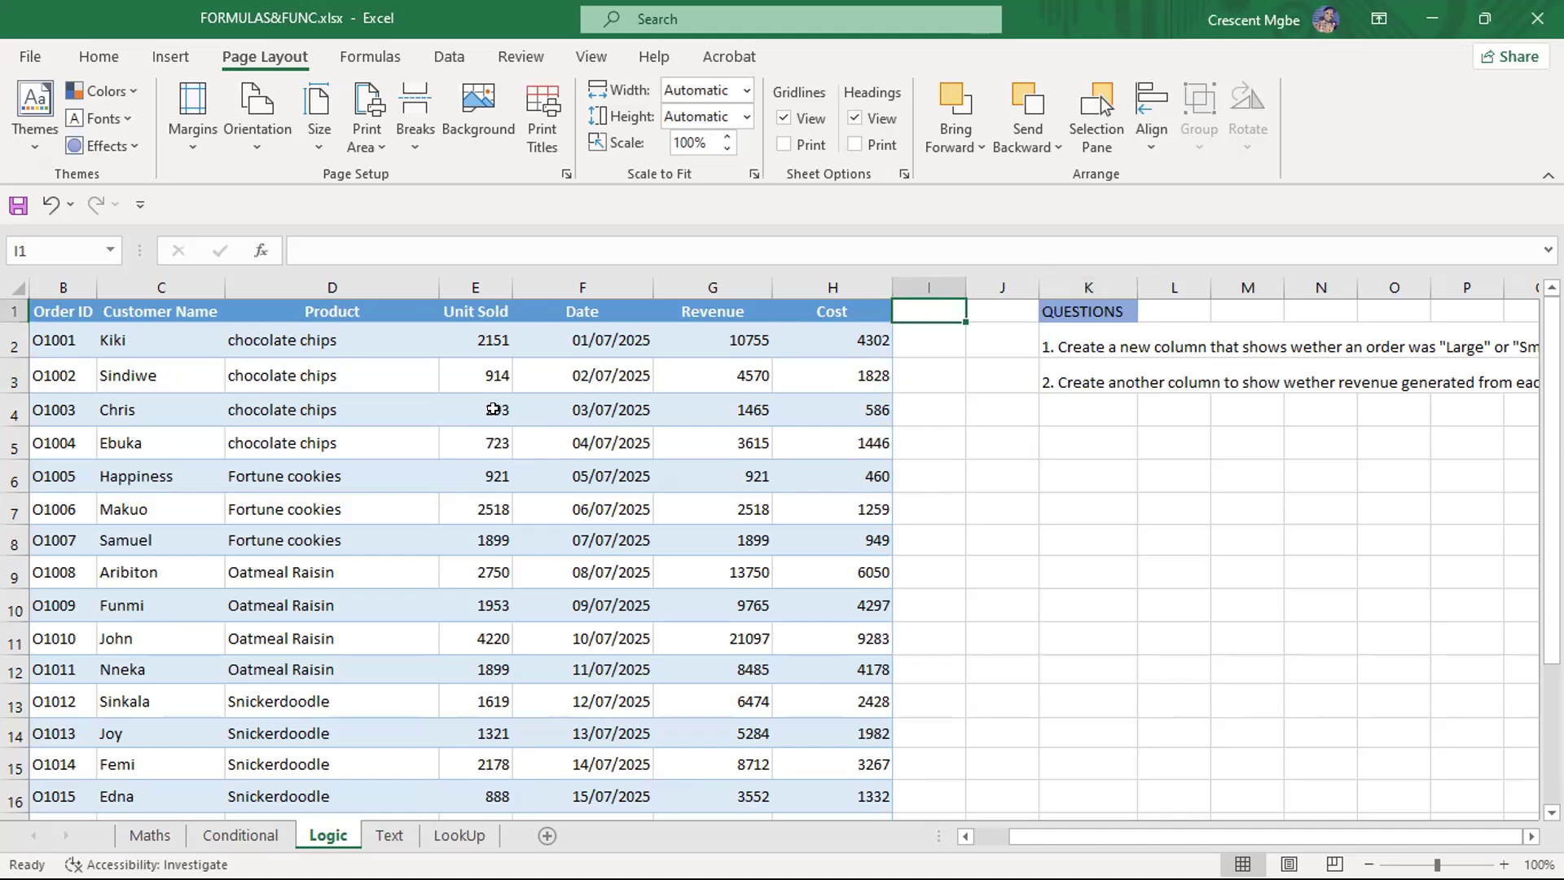
scroll(493, 409, down, 4)
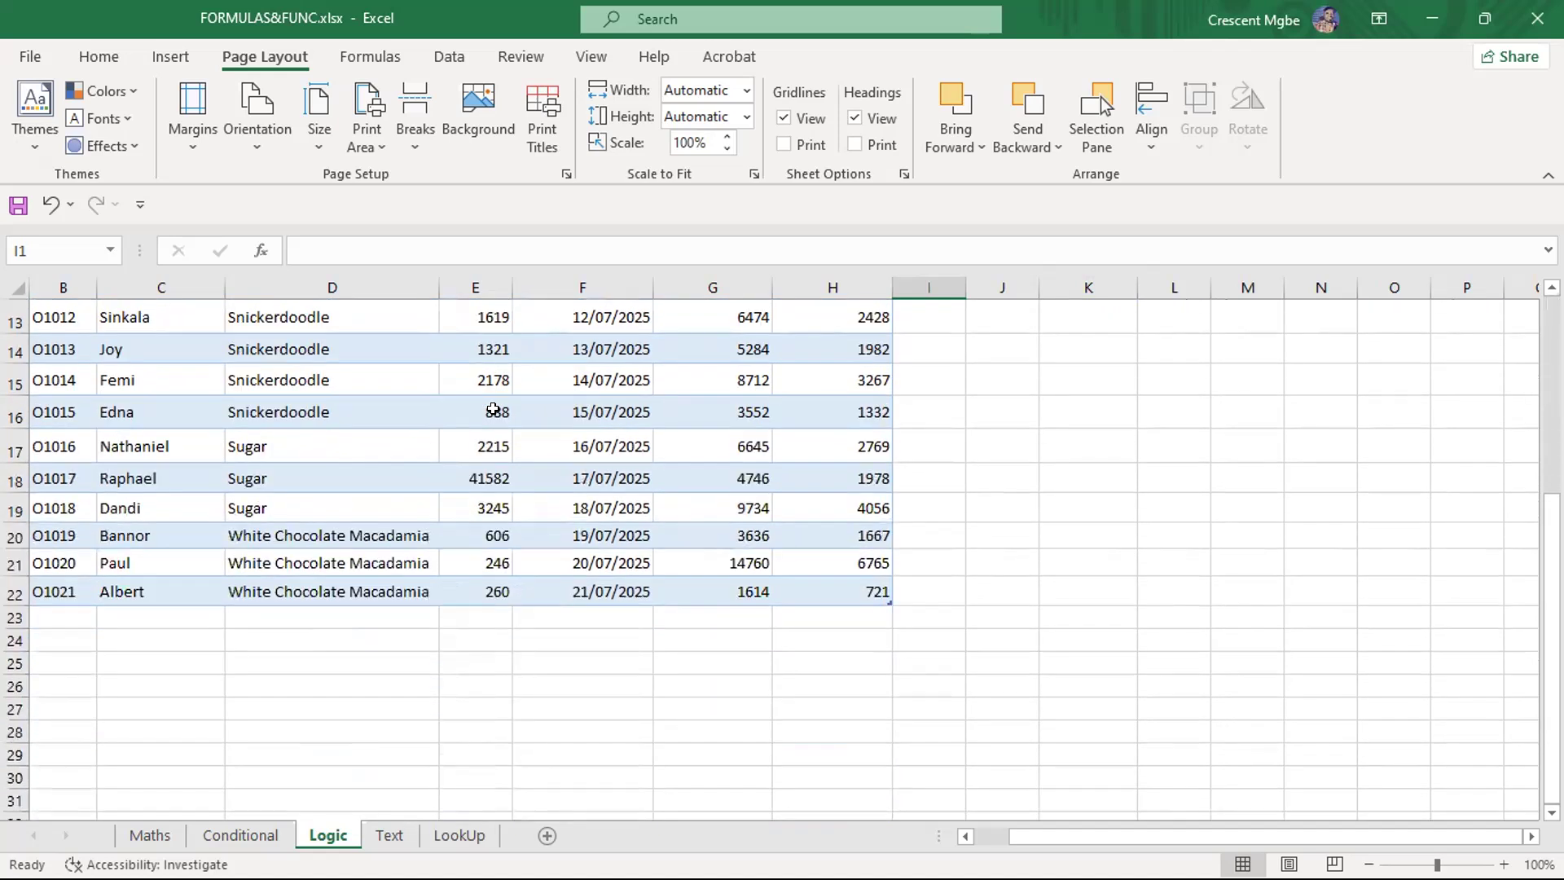
scroll(492, 409, up, 1)
scroll(505, 521, up, 3)
scroll(488, 706, down, 3)
click(486, 688)
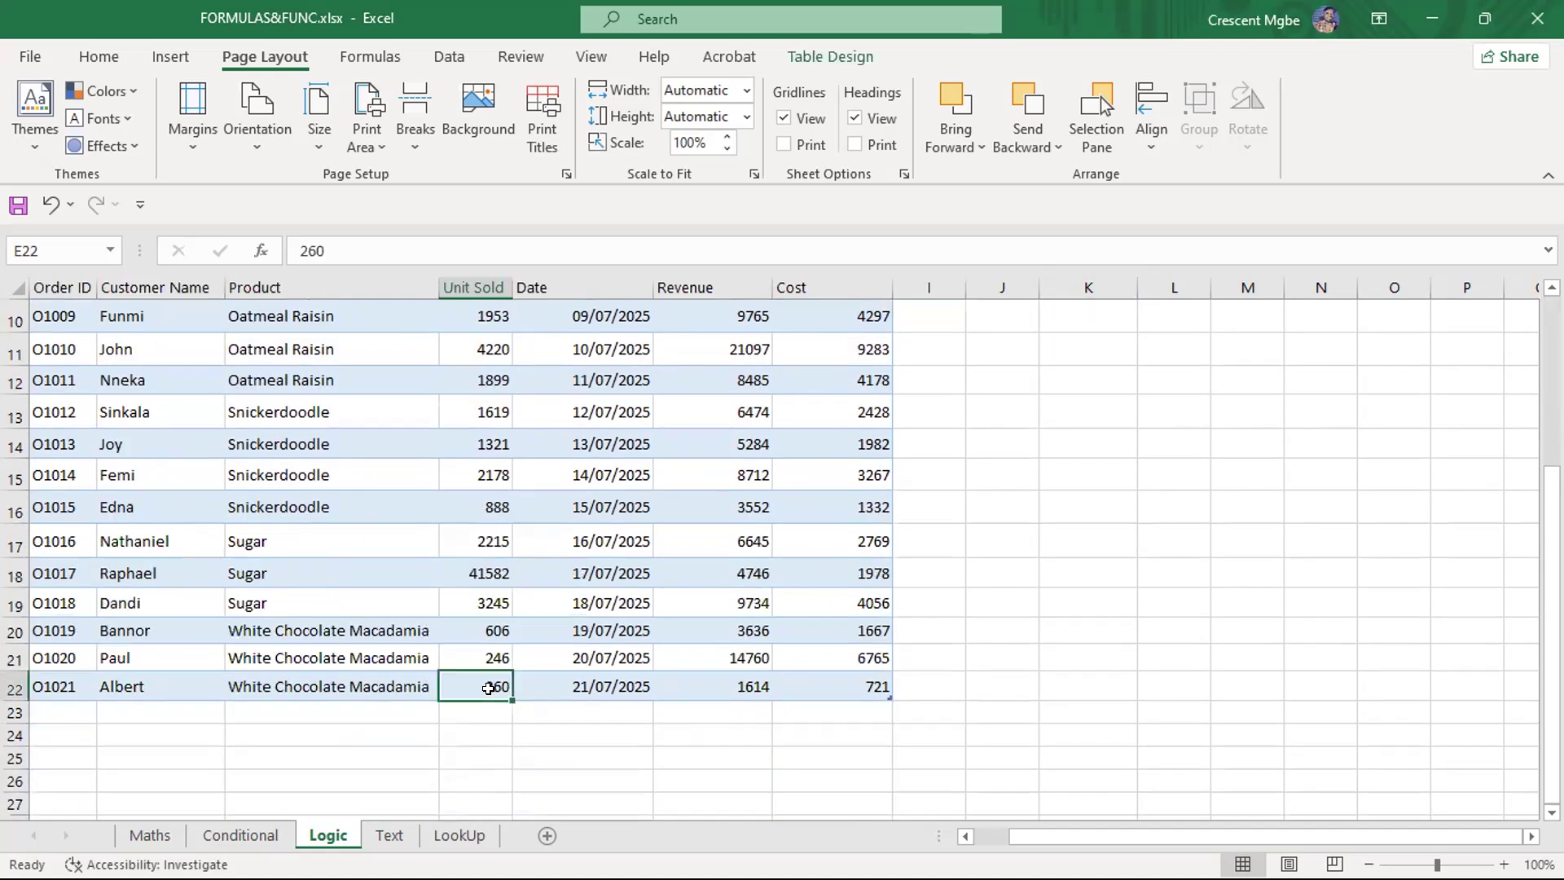
scroll(487, 684, up, 3)
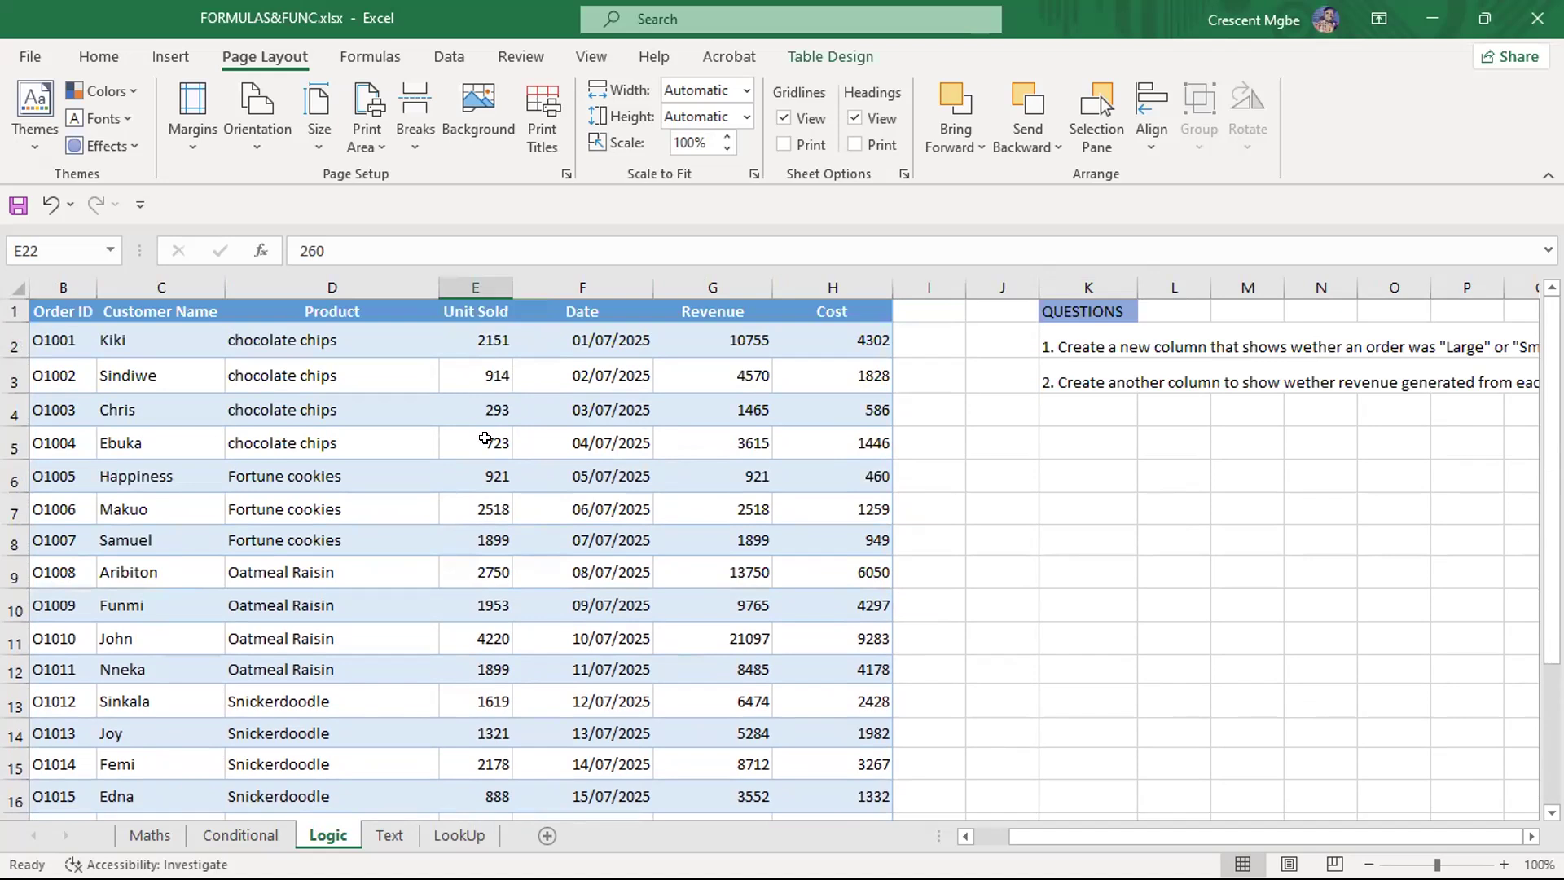
click(924, 313)
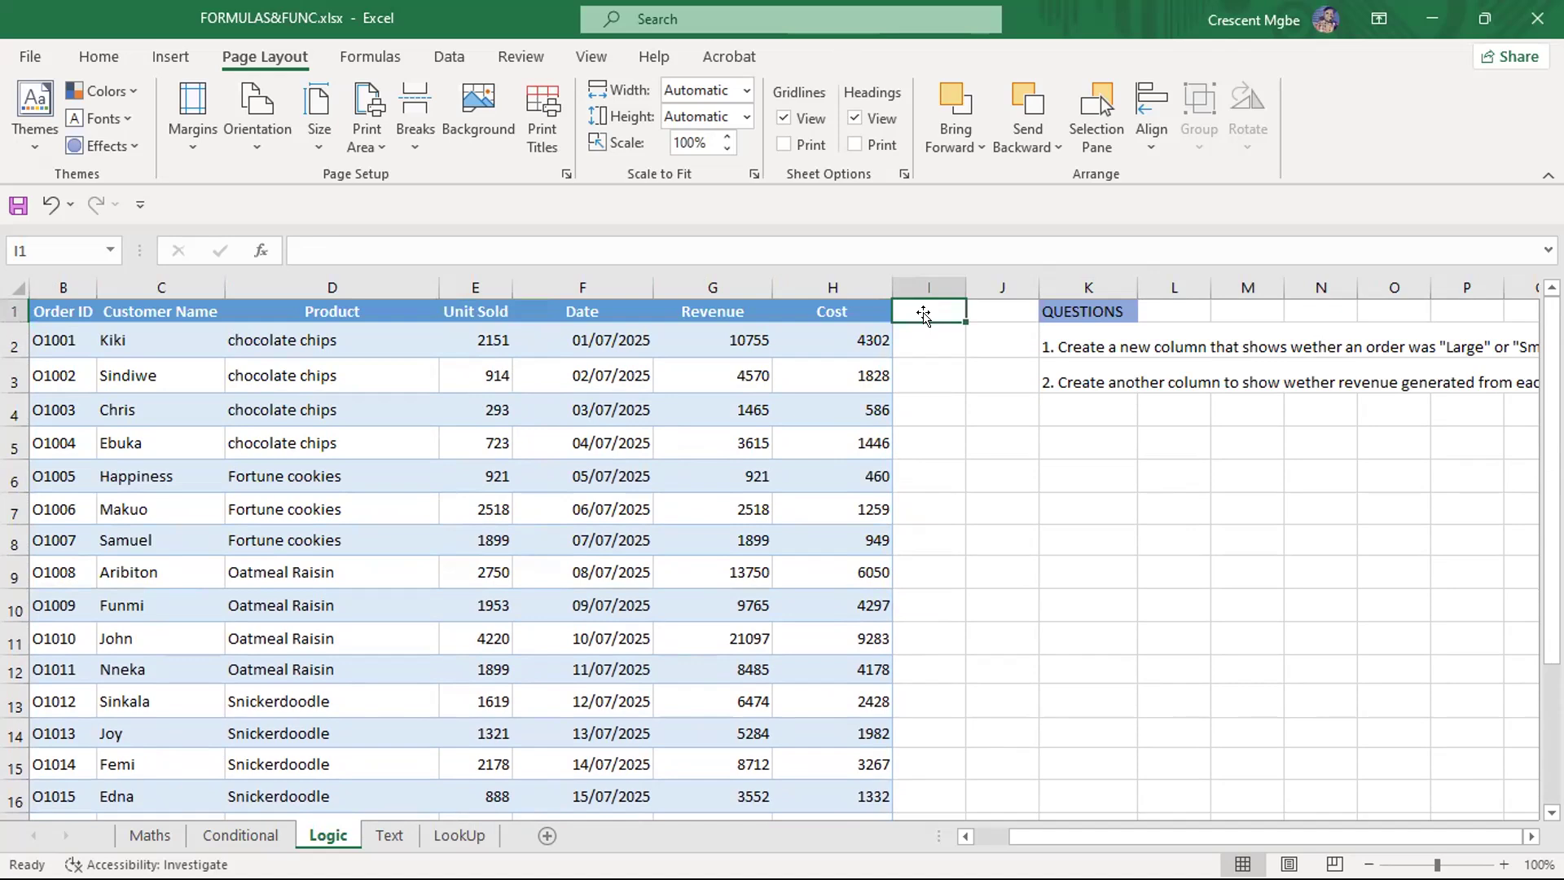
text(QUNTITY)
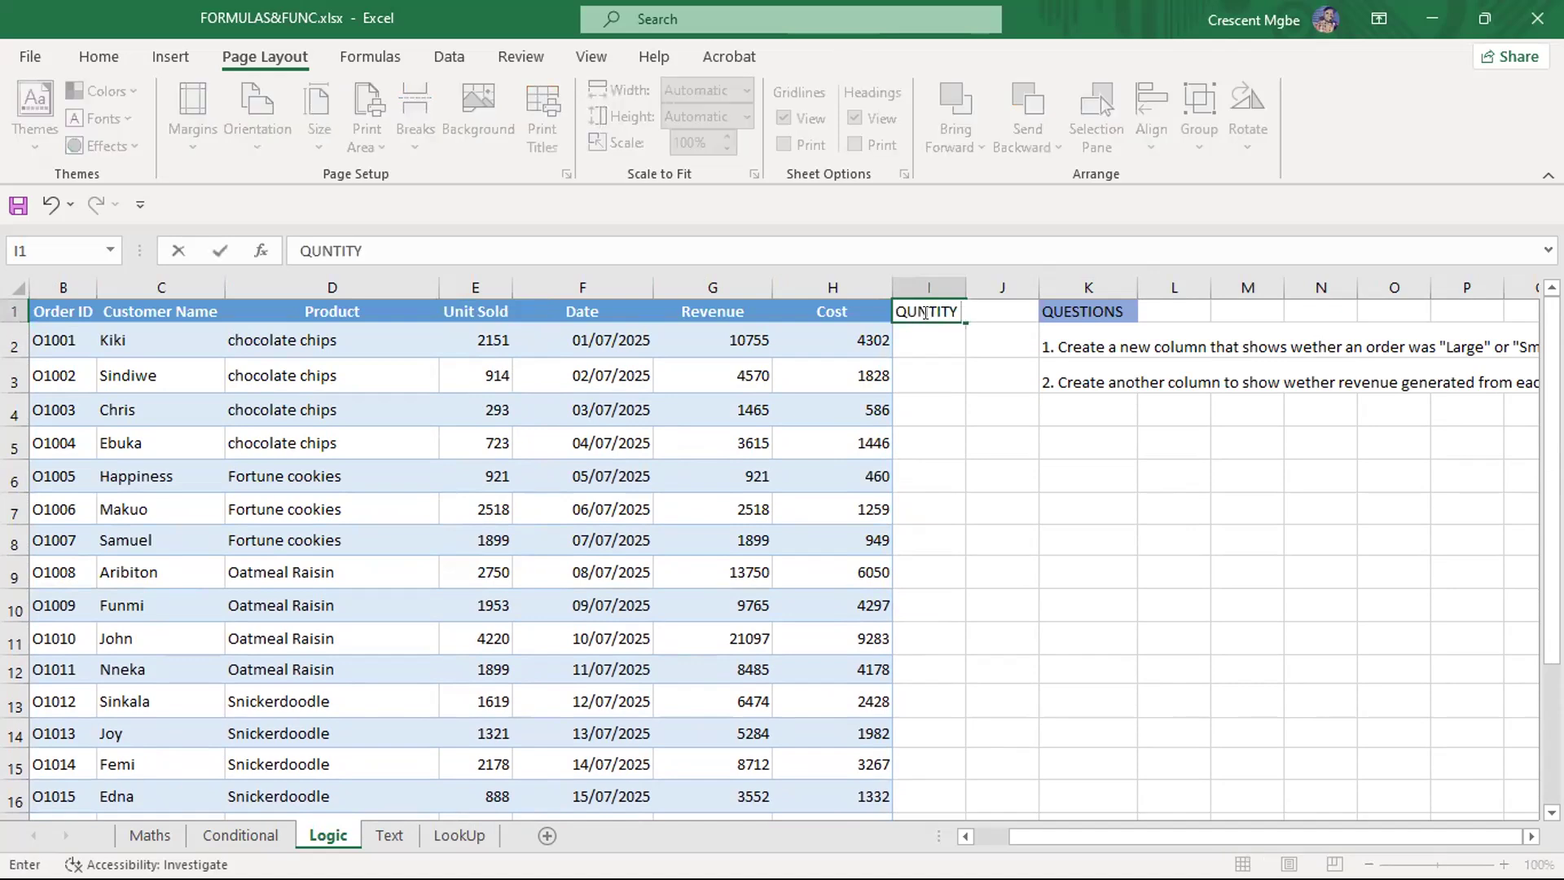
text( LEVEL)
key(Return)
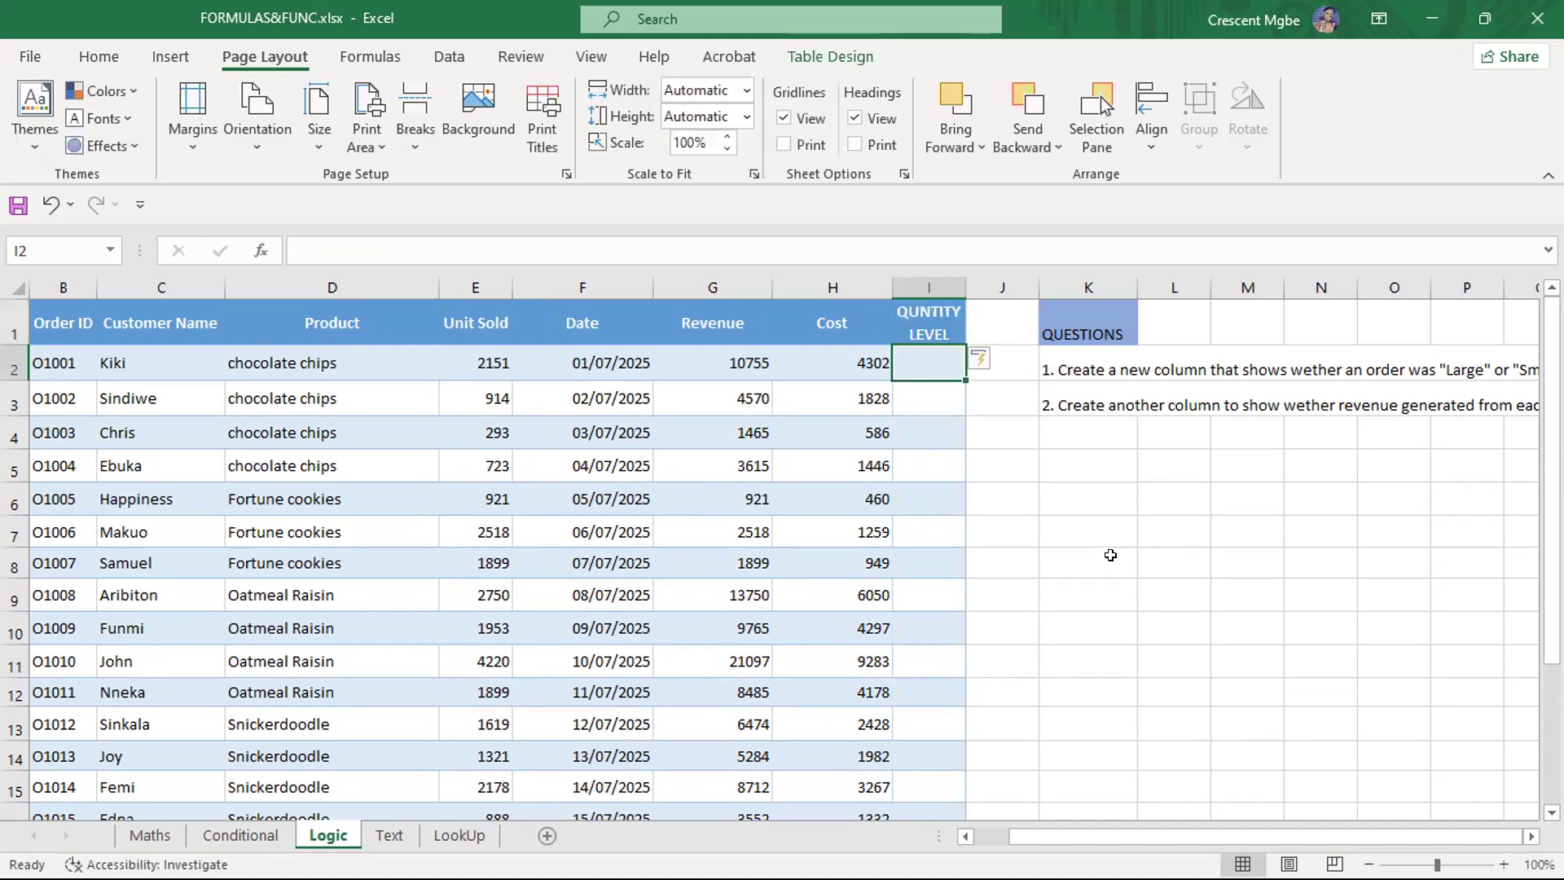
Enter the criterion ABOVE 500 in cell M6 and its category PREMIUM in cell O6
click(1108, 530)
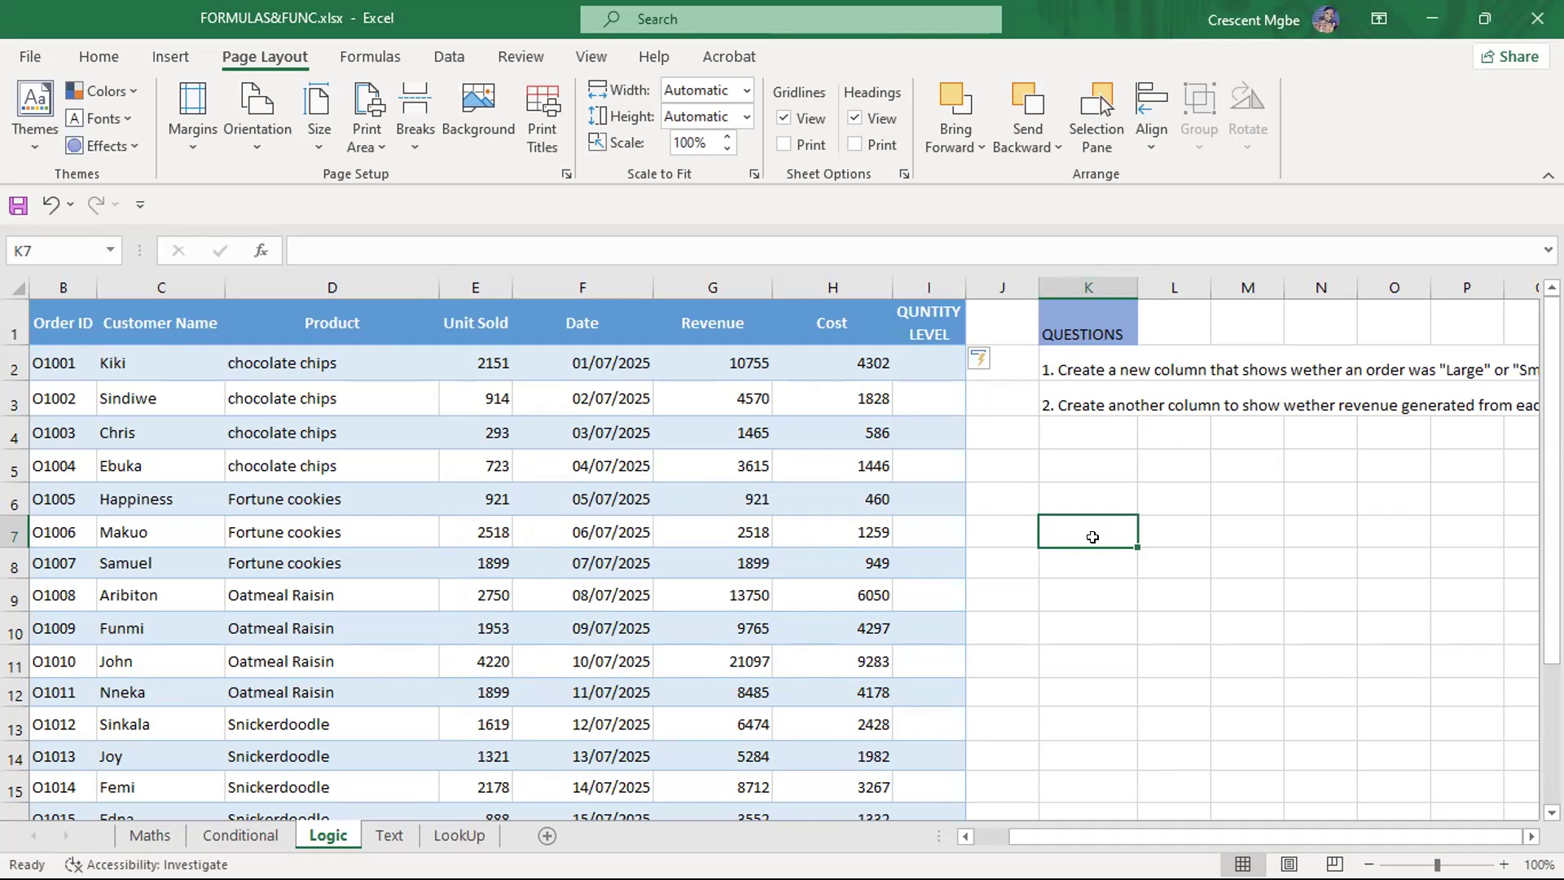
click(1216, 503)
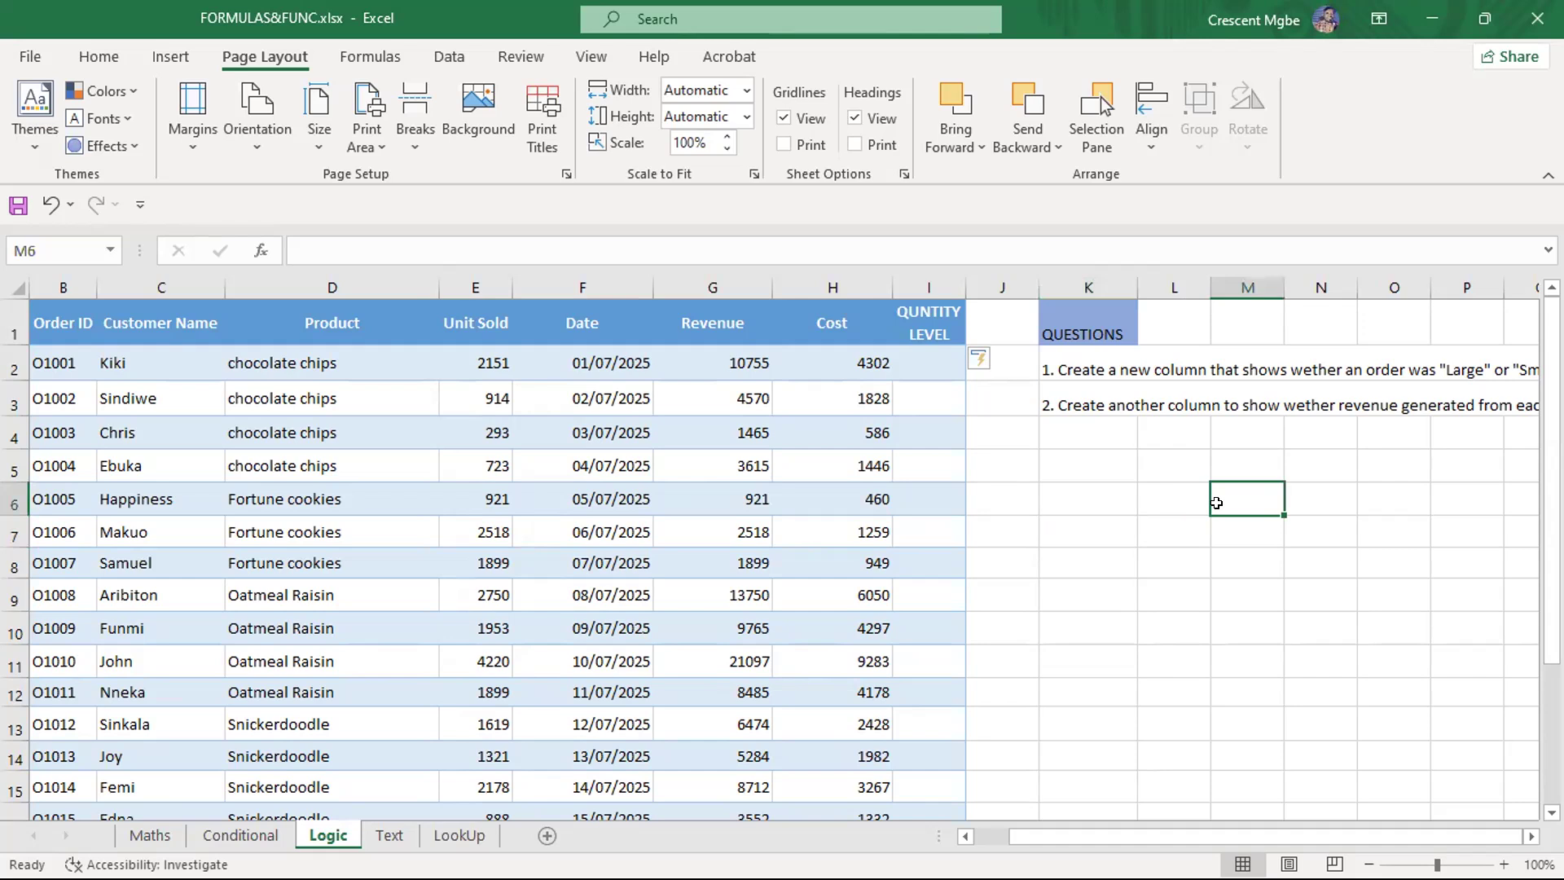
text(FROMAB)
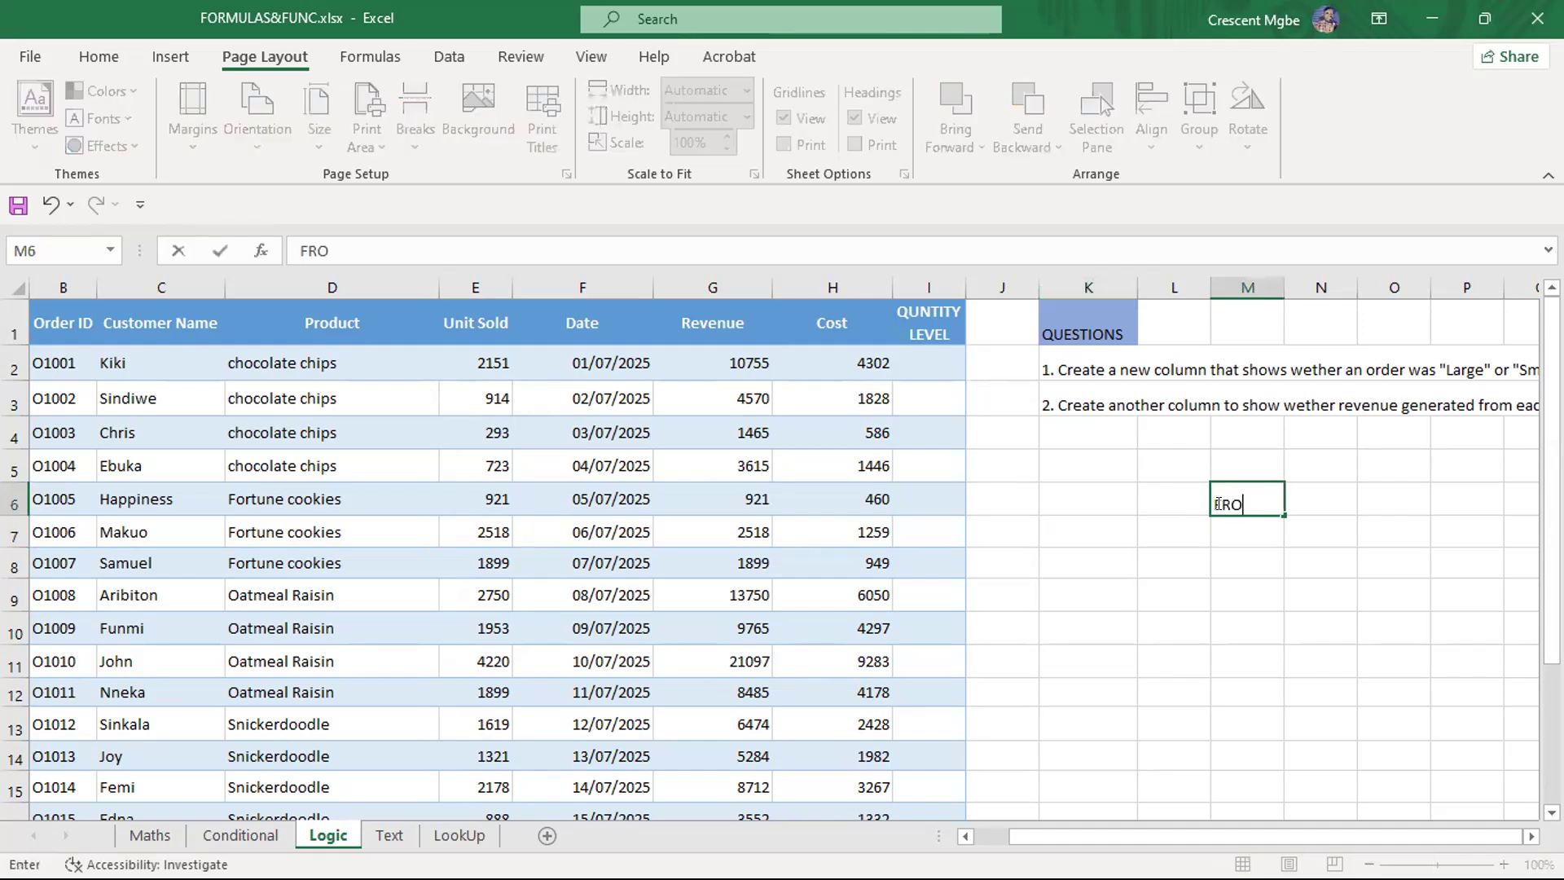
key(BackSpace)
key(BackSpace)
text(500)
key(BackSpace)
key(BackSpace)
key(BackSpace)
key(BackSpace)
key(BackSpace)
key(BackSpace)
key(BackSpace)
key(BackSpace)
text(ABOVE 500)
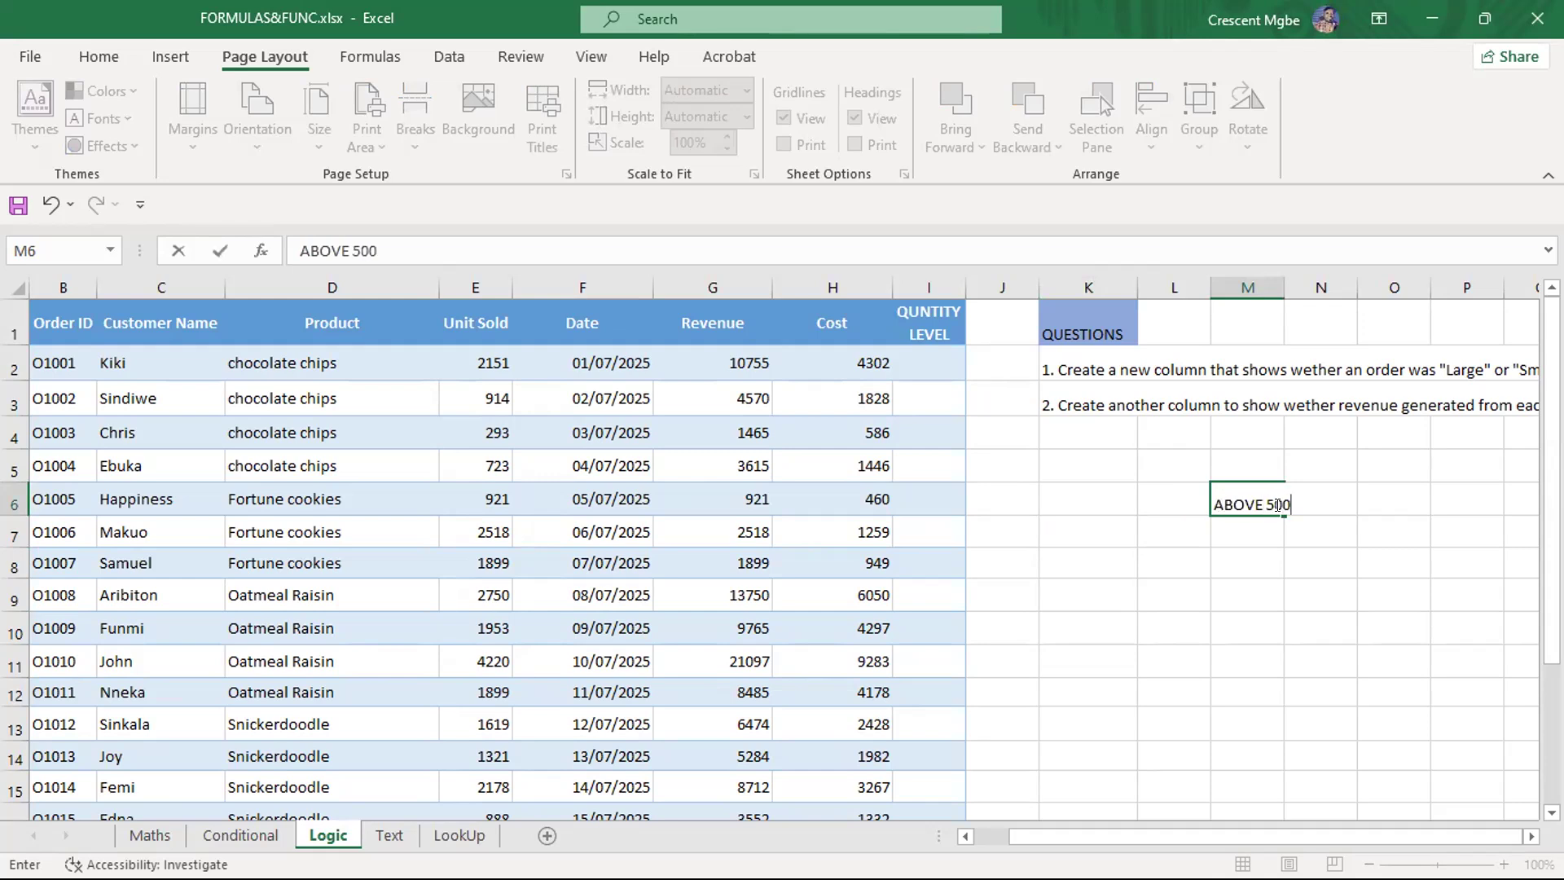
click(1368, 493)
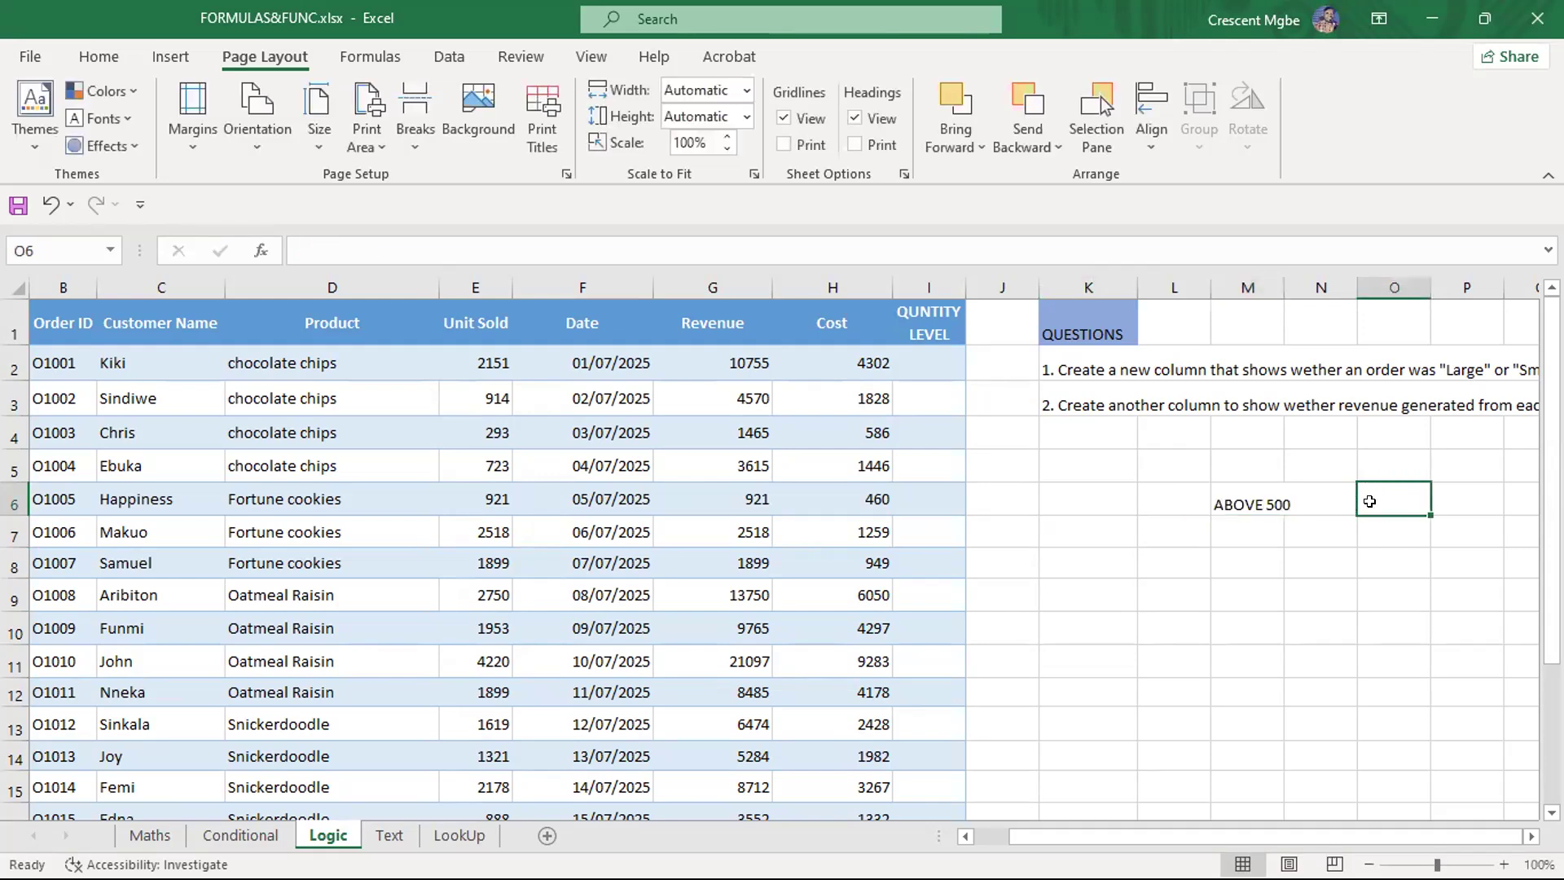
text(PREMIUM)
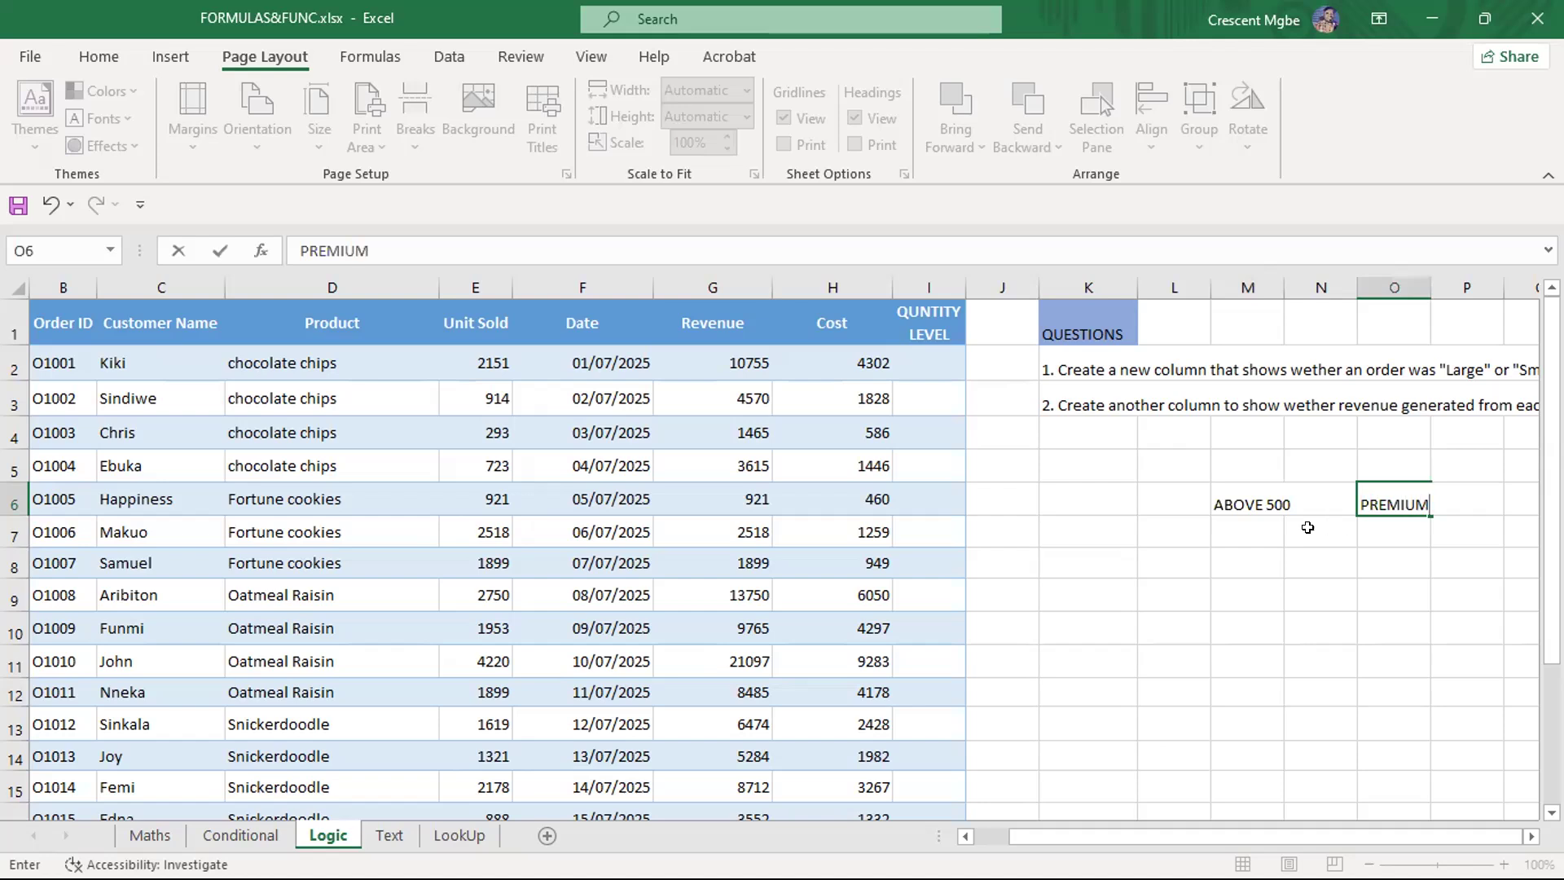
Enter the criterion BELOW in cell M7 and its category STANDARD in cell O7
click(1262, 529)
text(BELOW)
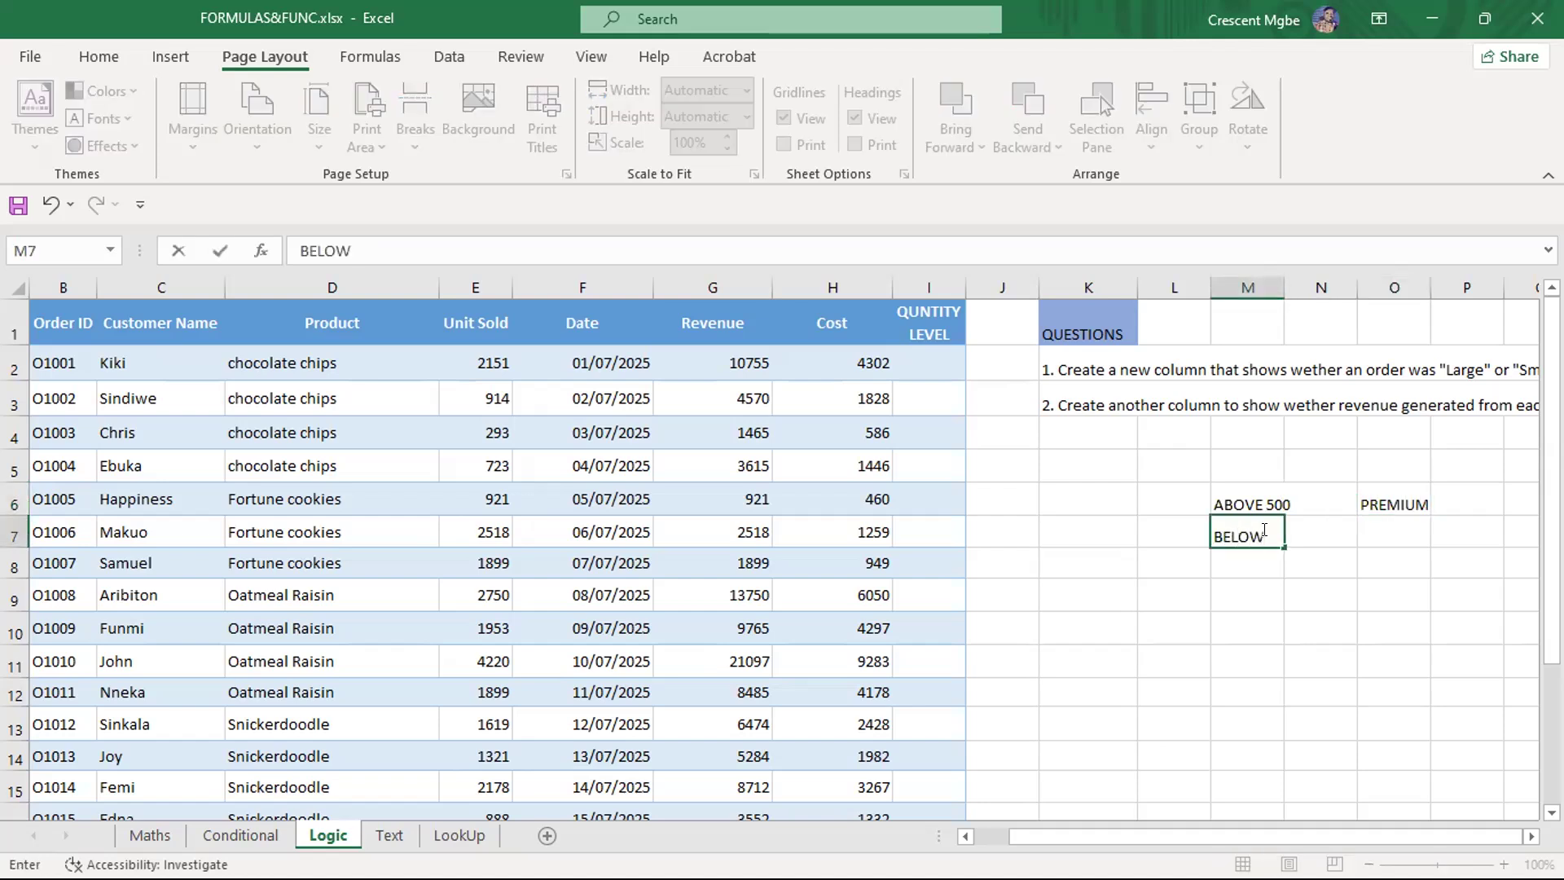
click(1379, 537)
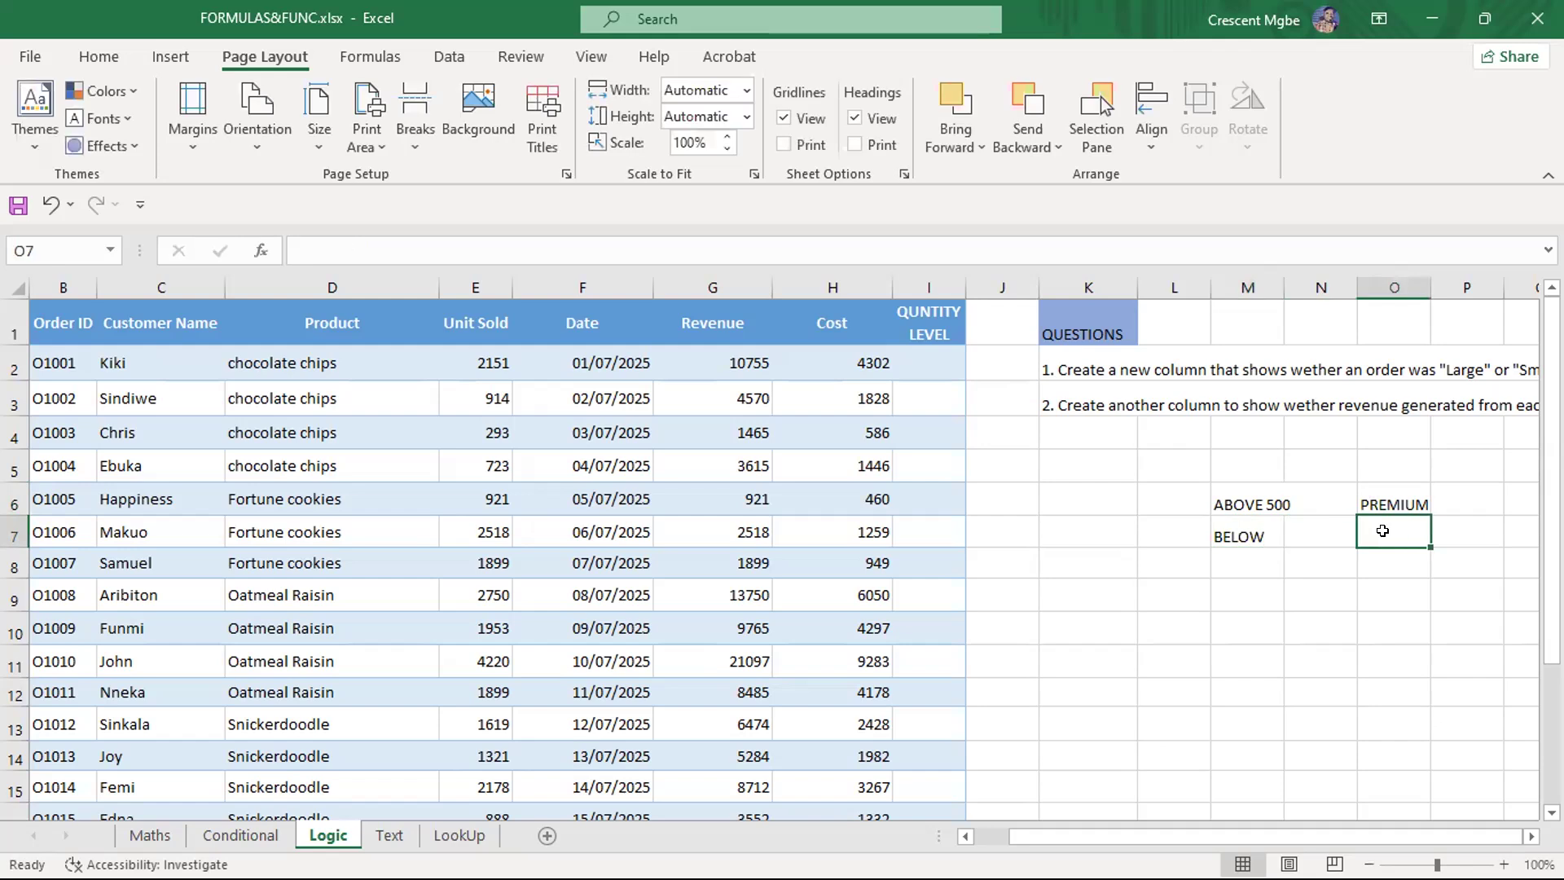
text(ST)
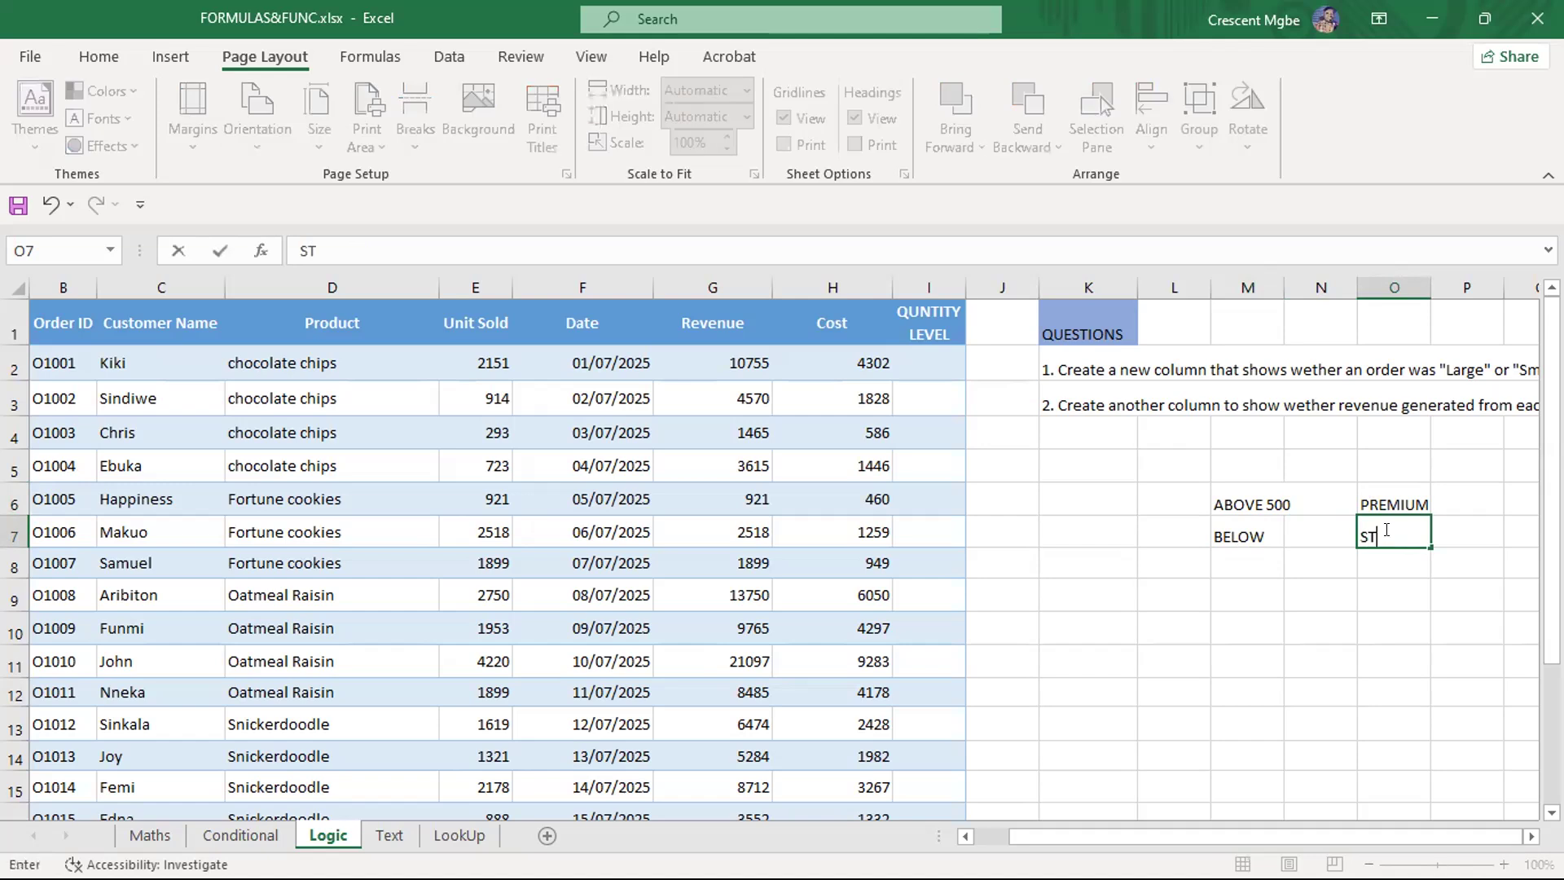
text(ANDARD)
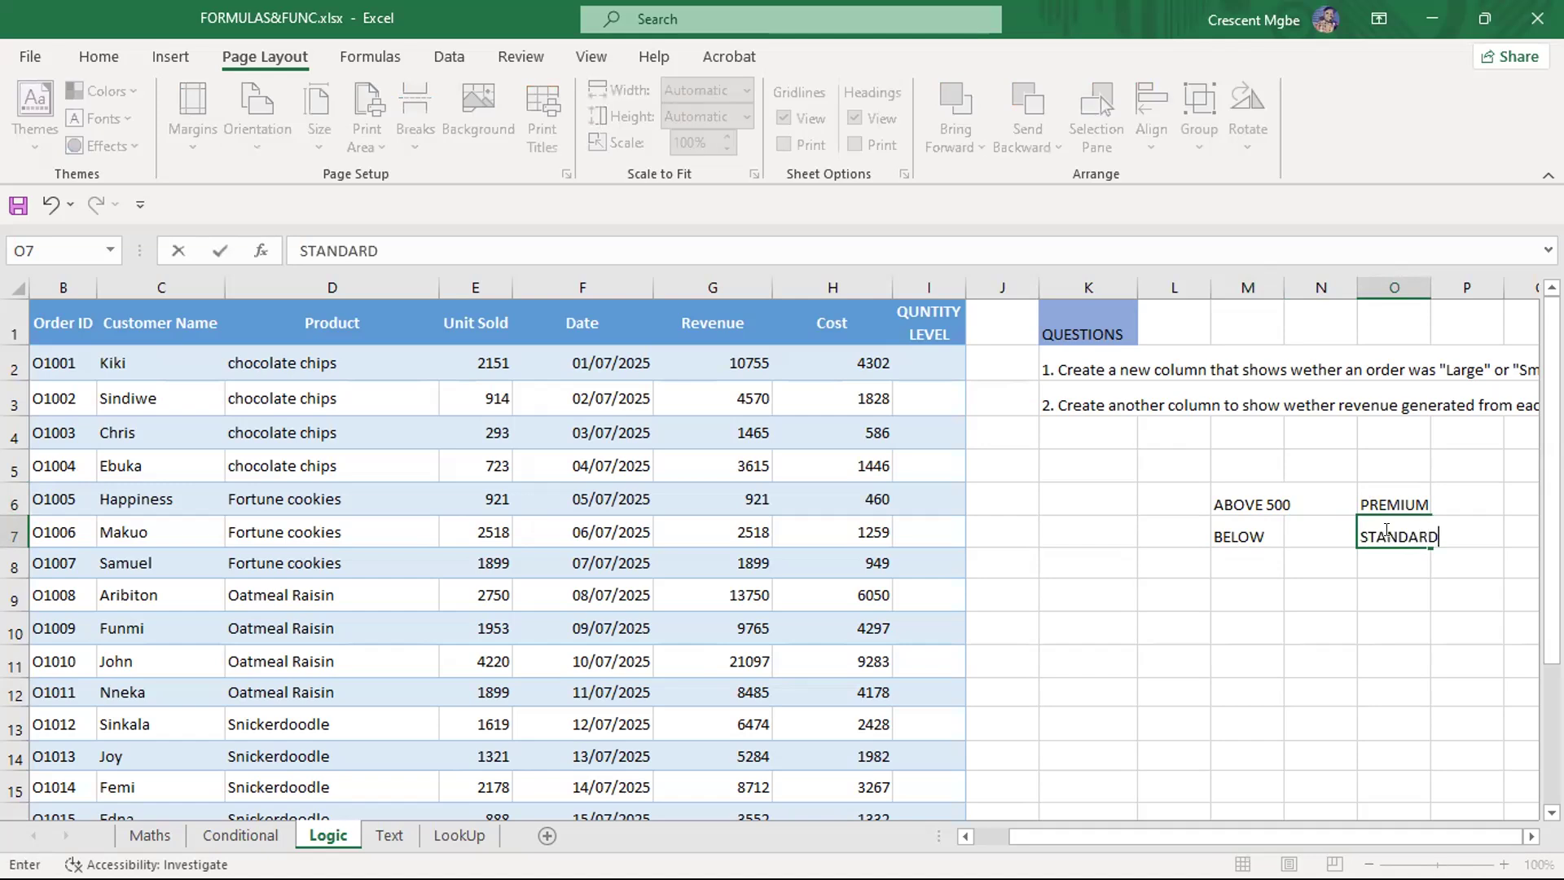
click(1291, 550)
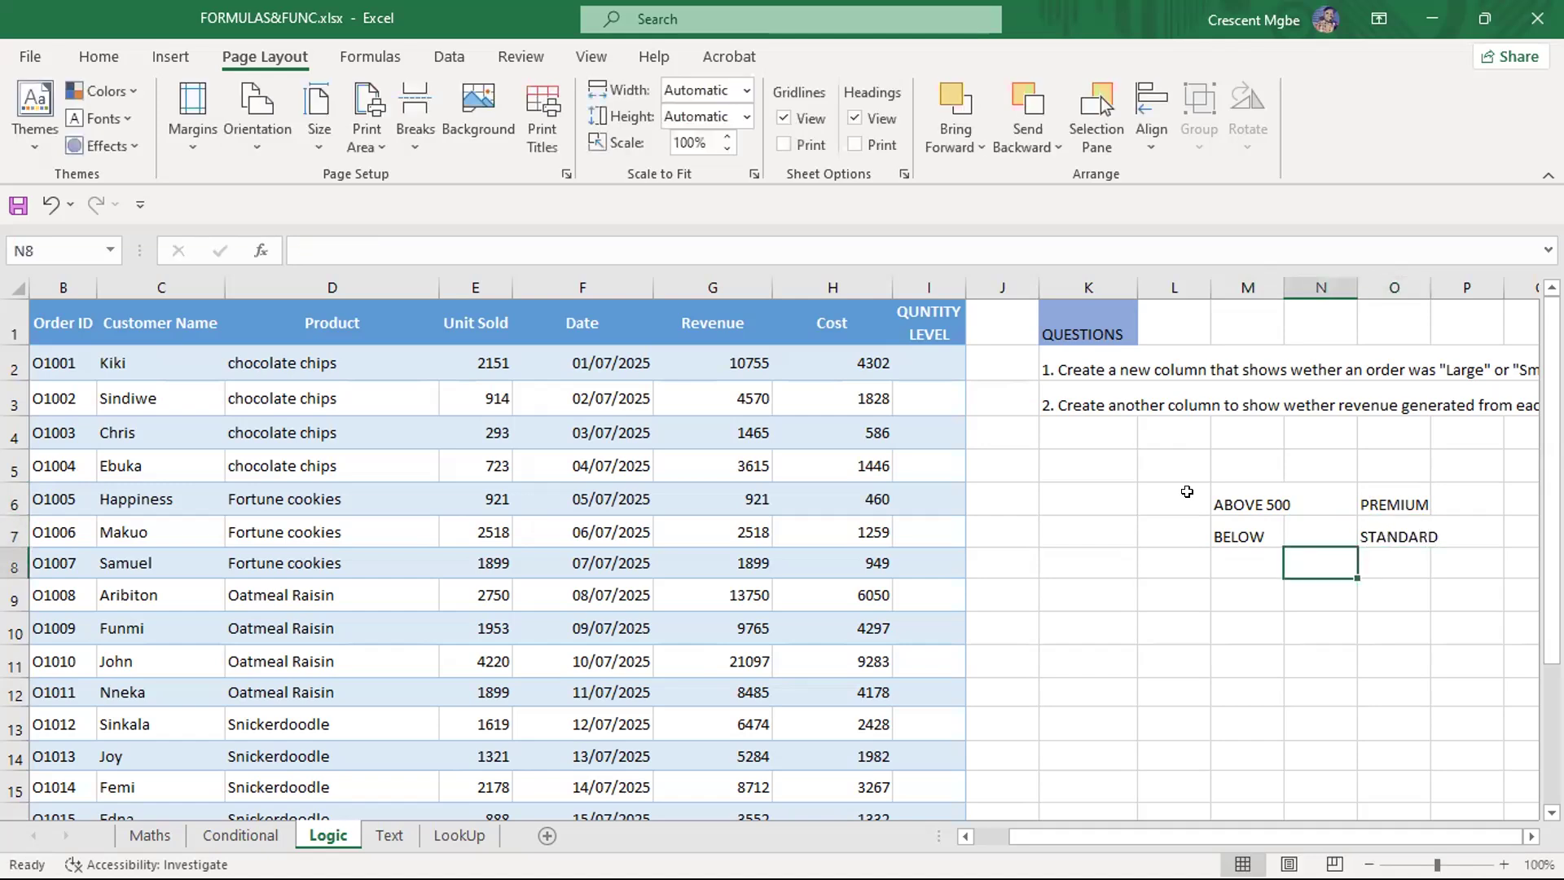
click(931, 358)
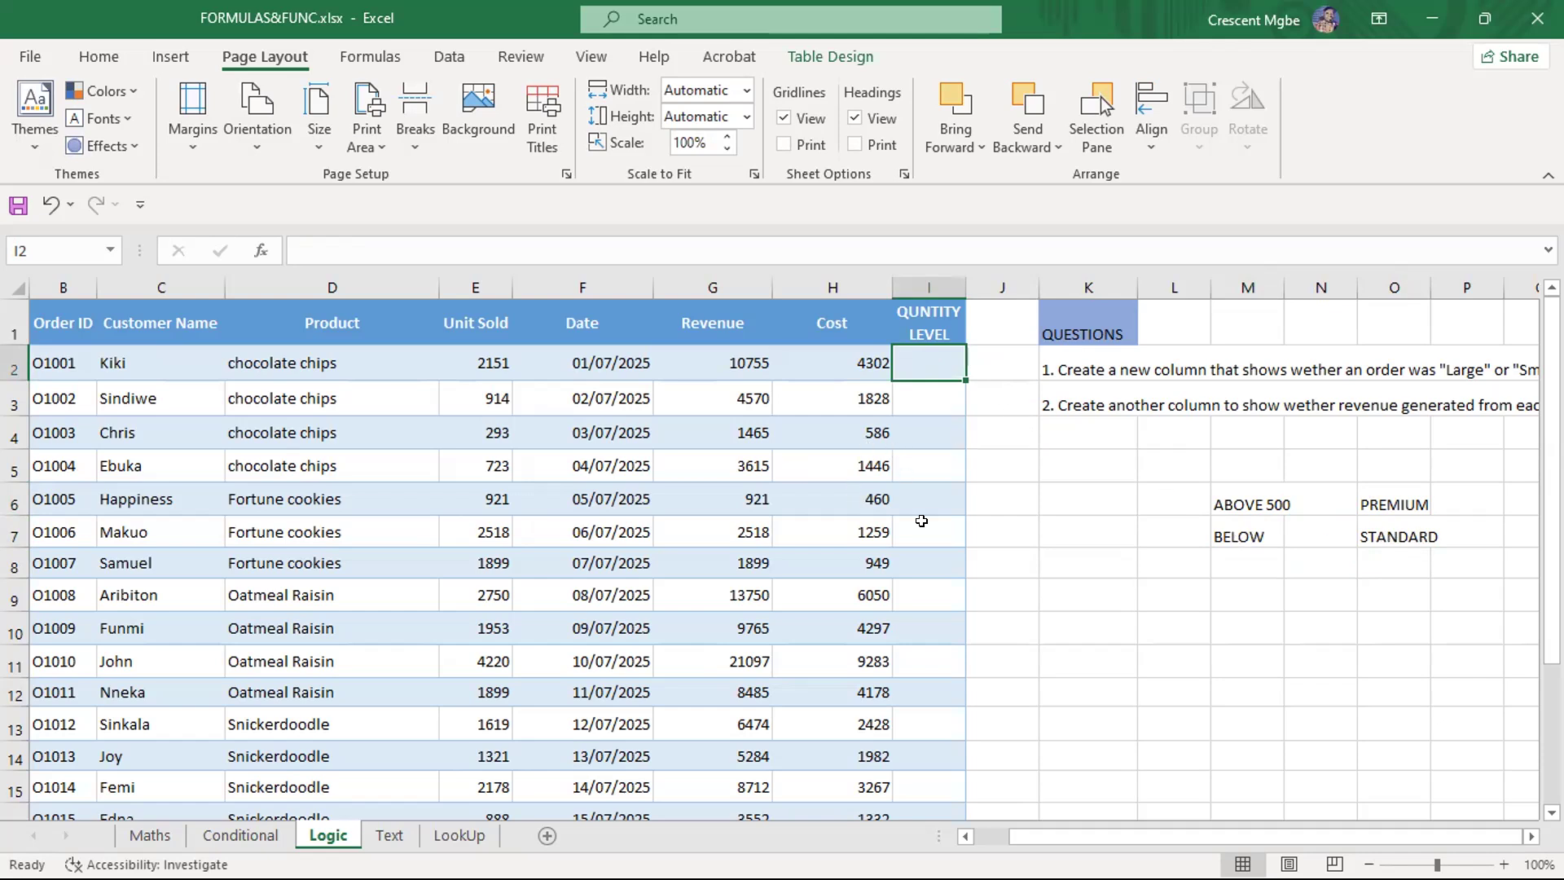
click(461, 272)
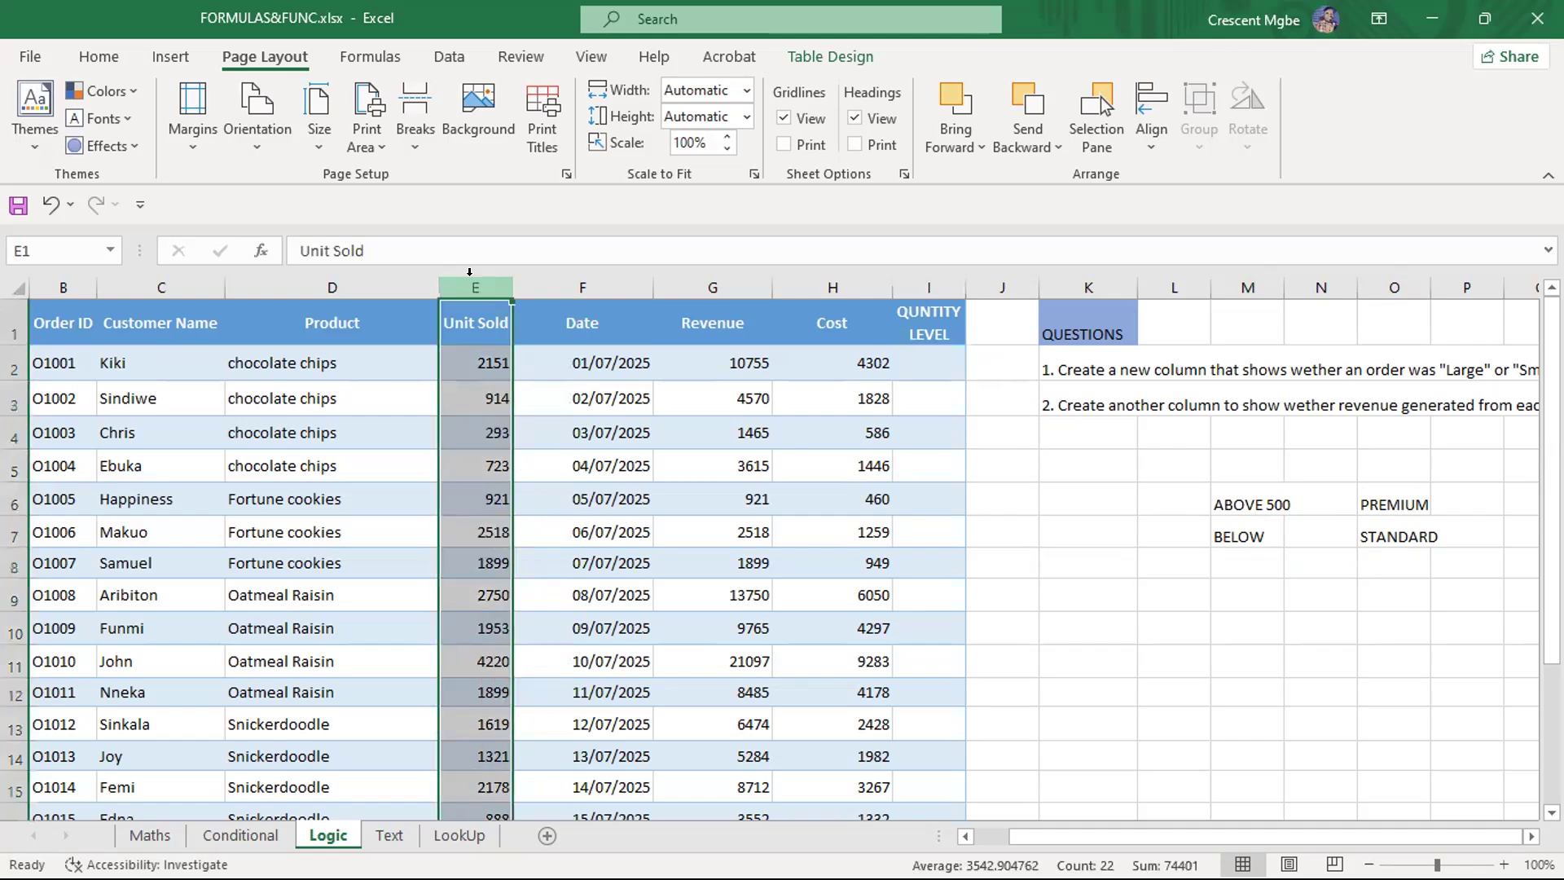
click(937, 374)
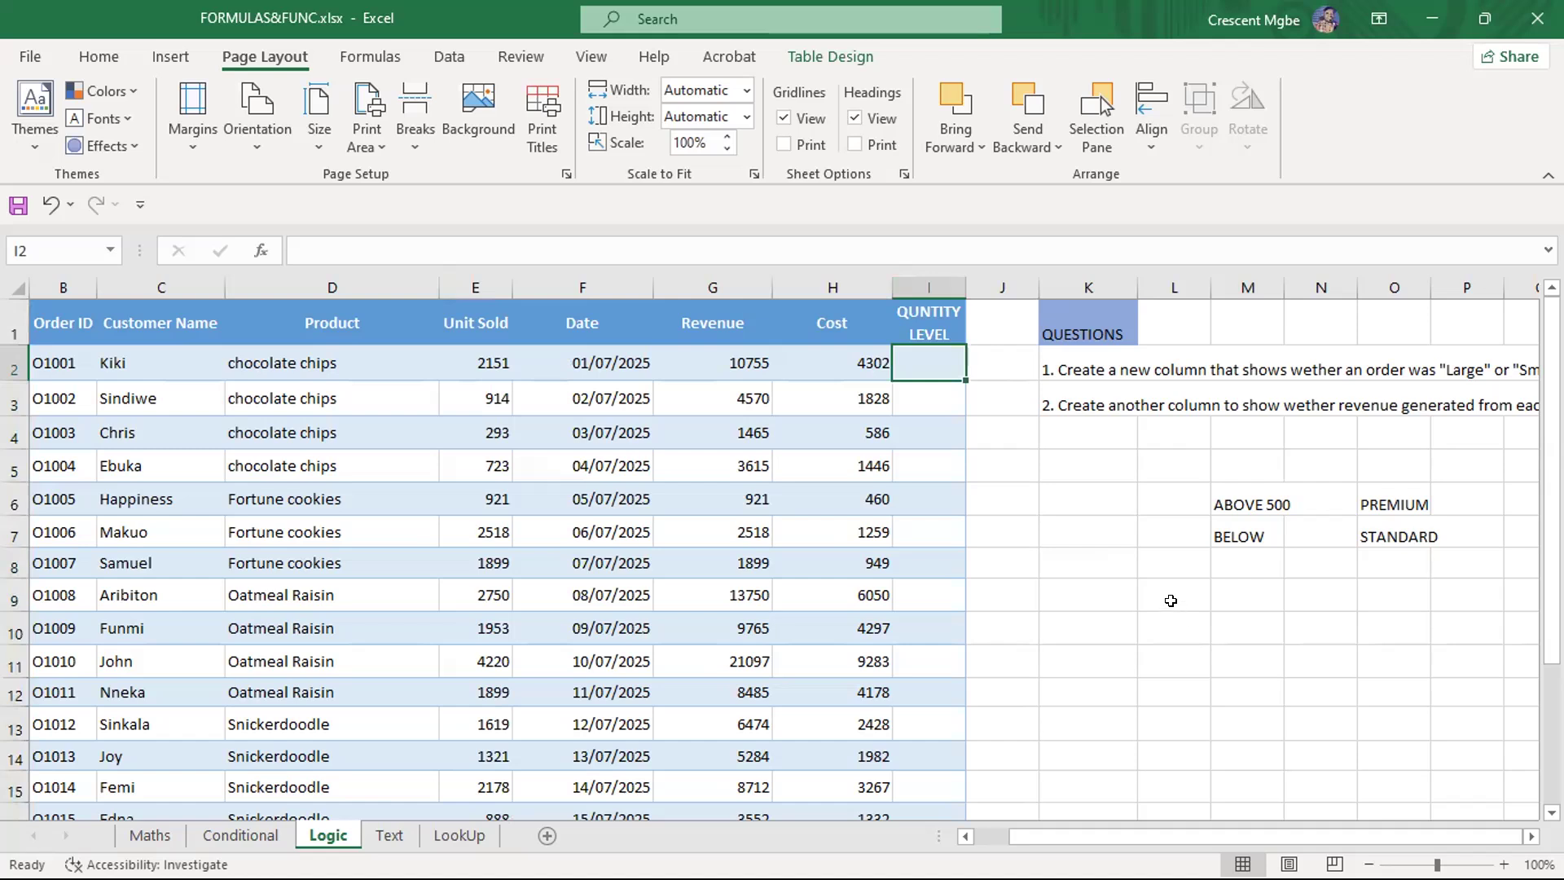
Write the comparison operators <,>,=,<=,>=,!= in cell L9 as an illustration and clear them again
click(1177, 598)
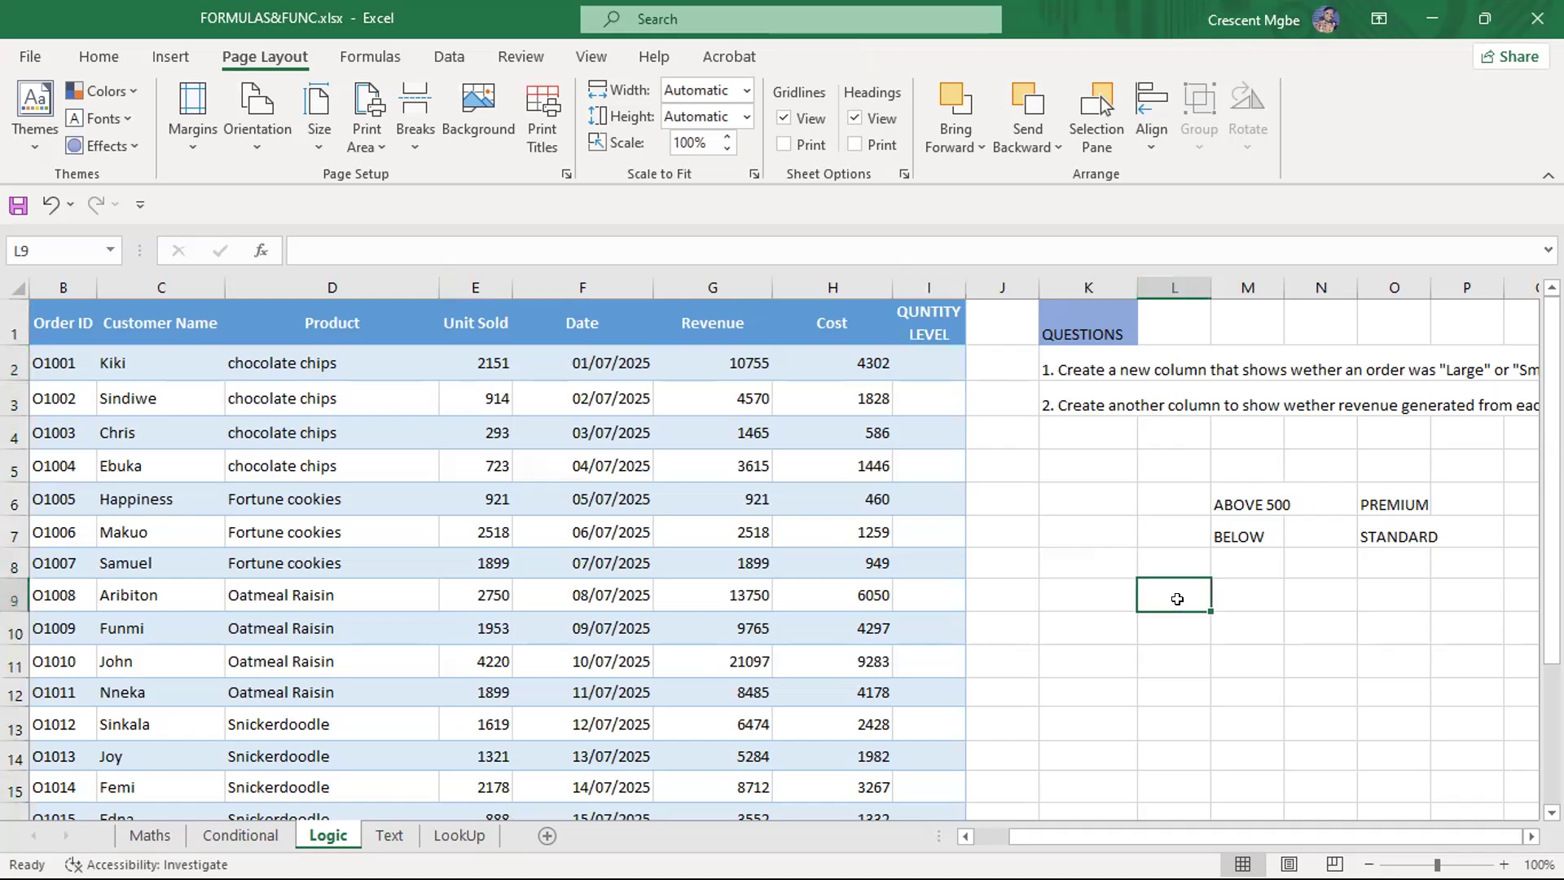
text(<,>,)
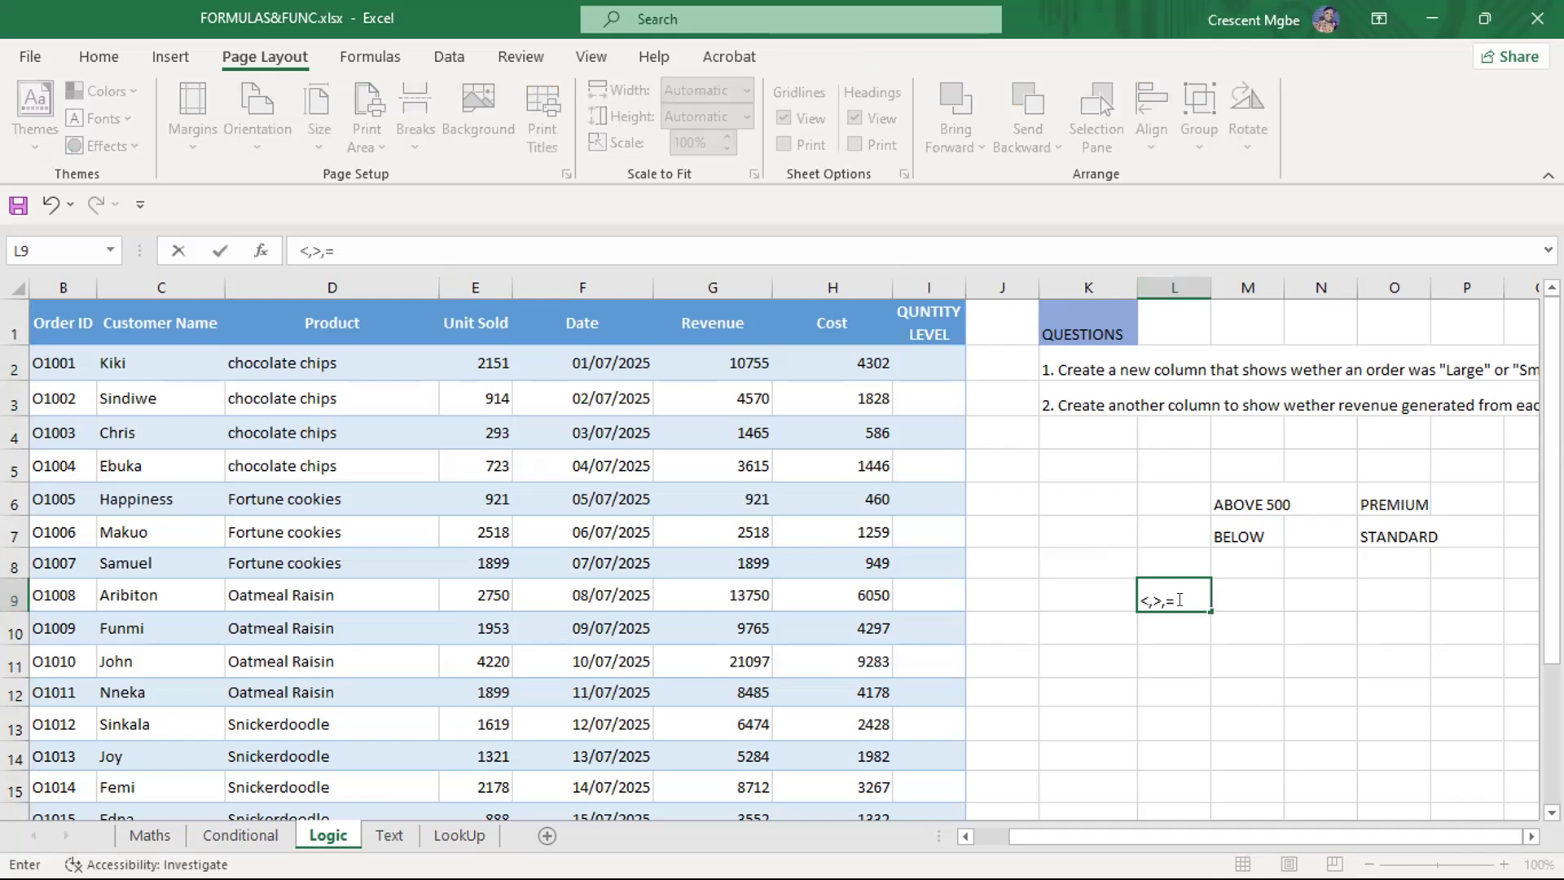
text(=,<=,>=)
text(,!=)
click(1180, 709)
drag(1125, 602, 1290, 597)
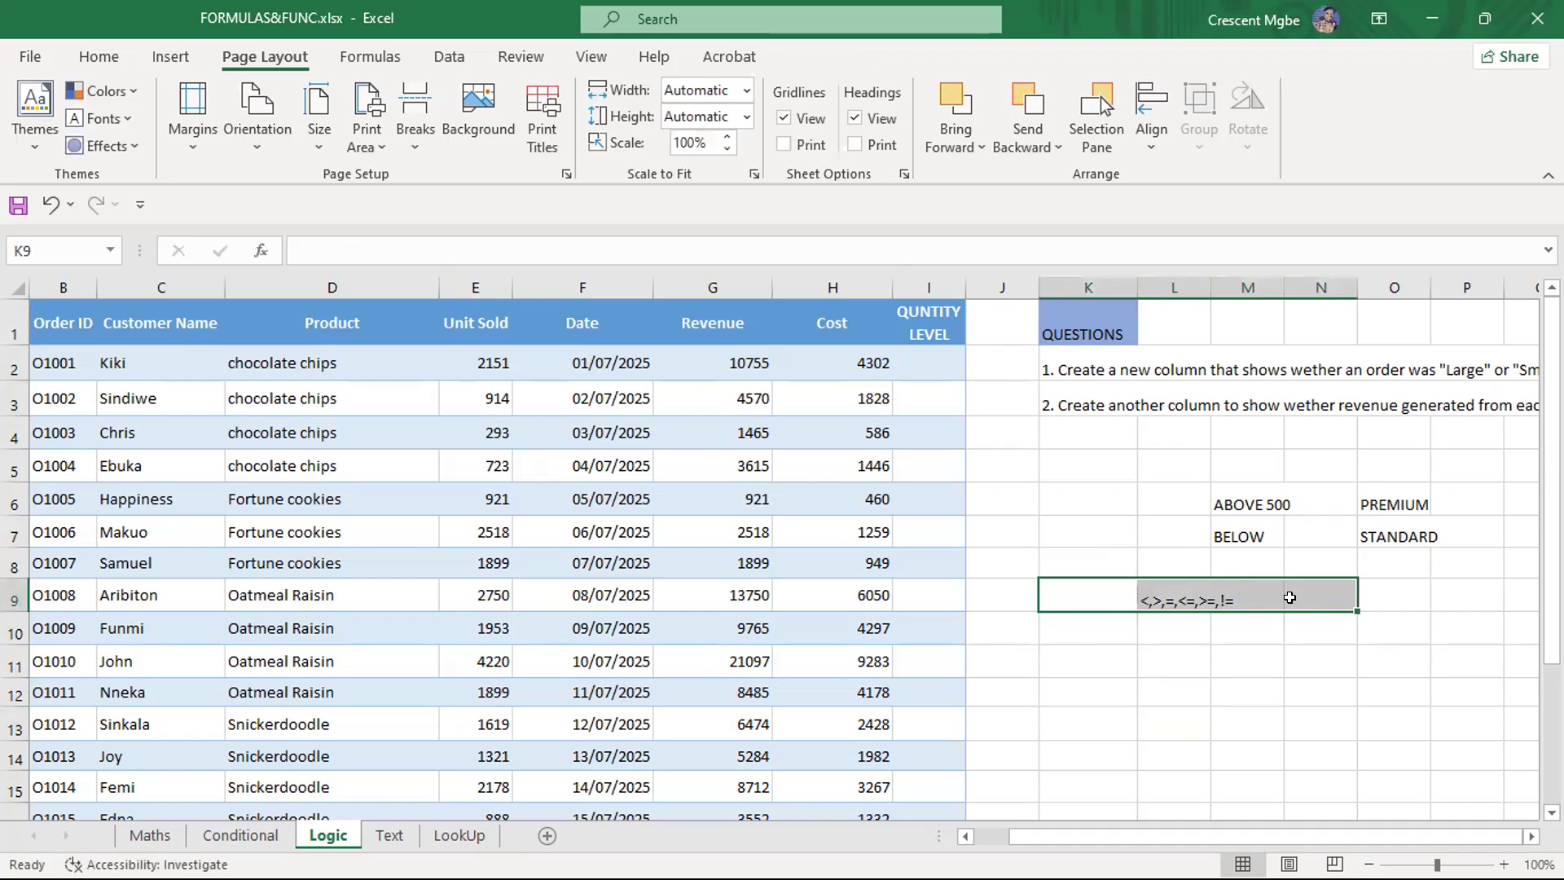
key(Delete)
Start the formula =IF([@[Unit Sold]]>500, in cell I2 to test whether the order's units sold exceed 500
click(933, 372)
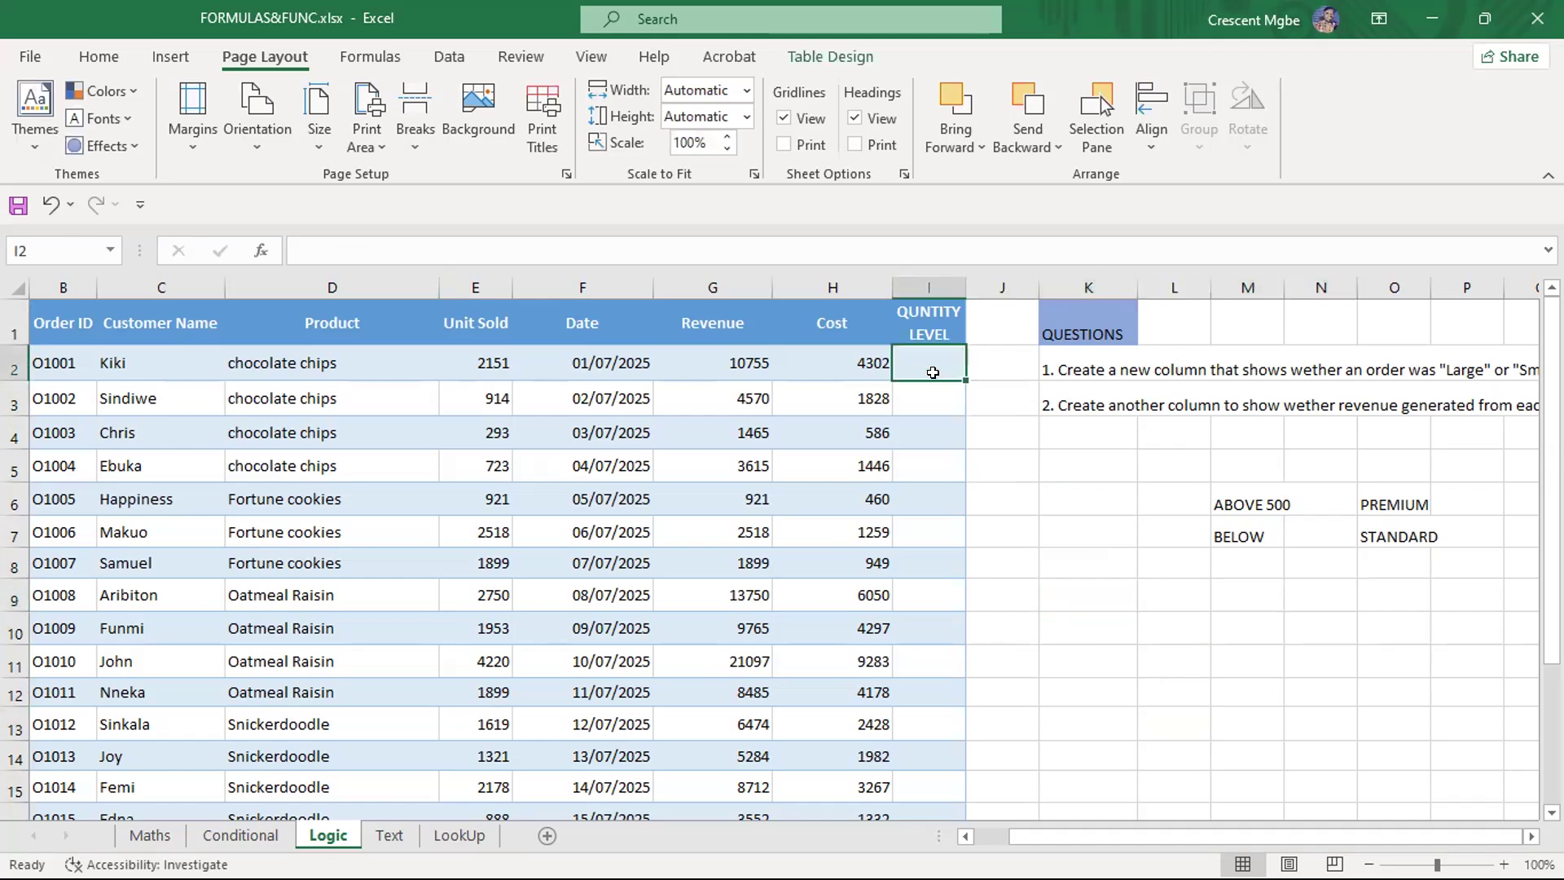
text(=)
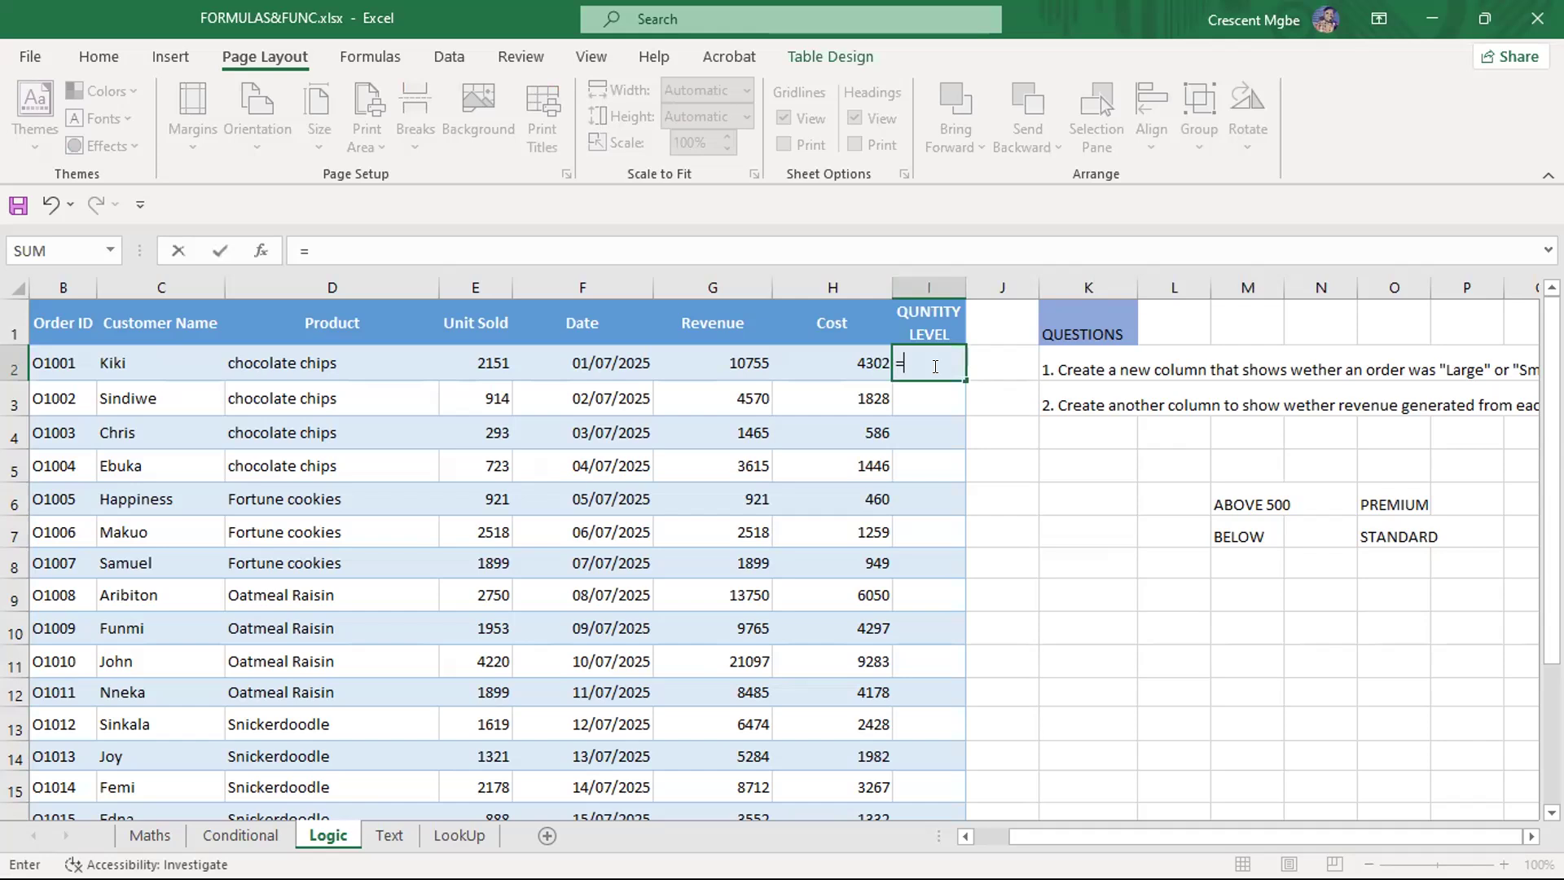
text(IF)
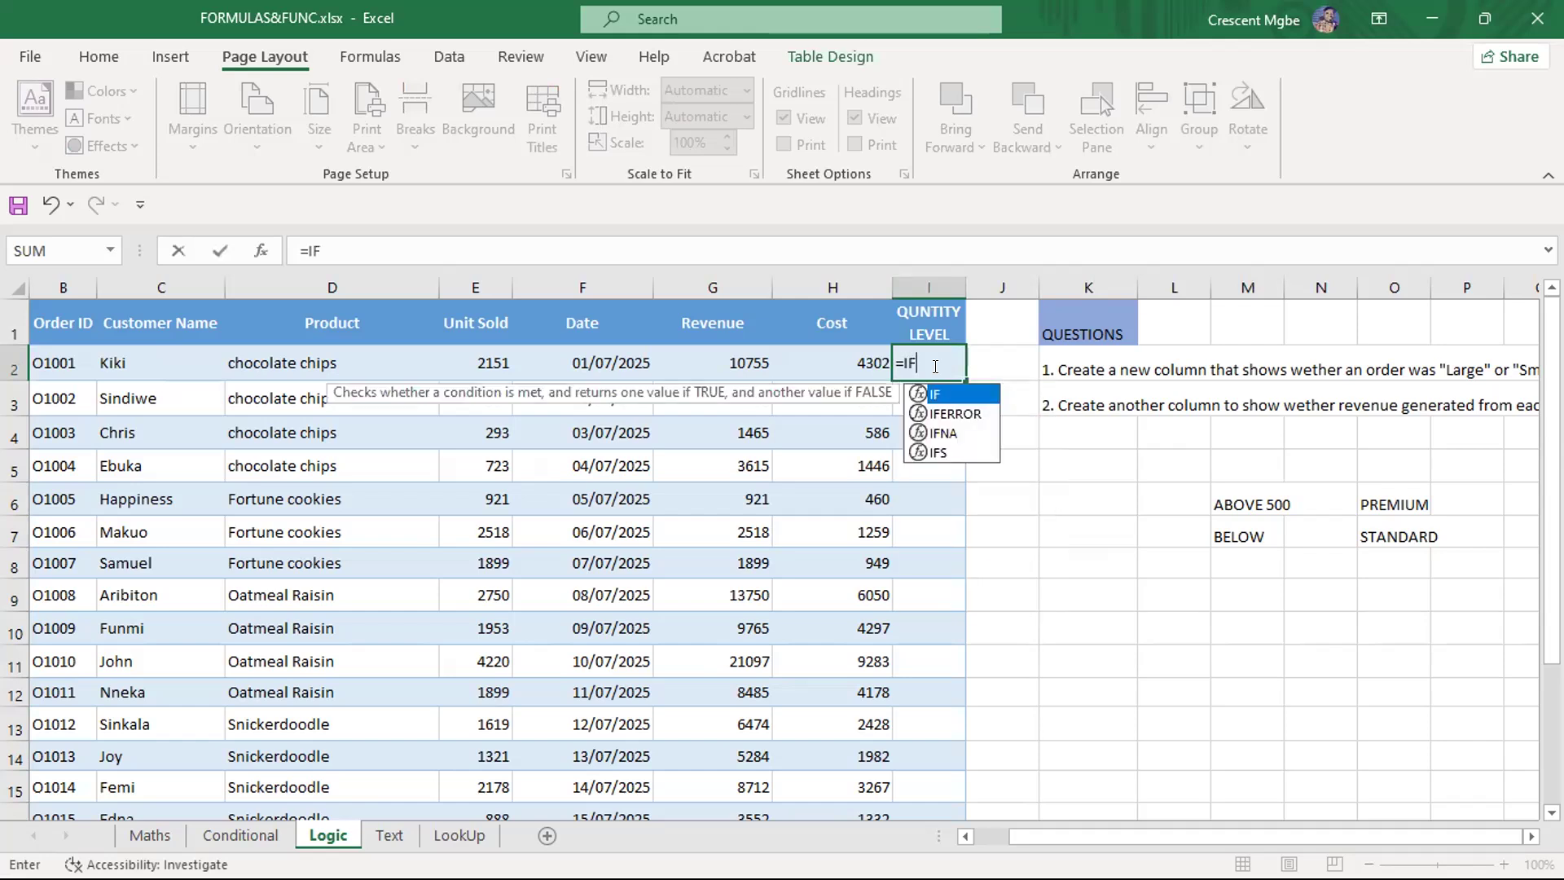
text(()
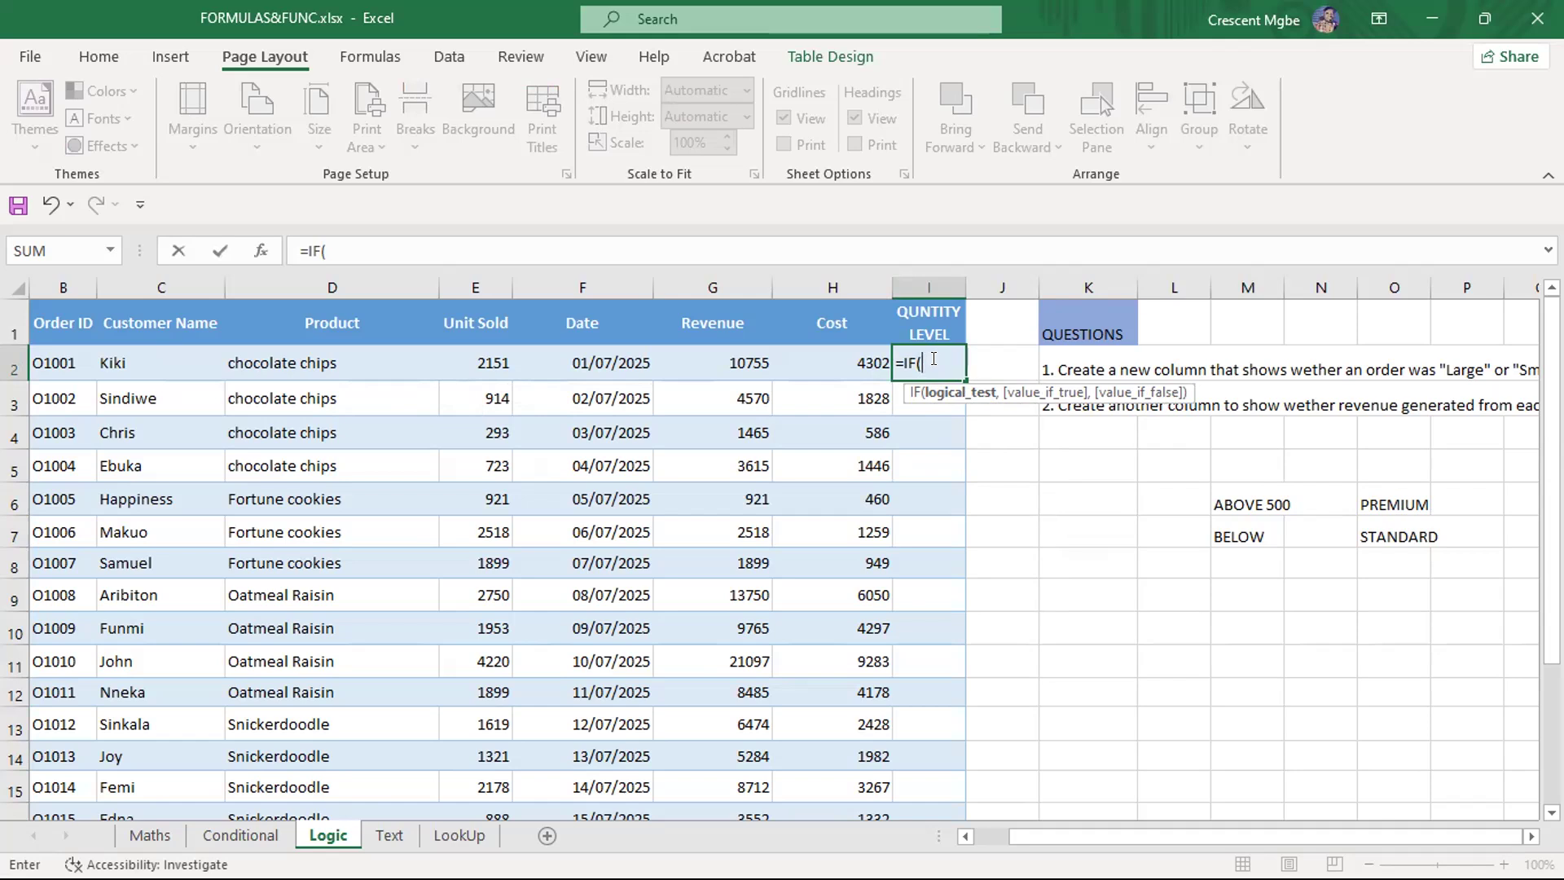
click(473, 359)
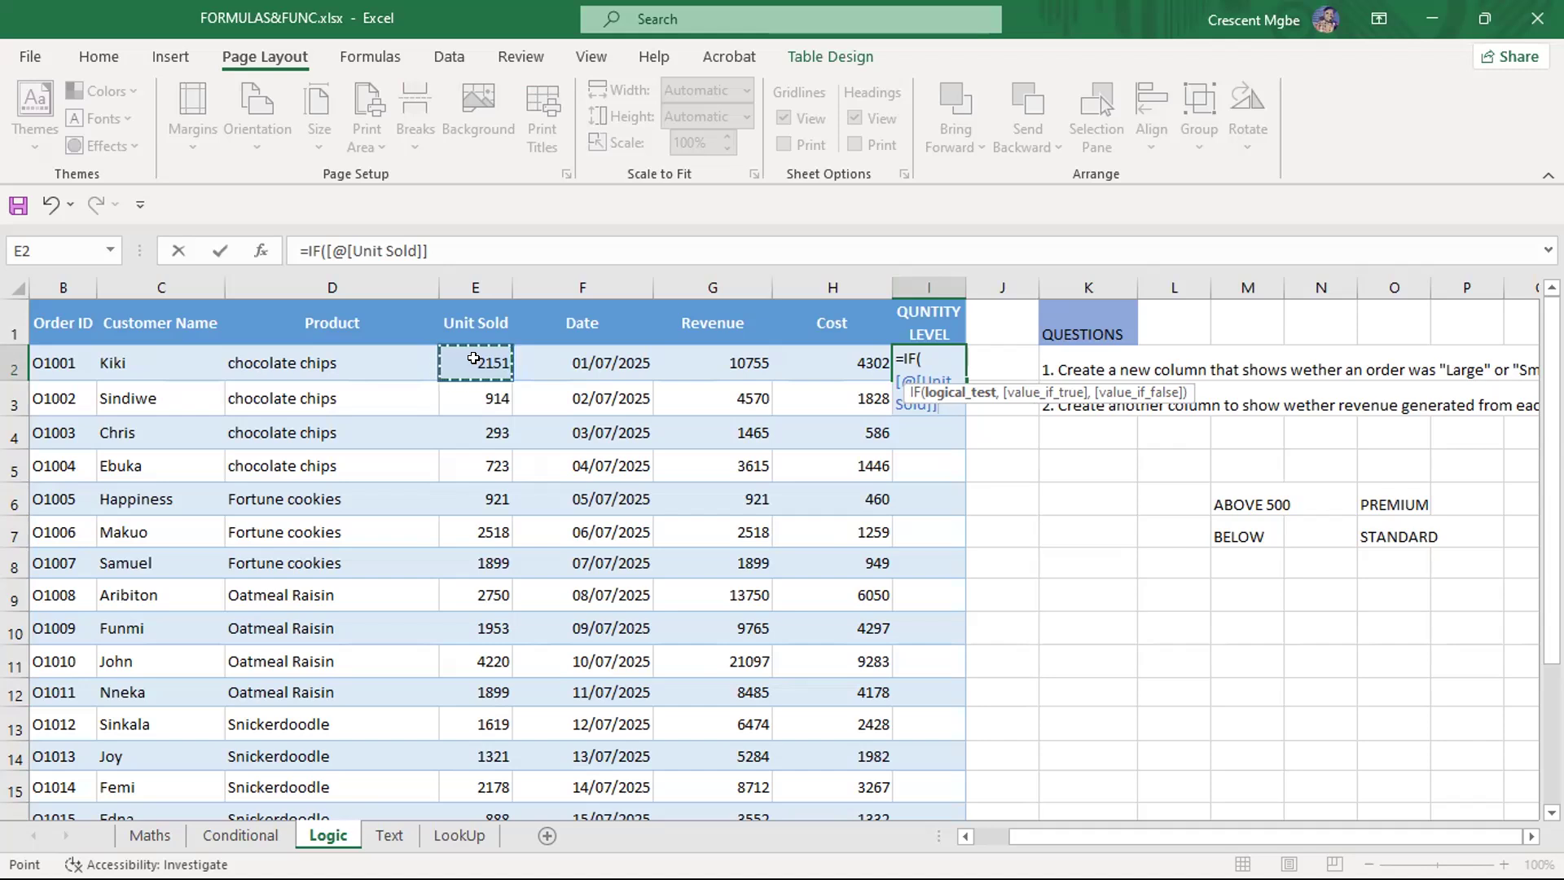
text(>)
key(BackSpace)
text(<)
key(BackSpace)
text(>)
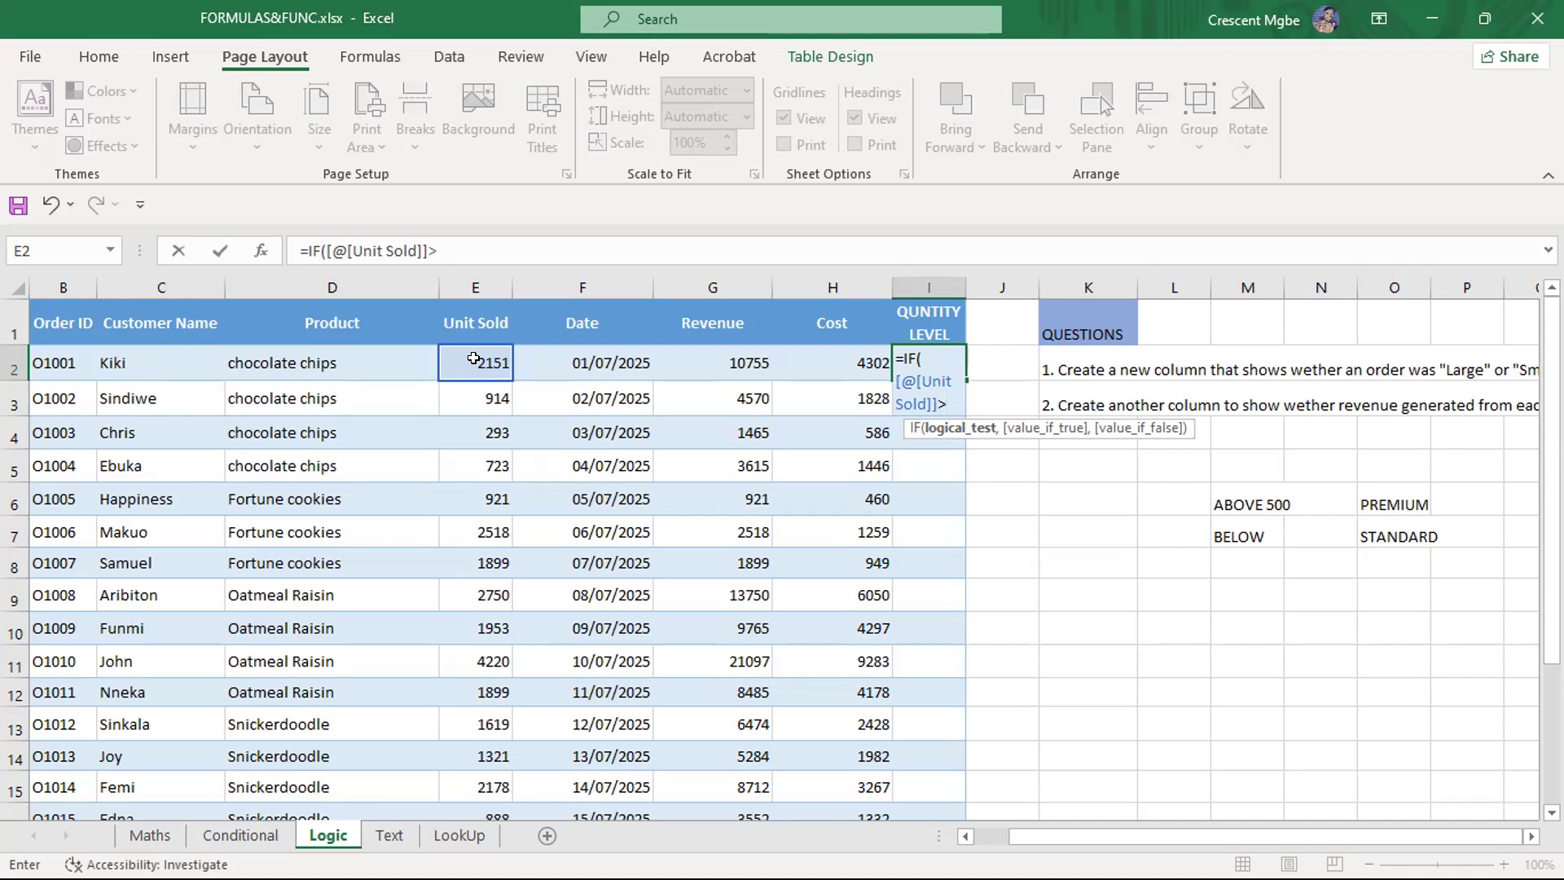
text(,)
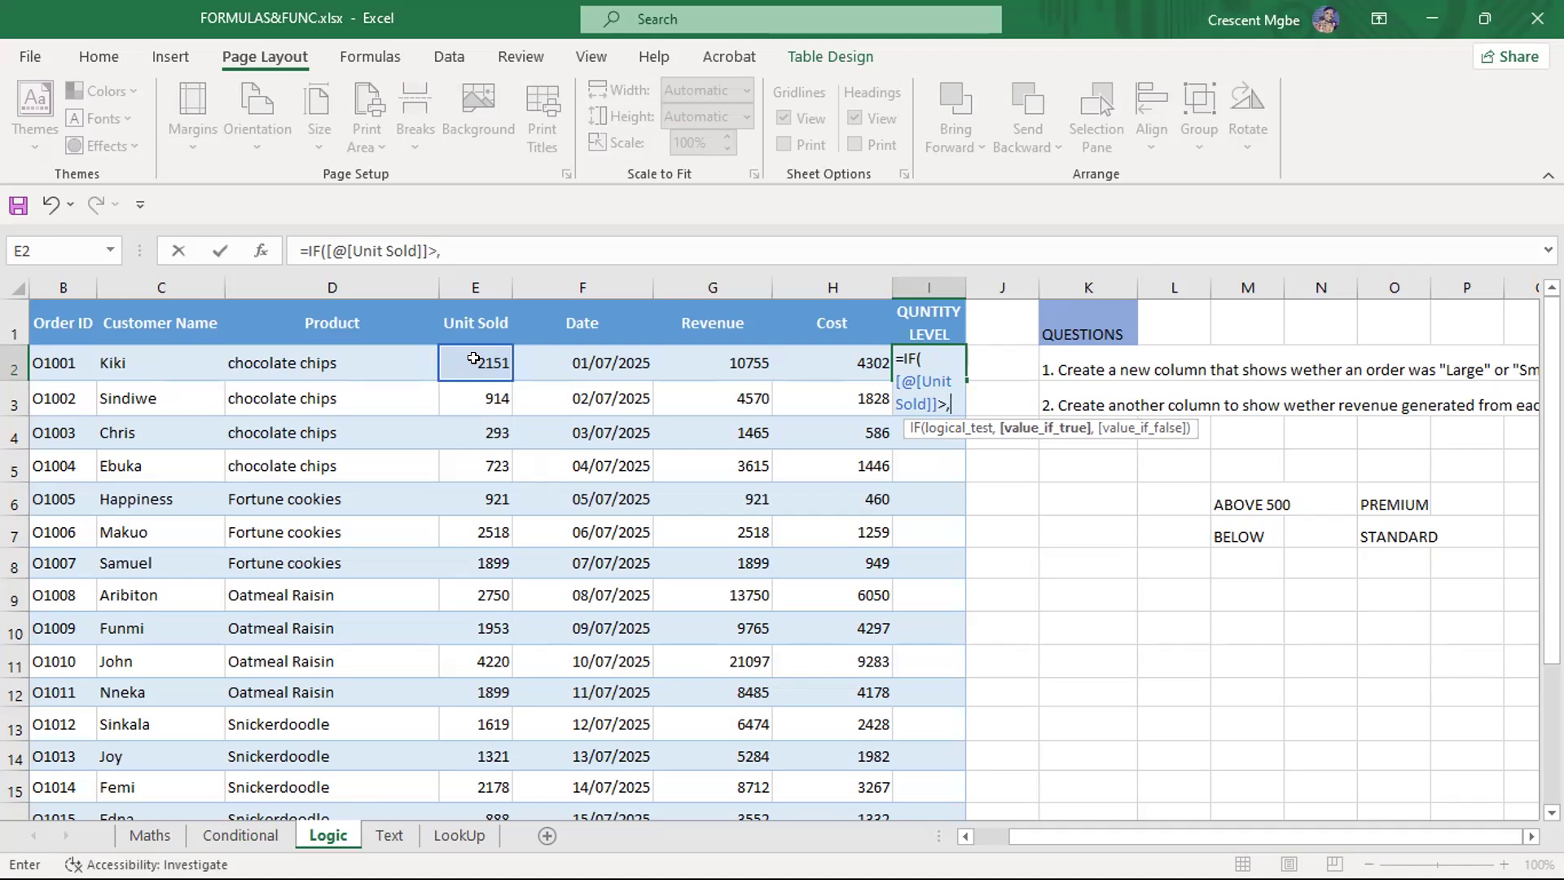
text(500)
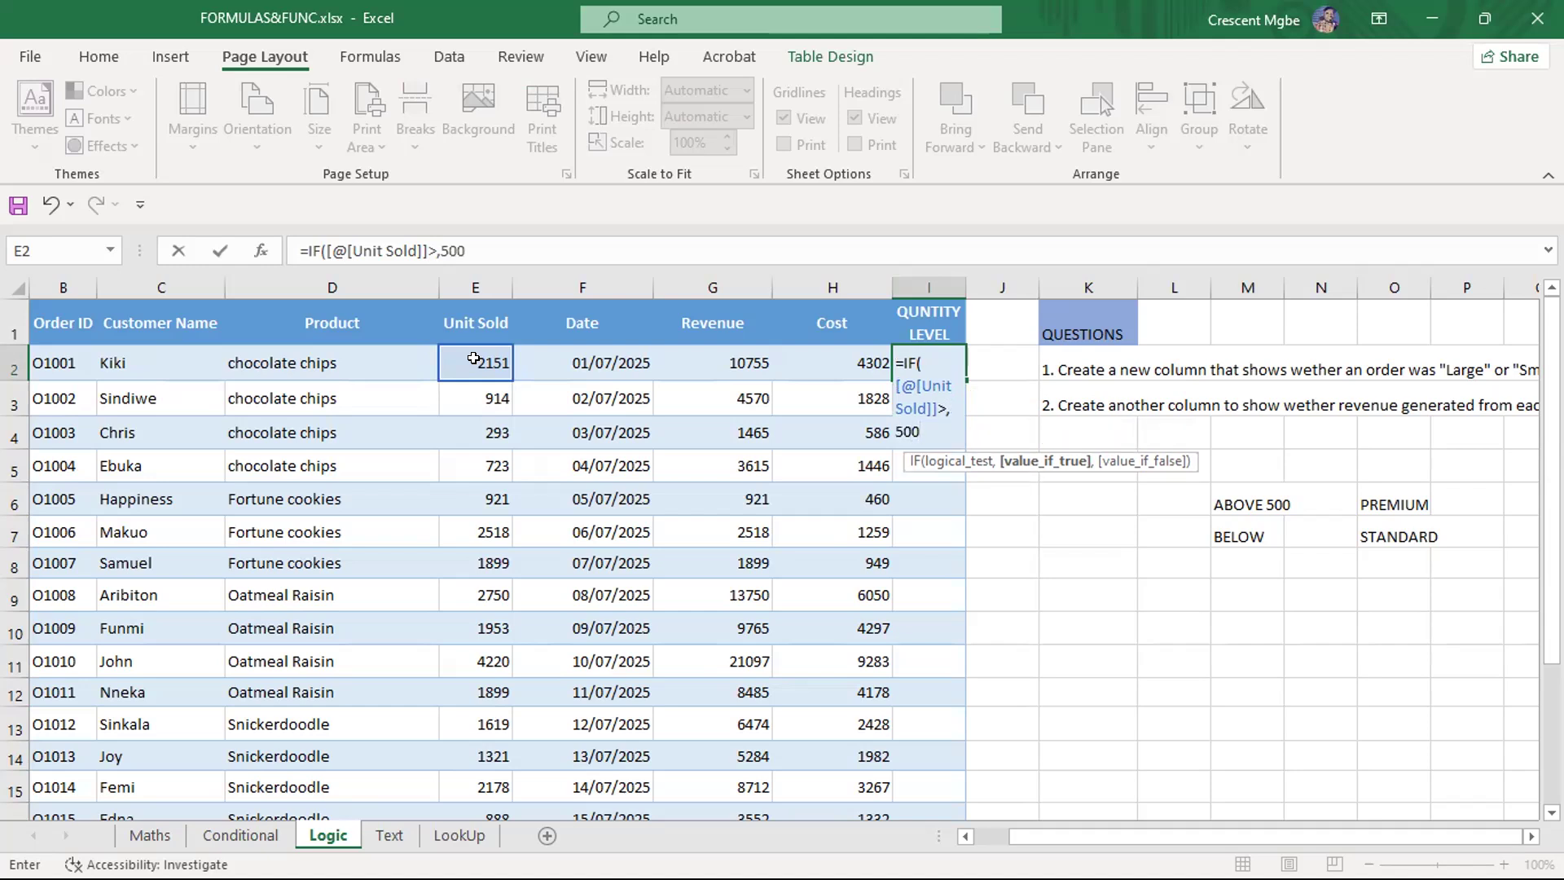
key(BackSpace)
key(BackSpace)
key(BackSpace)
key(BackSpace)
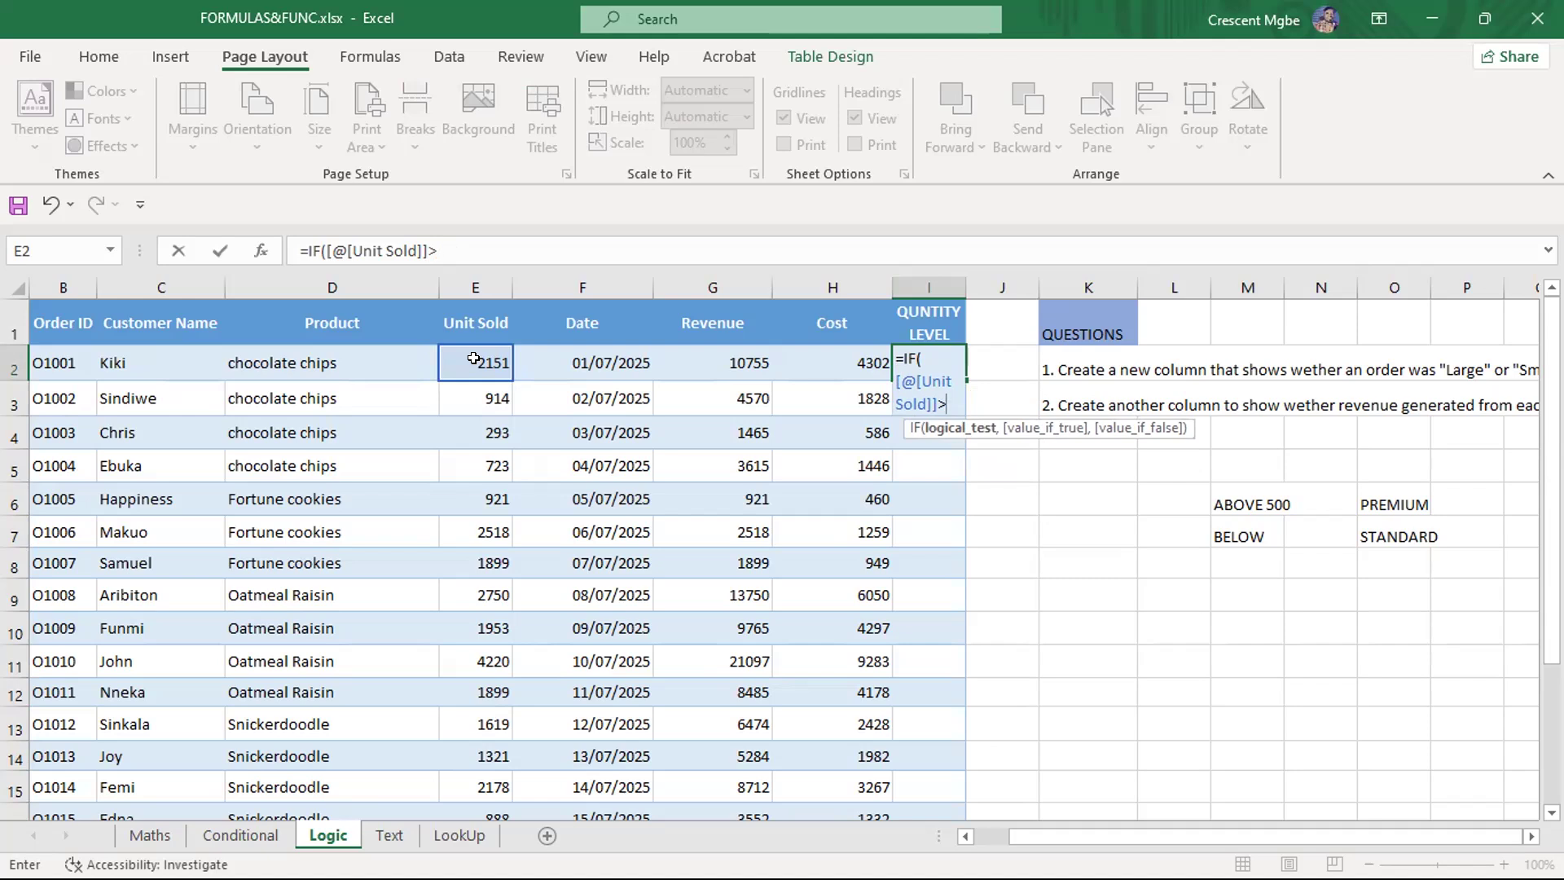
text(500,)
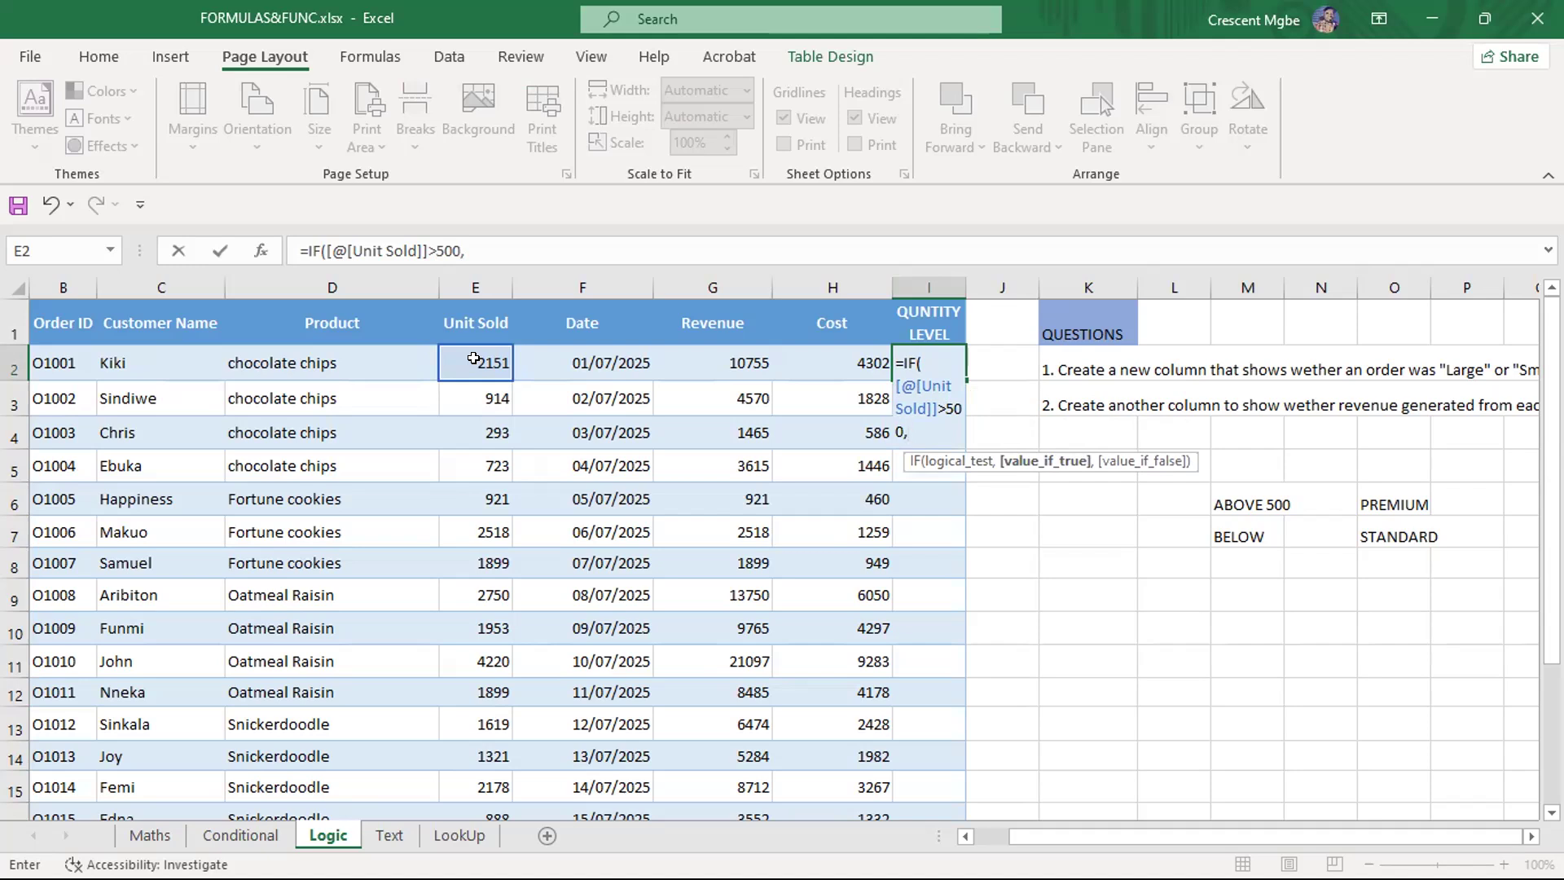
Complete the IF formula in I2 to return "PREMIUM" when Unit Sold exceeds 500 and "STANDARD" otherwise, and widen column I to fit
text("PREMIUM)
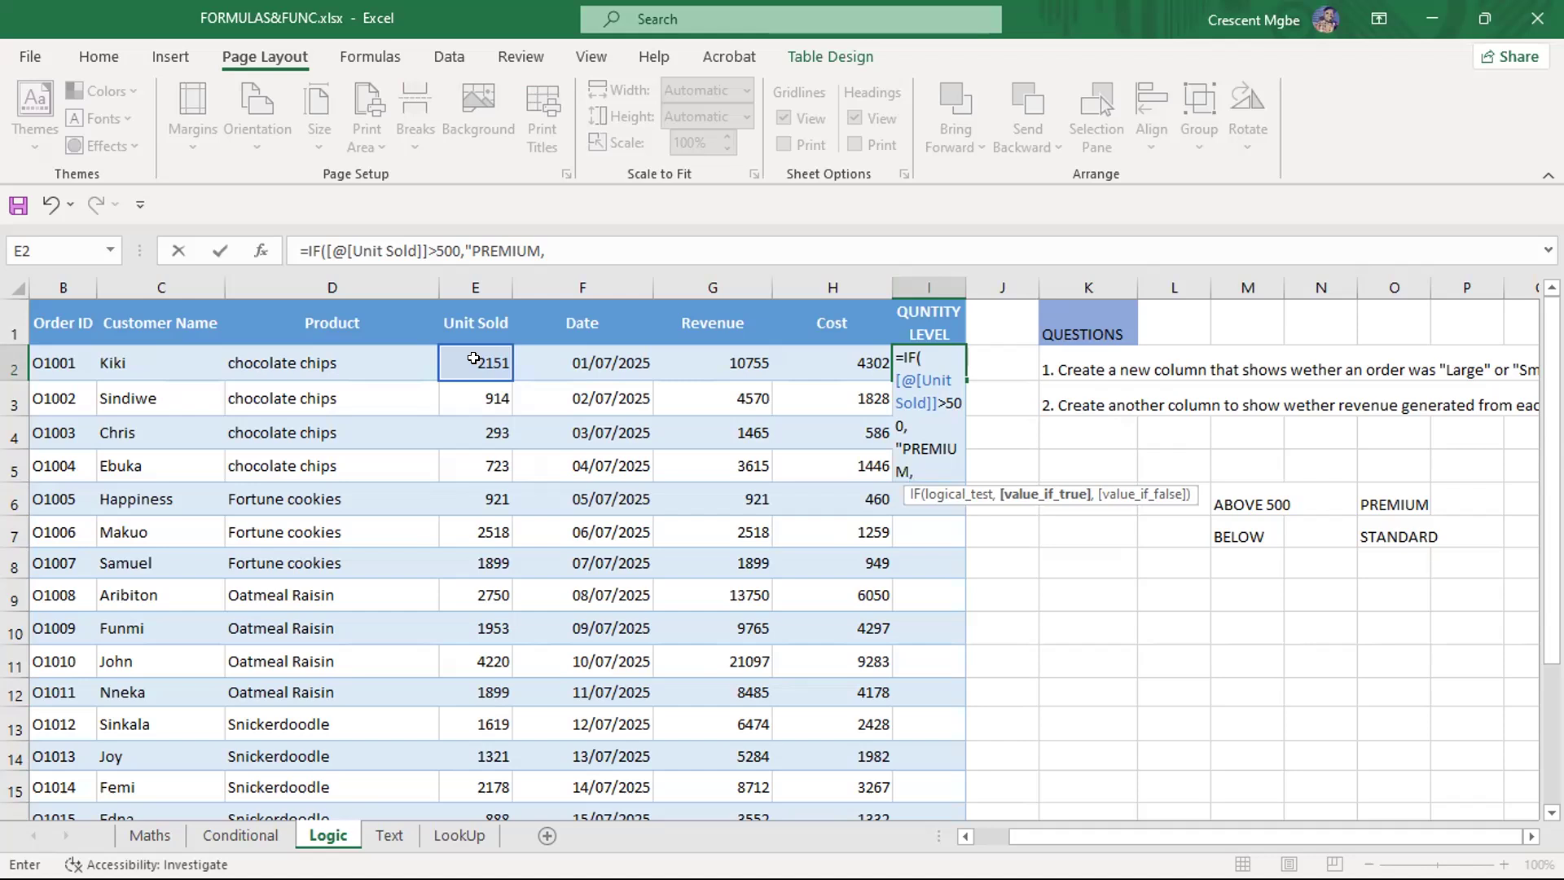
text(",)
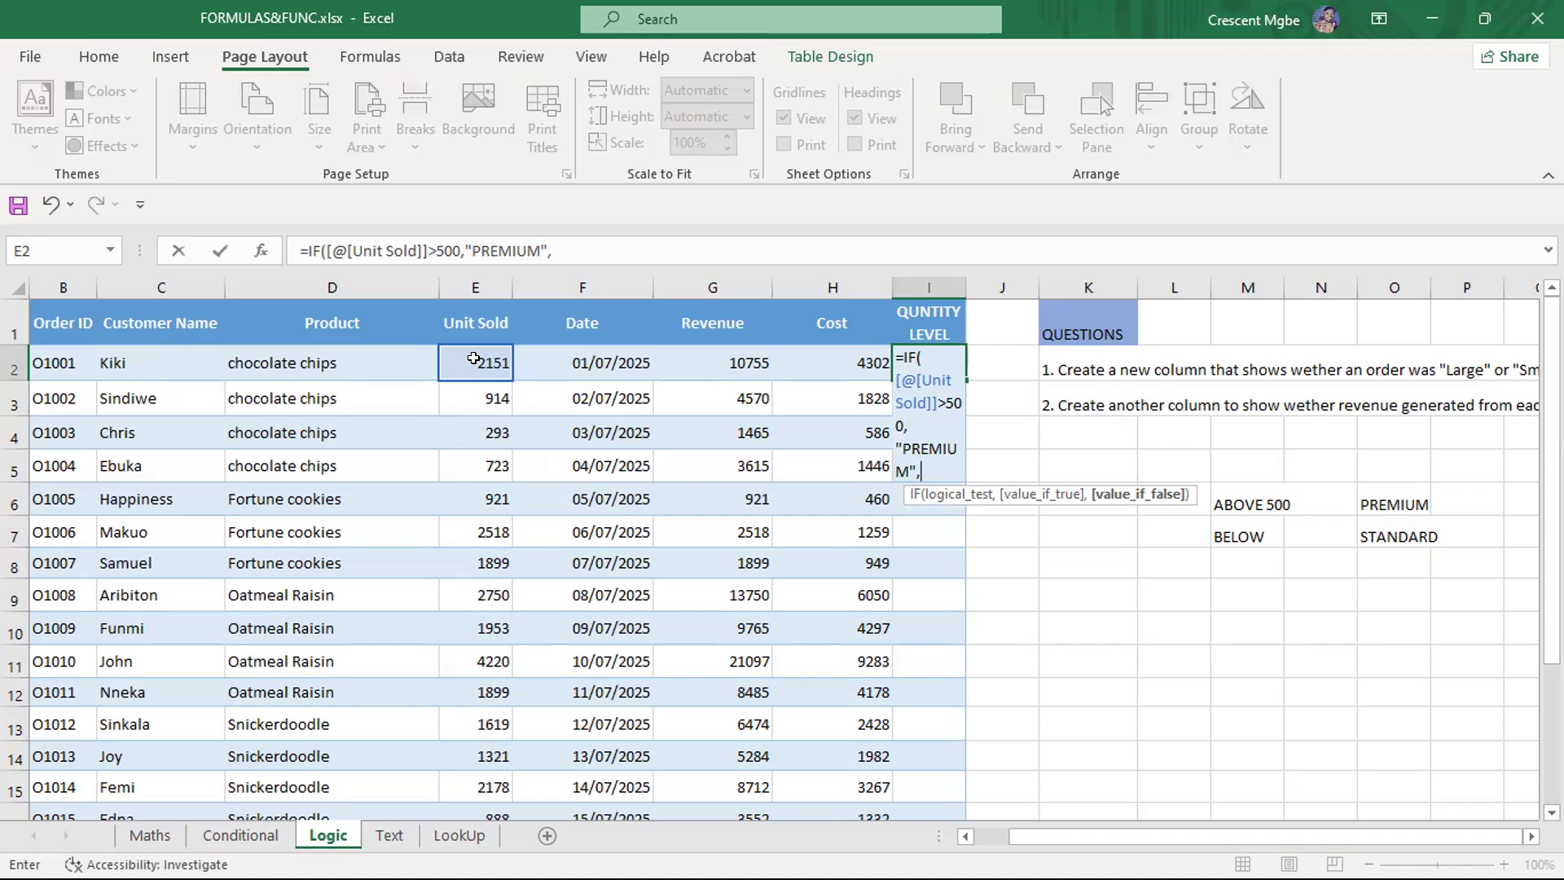
text("STANDARD")
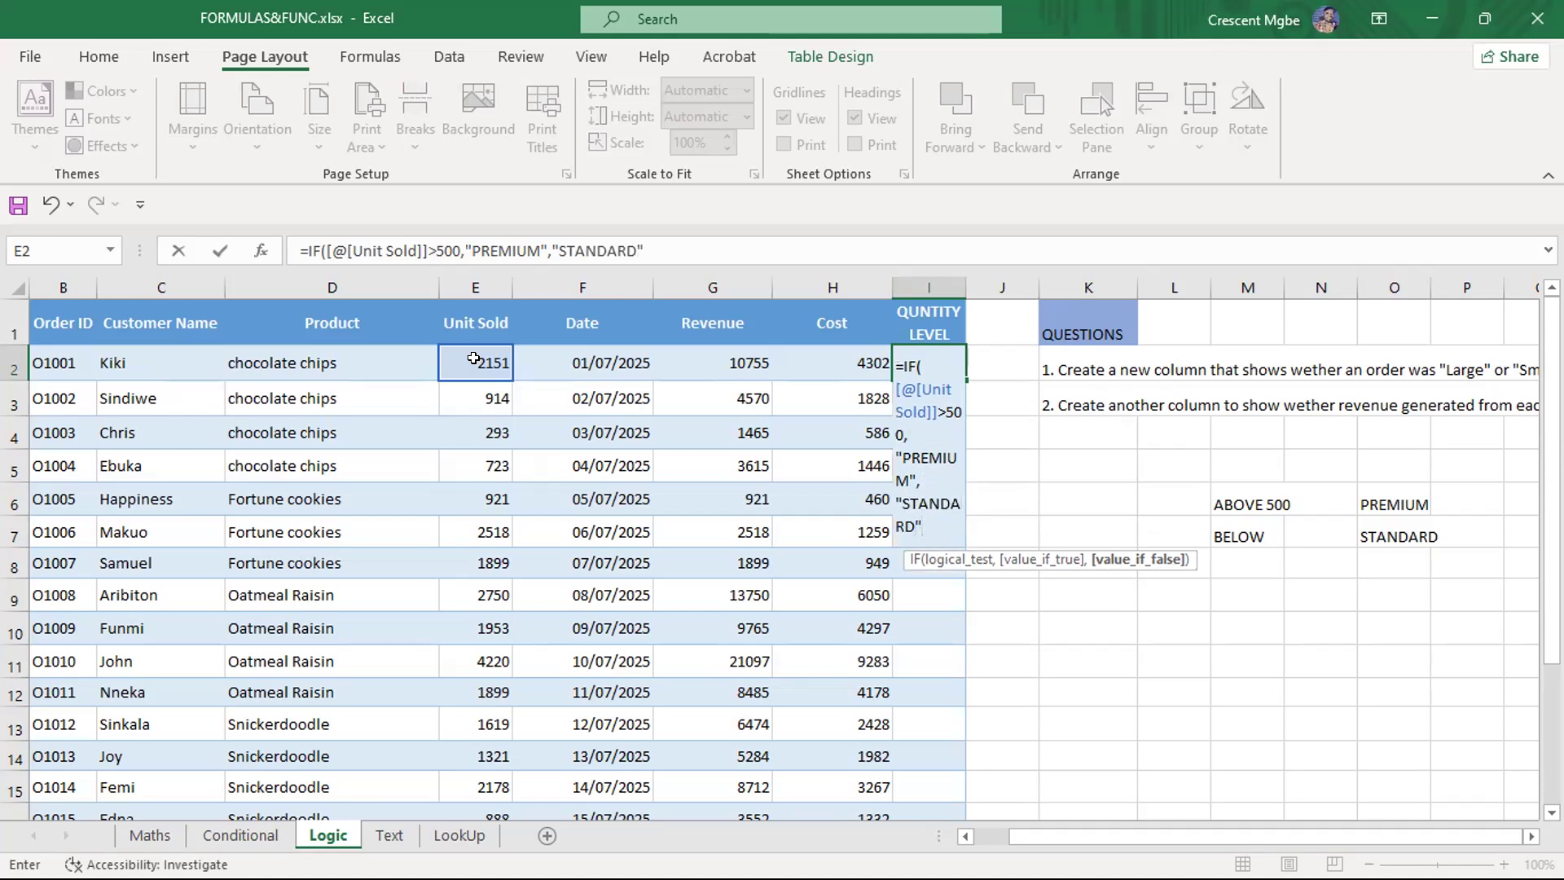
text())
key(Return)
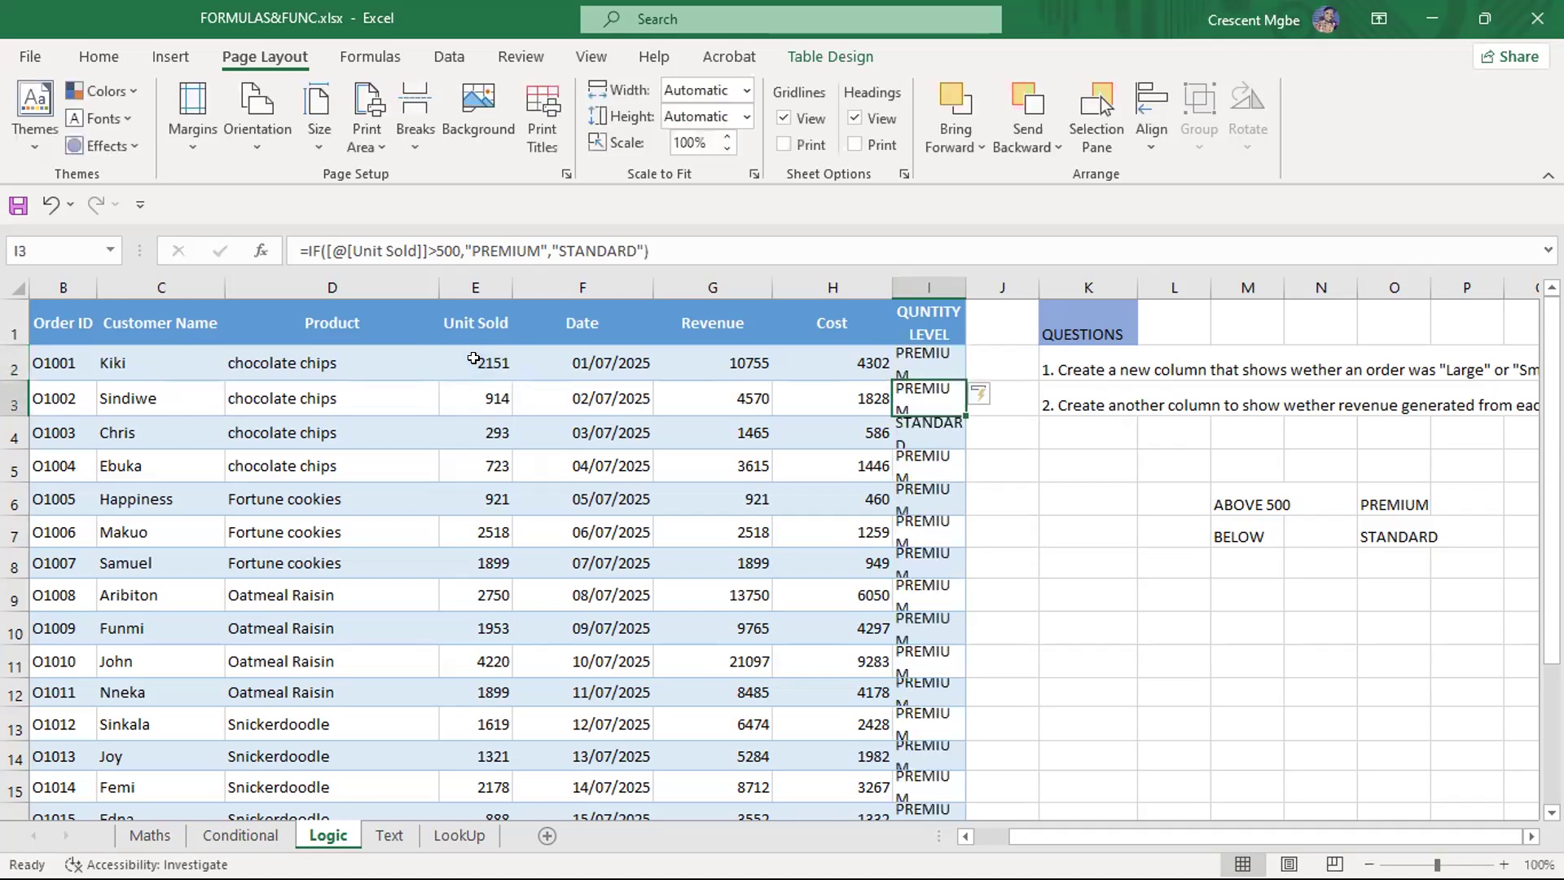
drag(966, 281, 1024, 275)
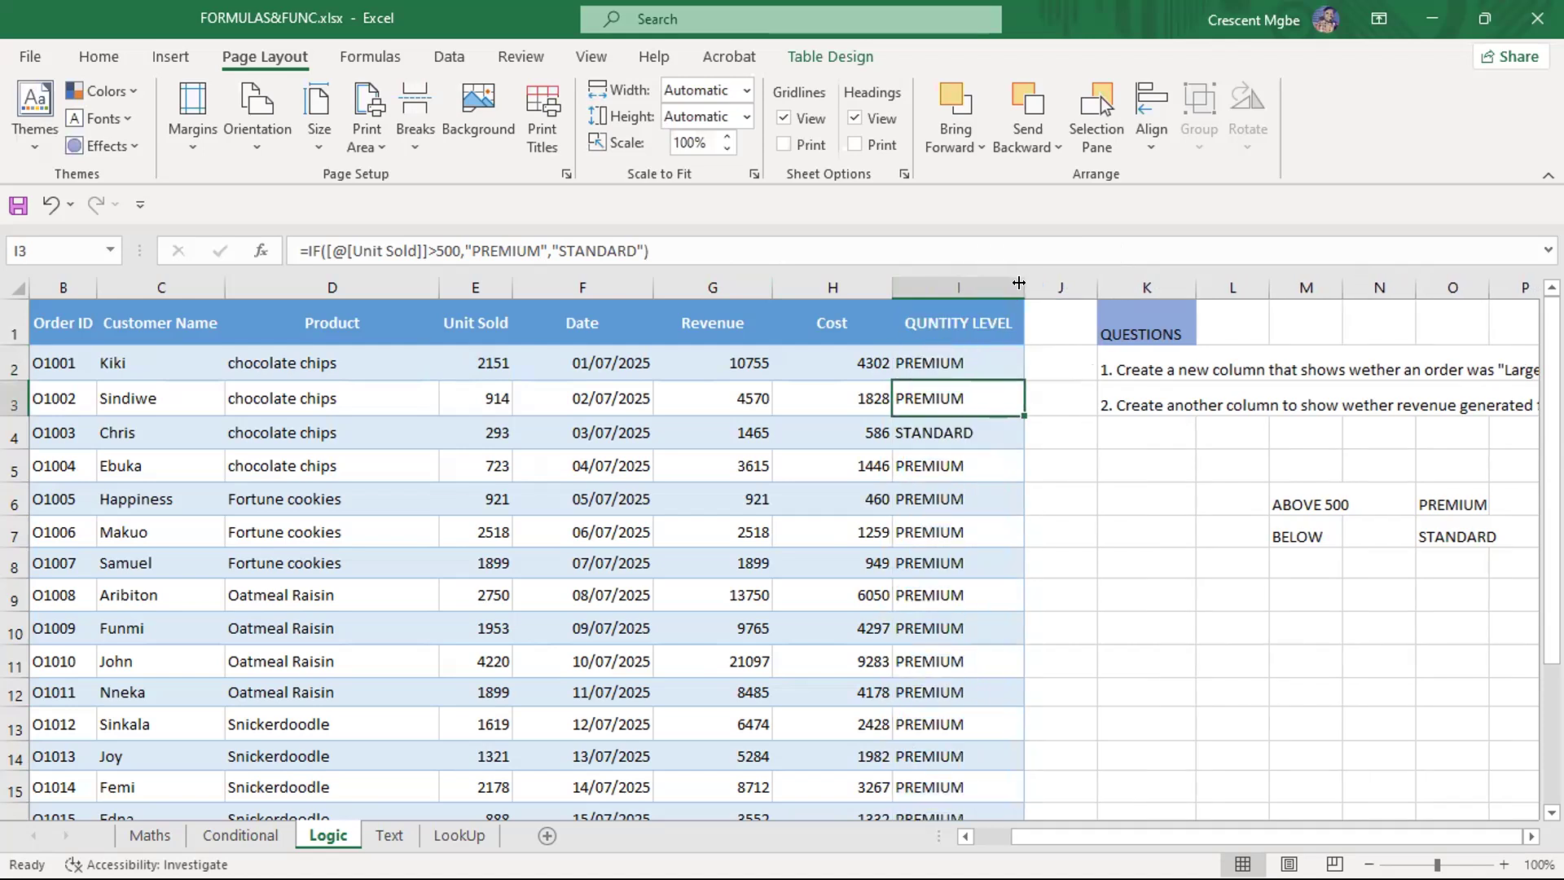
drag(948, 399, 978, 820)
key(Delete)
scroll(977, 815, up, 3)
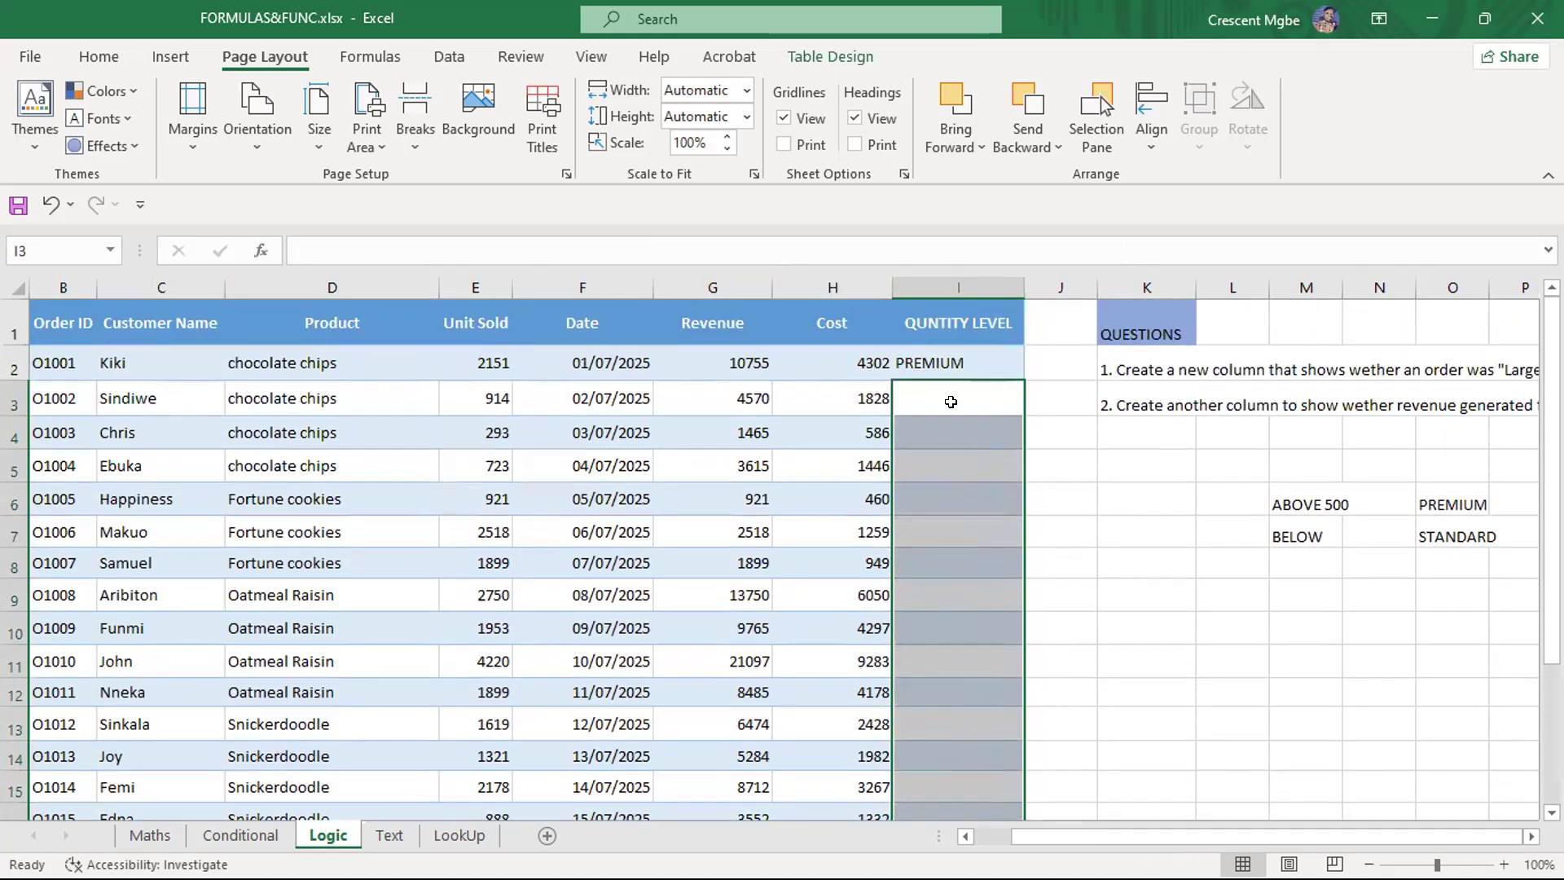
key(ctrl+z)
click(950, 432)
drag(951, 431, 981, 819)
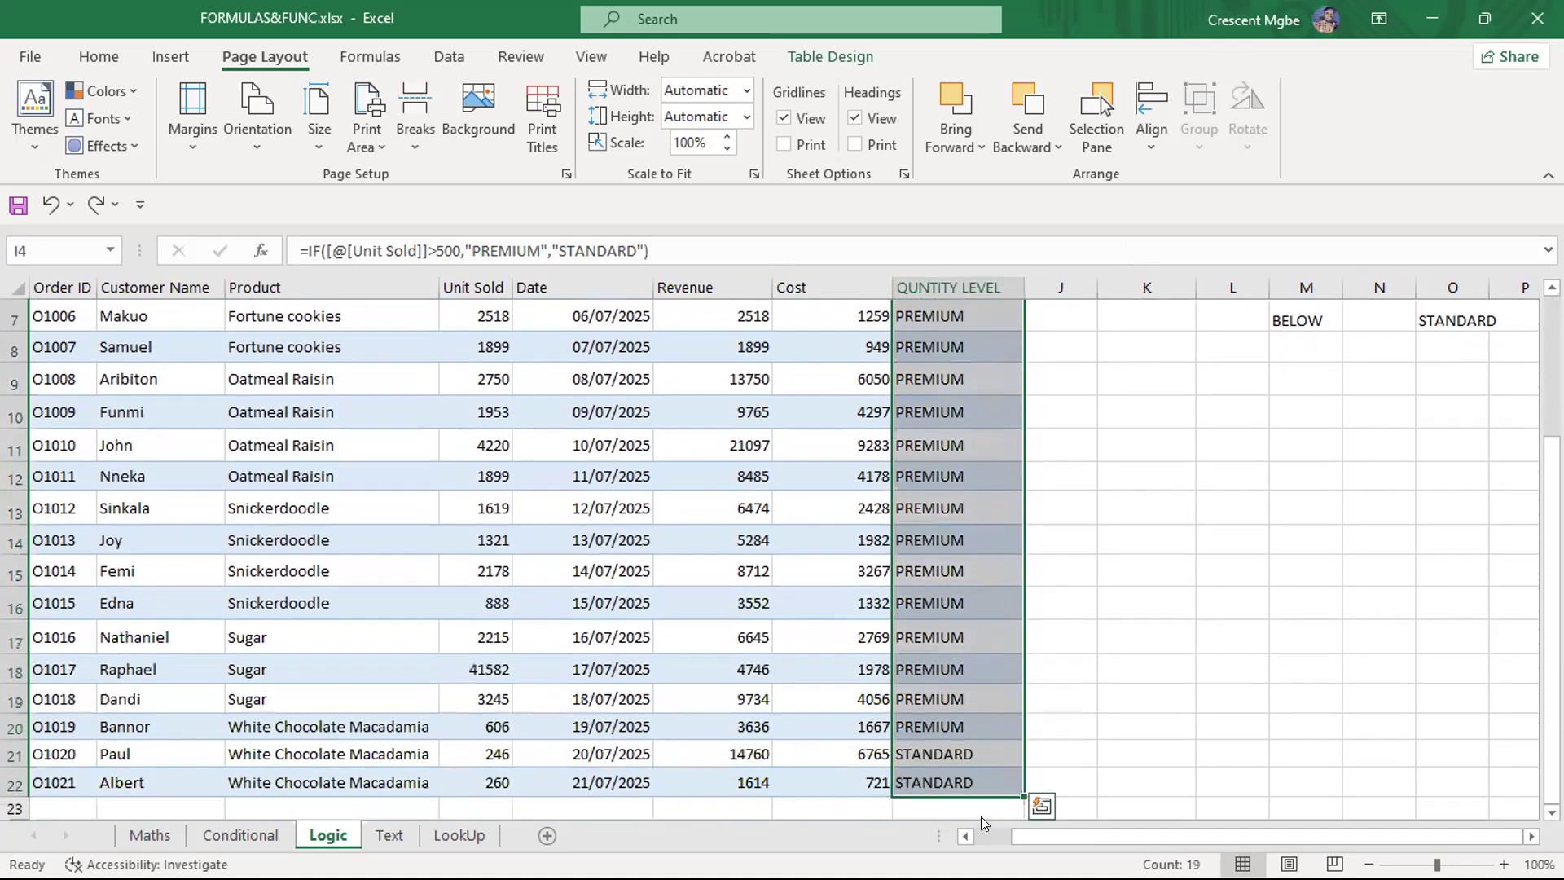
key(BackSpace)
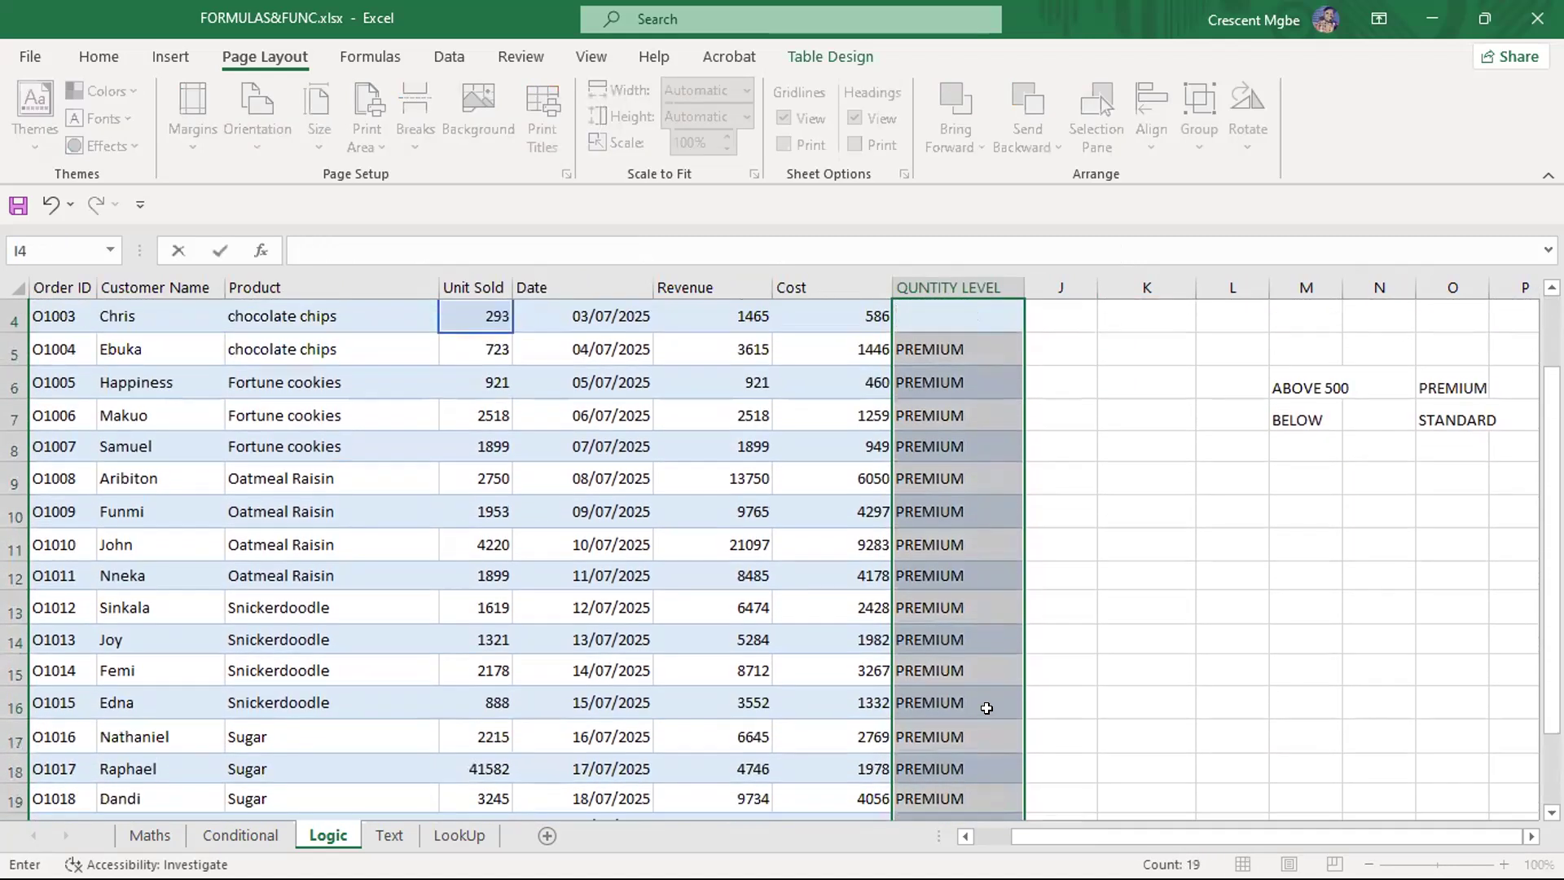
click(1037, 693)
key(ctrl+z)
Clear the QUNTITY LEVEL cells I3 to I22, keeping only the formula in I2
drag(962, 345, 967, 802)
key(Delete)
scroll(966, 796, up, 2)
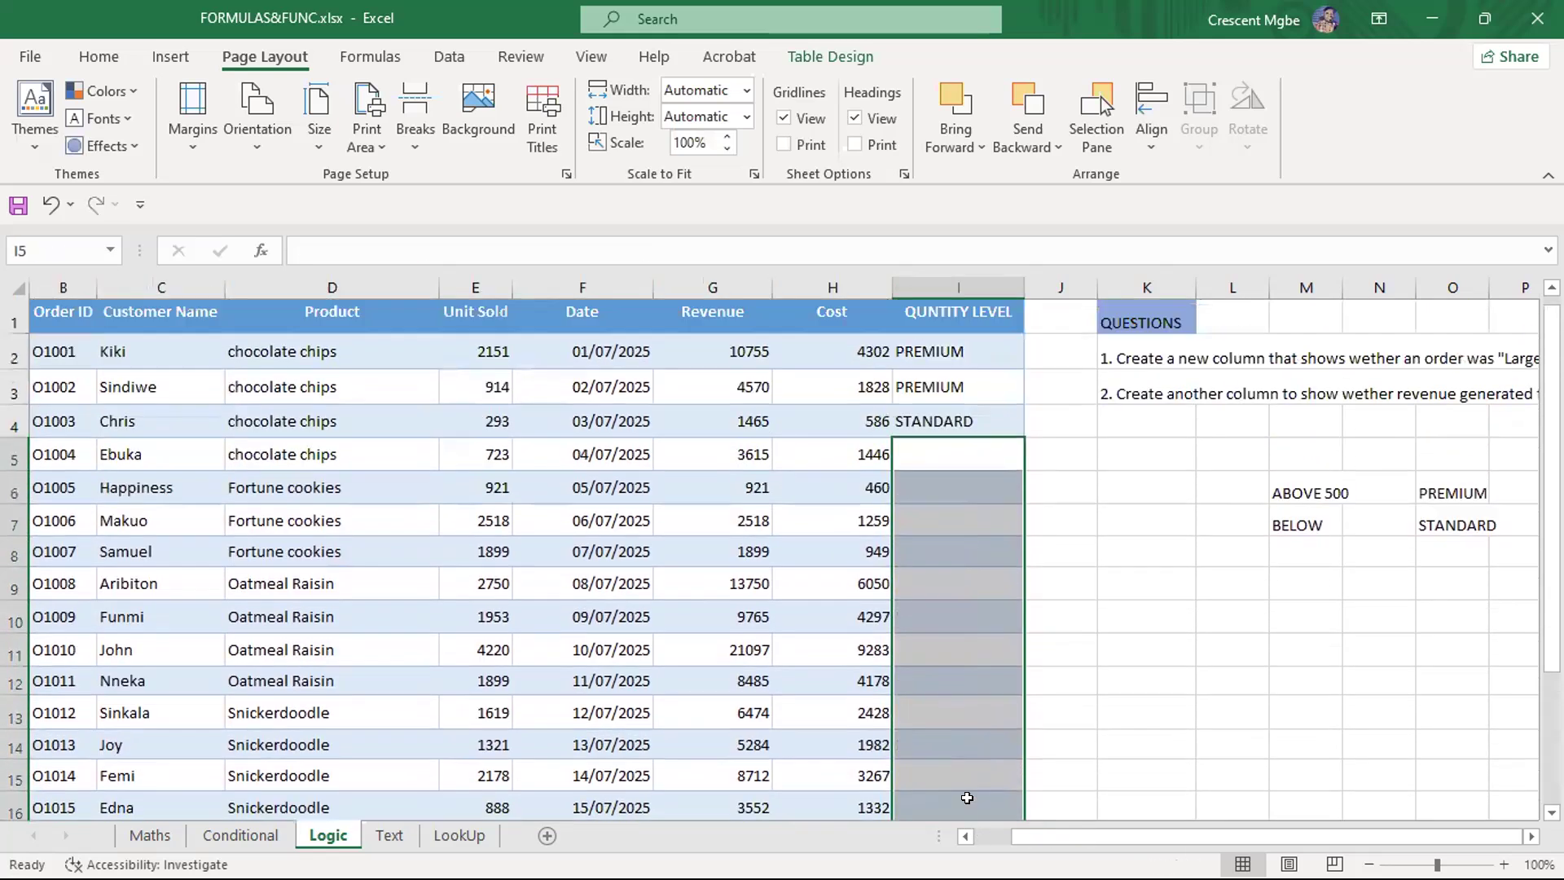
click(1124, 651)
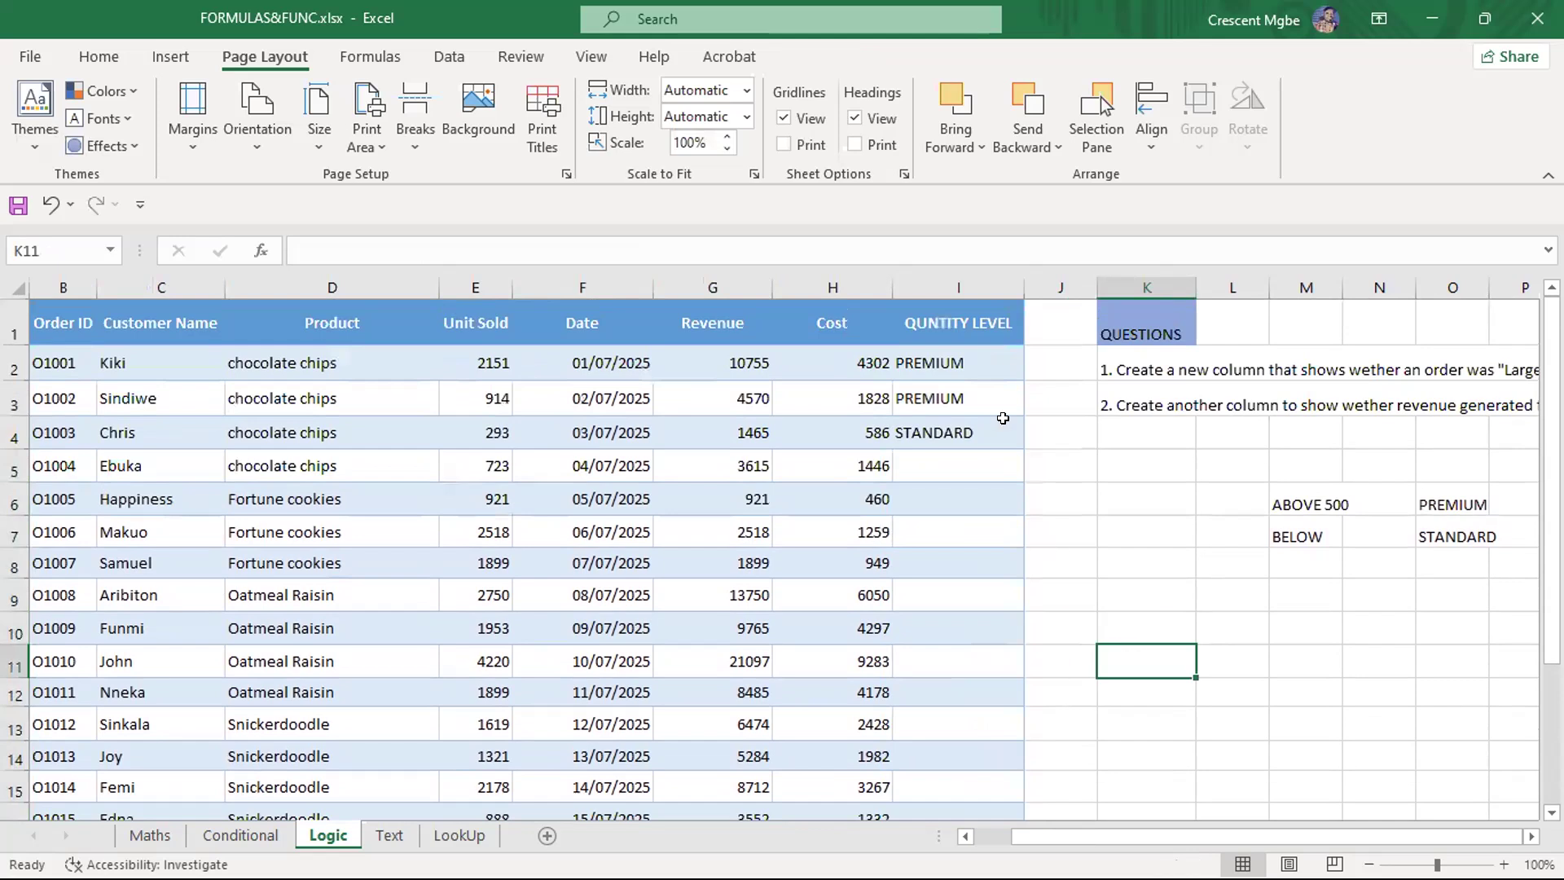
click(968, 395)
drag(969, 396, 979, 431)
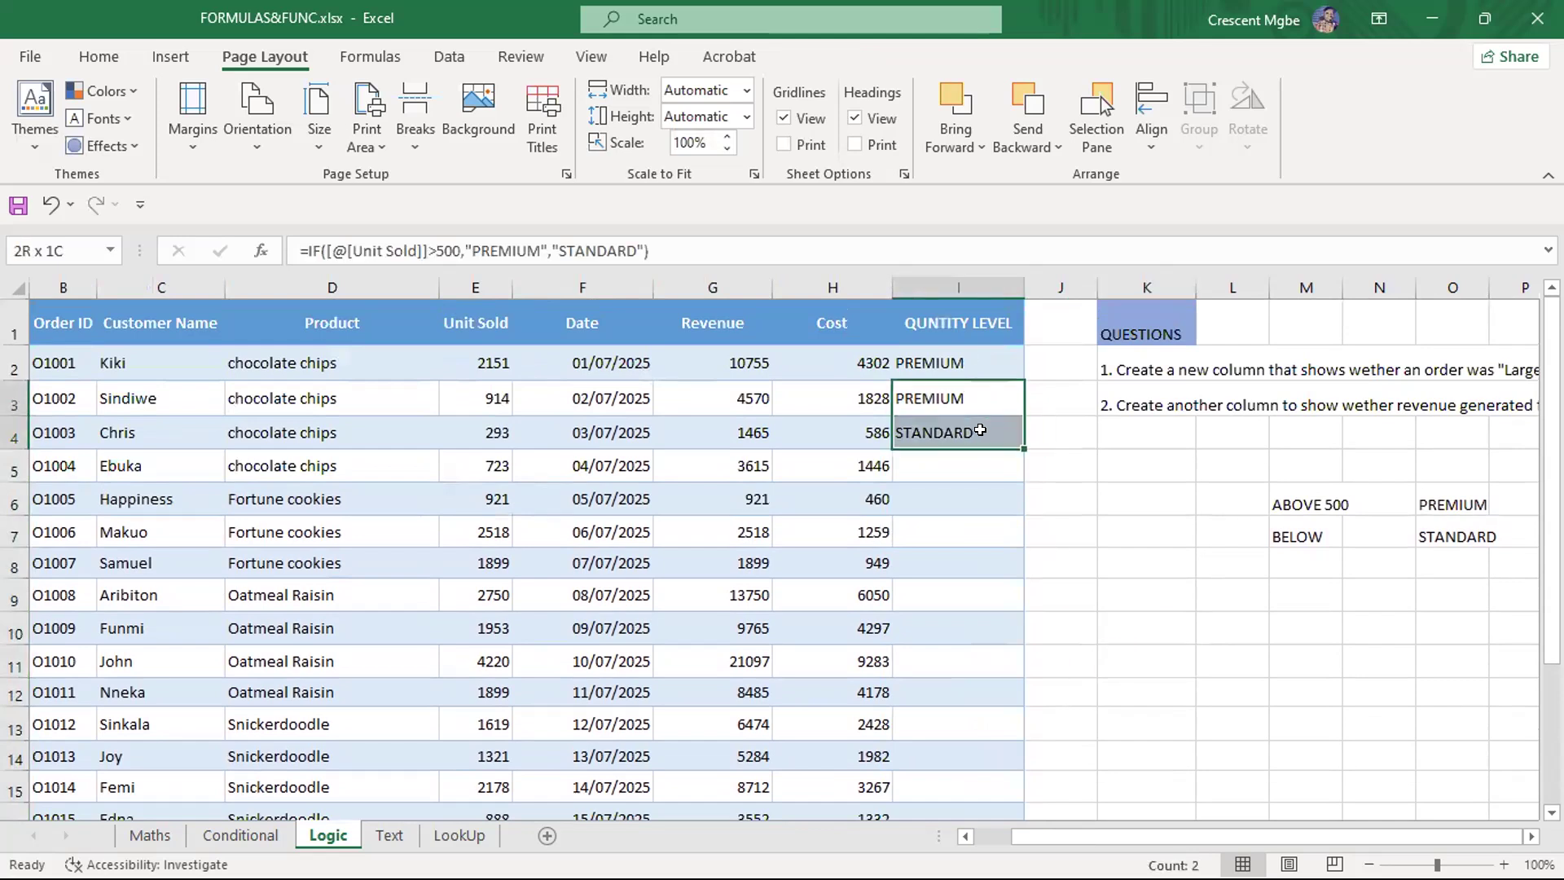
key(Delete)
Compare the Unit Sold values in rows 2 to 4 with their QUNTITY LEVEL cells and the formula in I2
click(978, 361)
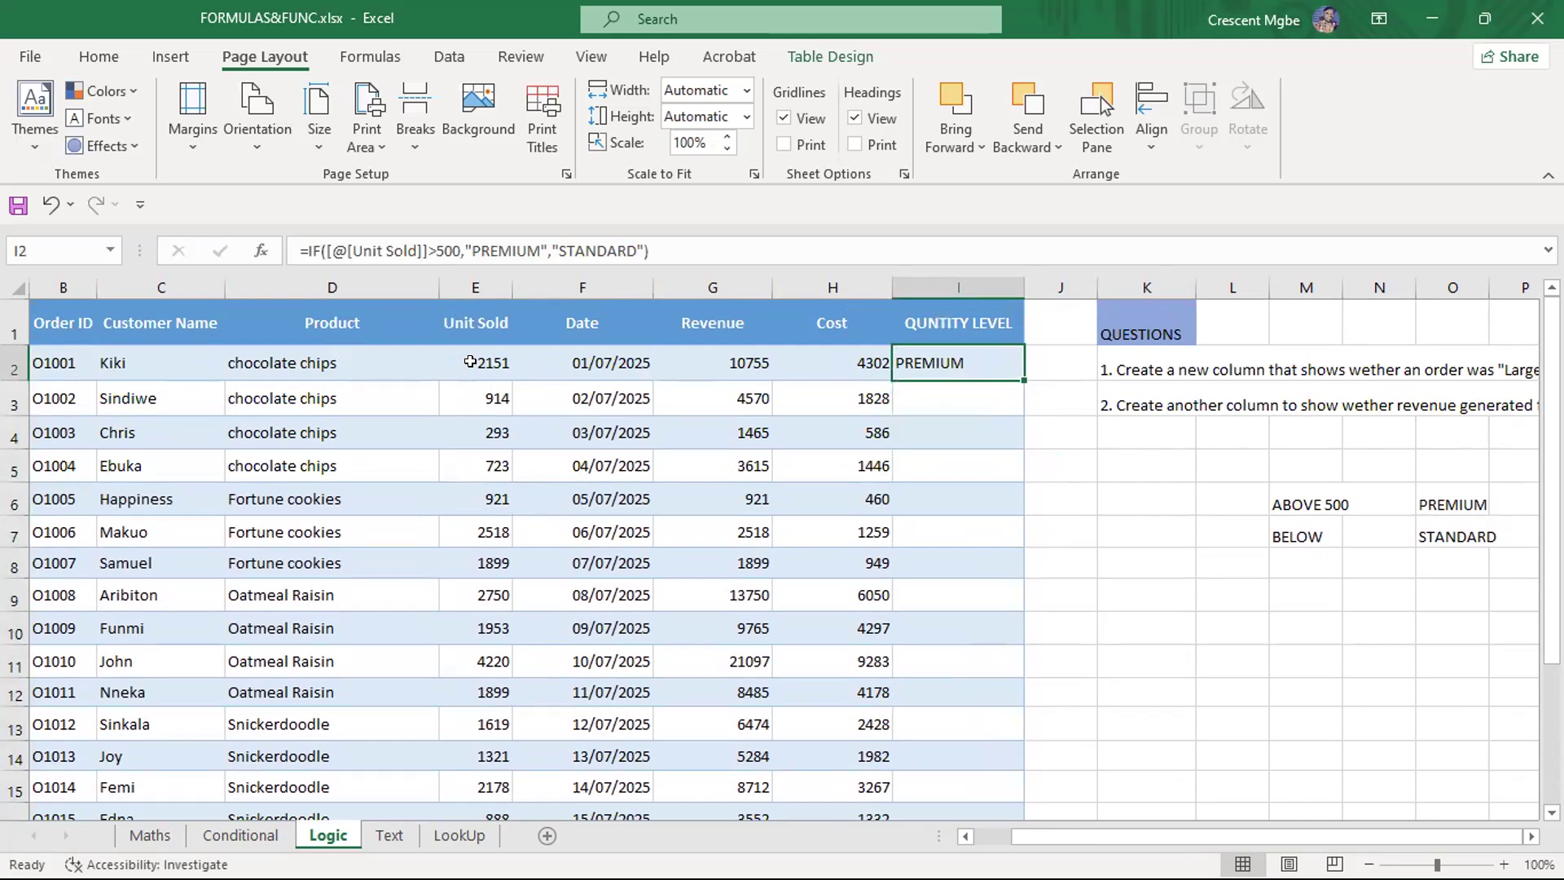
click(457, 277)
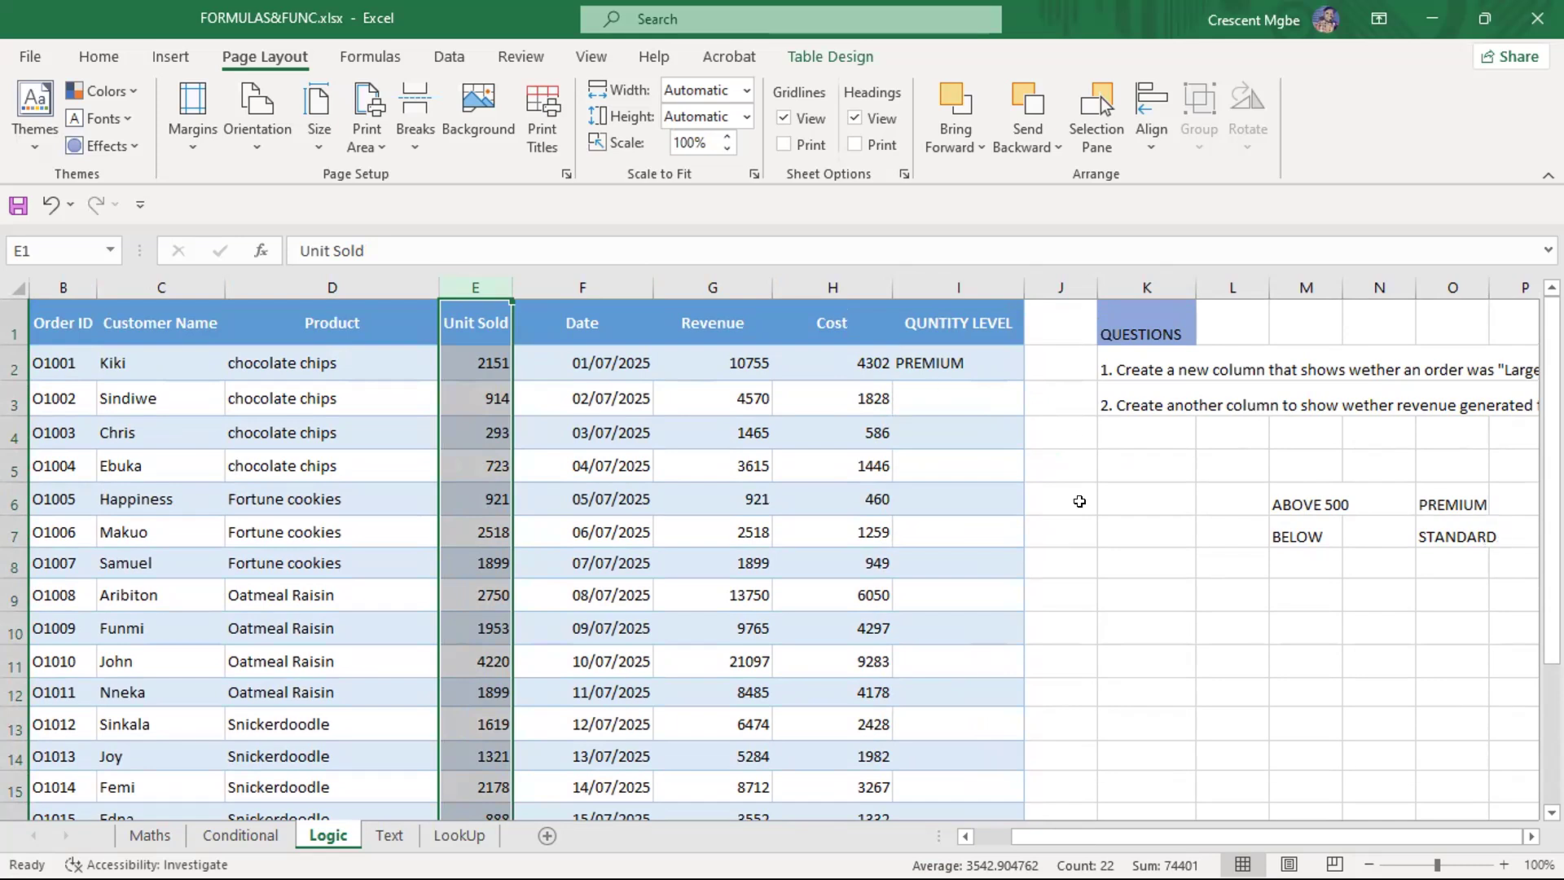
click(486, 359)
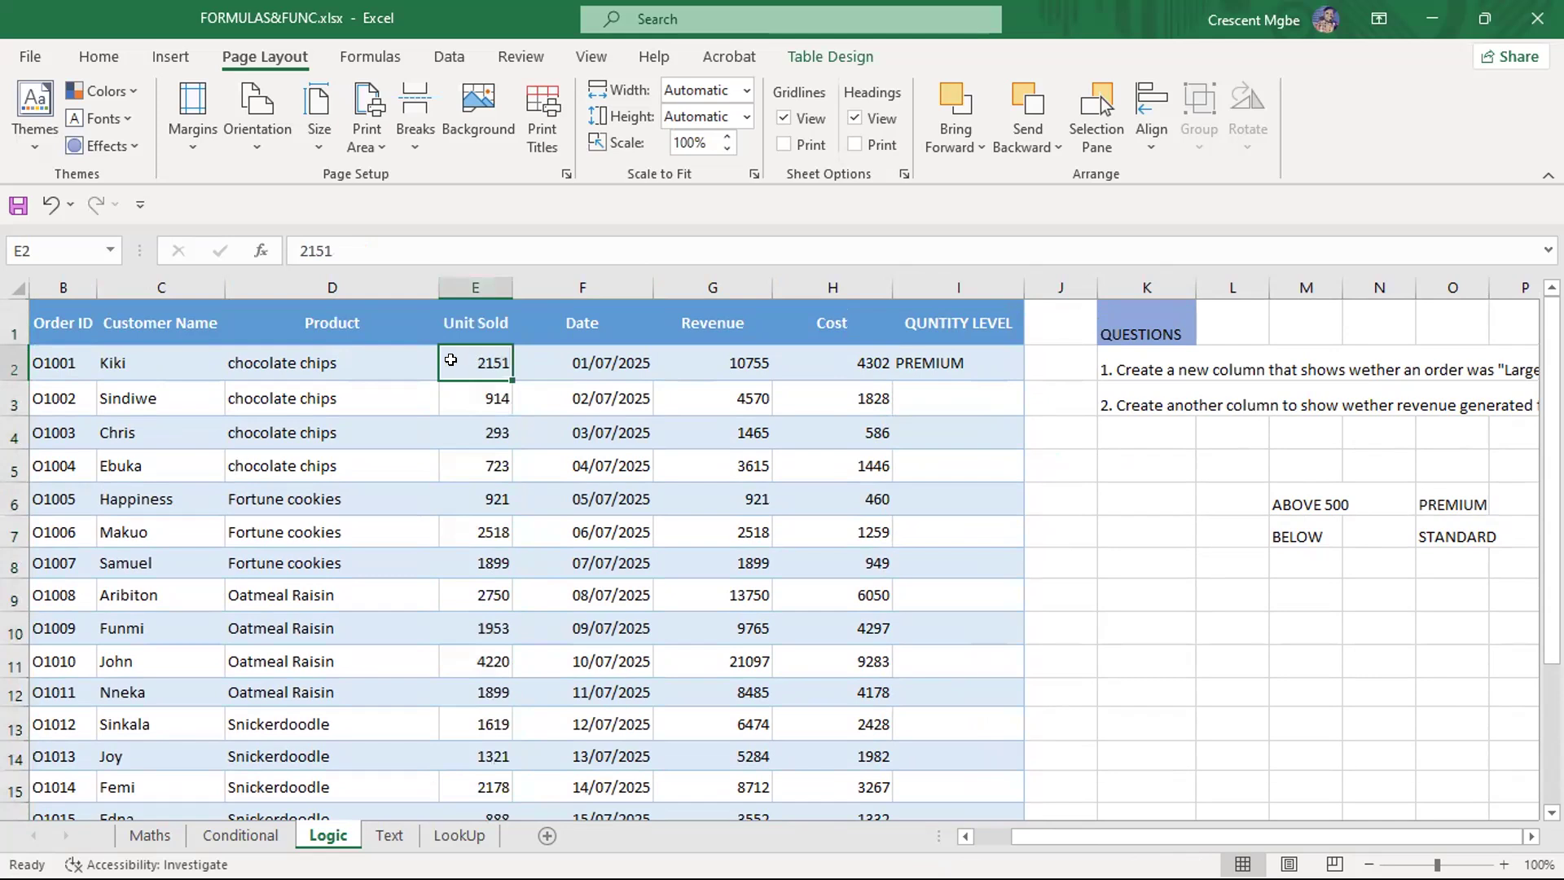
click(978, 361)
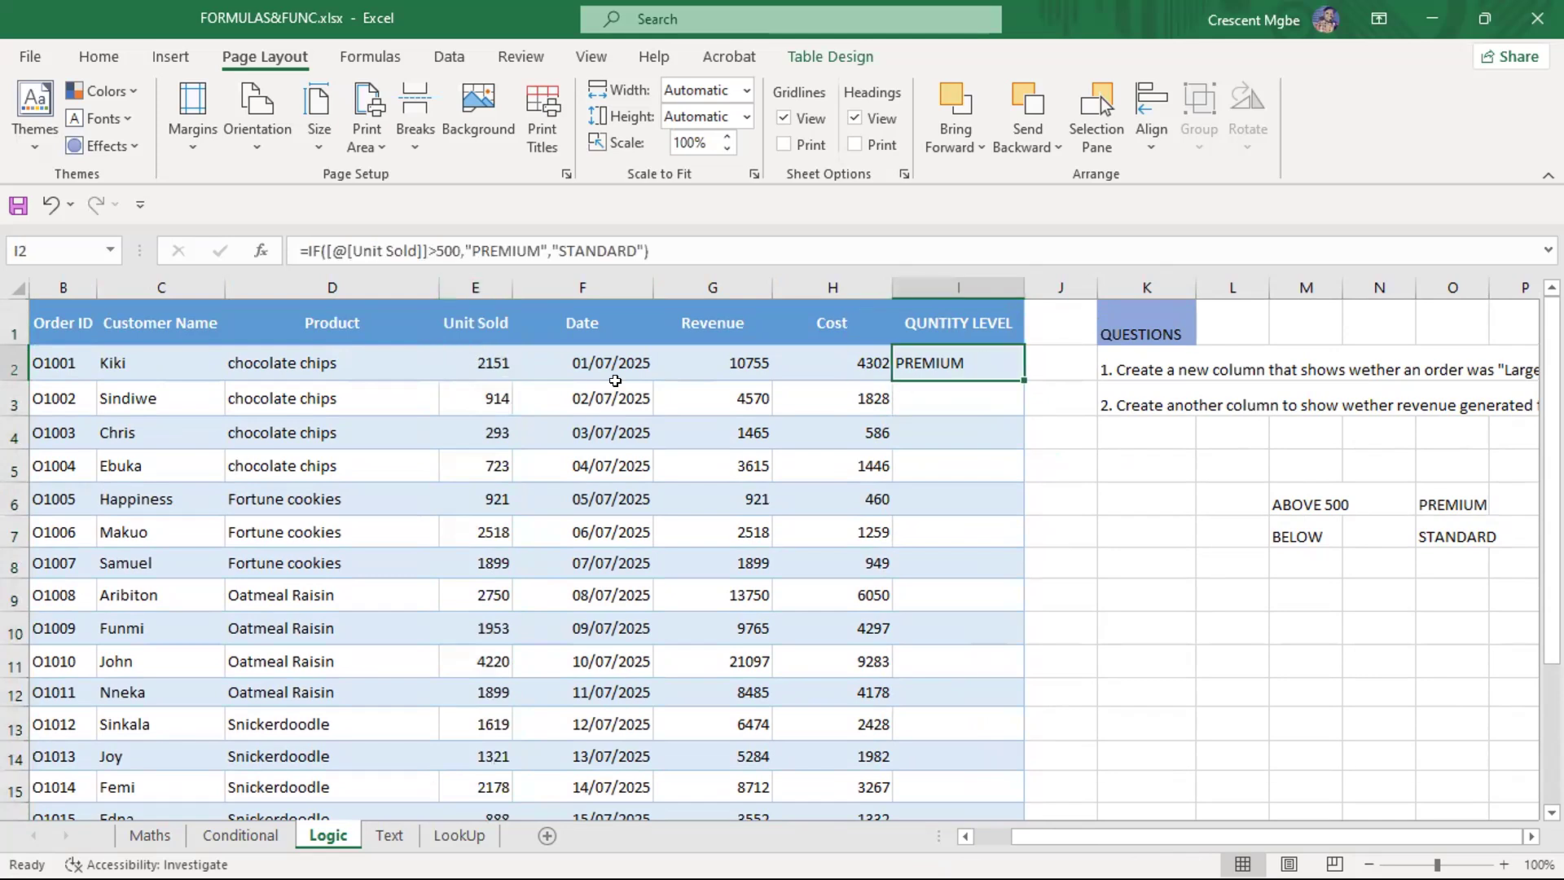
click(476, 396)
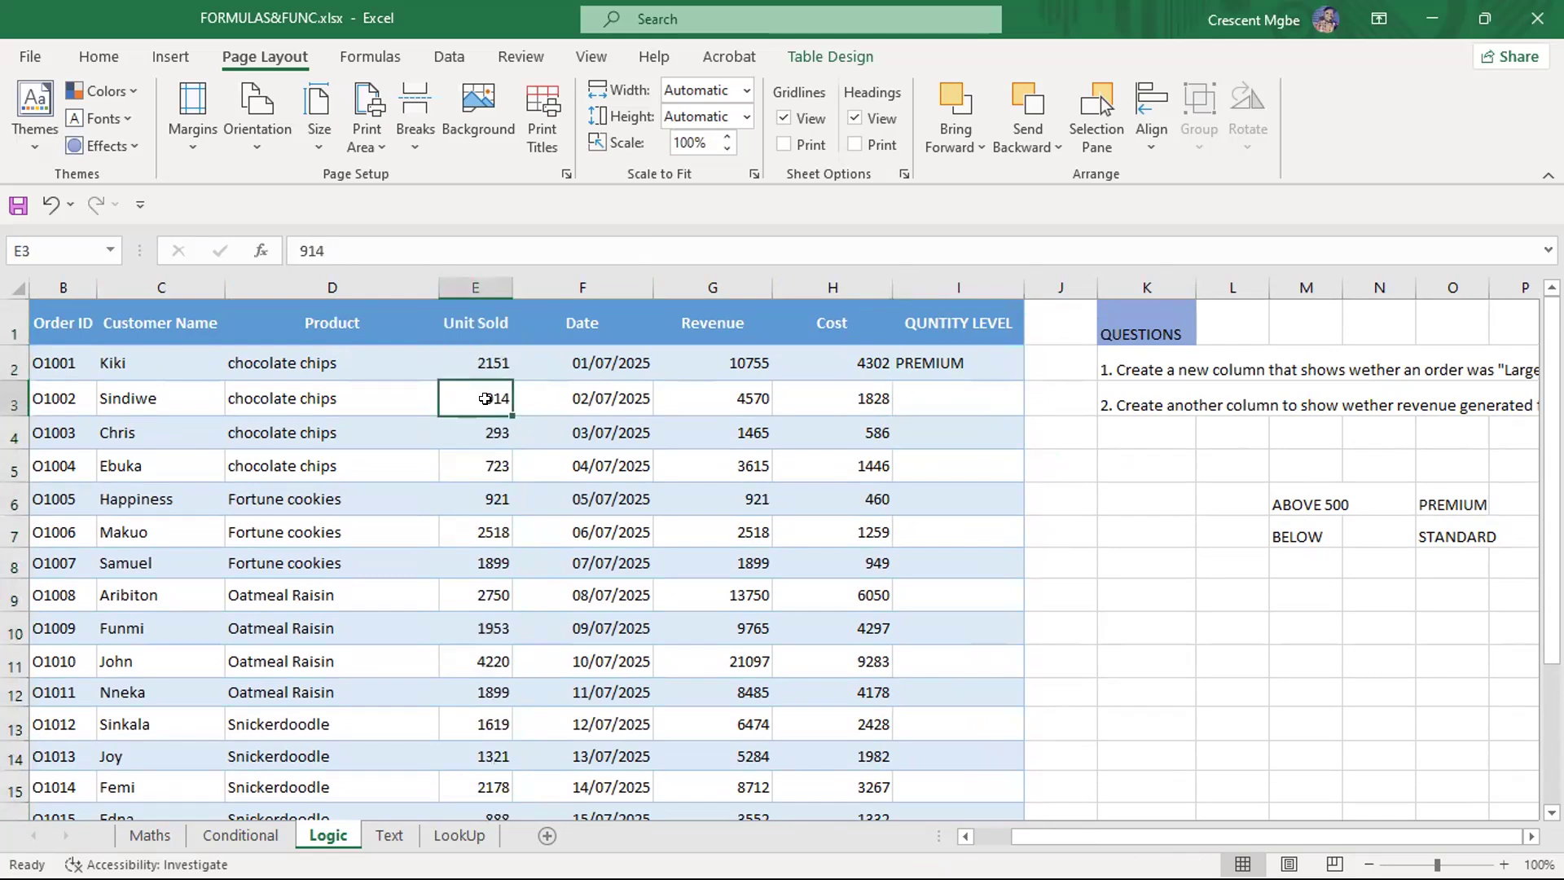
click(945, 398)
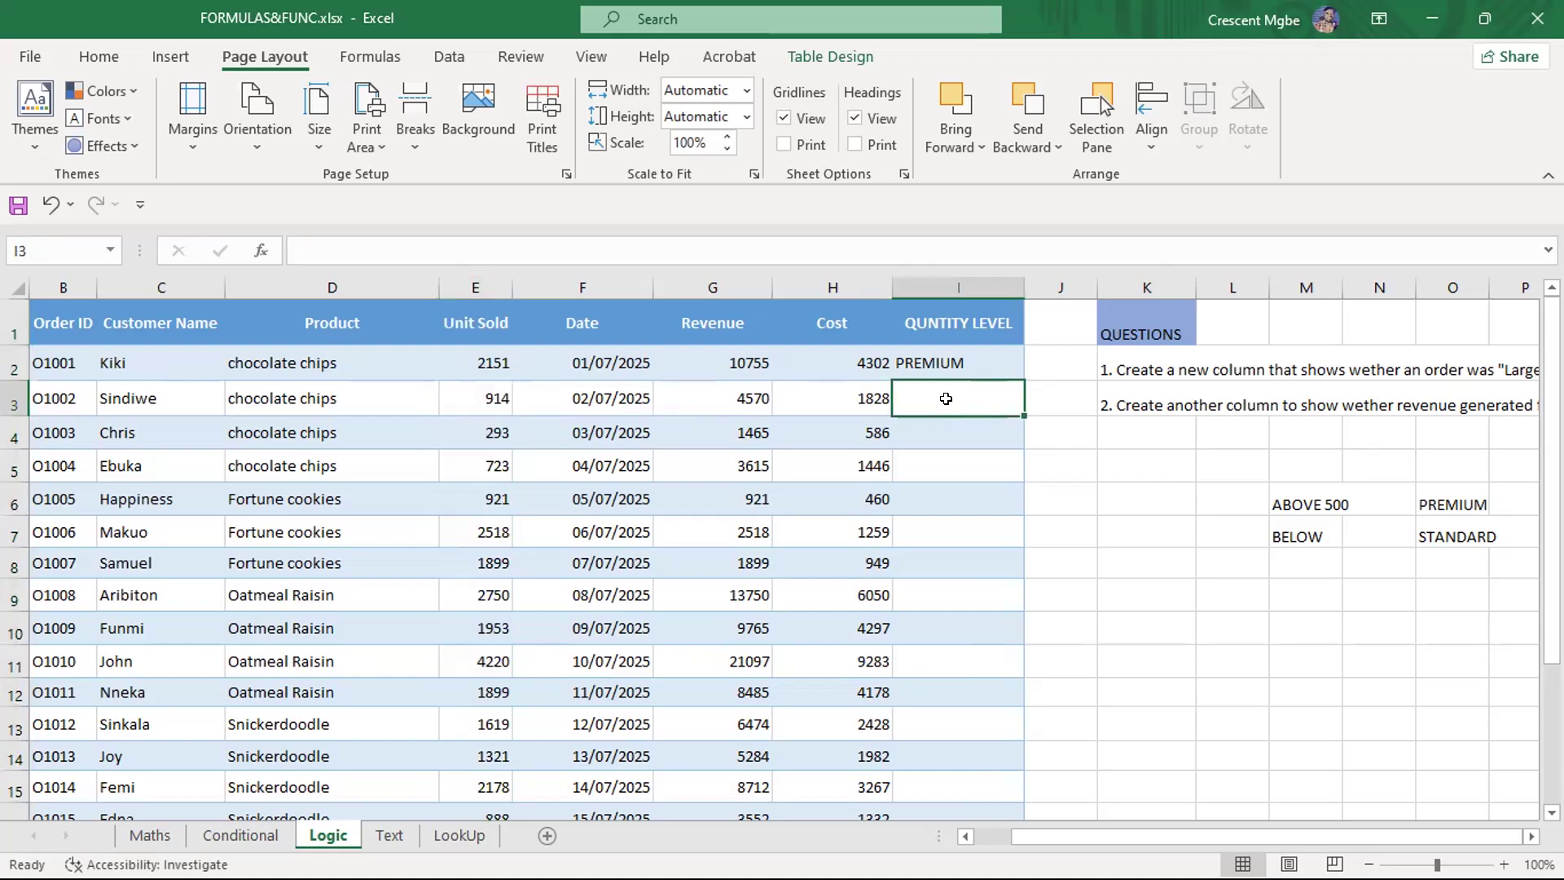
click(485, 440)
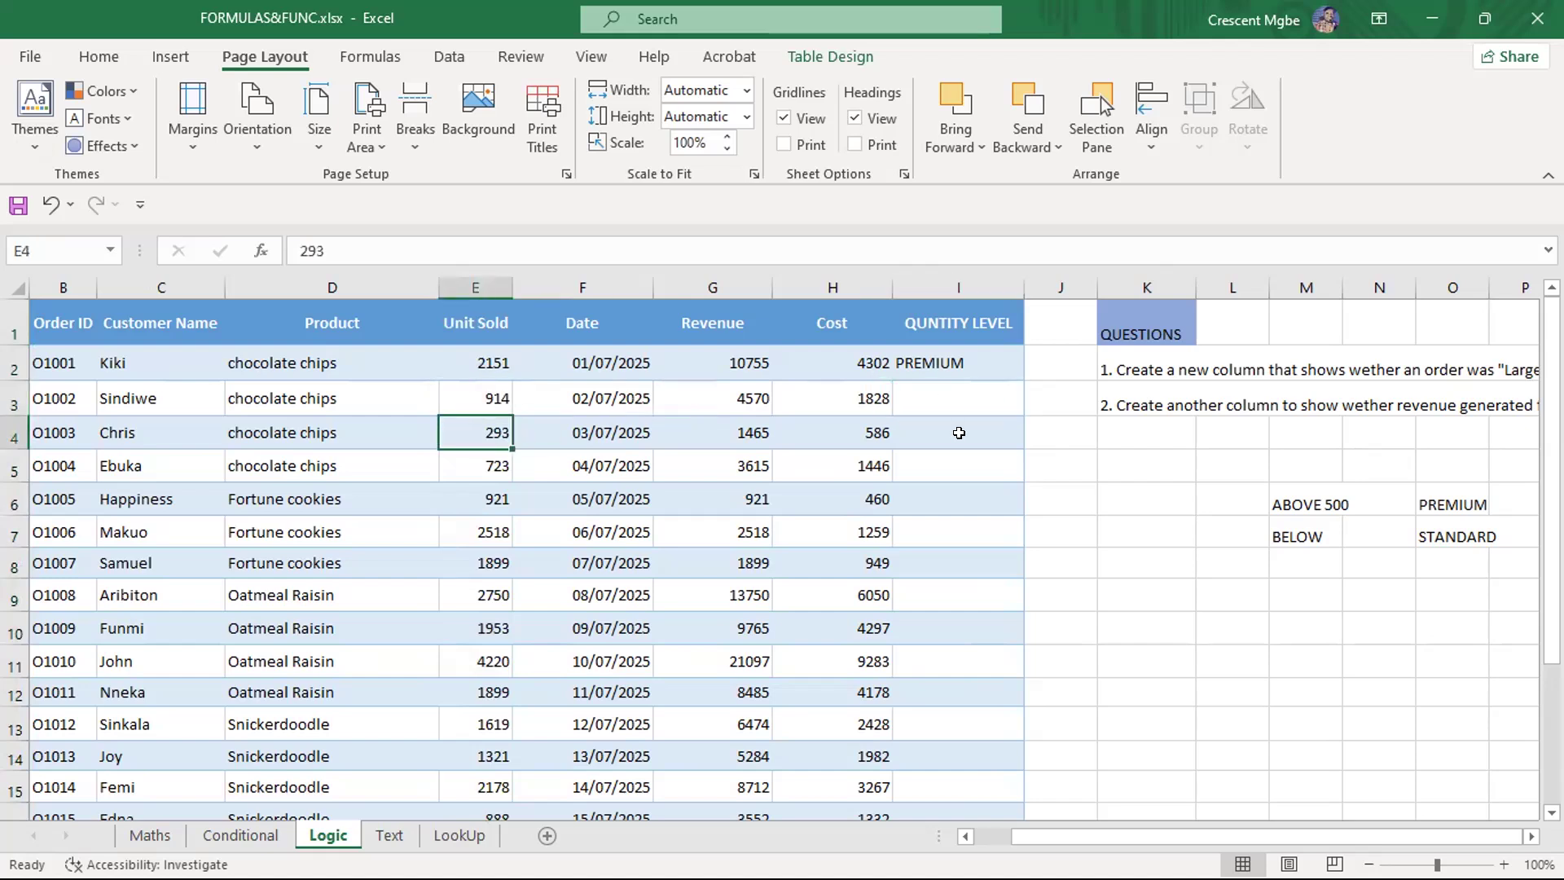
click(958, 433)
Fill the IF formula from I2 down the QUNTITY LEVEL column to I22
click(969, 364)
drag(1023, 380, 1010, 439)
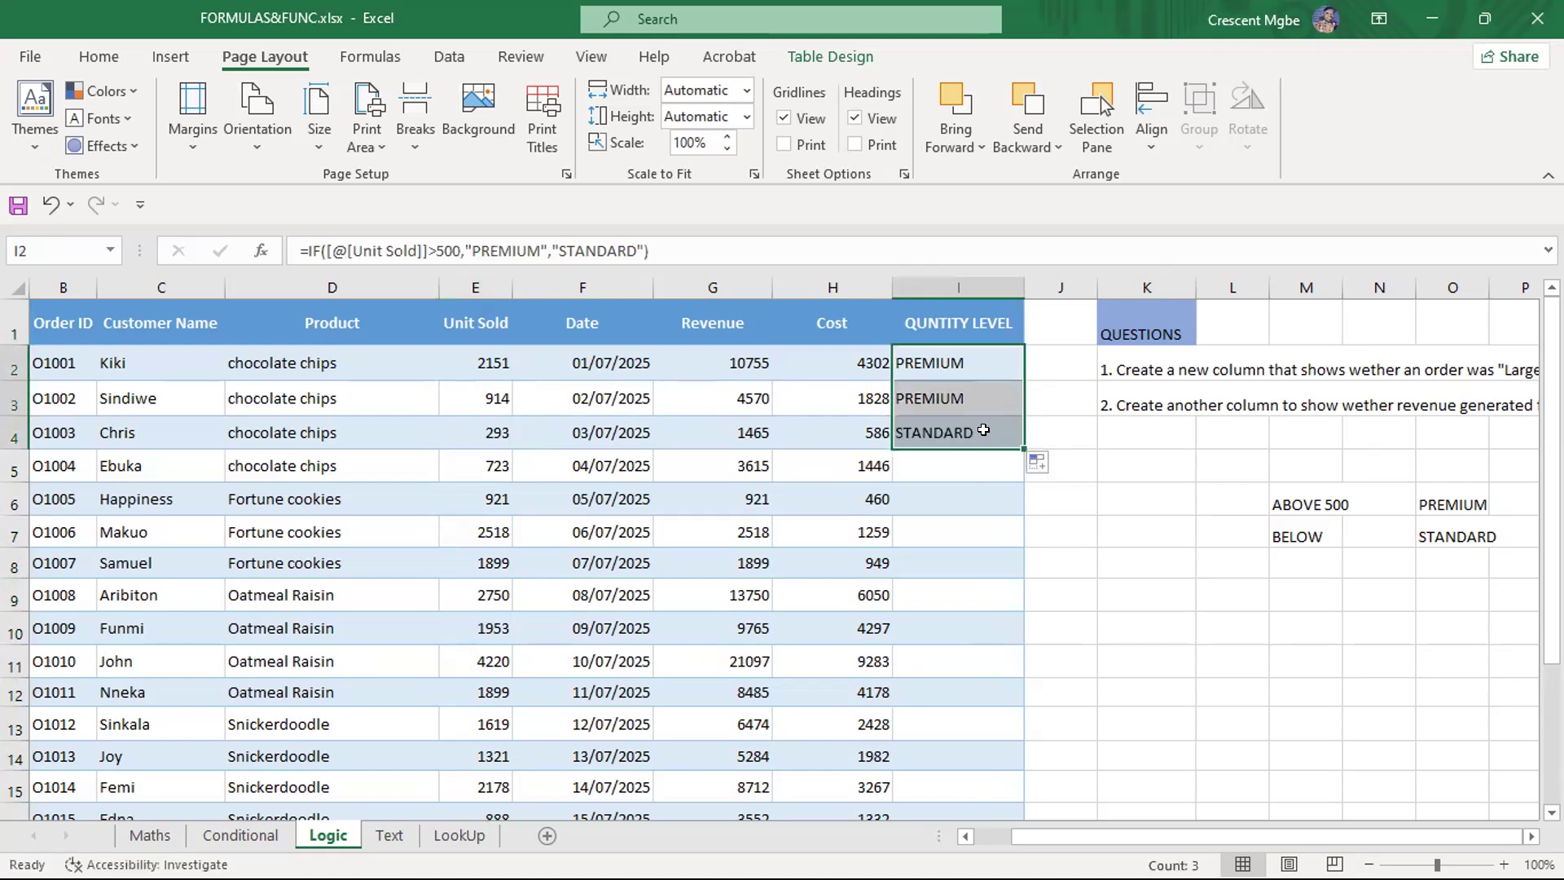
click(984, 397)
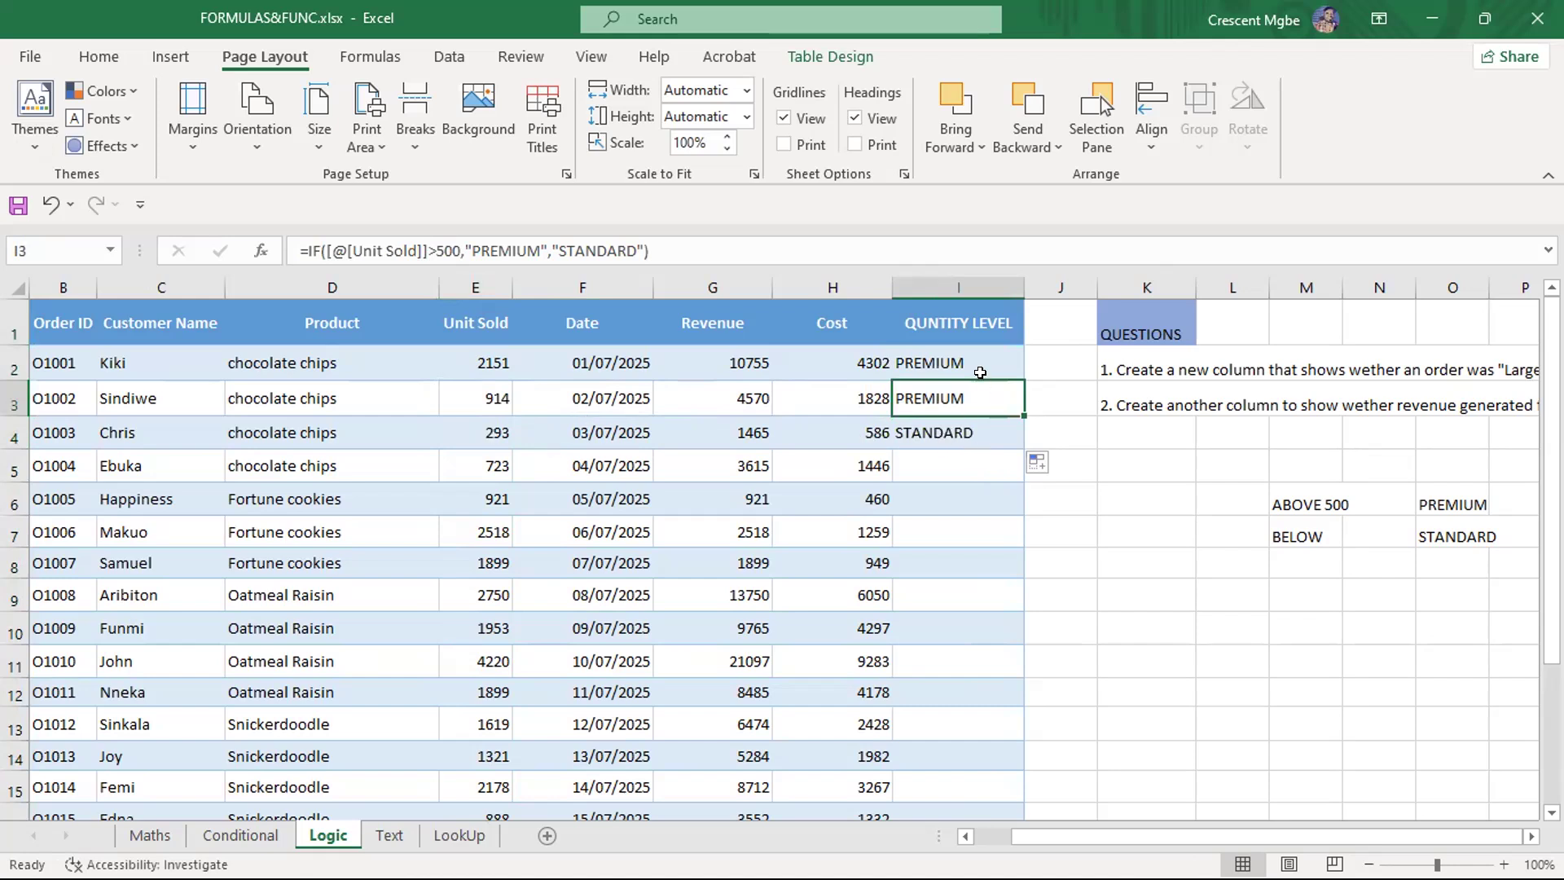
click(982, 373)
drag(1019, 381, 1025, 814)
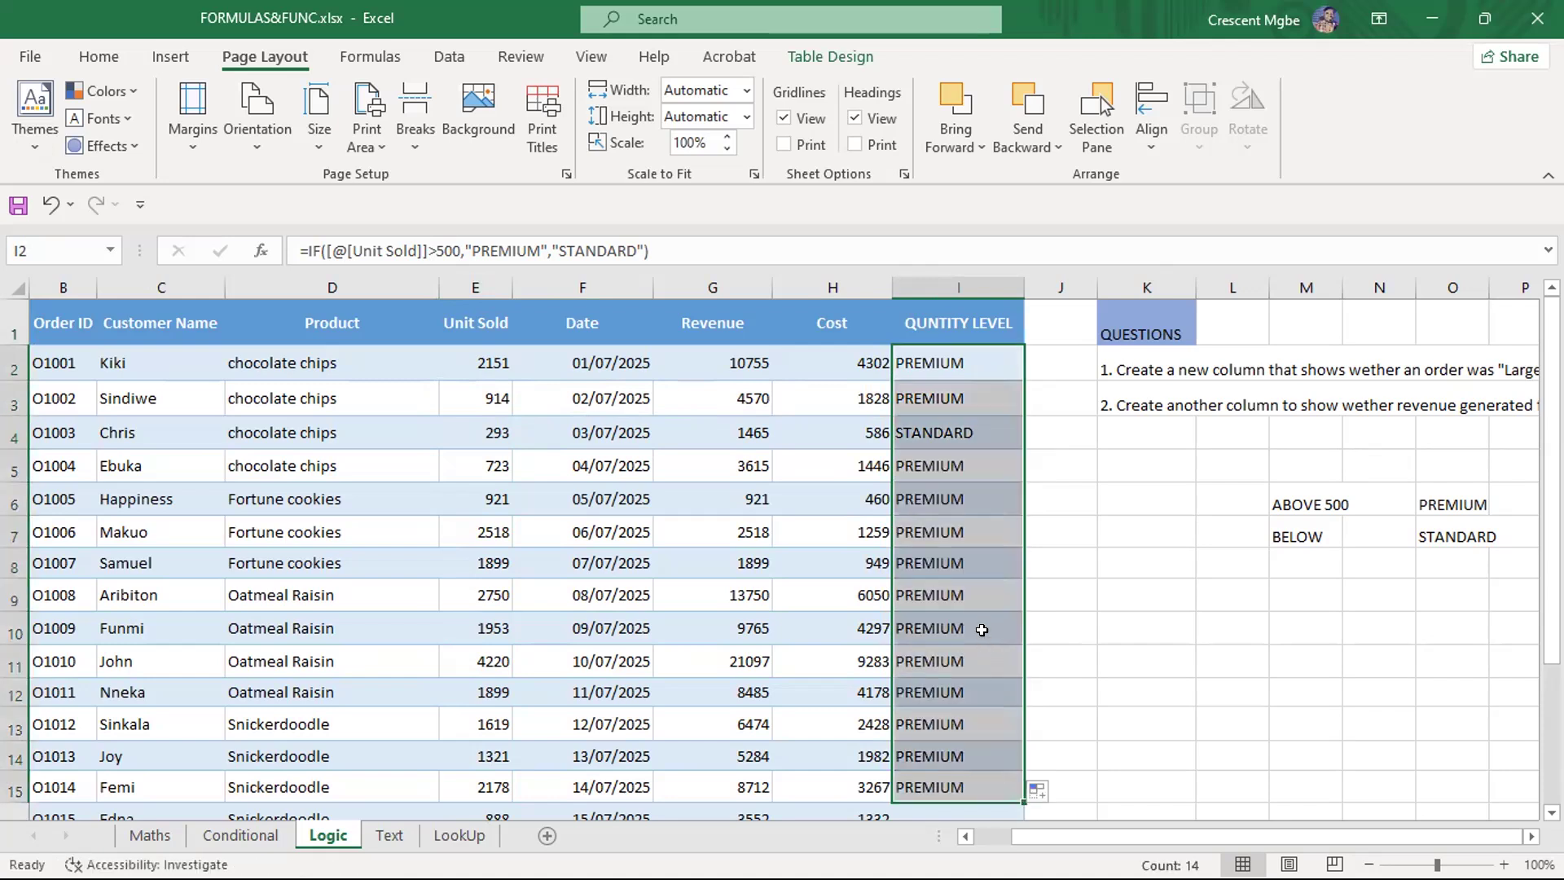
scroll(1023, 814, down, 3)
drag(1019, 485, 1020, 692)
scroll(1019, 492, up, 3)
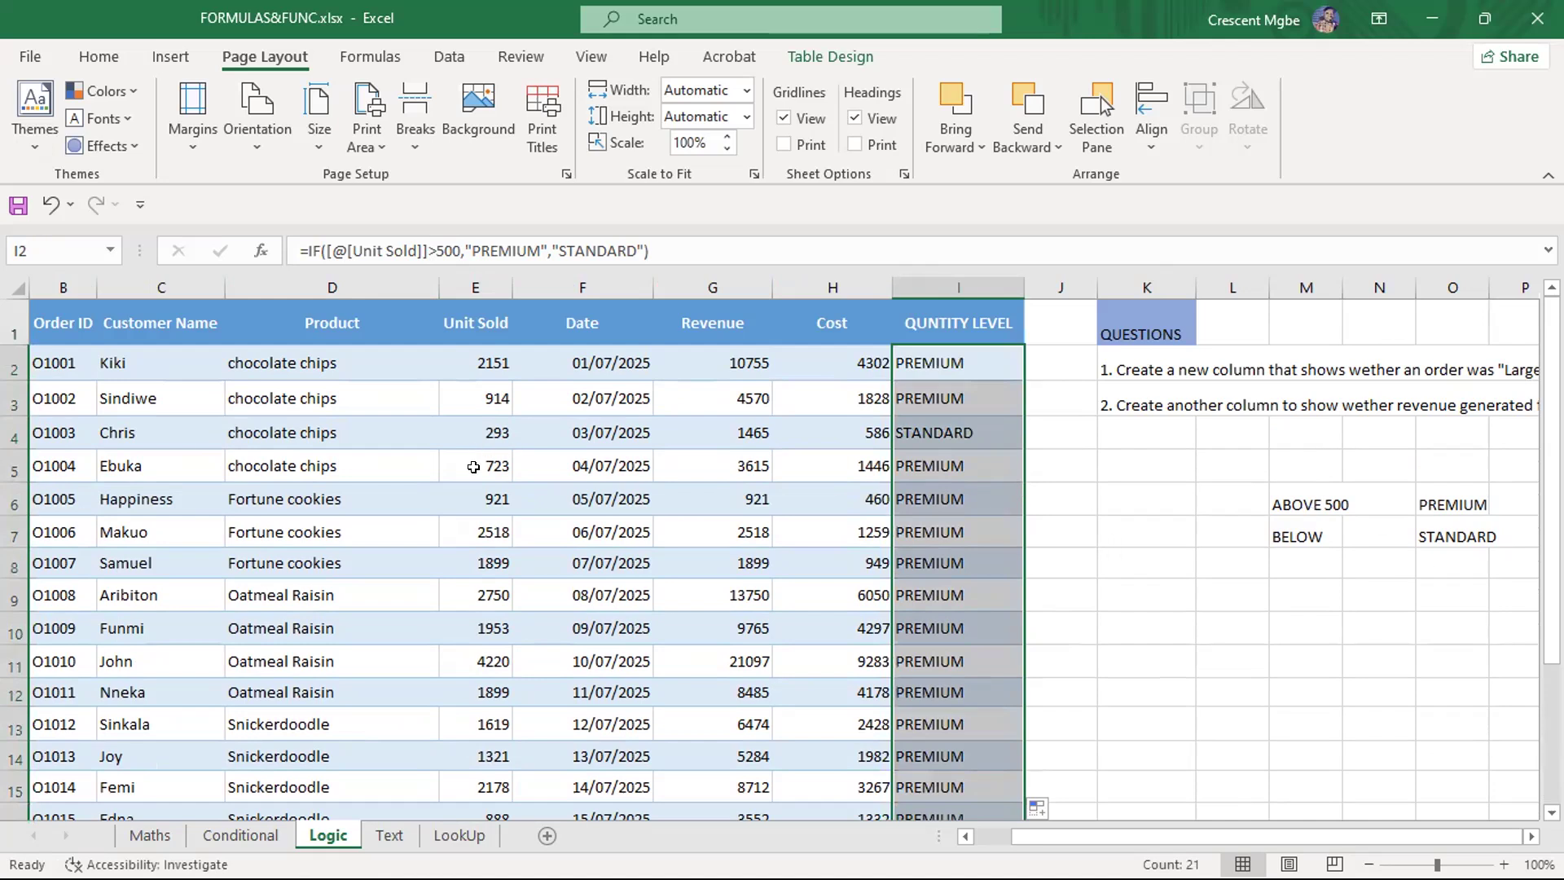
Set the Unit Sold value in E17 to 500 to test the formula's threshold
click(484, 596)
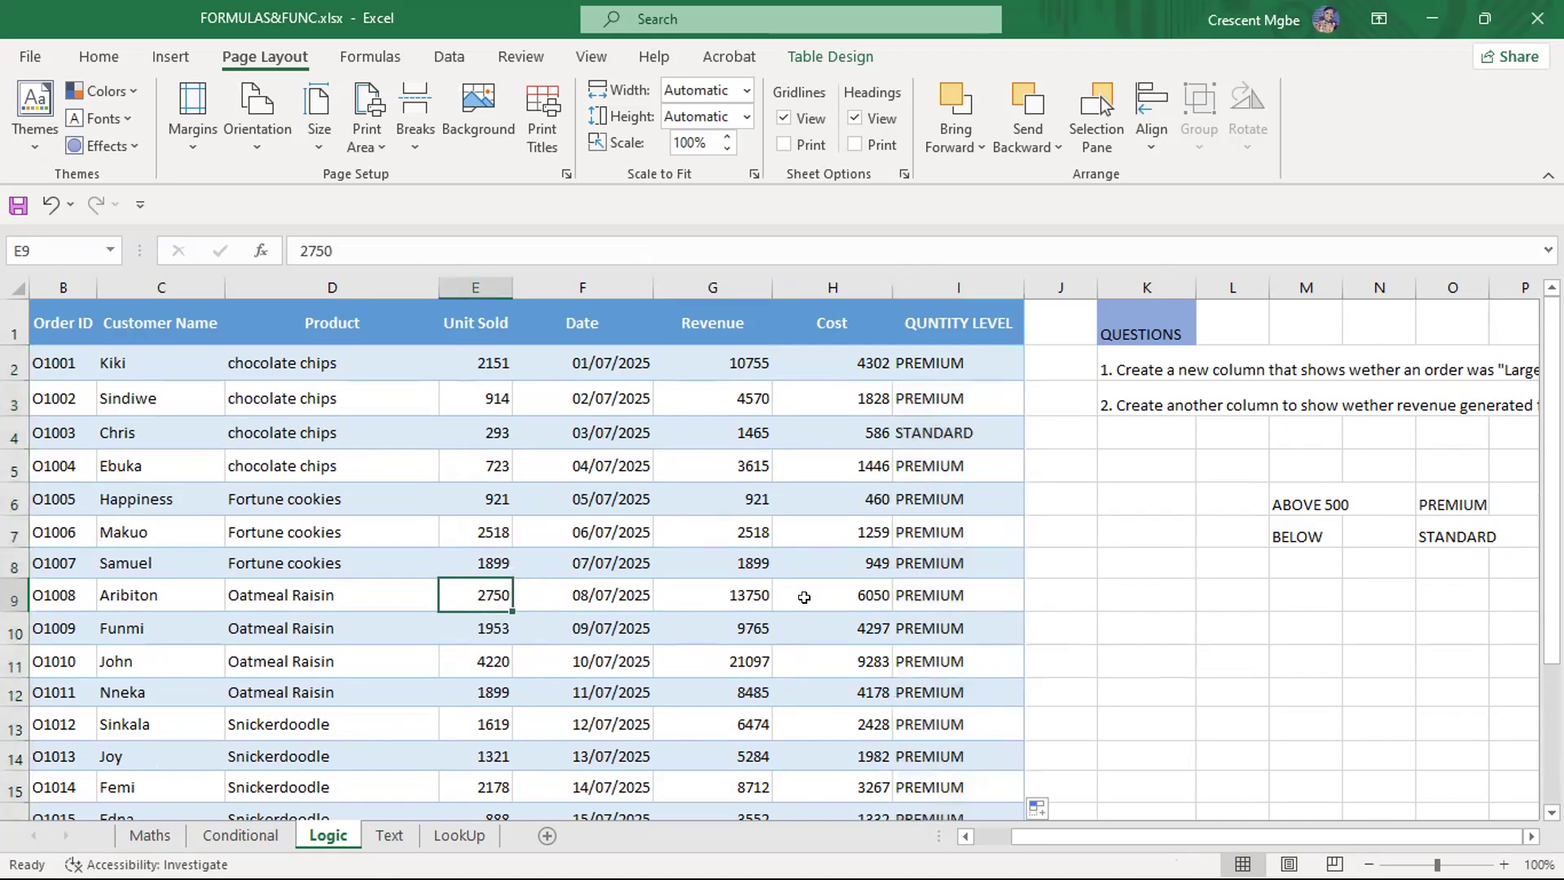
click(963, 596)
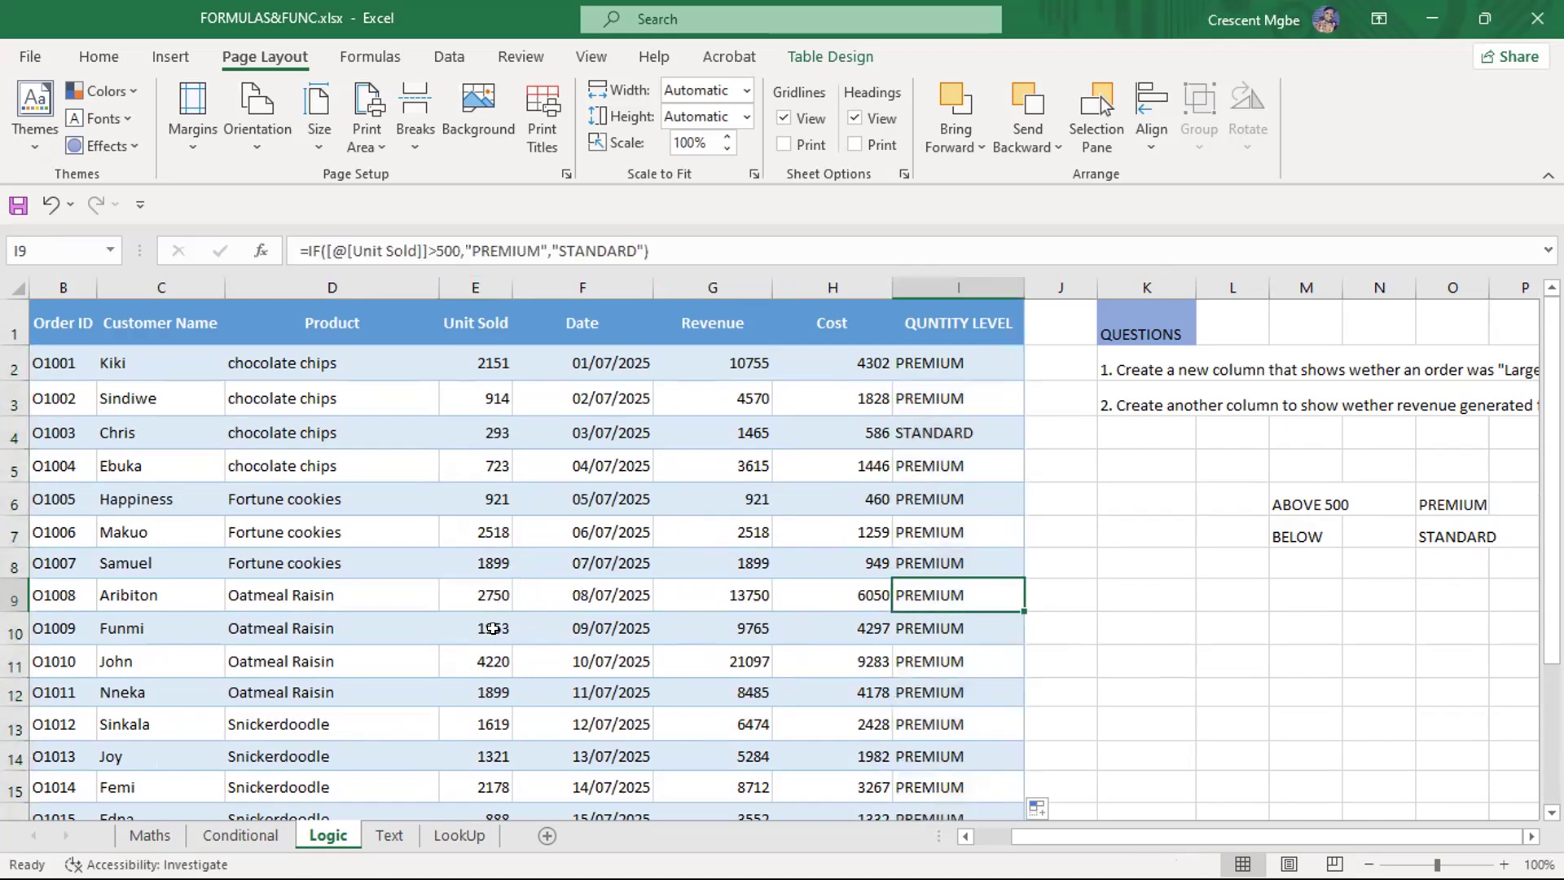
scroll(528, 628, down, 3)
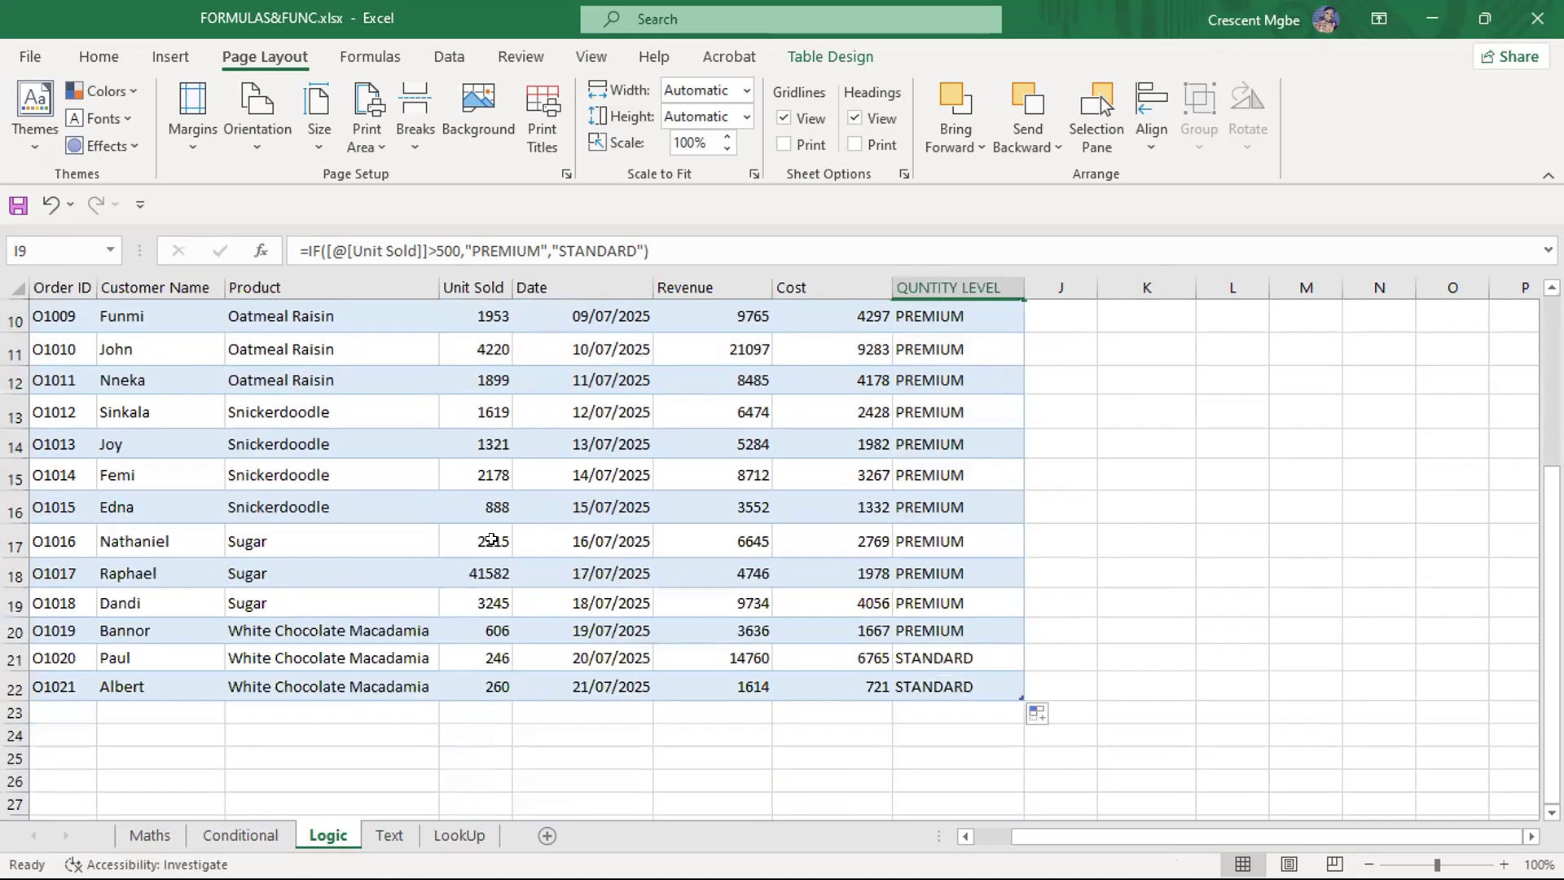
click(490, 540)
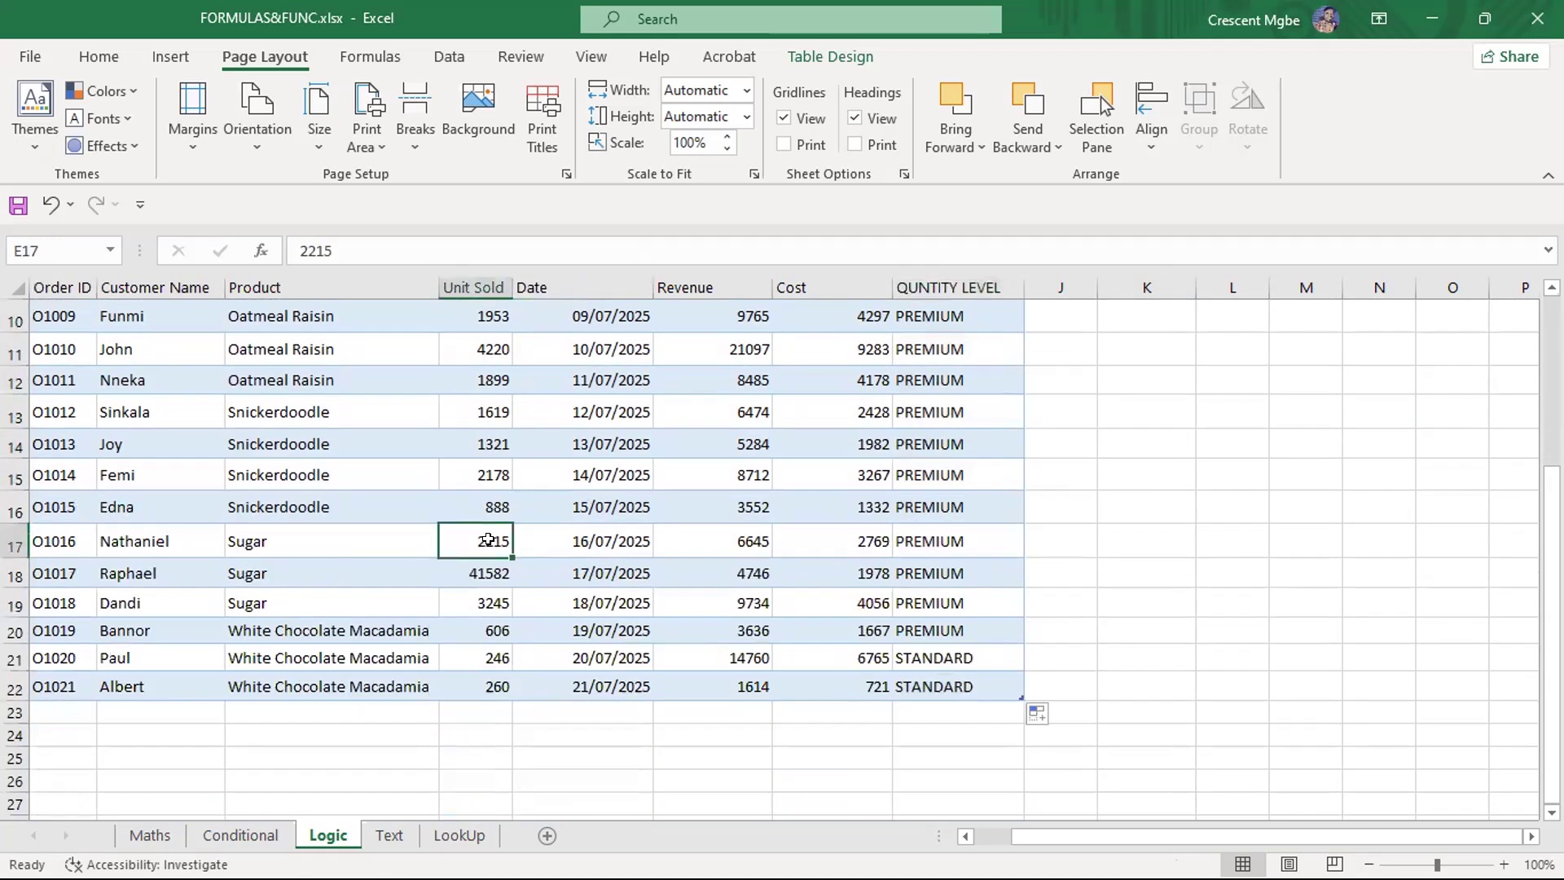
double_click(487, 540)
key(BackSpace)
key(BackSpace)
key(BackSpace)
key(BackSpace)
text(500)
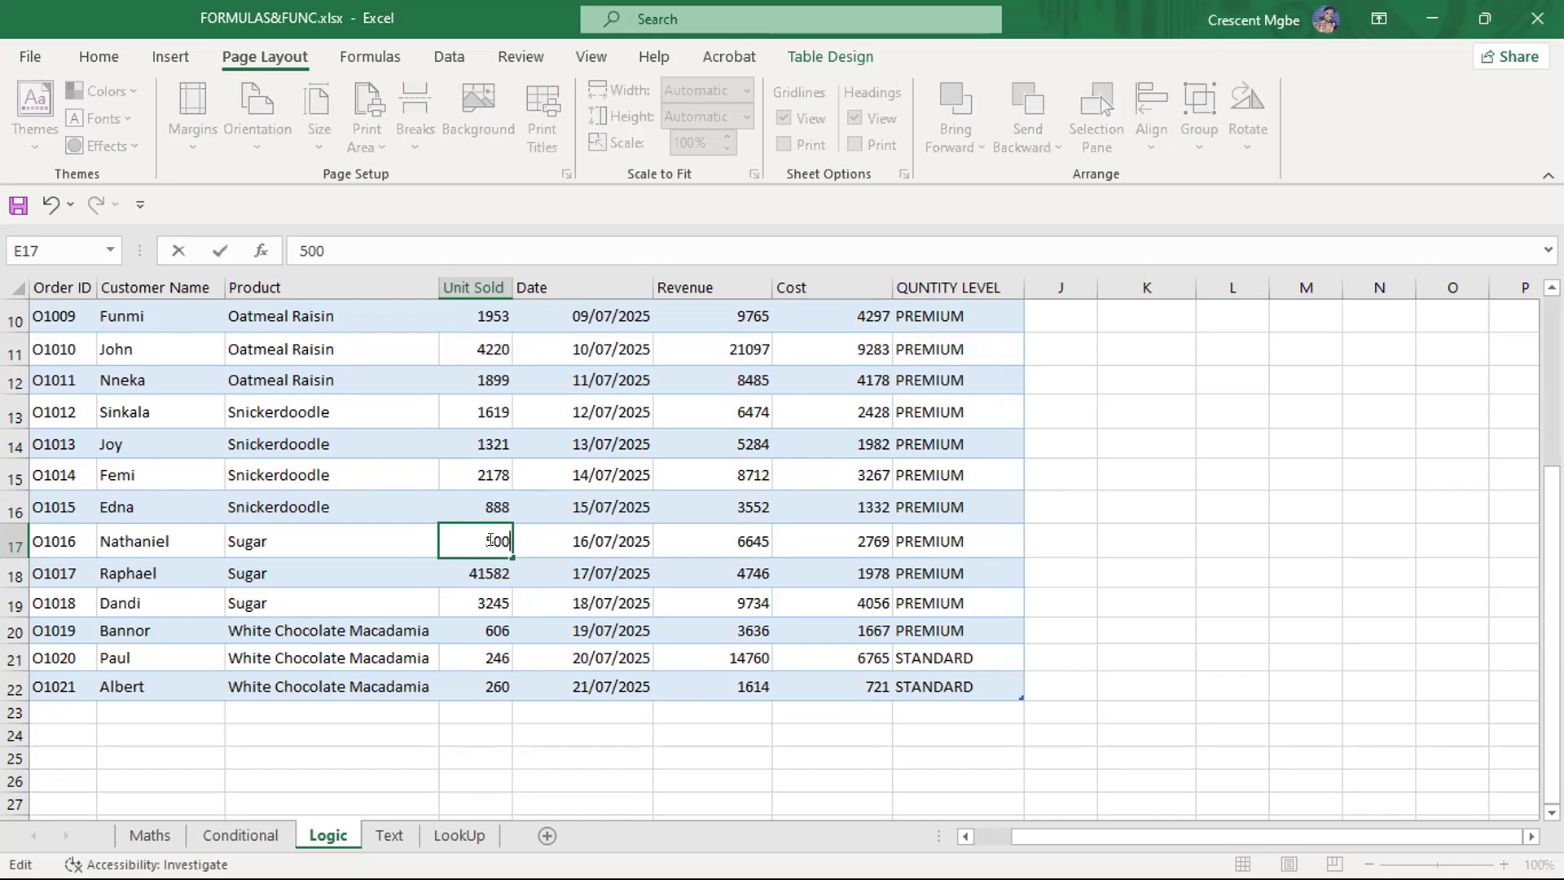
click(1199, 579)
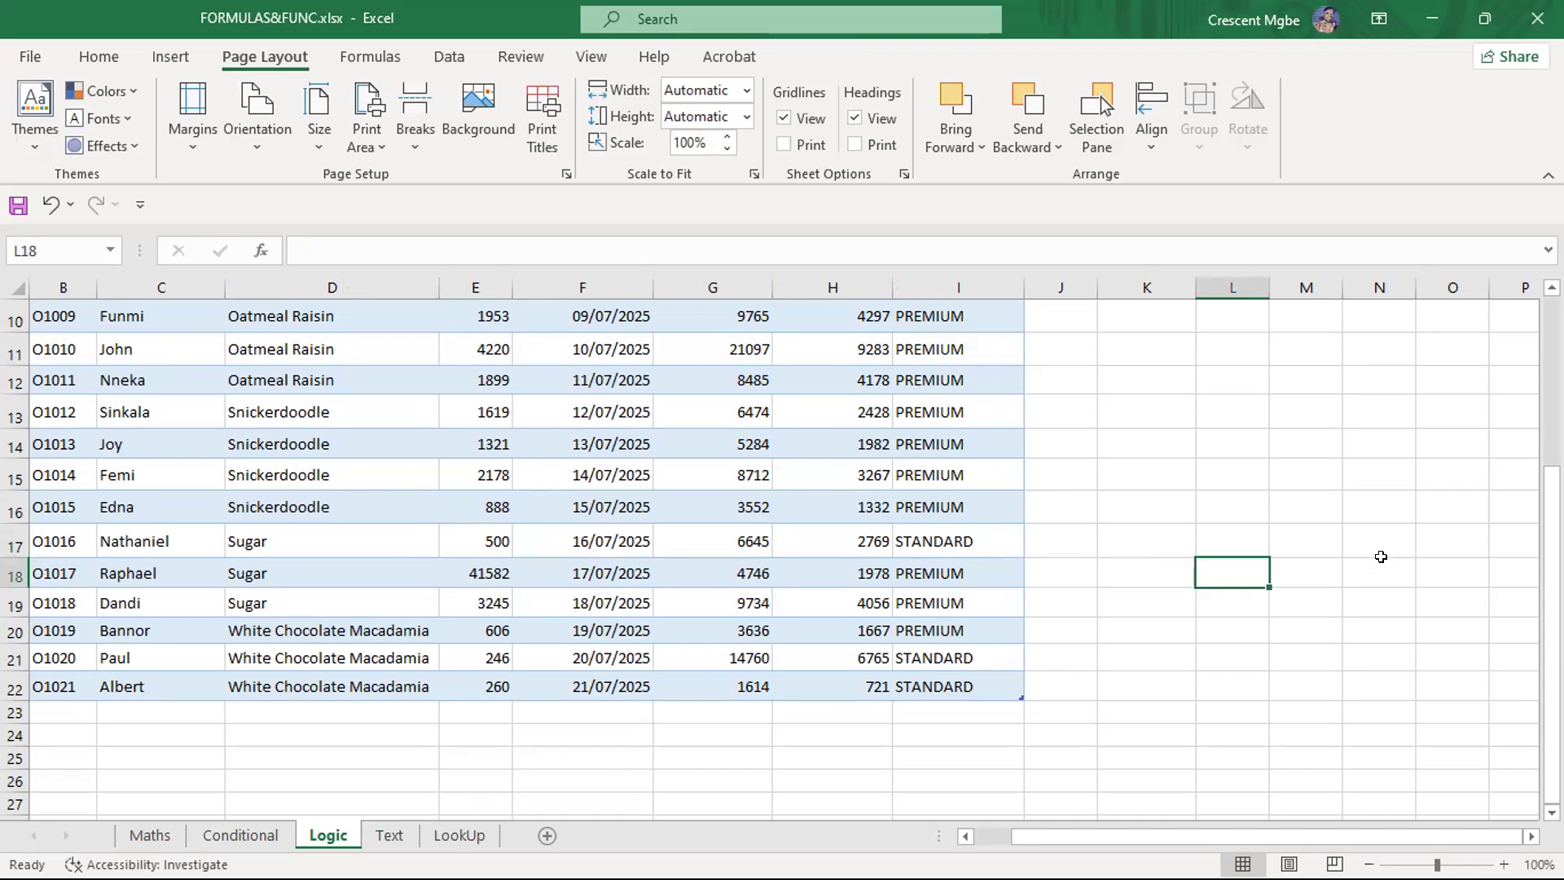
Review the Unit Sold values against the QUNTITY LEVEL column and inspect the formula in I17
scroll(1361, 576, up, 3)
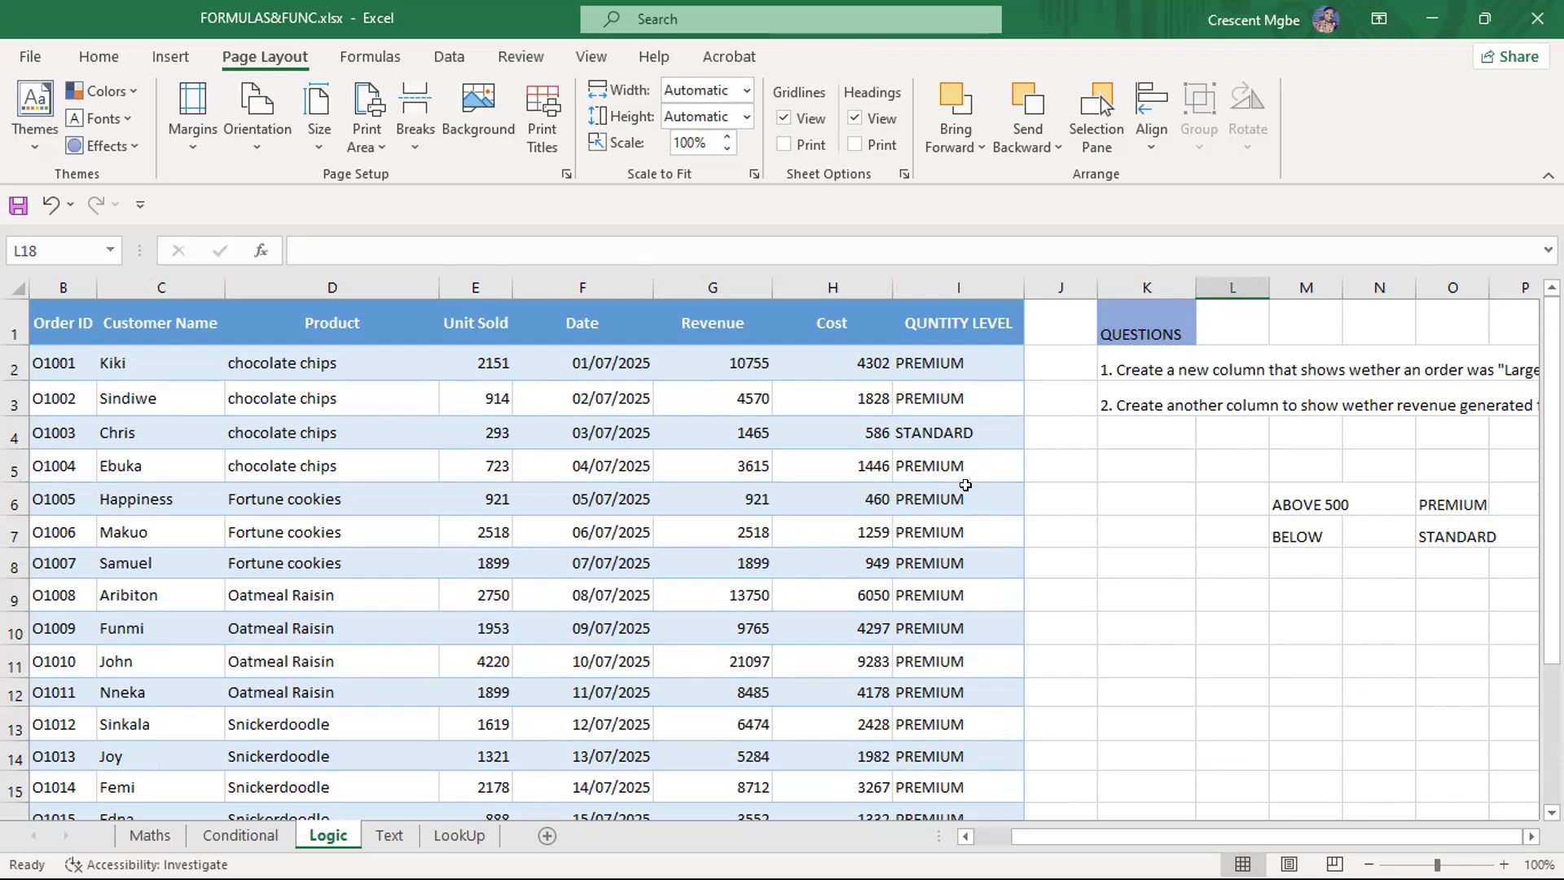
scroll(511, 433, down, 2)
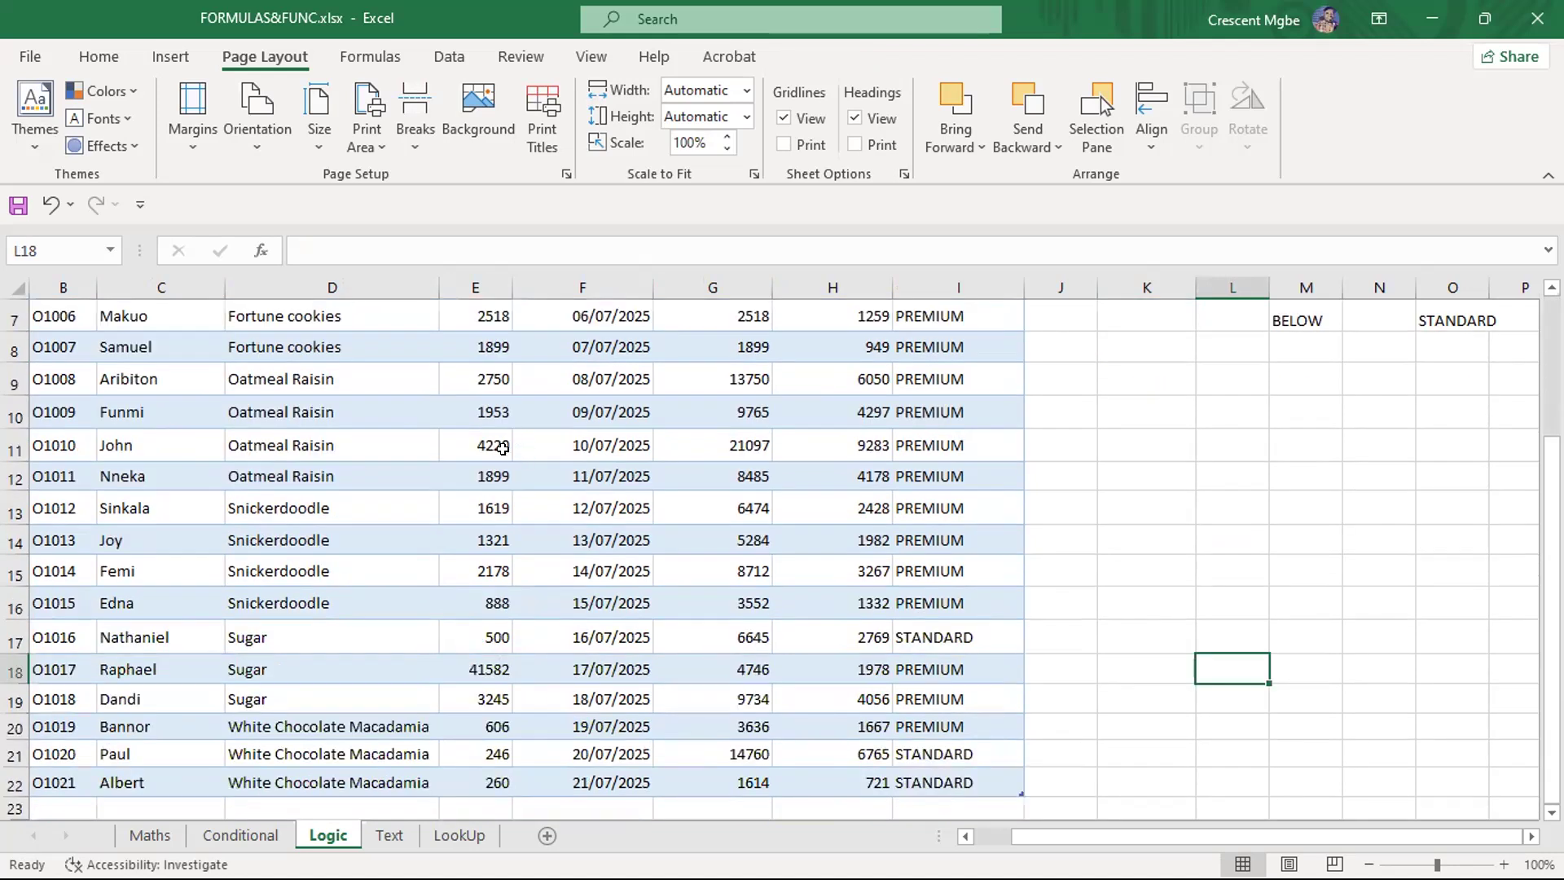
scroll(490, 565, up, 2)
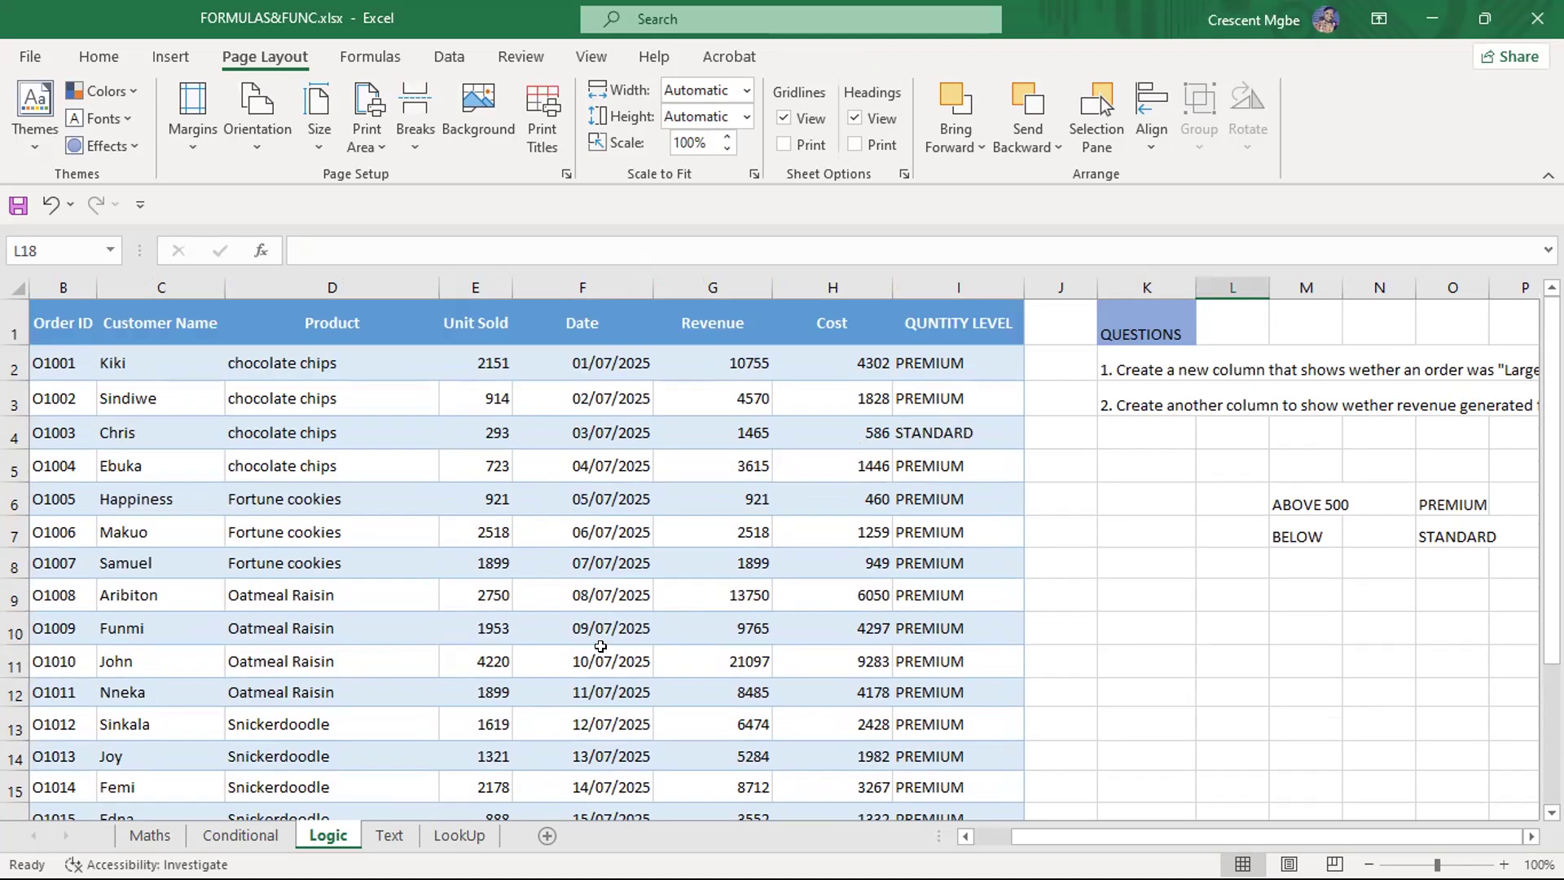
scroll(600, 646, down, 3)
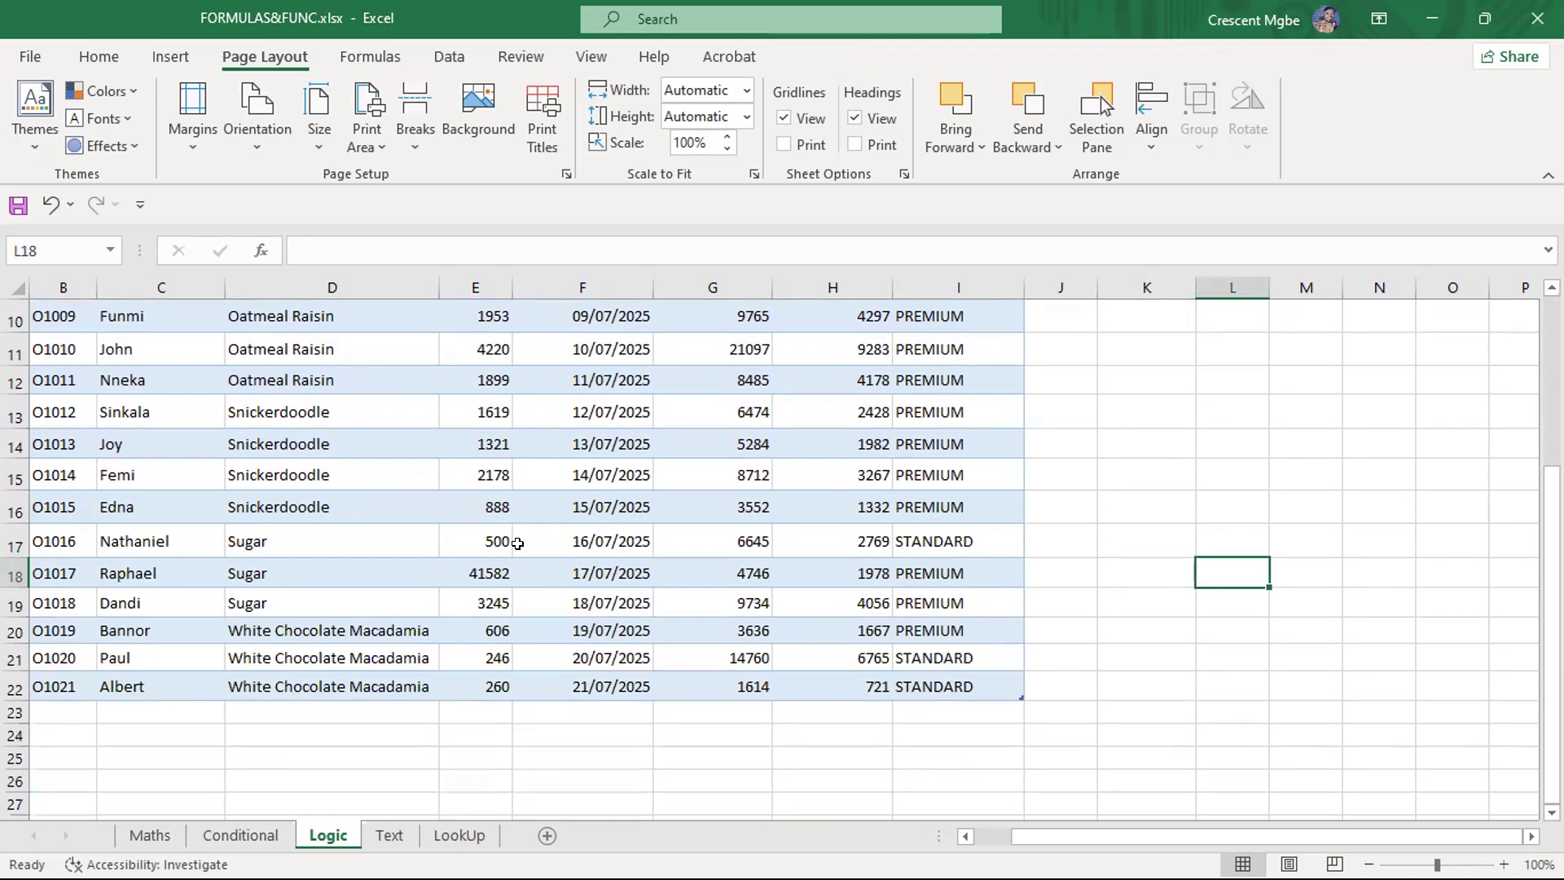
scroll(543, 562, up, 3)
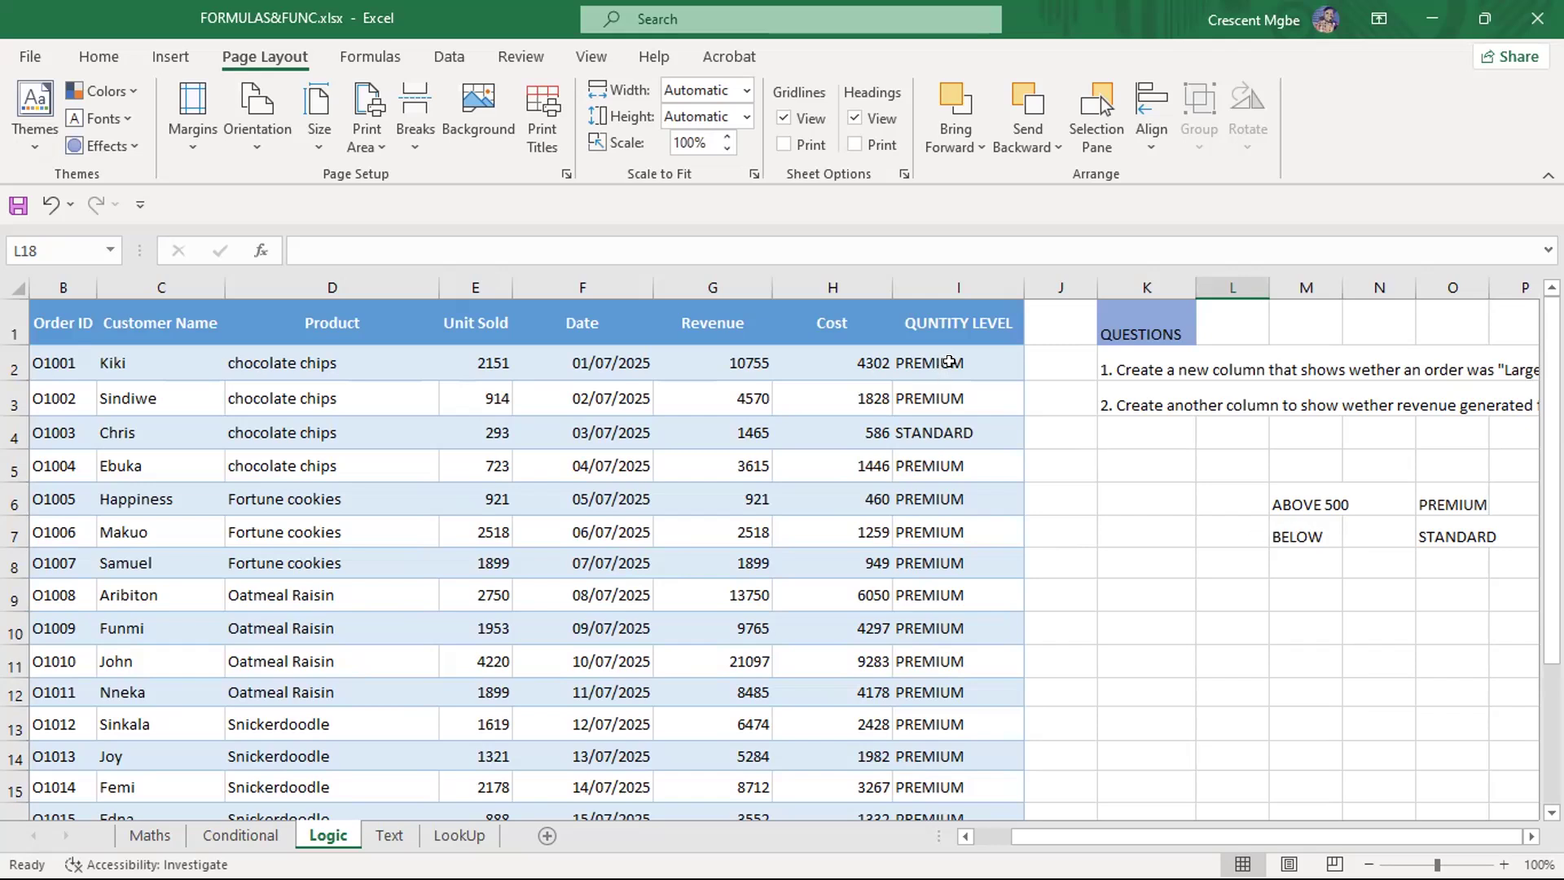
scroll(949, 361, down, 3)
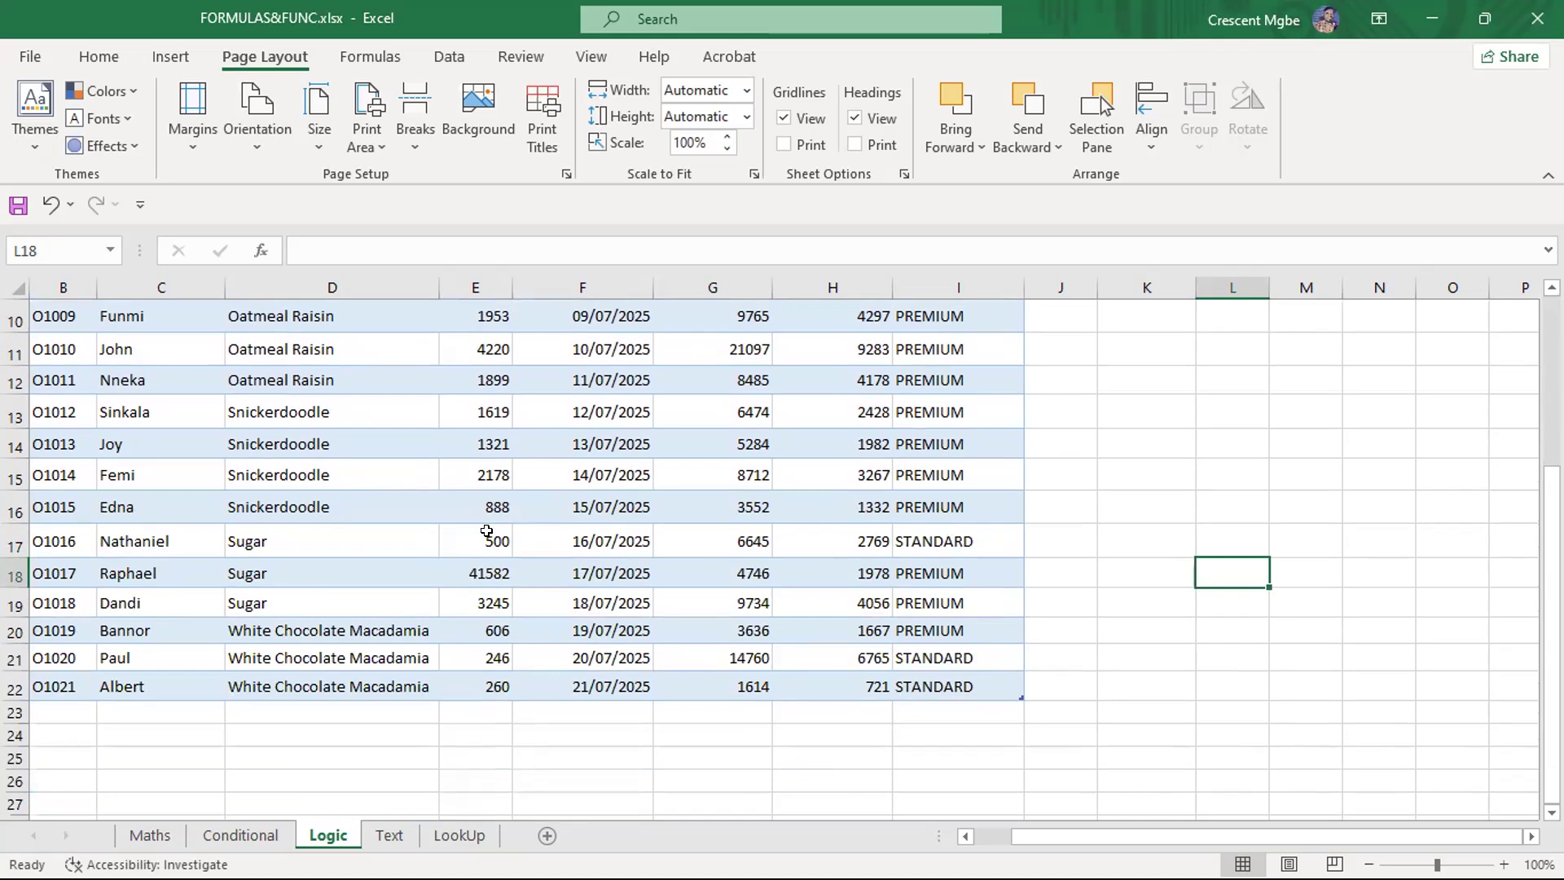
click(994, 541)
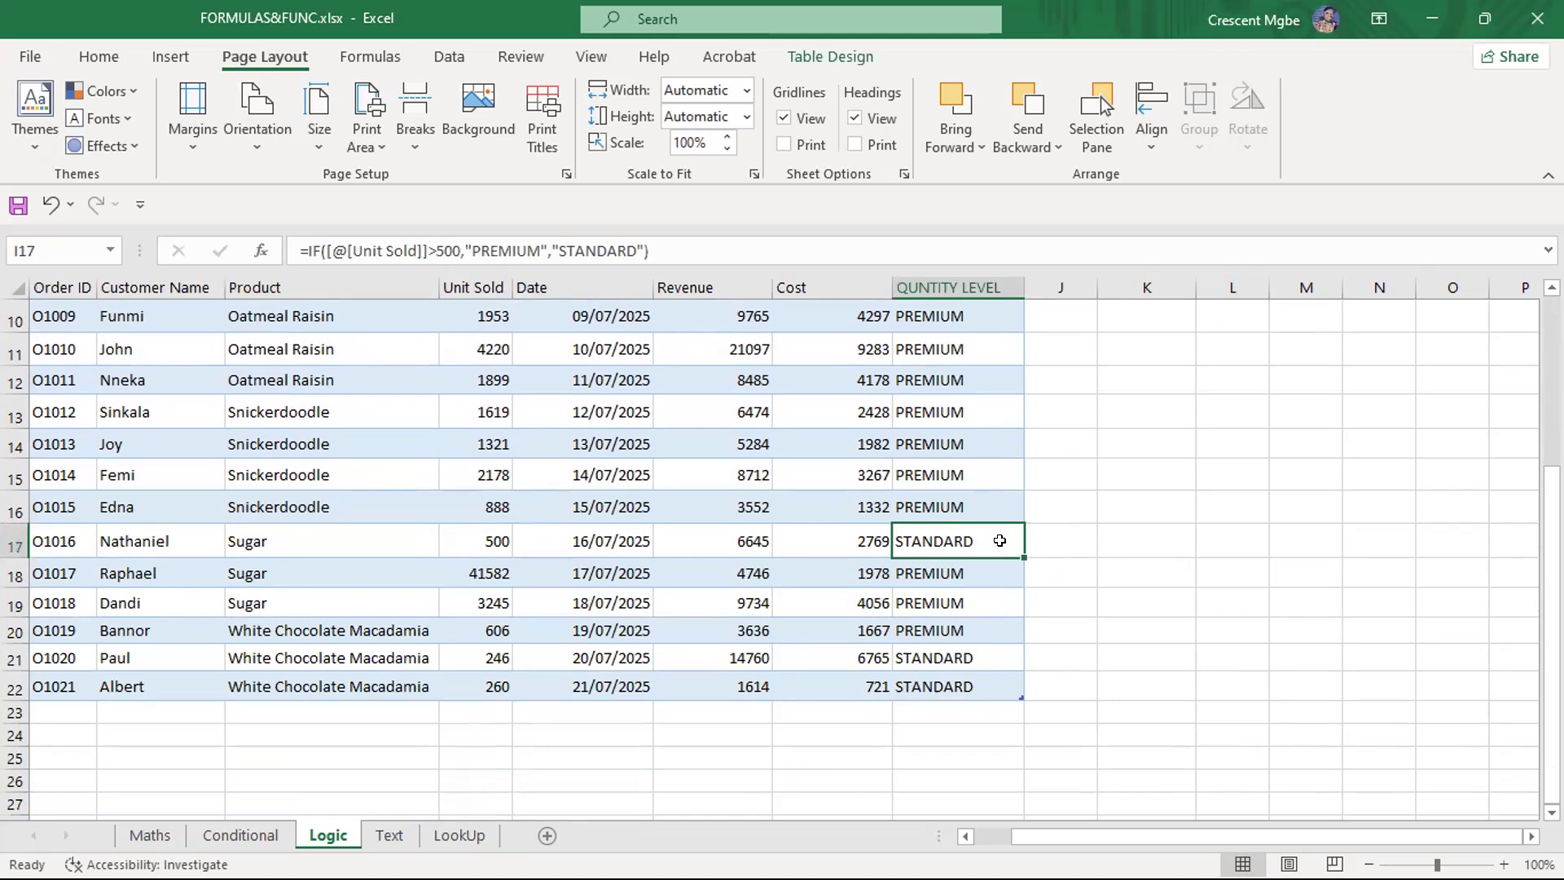
Enter the example value 500.1 in L17 and erase it
click(1232, 539)
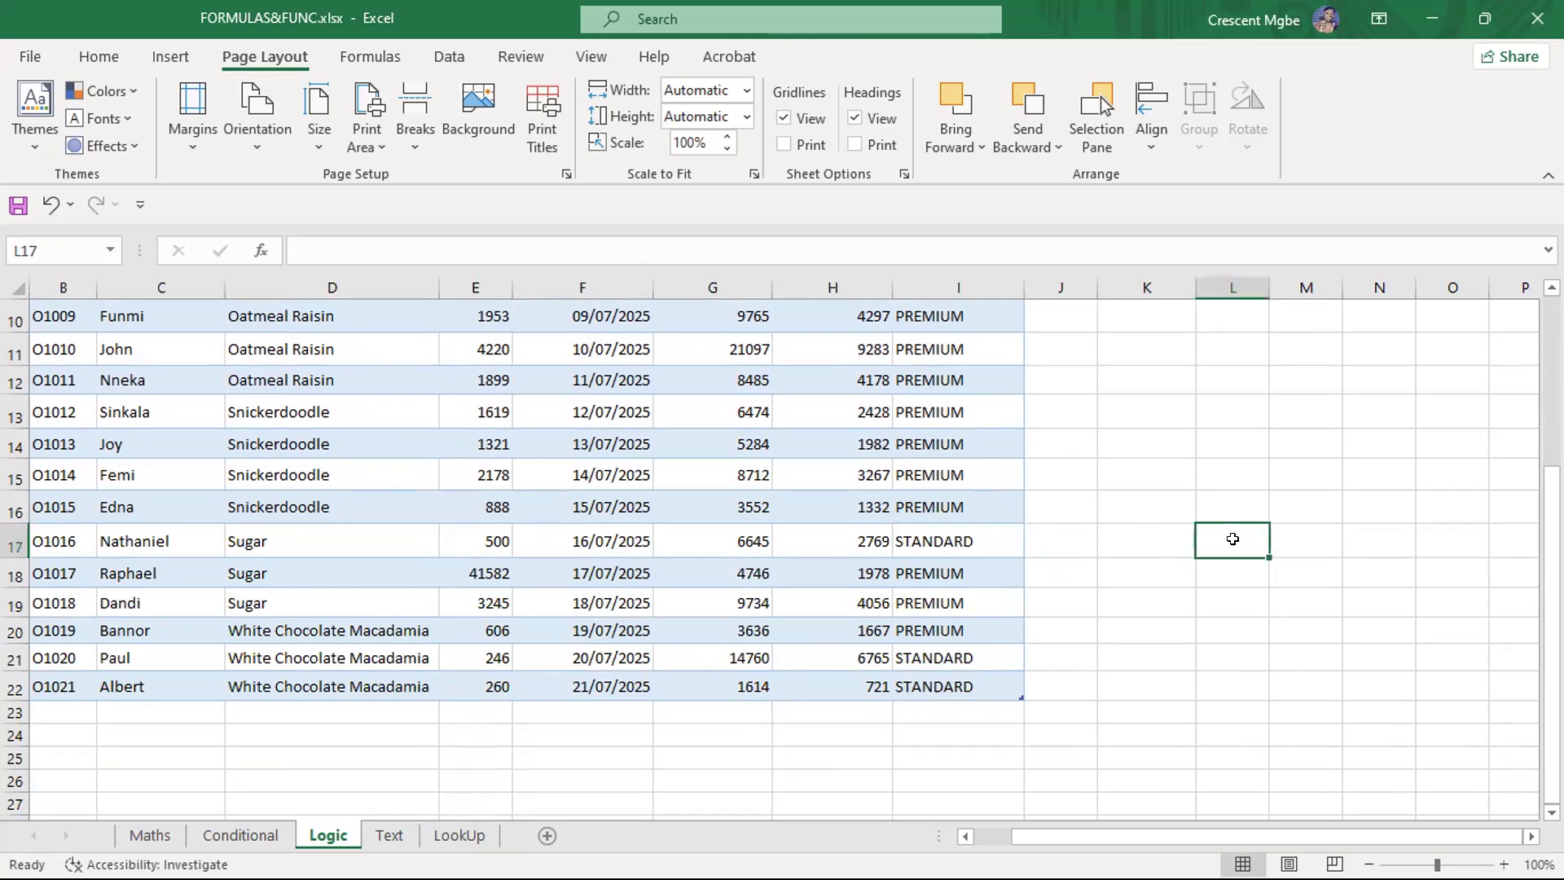
text(500.1)
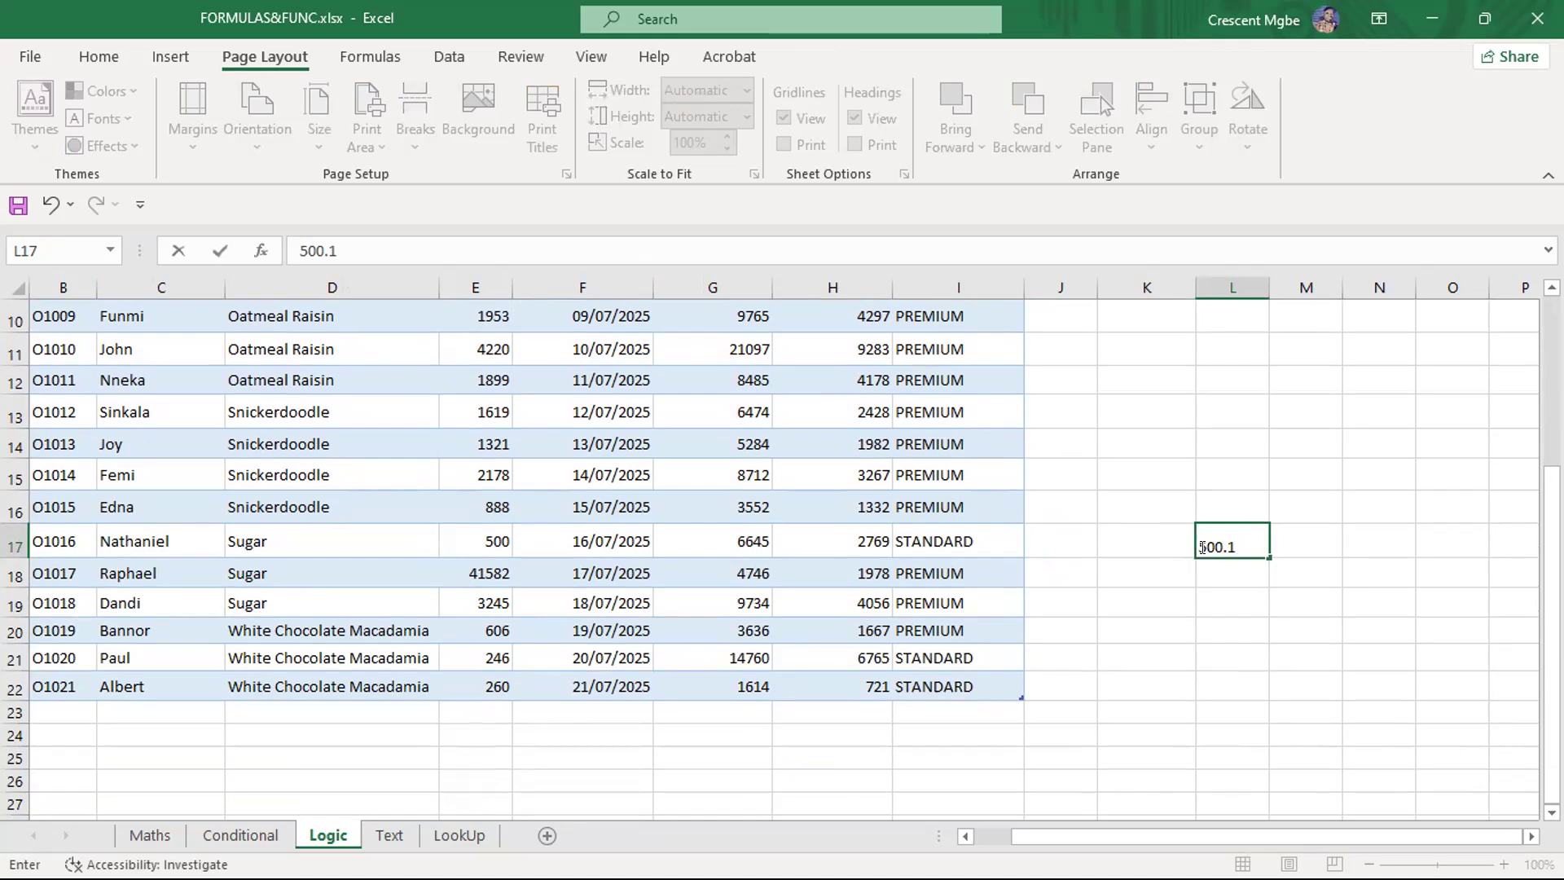
key(BackSpace)
key(BackSpace)
key(BackSpace)
key(BackSpace)
Enter the comparison operator >= in L16 and erase it
click(1224, 501)
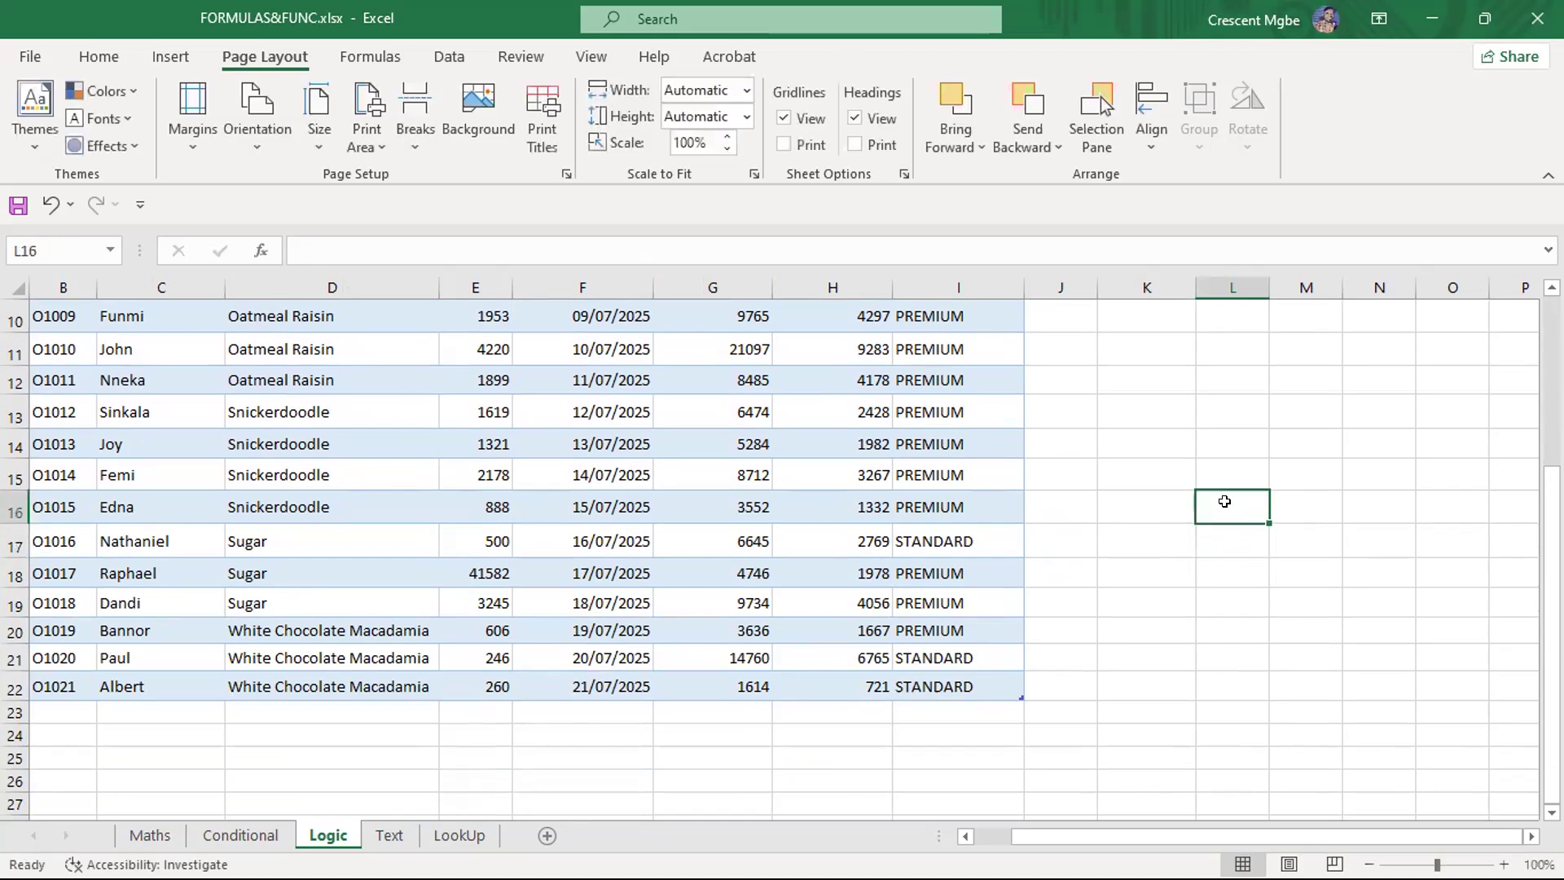
text(>=)
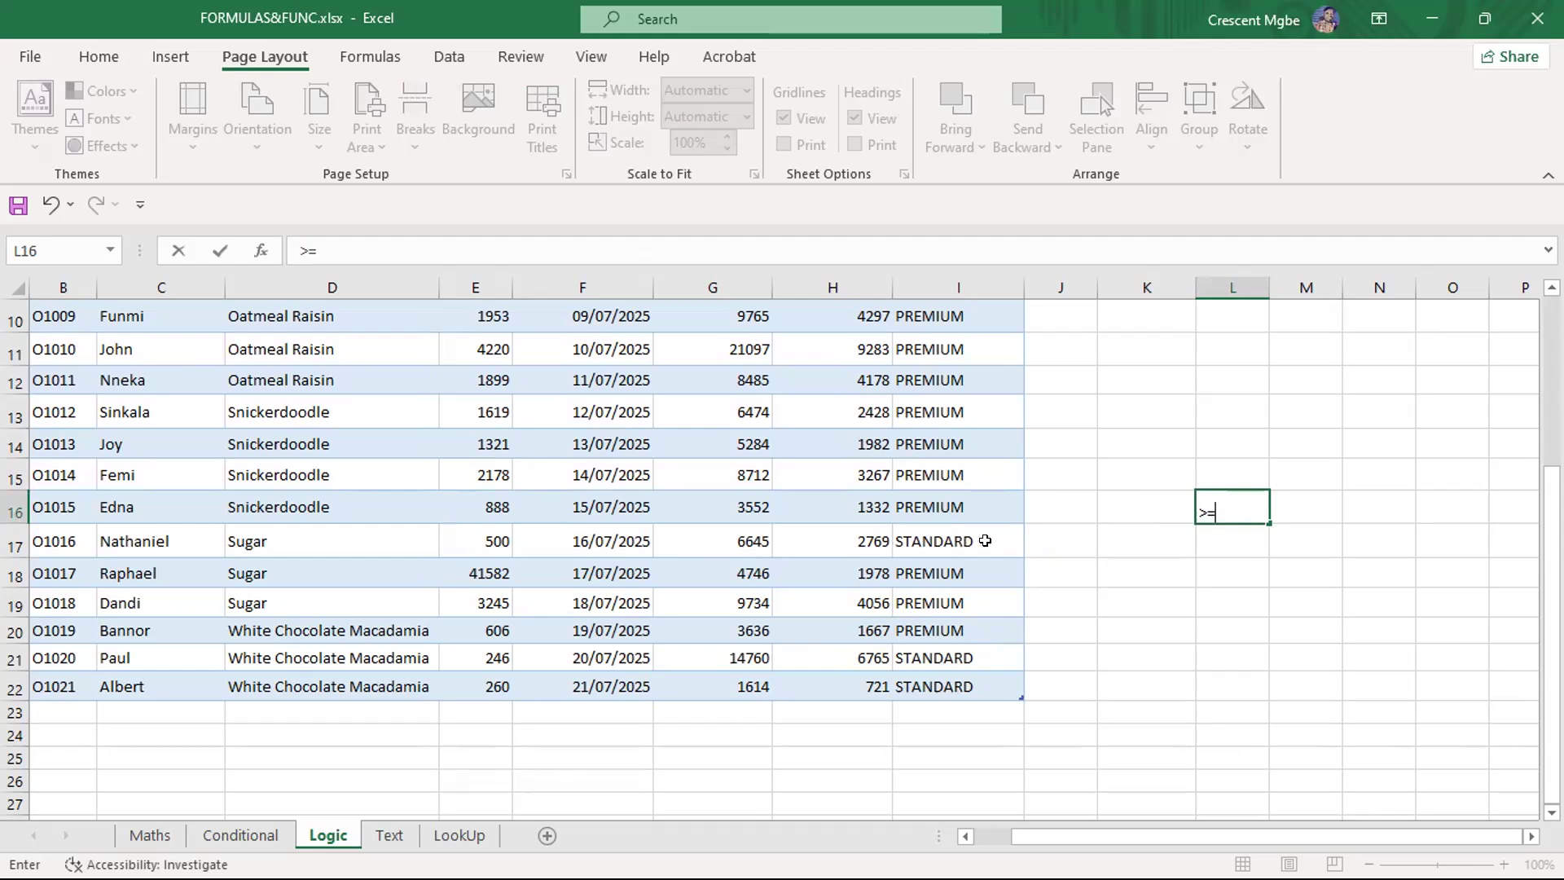
key(BackSpace)
key(BackSpace)
Try the comparison >=500 in the IF formula in I2, and restore the formula to >500
scroll(1246, 464, up, 3)
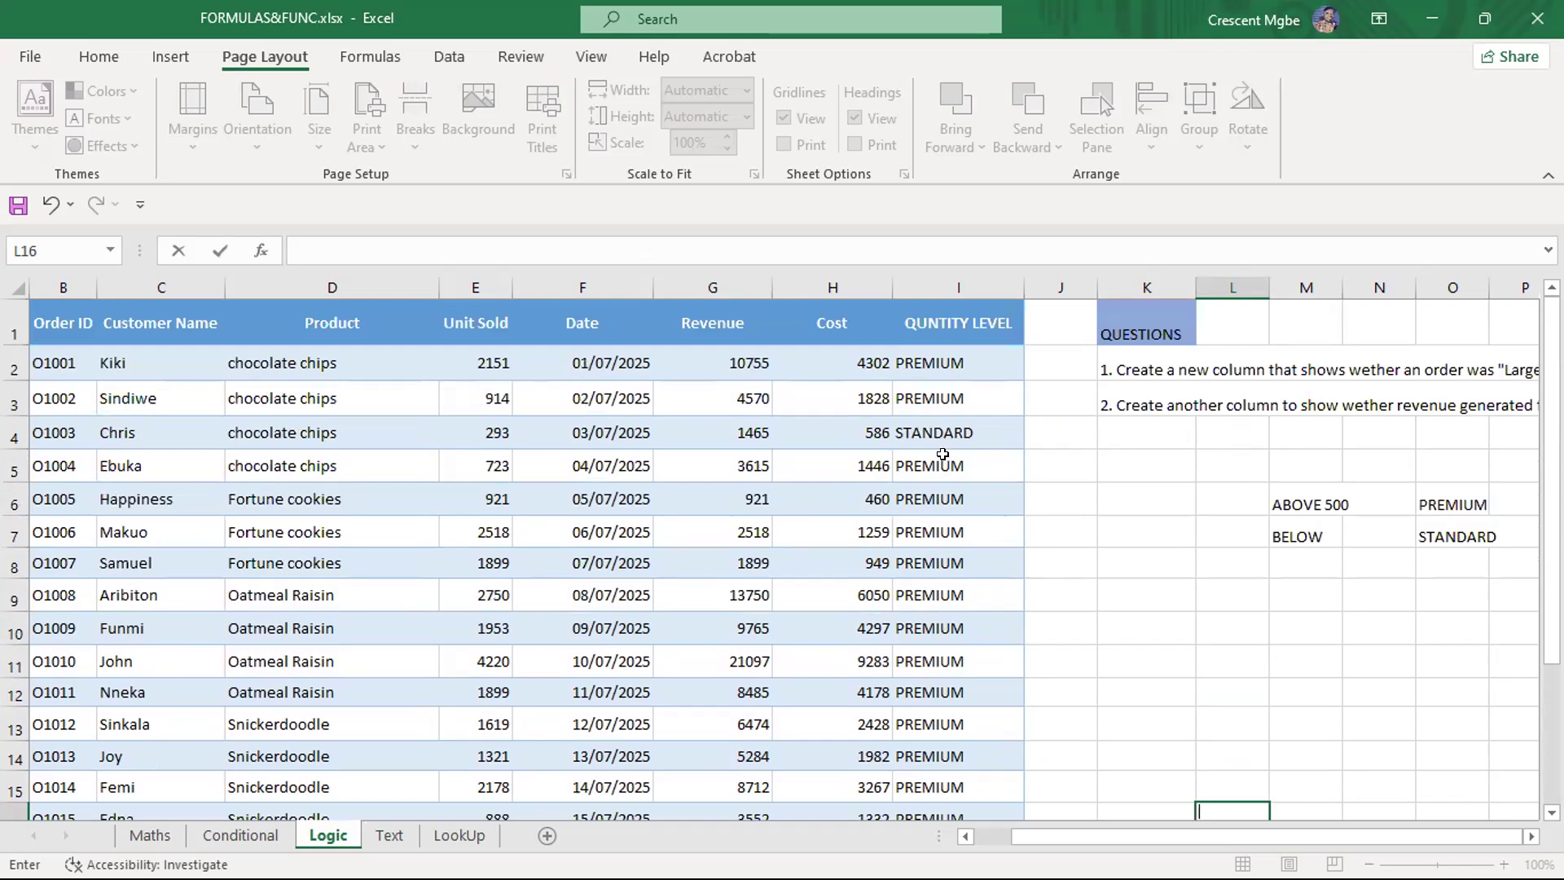
click(958, 356)
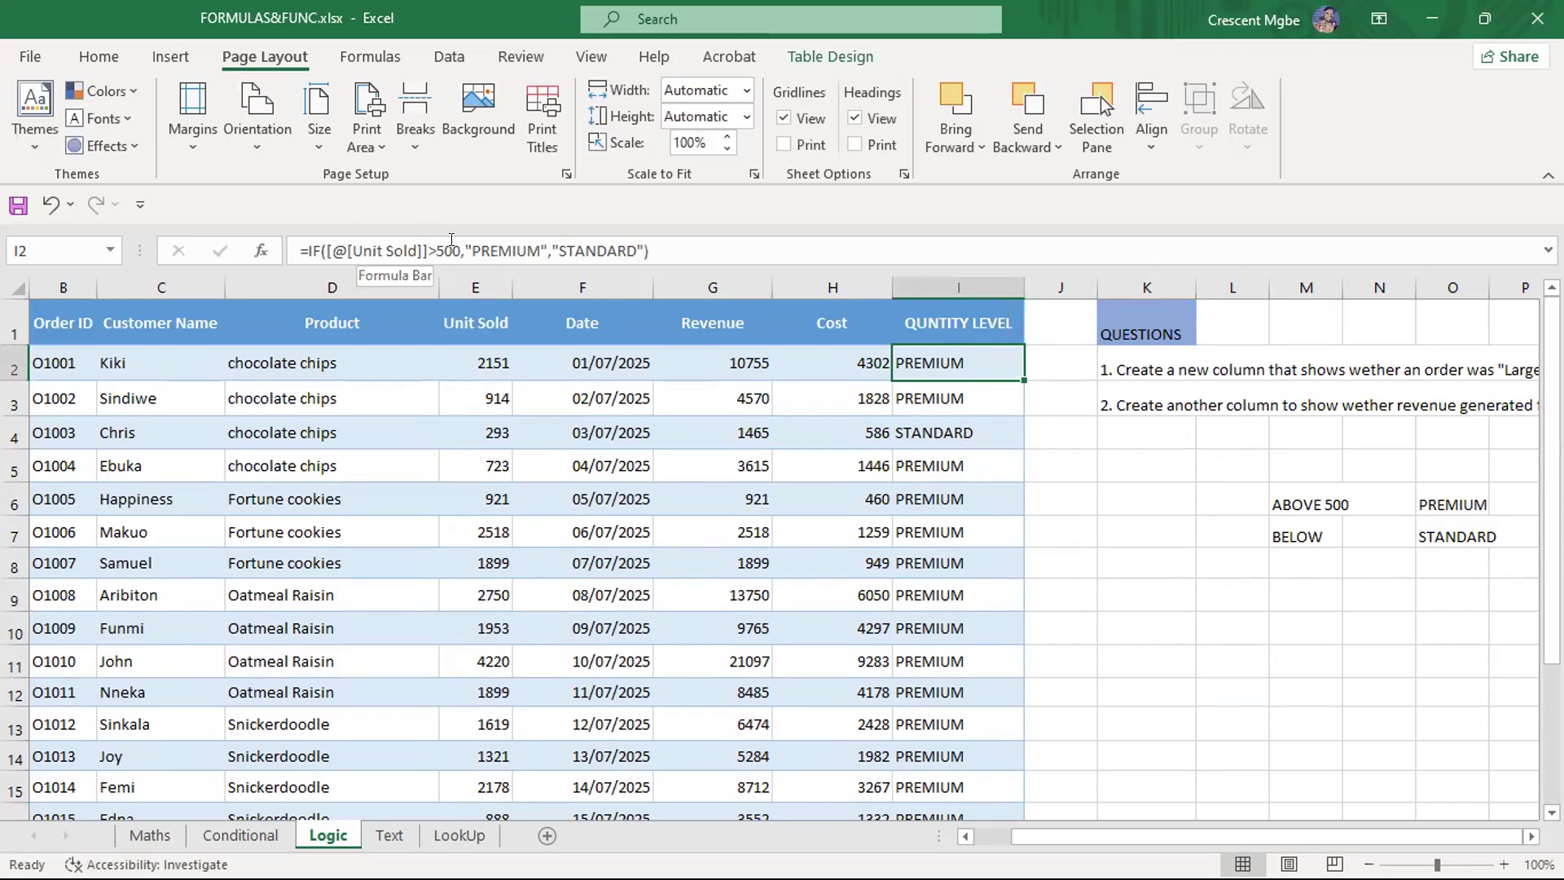
click(453, 251)
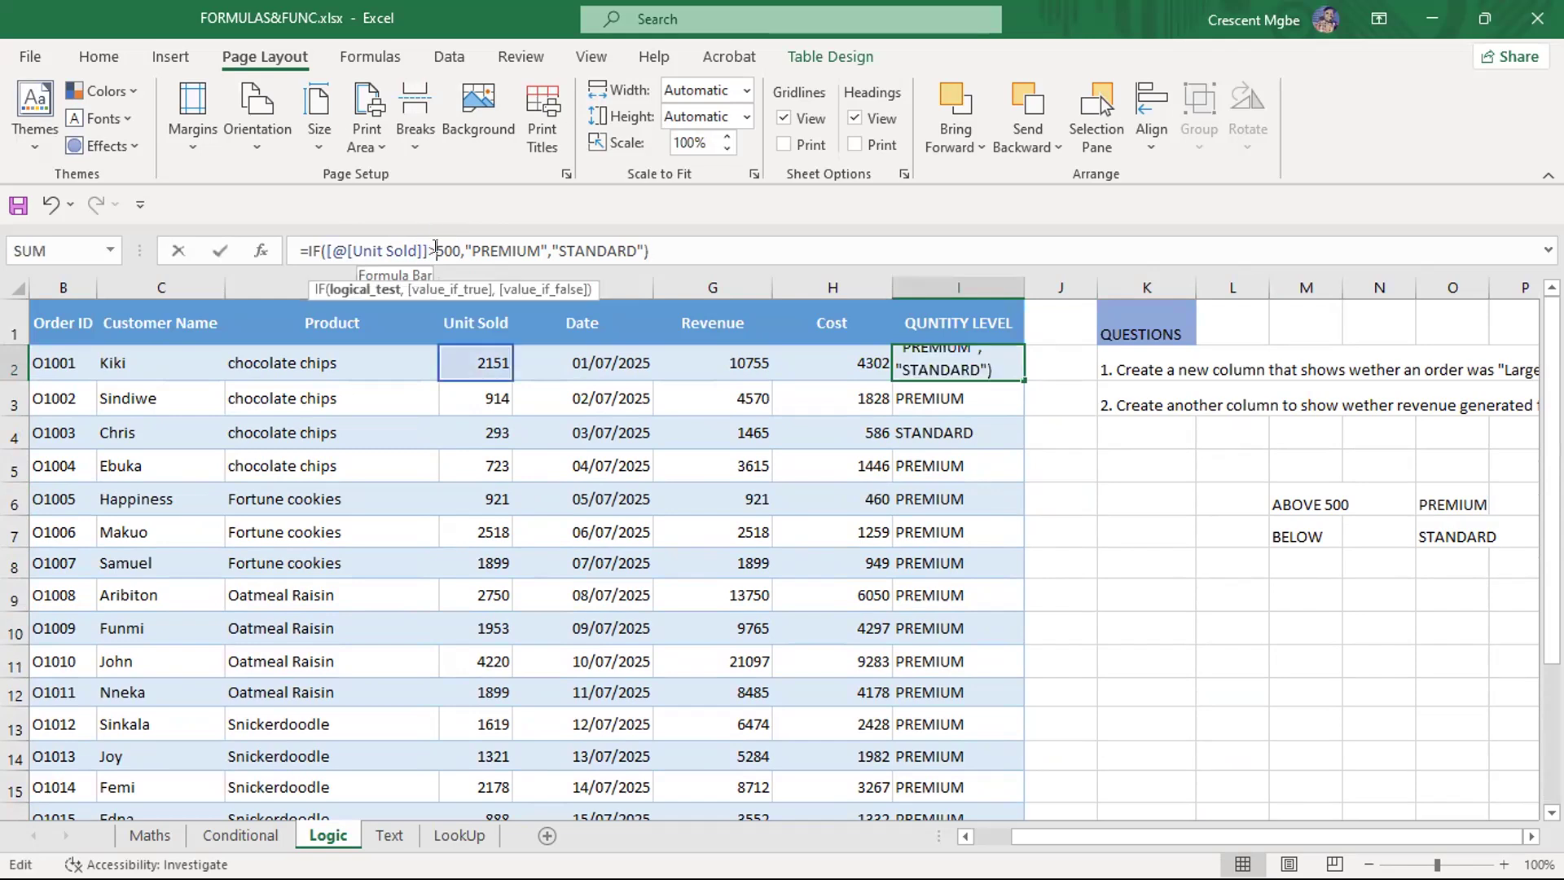
text(+)
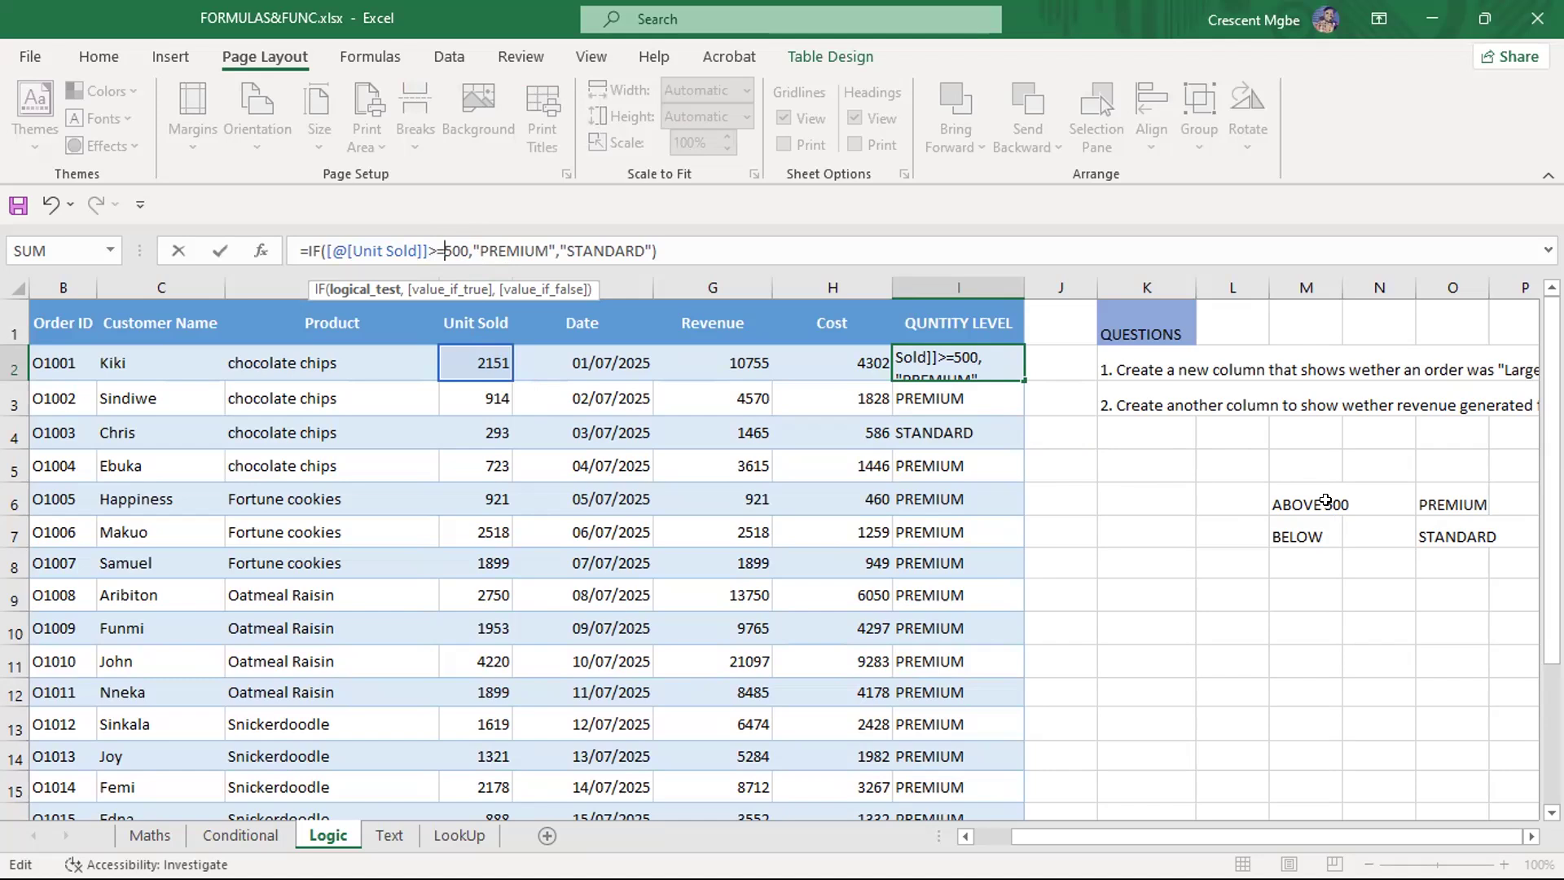
key(BackSpace)
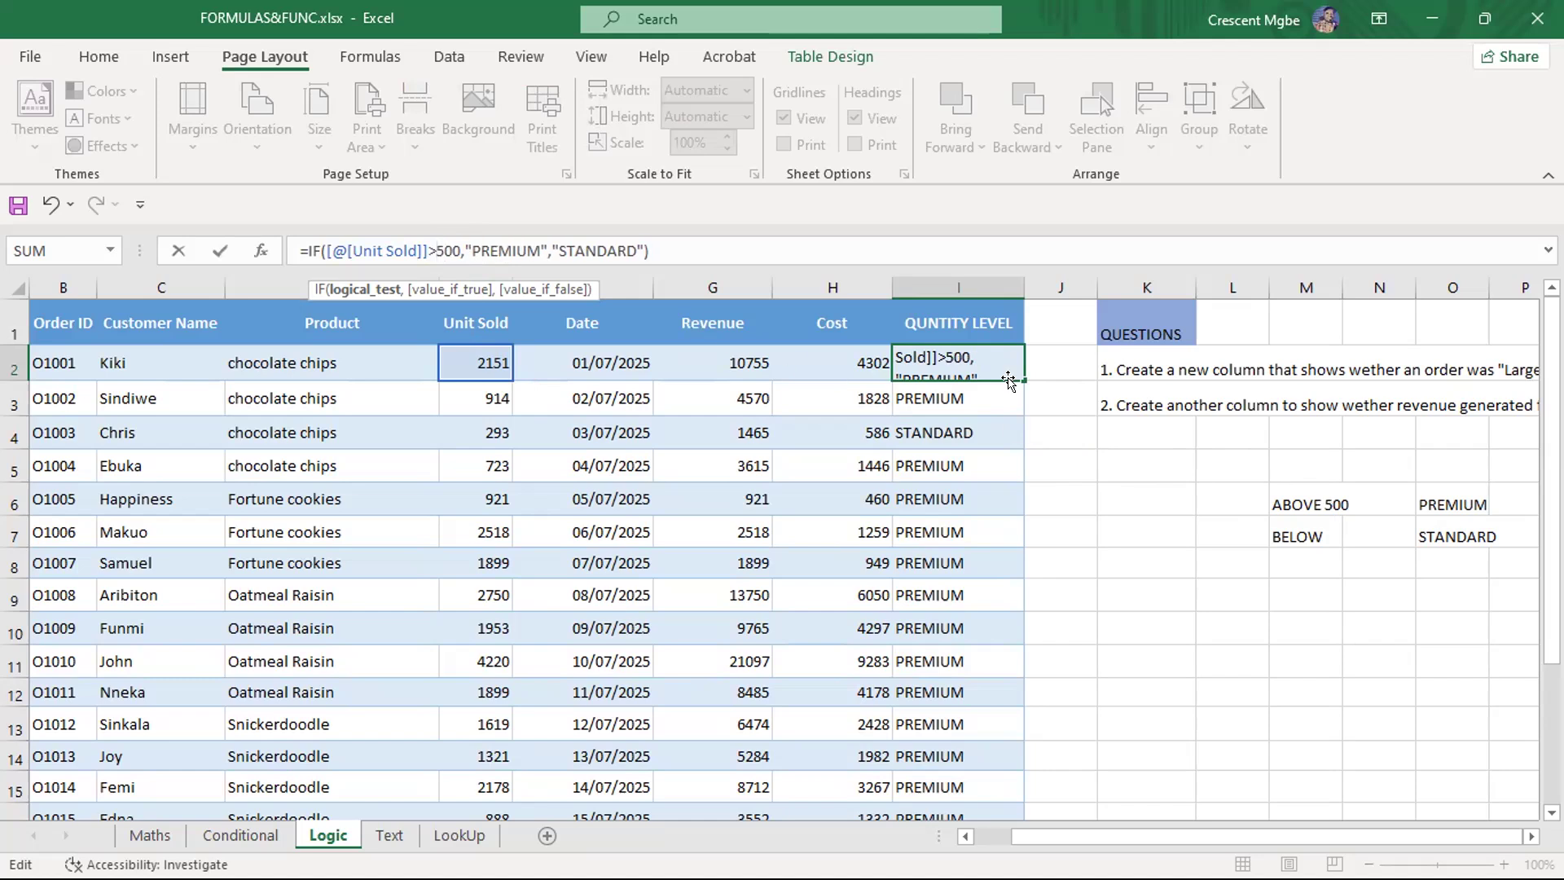
click(1301, 534)
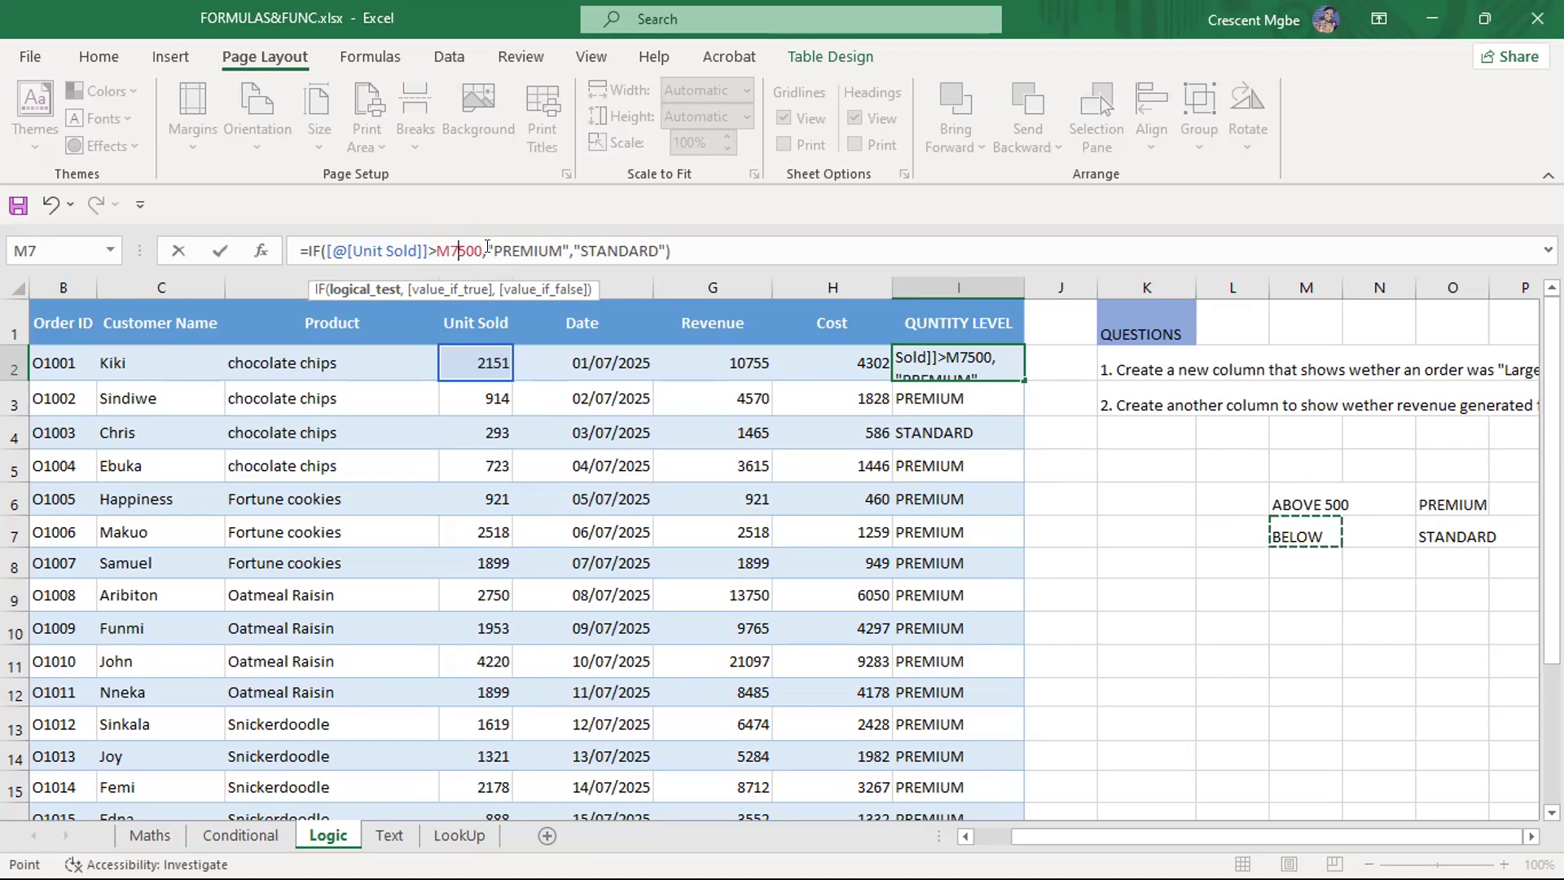
key(BackSpace)
key(BackSpace)
click(673, 251)
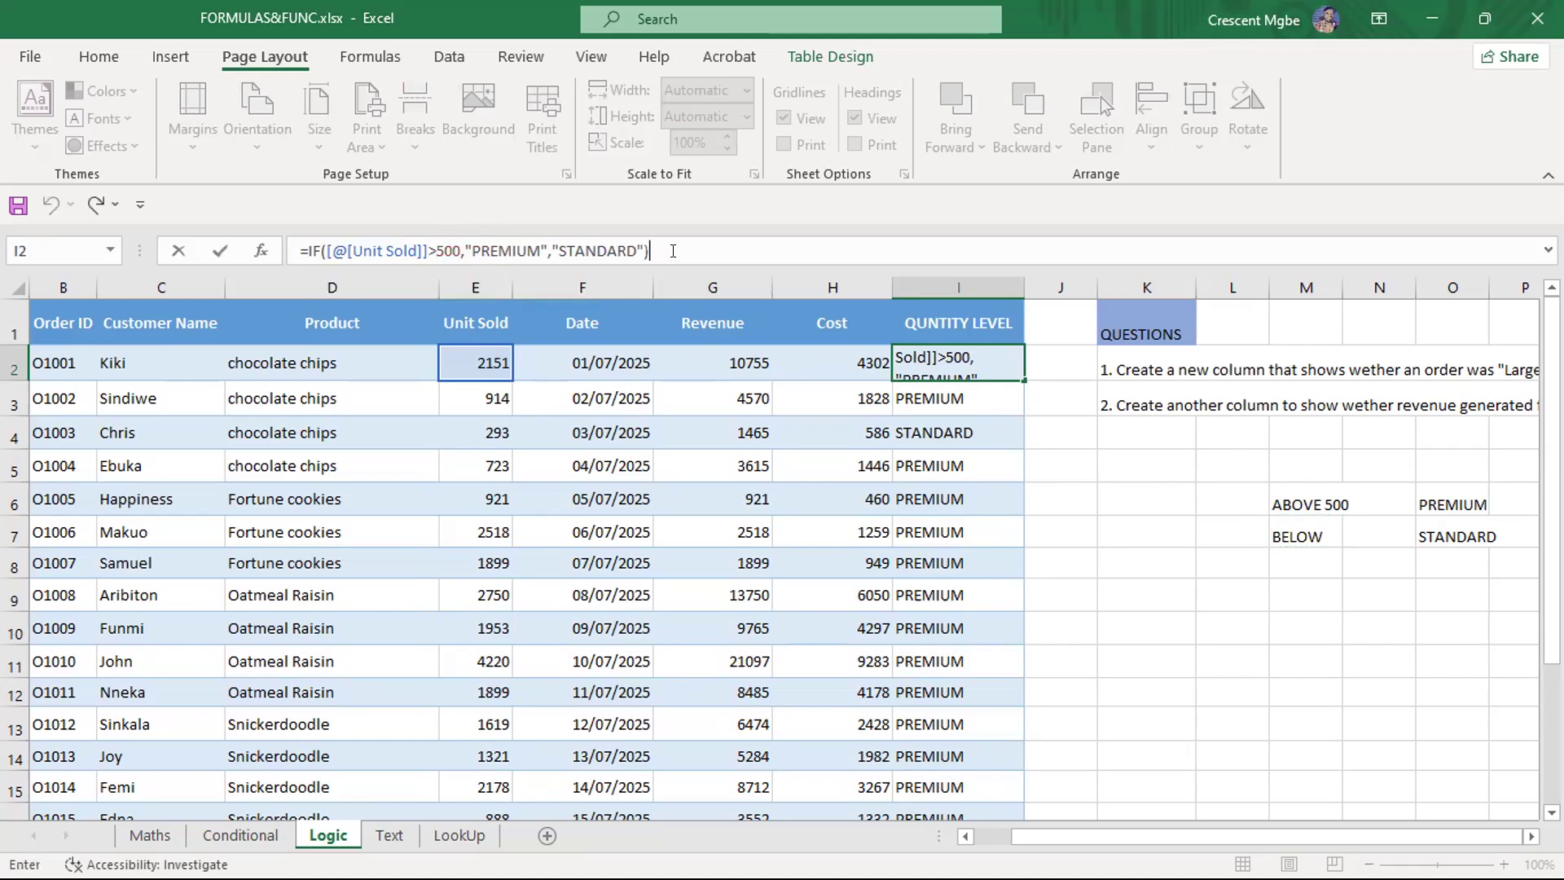
key(Return)
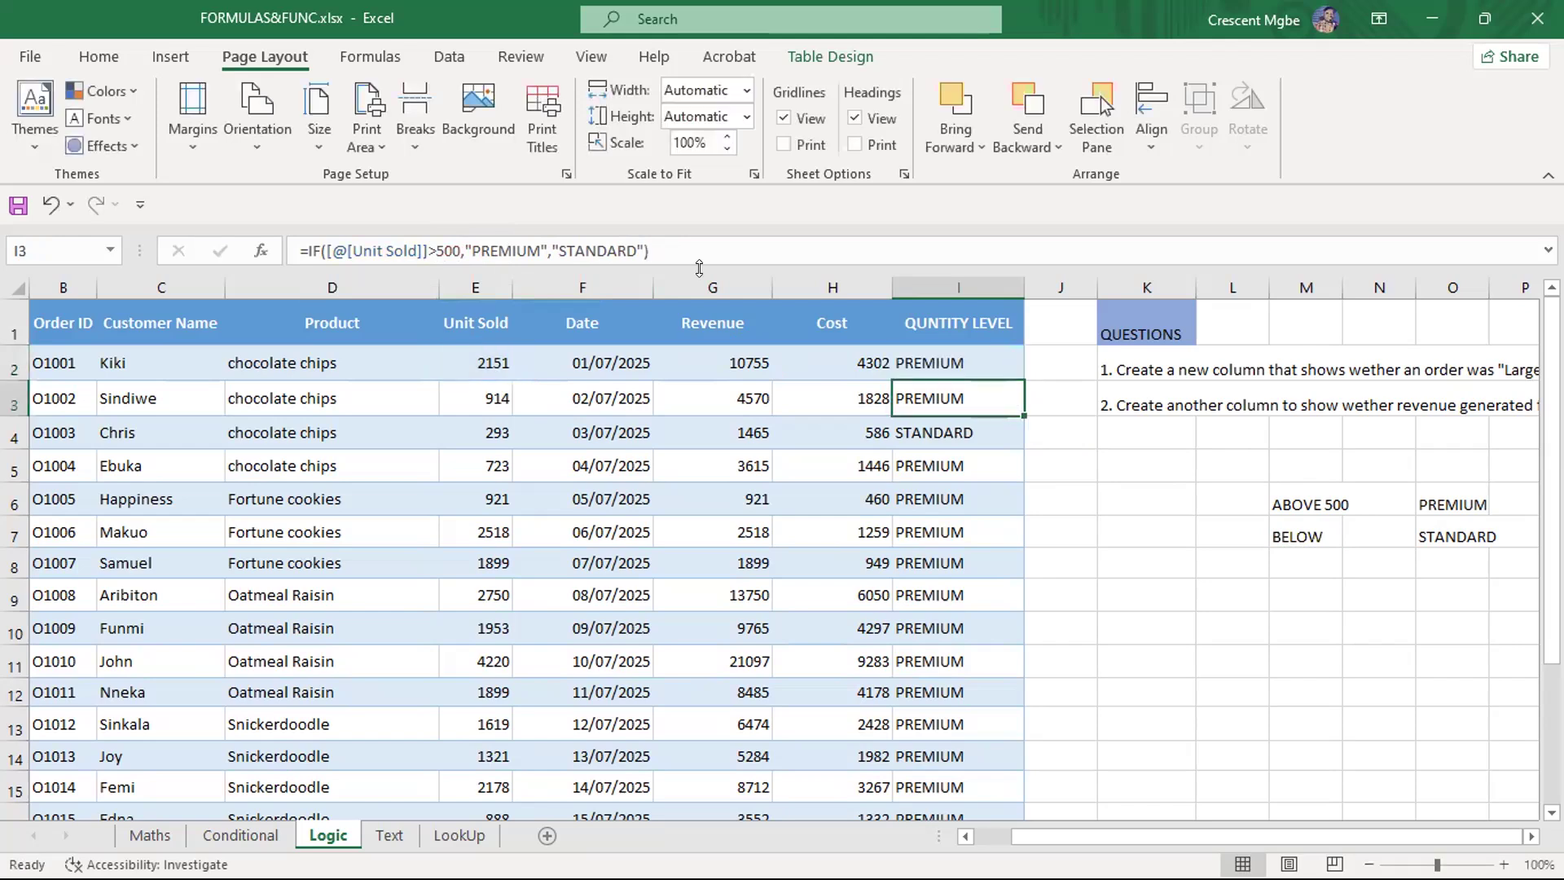
Enter the explanatory notes ABOVE 500 in M10 and FROM 500 AND ABOVE in M11
click(1304, 505)
click(1314, 622)
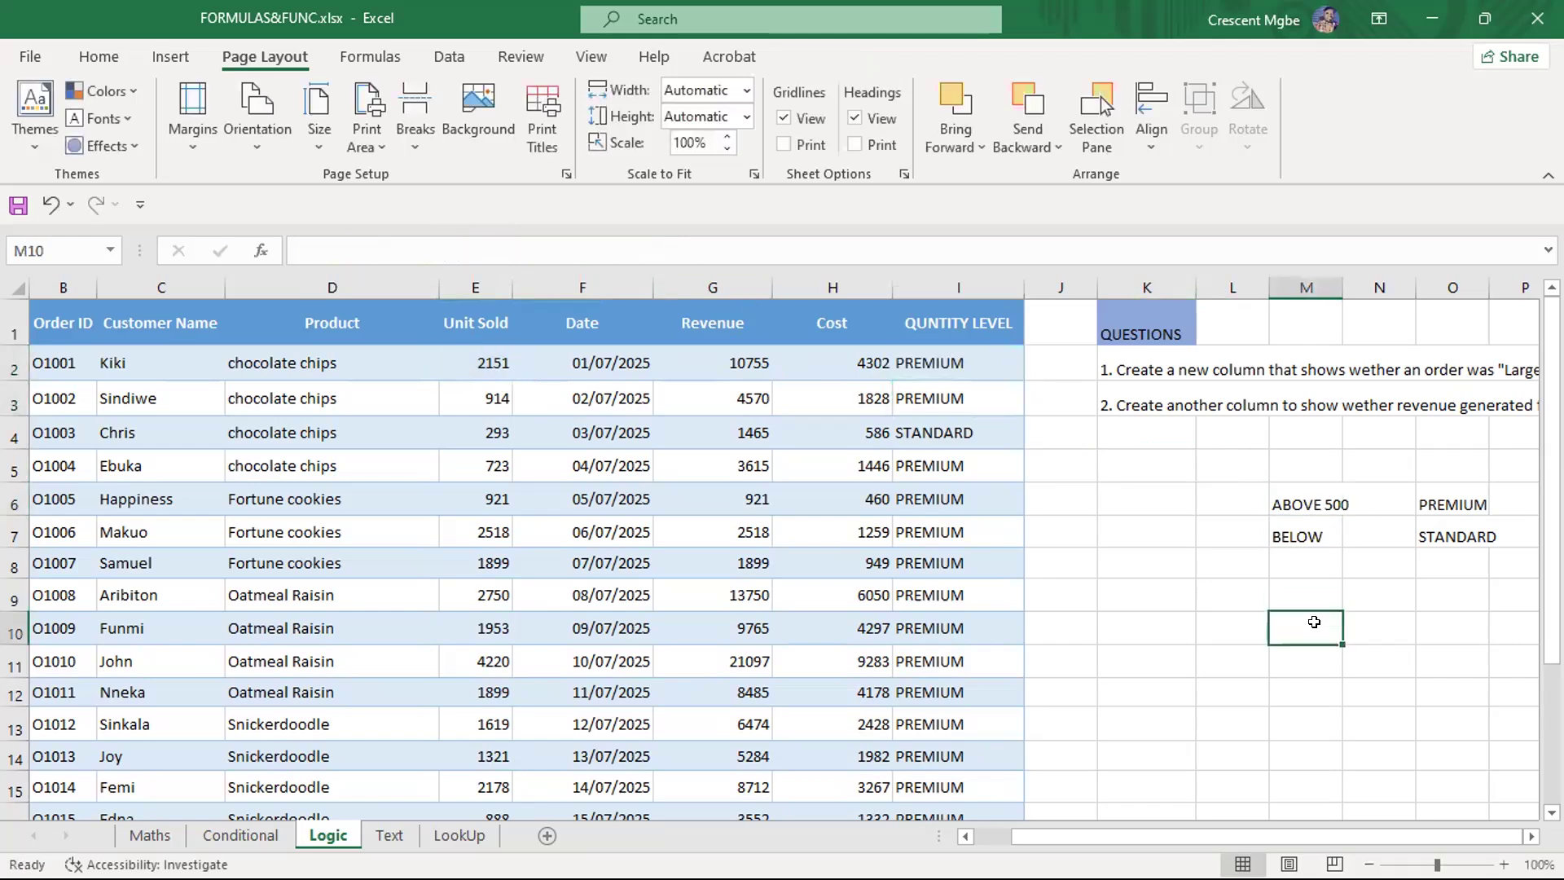
text(ABOVE)
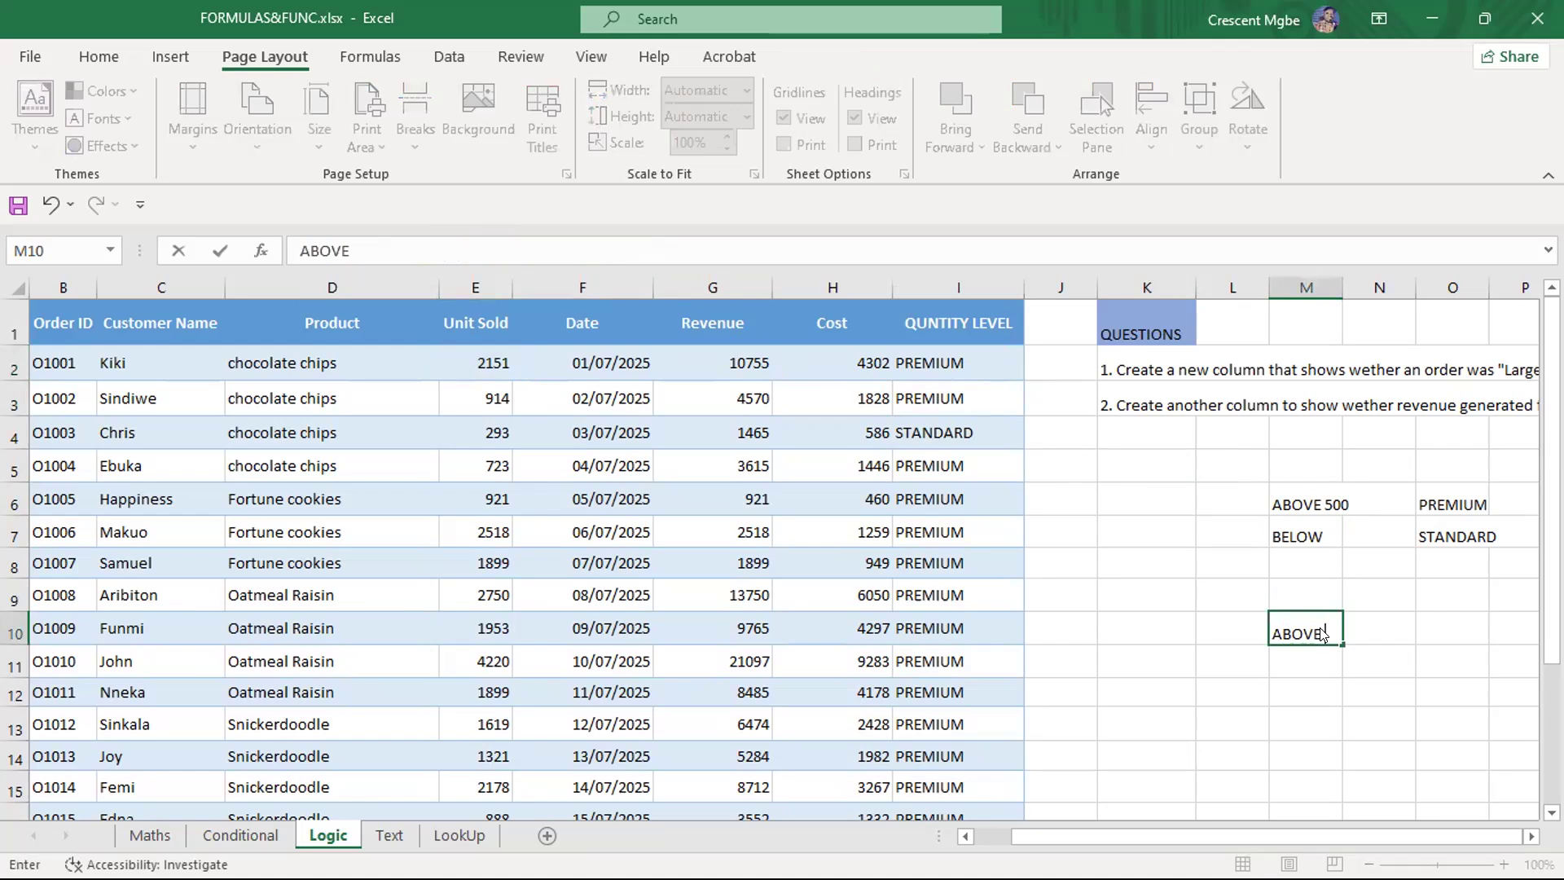
text( 500)
click(1317, 654)
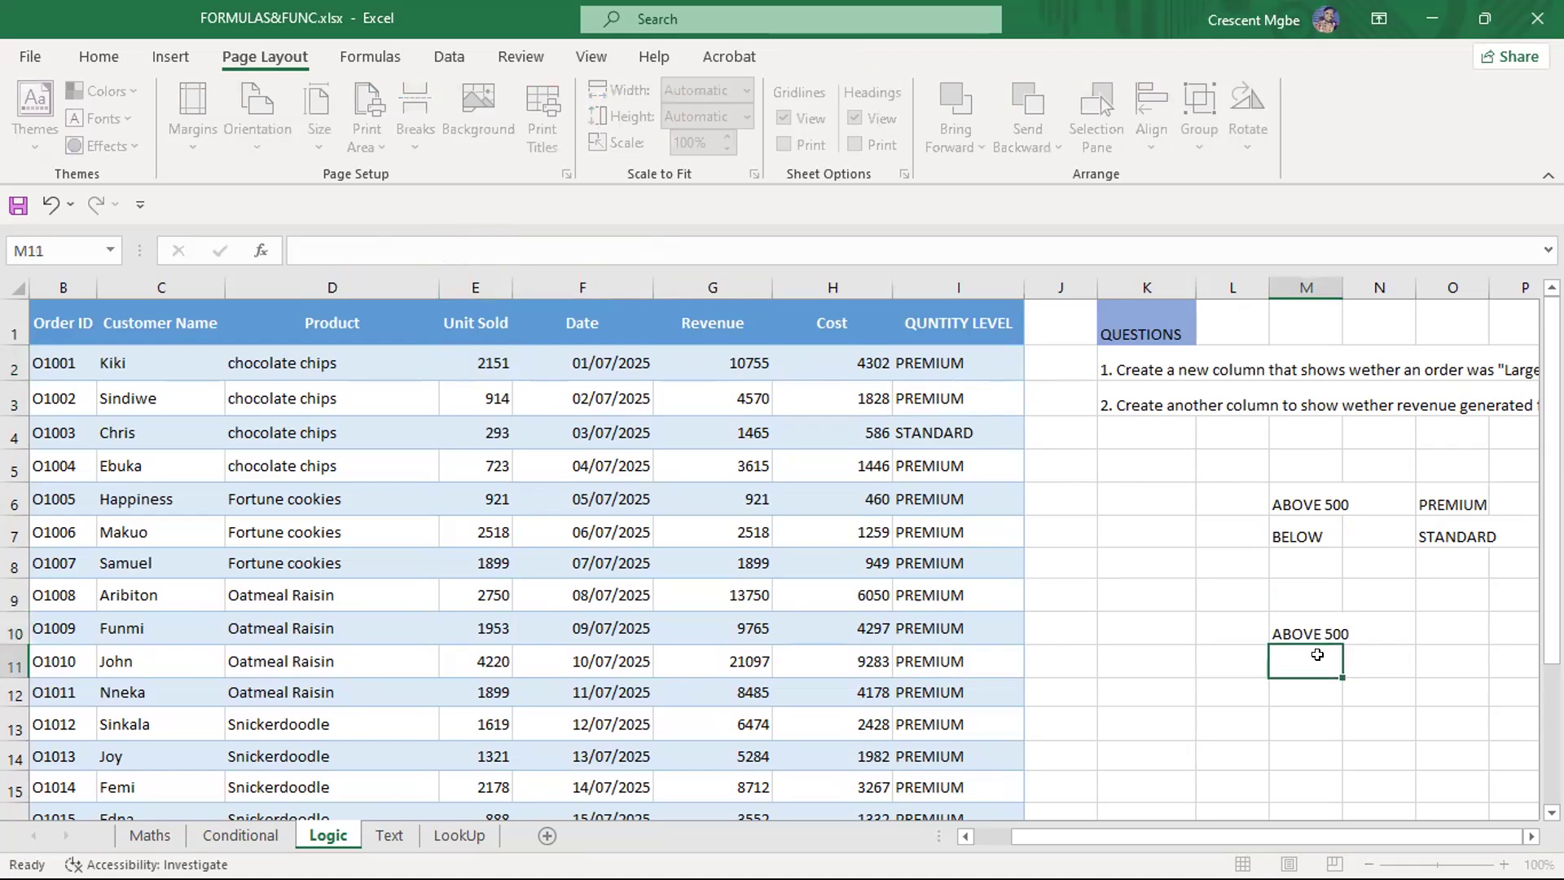
text(FROM 500)
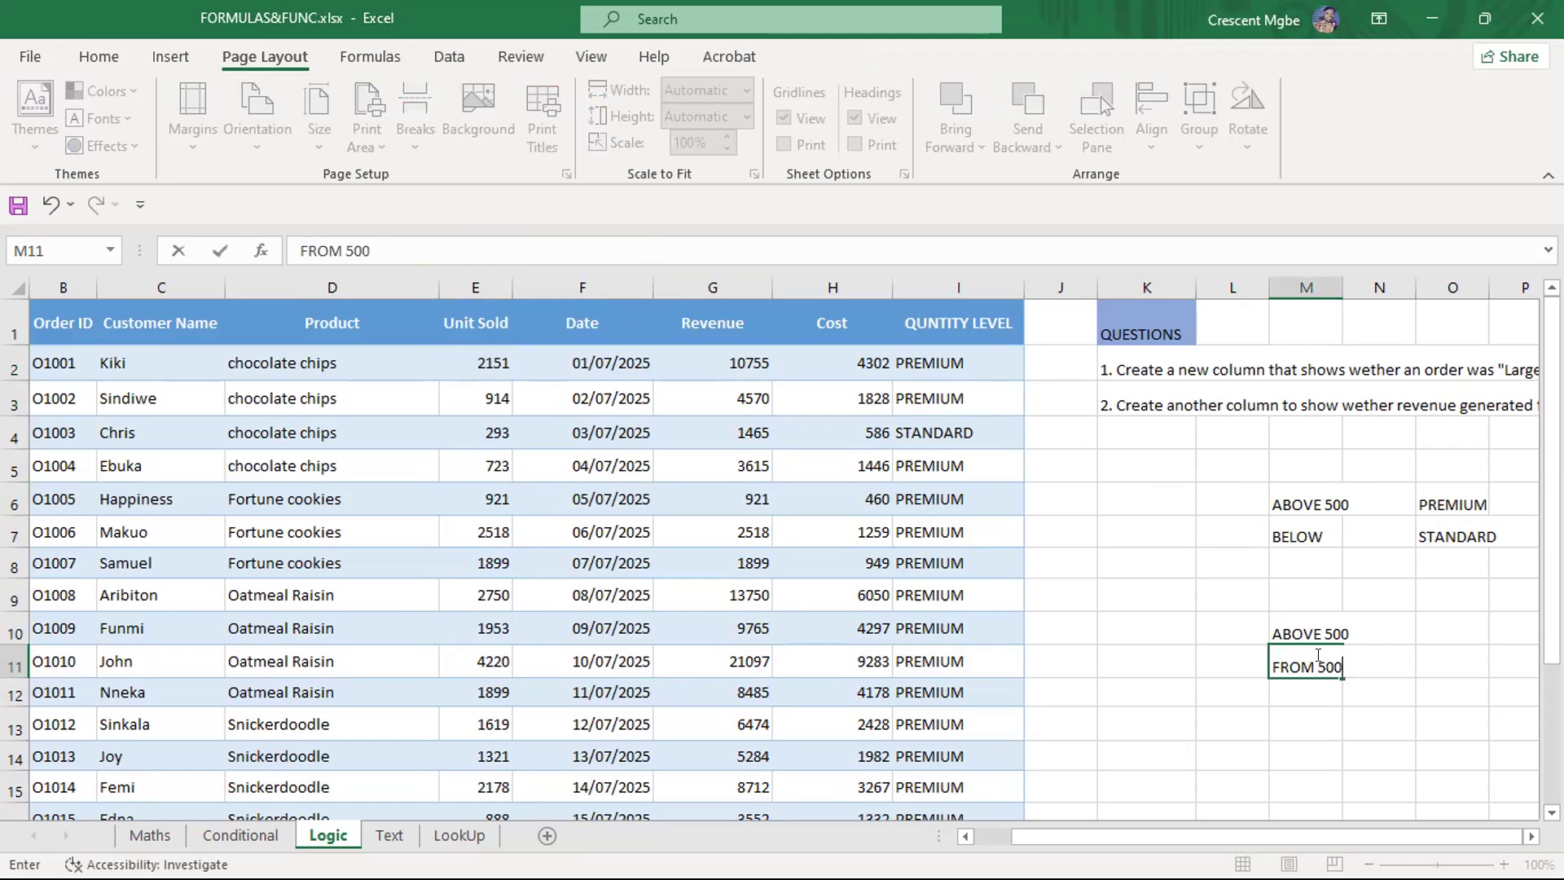
text( AND ABOVE)
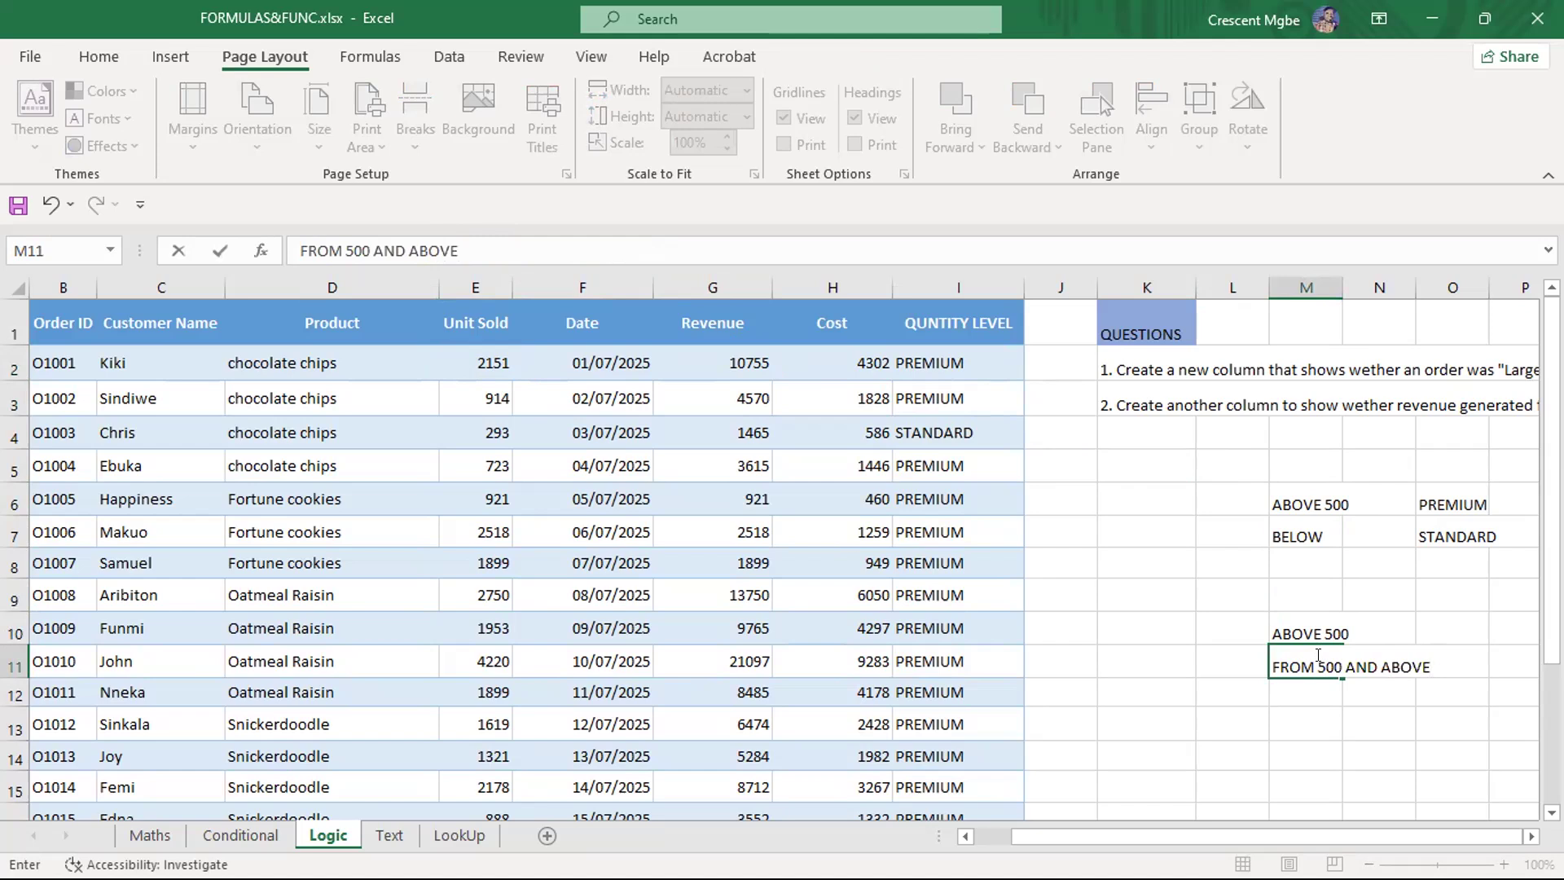
click(1384, 713)
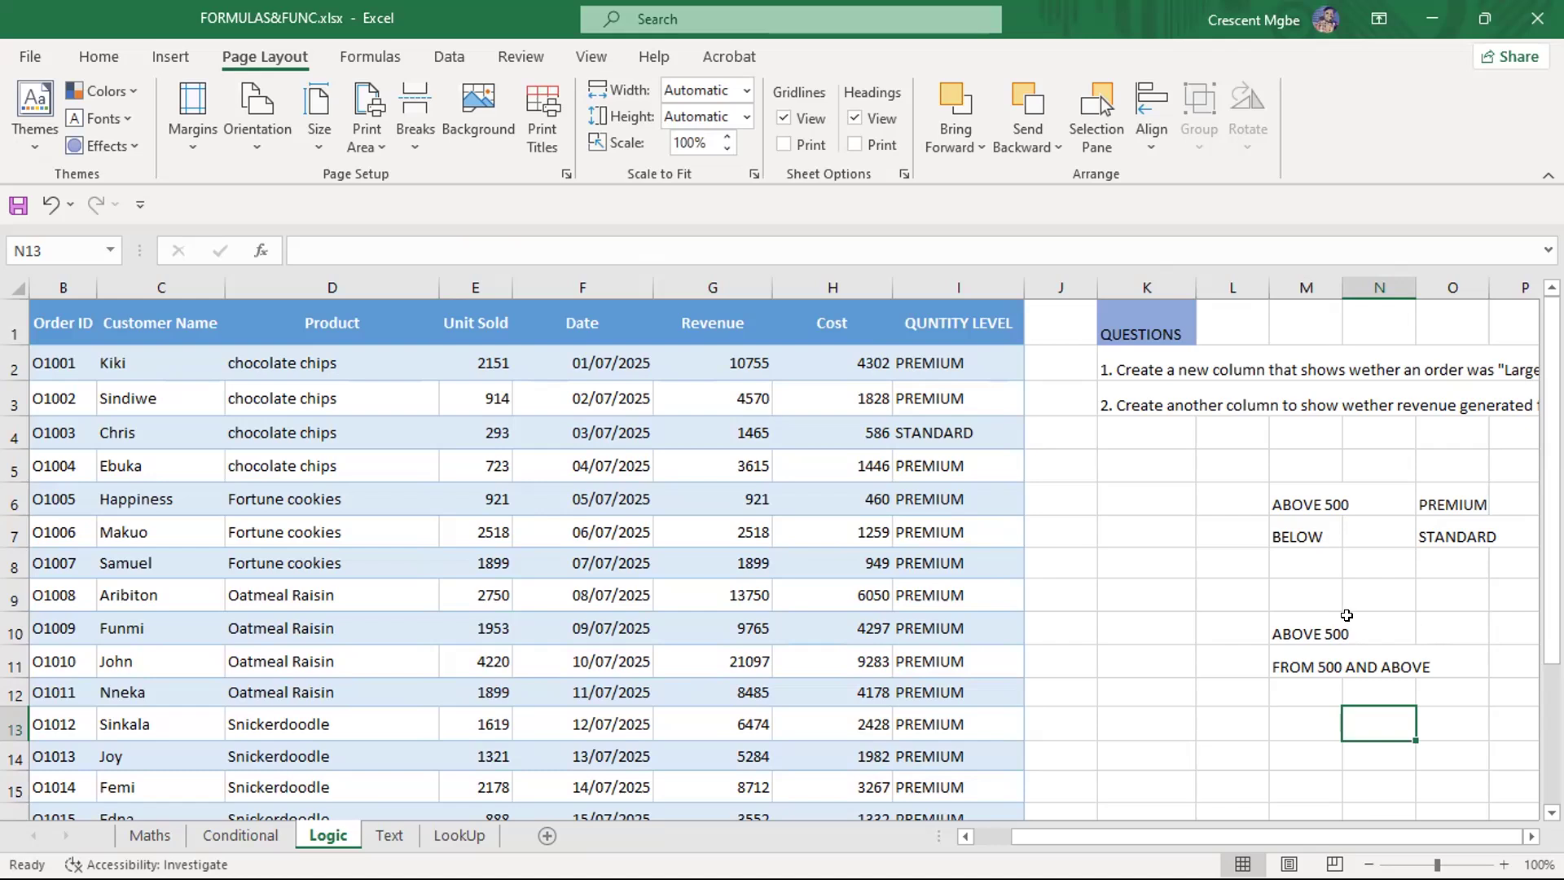
Add the matching comparison operators beside the notes: > in L10 and >= in L11
click(1297, 634)
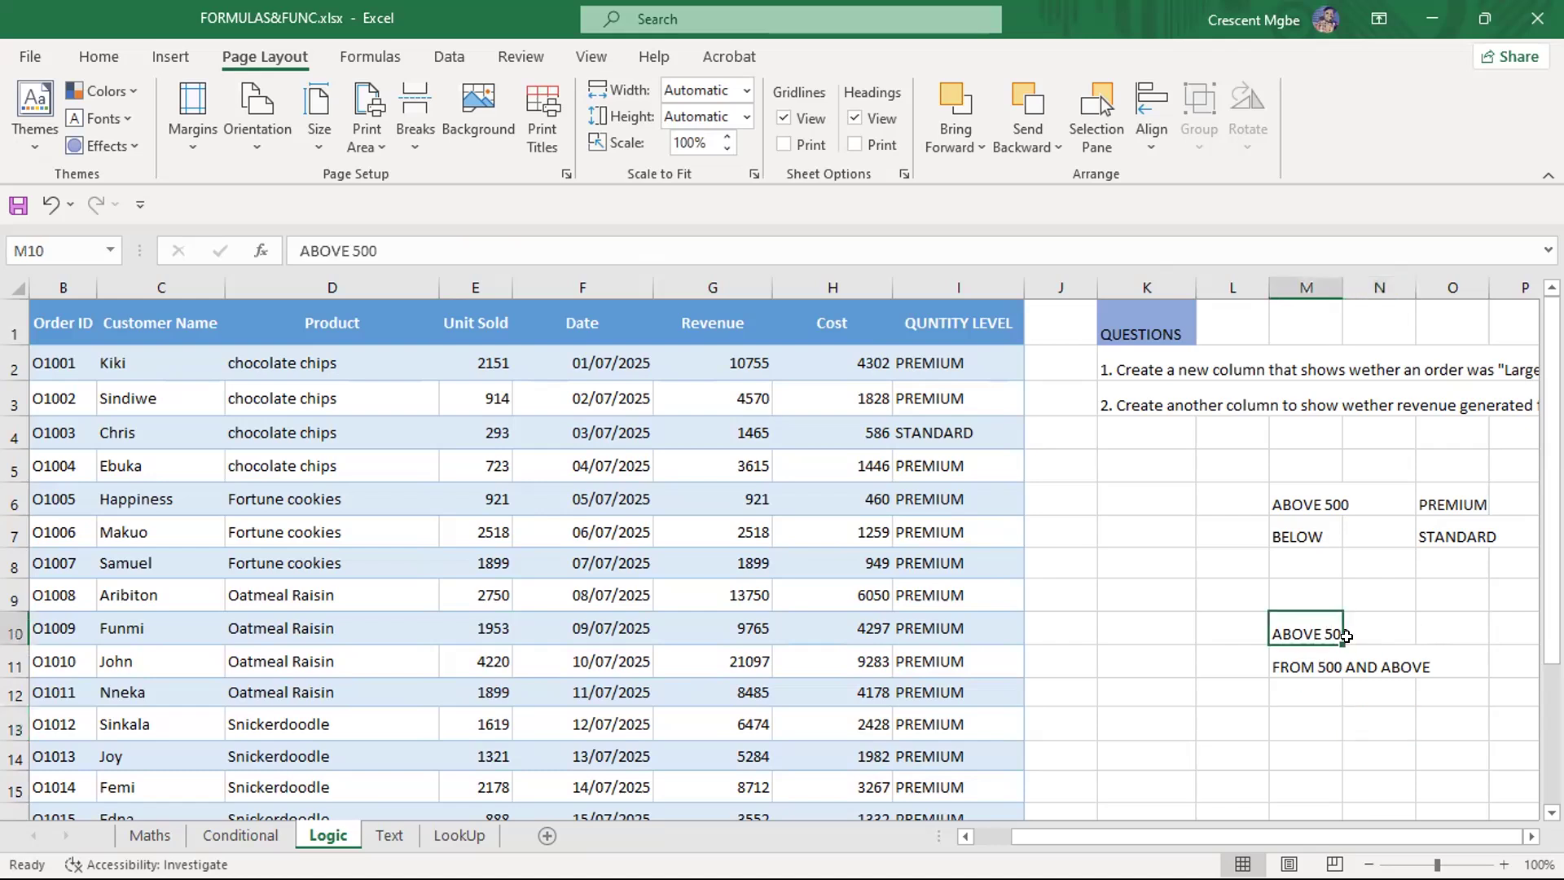
click(1240, 622)
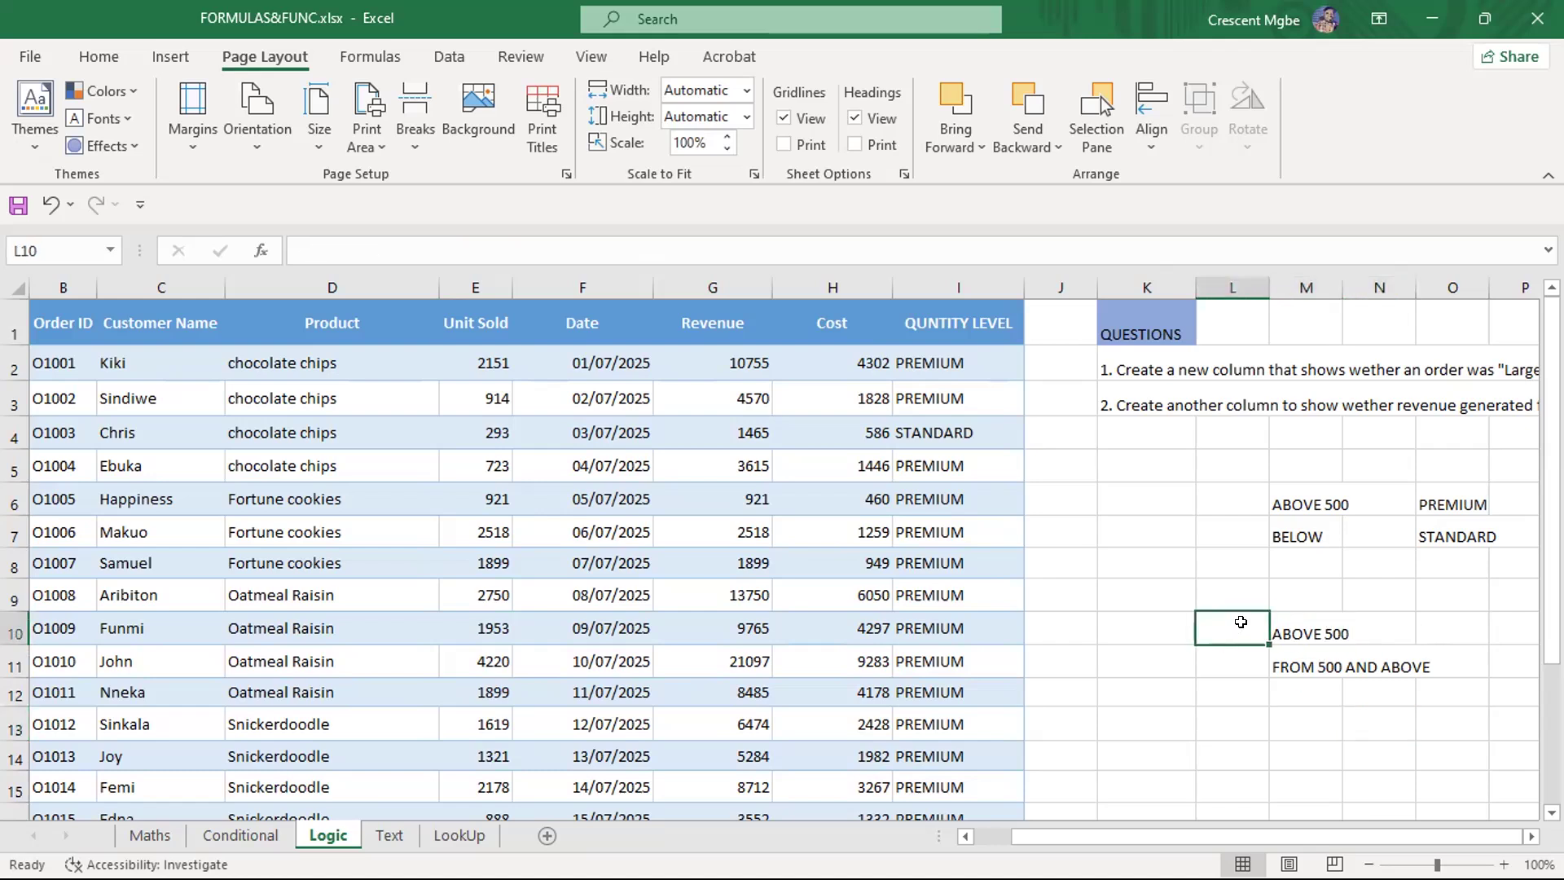
text(>)
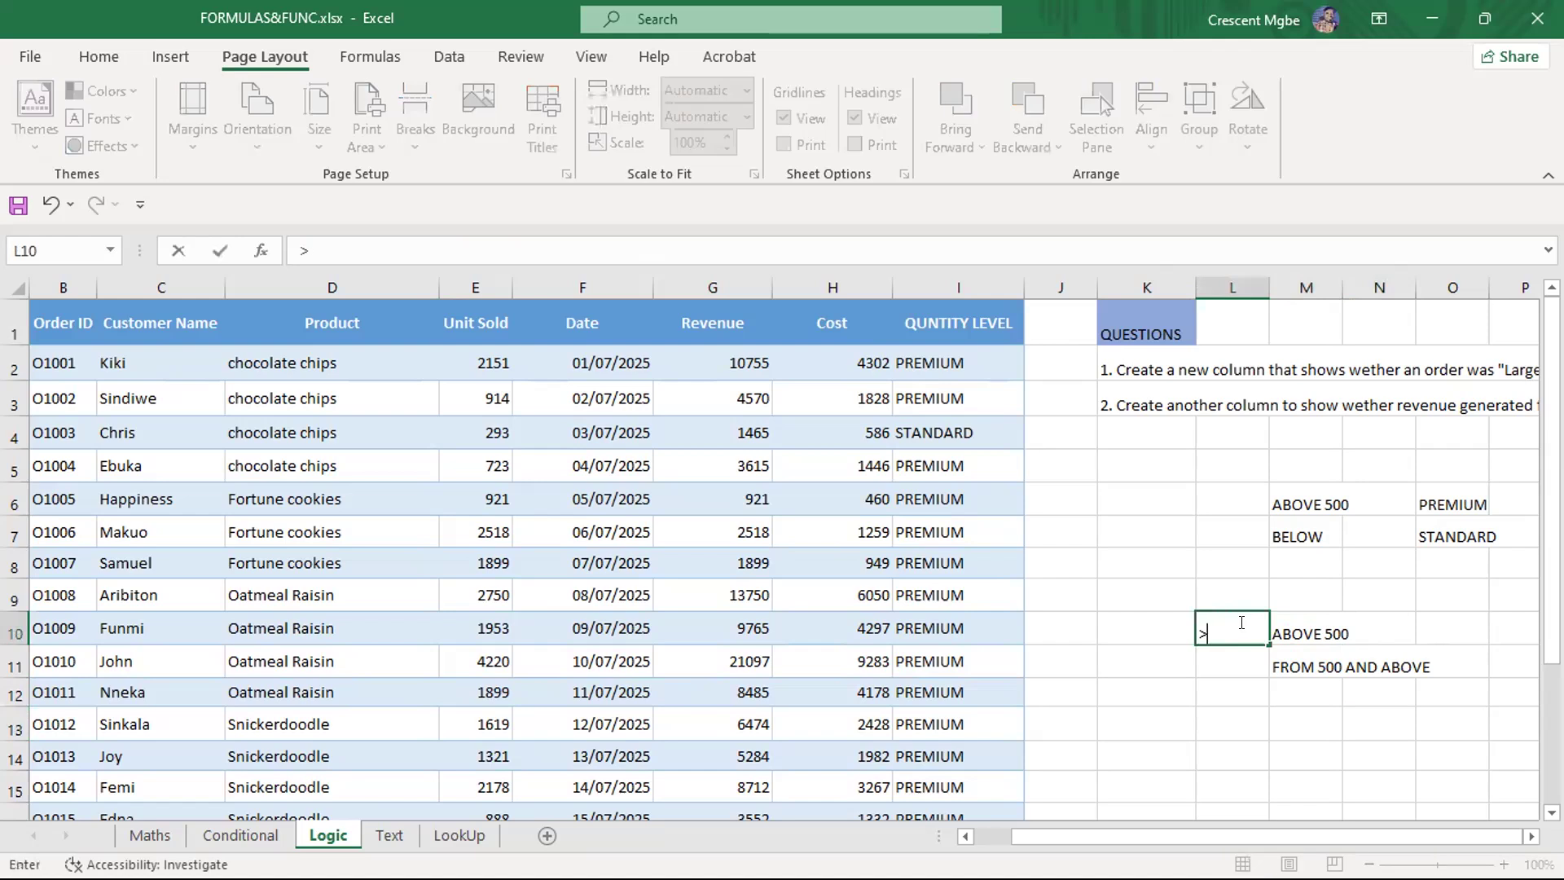
click(1364, 691)
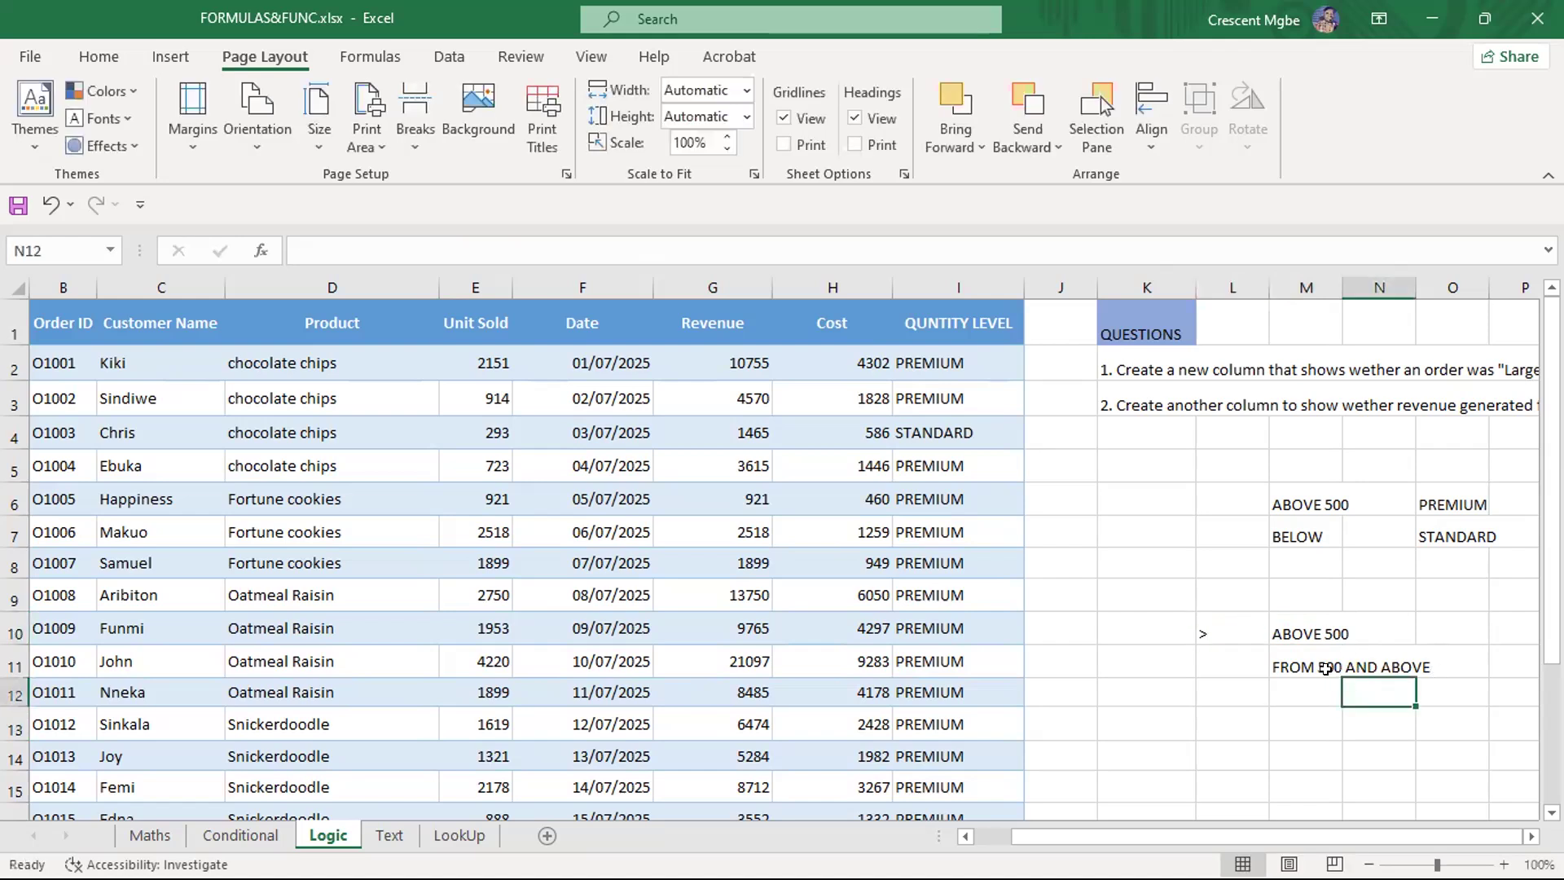
click(1233, 657)
text(>=)
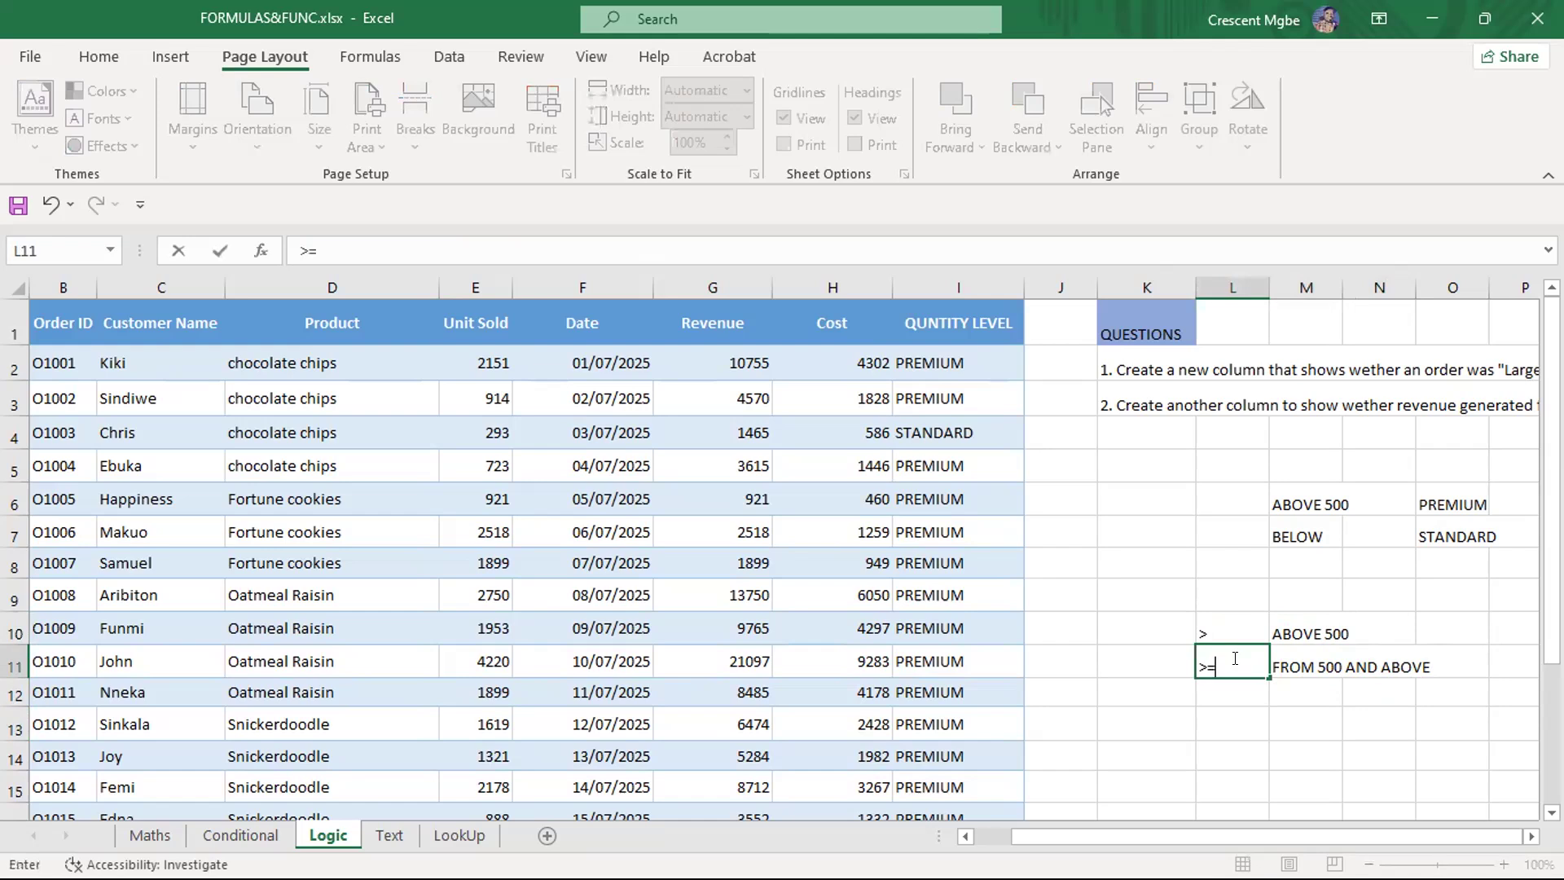
click(1287, 739)
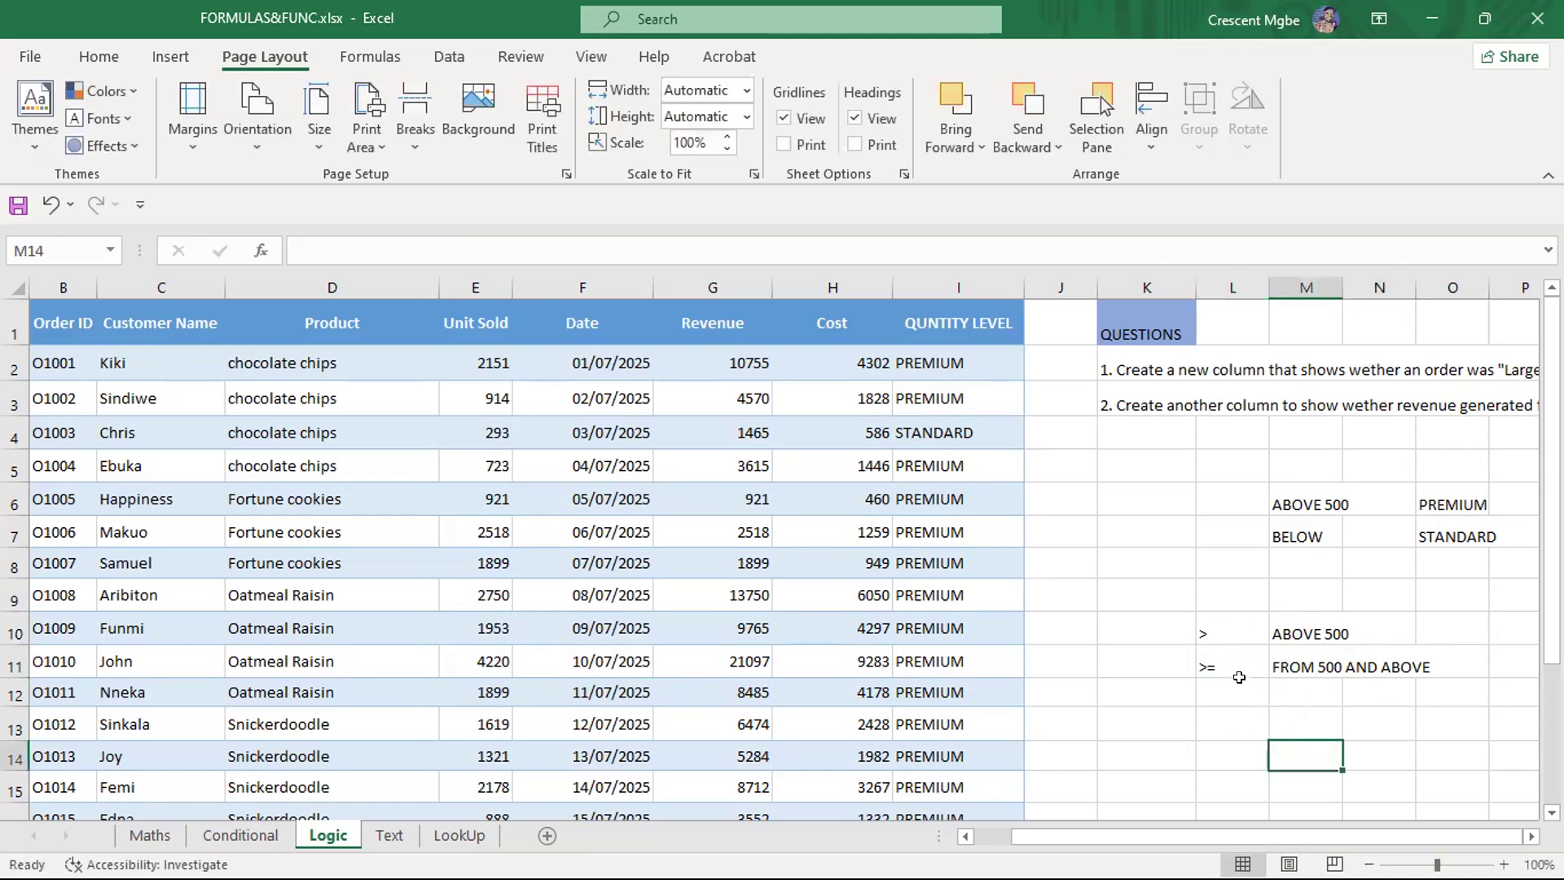
Compare the two operators in L10:L11 with their descriptions in M10:M11
drag(1168, 629, 1452, 713)
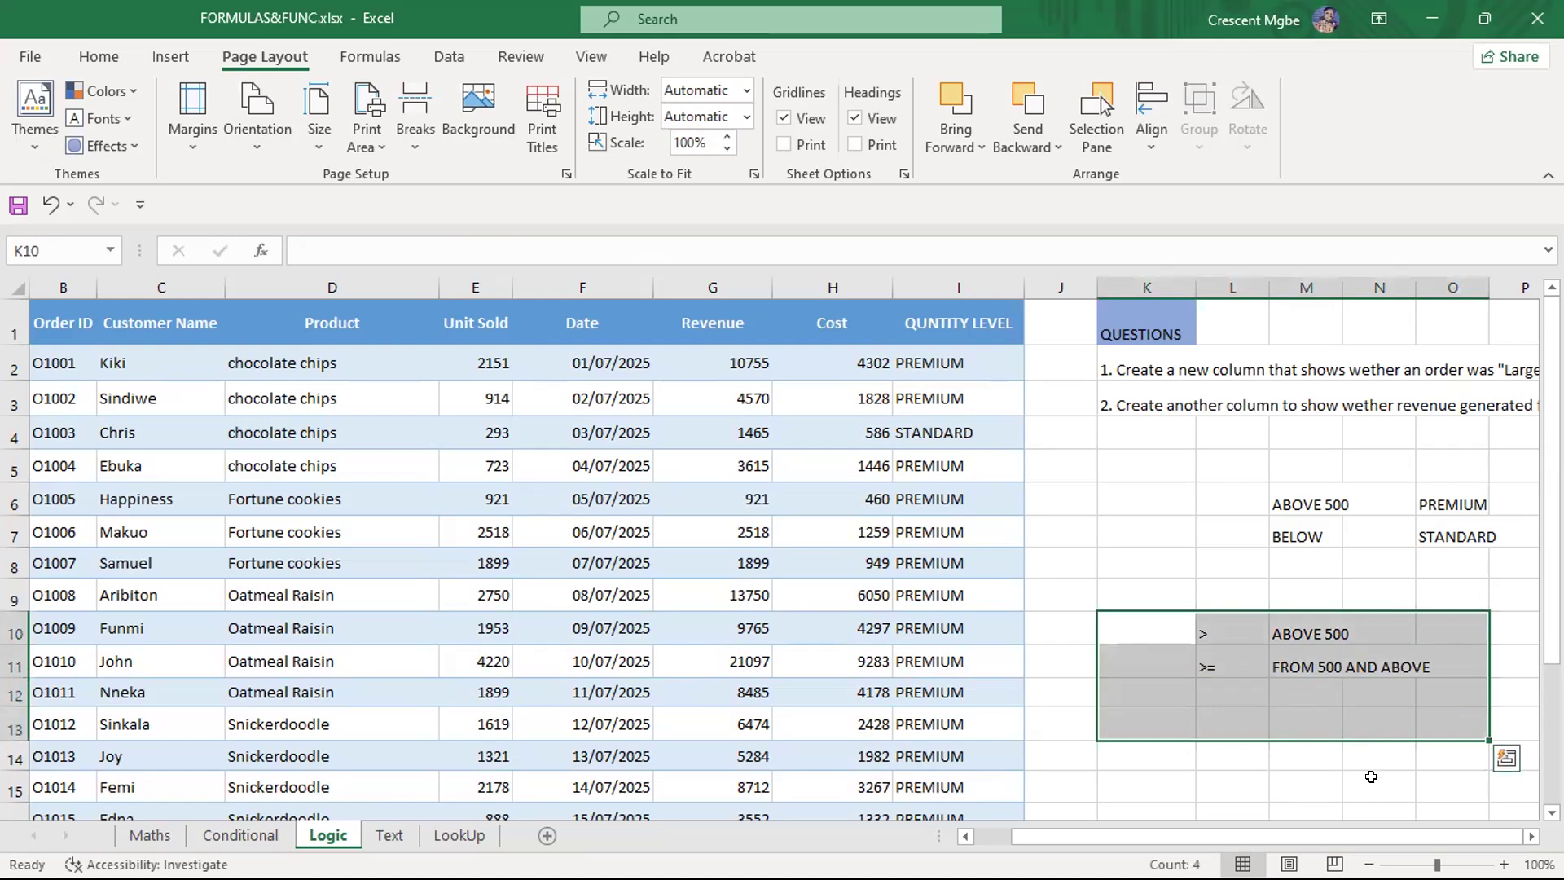
click(1371, 777)
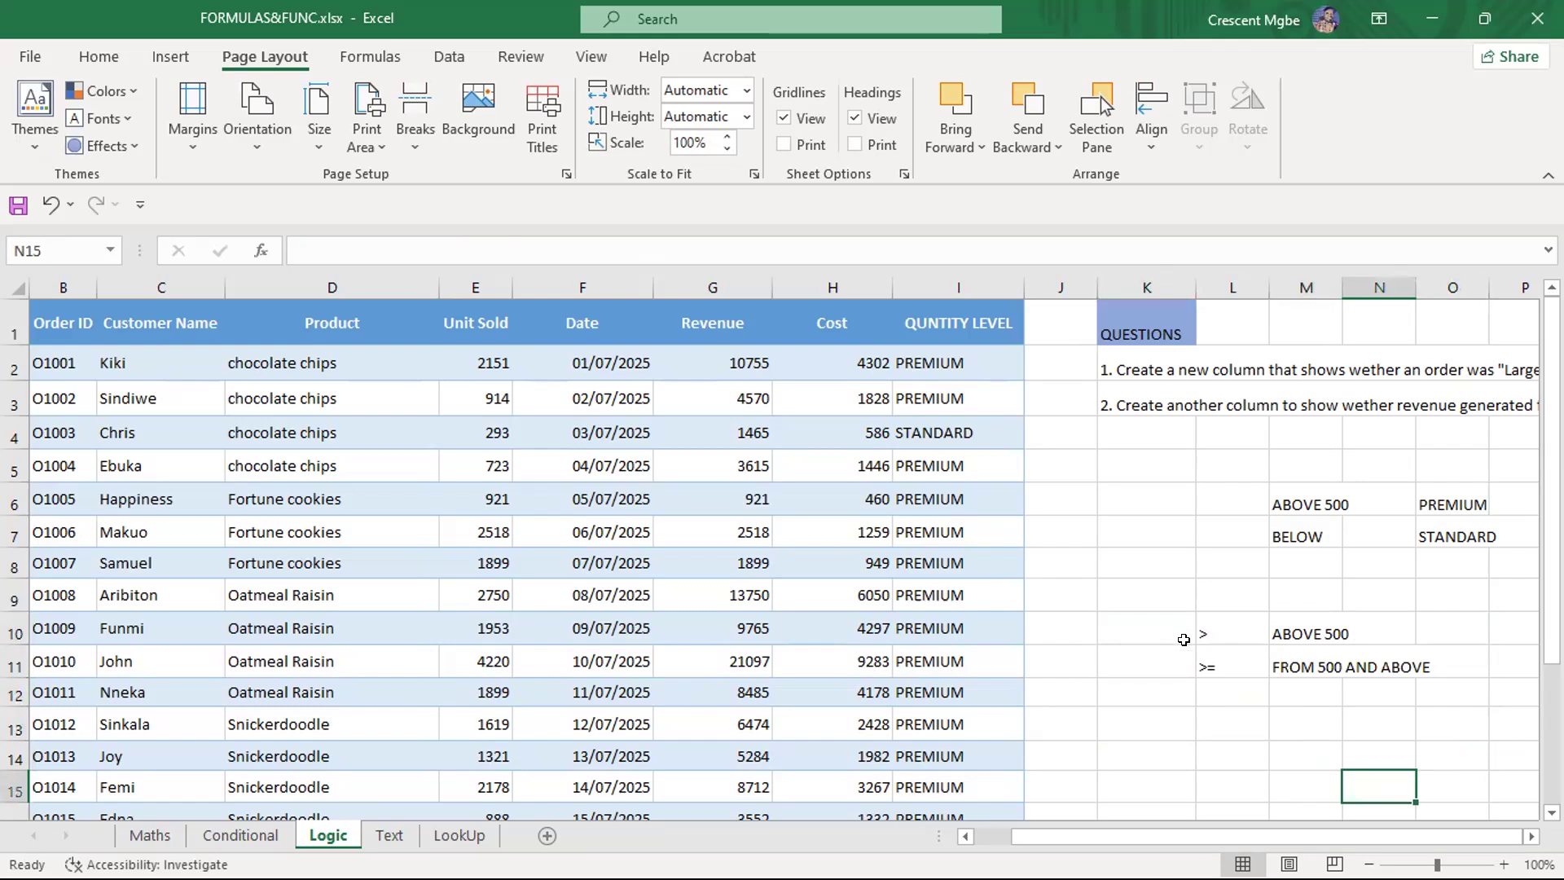
drag(1304, 627, 1415, 670)
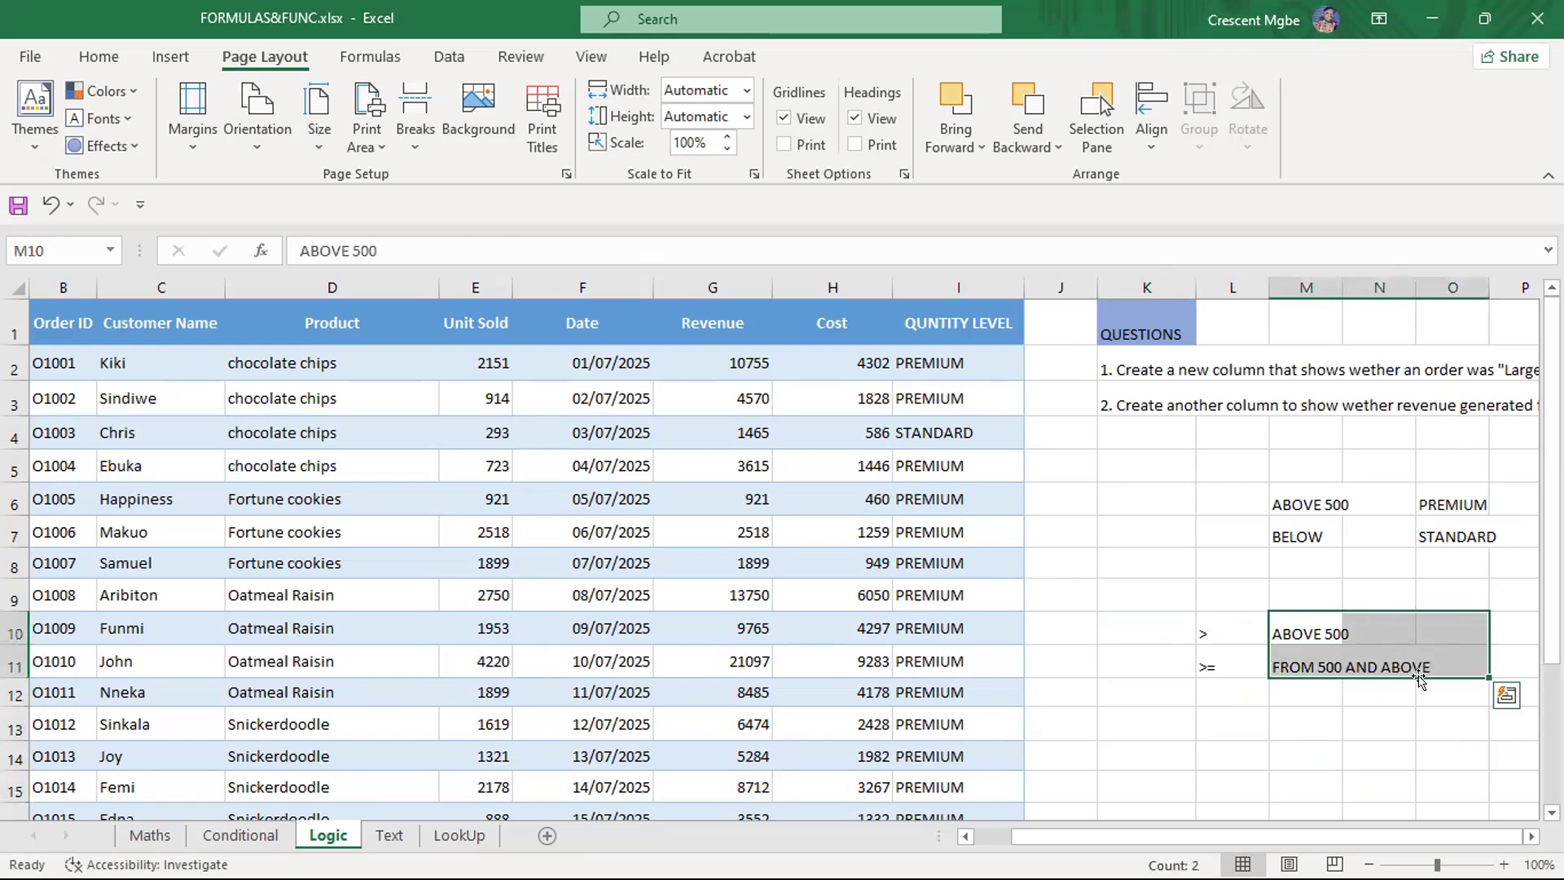
click(1354, 722)
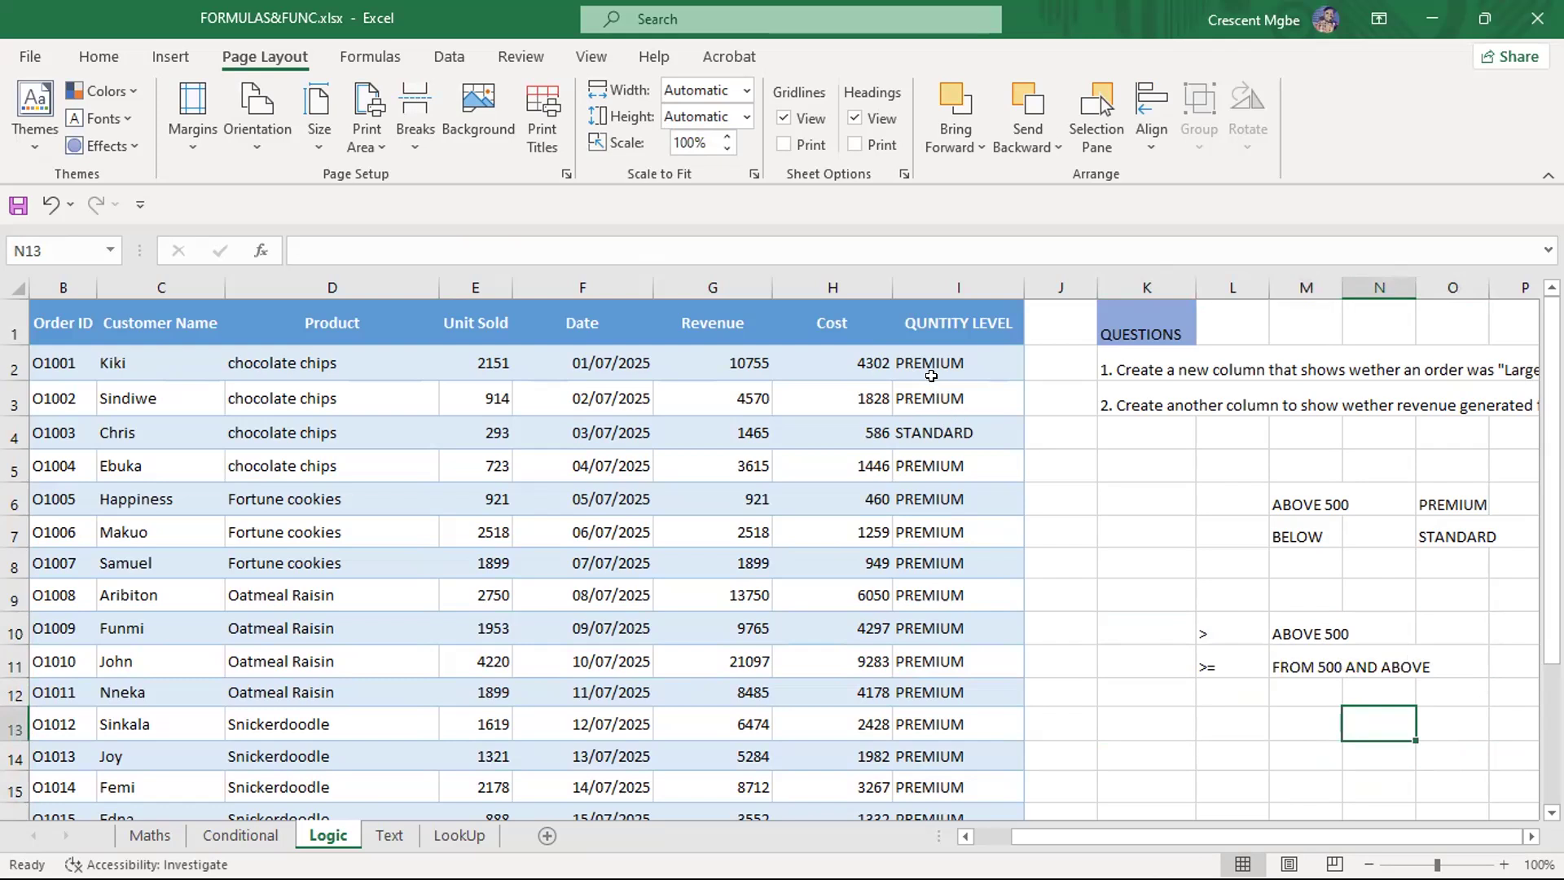
Change the comparison in the QUNTITY LEVEL formula in I2 to >=500, keeping the PREMIUM and STANDARD results
click(939, 358)
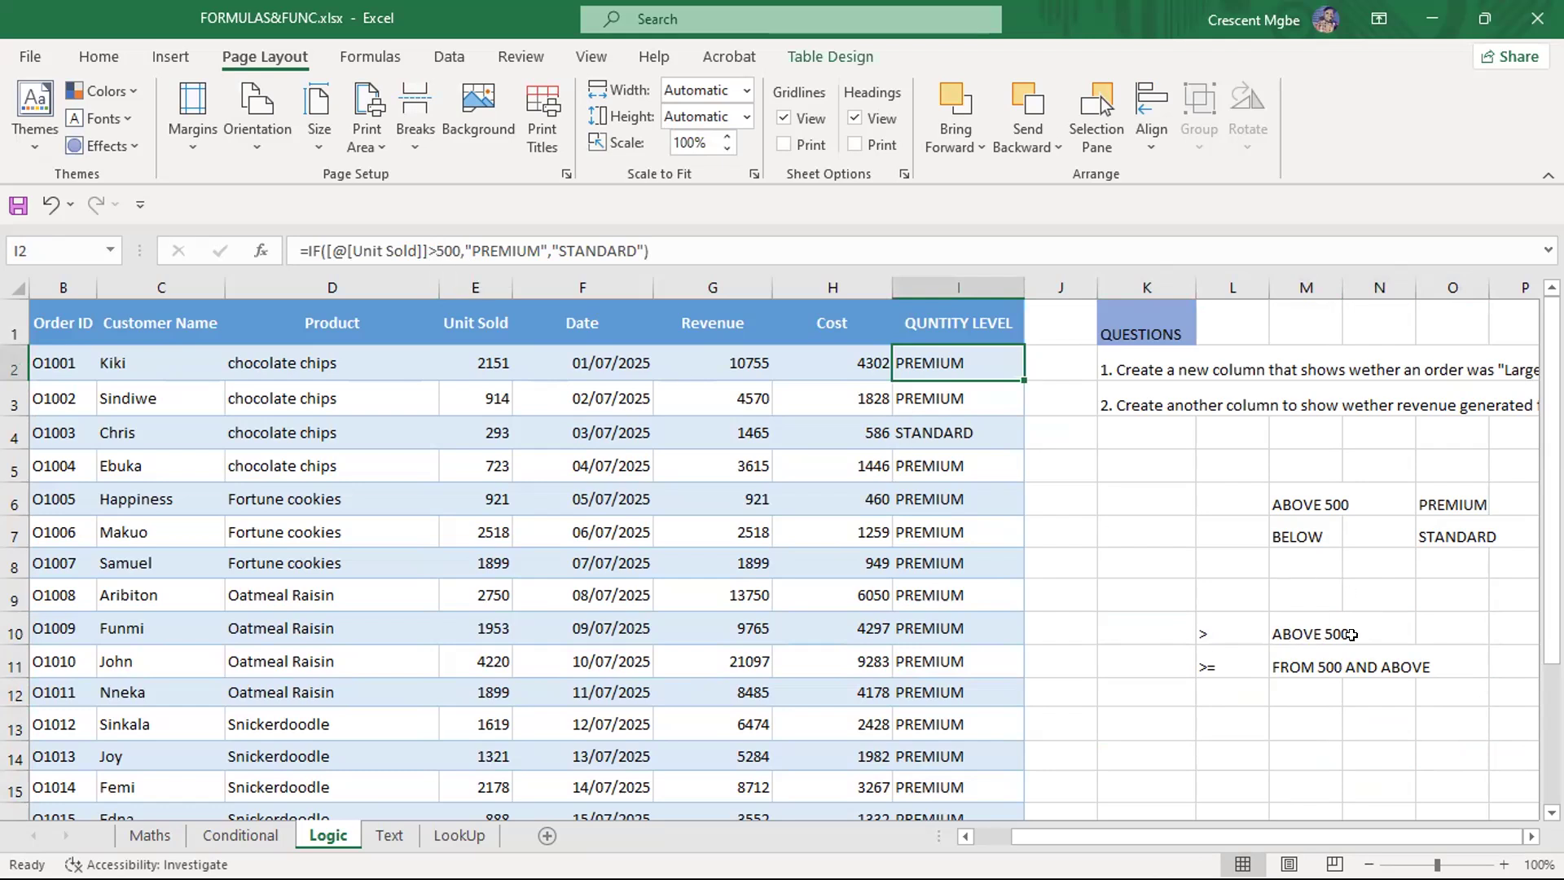
scroll(929, 496, down, 3)
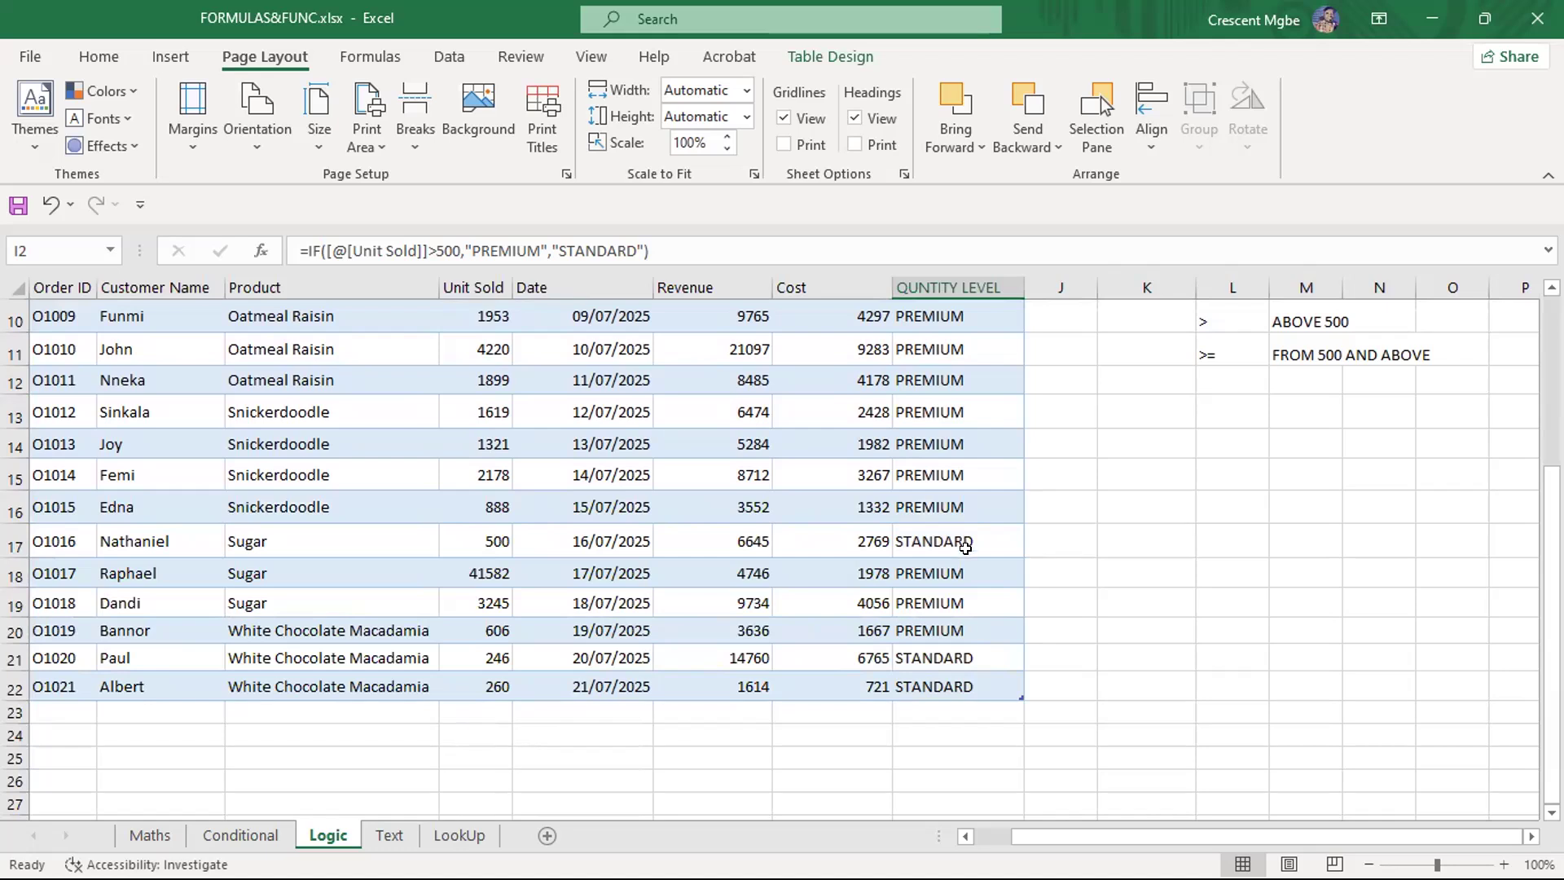
scroll(963, 547, up, 3)
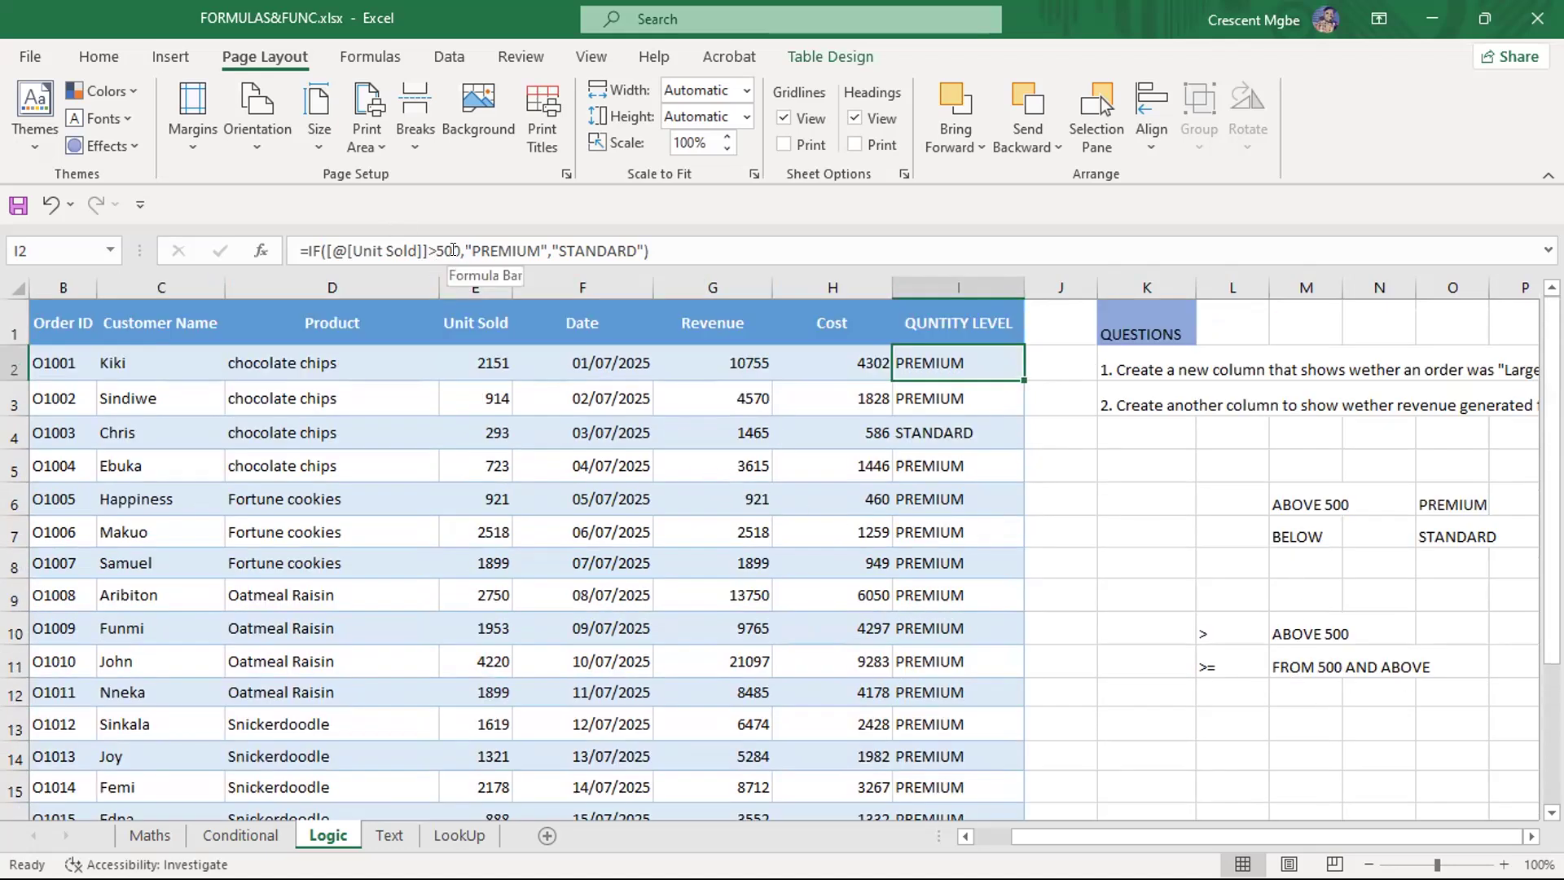
click(432, 248)
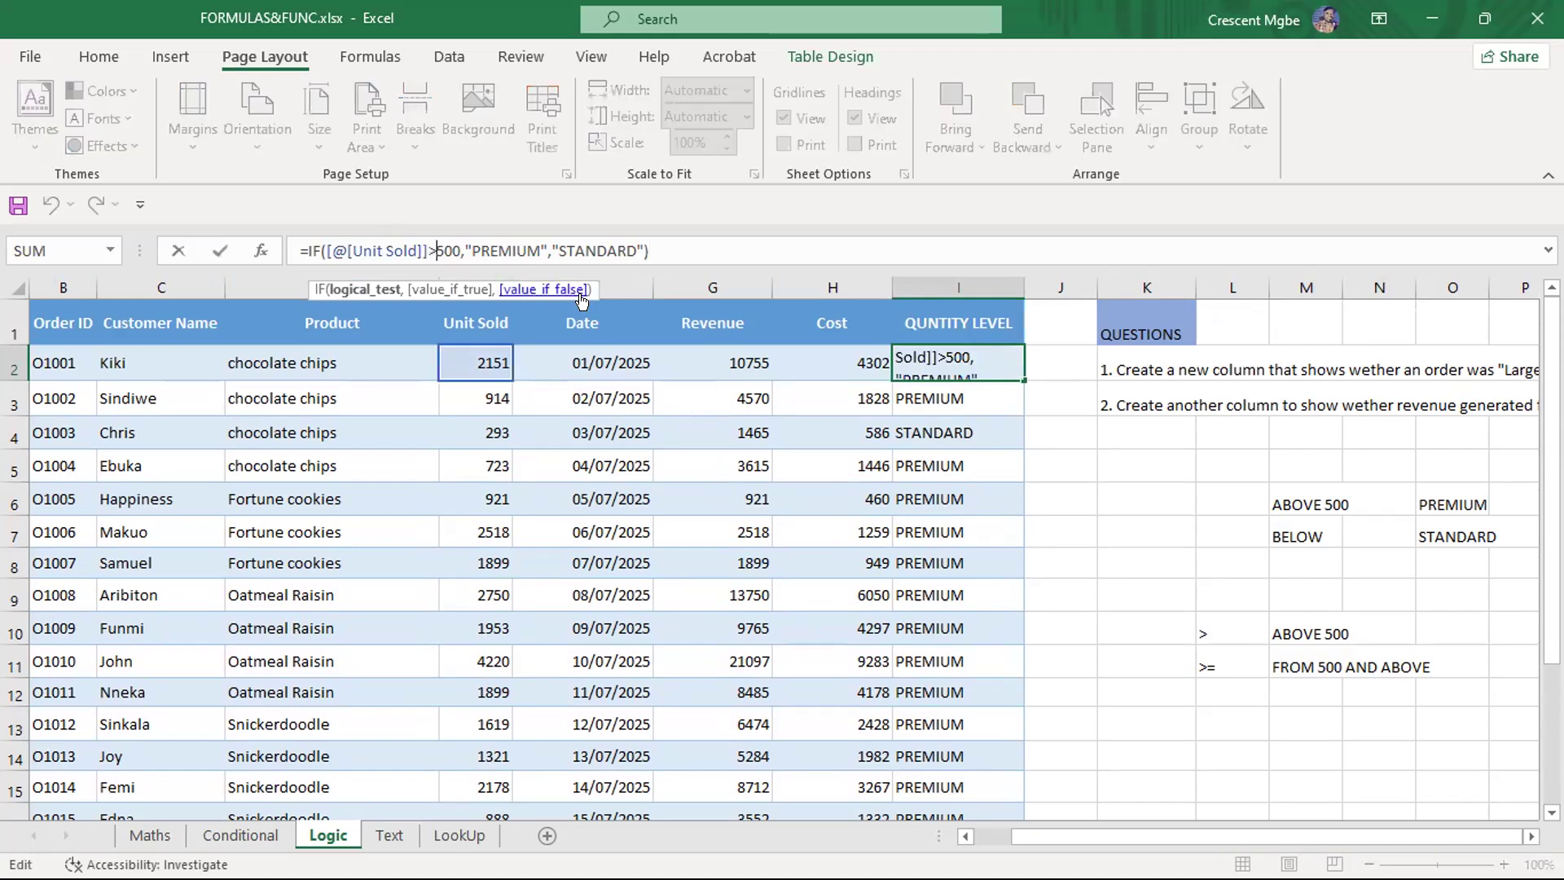
text(=)
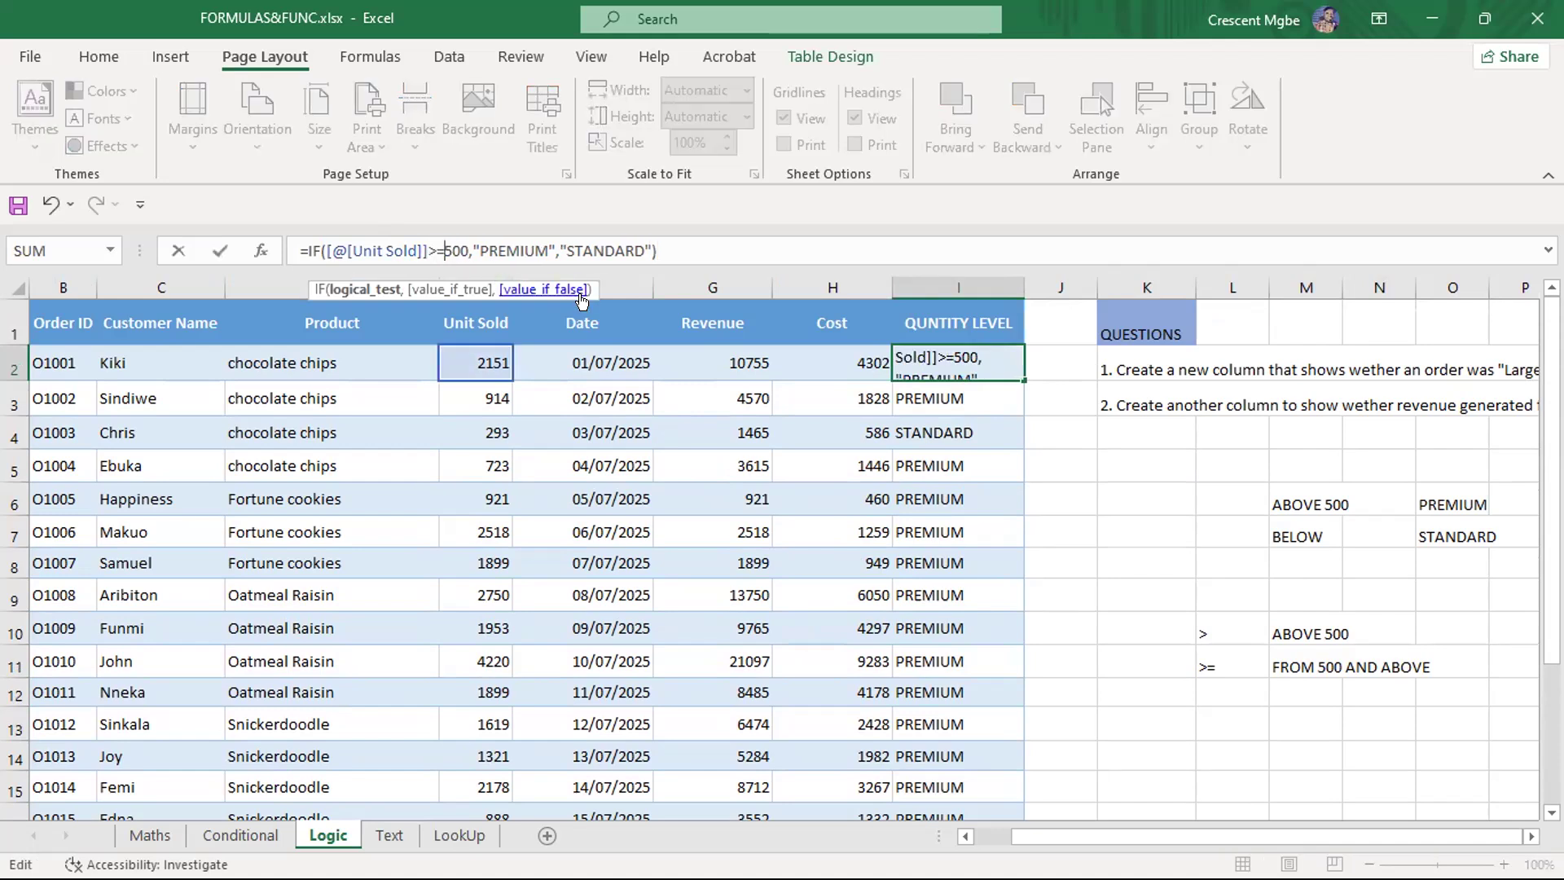
click(684, 246)
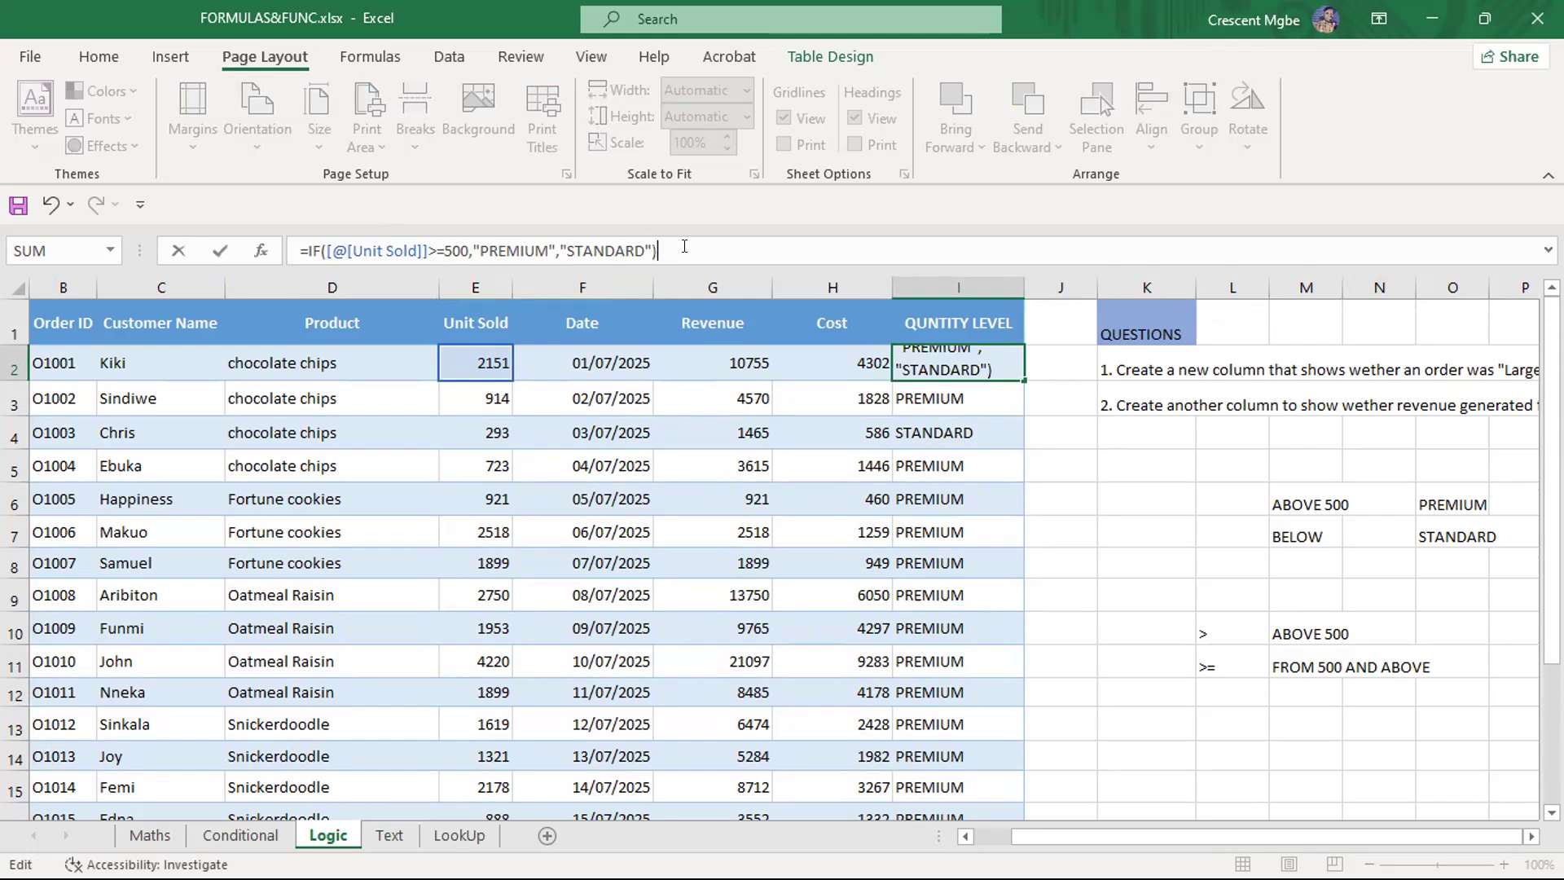
scroll(848, 601, down, 1)
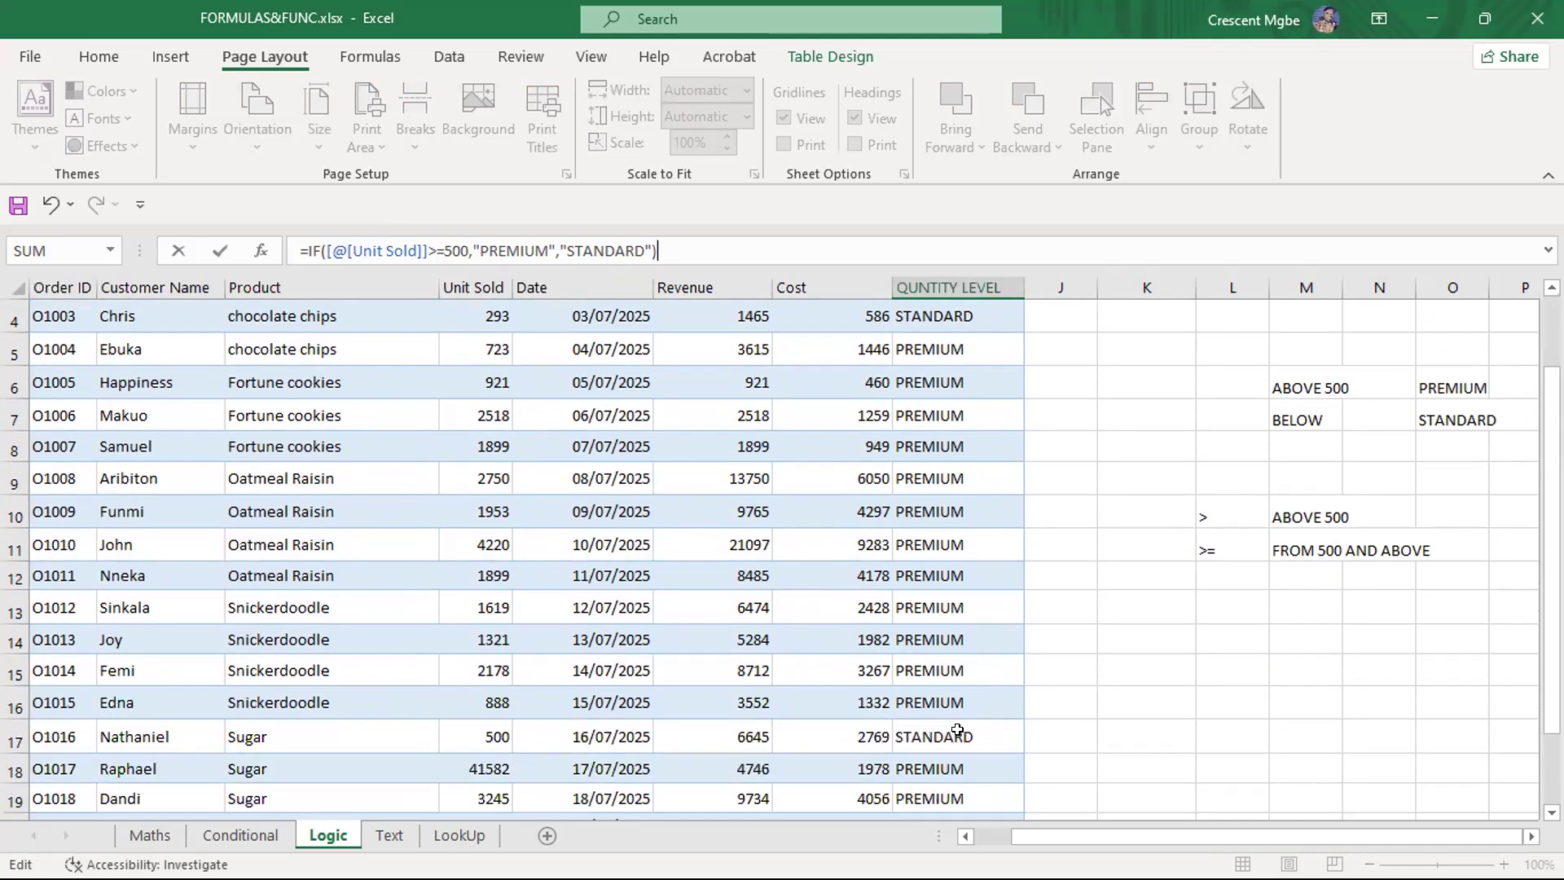
click(1159, 741)
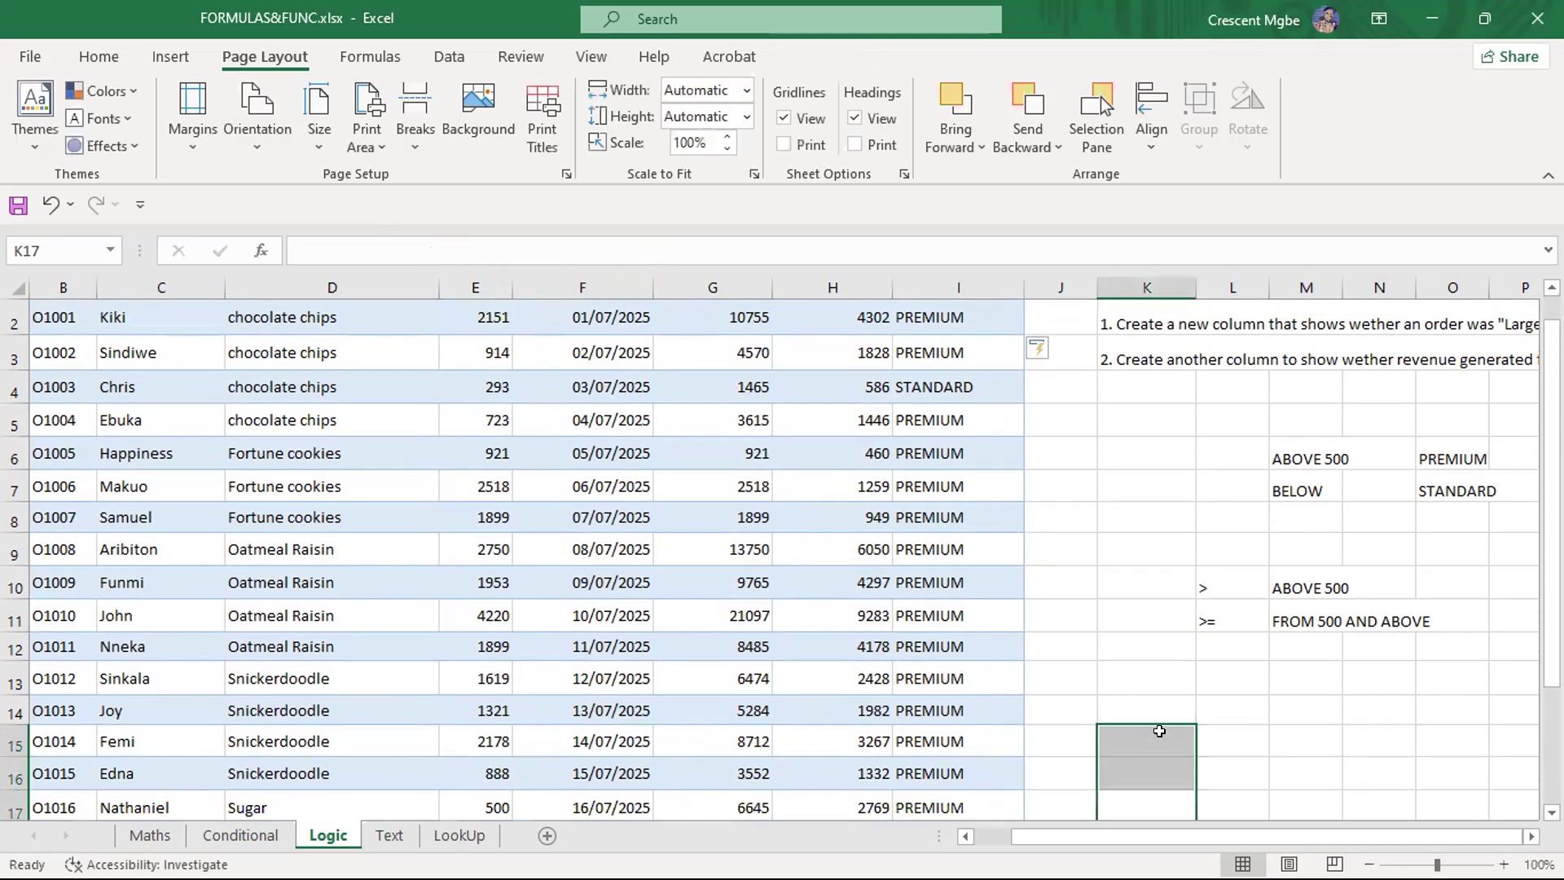
Check the QUNTITY LEVEL classifications down the table, especially order O1016 with exactly 500 units sold
scroll(1159, 740, down, 2)
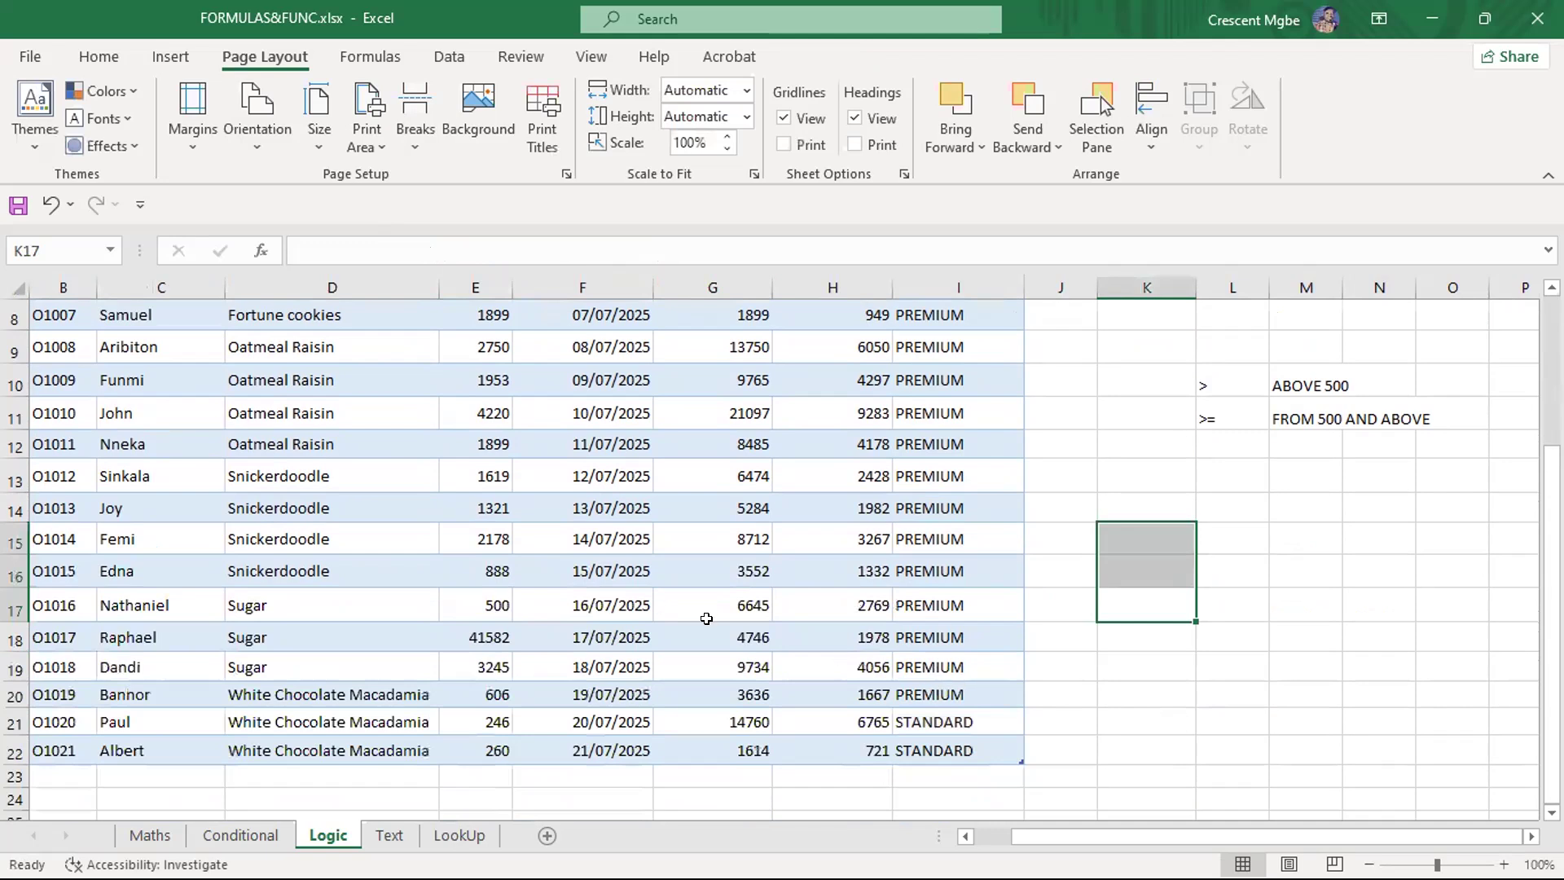
click(971, 604)
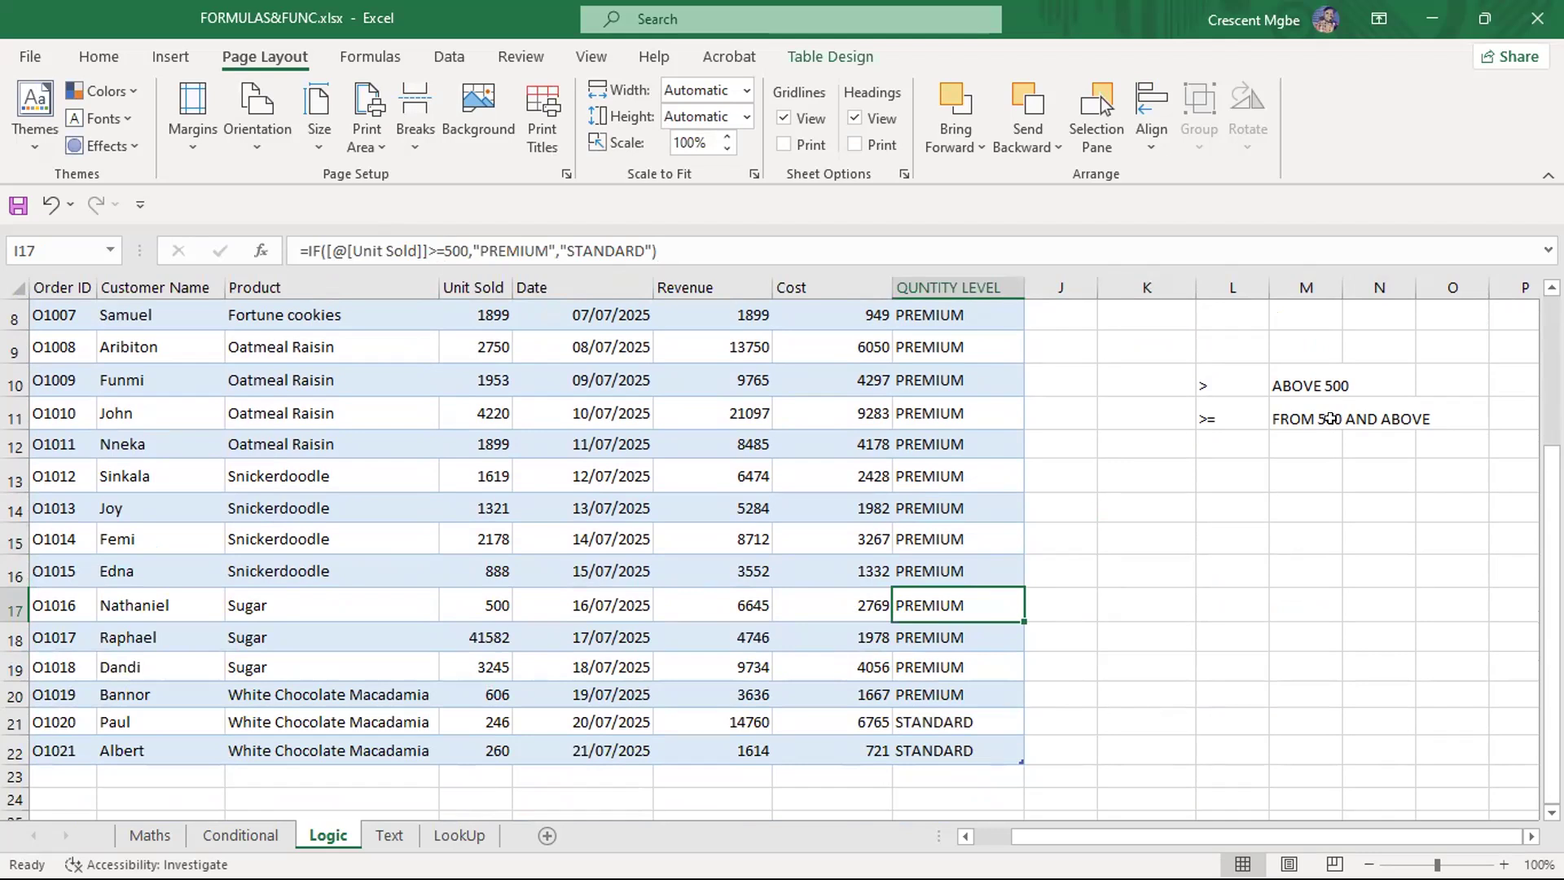
scroll(932, 574, up, 3)
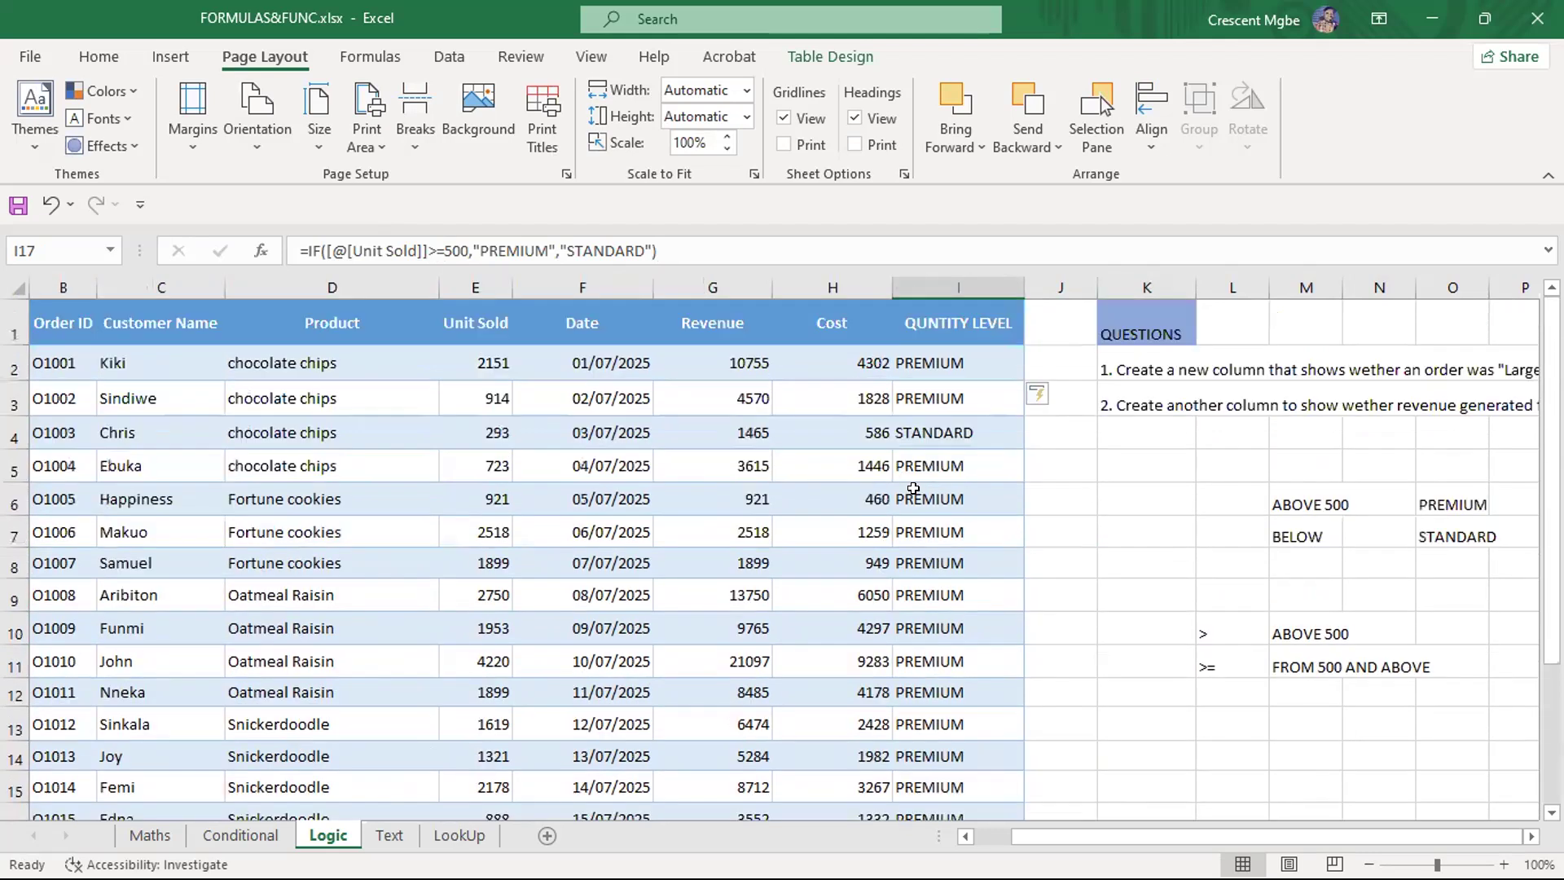
scroll(925, 481, down, 1)
scroll(925, 480, down, 1)
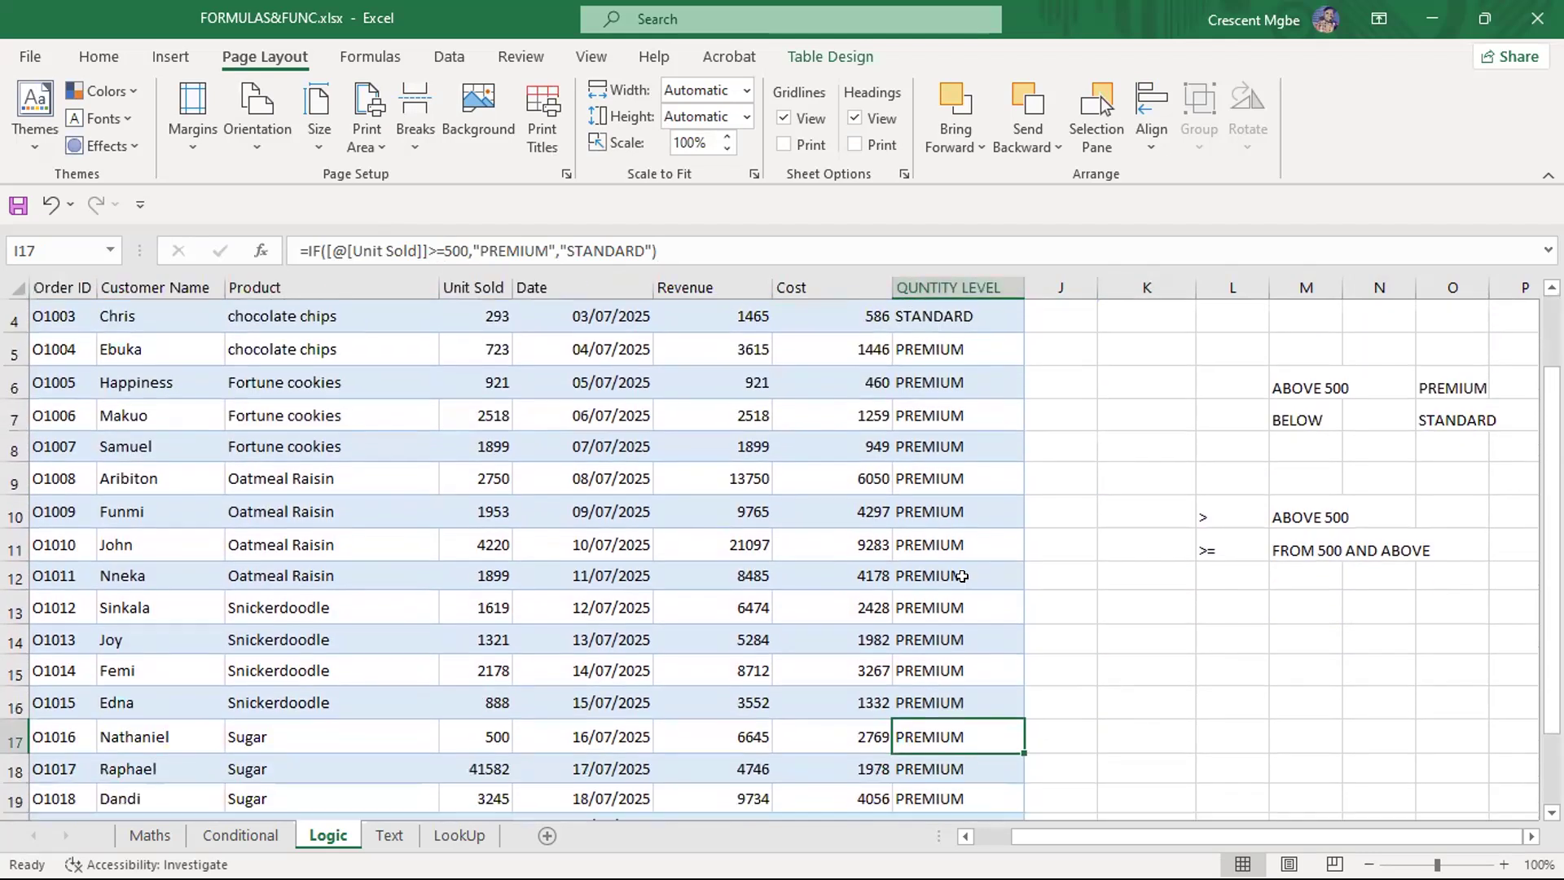
scroll(957, 474, down, 4)
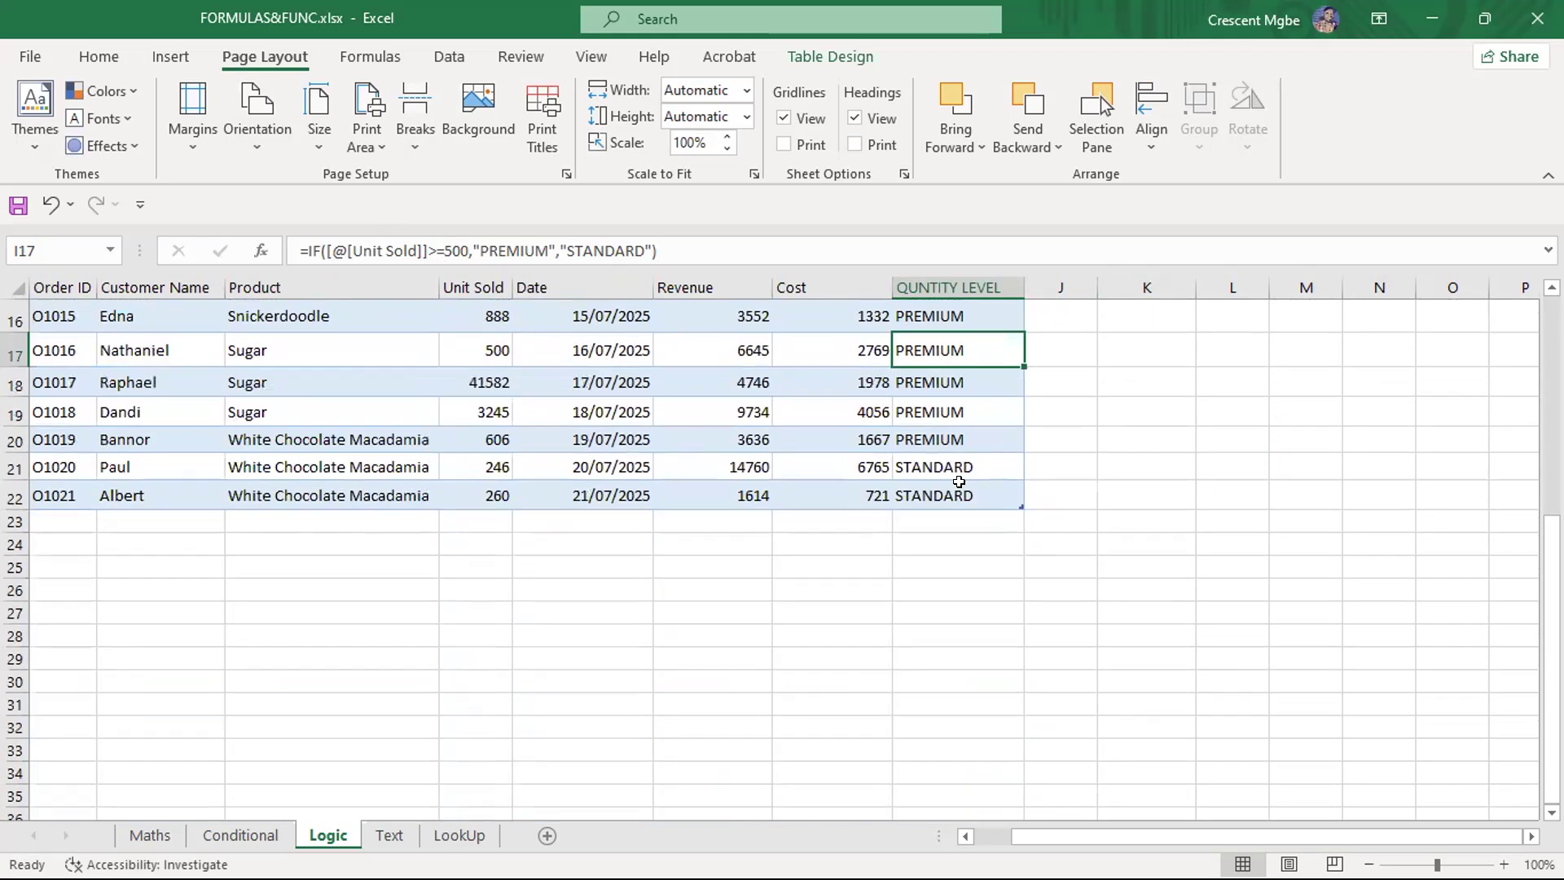
click(1167, 521)
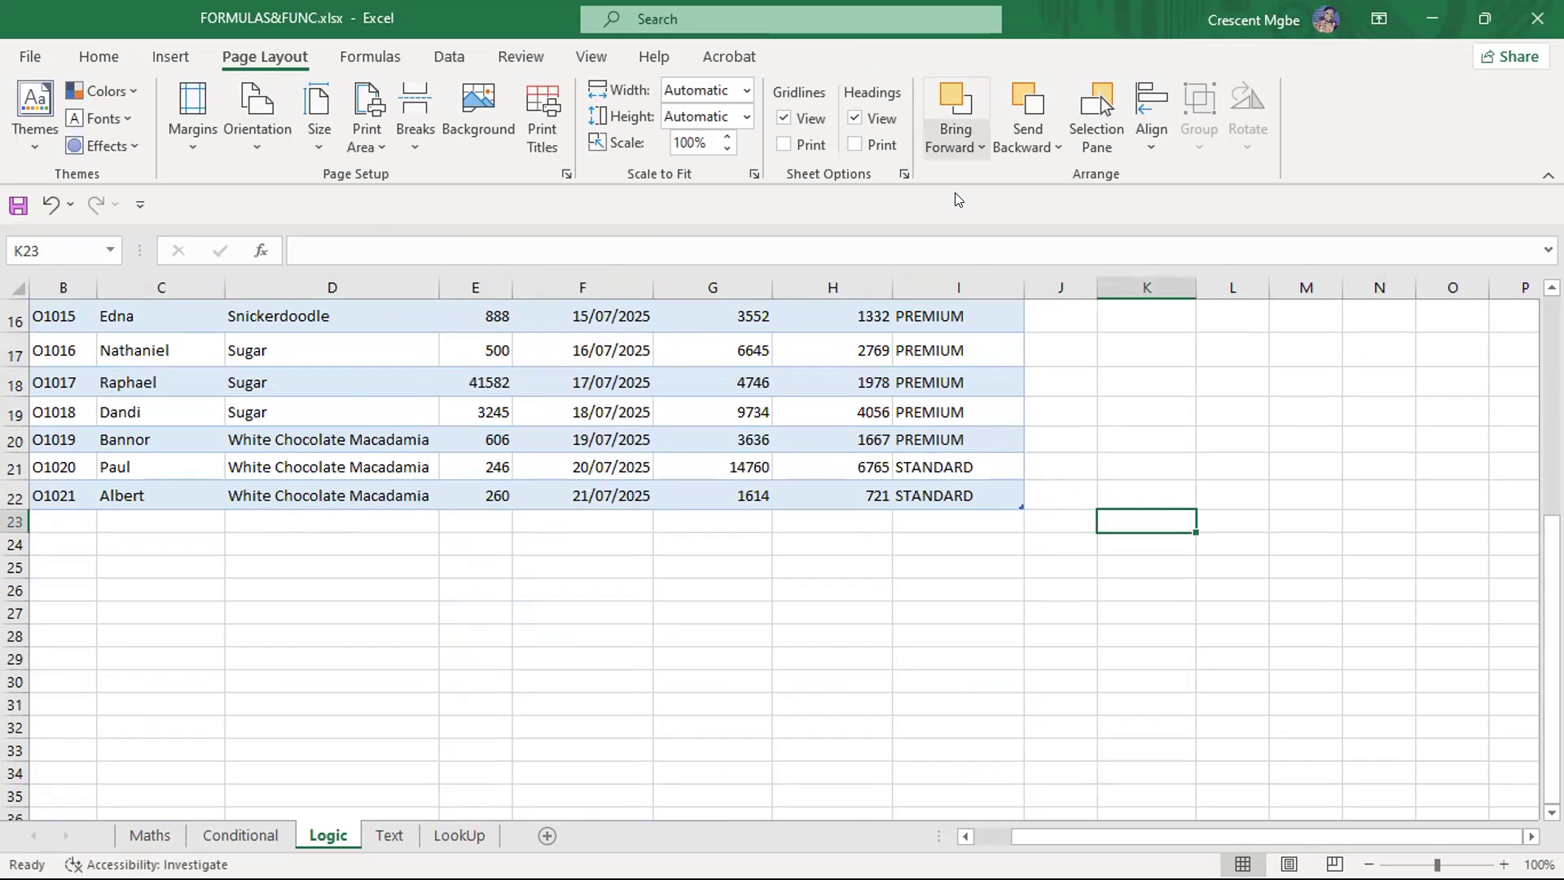
scroll(1179, 594, up, 4)
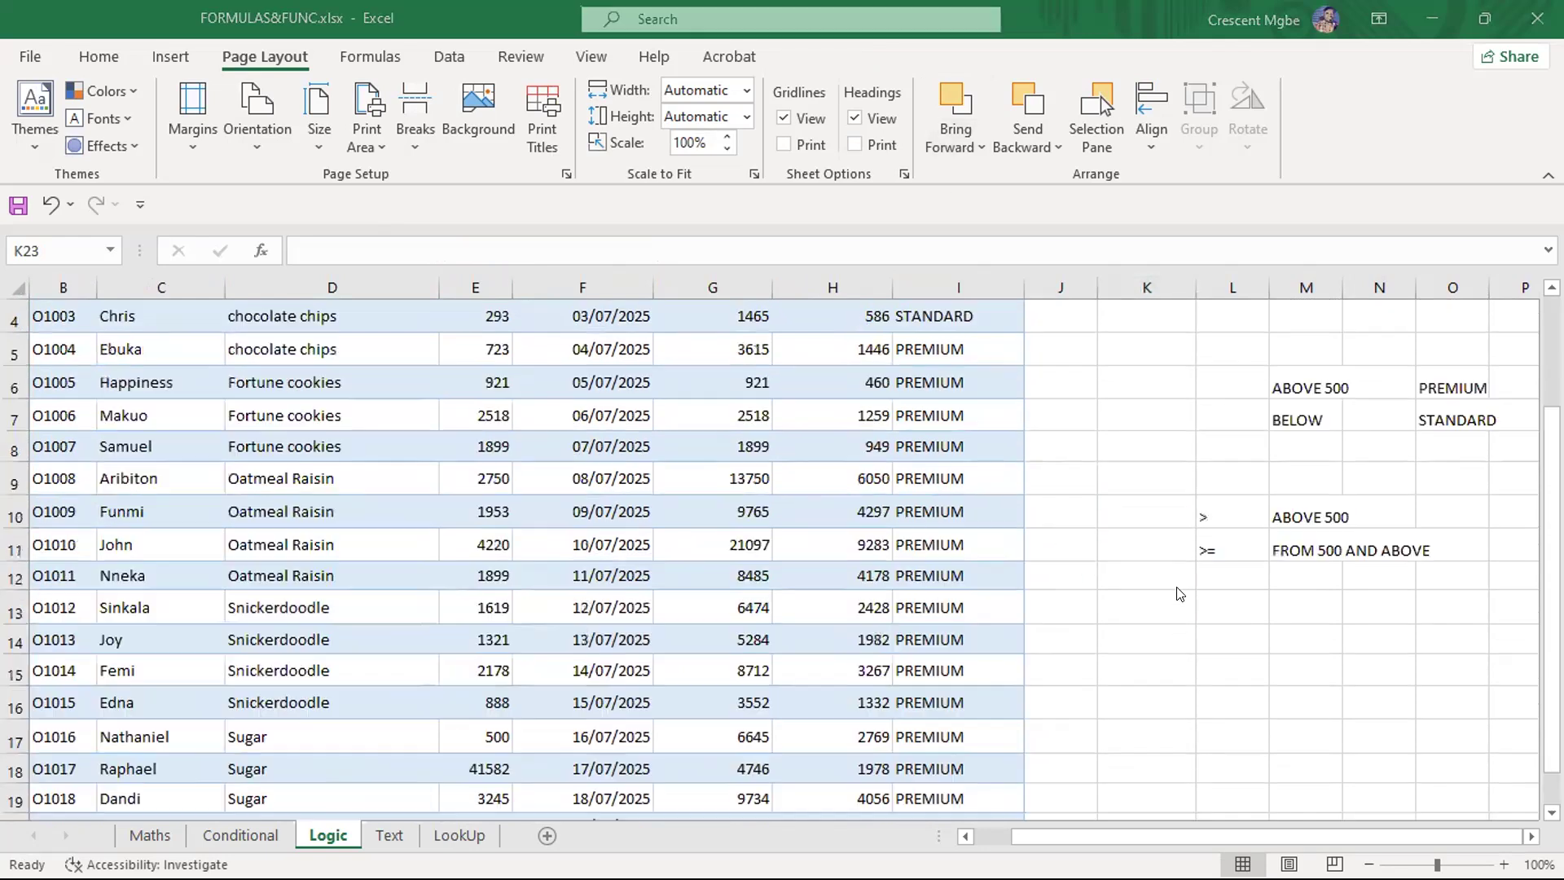
scroll(1173, 570, up, 1)
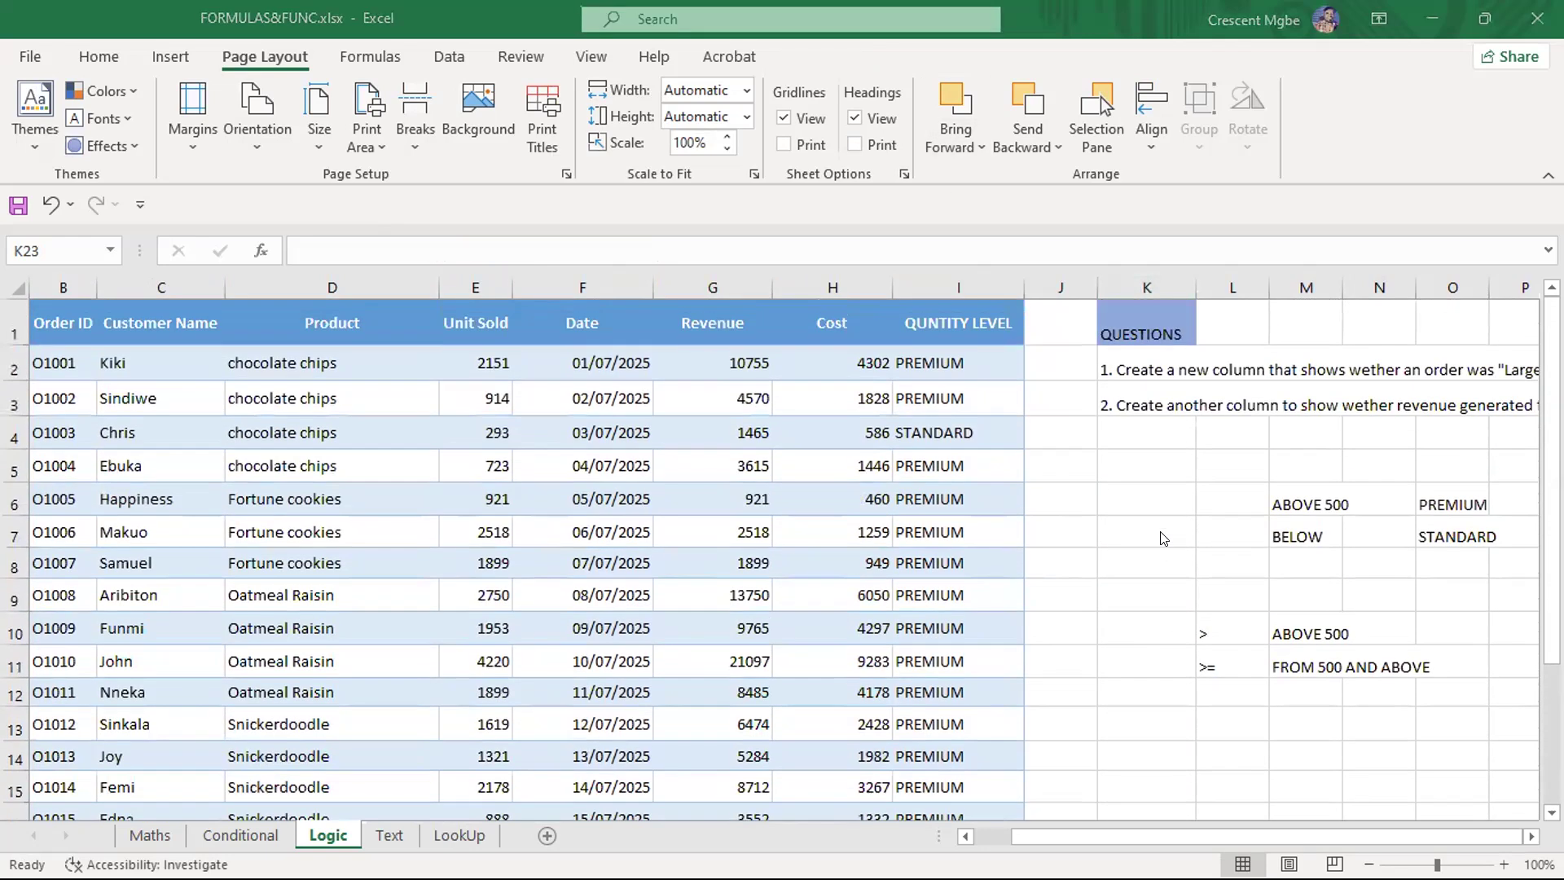
Enter the note IFS in L14, below the operator notes
click(1224, 742)
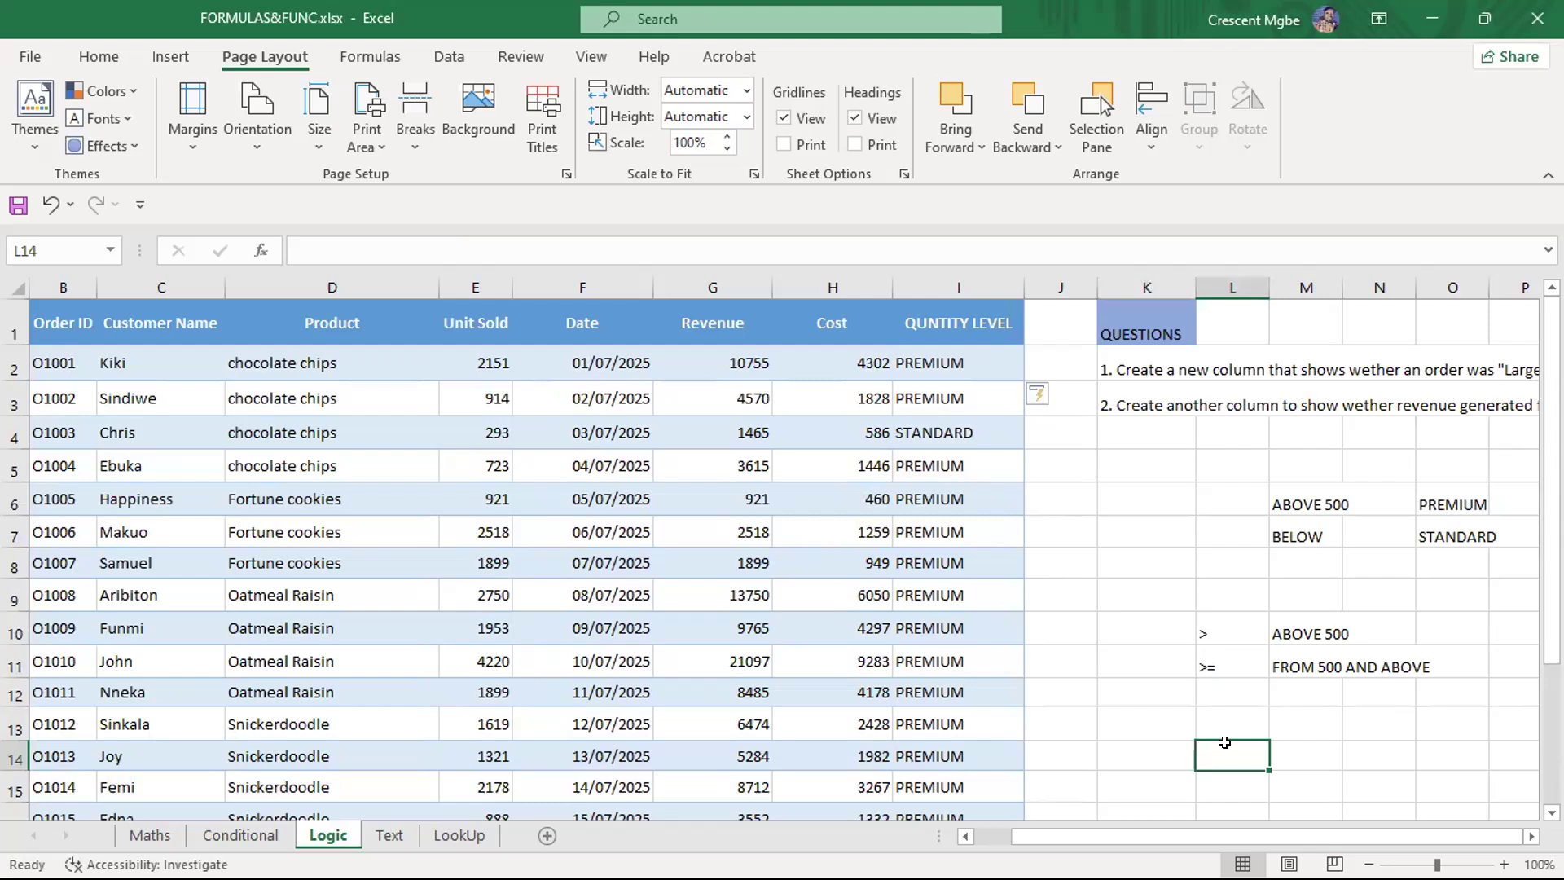
text(IFS)
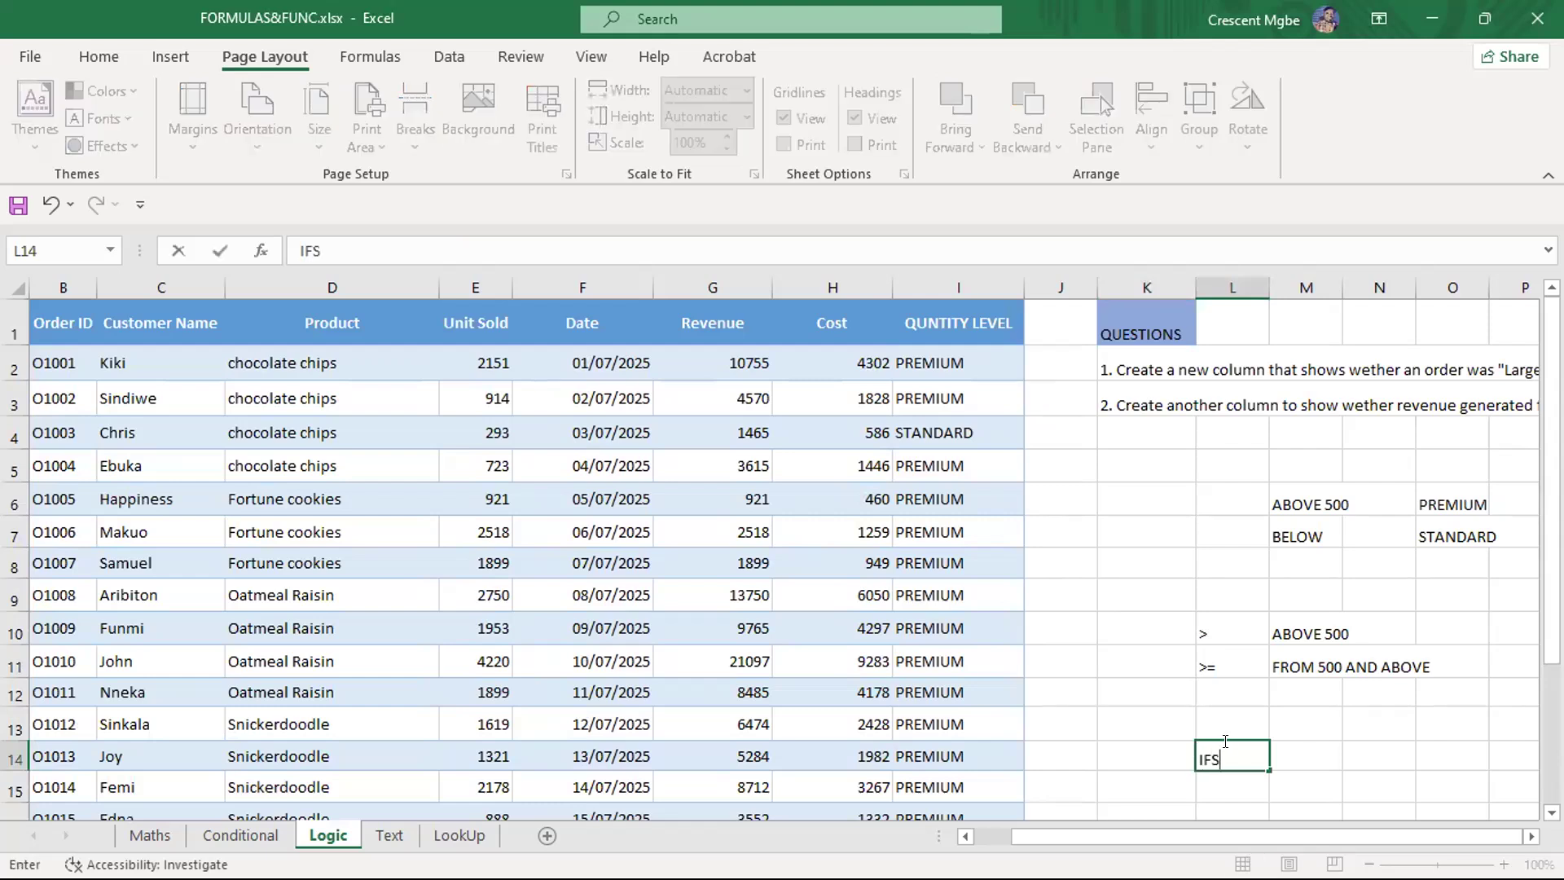
scroll(1239, 711, down, 1)
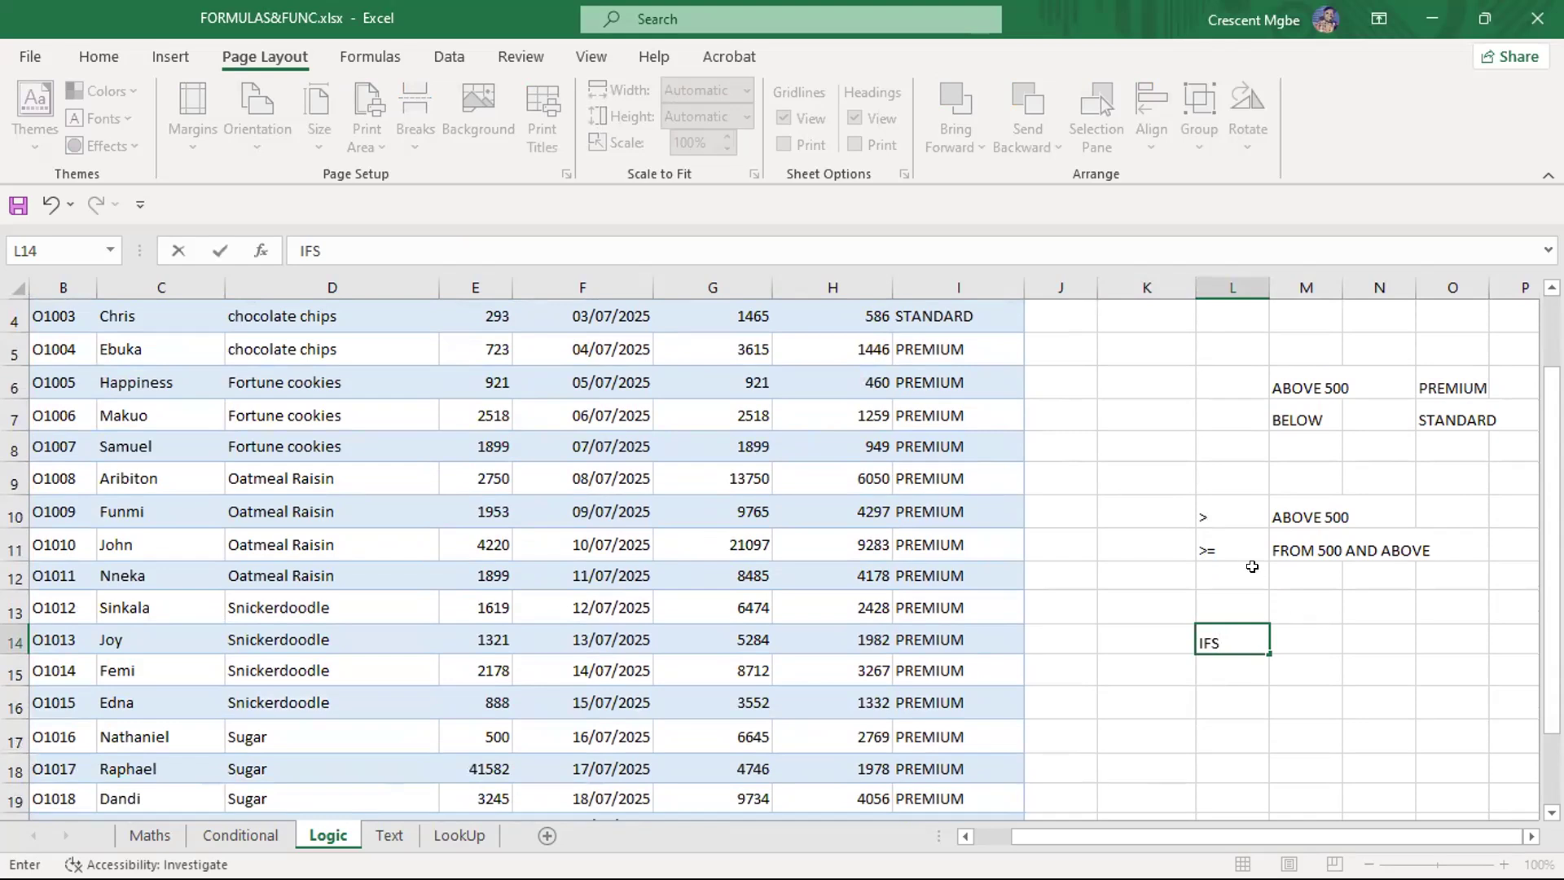
click(1384, 633)
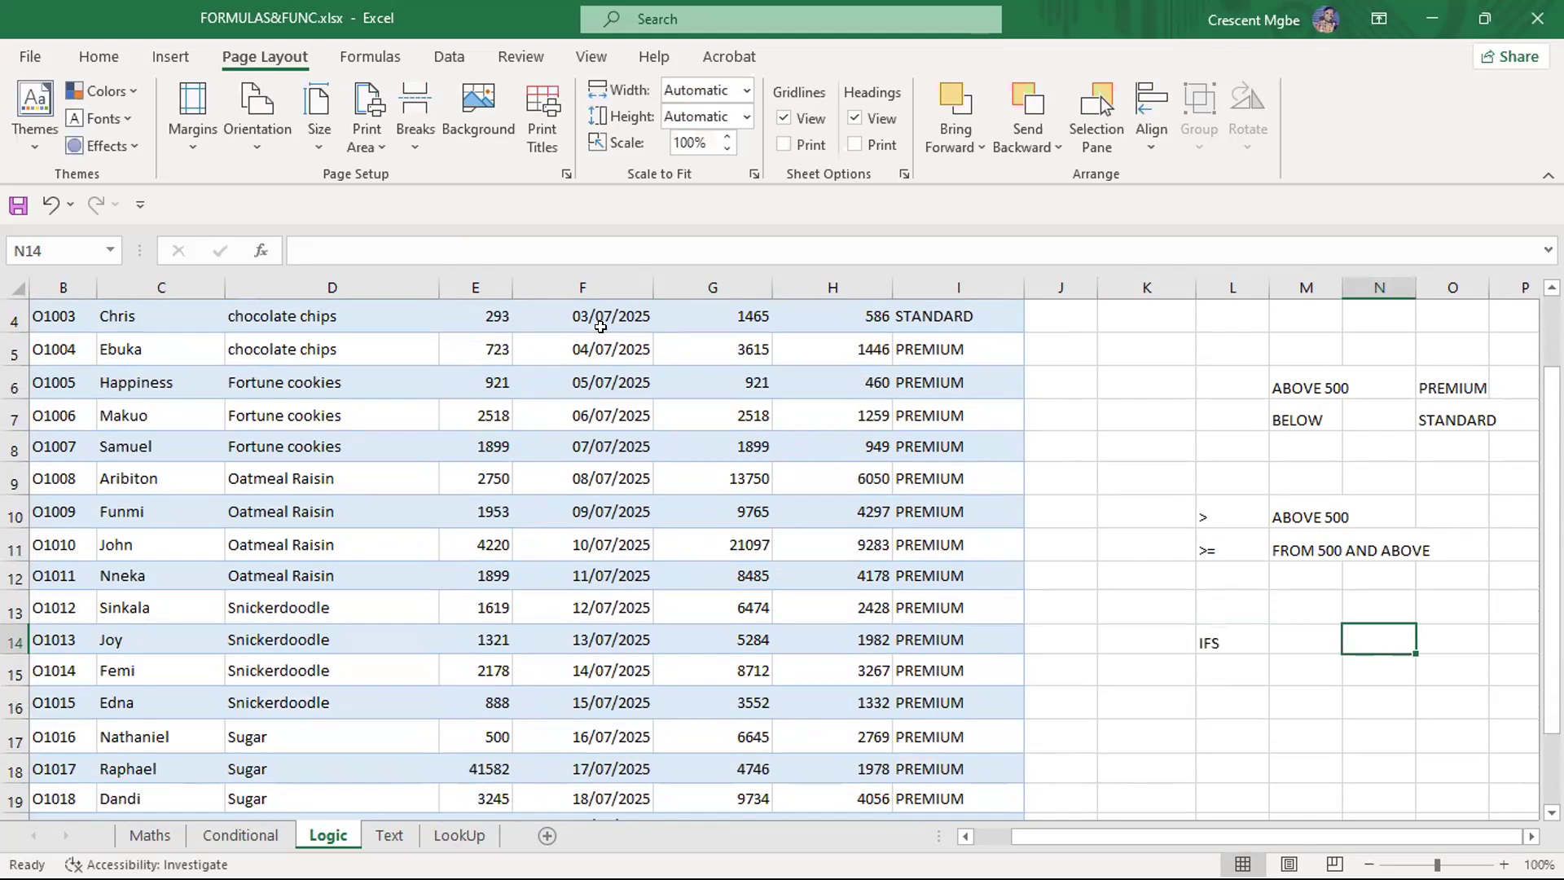
Add a new table column headed GIFT in J1, beside QUNTITY LEVEL
scroll(1043, 391, up, 1)
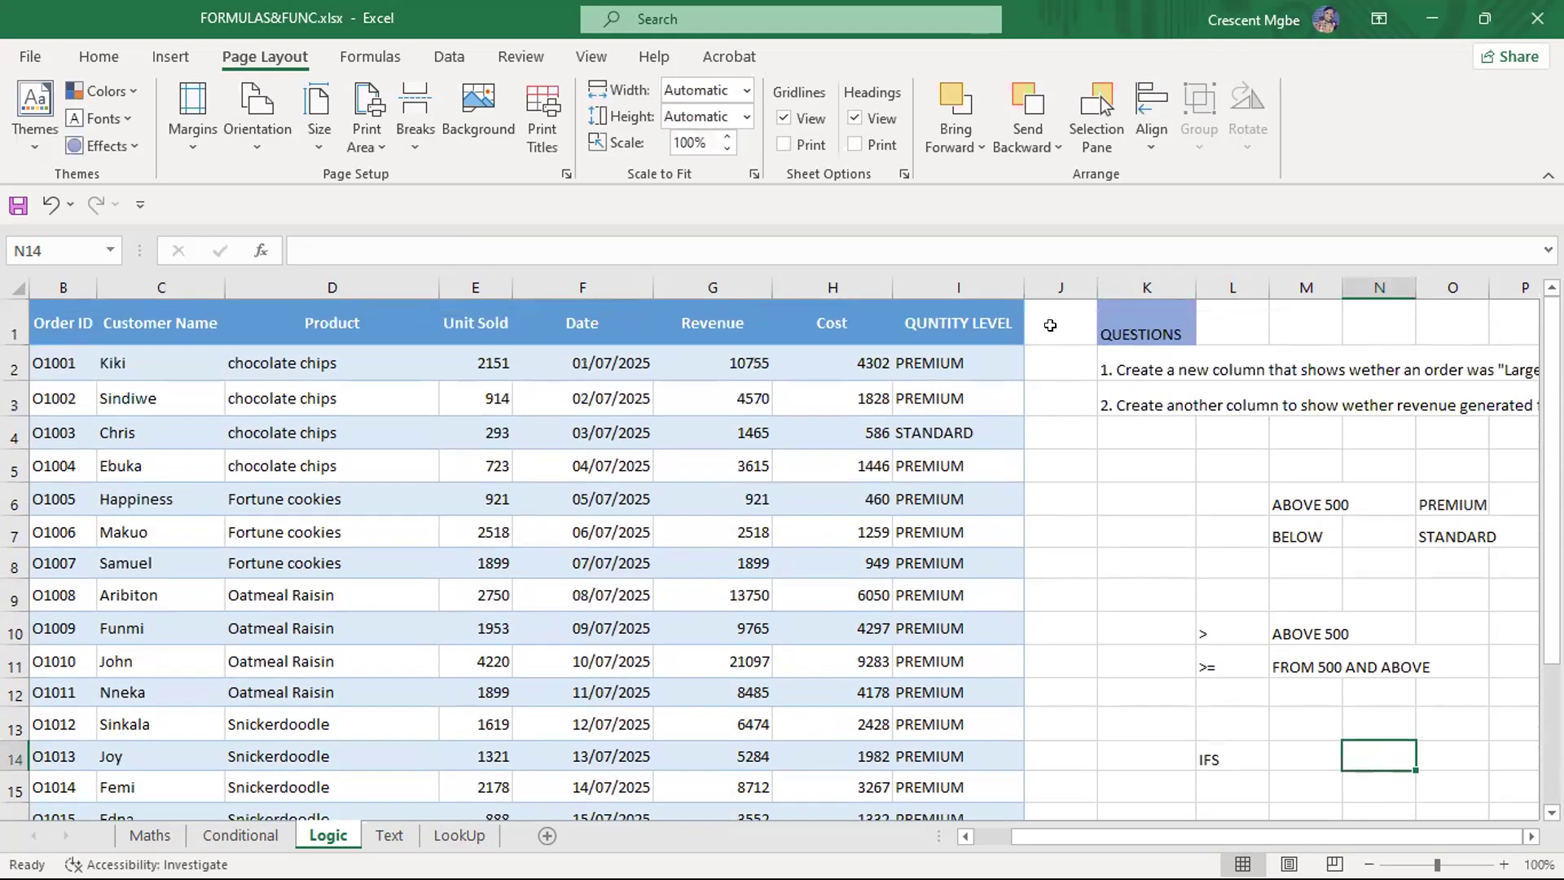
click(1051, 324)
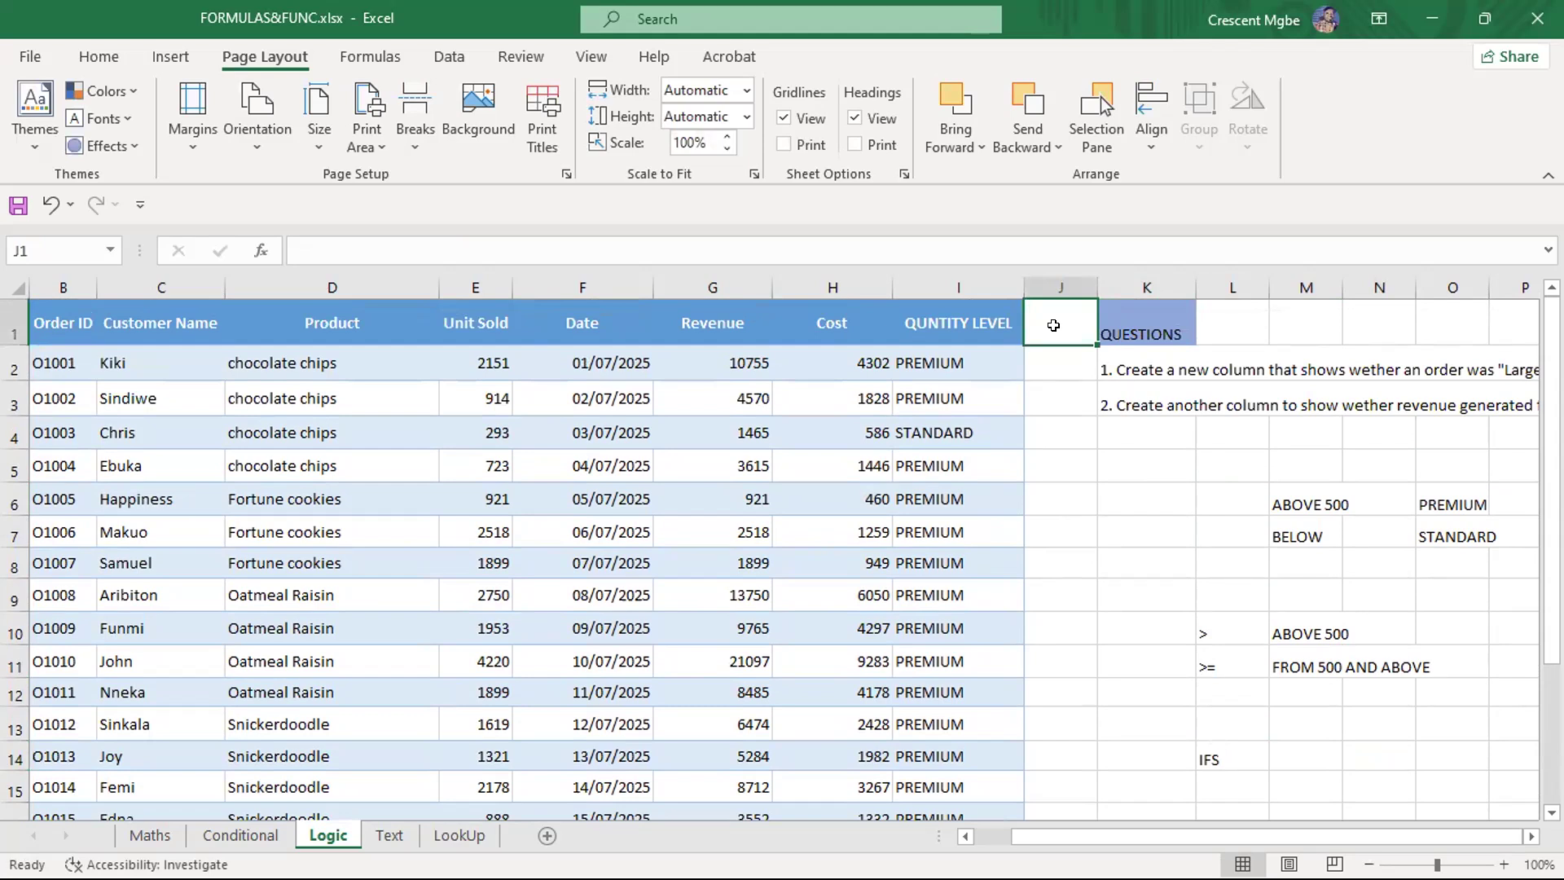
text(GIFT)
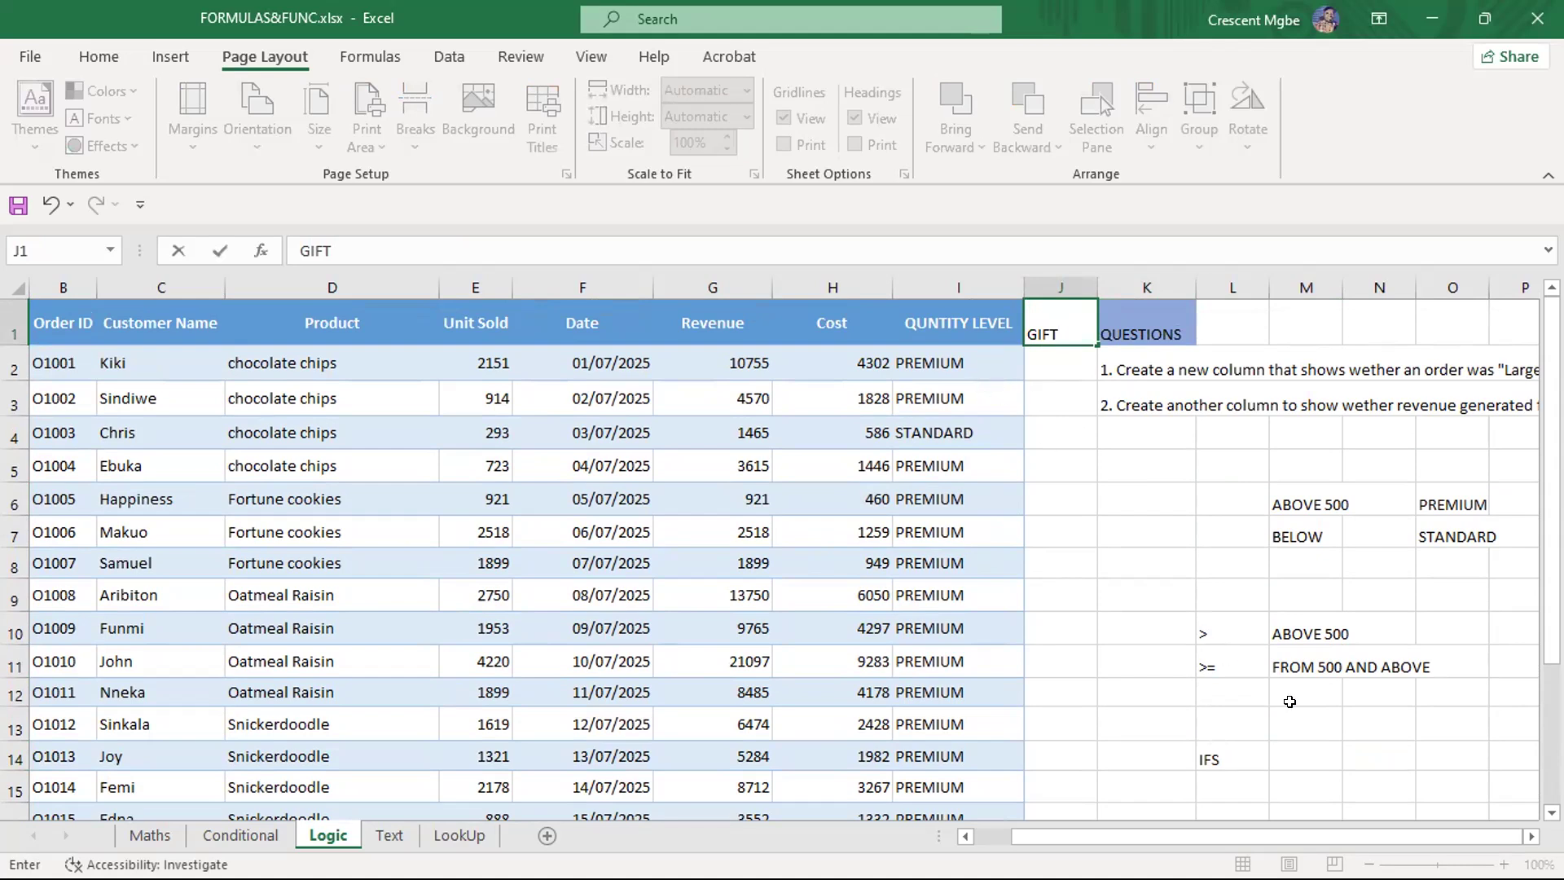
List the gift options LAPTOP in N13 and IPHONE in N14
click(1353, 724)
text(LAPTOP)
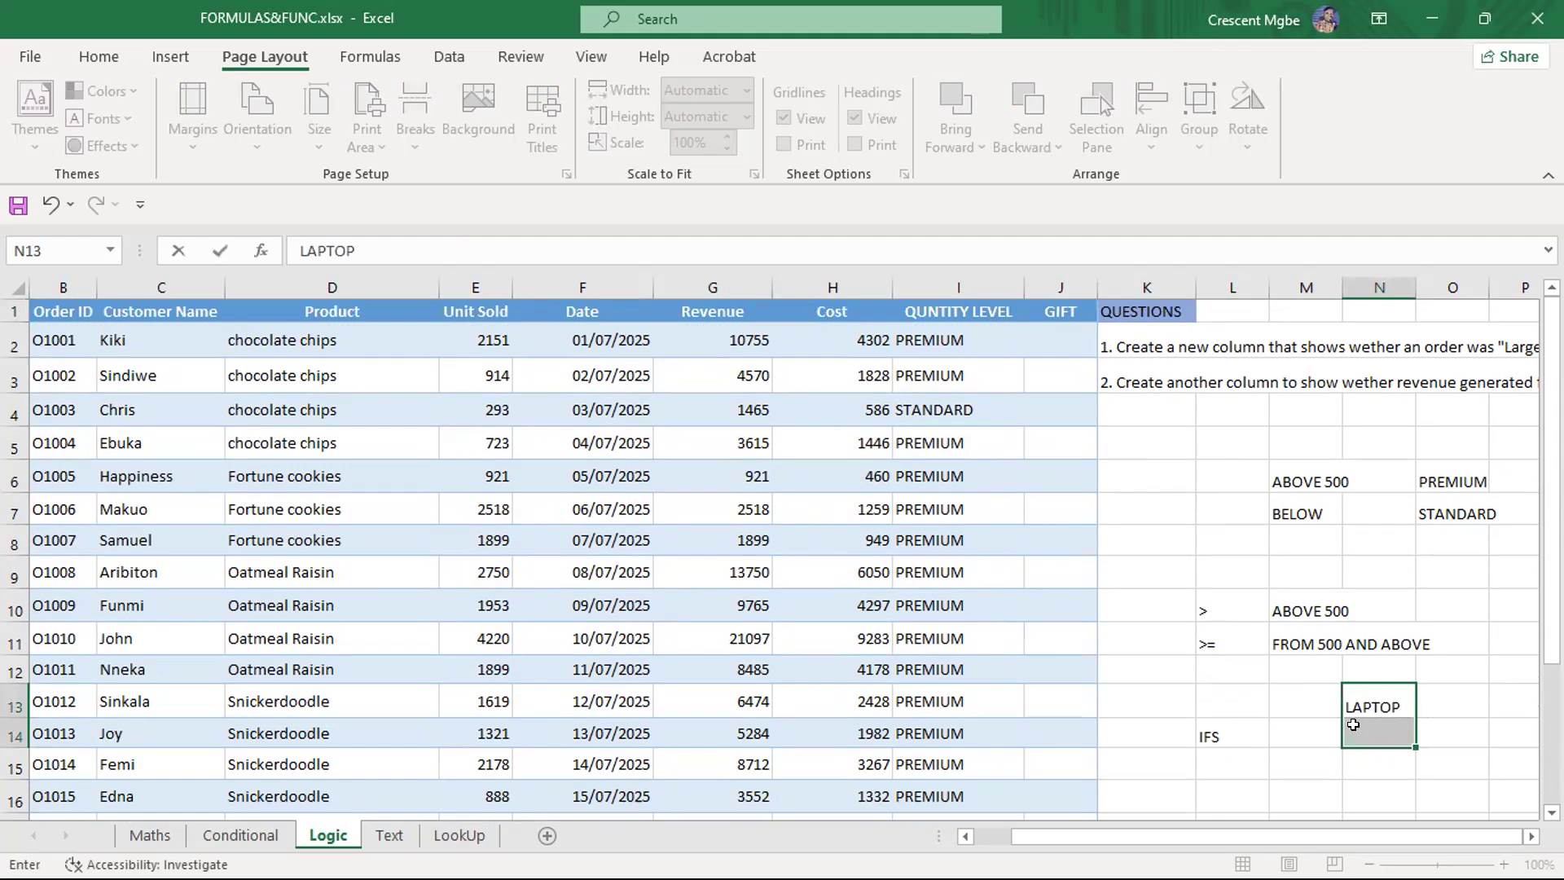
click(1359, 739)
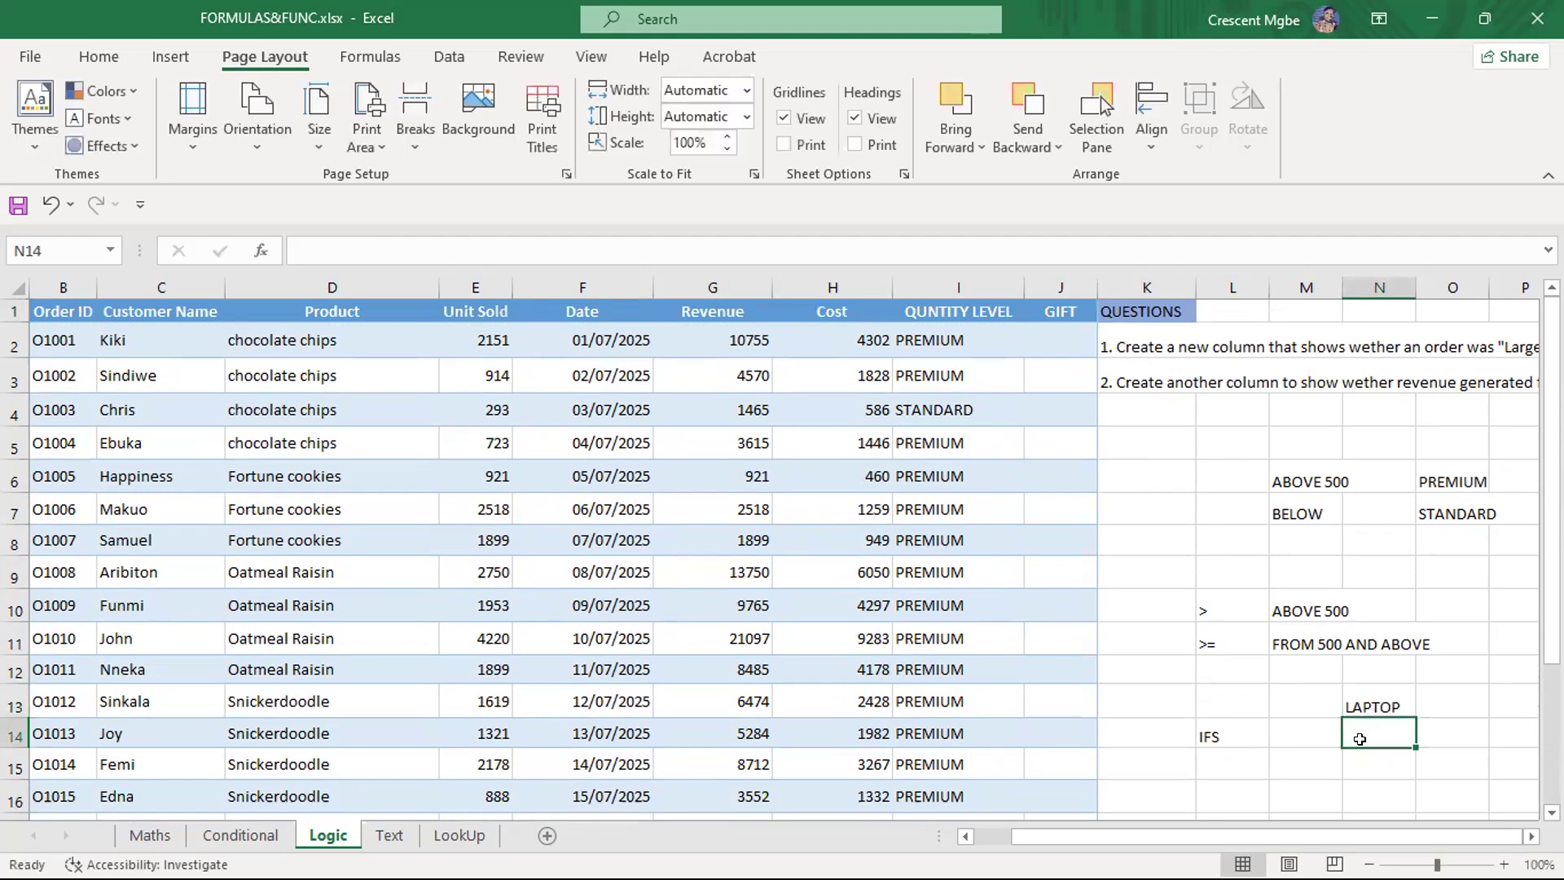
text(IPHONE)
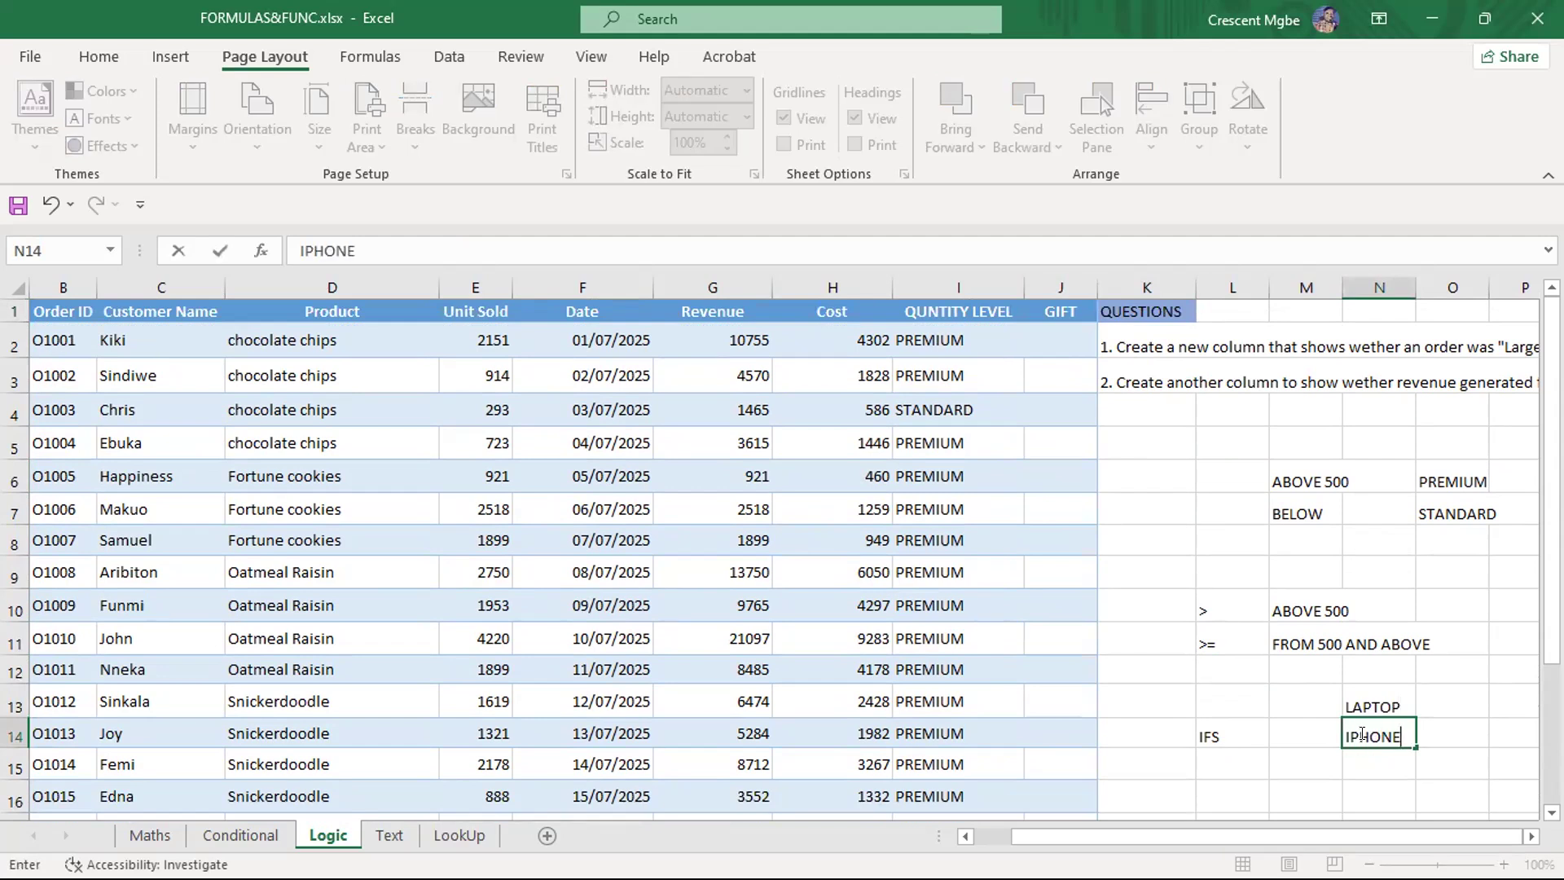
click(1357, 759)
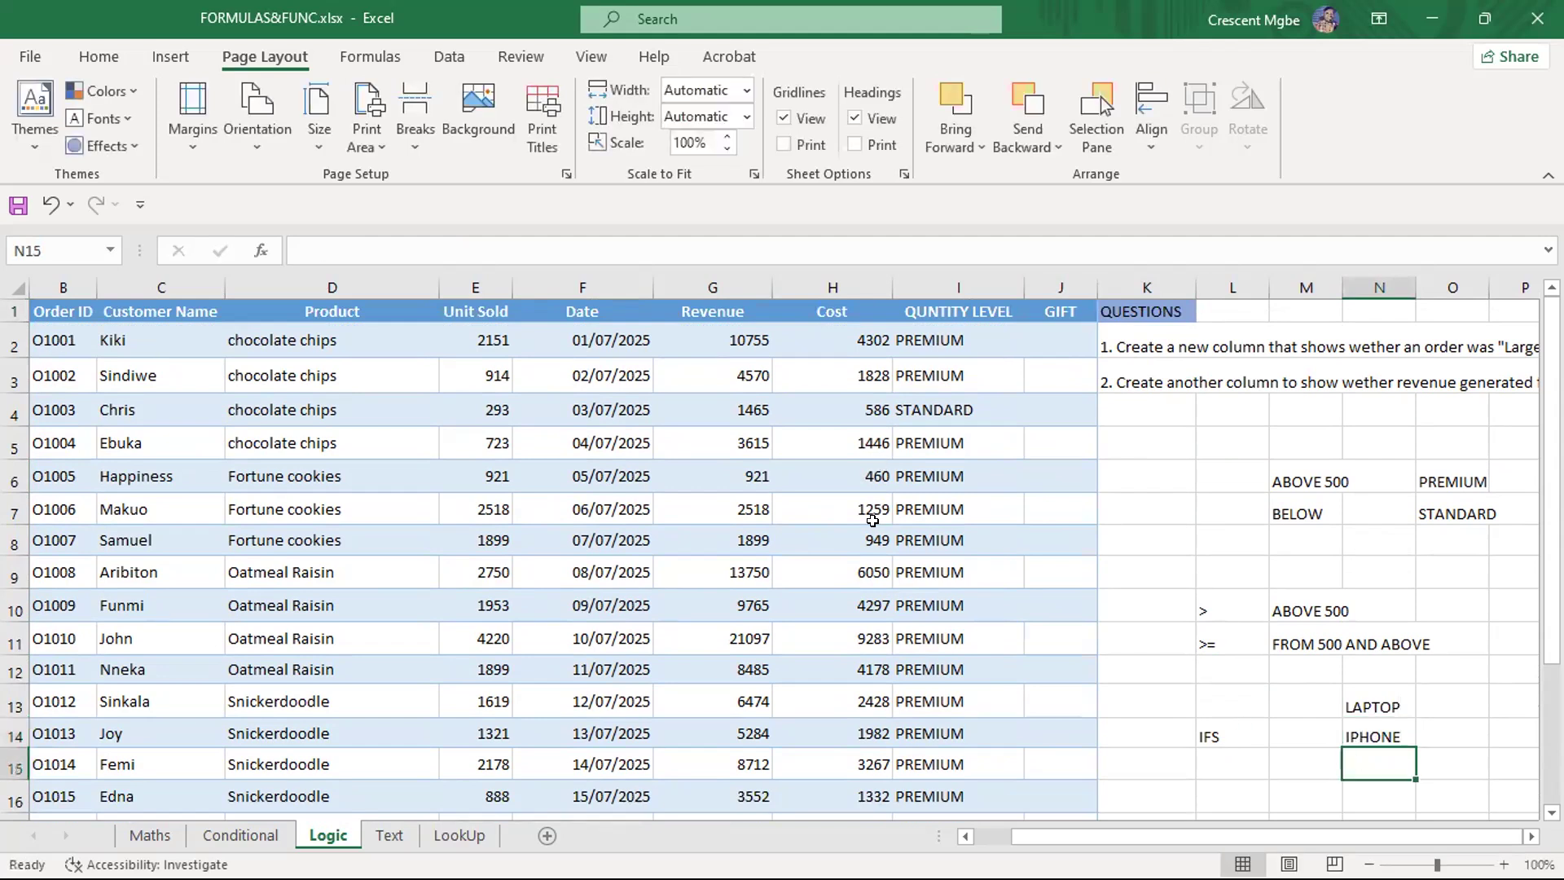
Add SMARTWATCH as the third gift option in N15
scroll(873, 520, down, 3)
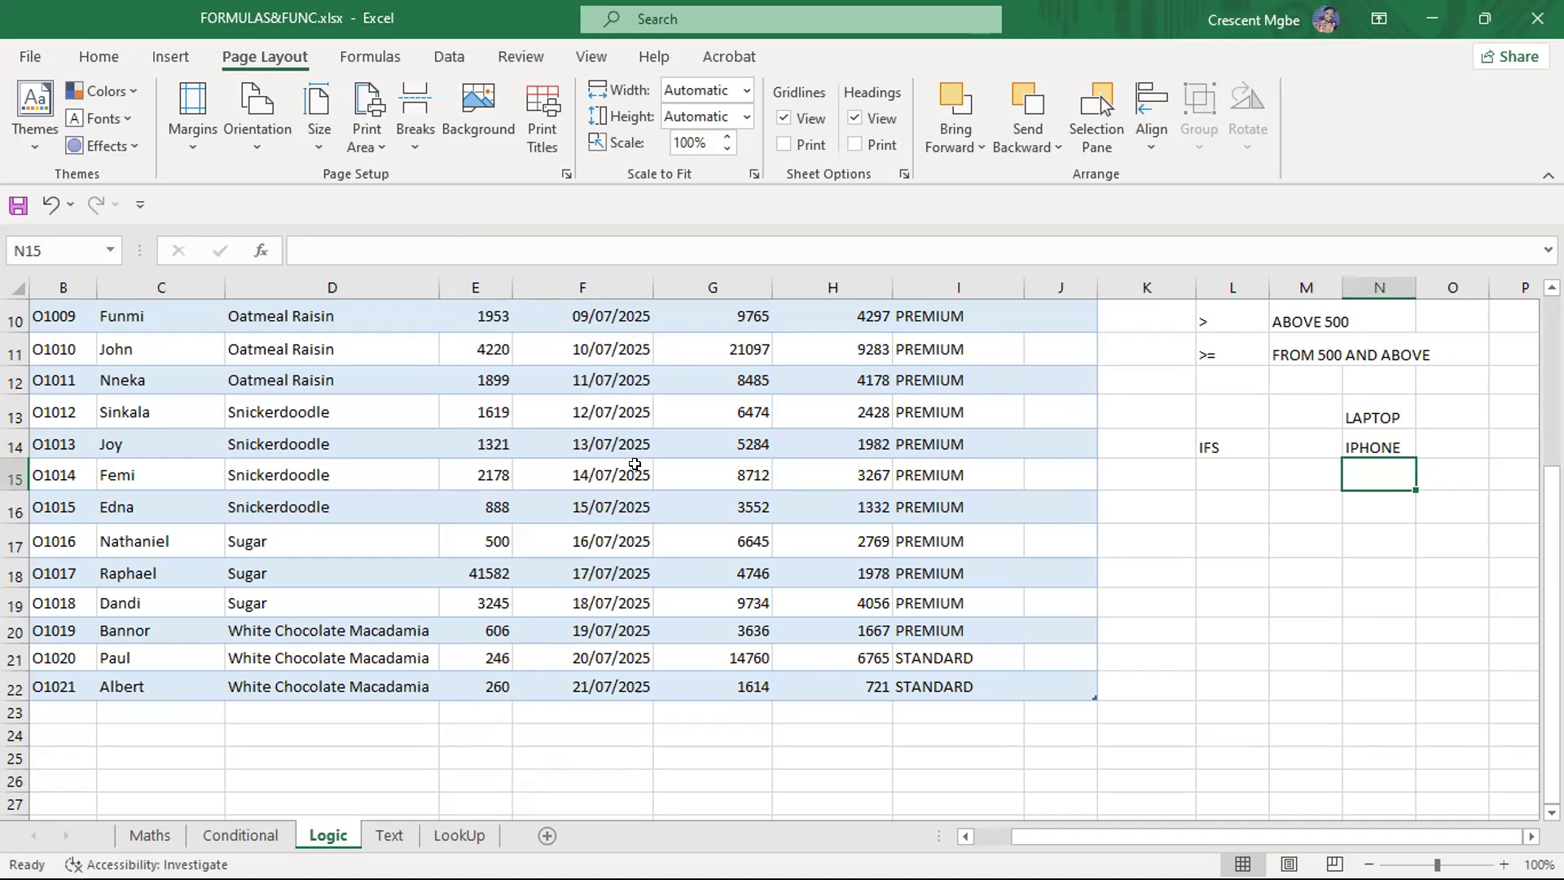
scroll(635, 464, up, 3)
scroll(912, 509, down, 2)
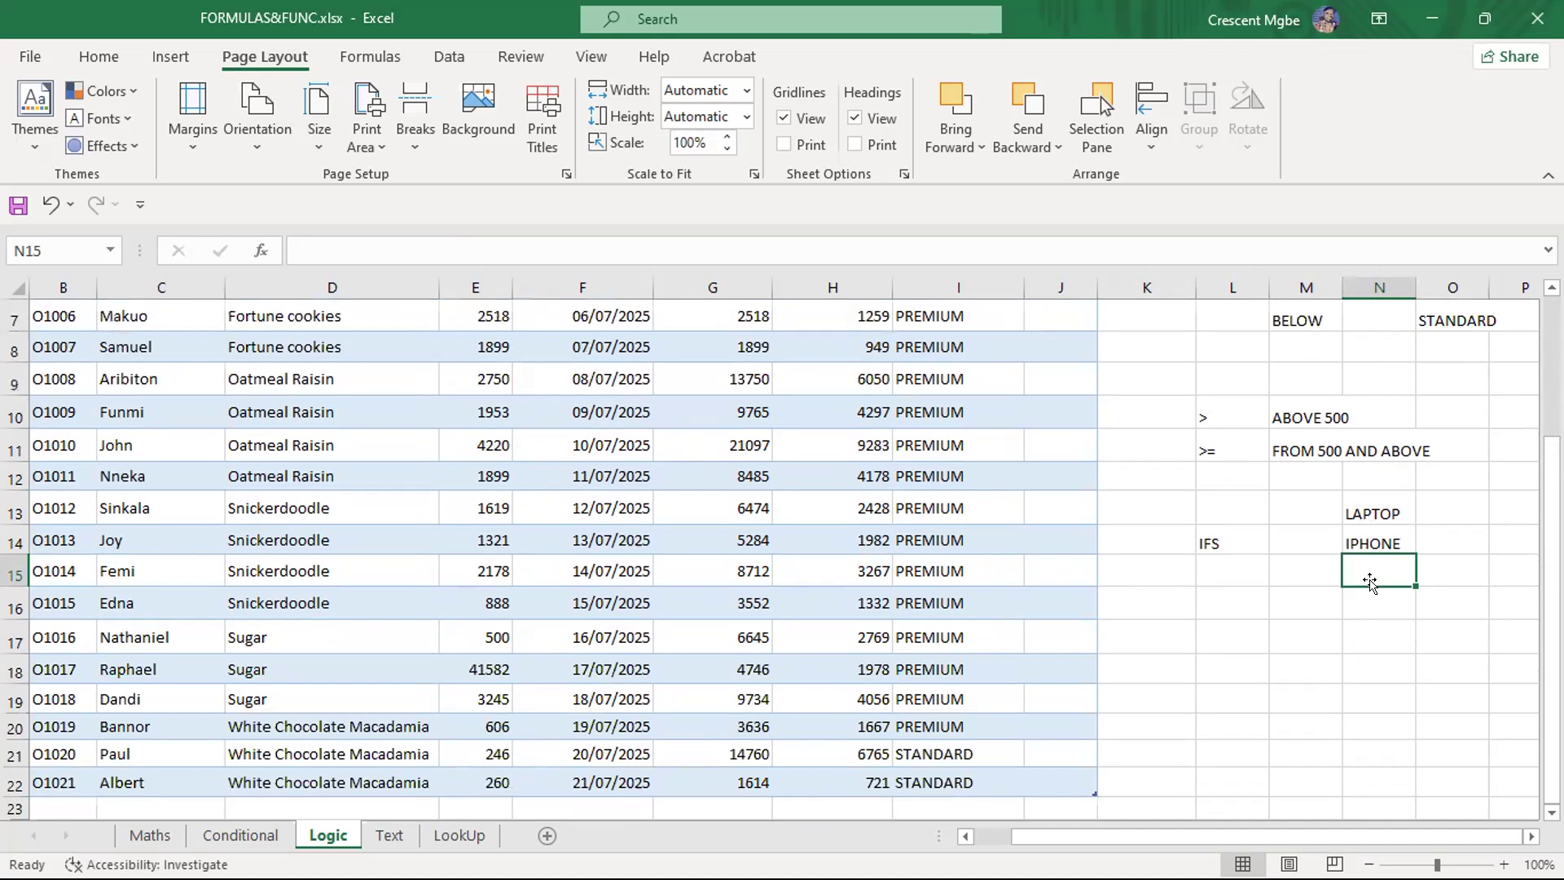
text(SMARTYWATCH)
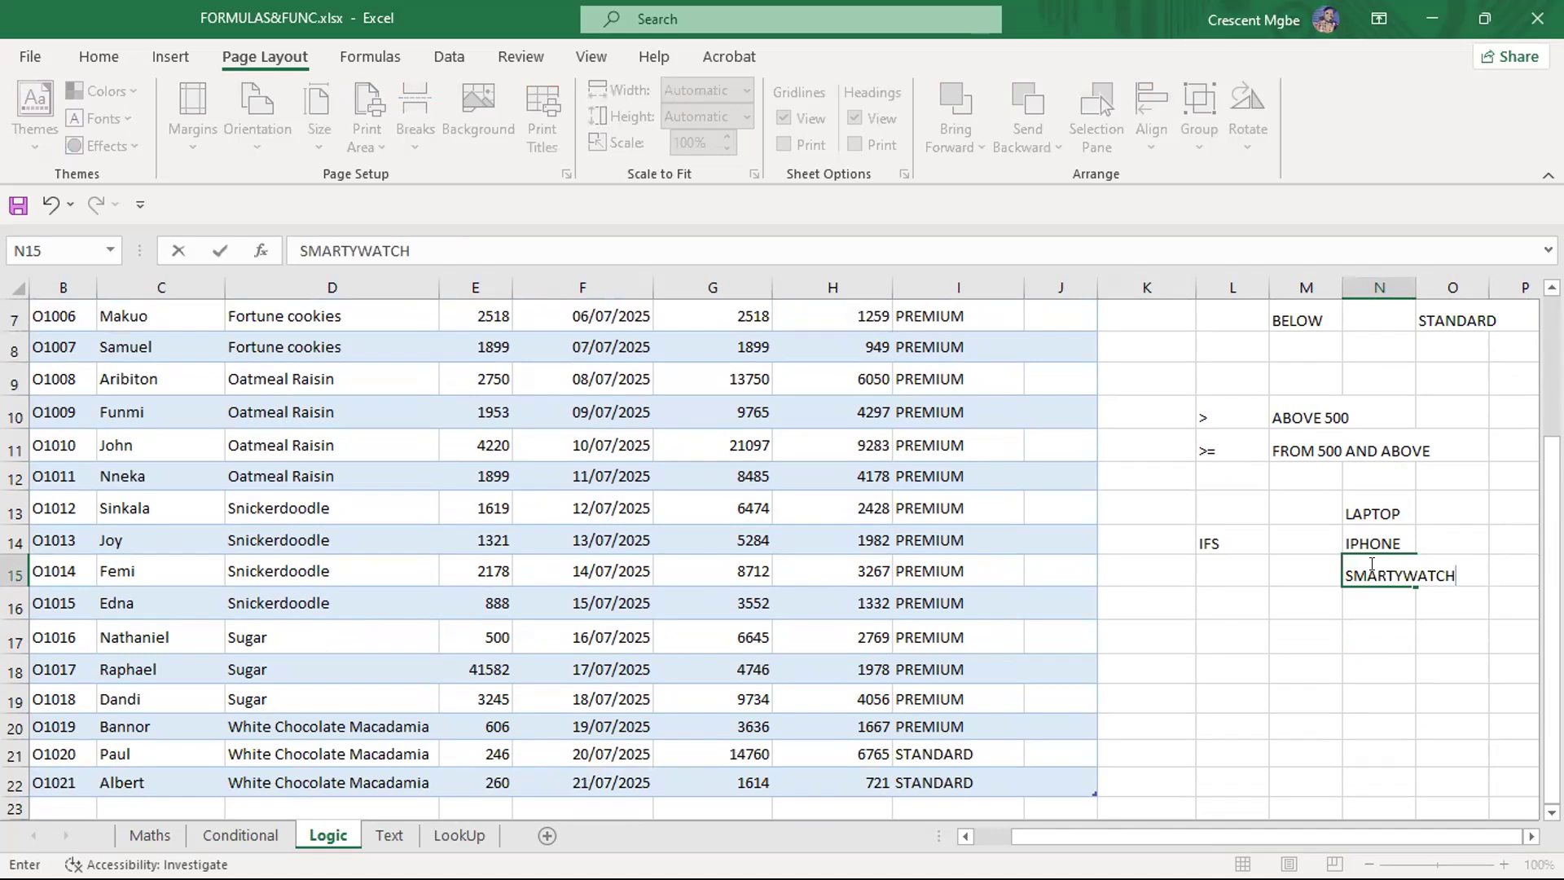
key(BackSpace)
key(BackSpace)
key(BackSpace)
key(BackSpace)
key(BackSpace)
key(BackSpace)
text(WATCH)
scroll(968, 576, up, 2)
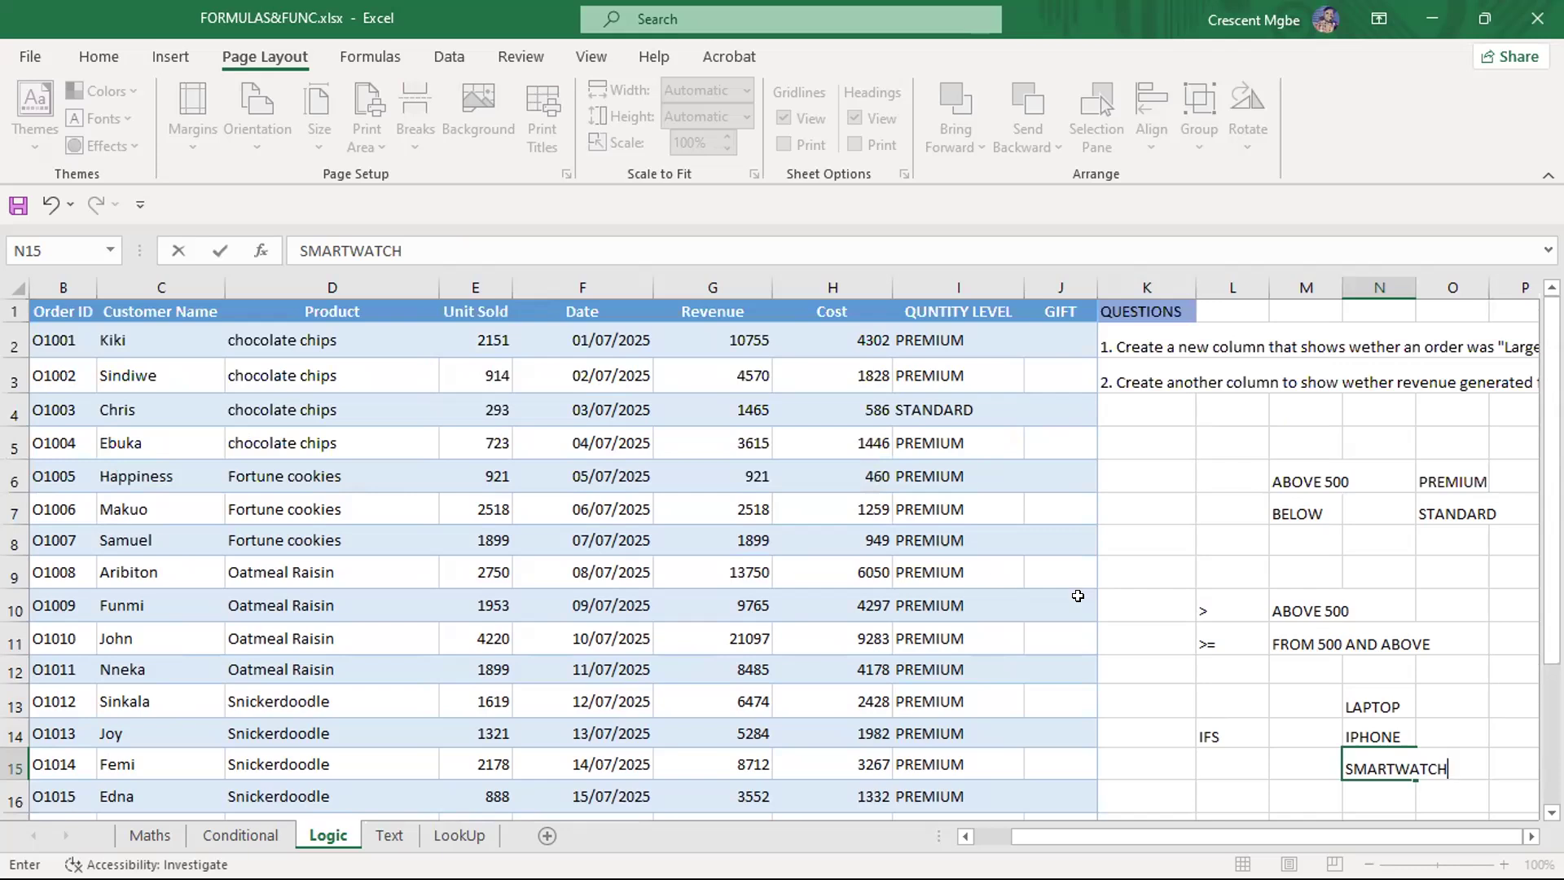
click(1328, 534)
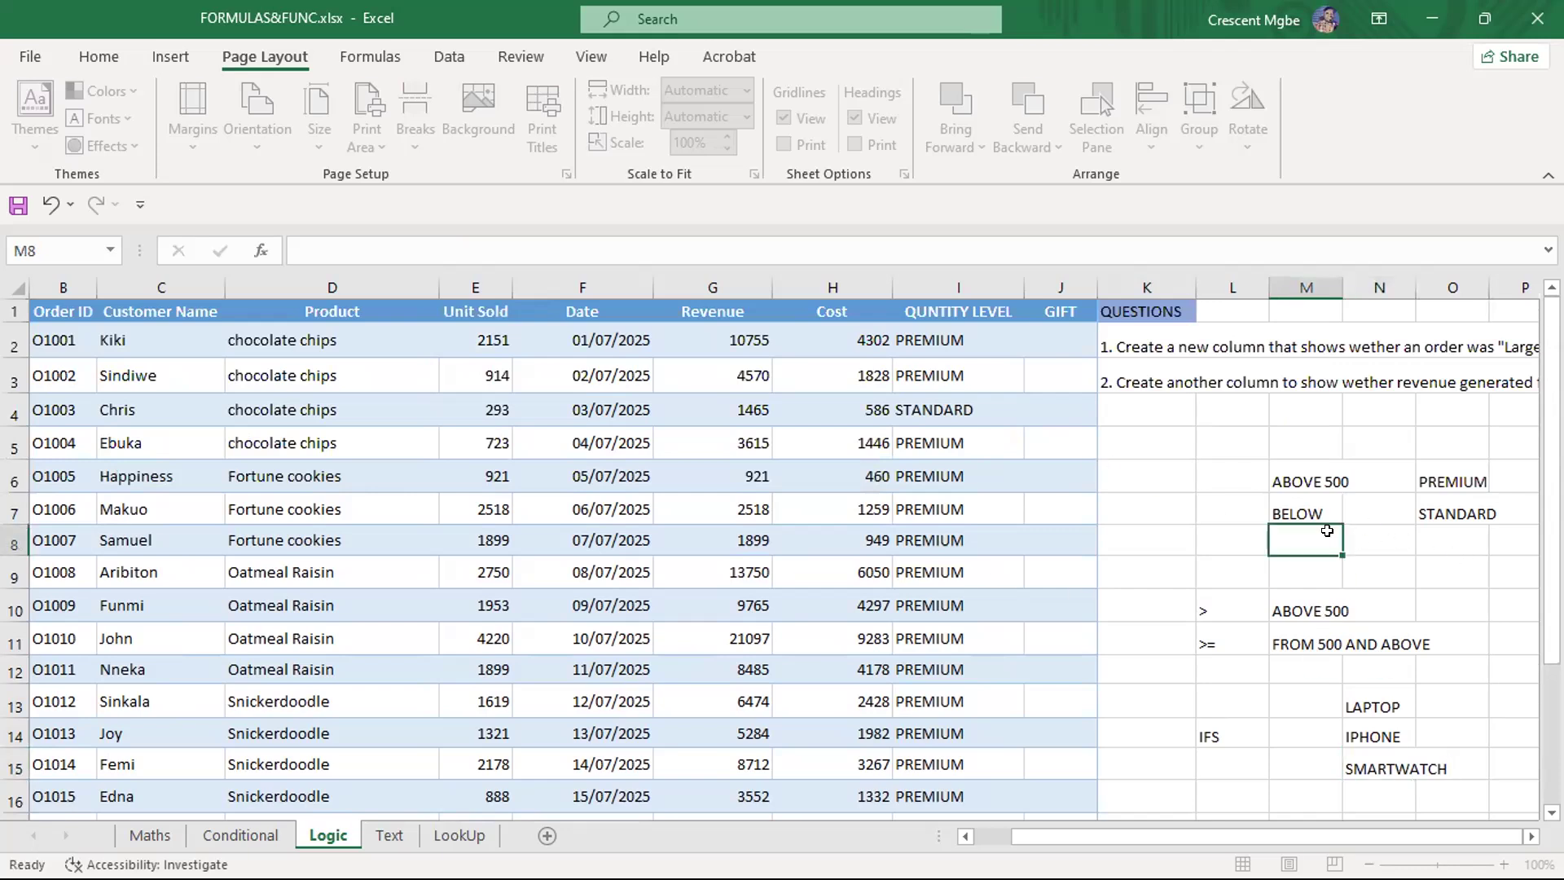
Replace the text BELOW in M7 with the value 500
double_click(1326, 511)
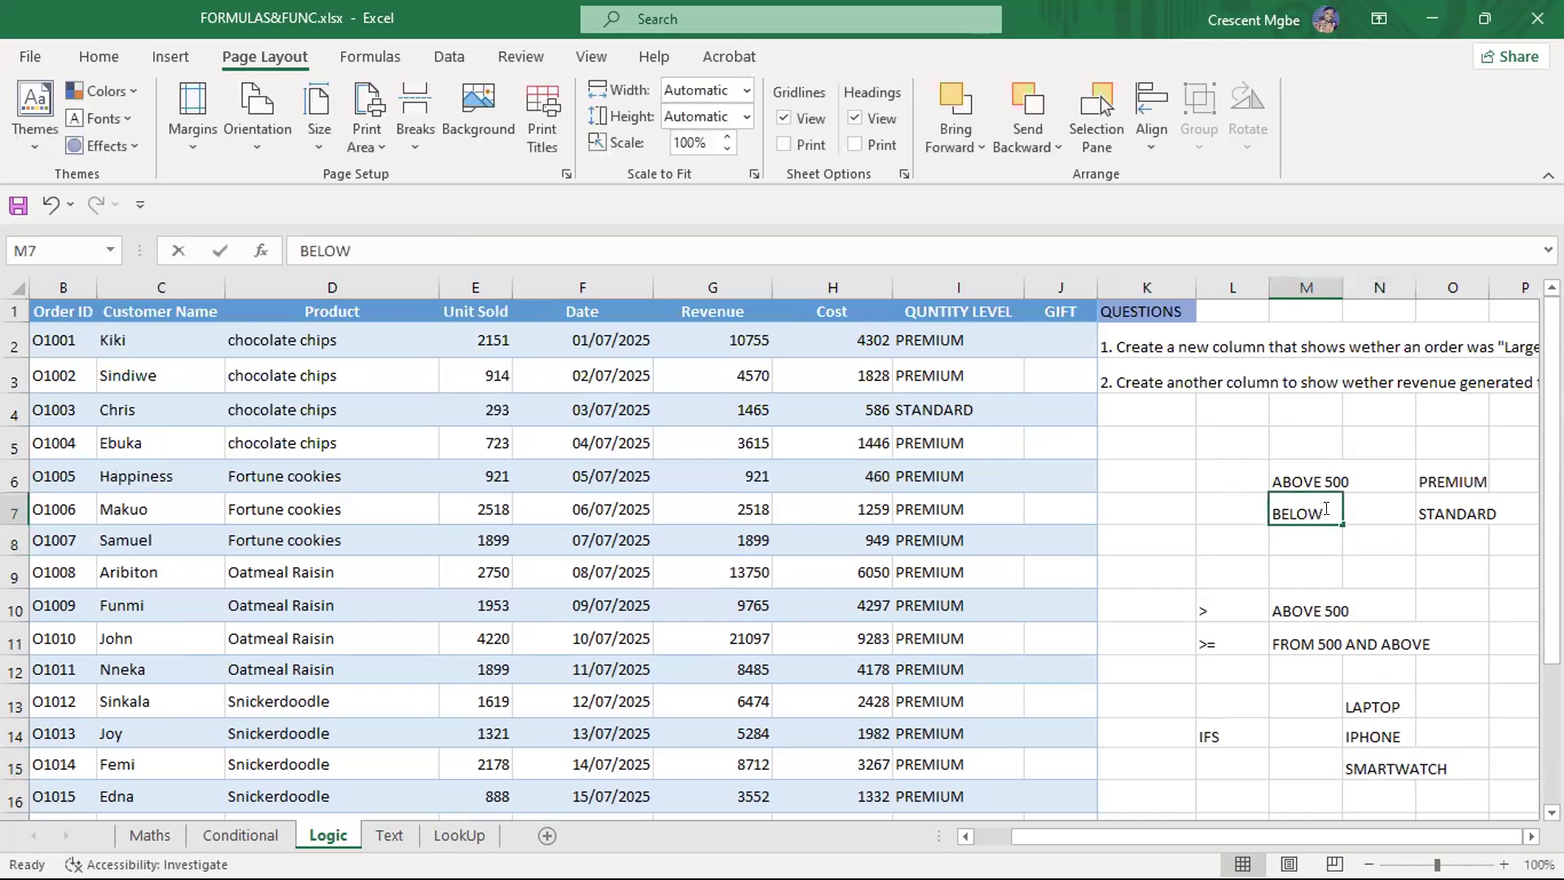
key(BackSpace)
key(BackSpace)
key(BackSpace)
key(BackSpace)
key(BackSpace)
text(500)
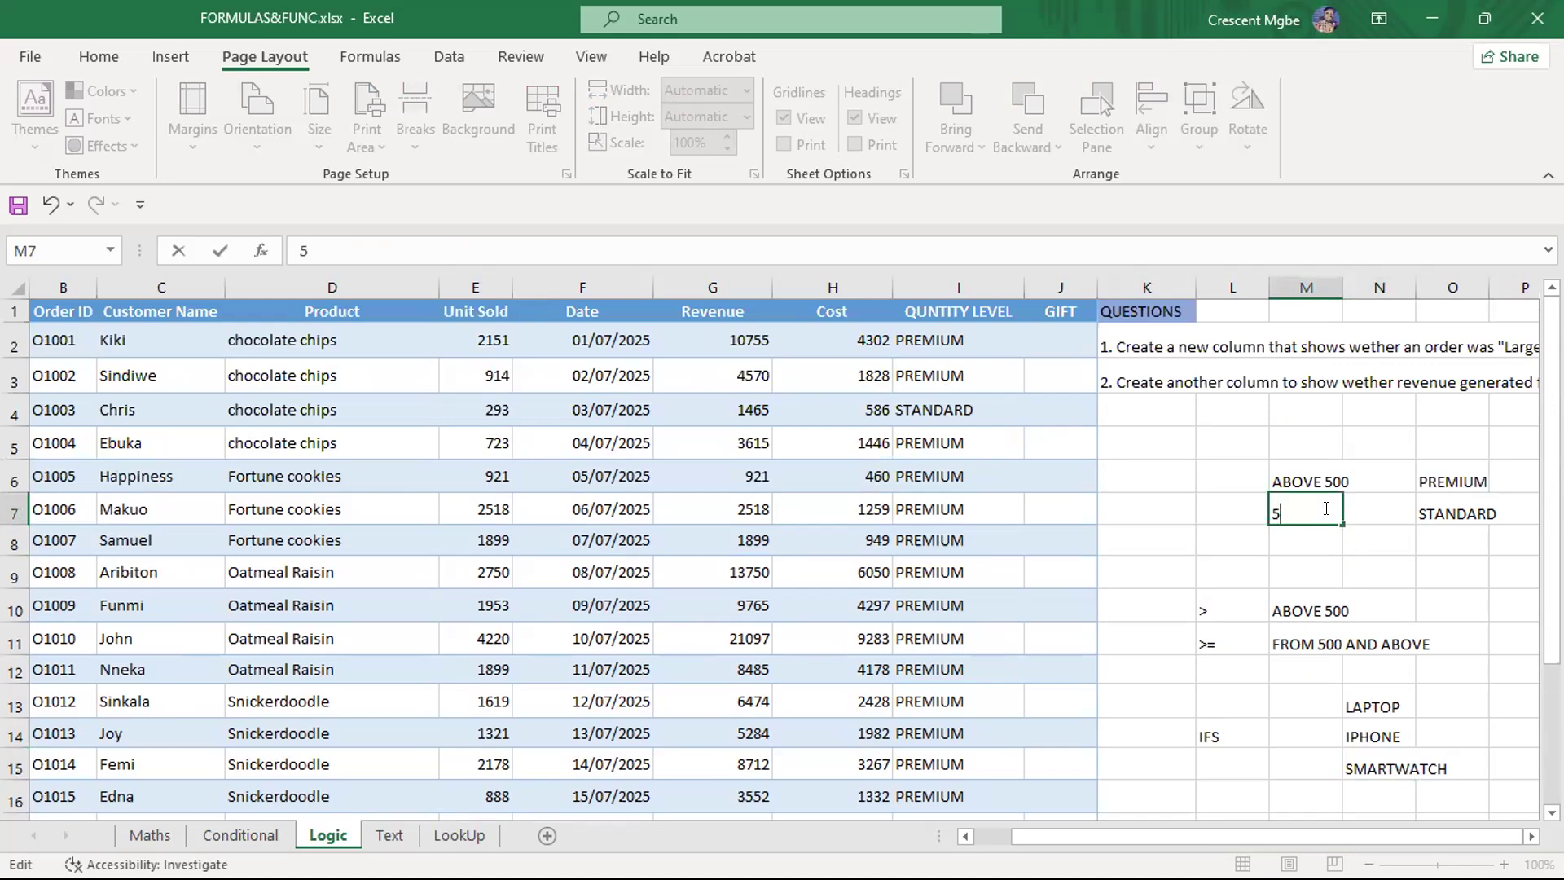
click(1307, 538)
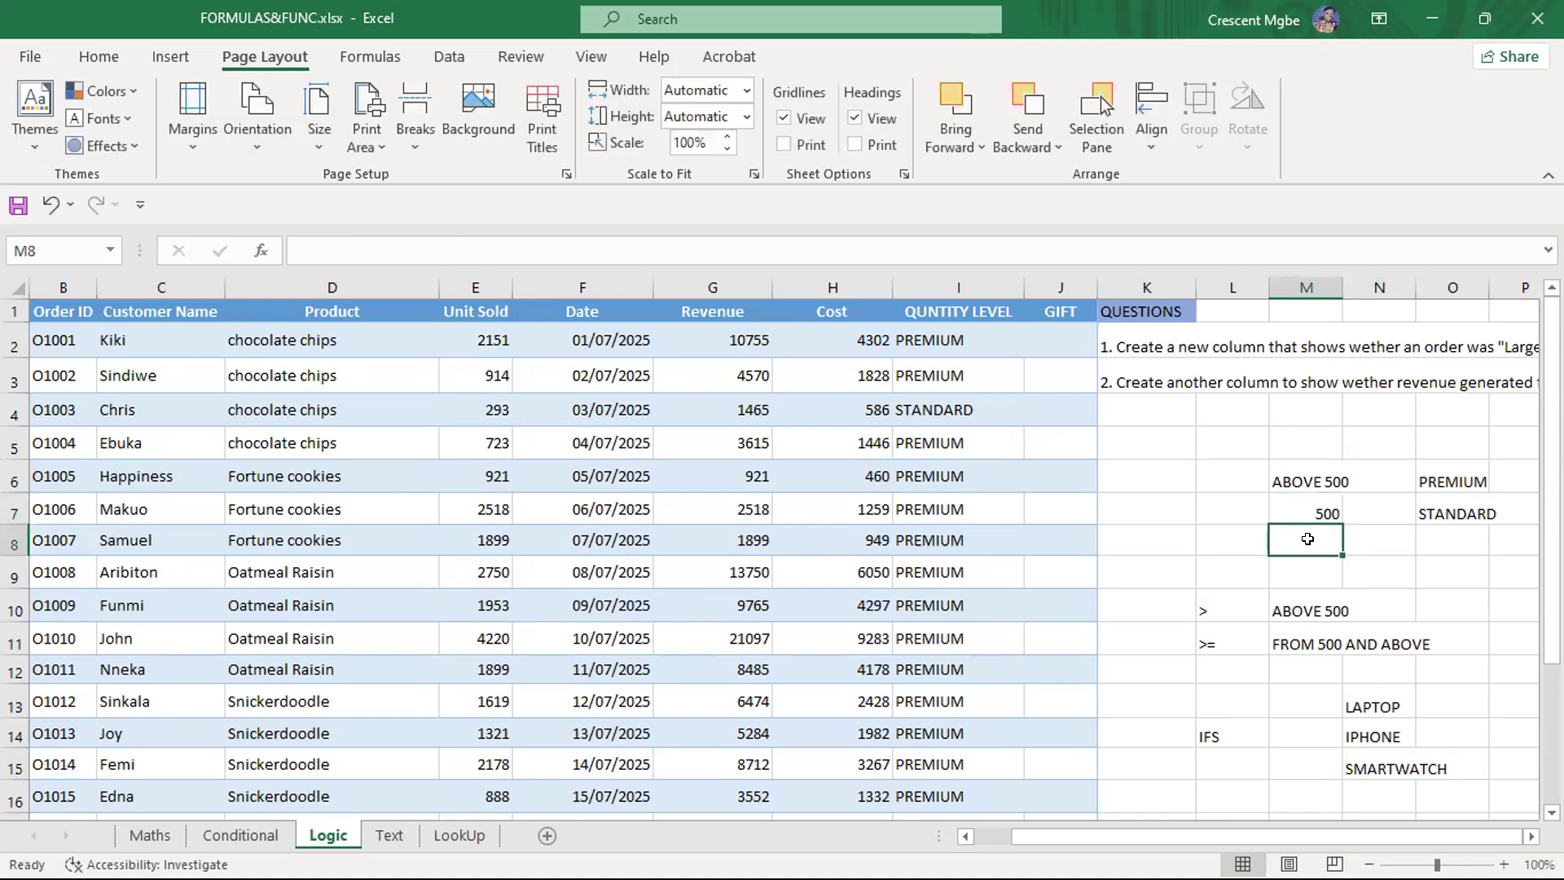
Add the condition BELOW 500 in M8 and its label AVERAGE in O8
text(BELOW 500)
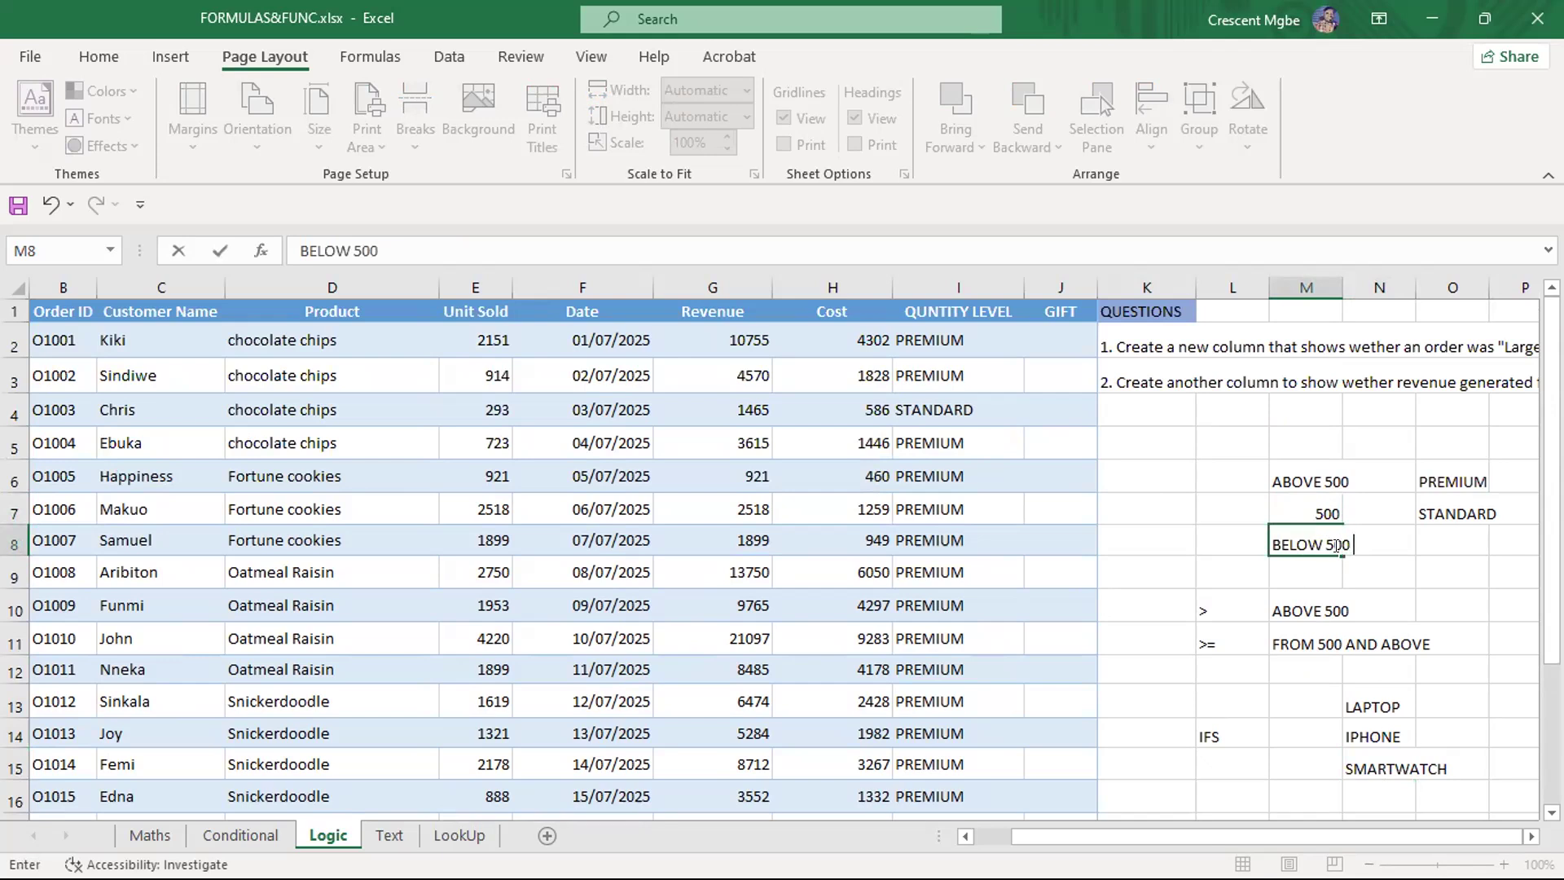
click(1452, 530)
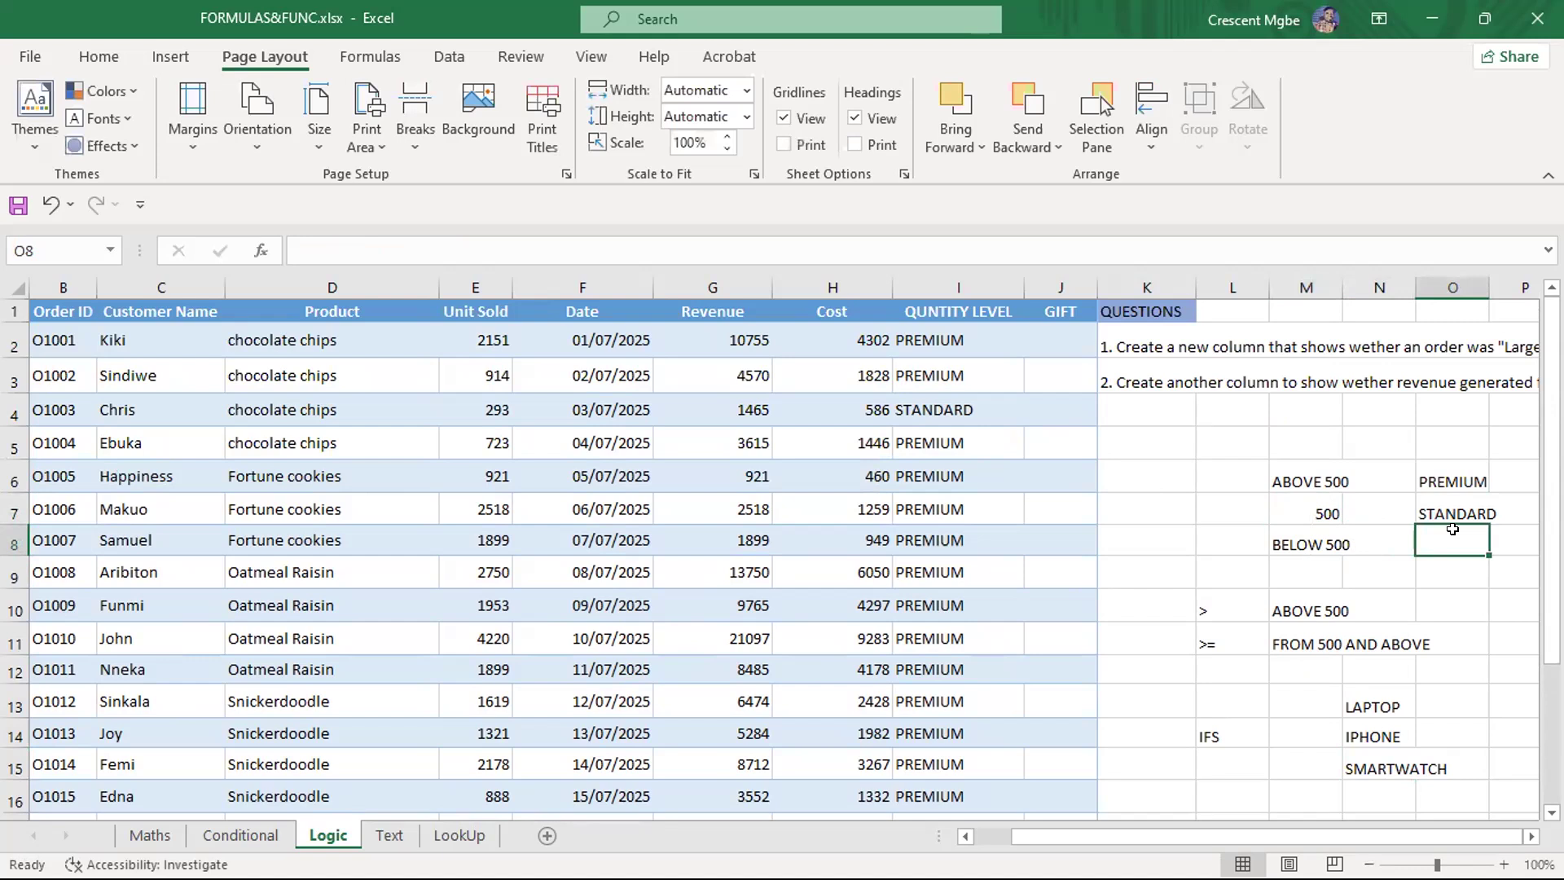
text(AVERGAE)
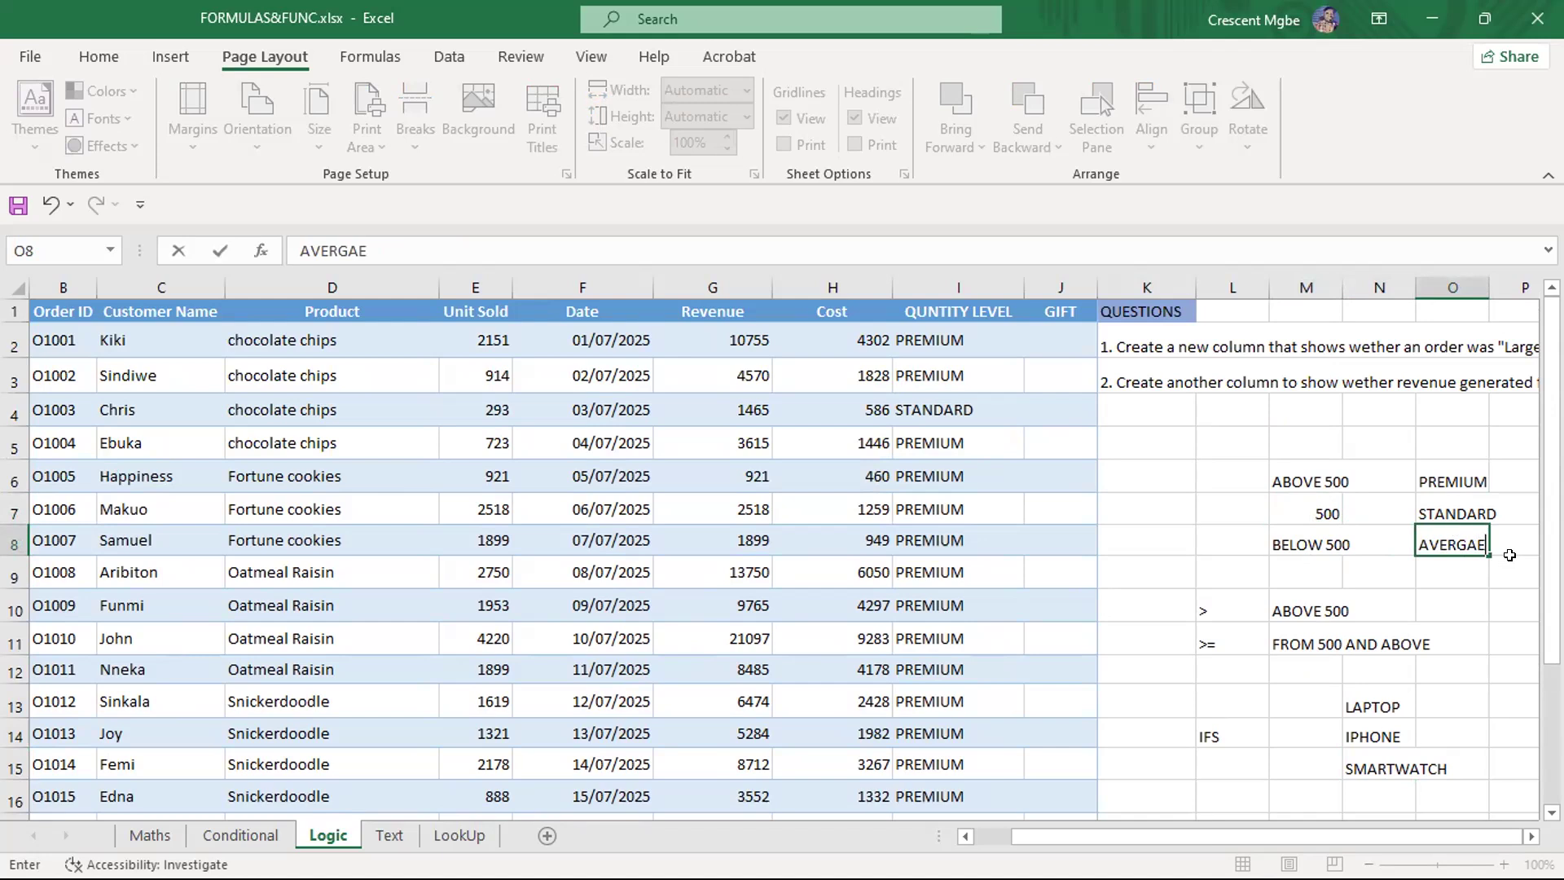
key(BackSpace)
key(BackSpace)
key(BackSpace)
key(BackSpace)
text(RAGE)
scroll(1461, 640, down, 1)
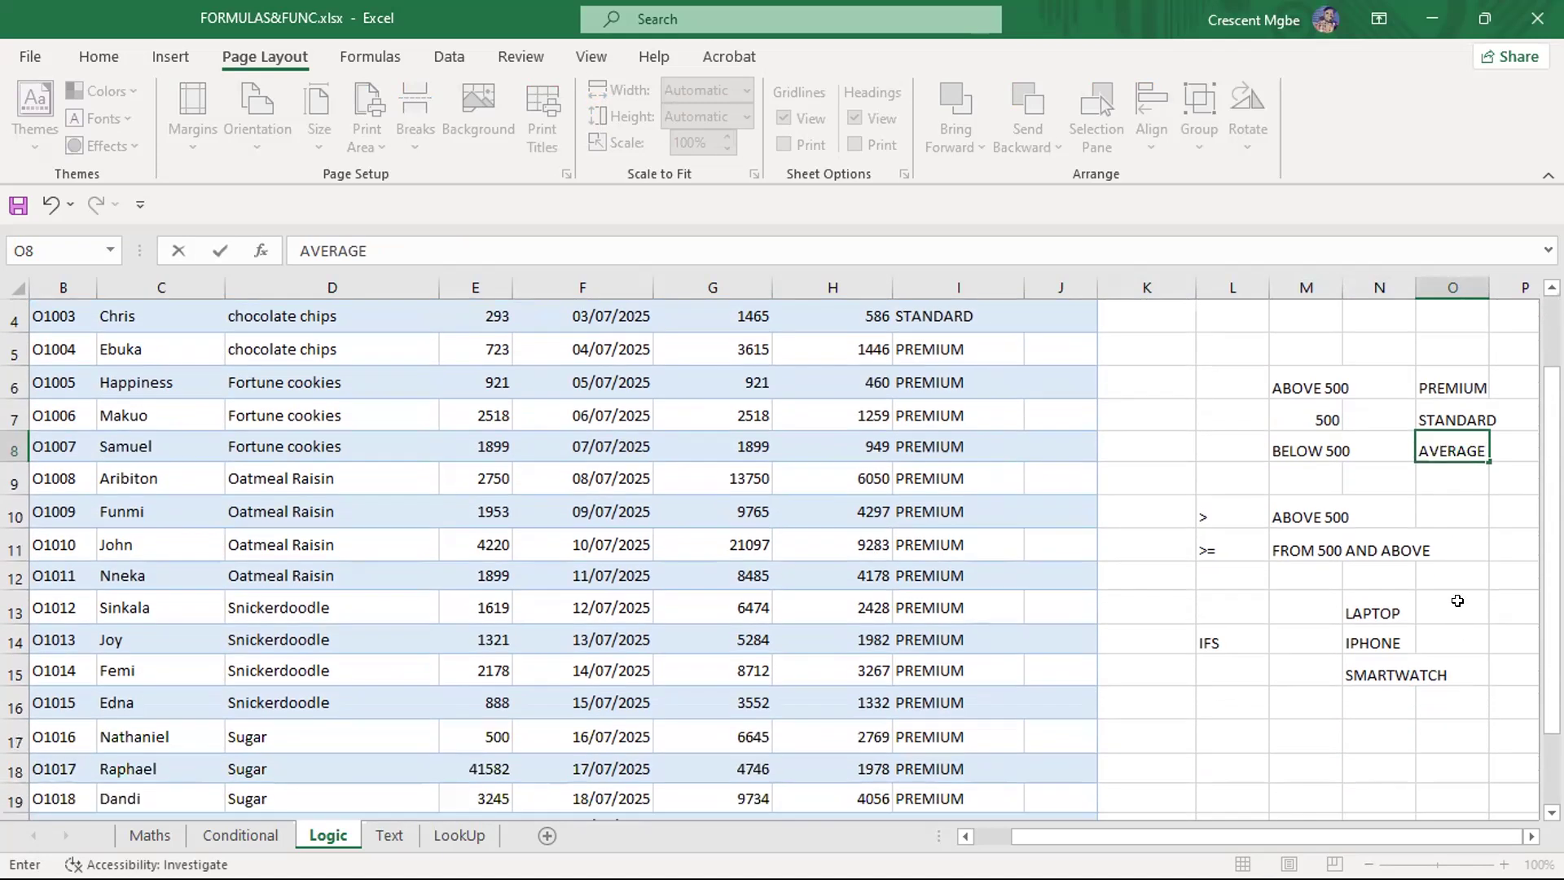
click(1406, 675)
Start an IFS formula in L16 whose first test, G2>500 on Revenue, returns "P"
click(1219, 636)
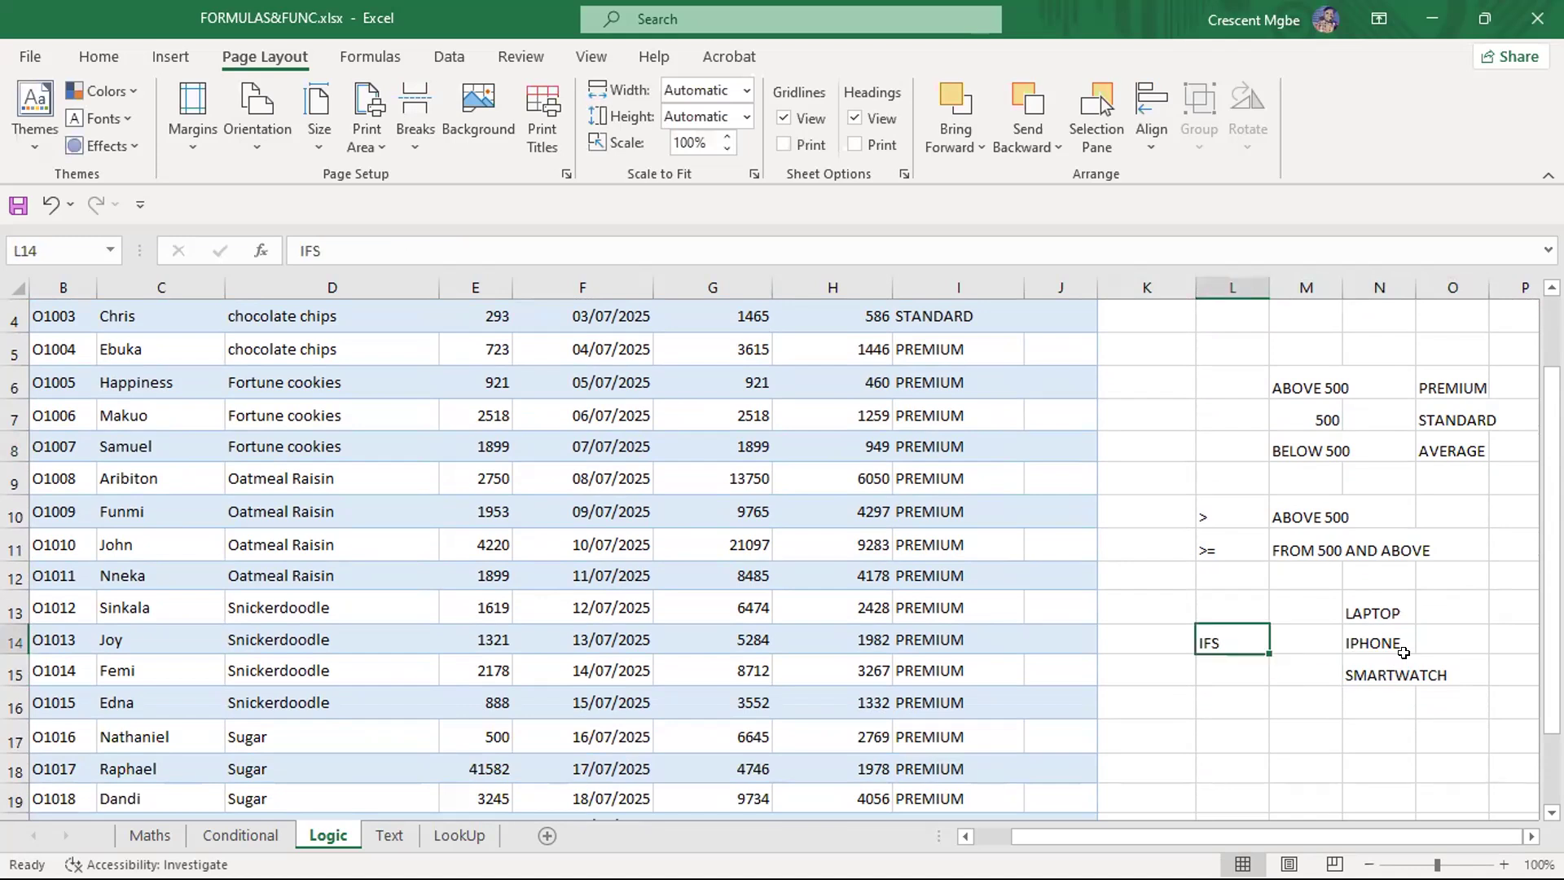
click(1222, 702)
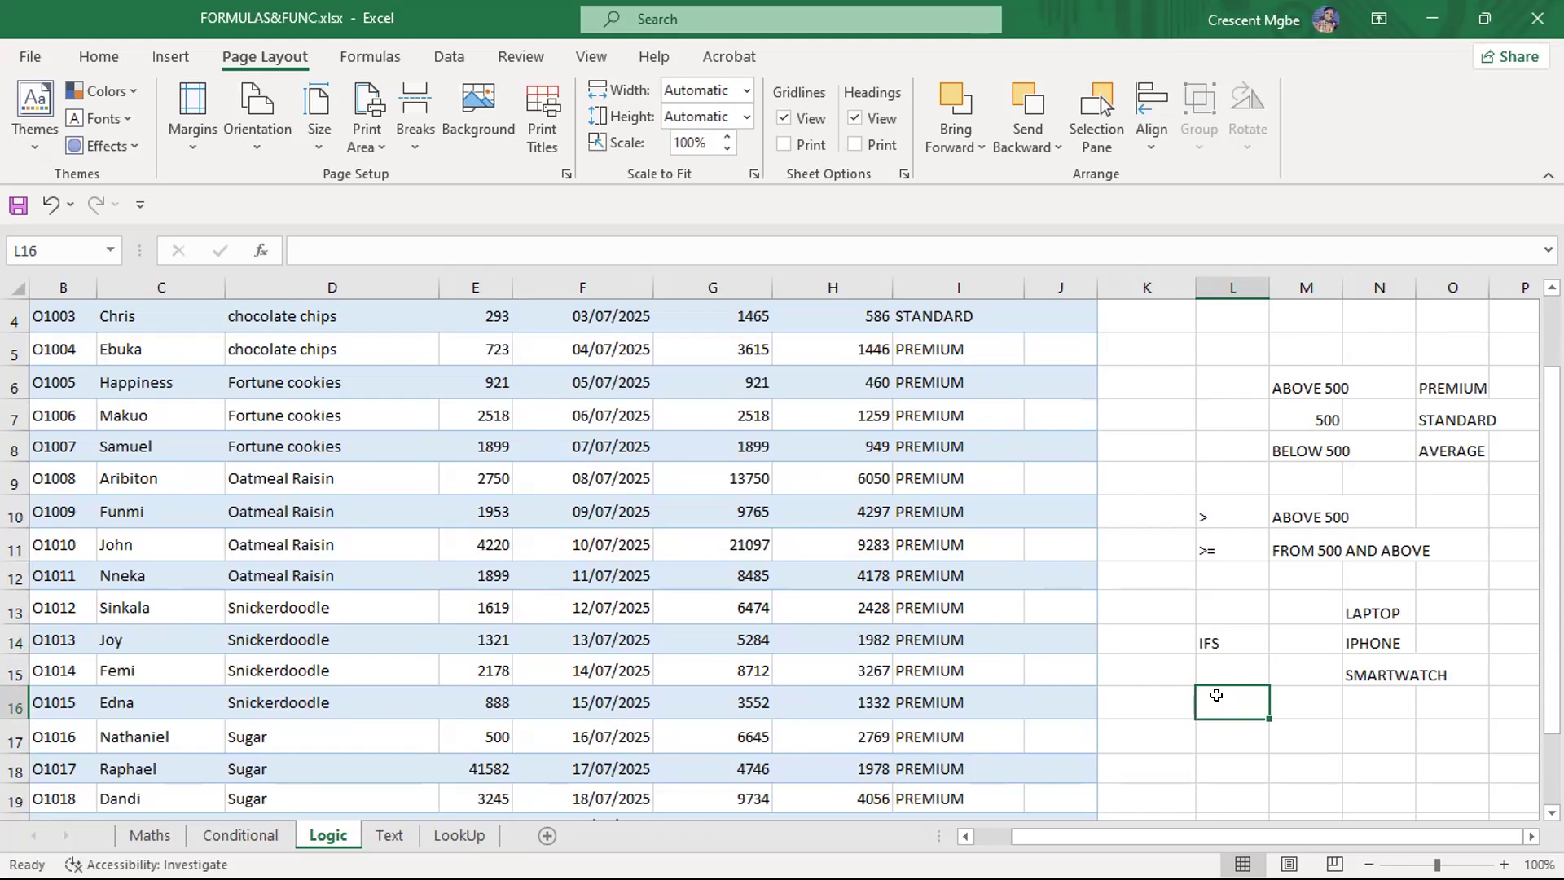
text(=)
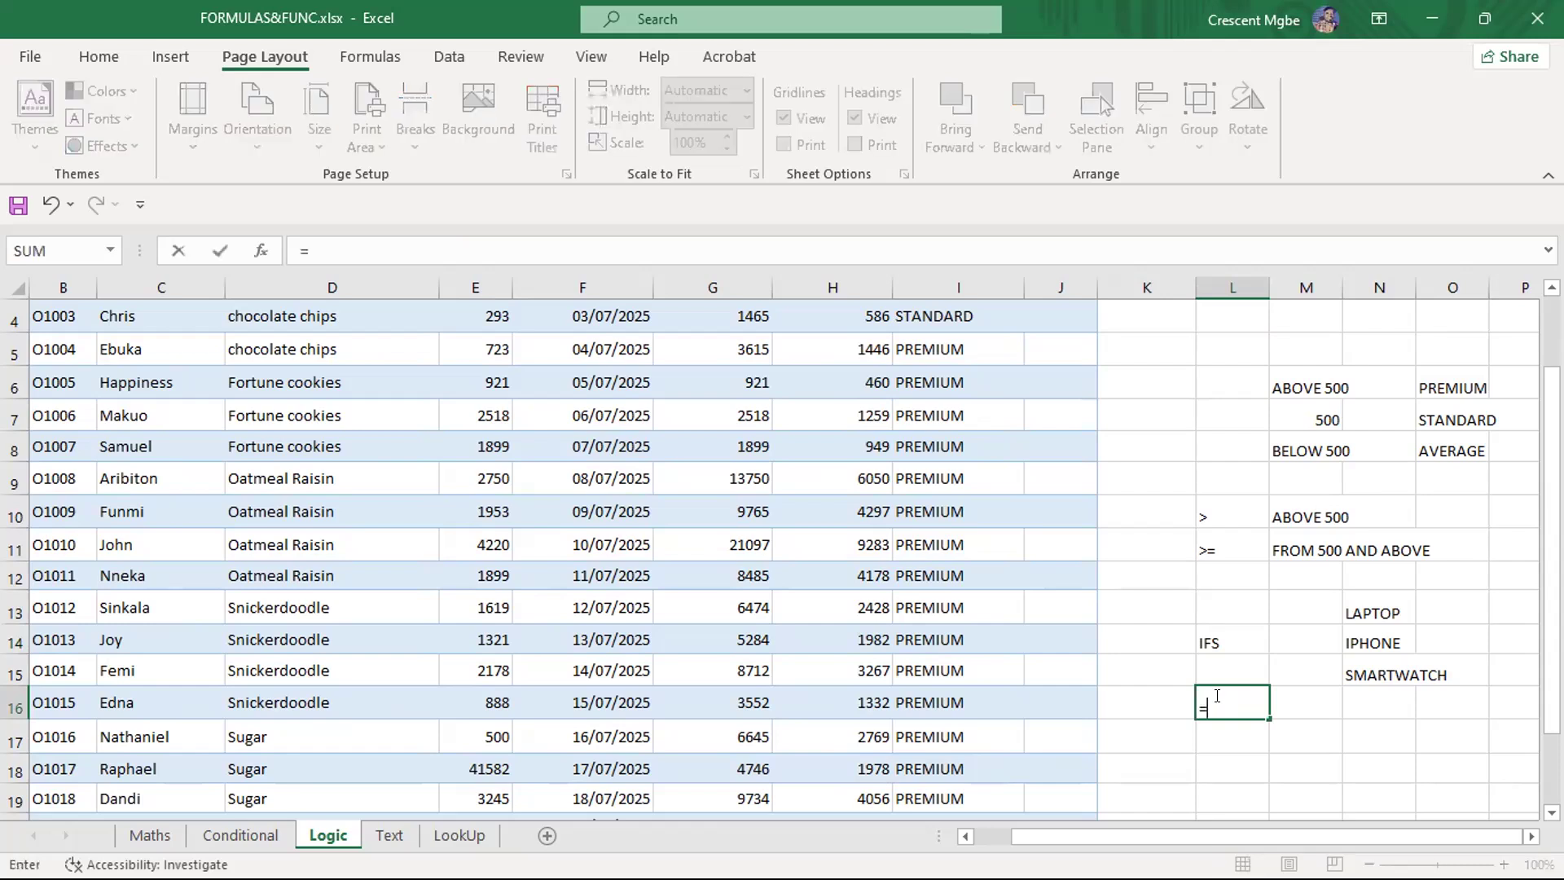
text(IFS()
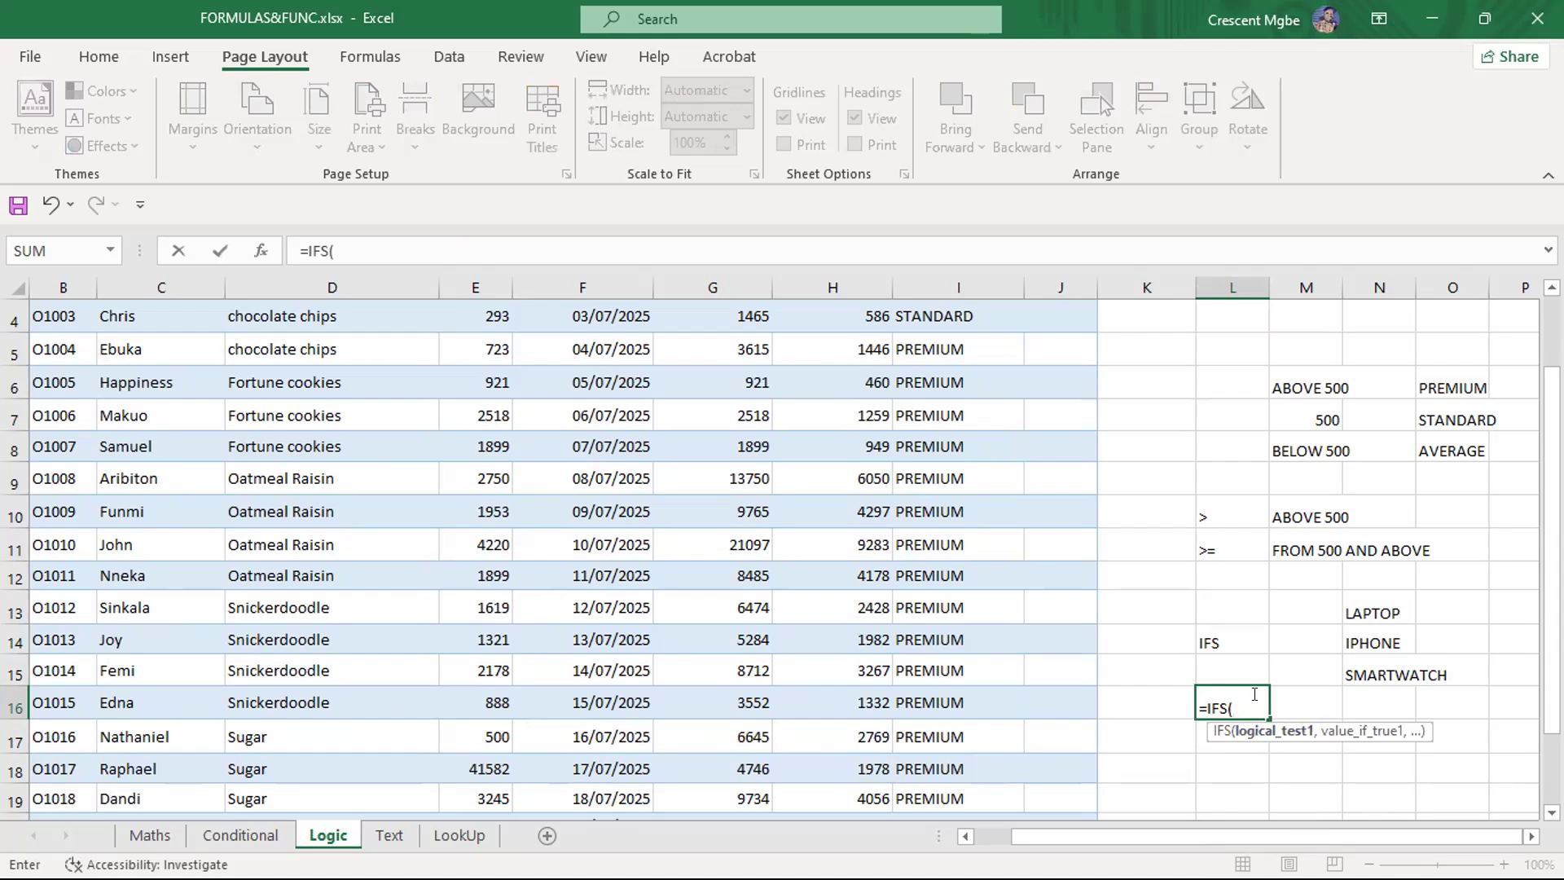
scroll(904, 547, up, 1)
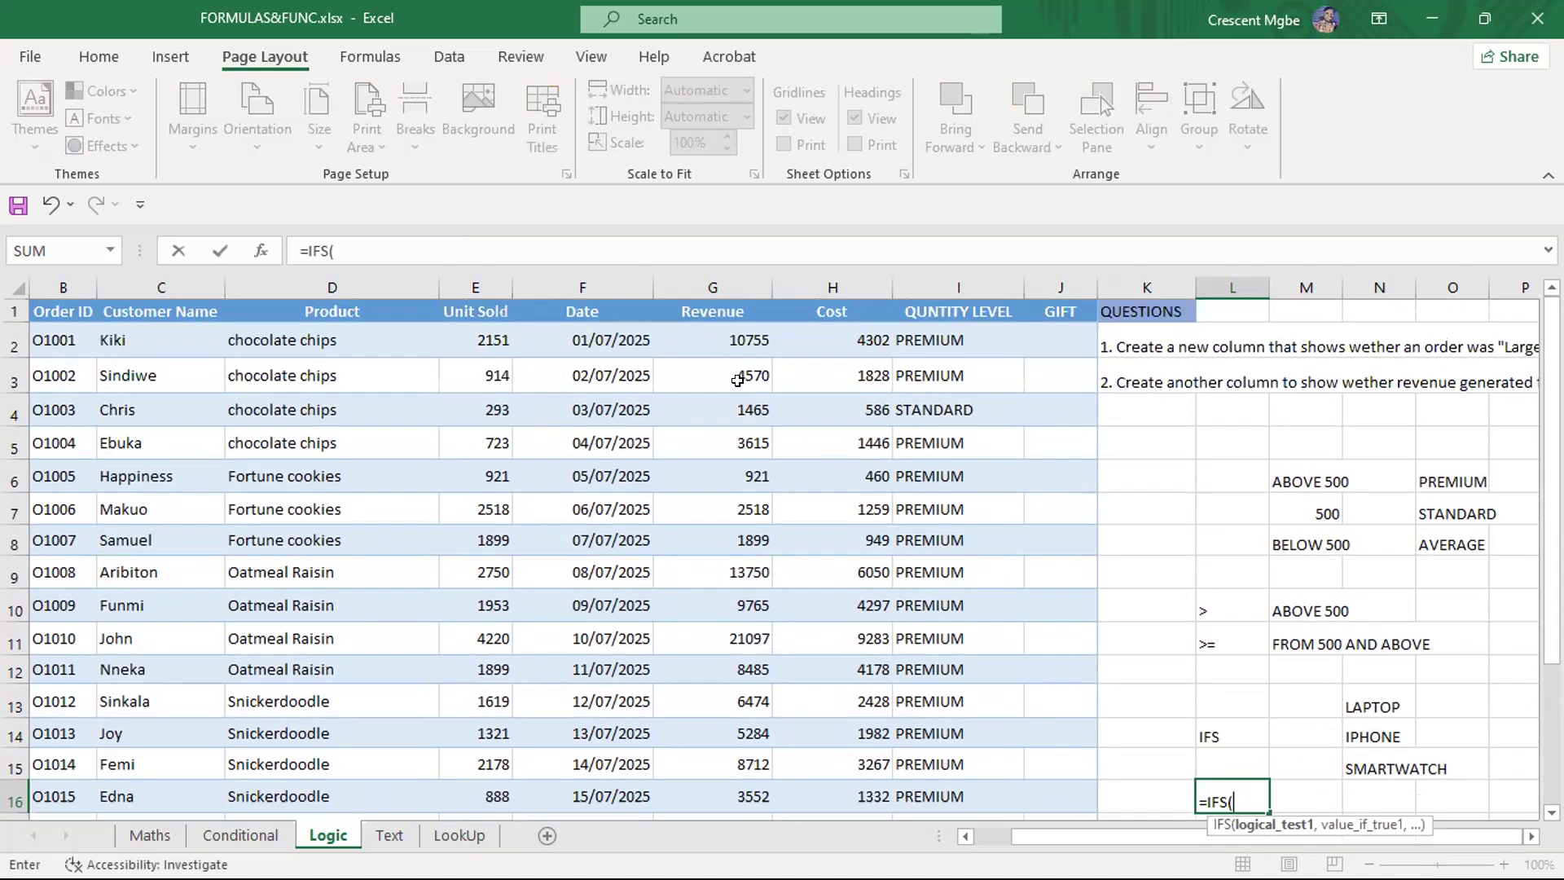
click(721, 339)
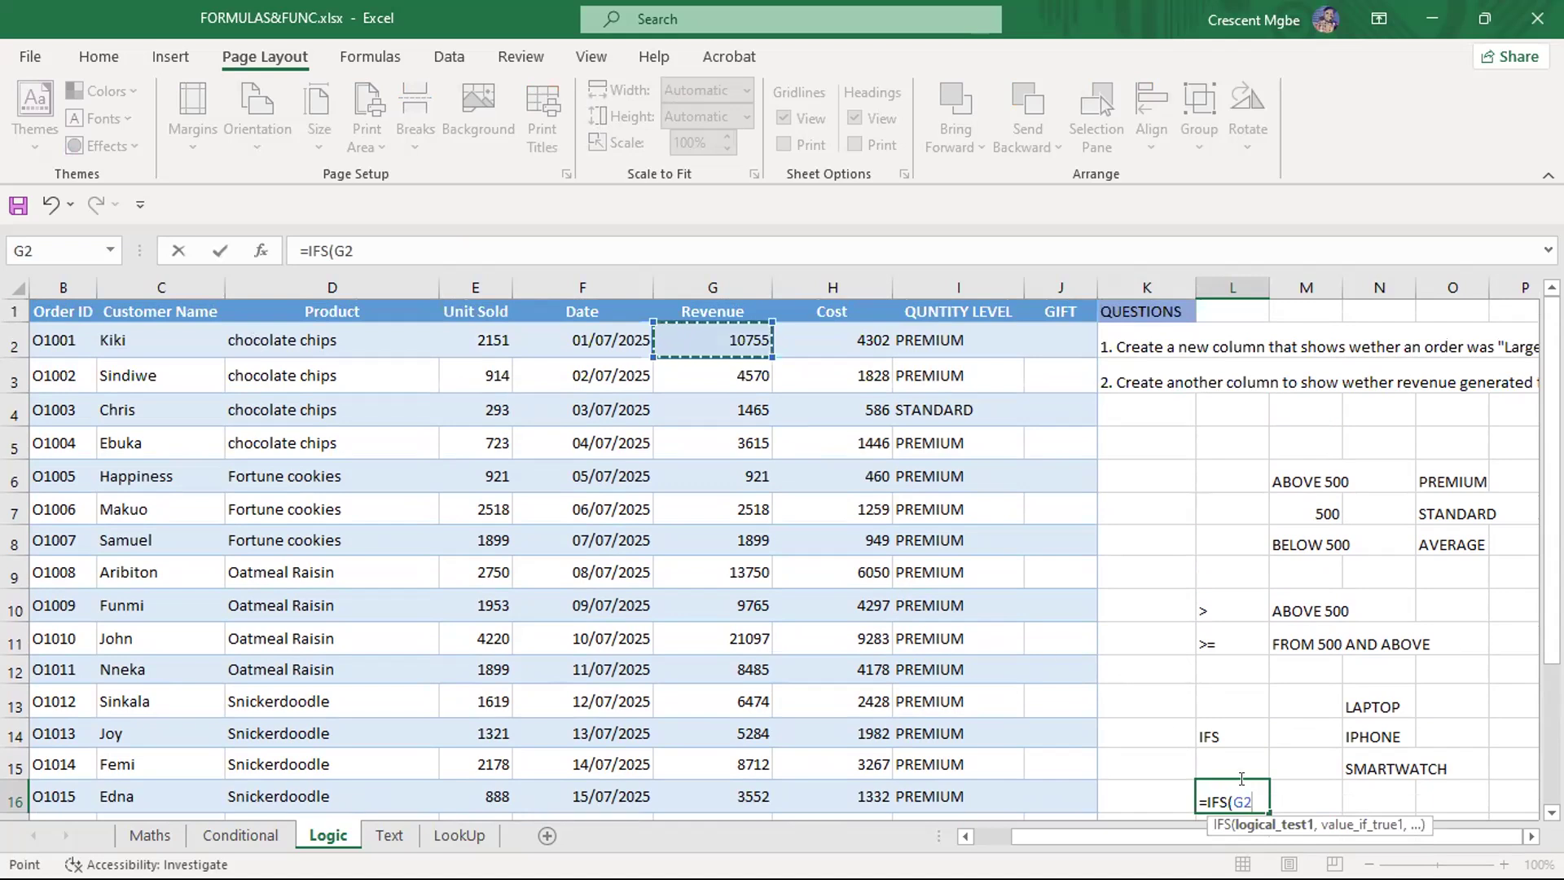
text(>500,)
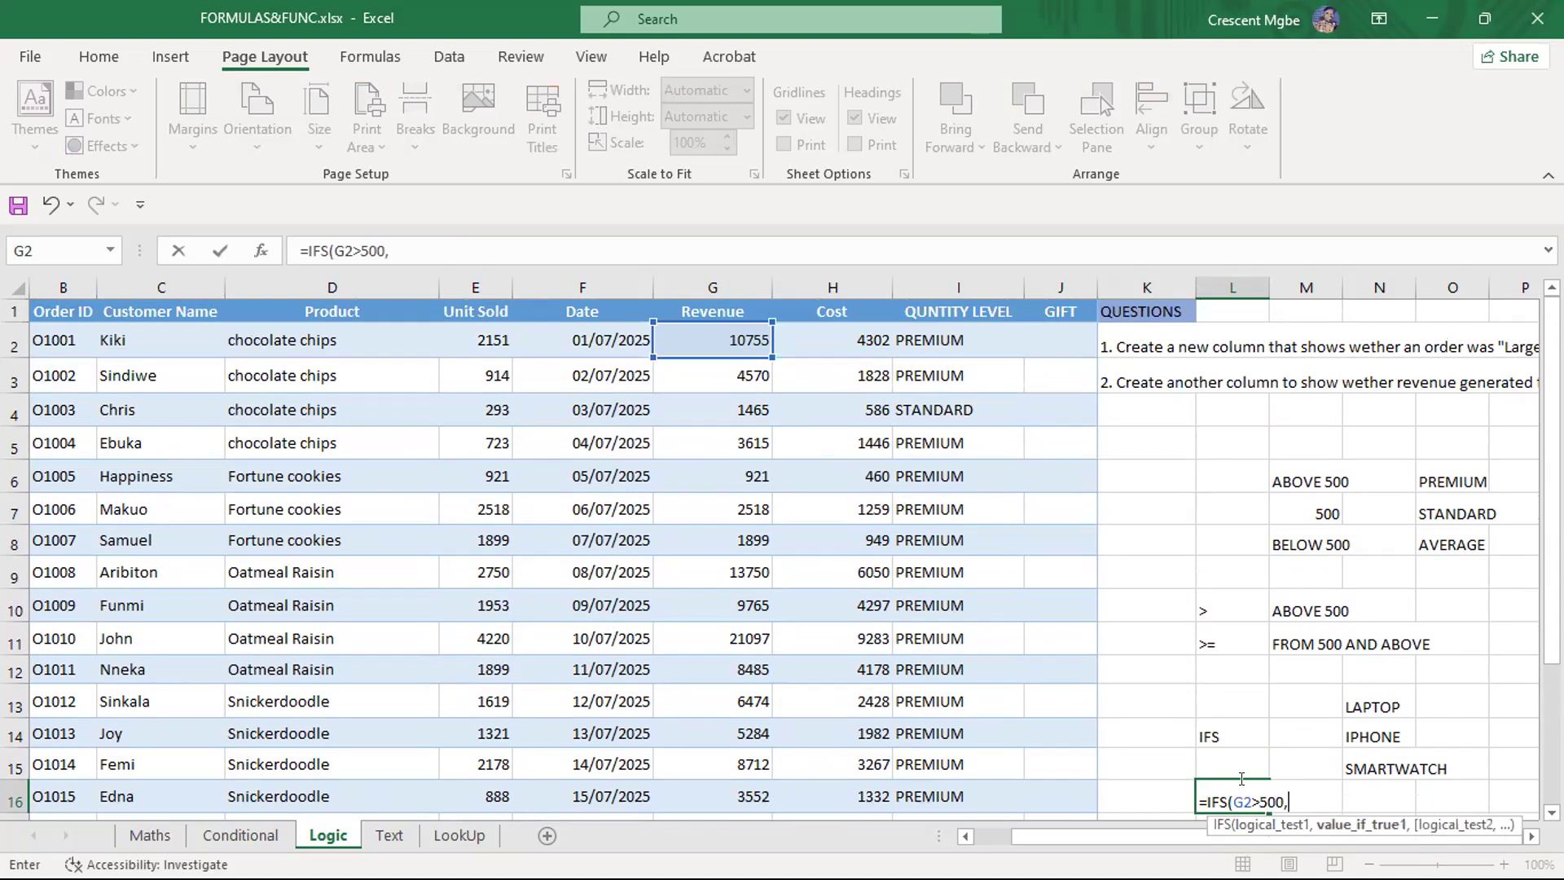
text("P",)
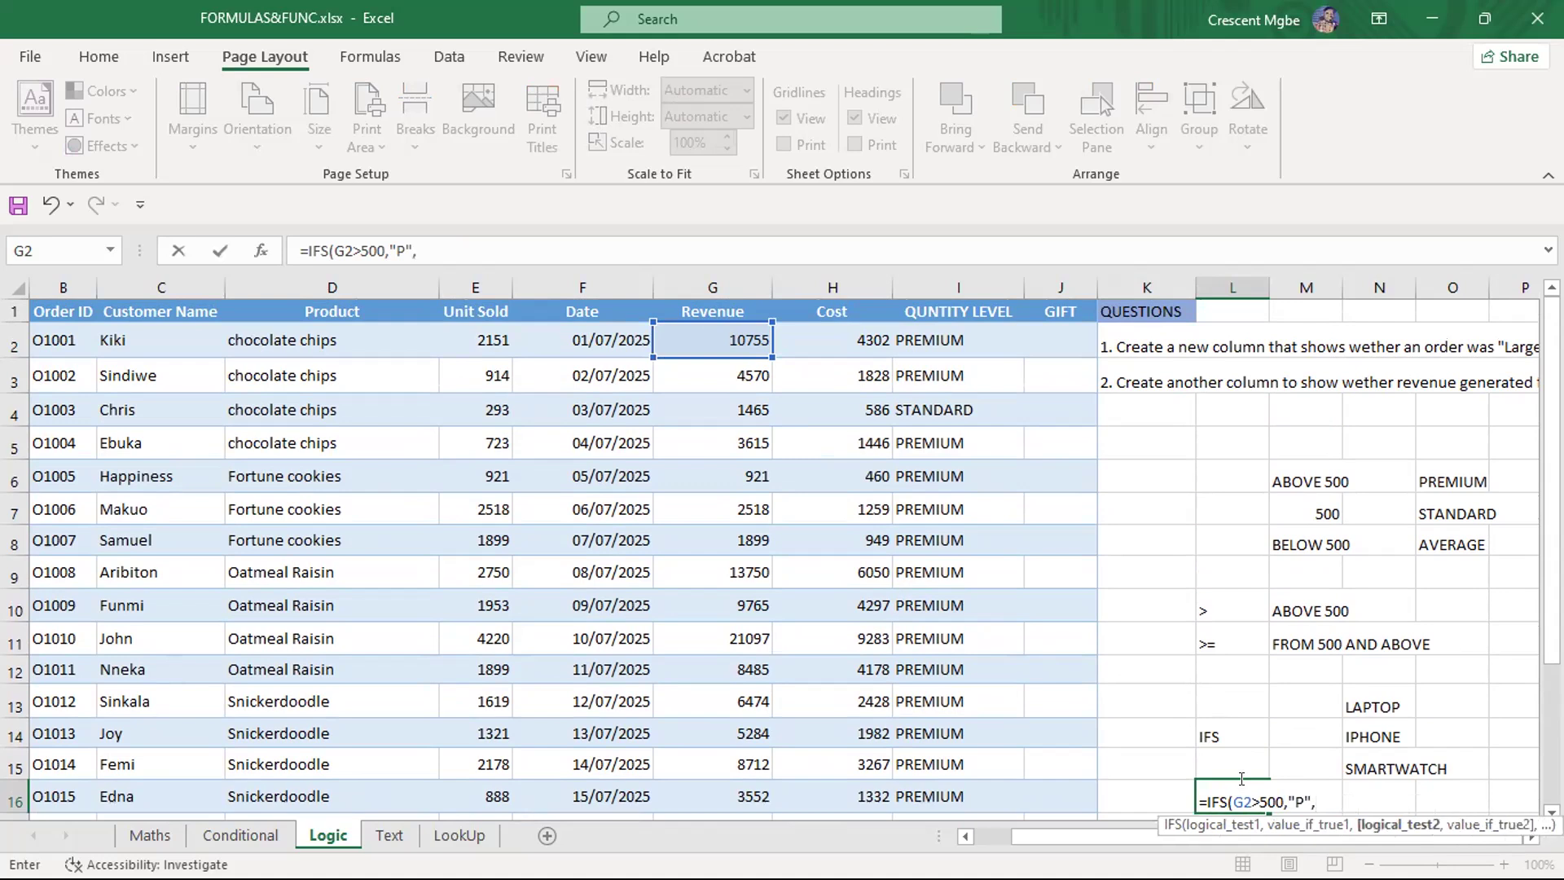
Extend the IFS formula with a second test, G2=500, returning "S"
click(722, 342)
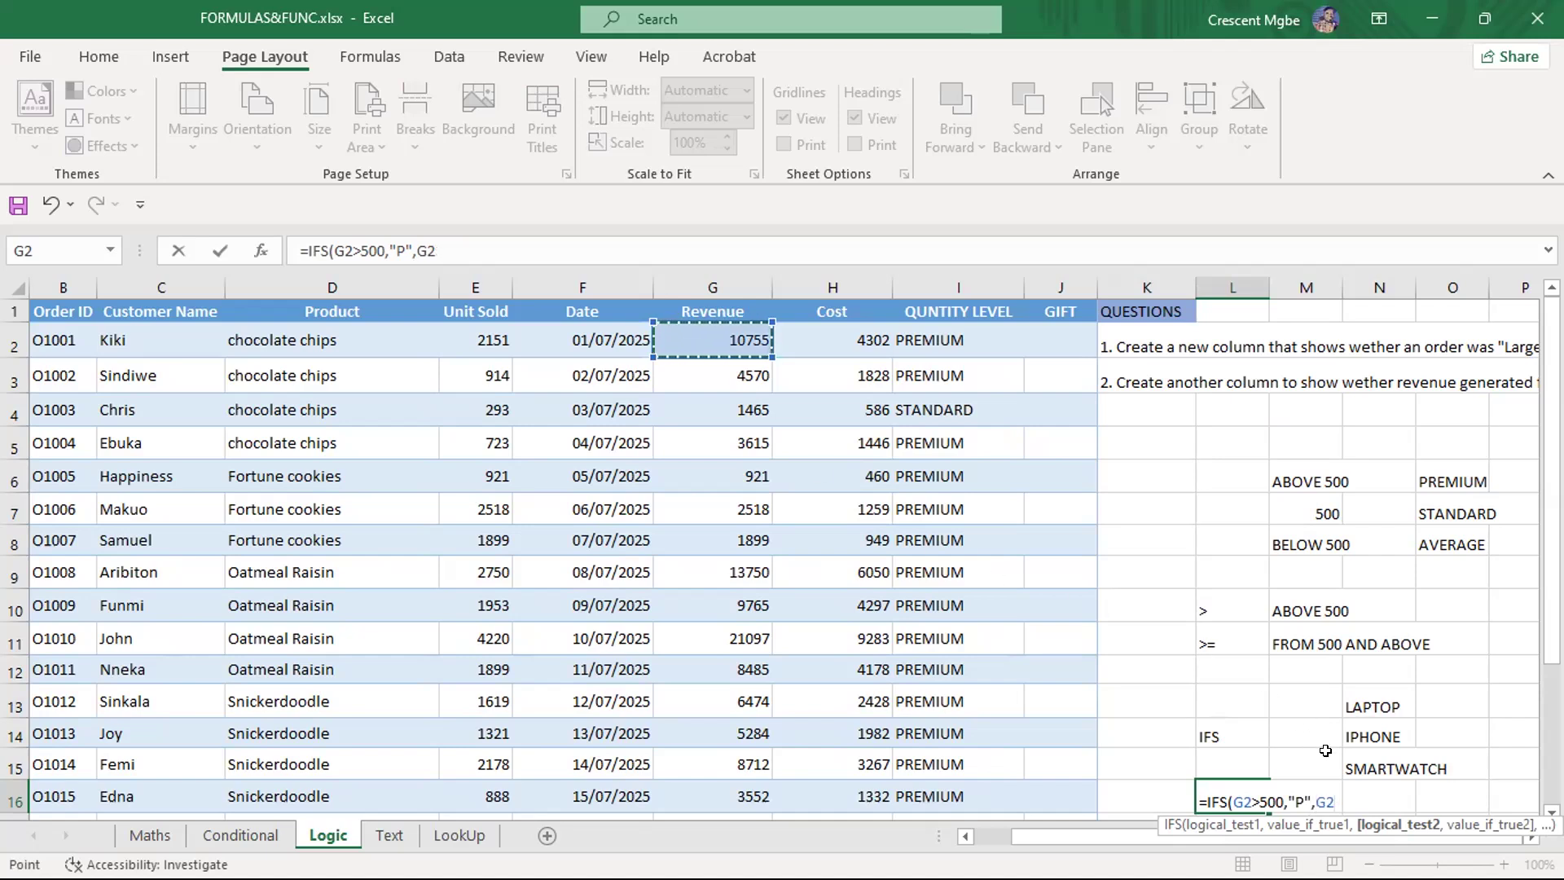
text(=500)
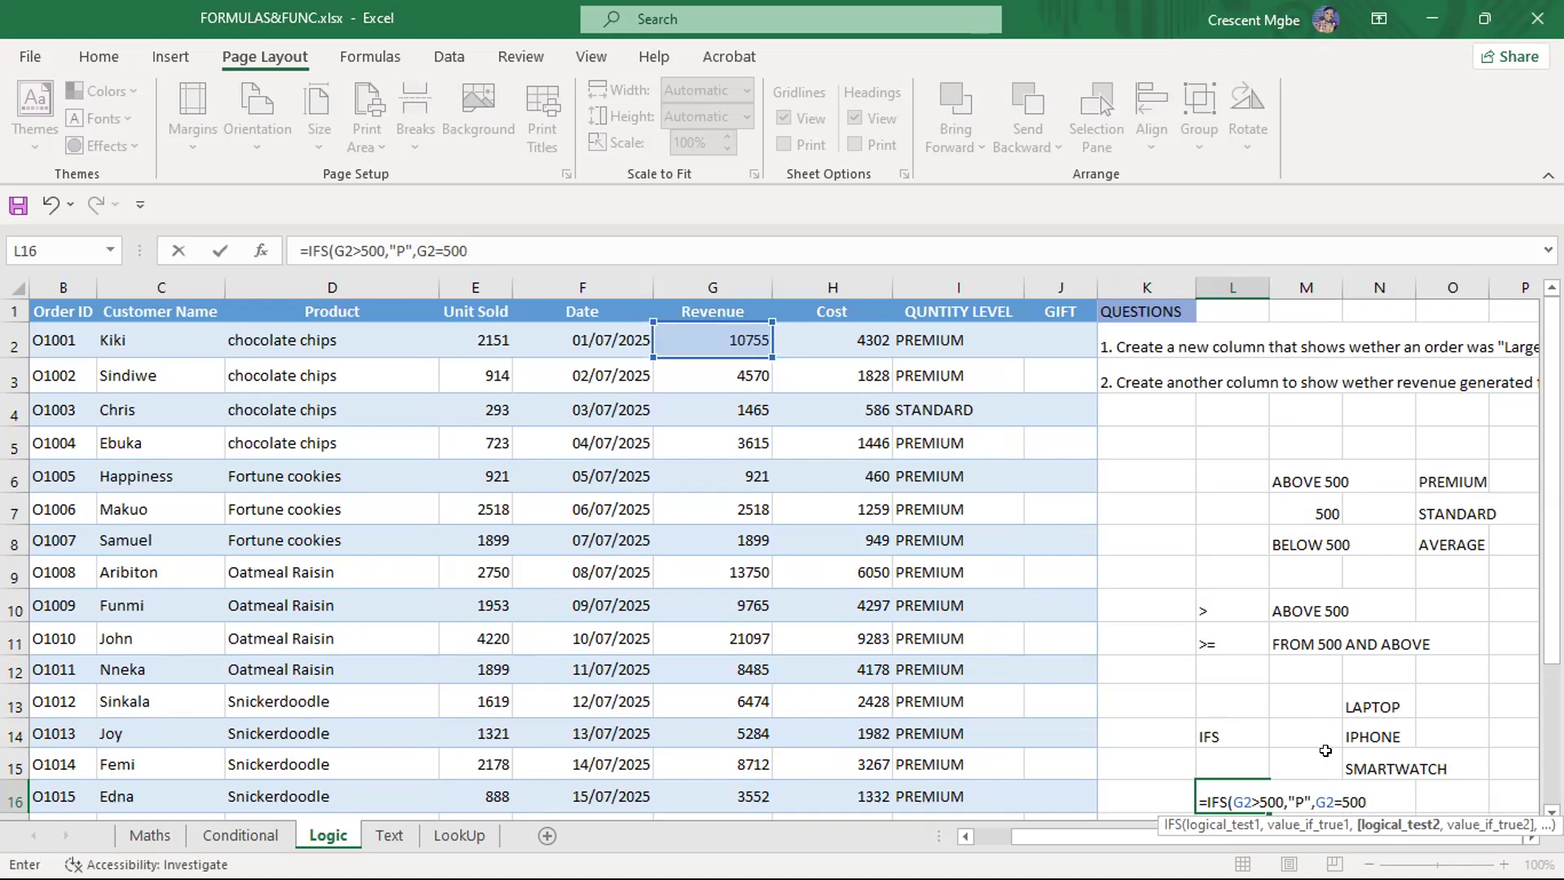
text(,)
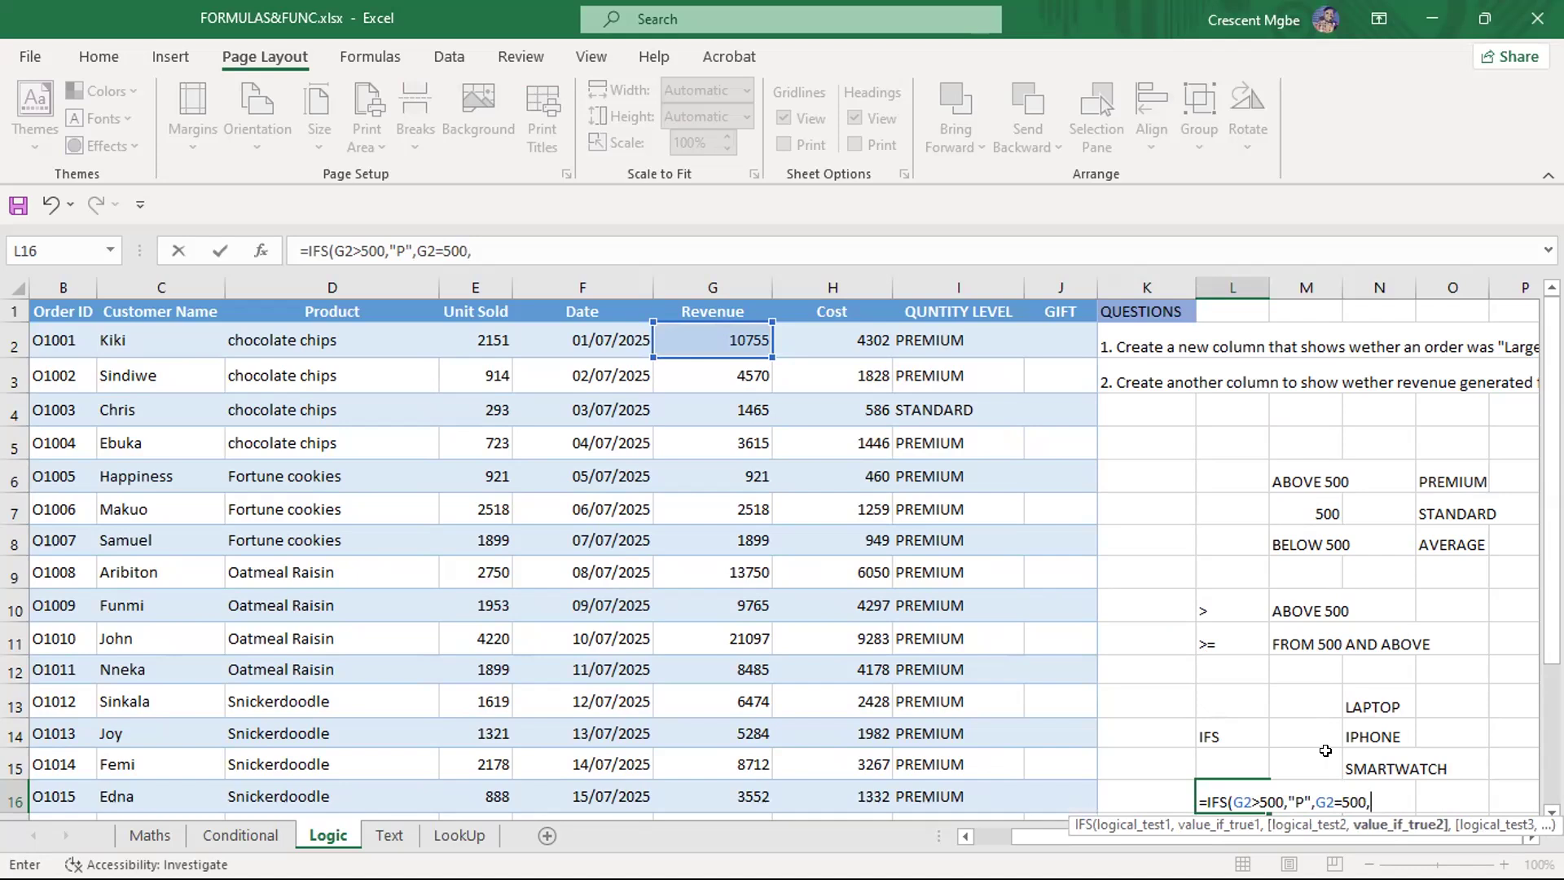
text(")
text(S)
text(,)
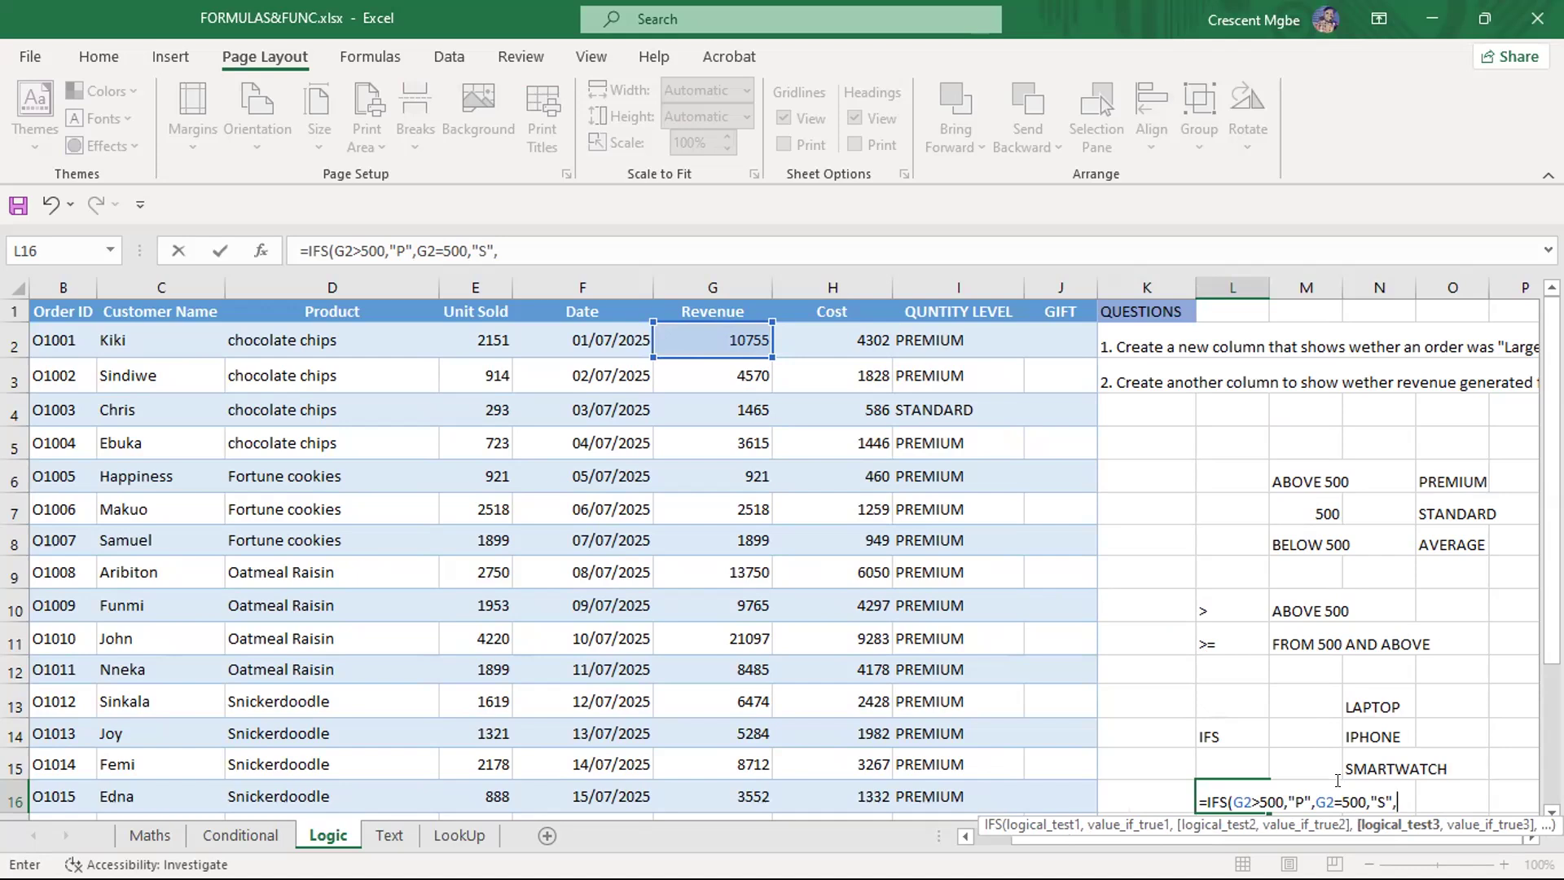
Complete the IFS formula in L16 with a third test, G2<500, returning "A"
click(728, 339)
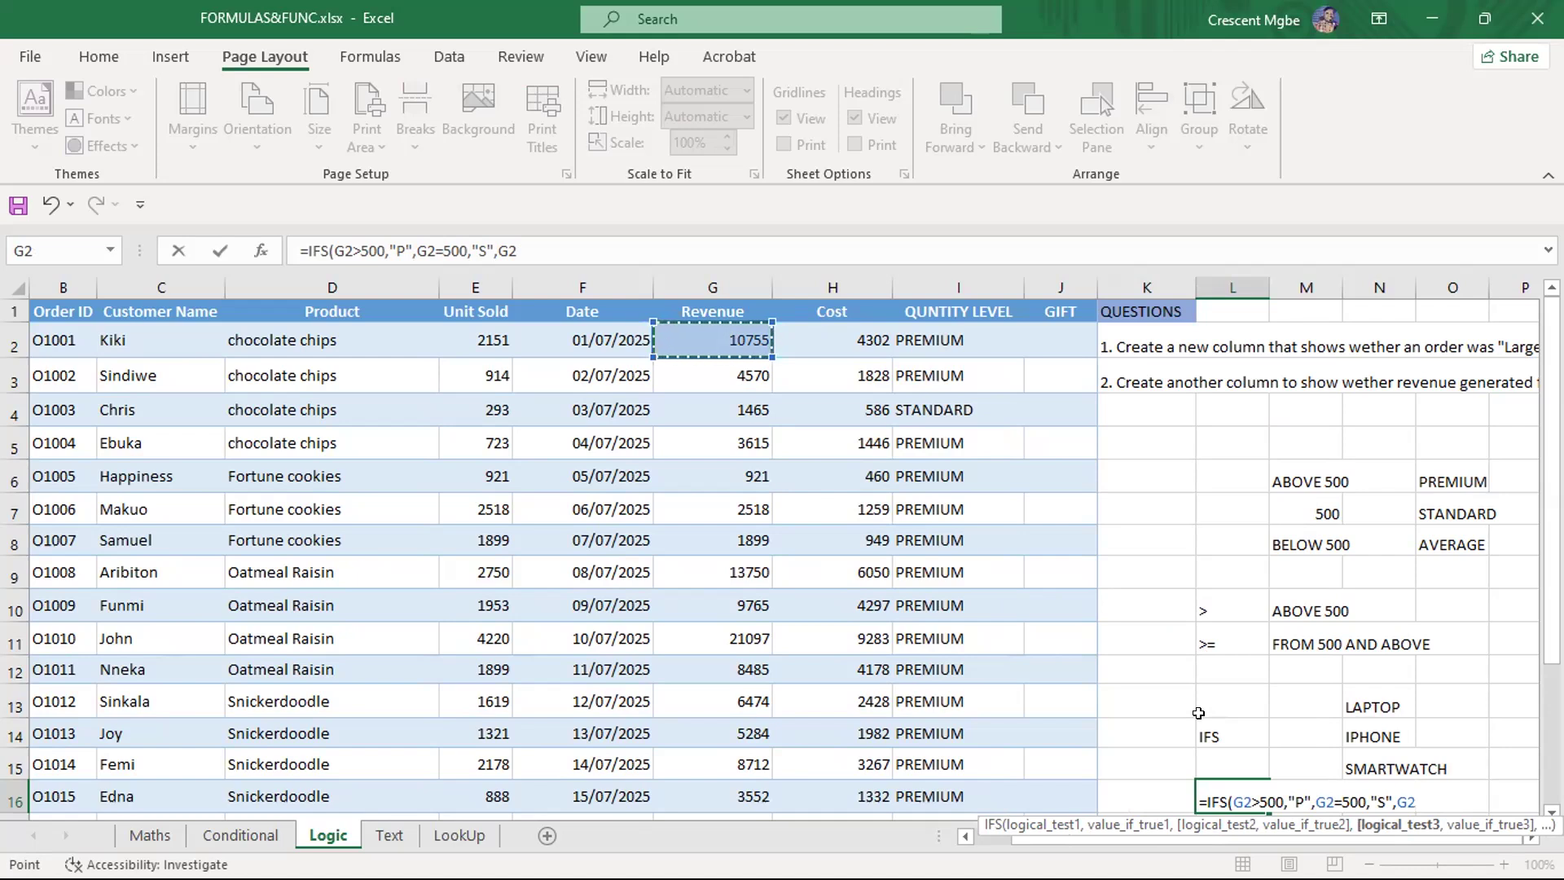
text(<)
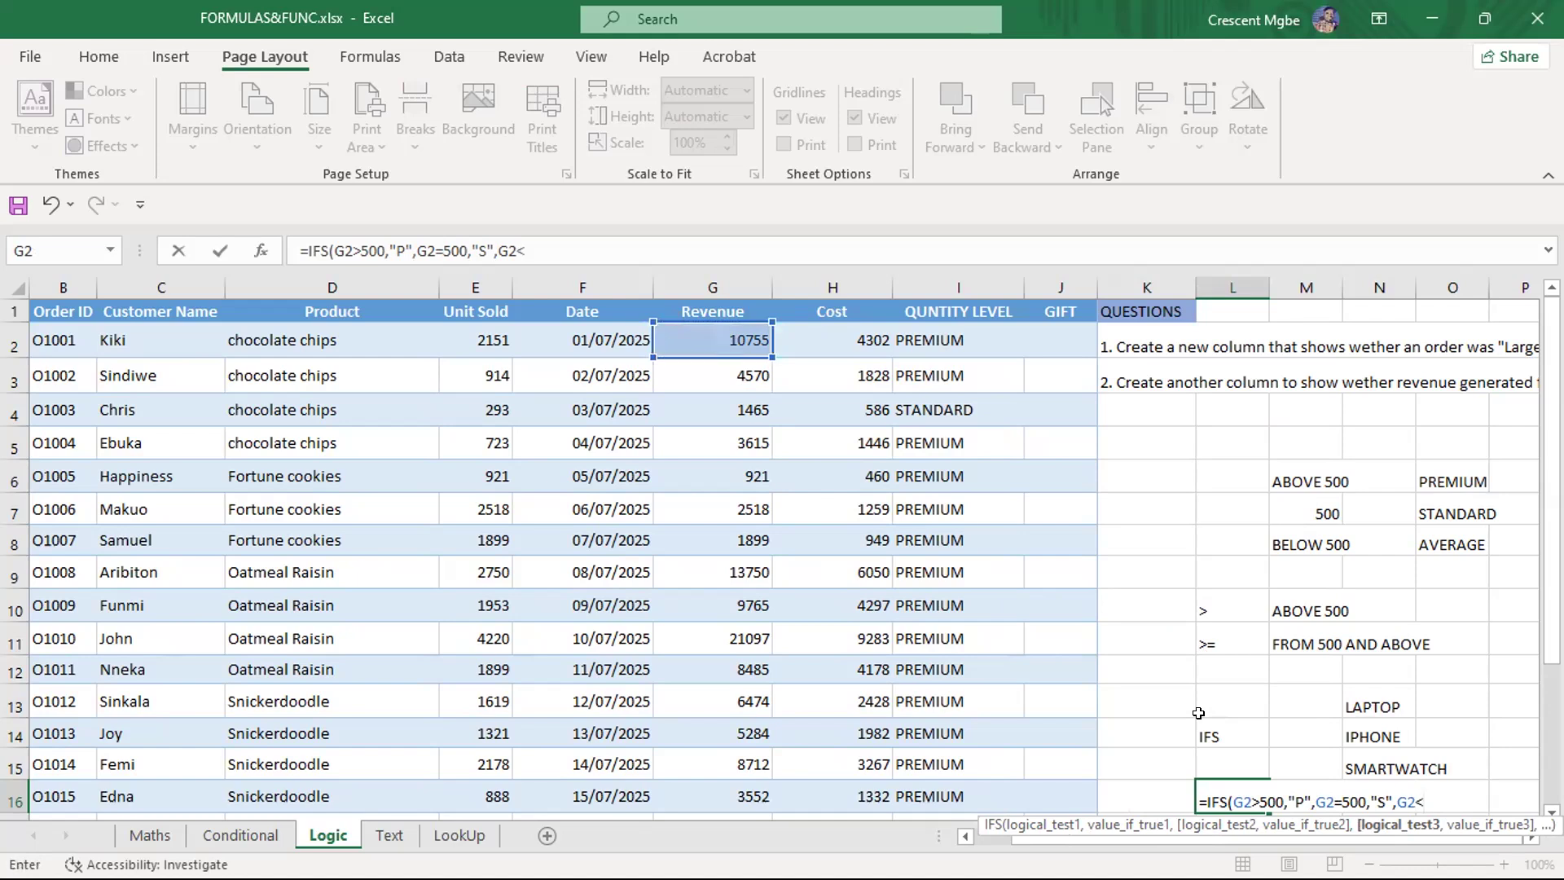
text(500,)
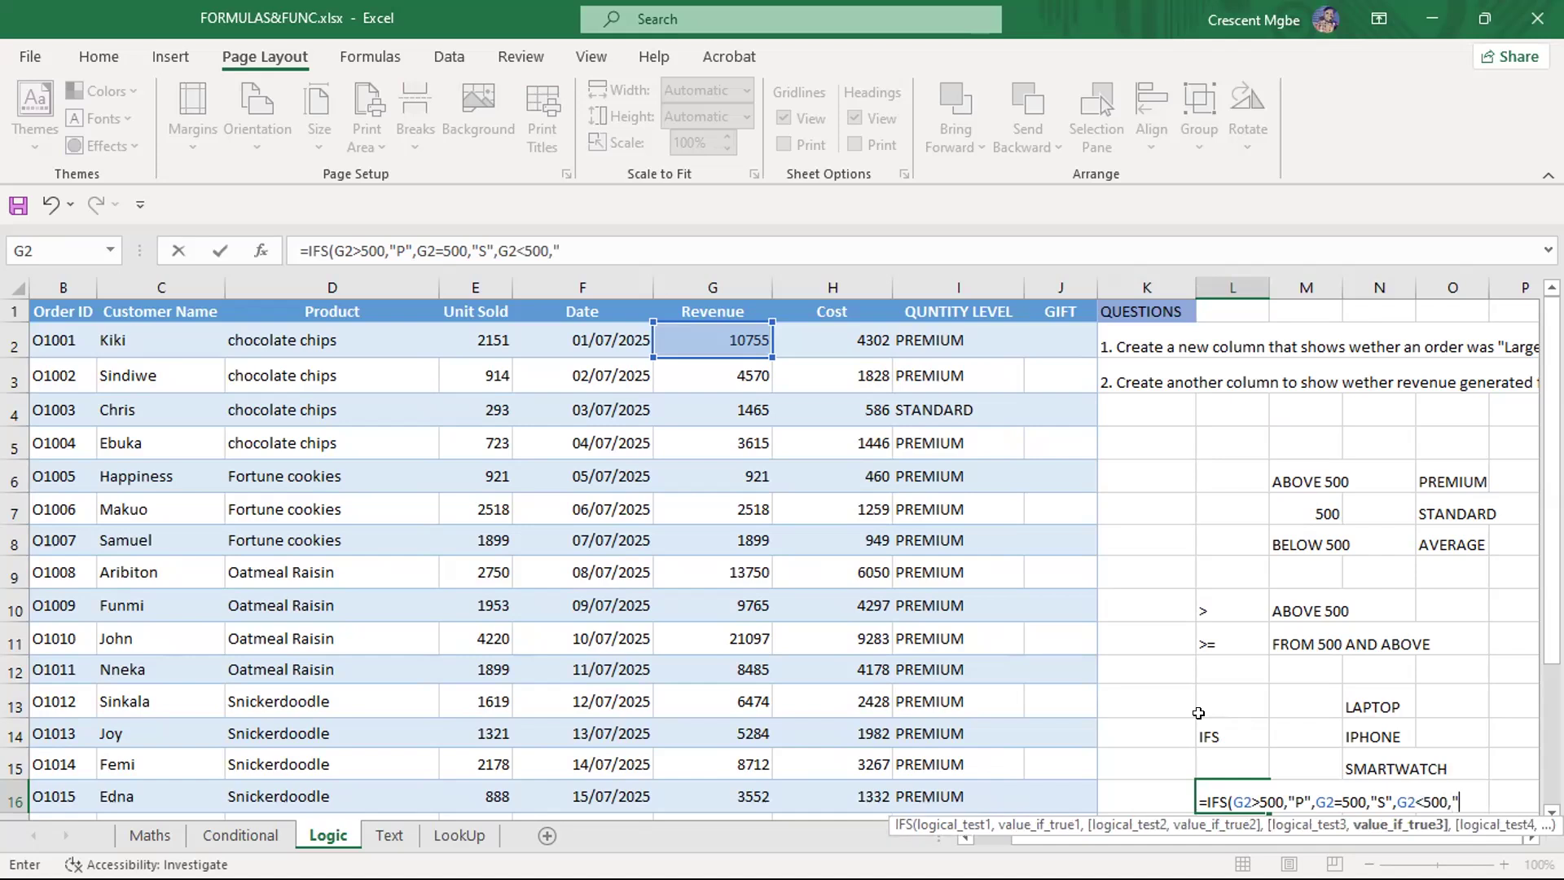
text("A"))
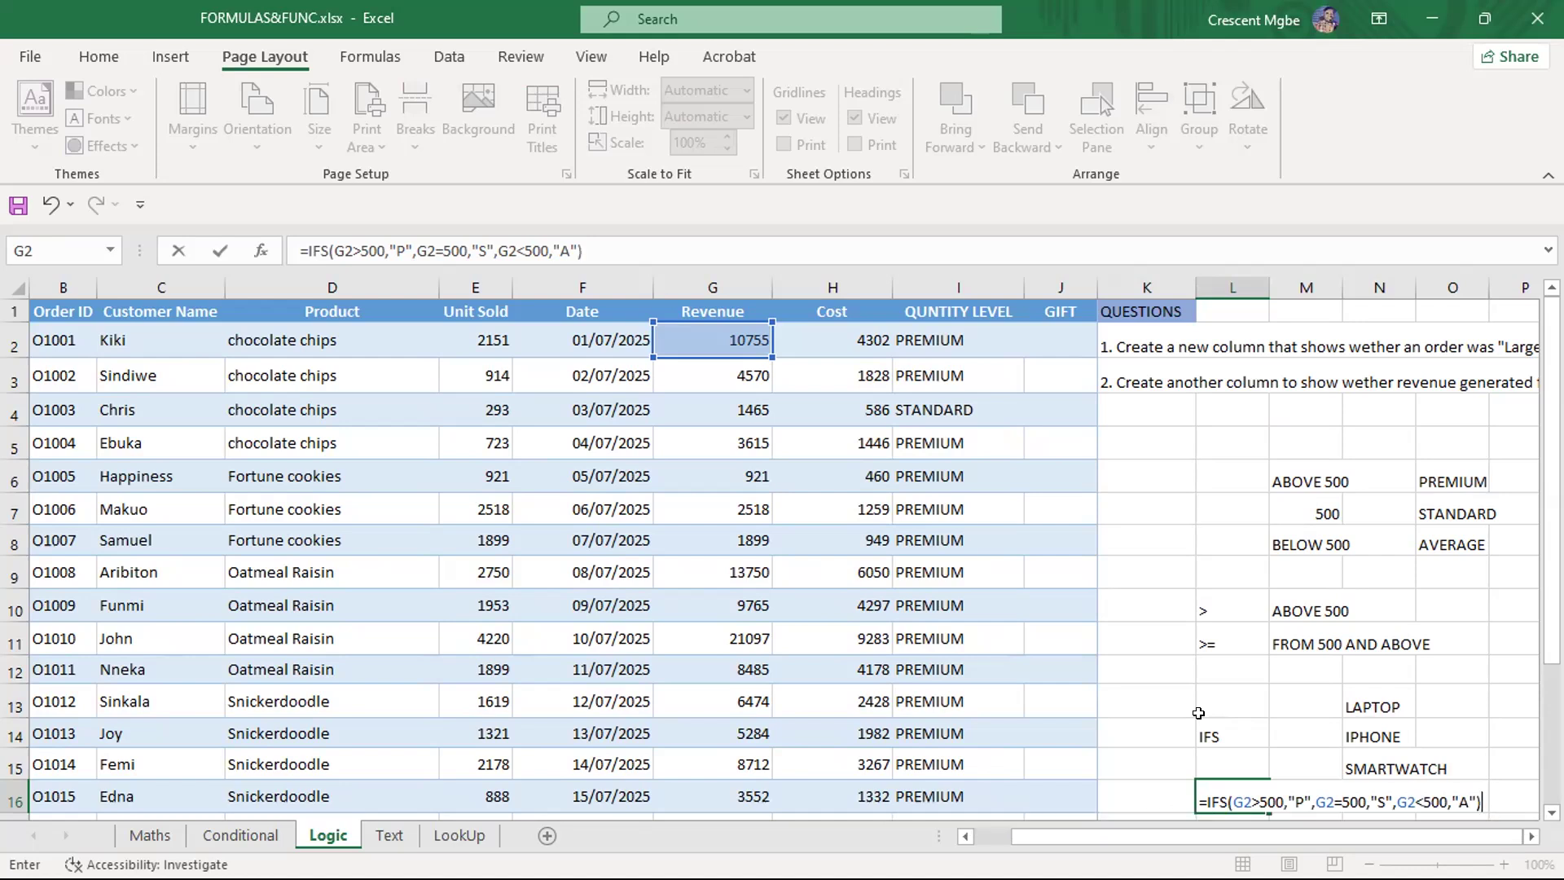
key(Return)
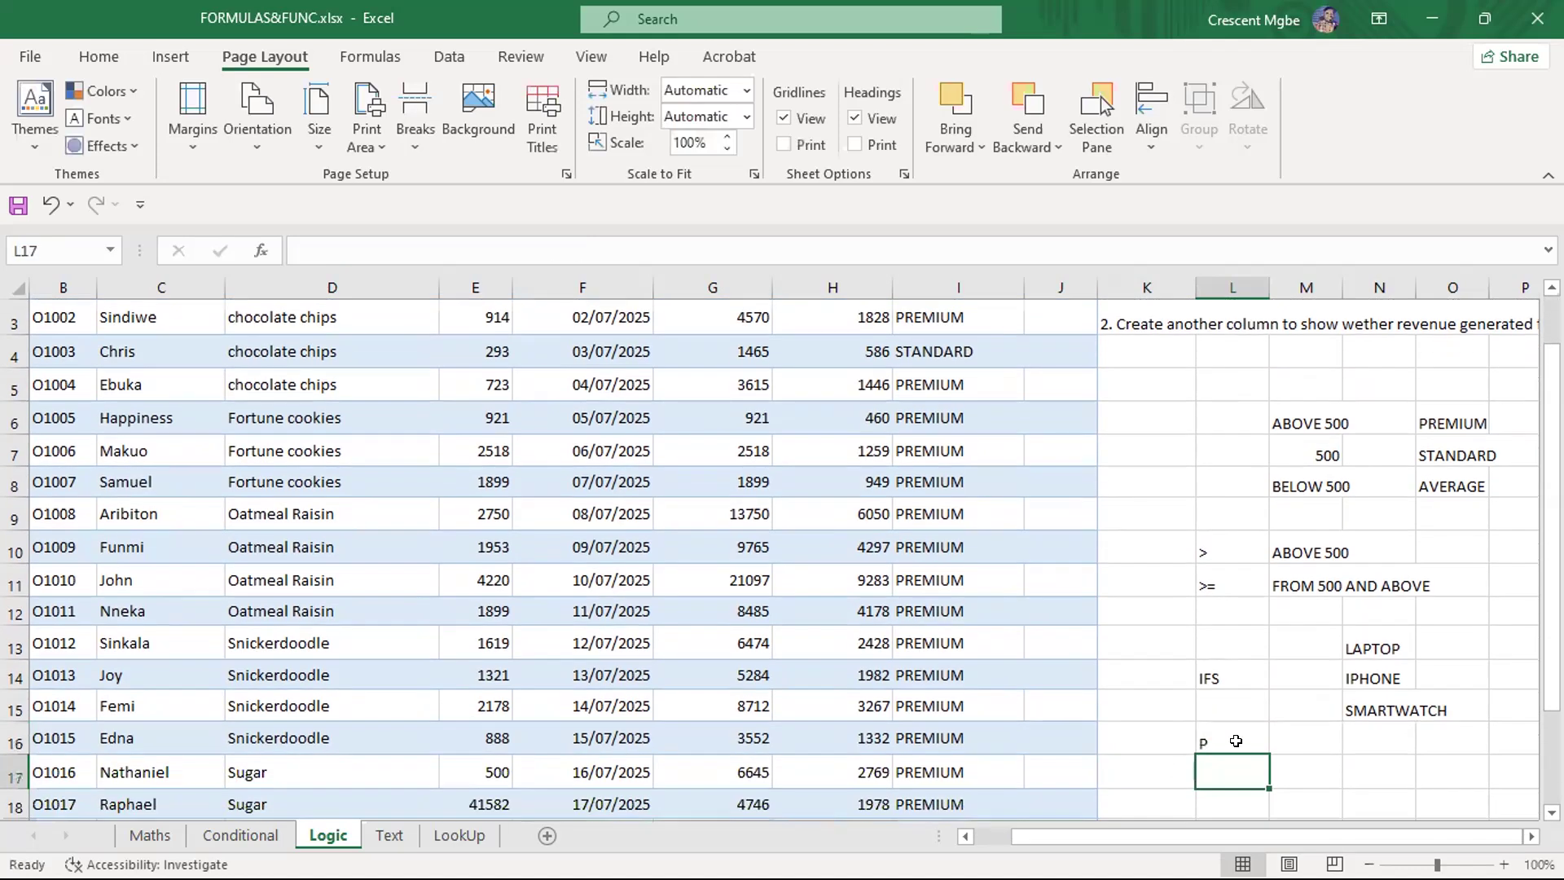
Copy the whole IFS formula text from L16 and clear it from that cell
click(1236, 741)
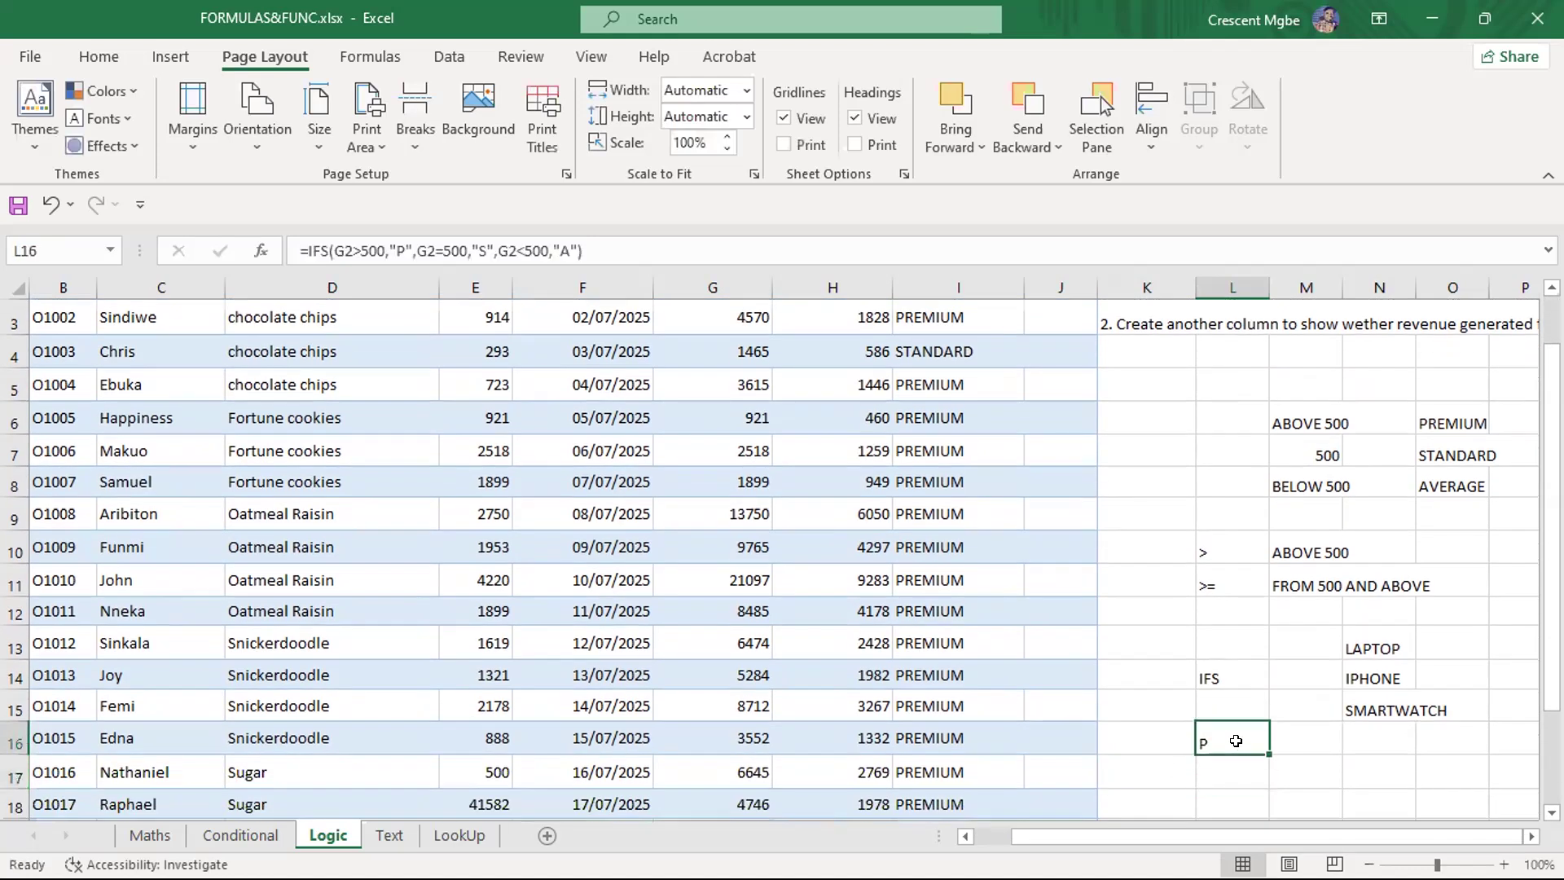
click(634, 239)
key(ctrl+a)
key(ctrl+c)
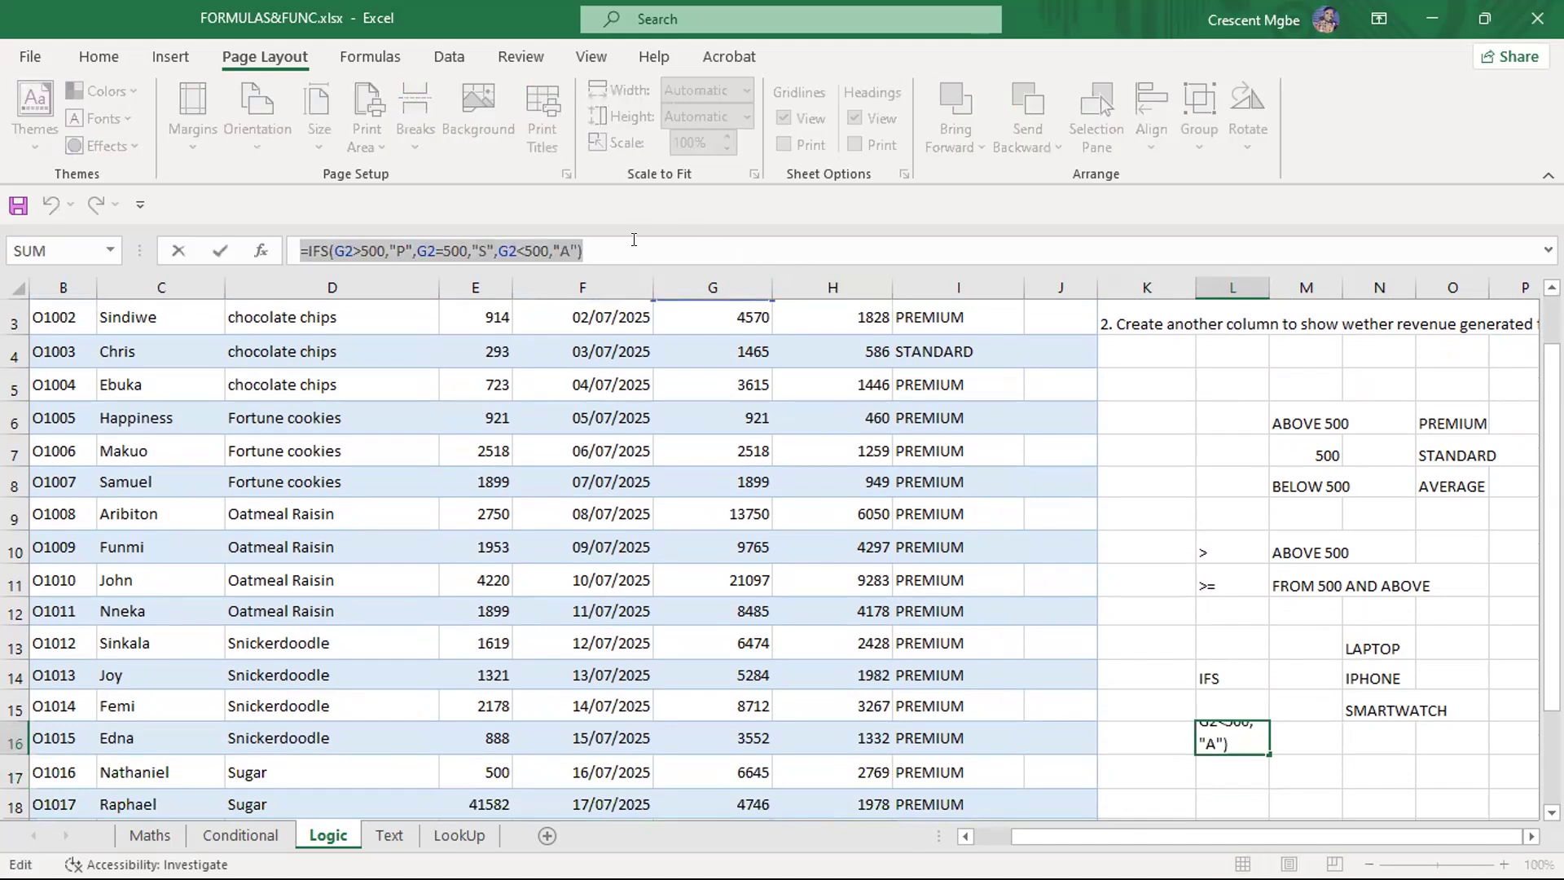
key(Delete)
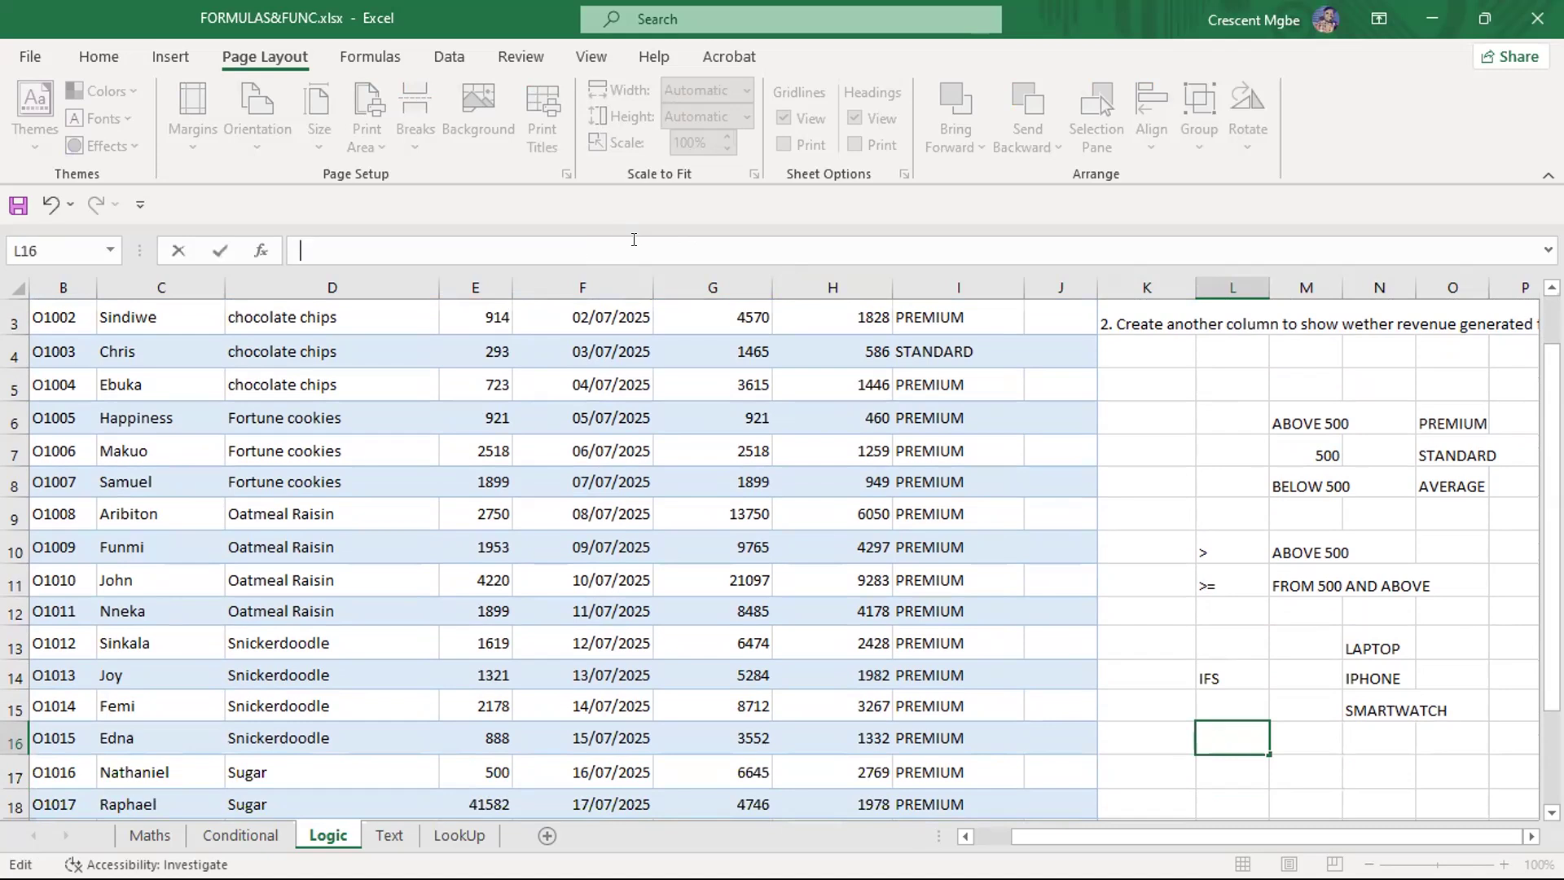
Insert a blank column before QUESTIONS and paste the IFS formula into J2 of the GIFT column
scroll(1085, 346, up, 1)
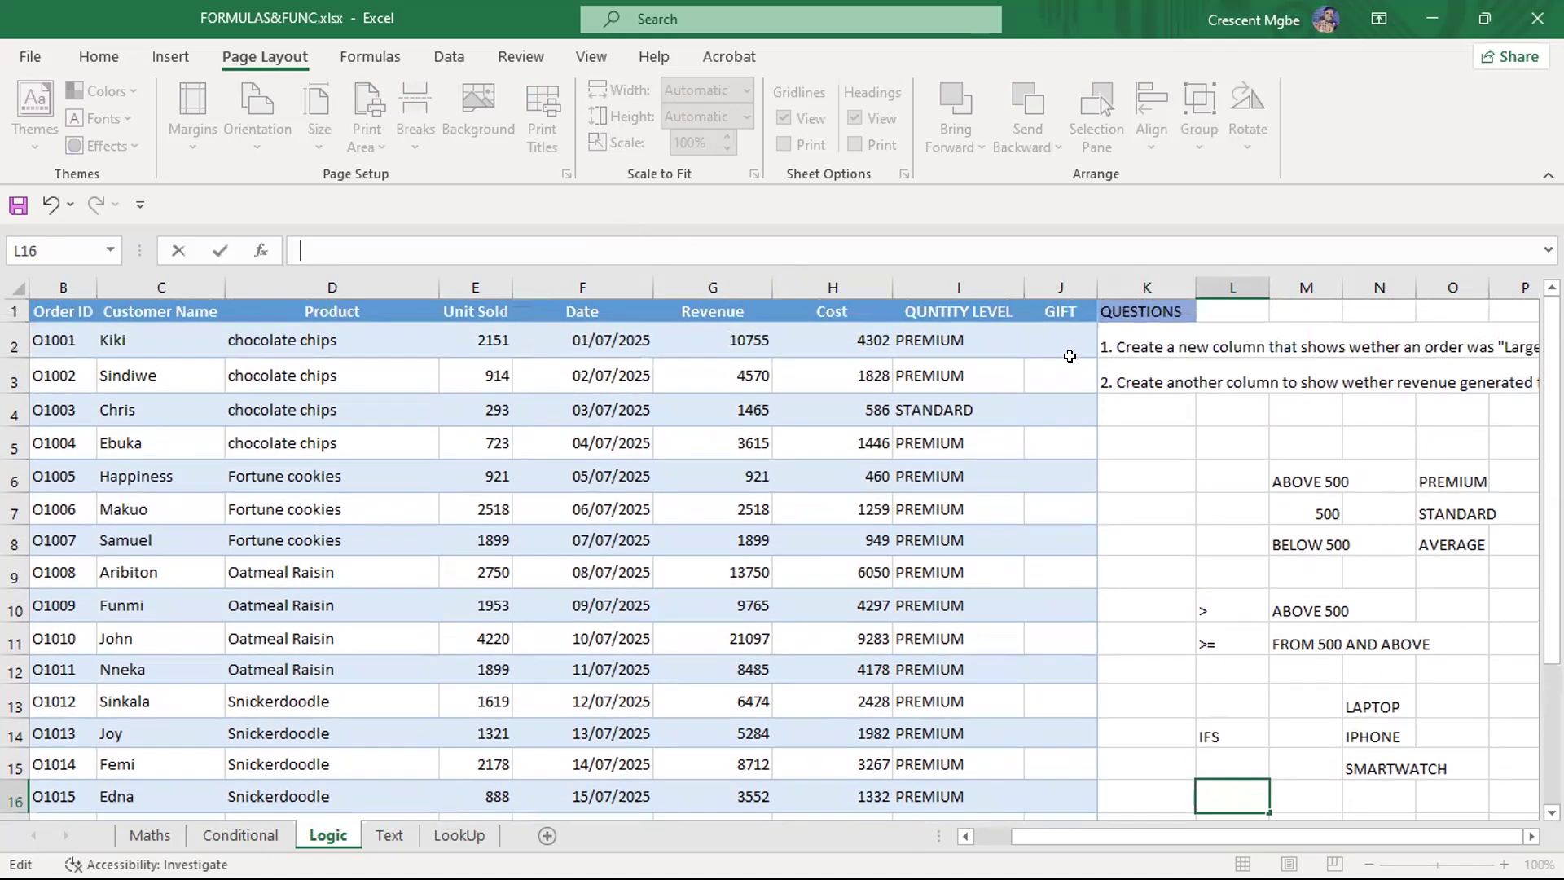
right_click(1112, 277)
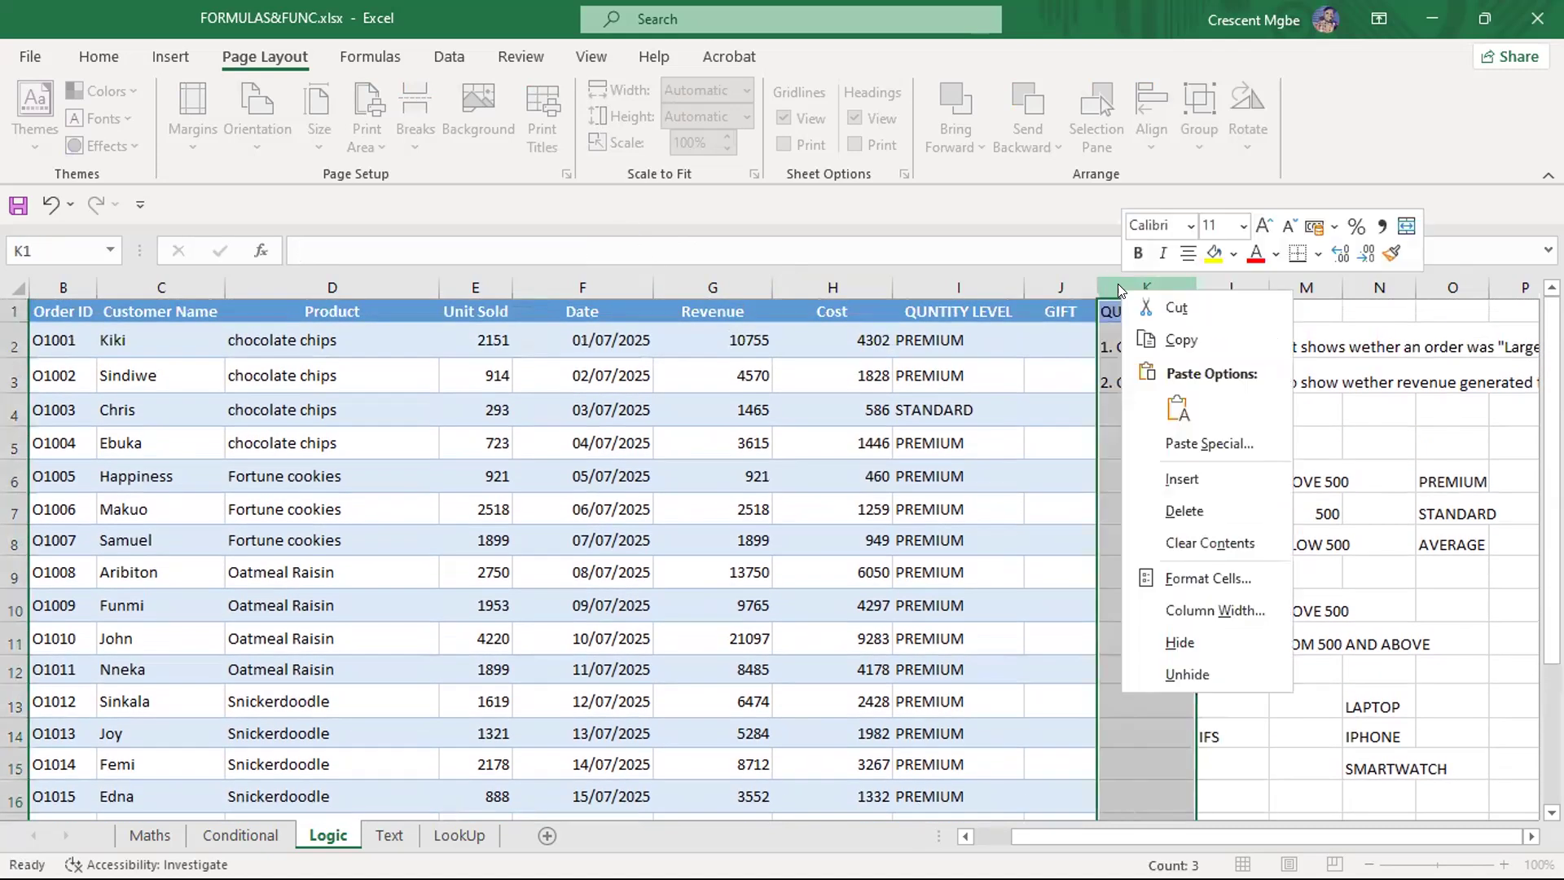
click(1185, 474)
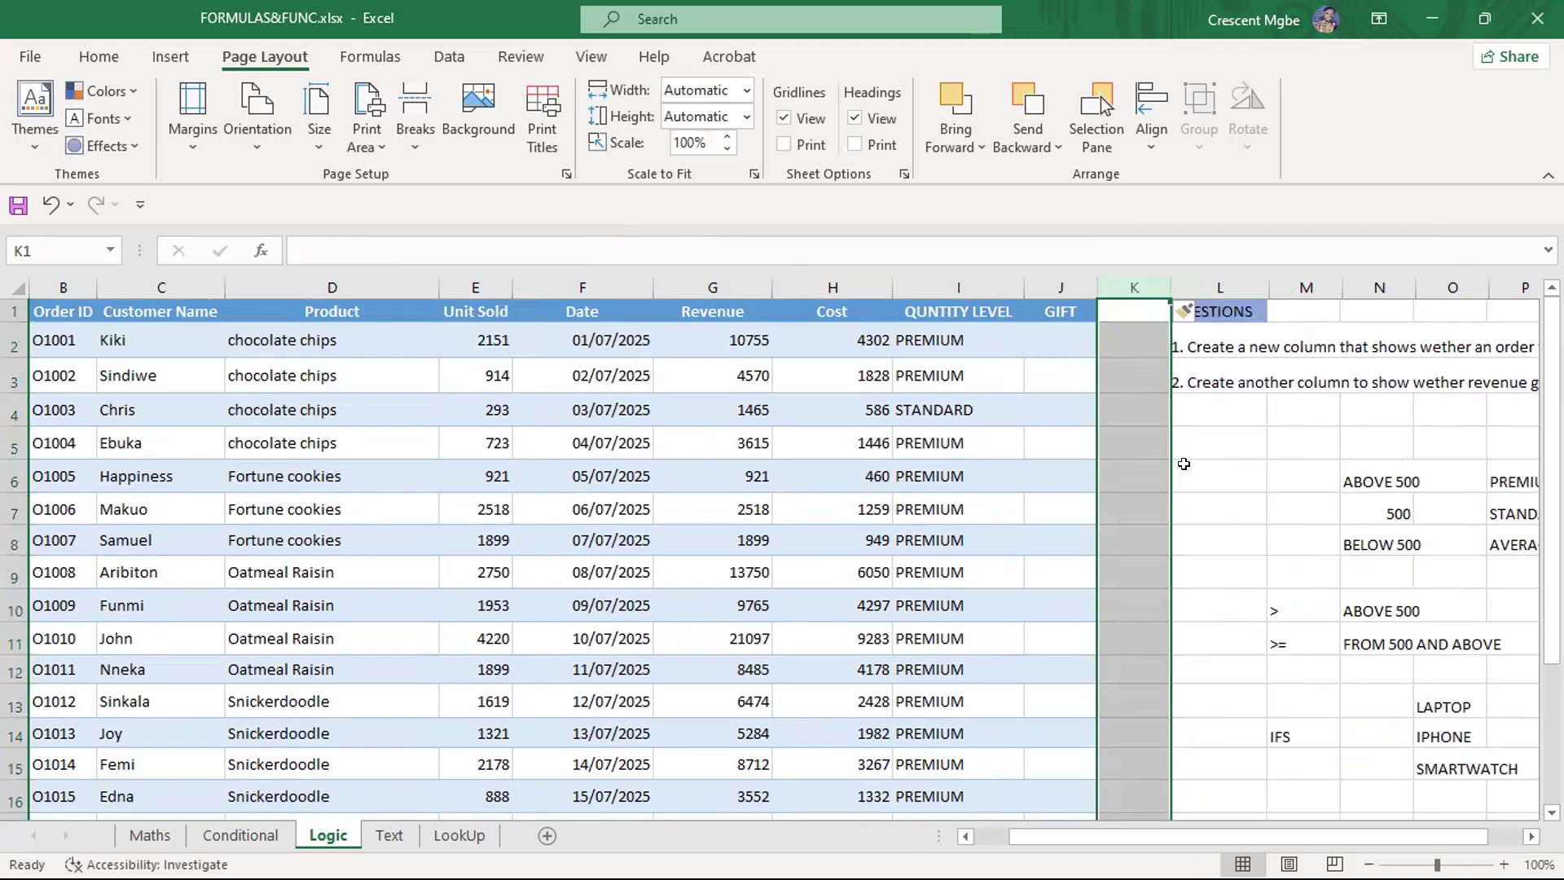
click(1059, 330)
key(ctrl+v)
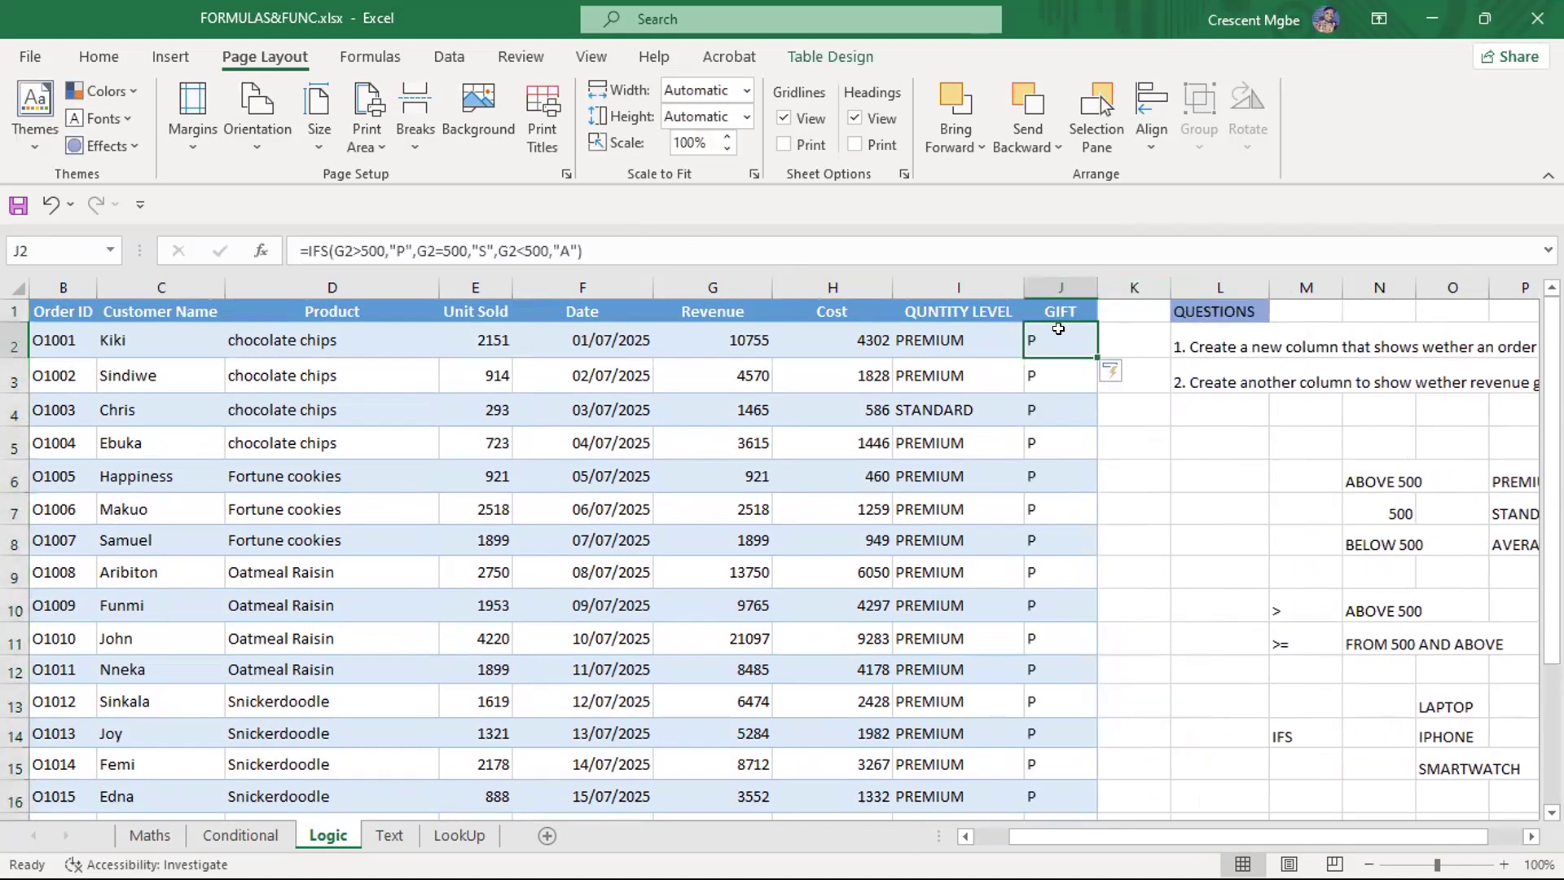
Examine the GIFT results down the table and the IFS formula in J2
scroll(1058, 342, down, 8)
scroll(1059, 363, up, 8)
double_click(1055, 343)
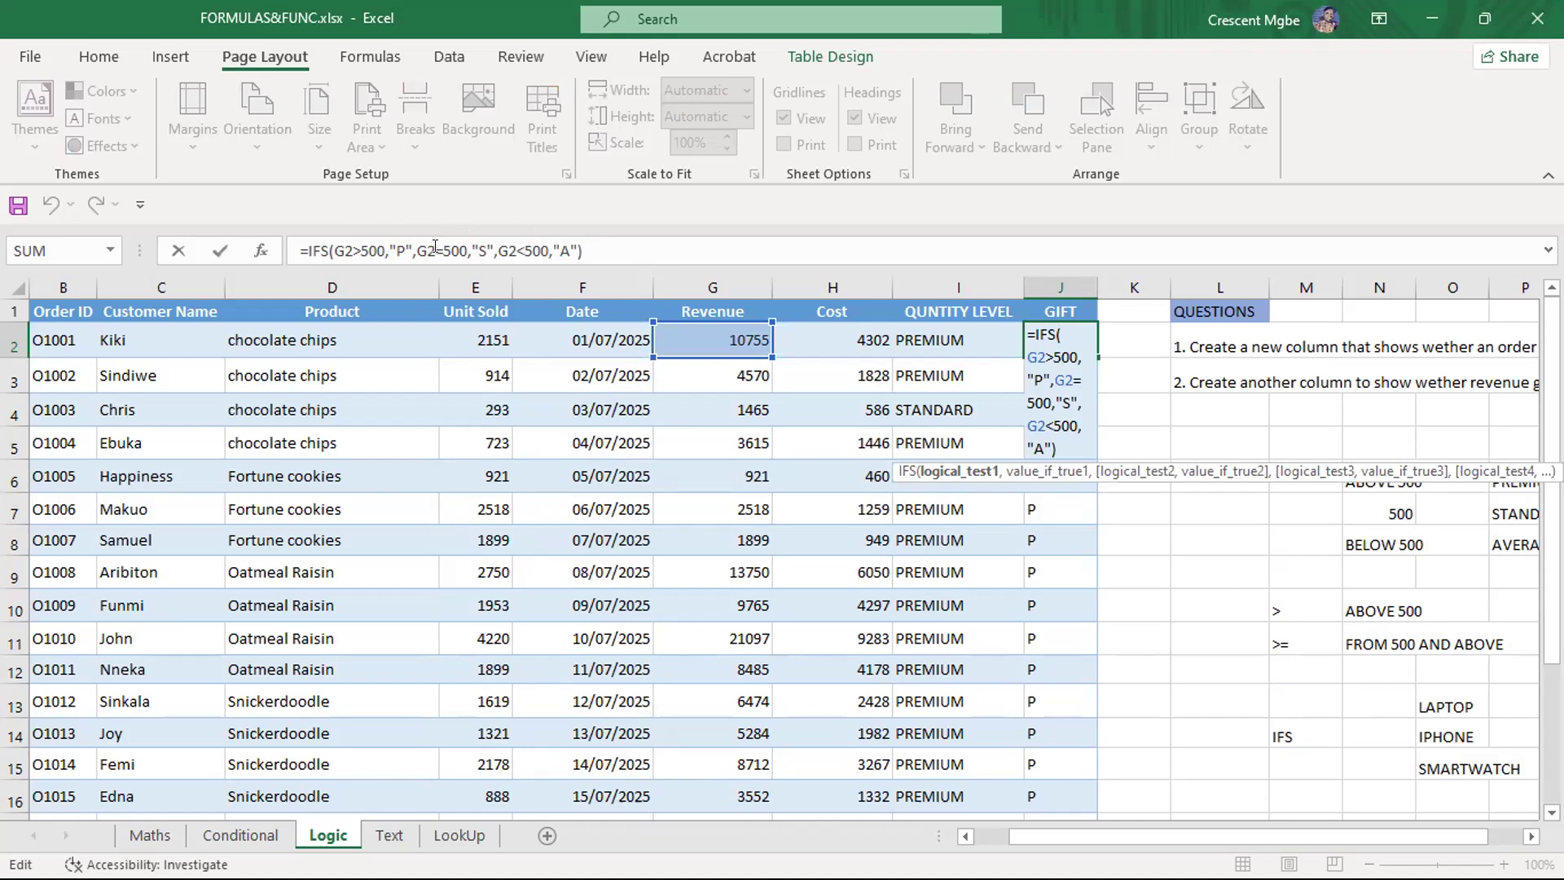
click(670, 248)
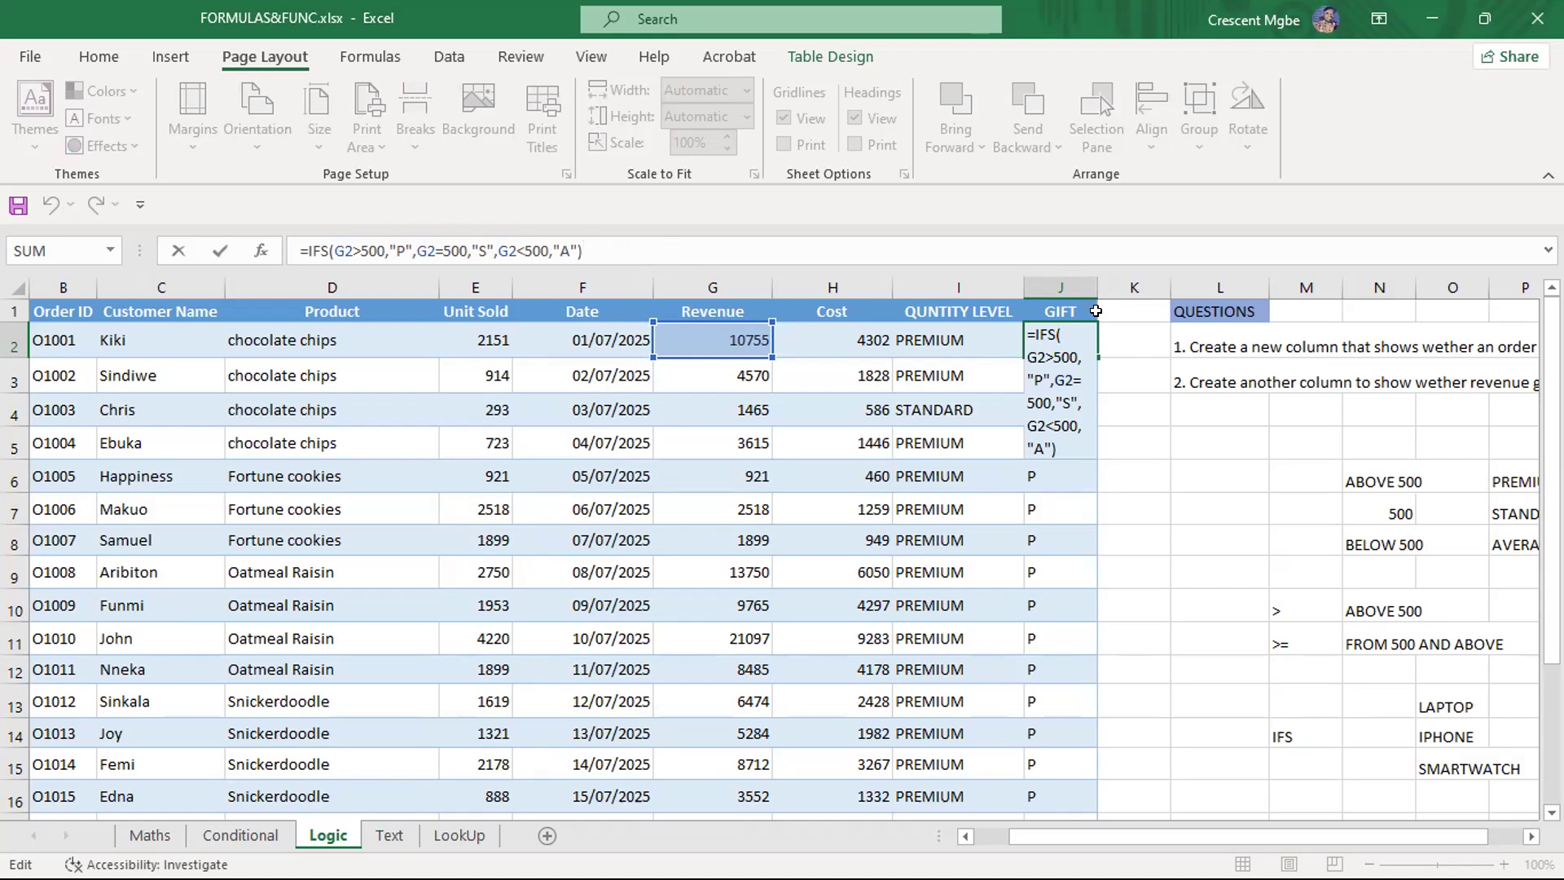
Undo the automatic fill of the IFS formula down the GIFT column, keeping the formula in J2
drag(1060, 288, 1115, 287)
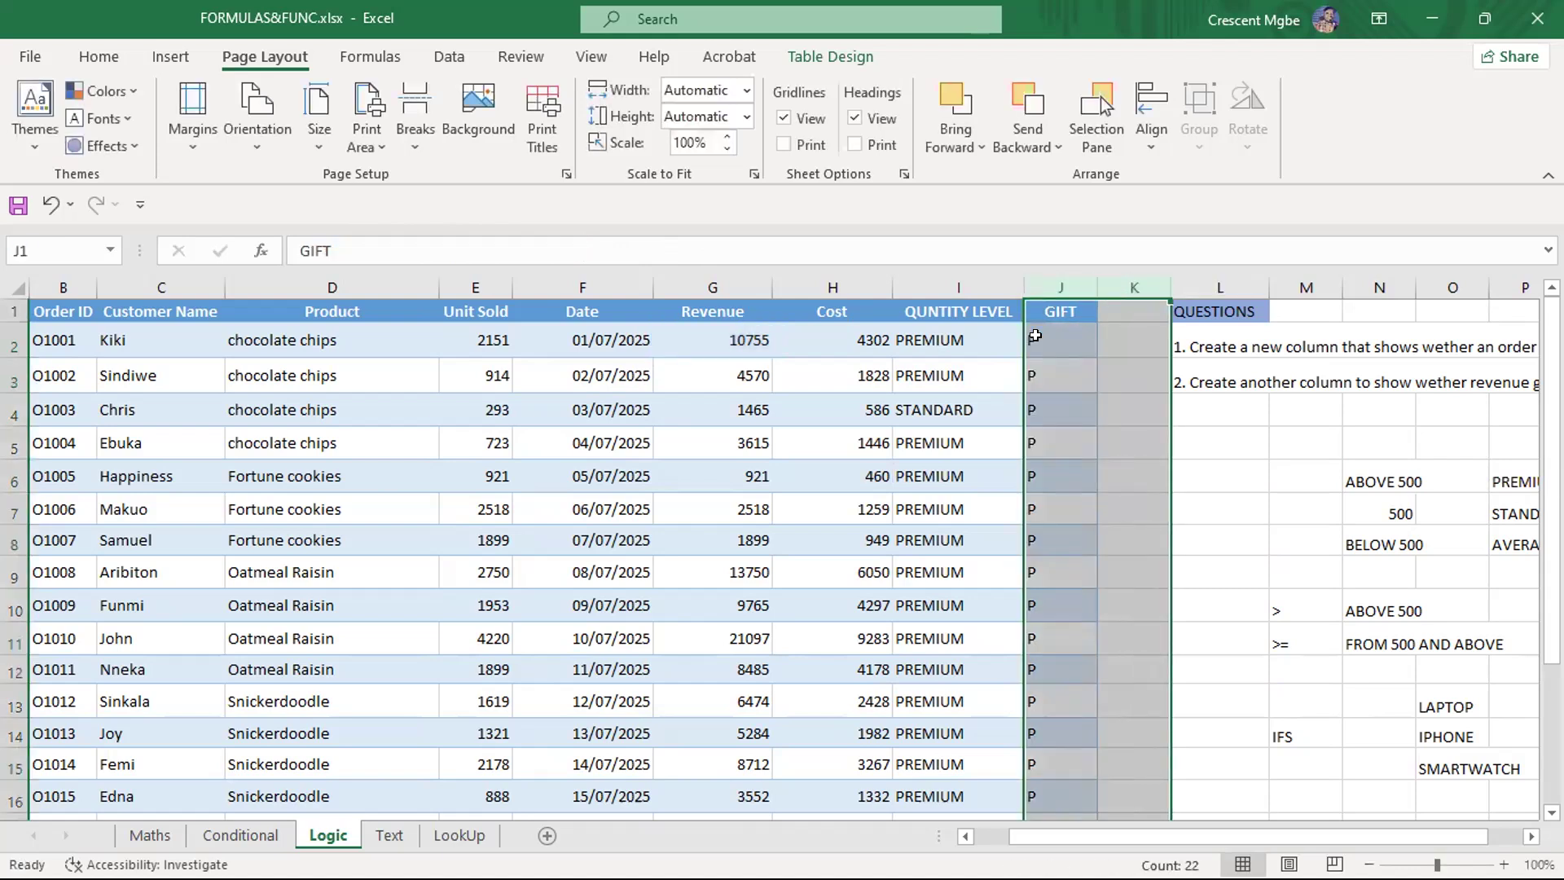
click(1034, 336)
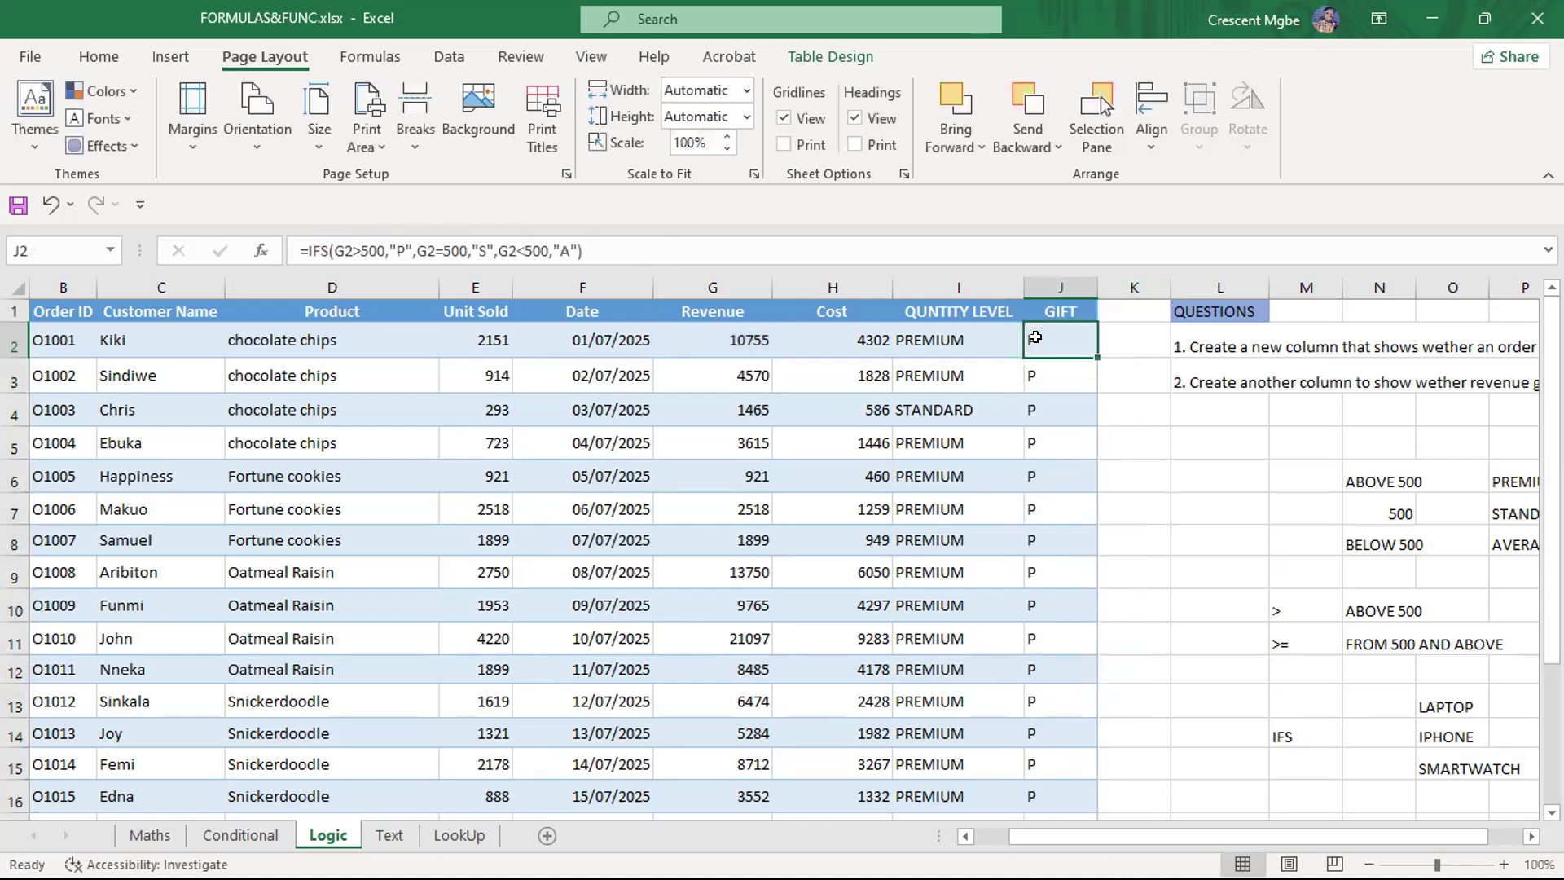
key(ctrl+z)
key(ctrl+z)
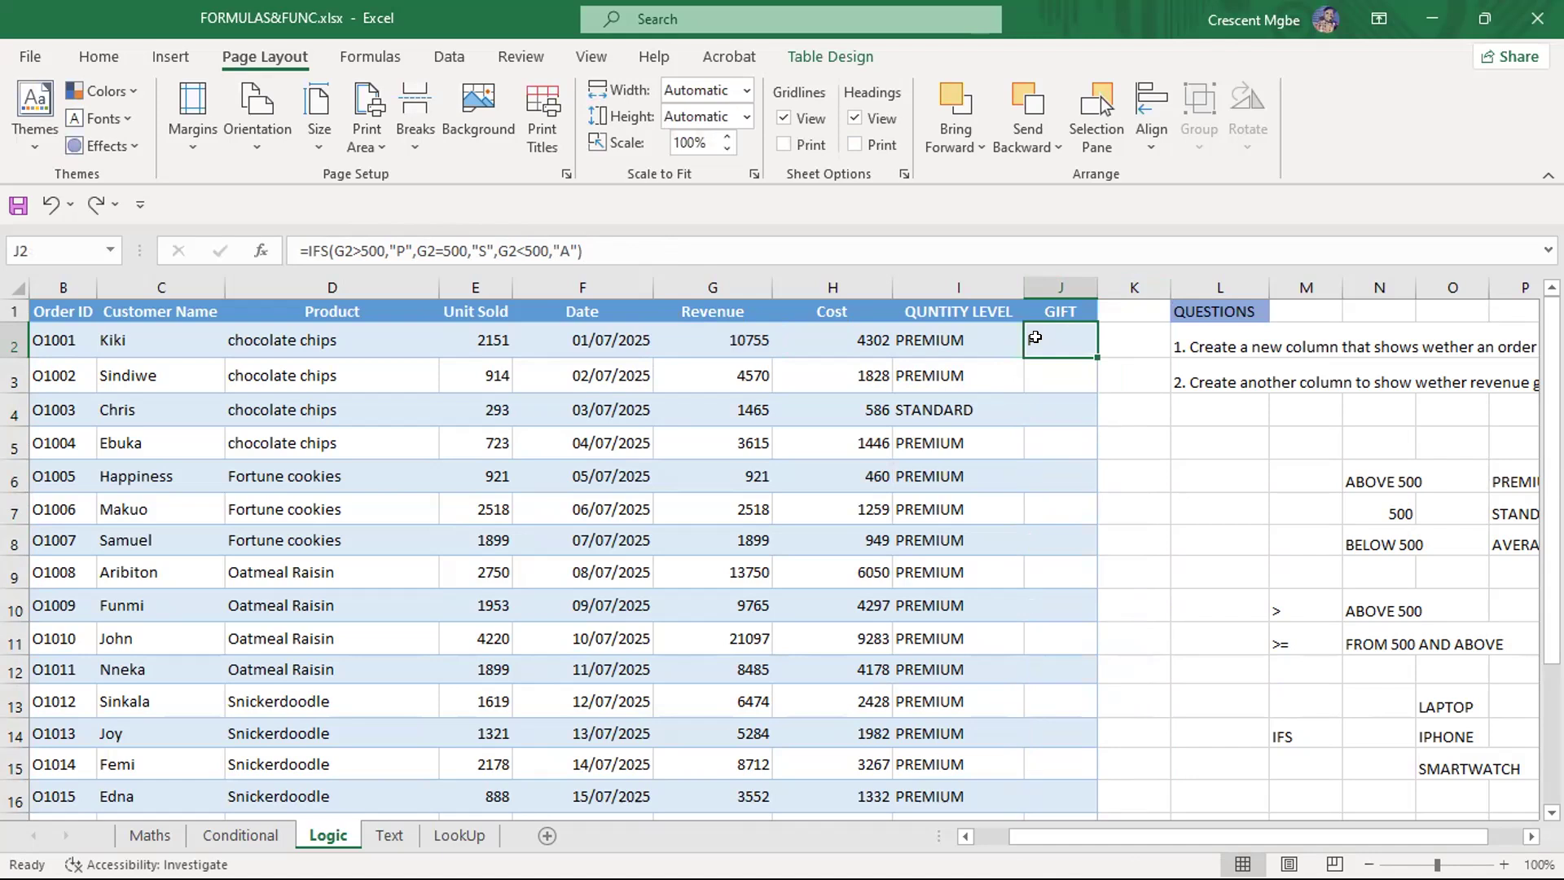
Clear the whole IFS formula from J2 in the GIFT column
double_click(1060, 339)
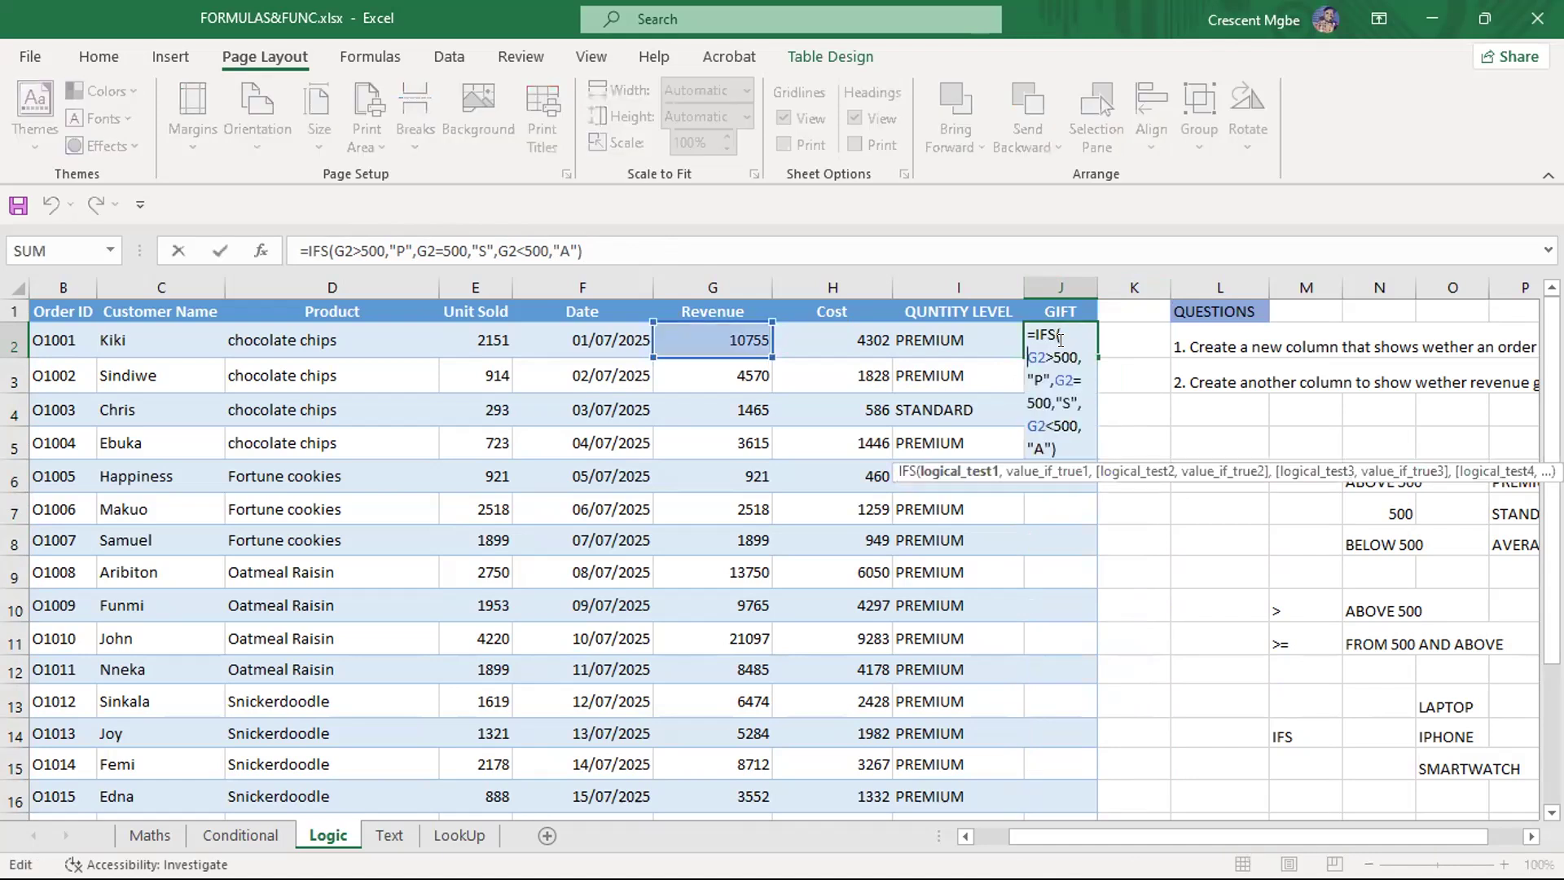
key(BackSpace)
key(BackSpace)
key(BackSpace)
key(BackSpace)
key(BackSpace)
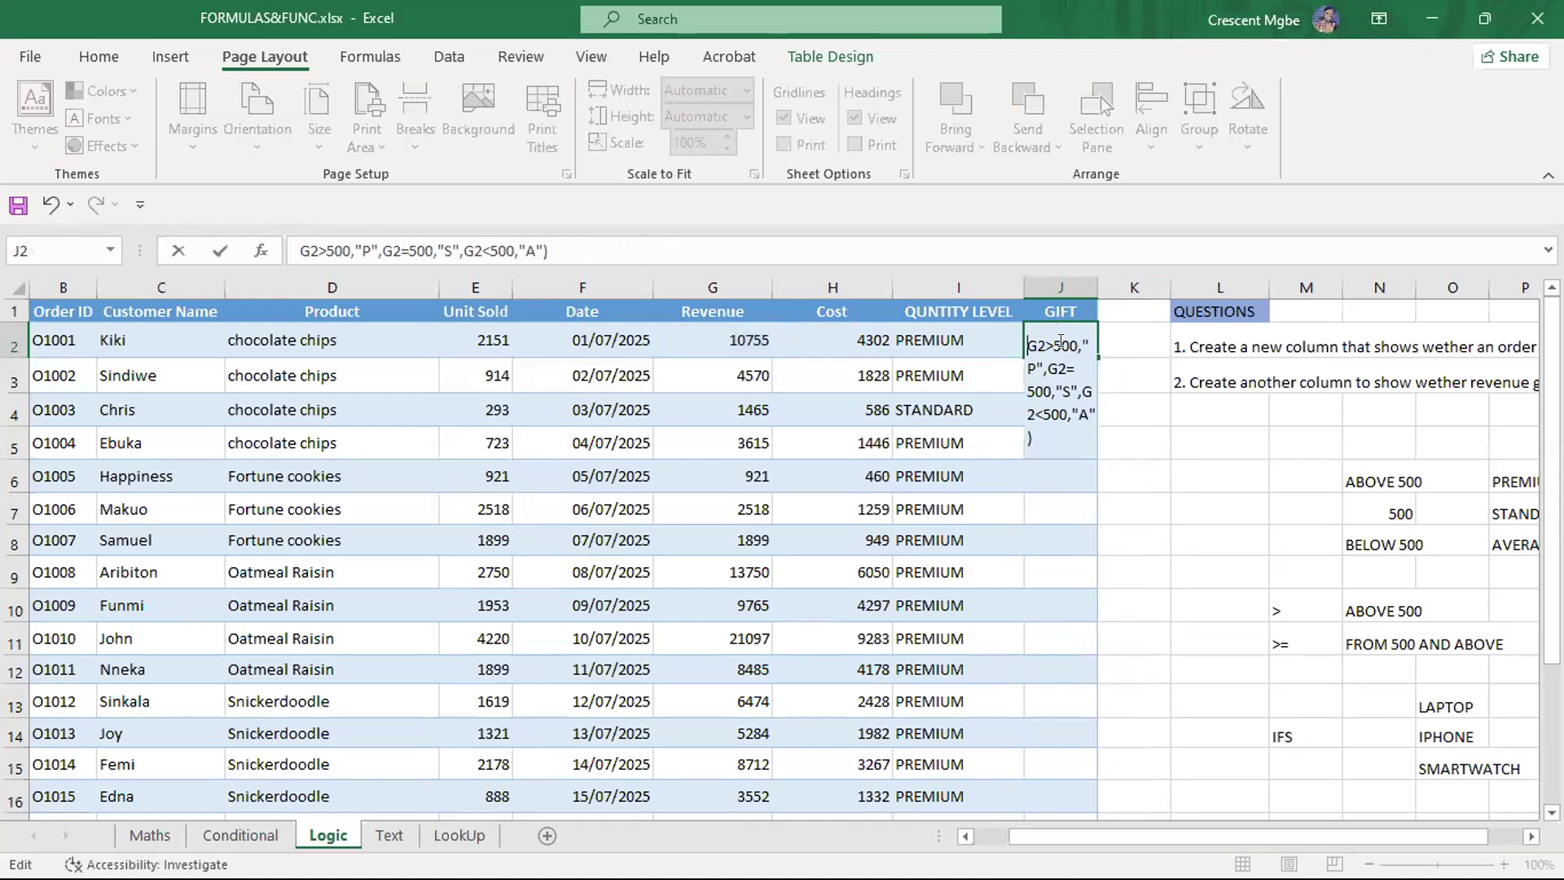
click(1055, 437)
key(BackSpace)
key(BackSpace)
key(BackSpace)
key(BackSpace)
key(BackSpace)
key(BackSpace)
key(BackSpace)
key(BackSpace)
key(BackSpace)
key(BackSpace)
key(BackSpace)
key(BackSpace)
key(BackSpace)
key(BackSpace)
key(BackSpace)
key(BackSpace)
key(BackSpace)
key(BackSpace)
key(BackSpace)
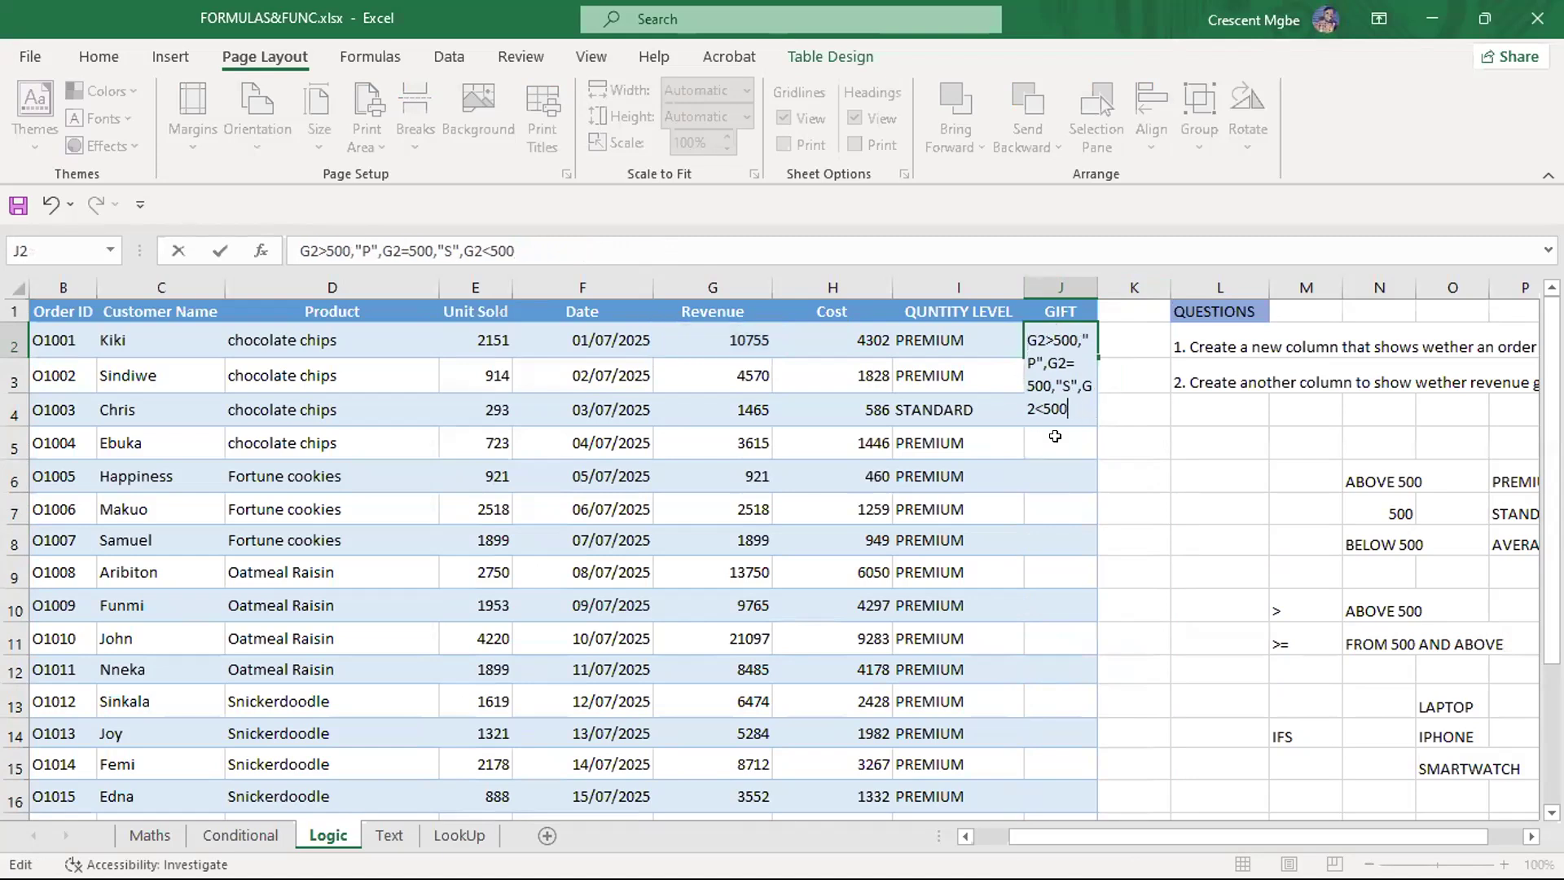
key(BackSpace)
key(BackSpace)
key(BackSpace)
key(BackSpace)
key(BackSpace)
key(BackSpace)
key(BackSpace)
key(BackSpace)
key(BackSpace)
key(BackSpace)
key(BackSpace)
key(BackSpace)
key(BackSpace)
key(BackSpace)
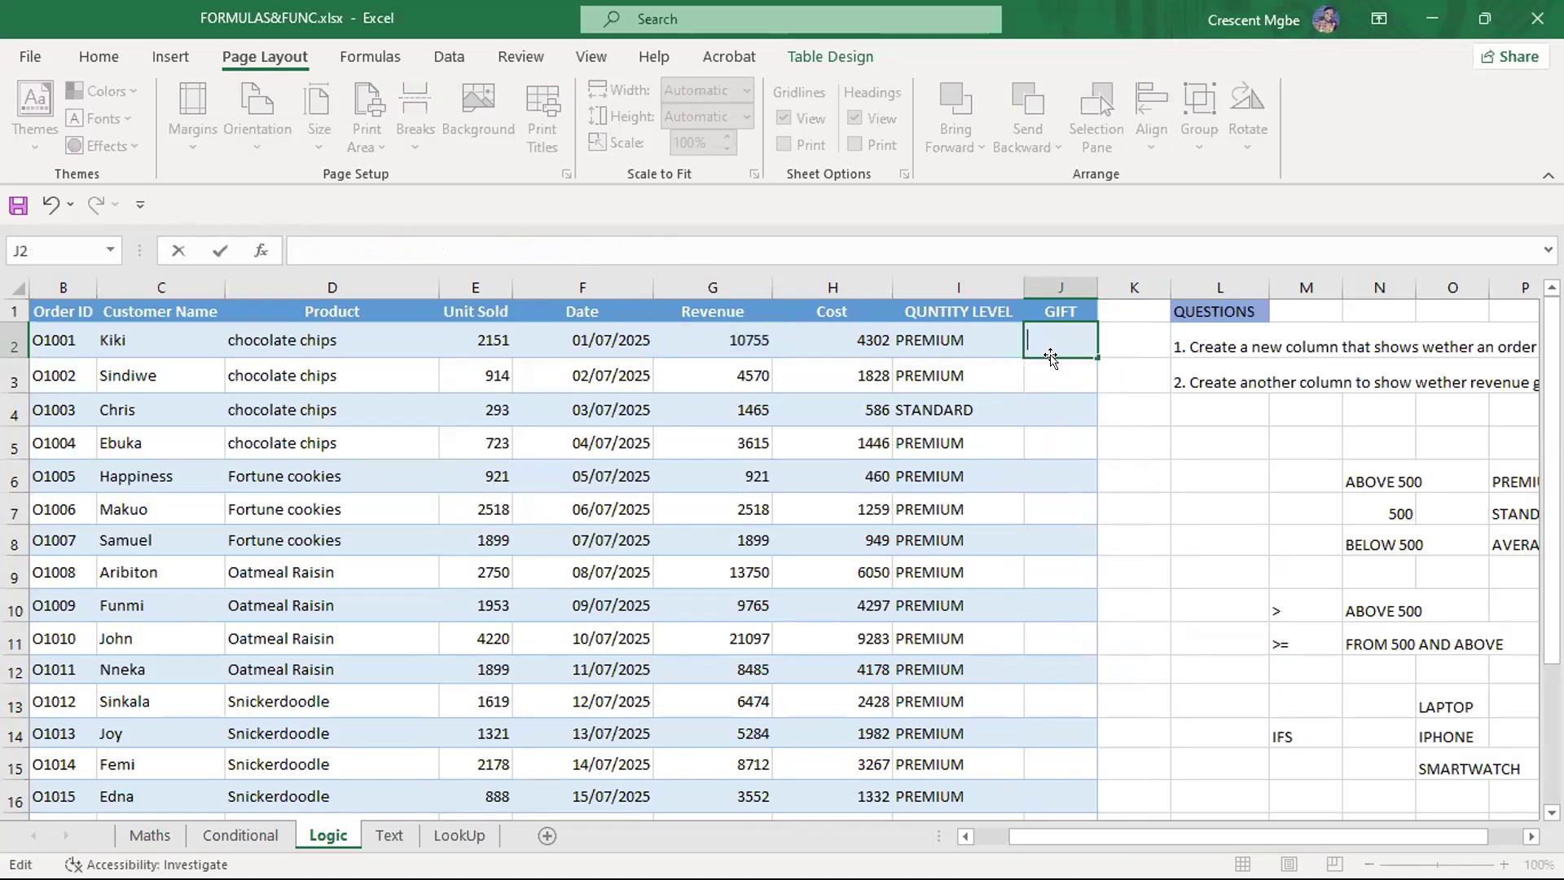
text(=IF)
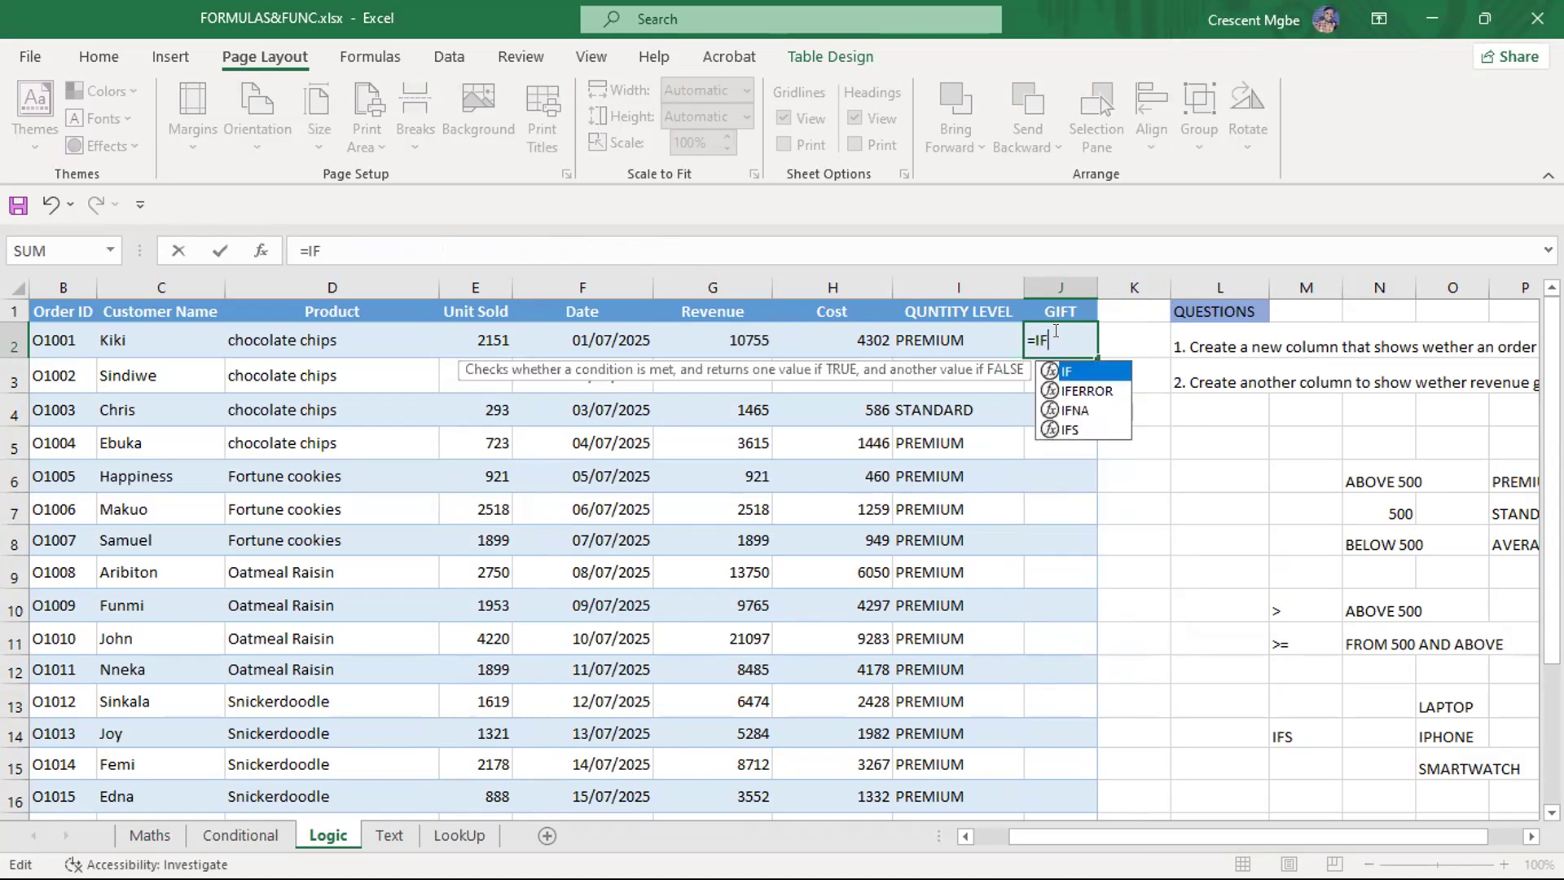
text(()
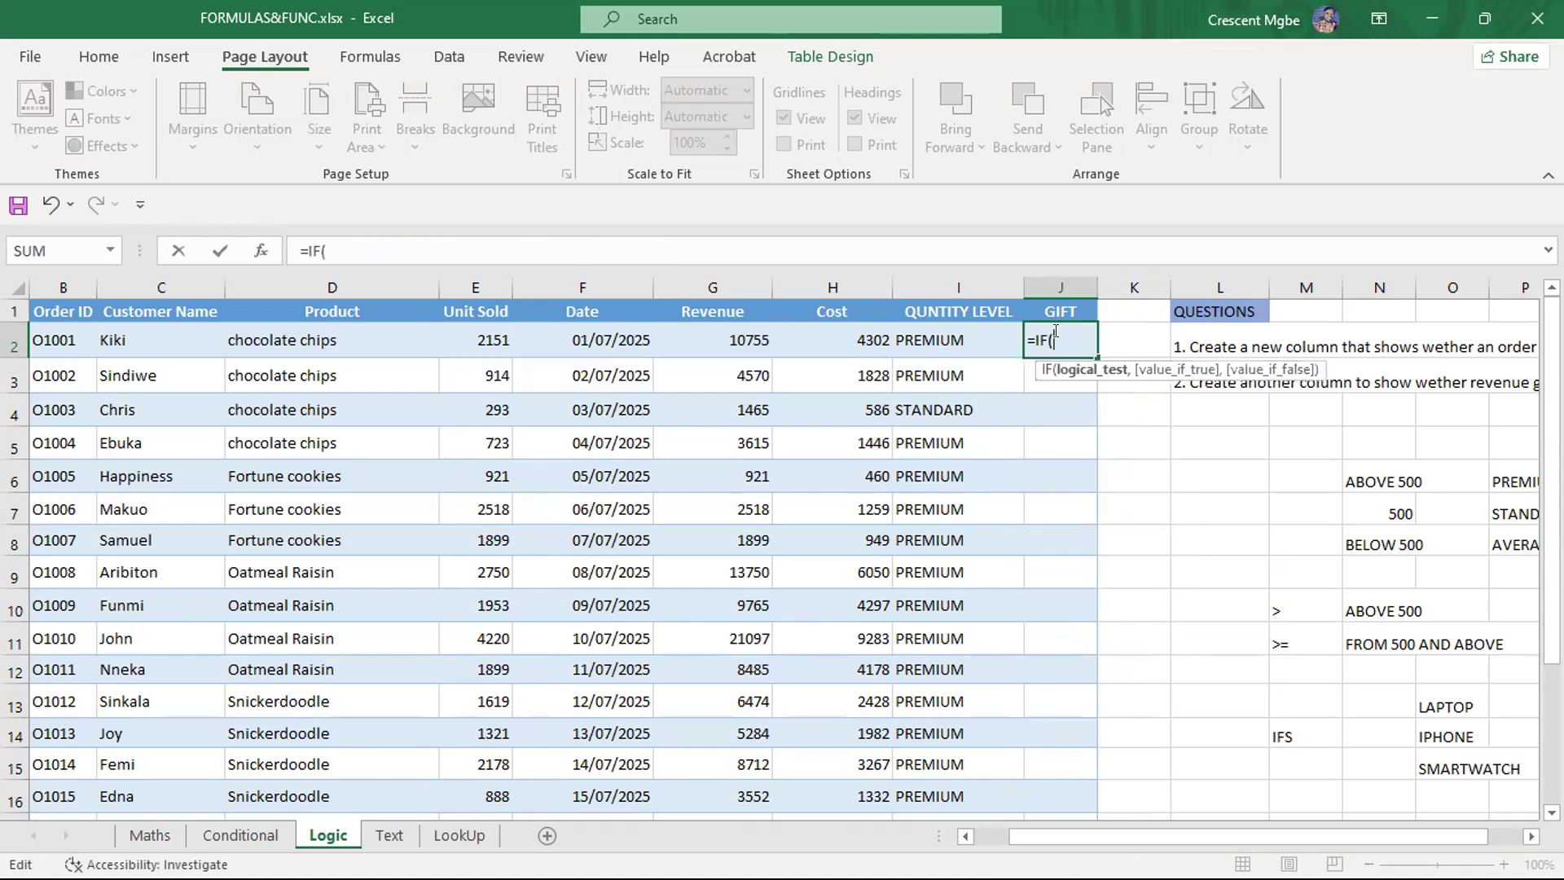
click(721, 338)
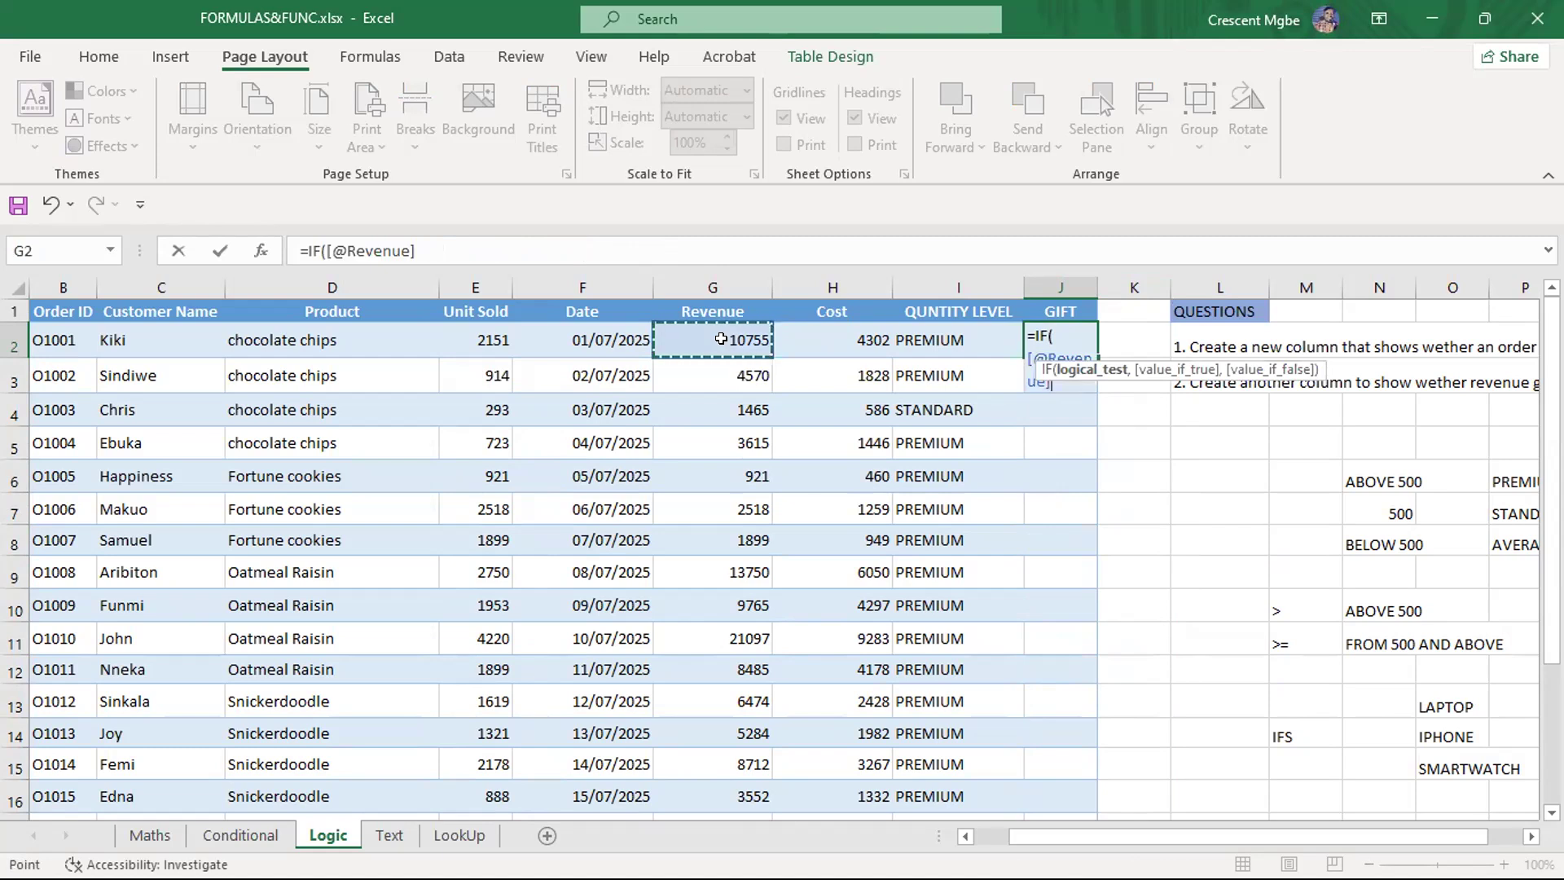
text(>500,)
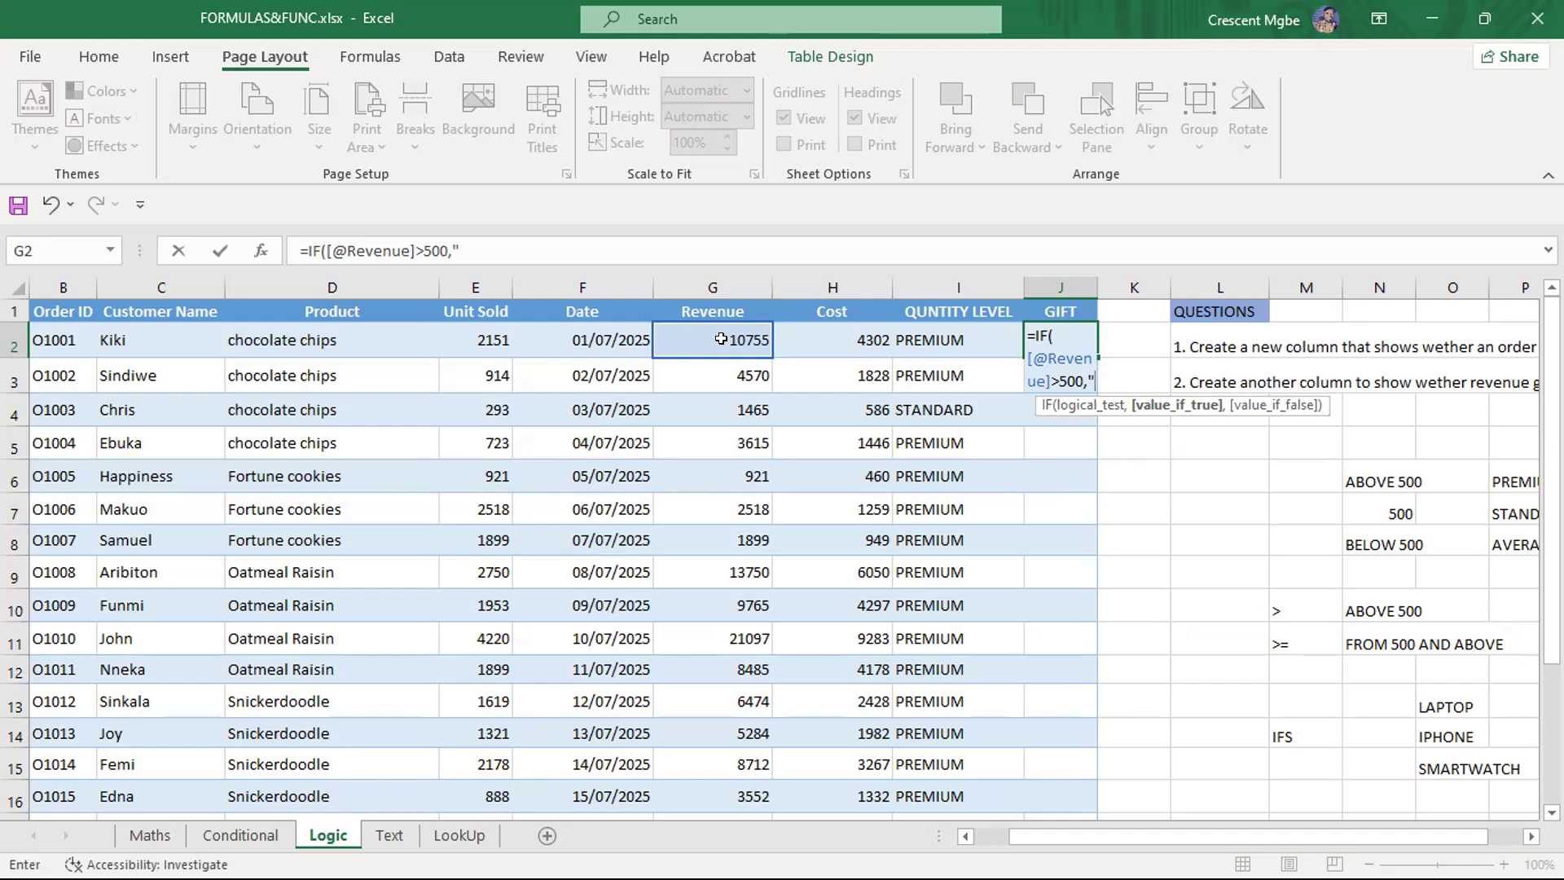
text("P",)
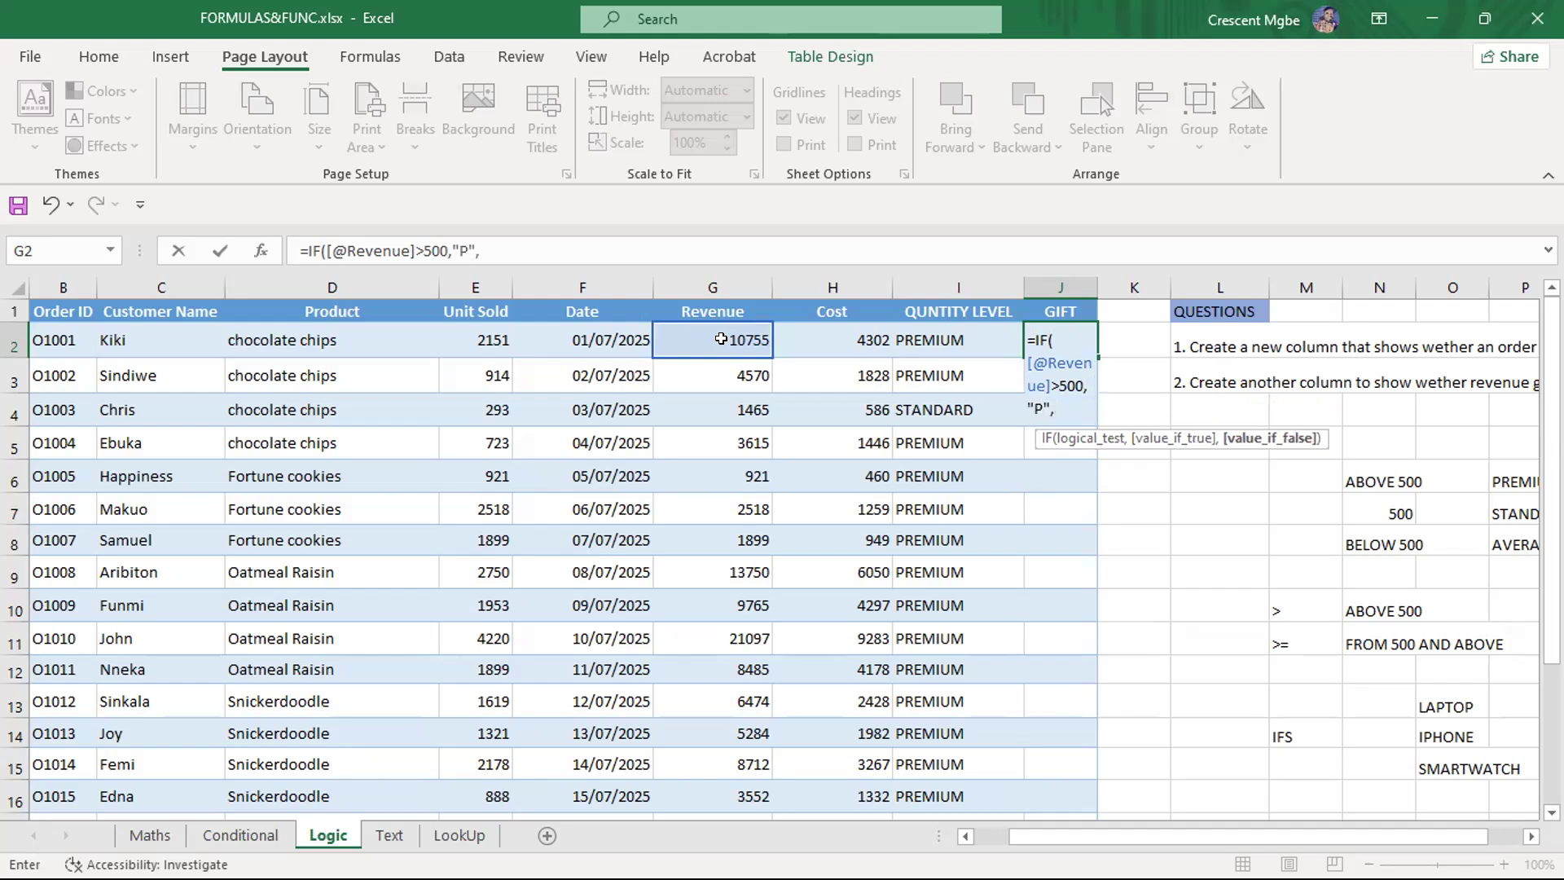
text(IF)
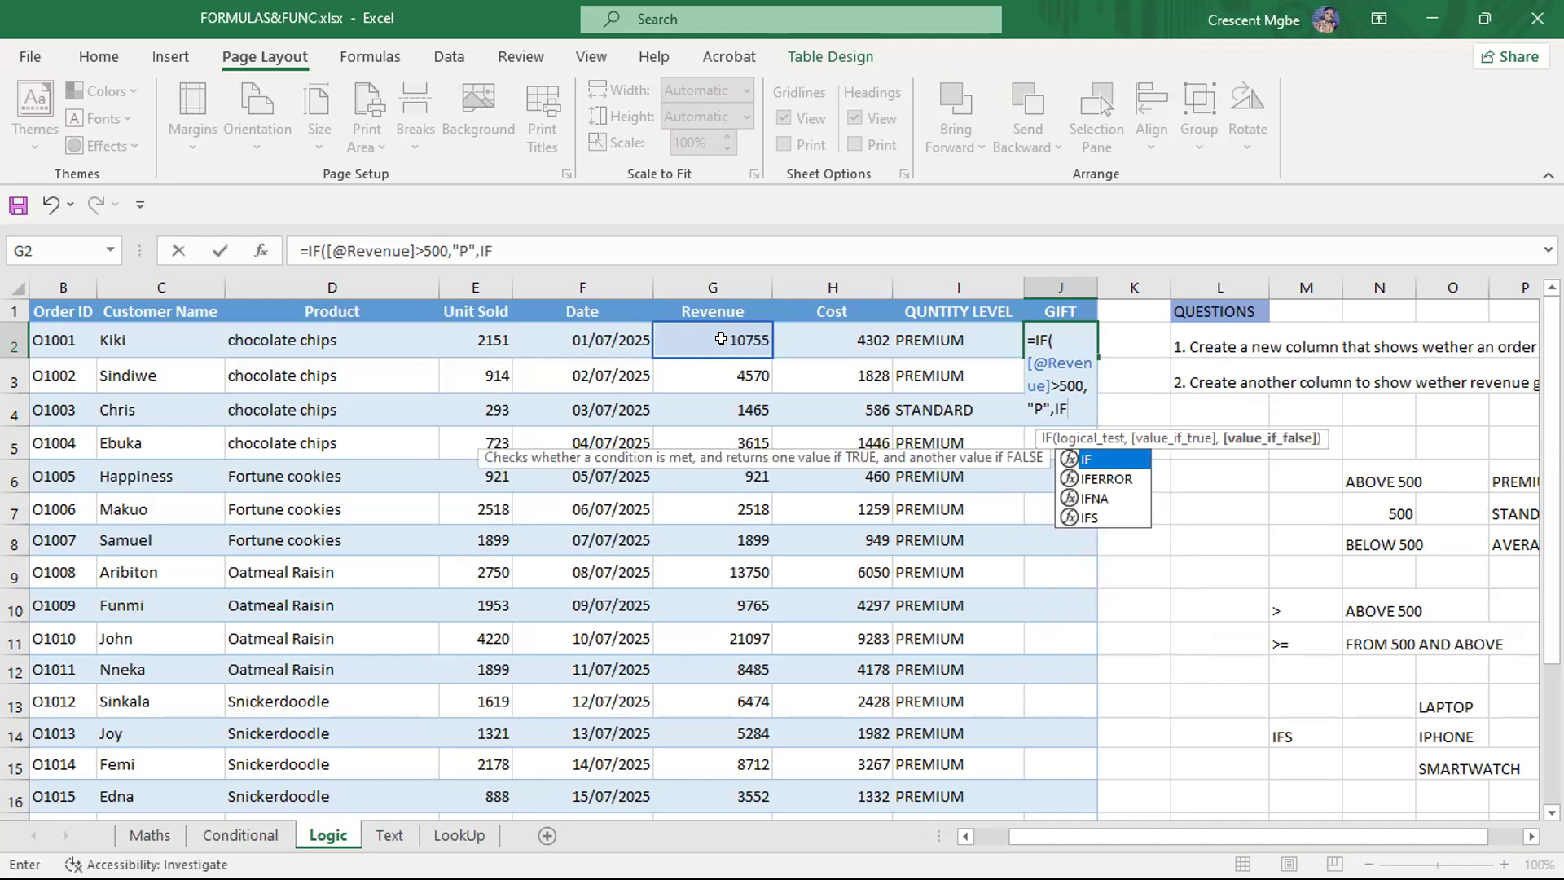
text(()
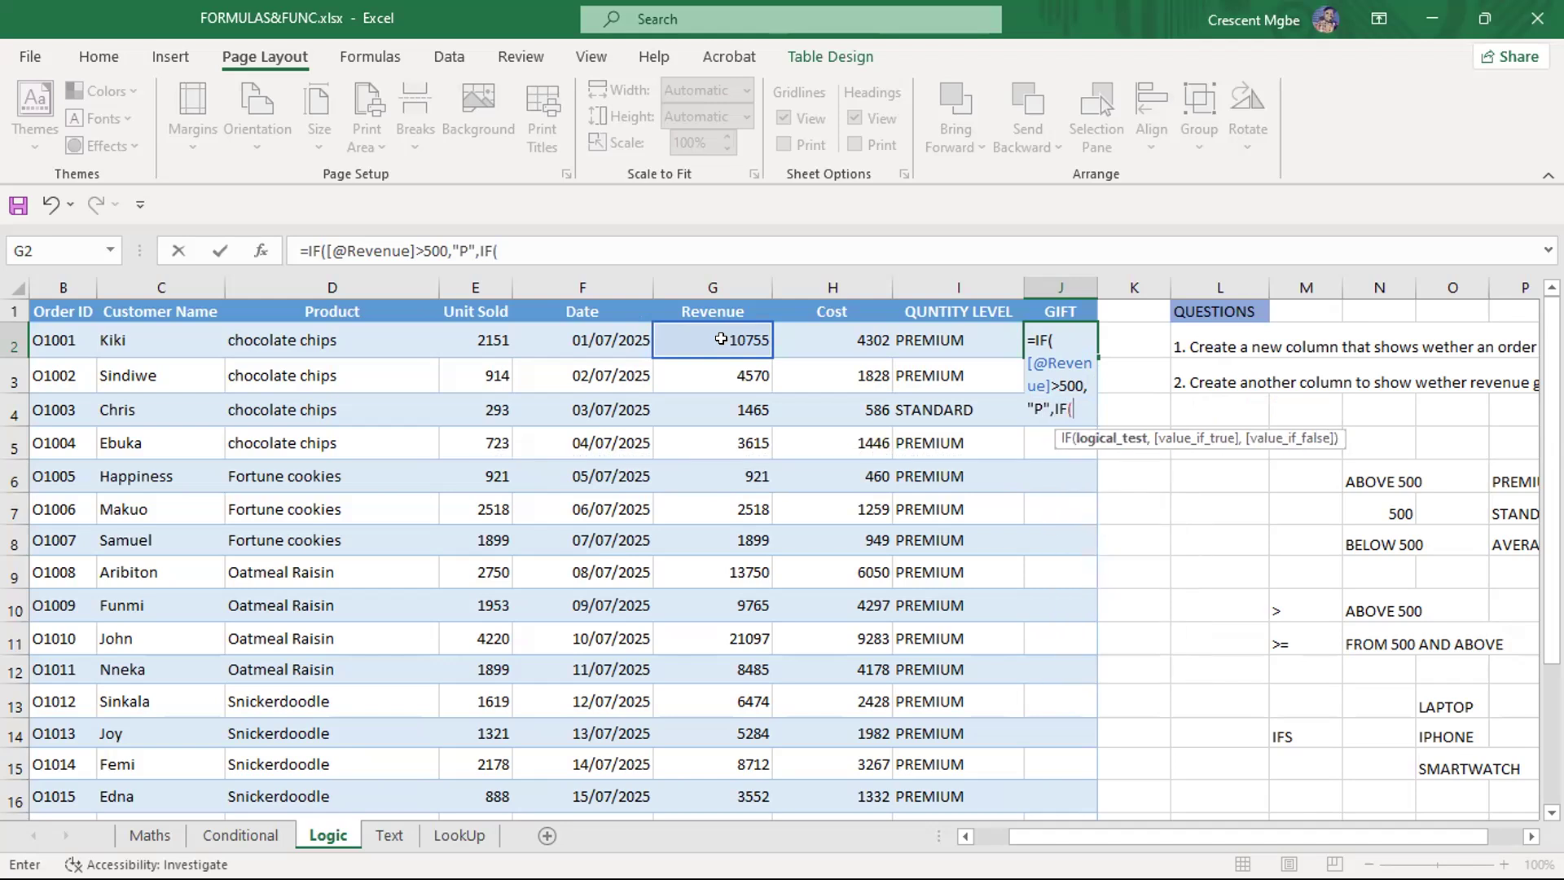
click(721, 339)
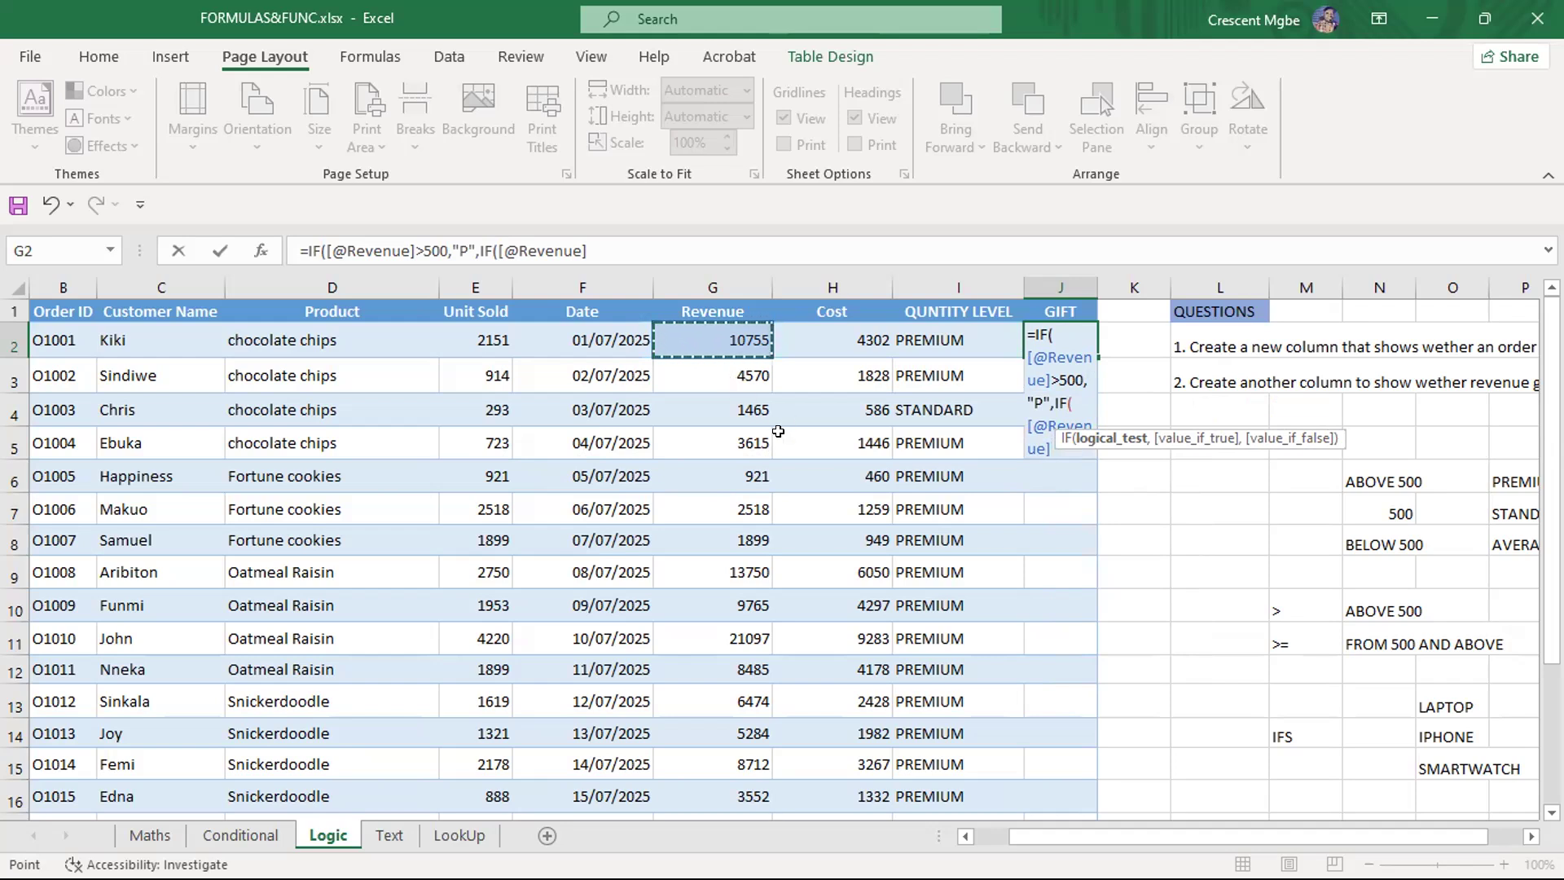
key(BackSpace)
key(BackSpace)
key(BackSpace)
key(BackSpace)
key(BackSpace)
key(BackSpace)
key(BackSpace)
key(BackSpace)
key(BackSpace)
key(BackSpace)
key(BackSpace)
key(BackSpace)
key(BackSpace)
key(BackSpace)
key(BackSpace)
key(BackSpace)
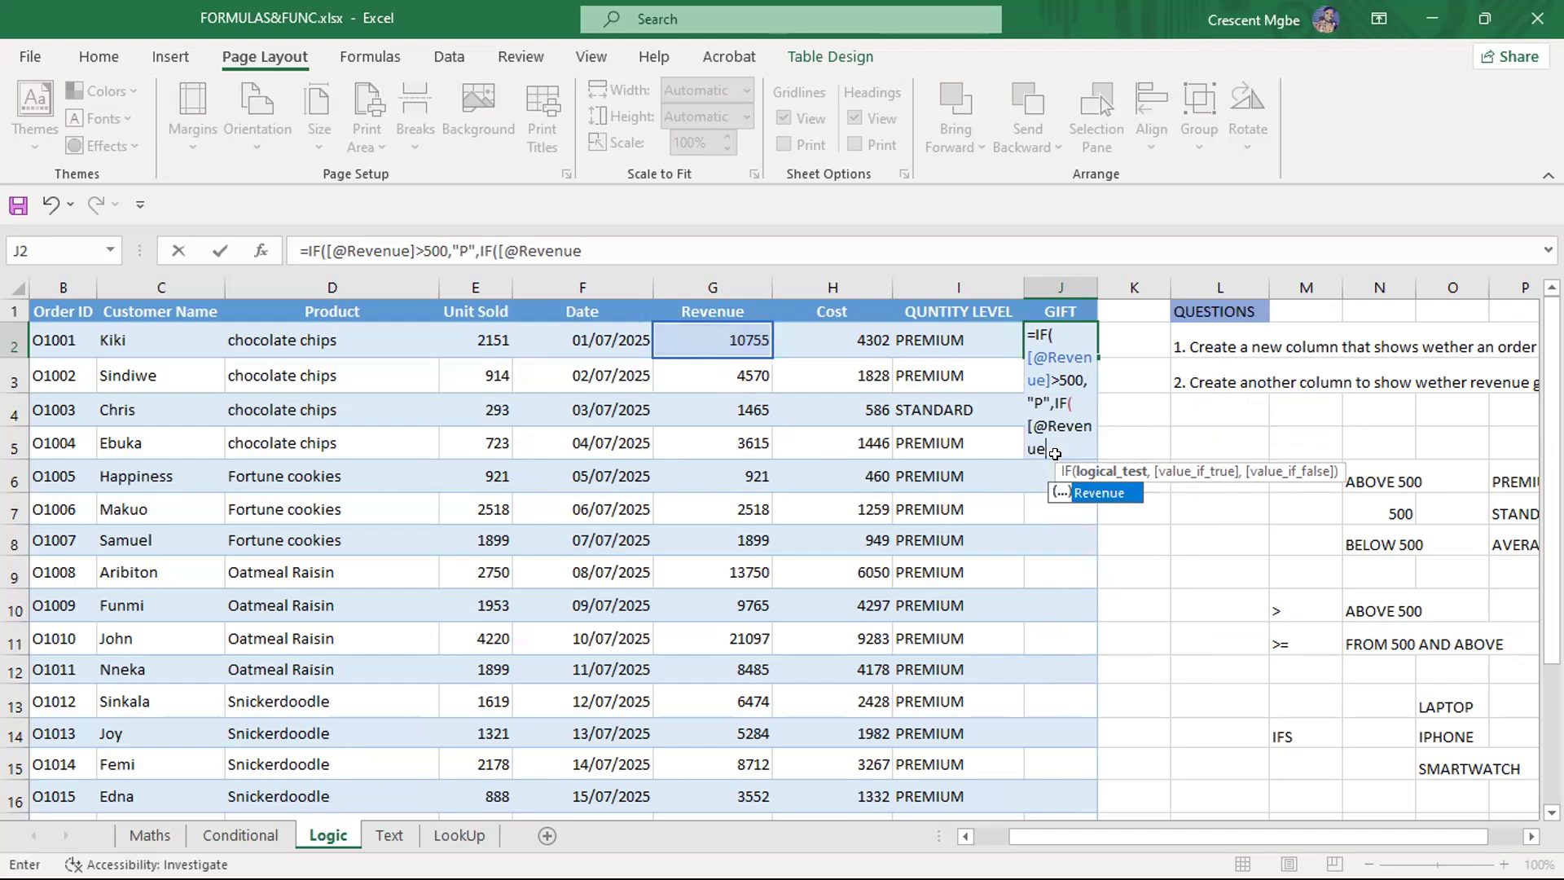
key(BackSpace)
key(BackSpace)
key(BackSpace)
key(BackSpace)
key(BackSpace)
key(BackSpace)
key(BackSpace)
key(BackSpace)
key(BackSpace)
key(BackSpace)
key(BackSpace)
key(BackSpace)
key(BackSpace)
key(BackSpace)
key(BackSpace)
key(BackSpace)
key(BackSpace)
key(BackSpace)
key(BackSpace)
key(BackSpace)
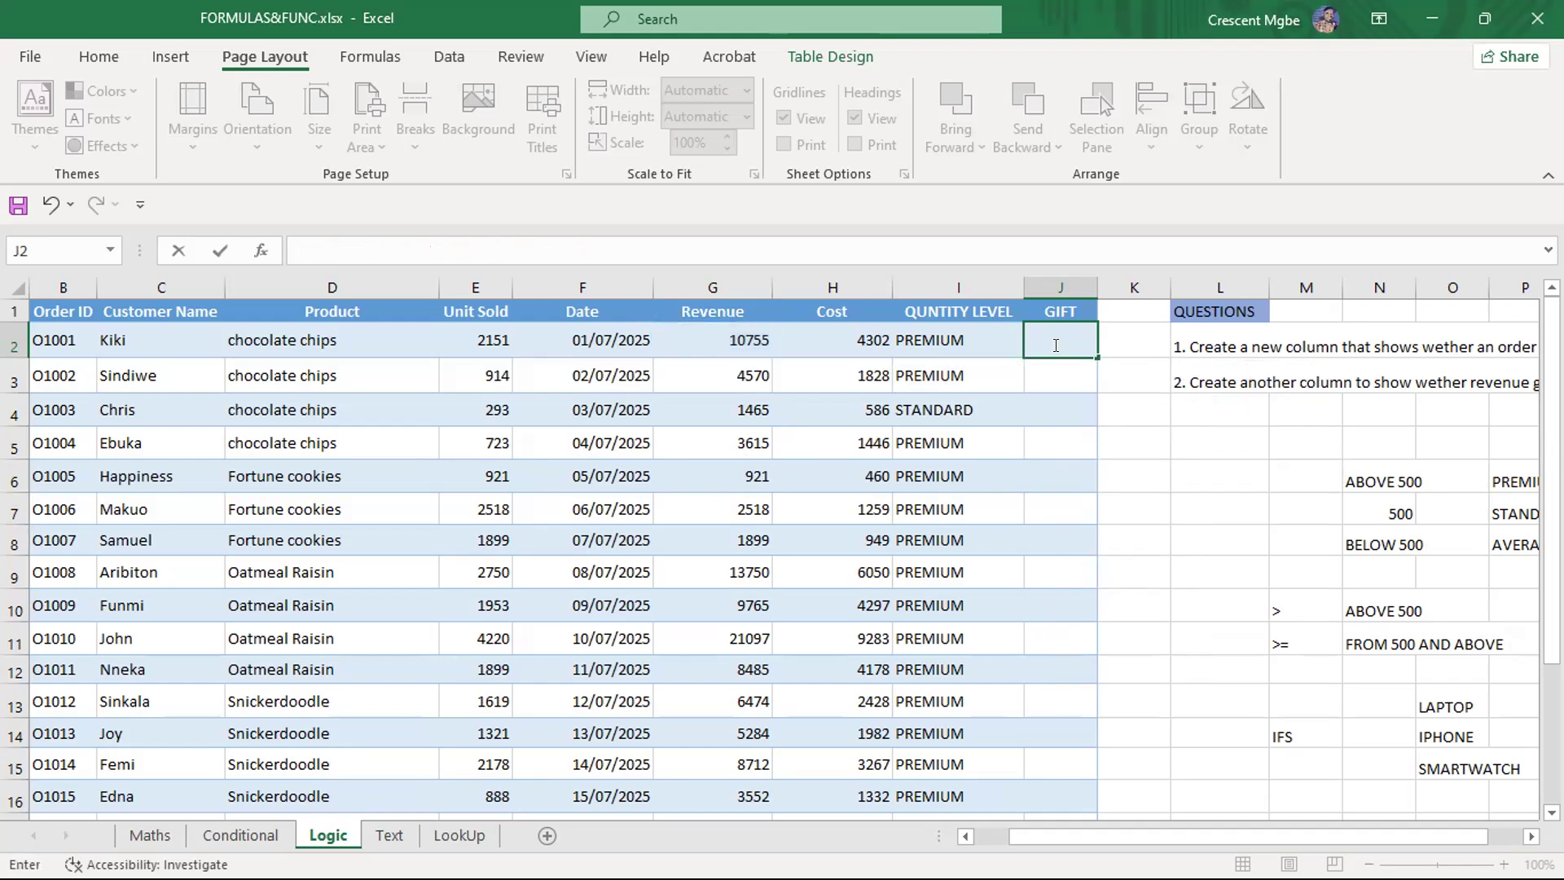
click(1170, 560)
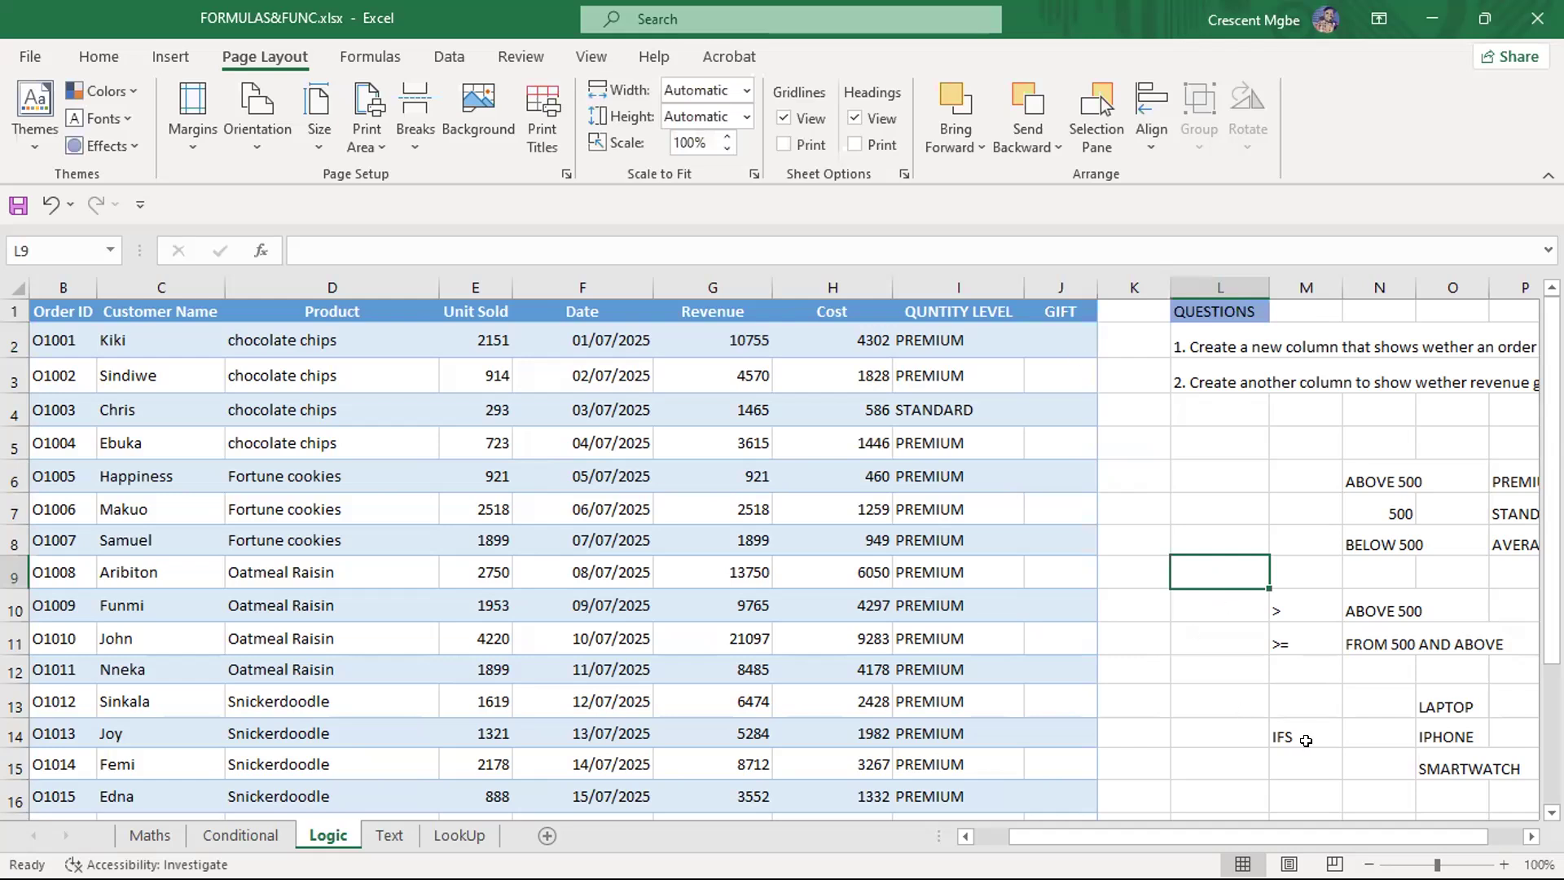
Write the nested-IF note IF(IF(IF) in L15
click(1200, 763)
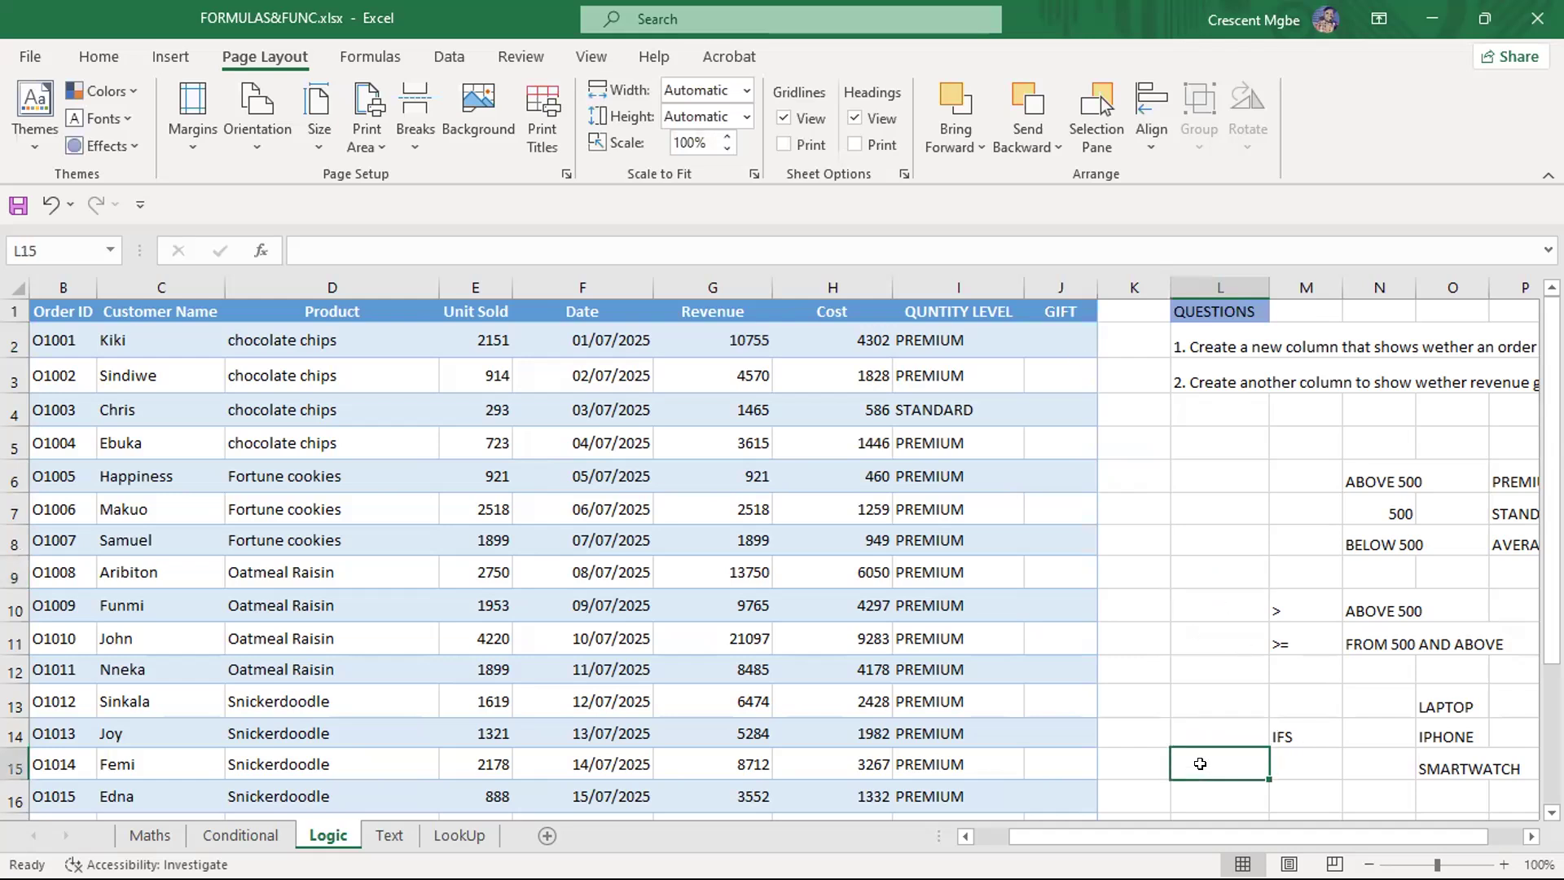
text(IF(IF(IF))
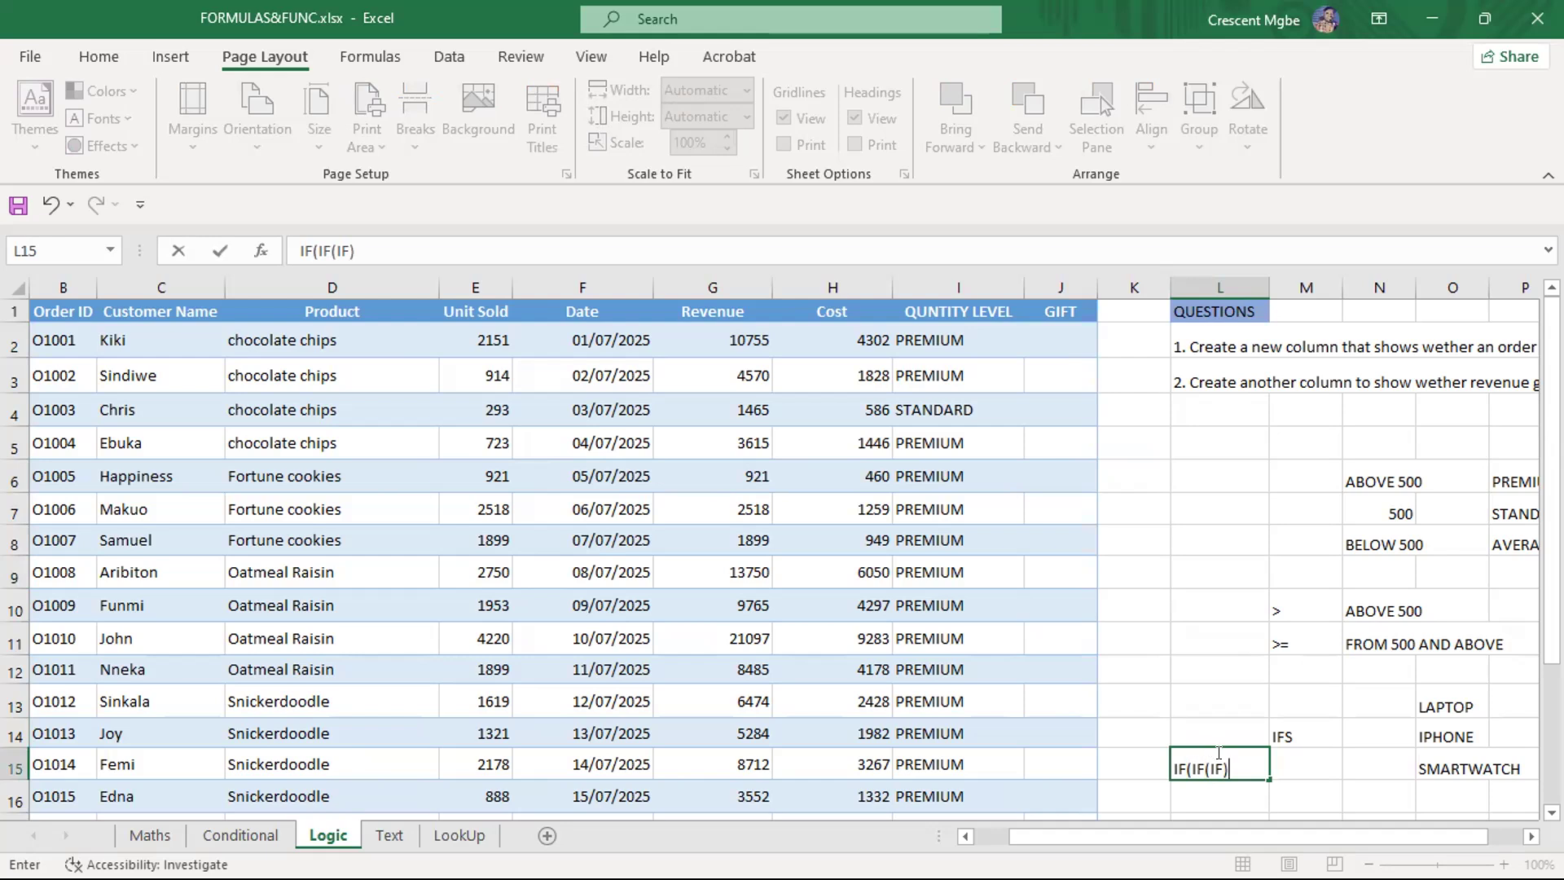
Clear the IFS and IF(IF(IF) notes from the cell range K13:M16
drag(1156, 729, 1277, 780)
key(BackSpace)
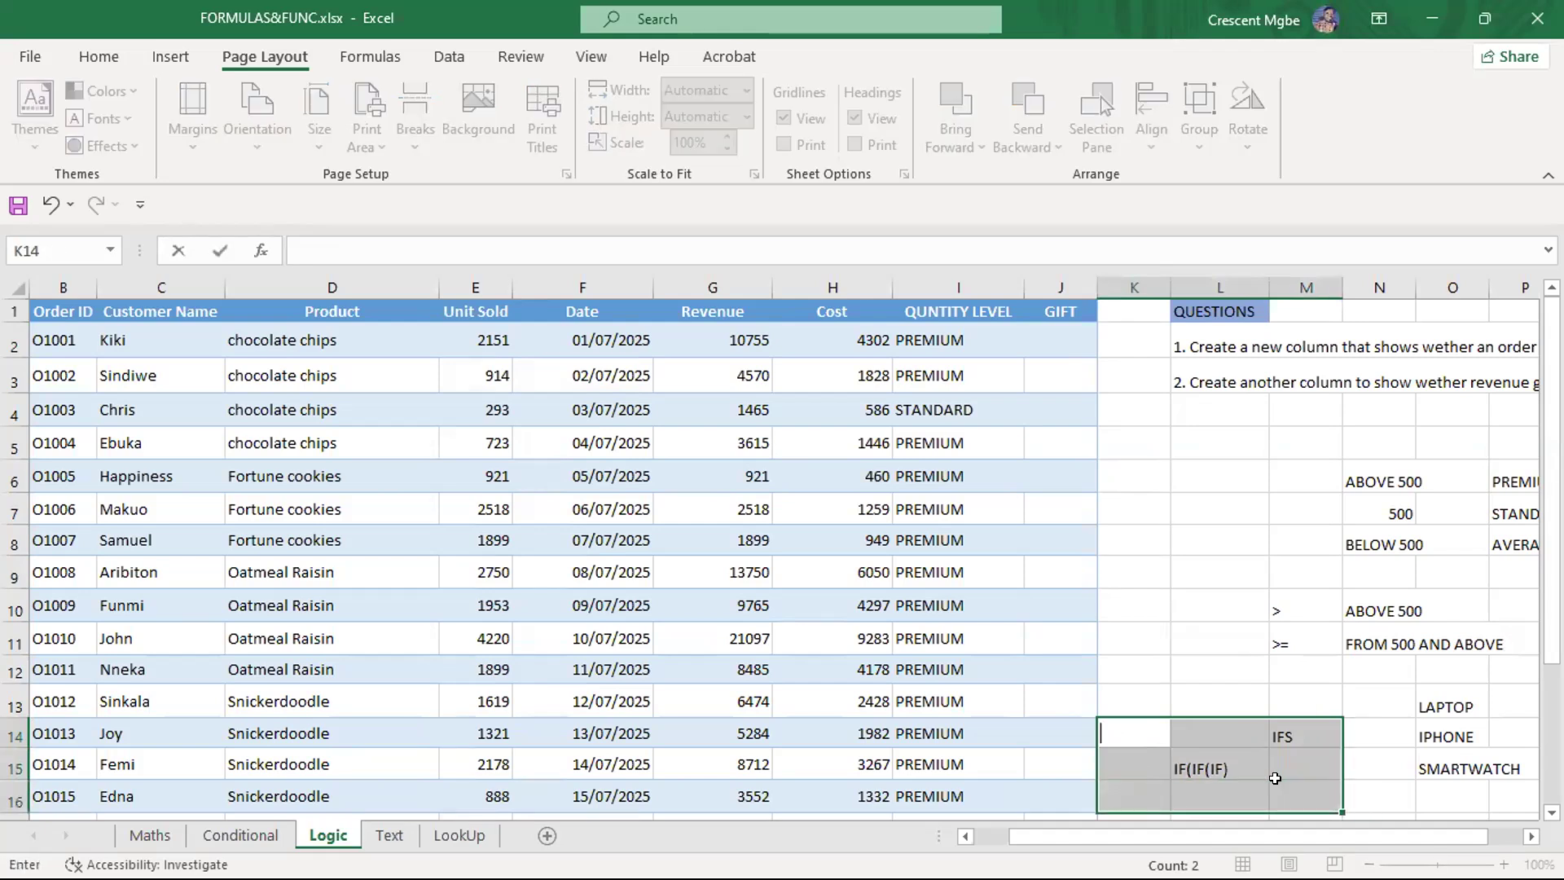
click(1254, 674)
drag(1136, 710, 1274, 792)
key(Delete)
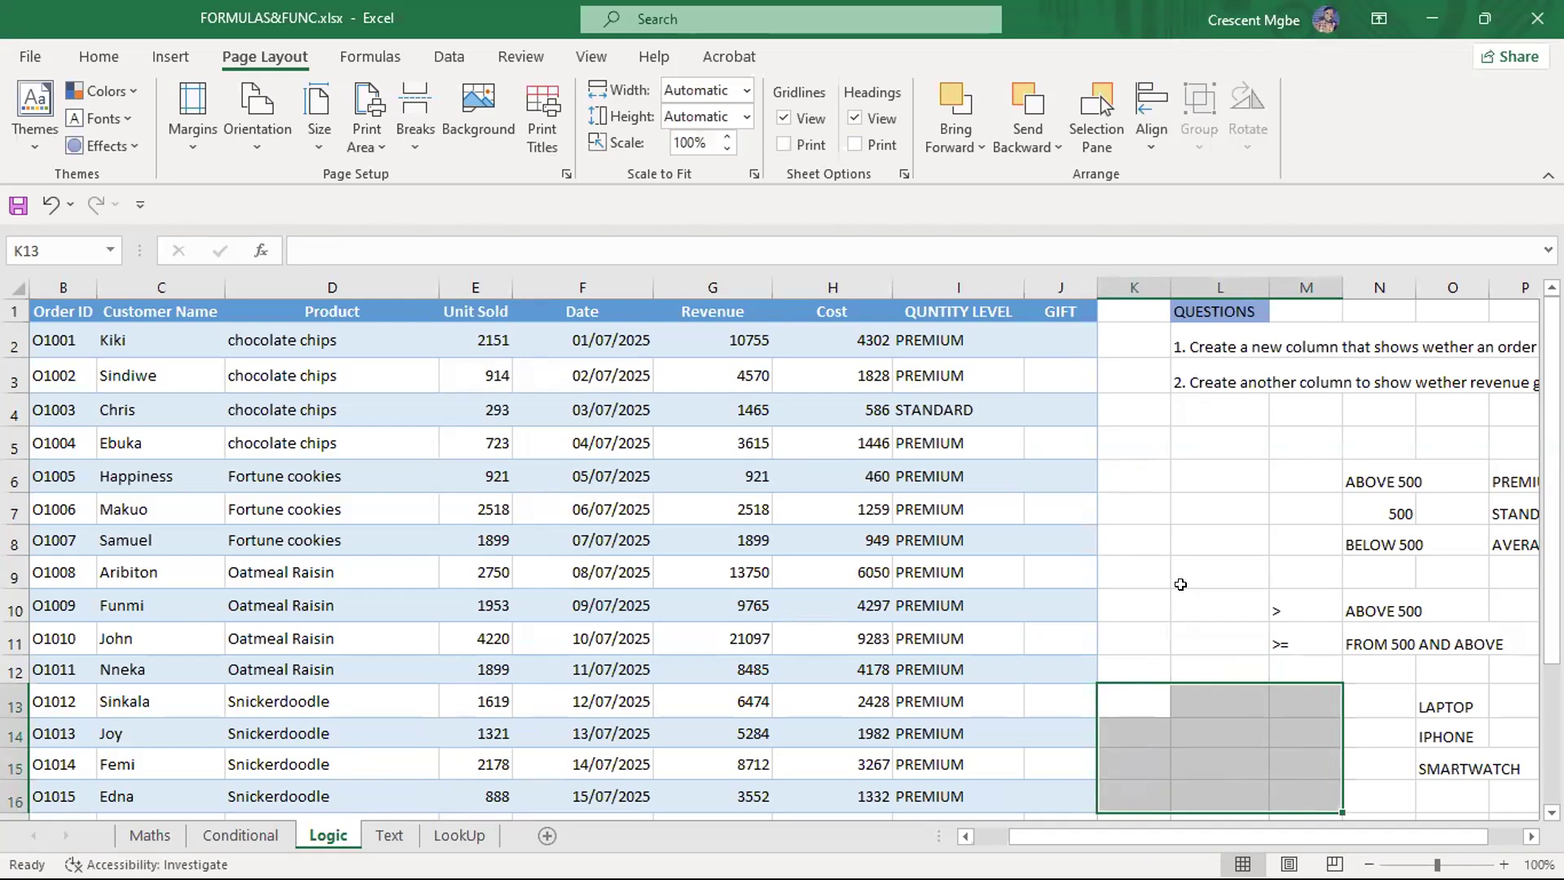
scroll(1181, 584, down, 1)
click(1205, 656)
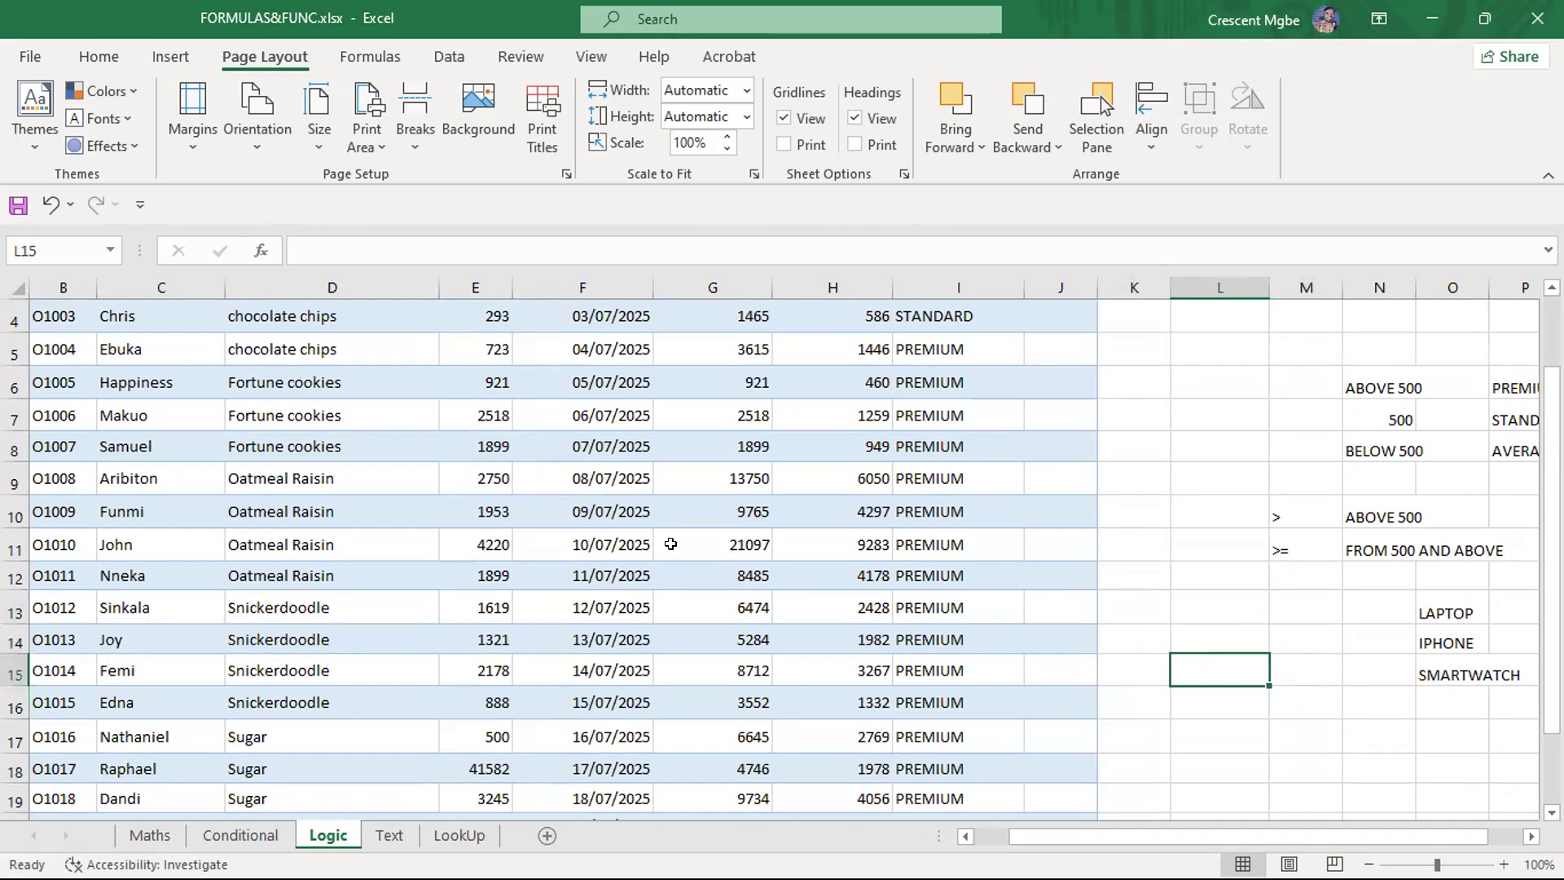
scroll(493, 480, up, 1)
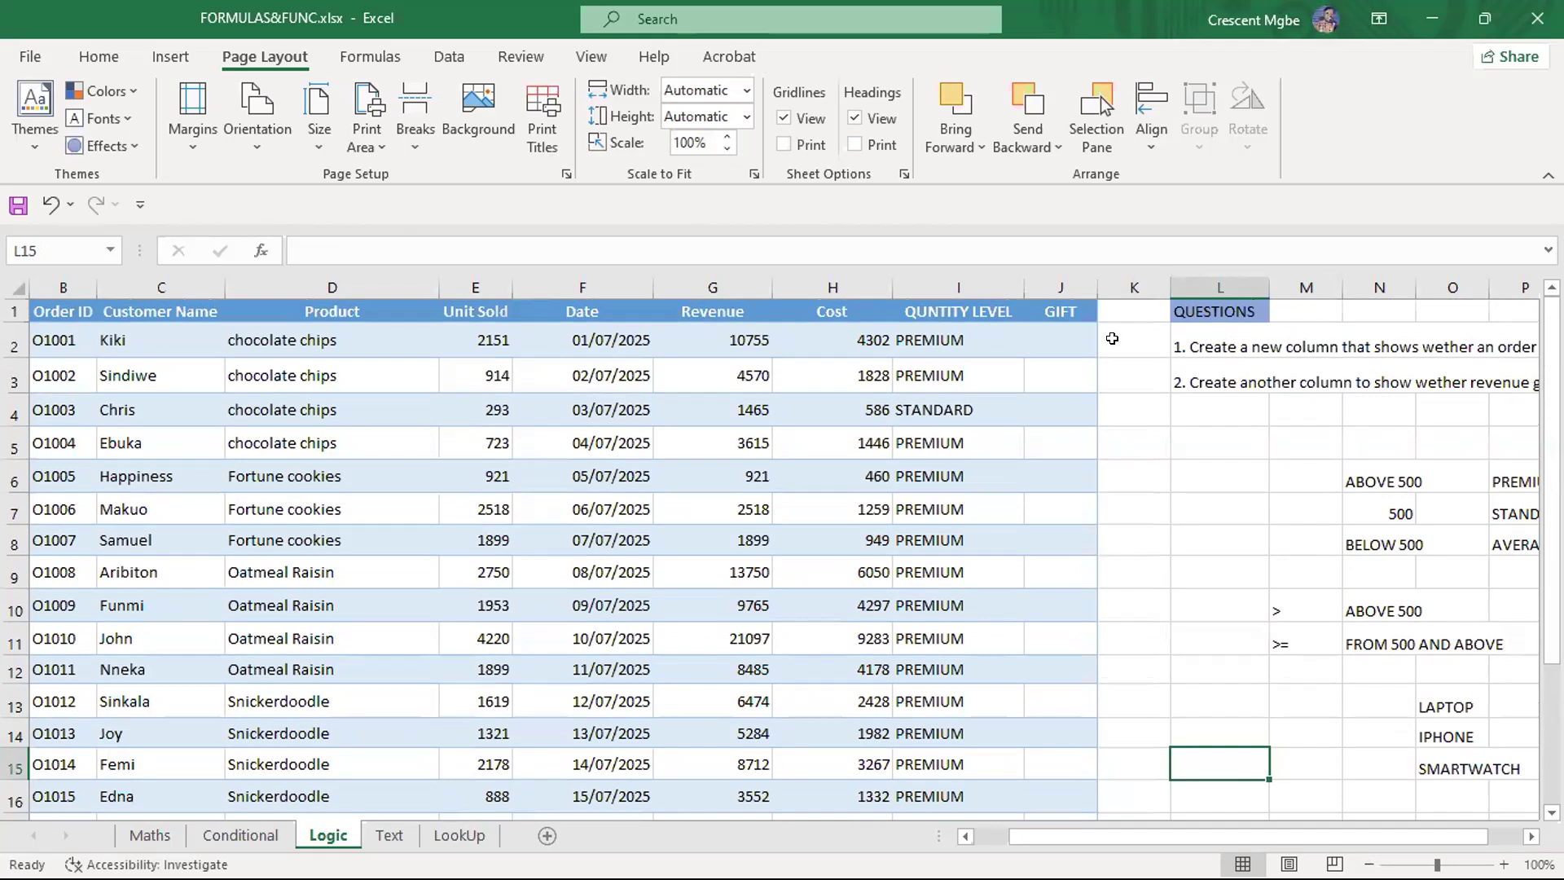
click(1050, 338)
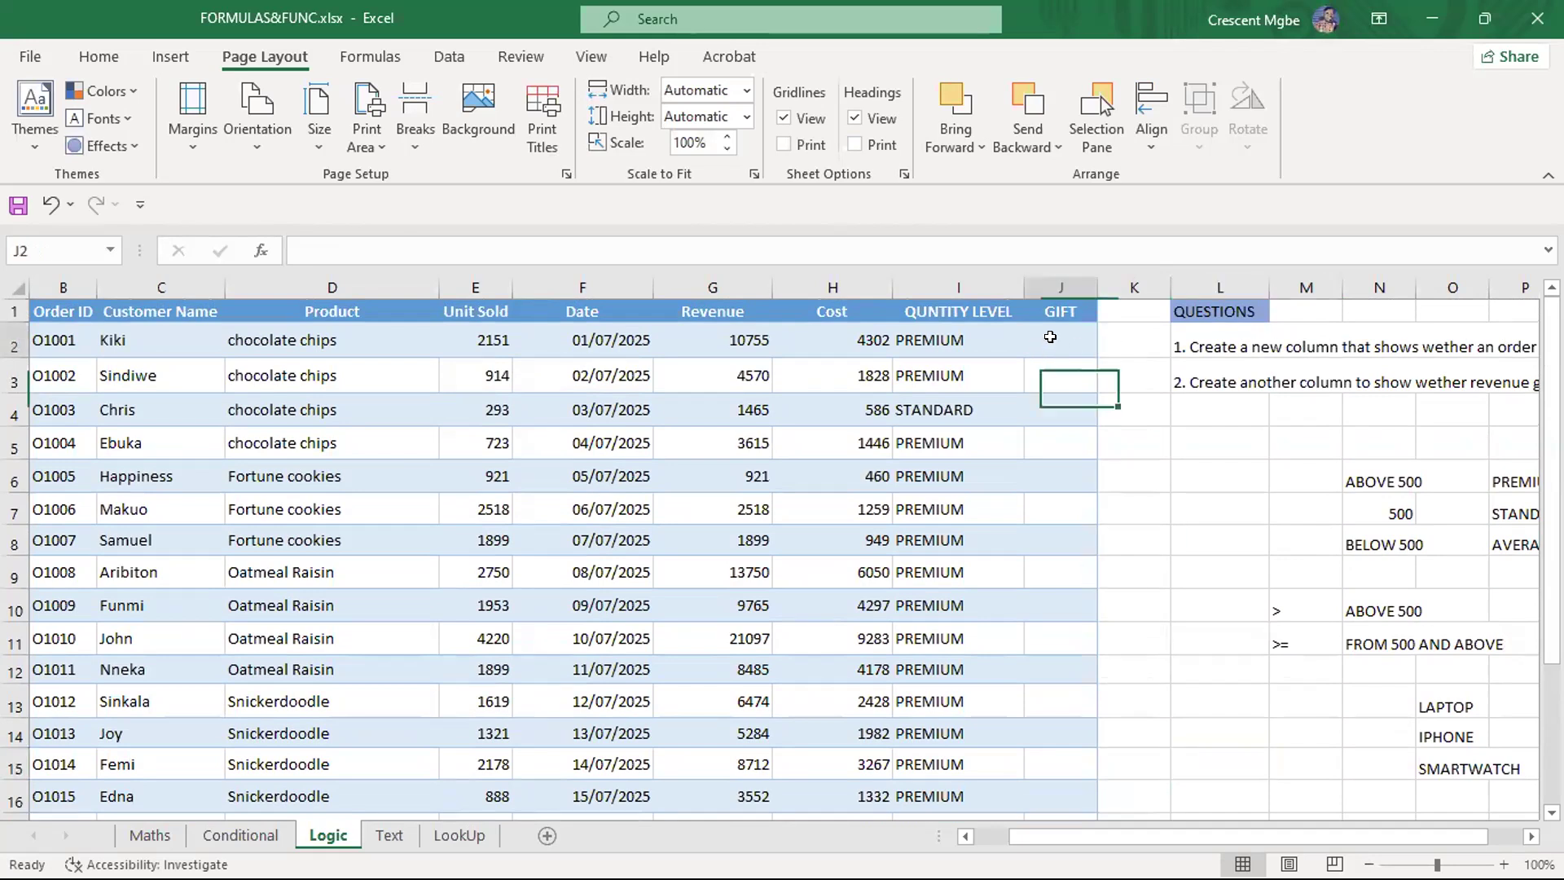
text(=IF)
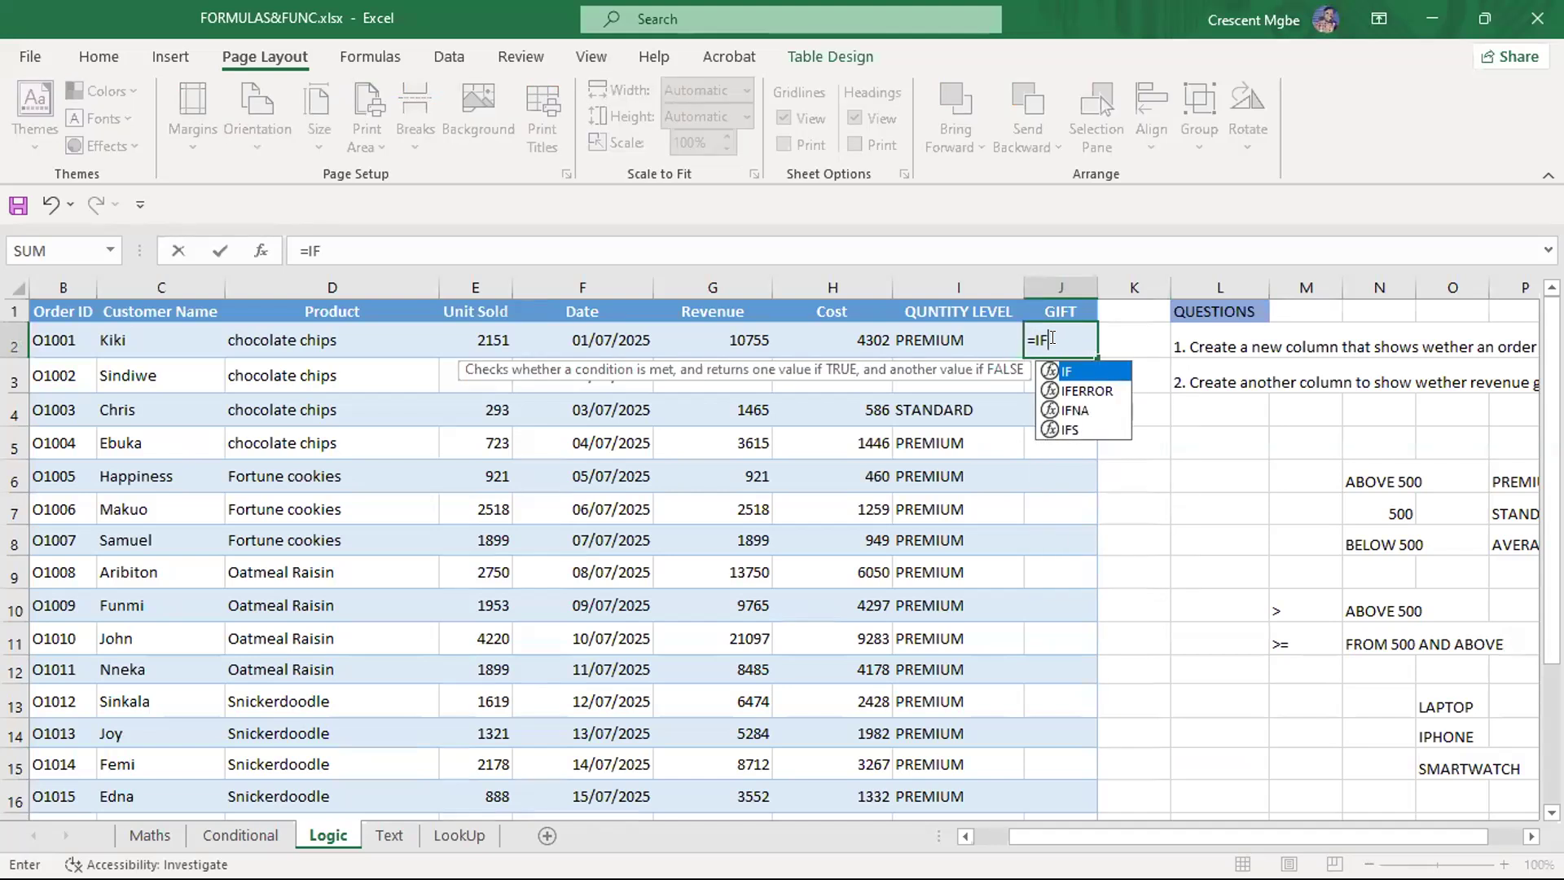
text(()
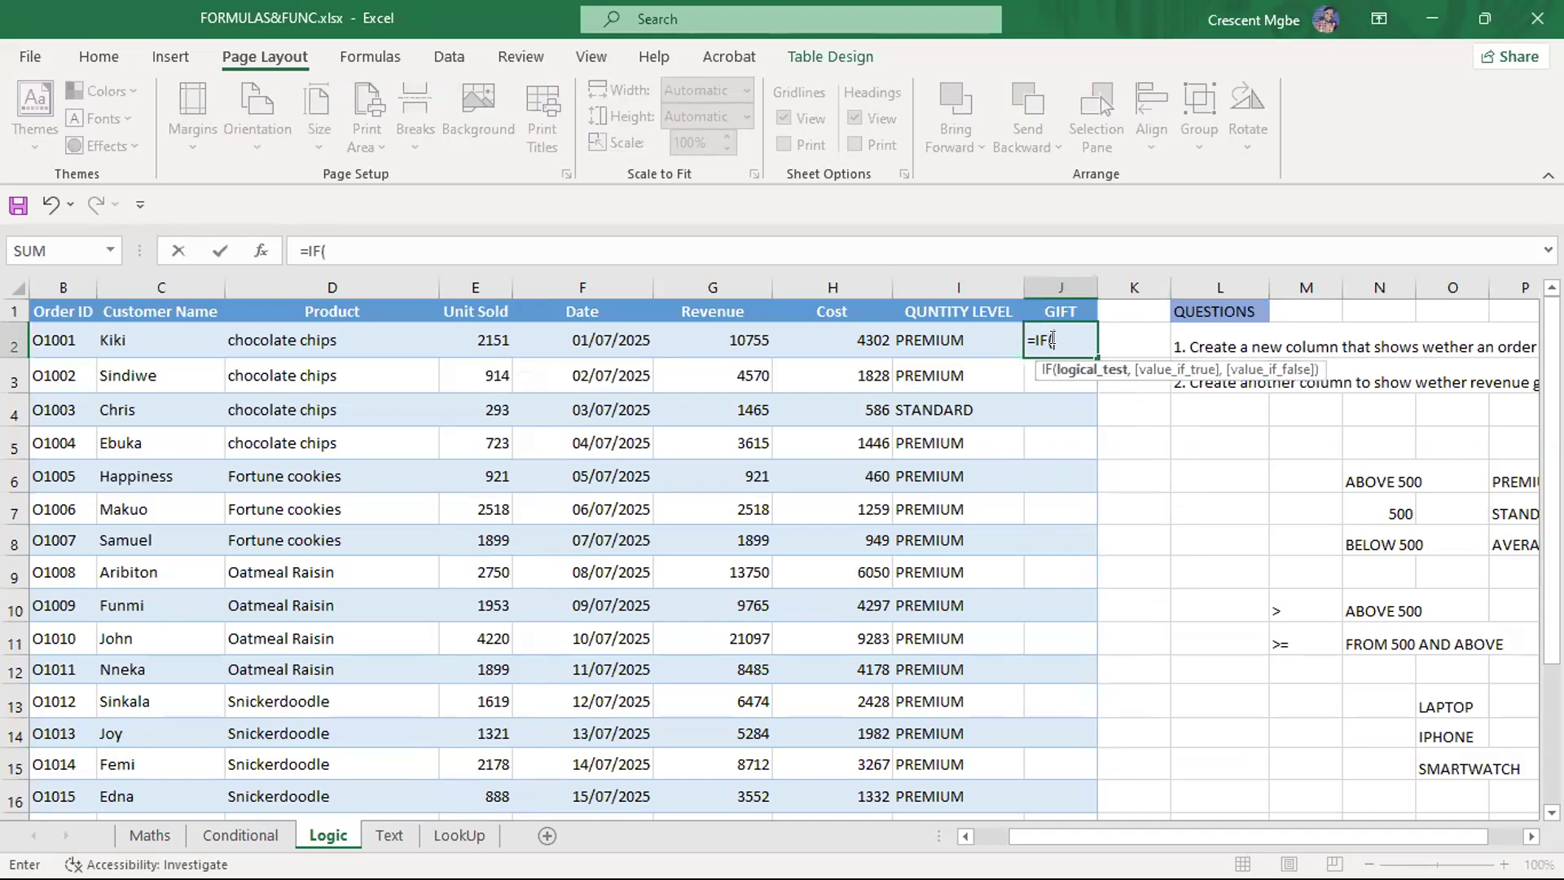
key(Left)
text(S)
key(Return)
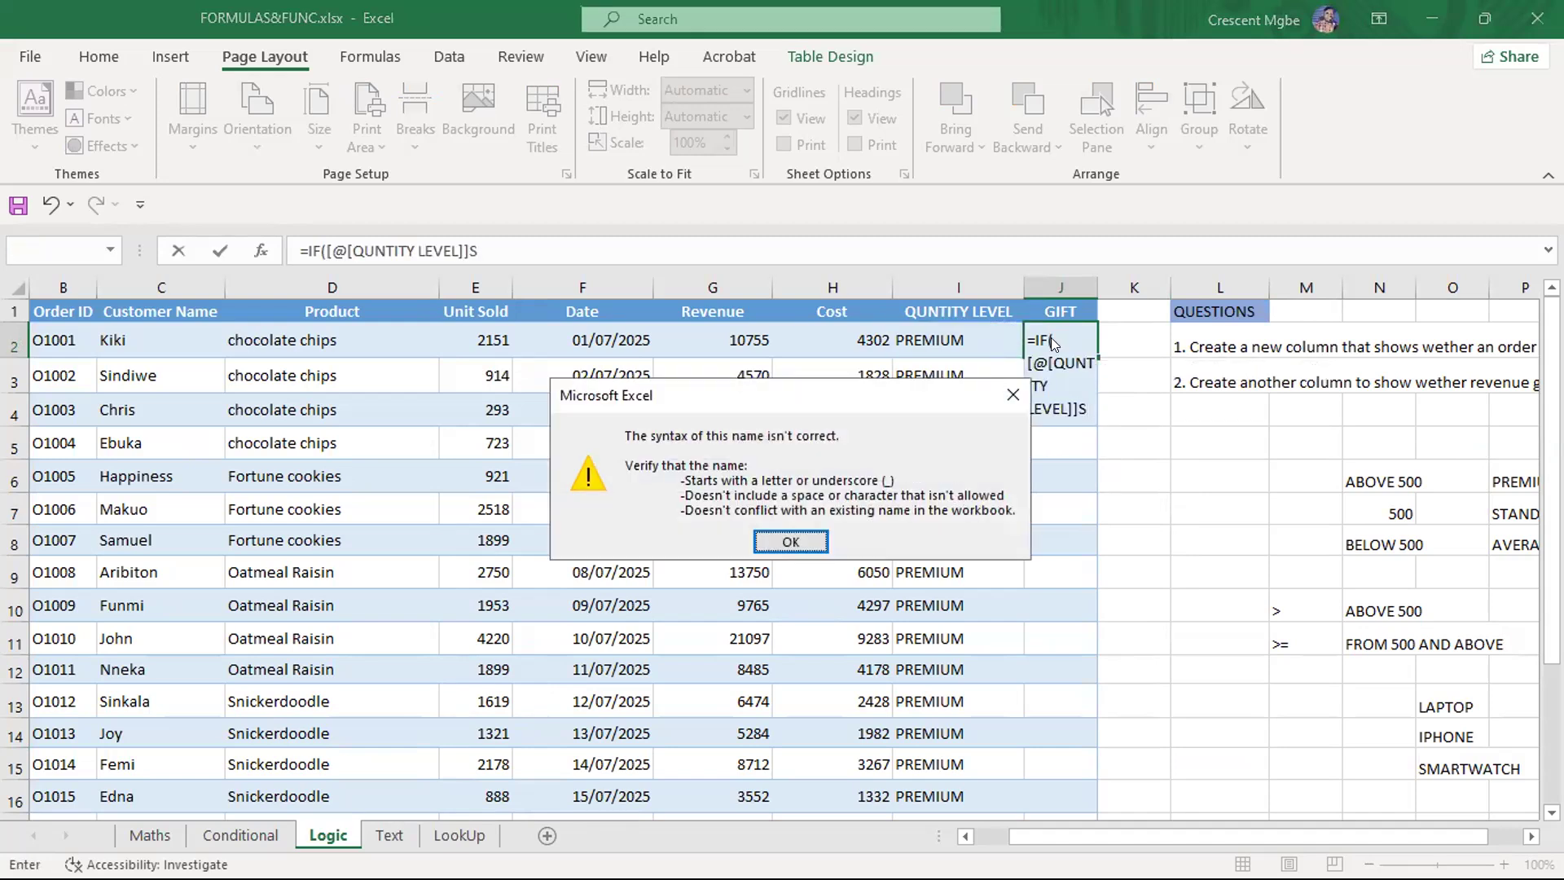
click(802, 540)
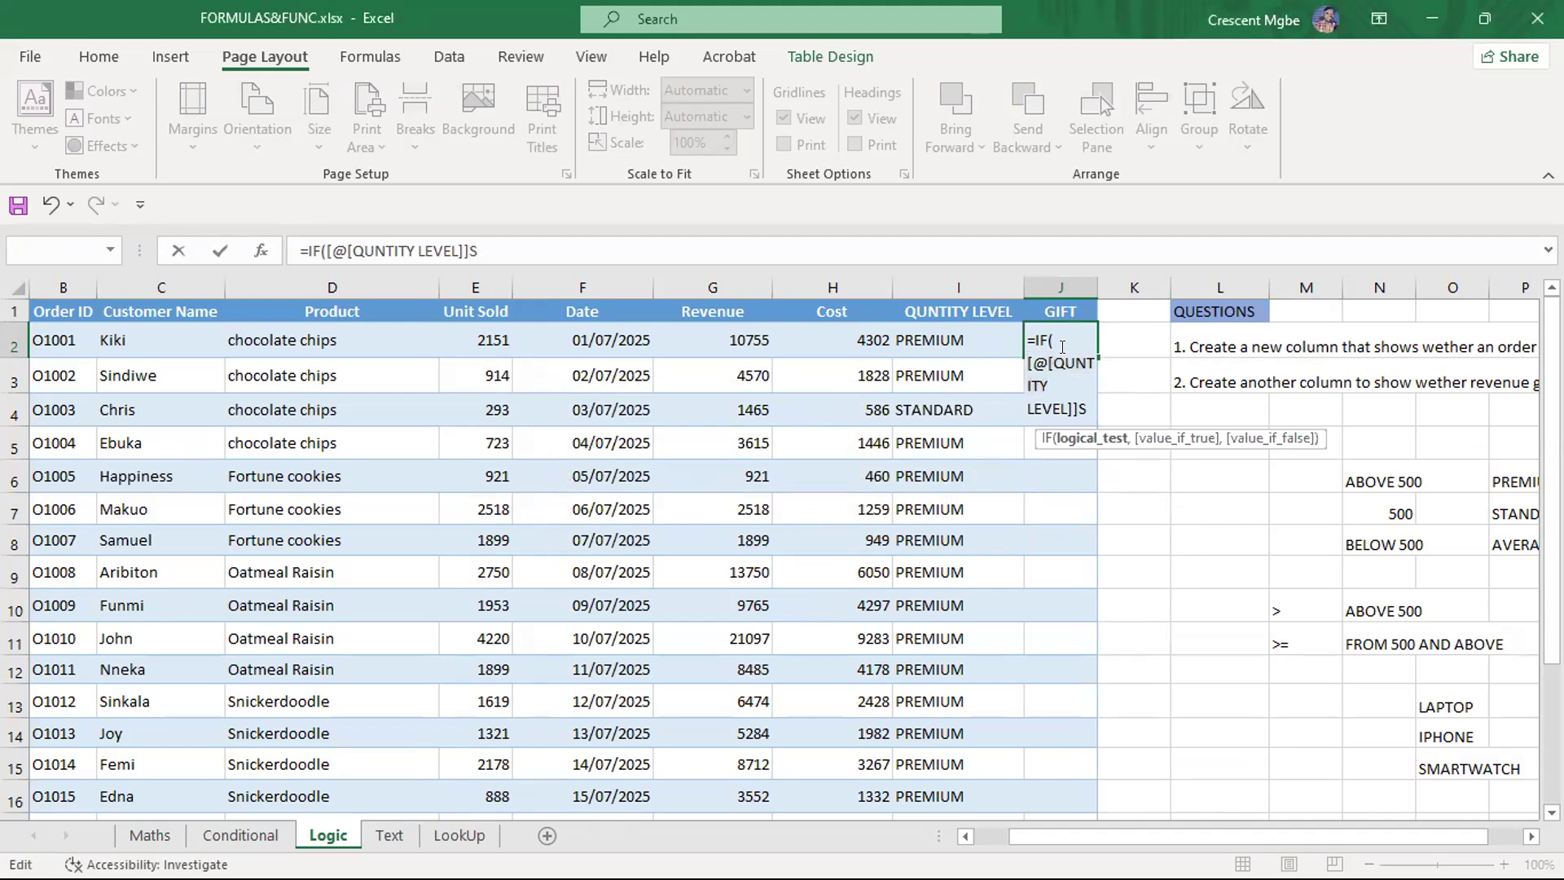
key(Return)
key(Return)
key(BackSpace)
key(BackSpace)
key(BackSpace)
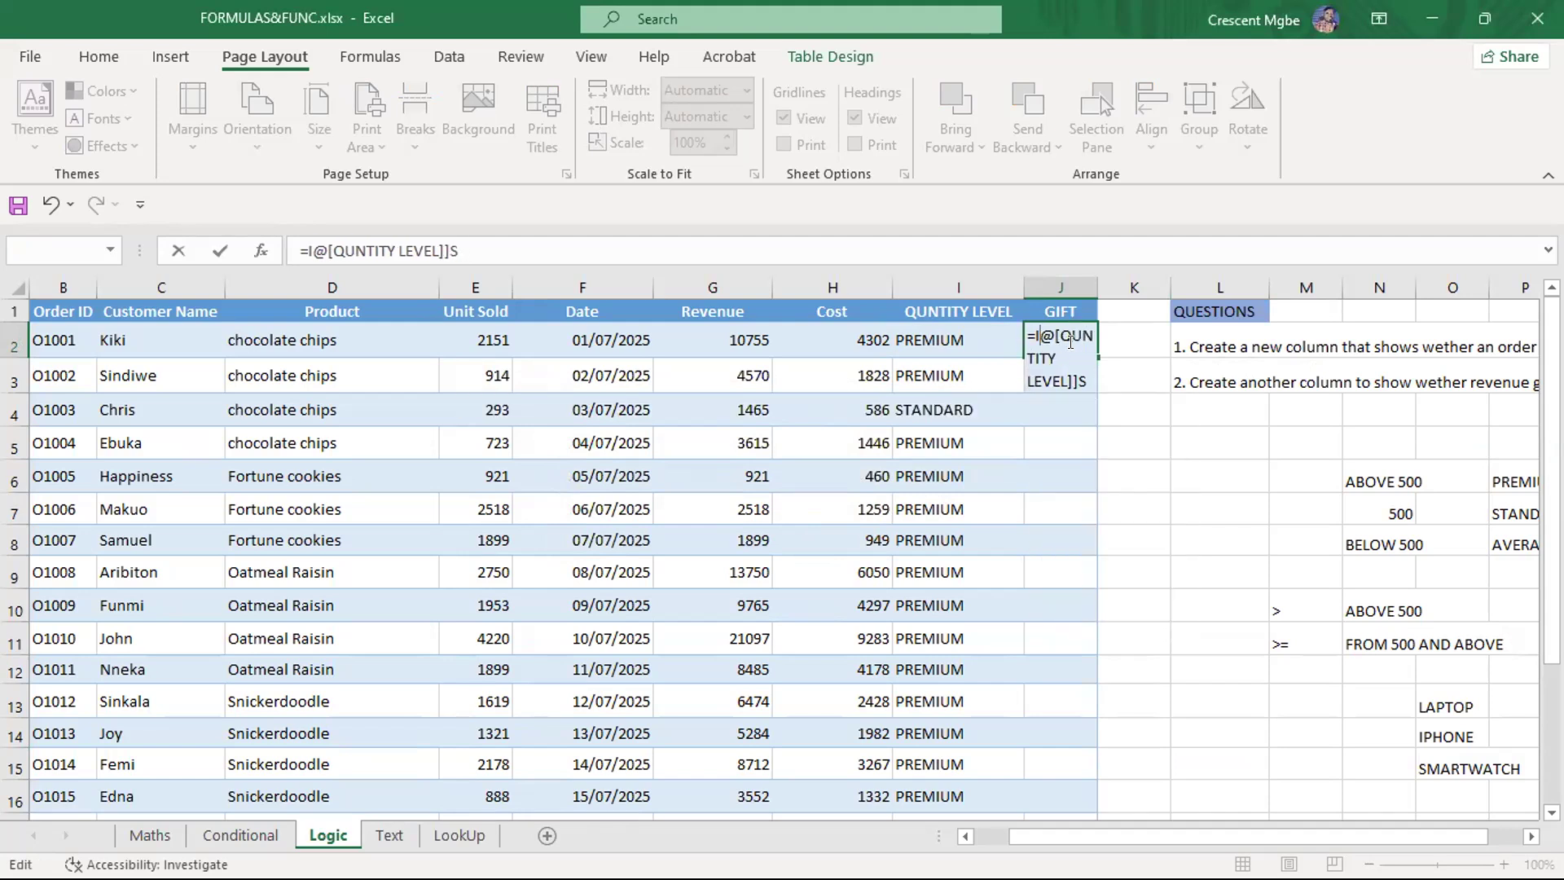
key(Delete)
key(Delete)
key(Delete)
key(Delete)
key(Delete)
key(Delete)
key(Delete)
key(Delete)
key(Delete)
key(Delete)
key(Delete)
key(Delete)
key(Delete)
key(Delete)
key(Delete)
key(Delete)
key(Delete)
key(Delete)
key(Delete)
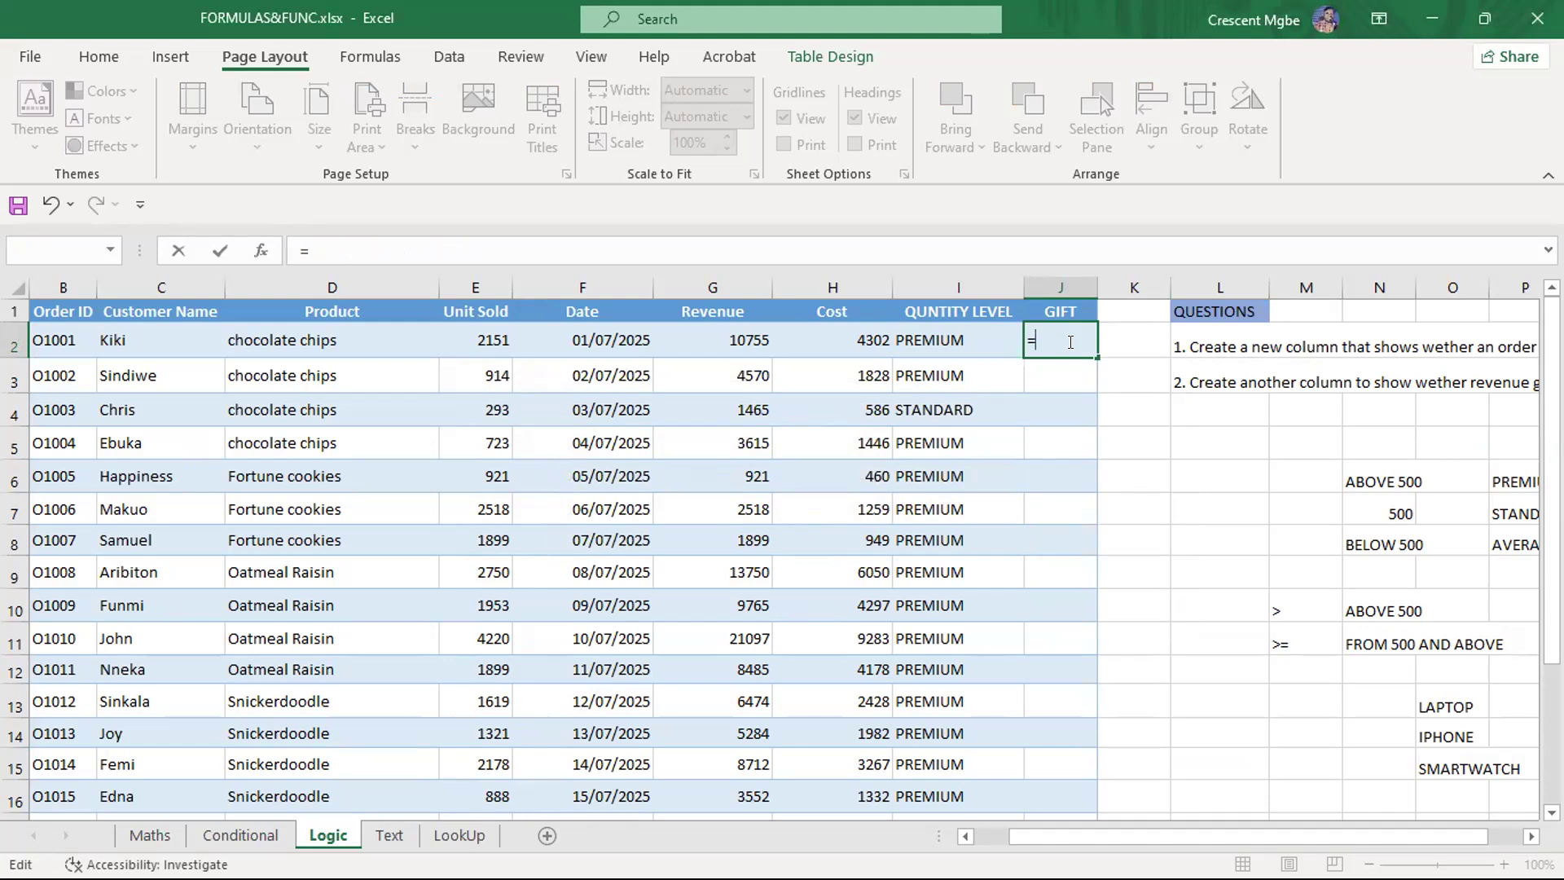
Start an IFS formula in J2 whose first test returns "P" when Unit Sold is greater than 500
text(IF)
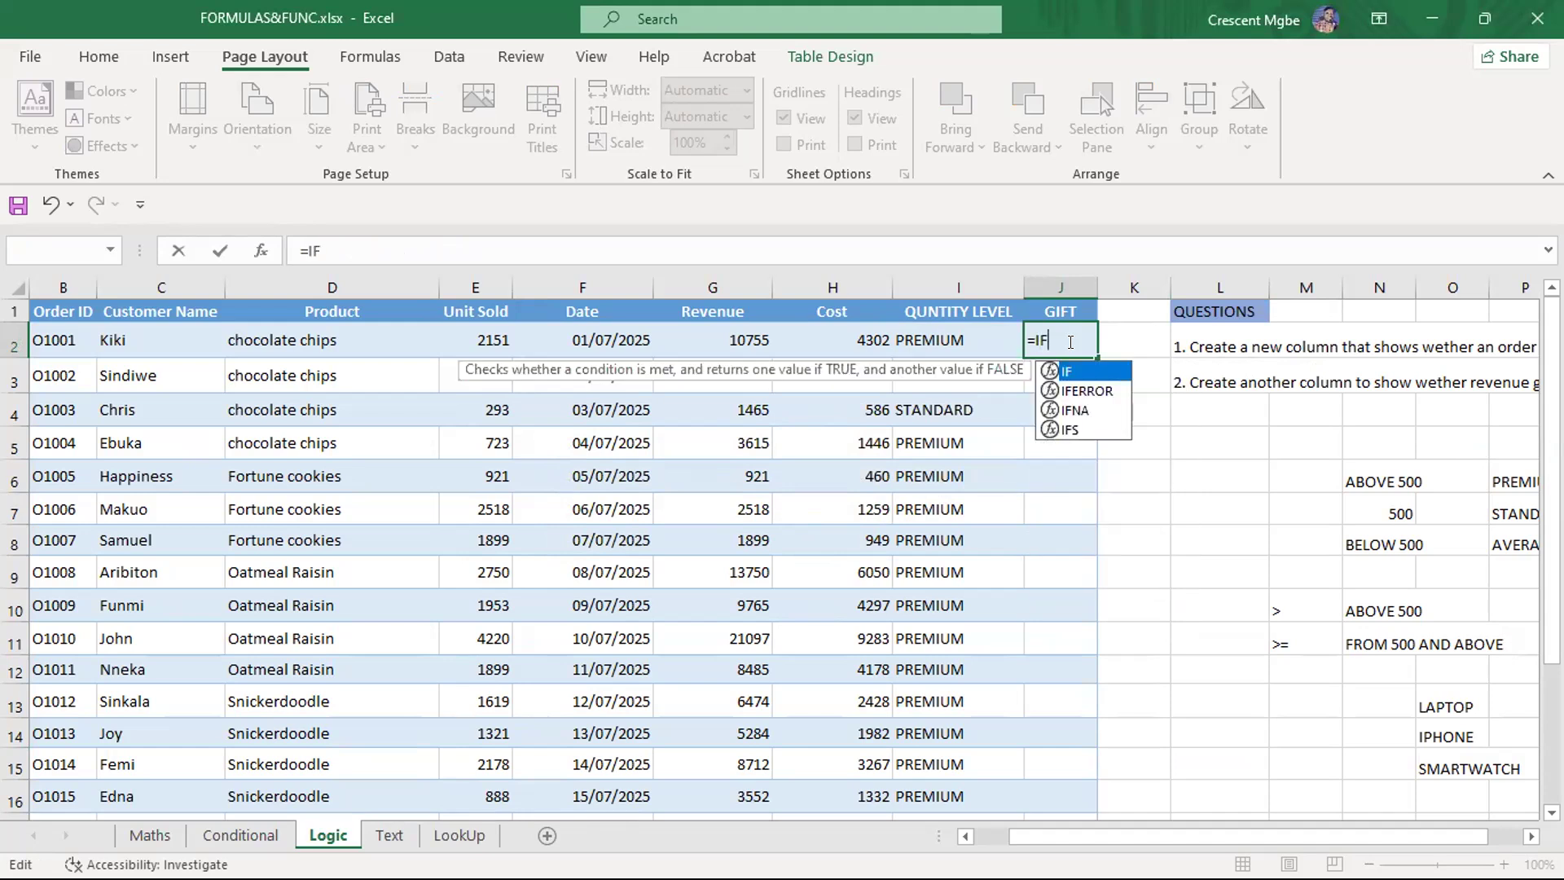
key(Down)
key(Down)
key(Down)
key(Tab)
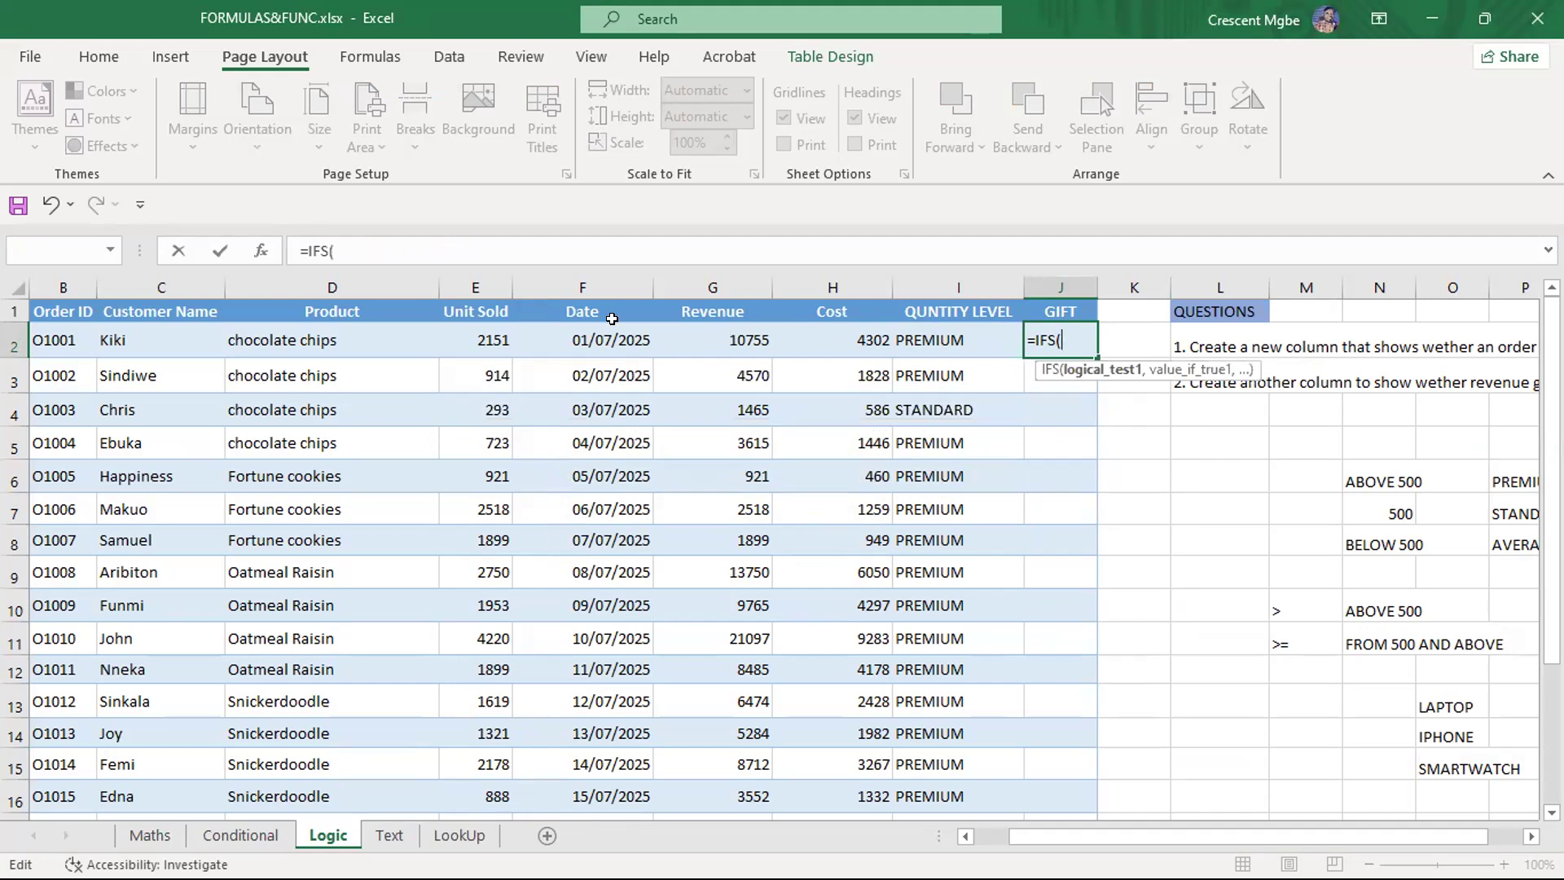
click(473, 338)
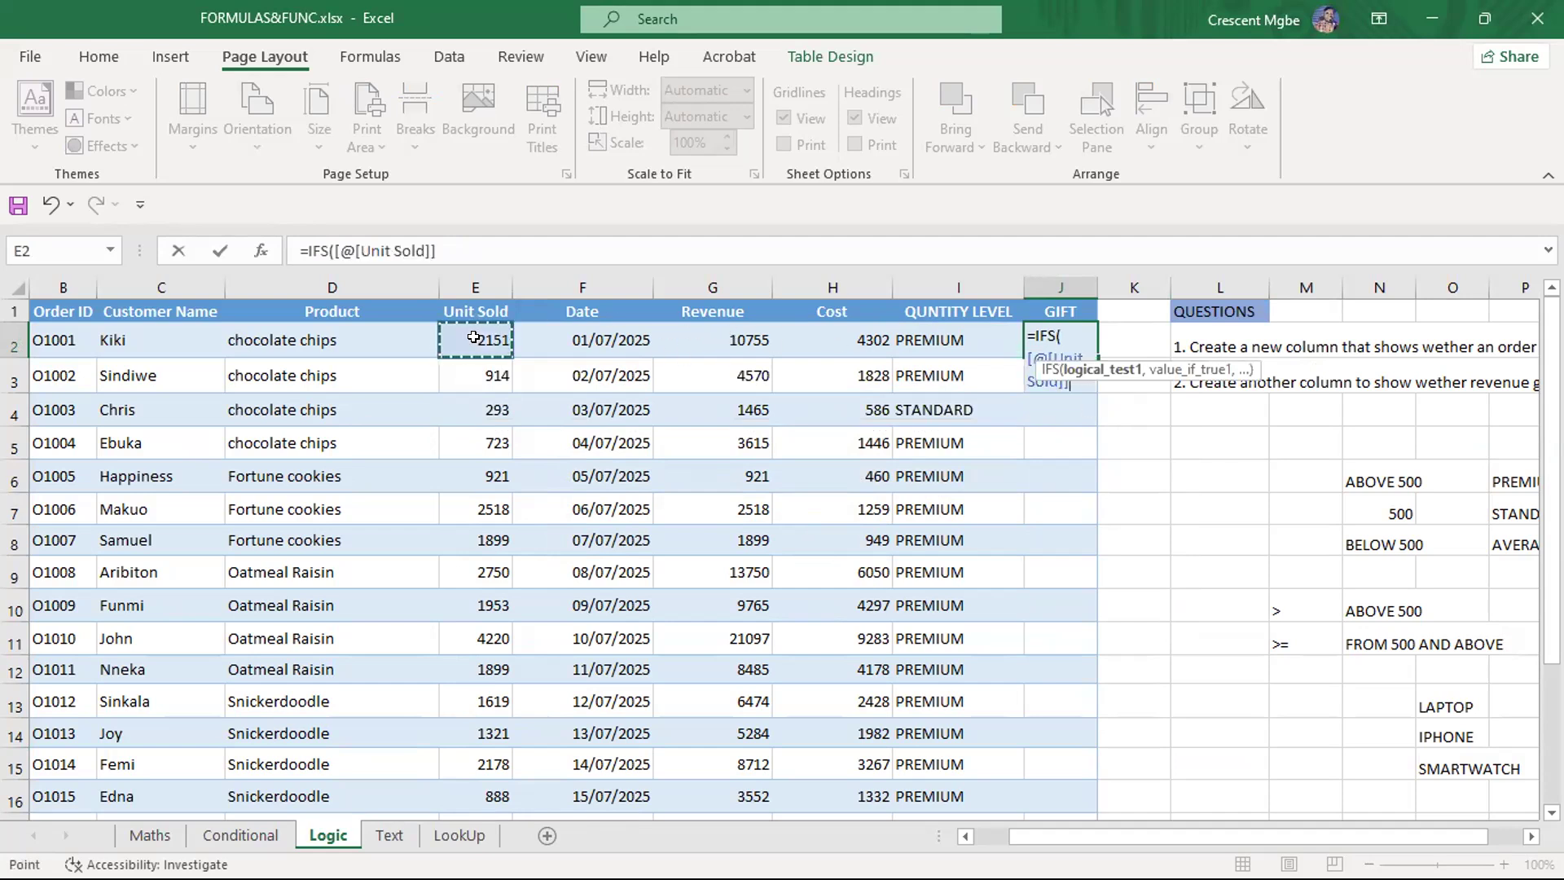
text(>)
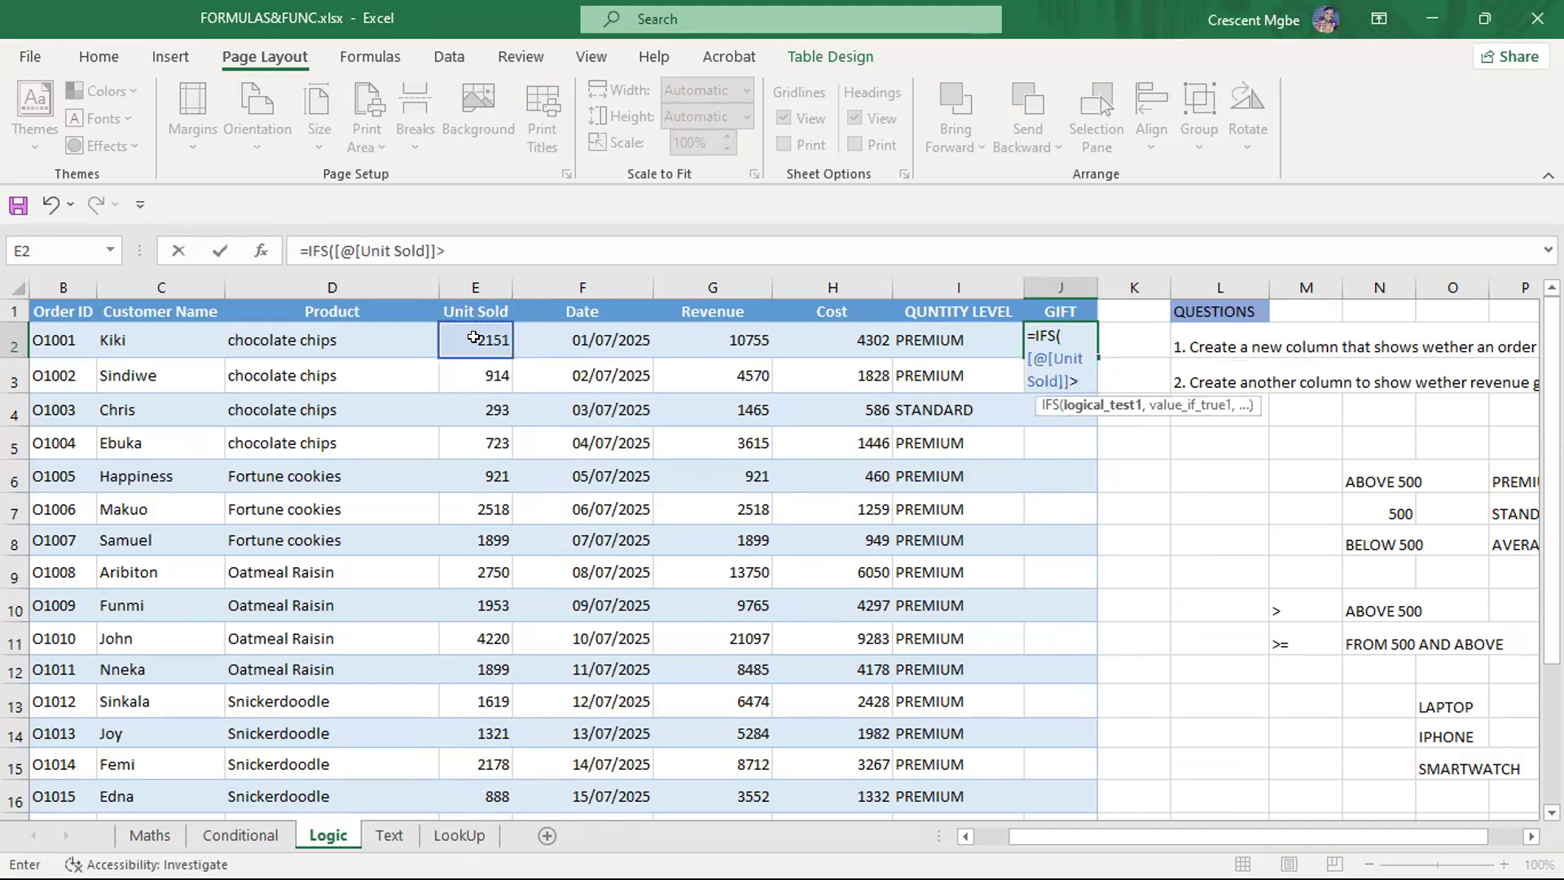
text(500,)
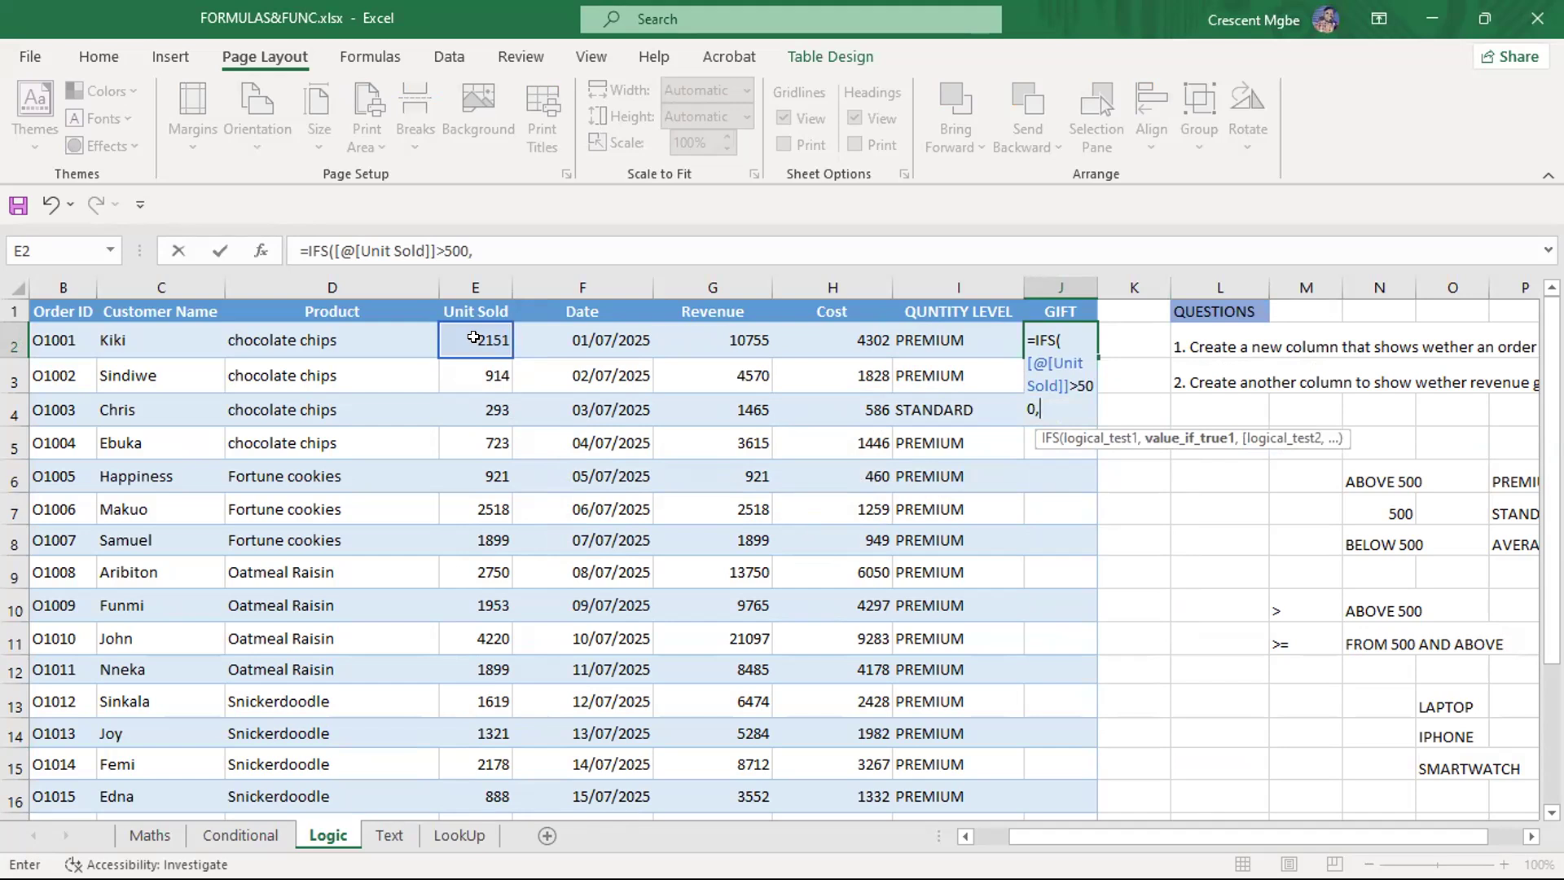
text(")
text(",)
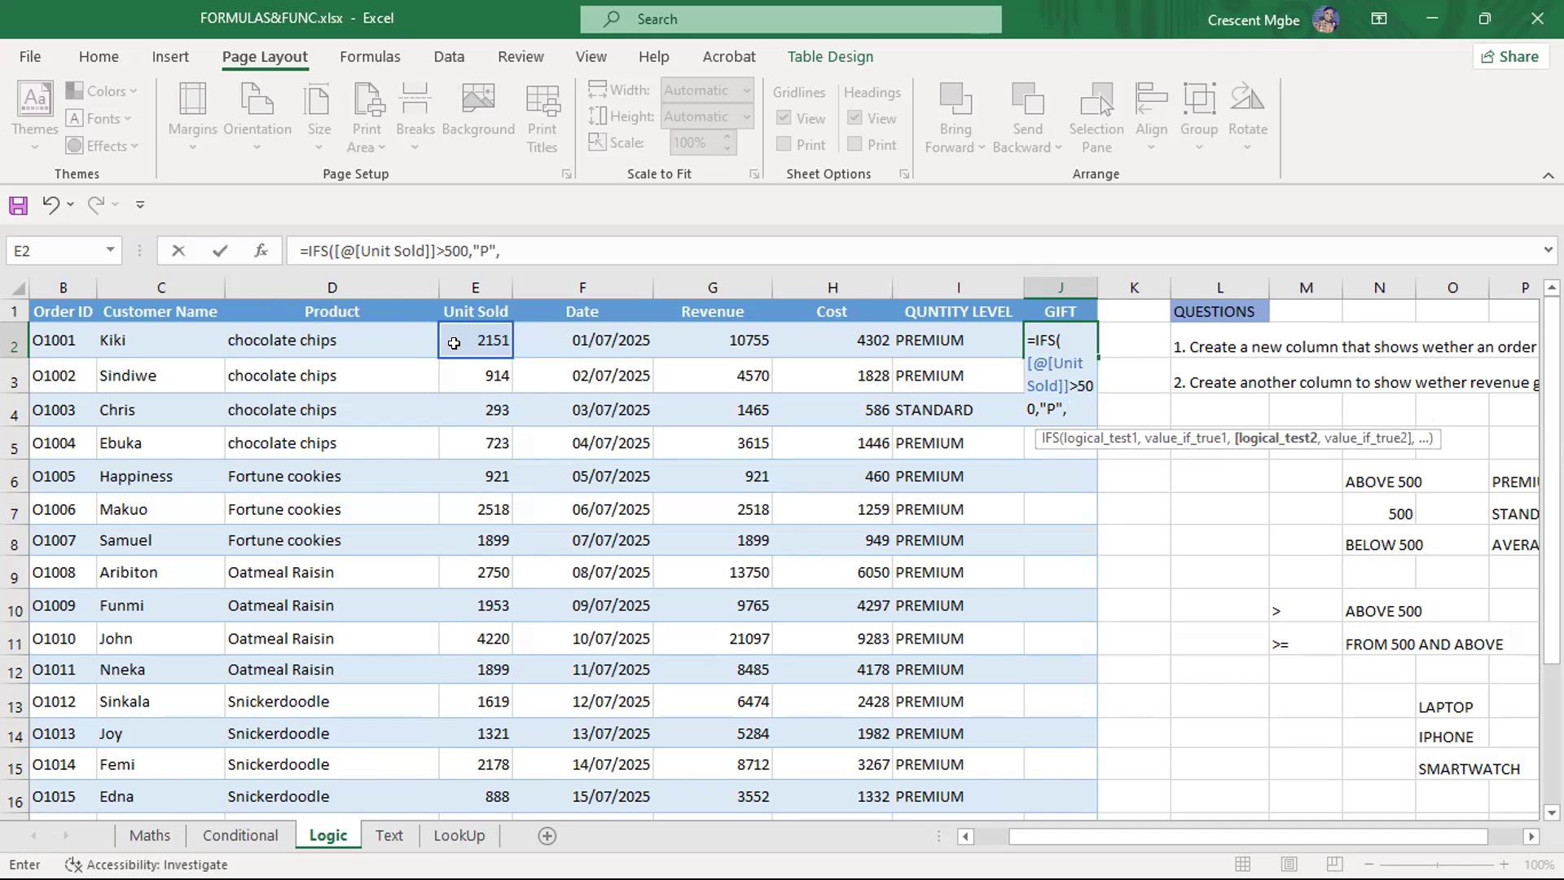
Add a second IFS test in J2 that returns "S" when Unit Sold equals 500
click(487, 337)
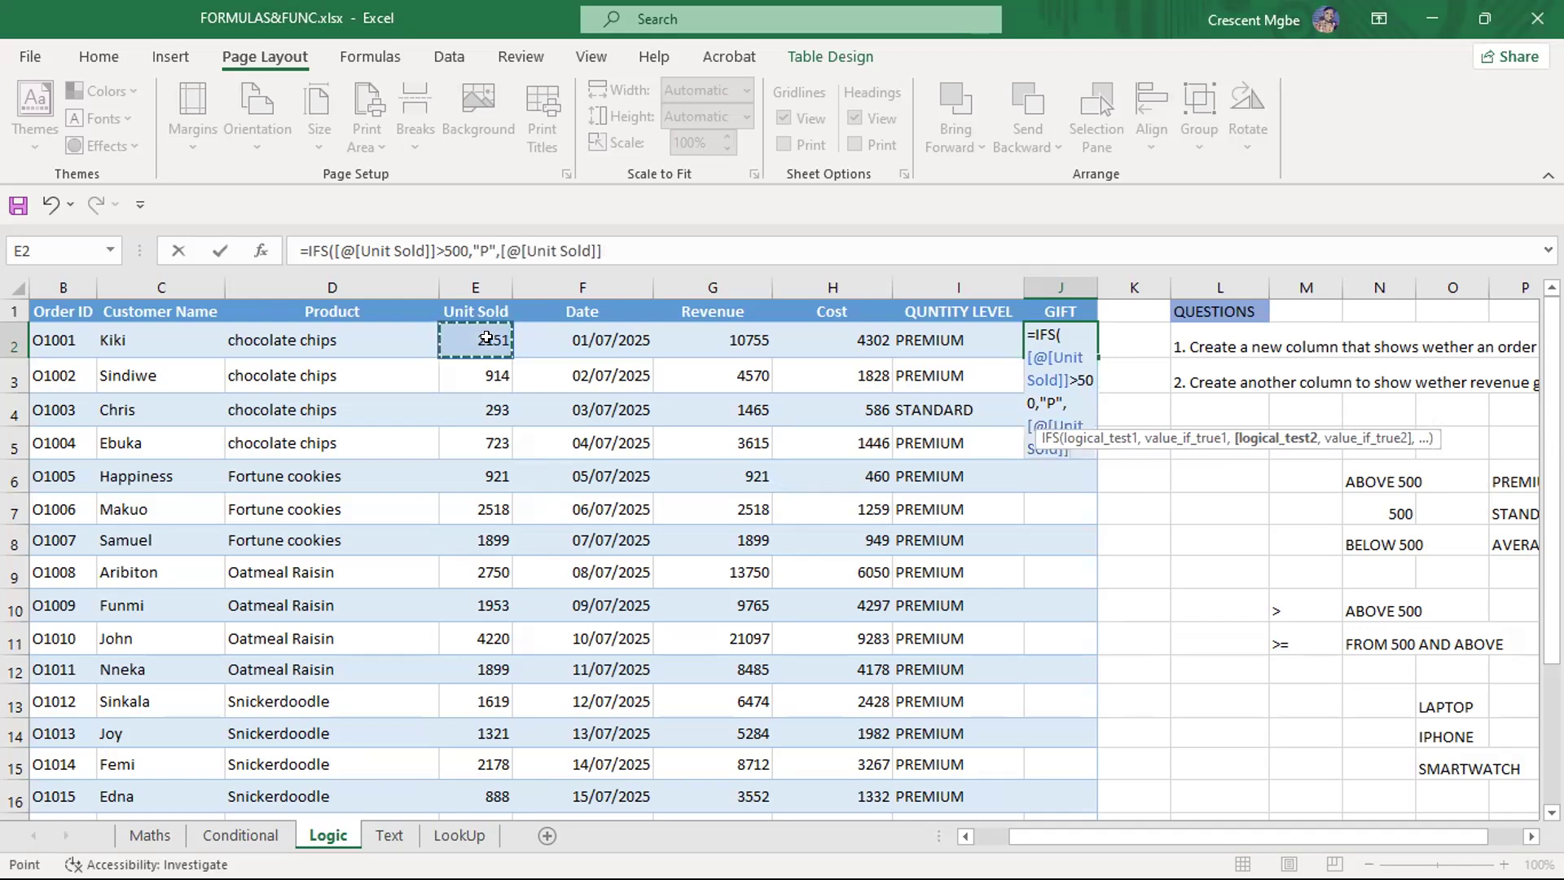
text(=500)
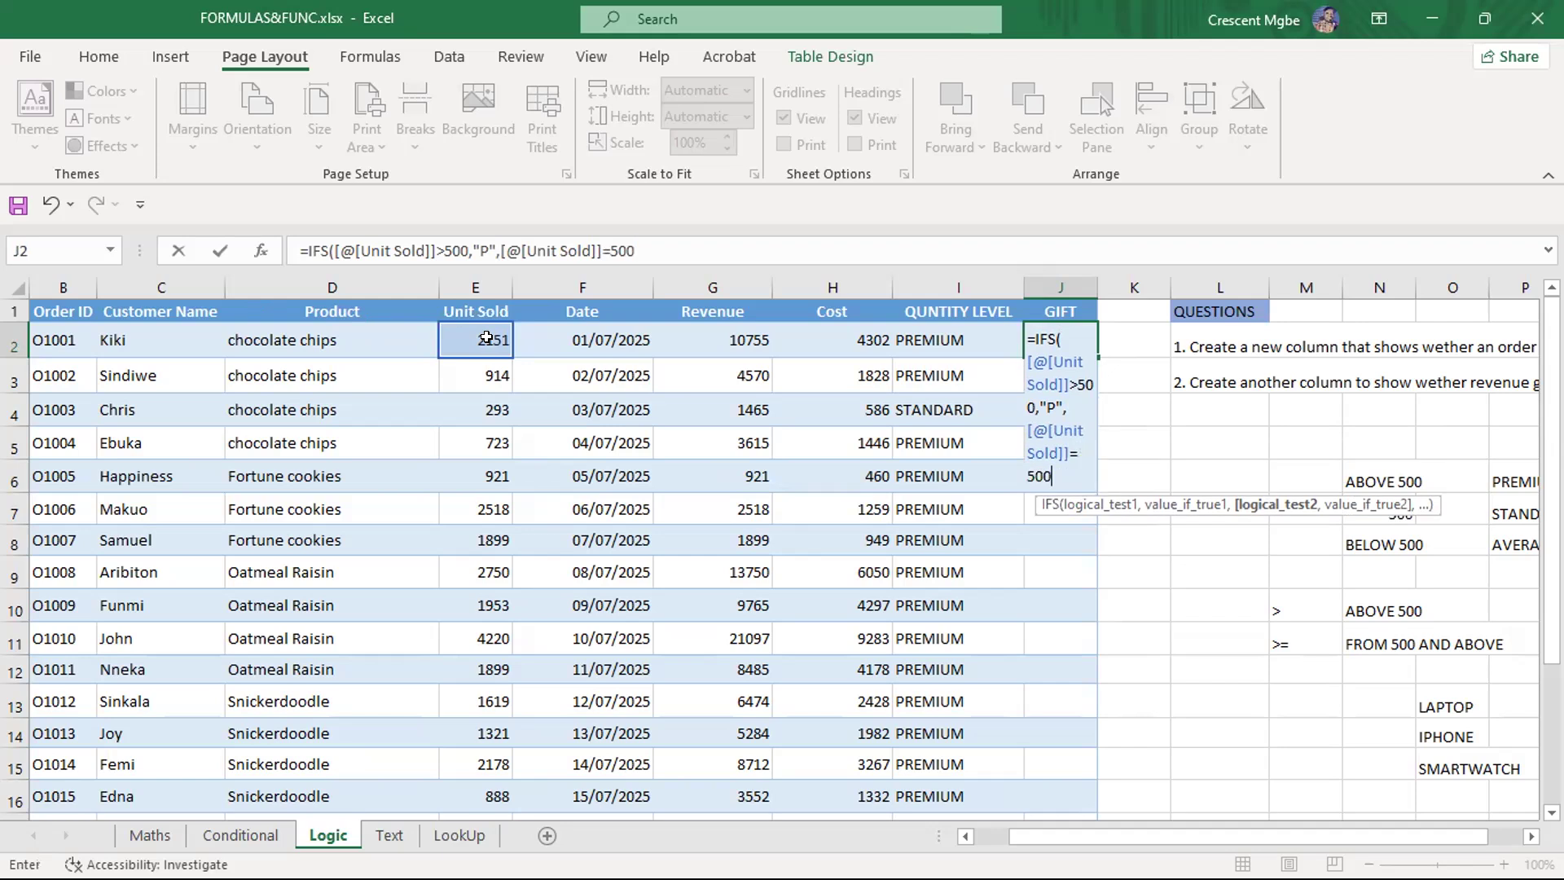
text(,)
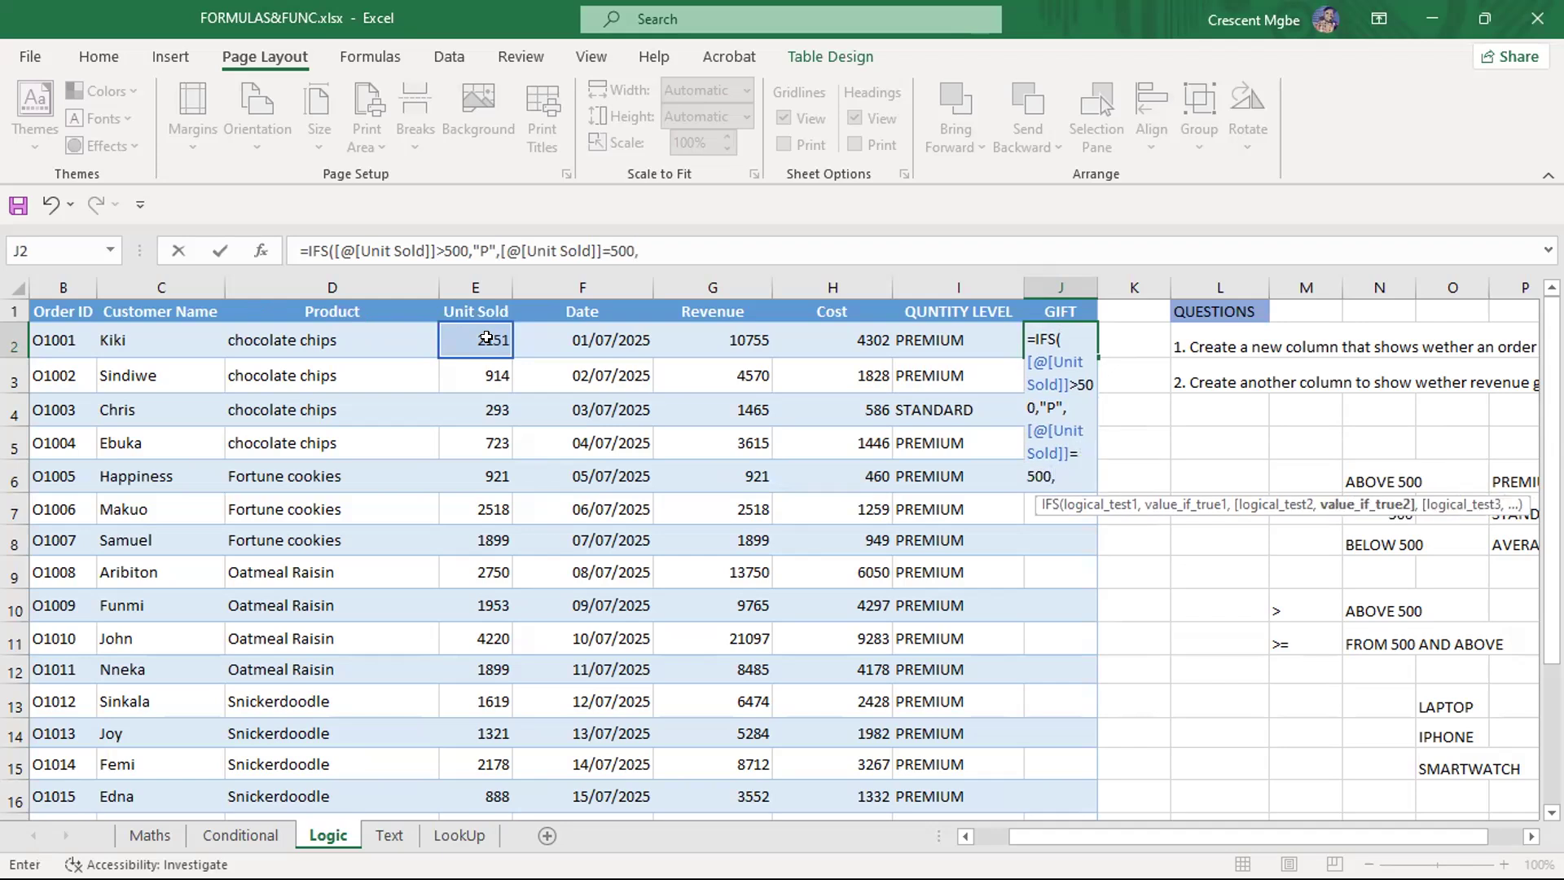
text("S",)
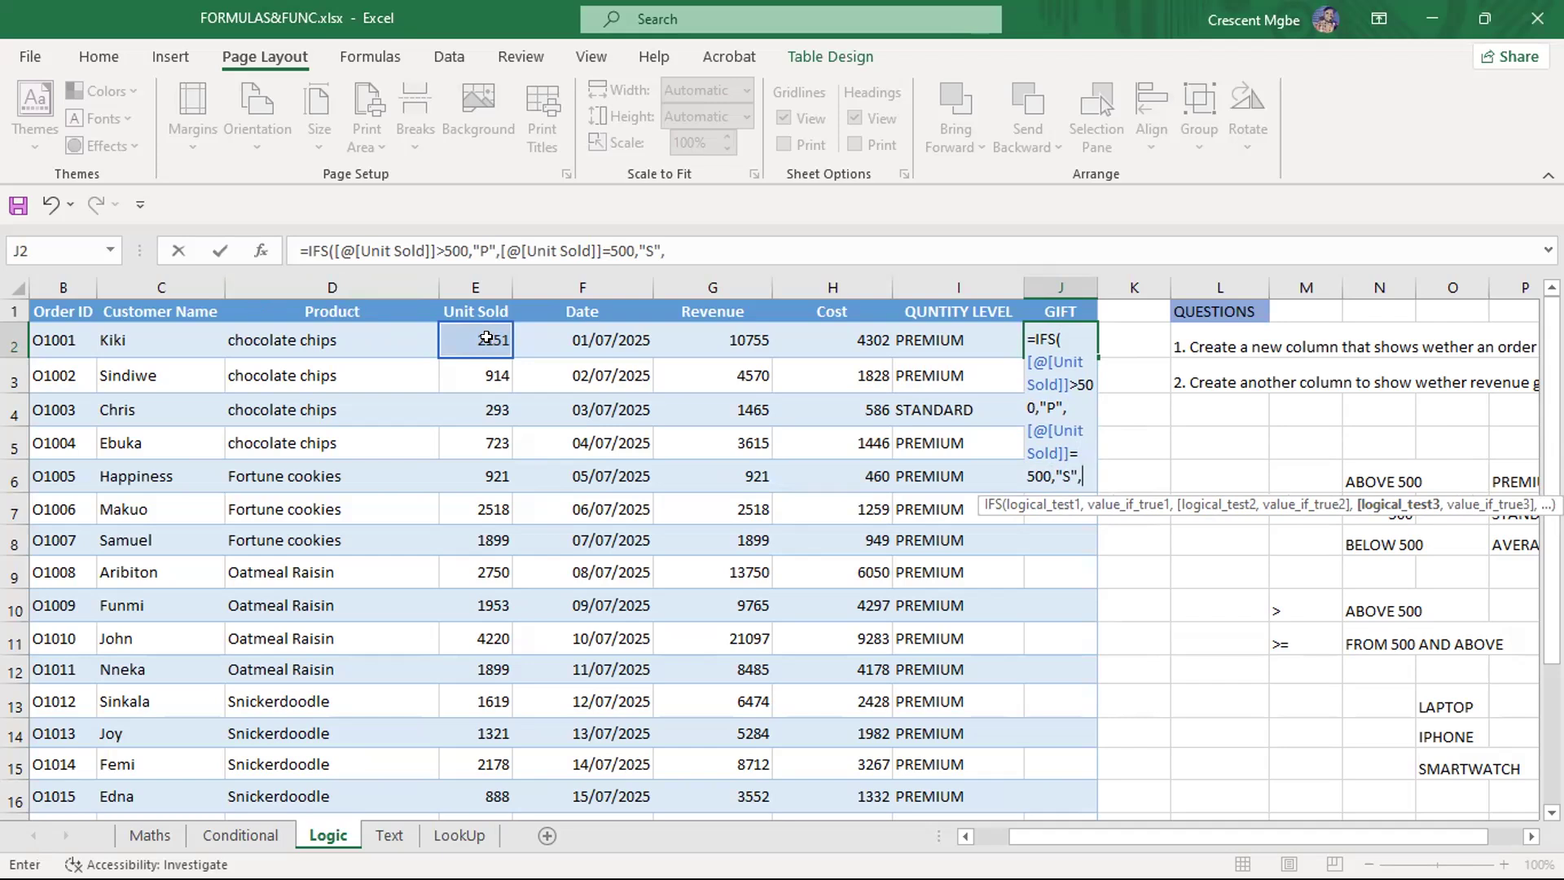
Add a third test returning "A" when Unit Sold is below 500, and enter the finished IFS formula in J2
click(486, 337)
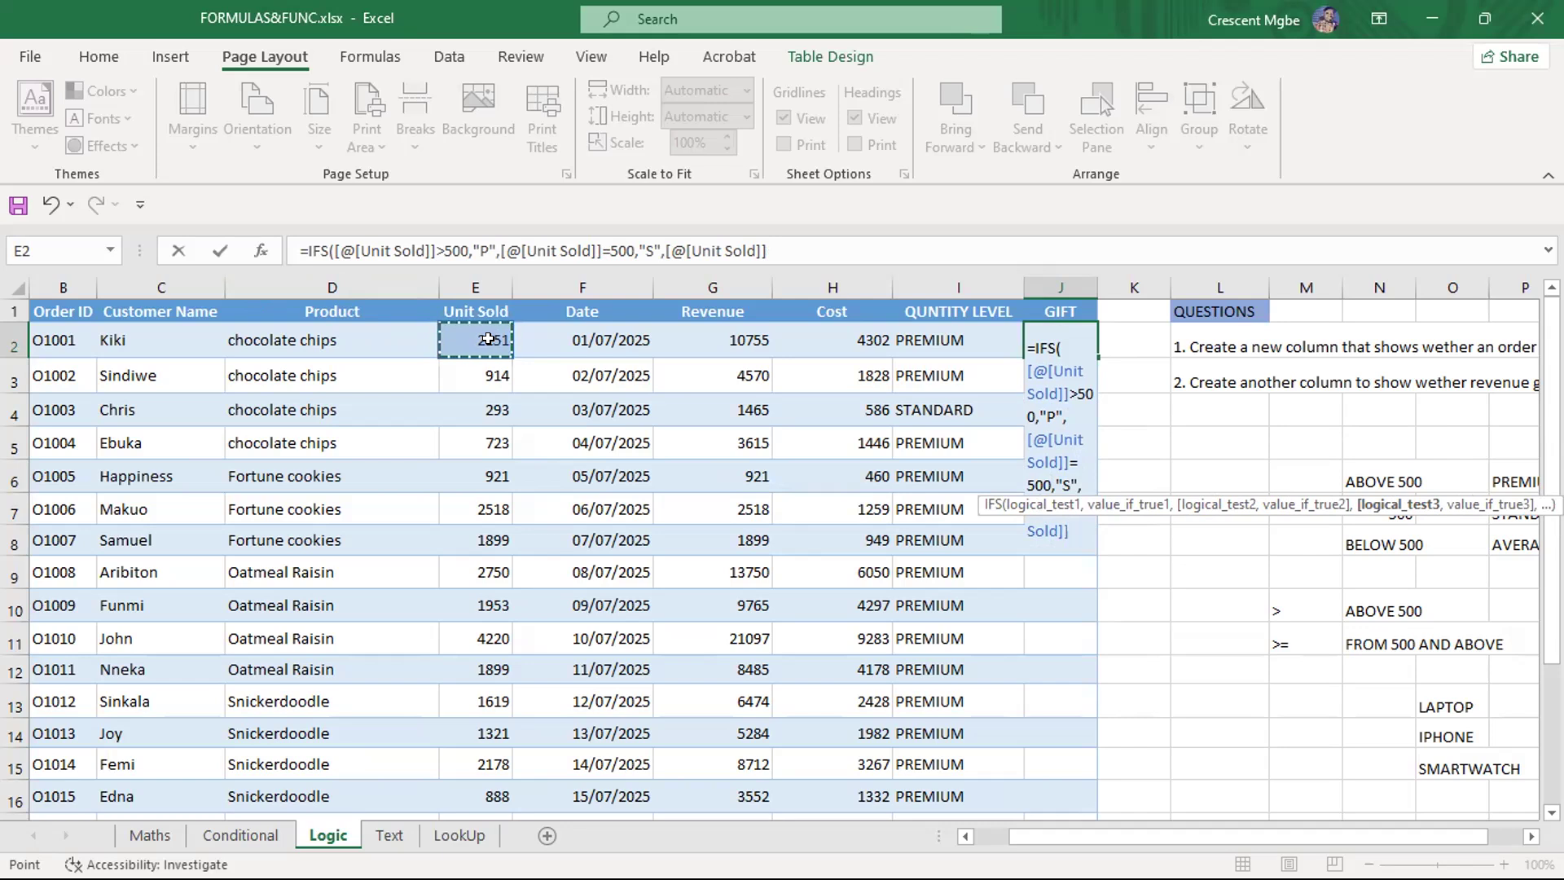
text(<)
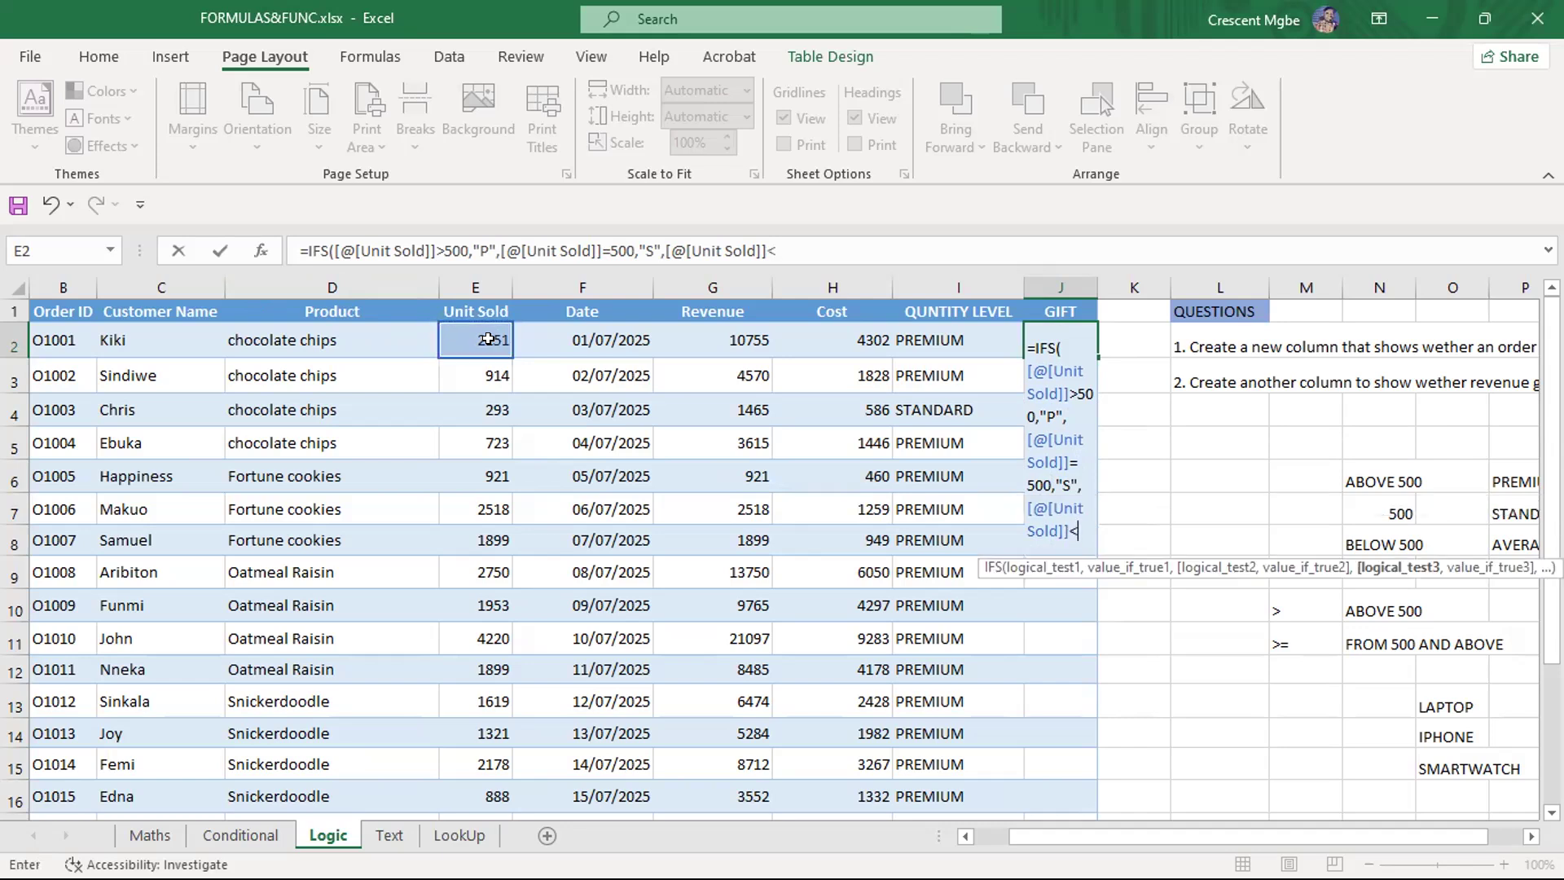
text(500)
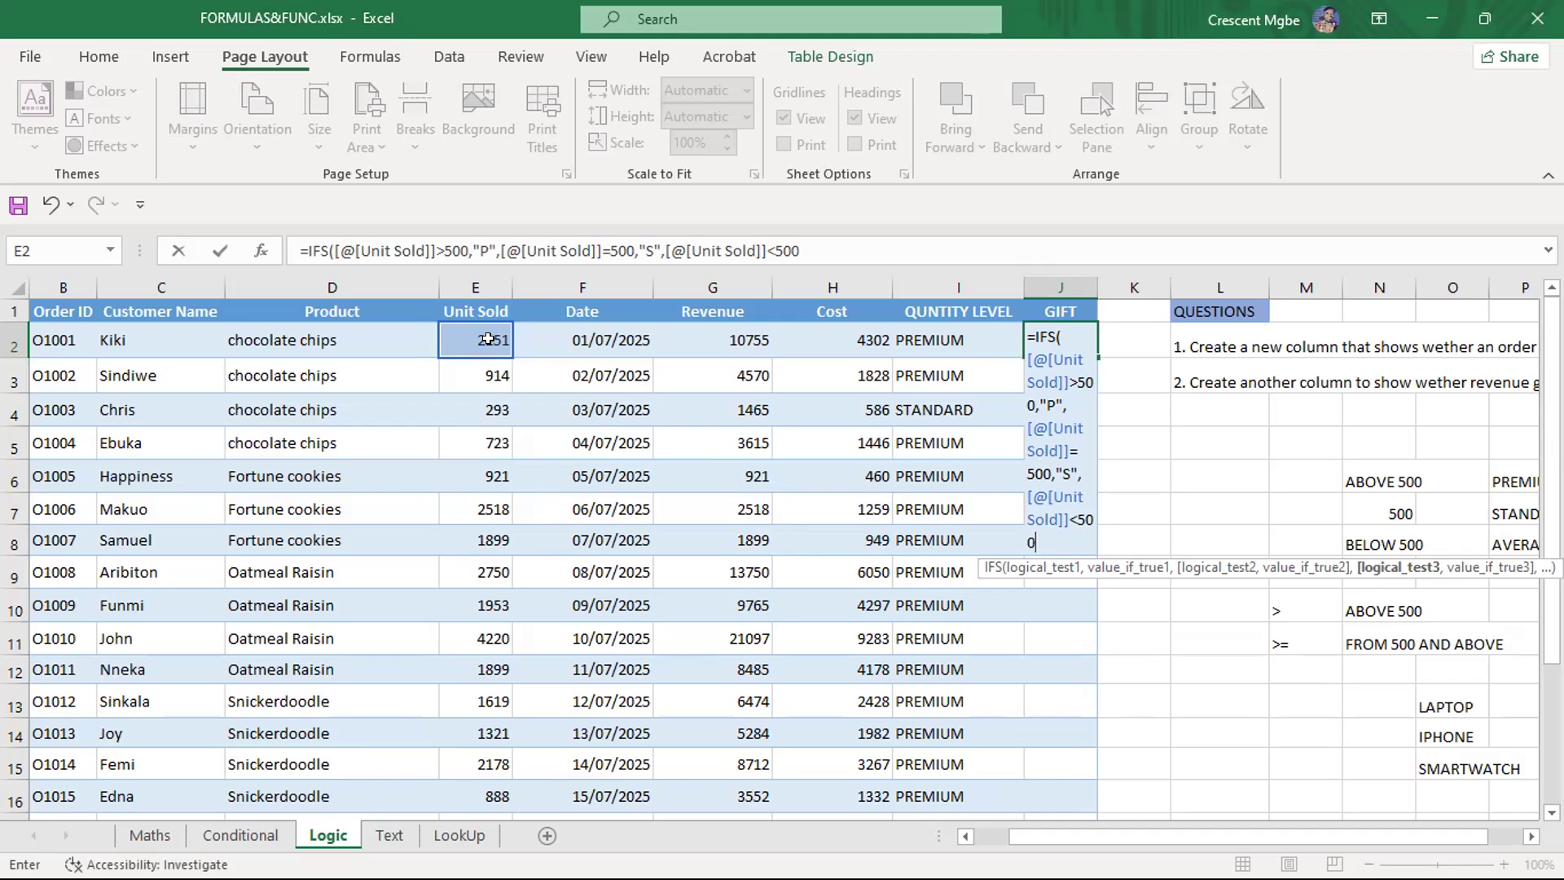
text(,)
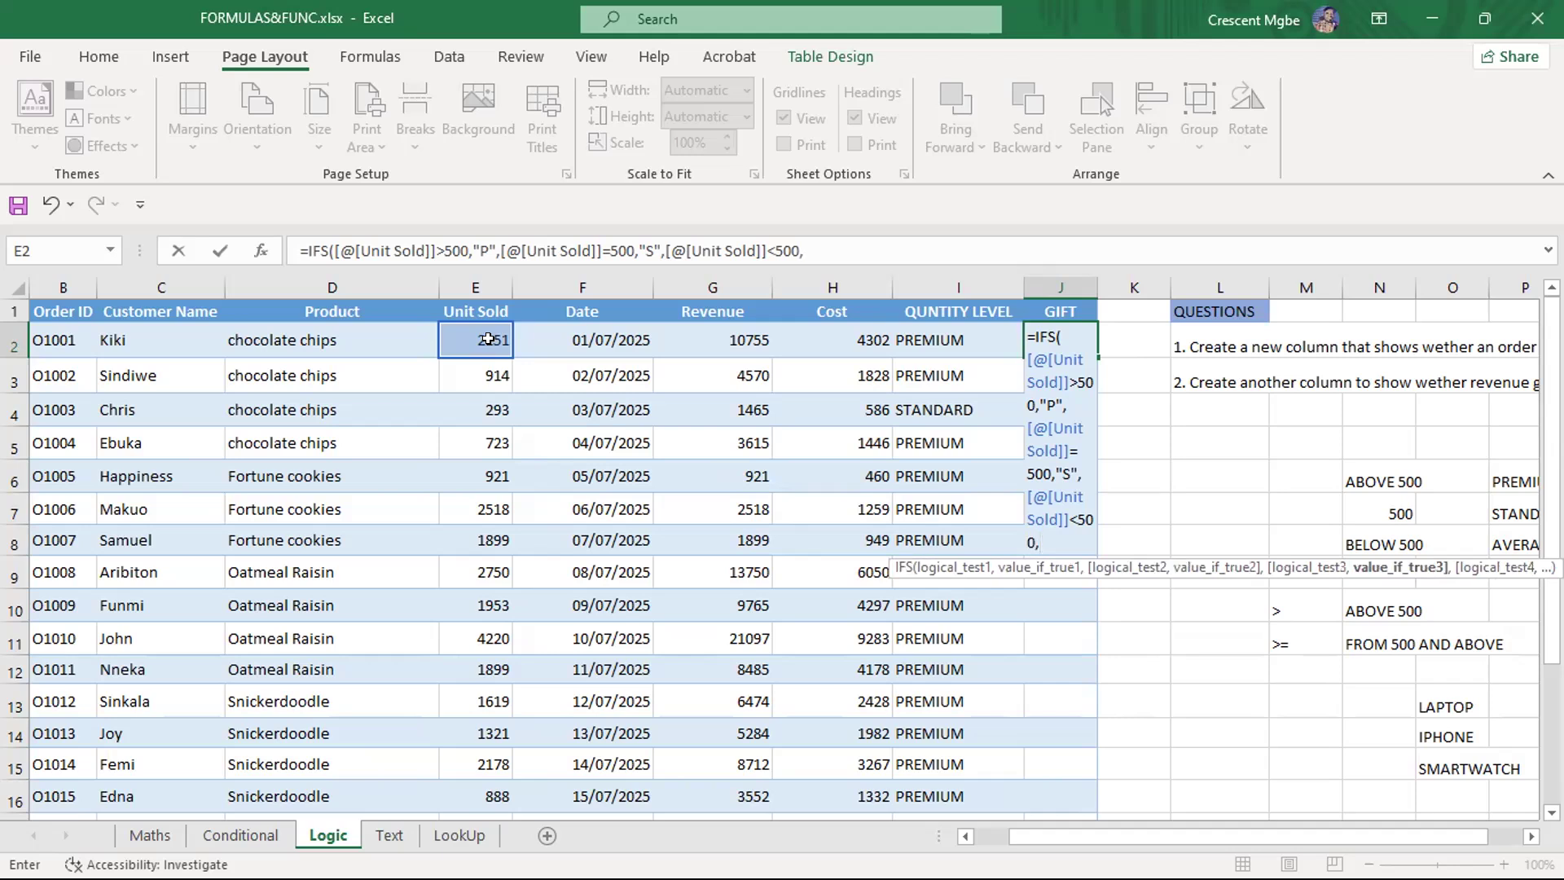
text("A"))
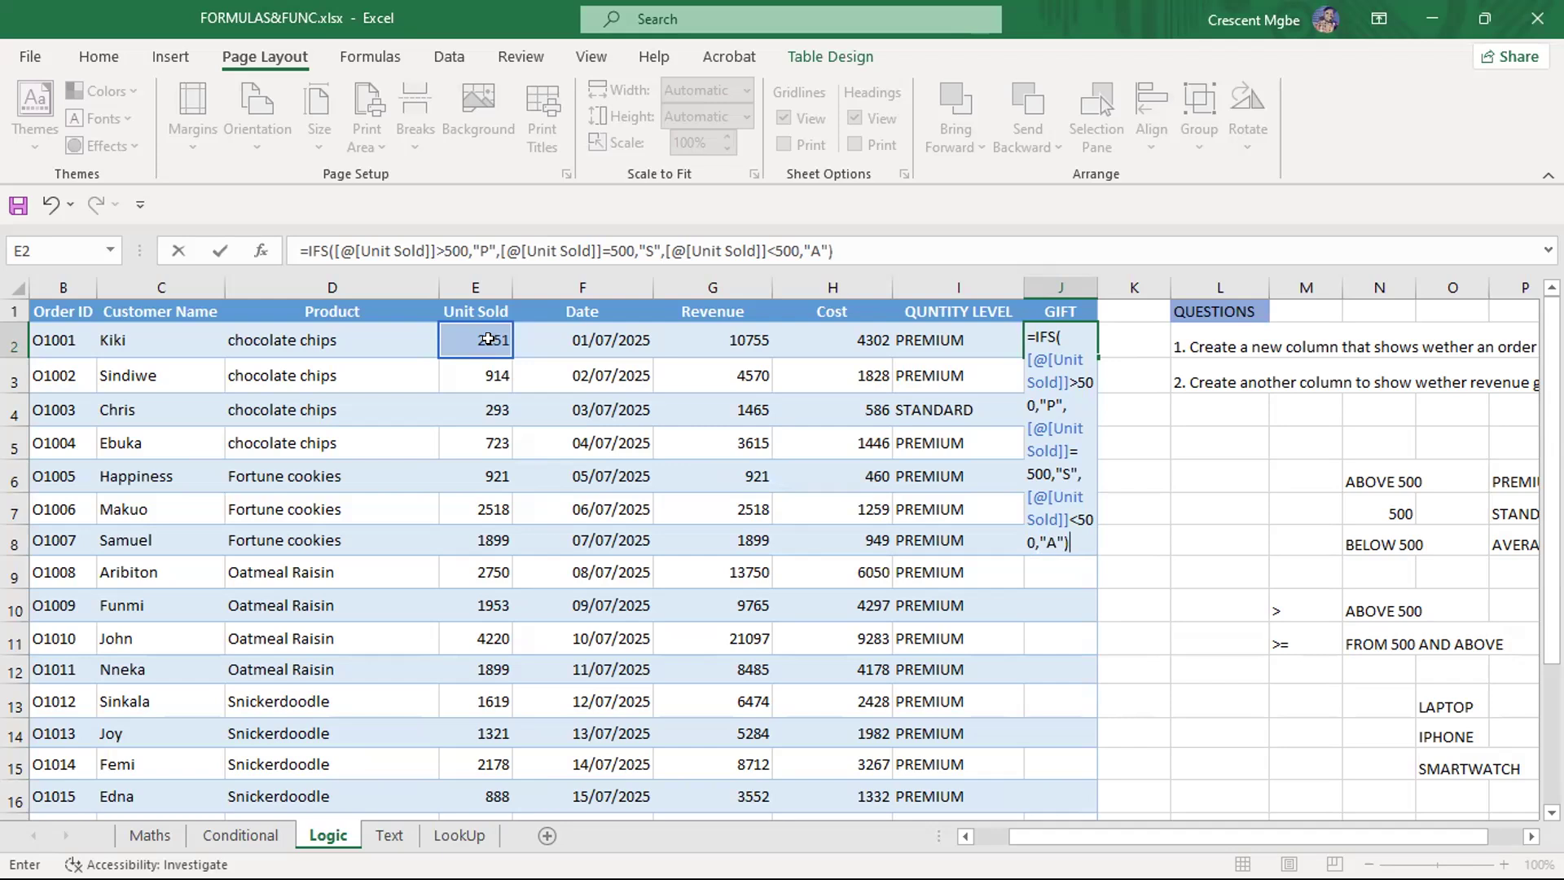
key(Return)
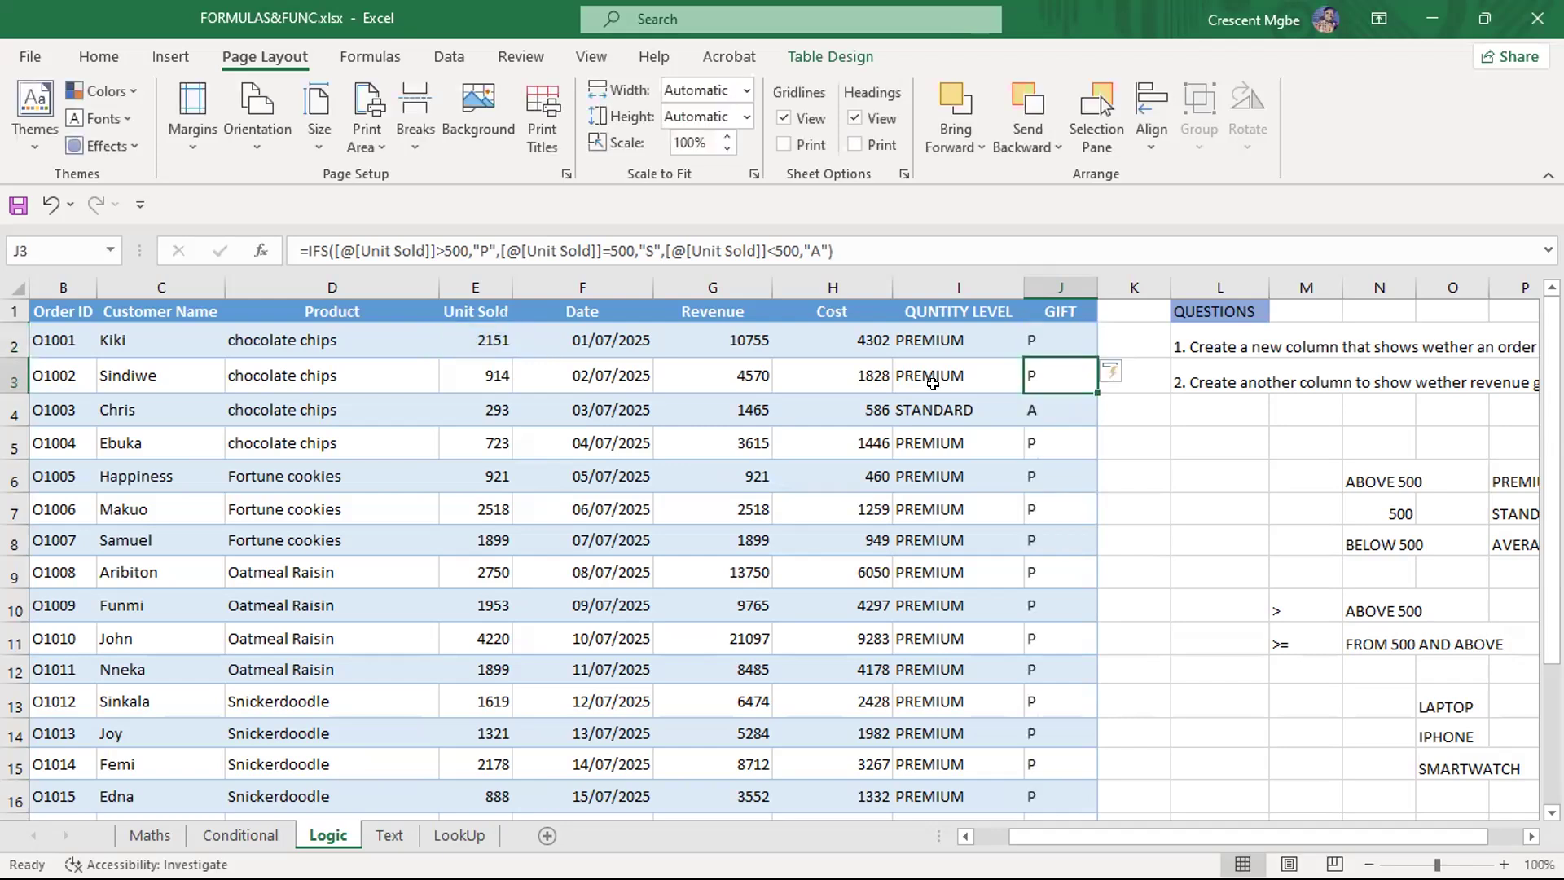
Widen the GIFT column slightly and expand the J2 formula's results P, S and A to PREMIUM, STANDARD and AVERAGE
drag(1097, 281, 1133, 281)
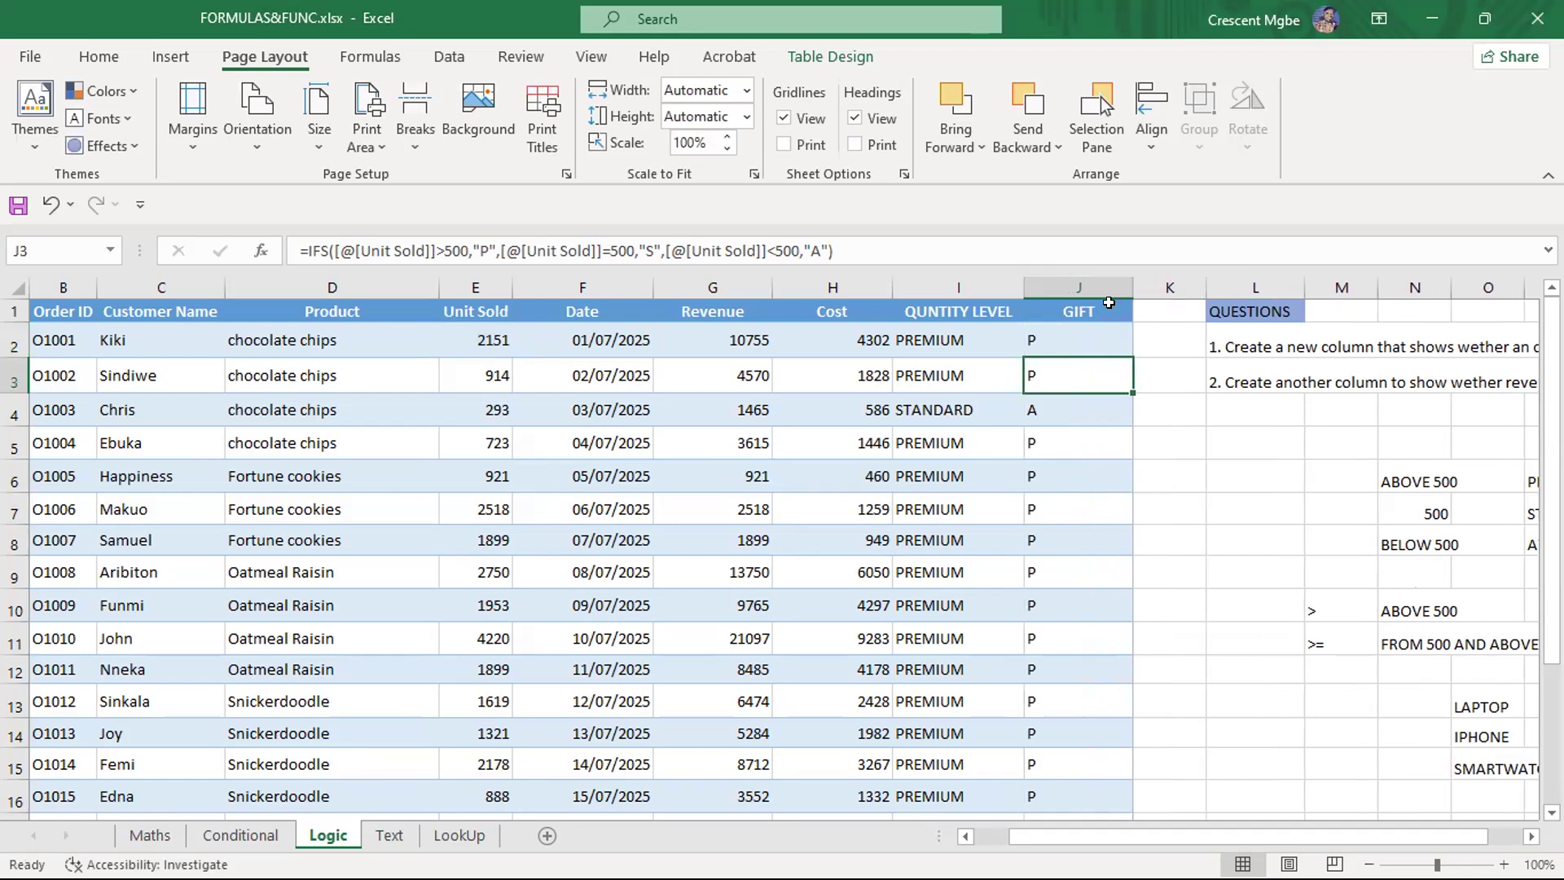
click(1058, 338)
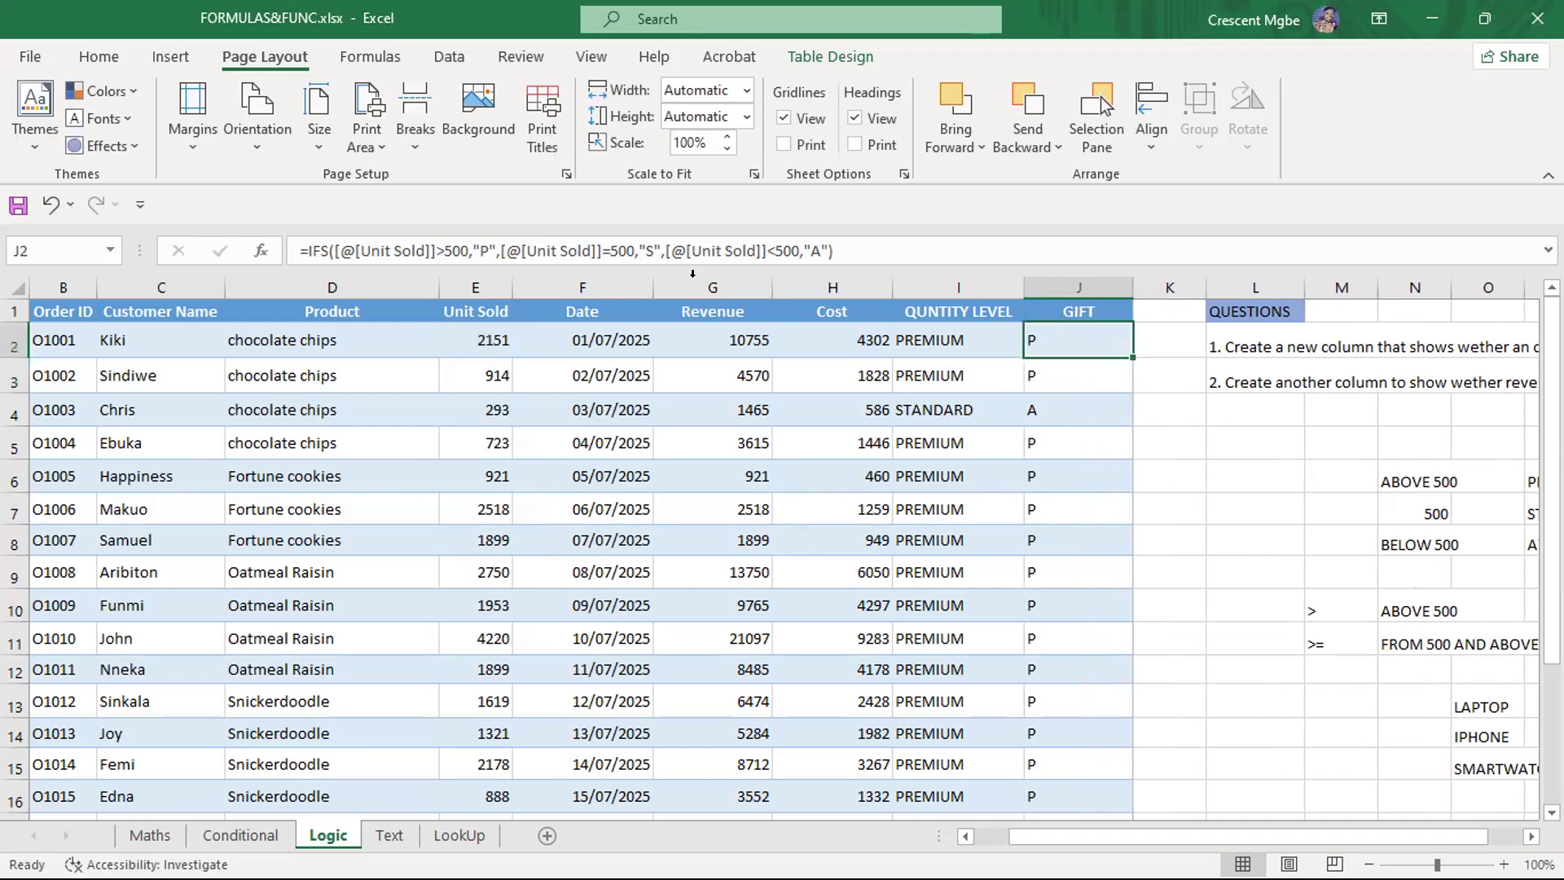
click(484, 242)
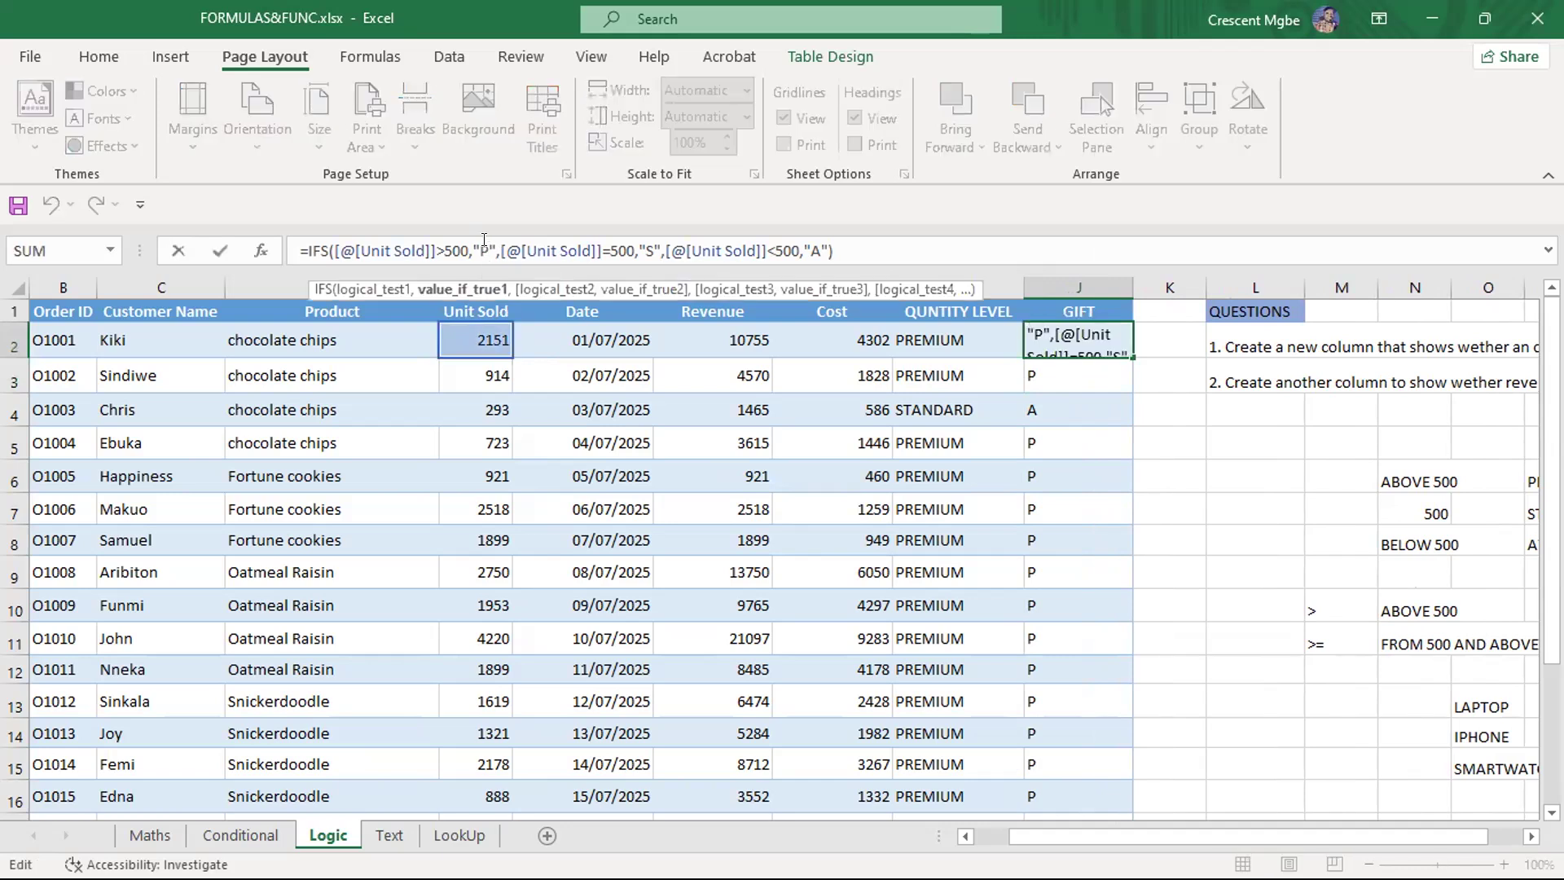
text(REMI)
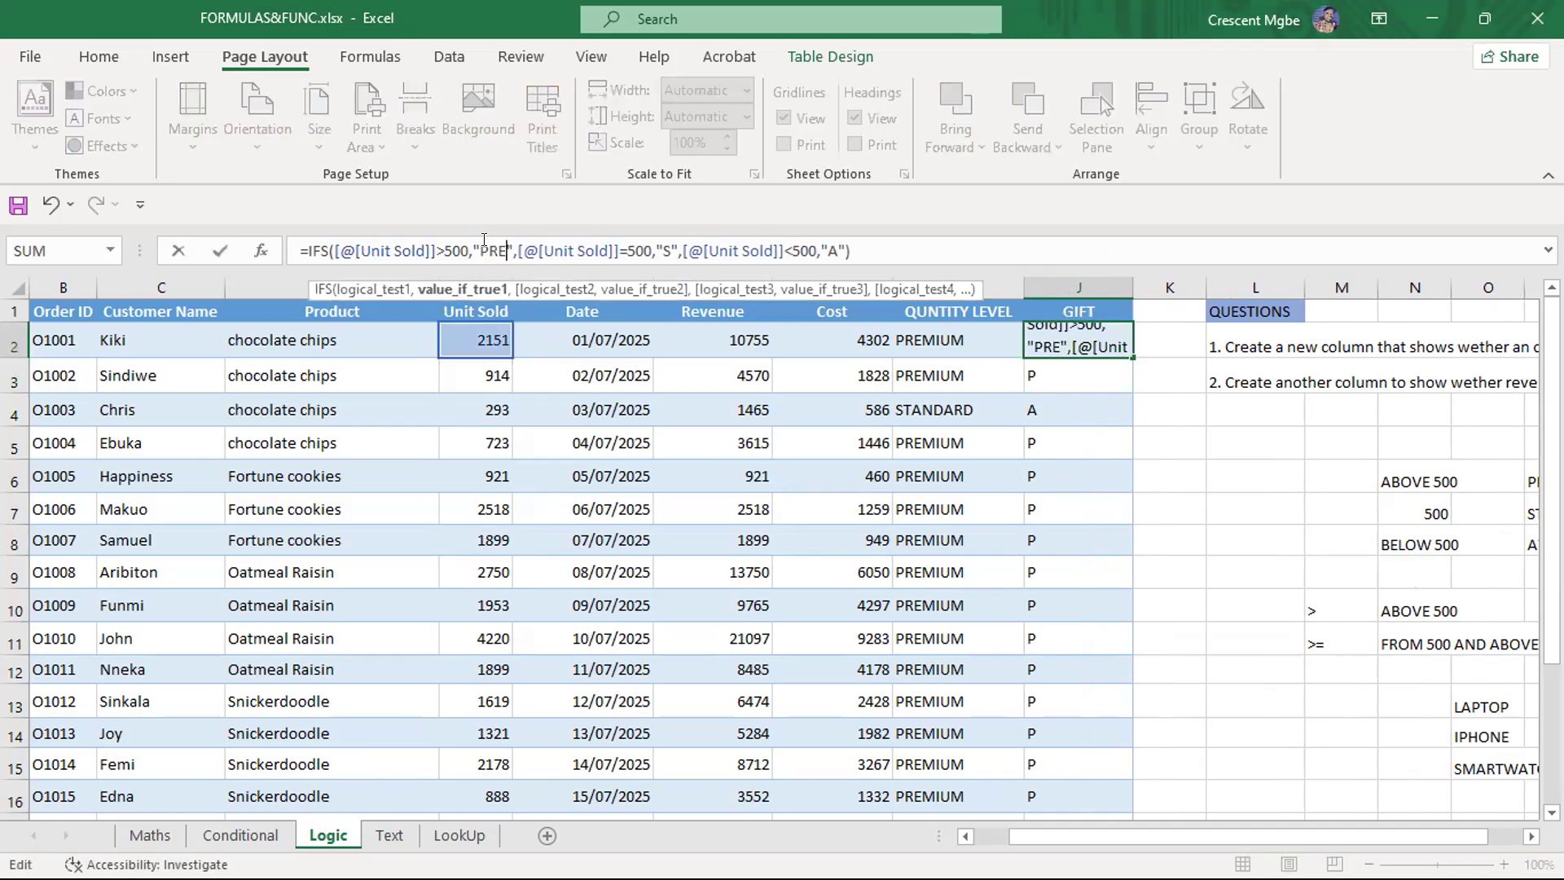
text(UM)
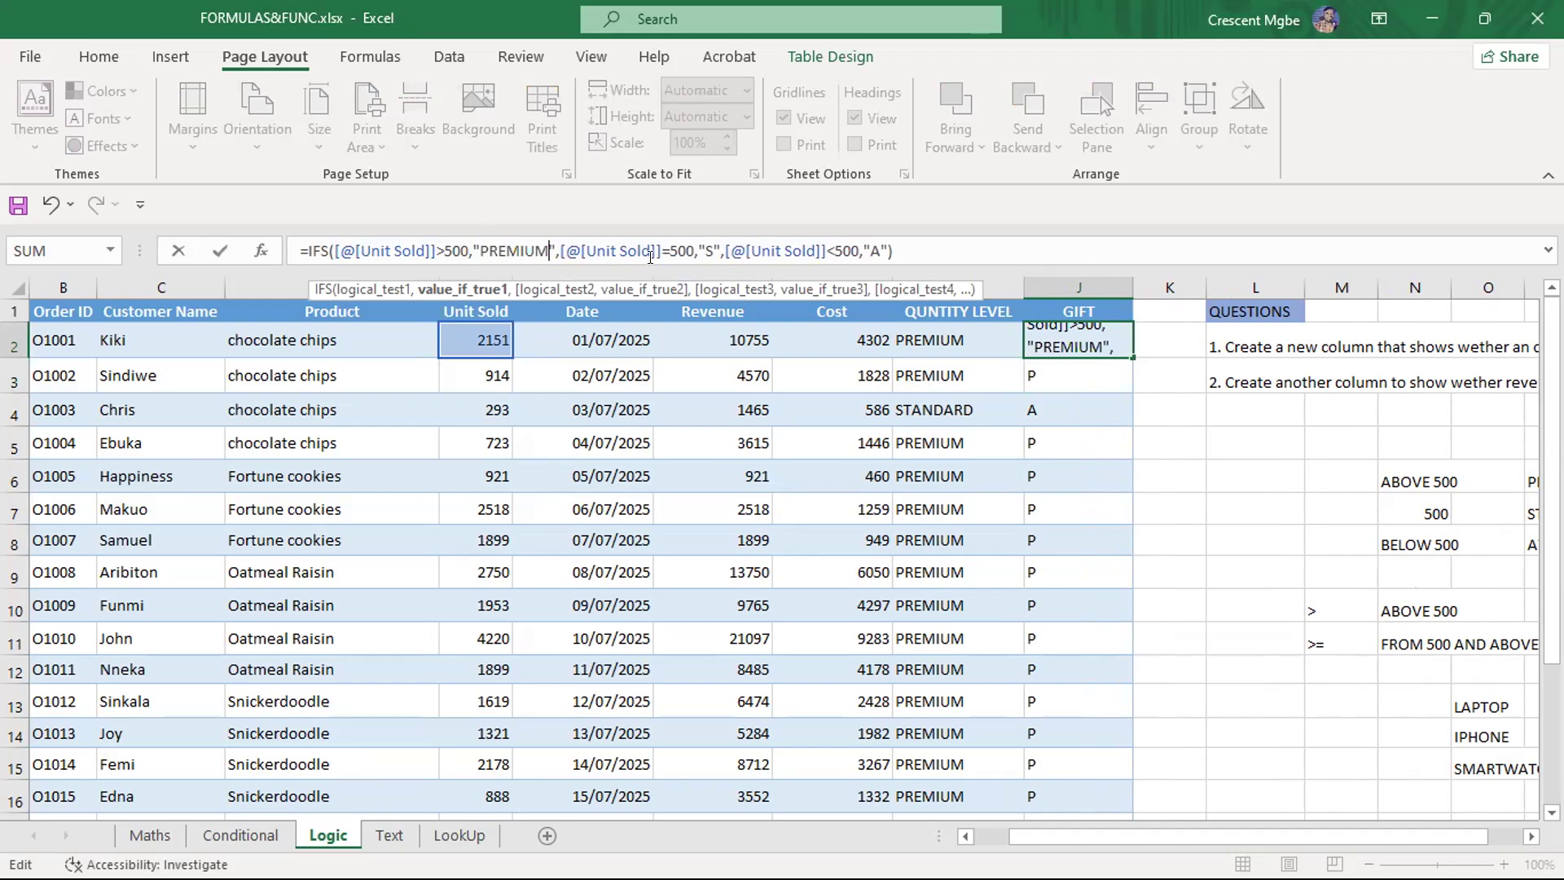
click(708, 242)
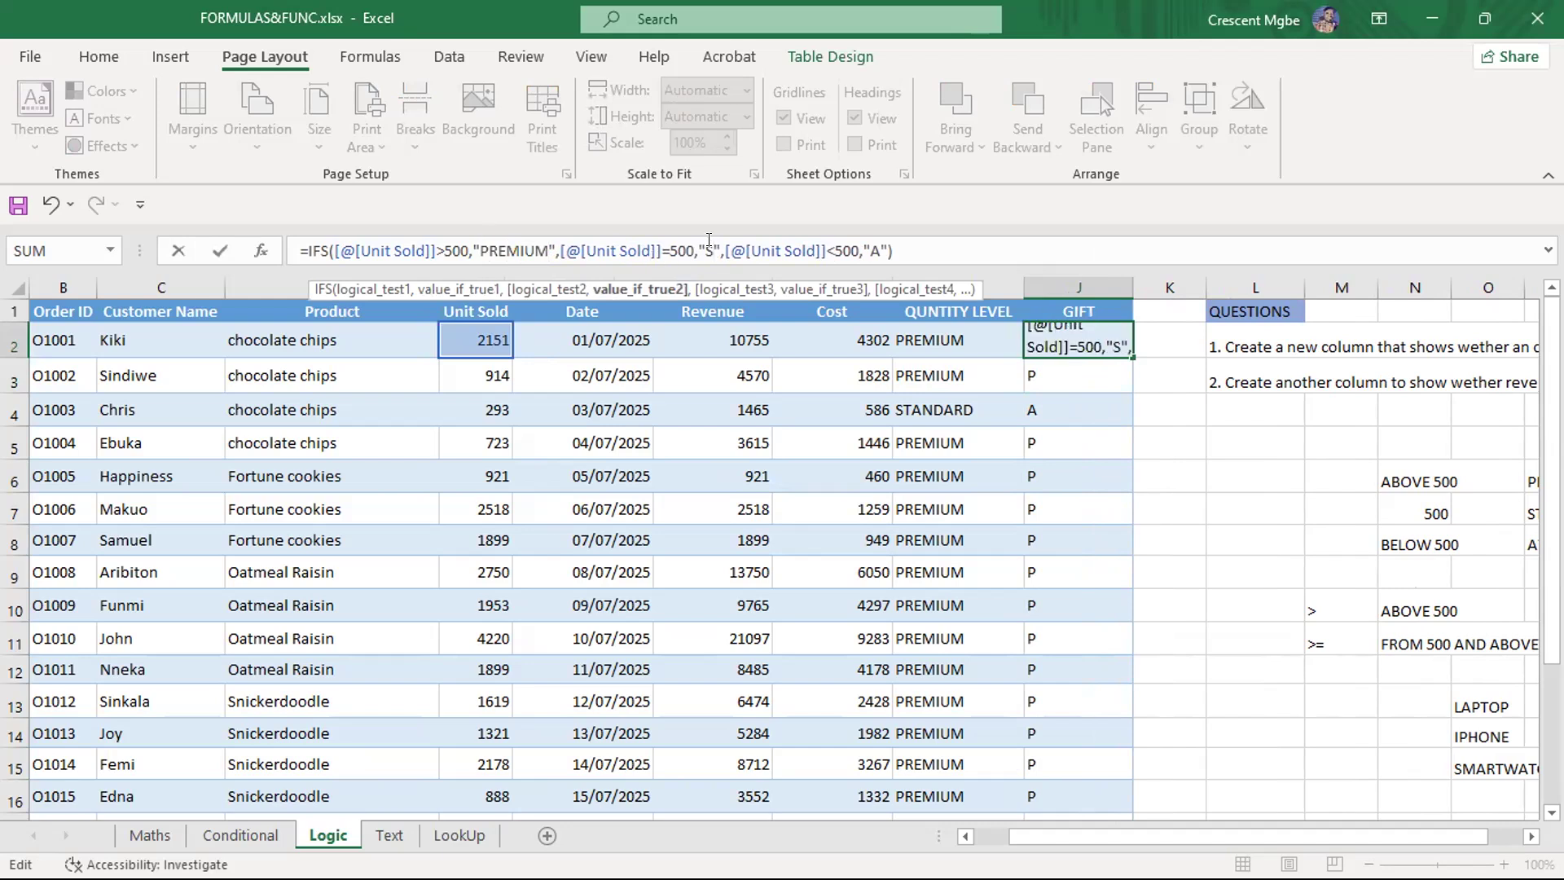
text(TANDARD)
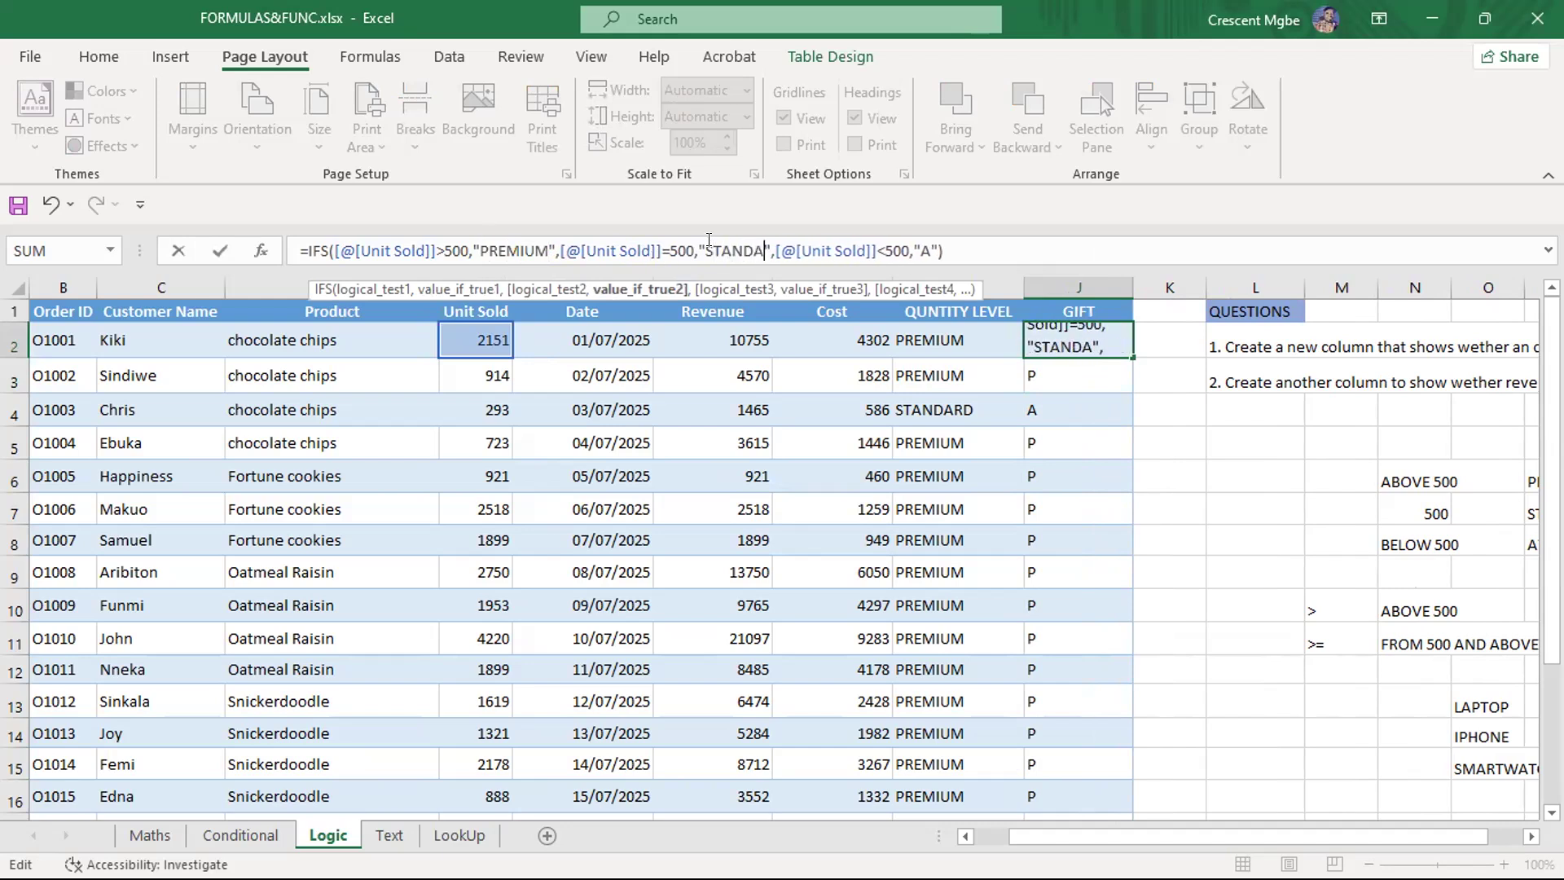
click(945, 248)
text(VERAGE)
key(Return)
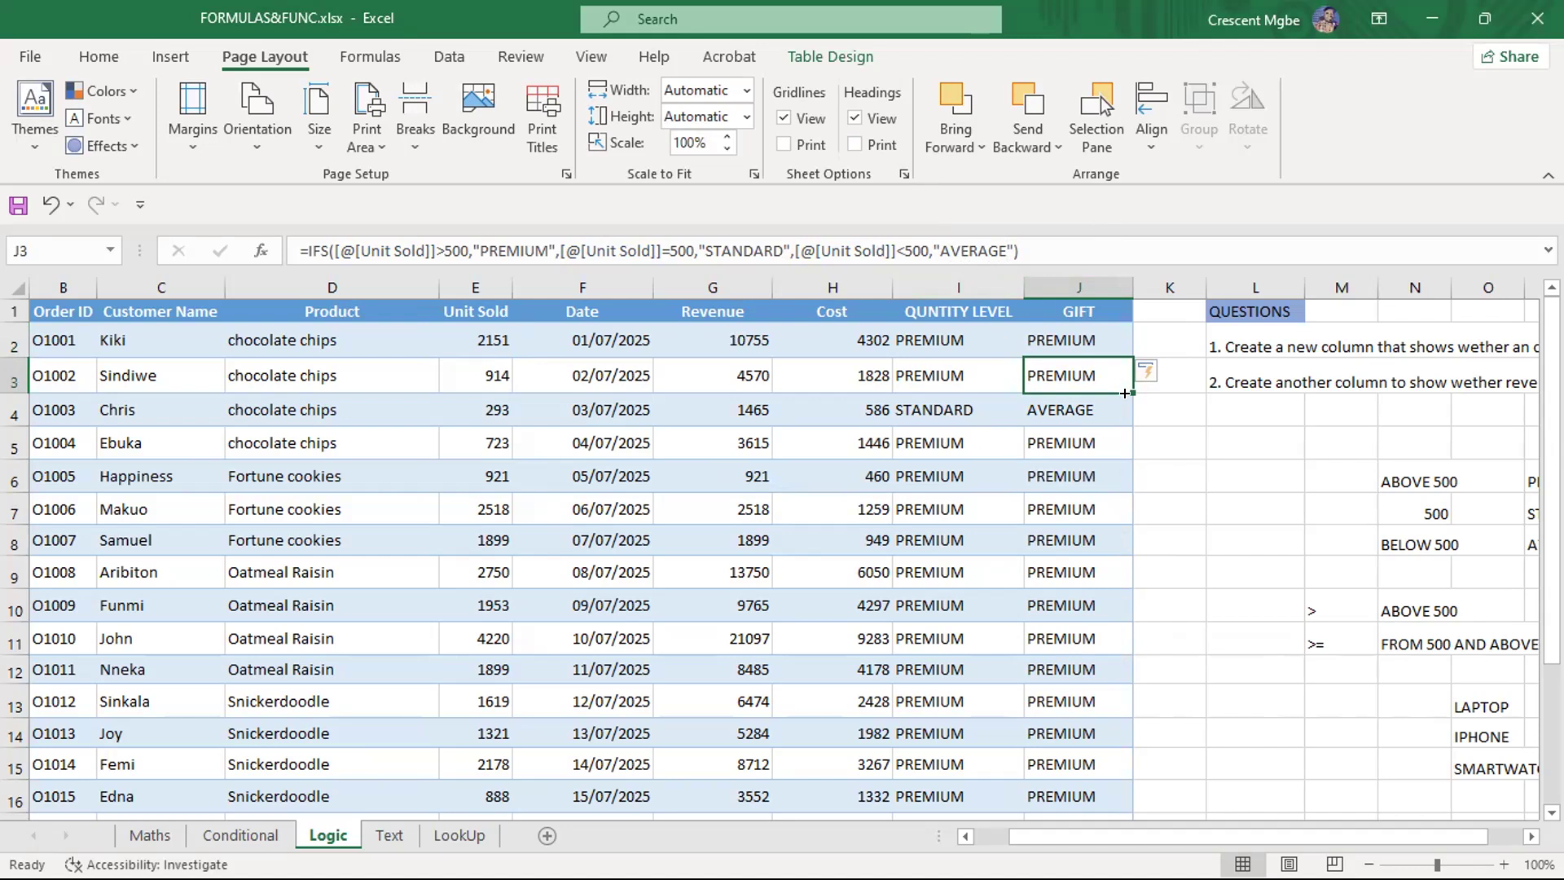
Clear the IFS formulas below J2 in the GIFT column, keeping the one in J2
scroll(1096, 375, down, 1)
scroll(1091, 358, up, 1)
click(1177, 497)
drag(1091, 375, 1105, 849)
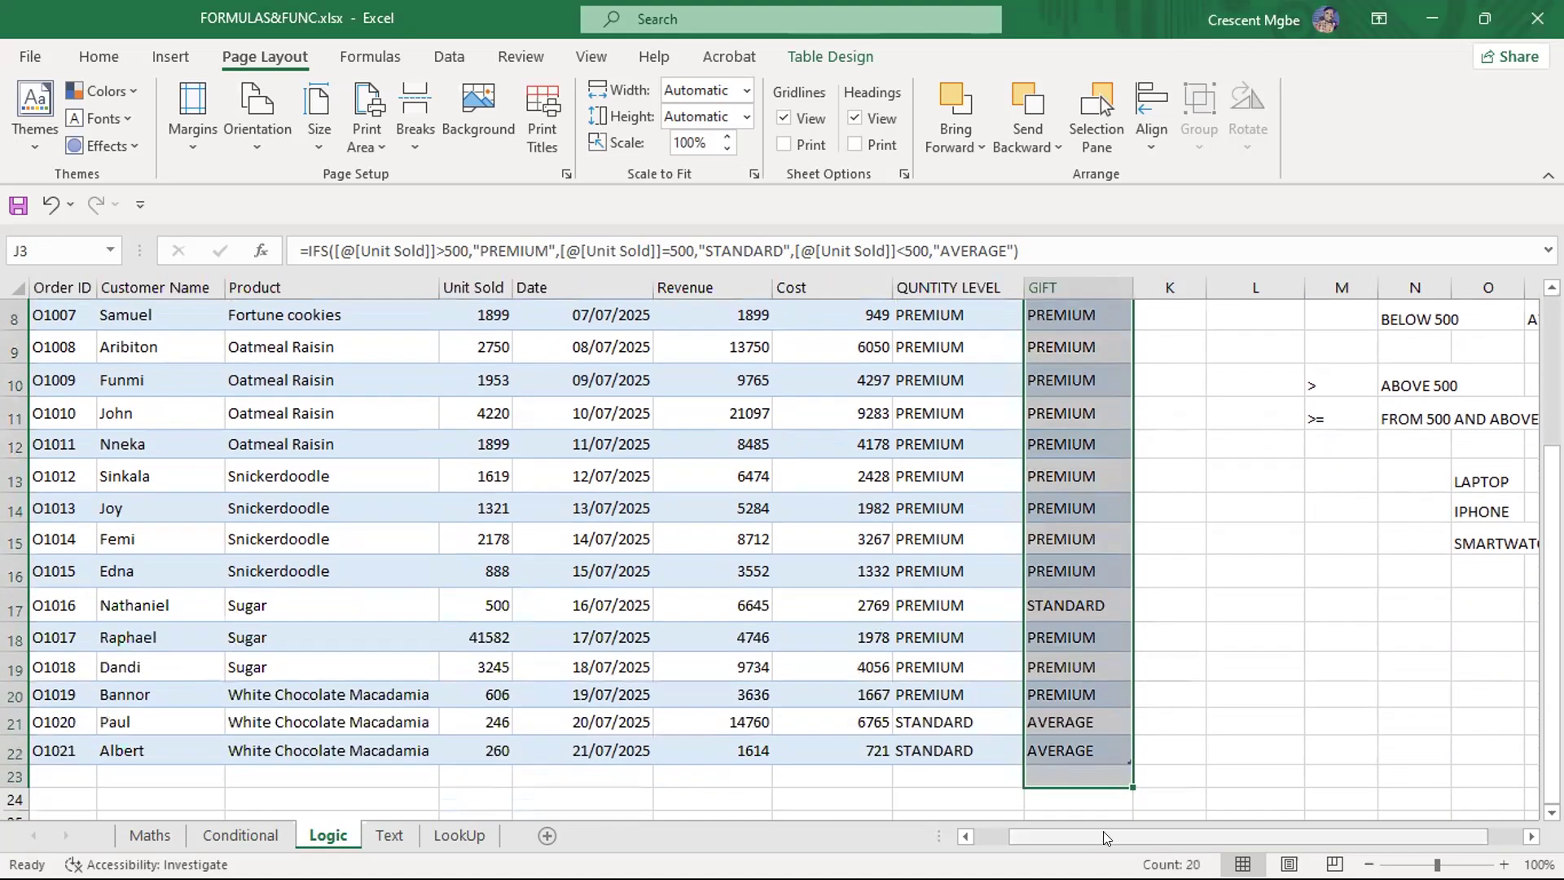
key(Delete)
click(1167, 562)
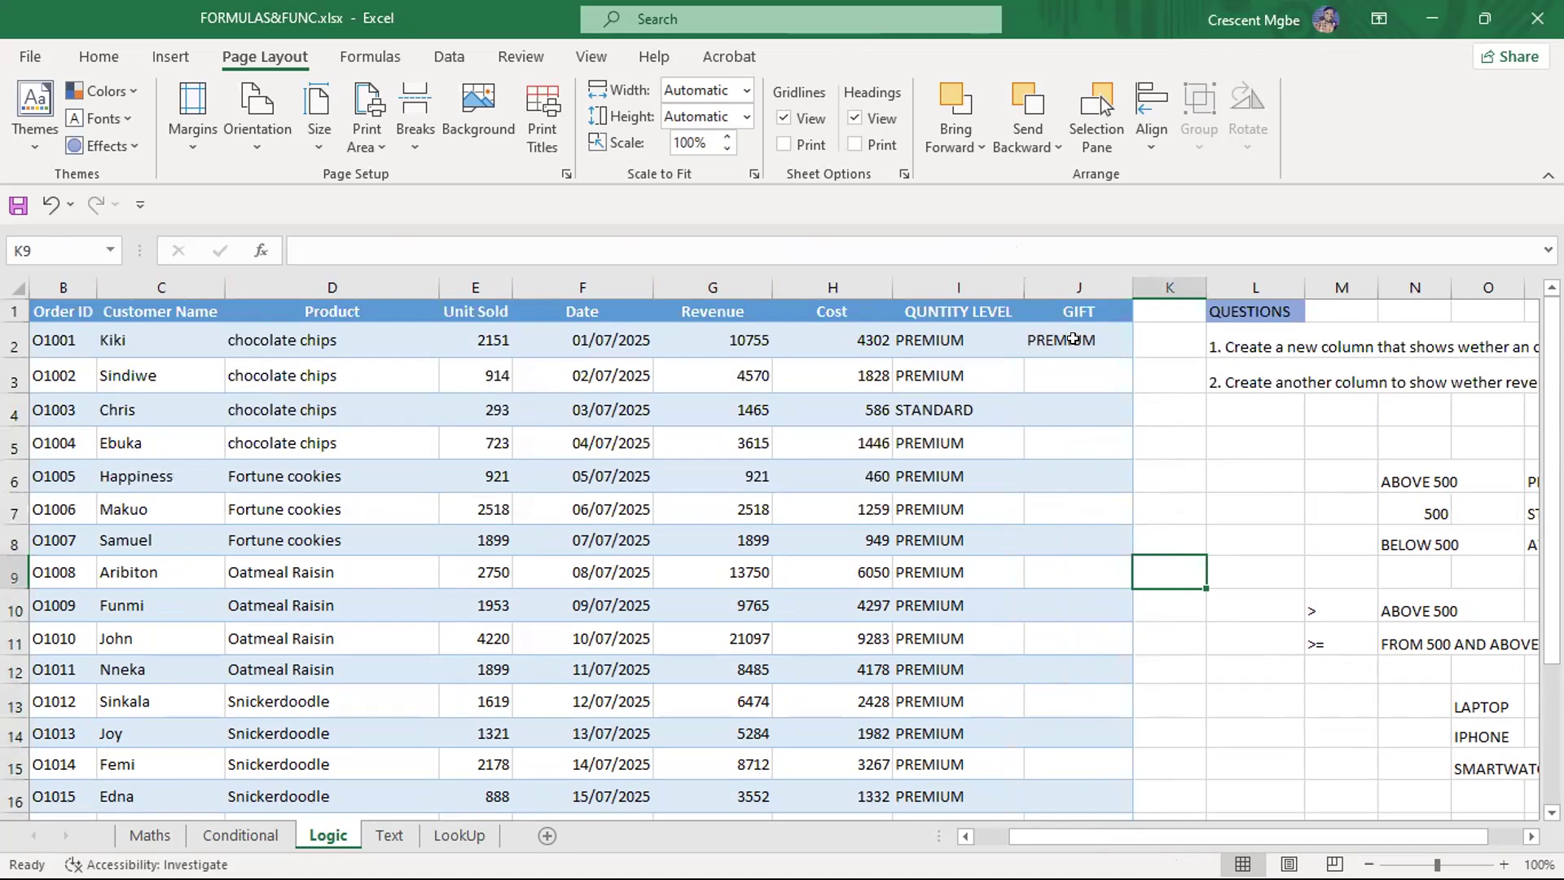
Reopen the IFS formula in J2, review its tests and results, and re-enter it to fill the GIFT column
click(1073, 339)
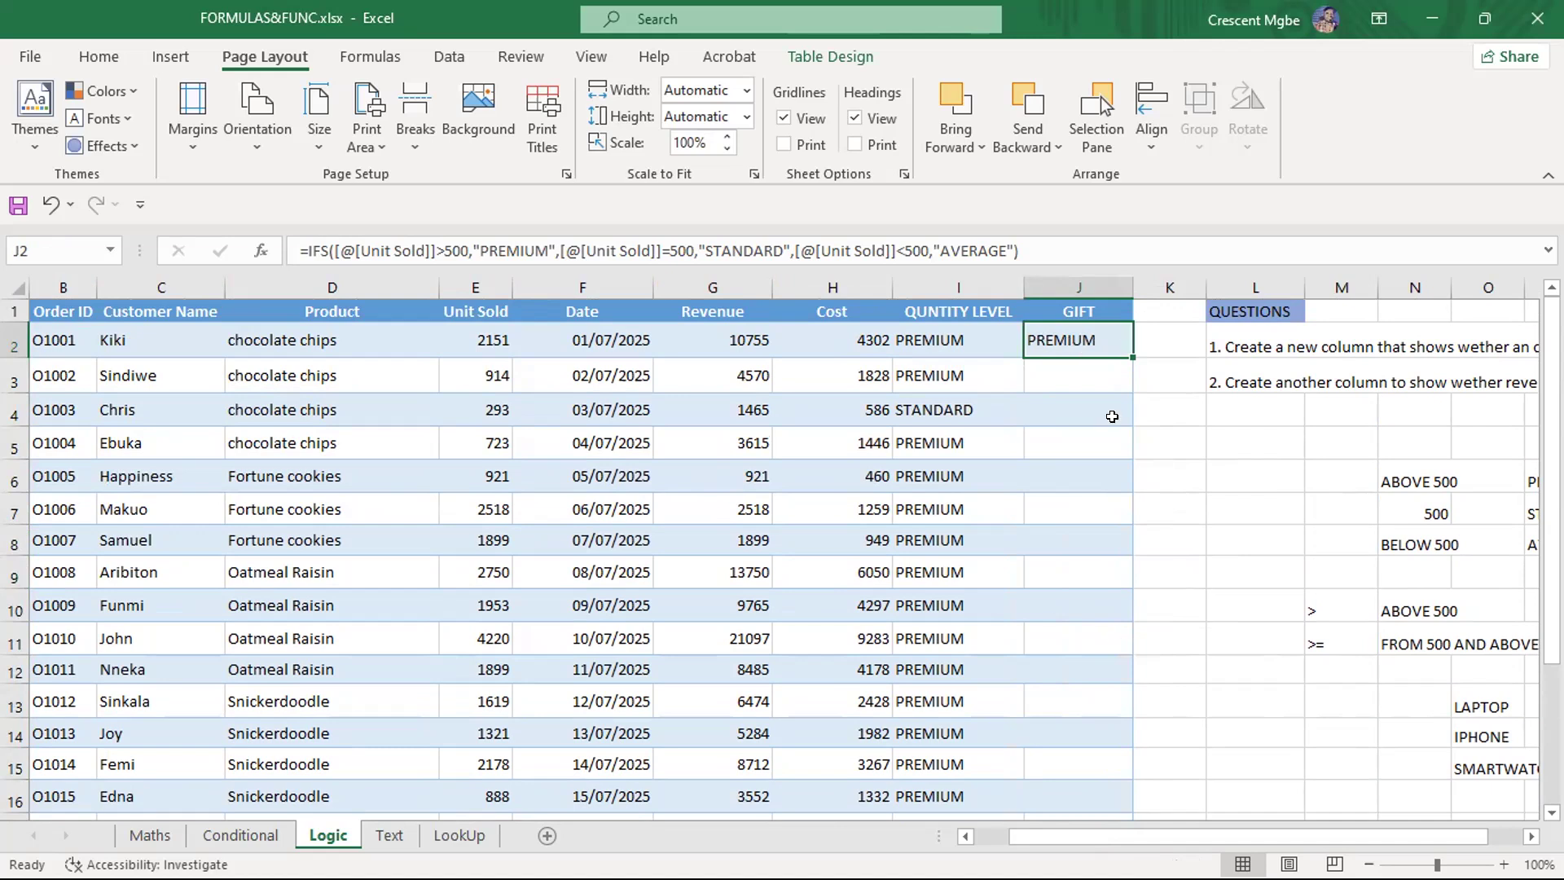
double_click(1090, 343)
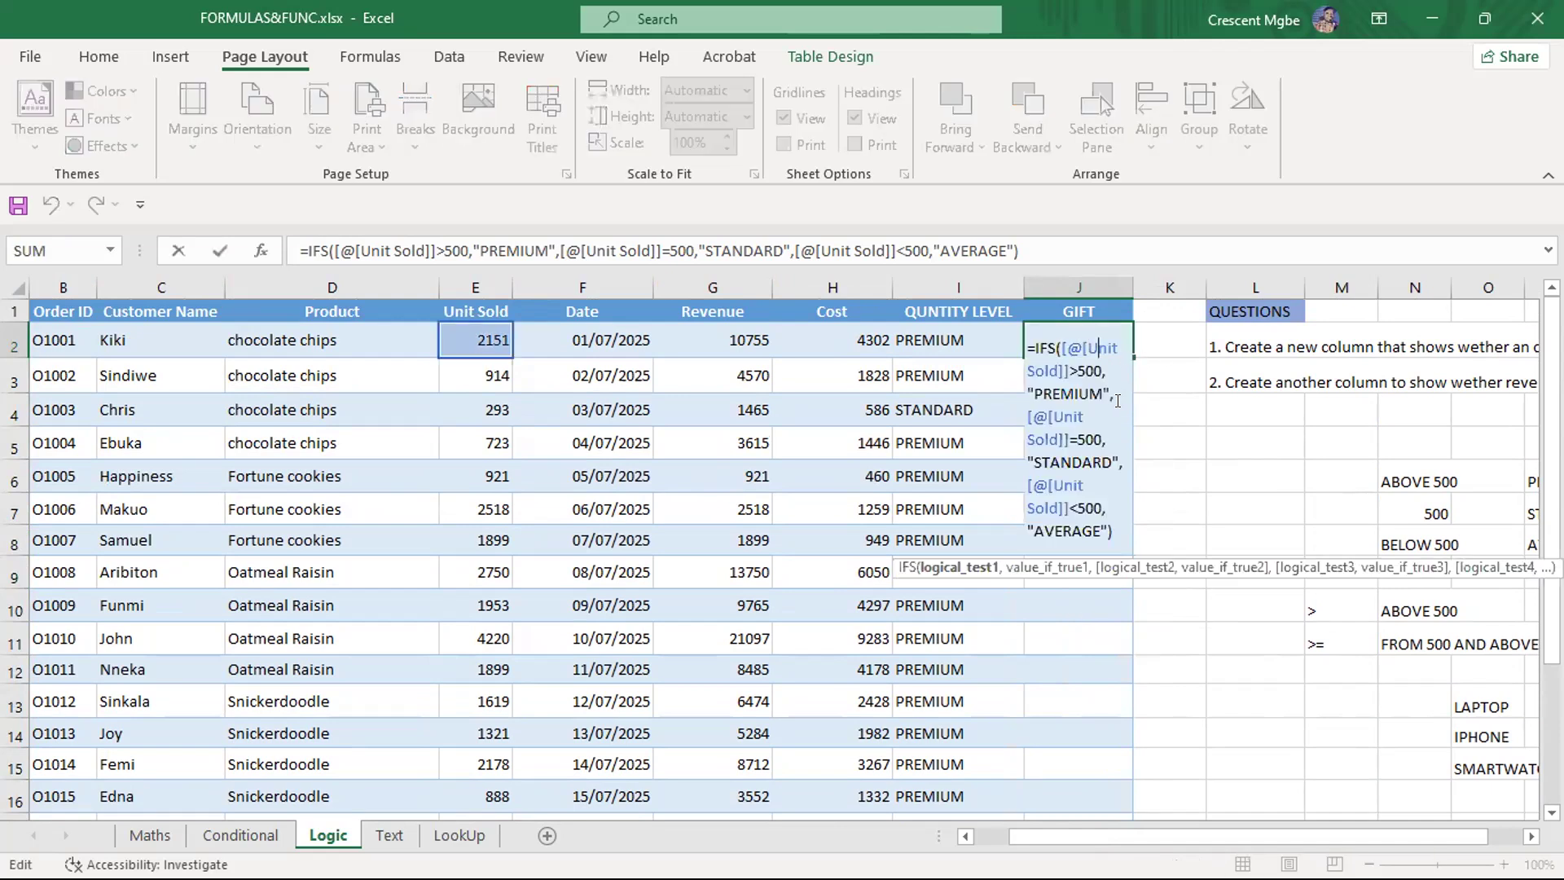
click(1090, 251)
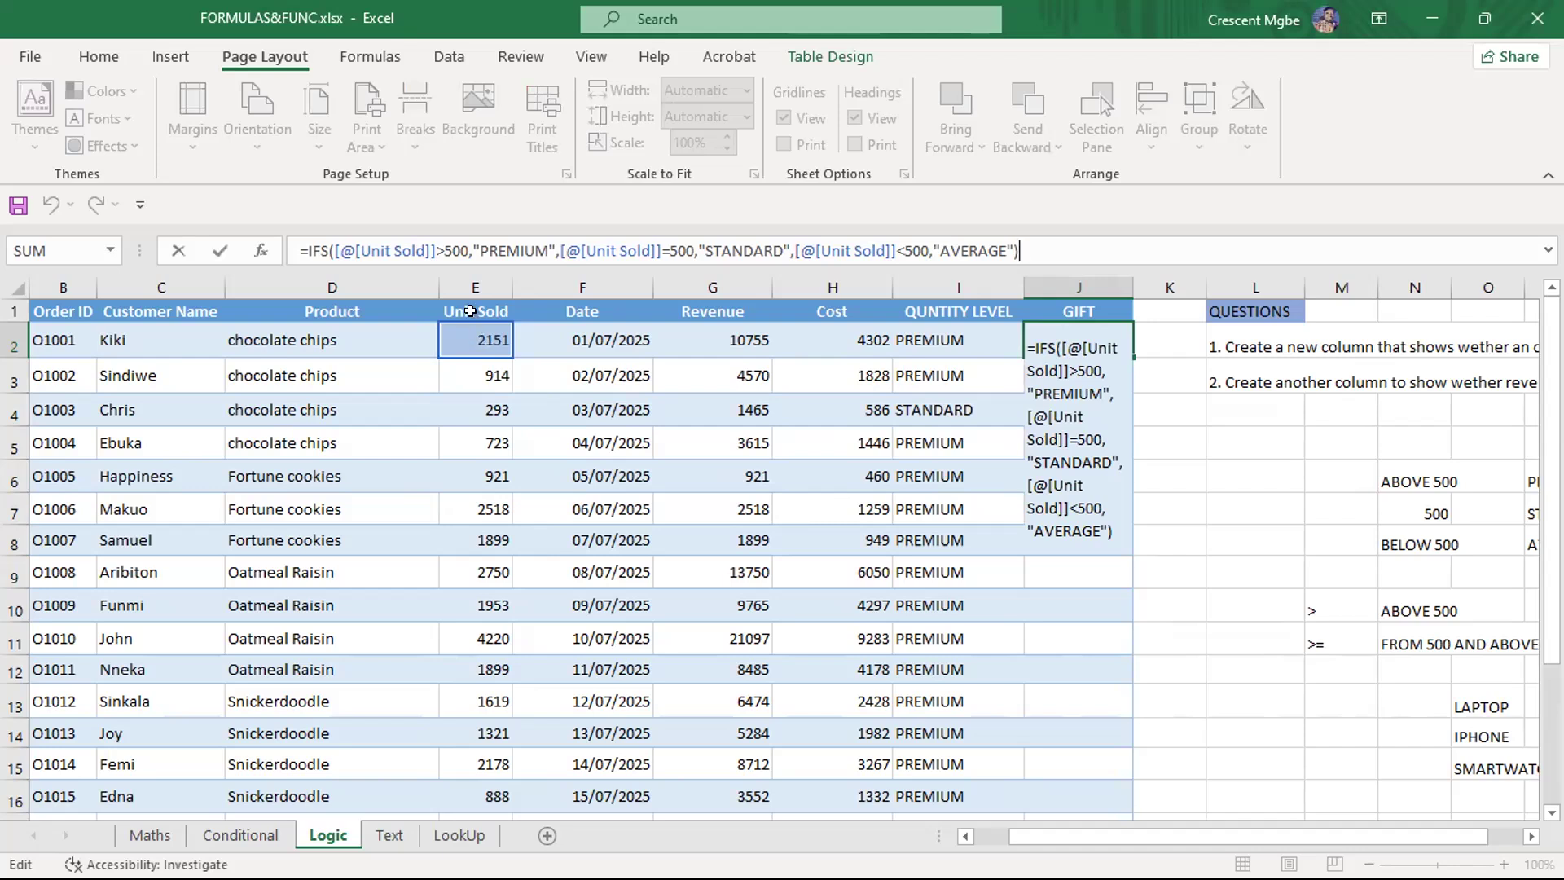
drag(522, 247, 490, 241)
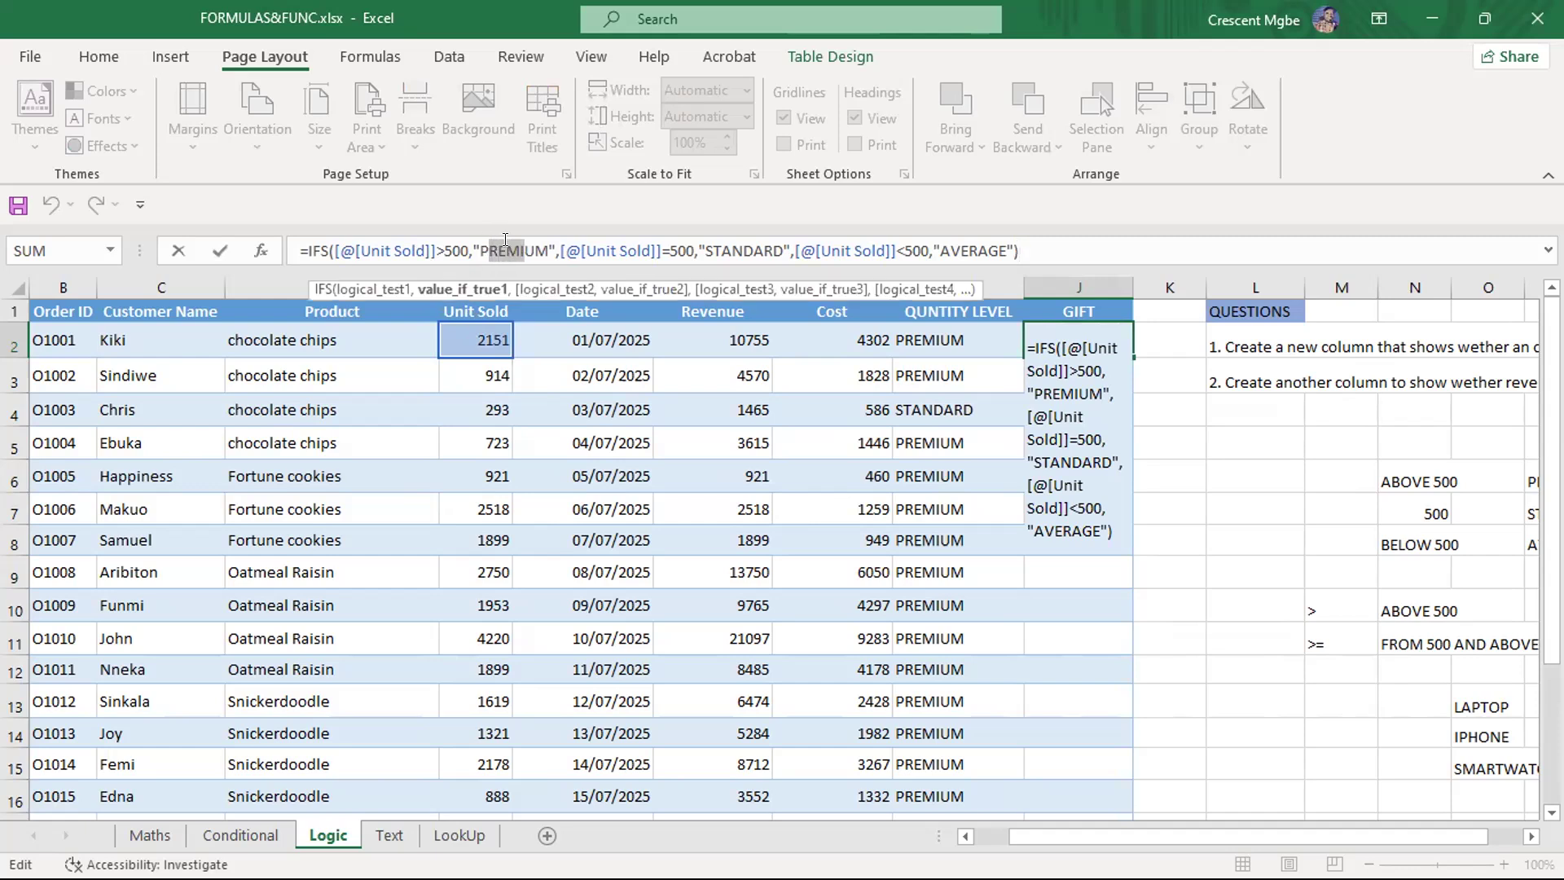
click(554, 250)
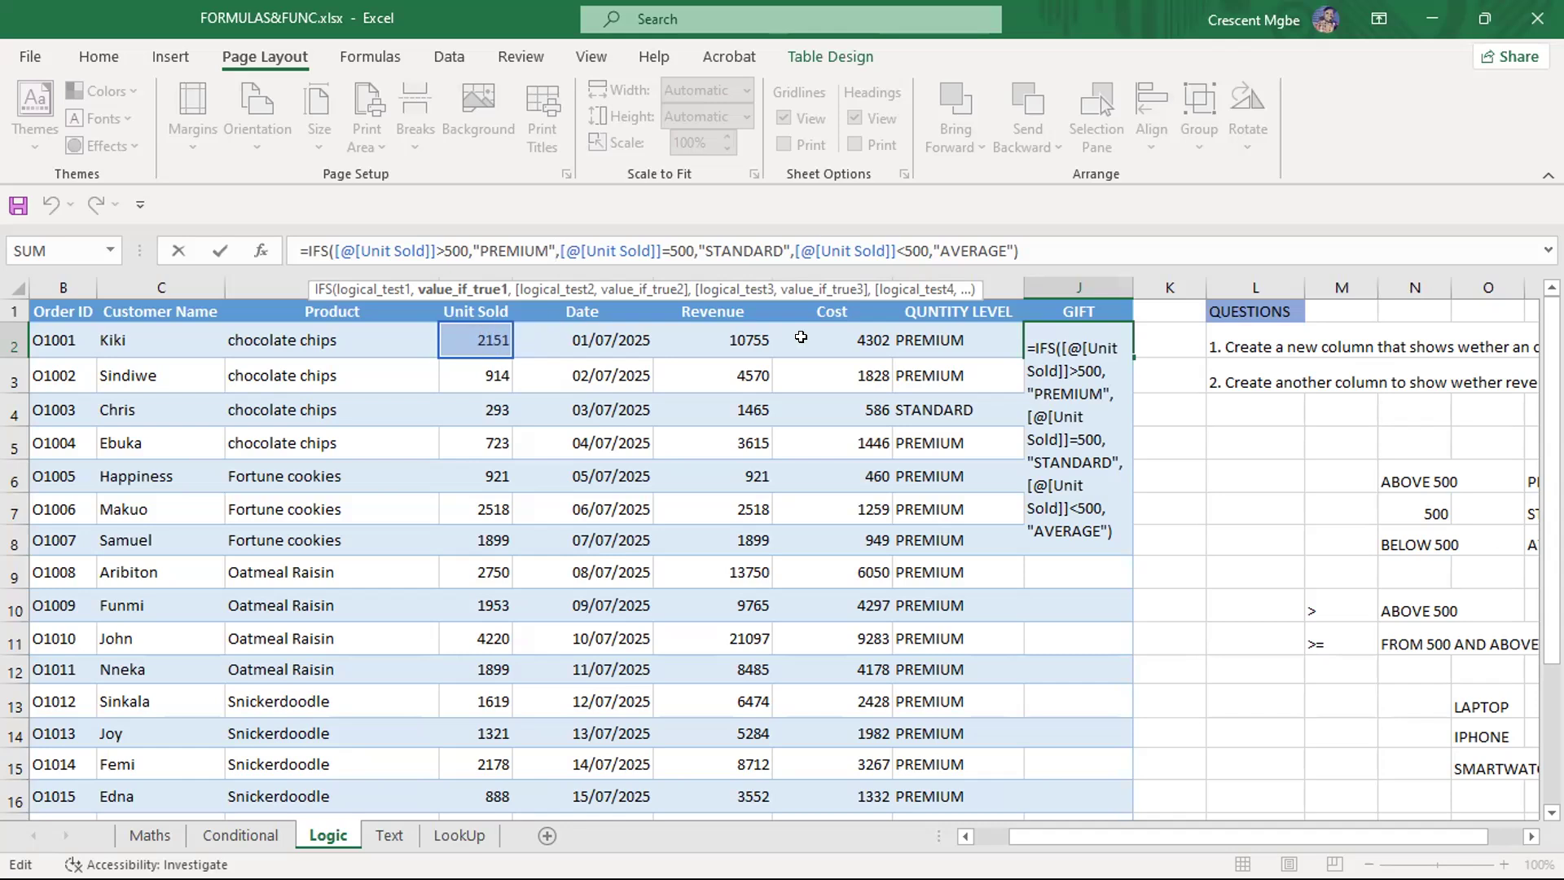
key(Return)
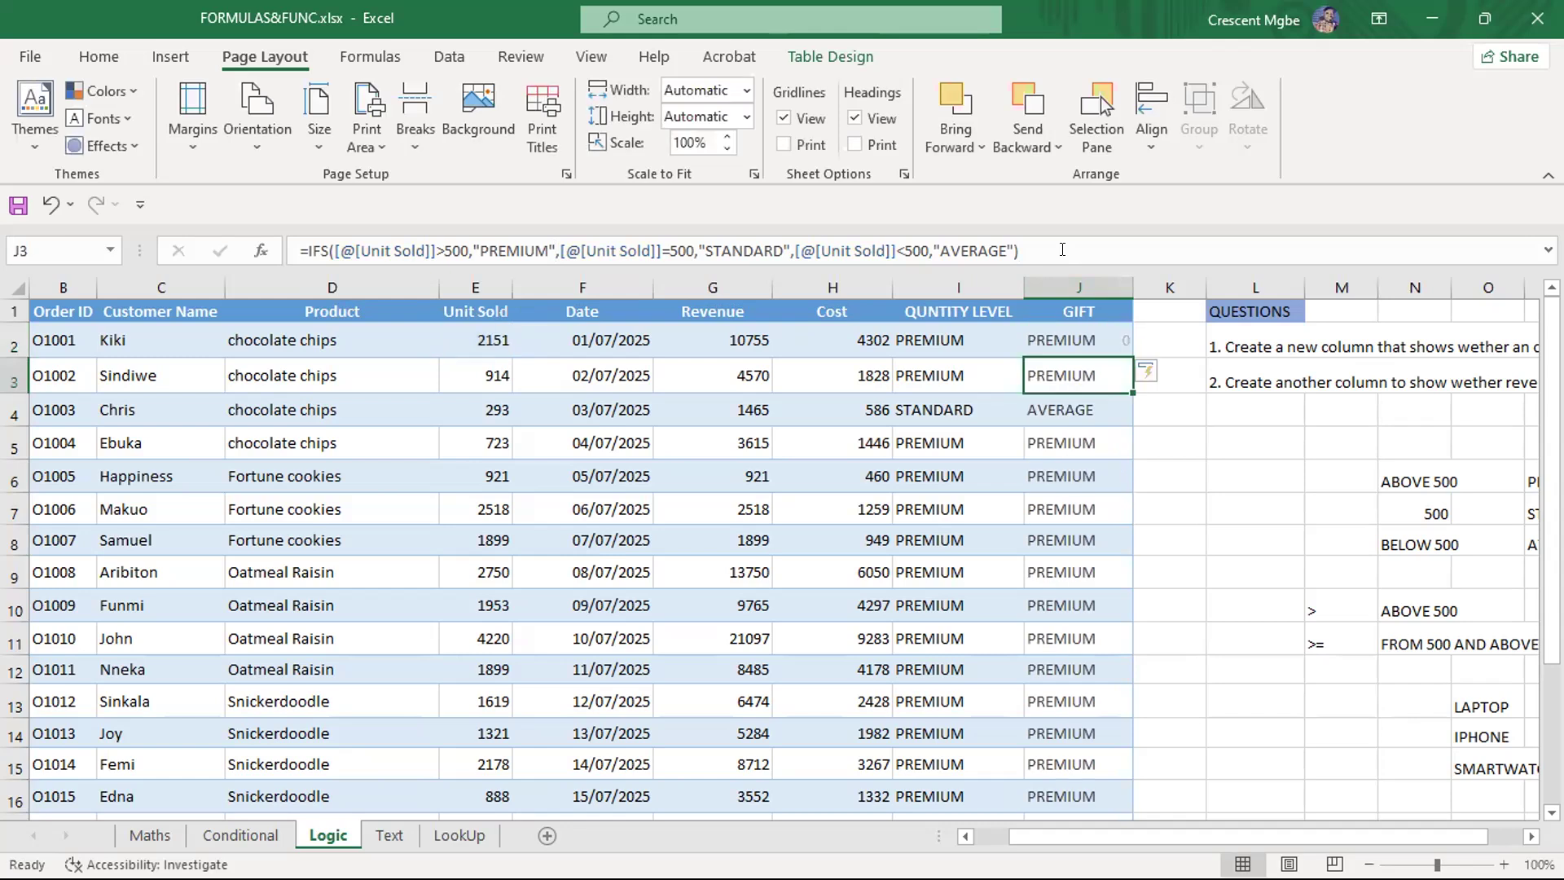
Clear the filled GIFT cells from J3 downward and undo that deletion
drag(1091, 371, 1058, 814)
key(Delete)
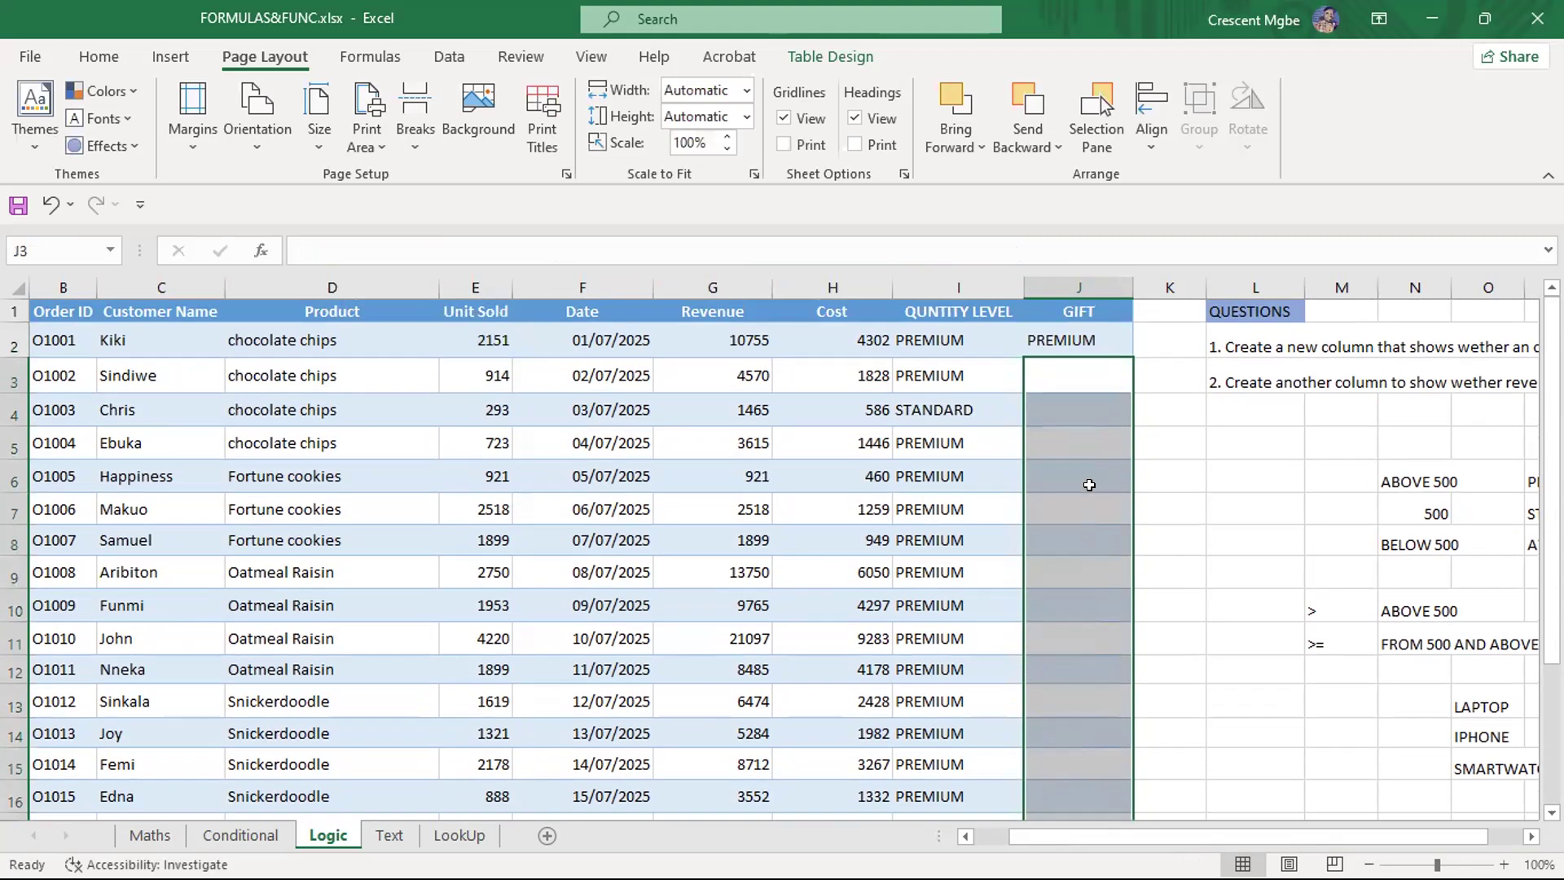
key(ctrl+z)
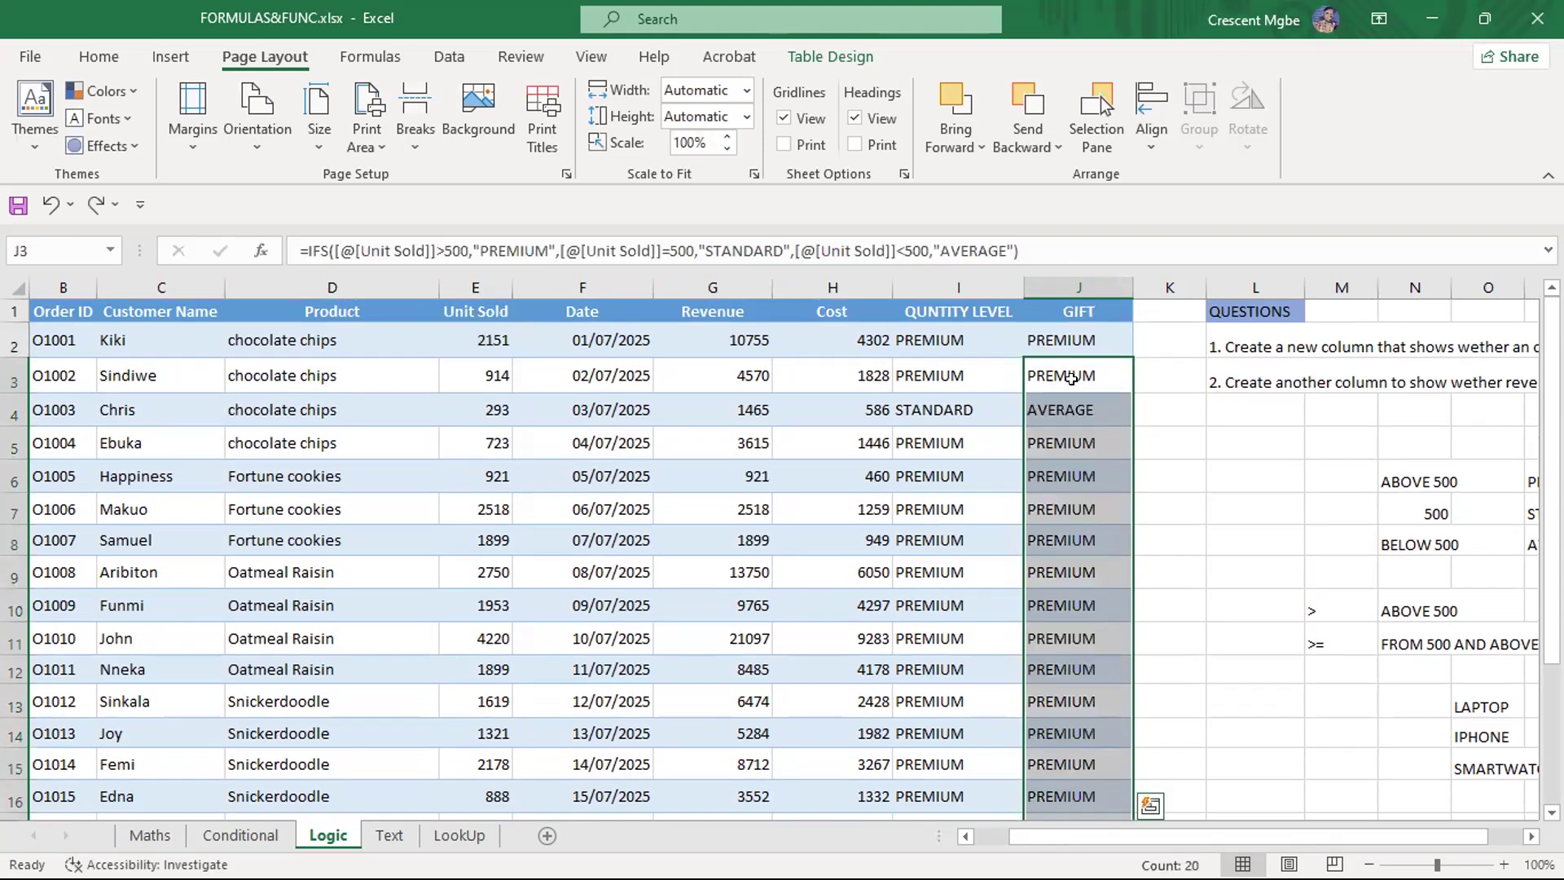
click(1189, 501)
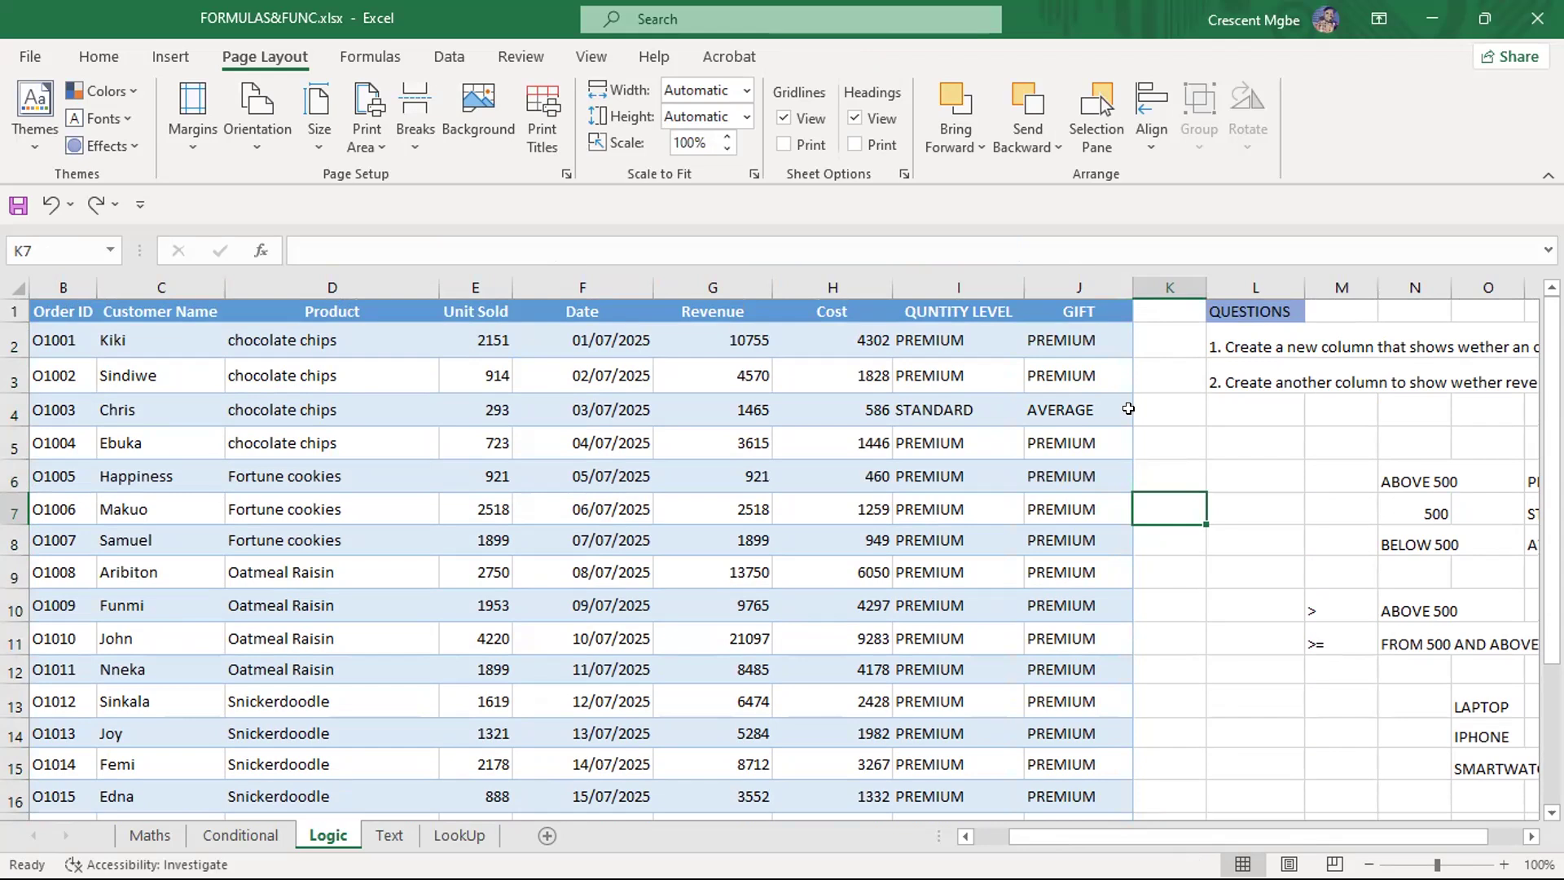
Clear the GIFT results from J3 down to J22, leaving the IFS formula in J2
click(1087, 376)
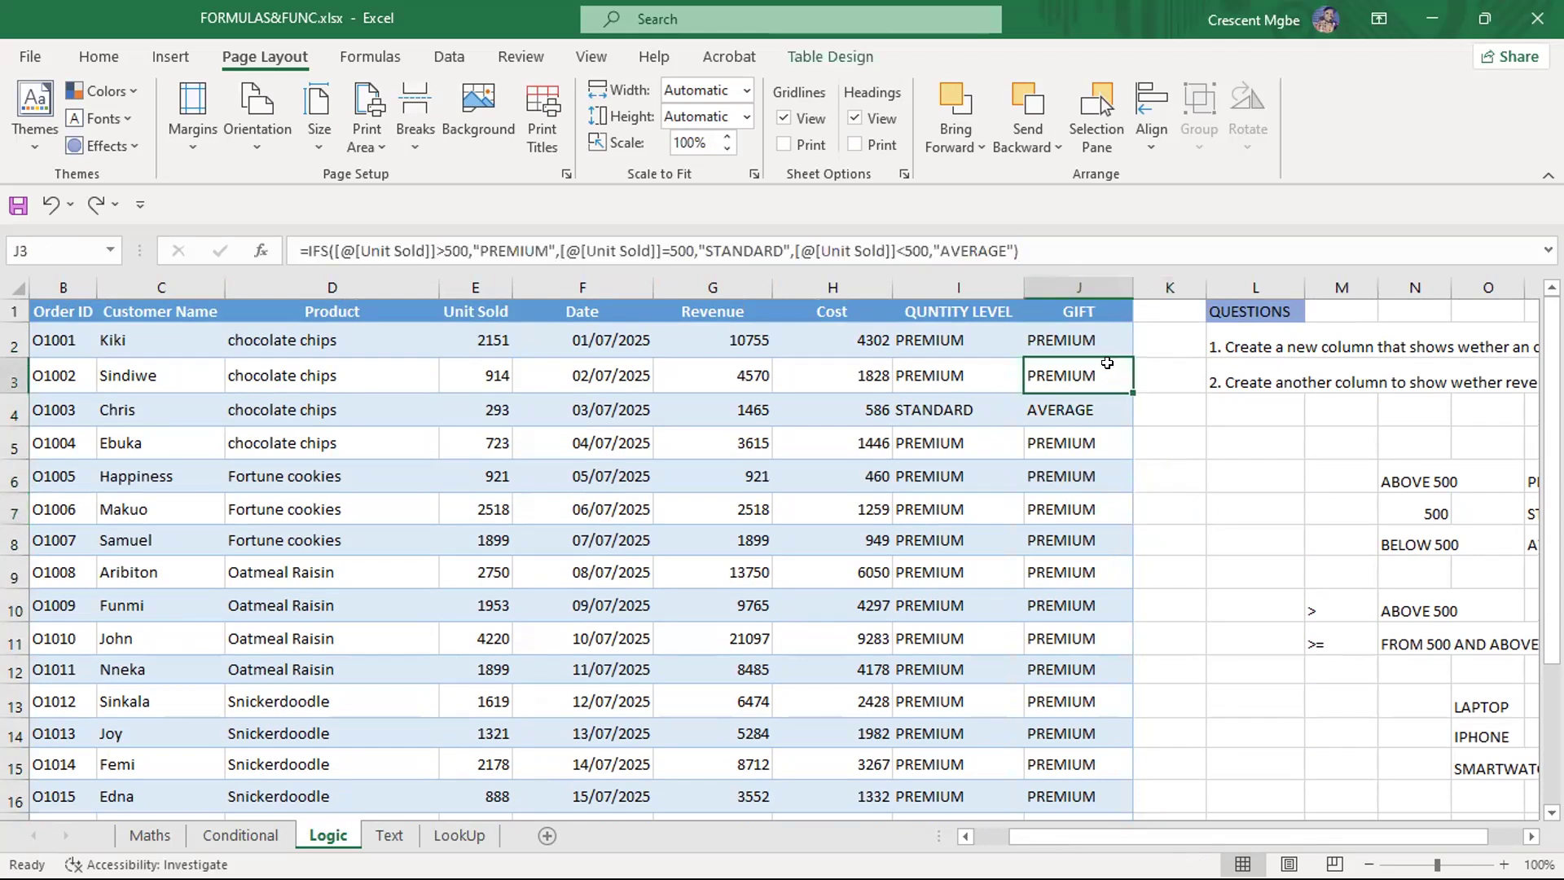
drag(1101, 371, 1048, 832)
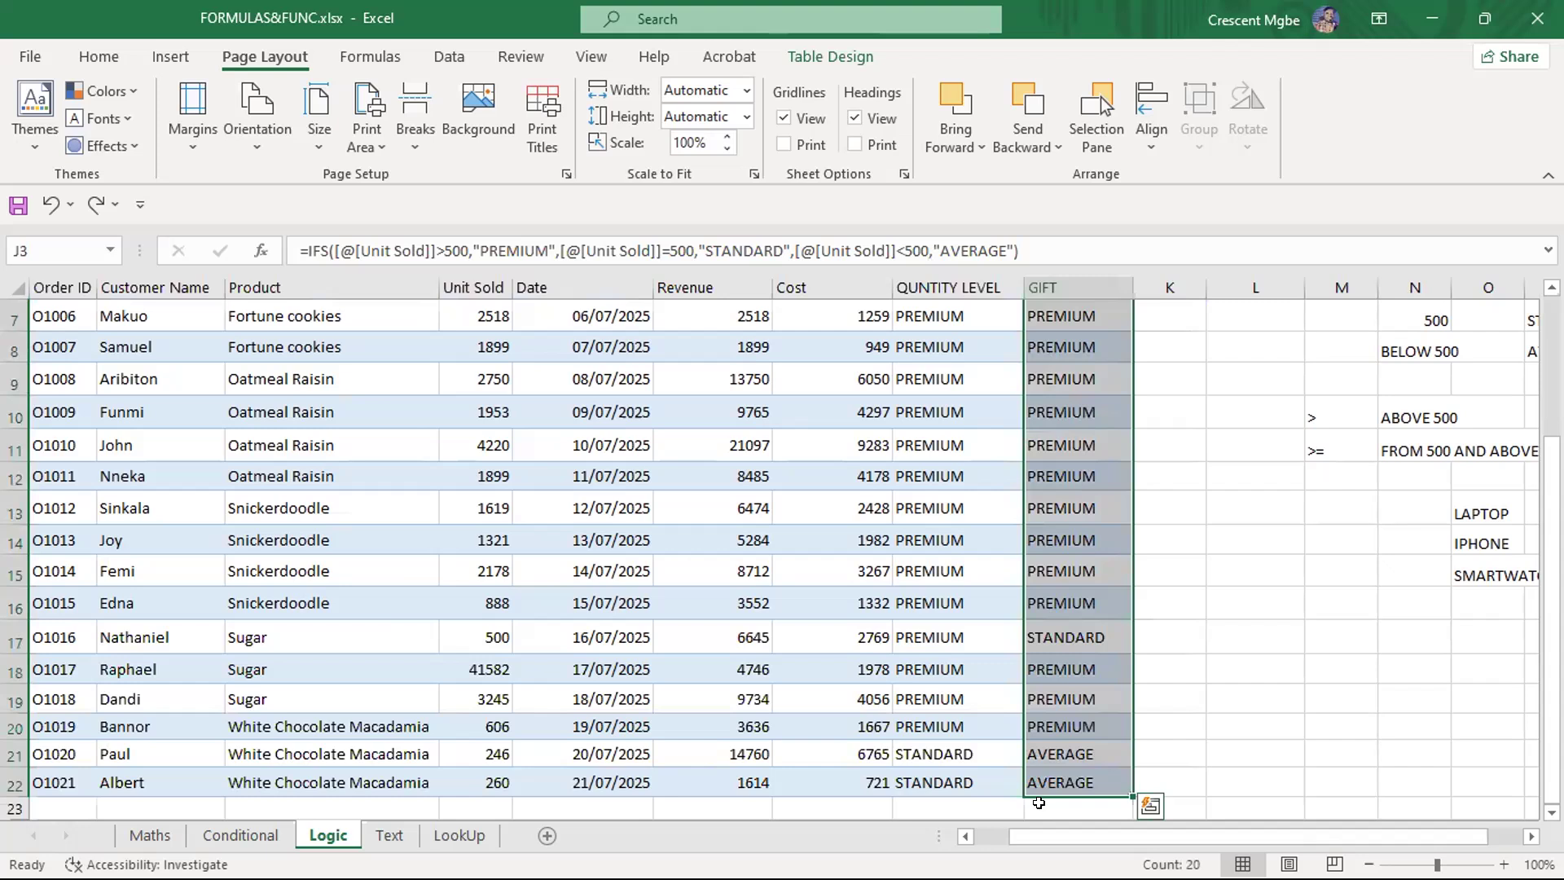
key(Delete)
scroll(1041, 803, up, 2)
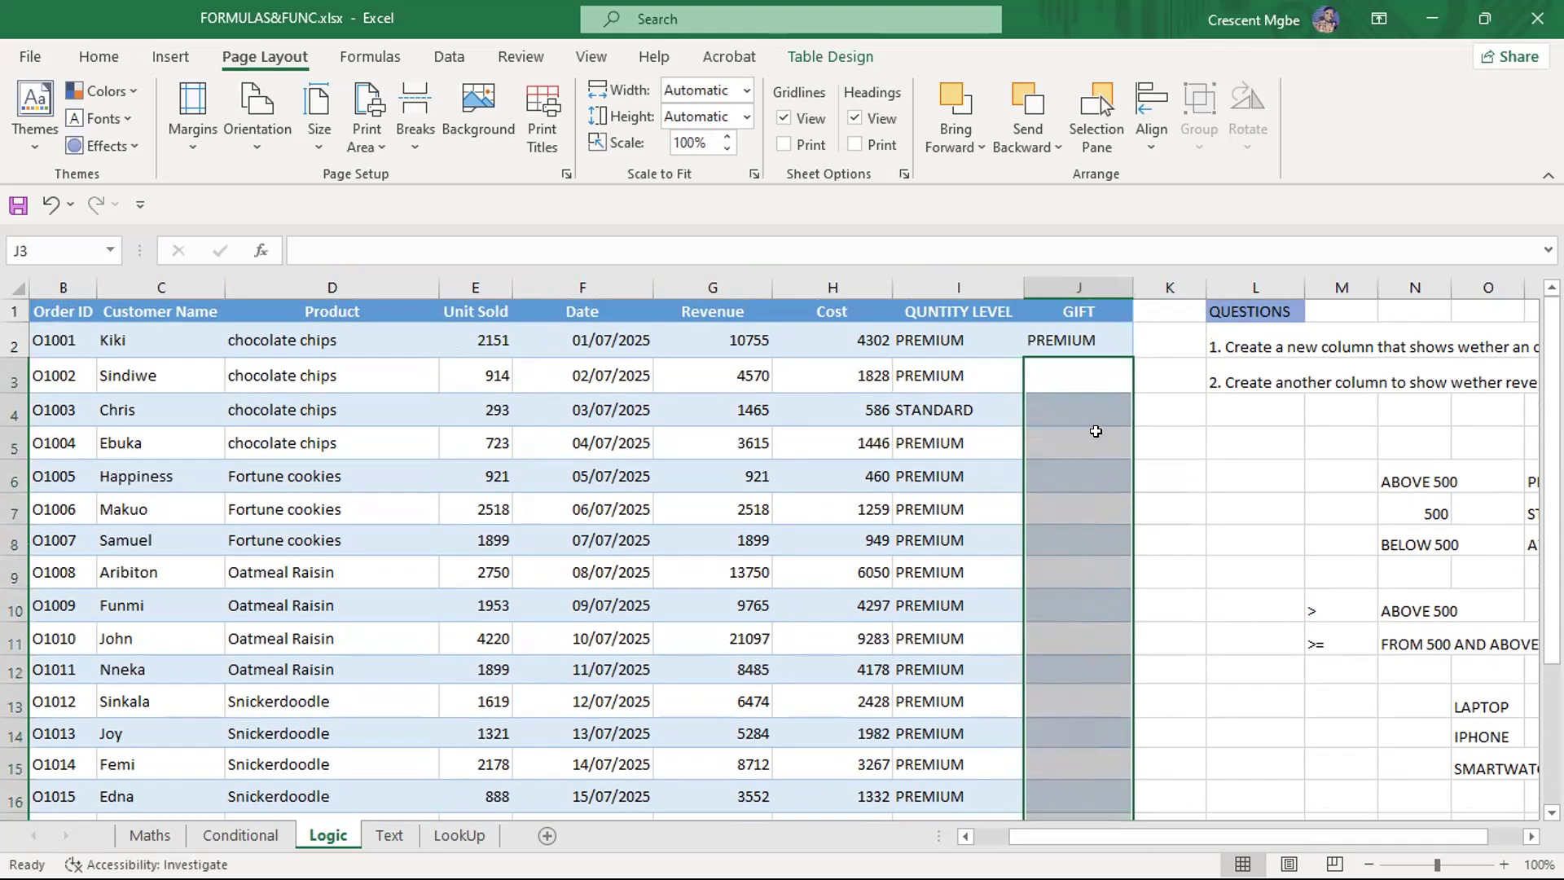
click(1092, 373)
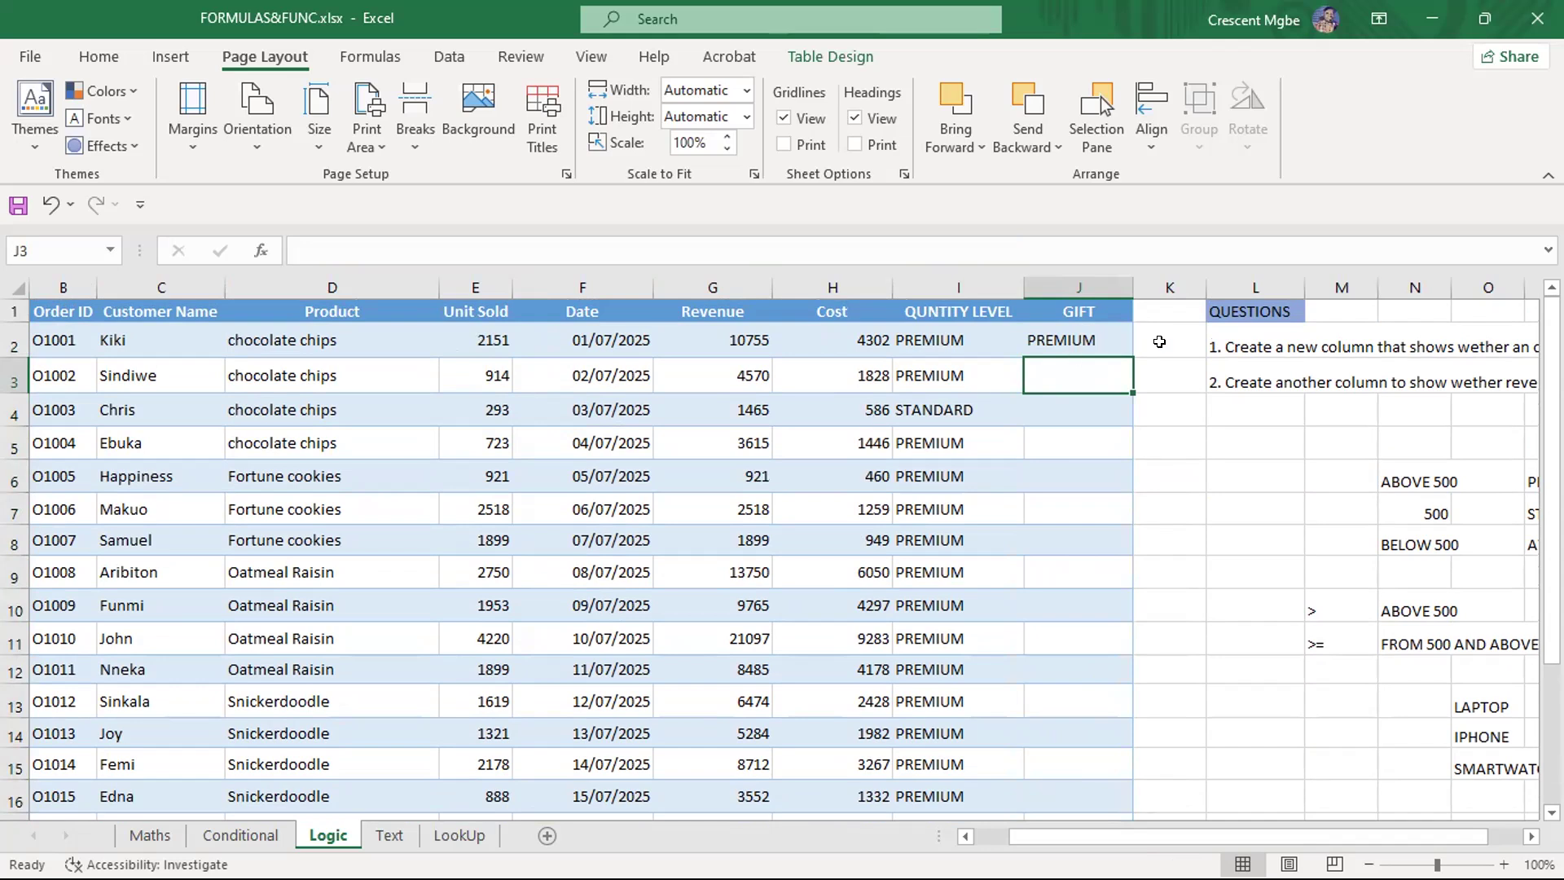
Fill the IFS formula from J2 down the GIFT column to J22
click(1106, 338)
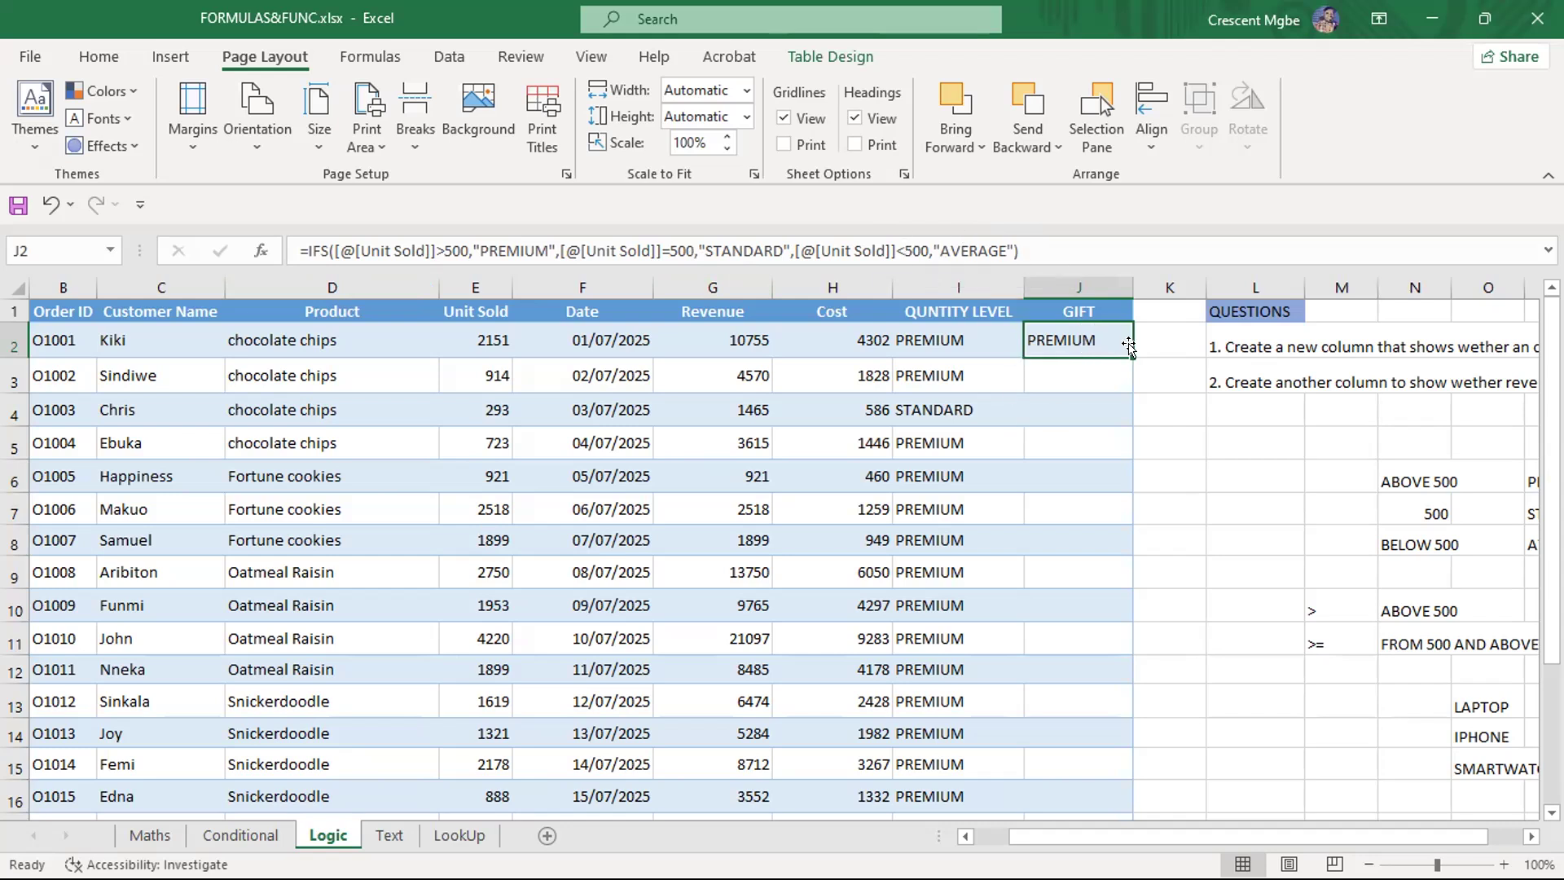
drag(1132, 357, 1131, 798)
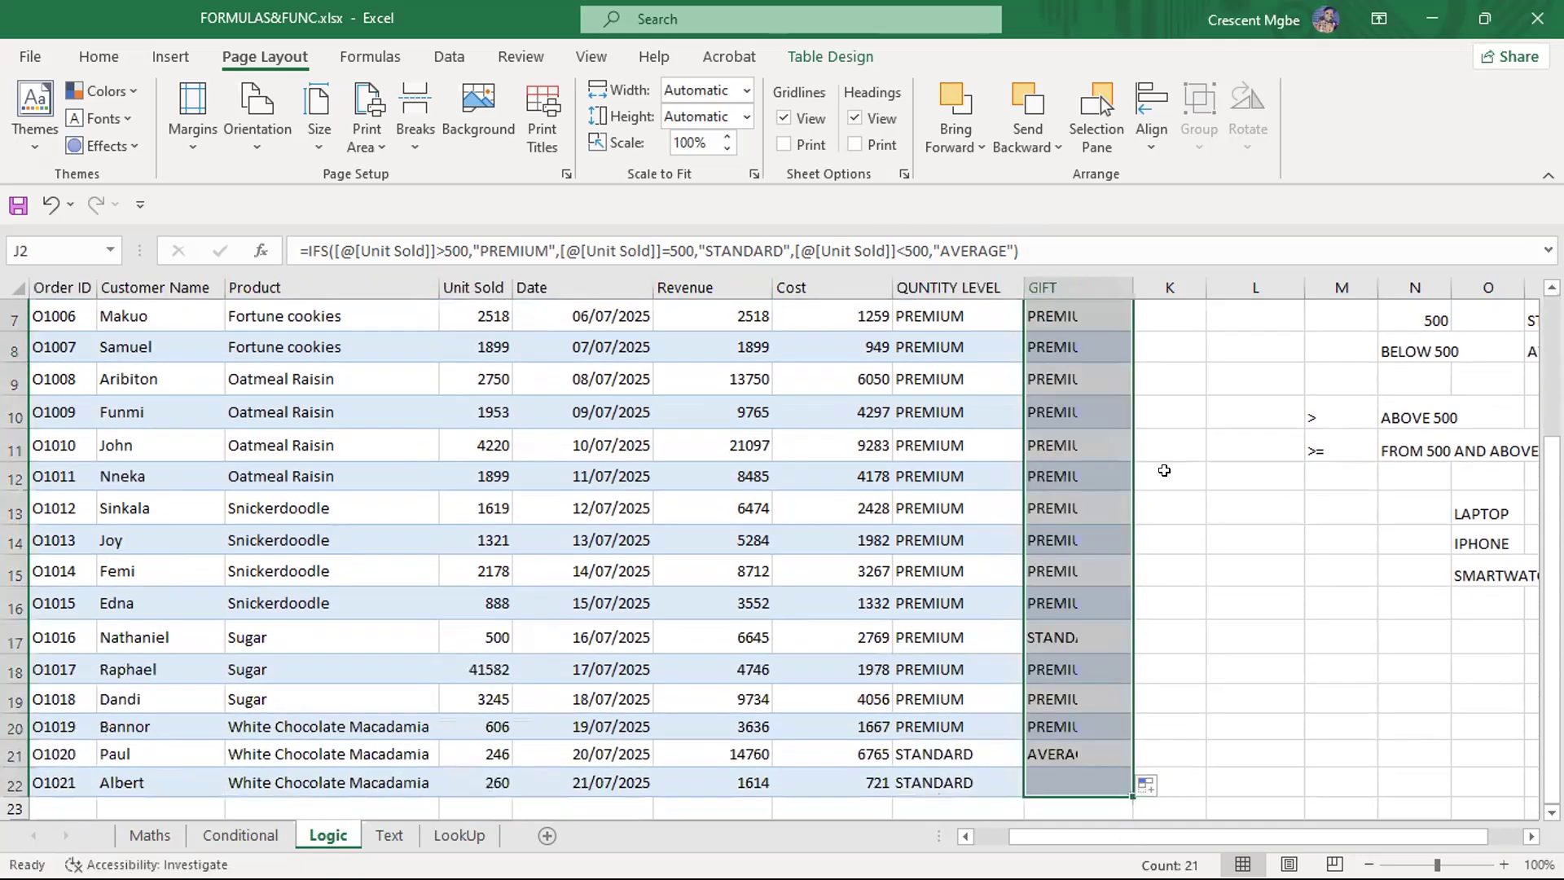
scroll(1164, 470, up, 2)
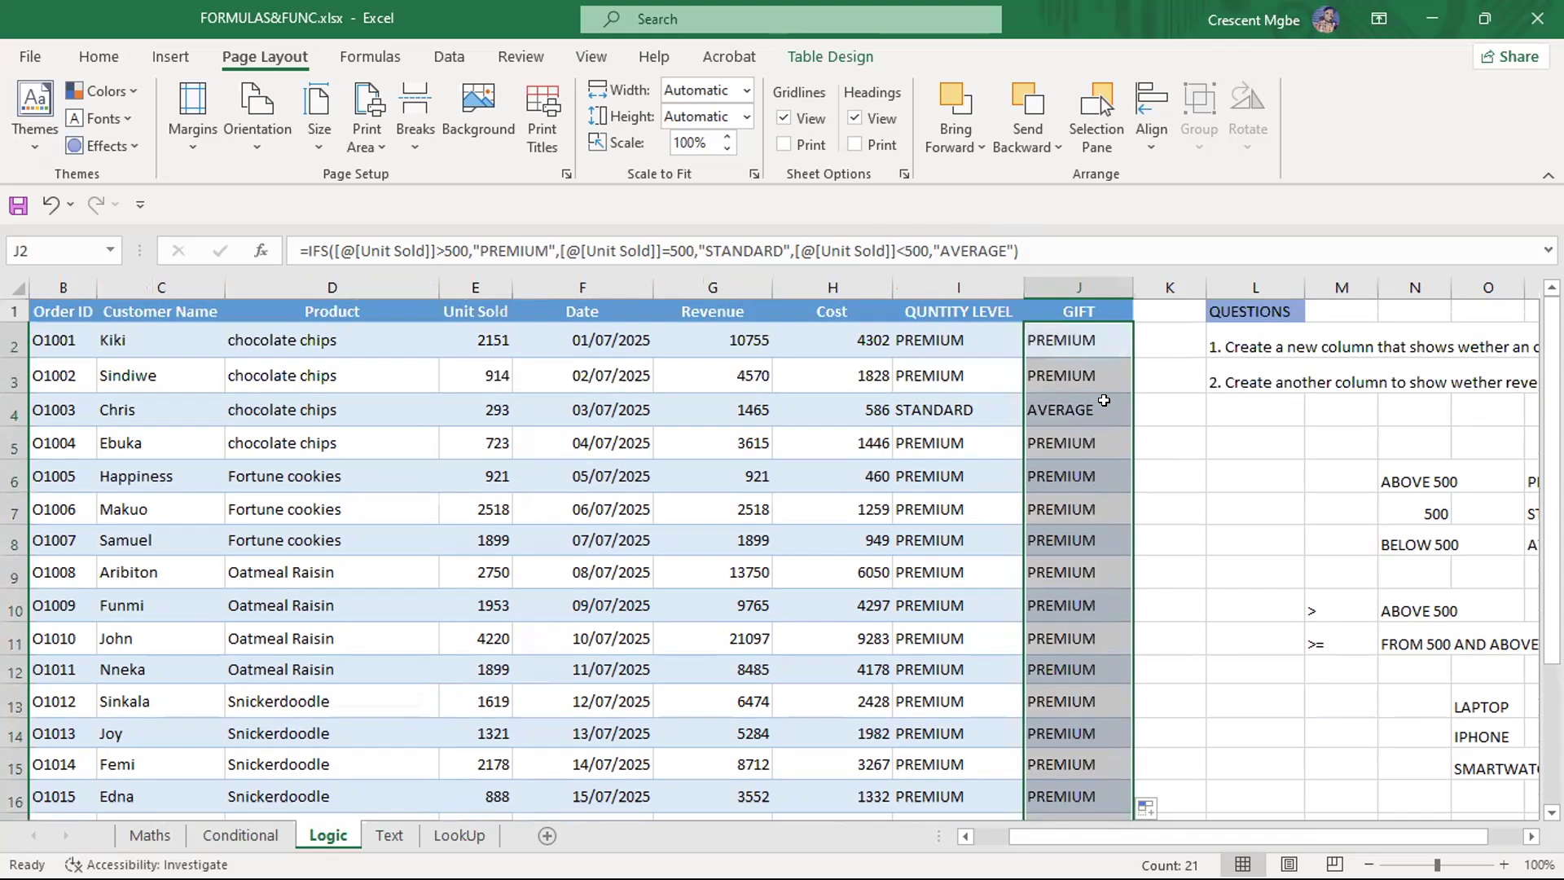
Review the GIFT labels against the Unit Sold values down to the table's last row
scroll(1087, 431, down, 4)
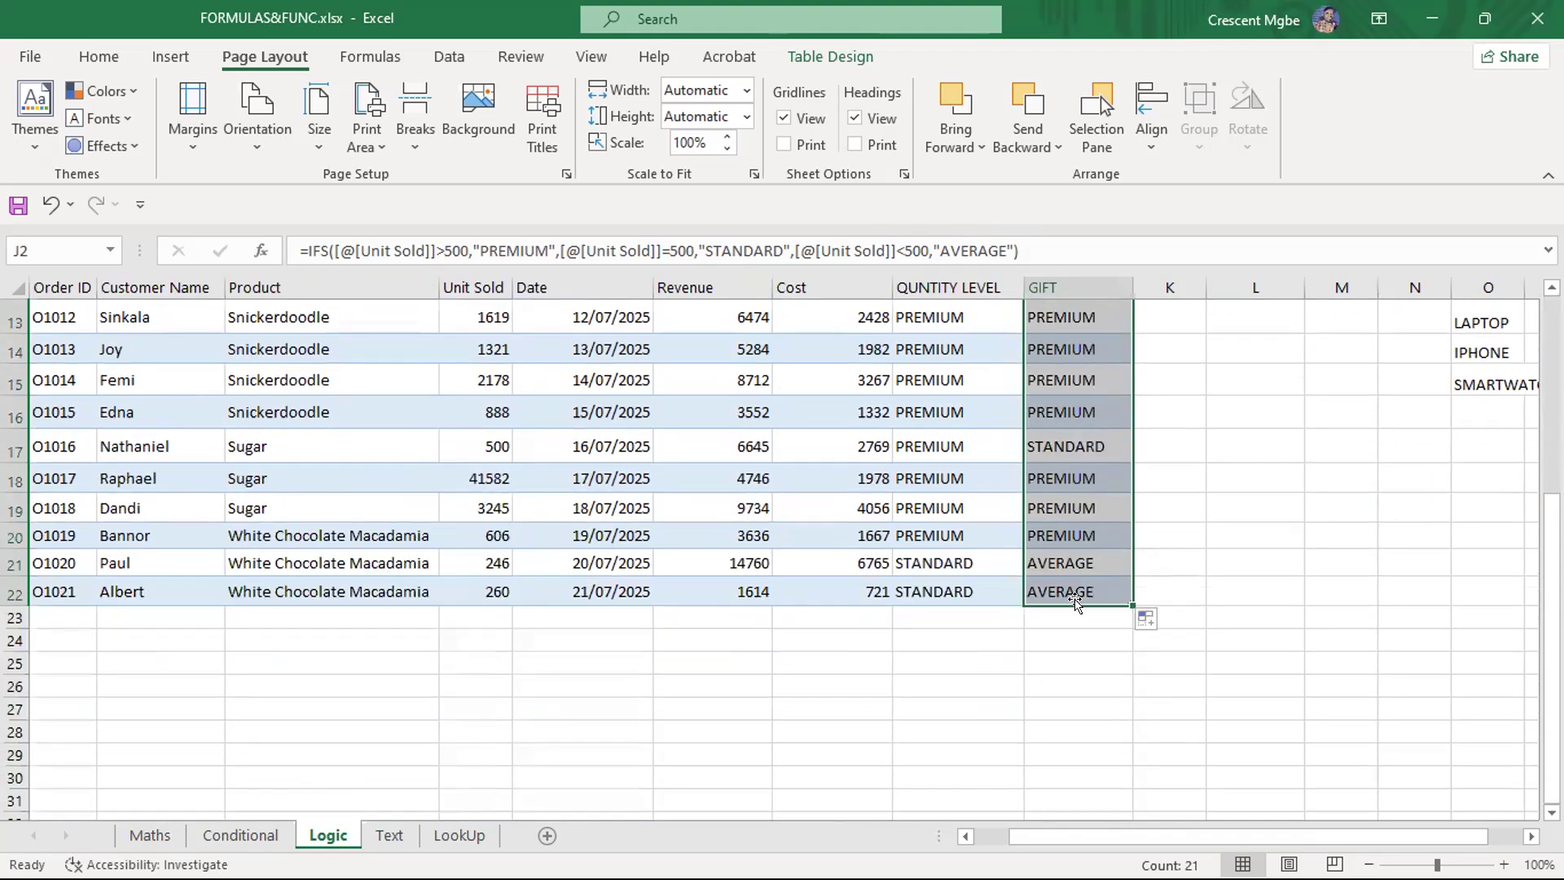
click(1063, 562)
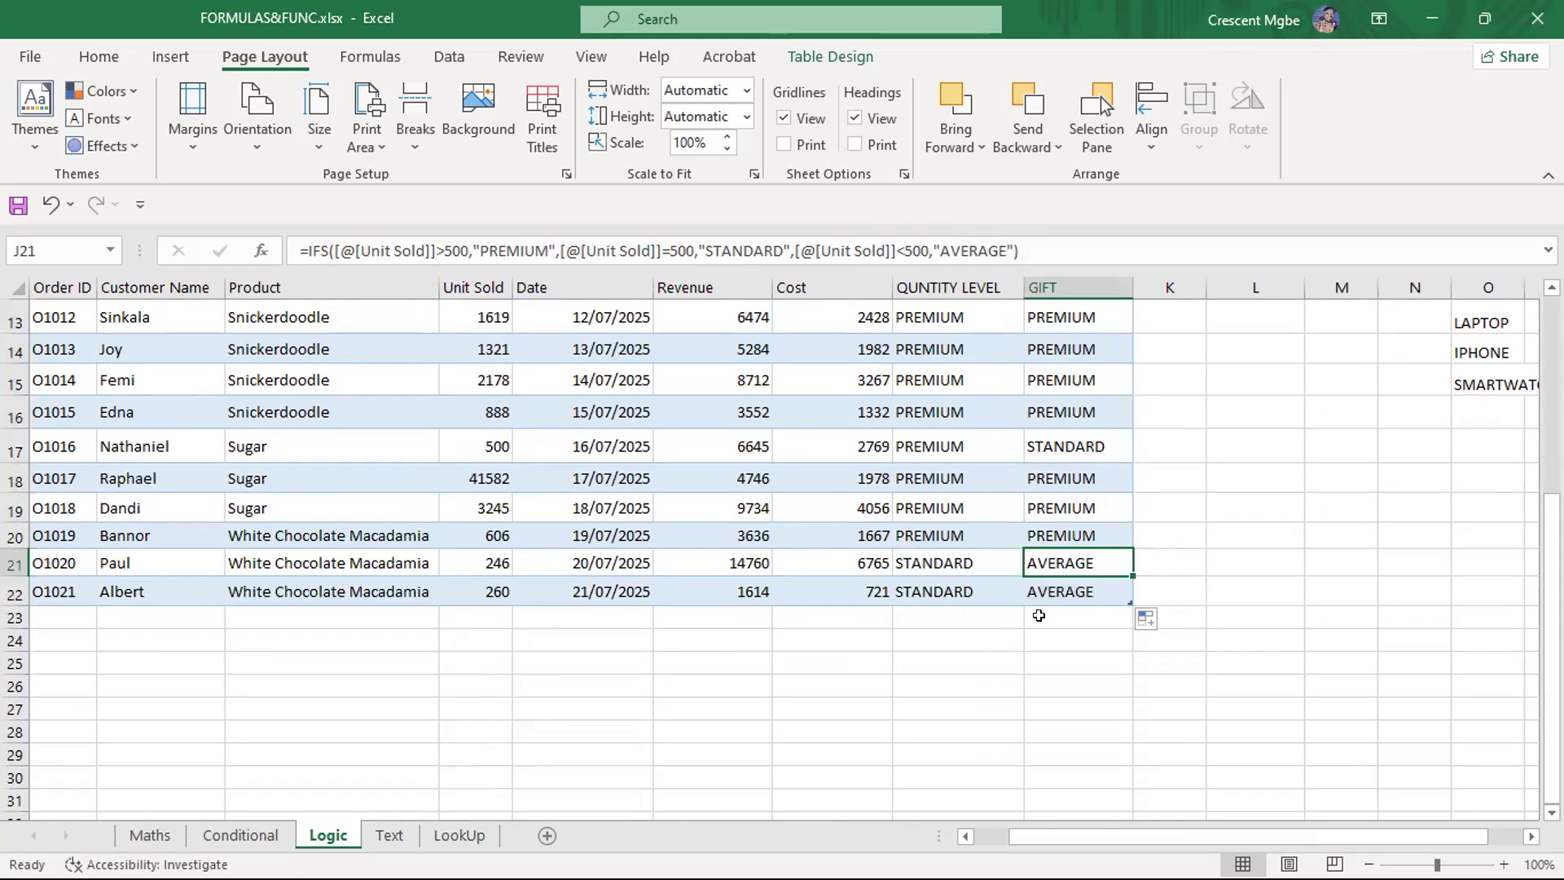
scroll(157, 540, up, 4)
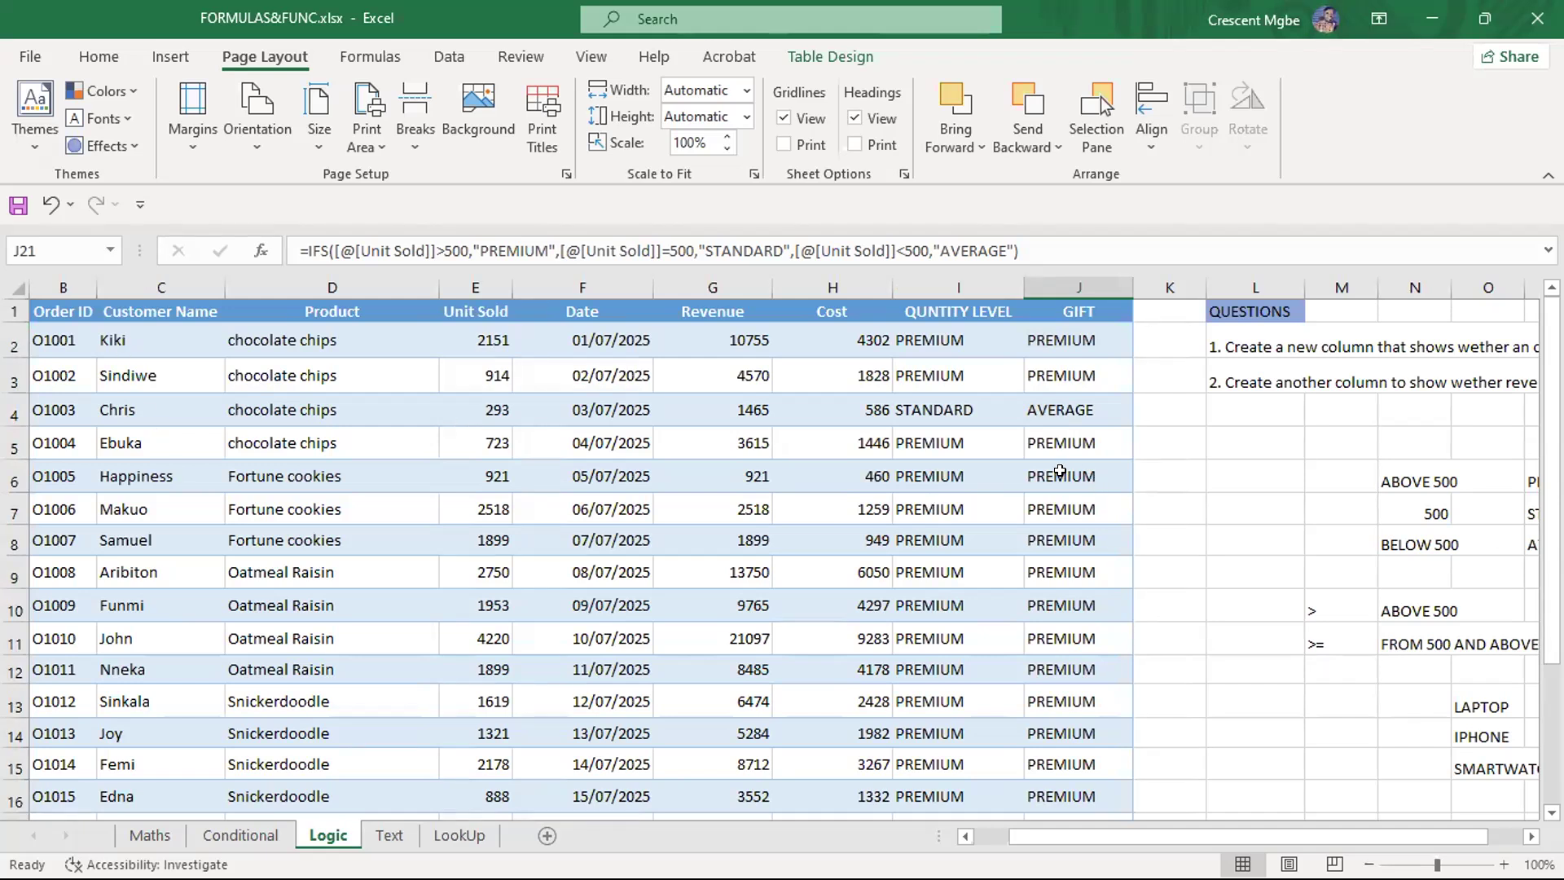
scroll(1037, 447, down, 7)
scroll(1037, 443, up, 7)
scroll(1037, 440, down, 2)
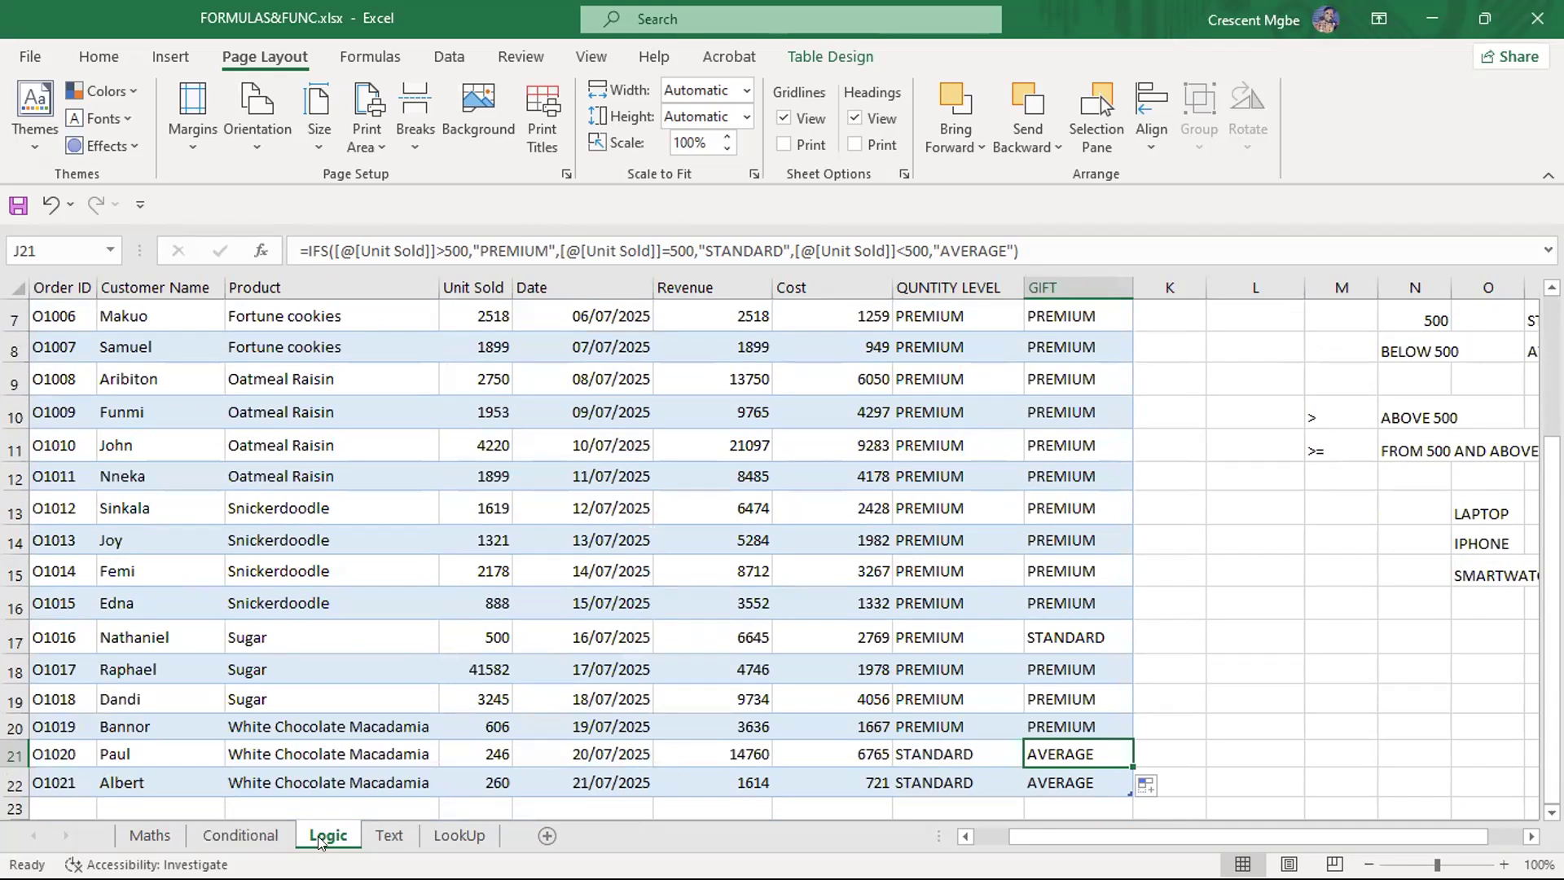
scroll(1217, 650, up, 2)
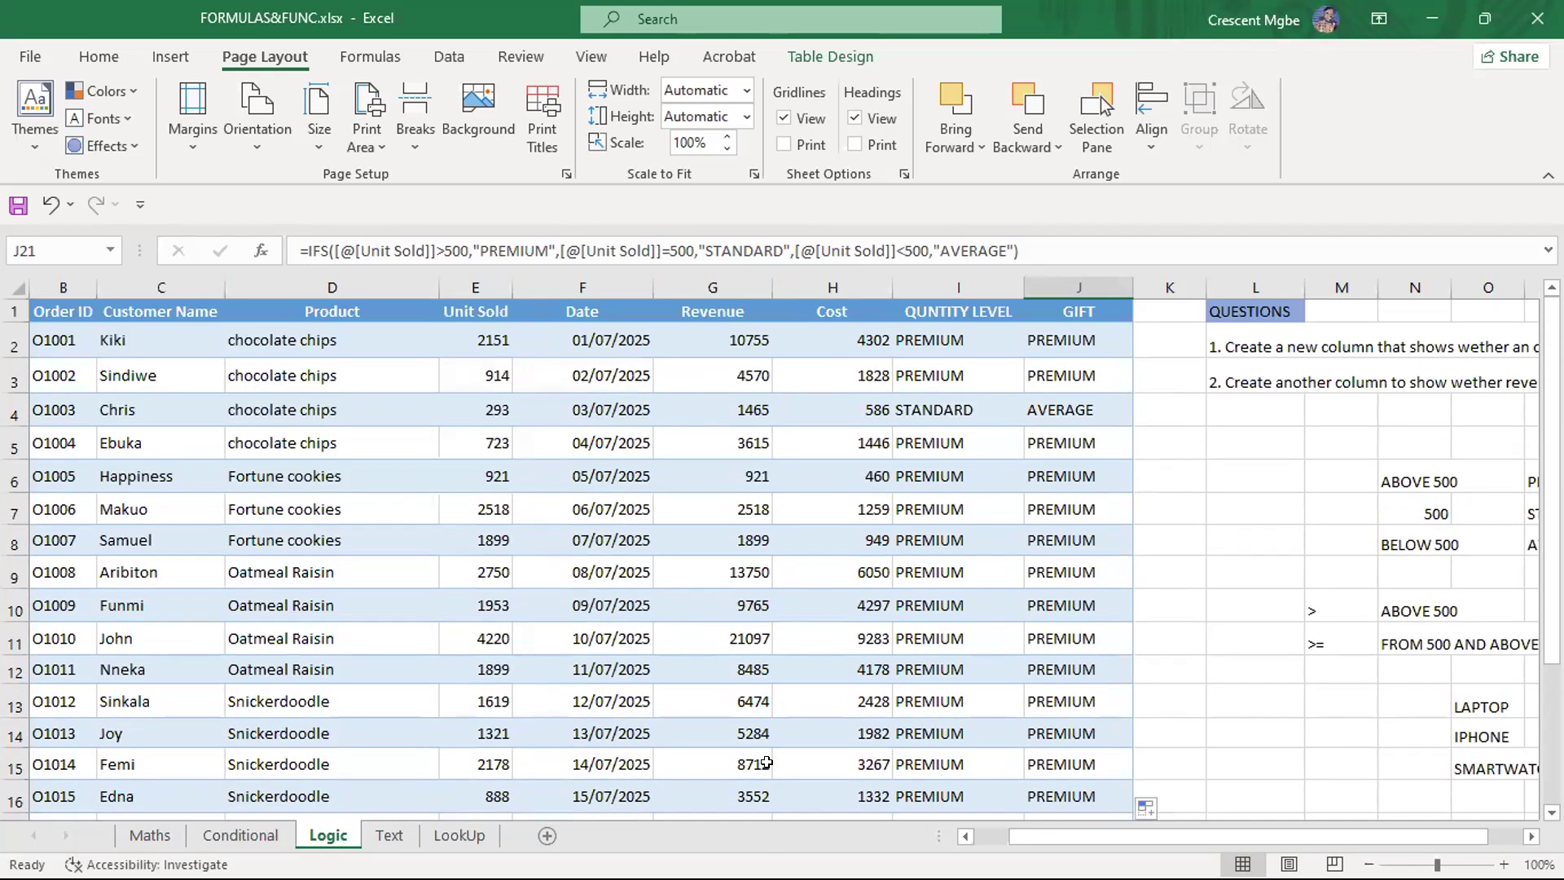
Switch to the PowerPoint slide show to view the Basic Formulas slide, and return to the FORMULAS&FUNC.xlsx workbook
key(super+Tab)
click(202, 500)
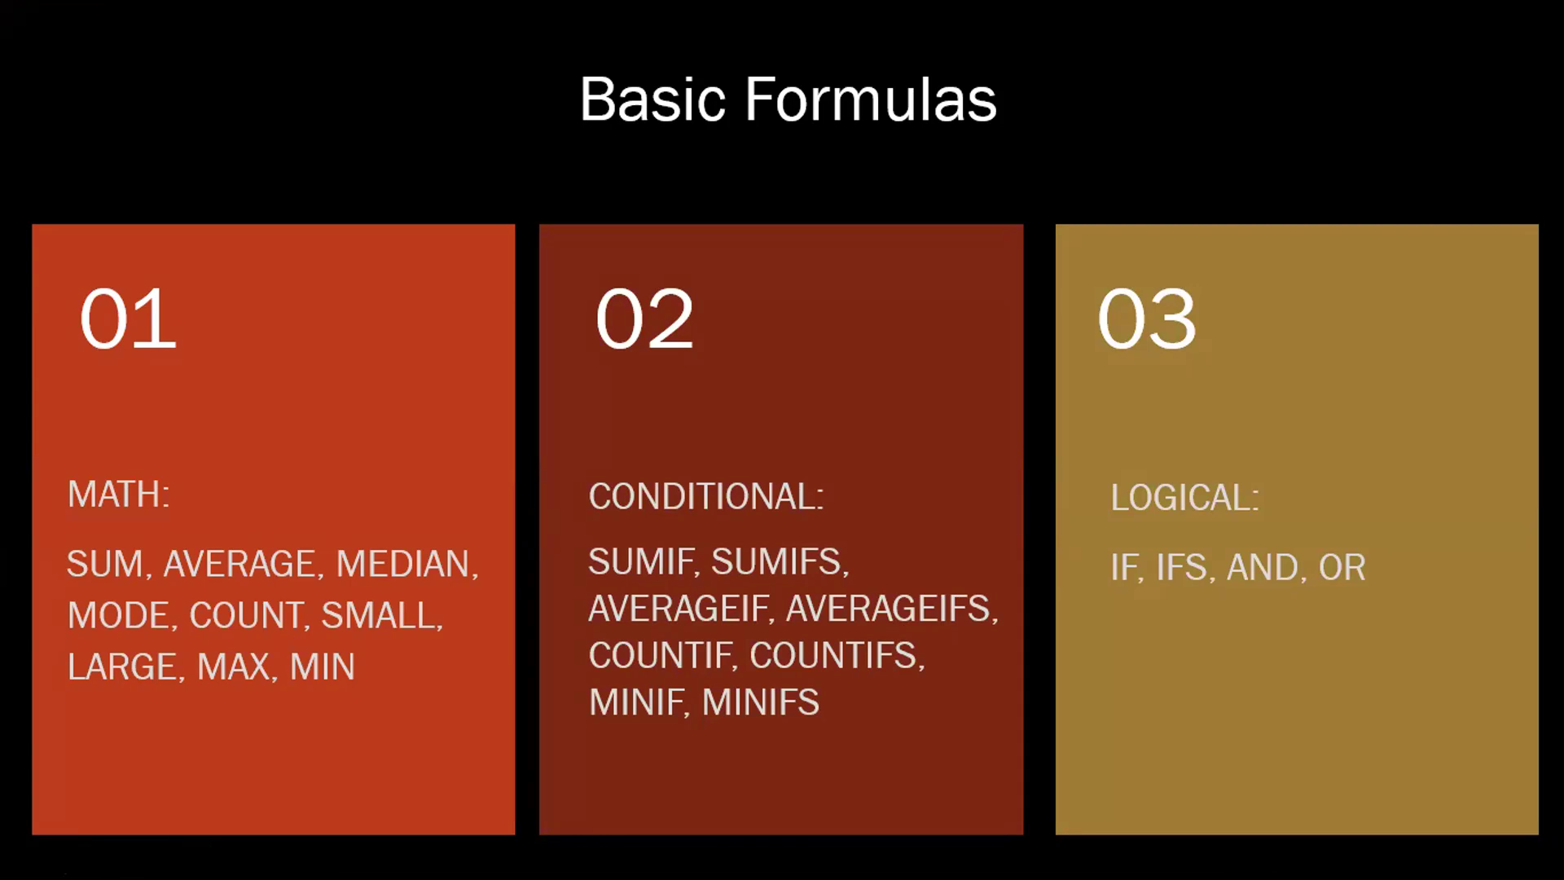
key(super+Tab)
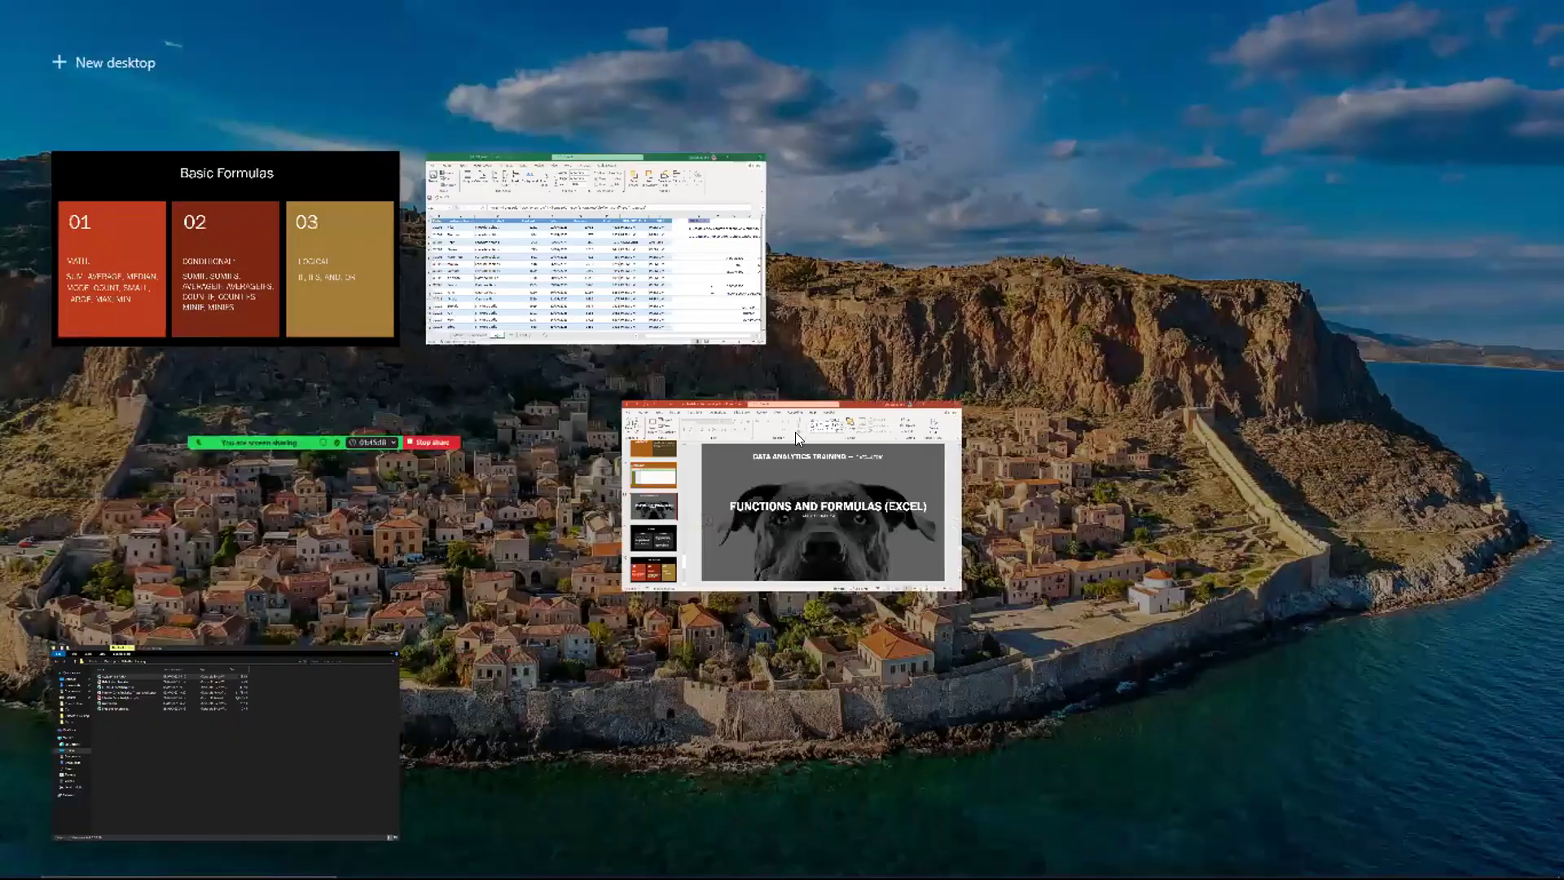
click(666, 299)
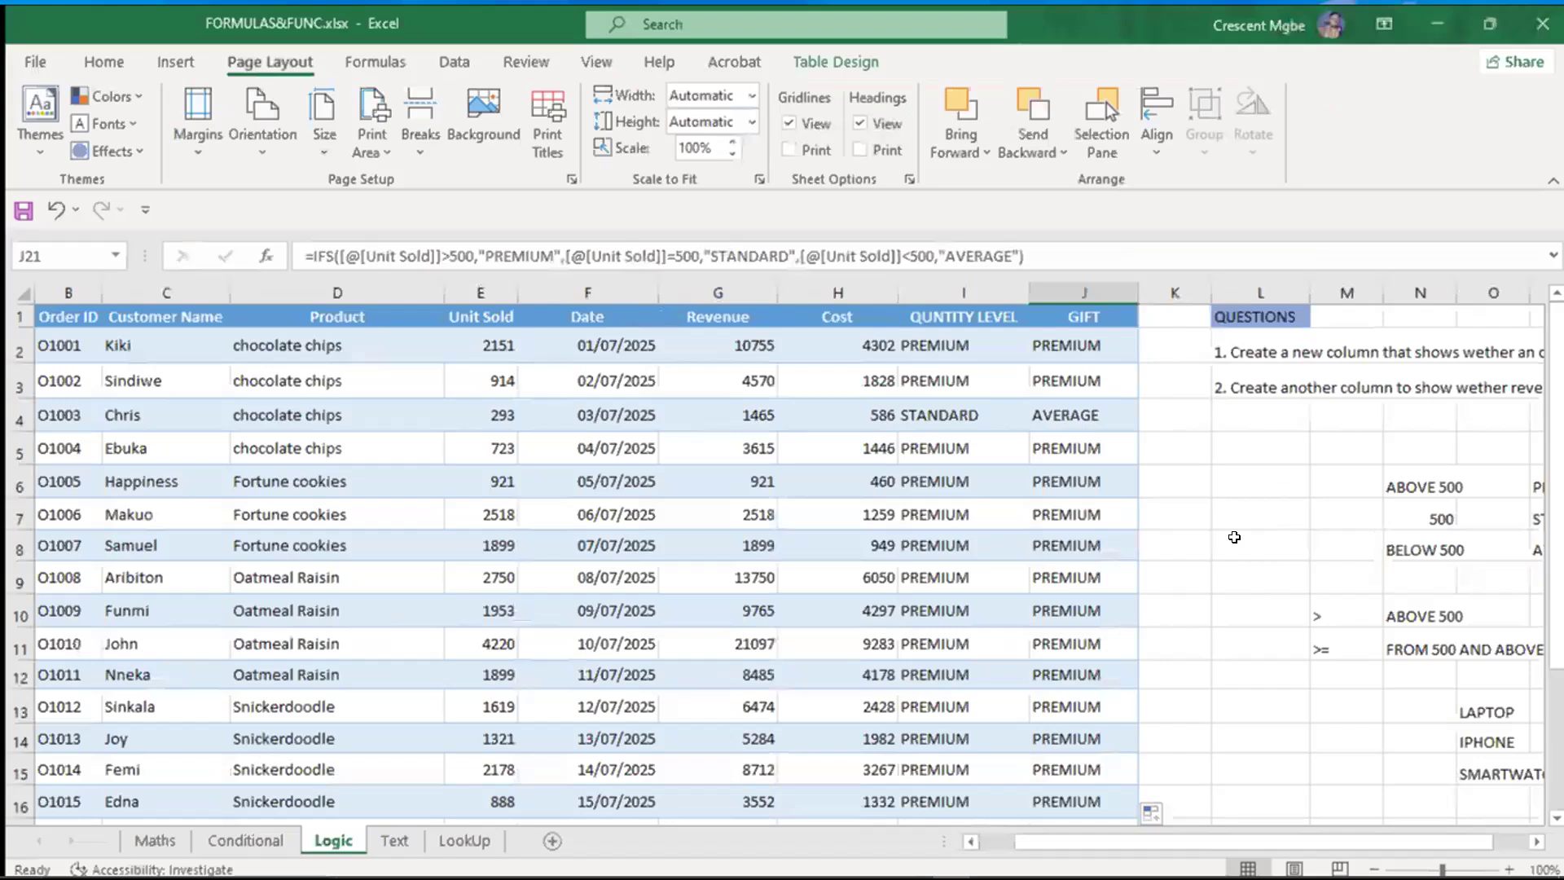
Compare the Unit Sold number in E2 with the Date entry in F2
click(1234, 506)
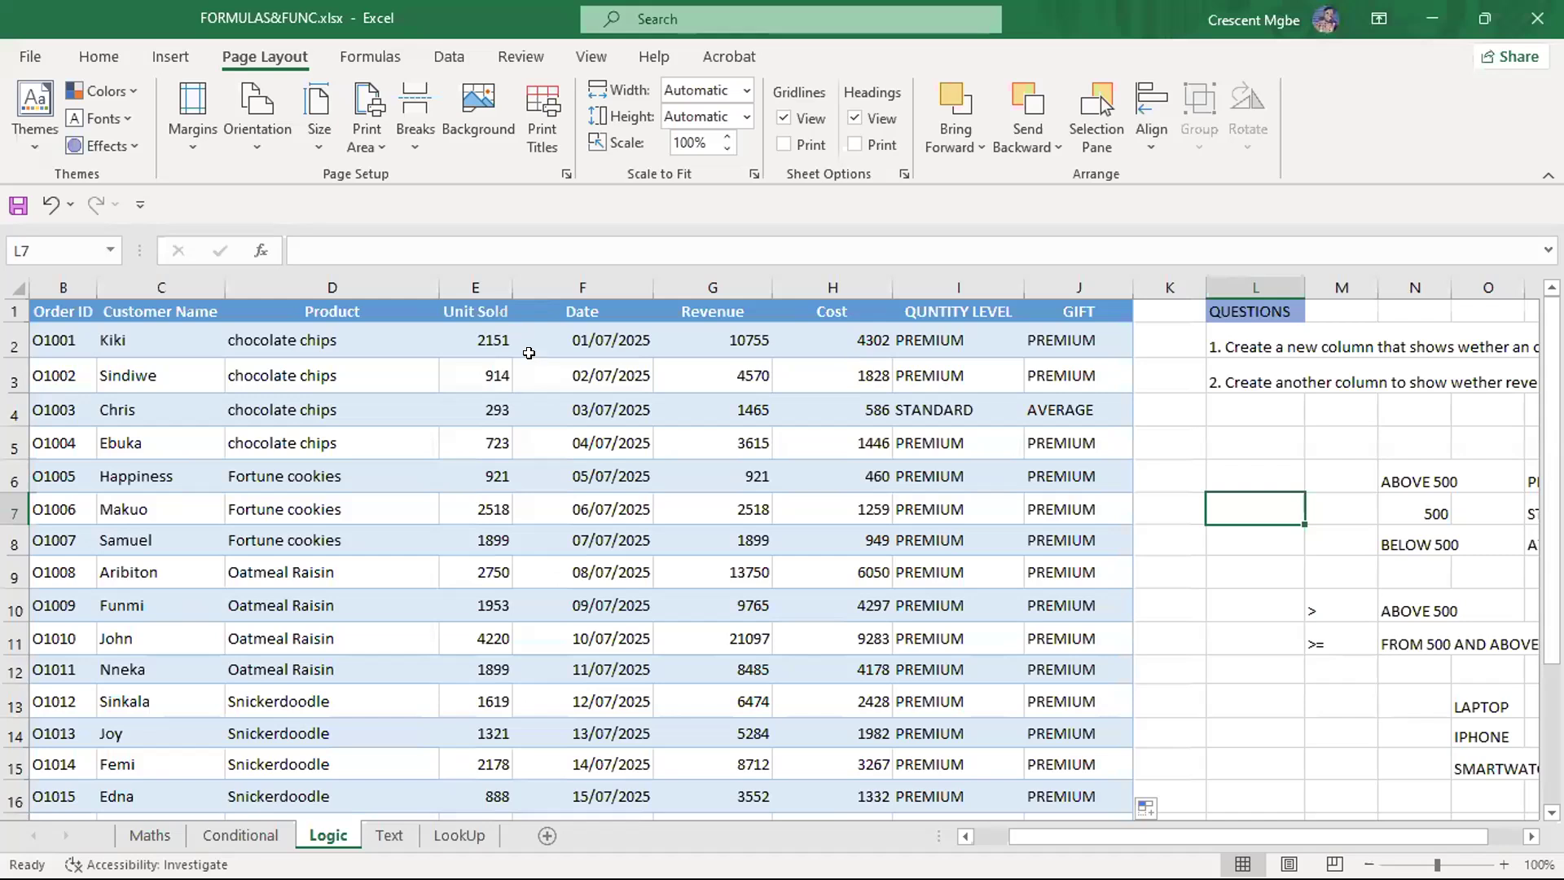
click(475, 336)
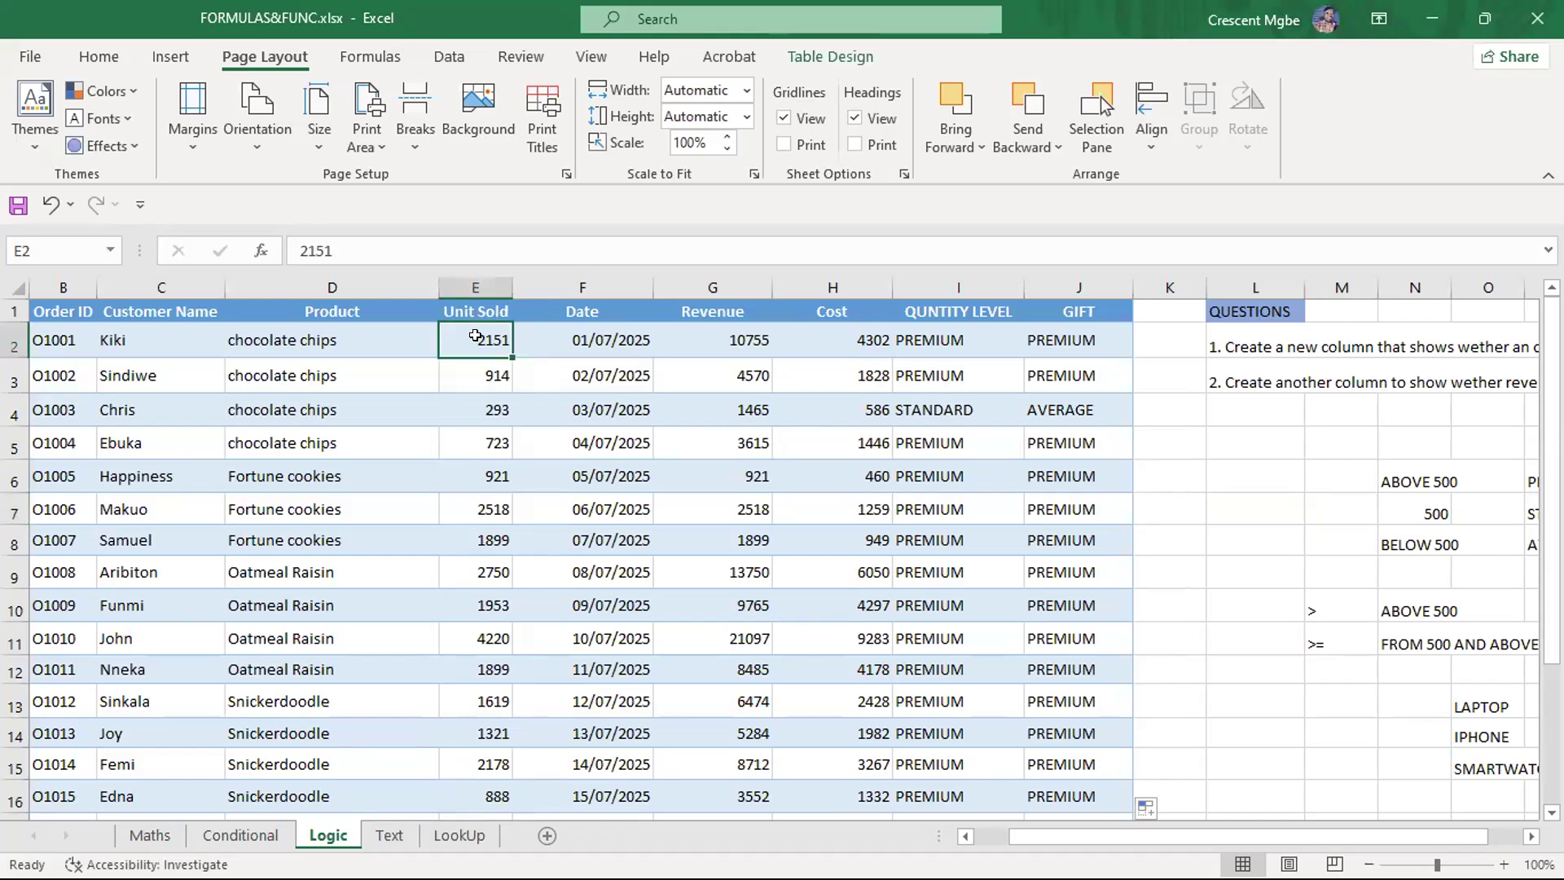
click(602, 338)
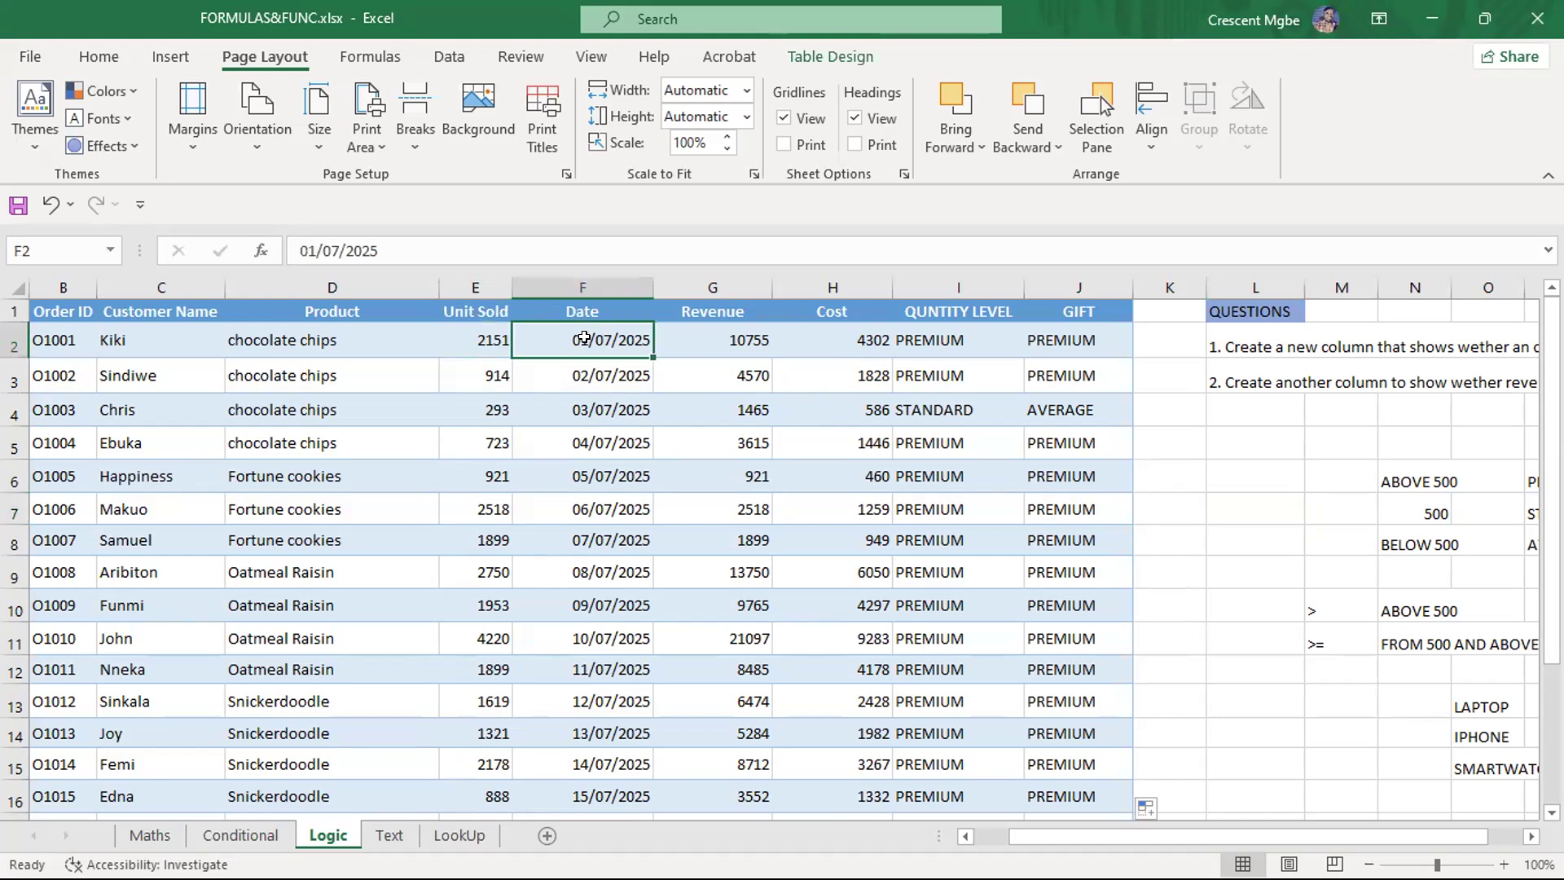
click(471, 334)
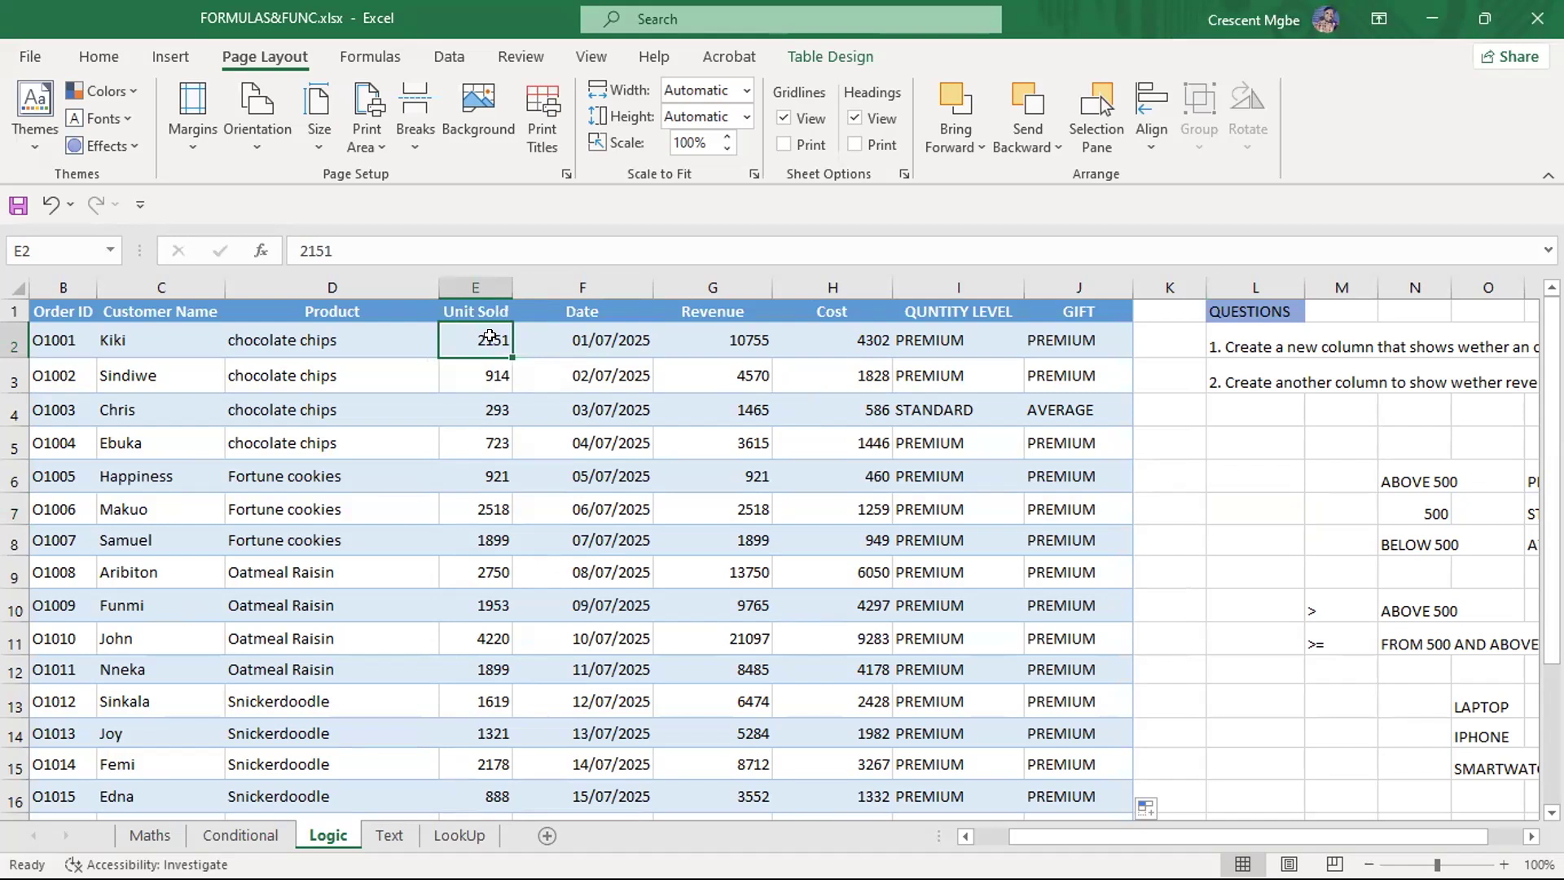
click(584, 341)
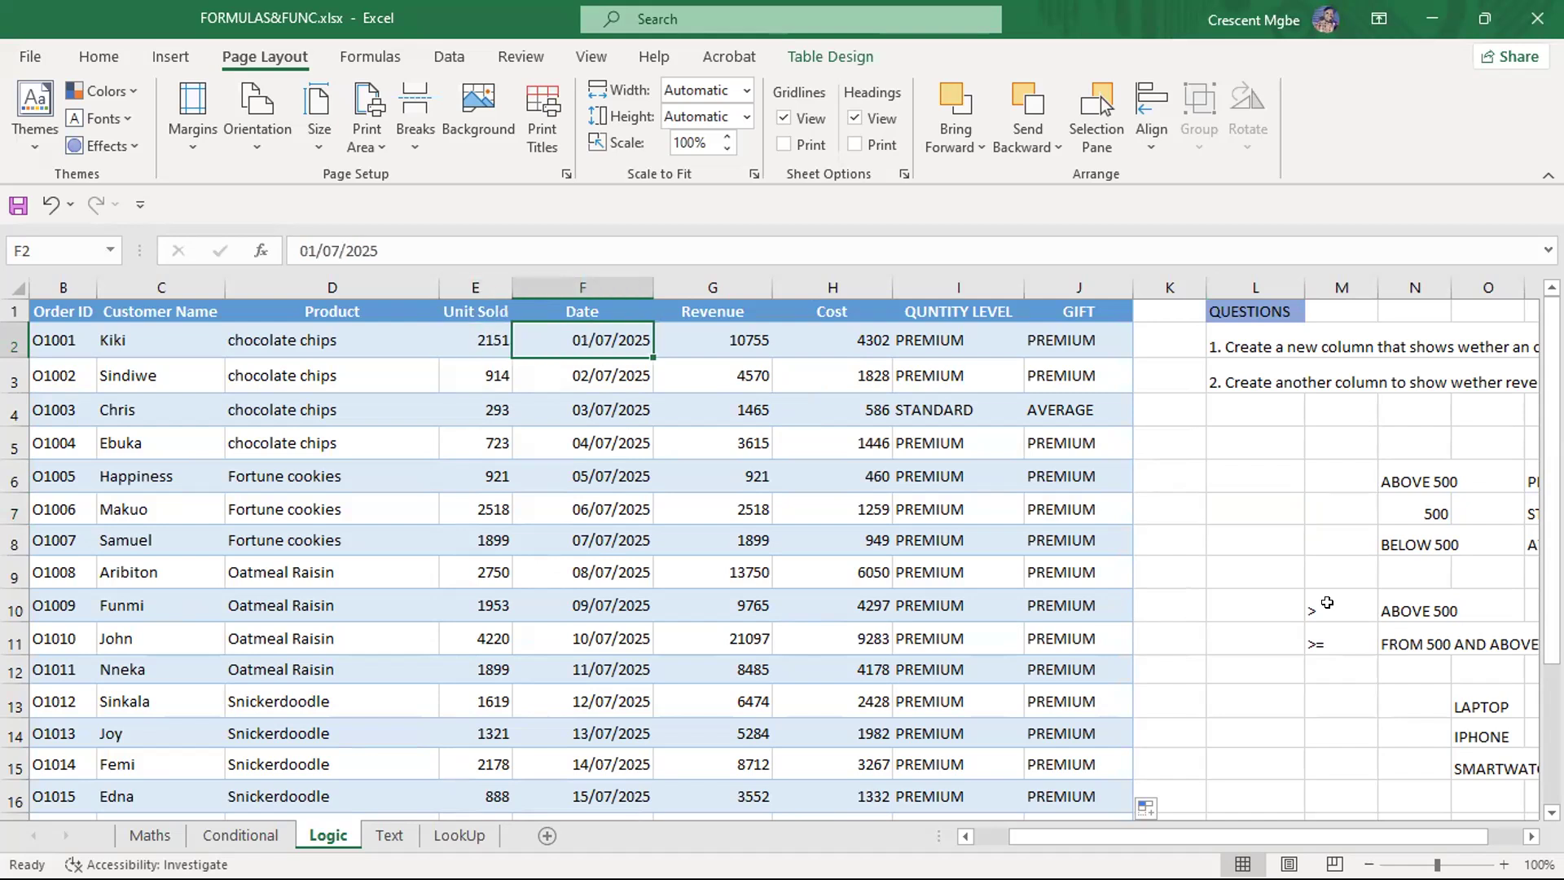
click(1256, 540)
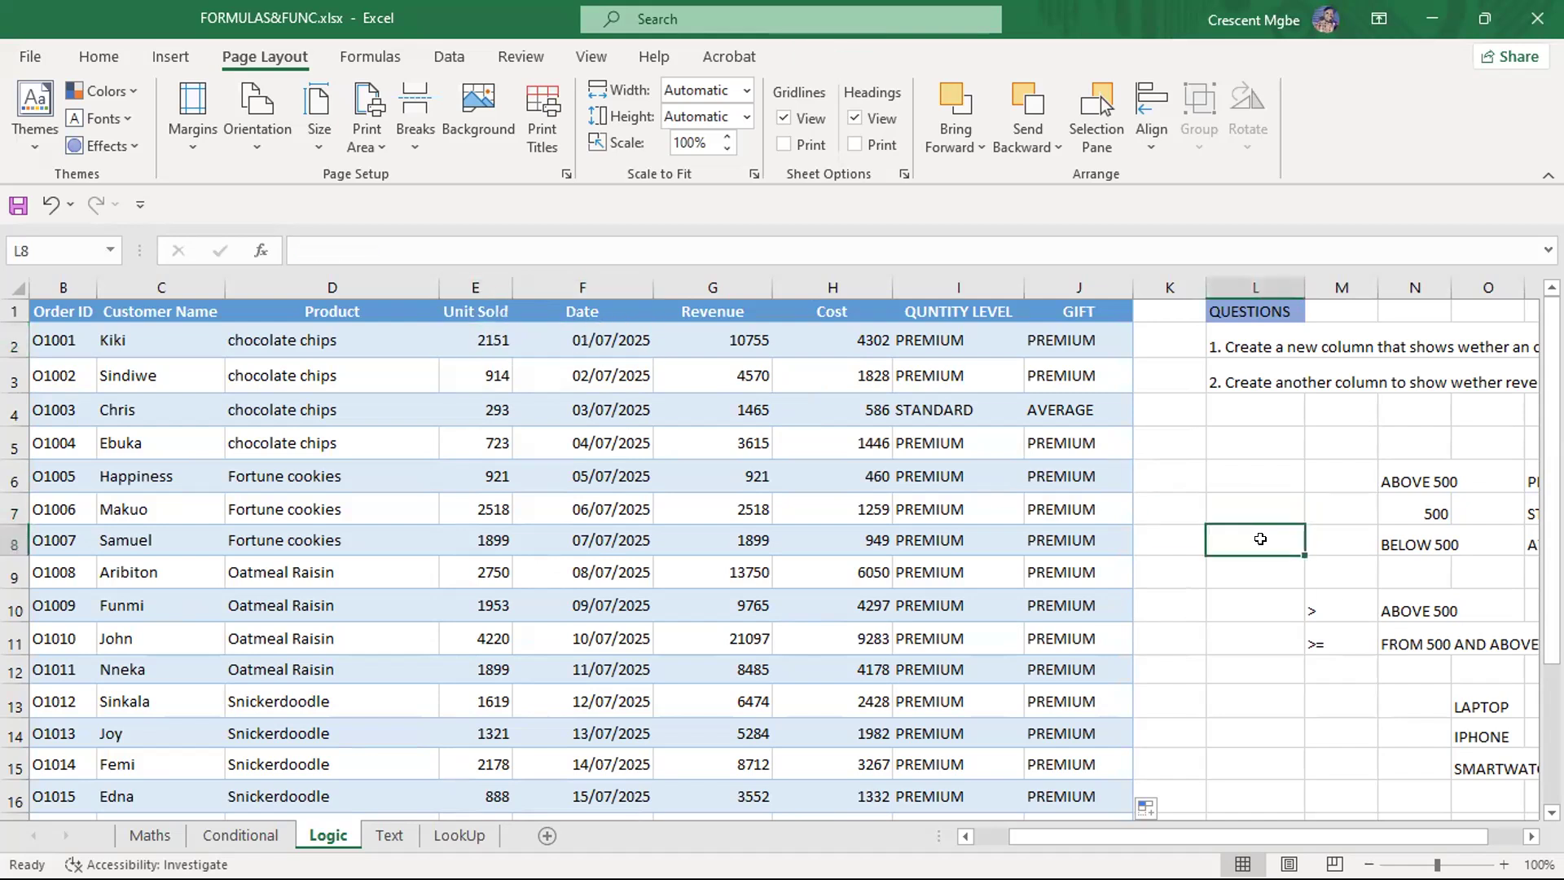
click(489, 330)
click(575, 339)
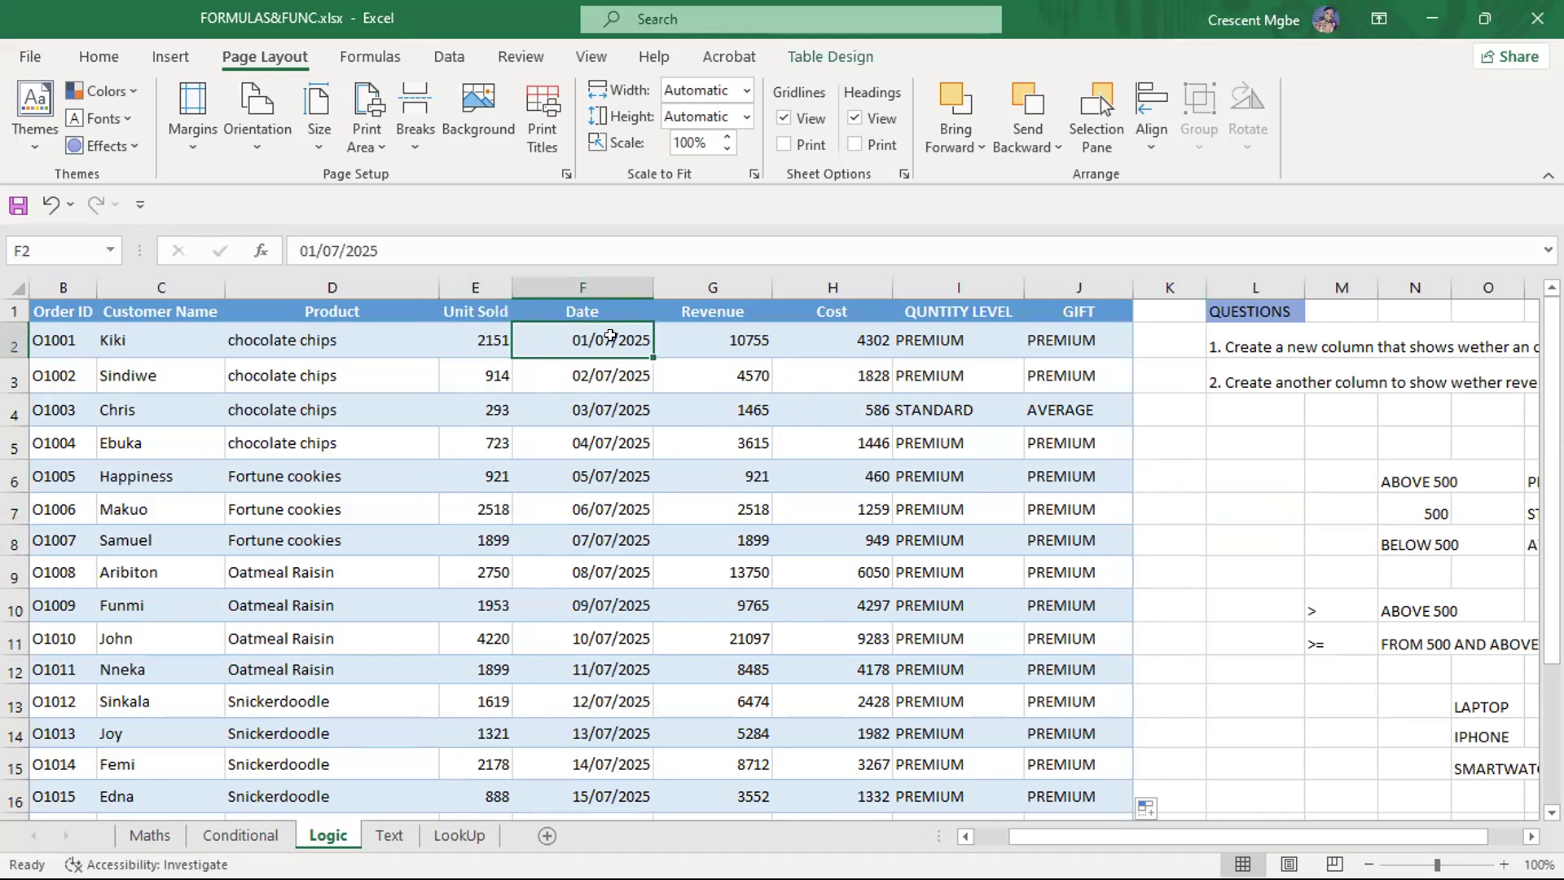
click(482, 338)
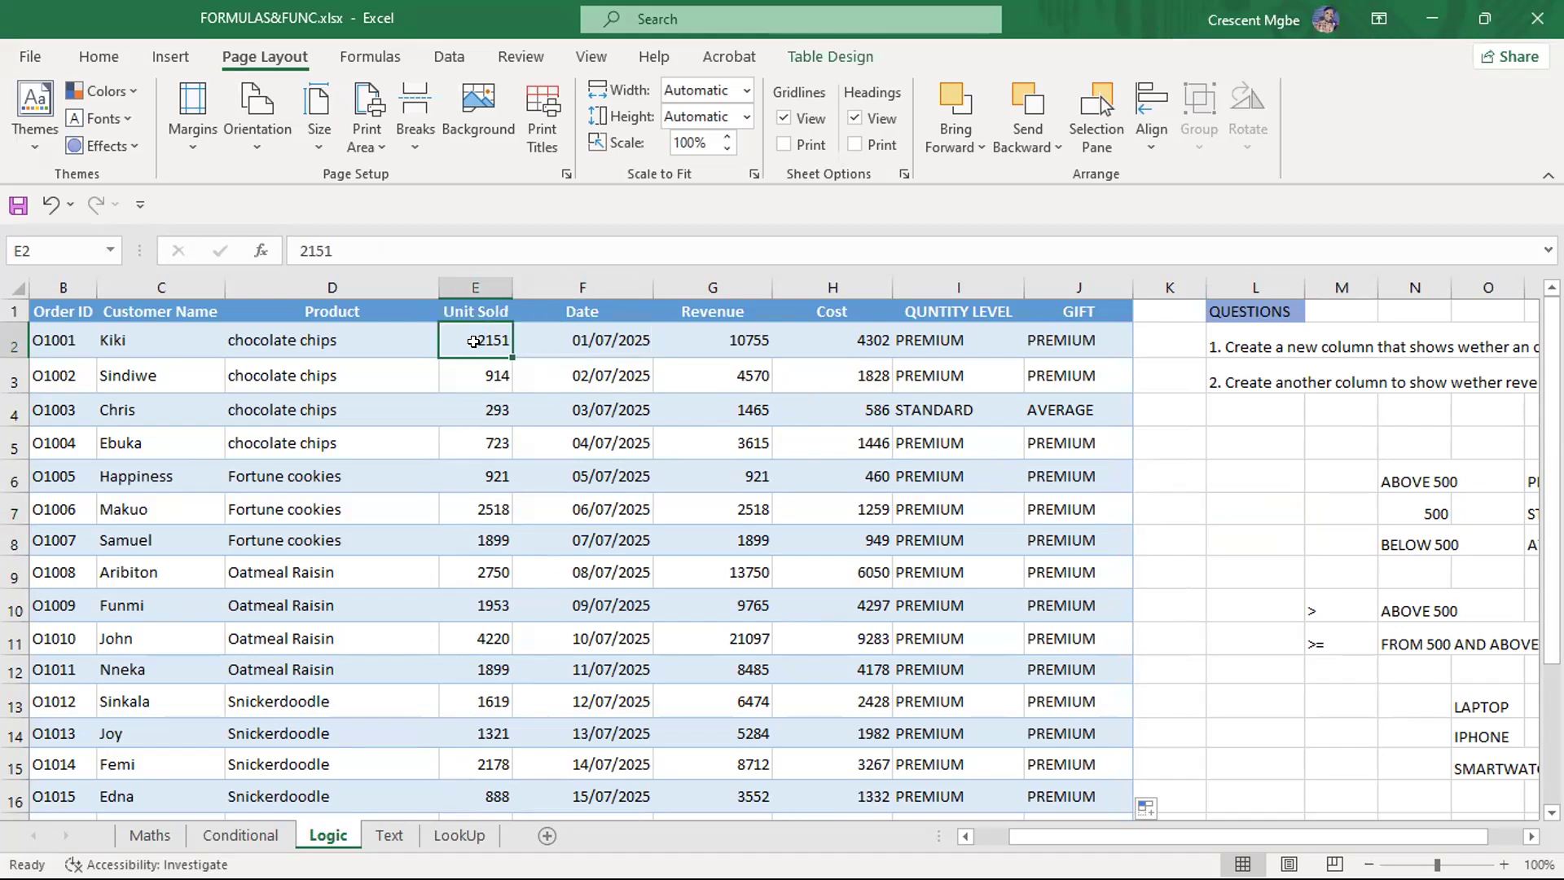
click(617, 339)
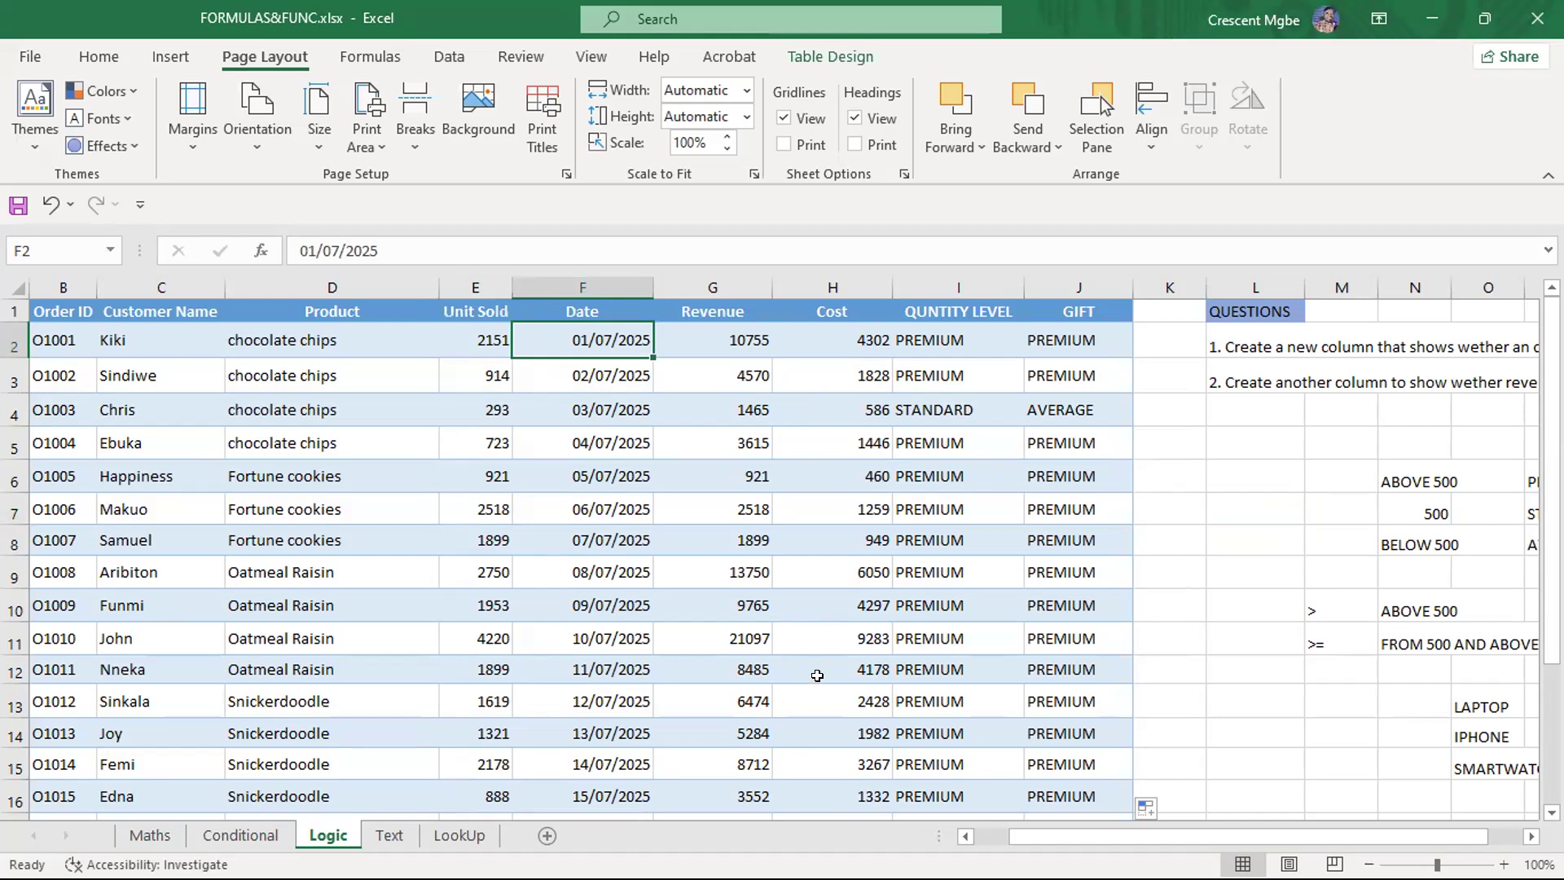
Switch to the PowerPoint slide show, advance to the More Formulas slide, and return to the FORMULAS&FUNC.xlsx workbook
key(super+Tab)
click(578, 256)
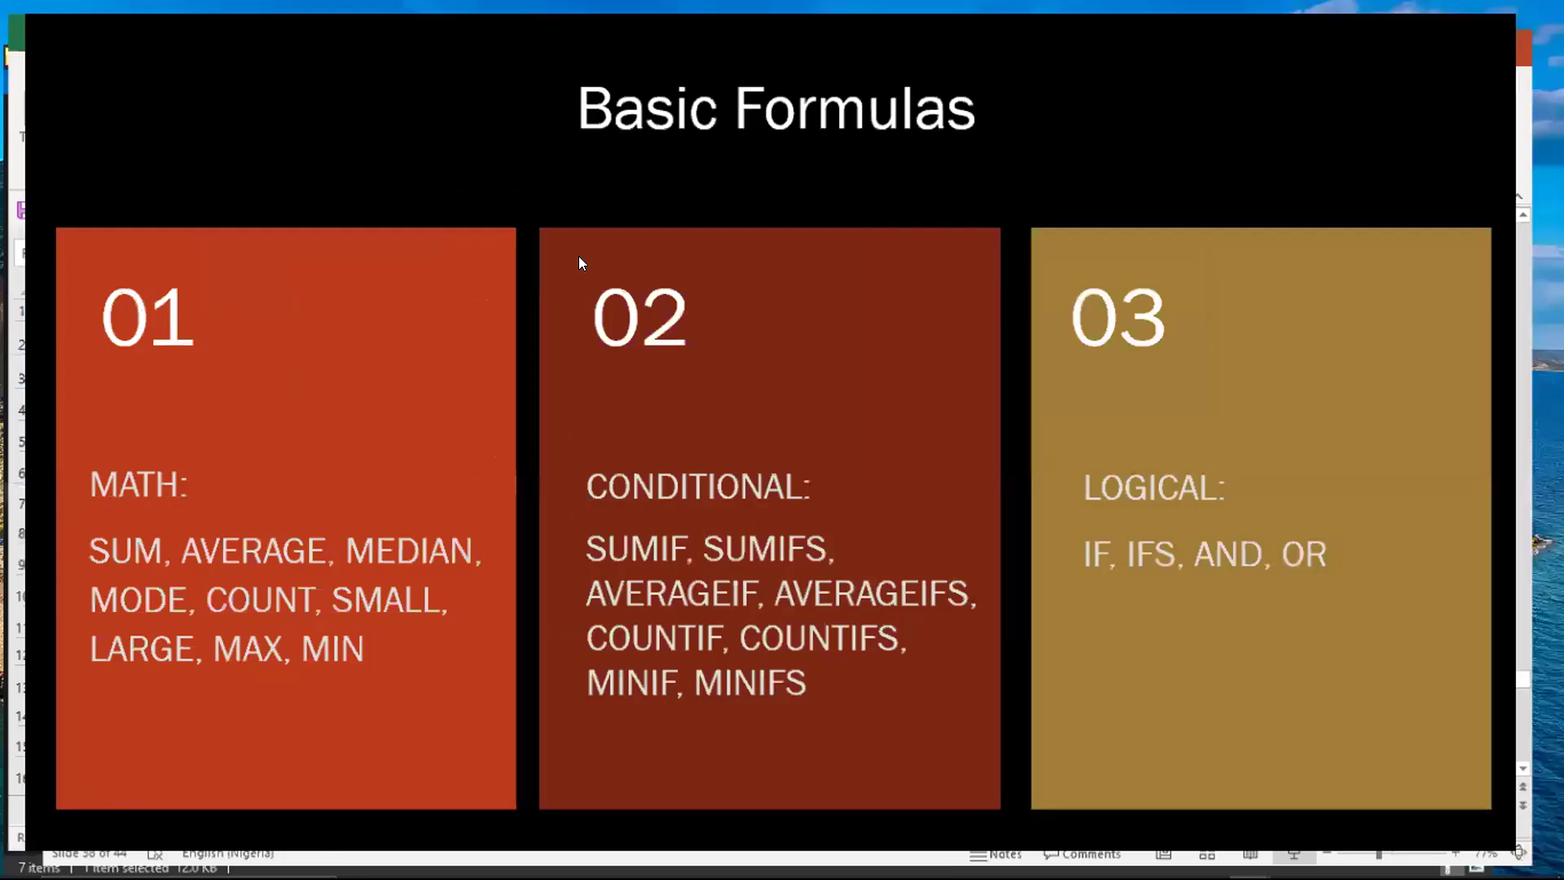
click(1201, 468)
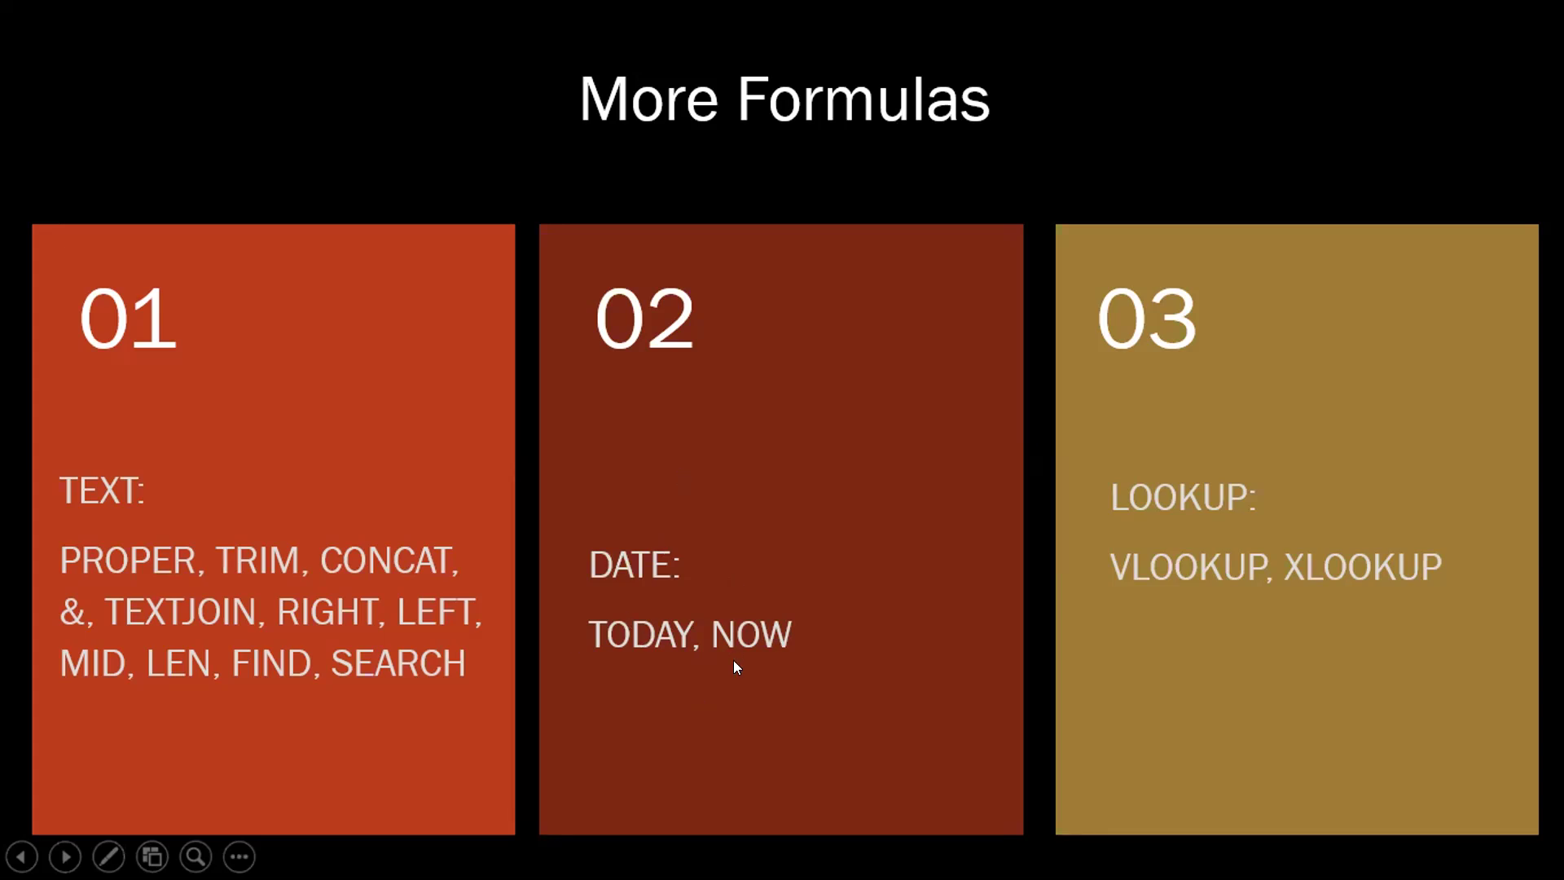
key(super+Tab)
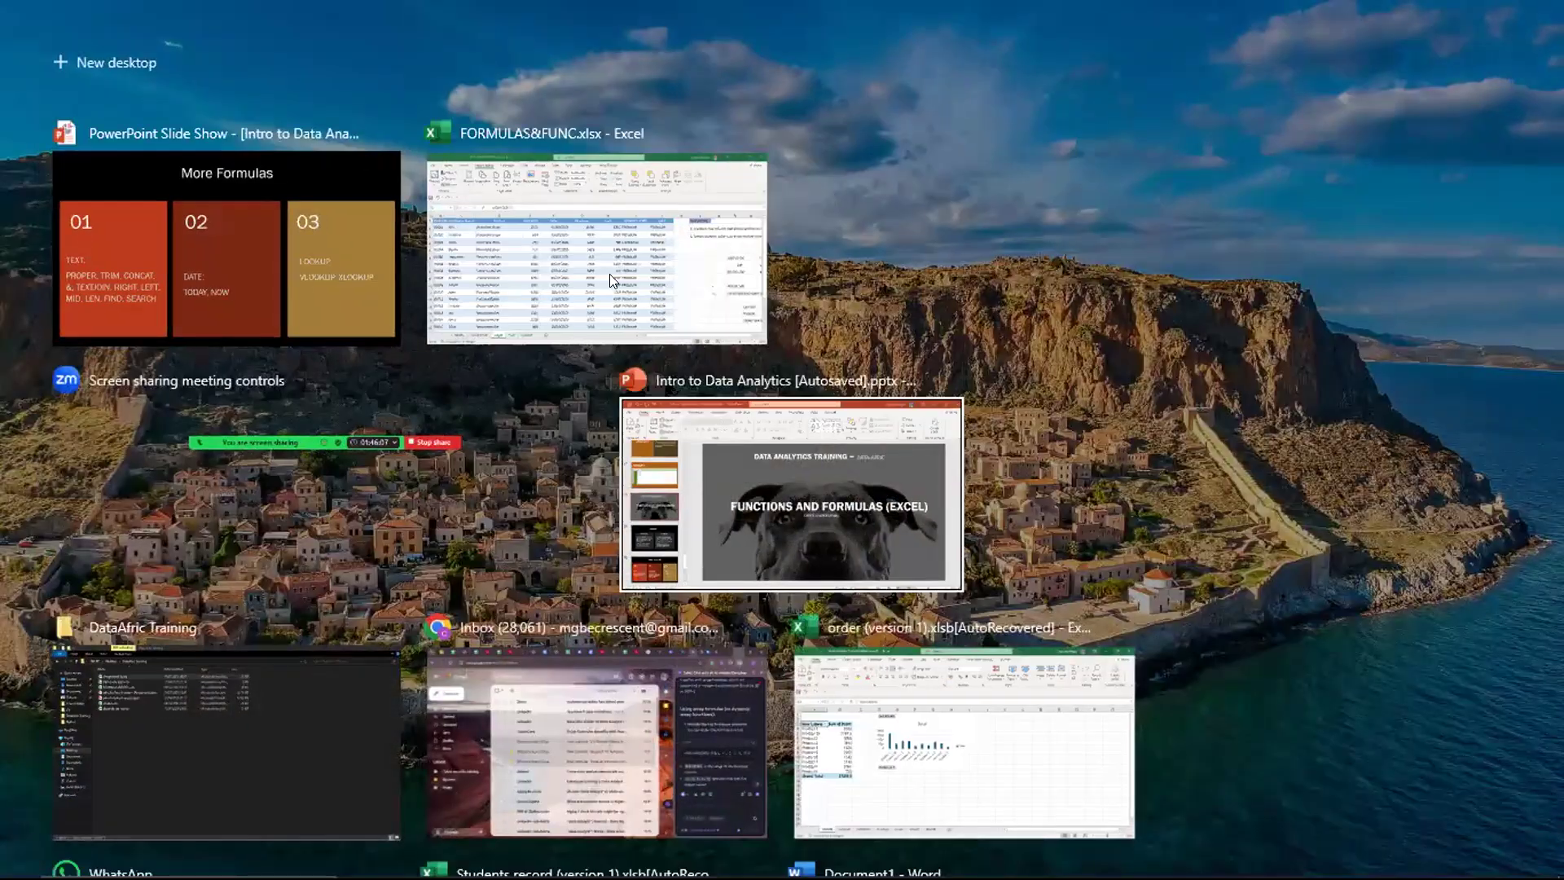
click(610, 279)
Enter the function names TODAY in I29 and NOW in I30, below the order table
scroll(1100, 486, down, 7)
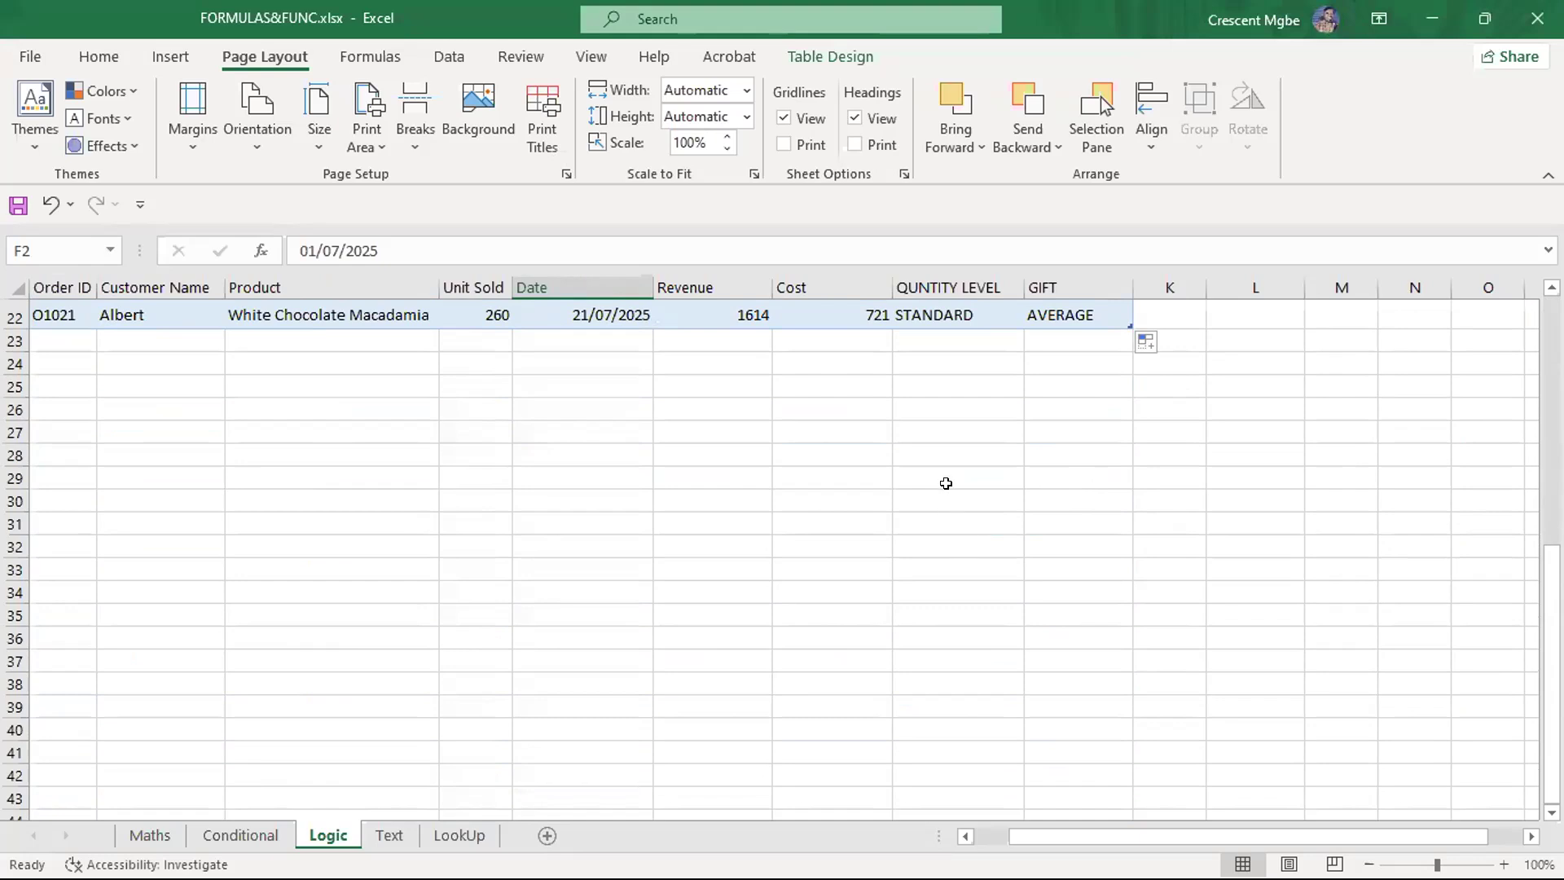
click(948, 479)
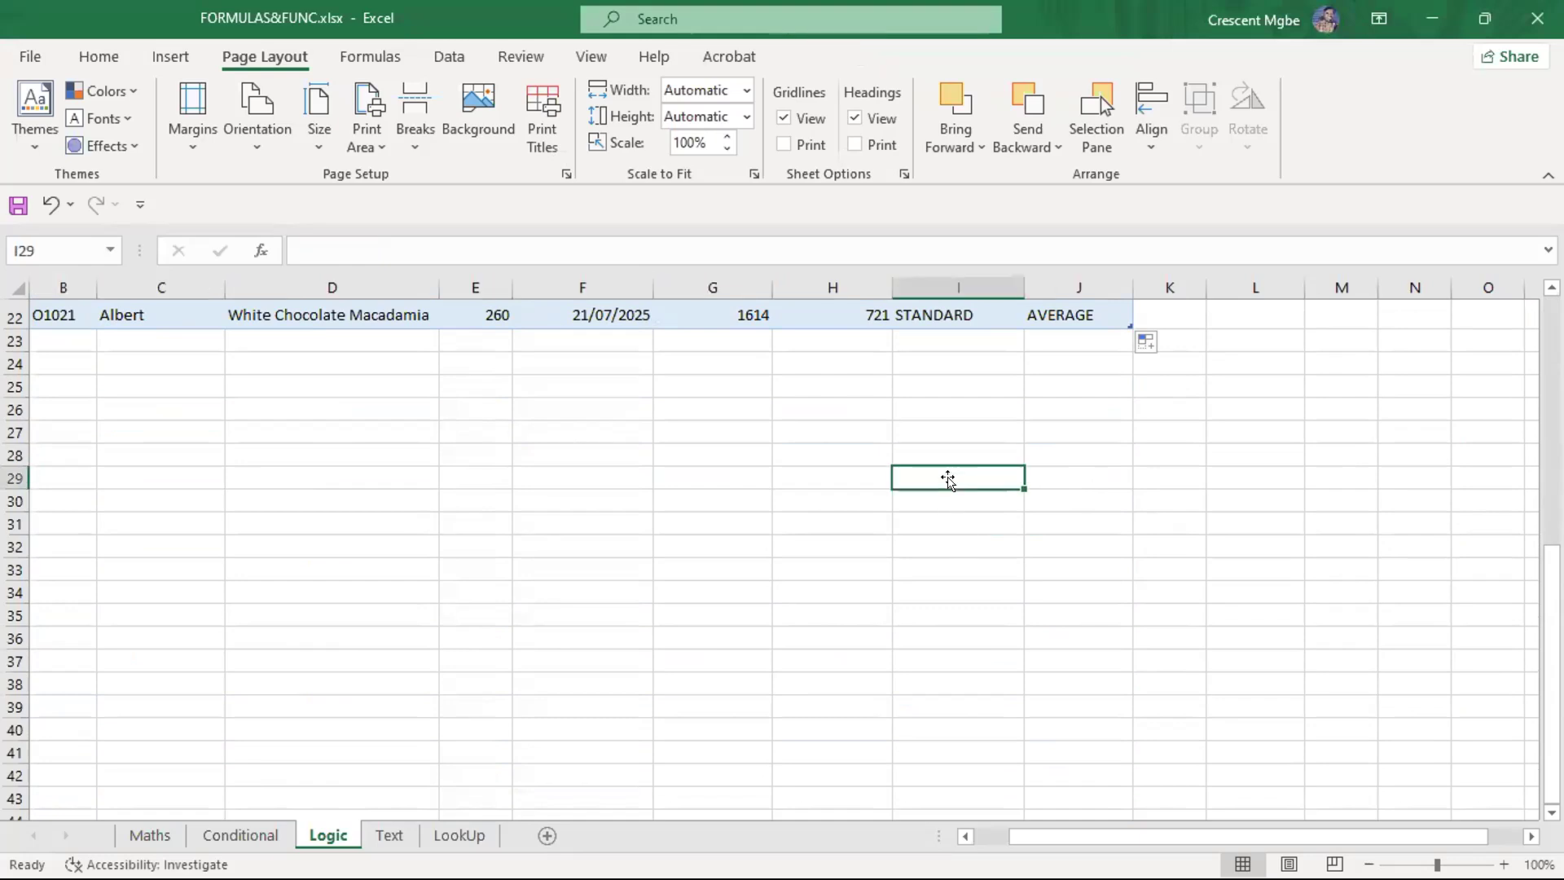
text(TODAY)
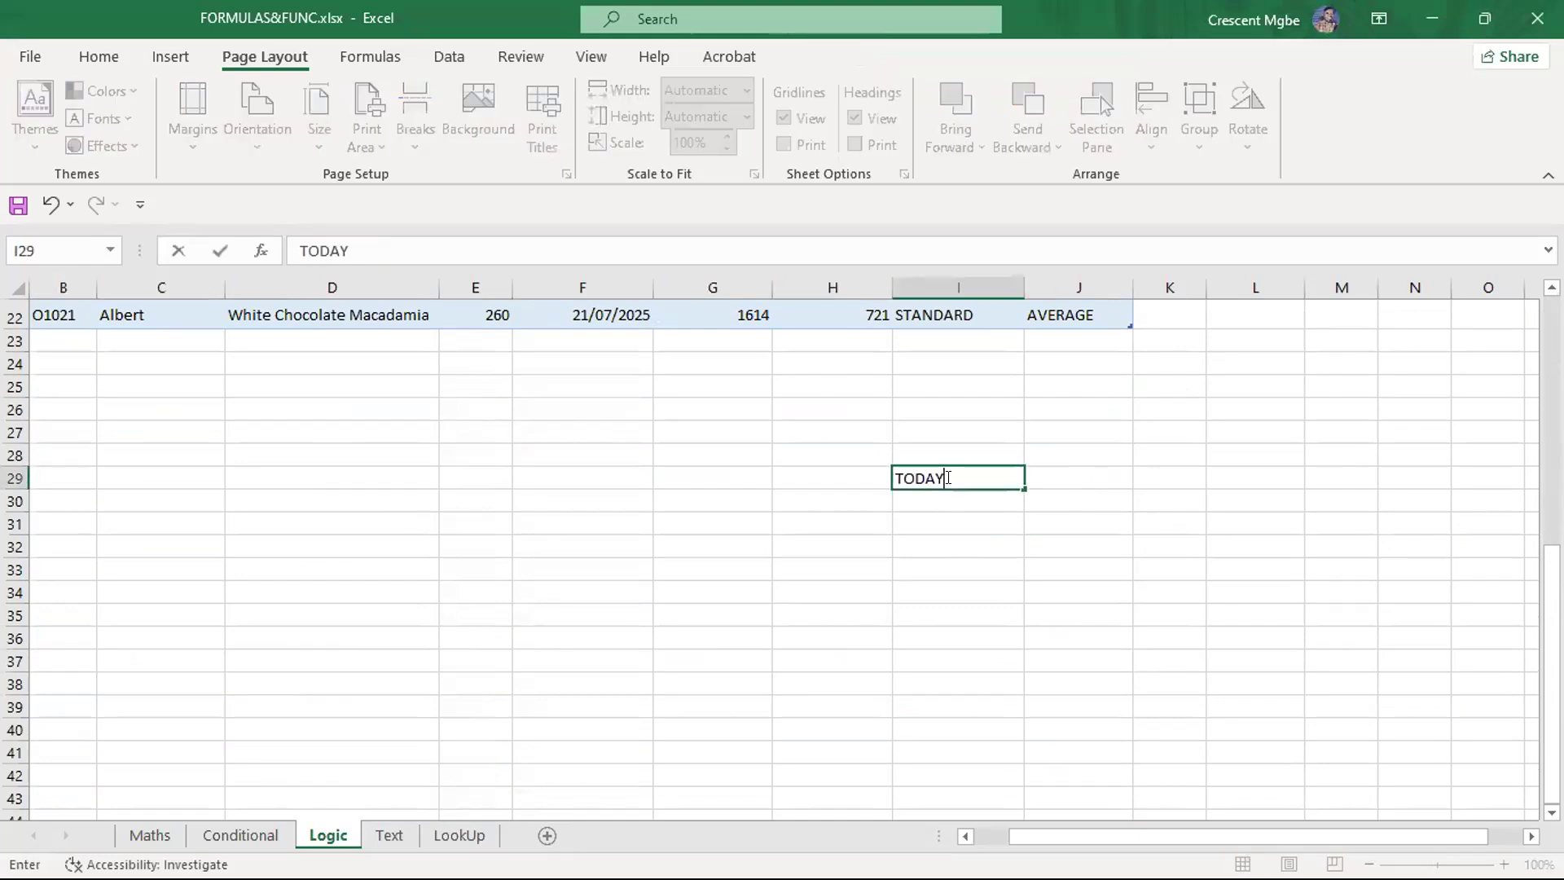
key(Return)
text(NOW)
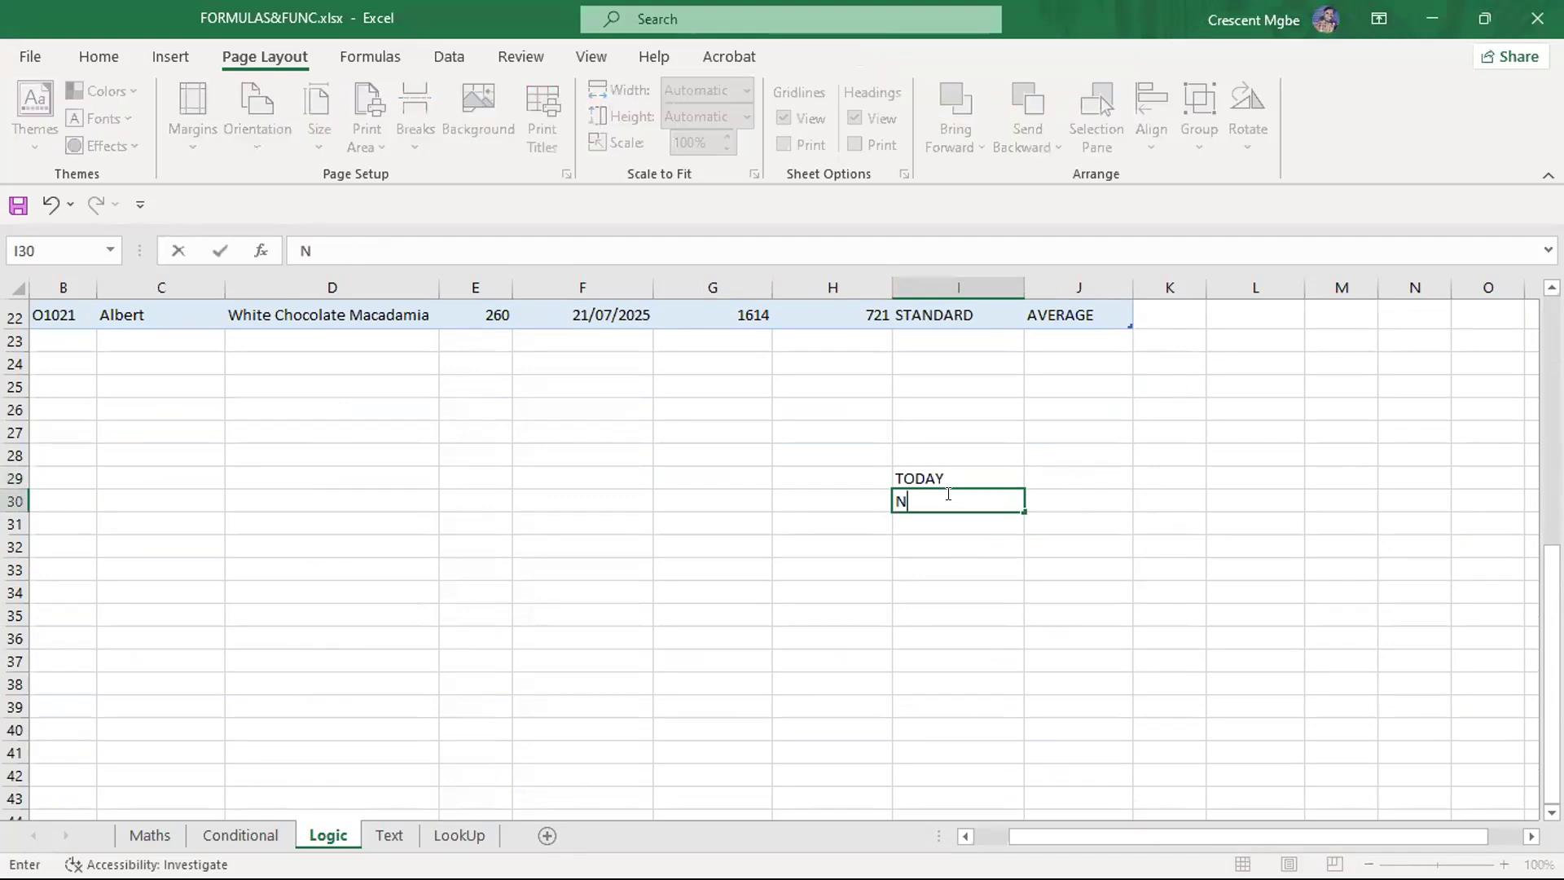
Enter the formula =TODAY() in cell F42, below the order table
scroll(945, 481, up, 4)
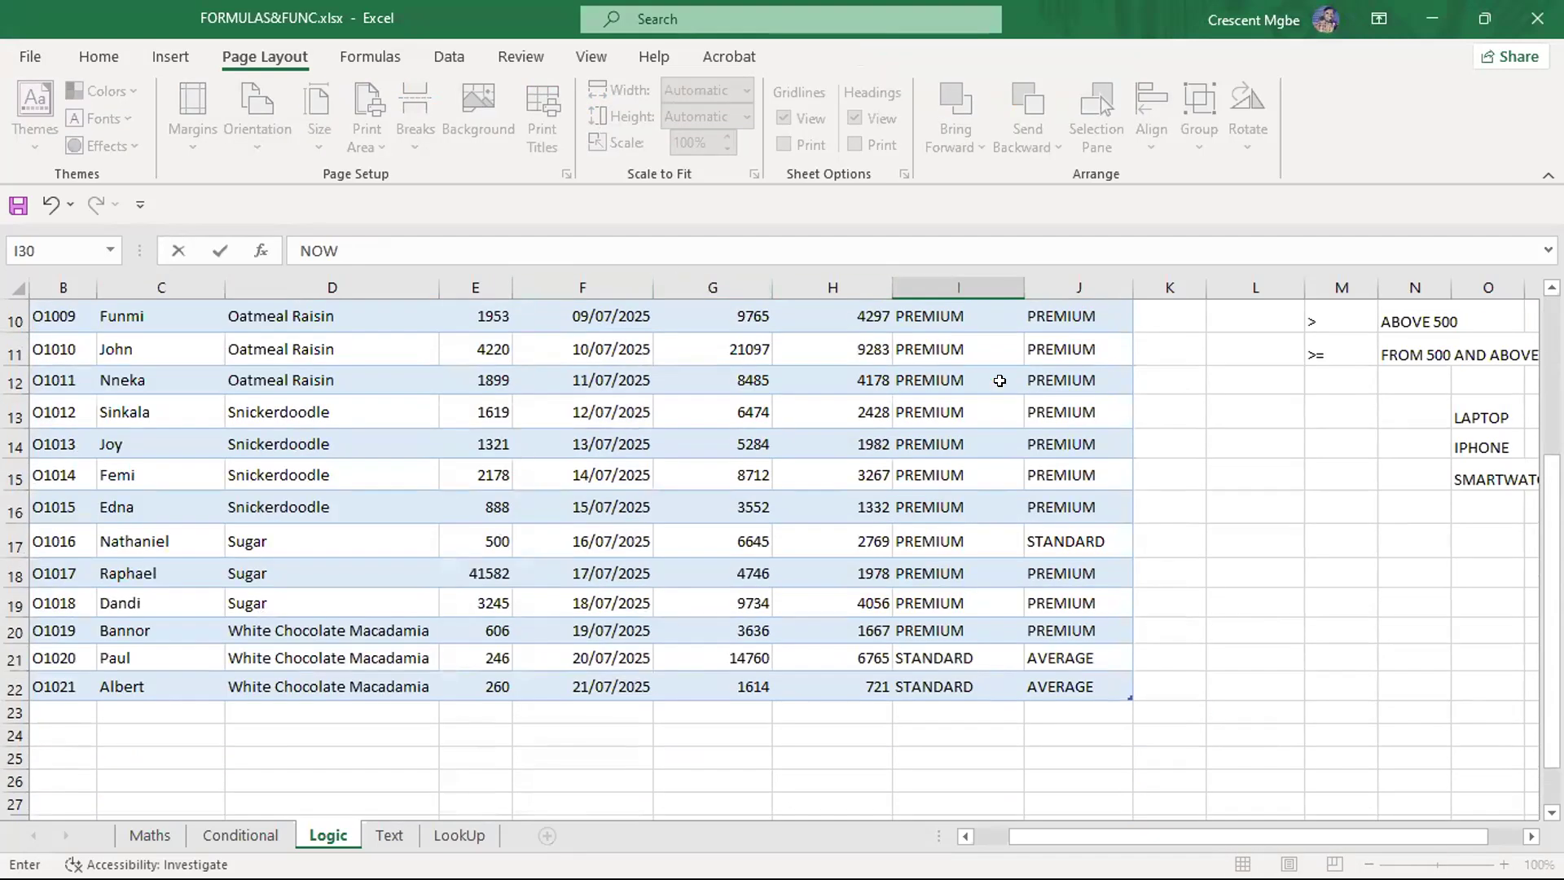
scroll(999, 382, down, 5)
scroll(1014, 450, down, 3)
click(579, 486)
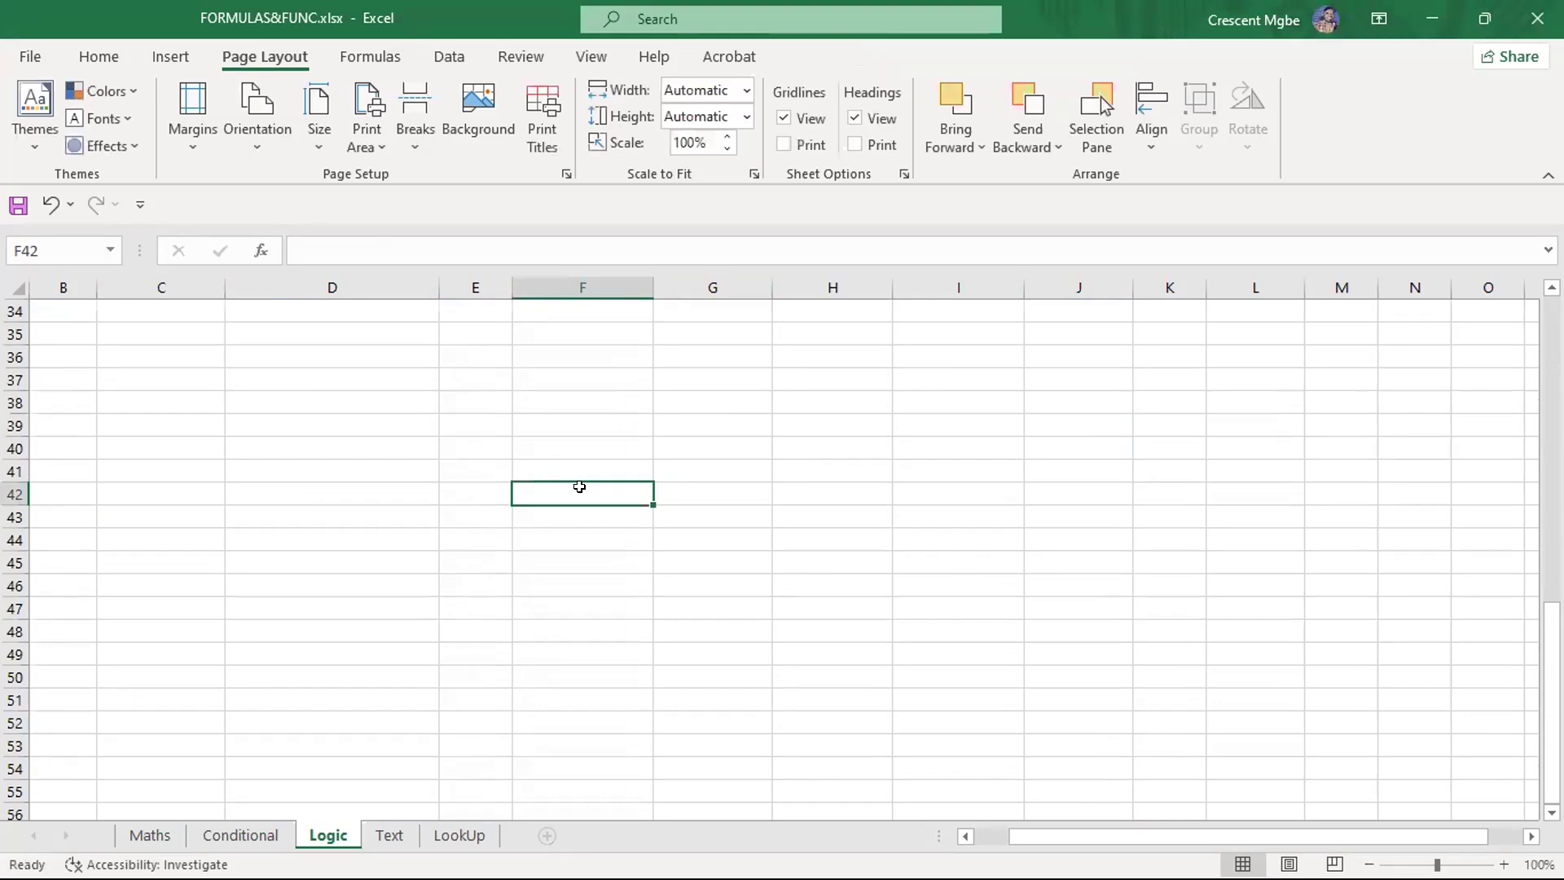
text(=TODAY)
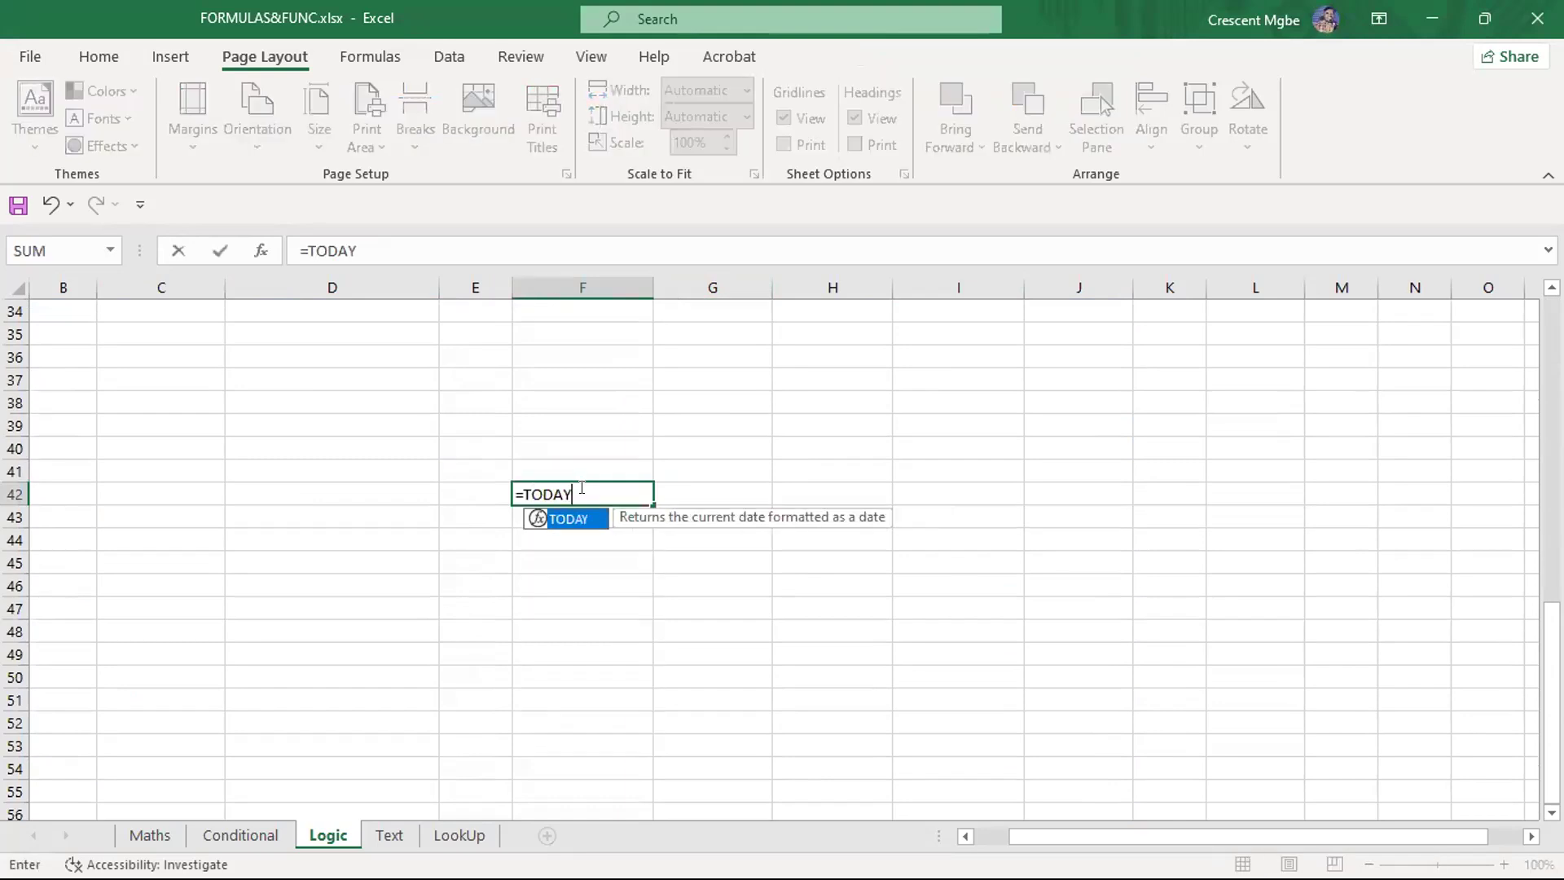
text(()
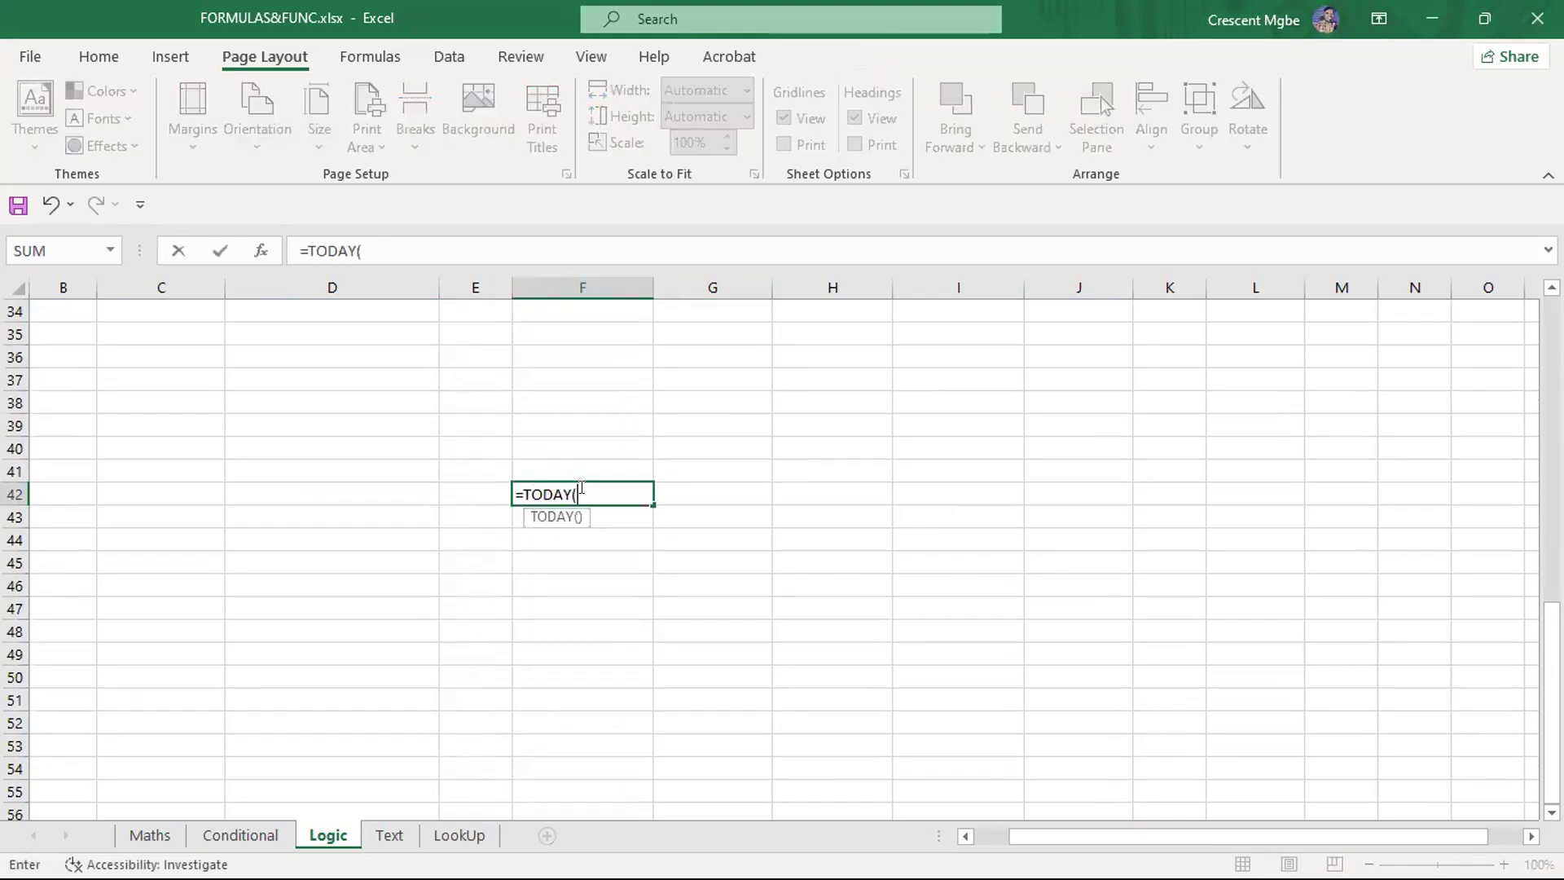
text())
key(Return)
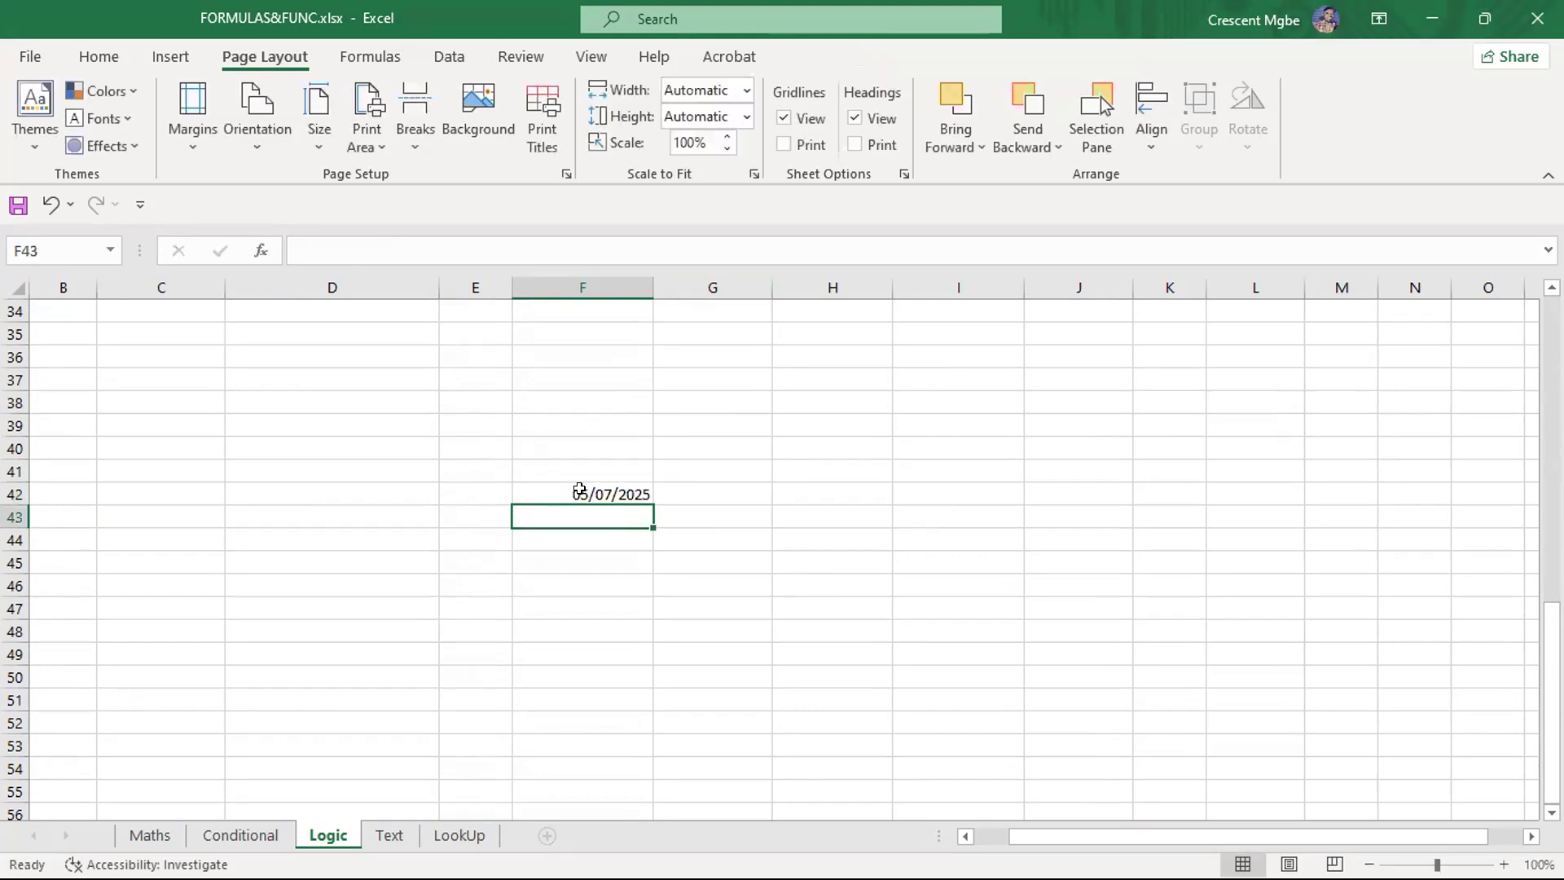
click(747, 630)
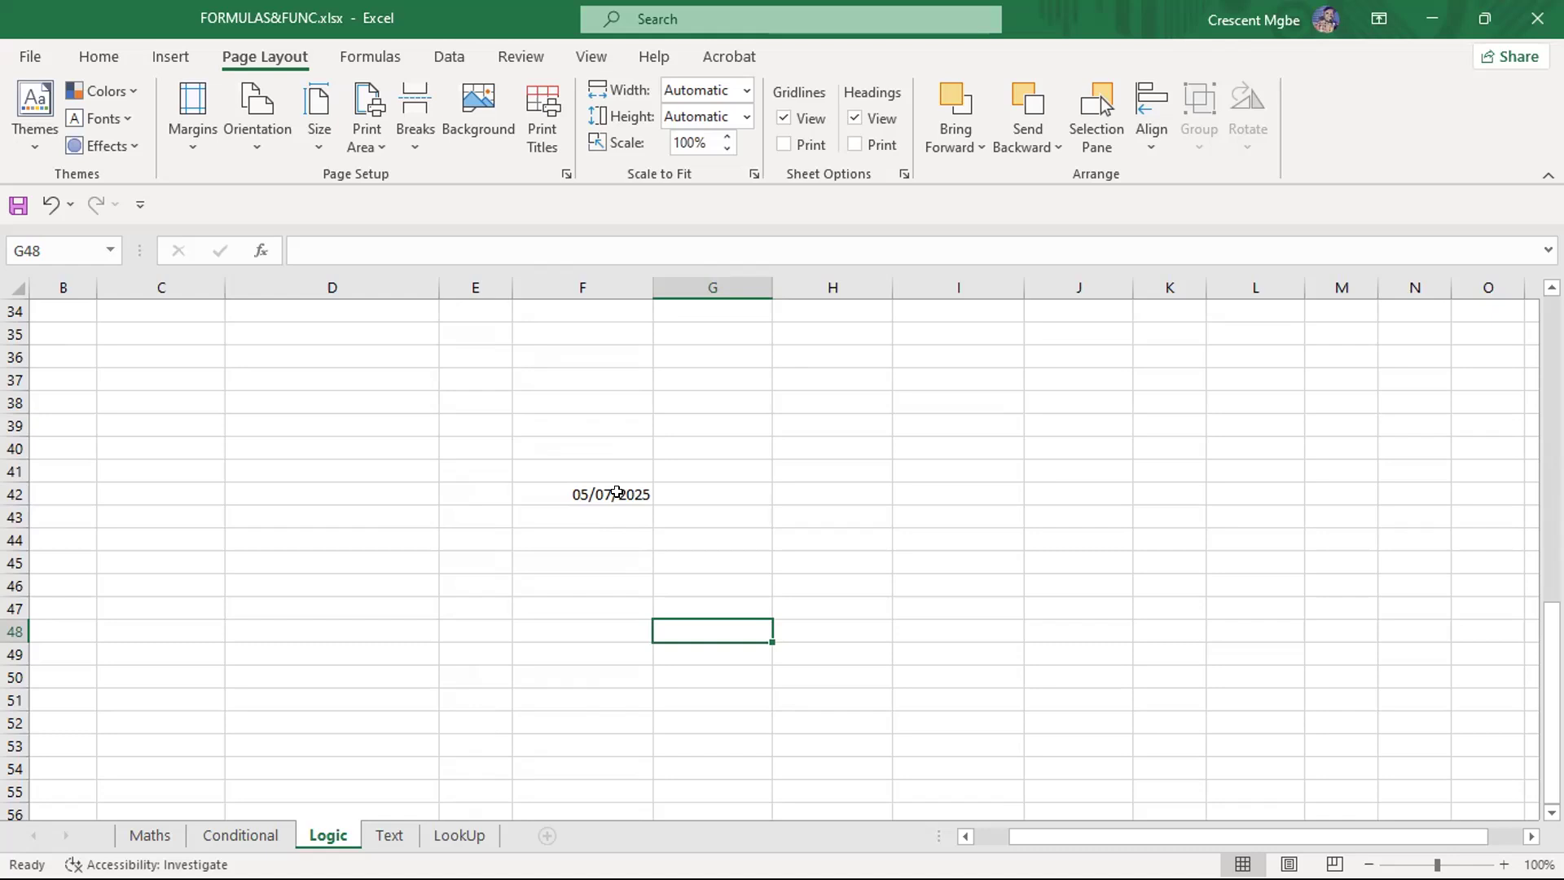
Add a new worksheet after Logic, enter =TODAY() in its cell L10, and return to the Logic sheet
scroll(616, 492, up, 11)
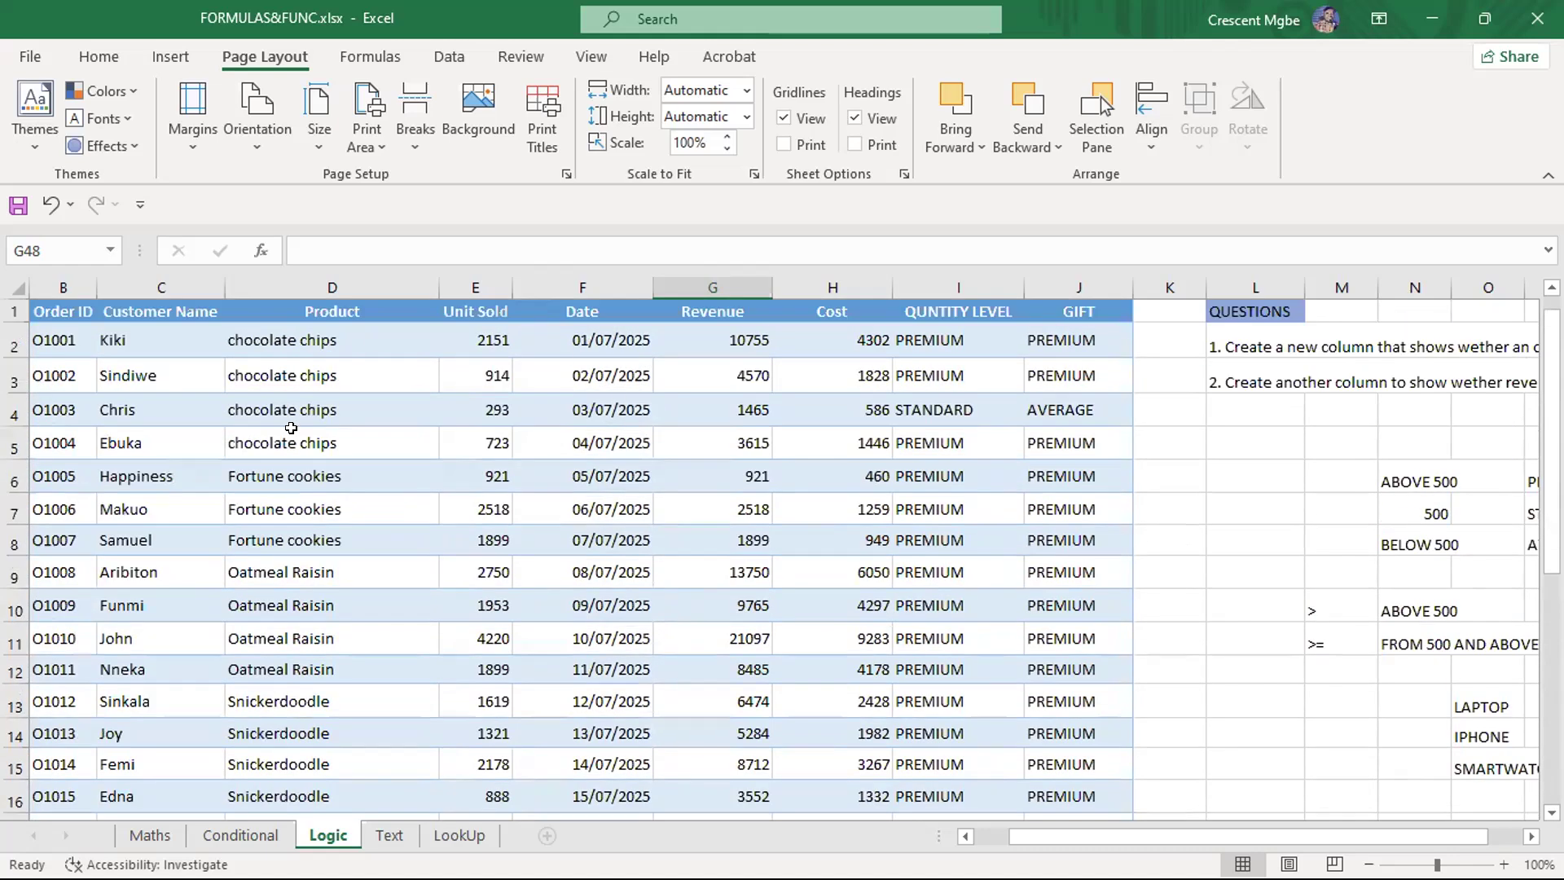
scroll(716, 570, down, 10)
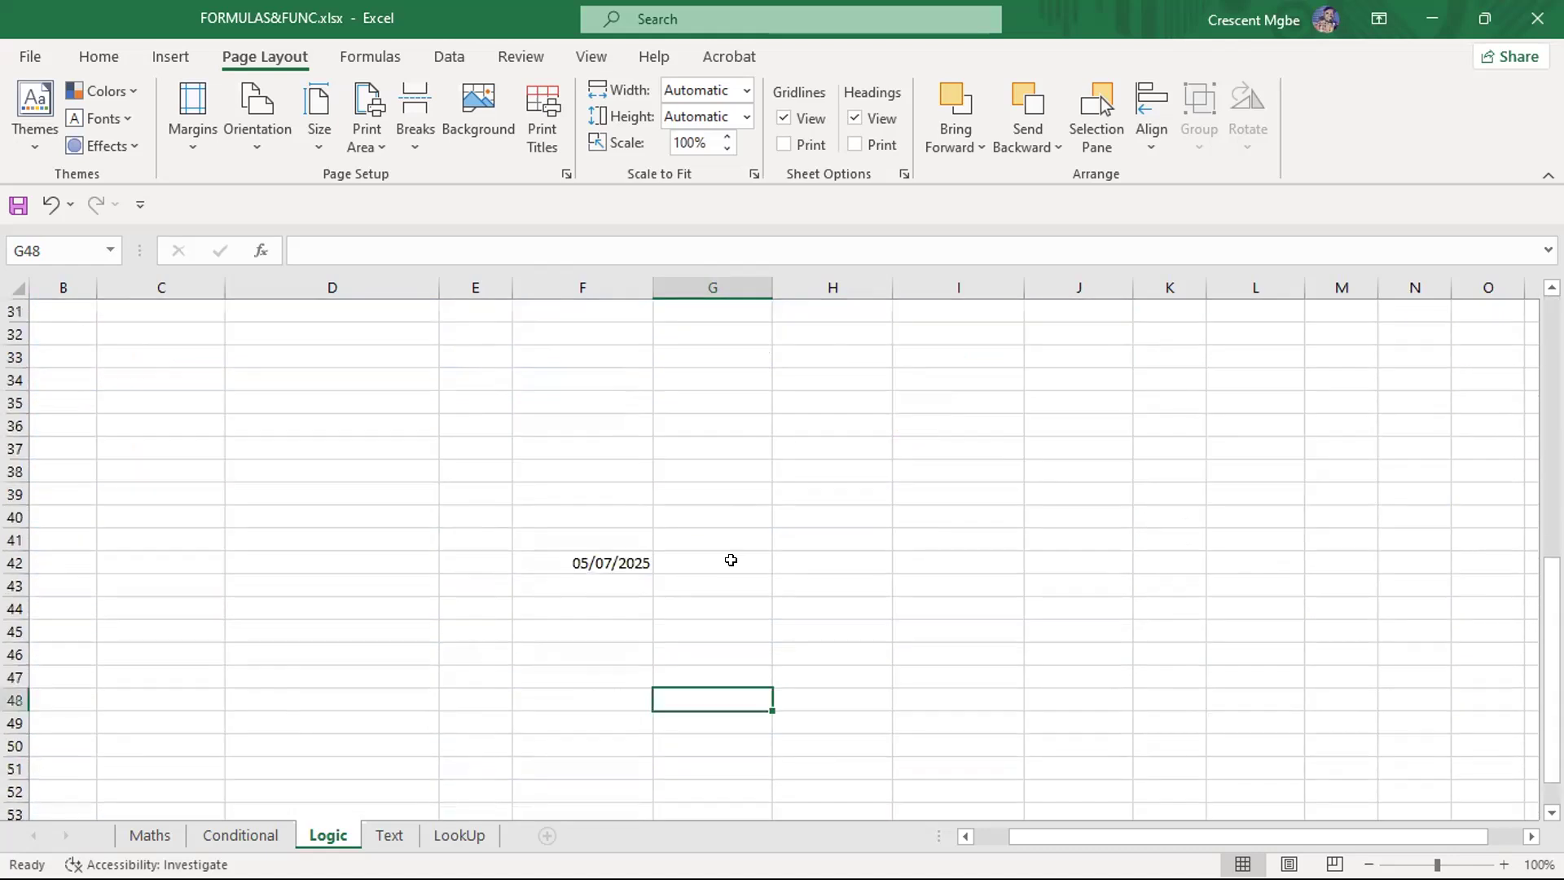
click(544, 835)
click(834, 521)
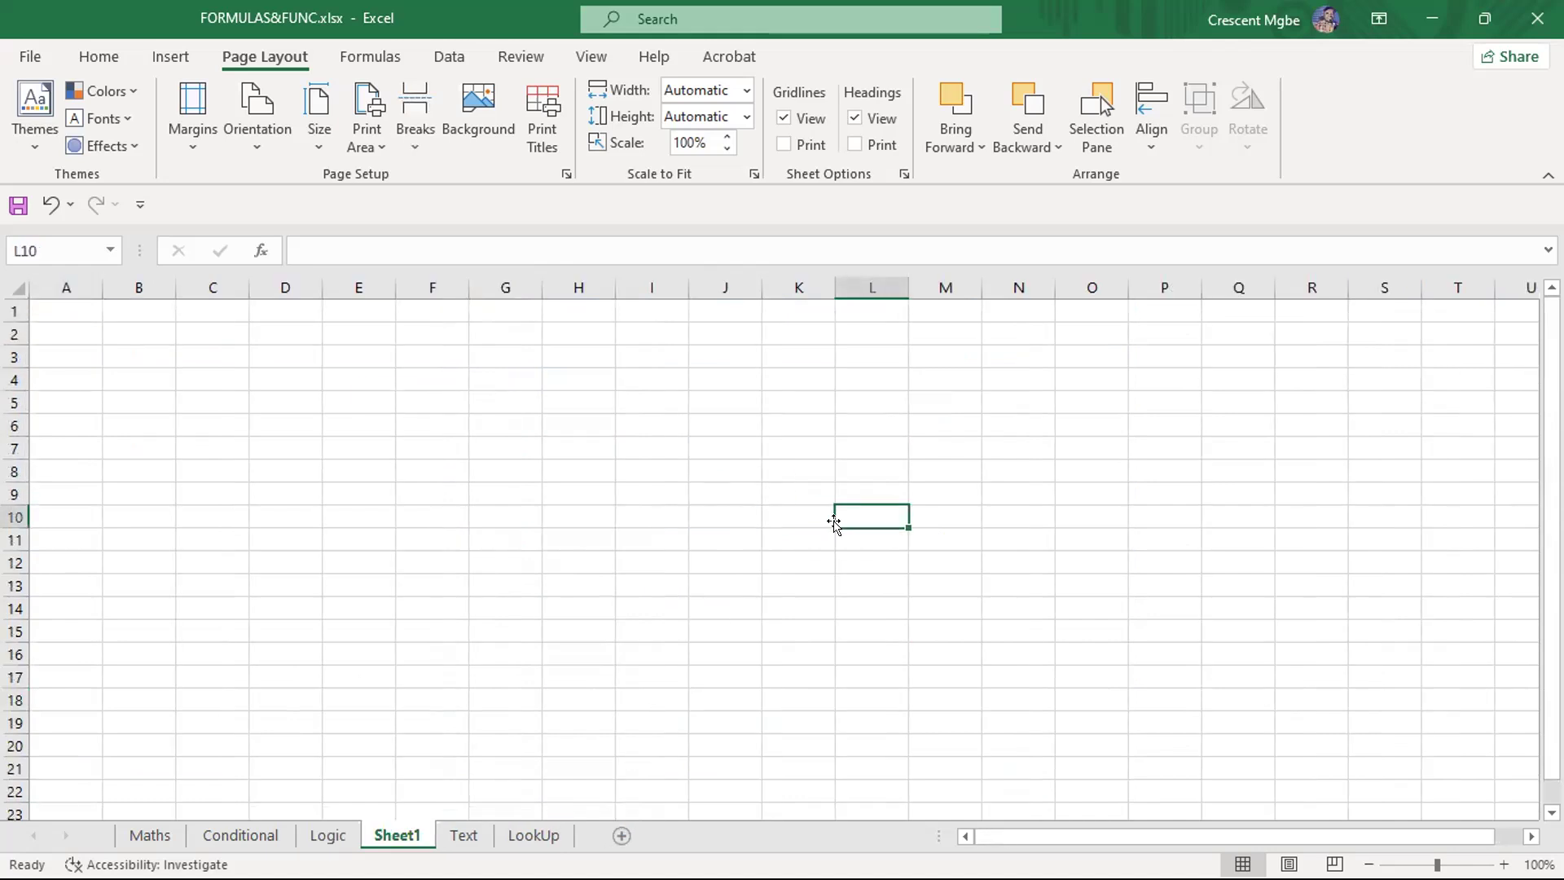
text(=D)
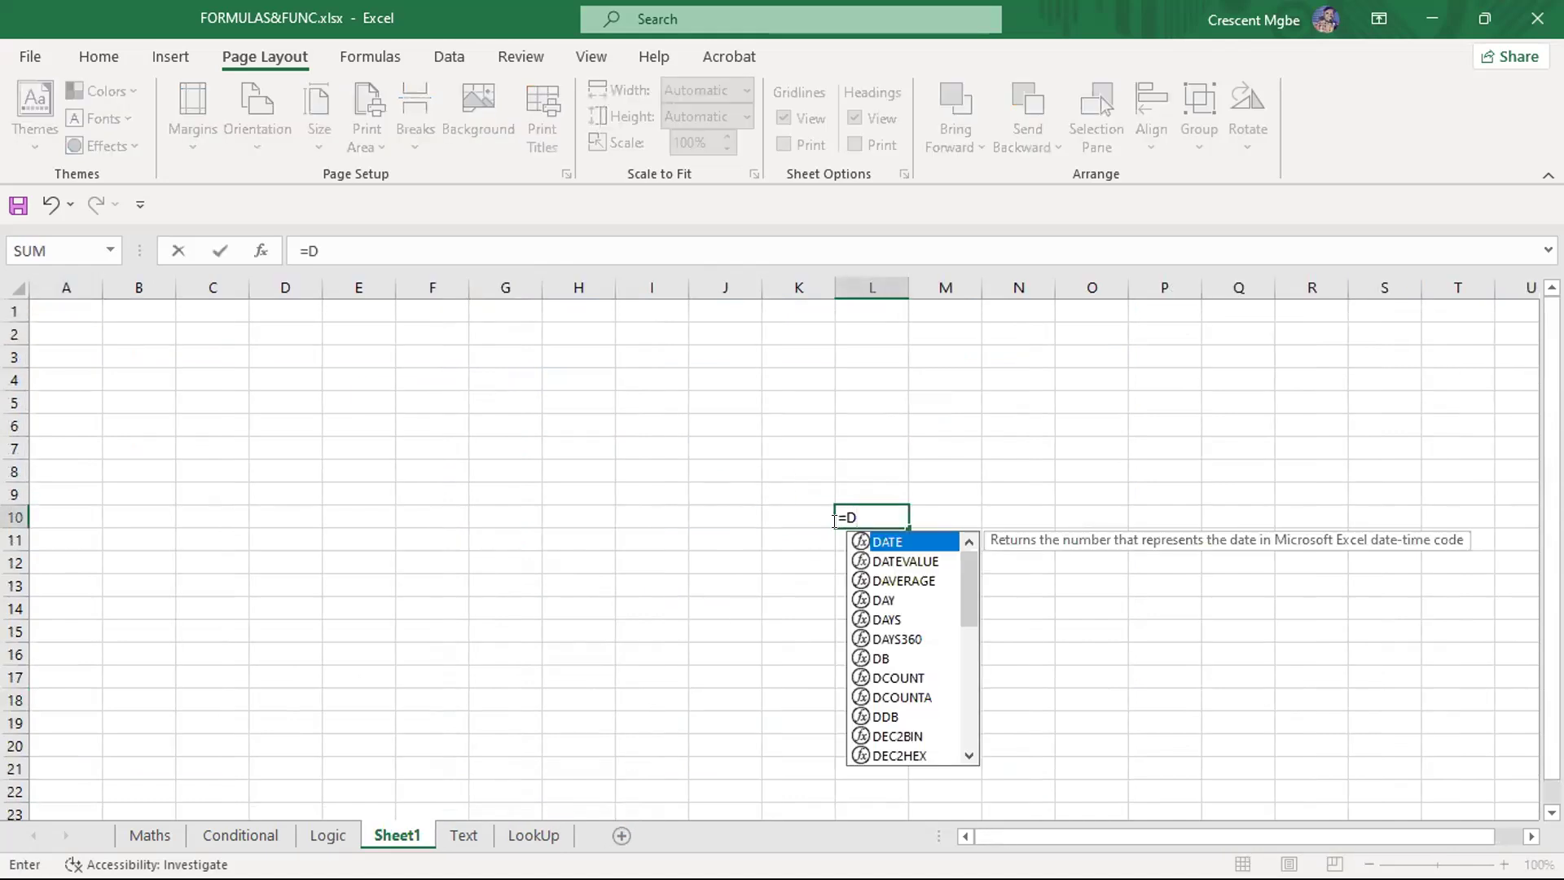
key(BackSpace)
text(TODAY)
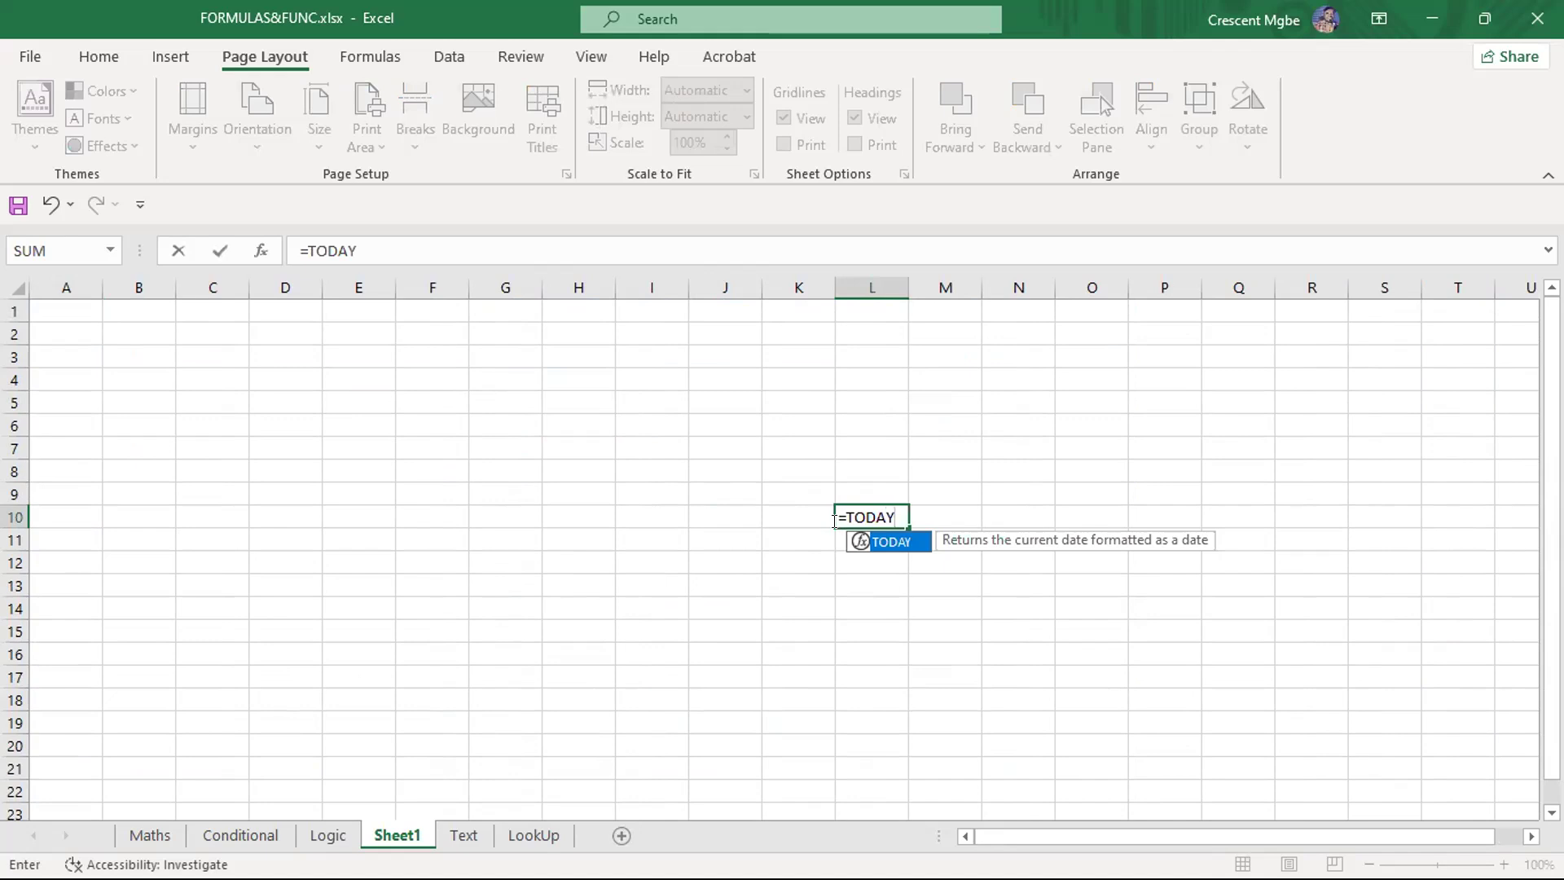
text(())
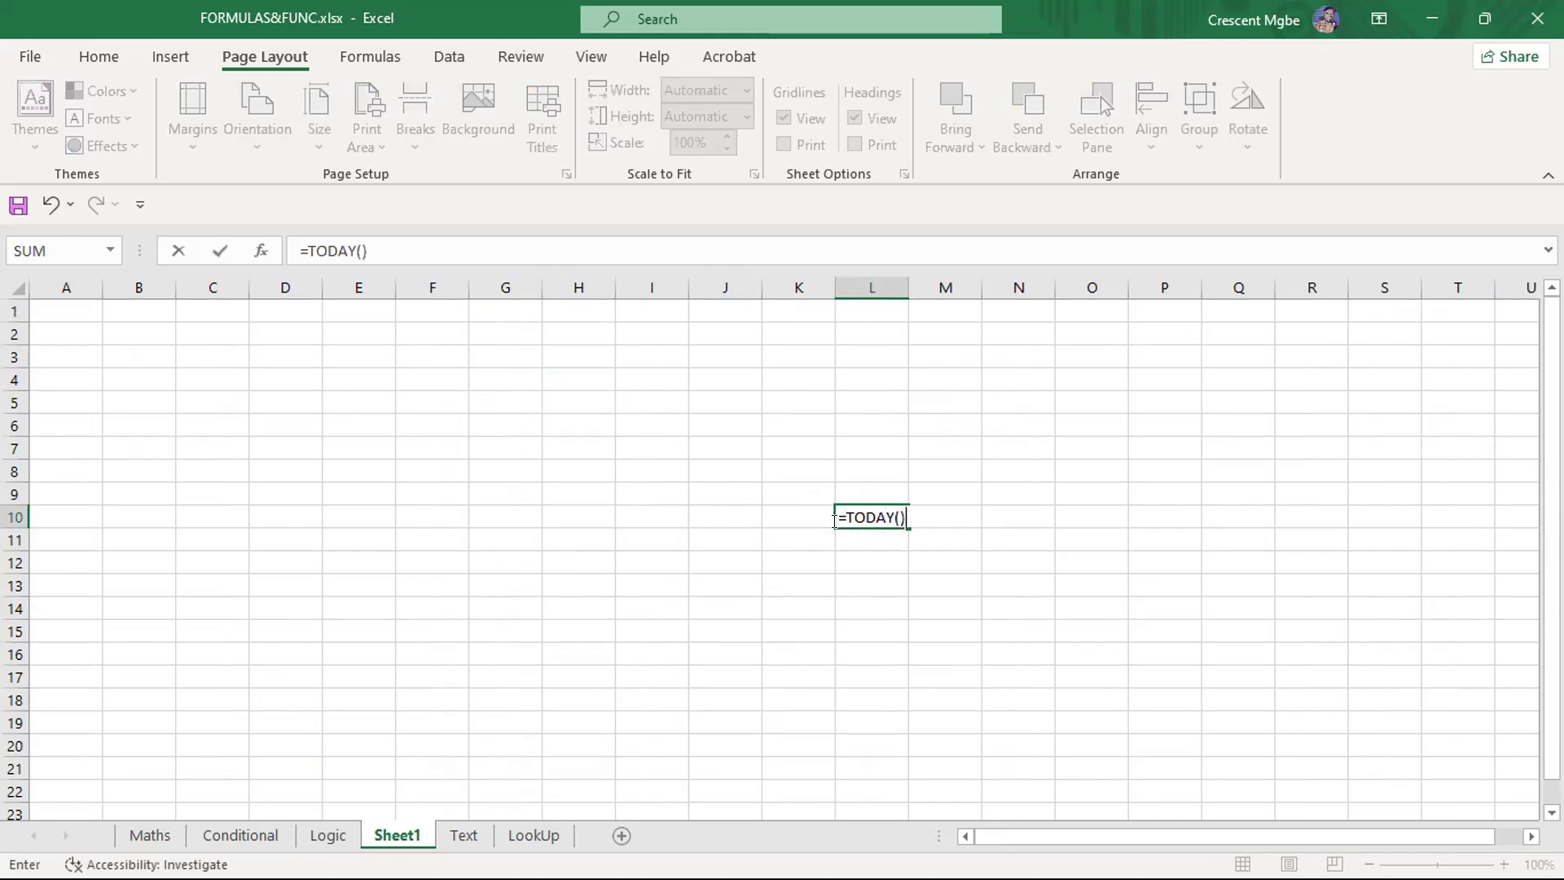
key(Return)
click(939, 621)
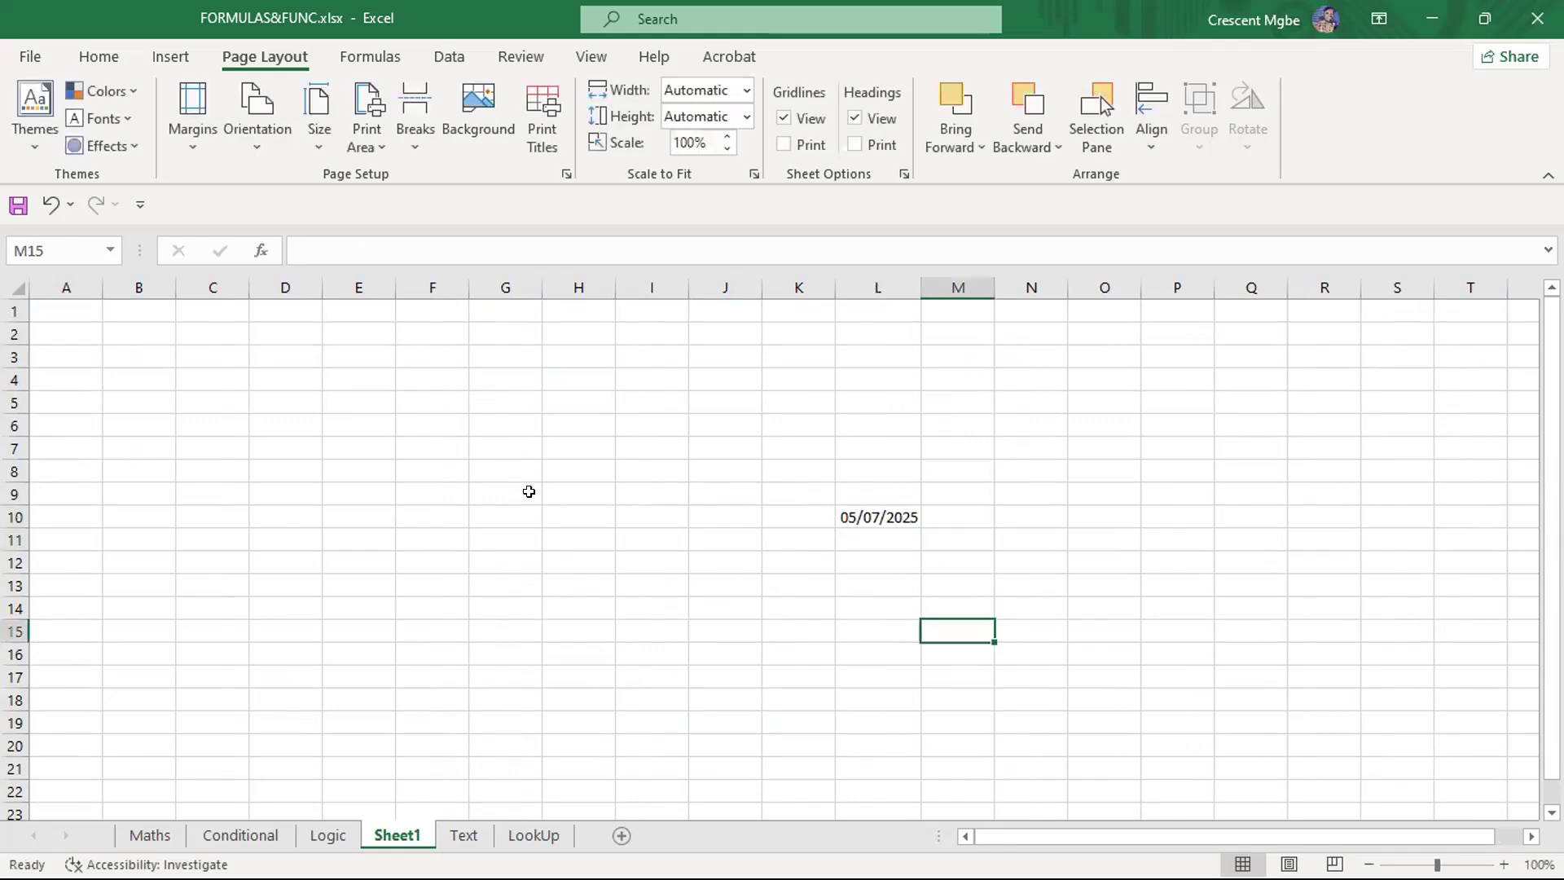
scroll(672, 475, down, 4)
scroll(672, 475, down, 4)
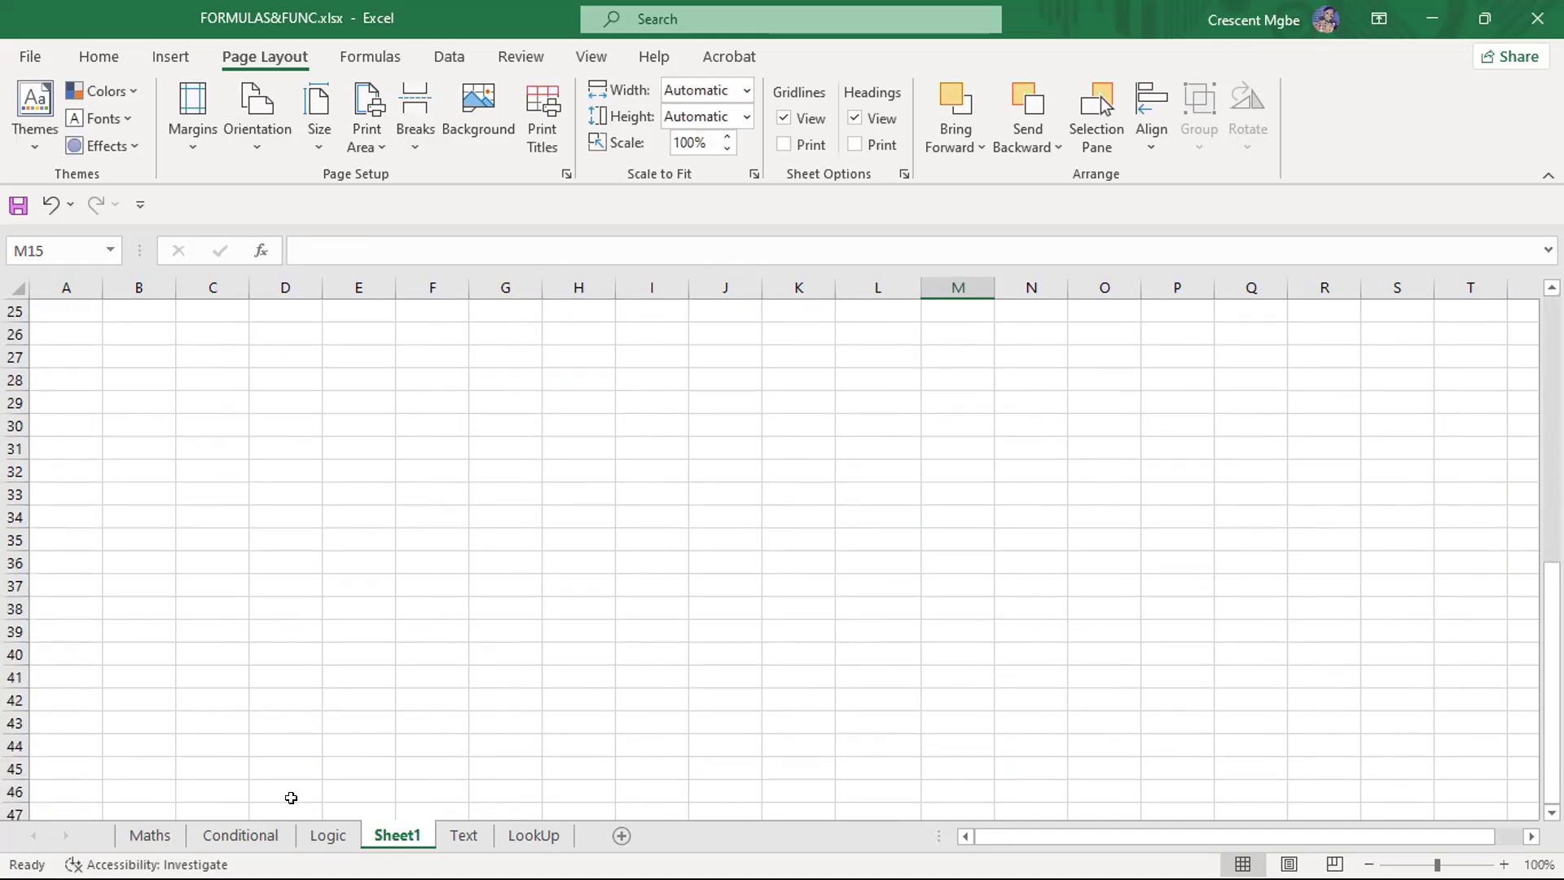
click(326, 835)
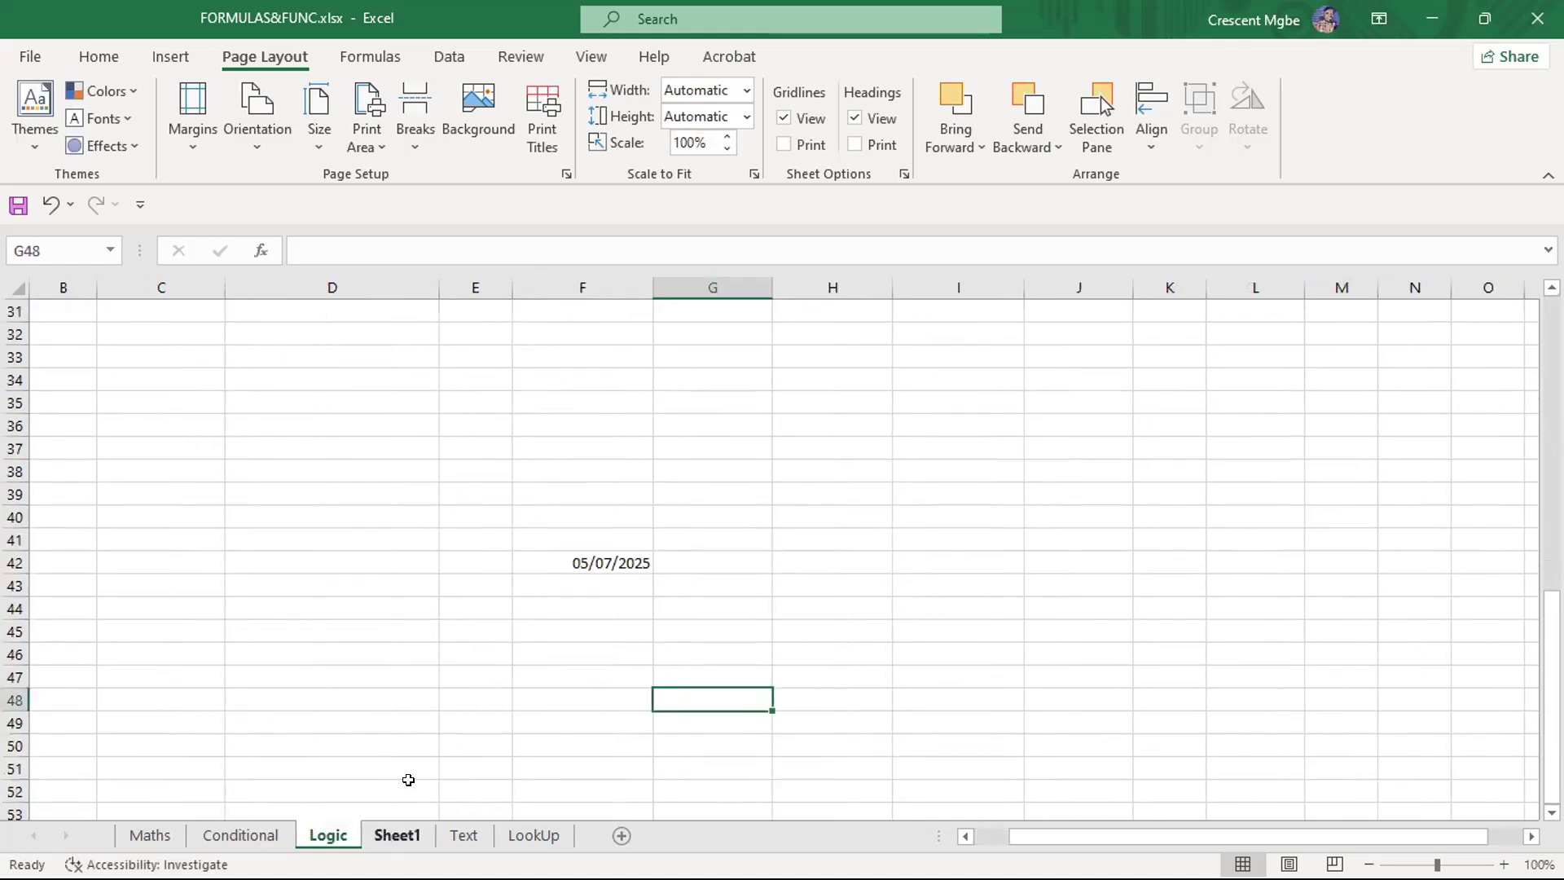
Clear the contents of F40:G44, including the date formula in F42
scroll(615, 646, up, 4)
scroll(670, 668, down, 3)
drag(534, 600, 688, 638)
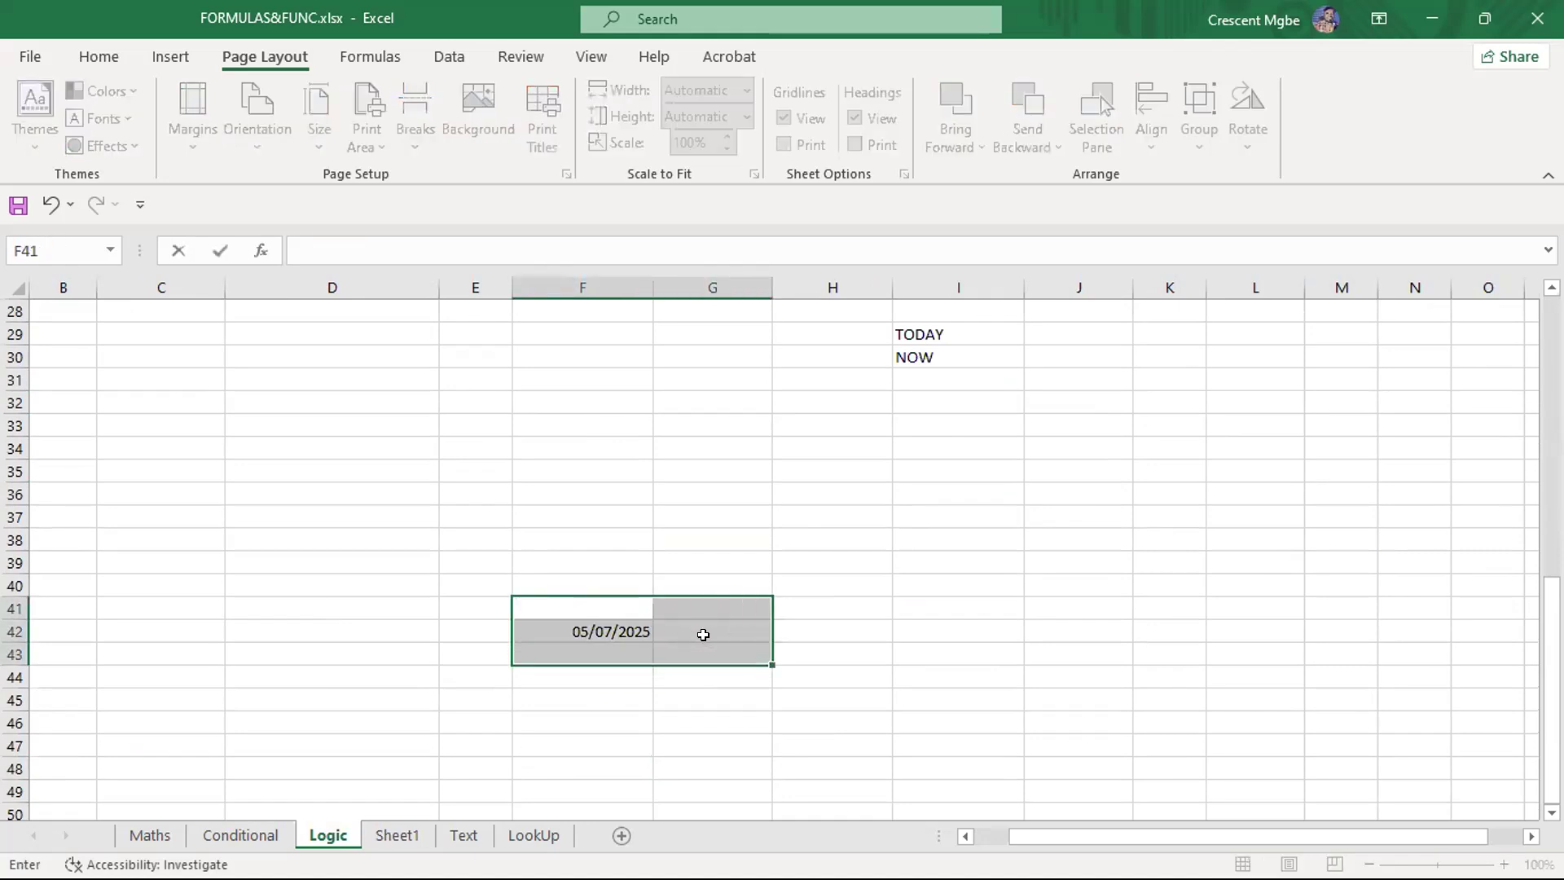
click(674, 699)
click(542, 596)
drag(542, 596, 673, 684)
key(Delete)
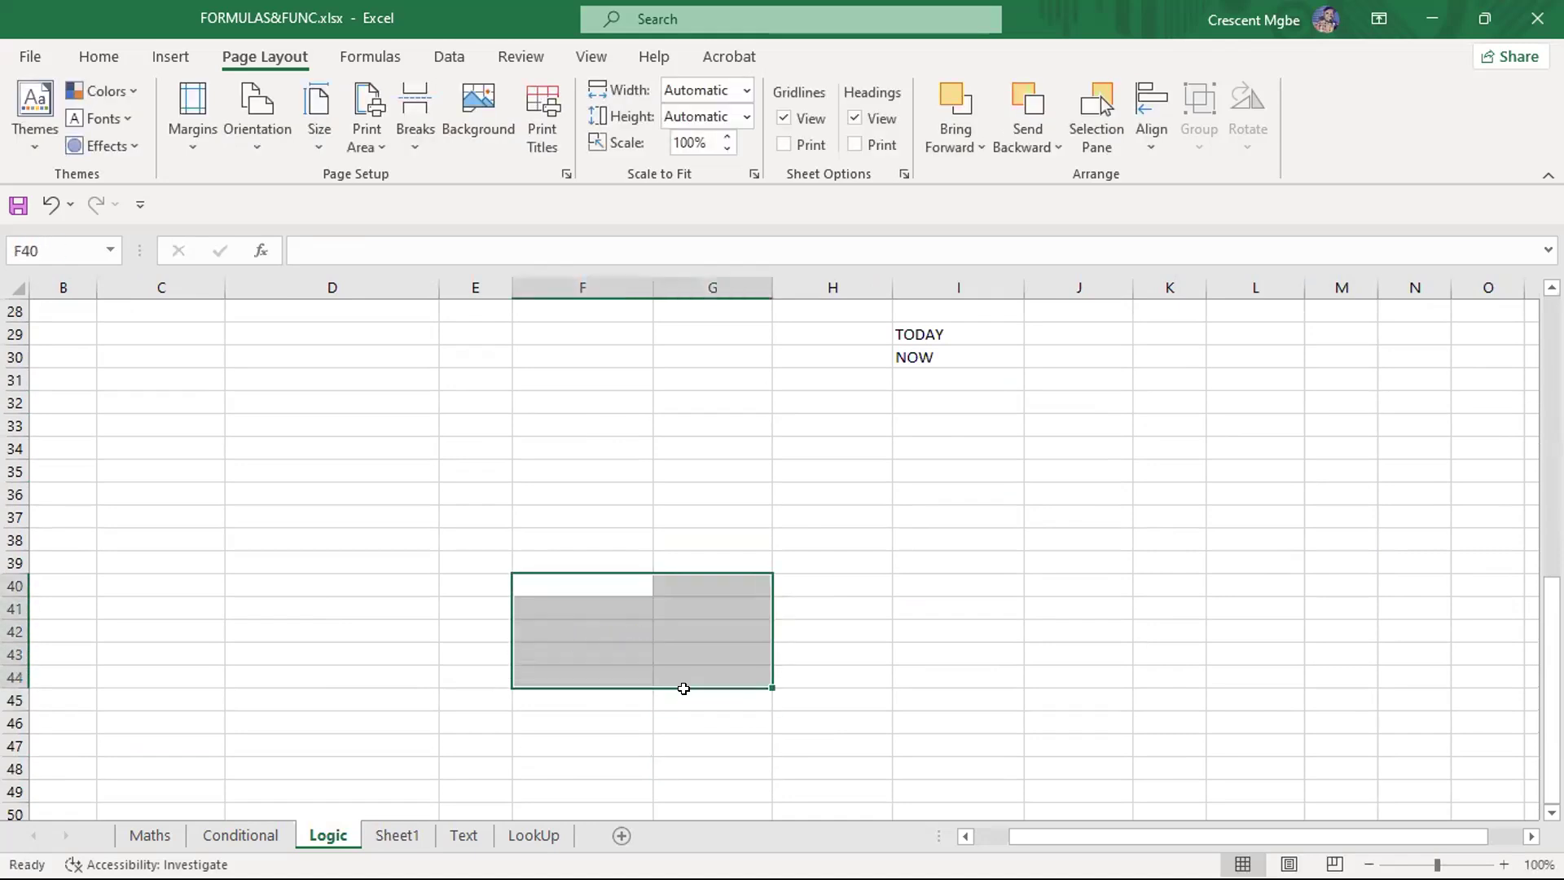
Enter =TODAY() in J29, beside the TODAY label
scroll(684, 687, up, 4)
click(1059, 663)
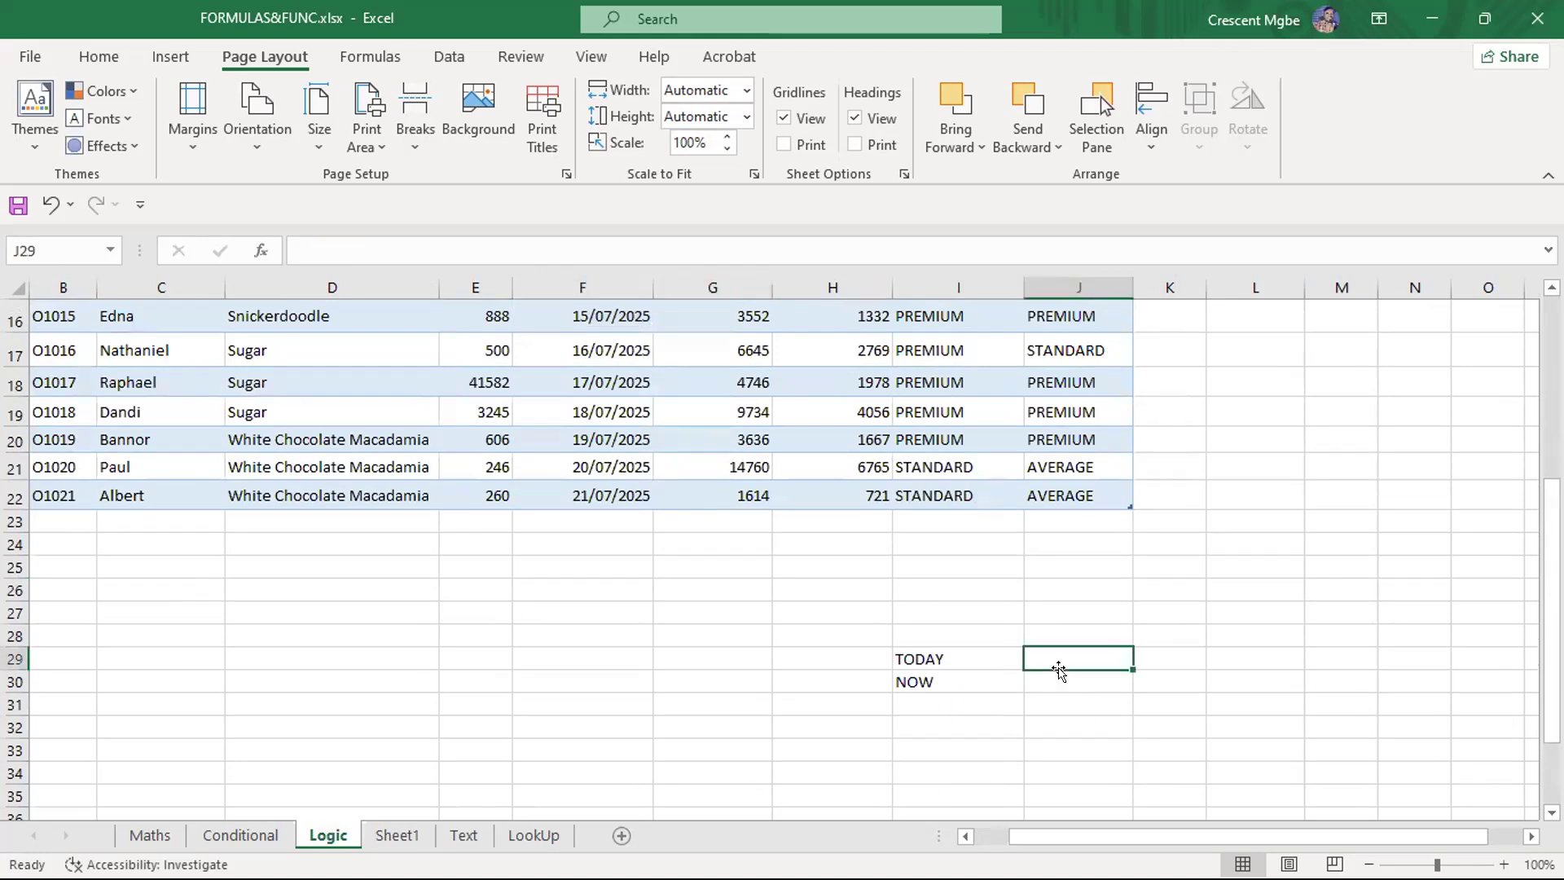
text(=T)
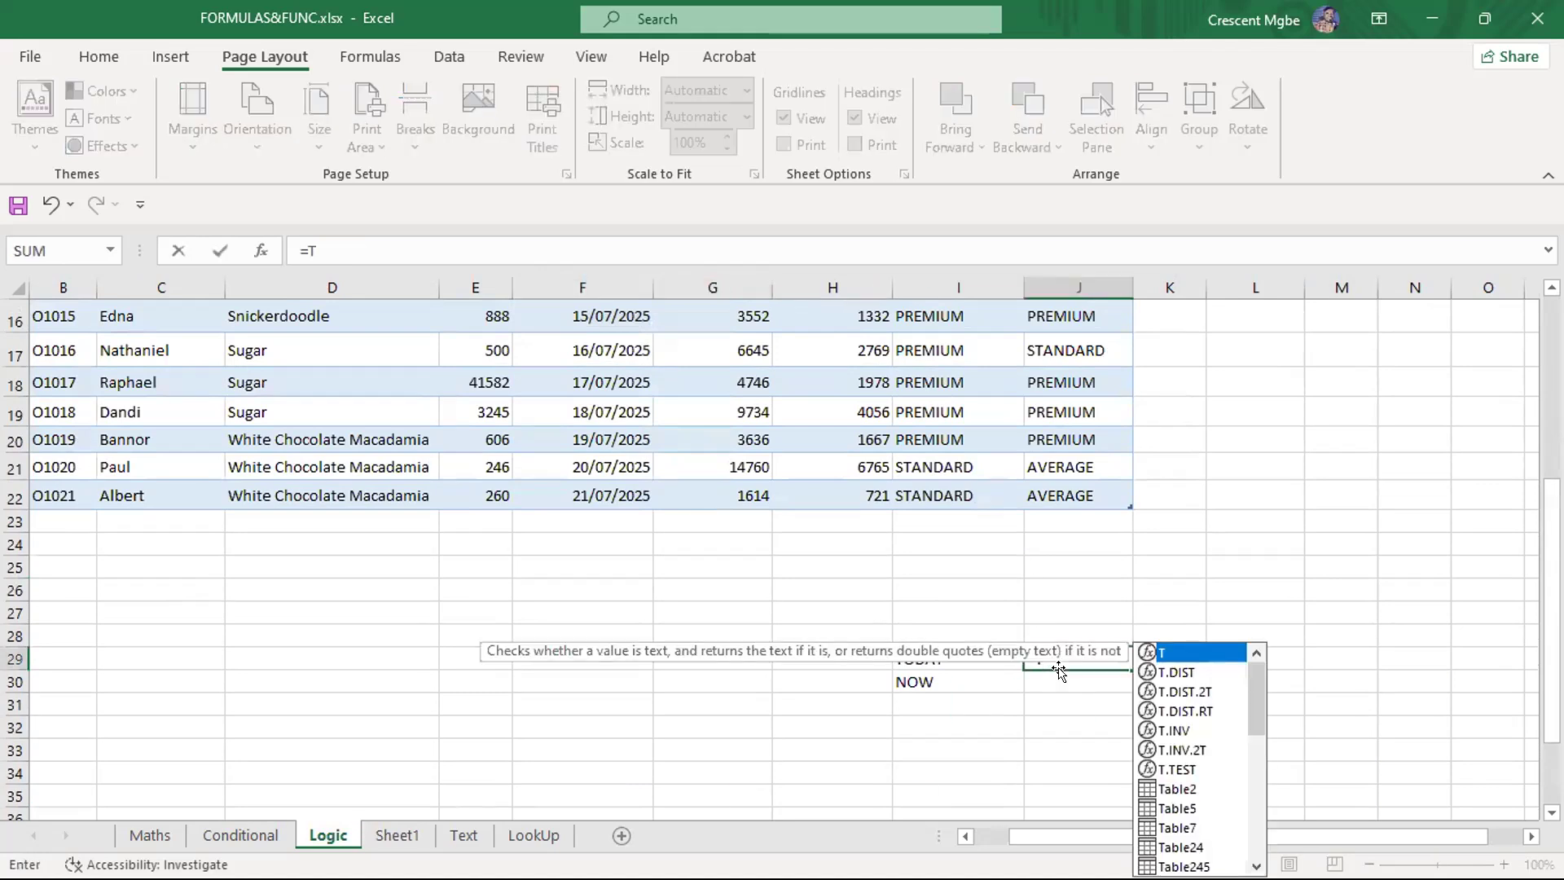
key(BackSpace)
key(BackSpace)
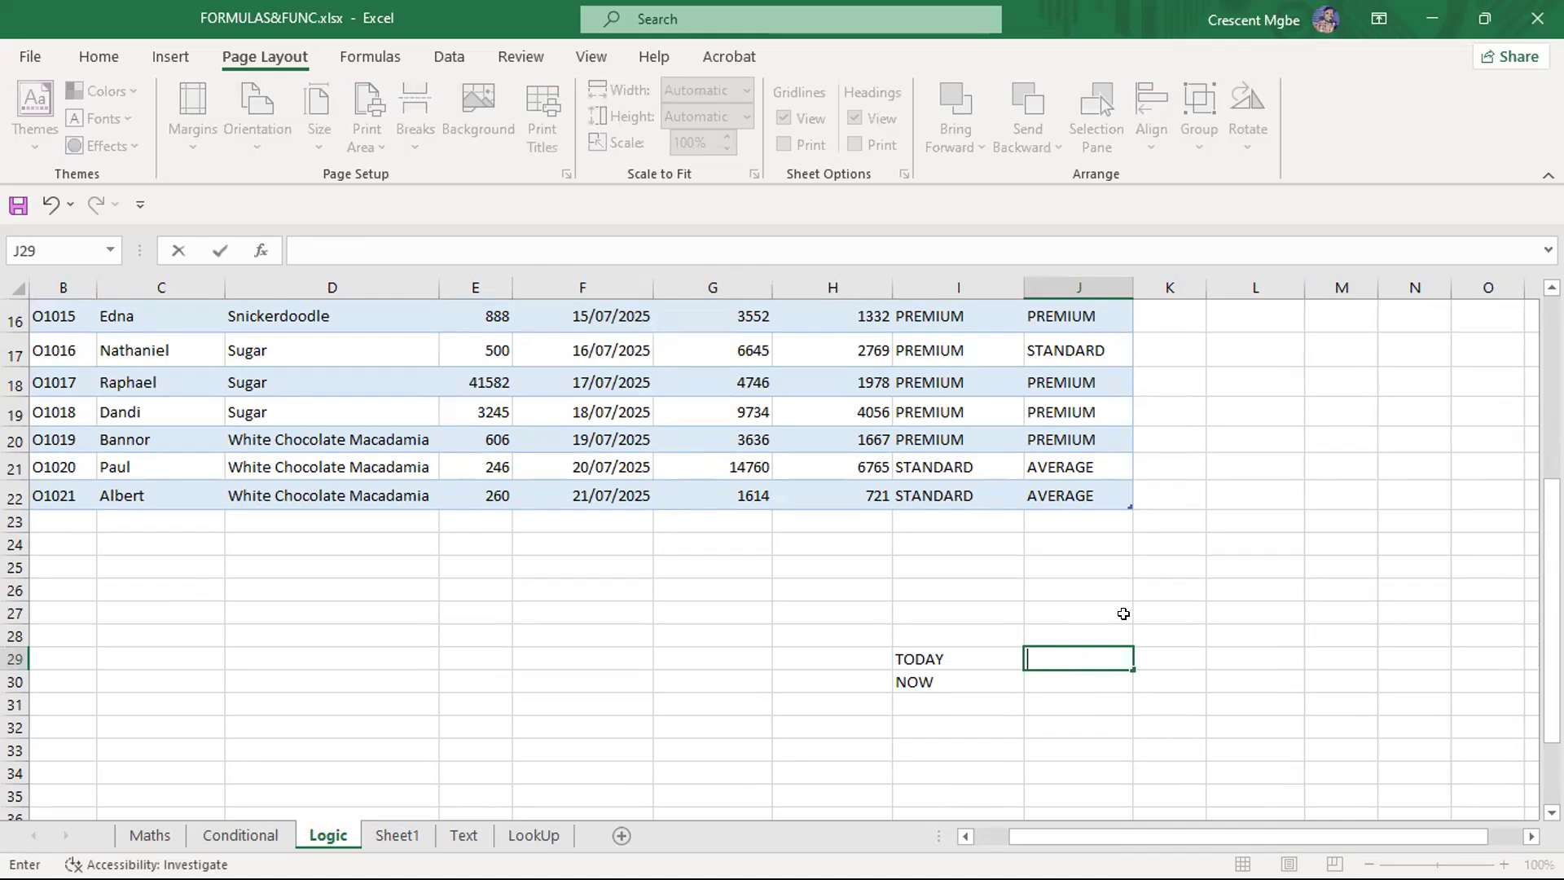
text(=TODAT)
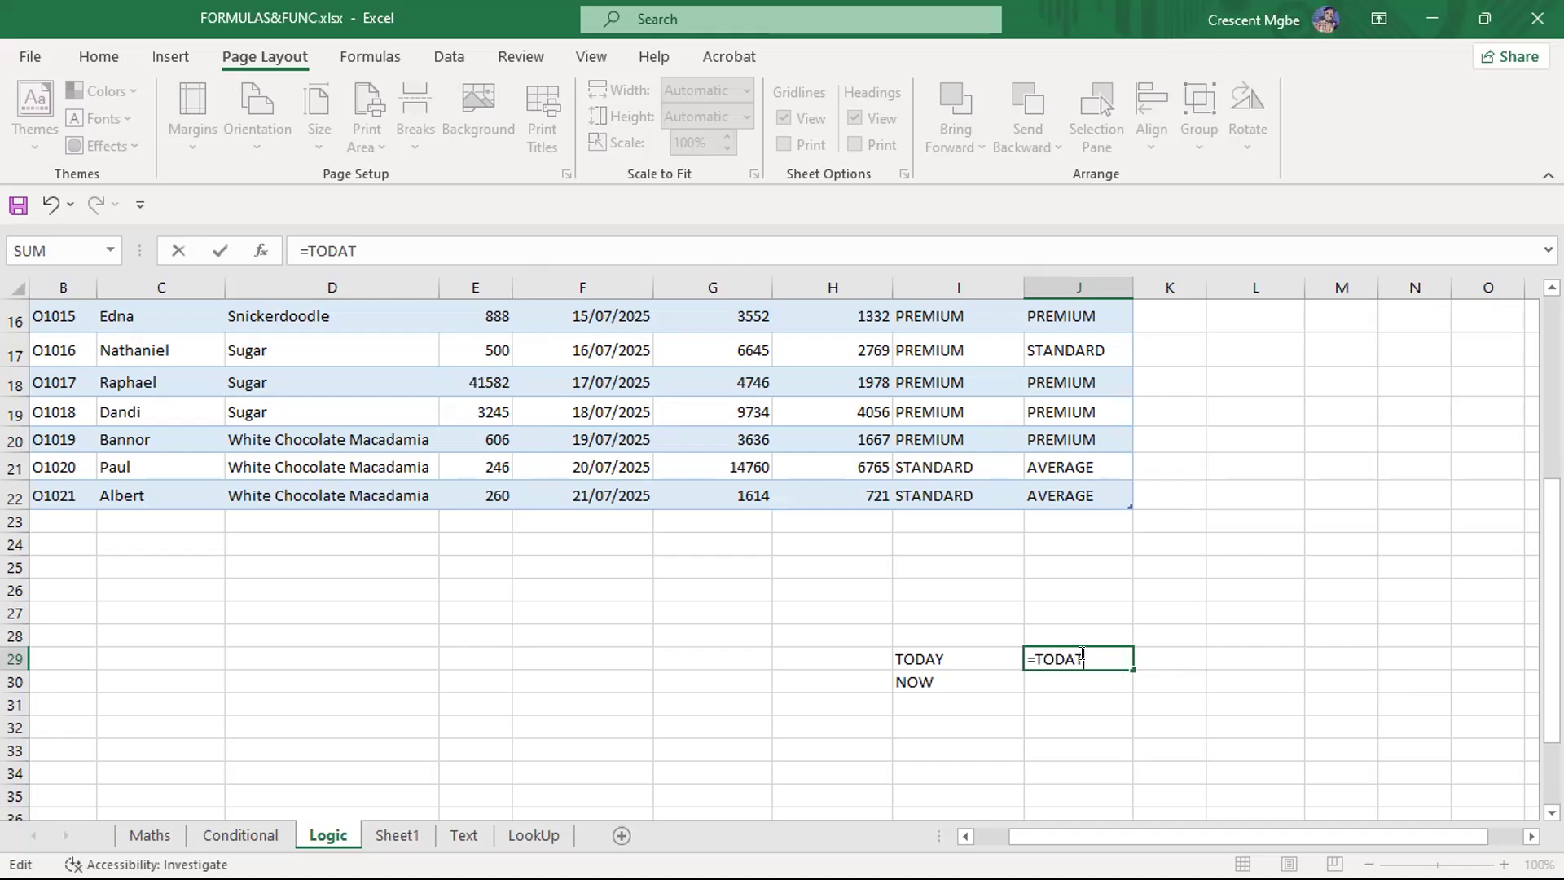
key(BackSpace)
text(Y)
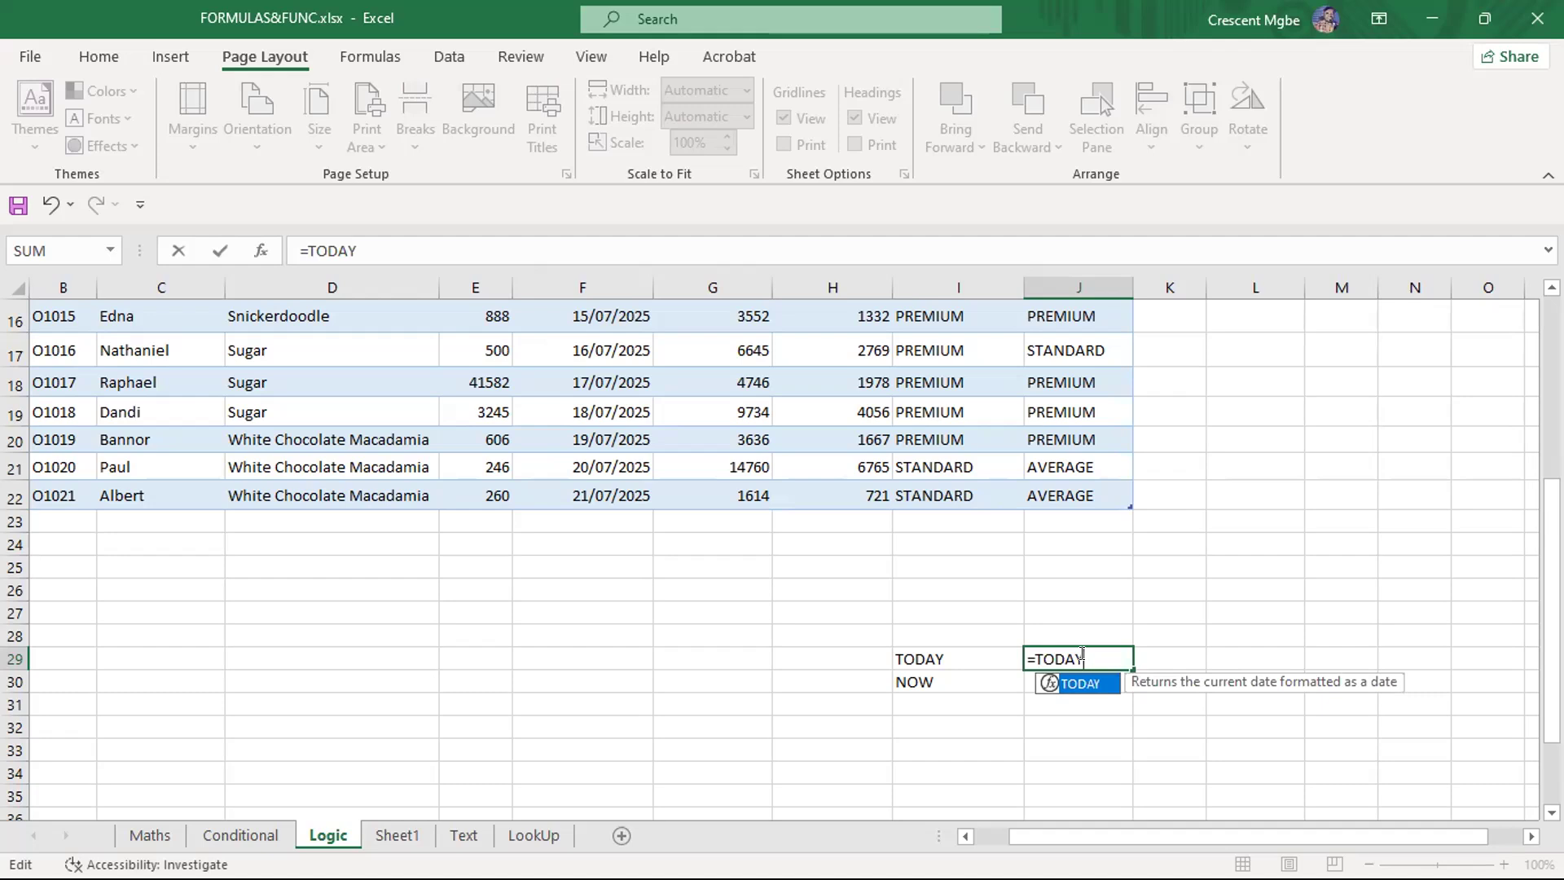
text(())
key(Return)
Enter =NOW() in J30, beside the NOW label
scroll(1167, 468, up, 4)
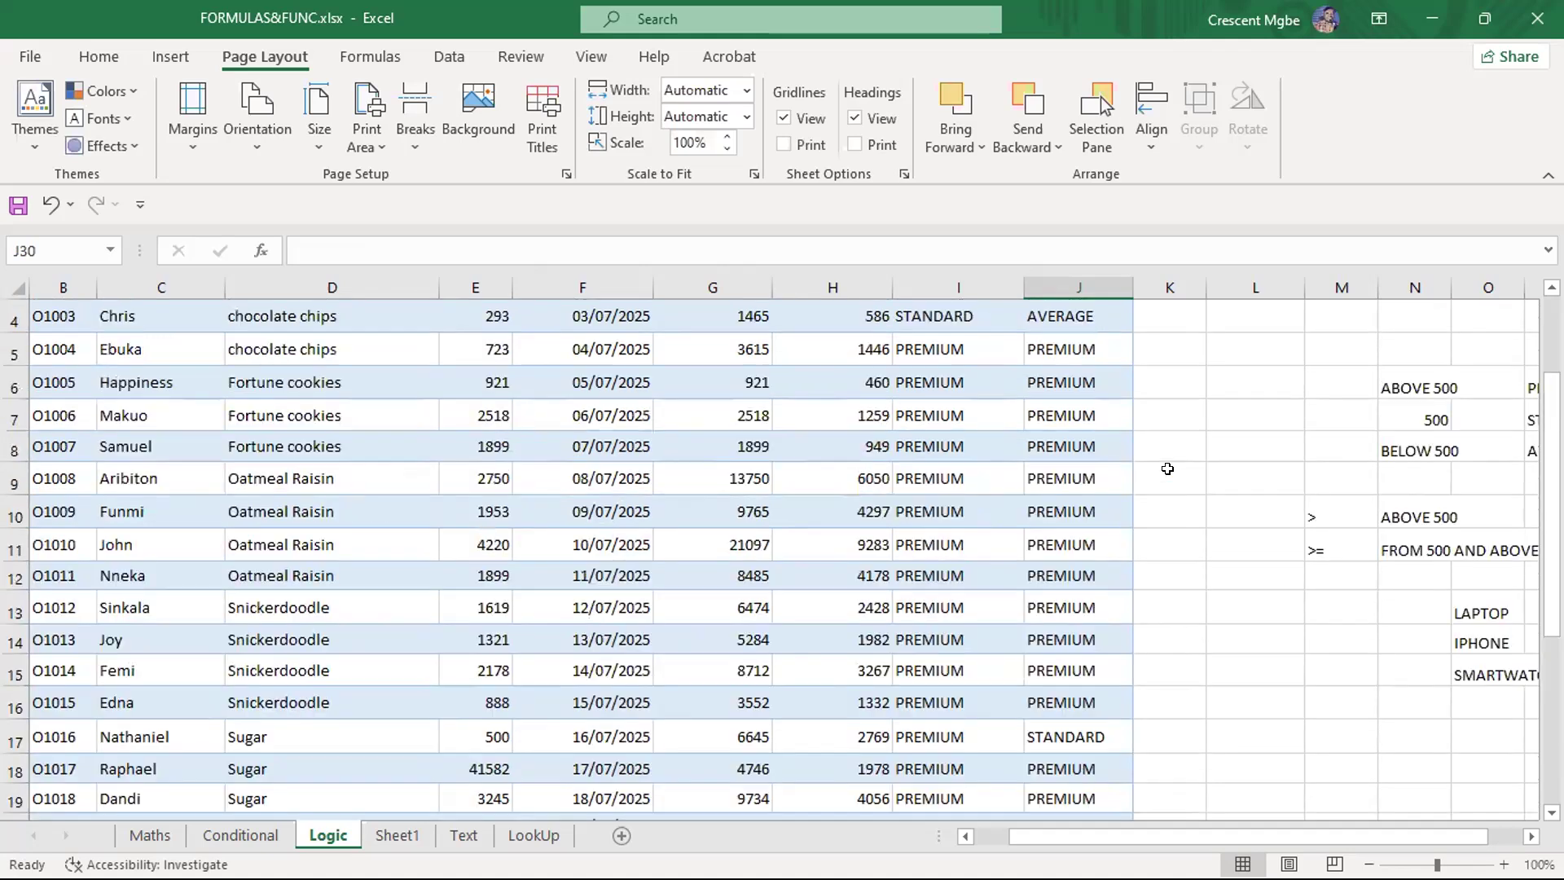
scroll(1168, 468, up, 1)
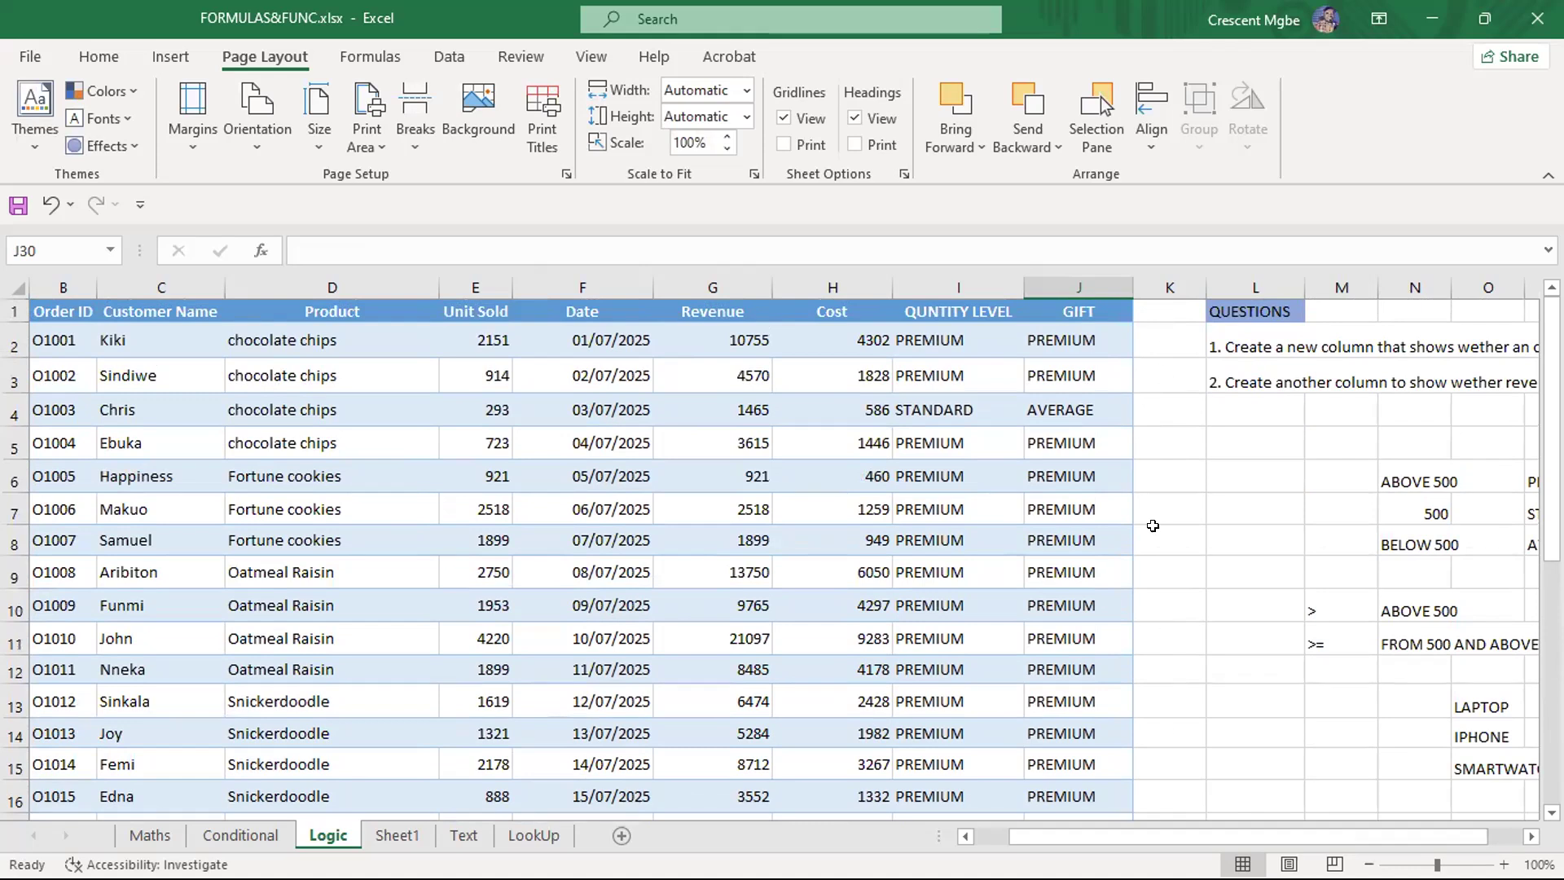
scroll(1153, 526, down, 7)
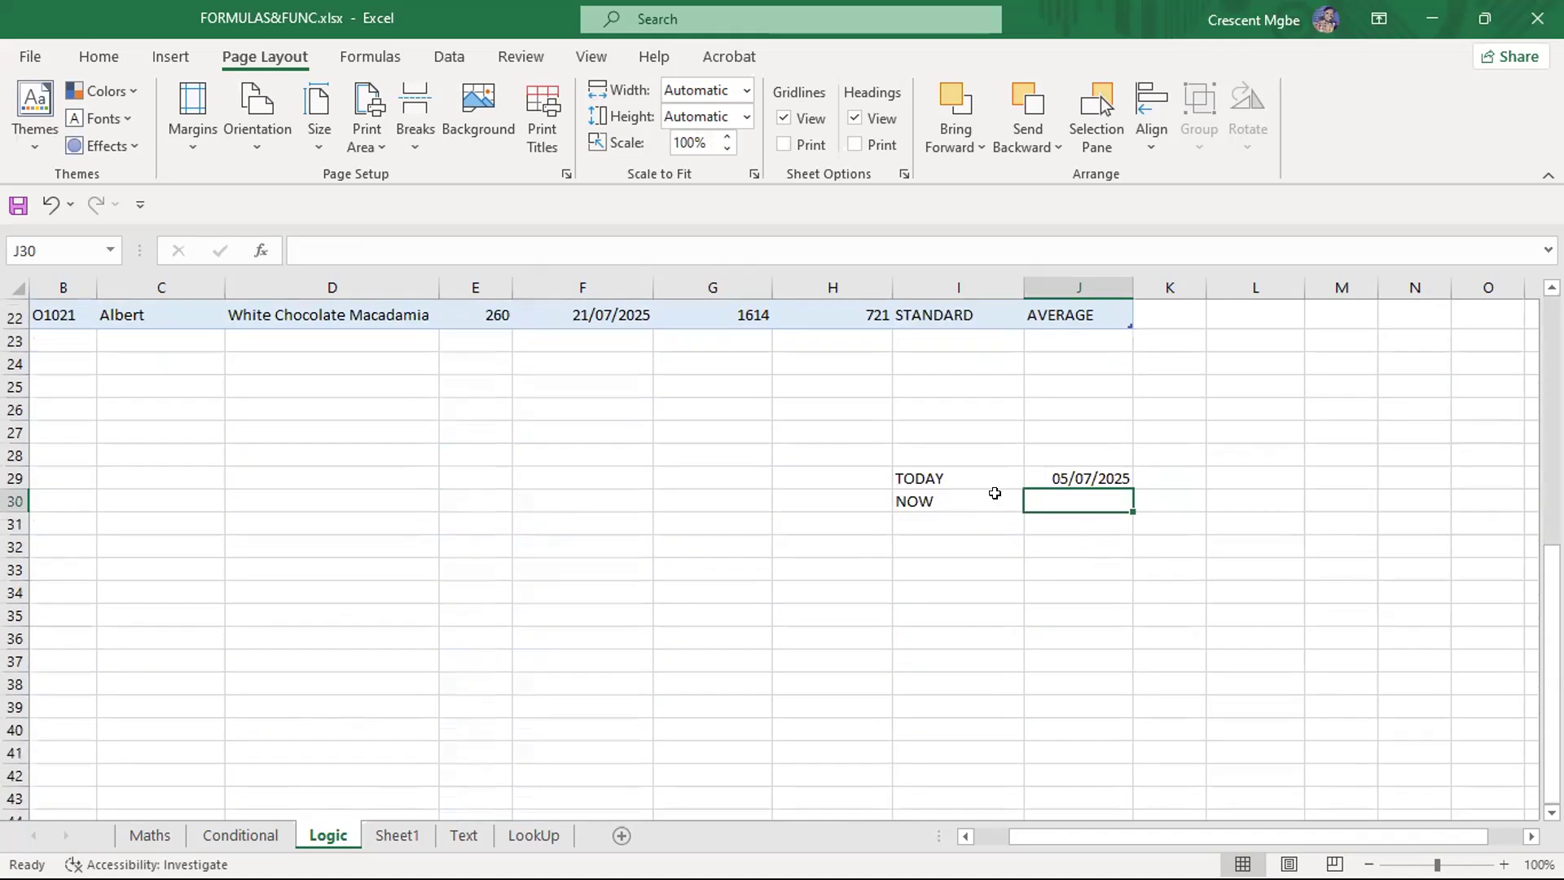
text(=)
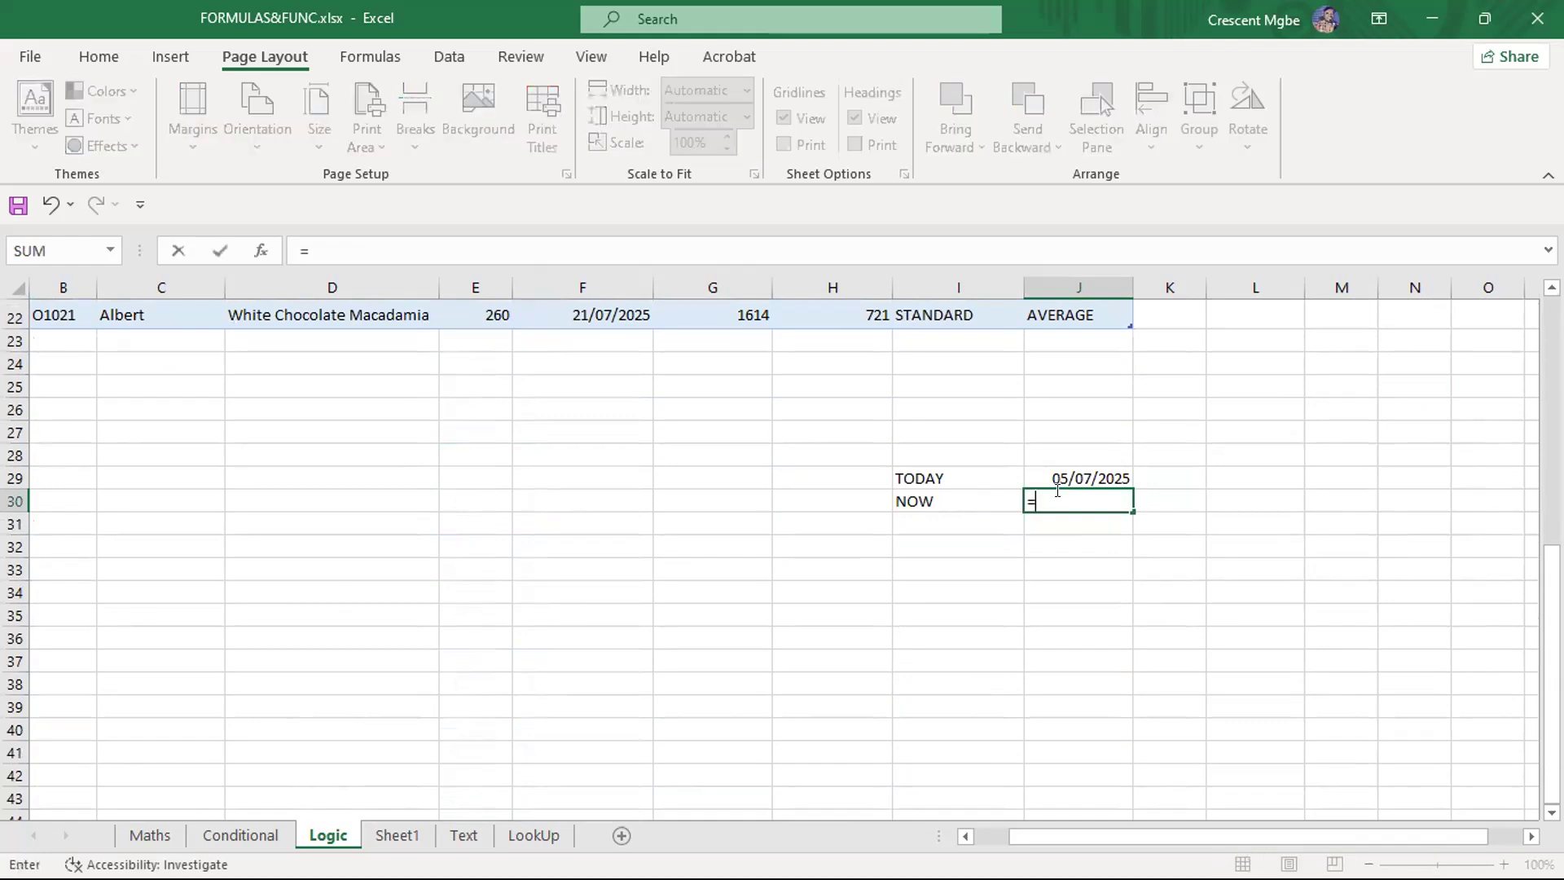
text(NOW)
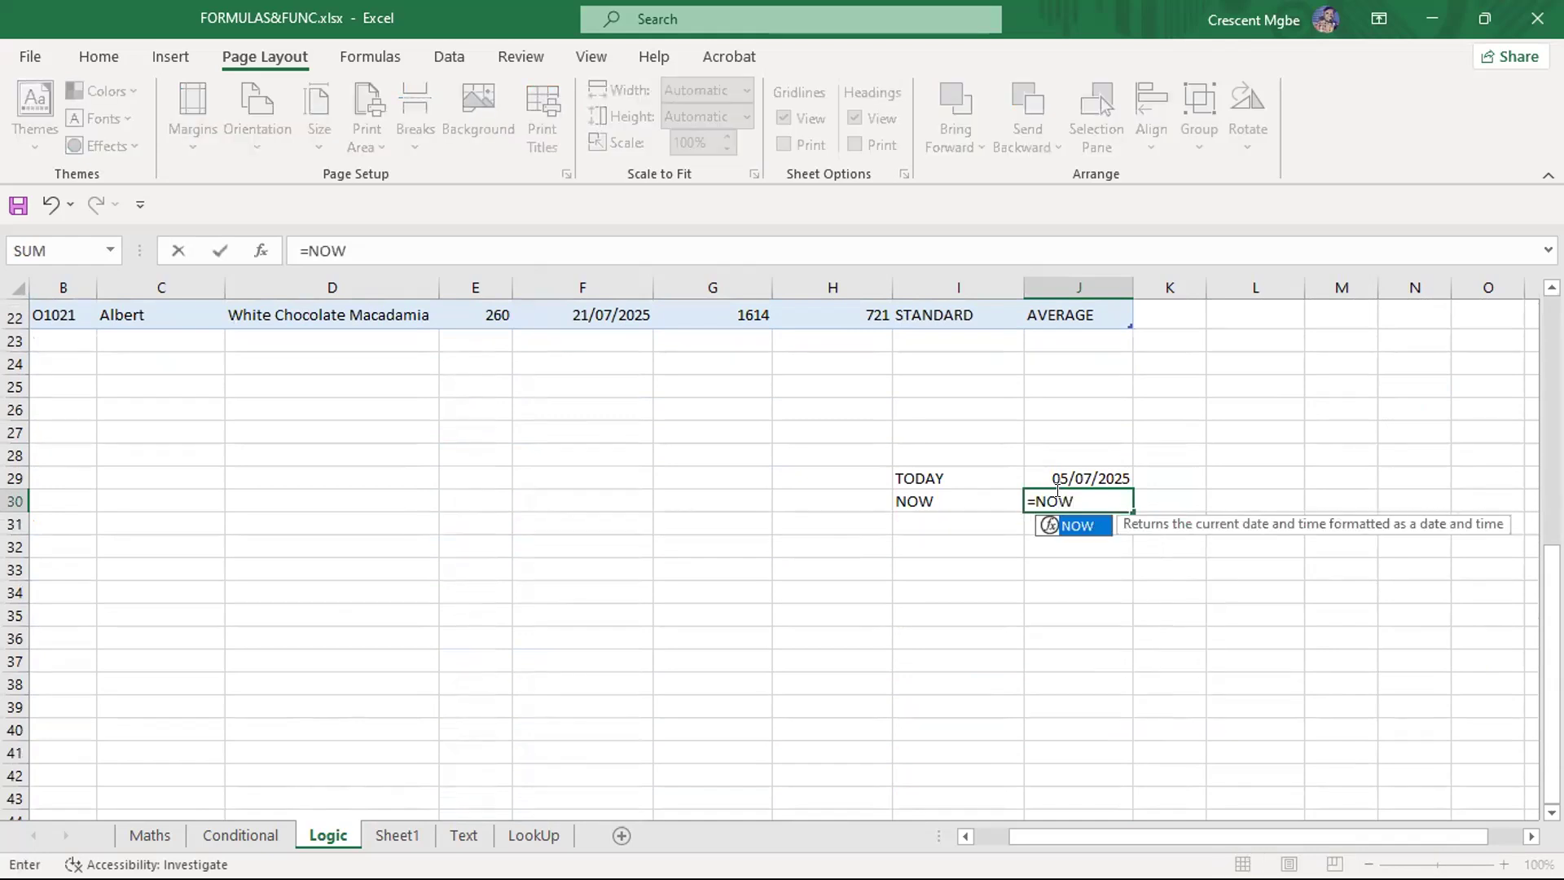
text(())
key(Return)
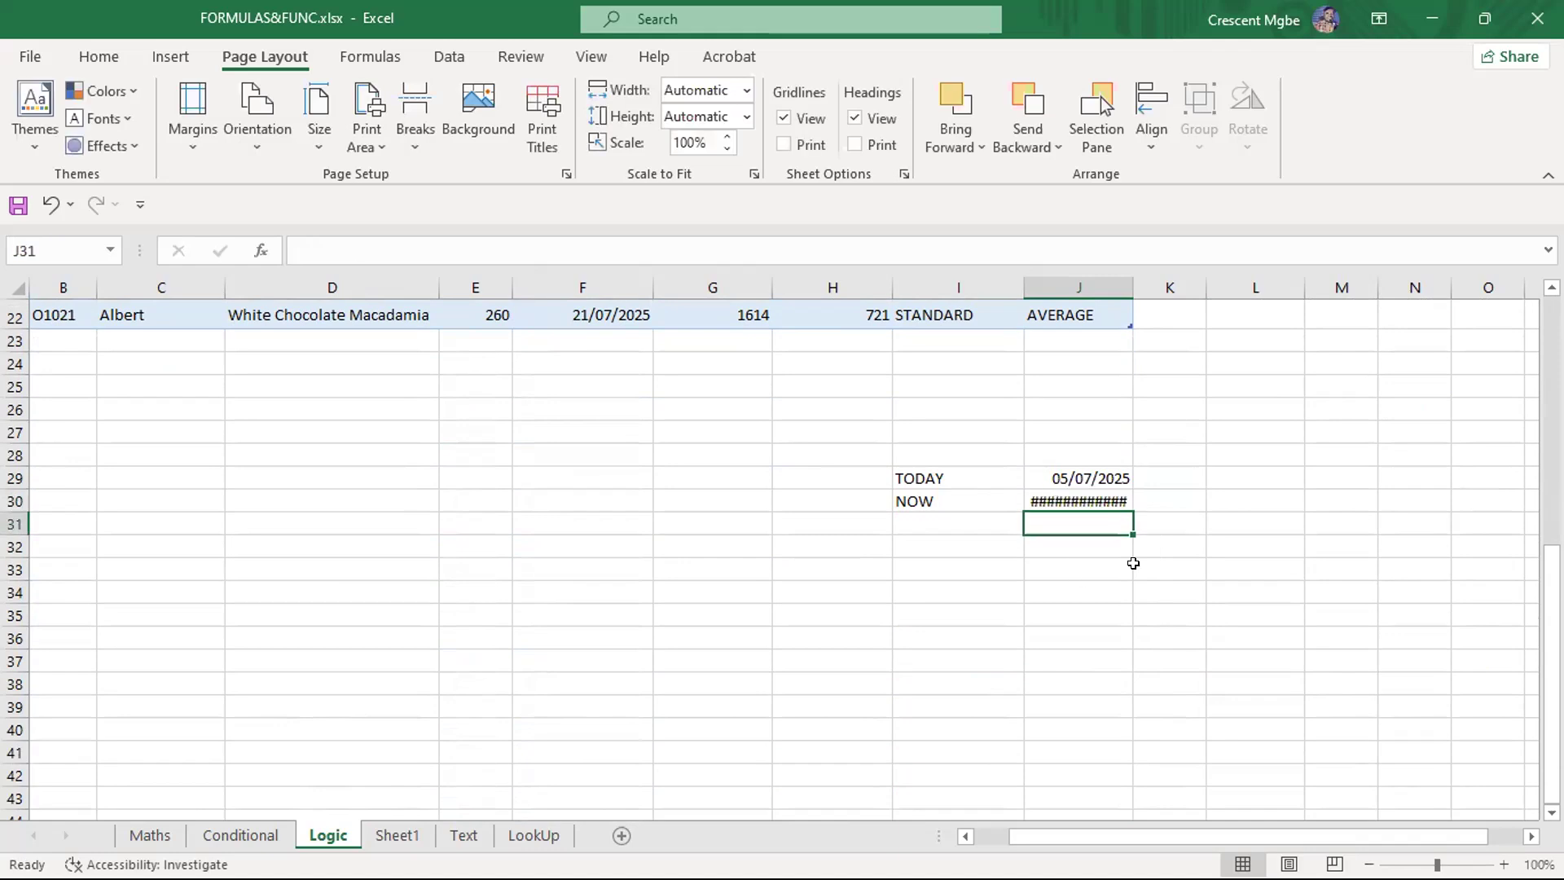
click(1218, 657)
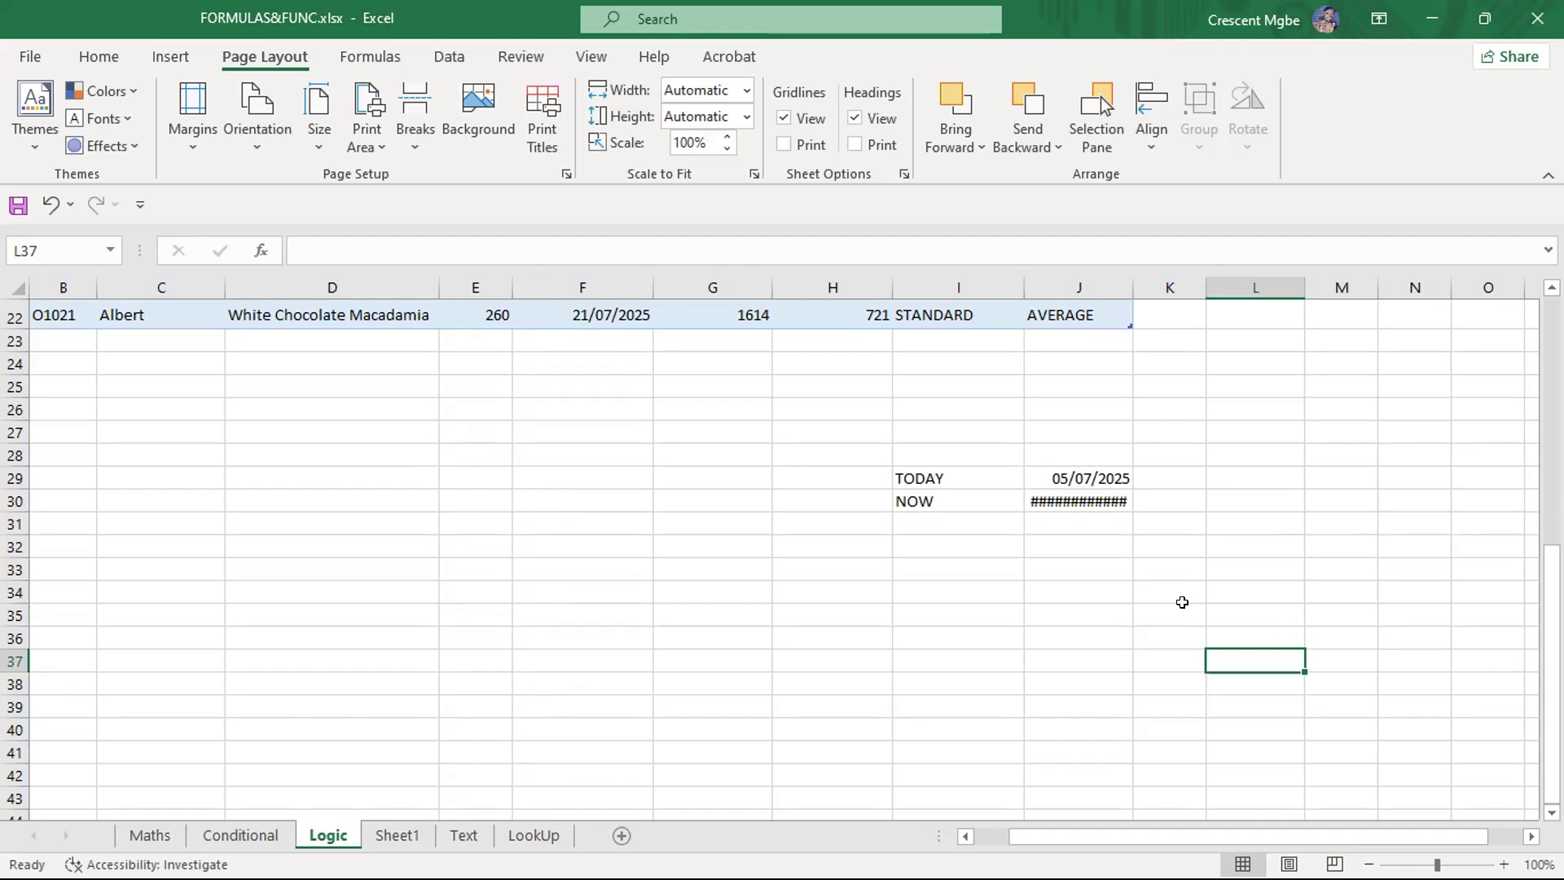
Widen column J just enough to fit the full date and time in J30
scroll(1330, 663, up, 1)
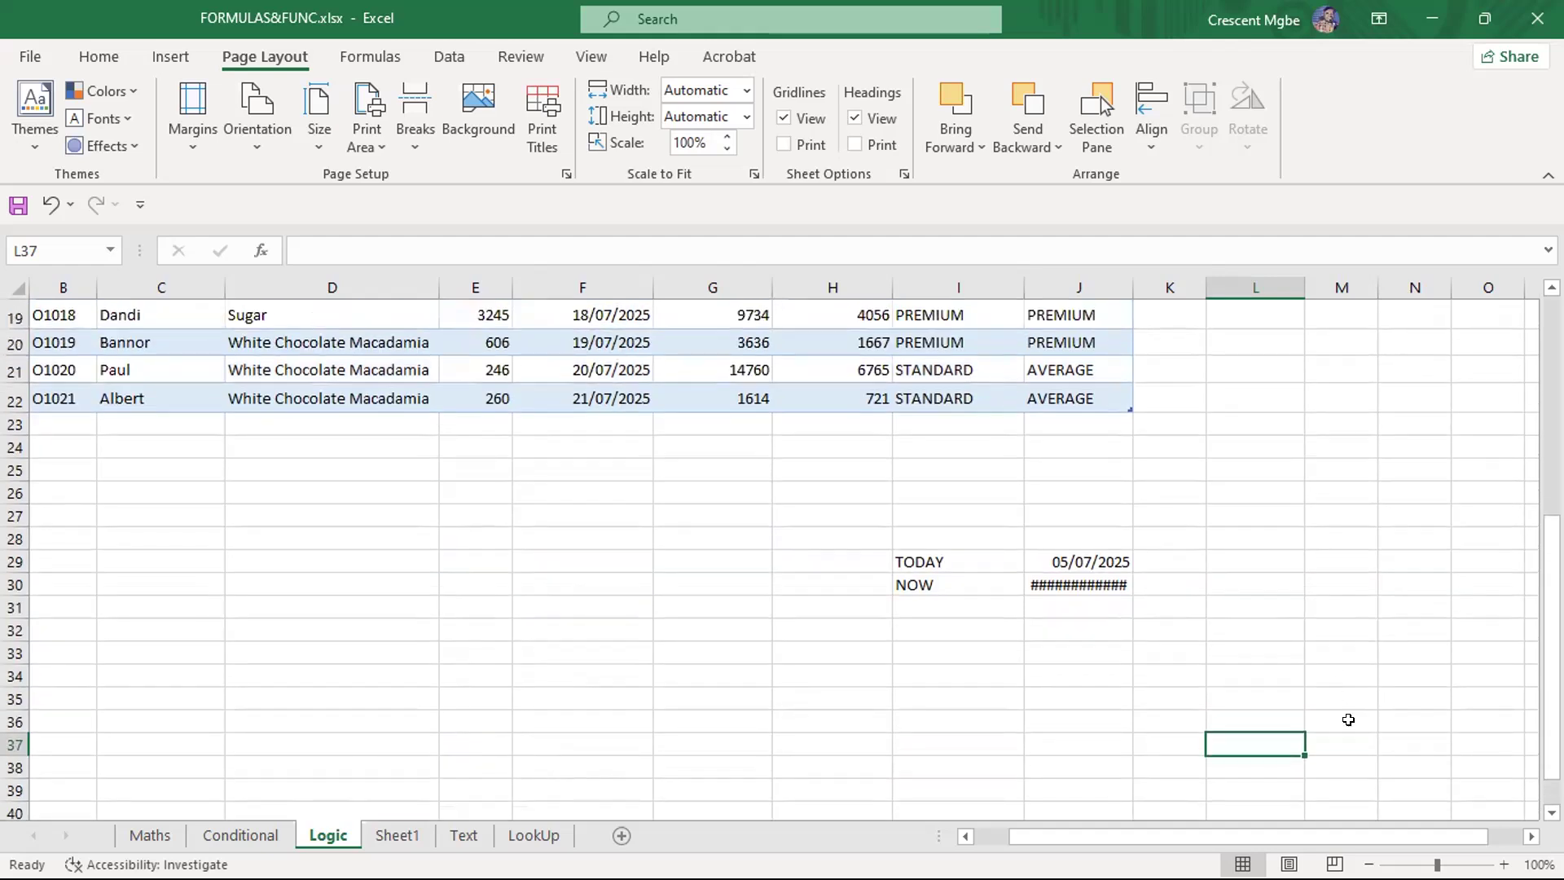
click(1346, 719)
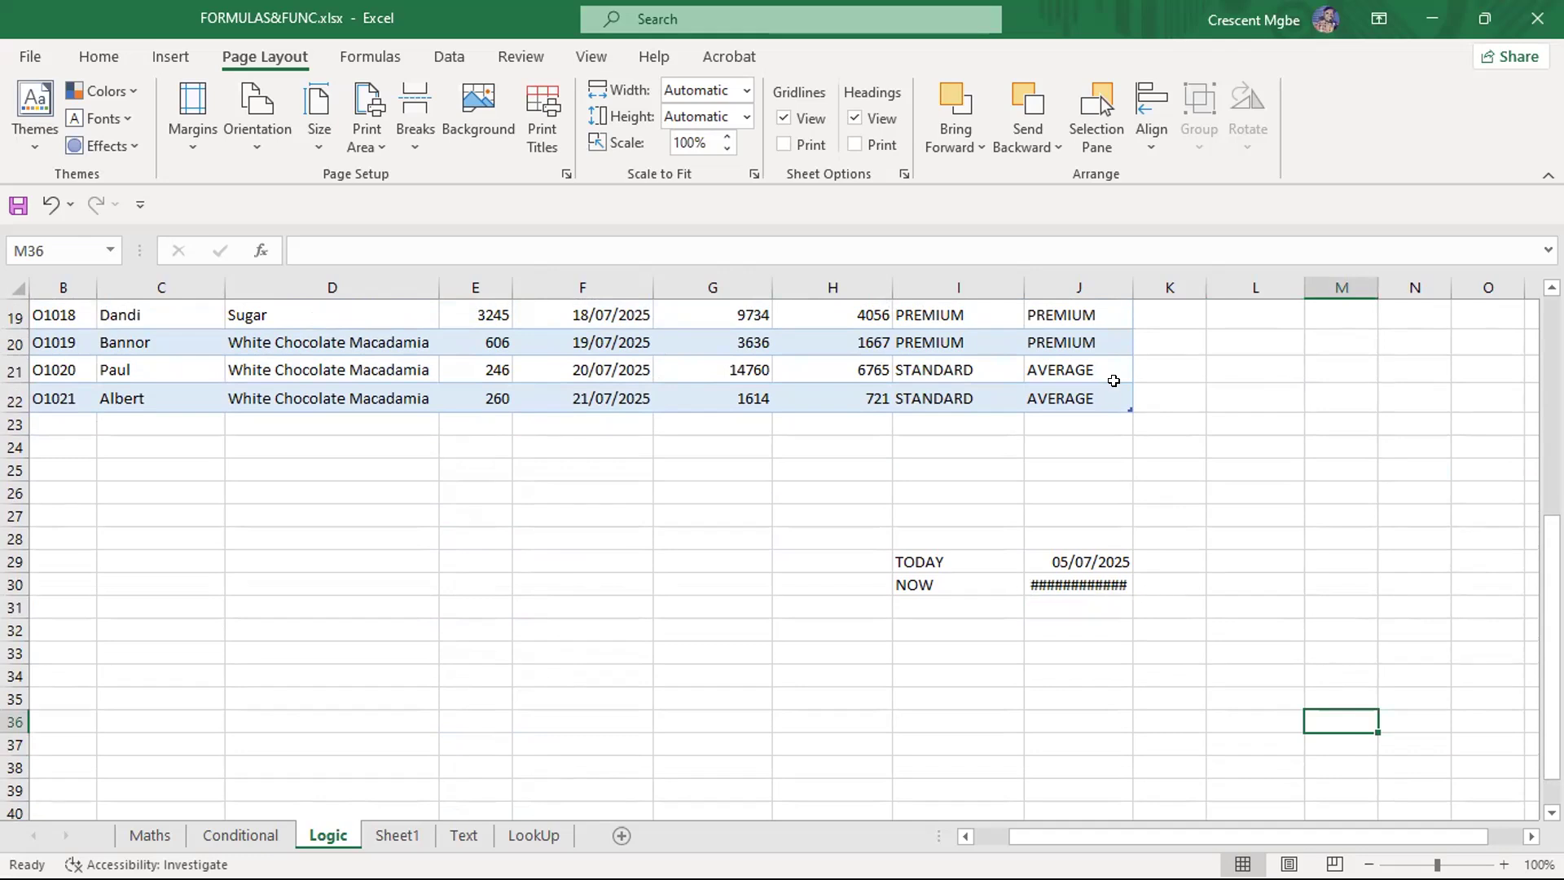
drag(1133, 283, 1182, 283)
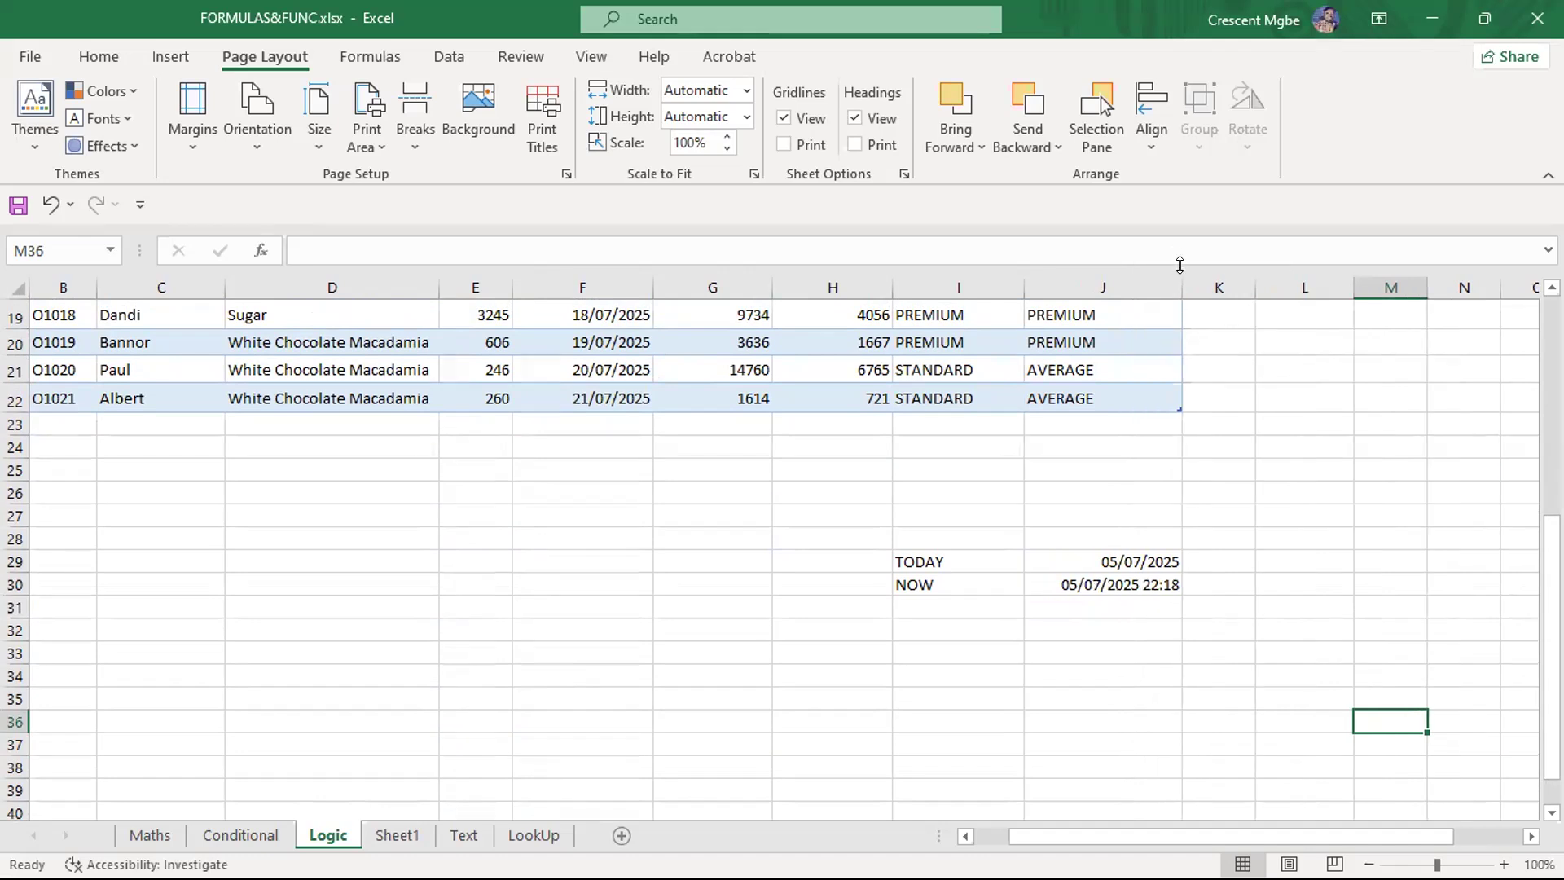
mouse_move(1171, 284)
mouse_down()
mouse_move(1078, 283)
mouse_move(1151, 288)
mouse_up()
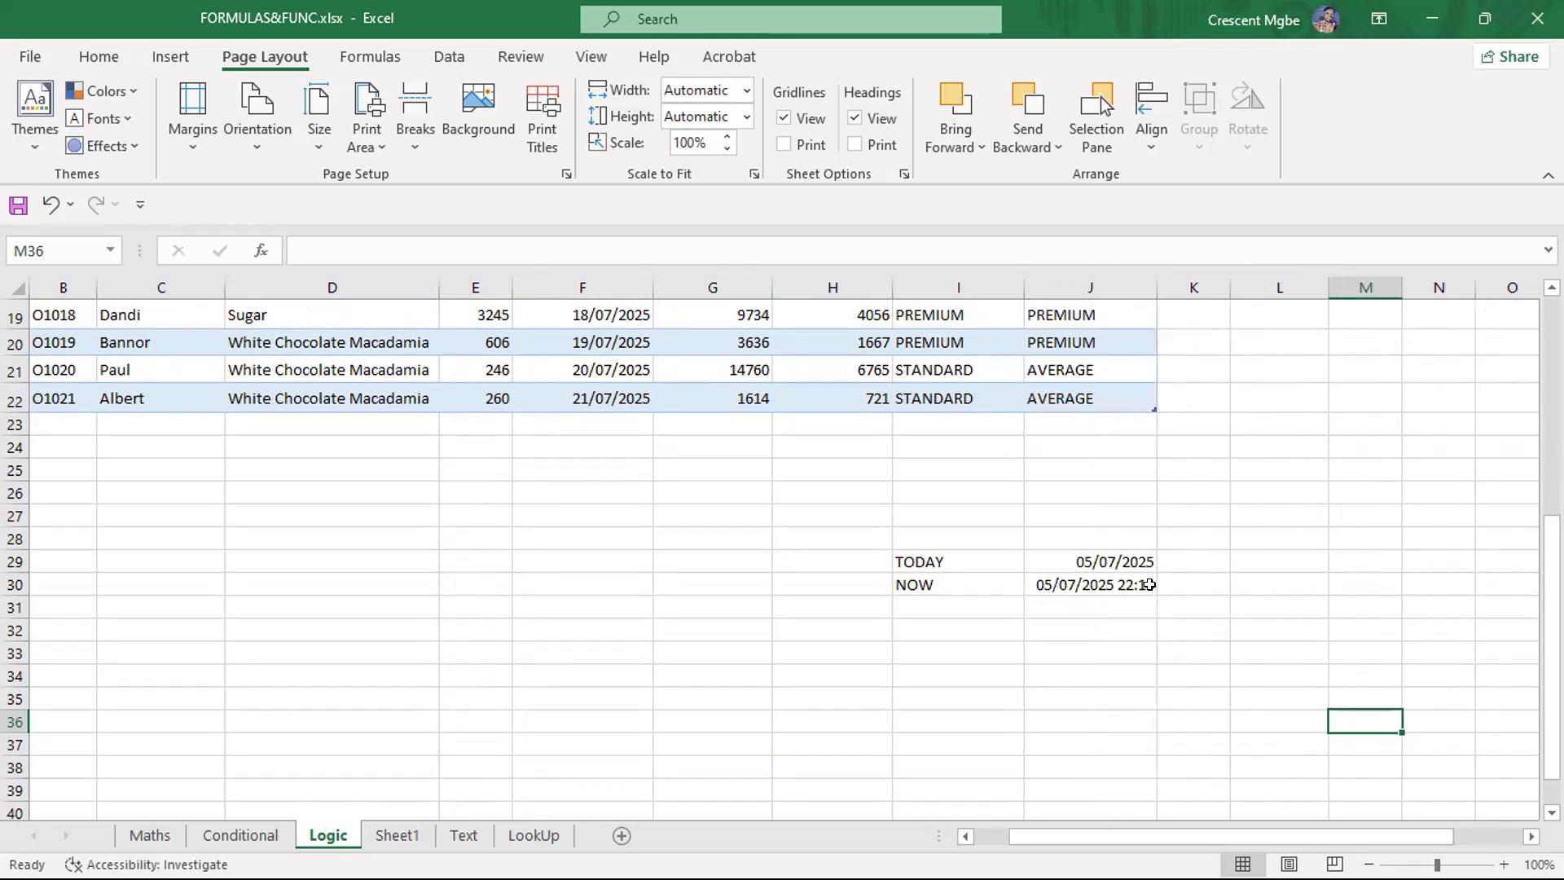
Clear the range H28:K32, removing the TODAY and NOW labels with their formulas
drag(815, 542, 1202, 618)
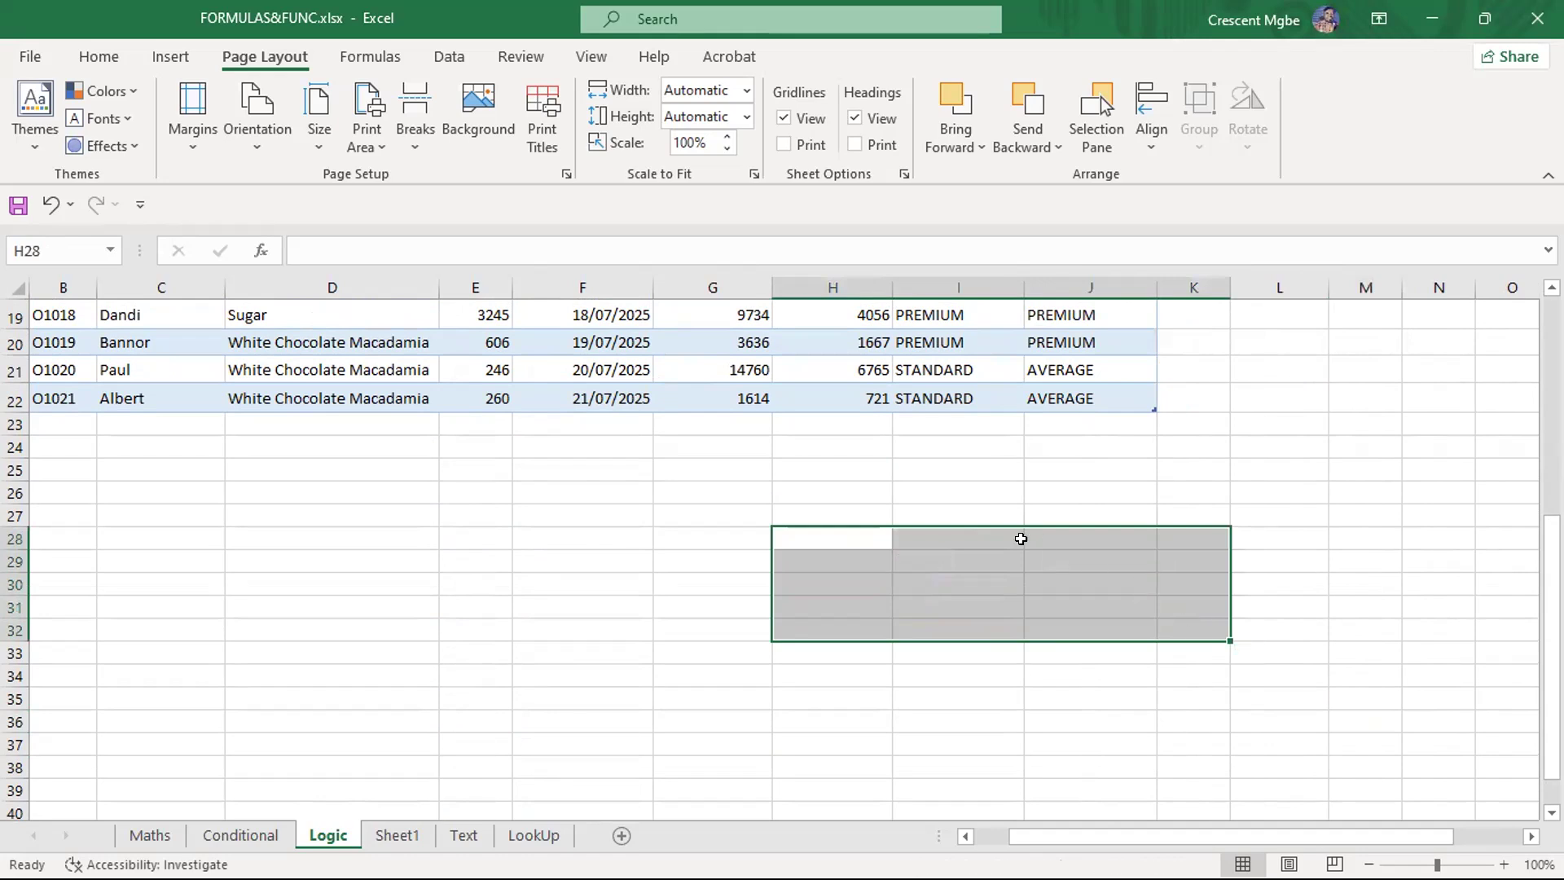
scroll(962, 502, up, 6)
scroll(962, 503, down, 3)
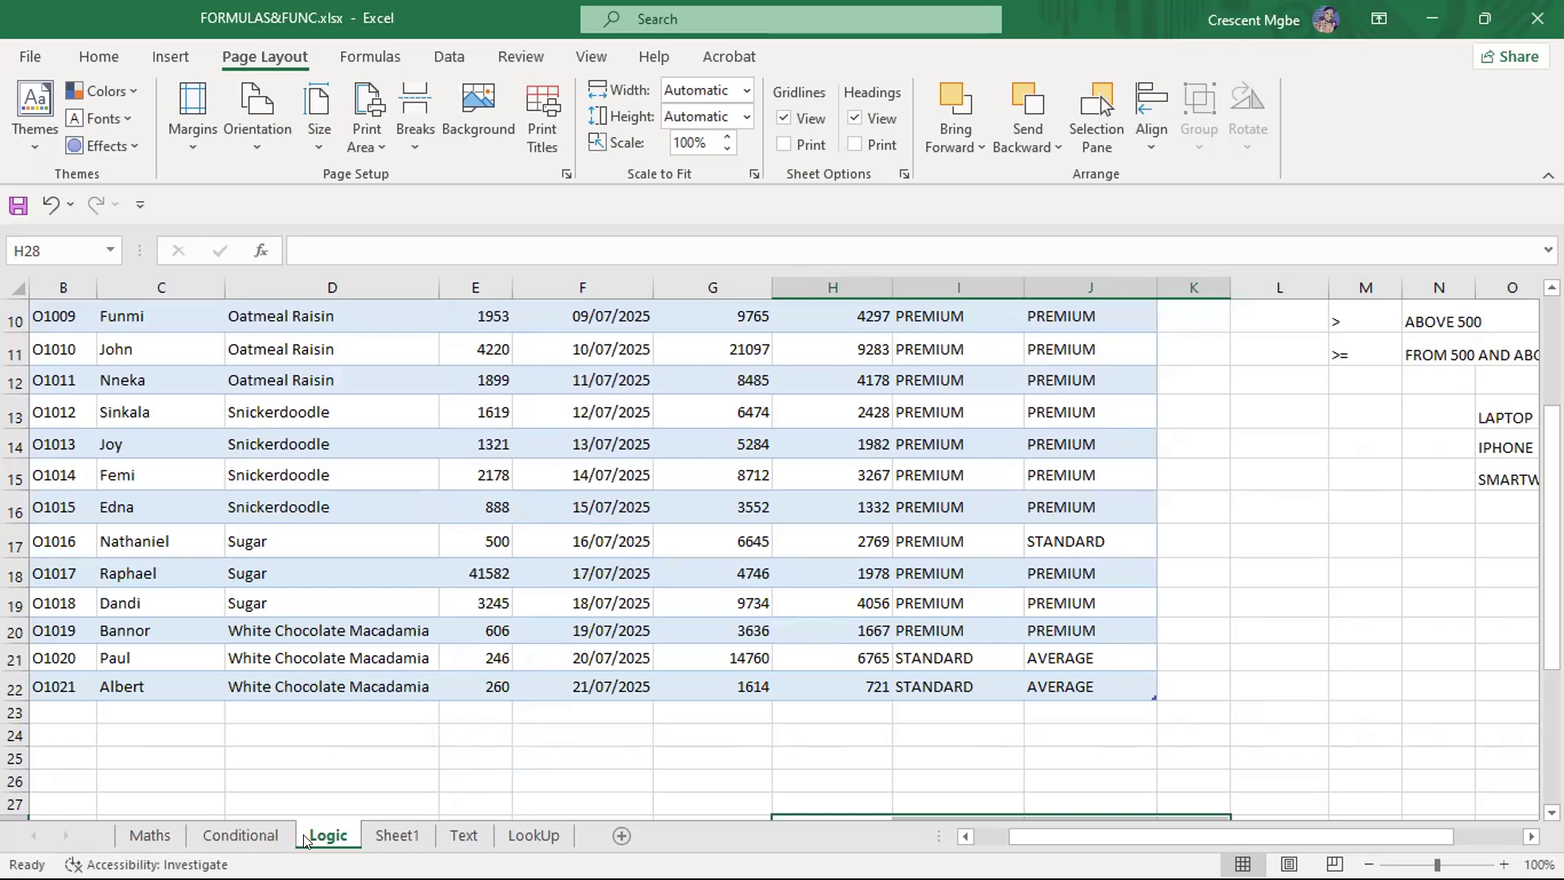
Switch to the Text sheet and look over its customer table and the questions listed beside it
click(464, 836)
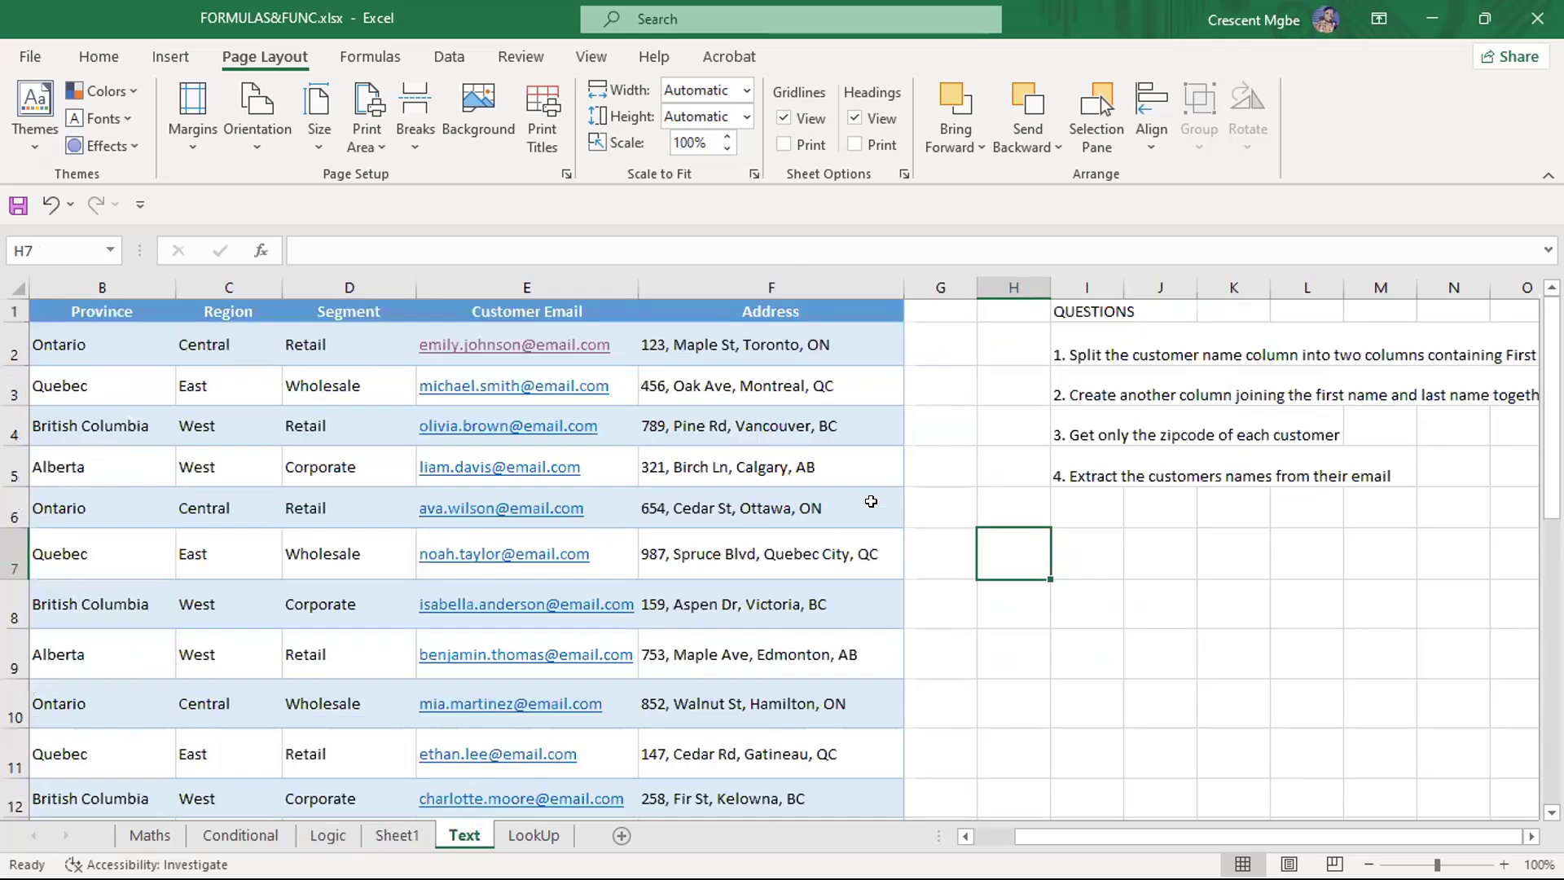
scroll(870, 501, down, 6)
scroll(871, 500, up, 6)
click(1076, 600)
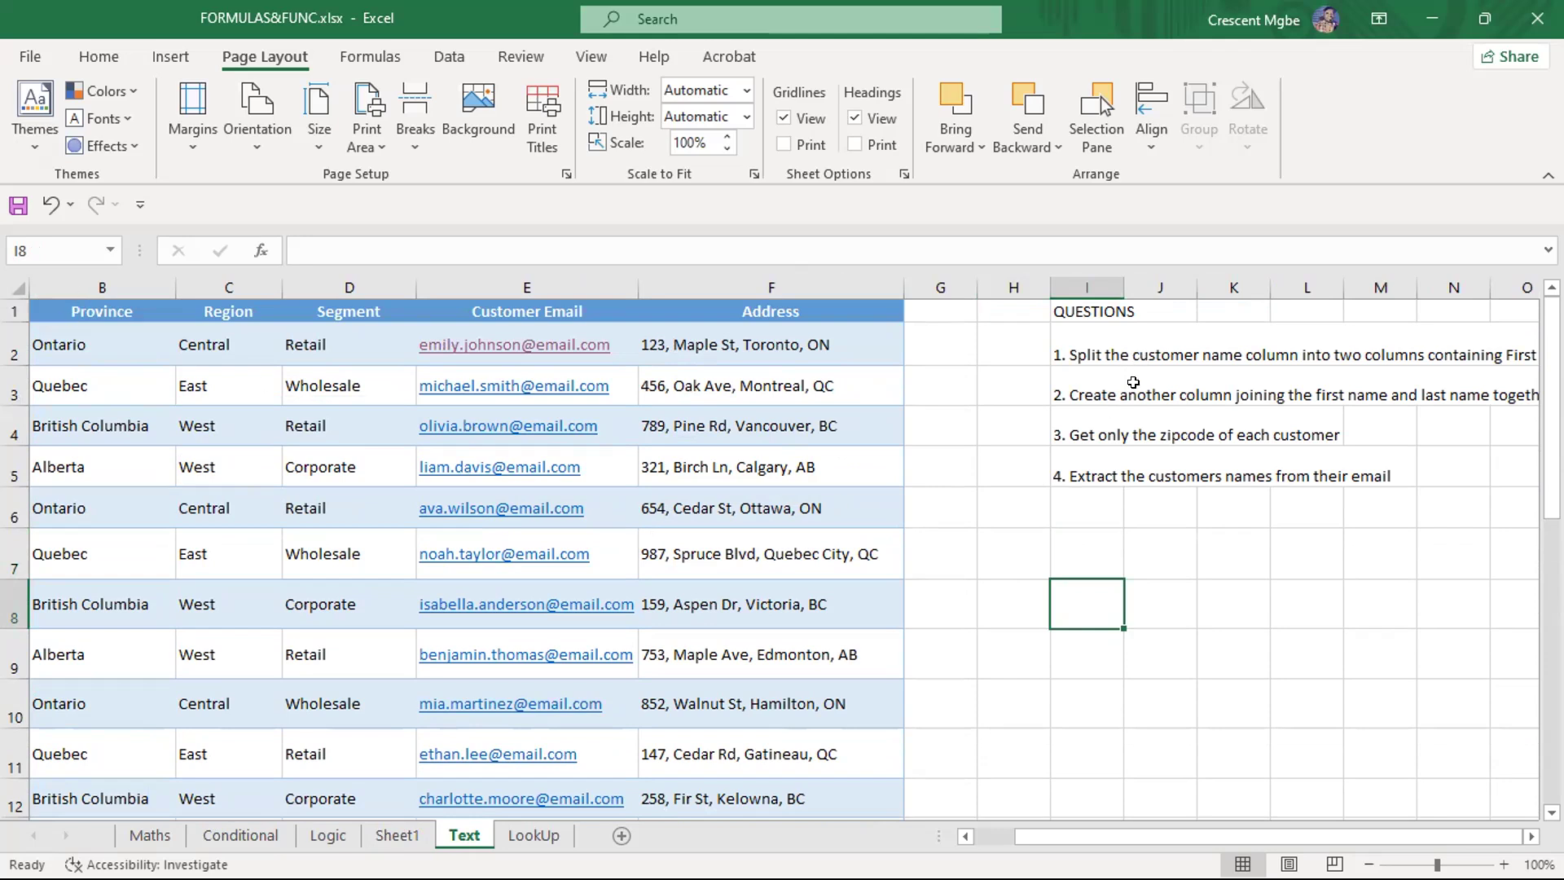
Enter the label LEFT in I9 and the label RIGHT in I10 on the Text sheet
click(1104, 650)
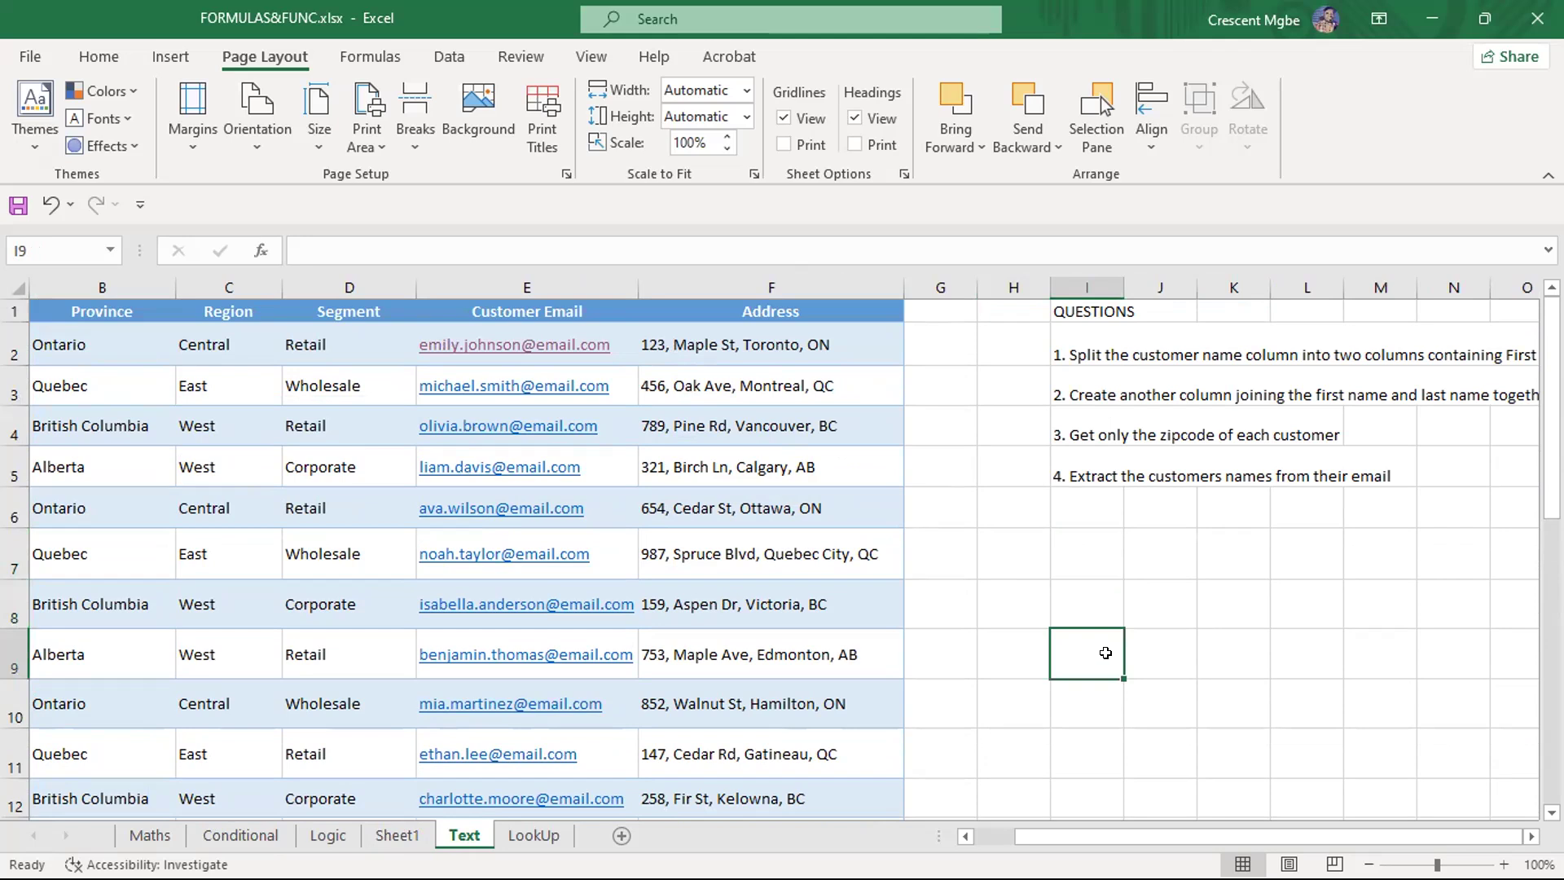
text(LEFT)
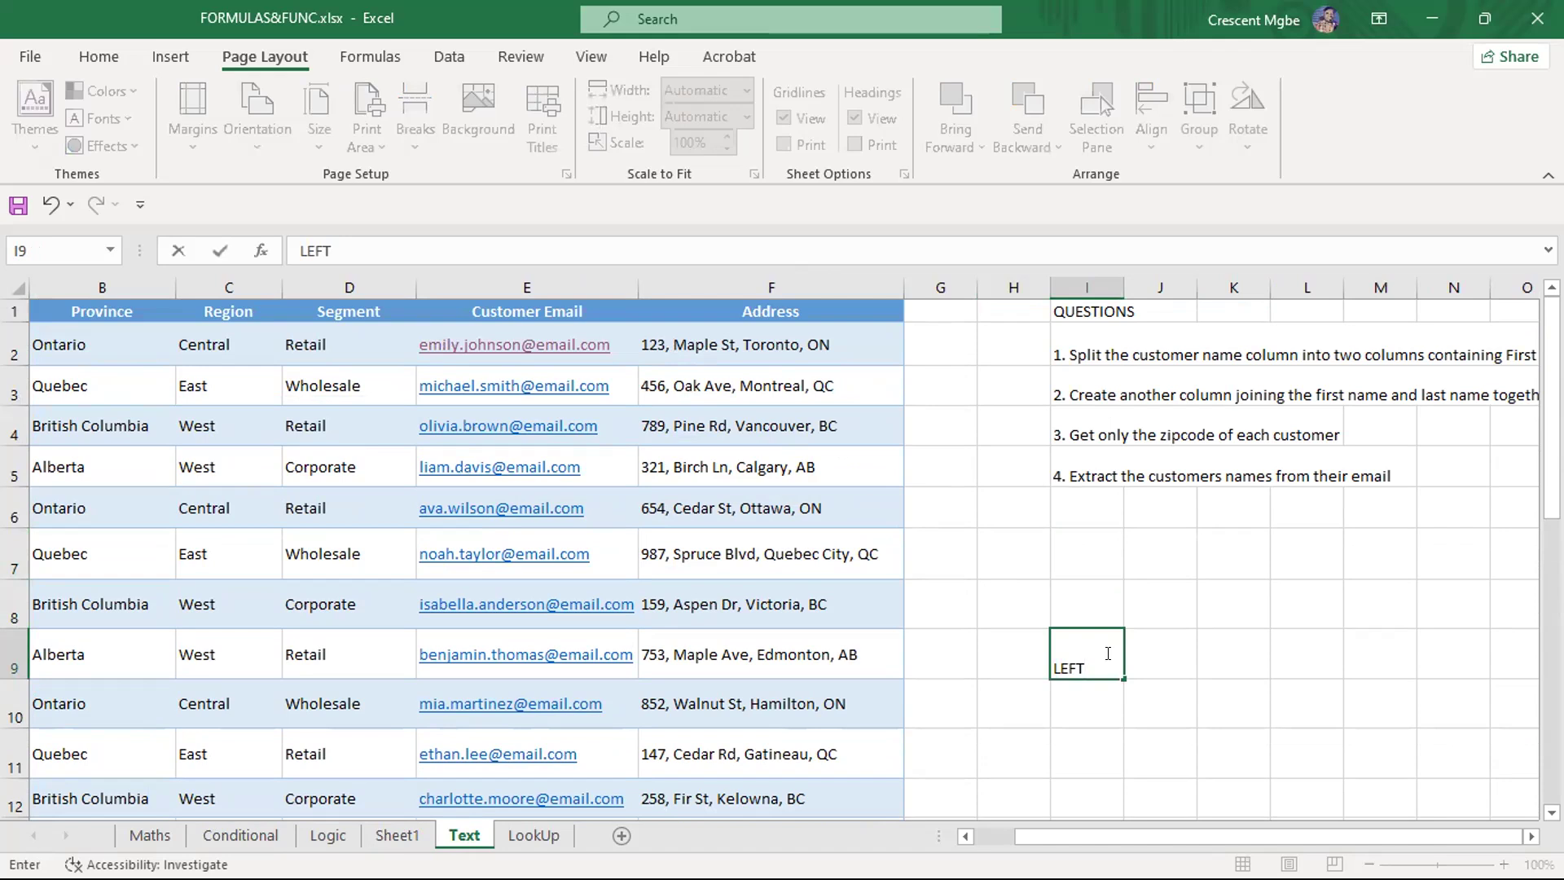
click(1090, 695)
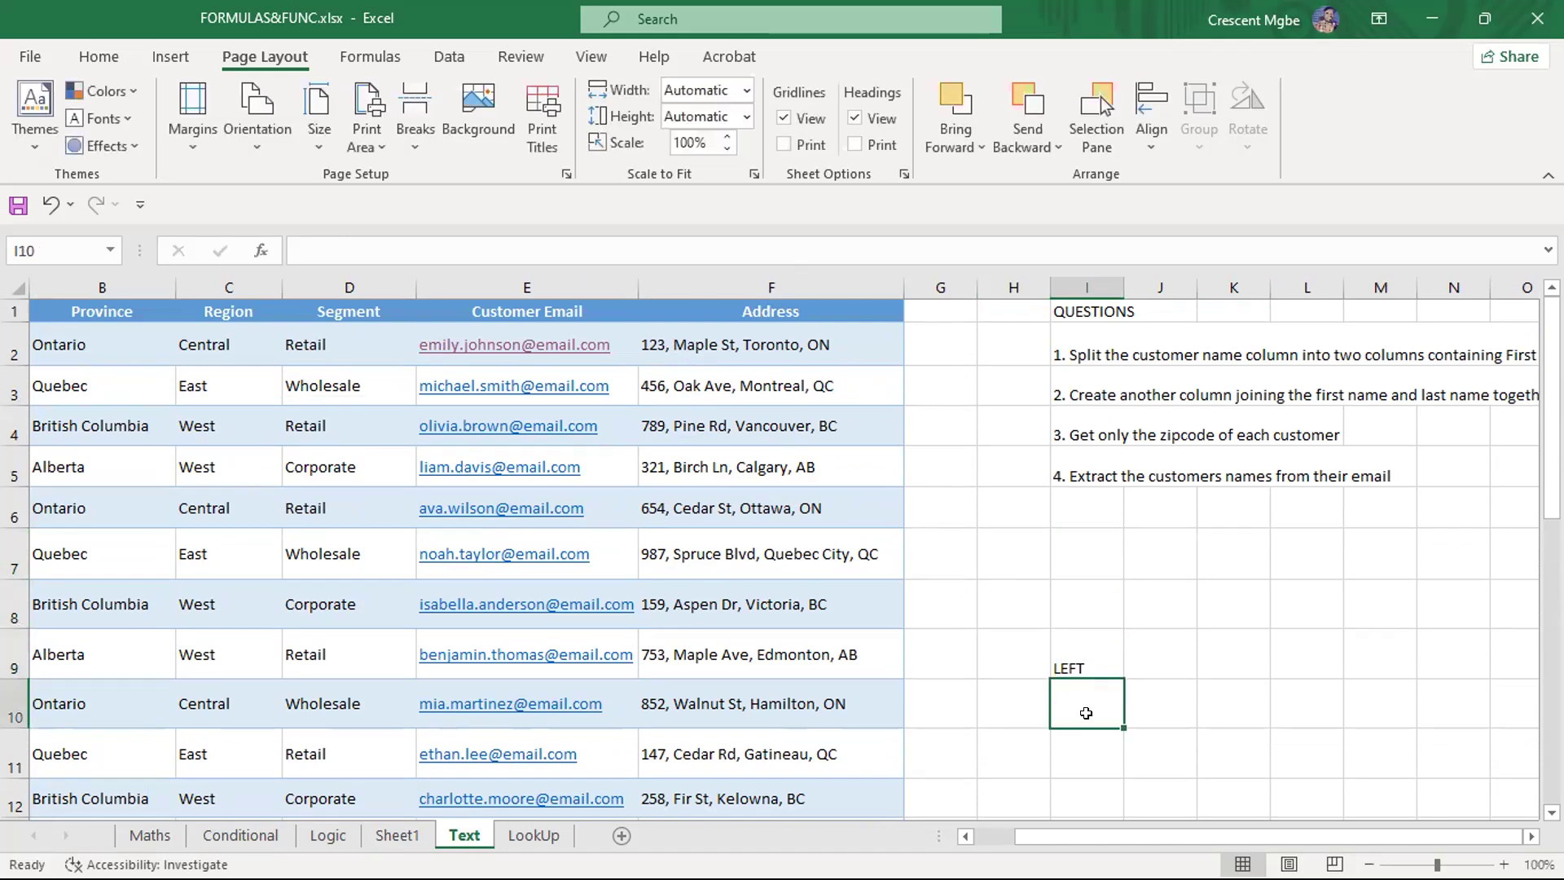
text(RIGHT)
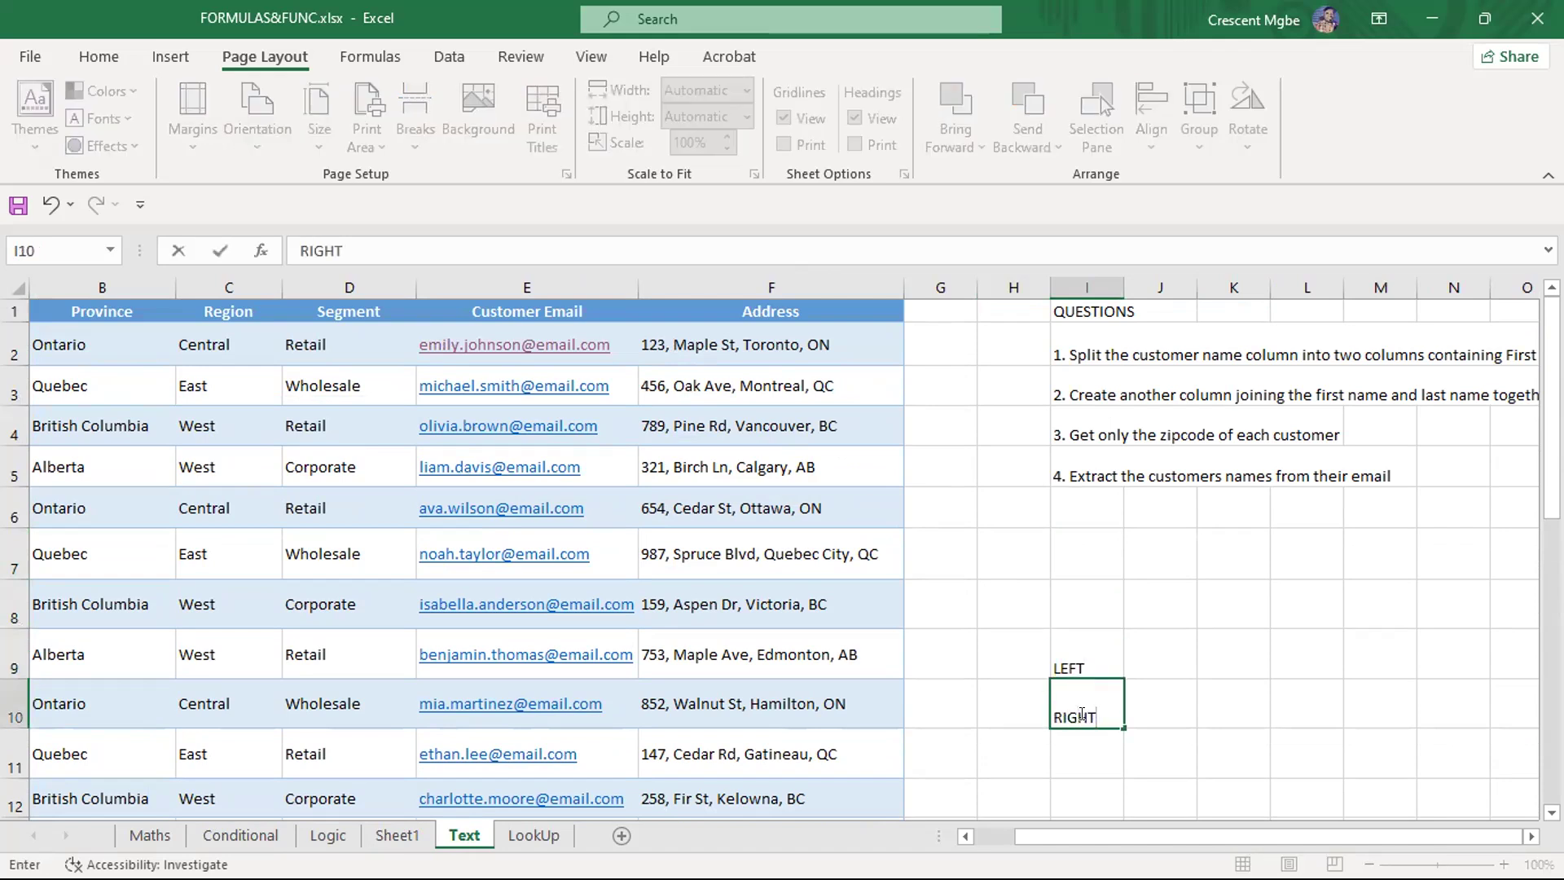
click(1079, 757)
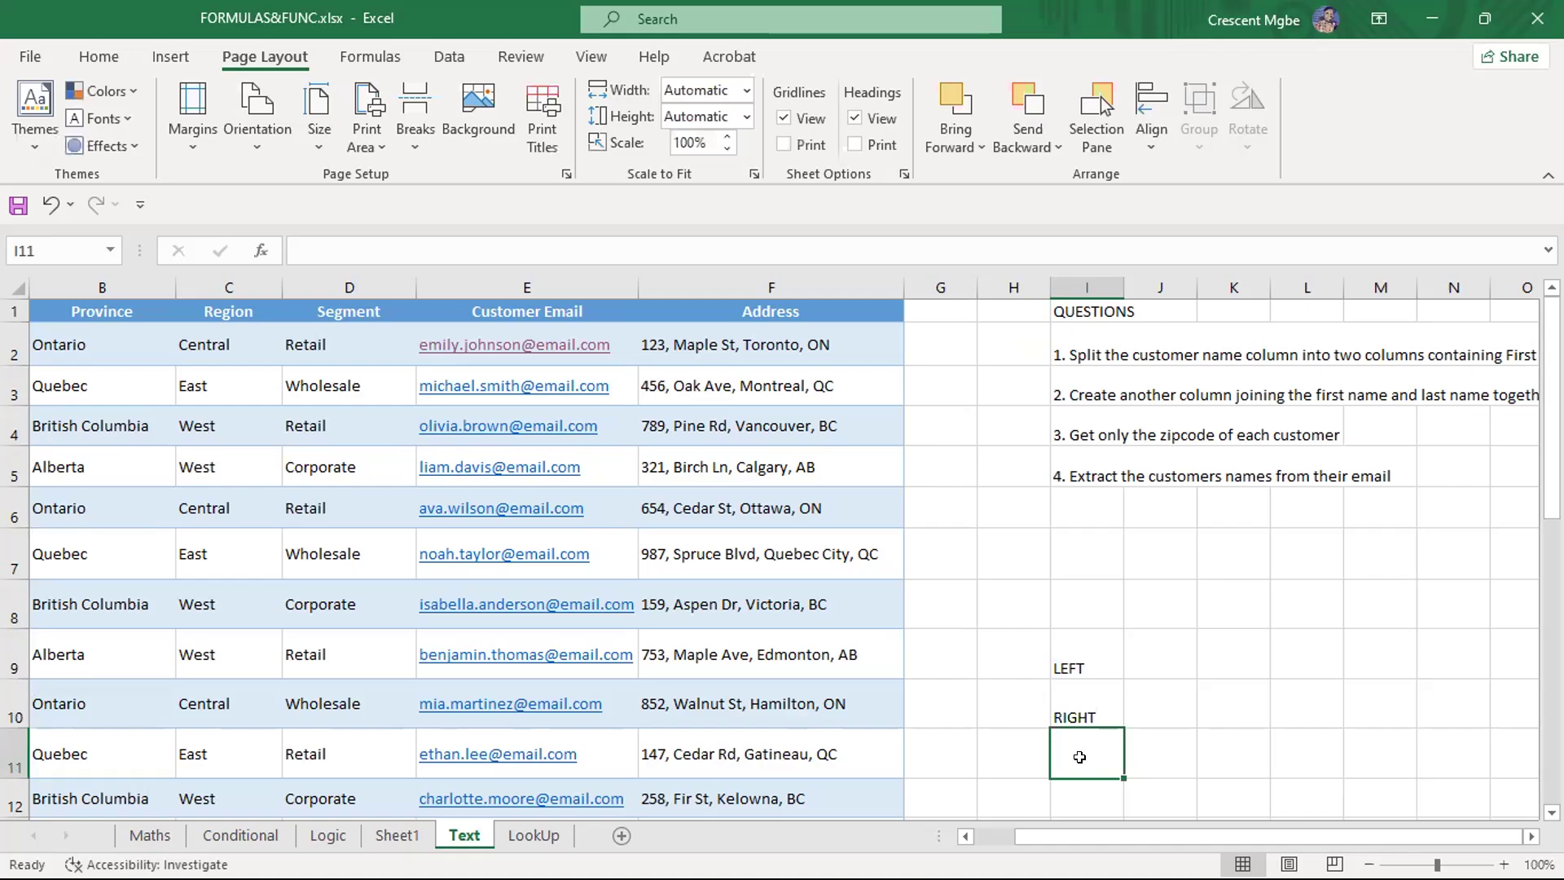
Switch to the PowerPoint slide show and show the slide on uses of RIGHT, LEFT, MID, FIND and SEARCH
key(super+Tab)
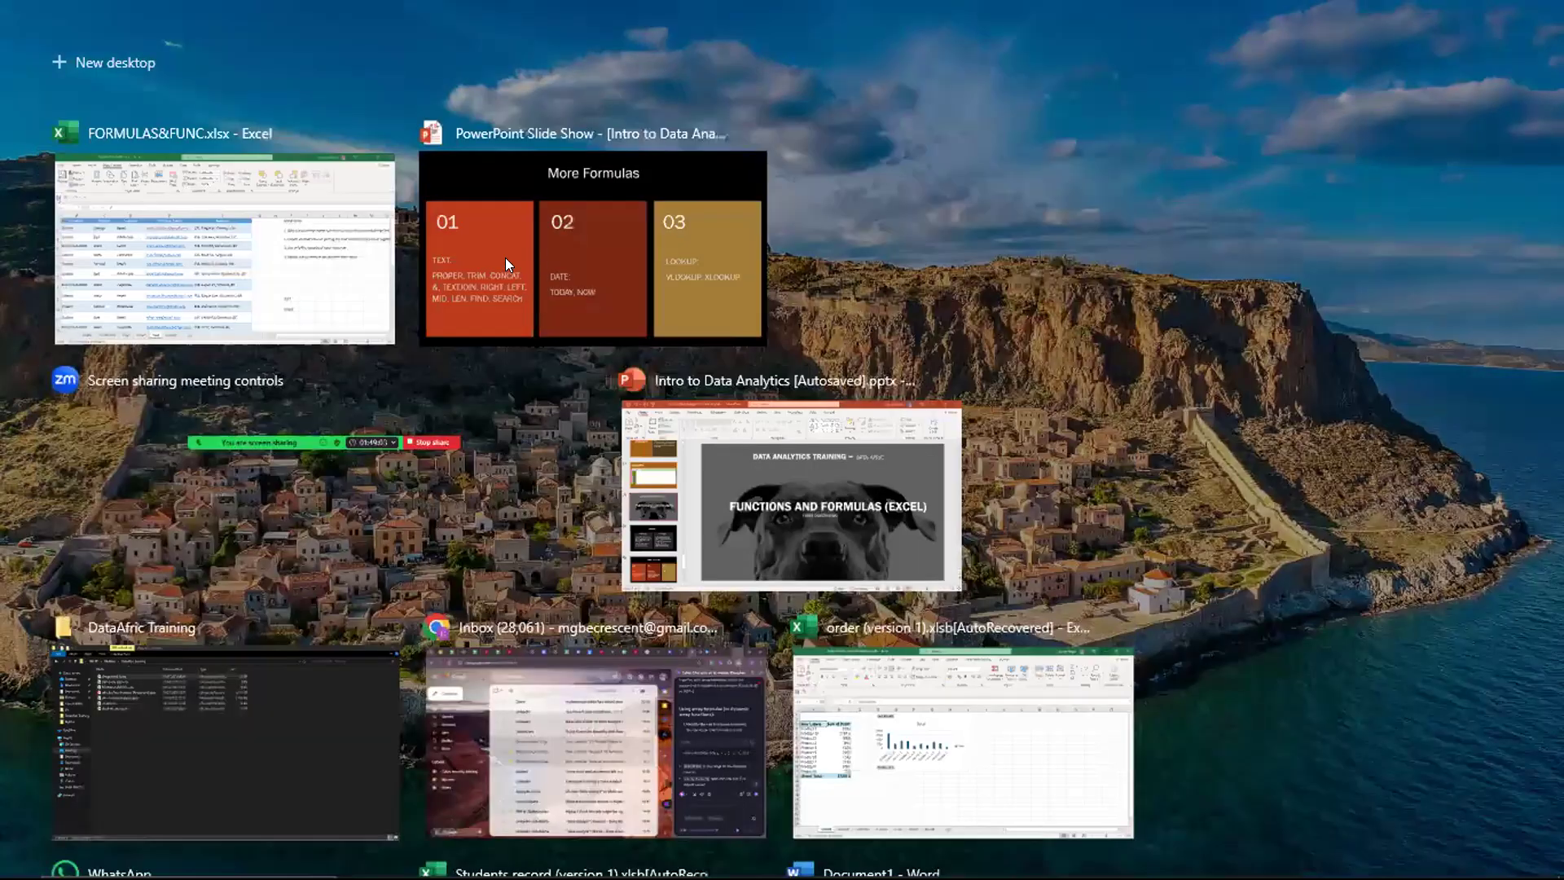
click(505, 258)
click(909, 487)
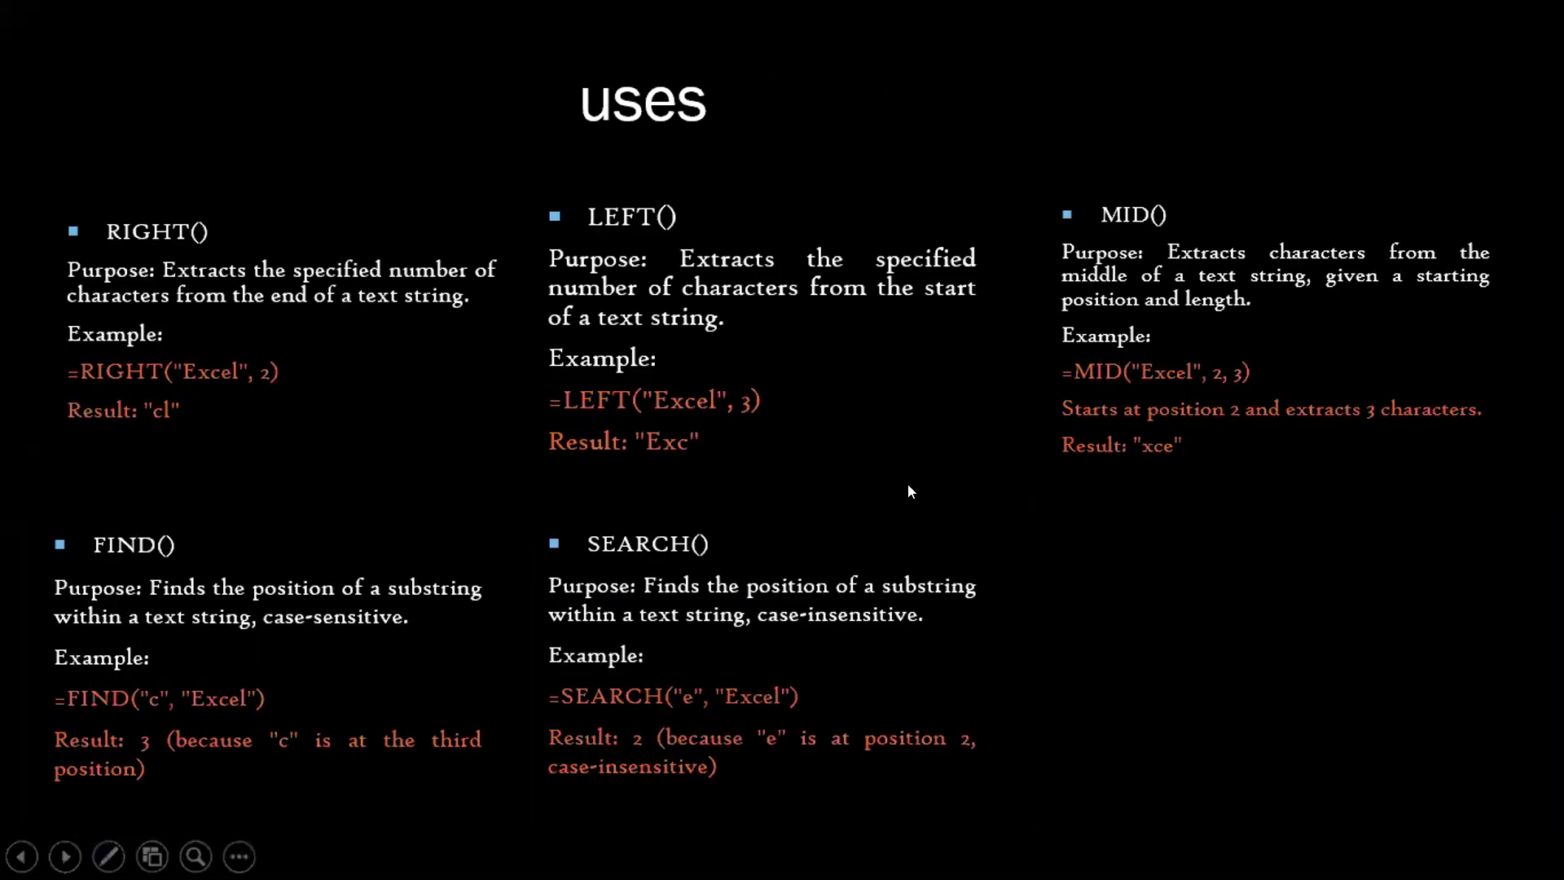
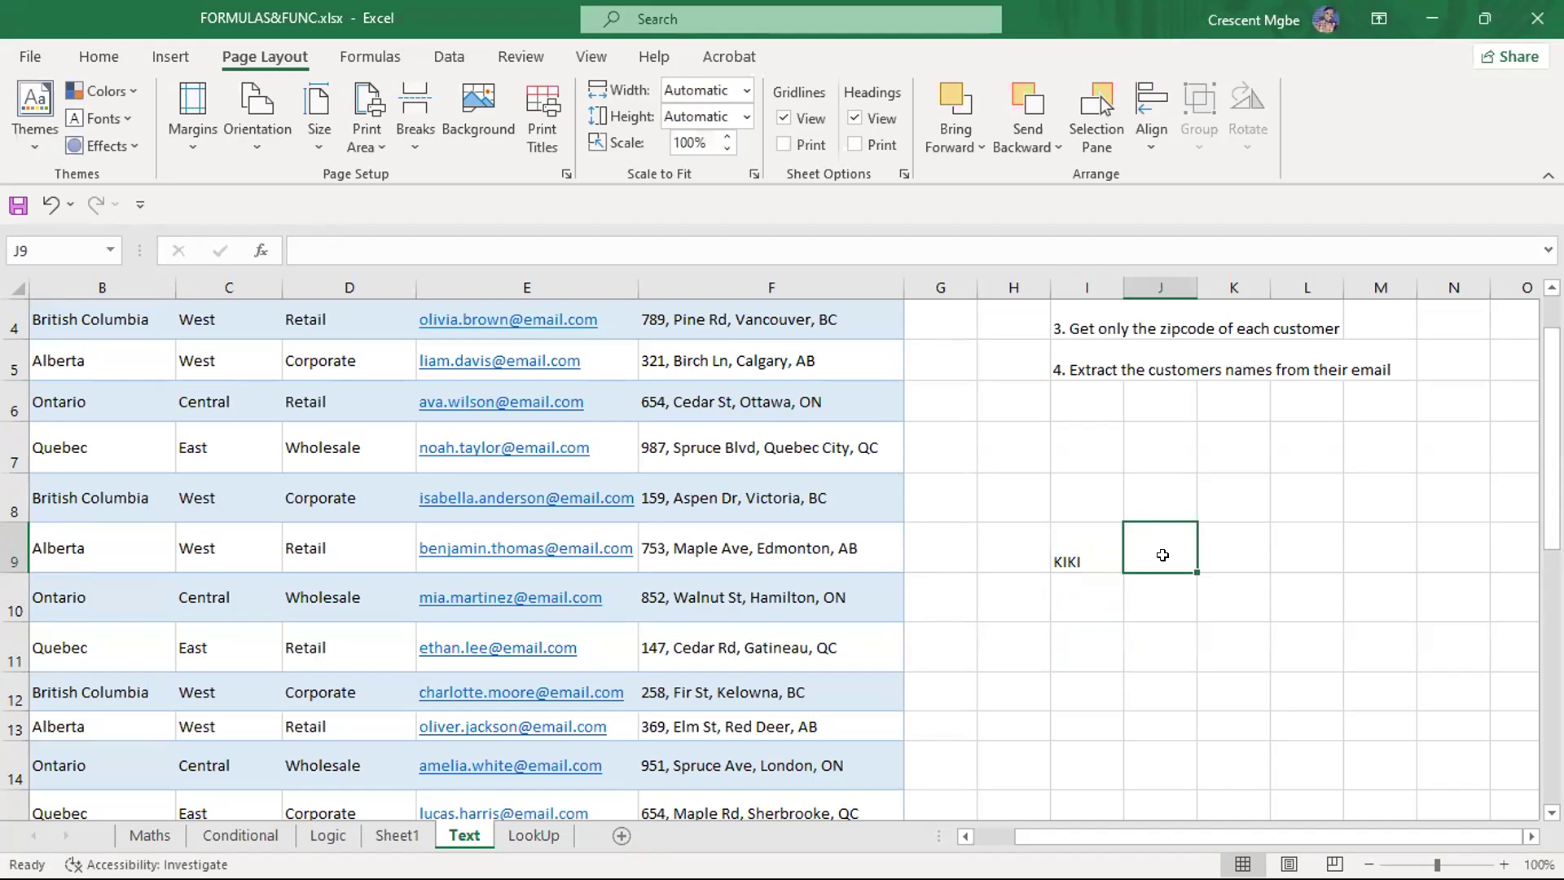
Enter a second sample name in J9, beside the sample name in I9
text(Ade)
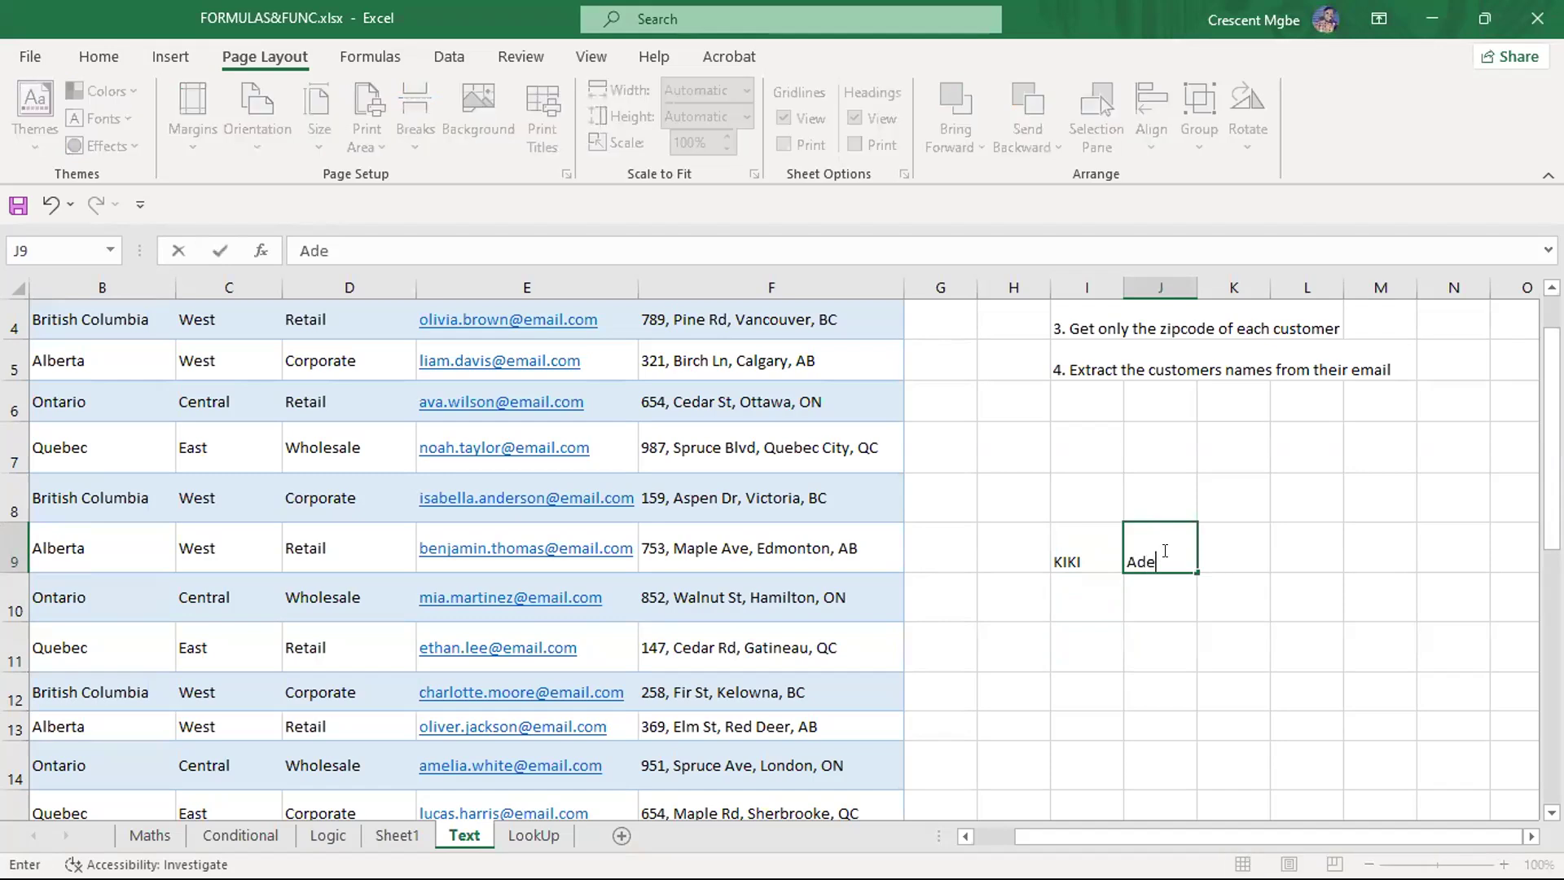
click(1087, 500)
click(1160, 498)
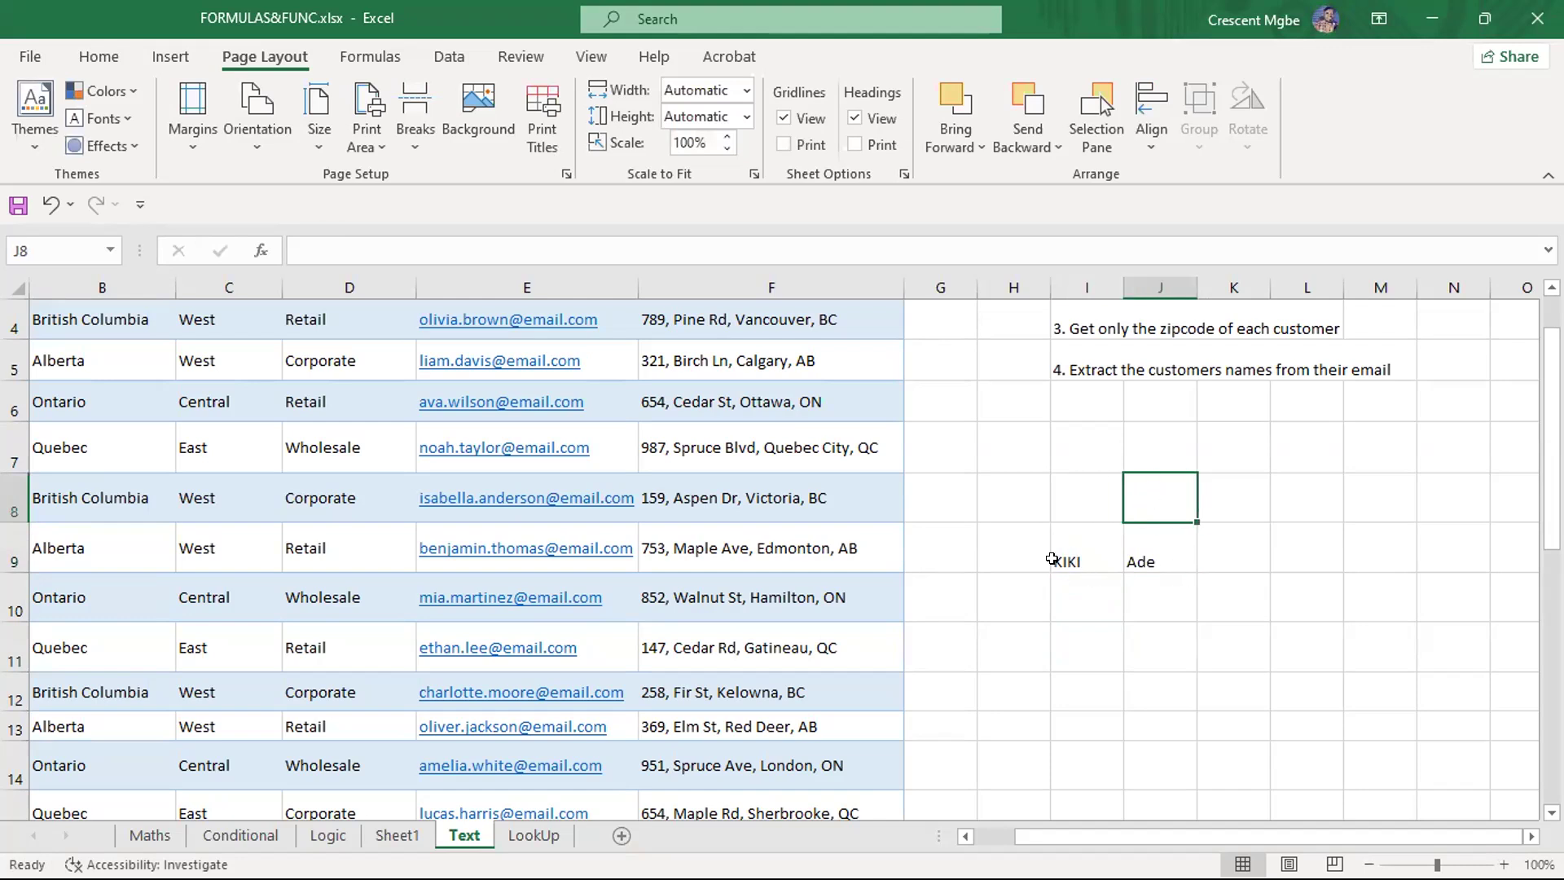
Enter =CONCAT(I9,J9) in J11 to join the two sample names
click(1159, 638)
text(=)
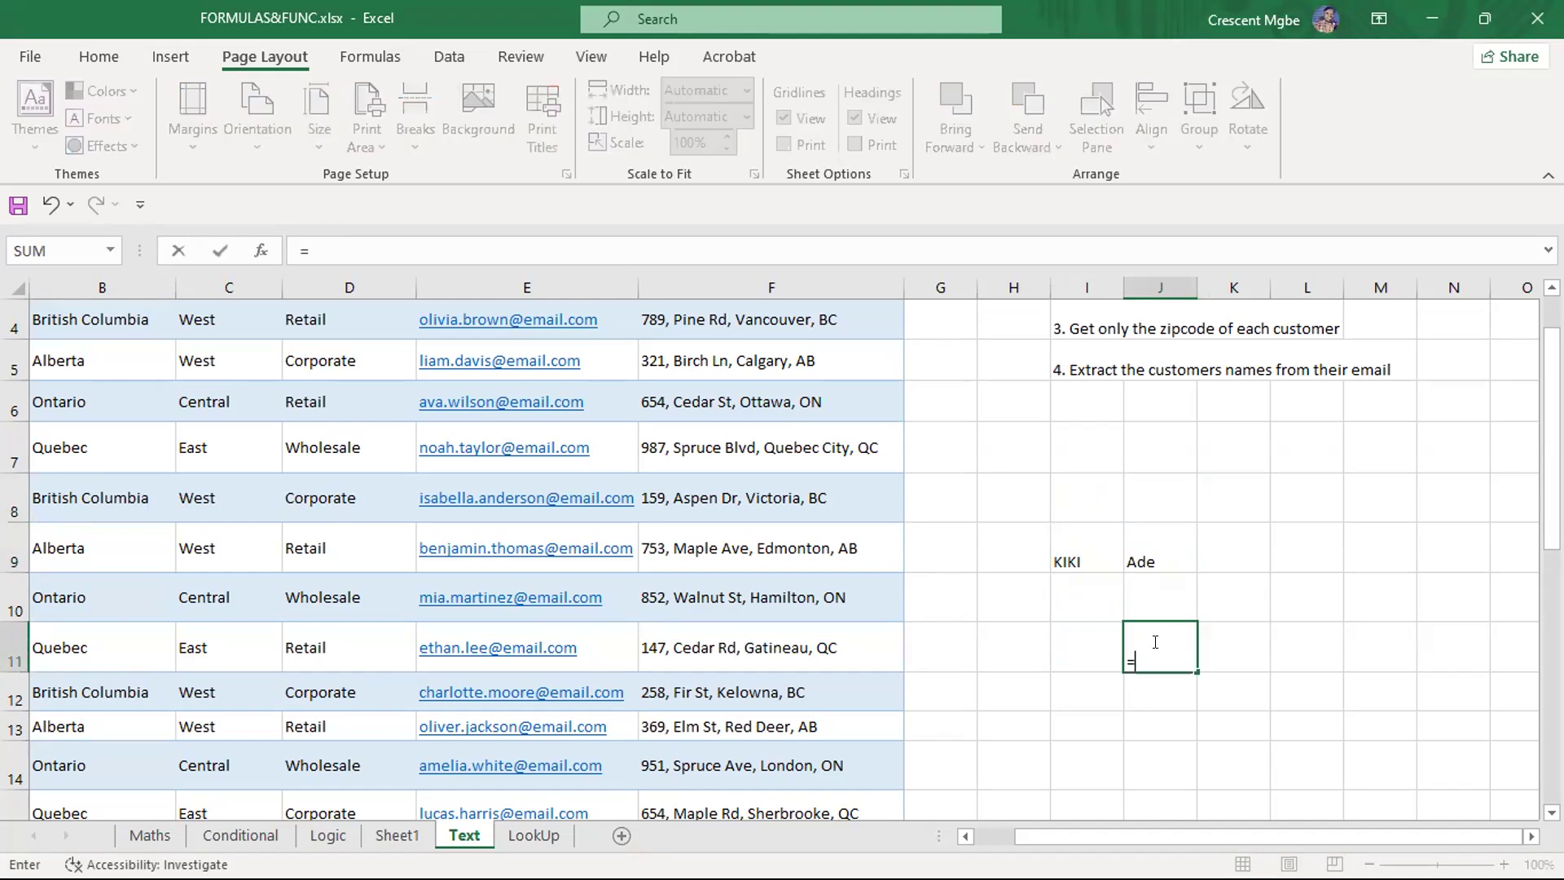
text(concat)
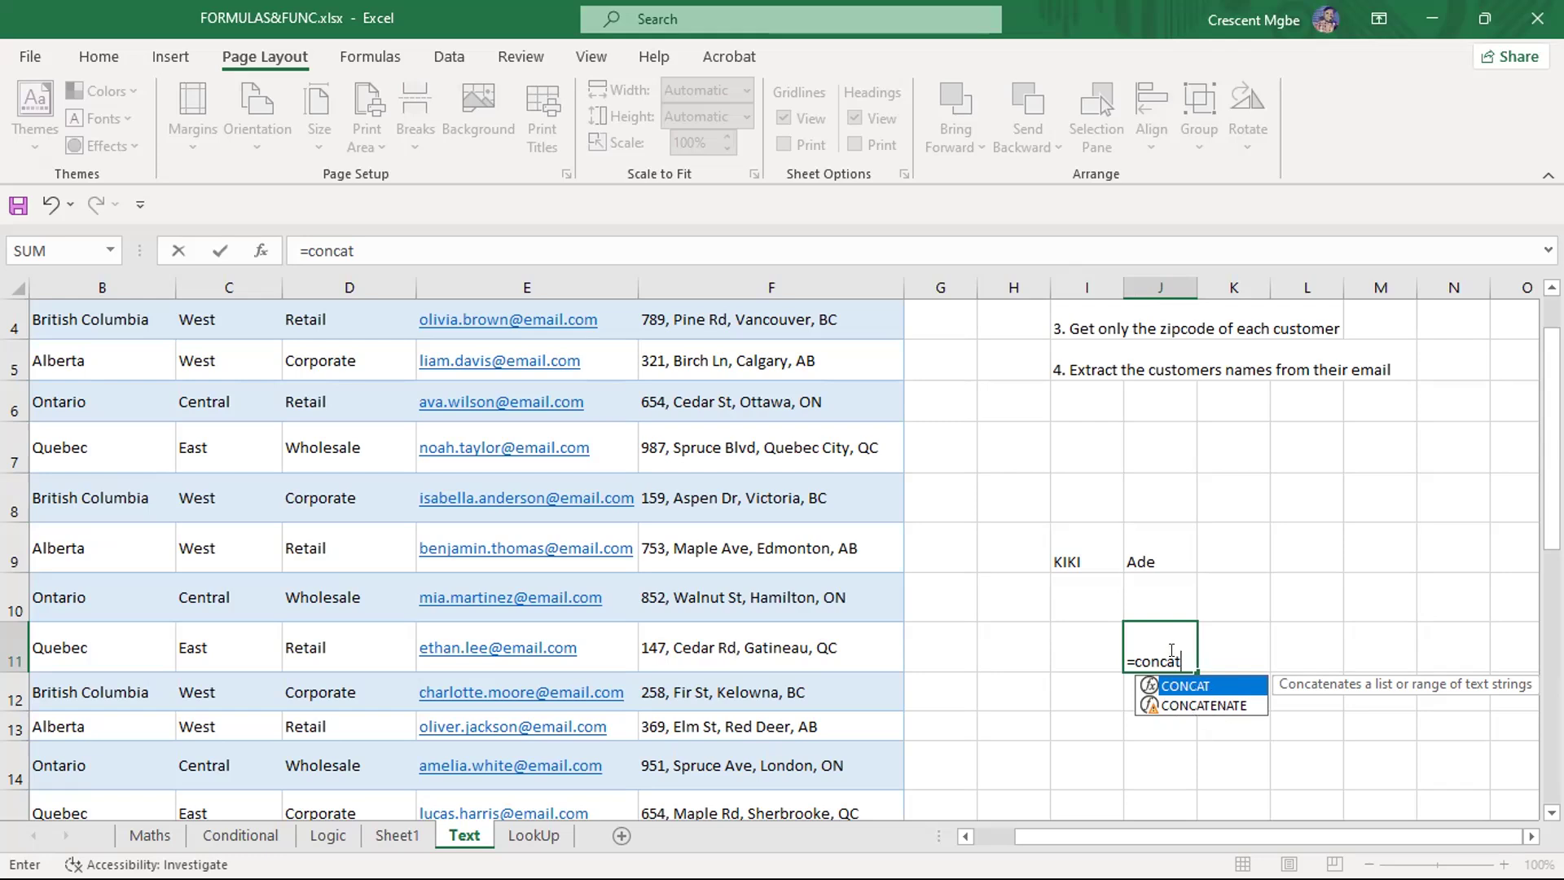
key(Tab)
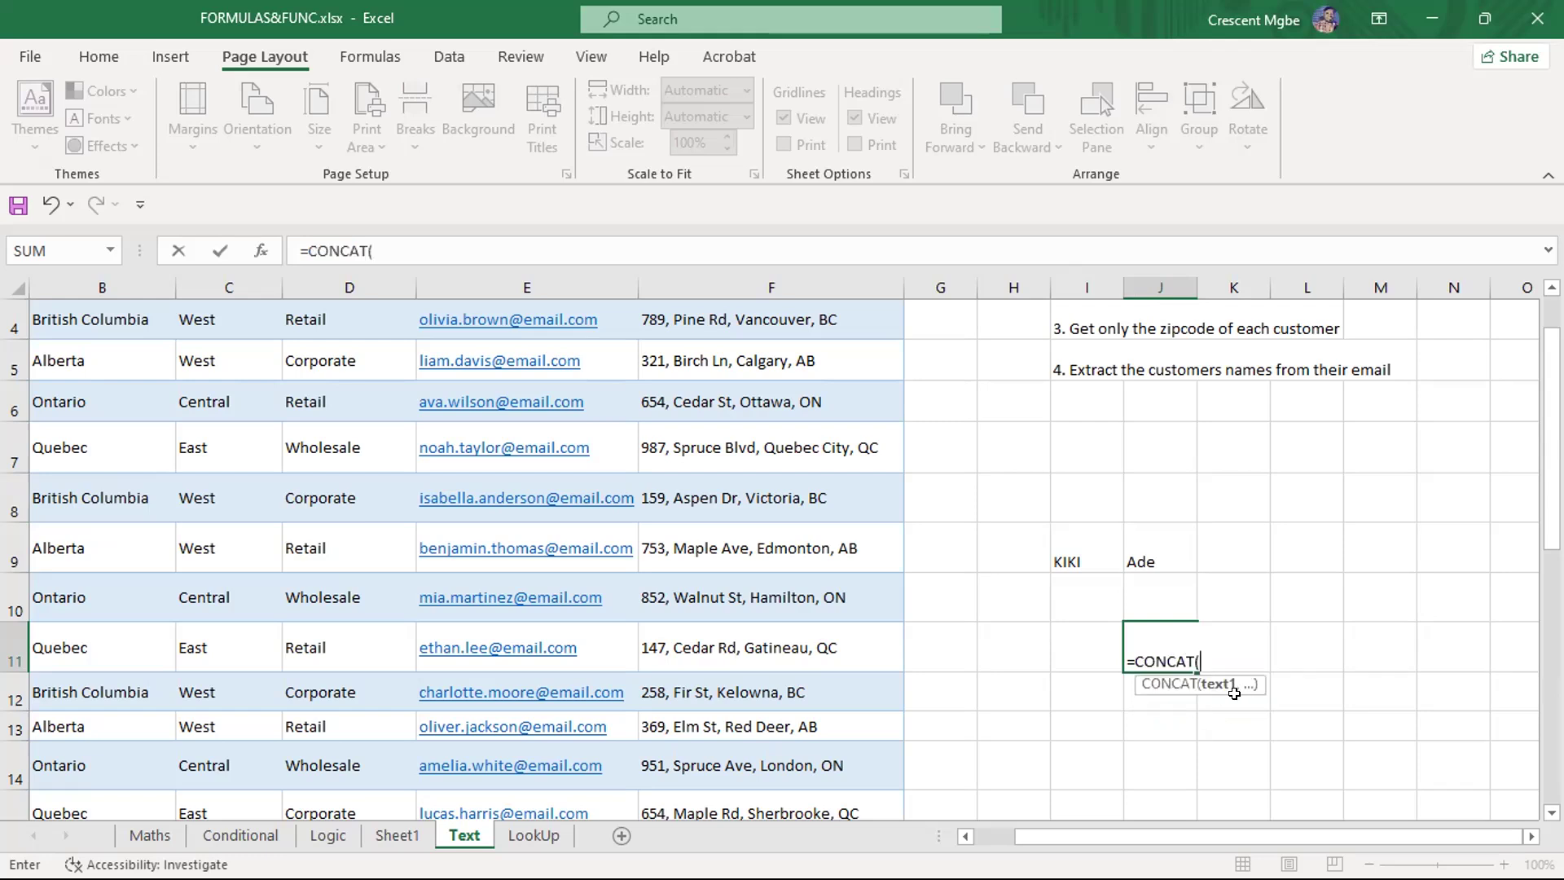
click(1078, 558)
text(,)
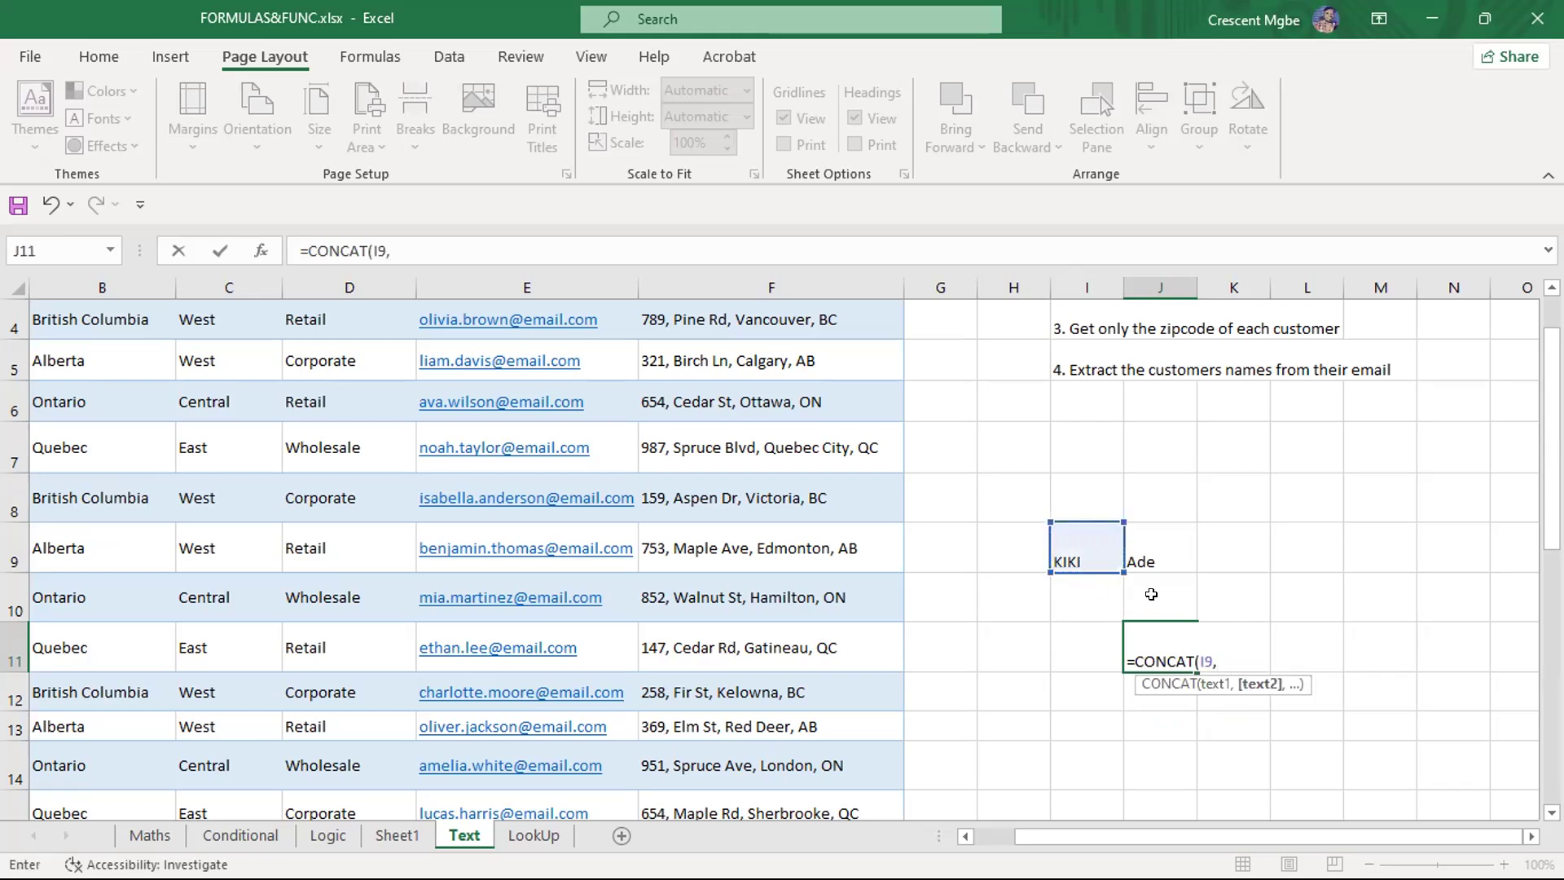
click(1151, 547)
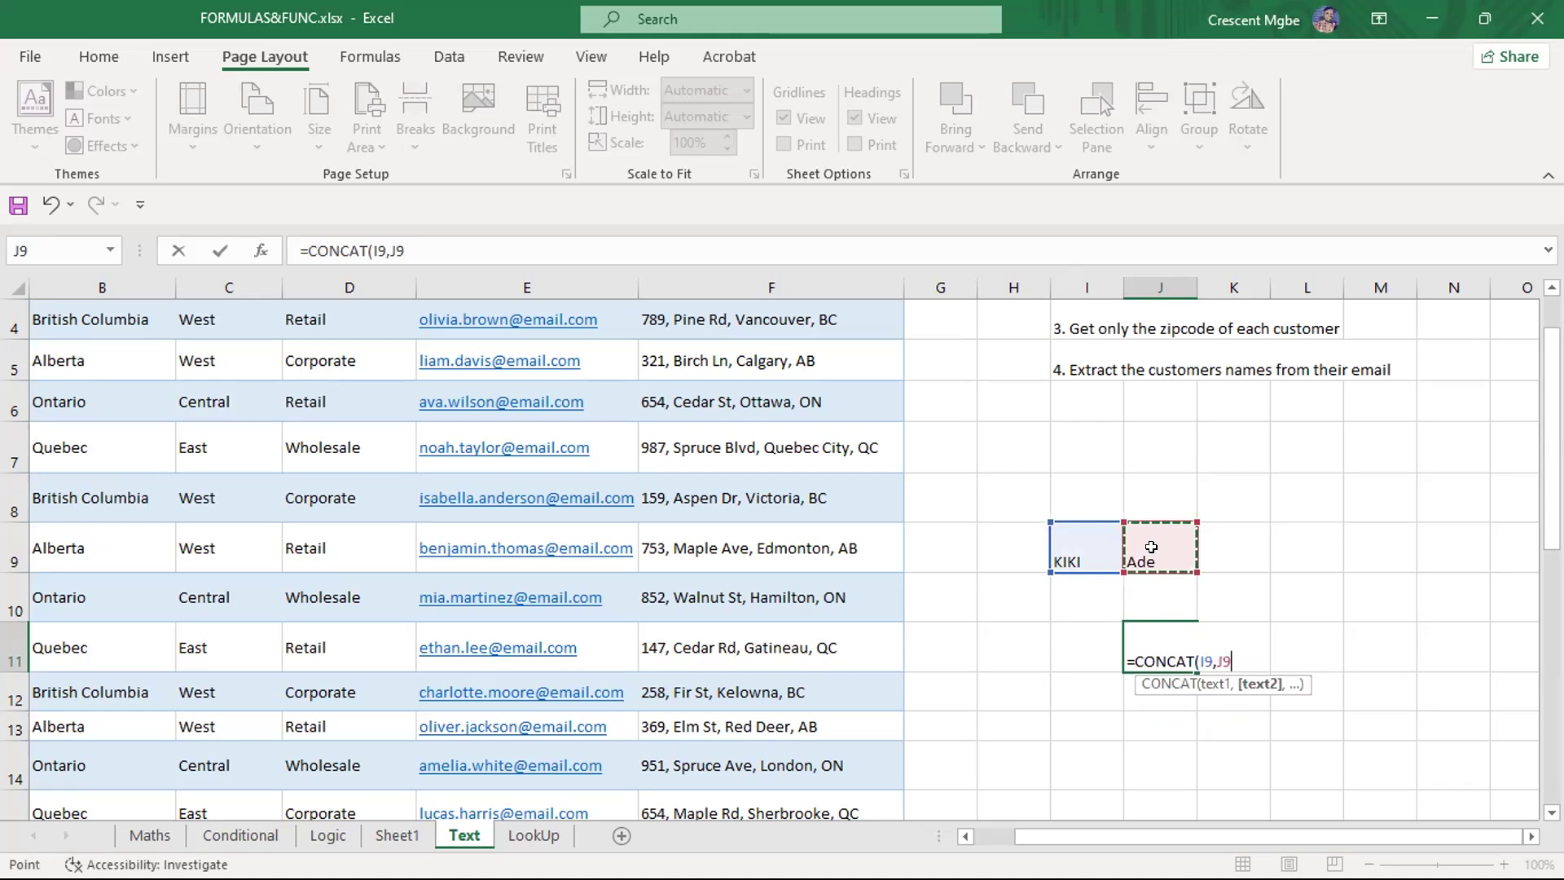
text())
key(Return)
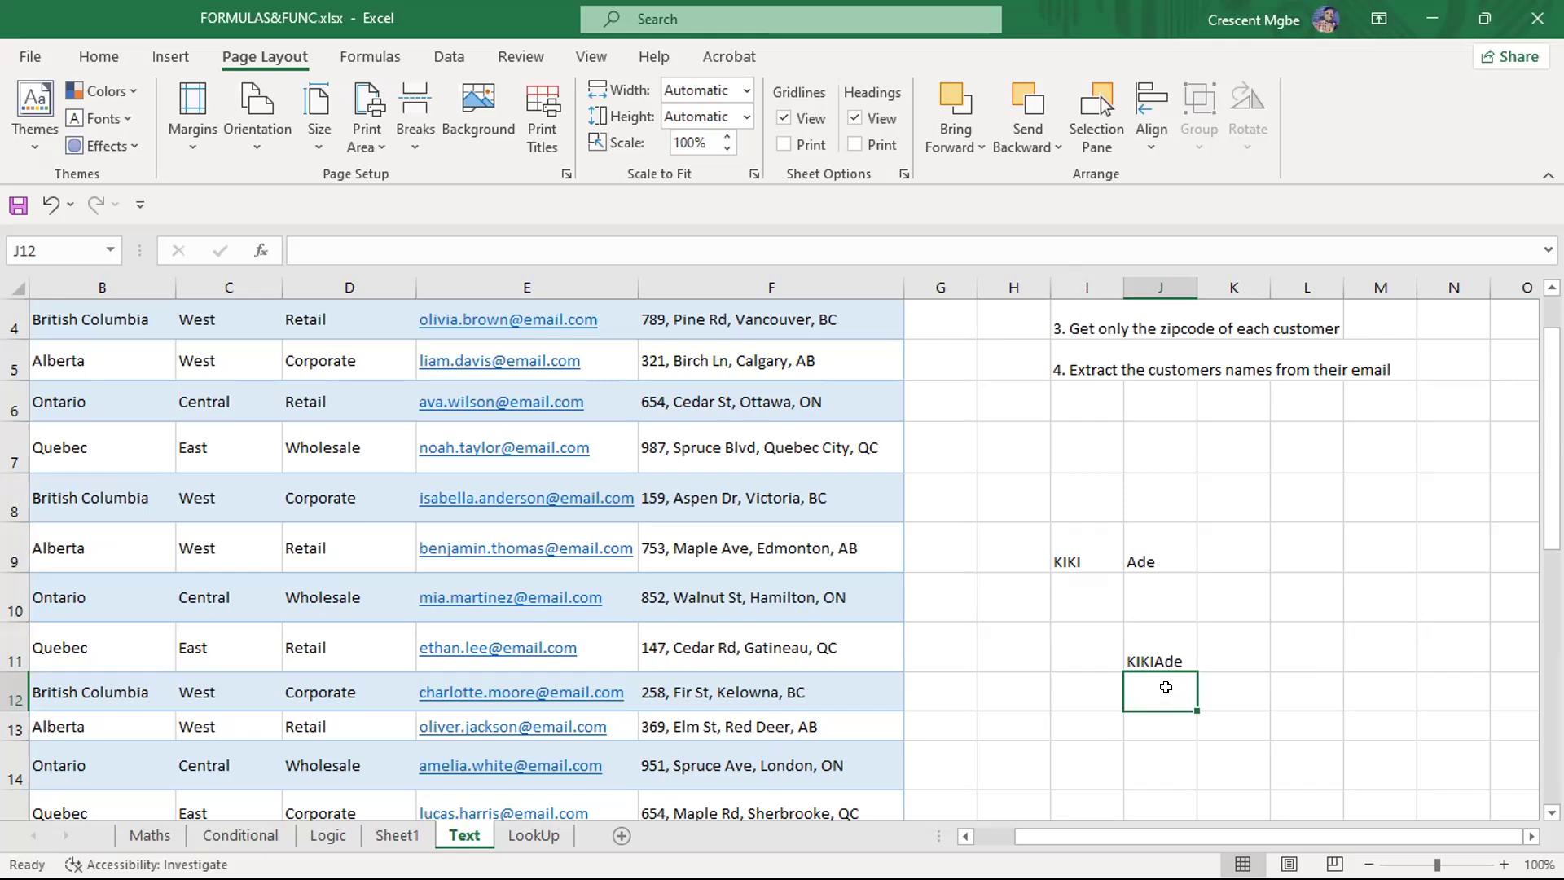
Enter =CONCATENATE(I9," ",J9) in J12 to join the two sample names with a space between them
text(=)
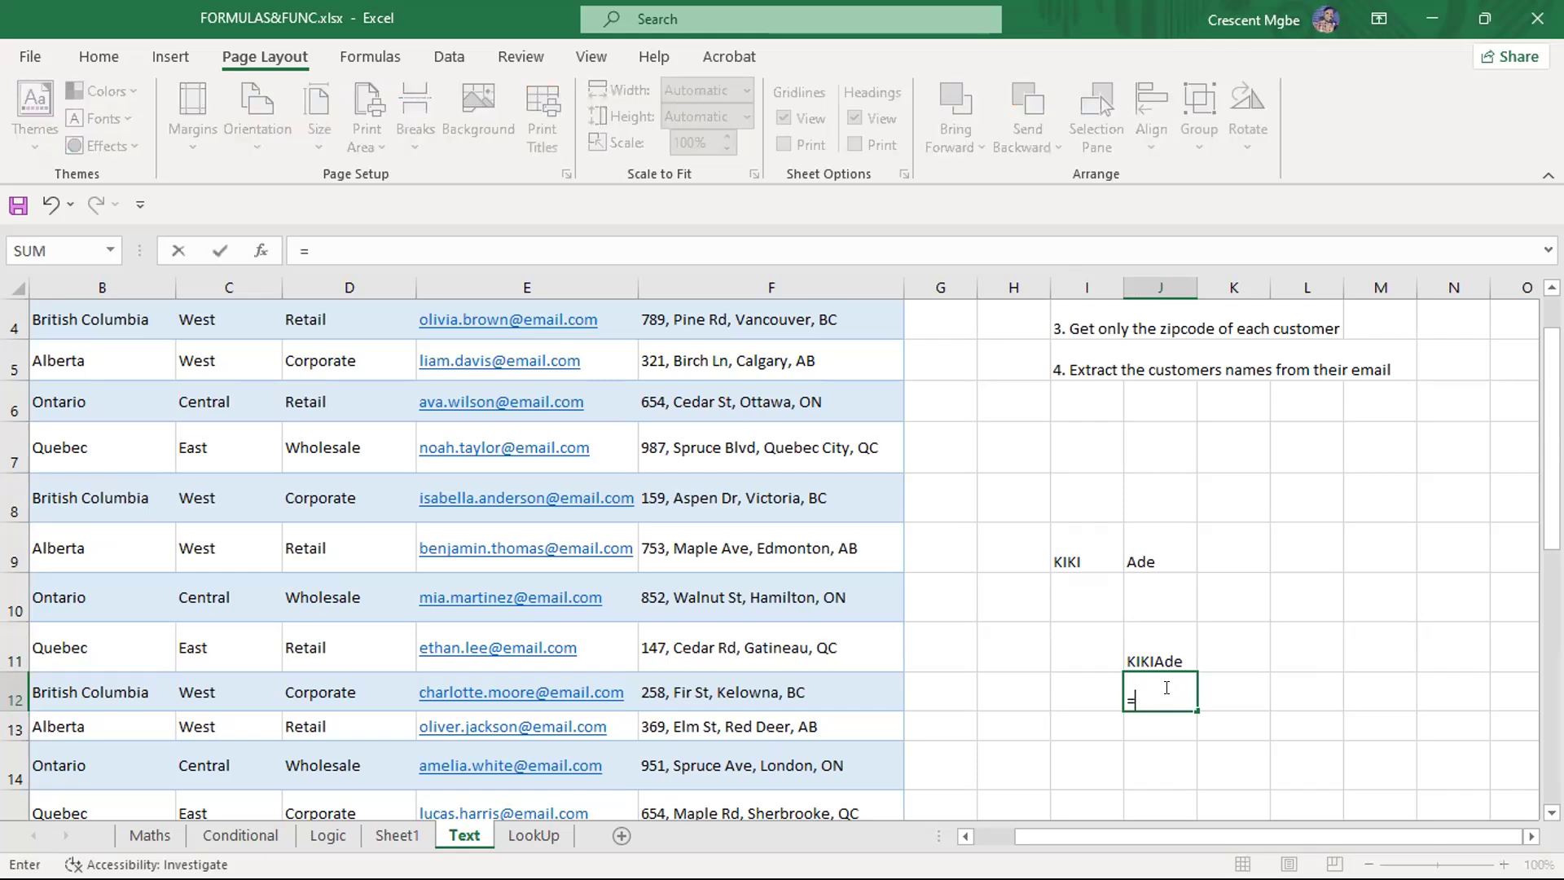
text(con)
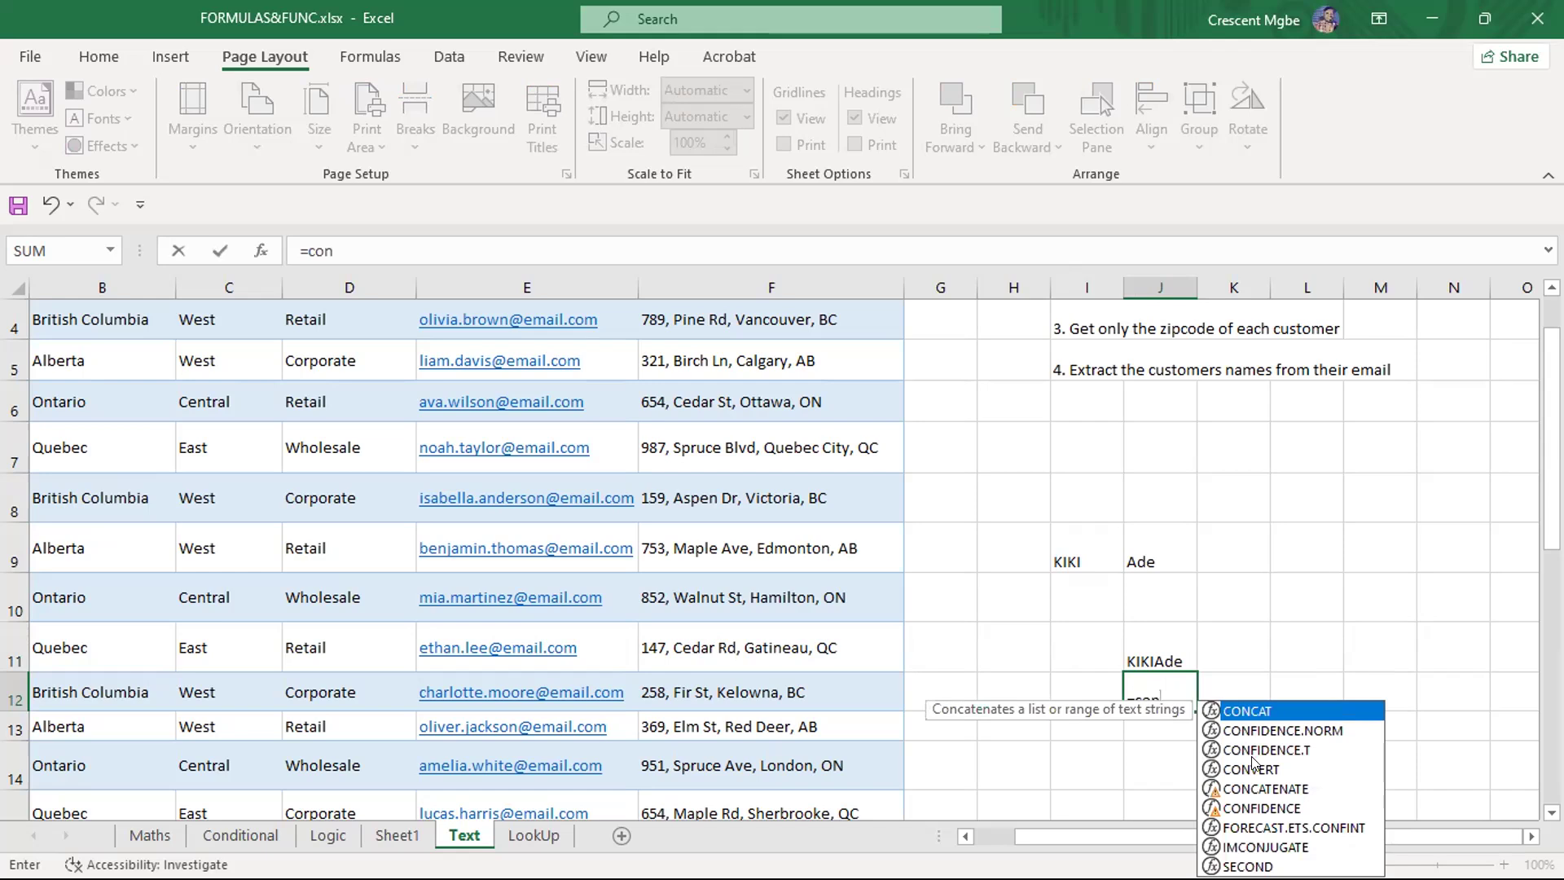
double_click(1266, 788)
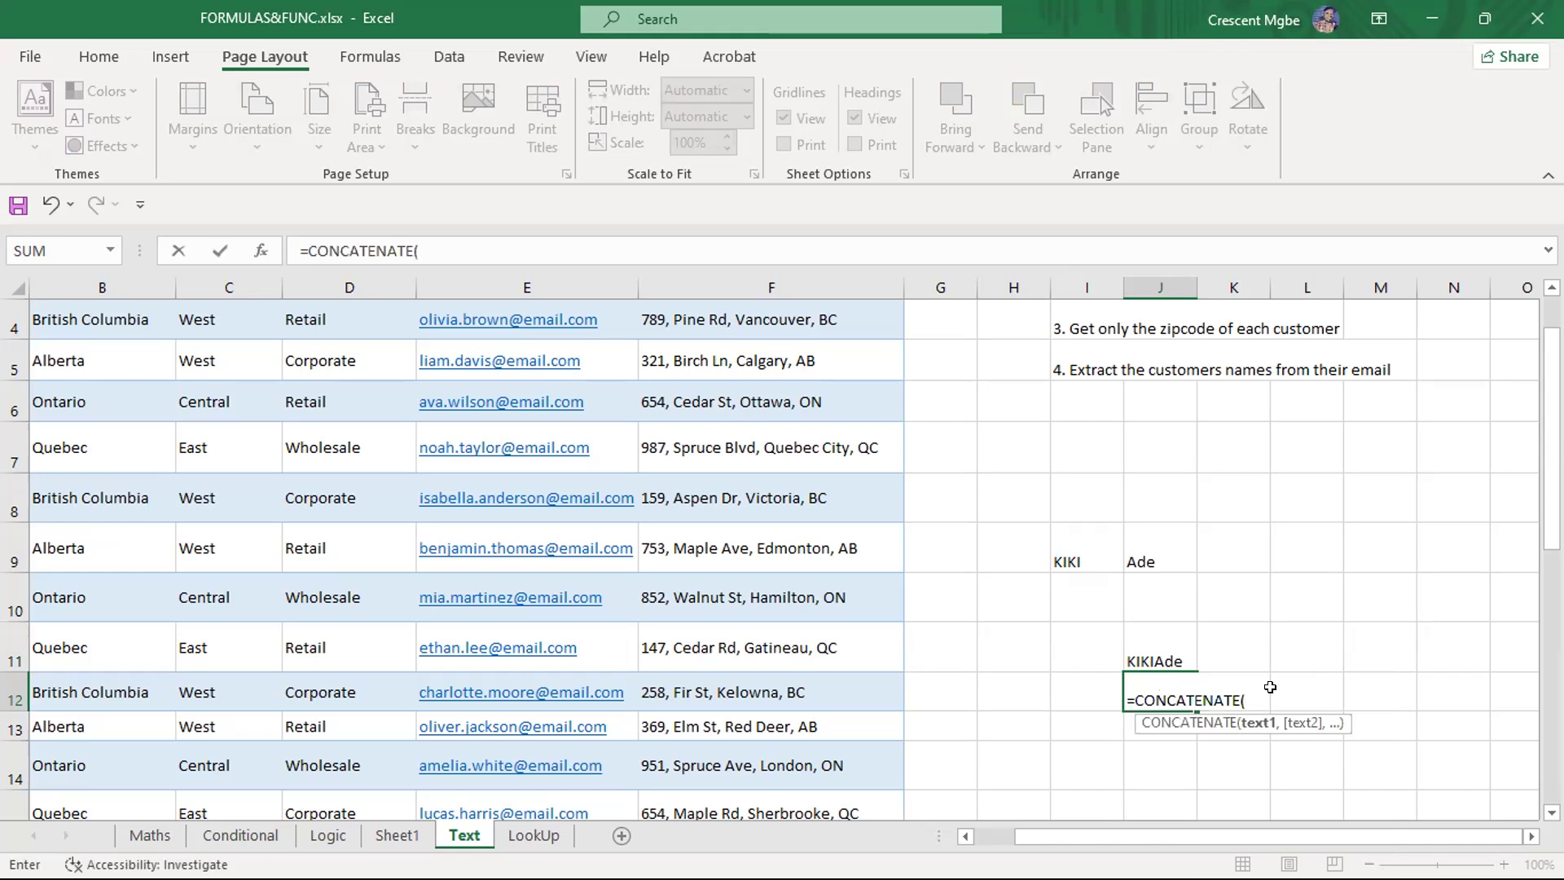
click(1073, 547)
text(,)
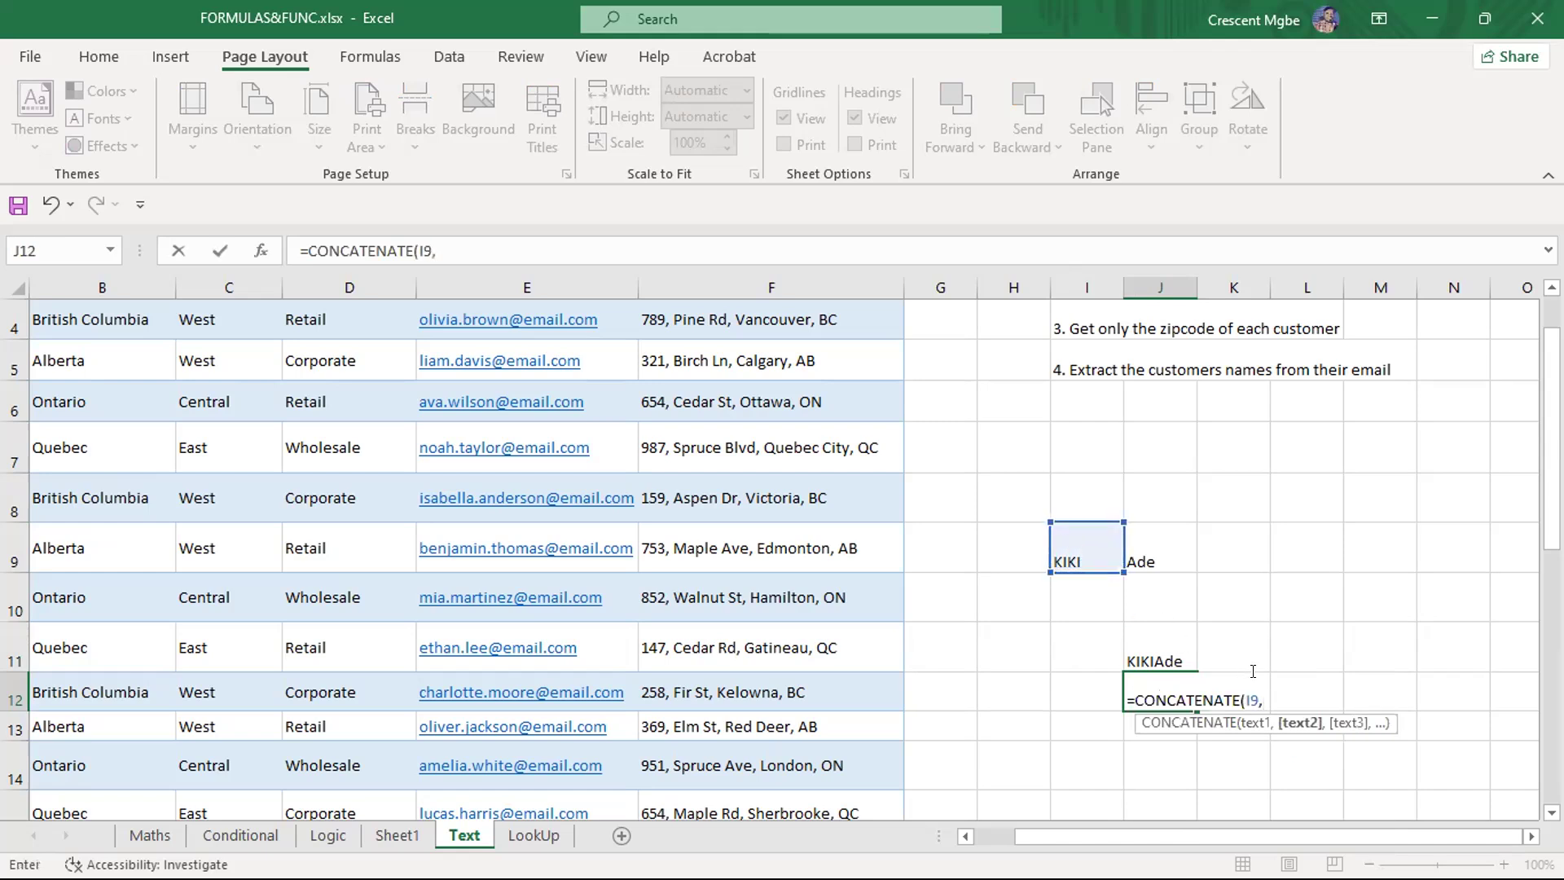
text(" ",)
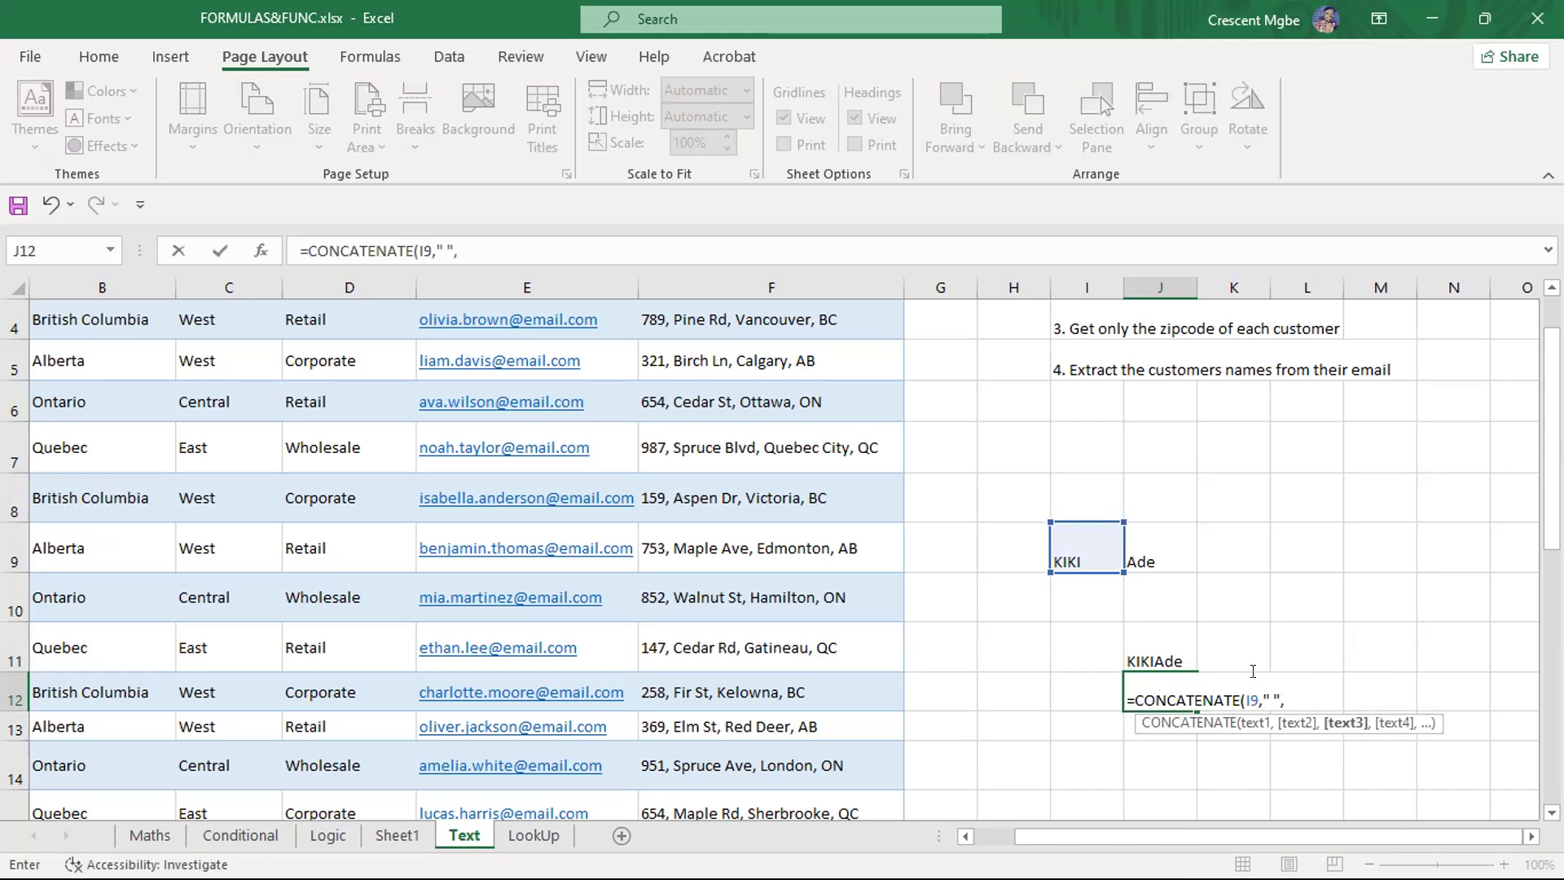
click(1146, 540)
key(Return)
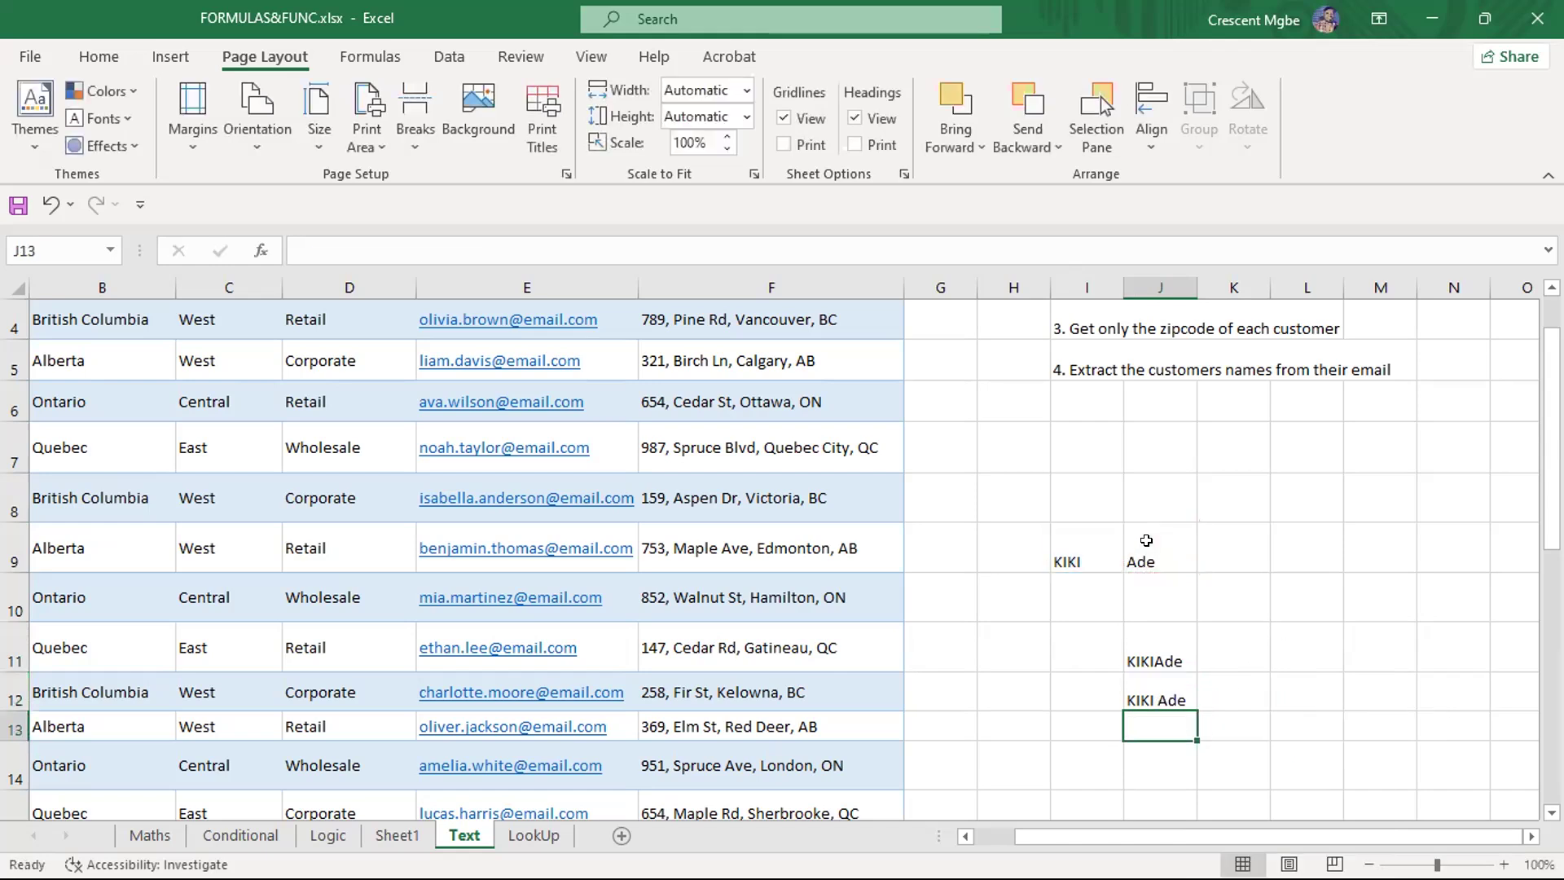
click(1332, 607)
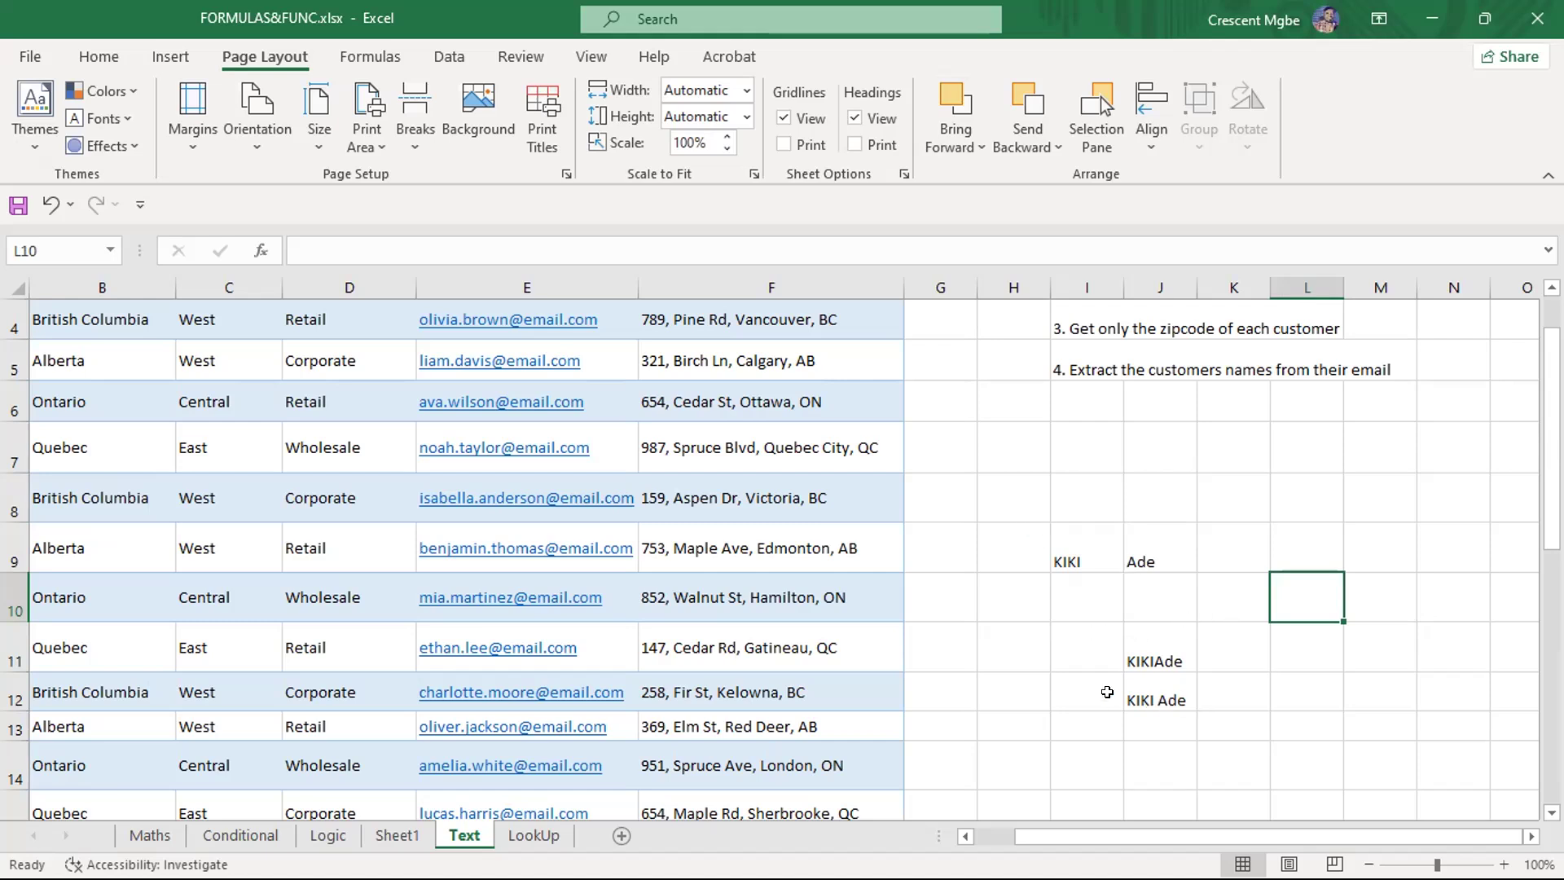
Enter =LEFT(J12,4) in J14 to extract the first four characters of the joined name in J12
scroll(1212, 664, down, 2)
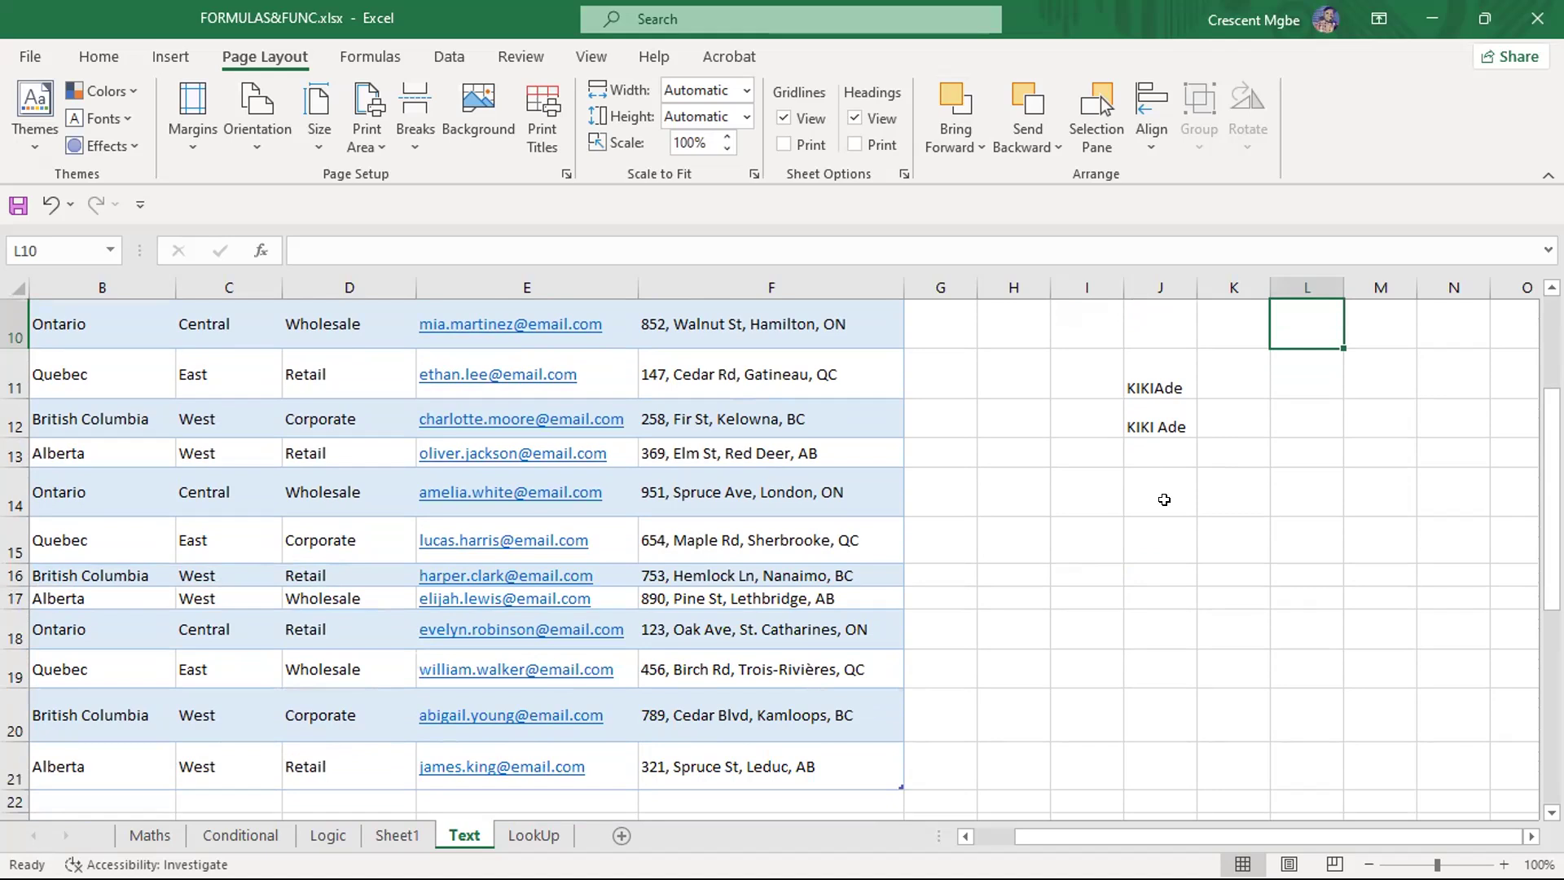
click(1164, 493)
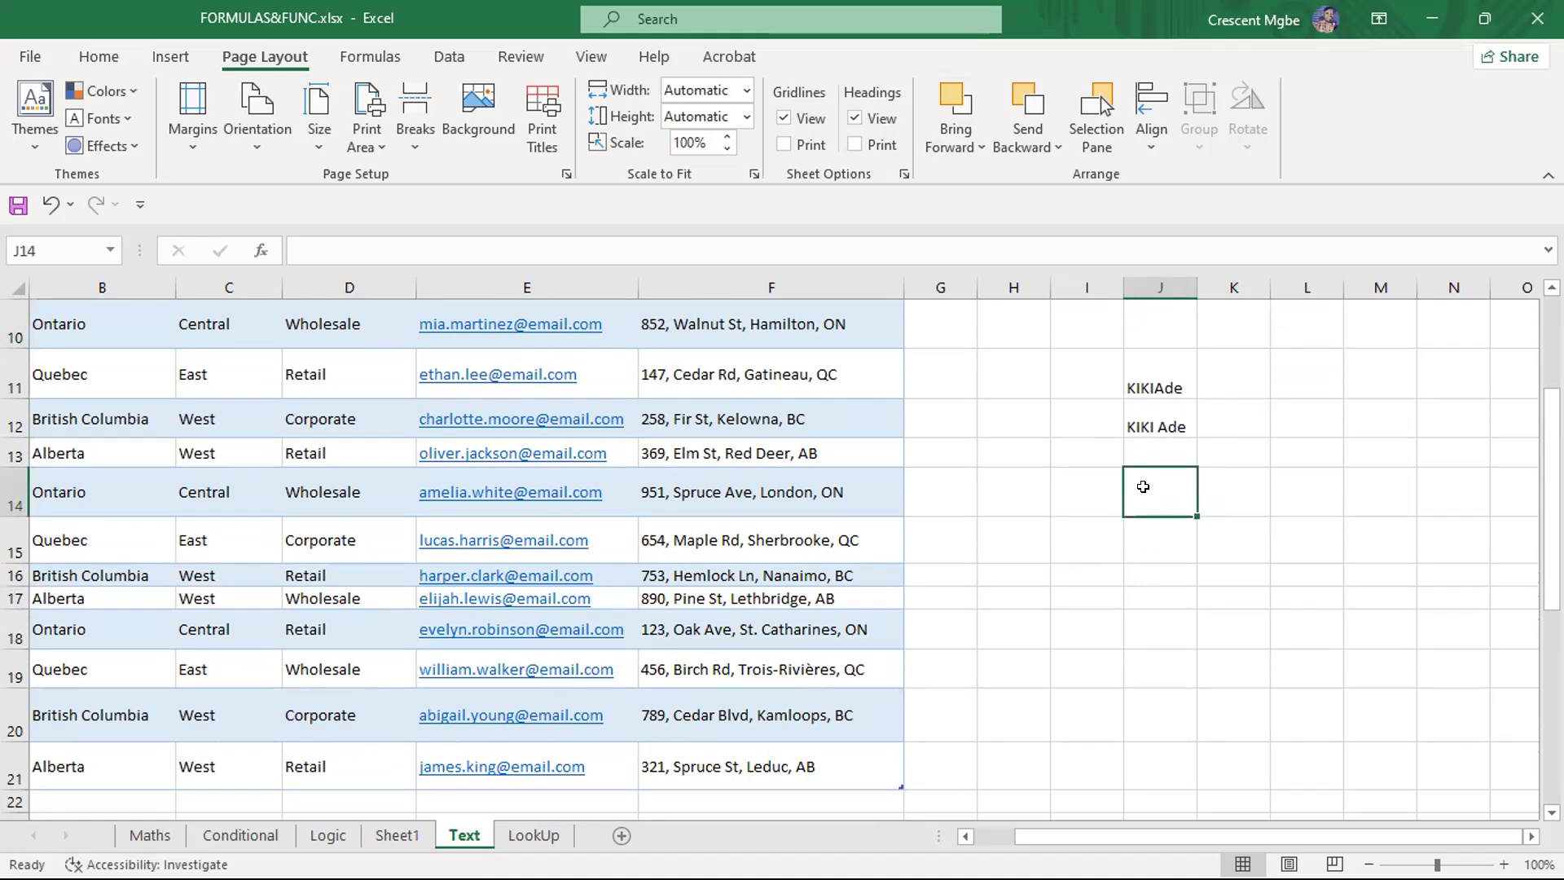
text(=)
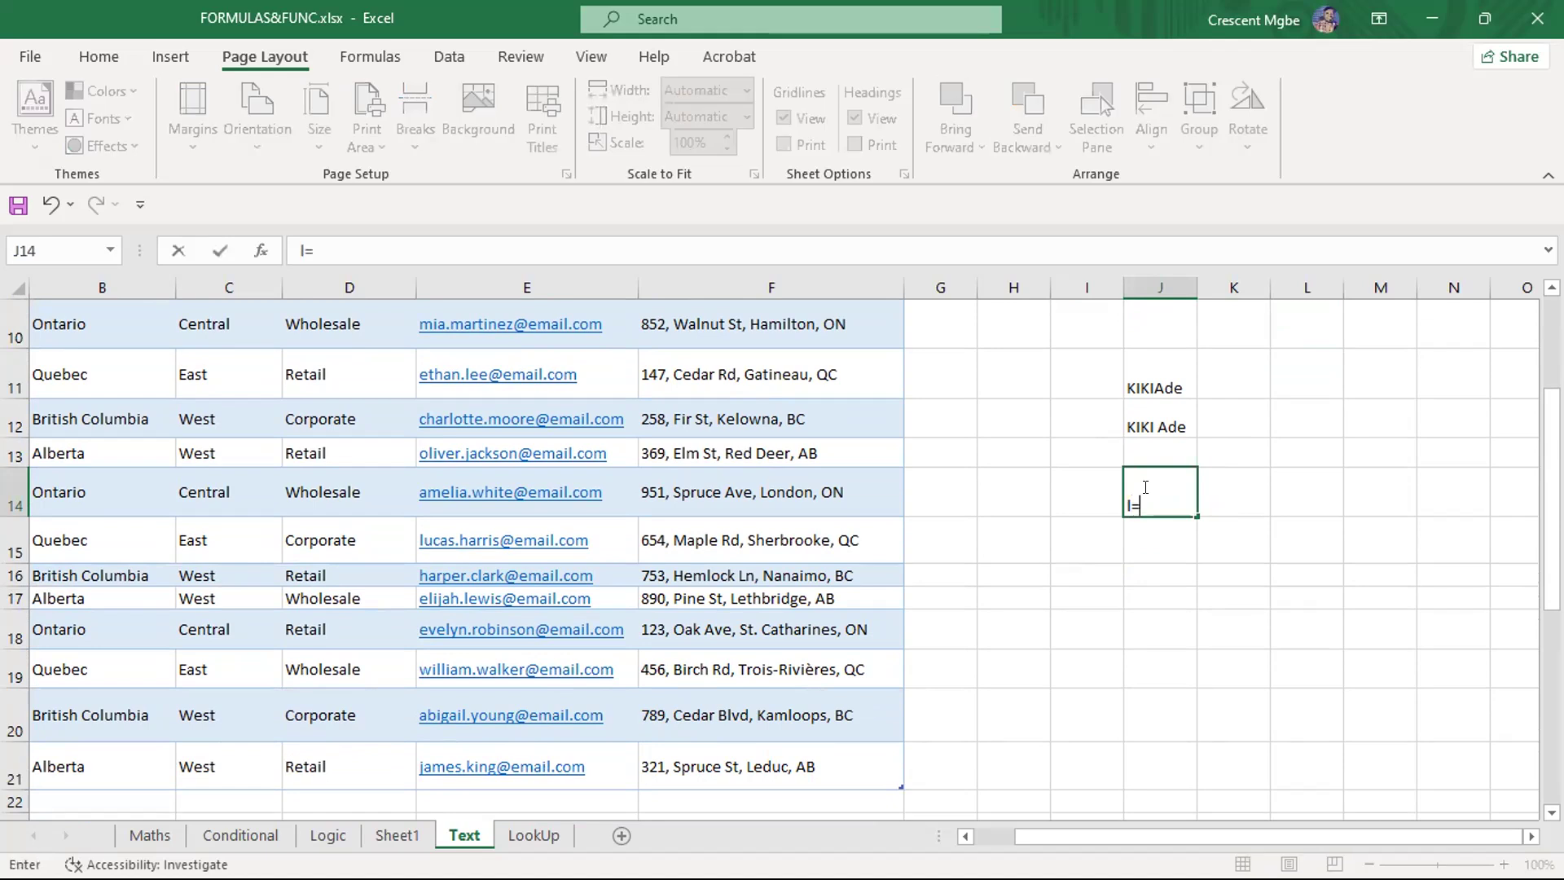
key(BackSpace)
text(=left)
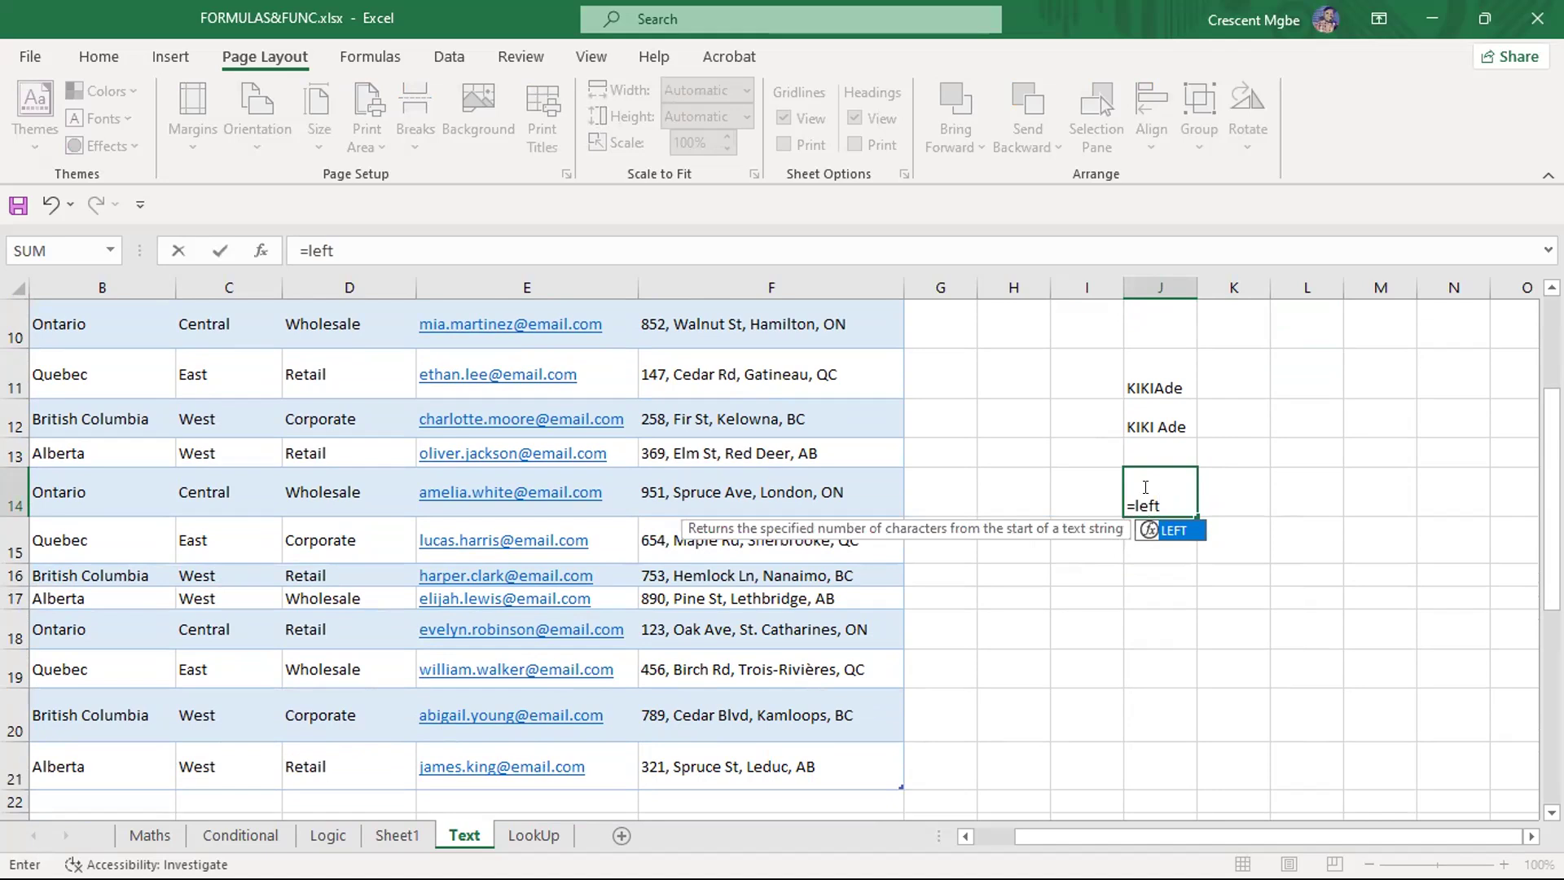
key(Tab)
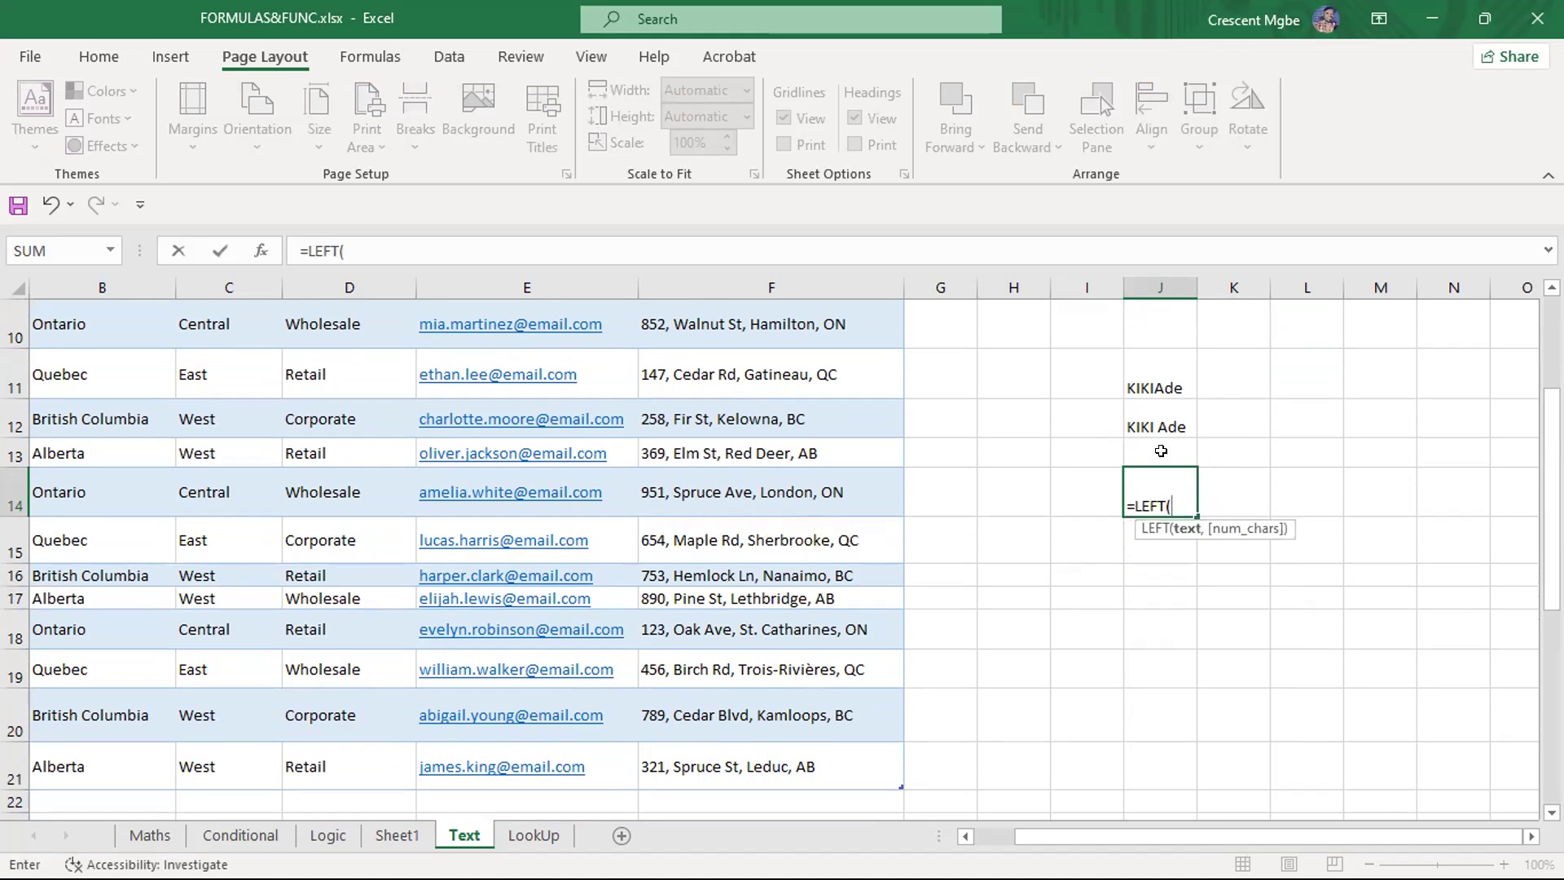
click(1159, 417)
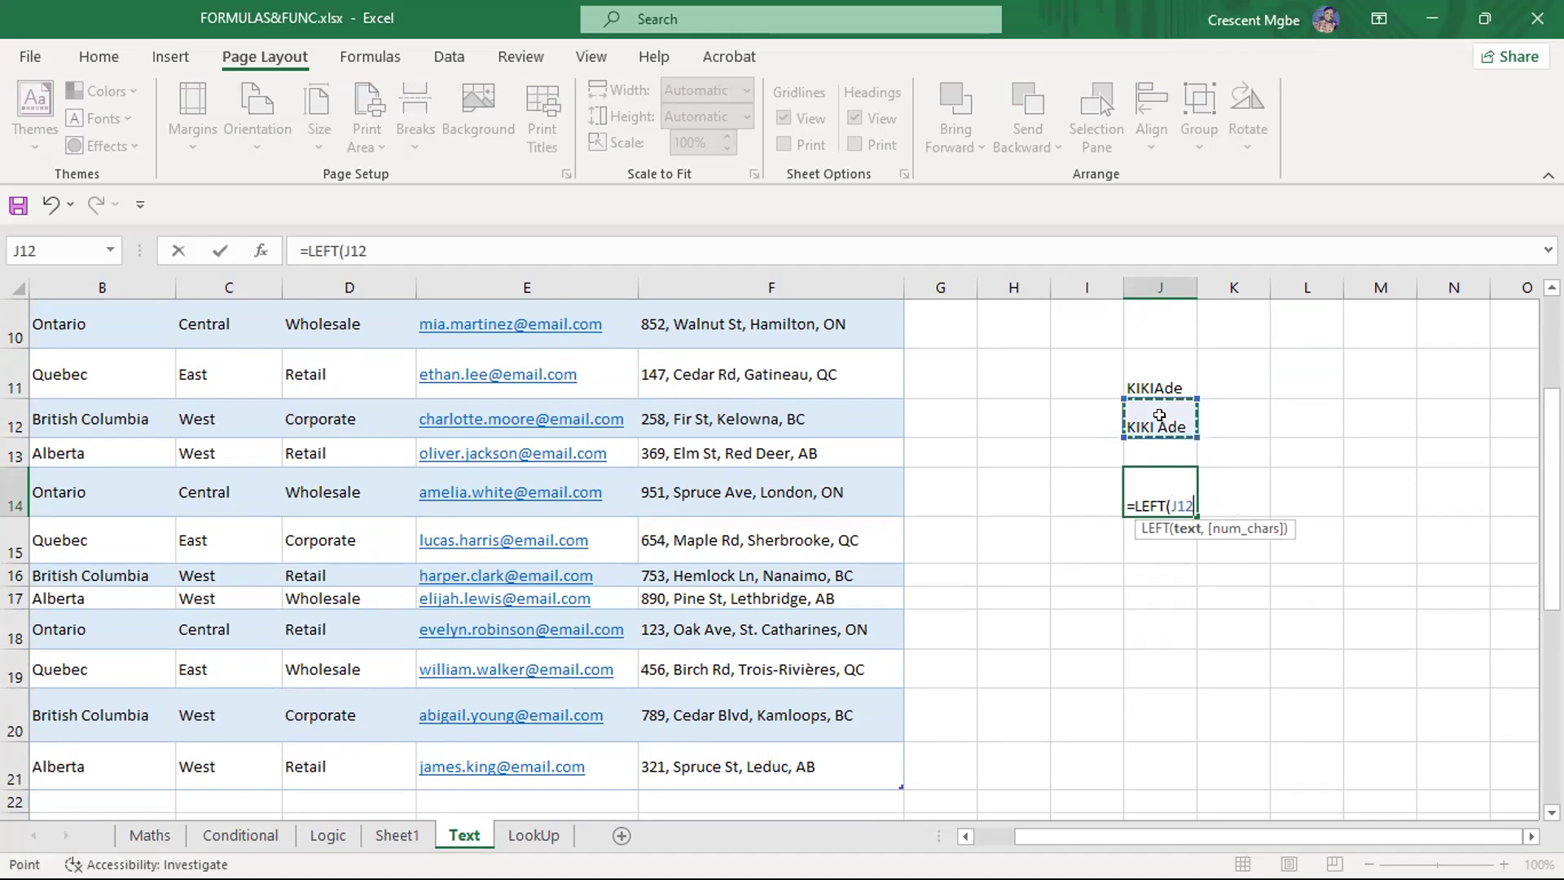
text(,)
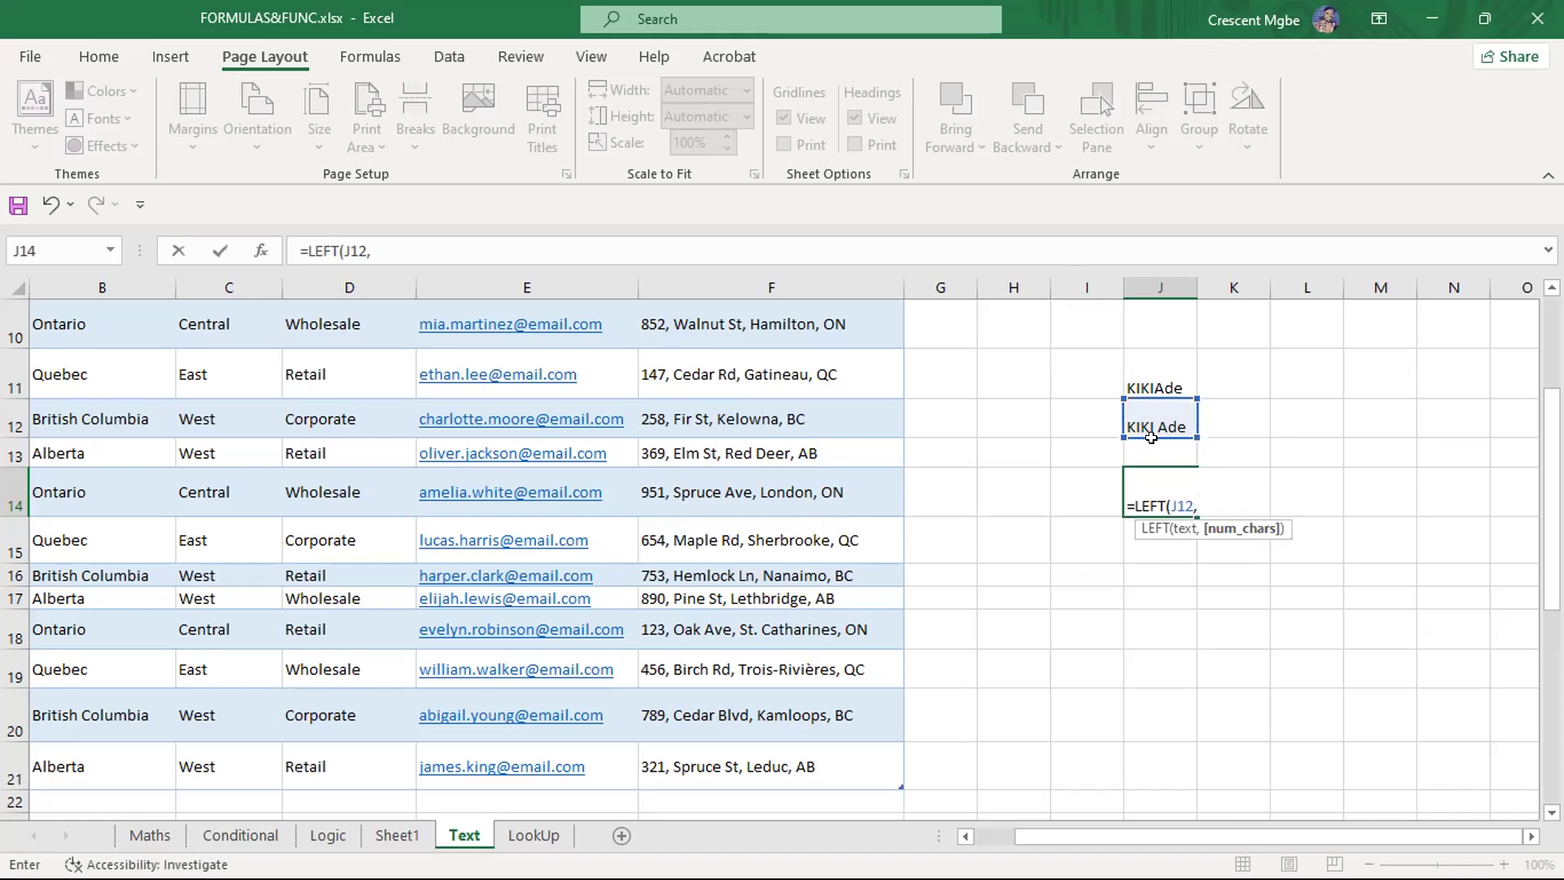
text(4)
key(Return)
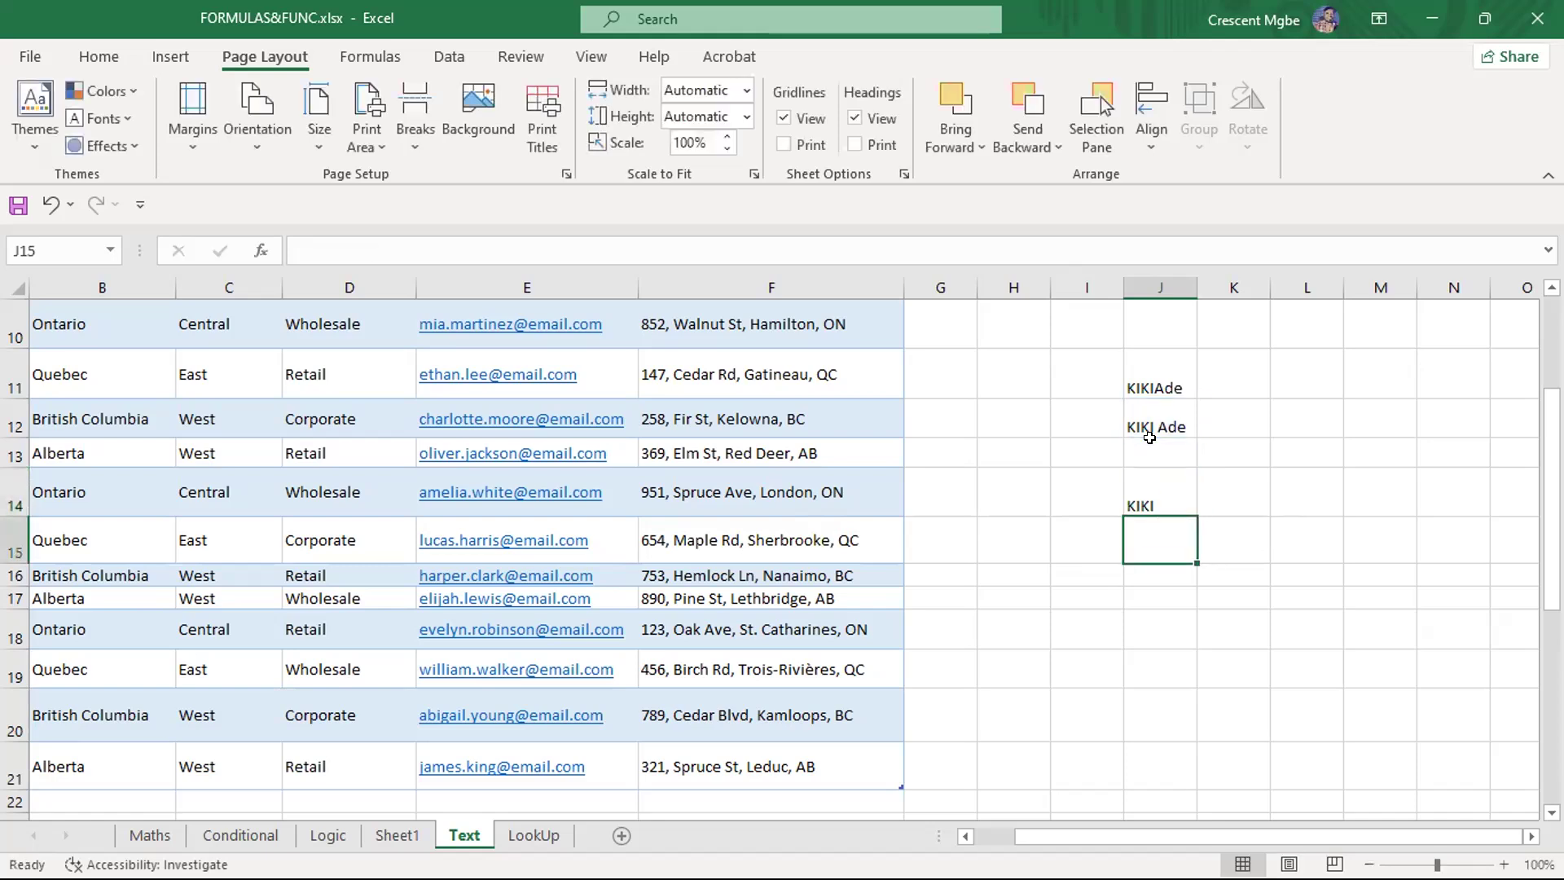
scroll(1202, 685, down, 1)
scroll(1234, 596, up, 2)
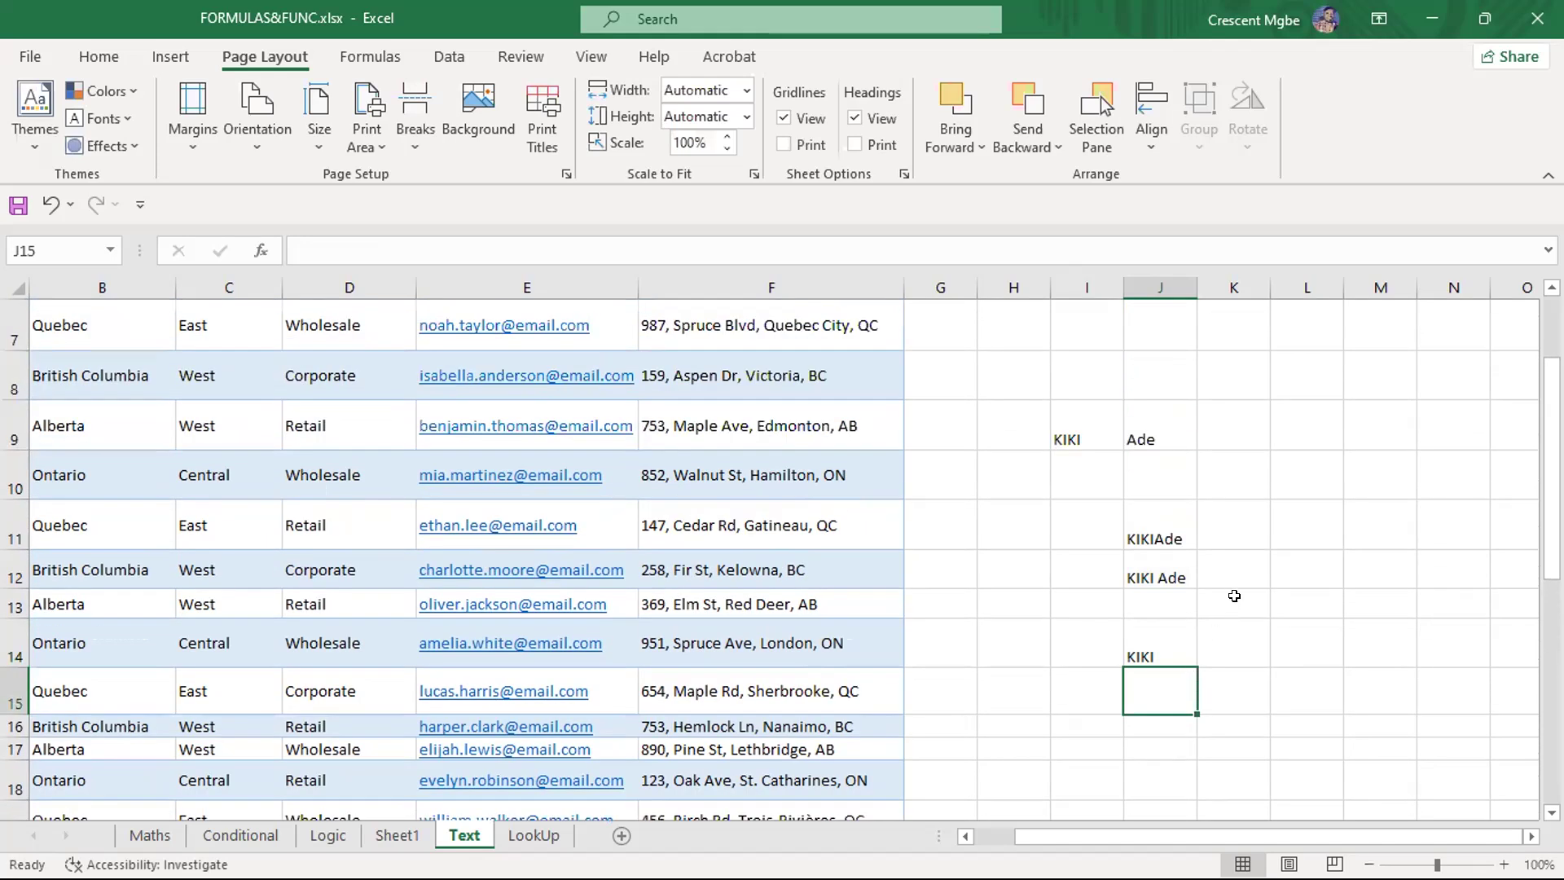
click(1244, 640)
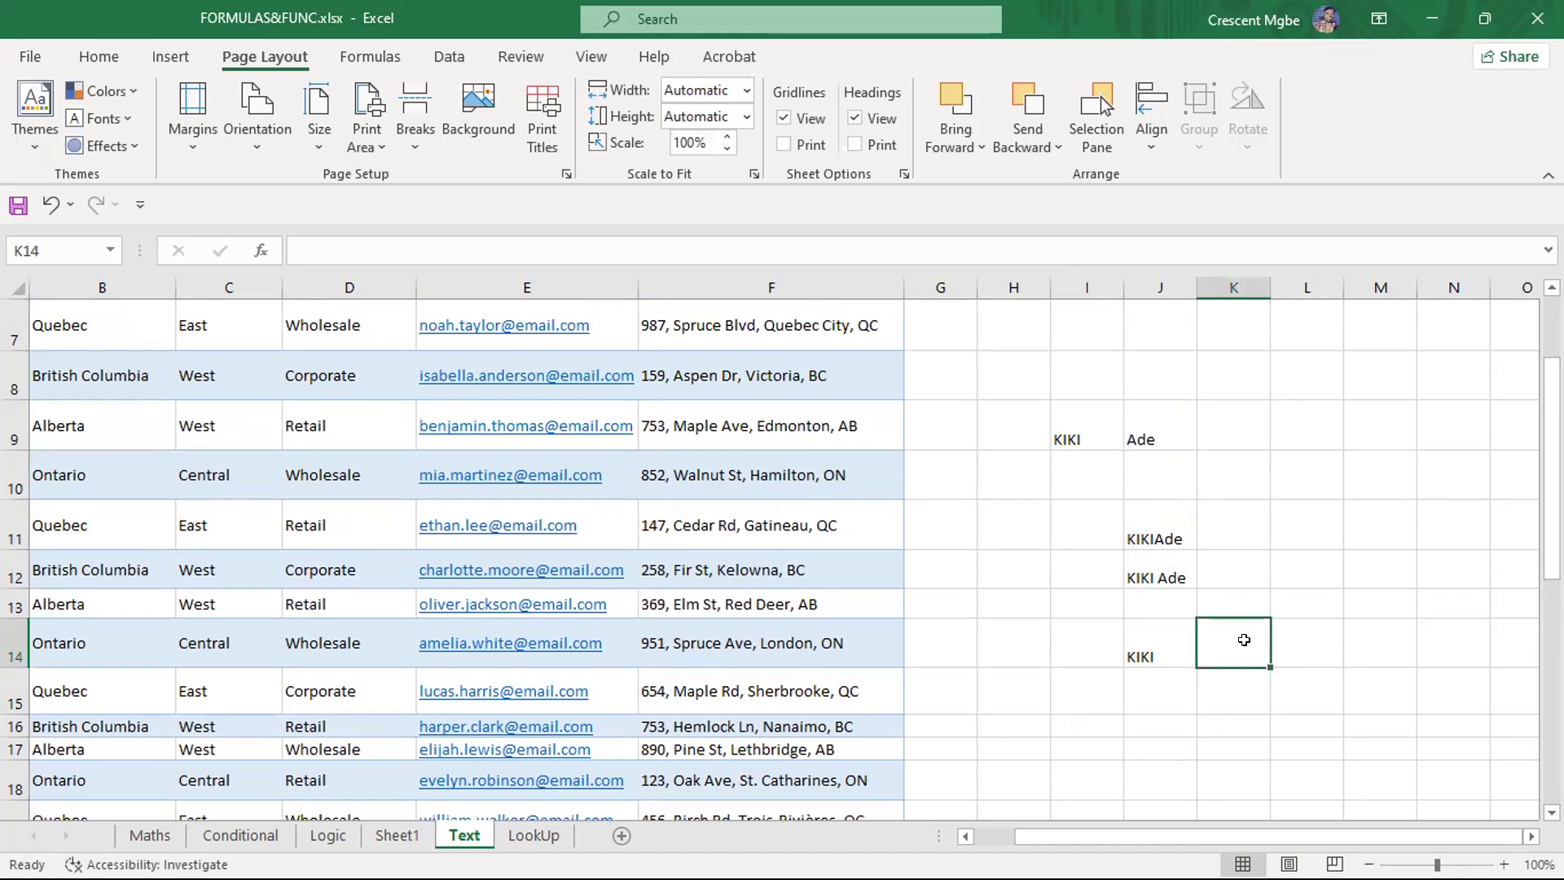
Enter =RIGHT(J12,3) in K14 to extract the last three characters of the joined name in J12
text(=right)
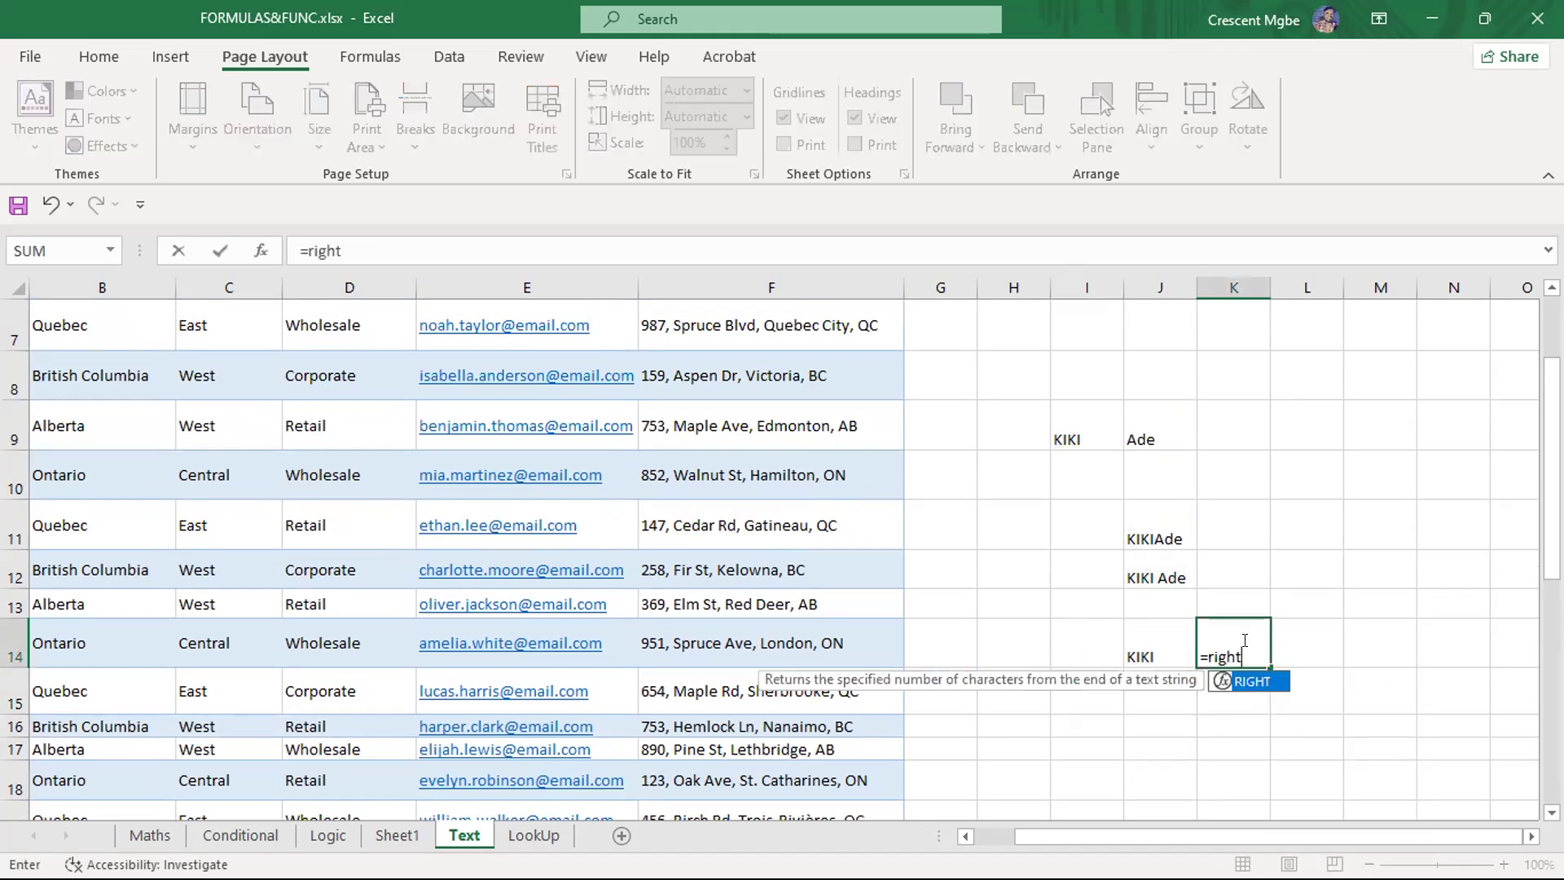
key(Tab)
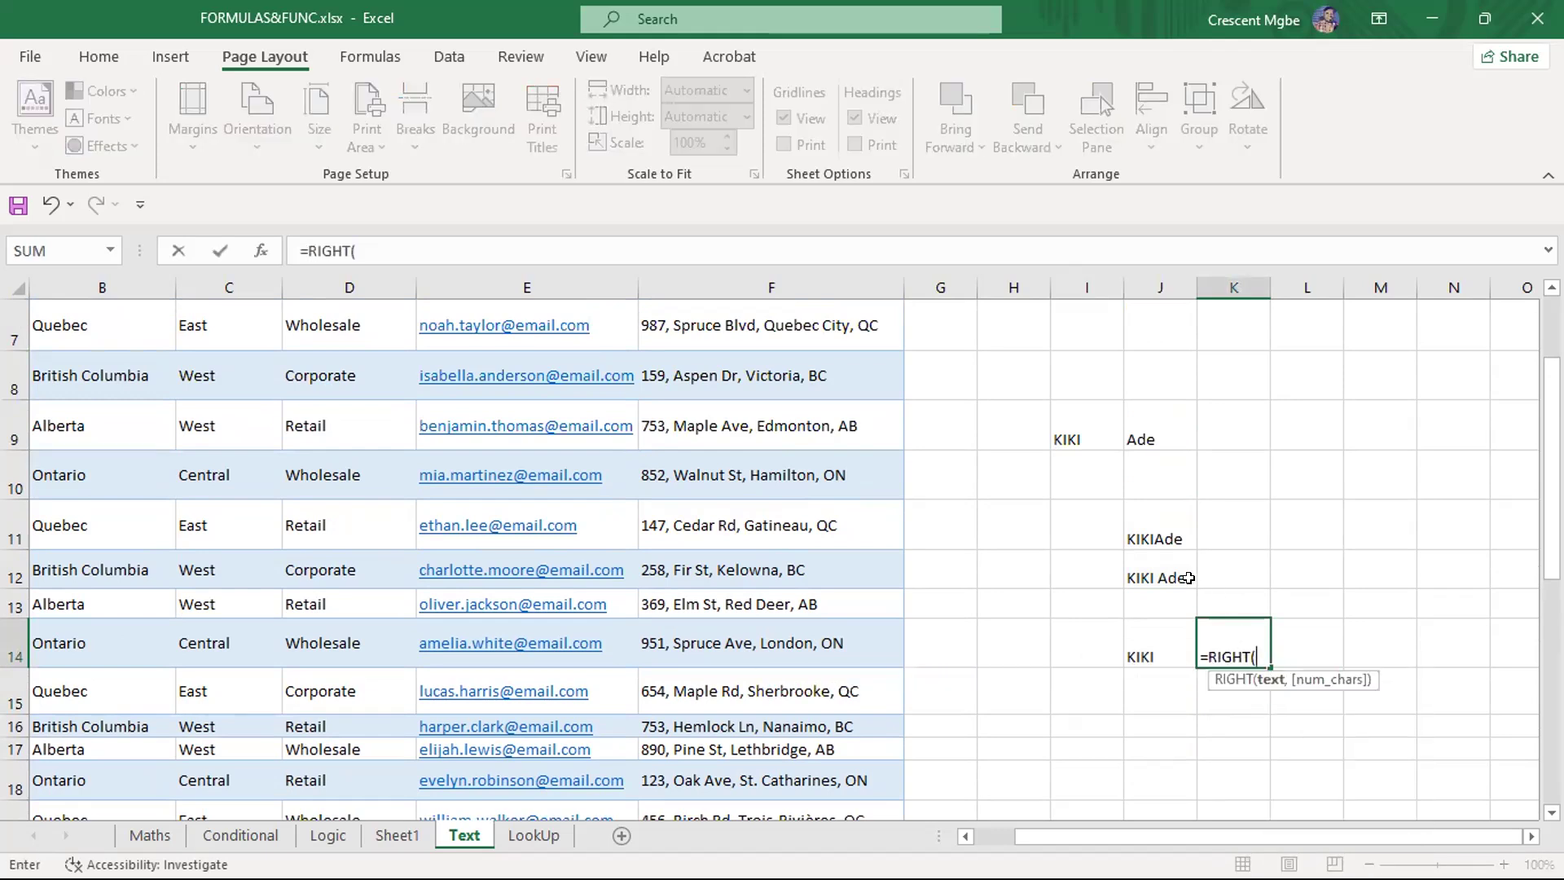
click(1162, 568)
text(,)
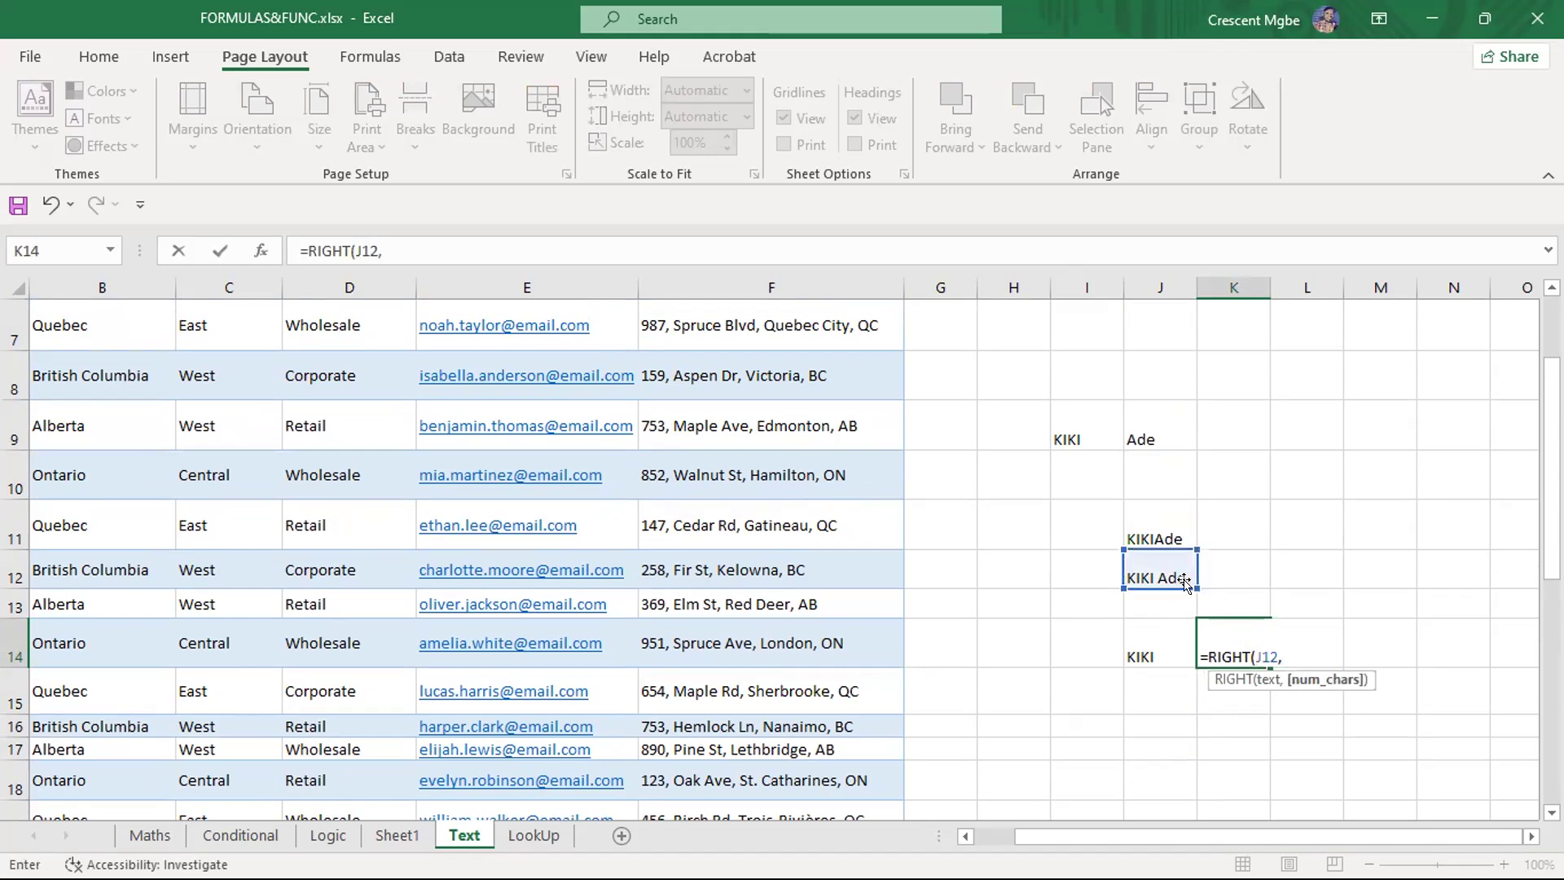
text(3)
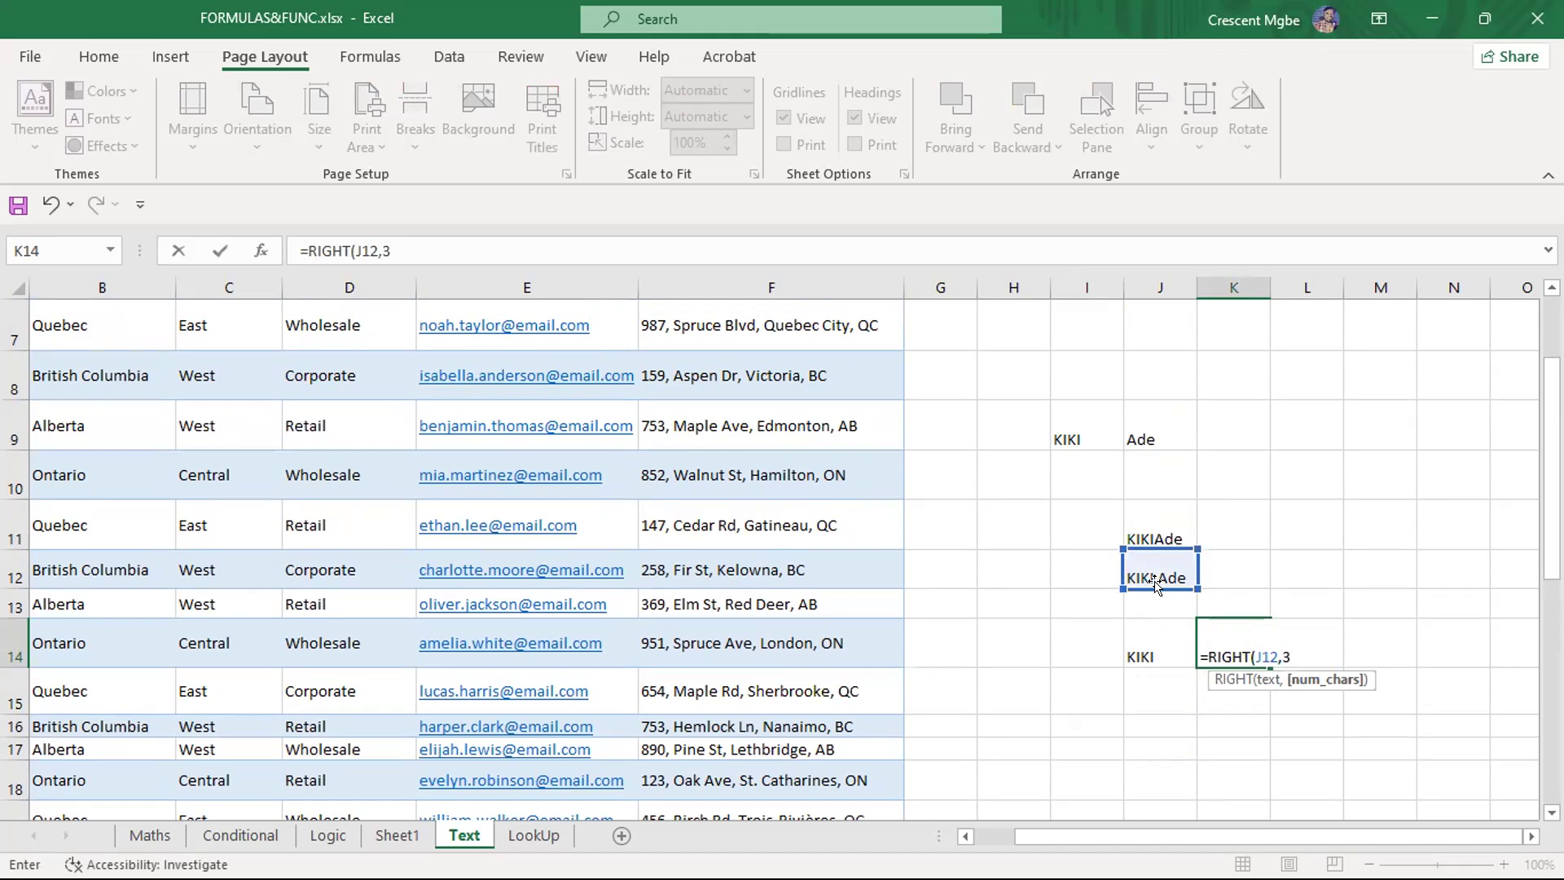
key(Return)
Enter =FIND("A",J12) in L12 to locate the position of the letter A in the joined name
scroll(1291, 703, down, 1)
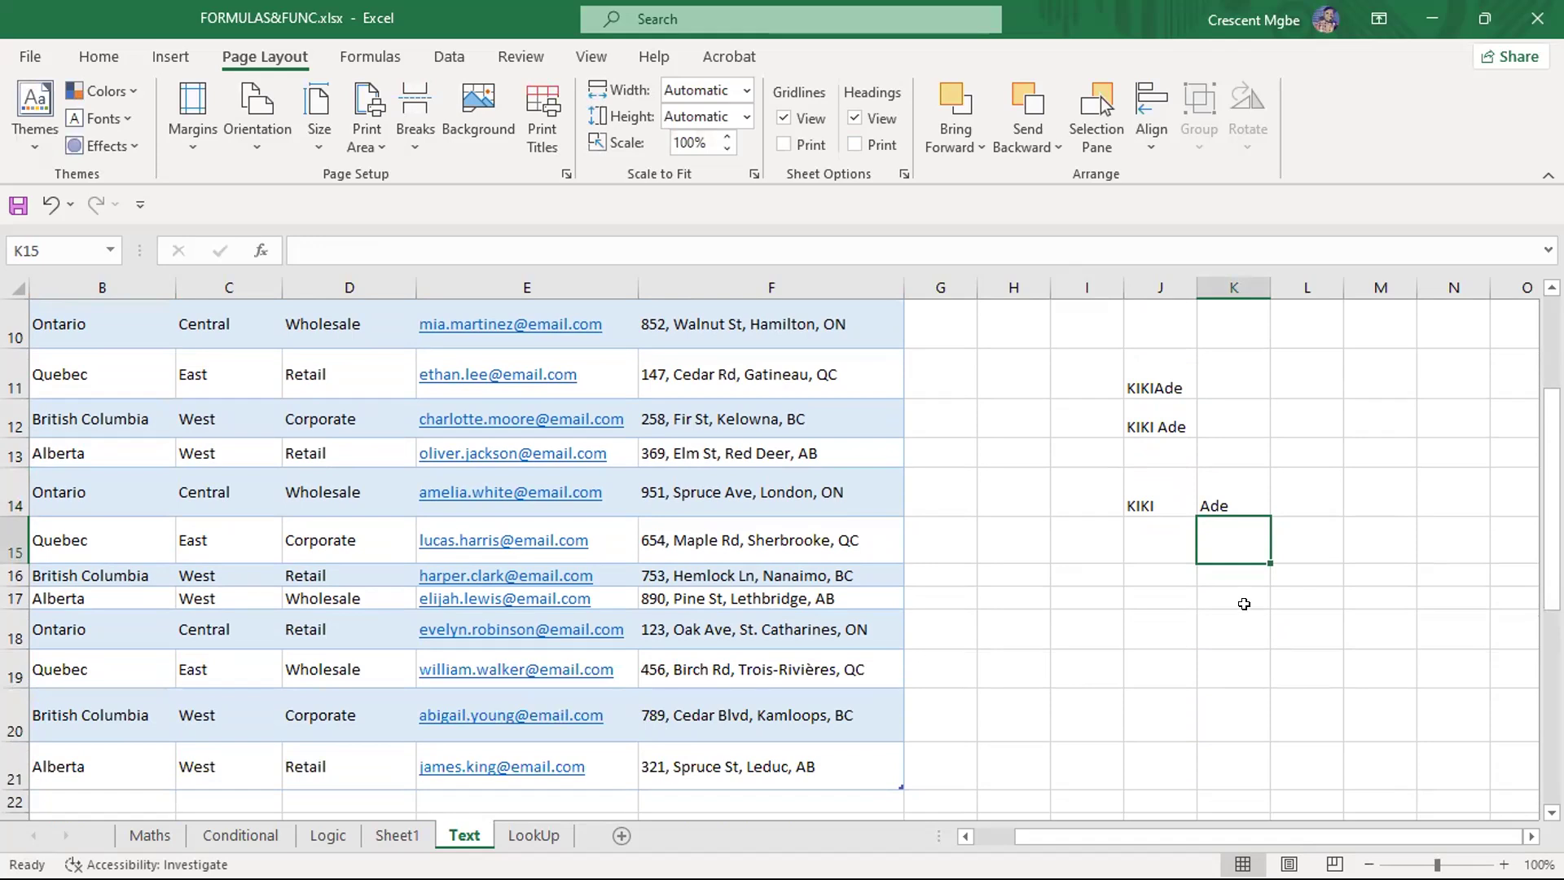
scroll(1244, 604, up, 2)
scroll(1242, 604, up, 1)
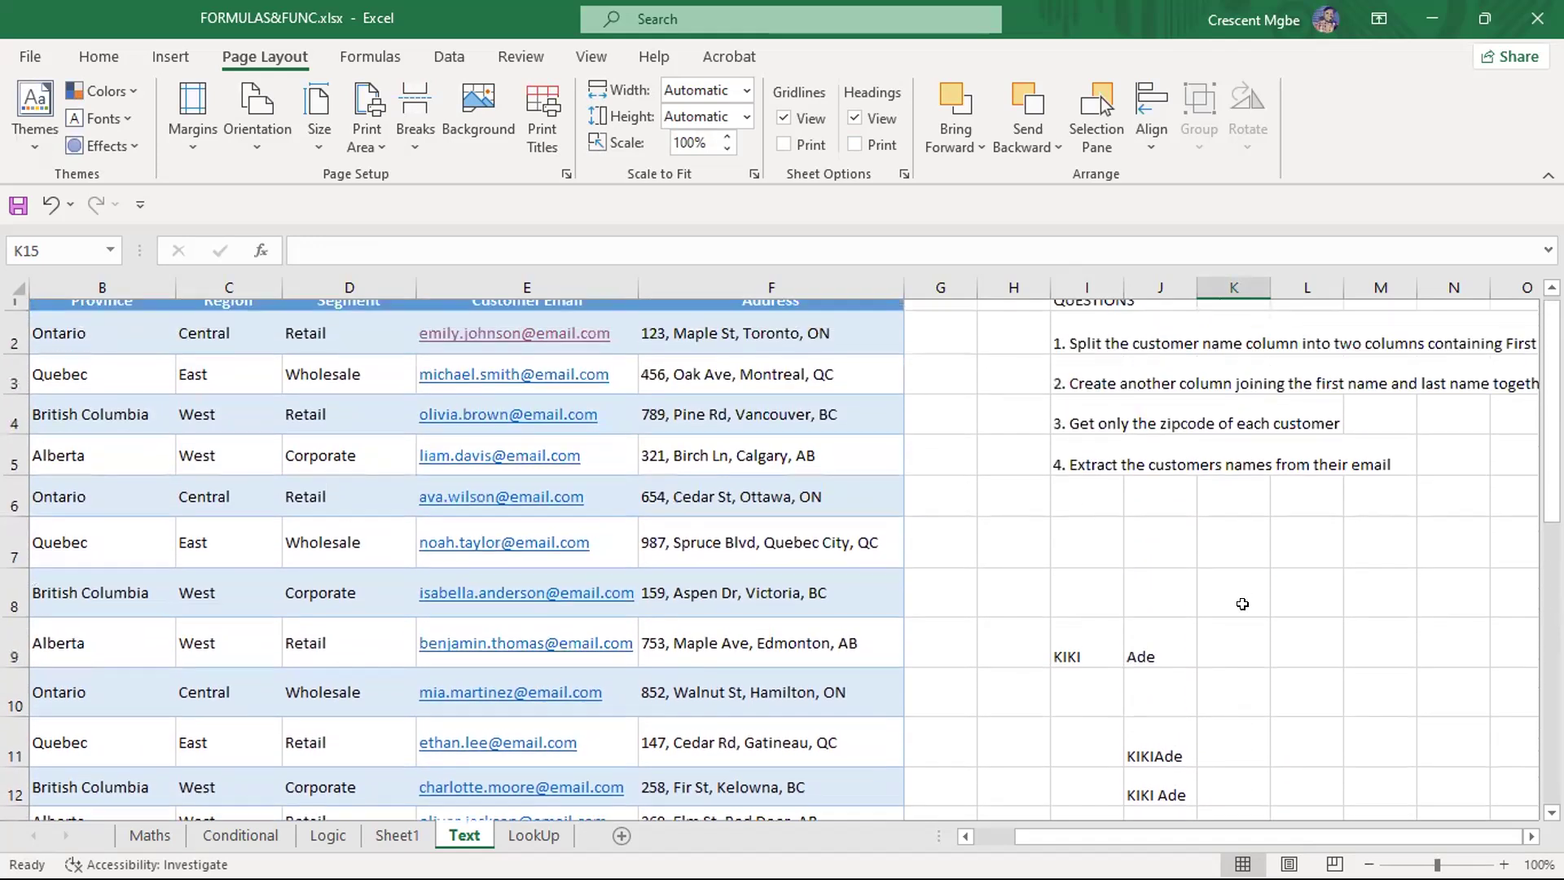
scroll(1241, 602, down, 3)
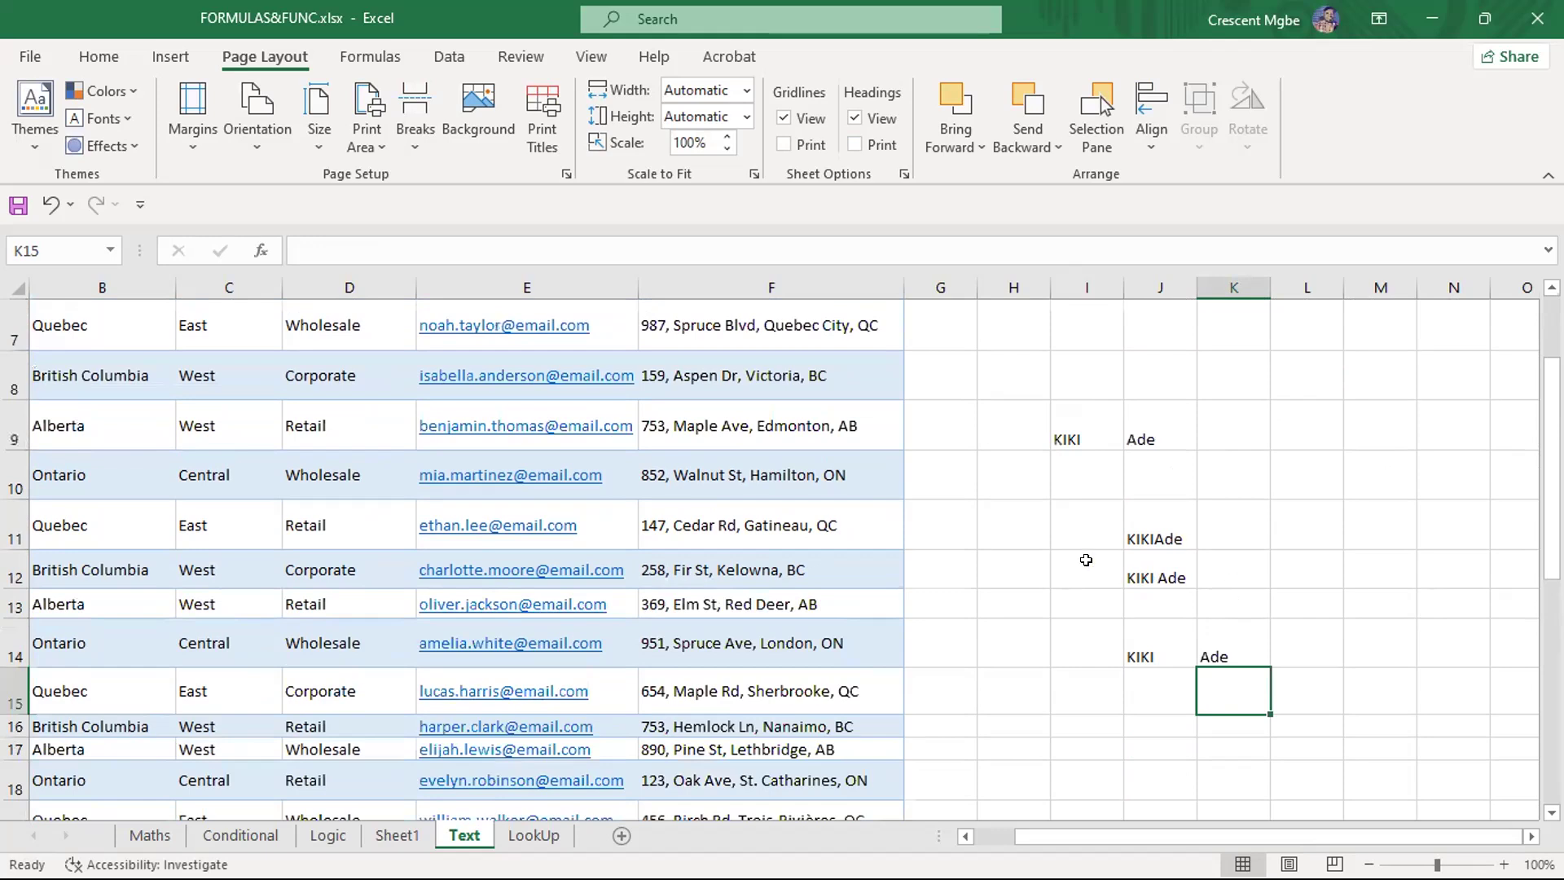
click(1312, 566)
text(=find)
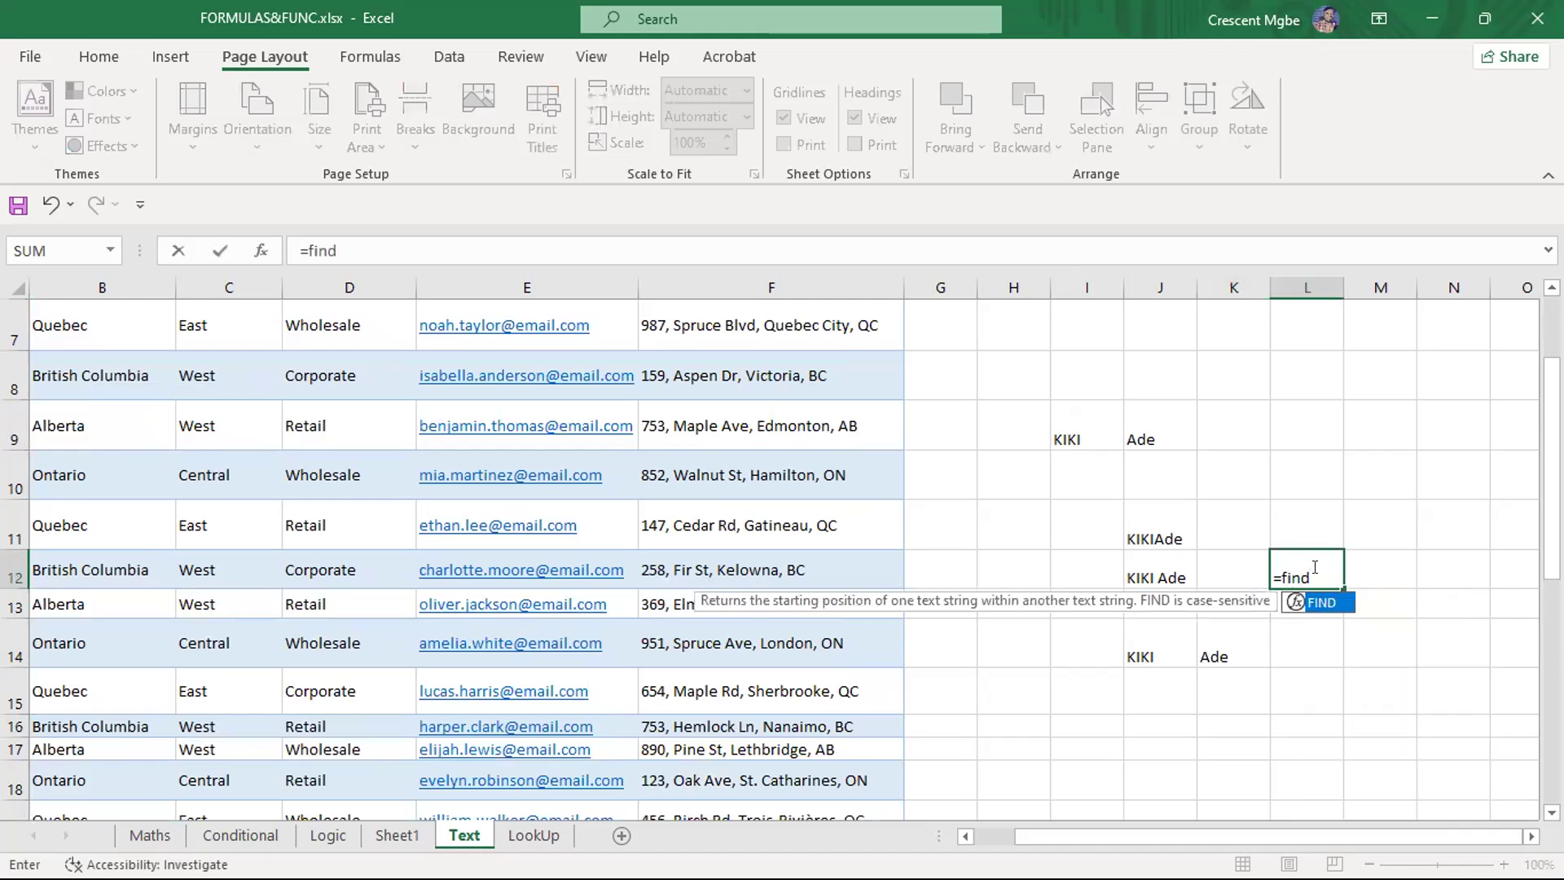
key(Tab)
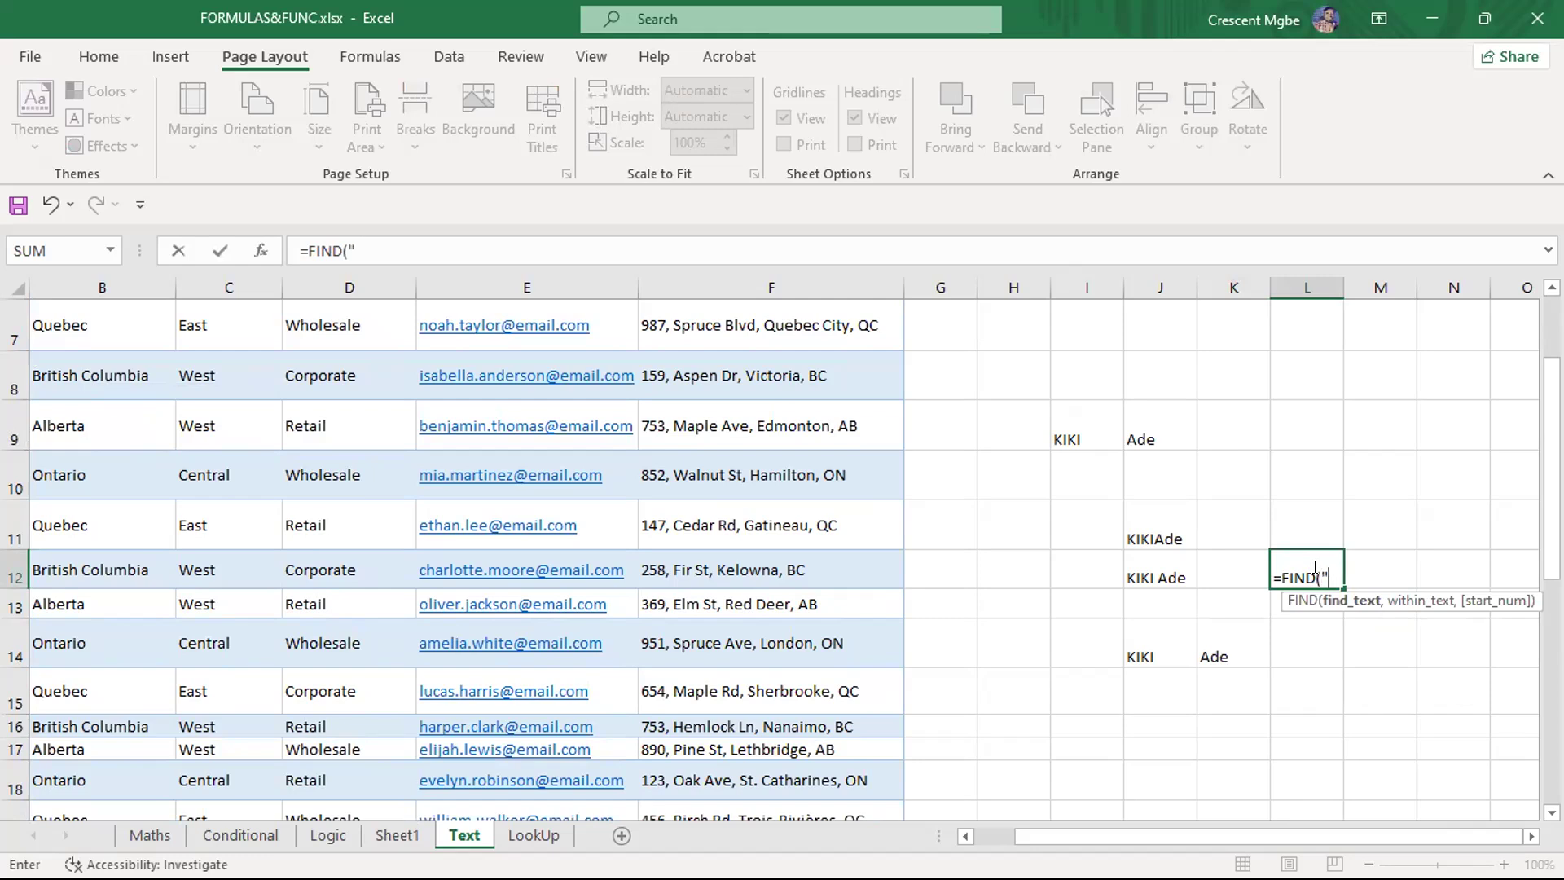
text("A",)
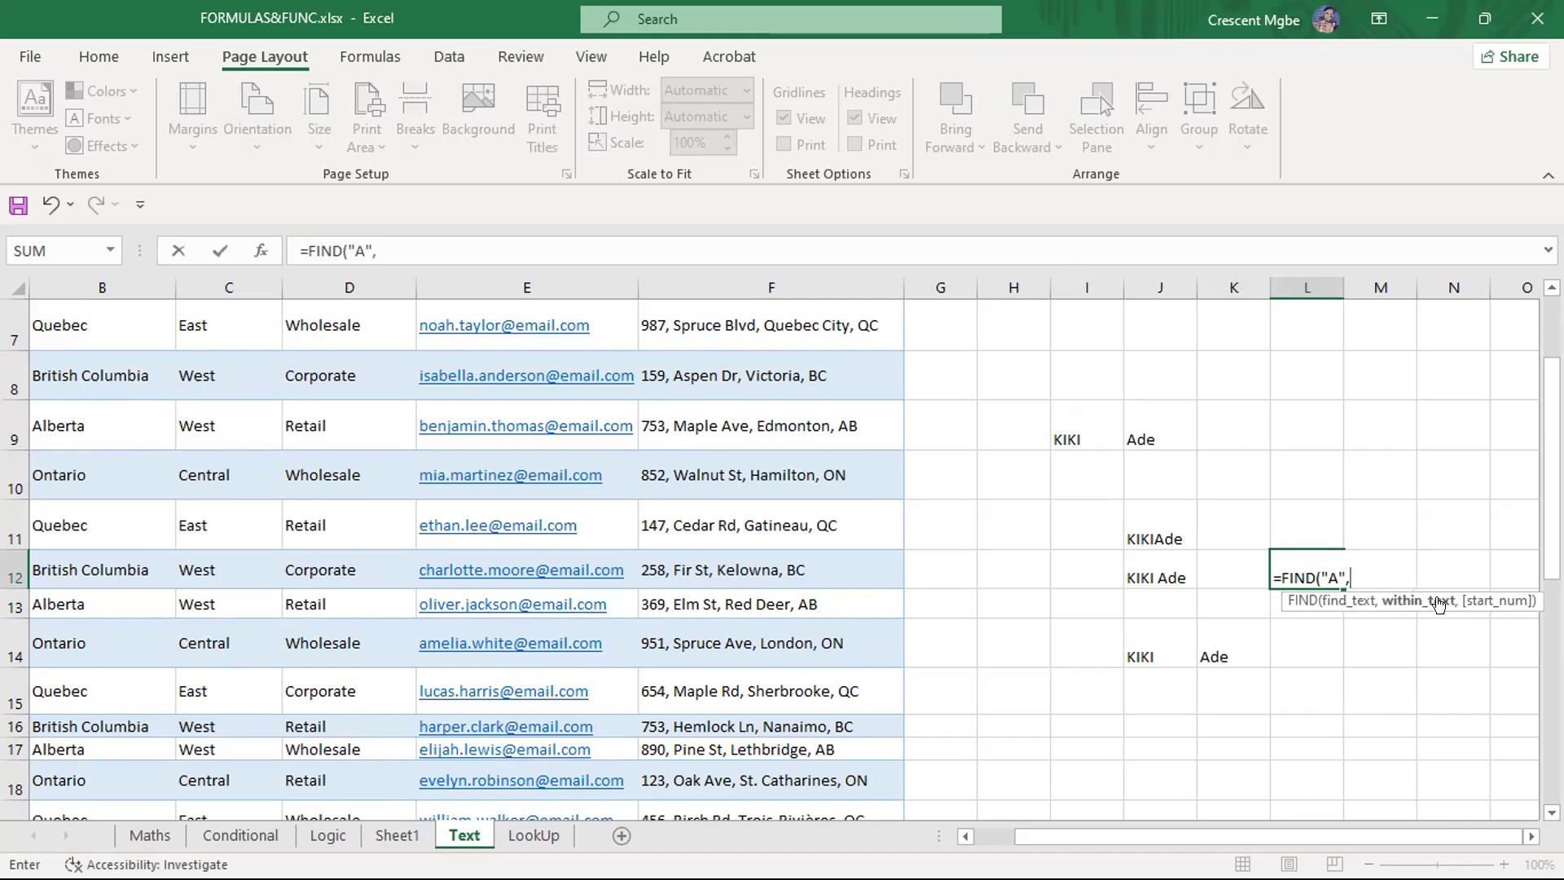
click(1160, 576)
key(Return)
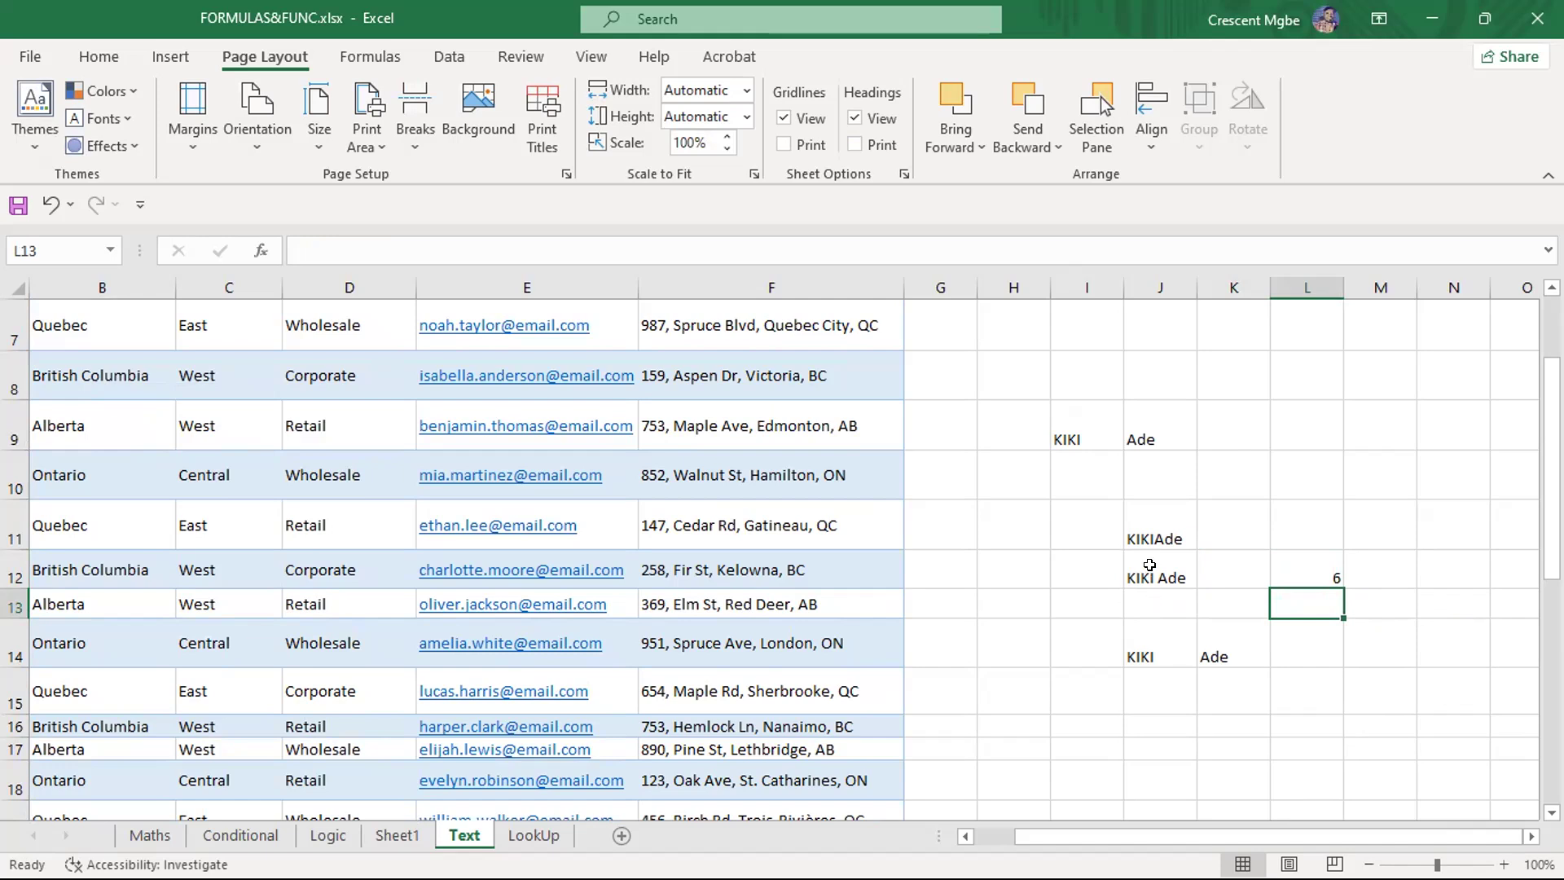
click(1331, 567)
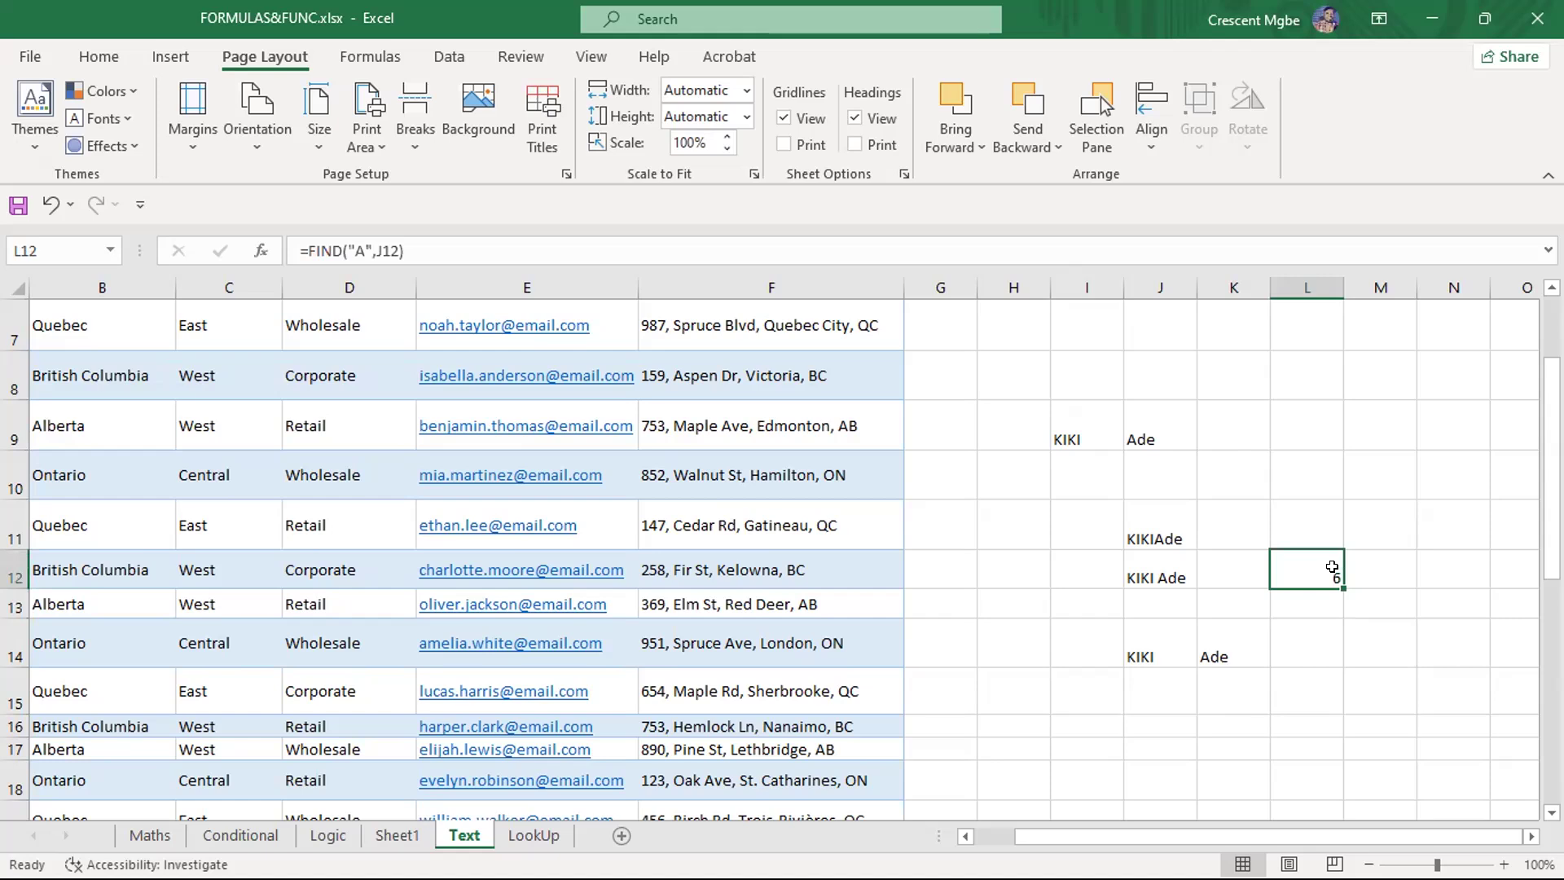
Clear the sample names and practice formulas from the range H9:M15
drag(1013, 412, 1383, 687)
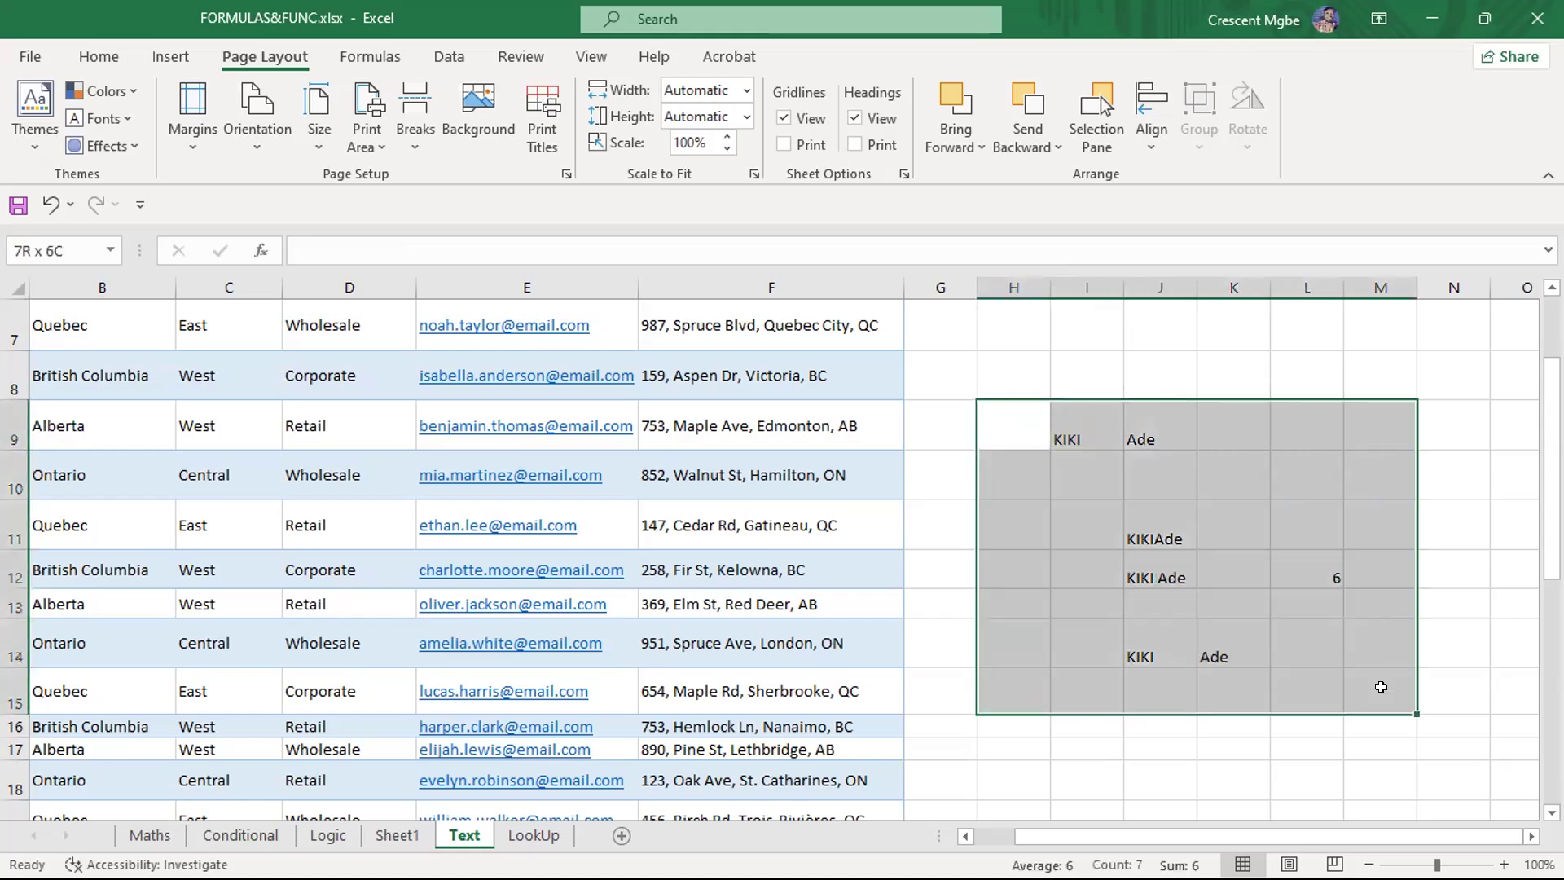
key(Delete)
scroll(539, 613, up, 2)
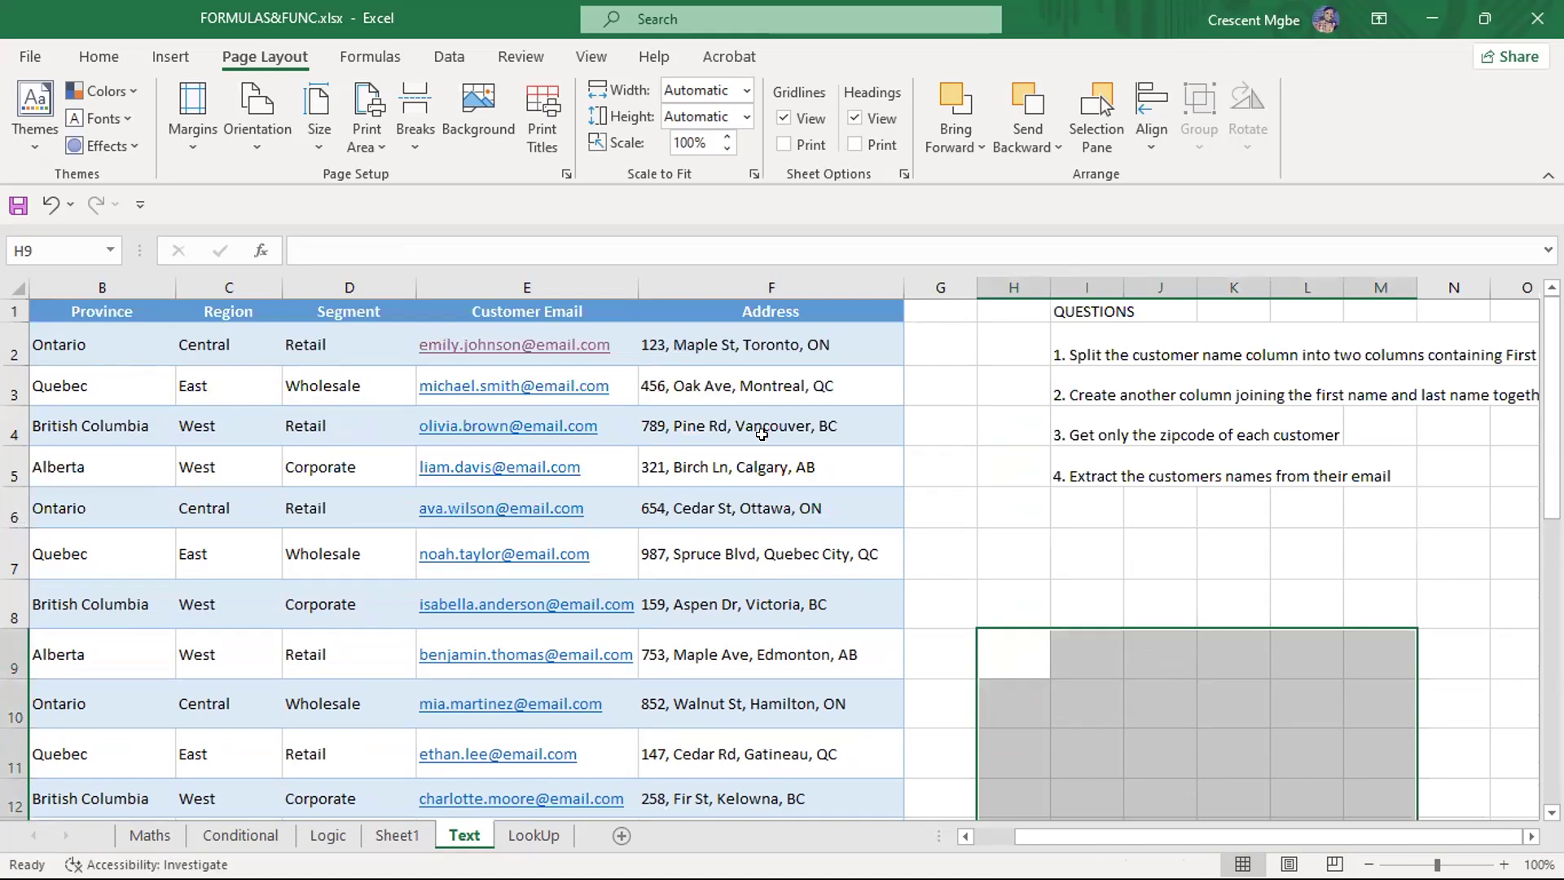
click(1000, 342)
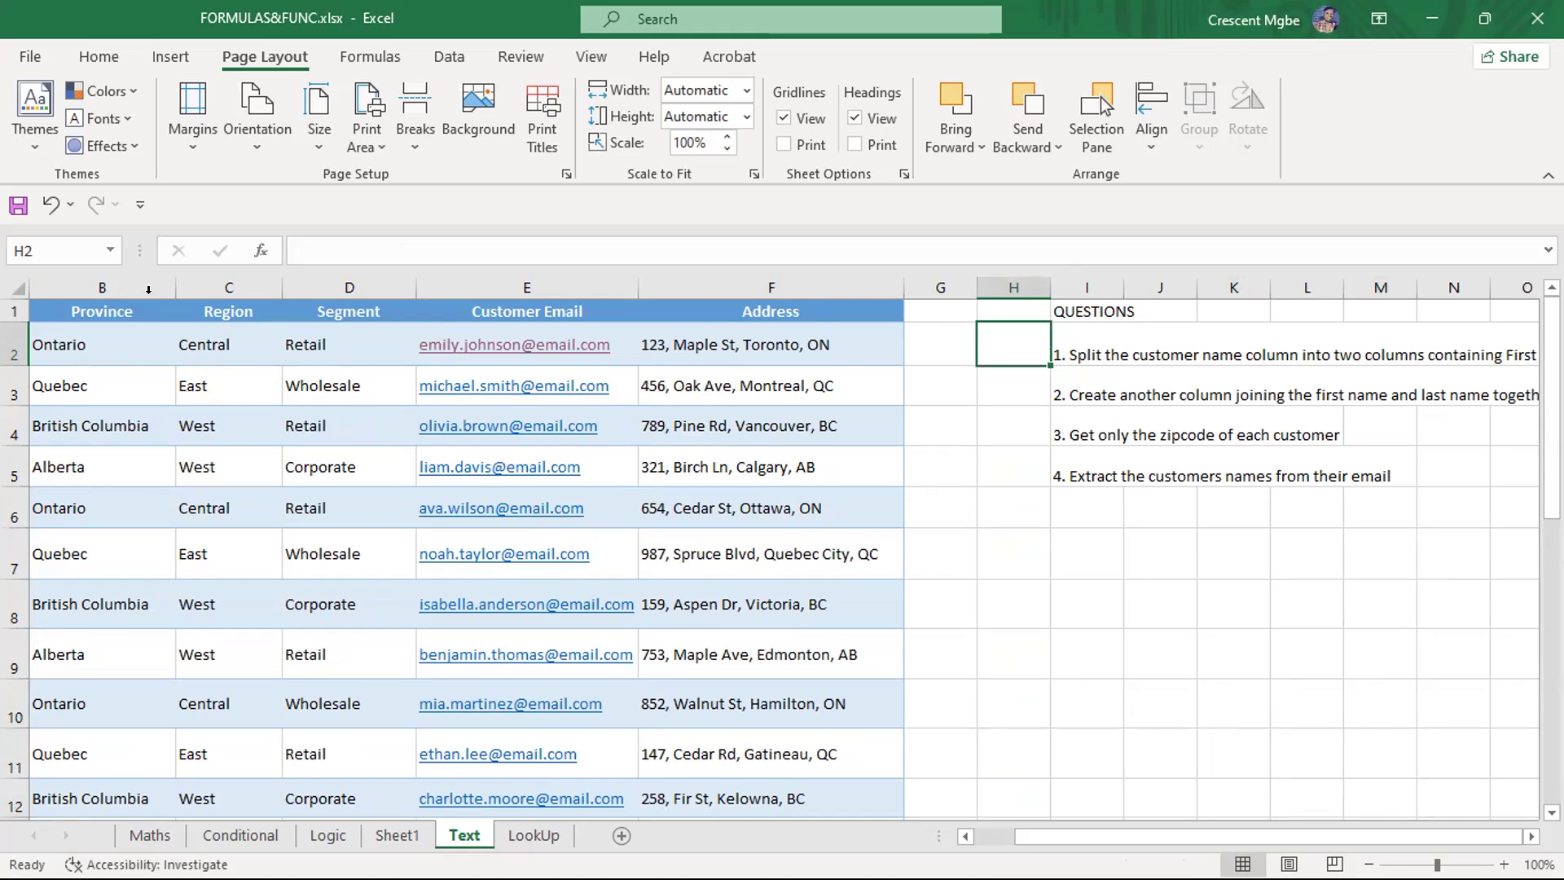
Insert a blank table column between the Customer Name and Province columns
drag(1103, 838, 831, 839)
click(62, 337)
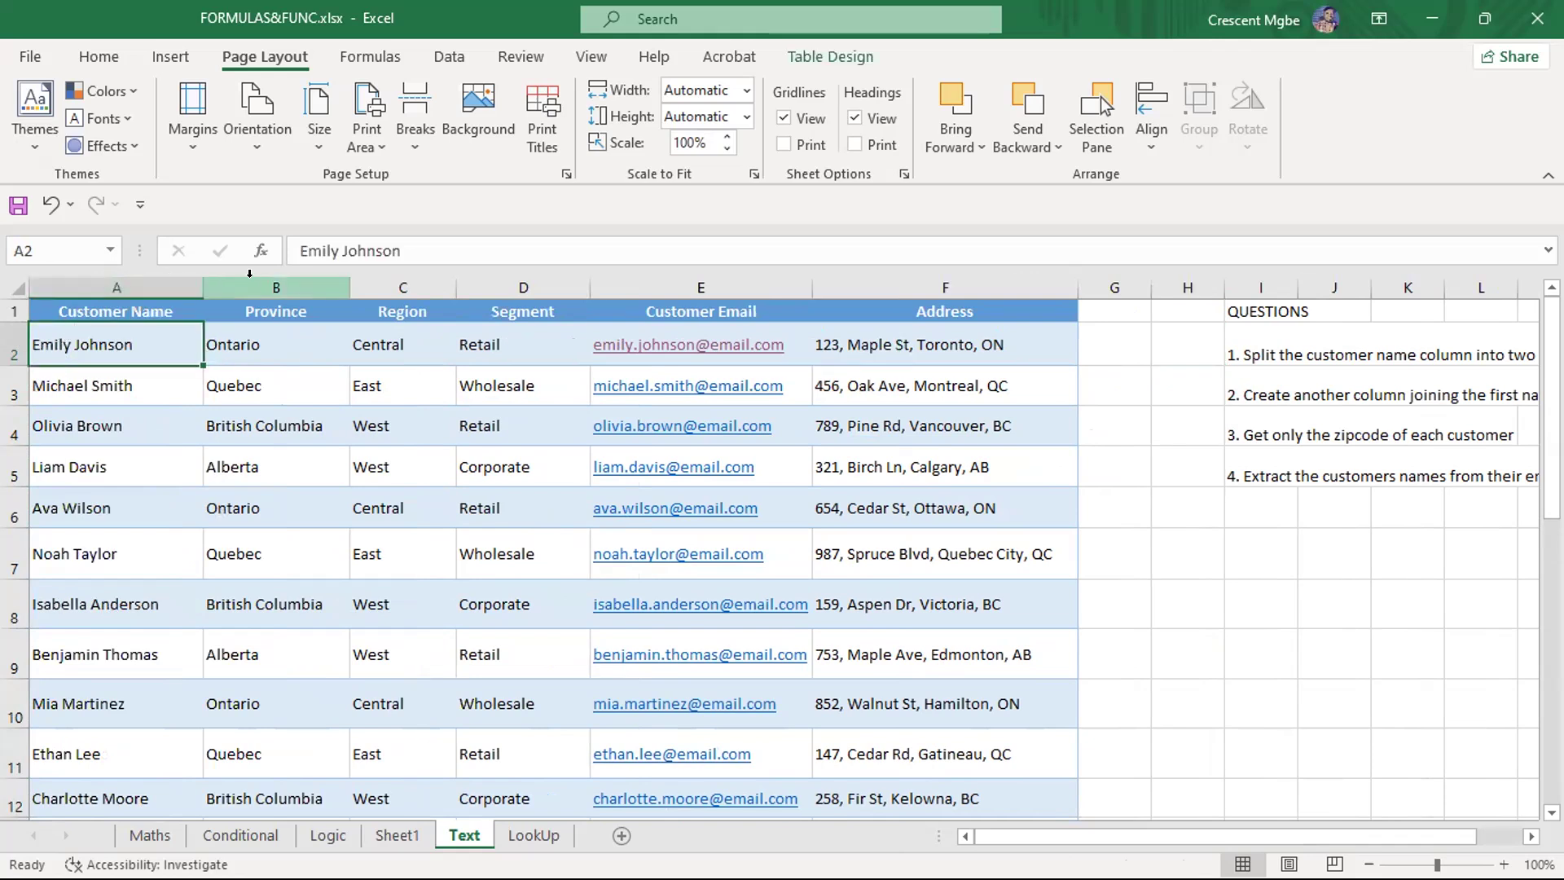
click(245, 282)
right_click(251, 284)
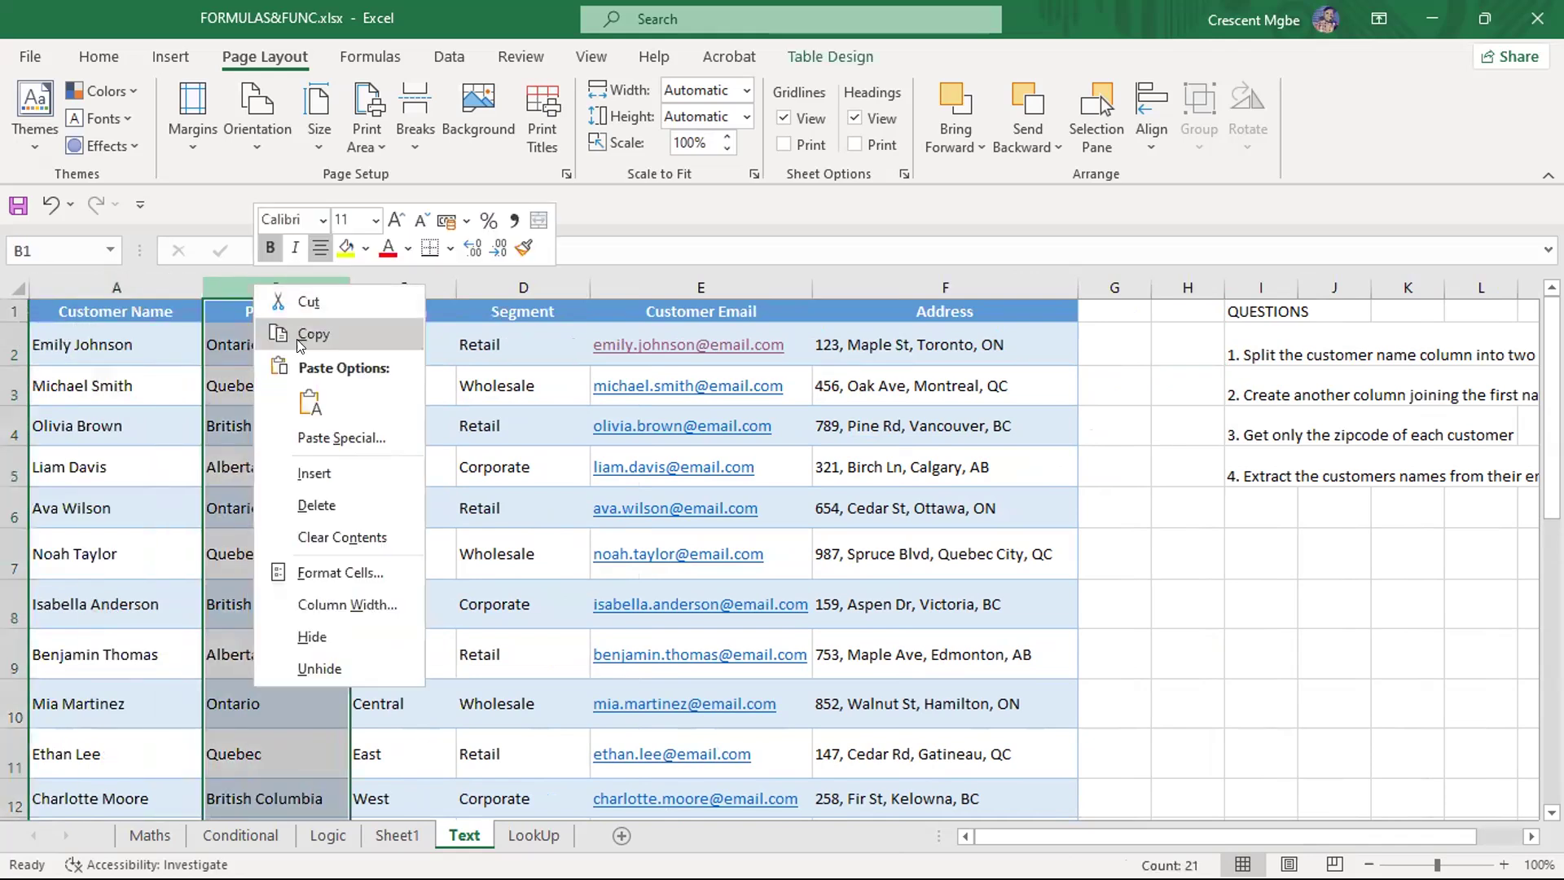
click(317, 472)
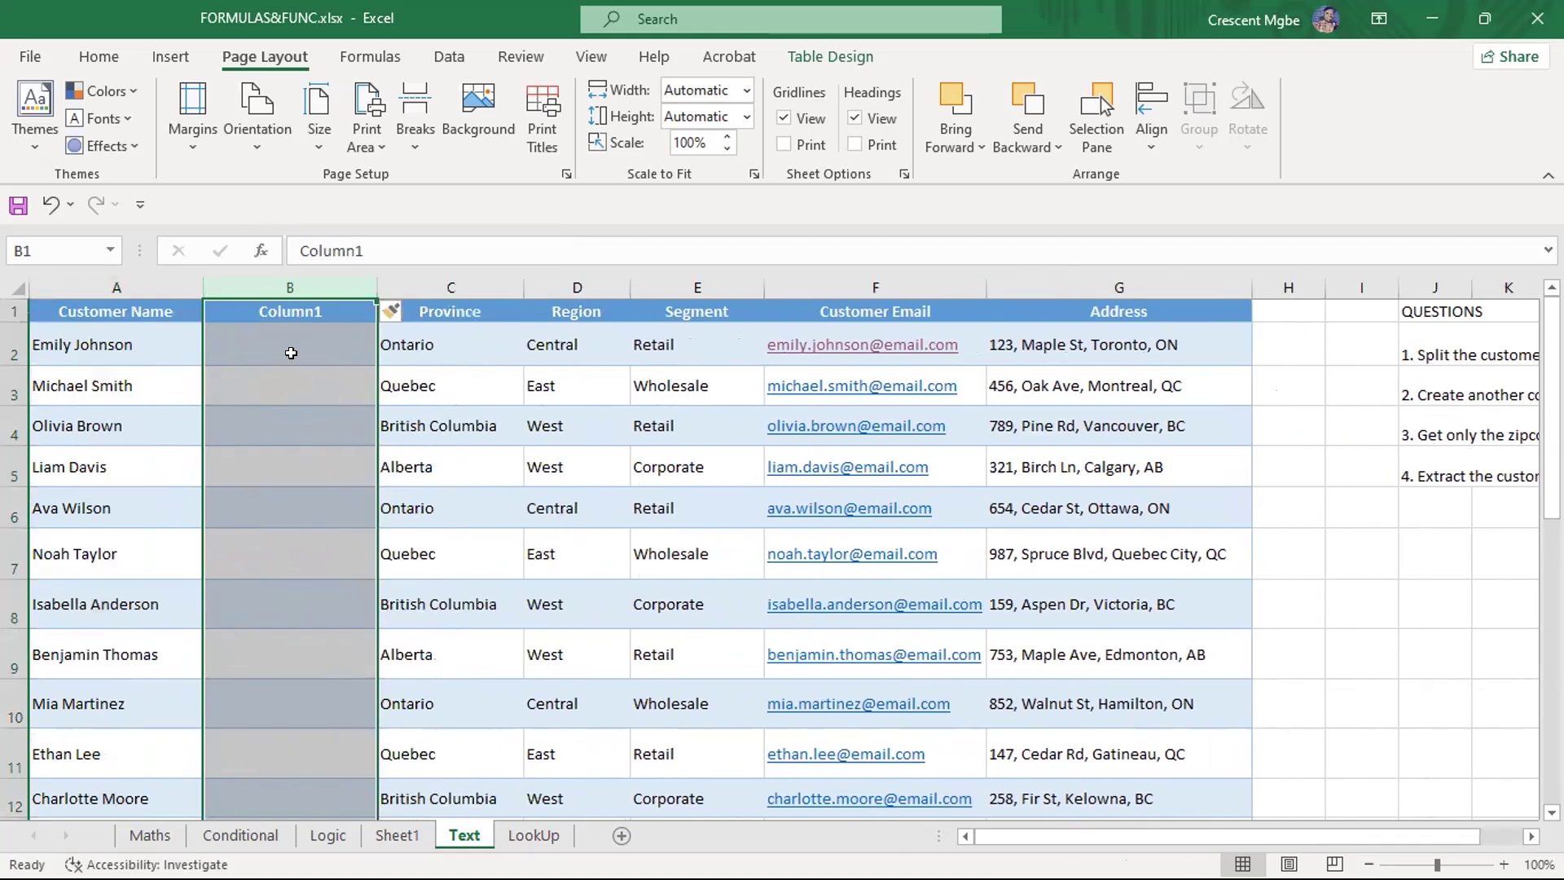
Select the whole Customer Name column to split it with Text to Columns
click(76, 277)
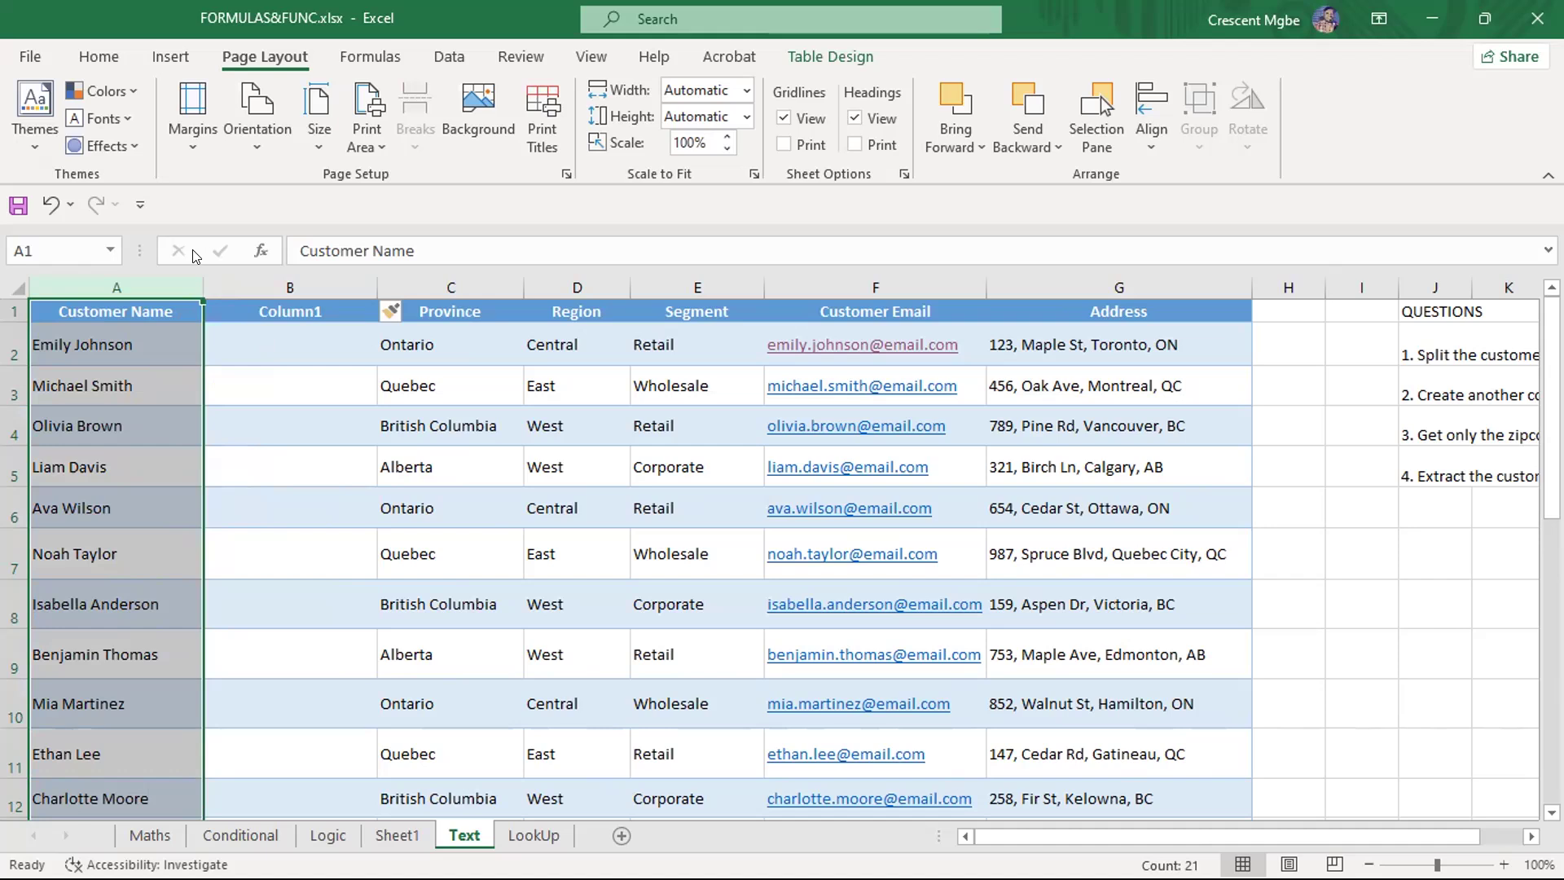
click(449, 50)
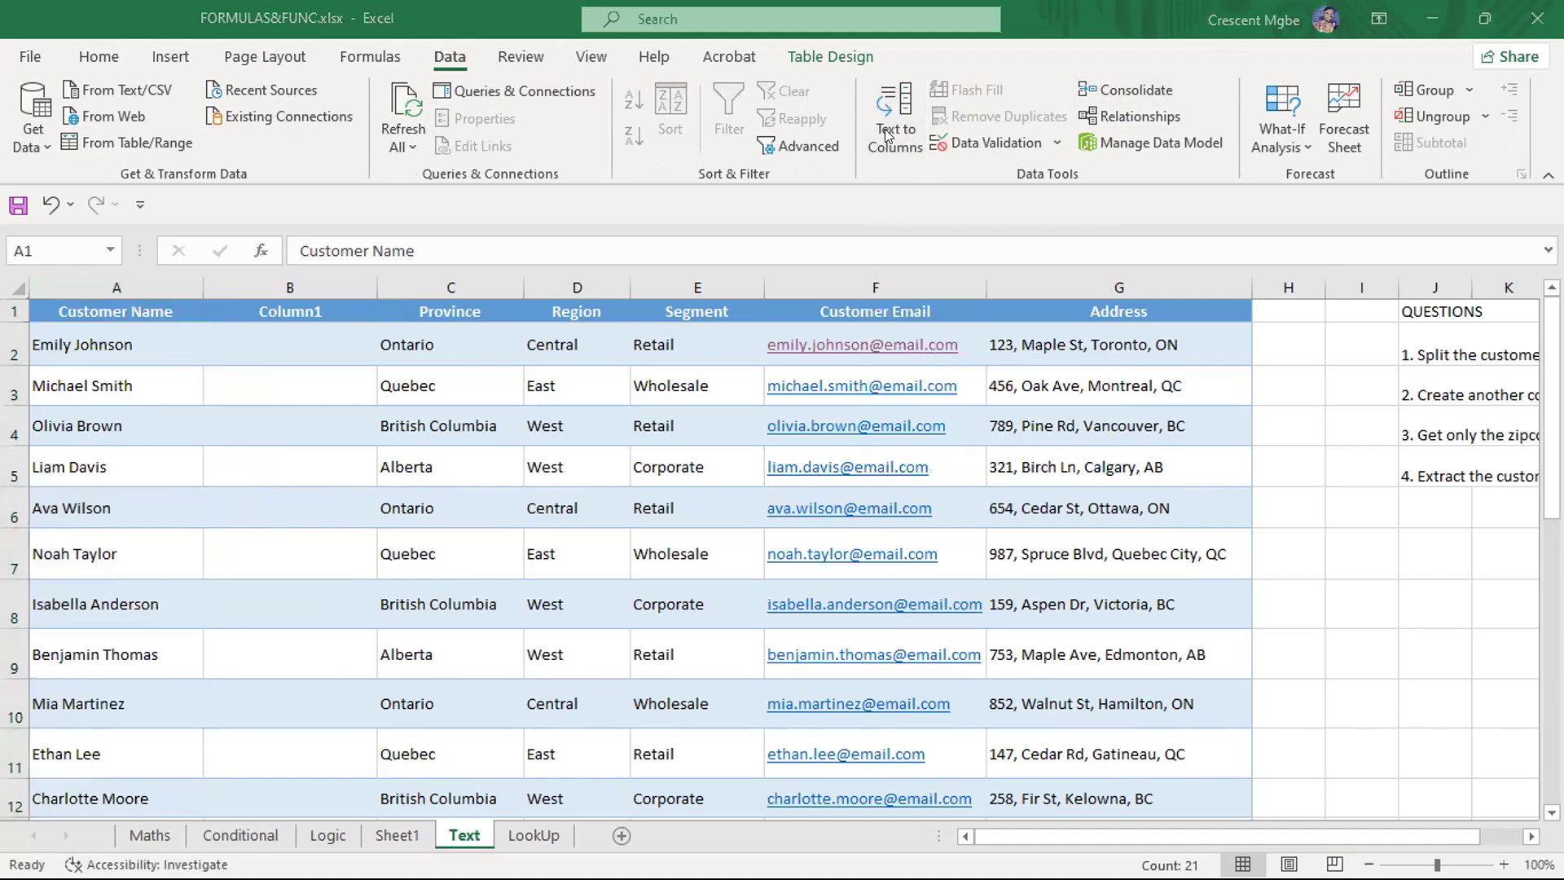
click(888, 136)
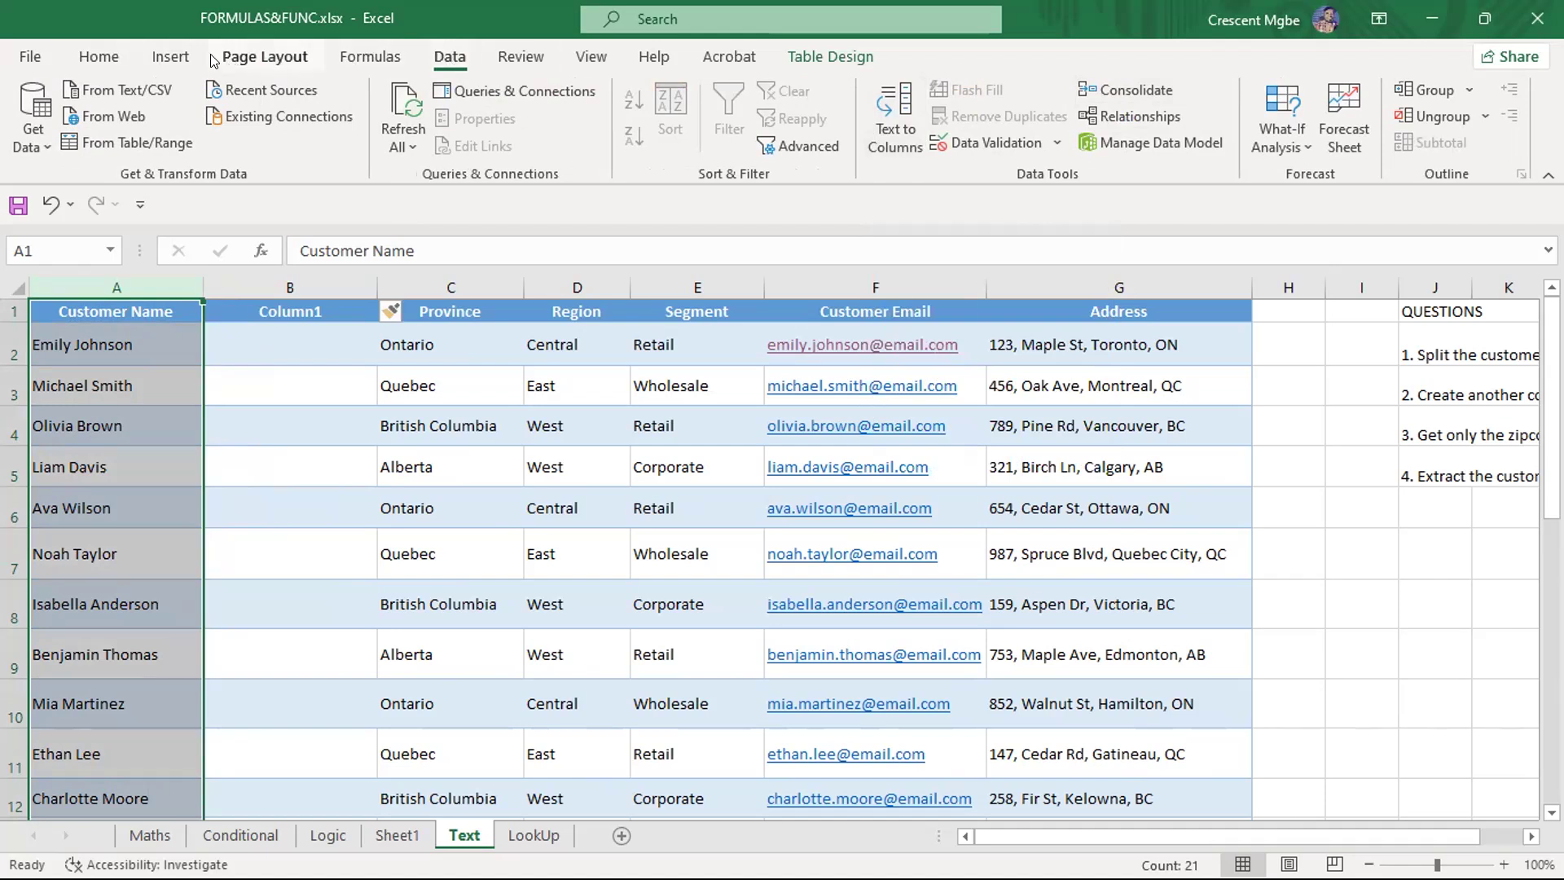
click(166, 56)
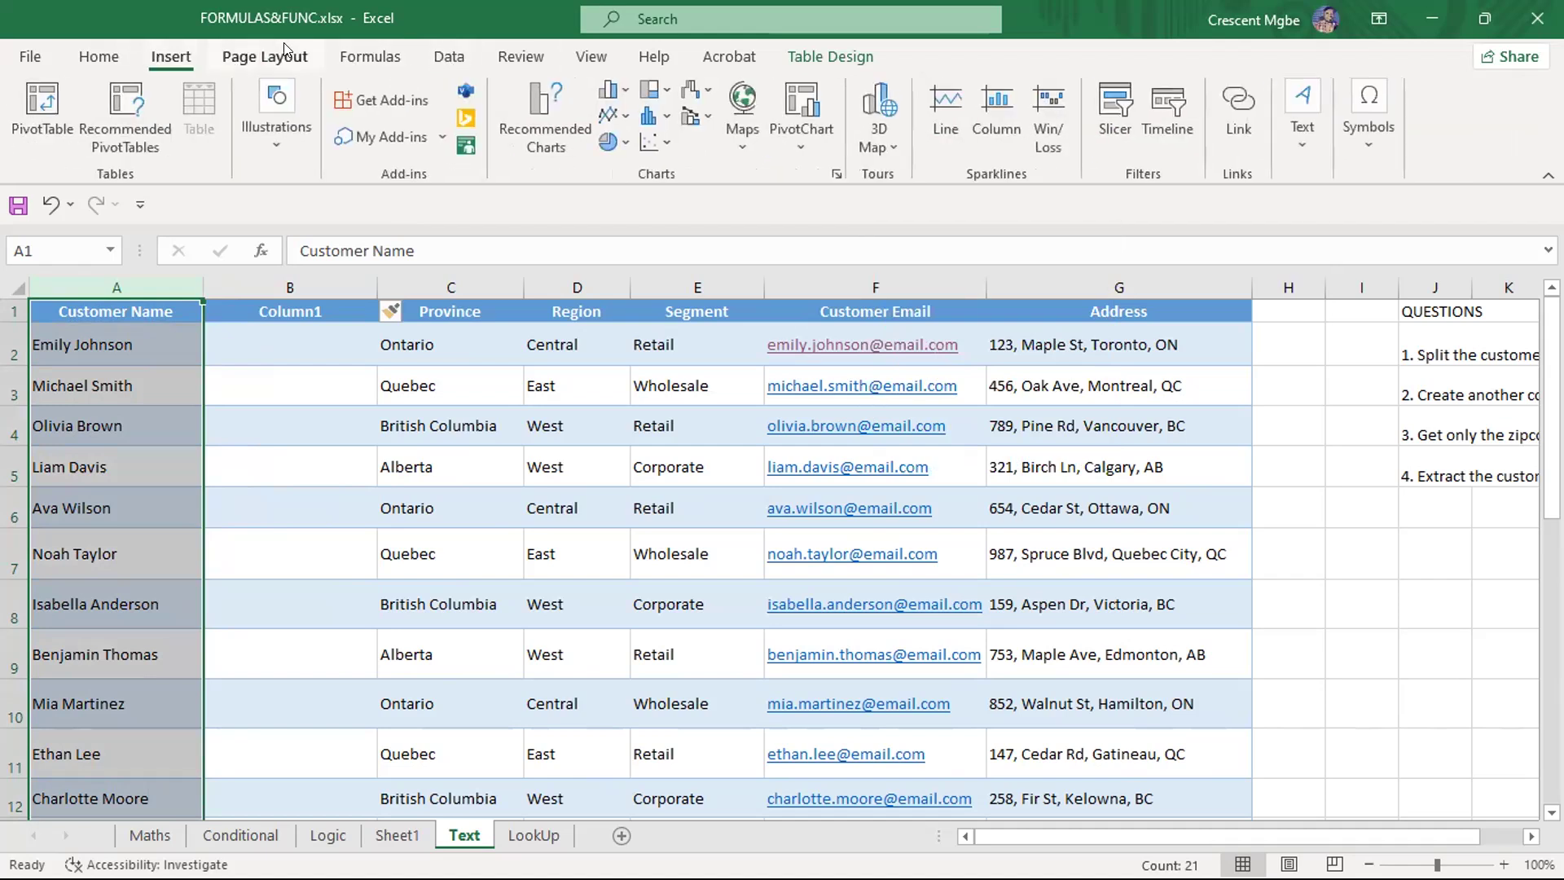
click(446, 53)
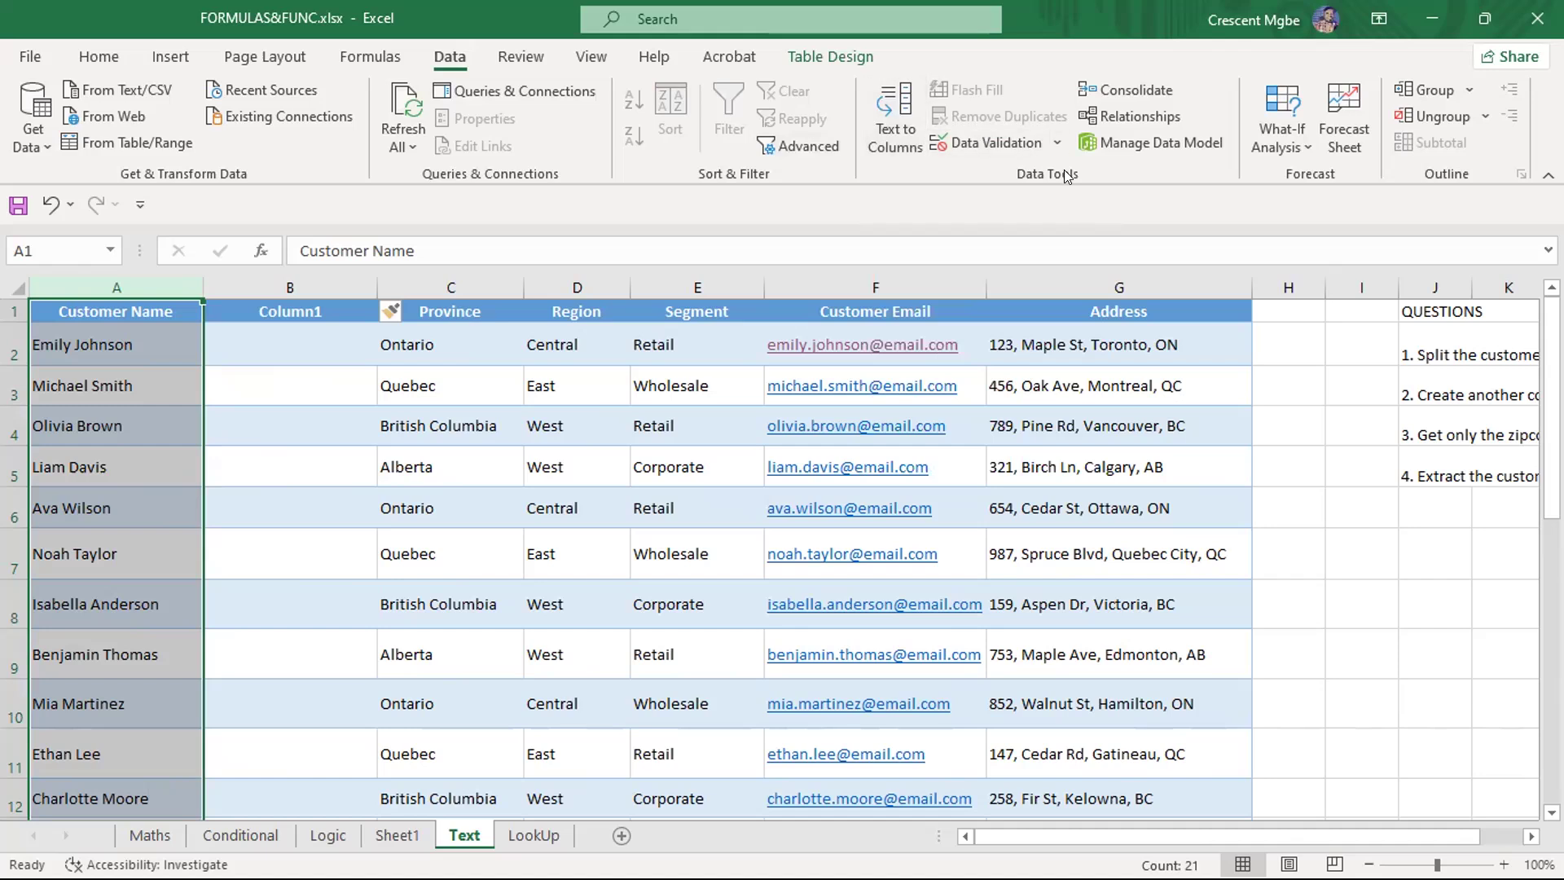
click(1056, 145)
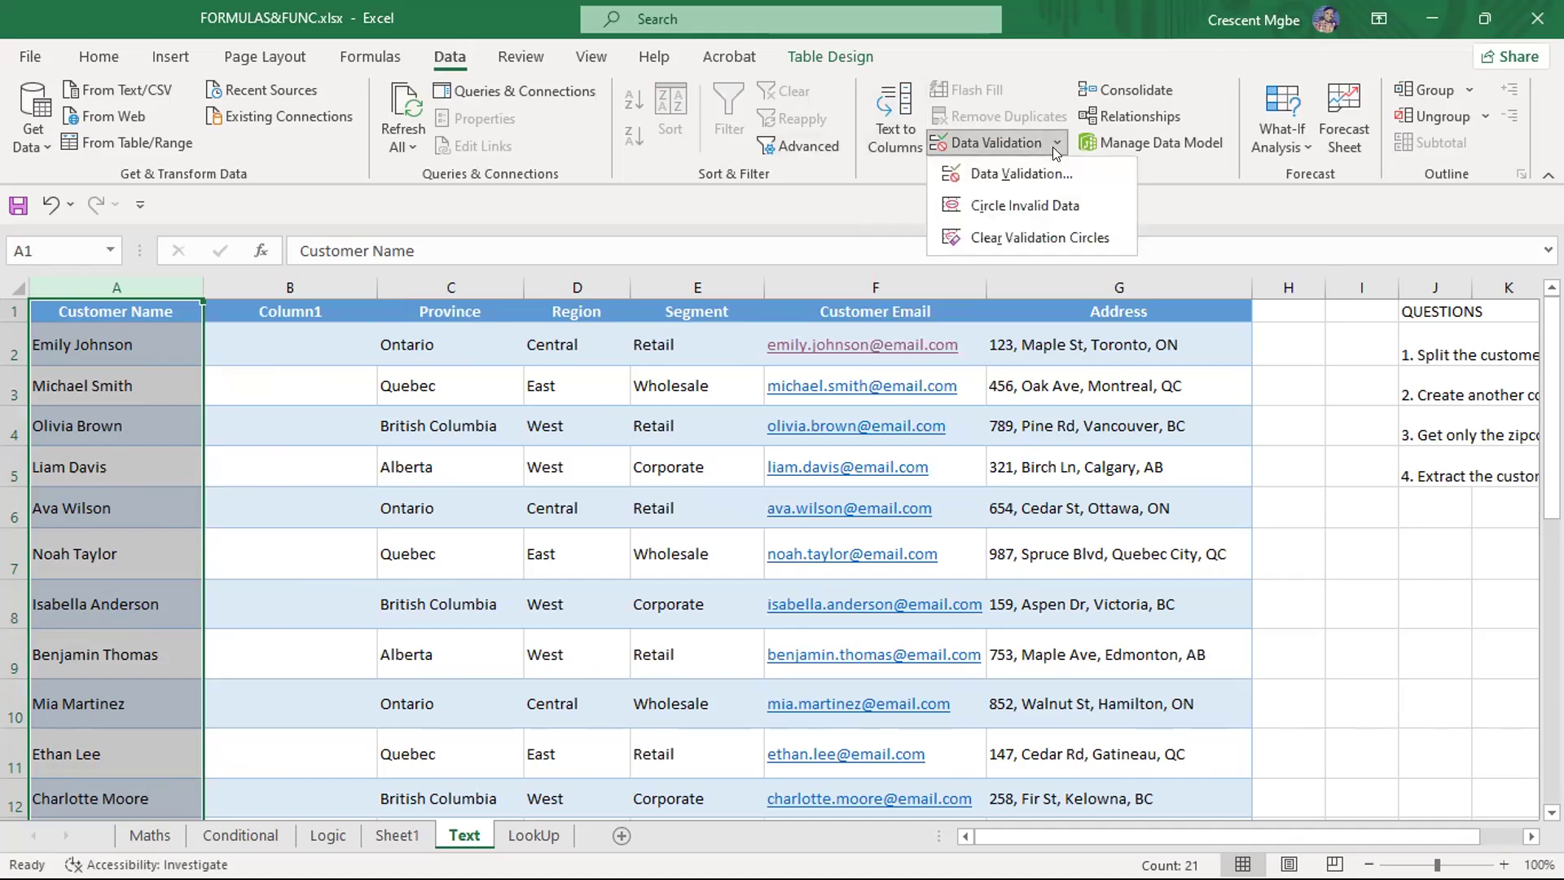
click(1054, 148)
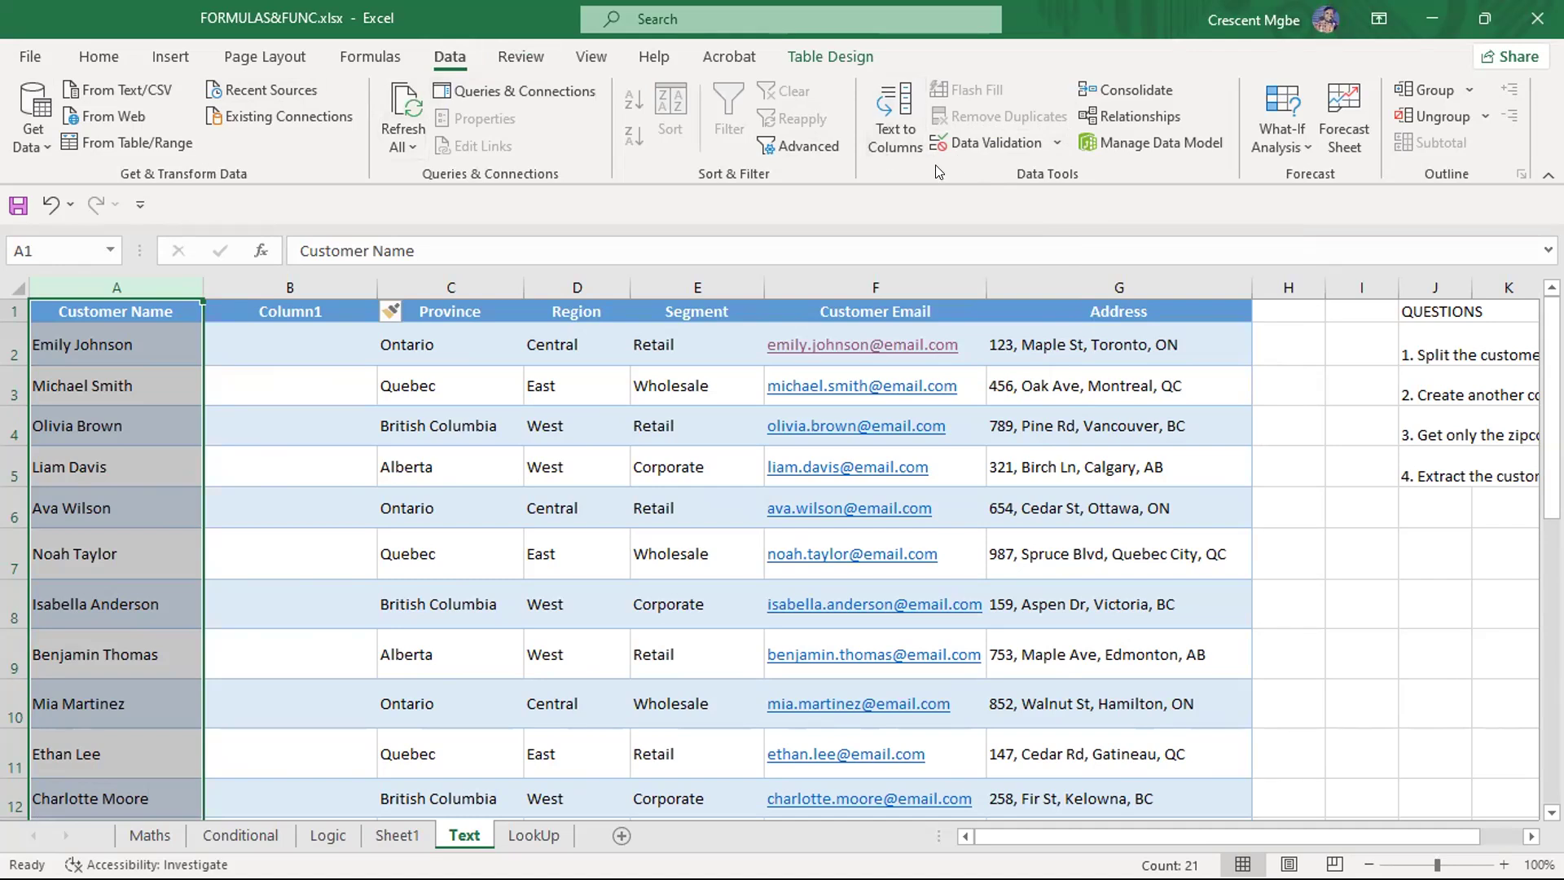
click(901, 128)
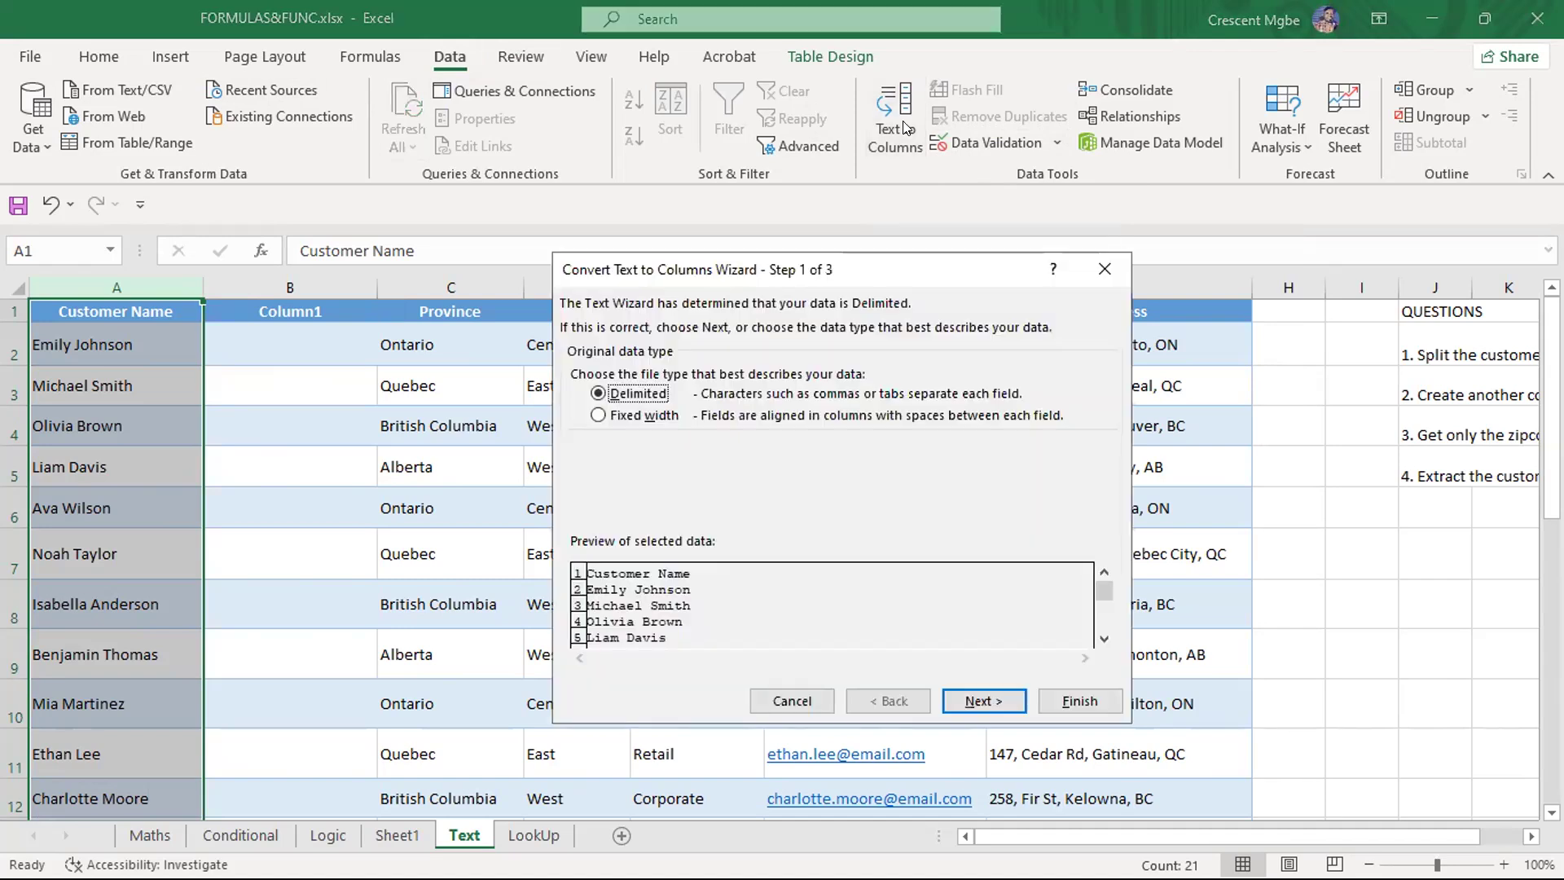
click(1103, 269)
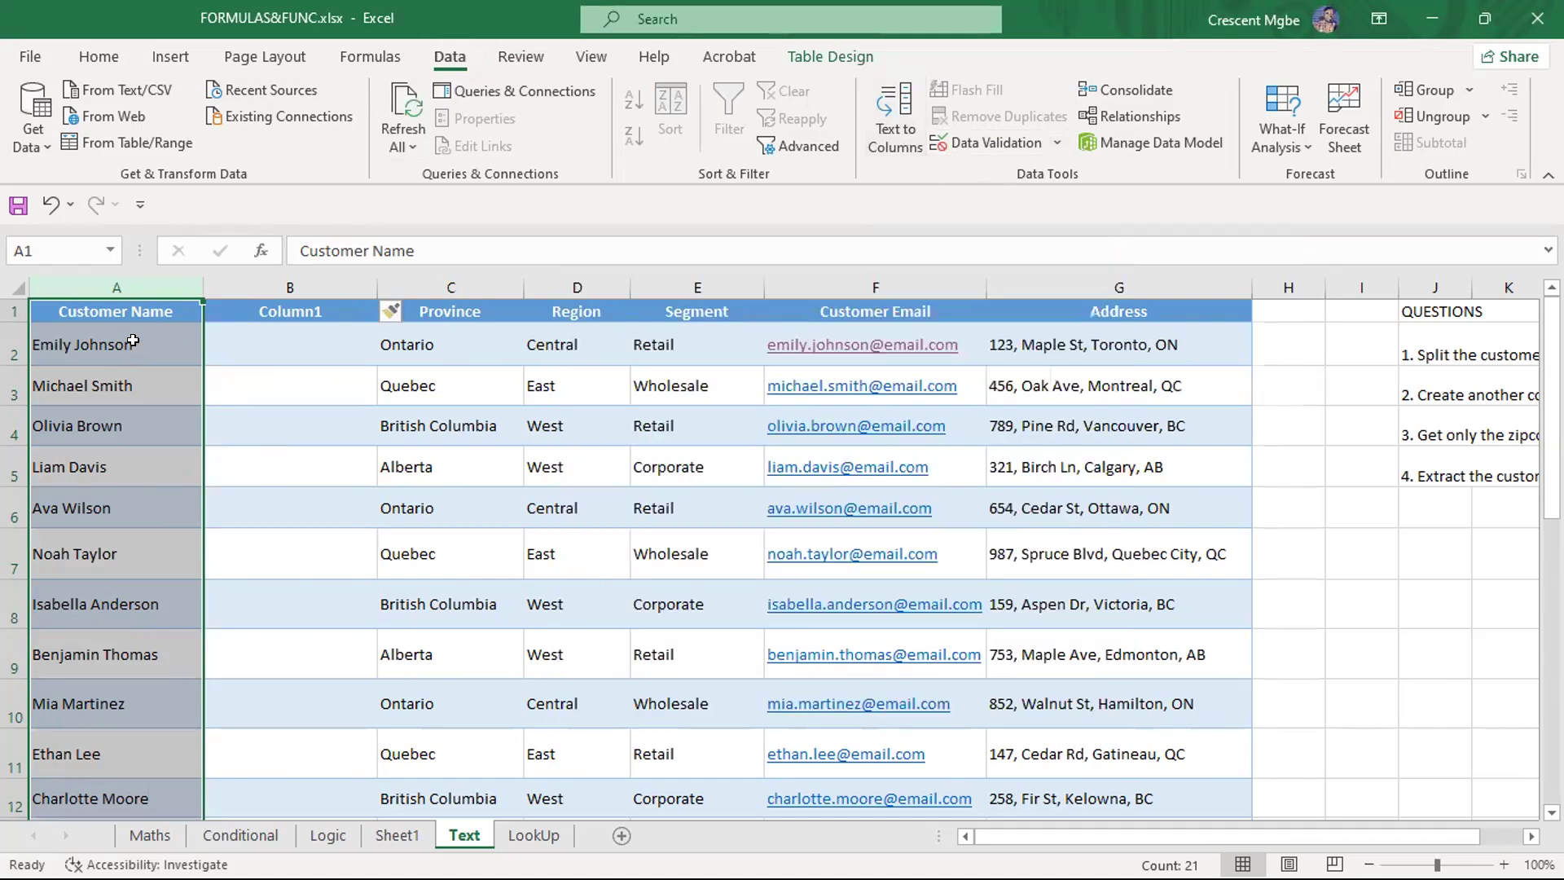
Split the Customer Name column with Text to Columns as delimited by tab, semicolon and space, replacing the data in the adjacent column
click(887, 132)
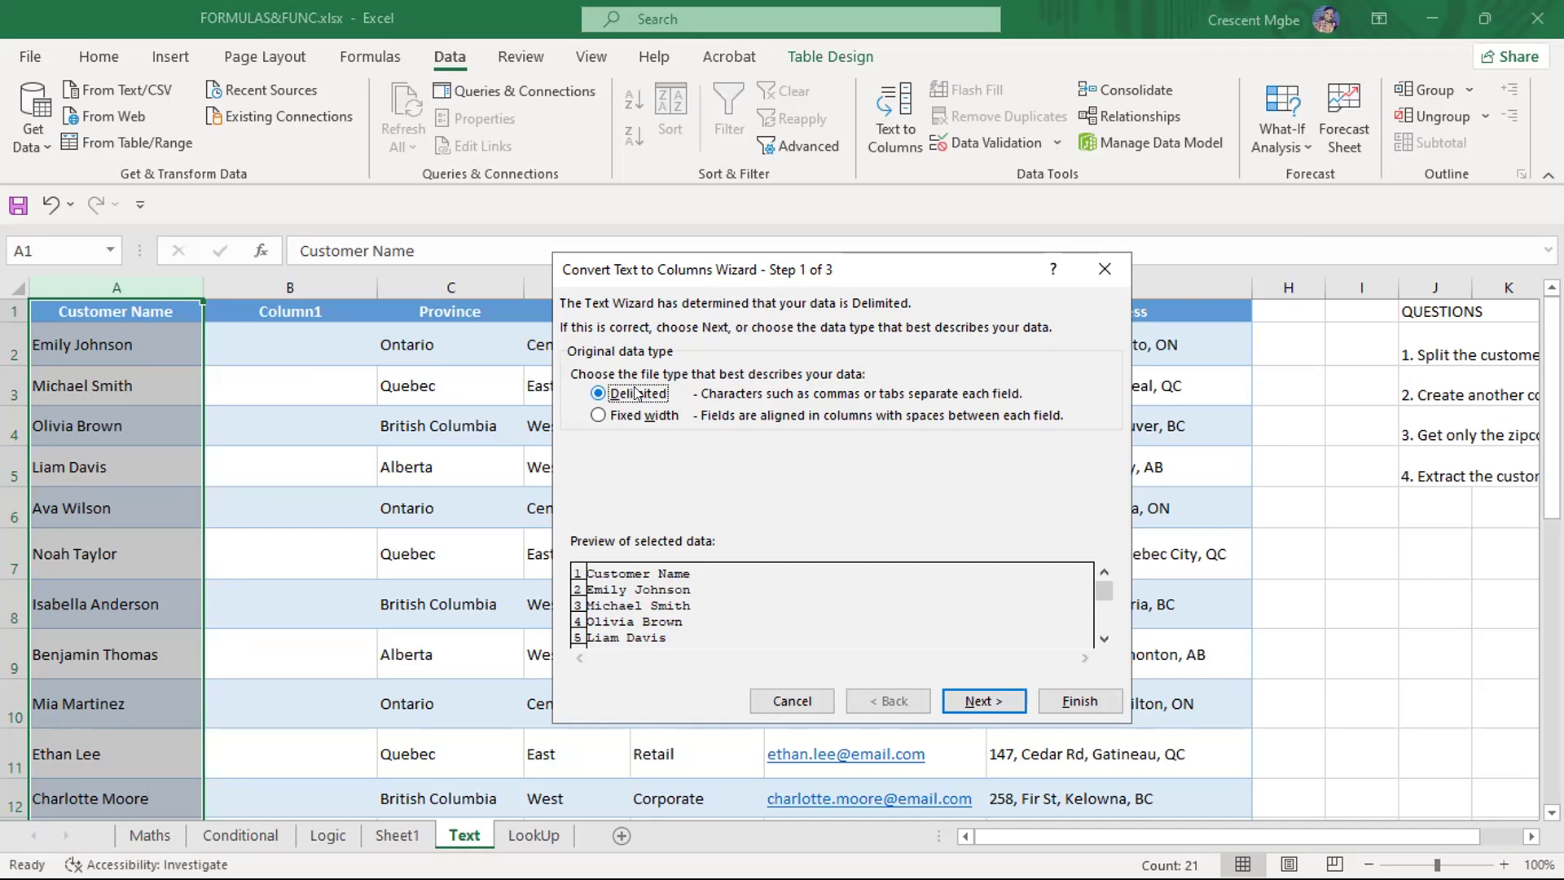
click(1000, 702)
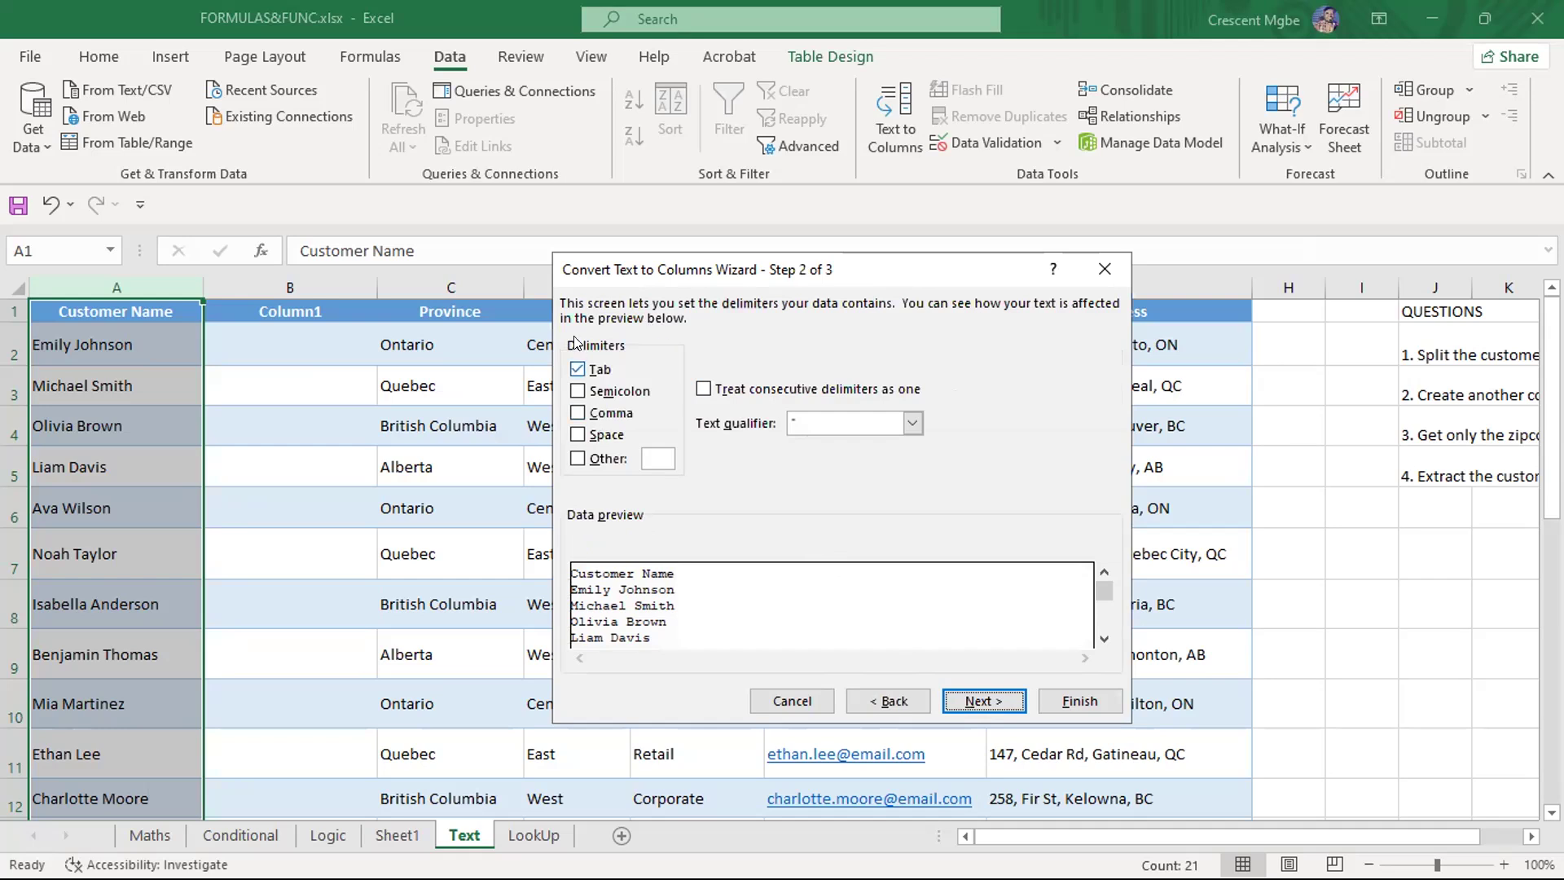
click(577, 391)
click(577, 434)
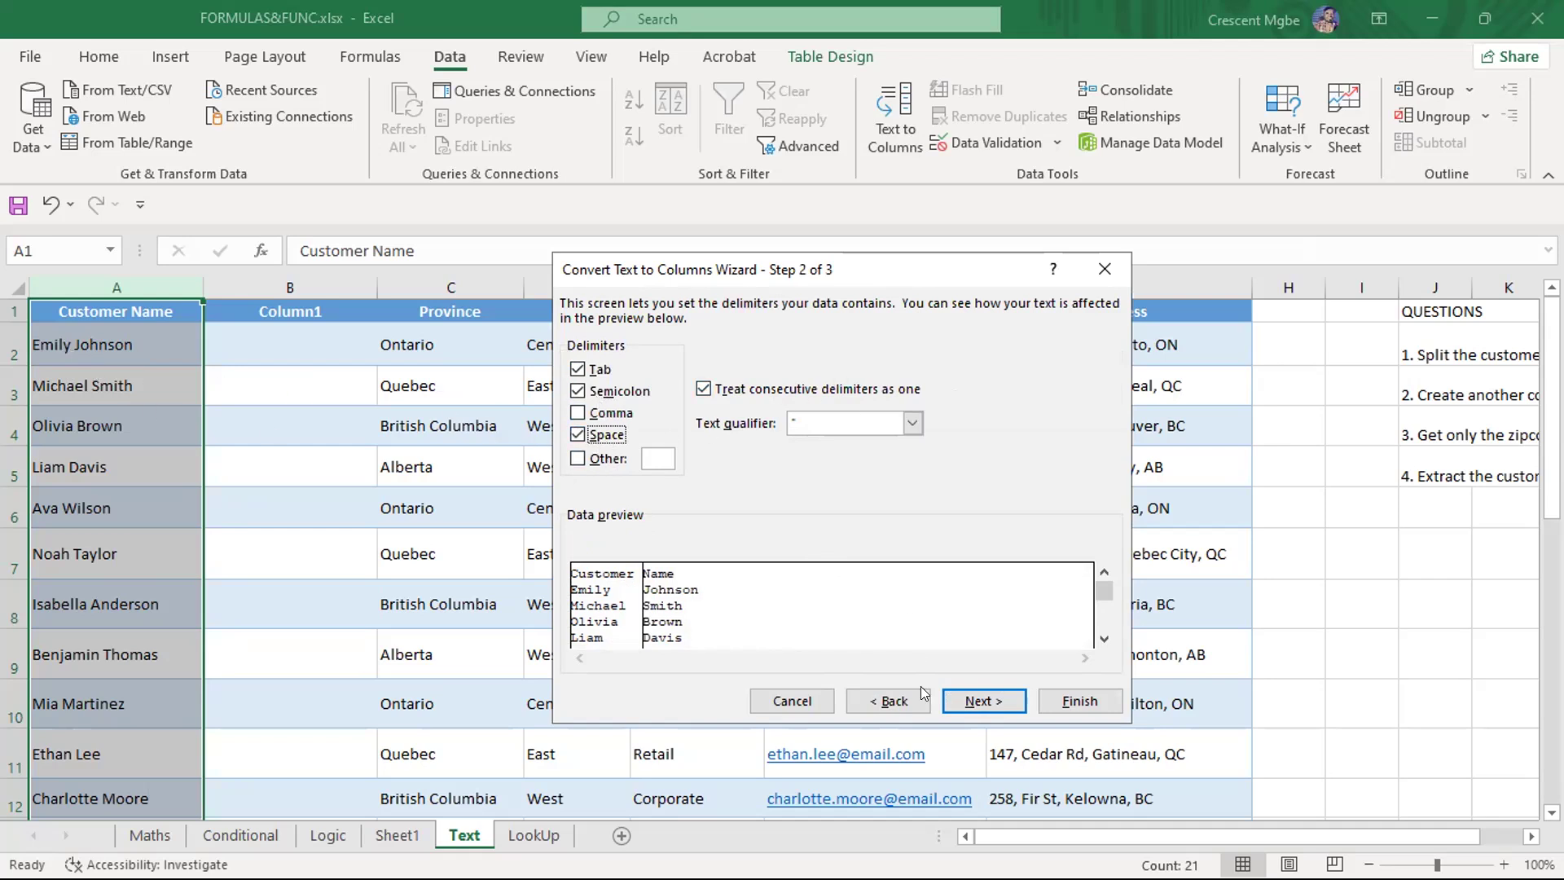
click(981, 702)
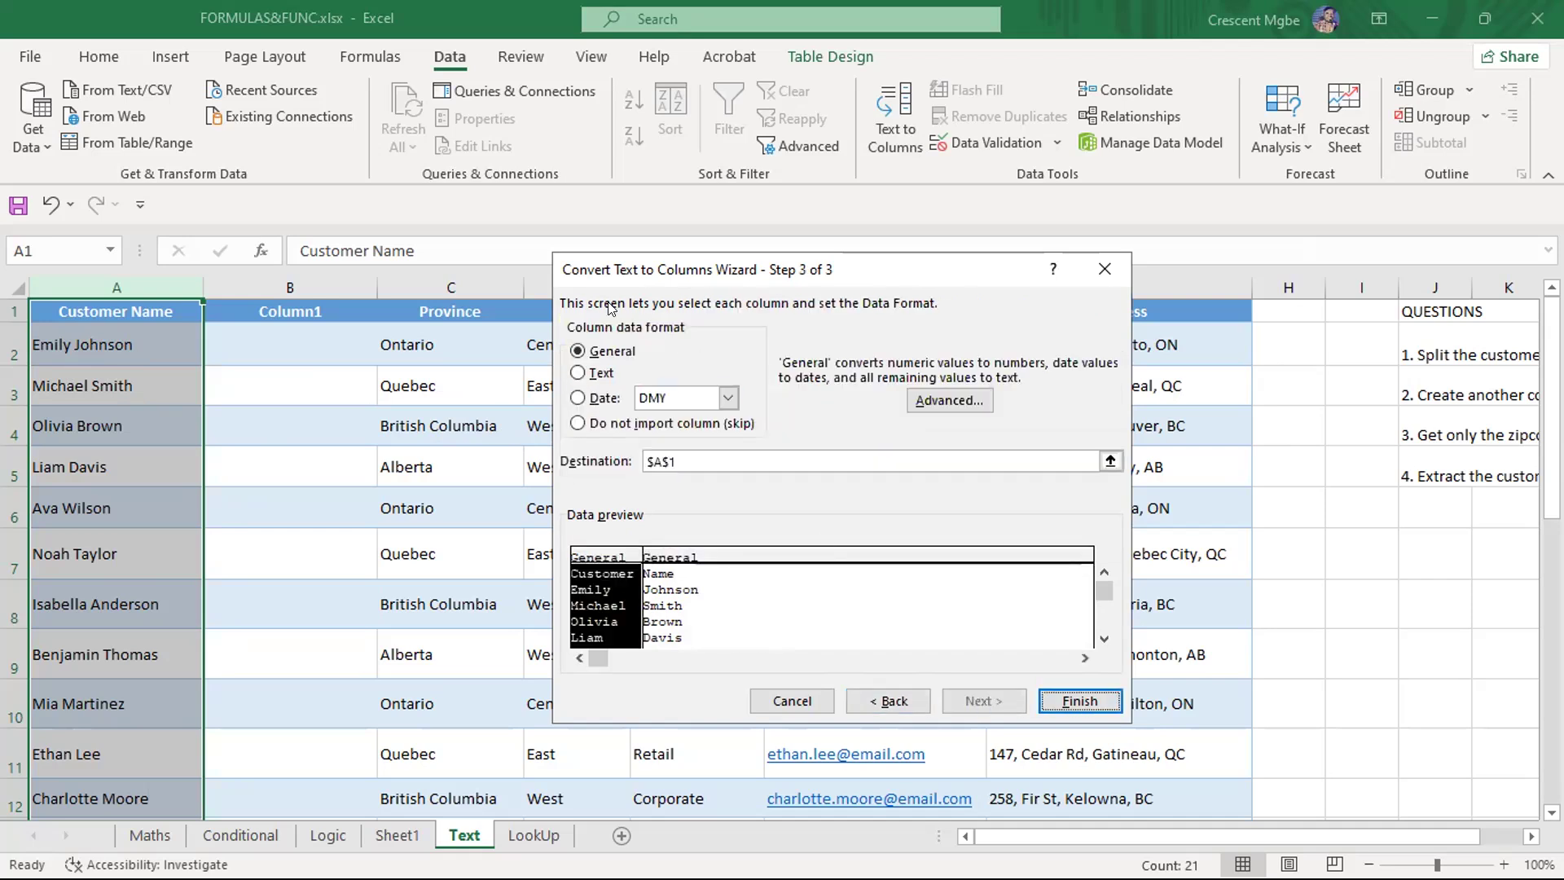
click(1080, 701)
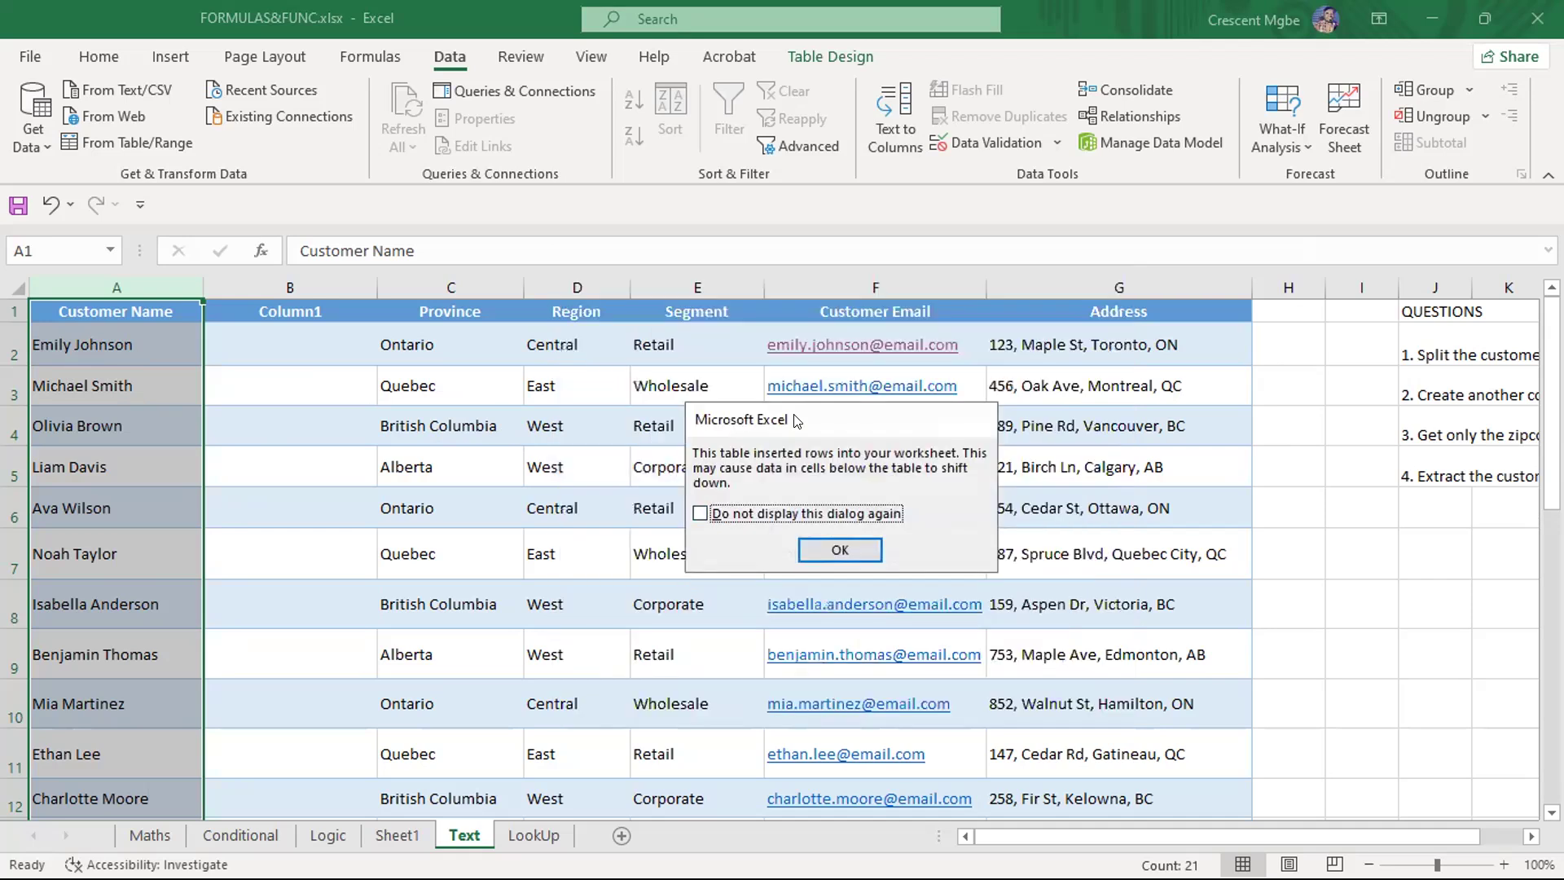
click(845, 541)
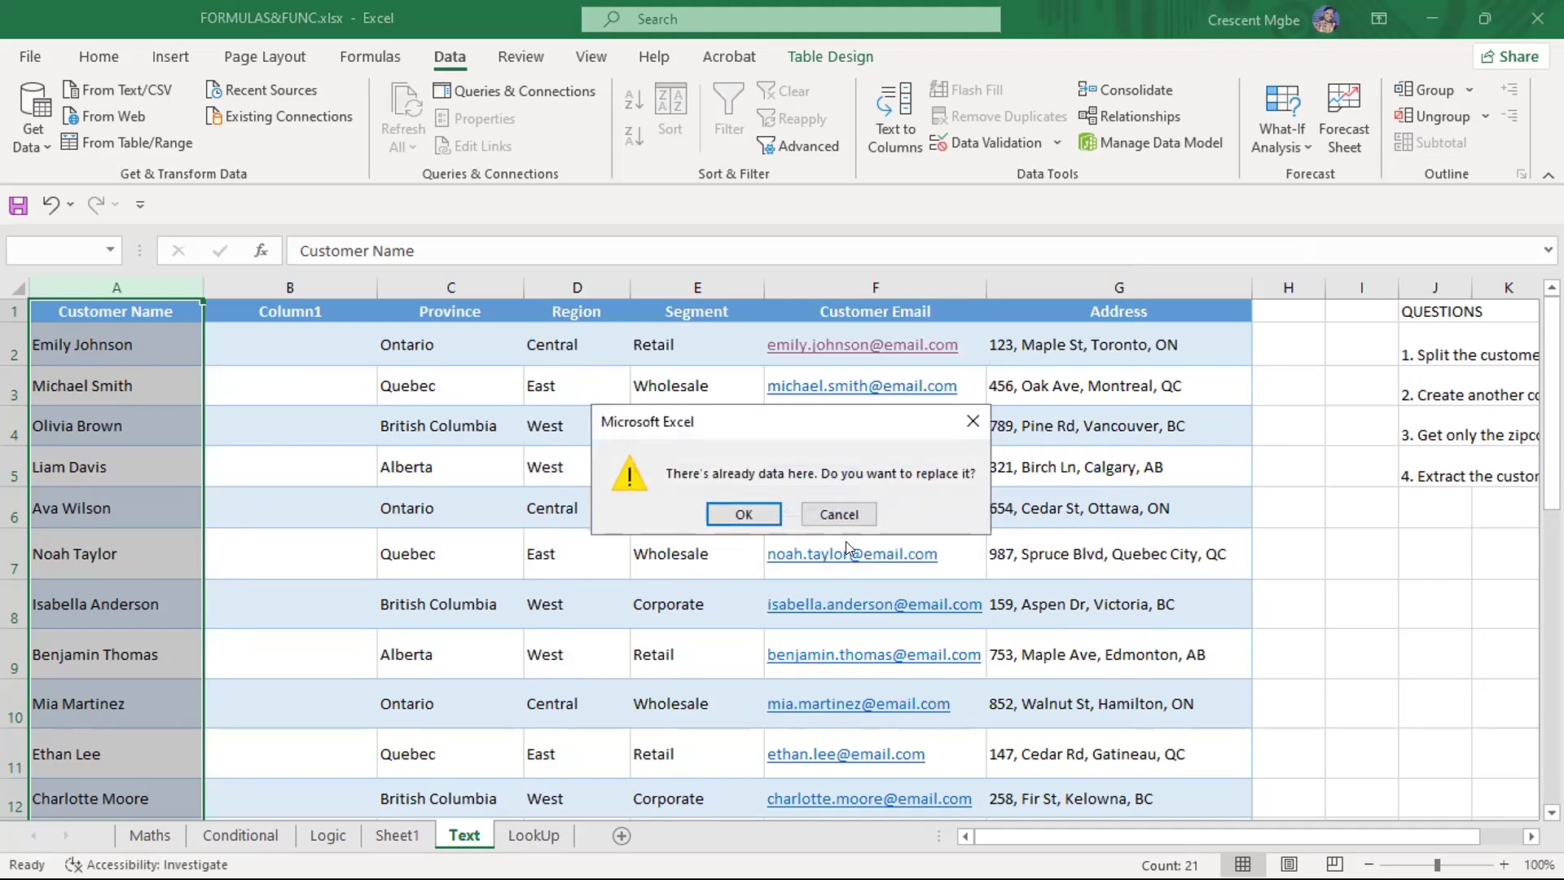
click(750, 513)
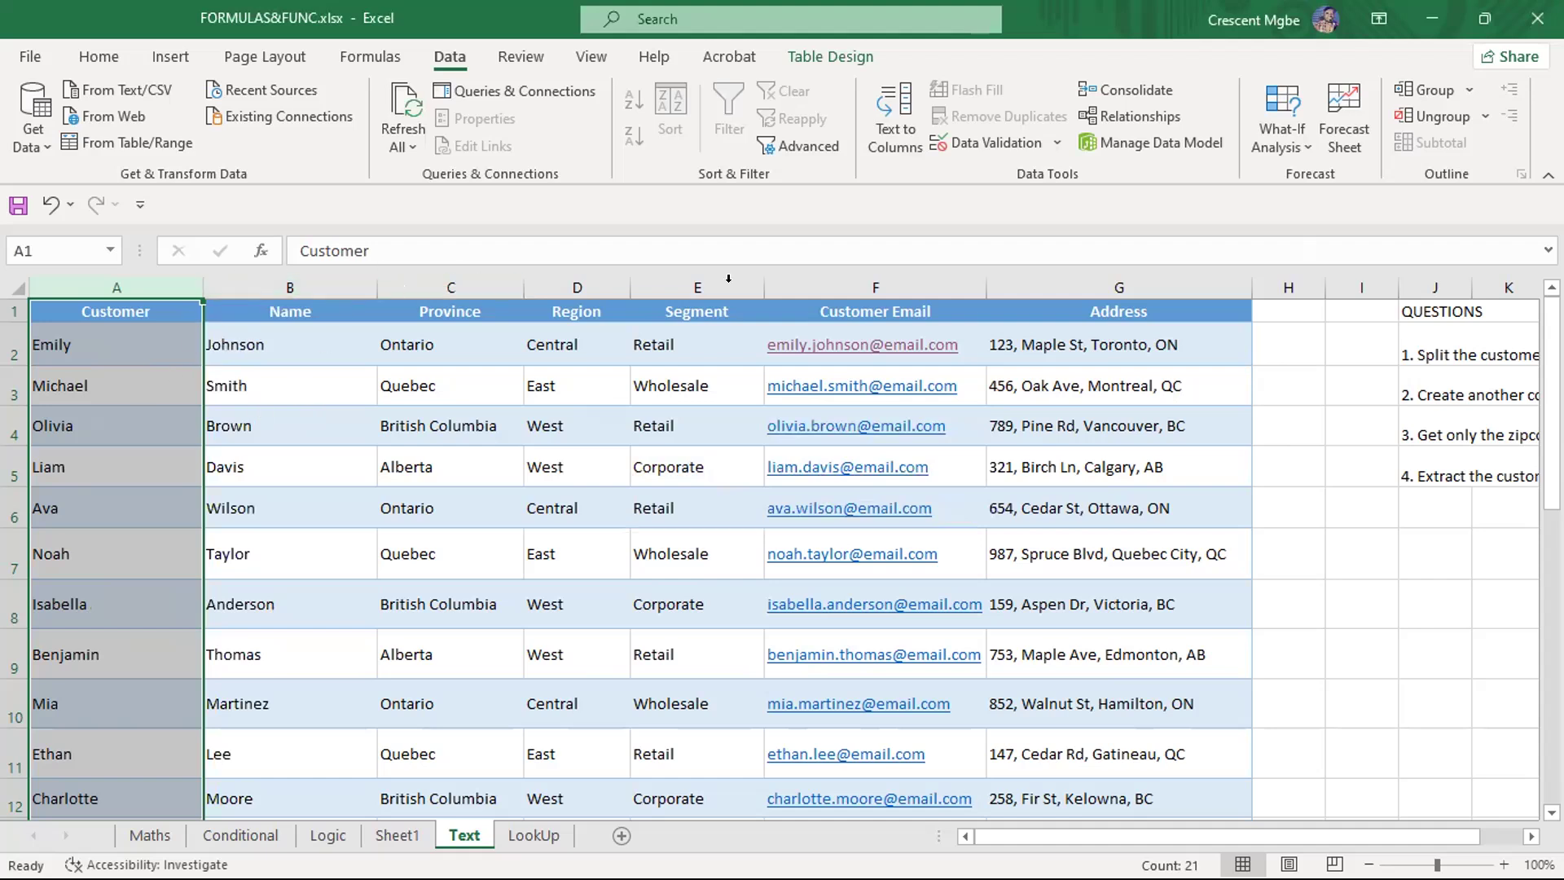
key(alt+Tab)
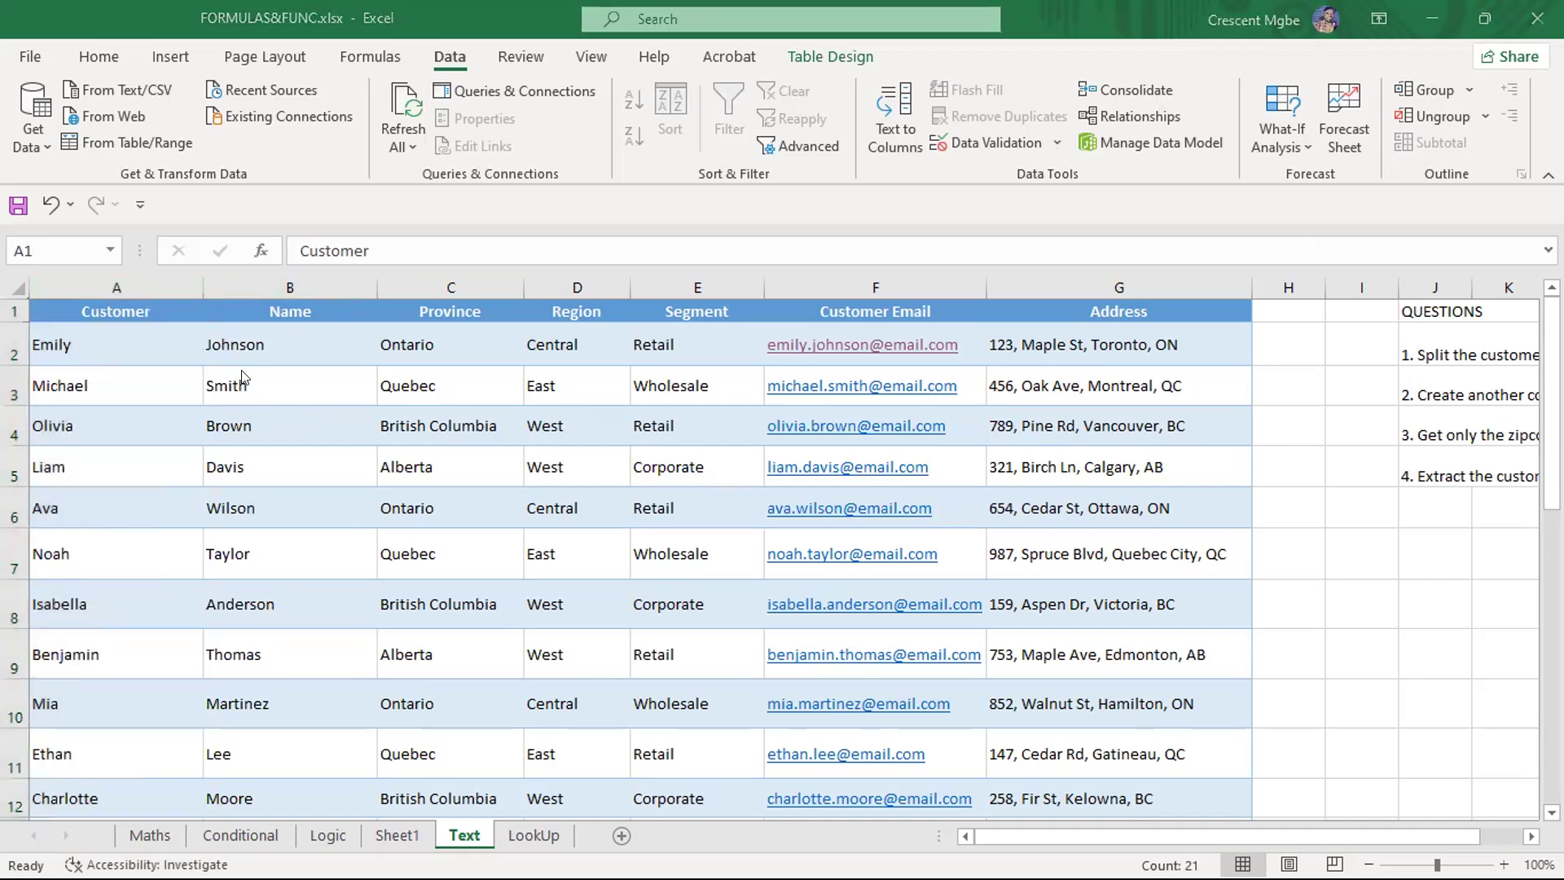
key(alt+Tab)
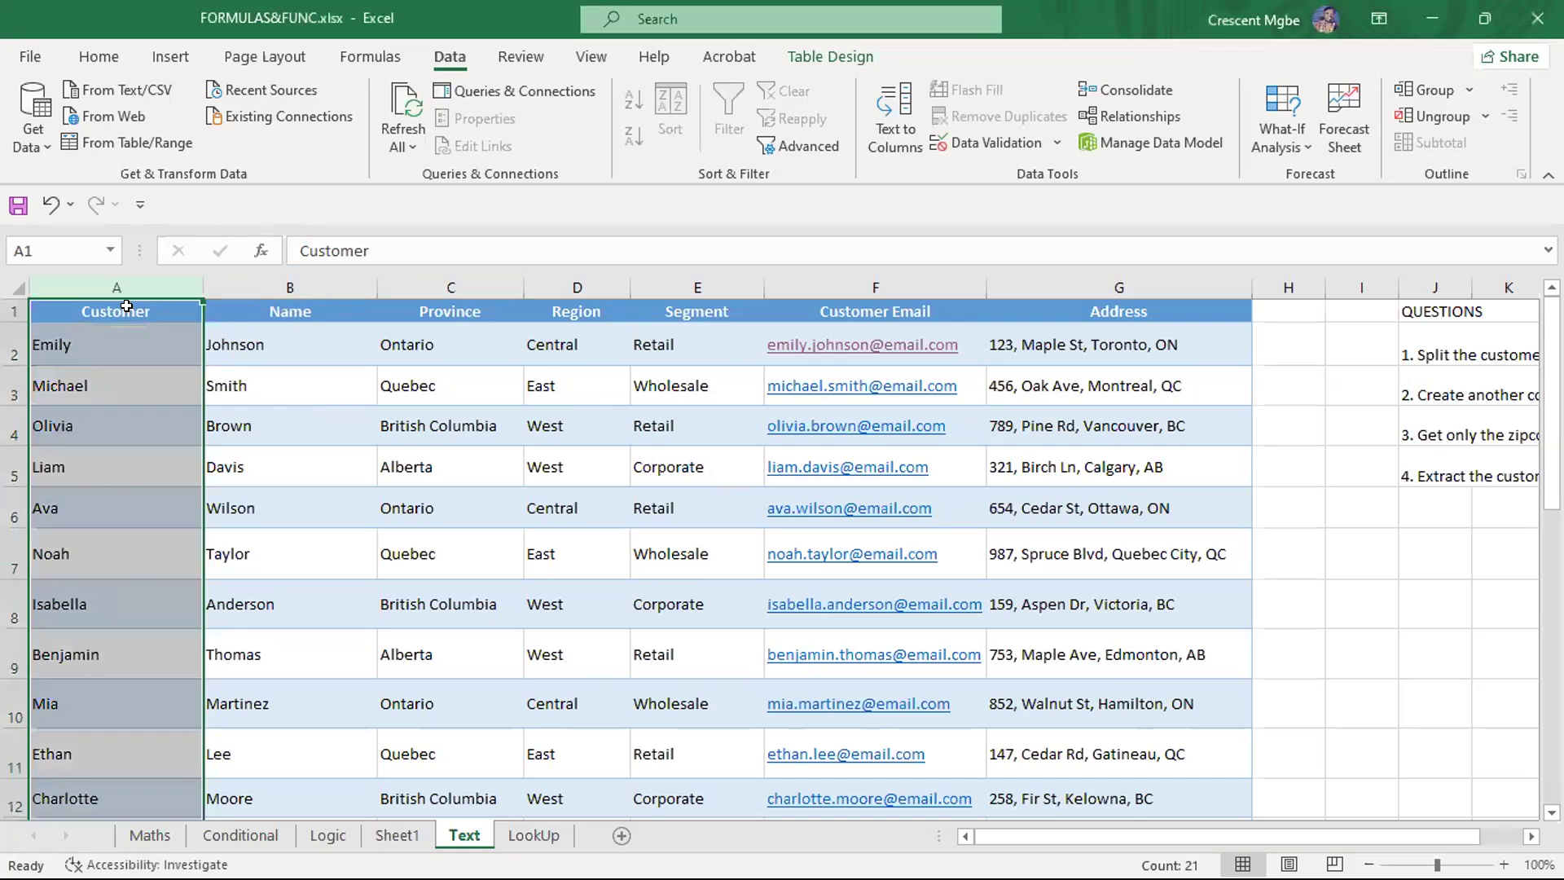
Rename the header in cell B1 to "last Name"
click(300, 304)
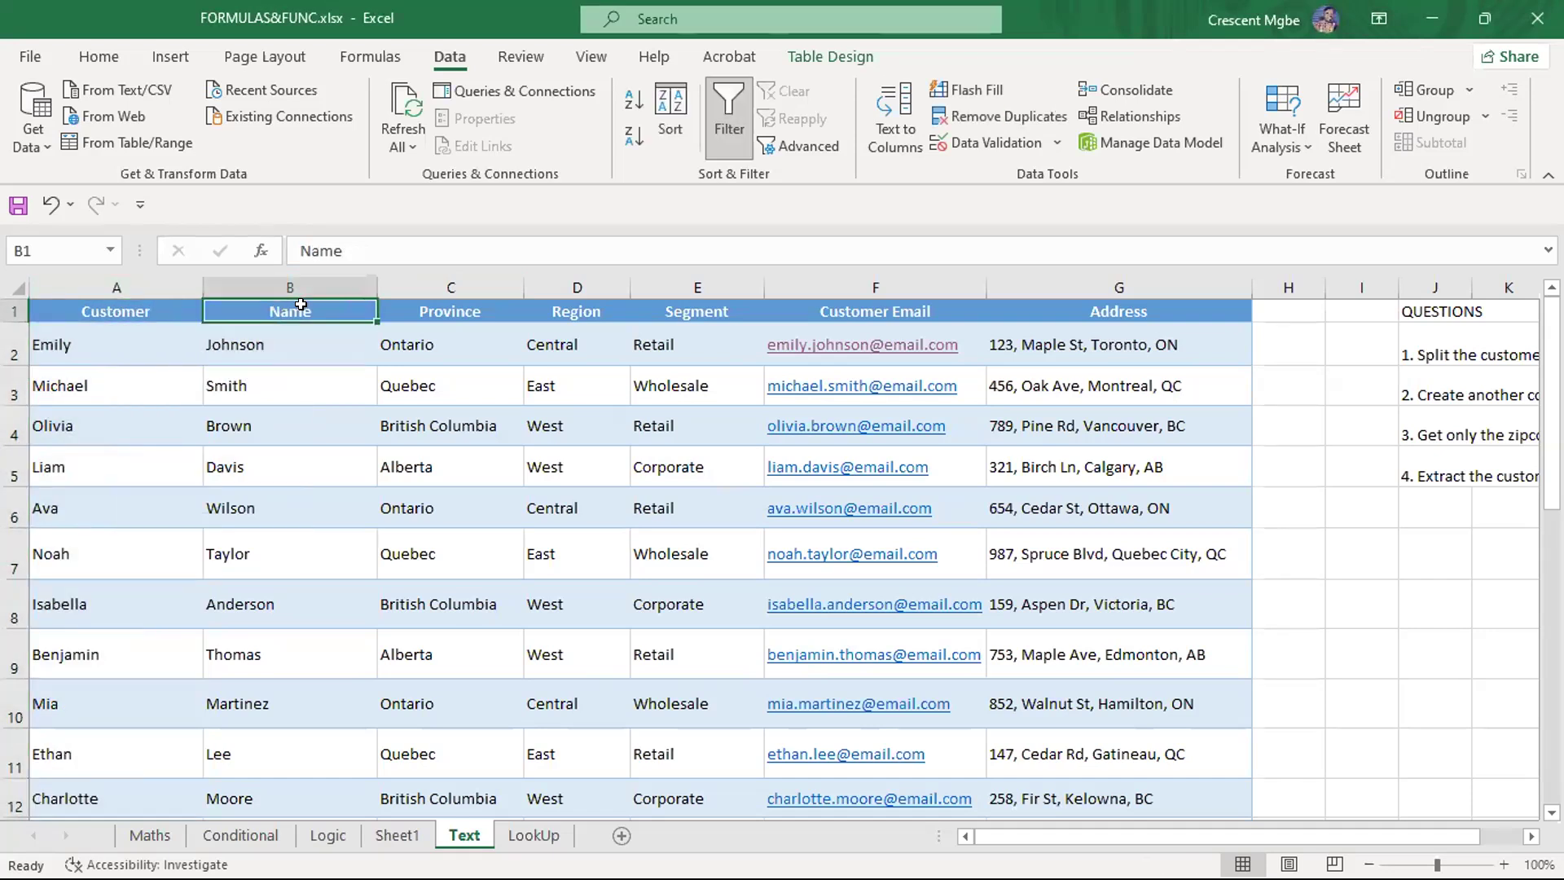
double_click(306, 308)
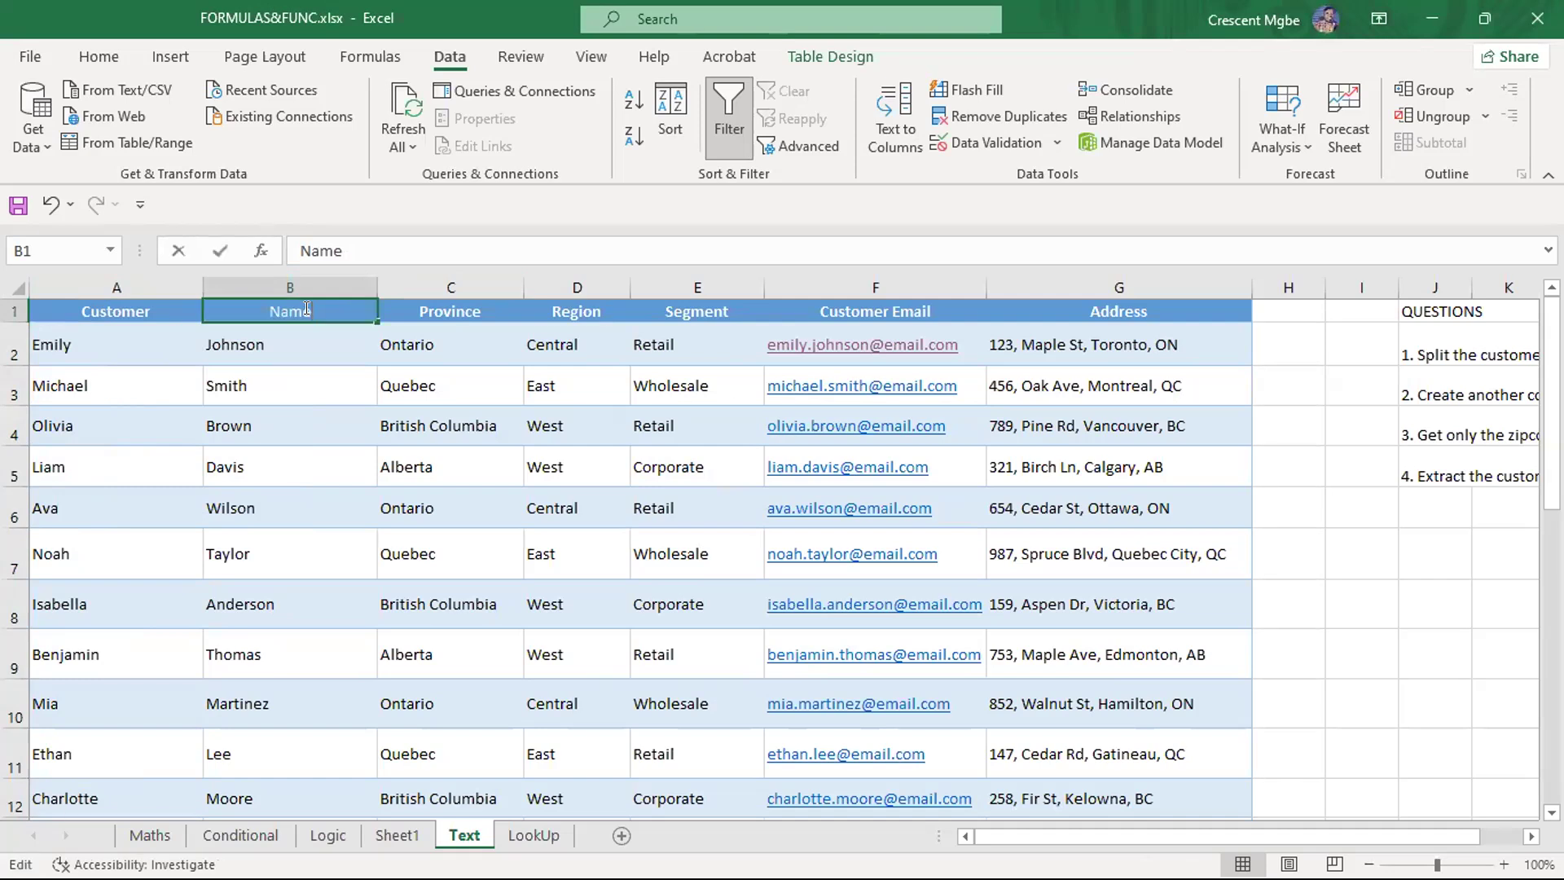
key(BackSpace)
key(BackSpace)
key(BackSpace)
key(BackSpace)
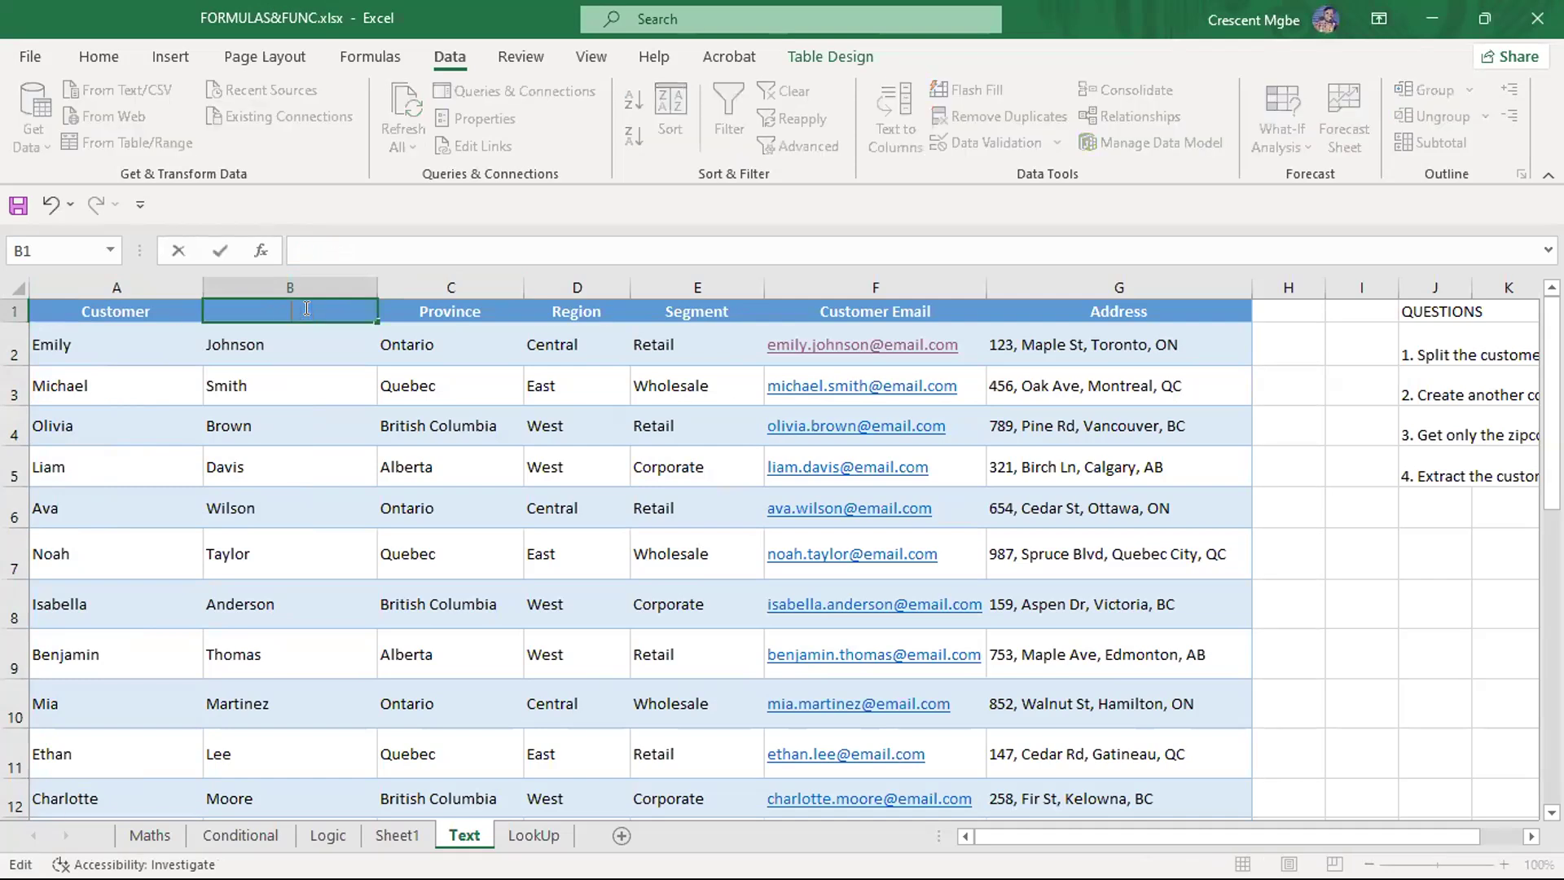
text(last Name)
Rename the header in cell A1 to "First Name"
double_click(137, 309)
key(BackSpace)
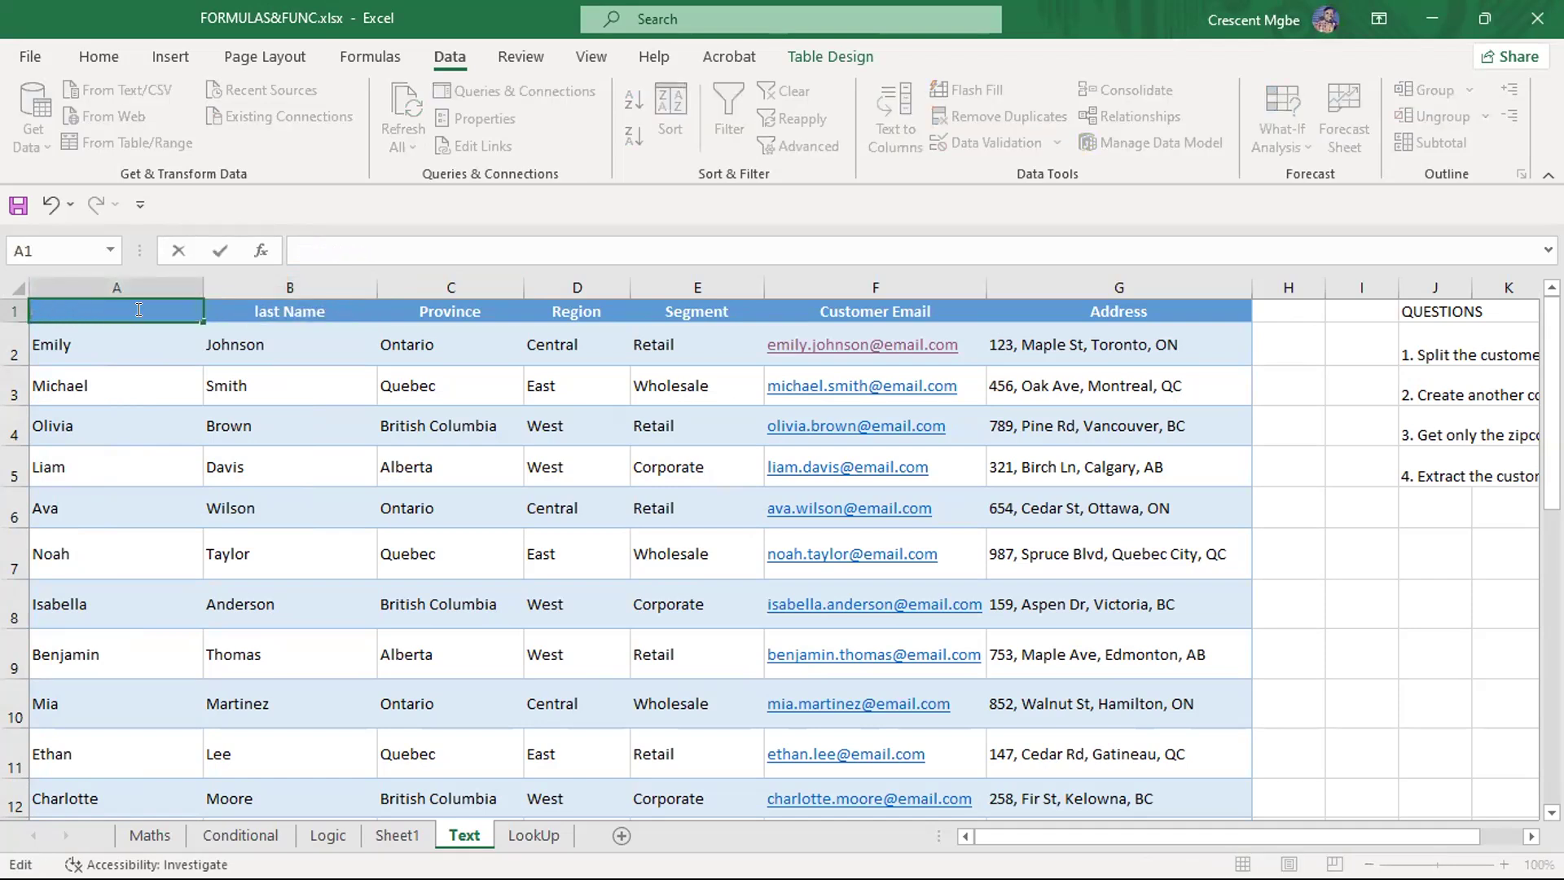
text(Firsat)
key(BackSpace)
text(t Name)
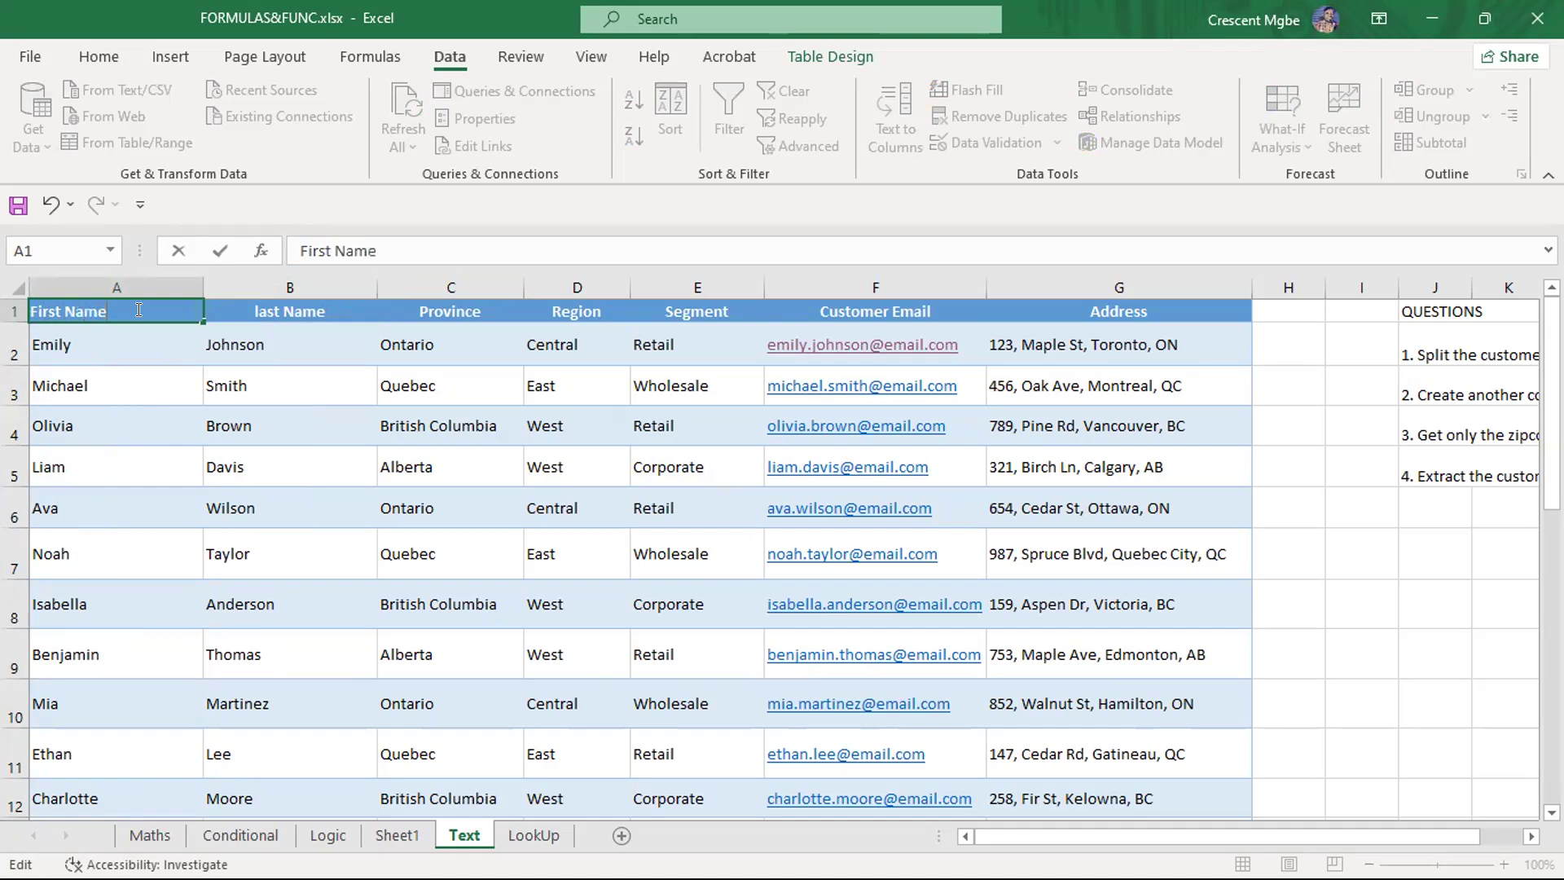
click(271, 375)
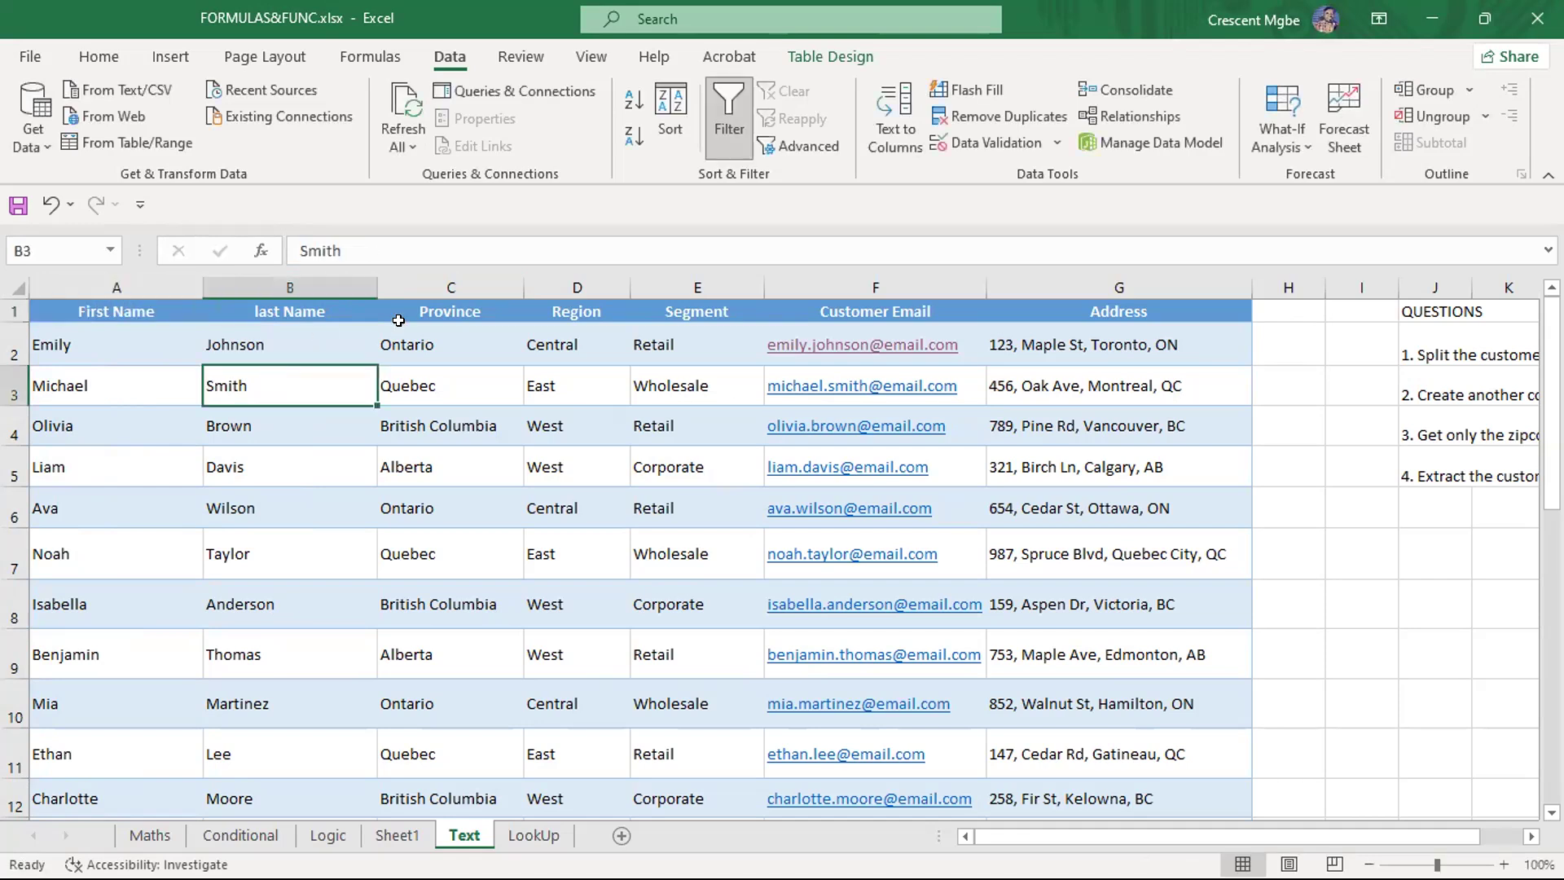
Check the list of questions beside the table and insert a new column before the Province column
drag(1262, 836, 1303, 836)
click(1314, 361)
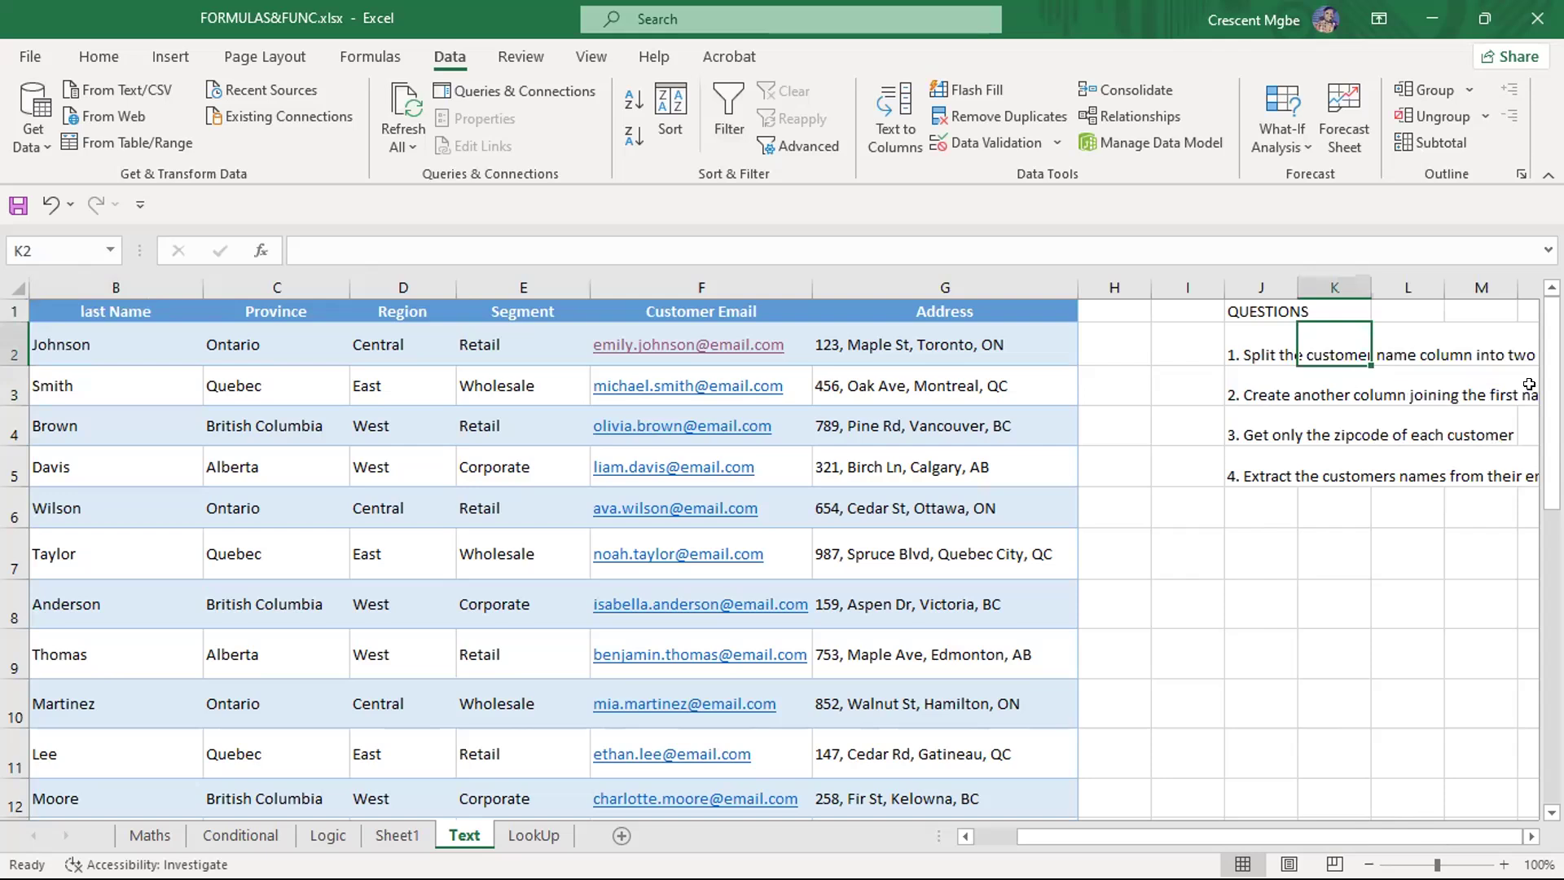
drag(1251, 837, 1208, 837)
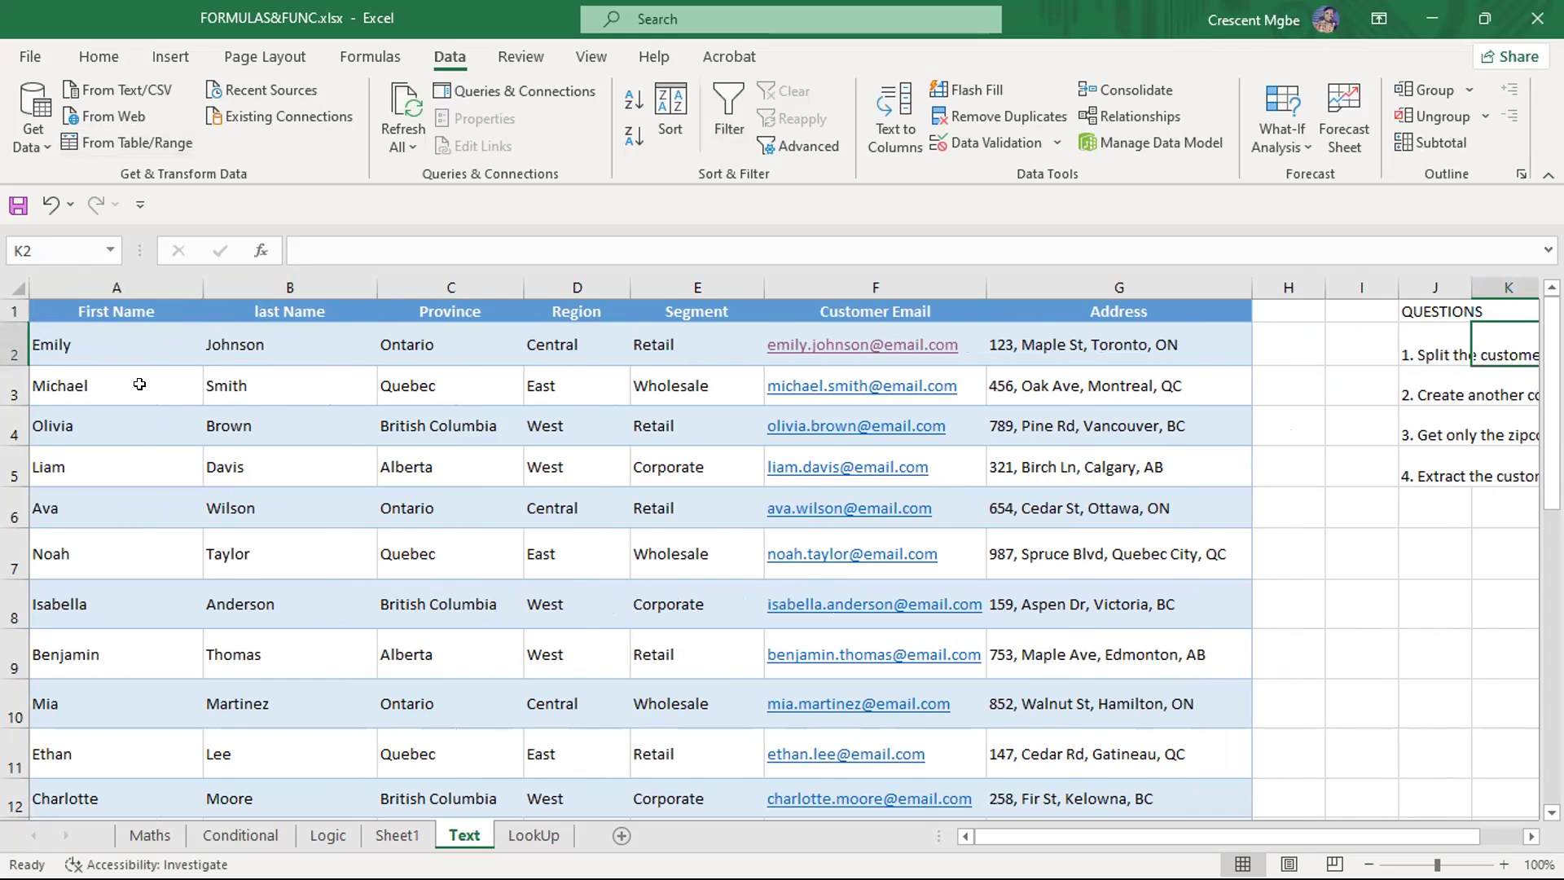
right_click(408, 277)
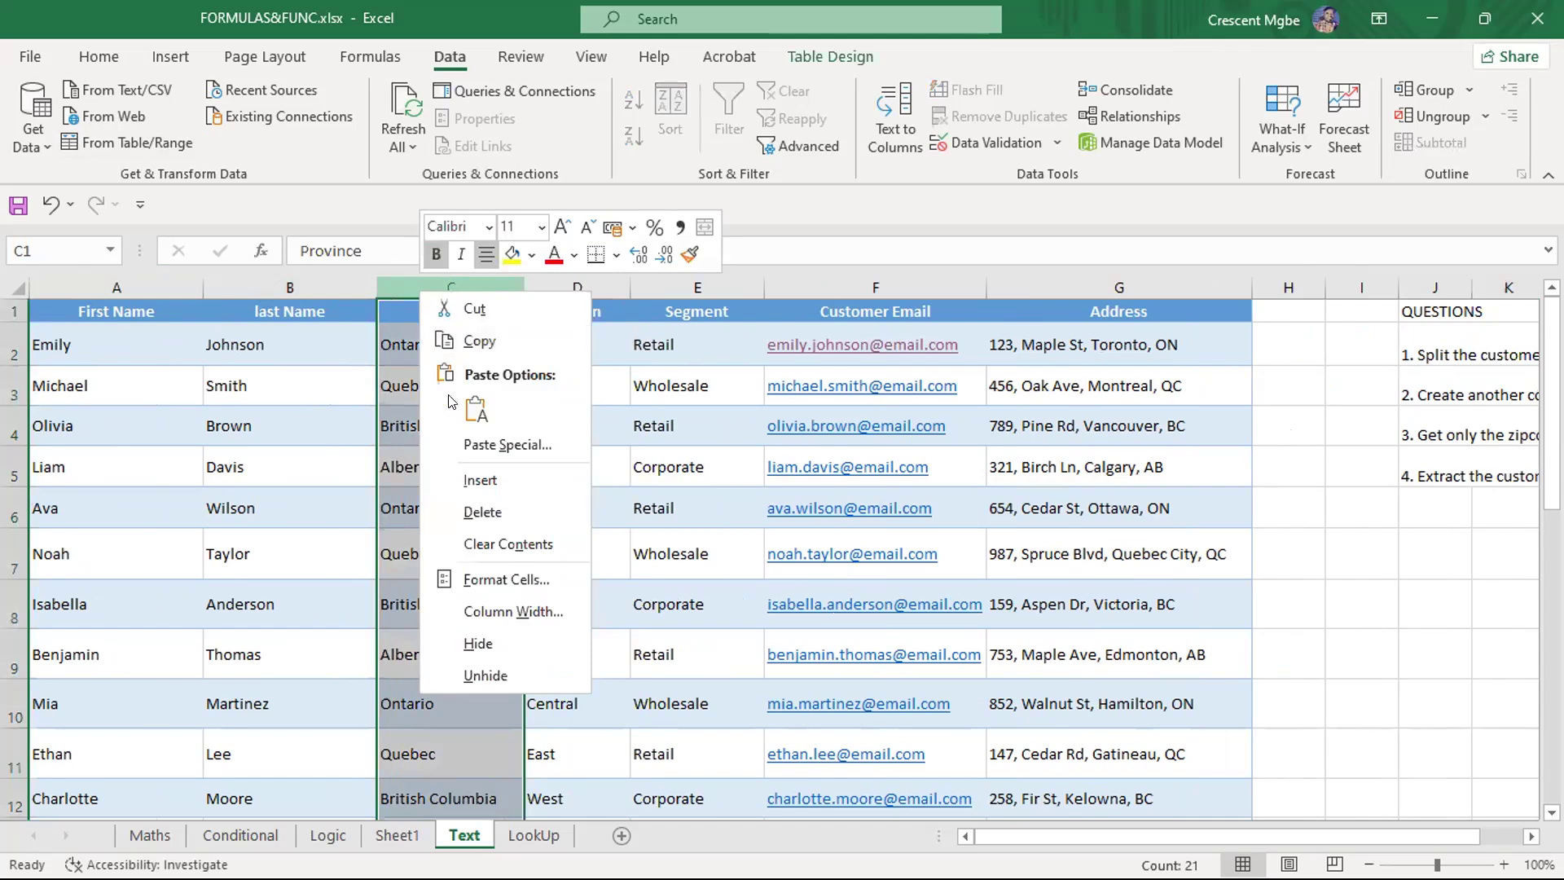
click(480, 476)
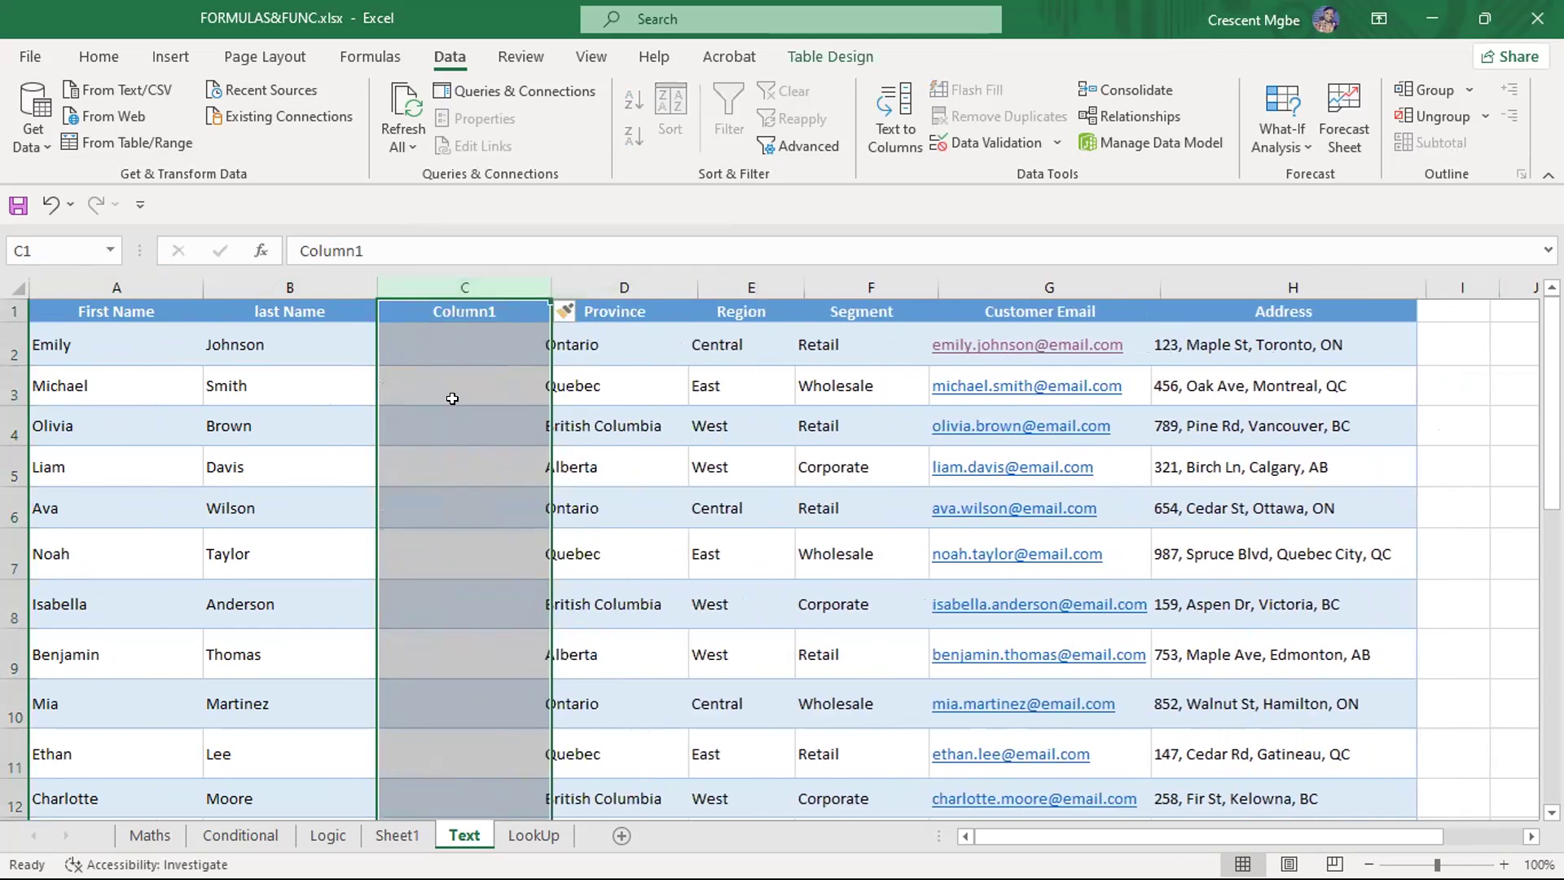
Name the new column's header in cell C1 "Full Name"
double_click(449, 310)
key(BackSpace)
key(BackSpace)
key(BackSpace)
key(BackSpace)
key(BackSpace)
key(BackSpace)
text(Full)
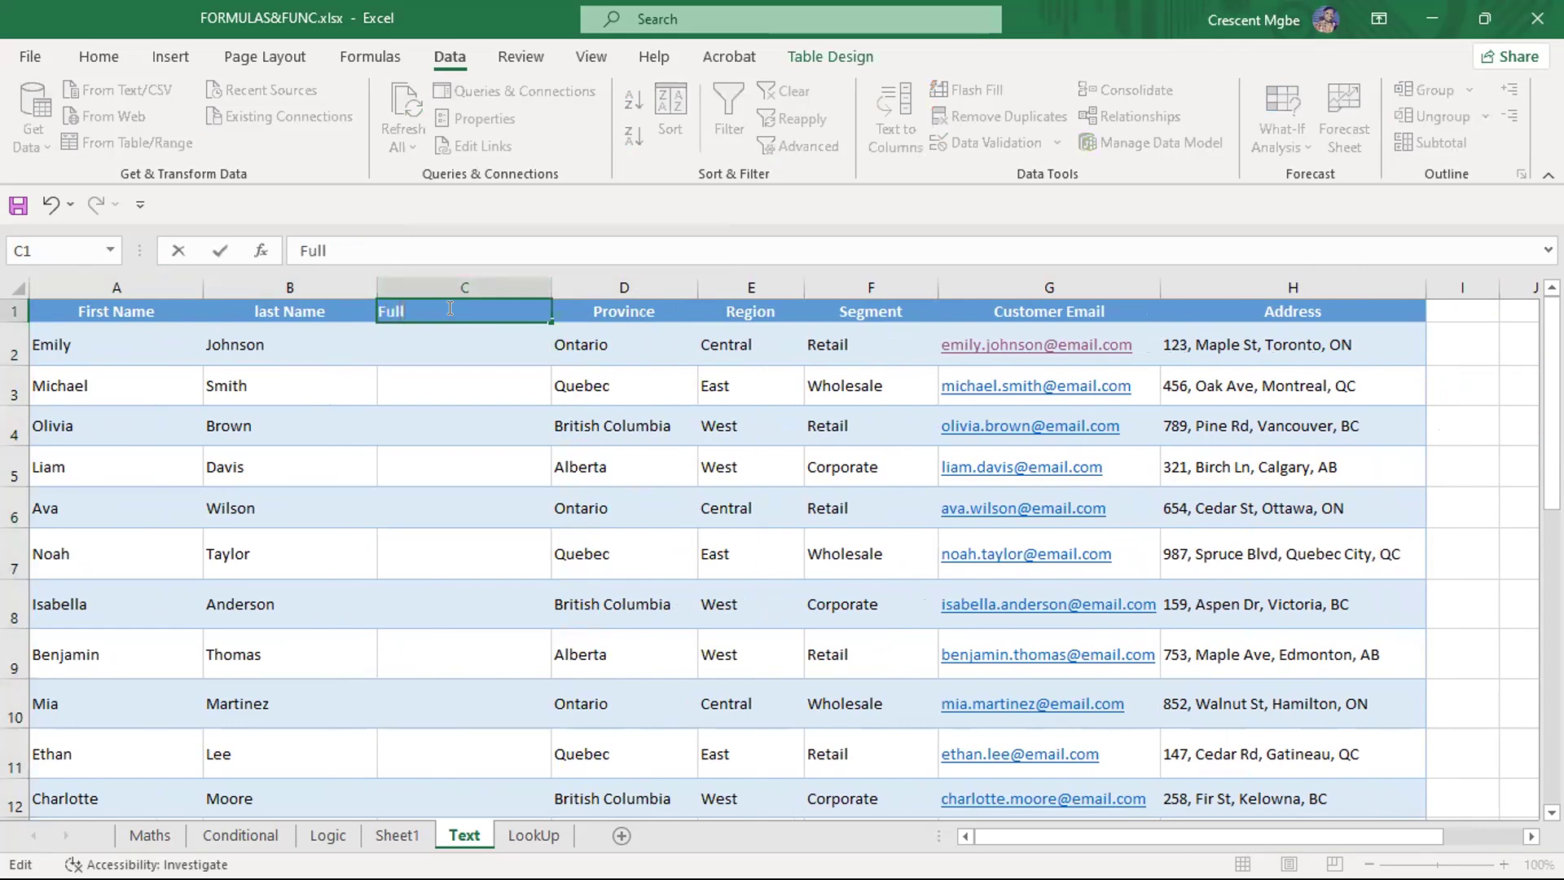
text( Name)
key(Return)
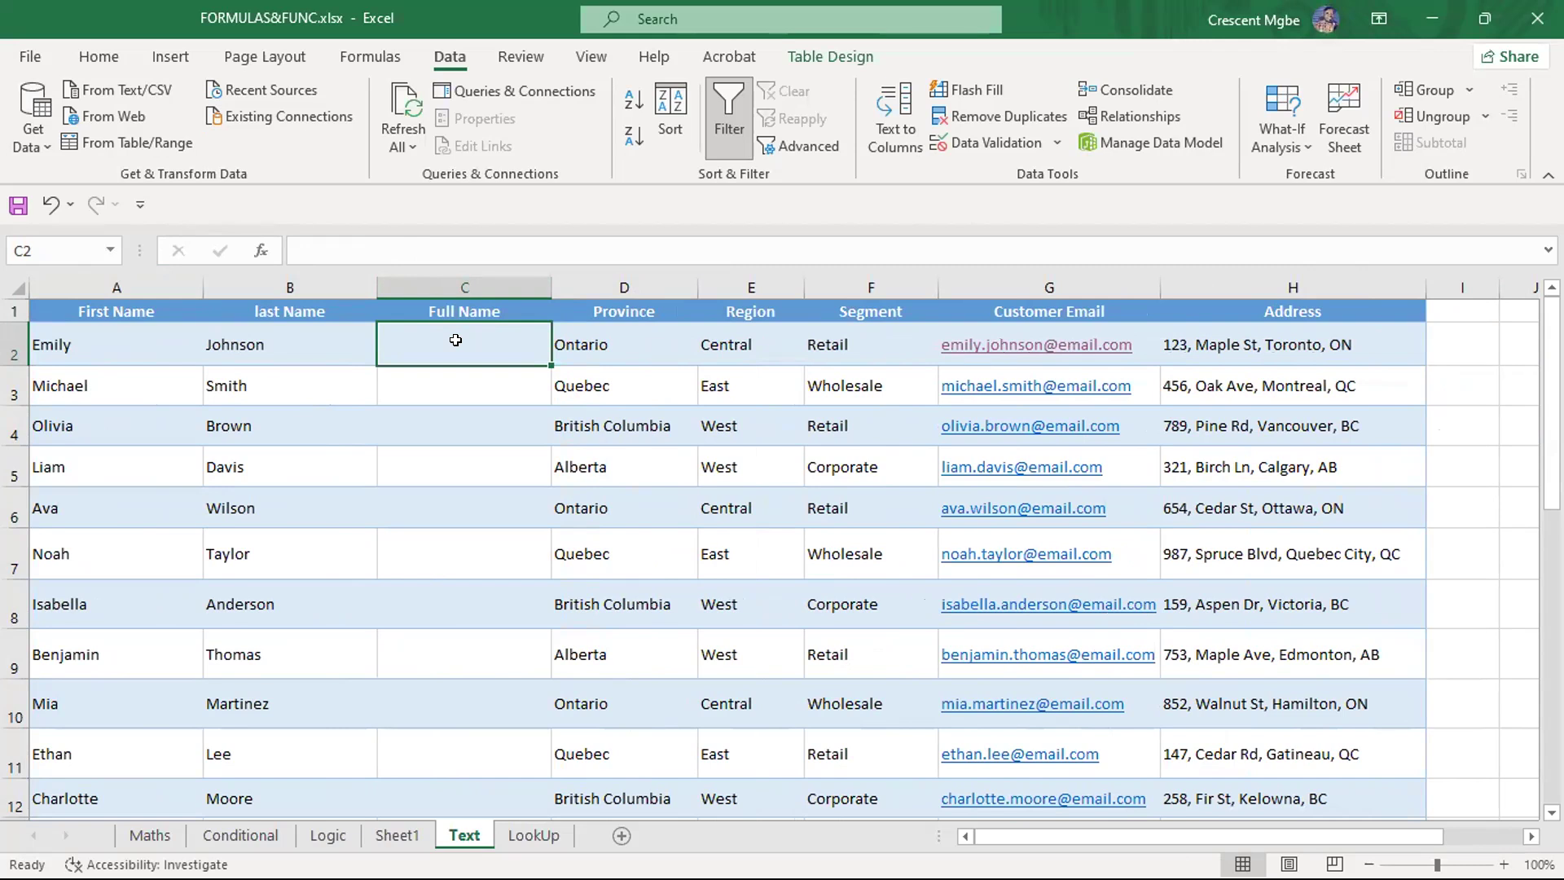
Fill the Full Name column from cell C2 with the formula =CONCAT([@[First Name]],[@[last Name]])
text(=)
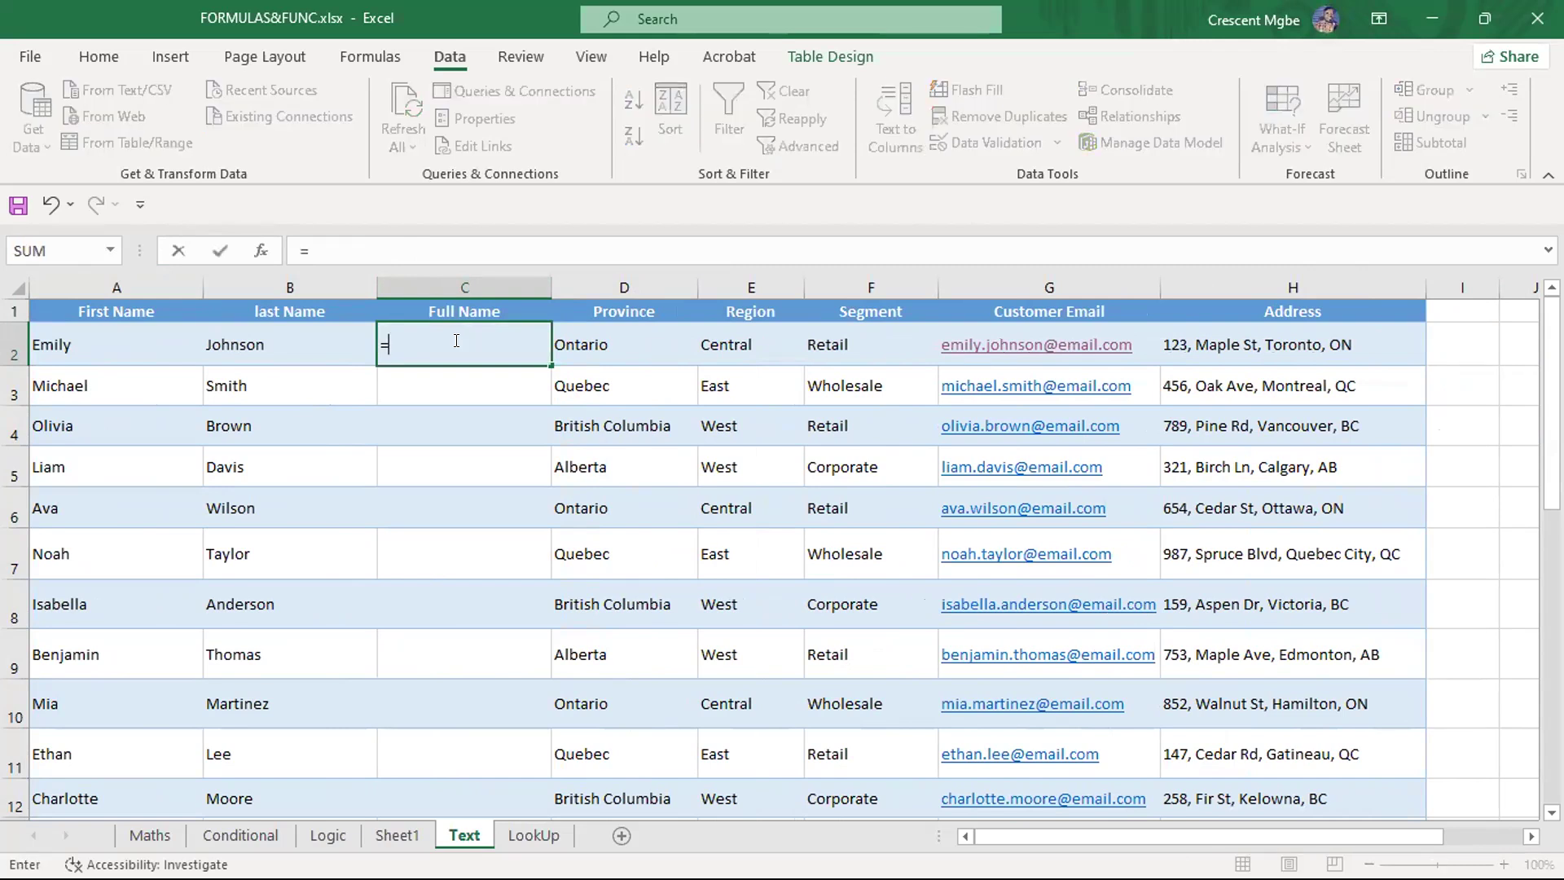
text(conc)
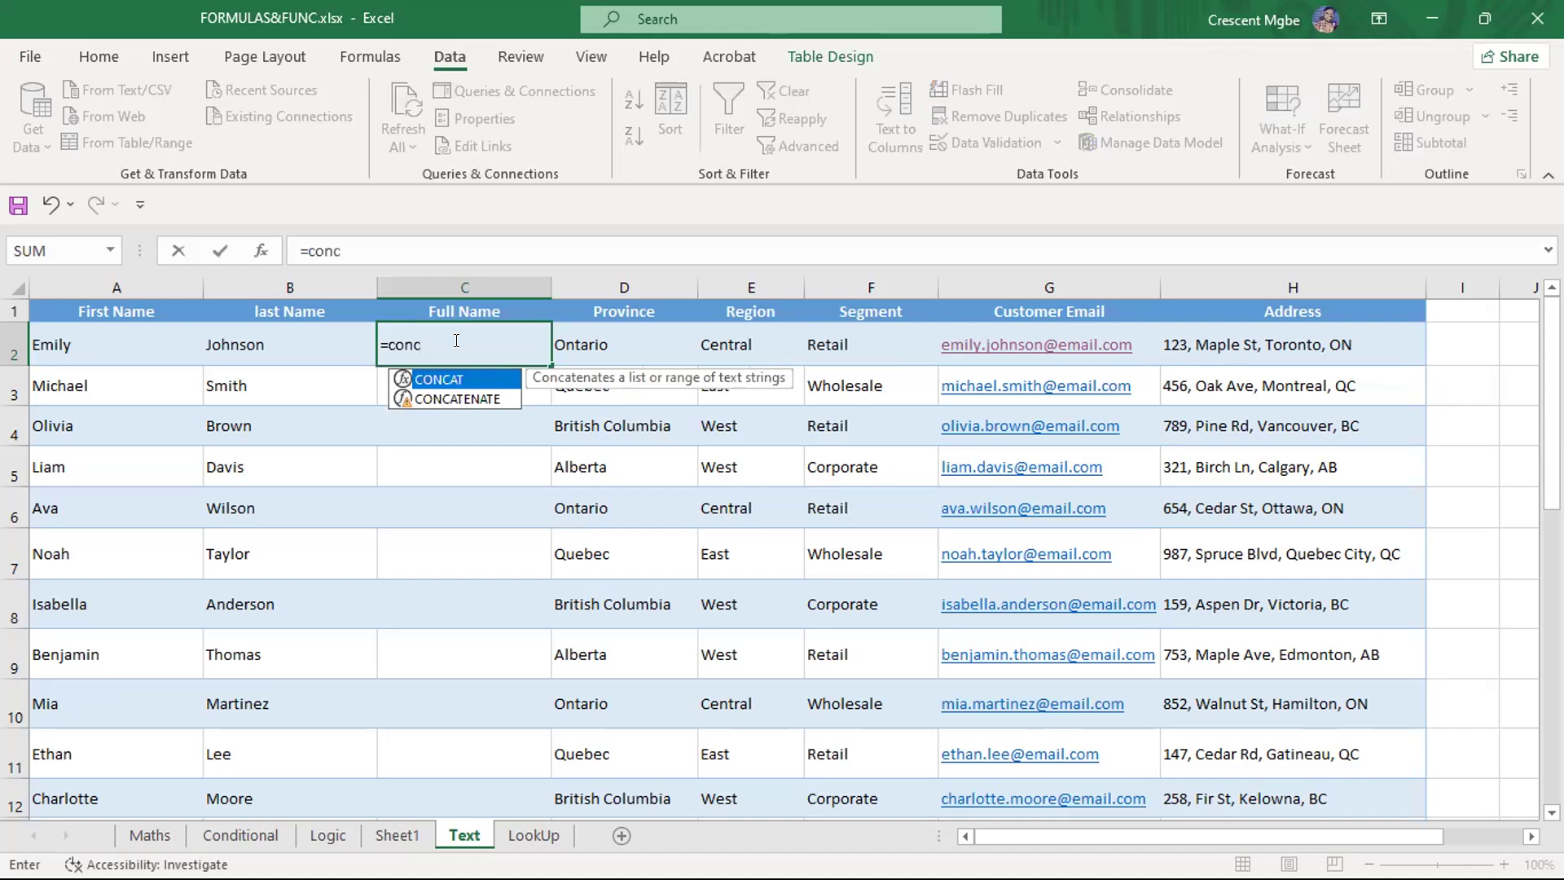
double_click(440, 378)
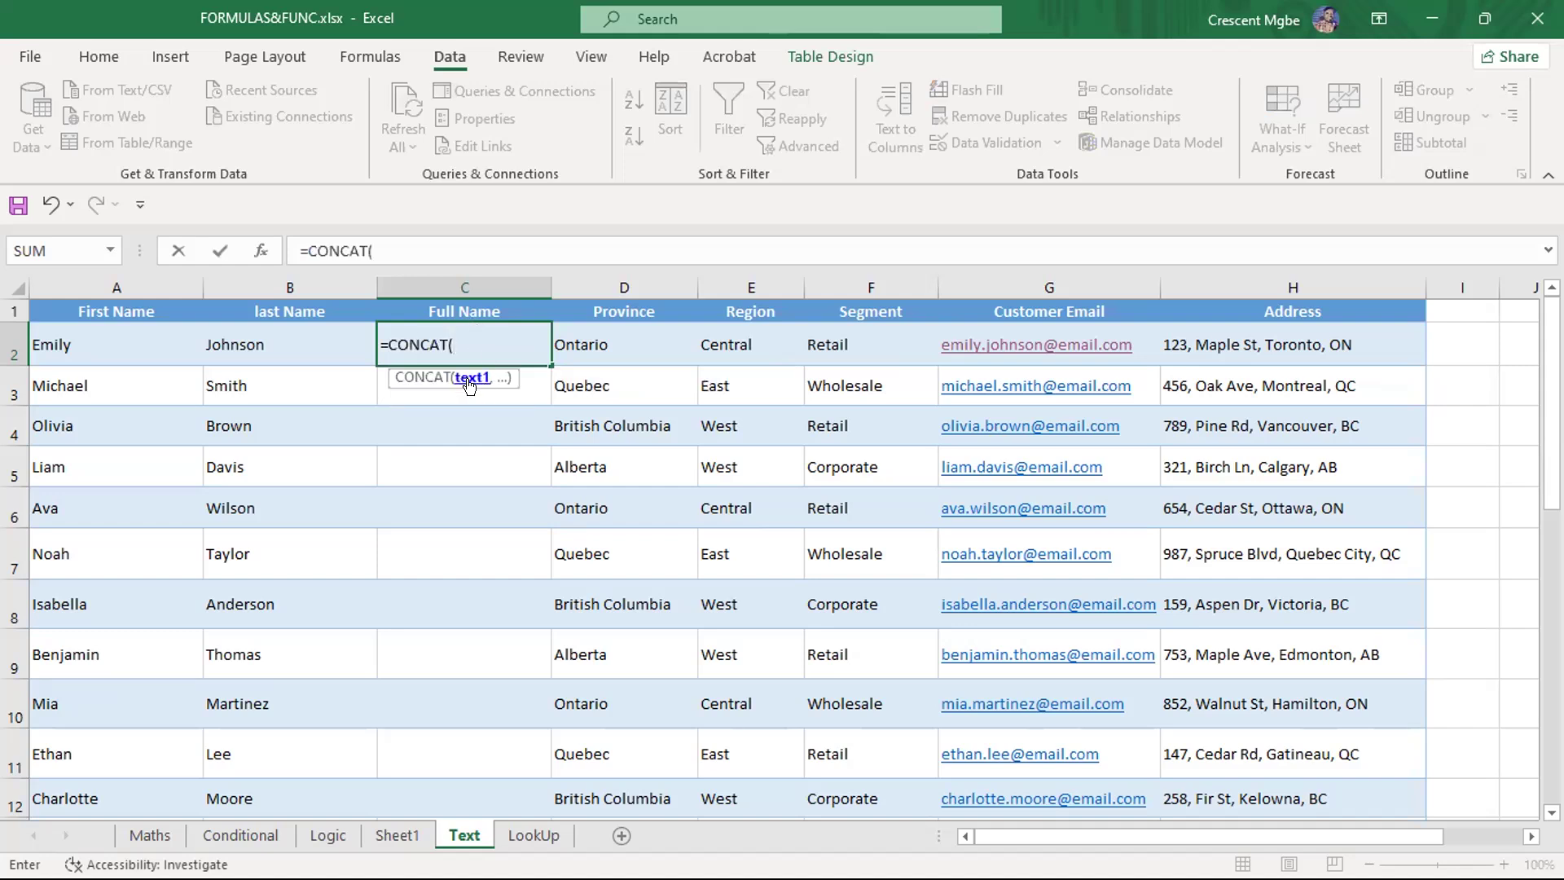
click(107, 347)
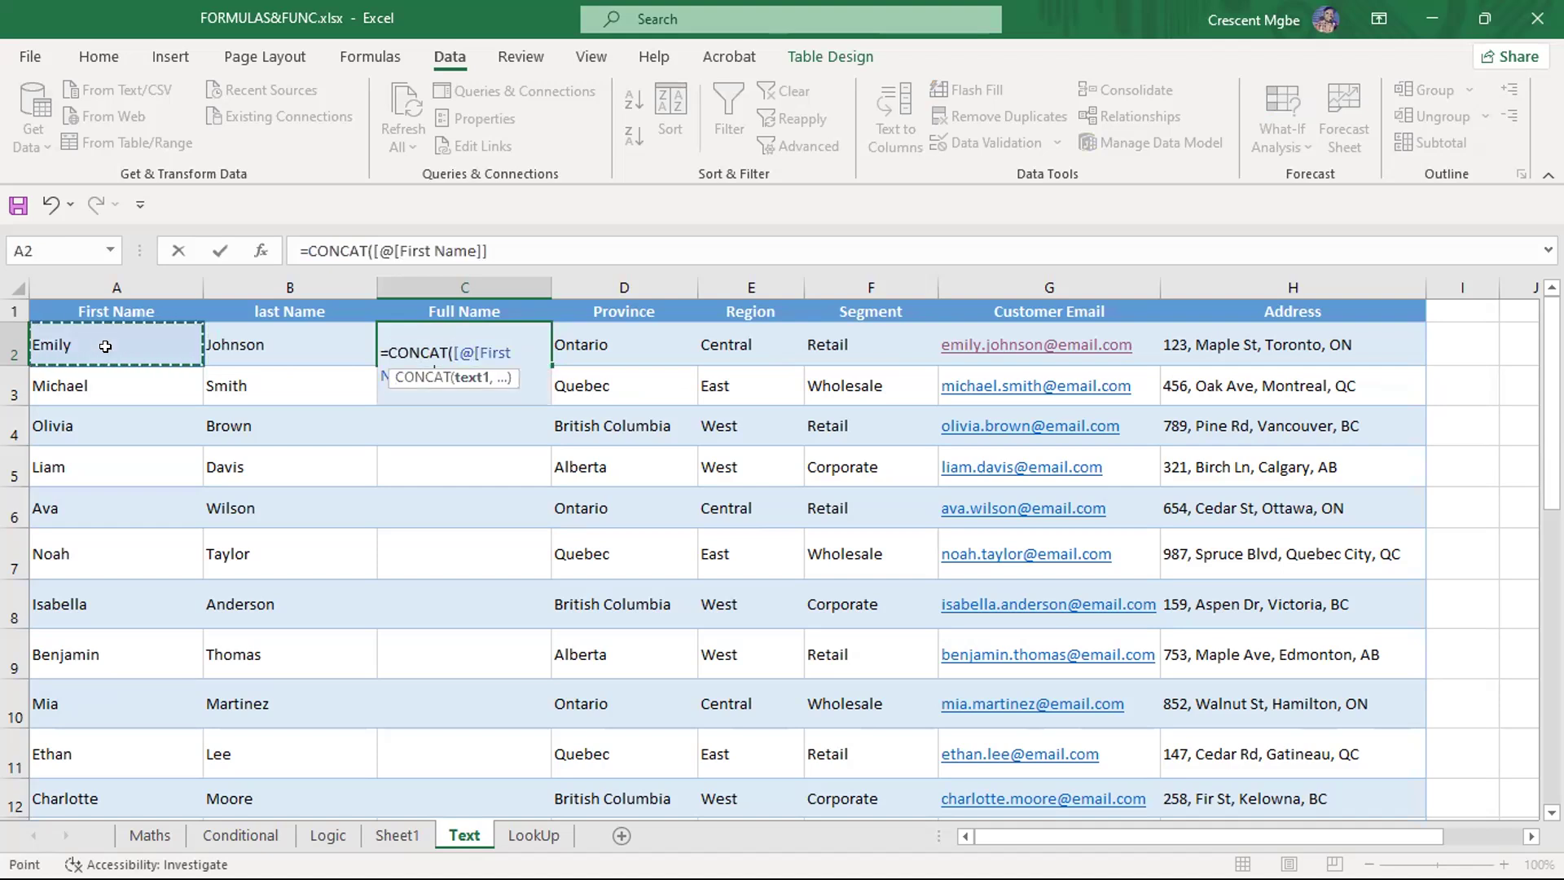
text(,)
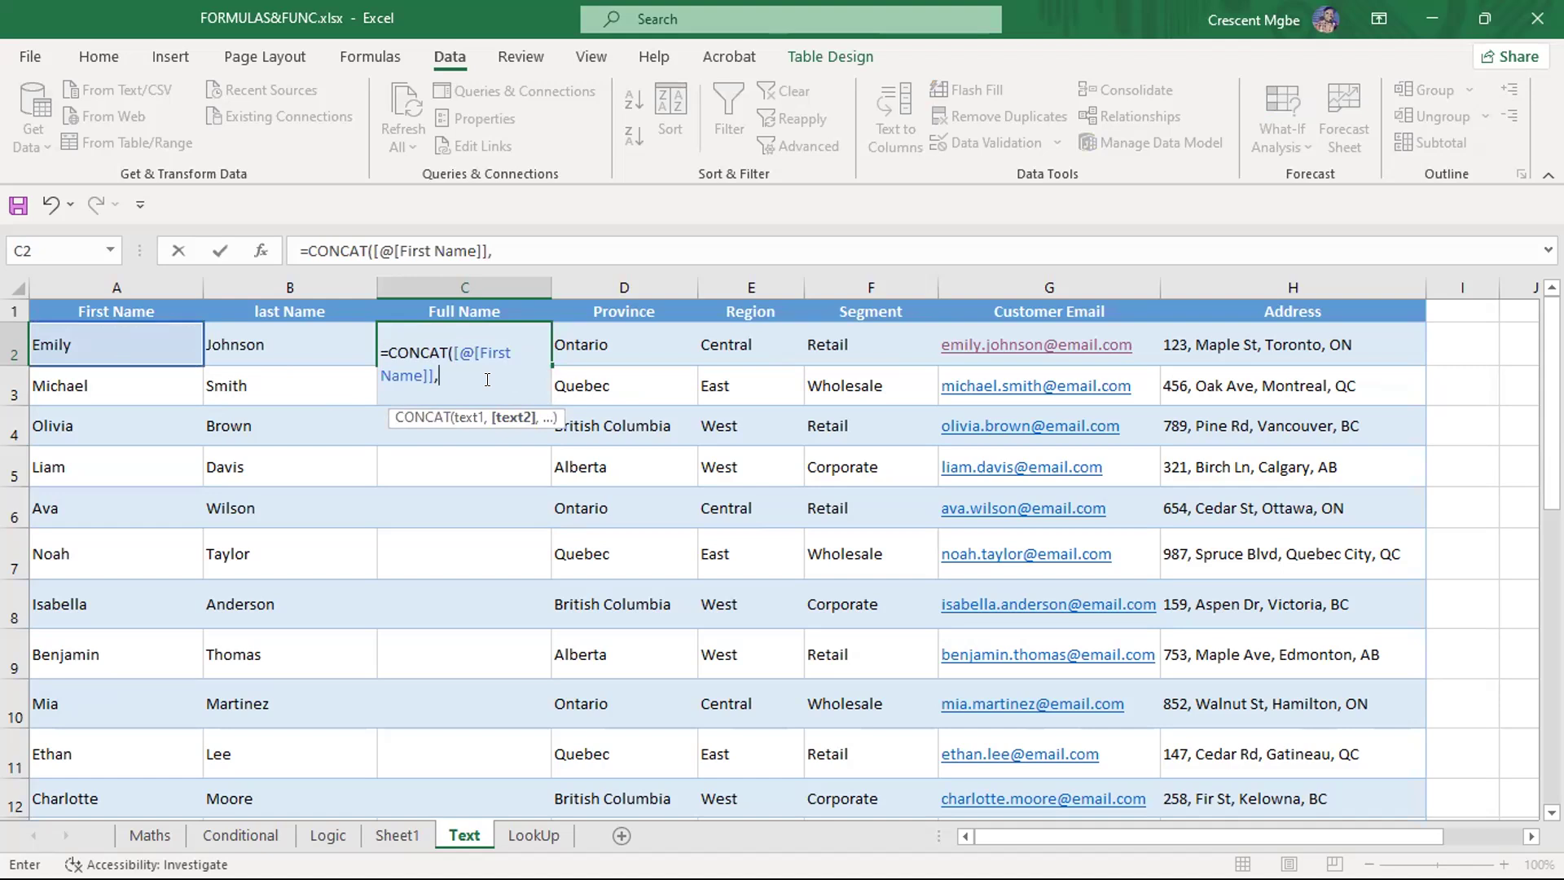
click(299, 338)
key(Return)
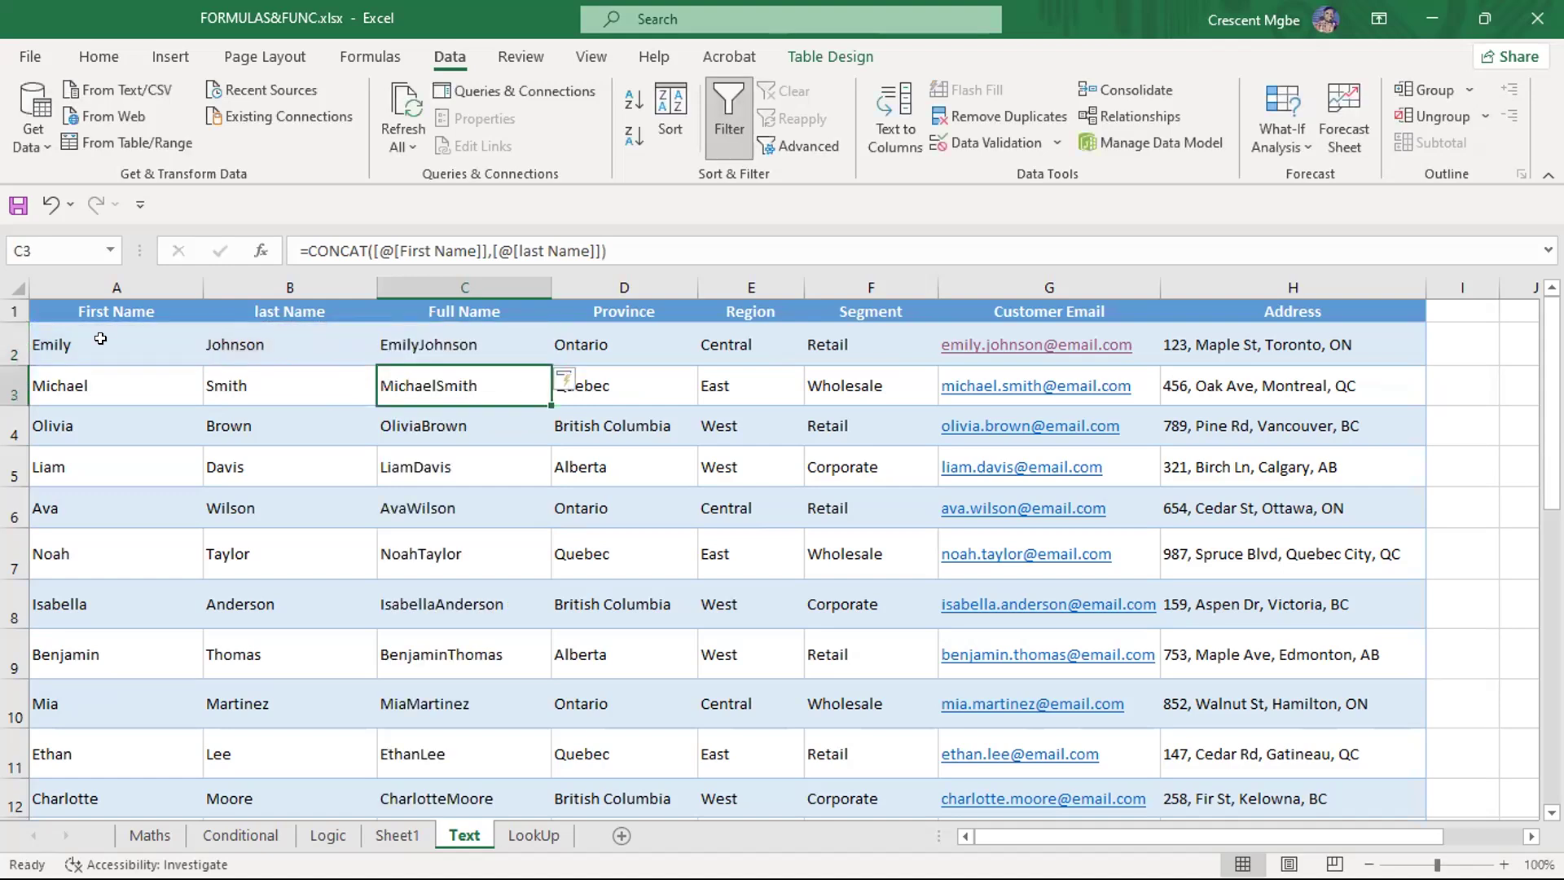
click(475, 343)
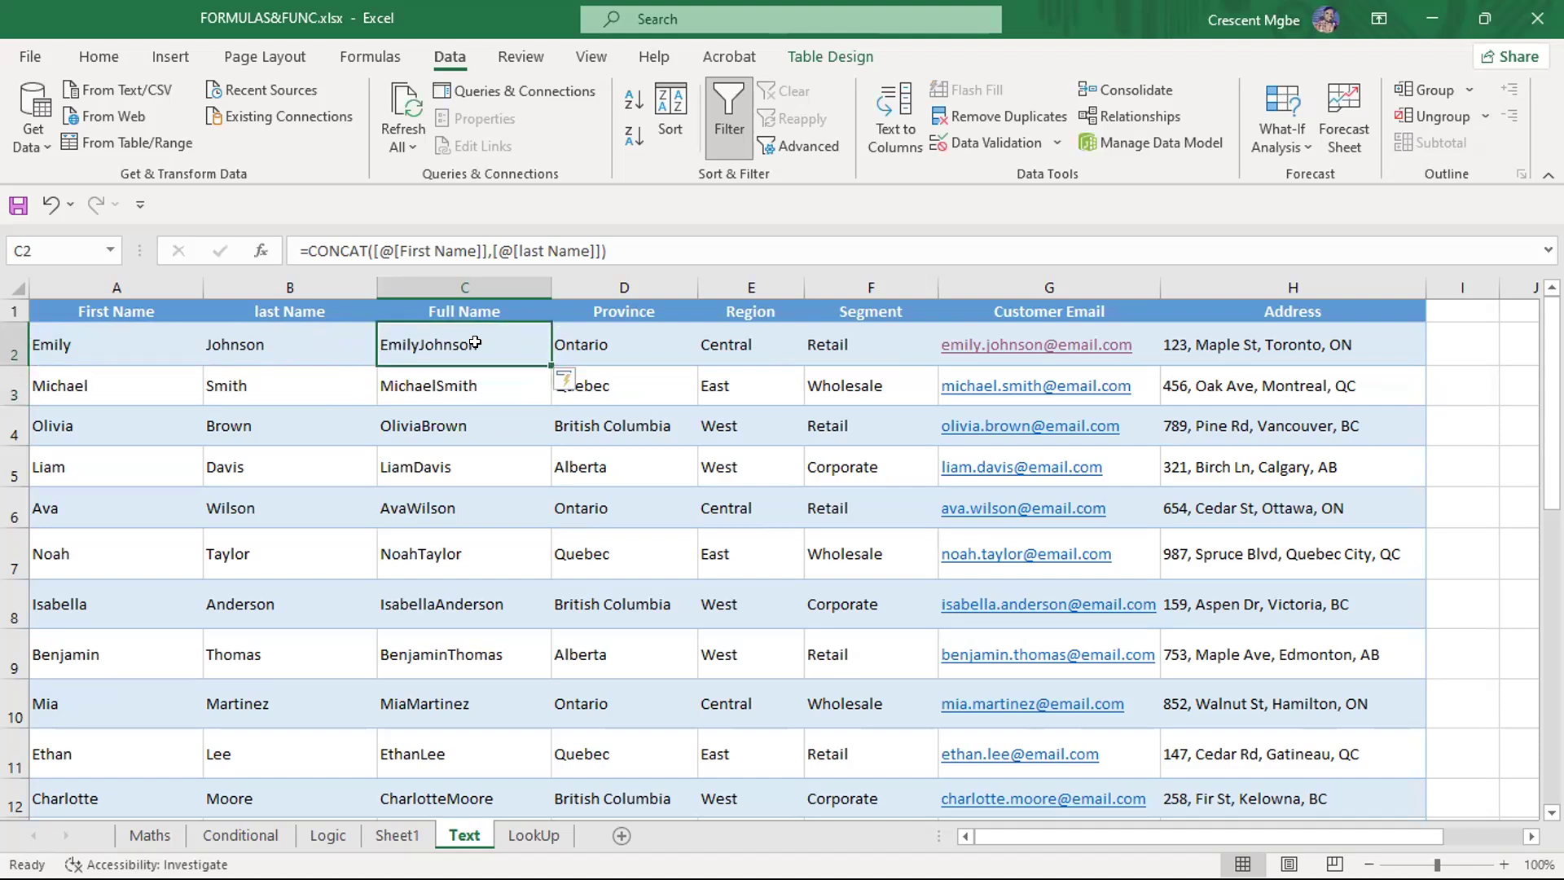
Add a space " " as a separate argument between the two names in the Full Name column's CONCAT formula and check the filled column
click(492, 250)
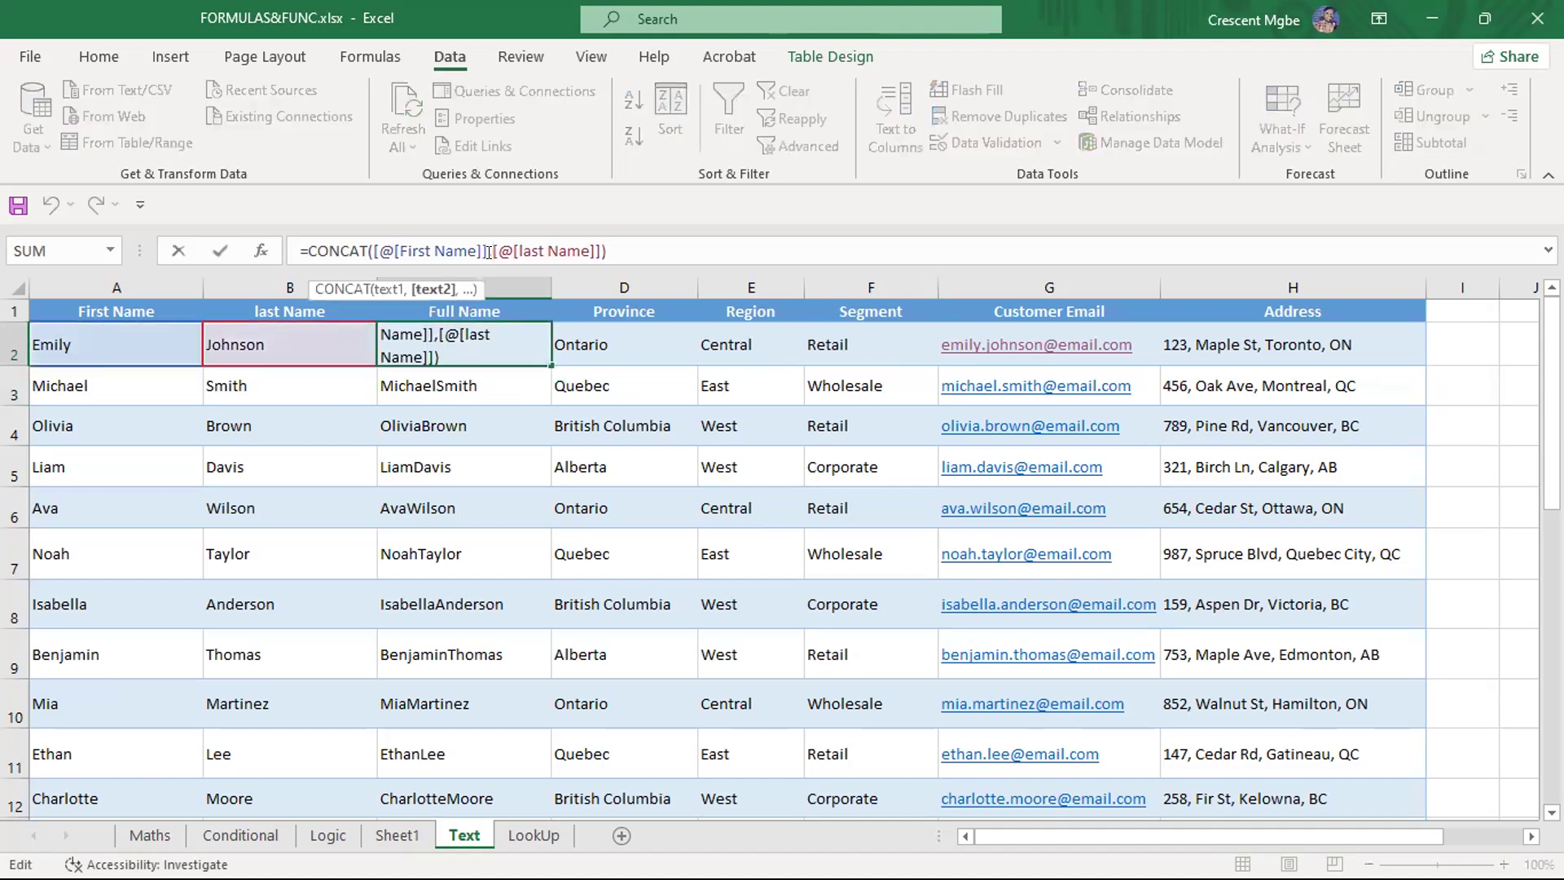
text(")
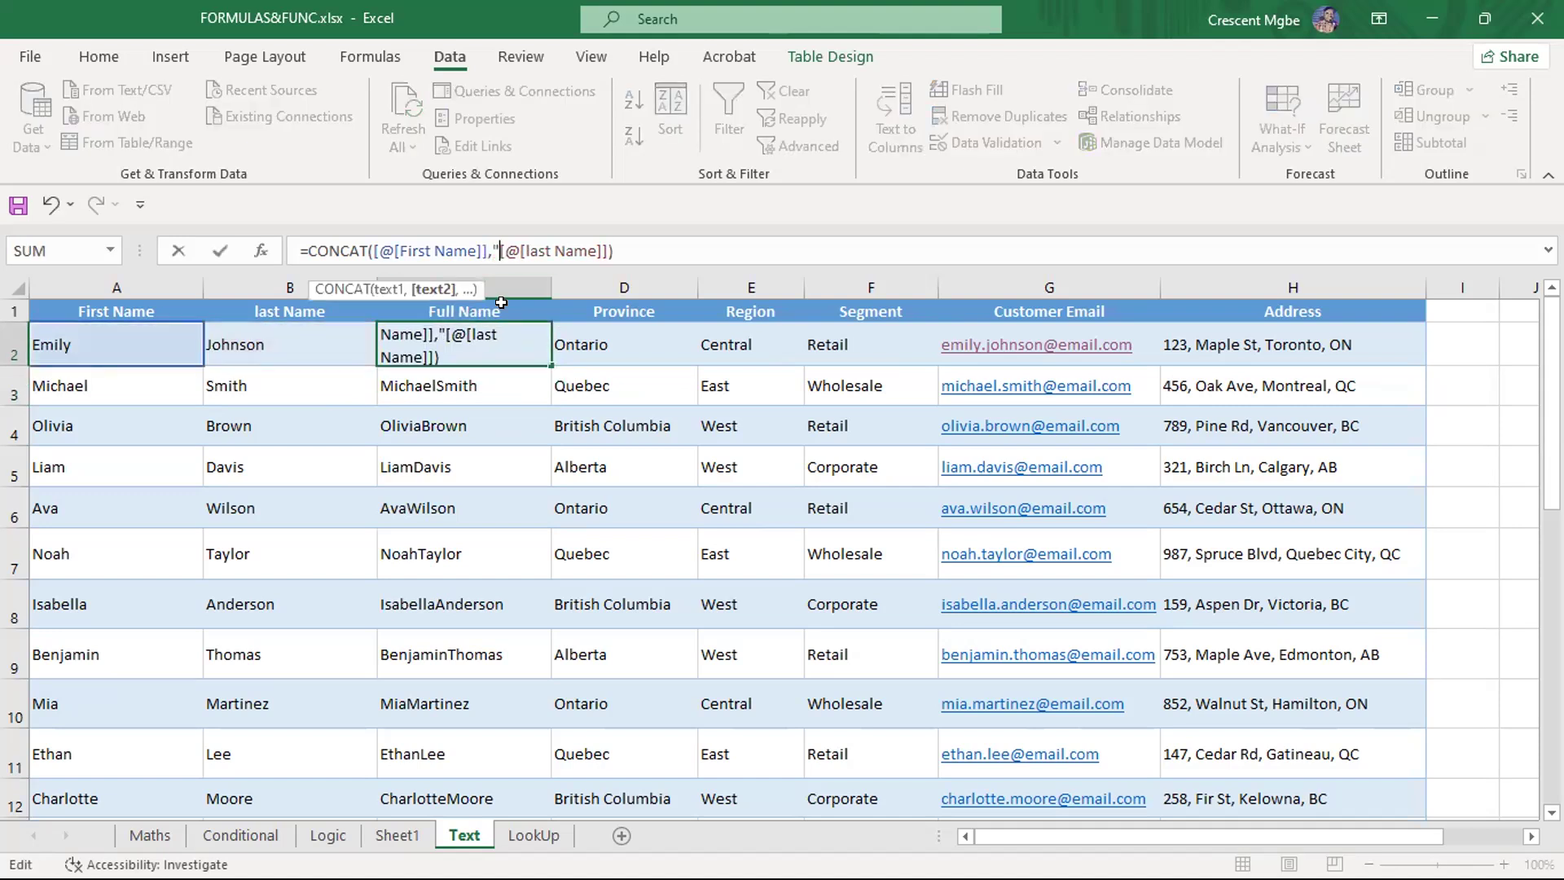
text( ",)
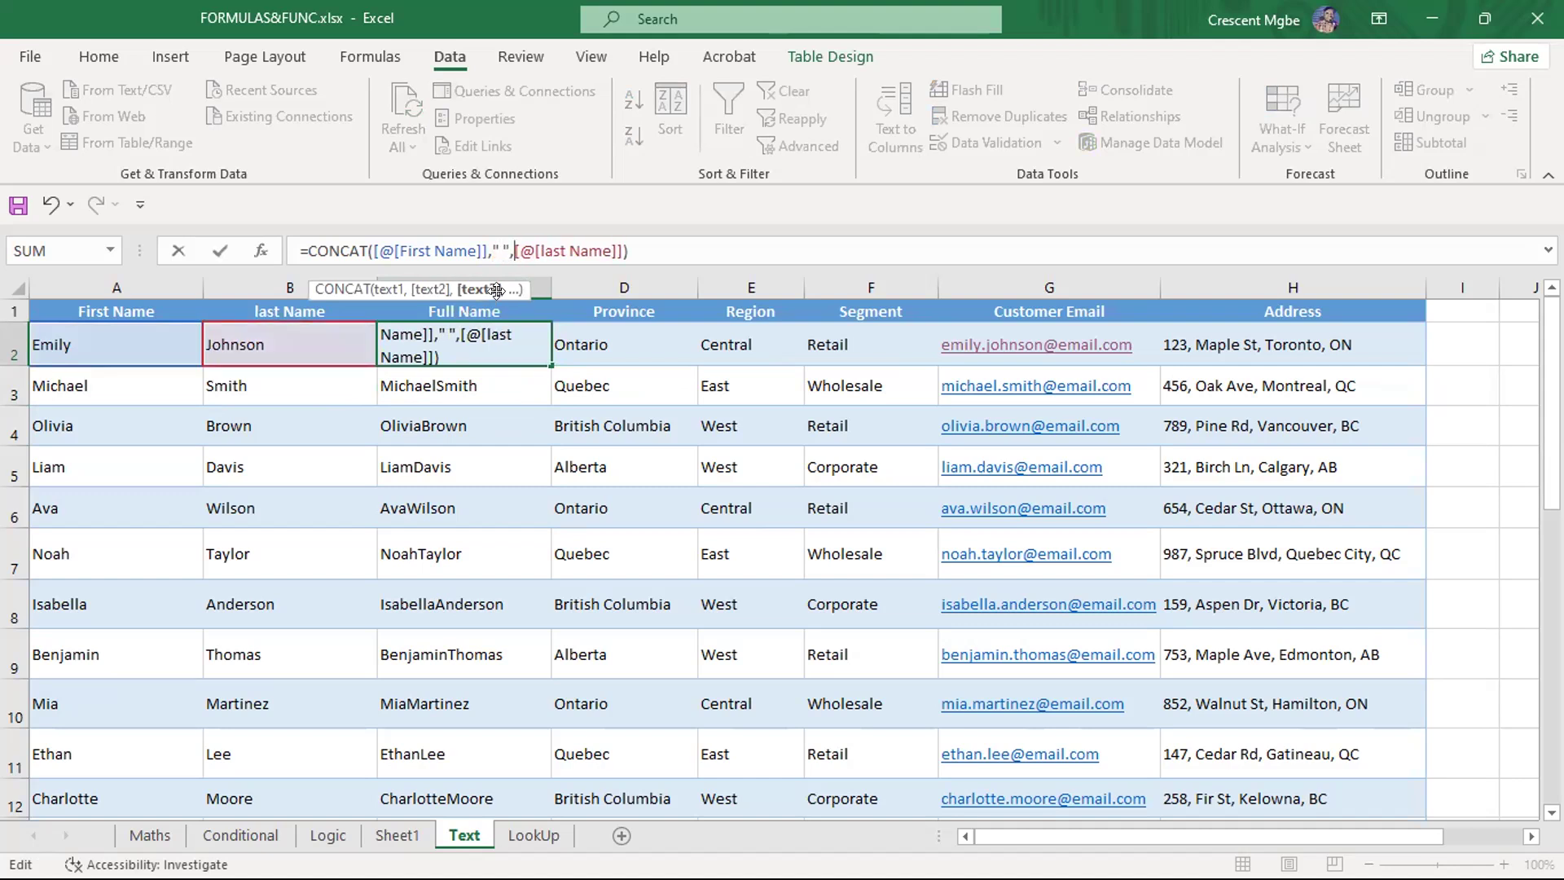
key(Return)
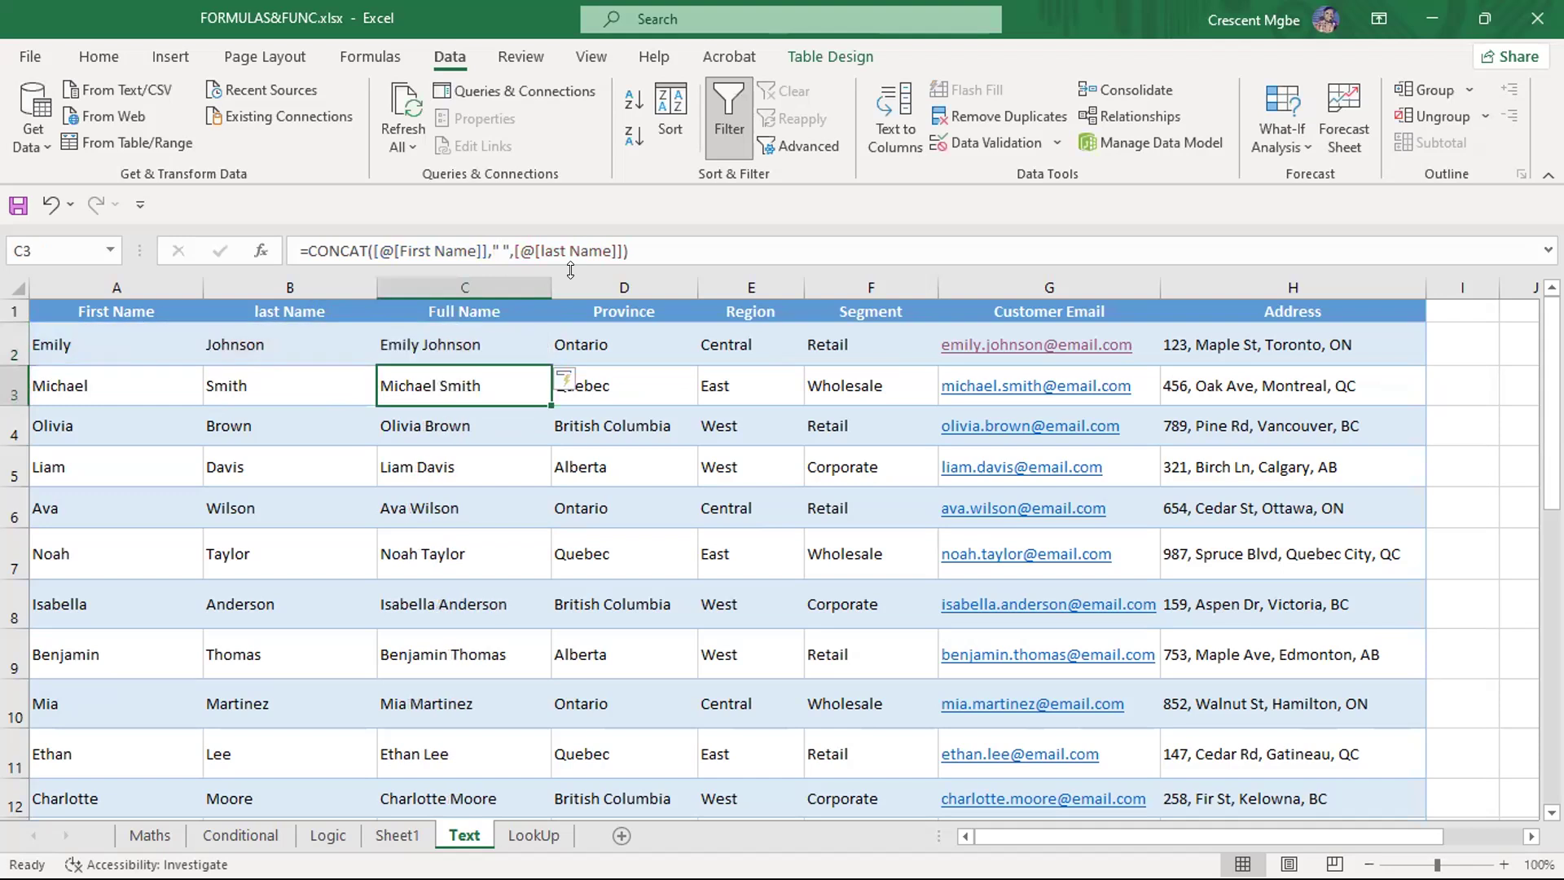
scroll(472, 530, down, 7)
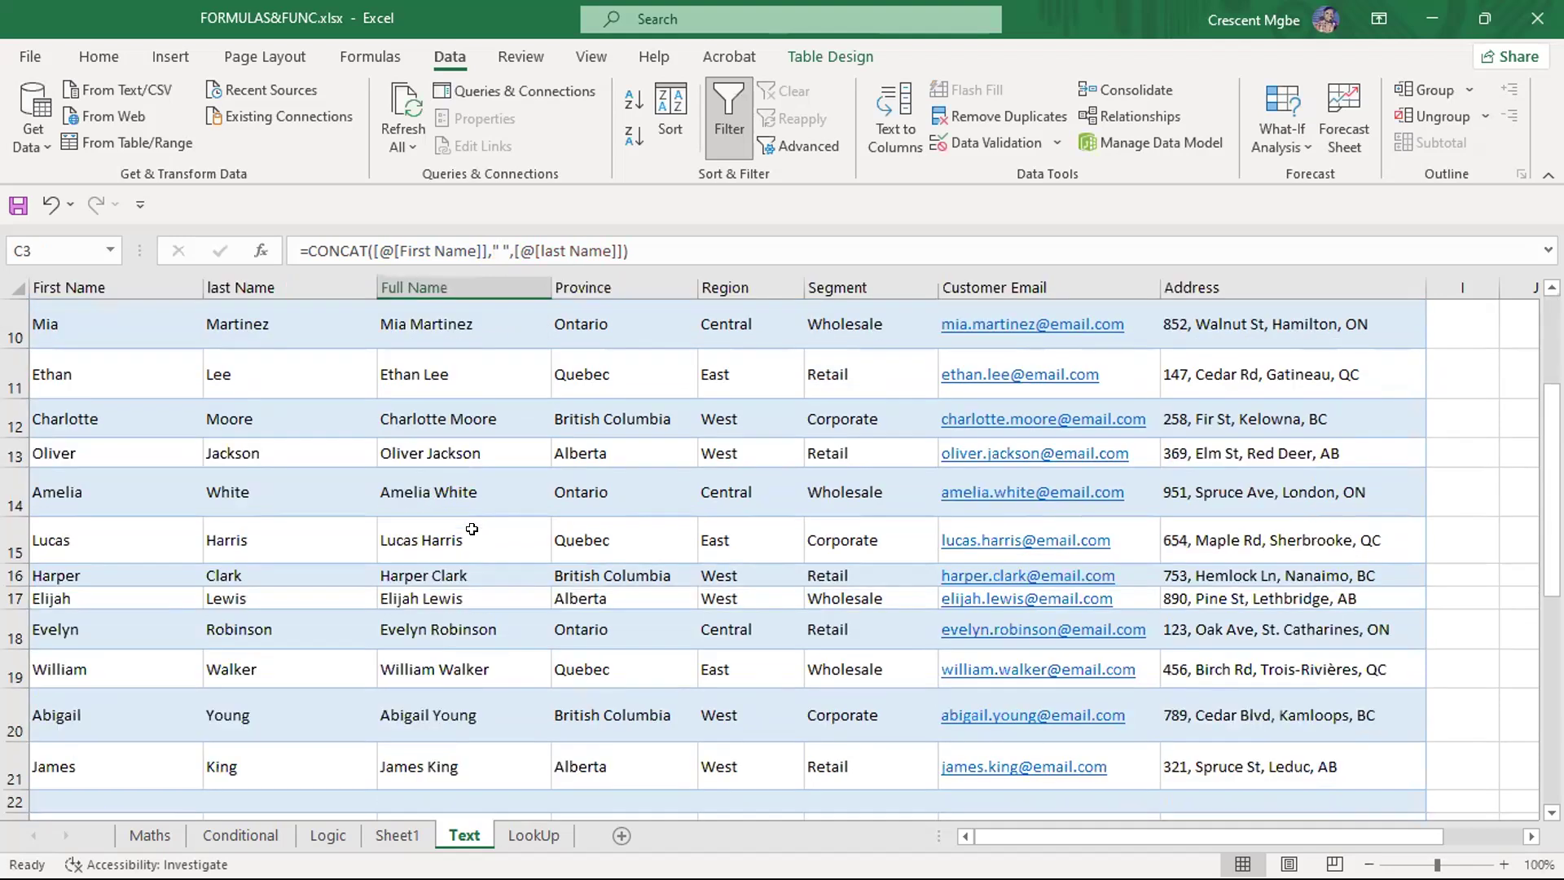
scroll(475, 524, up, 4)
scroll(474, 523, down, 6)
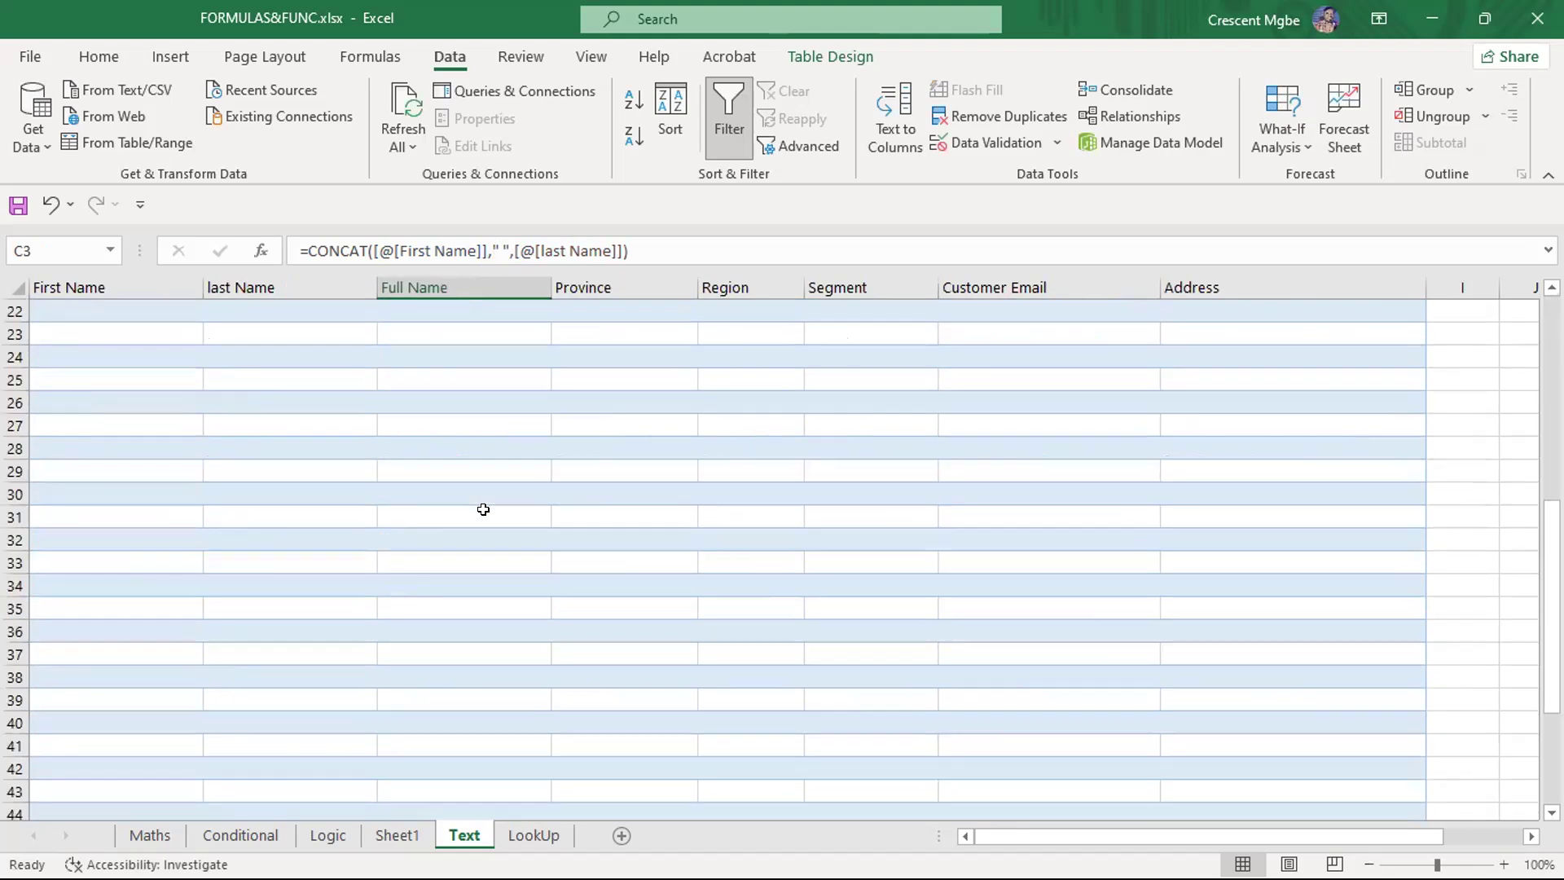
scroll(481, 510, up, 9)
scroll(482, 486, down, 5)
scroll(484, 484, up, 5)
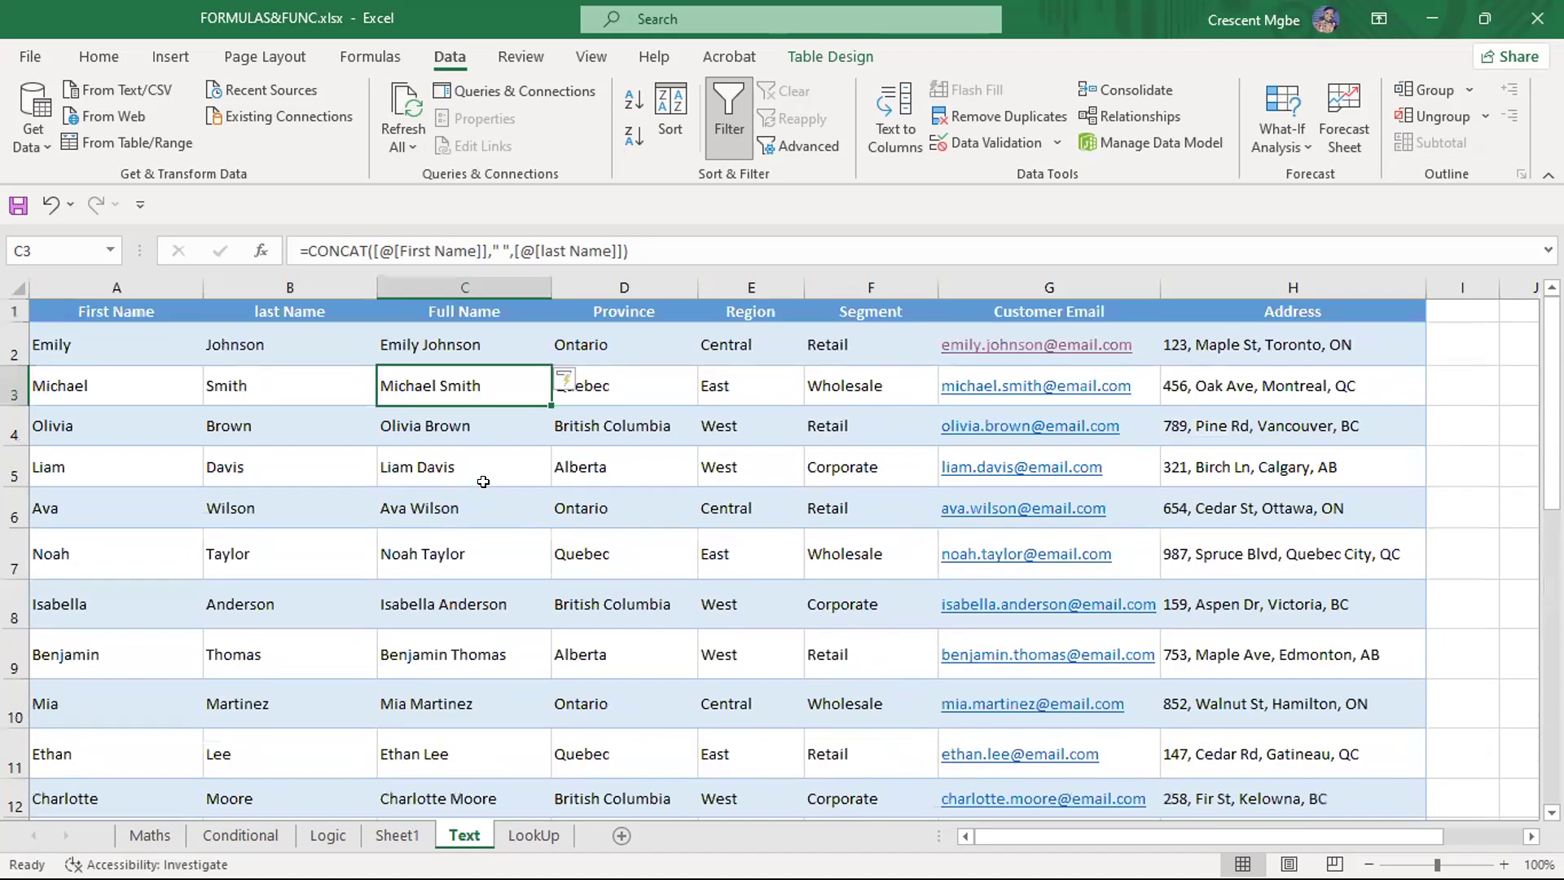
Undo the CONCAT formulas and fill the Full Name column from cell C2 with =TEXTJOIN(" ",TRUE,[@[First Name]],[@[last Name]])
key(ctrl+z)
key(ctrl+z)
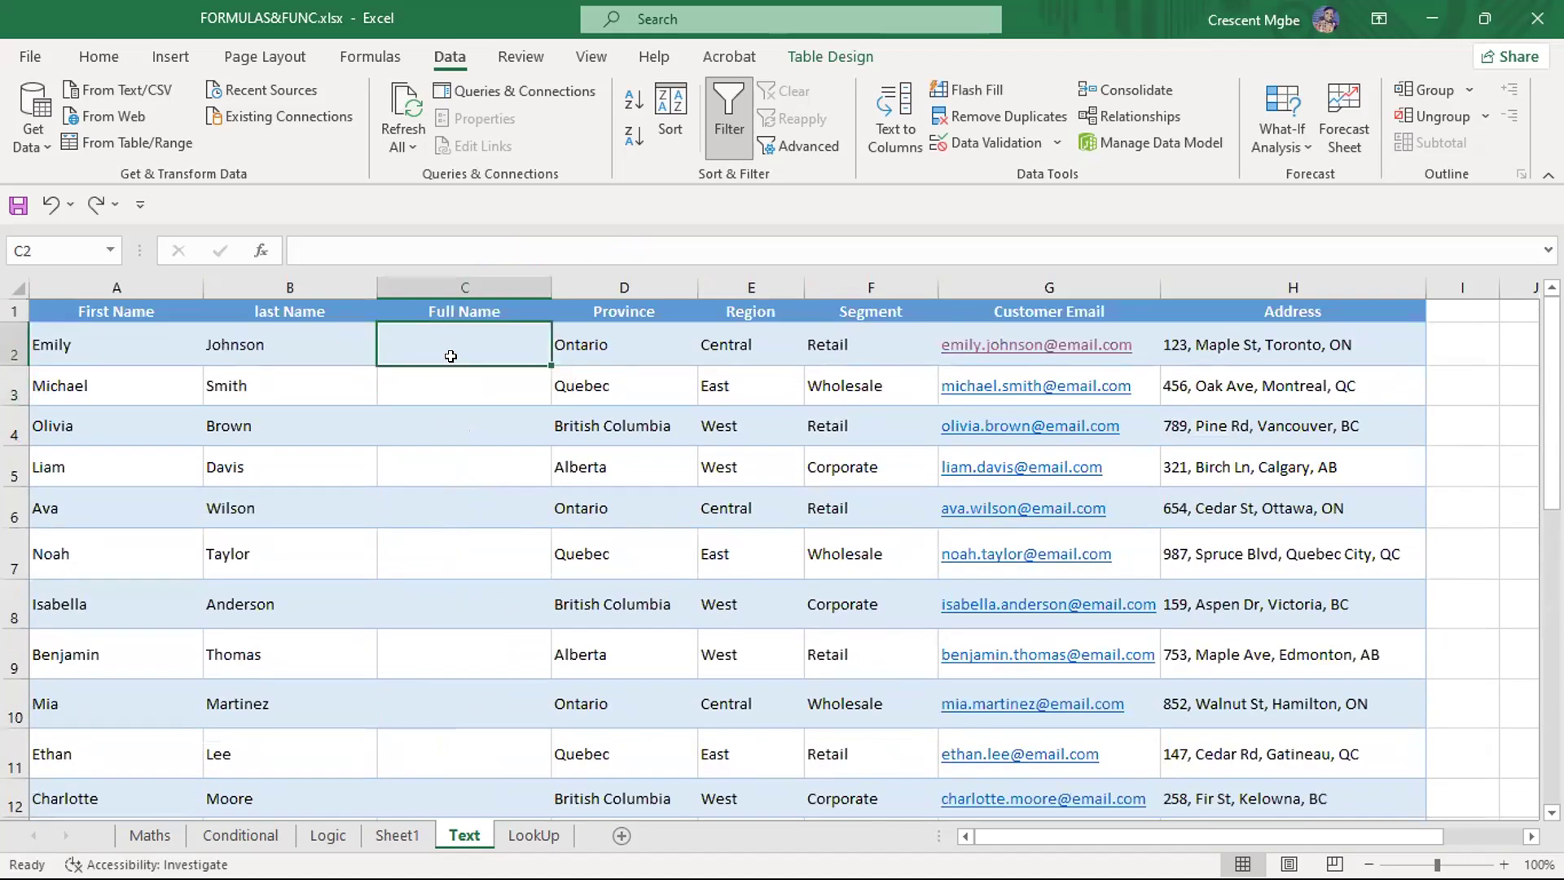
text(=textj)
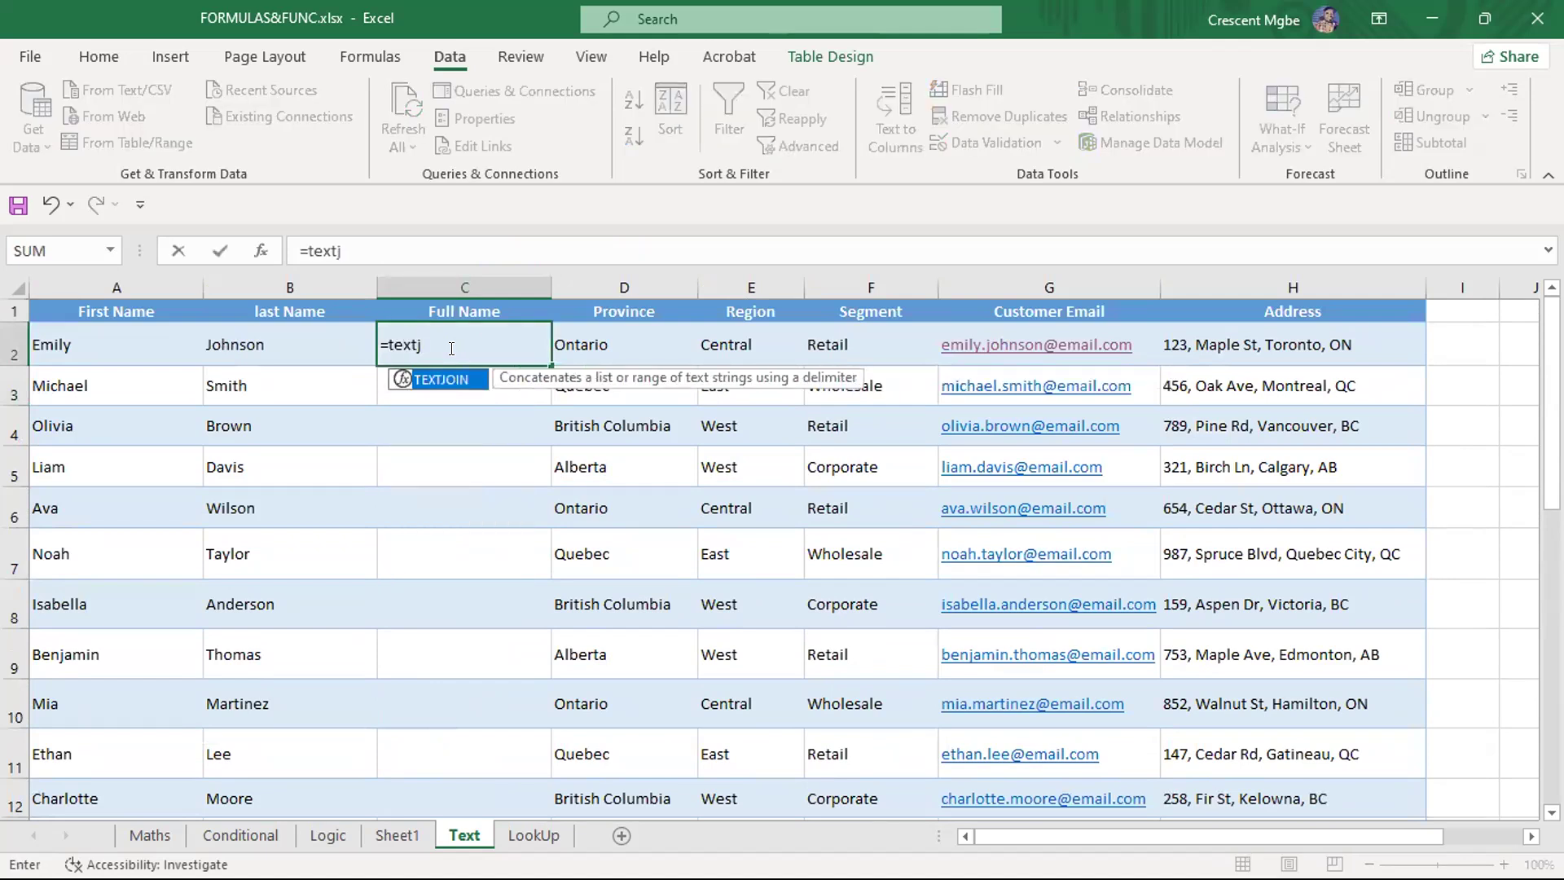
key(Tab)
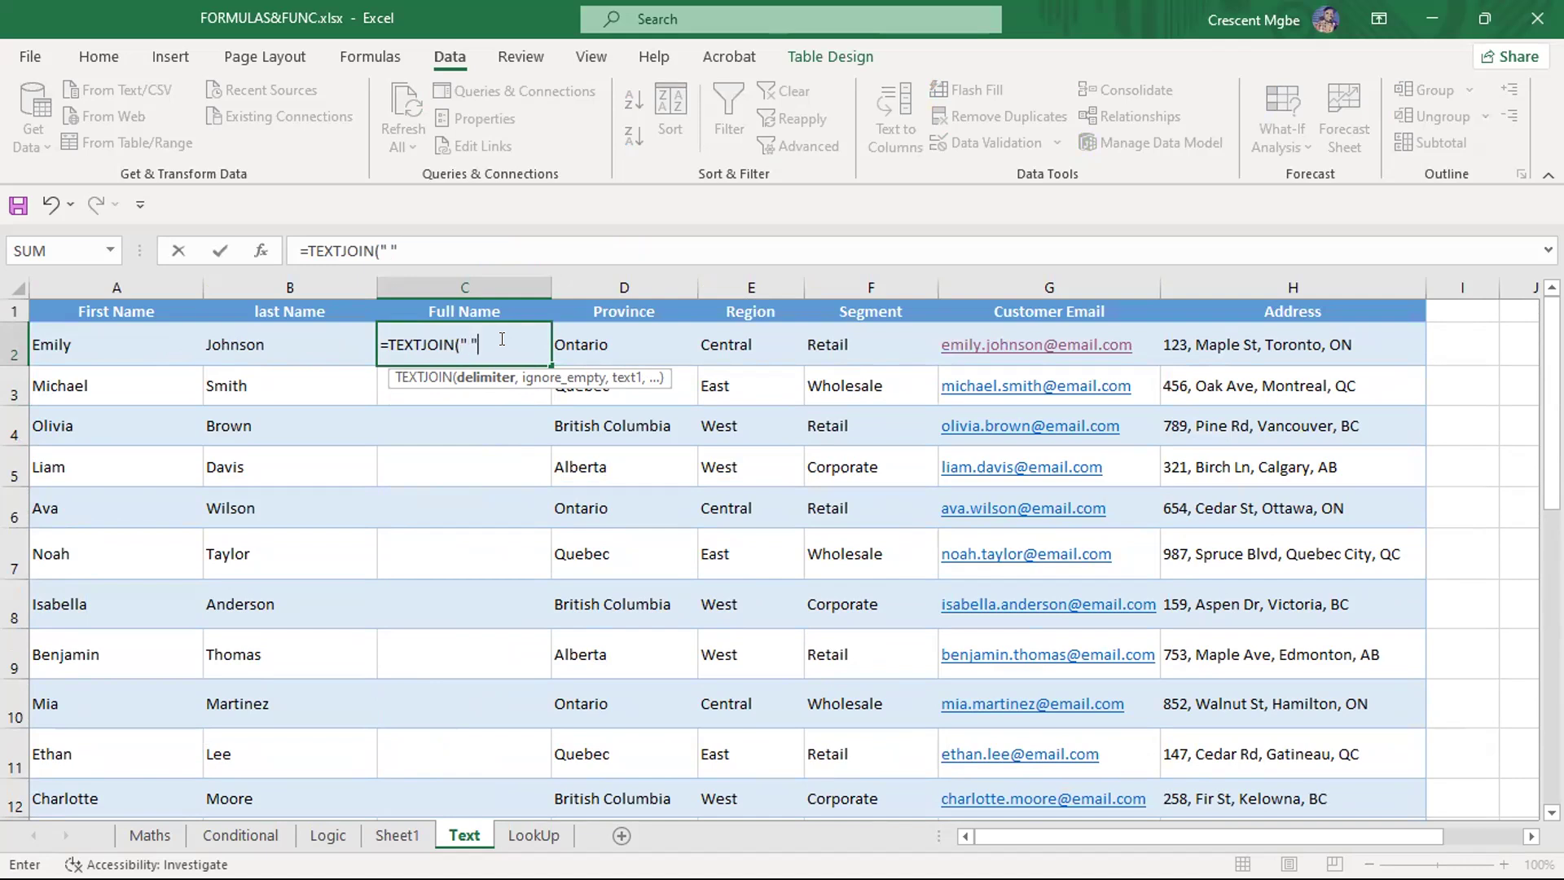
text(,)
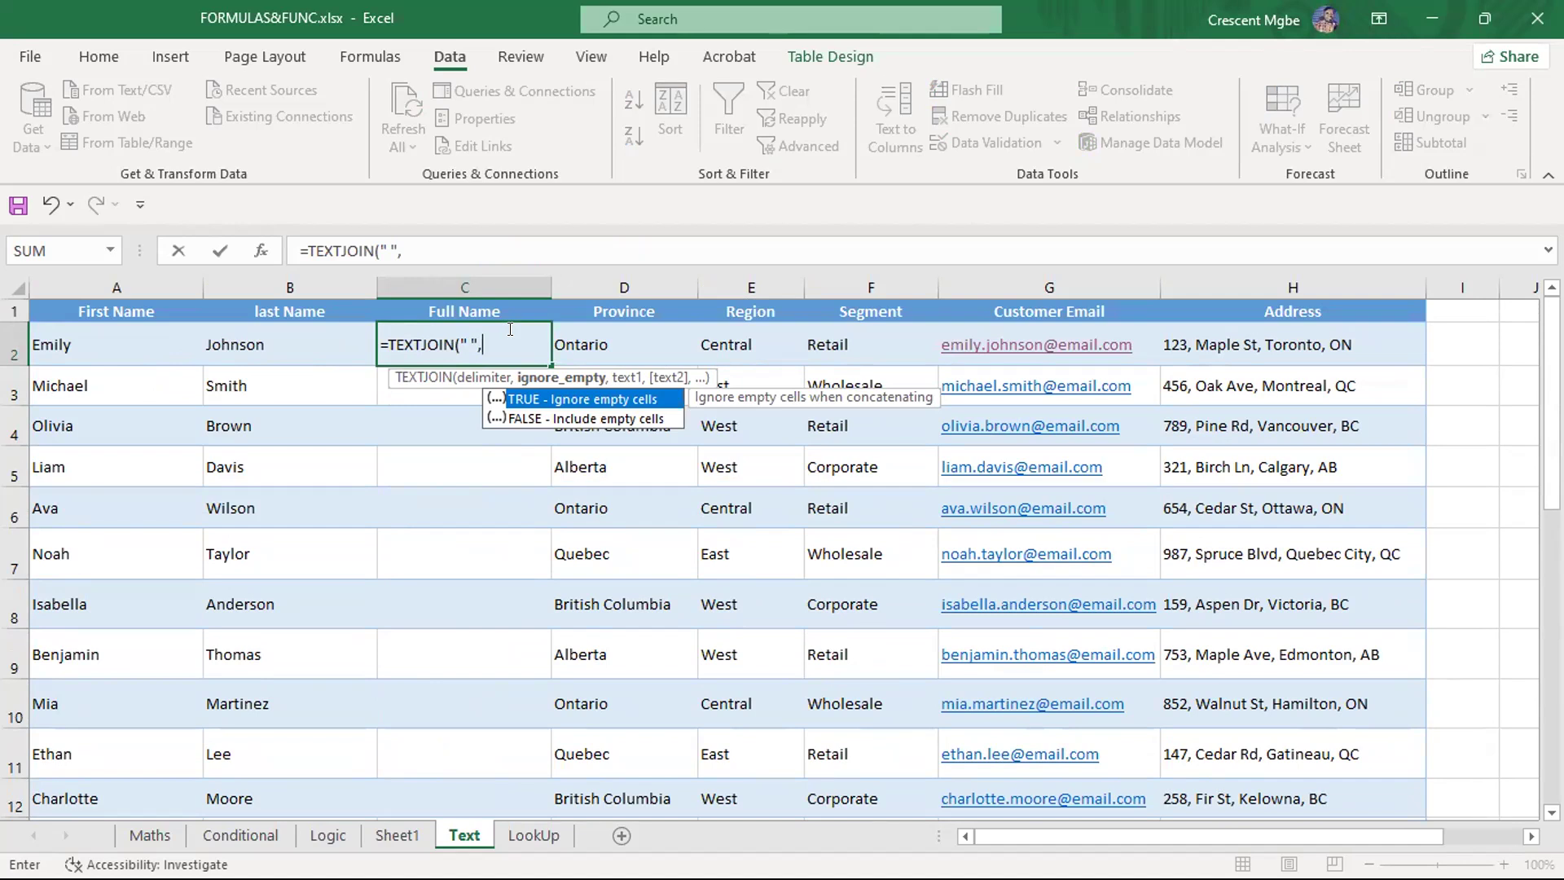
text(TRUE,)
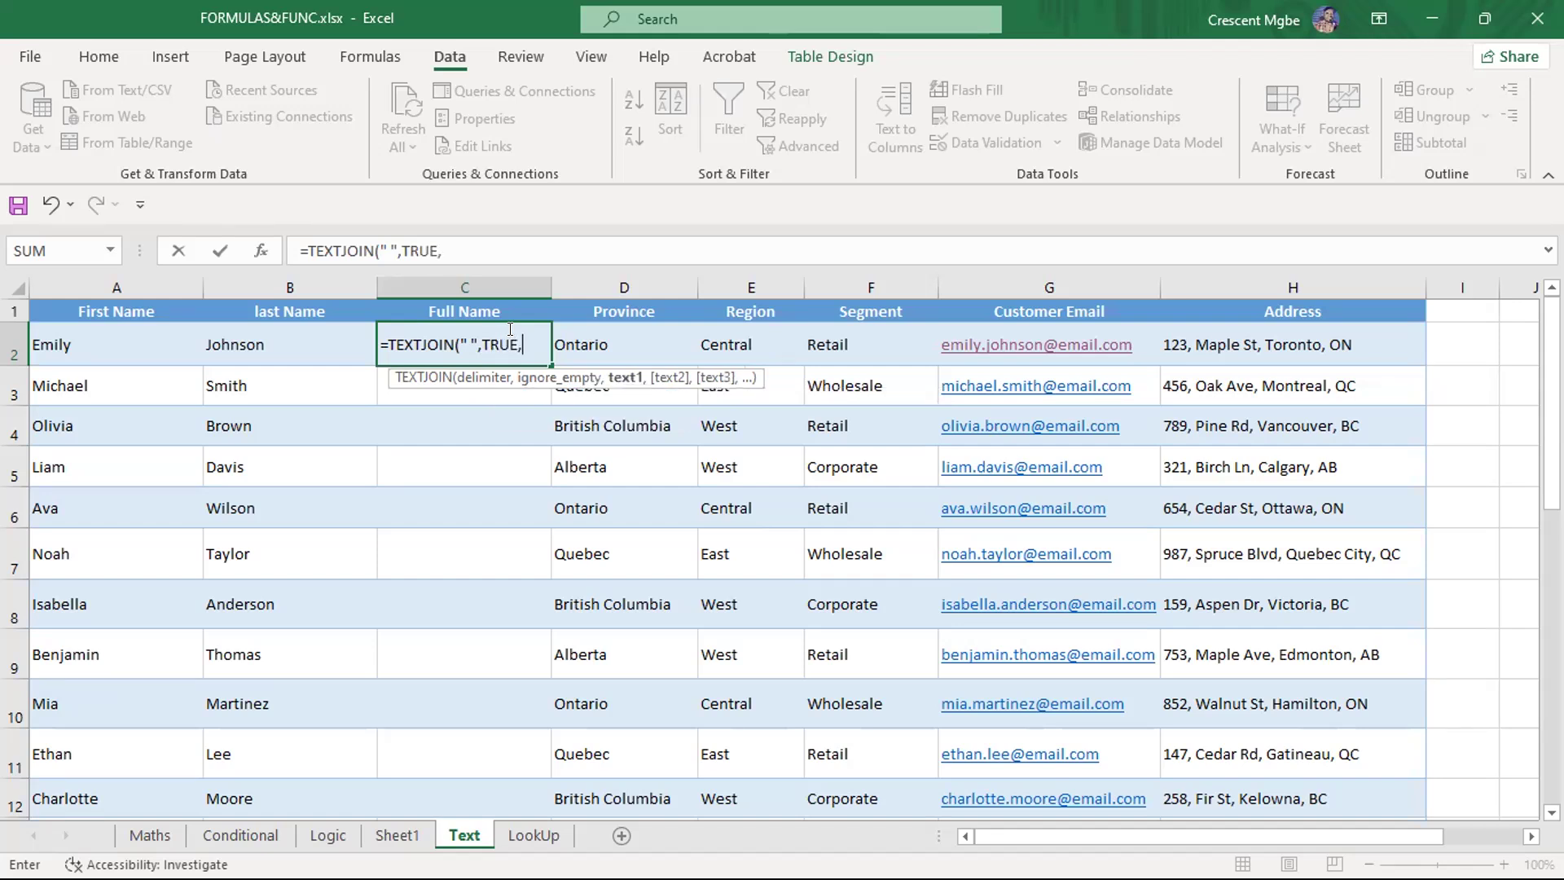
click(150, 343)
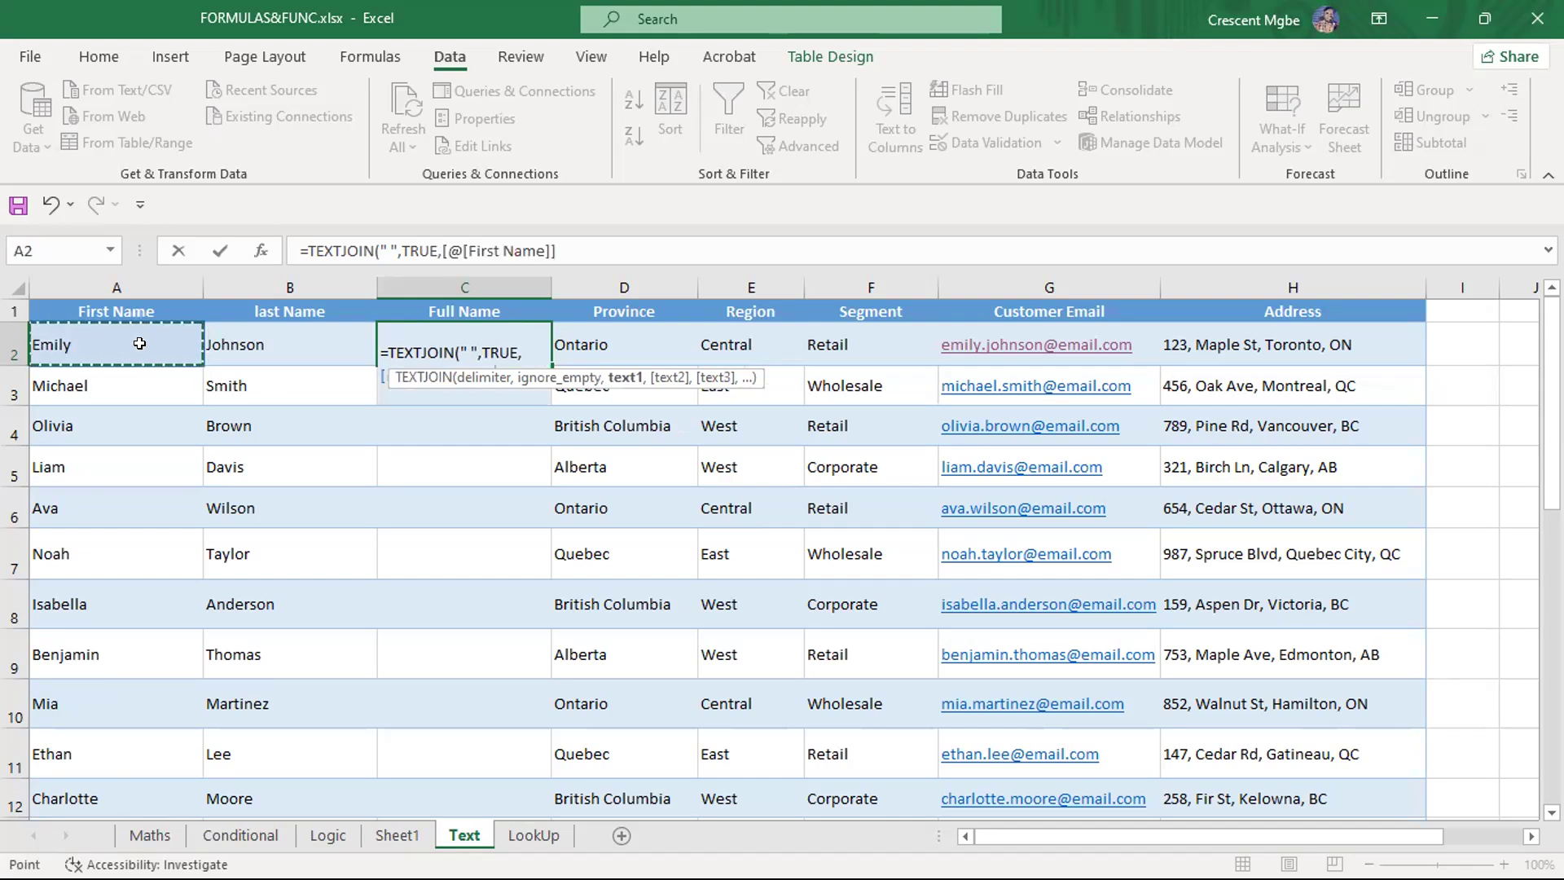
text(,)
click(252, 344)
key(Return)
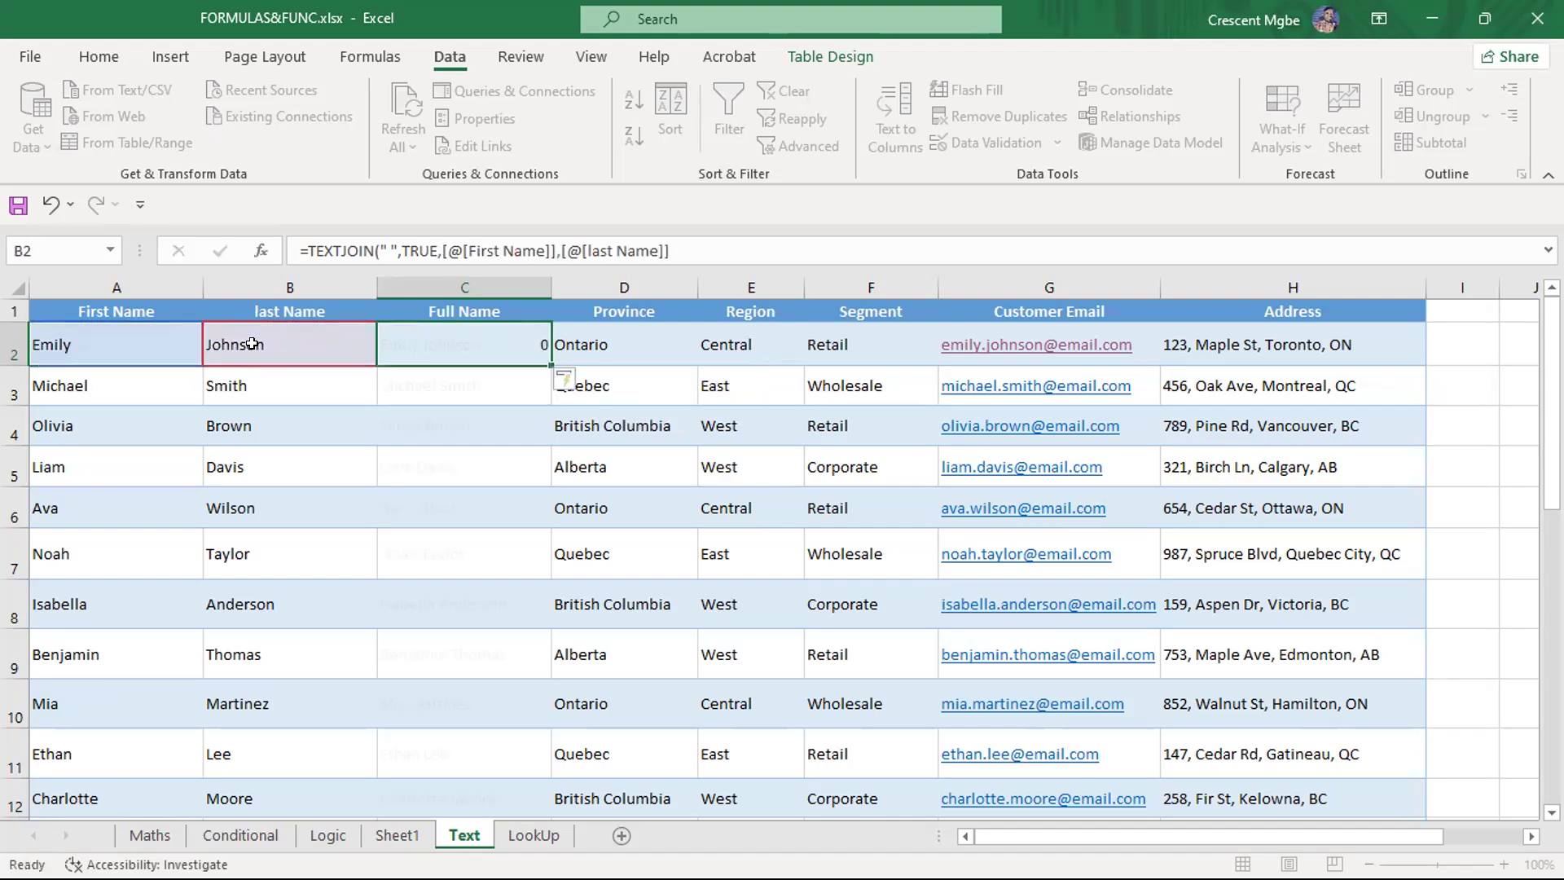
scroll(493, 401, down, 8)
scroll(493, 401, up, 8)
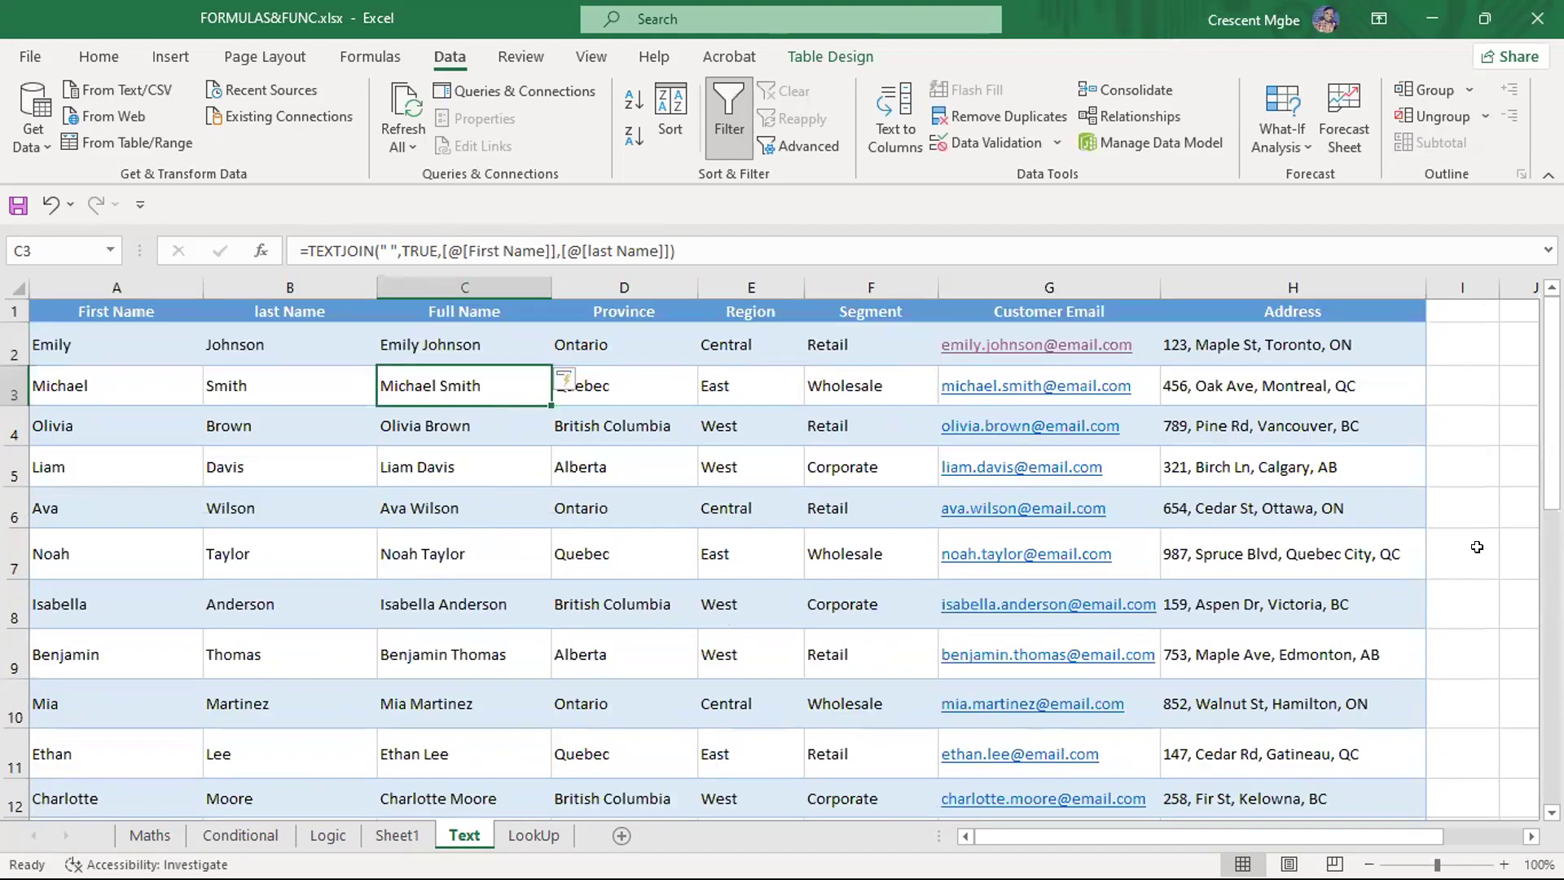
Check the third question beside the table and enter the header "ZipCode" in cell I1, next to the Address column
drag(1418, 836, 1496, 836)
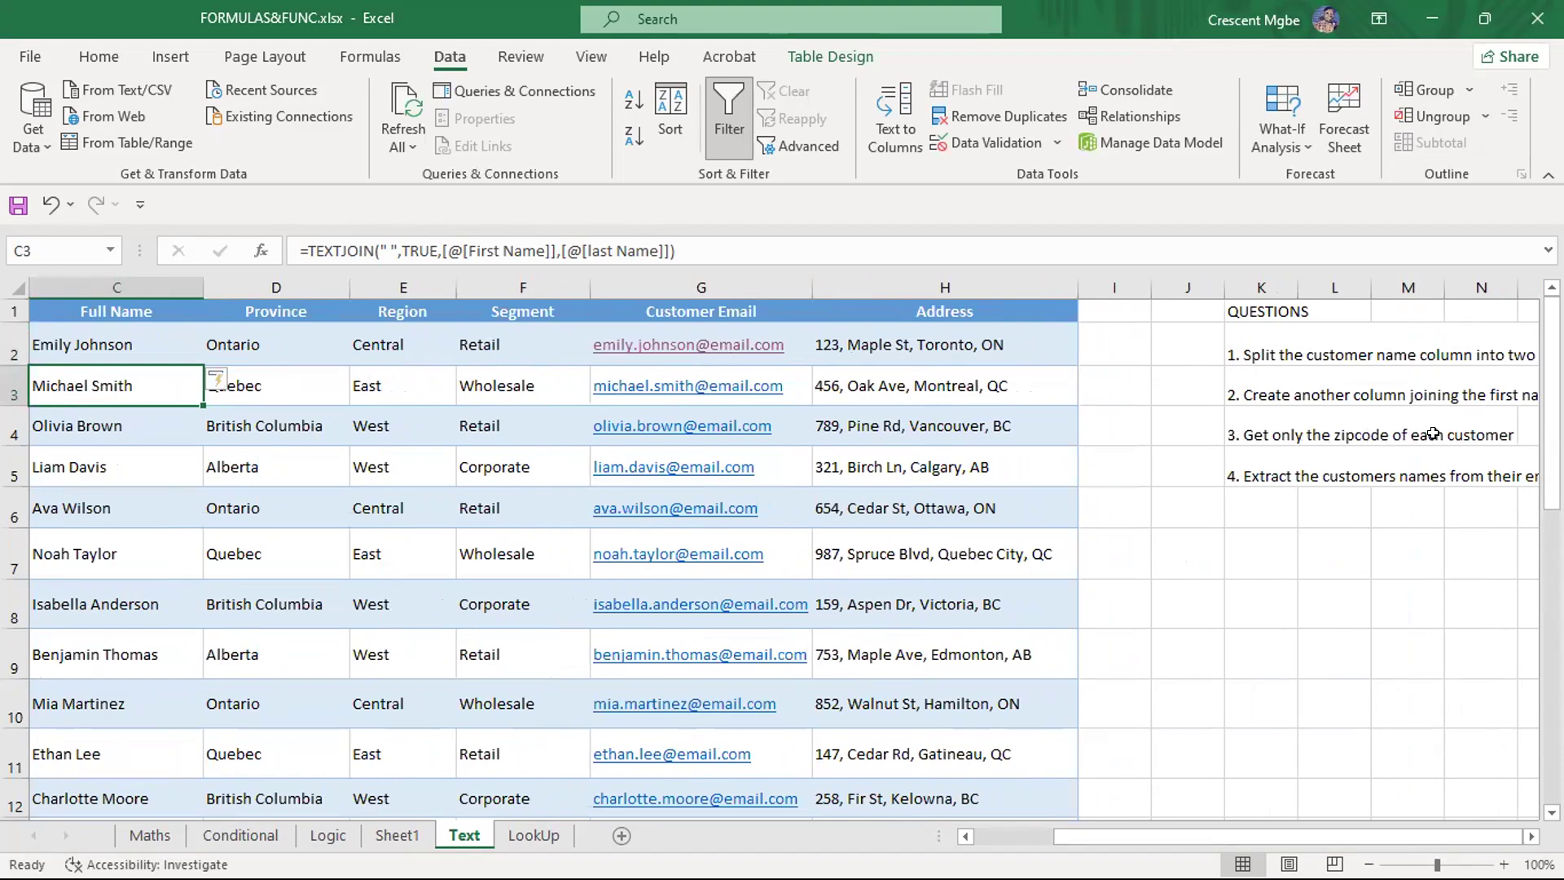
click(888, 271)
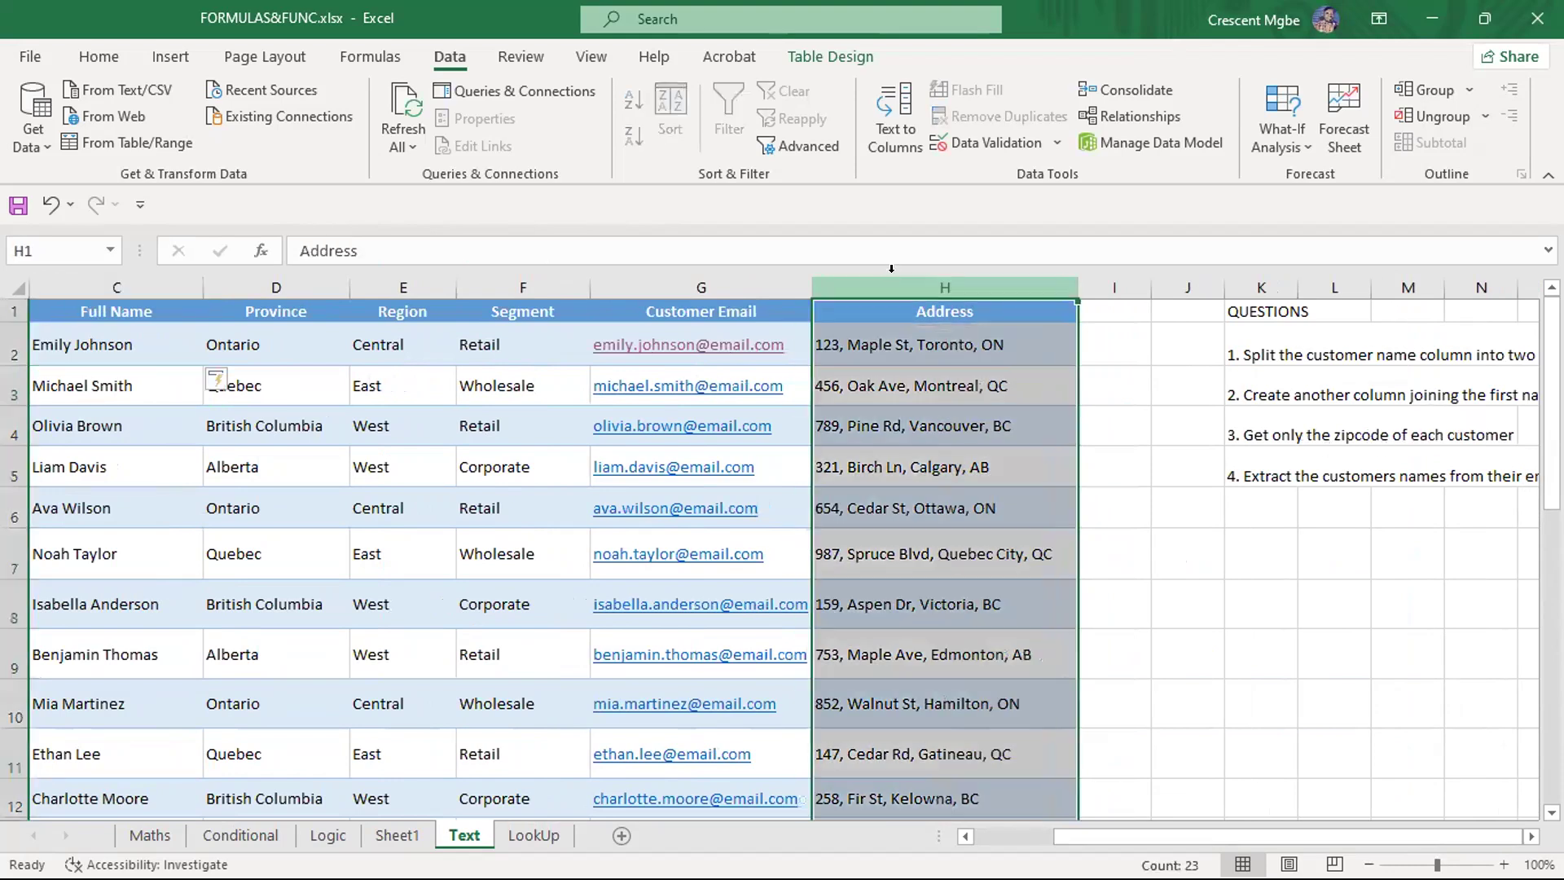
click(872, 341)
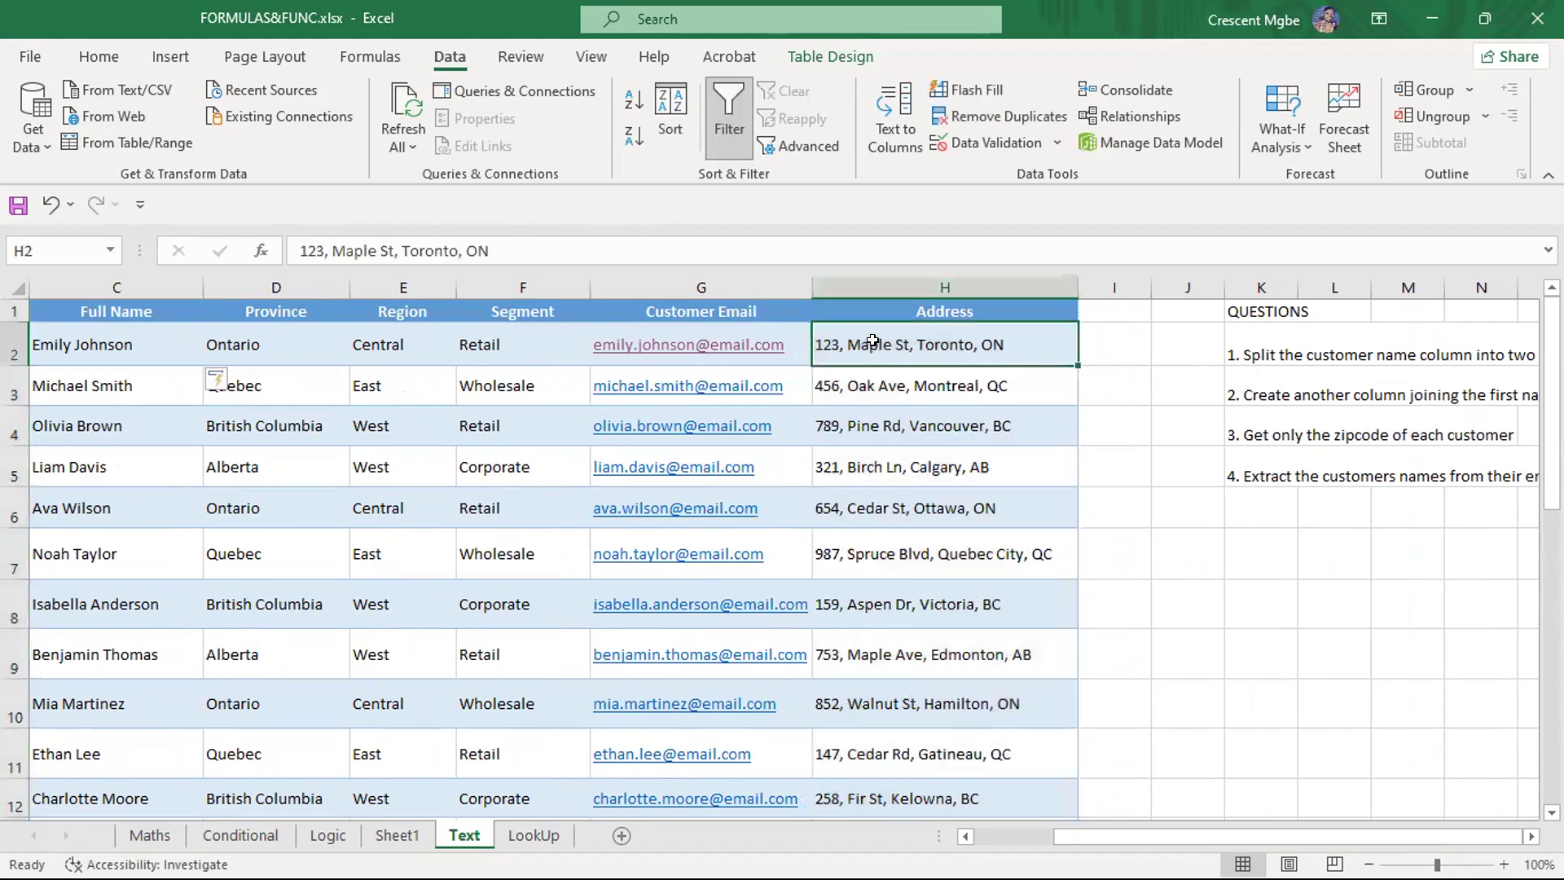
click(1114, 308)
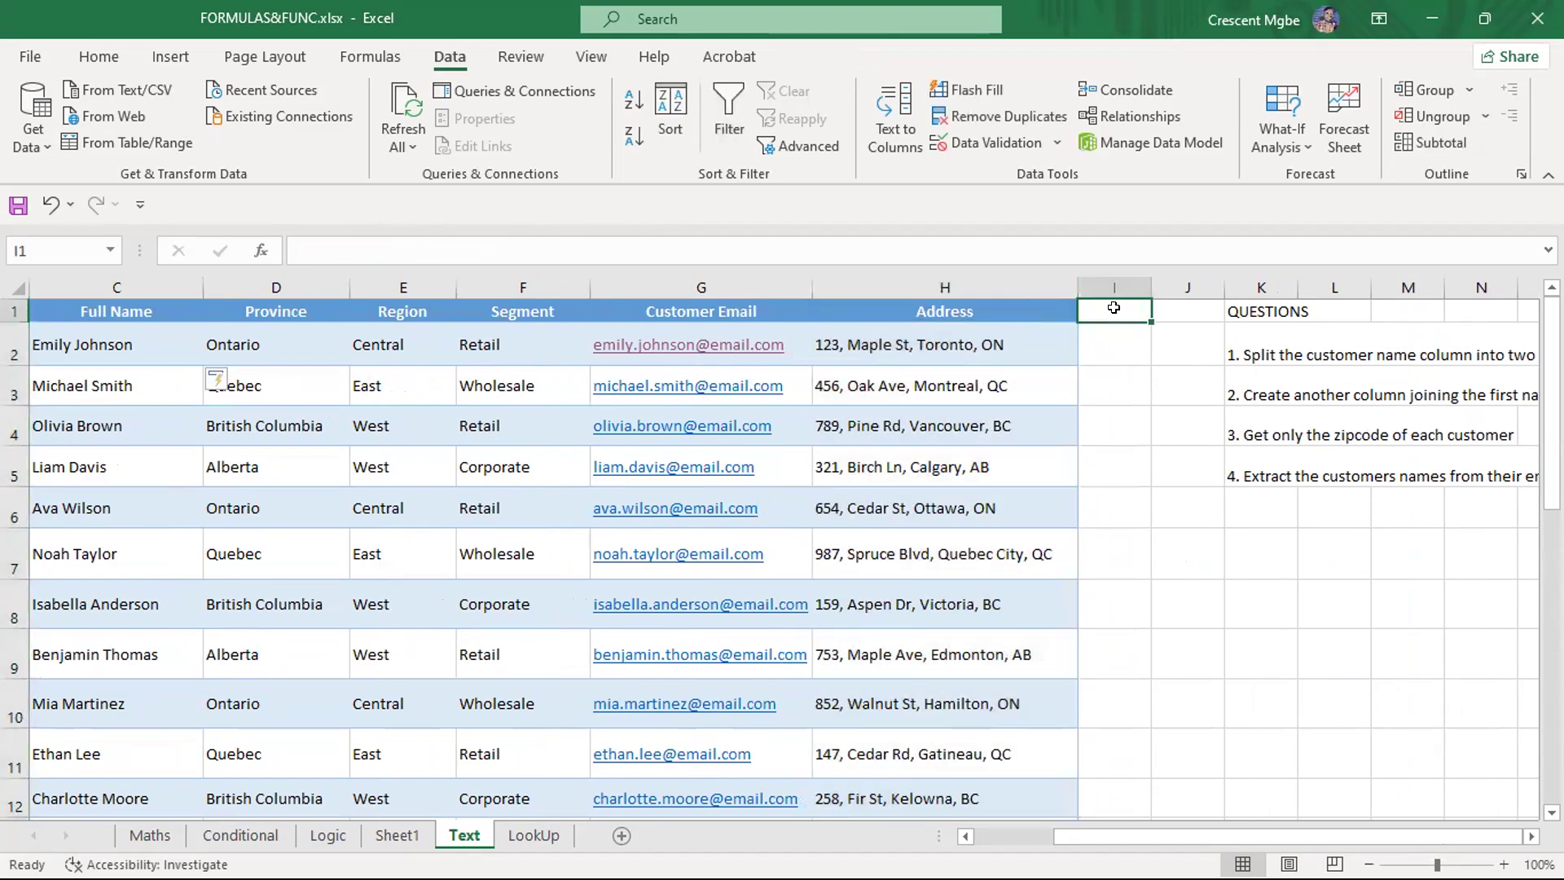
text(ZipCode)
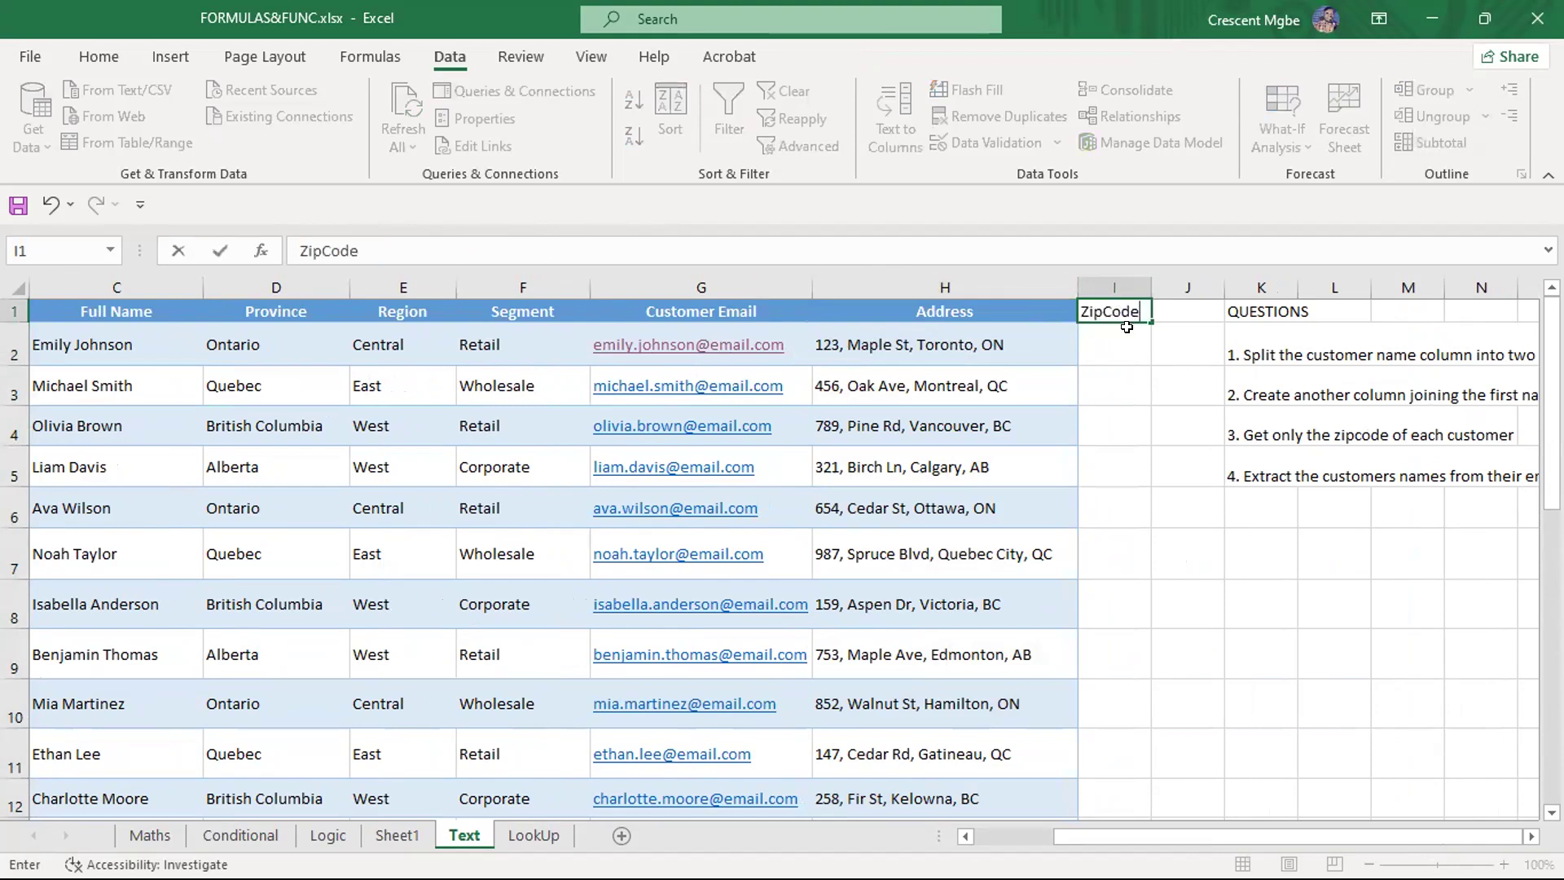
key(Return)
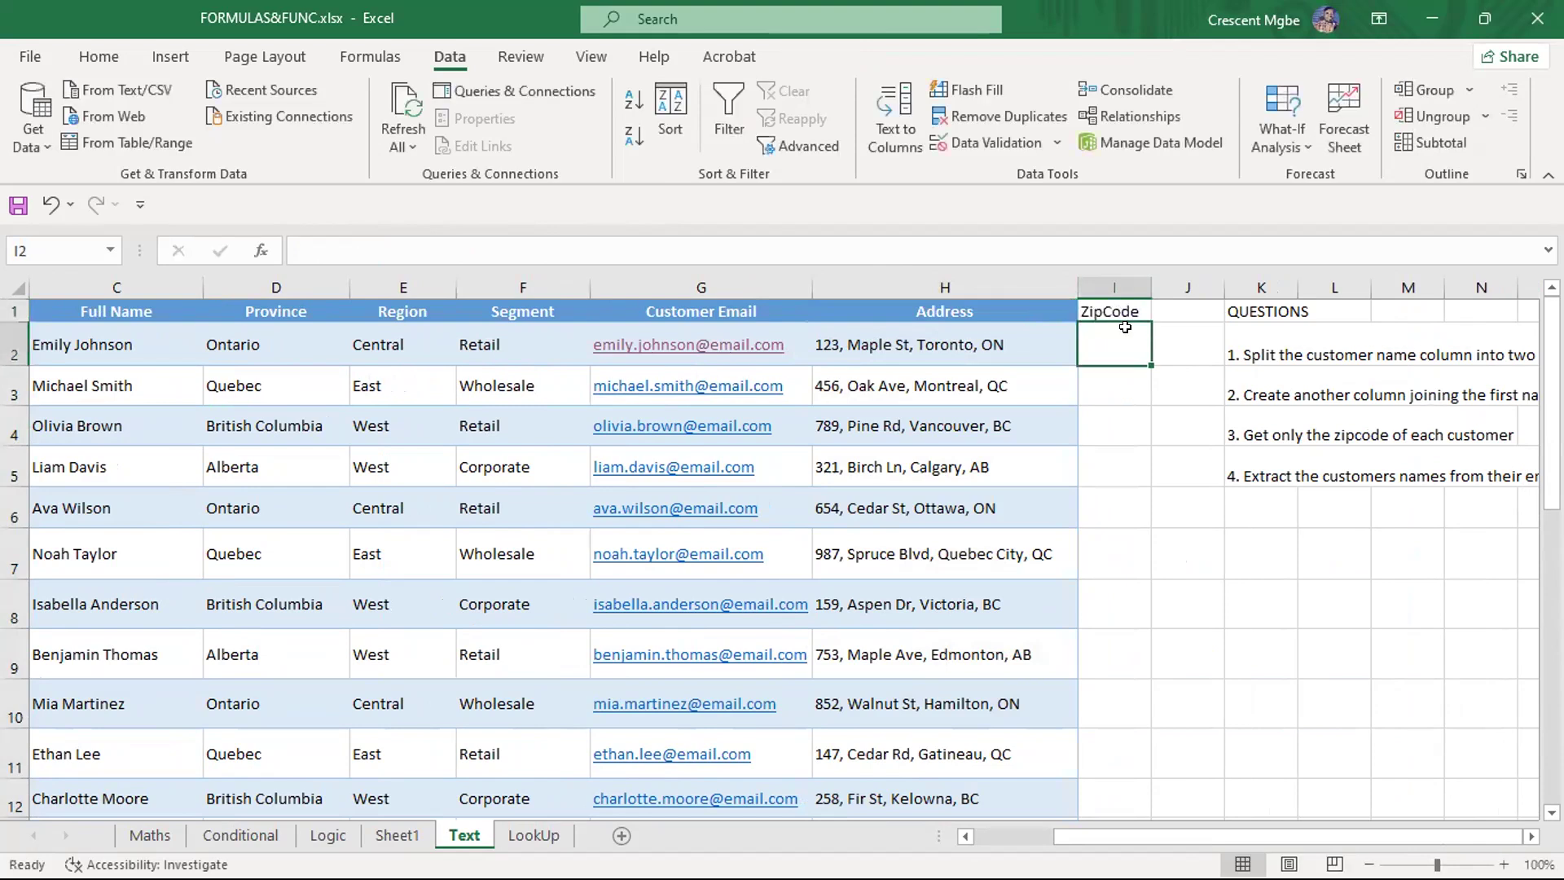
Test the formula =RIGHT(H2,2) on the first address in the empty cell K8, and clear that cell again
click(1126, 464)
click(1111, 350)
click(1317, 613)
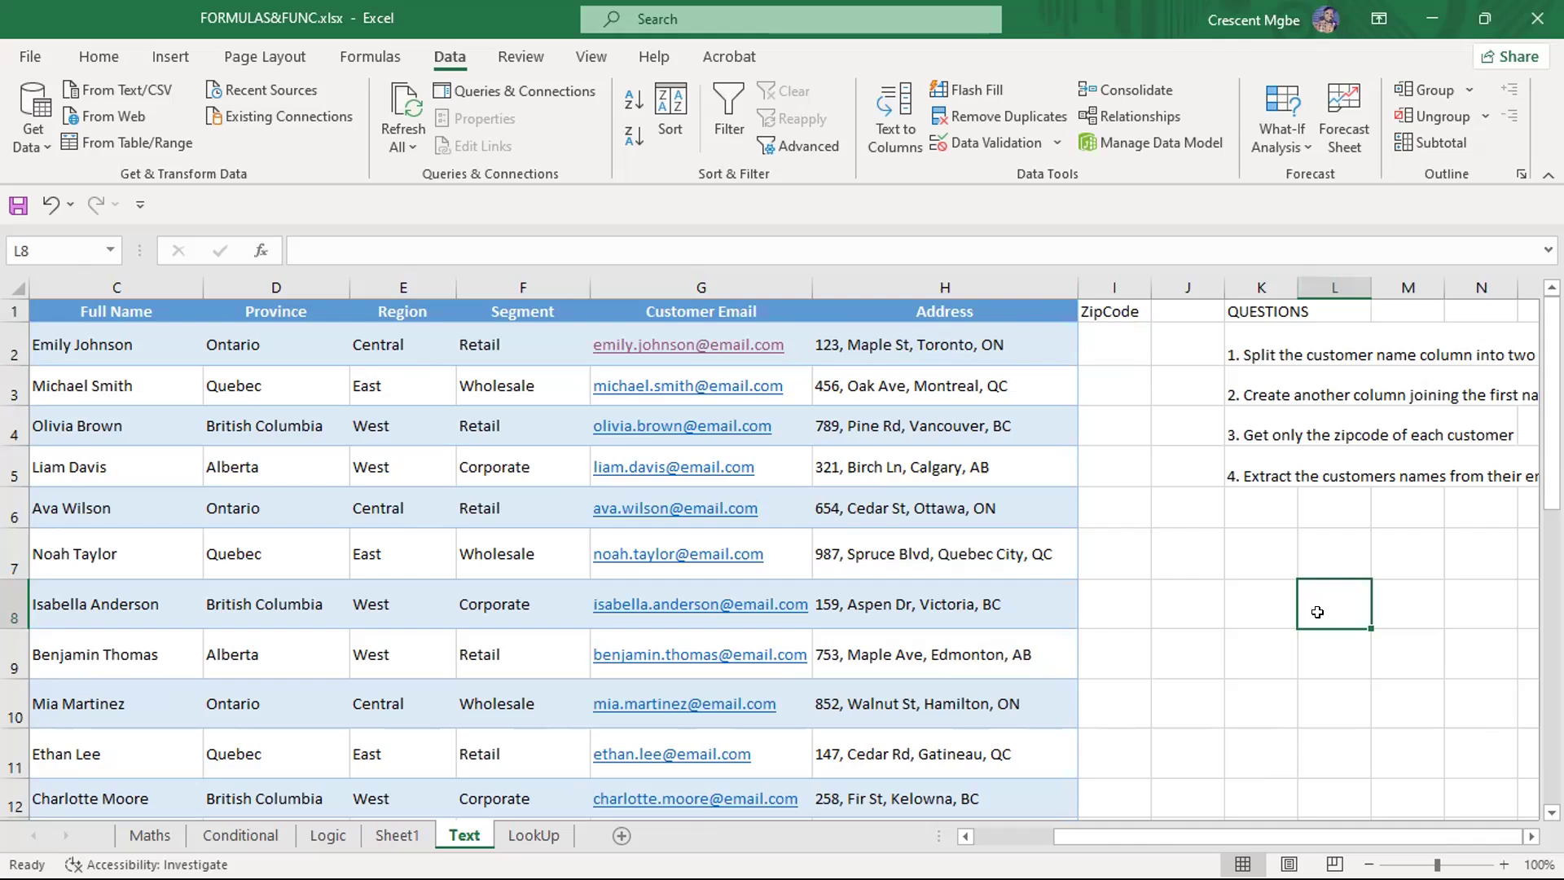
click(1253, 616)
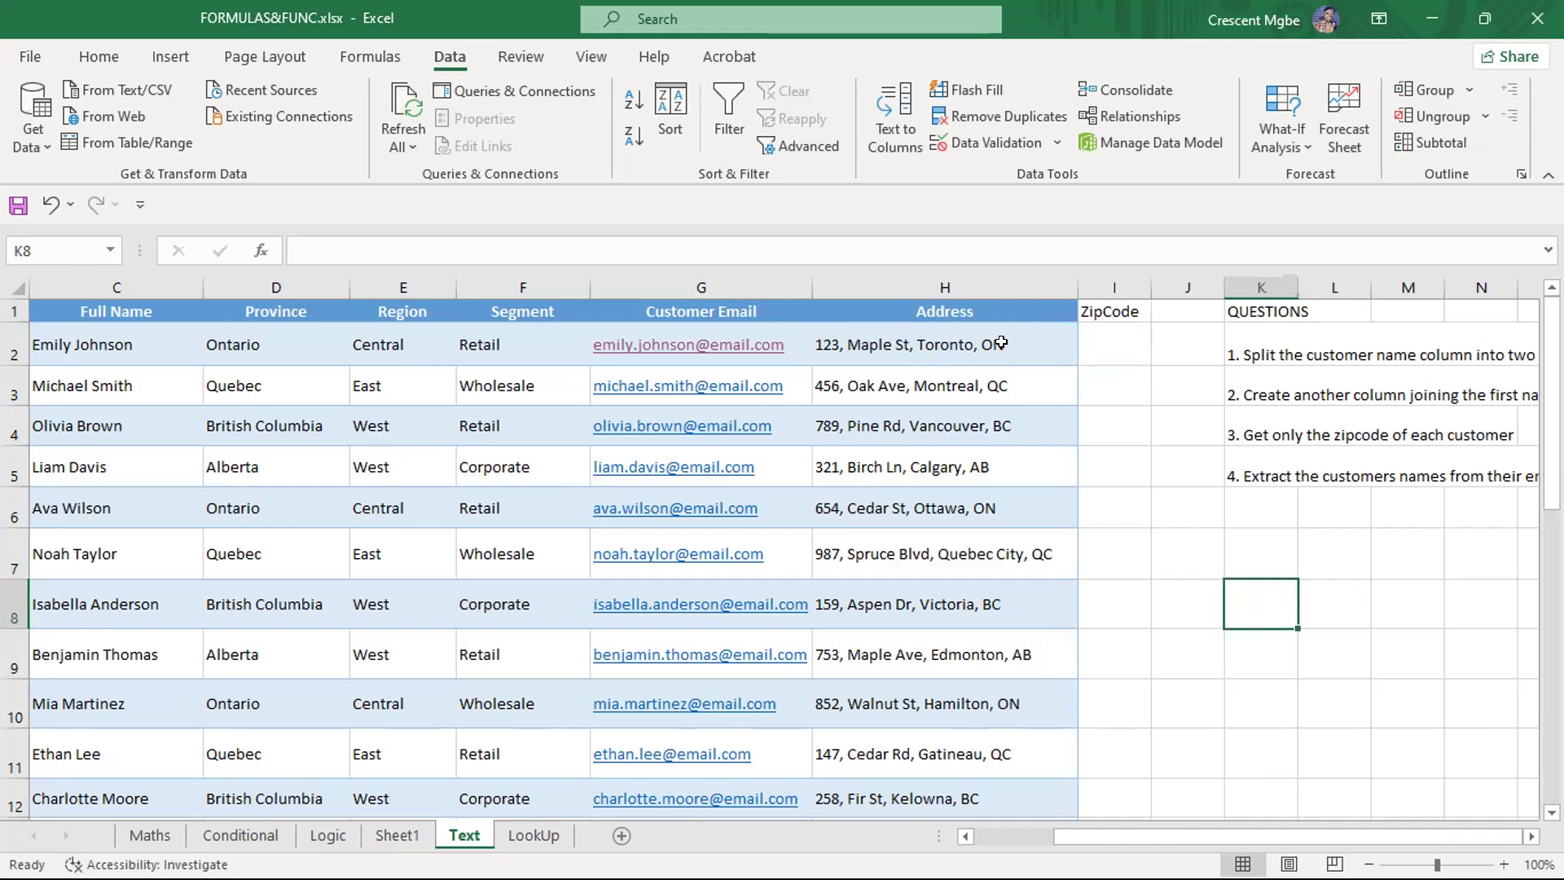
scroll(1040, 570, down, 2)
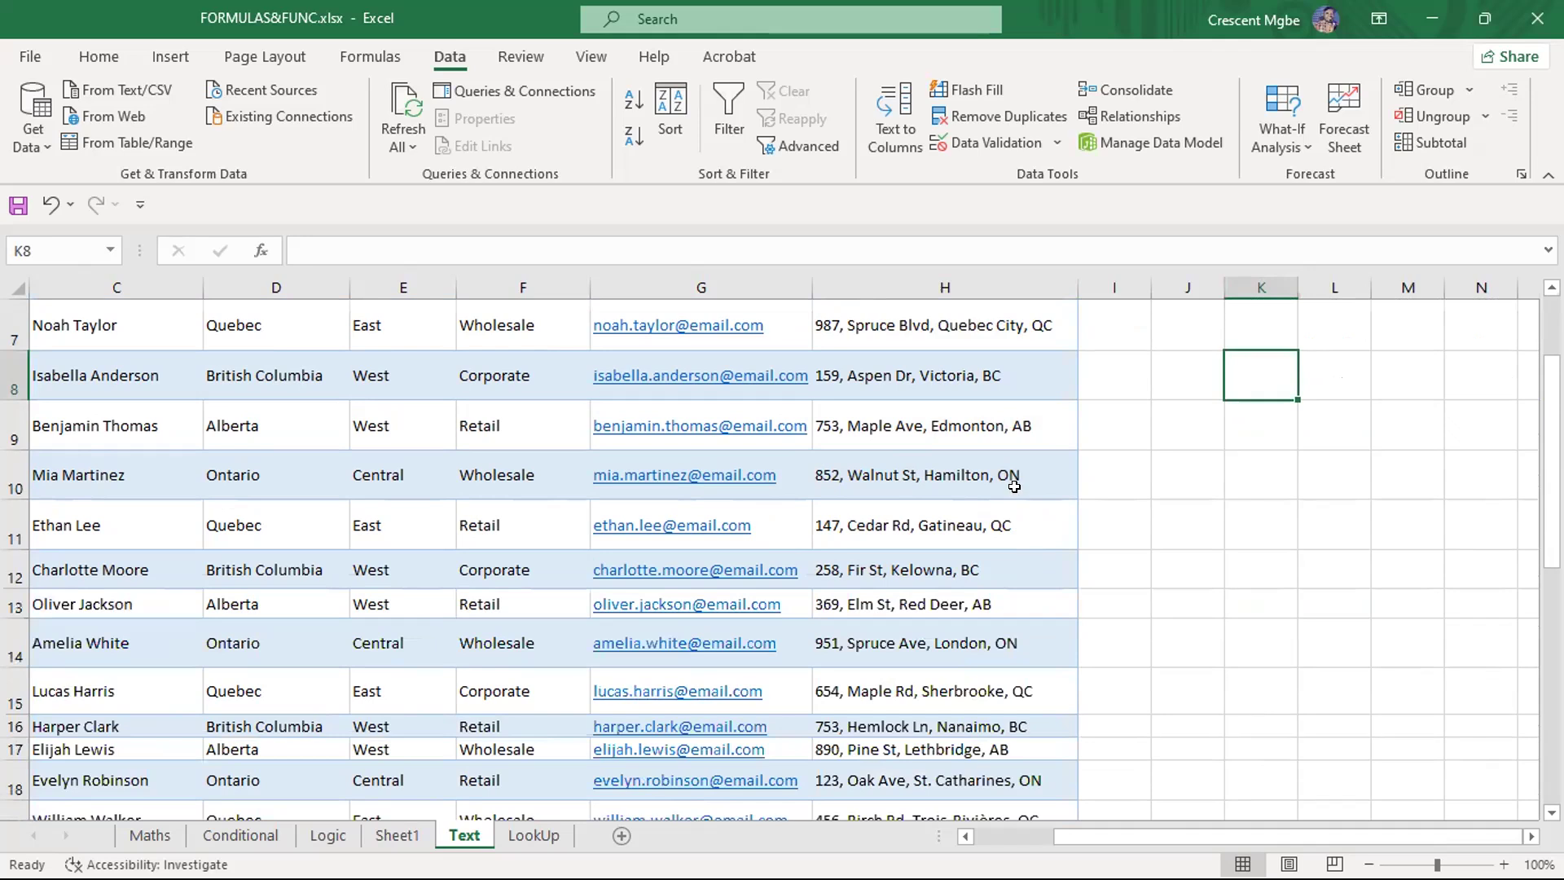
scroll(1014, 477, up, 2)
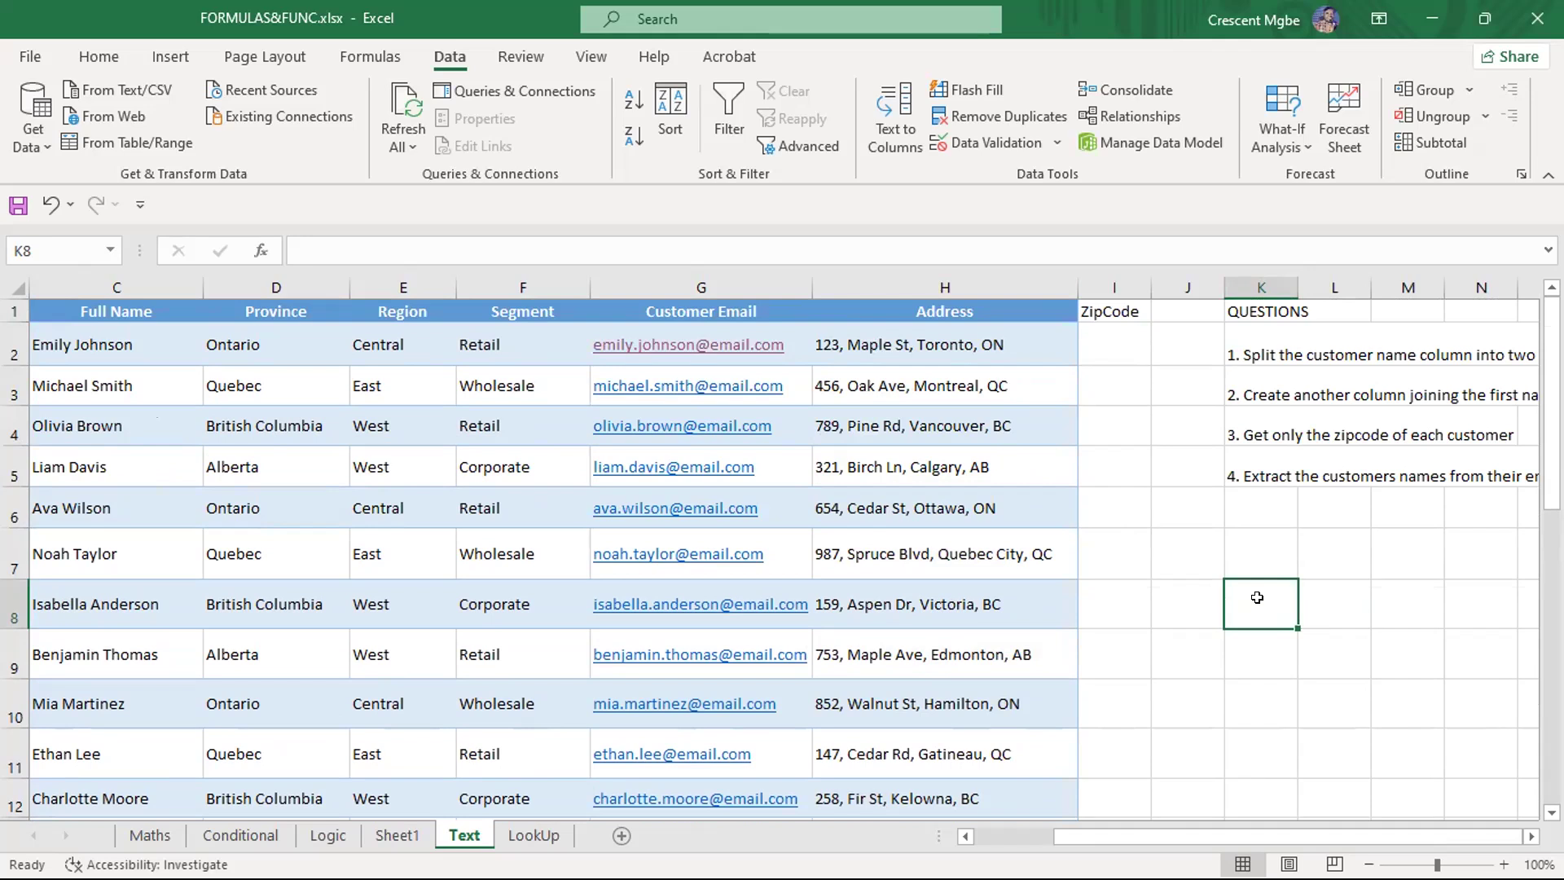
text(=)
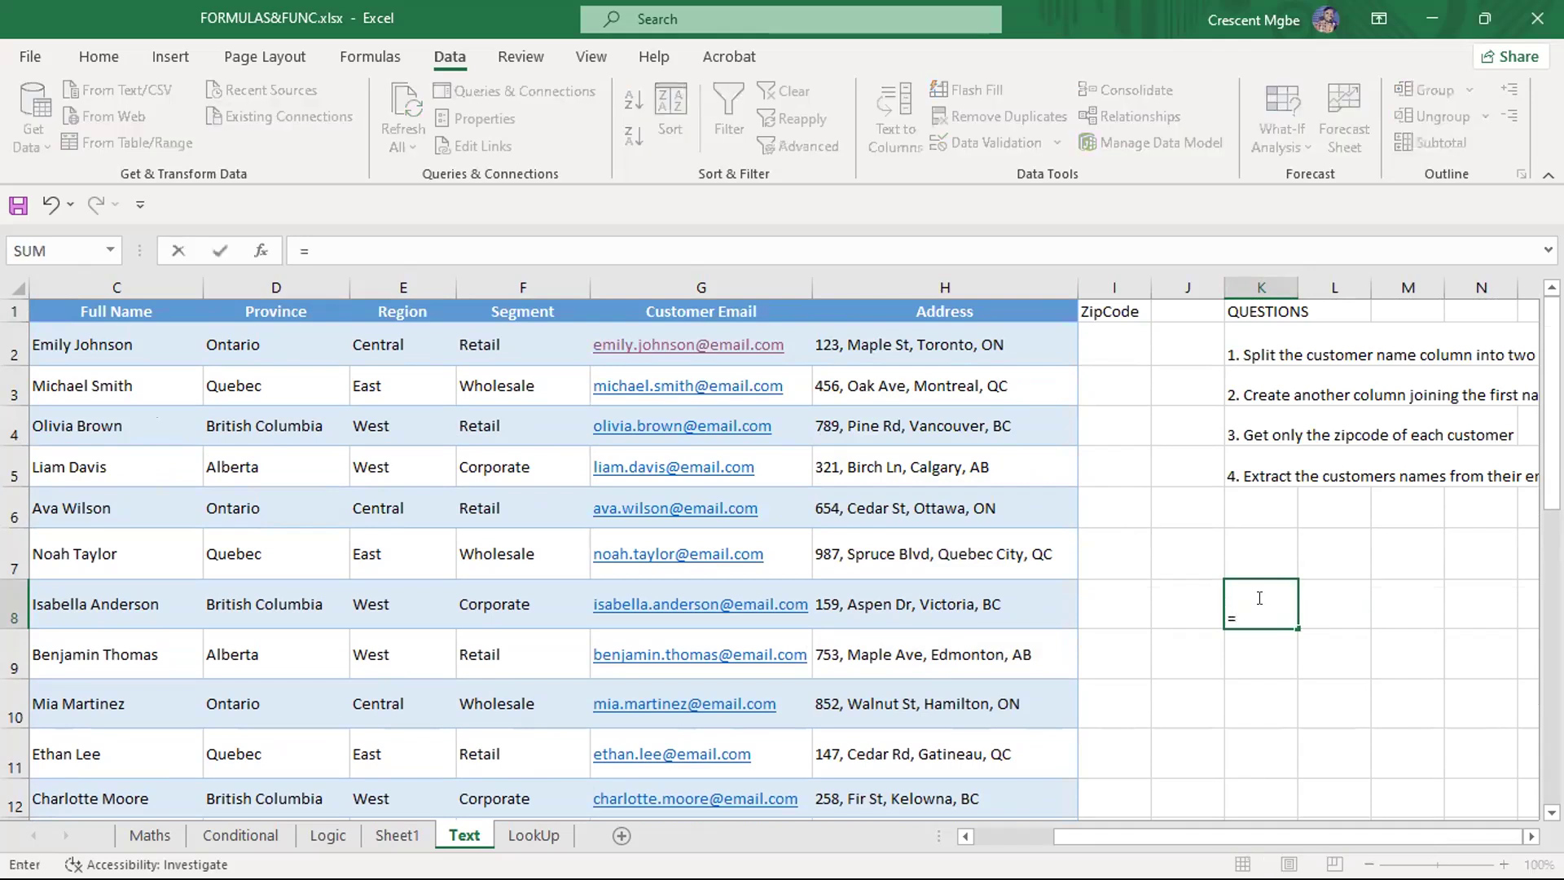
text(right)
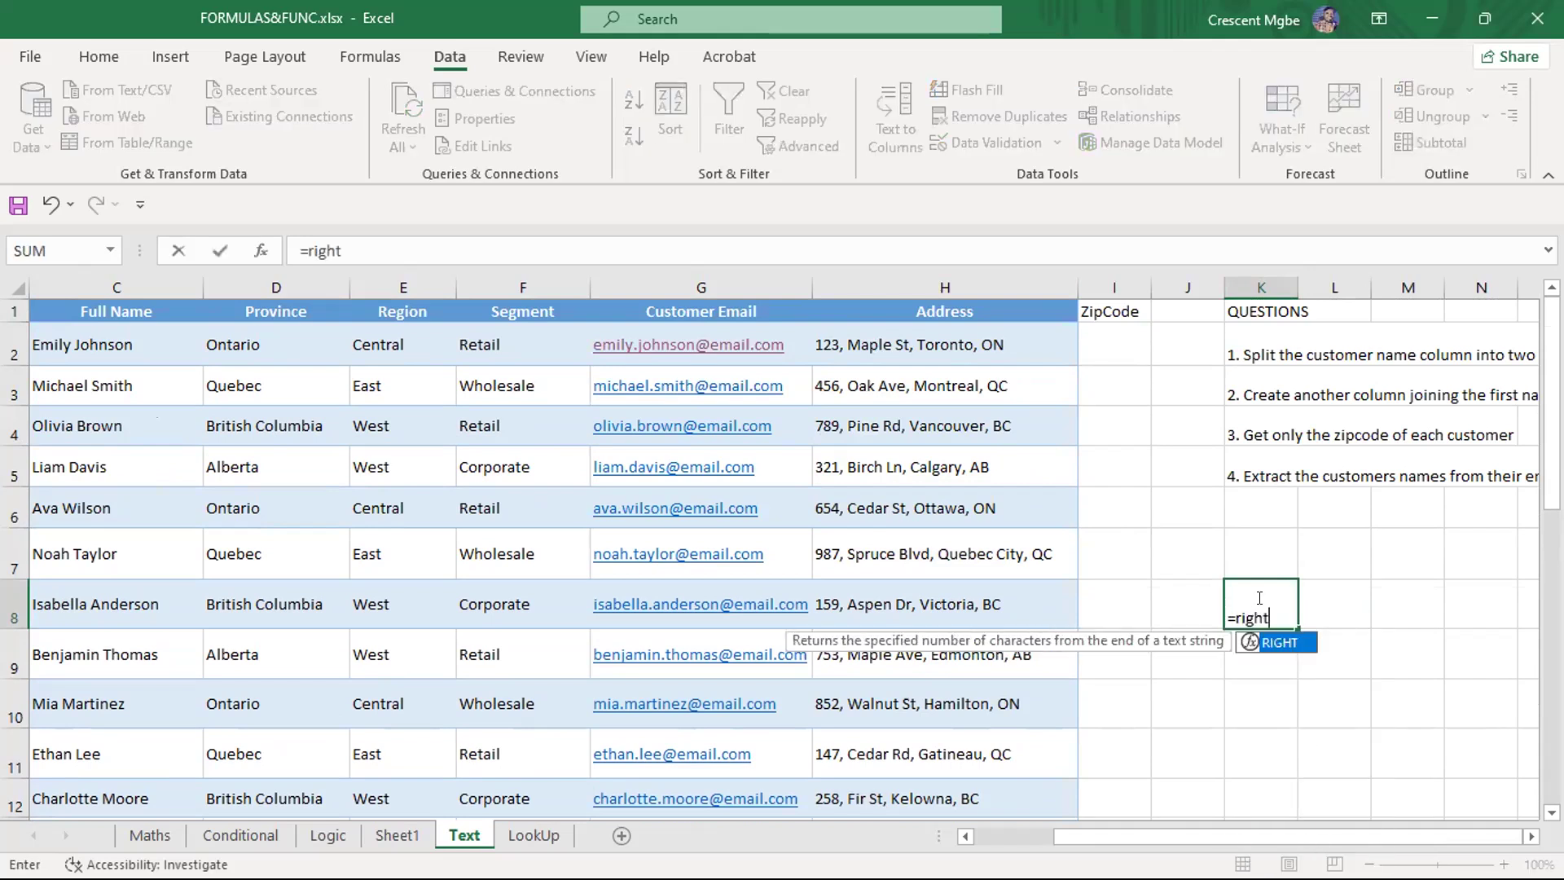
key(Tab)
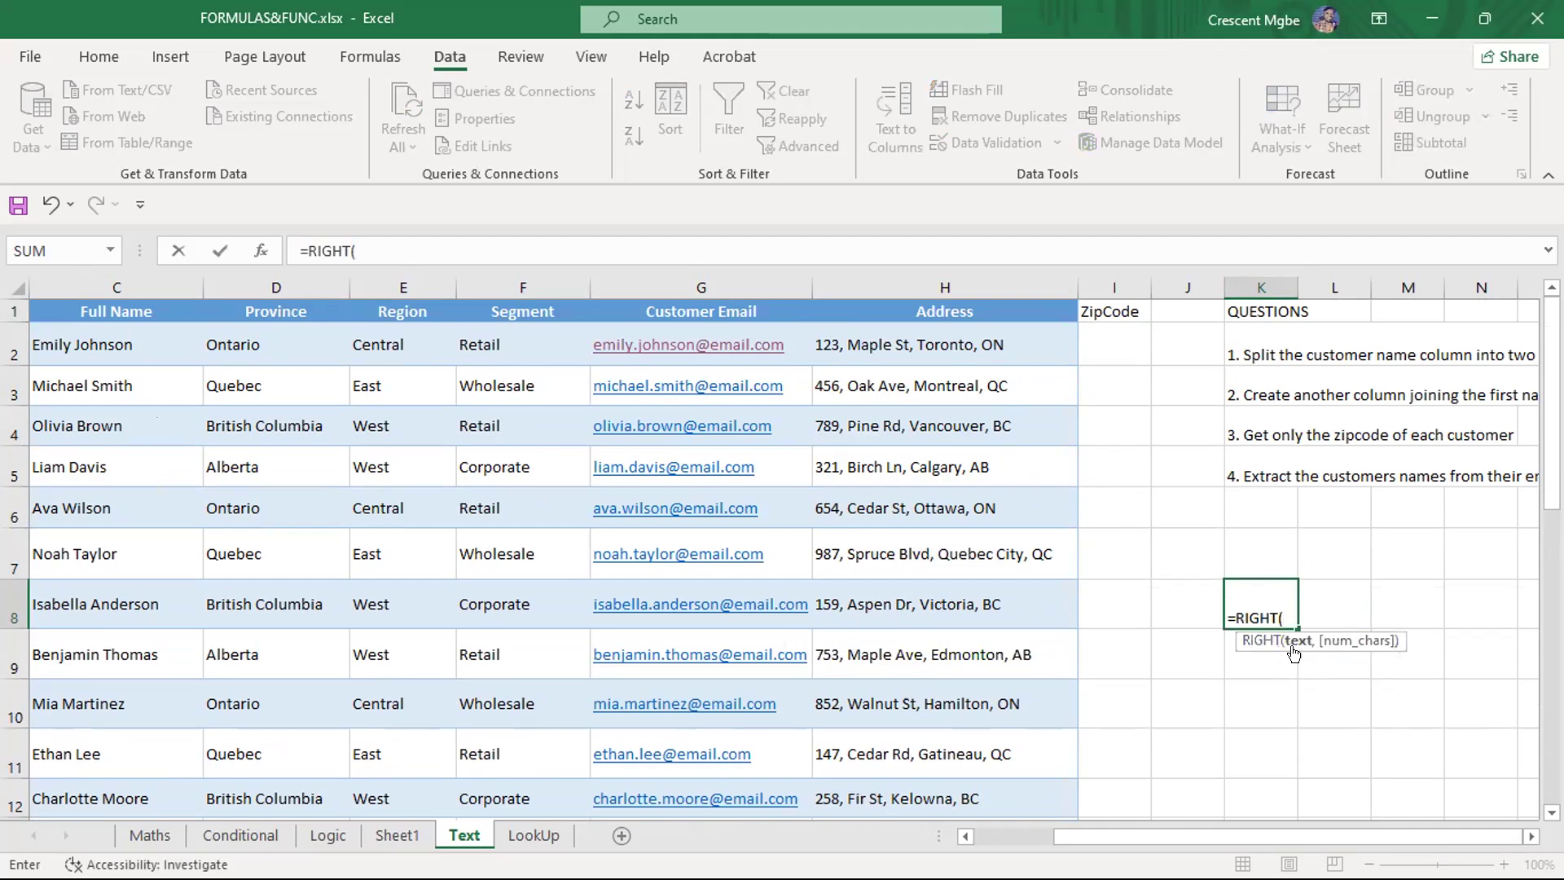
click(929, 352)
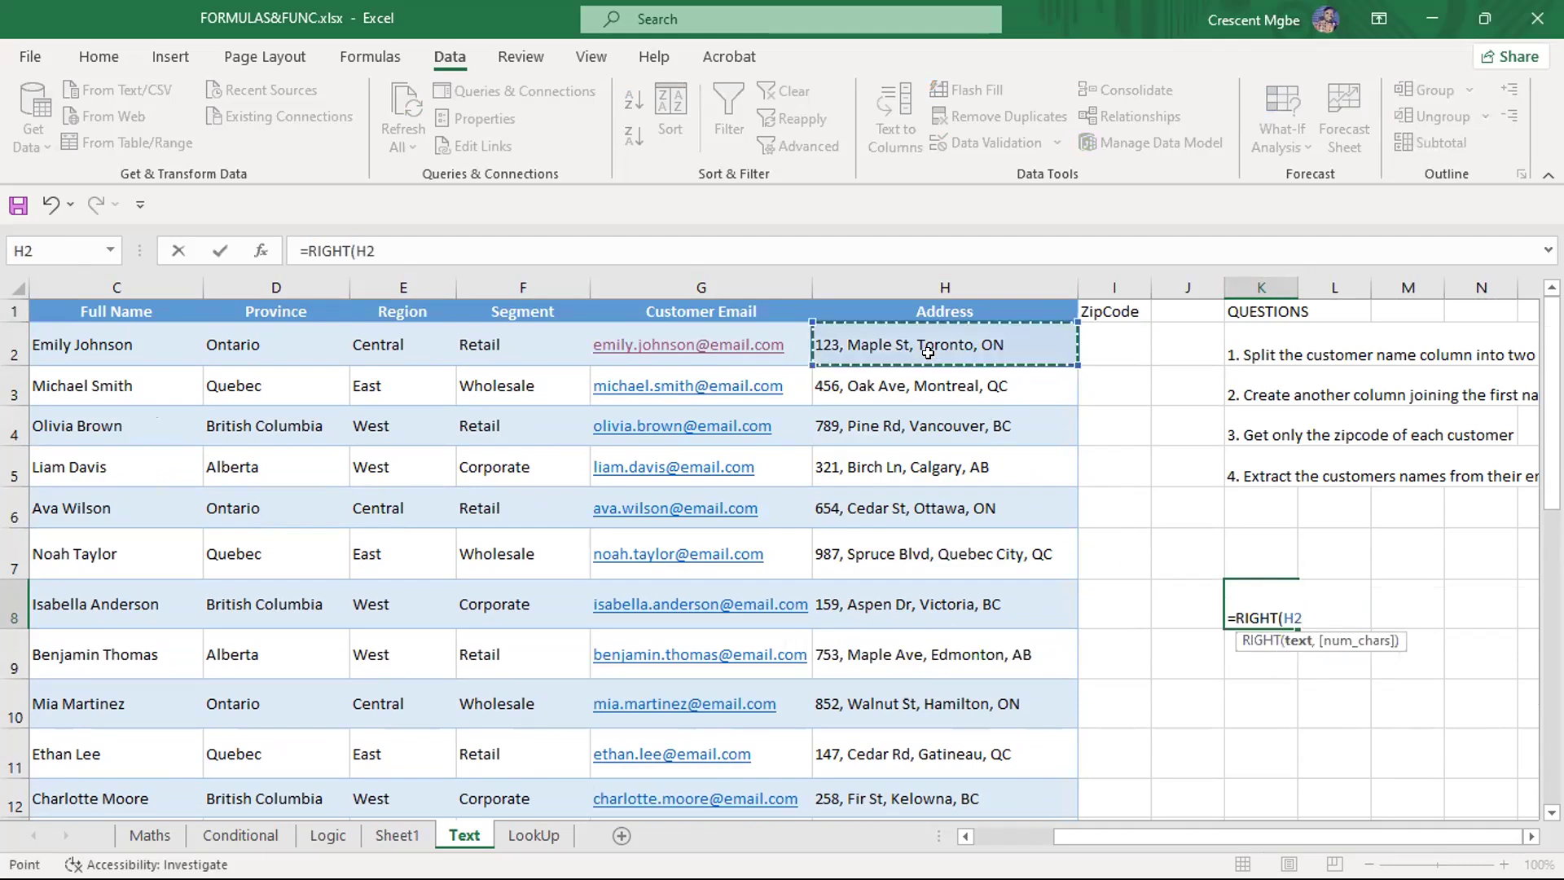
text(,)
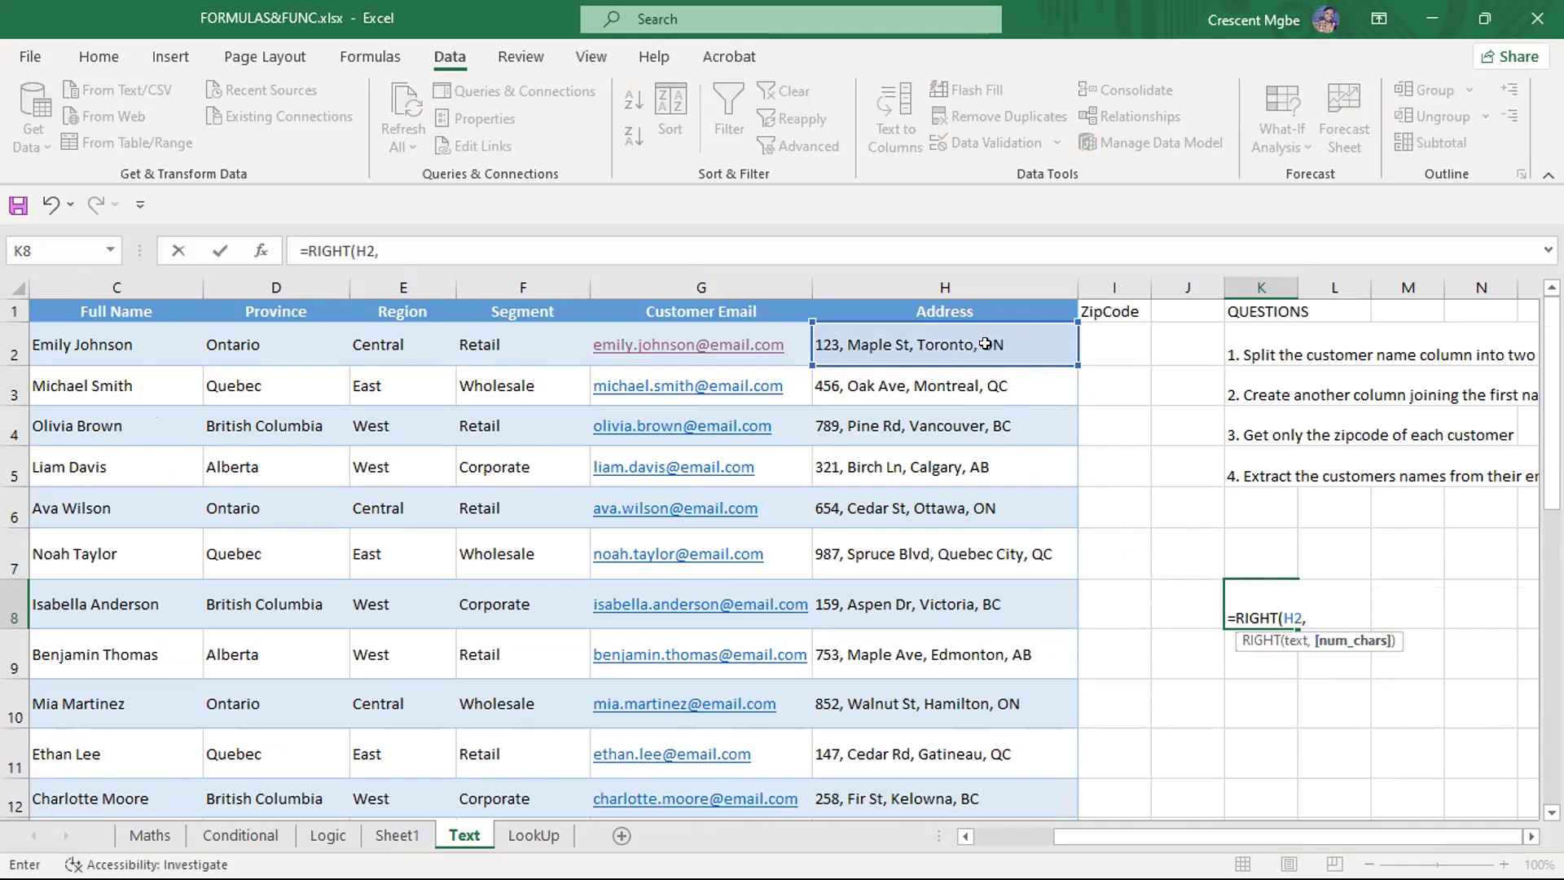
text(2)
click(1286, 649)
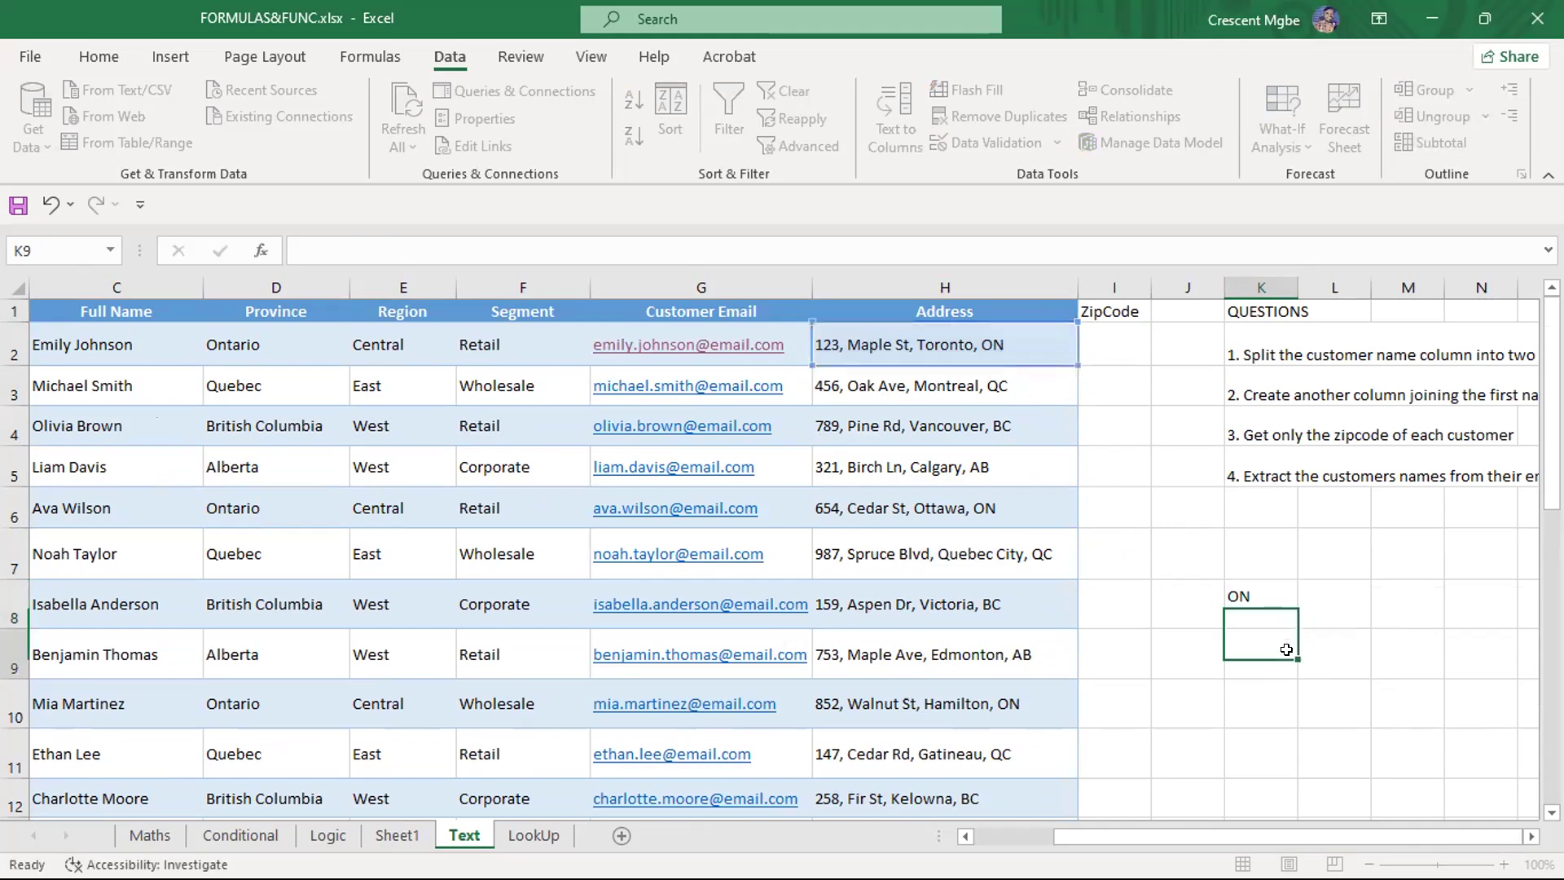
click(1271, 618)
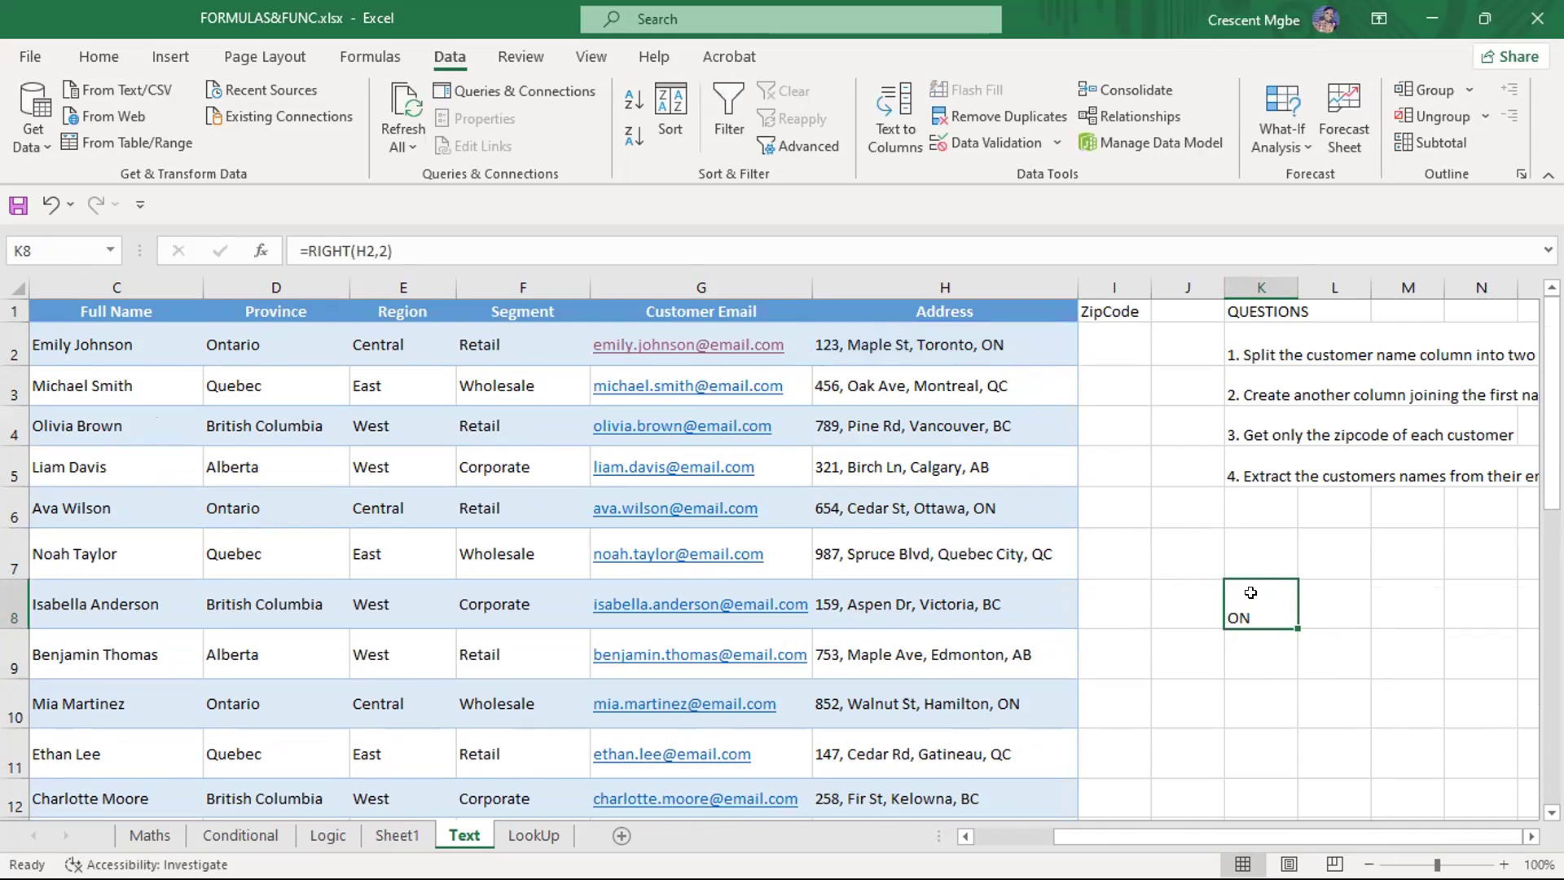
key(BackSpace)
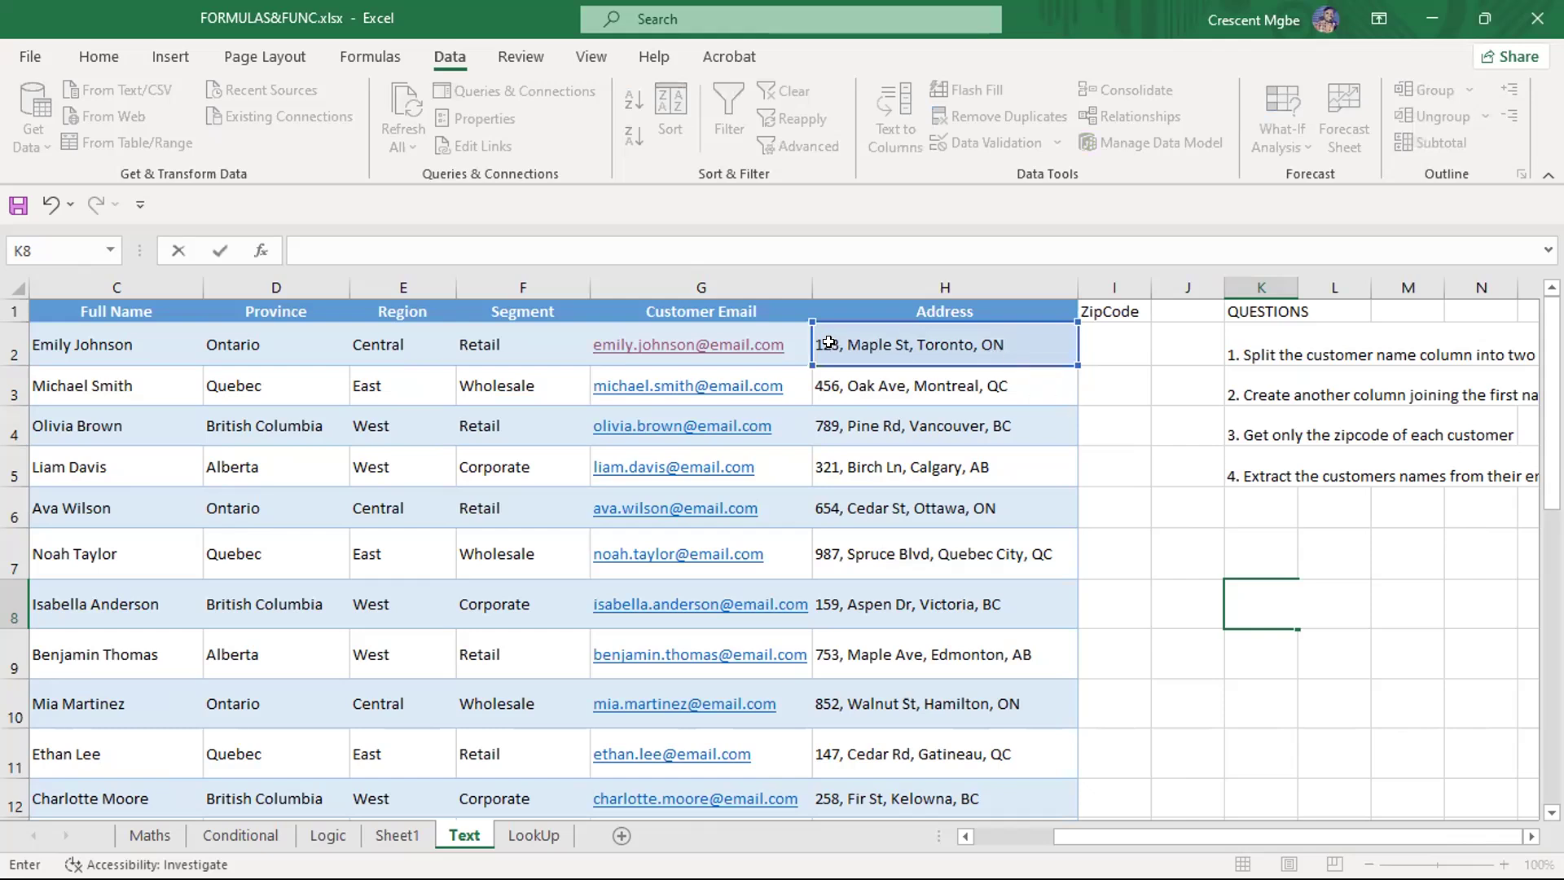
click(1097, 341)
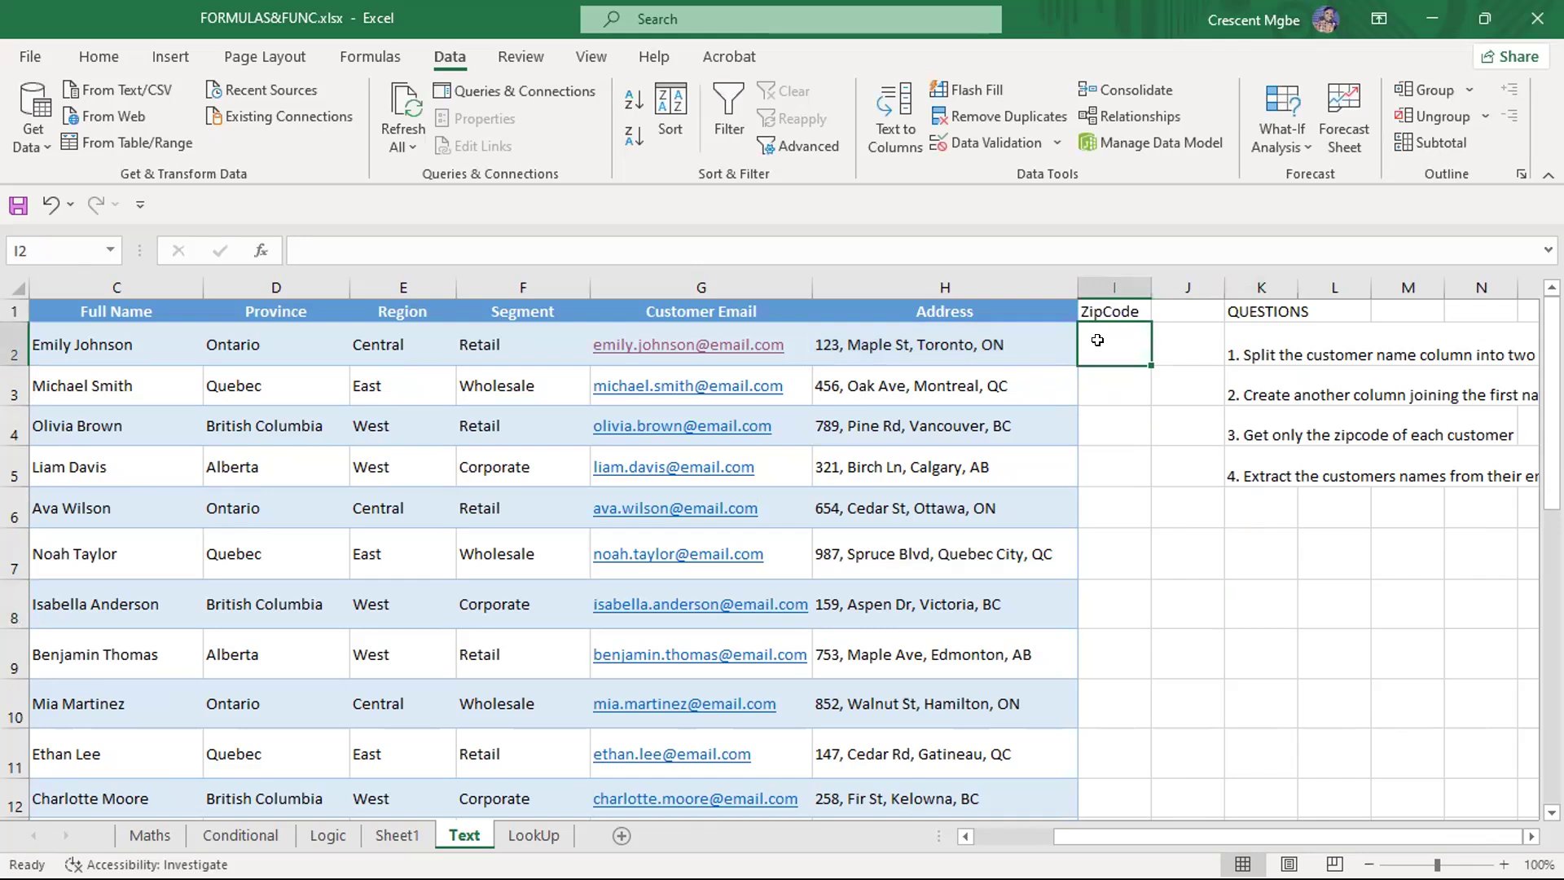
text(=left)
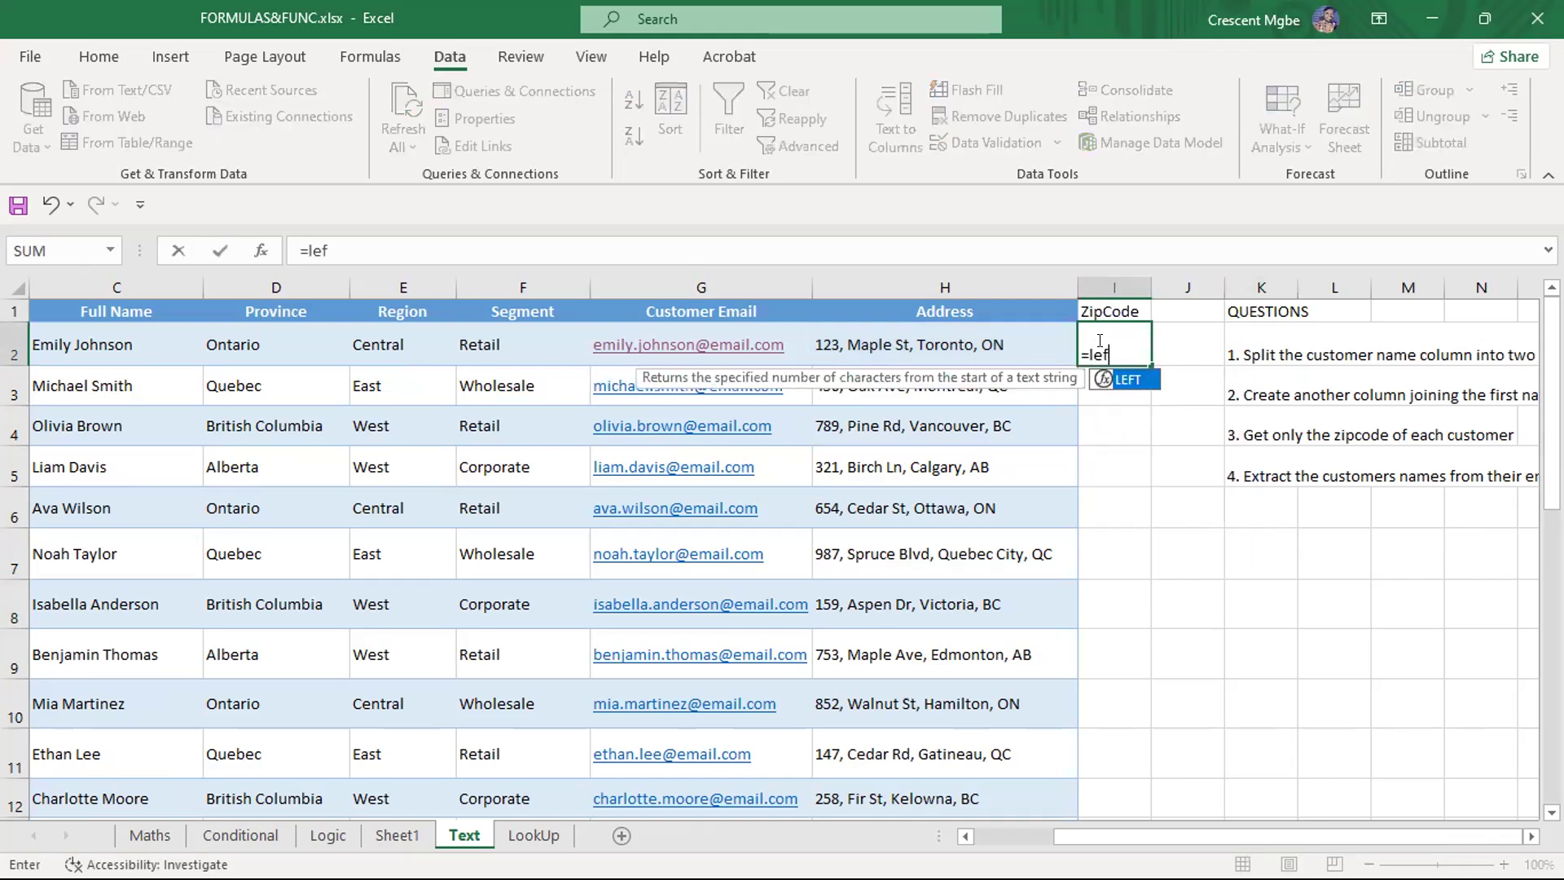
key(Tab)
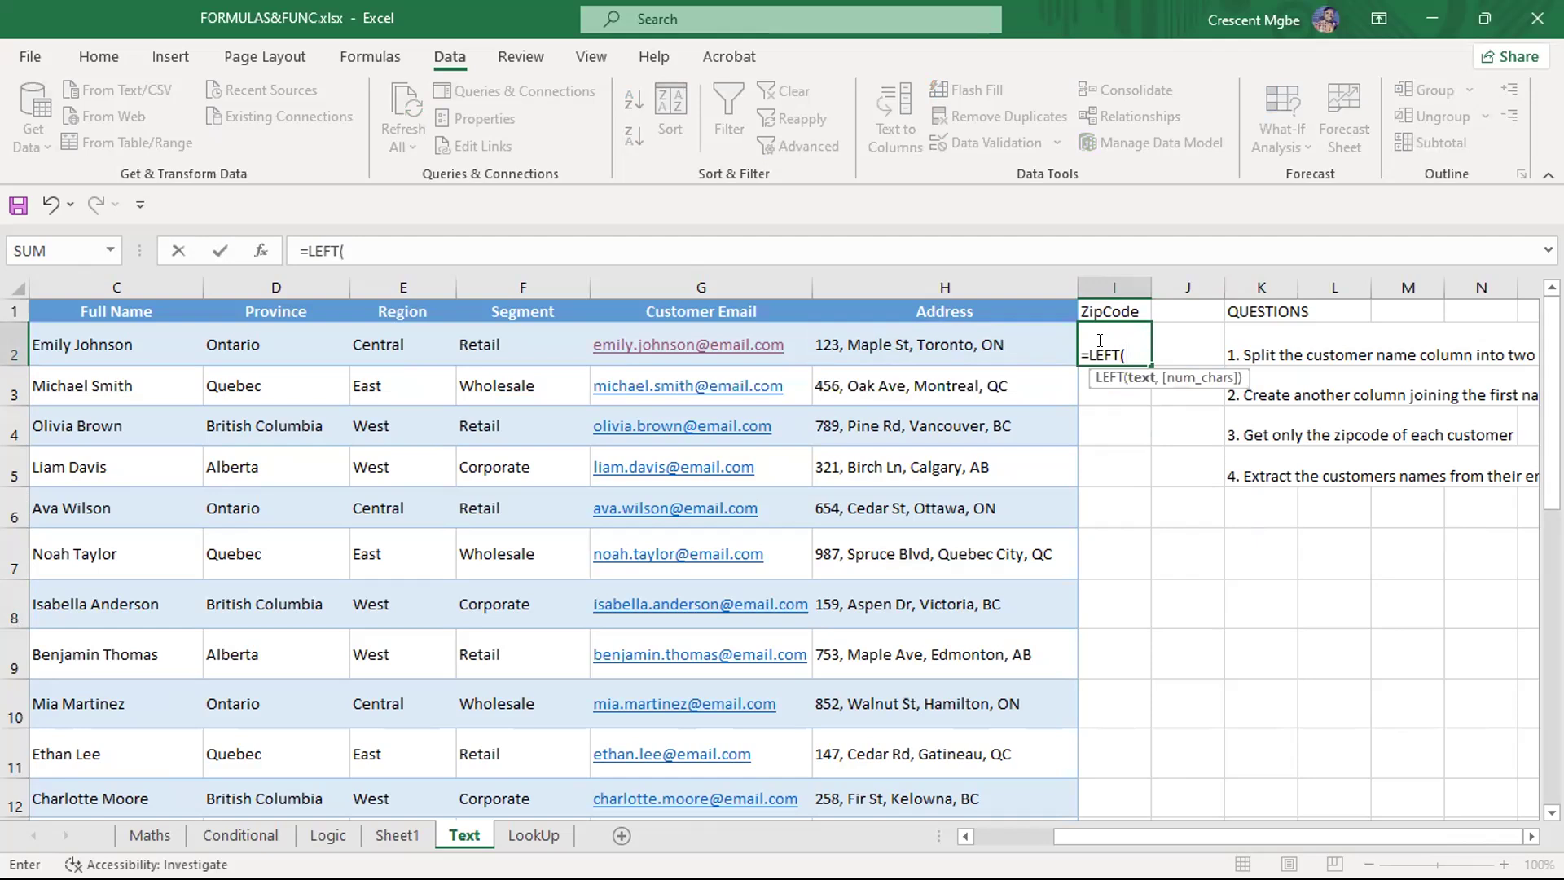
click(957, 336)
text(,)
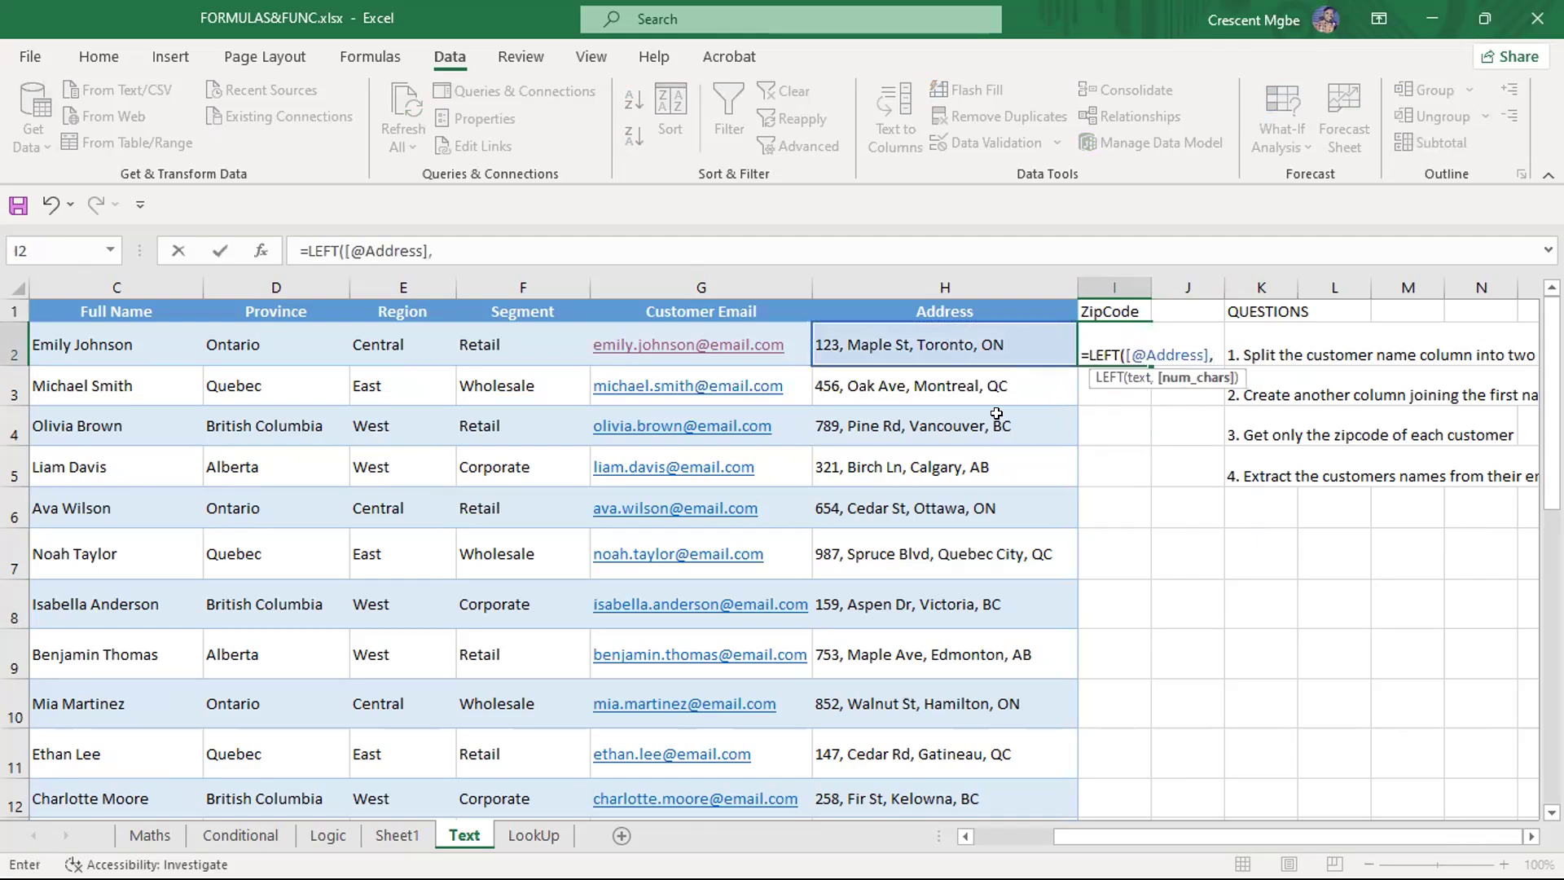
scroll(822, 499, down, 3)
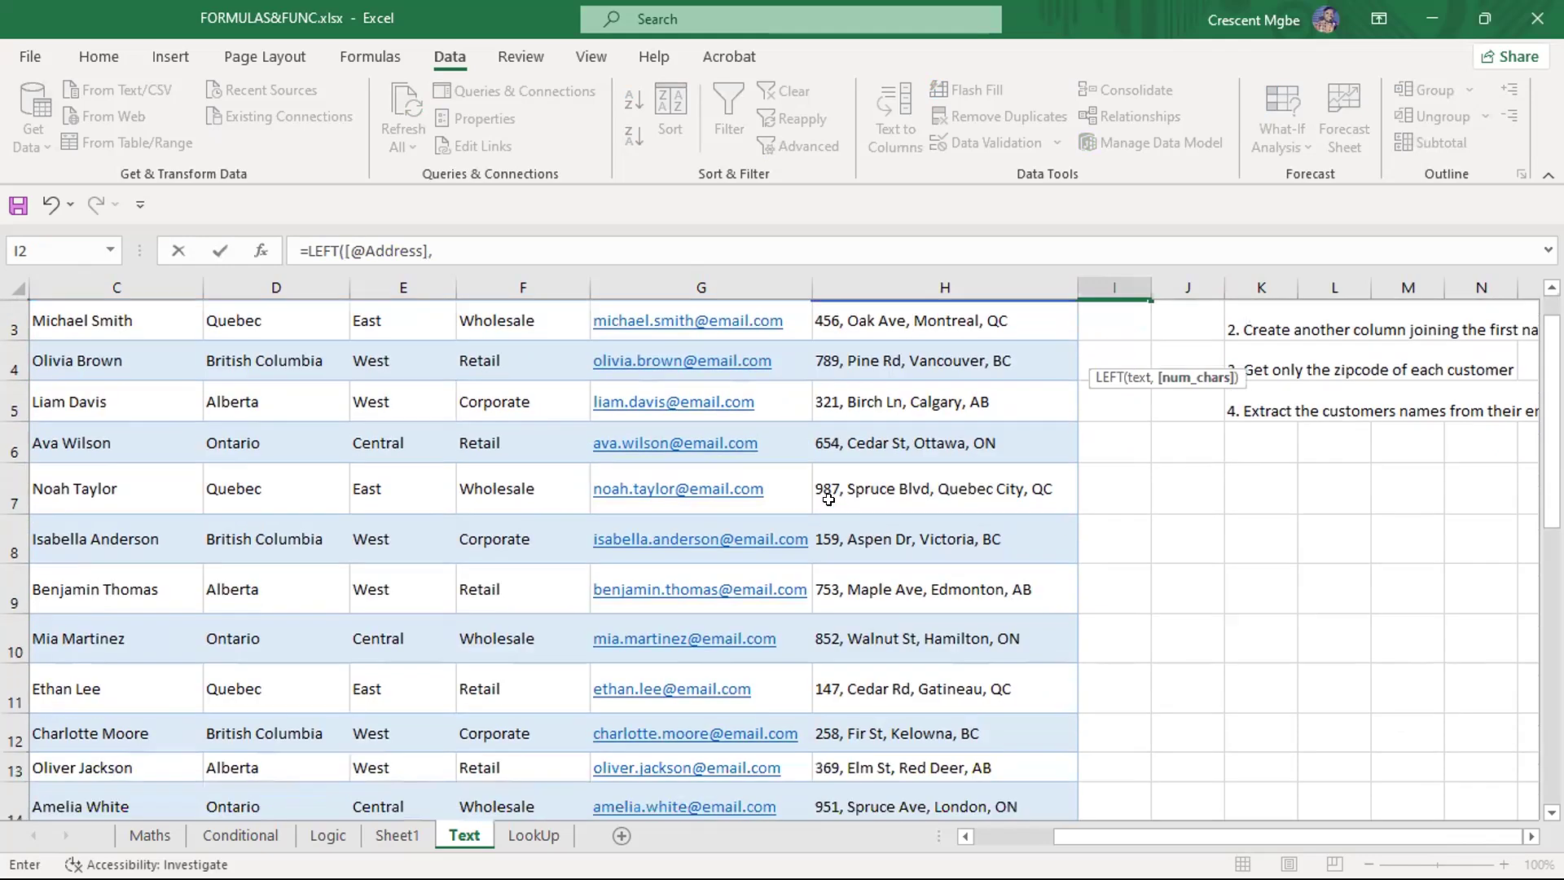
scroll(822, 498, down, 1)
scroll(821, 448, up, 4)
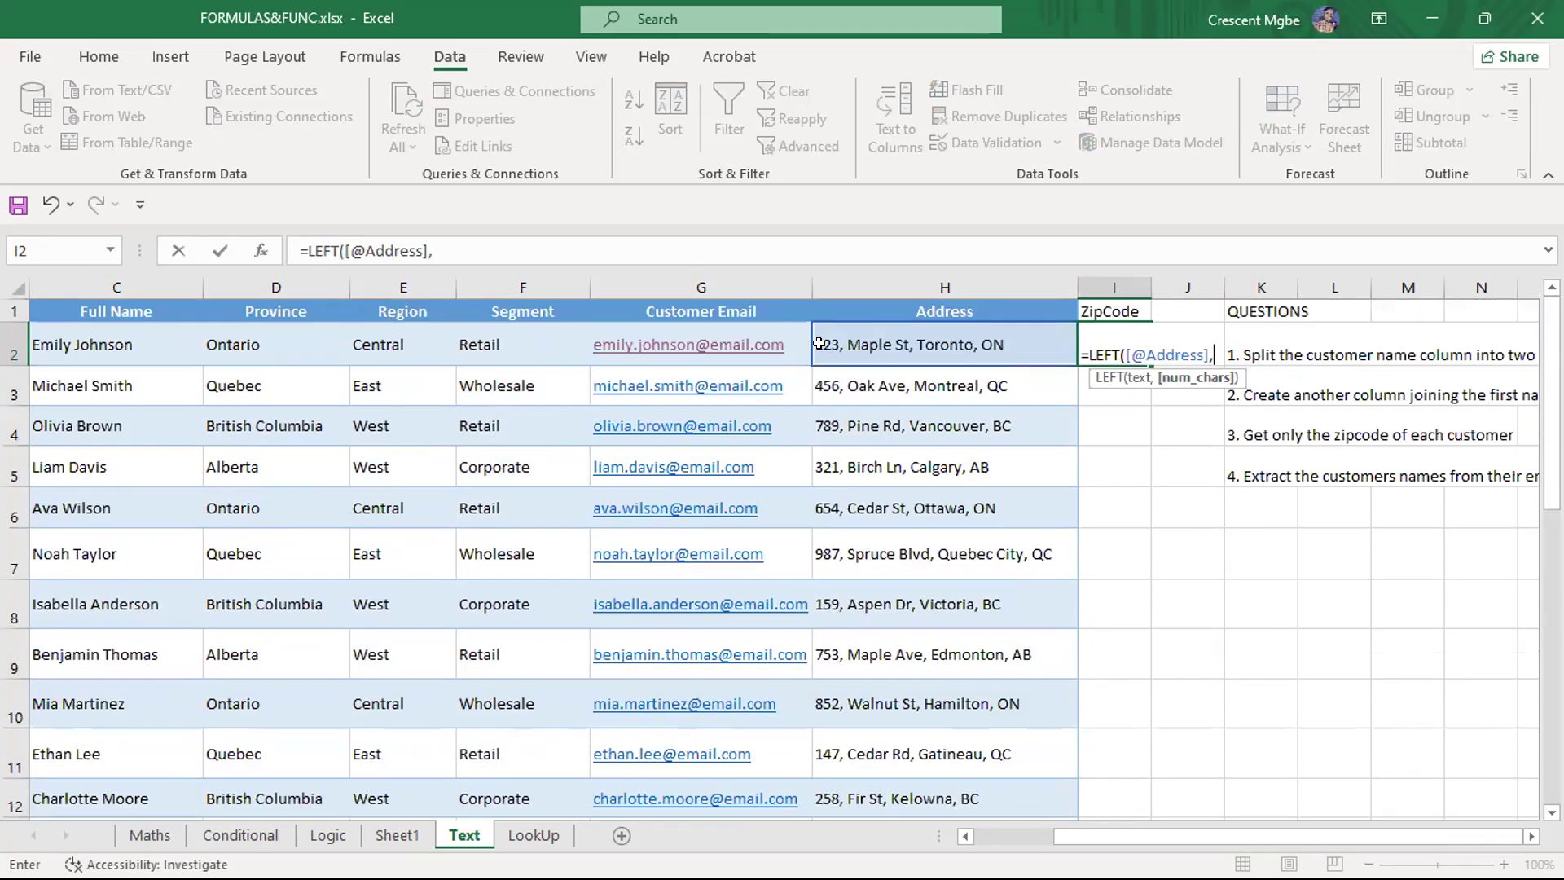
text(3)
key(Return)
Fill the zip code formula from cell I2 down the ZipCode column alongside the table and check the filled cells
click(1091, 337)
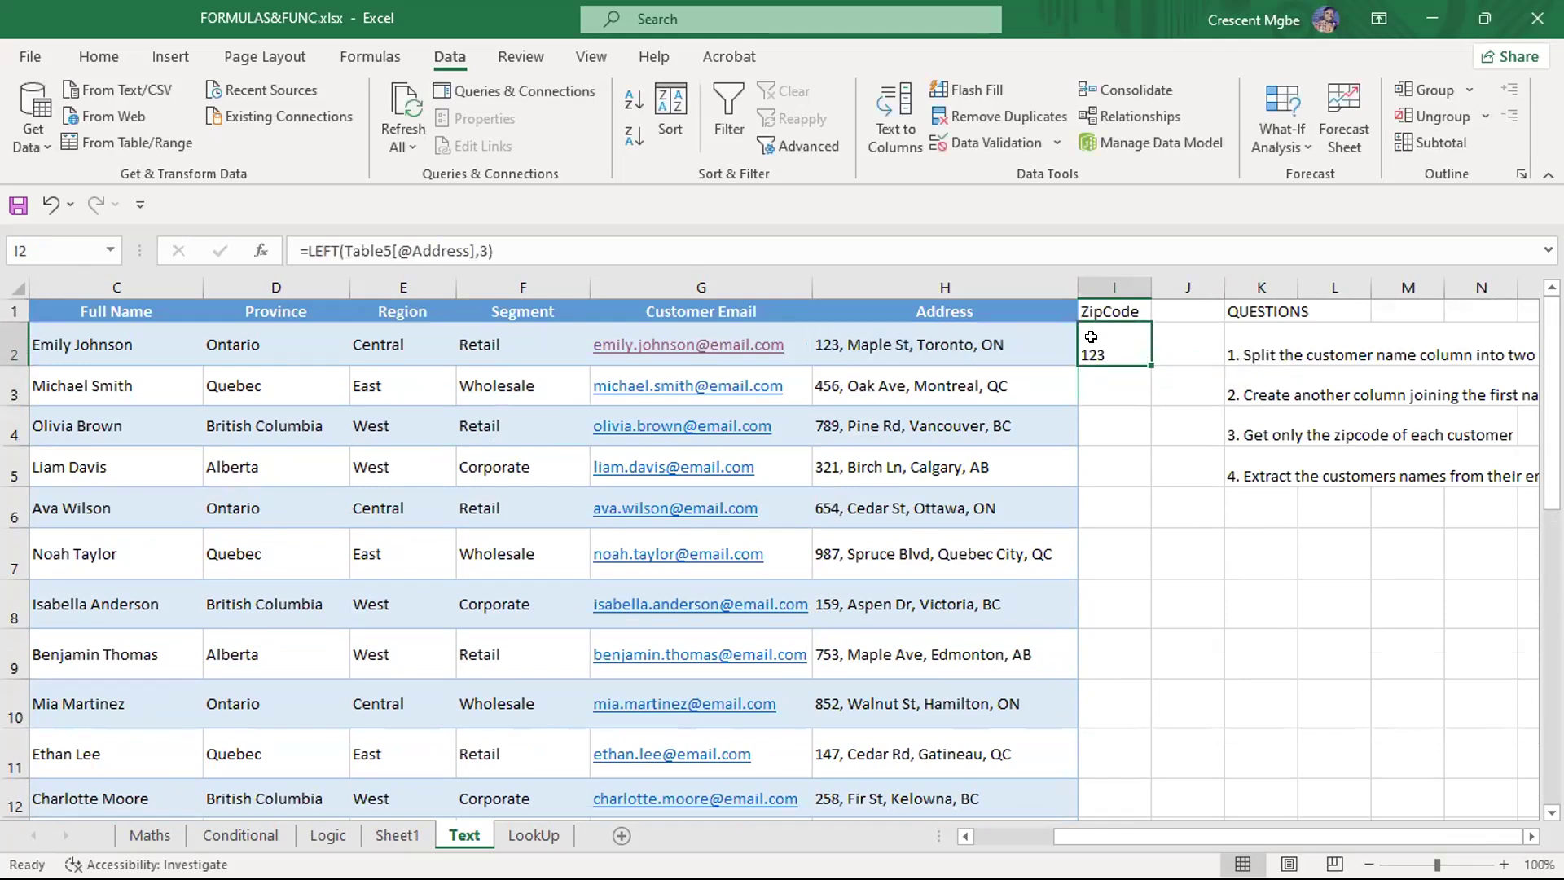
drag(1151, 365, 1149, 618)
scroll(1130, 548, up, 5)
scroll(1129, 548, up, 5)
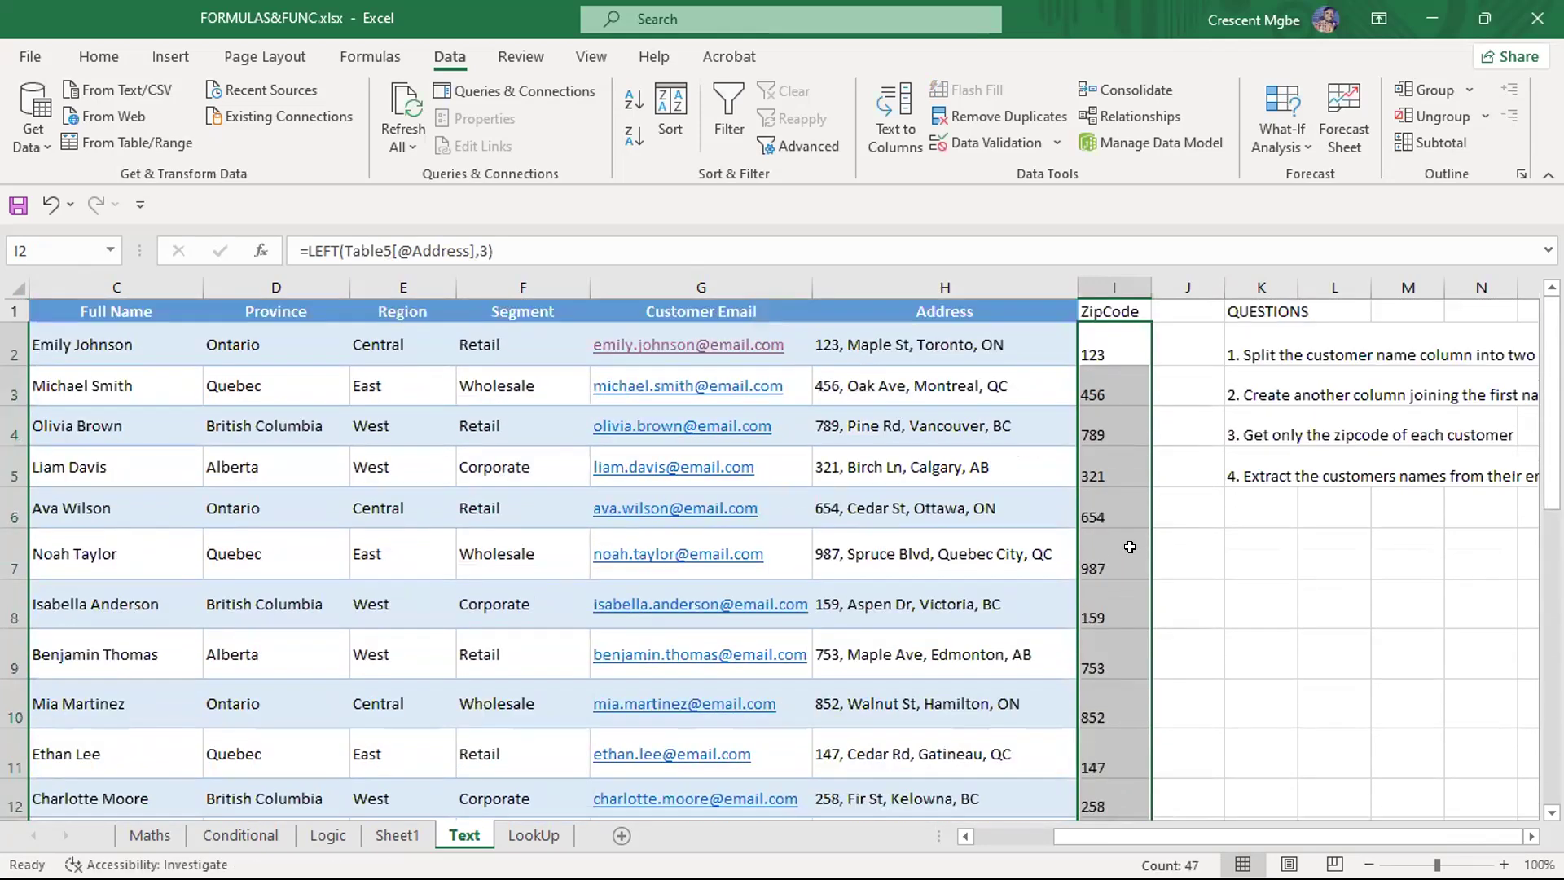
click(1220, 633)
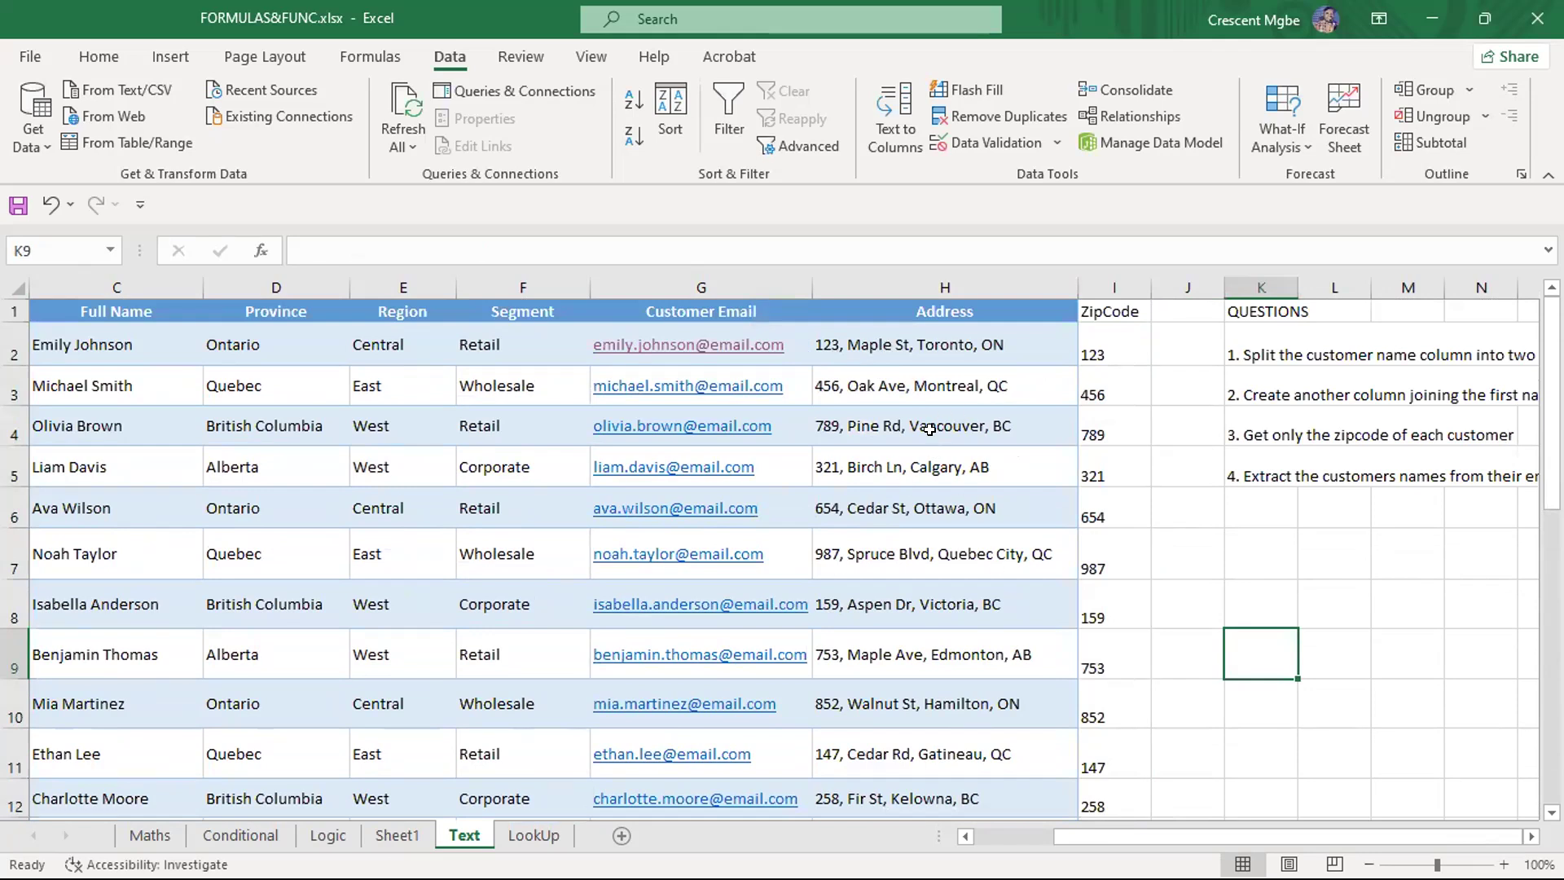
Insert an extra blank column at column J, between the ZipCode column and the questions
click(1238, 277)
right_click(1238, 277)
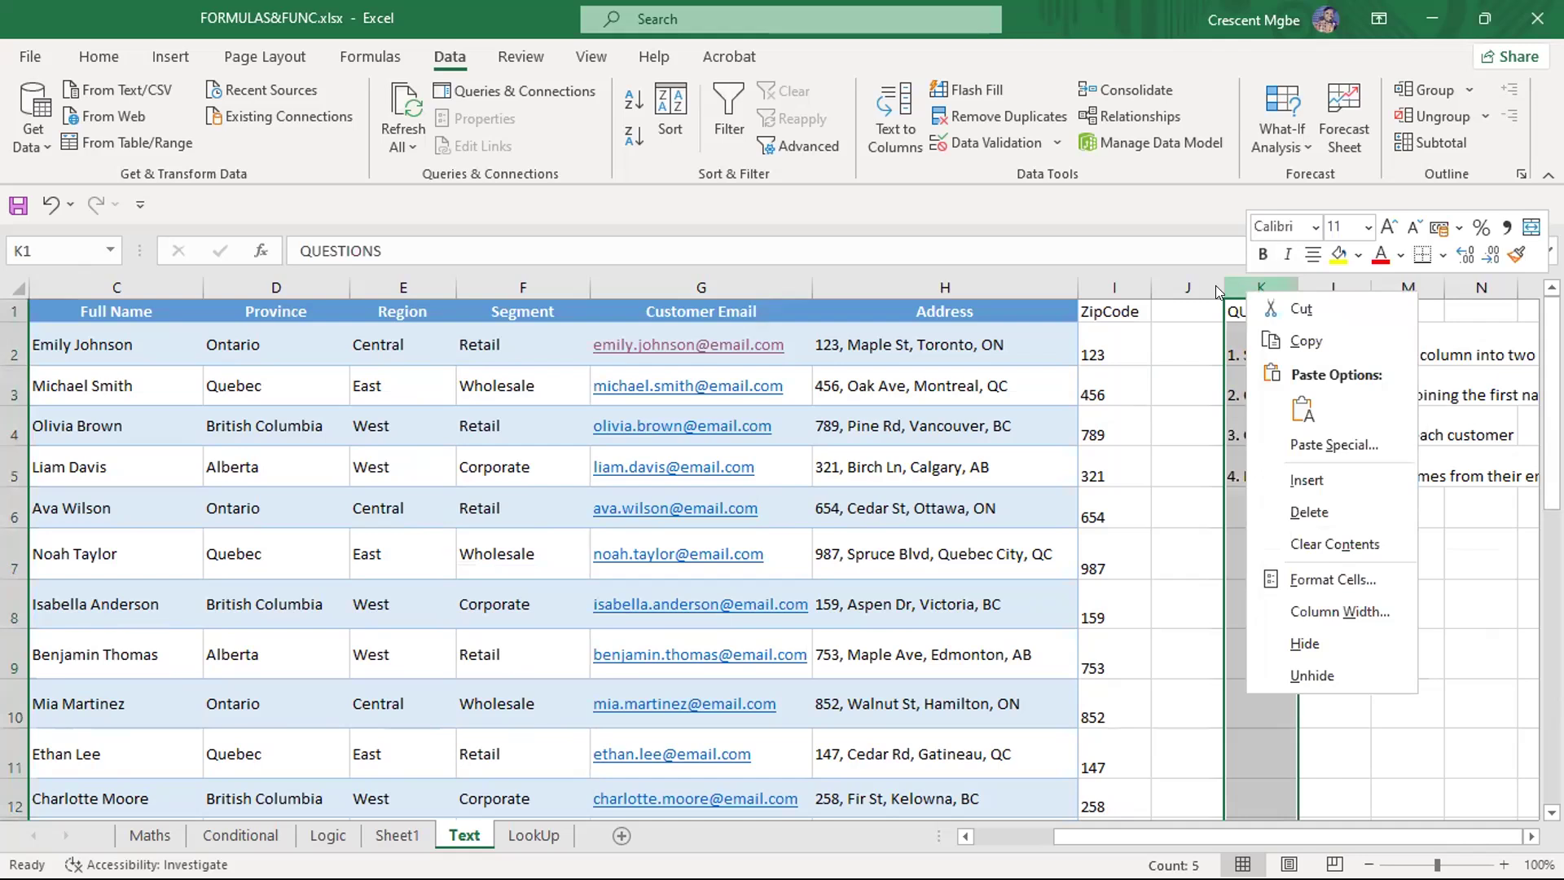
click(1185, 285)
click(1185, 285)
right_click(1187, 284)
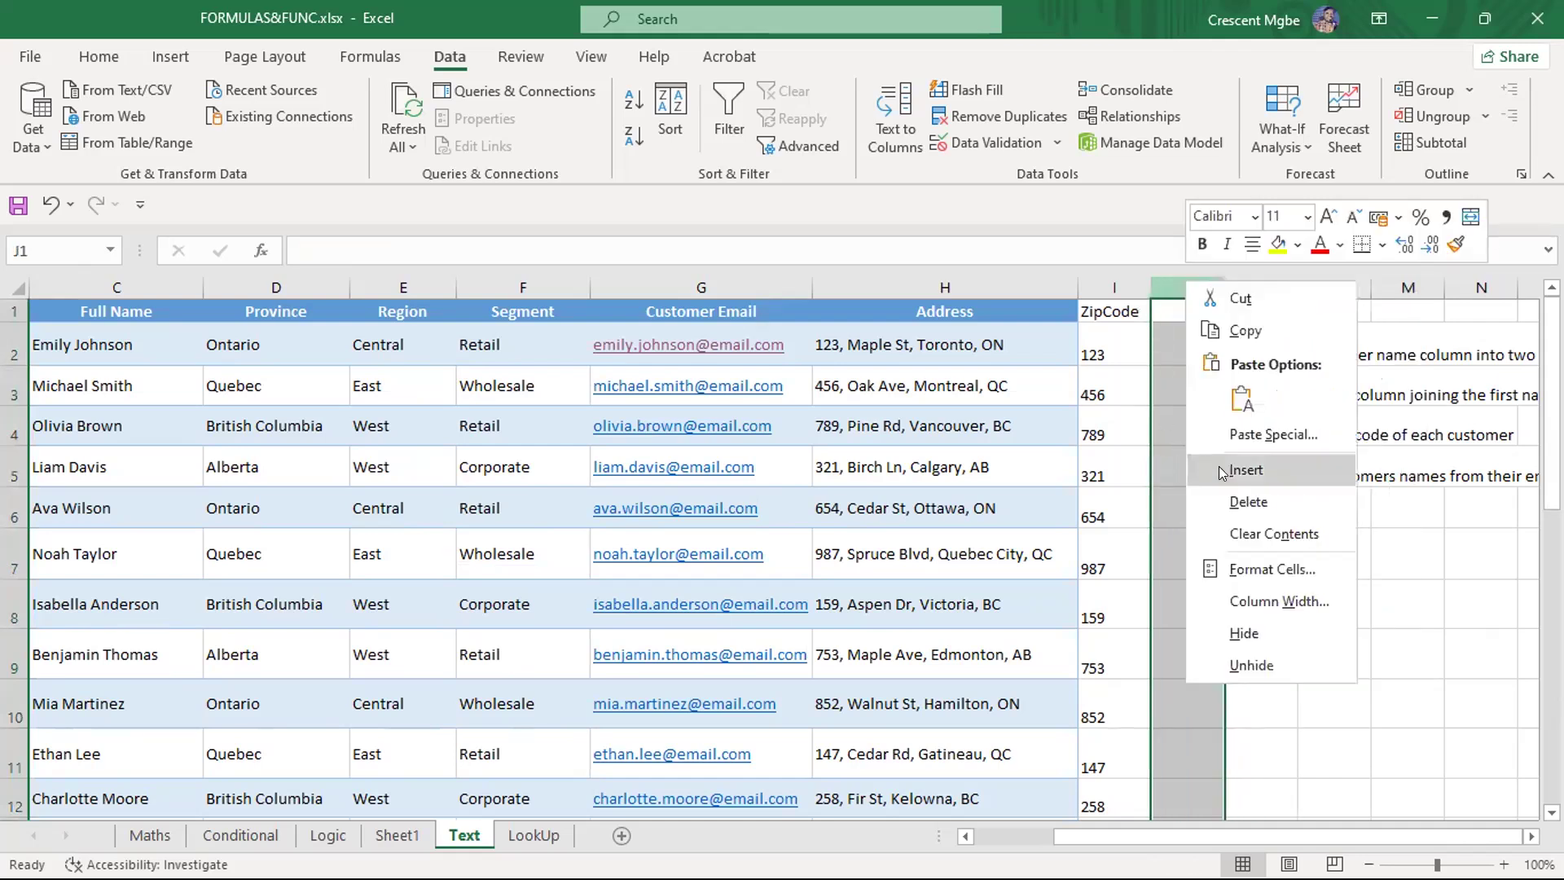
click(1194, 468)
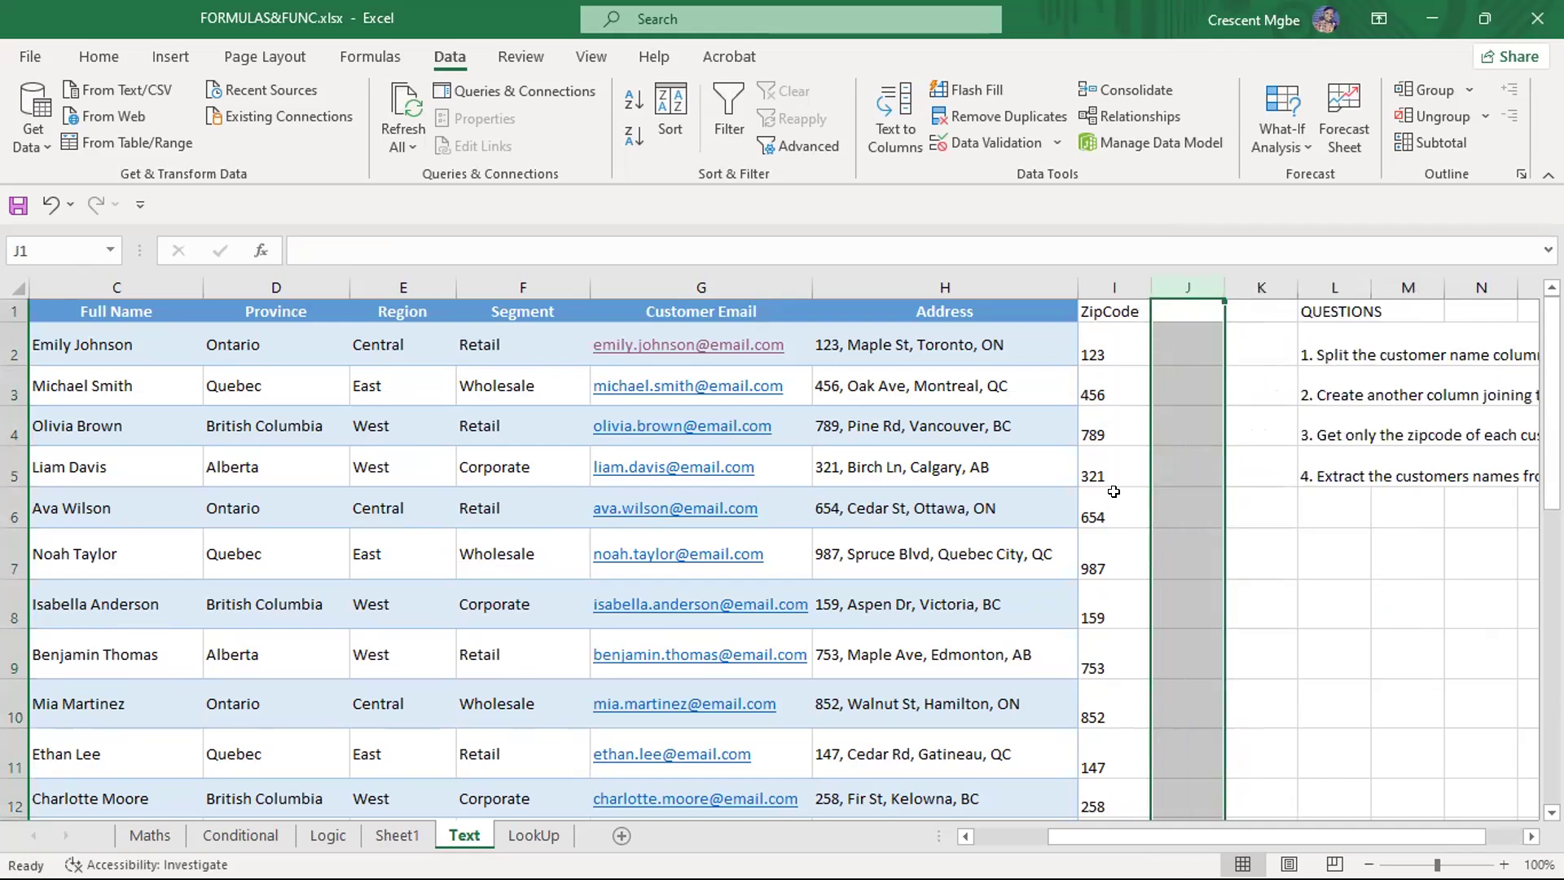
click(1260, 668)
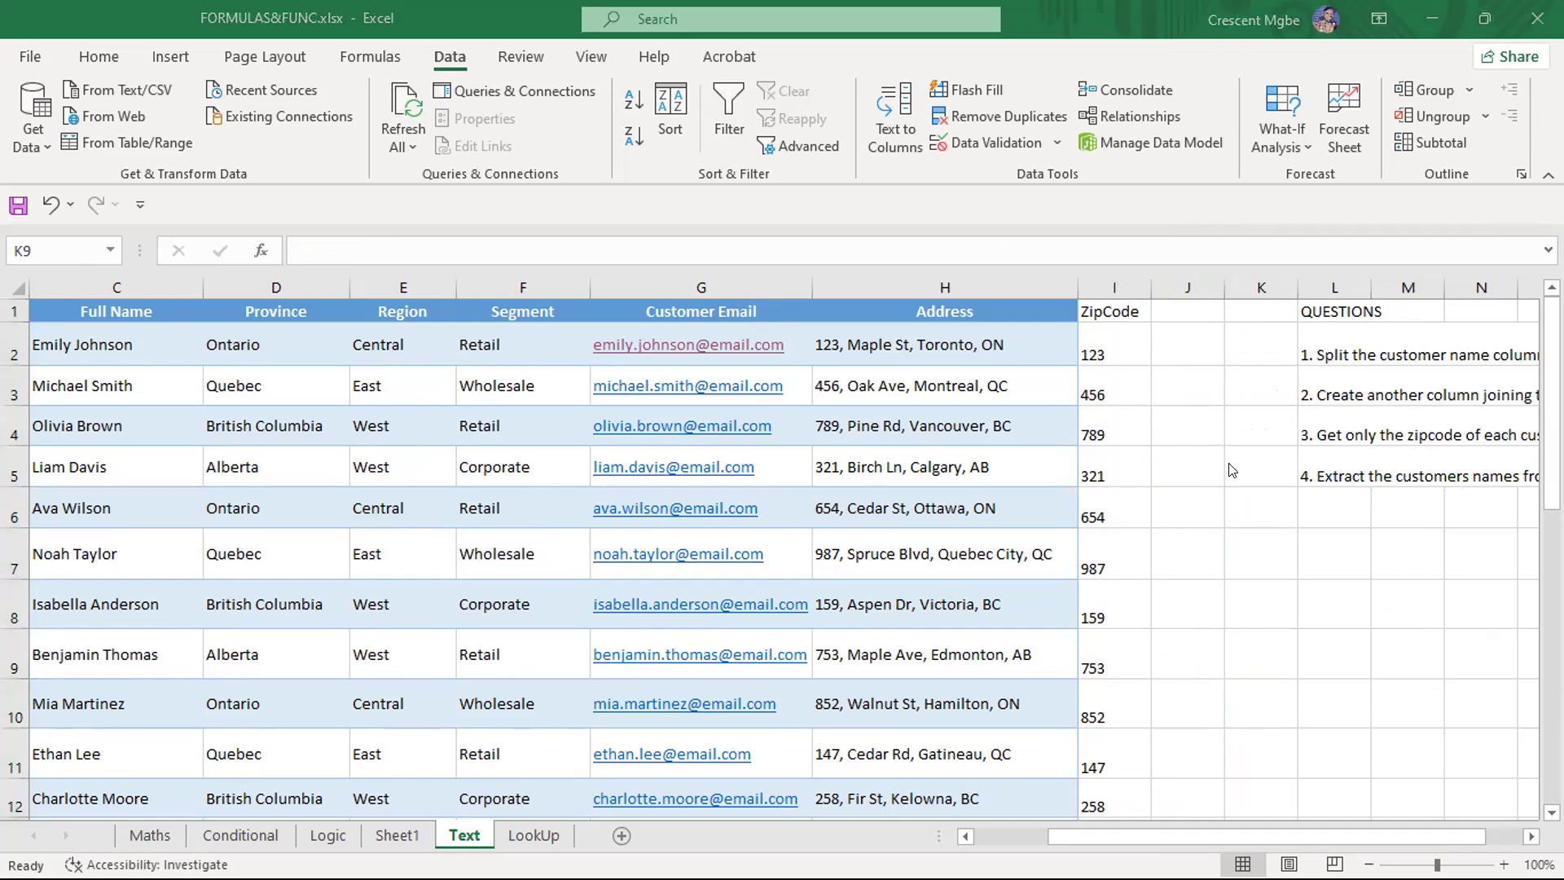
Check the fourth question, test the formula =RIGHT(G2,3) on the first customer email in empty cell L8, and clear that cell again
click(1297, 834)
drag(1365, 836, 1491, 826)
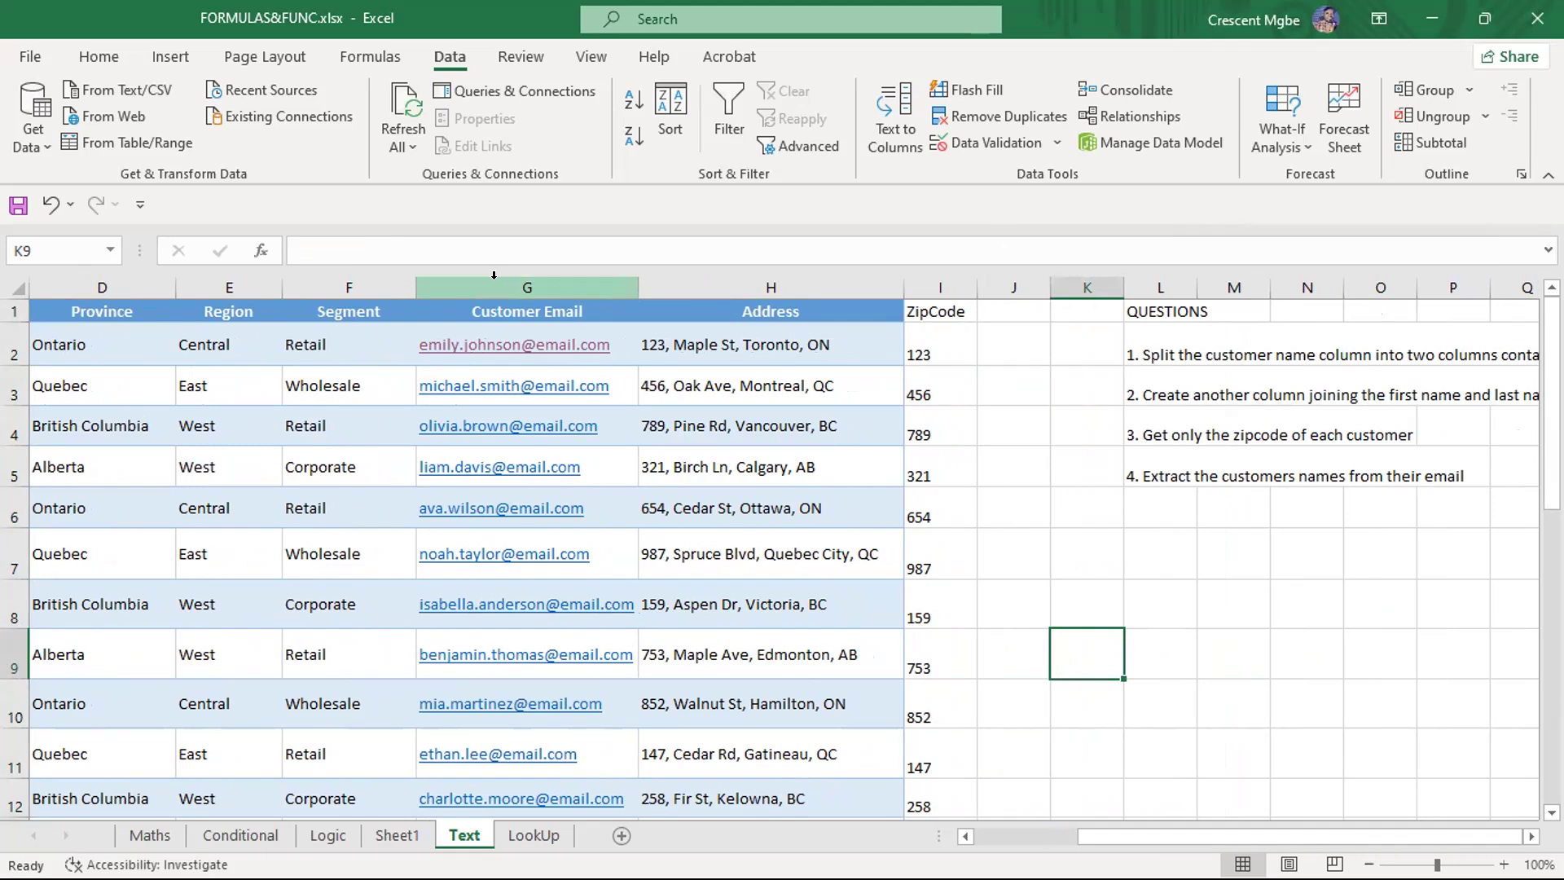
drag(1143, 835, 1043, 836)
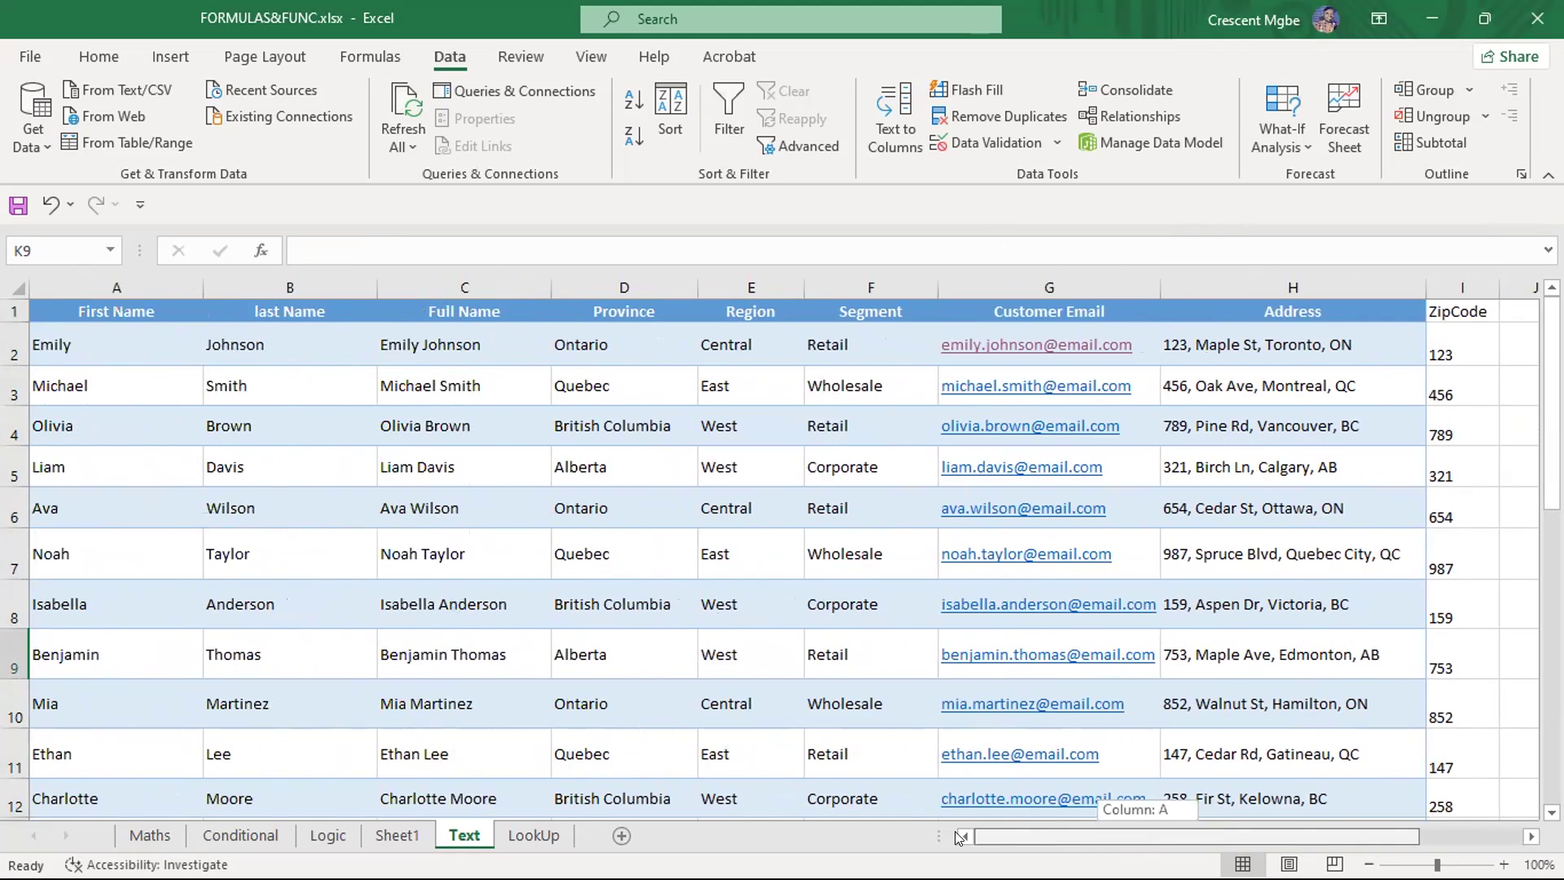
drag(1307, 836, 1409, 836)
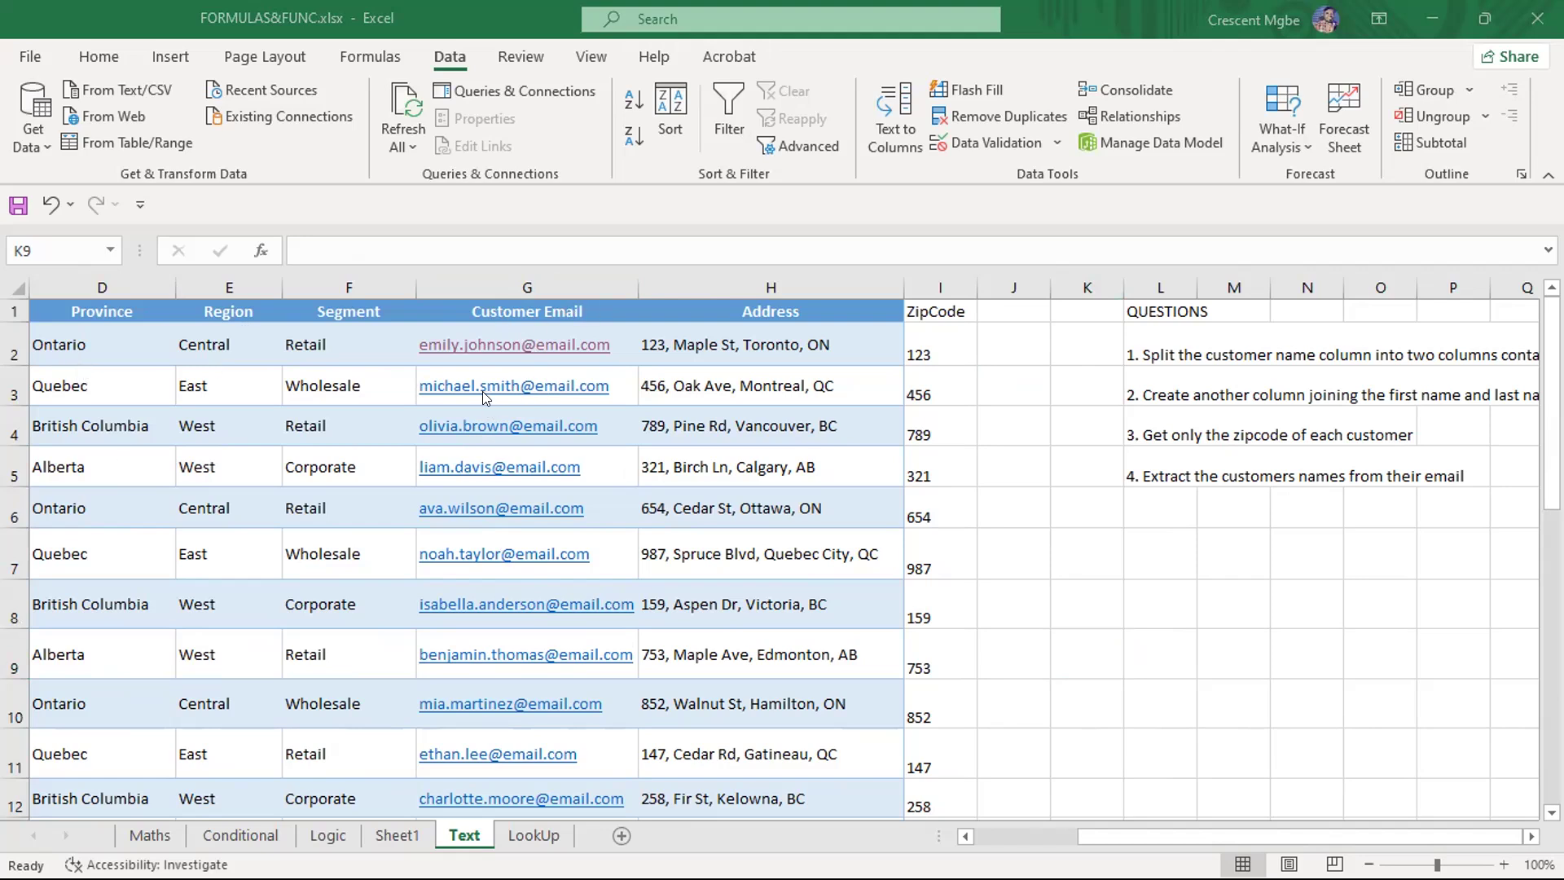
click(1147, 600)
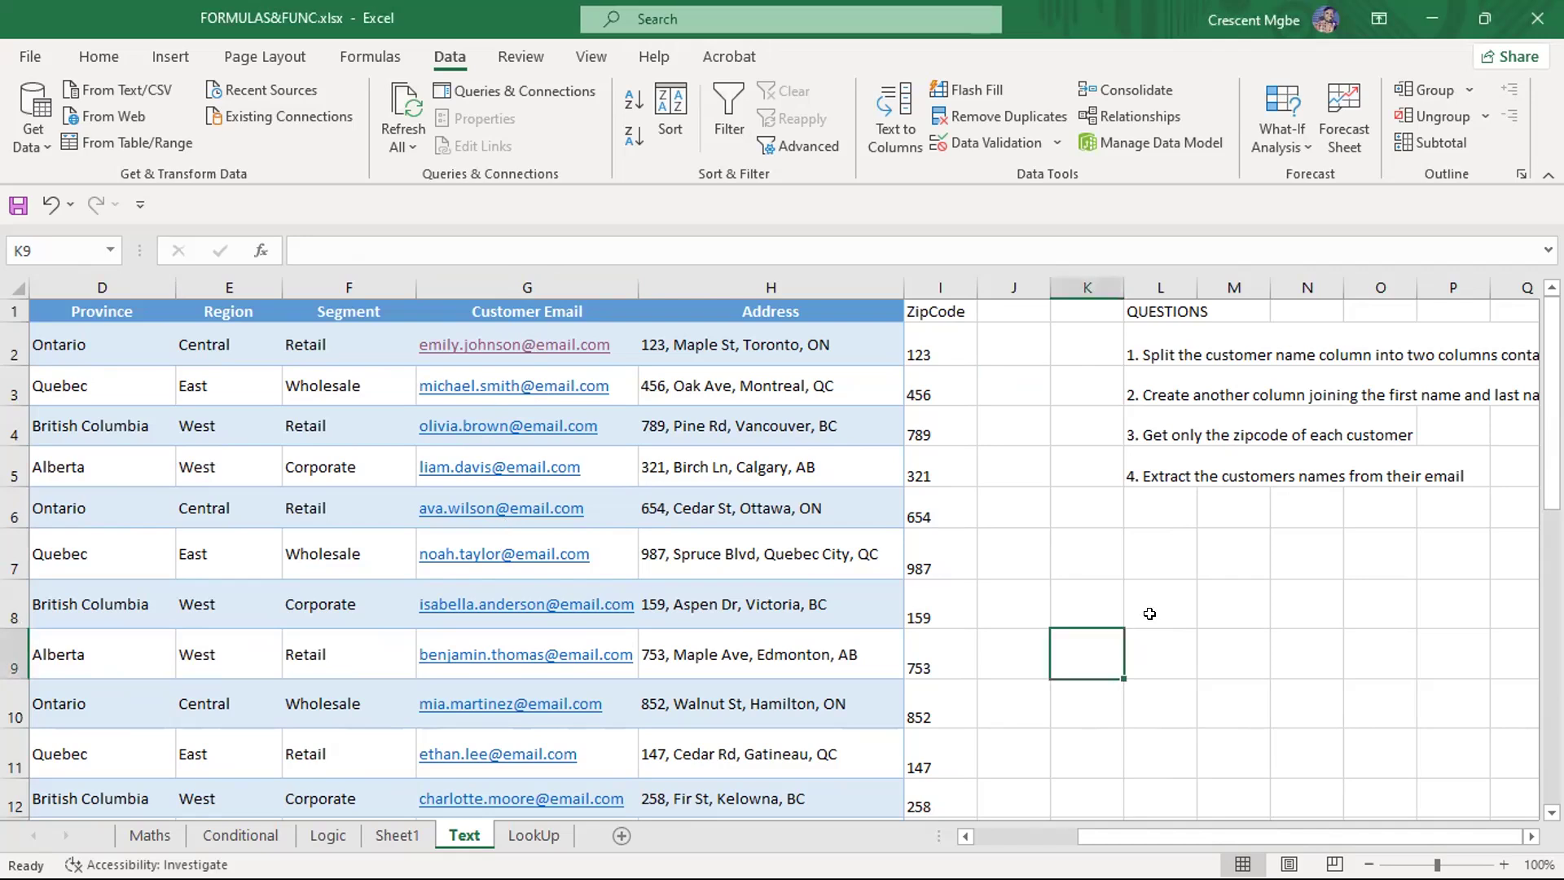
click(1148, 611)
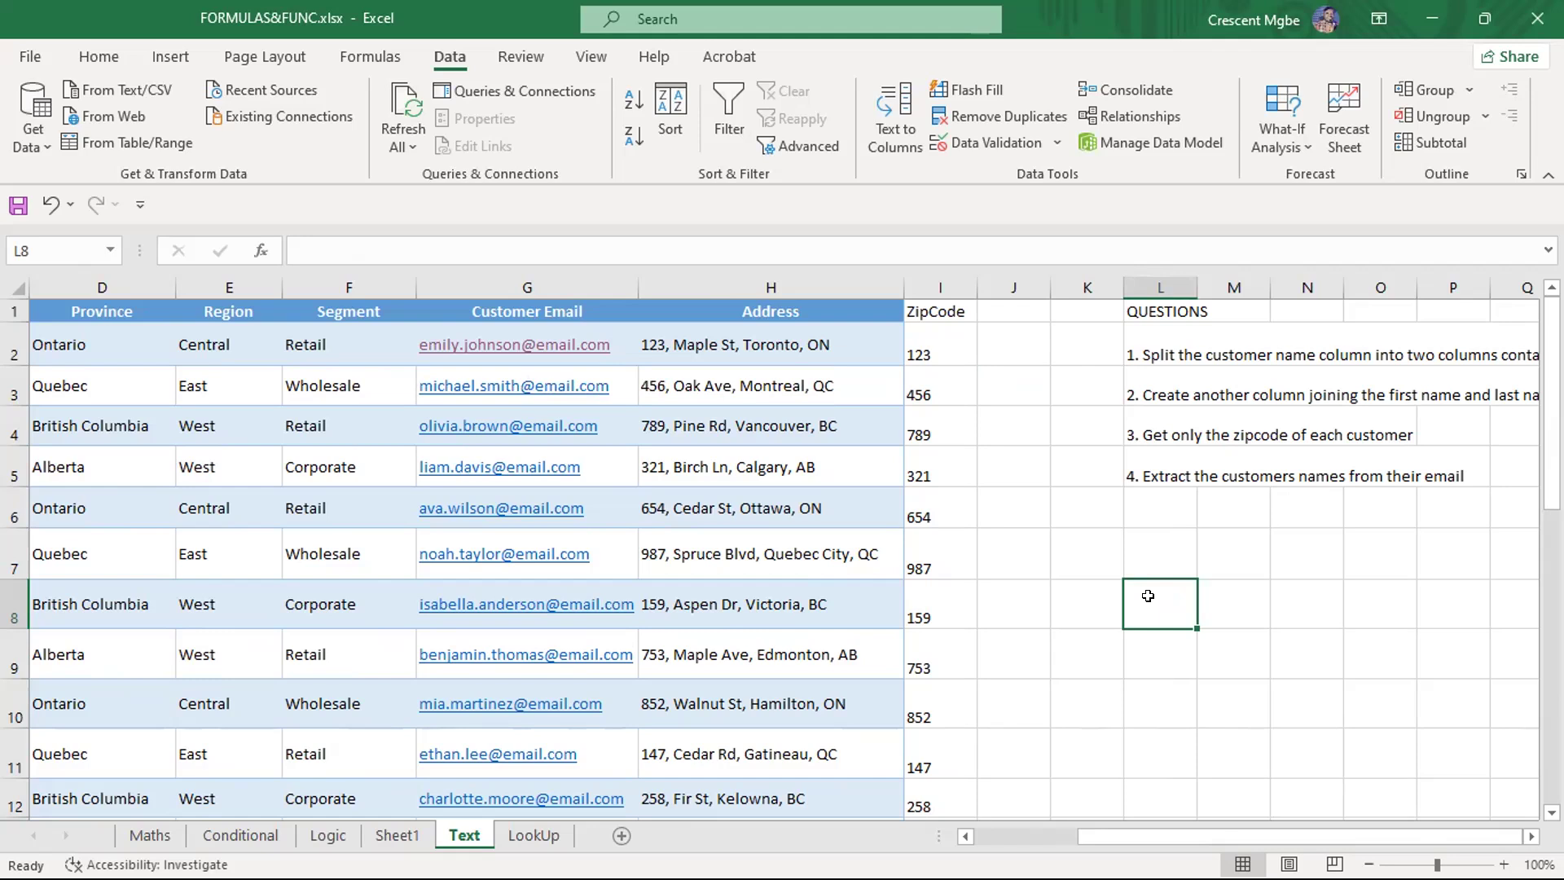
text(=right)
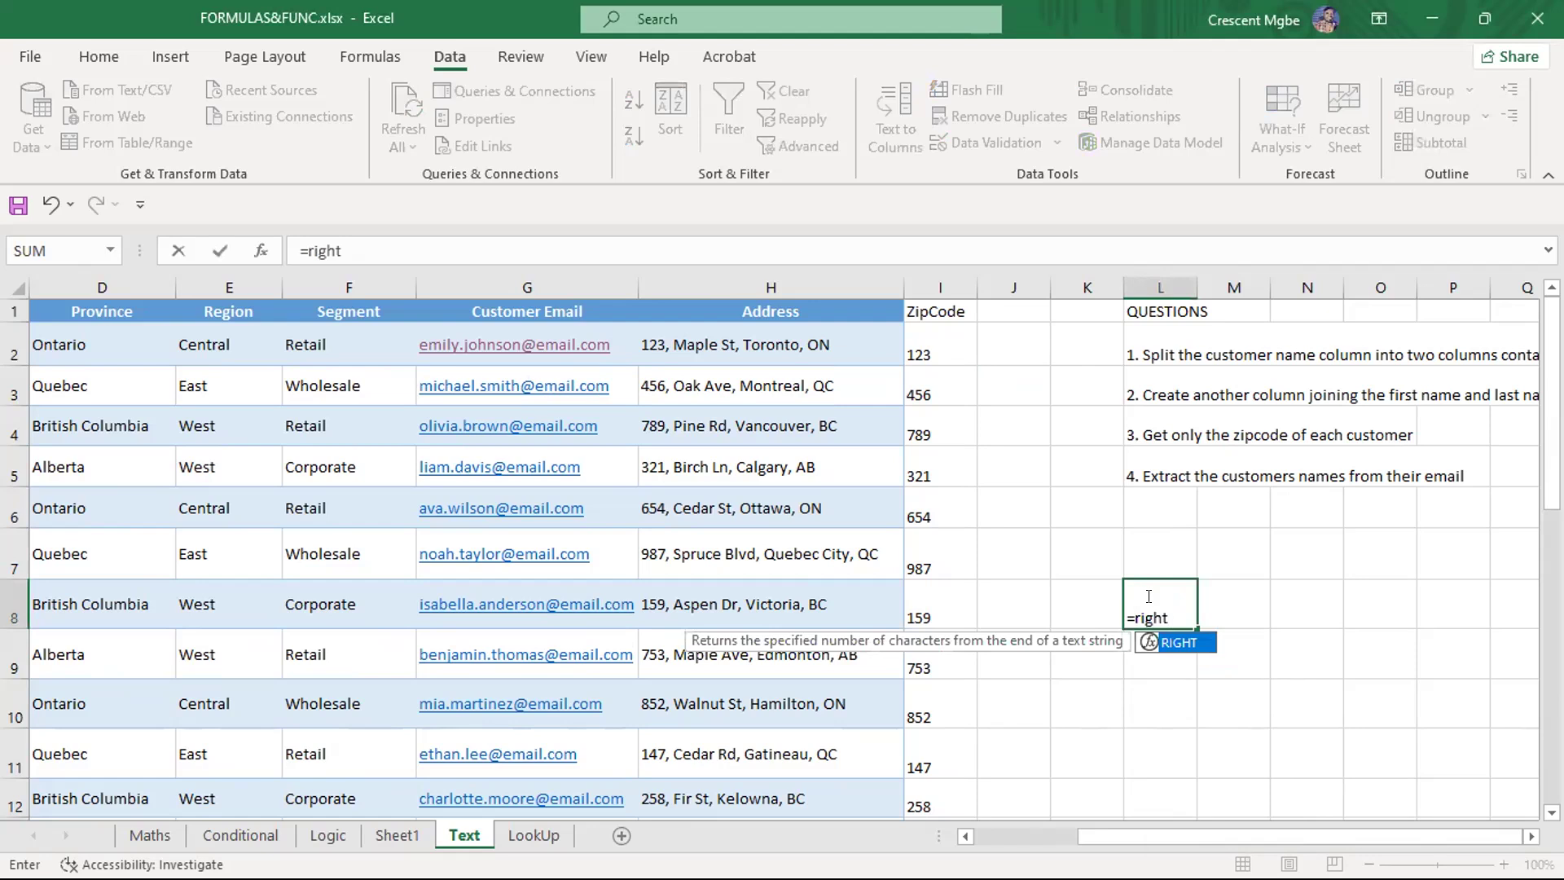
key(Tab)
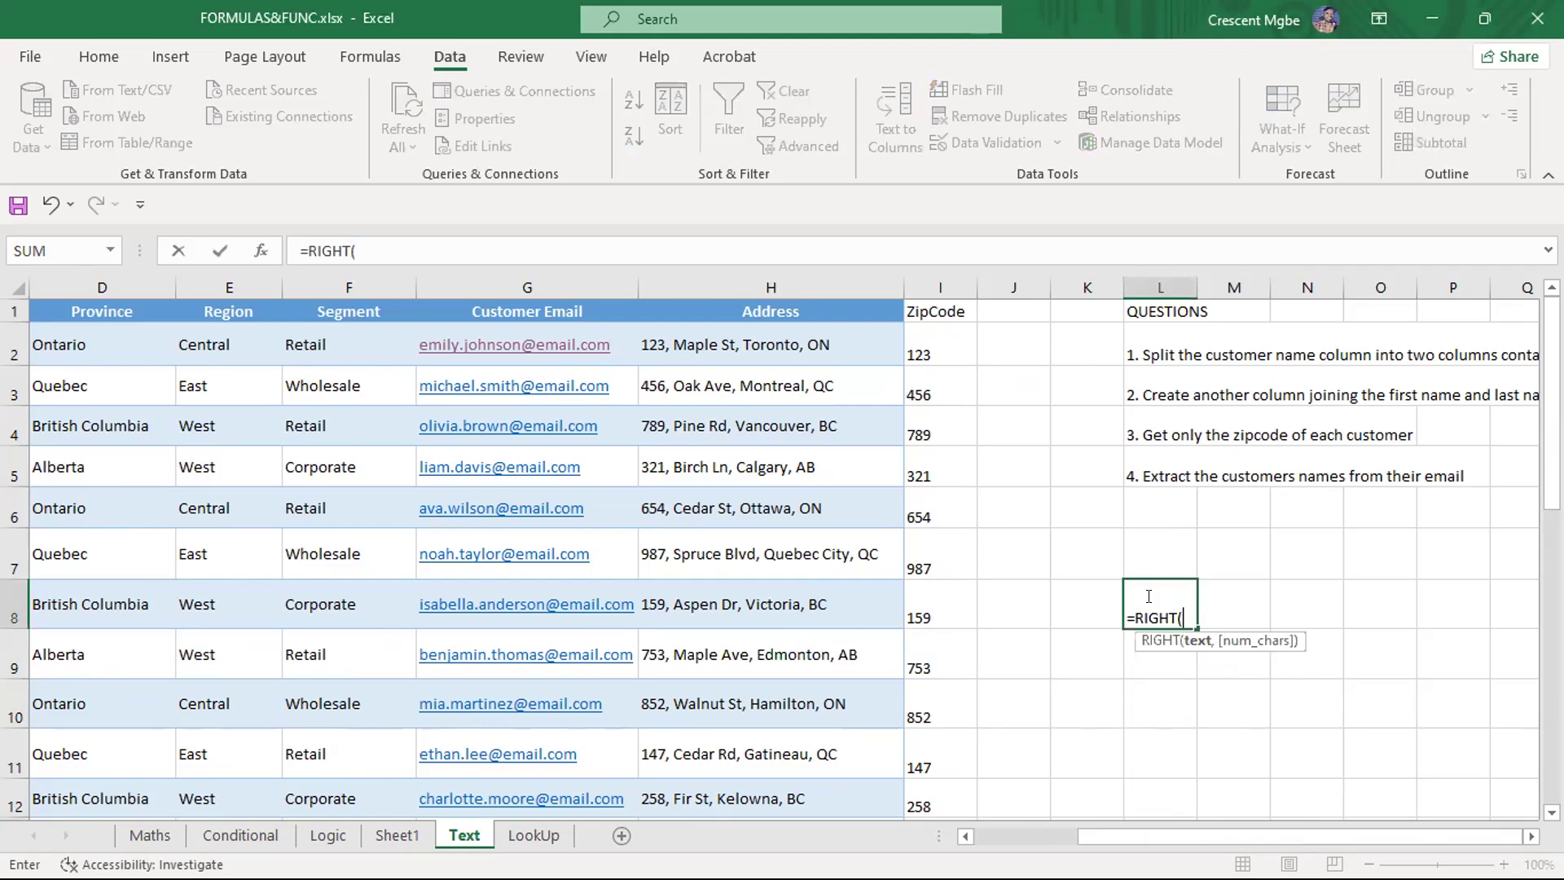
click(539, 352)
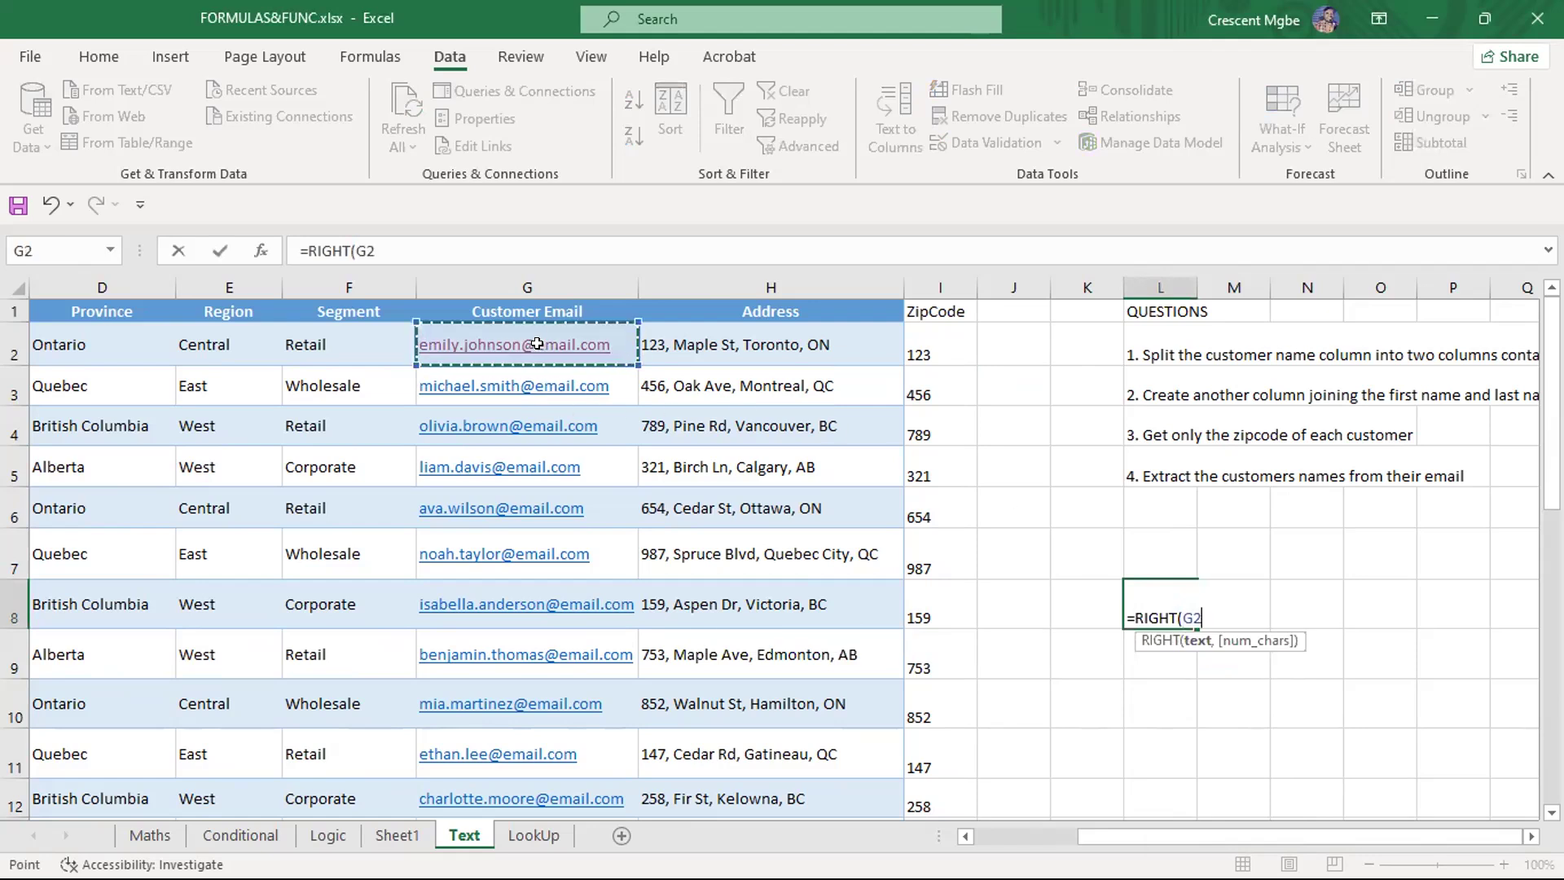
text(,3)
key(Return)
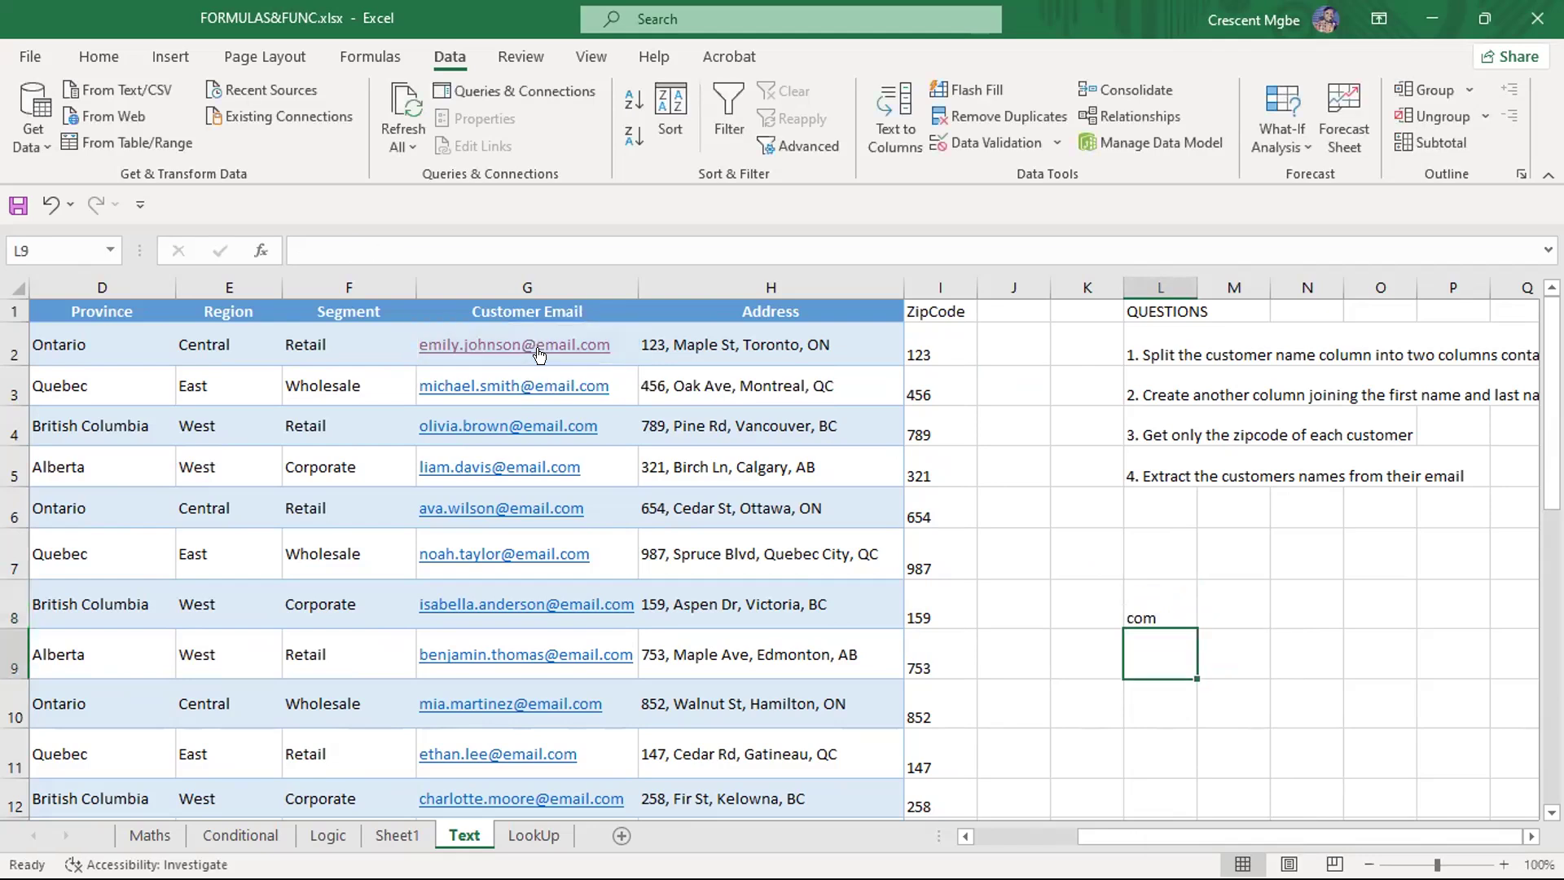
click(1178, 611)
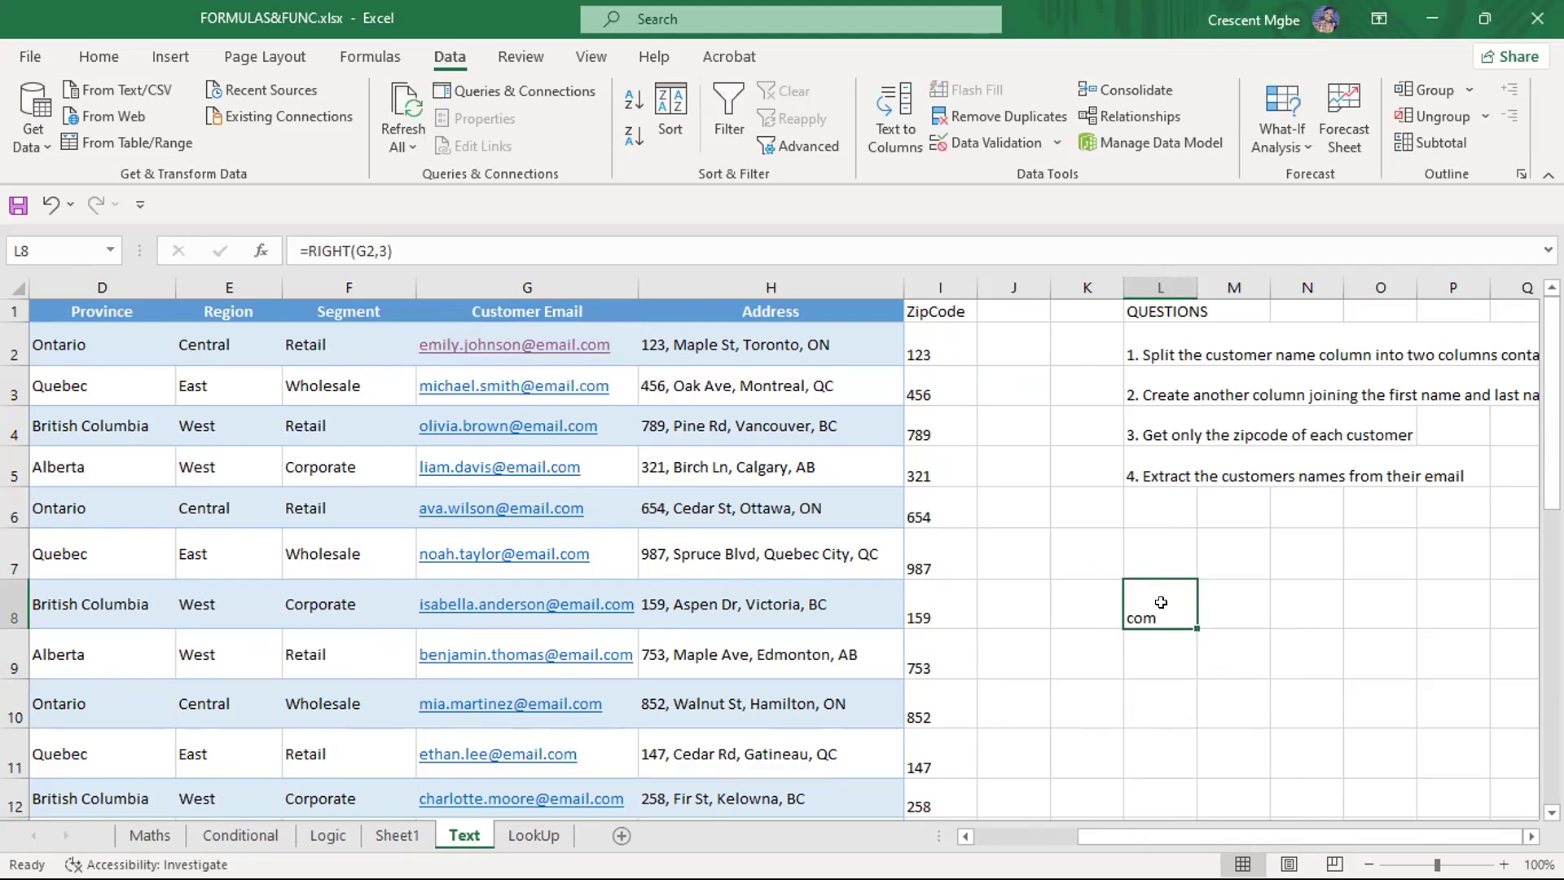
key(Delete)
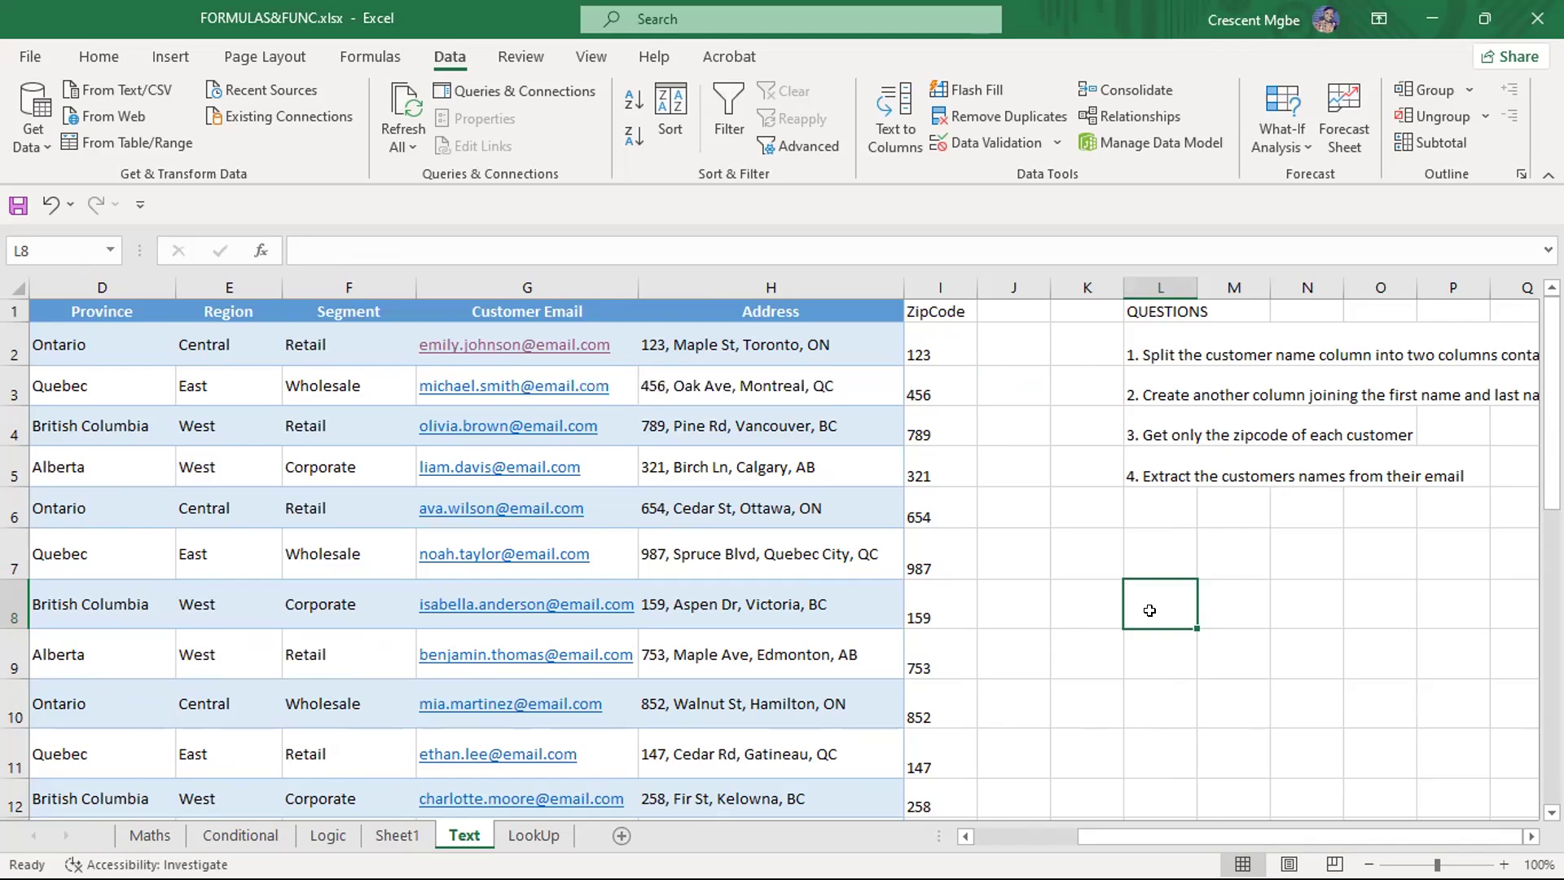
Test the formula =LEFT(G2,13) in cell L8, compare it with the other customer emails, and clear that cell again
text(=left)
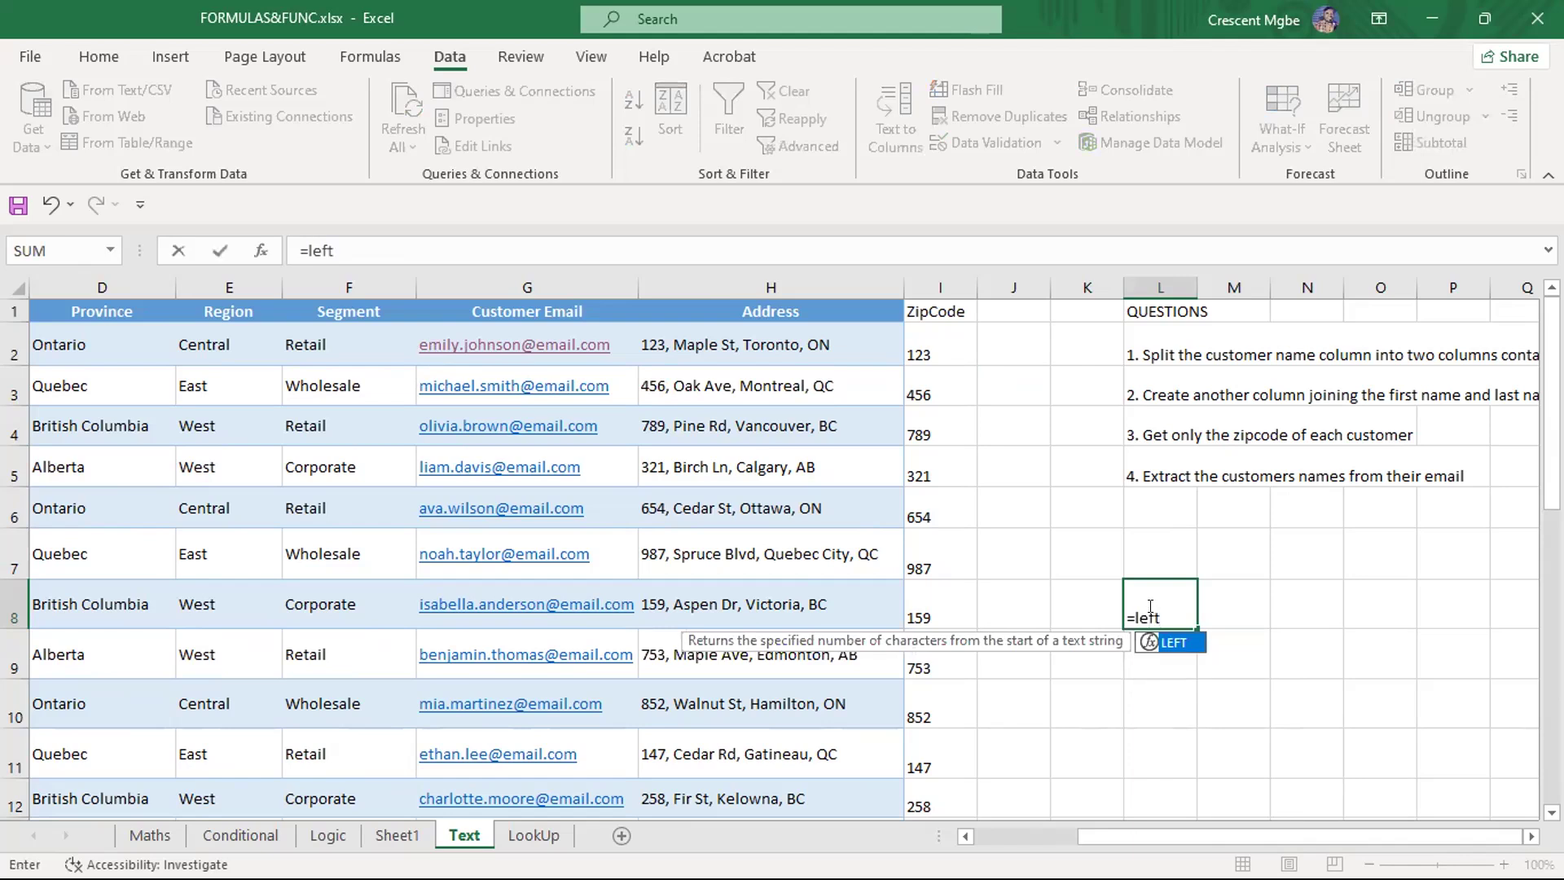
key(Tab)
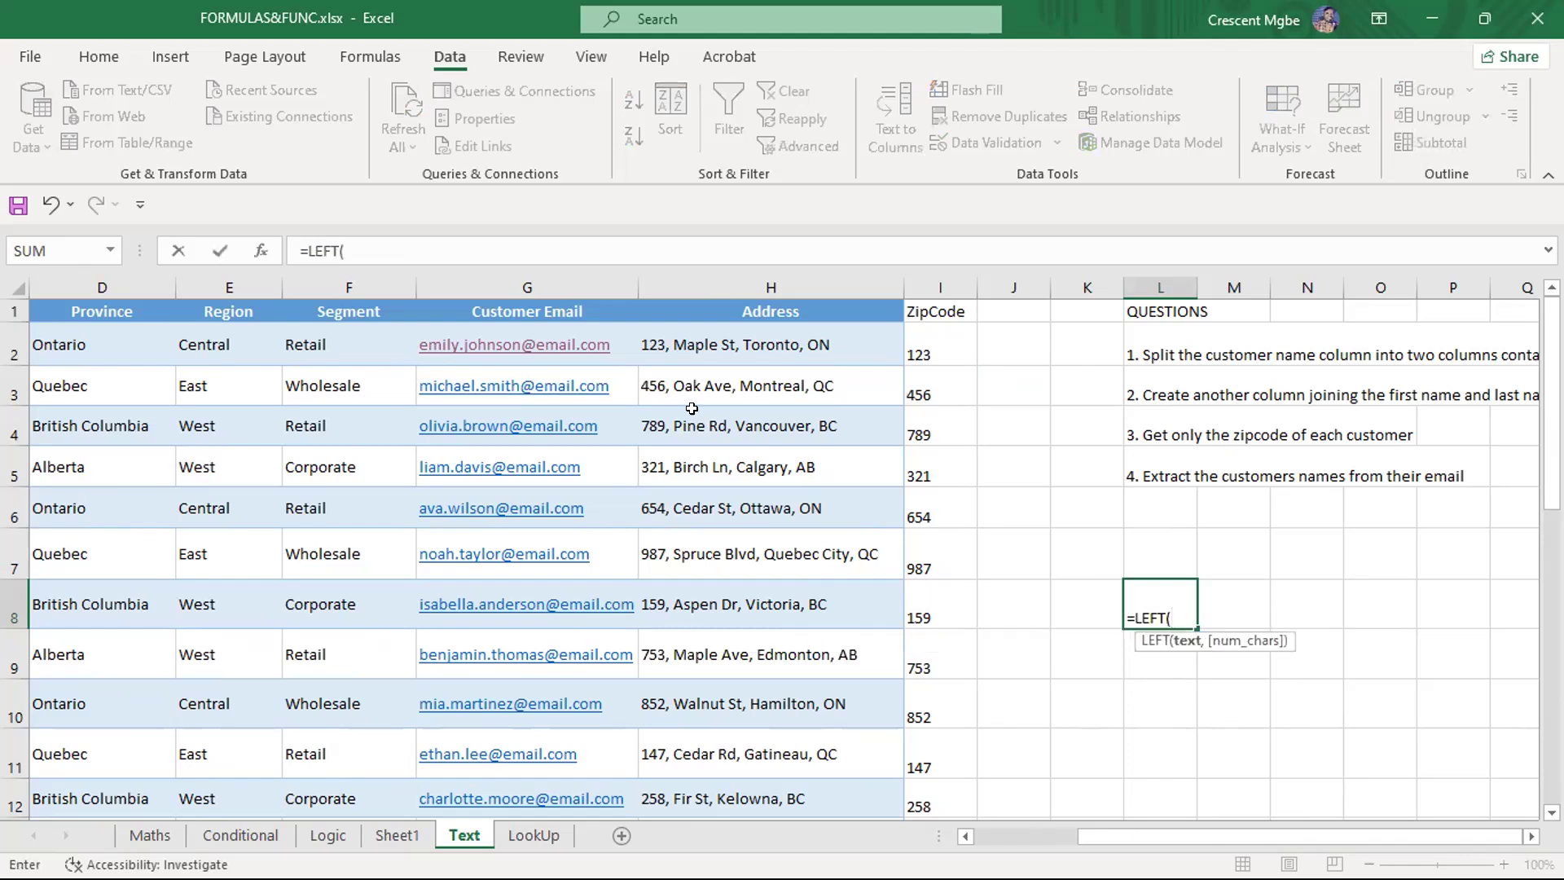
click(597, 340)
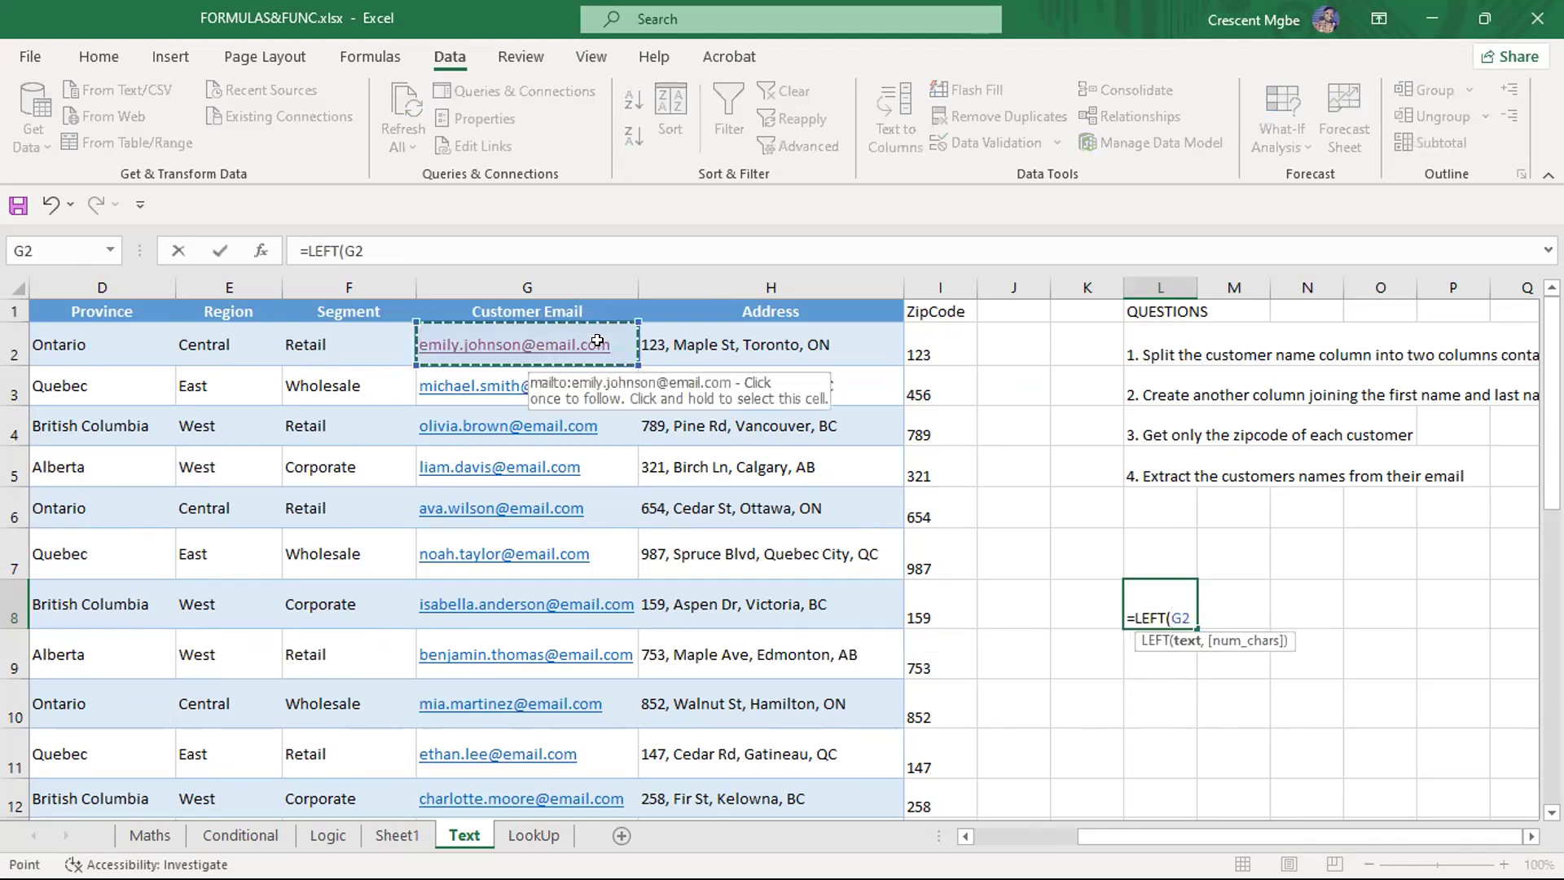
text(,134)
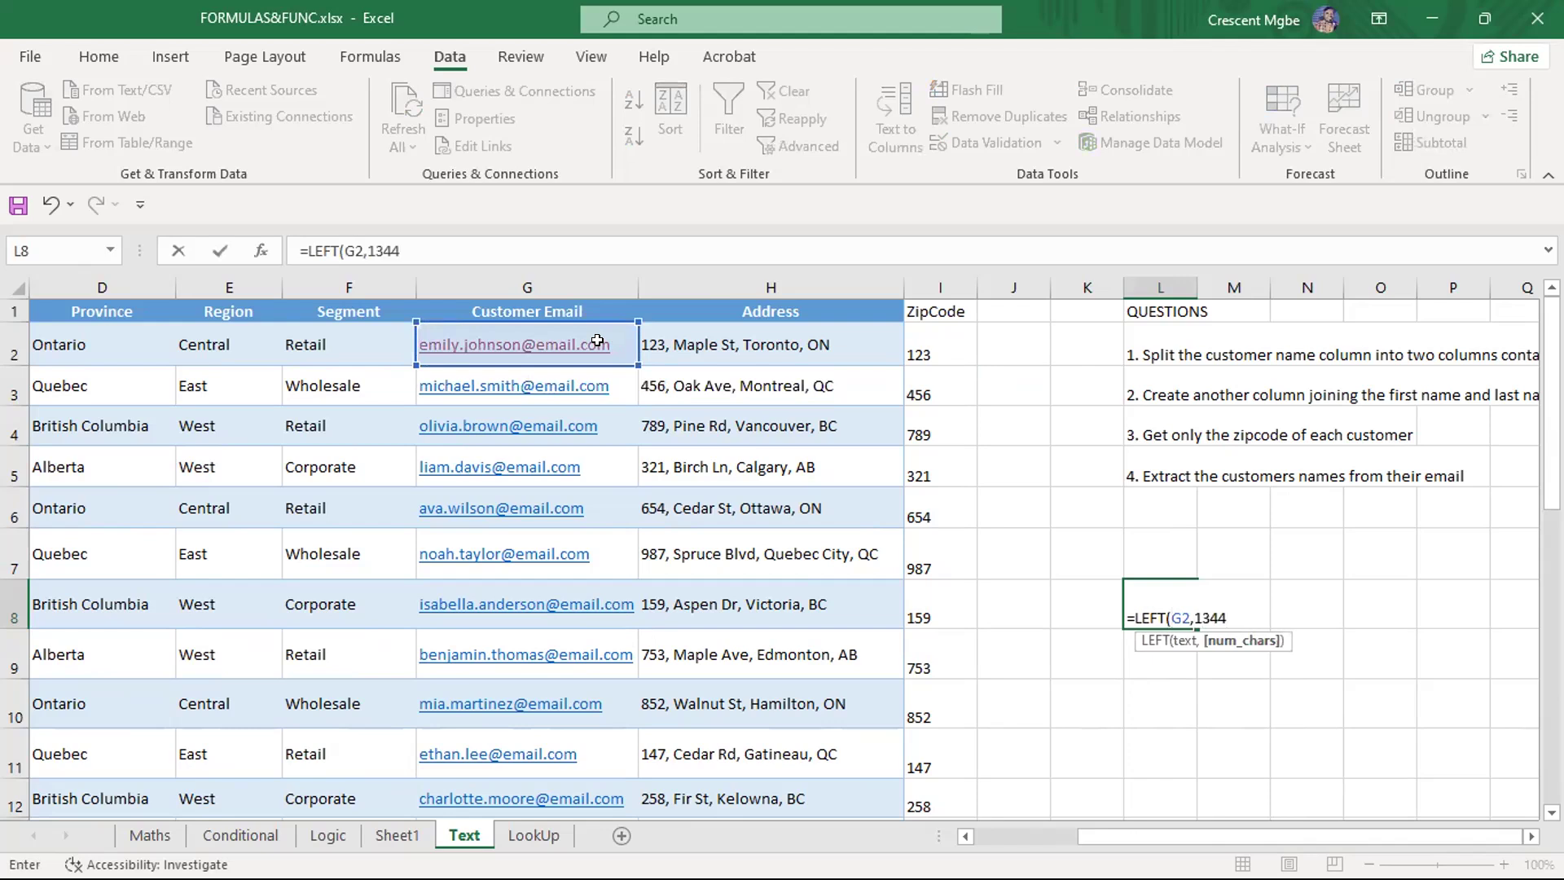
key(BackSpace)
key(Return)
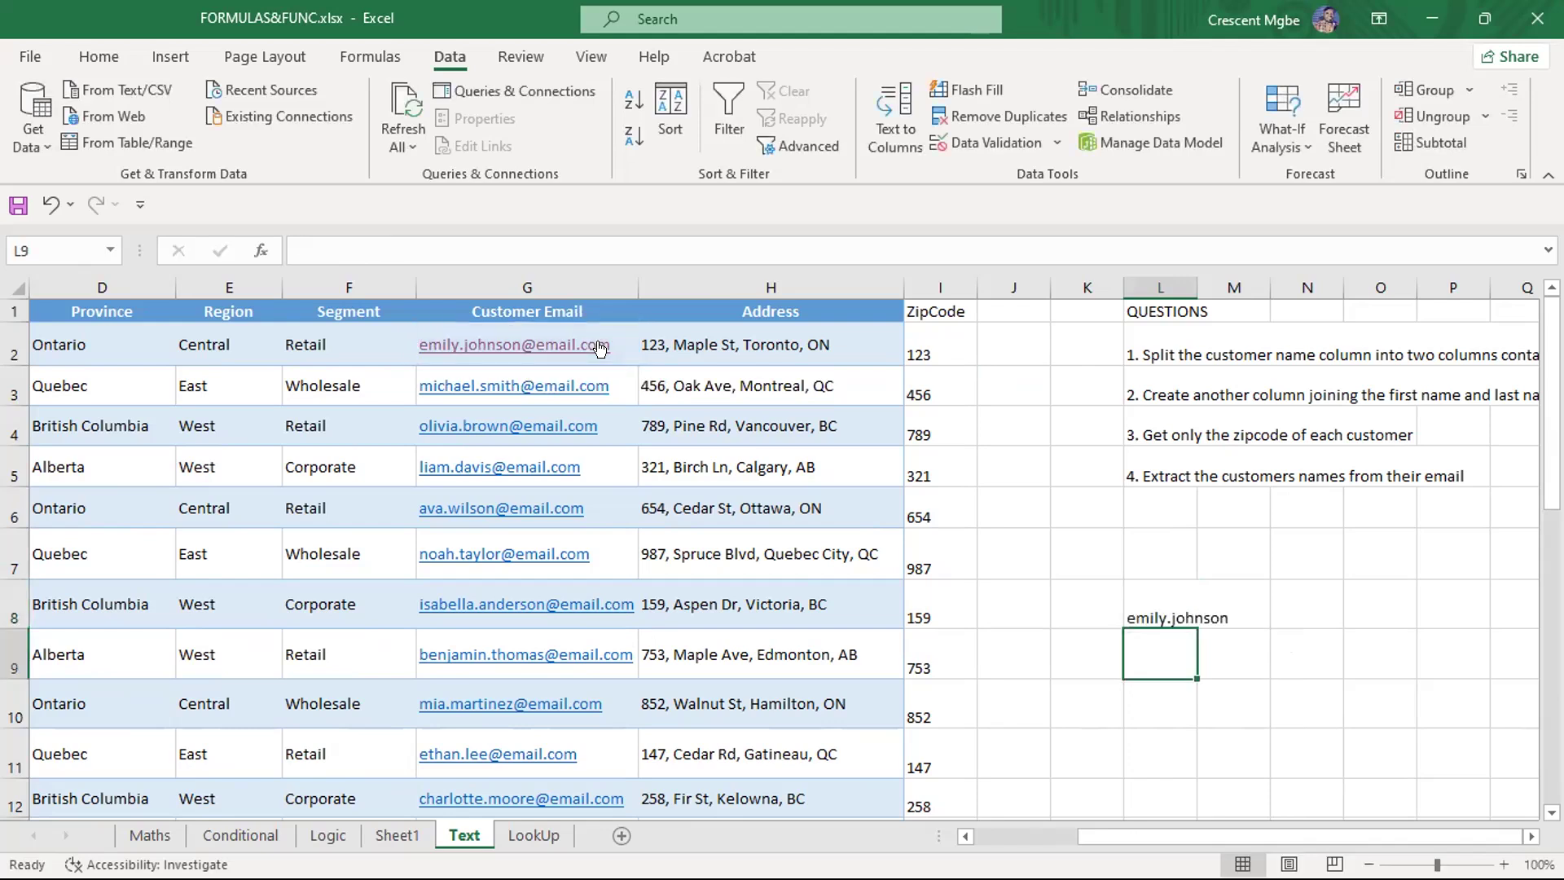
click(1218, 732)
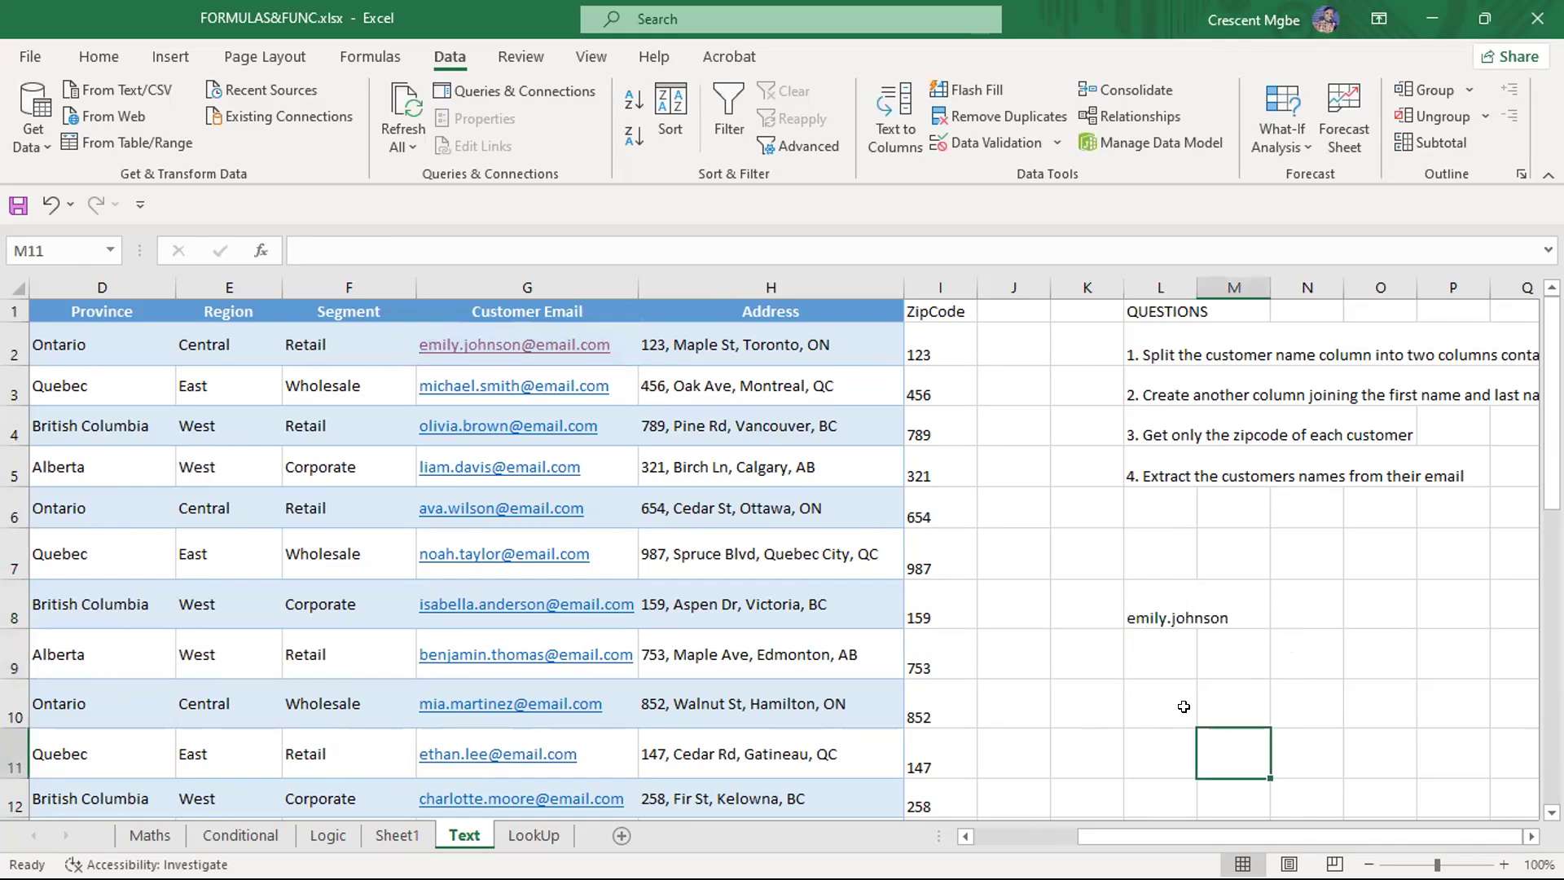
click(1201, 599)
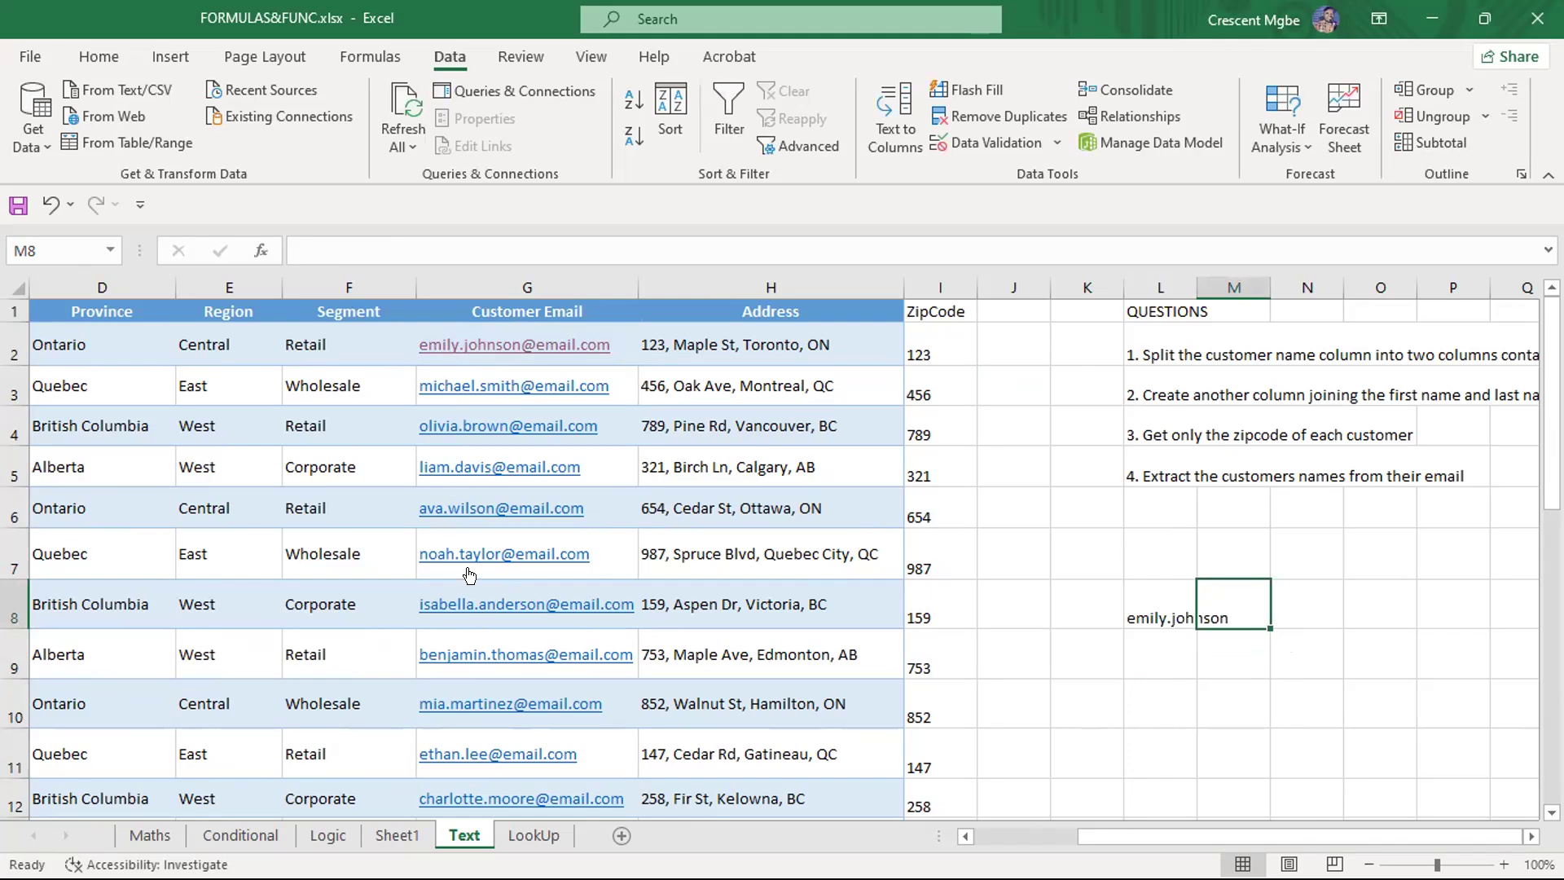
scroll(495, 505, down, 1)
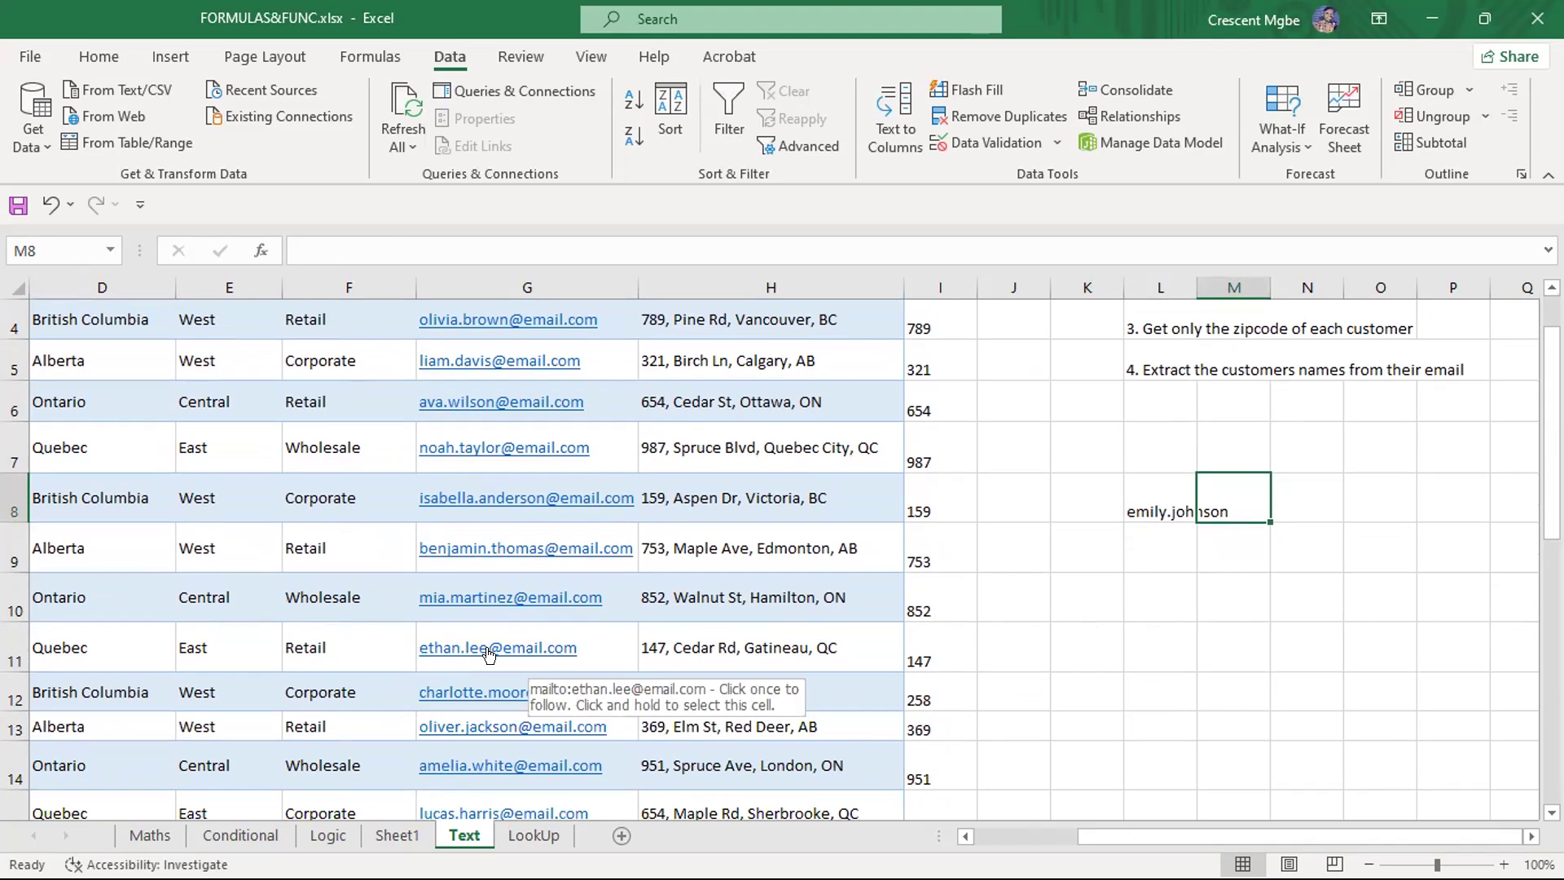
scroll(1102, 628, up, 1)
click(1150, 615)
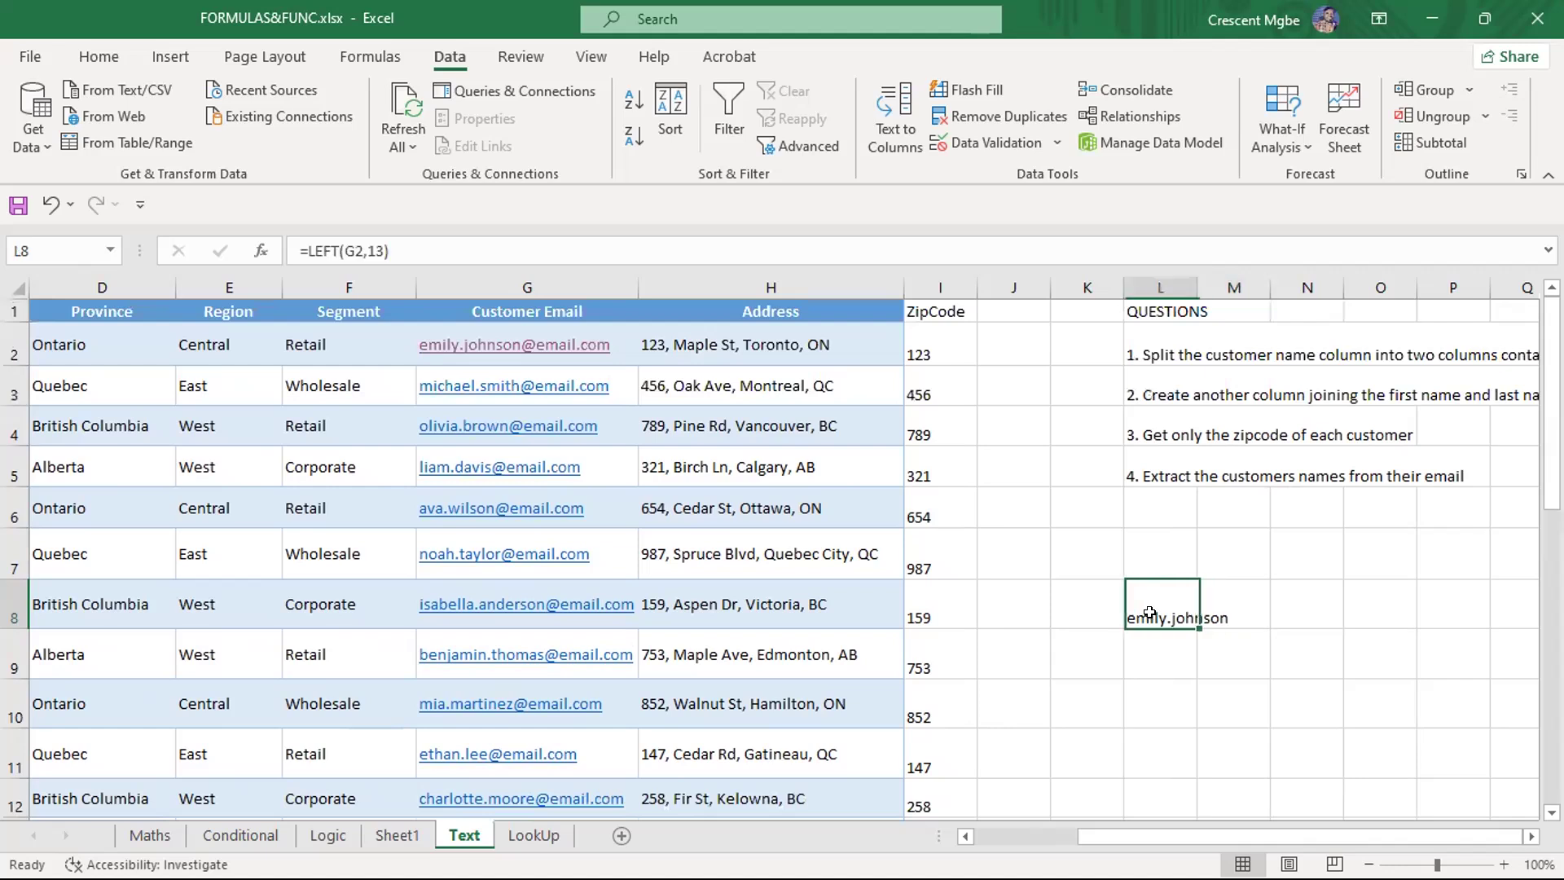
key(Delete)
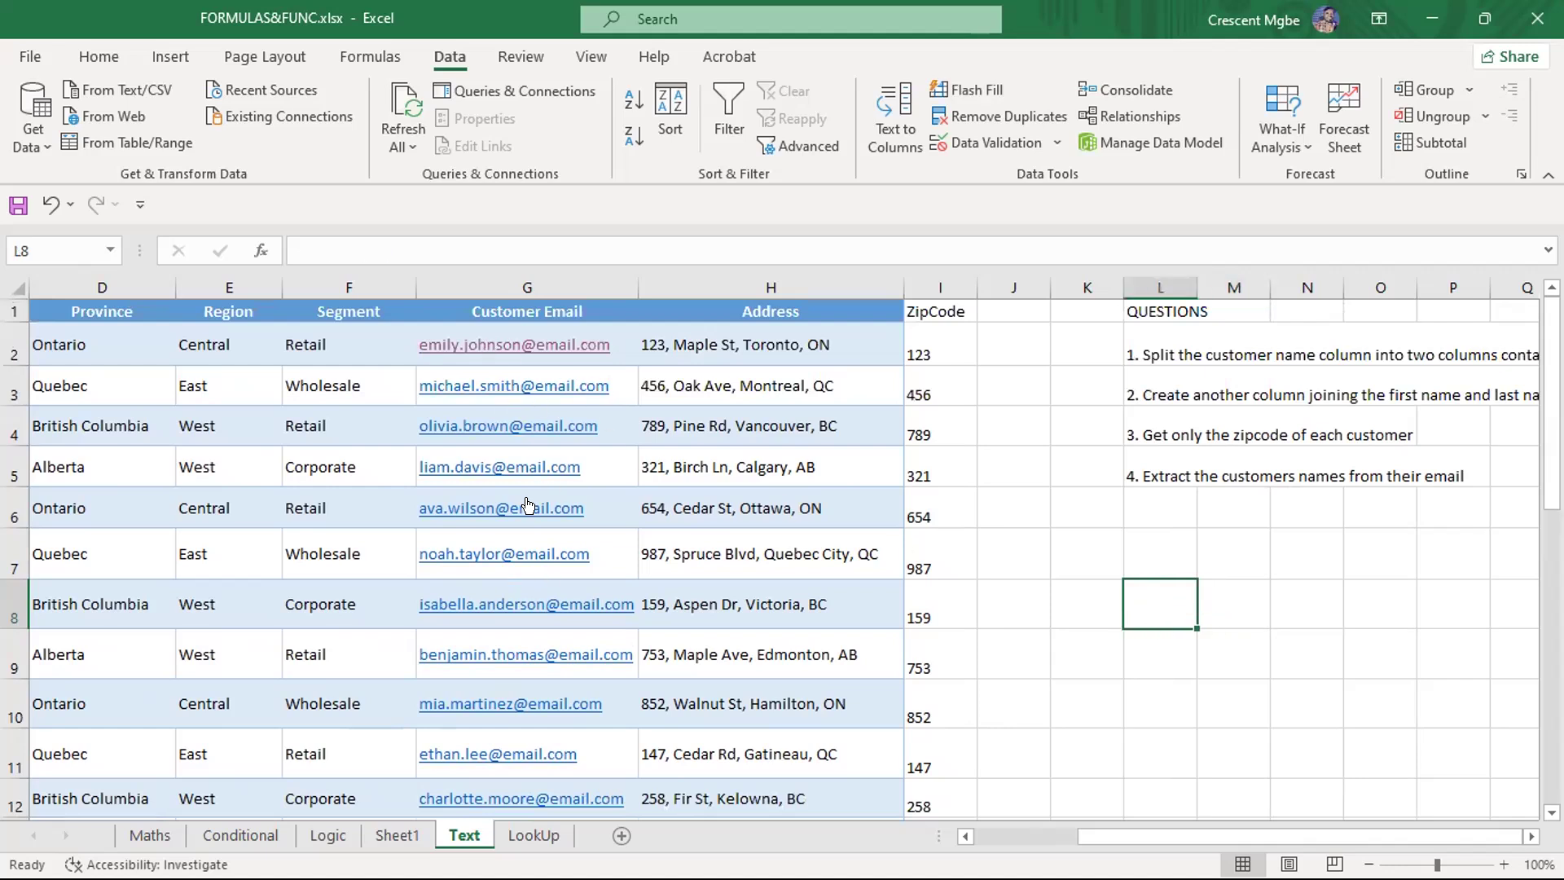
scroll(527, 505, down, 5)
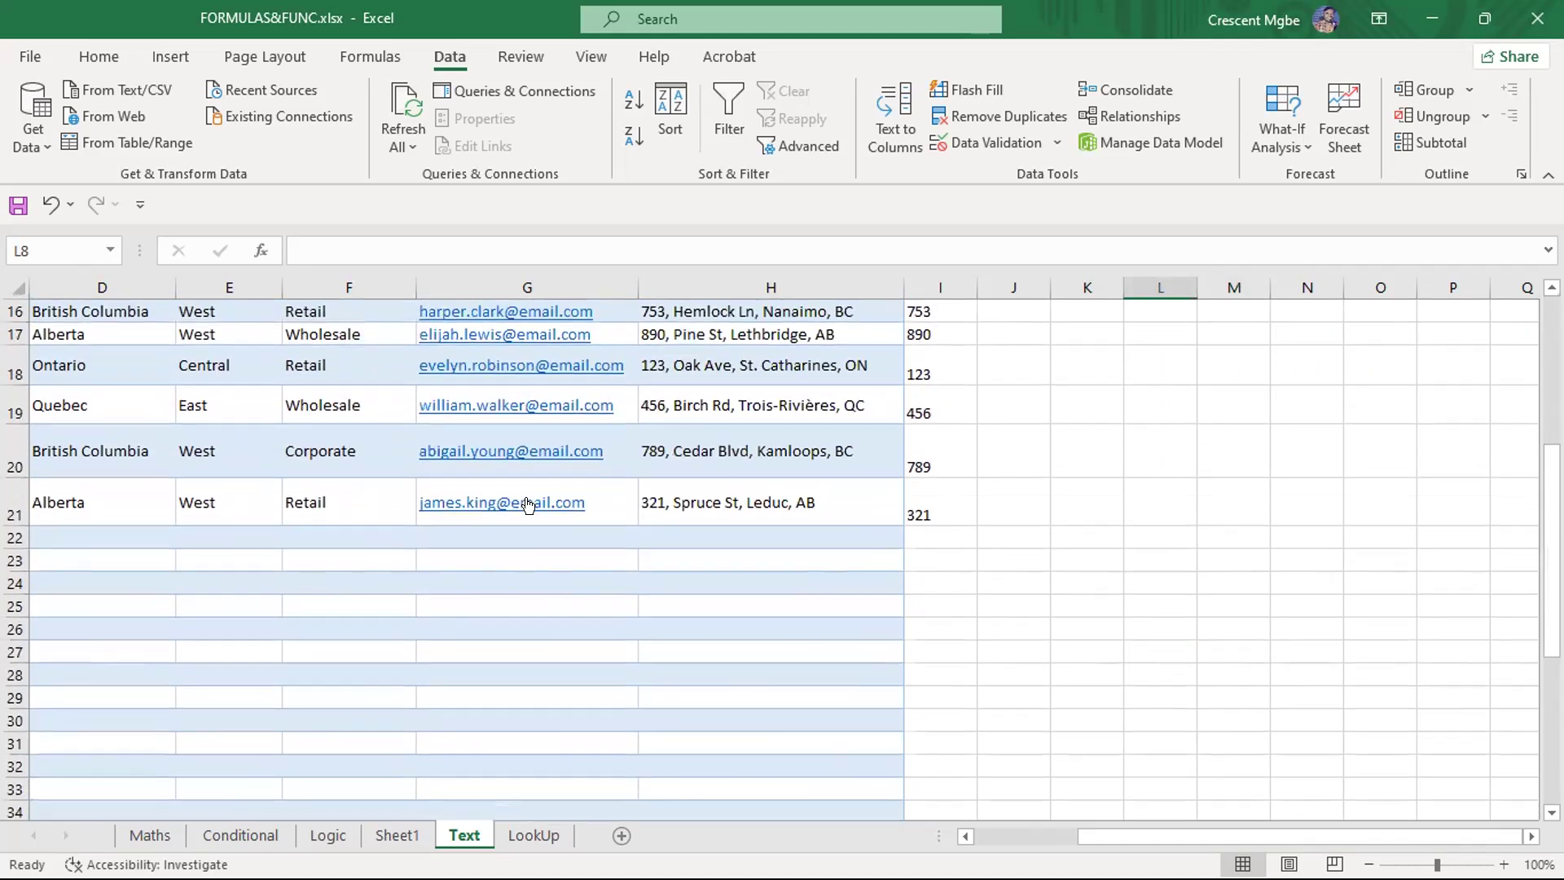
Enter the formula =FIND("@",G2) in cell L8 to locate the @ sign in the first customer email
scroll(528, 505, up, 4)
scroll(528, 505, up, 1)
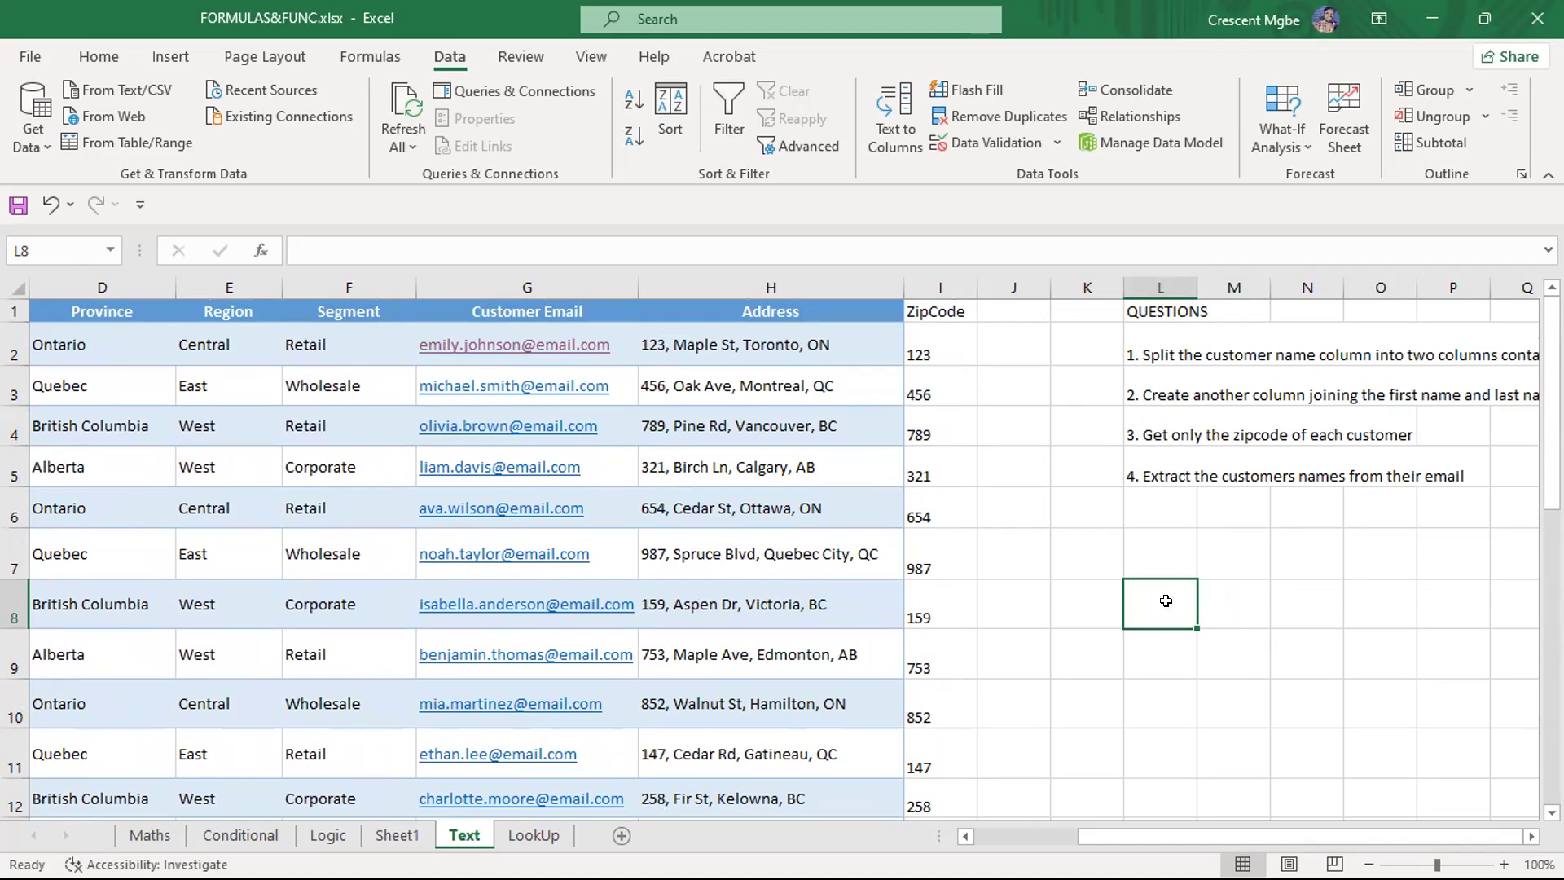
text(=)
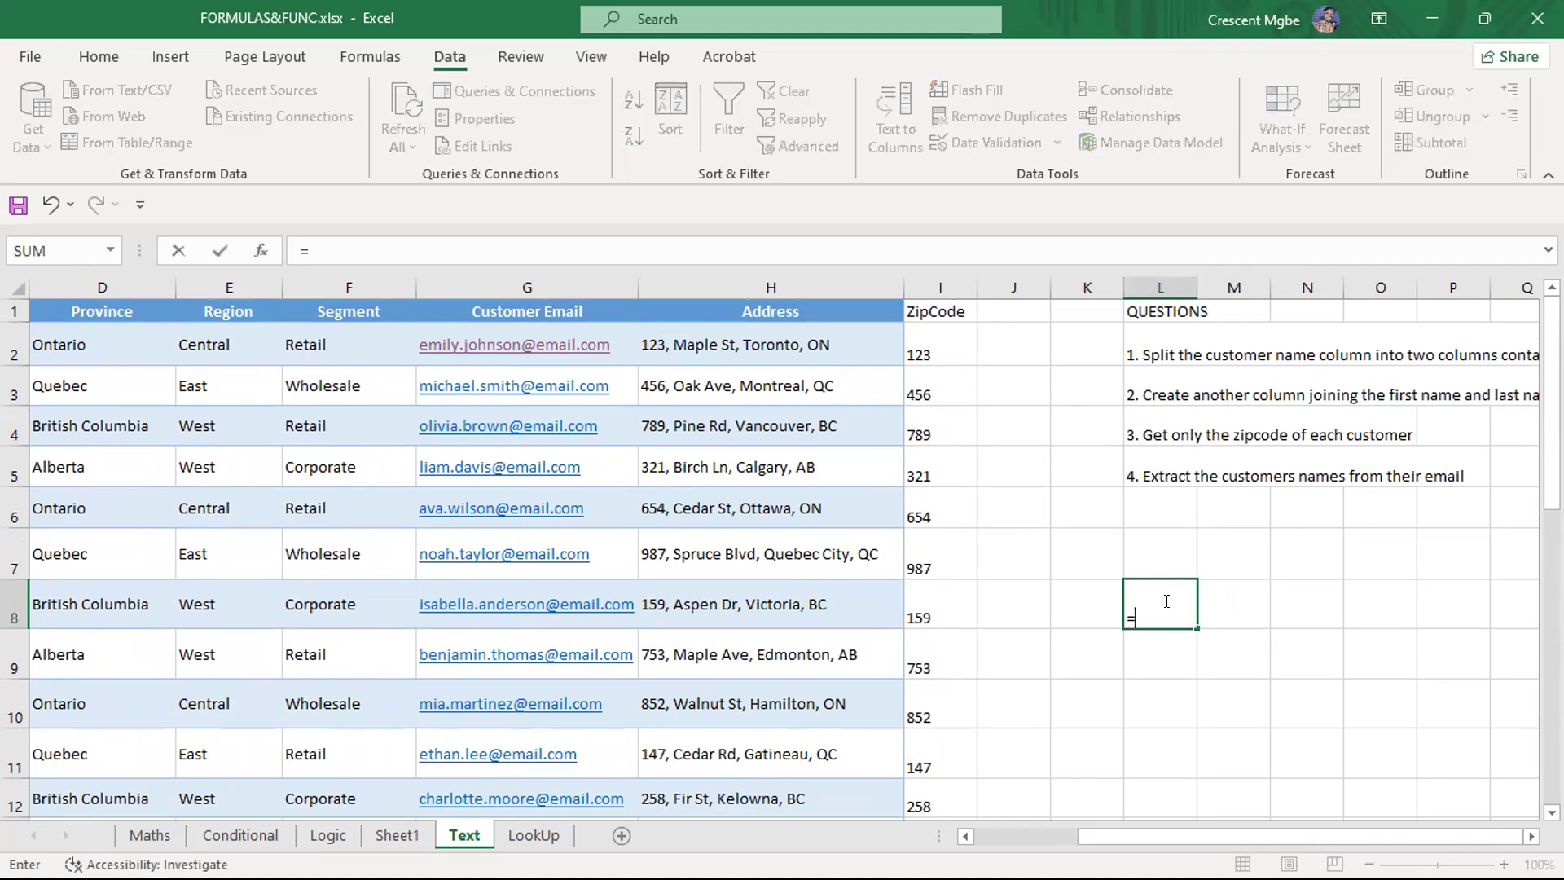
text(find)
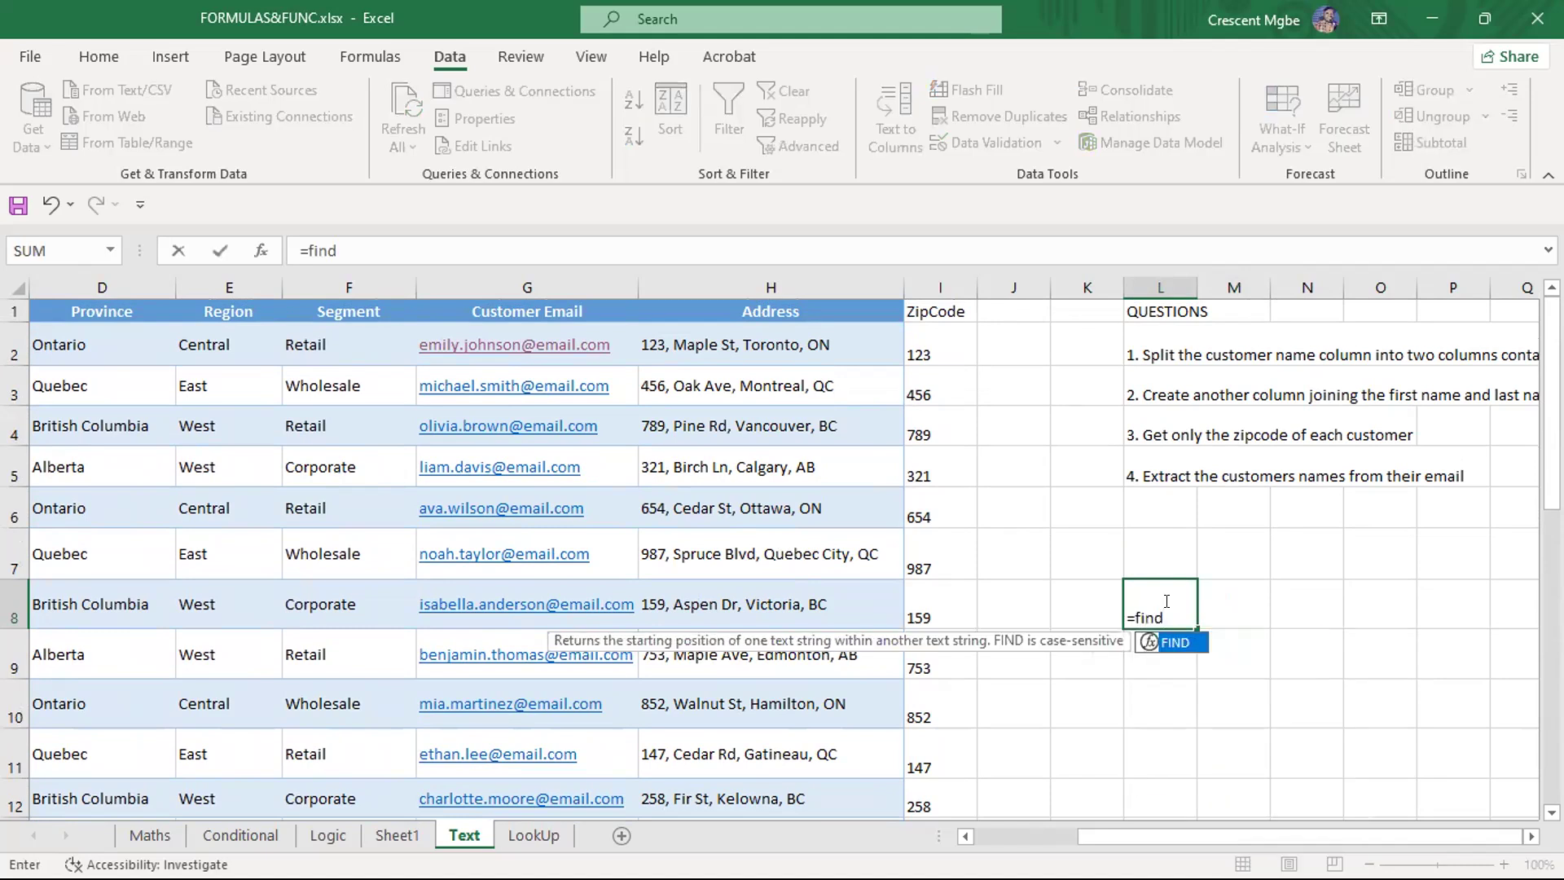
key(Tab)
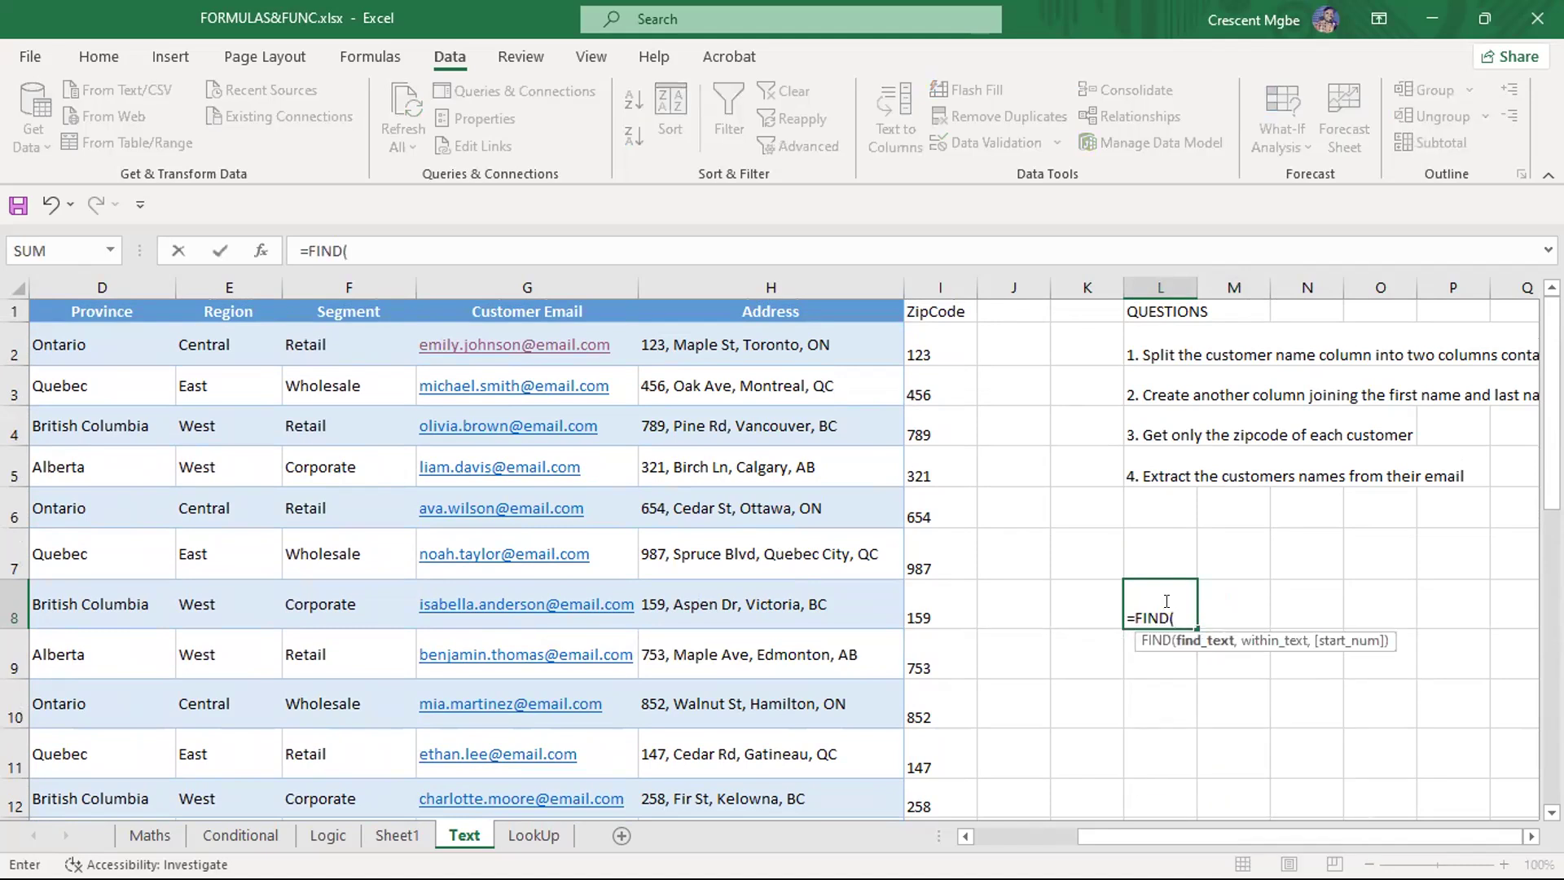
text("@",)
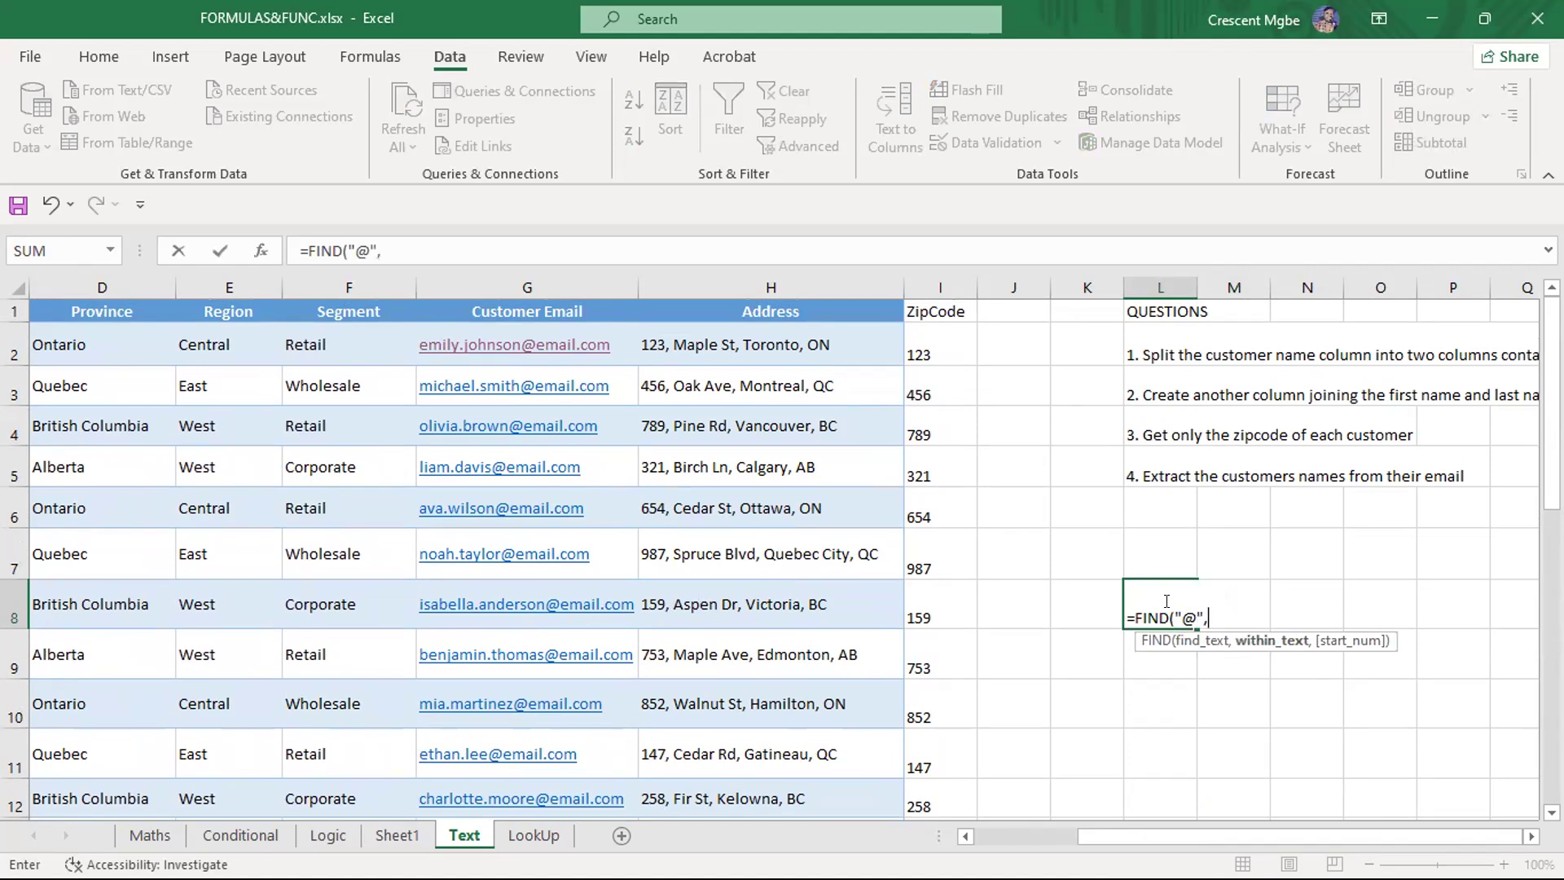
click(522, 344)
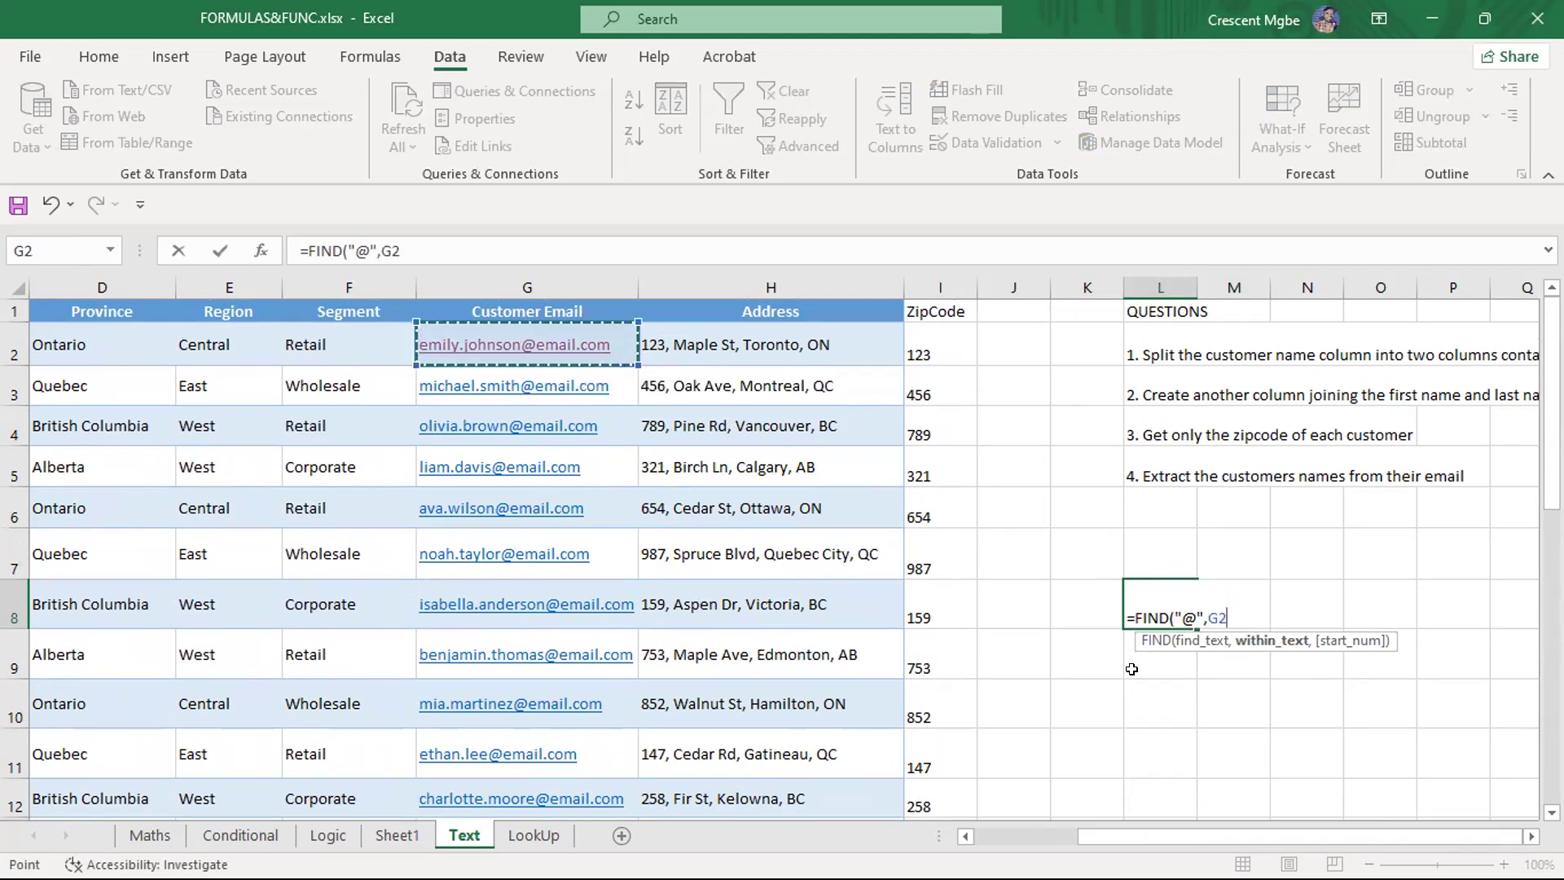
key(Return)
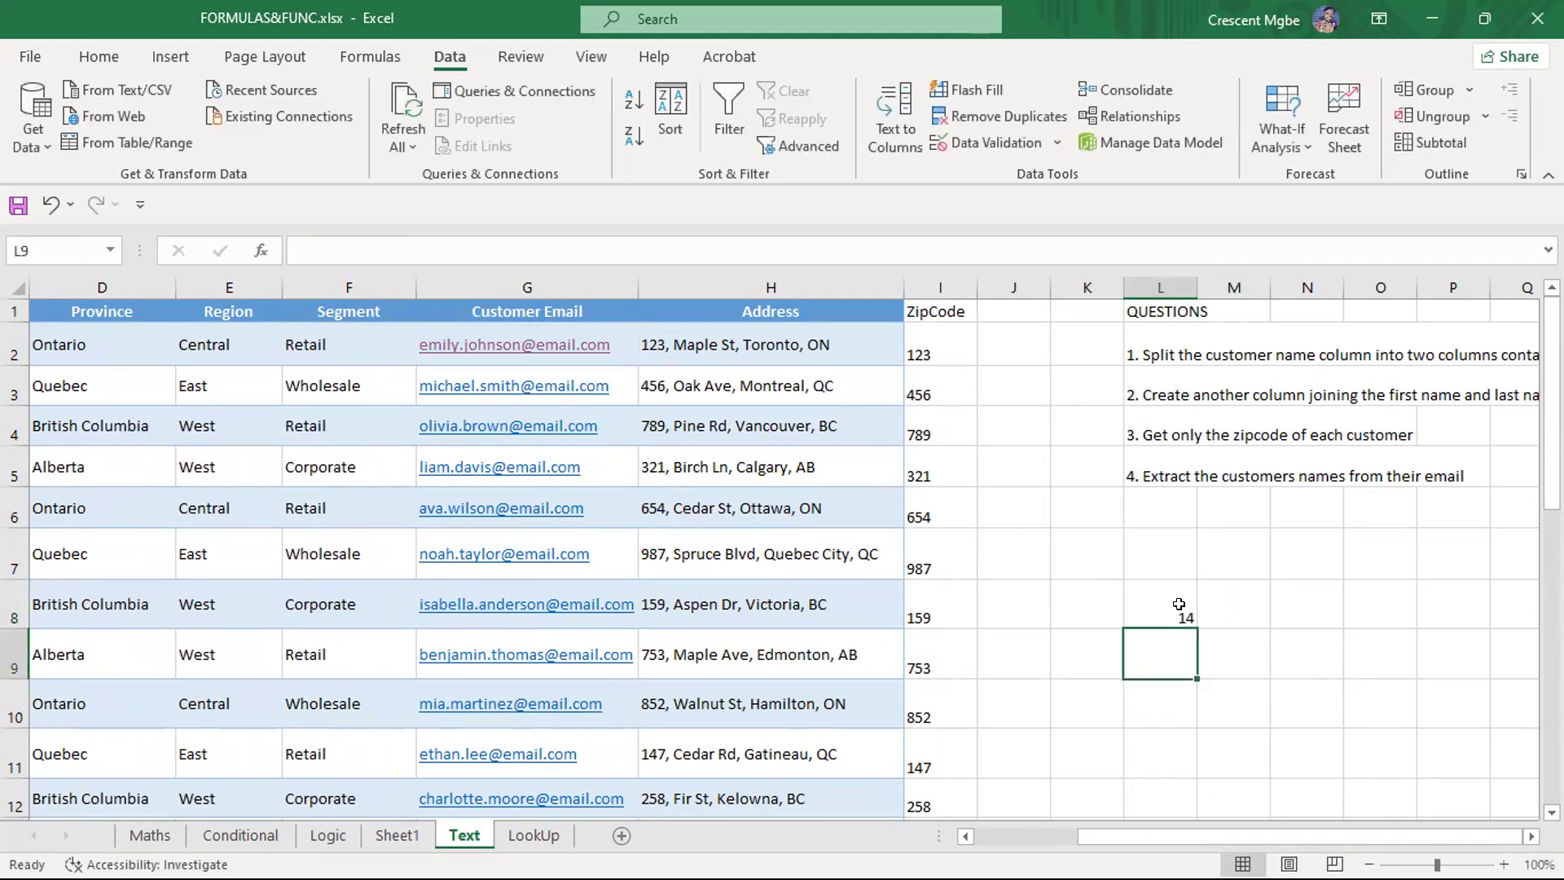
click(1179, 603)
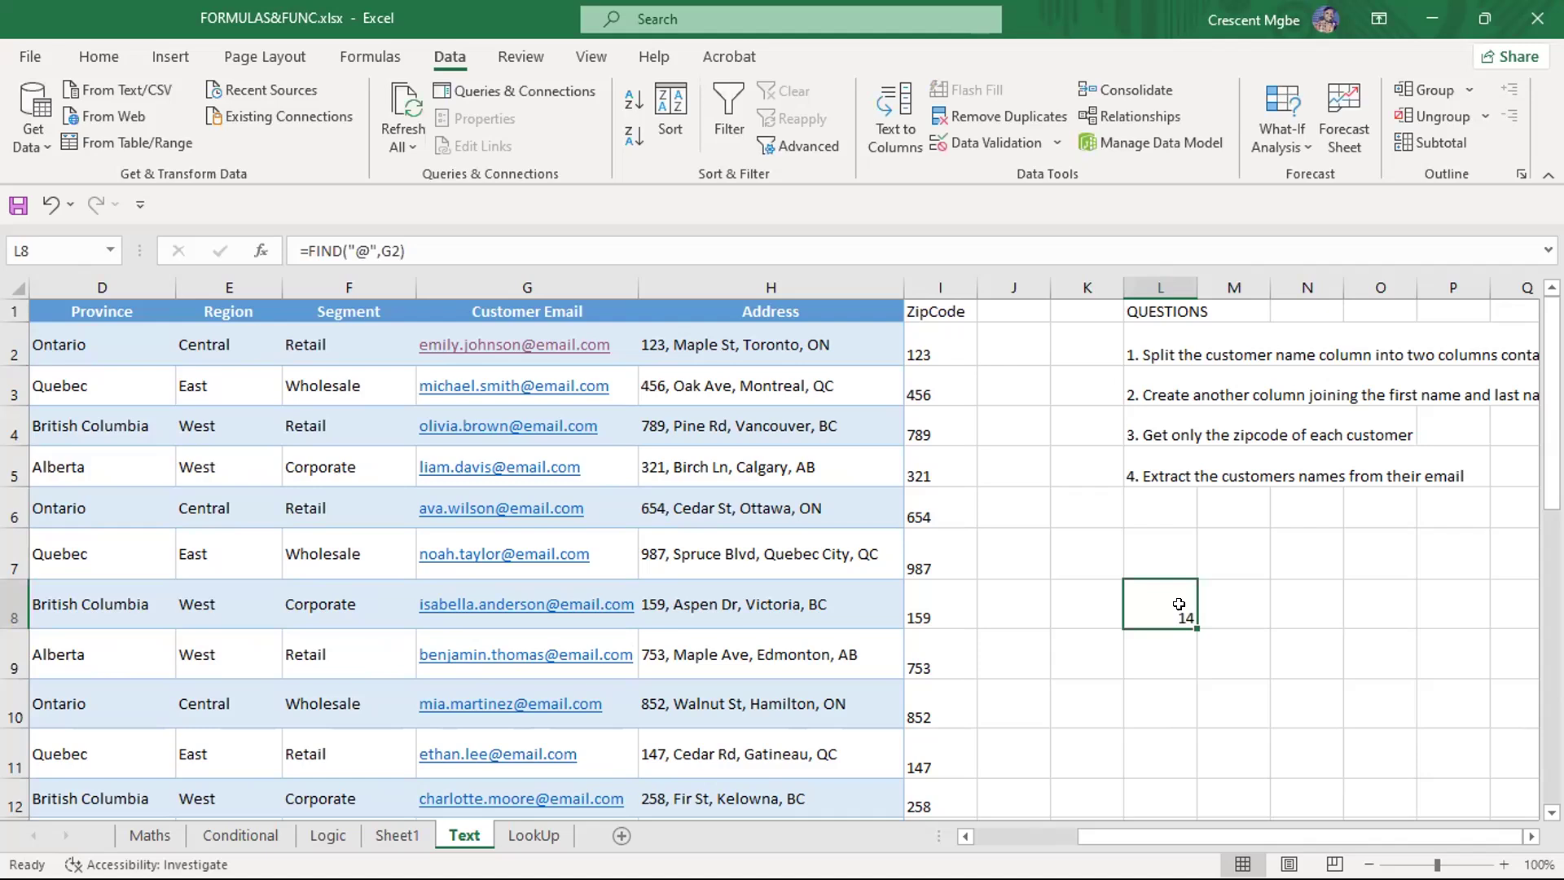
Test the formula =RIGHT(G2,FIND("@",G2)) on the first customer email in cell L9
click(1159, 658)
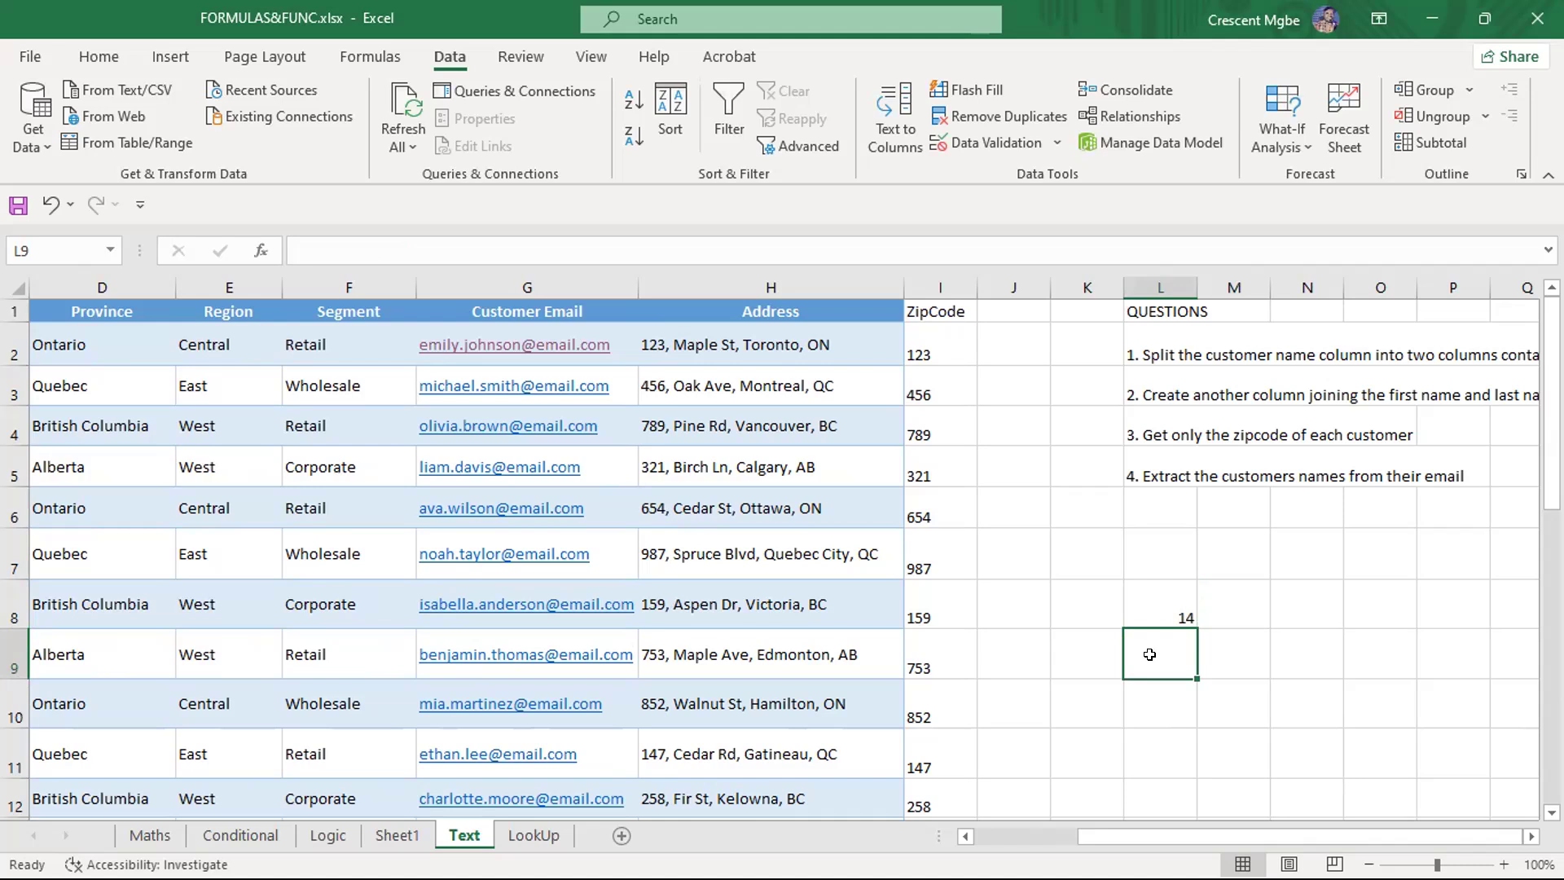
text(right)
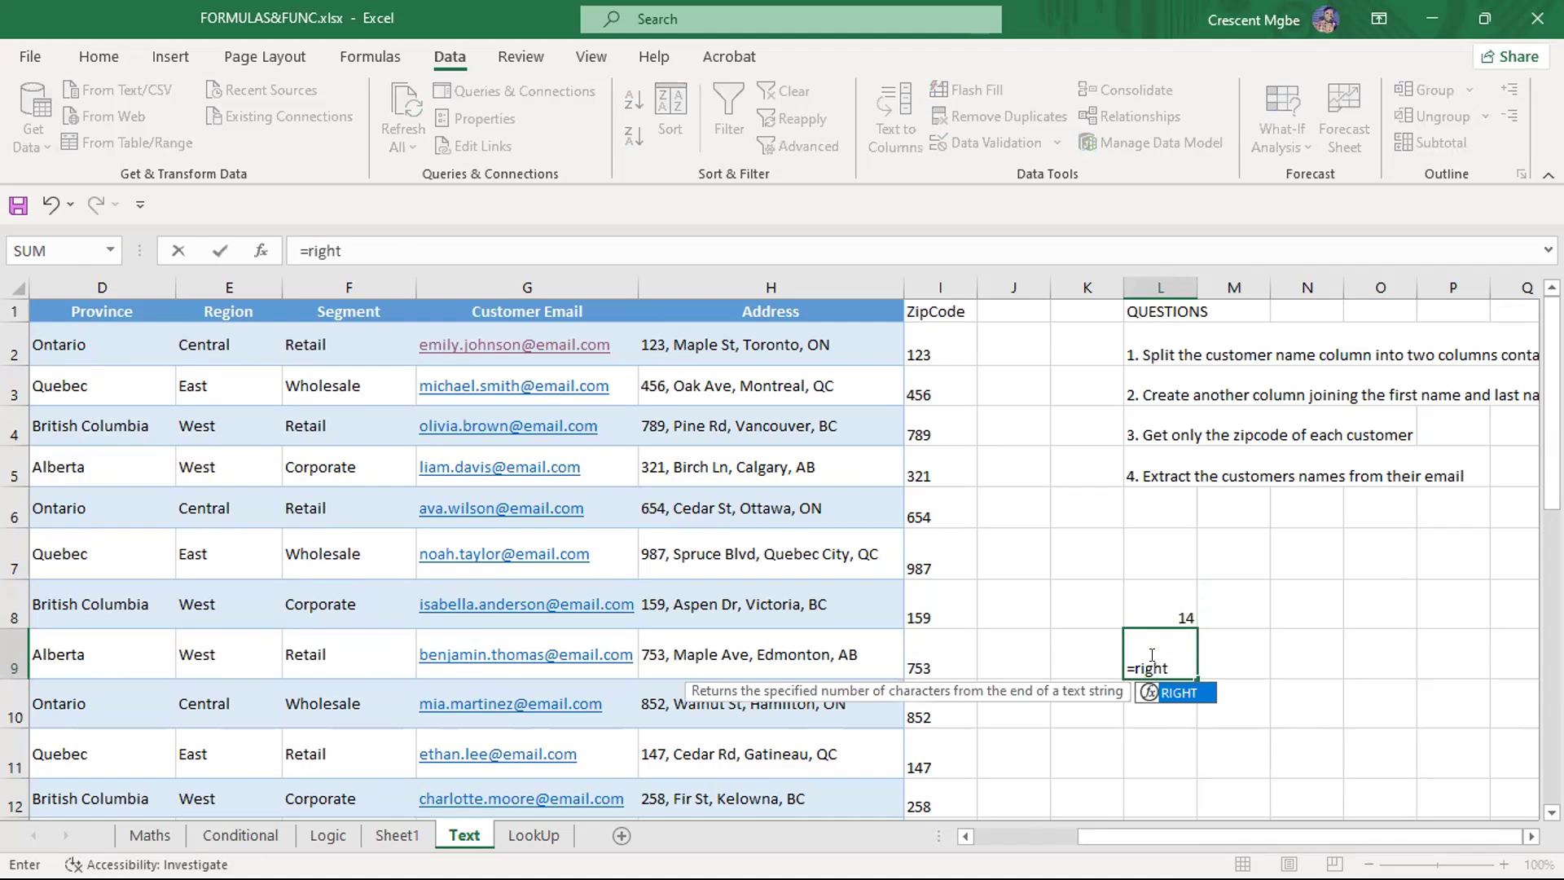
key(Tab)
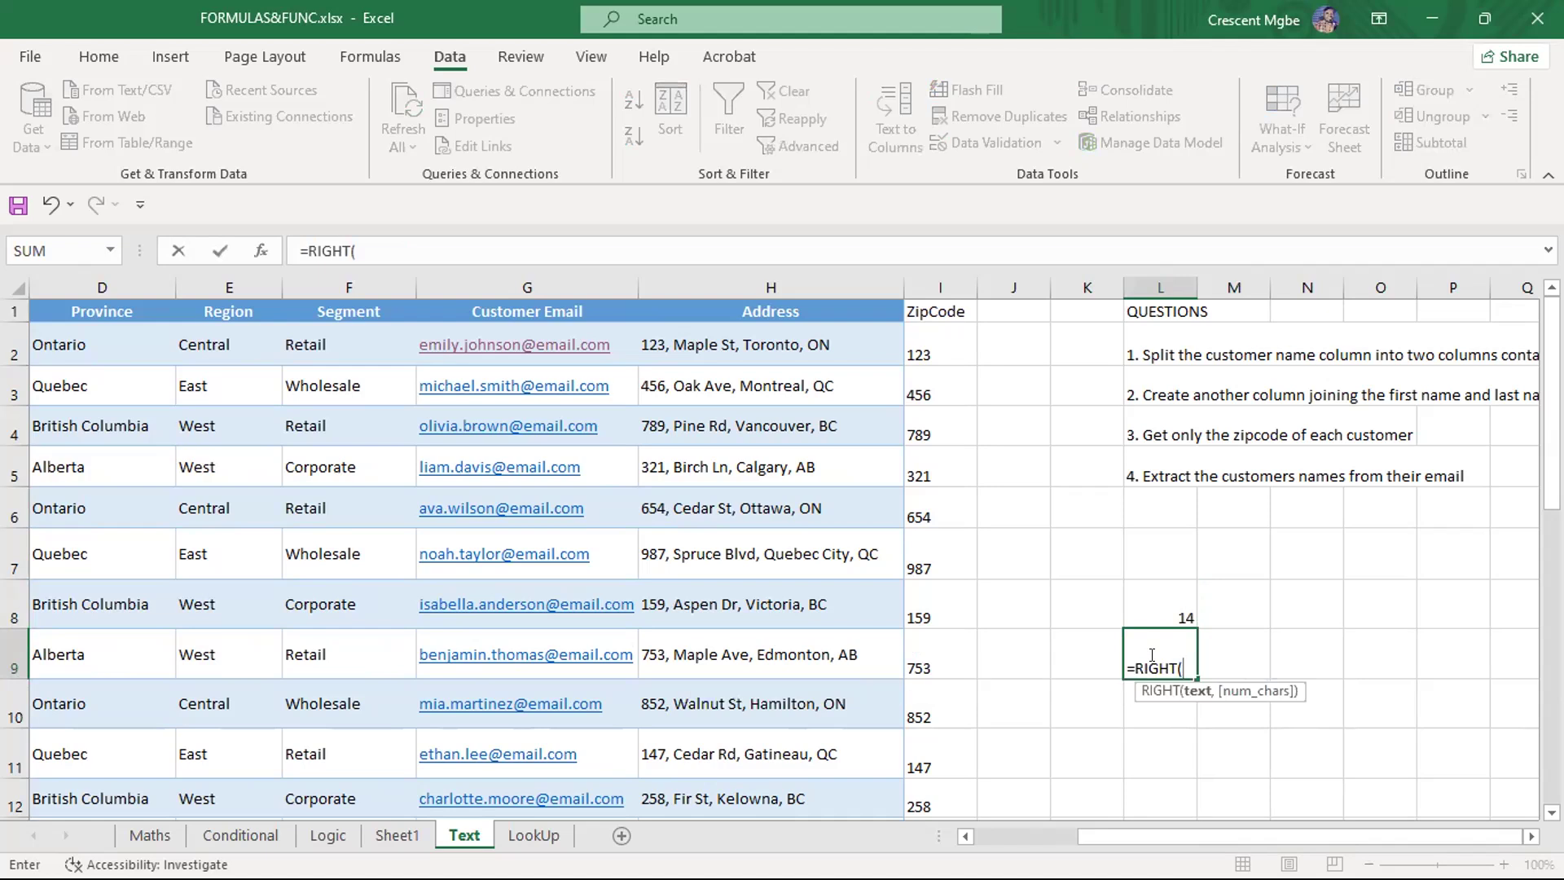
click(596, 343)
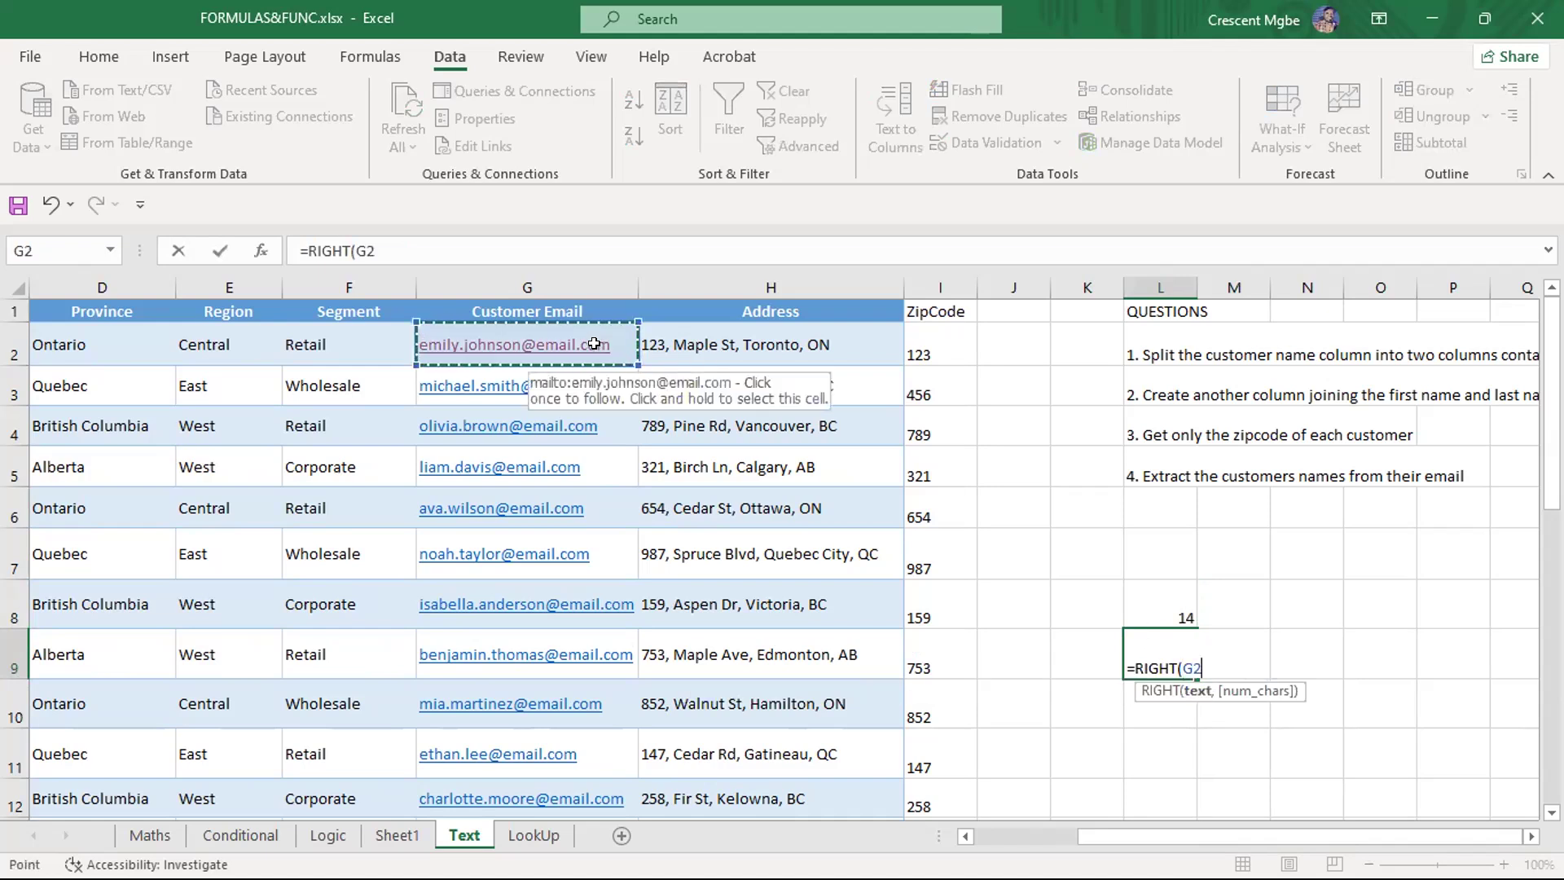
text(,)
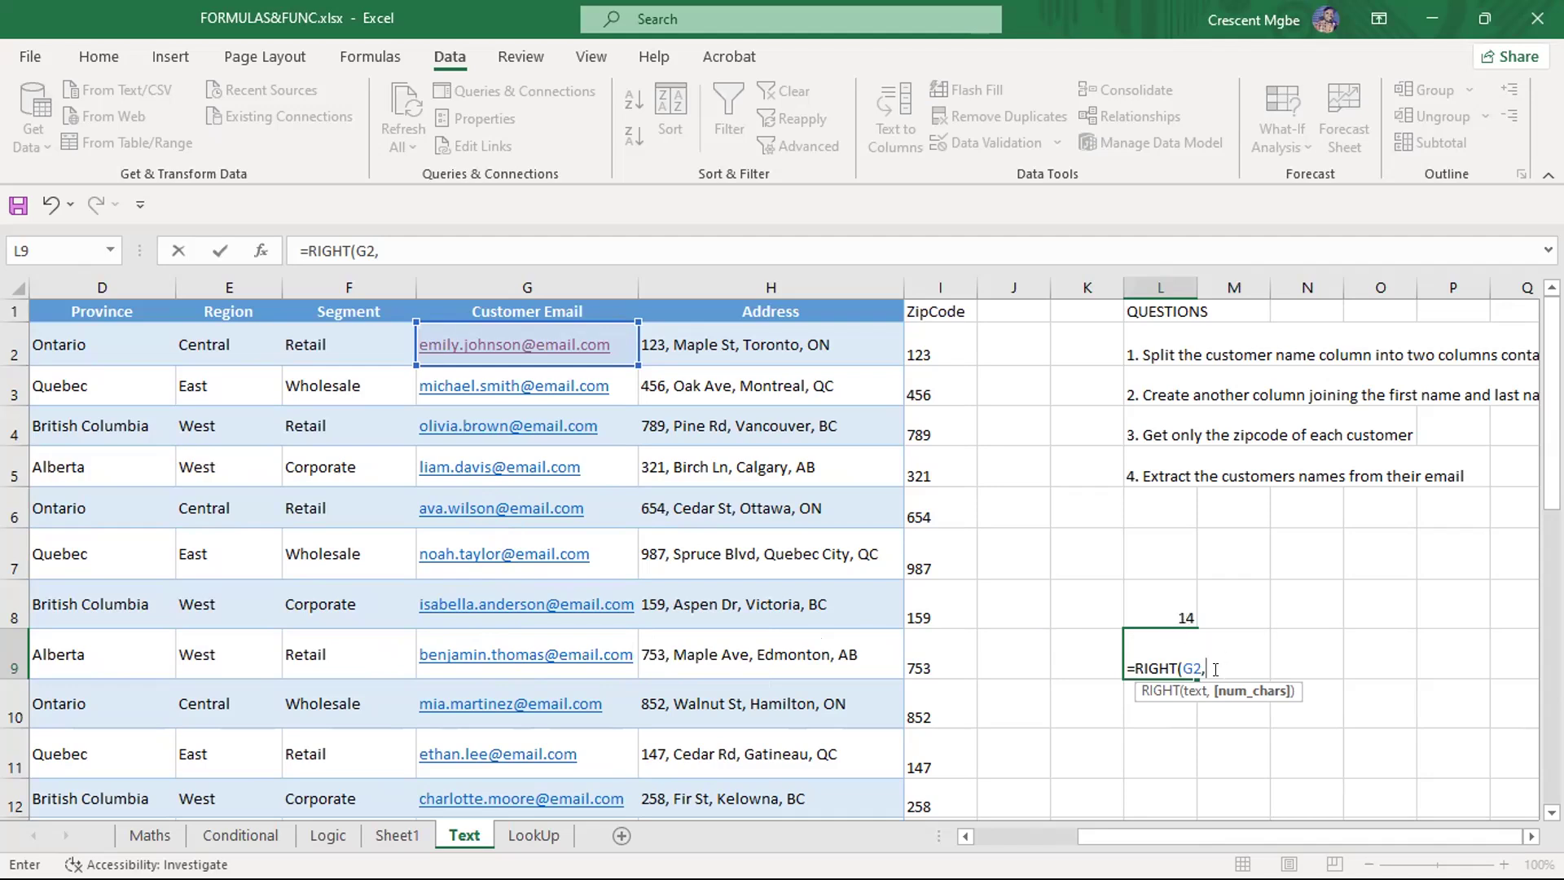
text(fin)
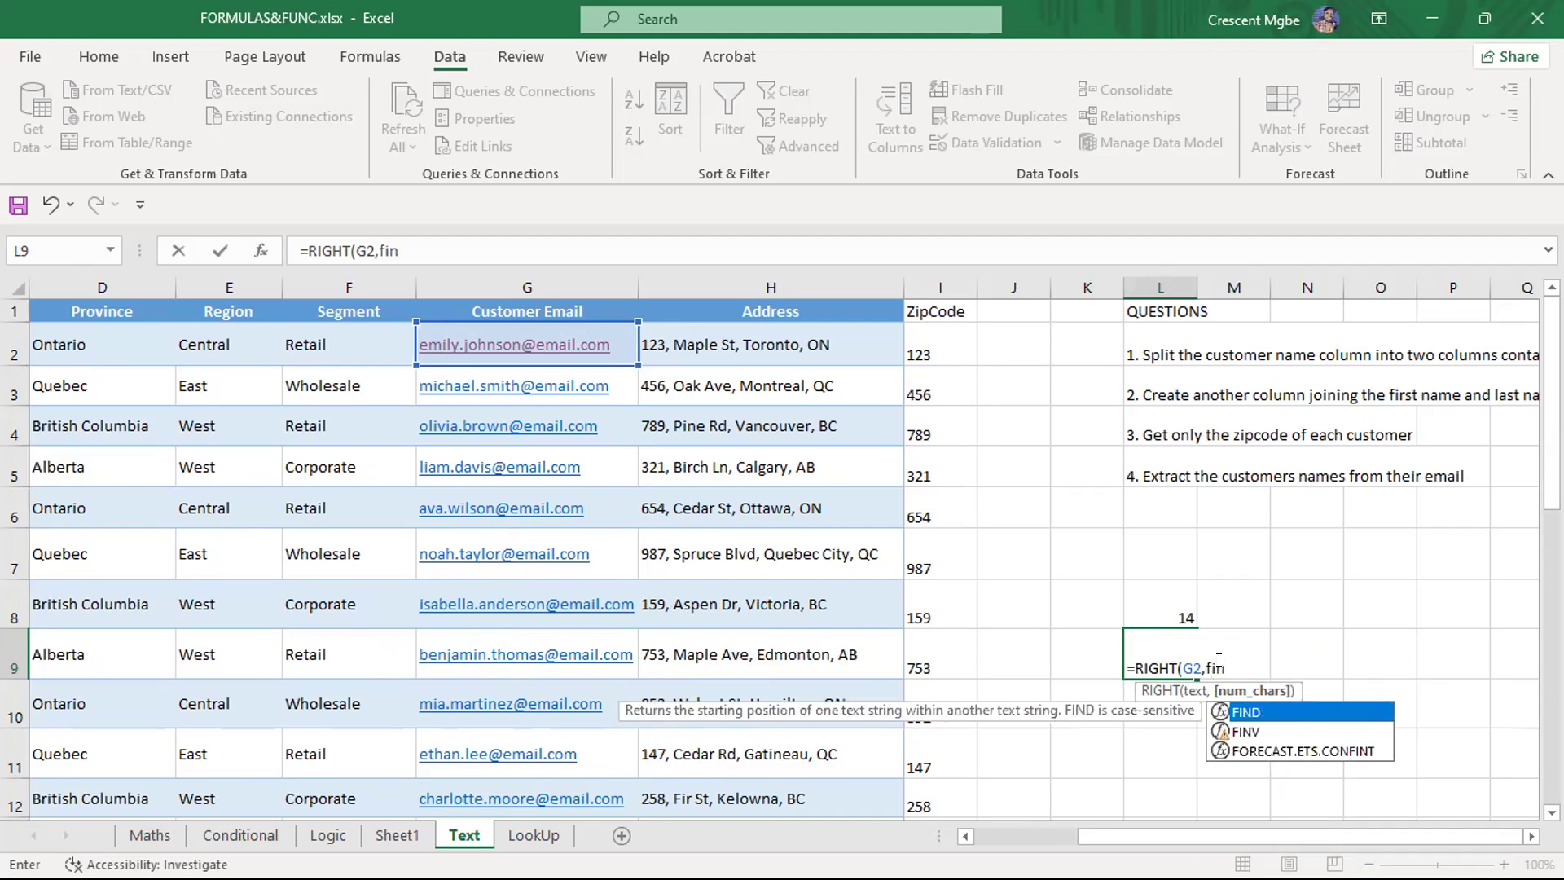
key(Tab)
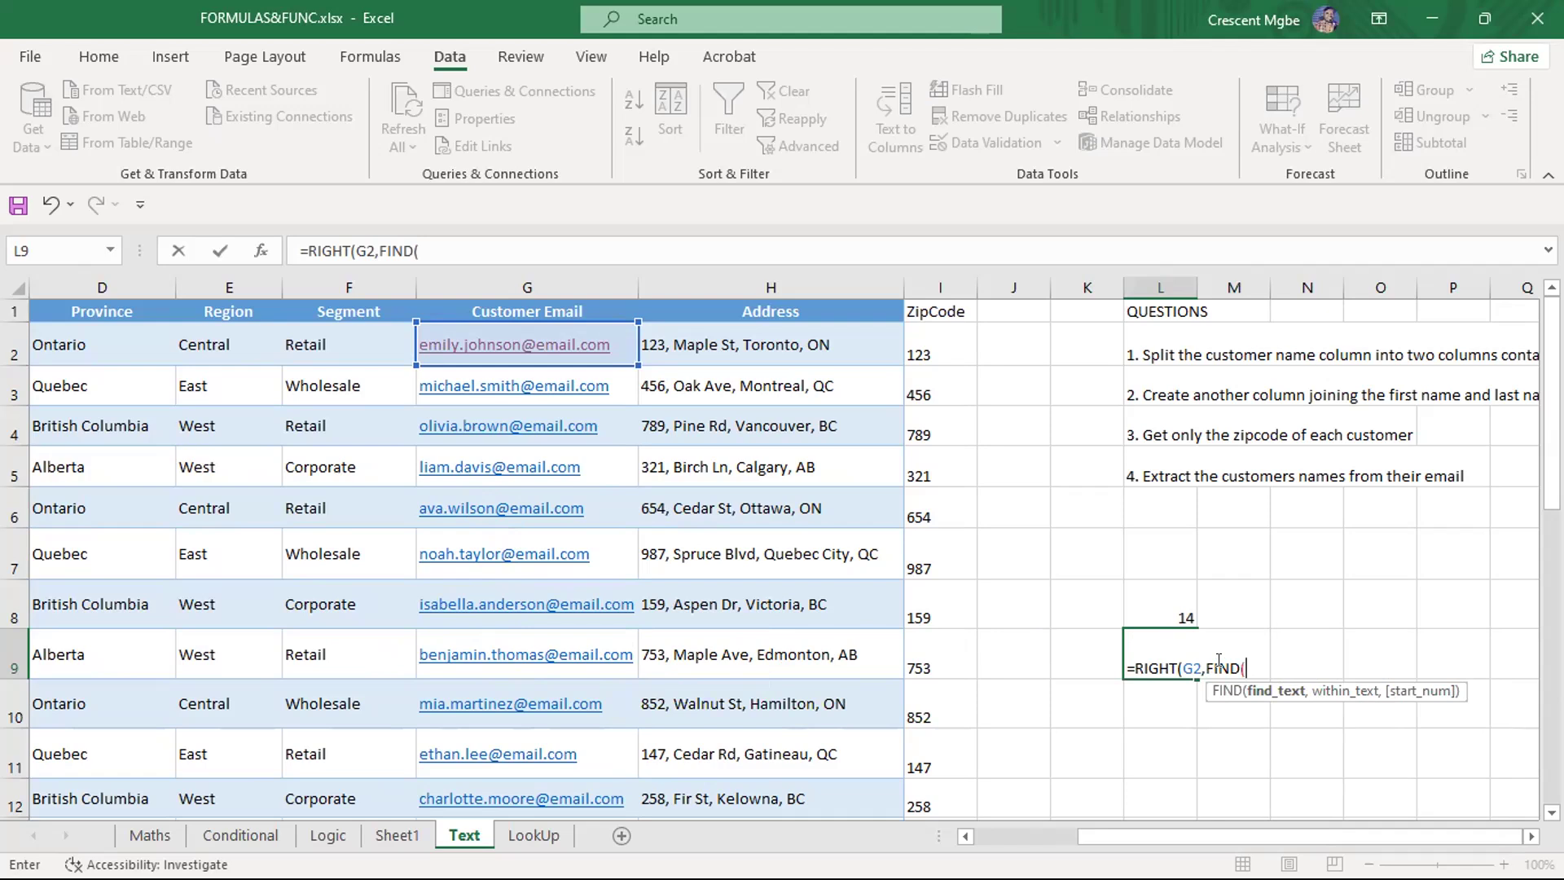
text("@",)
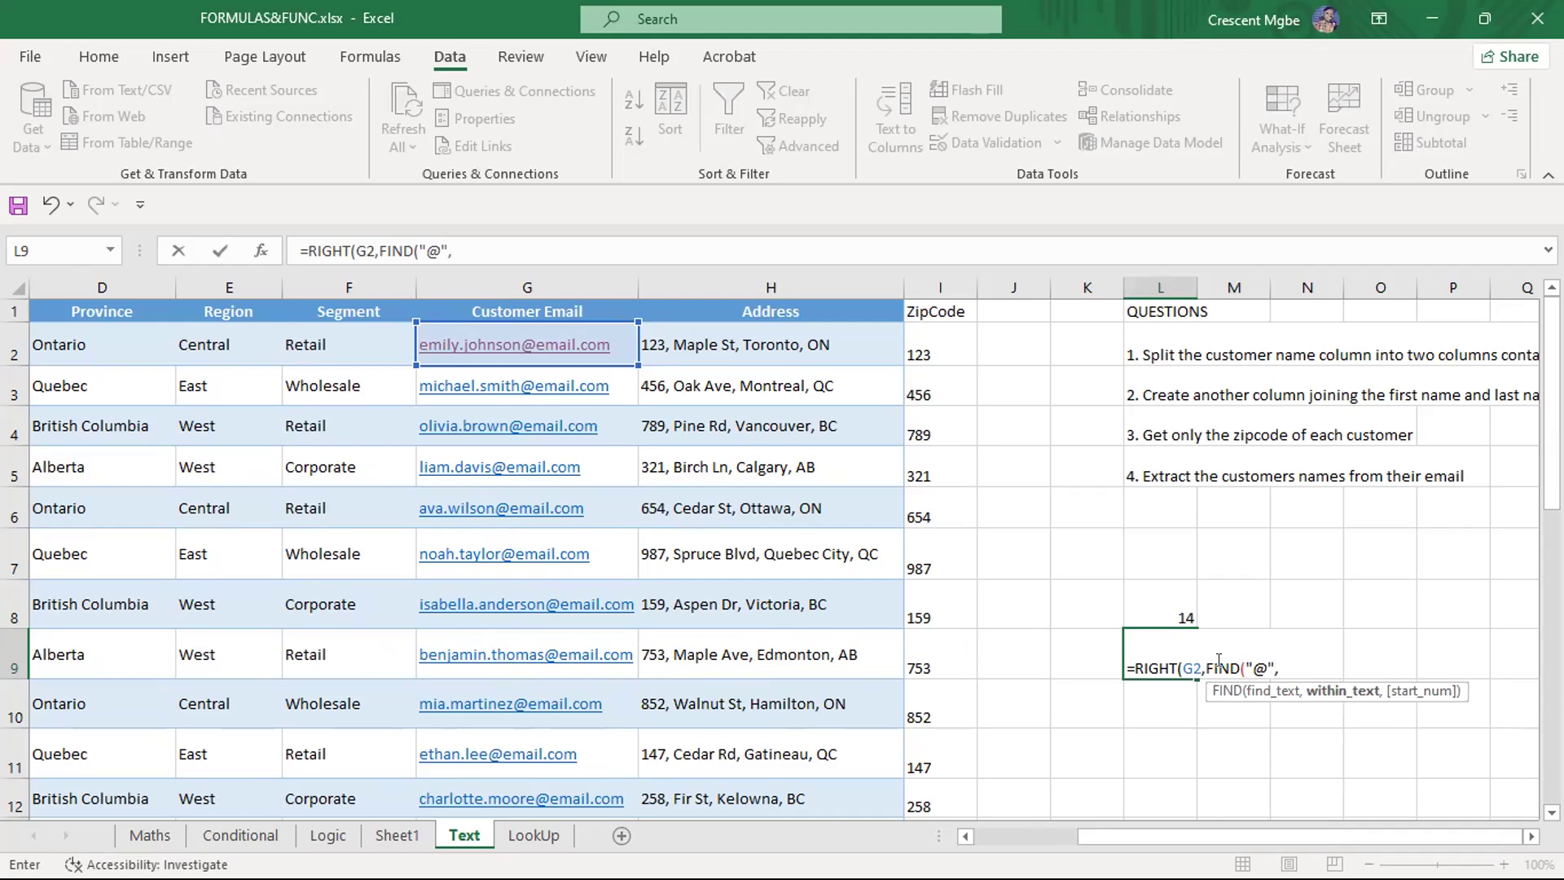
click(576, 344)
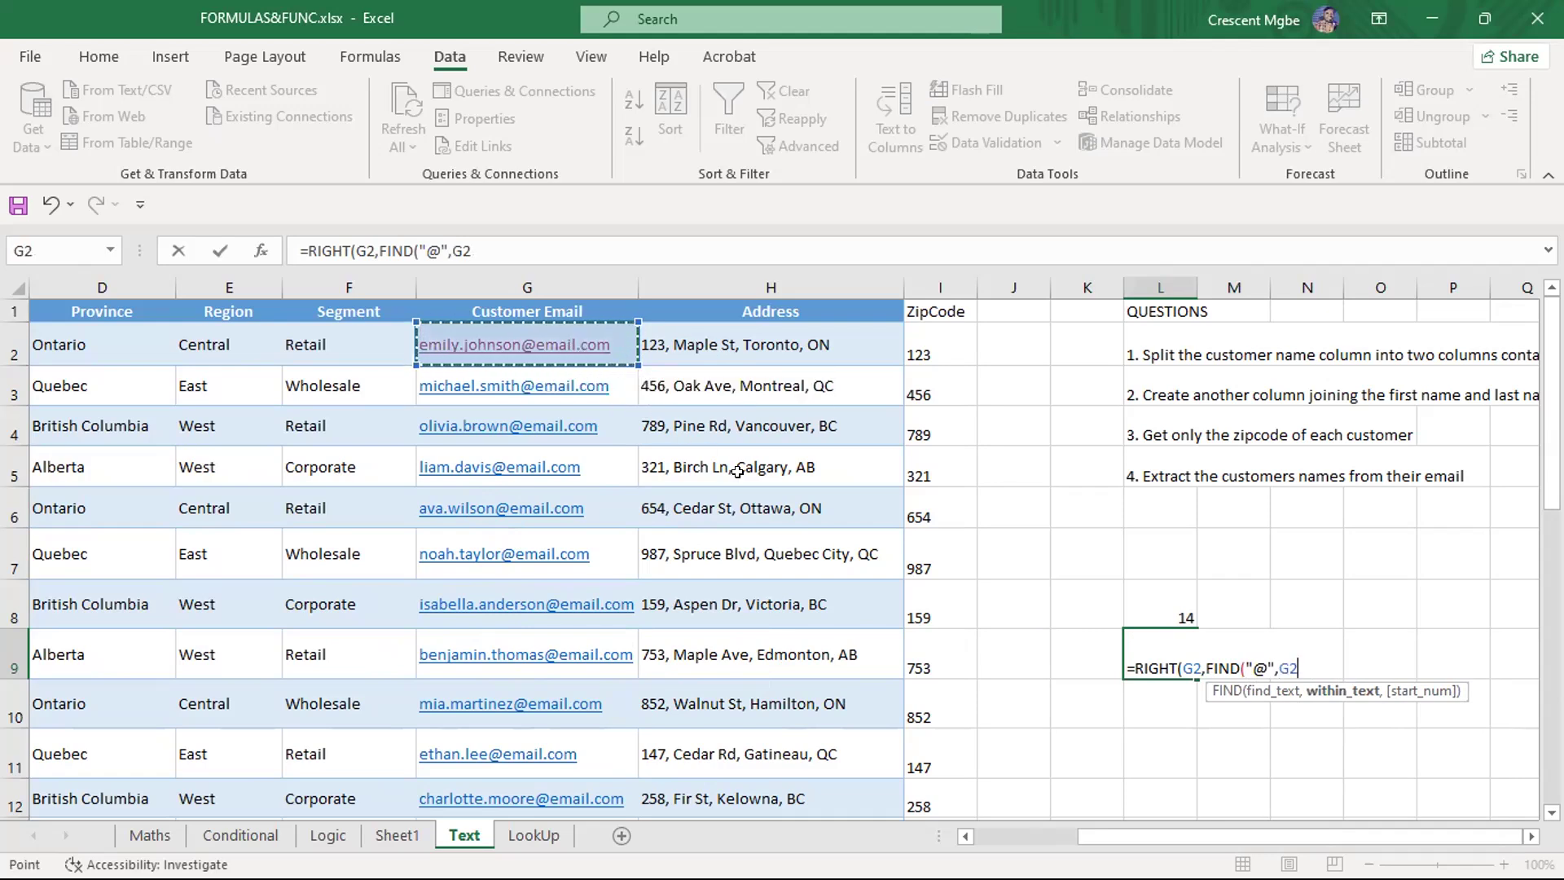
text())
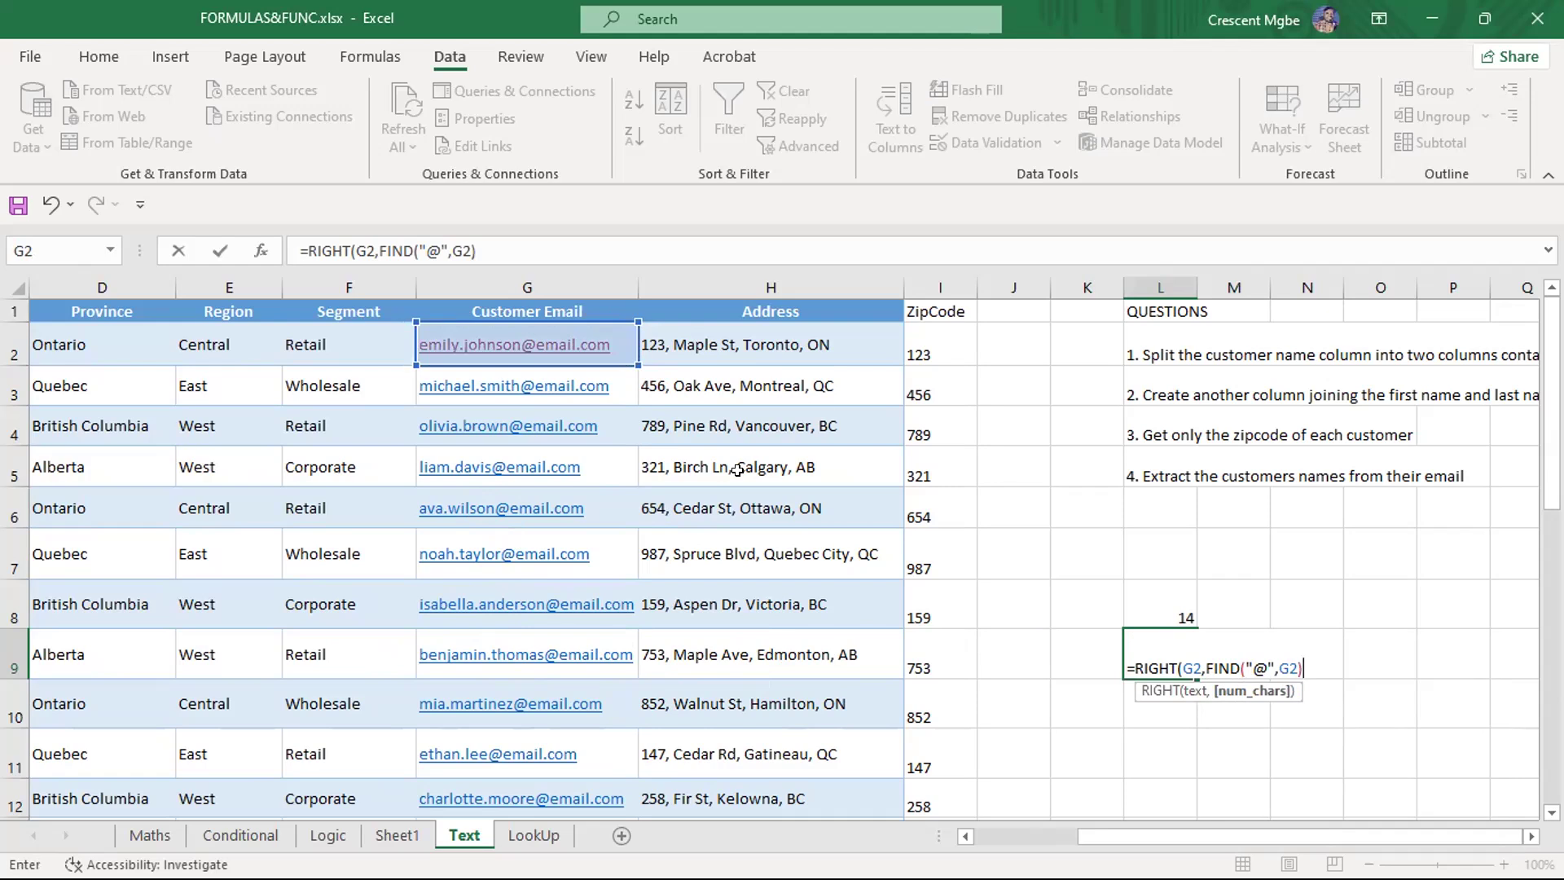
text())
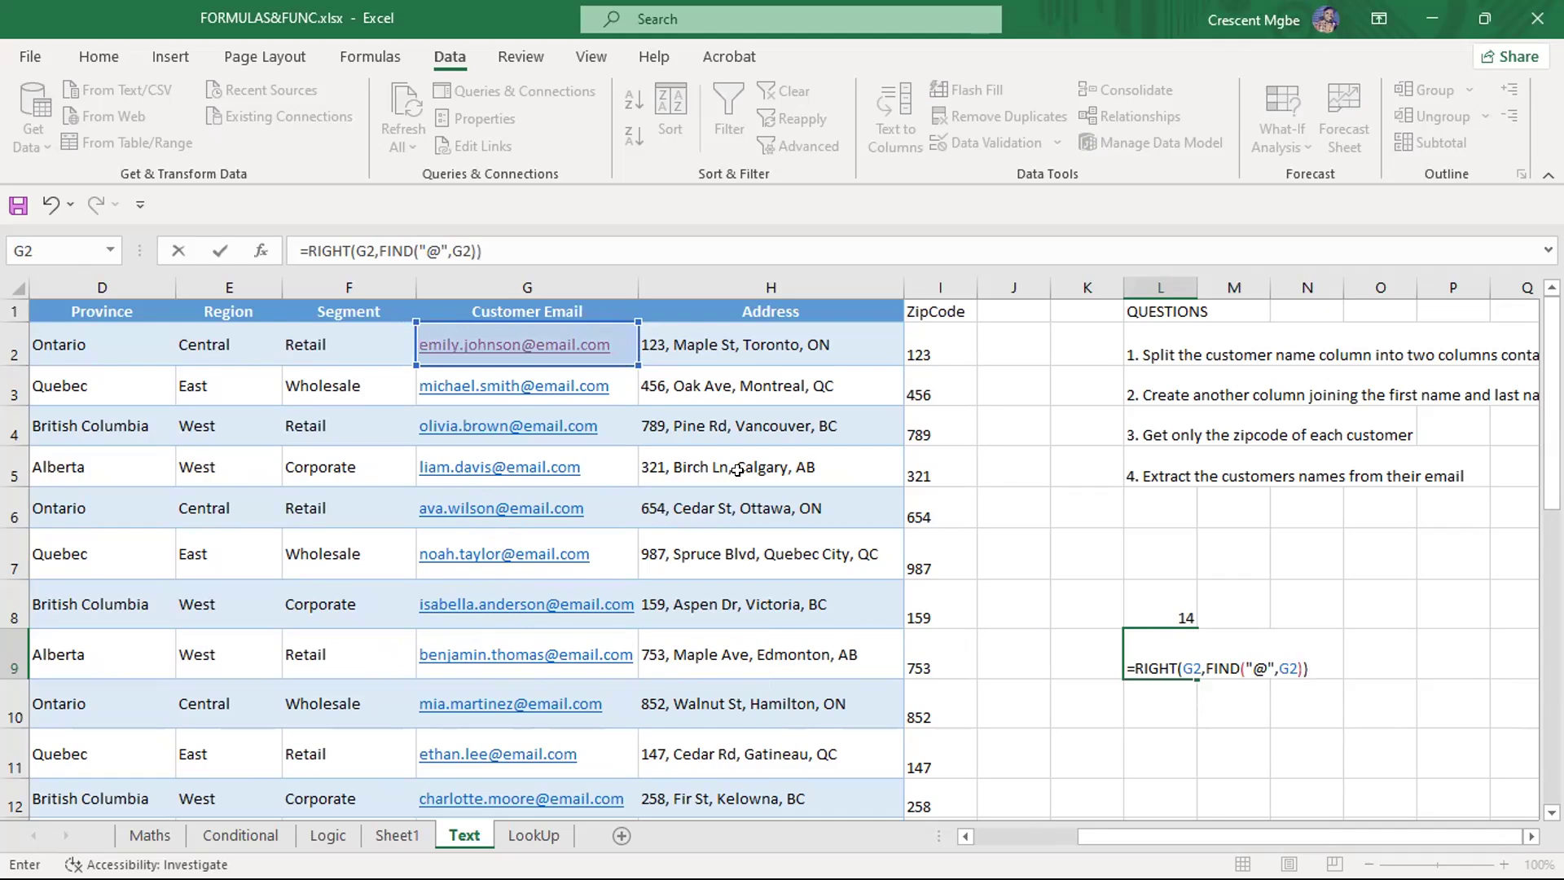
key(Return)
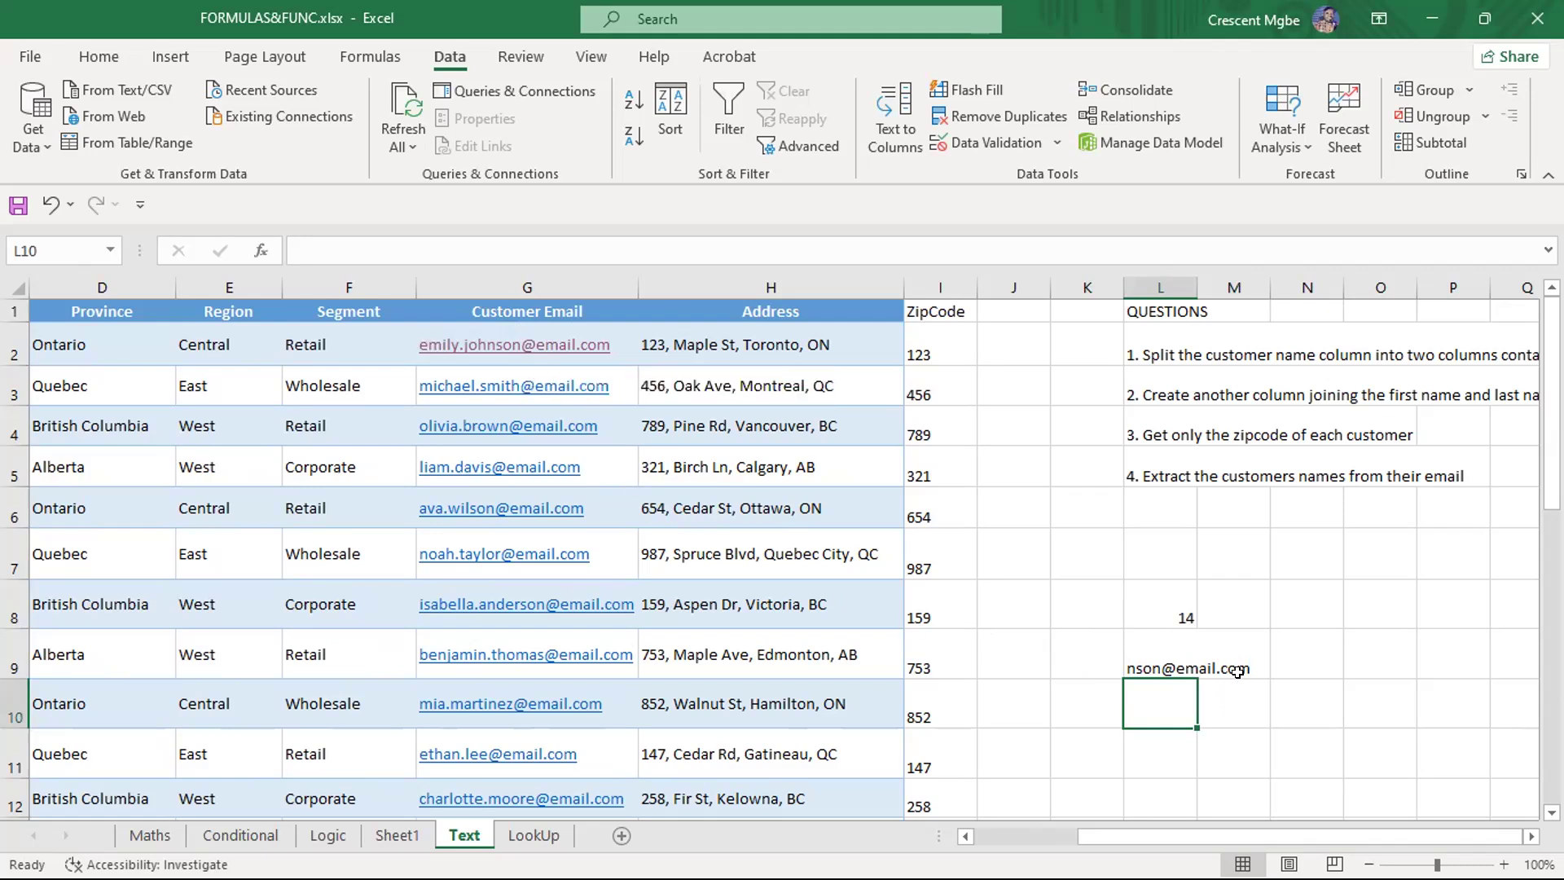
Clear the RIGHT test formula from cell L9, leaving the FIND formula above it in place
click(1178, 647)
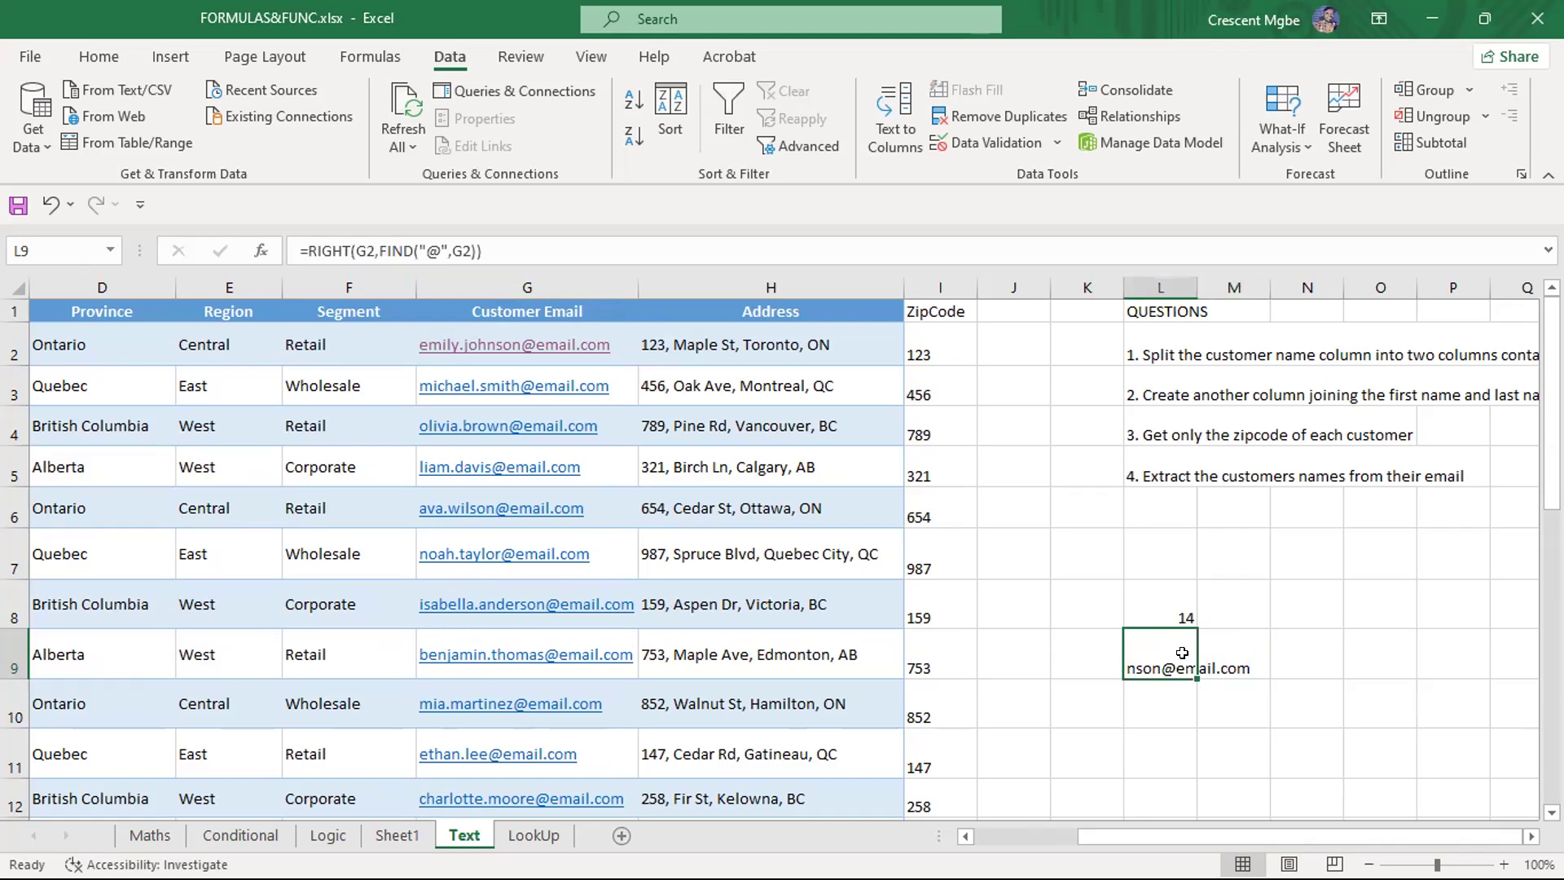
key(BackSpace)
click(1262, 630)
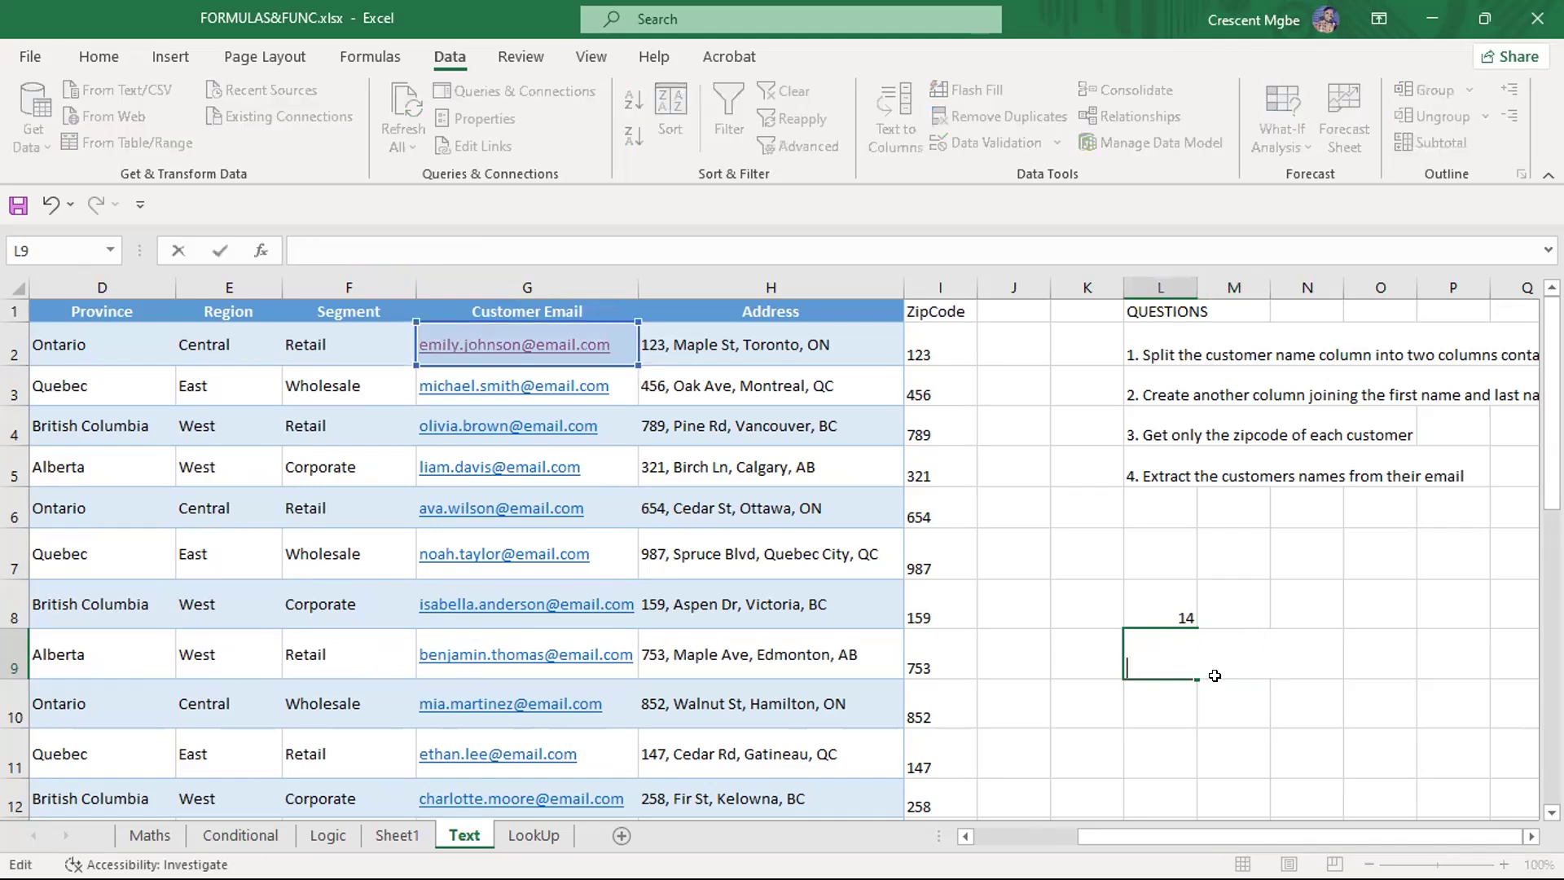
click(1205, 684)
click(1167, 697)
click(1177, 615)
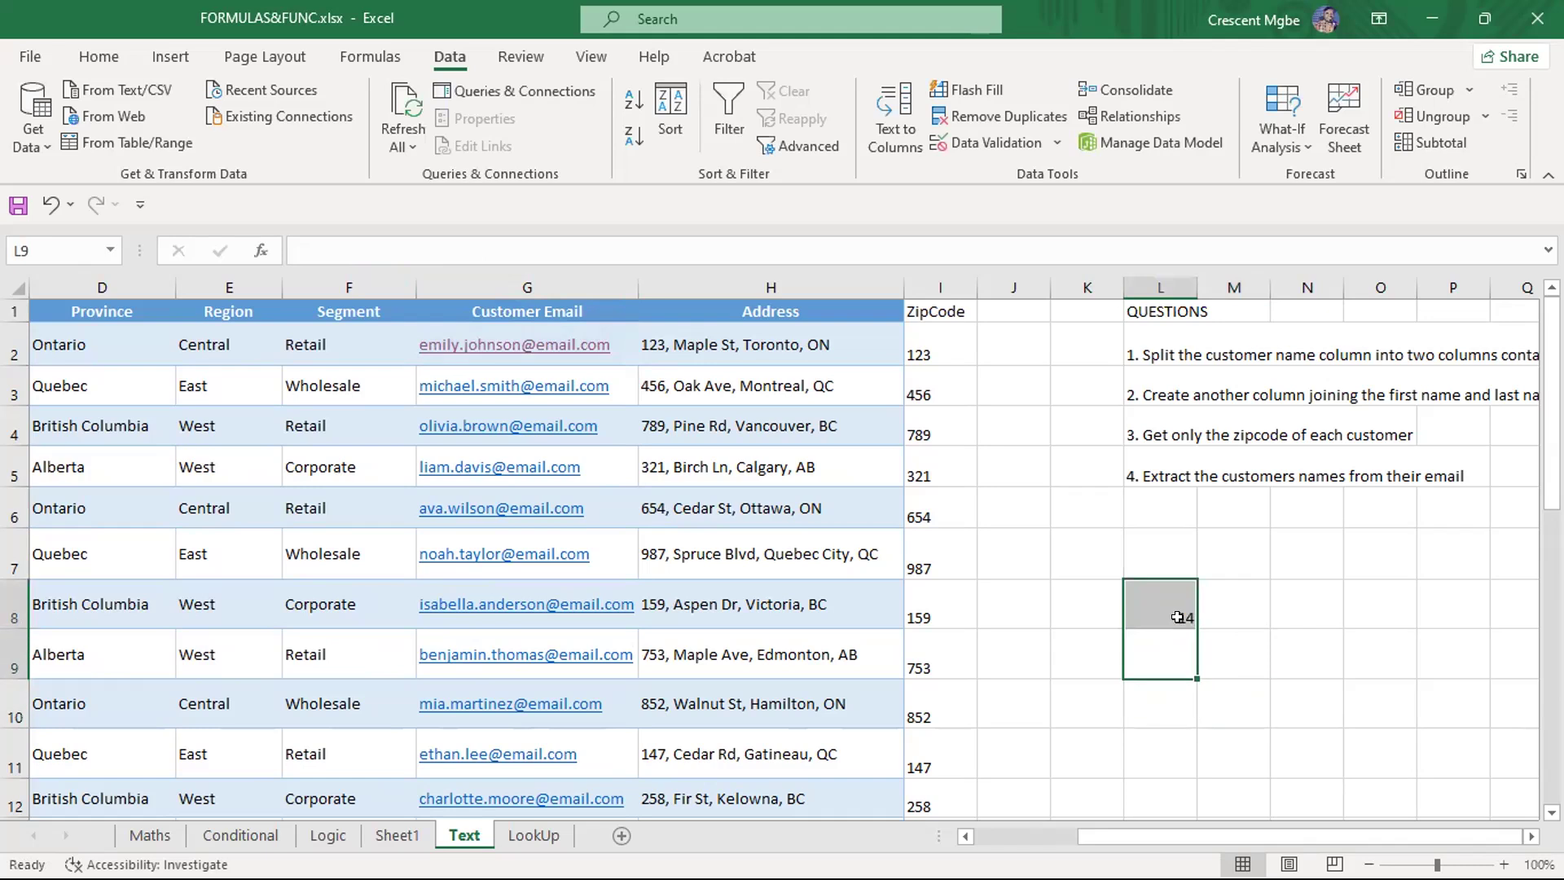
click(1283, 644)
Check the FIND formula in L8 and examine the leftover name-splitting formula in cell I49 near the end of the table
click(1177, 598)
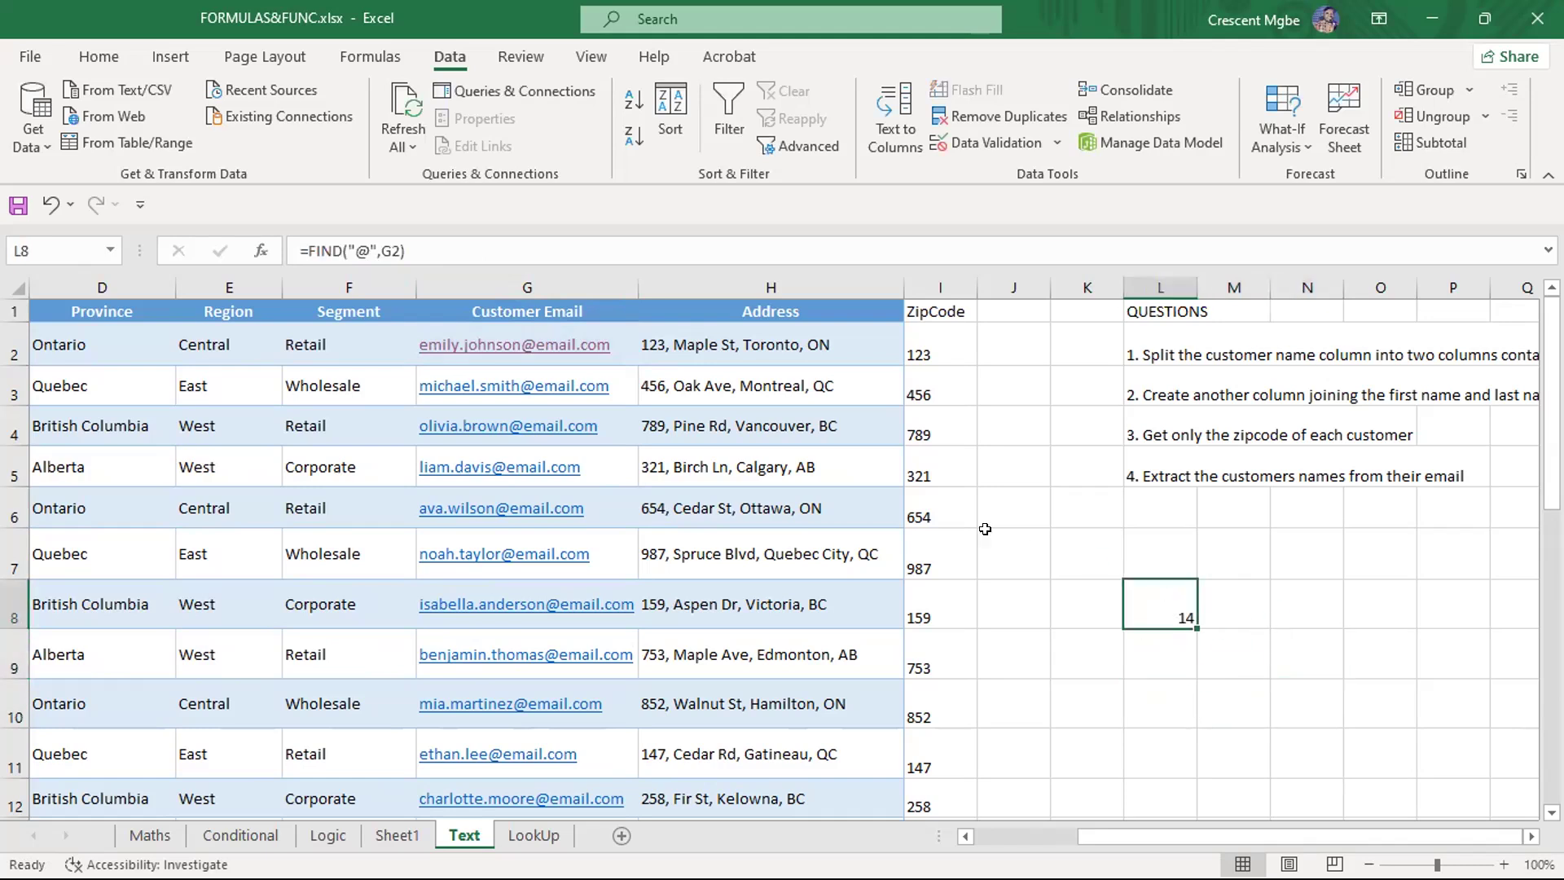
scroll(985, 530, down, 18)
scroll(1013, 562, up, 5)
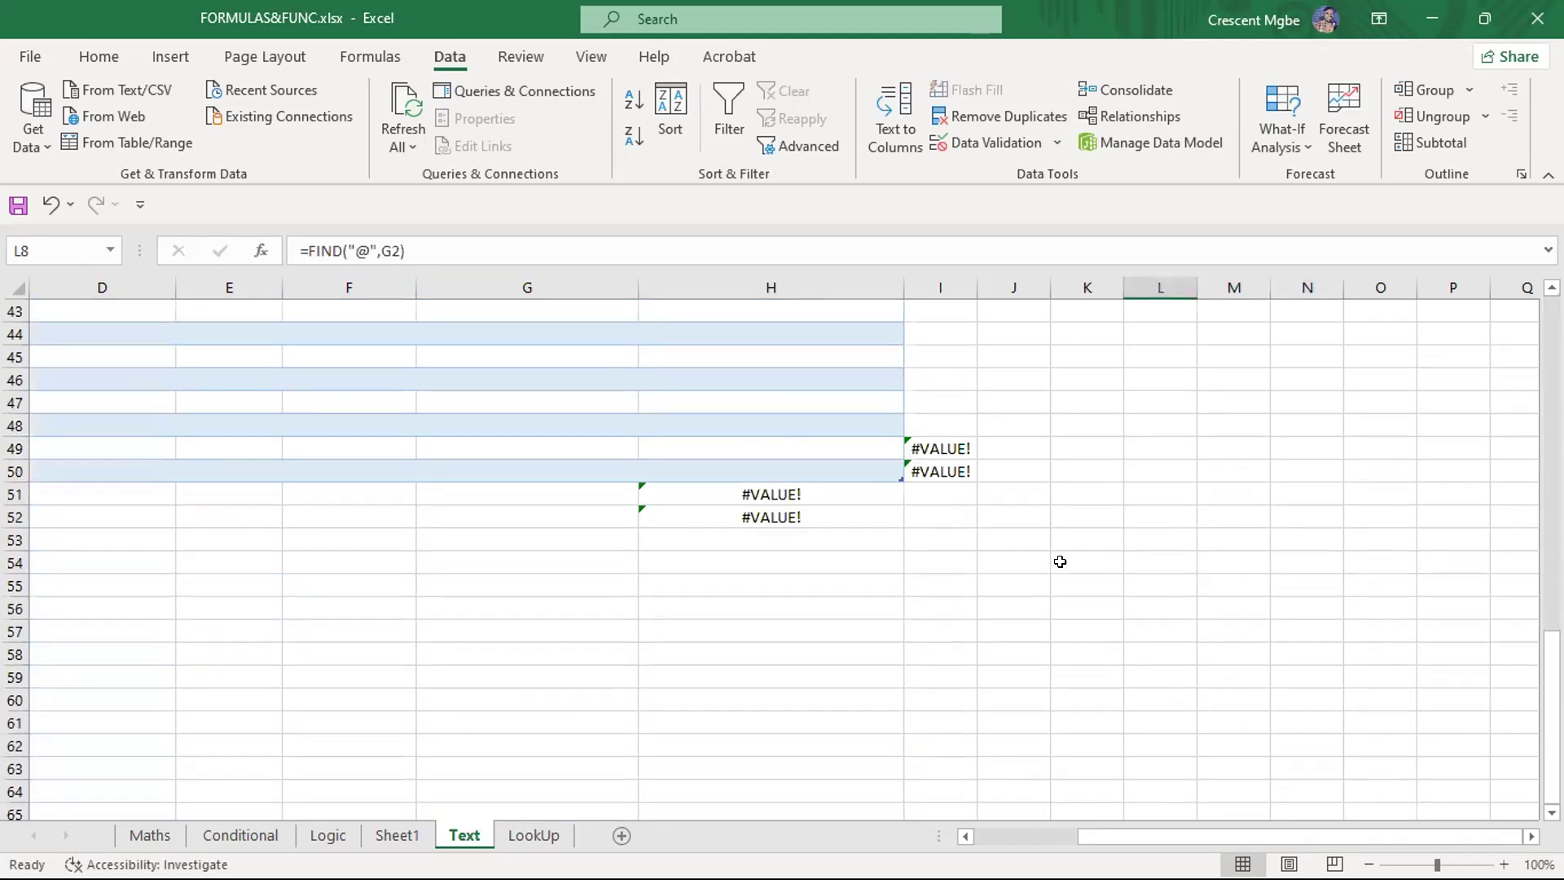
click(926, 512)
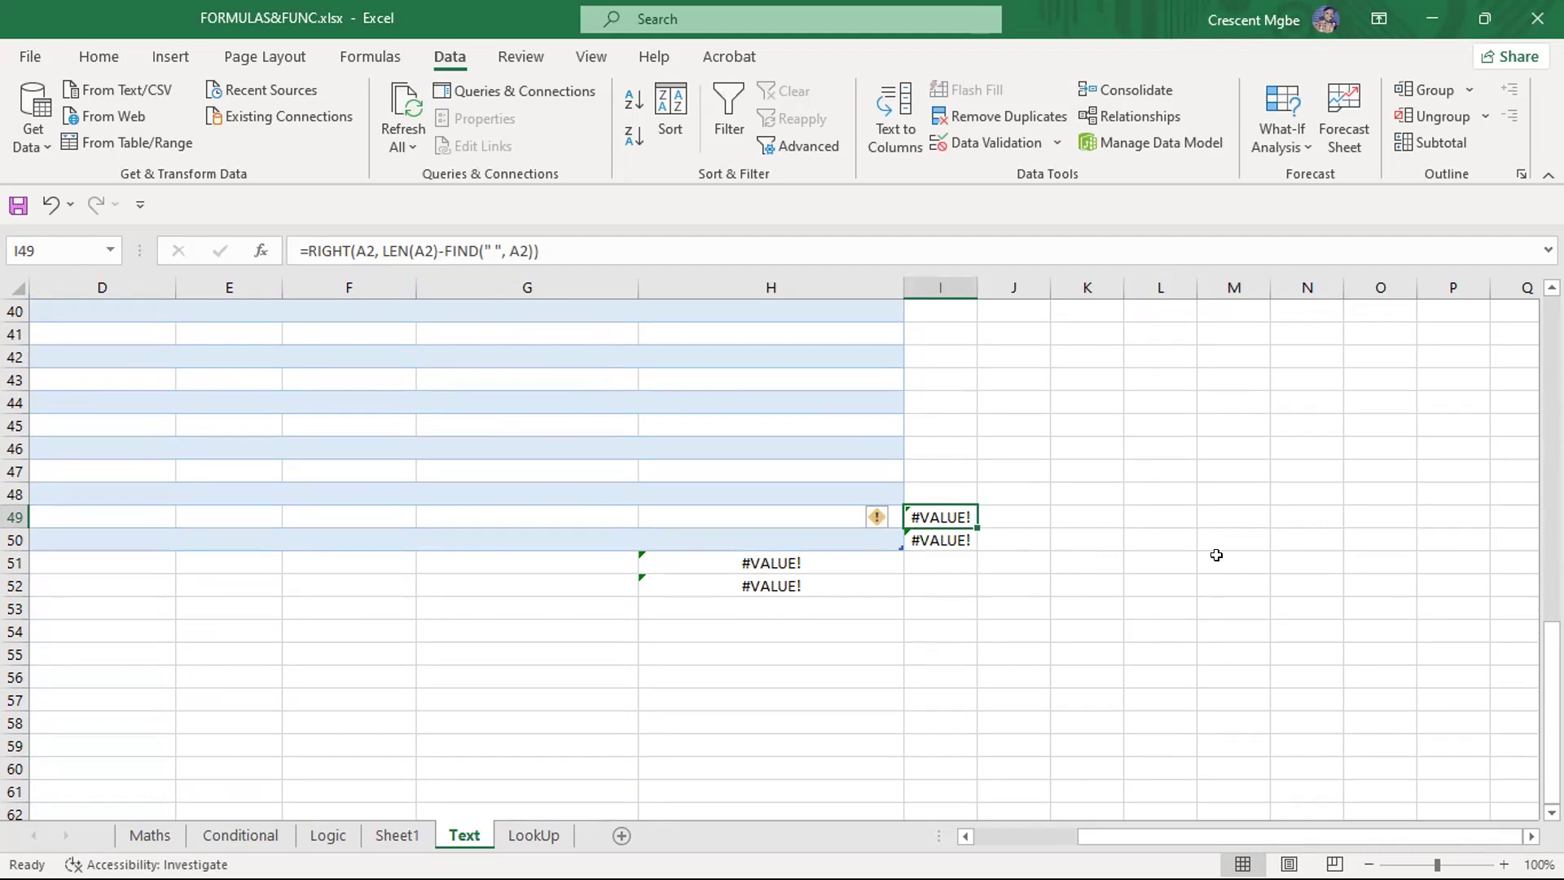
scroll(1216, 555, up, 13)
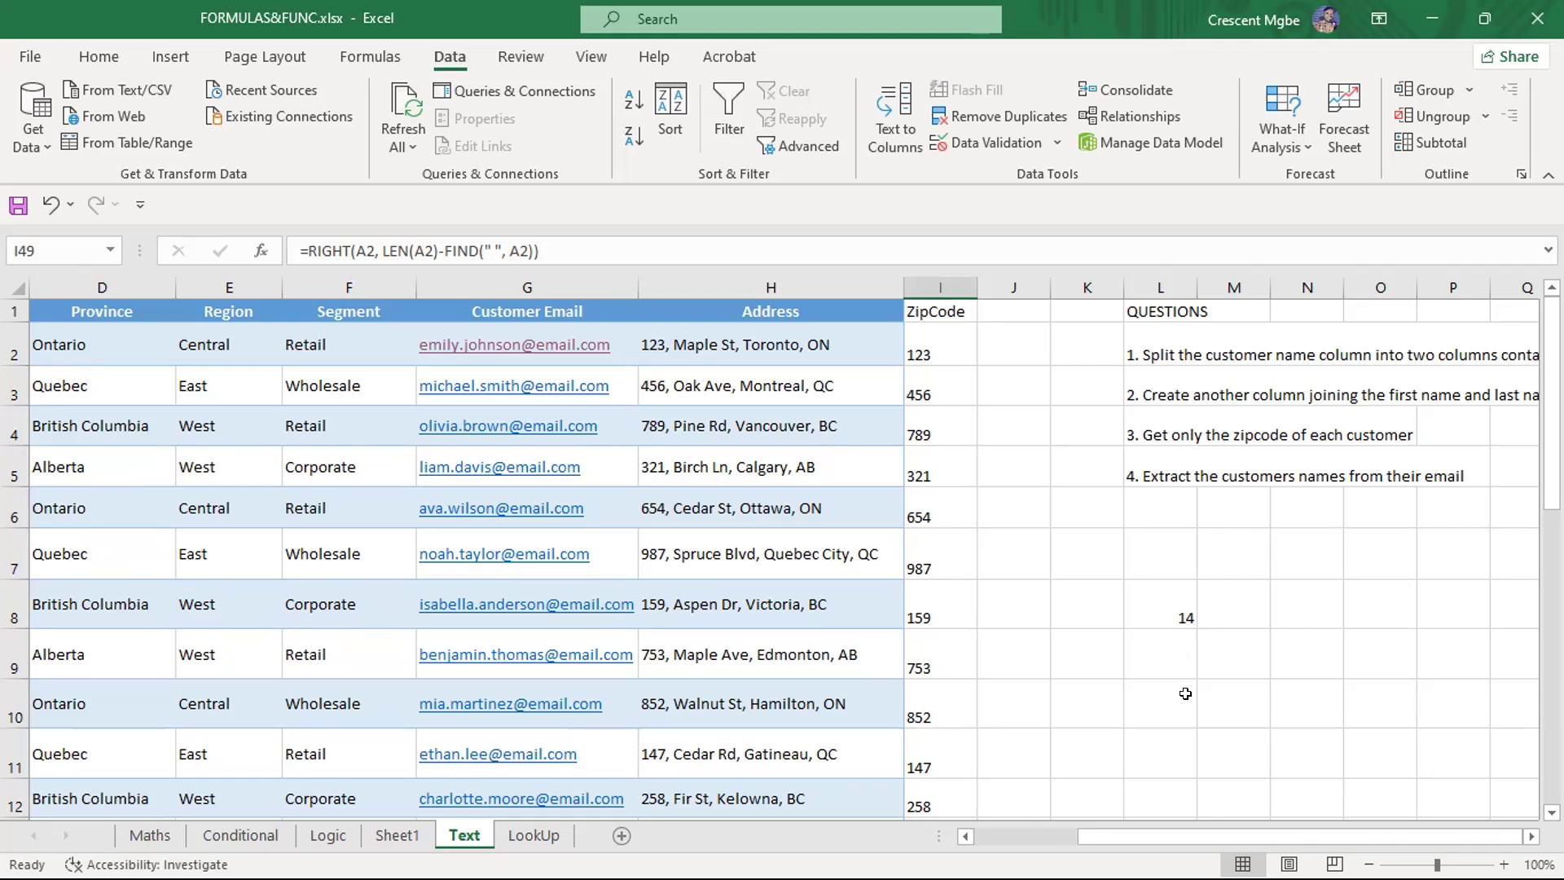
Enter the formula =RIGHT(G2,LEN(G2)-FIND("@",G2)) in cell M9 to test extraction on the first customer email
click(1221, 656)
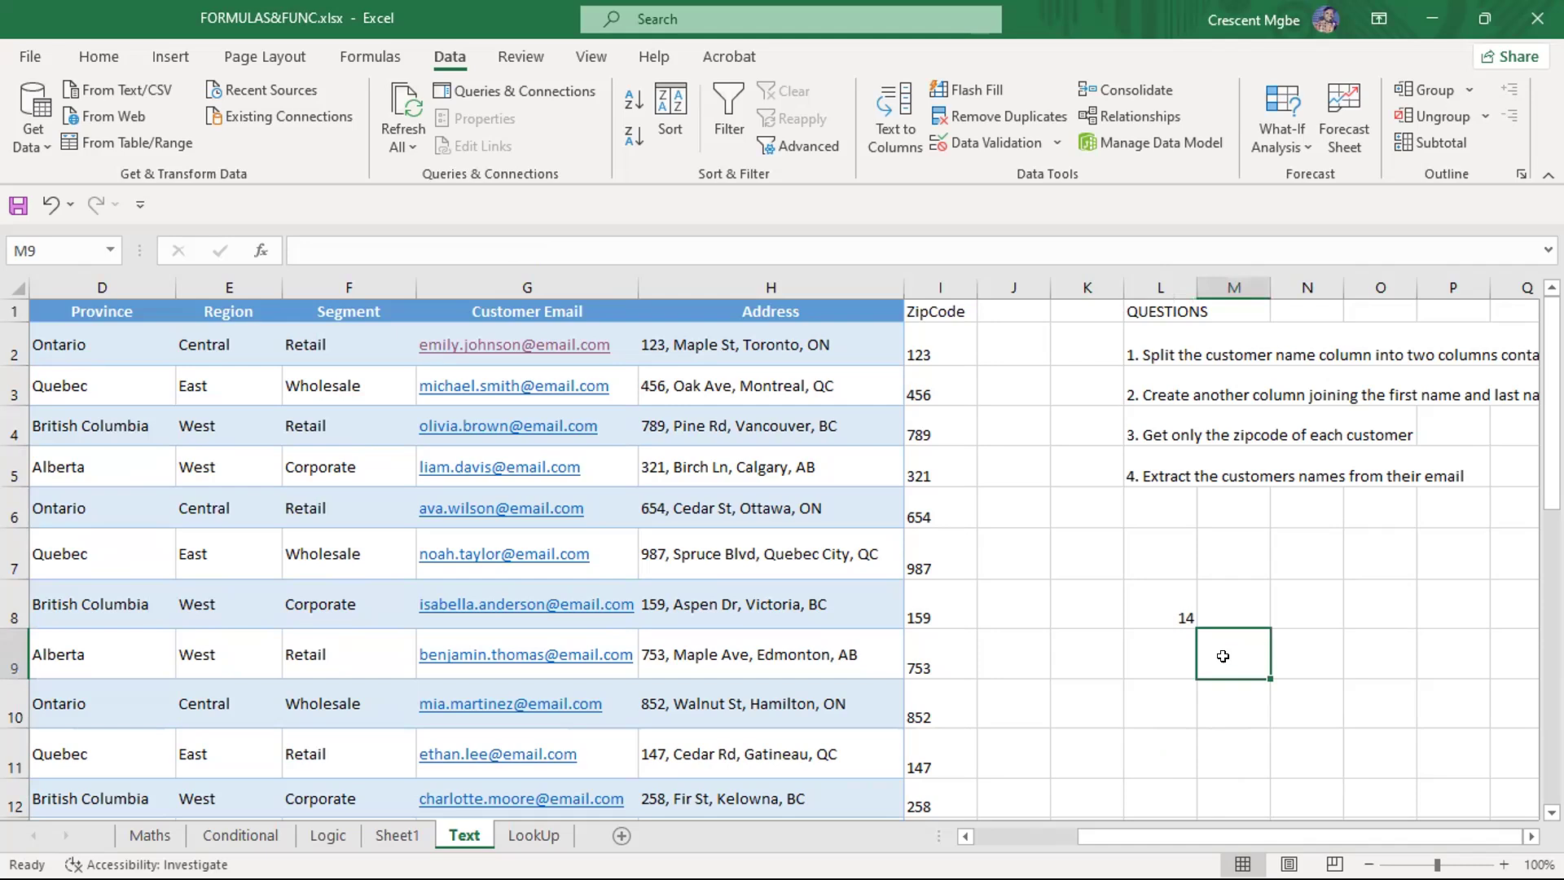
text(=right)
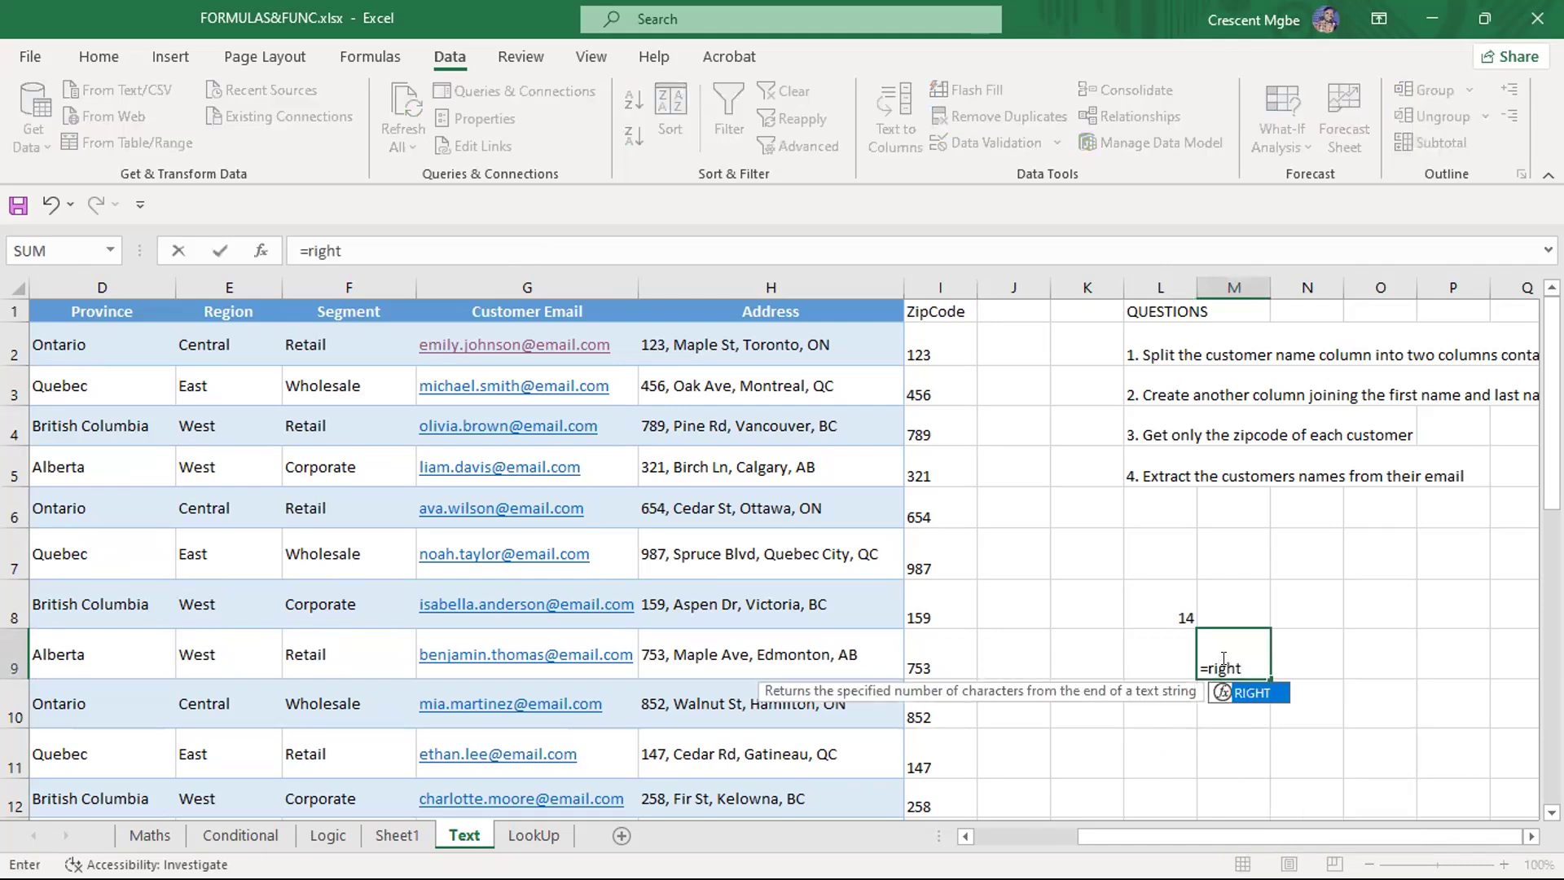
key(Tab)
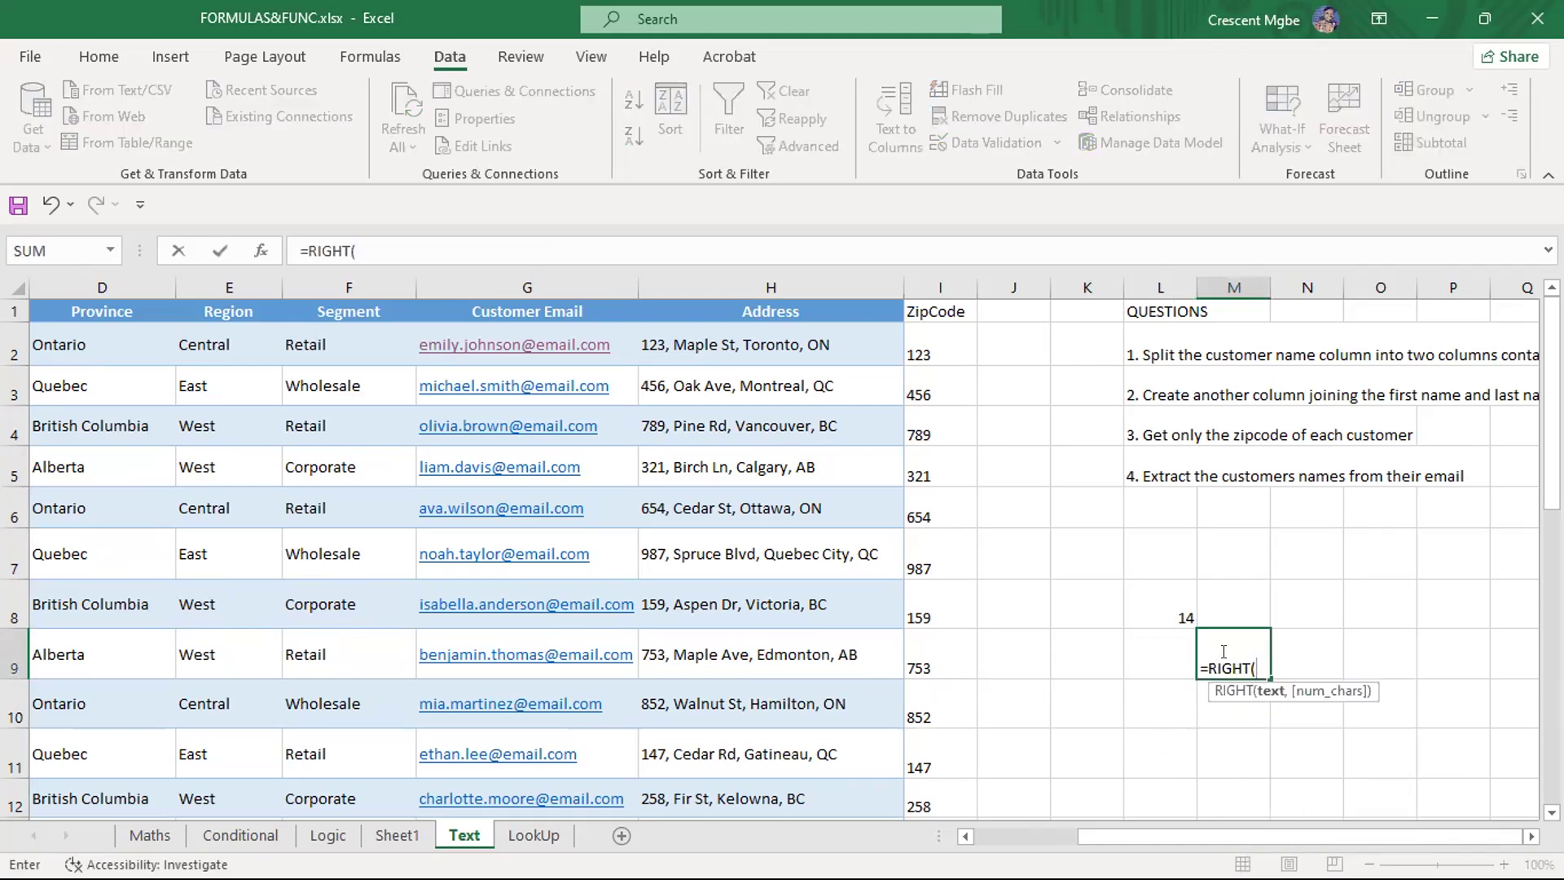
click(564, 350)
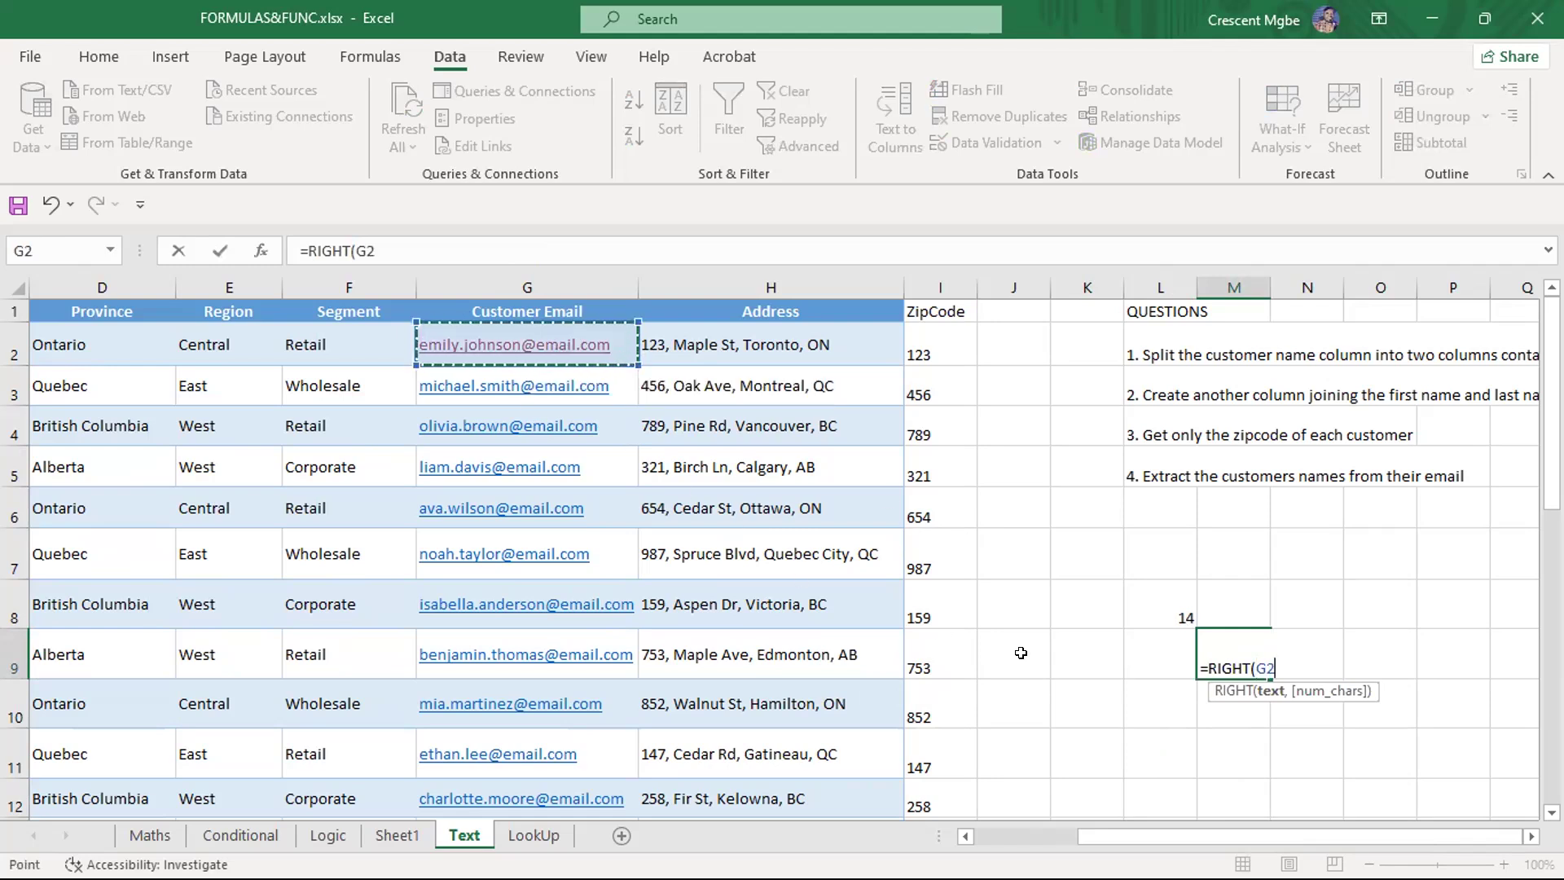
text(,)
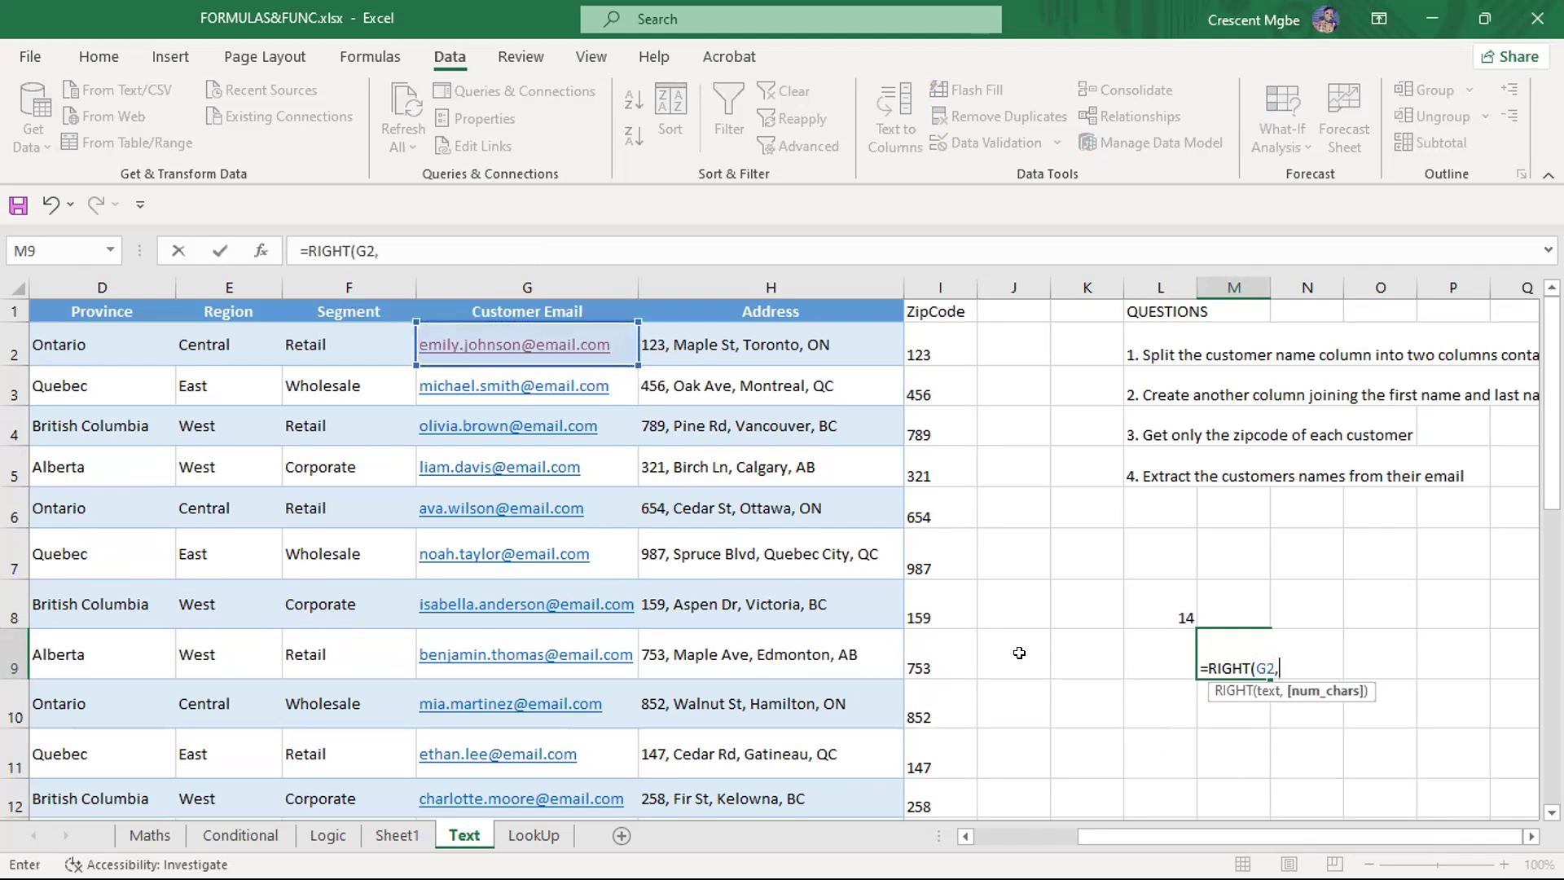
text(len)
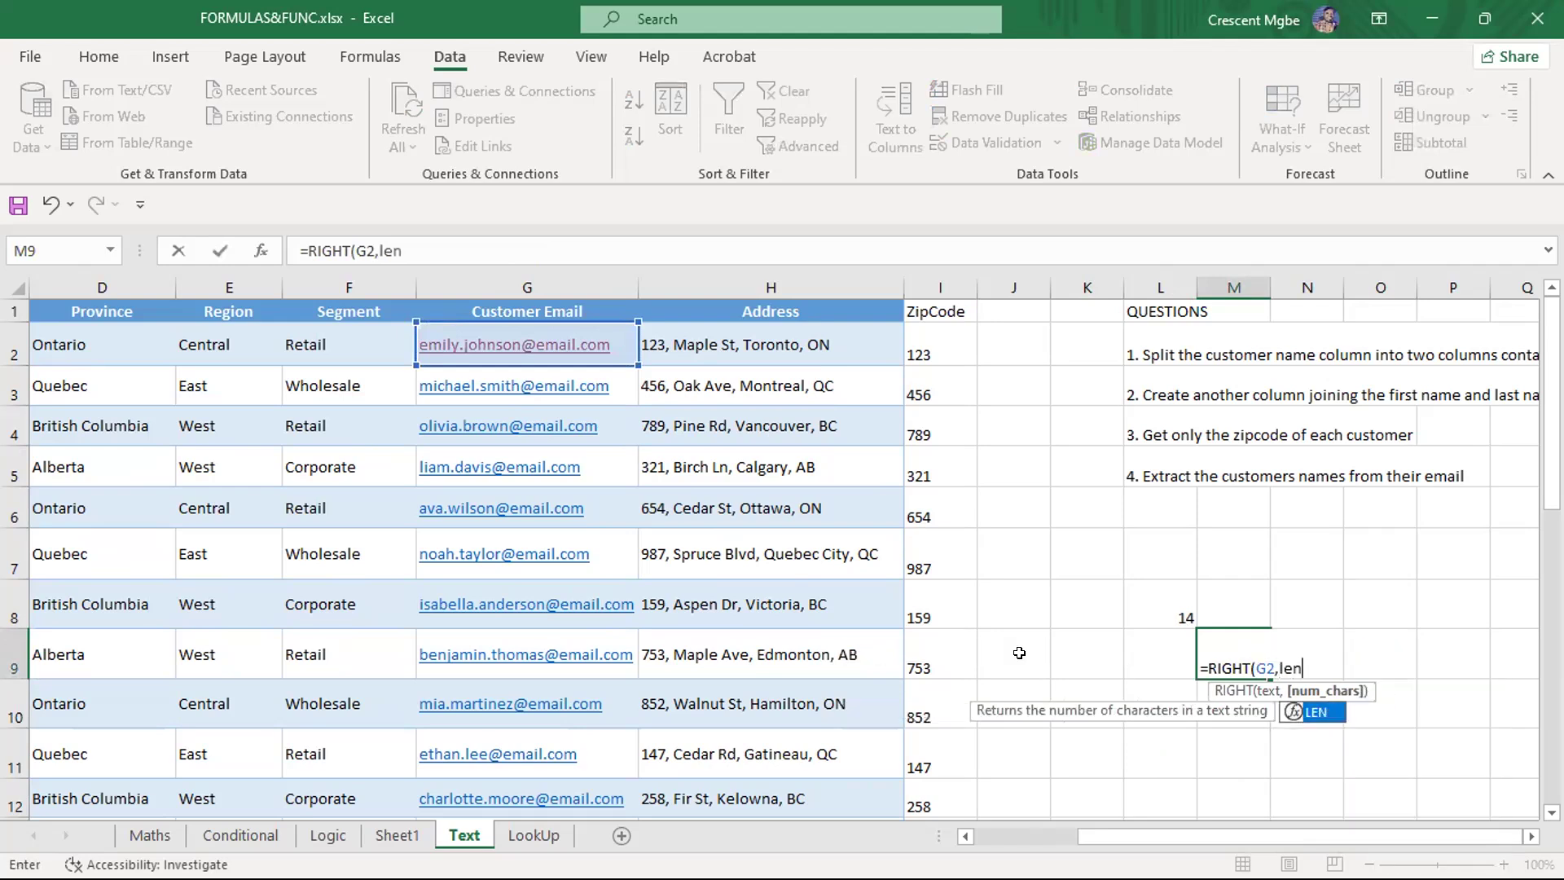
key(Tab)
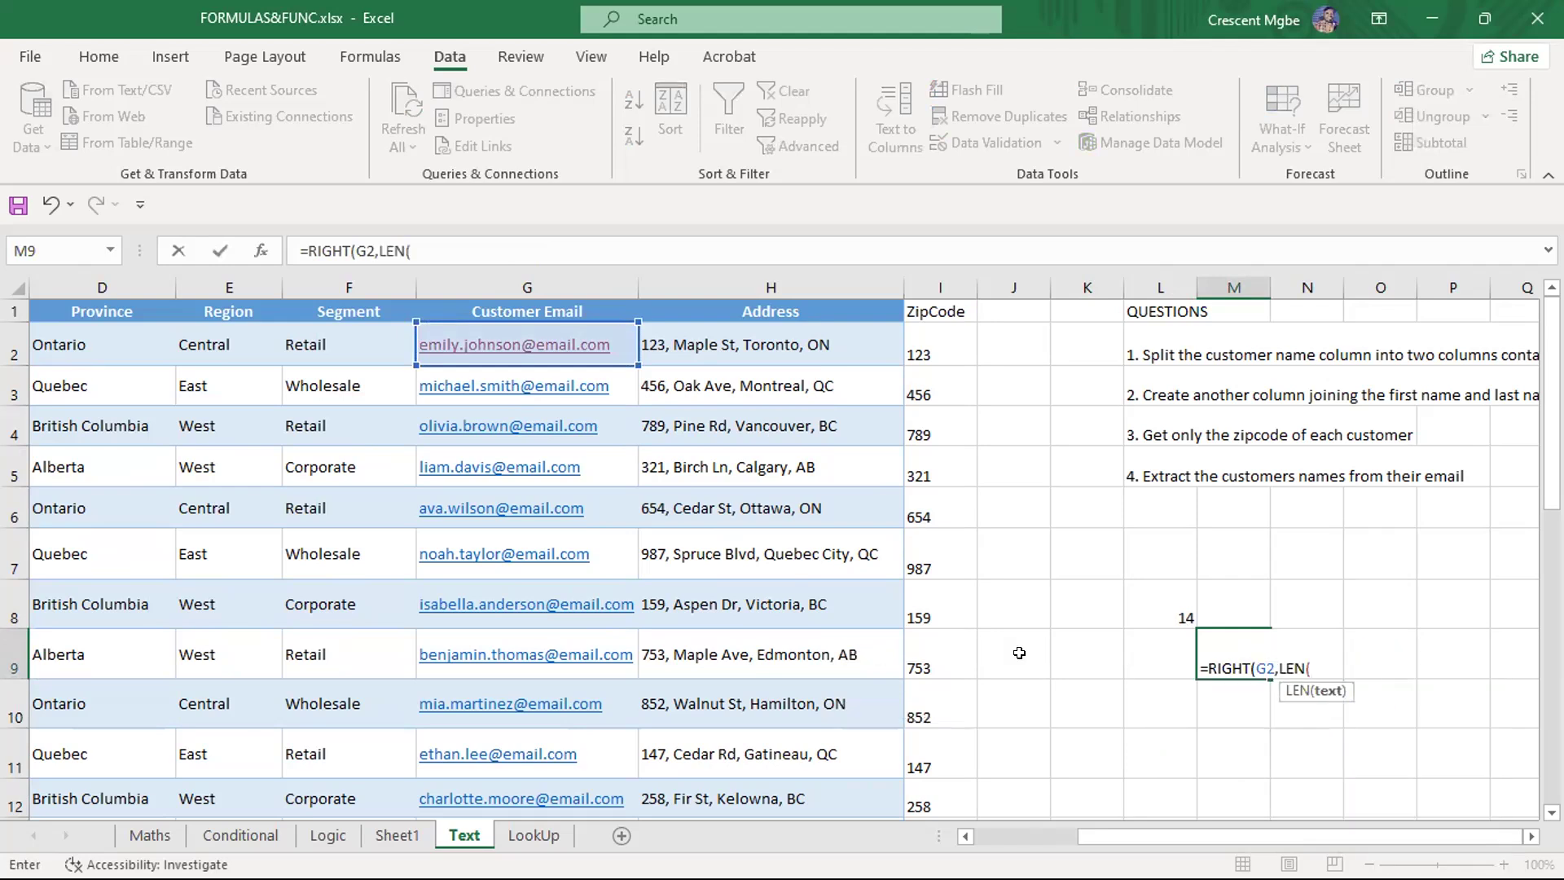
click(561, 340)
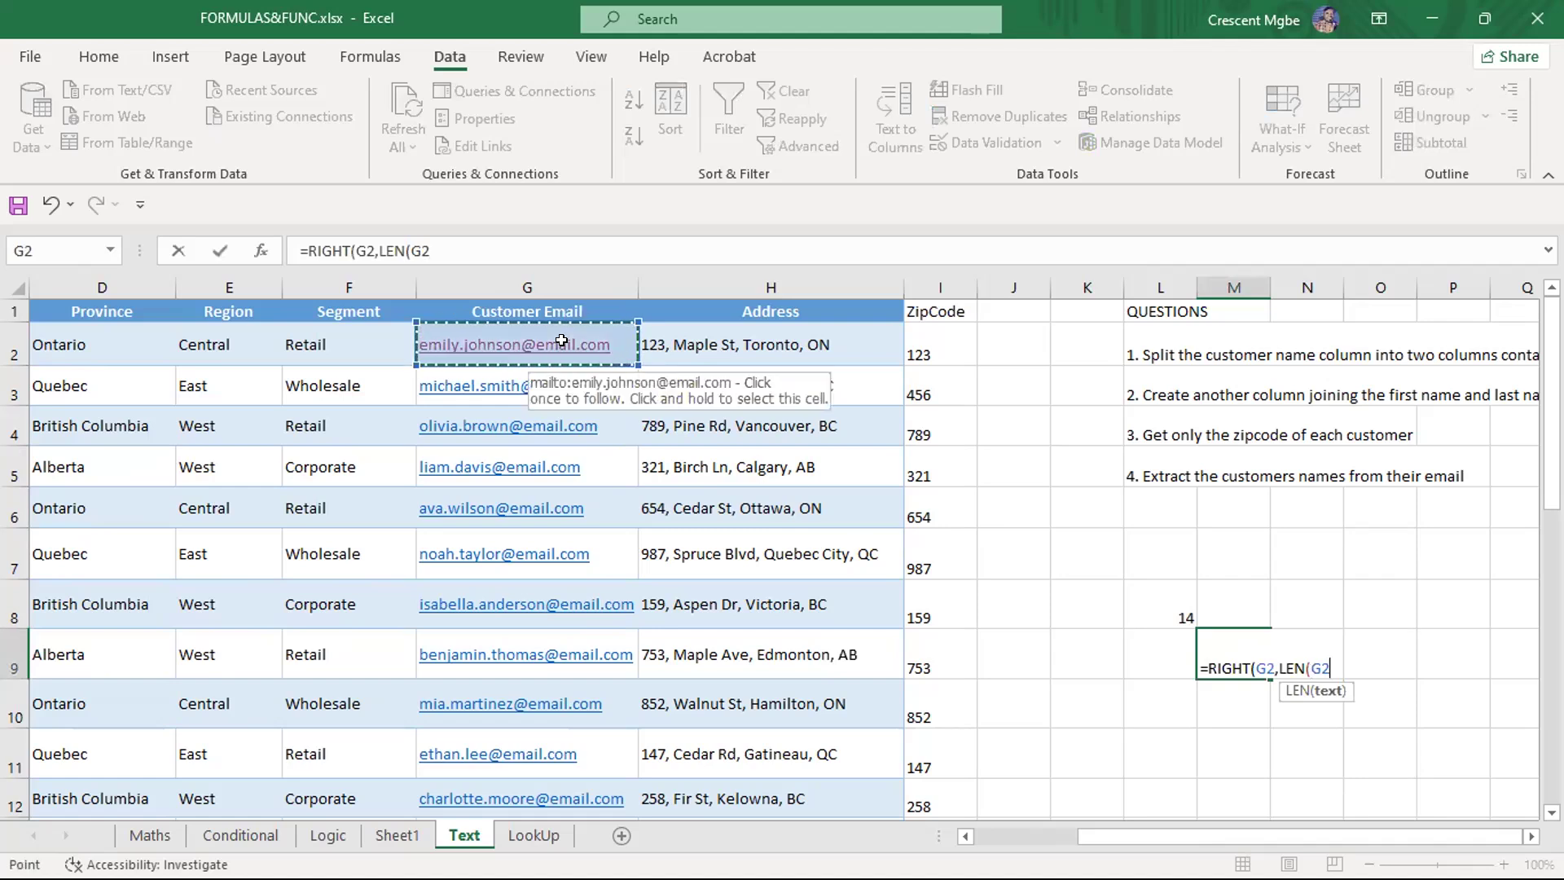
text())
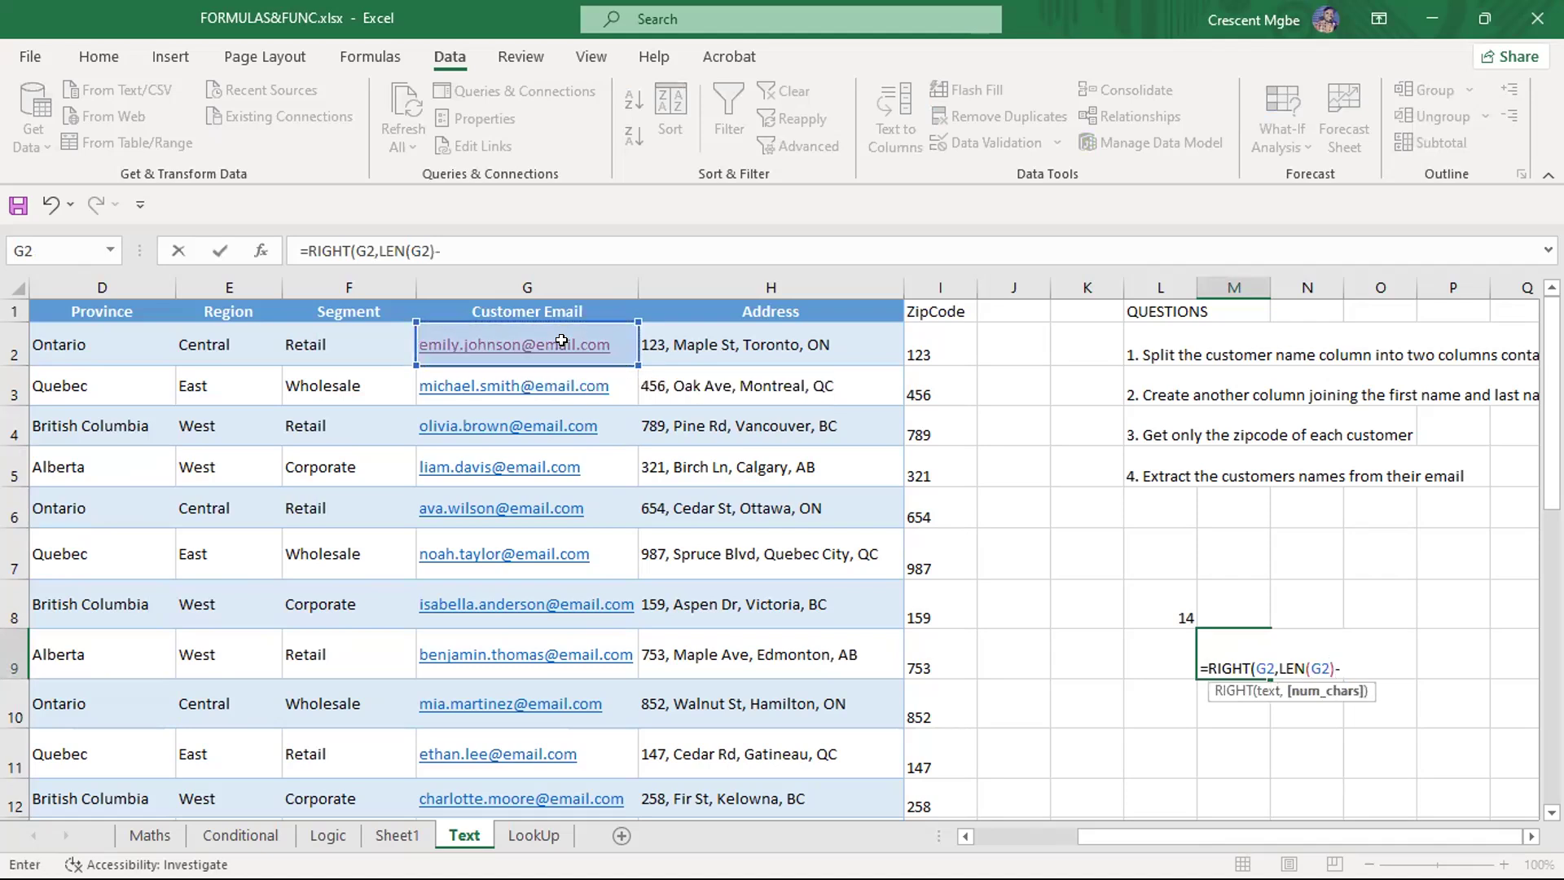
text(-fin)
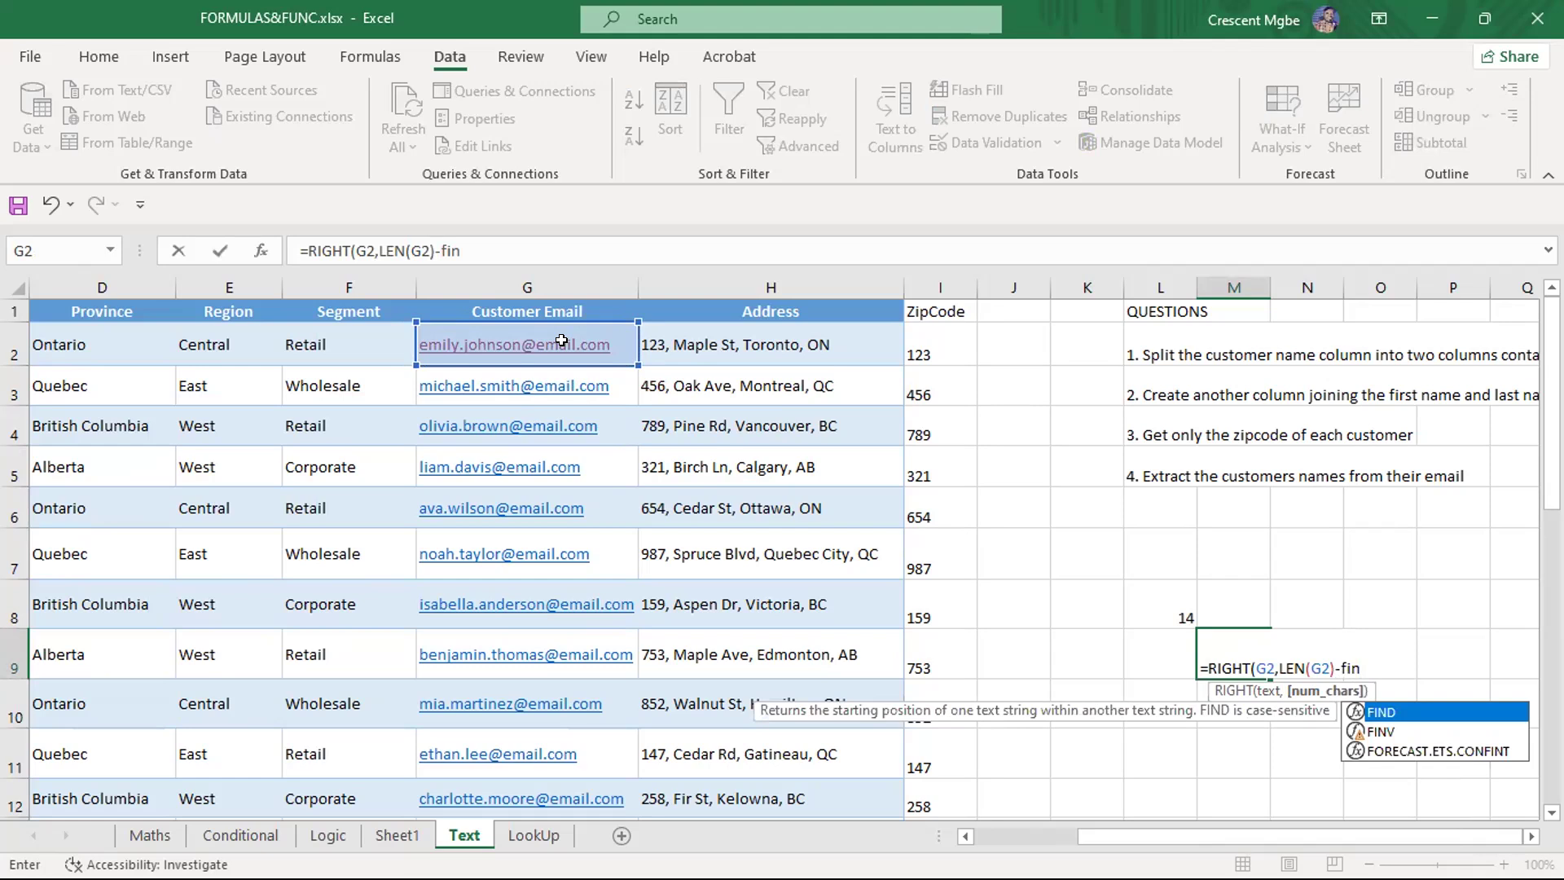
key(Tab)
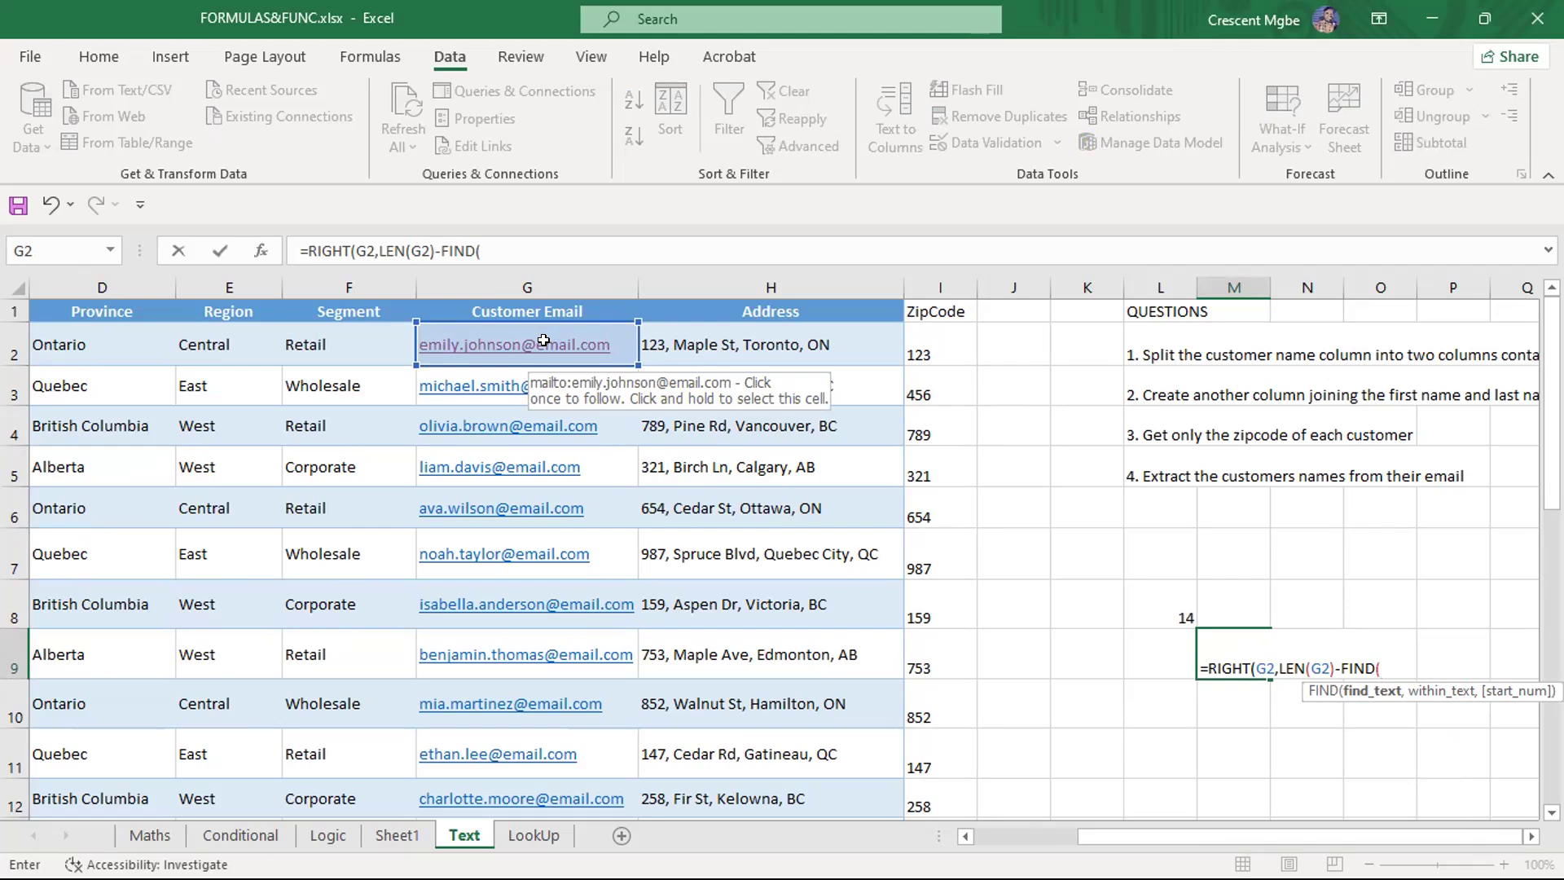
text(")
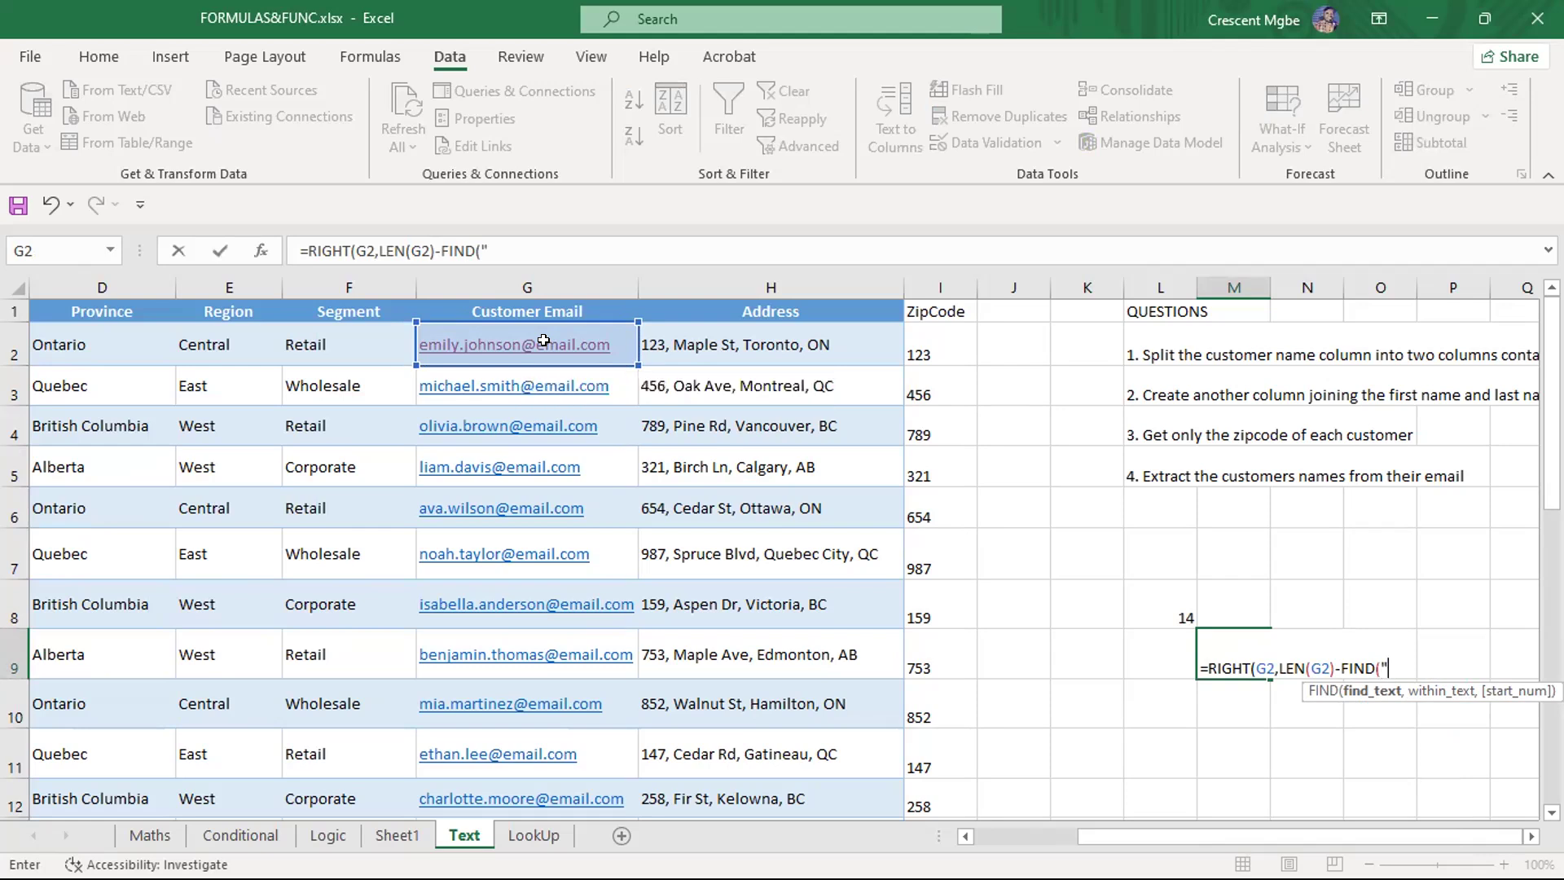
text(@",)
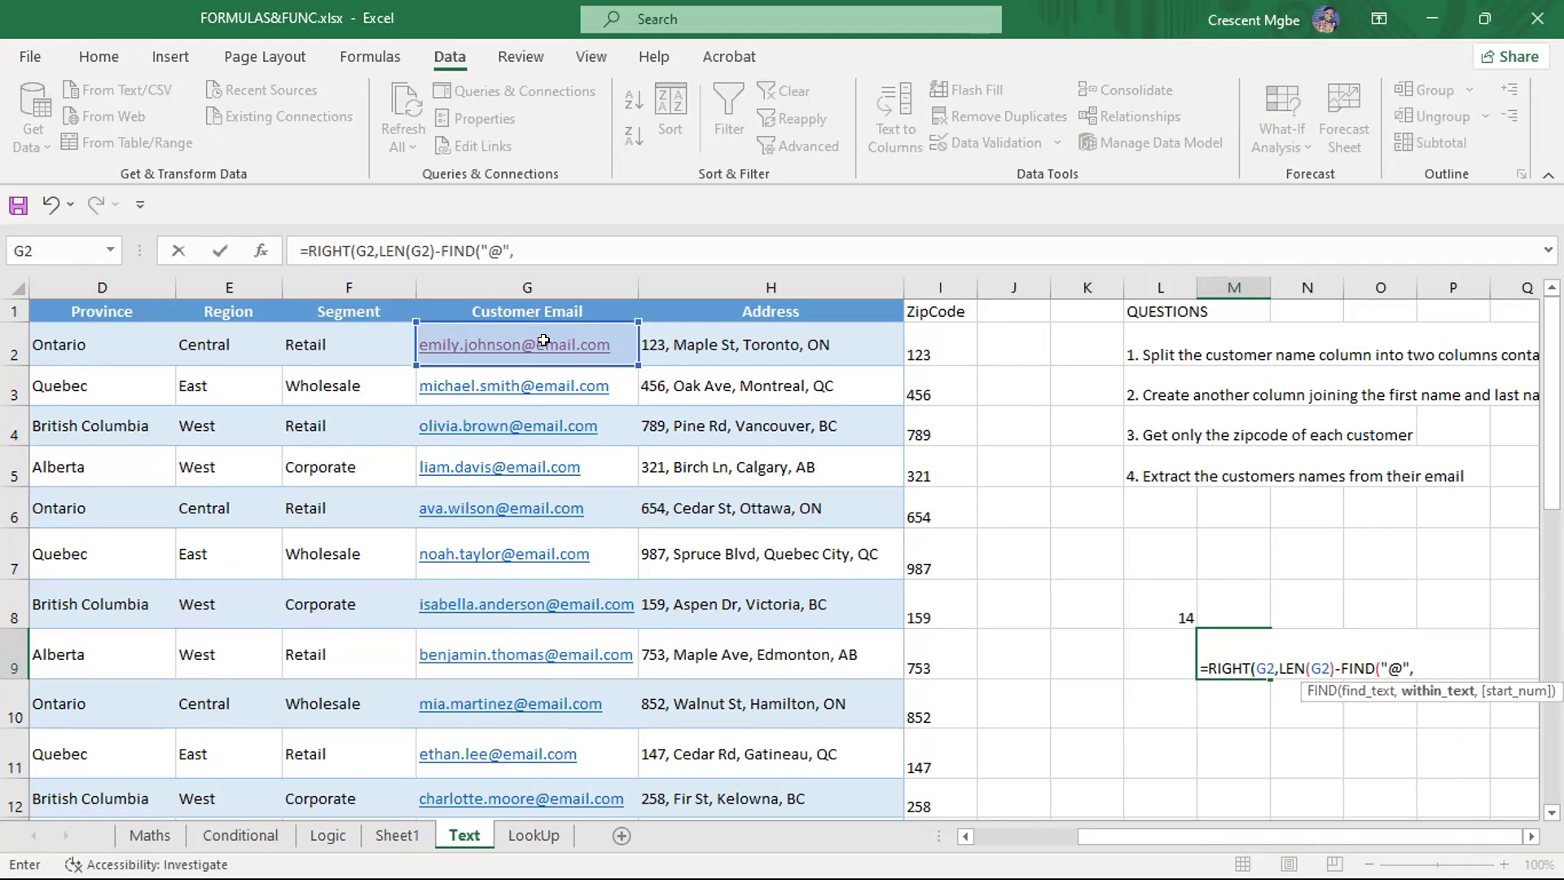
click(543, 341)
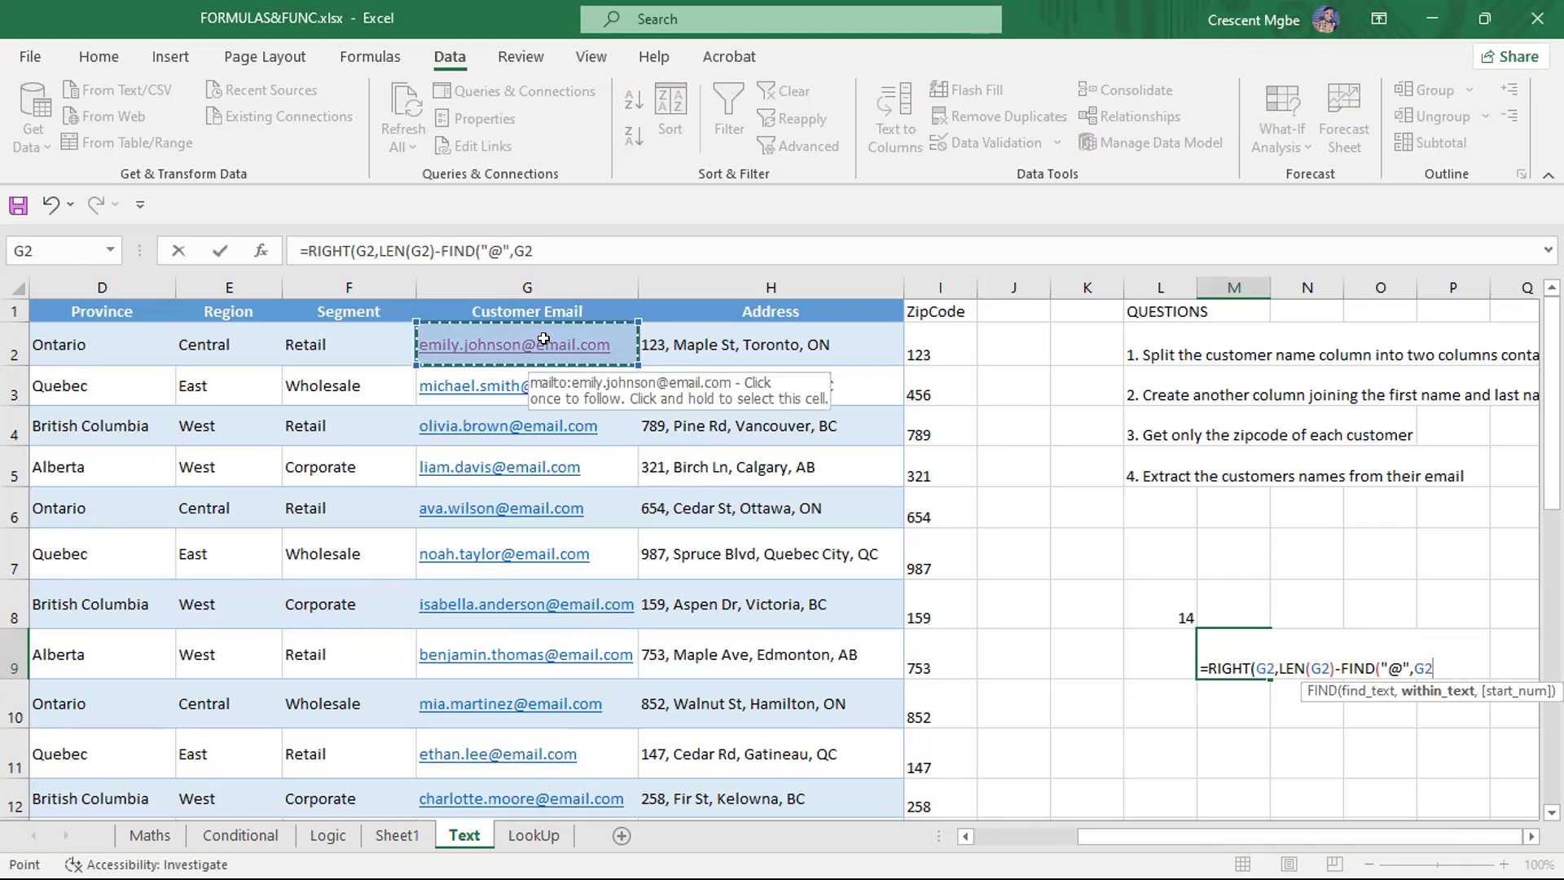
text())
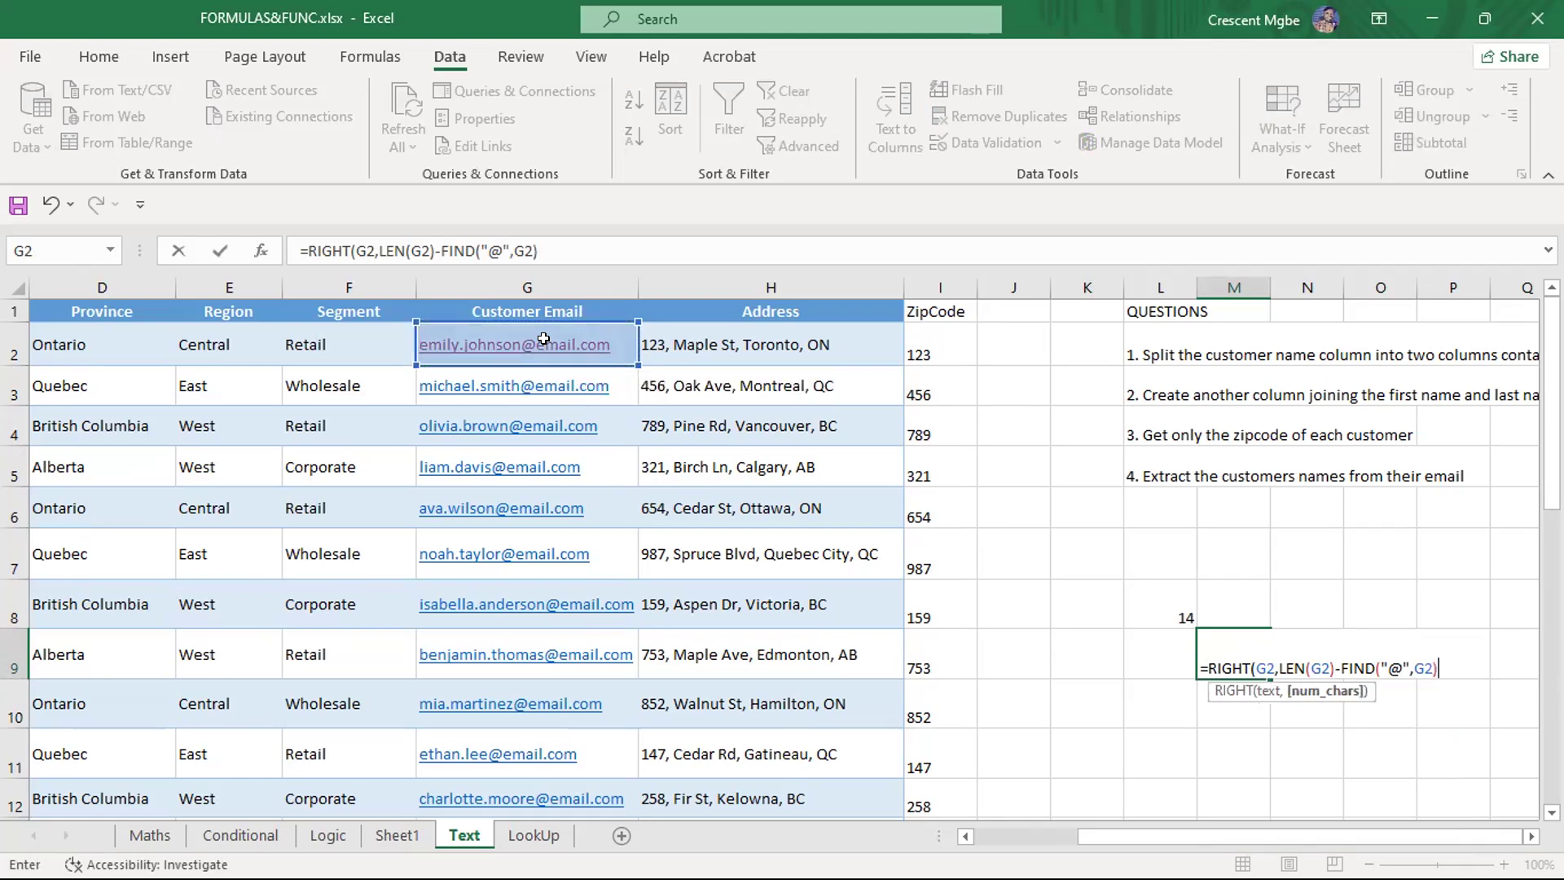
text())
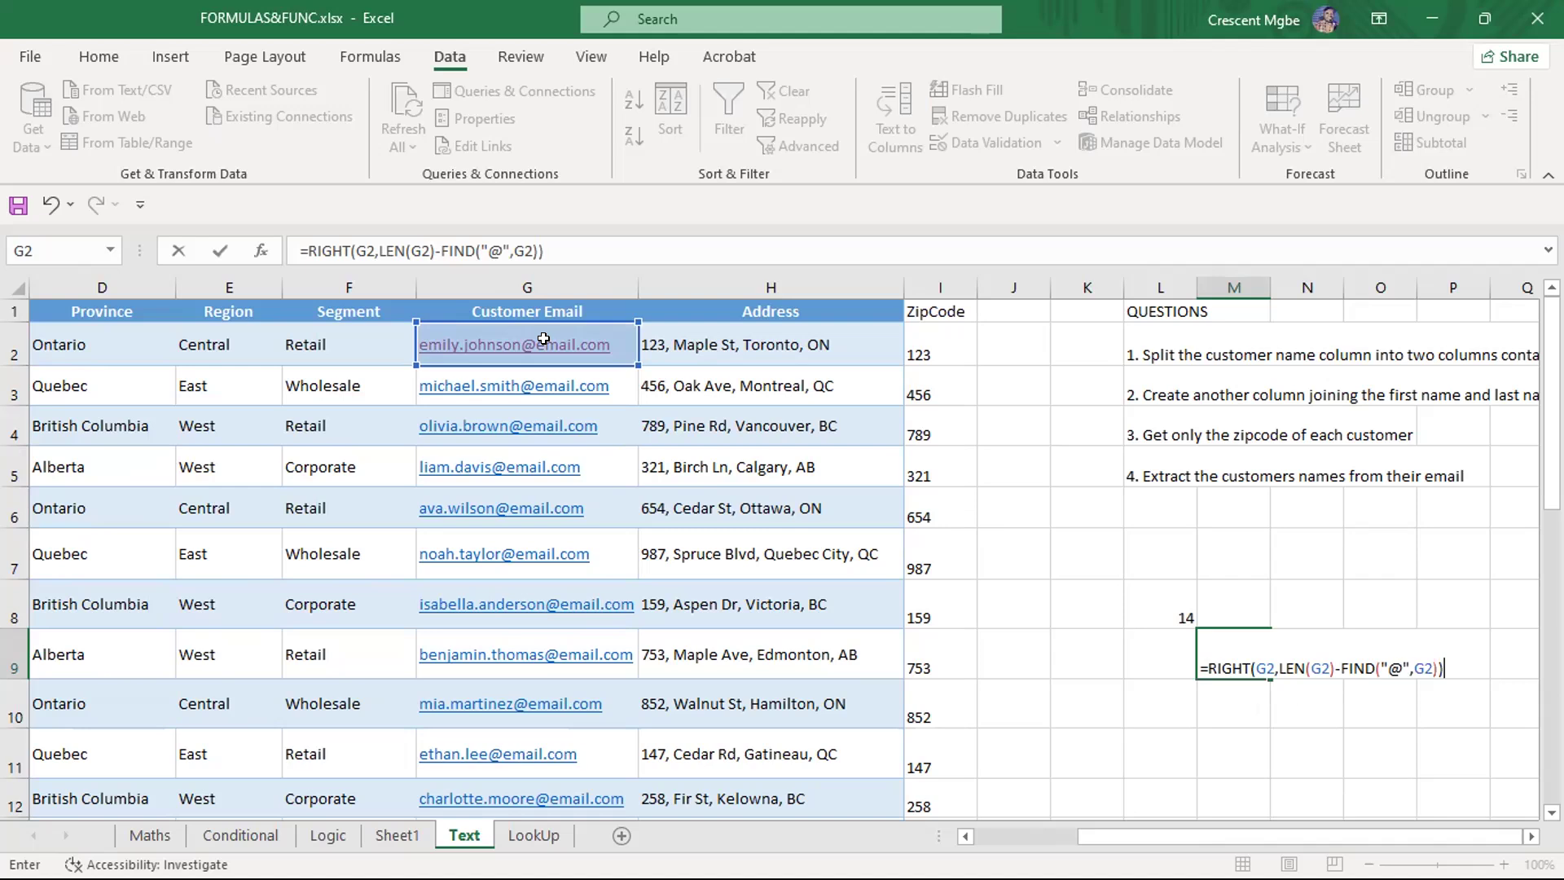
key(Return)
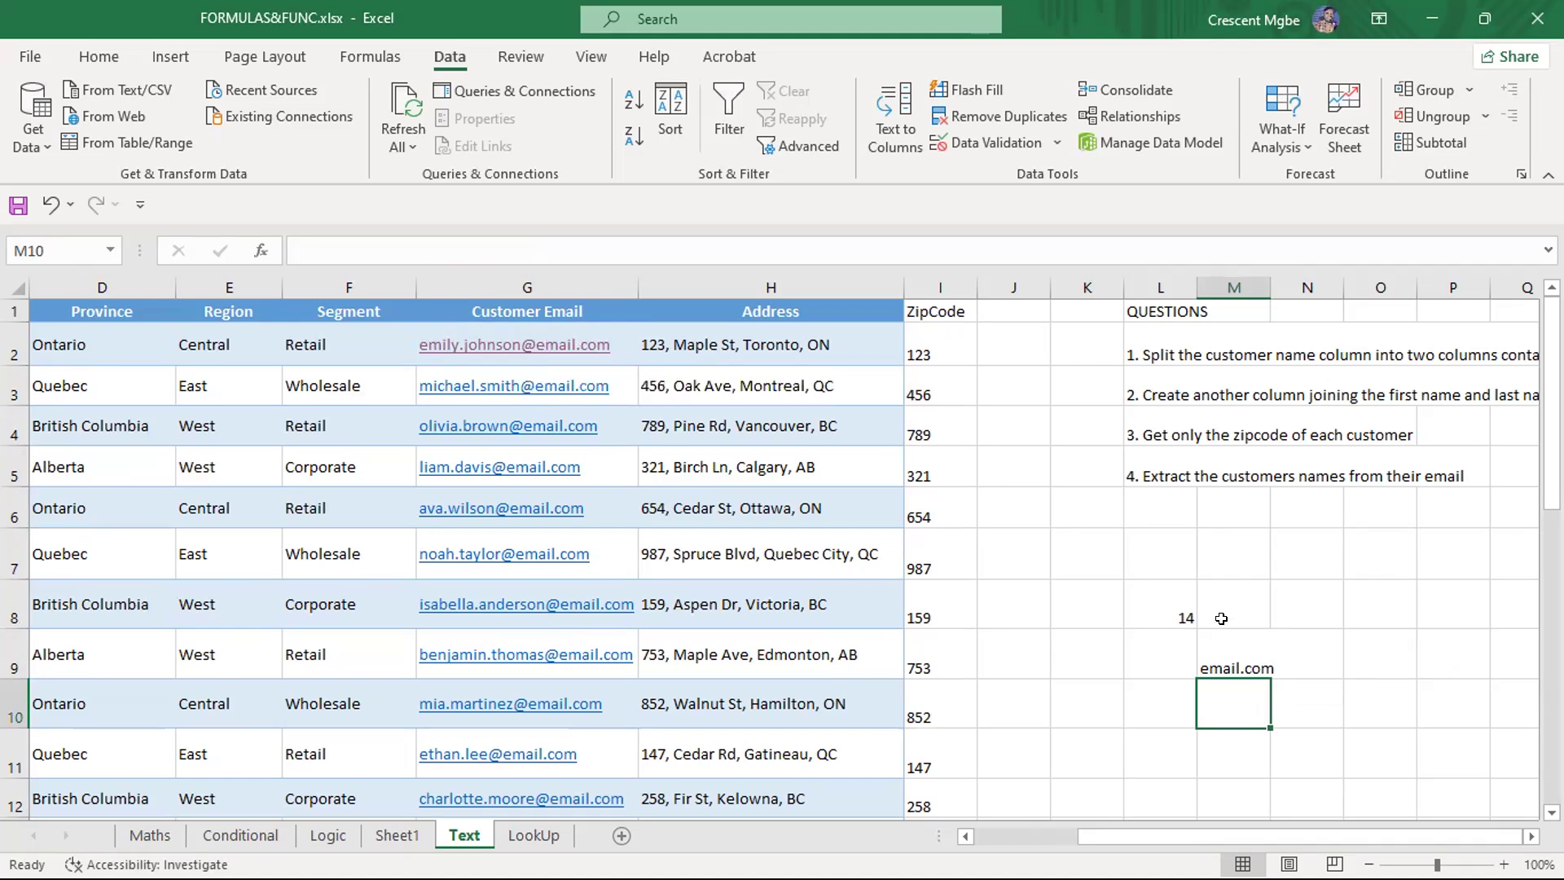
Replace RIGHT with LEFT in the M9 formula, making it =LEFT(G2,LEN(G2)-FIND("@",G2))
click(1235, 668)
double_click(1234, 668)
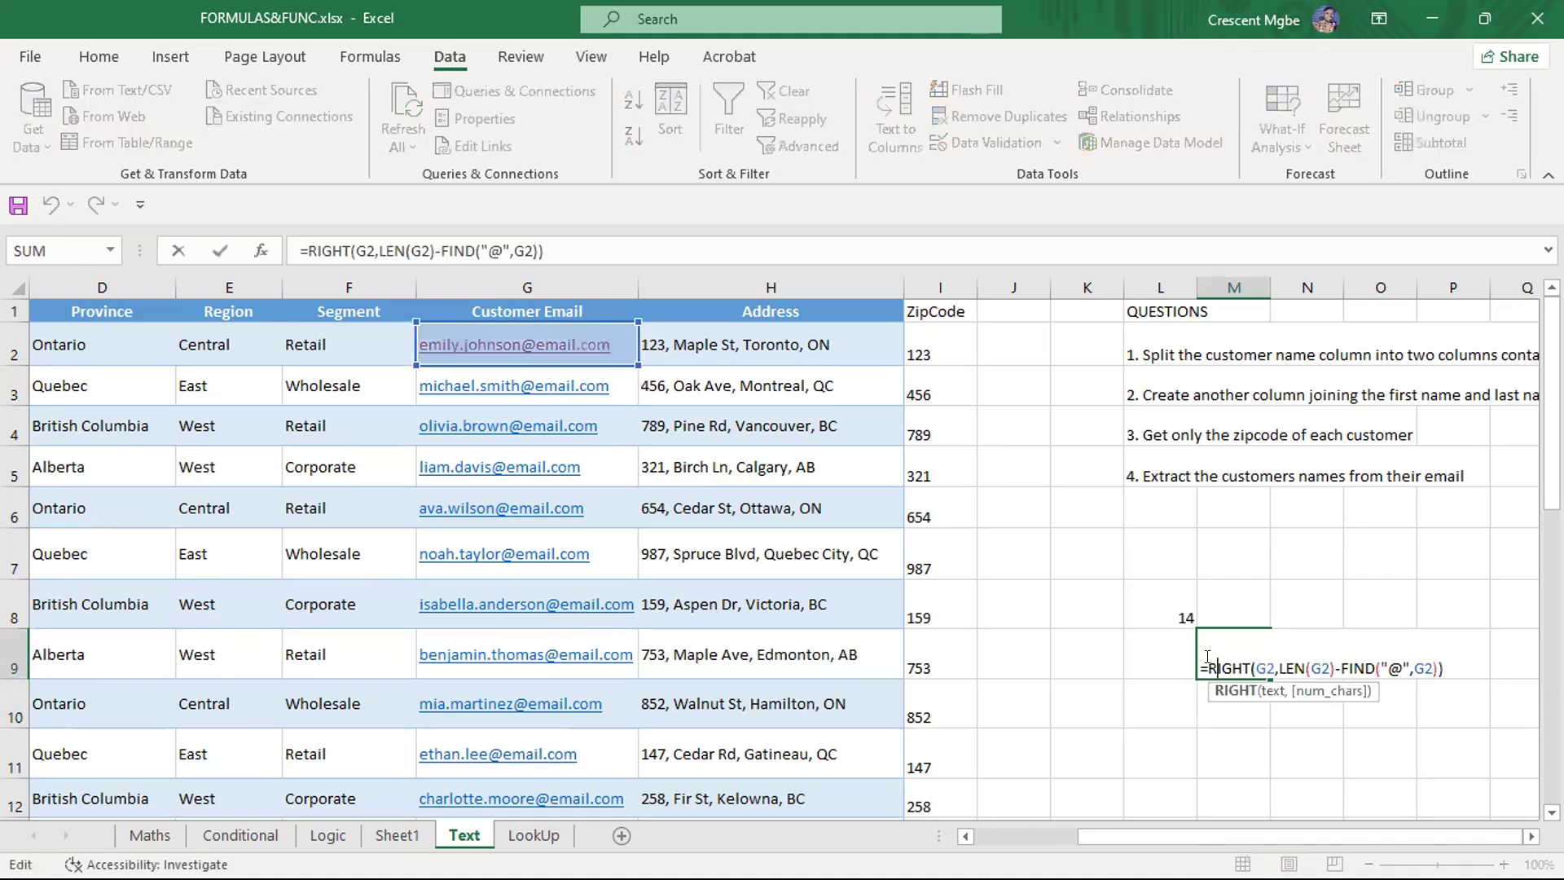
click(1244, 666)
key(BackSpace)
key(BackSpace)
key(BackSpace)
key(BackSpace)
key(BackSpace)
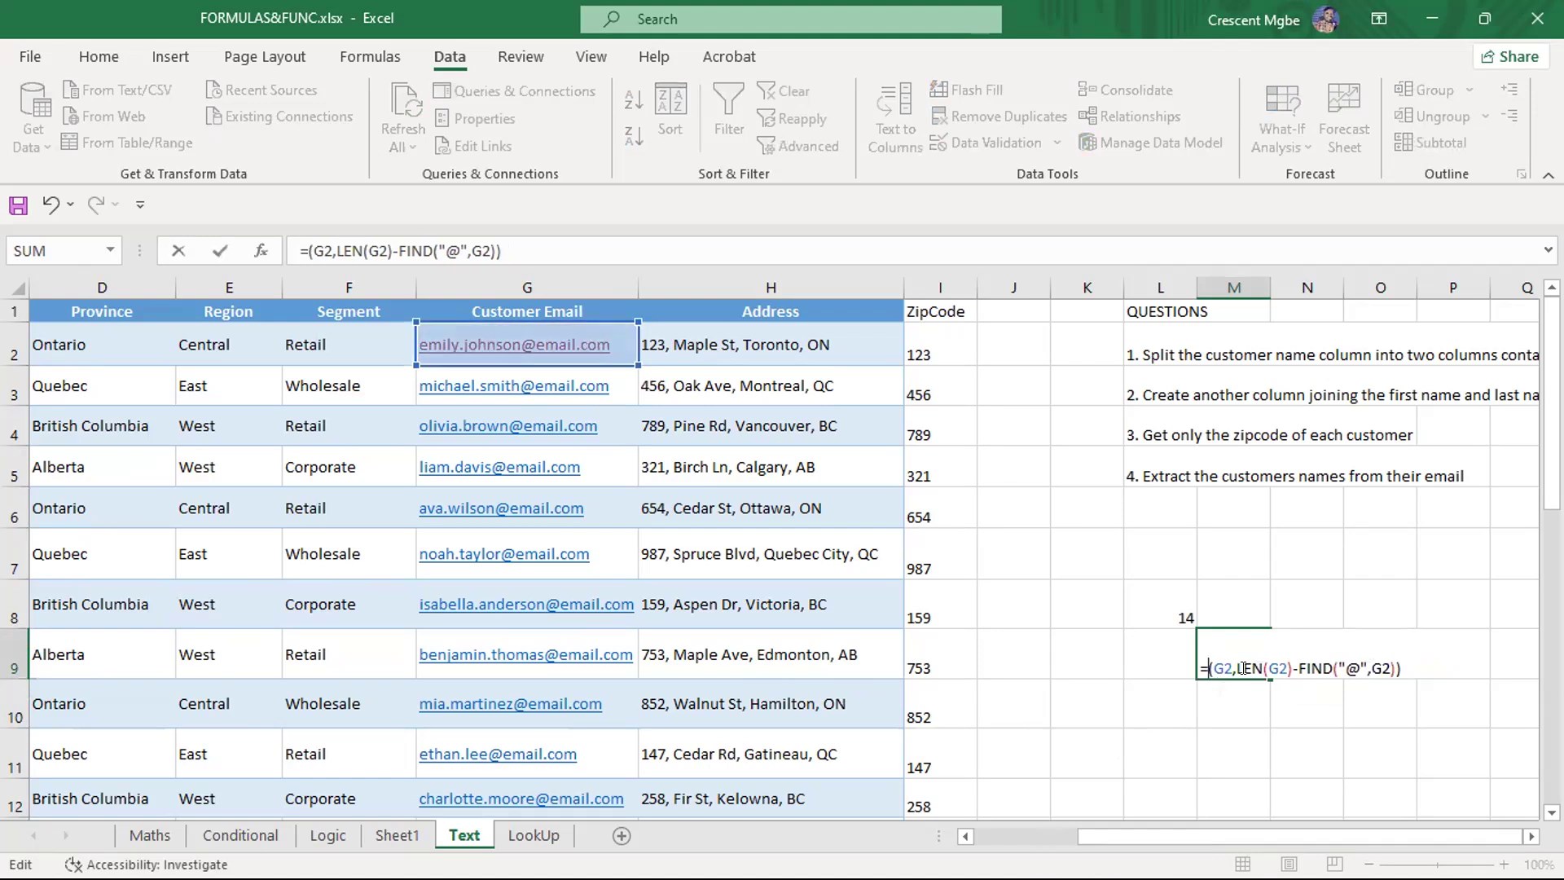
text(left)
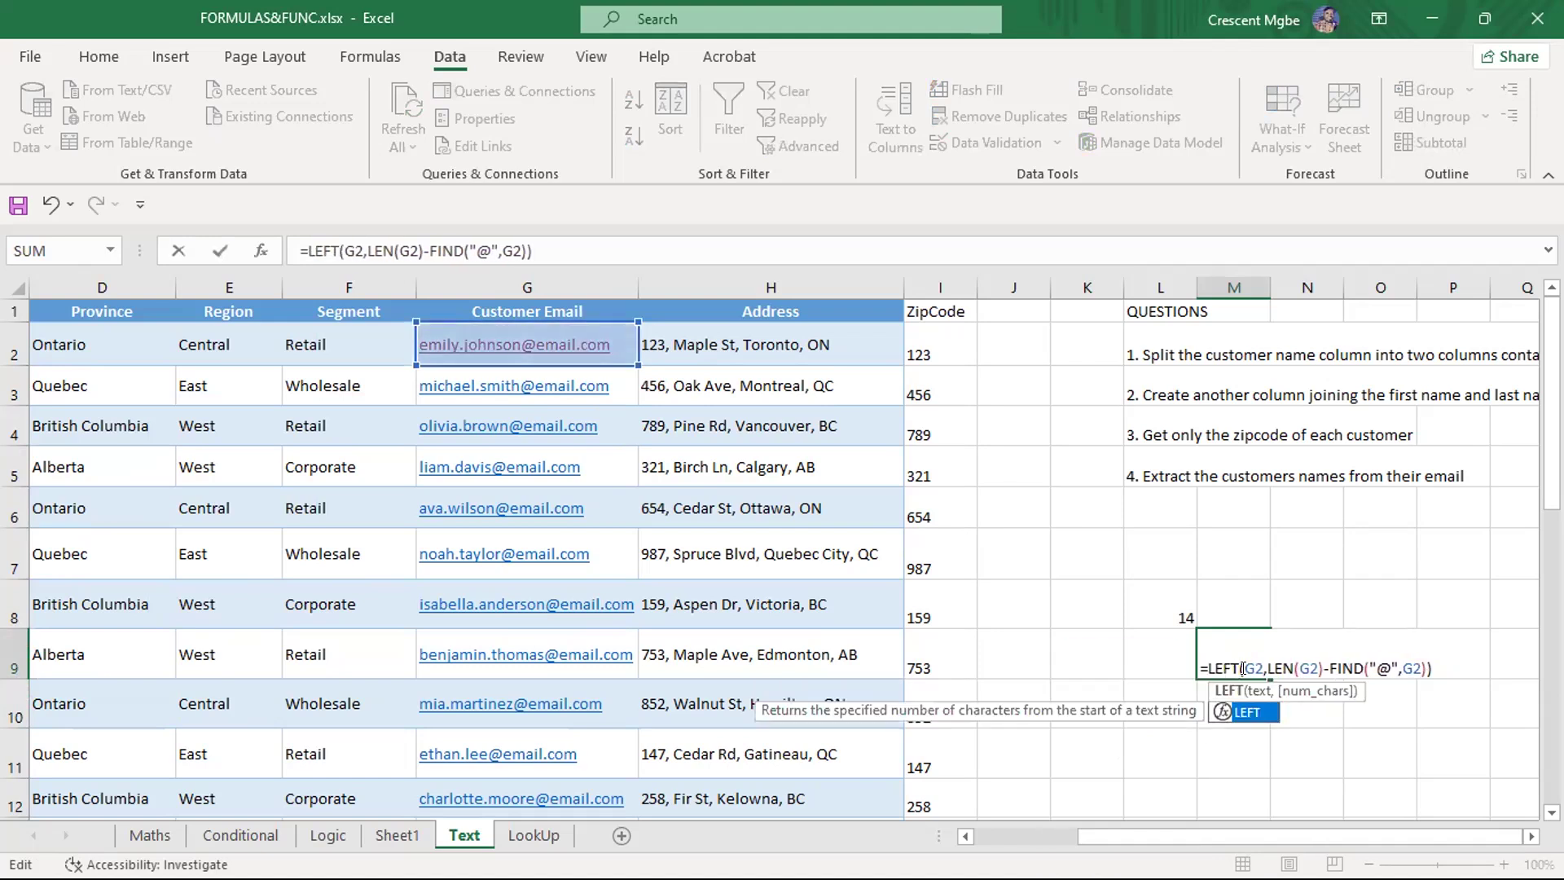
click(1440, 658)
key(Return)
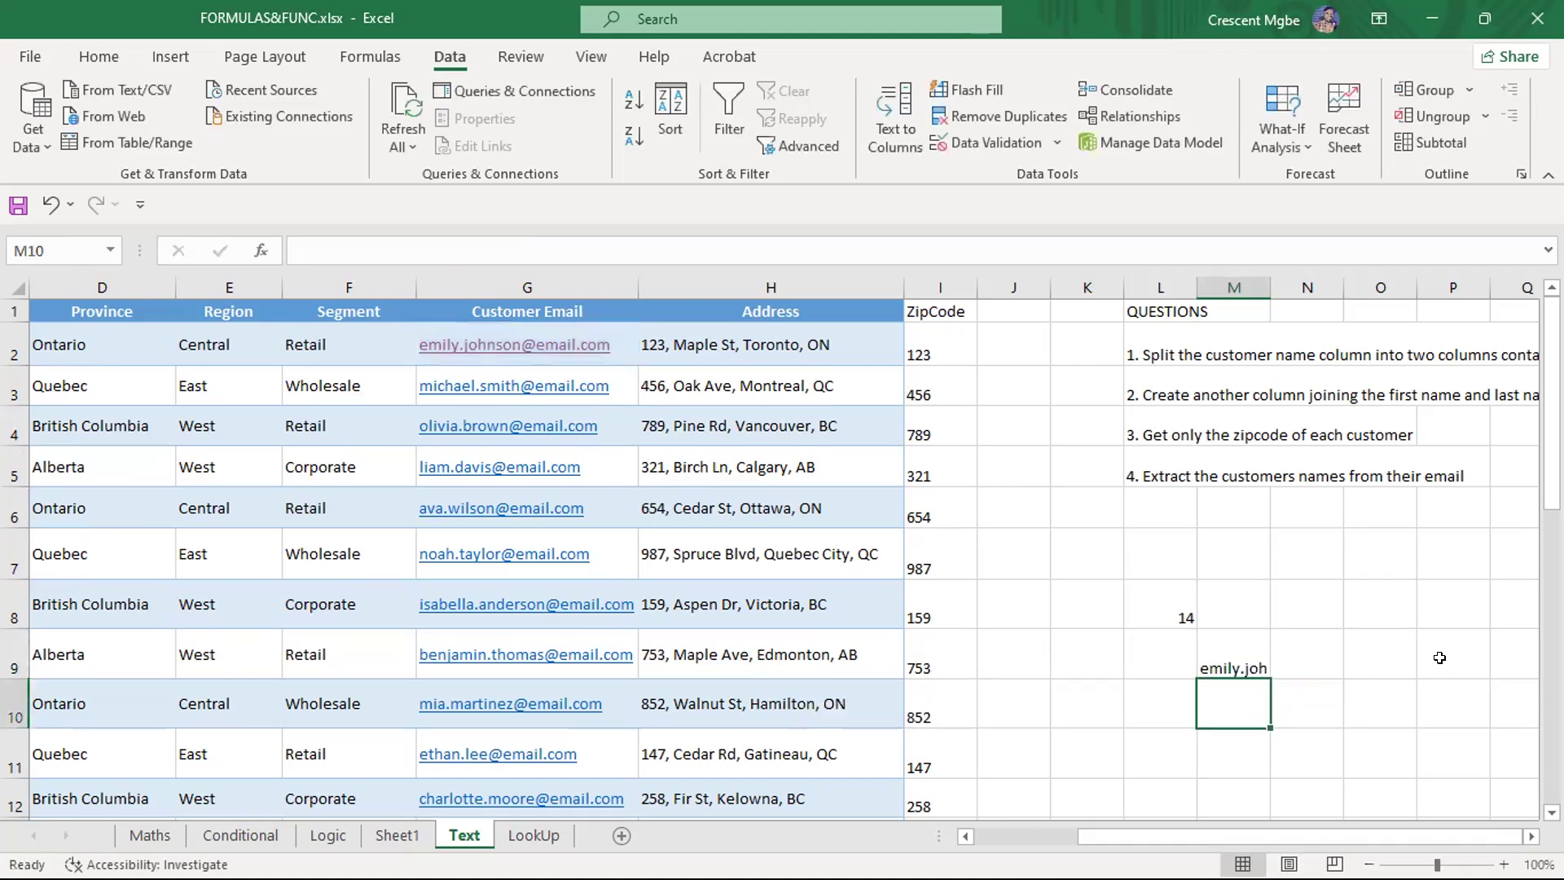
Compare the LEFT formula in M9 with the leftover name-splitting formula in cell I49 near the end of the table
click(1254, 655)
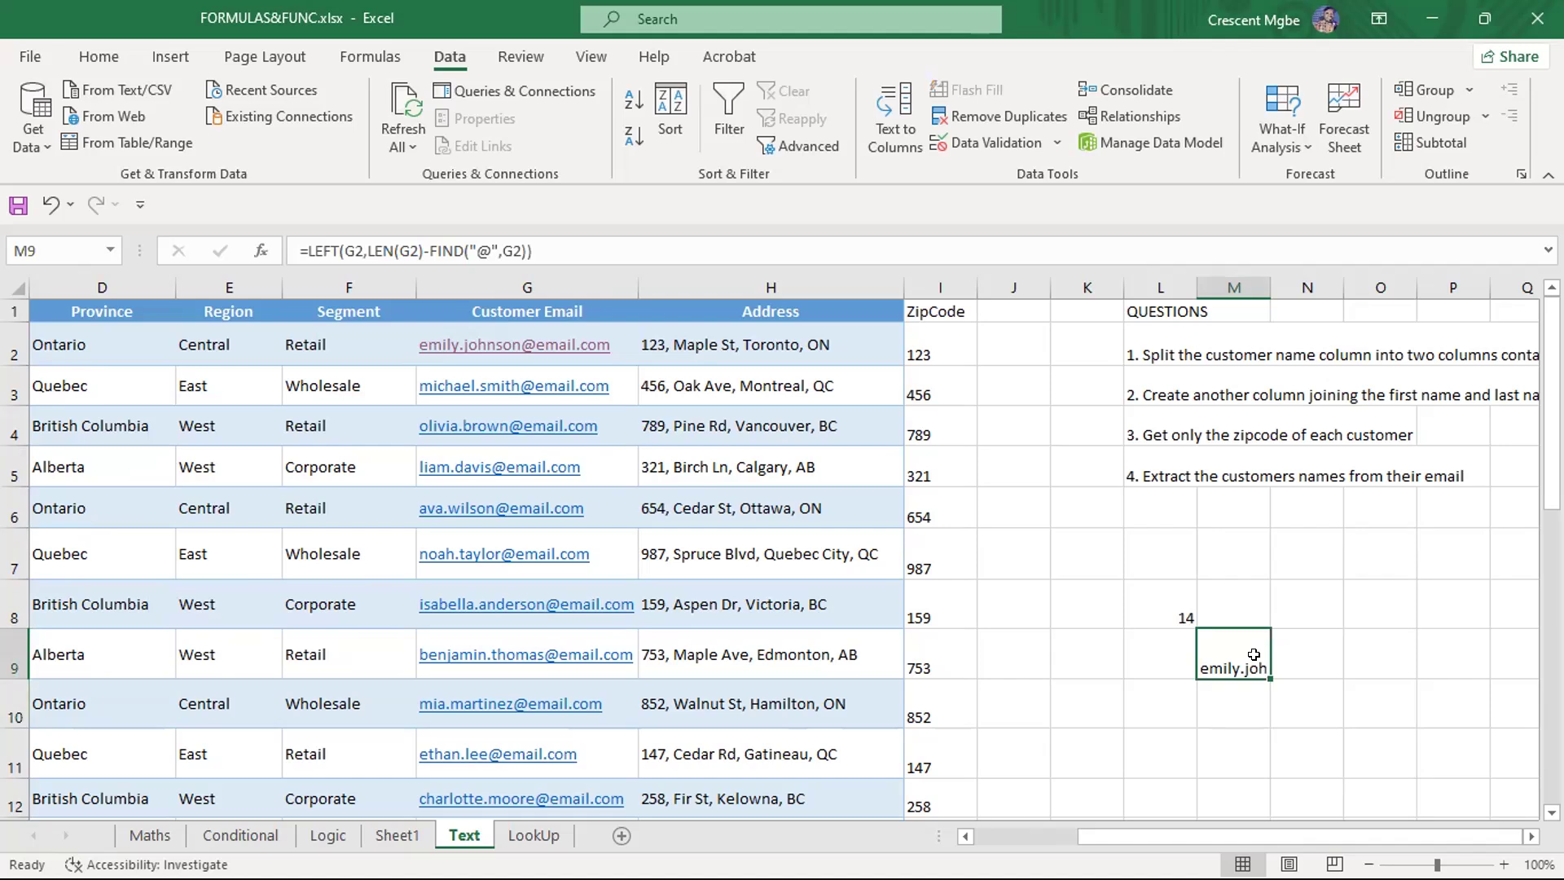
scroll(1252, 655, down, 8)
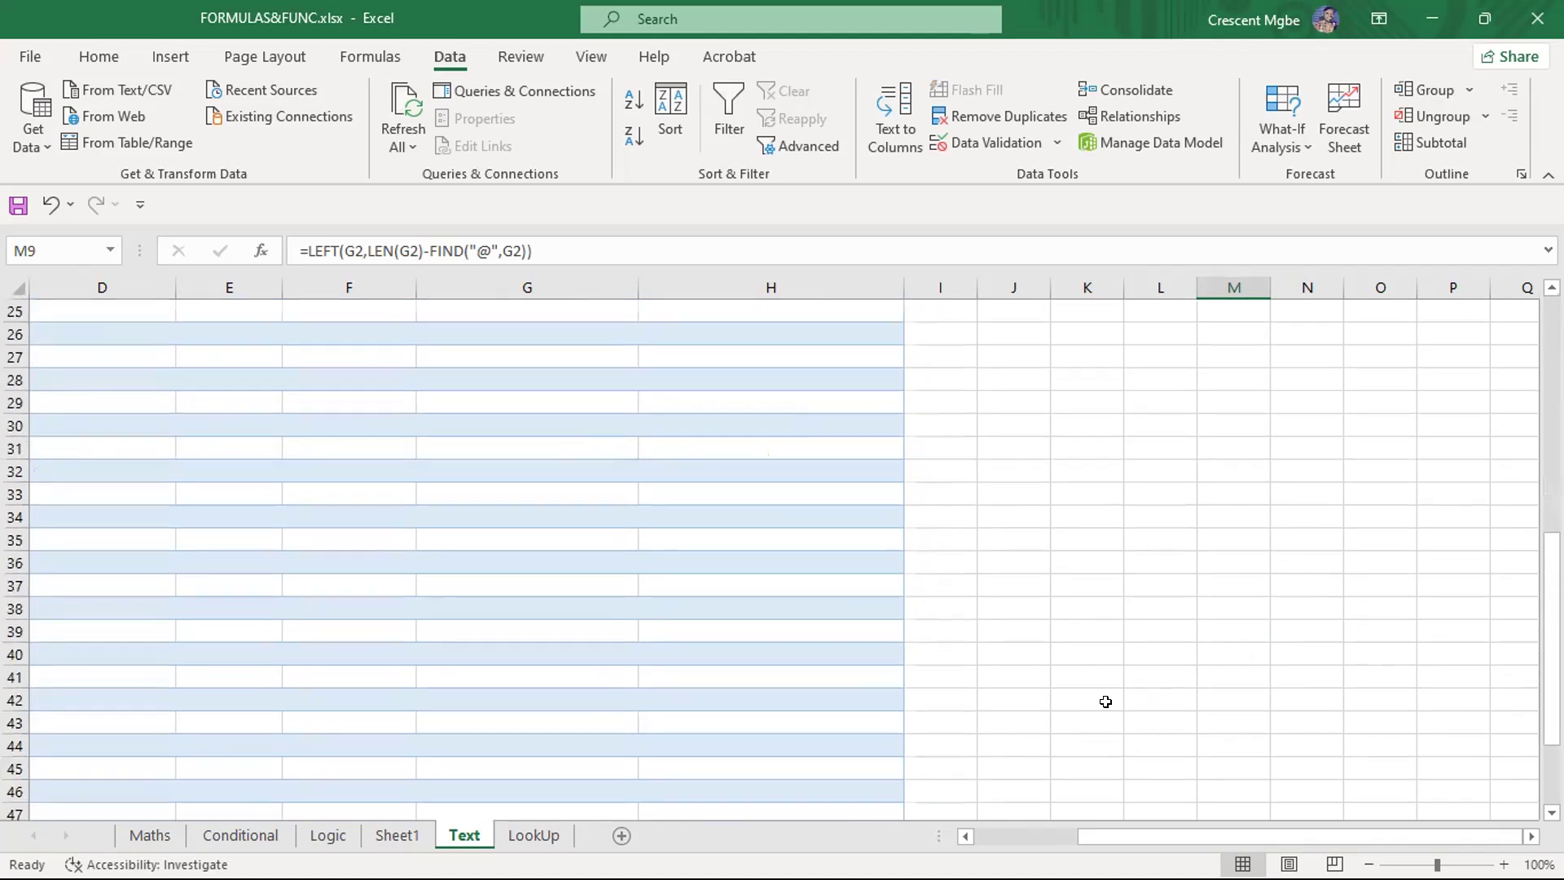
scroll(1107, 700, down, 3)
click(944, 632)
click(942, 654)
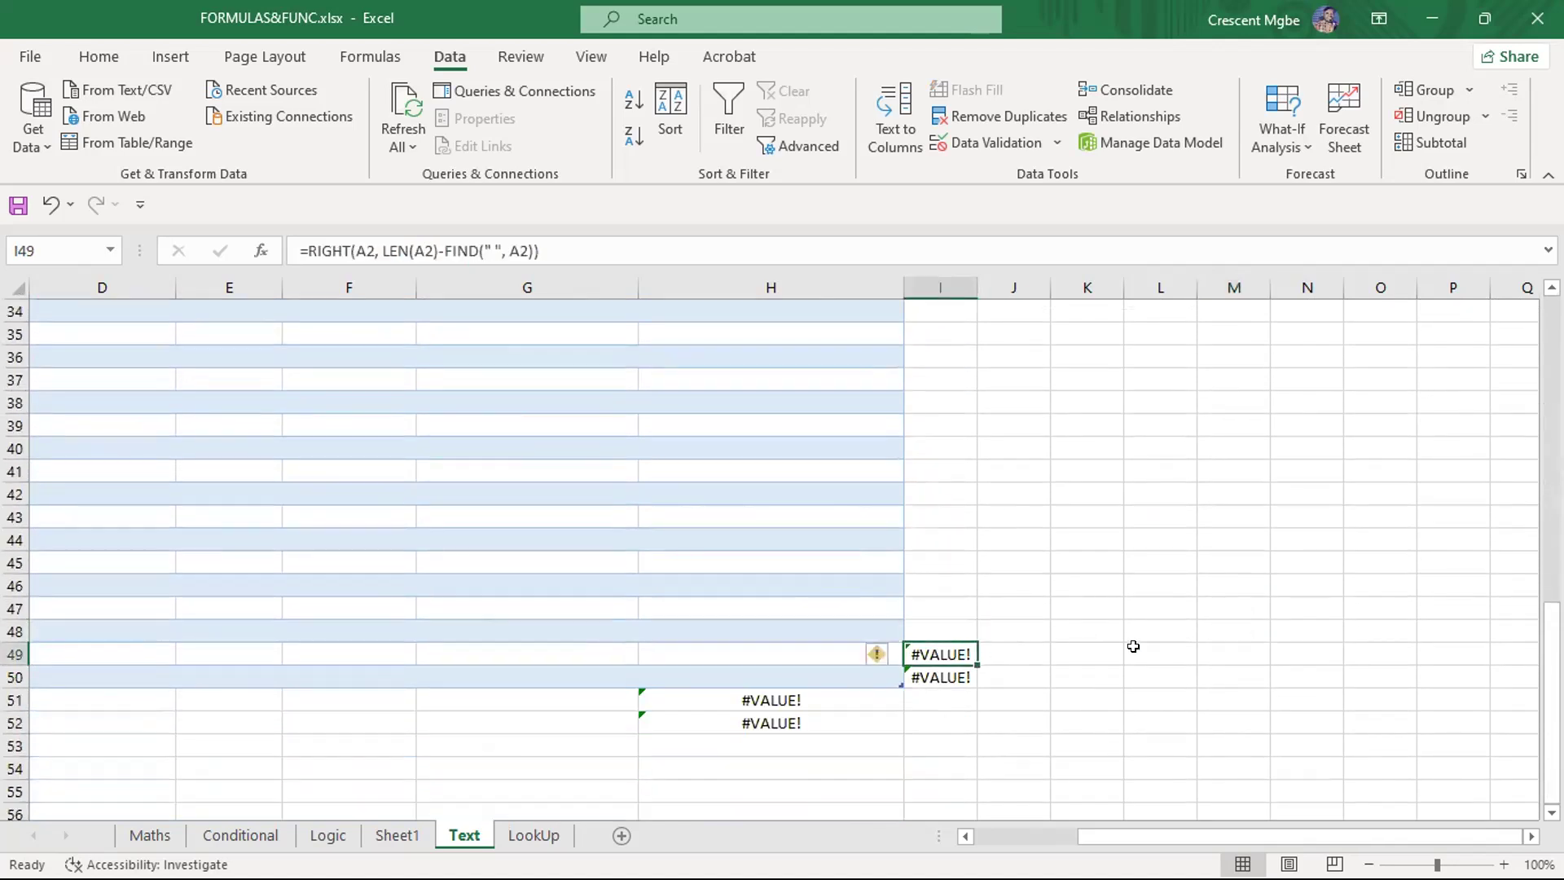
scroll(1187, 633, up, 4)
scroll(1187, 633, up, 7)
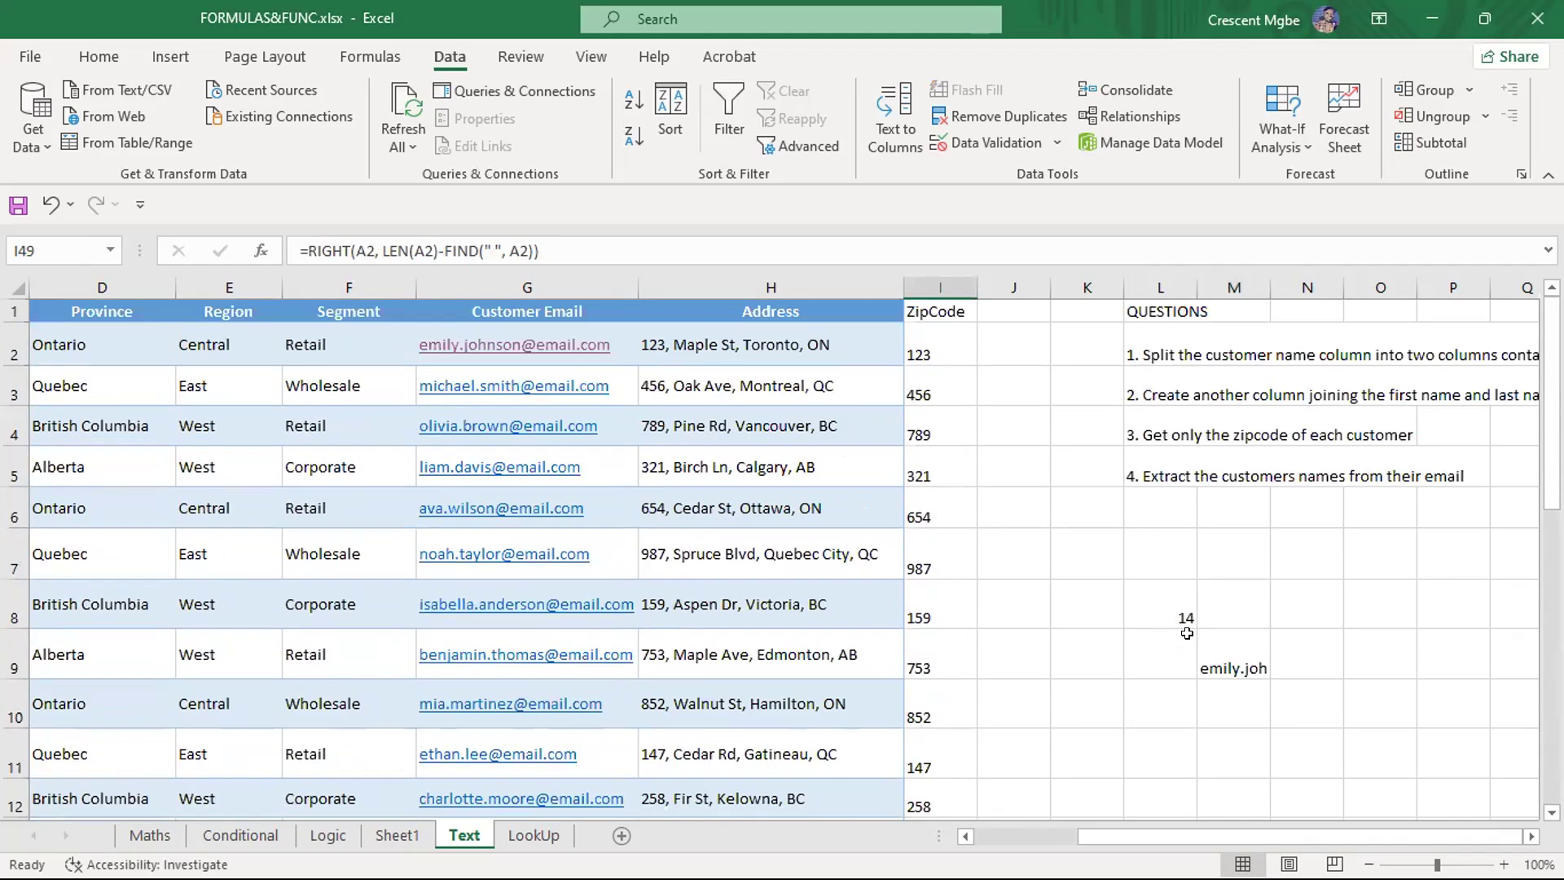
Change the FIND search text in the M9 formula to a space, making it =LEFT(G2,LEN(G2)-FIND(" ",G2))
click(1238, 666)
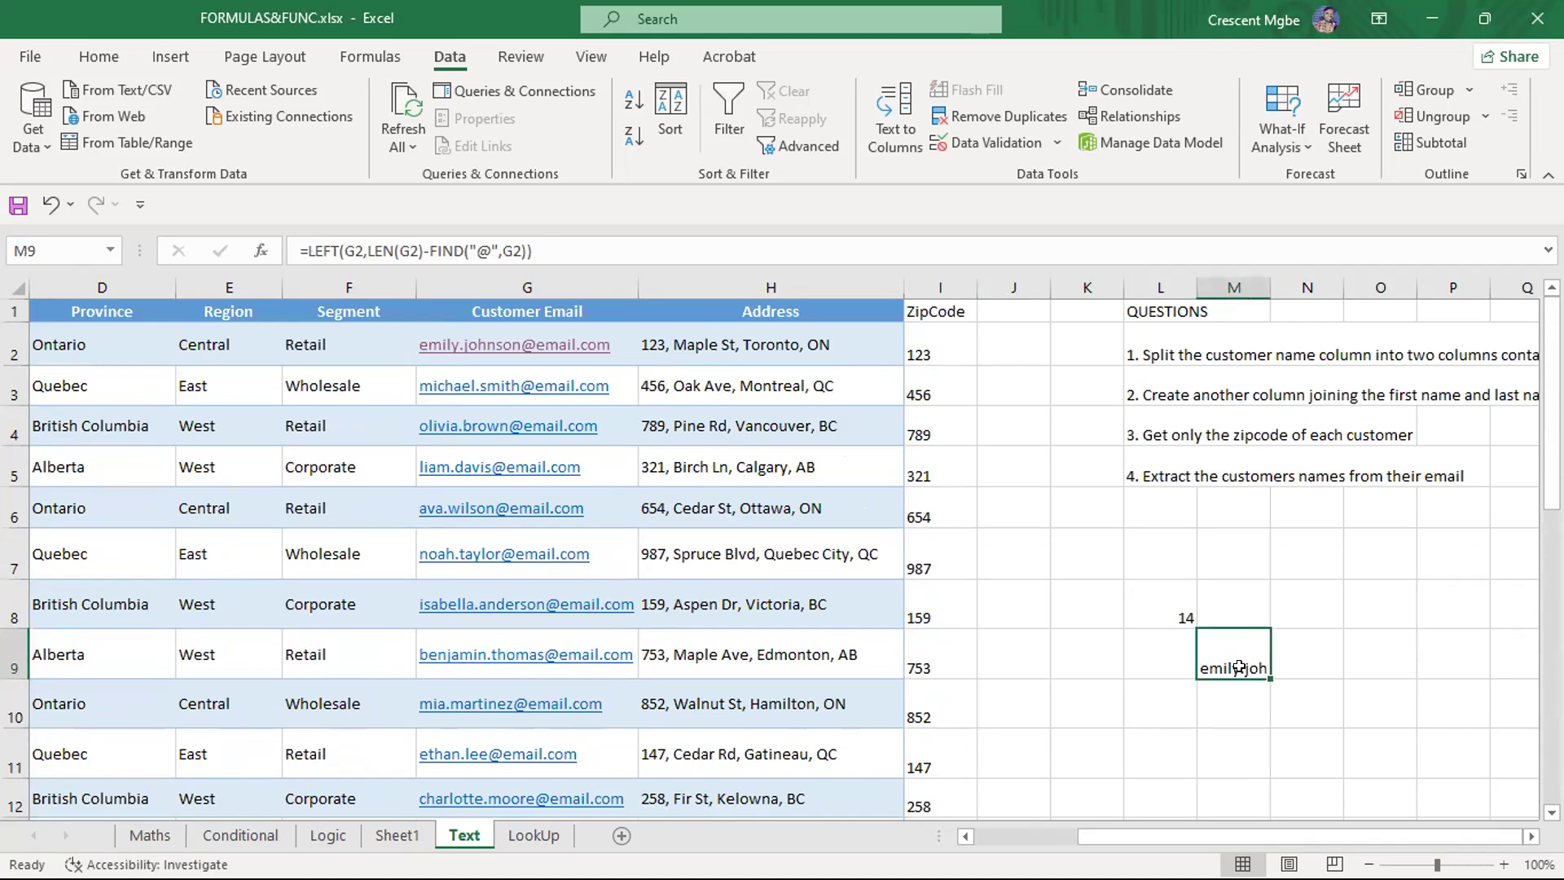
double_click(1238, 666)
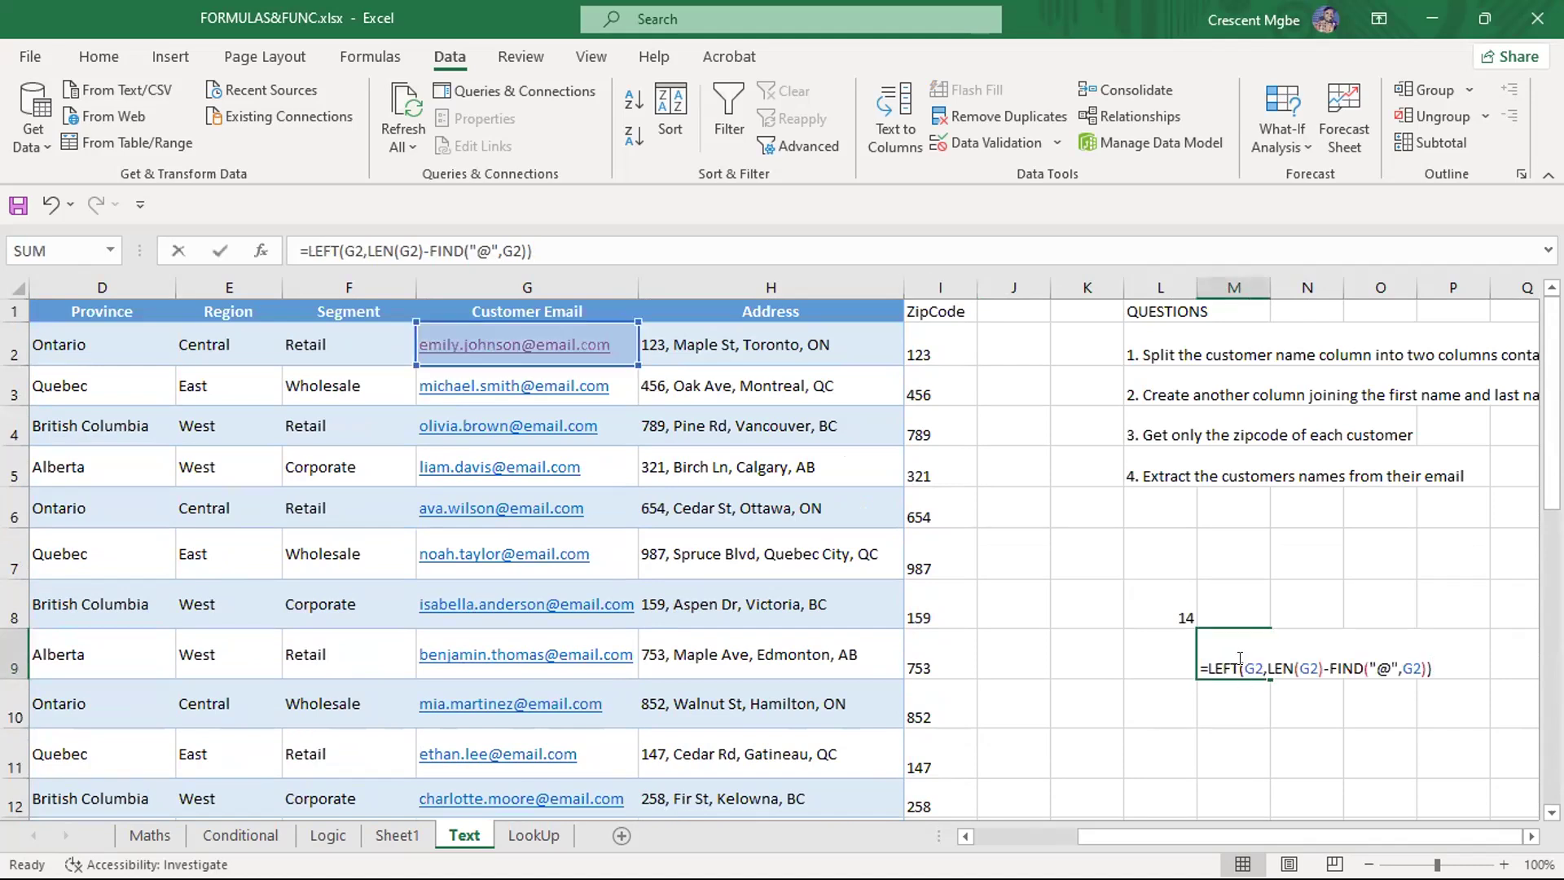
click(1385, 658)
key(BackSpace)
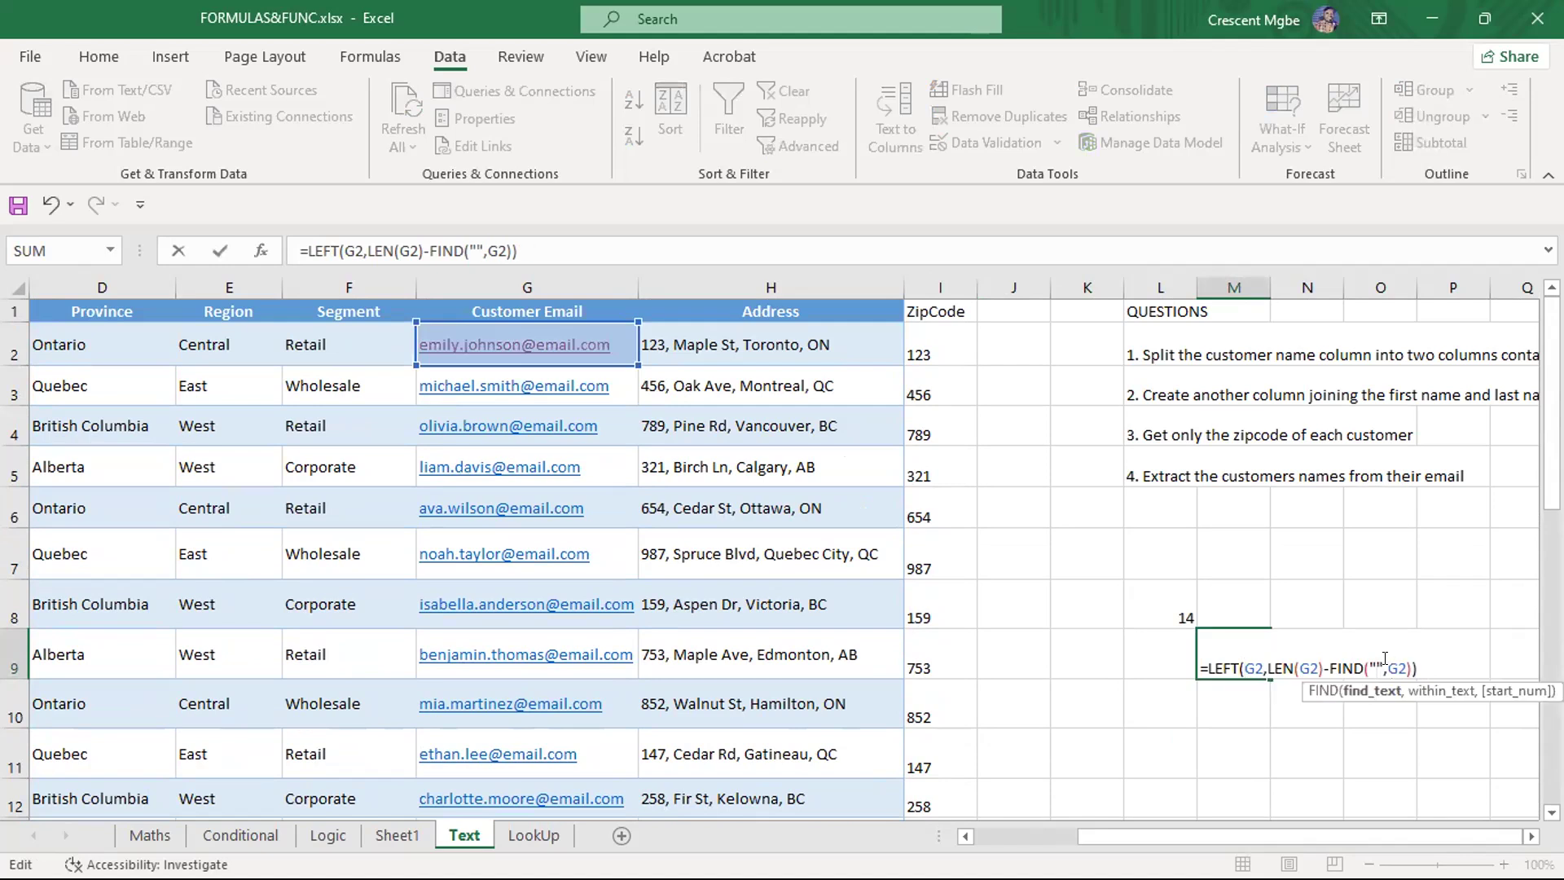
key(Return)
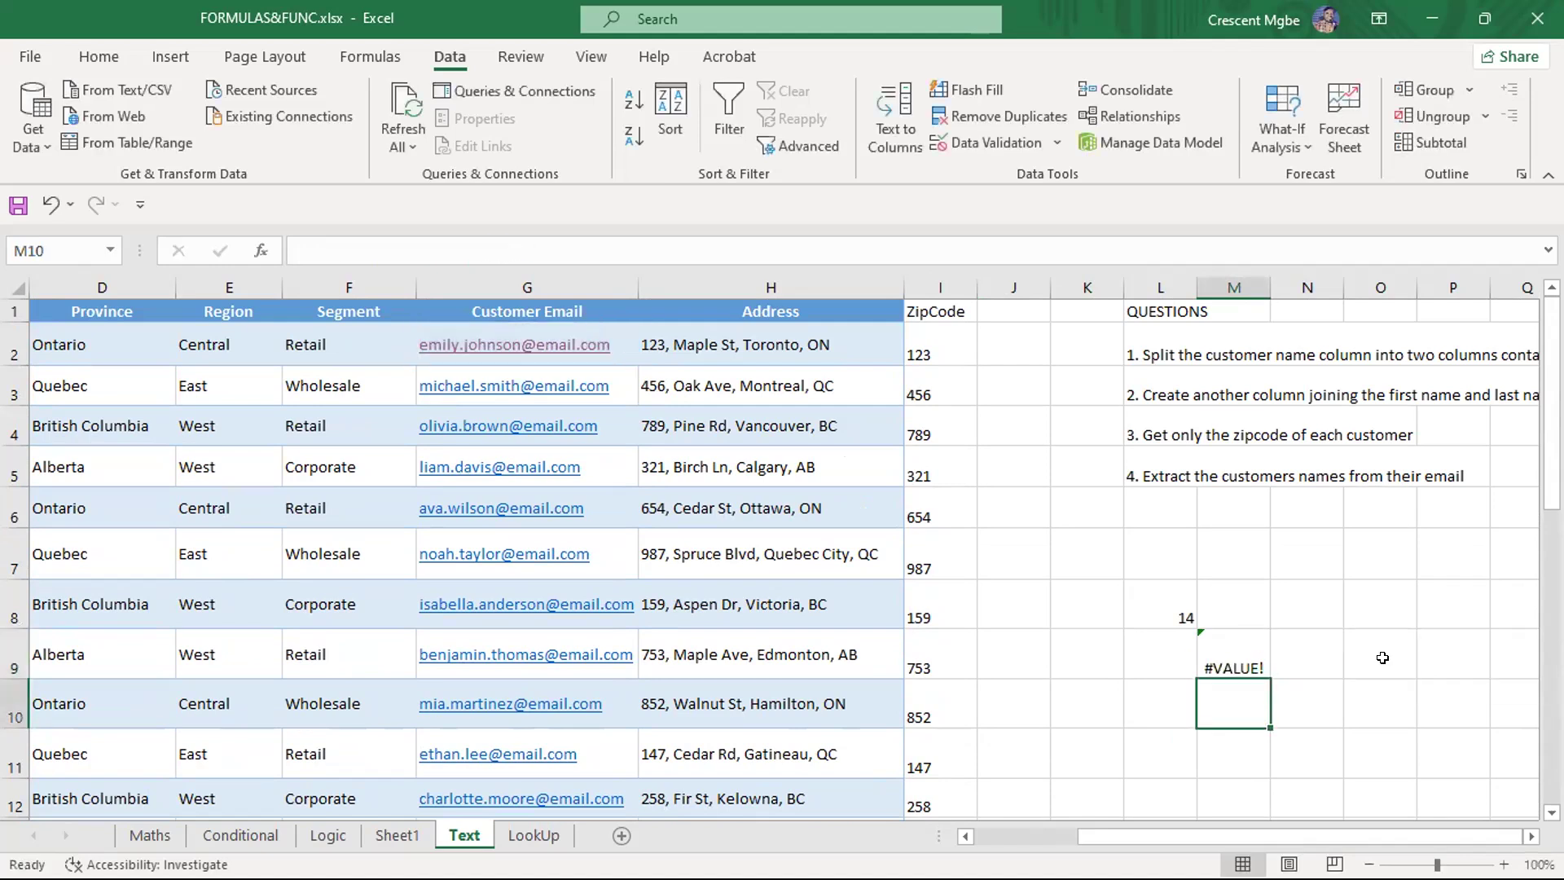
click(1251, 652)
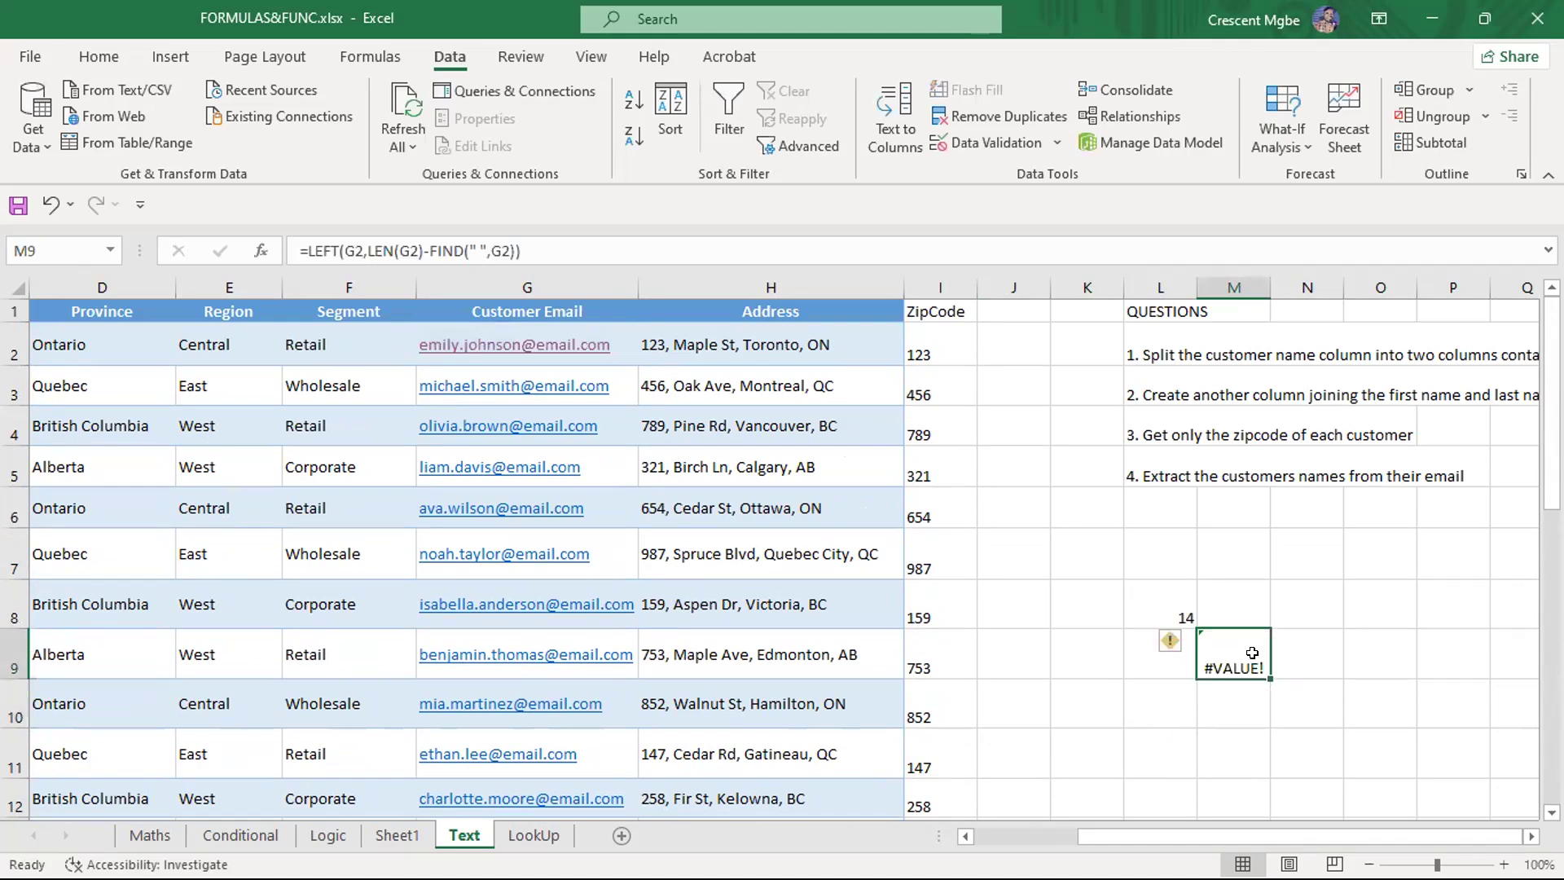
click(557, 345)
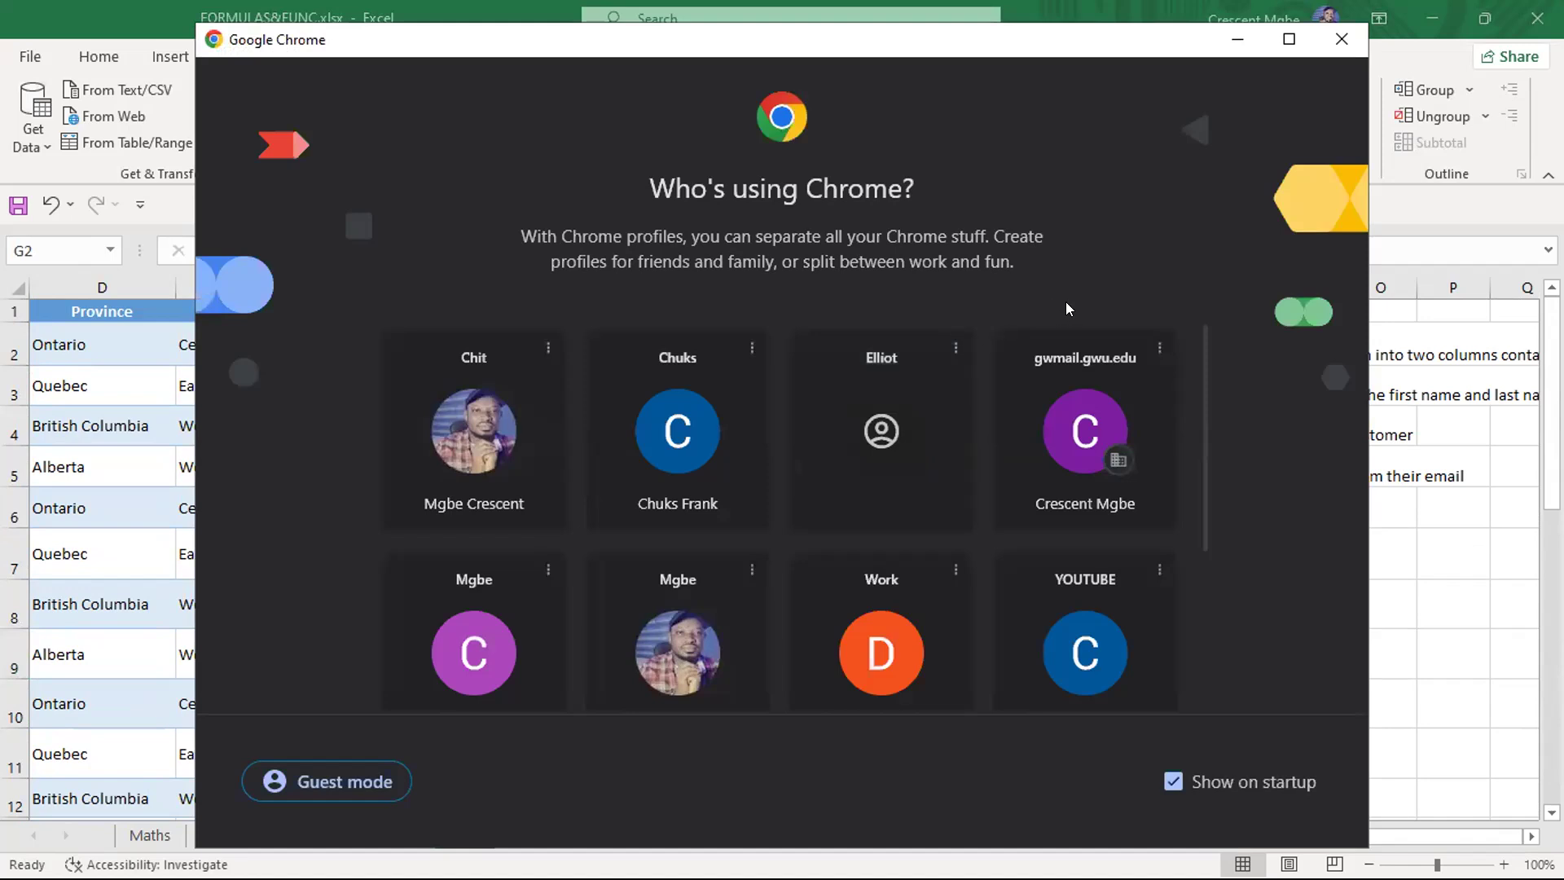
click(1340, 41)
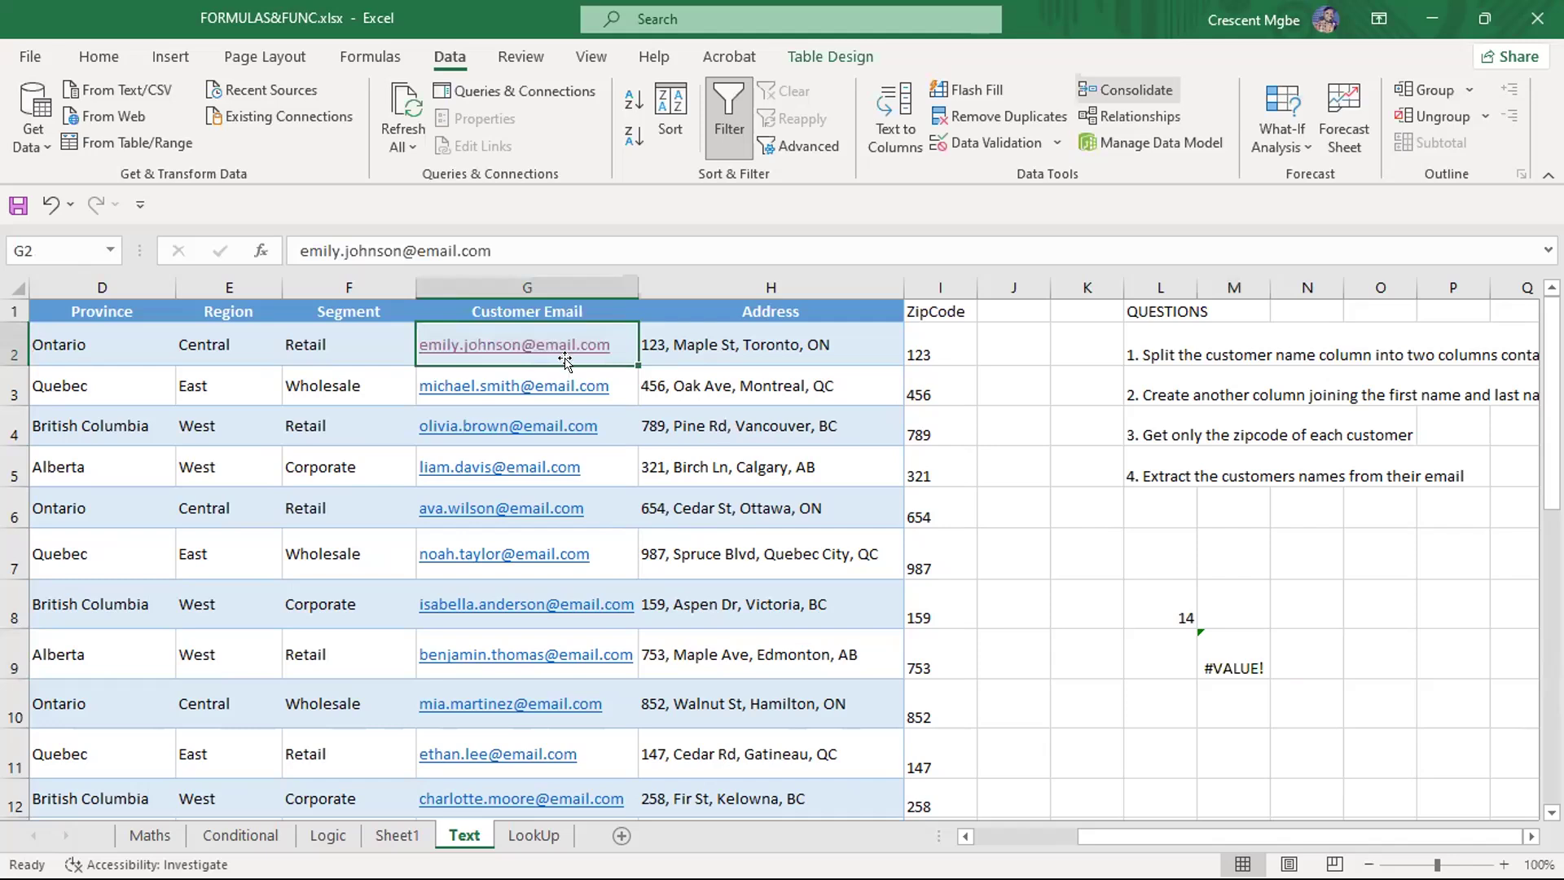
Add @ to the FIND search text in the M9 formula, making it =LEFT(G2,LEN(G2)-FIND("@ ",G2))
click(1234, 670)
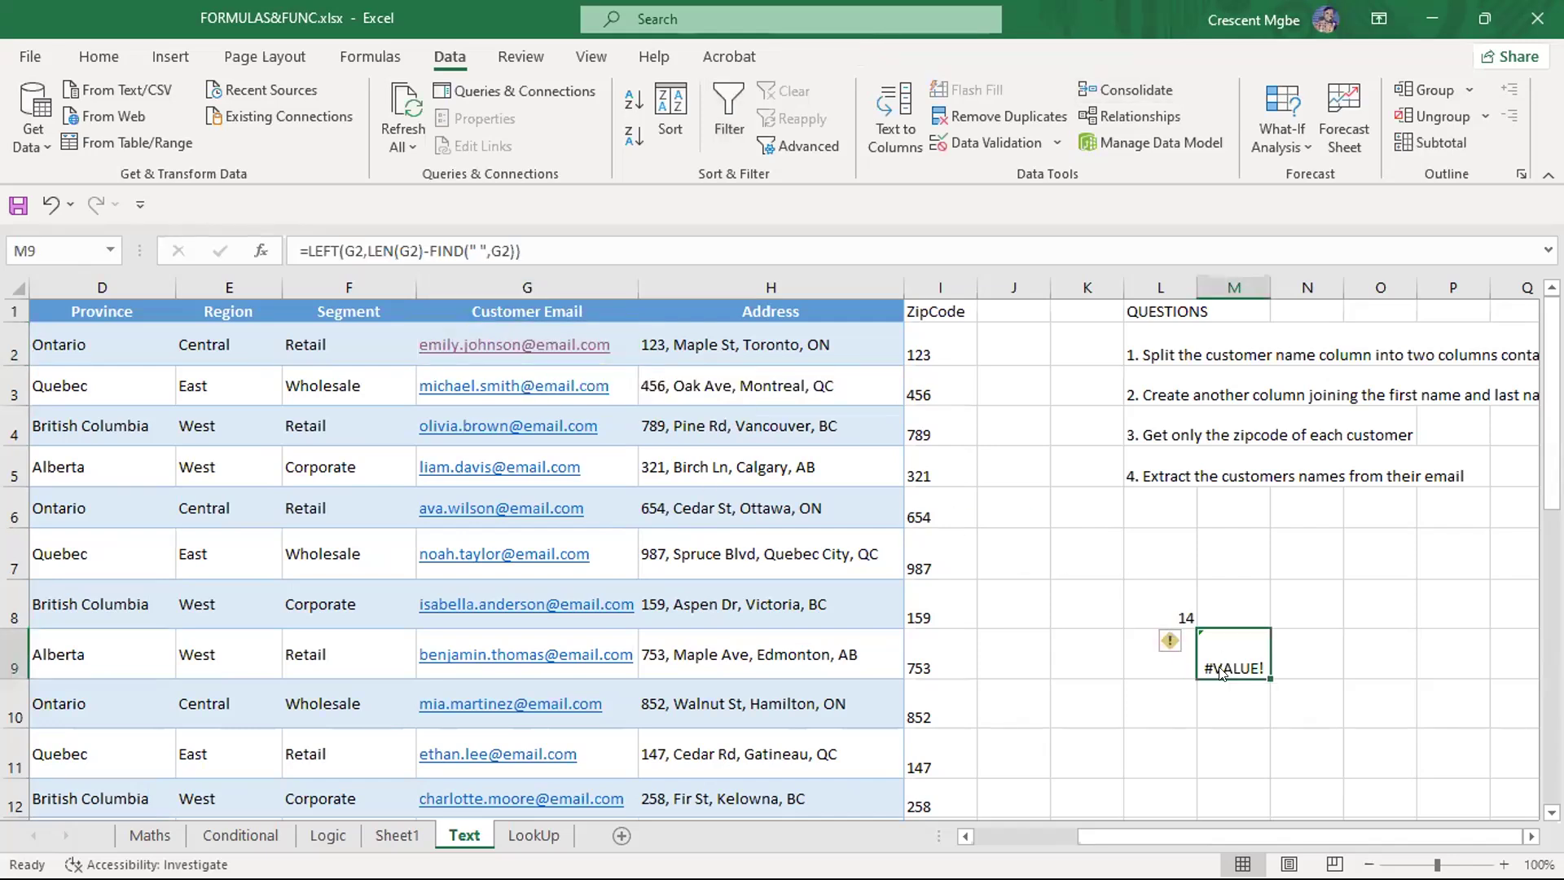
double_click(1210, 663)
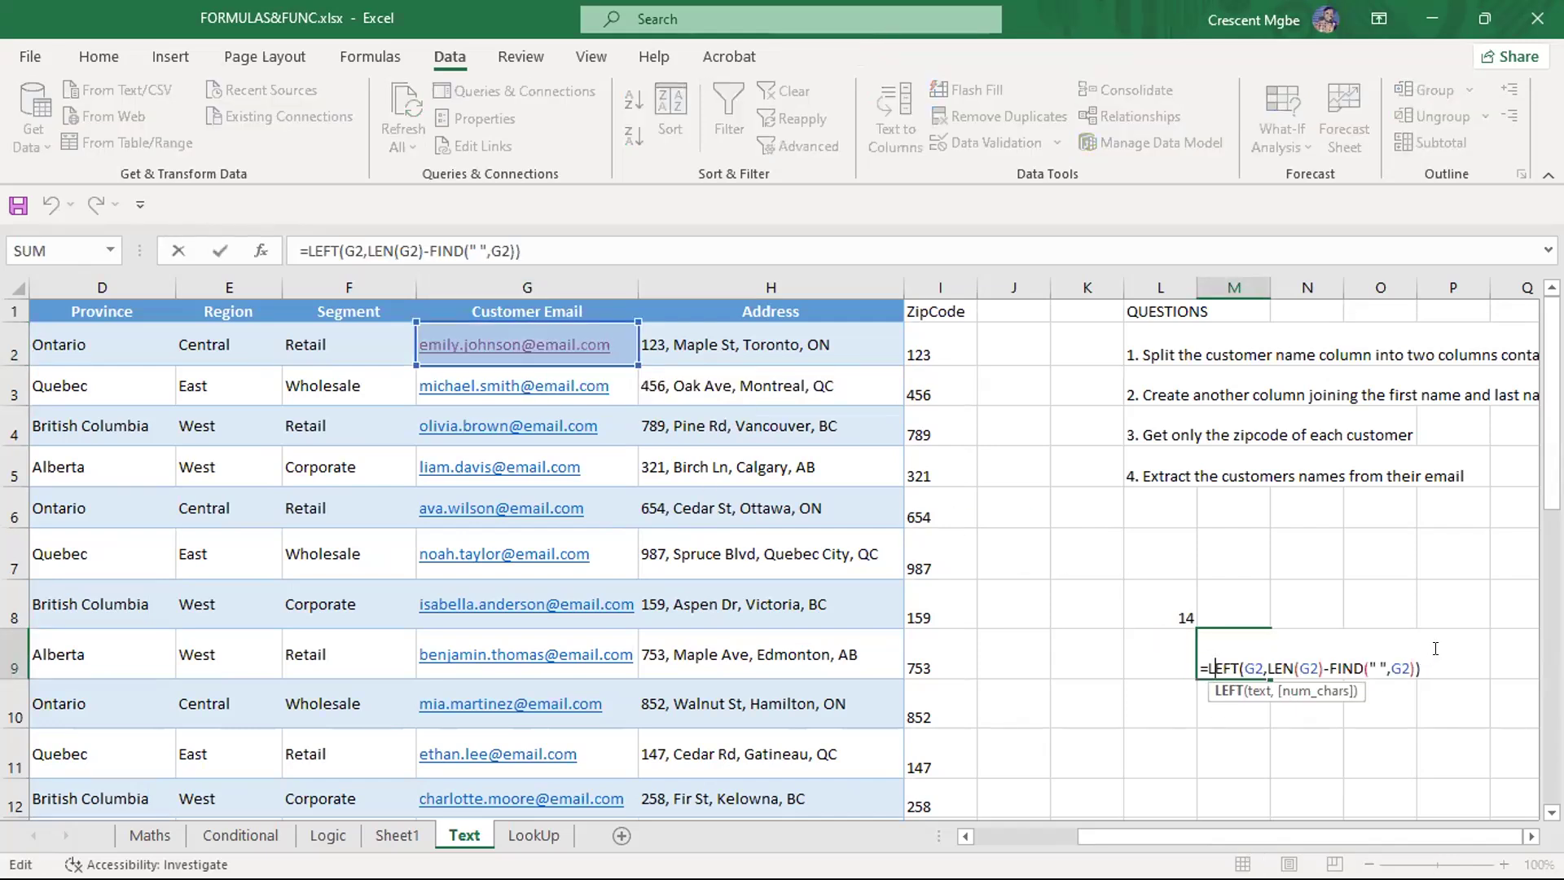
click(1371, 661)
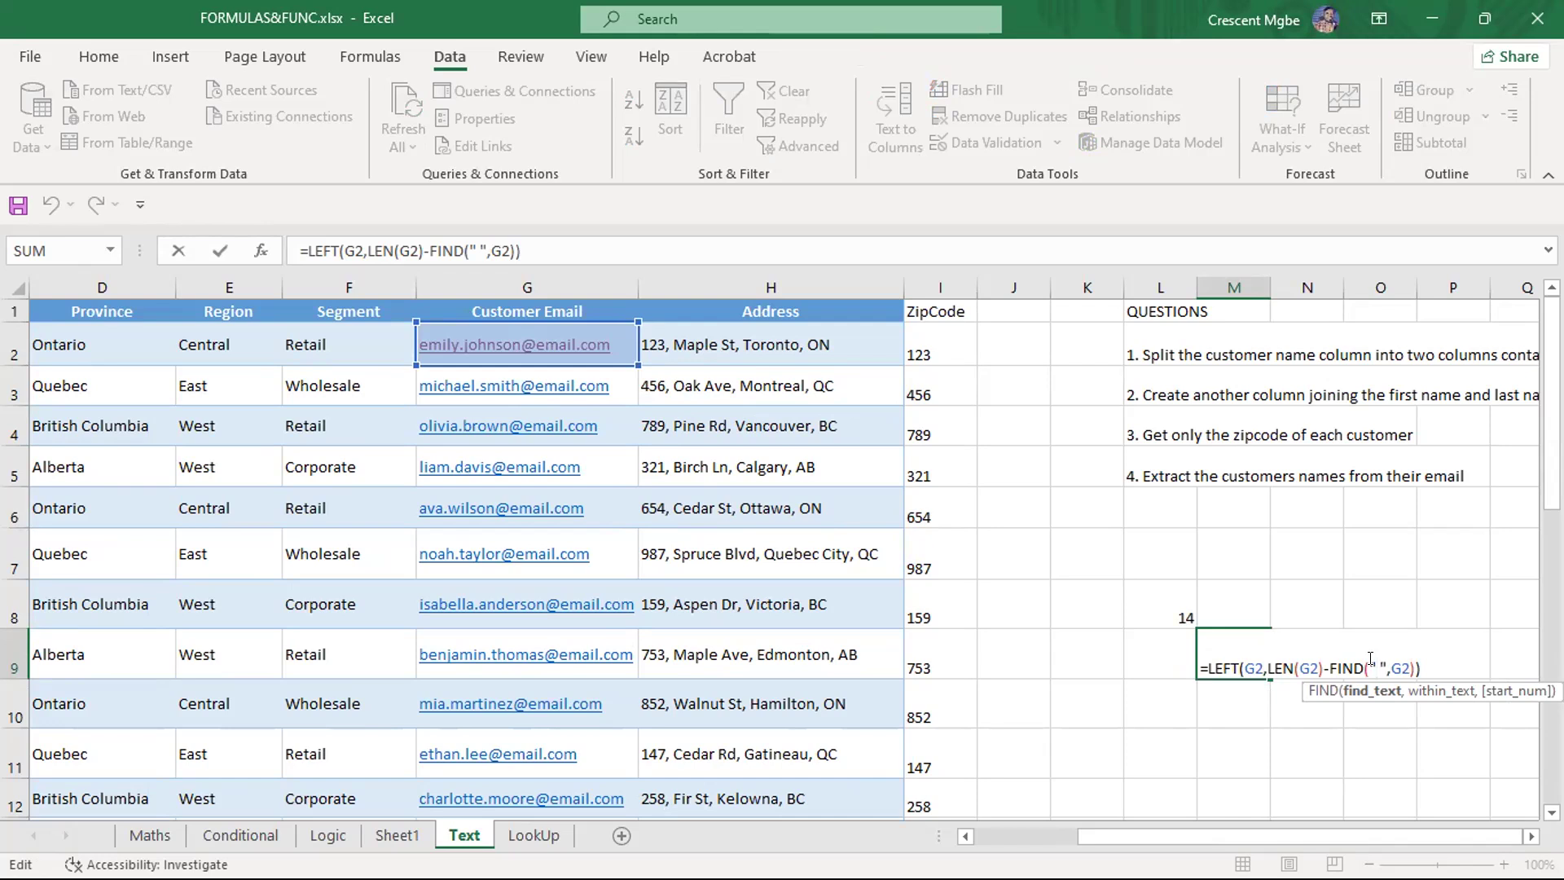
text(@)
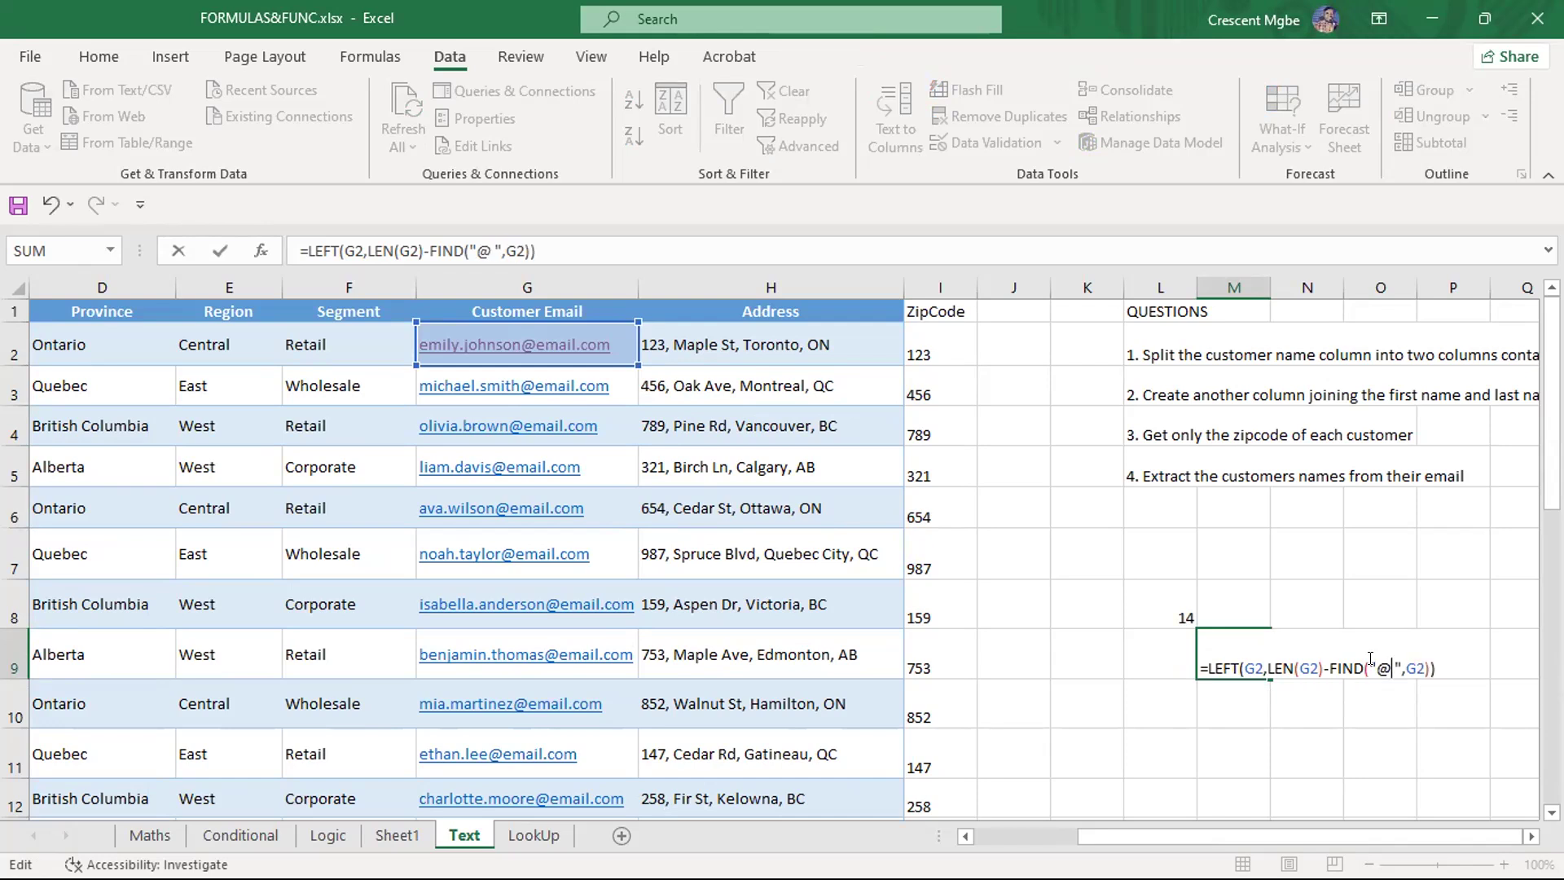
key(Return)
Clear the test formulas from cells M9 and L8
click(1232, 669)
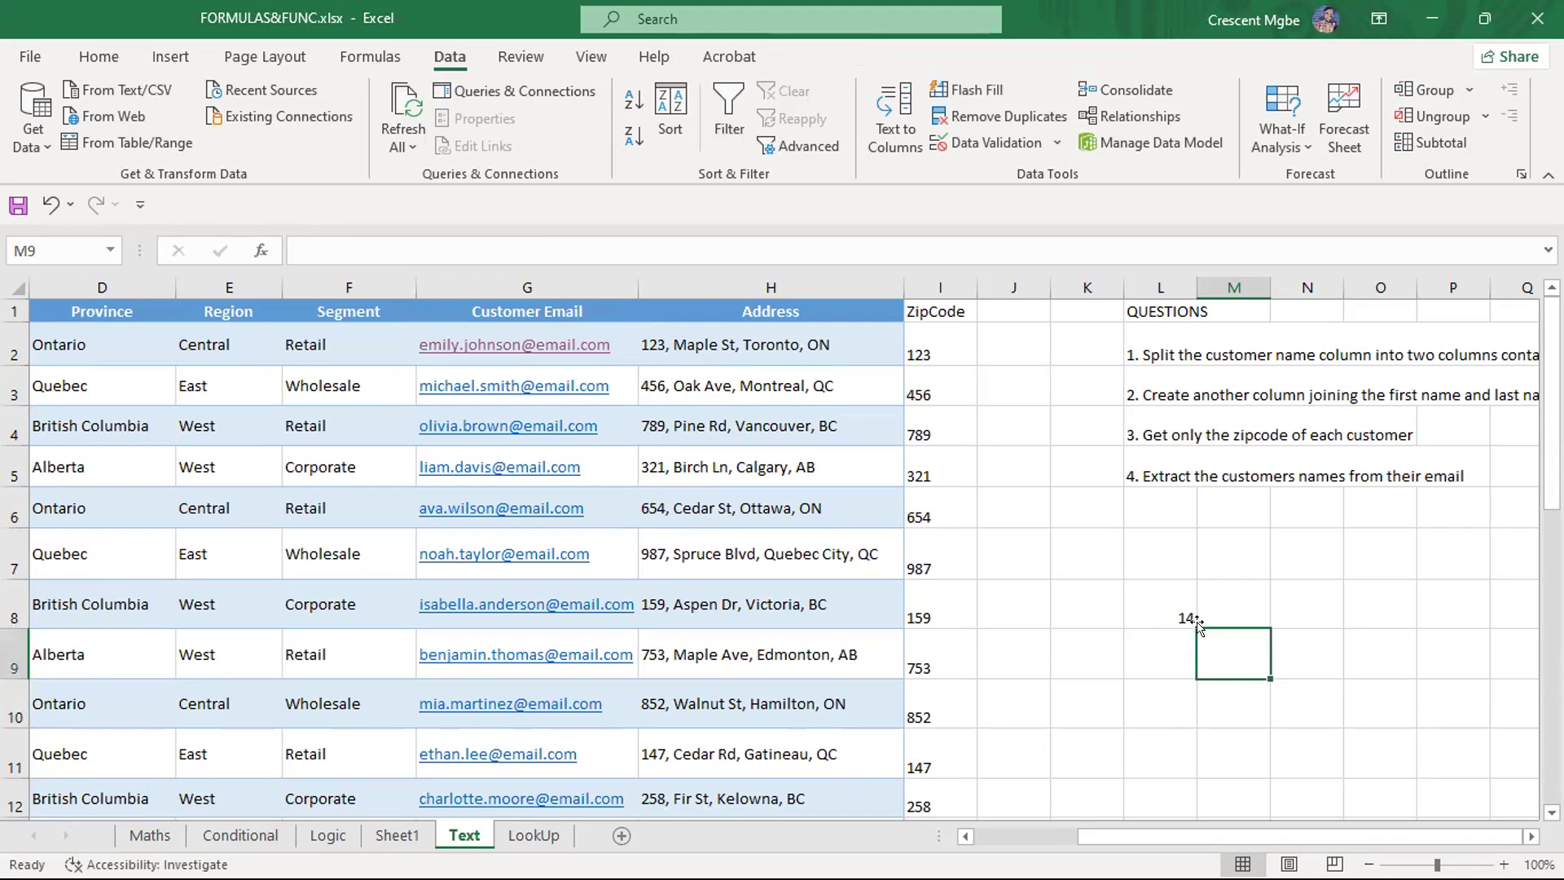
click(1182, 614)
key(Delete)
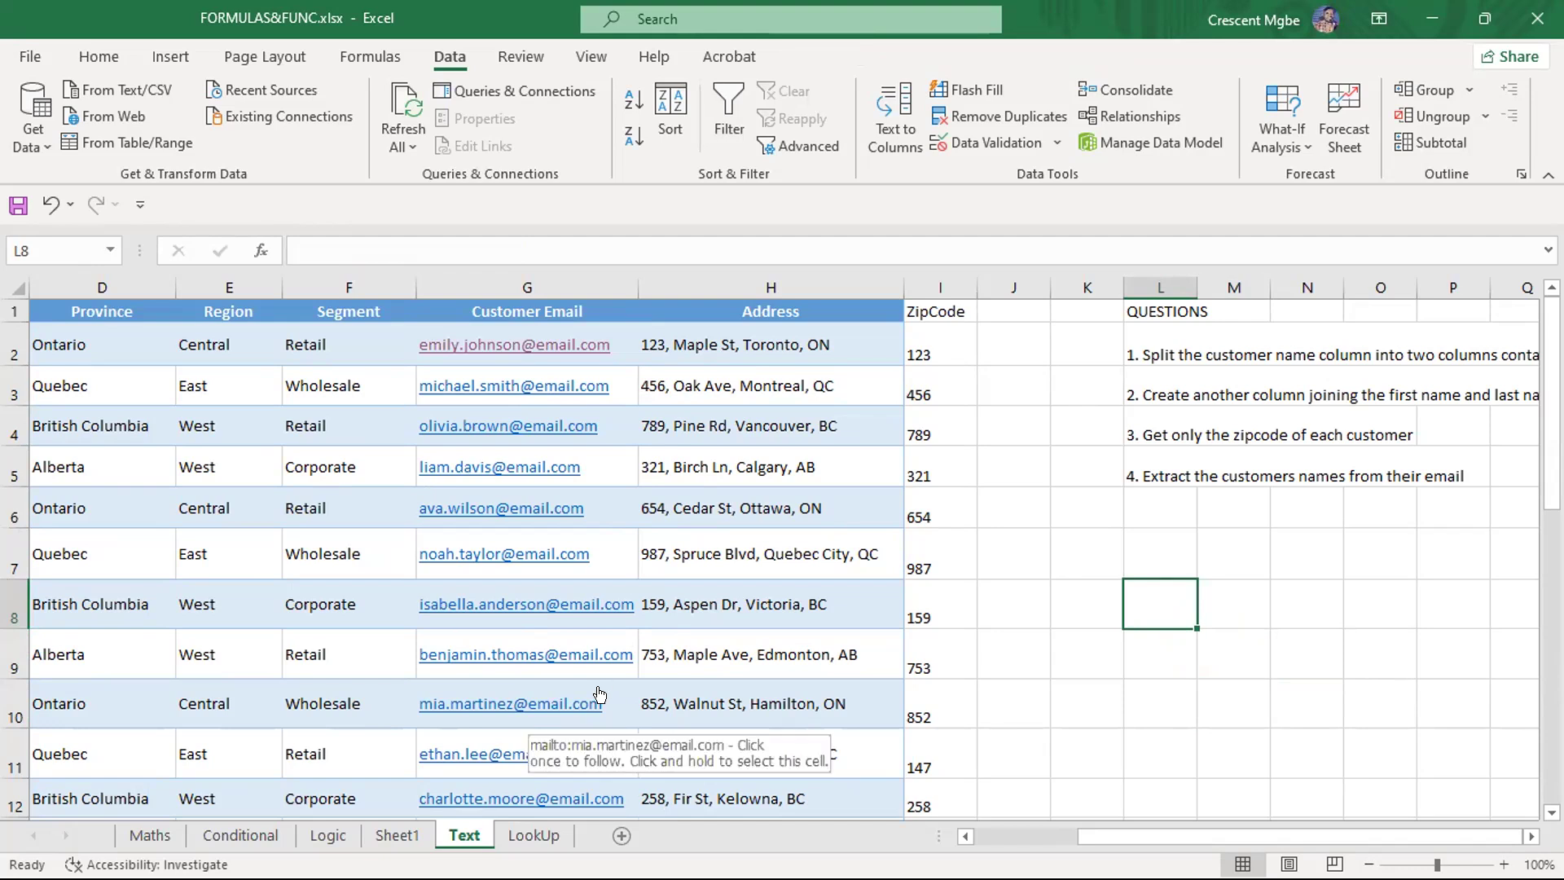
Switch to the PowerPoint slide show to check the text functions slide, and return to the FORMULAS&FUNC.xlsx workbook in Excel
key(super+Tab)
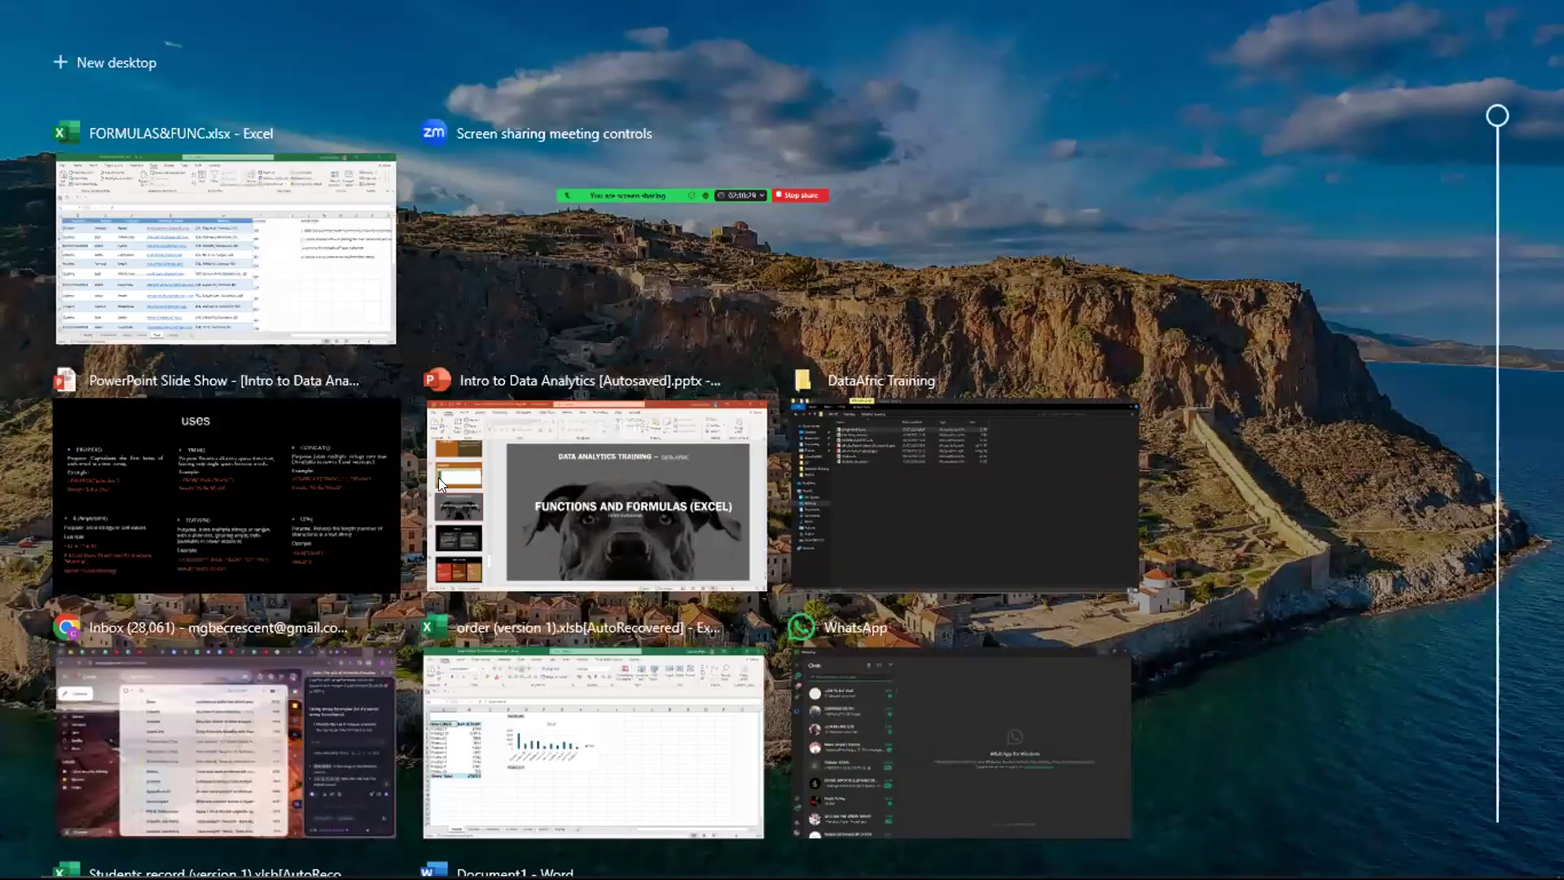
click(246, 461)
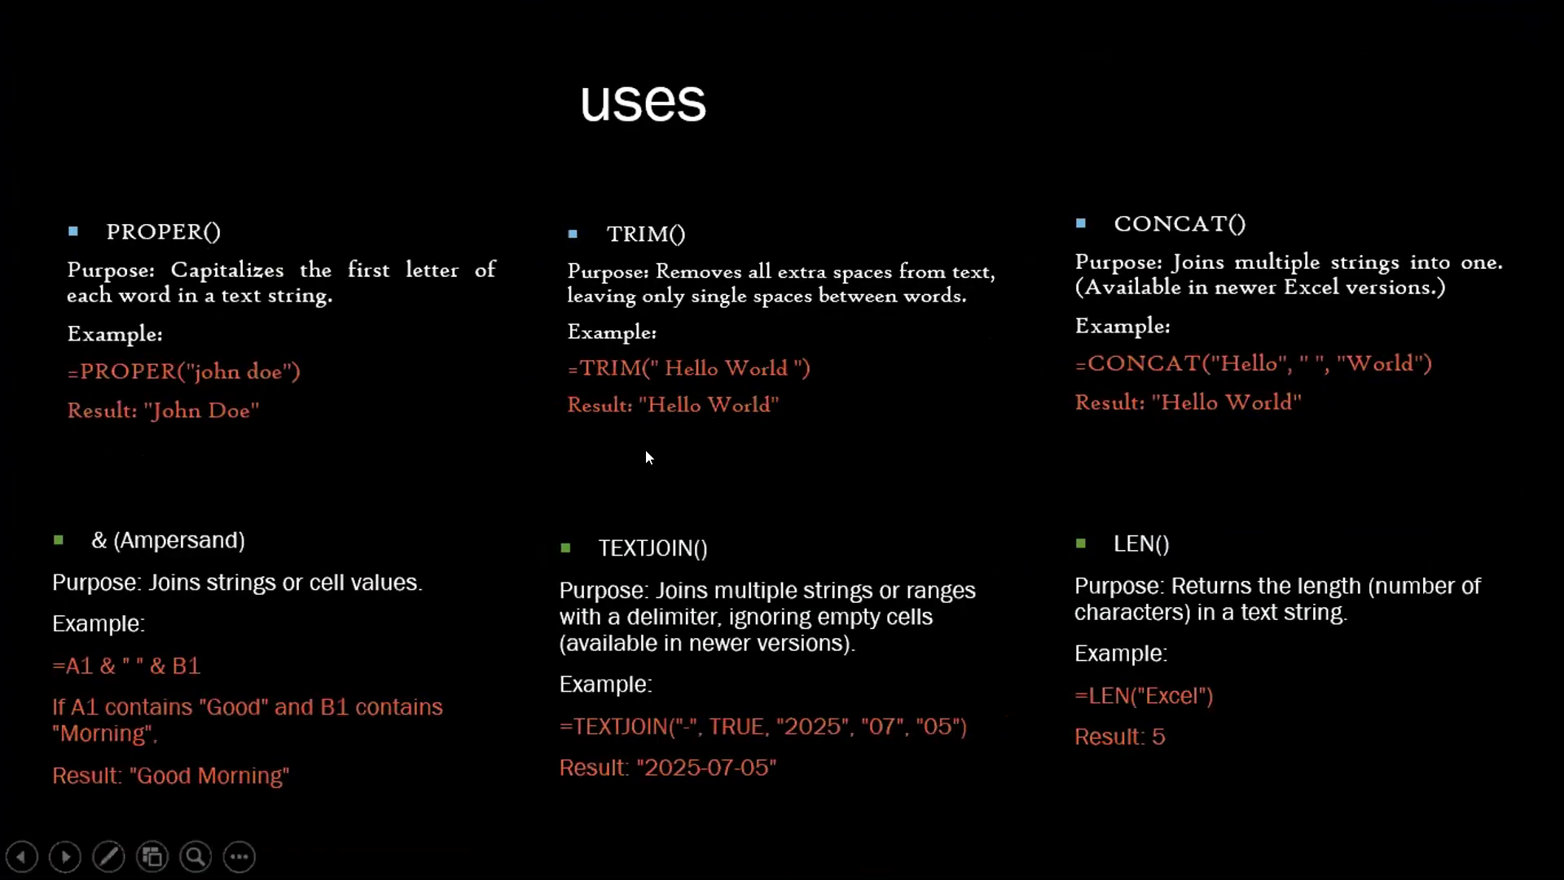
key(super+Tab)
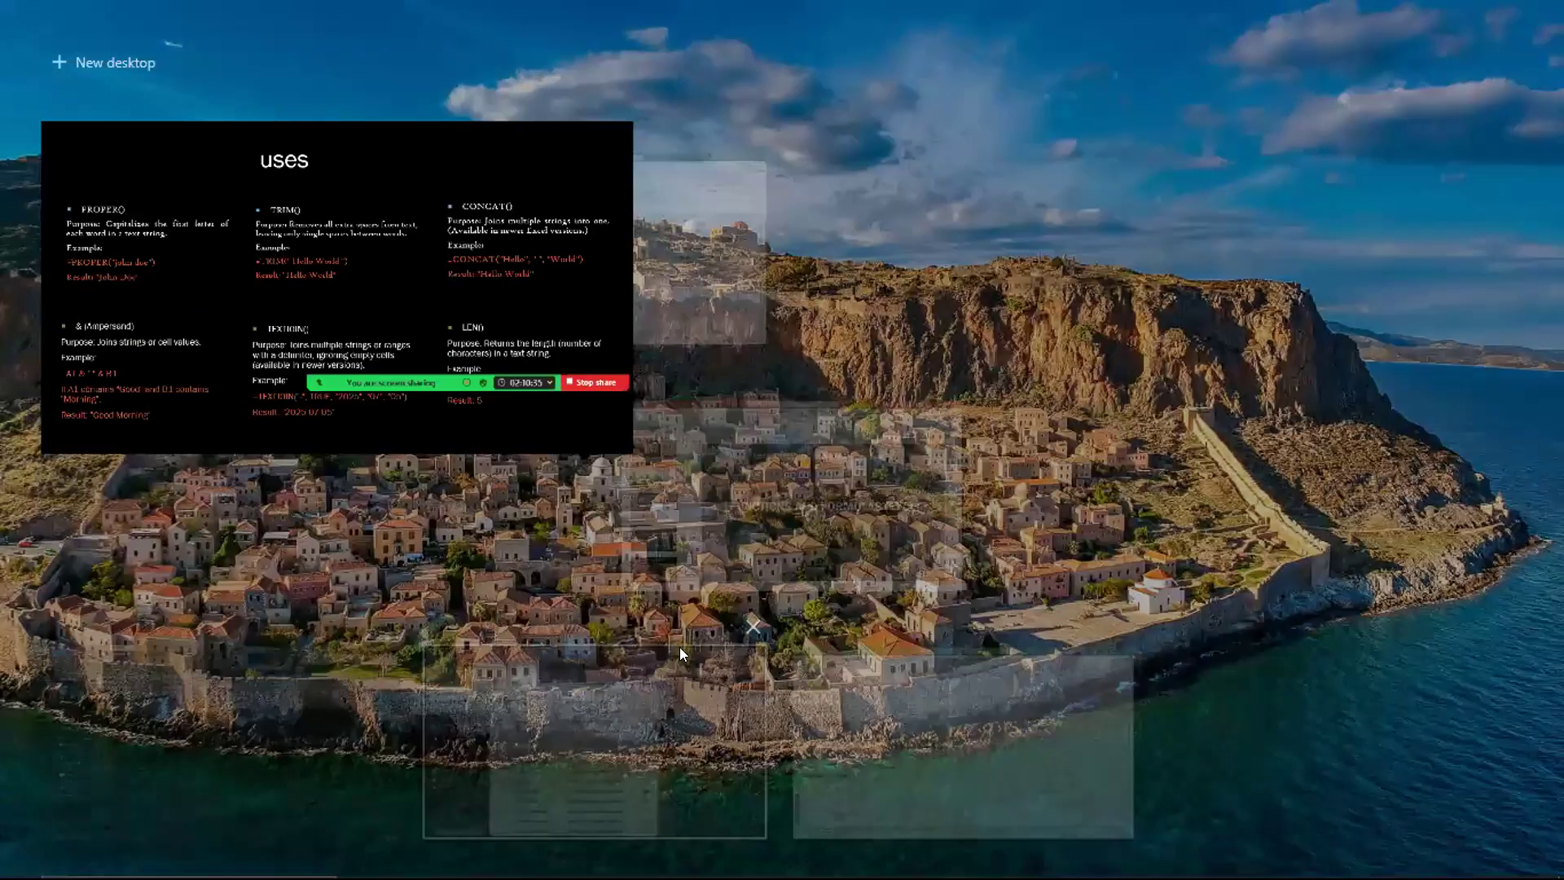
click(587, 228)
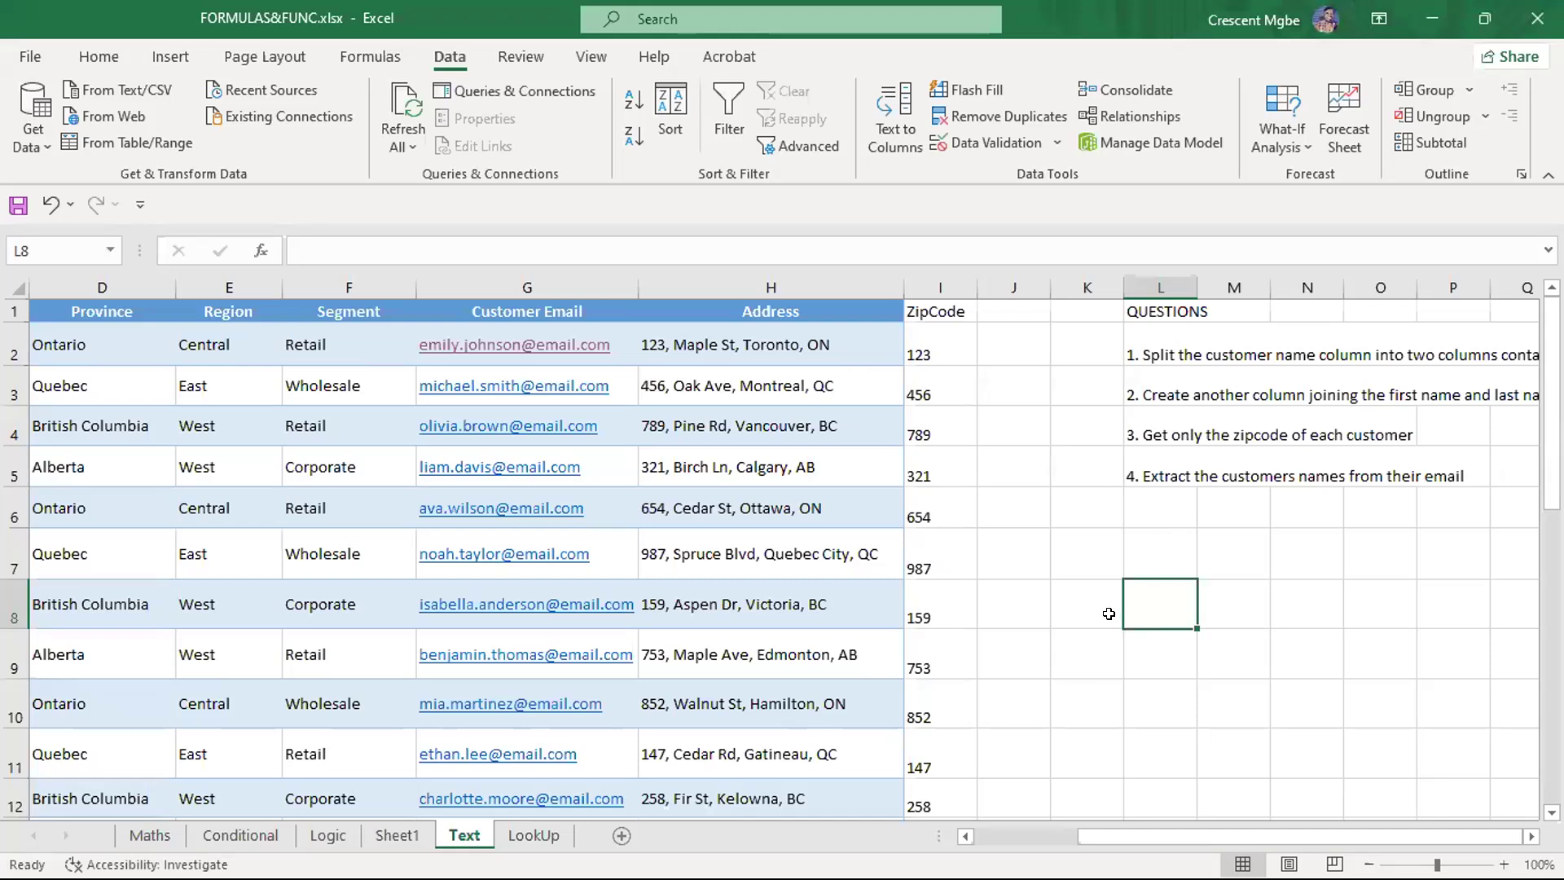
Examine the leftover name-splitting formulas in cells I49, I50 and H51 near the end of the table
click(1124, 654)
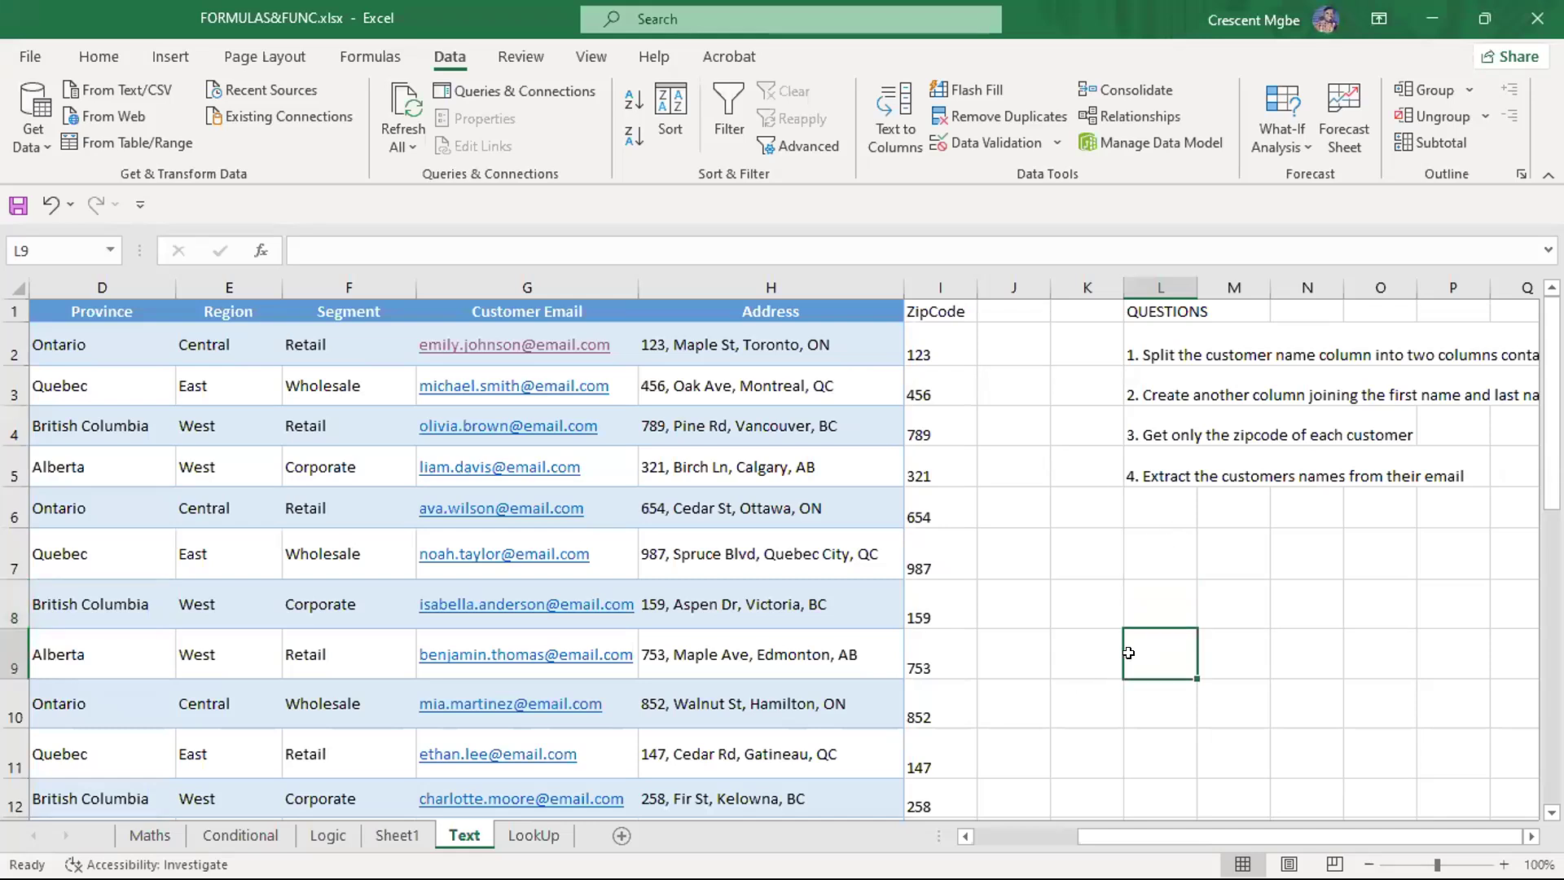
scroll(1010, 627, down, 13)
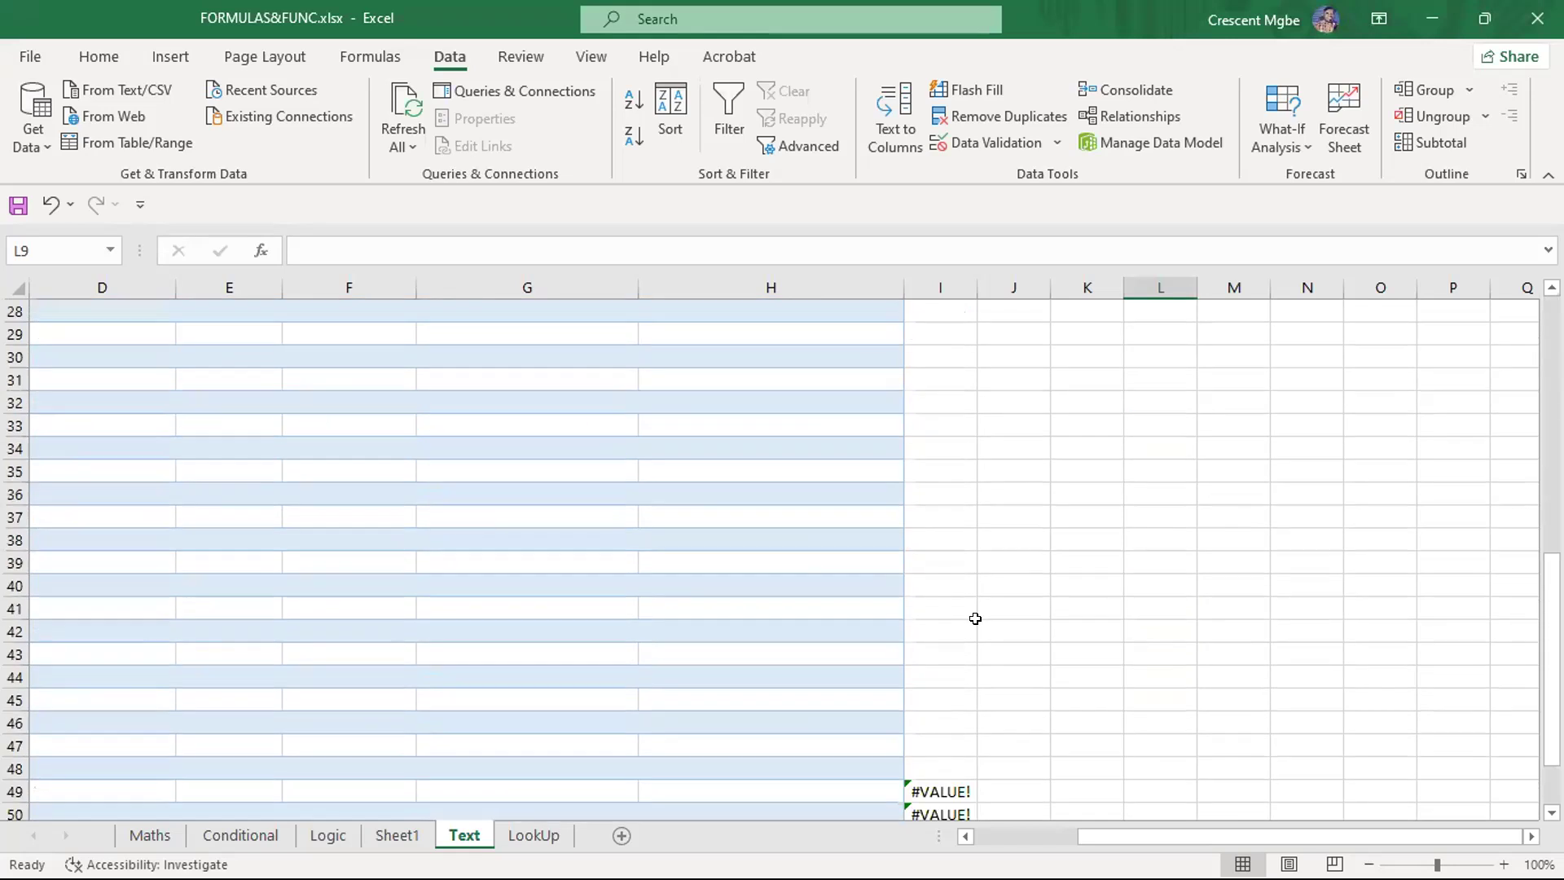
click(941, 471)
click(947, 540)
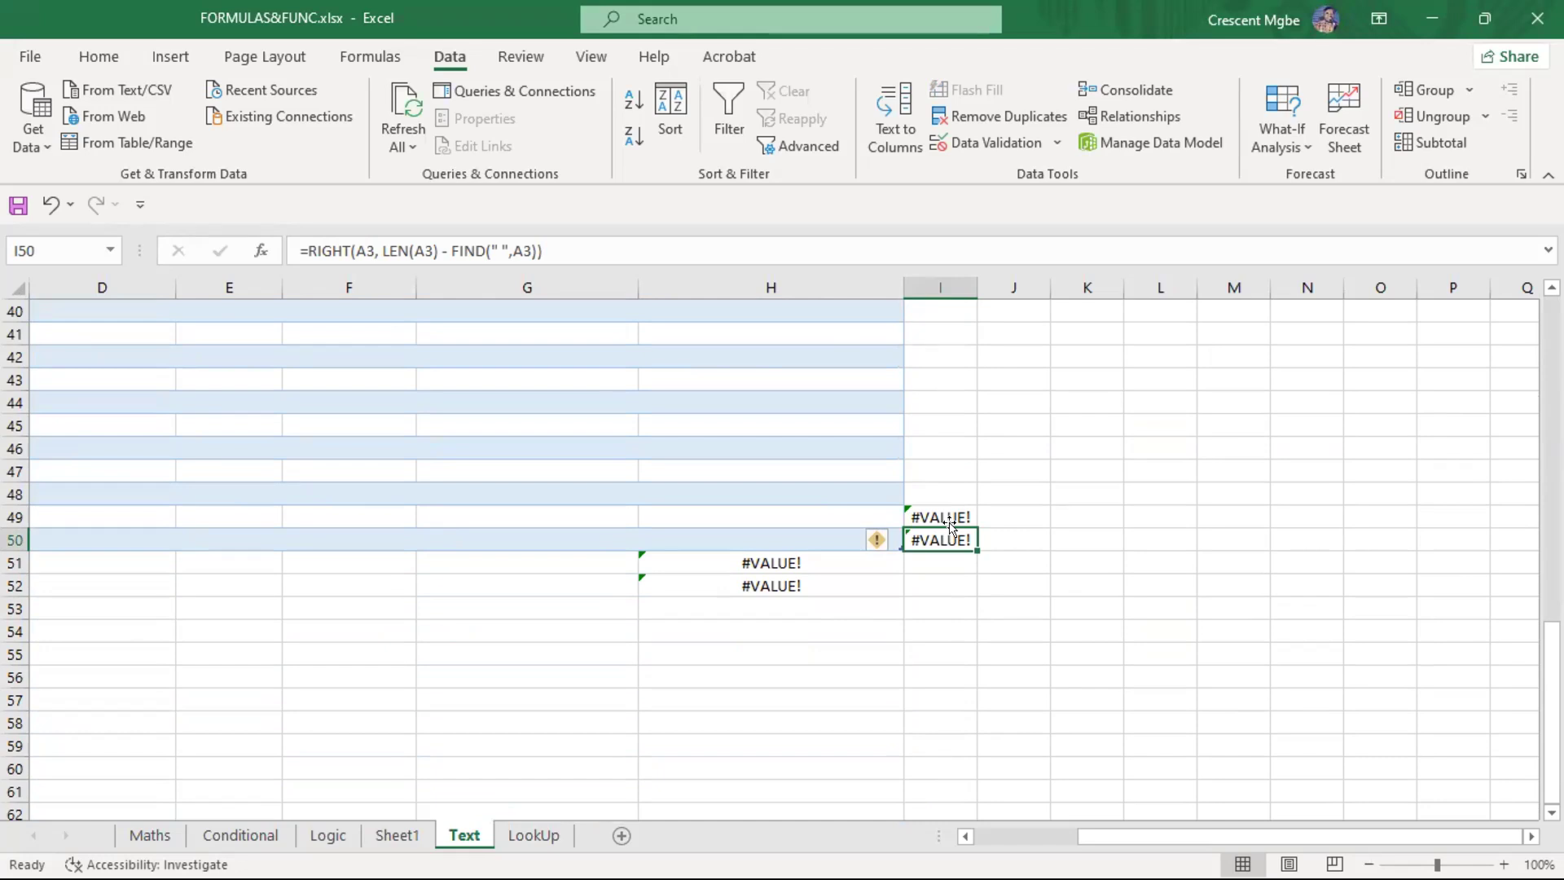
click(948, 507)
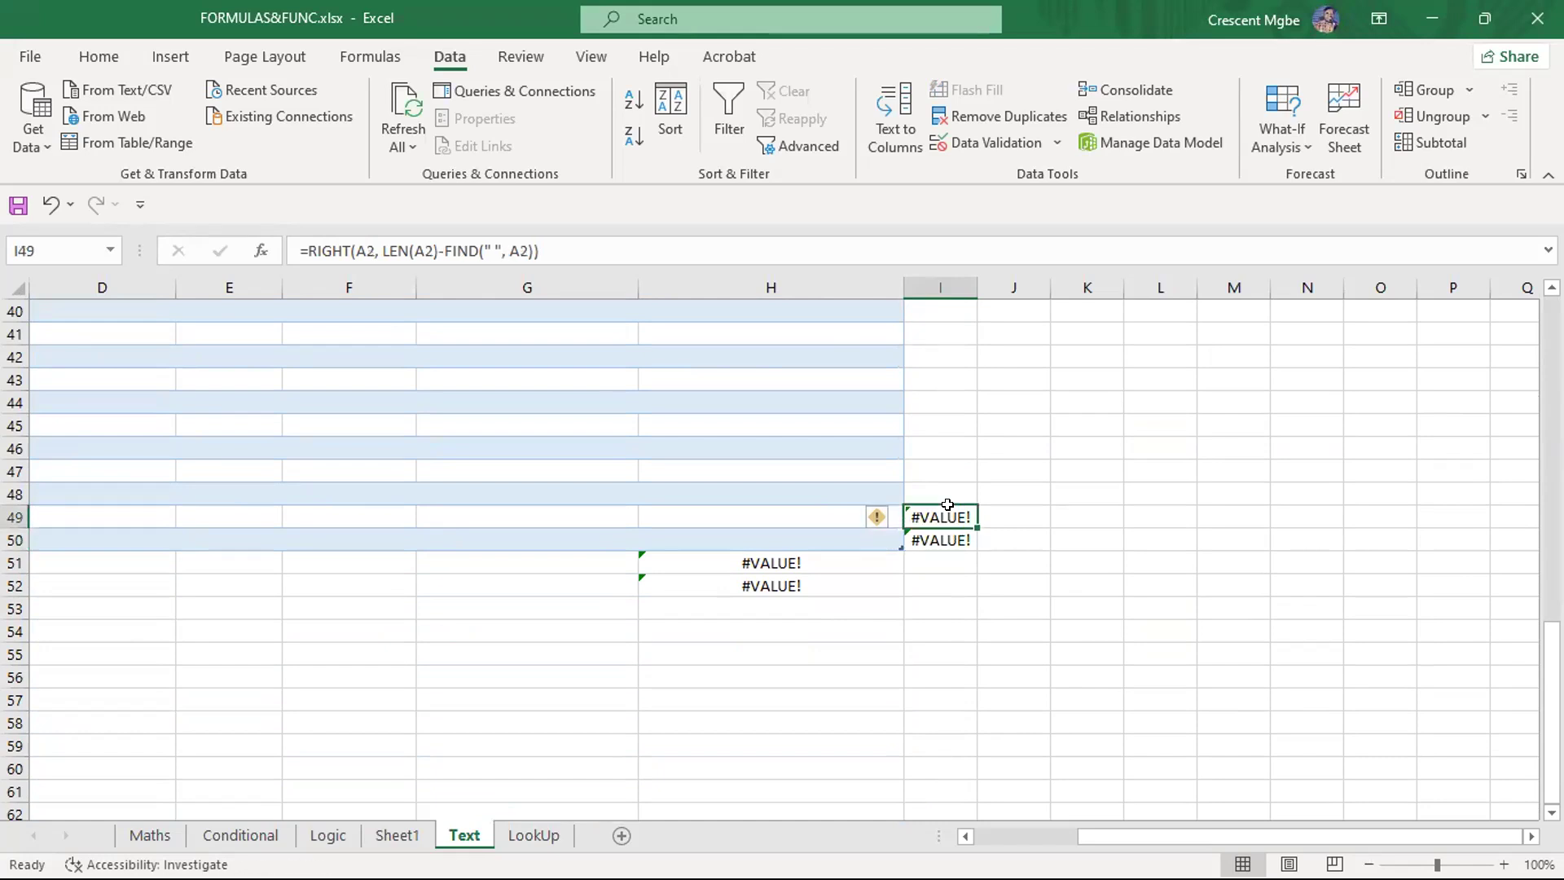
click(806, 568)
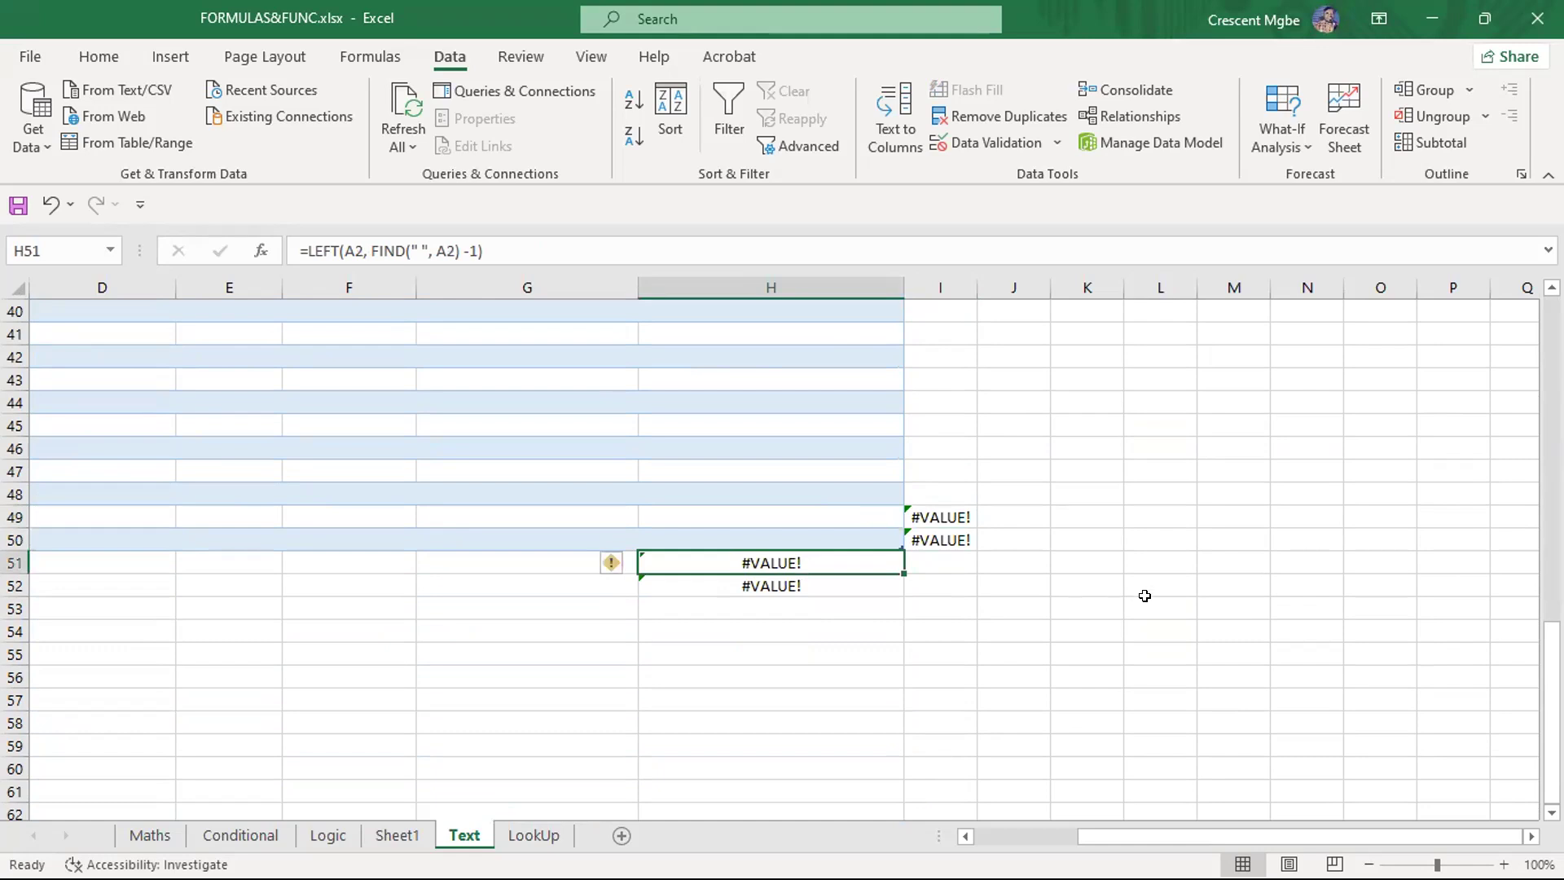
scroll(1144, 595, up, 13)
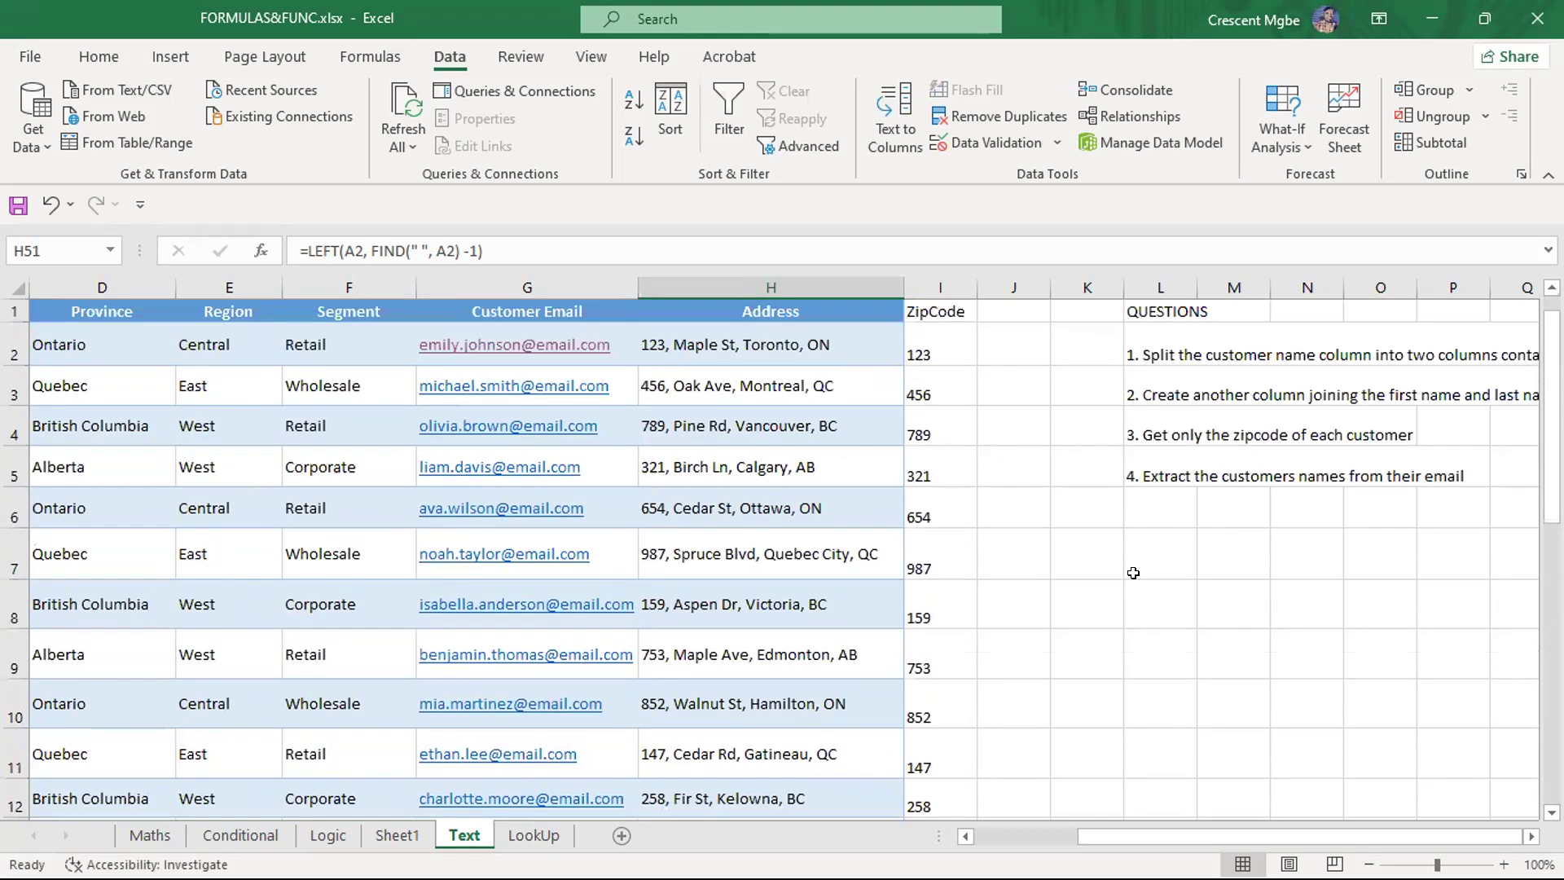
Enter the formula =LEFT(G2,FIND("@",G2)) in cell L8 to extract the name part of the first customer email
click(1144, 603)
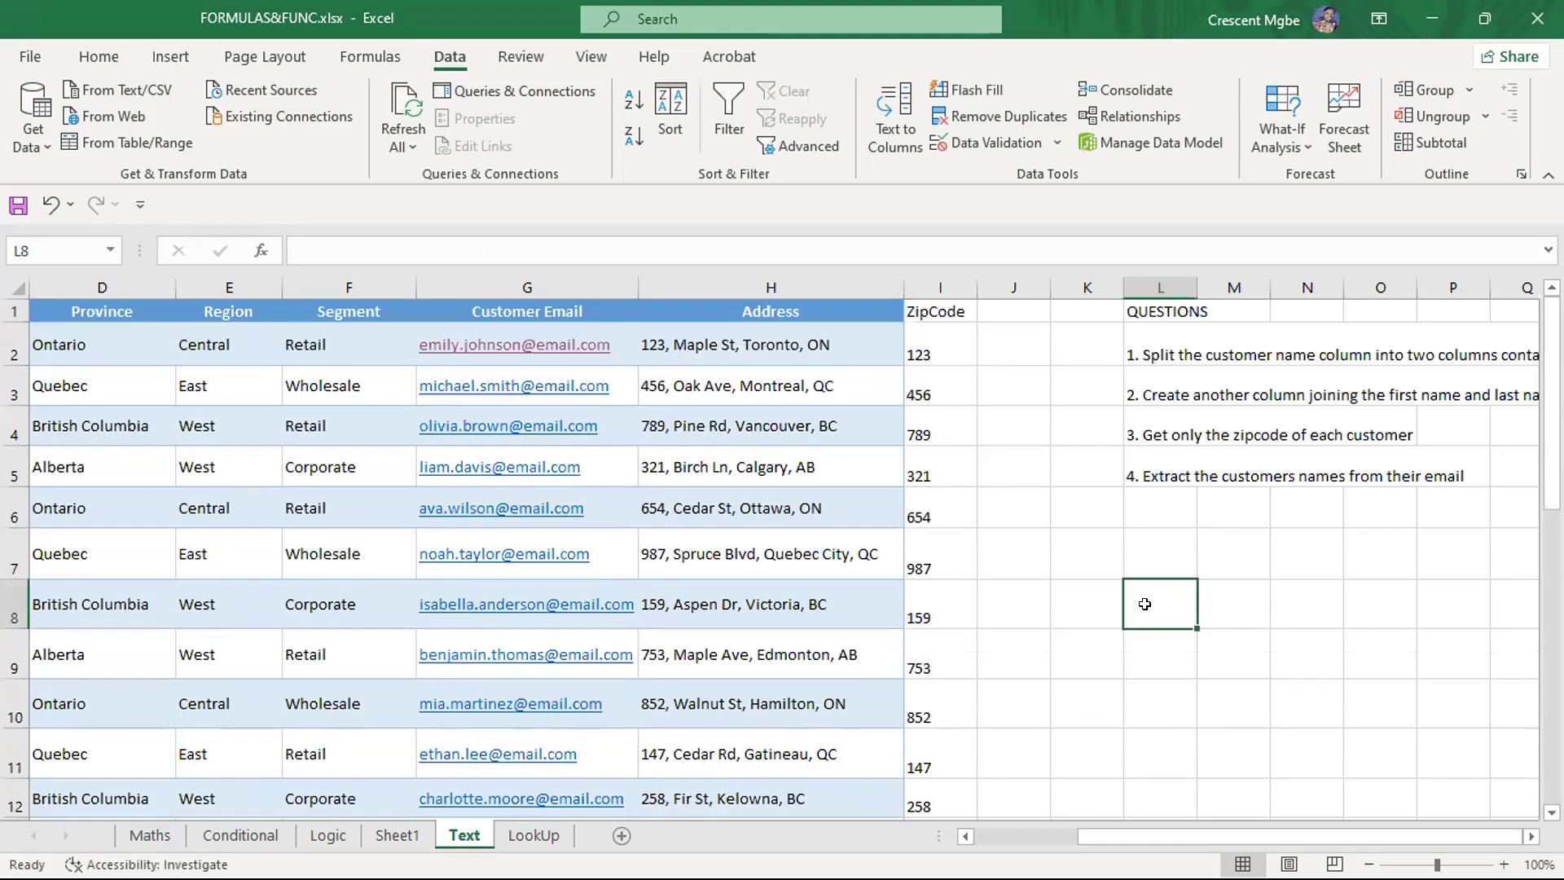
text(=)
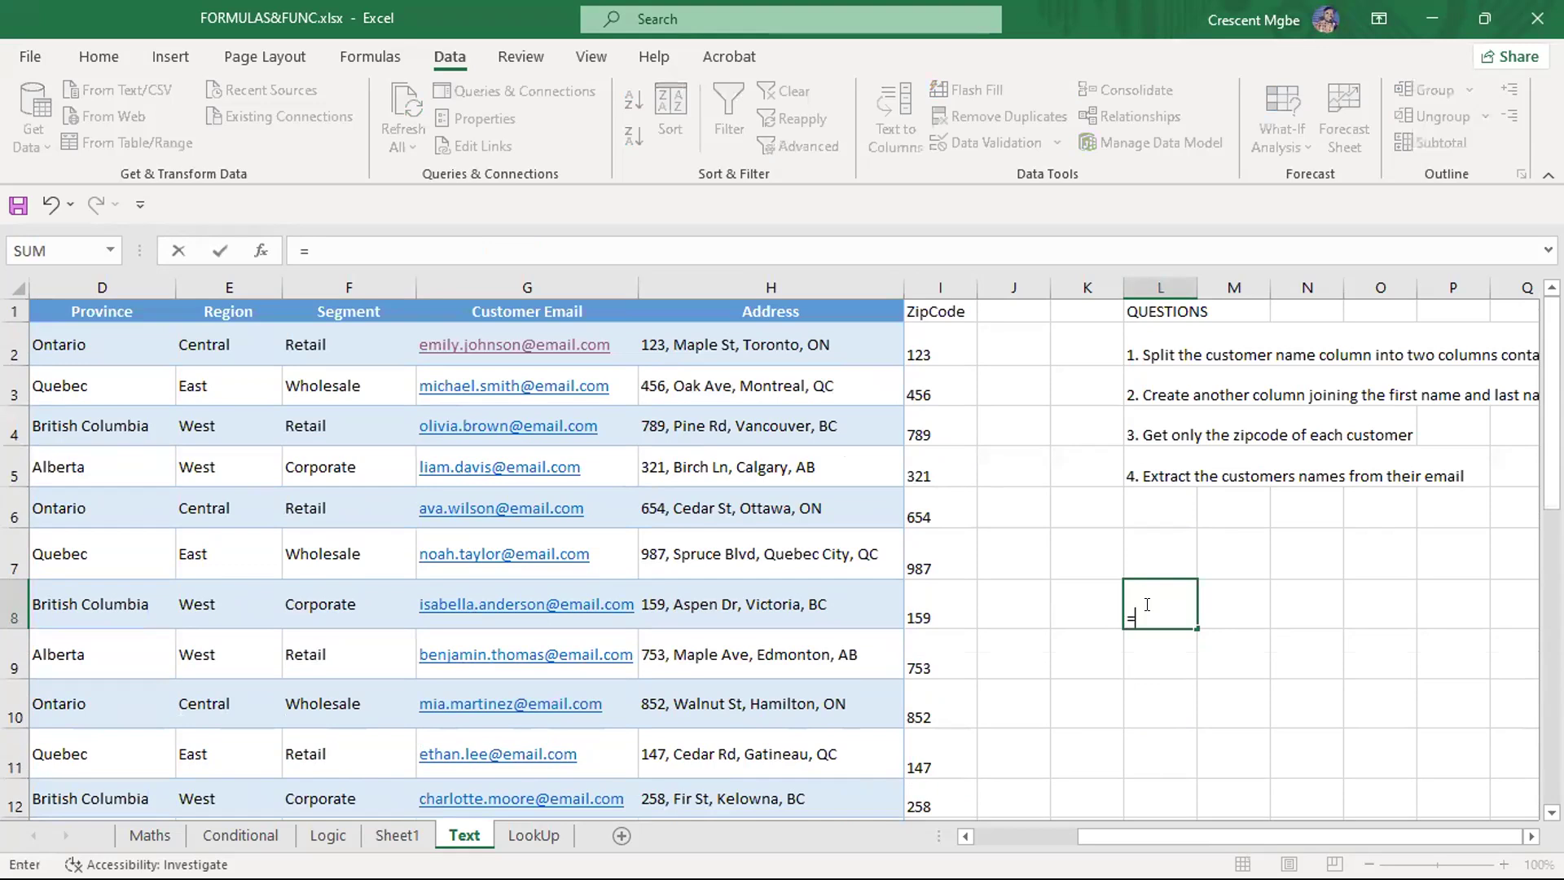
text(left)
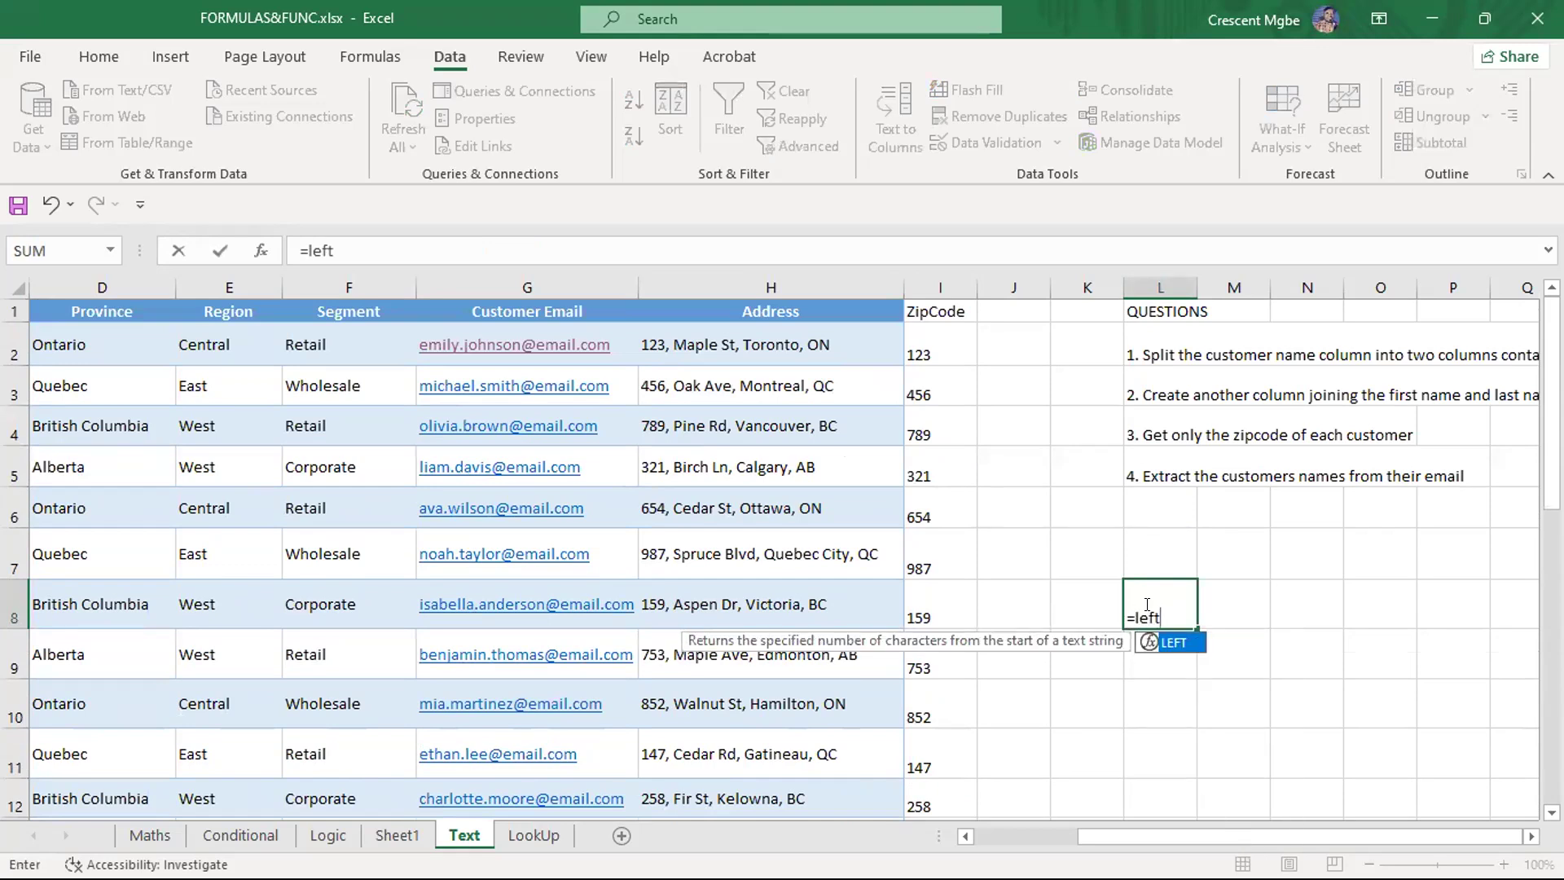
key(Tab)
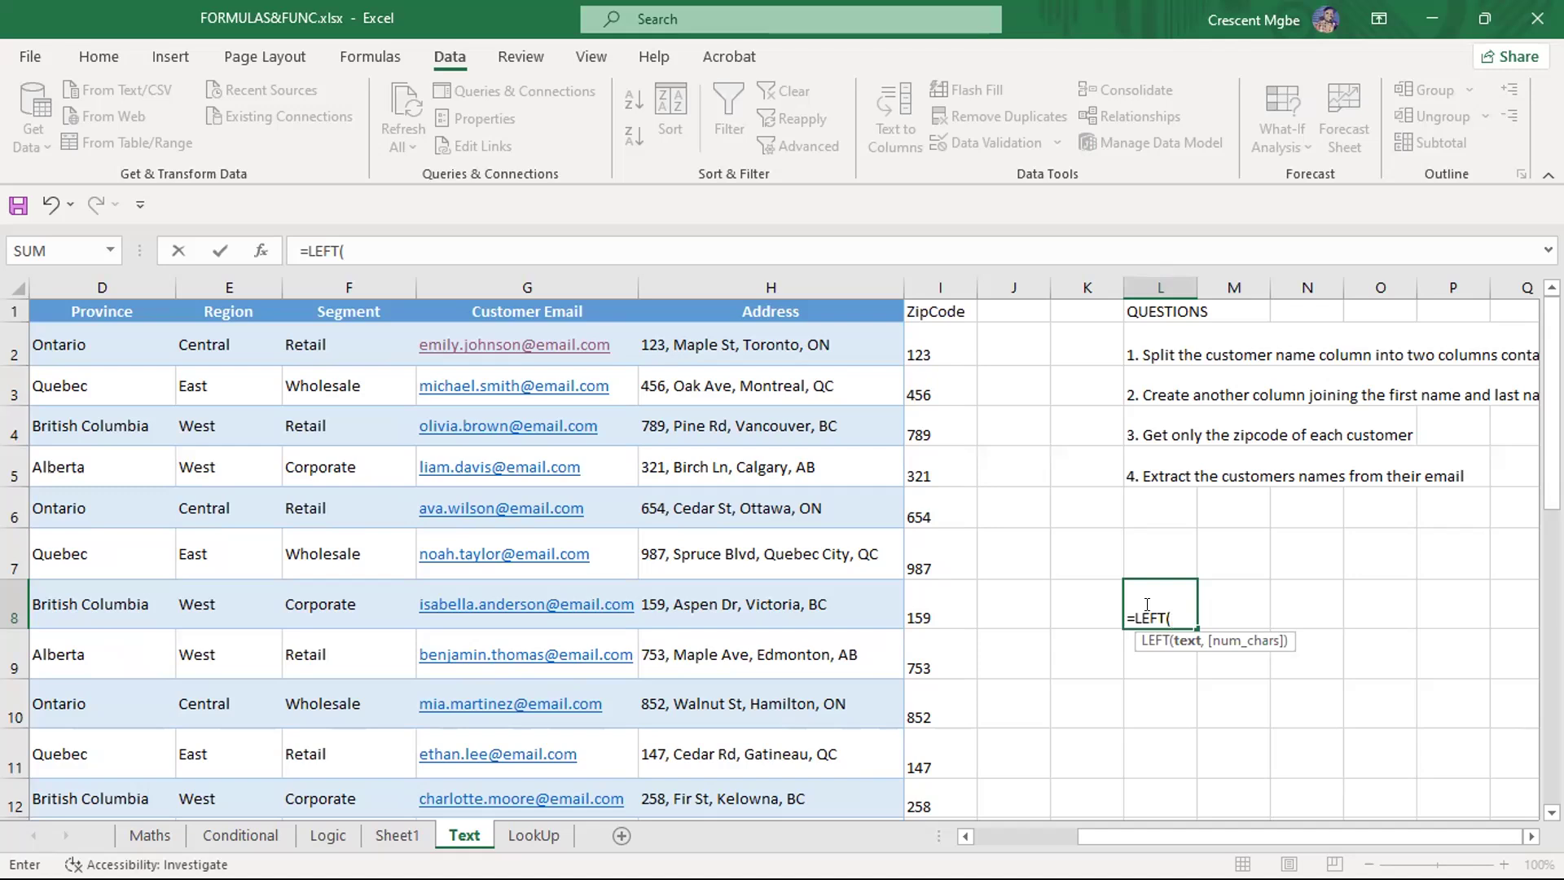
click(562, 342)
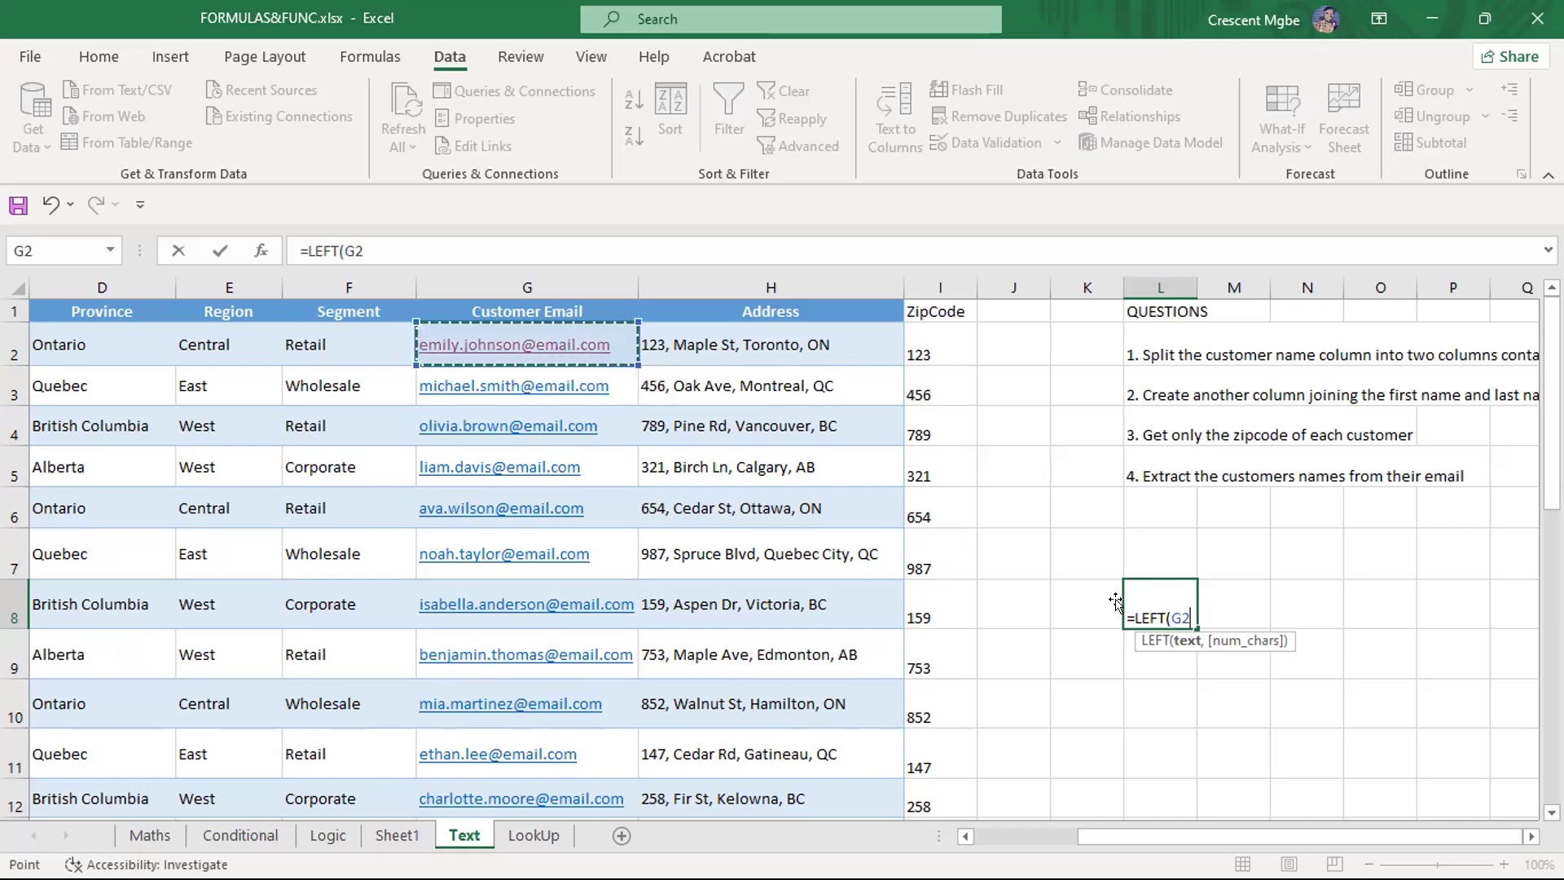
text(,)
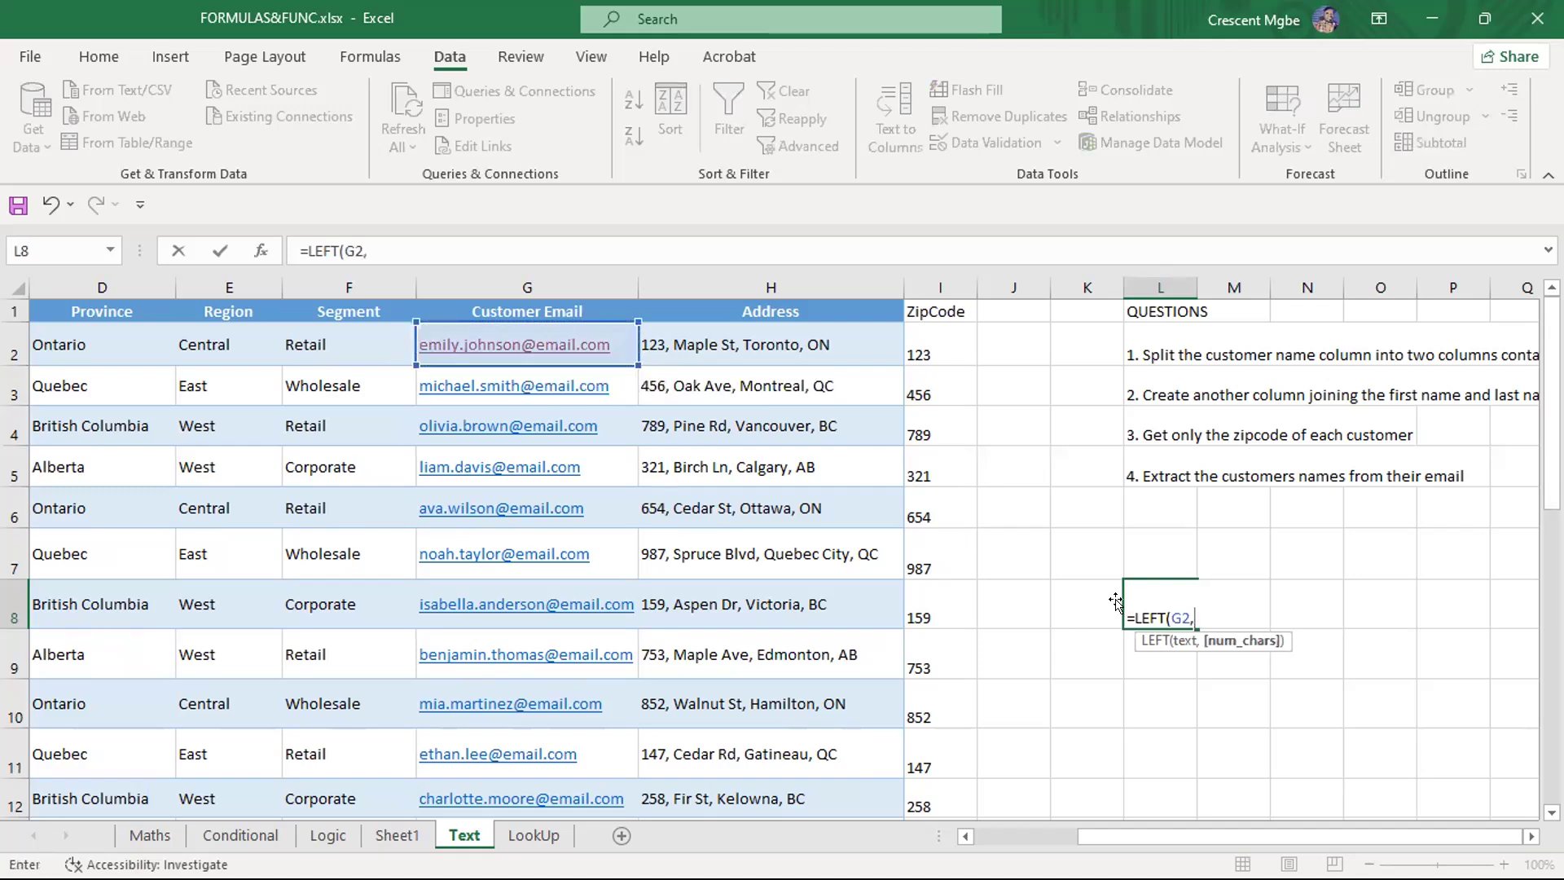
text(fin)
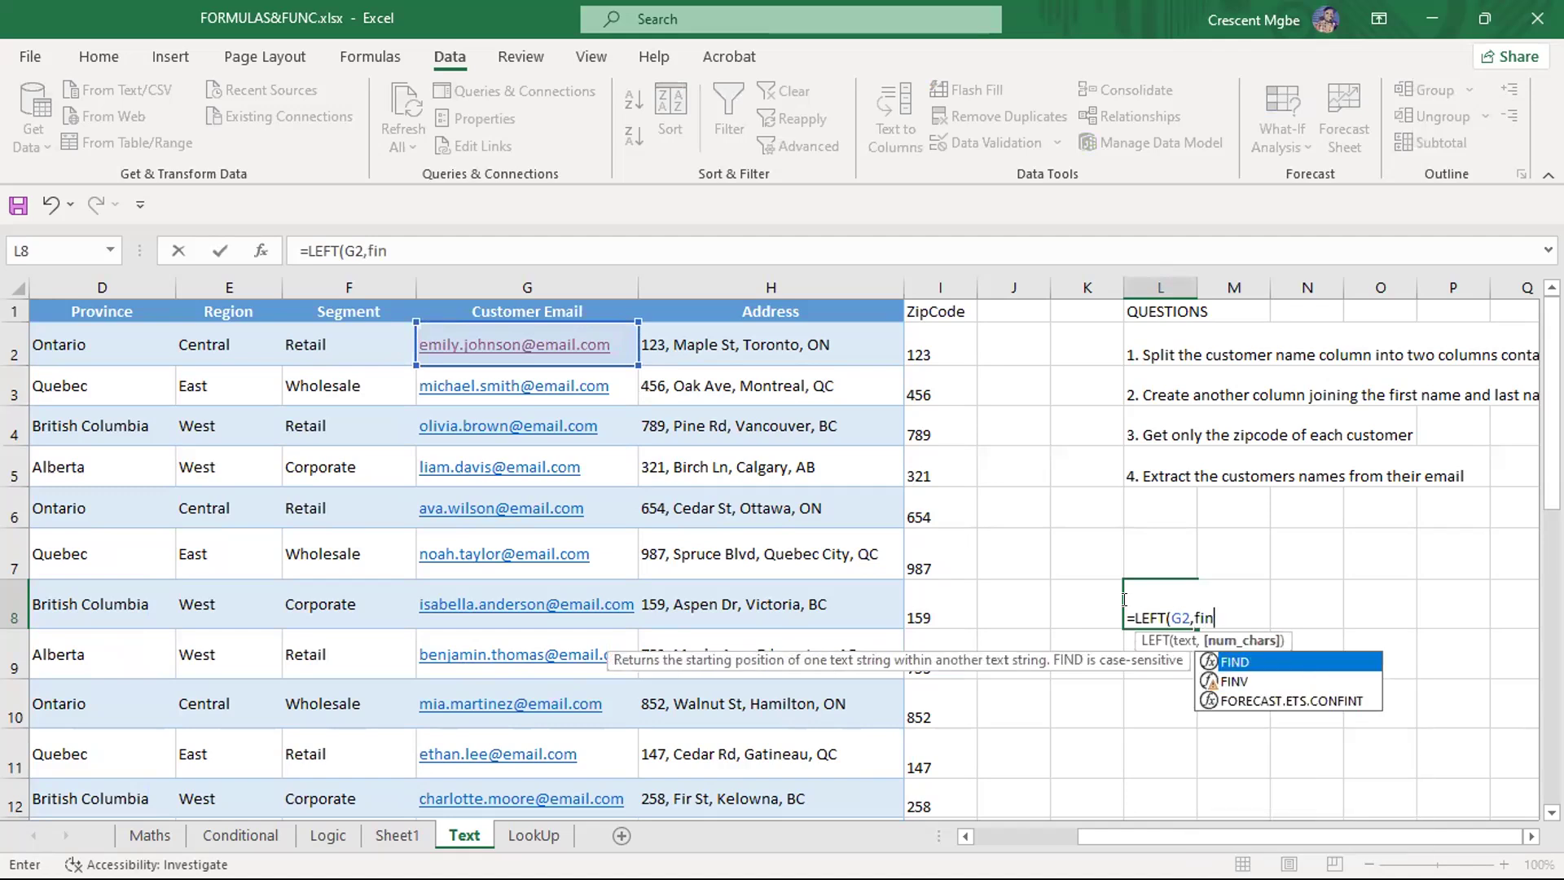
key(Tab)
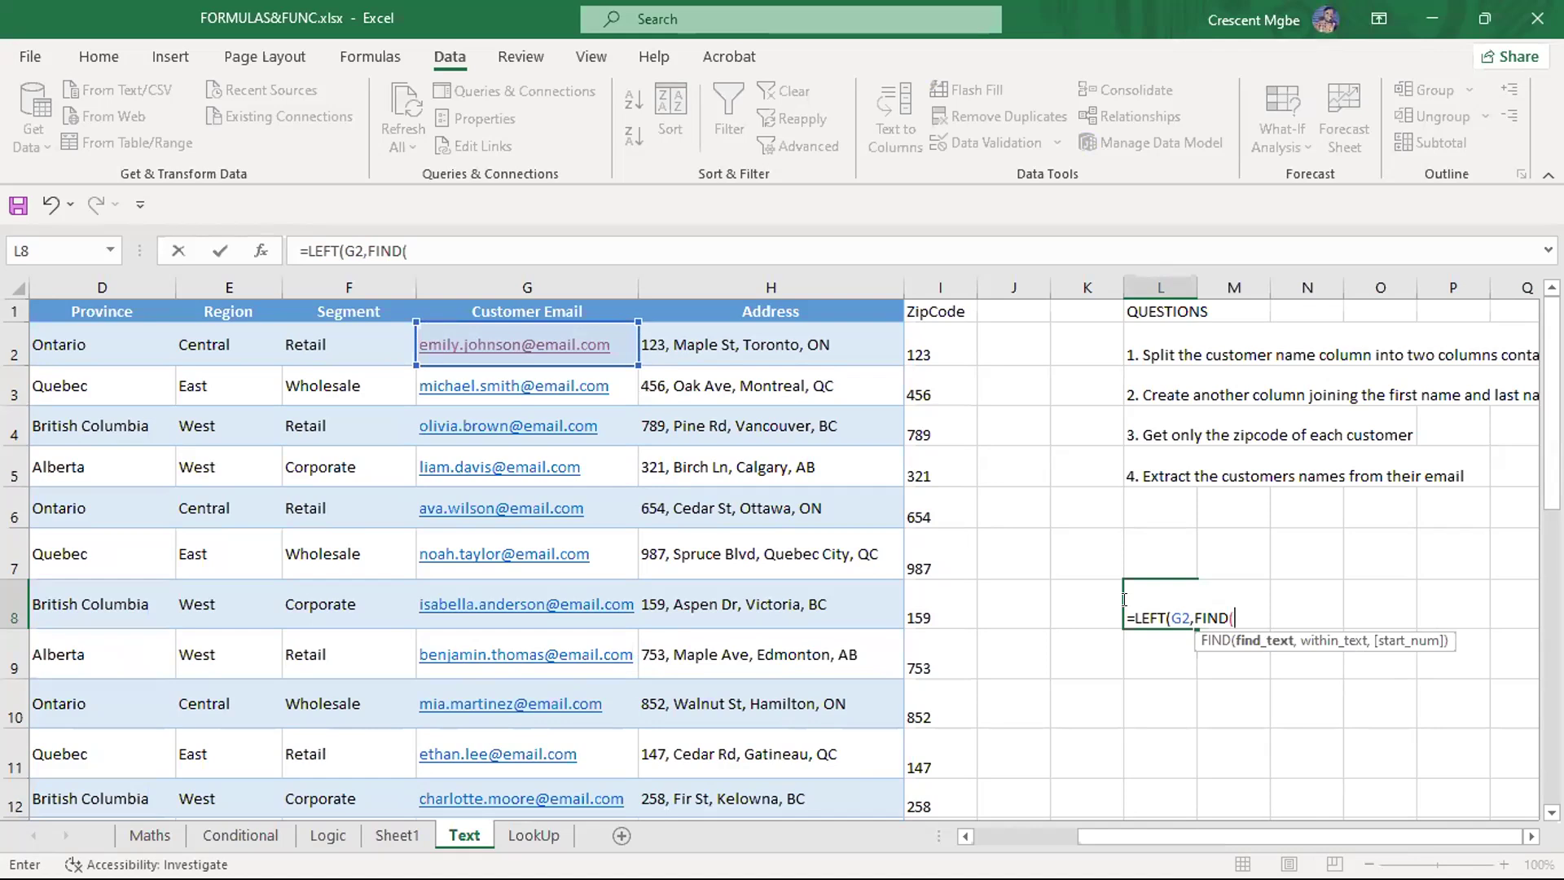
text("@",)
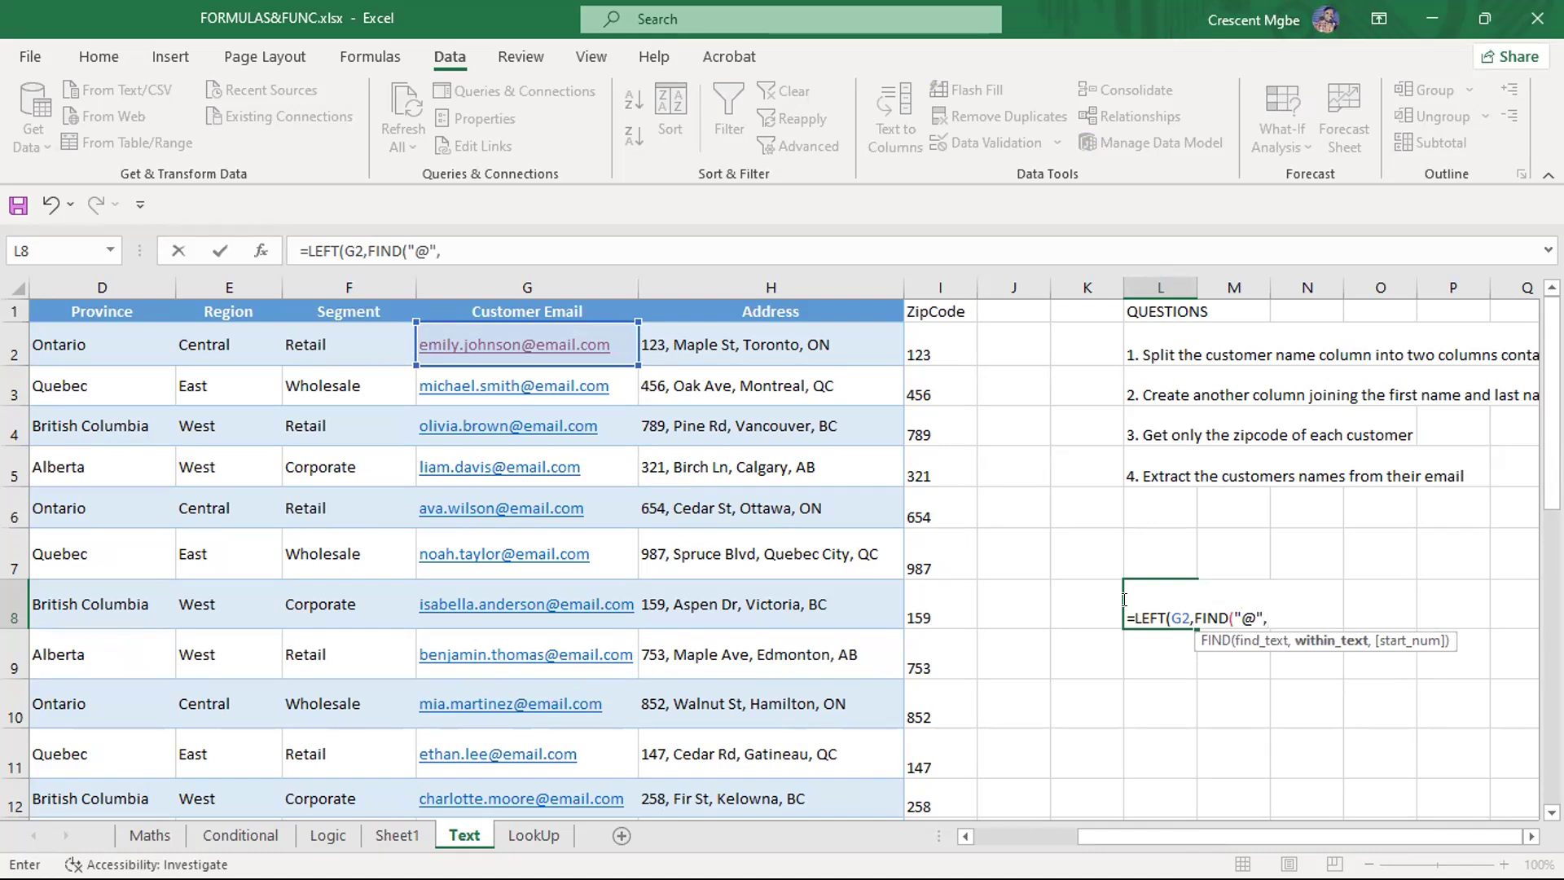
click(486, 339)
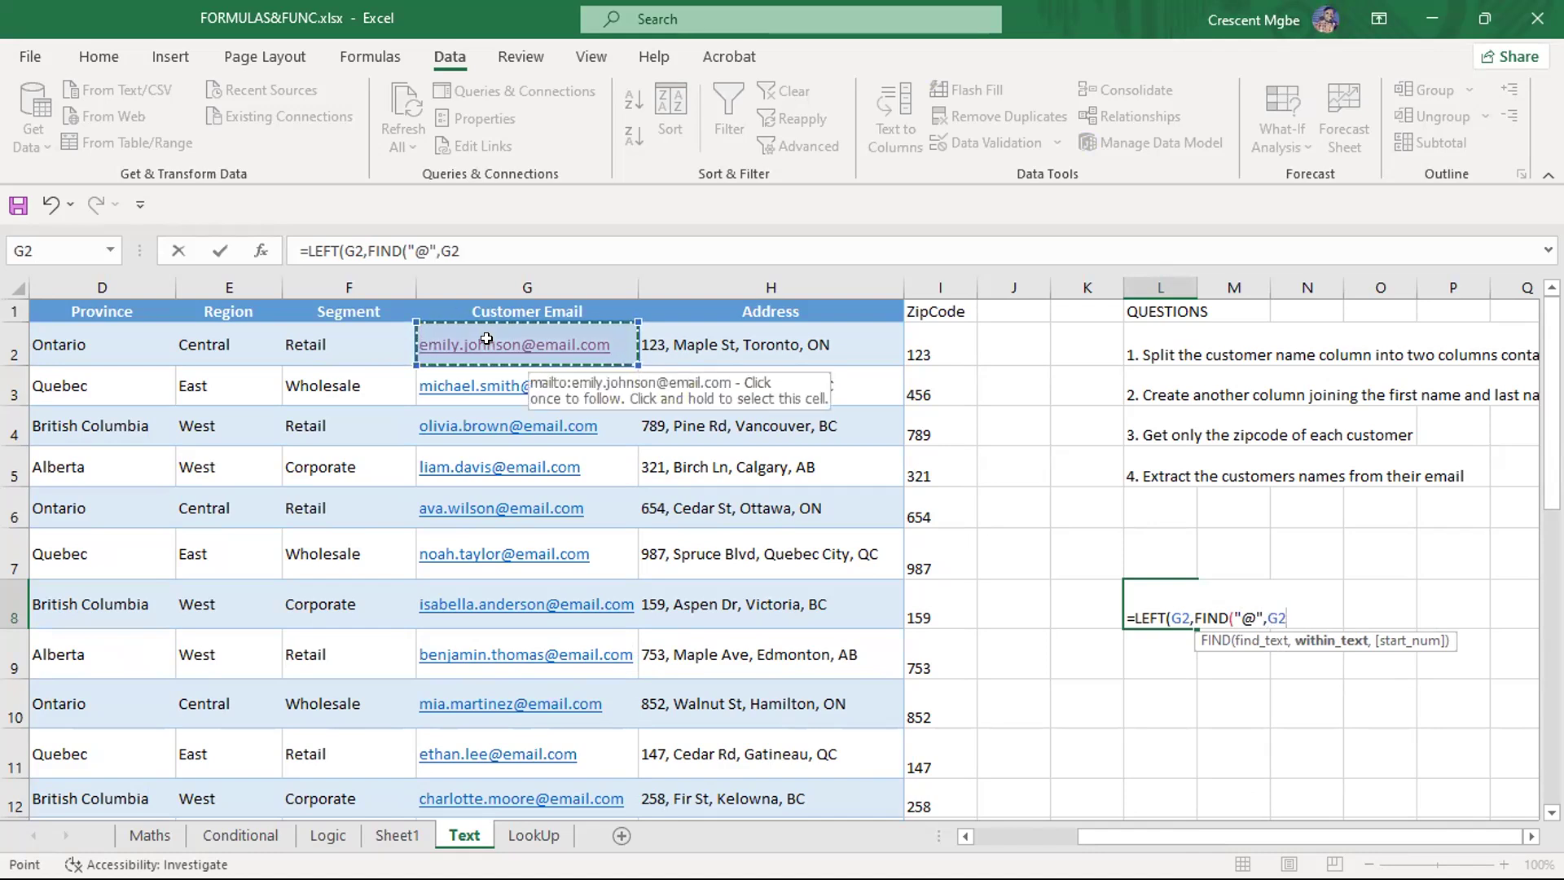
text())
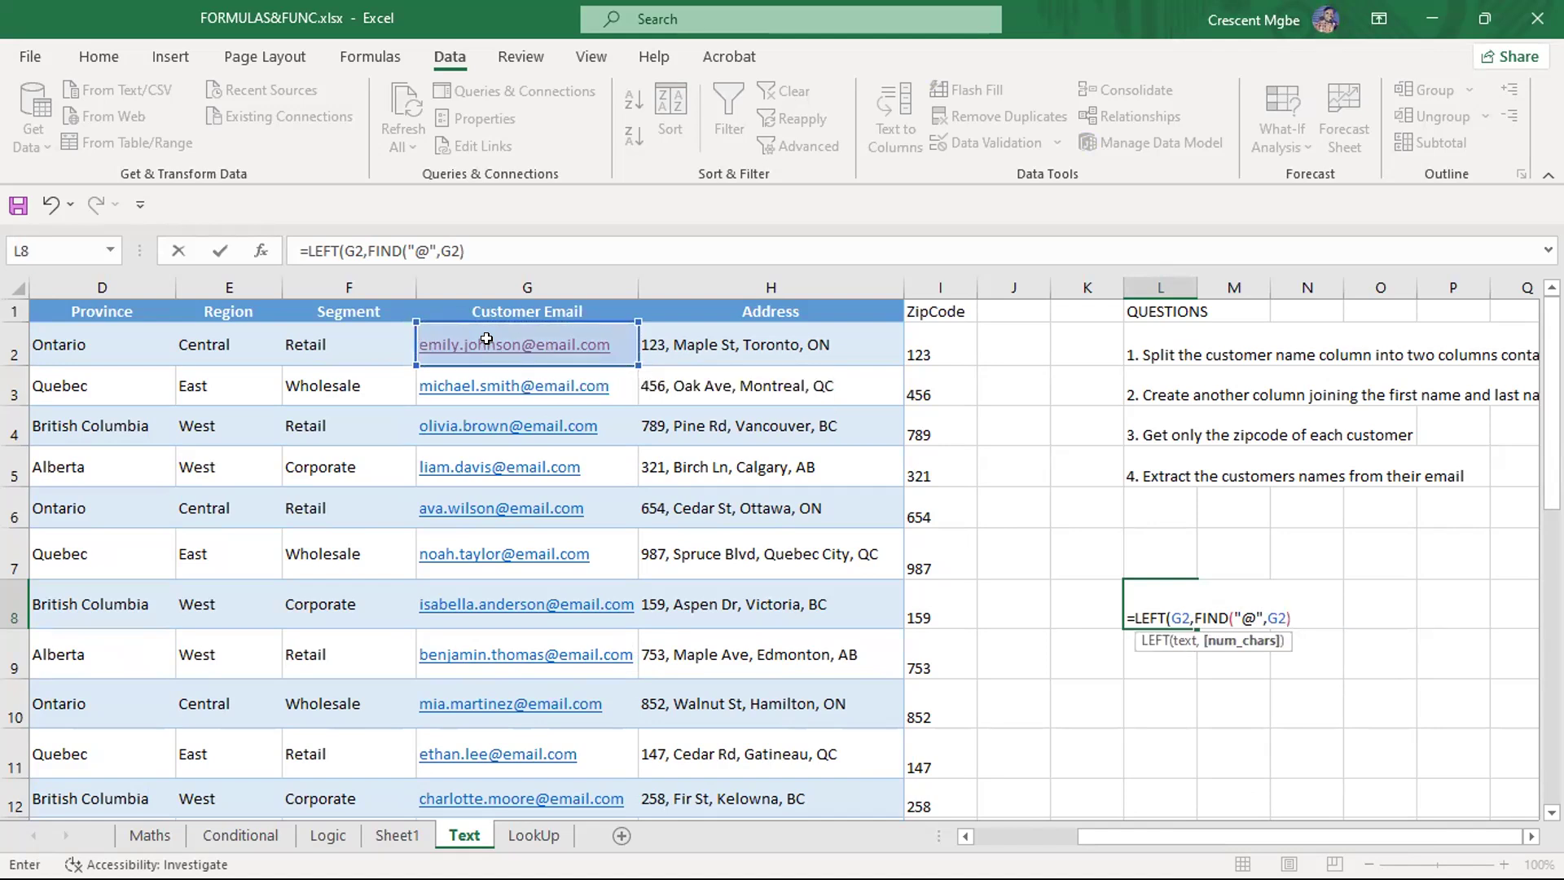
text())
key(Return)
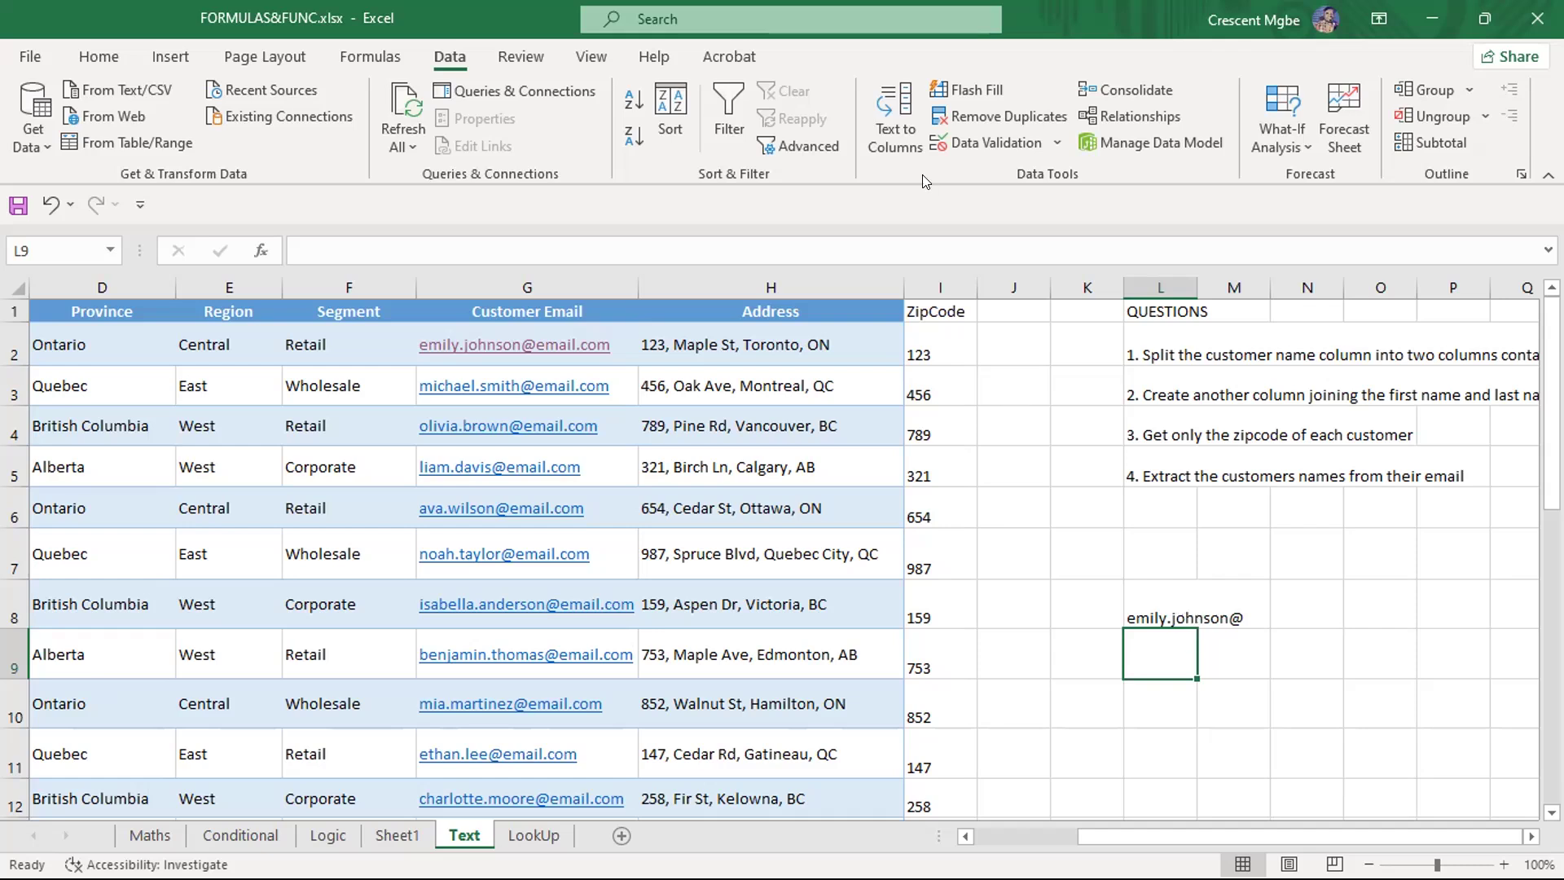
key(alt+Tab)
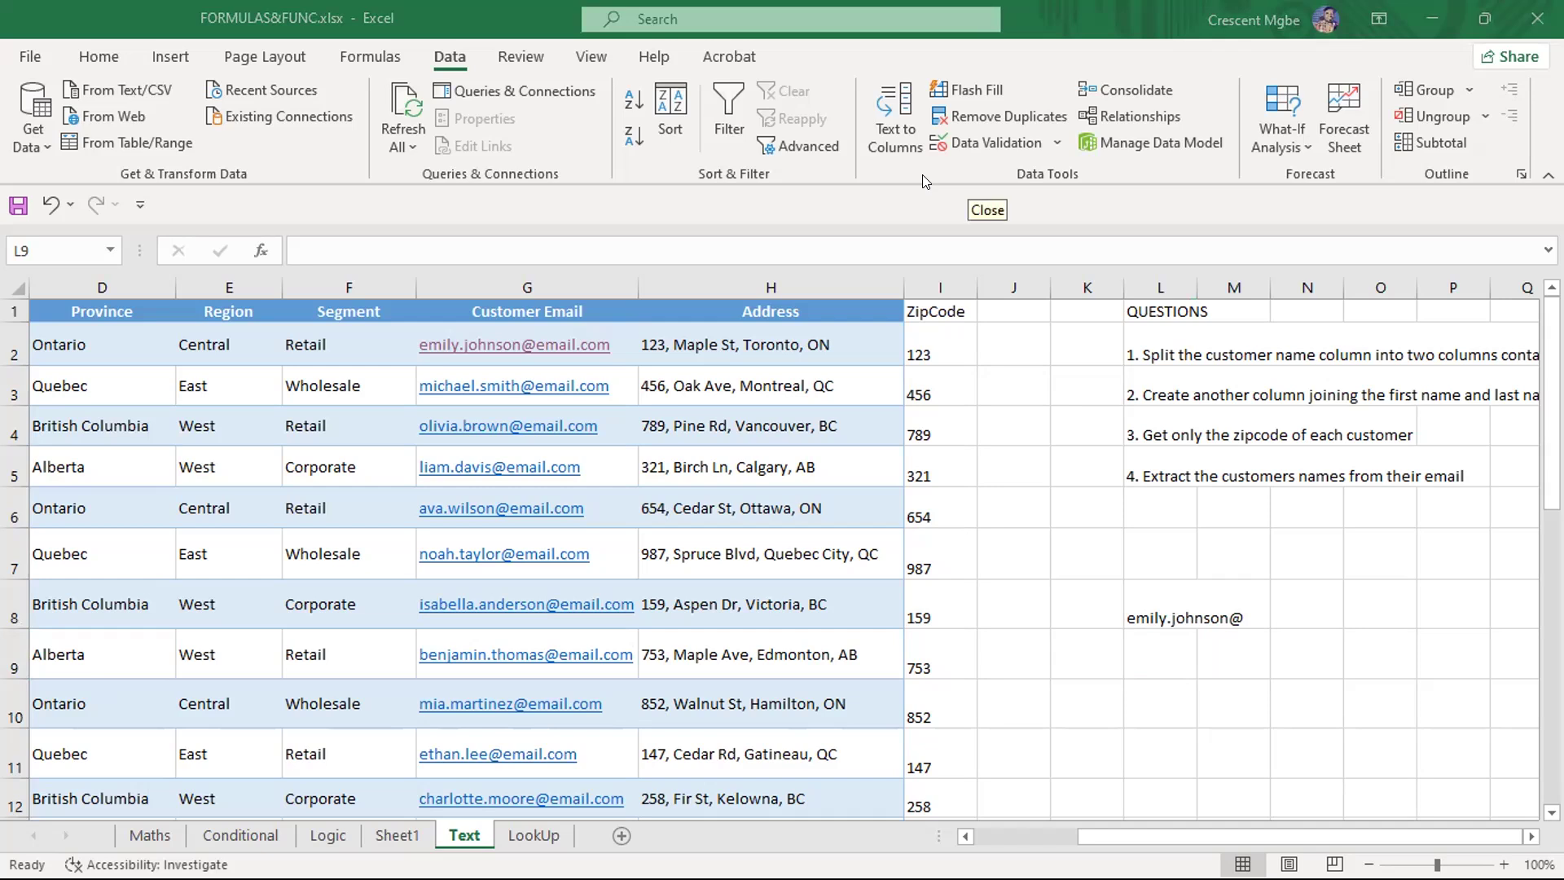
scroll(1222, 650, down, 1)
click(1170, 597)
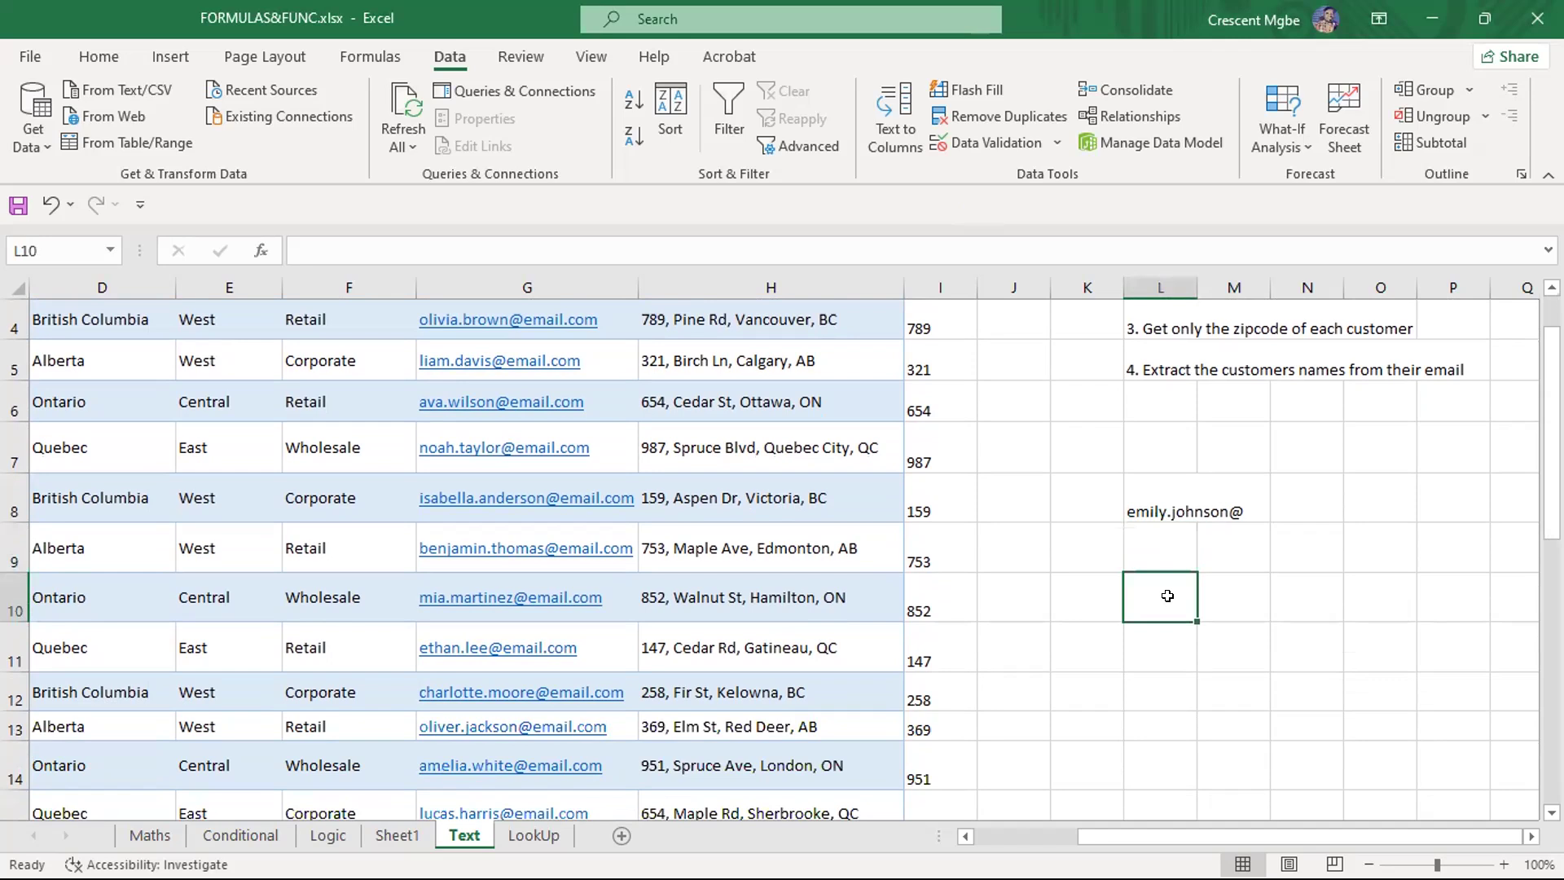
scroll(1171, 597, up, 1)
Open the L8 formula for editing and erase its entire contents
click(1167, 597)
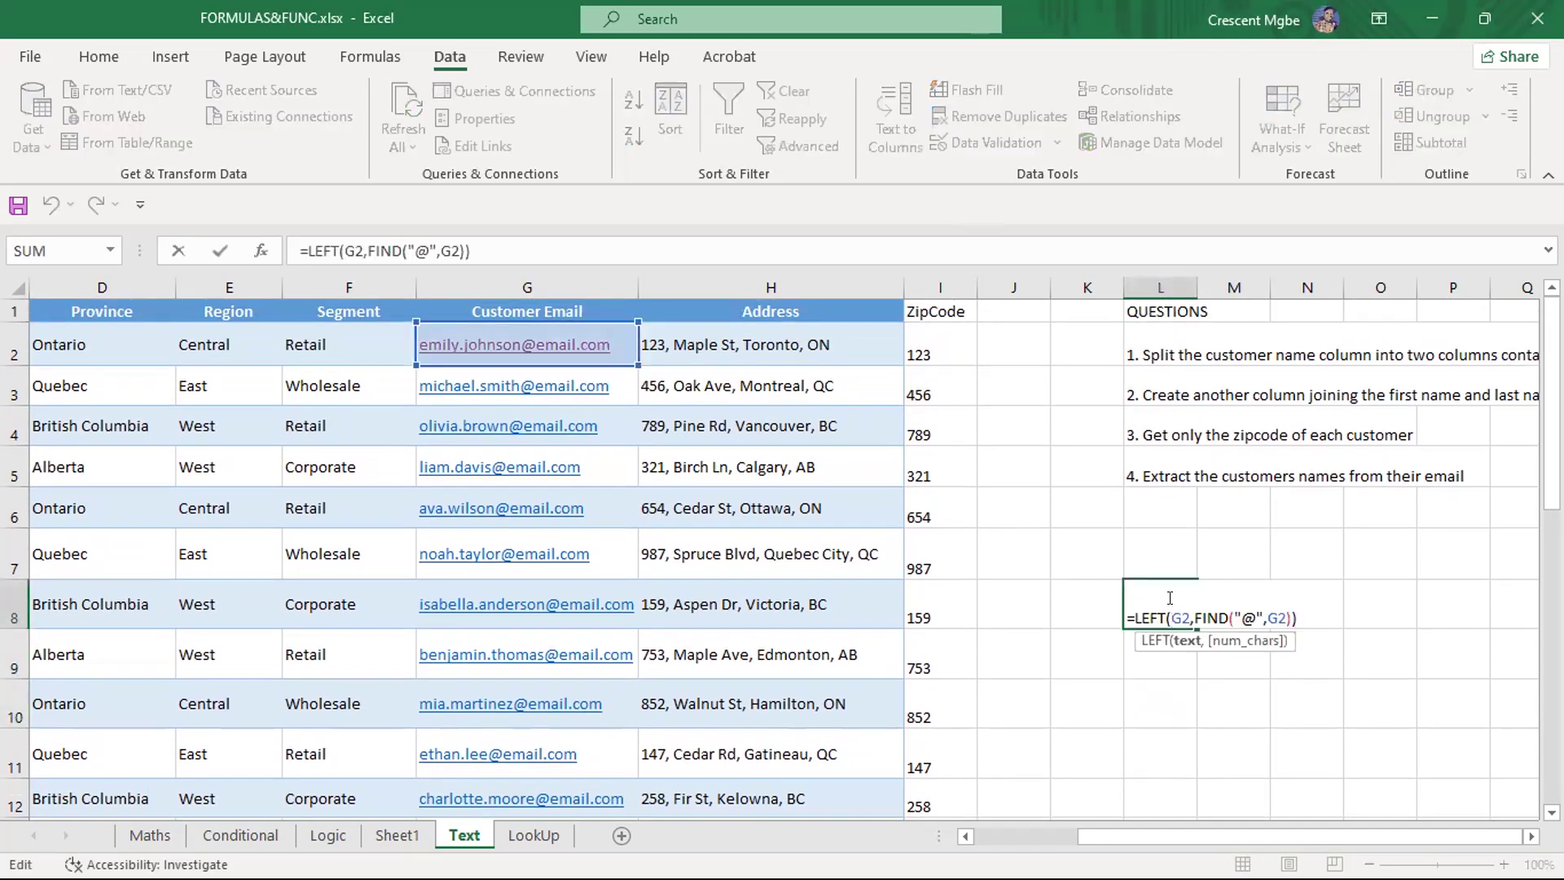
key(End)
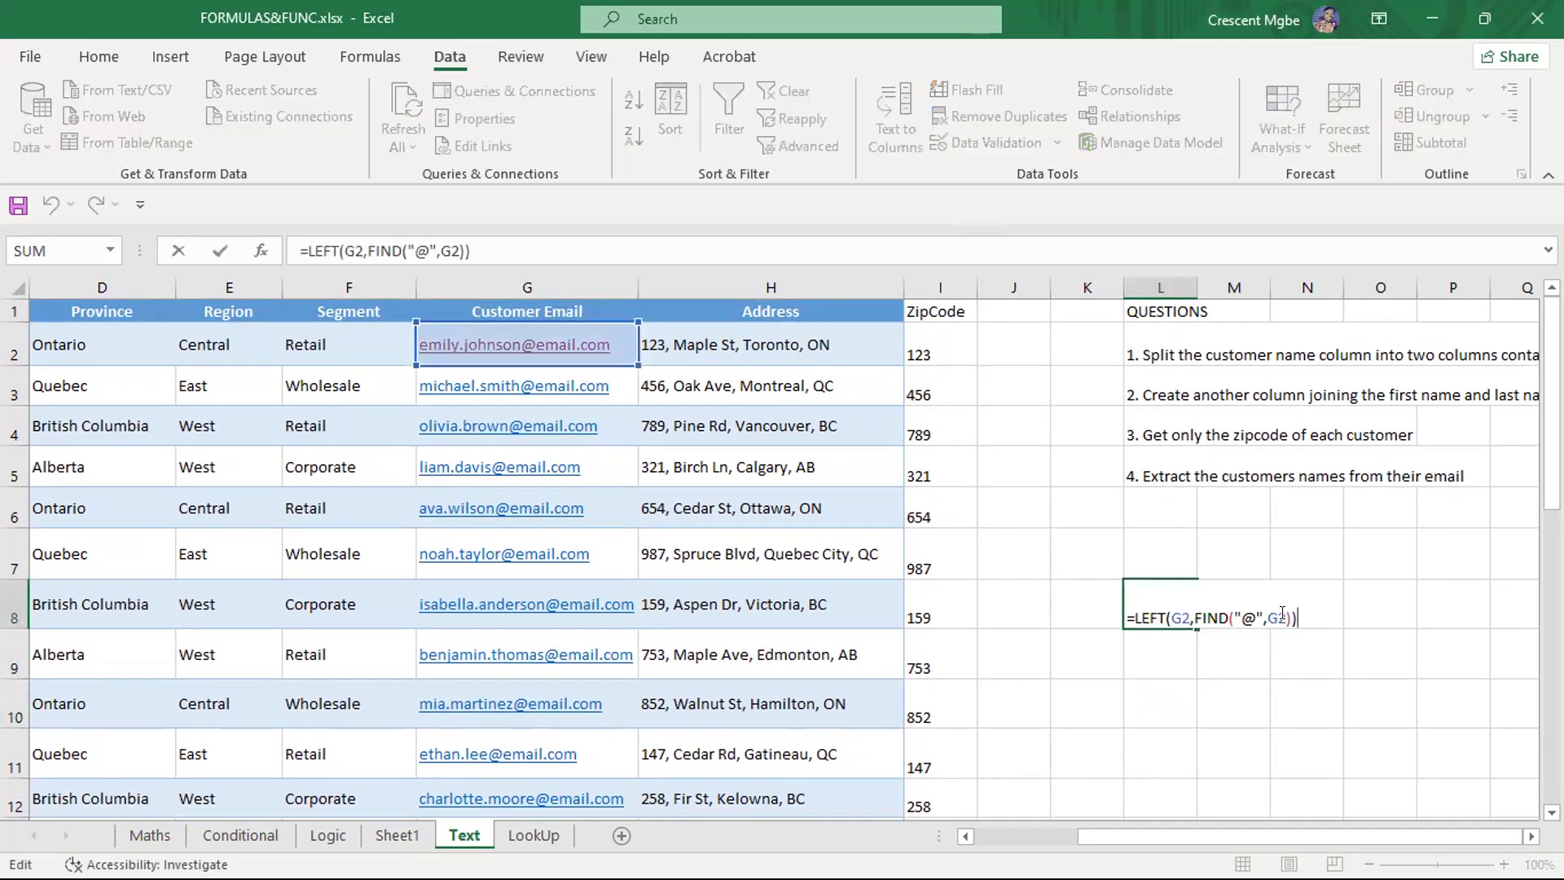
click(1167, 601)
key(shift+End)
key(Delete)
key(BackSpace)
key(BackSpace)
key(BackSpace)
key(BackSpace)
key(BackSpace)
key(BackSpace)
Enter the formula =LEFT(G2,FIND("@",G2)) in cell L8 again to extract the text of the first customer email
text(=)
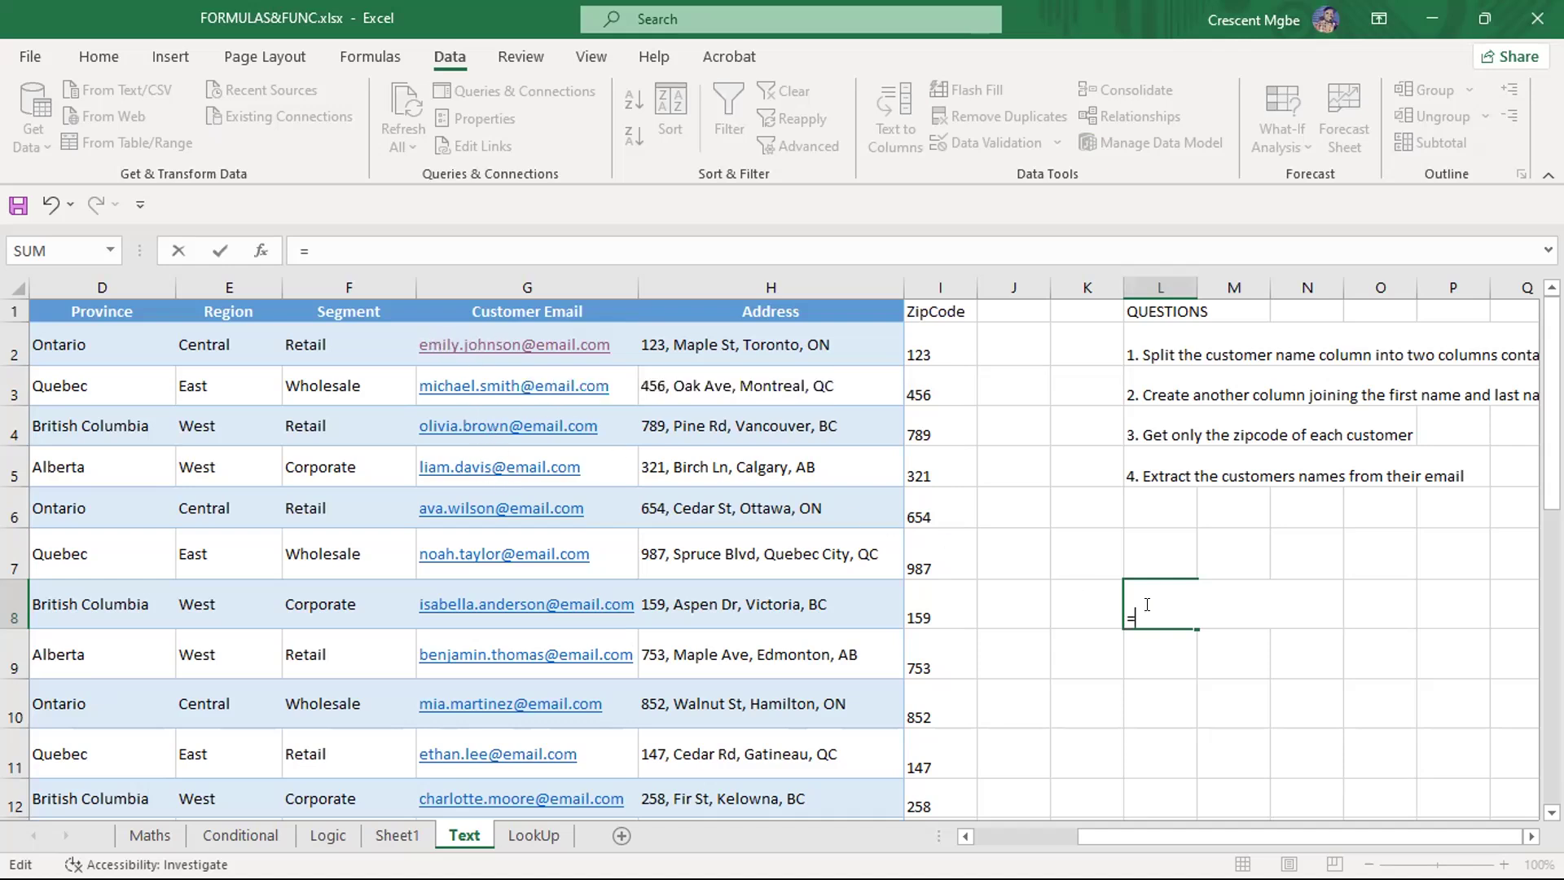
text(left)
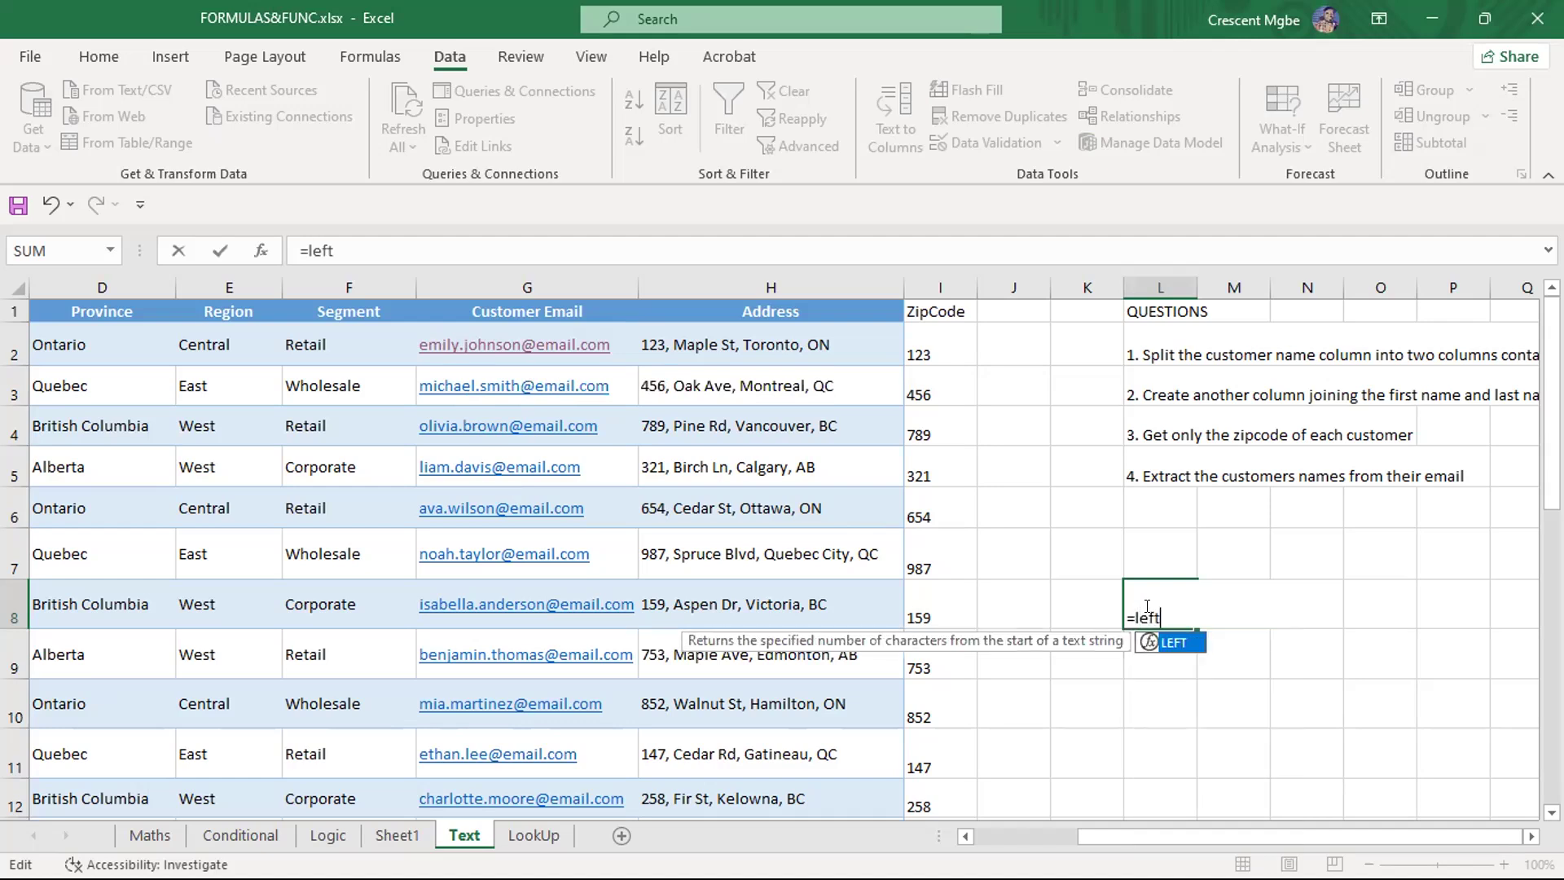
key(Tab)
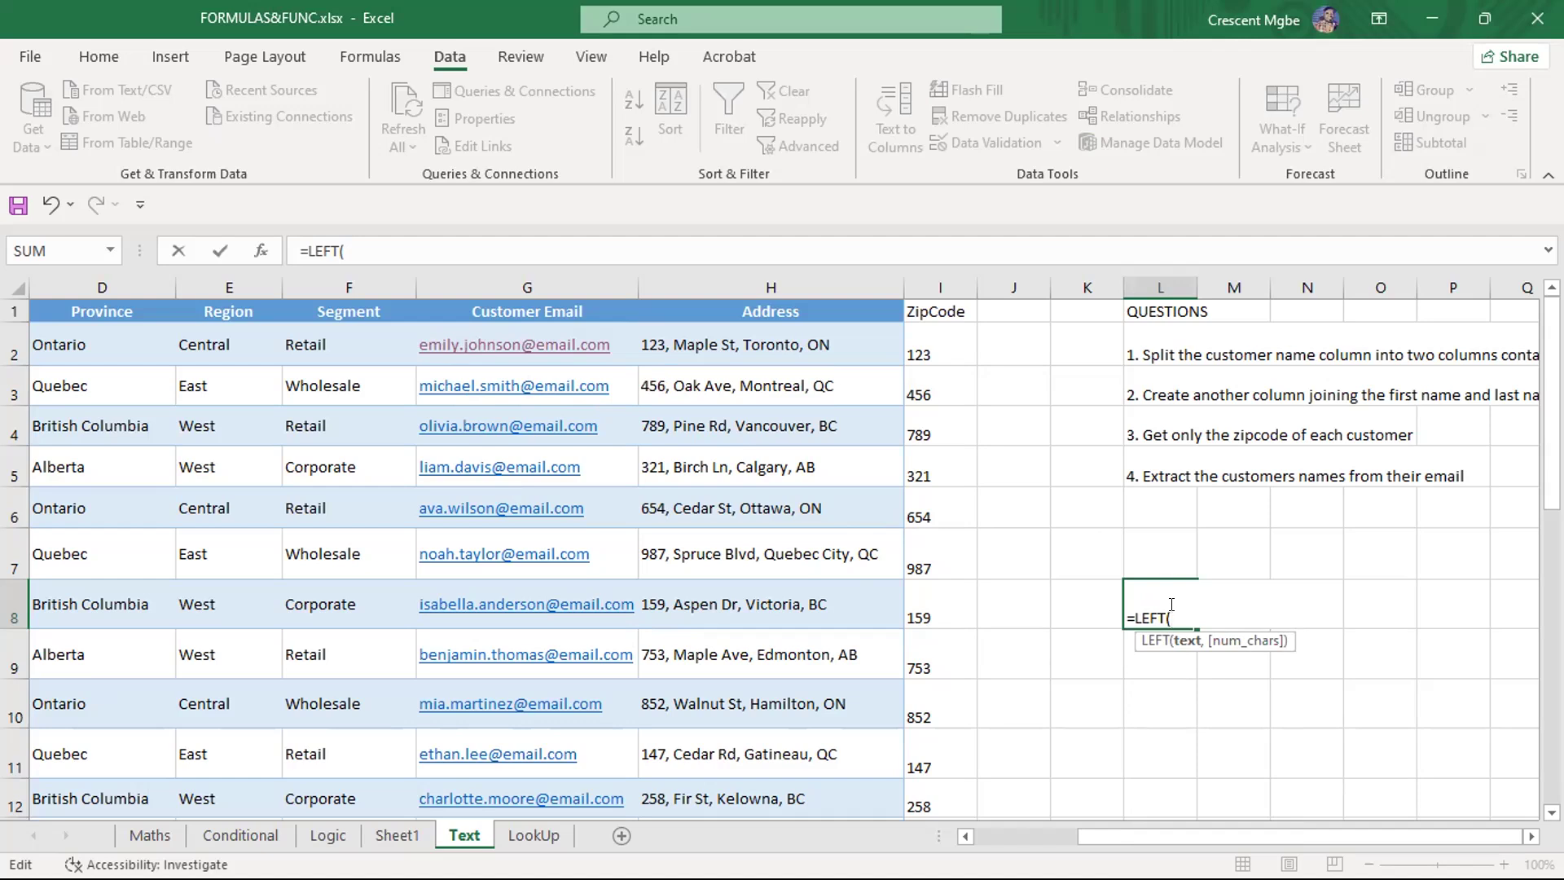
click(519, 339)
text(,)
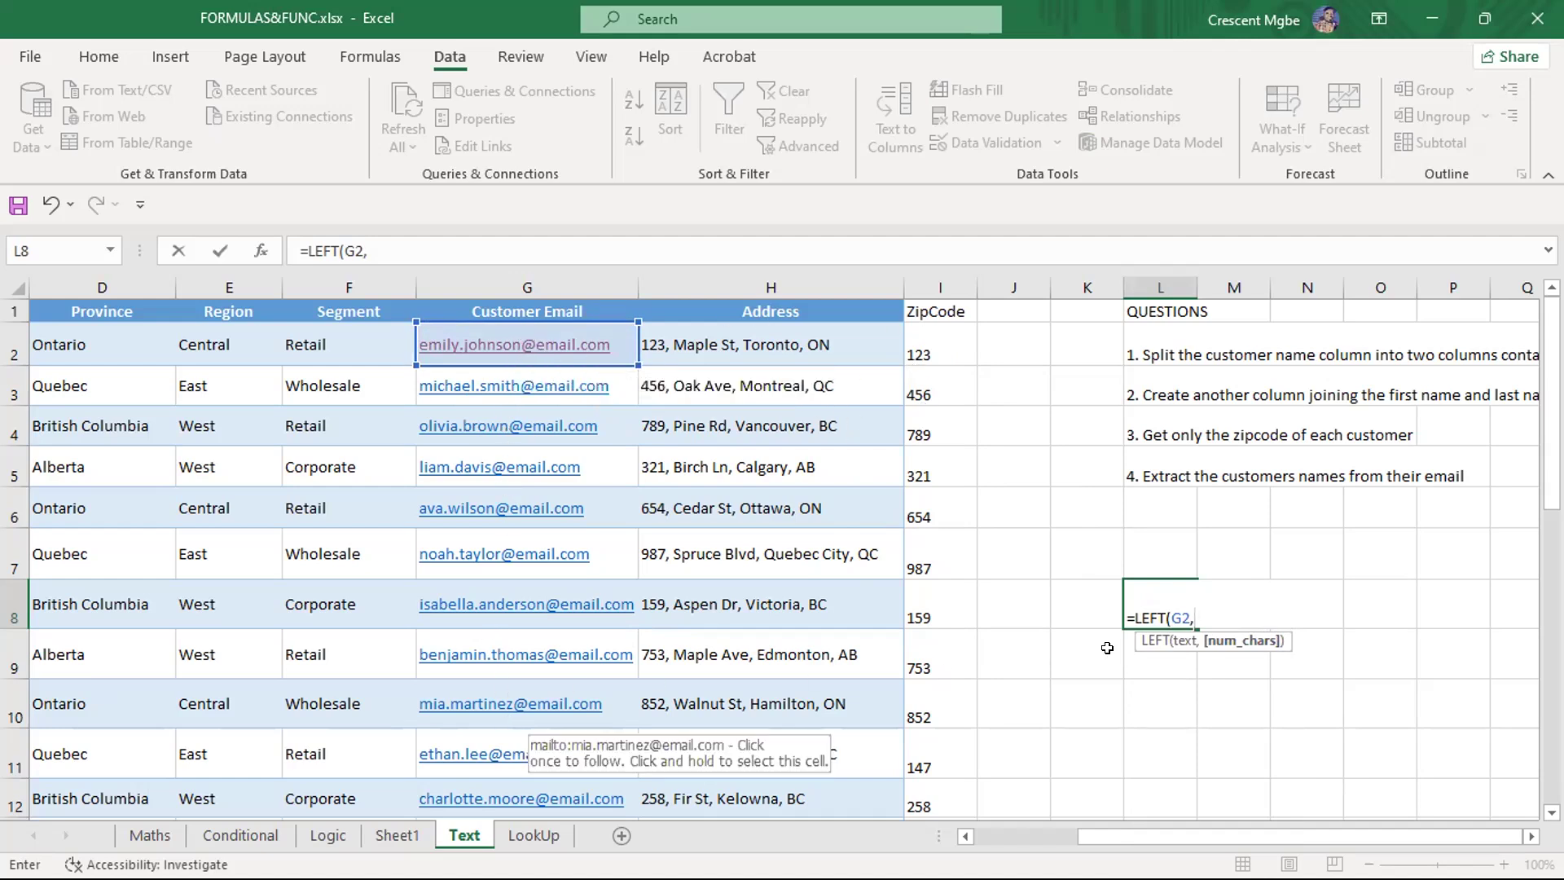
text(find)
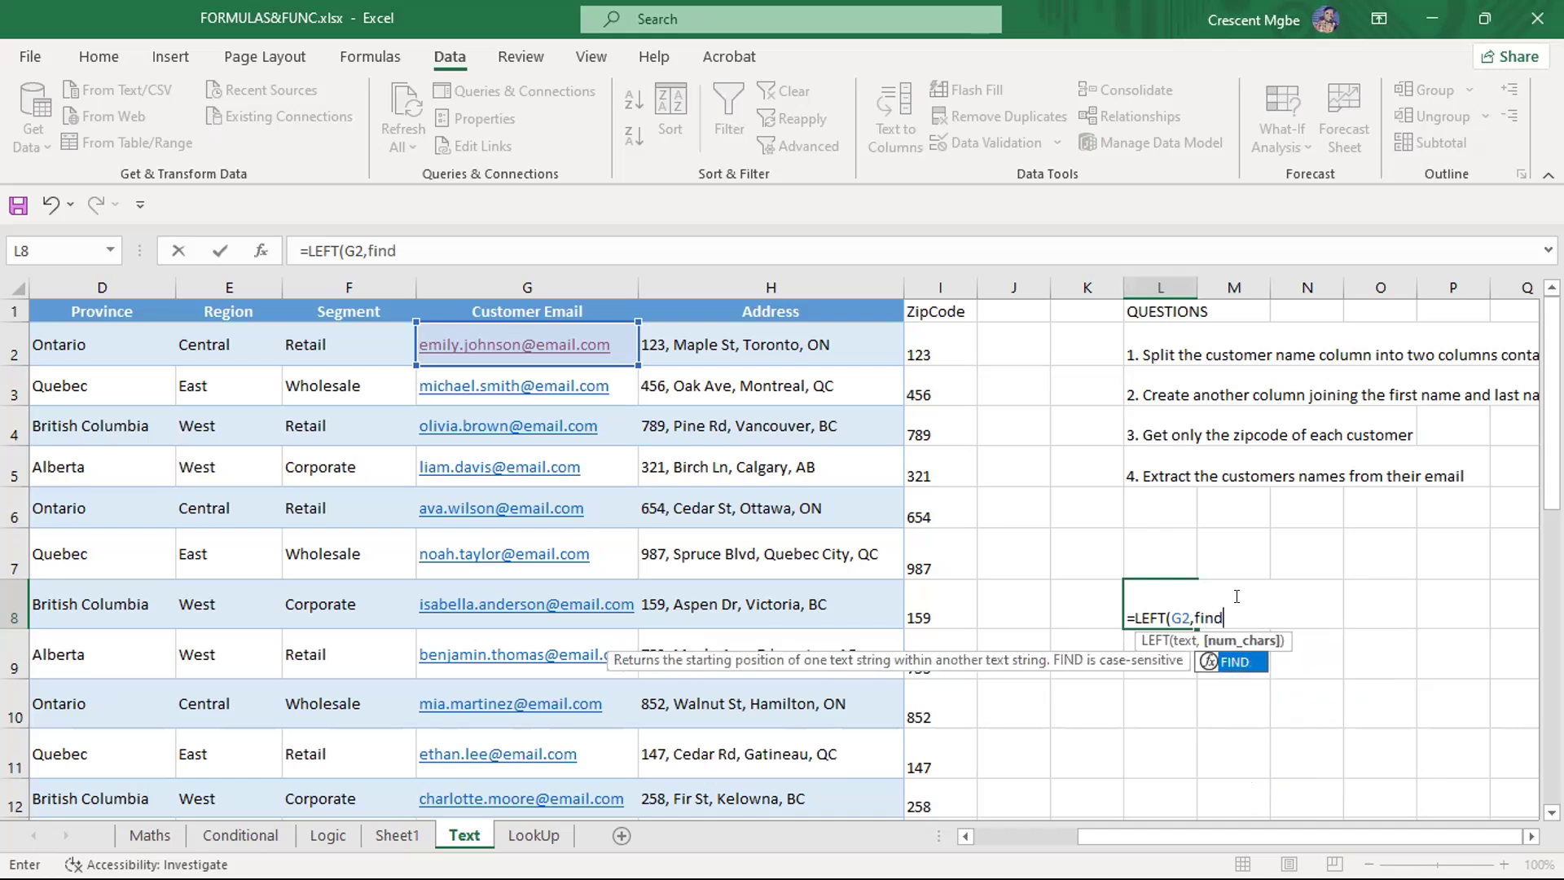
key(Tab)
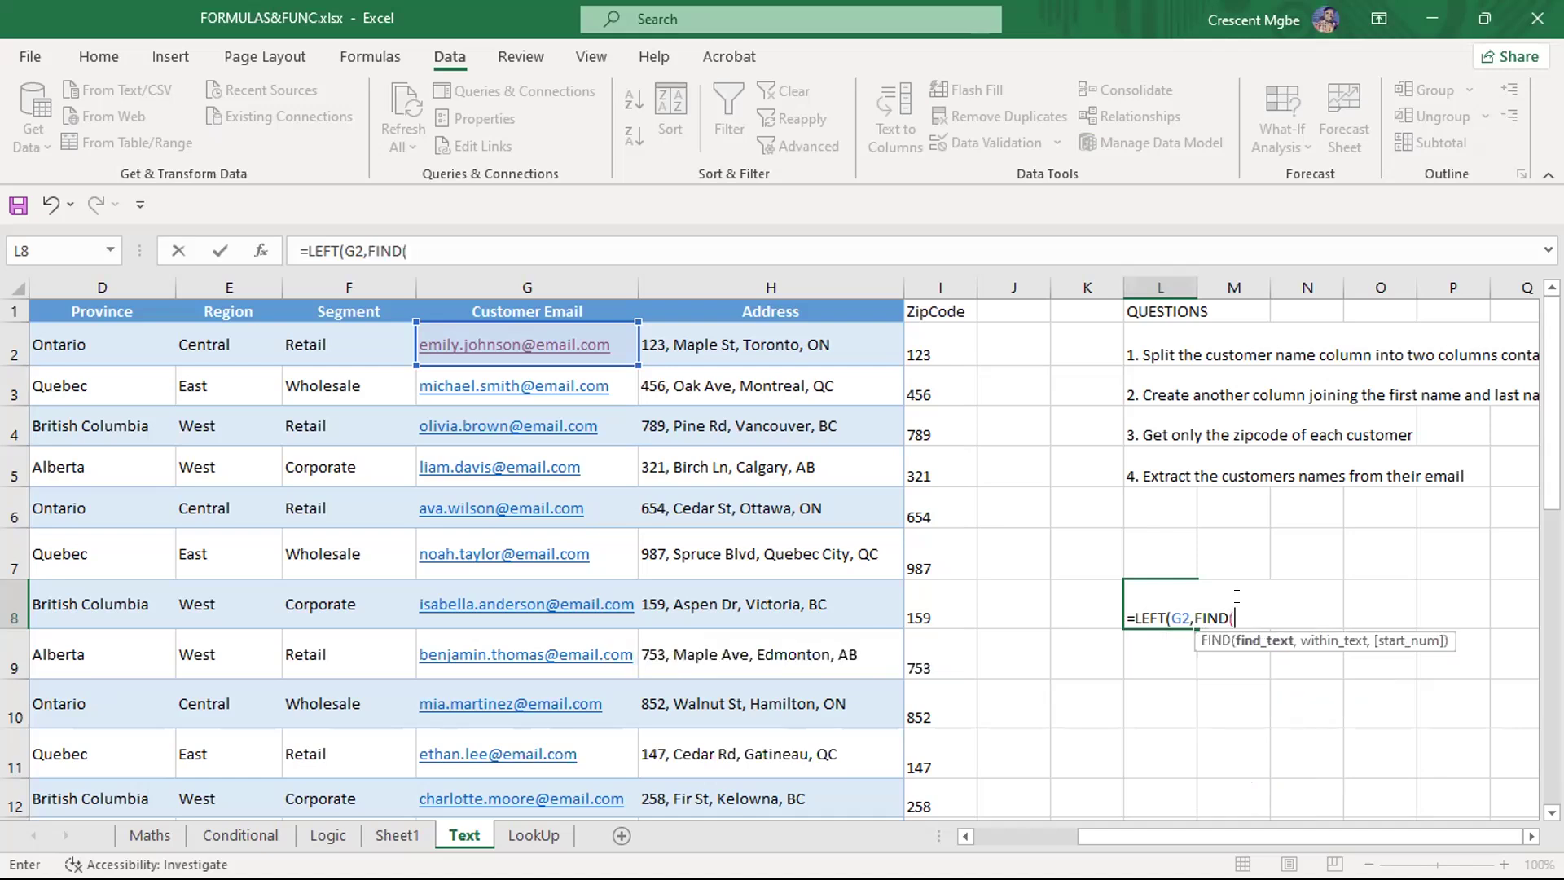
text("@",)
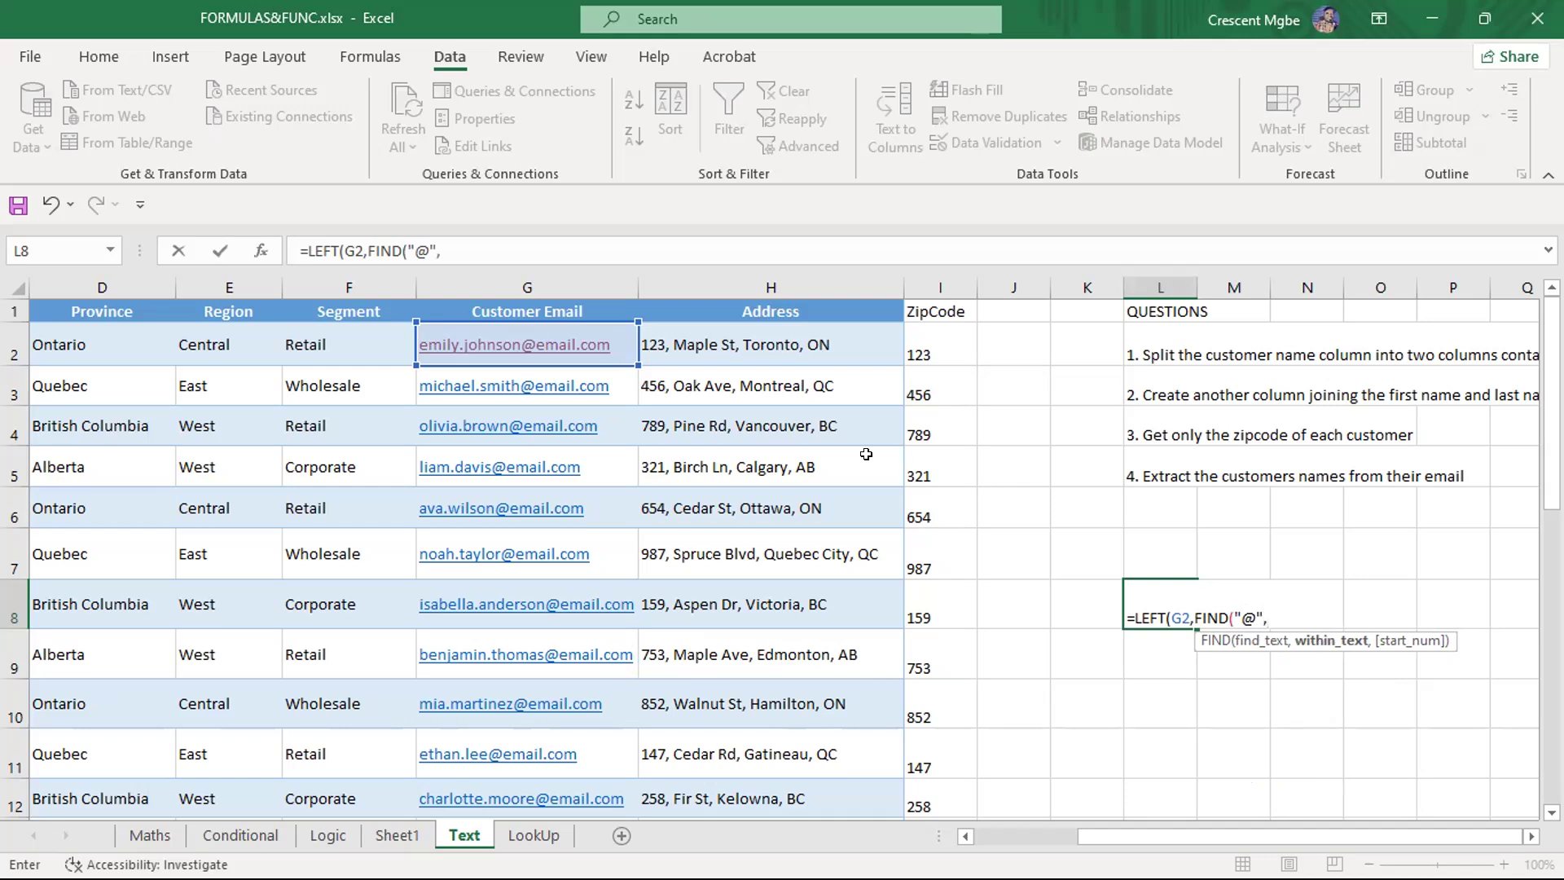
click(595, 337)
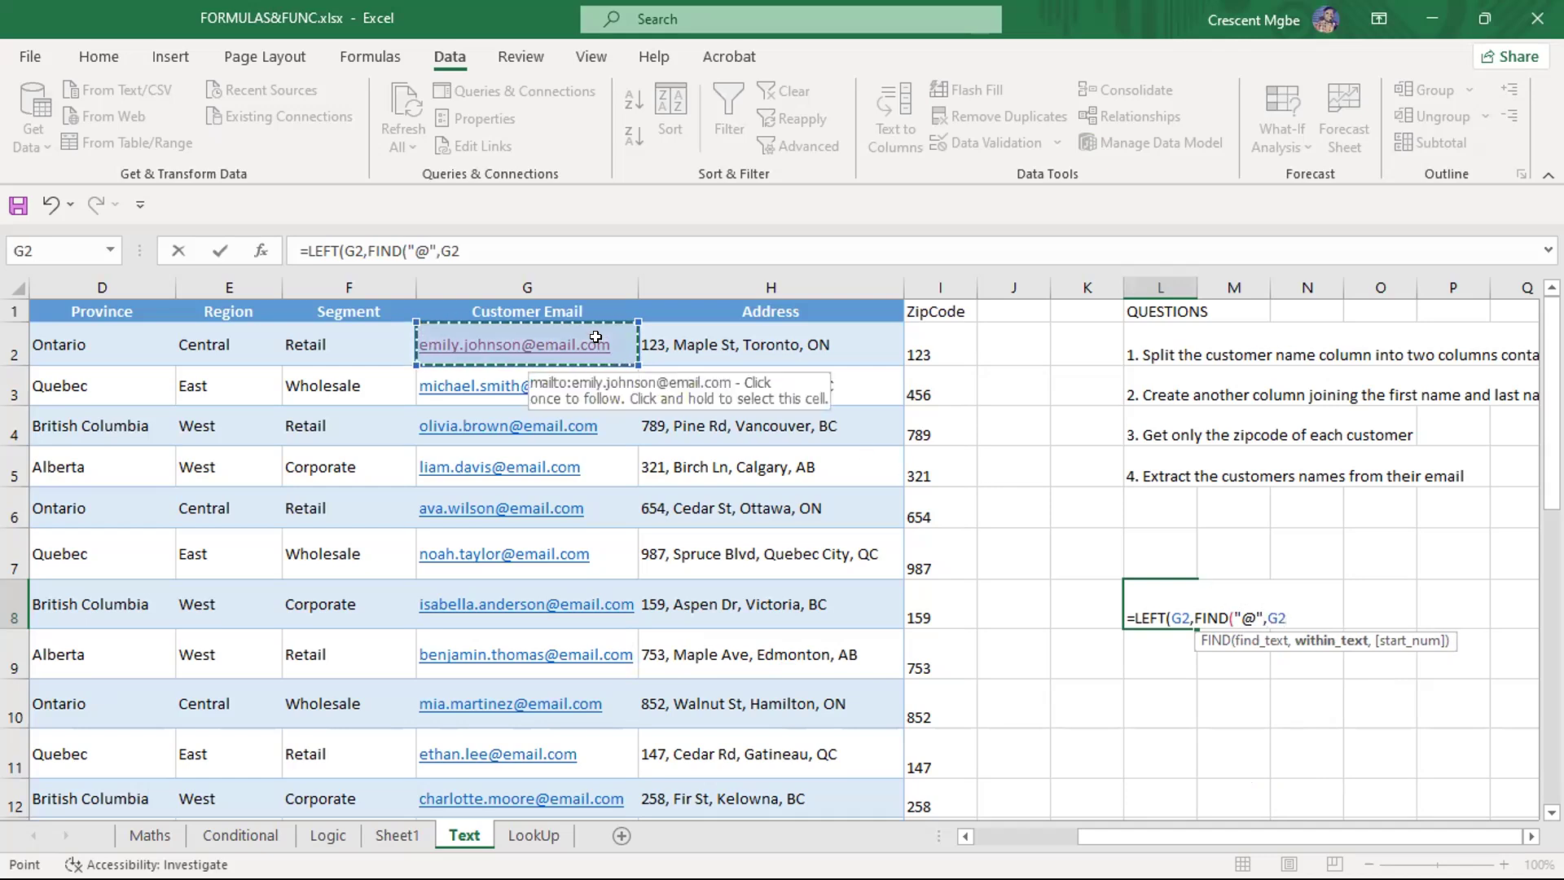
text())
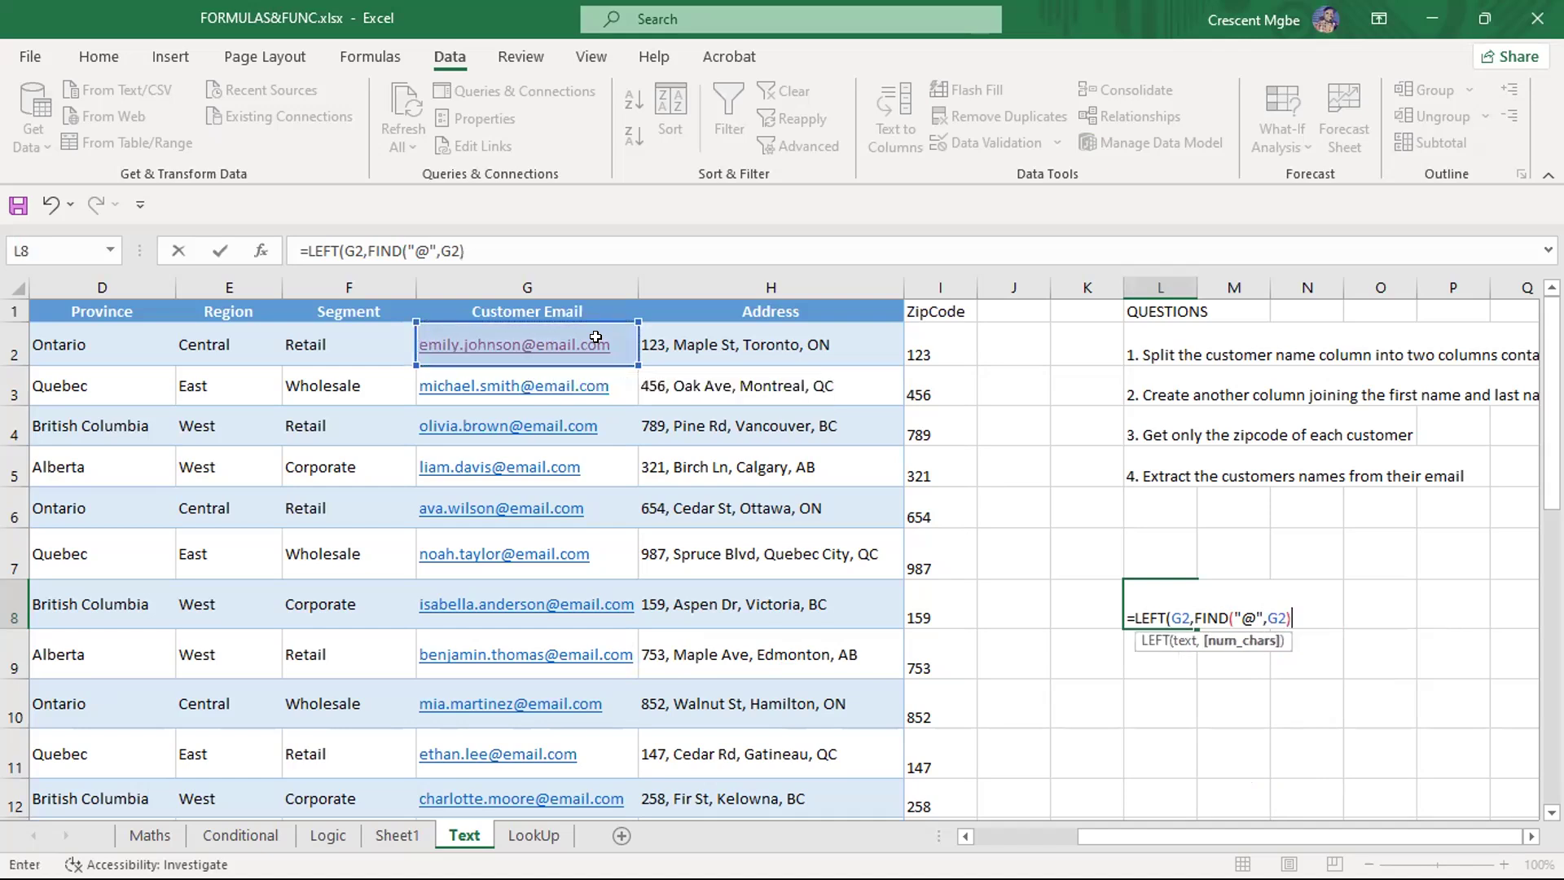
text())
key(Return)
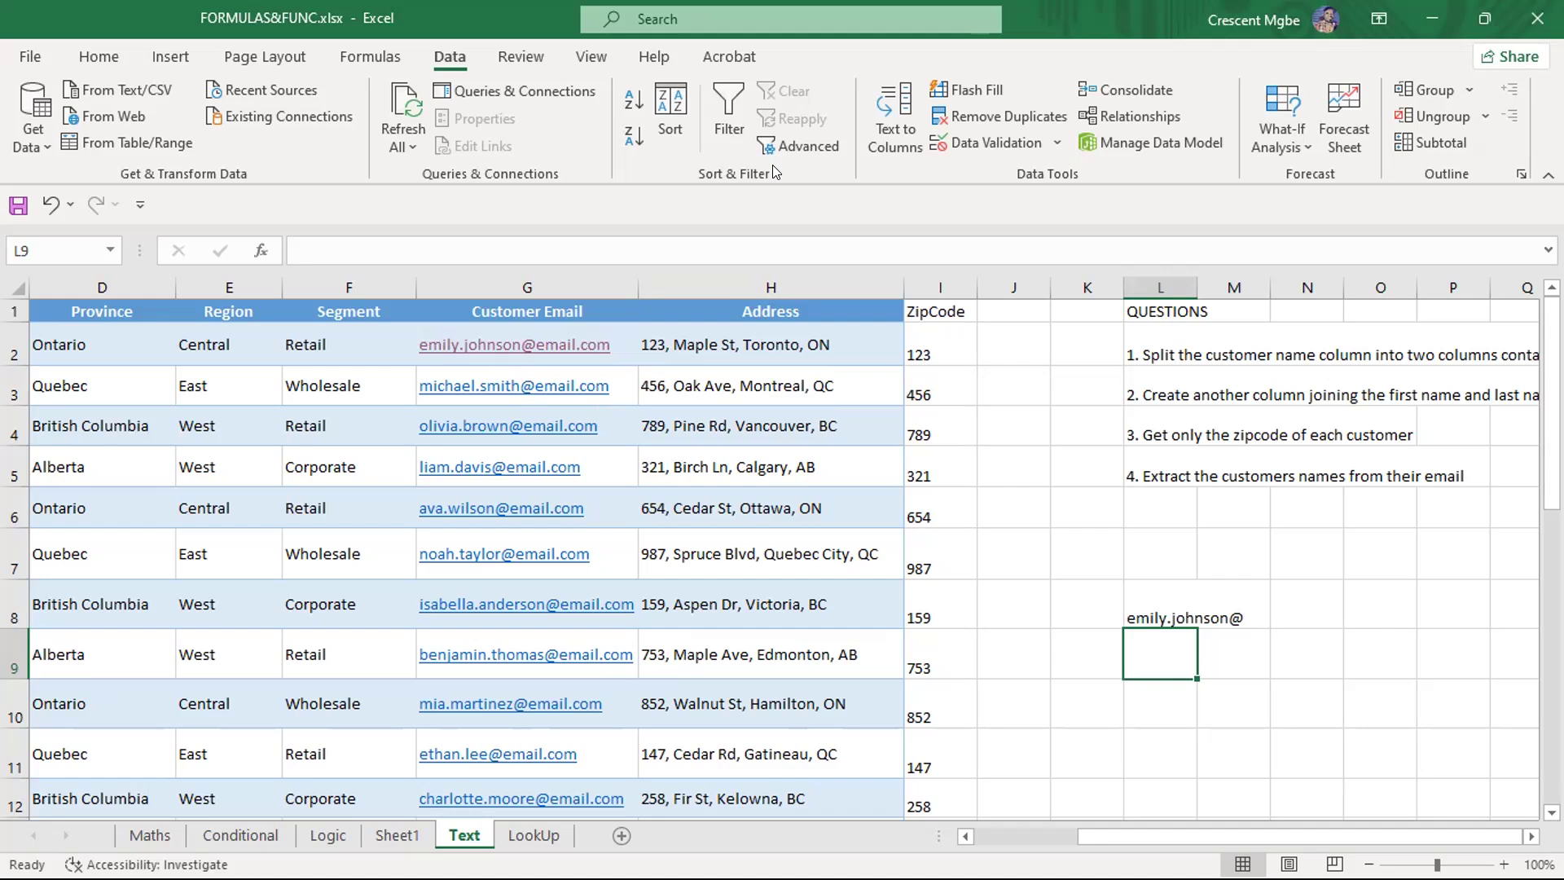
Add -1 after the FIND part of the L8 formula so the extracted text excludes the @ sign
key(alt+Tab)
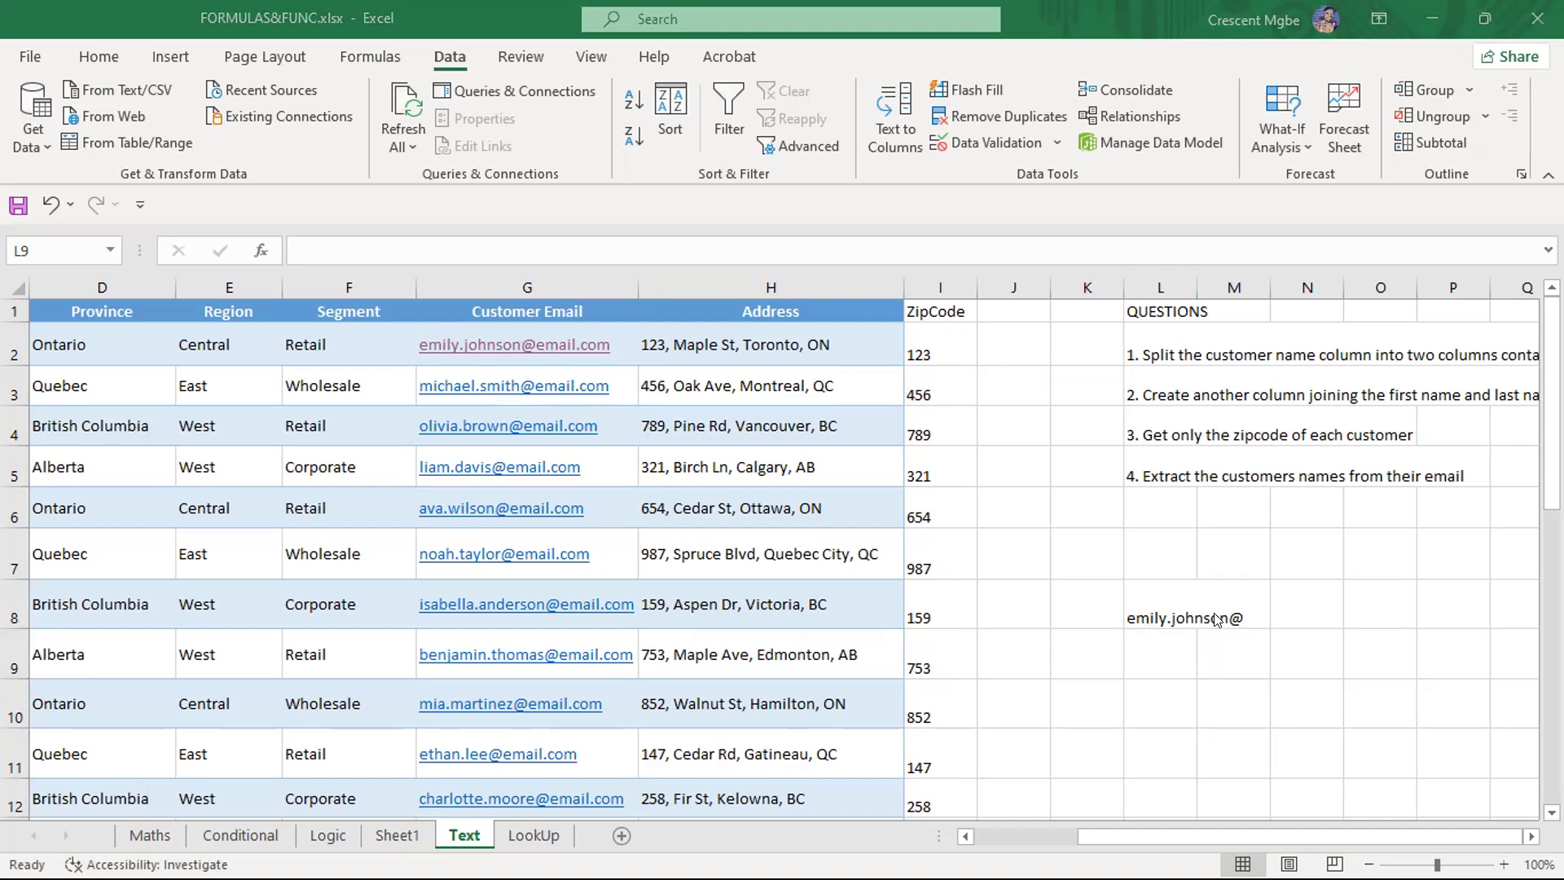
click(1157, 607)
double_click(1158, 610)
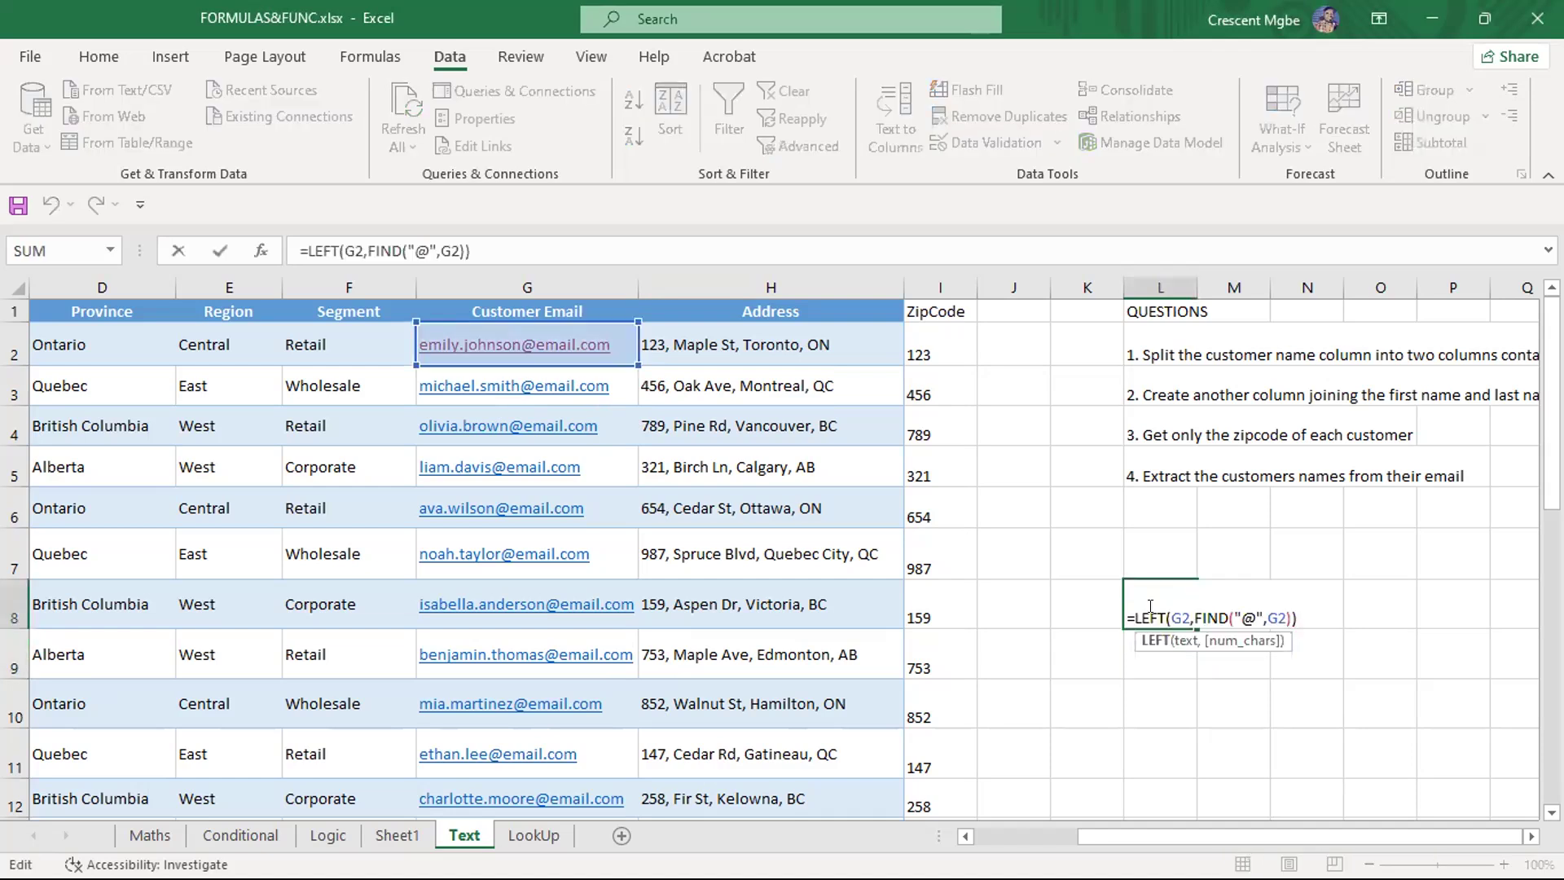
click(1292, 619)
text(-1)
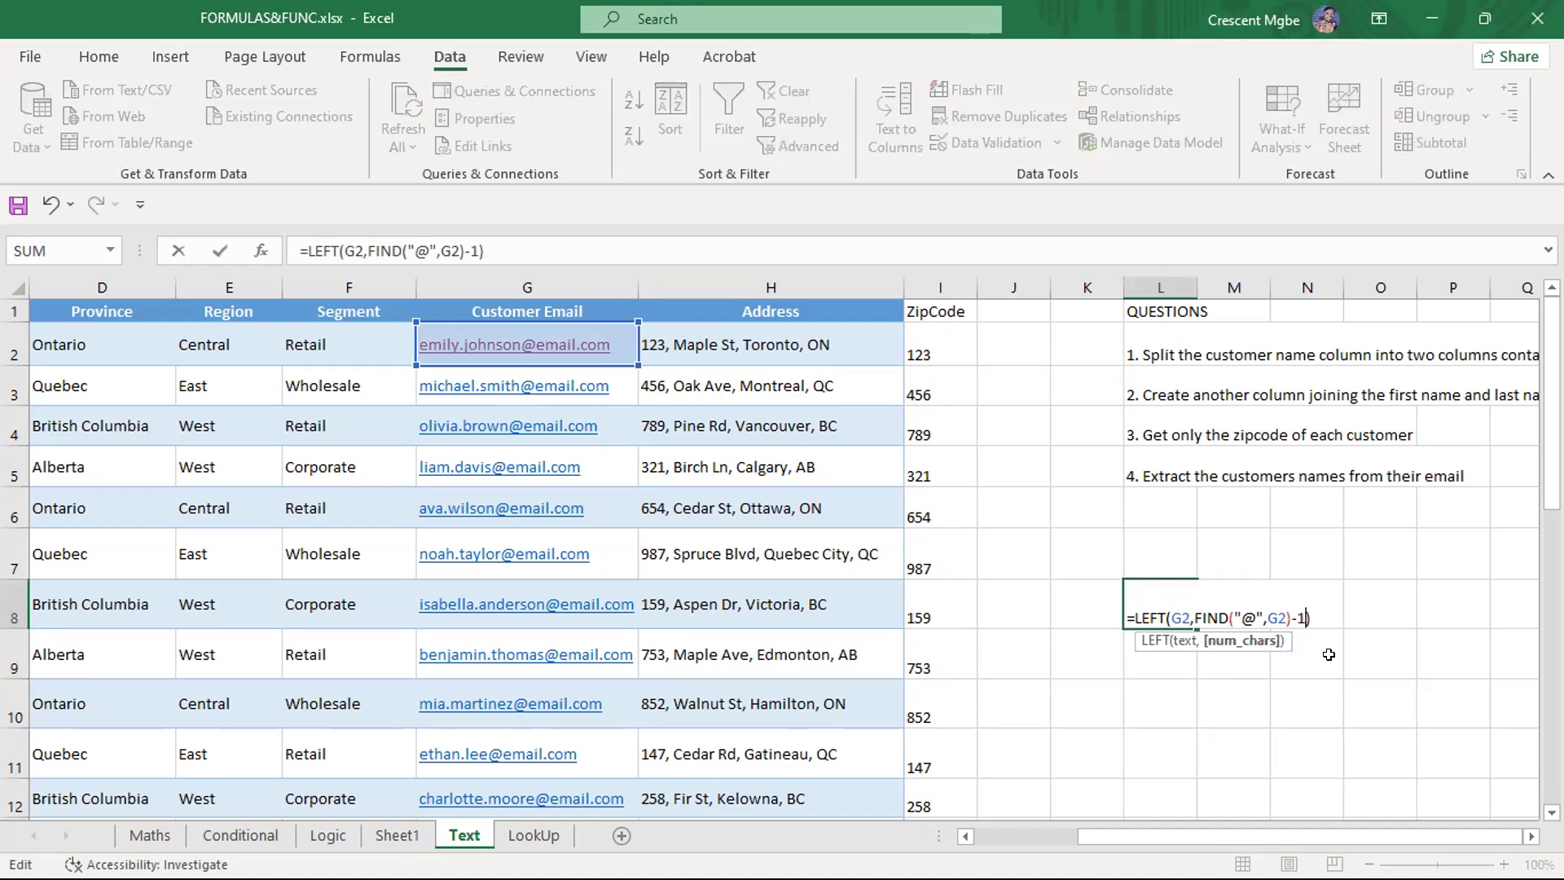
key(Return)
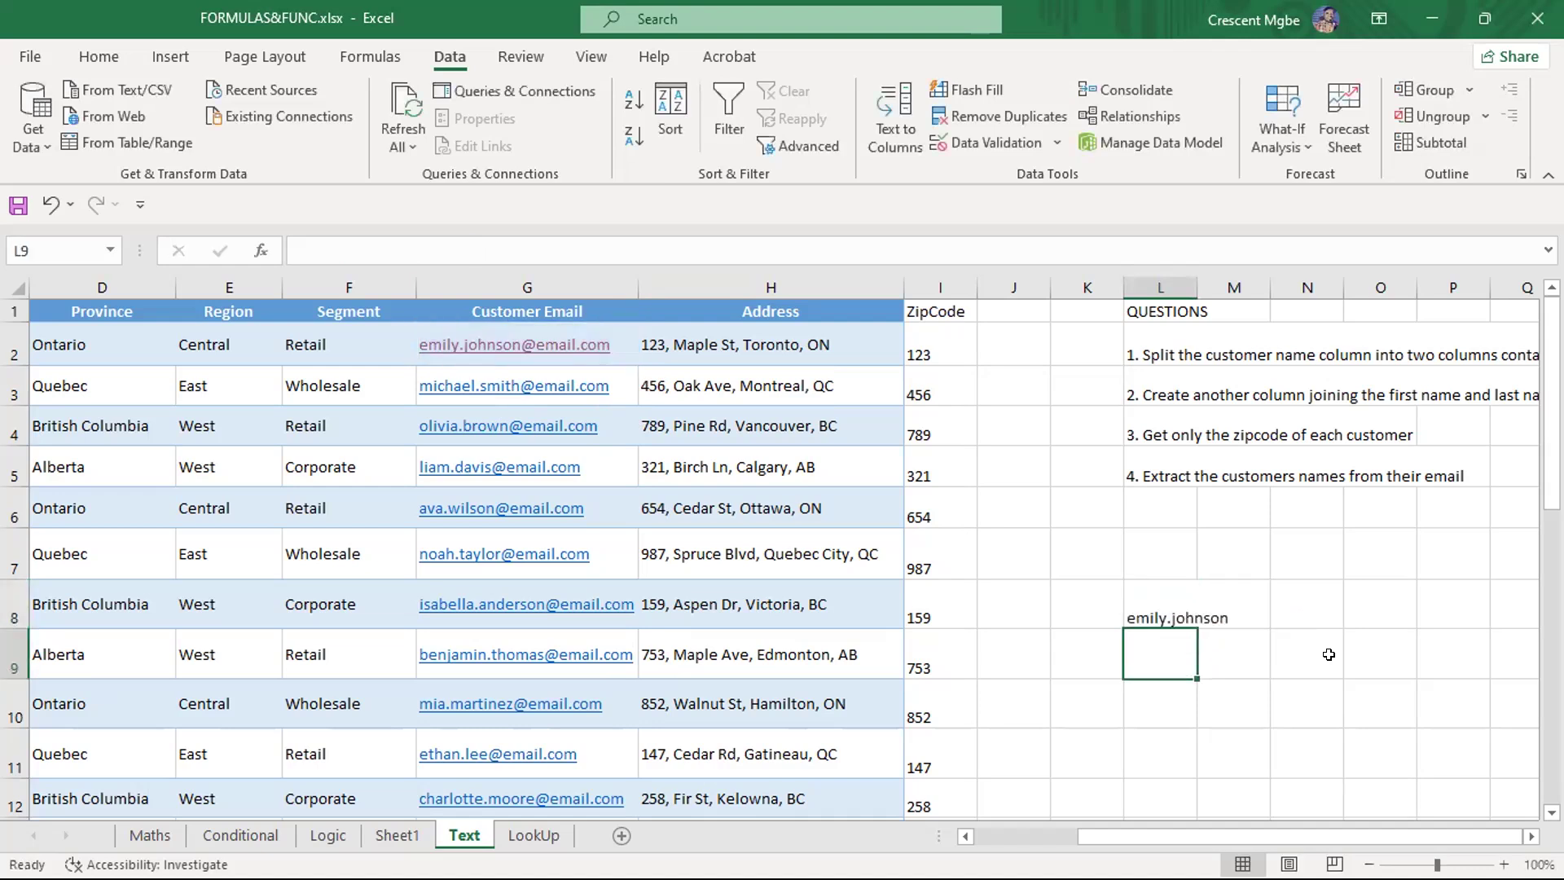
scroll(1247, 701, down, 1)
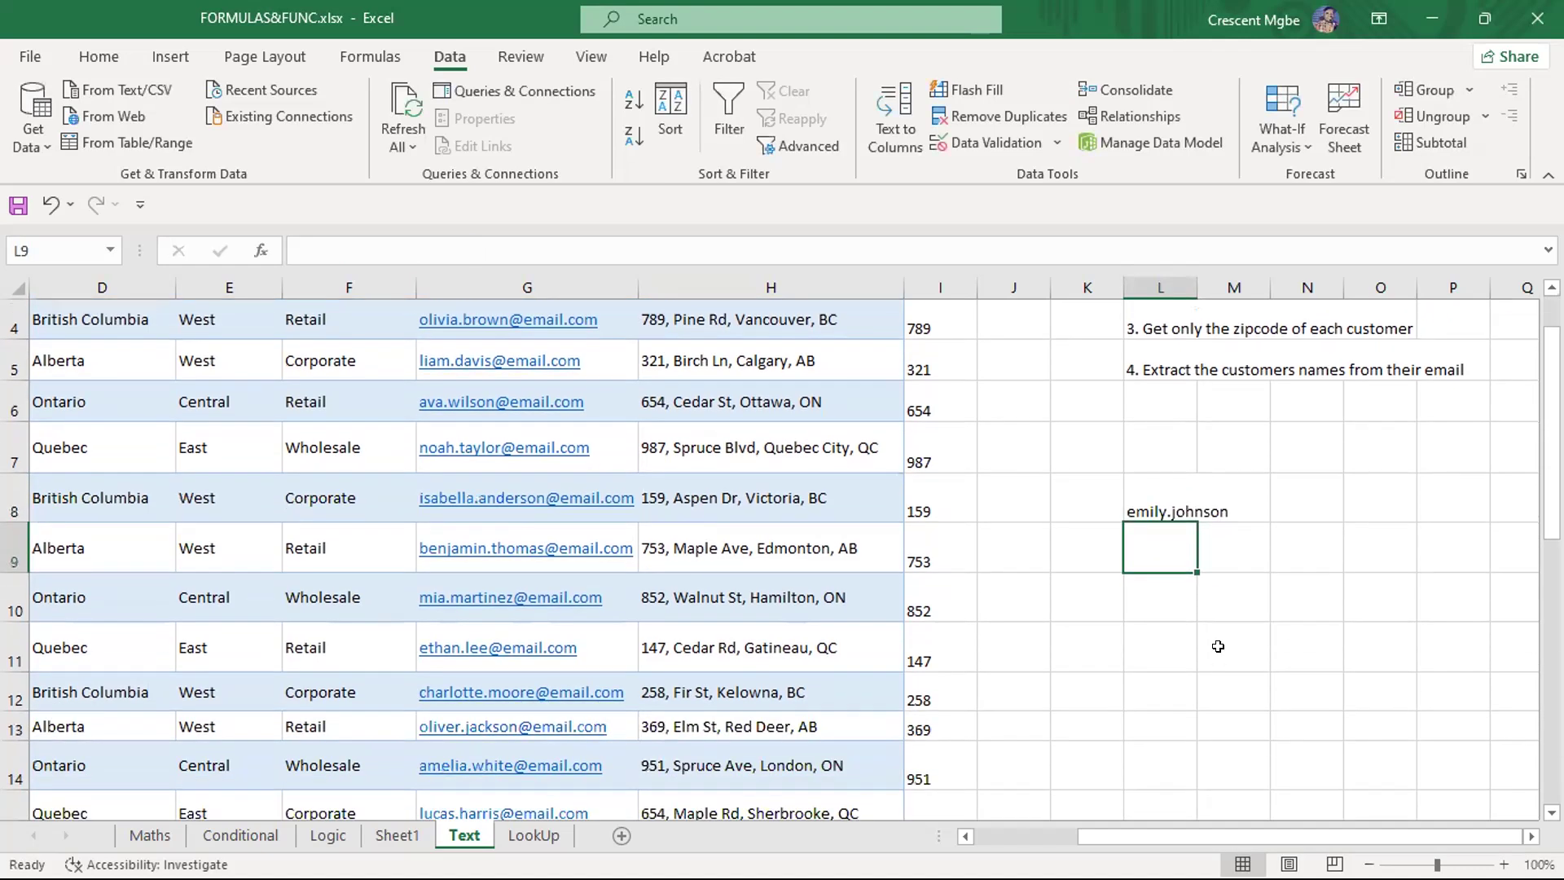
click(1213, 632)
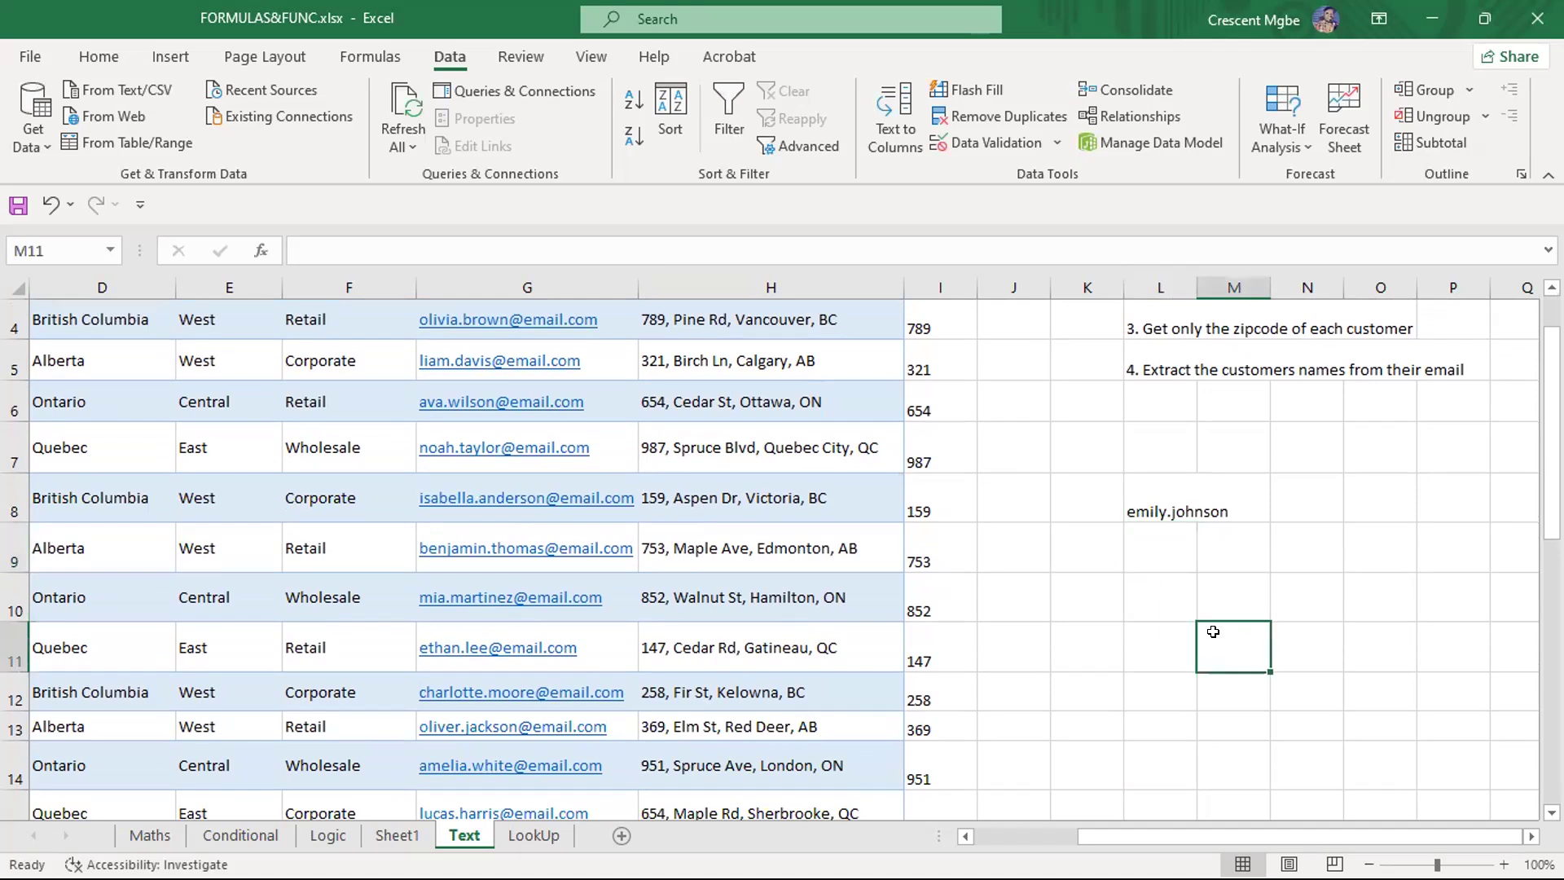
Open the L8 formula for editing with the insertion point right after the equals sign
click(1142, 504)
scroll(1152, 518, up, 1)
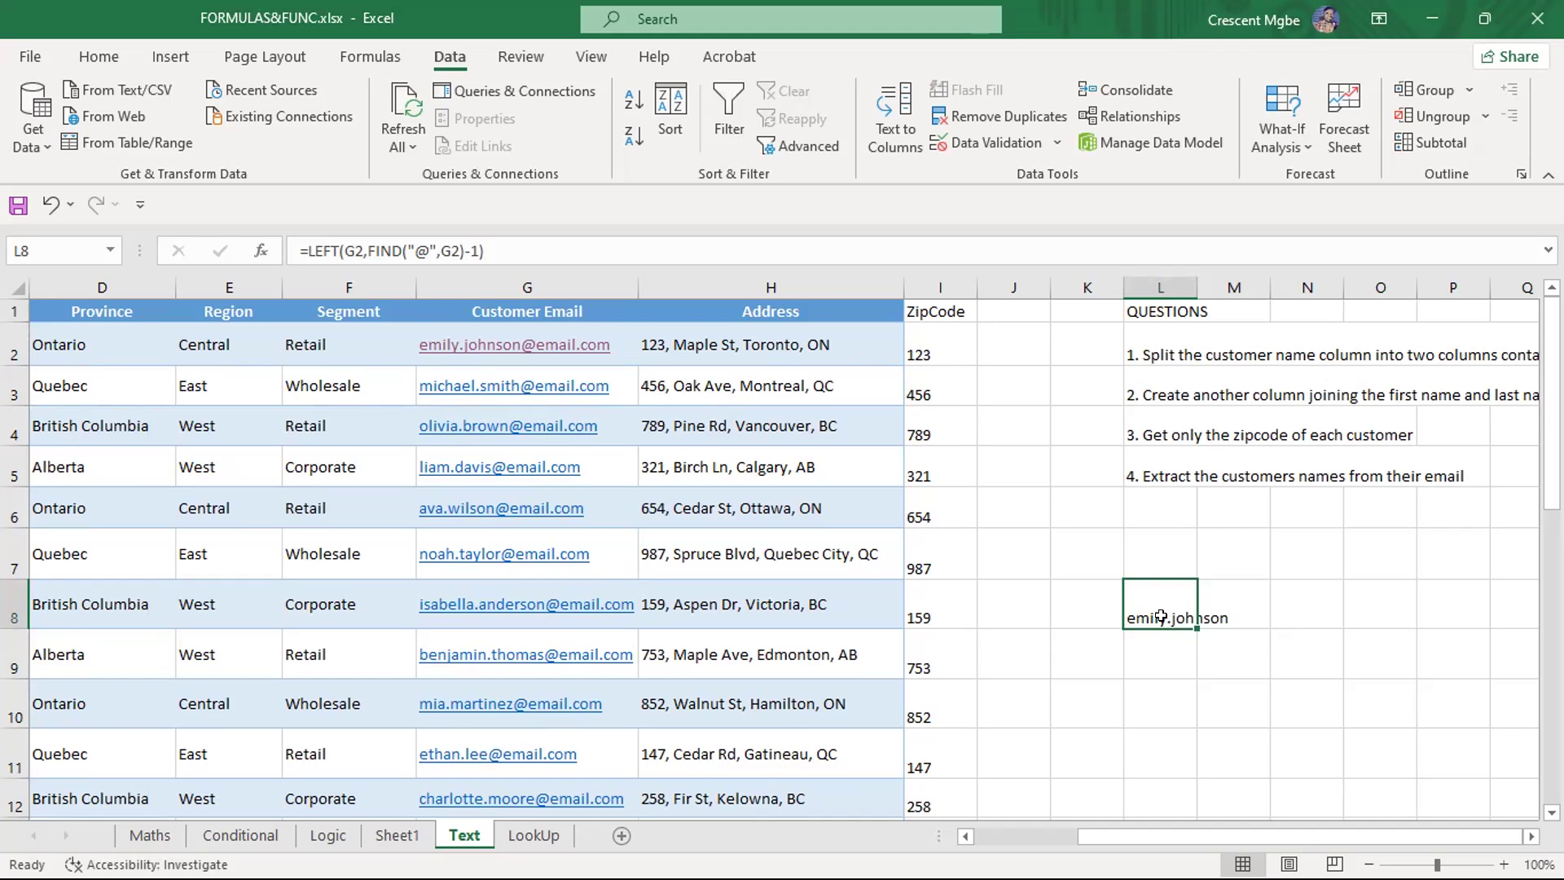
double_click(1161, 617)
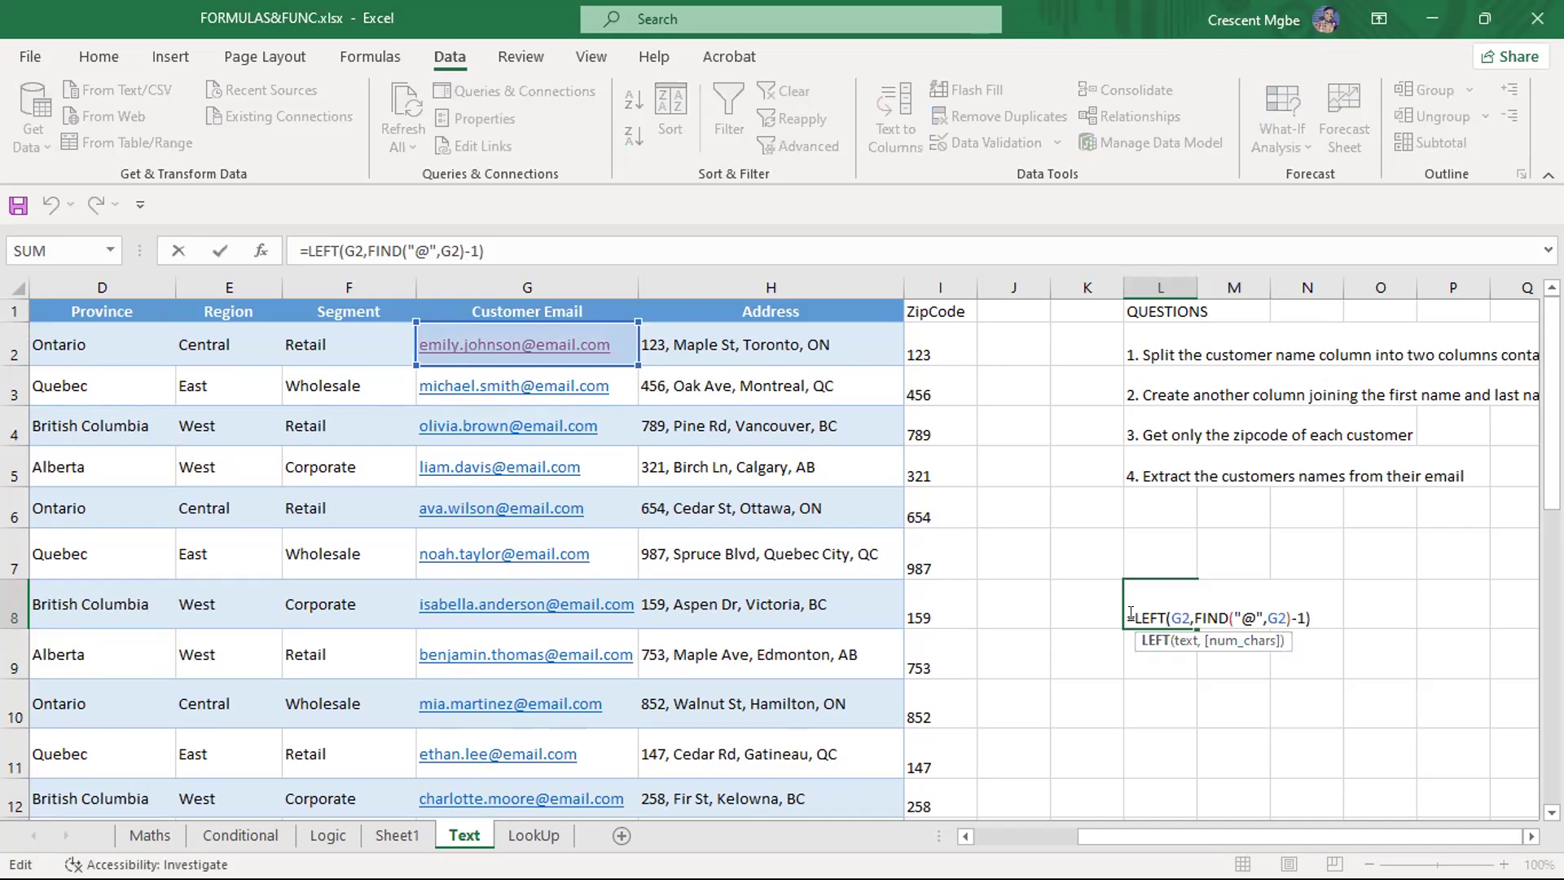
click(1129, 615)
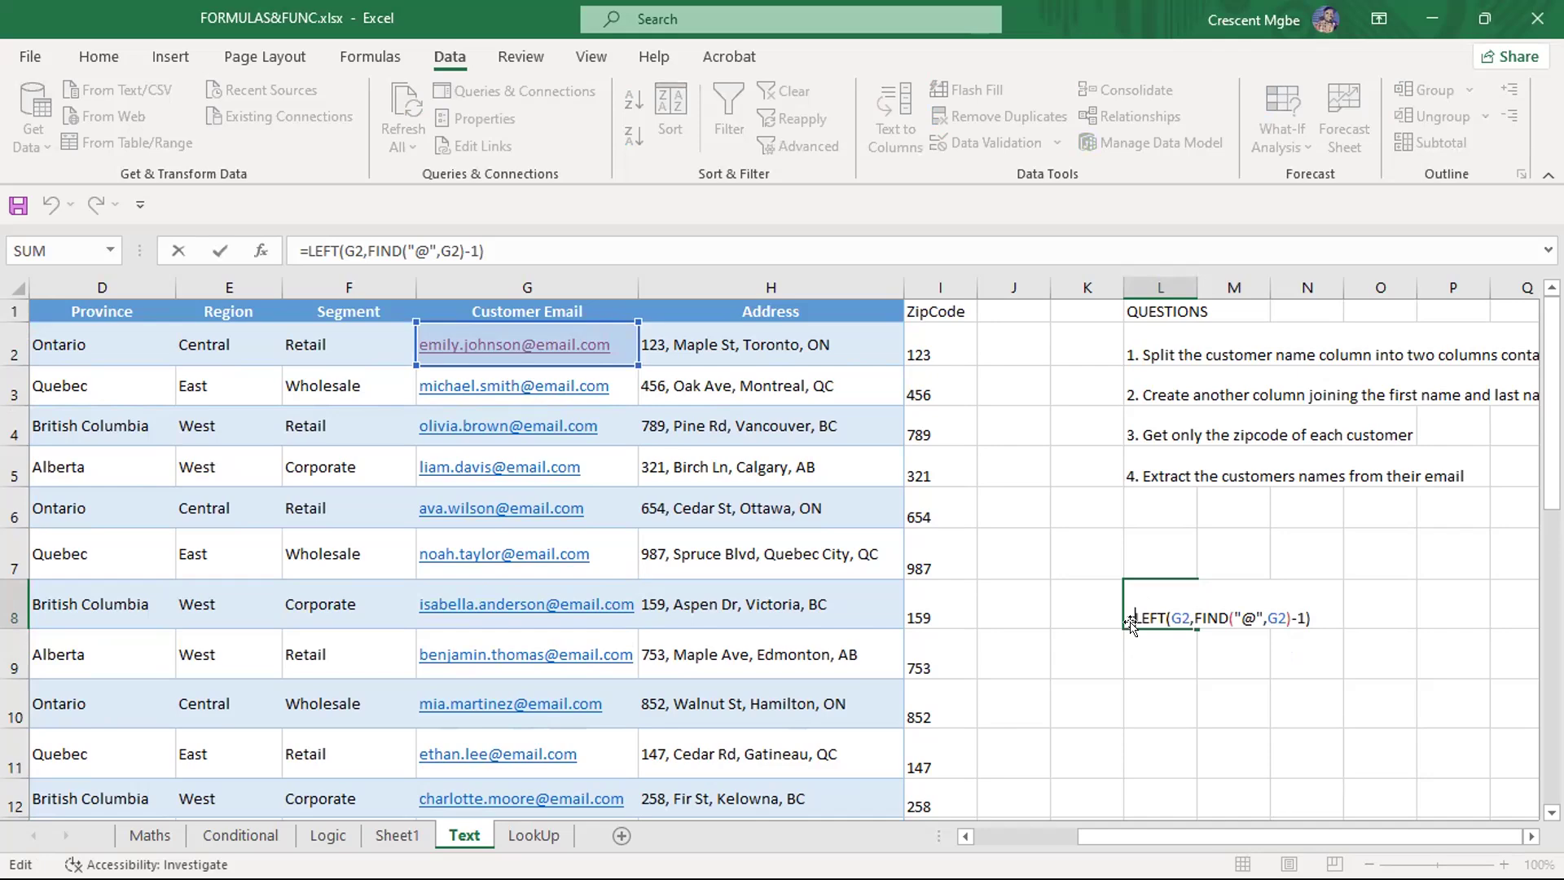
Switch to the PowerPoint slide show to check the More Formulas slide, and return to the FORMULAS&FUNC.xlsx workbook in Excel
key(super+Tab)
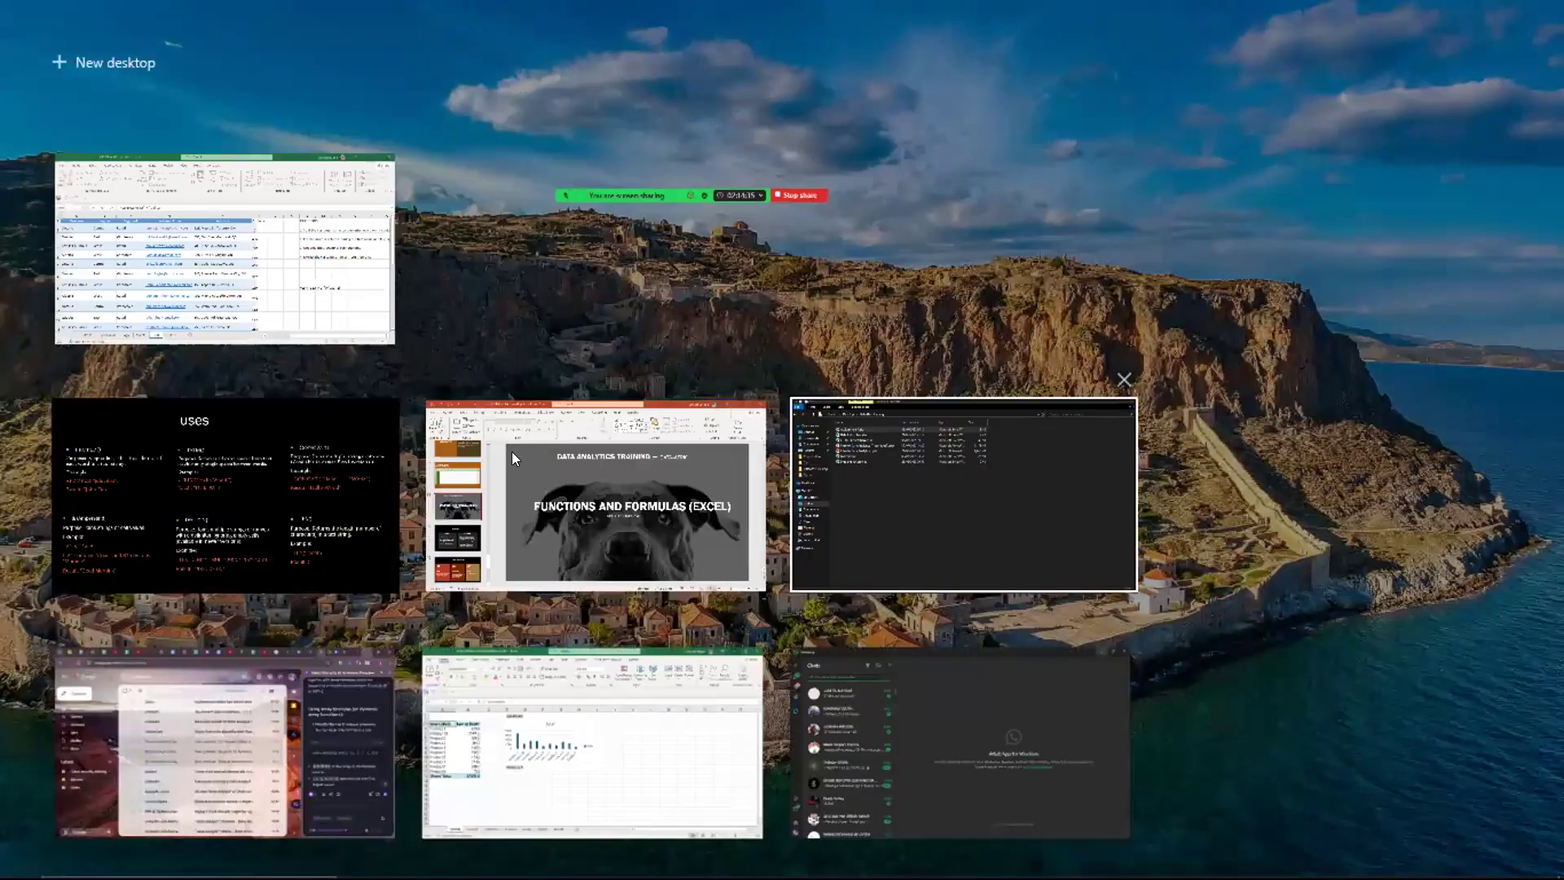
click(337, 486)
key(Right)
key(Right)
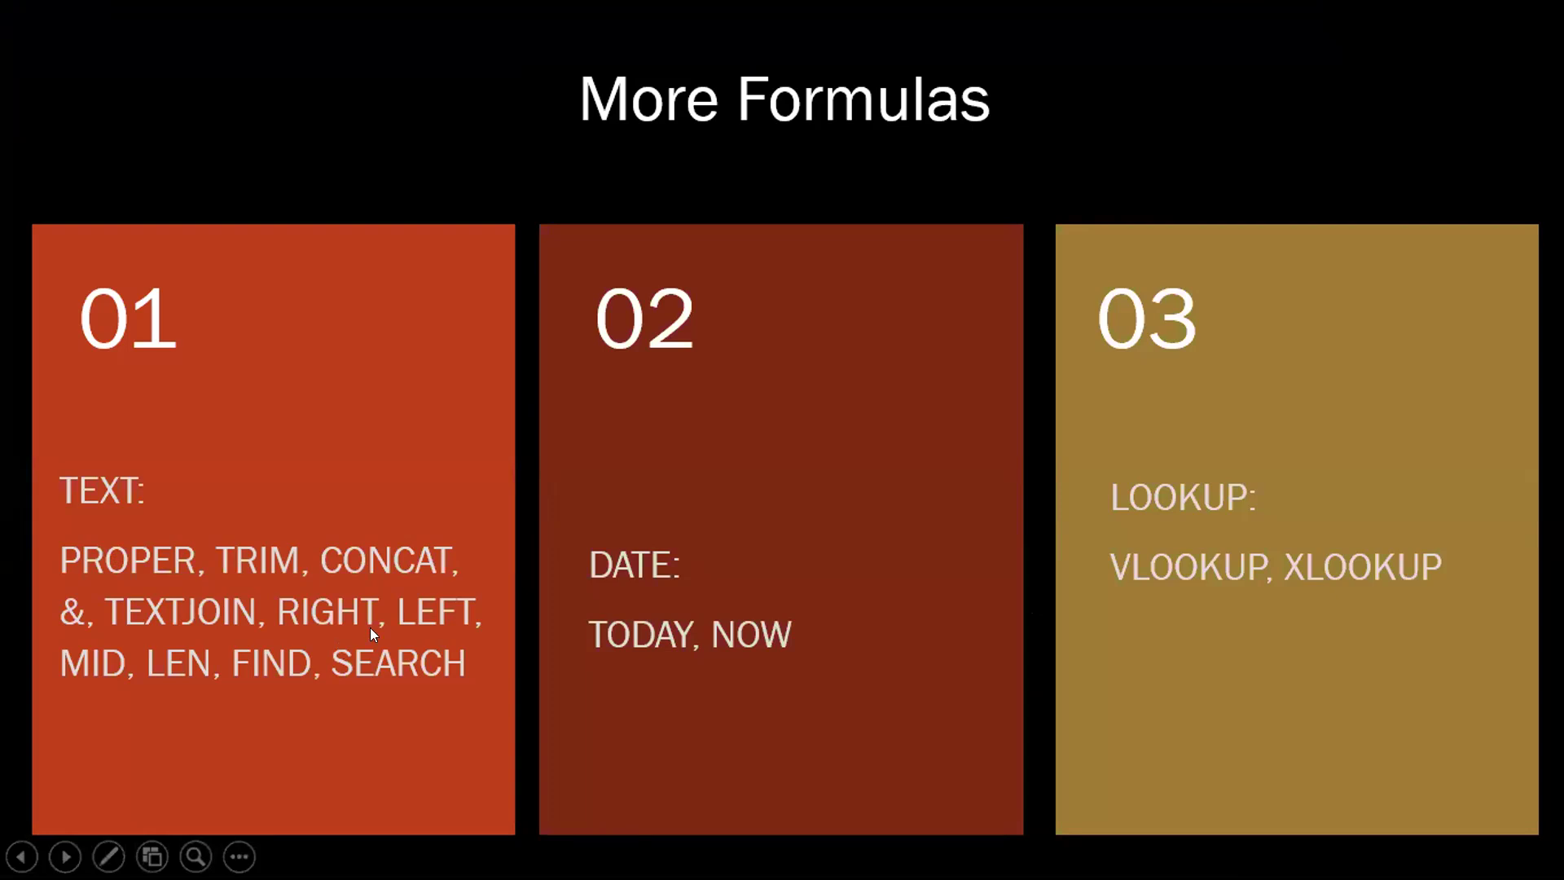
key(super+Tab)
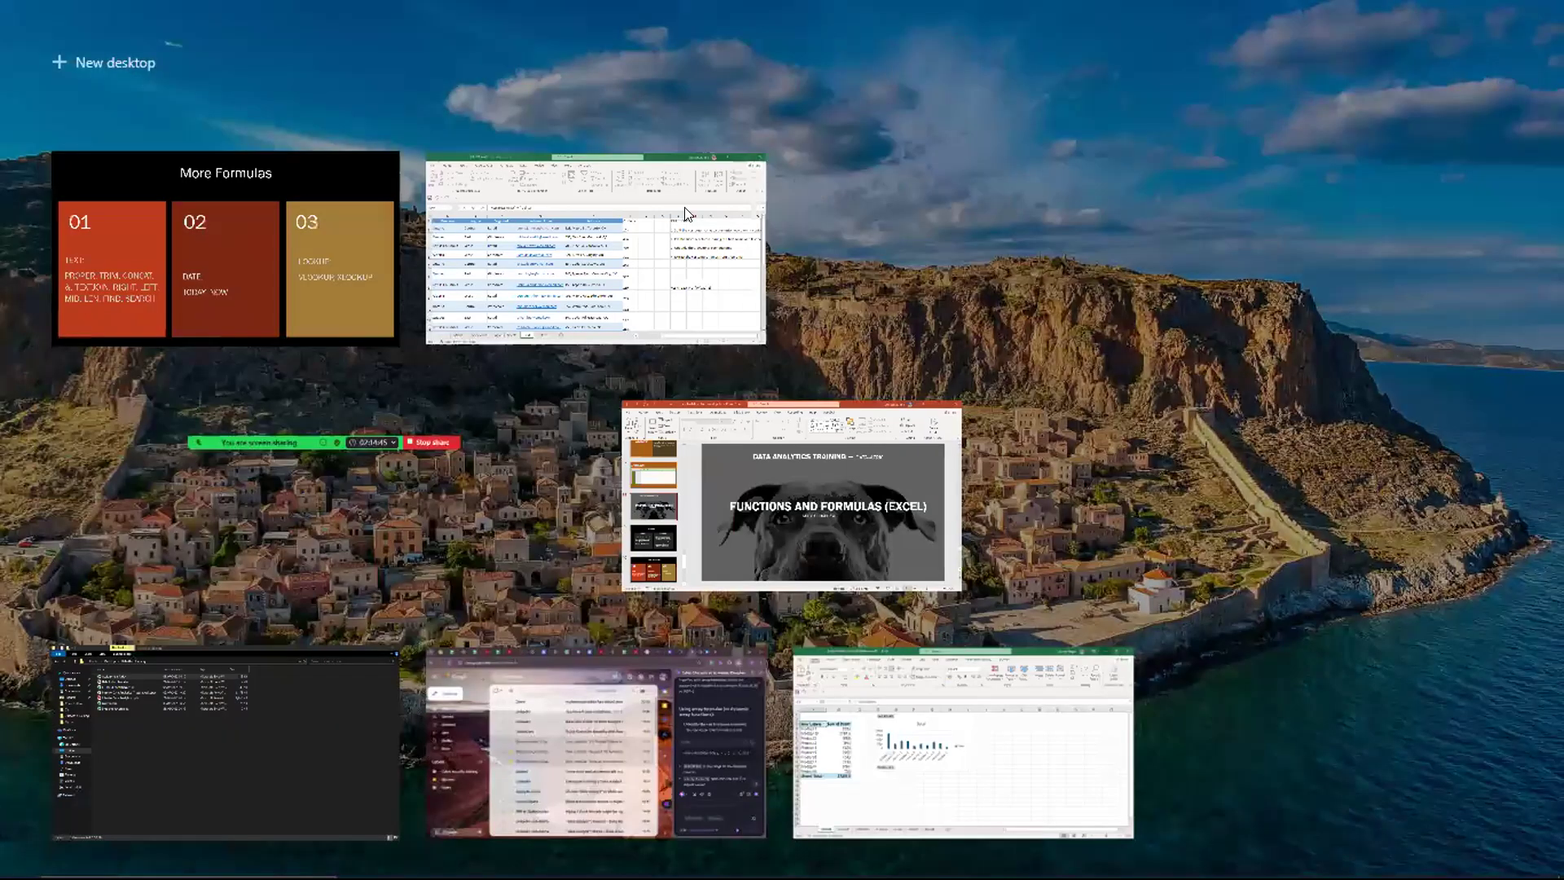
key(Return)
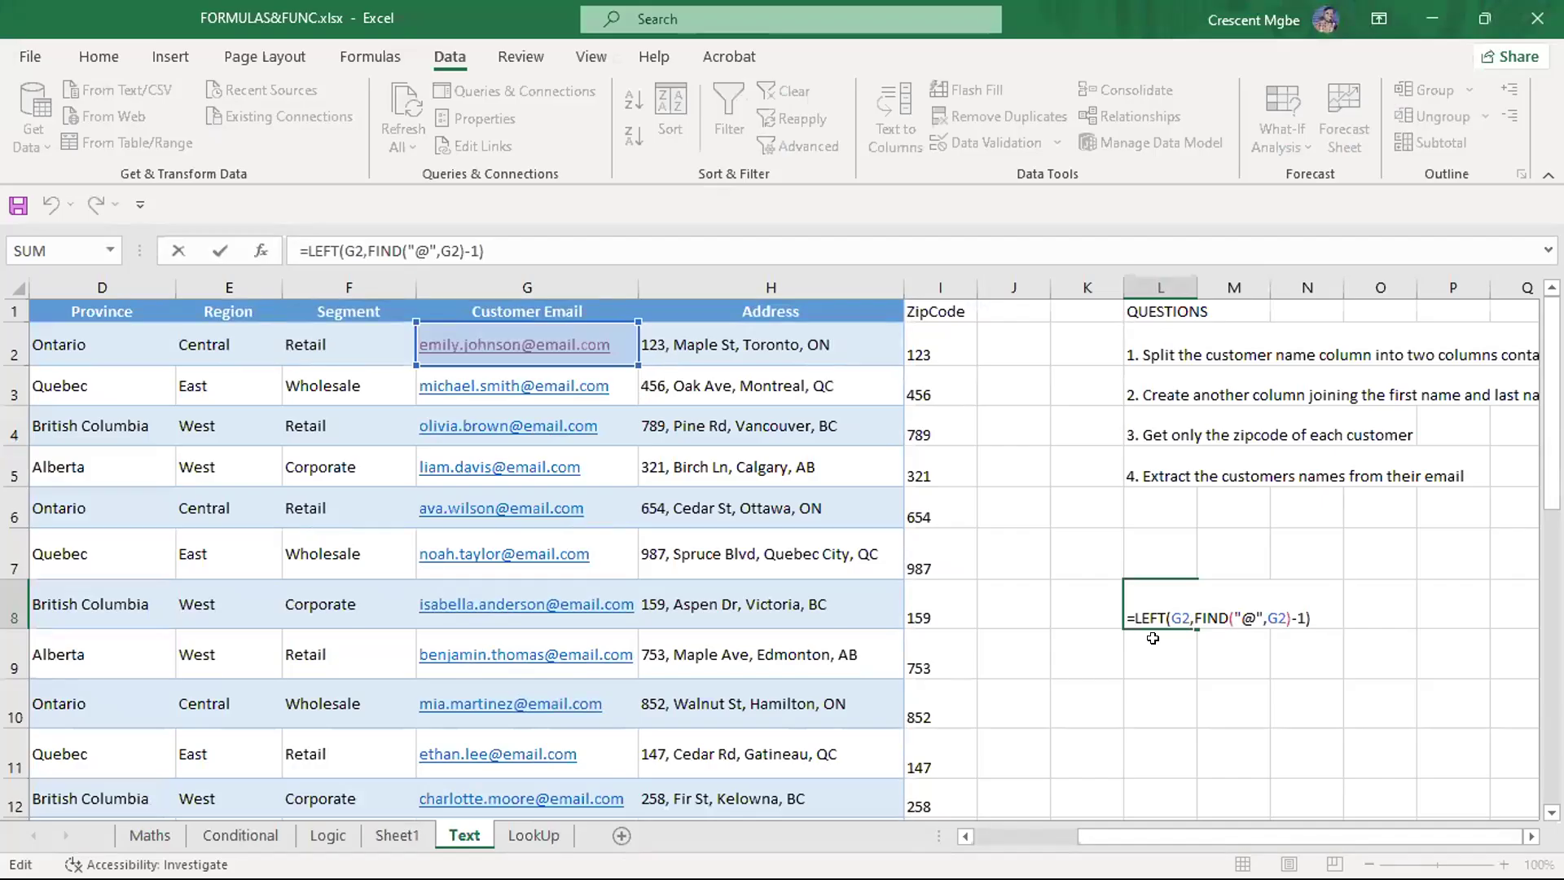
Wrap the L8 formula in SUBSTITUTE, replacing "." with a space " " in the extracted name
text(sub)
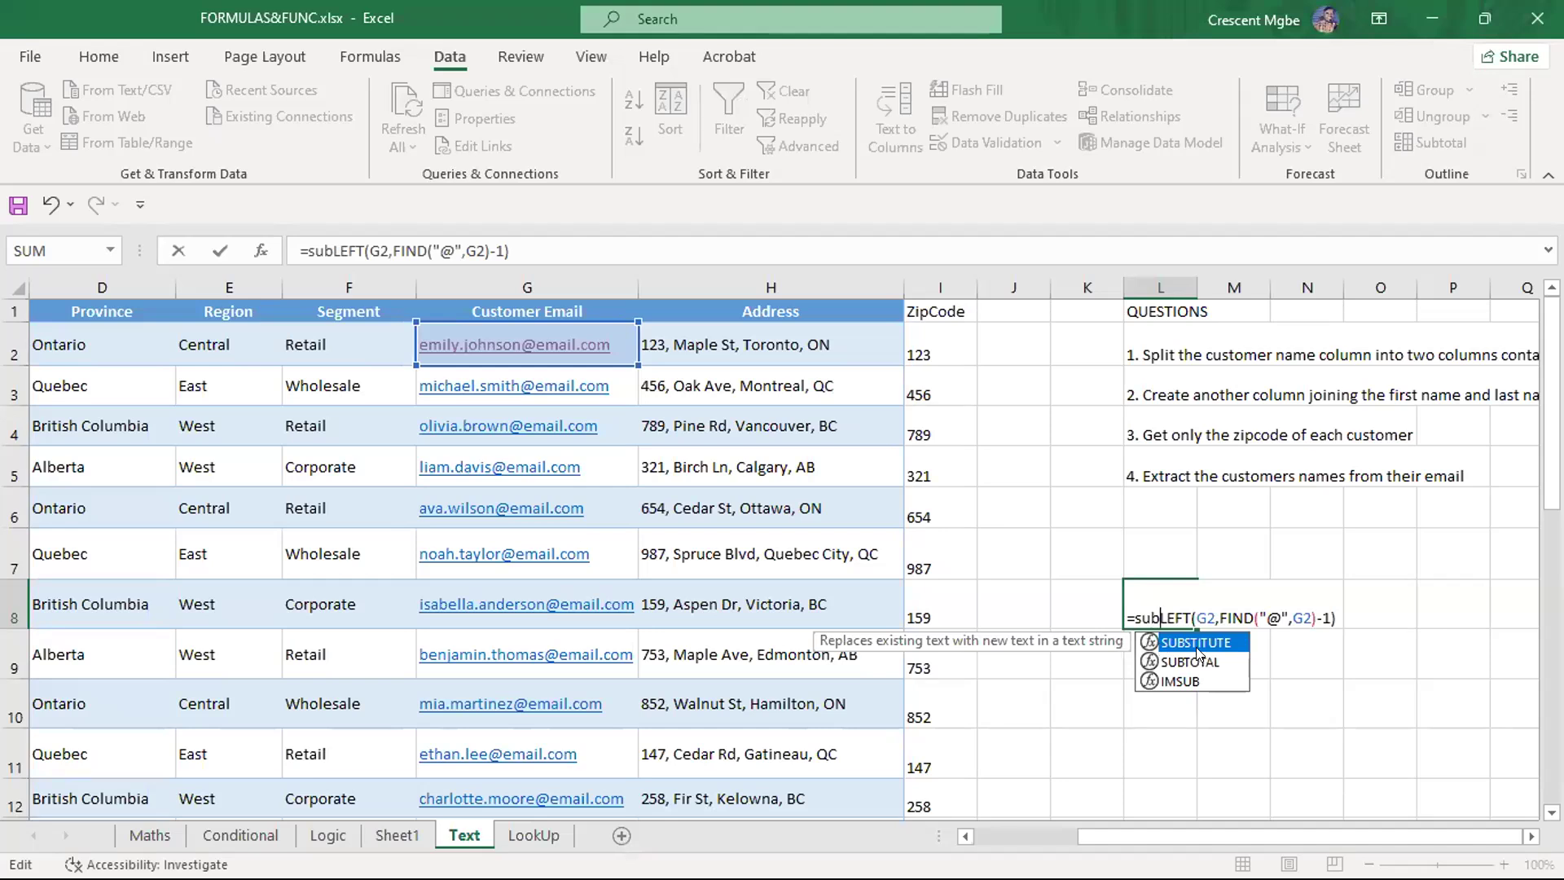
double_click(1196, 645)
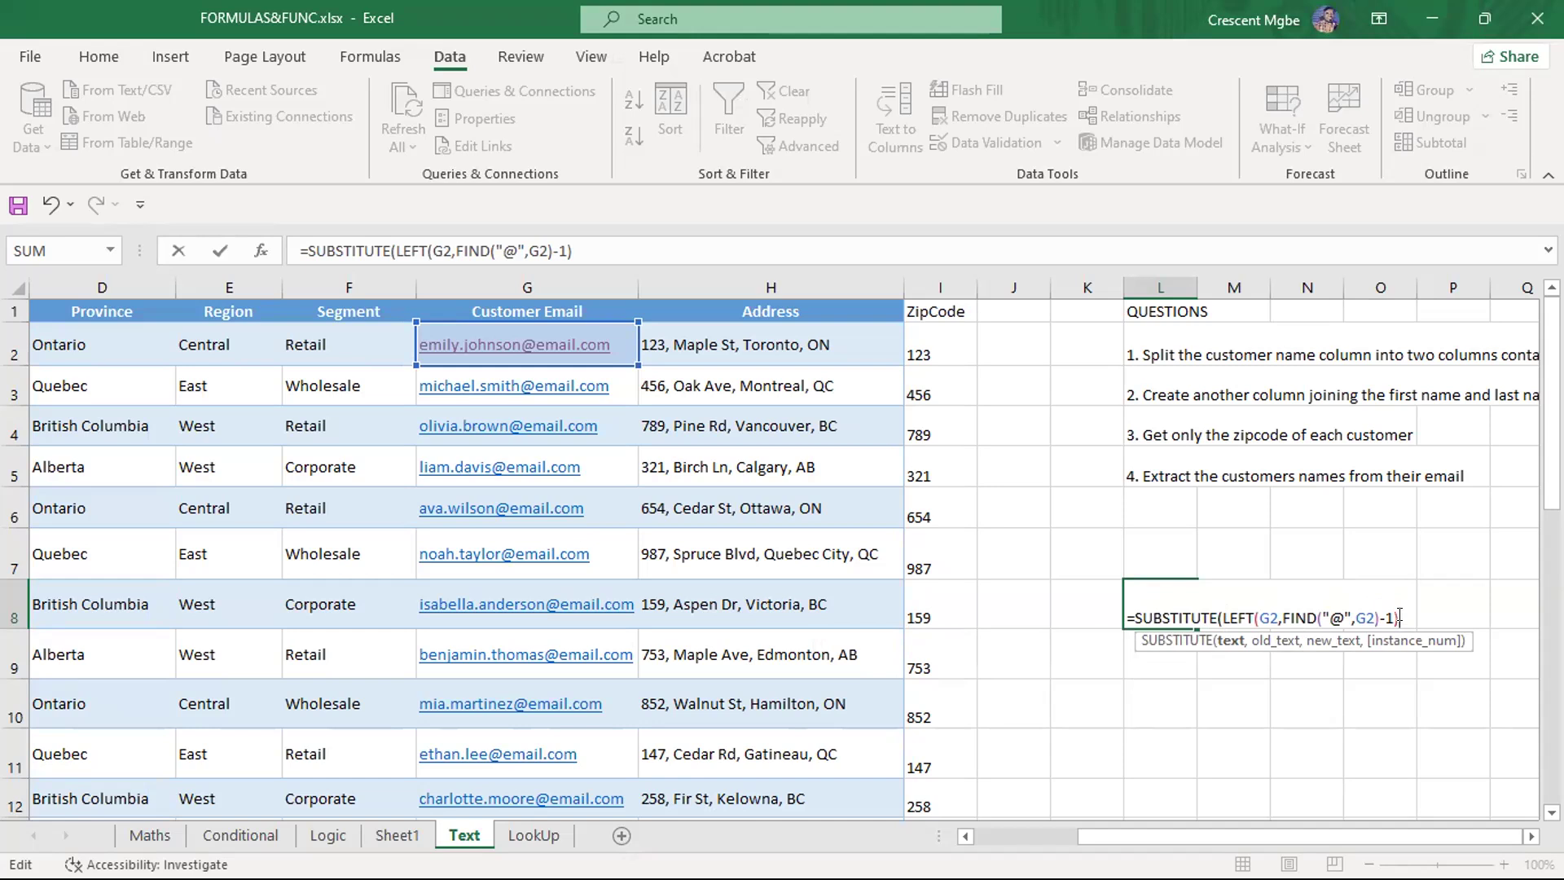
text(, ".",)
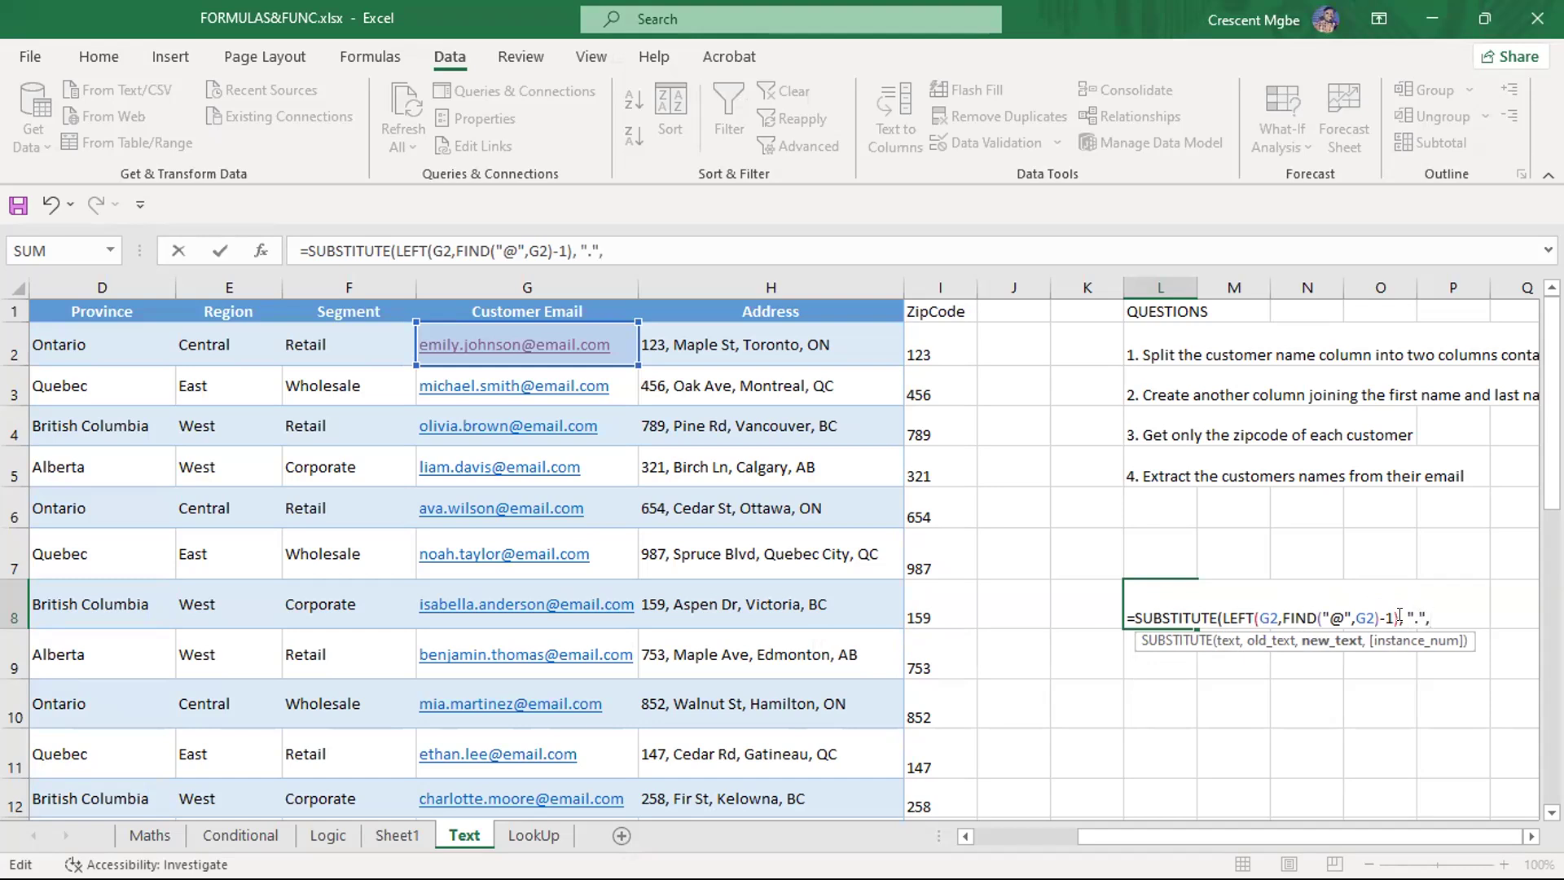
text(" "))
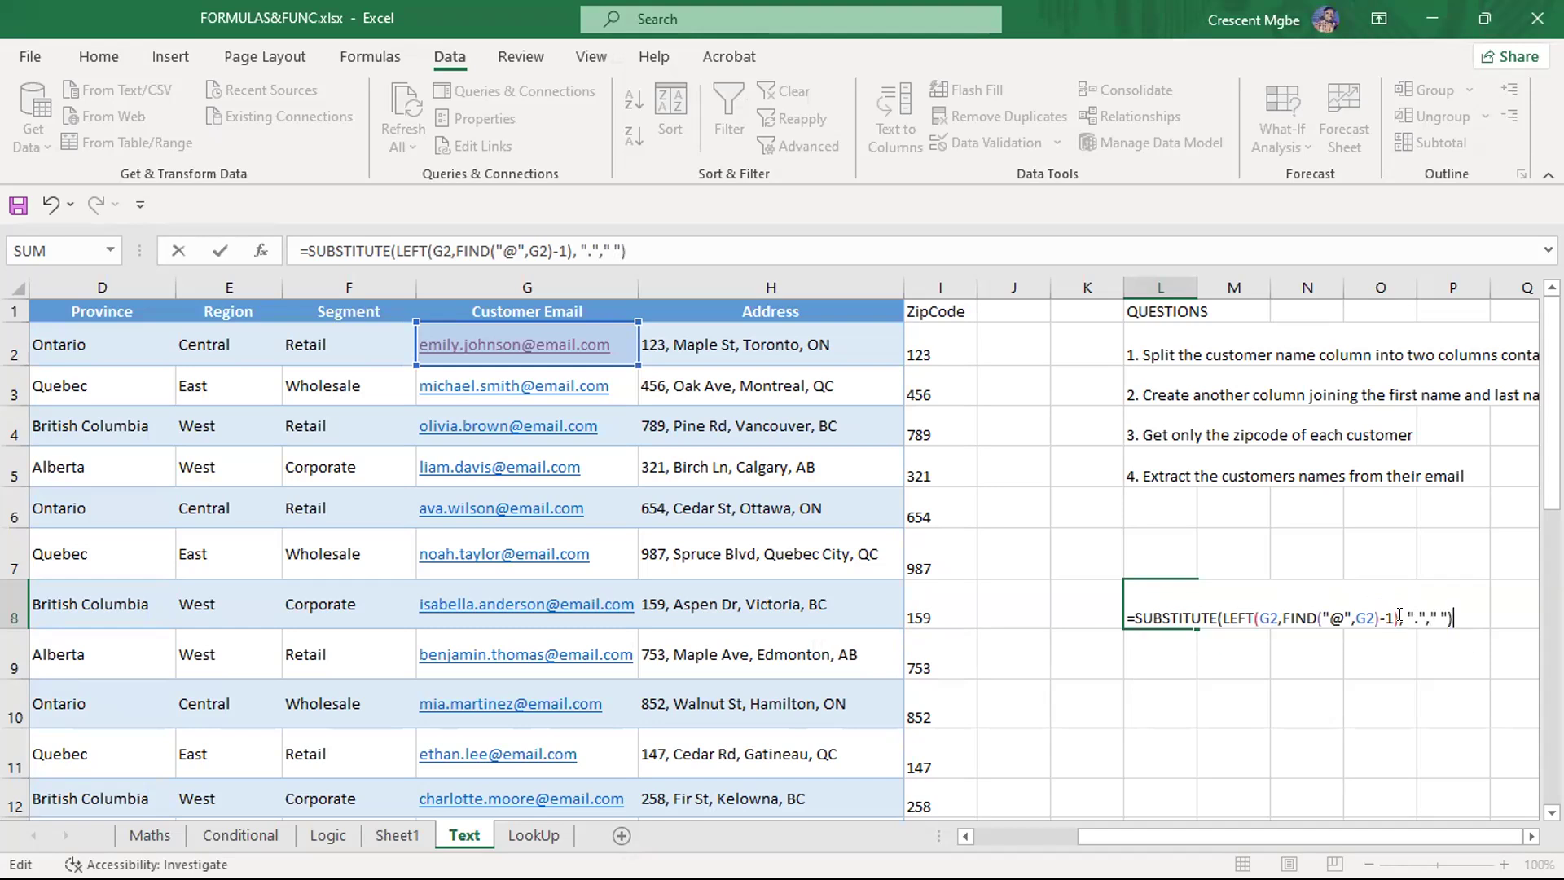
key(Return)
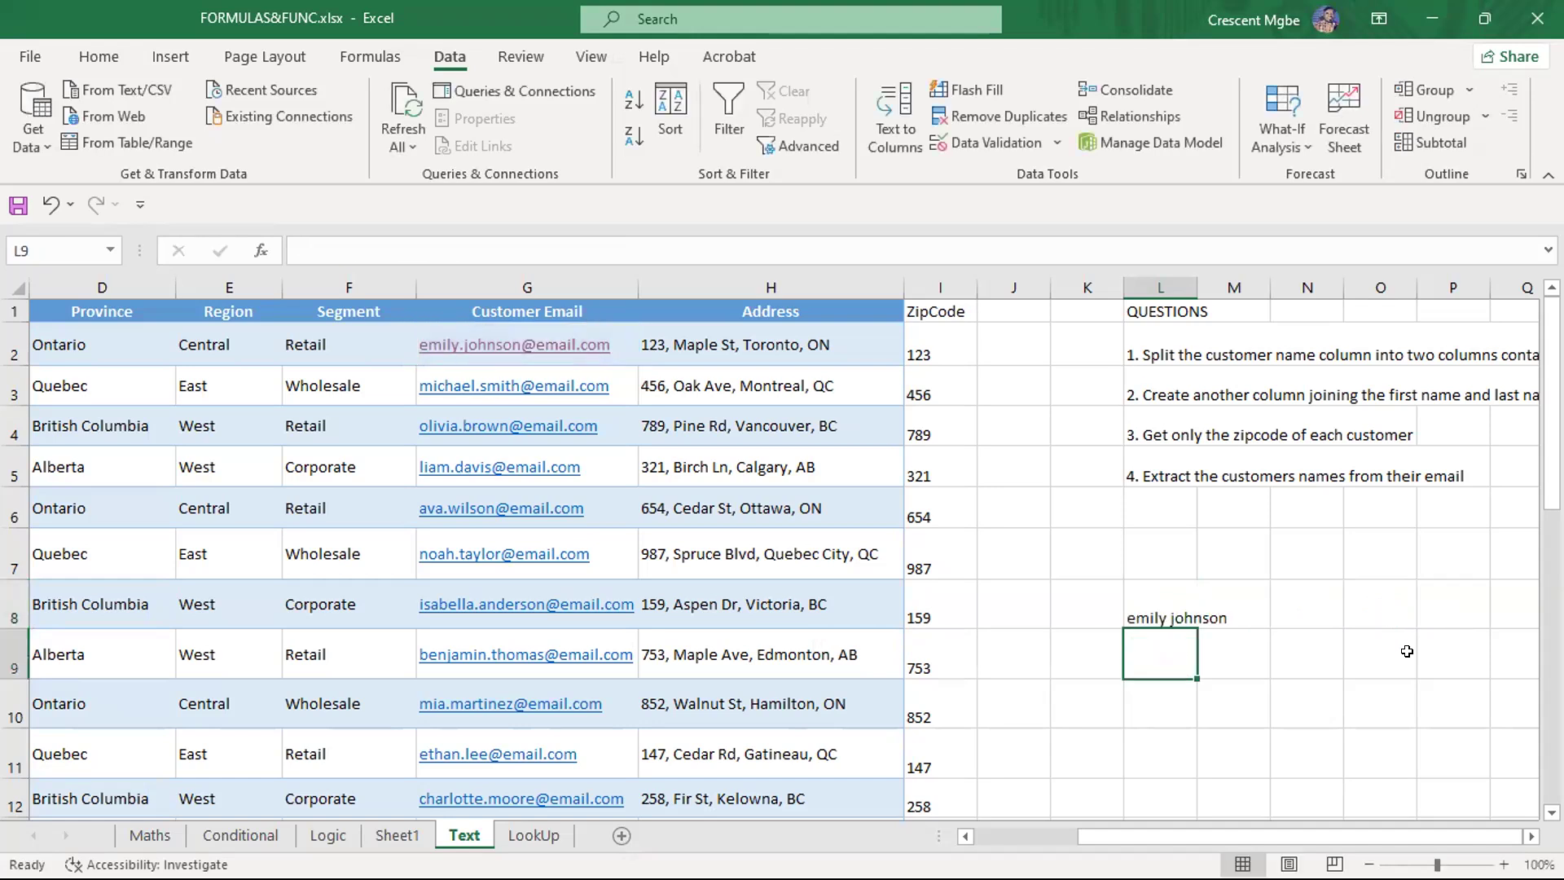
Compare the extracted name in L8 with the First Name, last Name and Full Name columns
scroll(1269, 708, down, 1)
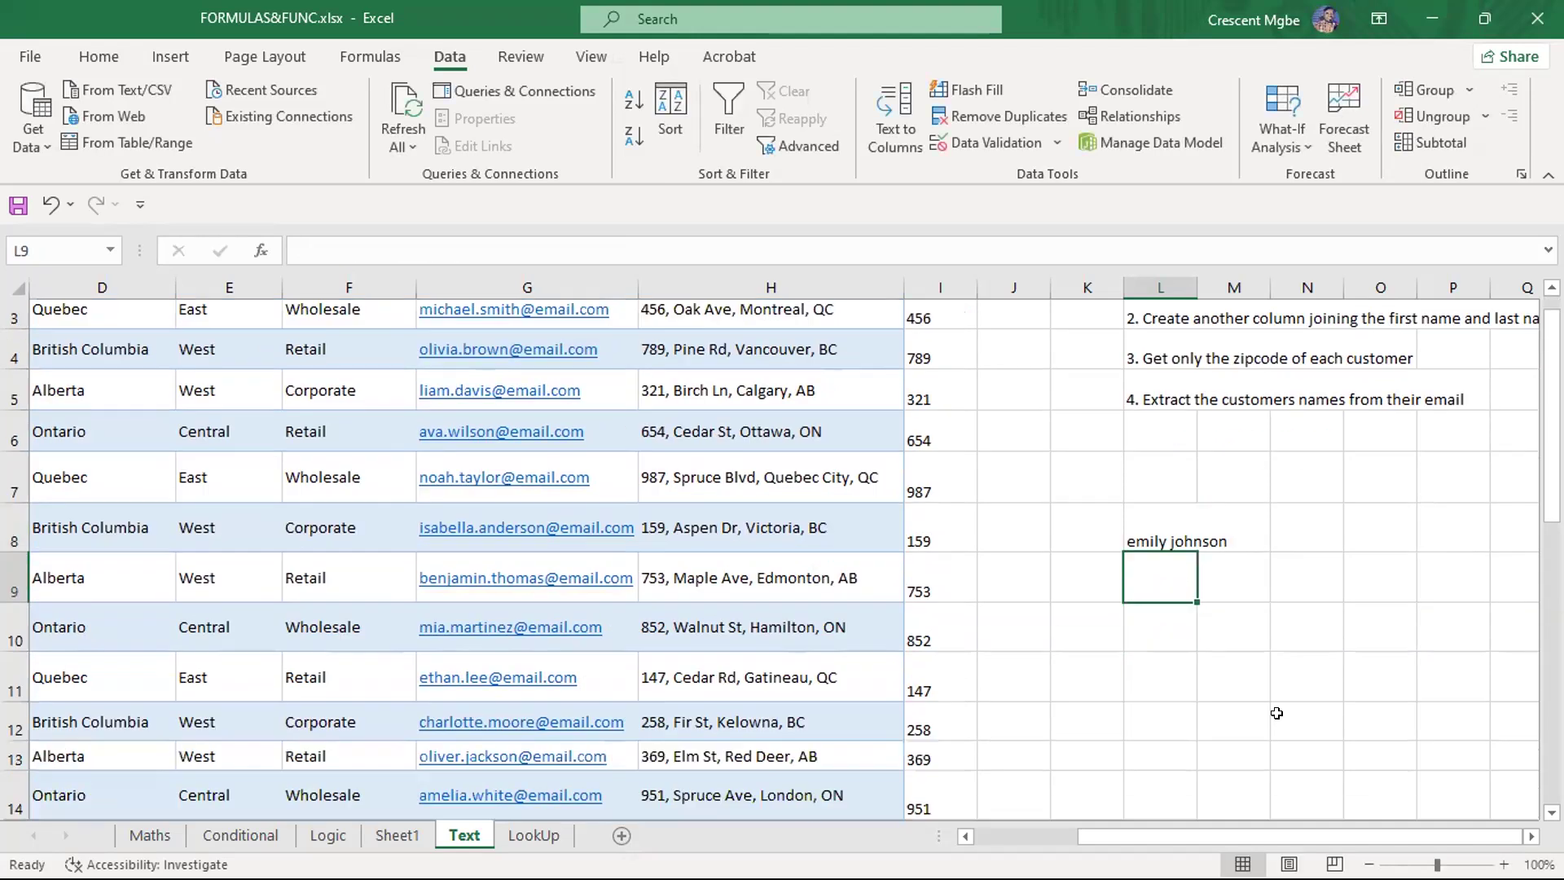
click(1236, 653)
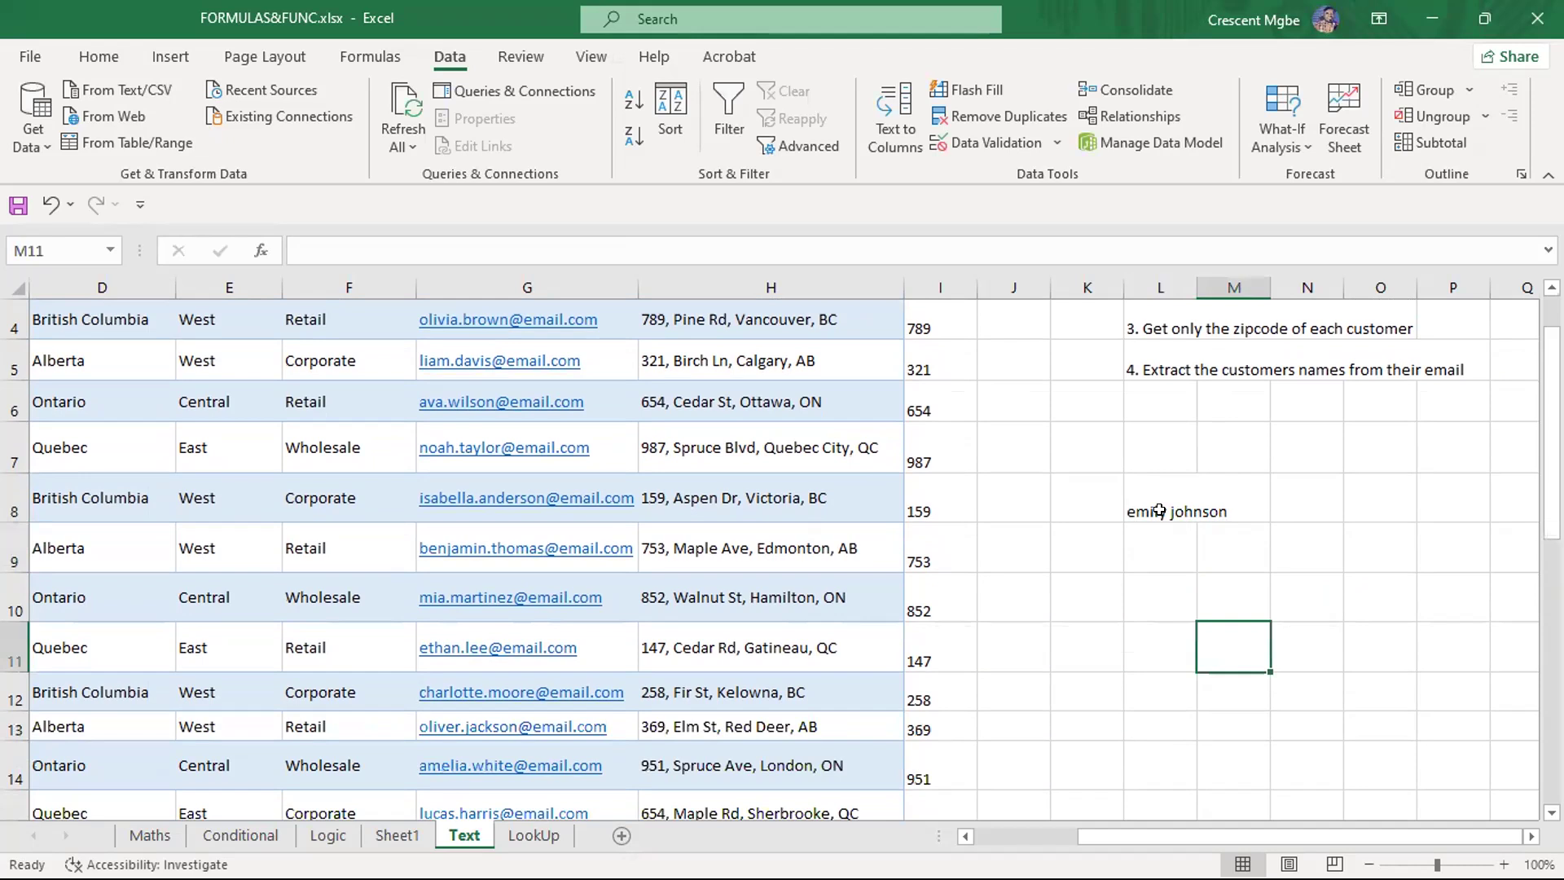
scroll(1162, 526, up, 1)
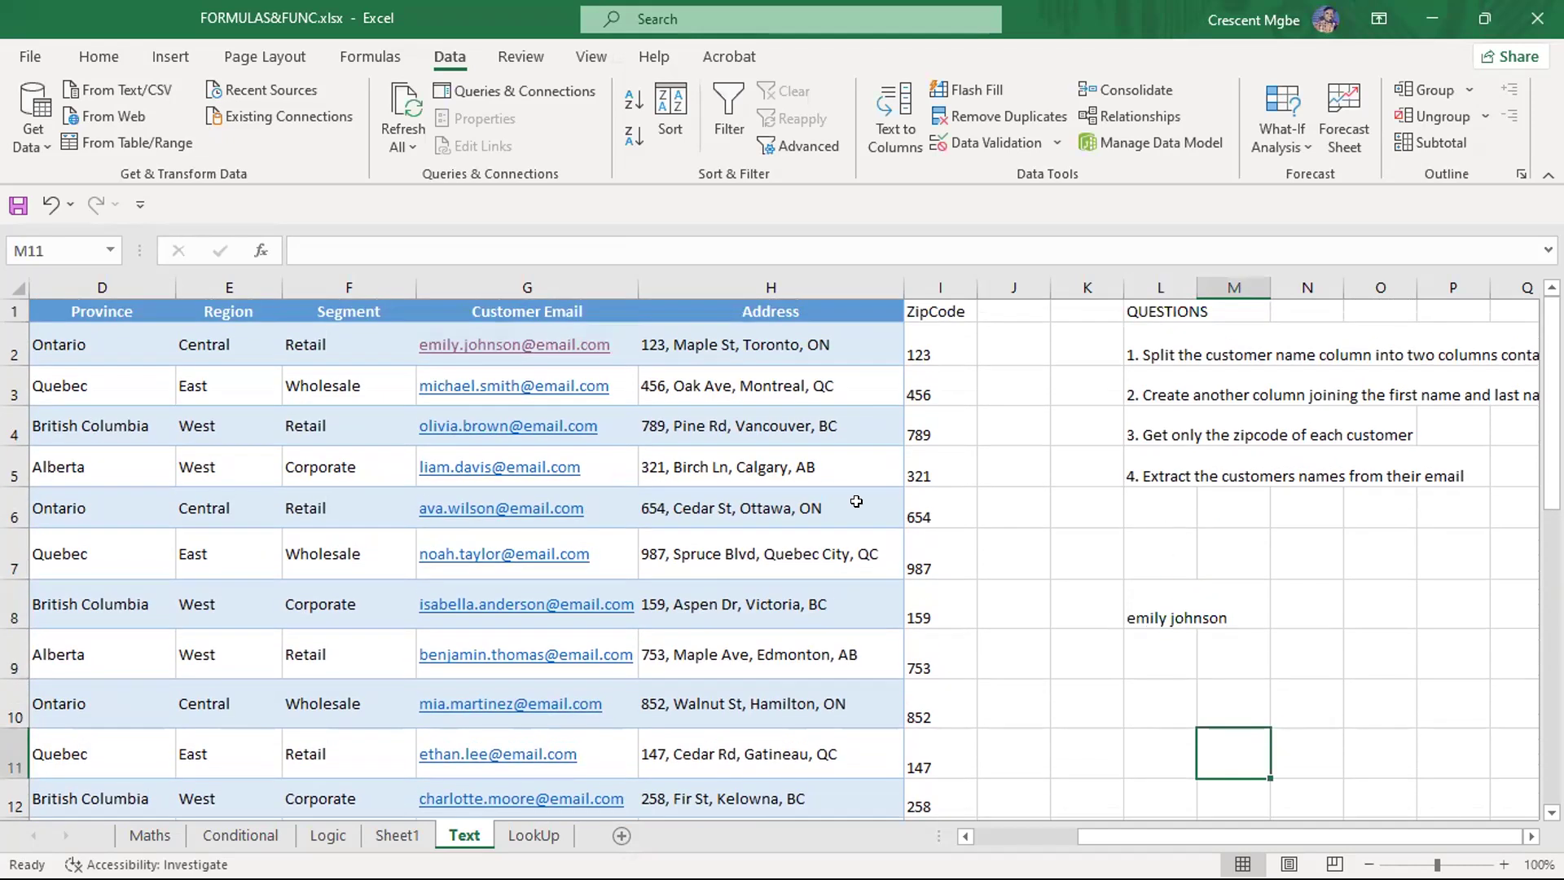
drag(1118, 837, 1015, 836)
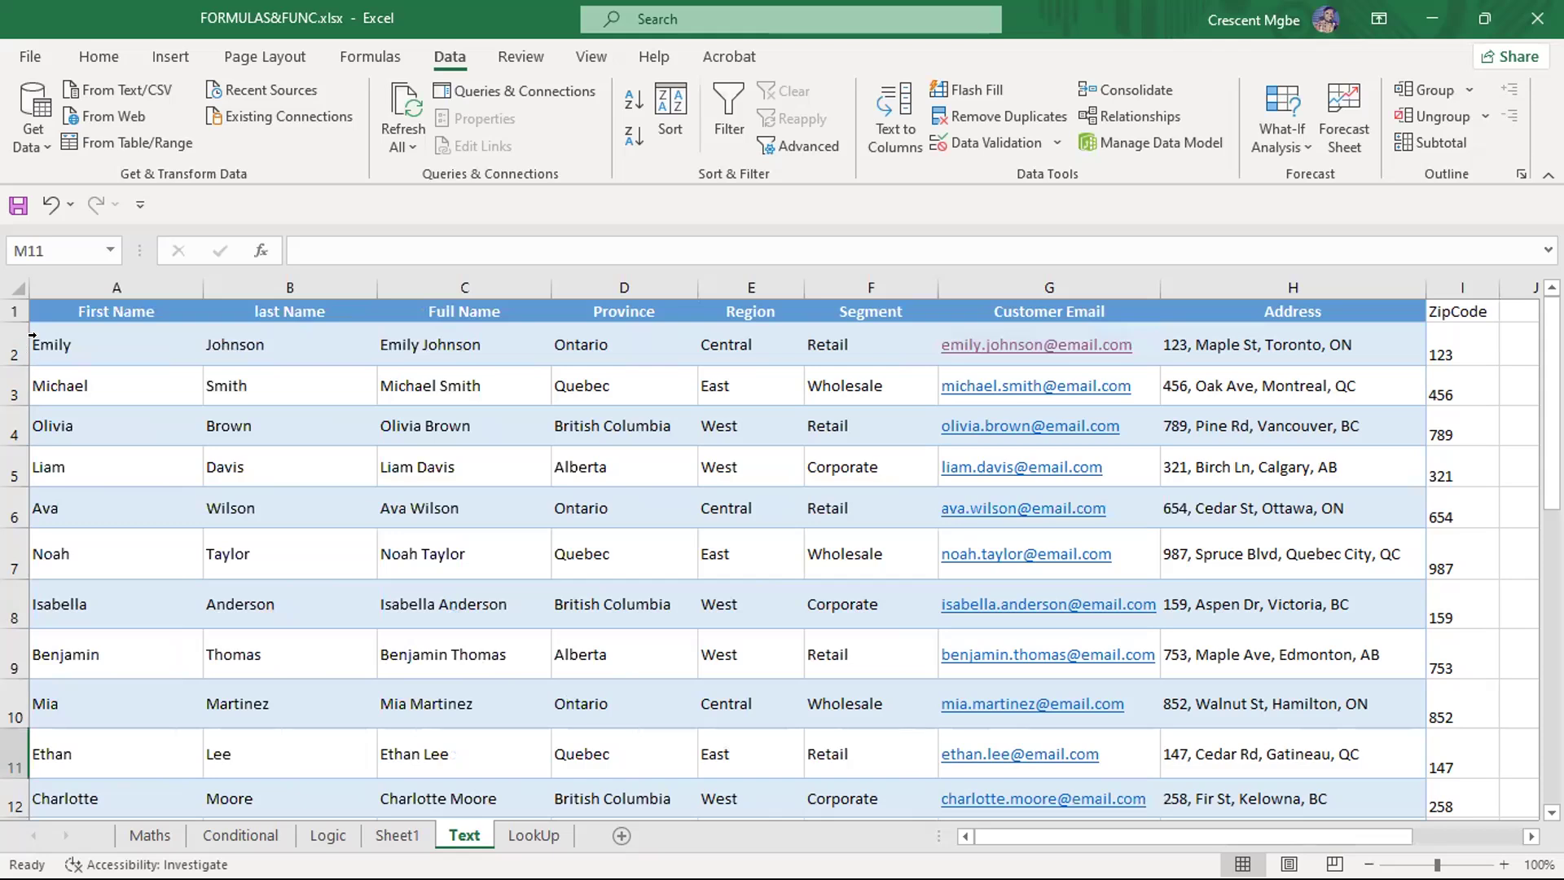
drag(1266, 839, 1375, 841)
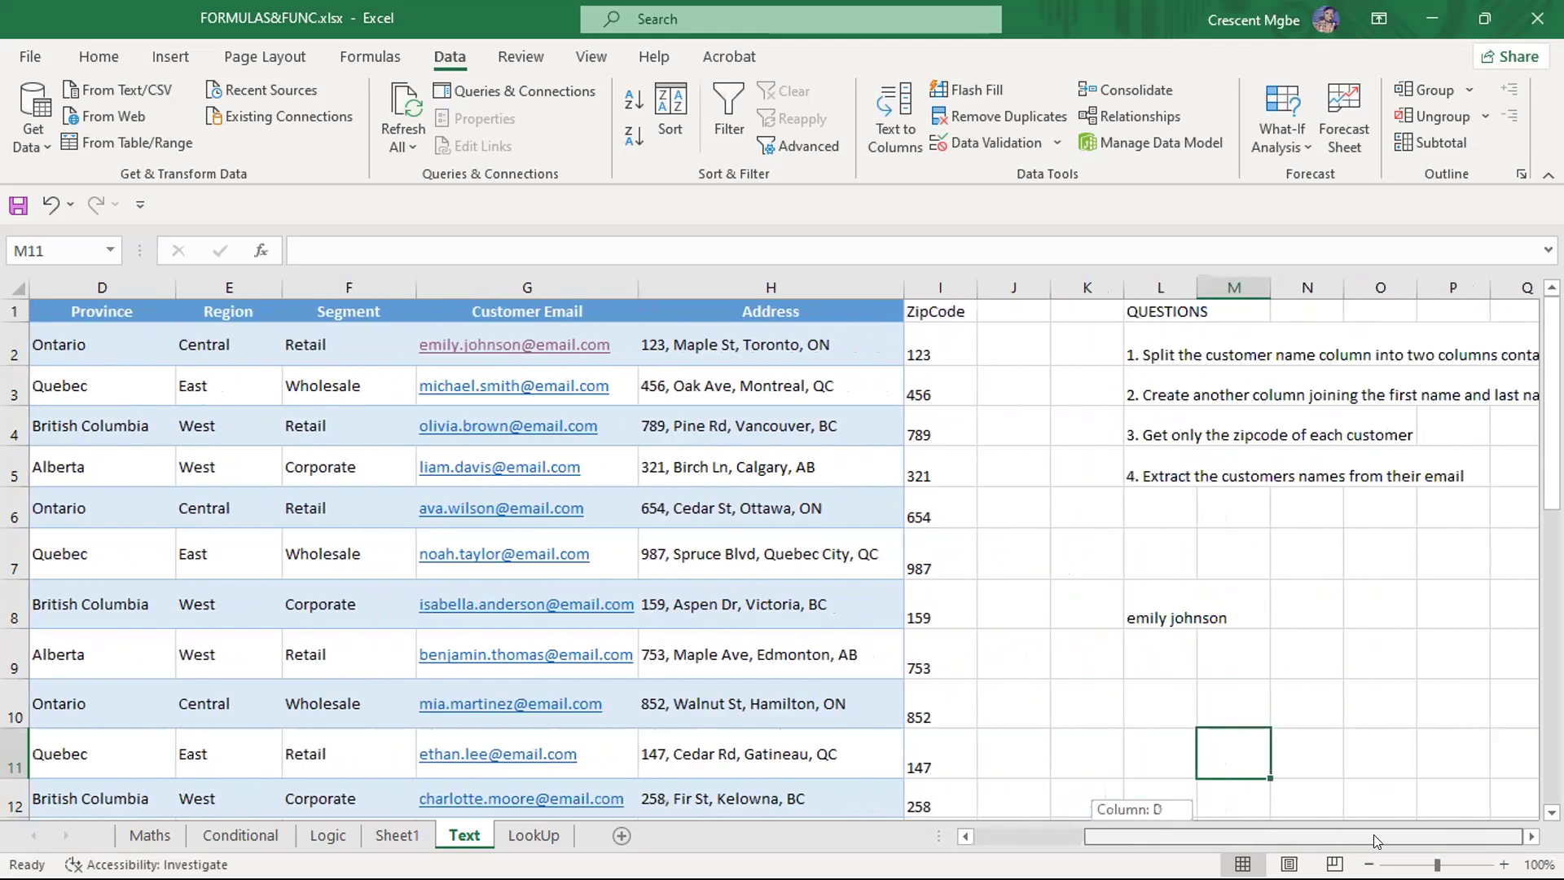
Wrap the L8 formula in UPPER, including its closing parenthesis, to convert the extracted name to uppercase
click(1152, 623)
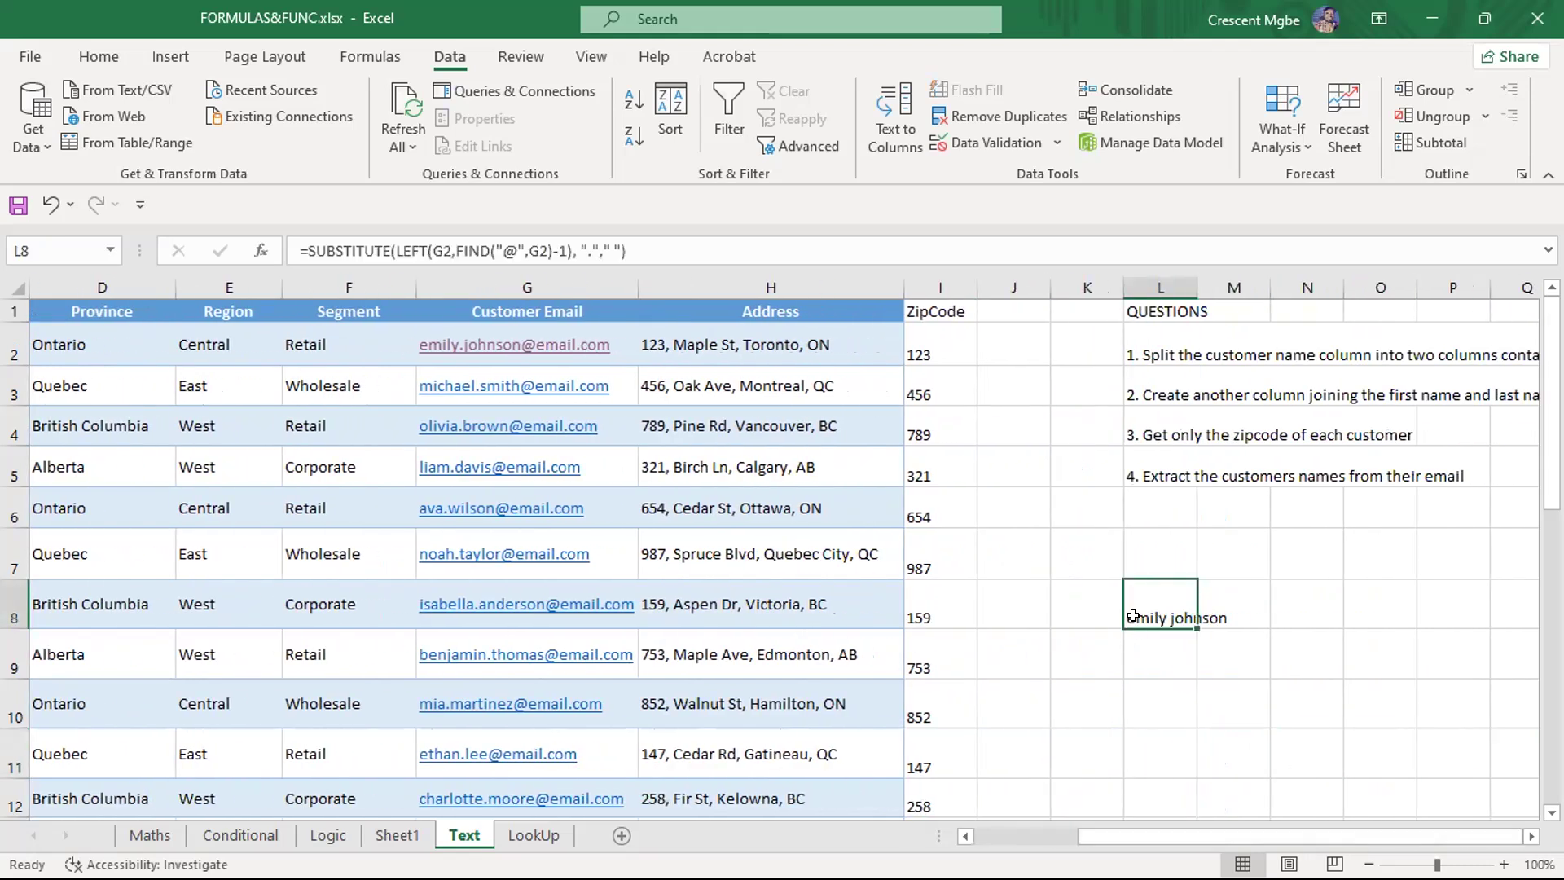
double_click(1143, 616)
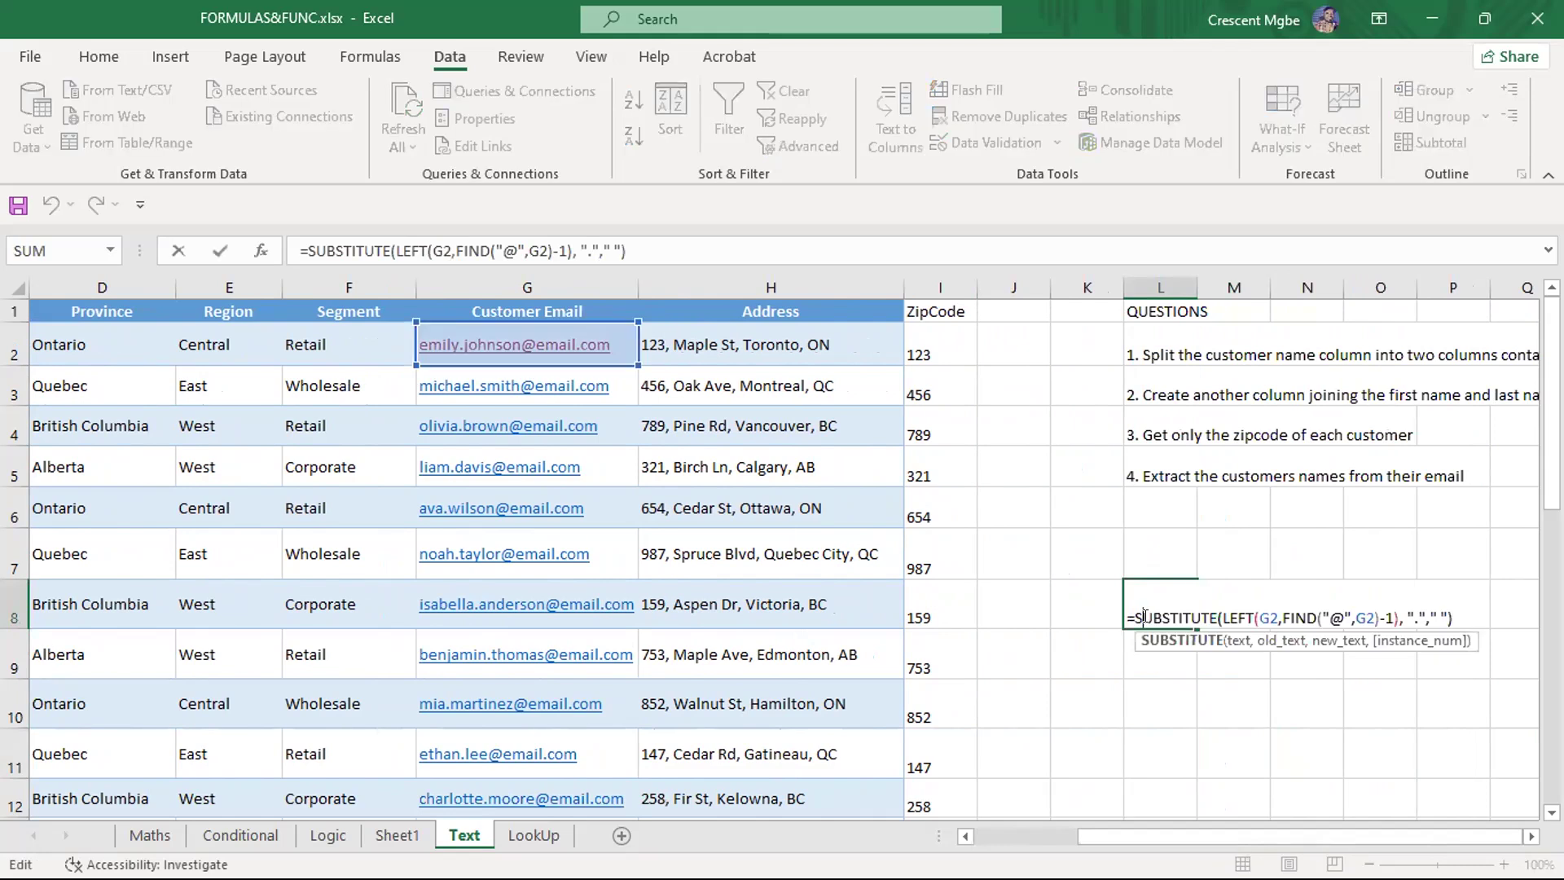
click(1133, 617)
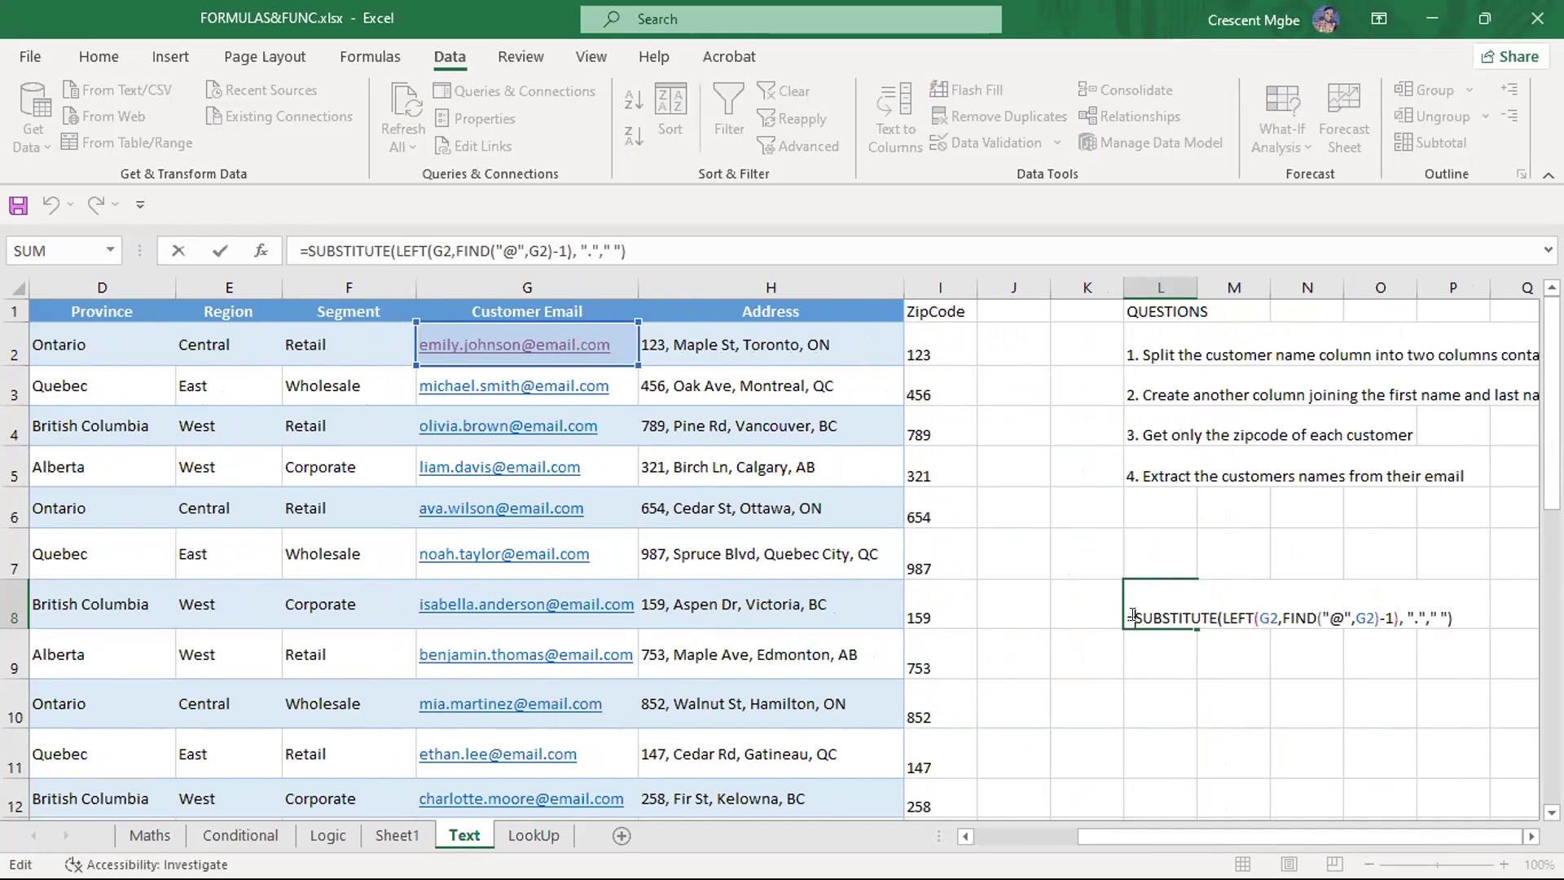
text(upp)
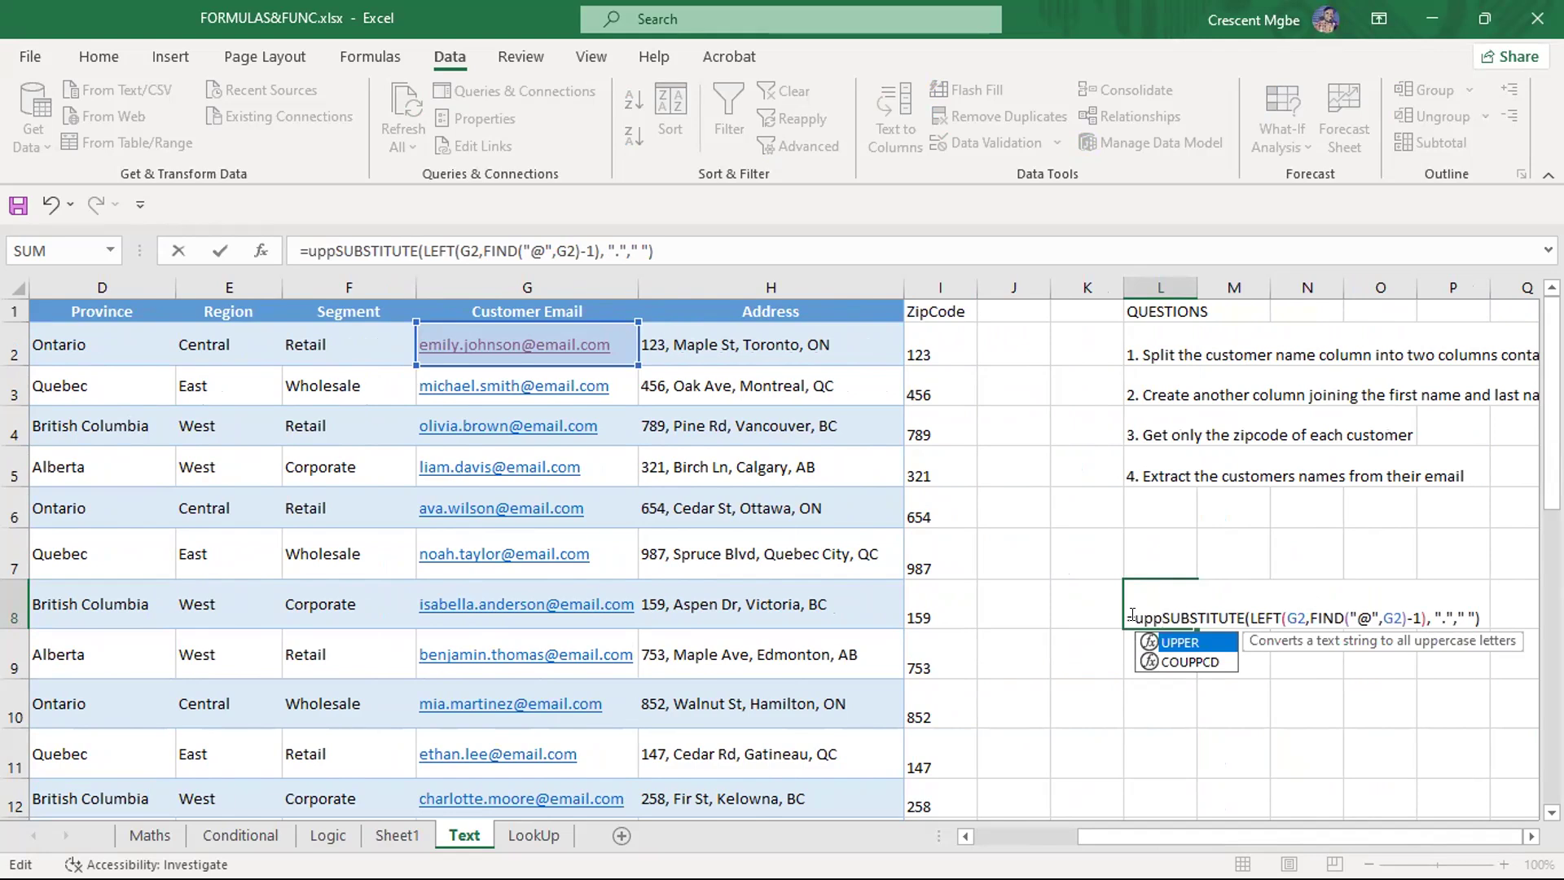
key(Tab)
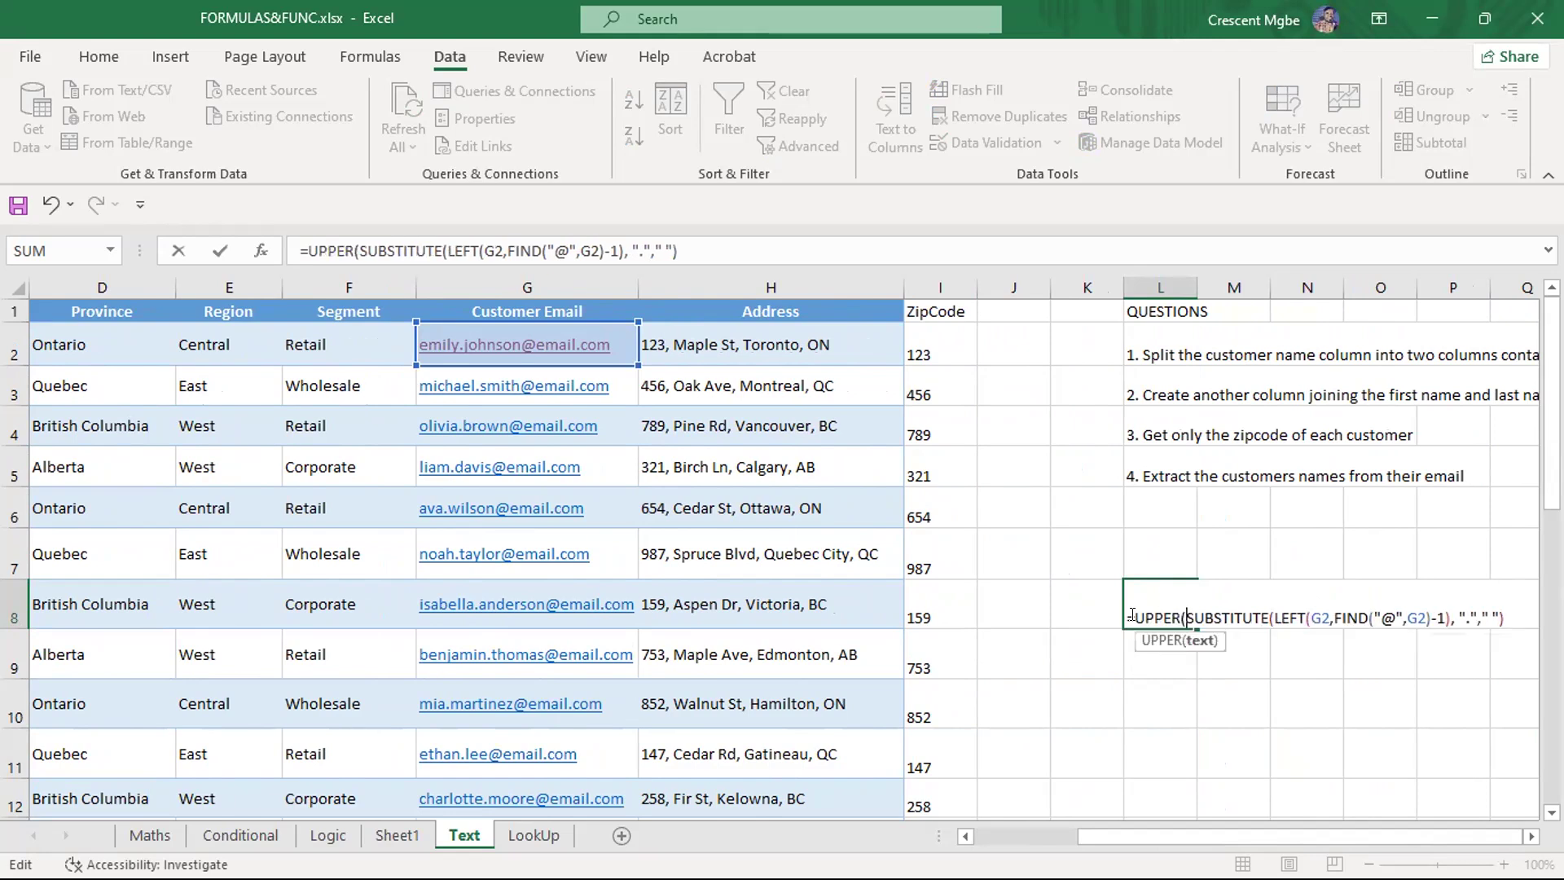
key(Right)
key(Right)
key(Right)
key(Right)
key(Right)
key(Right)
key(Right)
key(Right)
key(Right)
key(Right)
key(Right)
key(Right)
key(Right)
key(Right)
key(Right)
key(Right)
key(Right)
key(Right)
key(Right)
key(Right)
key(End)
text())
key(Return)
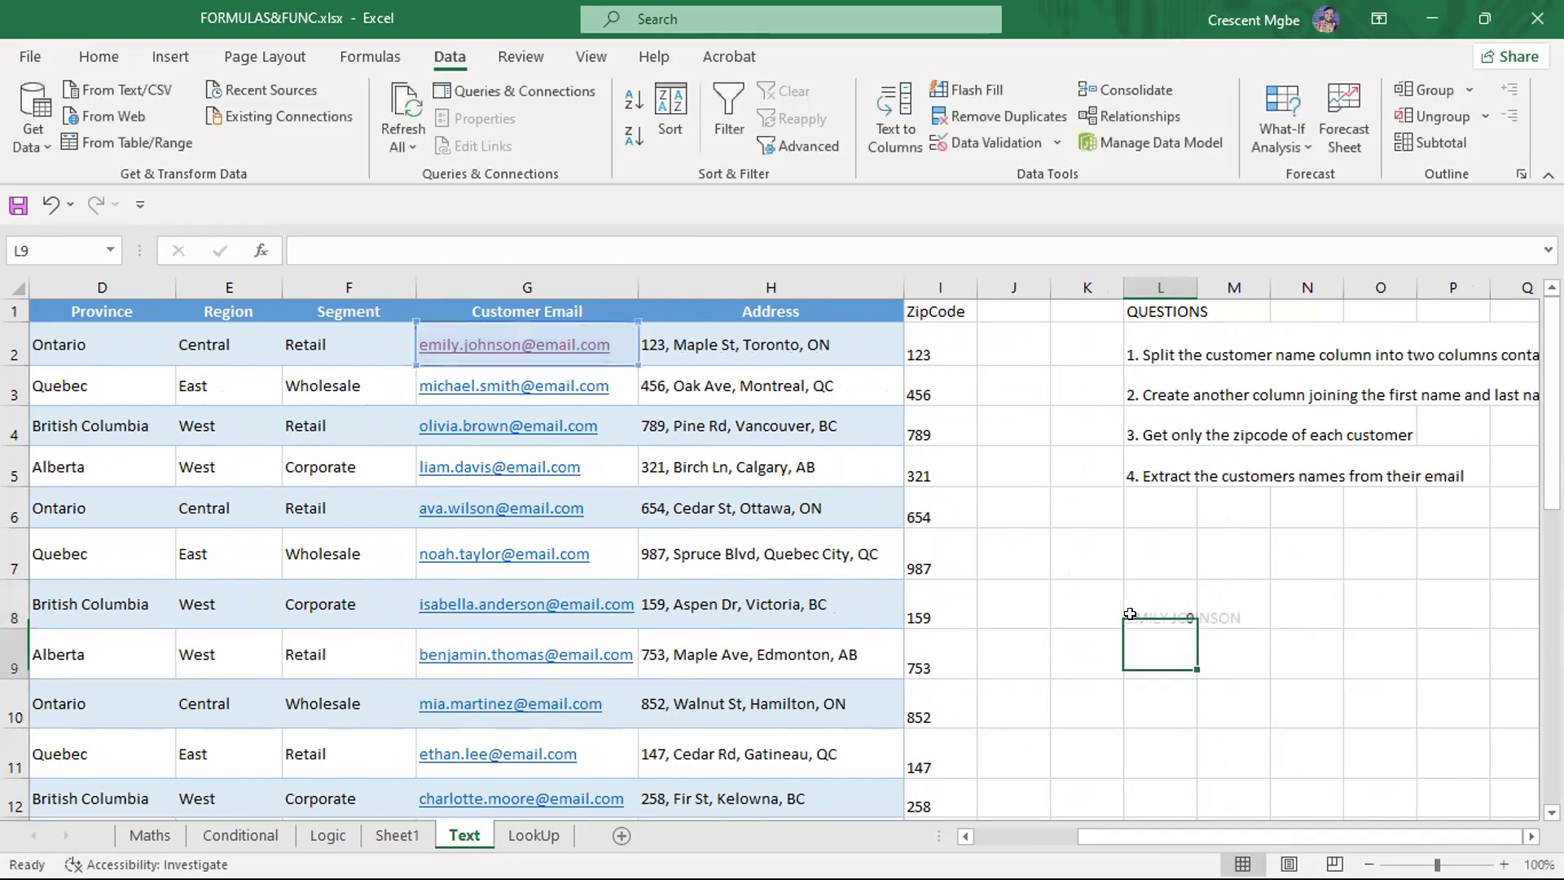
click(1255, 712)
Replace the UPPER function in the L8 formula with LOWER
double_click(1155, 612)
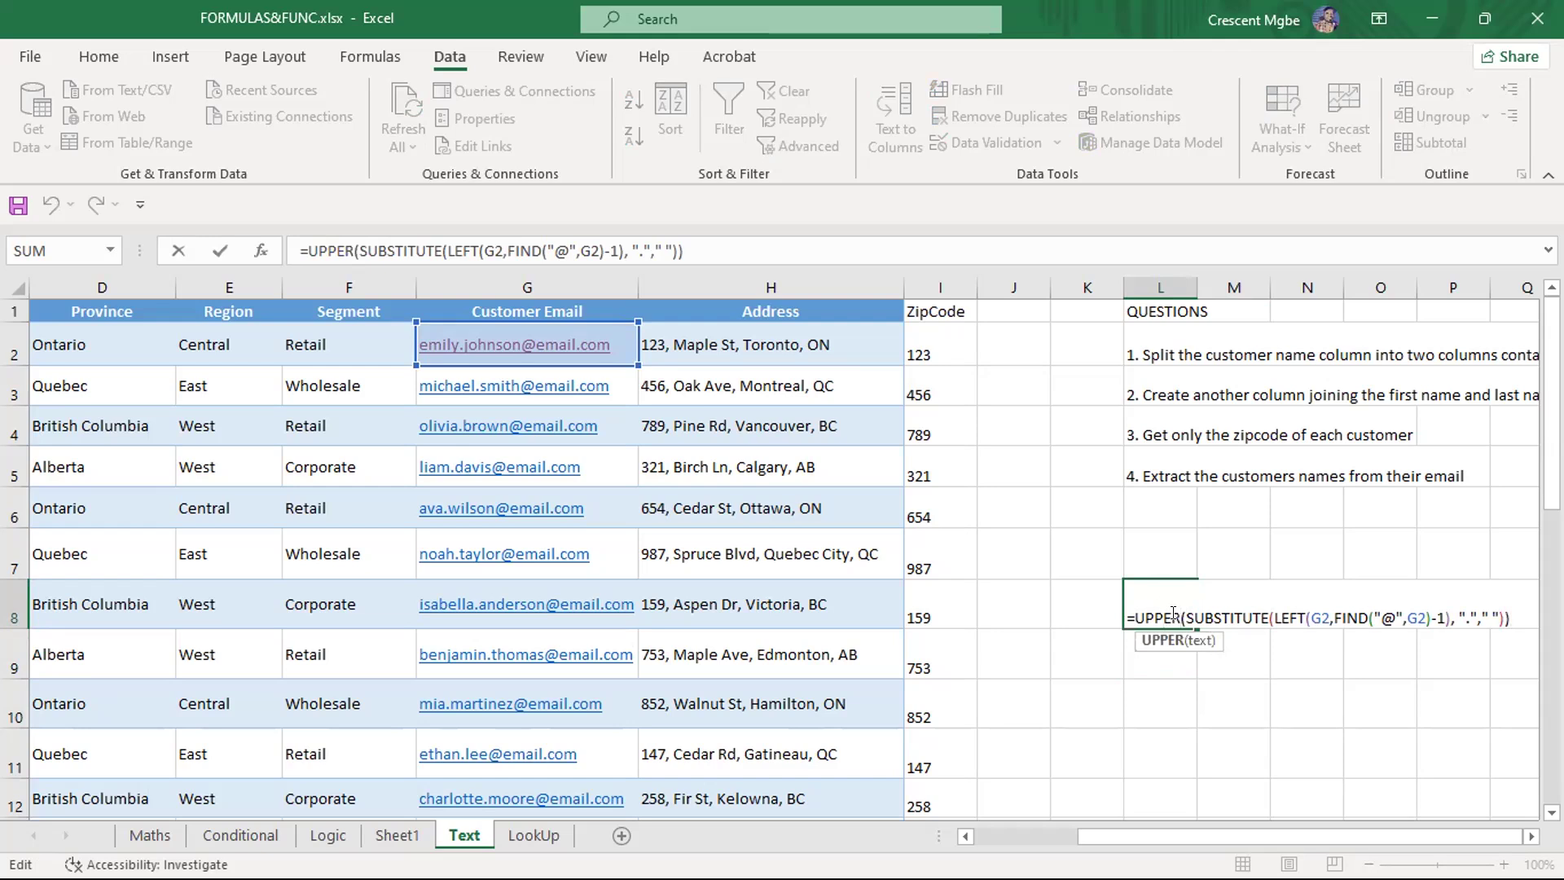
key(BackSpace)
key(BackSpace)
key(BackSpace)
key(BackSpace)
key(BackSpace)
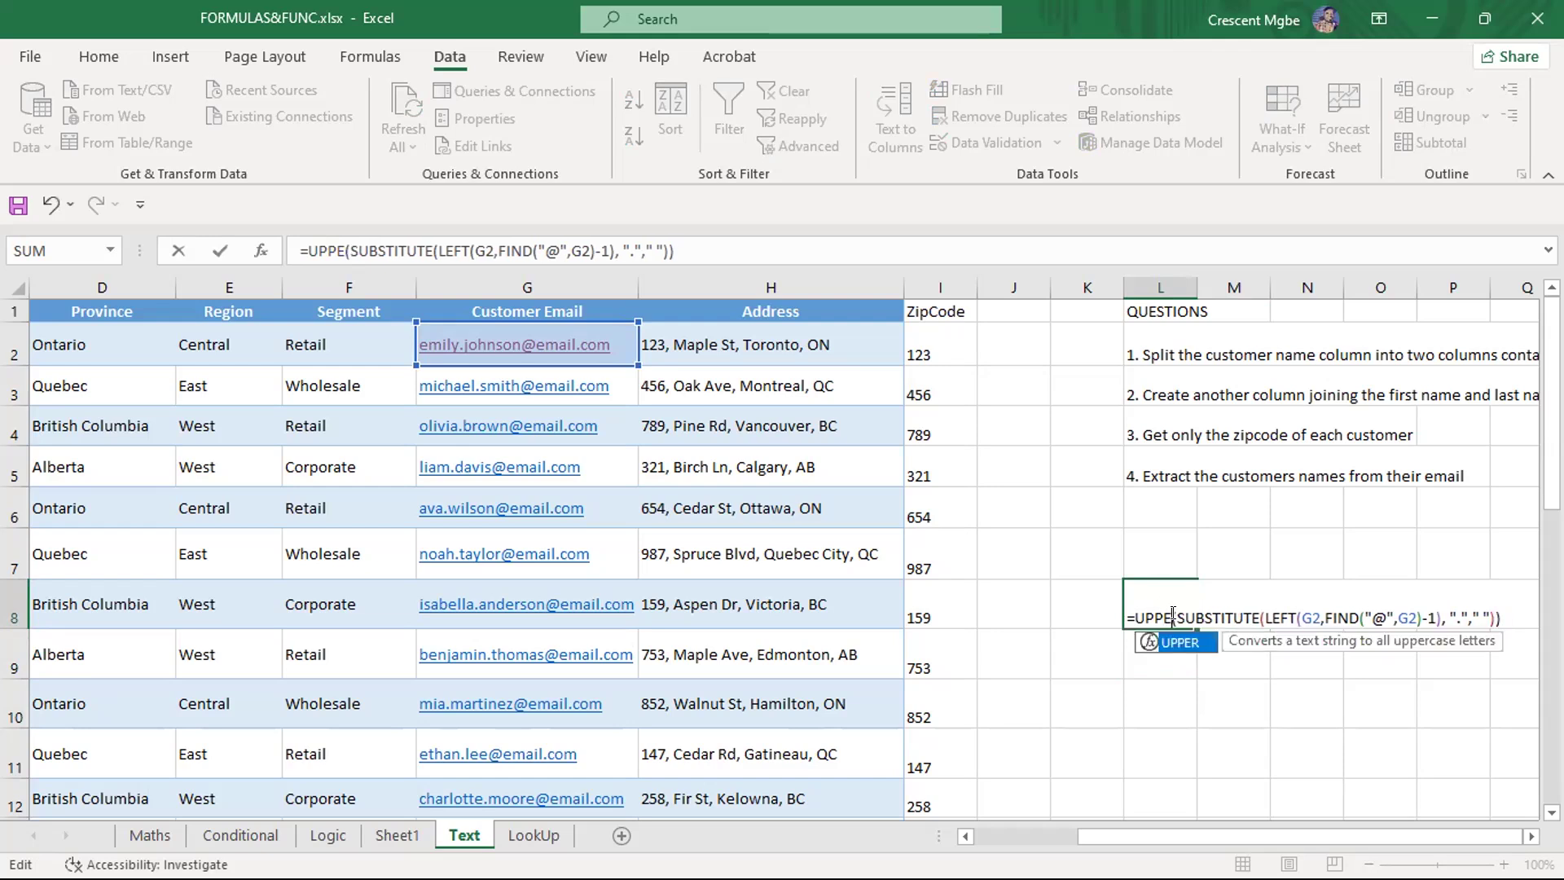
text(lowe)
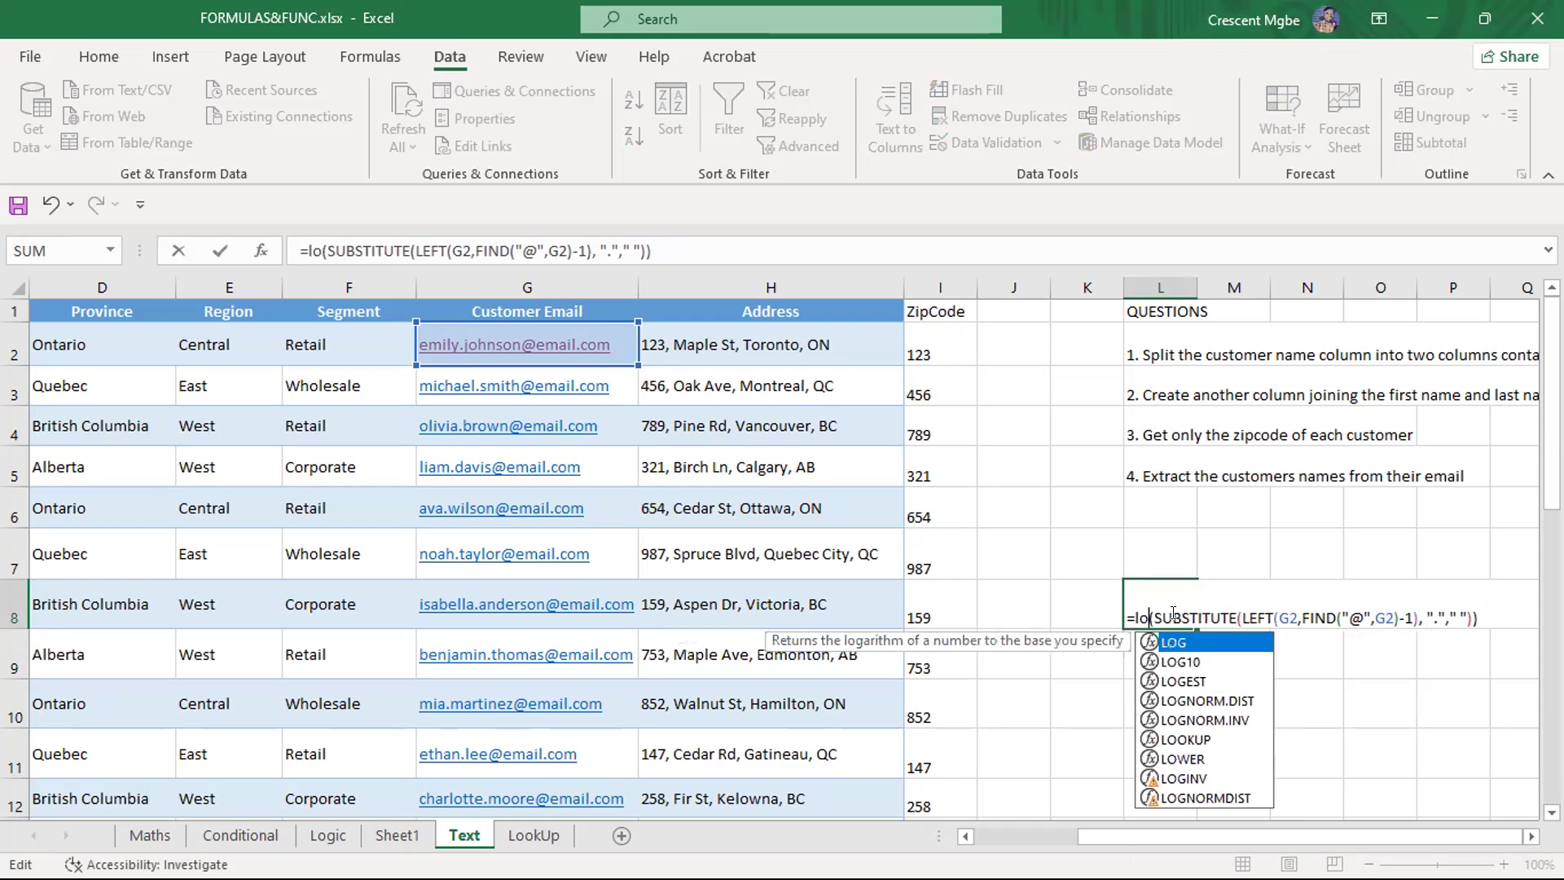
text(r)
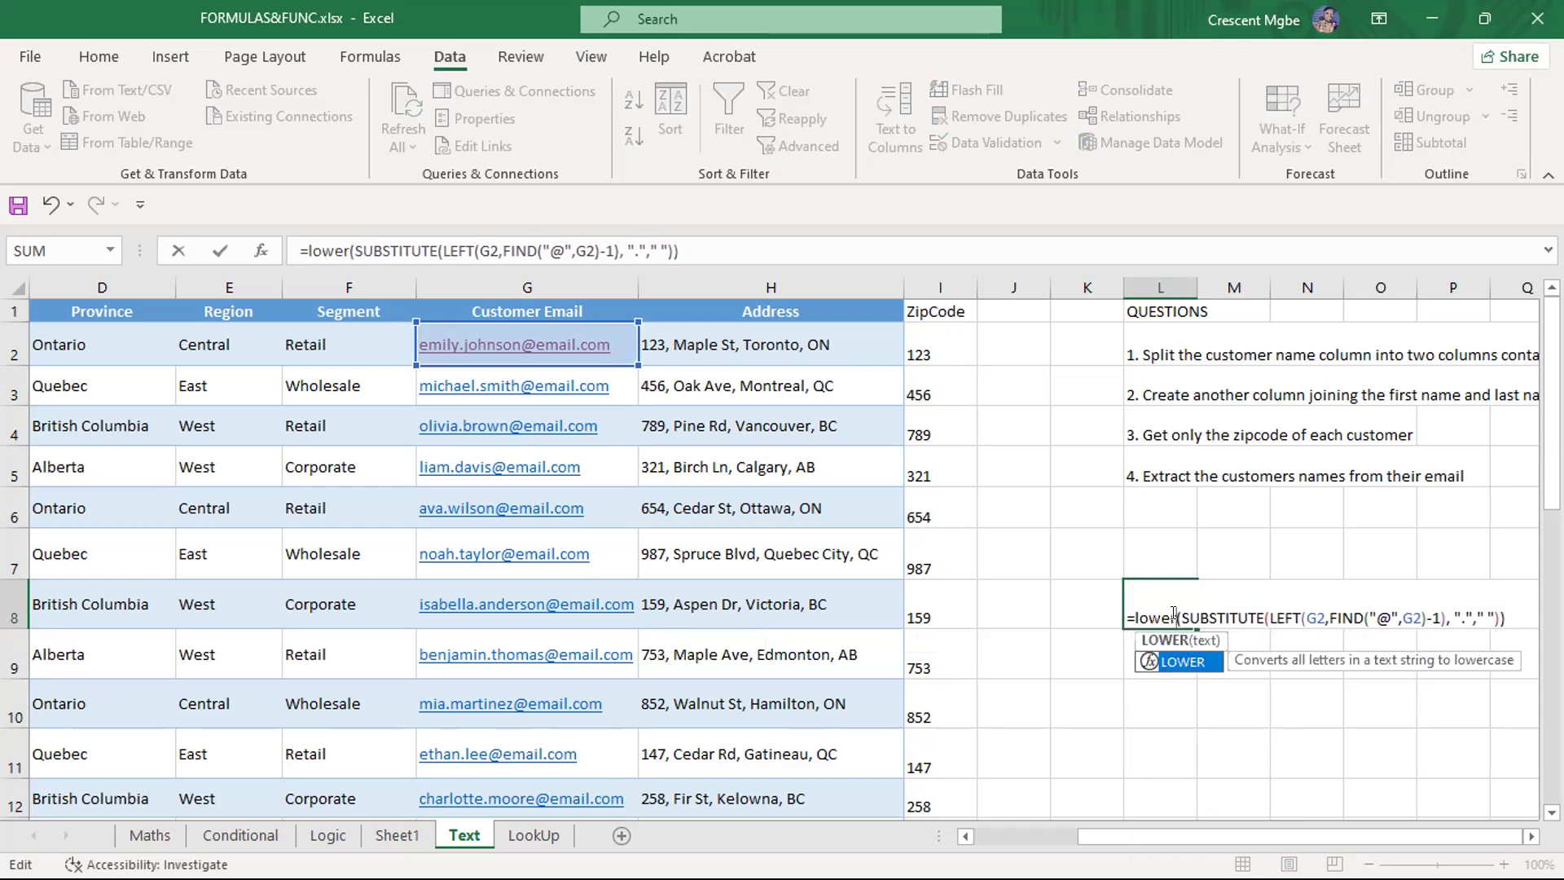
key(Return)
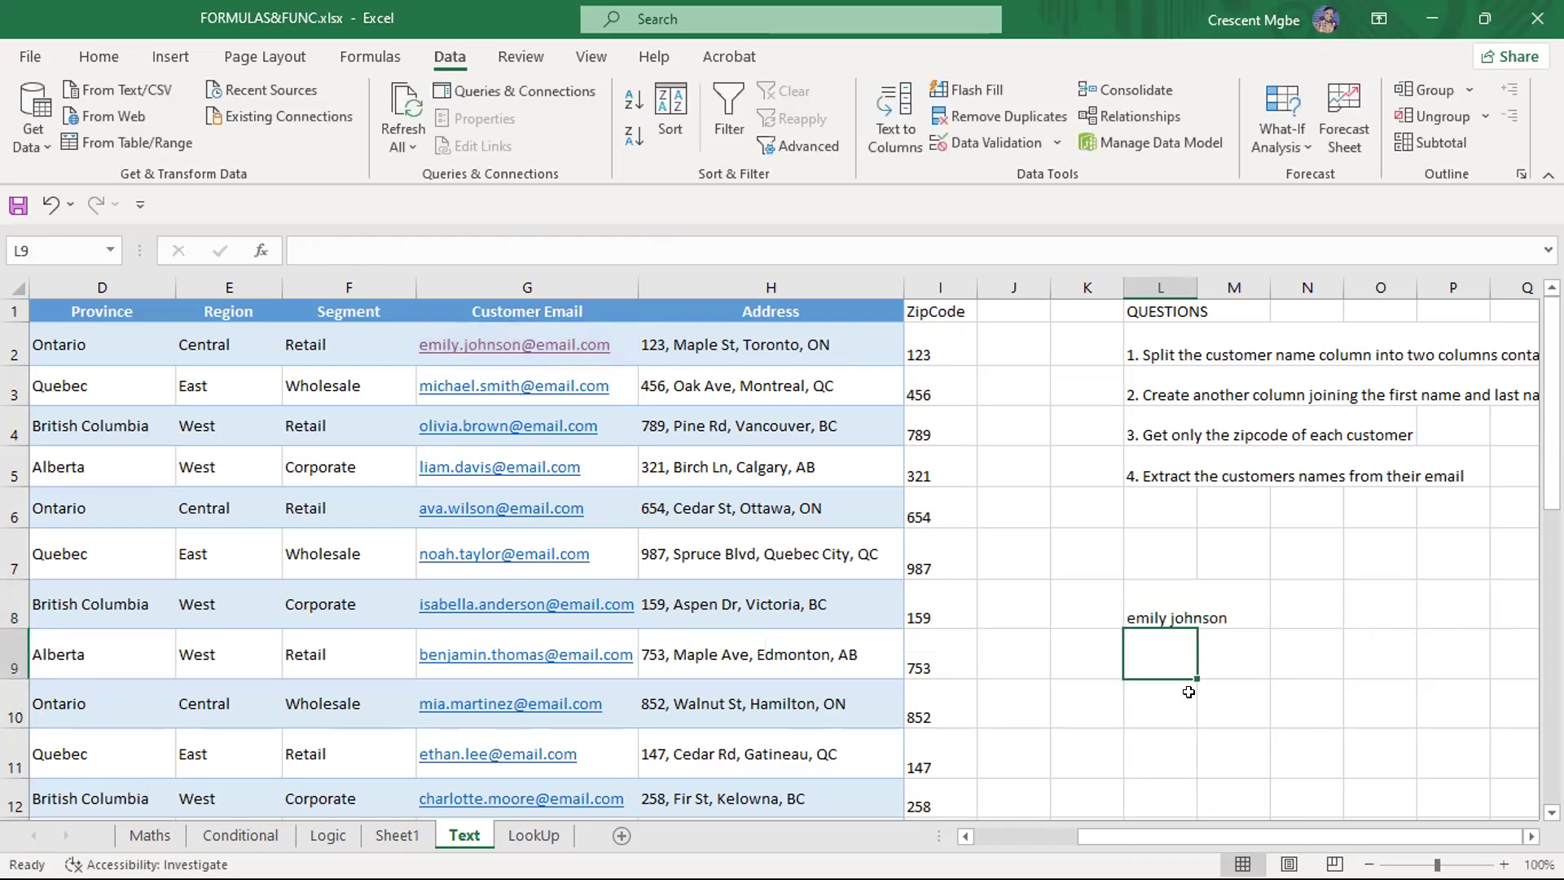
Replace the outer LOWER function in the L8 formula with PROPER to capitalize each part of the name
click(1151, 611)
double_click(1151, 612)
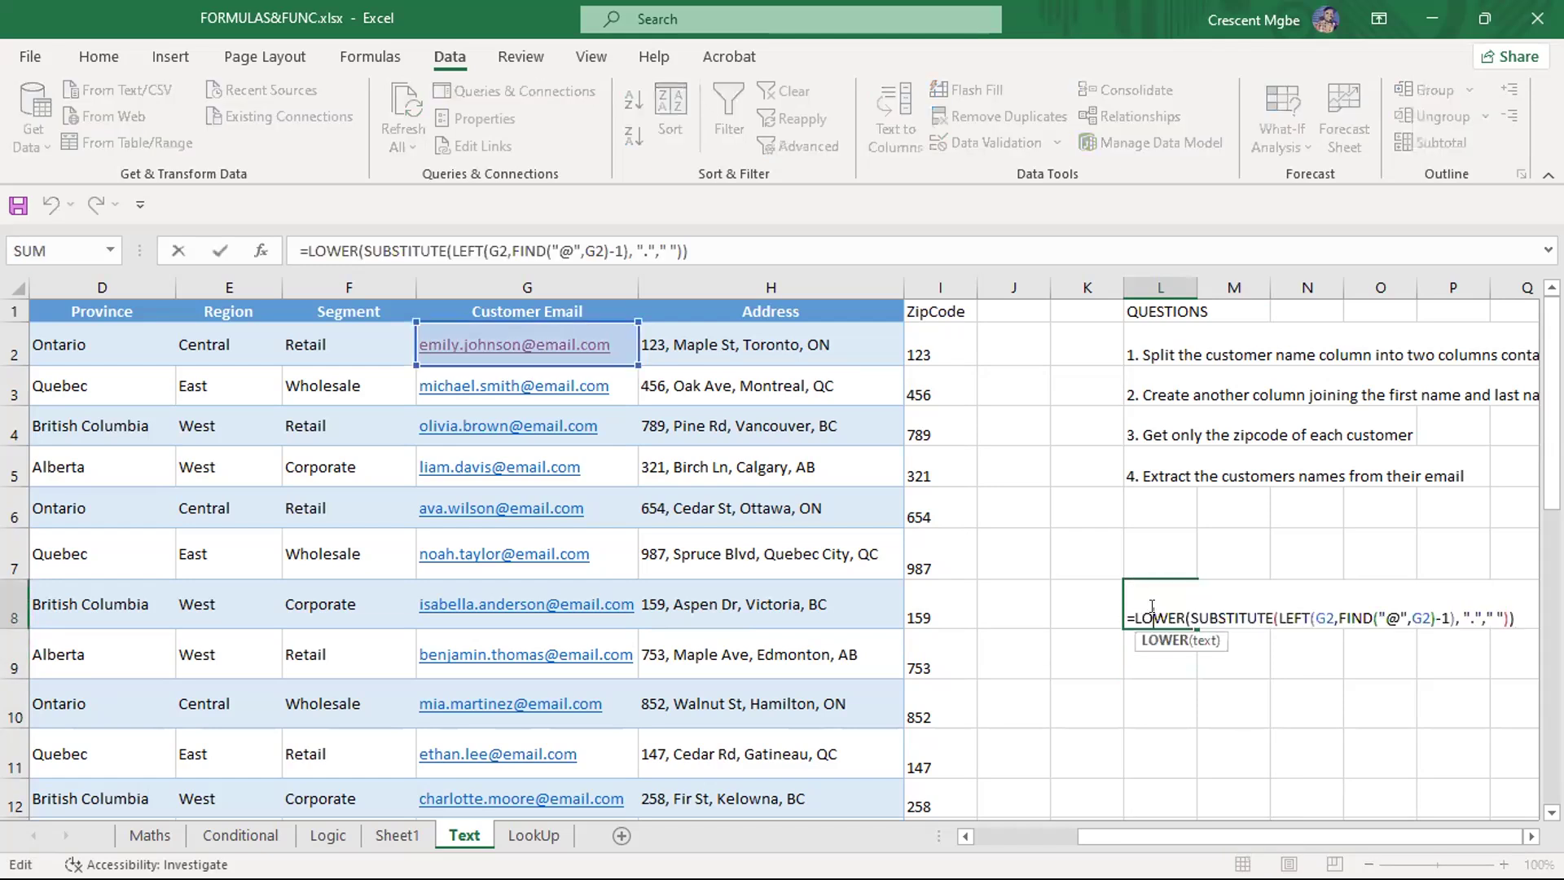
click(1183, 617)
key(BackSpace)
key(BackSpace)
key(BackSpace)
key(BackSpace)
key(BackSpace)
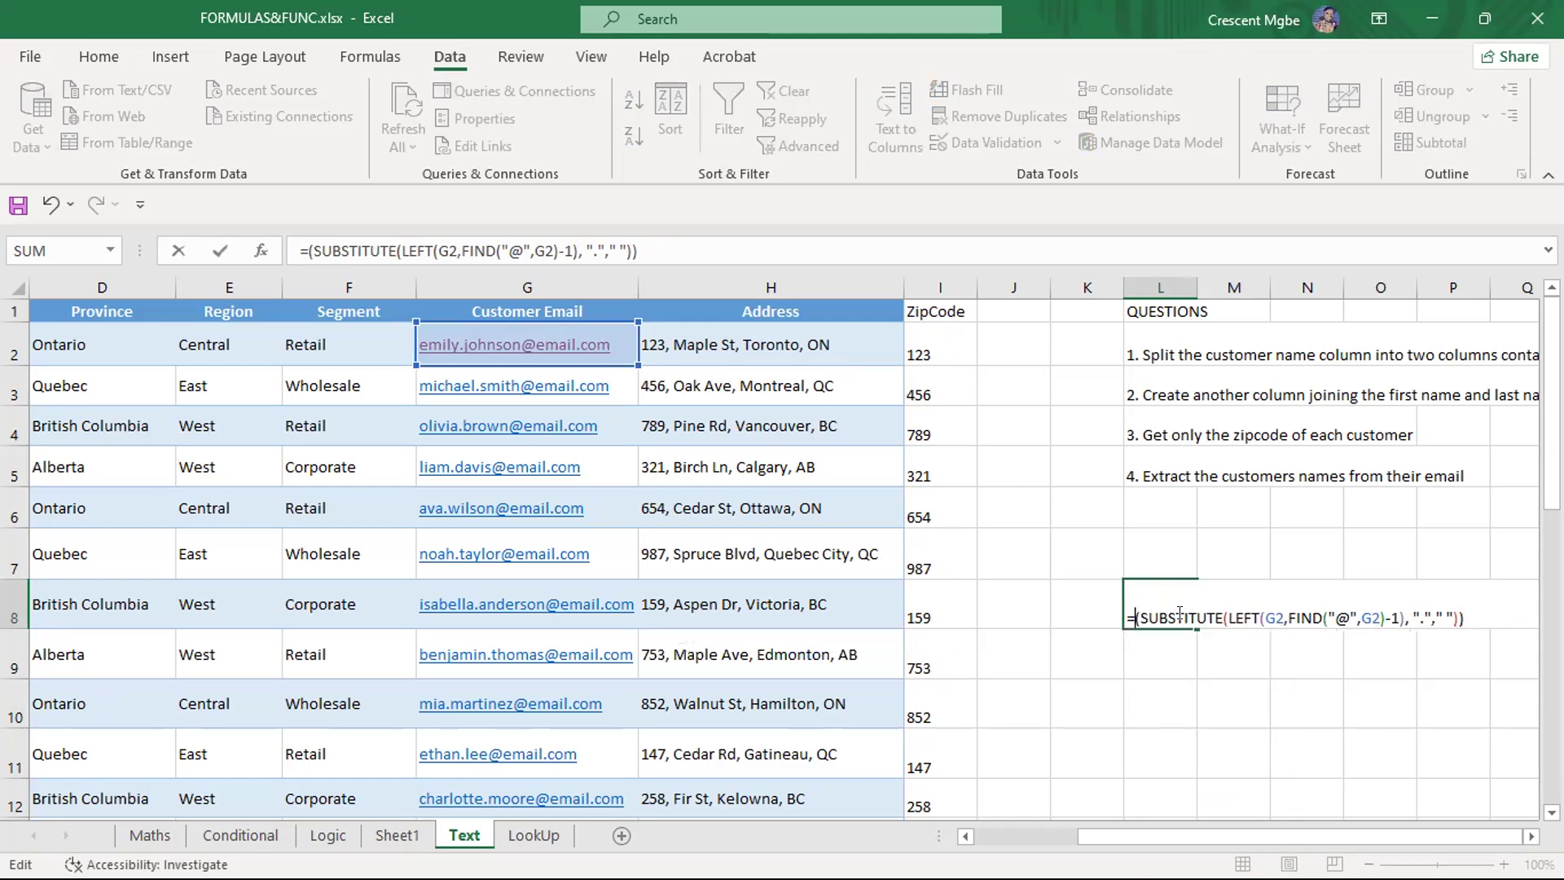
text(proper)
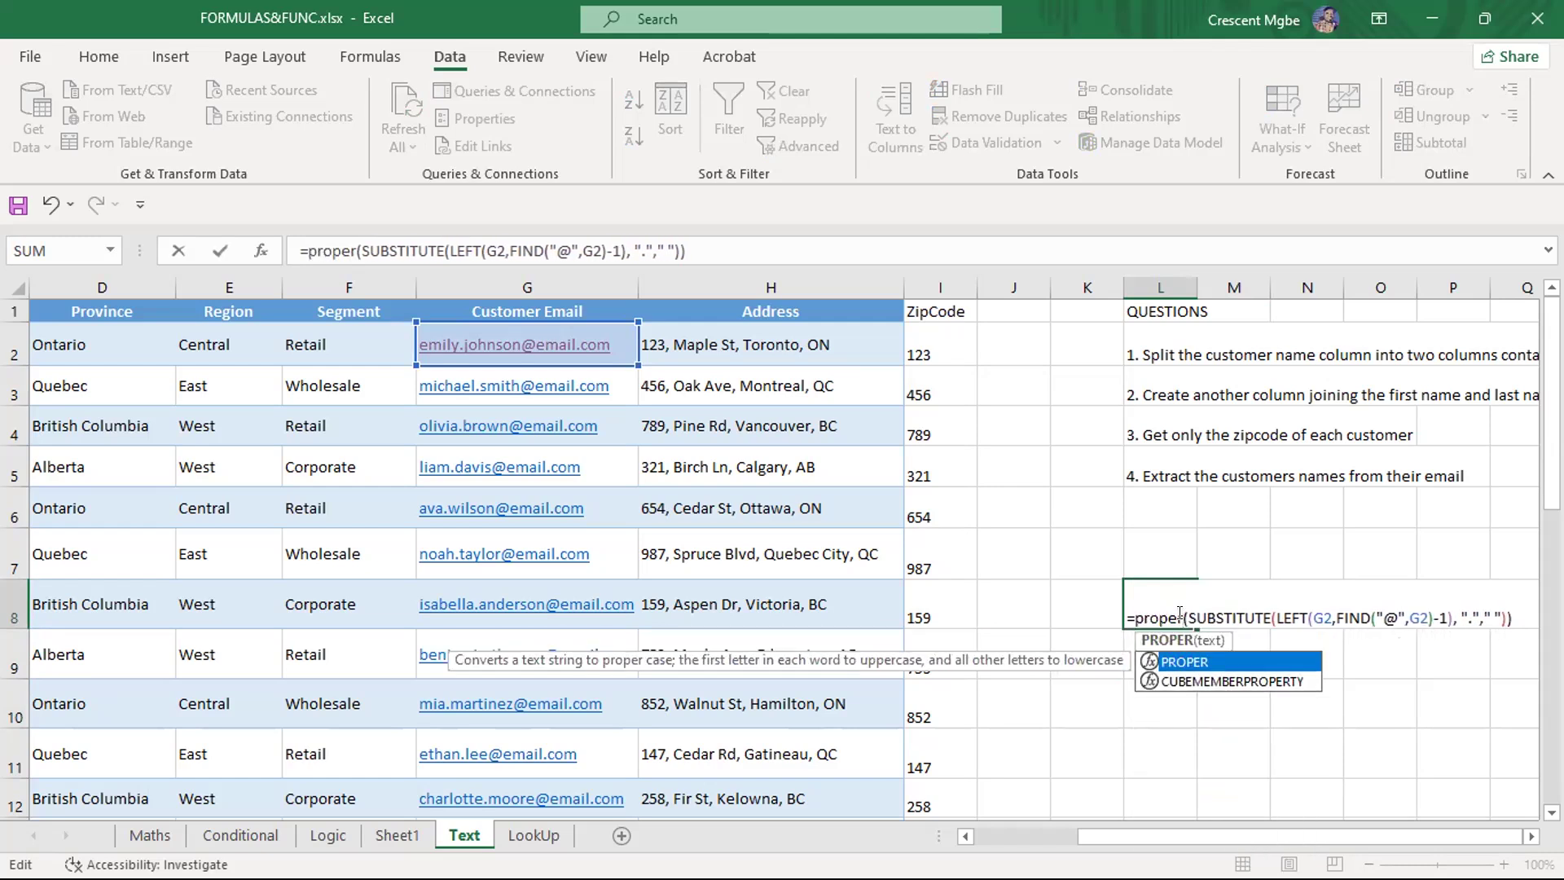
key(Return)
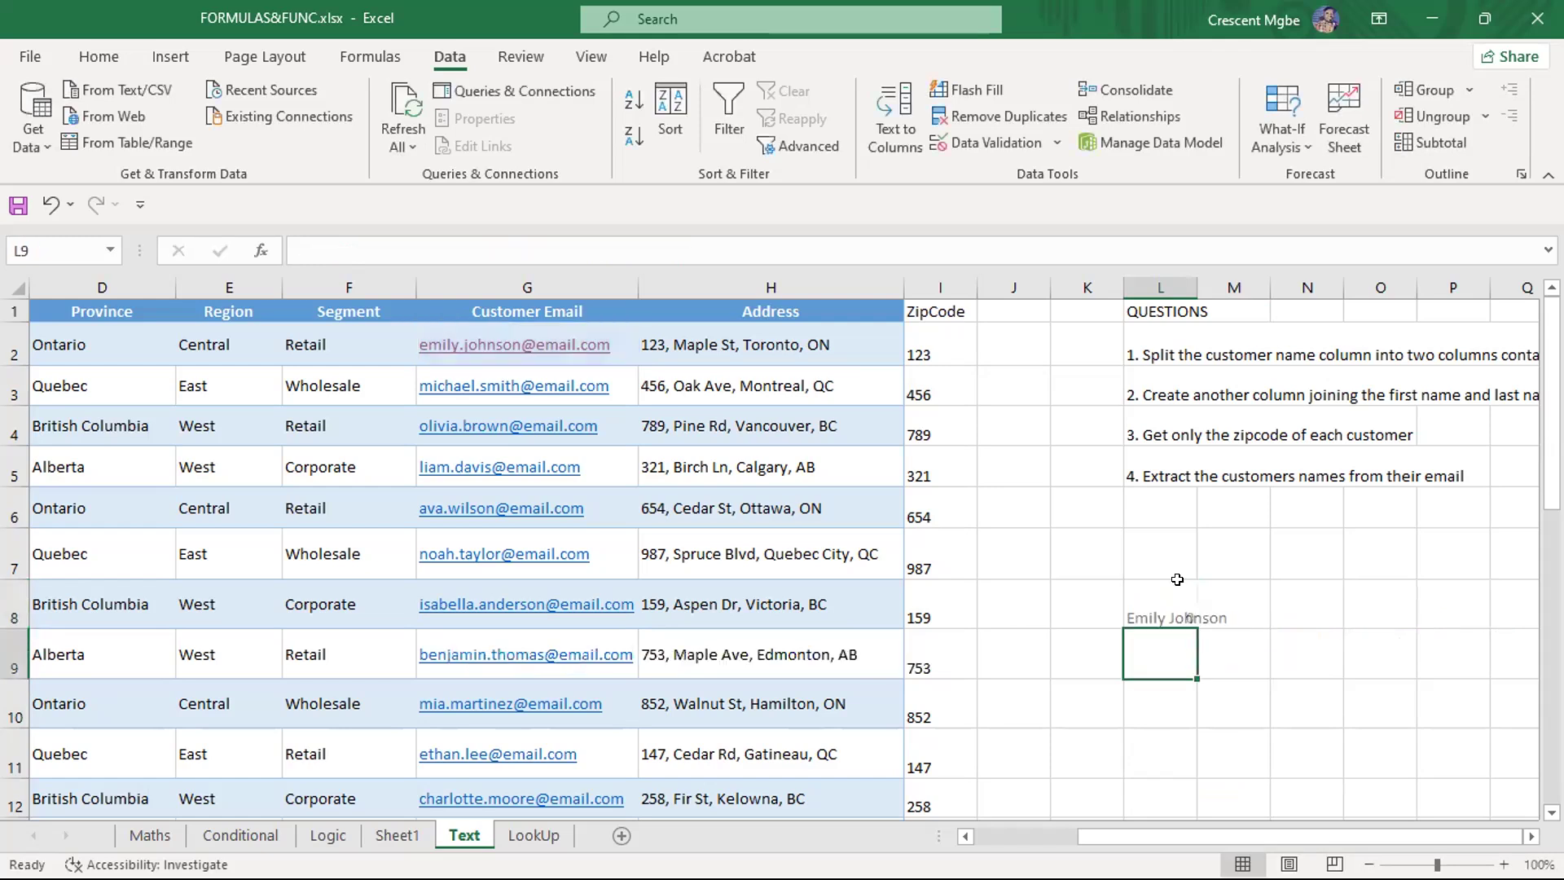
Enter the heading "Extract Name" in J1 and widen column J to fit it
scroll(1217, 703, down, 1)
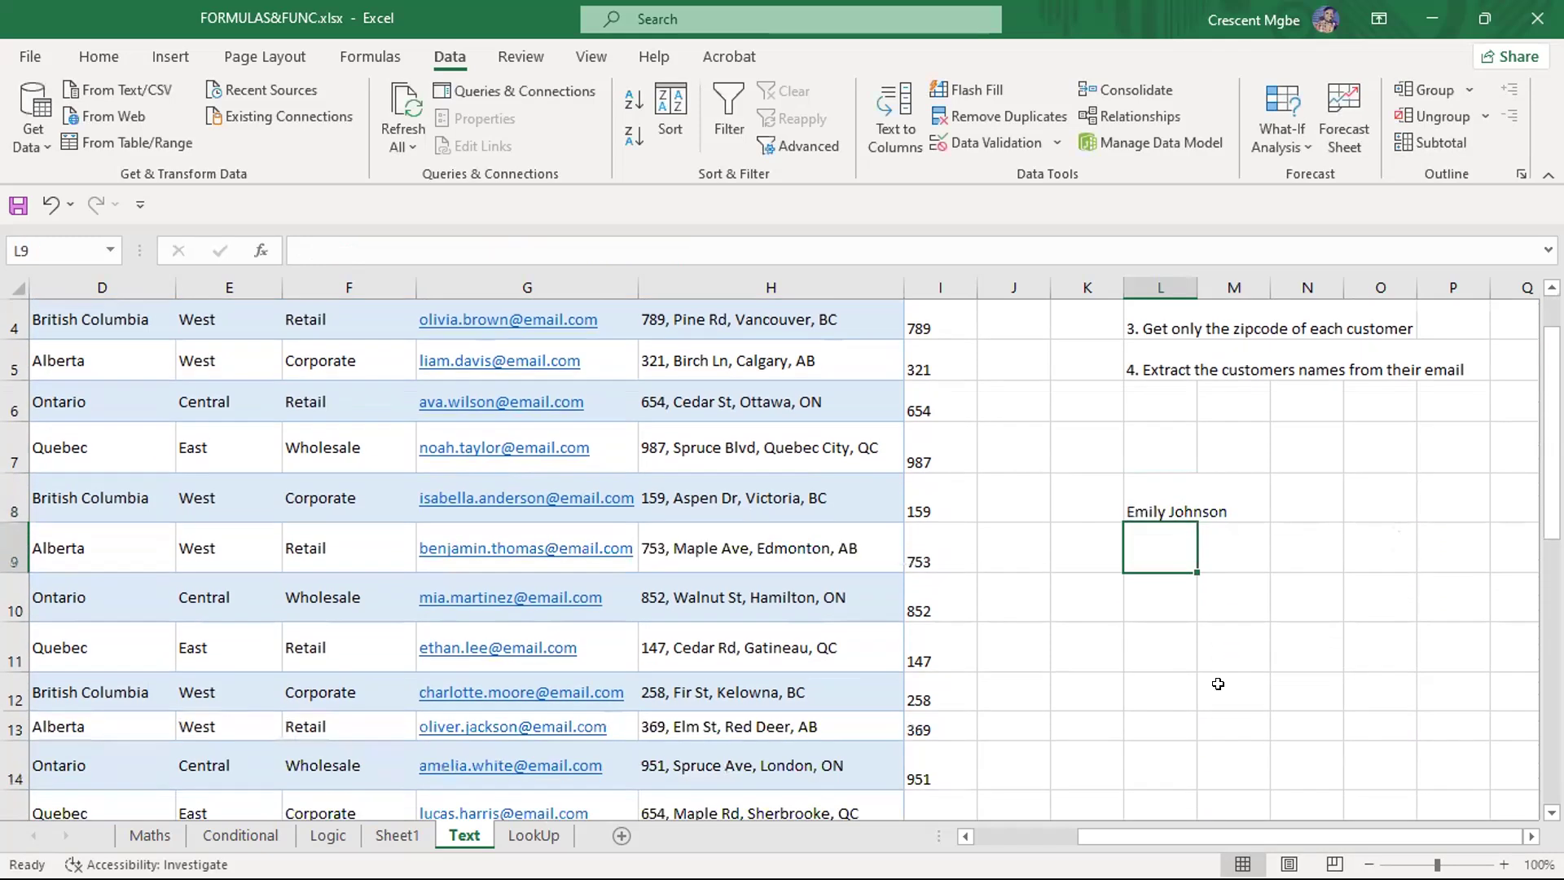
click(1218, 684)
scroll(1218, 684, up, 1)
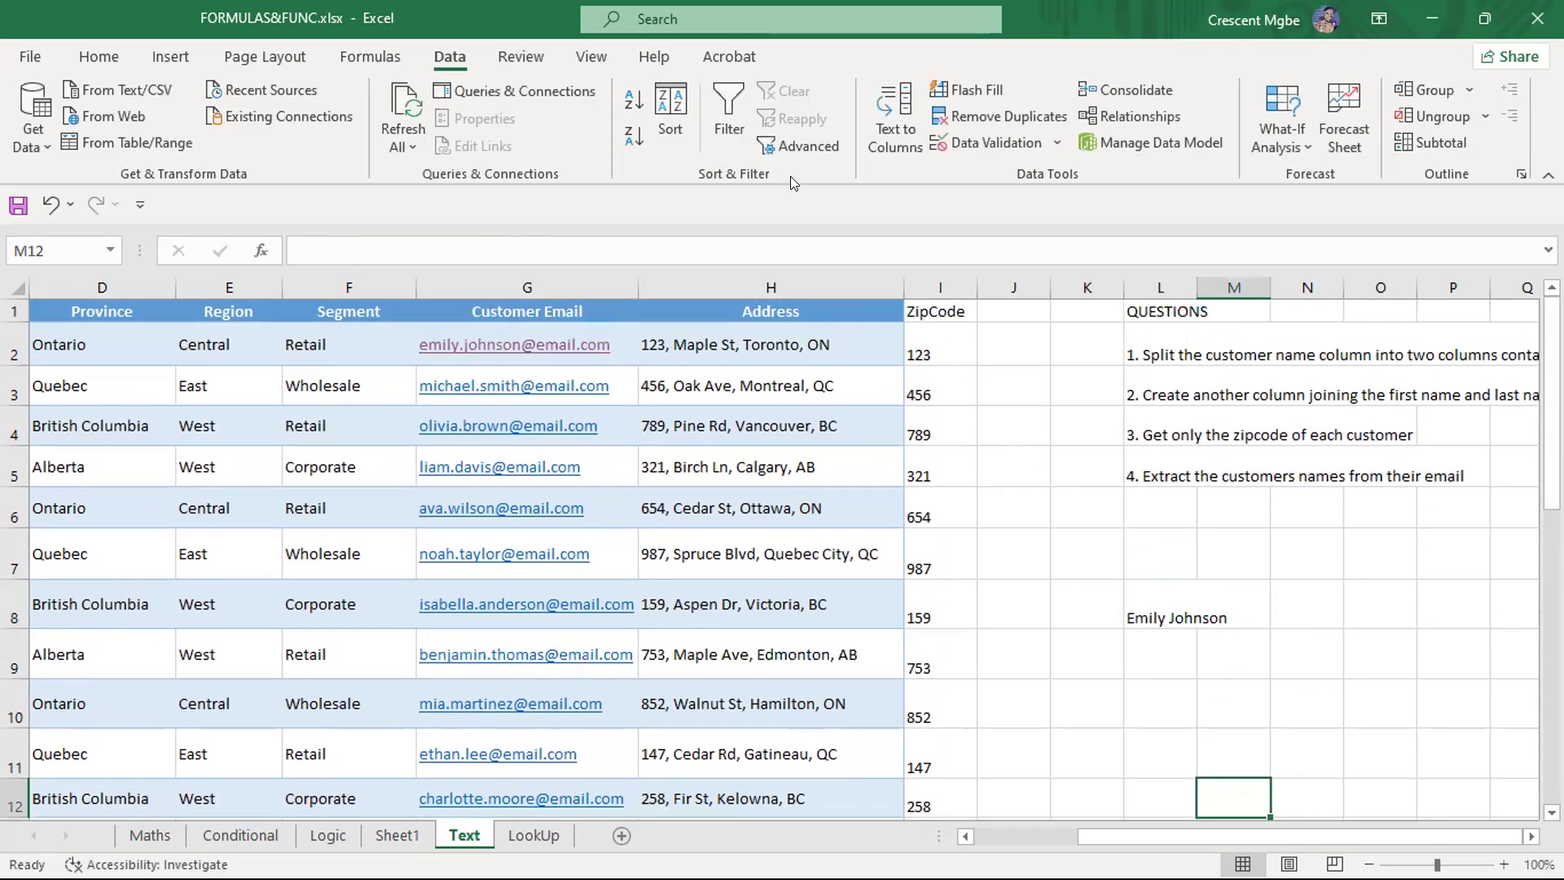
click(1003, 310)
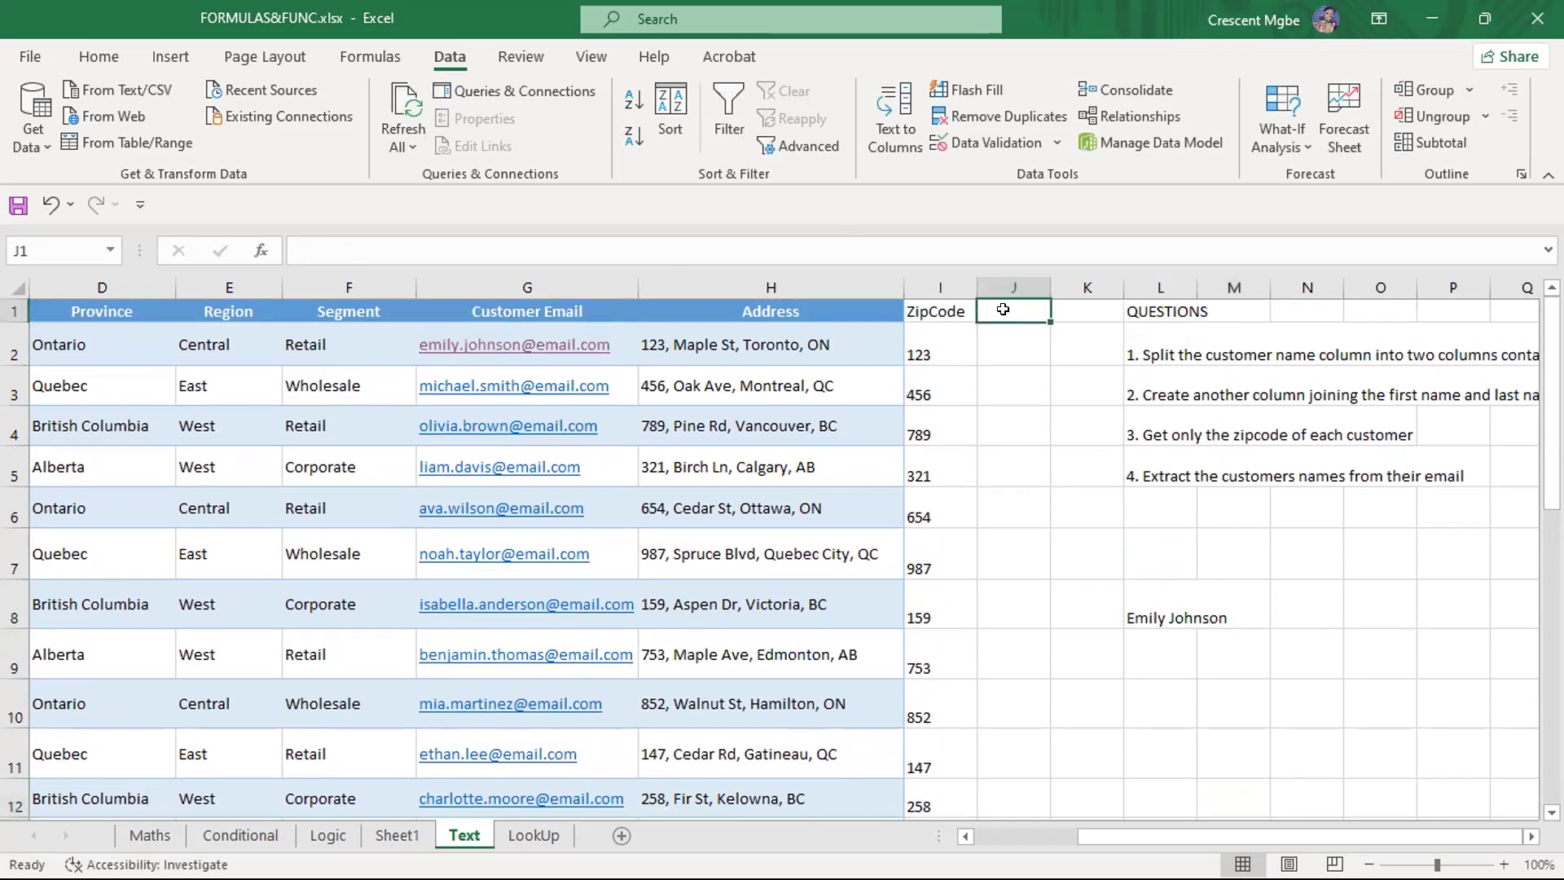
text(Extra)
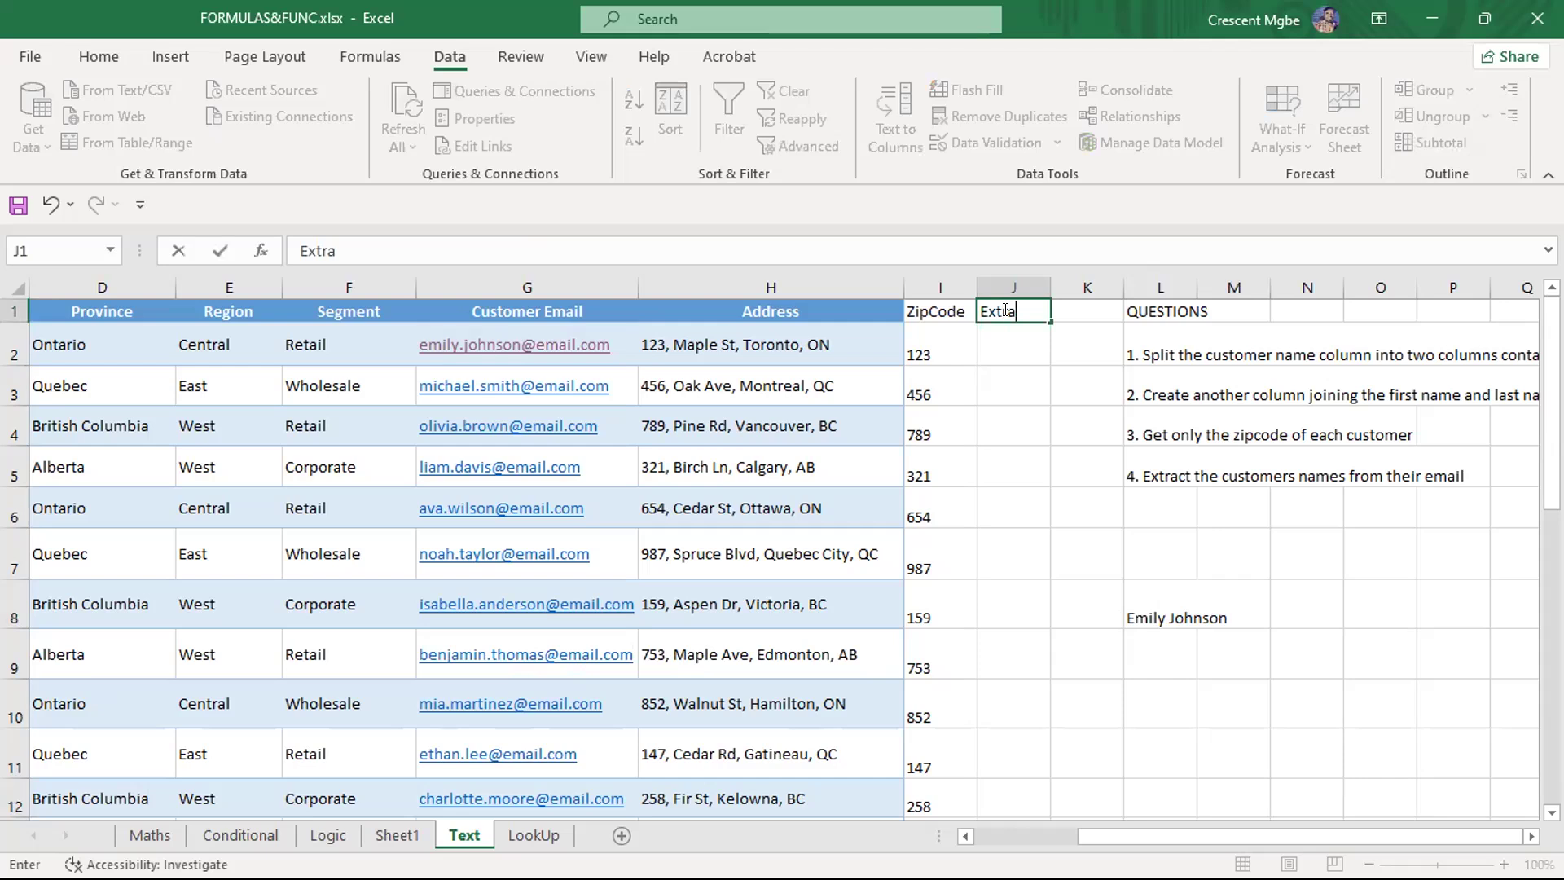
text(ct Name)
key(Return)
drag(1051, 287, 1123, 286)
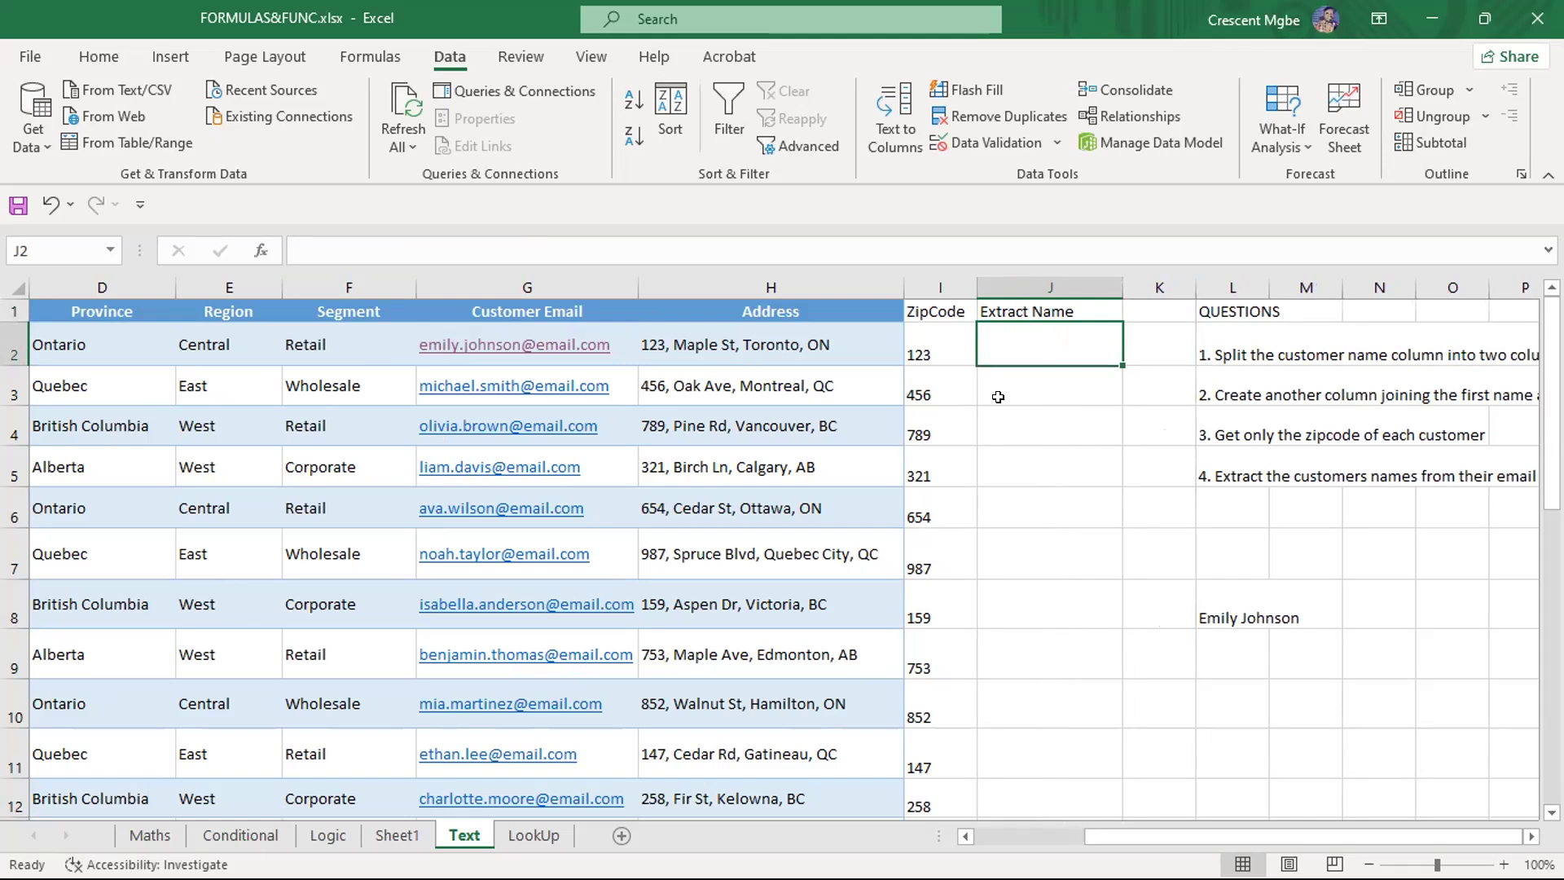
In J2, enter a LEFT formula on the row's Customer Email, using FIND("@", Customer Email) as the number of characters
click(1232, 615)
click(1032, 353)
text(=)
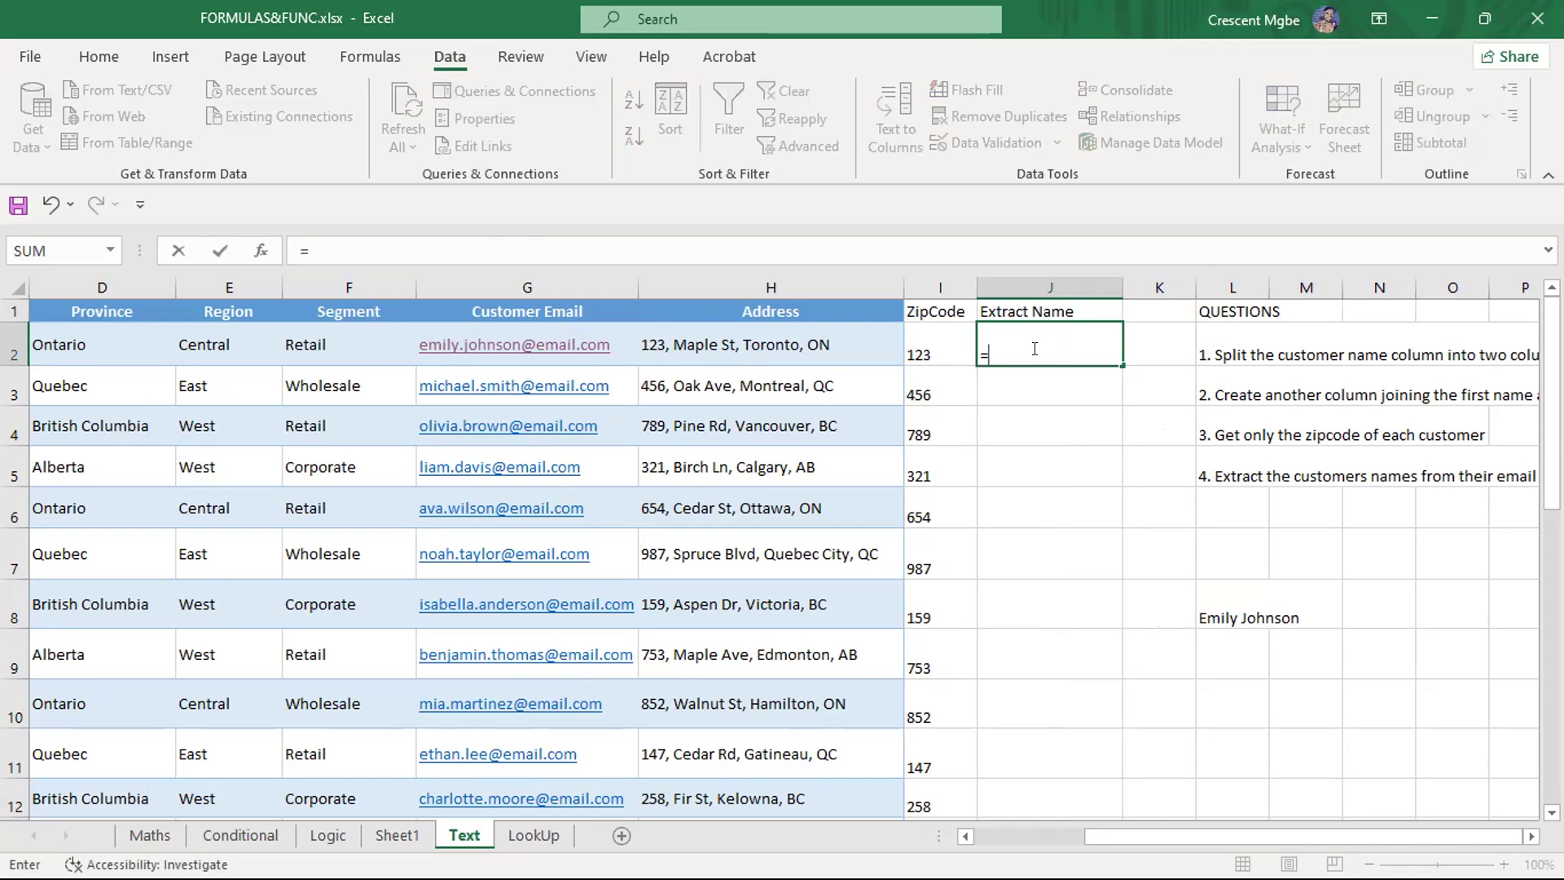
text(left)
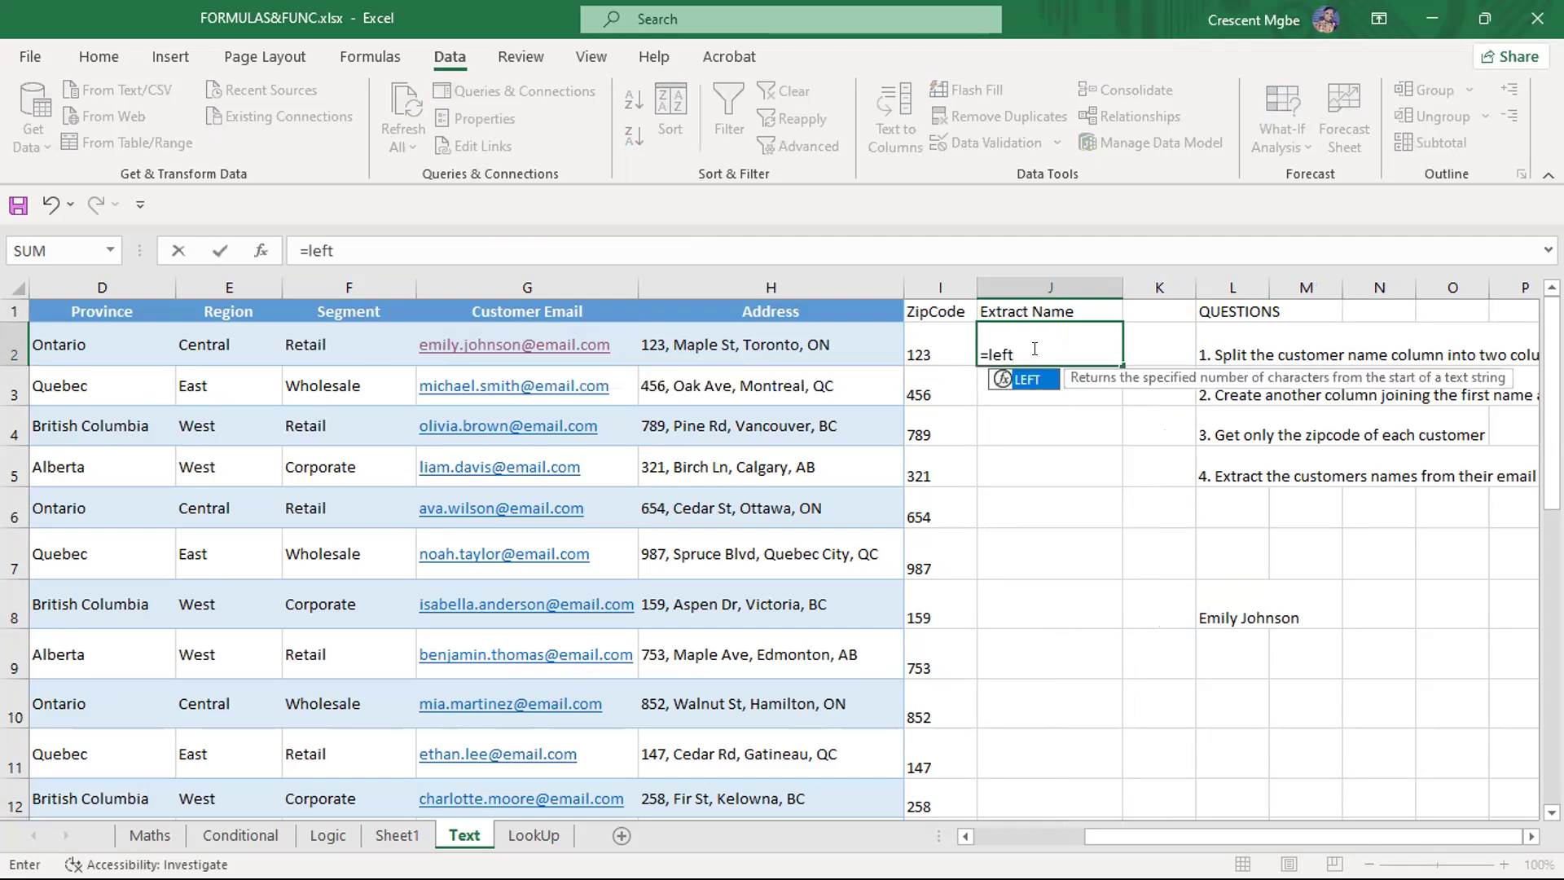
key(Tab)
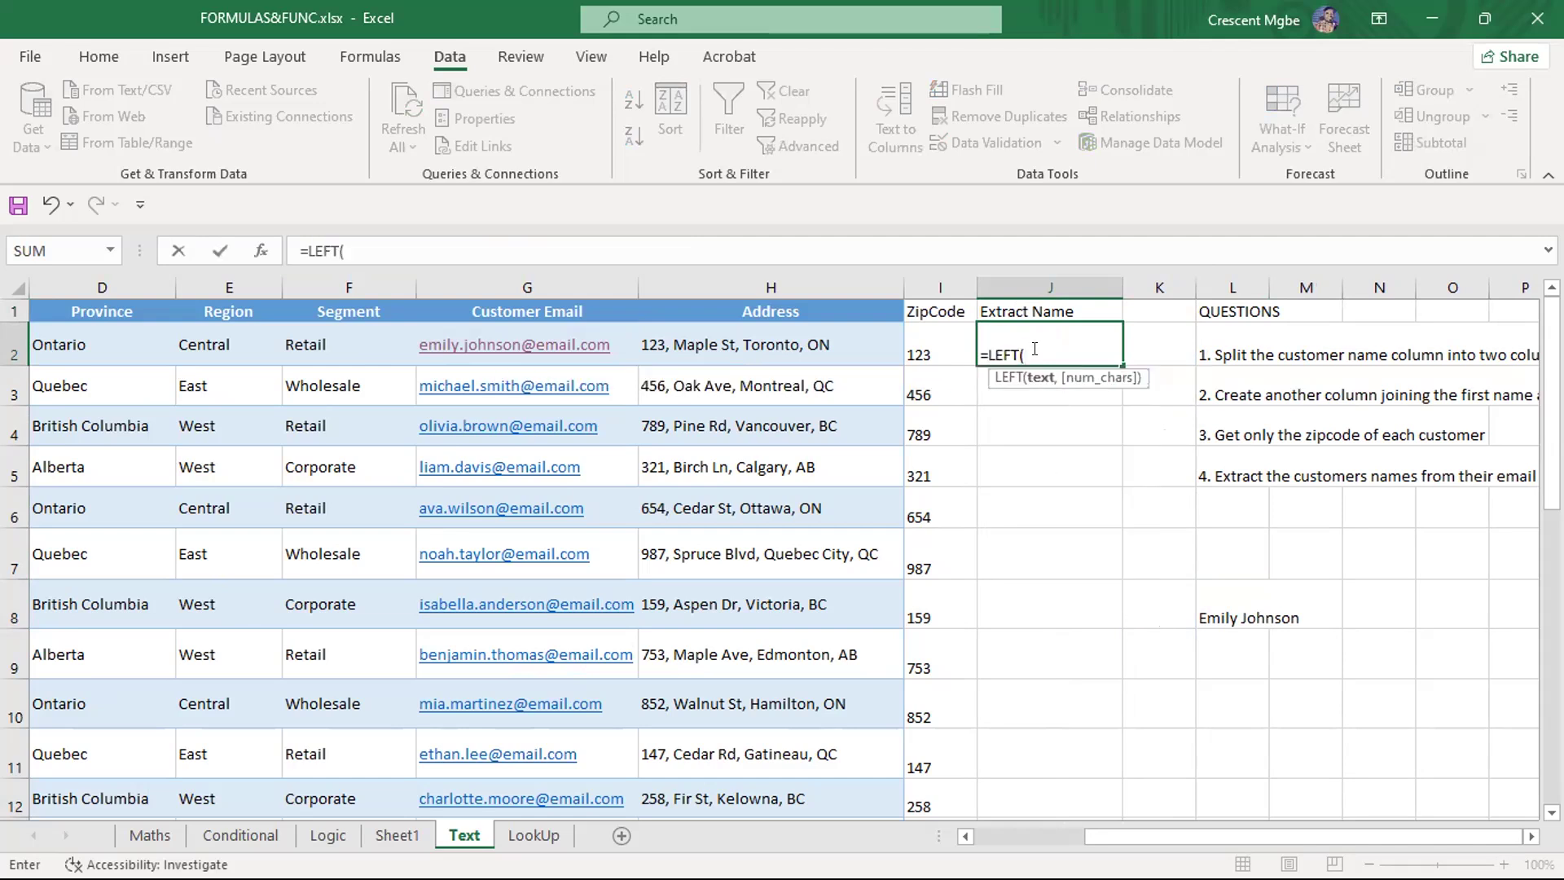
click(579, 352)
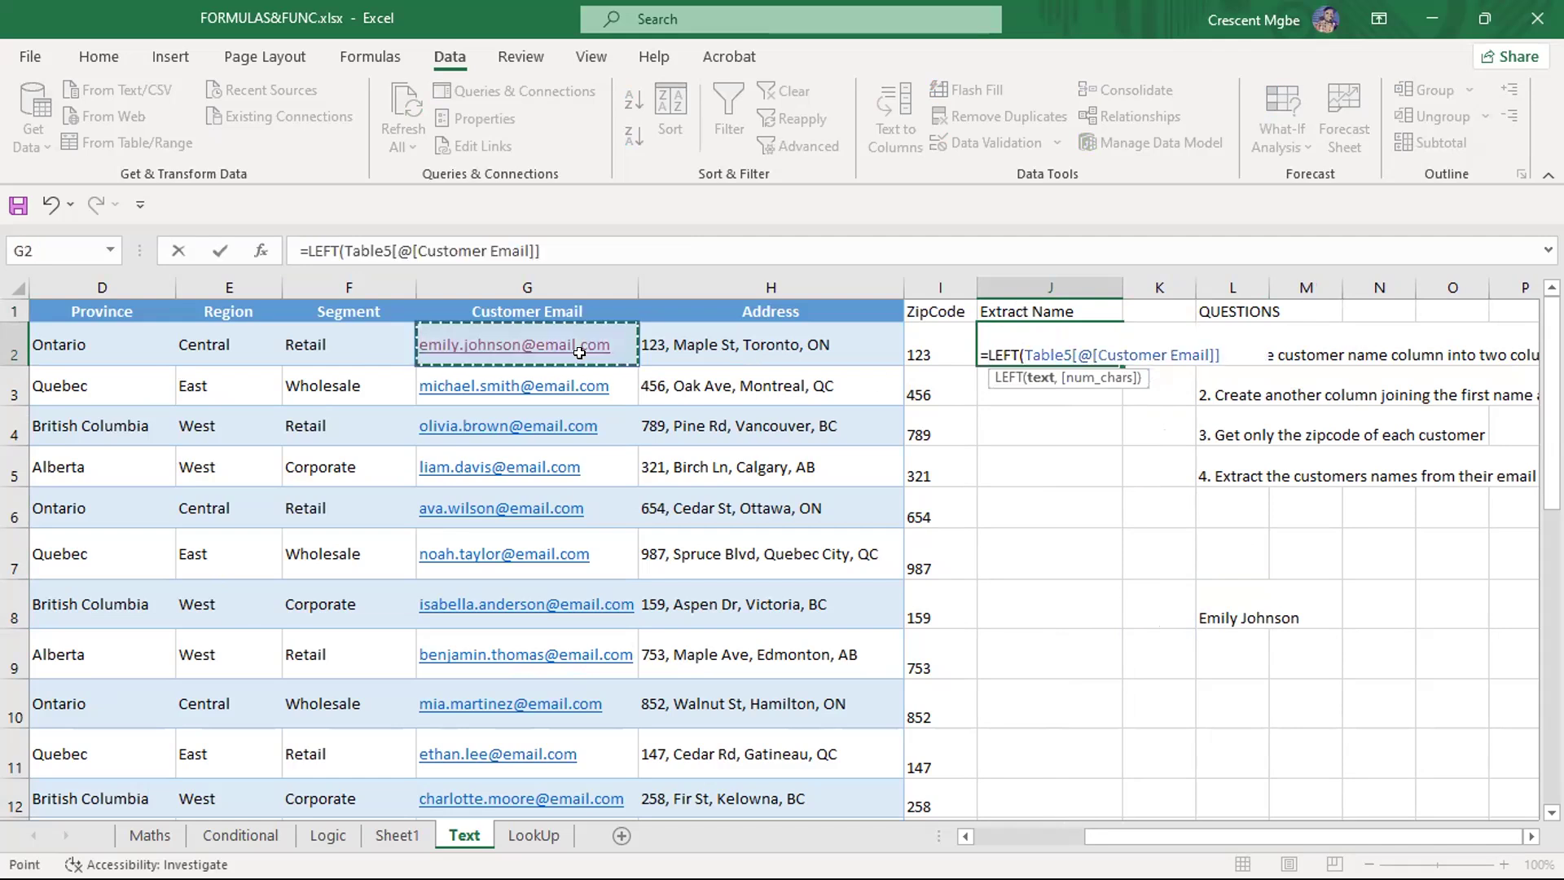
text(,)
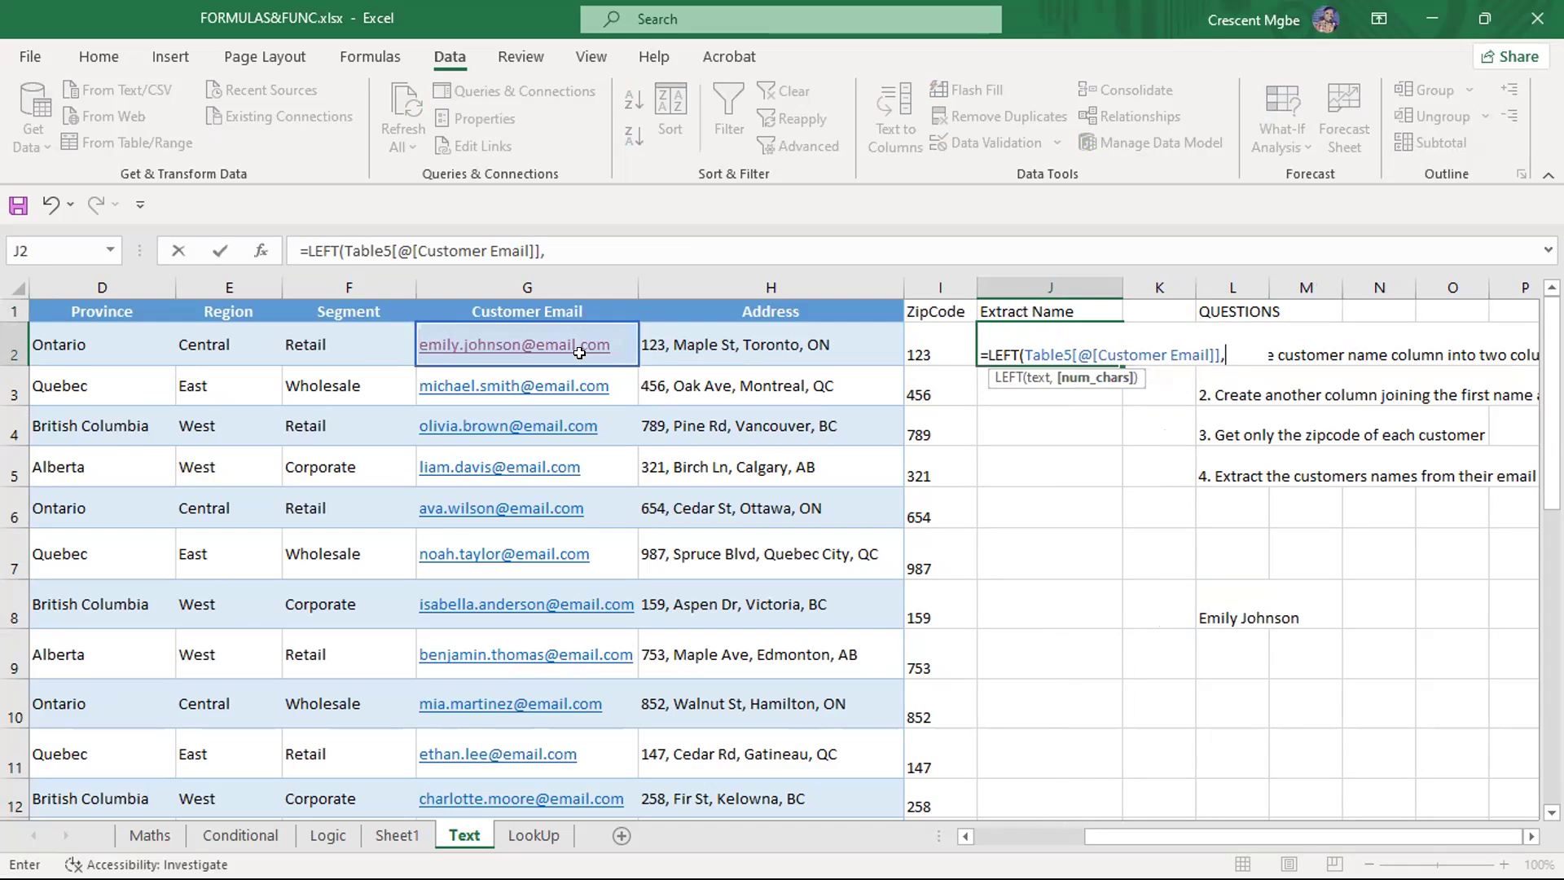
text(find)
key(Tab)
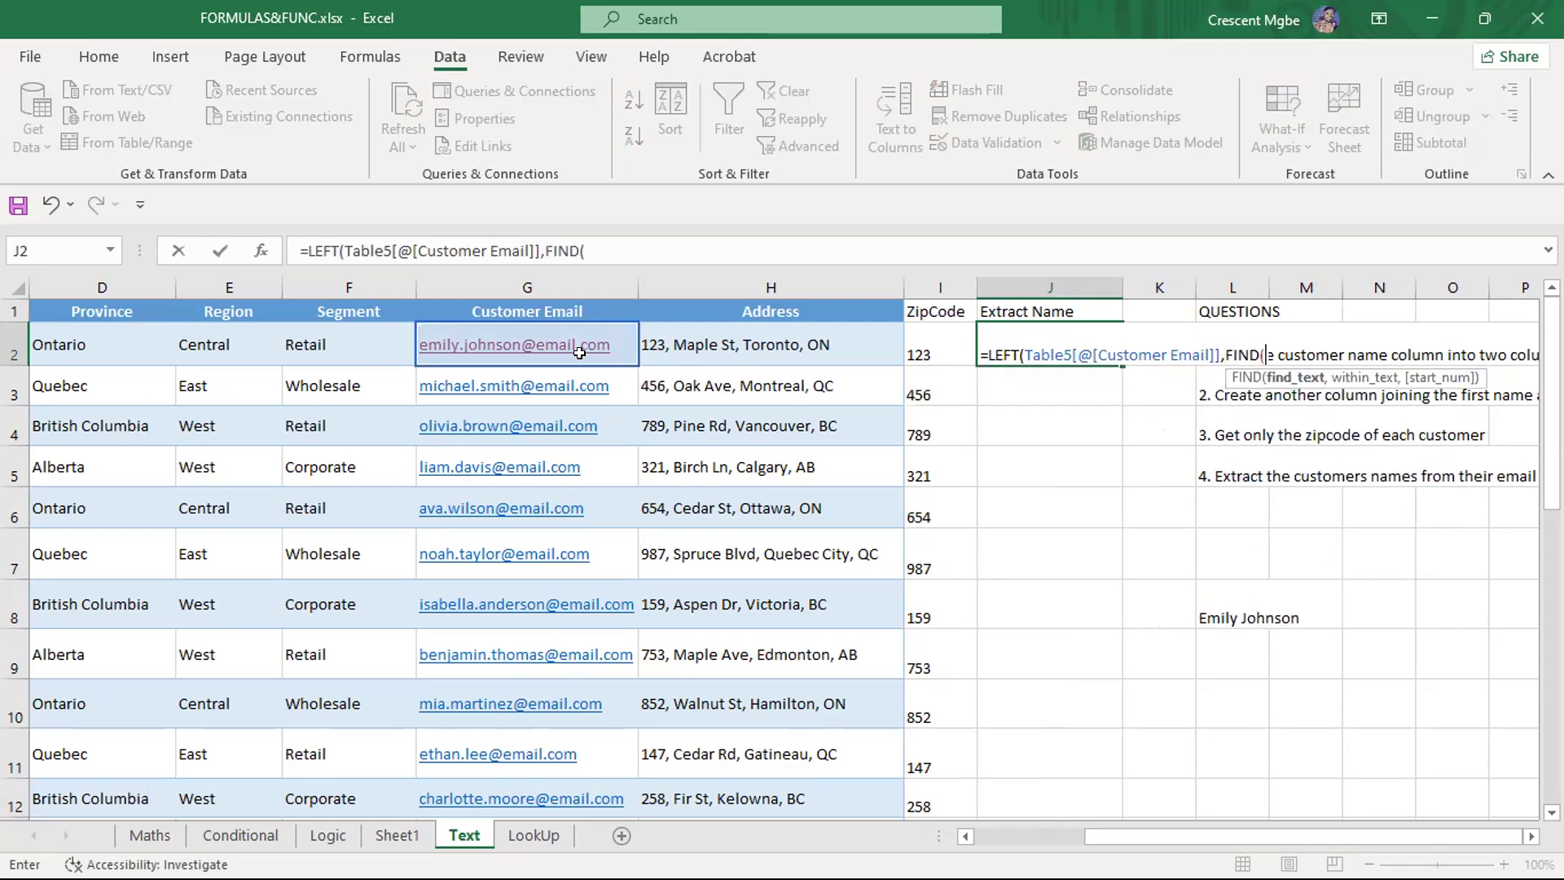
text("@",)
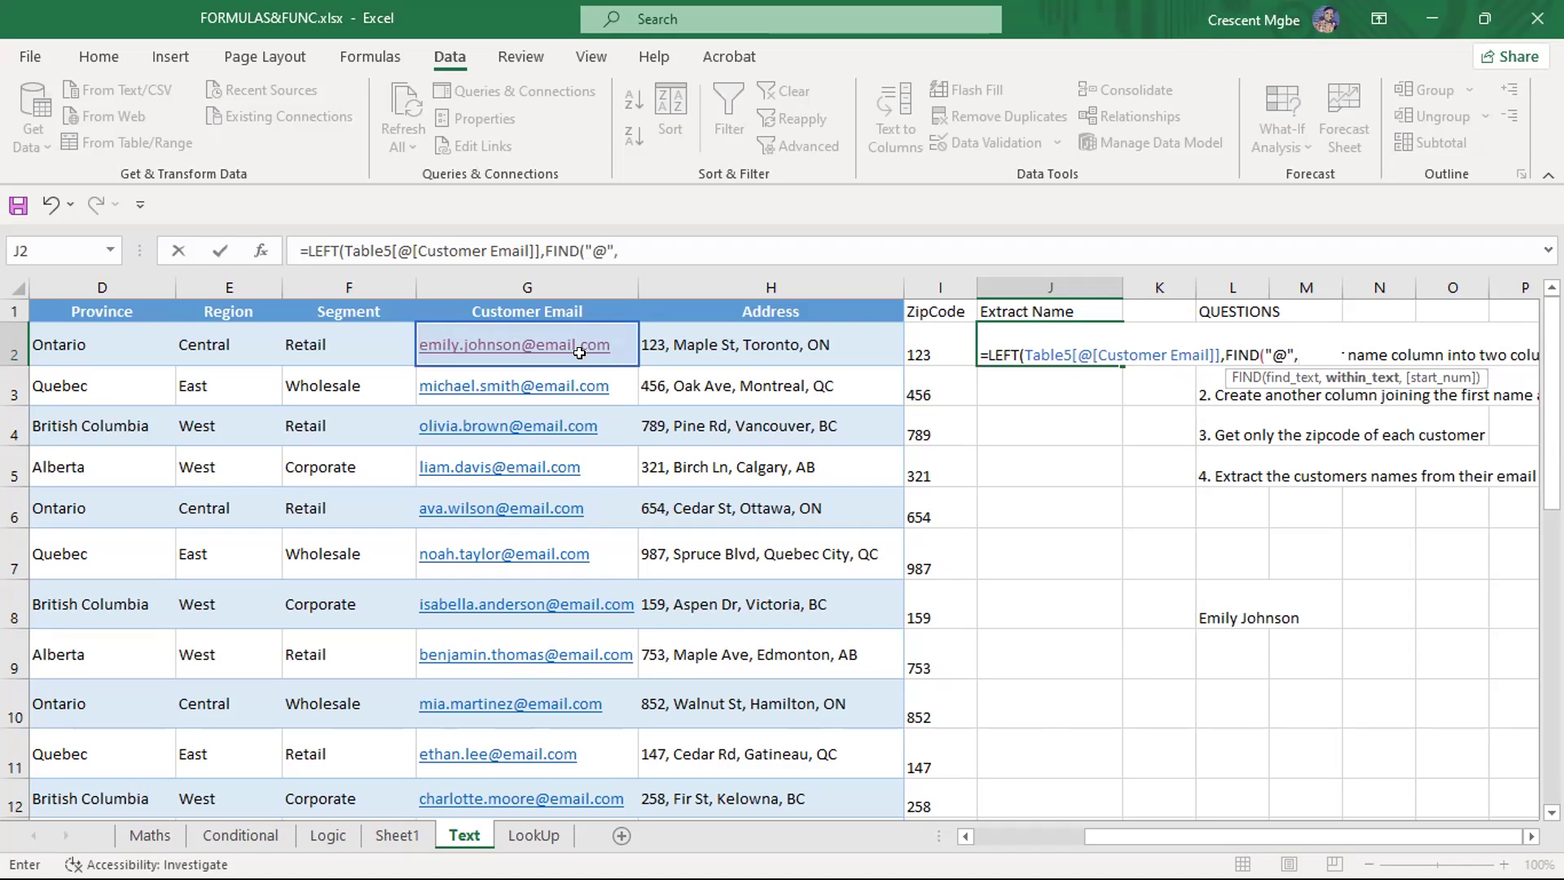
click(580, 352)
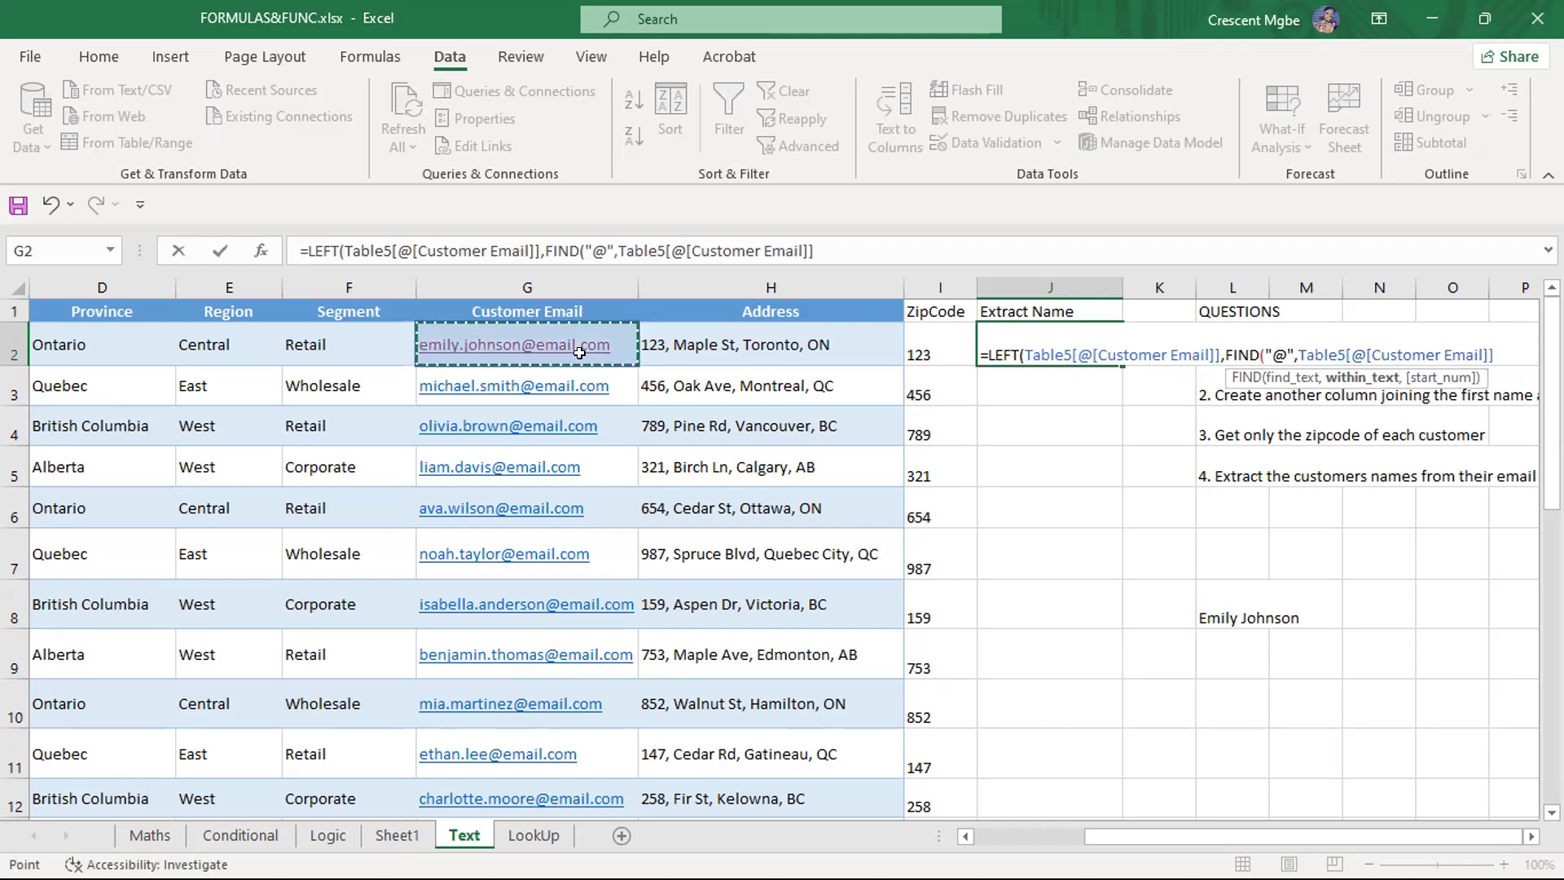
text())
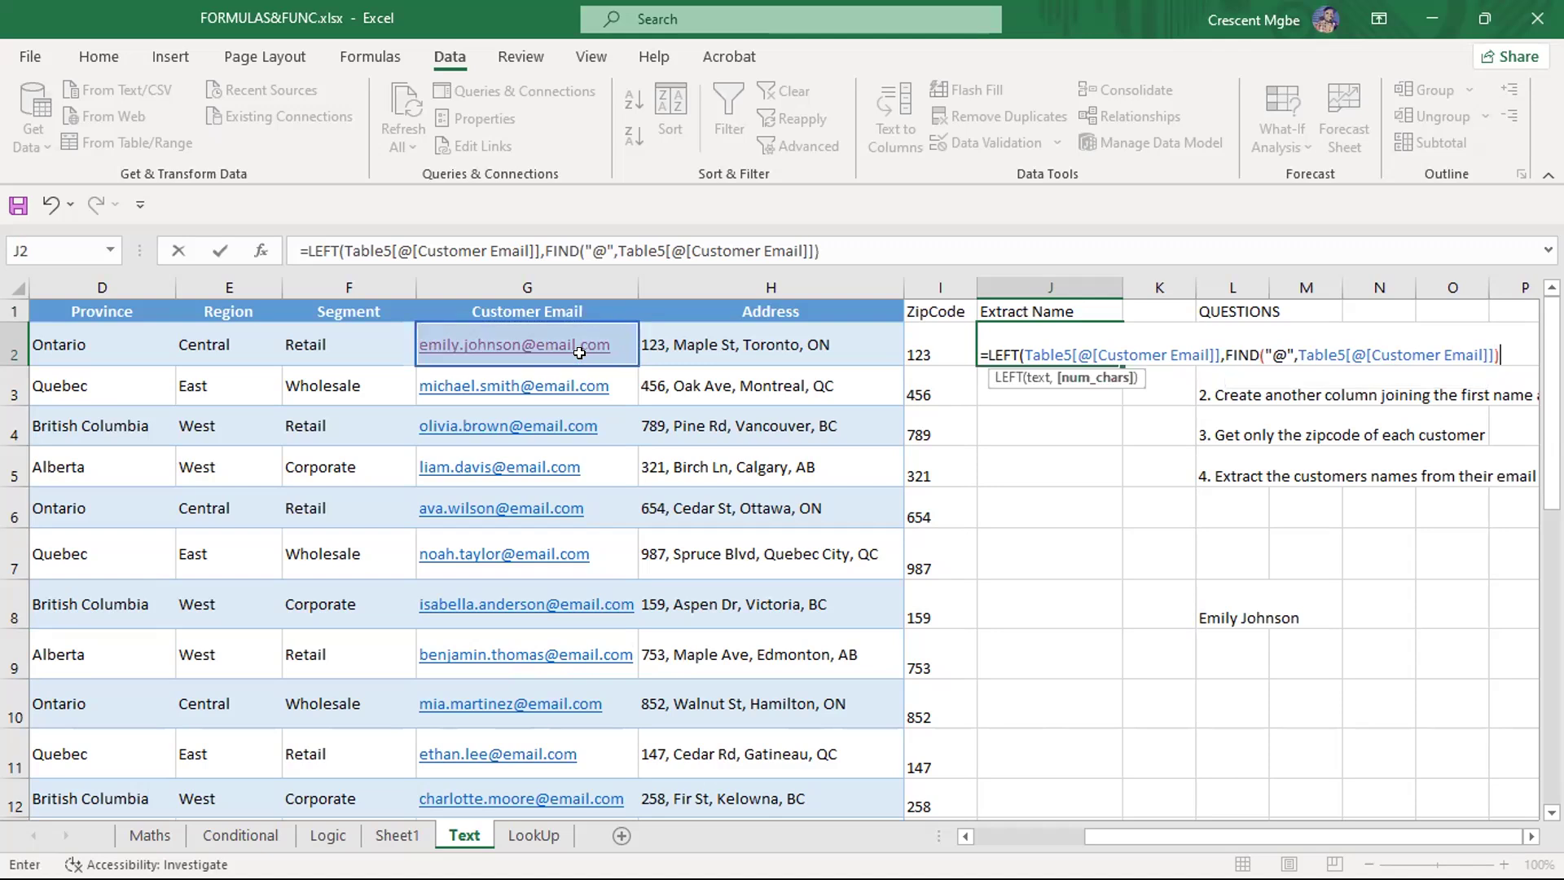
text())
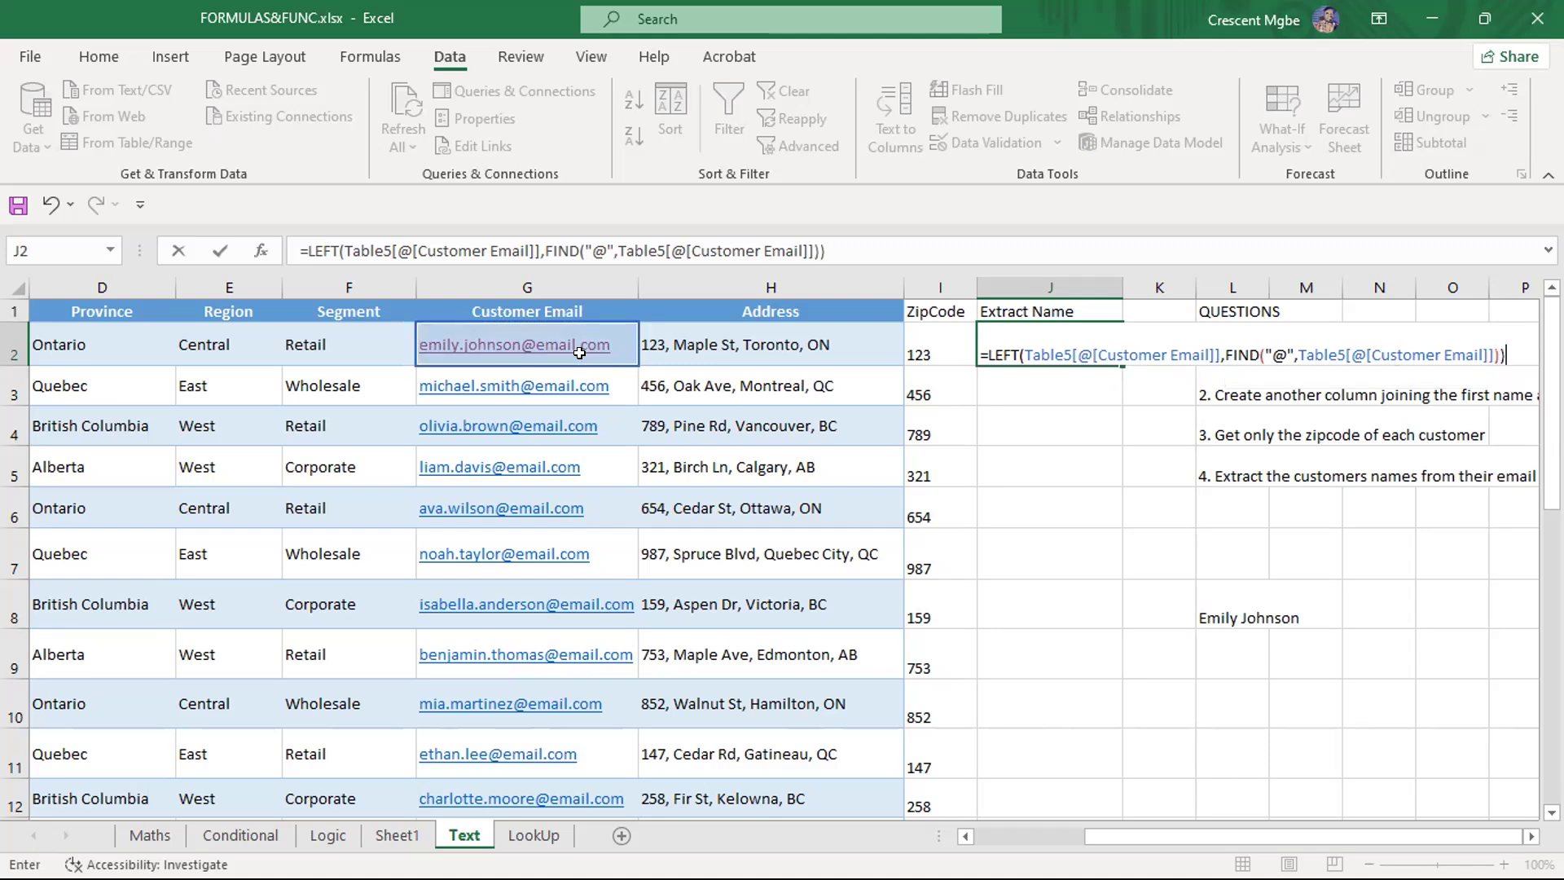
key(Return)
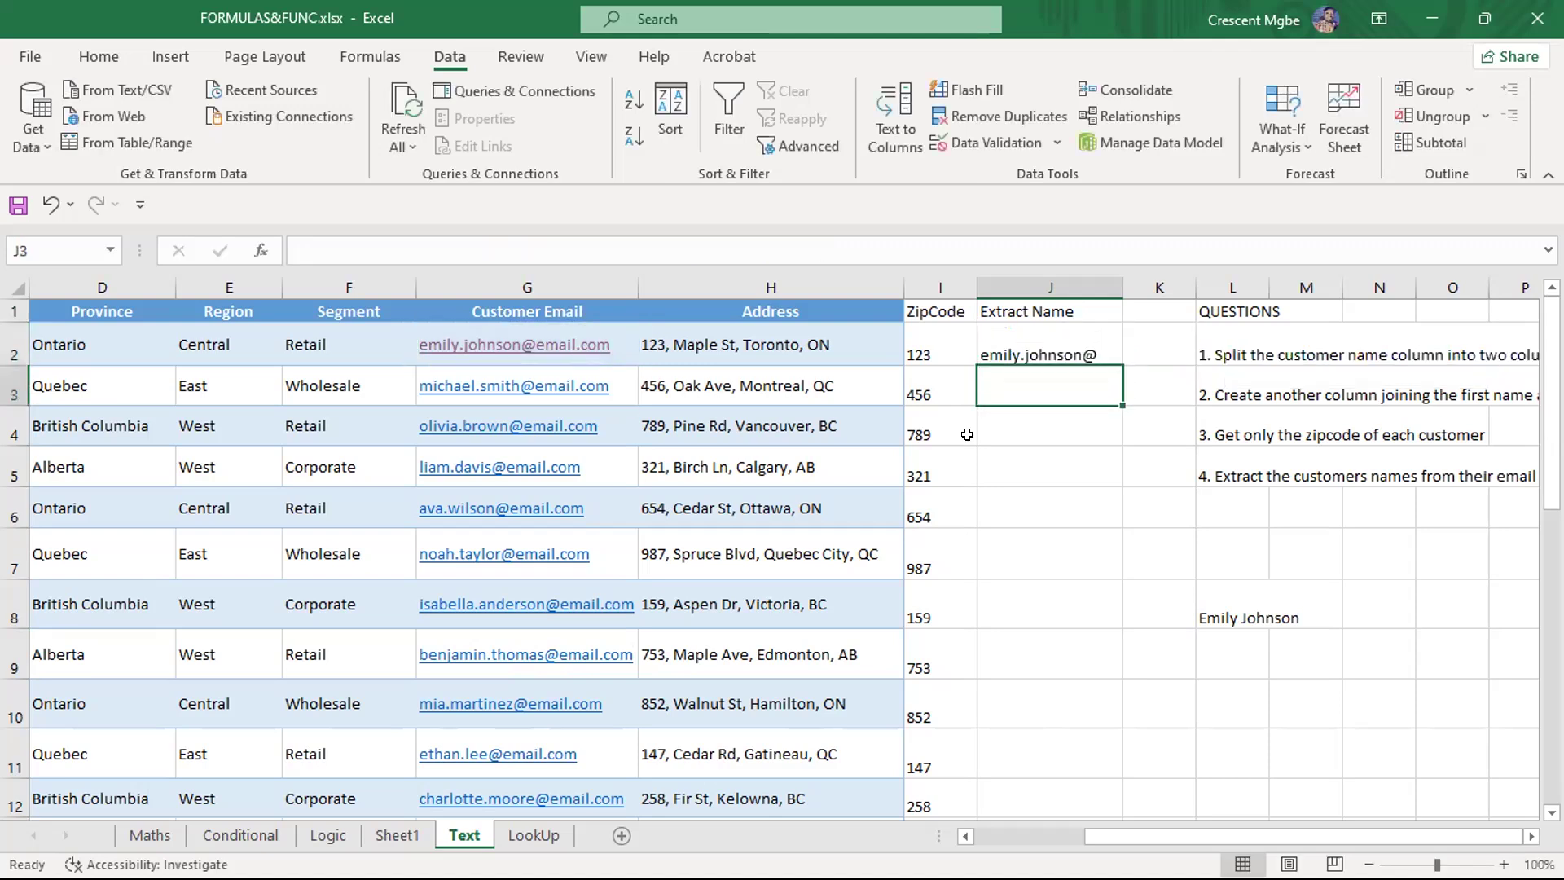
Subtract 1 from the FIND result in the J2 formula to exclude the @ sign
click(1019, 347)
double_click(1019, 347)
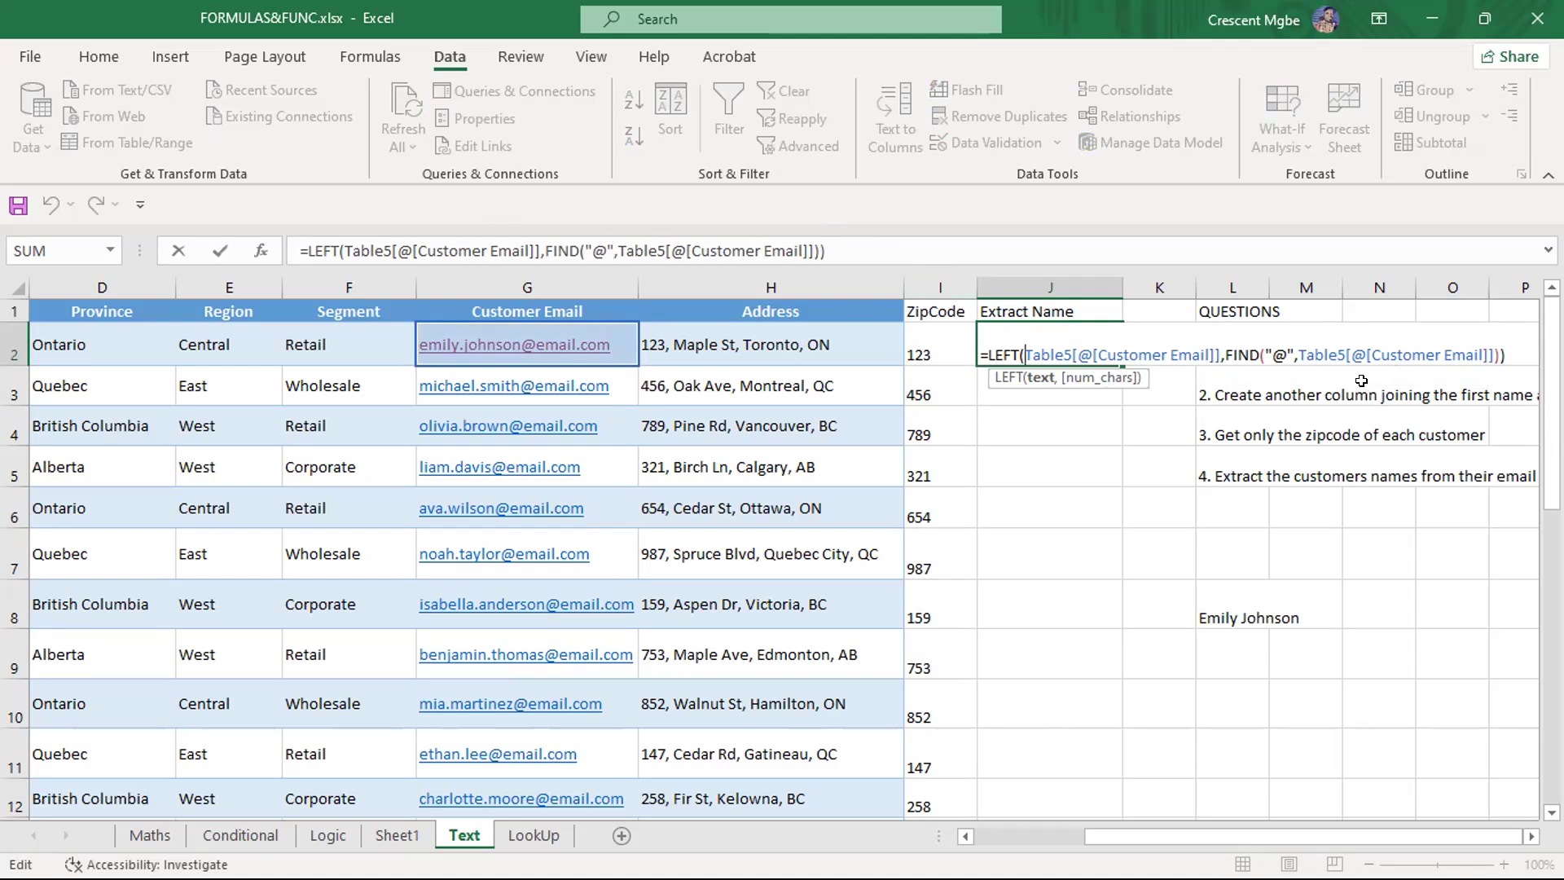
click(1497, 352)
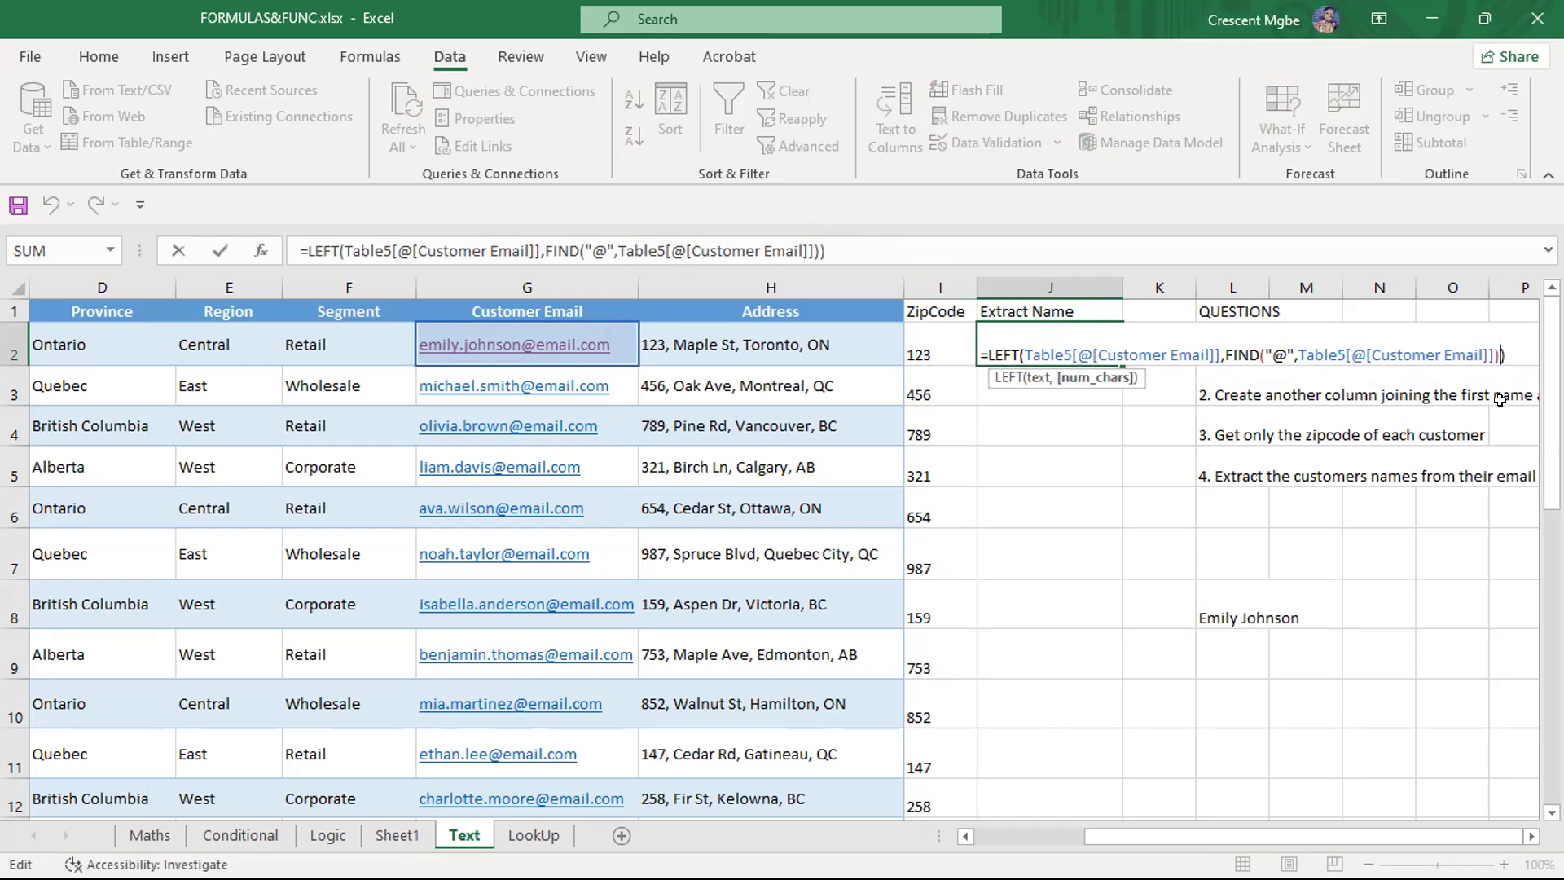
text(-1)
key(Return)
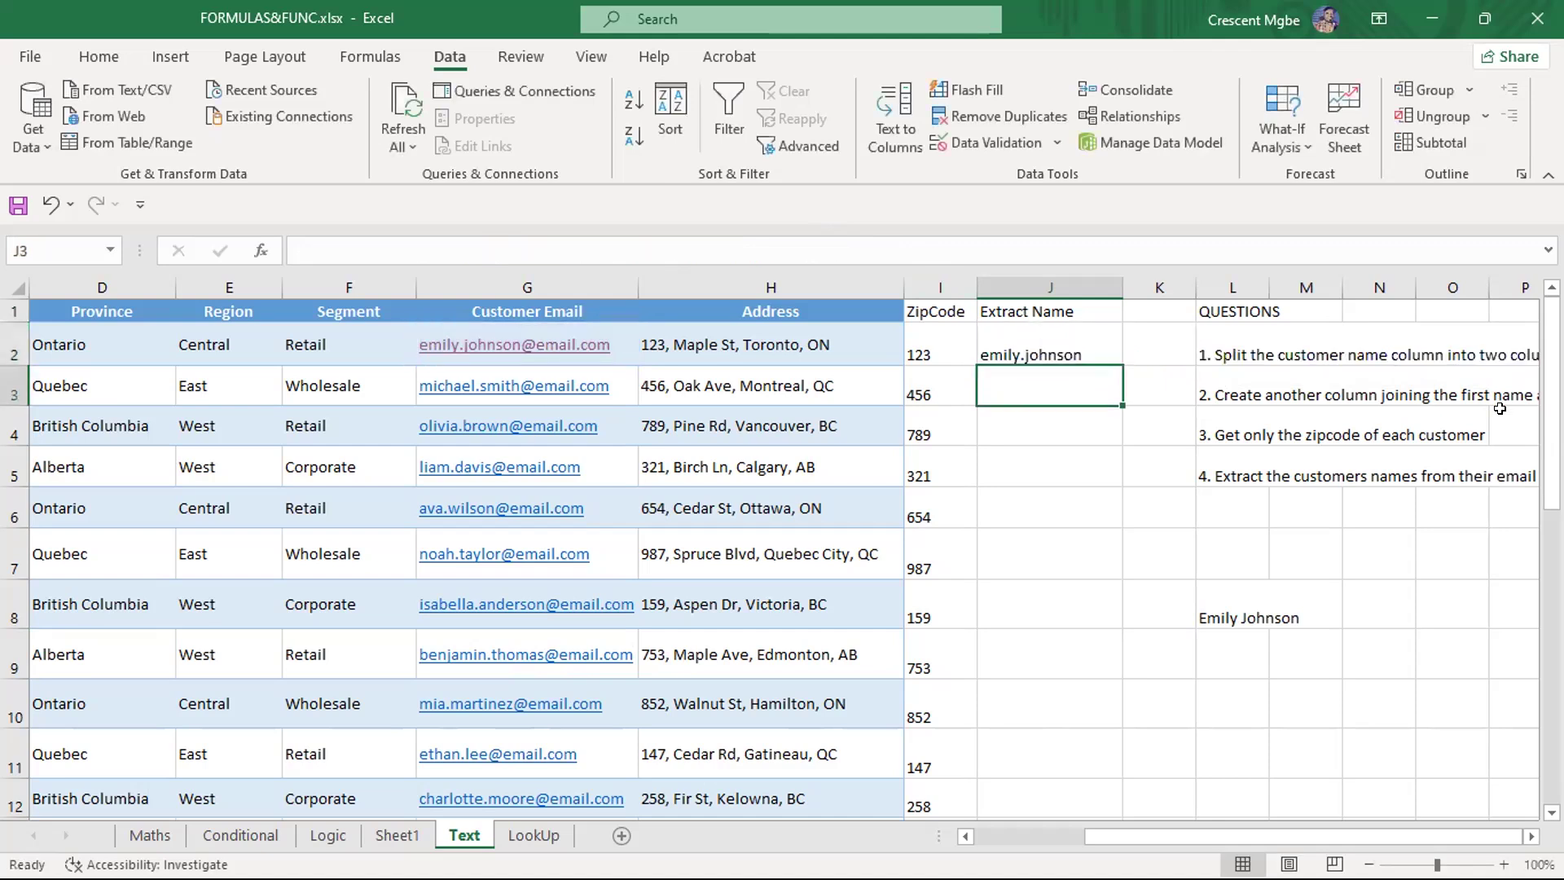
Wrap the LEFT formula in J2 in a SUBSTITUTE function, adding its closing parenthesis
click(1023, 352)
double_click(1027, 347)
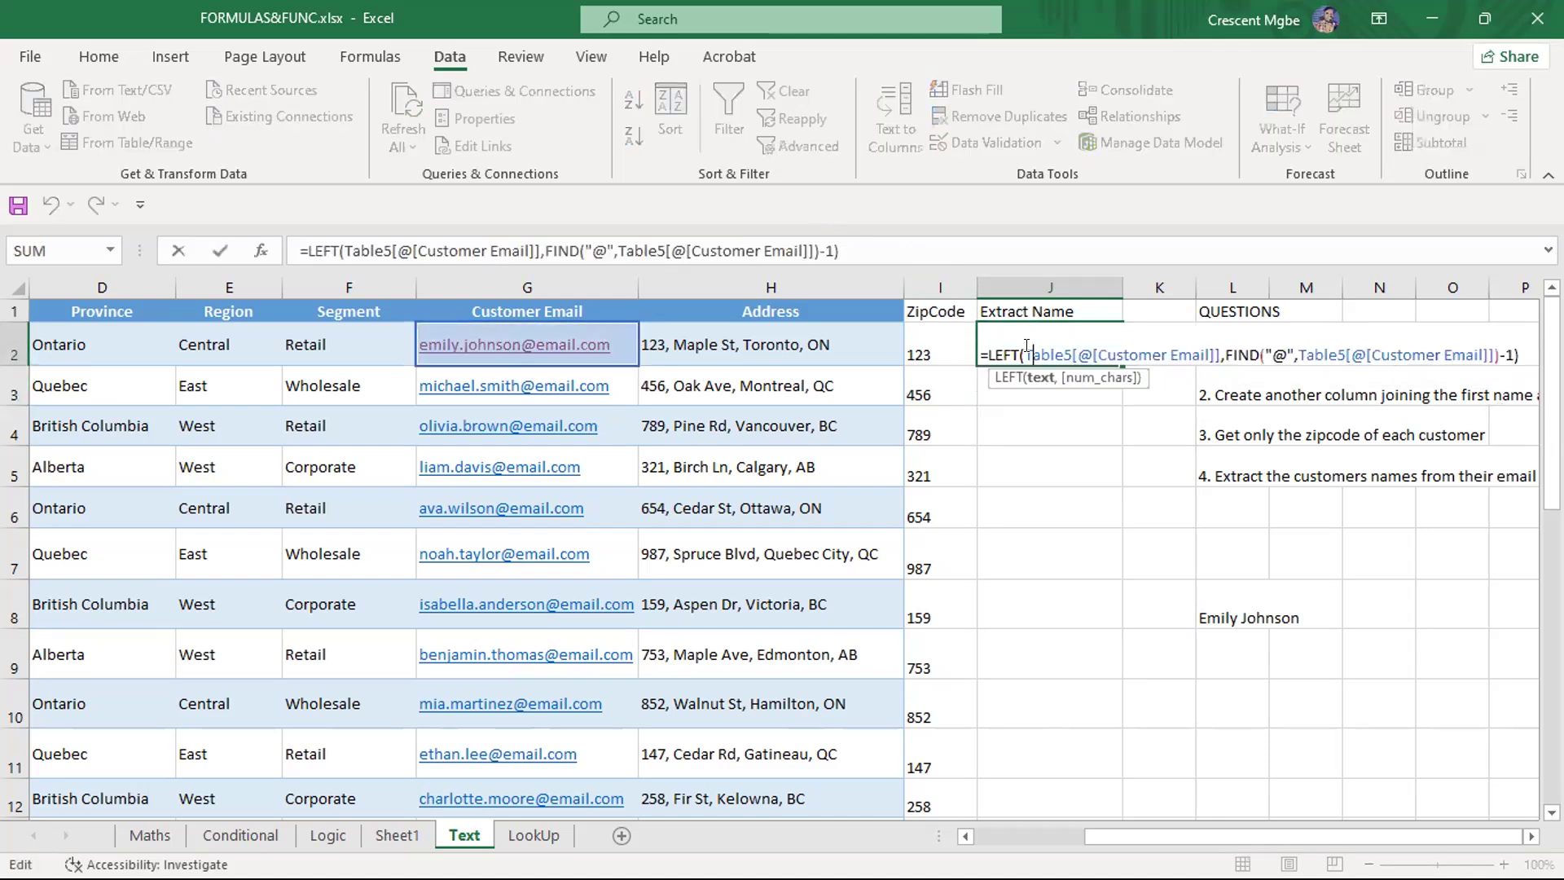
click(303, 248)
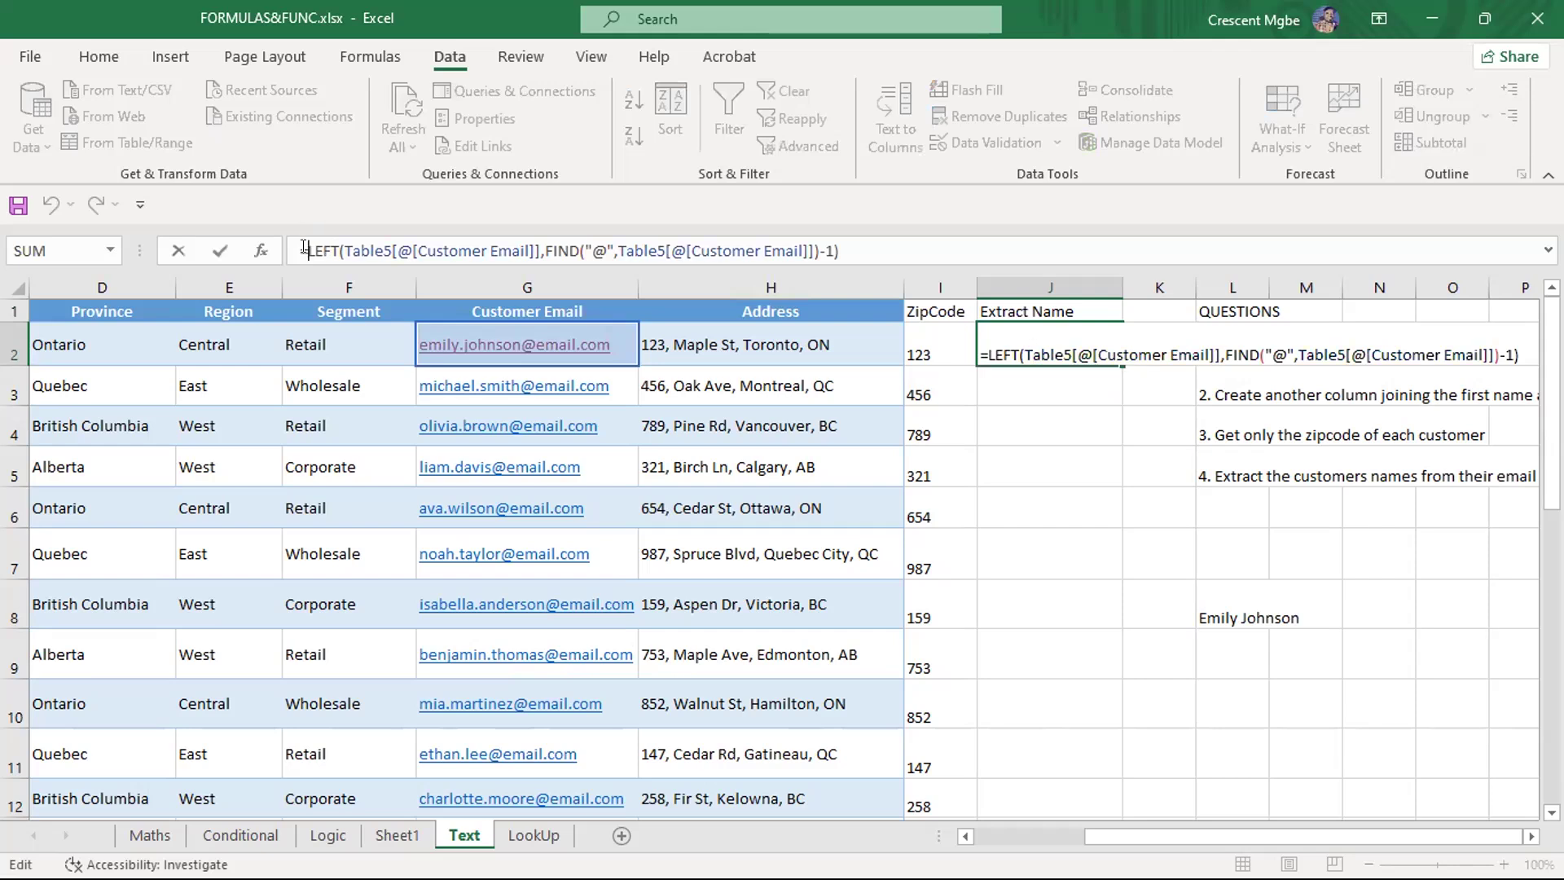
text(su)
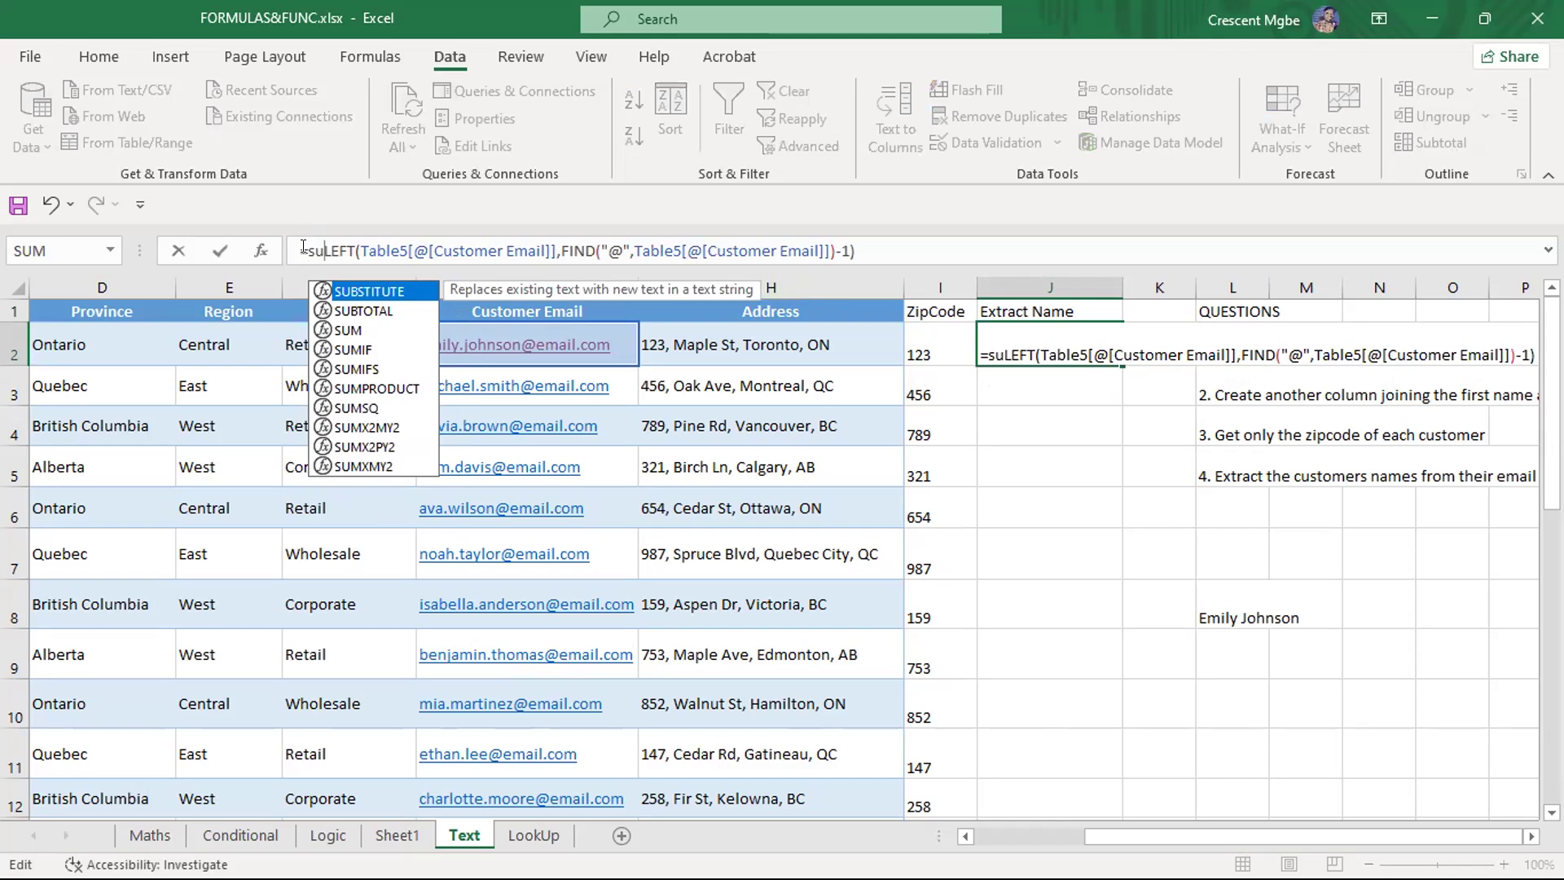
key(Tab)
key(Right)
key(Right)
key(Right)
key(Right)
key(Right)
key(Right)
key(Right)
key(Right)
key(Right)
key(Right)
key(Right)
key(Right)
key(Right)
key(Right)
key(Right)
key(Right)
key(Right)
key(Right)
key(Right)
key(Right)
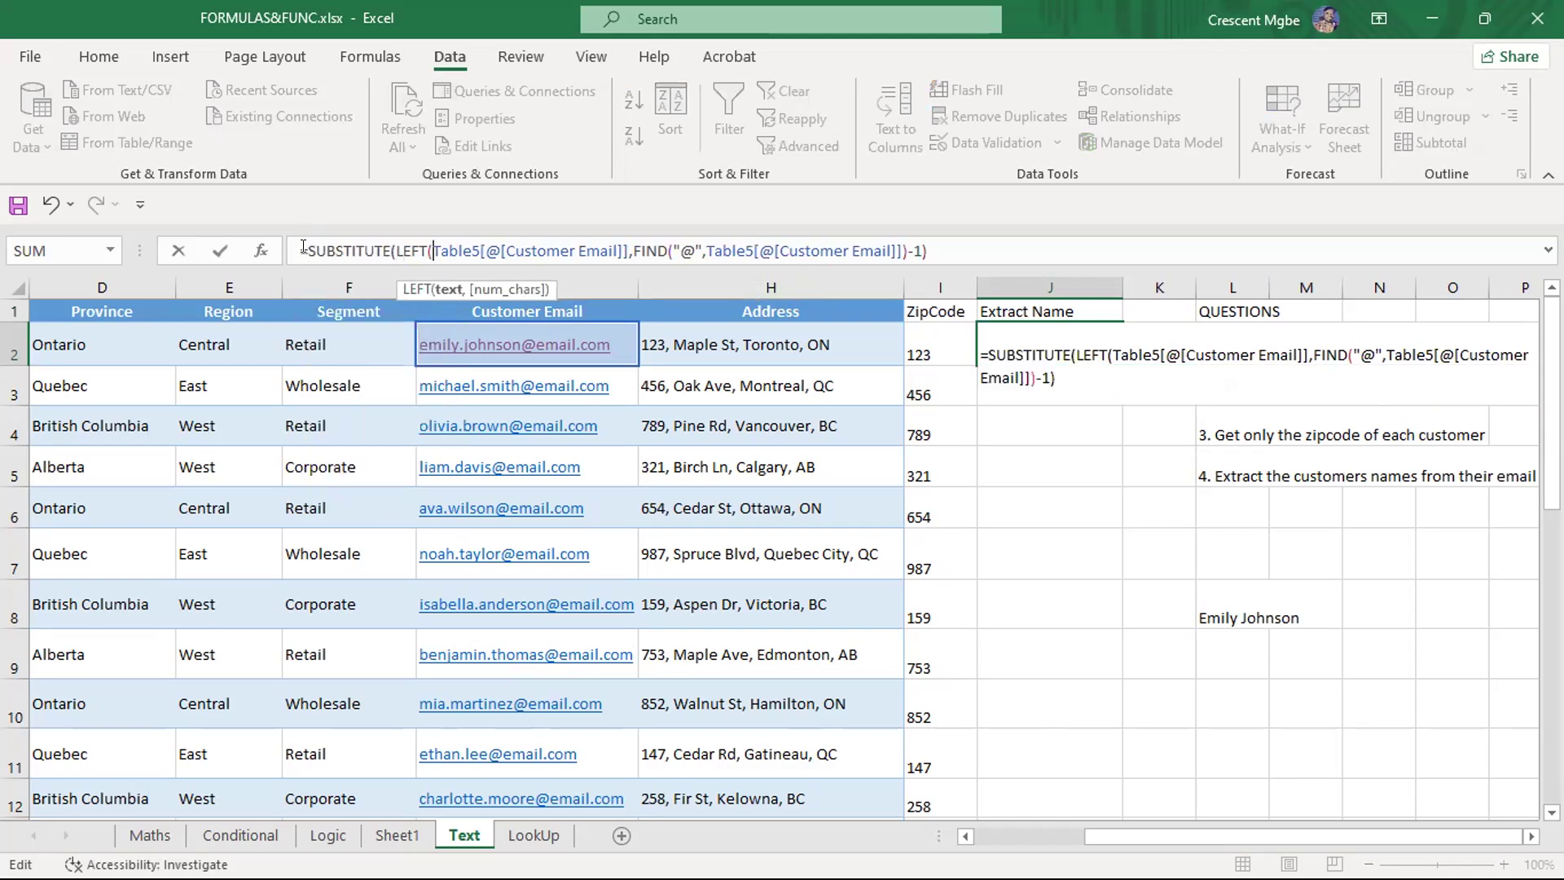
key(Right)
key(Right)
key(Right)
key(Right)
key(Right)
key(Right)
key(Right)
key(Right)
key(Right)
key(Right)
key(Right)
key(Right)
key(Right)
key(Right)
key(Right)
key(Right)
key(Right)
key(Right)
key(Right)
key(Right)
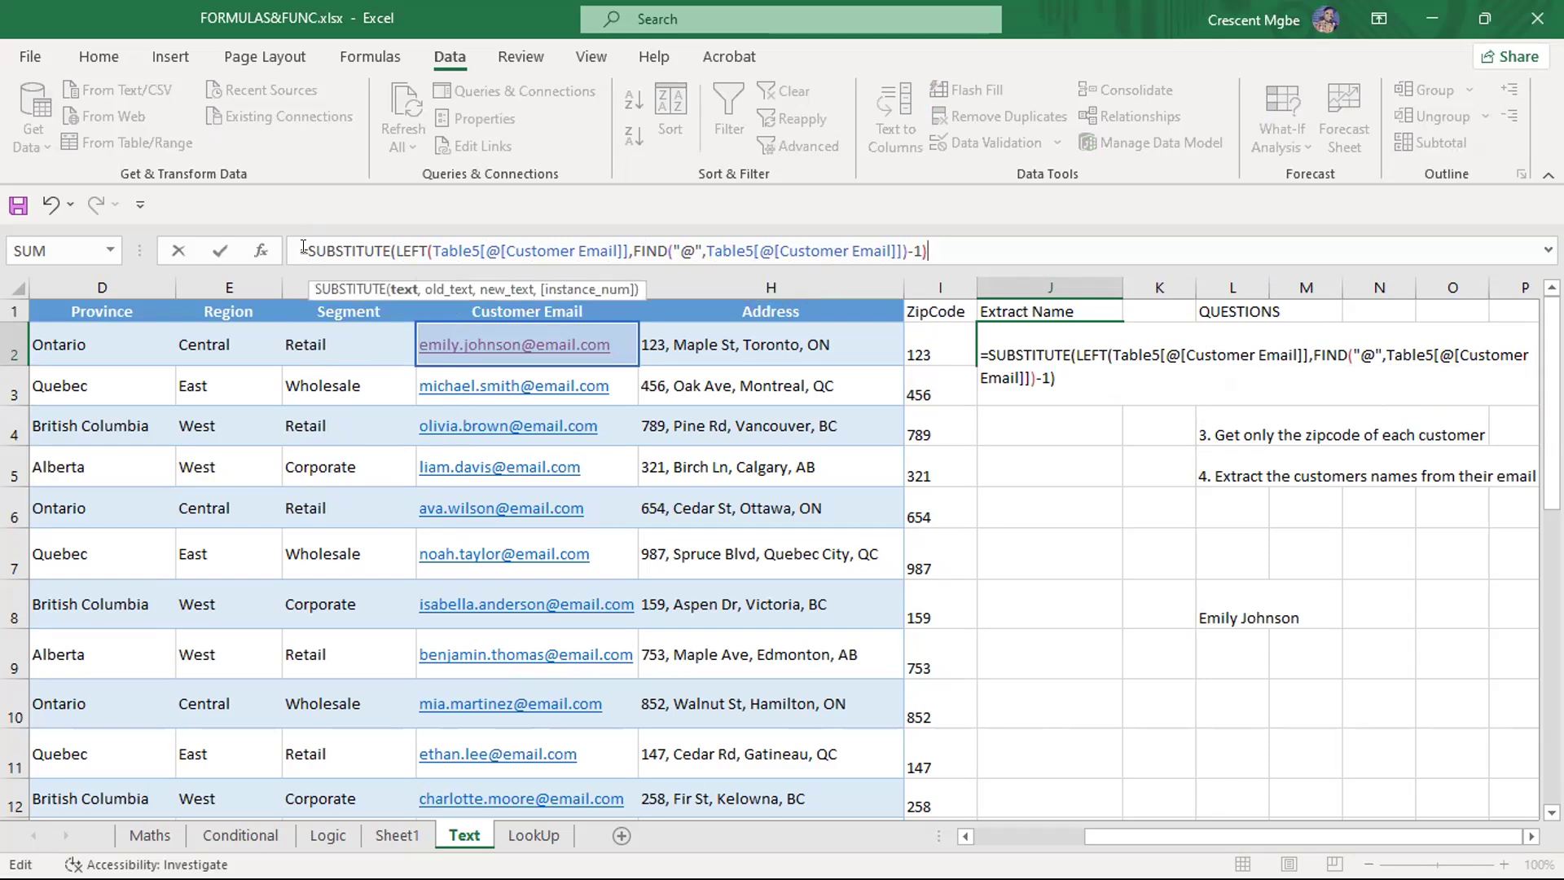
text())
key(Return)
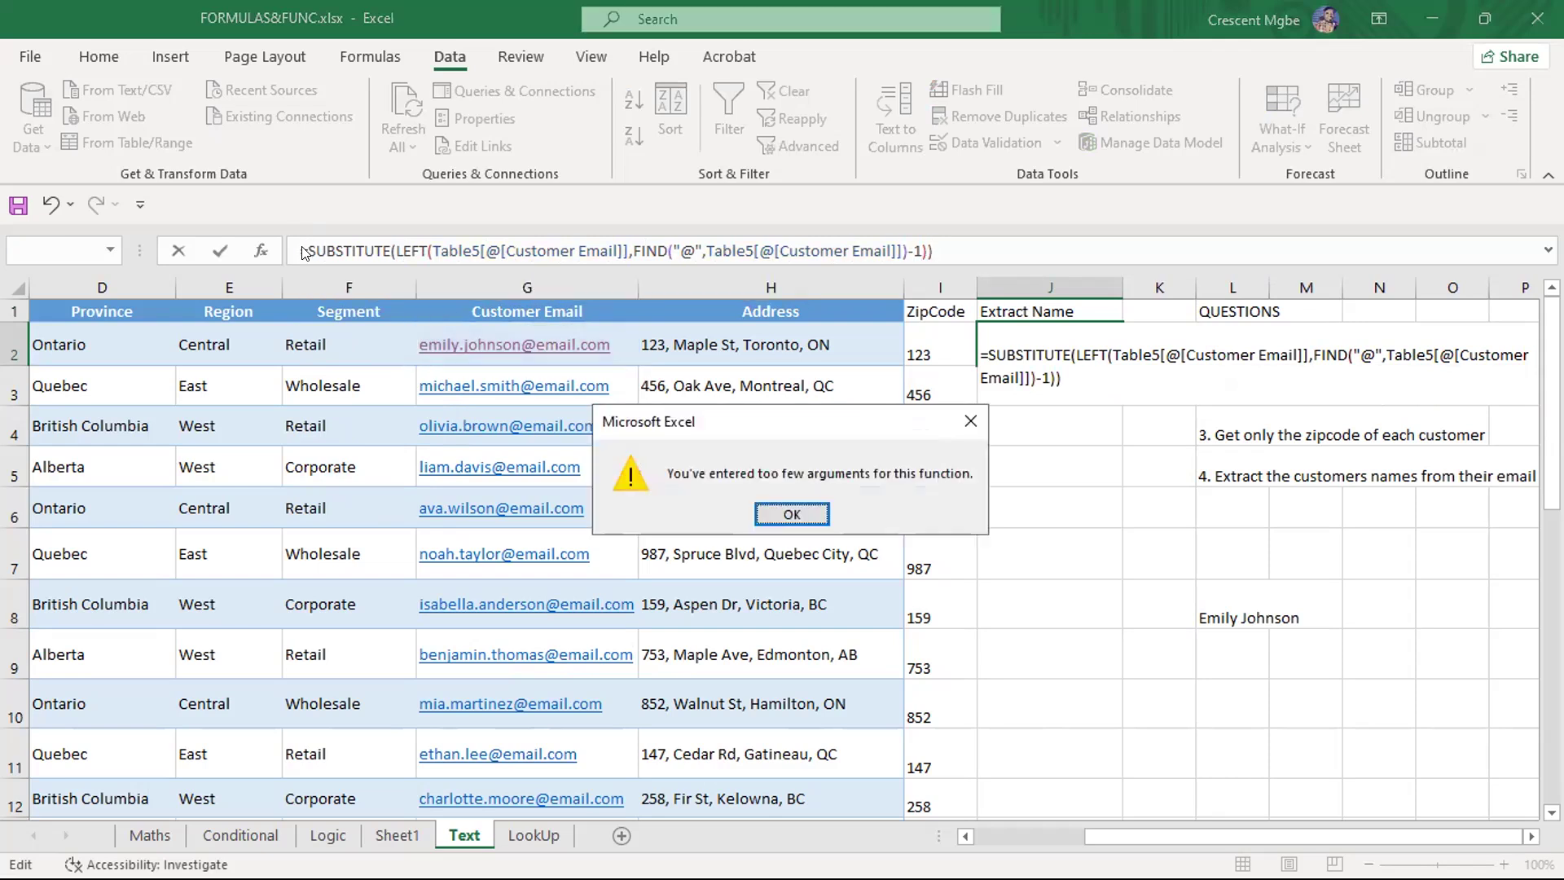
click(791, 513)
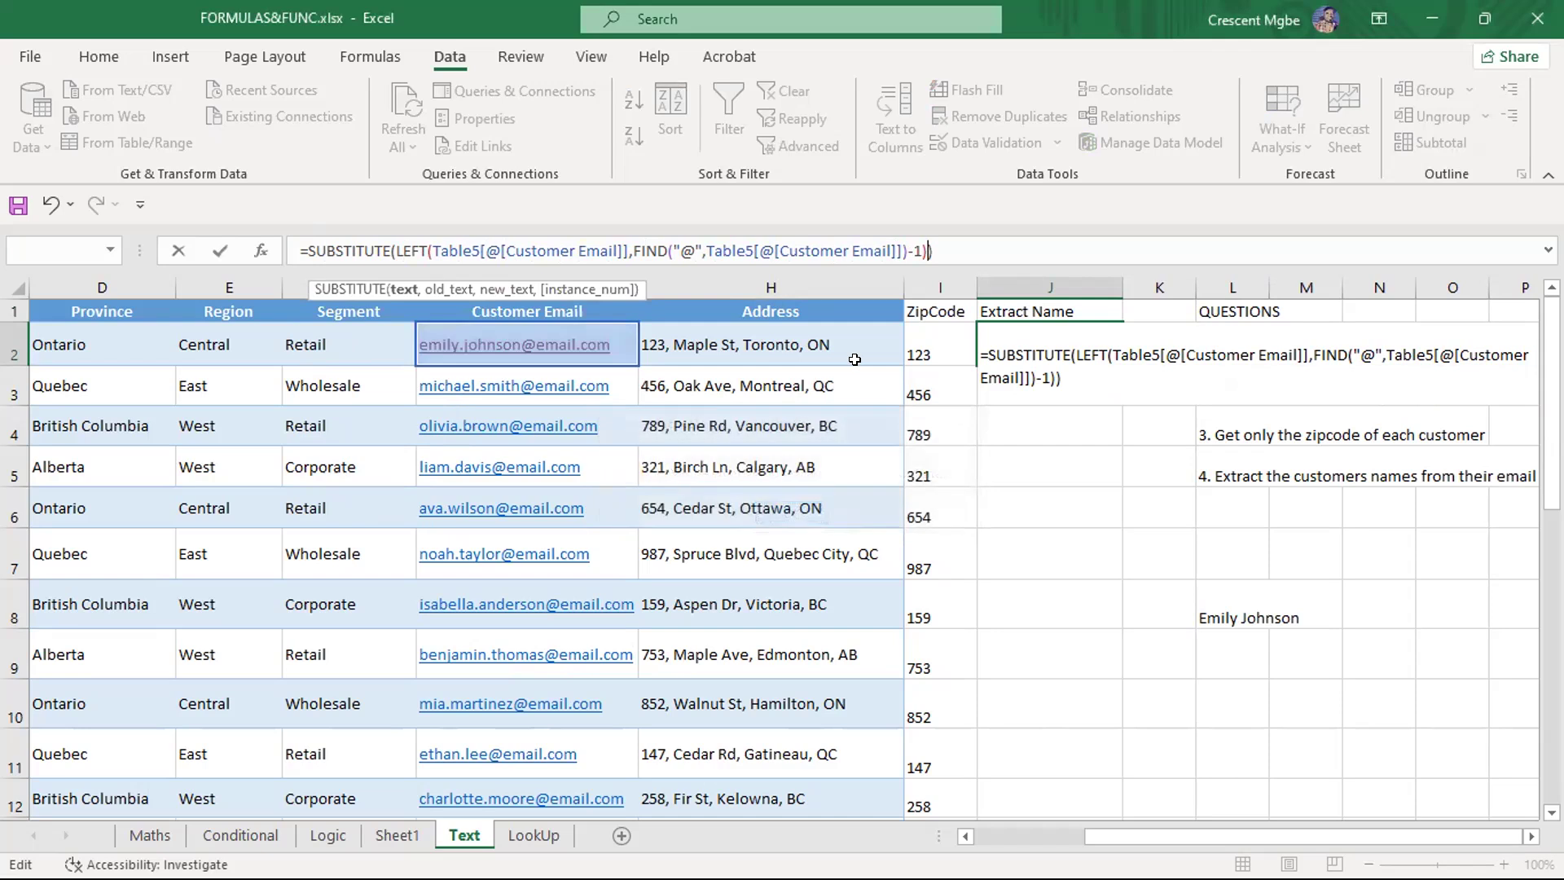
Complete the SUBSTITUTE arguments in J2 with "." as the old text and a space " " as the new text
click(950, 246)
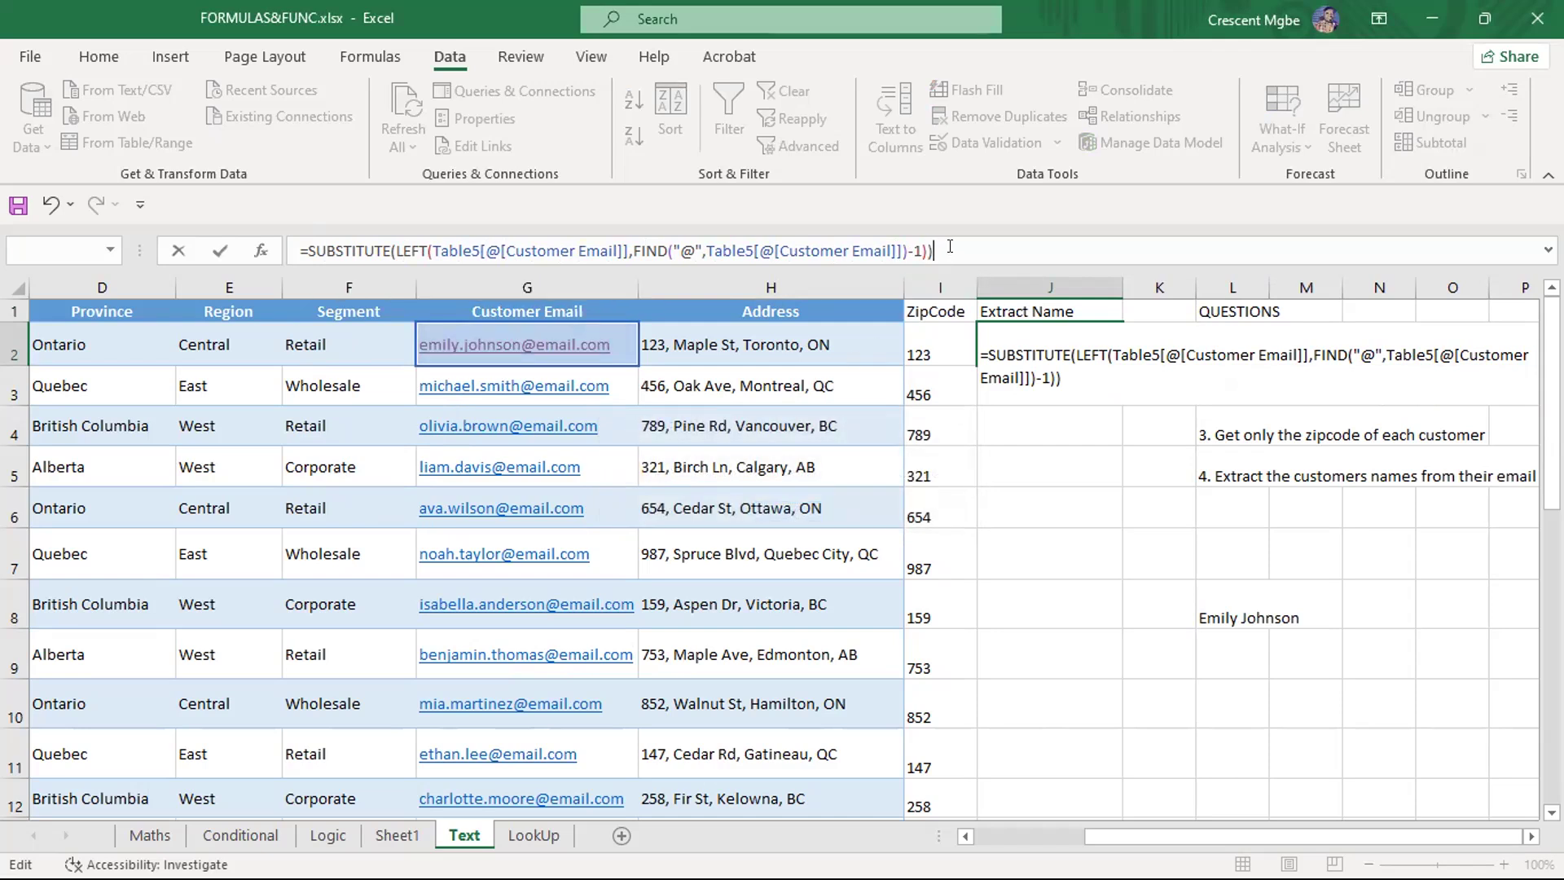
click(927, 250)
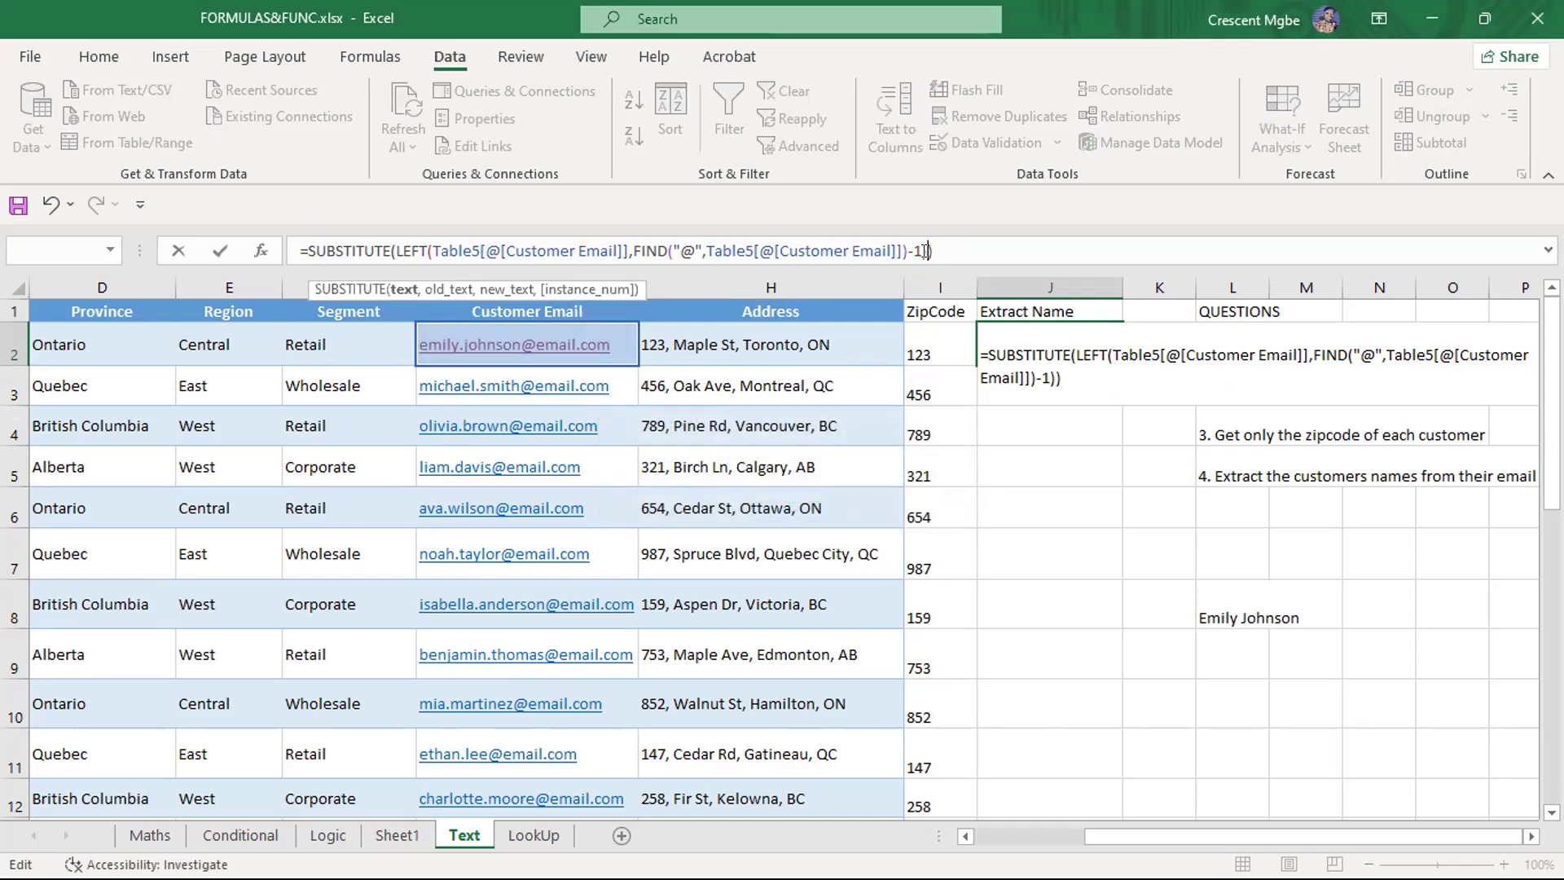
text(,")
text(.)
text(")
text(,")
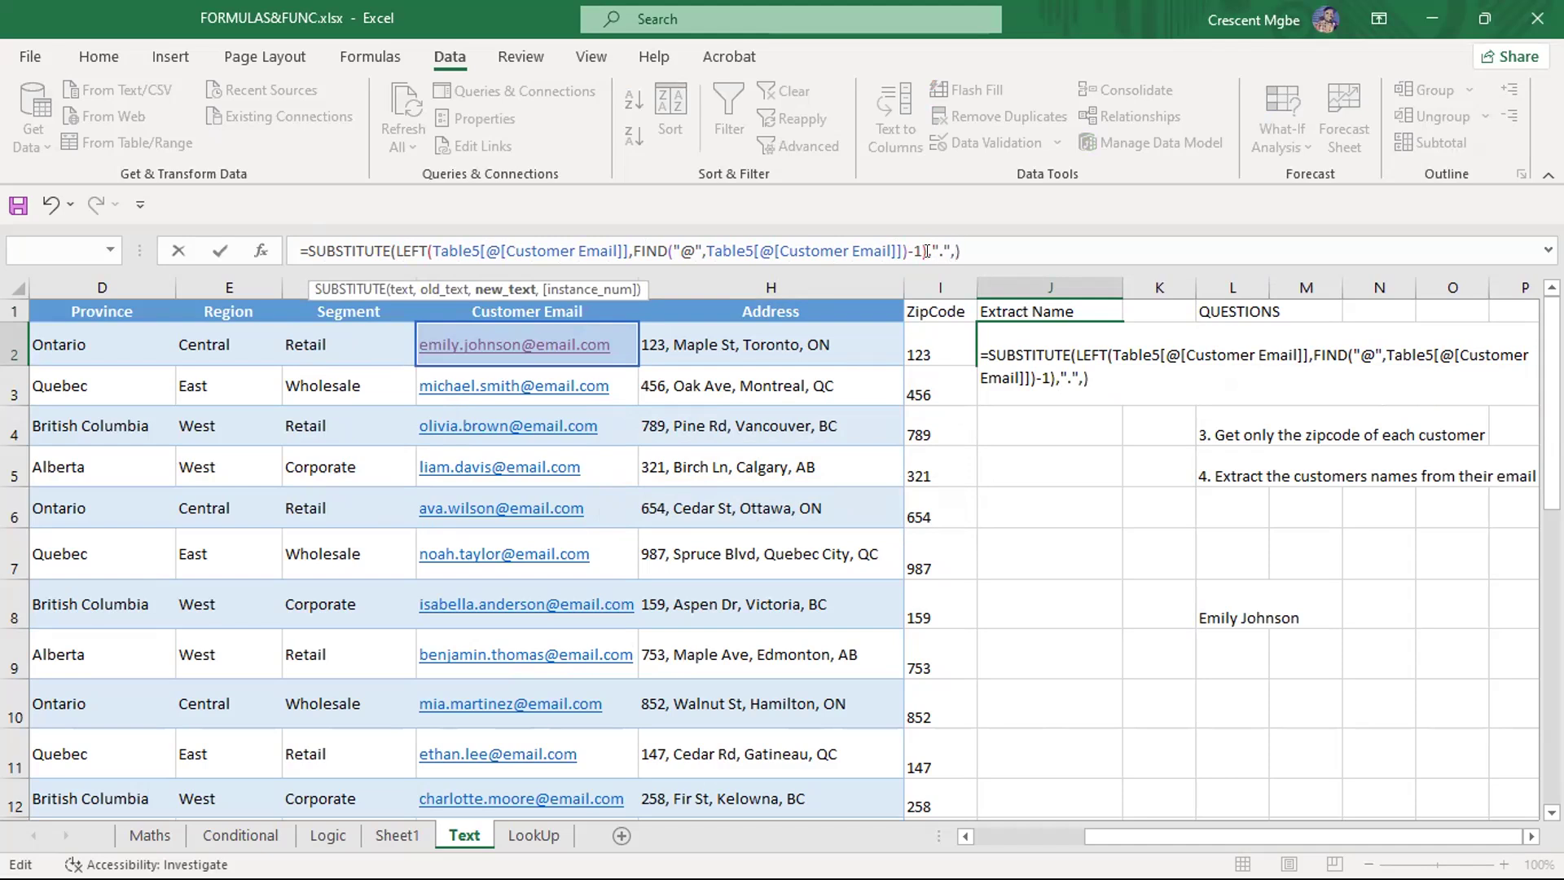
text( ")
key(Return)
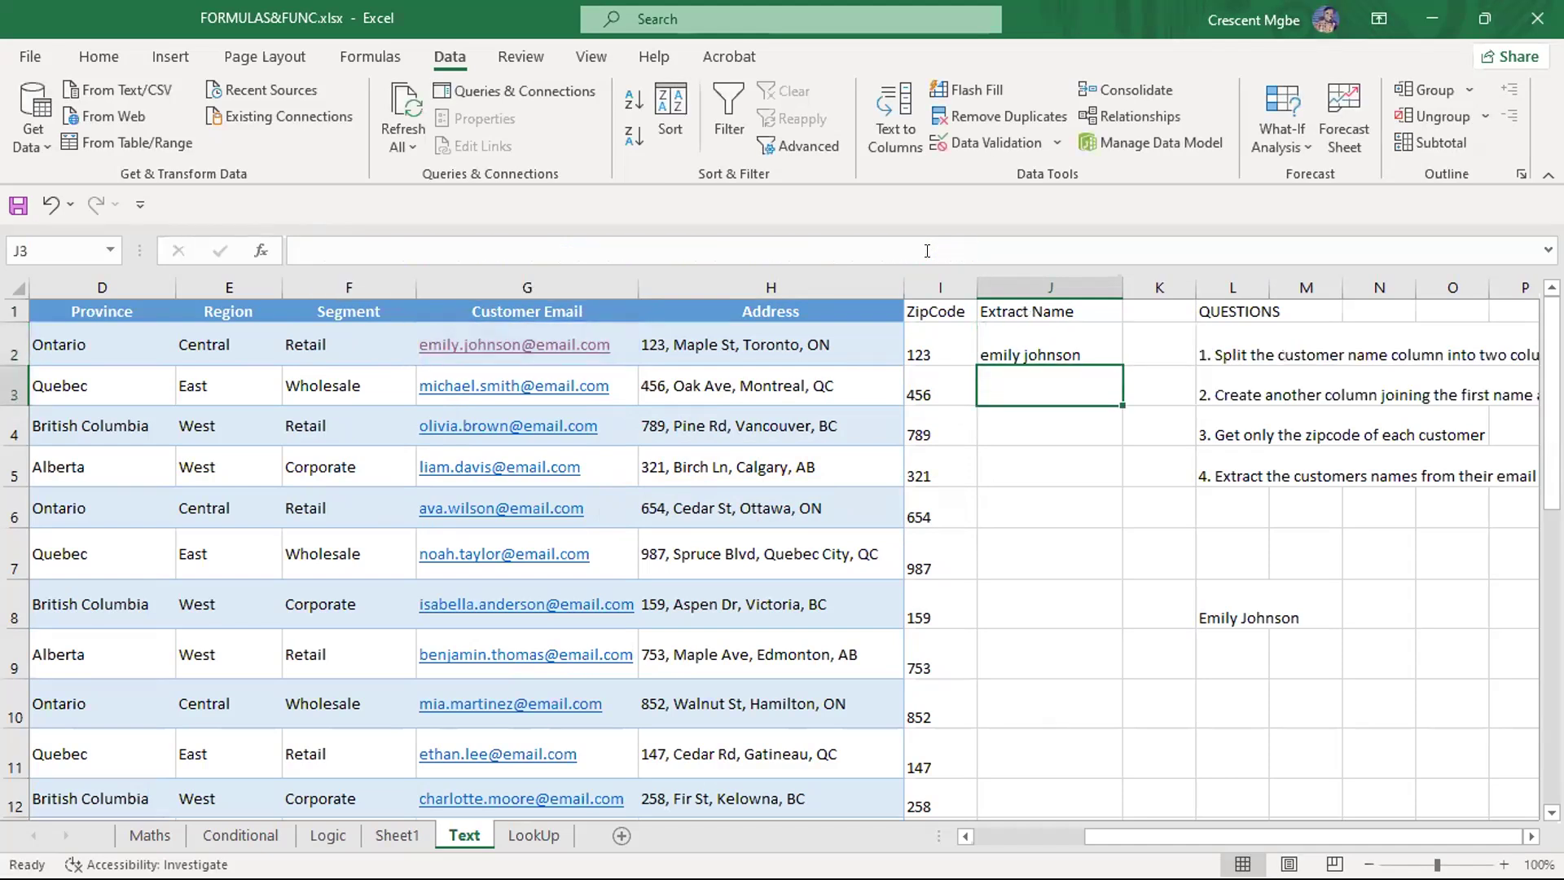
Wrap the whole SUBSTITUTE formula in J2 in PROPER to capitalize each part of the name
click(1071, 344)
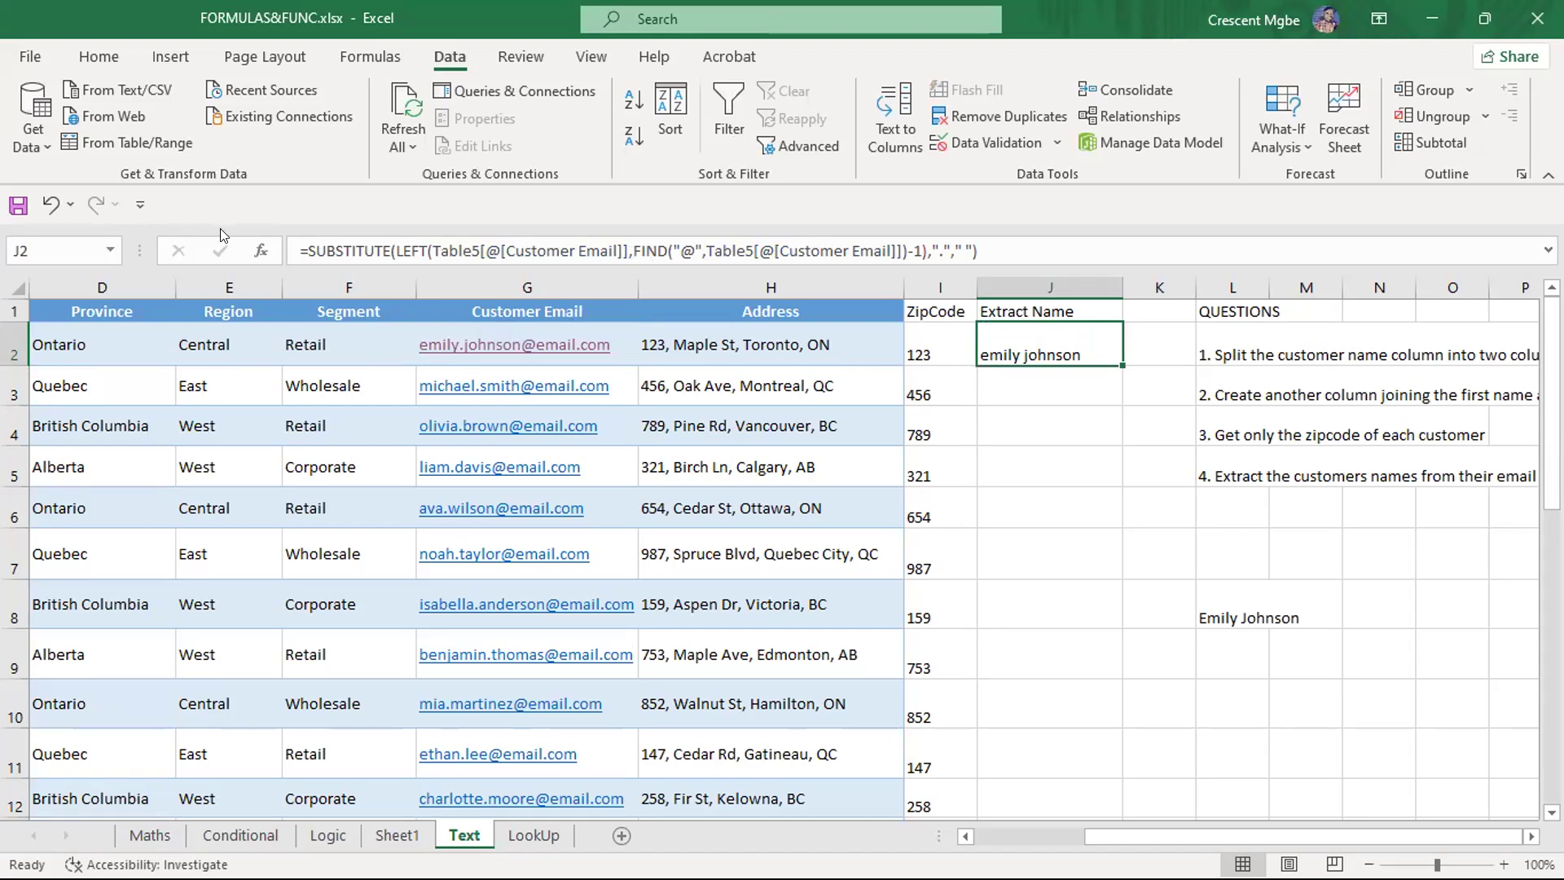
click(307, 245)
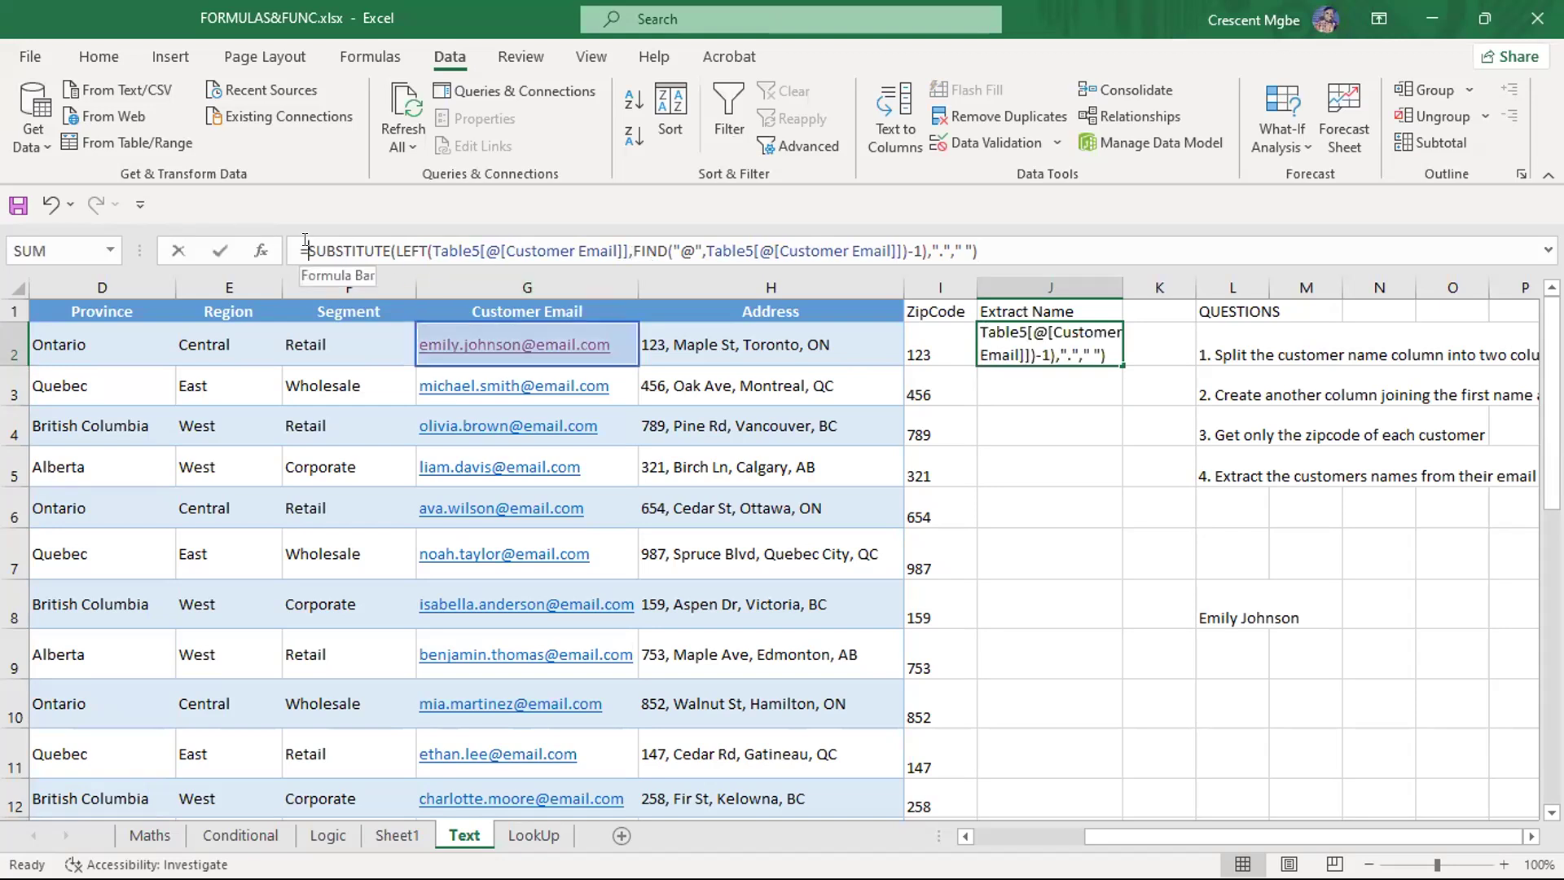
text(proper)
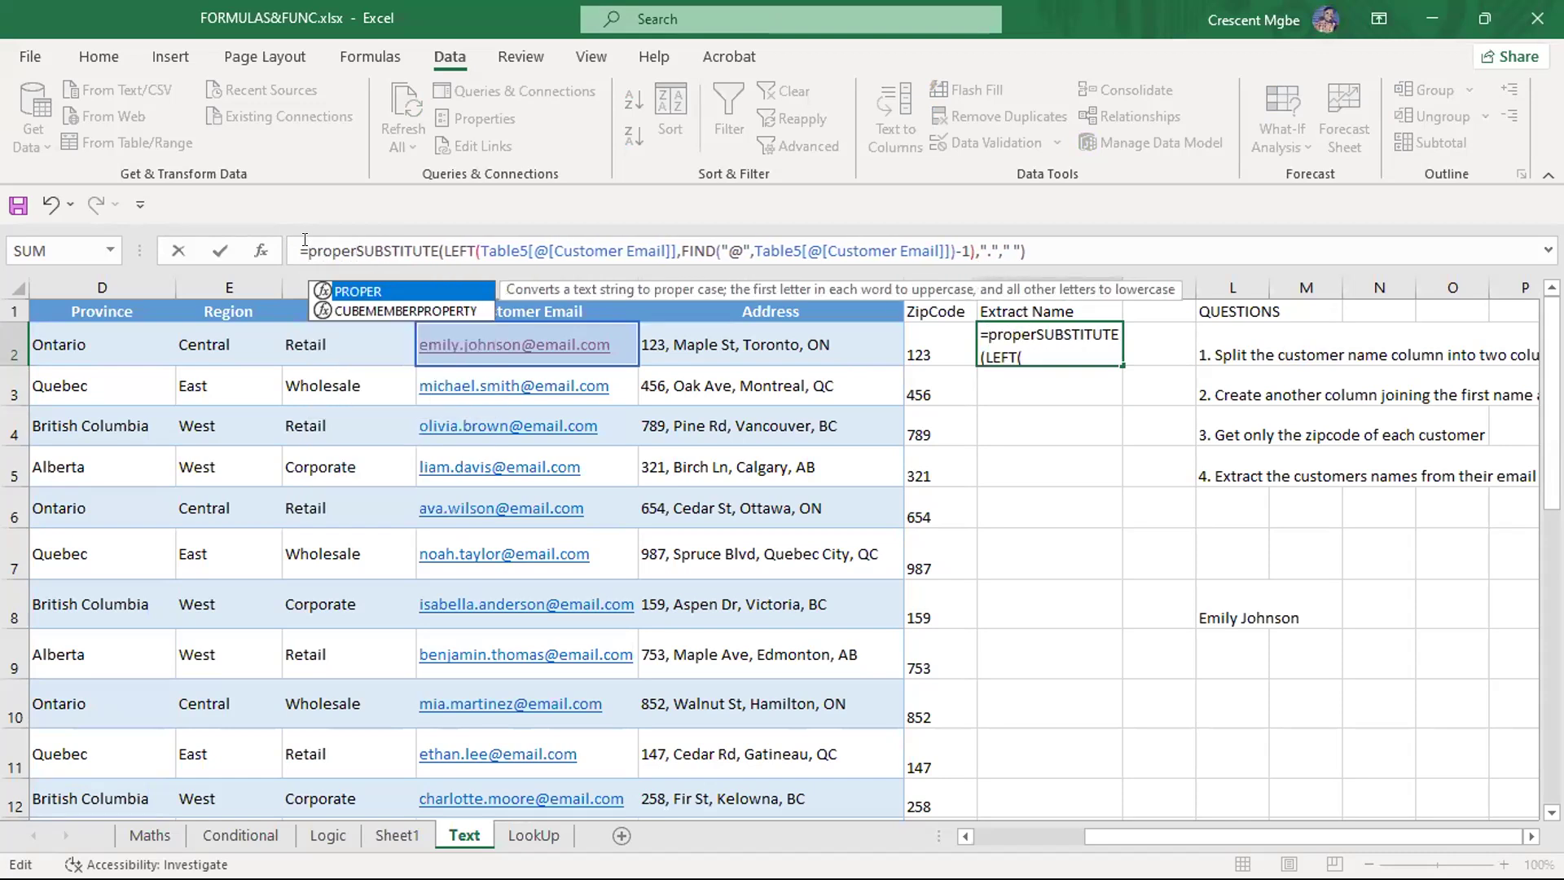
key(Tab)
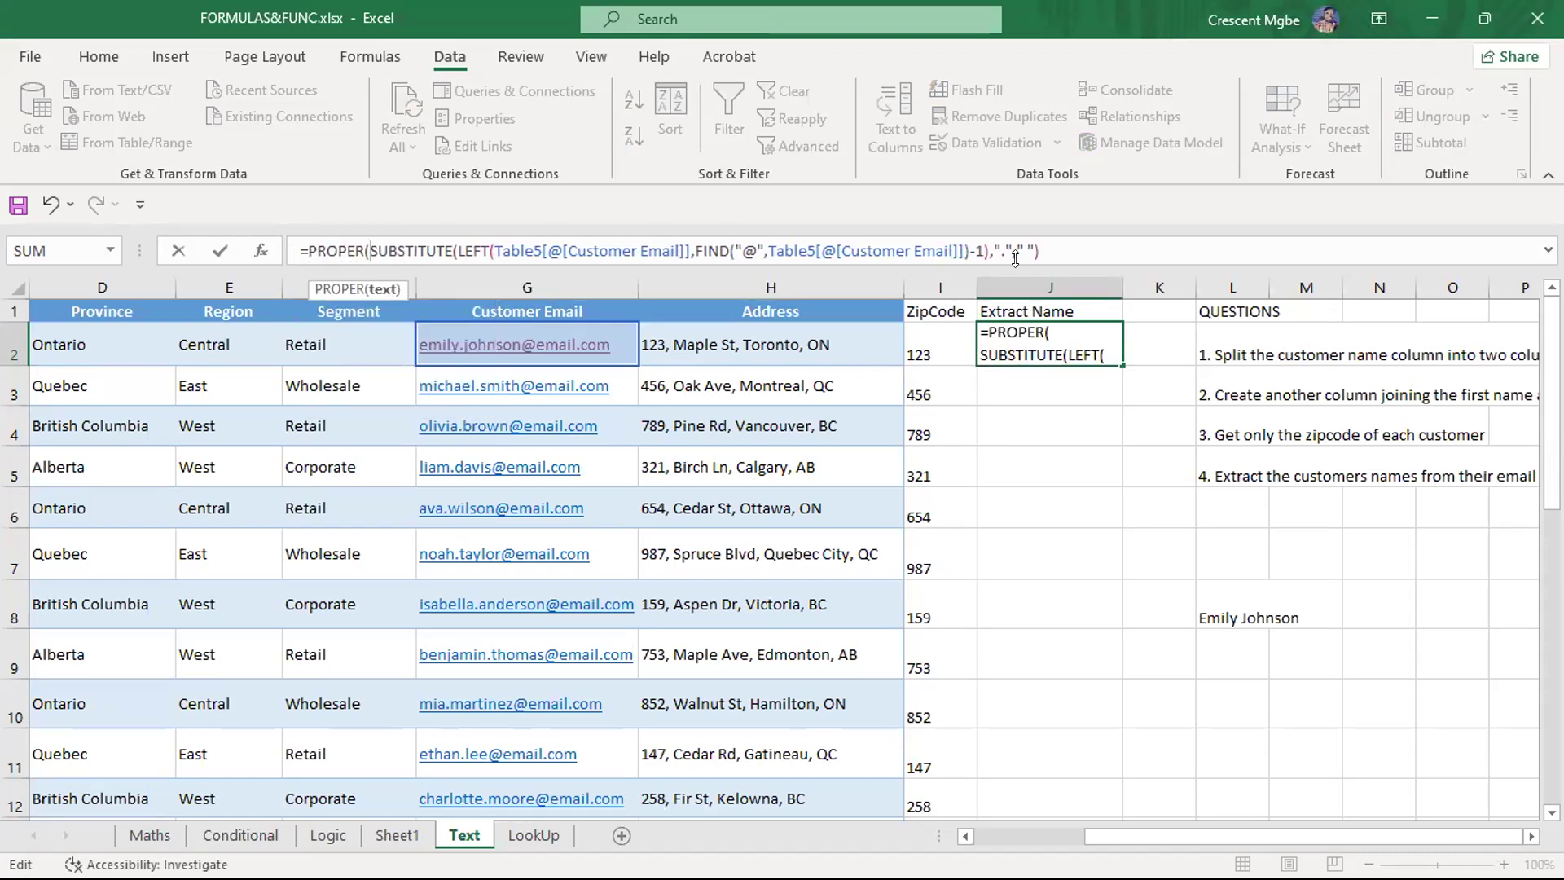
click(1057, 252)
text())
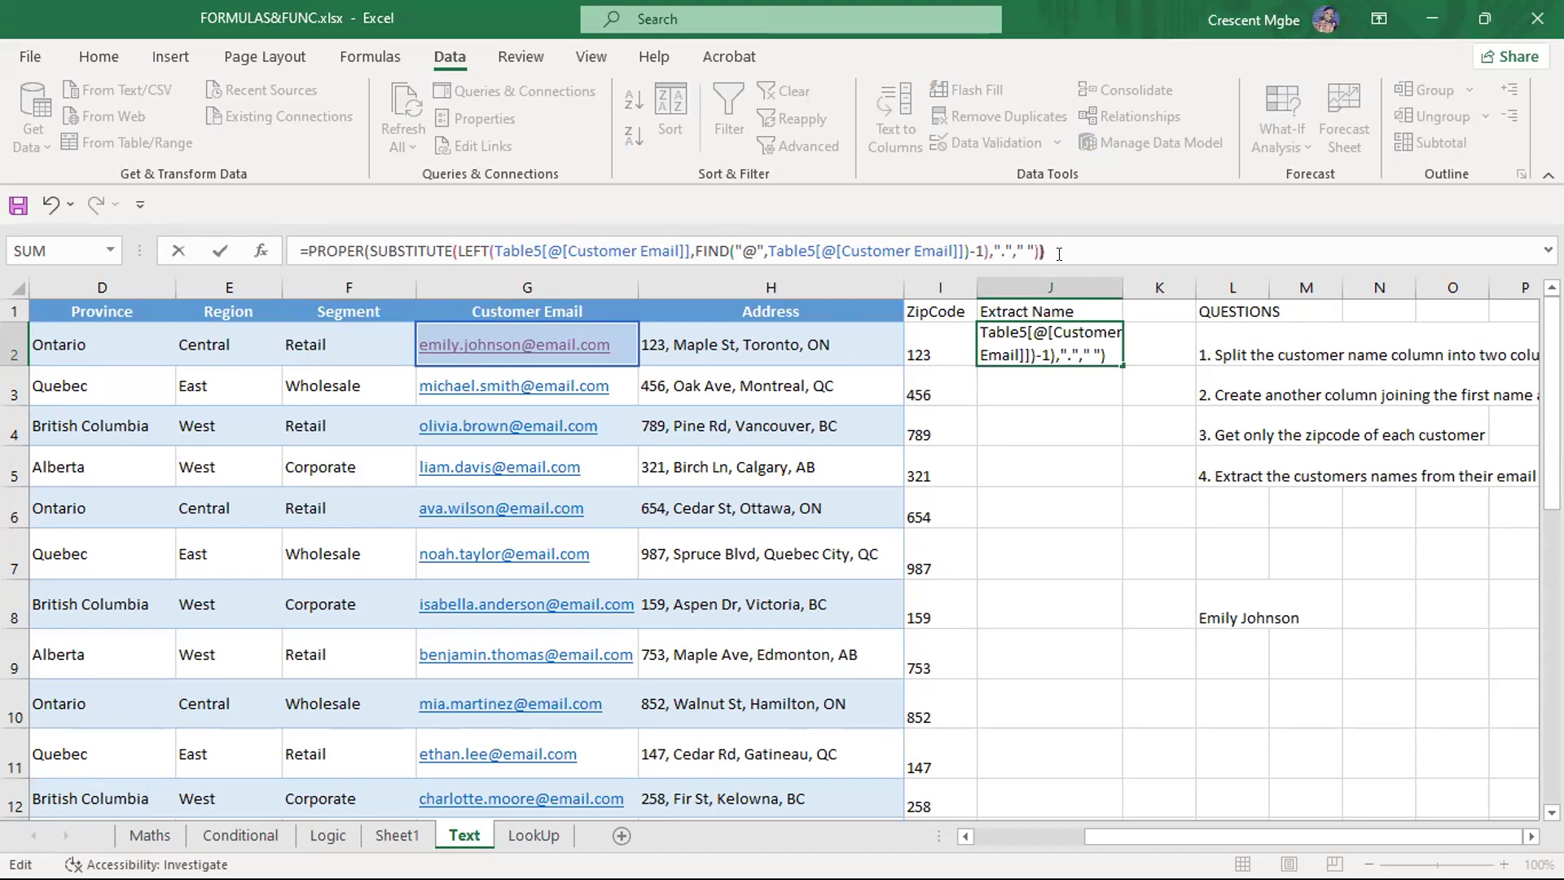
key(Return)
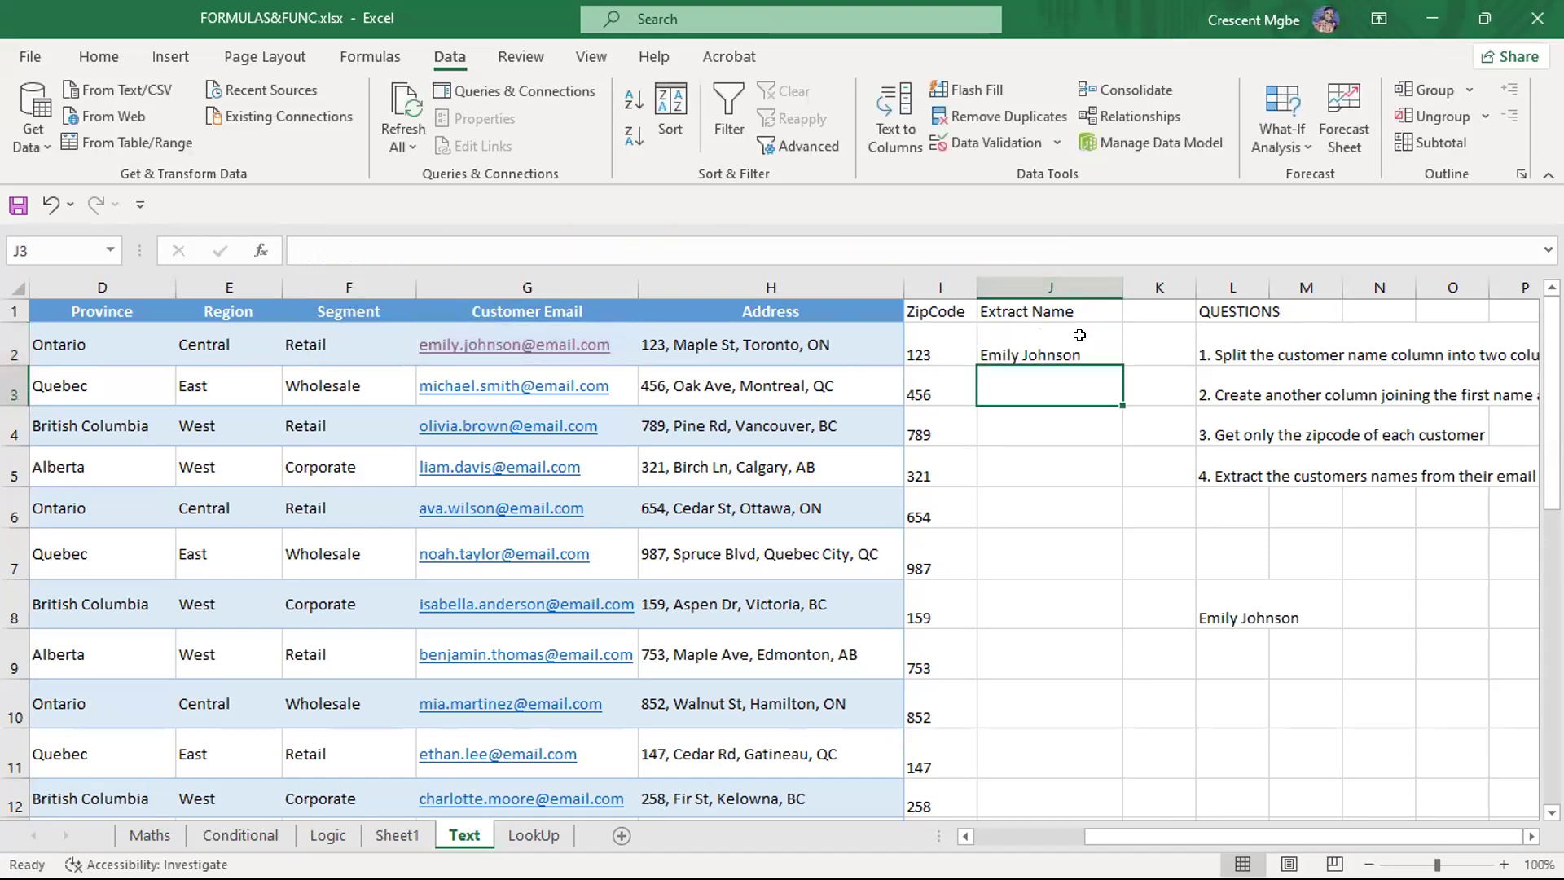
Set the font color of the Extract Name heading in J1 to red
click(1073, 345)
click(1069, 308)
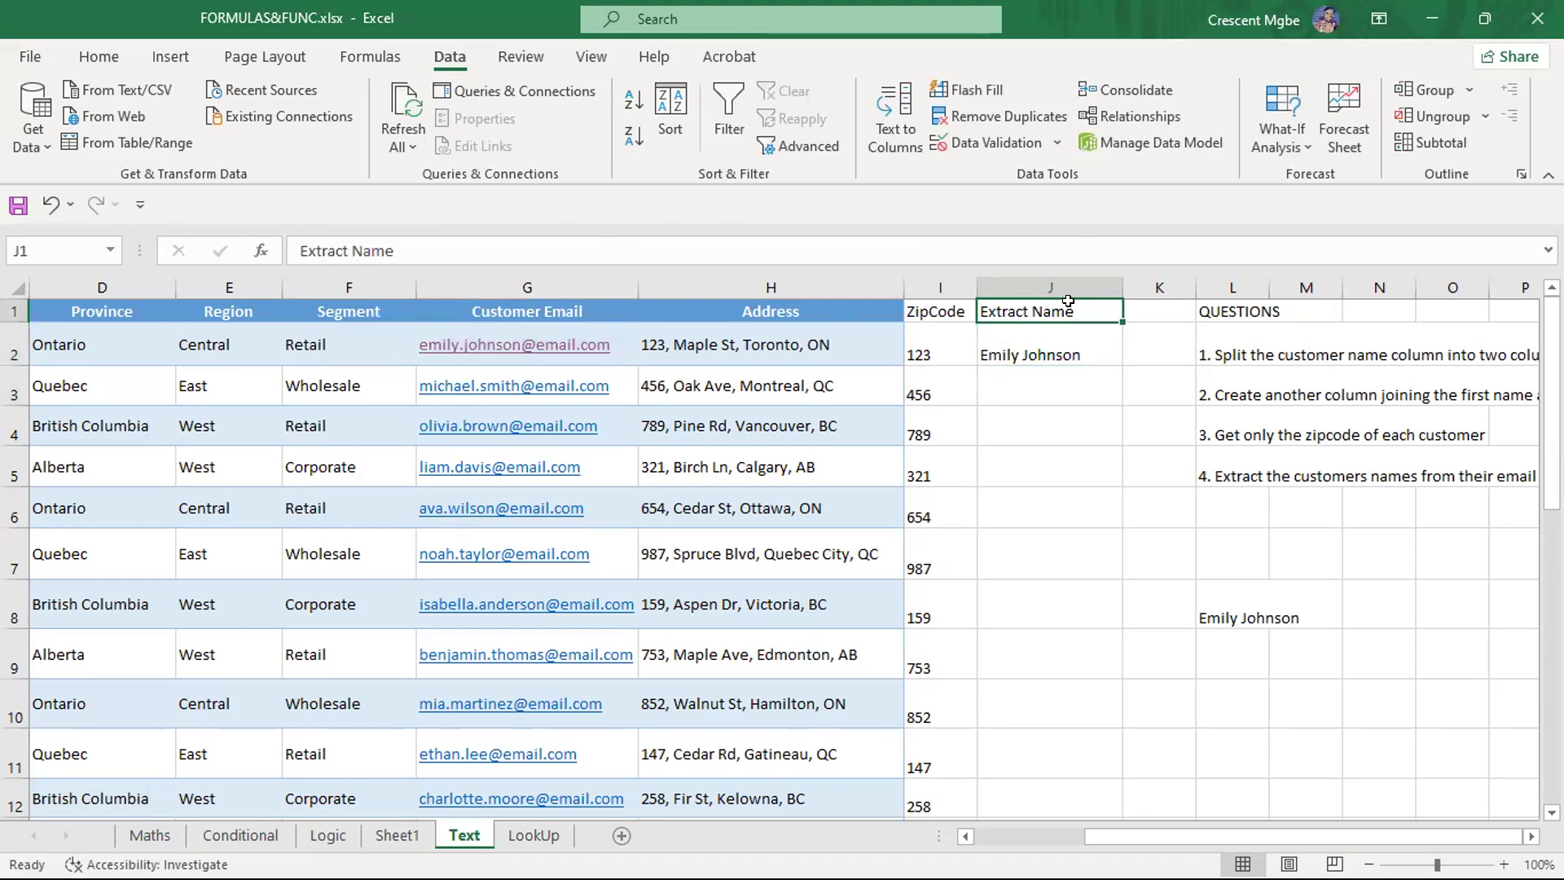
click(98, 56)
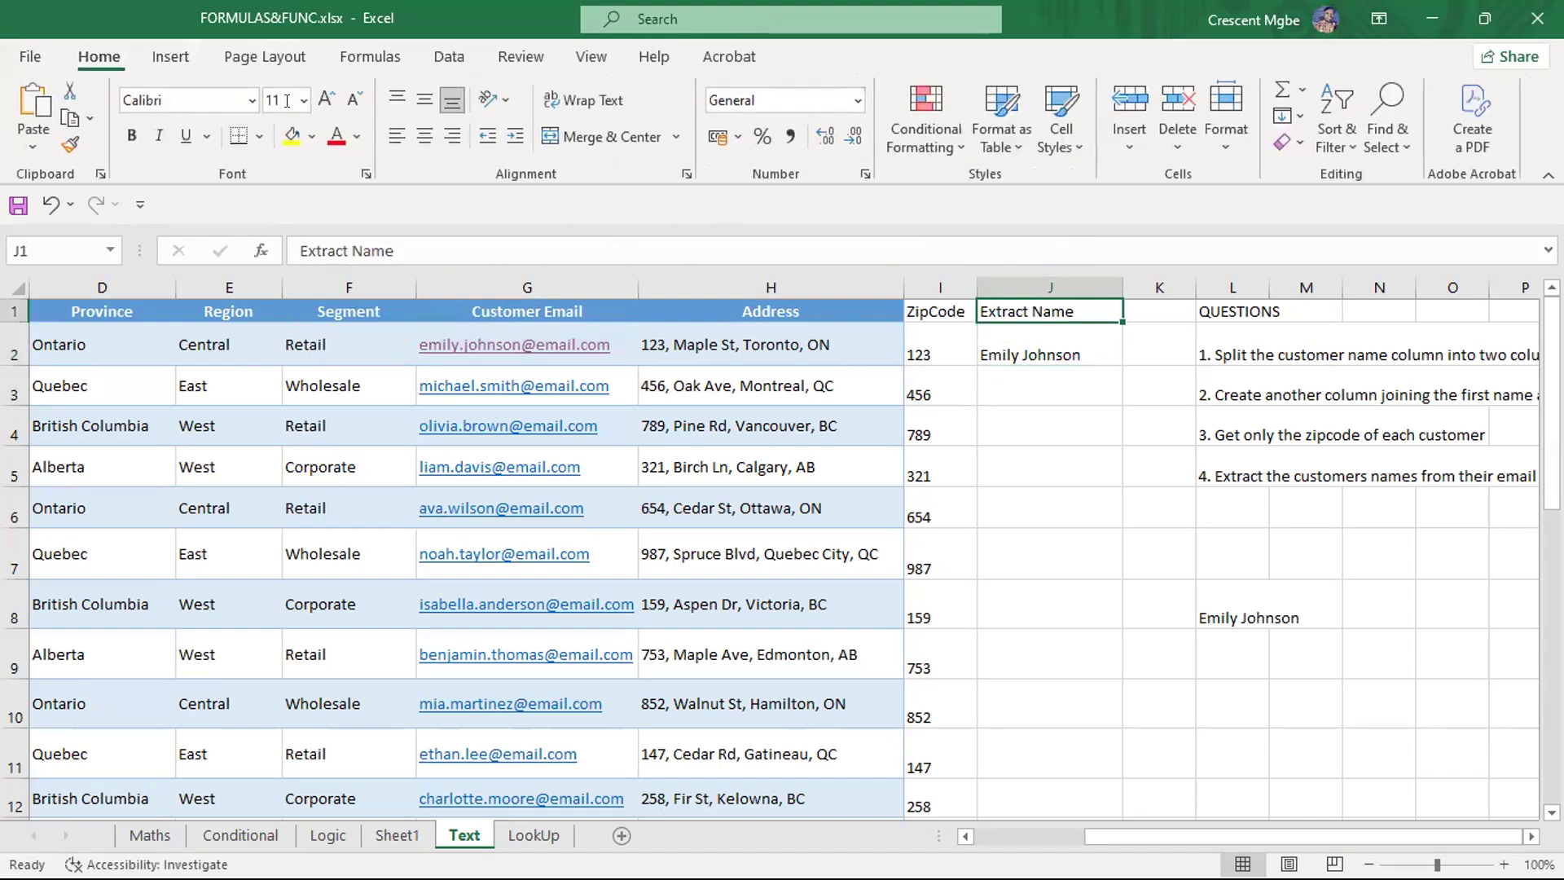
click(326, 132)
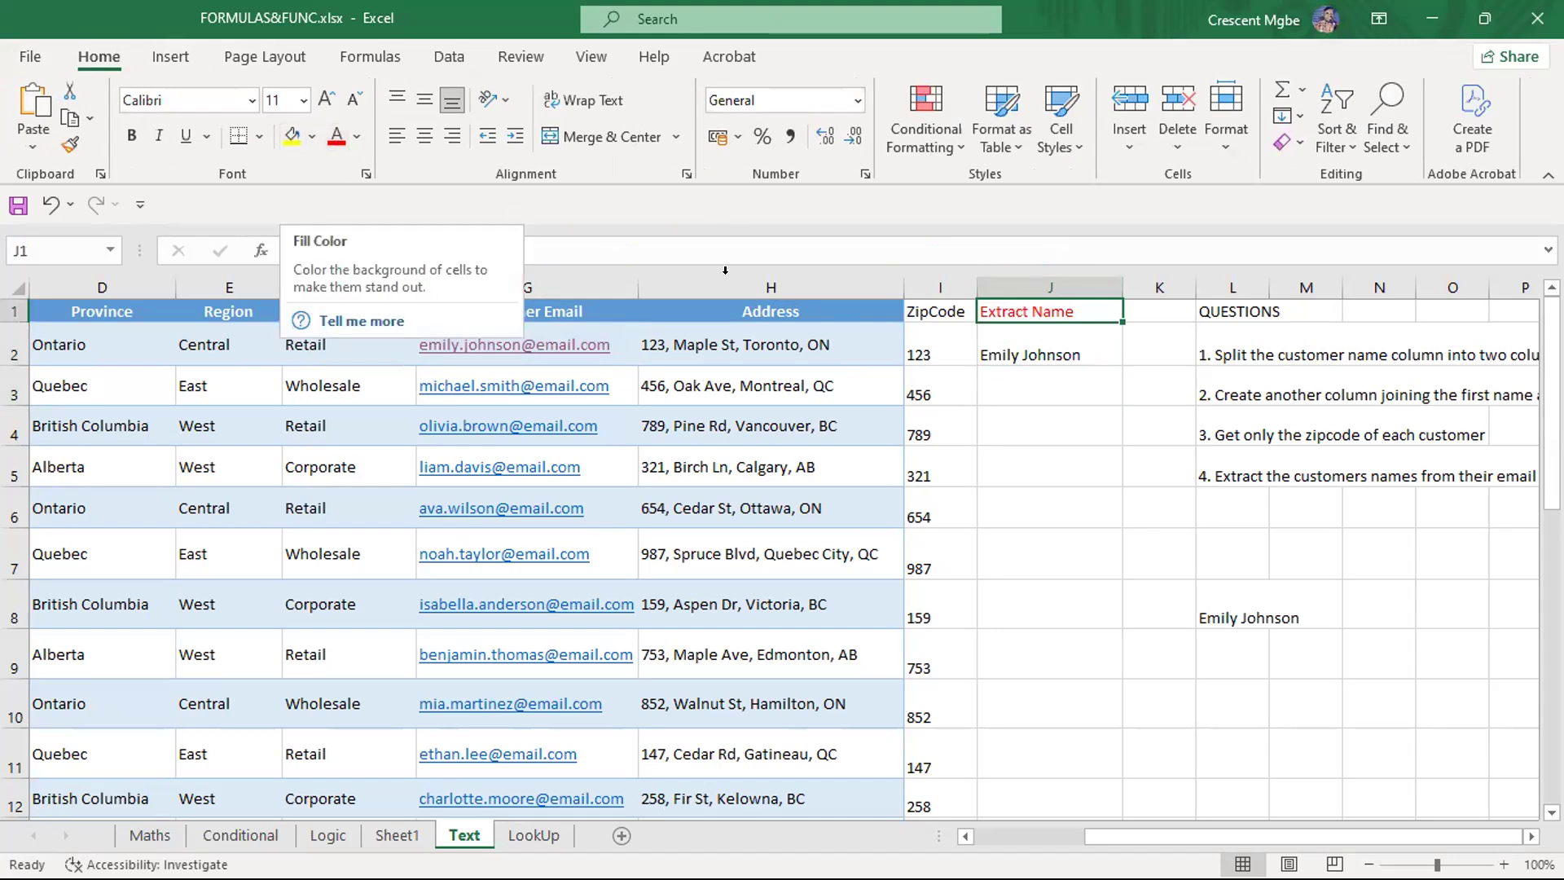
Fill the J2 formula down to J21 and widen column J, checking the extracted names against the question list
click(1079, 345)
drag(1114, 364, 1065, 574)
scroll(1125, 509, up, 4)
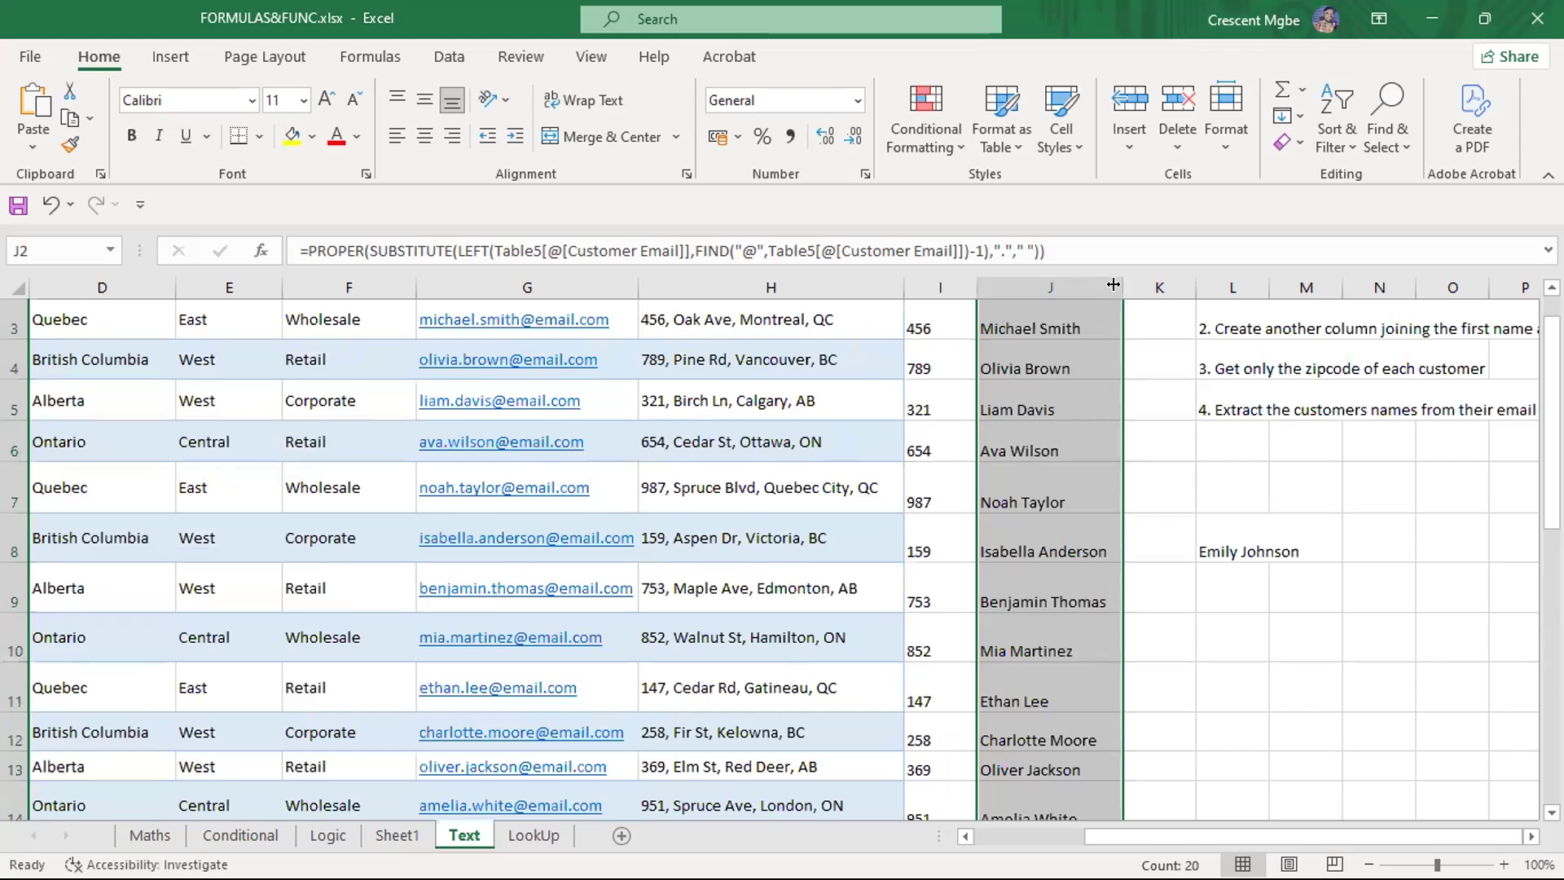
drag(1112, 284, 1178, 285)
scroll(1131, 378, up, 1)
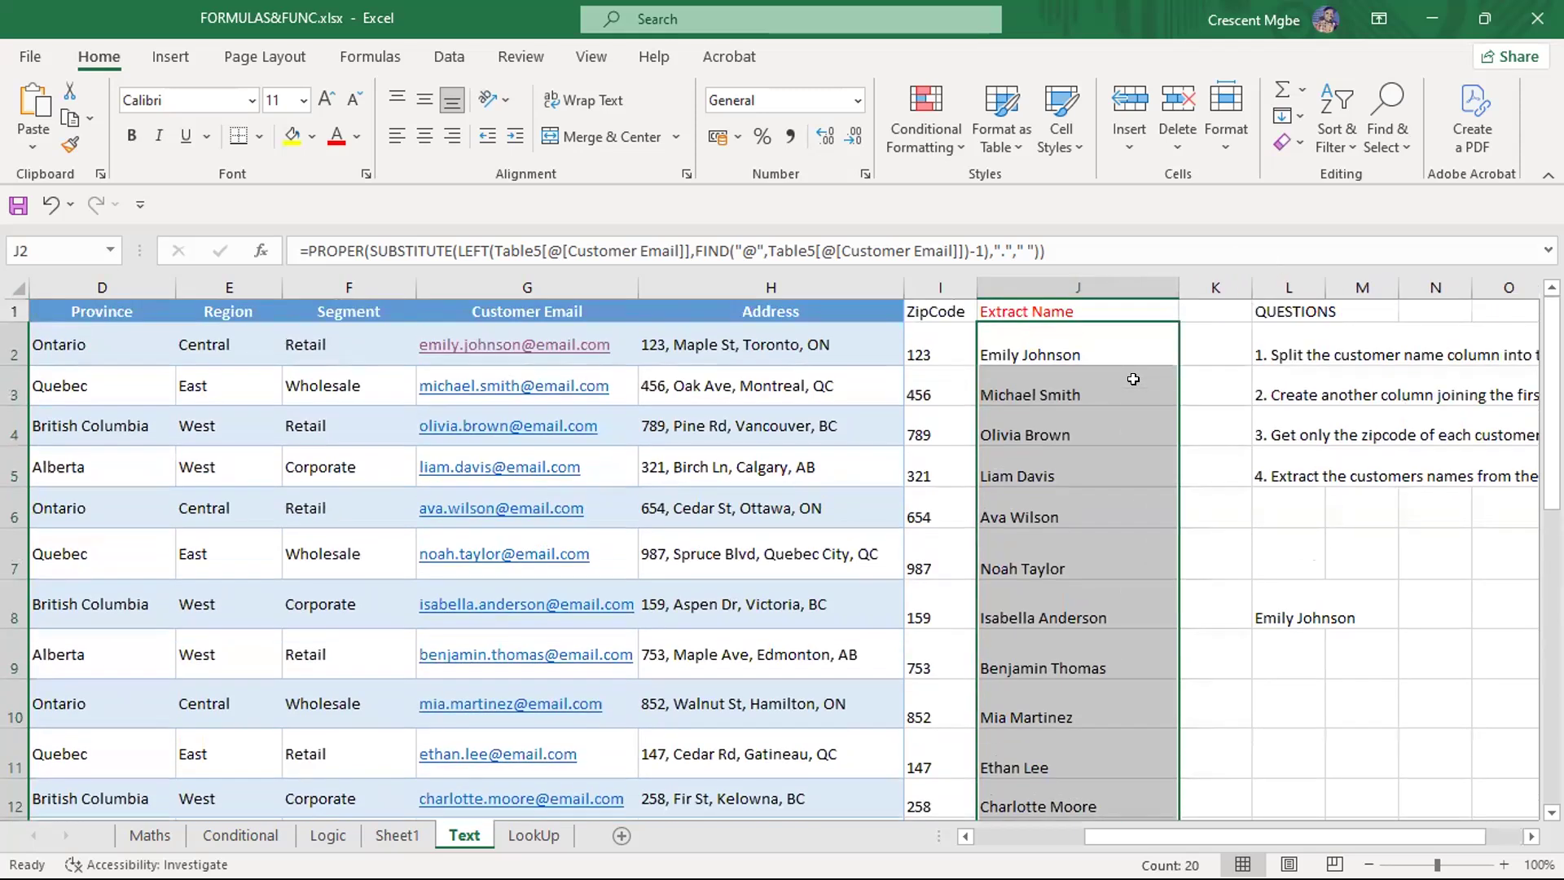
click(1218, 354)
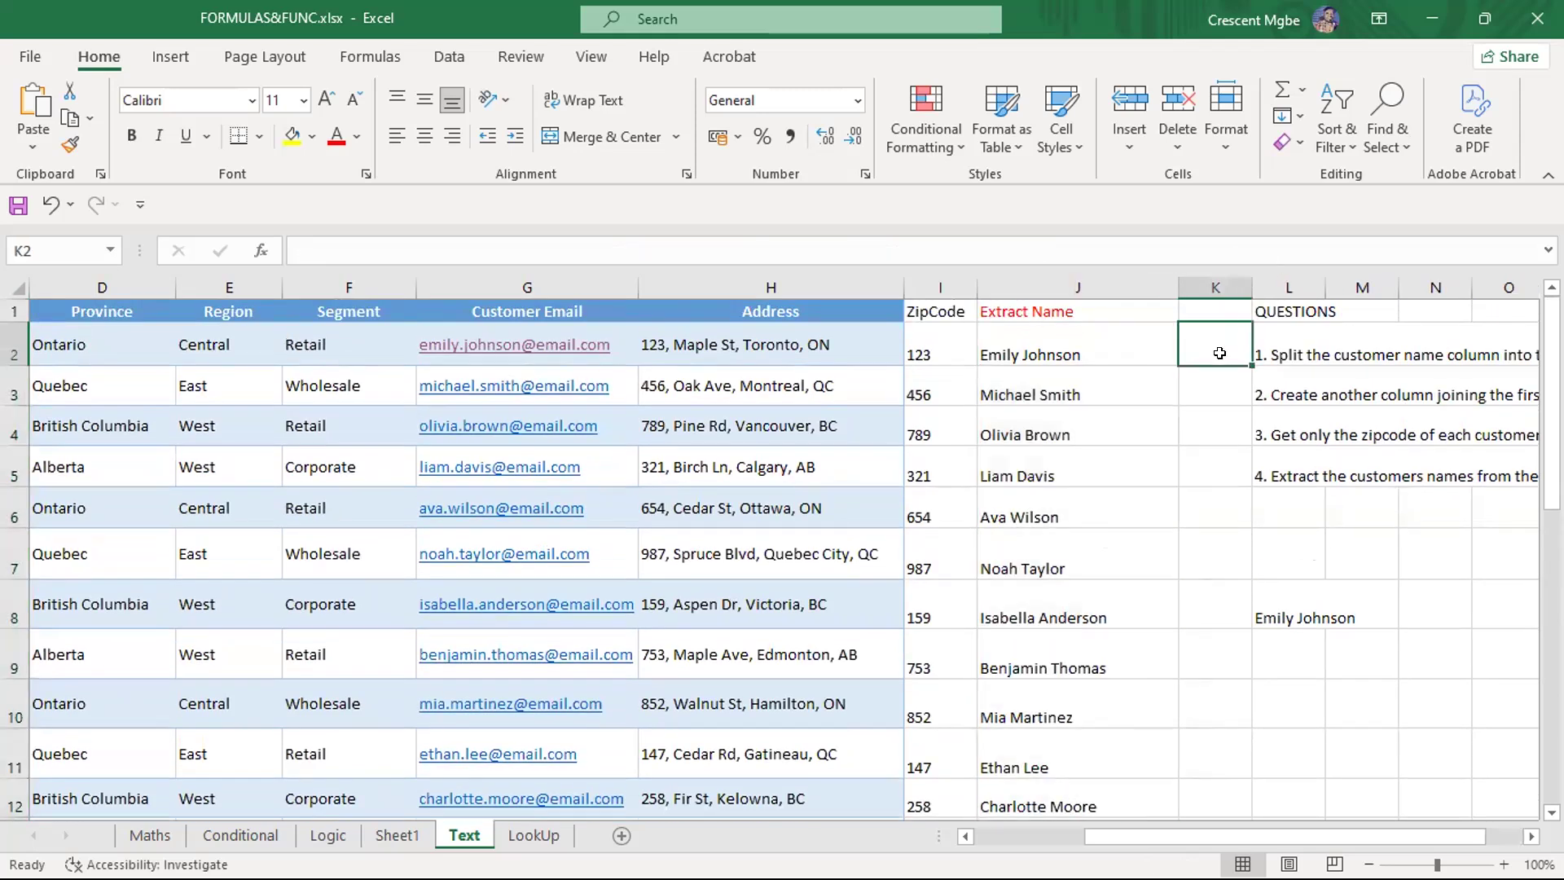
scroll(1128, 364, down, 2)
scroll(1128, 364, down, 1)
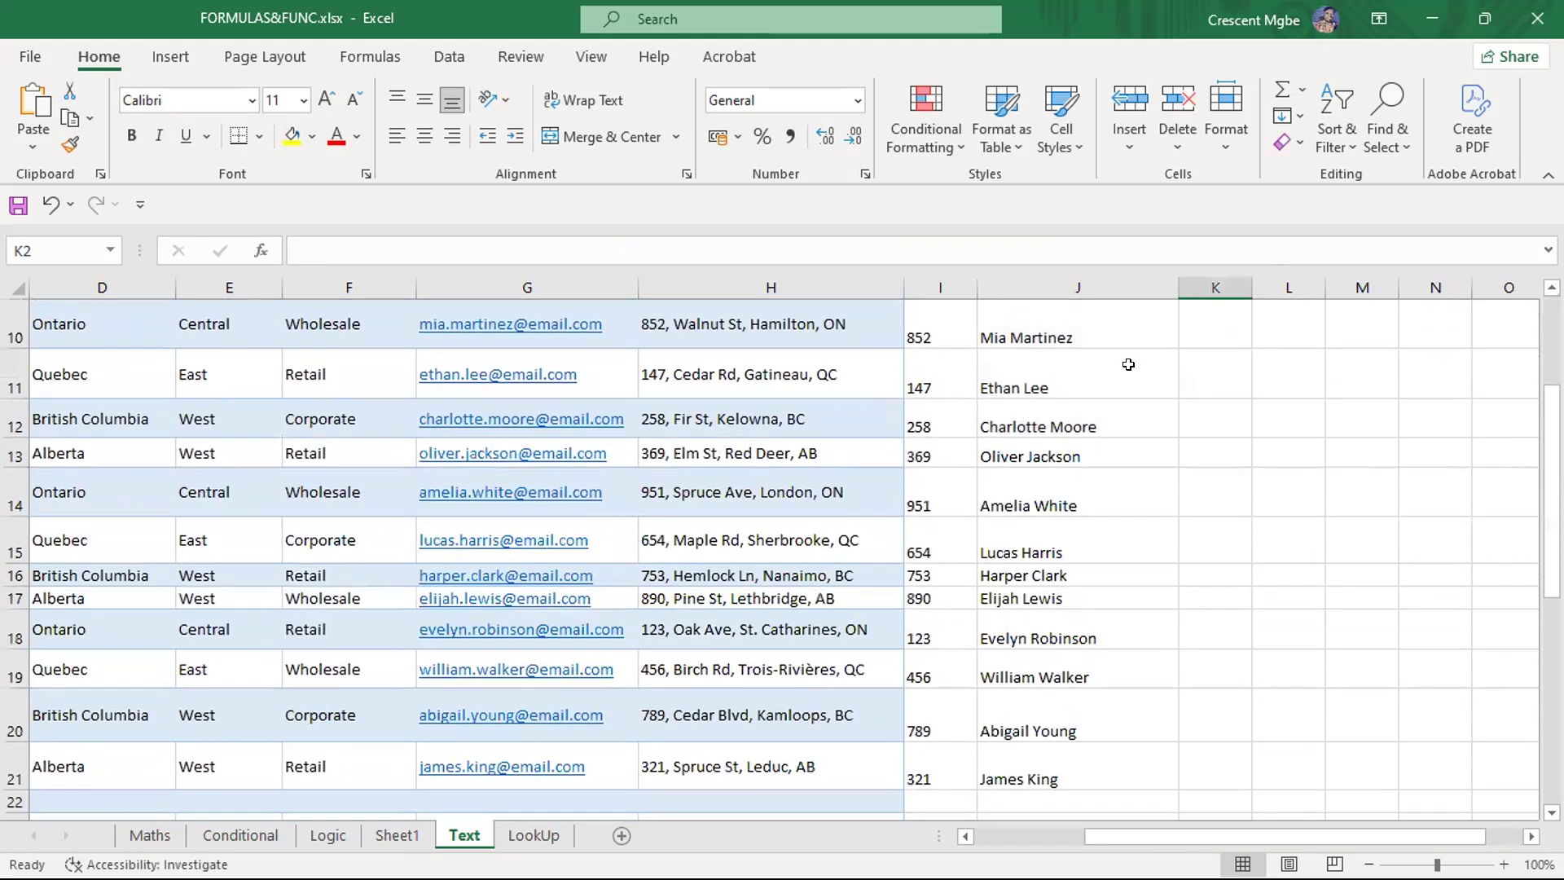
scroll(1124, 362, down, 1)
scroll(1124, 383, up, 4)
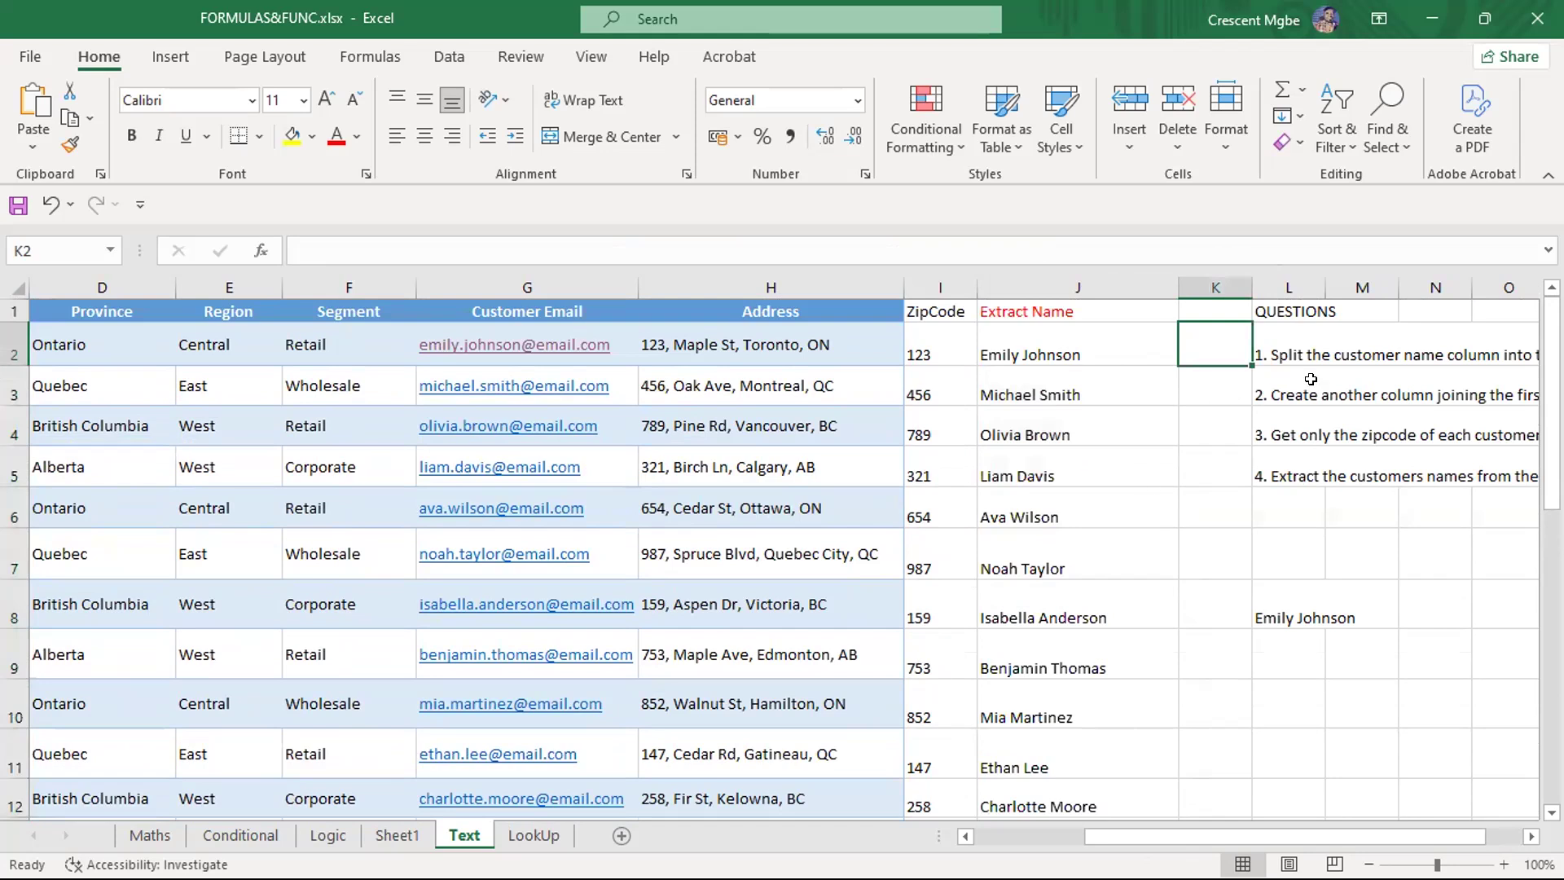
drag(1261, 344, 1381, 476)
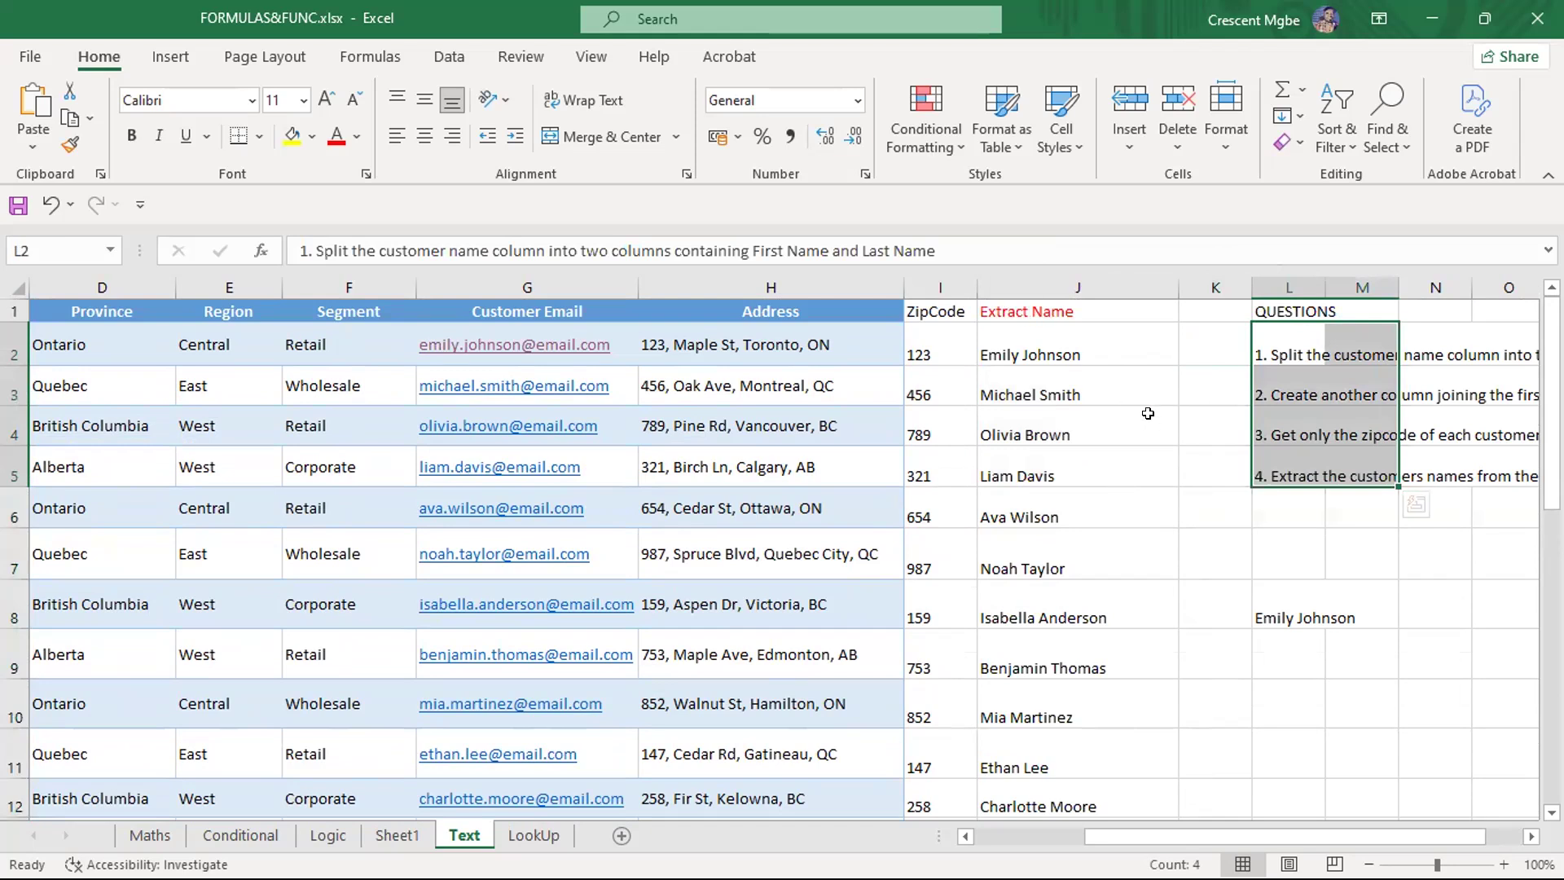
Try yellow and blue fills on the ZipCode and Extract Name headings in I1:J1, and settle on a black fill
click(931, 316)
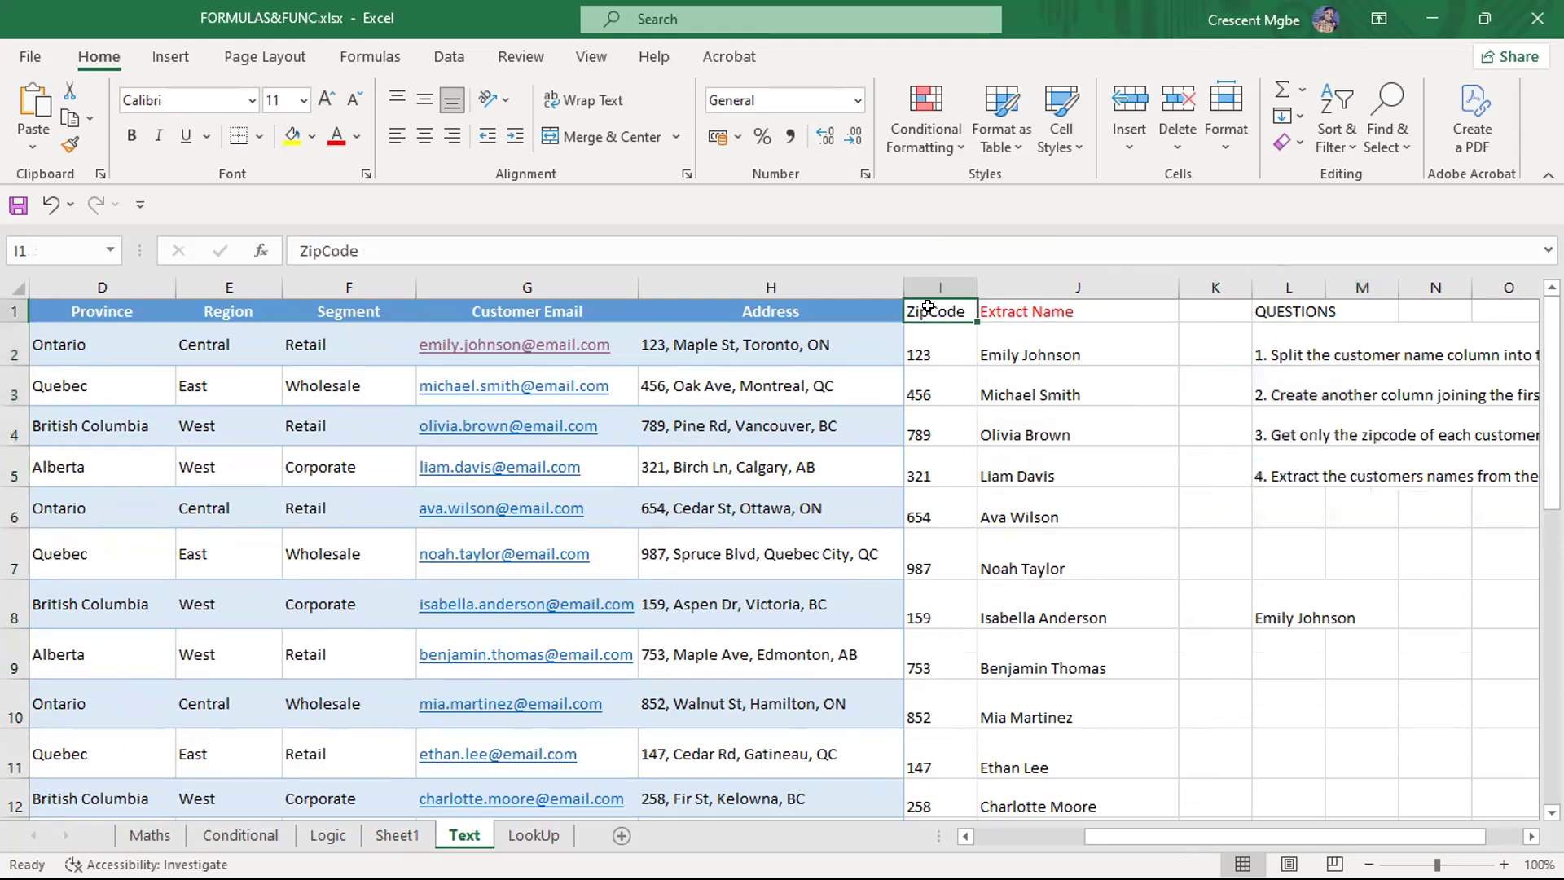
drag(935, 312, 1087, 311)
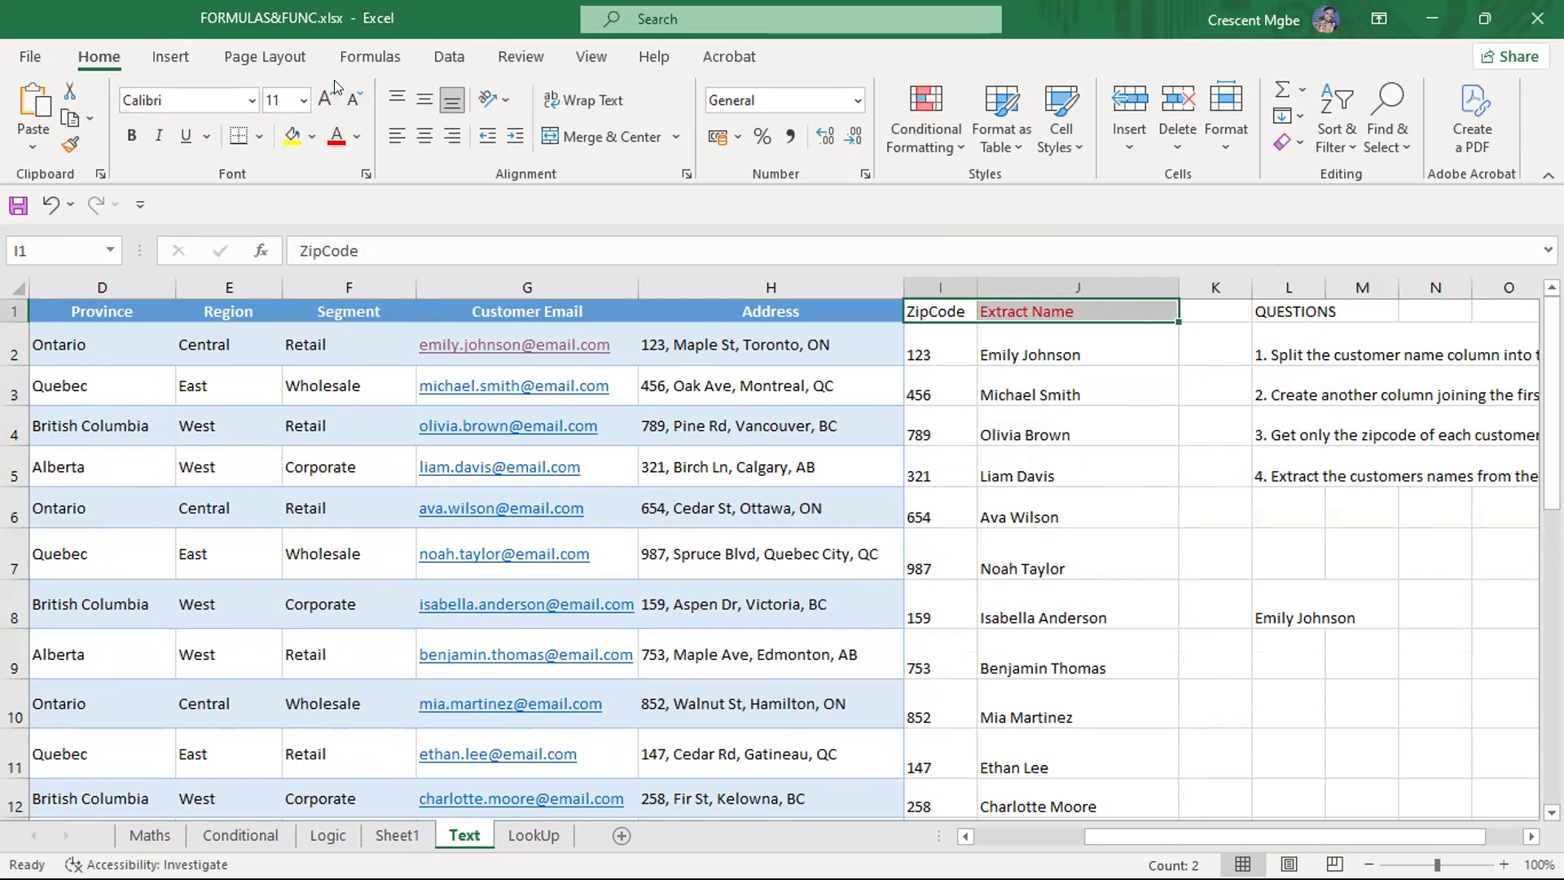
click(356, 138)
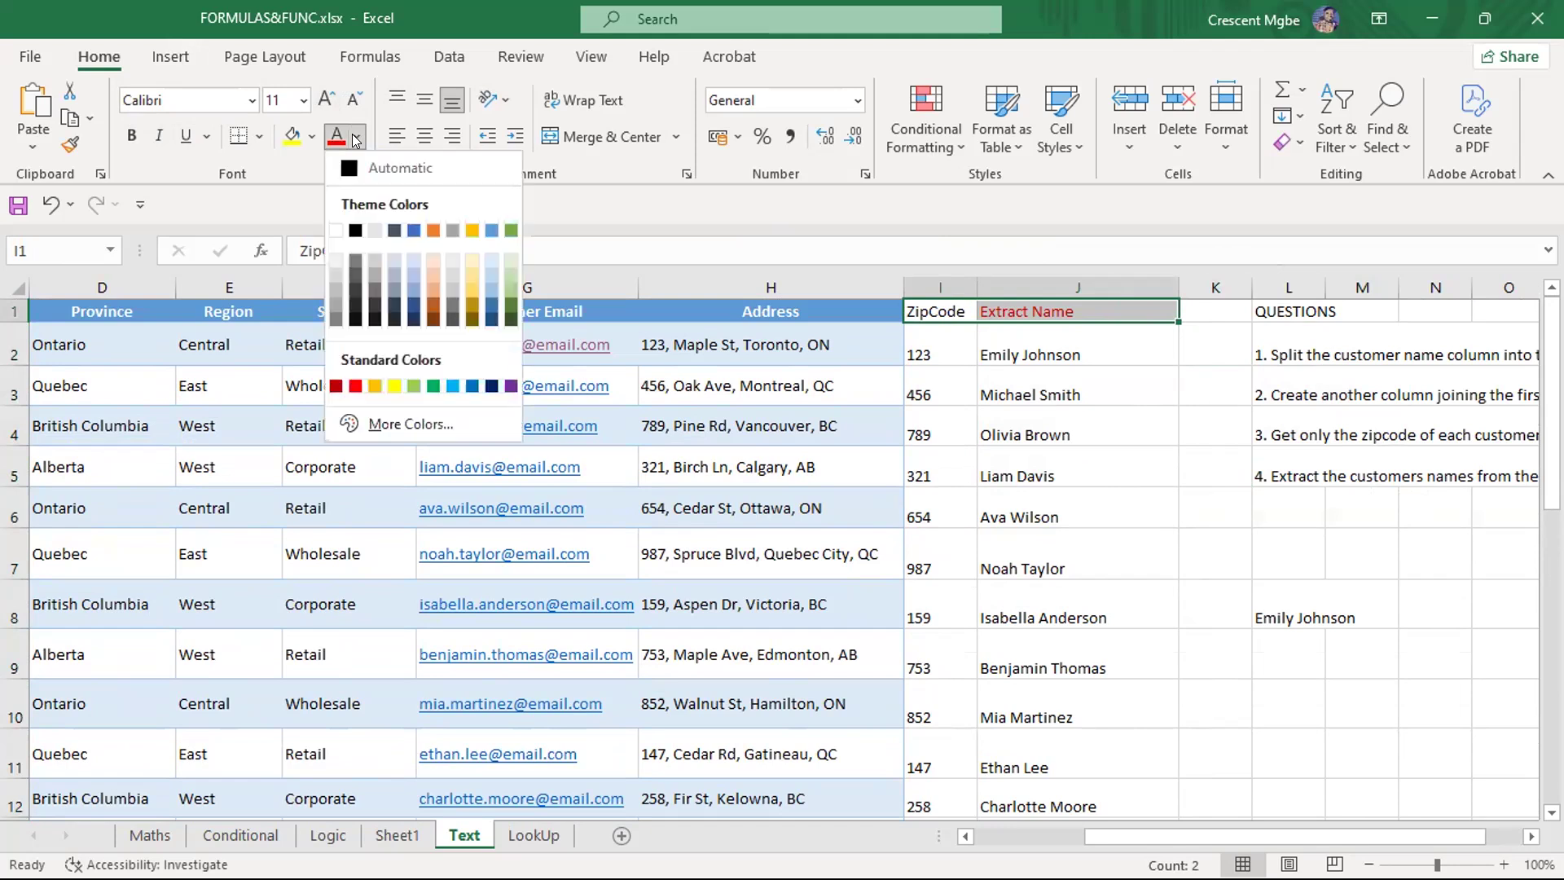
click(356, 140)
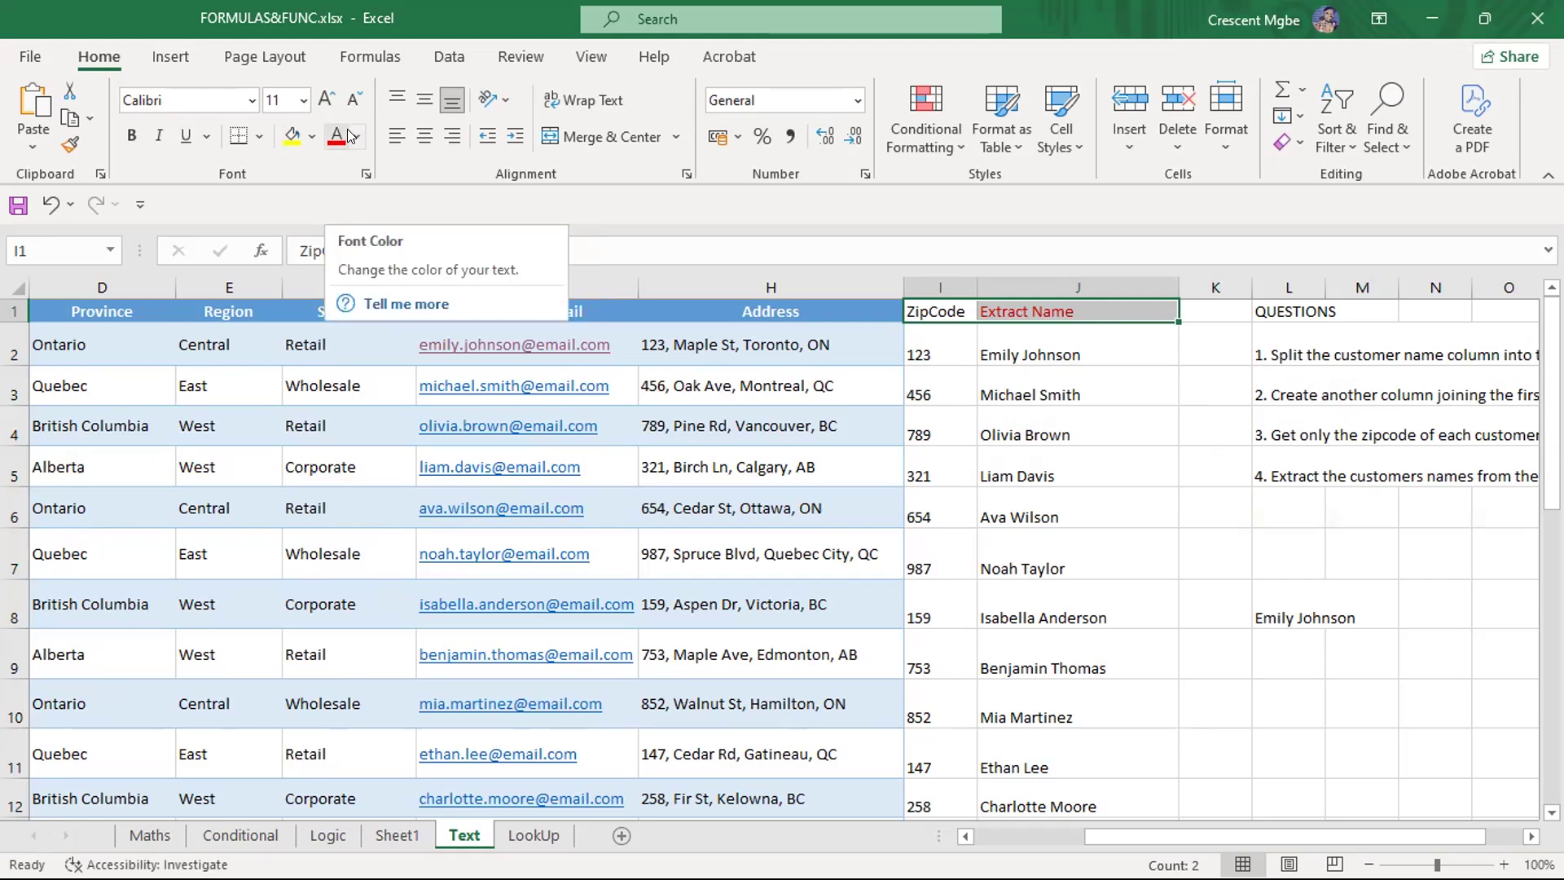
click(290, 139)
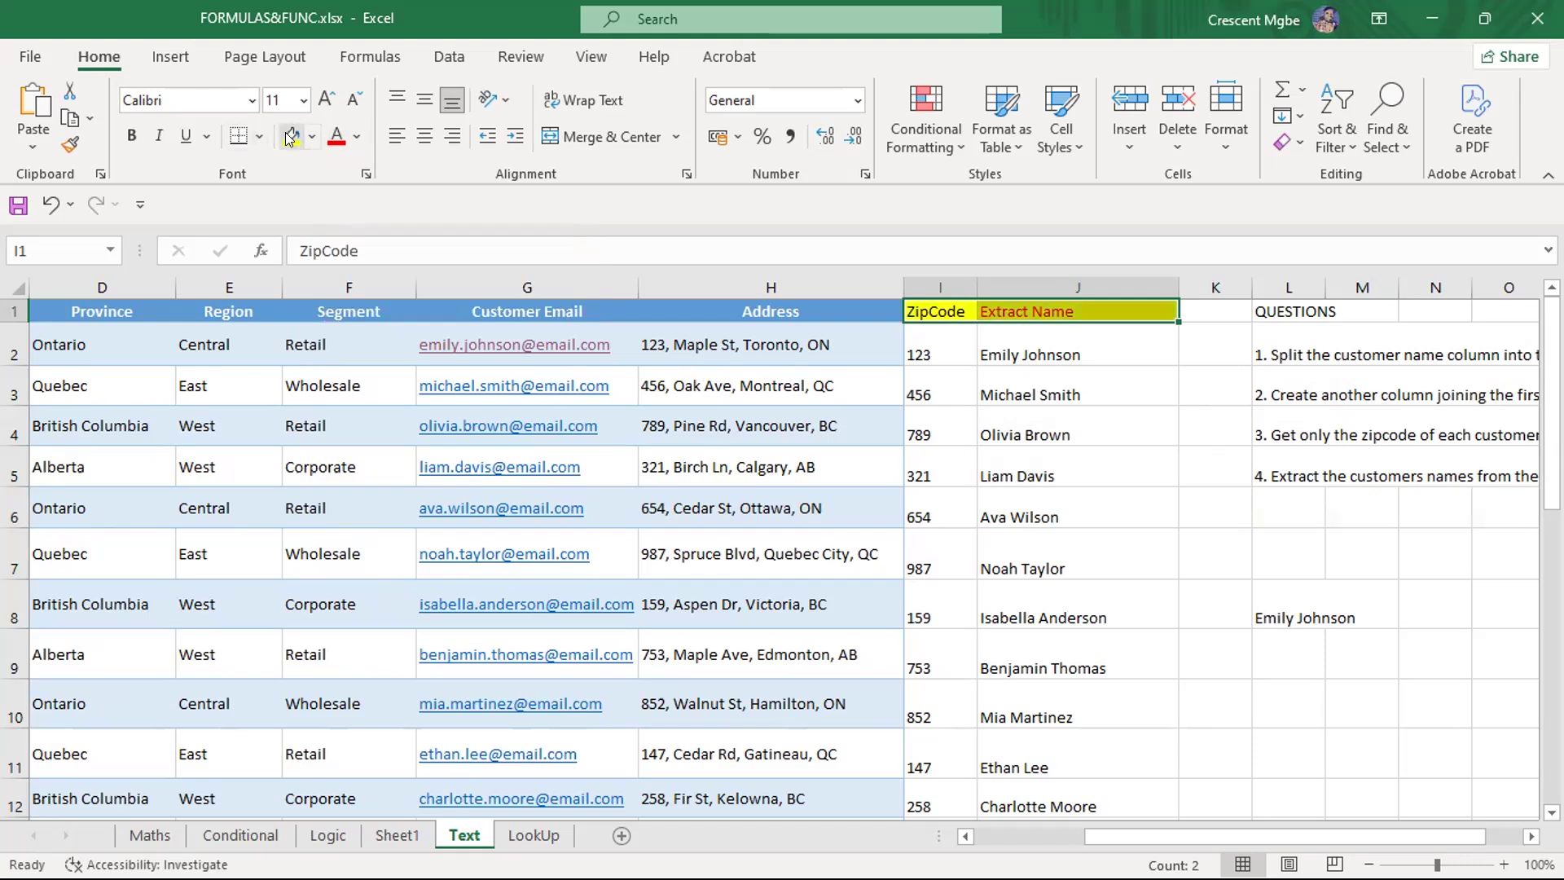
click(313, 139)
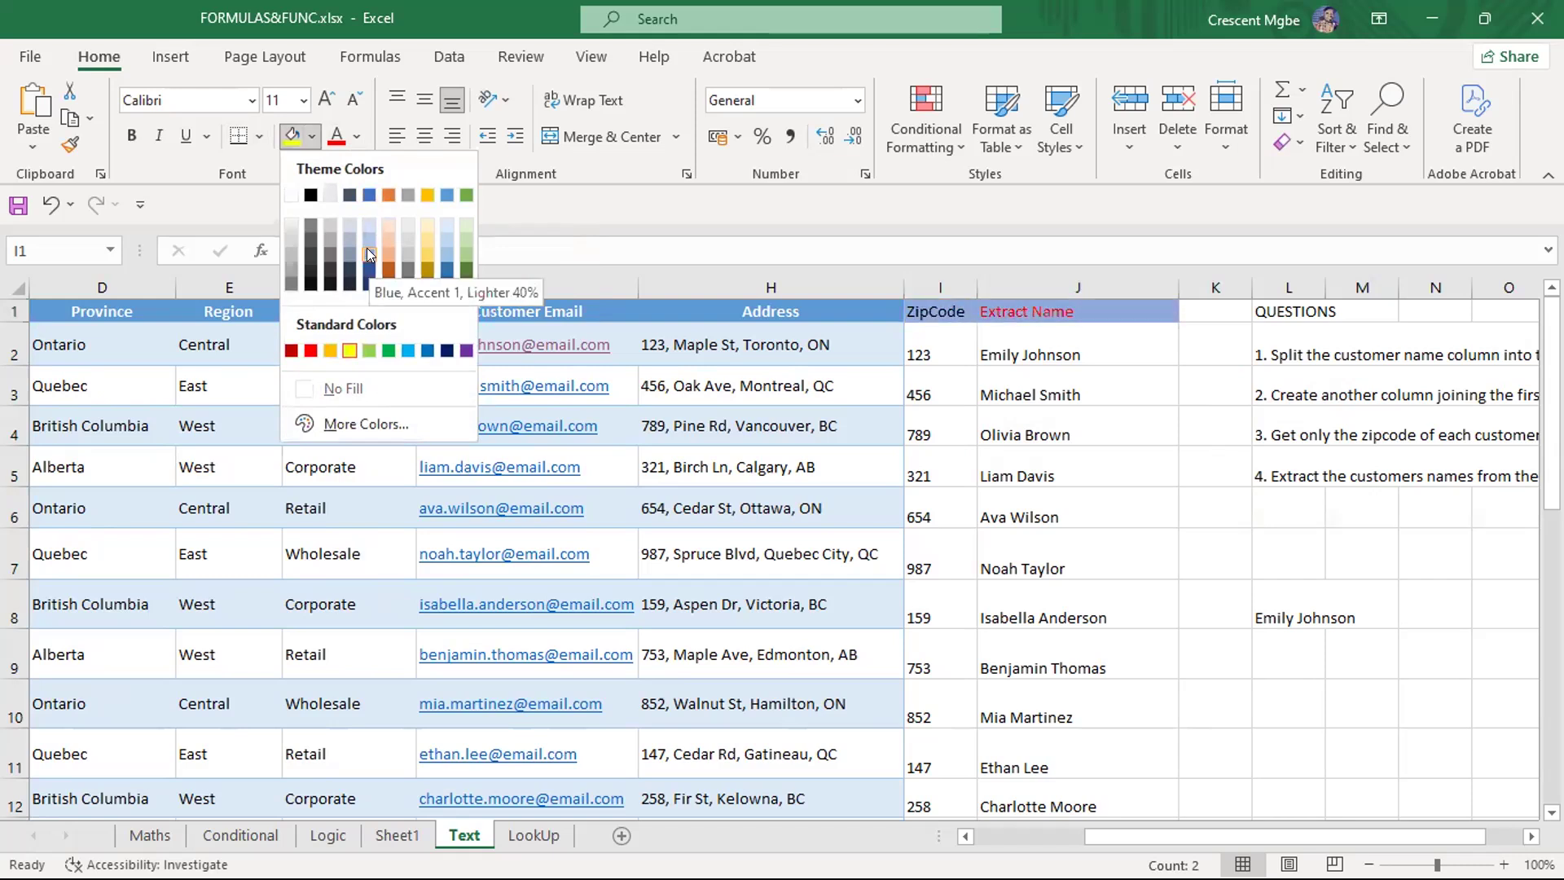
click(369, 193)
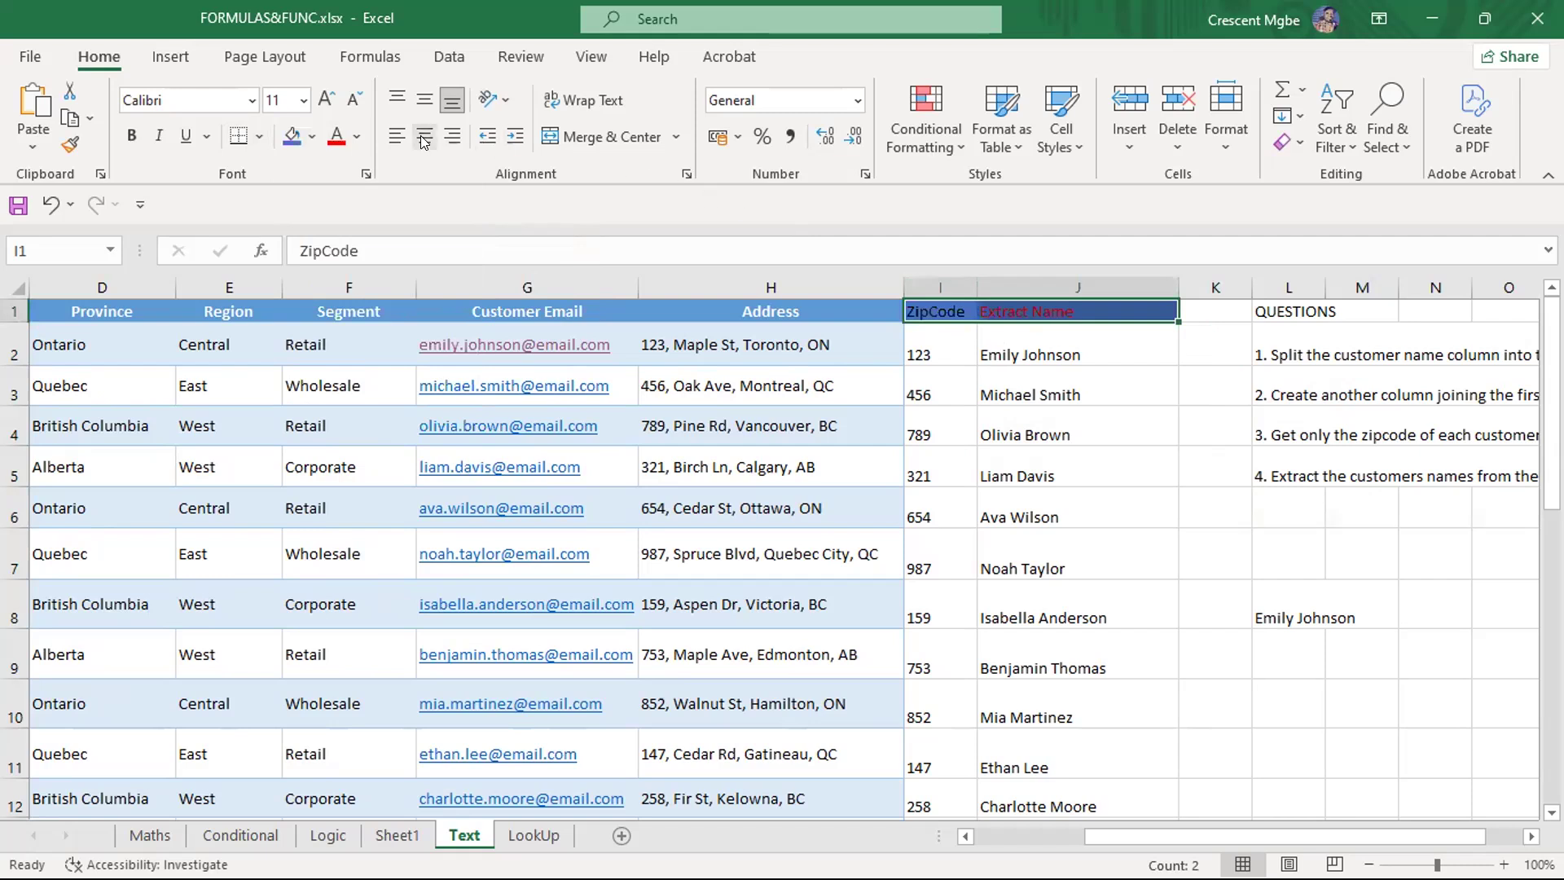
click(303, 137)
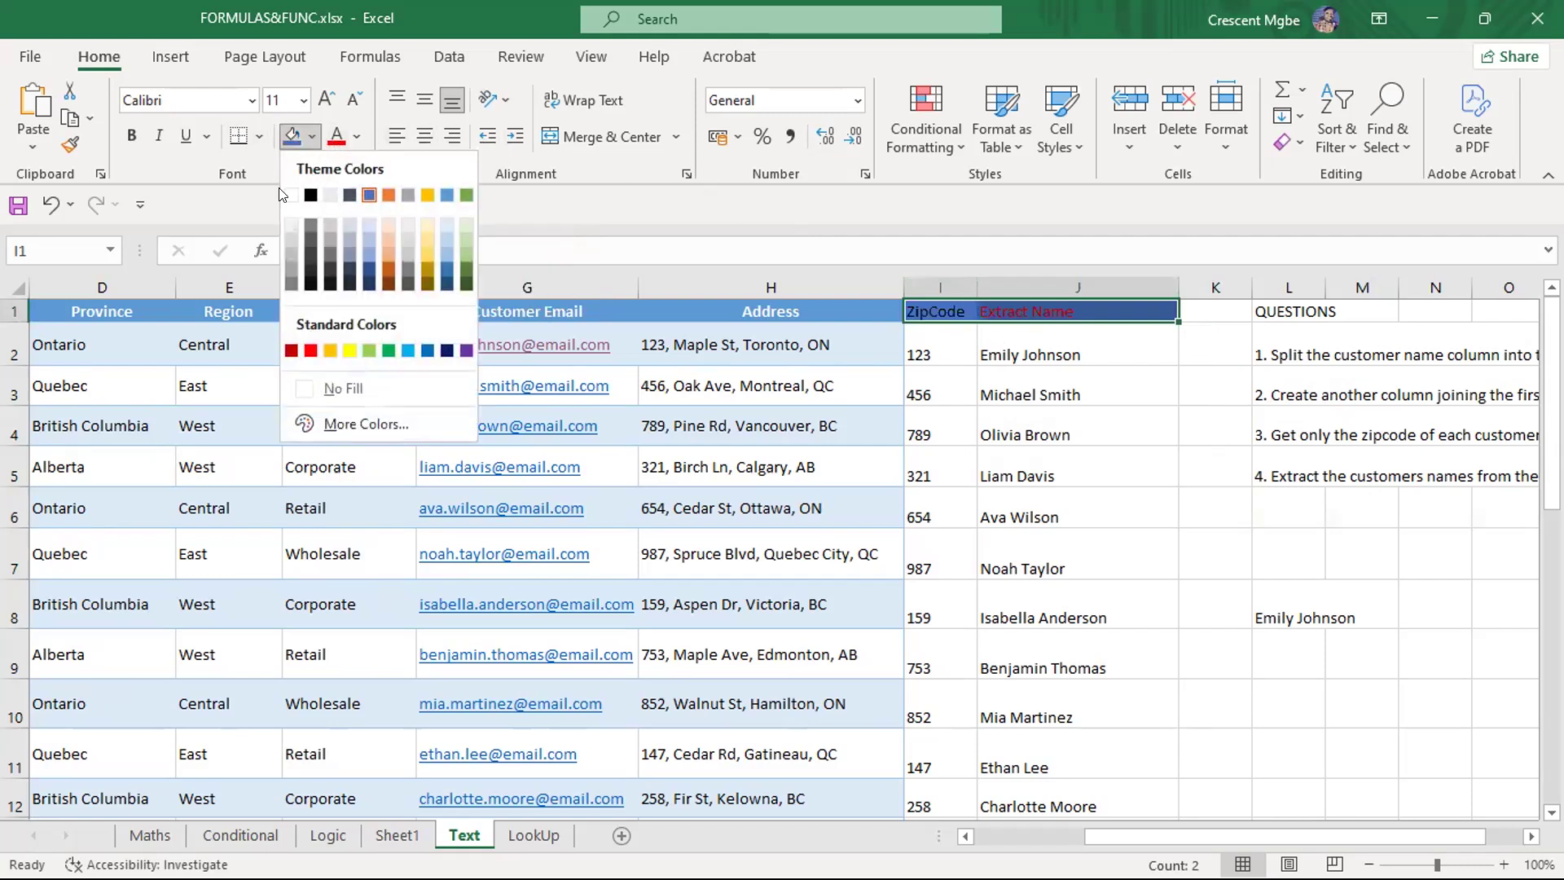
click(307, 284)
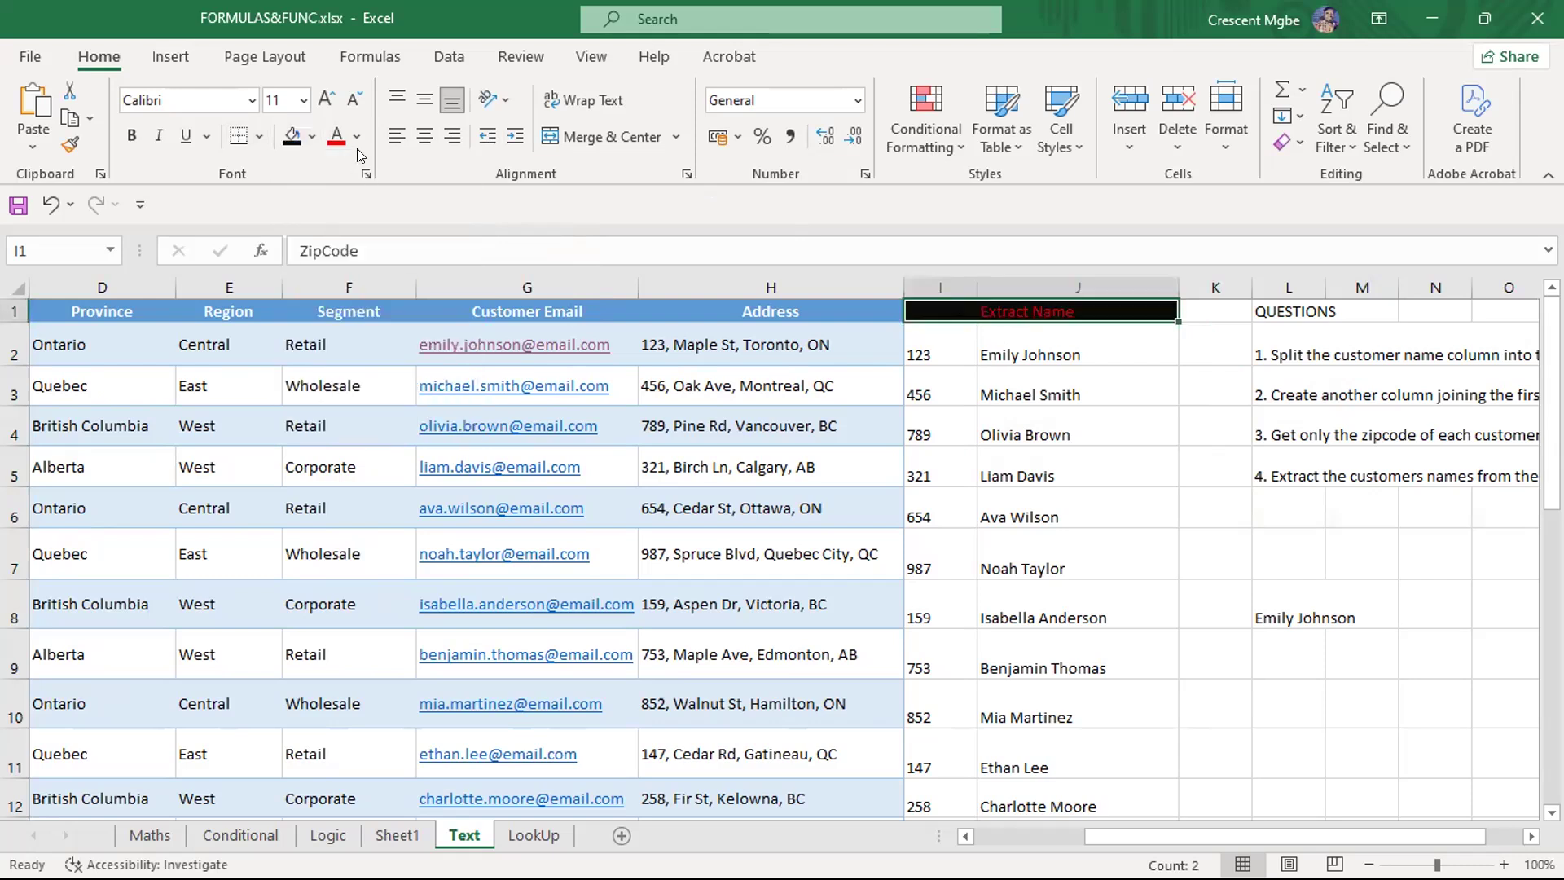
Fill the ZipCode and Extract Name headings in I1:J1 with a lighter blue theme shade and make their font black
click(311, 137)
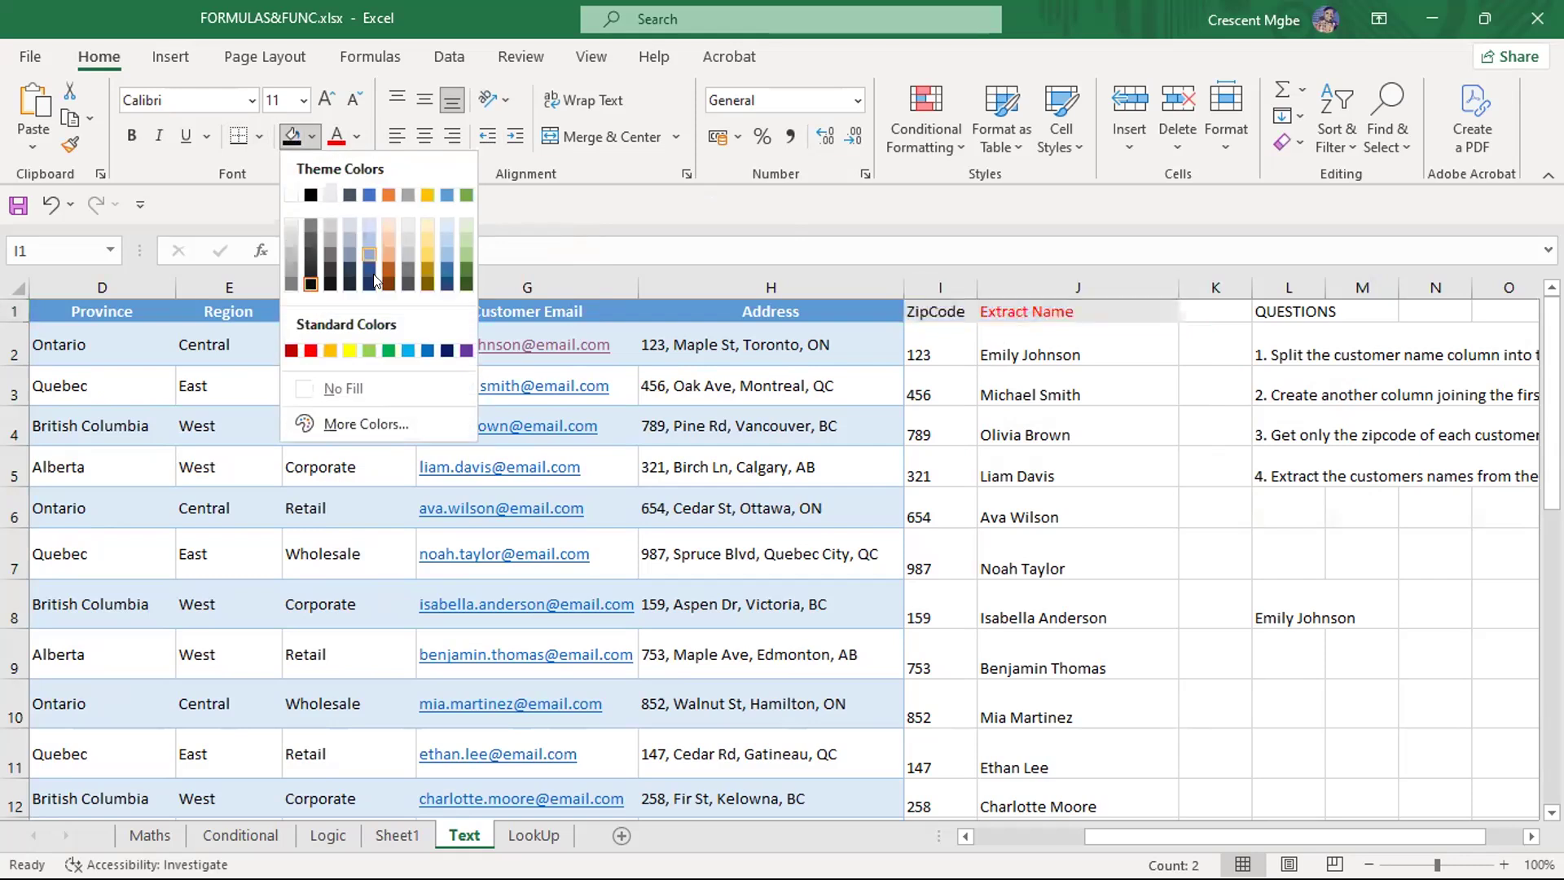
click(368, 196)
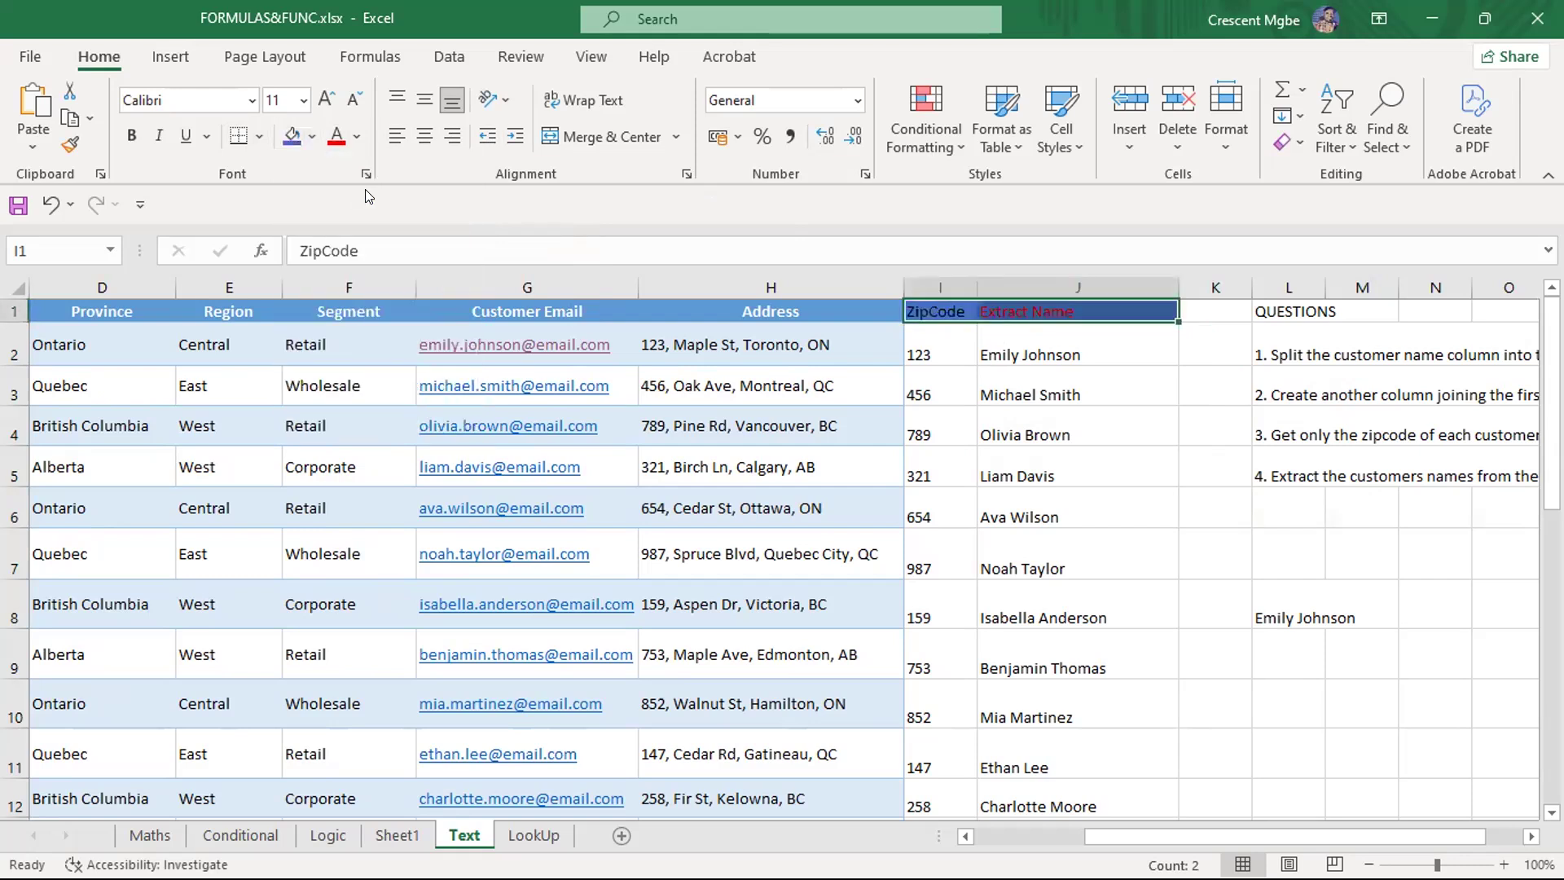
click(313, 137)
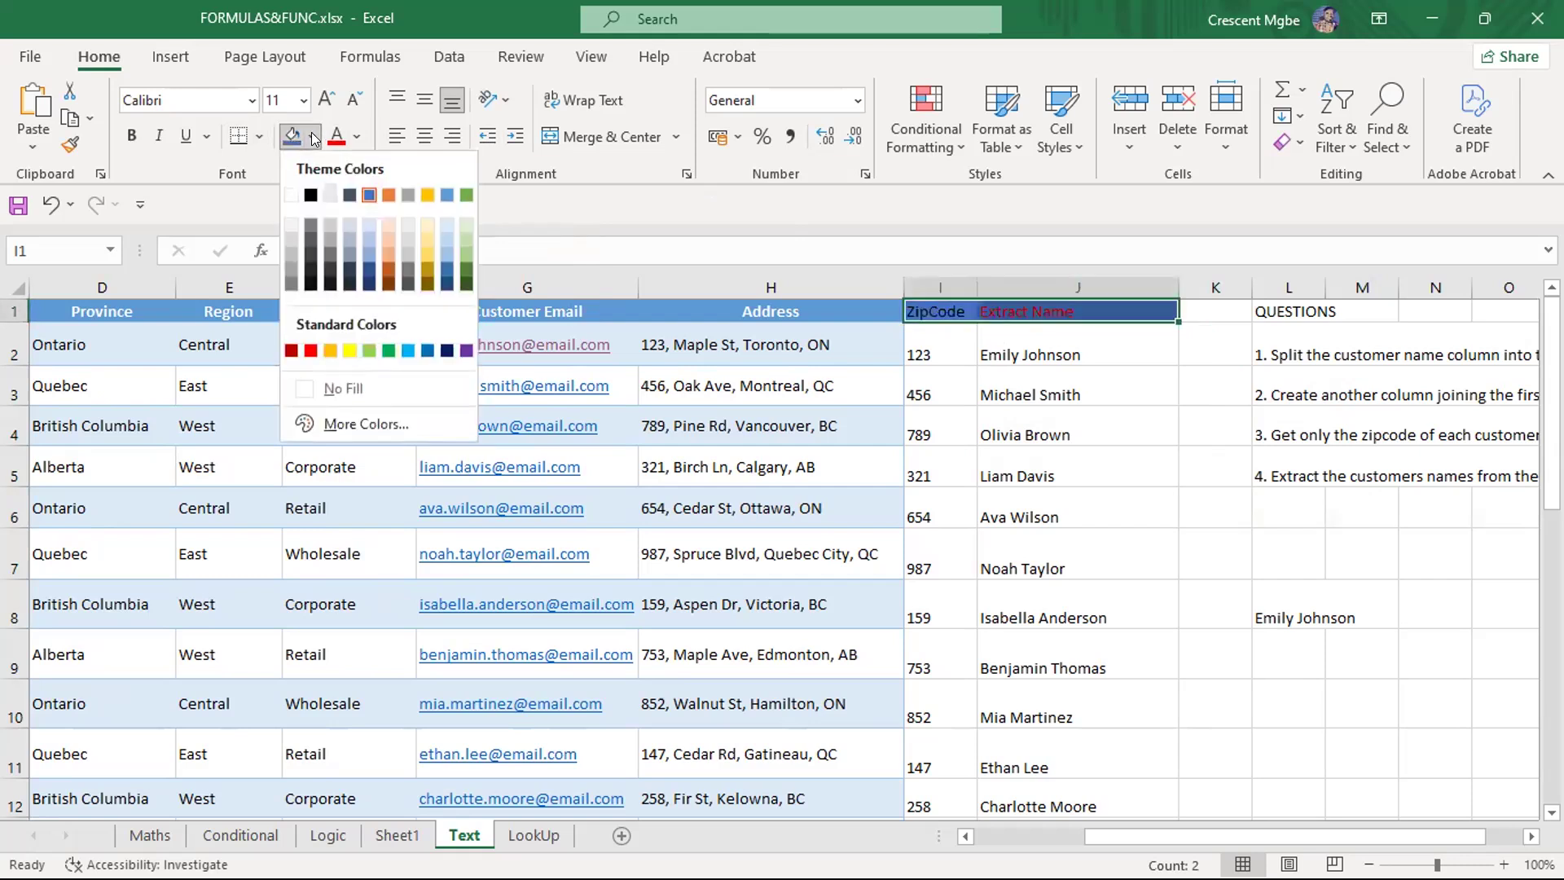
click(367, 258)
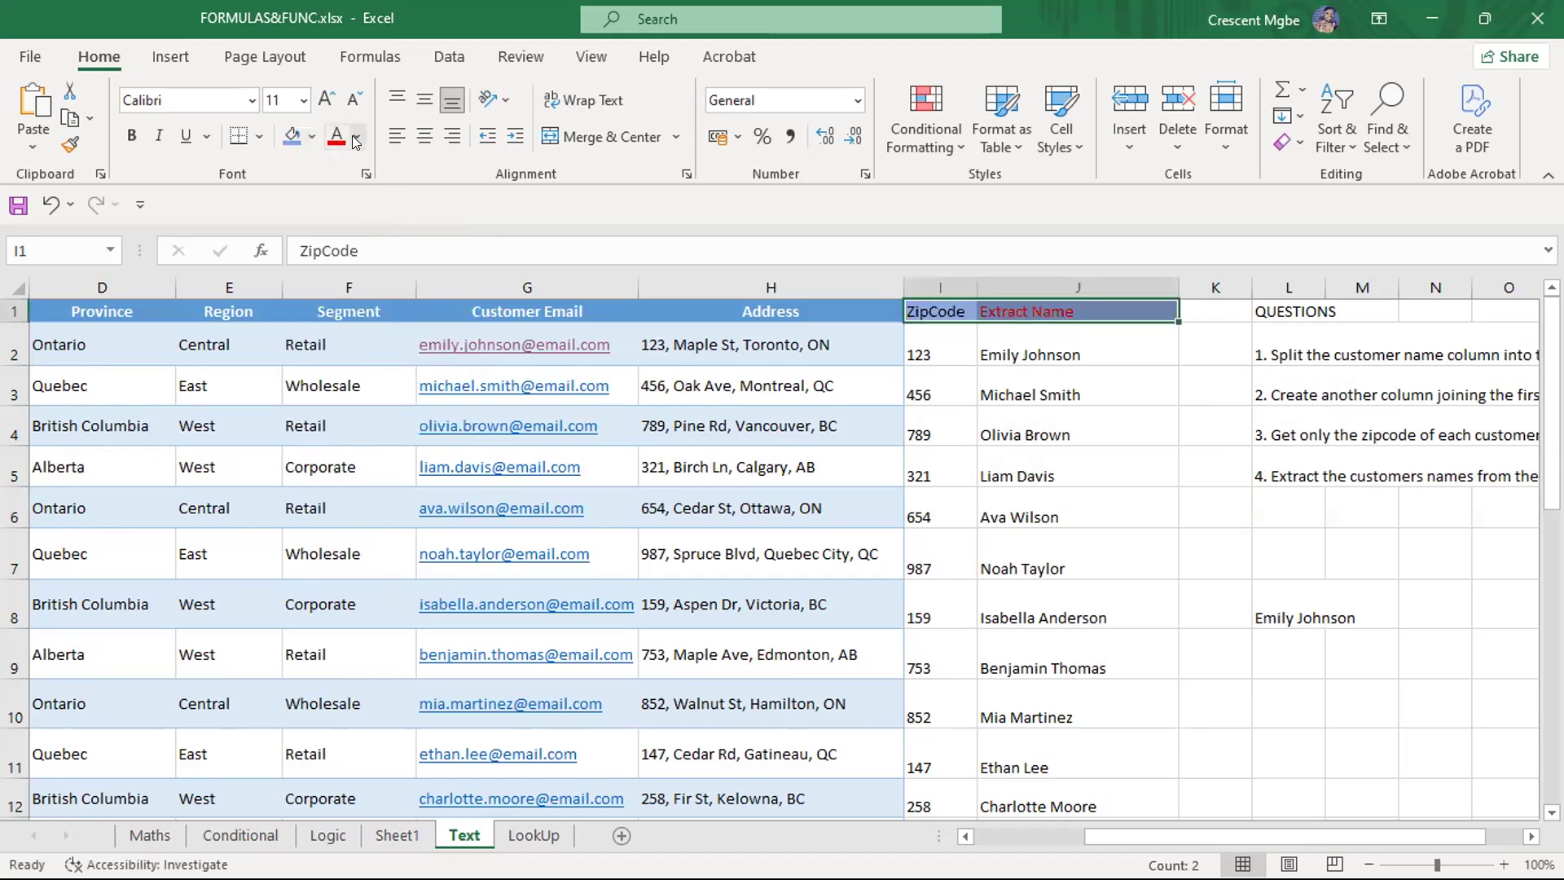
click(357, 138)
click(356, 229)
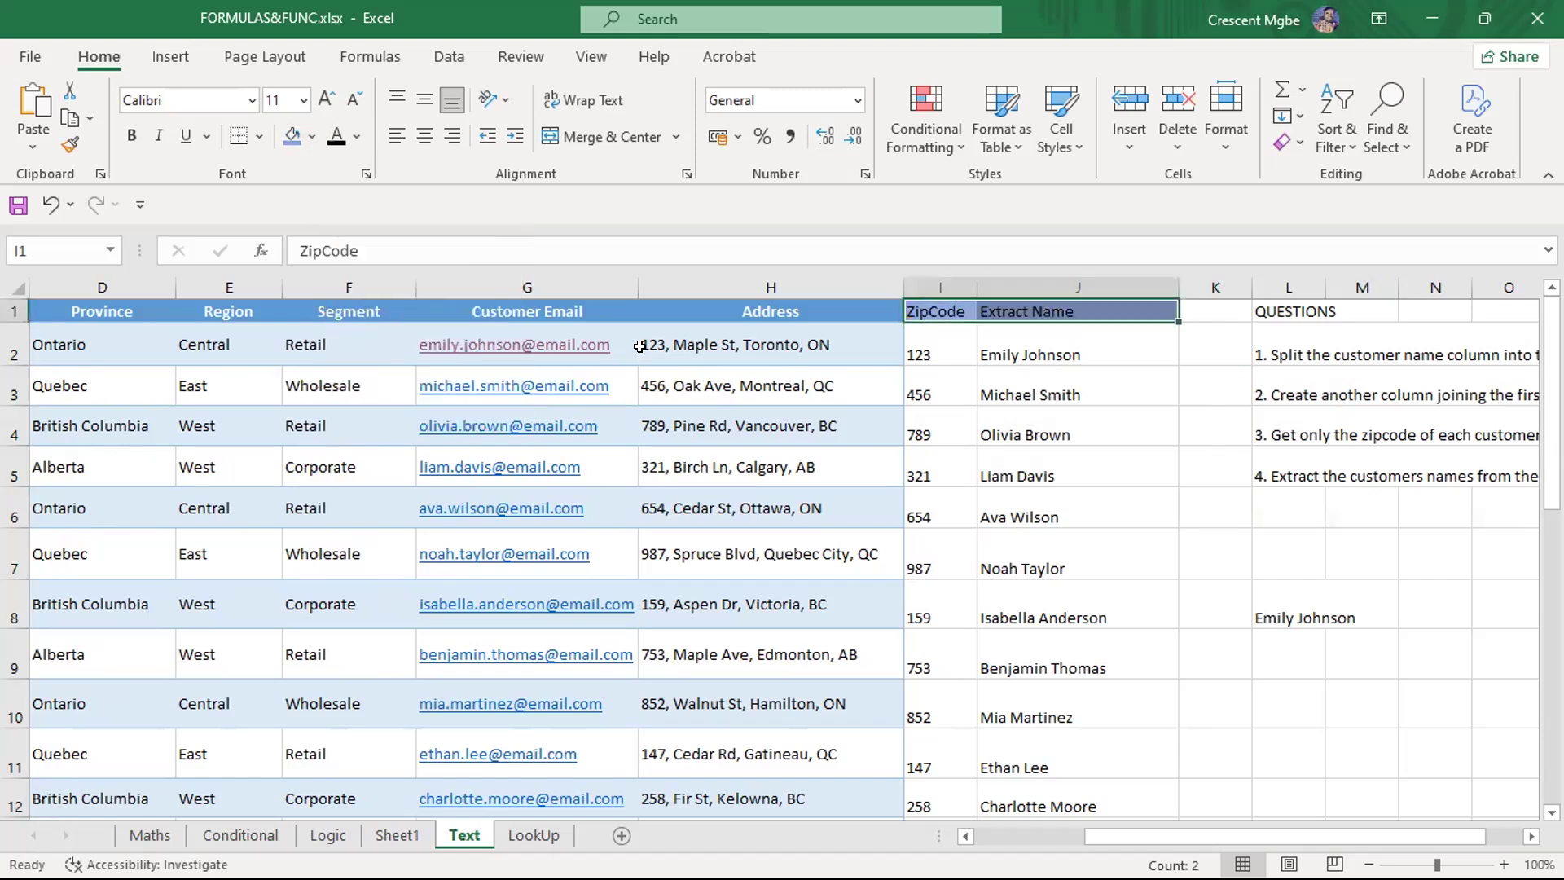
Clear the leftover test name below the question list by emptying the range L7:M8
scroll(1344, 621, down, 1)
scroll(1342, 617, up, 1)
drag(1268, 570, 1350, 623)
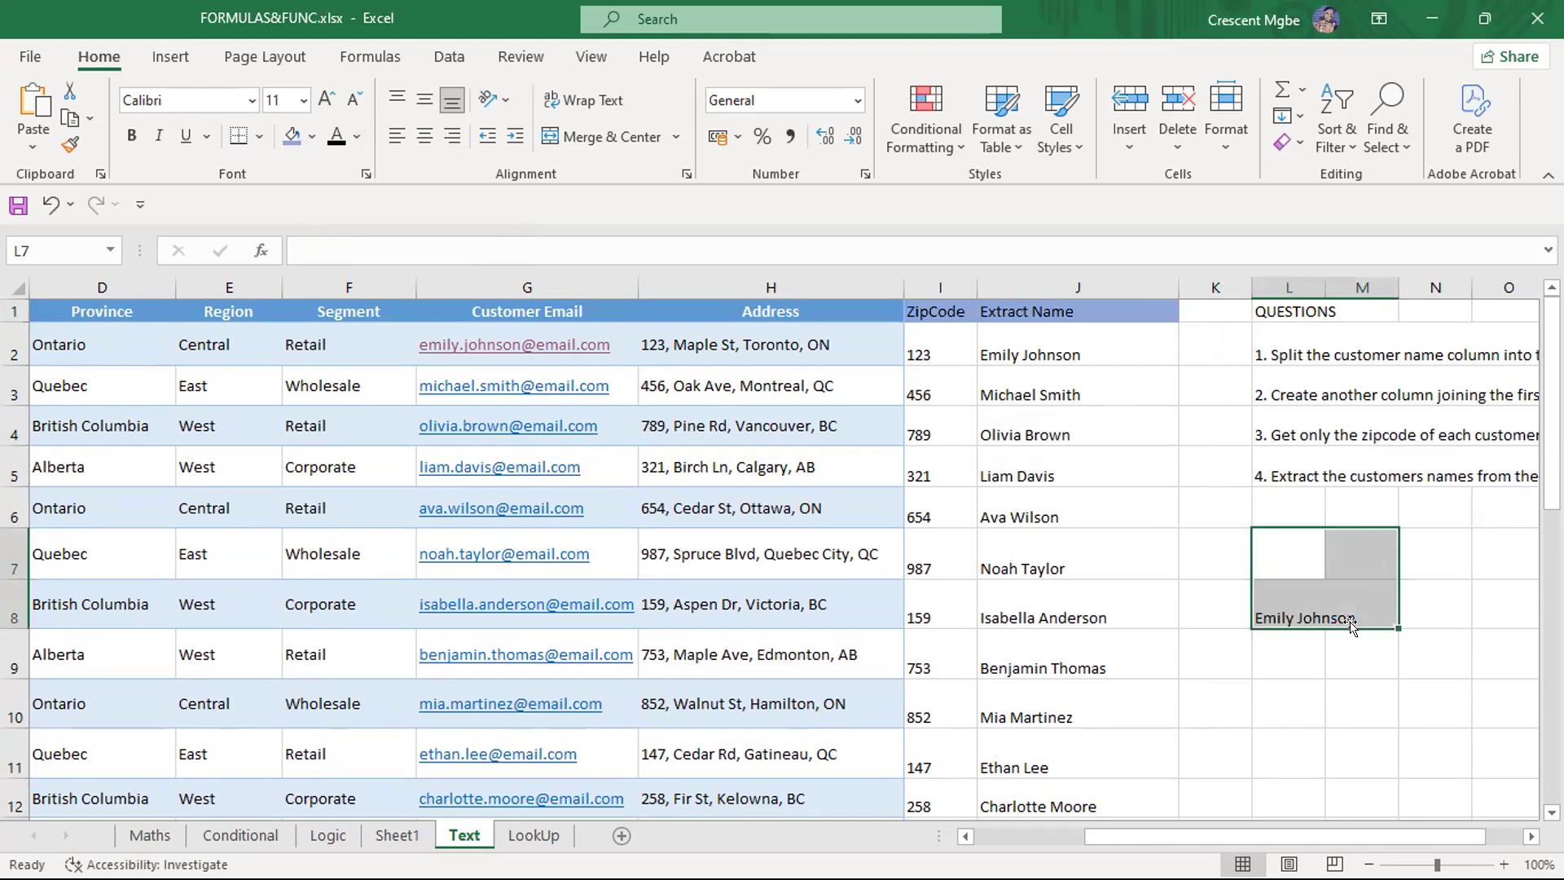
click(1346, 653)
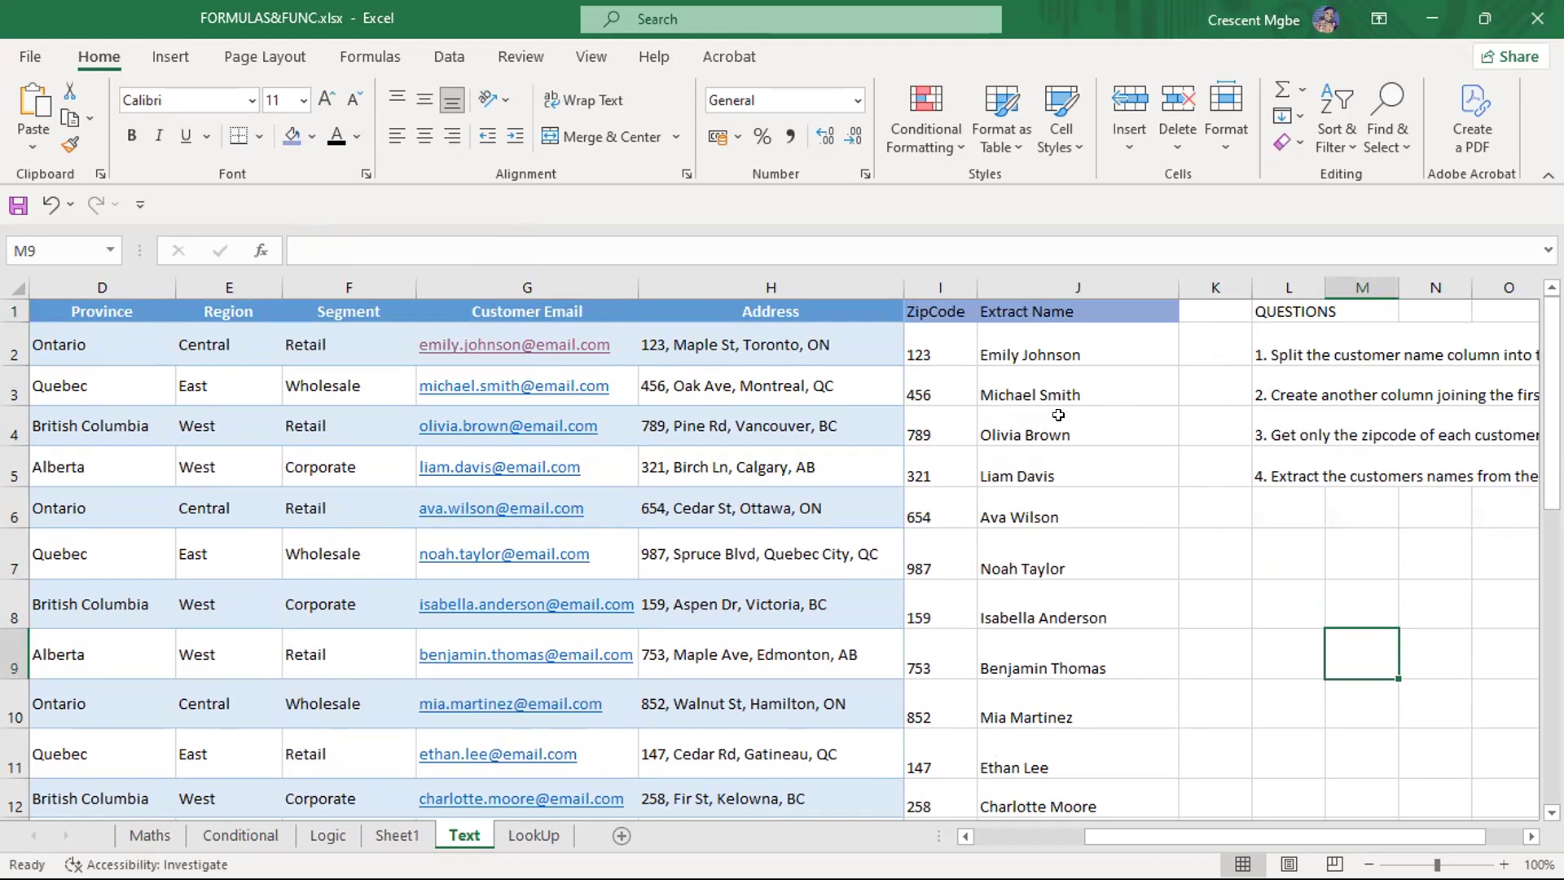
Insert a blank column between Extract Name and the empty column K, and narrow it to about the width of the ZipCode column
click(1052, 393)
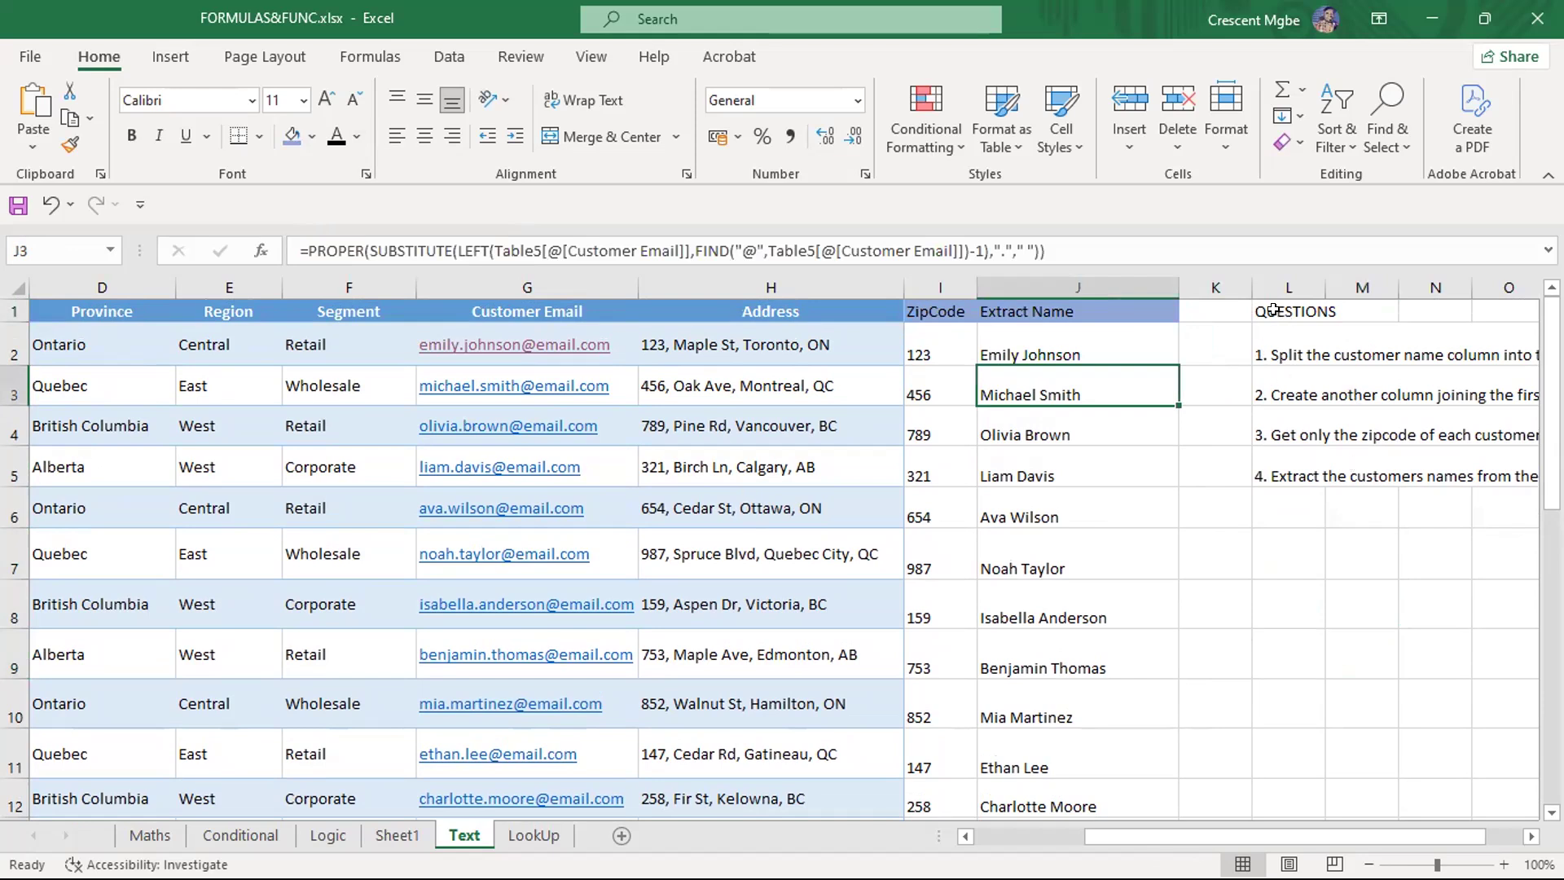
right_click(1222, 275)
click(1305, 484)
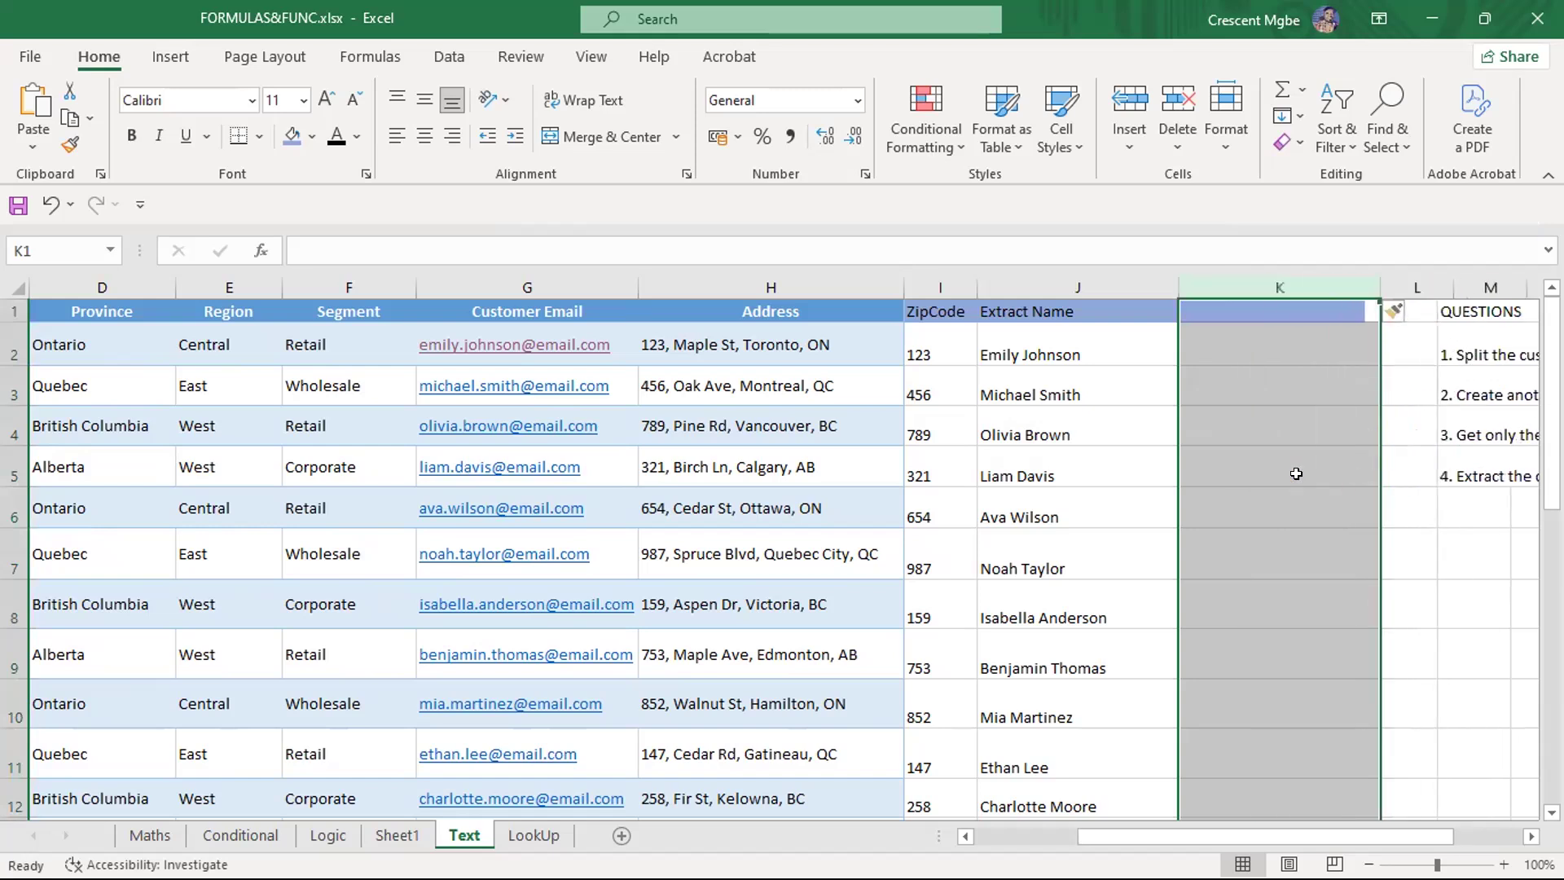
drag(1381, 289, 1246, 286)
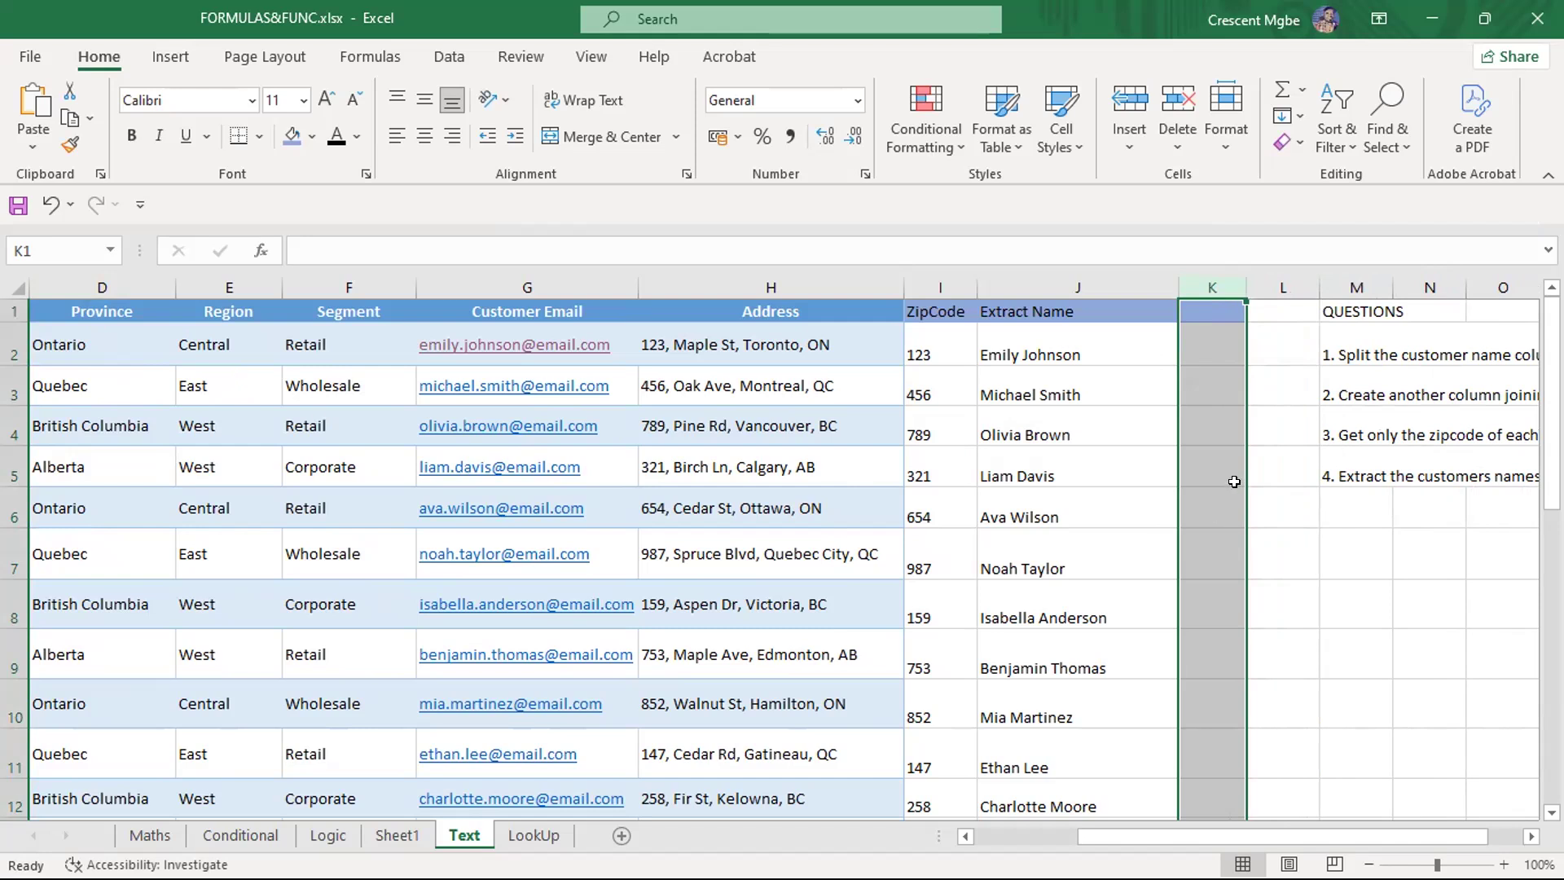
click(1234, 481)
Review the finished Text sheet columns, the question list on the Conditional sheet and the IF results on the Logic sheet
scroll(1234, 481, down, 12)
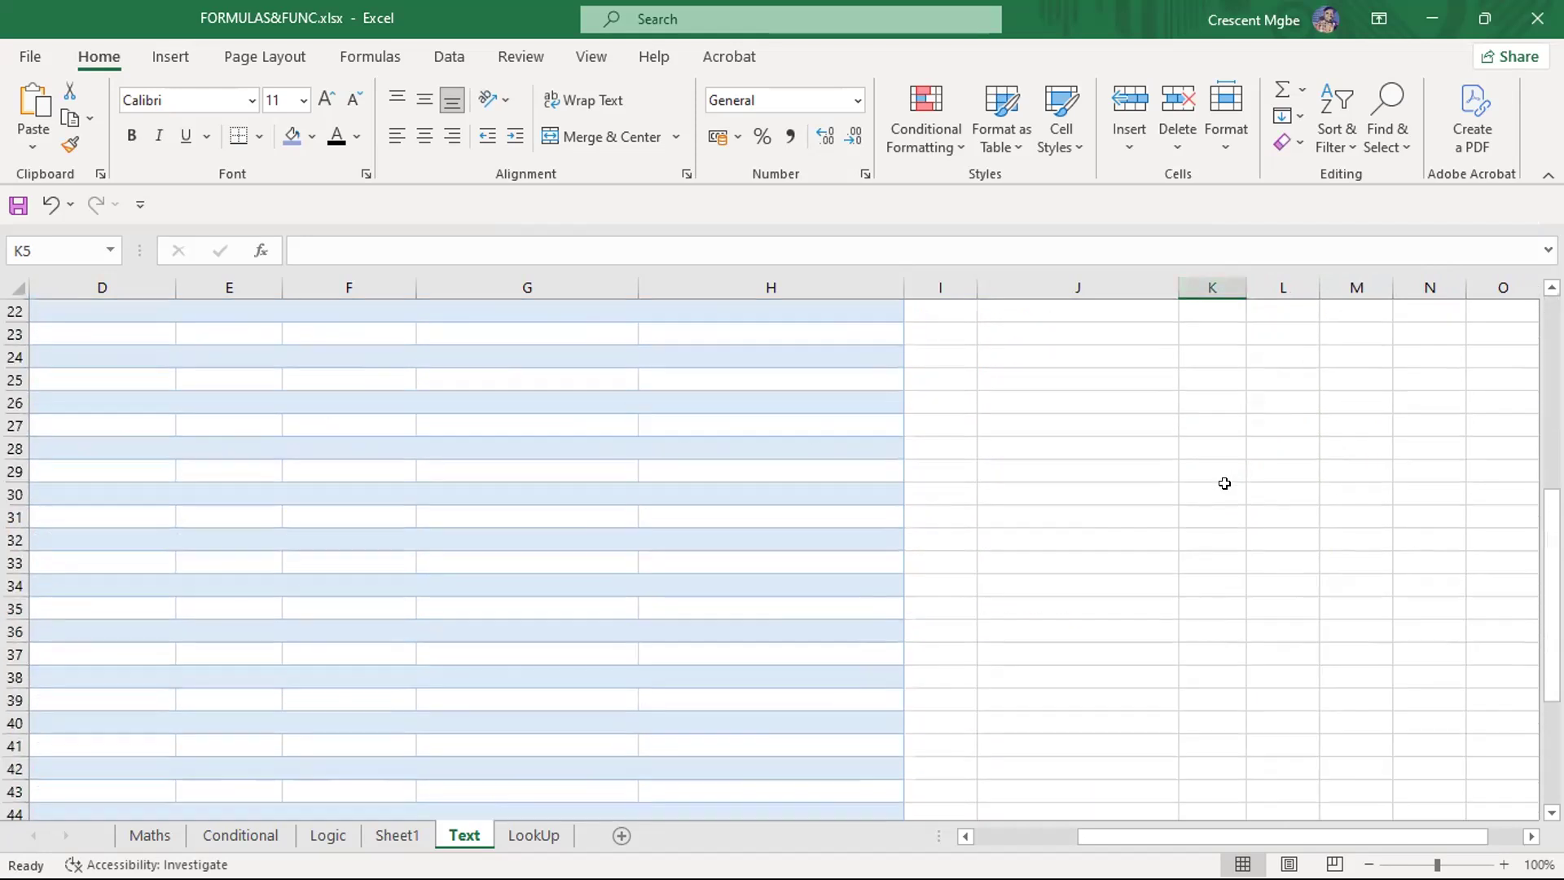
scroll(1226, 481, up, 5)
scroll(1223, 481, up, 7)
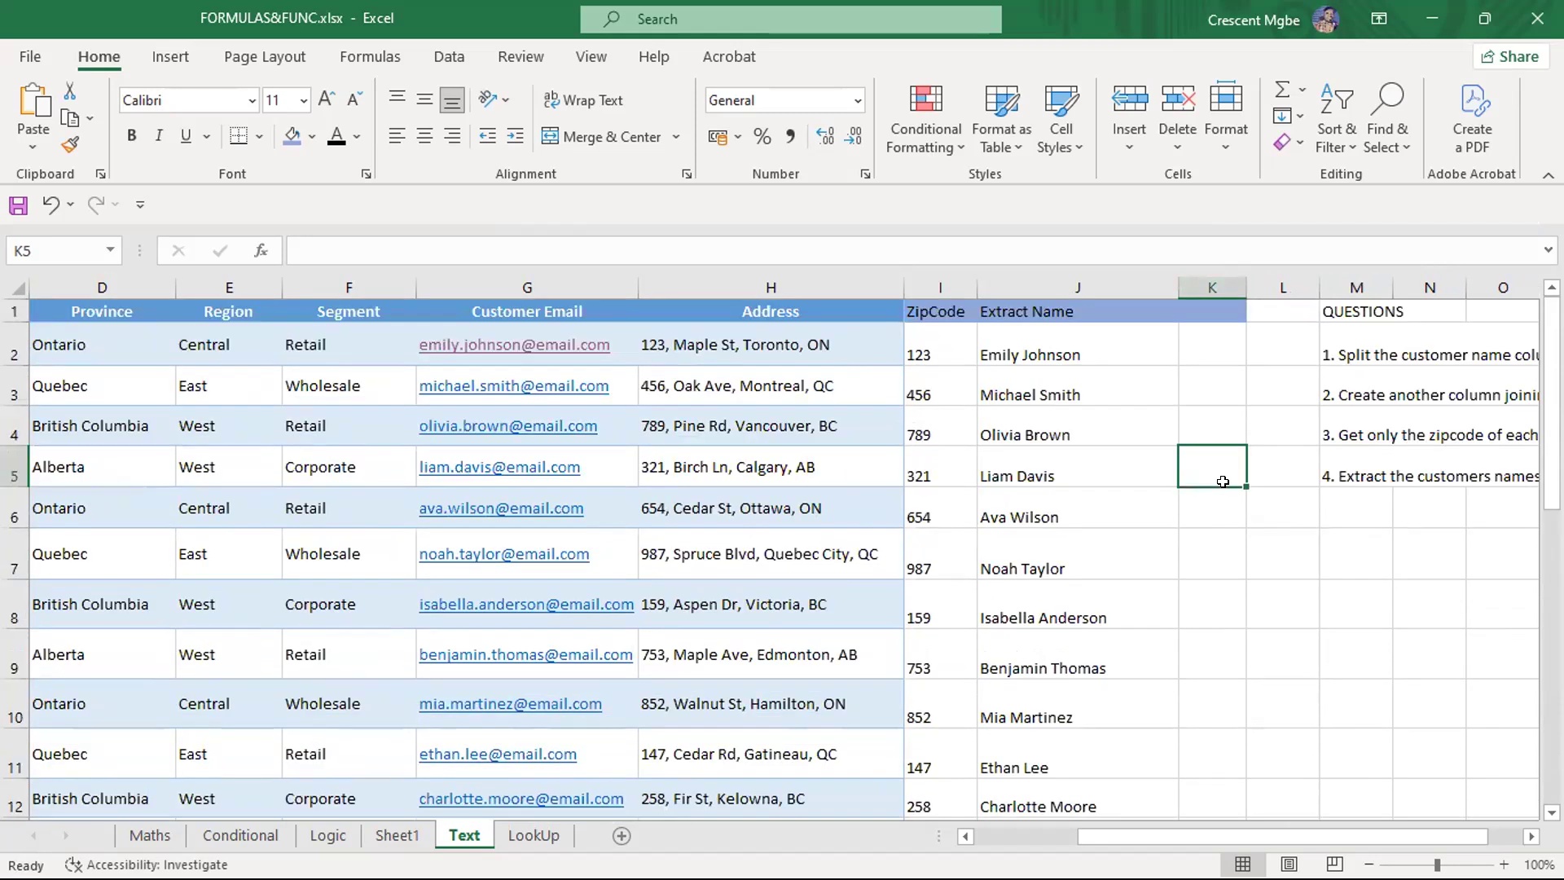
scroll(1222, 481, down, 5)
scroll(1218, 474, up, 5)
click(239, 835)
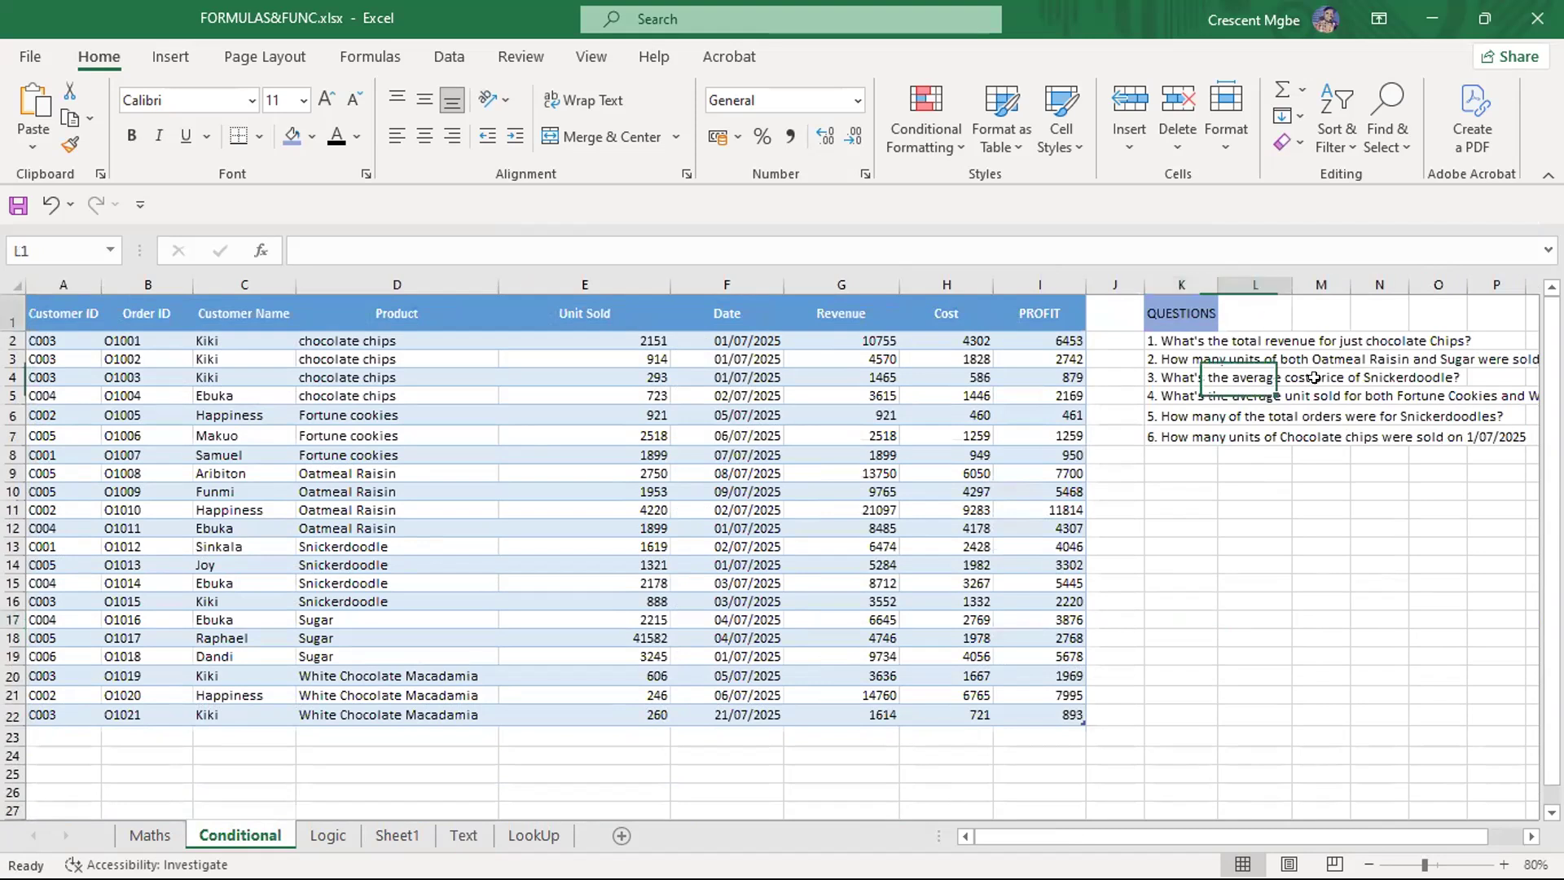
drag(1314, 377, 1370, 437)
click(327, 835)
drag(1266, 835, 1336, 835)
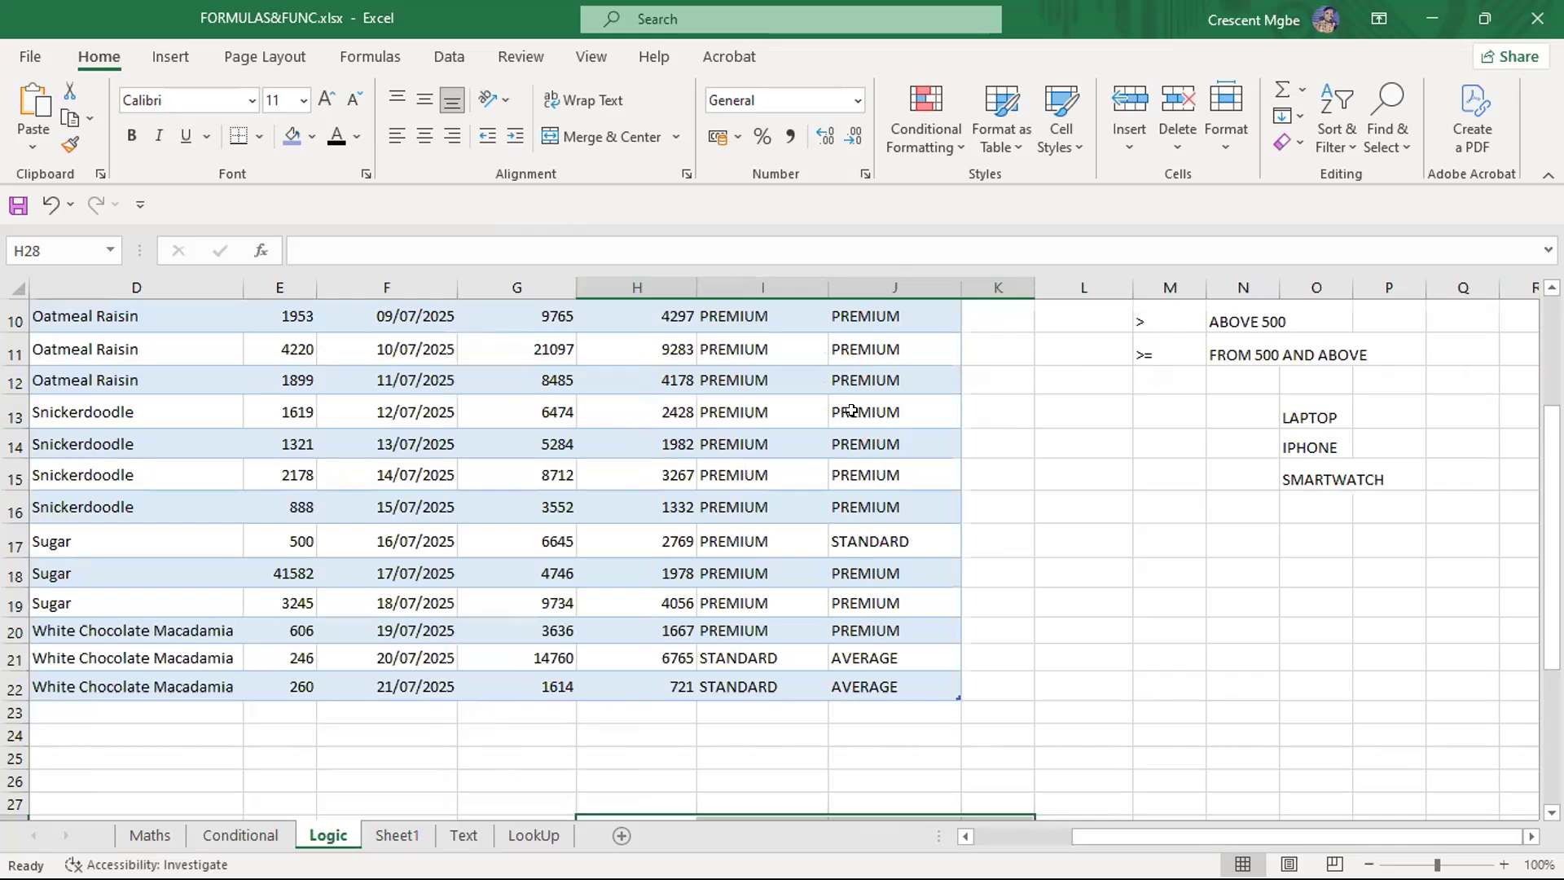
Return to the Text sheet and compare its four questions in M2:M5 with the completed table columns
click(463, 835)
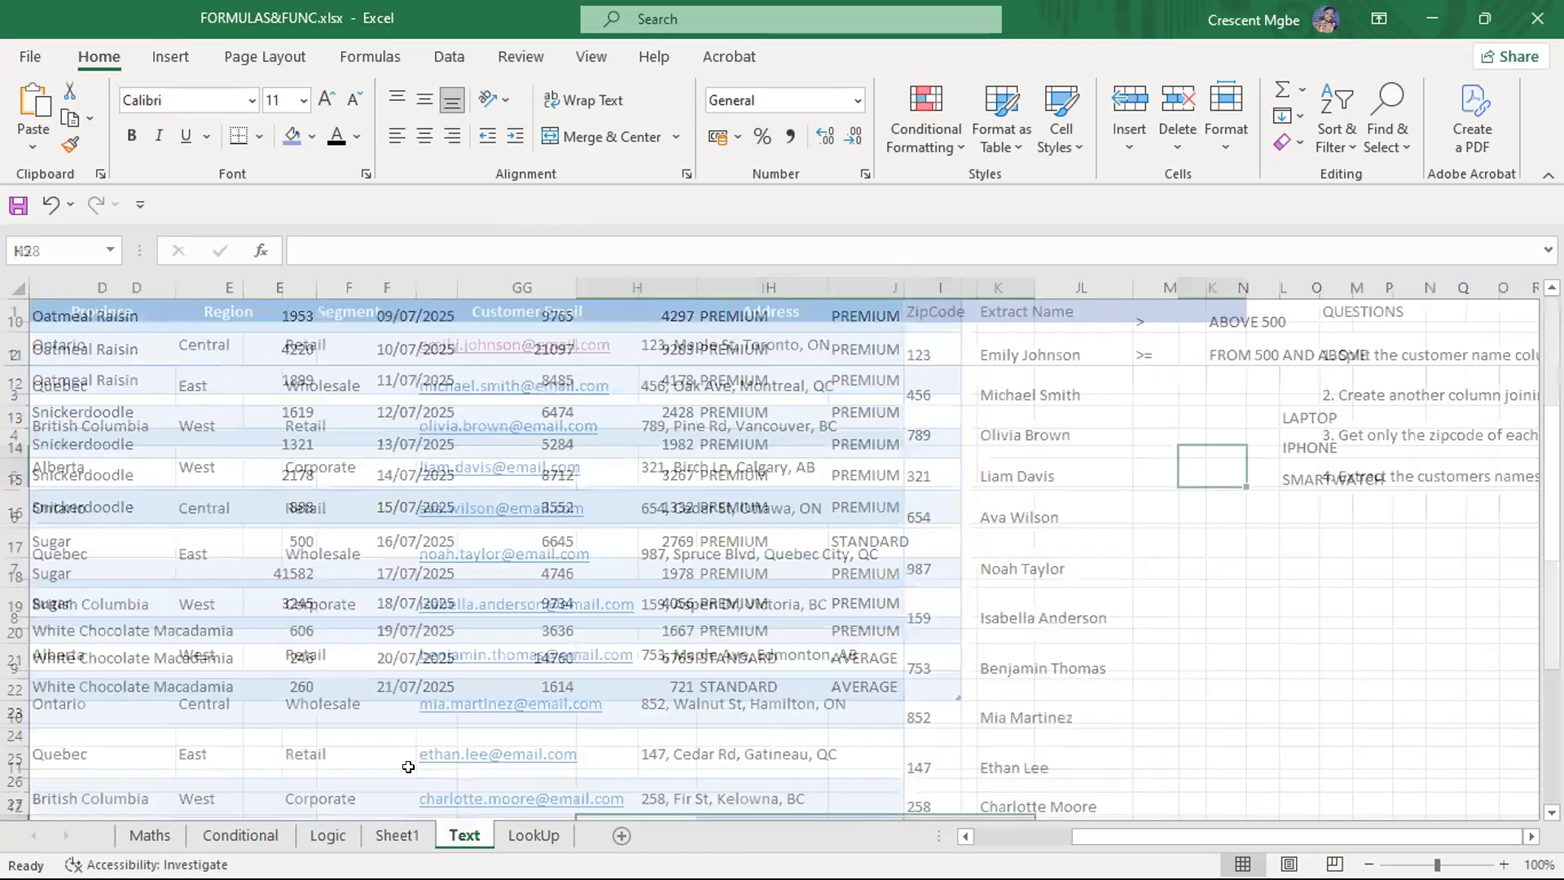
drag(1325, 342, 1482, 478)
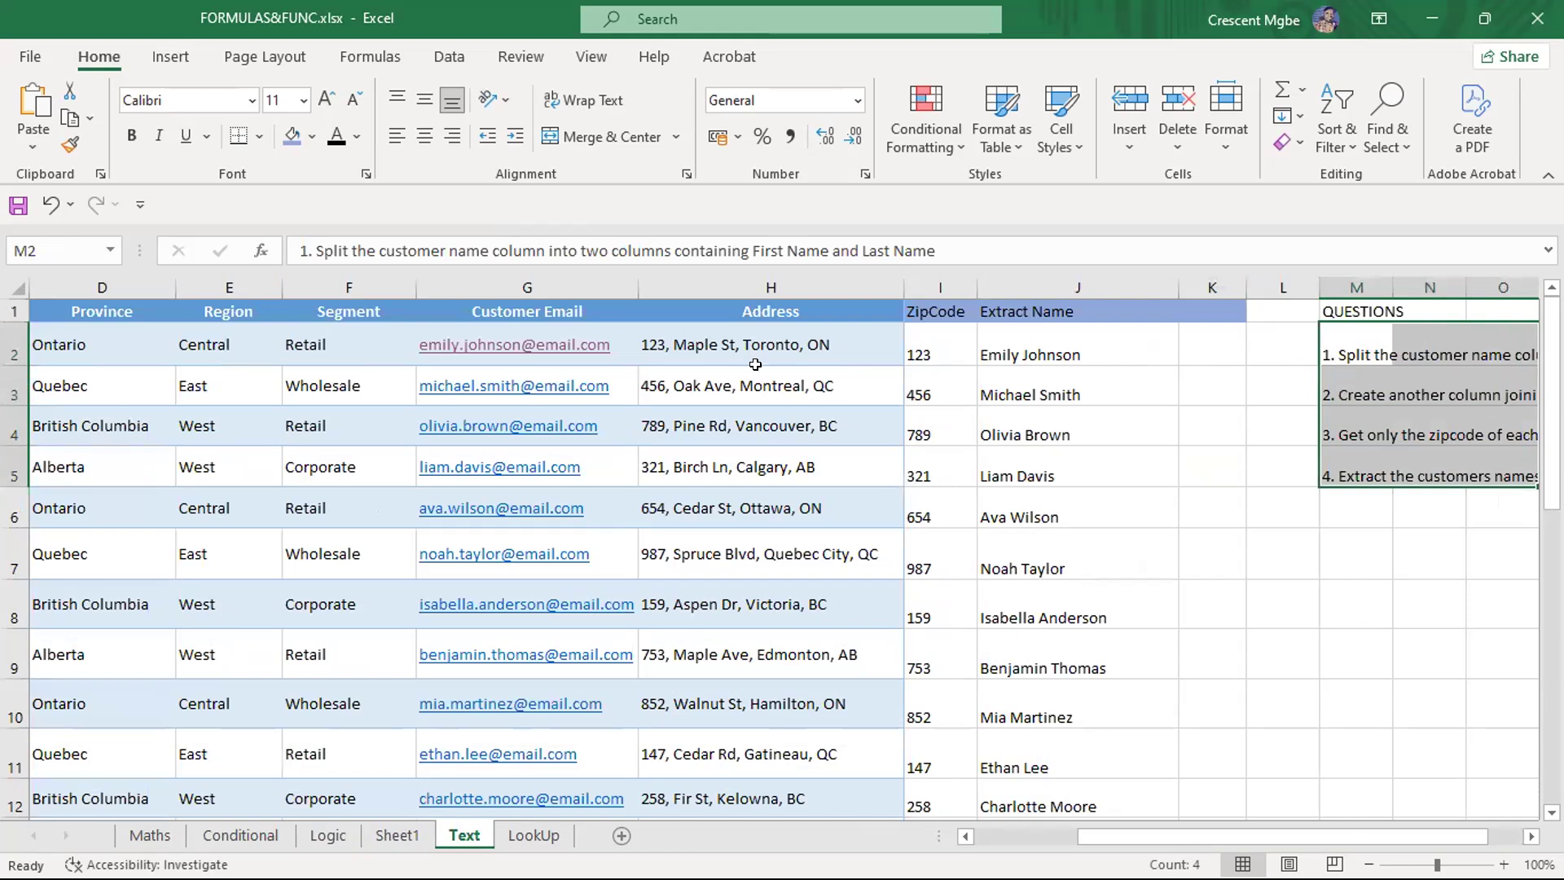
drag(1111, 844, 1006, 838)
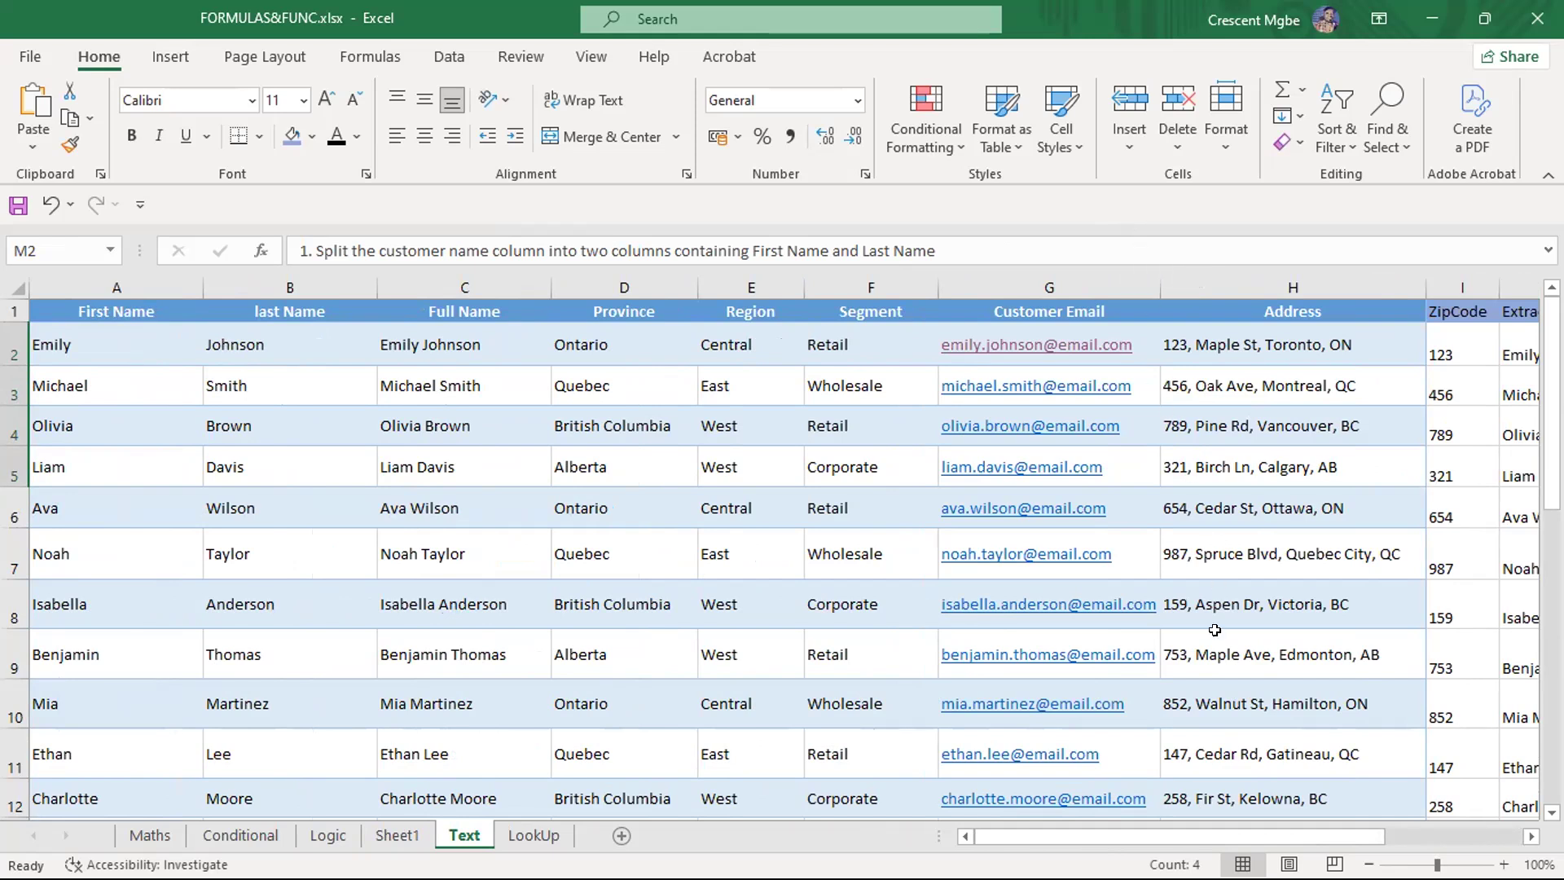
drag(1157, 847, 1295, 848)
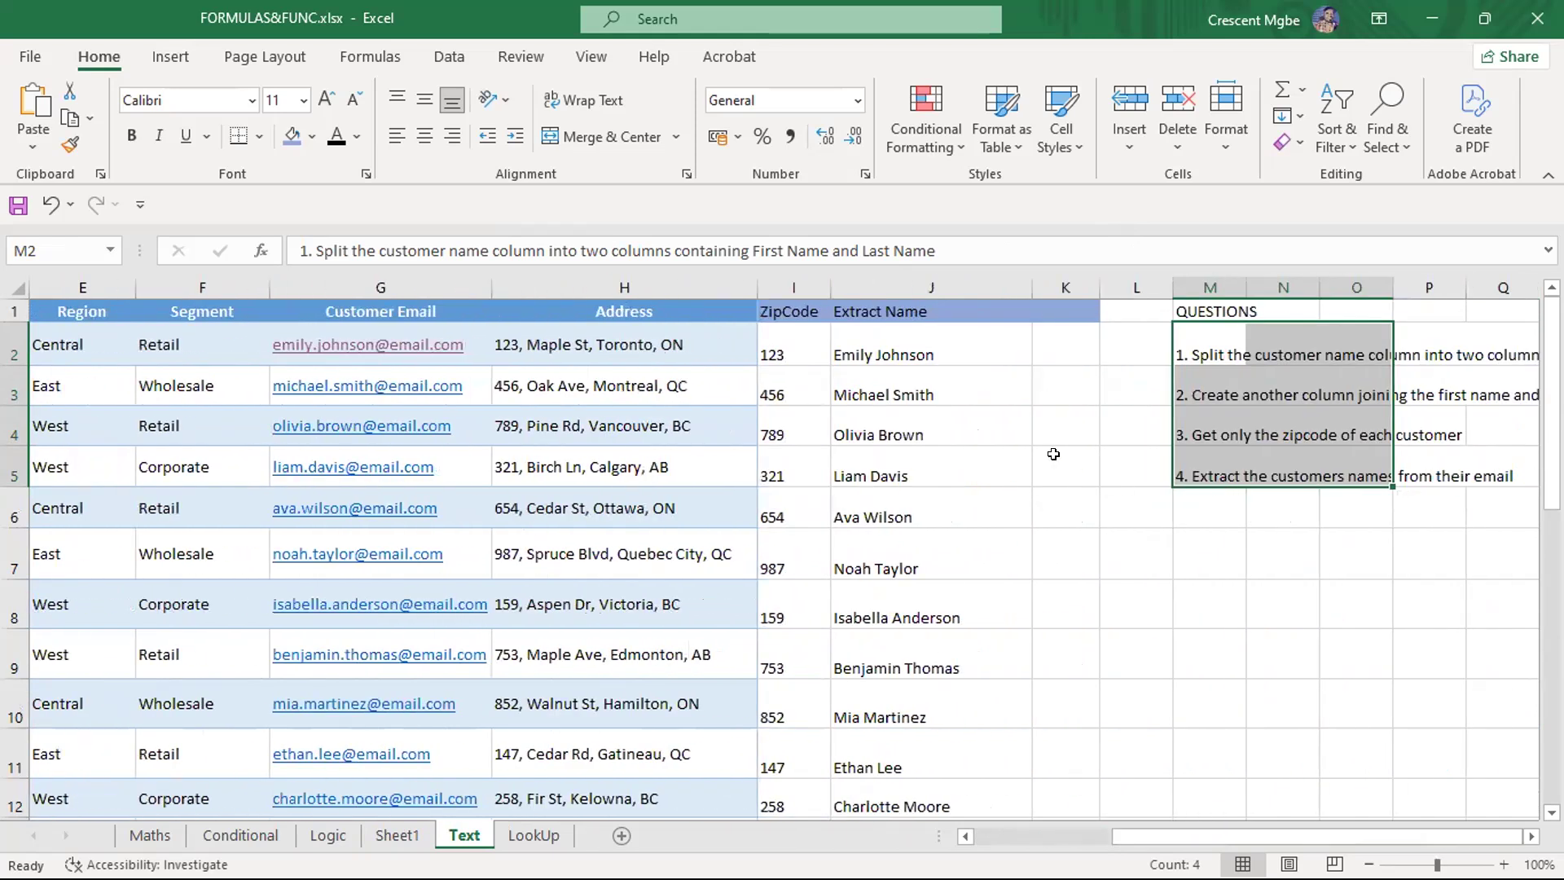
Switch to the LookUp sheet, look over its customer orders table and select the empty cell M4 beside it
click(536, 838)
scroll(722, 501, down, 5)
scroll(723, 500, up, 5)
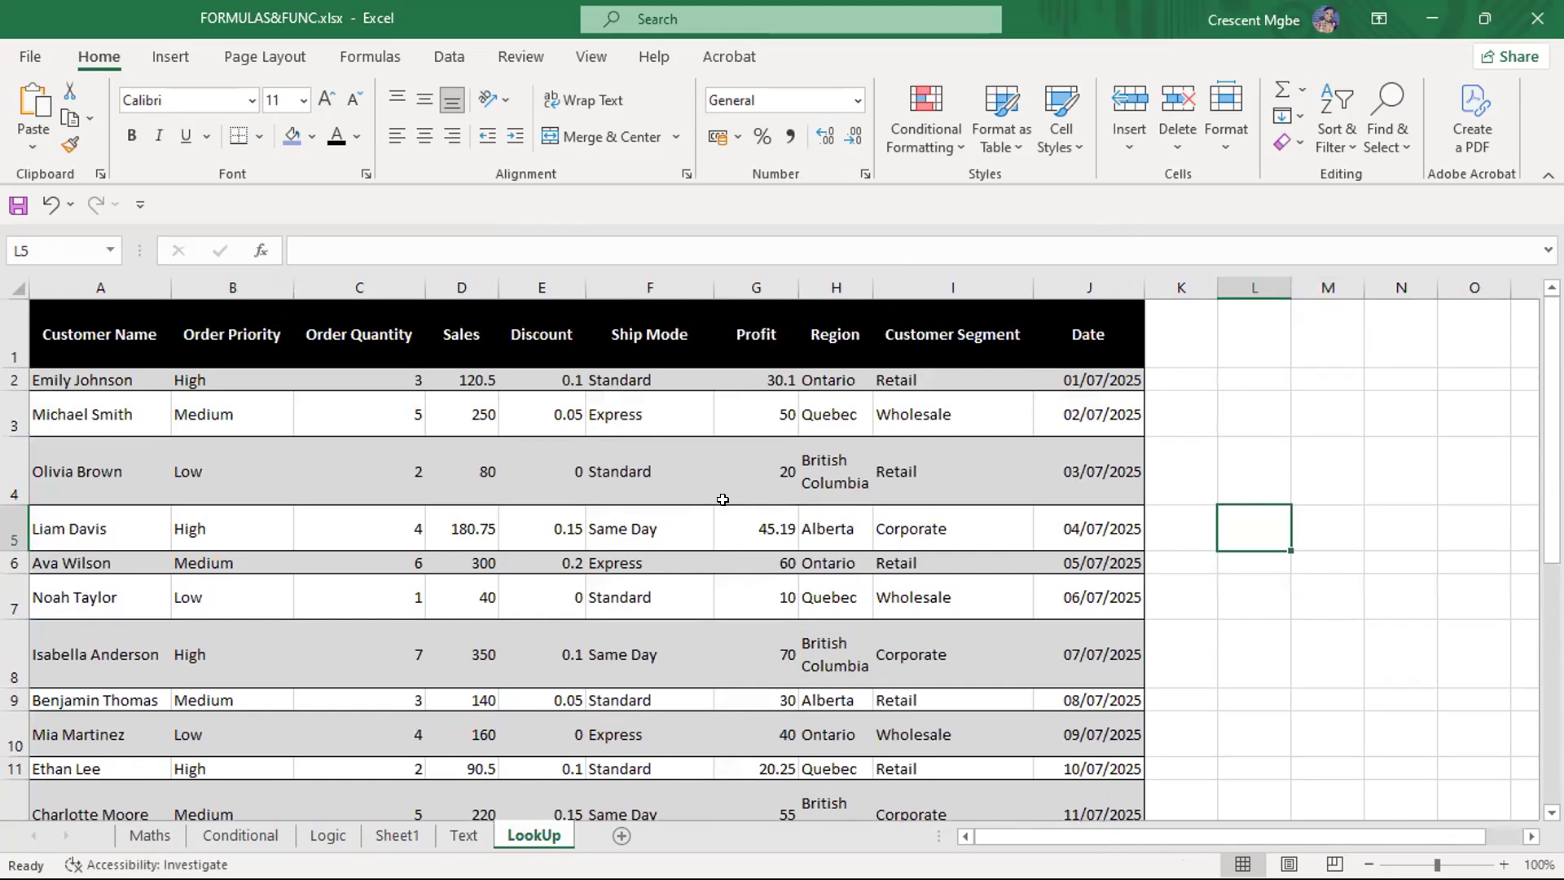
click(1327, 465)
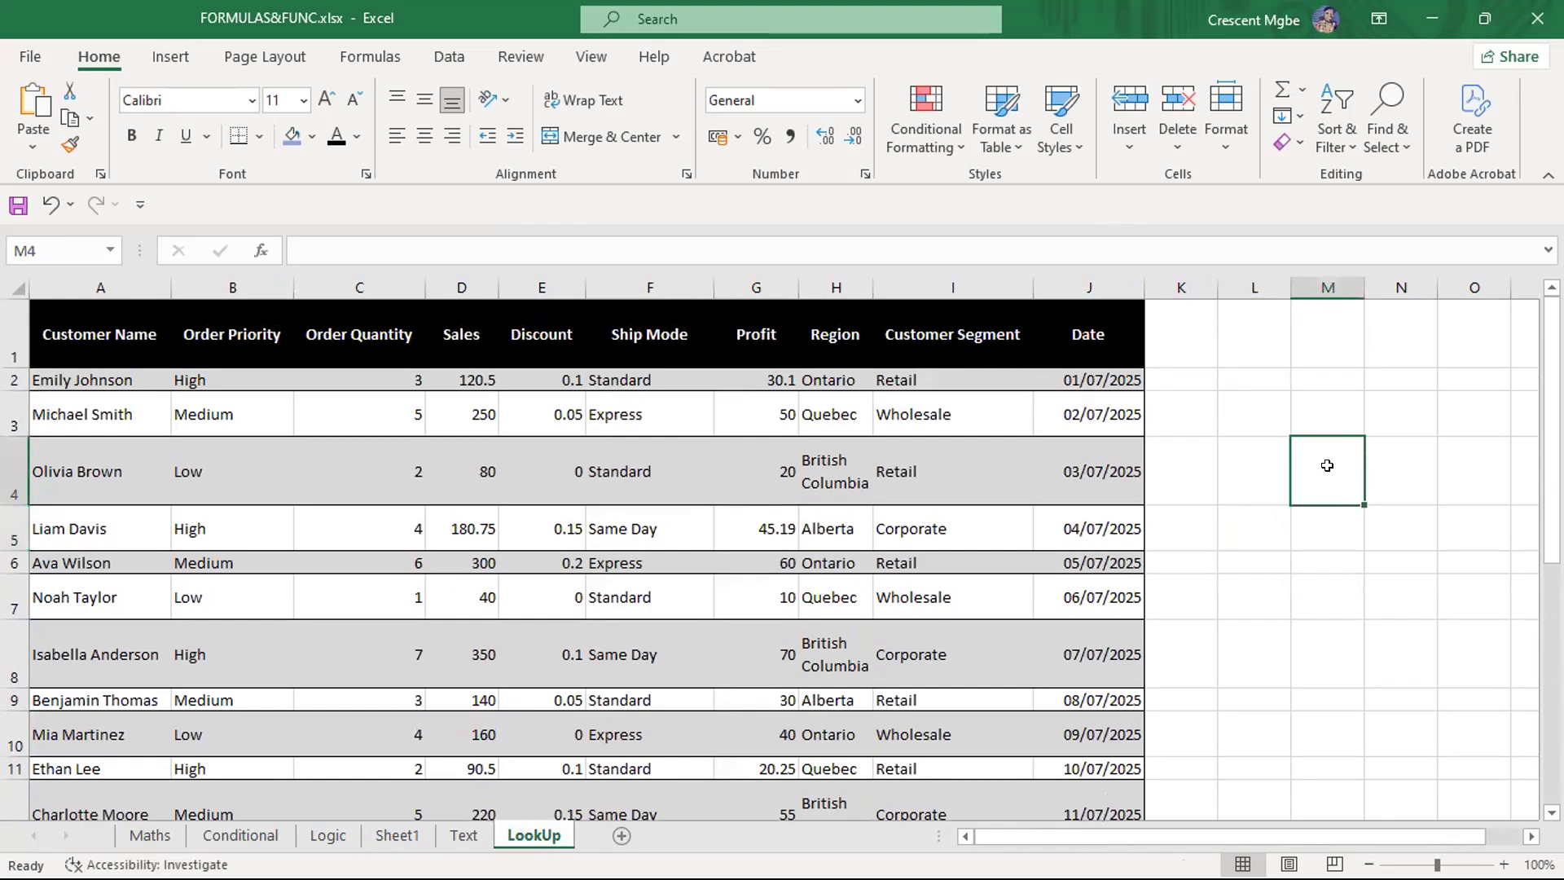